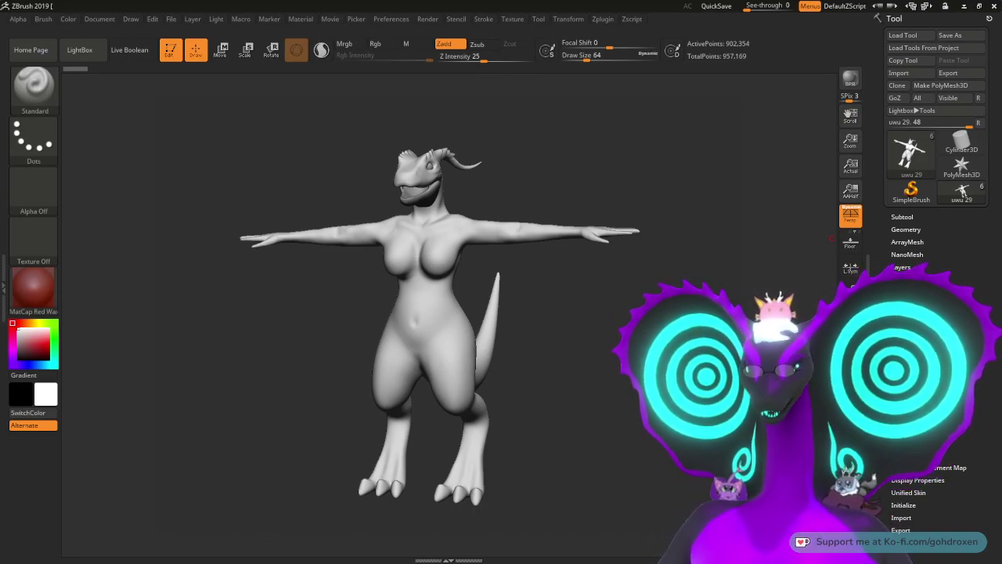
# Step: Examine the dragon character's head, horns and upper body up close from the front, side and three-quarter angles
pyautogui.moveTo(662, 179); pyautogui.dragTo(655, 202)
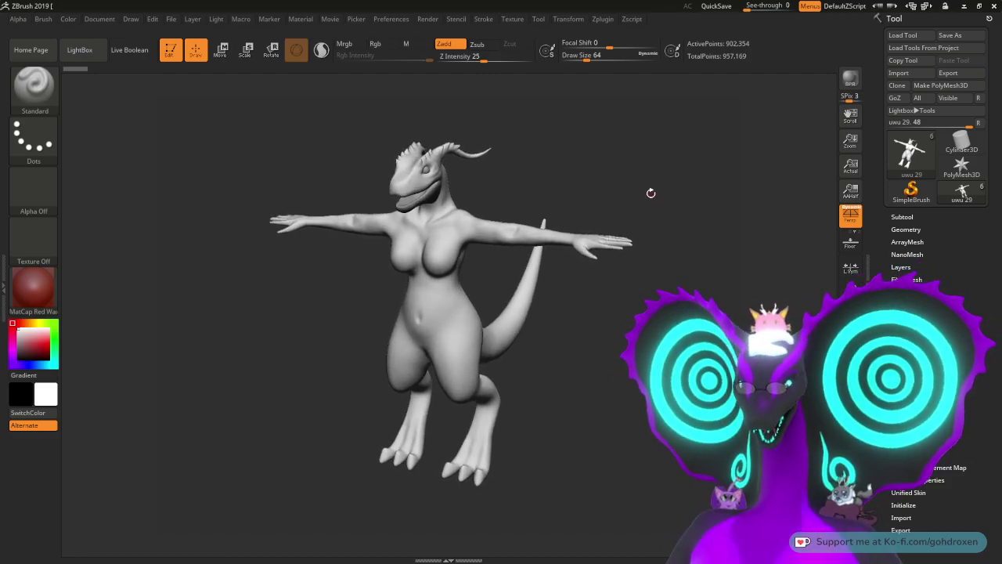
pyautogui.moveTo(636, 181)
pyautogui.keyDown('alt'); pyautogui.mouseDown()
pyautogui.moveTo(634, 211)
pyautogui.moveTo(669, 254)
pyautogui.mouseUp(); pyautogui.keyUp('alt')
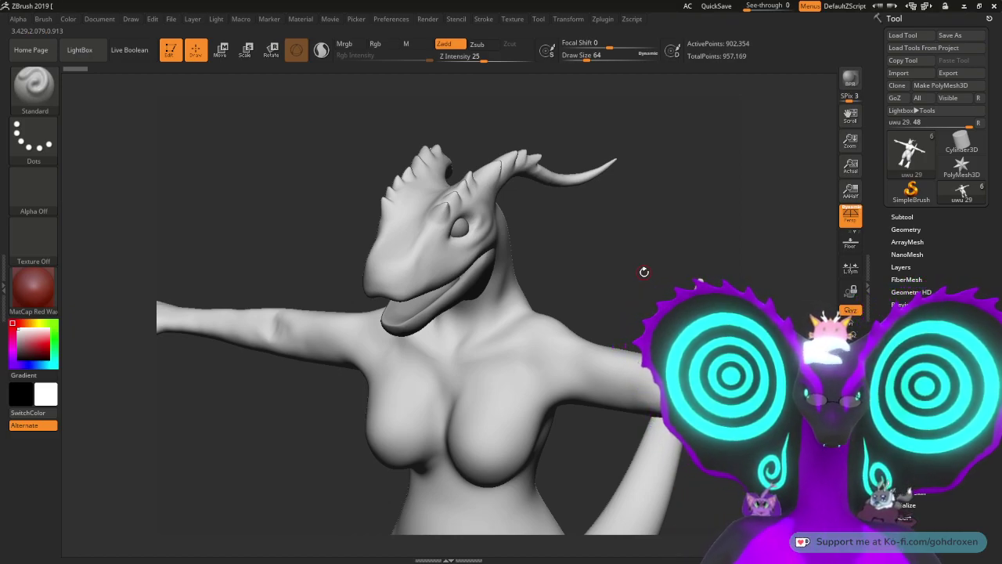
pyautogui.moveTo(643, 272)
pyautogui.mouseDown()
pyautogui.moveTo(620, 264)
pyautogui.moveTo(634, 271)
pyautogui.mouseUp()
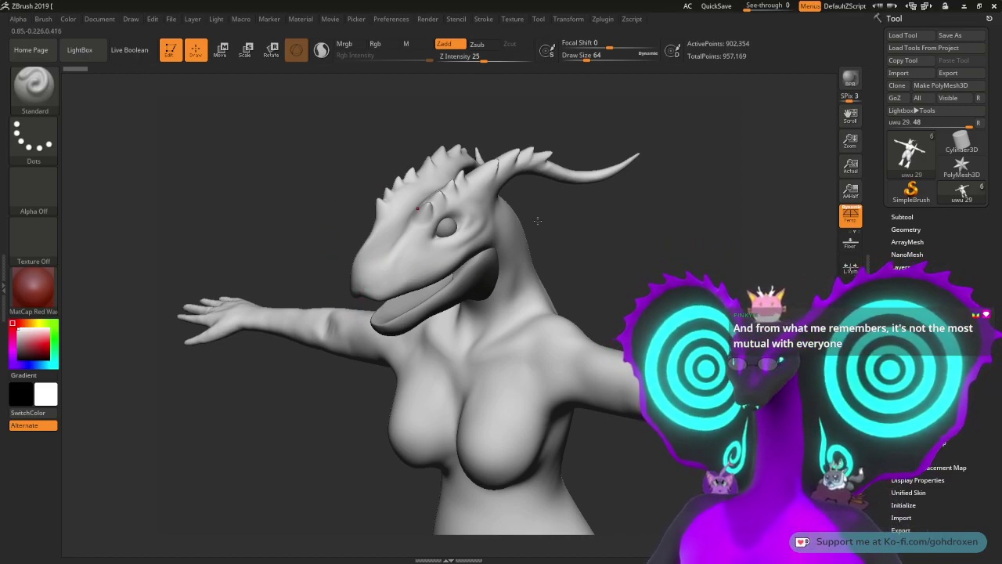
pyautogui.moveTo(626, 255); pyautogui.dragTo(555, 253)
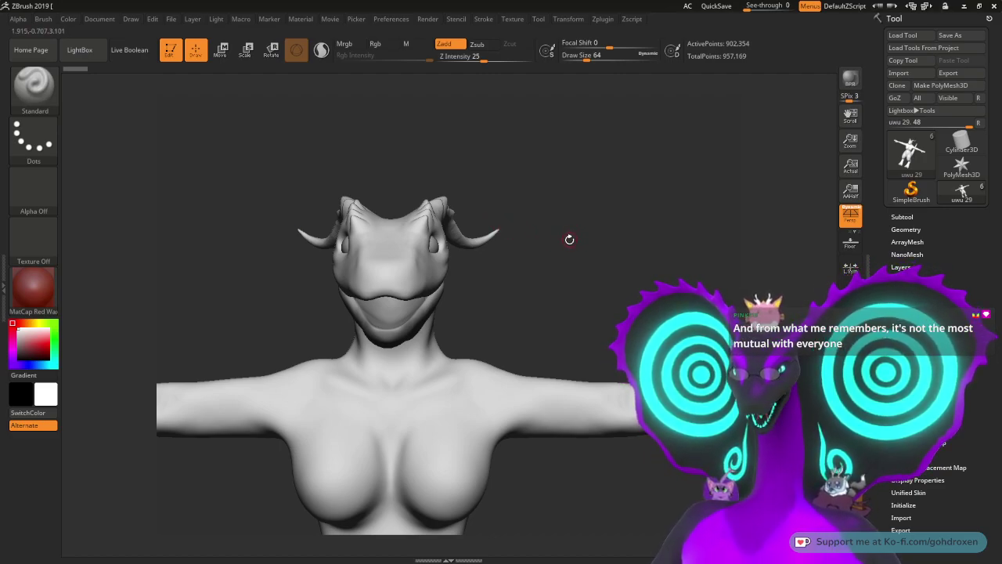
pyautogui.moveTo(569, 239)
pyautogui.mouseDown()
pyautogui.moveTo(548, 265)
pyautogui.moveTo(561, 255)
pyautogui.mouseUp()
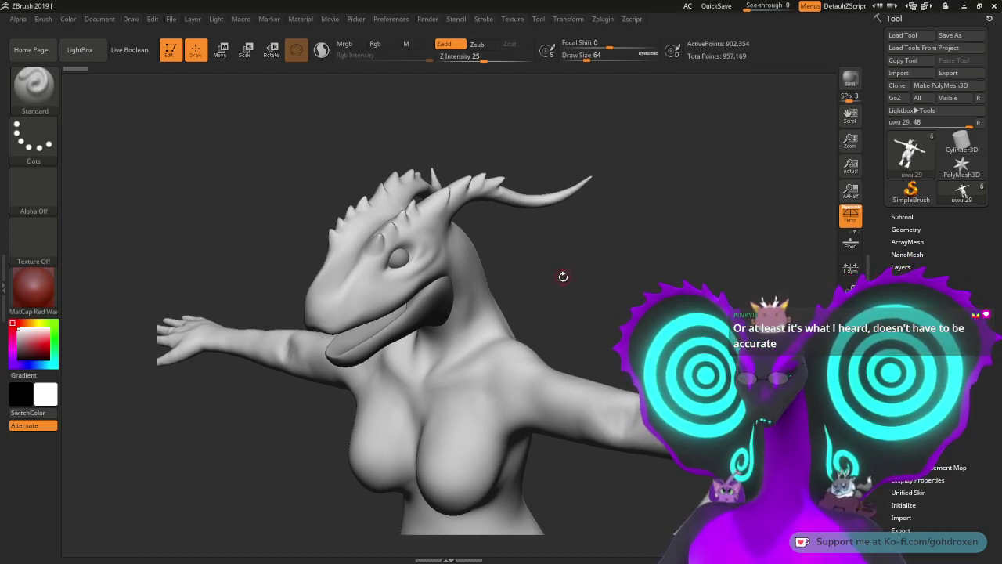
pyautogui.moveTo(566, 272); pyautogui.dragTo(575, 268)
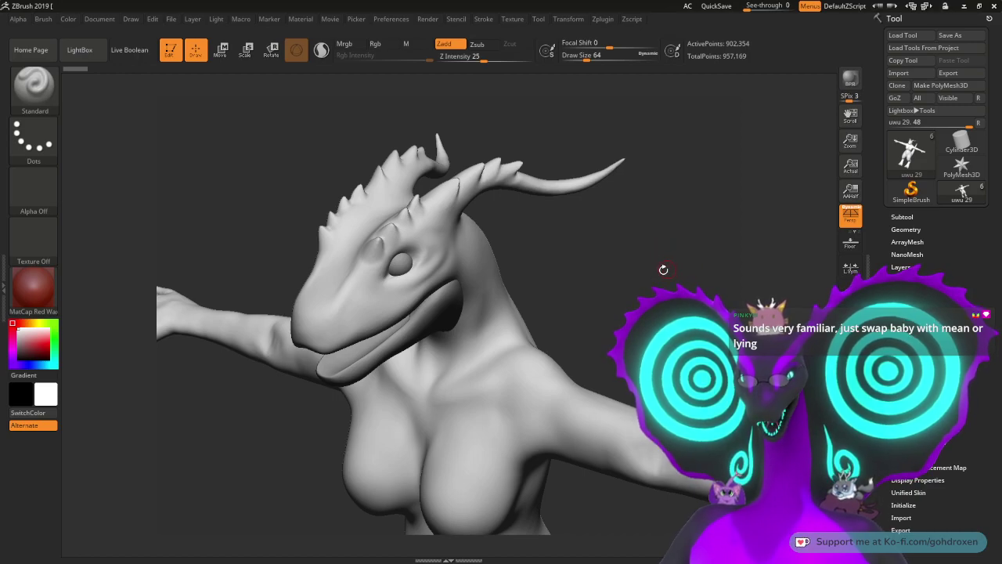
pyautogui.moveTo(635, 302); pyautogui.dragTo(631, 310)
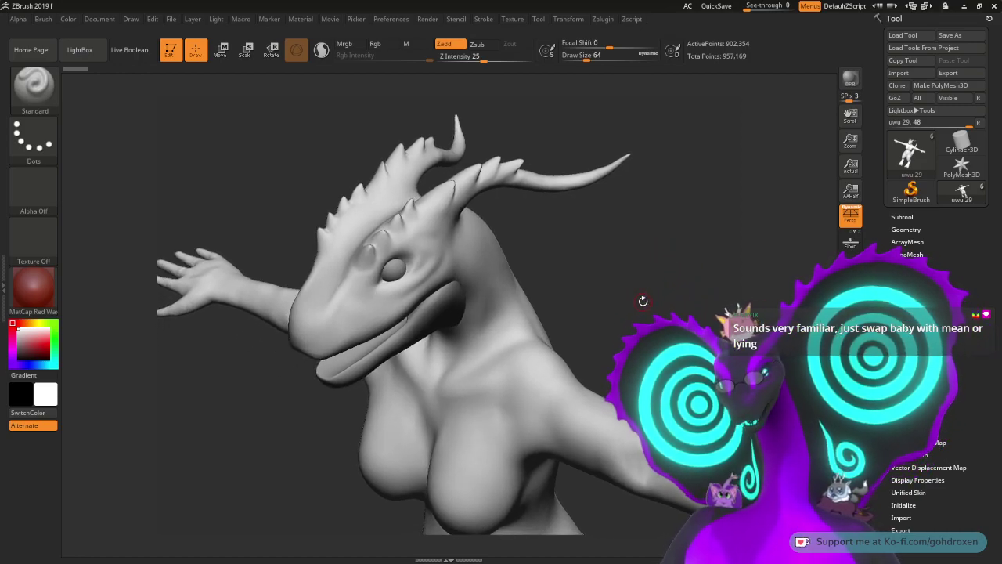
pyautogui.moveTo(601, 297)
pyautogui.mouseDown()
pyautogui.moveTo(606, 273)
pyautogui.moveTo(586, 293)
pyautogui.moveTo(603, 285)
pyautogui.mouseUp()
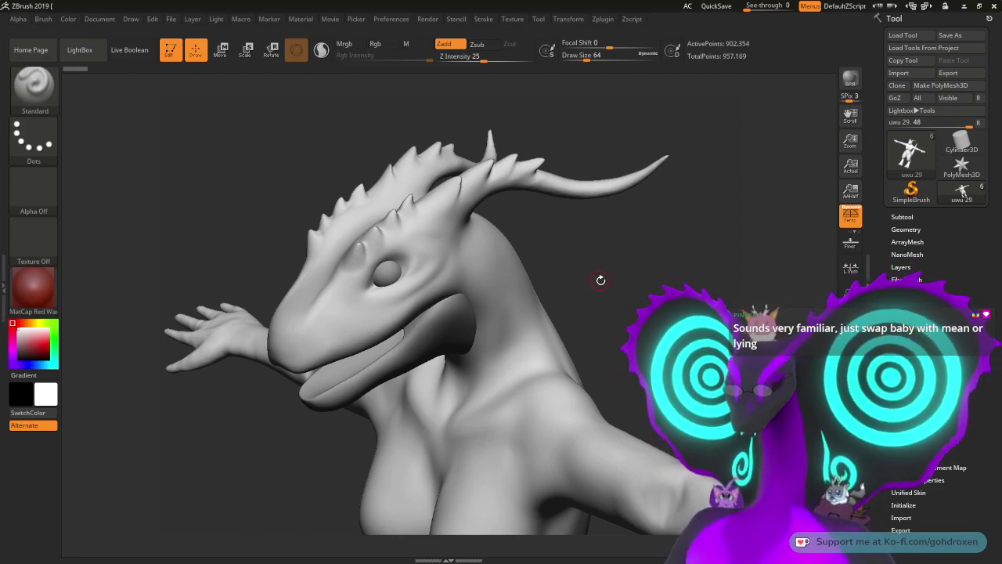
pyautogui.moveTo(603, 281)
pyautogui.mouseDown()
pyautogui.moveTo(601, 267)
pyautogui.moveTo(599, 296)
pyautogui.moveTo(609, 277)
pyautogui.moveTo(600, 240)
pyautogui.moveTo(619, 242)
pyautogui.mouseUp()
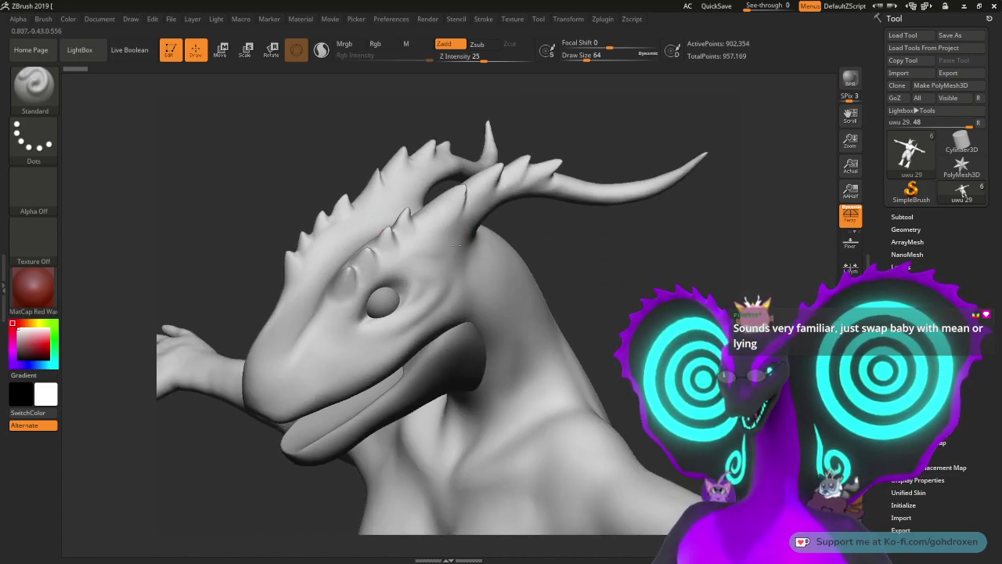
pyautogui.moveTo(571, 228); pyautogui.dragTo(552, 216)
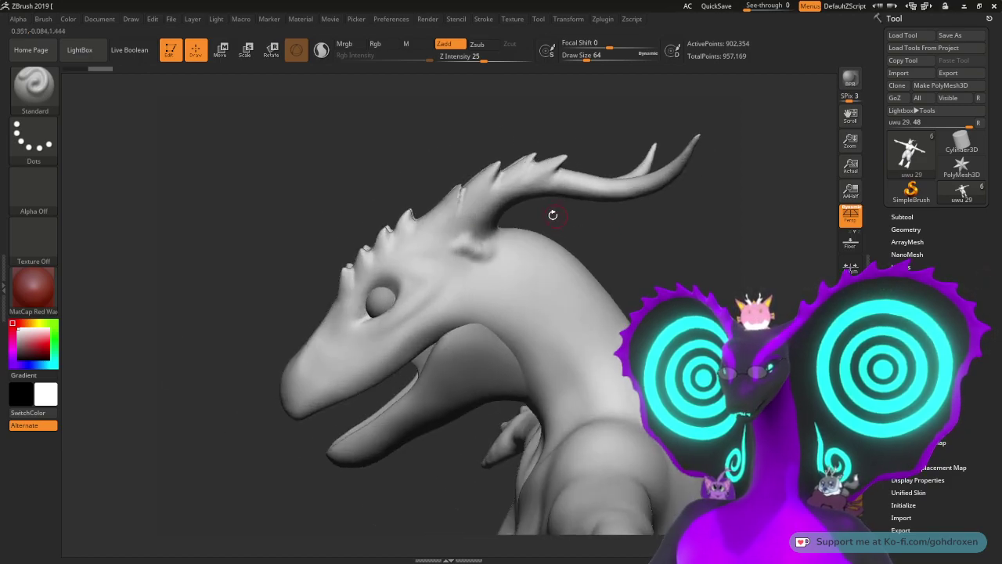
pyautogui.moveTo(635, 239)
pyautogui.mouseDown()
pyautogui.moveTo(663, 283)
pyautogui.moveTo(638, 257)
pyautogui.mouseUp()
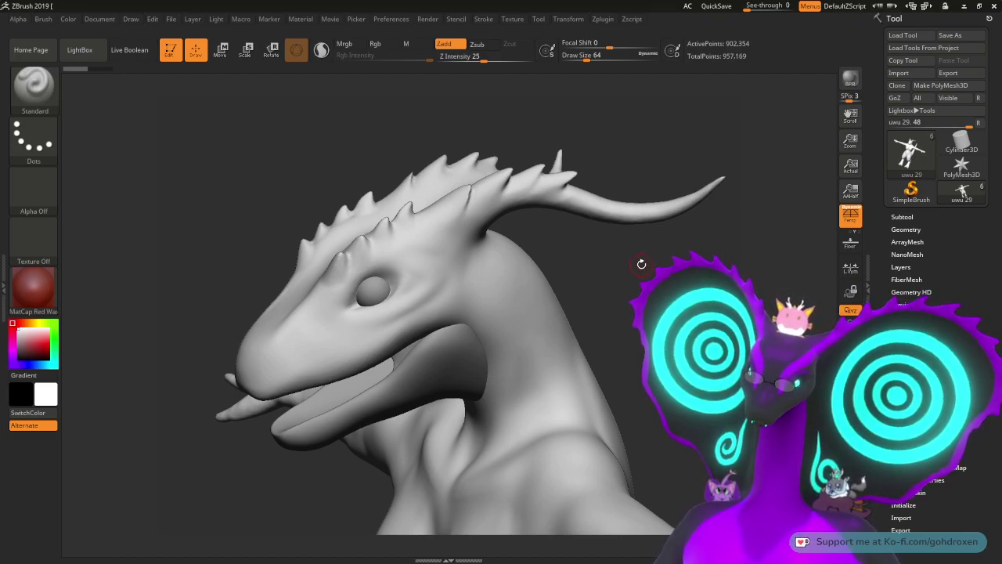
pyautogui.moveTo(645, 263); pyautogui.dragTo(646, 262)
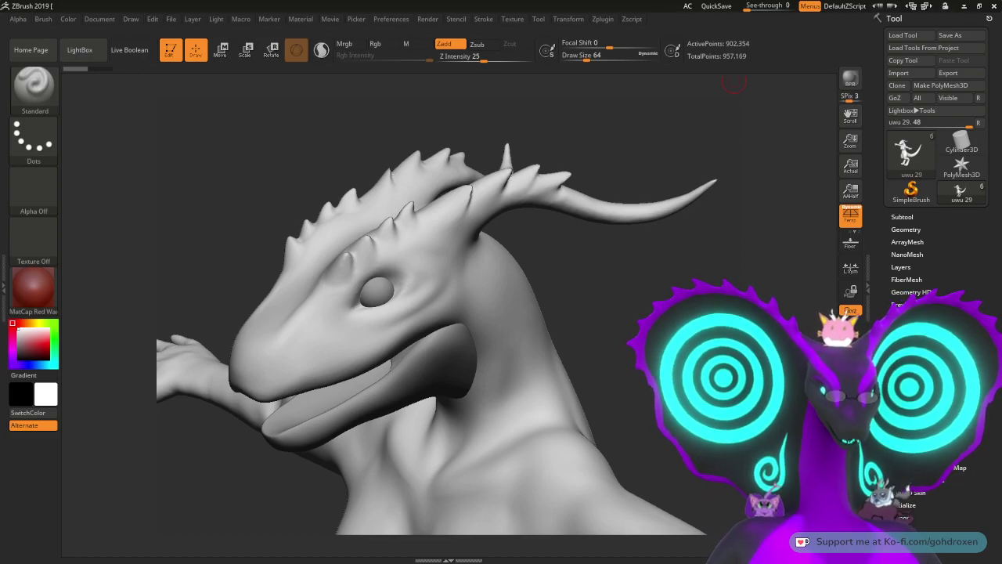
pyautogui.press('u')
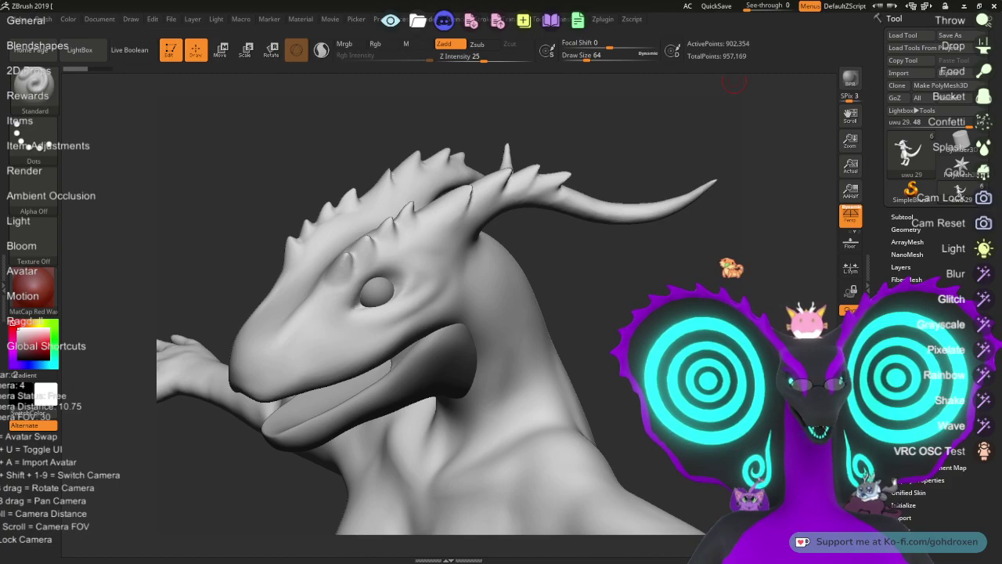
pyautogui.press('u')
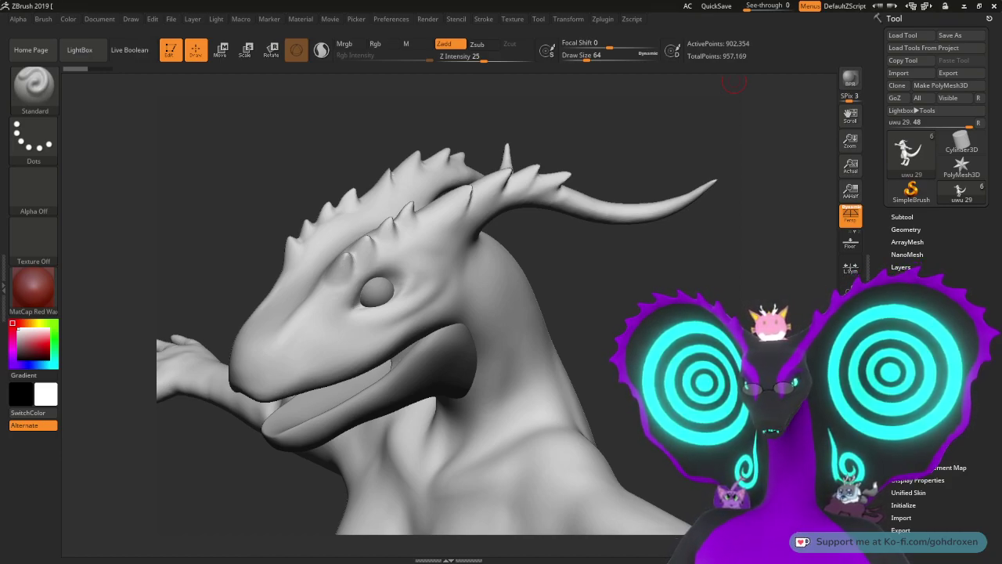
# Step: Try sculpting a raised curved ridge behind the jaw with the Standard brush, and undo the strokes
pyautogui.moveTo(699, 282)
pyautogui.mouseDown()
pyautogui.moveTo(719, 272)
pyautogui.moveTo(662, 280)
pyautogui.moveTo(627, 304)
pyautogui.moveTo(629, 319)
pyautogui.moveTo(587, 315)
pyautogui.moveTo(603, 307)
pyautogui.mouseUp()
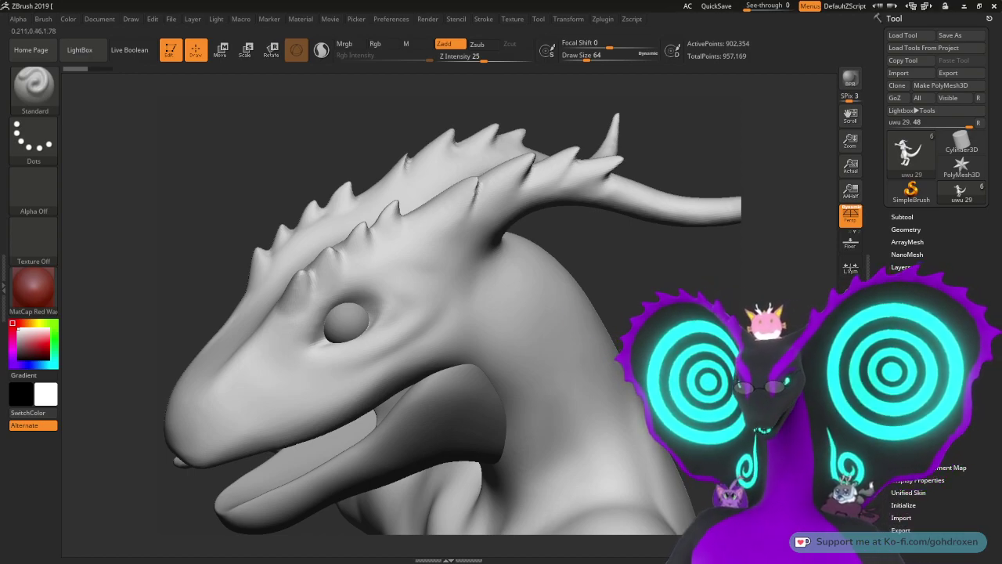
pyautogui.moveTo(642, 243); pyautogui.dragTo(643, 182)
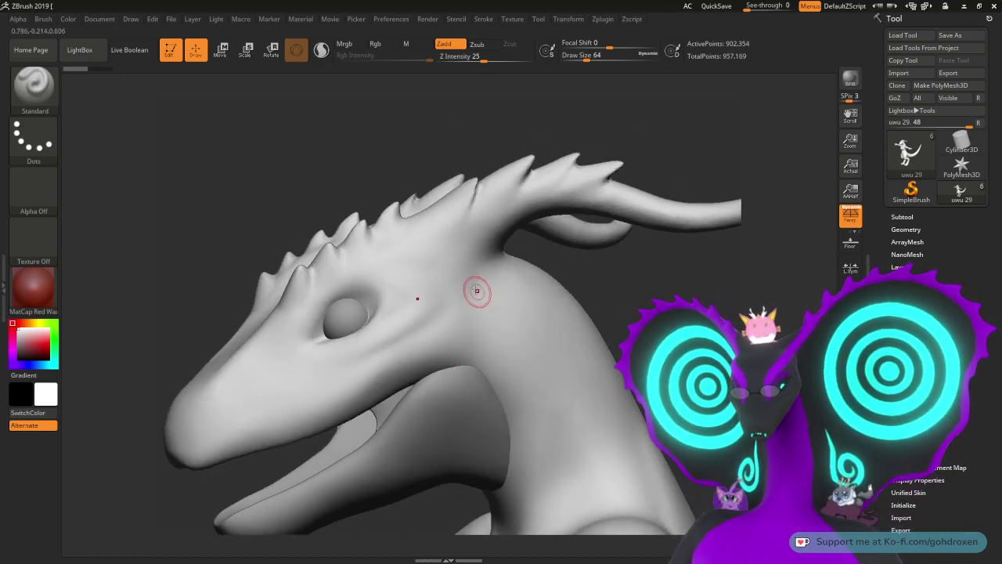
pyautogui.moveTo(463, 296); pyautogui.dragTo(506, 369)
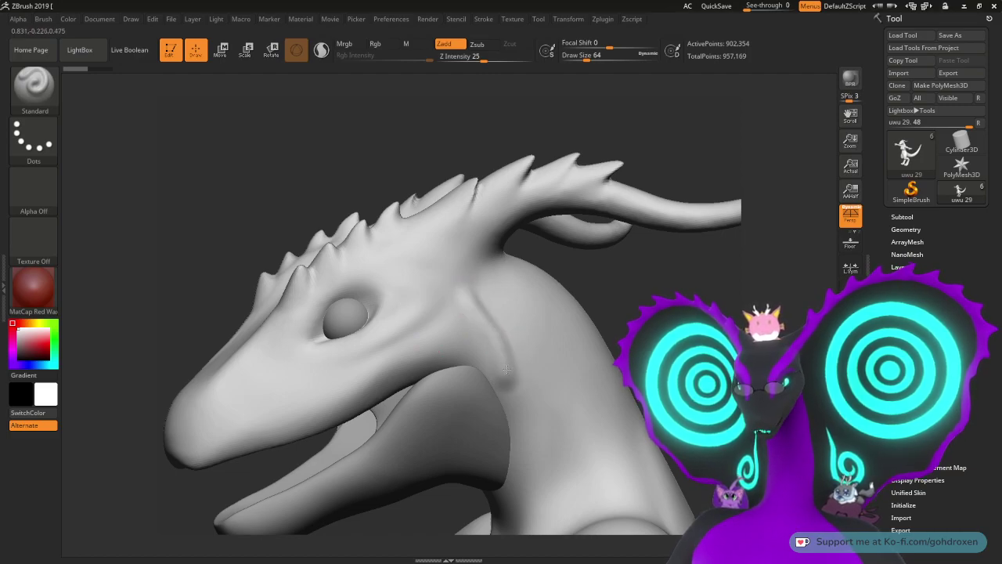
pyautogui.moveTo(468, 296); pyautogui.dragTo(505, 373)
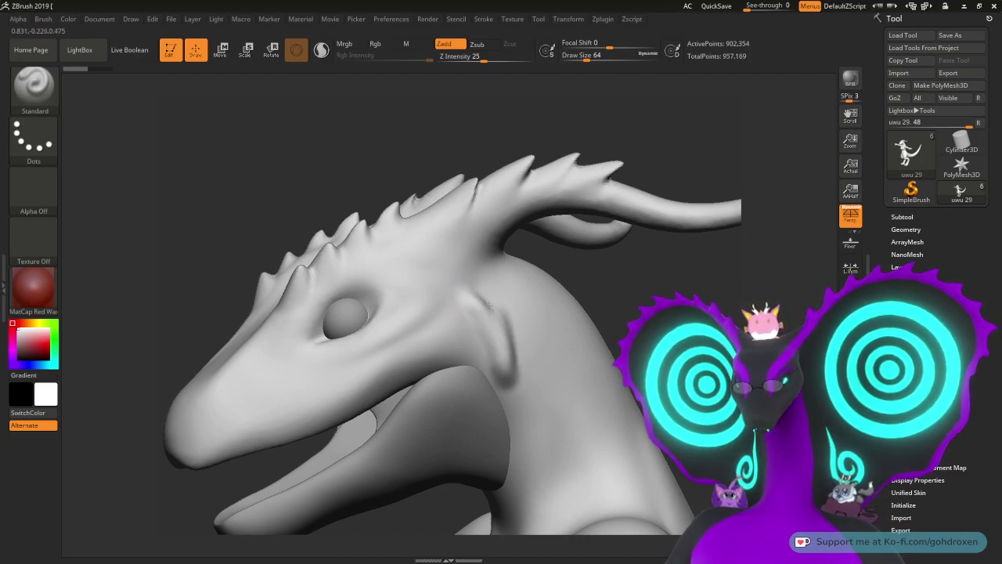
pyautogui.moveTo(634, 254)
pyautogui.mouseDown()
pyautogui.moveTo(698, 287)
pyautogui.moveTo(687, 277)
pyautogui.mouseUp()
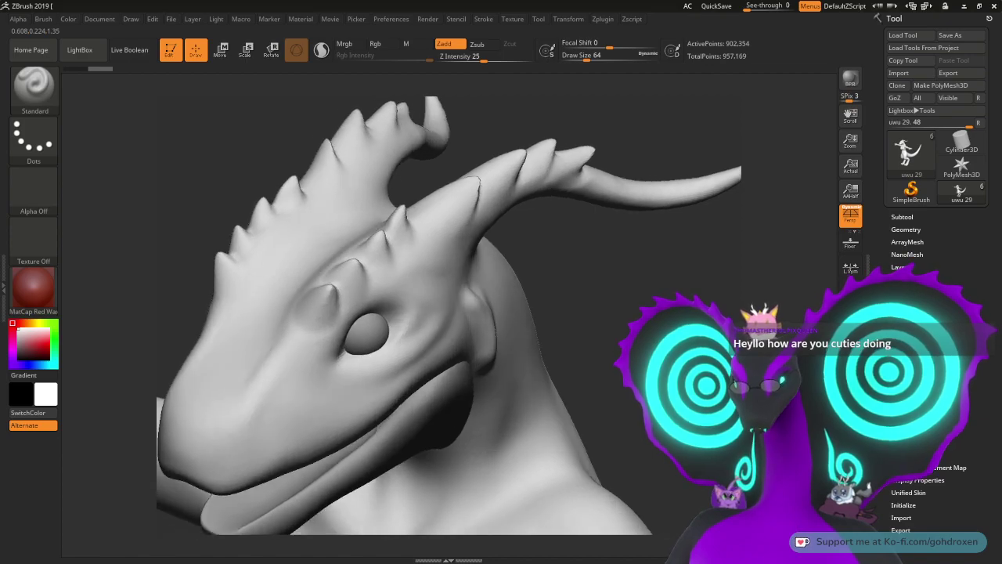
pyautogui.press('ctrl')
pyautogui.hotkey('ctrl', 'z')
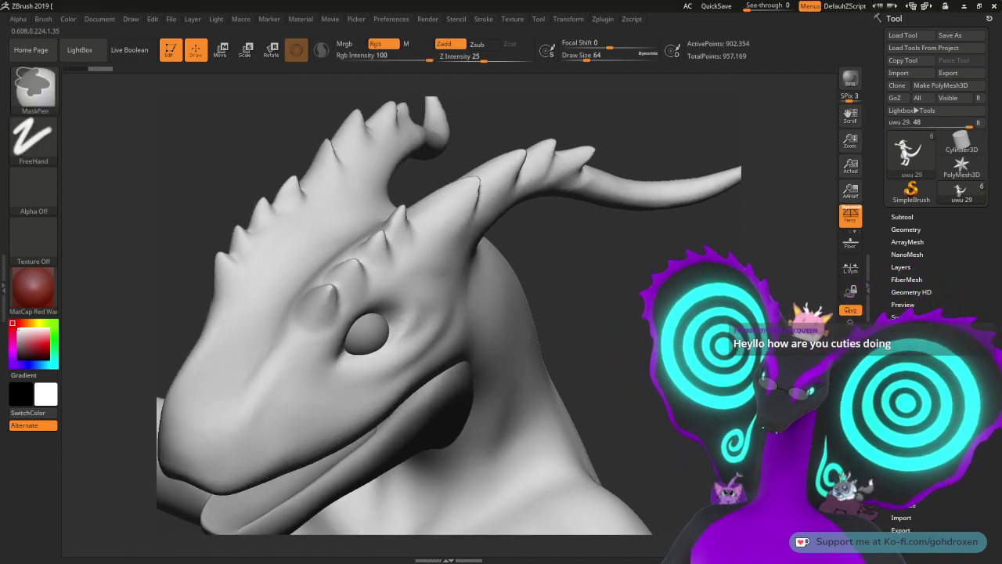
pyautogui.moveTo(693, 356)
pyautogui.mouseDown()
pyautogui.moveTo(639, 338)
pyautogui.moveTo(699, 347)
pyautogui.moveTo(696, 301)
pyautogui.mouseUp()
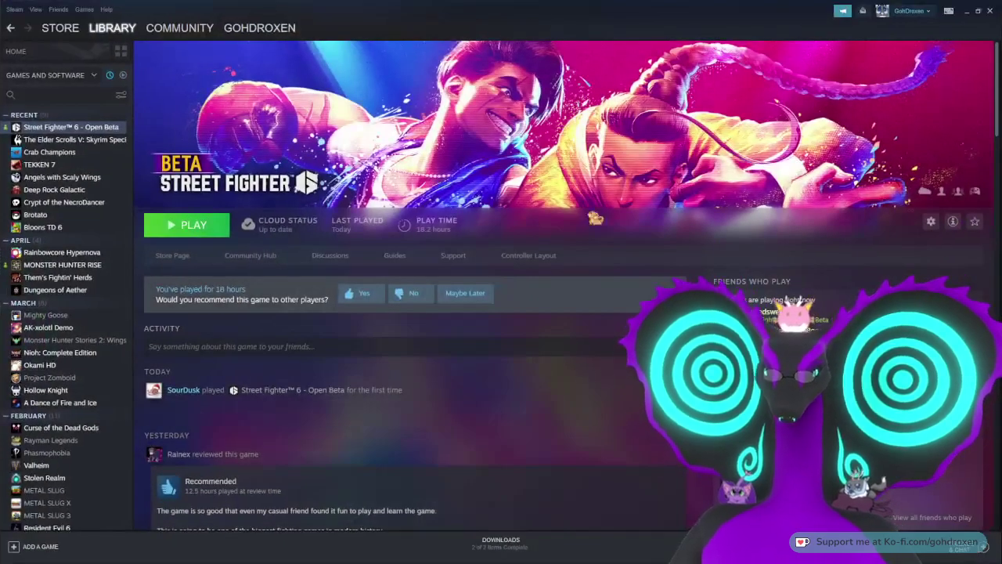
# Step: Go from the Steam game library to the store front page and activate its search
pyautogui.click(81, 35)
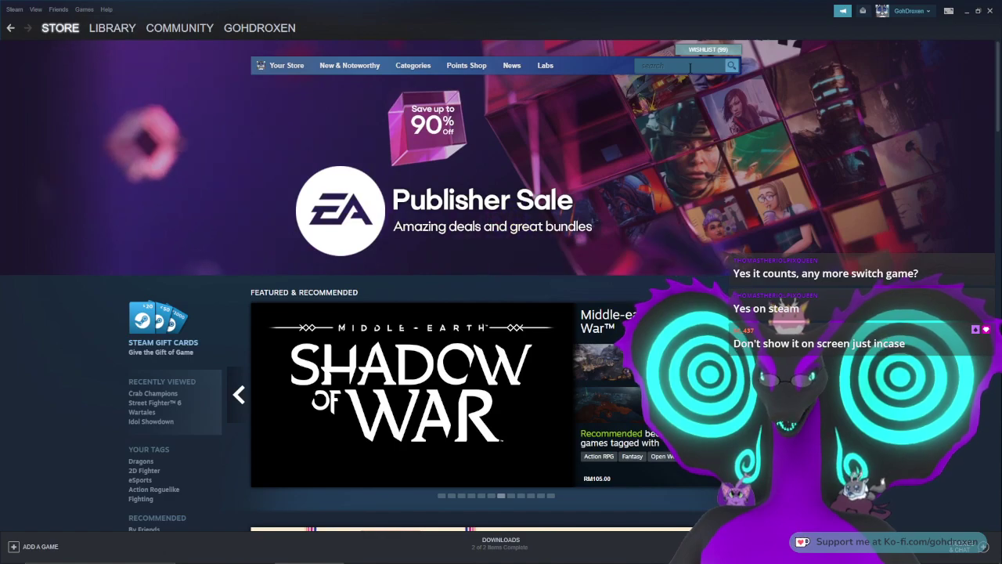
pyautogui.click(690, 67)
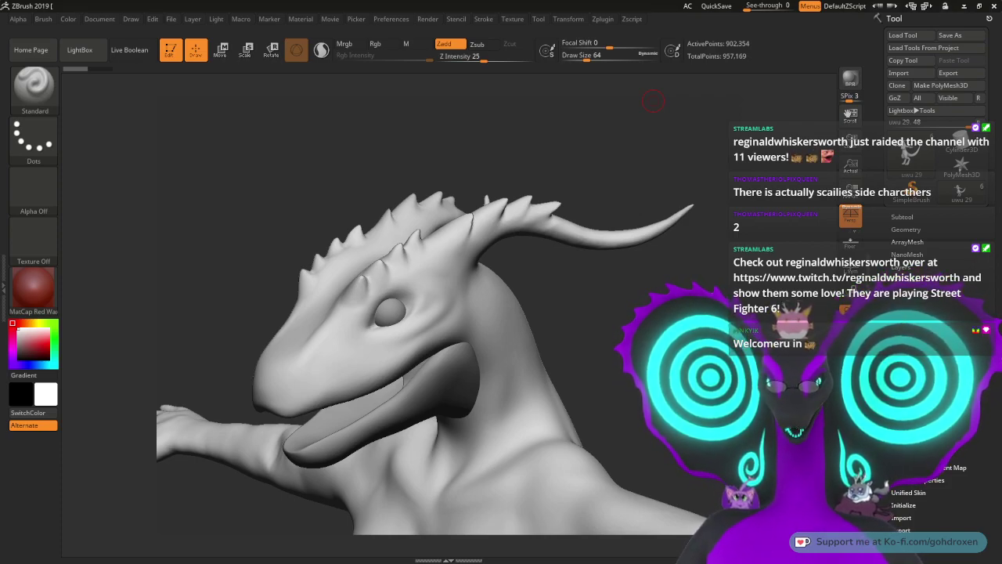
# Step: Inspect the dragon model's head and full-body proportions from the front and both sides
pyautogui.moveTo(653, 101); pyautogui.dragTo(685, 100)
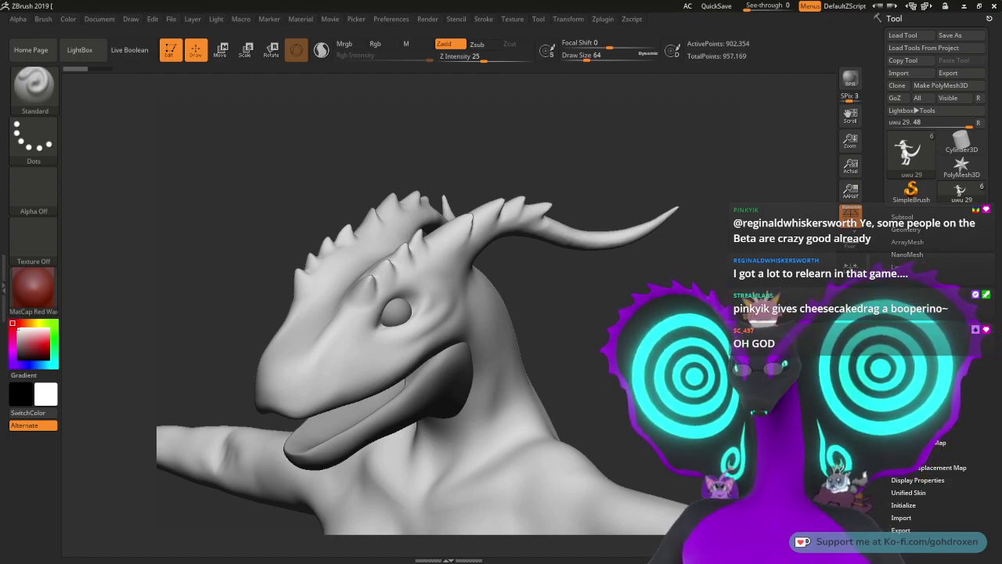
pyautogui.moveTo(548, 313); pyautogui.dragTo(581, 313)
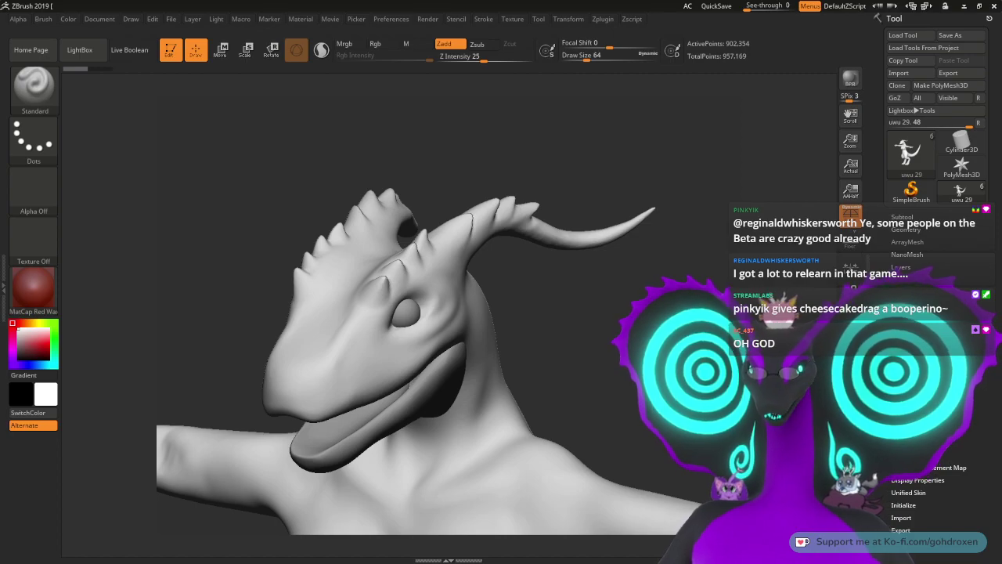
pyautogui.moveTo(686, 319)
pyautogui.keyDown('alt'); pyautogui.mouseDown()
pyautogui.moveTo(683, 235)
pyautogui.moveTo(667, 278)
pyautogui.mouseUp(); pyautogui.keyUp('alt')
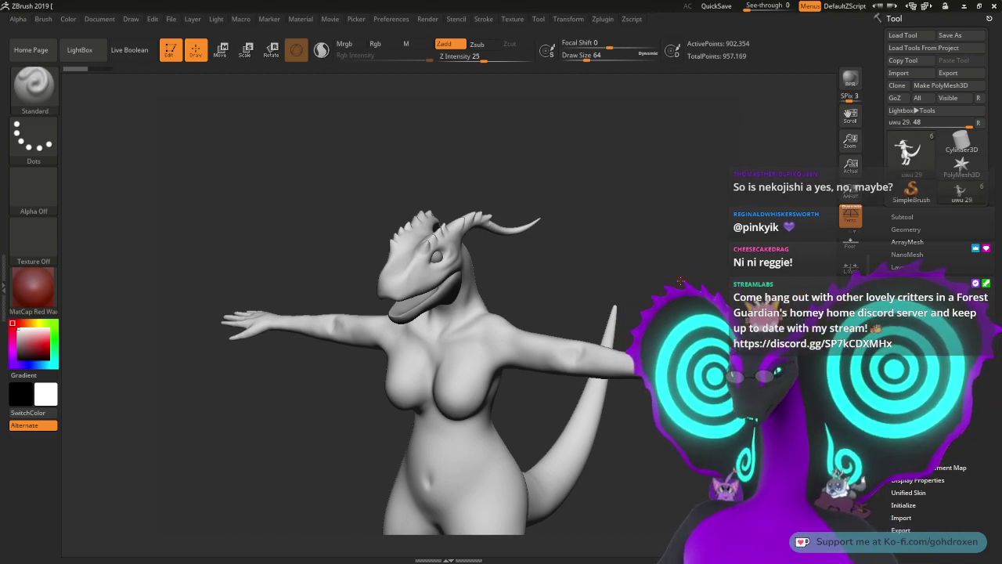
pyautogui.keyDown('alt'); pyautogui.moveTo(677, 272); pyautogui.dragTo(709, 186); pyautogui.keyUp('alt')
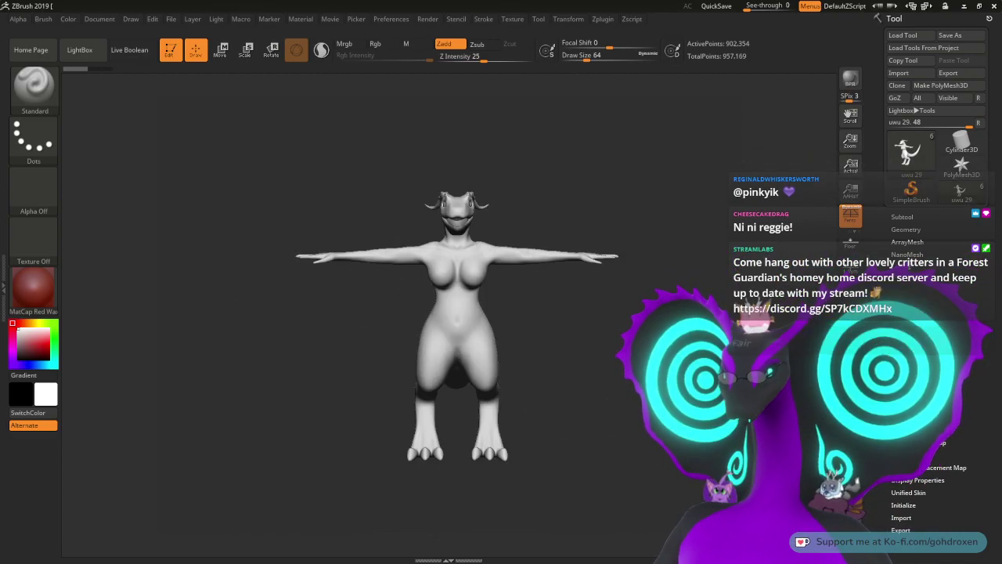
pyautogui.moveTo(597, 377); pyautogui.dragTo(556, 384)
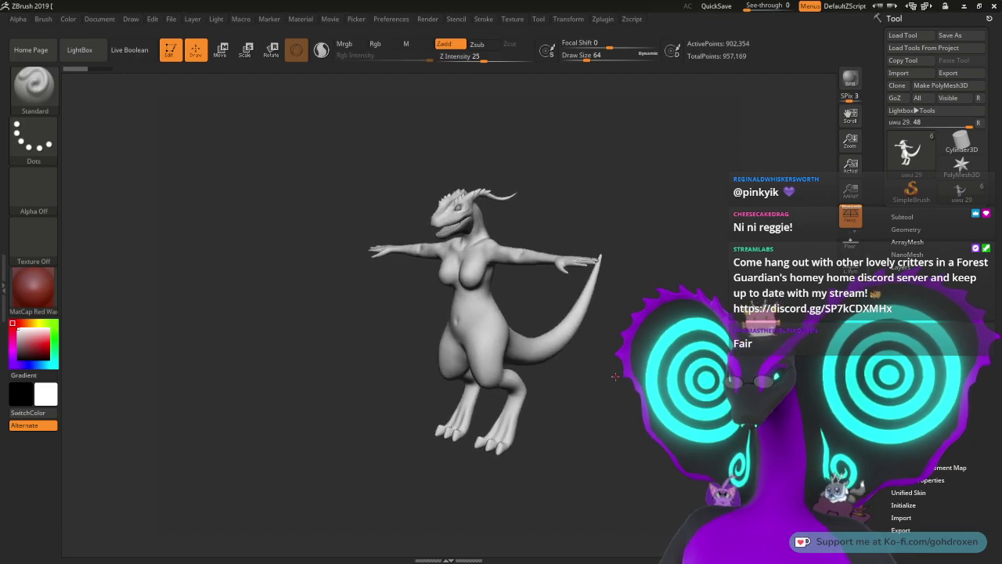
pyautogui.moveTo(410, 385); pyautogui.dragTo(464, 389)
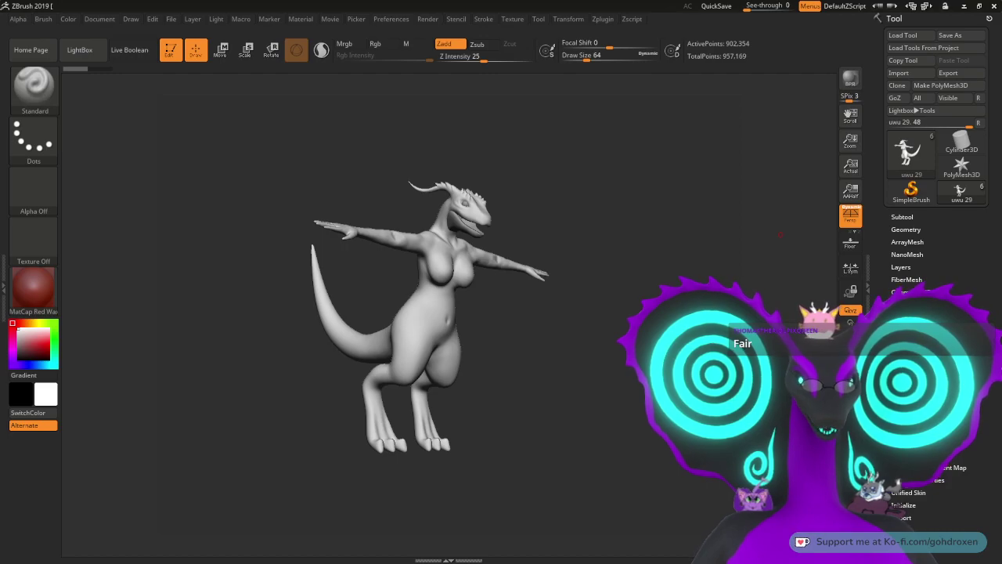
# Step: Compare the dragon model with the character reference drawing, and close the image to return to ZBrush
pyautogui.hotkey('alt', 'Tab')
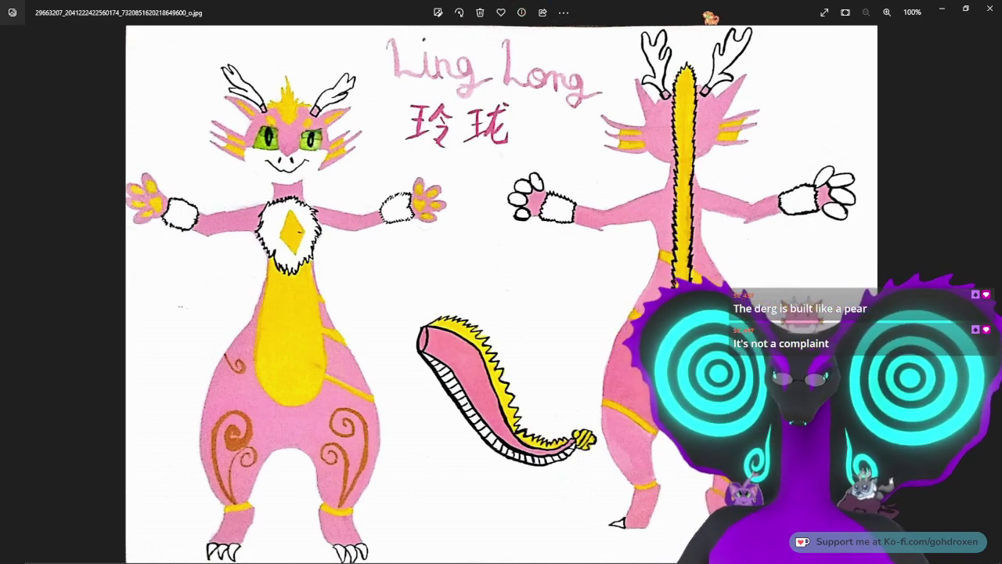
pyautogui.click(942, 7)
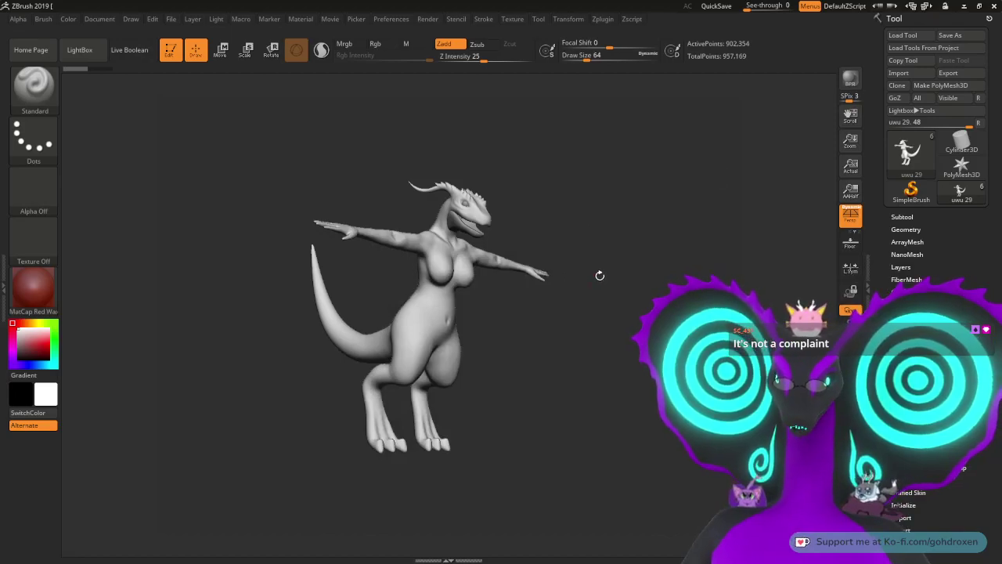
pyautogui.moveTo(600, 276); pyautogui.dragTo(551, 420)
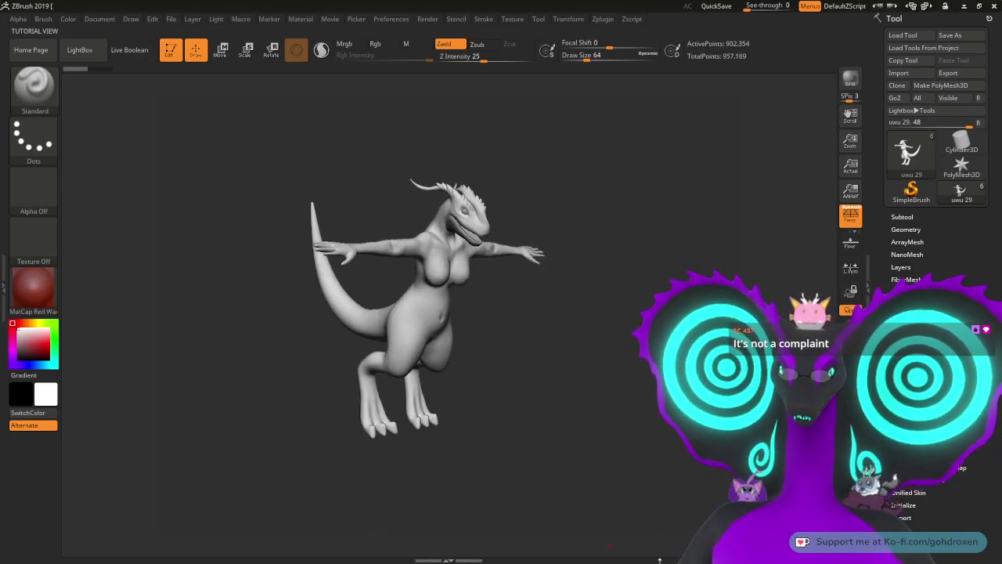
pyautogui.hotkey('alt', 'Tab')
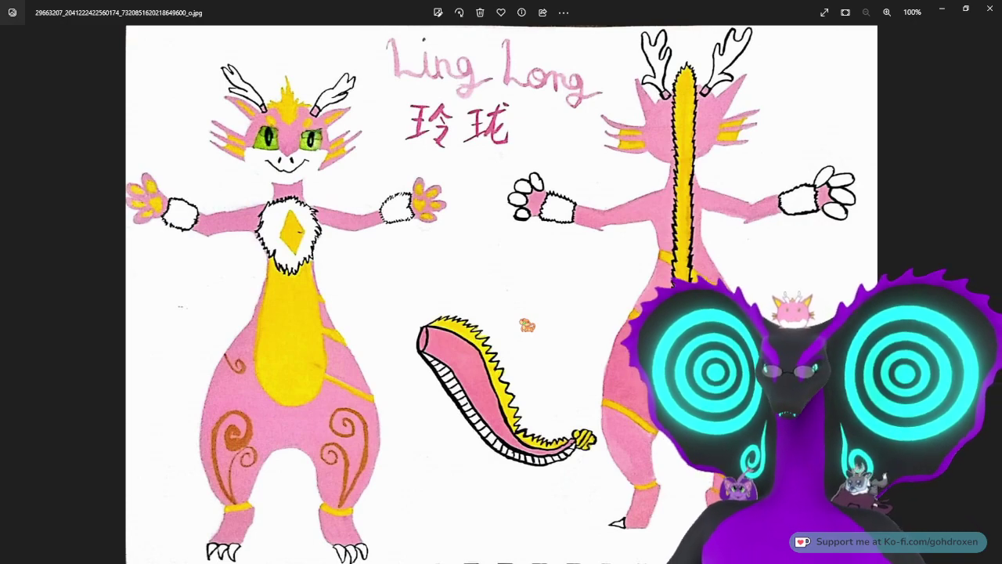
pyautogui.click(990, 8)
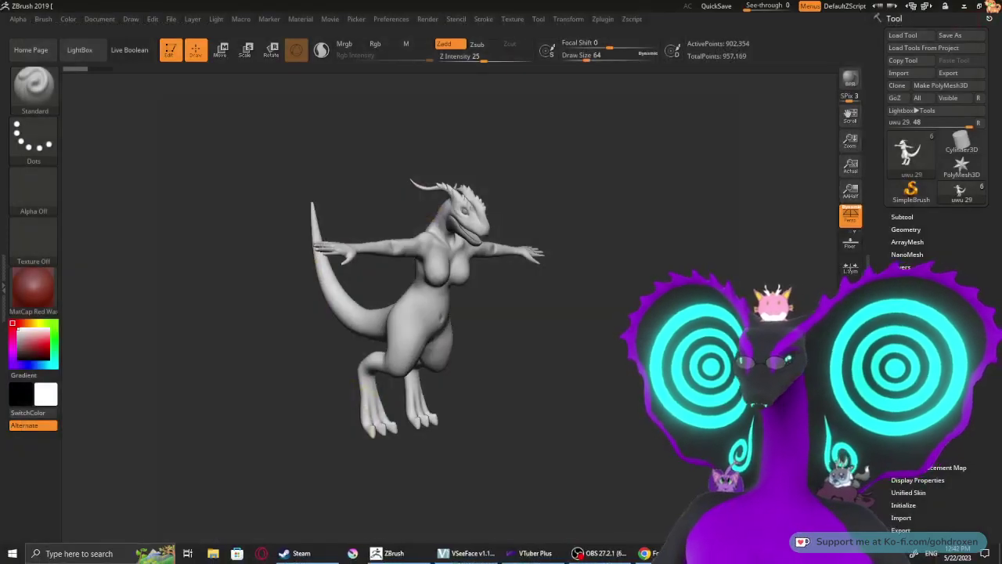
pyautogui.moveTo(729, 243); pyautogui.dragTo(714, 240)
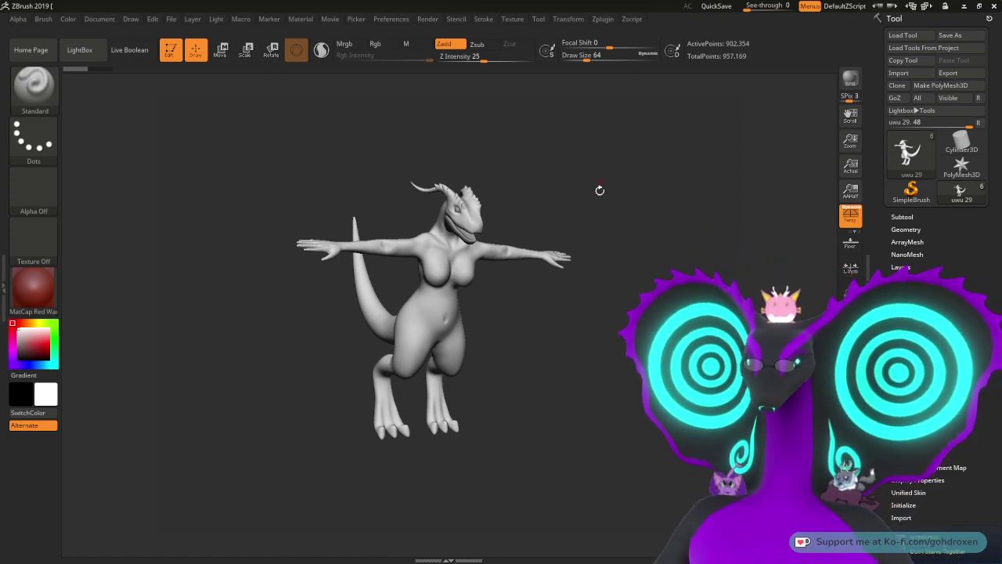
# Step: Append a Cube3D primitive to the dragon model as a new subtool
pyautogui.moveTo(613, 221); pyautogui.dragTo(583, 275)
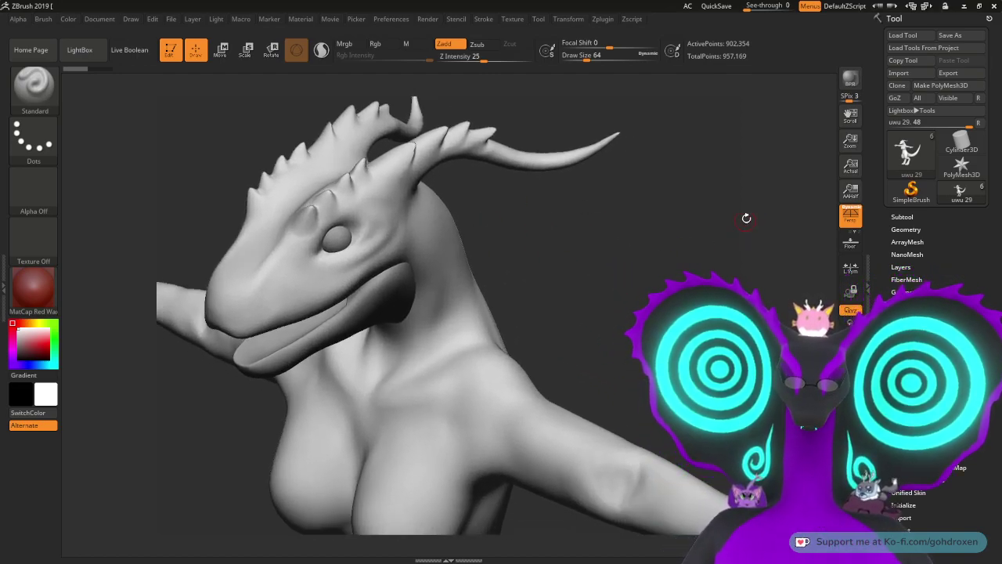
pyautogui.click(895, 218)
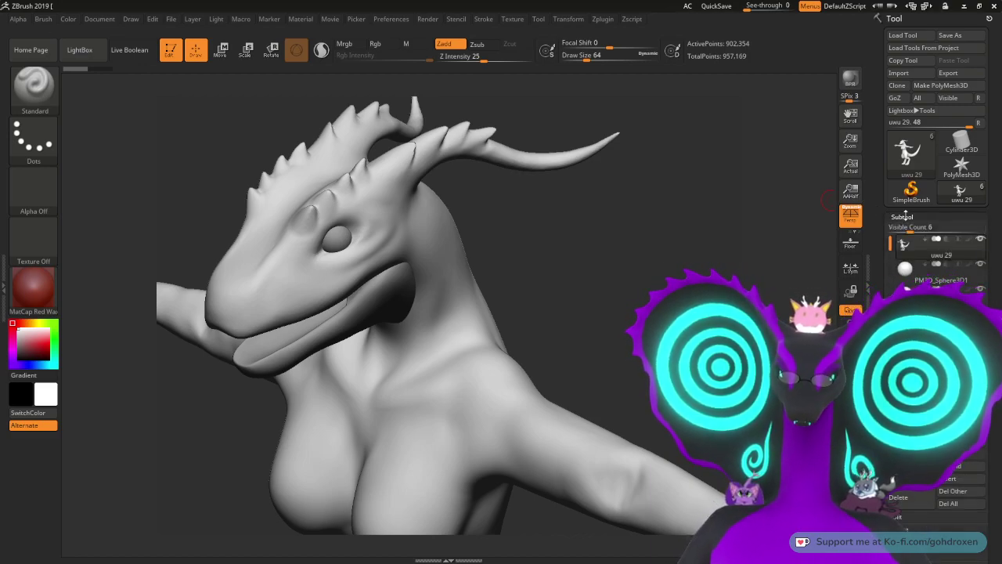
pyautogui.moveTo(890, 245); pyautogui.dragTo(889, 284)
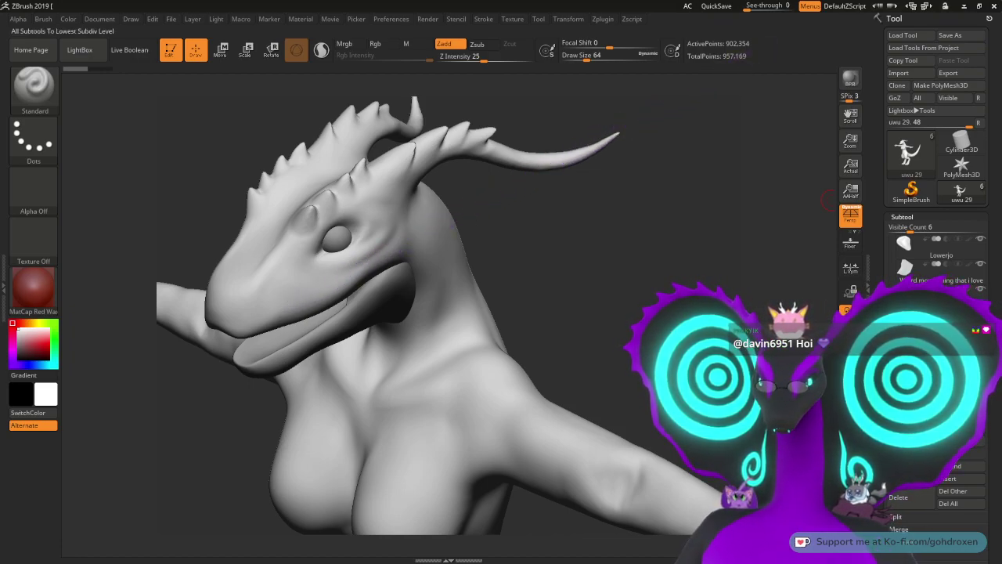
pyautogui.click(962, 466)
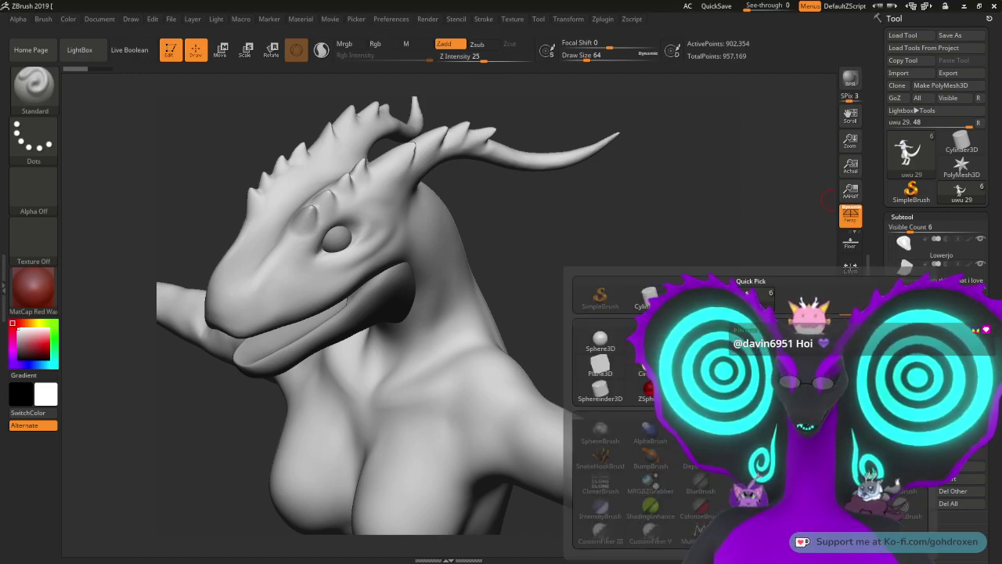
pyautogui.moveTo(649, 297)
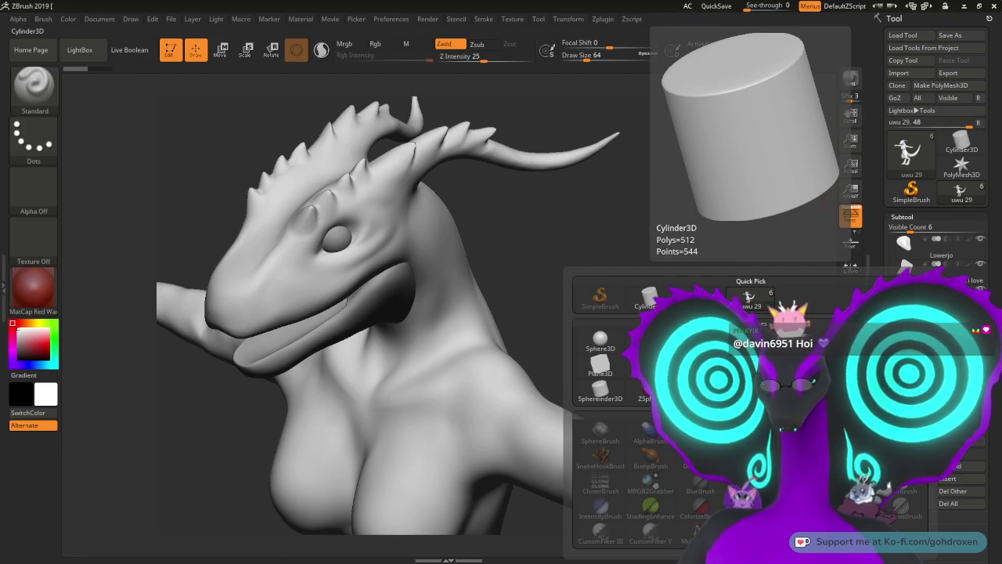
pyautogui.moveTo(647, 342)
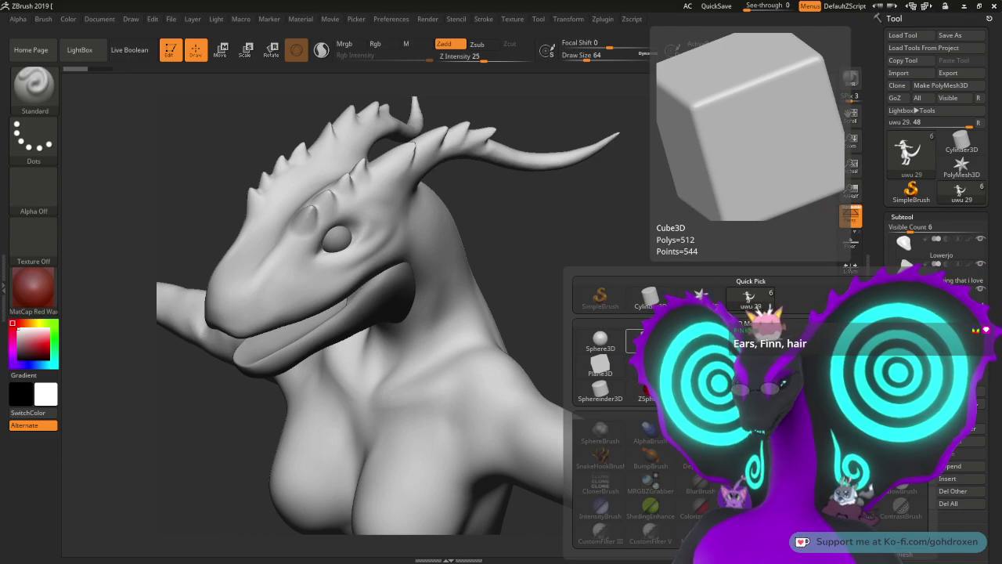
pyautogui.click(649, 342)
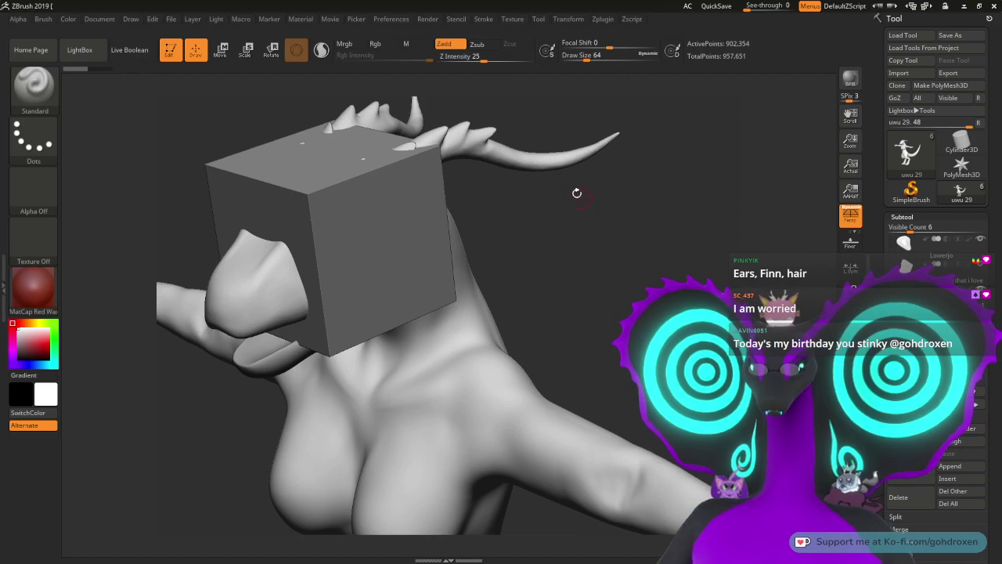
# Step: Make the cube the active subtool and scale it along X into a very thin plate
pyautogui.keyDown('shift'); pyautogui.moveTo(587, 240); pyautogui.dragTo(640, 284); pyautogui.keyUp('shift')
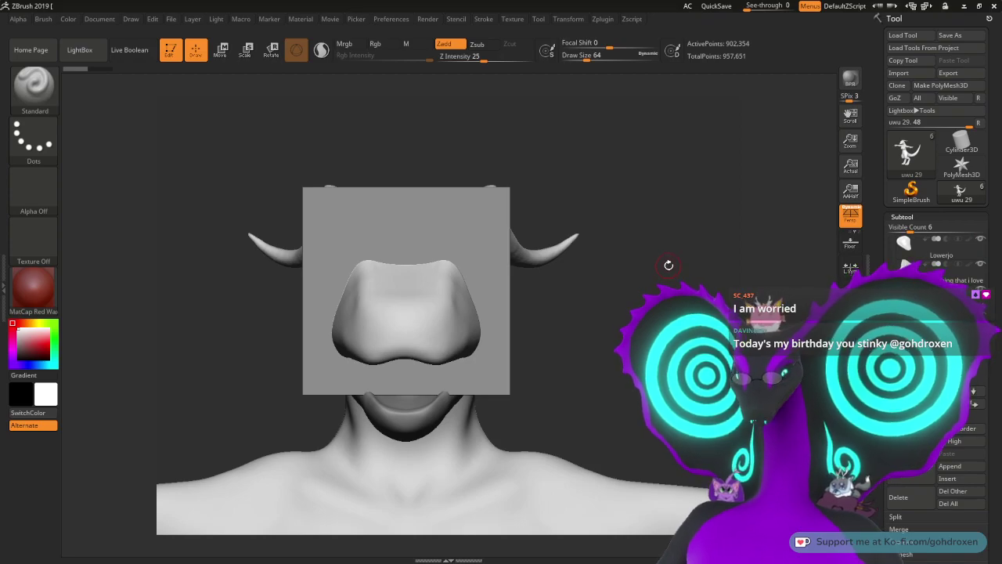
pyautogui.press('w')
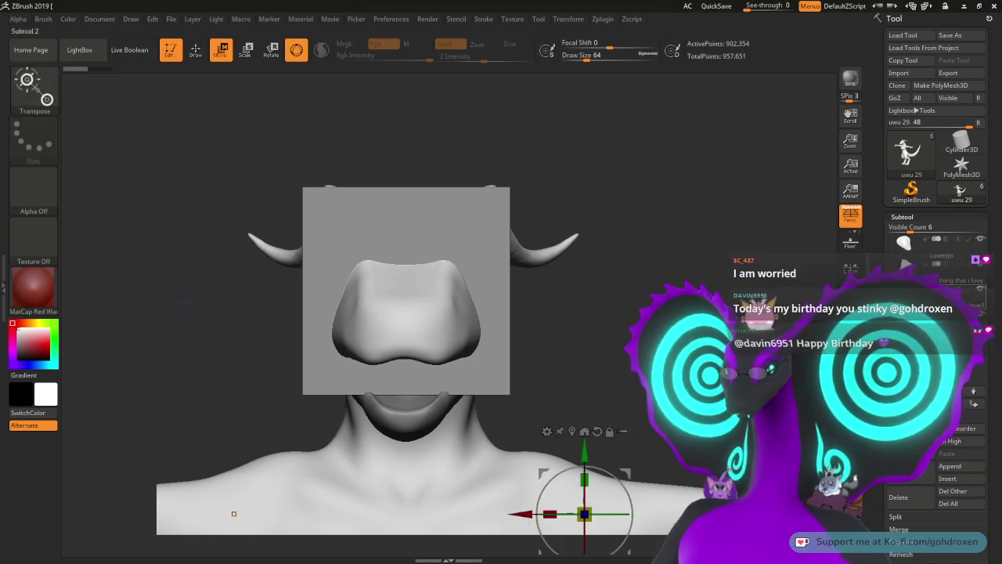
pyautogui.keyDown('alt'); pyautogui.click(486, 258); pyautogui.keyUp('alt')
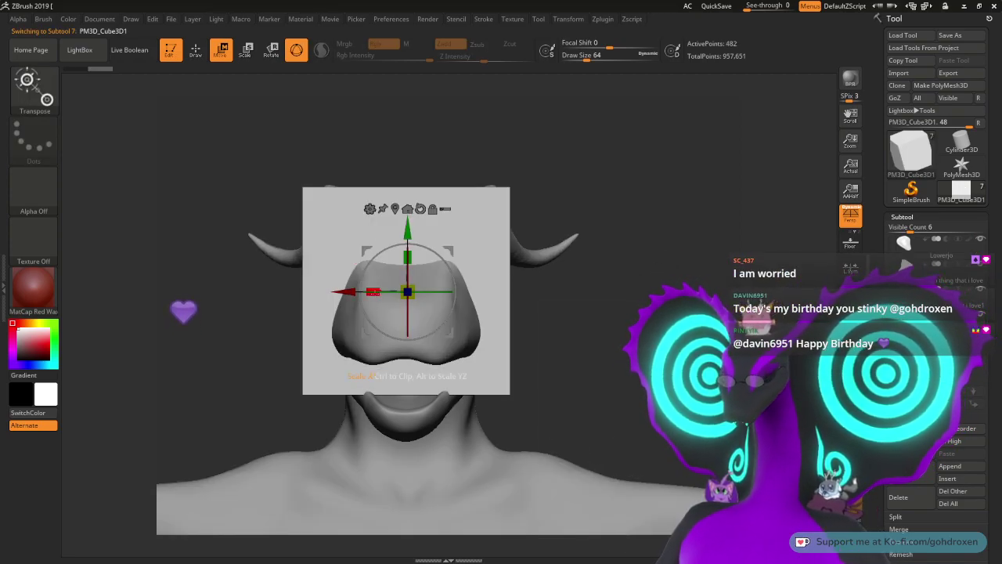
pyautogui.moveTo(374, 291); pyautogui.dragTo(479, 290)
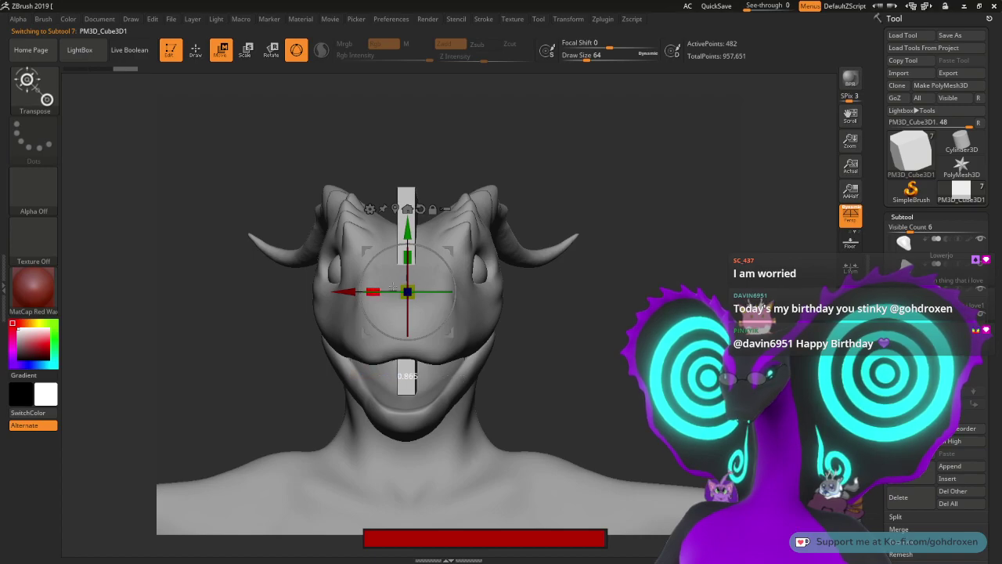
pyautogui.moveTo(571, 287); pyautogui.dragTo(505, 340)
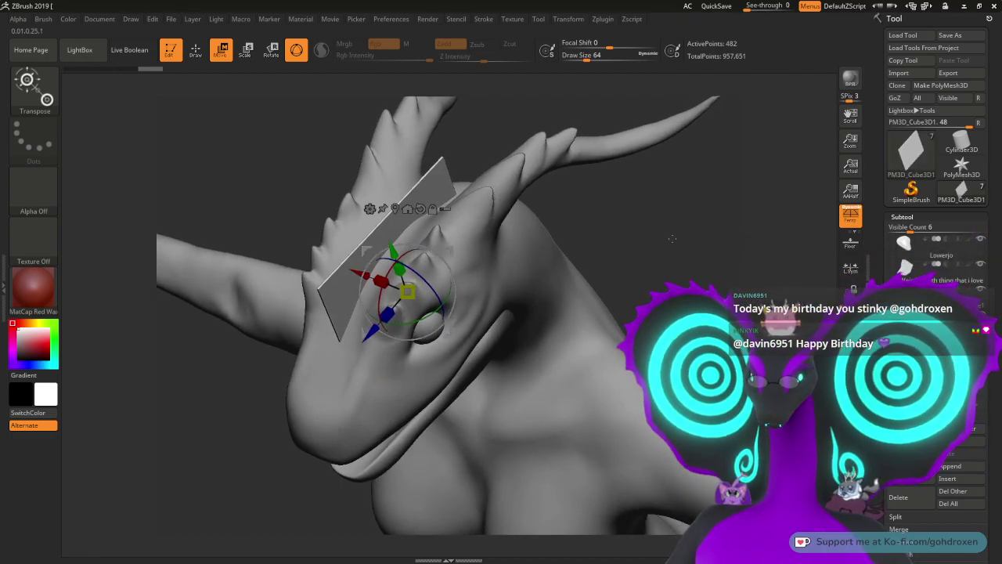
# Step: Move the thin plate along X from the head's centre out to the side of the face
pyautogui.moveTo(657, 248); pyautogui.dragTo(667, 238)
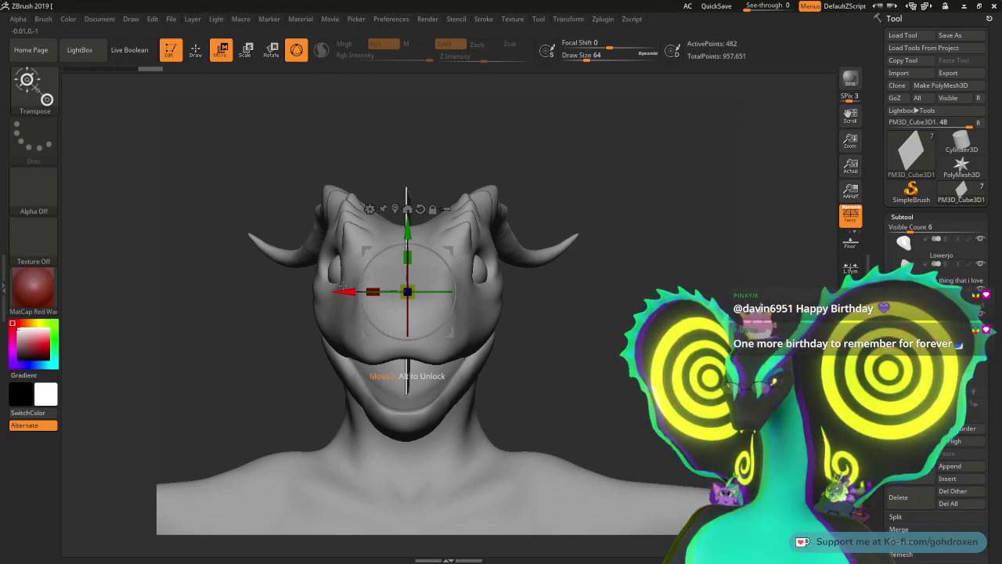
pyautogui.moveTo(353, 291); pyautogui.dragTo(449, 292)
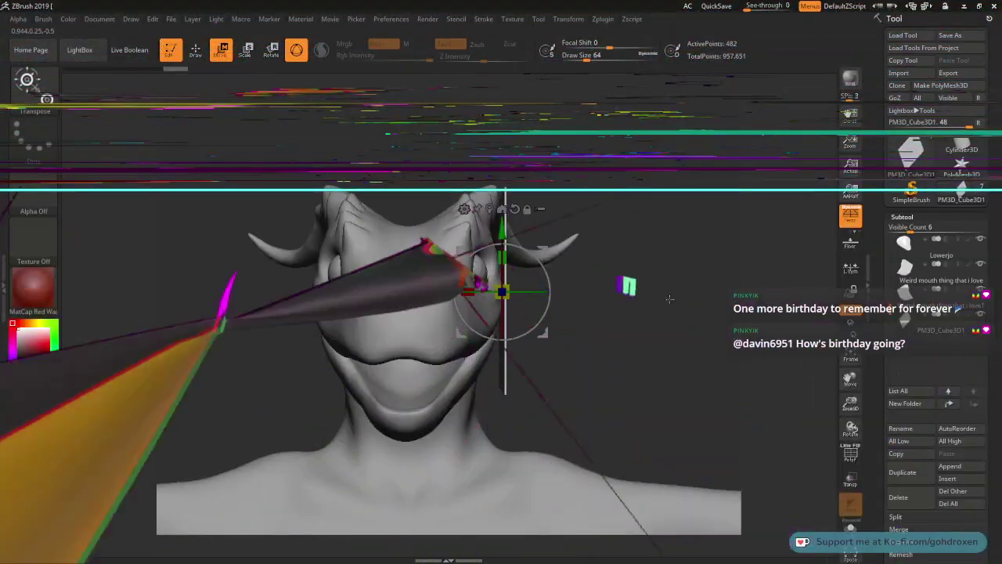
pyautogui.moveTo(726, 307); pyautogui.dragTo(627, 312)
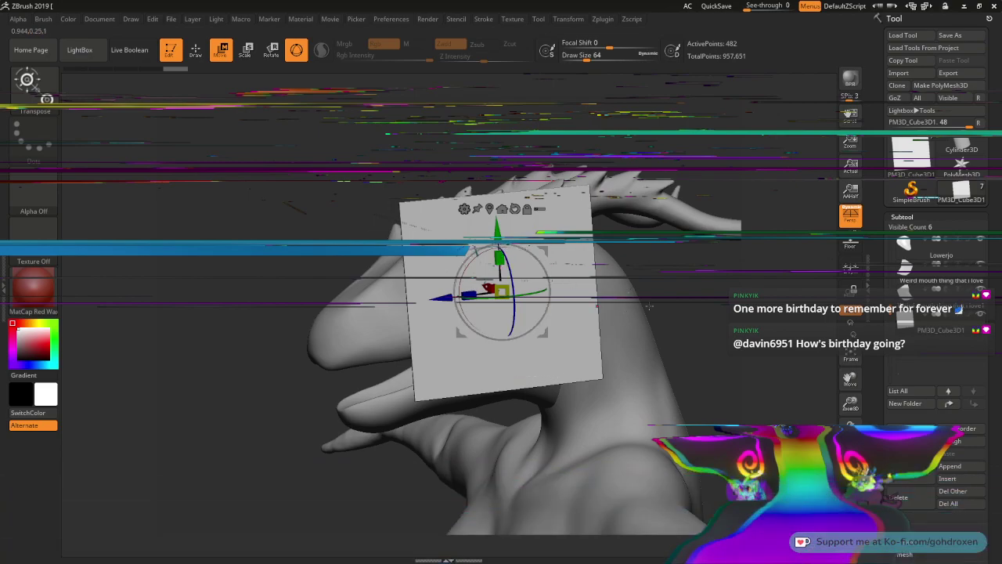
pyautogui.moveTo(649, 306); pyautogui.dragTo(695, 296)
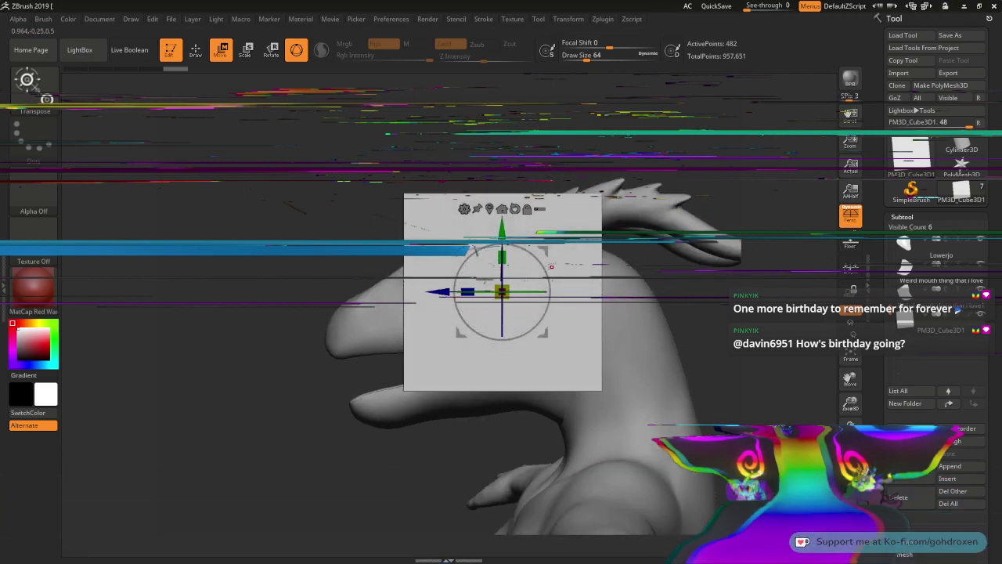
# Step: Reduce the plate's height, then move it back along Z and slightly down so it sits behind the jaw under the horn
pyautogui.moveTo(502, 256)
pyautogui.mouseDown()
pyautogui.moveTo(502, 289)
pyautogui.moveTo(502, 255)
pyautogui.moveTo(509, 272)
pyautogui.mouseUp()
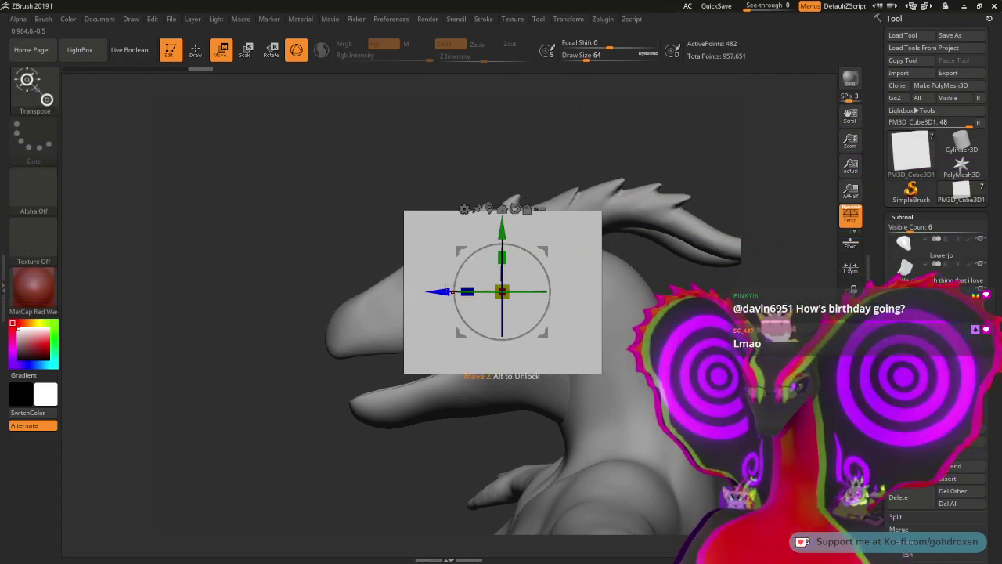
pyautogui.moveTo(439, 292); pyautogui.dragTo(570, 293)
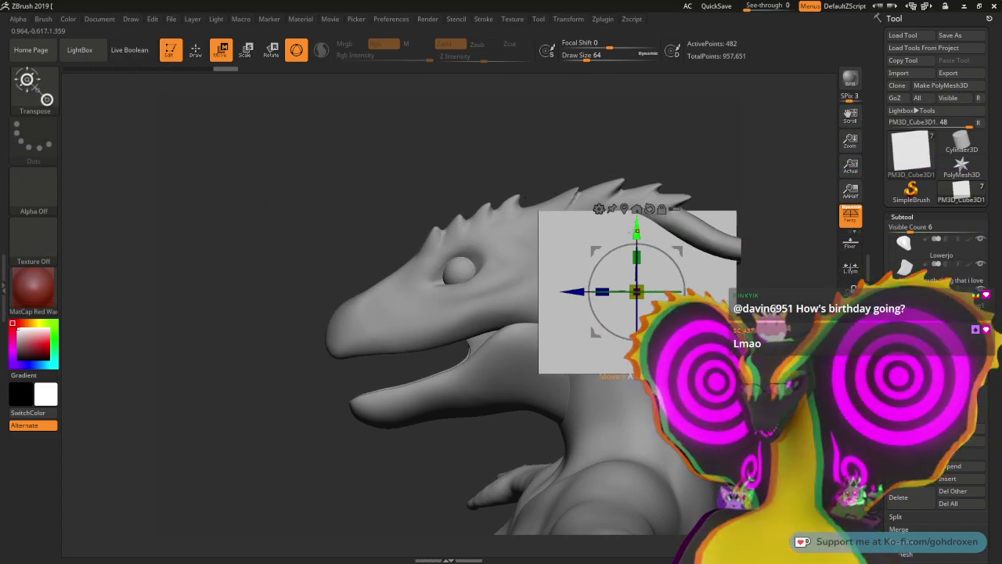
pyautogui.moveTo(636, 231); pyautogui.dragTo(636, 254)
pyautogui.moveTo(463, 146)
pyautogui.mouseDown()
pyautogui.moveTo(487, 144)
pyautogui.moveTo(447, 145)
pyautogui.mouseUp()
pyautogui.moveTo(258, 144); pyautogui.dragTo(175, 164)
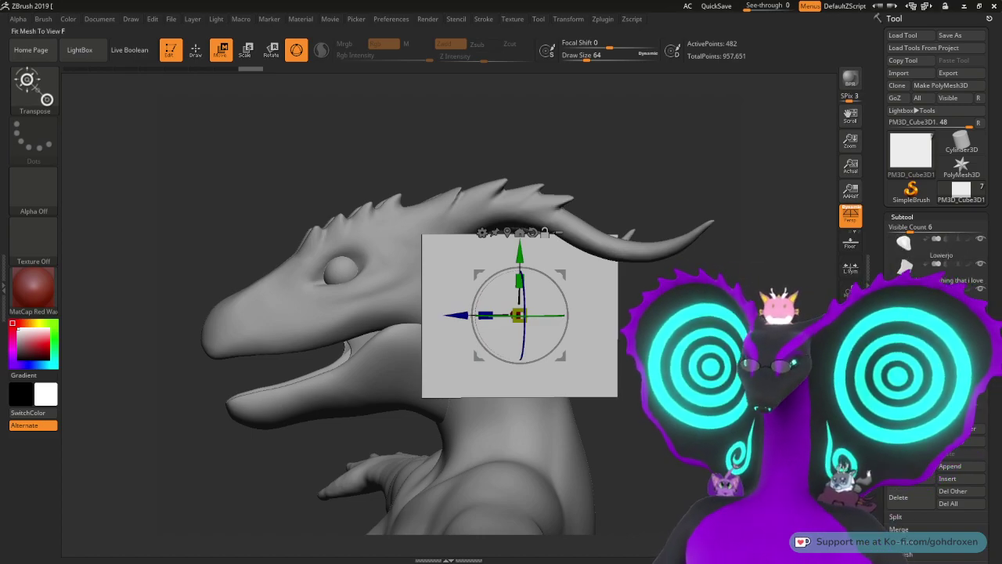
# Step: Return to Draw mode with the Move Topological brush and set its draw size to 430
pyautogui.press('q')
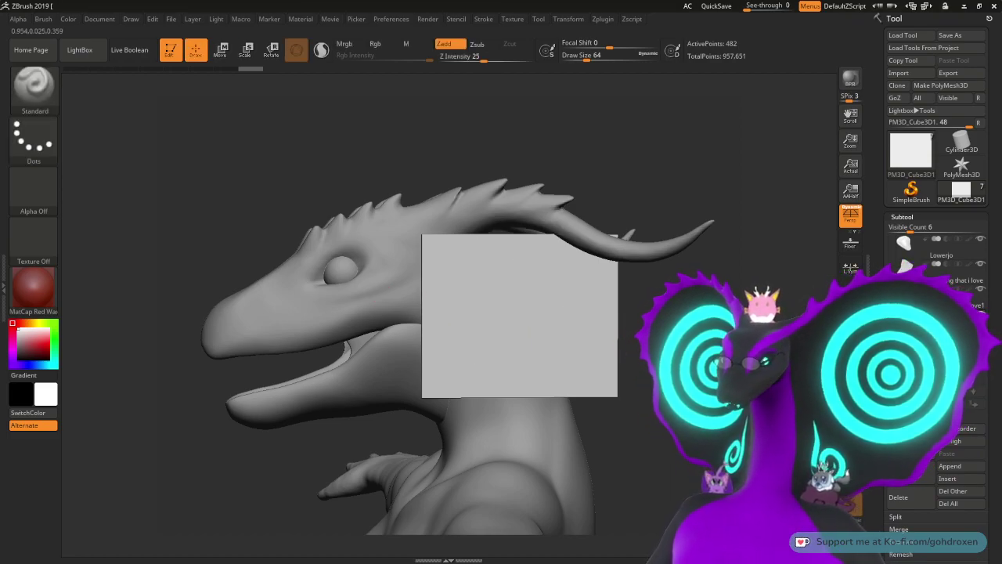
pyautogui.moveTo(689, 336); pyautogui.dragTo(689, 368)
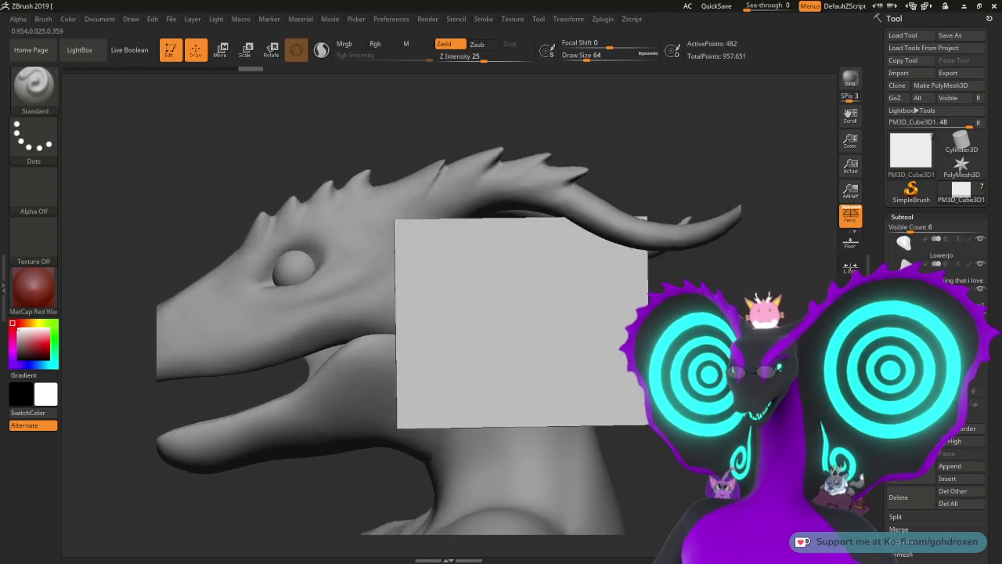
pyautogui.click(35, 86)
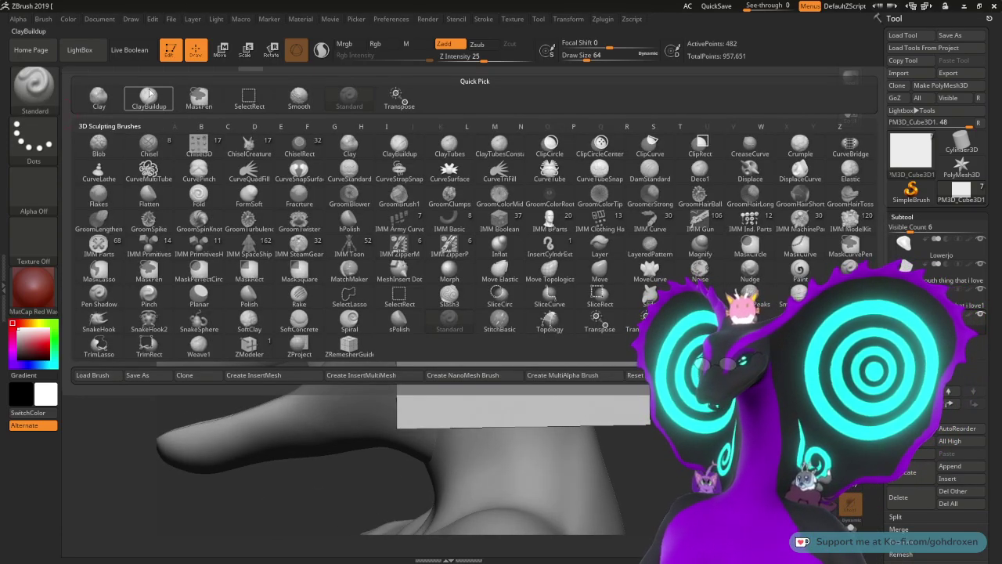
pyautogui.click(547, 274)
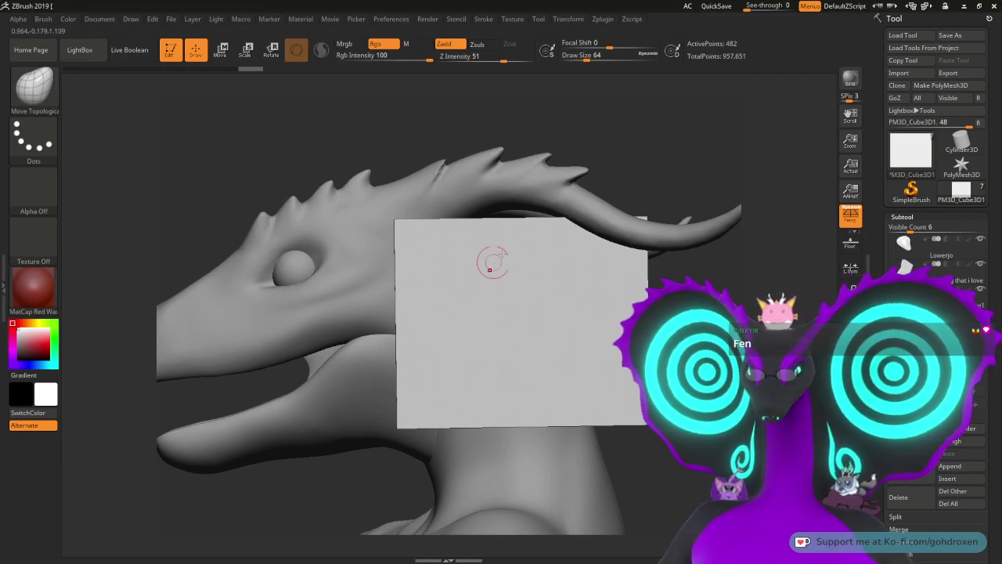
pyautogui.moveTo(673, 349); pyautogui.dragTo(705, 349)
pyautogui.press('space')
pyautogui.moveTo(673, 279); pyautogui.dragTo(714, 277)
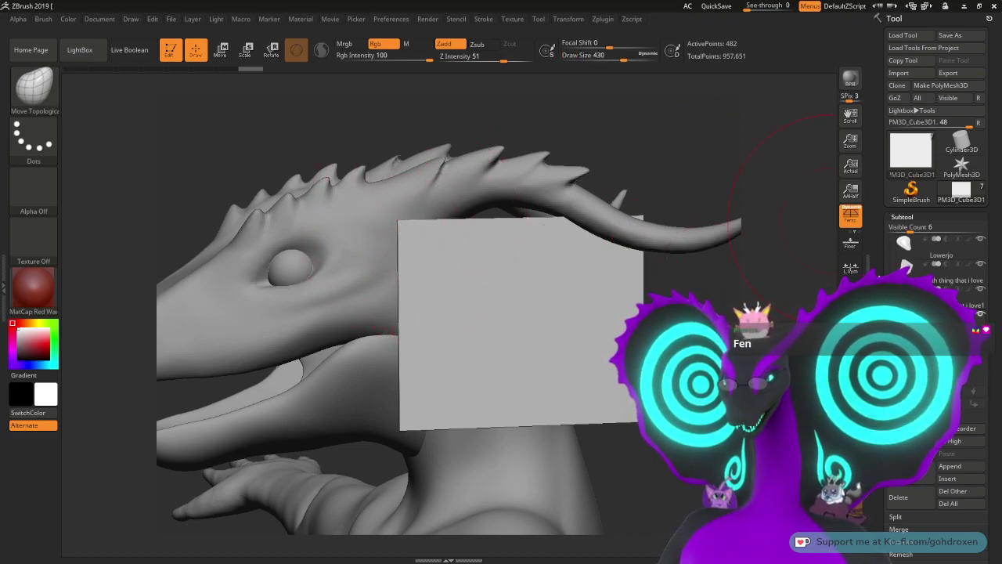
# Step: Rename the plate subtool Feen, subdivide it to level 4 and show its polygon wireframe
pyautogui.scroll(-5, 901, 259)
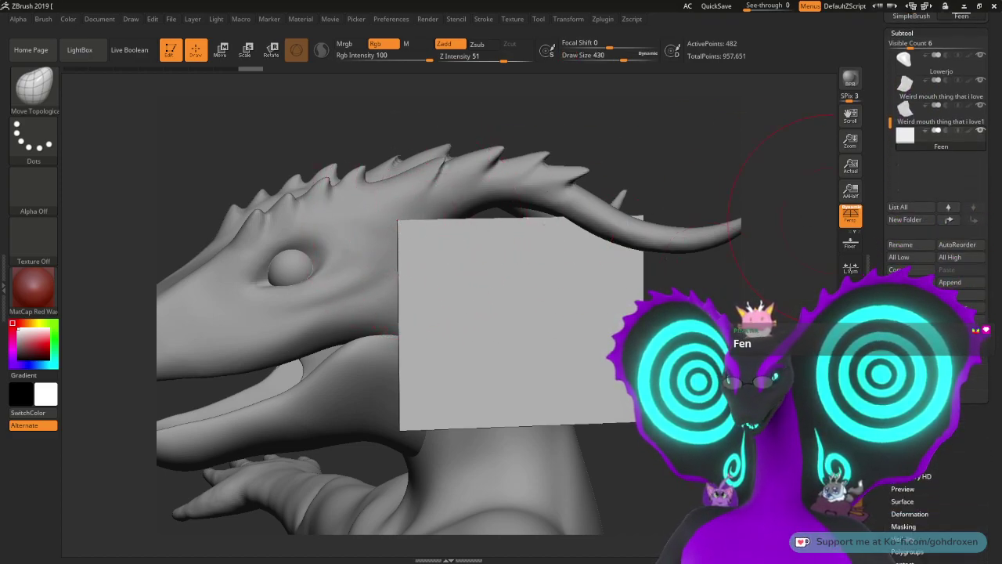
pyautogui.scroll(5, 936, 235)
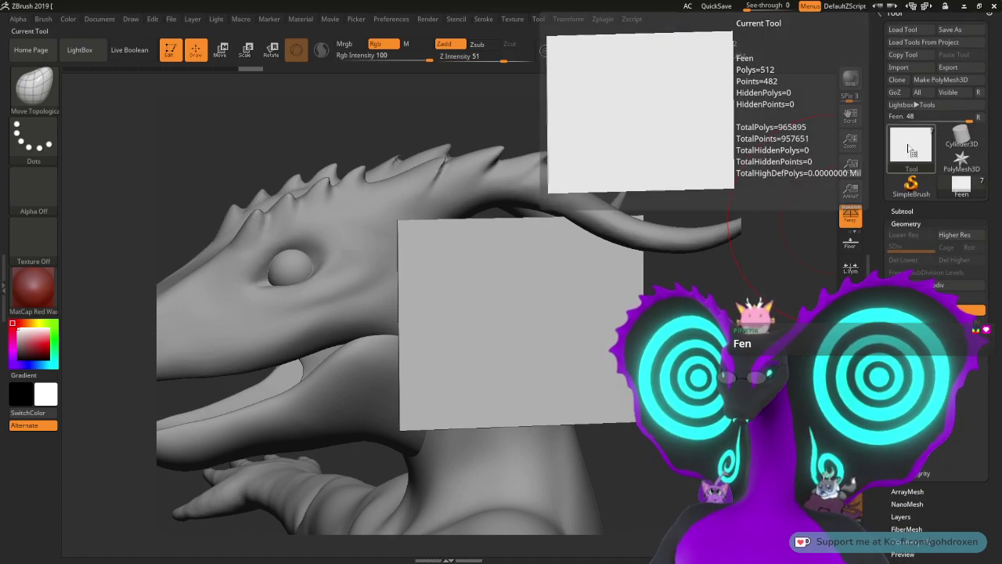
pyautogui.hotkey('ctrl', 'd')
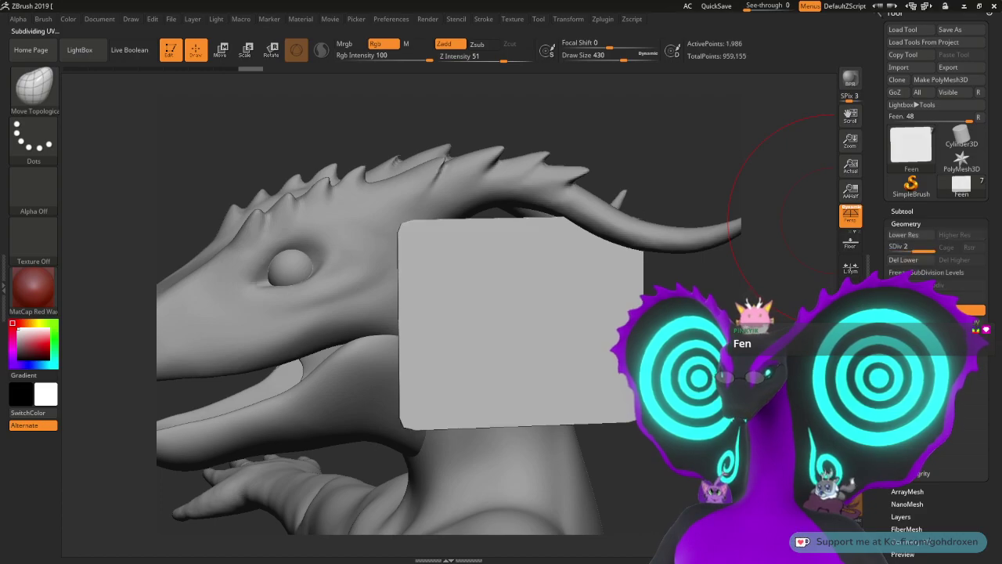
pyautogui.moveTo(917, 149)
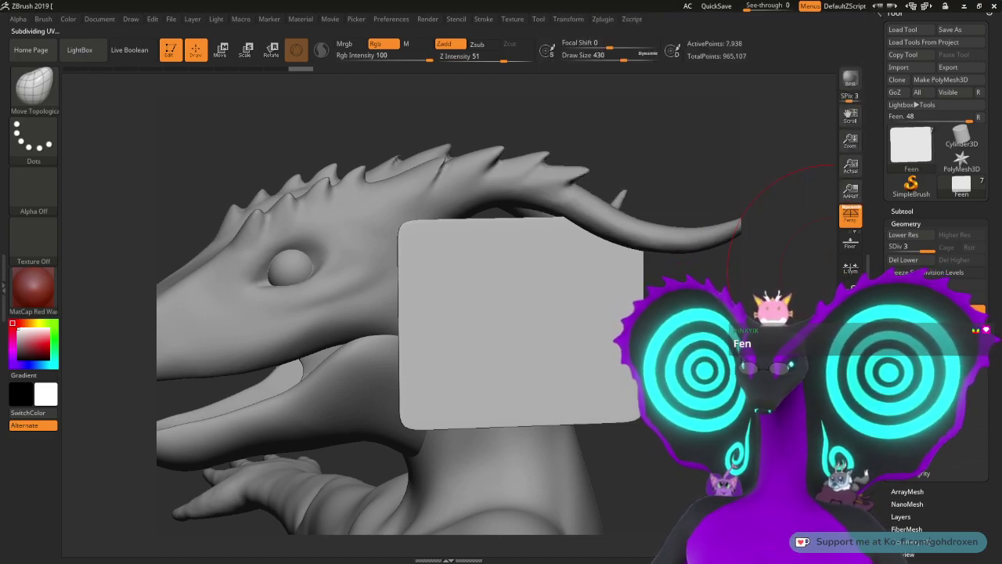
pyautogui.hotkey('shift', 'f')
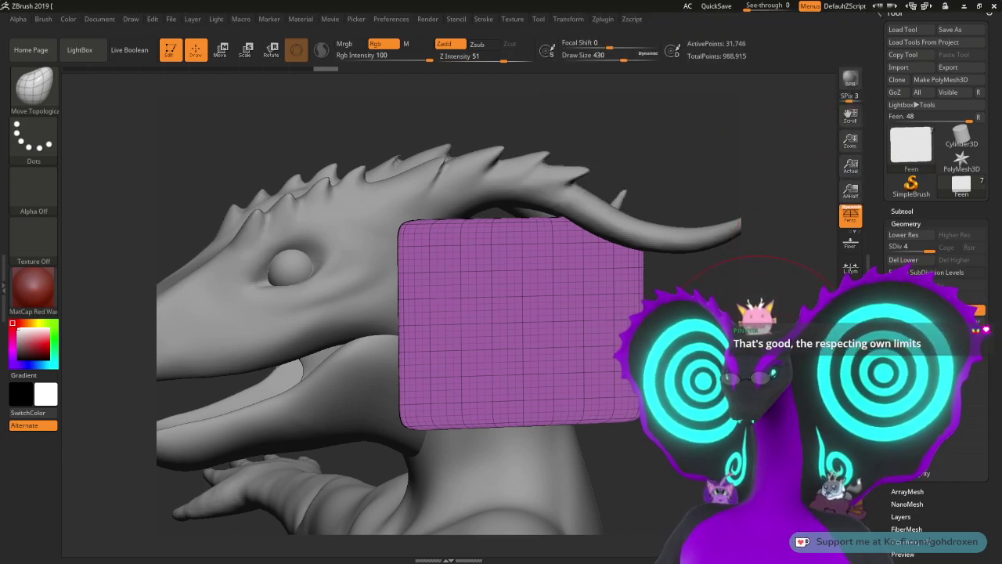
pyautogui.moveTo(753, 322)
pyautogui.mouseDown()
pyautogui.moveTo(822, 322)
pyautogui.moveTo(748, 317)
pyautogui.mouseUp()
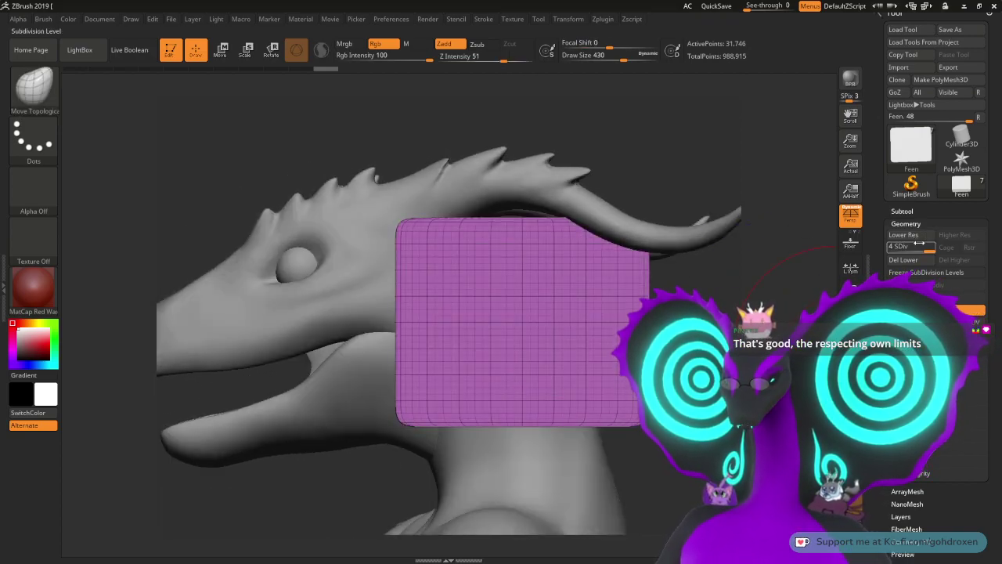
# Step: Set the plate to subdivision level 3 and delete its lower subdivision levels
pyautogui.moveTo(914, 248); pyautogui.dragTo(906, 249)
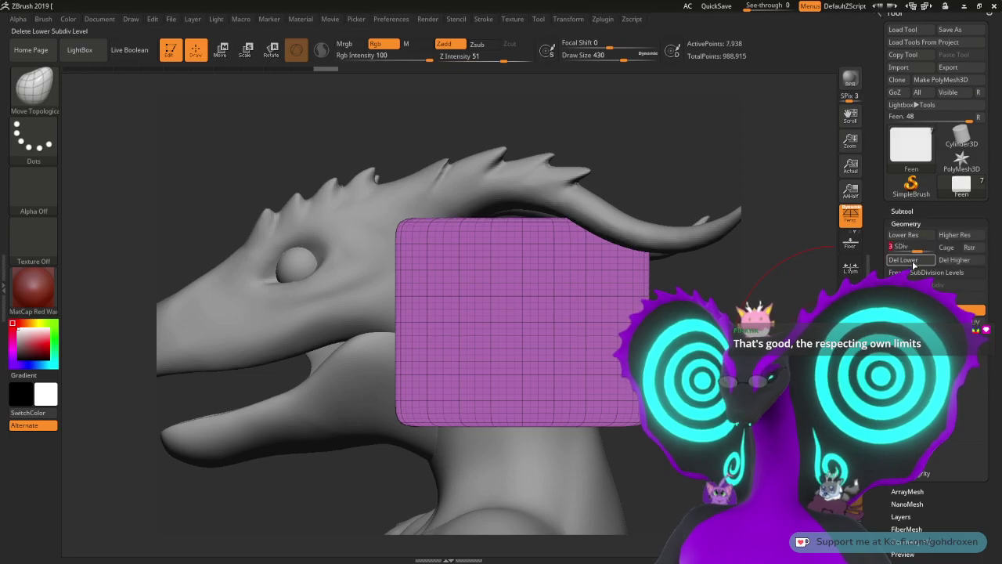
pyautogui.moveTo(918, 141)
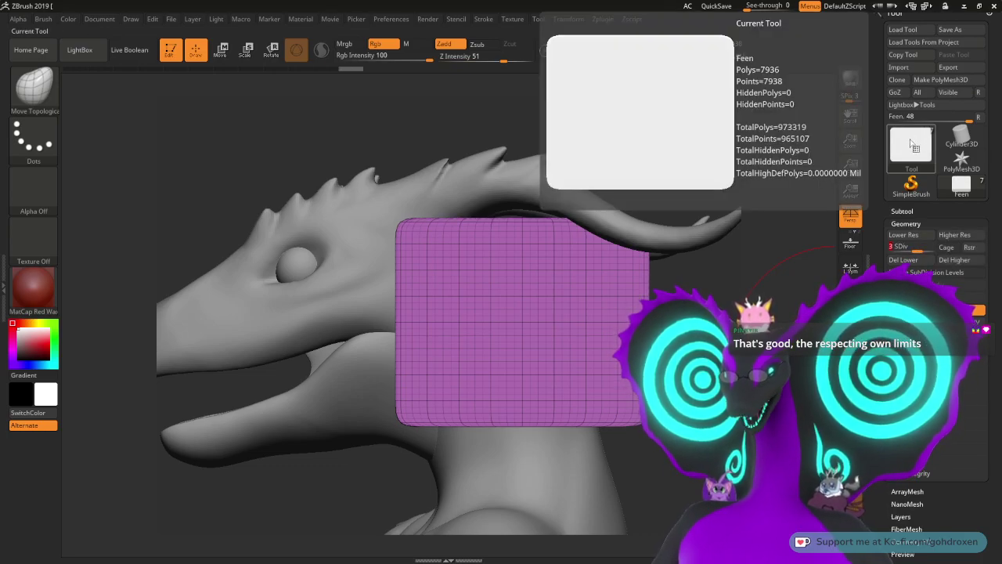
pyautogui.click(907, 260)
pyautogui.keyDown('alt'); pyautogui.moveTo(734, 304); pyautogui.dragTo(735, 375); pyautogui.keyUp('alt')
pyautogui.moveTo(814, 294)
pyautogui.keyDown('alt'); pyautogui.mouseDown()
pyautogui.moveTo(794, 327)
pyautogui.moveTo(835, 322)
pyautogui.mouseUp(); pyautogui.keyUp('alt')
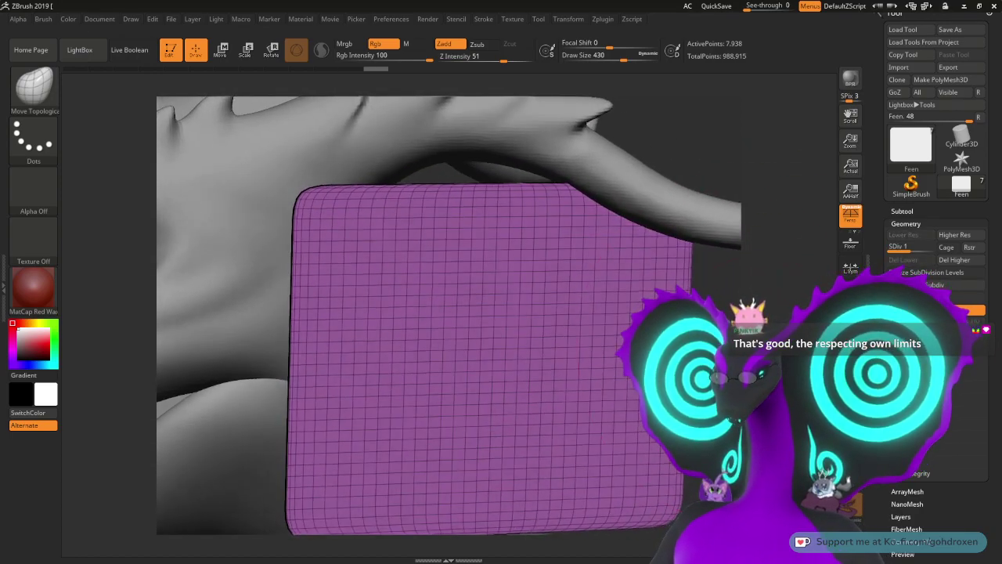
# Step: Hide the polygon wireframe on the plate behind the jaw
pyautogui.click(851, 438)
pyautogui.moveTo(731, 398)
pyautogui.keyDown('alt'); pyautogui.mouseDown()
pyautogui.moveTo(735, 291)
pyautogui.moveTo(794, 255)
pyautogui.mouseUp(); pyautogui.keyUp('alt')
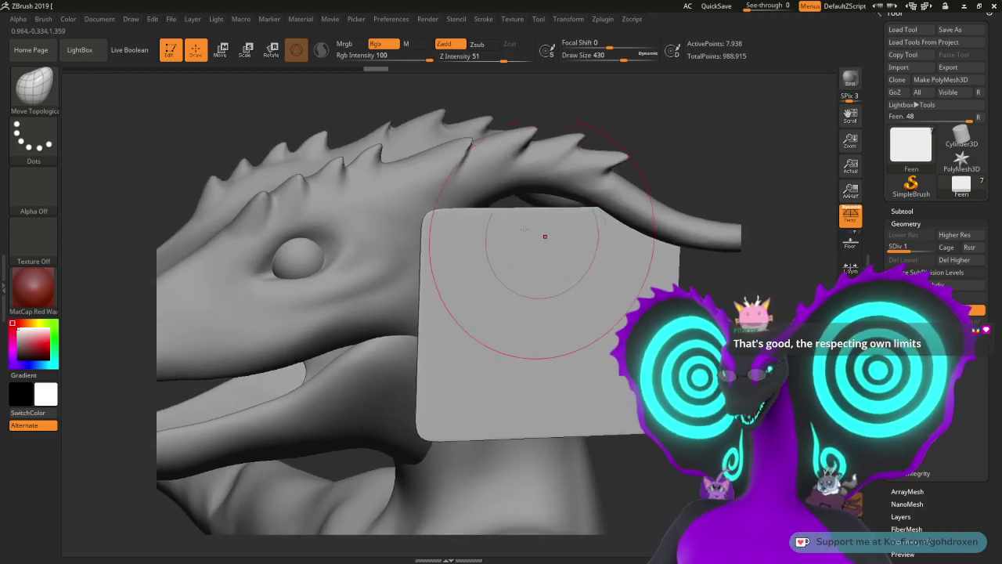
# Step: Try to pull the plate's upper front corner down with the Move Topological brush, and undo the pulls
pyautogui.moveTo(442, 224); pyautogui.dragTo(436, 341)
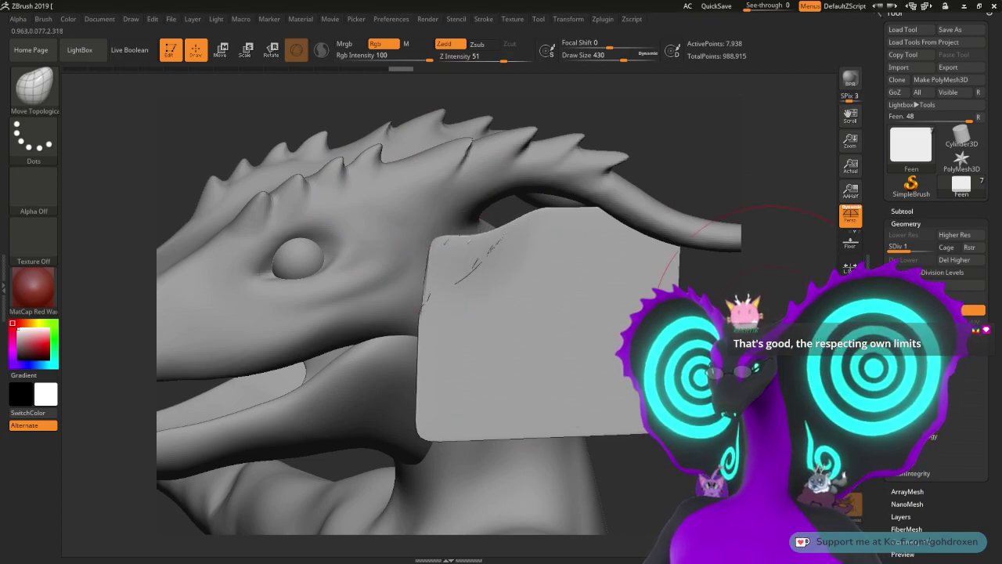
pyautogui.moveTo(703, 229)
pyautogui.mouseDown()
pyautogui.moveTo(791, 244)
pyautogui.moveTo(755, 292)
pyautogui.mouseUp()
pyautogui.moveTo(601, 302); pyautogui.dragTo(509, 294)
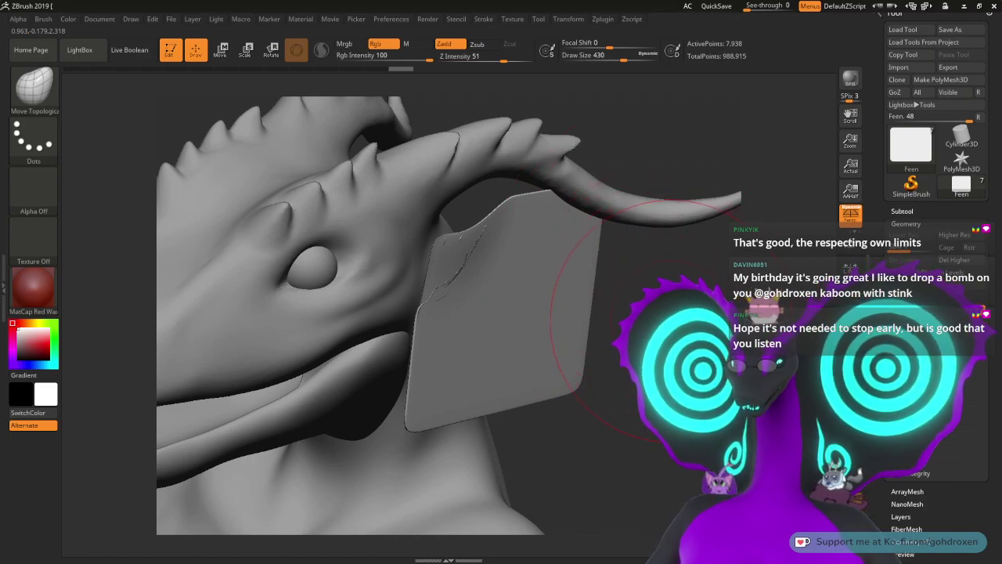
pyautogui.moveTo(670, 313); pyautogui.dragTo(672, 333)
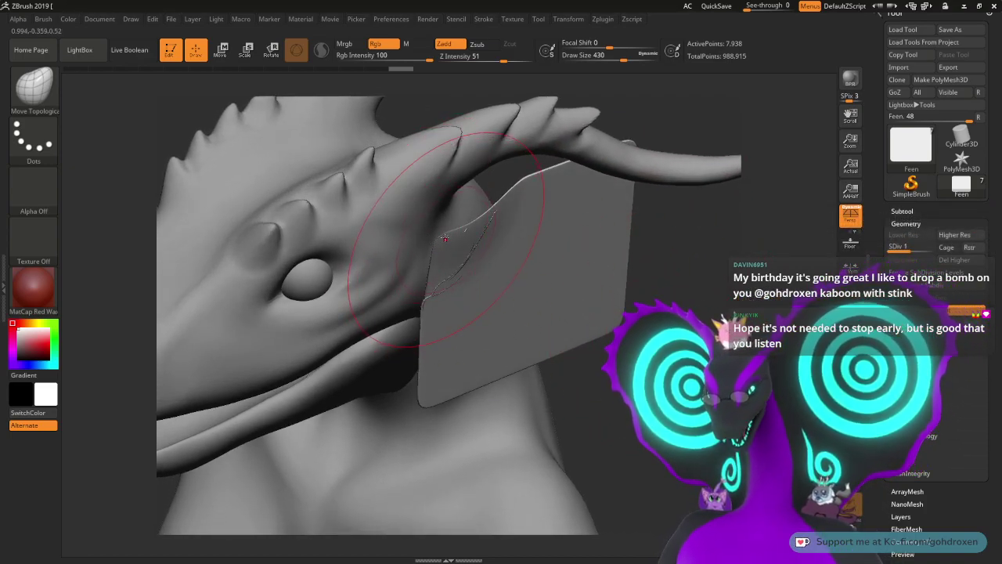
pyautogui.moveTo(438, 238); pyautogui.dragTo(455, 379)
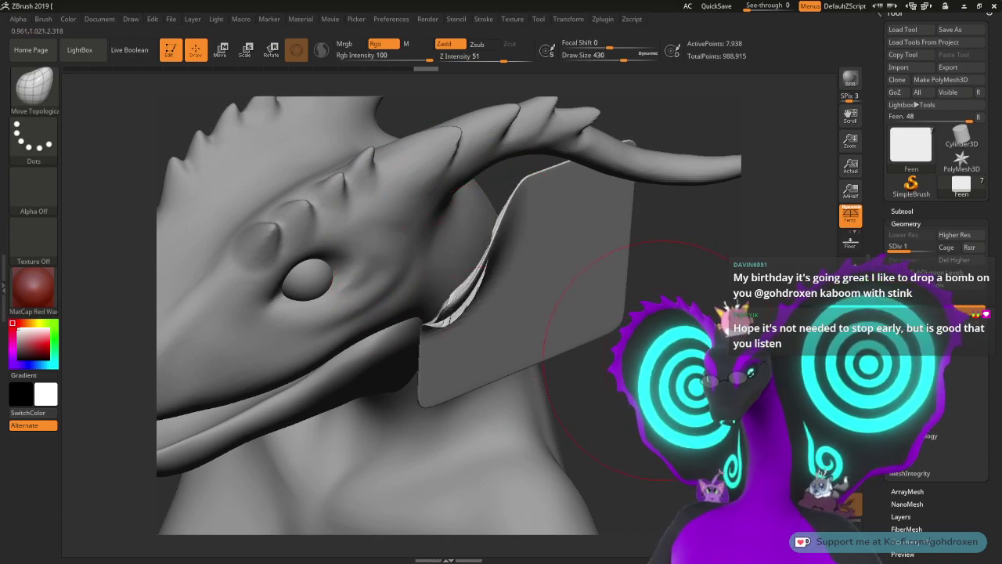
pyautogui.moveTo(679, 372)
pyautogui.mouseDown()
pyautogui.moveTo(711, 346)
pyautogui.moveTo(659, 346)
pyautogui.moveTo(654, 360)
pyautogui.moveTo(650, 336)
pyautogui.mouseUp()
pyautogui.hotkey('ctrl', 'z')
pyautogui.hotkey('ctrl', 'z')
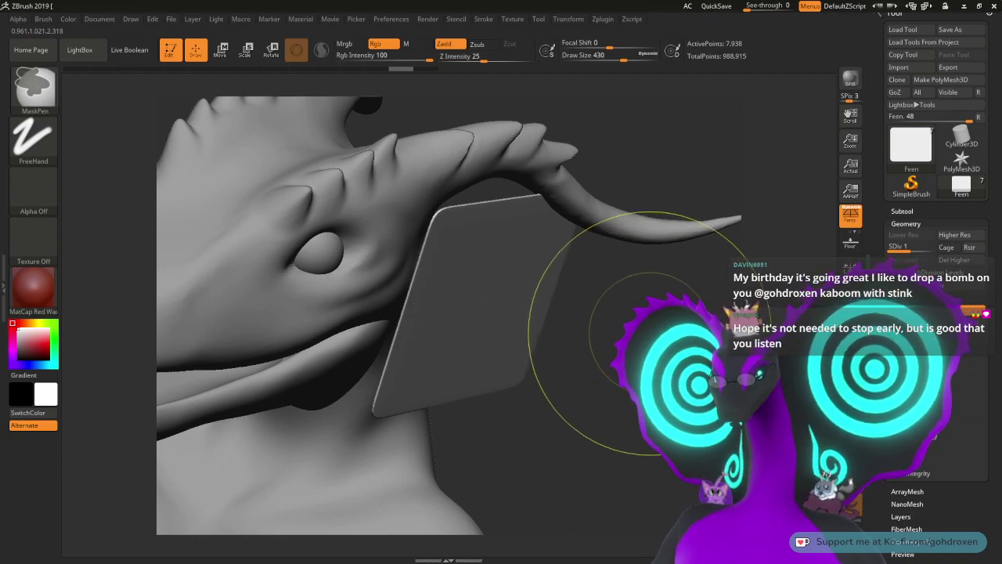
# Step: Delete the plate's higher subdivision levels and convert it to a DynaMesh at resolution 128
pyautogui.moveTo(886, 398); pyautogui.dragTo(886, 239)
pyautogui.scroll(2, 887, 238)
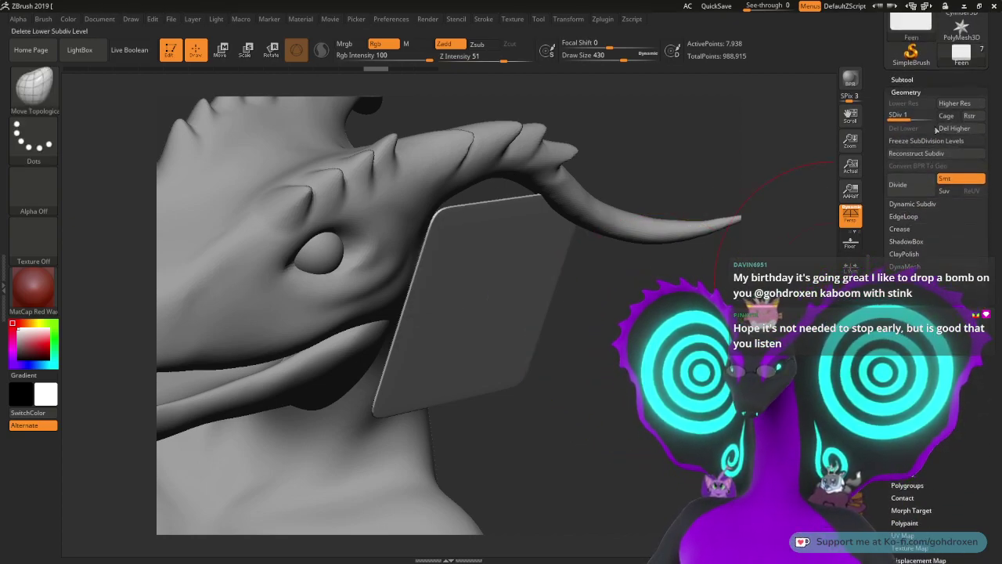
pyautogui.click(954, 129)
pyautogui.scroll(-8, 908, 267)
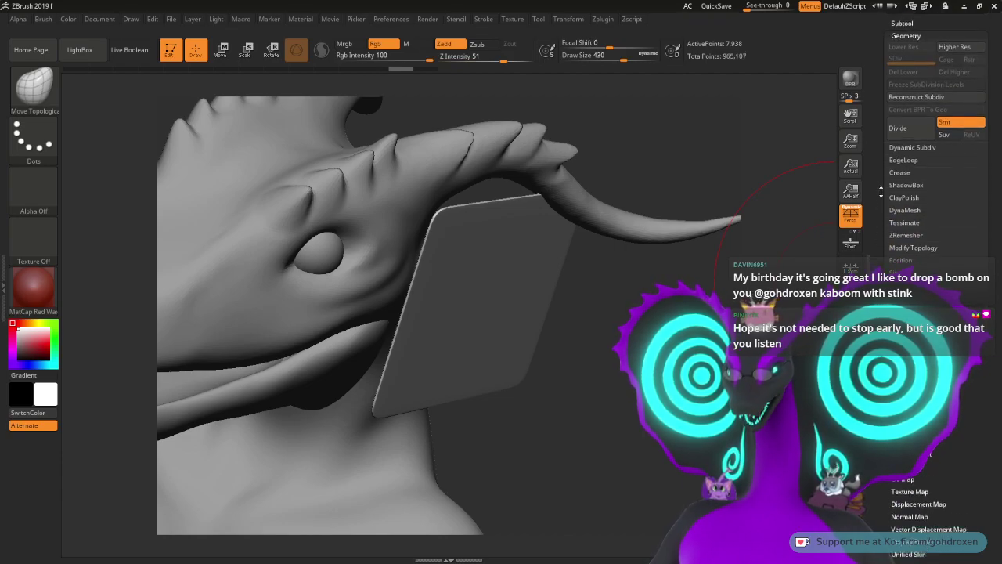
pyautogui.scroll(4, 916, 196)
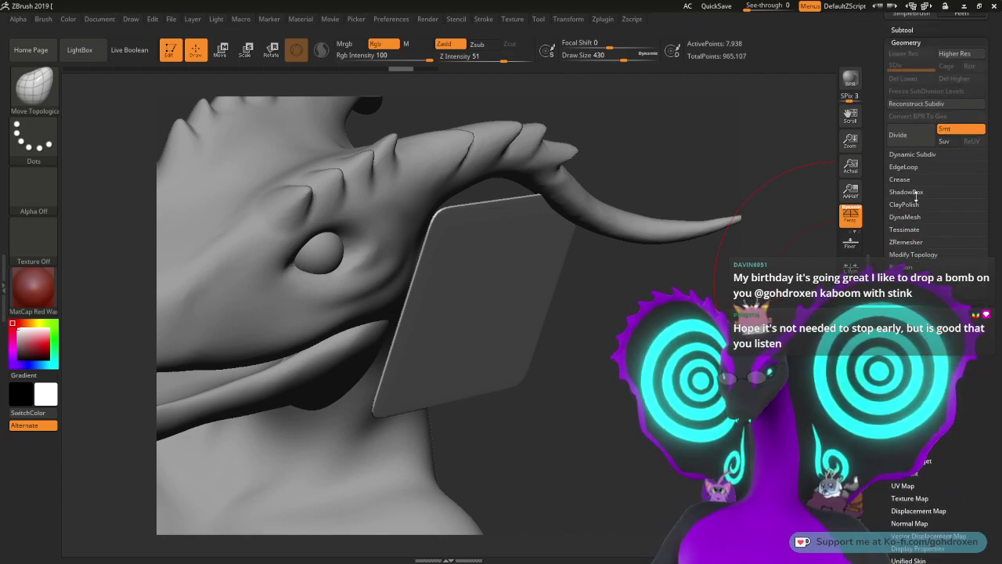
pyautogui.click(905, 217)
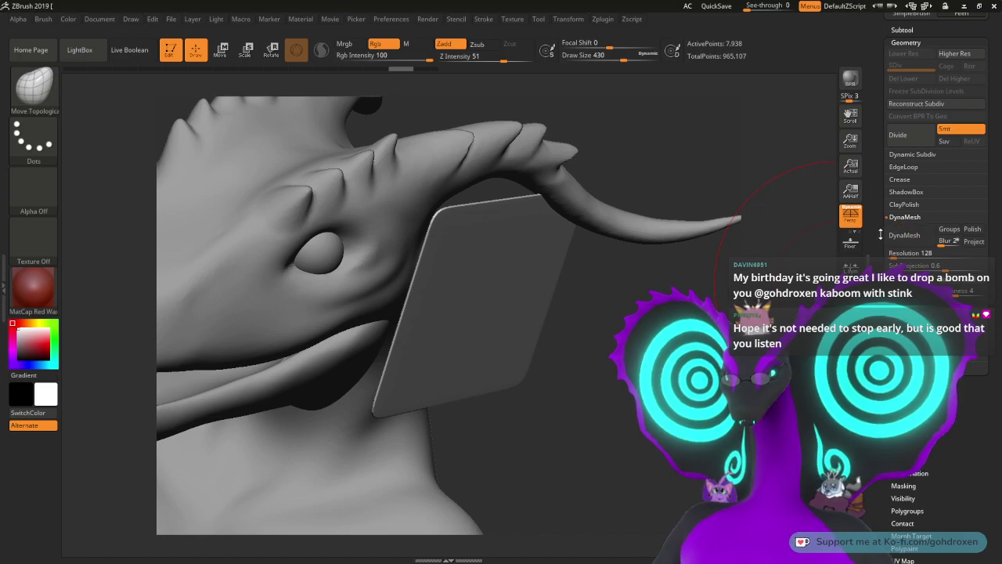
pyautogui.scroll(1, 897, 259)
pyautogui.click(908, 256)
pyautogui.scroll(2, 908, 227)
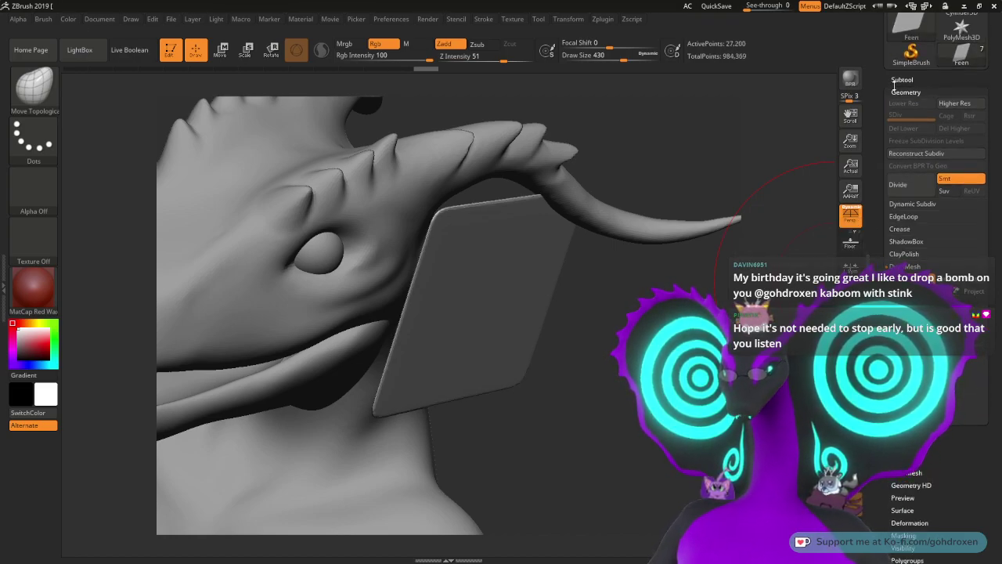
pyautogui.click(871, 107)
pyautogui.scroll(3, 902, 53)
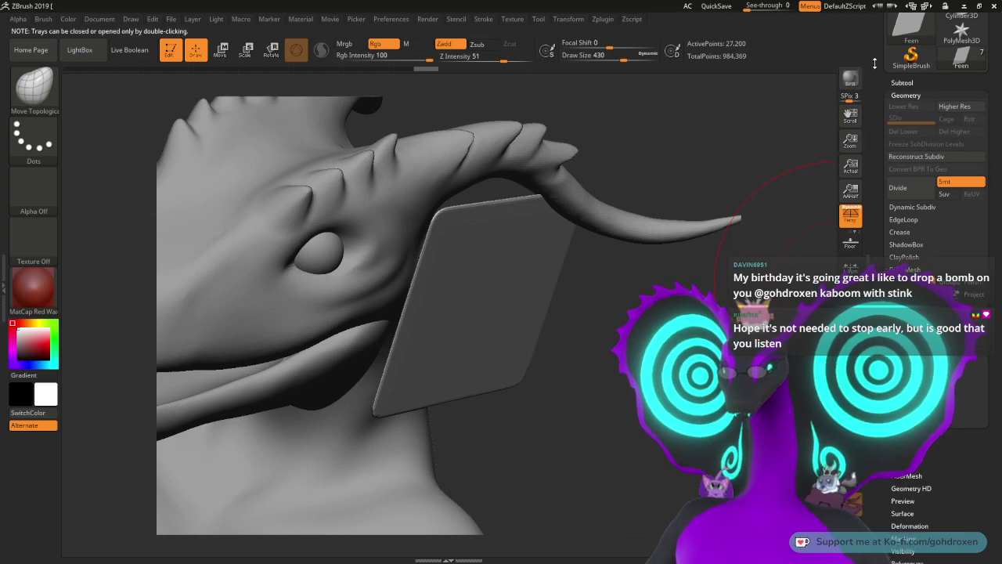
pyautogui.moveTo(913, 90)
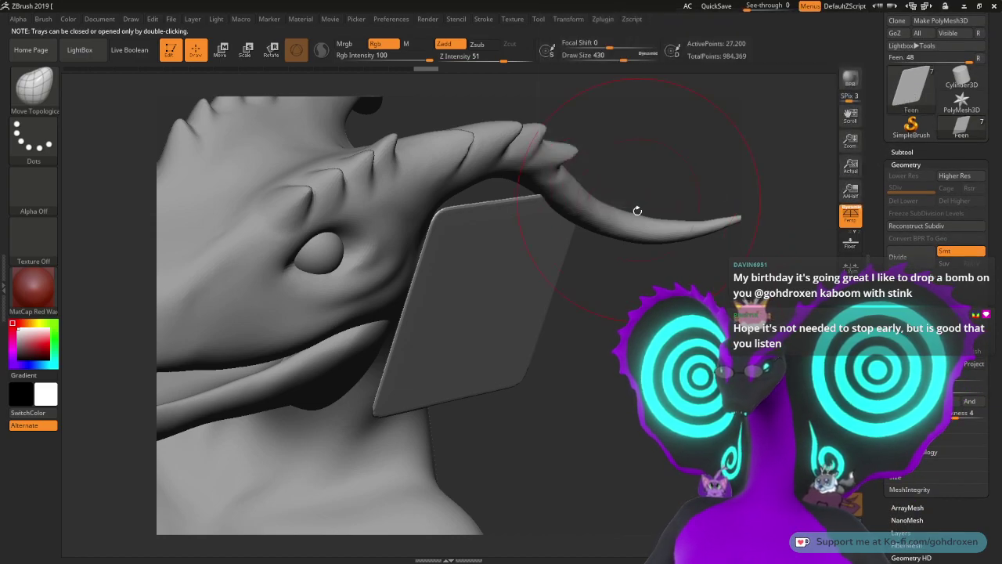
# Step: Try to push the remeshed plate's upper front corner back to curve its leading edge
pyautogui.moveTo(771, 313)
pyautogui.mouseDown()
pyautogui.moveTo(690, 323)
pyautogui.moveTo(577, 271)
pyautogui.mouseUp()
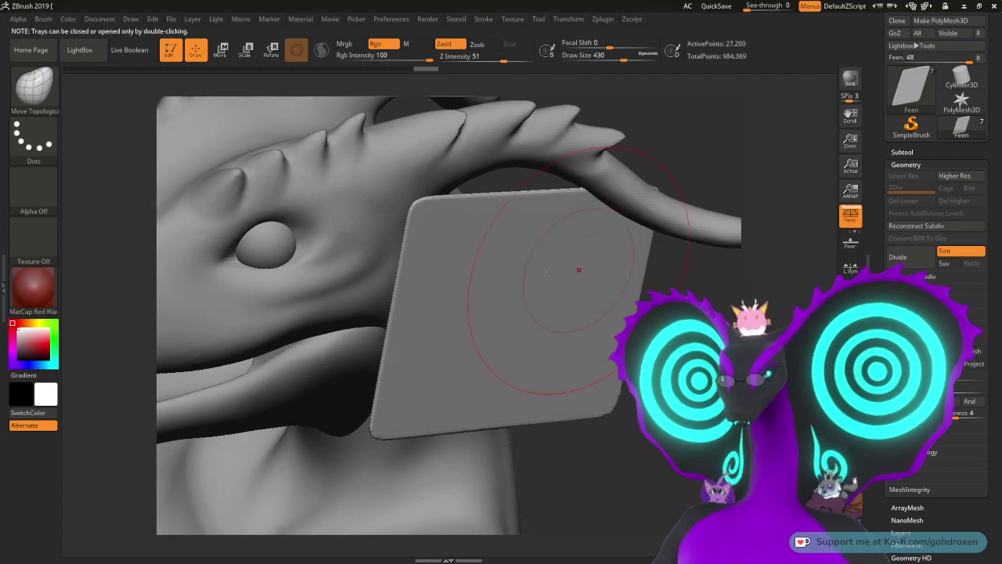
pyautogui.moveTo(432, 232); pyautogui.dragTo(538, 220)
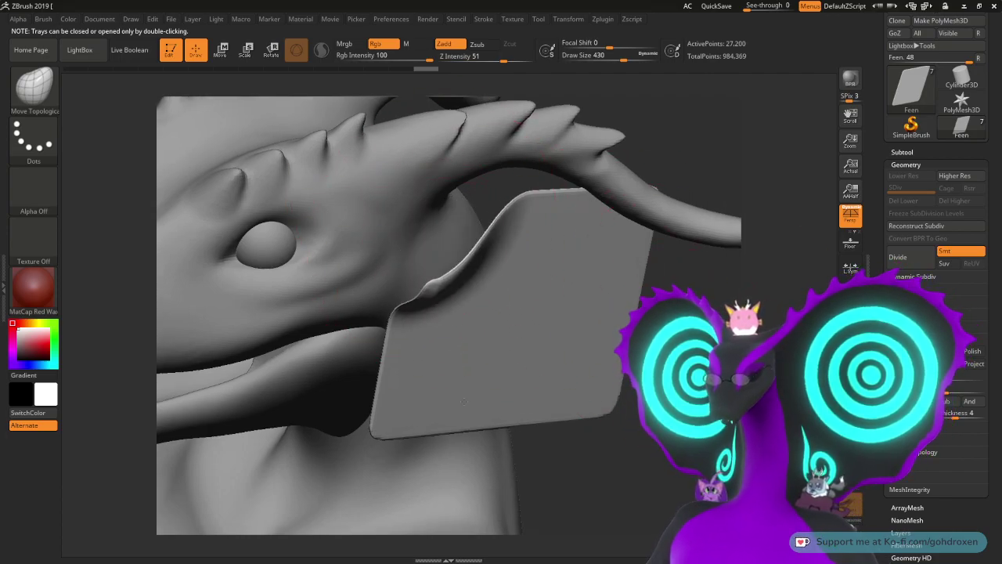
pyautogui.moveTo(653, 276)
pyautogui.mouseDown()
pyautogui.moveTo(728, 312)
pyautogui.moveTo(615, 299)
pyautogui.moveTo(592, 264)
pyautogui.moveTo(643, 293)
pyautogui.mouseUp()
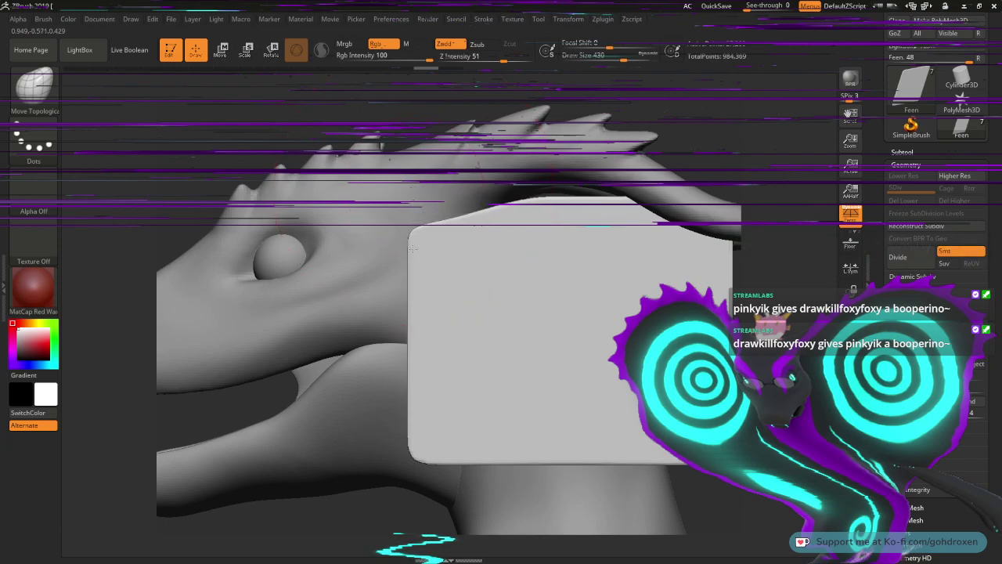
# Step: Taper the plate's front end by pulling its upper corner down and its lower corner and bottom edge up
pyautogui.moveTo(419, 308); pyautogui.dragTo(430, 329)
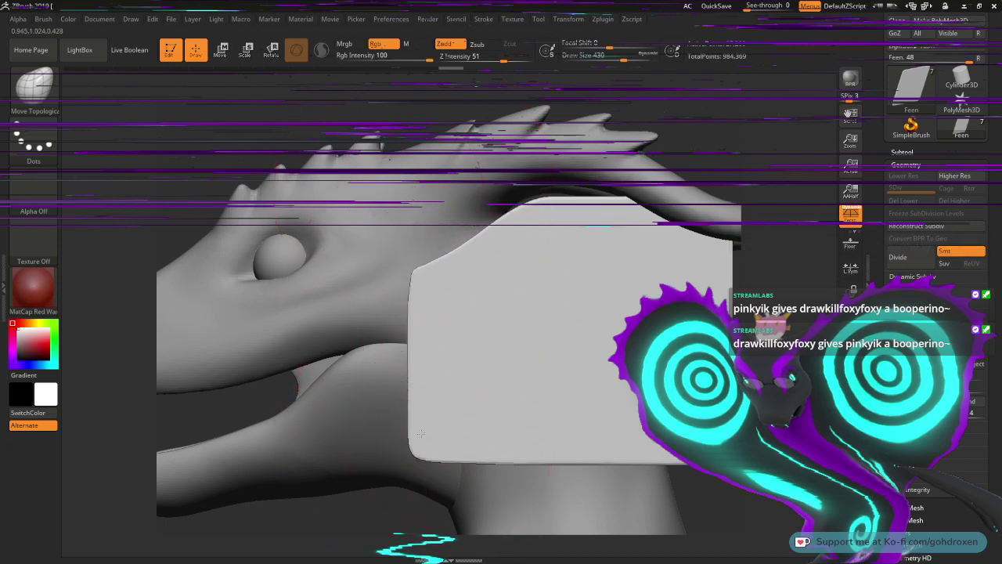
pyautogui.moveTo(421, 434); pyautogui.dragTo(460, 222)
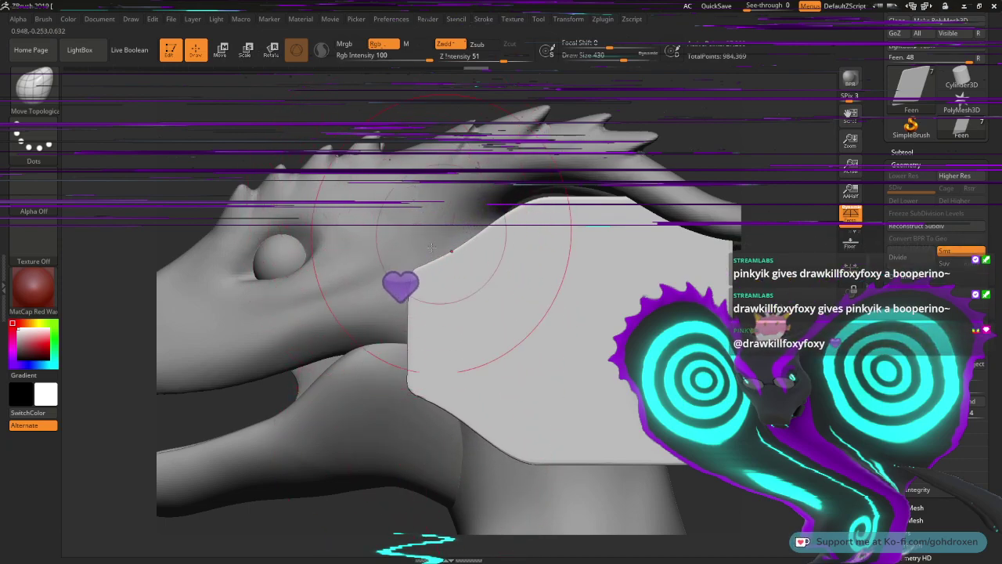
pyautogui.moveTo(417, 397); pyautogui.dragTo(424, 357)
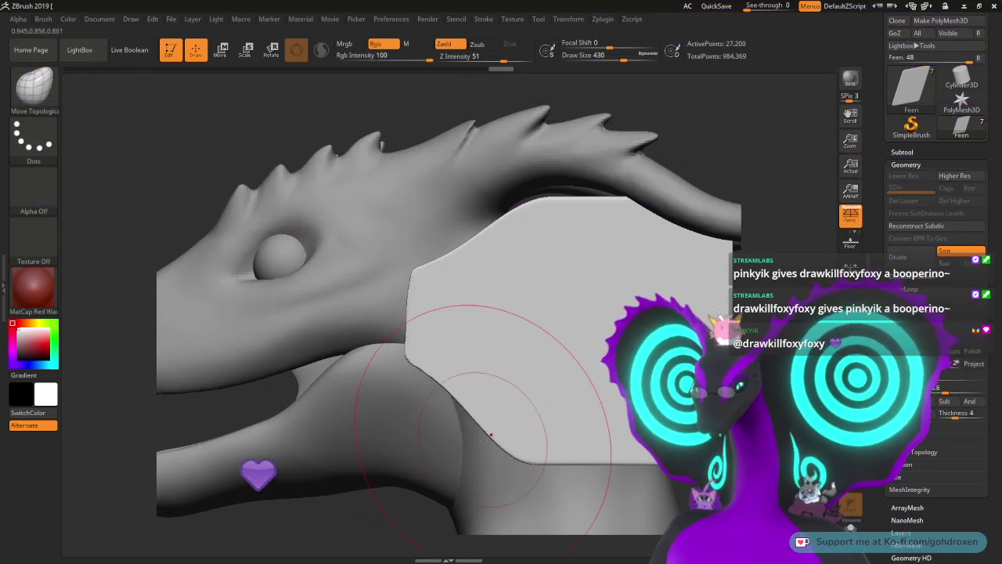
pyautogui.moveTo(506, 453); pyautogui.dragTo(516, 408)
pyautogui.moveTo(545, 447); pyautogui.dragTo(554, 411)
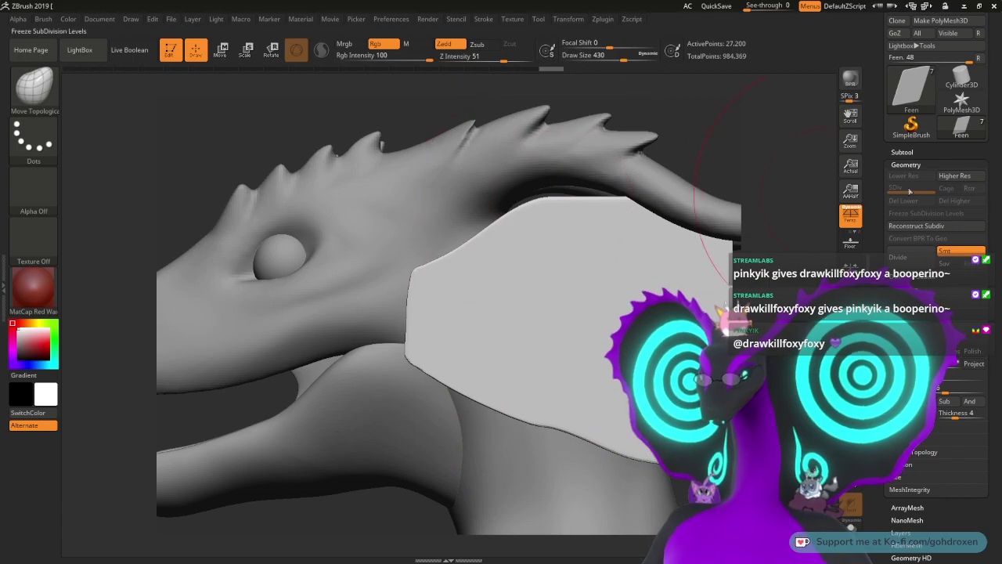
# Step: Hide the head, jaw, mouth and eye subtools so only the Feen subtool is displayed, and keep Feen selected
pyautogui.click(902, 151)
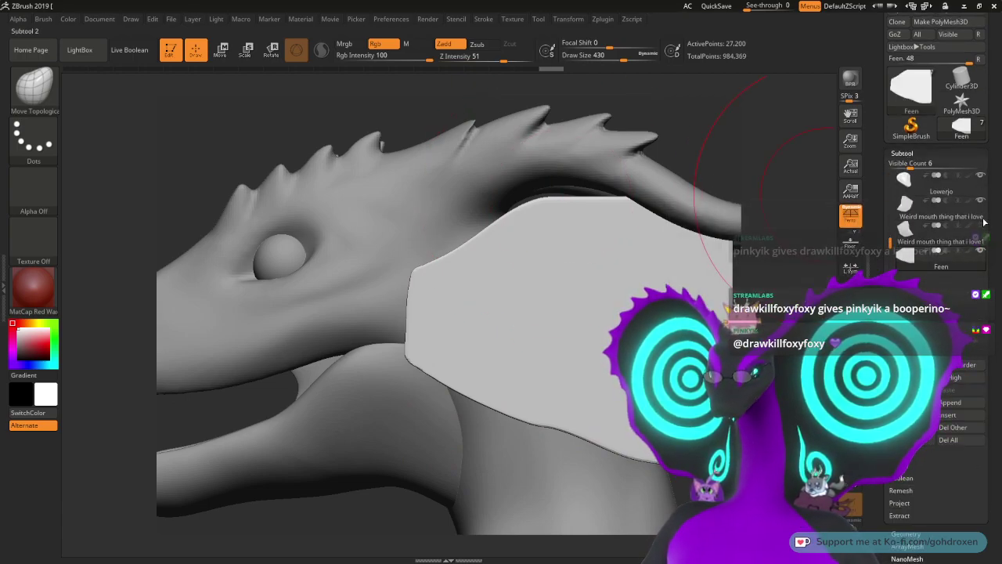
pyautogui.click(980, 203)
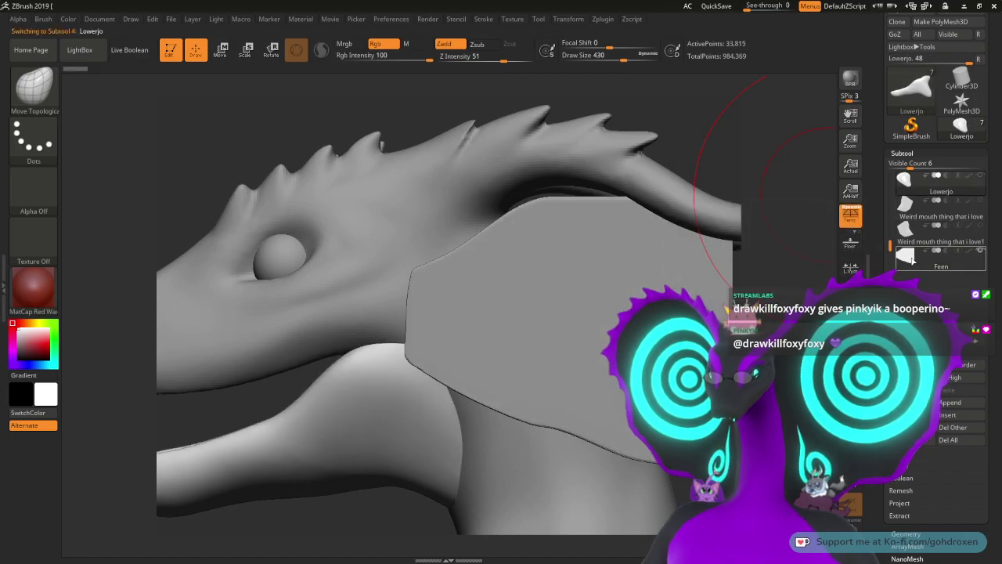
pyautogui.click(906, 258)
pyautogui.scroll(3, 916, 219)
pyautogui.click(977, 189)
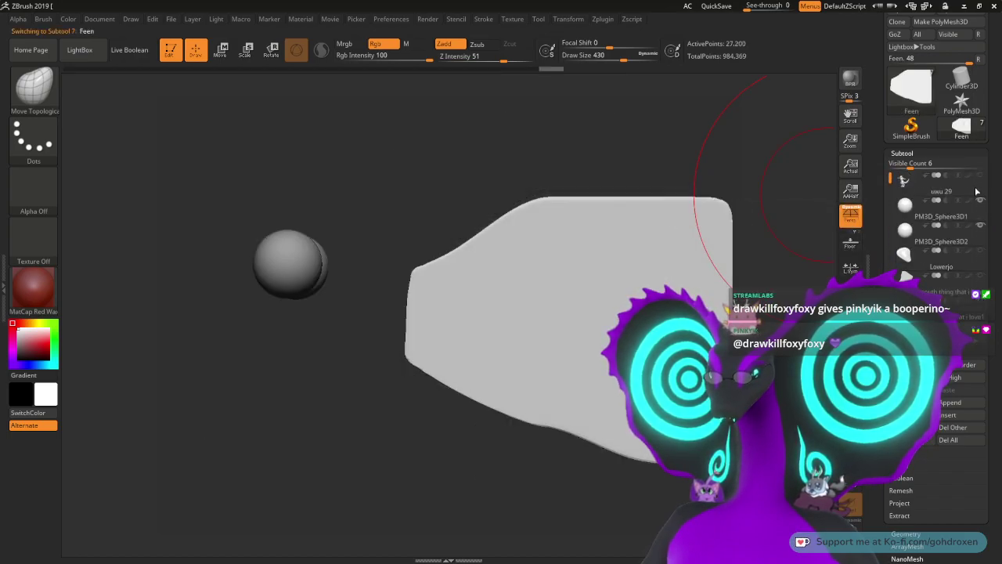
pyautogui.click(981, 226)
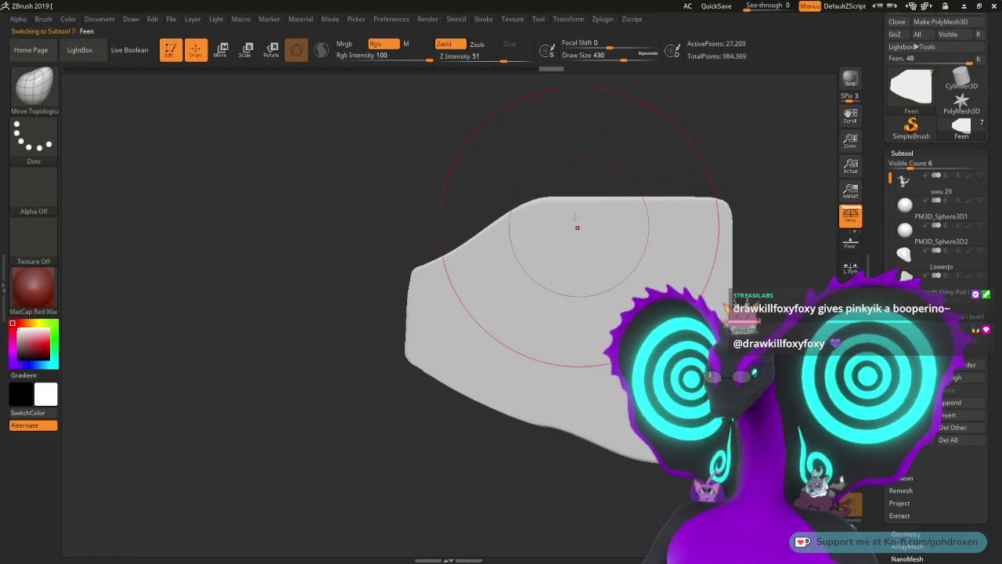
# Step: Pull down the plate's upper edge so it slopes evenly toward the narrow front end
pyautogui.keyDown('alt'); pyautogui.moveTo(650, 161); pyautogui.dragTo(470, 155); pyautogui.keyUp('alt')
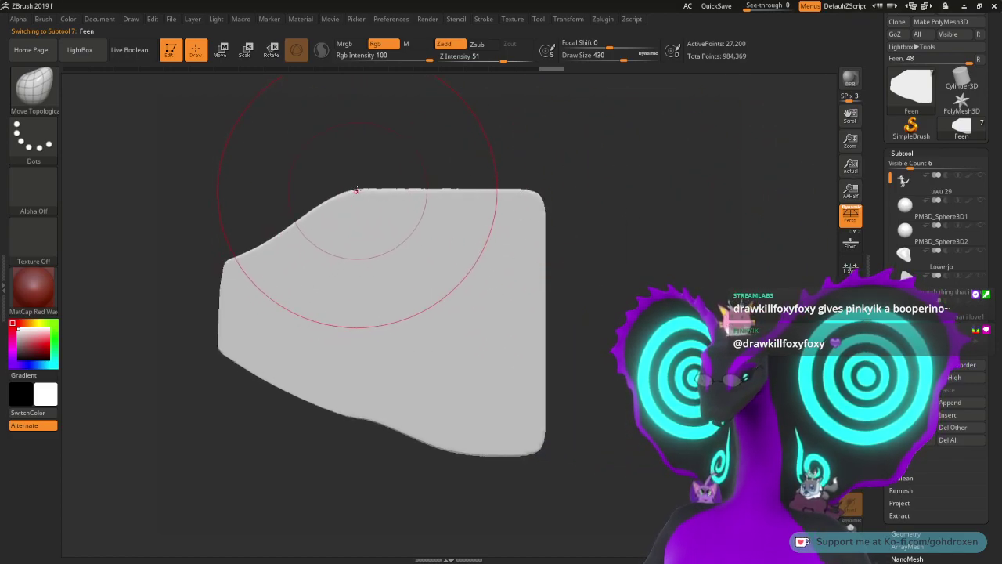
pyautogui.moveTo(353, 195); pyautogui.dragTo(340, 253)
pyautogui.moveTo(473, 207); pyautogui.dragTo(475, 210)
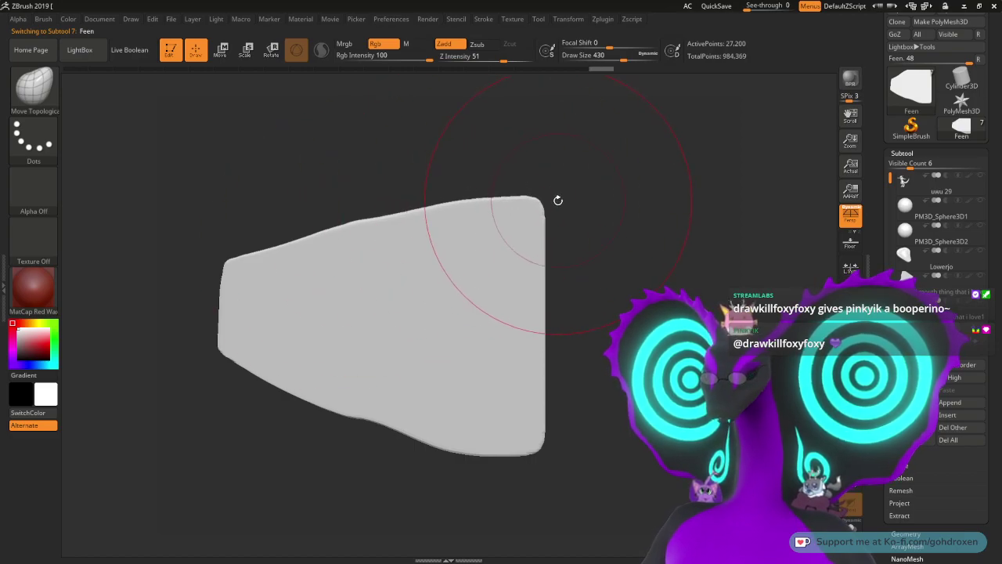
# Step: Flare the plate's two rear corners outward and pull the middle of its rear edge inward into a concave curve
pyautogui.moveTo(545, 201); pyautogui.dragTo(543, 195)
pyautogui.moveTo(544, 454); pyautogui.dragTo(555, 462)
pyautogui.moveTo(546, 321); pyautogui.dragTo(533, 317)
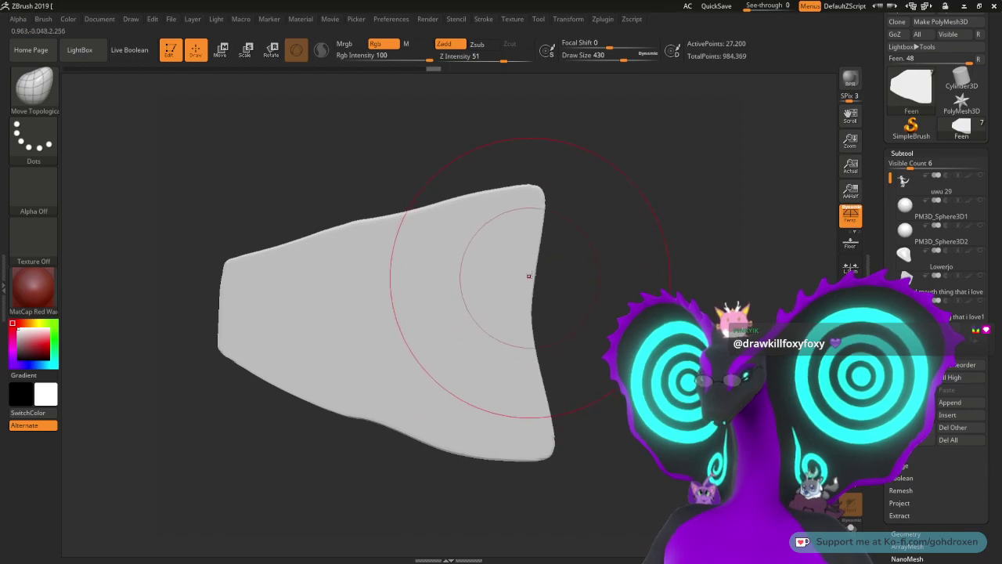
pyautogui.moveTo(531, 278); pyautogui.dragTo(522, 282)
pyautogui.moveTo(538, 370); pyautogui.dragTo(533, 370)
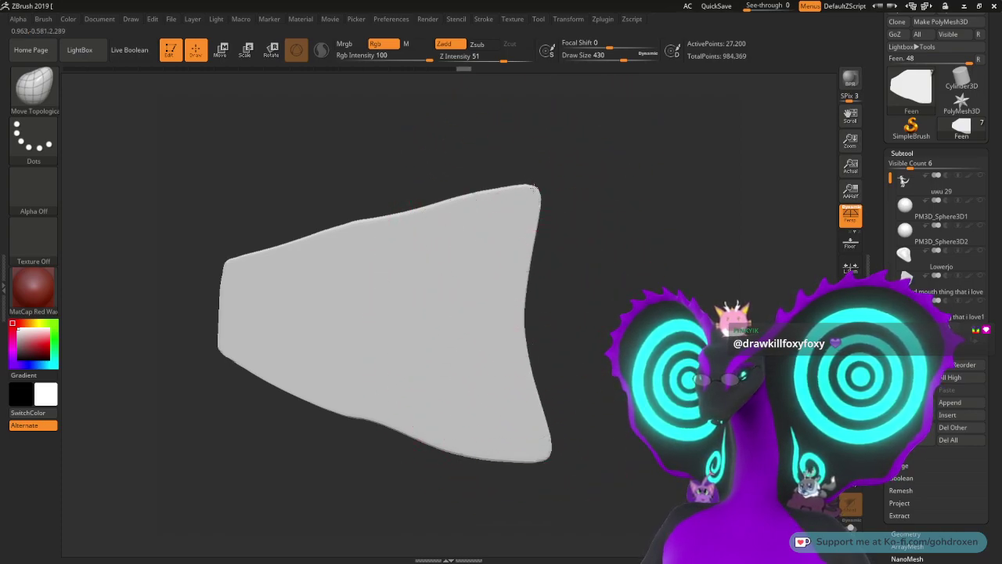
pyautogui.moveTo(534, 188); pyautogui.dragTo(542, 181)
pyautogui.moveTo(548, 454); pyautogui.dragTo(559, 461)
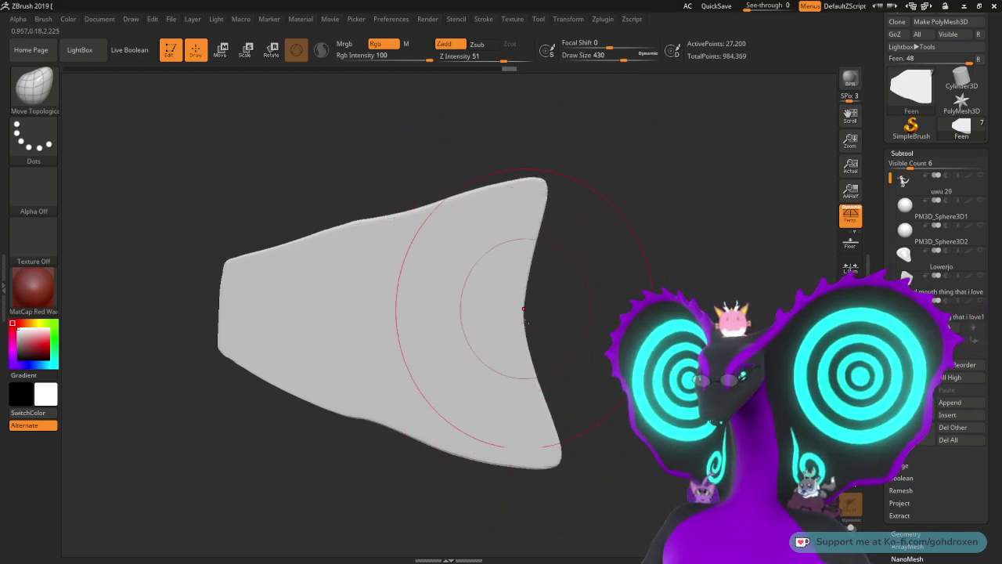
# Step: Smooth the fin's concave rear edge and its upper and lower edges
pyautogui.keyDown('shift'); pyautogui.moveTo(531, 335); pyautogui.dragTo(520, 301); pyautogui.keyUp('shift')
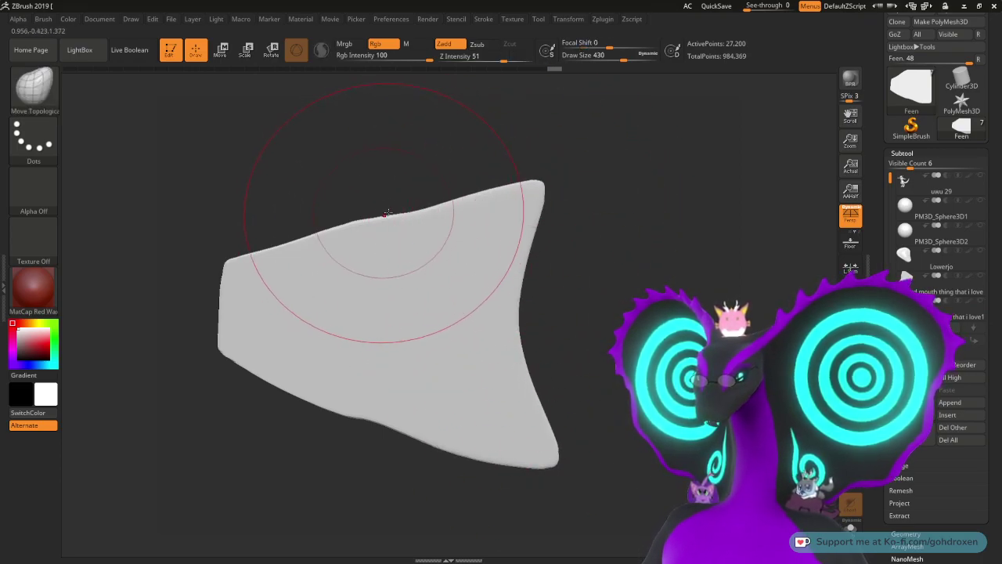
pyautogui.moveTo(431, 206)
pyautogui.mouseDown()
pyautogui.moveTo(436, 184)
pyautogui.moveTo(467, 189)
pyautogui.mouseUp()
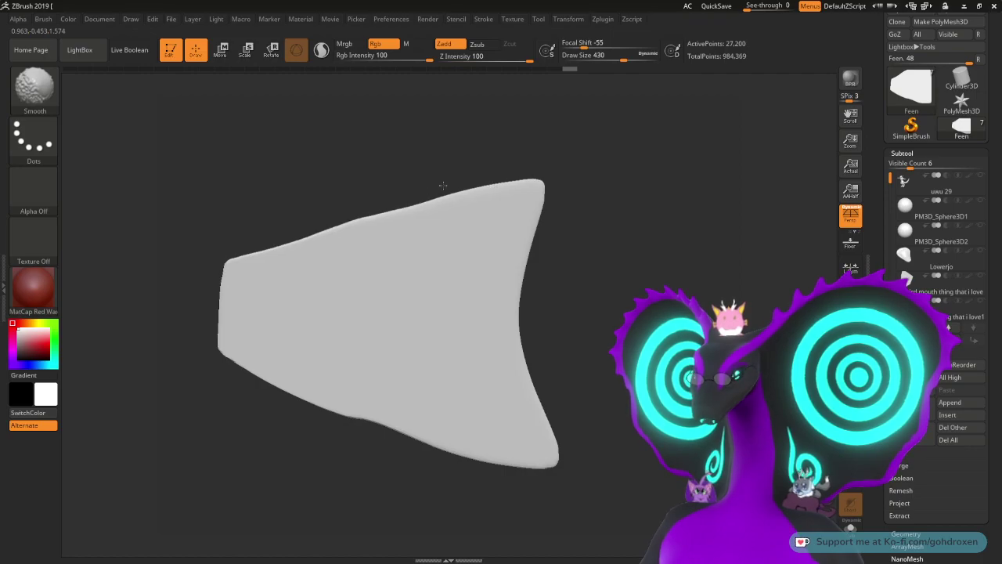
pyautogui.keyDown('shift'); pyautogui.moveTo(386, 419); pyautogui.dragTo(499, 423); pyautogui.keyUp('shift')
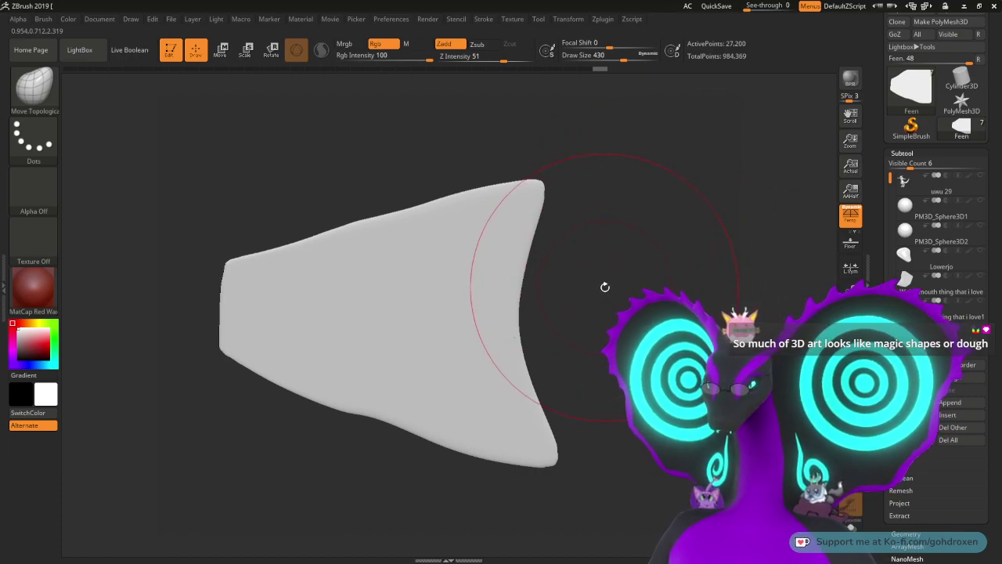
pyautogui.moveTo(604, 287)
pyautogui.mouseDown()
pyautogui.moveTo(600, 306)
pyautogui.moveTo(611, 306)
pyautogui.moveTo(600, 302)
pyautogui.mouseUp()
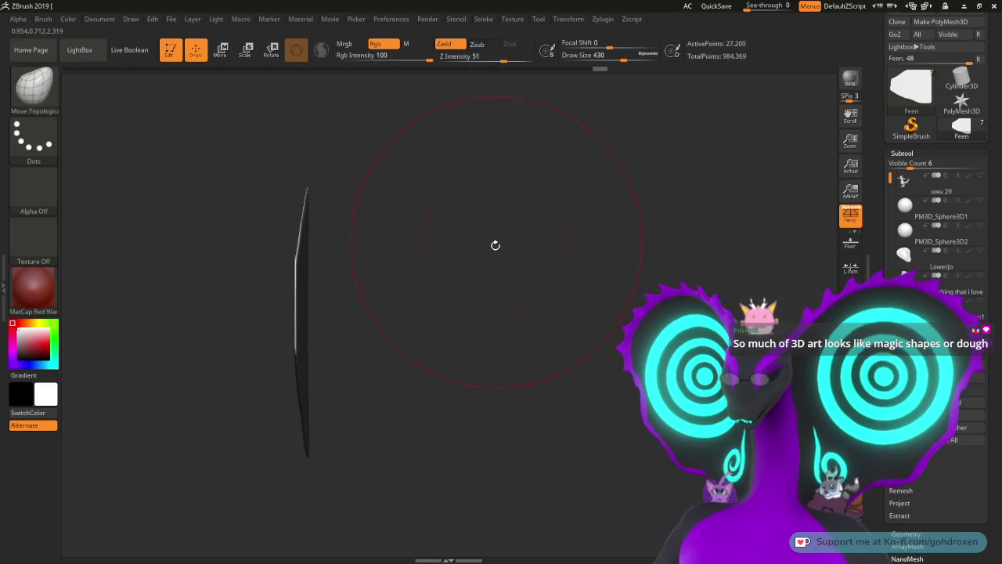
pyautogui.moveTo(494, 245); pyautogui.dragTo(544, 267)
pyautogui.press('w')
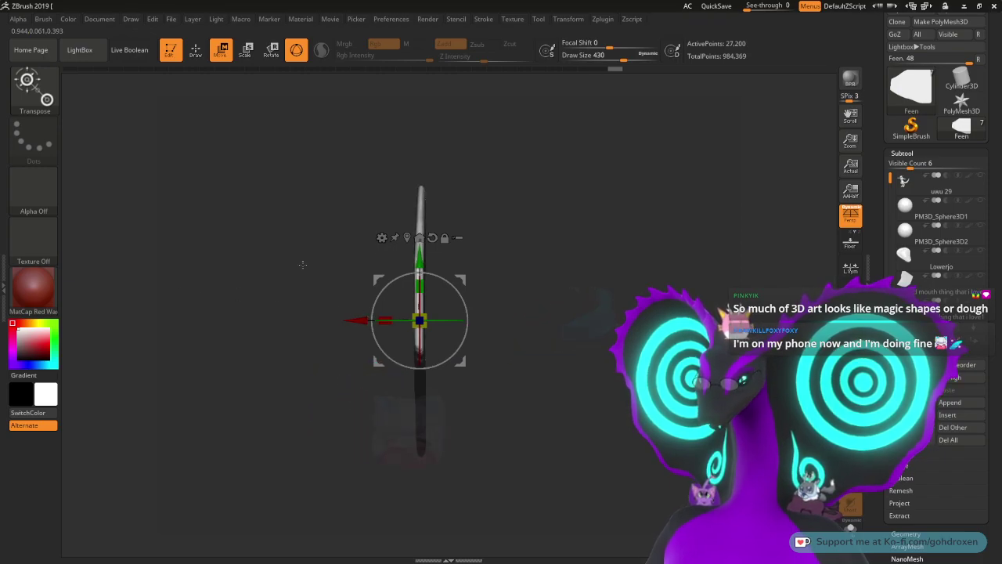
pyautogui.press('q')
# Step: Remesh the Feen fin with DynaMesh to even out its stretched topology
pyautogui.moveTo(546, 271)
pyautogui.mouseDown()
pyautogui.moveTo(509, 297)
pyautogui.moveTo(603, 307)
pyautogui.moveTo(577, 313)
pyautogui.moveTo(800, 255)
pyautogui.mouseUp()
pyautogui.moveTo(887, 391); pyautogui.dragTo(887, 306)
pyautogui.click(906, 447)
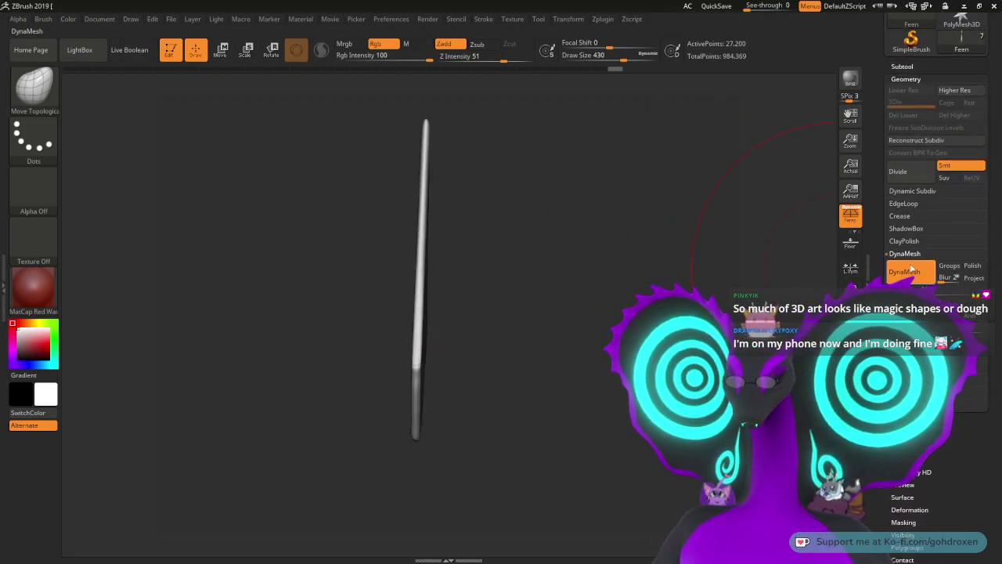
pyautogui.scroll(2, 884, 225)
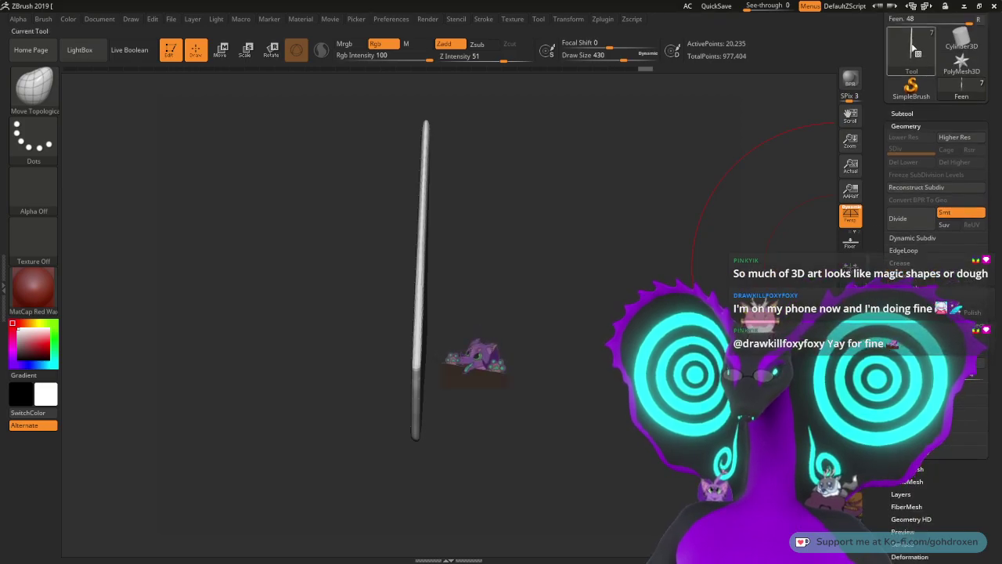
pyautogui.moveTo(919, 44)
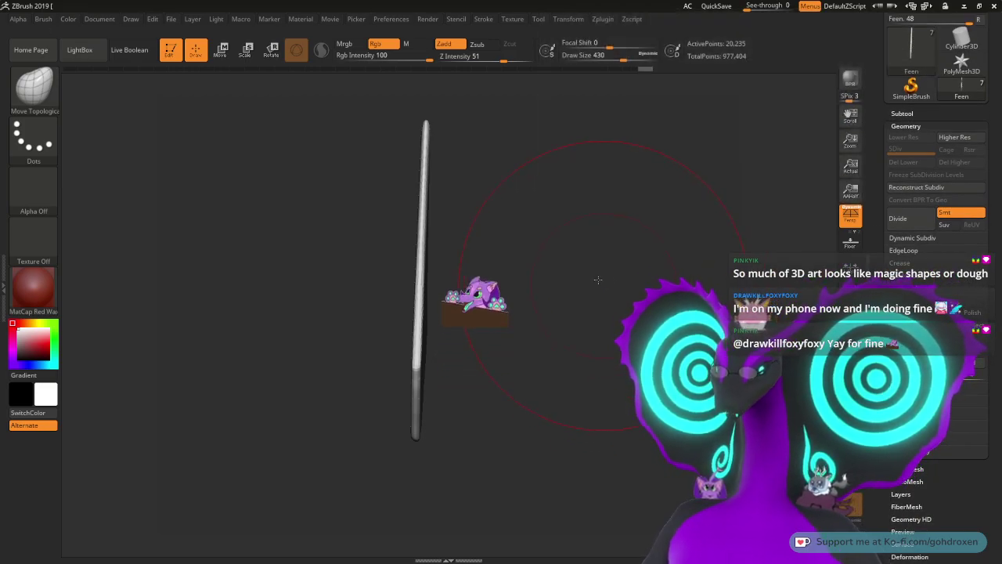
# Step: Smooth the uneven spots along the middle of the fin's upper and lower edges
pyautogui.moveTo(521, 217); pyautogui.dragTo(571, 255)
pyautogui.moveTo(517, 398)
pyautogui.keyDown('shift'); pyautogui.mouseDown()
pyautogui.moveTo(356, 373)
pyautogui.moveTo(517, 217)
pyautogui.moveTo(513, 228)
pyautogui.mouseUp(); pyautogui.keyUp('shift')
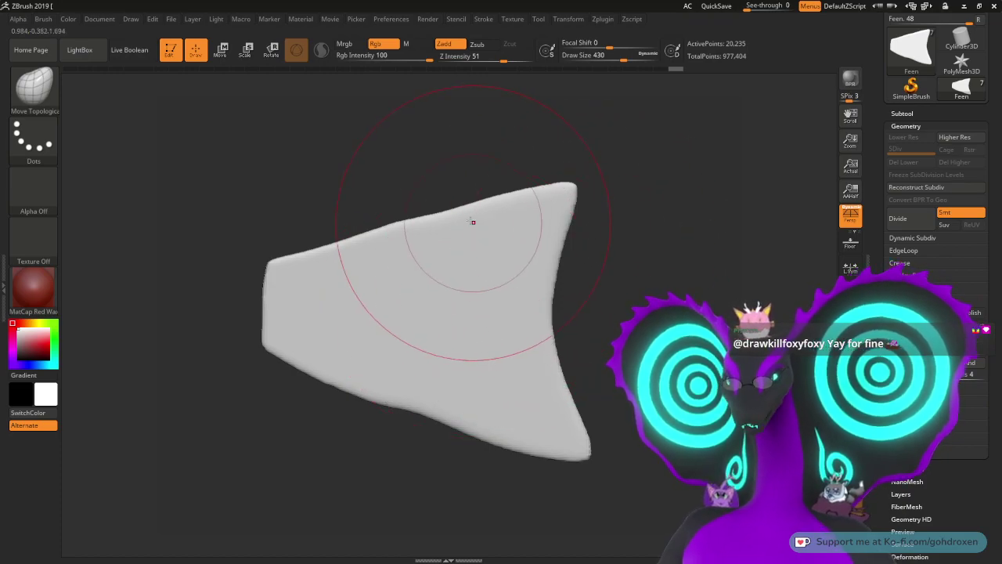
pyautogui.keyDown('shift'); pyautogui.moveTo(412, 217); pyautogui.dragTo(431, 209); pyautogui.keyUp('shift')
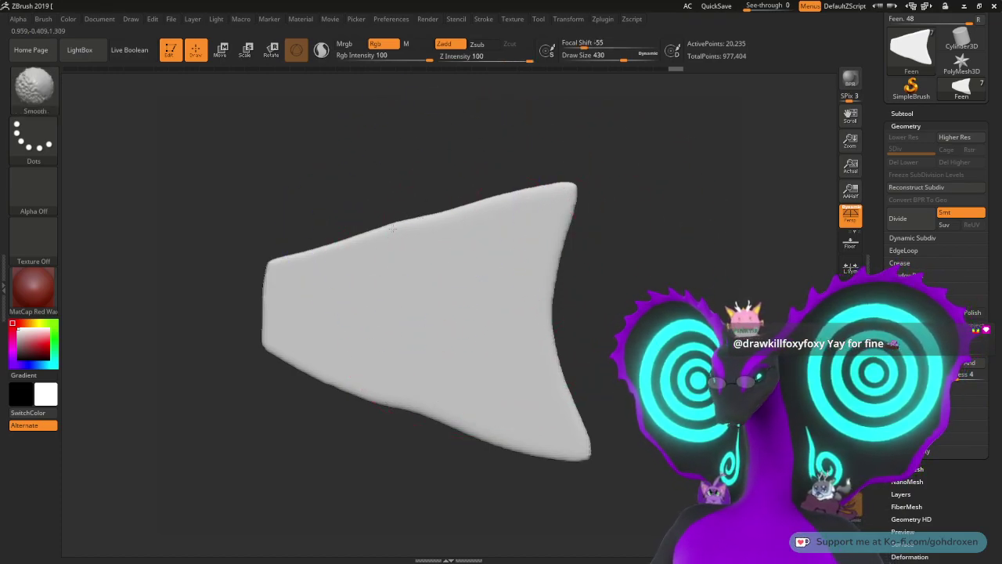
pyautogui.keyDown('shift'); pyautogui.moveTo(412, 403); pyautogui.dragTo(470, 431); pyautogui.keyUp('shift')
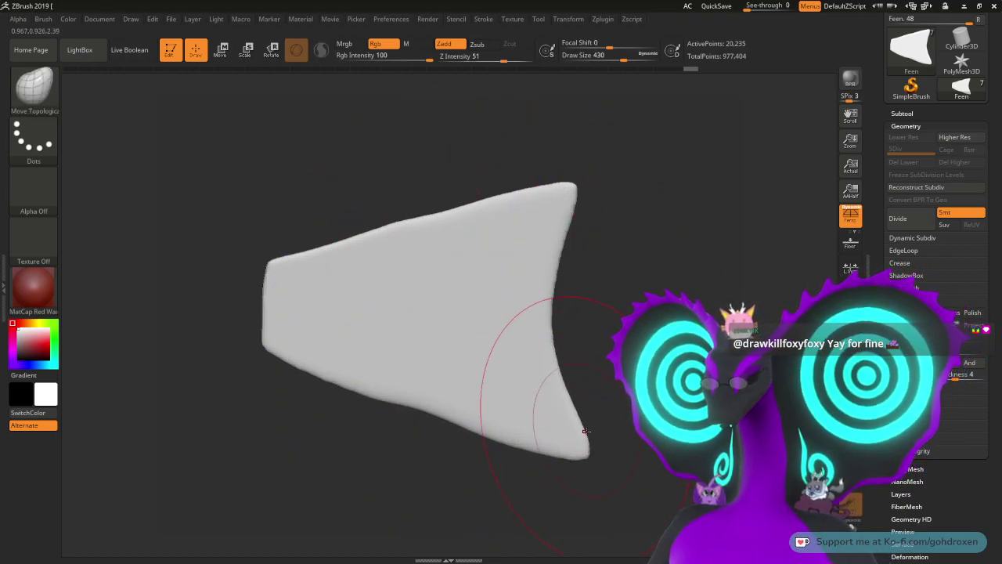
# Step: Bow the fin's upper edge outward and shift its narrow front end slightly downward
pyautogui.moveTo(581, 435); pyautogui.dragTo(576, 442)
pyautogui.moveTo(551, 309); pyautogui.dragTo(555, 310)
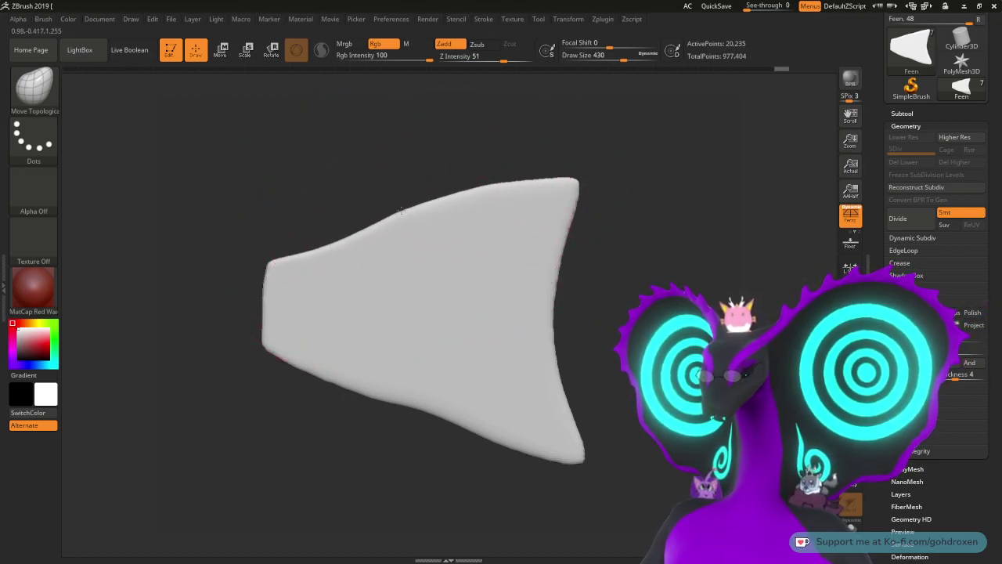
pyautogui.moveTo(268, 263); pyautogui.dragTo(268, 274)
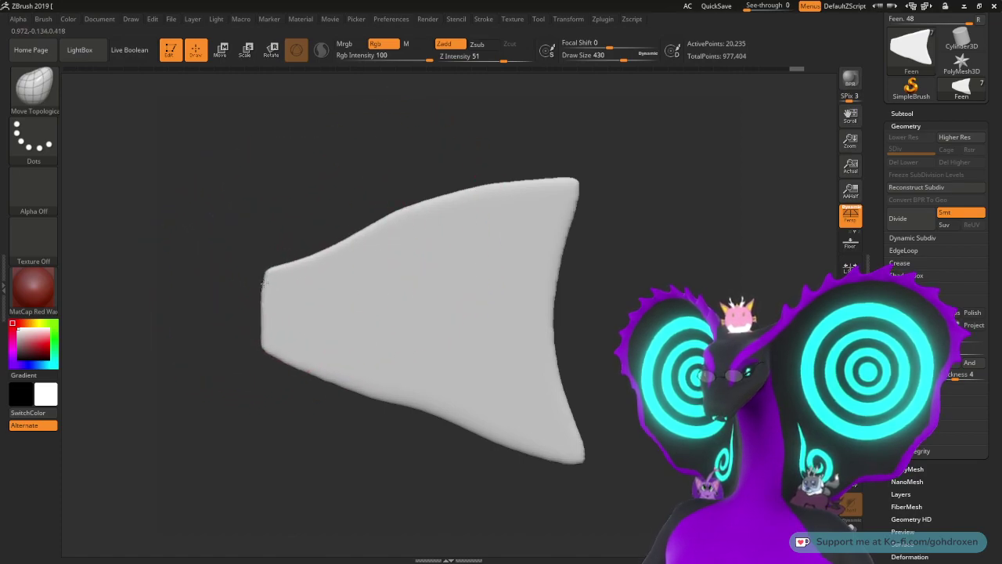
pyautogui.moveTo(270, 347); pyautogui.dragTo(270, 357)
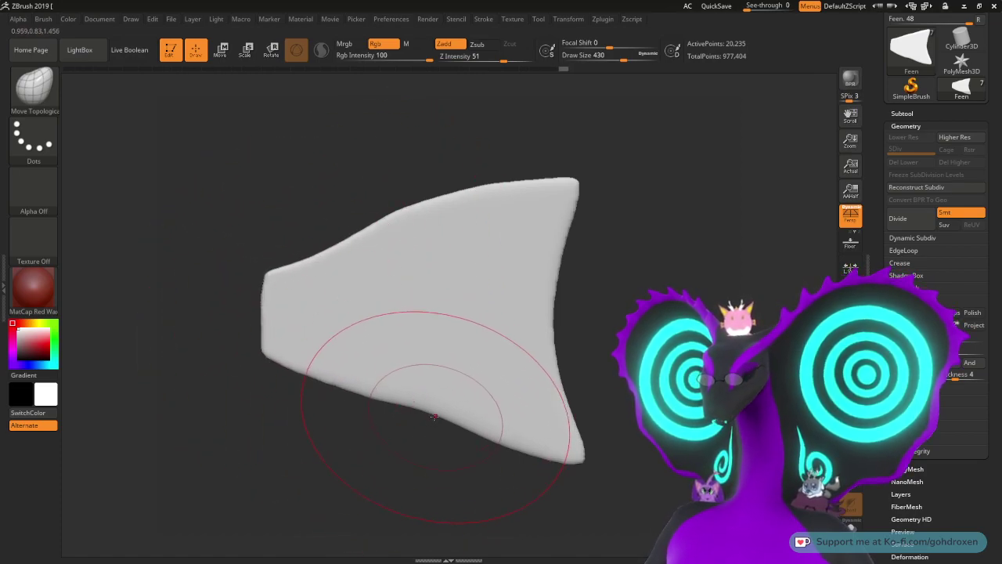
# Step: Pull the middle of the fin's lower edge down into a convex curve and smooth its transition toward the front
pyautogui.moveTo(428, 412); pyautogui.dragTo(420, 452)
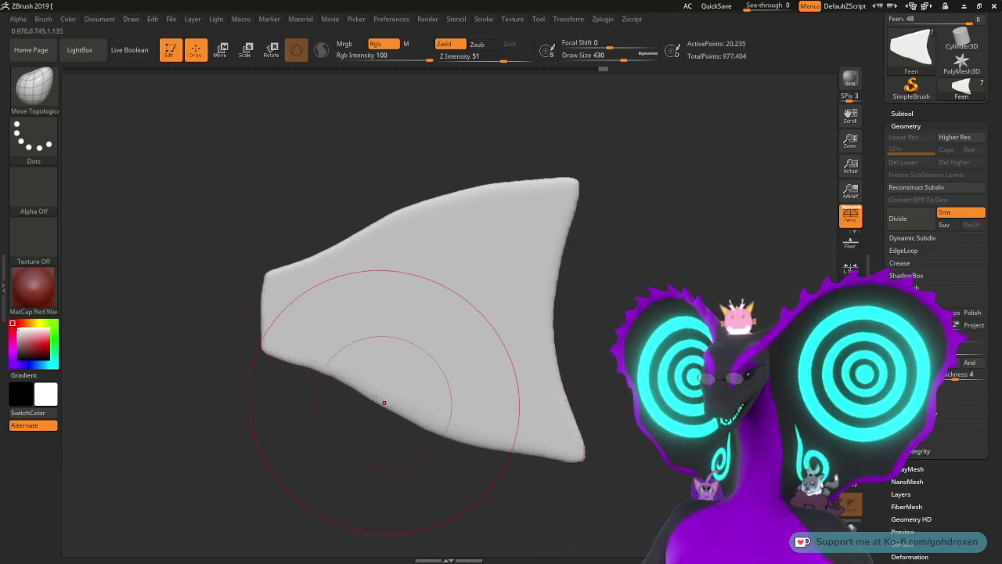
pyautogui.keyDown('shift'); pyautogui.moveTo(378, 401); pyautogui.dragTo(319, 365); pyautogui.keyUp('shift')
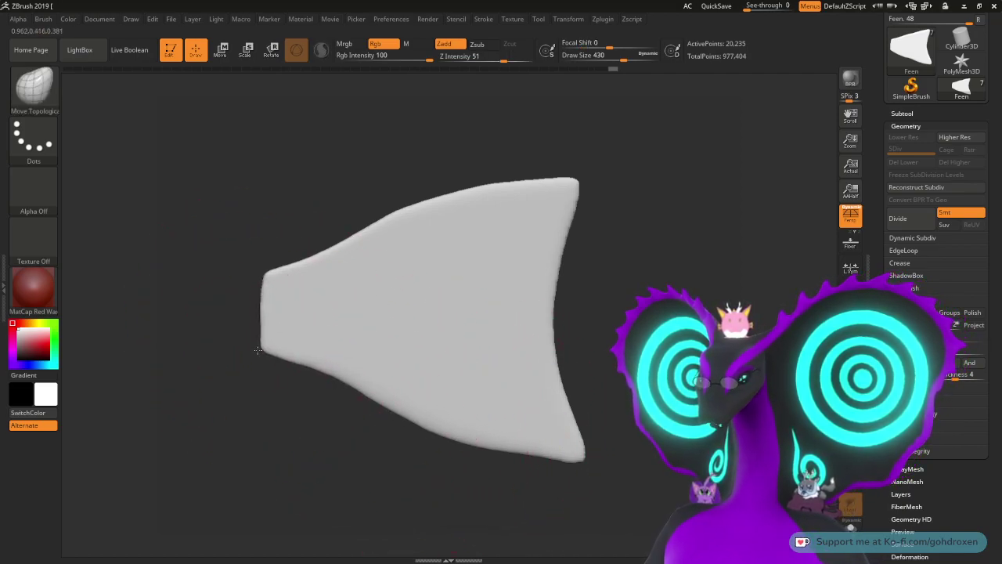
pyautogui.moveTo(440, 432); pyautogui.dragTo(436, 435)
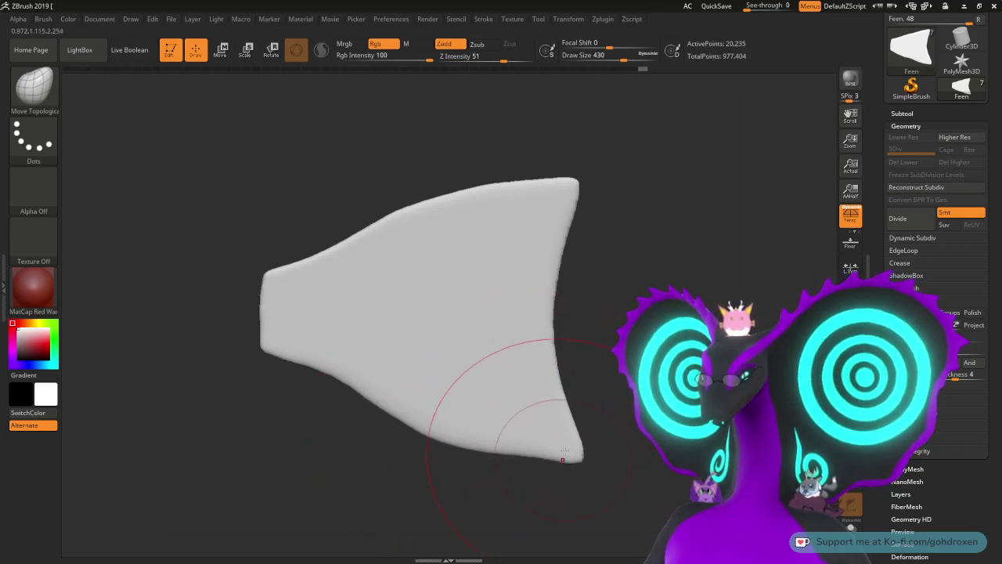
# Step: Smooth the fin's broad face and rear edge, checking its thickness from several angles
pyautogui.moveTo(593, 479)
pyautogui.mouseDown()
pyautogui.moveTo(583, 474)
pyautogui.moveTo(658, 523)
pyautogui.moveTo(492, 312)
pyautogui.mouseUp()
pyautogui.moveTo(642, 313); pyautogui.dragTo(461, 335)
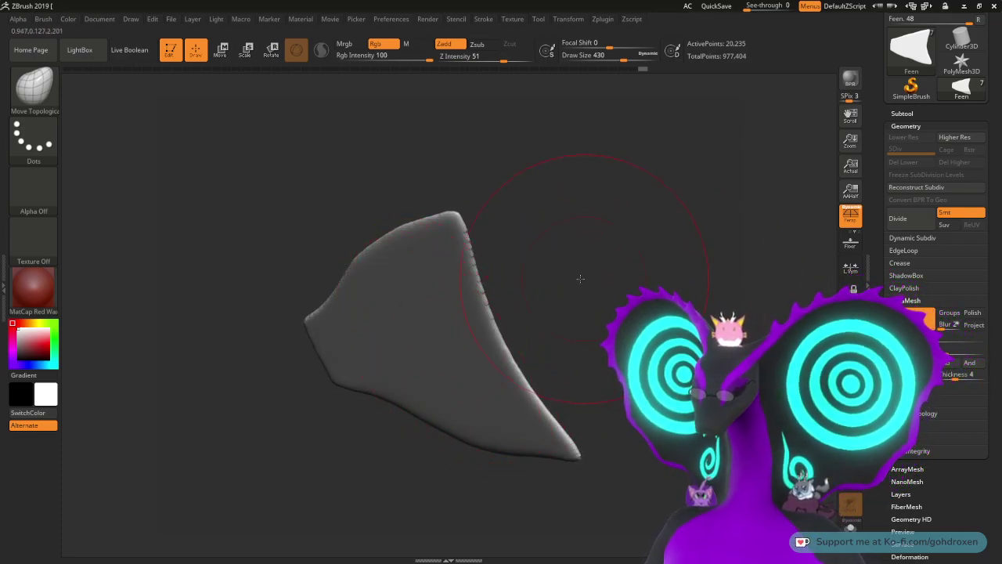
pyautogui.moveTo(580, 278)
pyautogui.mouseDown()
pyautogui.moveTo(451, 347)
pyautogui.moveTo(458, 330)
pyautogui.mouseUp()
pyautogui.moveTo(516, 280); pyautogui.dragTo(577, 268)
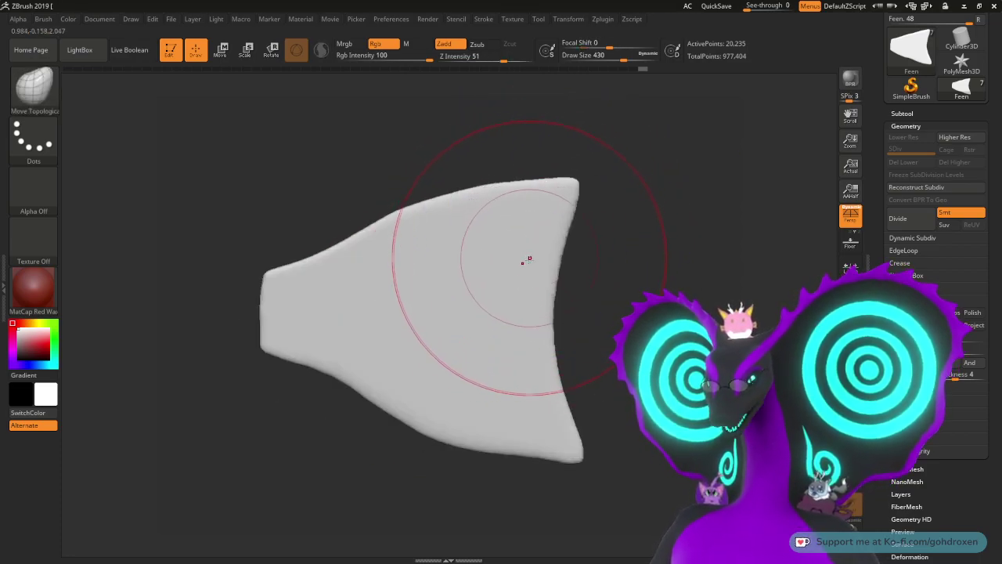
pyautogui.press('shift')
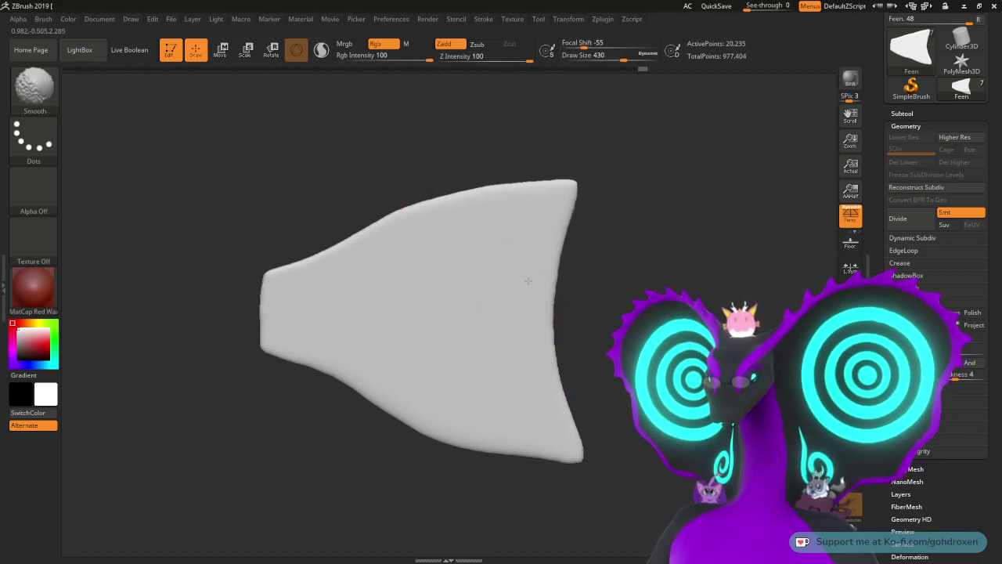
pyautogui.keyDown('shift'); pyautogui.moveTo(378, 341); pyautogui.dragTo(399, 337); pyautogui.keyUp('shift')
pyautogui.moveTo(621, 291); pyautogui.dragTo(756, 305)
pyautogui.moveTo(439, 290); pyautogui.dragTo(631, 285)
pyautogui.press('shift')
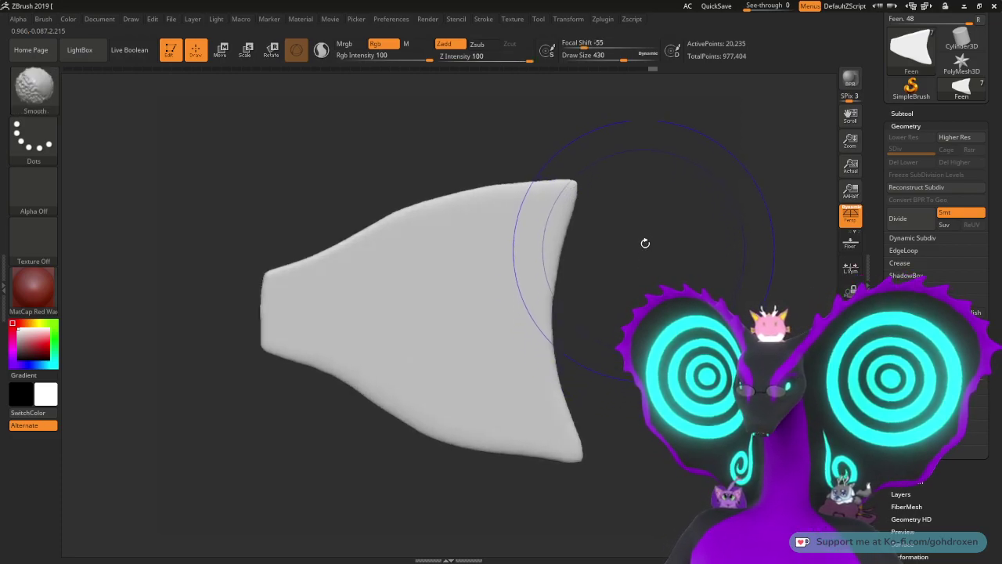
pyautogui.moveTo(646, 242)
pyautogui.keyDown('shift'); pyautogui.mouseDown()
pyautogui.moveTo(666, 269)
pyautogui.moveTo(619, 267)
pyautogui.mouseUp(); pyautogui.keyUp('shift')
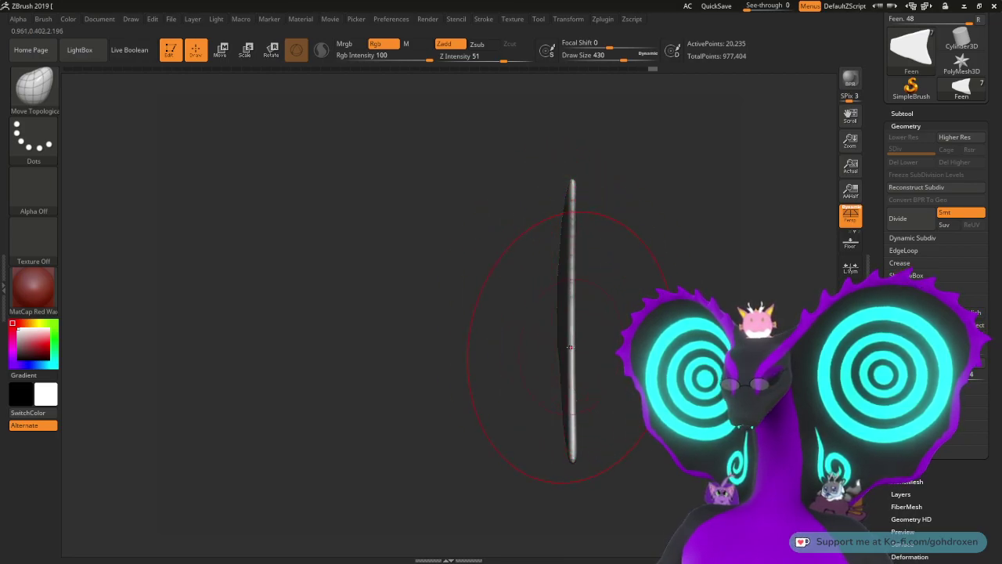
pyautogui.keyDown('shift'); pyautogui.moveTo(576, 290); pyautogui.dragTo(584, 286); pyautogui.keyUp('shift')
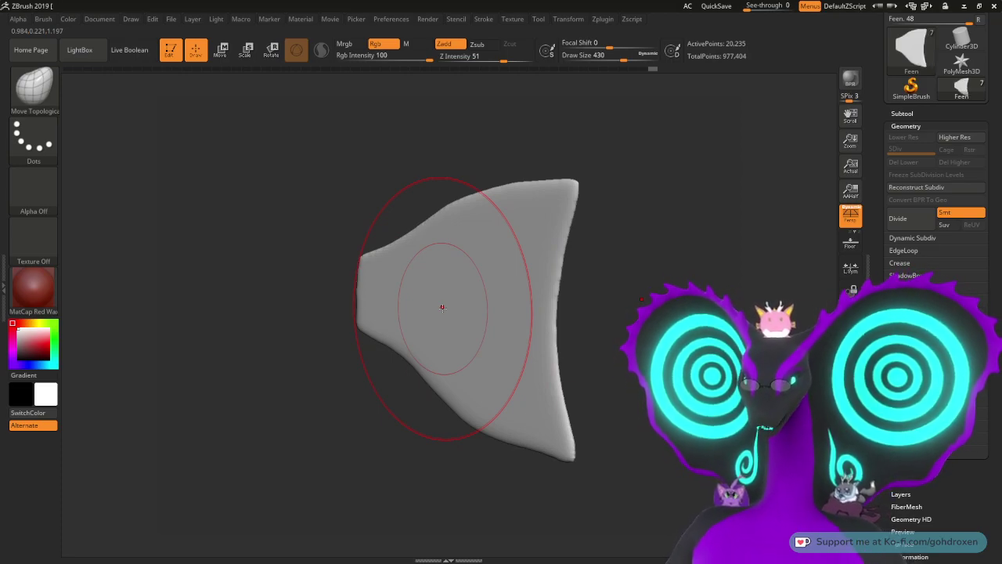
# Step: Delete the sculpted Feen subtool and confirm the deletion
pyautogui.click(903, 114)
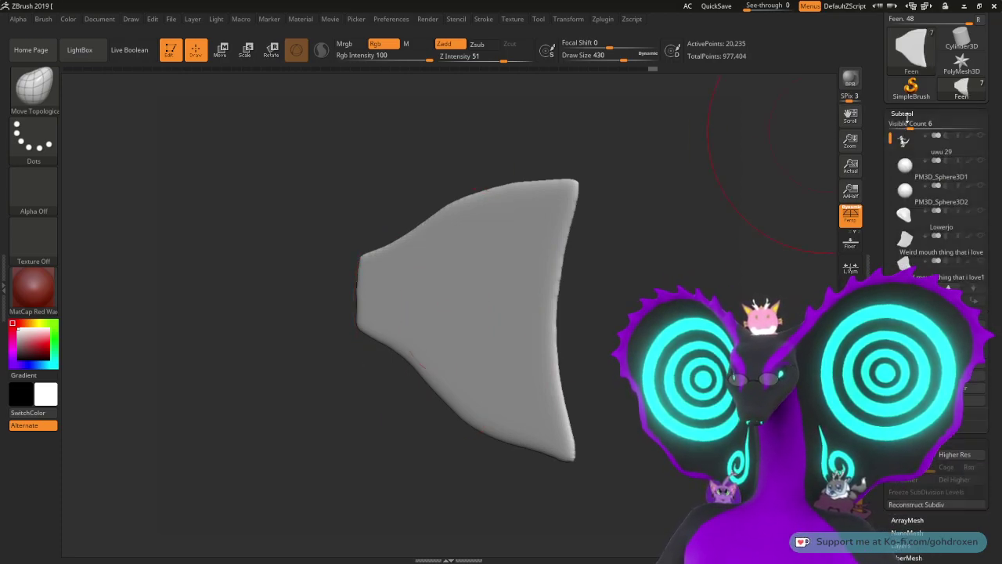
pyautogui.moveTo(890, 131); pyautogui.dragTo(891, 191)
pyautogui.click(913, 223)
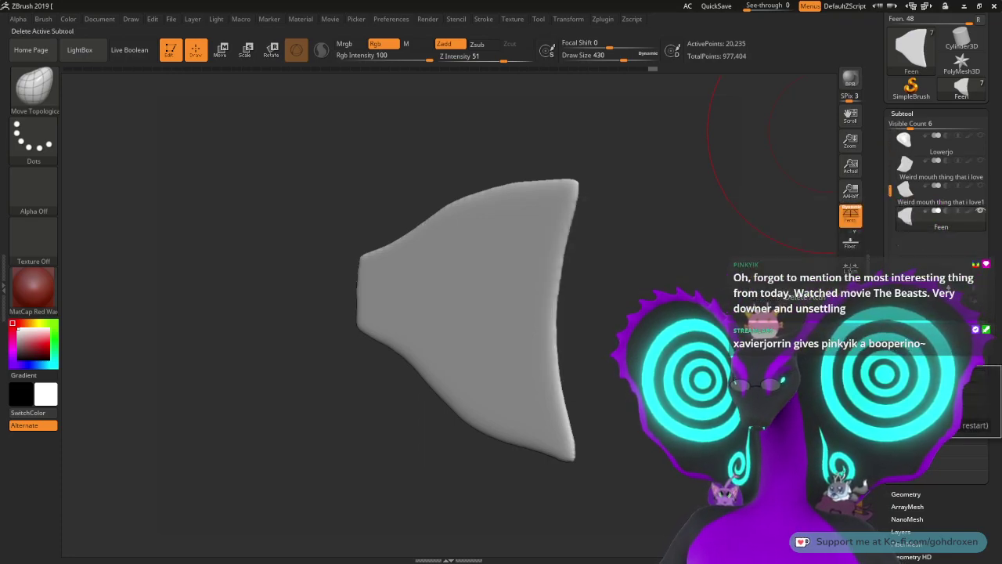
pyautogui.press('Return')
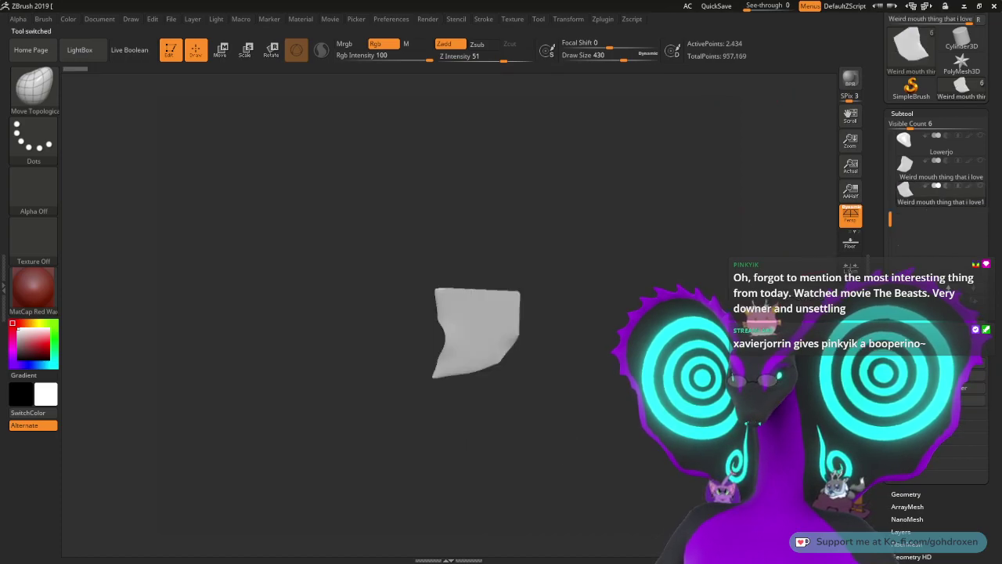
# Step: Append a cube as a new subtool, select it and name it Feen
pyautogui.click(962, 364)
pyautogui.click(650, 340)
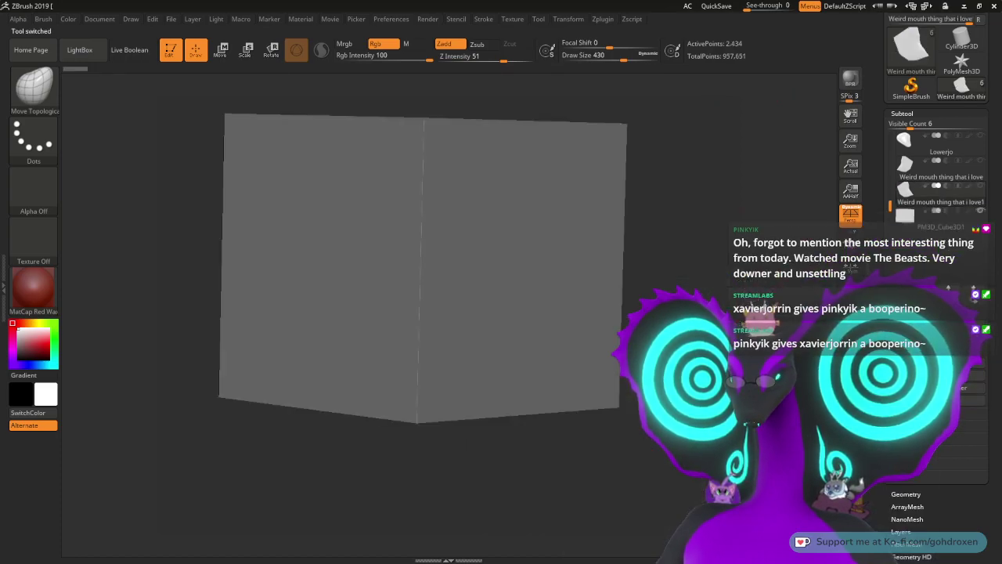
pyautogui.click(900, 227)
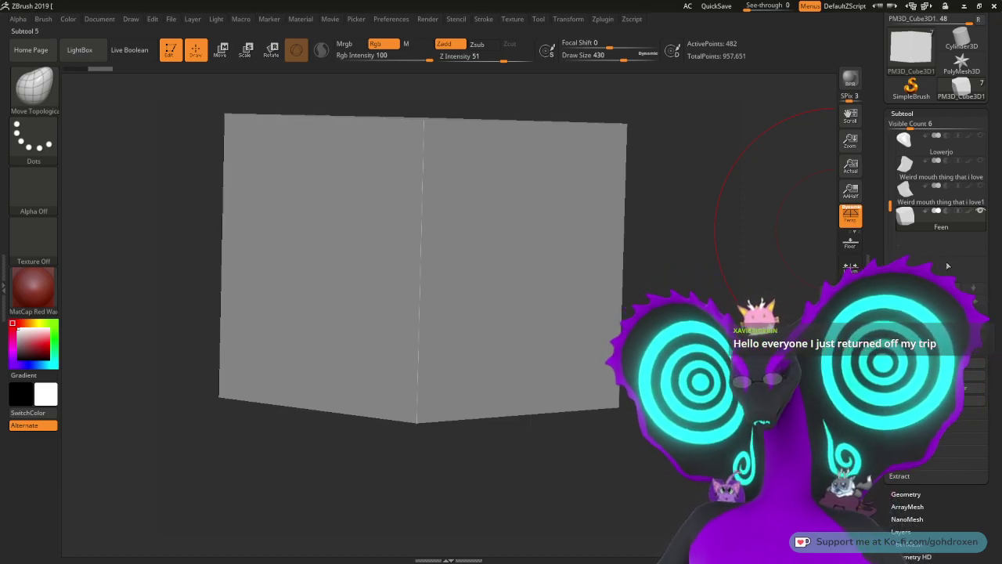
# Step: Subdivide the Feen cube twice with smoothing on and delete its lower subdivision levels
pyautogui.scroll(-5, 939, 235)
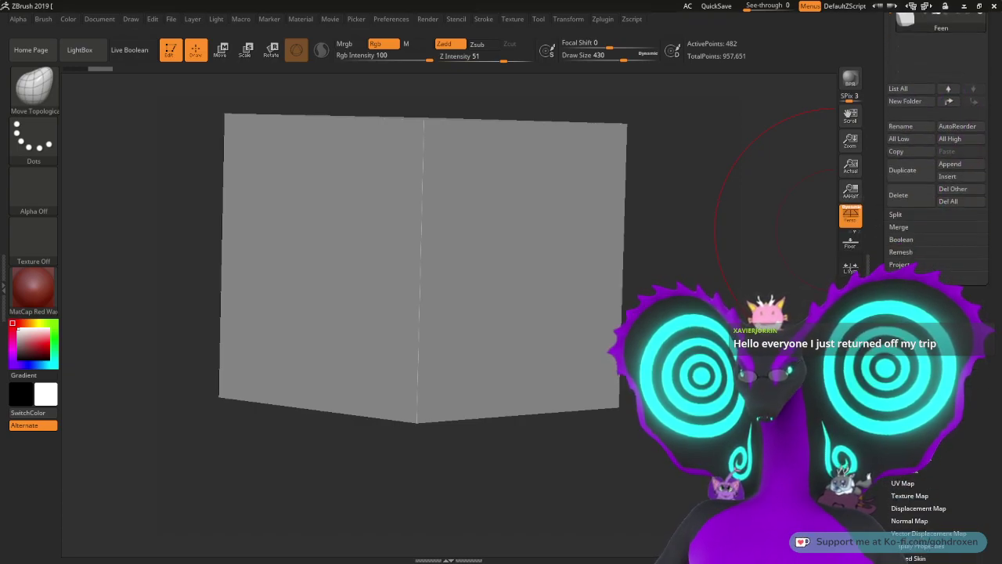
pyautogui.scroll(-5, 935, 156)
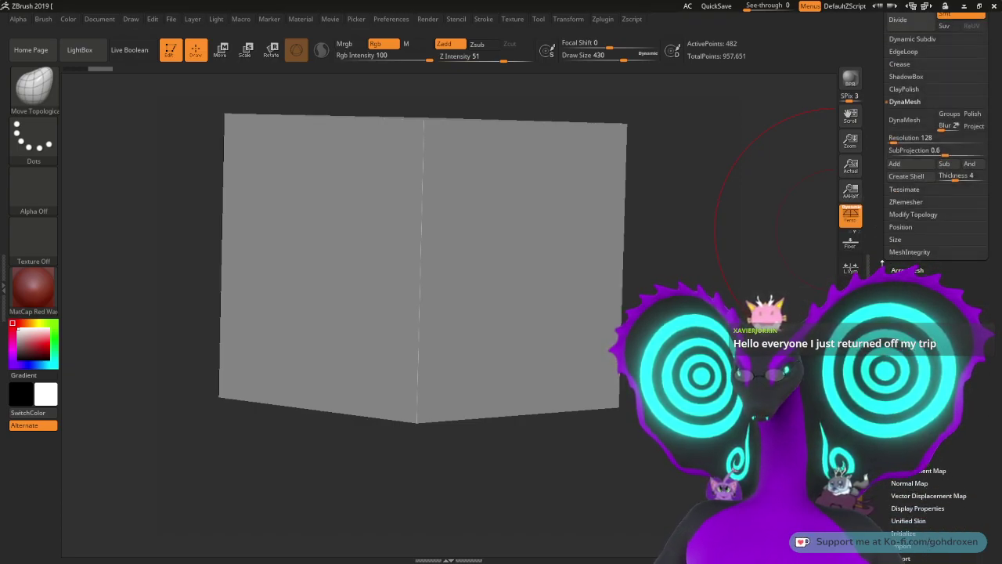
pyautogui.scroll(3, 881, 265)
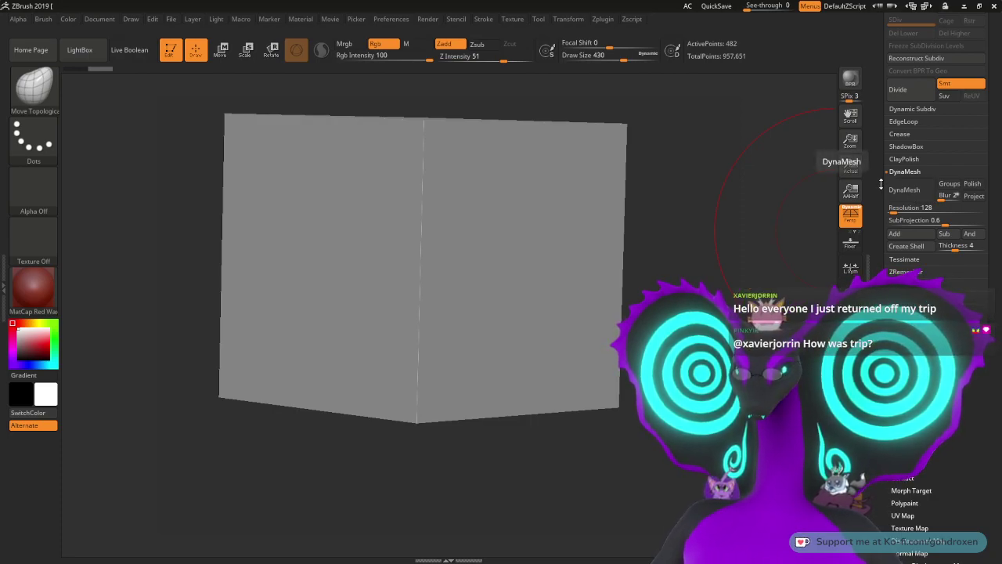
pyautogui.scroll(3, 885, 181)
pyautogui.click(903, 163)
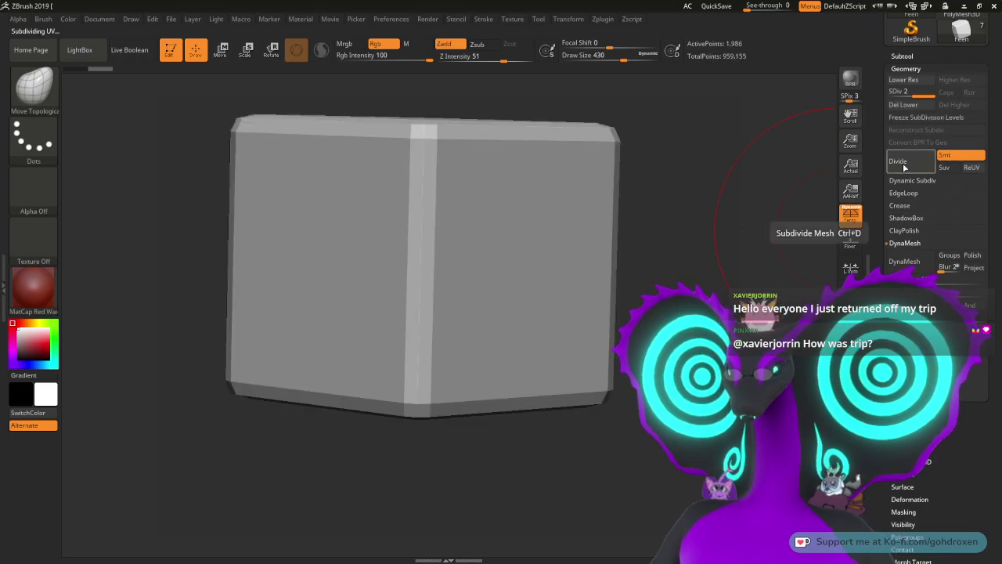
pyautogui.click(902, 163)
pyautogui.click(904, 105)
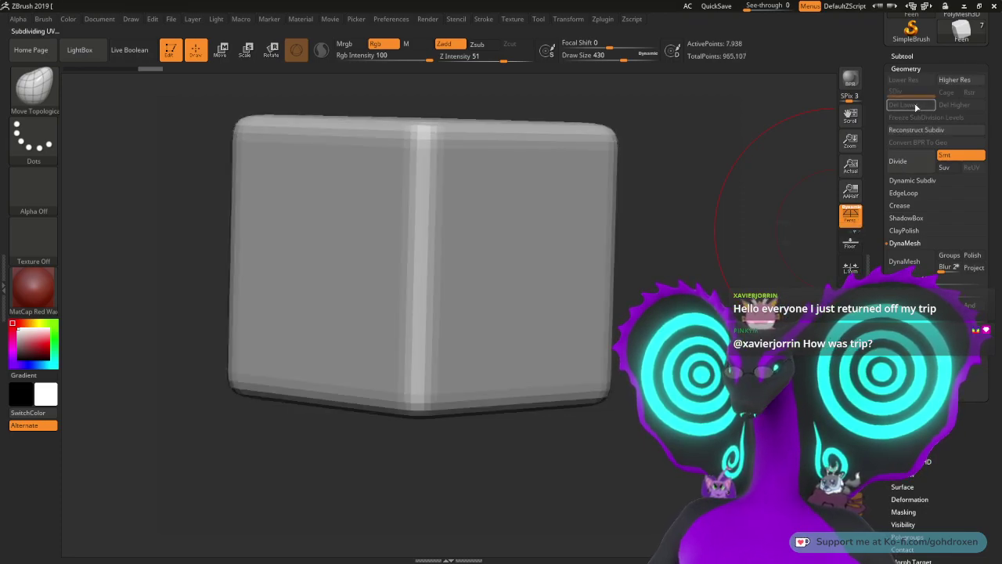
# Step: Try one more subdivision of the Feen cube, return it to the lowest level and delete the higher level
pyautogui.scroll(3, 905, 86)
pyautogui.moveTo(906, 93)
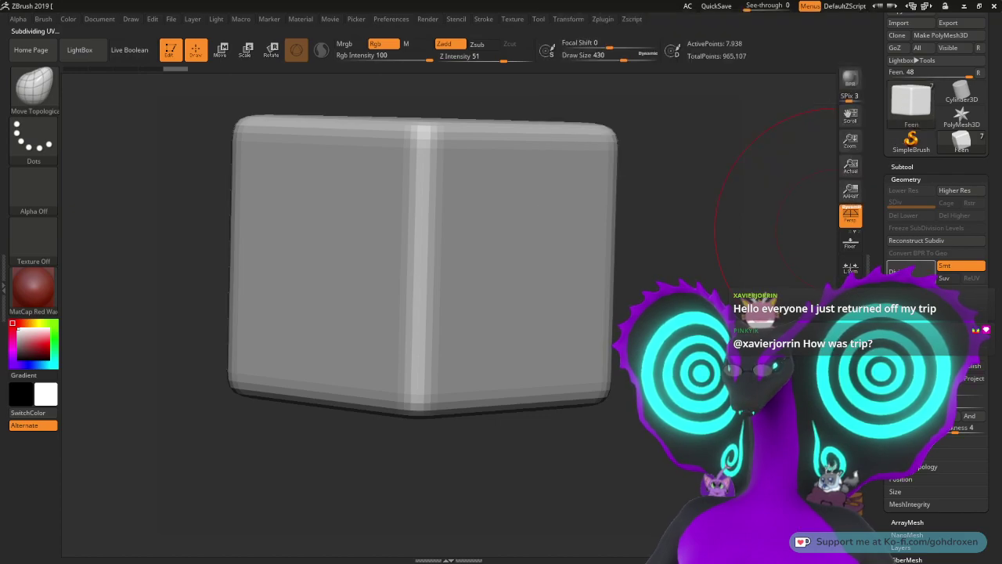
pyautogui.click(916, 240)
pyautogui.moveTo(920, 109)
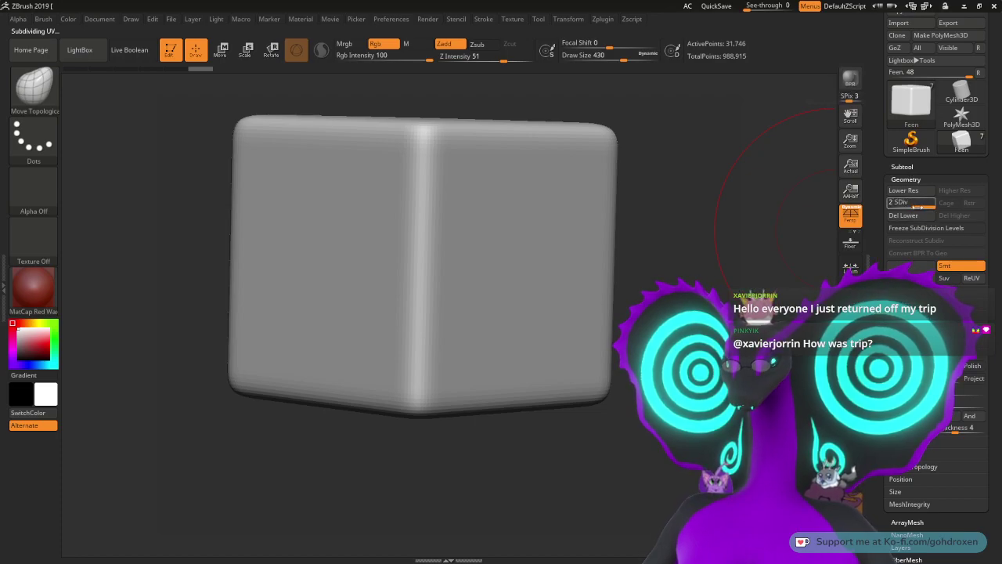
pyautogui.moveTo(918, 208); pyautogui.dragTo(878, 208)
pyautogui.click(970, 219)
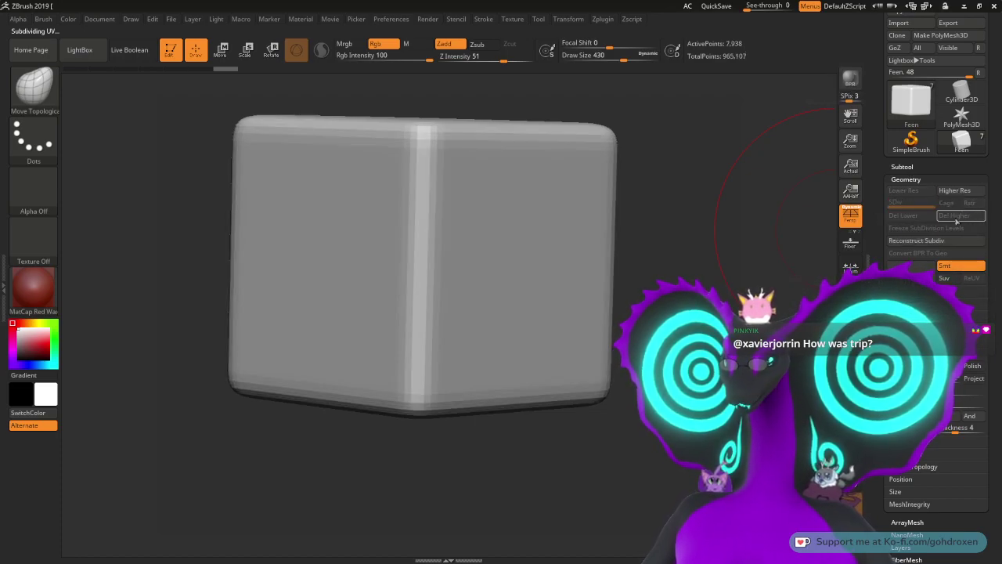
# Step: Scale the Feen cube down along its Z axis into a thin upright plate and return to sculpting
pyautogui.moveTo(783, 225); pyautogui.dragTo(754, 268)
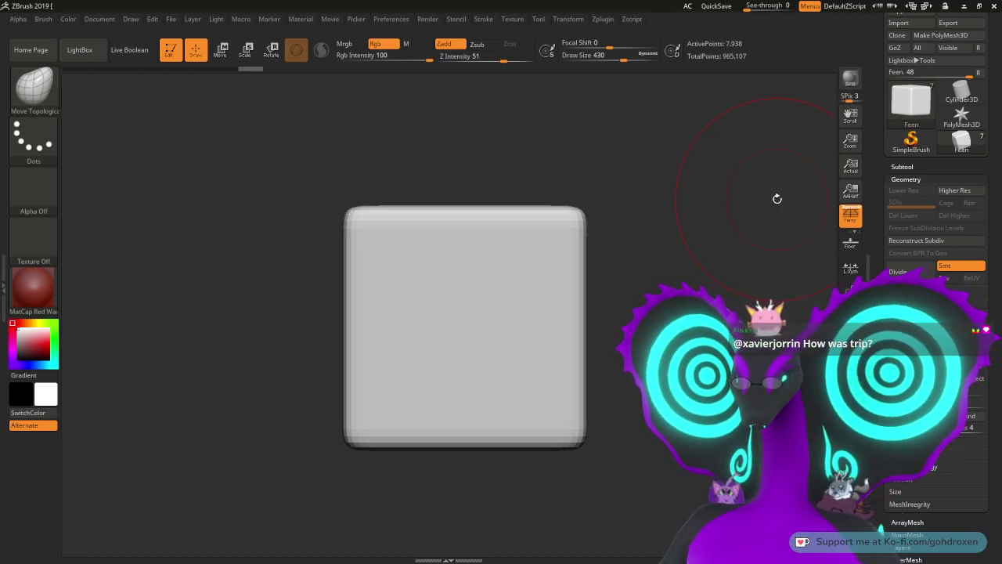
pyautogui.press('w')
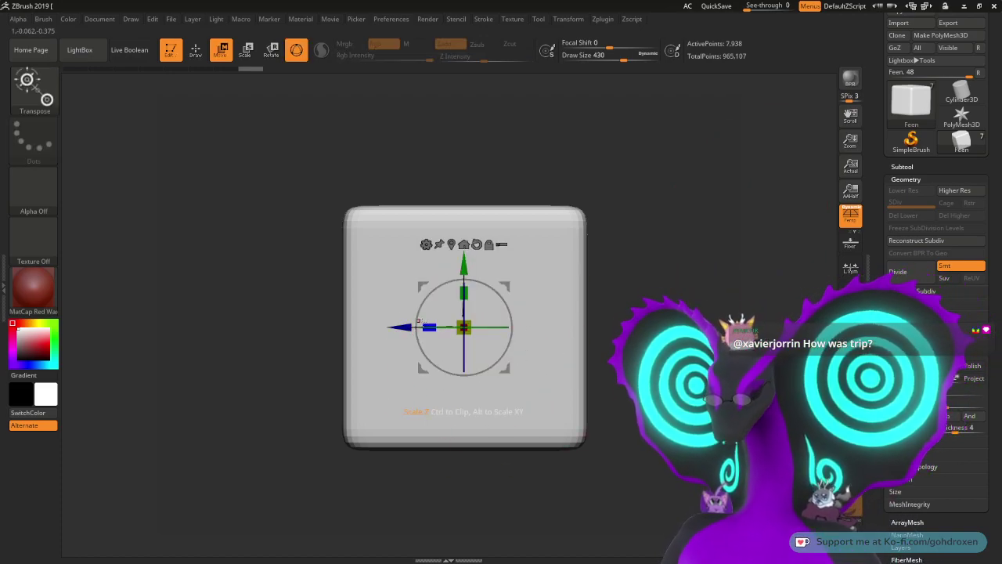
pyautogui.moveTo(428, 326)
pyautogui.mouseDown()
pyautogui.moveTo(522, 327)
pyautogui.moveTo(377, 326)
pyautogui.moveTo(424, 326)
pyautogui.mouseUp()
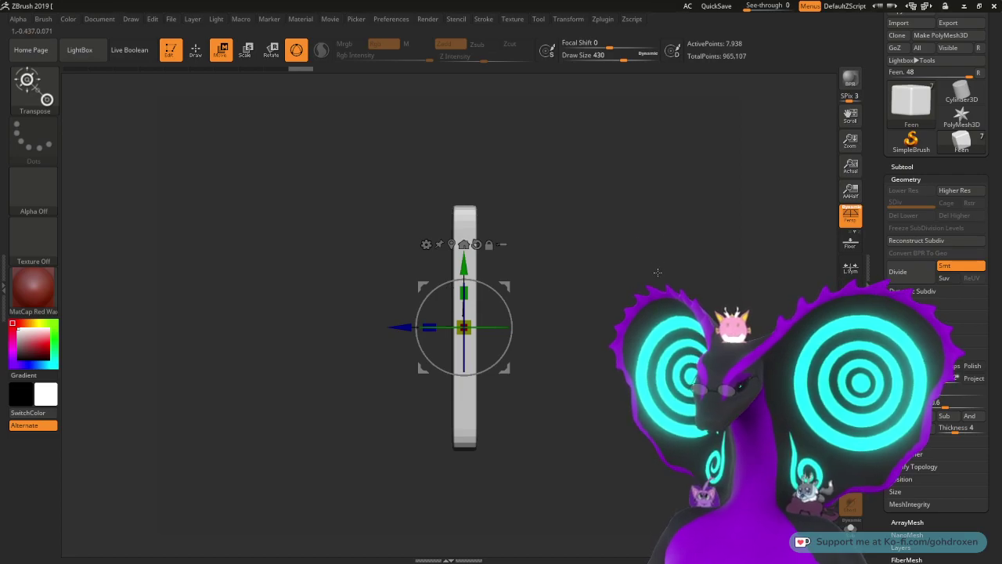
pyautogui.press('q')
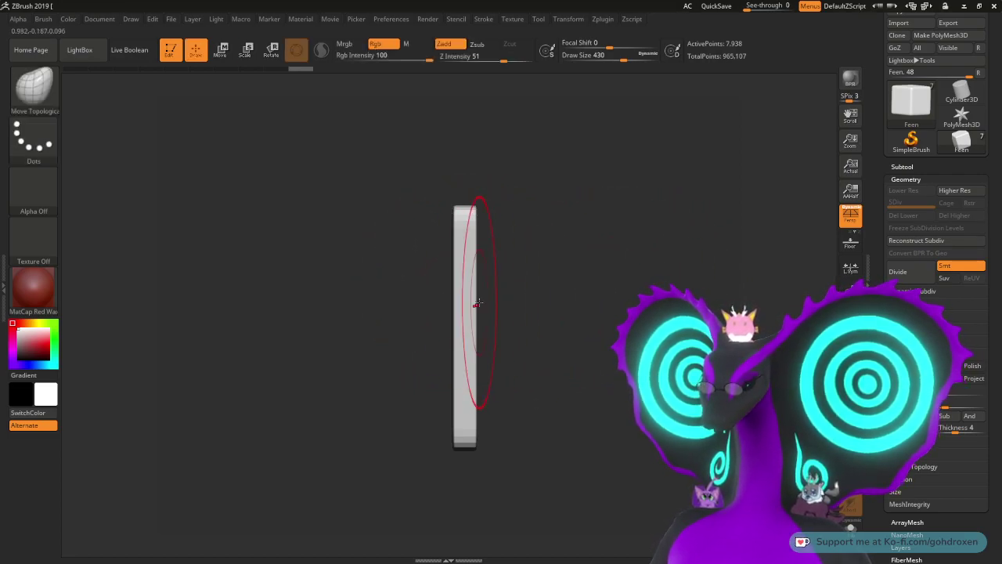
# Step: Undo the last thinning of the Feen plate
pyautogui.moveTo(541, 278)
pyautogui.keyDown('shift'); pyautogui.mouseDown()
pyautogui.moveTo(577, 274)
pyautogui.moveTo(550, 273)
pyautogui.mouseUp(); pyautogui.keyUp('shift')
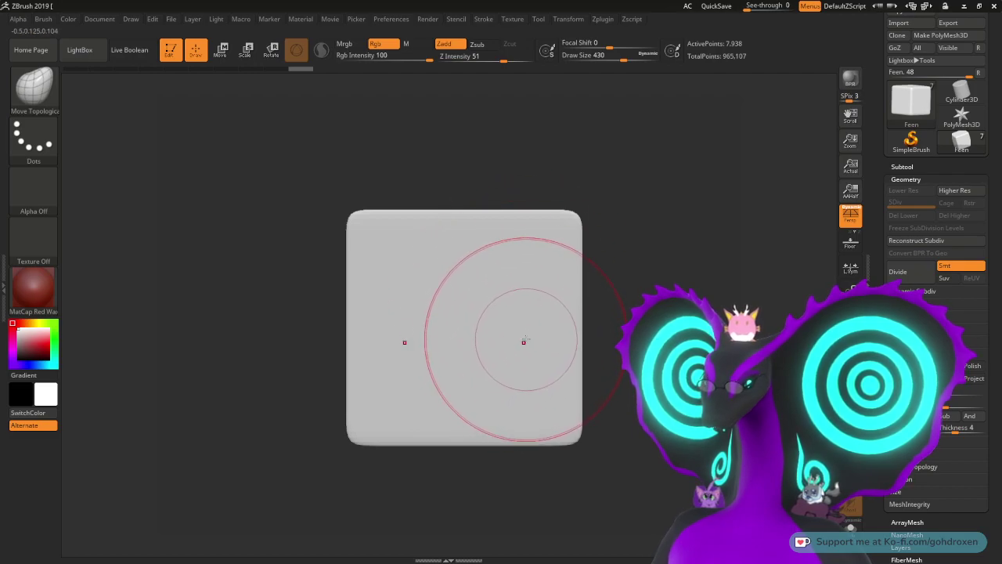
pyautogui.press('ctrl')
pyautogui.hotkey('ctrl', 'z')
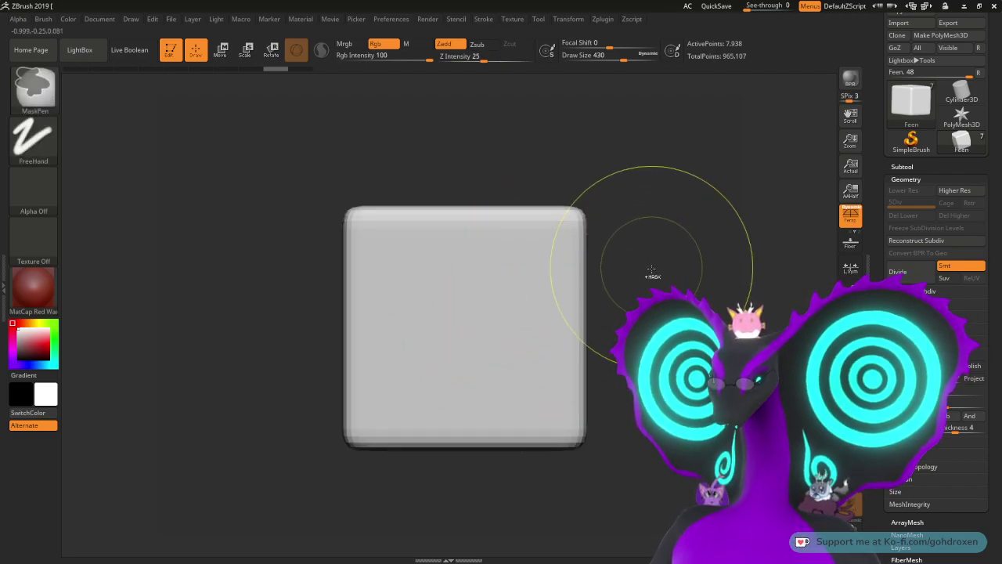
pyautogui.moveTo(666, 282); pyautogui.dragTo(711, 296)
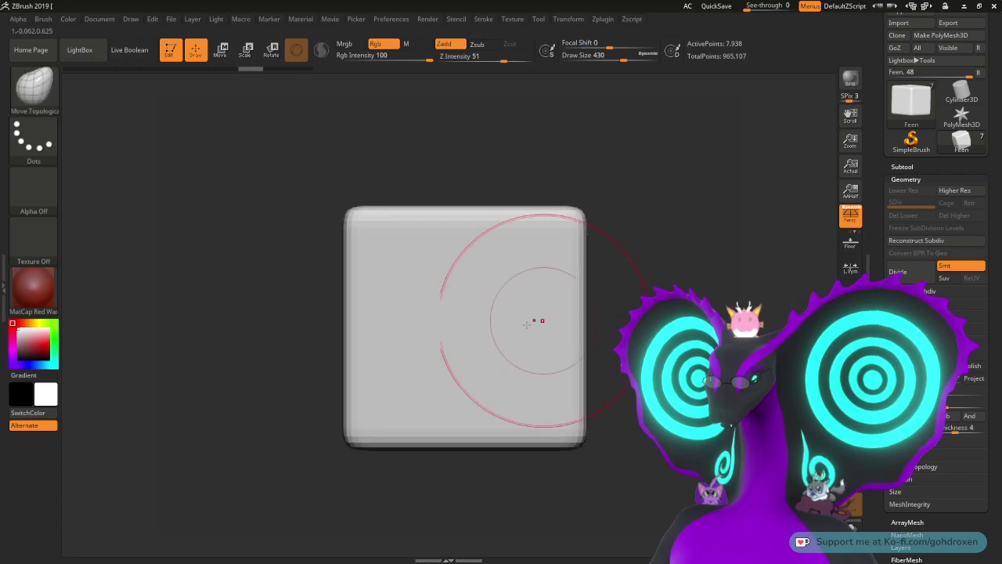
pyautogui.press('w')
pyautogui.press('q')
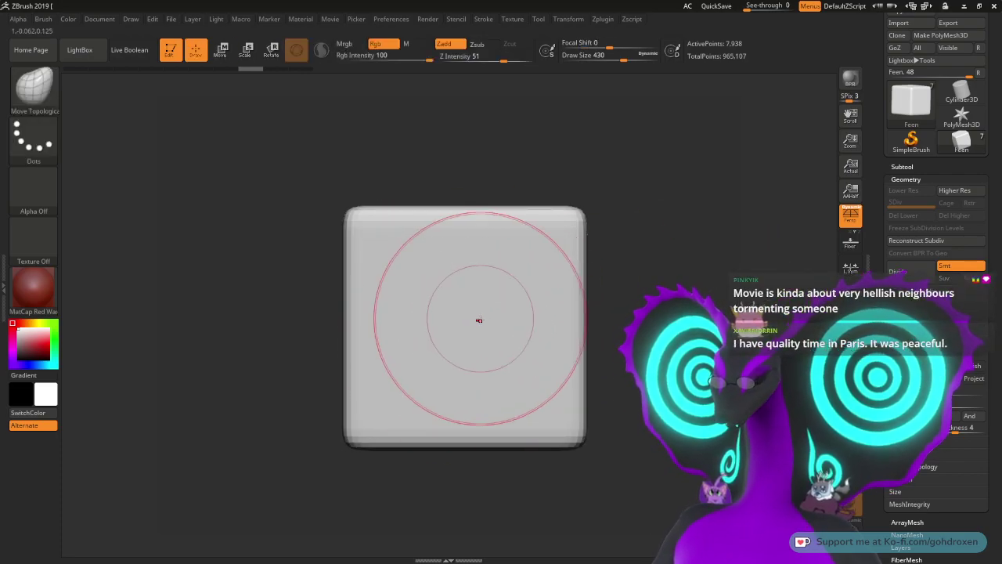
# Step: Scale the Feen plate down along its Z axis to make it thinner and return to sculpting
pyautogui.press('w')
pyautogui.moveTo(429, 326); pyautogui.dragTo(578, 333)
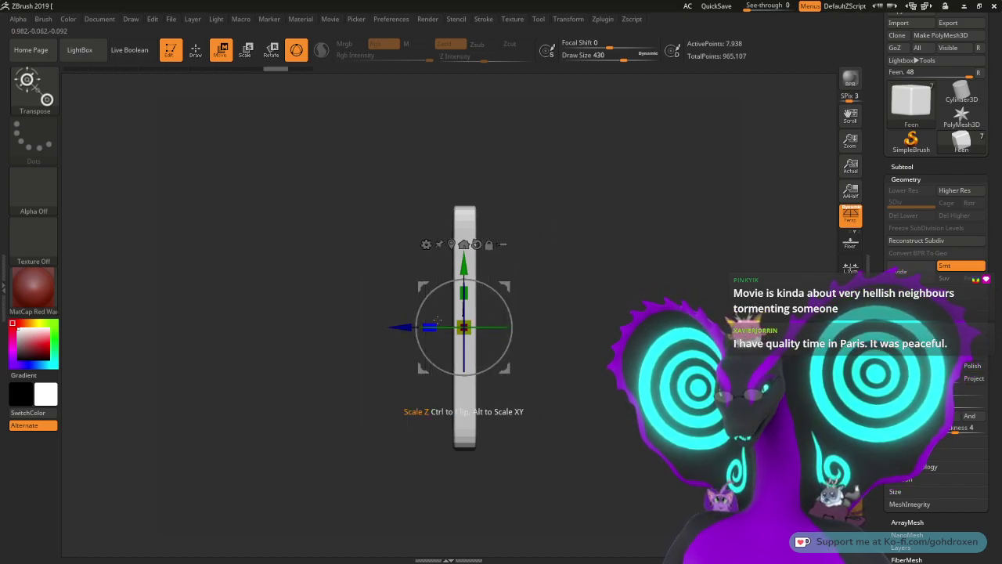
pyautogui.moveTo(429, 327)
pyautogui.mouseDown()
pyautogui.moveTo(476, 328)
pyautogui.moveTo(444, 325)
pyautogui.mouseUp()
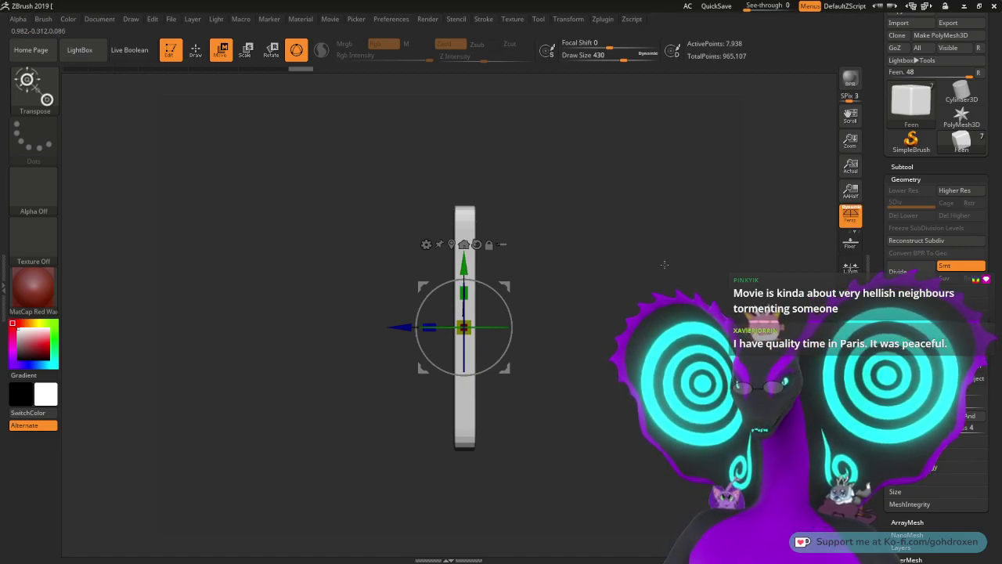
pyautogui.press('q')
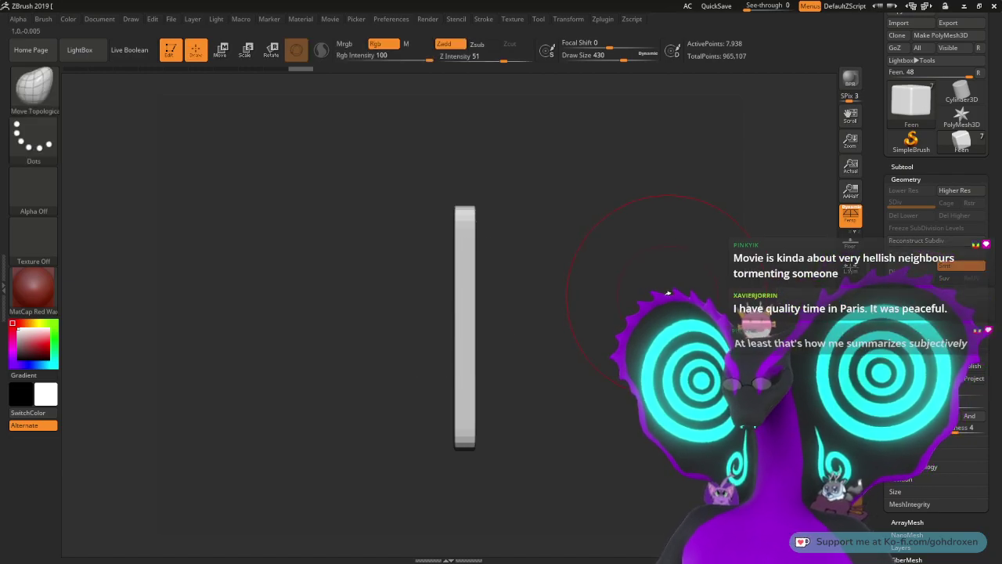
pyautogui.moveTo(667, 293)
pyautogui.mouseDown()
pyautogui.moveTo(557, 287)
pyautogui.moveTo(602, 273)
pyautogui.moveTo(549, 266)
pyautogui.mouseUp()
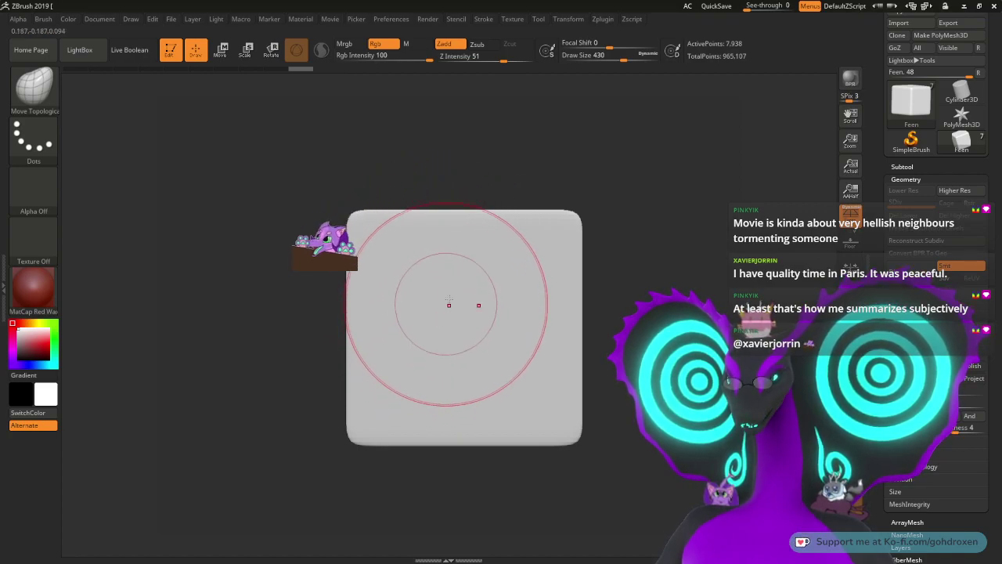
pyautogui.moveTo(631, 286); pyautogui.dragTo(705, 291)
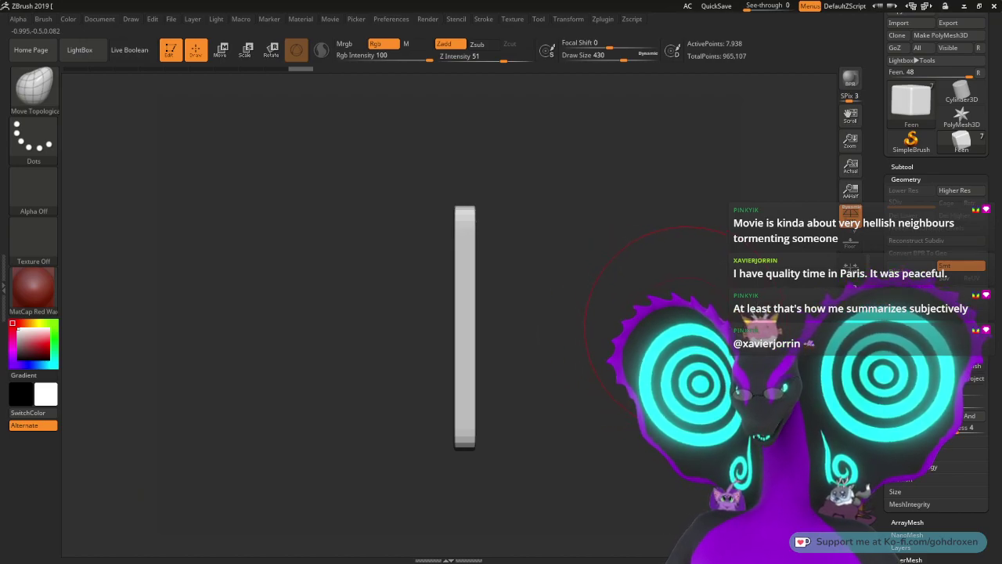
# Step: Remesh the Feen plate with DynaMesh
pyautogui.moveTo(900, 371); pyautogui.dragTo(901, 356)
pyautogui.click(901, 356)
pyautogui.moveTo(597, 257); pyautogui.dragTo(542, 259)
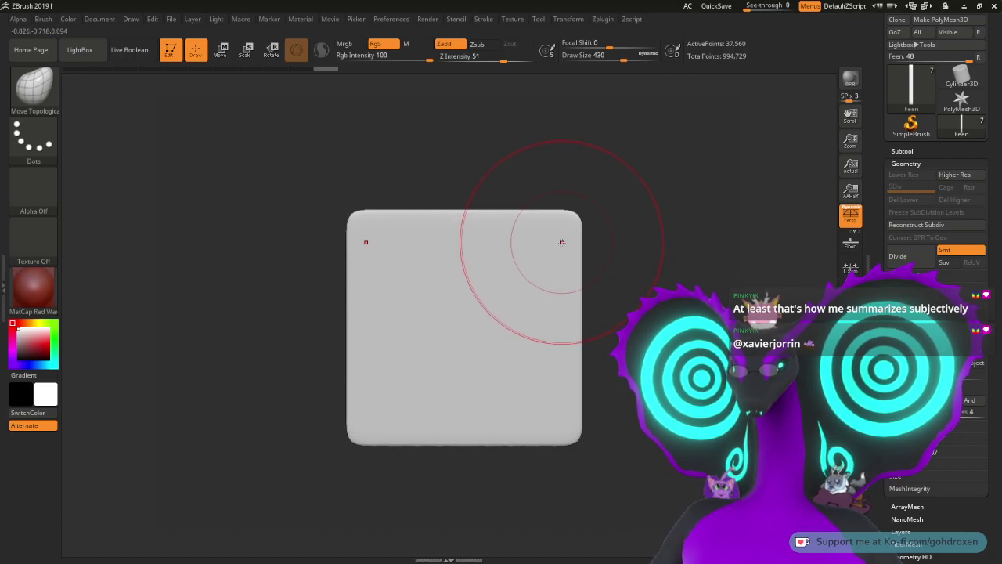
# Step: Smooth the rim and corners of the Feen plate all around until its edges are rounded
pyautogui.press('shift')
pyautogui.moveTo(562, 246)
pyautogui.keyDown('shift'); pyautogui.mouseDown()
pyautogui.moveTo(576, 223)
pyautogui.moveTo(576, 419)
pyautogui.moveTo(536, 442)
pyautogui.moveTo(492, 440)
pyautogui.mouseUp(); pyautogui.keyUp('shift')
pyautogui.moveTo(593, 162)
pyautogui.mouseDown()
pyautogui.moveTo(548, 203)
pyautogui.moveTo(584, 239)
pyautogui.moveTo(657, 224)
pyautogui.mouseUp()
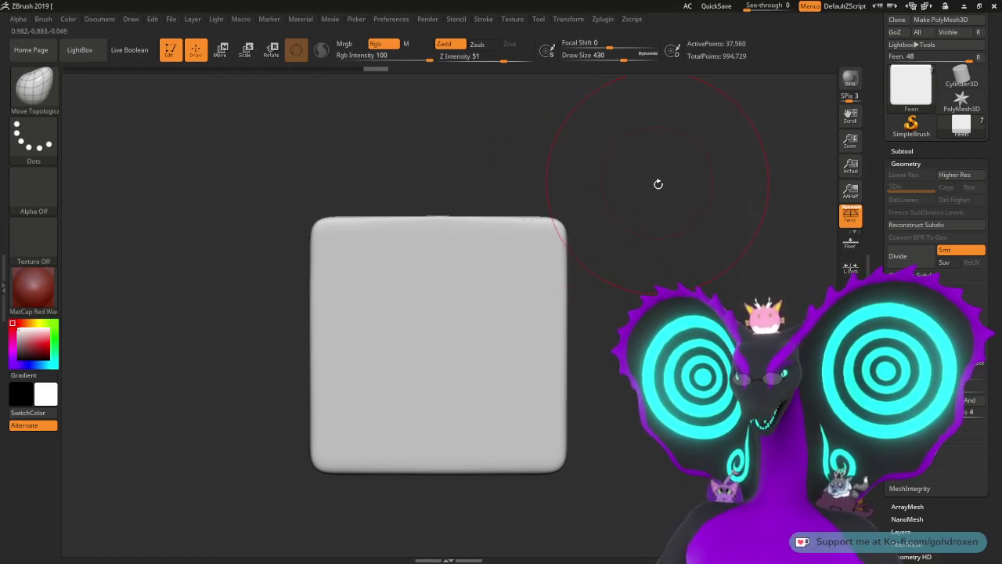
pyautogui.moveTo(637, 211); pyautogui.dragTo(634, 213)
pyautogui.keyDown('shift'); pyautogui.moveTo(462, 209); pyautogui.dragTo(429, 217); pyautogui.keyUp('shift')
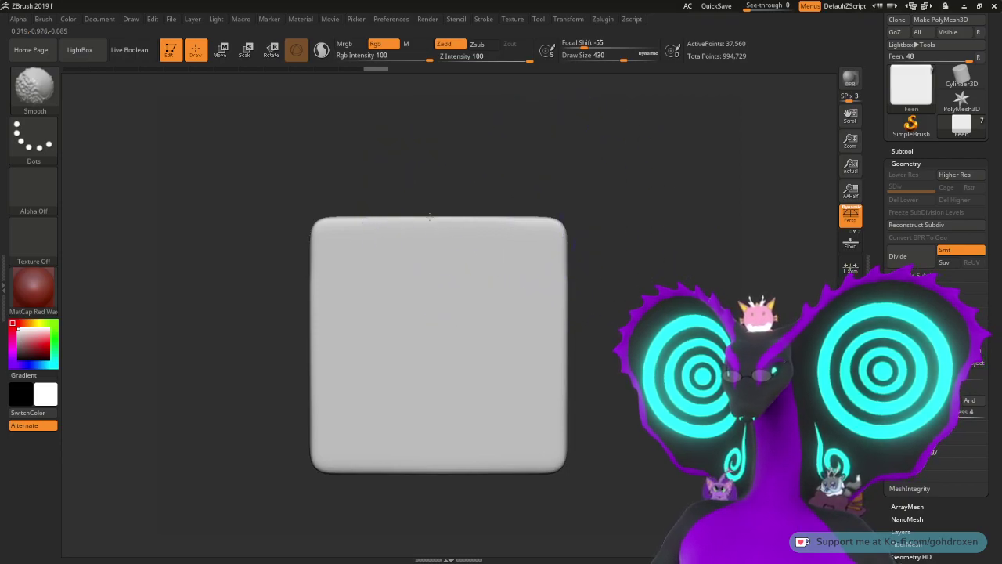
pyautogui.moveTo(650, 221)
pyautogui.mouseDown()
pyautogui.moveTo(492, 272)
pyautogui.moveTo(642, 235)
pyautogui.moveTo(571, 253)
pyautogui.mouseUp()
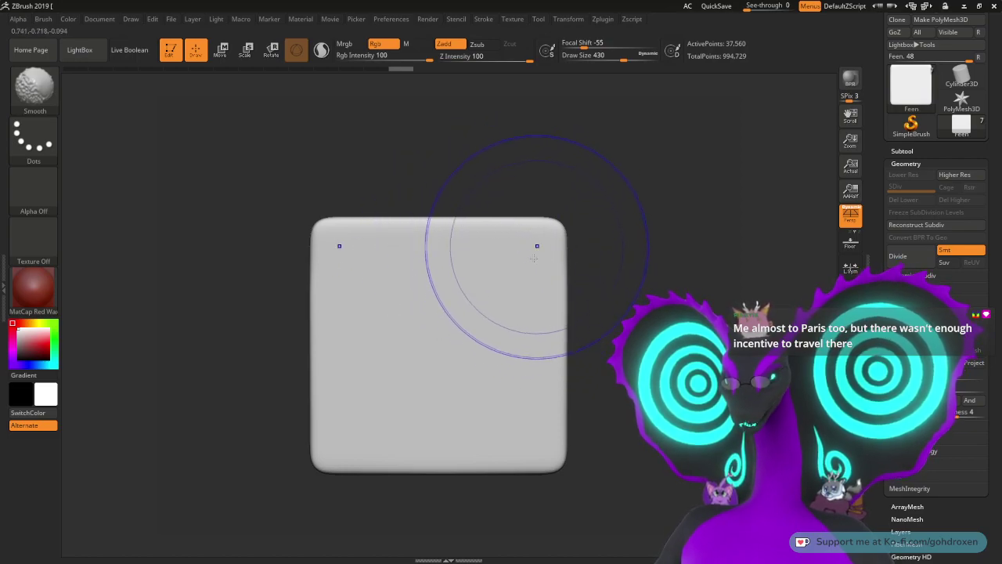
pyautogui.moveTo(562, 239)
pyautogui.keyDown('shift'); pyautogui.mouseDown()
pyautogui.moveTo(569, 403)
pyautogui.moveTo(484, 484)
pyautogui.moveTo(565, 464)
pyautogui.mouseUp(); pyautogui.keyUp('shift')
pyautogui.moveTo(724, 280)
pyautogui.mouseDown()
pyautogui.moveTo(629, 285)
pyautogui.moveTo(566, 272)
pyautogui.mouseUp()
pyautogui.keyDown('shift'); pyautogui.moveTo(535, 211); pyautogui.dragTo(502, 209); pyautogui.keyUp('shift')
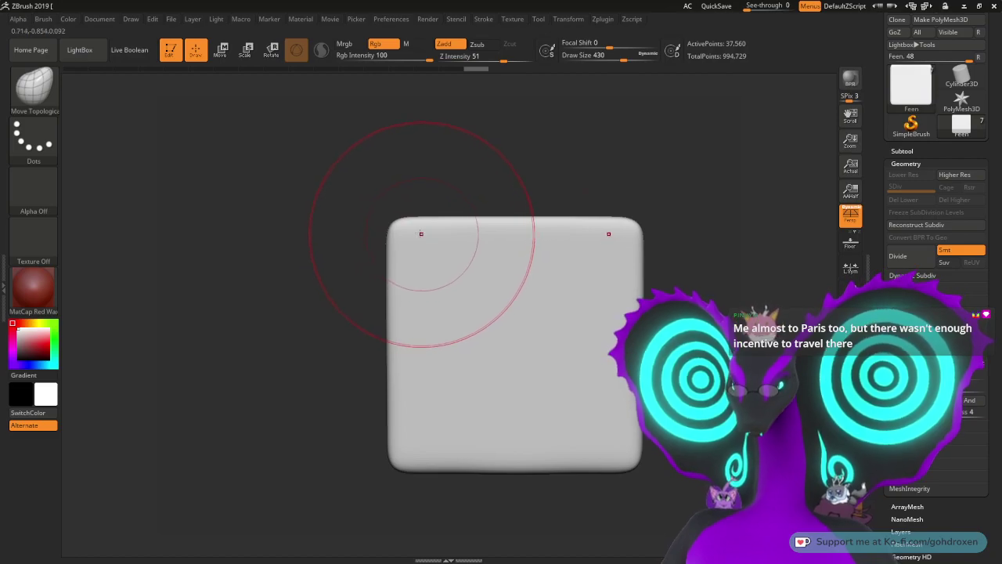
pyautogui.moveTo(394, 227)
pyautogui.mouseDown()
pyautogui.moveTo(393, 287)
pyautogui.moveTo(401, 277)
pyautogui.mouseUp()
pyautogui.hotkey('ctrl', 'z')
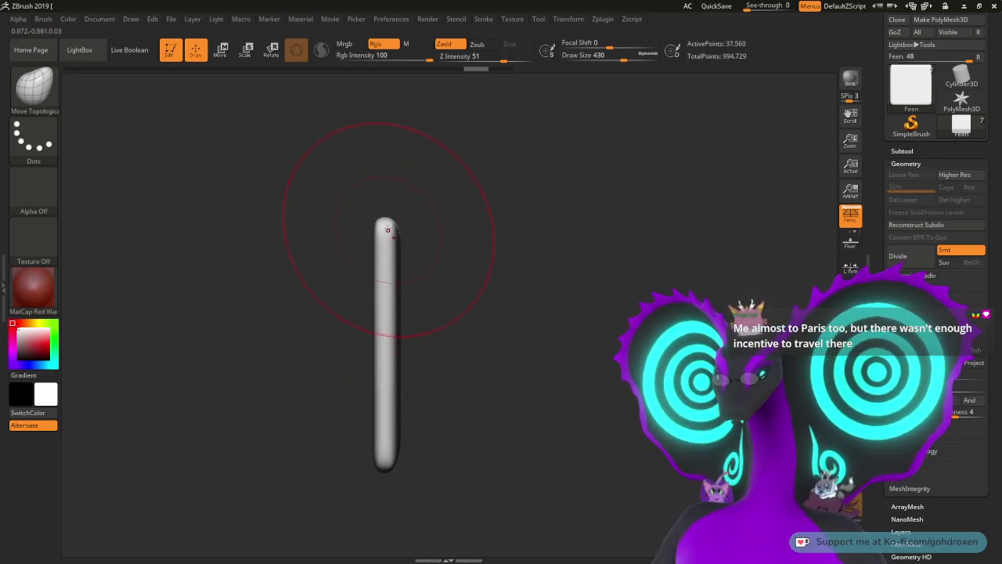
pyautogui.moveTo(490, 246)
pyautogui.keyDown('shift'); pyautogui.mouseDown()
pyautogui.moveTo(446, 235)
pyautogui.moveTo(425, 201)
pyautogui.mouseUp(); pyautogui.keyUp('shift')
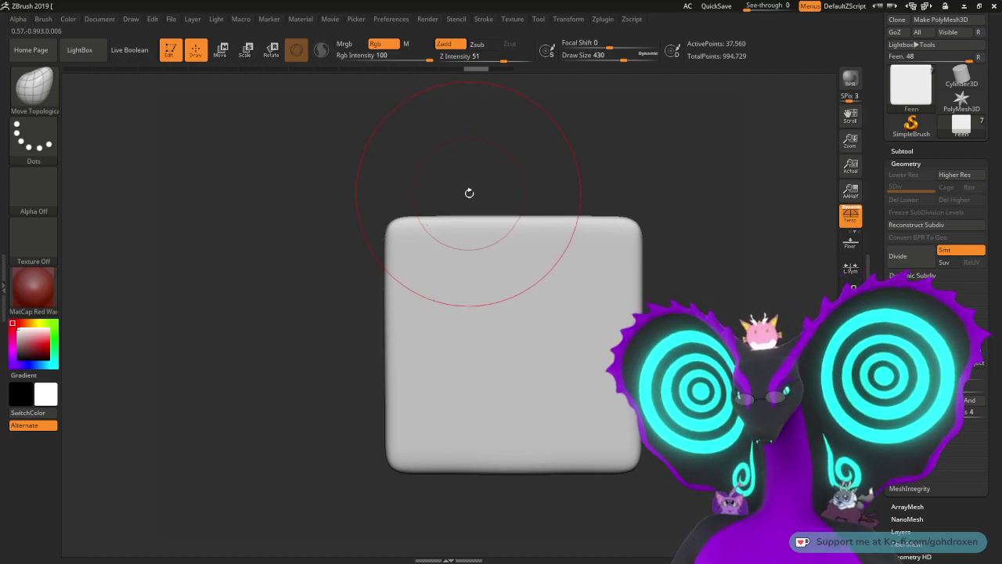
pyautogui.keyDown('alt'); pyautogui.moveTo(468, 189); pyautogui.dragTo(399, 184); pyautogui.keyUp('alt')
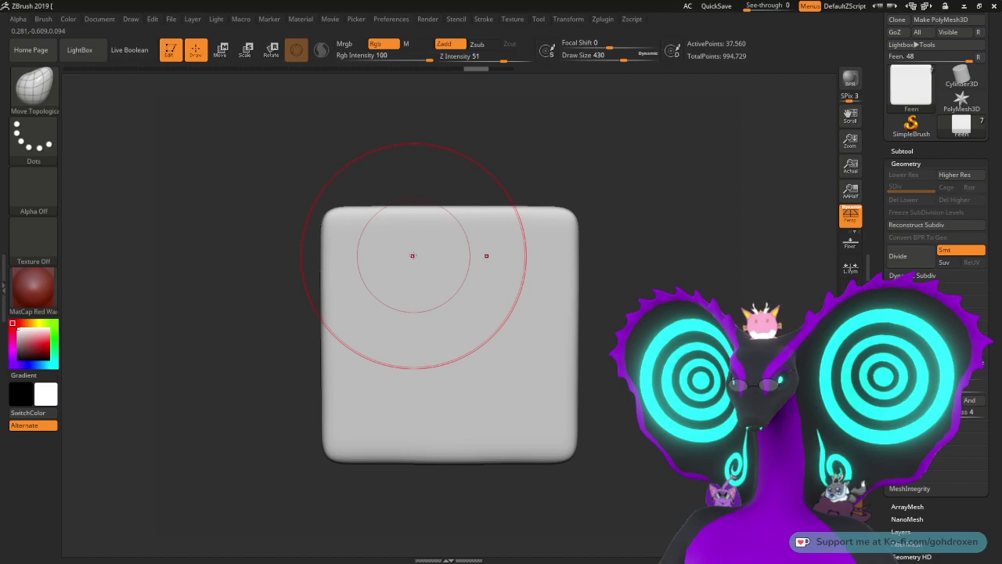
pyautogui.hotkey('ctrl', 'z')
pyautogui.hotkey('ctrl', 'z')
pyautogui.hotkey('ctrl', 'z')
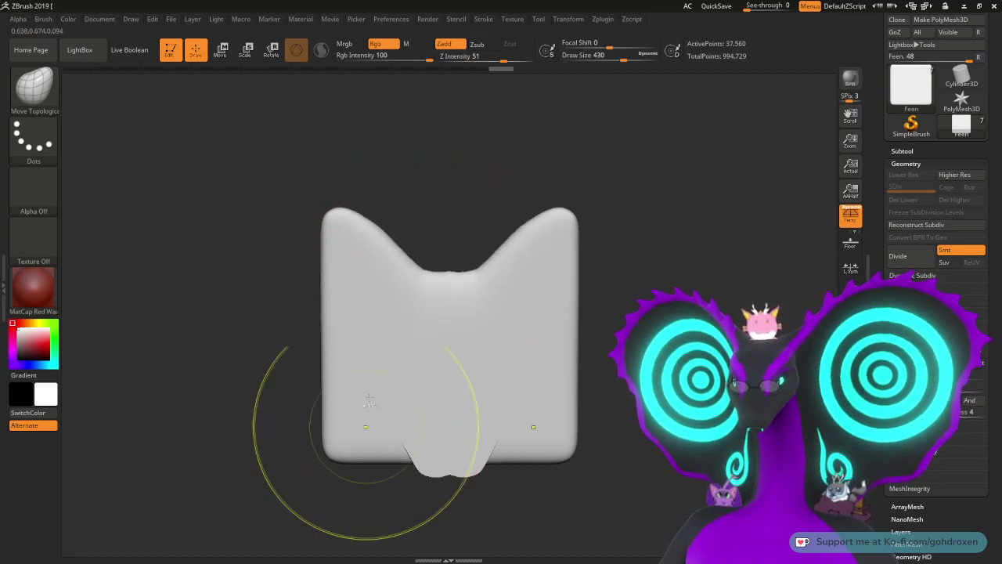
pyautogui.moveTo(328, 223); pyautogui.dragTo(347, 274)
pyautogui.hotkey('ctrl', 'z')
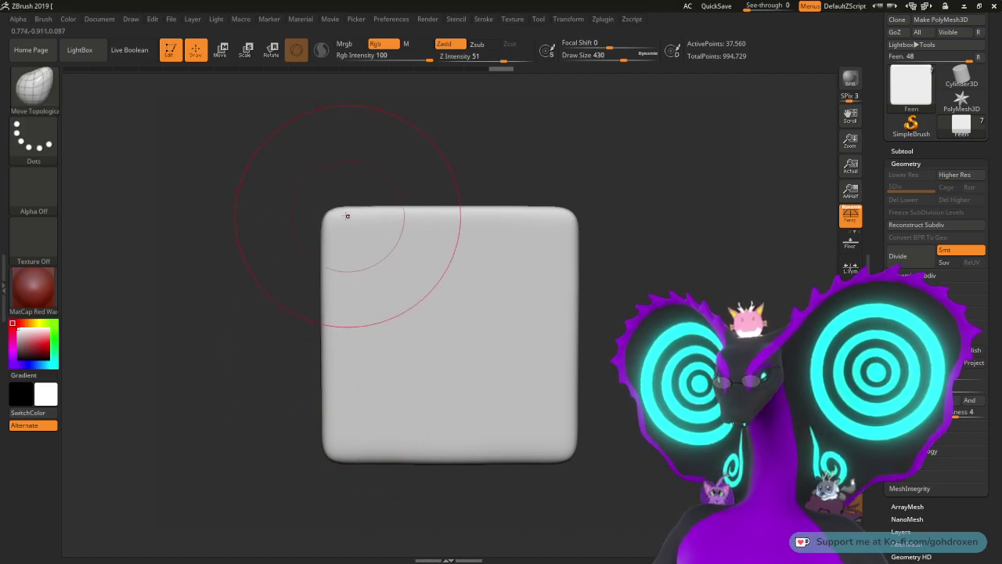
# Step: With symmetry off, move both corners on one side of the plate inward to taper it into a narrow blunt base
pyautogui.moveTo(337, 211); pyautogui.dragTo(357, 332)
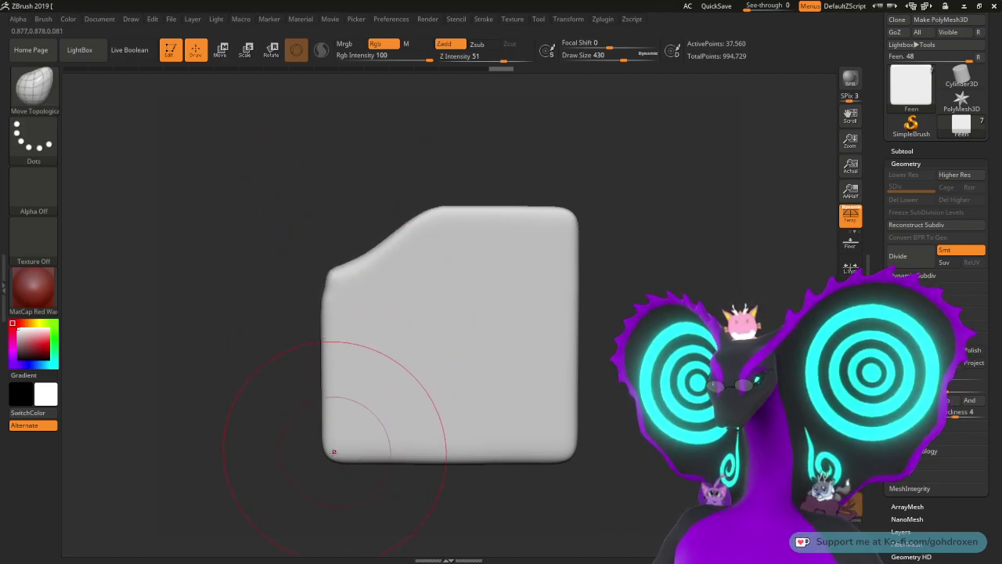
pyautogui.moveTo(335, 454); pyautogui.dragTo(343, 298)
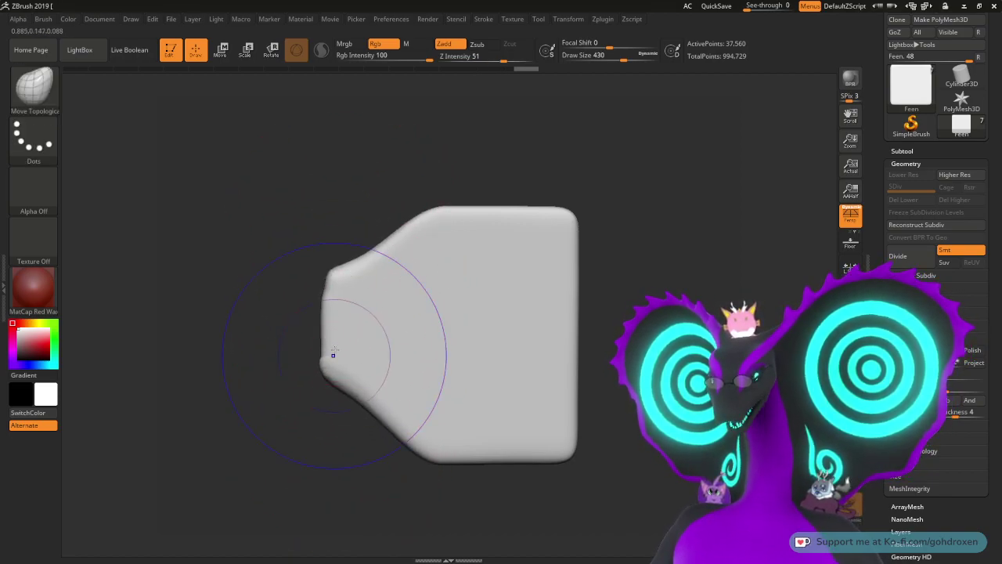
pyautogui.moveTo(330, 349)
pyautogui.keyDown('shift'); pyautogui.mouseDown()
pyautogui.moveTo(311, 313)
pyautogui.moveTo(329, 352)
pyautogui.mouseUp(); pyautogui.keyUp('shift')
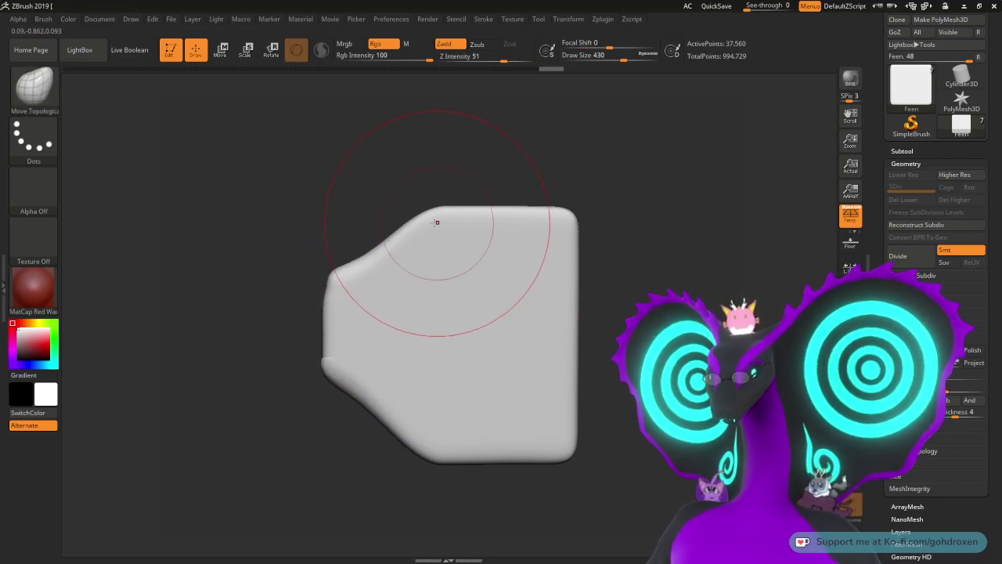
pyautogui.moveTo(315, 289); pyautogui.dragTo(310, 294)
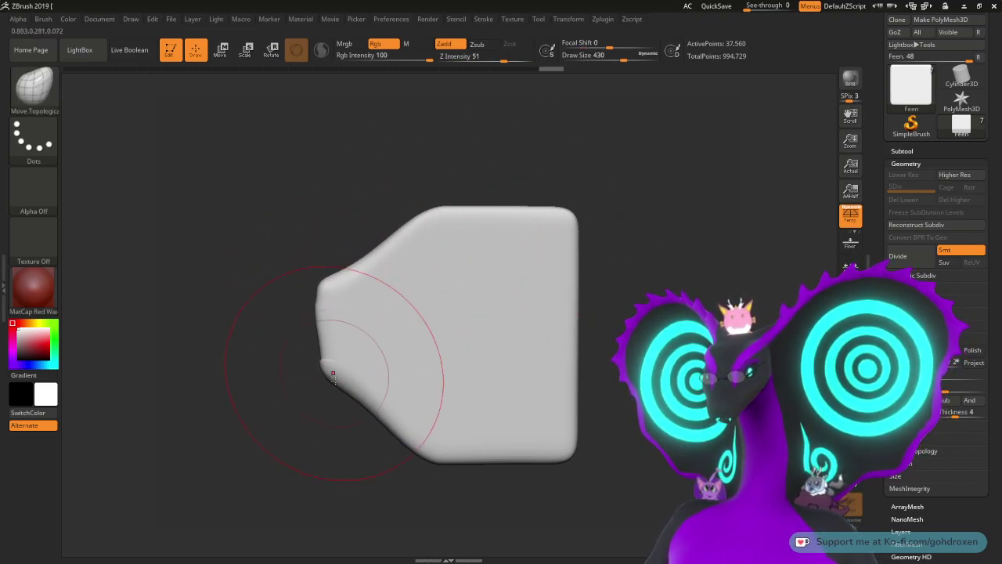
pyautogui.moveTo(332, 372); pyautogui.dragTo(315, 380)
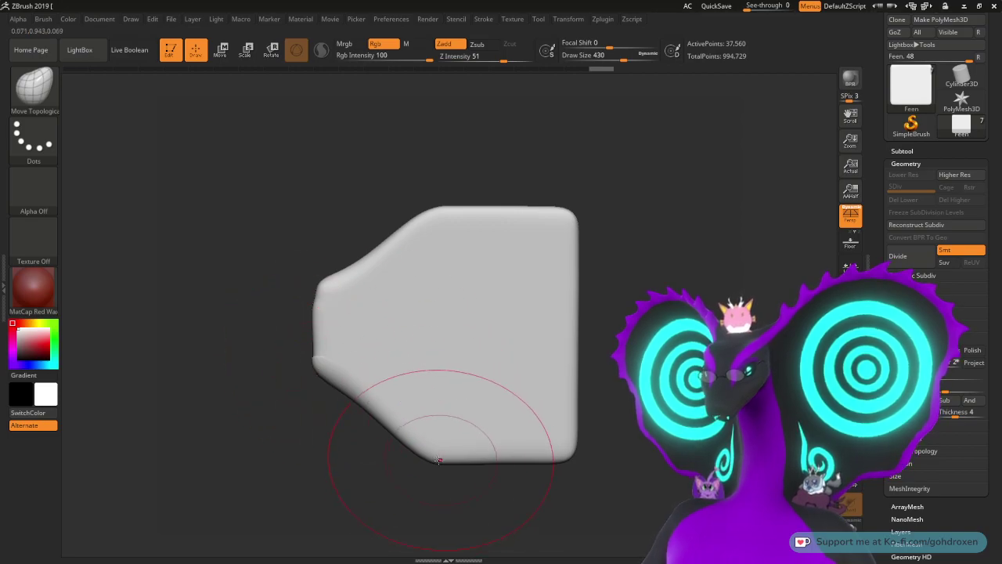
# Step: Pull the lower and upper corners of the plate's wide side outward to flare the fin shape
pyautogui.moveTo(440, 459)
pyautogui.mouseDown()
pyautogui.moveTo(430, 416)
pyautogui.moveTo(420, 446)
pyautogui.moveTo(480, 453)
pyautogui.moveTo(492, 471)
pyautogui.mouseUp()
pyautogui.moveTo(578, 454); pyautogui.dragTo(574, 471)
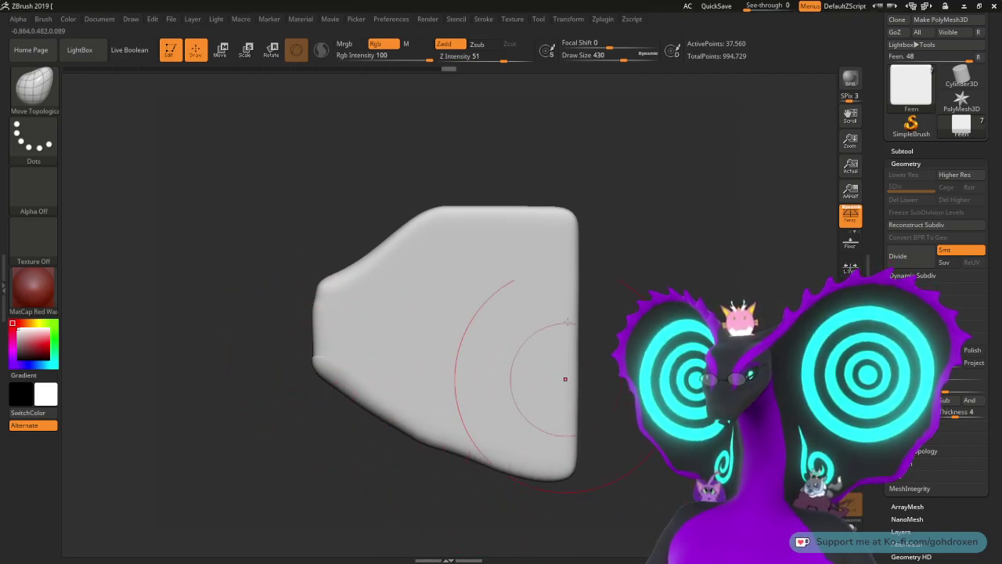
pyautogui.moveTo(564, 202); pyautogui.dragTo(581, 167)
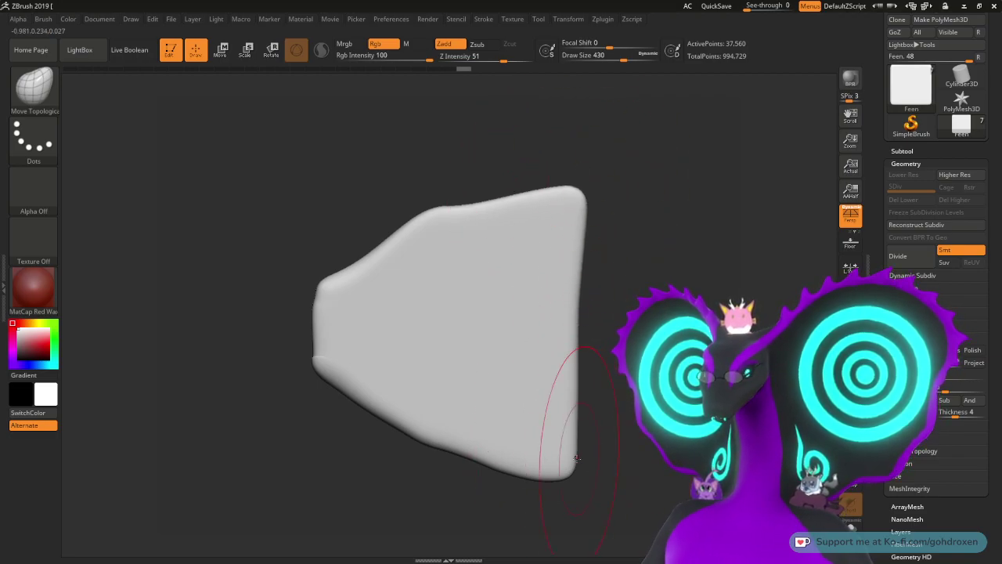
pyautogui.moveTo(576, 466); pyautogui.dragTo(587, 477)
# Step: Push the middle of the fin's wide outer edge inward to form a concave curve between the two tips
pyautogui.moveTo(578, 310); pyautogui.dragTo(570, 311)
pyautogui.moveTo(573, 380); pyautogui.dragTo(561, 382)
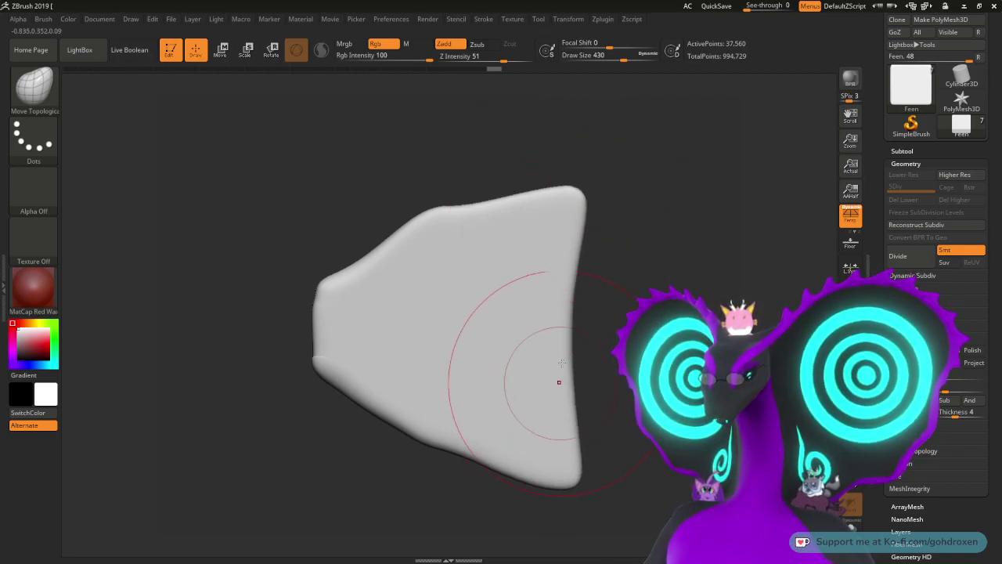
pyautogui.moveTo(572, 300); pyautogui.dragTo(564, 307)
pyautogui.moveTo(578, 390); pyautogui.dragTo(570, 388)
pyautogui.moveTo(571, 342)
pyautogui.mouseDown()
pyautogui.moveTo(559, 341)
pyautogui.moveTo(559, 372)
pyautogui.moveTo(553, 336)
pyautogui.moveTo(555, 356)
pyautogui.mouseUp()
pyautogui.moveTo(559, 297); pyautogui.dragTo(560, 279)
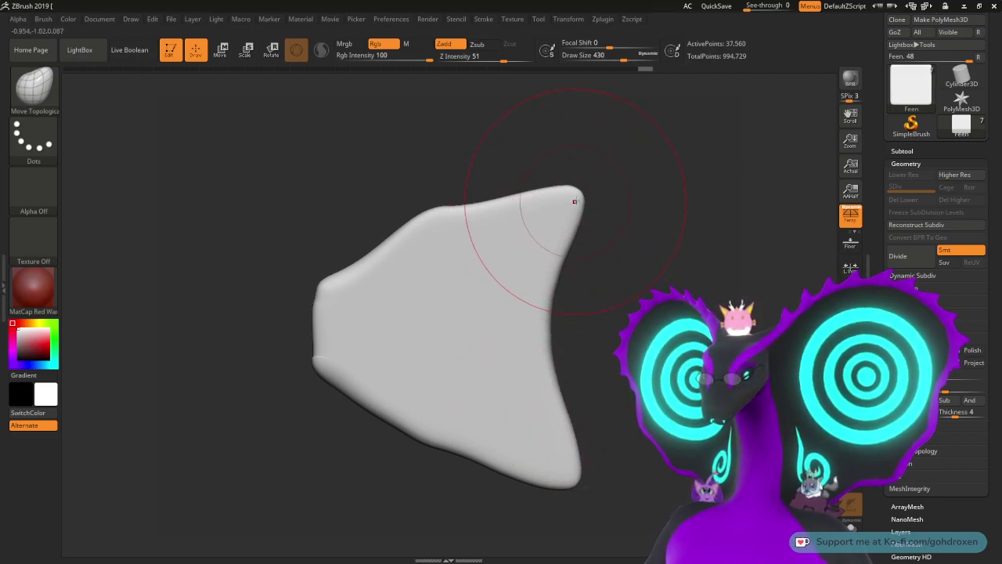
# Step: Extend the fin's upper and lower tips slightly outward and refine the curve beneath the upper tip
pyautogui.moveTo(575, 202); pyautogui.dragTo(580, 197)
pyautogui.moveTo(569, 478); pyautogui.dragTo(572, 479)
pyautogui.moveTo(566, 249); pyautogui.dragTo(560, 245)
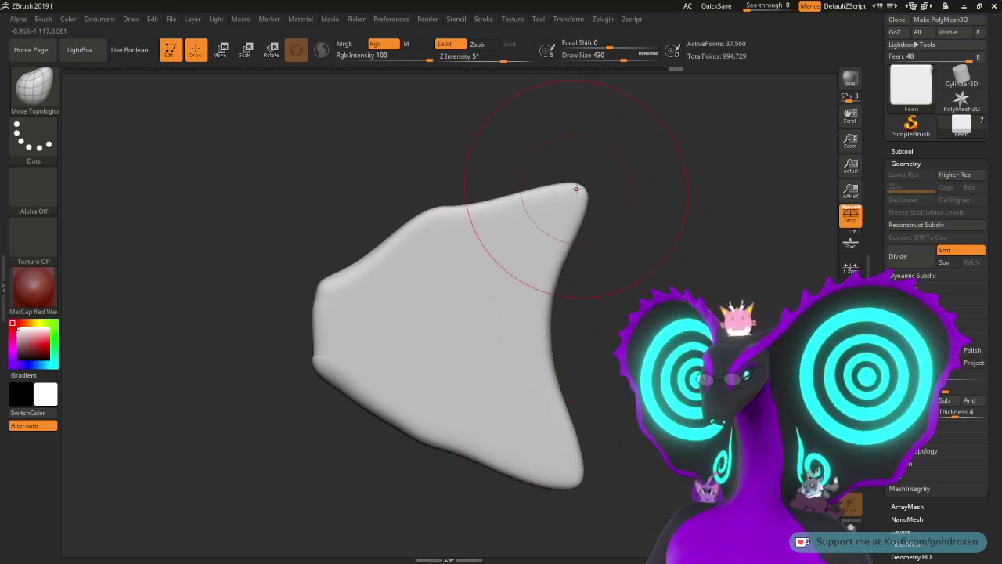
pyautogui.moveTo(575, 189); pyautogui.dragTo(579, 187)
# Step: Switch to the Pinch brush and try sharpening the fin's outer tips with it
pyautogui.click(35, 88)
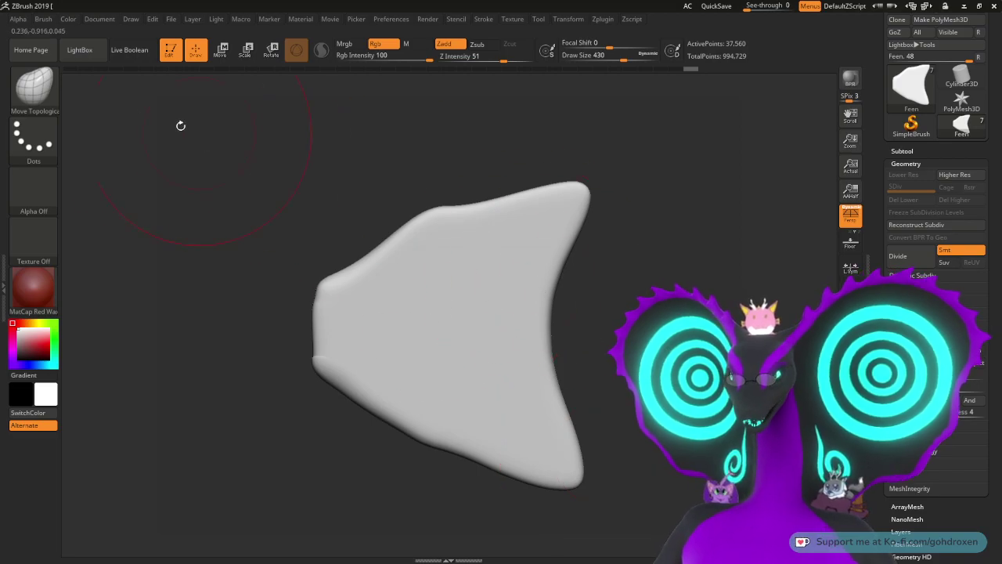
pyautogui.click(34, 88)
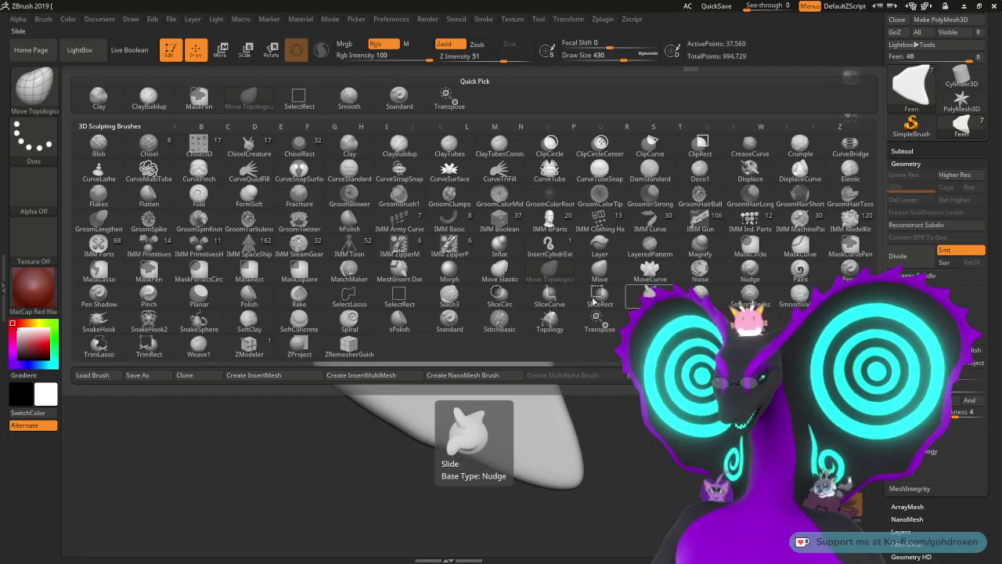
pyautogui.click(149, 295)
pyautogui.moveTo(586, 196); pyautogui.dragTo(586, 206)
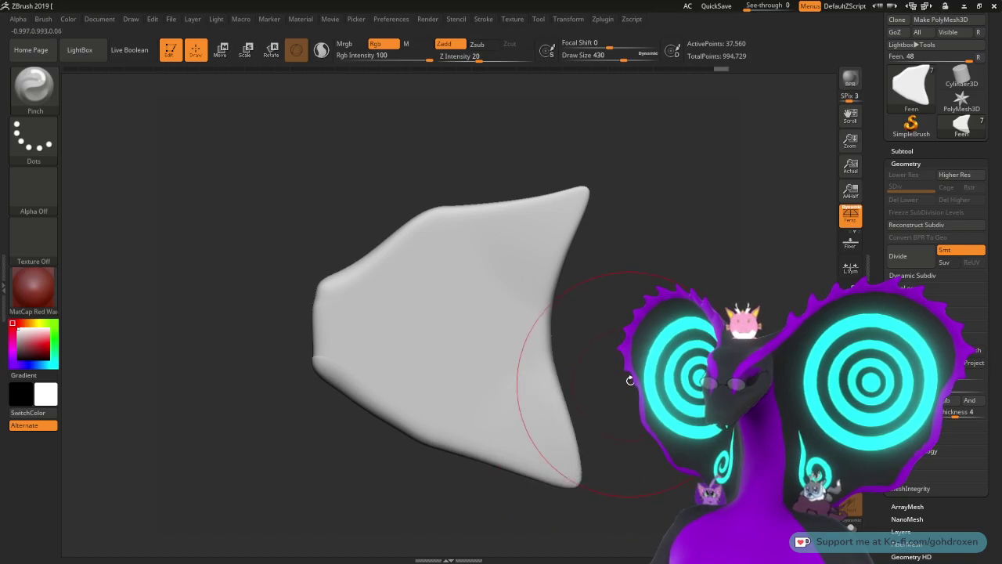
# Step: Shrink the Pinch brush to size 177 and try sharpening the fin's upper outer tip, then undo the attempt
pyautogui.press('ctrl')
pyautogui.press('space')
pyautogui.moveTo(587, 166)
pyautogui.mouseDown()
pyautogui.moveTo(568, 187)
pyautogui.moveTo(590, 196)
pyautogui.mouseUp()
pyautogui.press('space')
pyautogui.hotkey('ctrl', 'z')
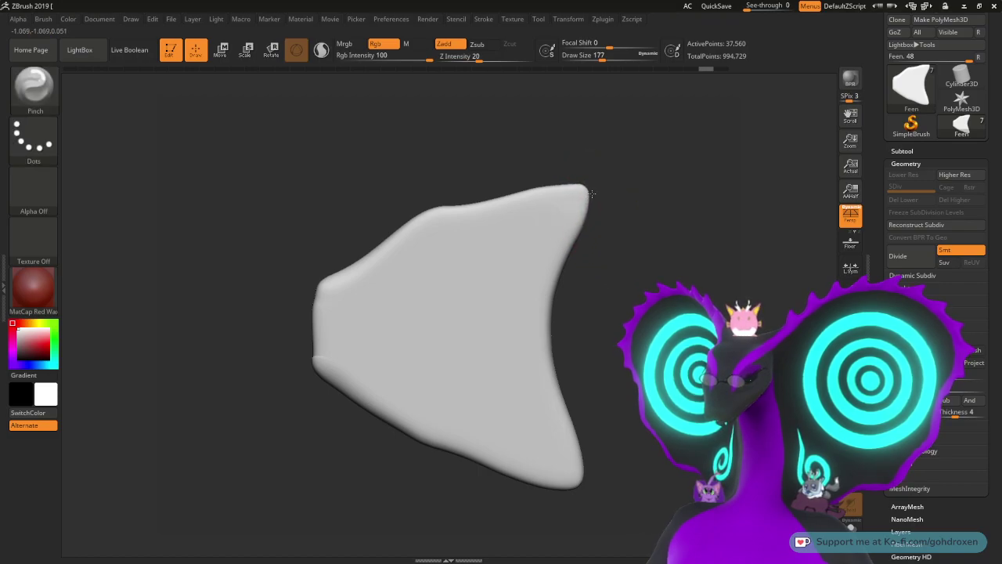
pyautogui.hotkey('ctrl', 'z')
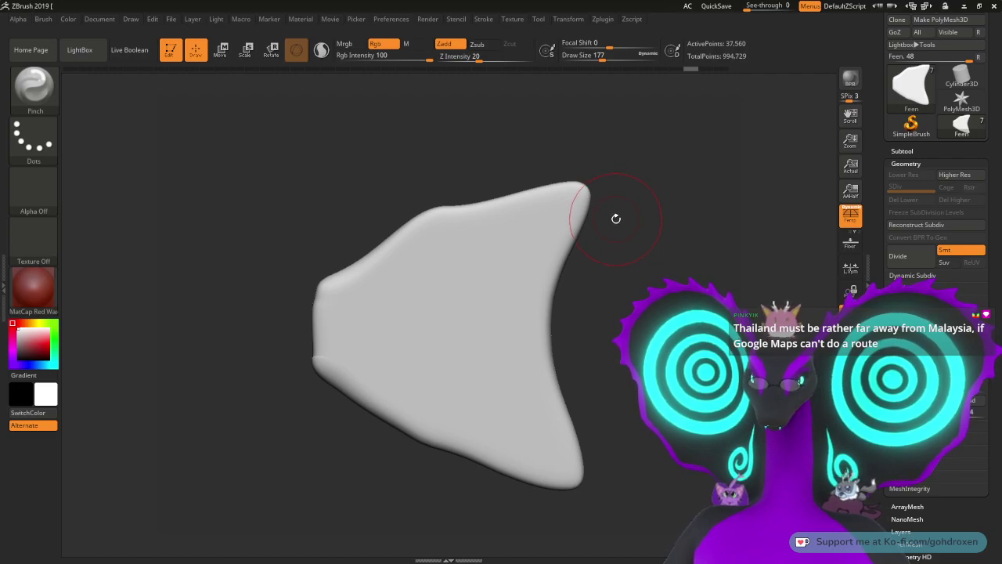
# Step: Set the Pinch brush size to 187 and pinch the fin's upper and lower outer tips into sharp points
pyautogui.press('space')
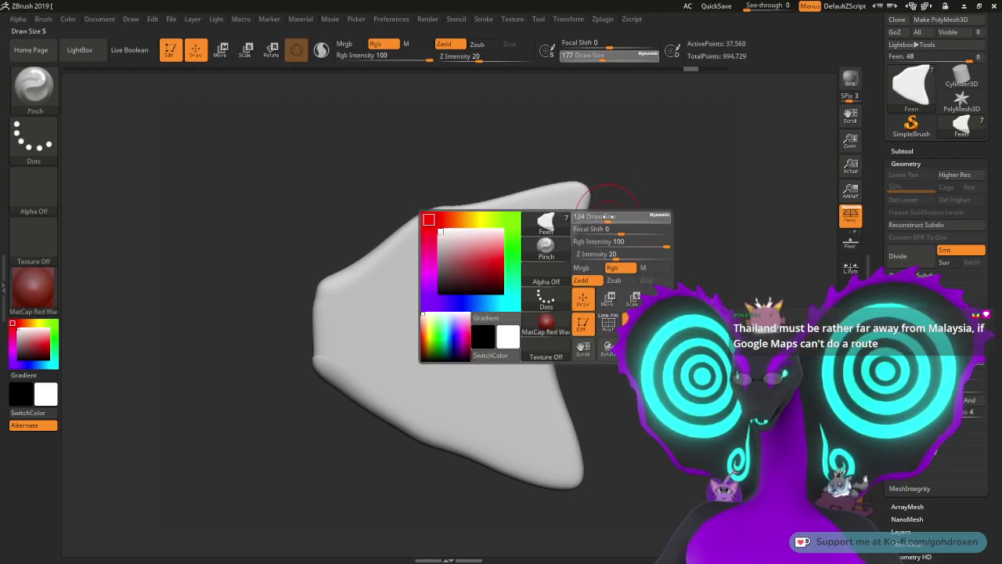
pyautogui.moveTo(616, 219); pyautogui.dragTo(589, 188)
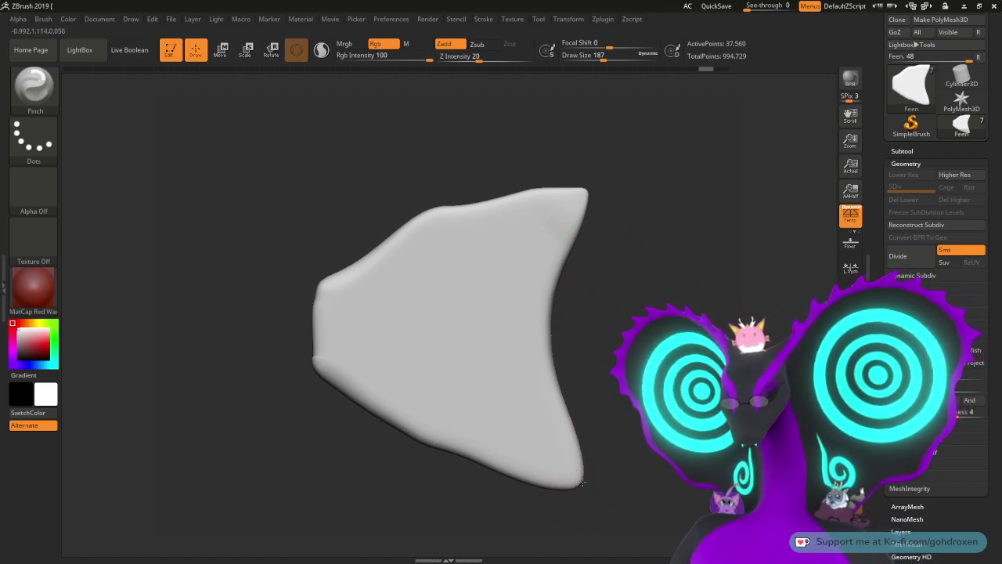
pyautogui.moveTo(582, 482); pyautogui.dragTo(586, 479)
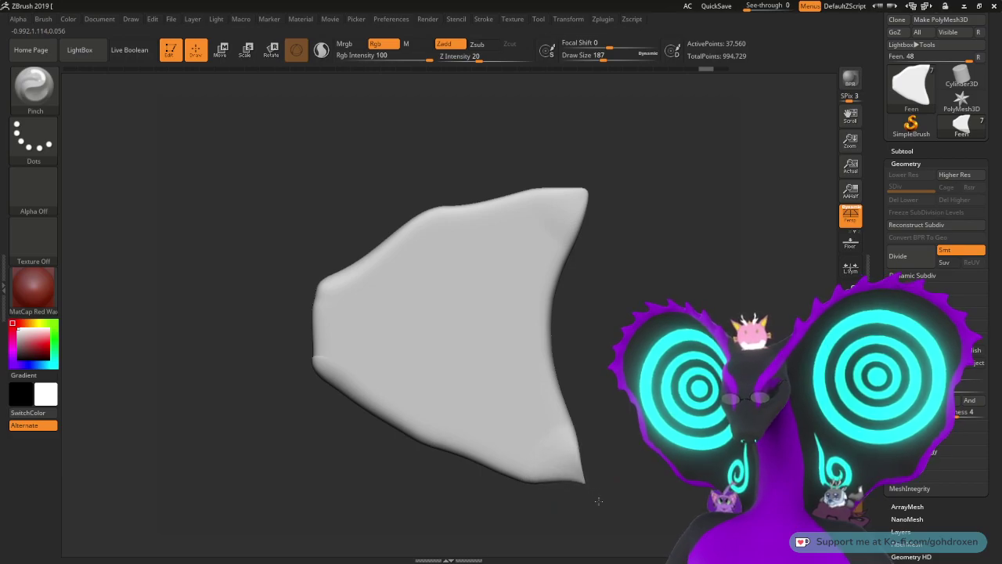
pyautogui.hotkey('ctrl', 'z')
pyautogui.hotkey('ctrl', 'z')
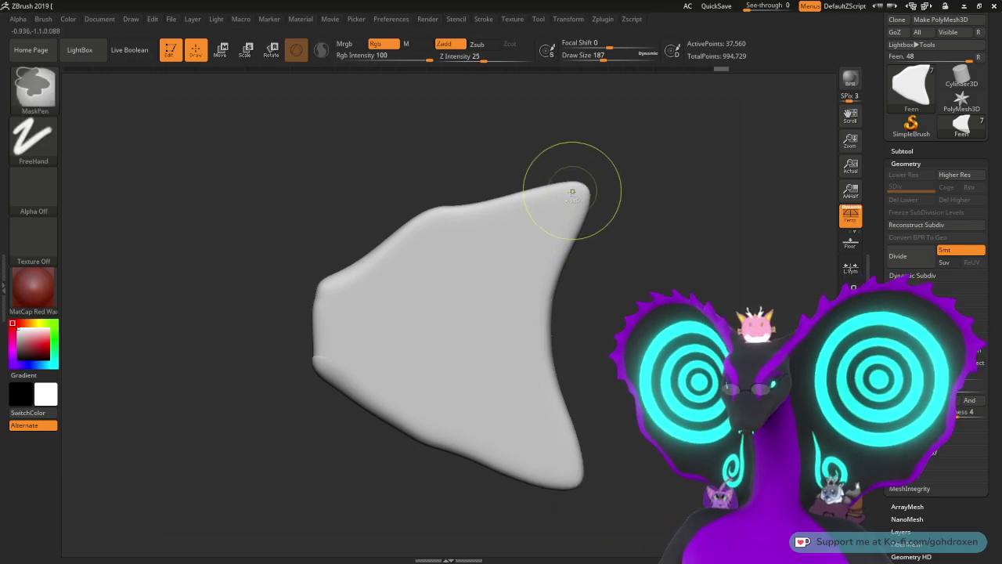
pyautogui.moveTo(583, 190); pyautogui.dragTo(613, 174)
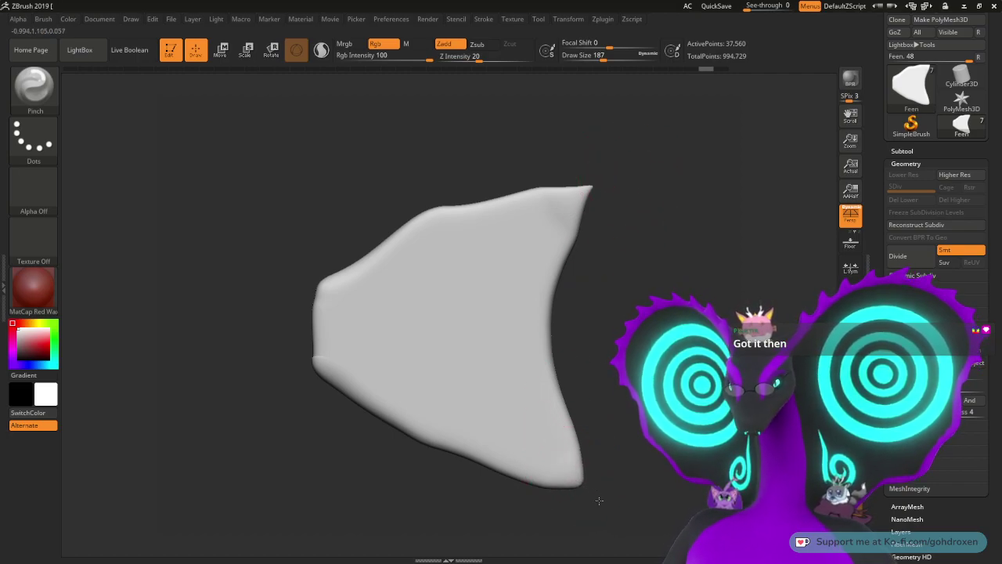
pyautogui.moveTo(579, 486); pyautogui.dragTo(585, 487)
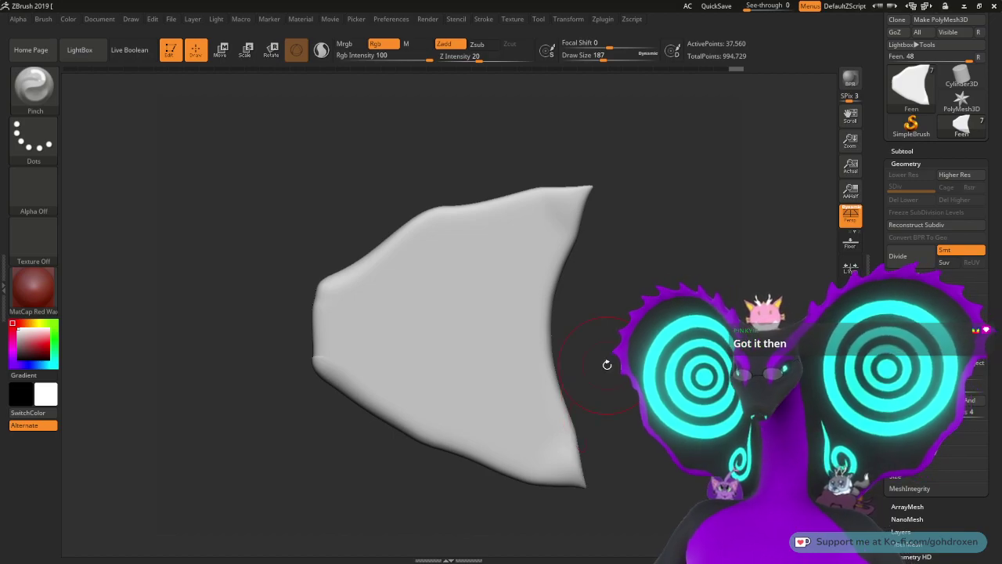
# Step: Switch to the Move Topological brush at size 251 and pull the fin's upper tip slightly up and outward
pyautogui.click(34, 86)
pyautogui.click(149, 102)
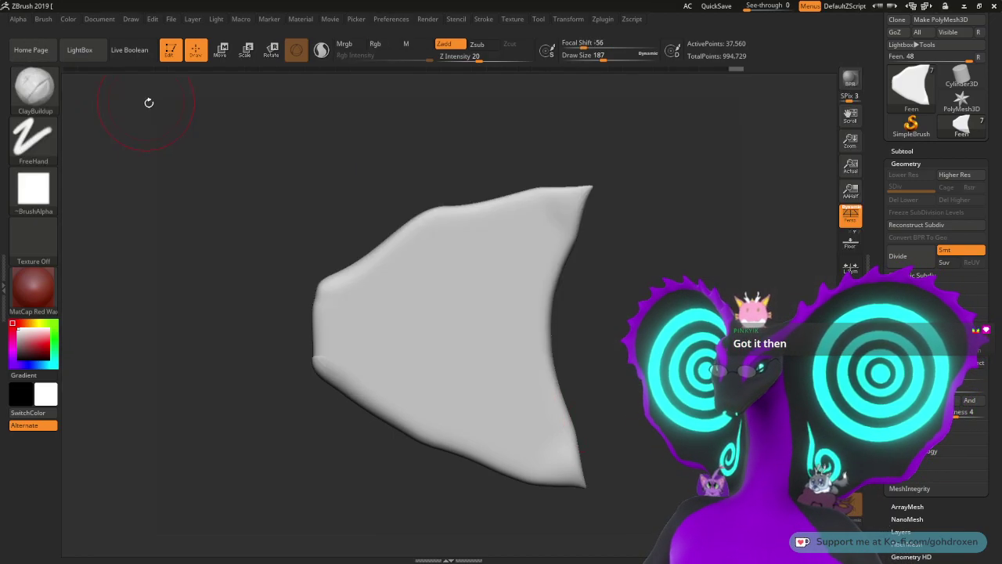
pyautogui.click(43, 108)
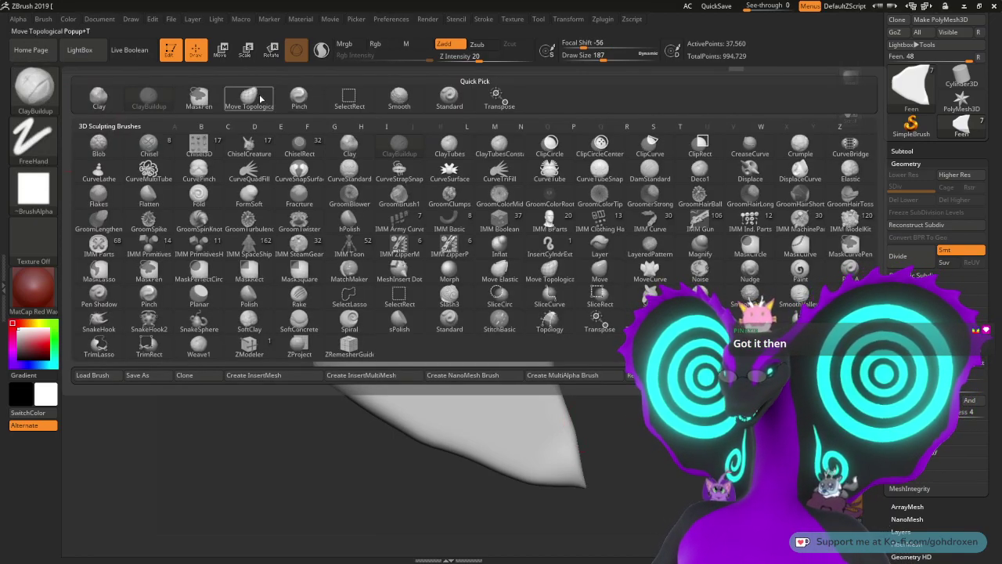
pyautogui.click(258, 94)
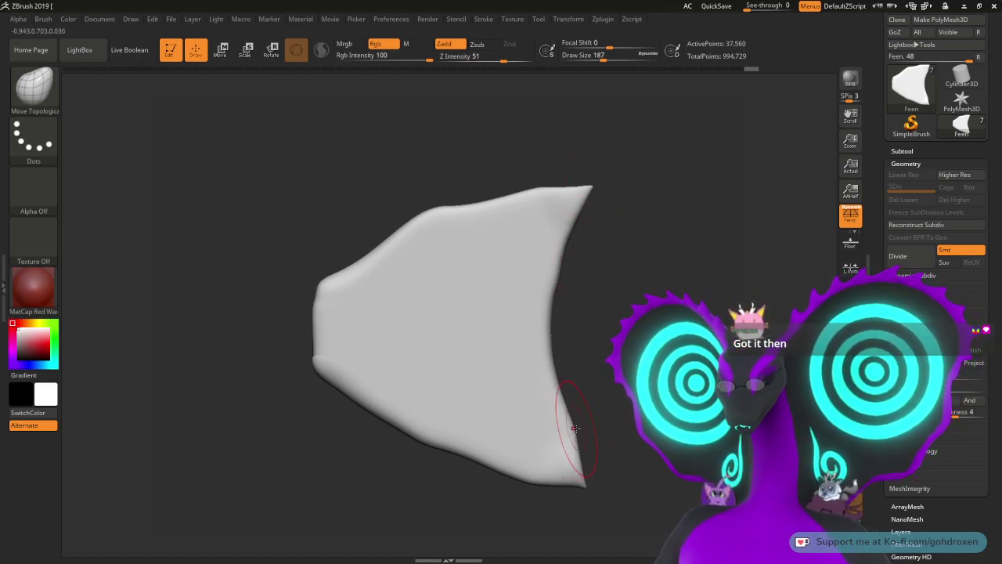
pyautogui.press('space')
pyautogui.moveTo(604, 363); pyautogui.dragTo(609, 363)
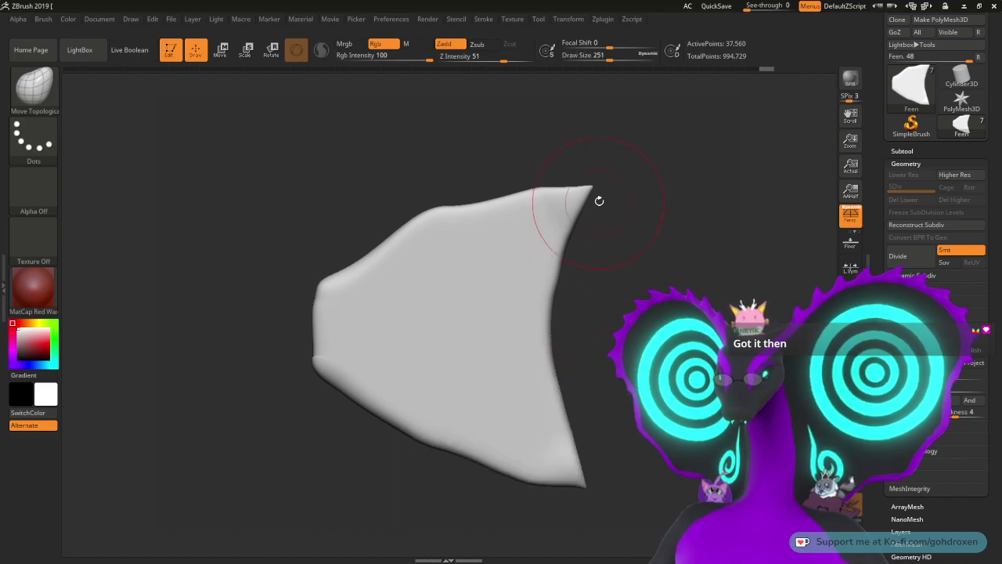
pyautogui.moveTo(593, 185); pyautogui.dragTo(605, 178)
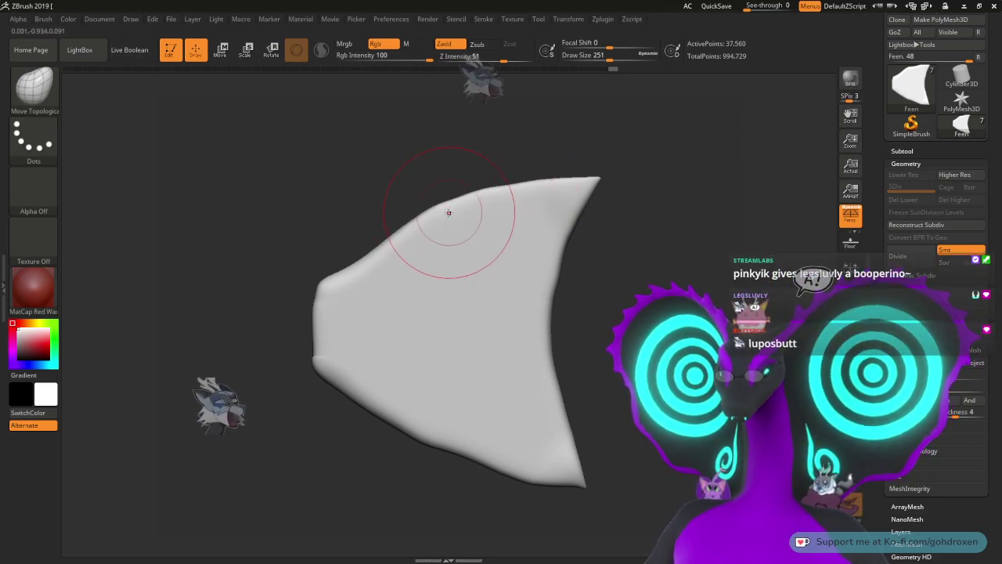
# Step: Smooth the fin's upper edge, extend the lower tip slightly outward, and even out the edge beneath it
pyautogui.press('shift')
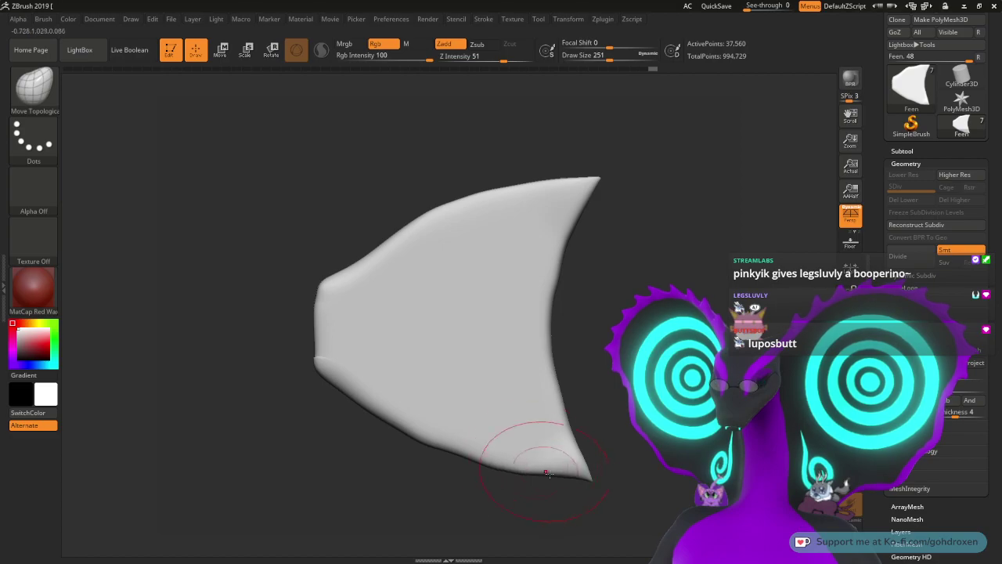
pyautogui.moveTo(596, 475); pyautogui.dragTo(597, 471)
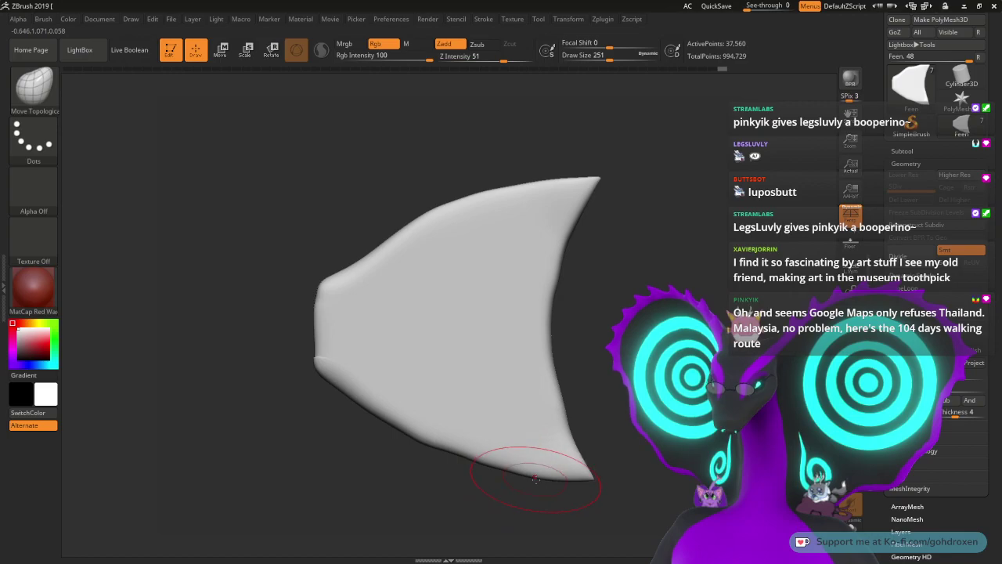
pyautogui.press('shift')
pyautogui.keyDown('shift'); pyautogui.moveTo(384, 429); pyautogui.dragTo(341, 404); pyautogui.keyUp('shift')
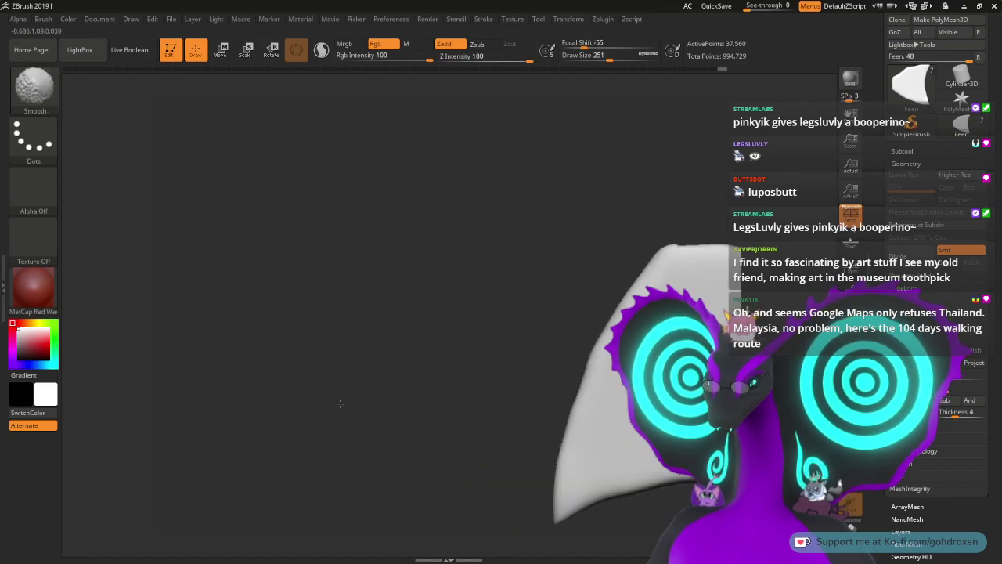
# Step: Round out the fin's lower edge and smooth its curve toward the narrow base
pyautogui.moveTo(474, 345)
pyautogui.mouseDown()
pyautogui.moveTo(503, 252)
pyautogui.moveTo(552, 412)
pyautogui.moveTo(561, 351)
pyautogui.moveTo(595, 345)
pyautogui.moveTo(586, 286)
pyautogui.mouseUp()
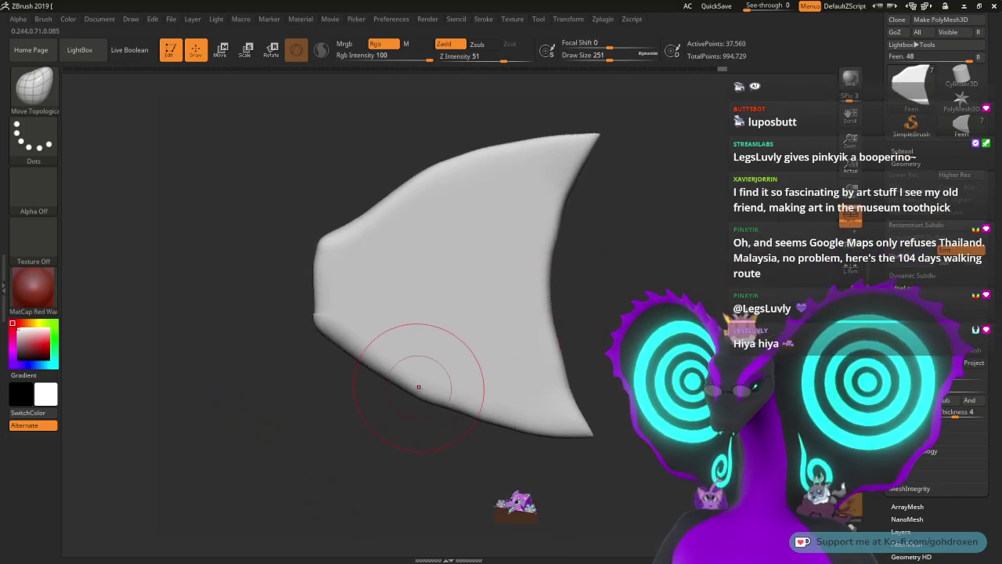
pyautogui.moveTo(416, 398)
pyautogui.mouseDown()
pyautogui.moveTo(412, 380)
pyautogui.moveTo(379, 365)
pyautogui.moveTo(376, 352)
pyautogui.moveTo(405, 376)
pyautogui.moveTo(399, 385)
pyautogui.moveTo(423, 419)
pyautogui.moveTo(438, 403)
pyautogui.moveTo(453, 418)
pyautogui.moveTo(562, 447)
pyautogui.mouseUp()
pyautogui.moveTo(486, 415)
pyautogui.keyDown('shift'); pyautogui.mouseDown()
pyautogui.moveTo(389, 372)
pyautogui.moveTo(359, 343)
pyautogui.mouseUp(); pyautogui.keyUp('shift')
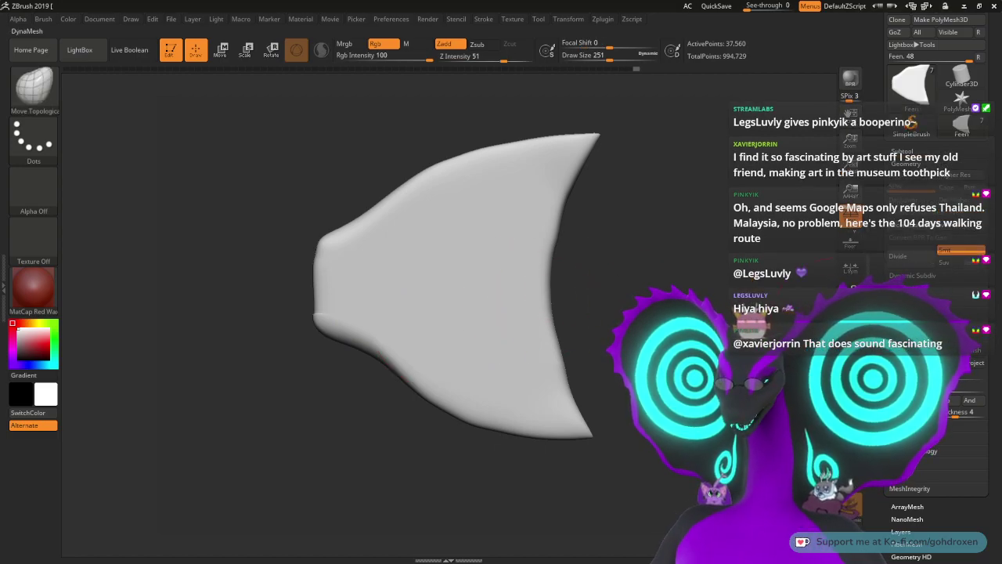
# Step: Remesh the fin with DynaMesh and pull the edge of its narrow base slightly outward
pyautogui.moveTo(391, 329)
pyautogui.keyDown('shift'); pyautogui.mouseDown()
pyautogui.moveTo(346, 268)
pyautogui.moveTo(287, 327)
pyautogui.moveTo(315, 300)
pyautogui.moveTo(326, 241)
pyautogui.moveTo(309, 239)
pyautogui.mouseUp(); pyautogui.keyUp('shift')
pyautogui.moveTo(313, 324); pyautogui.dragTo(310, 324)
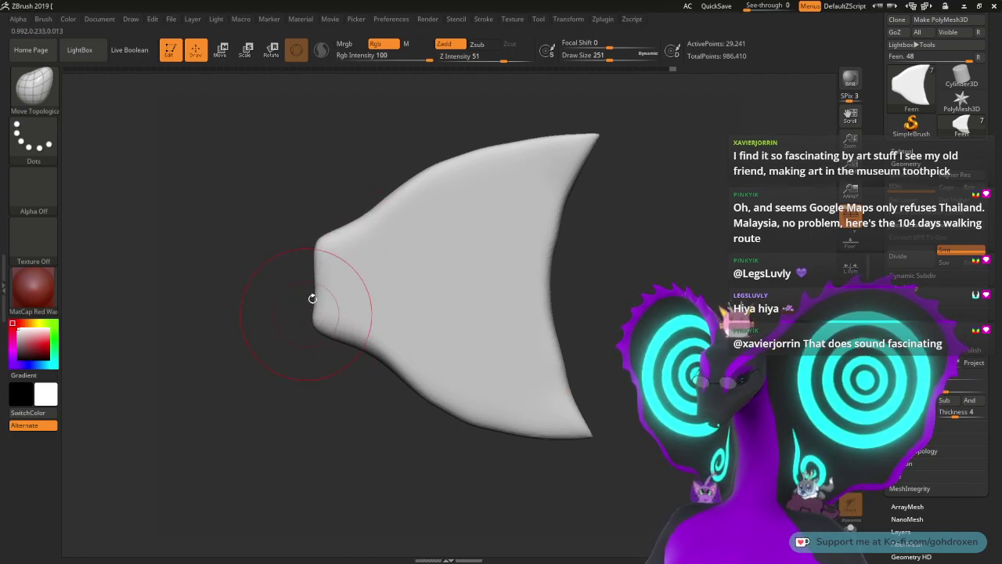
pyautogui.moveTo(314, 282); pyautogui.dragTo(306, 280)
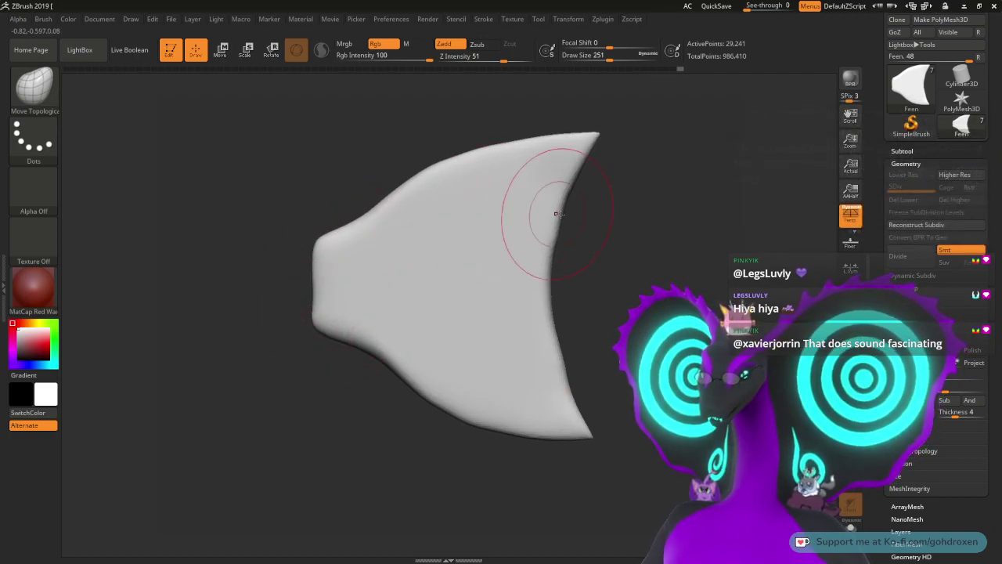
# Step: Smooth the fin's concave outer edge and the lower edge beside the narrow base
pyautogui.press('shift')
pyautogui.keyDown('shift'); pyautogui.moveTo(567, 398); pyautogui.dragTo(569, 391); pyautogui.keyUp('shift')
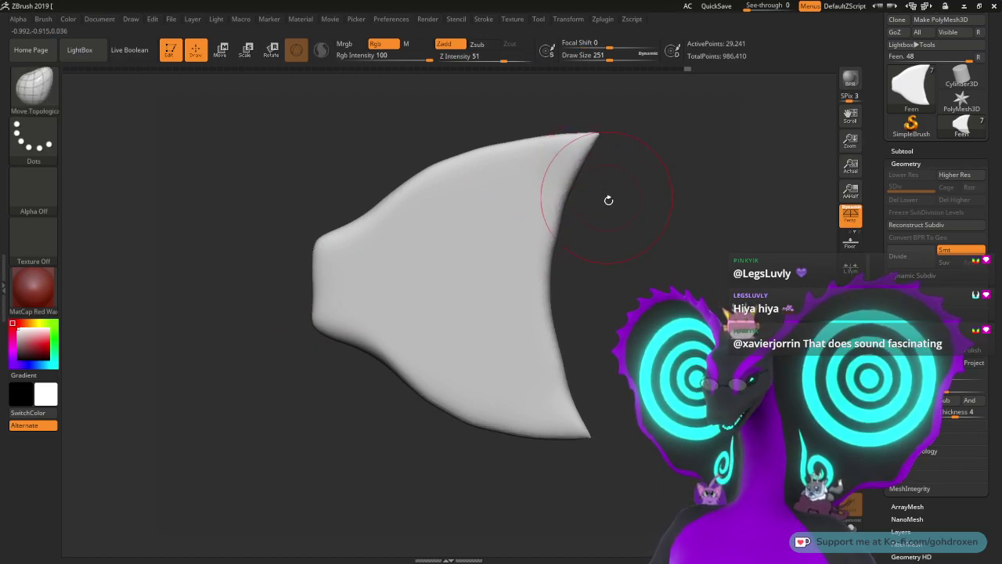
pyautogui.moveTo(646, 228)
pyautogui.mouseDown()
pyautogui.moveTo(651, 246)
pyautogui.moveTo(626, 231)
pyautogui.moveTo(606, 279)
pyautogui.mouseUp()
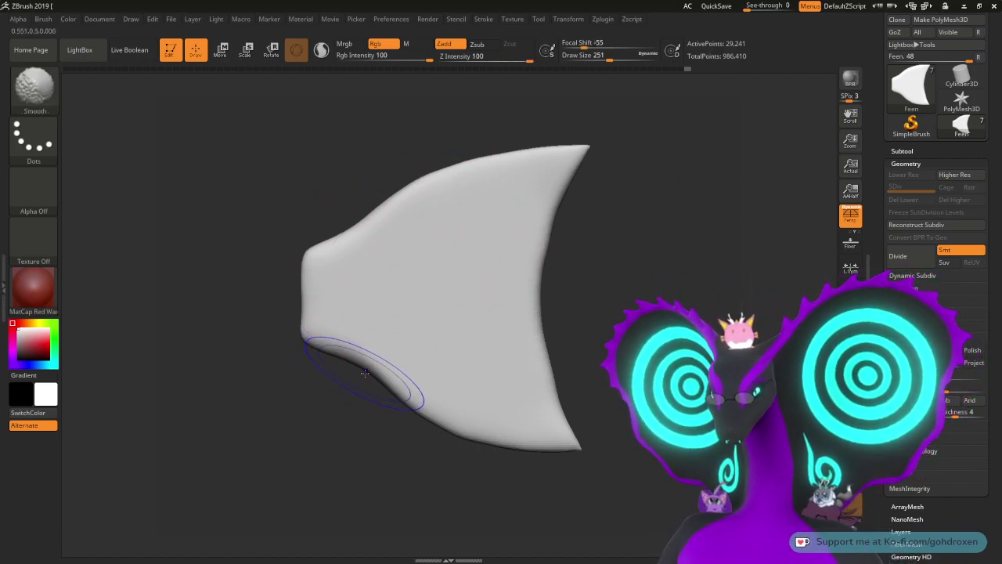
pyautogui.keyDown('shift'); pyautogui.moveTo(360, 367); pyautogui.dragTo(421, 408); pyautogui.keyUp('shift')
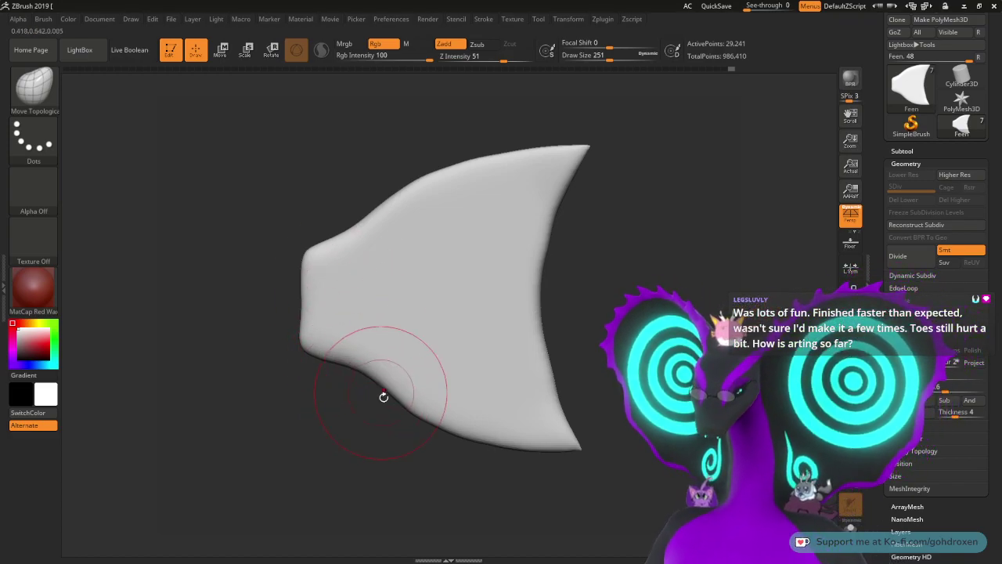
# Step: Enlarge the Move Topological brush to size 460, raise the base's upper corner and push the fin's lower edge slightly upward
pyautogui.press('space')
pyautogui.moveTo(506, 382); pyautogui.dragTo(522, 382)
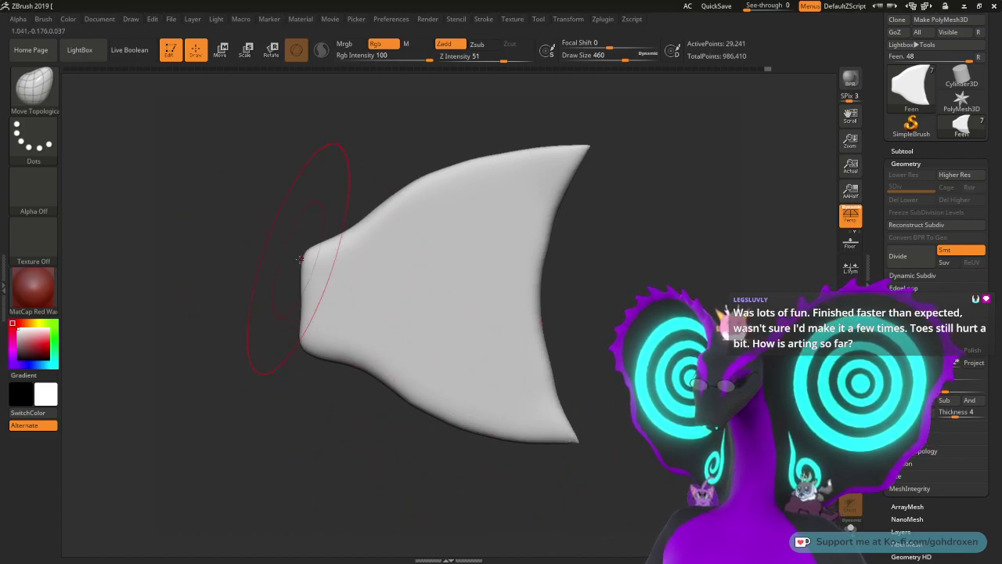
pyautogui.moveTo(304, 247); pyautogui.dragTo(306, 238)
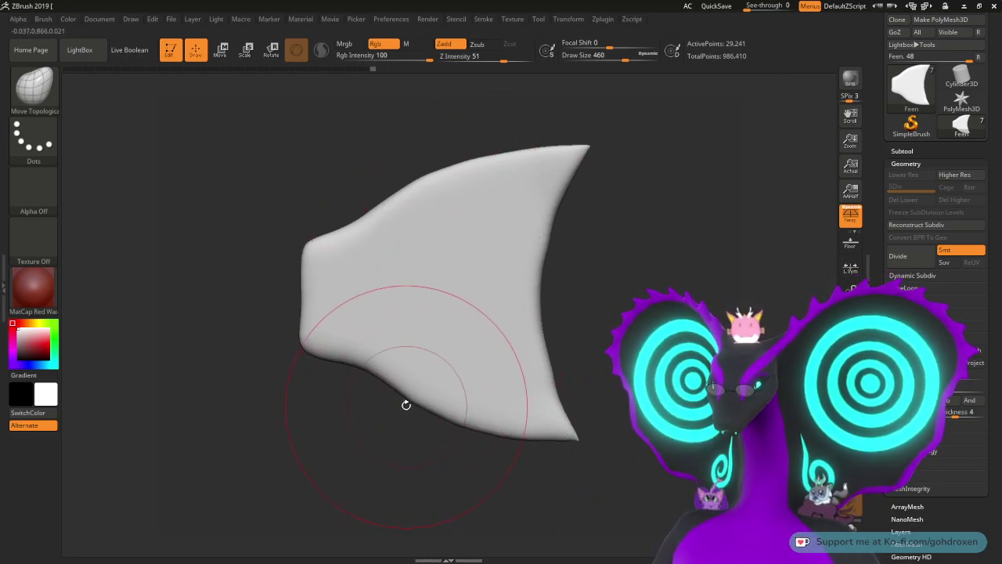
pyautogui.press('shift')
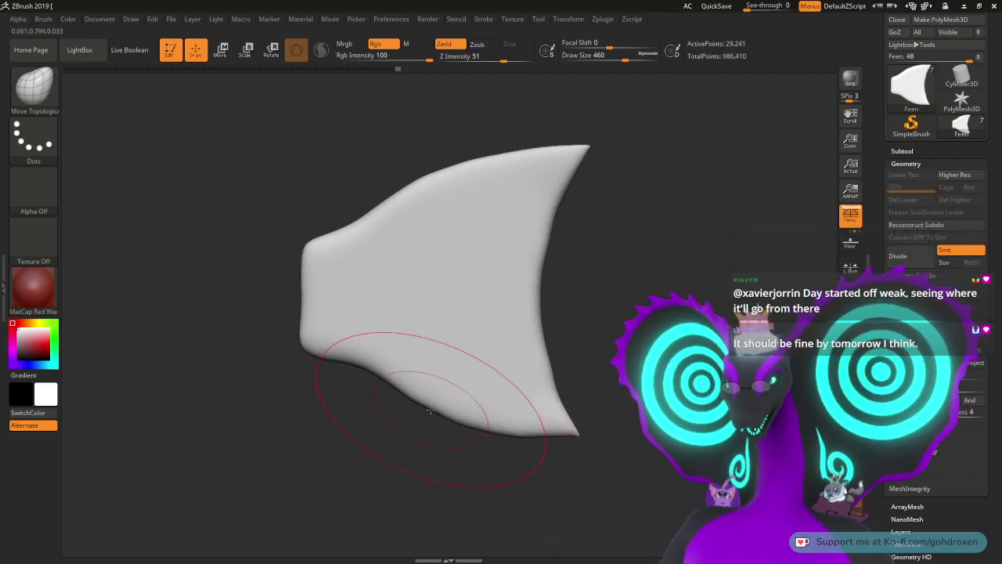
pyautogui.moveTo(430, 408); pyautogui.dragTo(431, 404)
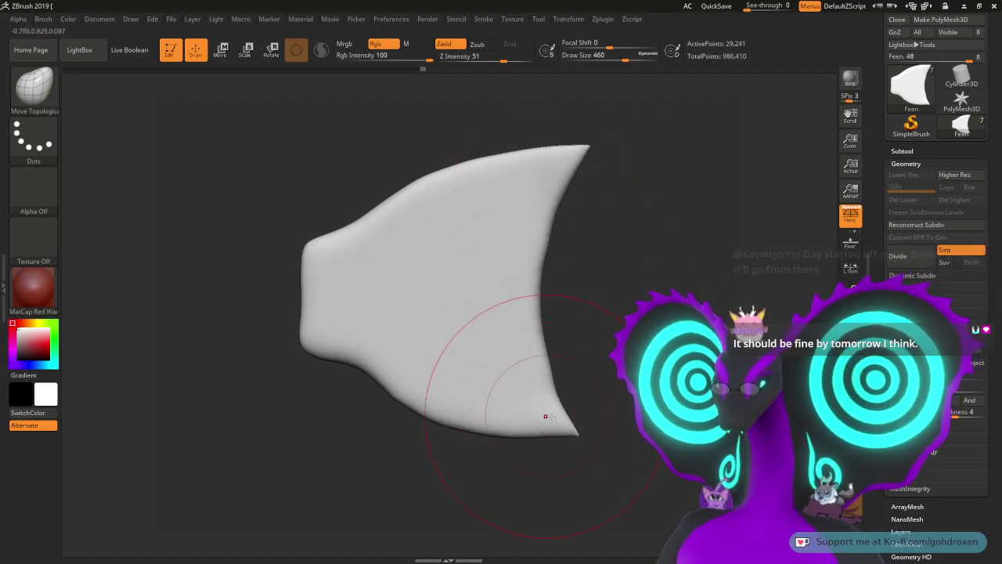
# Step: Reduce the Move Topological brush to size 217 and refine the pointed shape of the fin's lower tip
pyautogui.press('shift')
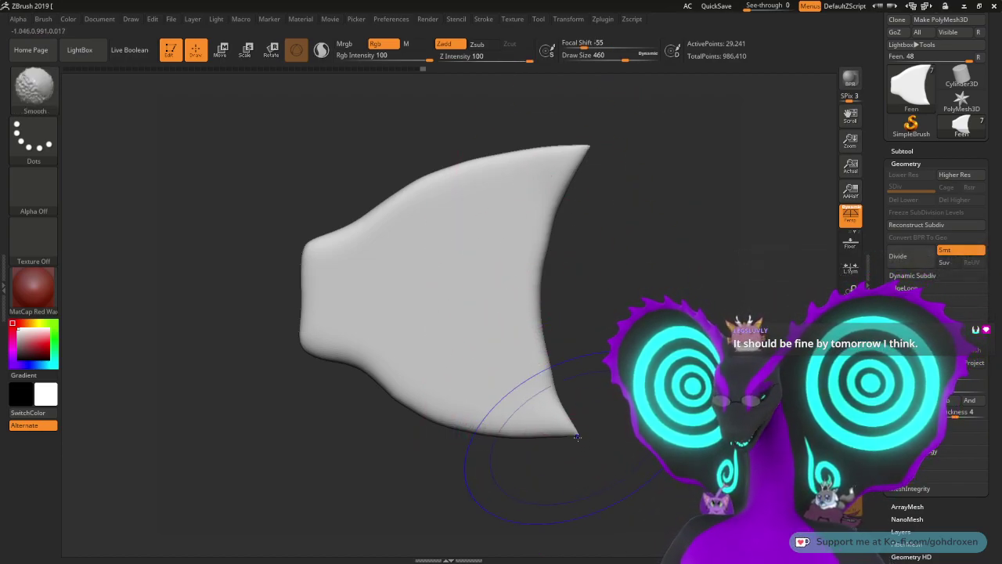
pyautogui.keyDown('alt'); pyautogui.moveTo(634, 427); pyautogui.dragTo(646, 502); pyautogui.keyUp('alt')
pyautogui.keyDown('alt'); pyautogui.moveTo(665, 399); pyautogui.dragTo(580, 374); pyautogui.keyUp('alt')
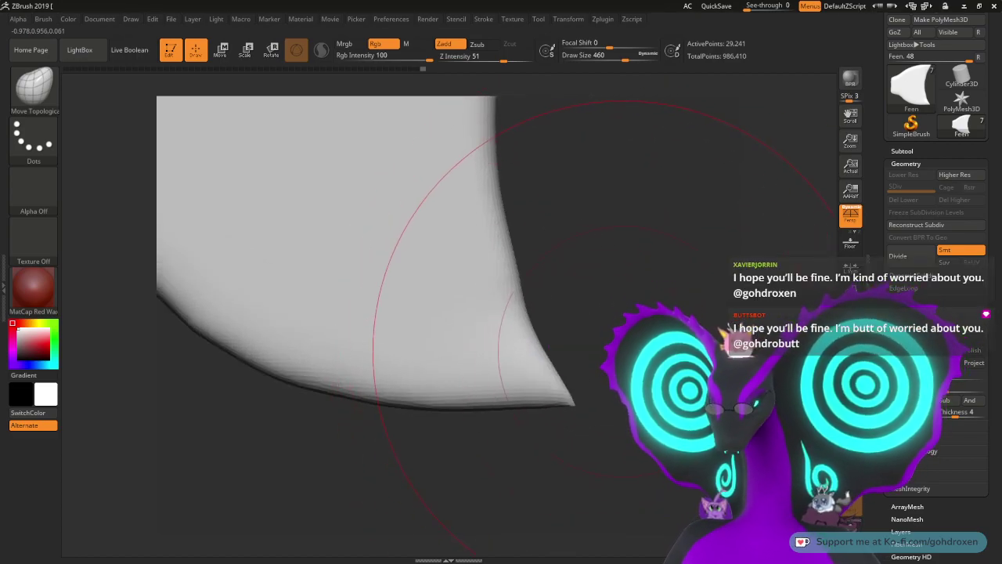
pyautogui.press('space')
pyautogui.moveTo(624, 351); pyautogui.dragTo(602, 351)
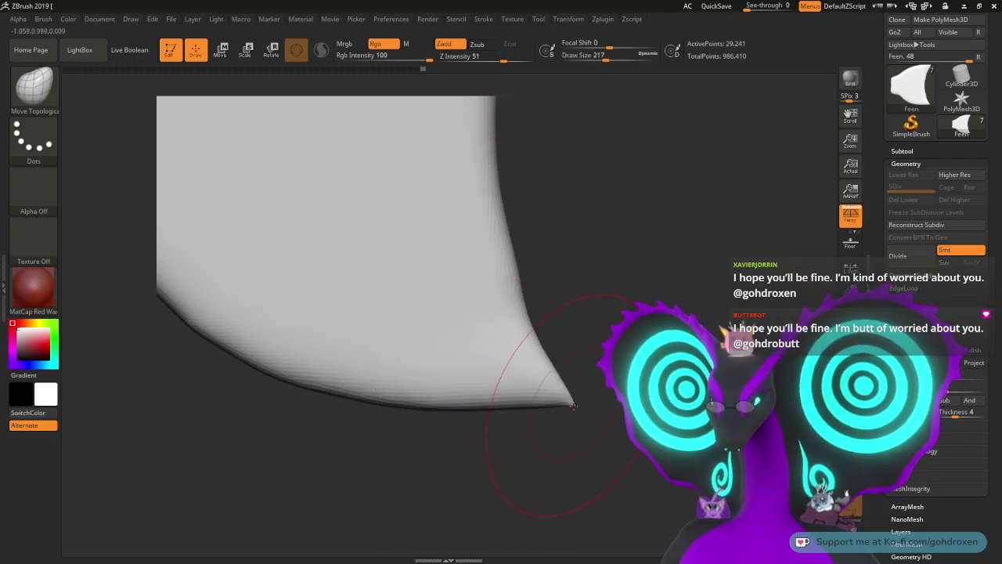
pyautogui.moveTo(574, 405)
pyautogui.mouseDown()
pyautogui.moveTo(555, 417)
pyautogui.moveTo(568, 365)
pyautogui.mouseUp()
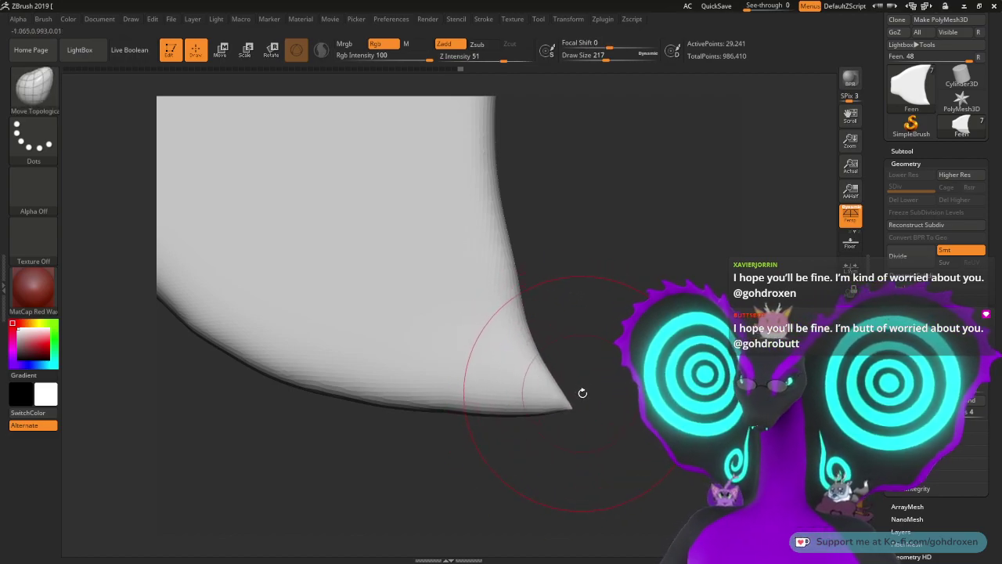
pyautogui.moveTo(574, 408)
pyautogui.mouseDown()
pyautogui.moveTo(627, 388)
pyautogui.moveTo(630, 314)
pyautogui.moveTo(601, 385)
pyautogui.mouseUp()
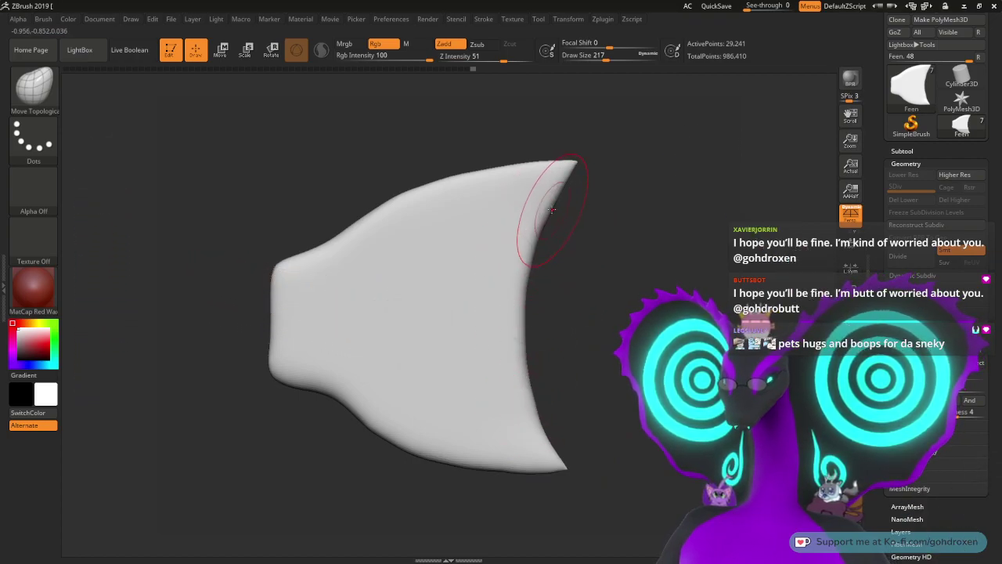
# Step: Smooth the concave outer edge between the fin's two tips into an even curve
pyautogui.press('shift')
pyautogui.moveTo(521, 339)
pyautogui.keyDown('shift'); pyautogui.mouseDown()
pyautogui.moveTo(544, 438)
pyautogui.moveTo(552, 204)
pyautogui.moveTo(524, 422)
pyautogui.mouseUp(); pyautogui.keyUp('shift')
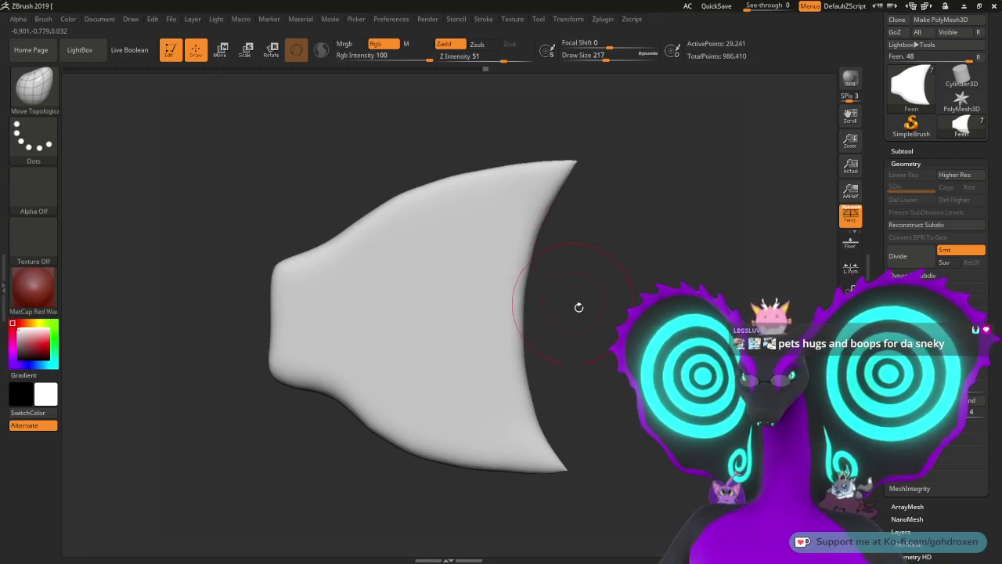
pyautogui.keyDown('alt'); pyautogui.moveTo(597, 310); pyautogui.dragTo(619, 300); pyautogui.keyUp('alt')
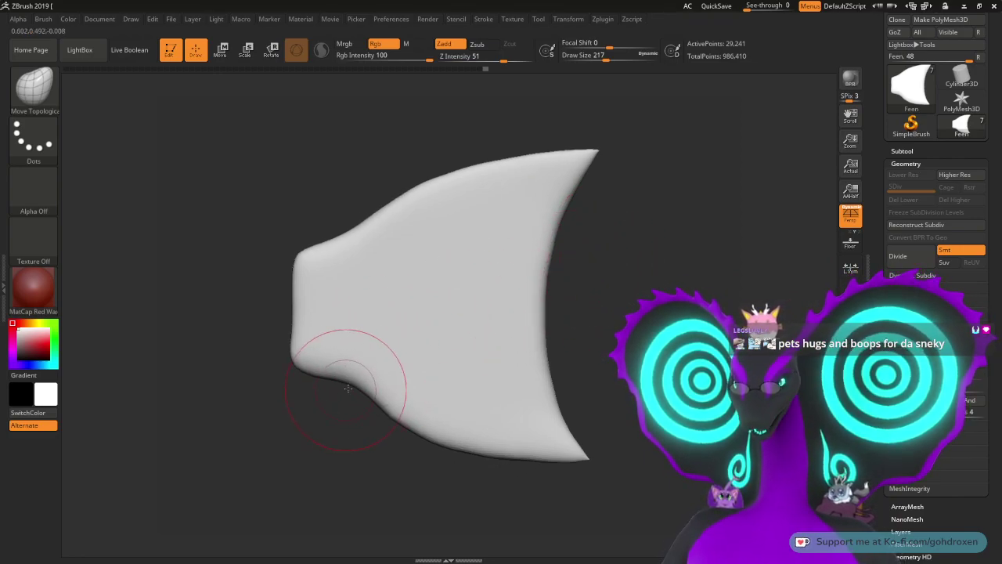
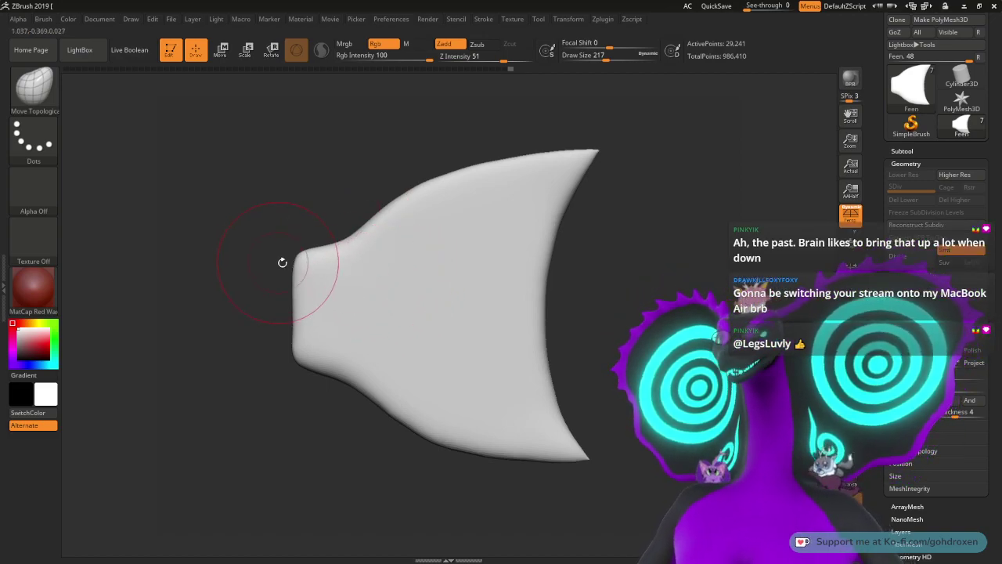
# Step: Narrow the fin's base by pulling its upper and lower corners together with the Move Topological brush
pyautogui.moveTo(299, 257); pyautogui.dragTo(299, 290)
pyautogui.moveTo(296, 358); pyautogui.dragTo(293, 298)
pyautogui.moveTo(296, 333)
pyautogui.mouseDown()
pyautogui.moveTo(290, 298)
pyautogui.moveTo(287, 319)
pyautogui.moveTo(297, 300)
pyautogui.mouseUp()
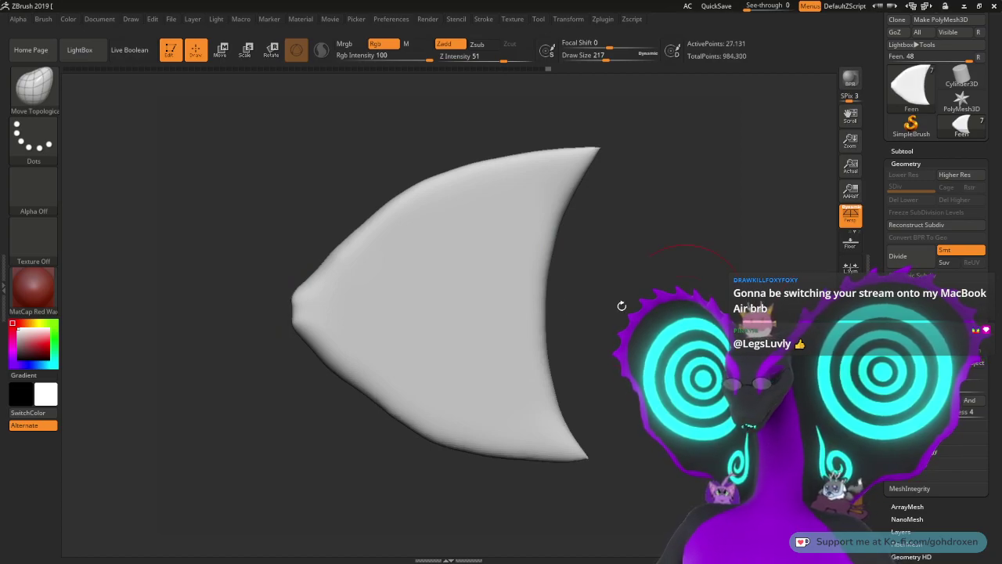
# Step: Smooth the narrowed base and the fin's lower and upper edges, and nudge the base's upper corner slightly outward
pyautogui.press('shift')
pyautogui.keyDown('shift'); pyautogui.moveTo(298, 329); pyautogui.dragTo(303, 293); pyautogui.keyUp('shift')
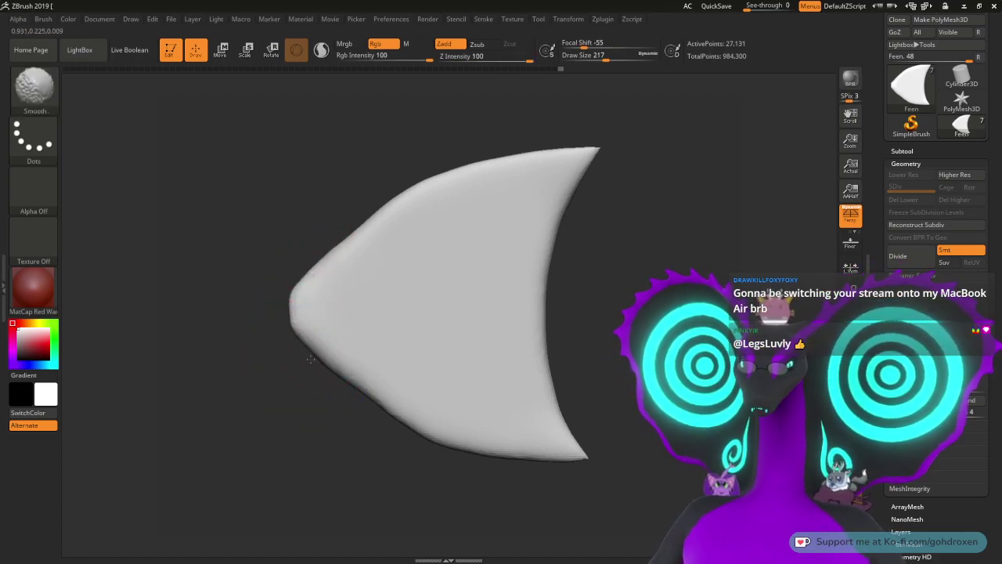
pyautogui.moveTo(344, 427)
pyautogui.keyDown('shift'); pyautogui.mouseDown()
pyautogui.moveTo(441, 447)
pyautogui.moveTo(445, 423)
pyautogui.mouseUp(); pyautogui.keyUp('shift')
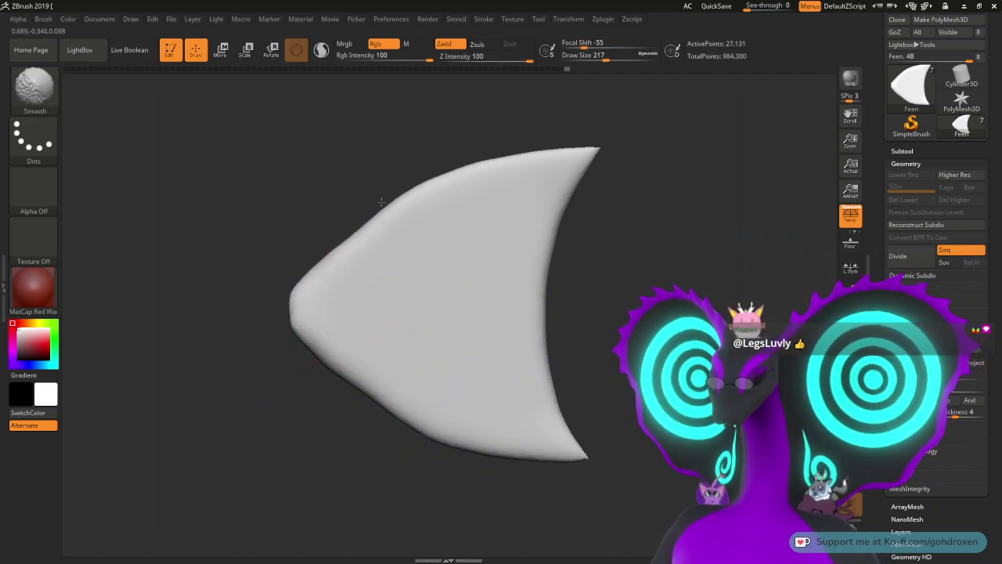
pyautogui.keyDown('shift'); pyautogui.moveTo(381, 202); pyautogui.dragTo(519, 161); pyautogui.keyUp('shift')
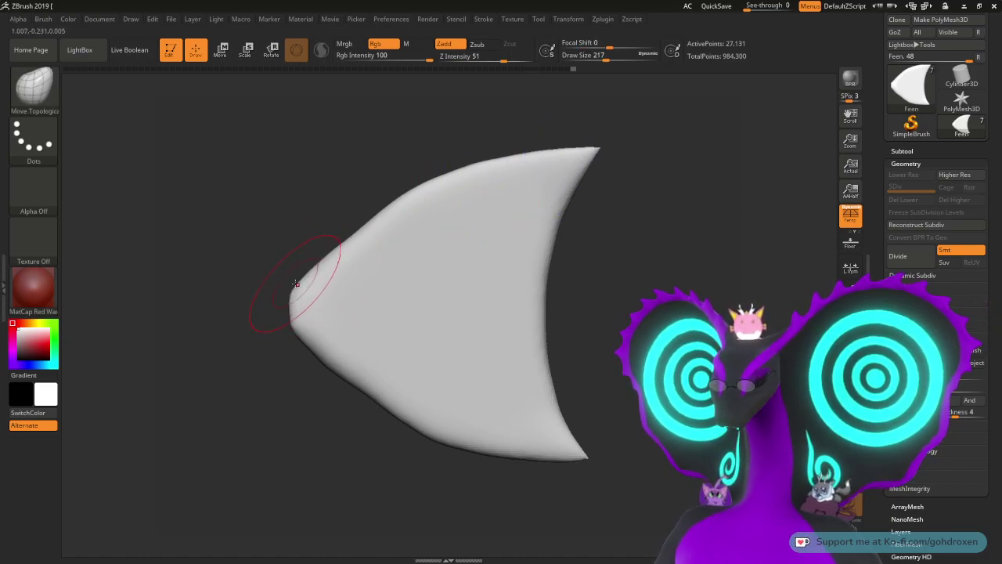
pyautogui.moveTo(295, 284); pyautogui.dragTo(293, 277)
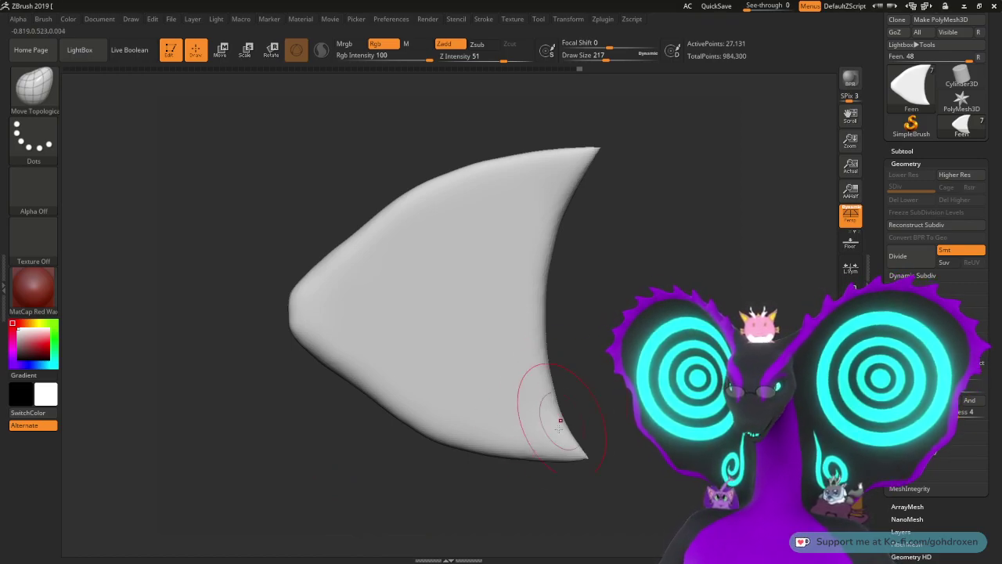
# Step: Thicken the fin's lower tip slightly using the Inflat brush at draw size 83
pyautogui.moveTo(649, 396)
pyautogui.keyDown('alt'); pyautogui.mouseDown()
pyautogui.moveTo(544, 309)
pyautogui.moveTo(564, 355)
pyautogui.moveTo(613, 347)
pyautogui.moveTo(589, 333)
pyautogui.mouseUp(); pyautogui.keyUp('alt')
pyautogui.click(33, 87)
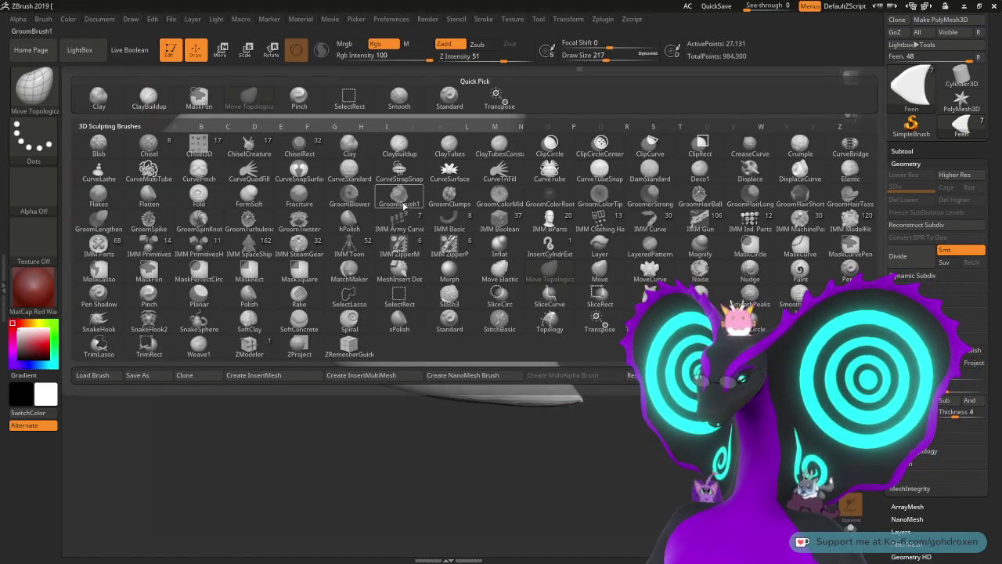
pyautogui.click(500, 246)
pyautogui.moveTo(603, 289); pyautogui.dragTo(570, 278)
pyautogui.press('space')
pyautogui.moveTo(572, 355); pyautogui.dragTo(557, 353)
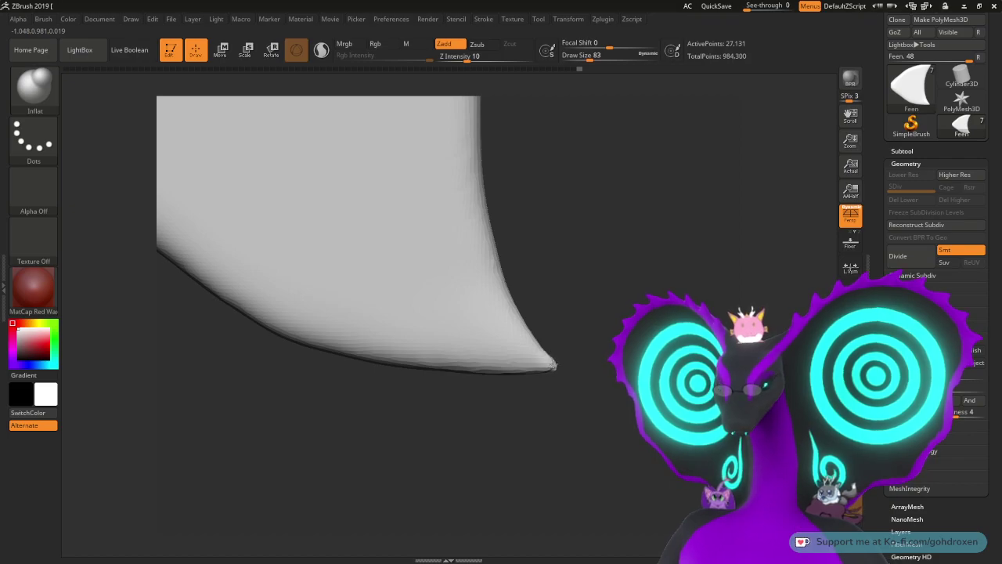
pyautogui.press('shift')
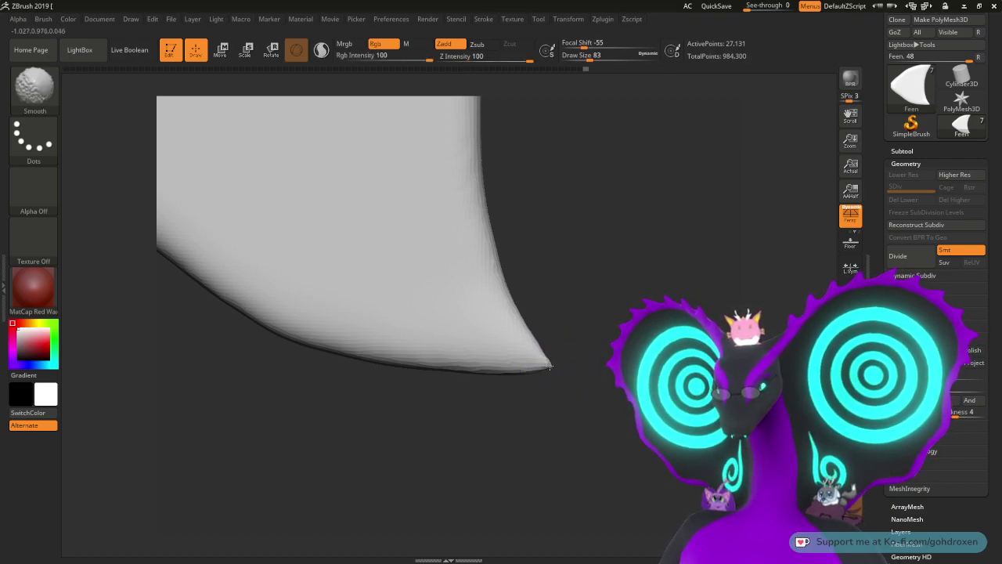
# Step: Inflate the lower tip into a rounded bulge and turn on the polygon wireframe to examine its topology
pyautogui.moveTo(601, 347)
pyautogui.mouseDown()
pyautogui.moveTo(599, 379)
pyautogui.moveTo(605, 326)
pyautogui.moveTo(532, 347)
pyautogui.mouseUp()
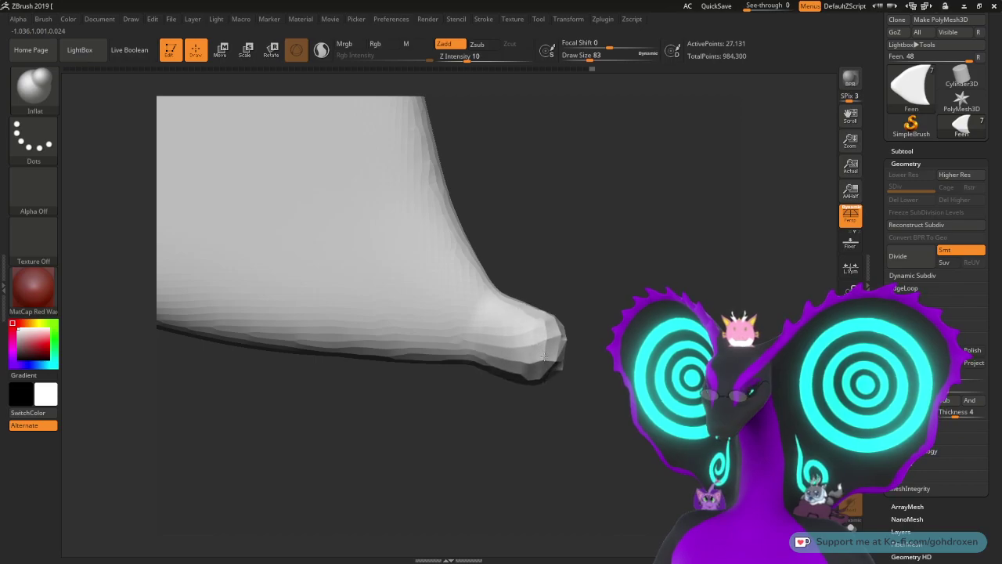
pyautogui.moveTo(620, 266)
pyautogui.mouseDown()
pyautogui.moveTo(581, 252)
pyautogui.moveTo(631, 230)
pyautogui.moveTo(637, 192)
pyautogui.moveTo(614, 250)
pyautogui.moveTo(625, 292)
pyautogui.moveTo(597, 288)
pyautogui.mouseUp()
pyautogui.hotkey('shift', 'f')
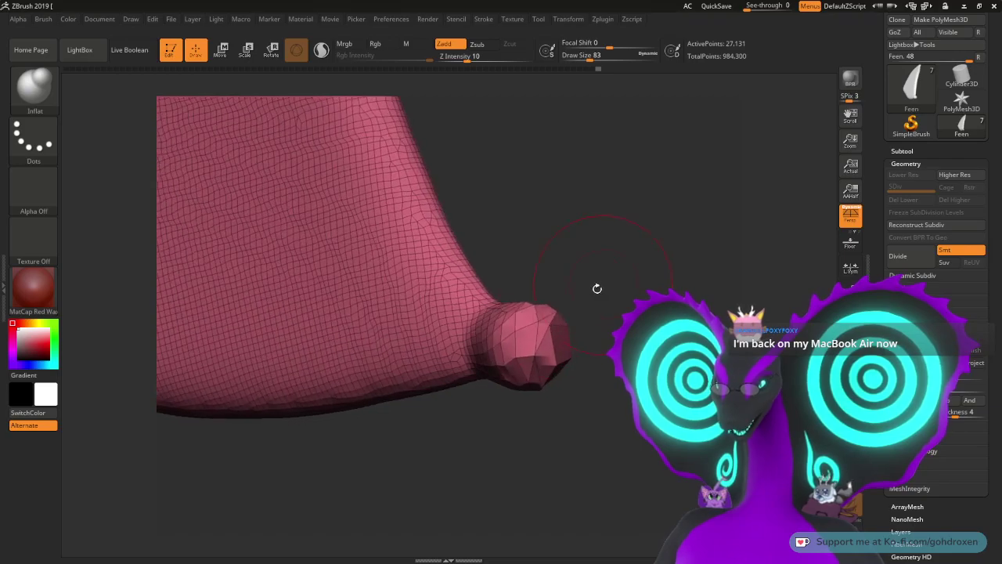
pyautogui.moveTo(655, 268); pyautogui.dragTo(637, 285)
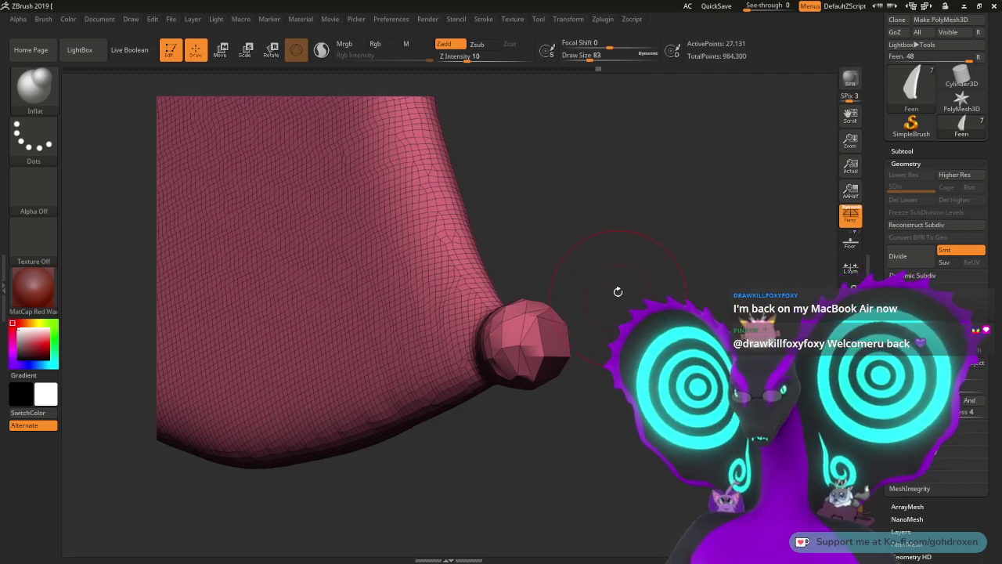
pyautogui.moveTo(620, 278); pyautogui.dragTo(637, 311)
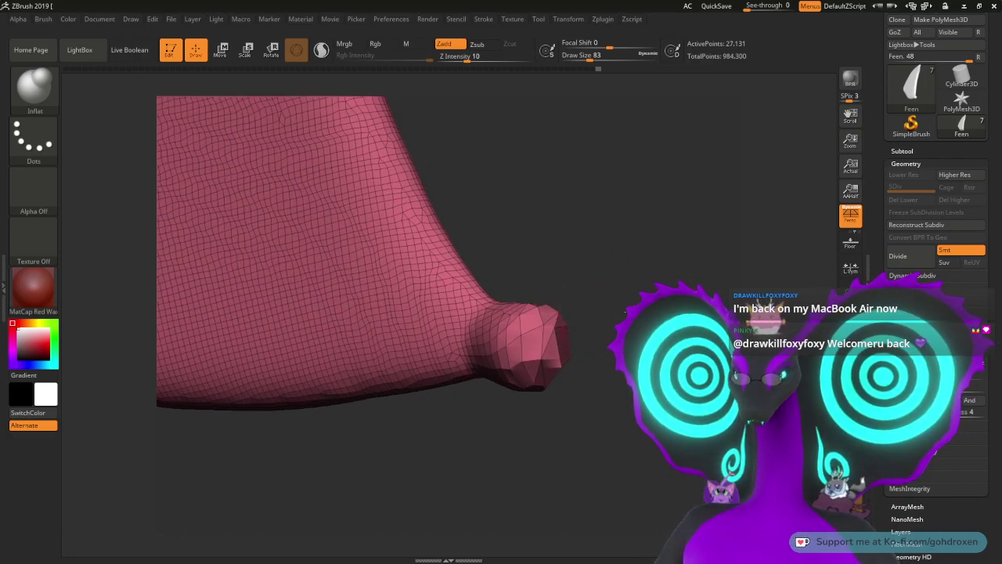
pyautogui.moveTo(625, 311); pyautogui.dragTo(637, 309)
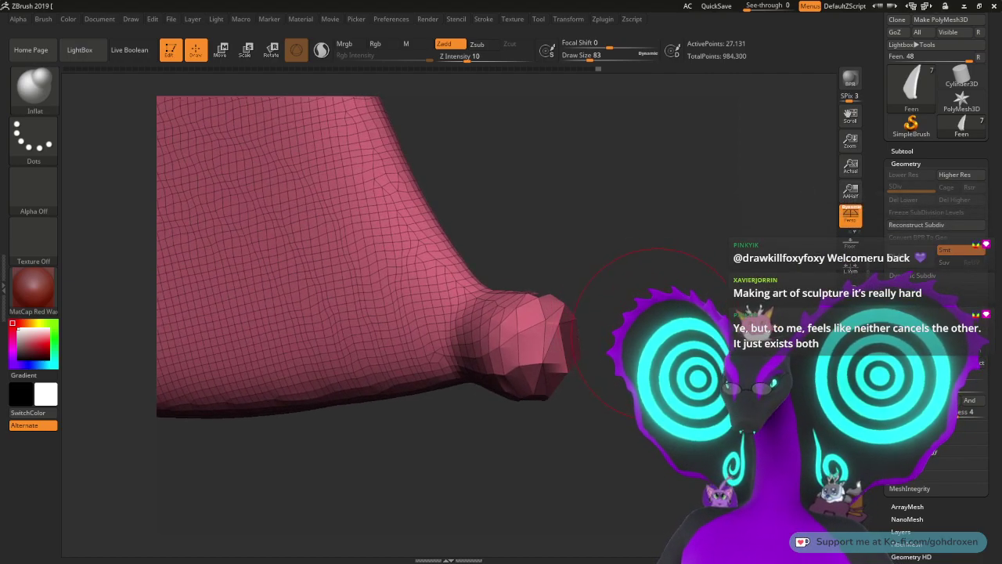
# Step: Try a DynaMesh remesh on the bulging tip, and undo both the remesh and the last inflation
pyautogui.click(908, 356)
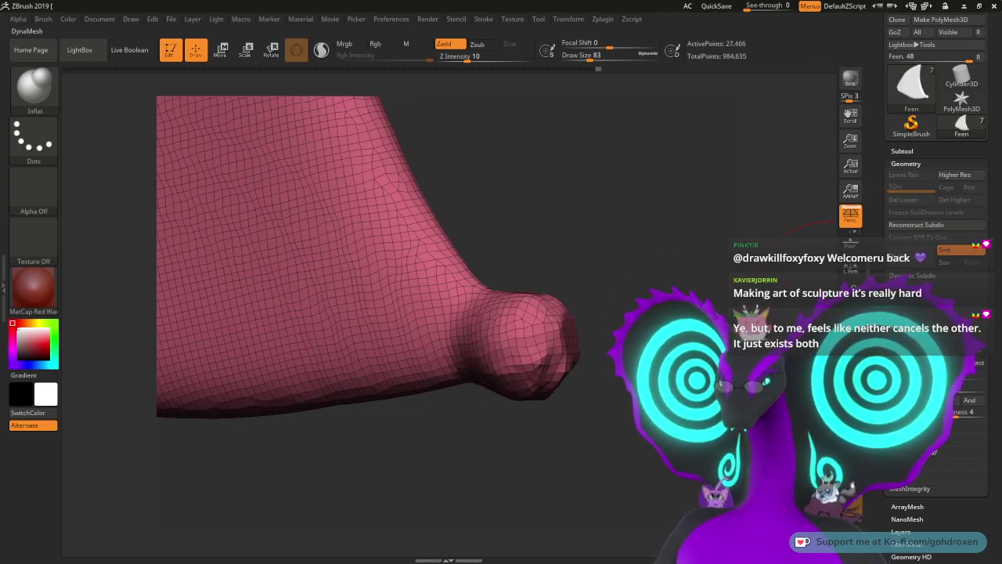
pyautogui.moveTo(653, 263); pyautogui.dragTo(664, 282)
pyautogui.hotkey('ctrl', 'z')
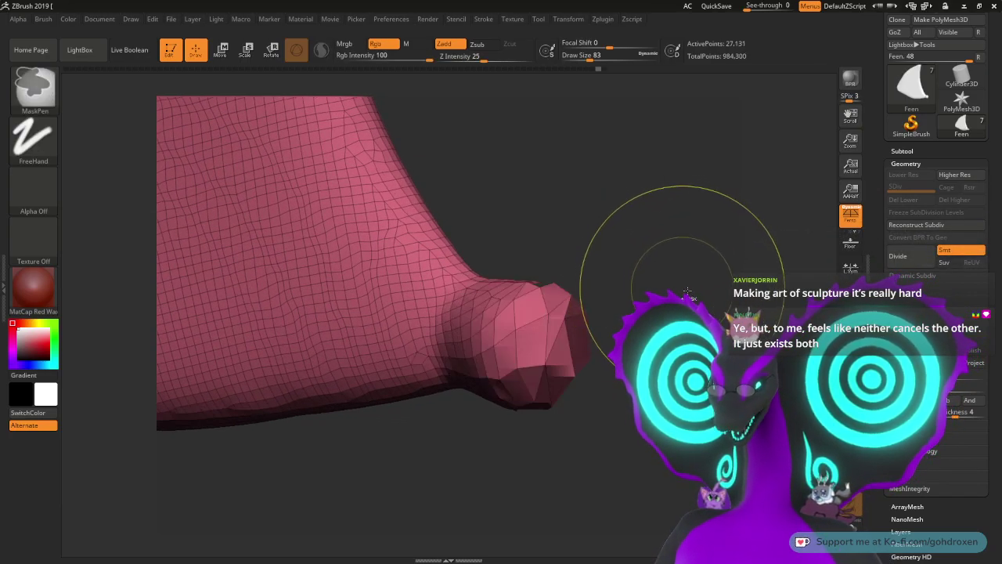
pyautogui.hotkey('ctrl', 'z')
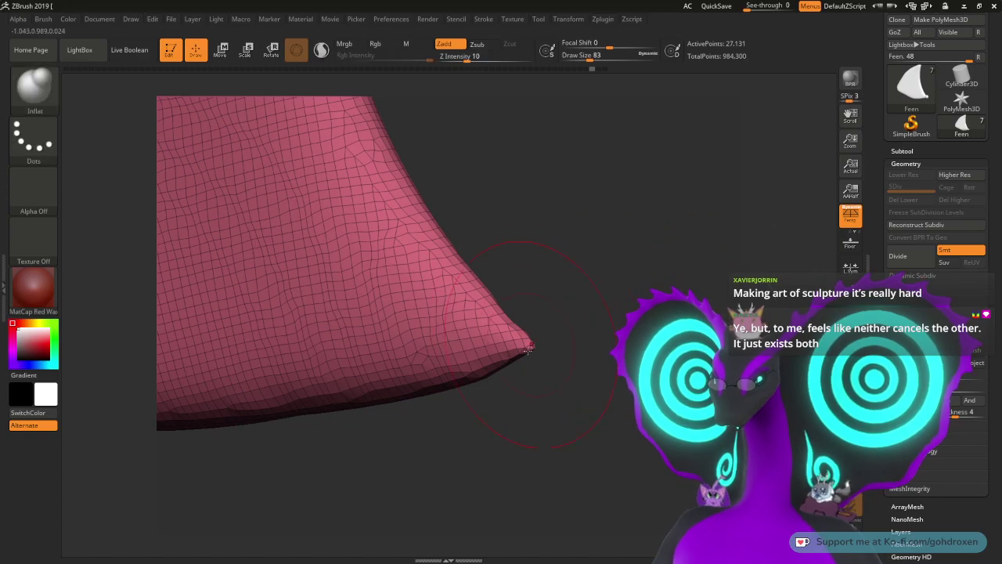
# Step: Inflate the lower tip again more lightly, remesh the fin with DynaMesh and check the tip's topology up close
pyautogui.moveTo(531, 347); pyautogui.dragTo(534, 346)
pyautogui.moveTo(552, 352)
pyautogui.mouseDown()
pyautogui.moveTo(587, 307)
pyautogui.moveTo(563, 293)
pyautogui.mouseUp()
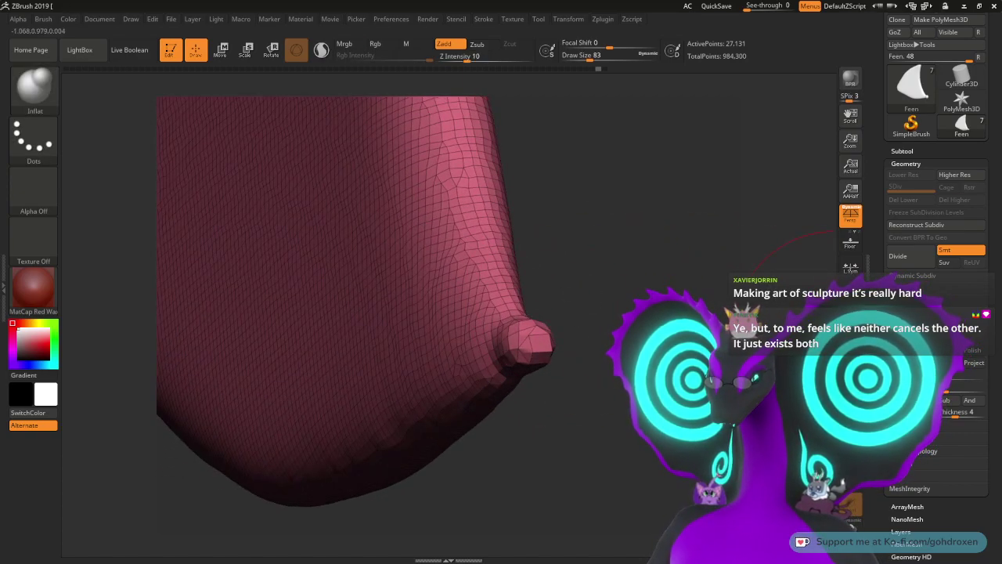
pyautogui.click(911, 356)
pyautogui.click(911, 356)
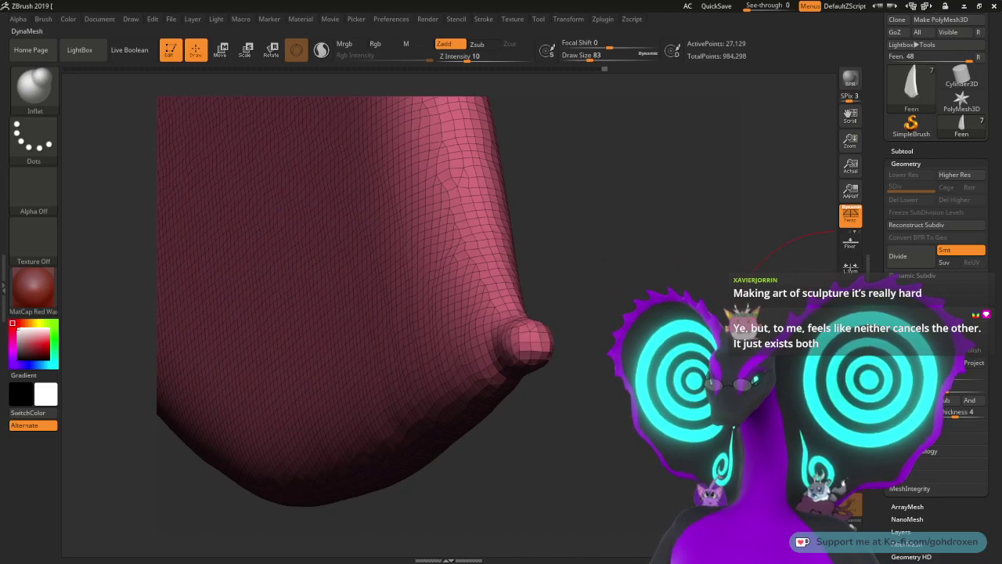
pyautogui.moveTo(613, 280)
pyautogui.mouseDown()
pyautogui.moveTo(535, 340)
pyautogui.moveTo(462, 298)
pyautogui.mouseUp()
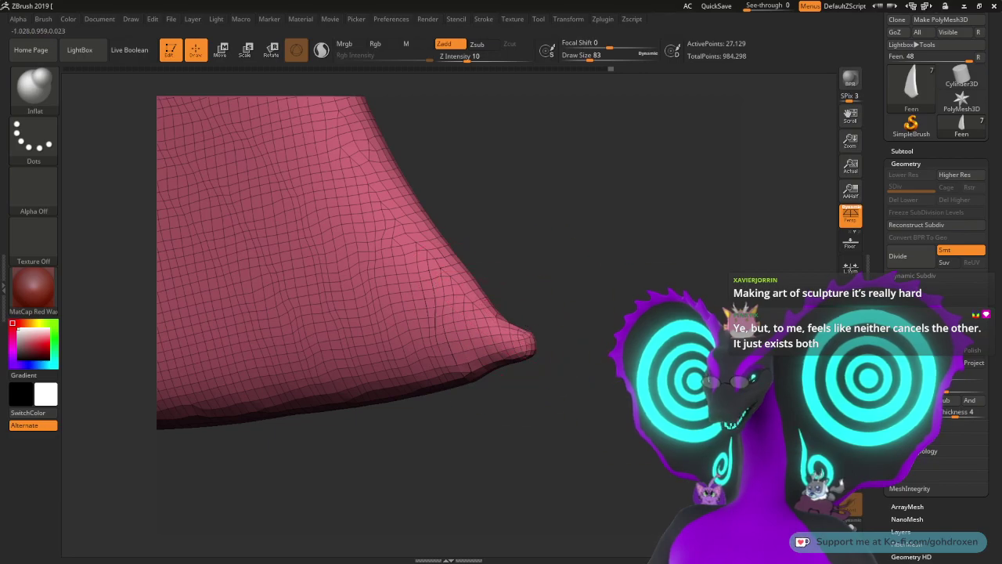
pyautogui.moveTo(605, 240)
pyautogui.keyDown('alt'); pyautogui.mouseDown()
pyautogui.moveTo(652, 341)
pyautogui.moveTo(611, 344)
pyautogui.moveTo(525, 383)
pyautogui.mouseUp(); pyautogui.keyUp('alt')
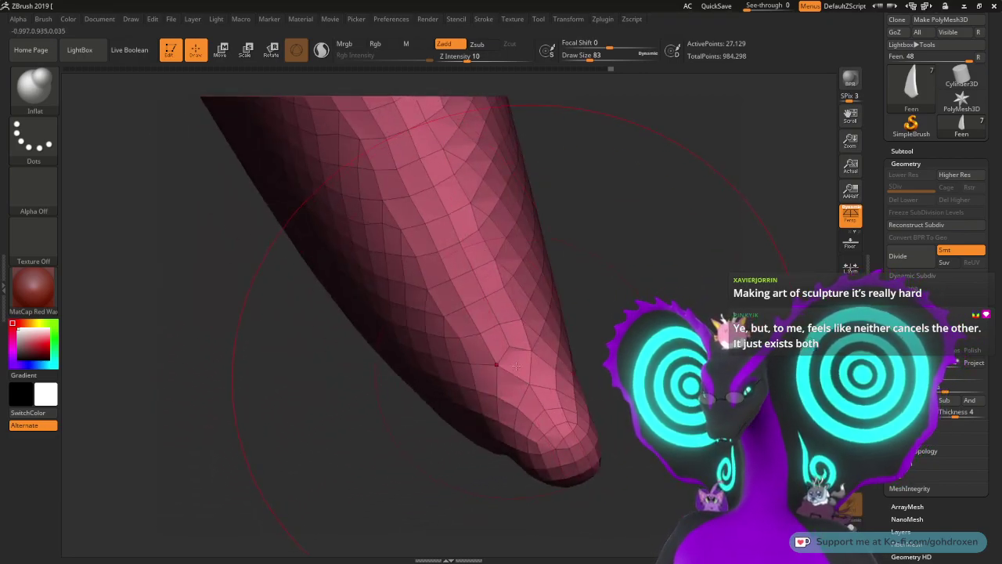
pyautogui.moveTo(569, 329); pyautogui.dragTo(640, 273)
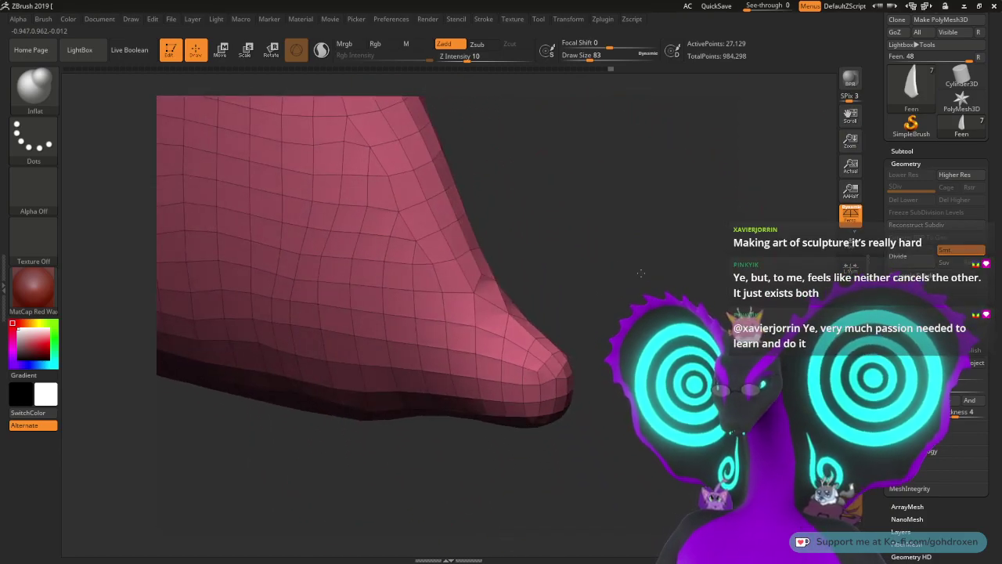
# Step: Switch to the ClayBuildup brush and smooth the fin's lower tip back toward a point
pyautogui.click(34, 92)
pyautogui.click(148, 98)
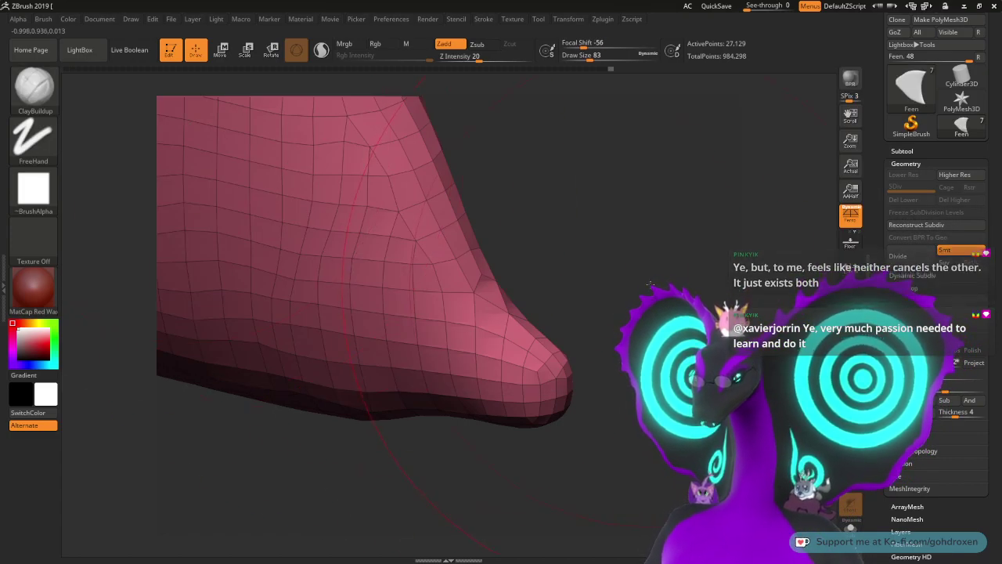
pyautogui.moveTo(536, 265)
pyautogui.mouseDown()
pyautogui.moveTo(604, 264)
pyautogui.moveTo(619, 279)
pyautogui.moveTo(625, 268)
pyautogui.moveTo(619, 177)
pyautogui.moveTo(595, 293)
pyautogui.moveTo(553, 183)
pyautogui.moveTo(585, 280)
pyautogui.moveTo(568, 164)
pyautogui.moveTo(592, 208)
pyautogui.moveTo(616, 322)
pyautogui.moveTo(610, 238)
pyautogui.mouseUp()
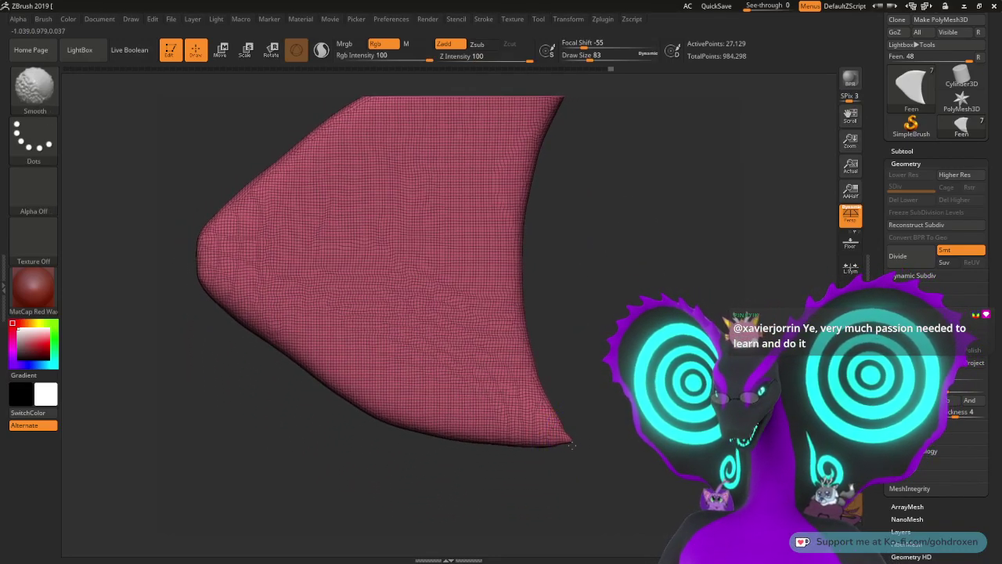
pyautogui.keyDown('shift'); pyautogui.moveTo(571, 445); pyautogui.dragTo(565, 452); pyautogui.keyUp('shift')
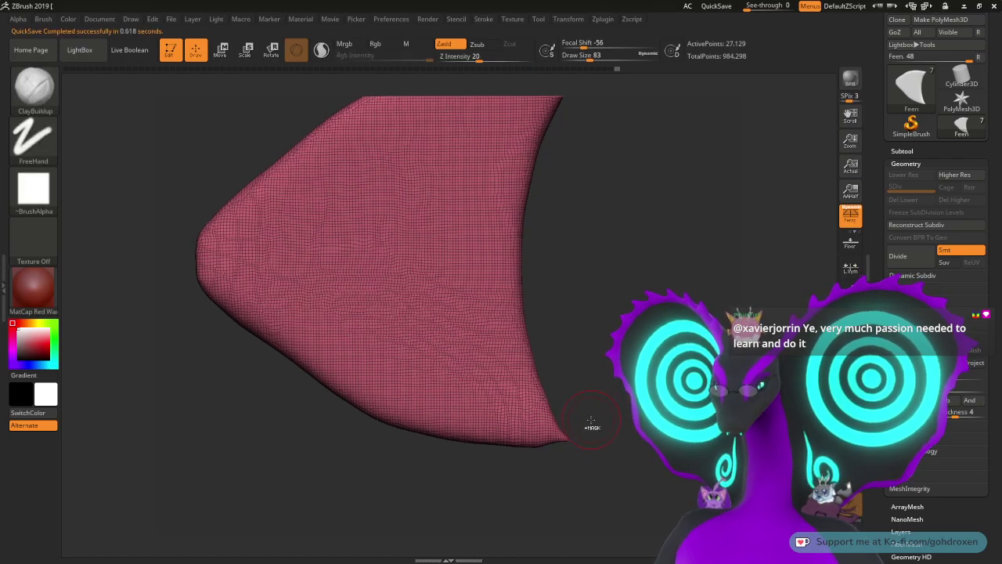
pyautogui.press('shift')
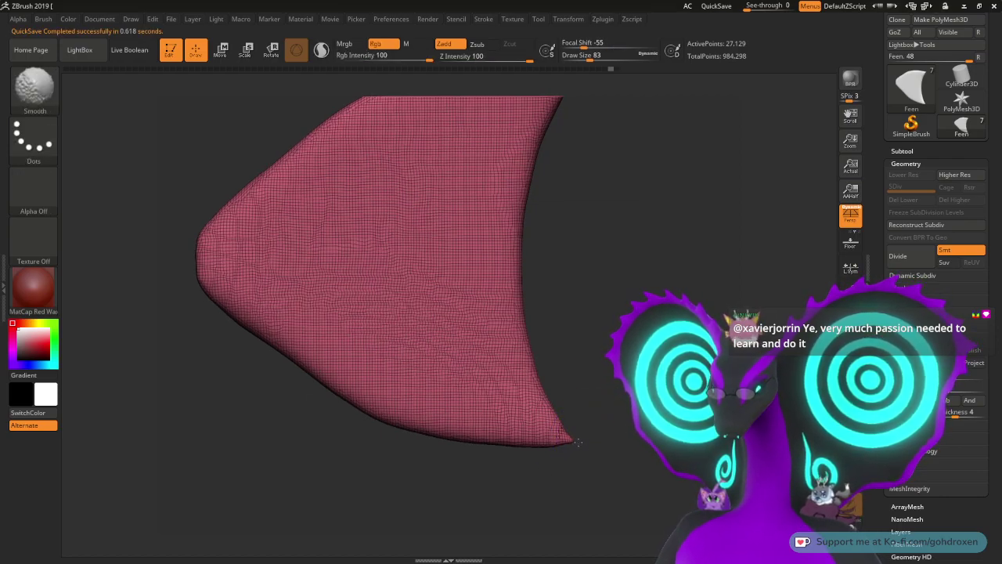
pyautogui.keyDown('shift'); pyautogui.moveTo(578, 442); pyautogui.dragTo(573, 441); pyautogui.keyUp('shift')
pyautogui.moveTo(596, 446)
pyautogui.mouseDown()
pyautogui.moveTo(612, 448)
pyautogui.moveTo(599, 448)
pyautogui.mouseUp()
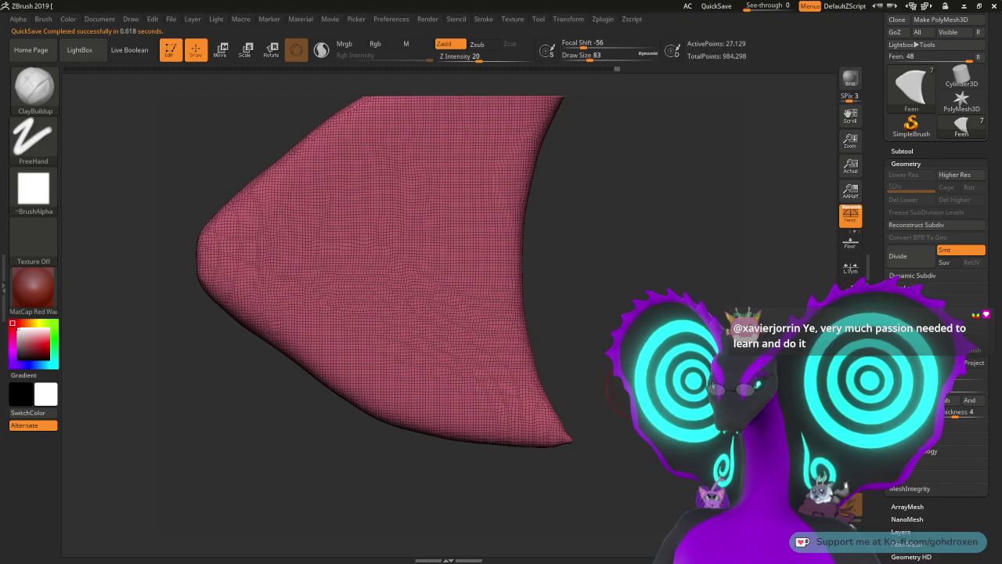
pyautogui.moveTo(631, 389)
pyautogui.keyDown('alt'); pyautogui.mouseDown()
pyautogui.moveTo(631, 376)
pyautogui.moveTo(628, 398)
pyautogui.mouseUp(); pyautogui.keyUp('alt')
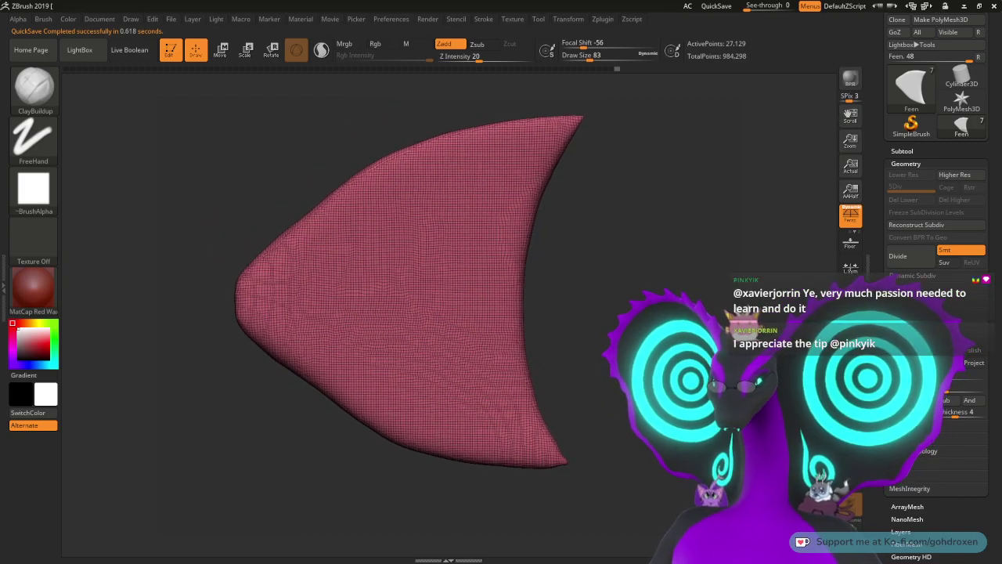
# Step: Hide the polygon wireframe and smooth the concave outer edge just above the lower tip
pyautogui.hotkey('shift', 'f')
pyautogui.moveTo(627, 268)
pyautogui.mouseDown()
pyautogui.moveTo(637, 341)
pyautogui.moveTo(632, 438)
pyautogui.moveTo(654, 376)
pyautogui.mouseUp()
pyautogui.moveTo(666, 320)
pyautogui.mouseDown()
pyautogui.moveTo(602, 361)
pyautogui.moveTo(554, 361)
pyautogui.moveTo(565, 368)
pyautogui.moveTo(549, 338)
pyautogui.mouseUp()
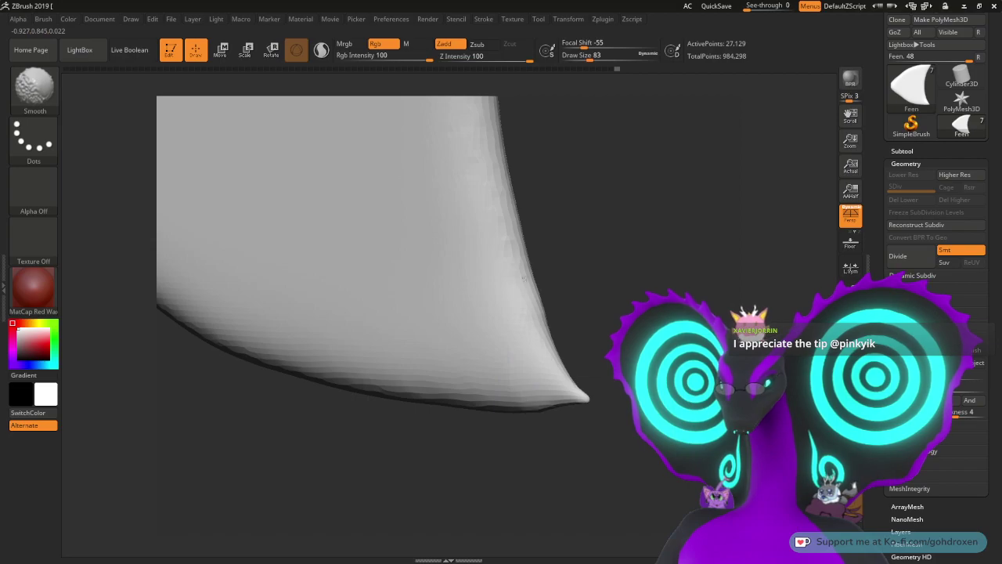
pyautogui.keyDown('shift'); pyautogui.moveTo(524, 278); pyautogui.dragTo(550, 364); pyautogui.keyUp('shift')
pyautogui.moveTo(619, 327); pyautogui.dragTo(622, 300)
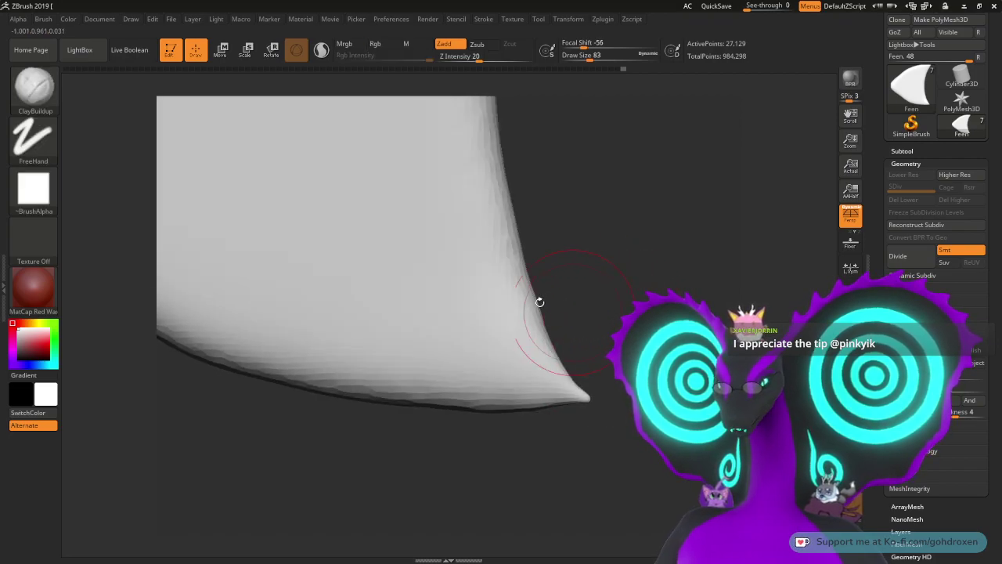
# Step: Pull the lower tip slightly into a cleaner point with the Move Topological brush at size 83
pyautogui.click(33, 86)
pyautogui.click(300, 98)
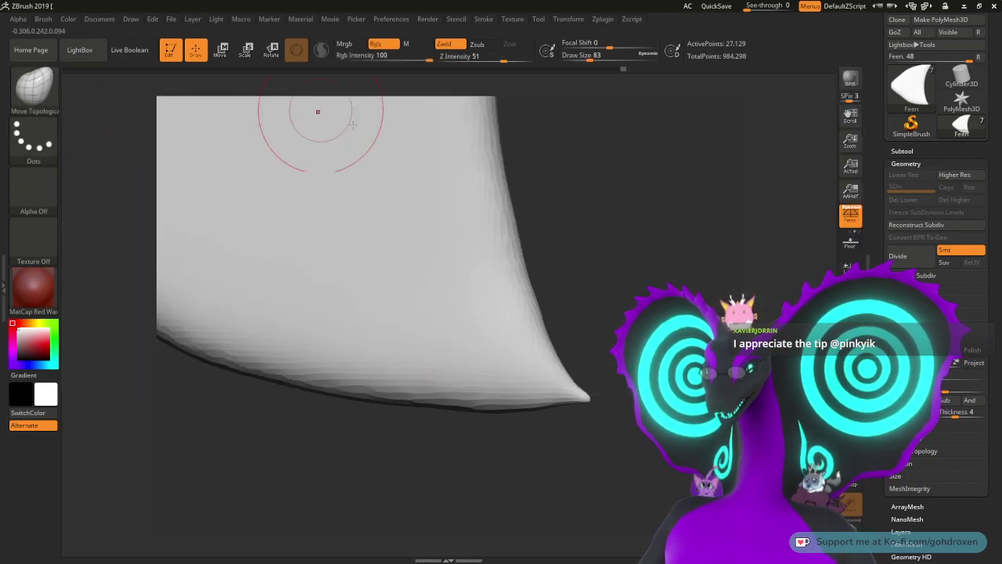
pyautogui.moveTo(598, 405)
pyautogui.mouseDown()
pyautogui.moveTo(616, 413)
pyautogui.moveTo(598, 398)
pyautogui.mouseUp()
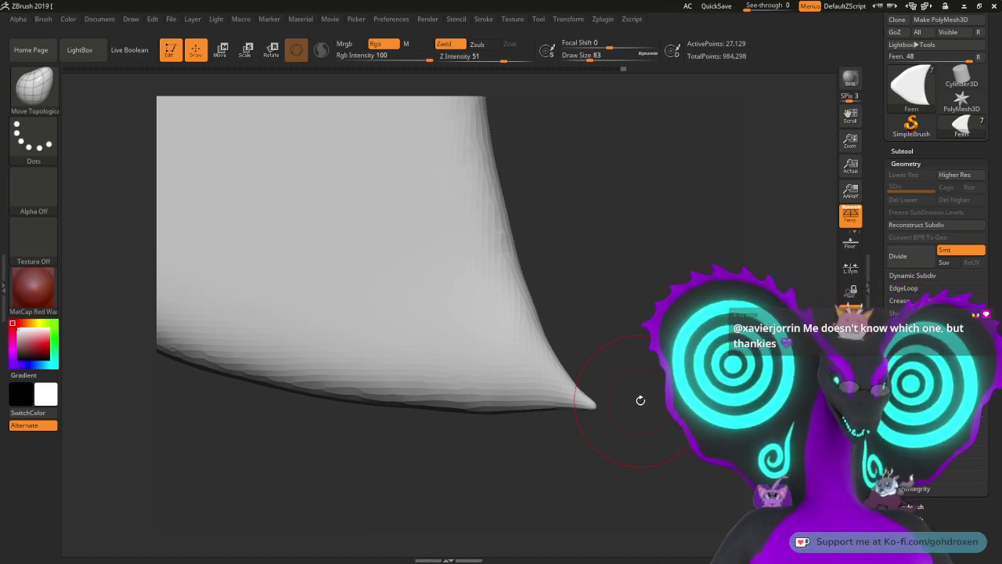
# Step: Sharpen the fin's lower tip with the Pinch brush at intensity 20 and size 83
pyautogui.click(33, 87)
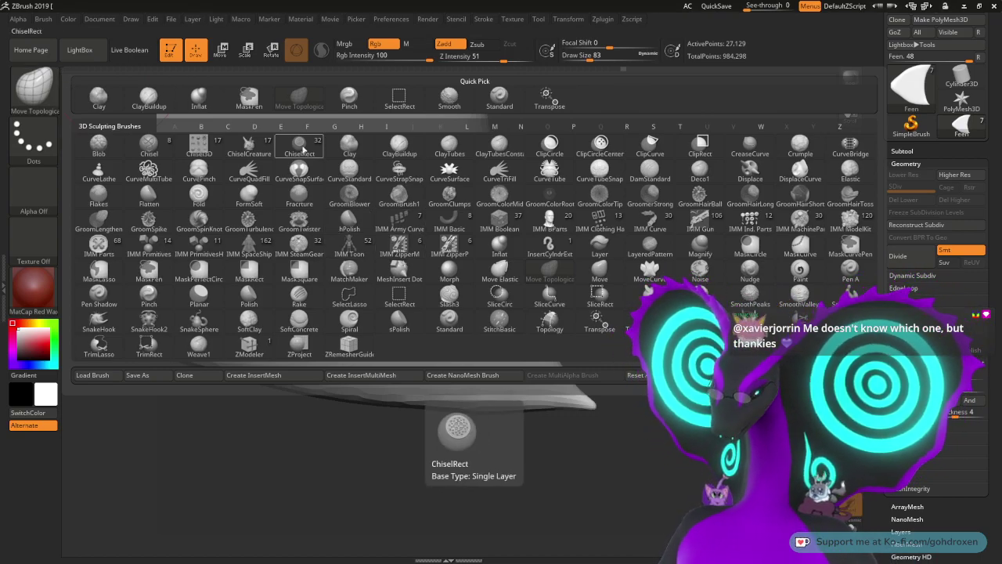
pyautogui.click(349, 97)
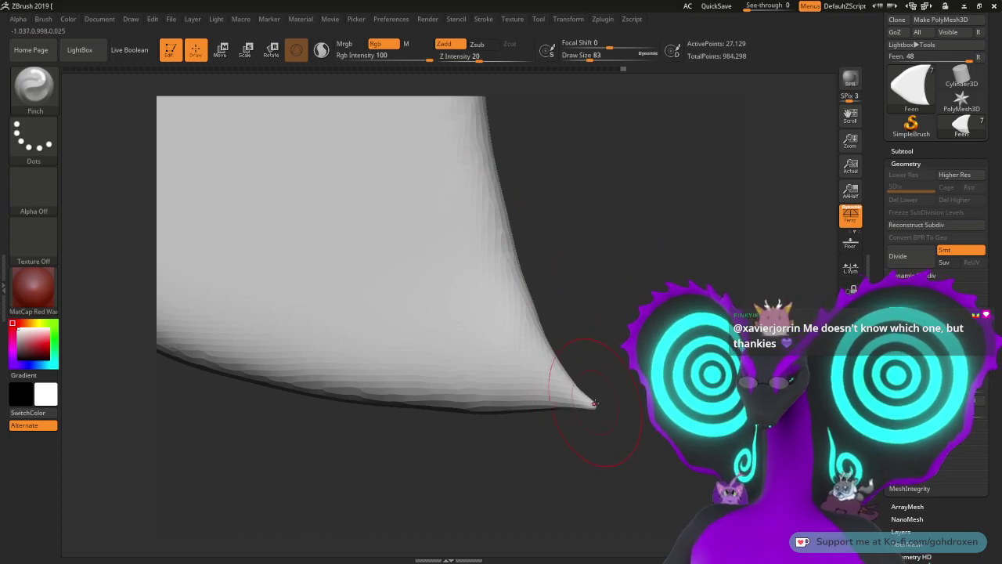
pyautogui.moveTo(582, 401)
pyautogui.mouseDown()
pyautogui.moveTo(598, 411)
pyautogui.moveTo(597, 400)
pyautogui.moveTo(628, 395)
pyautogui.mouseUp()
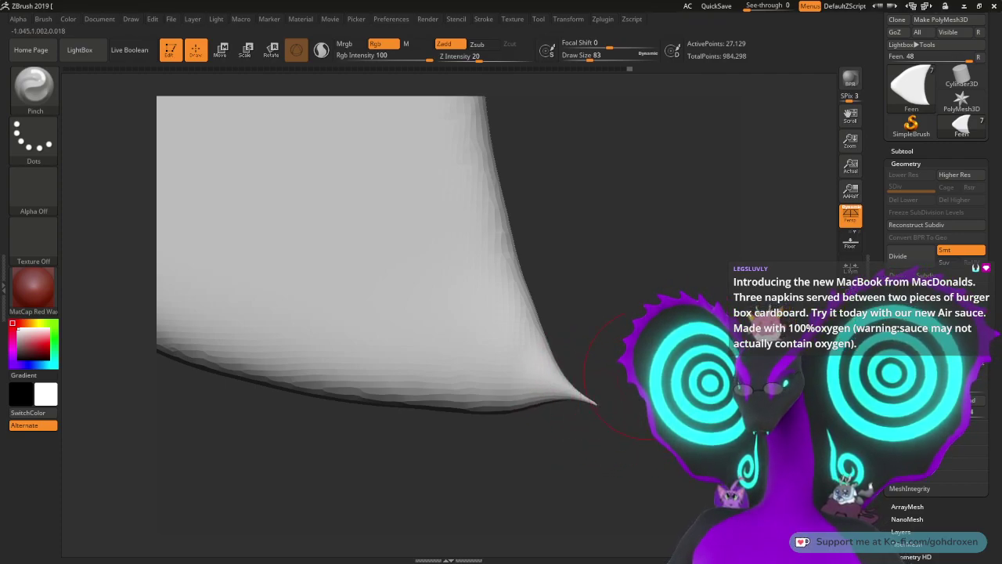
pyautogui.moveTo(648, 376)
pyautogui.mouseDown()
pyautogui.moveTo(583, 364)
pyautogui.moveTo(577, 349)
pyautogui.moveTo(571, 372)
pyautogui.moveTo(598, 401)
pyautogui.moveTo(630, 309)
pyautogui.moveTo(611, 331)
pyautogui.mouseUp()
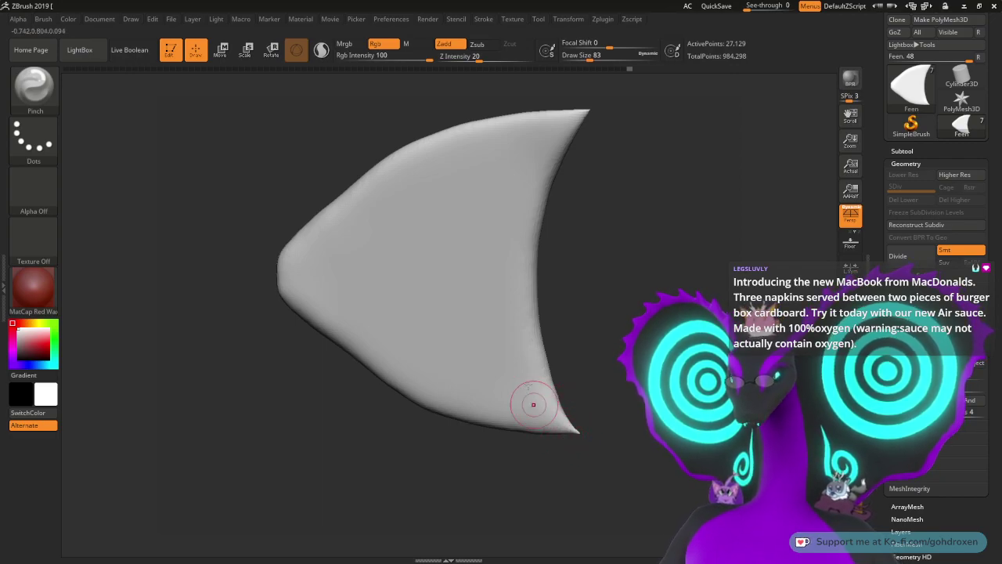
# Step: Switch to the ClayBuildup brush and open its auto masking settings
pyautogui.press('b')
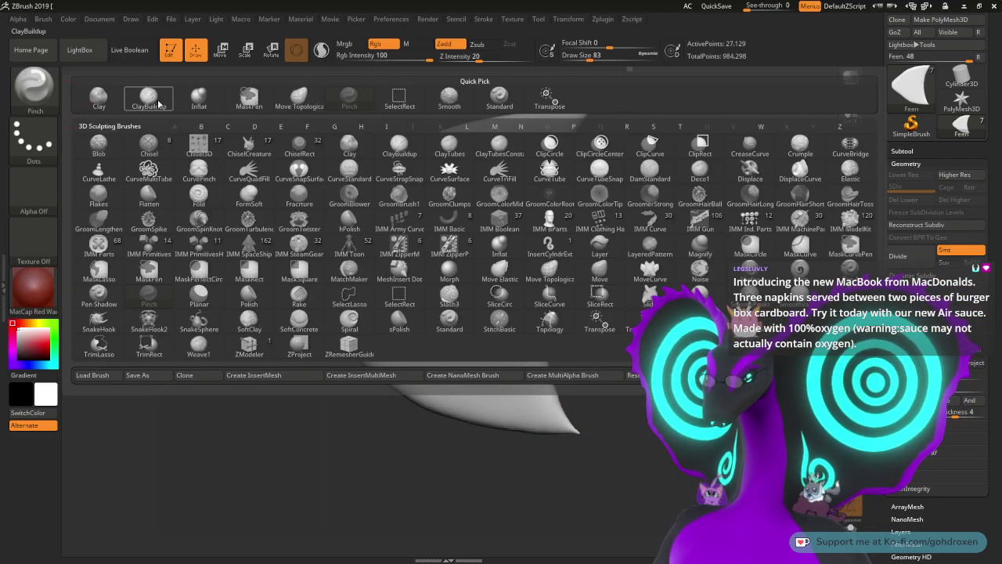
pyautogui.press('c')
pyautogui.press('b')
pyautogui.moveTo(572, 289); pyautogui.dragTo(551, 299)
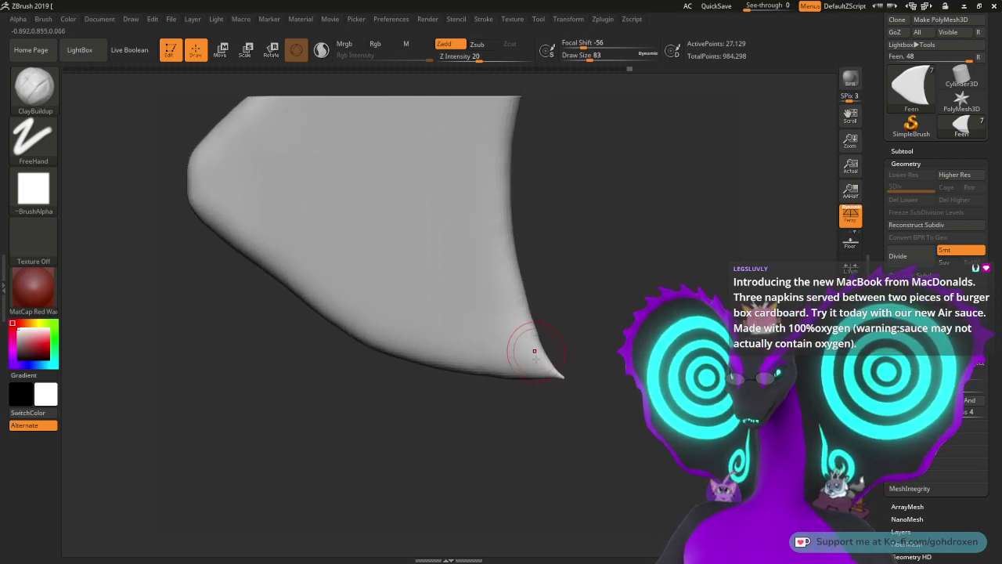
pyautogui.click(43, 19)
pyautogui.scroll(-3, 108, 337)
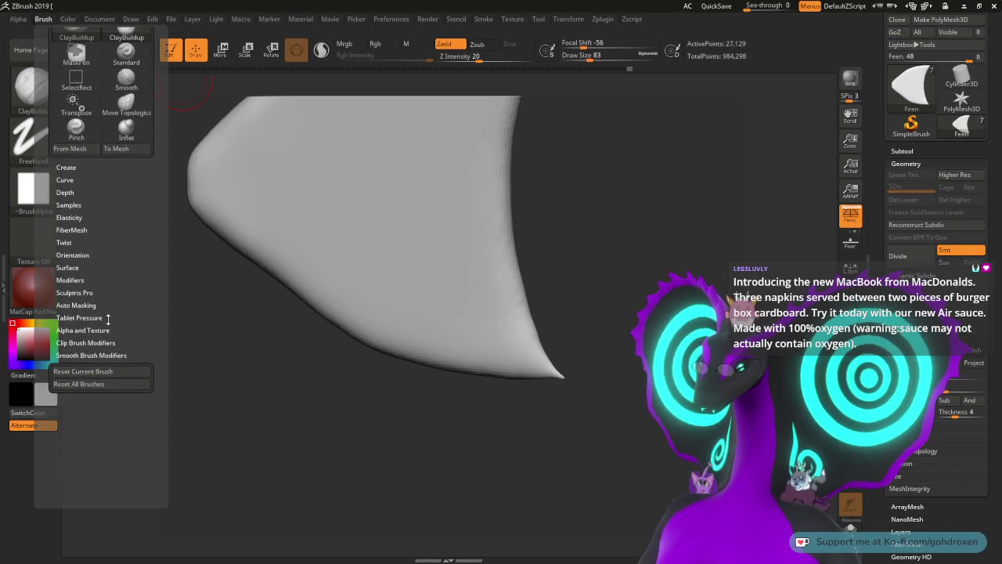
pyautogui.scroll(3, 109, 340)
pyautogui.click(76, 365)
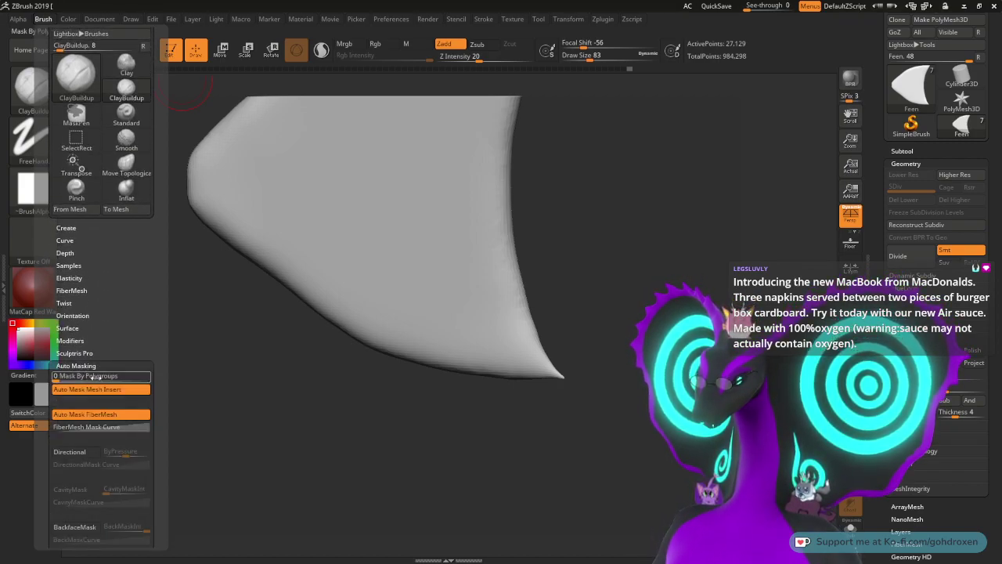
pyautogui.scroll(-6, 106, 250)
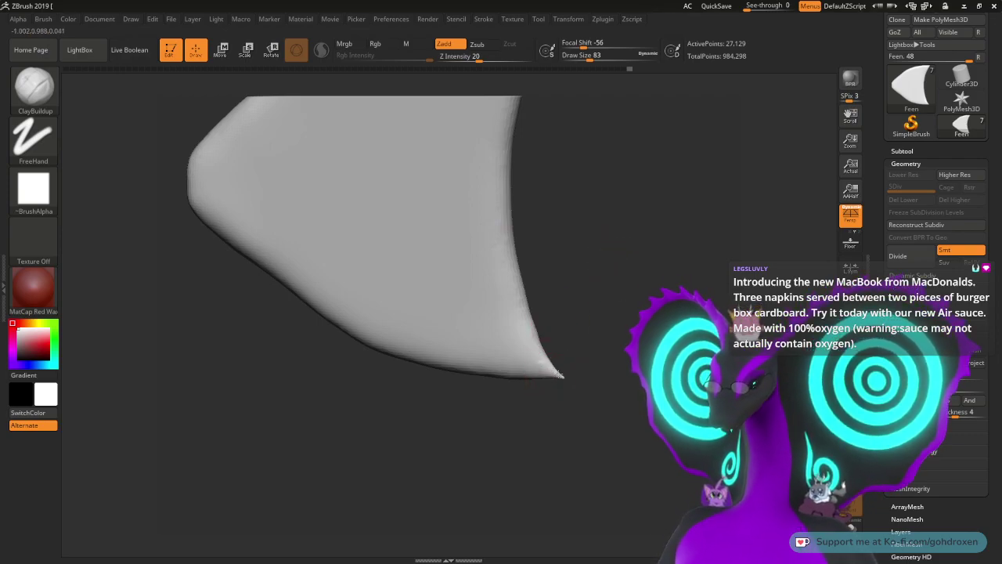
# Step: Try ClayBuildup strokes at size 83 on the fin's lower tip and undo them
pyautogui.moveTo(555, 376)
pyautogui.mouseDown()
pyautogui.moveTo(542, 362)
pyautogui.moveTo(559, 373)
pyautogui.moveTo(551, 377)
pyautogui.mouseUp()
pyautogui.moveTo(620, 316); pyautogui.dragTo(523, 345)
pyautogui.hotkey('ctrl', 'z')
pyautogui.moveTo(485, 314)
pyautogui.mouseDown()
pyautogui.moveTo(531, 290)
pyautogui.moveTo(586, 292)
pyautogui.moveTo(599, 317)
pyautogui.moveTo(635, 291)
pyautogui.moveTo(596, 289)
pyautogui.mouseUp()
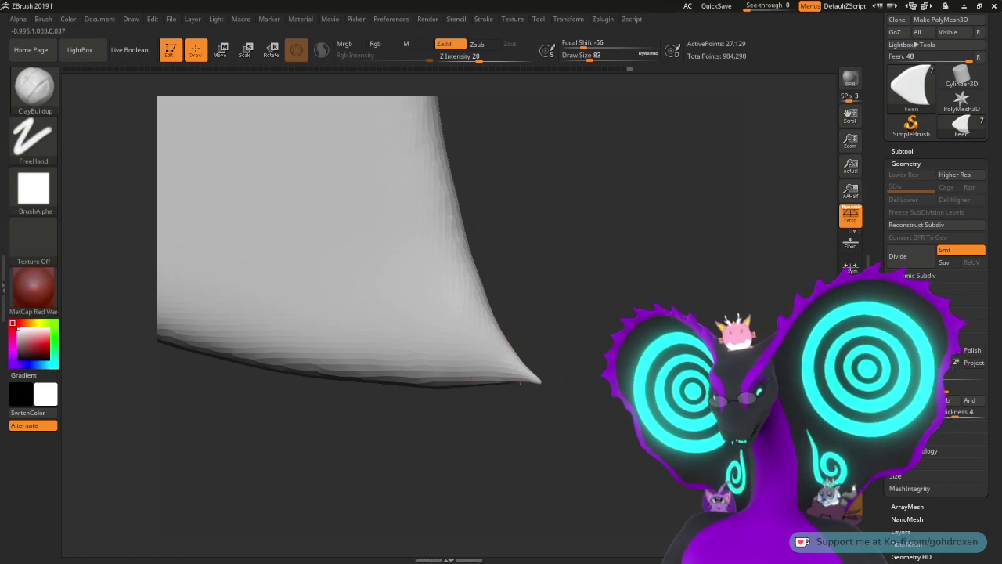
pyautogui.moveTo(498, 353); pyautogui.dragTo(508, 380)
pyautogui.moveTo(566, 335); pyautogui.dragTo(601, 311)
pyautogui.hotkey('ctrl', 'z')
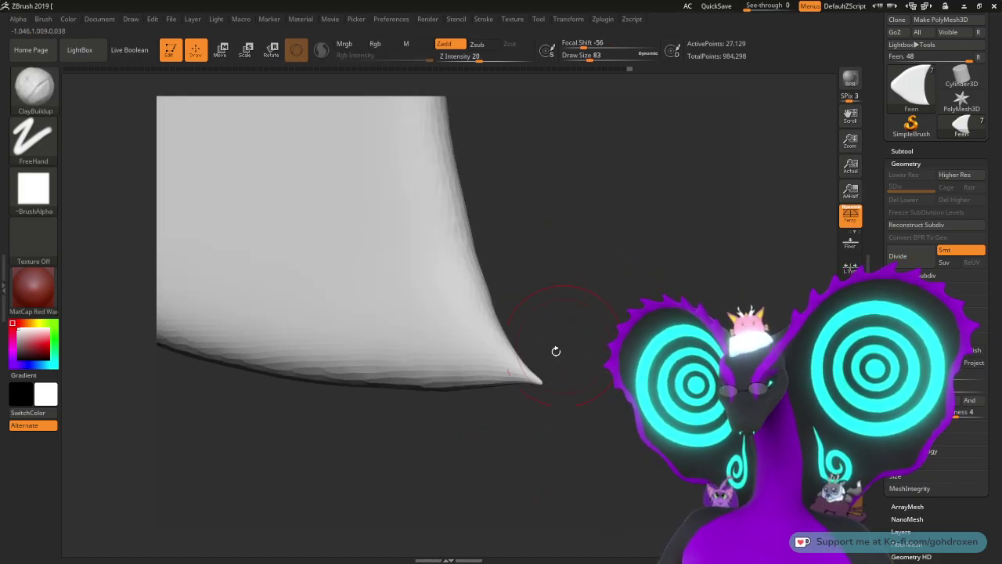
# Step: Set the draw size to 37 and undo the recent strokes on the fin's lower tip
pyautogui.press('space')
pyautogui.moveTo(548, 350)
pyautogui.mouseDown()
pyautogui.moveTo(540, 351)
pyautogui.moveTo(593, 349)
pyautogui.moveTo(618, 280)
pyautogui.mouseUp()
pyautogui.hotkey('ctrl', 'z')
pyautogui.hotkey('ctrl', 'z')
pyautogui.hotkey('ctrl', 'z')
pyautogui.hotkey('ctrl', 'z')
pyautogui.hotkey('ctrl', 'z')
pyautogui.hotkey('ctrl', 'z')
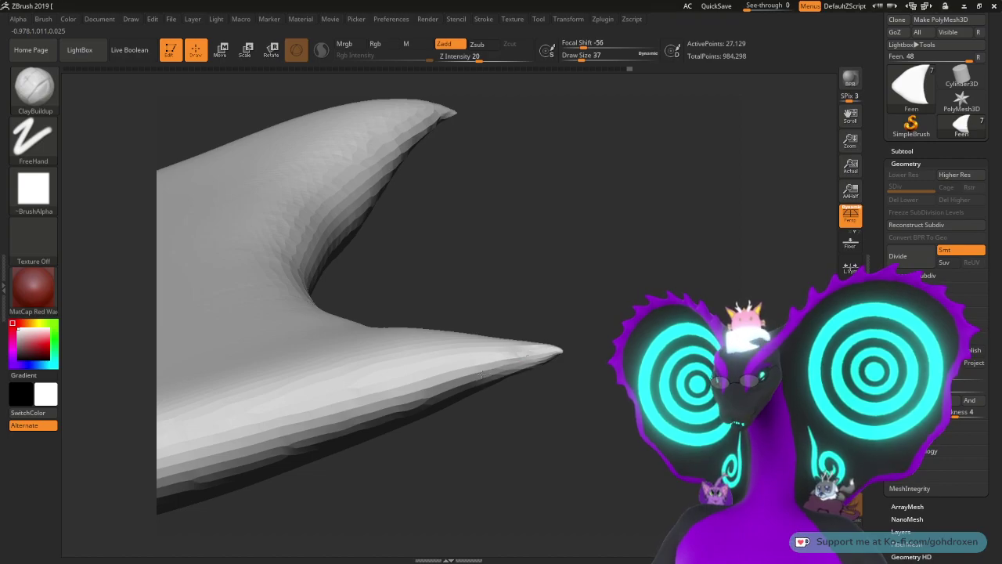
# Step: Build up the fin's lower tip with ClayBuildup at intensity 20 and smooth it toward a point
pyautogui.moveTo(617, 332)
pyautogui.mouseDown()
pyautogui.moveTo(572, 359)
pyautogui.moveTo(554, 352)
pyautogui.mouseUp()
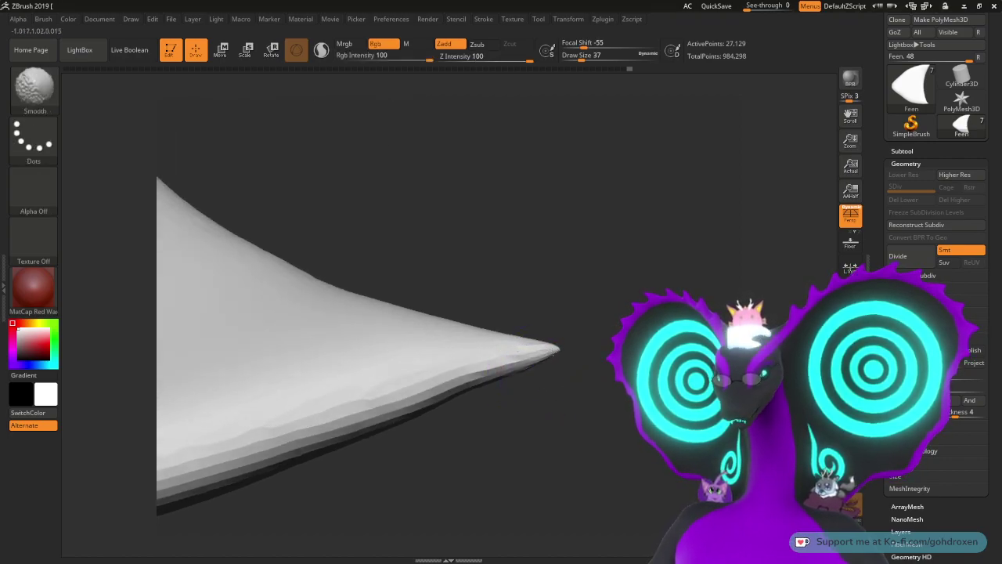
pyautogui.hotkey('ctrl', 'z')
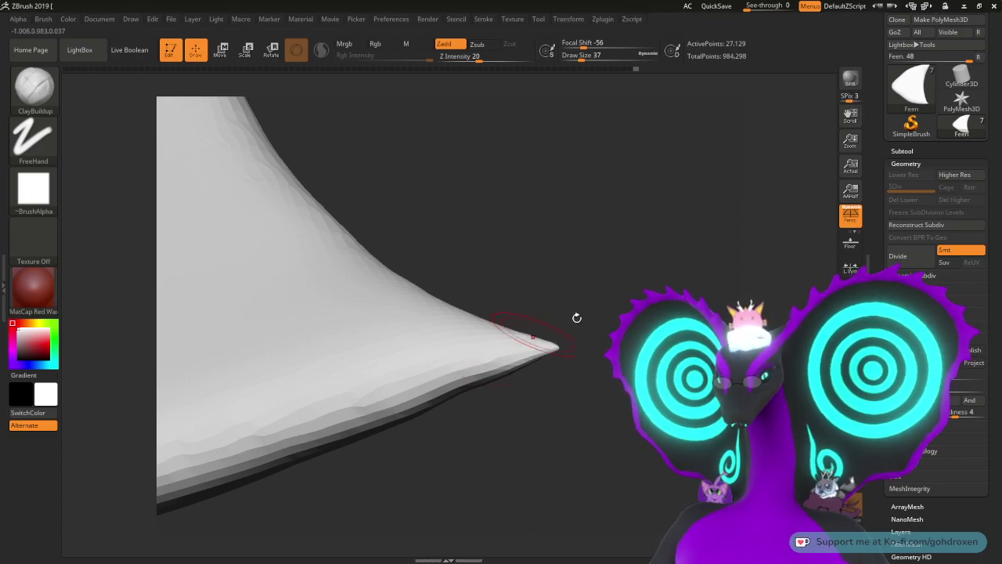
pyautogui.hotkey('ctrl', 'z')
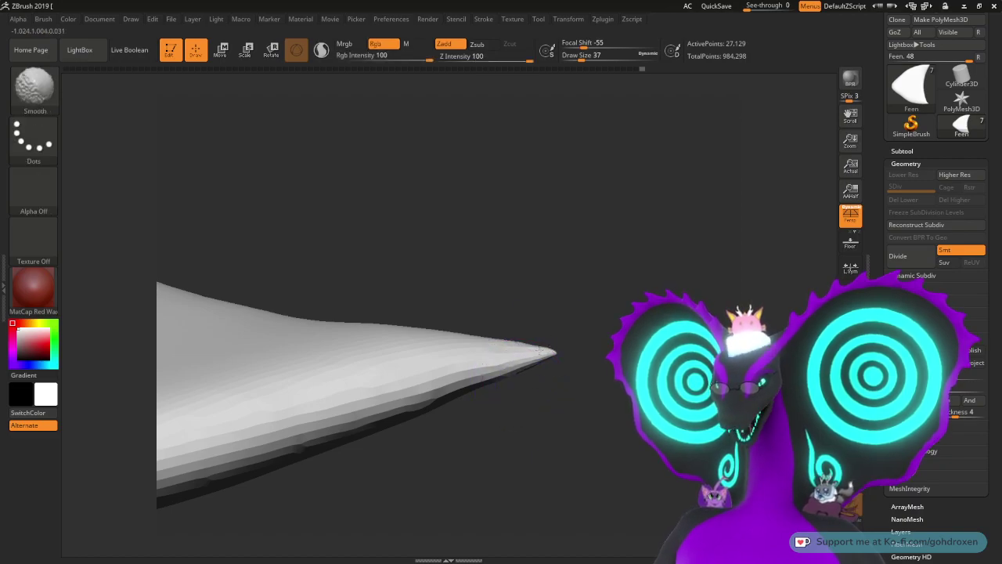
pyautogui.hotkey('ctrl', 'shift', 'z')
pyautogui.hotkey('ctrl', 'shift', 'z')
pyautogui.moveTo(621, 426); pyautogui.dragTo(613, 427)
pyautogui.keyDown('shift'); pyautogui.moveTo(496, 316); pyautogui.dragTo(529, 338); pyautogui.keyUp('shift')
pyautogui.moveTo(629, 298)
pyautogui.mouseDown()
pyautogui.moveTo(652, 242)
pyautogui.moveTo(626, 332)
pyautogui.moveTo(650, 310)
pyautogui.moveTo(649, 212)
pyautogui.moveTo(671, 302)
pyautogui.moveTo(644, 167)
pyautogui.moveTo(632, 296)
pyautogui.moveTo(640, 297)
pyautogui.moveTo(616, 254)
pyautogui.moveTo(645, 217)
pyautogui.moveTo(651, 271)
pyautogui.moveTo(588, 477)
pyautogui.moveTo(633, 292)
pyautogui.moveTo(649, 289)
pyautogui.moveTo(631, 294)
pyautogui.moveTo(615, 323)
pyautogui.moveTo(617, 541)
pyautogui.moveTo(606, 373)
pyautogui.mouseUp()
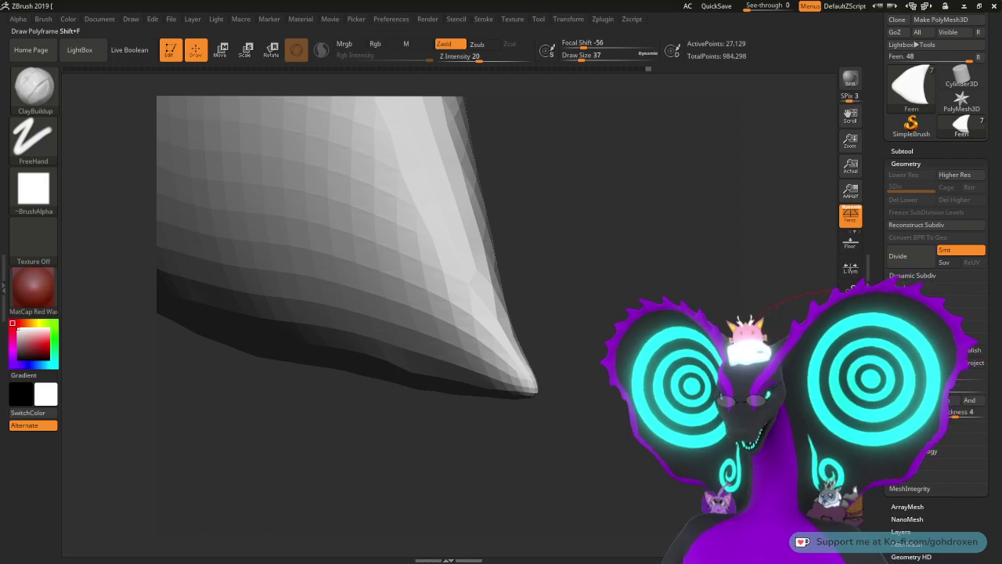
# Step: Turn on the polygon wireframe, examine the mesh flow at the fin's lower tip, and hide the wireframe again
pyautogui.hotkey('shift', 'f')
pyautogui.keyDown('alt'); pyautogui.moveTo(615, 315); pyautogui.dragTo(624, 386); pyautogui.keyUp('alt')
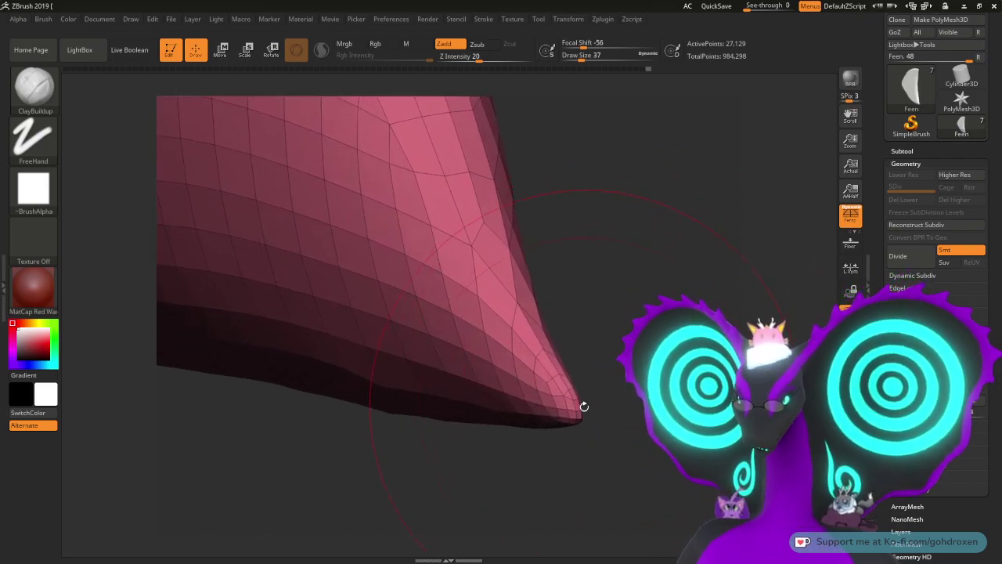
pyautogui.moveTo(584, 388); pyautogui.dragTo(579, 381)
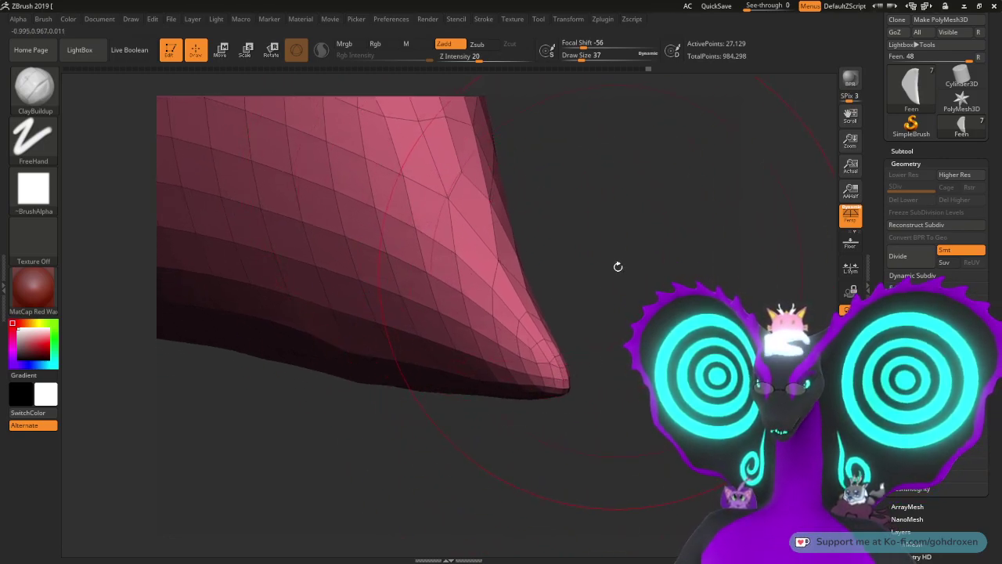
pyautogui.moveTo(628, 262)
pyautogui.mouseDown()
pyautogui.moveTo(647, 257)
pyautogui.moveTo(612, 258)
pyautogui.moveTo(652, 268)
pyautogui.moveTo(644, 240)
pyautogui.moveTo(660, 267)
pyautogui.moveTo(606, 185)
pyautogui.moveTo(647, 291)
pyautogui.moveTo(621, 185)
pyautogui.moveTo(645, 311)
pyautogui.moveTo(642, 240)
pyautogui.moveTo(638, 278)
pyautogui.mouseUp()
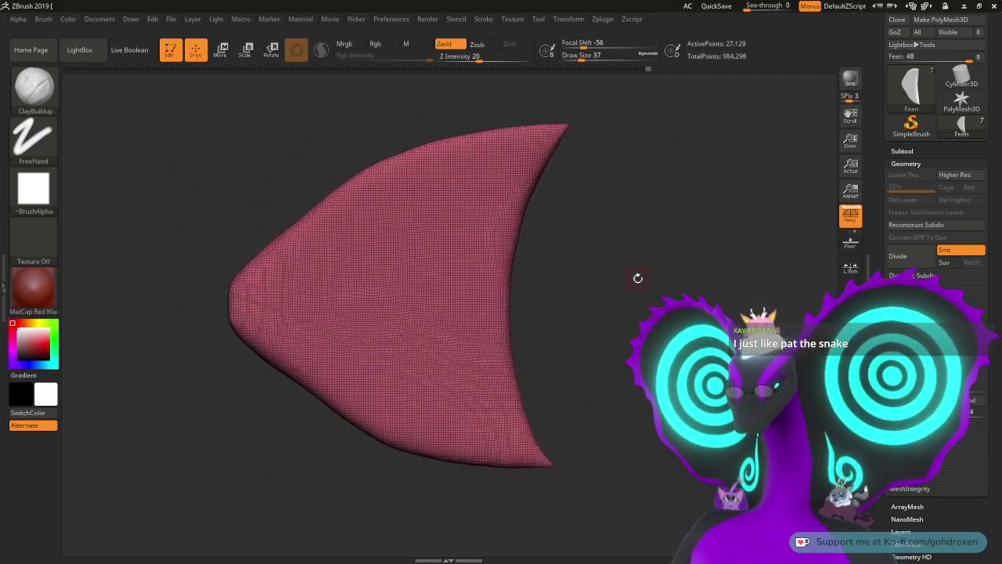
pyautogui.hotkey('shift', 'f')
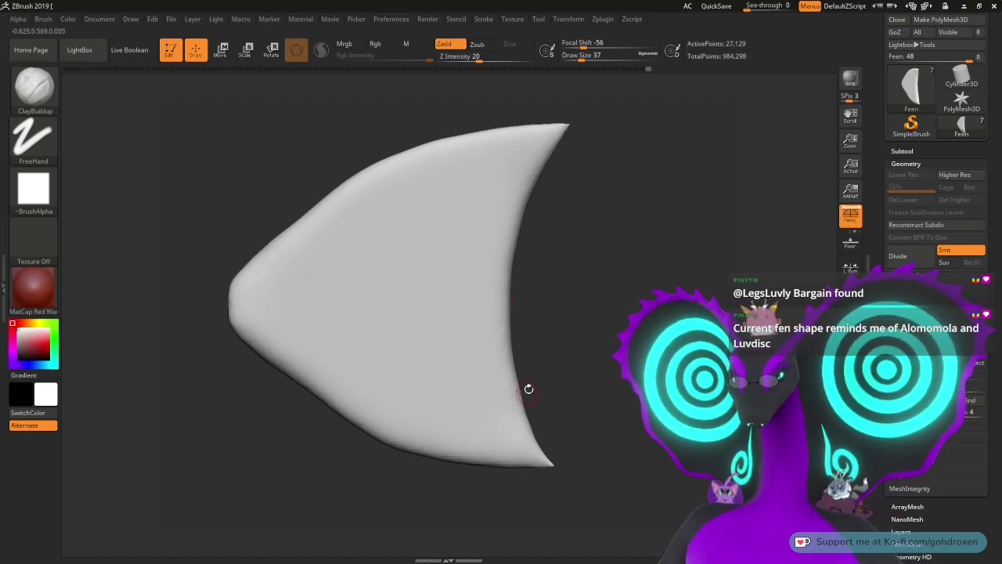
# Step: Try ClayBuildup strokes at size 37 on the fin's upper and lower tips and undo them
pyautogui.moveTo(597, 335); pyautogui.dragTo(567, 287)
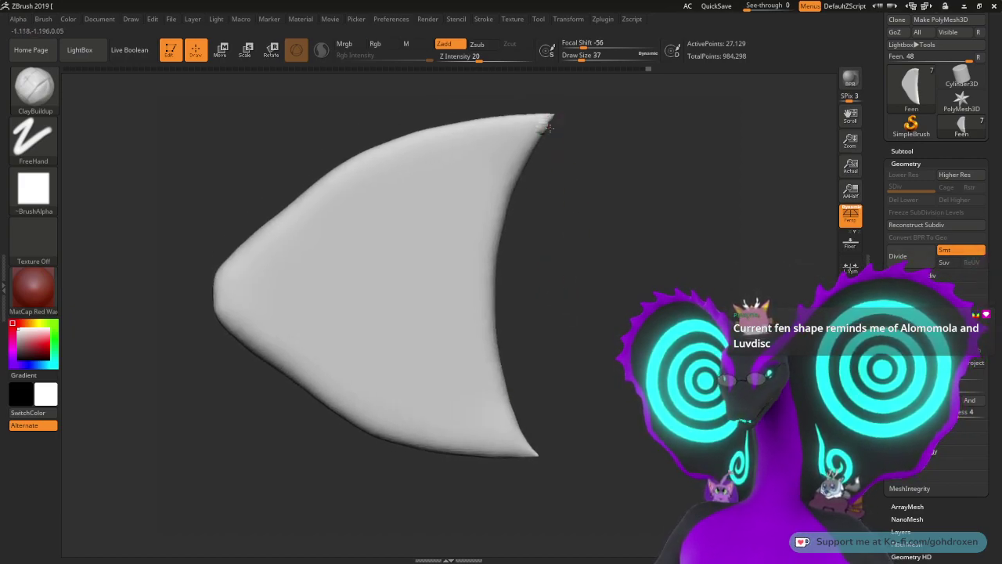
pyautogui.moveTo(550, 127)
pyautogui.mouseDown()
pyautogui.moveTo(509, 168)
pyautogui.moveTo(501, 262)
pyautogui.mouseUp()
pyautogui.moveTo(511, 425); pyautogui.dragTo(524, 444)
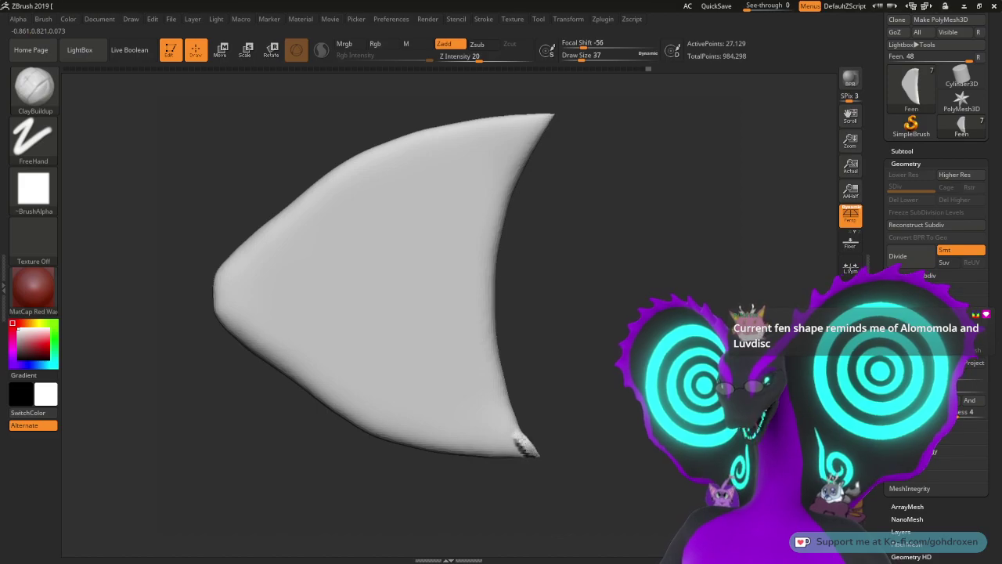
pyautogui.hotkey('ctrl', 'z')
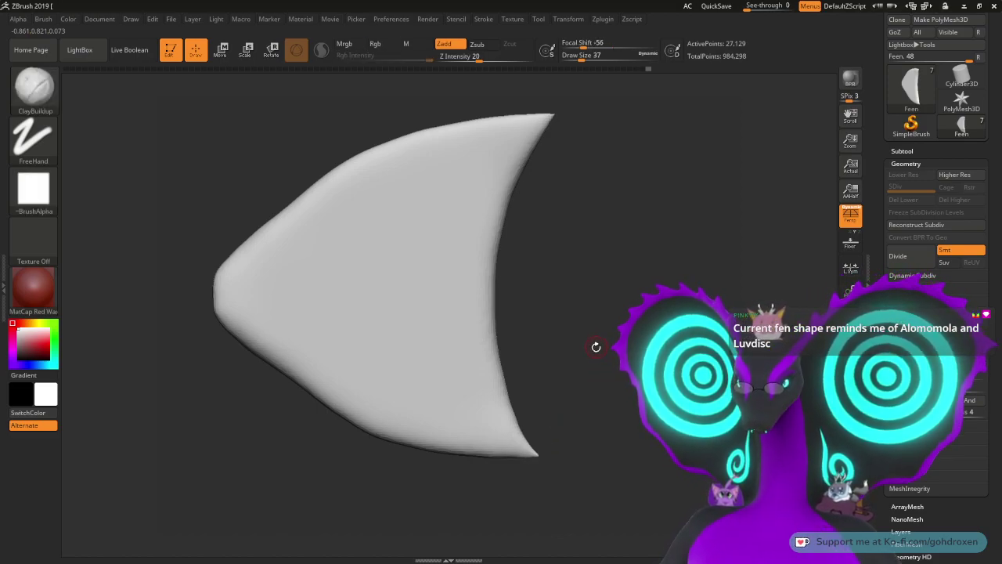
# Step: Build up the outer edge at the fin's lower tip with ClayBuildup at size 37 and smooth it
pyautogui.moveTo(596, 346); pyautogui.dragTo(603, 369)
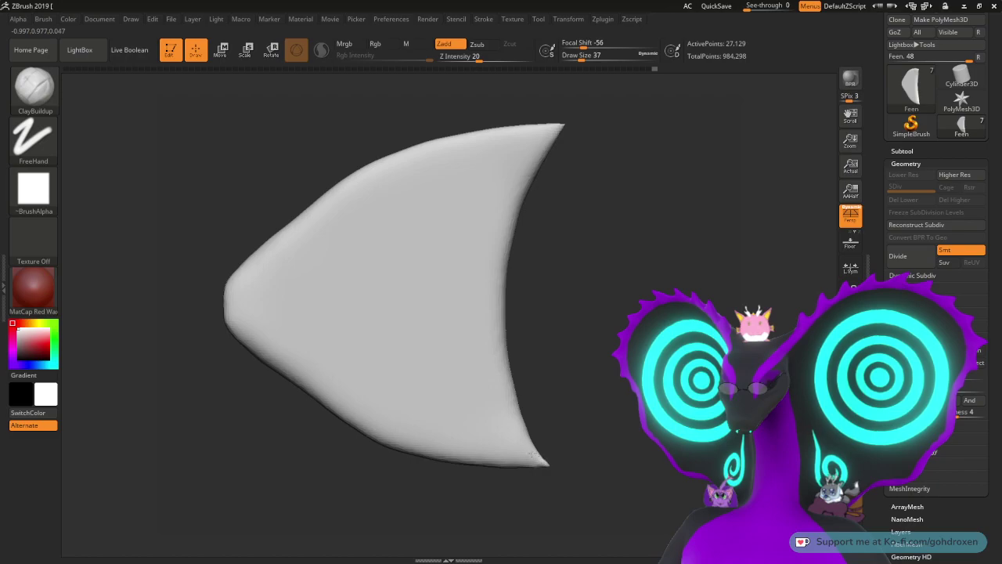
pyautogui.press('shift')
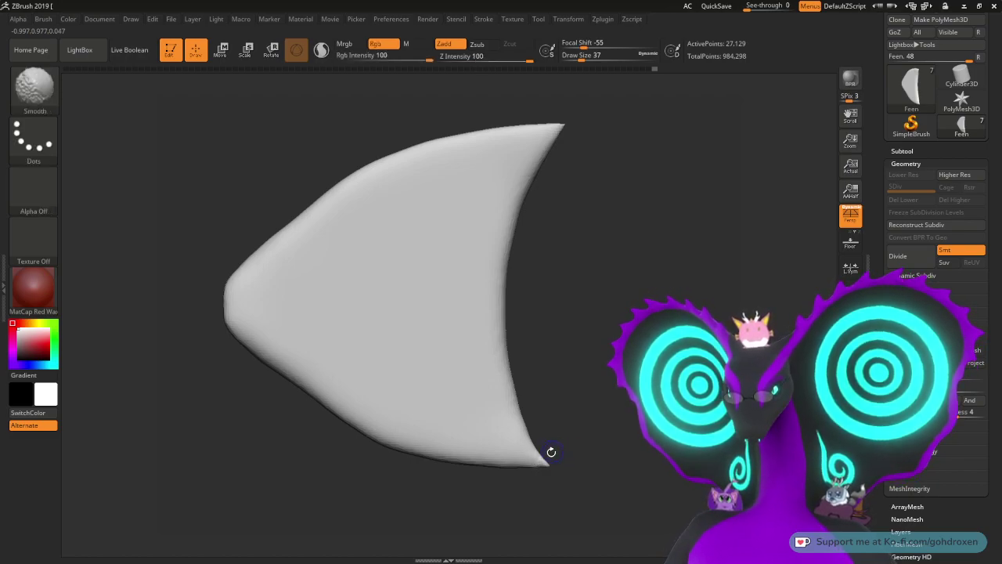
pyautogui.moveTo(579, 428)
pyautogui.mouseDown()
pyautogui.moveTo(476, 430)
pyautogui.moveTo(569, 430)
pyautogui.mouseUp()
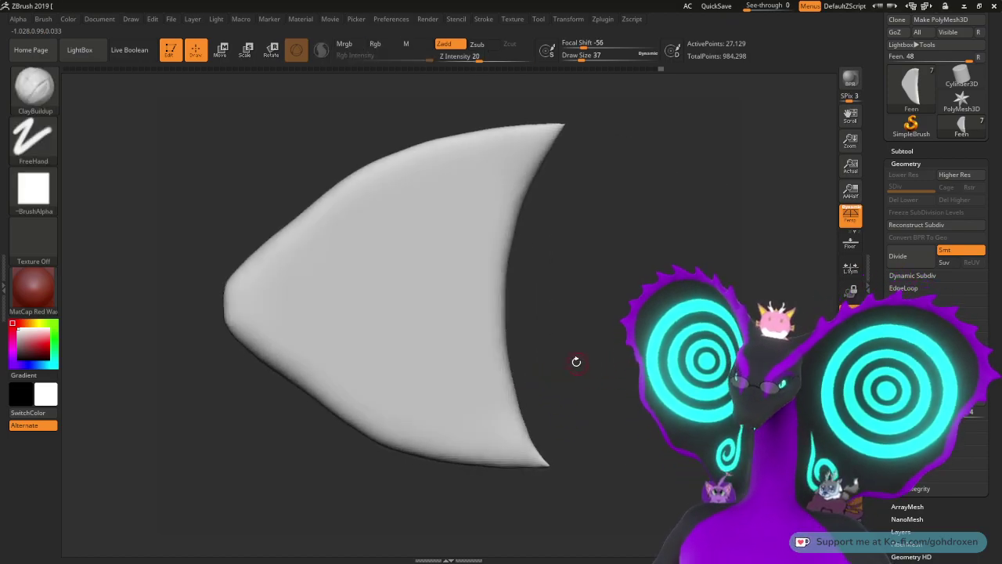
# Step: Thicken the fin's upper tip with the Inflat brush at intensity 10 and size 37, and smooth it
pyautogui.moveTo(627, 303); pyautogui.dragTo(610, 348)
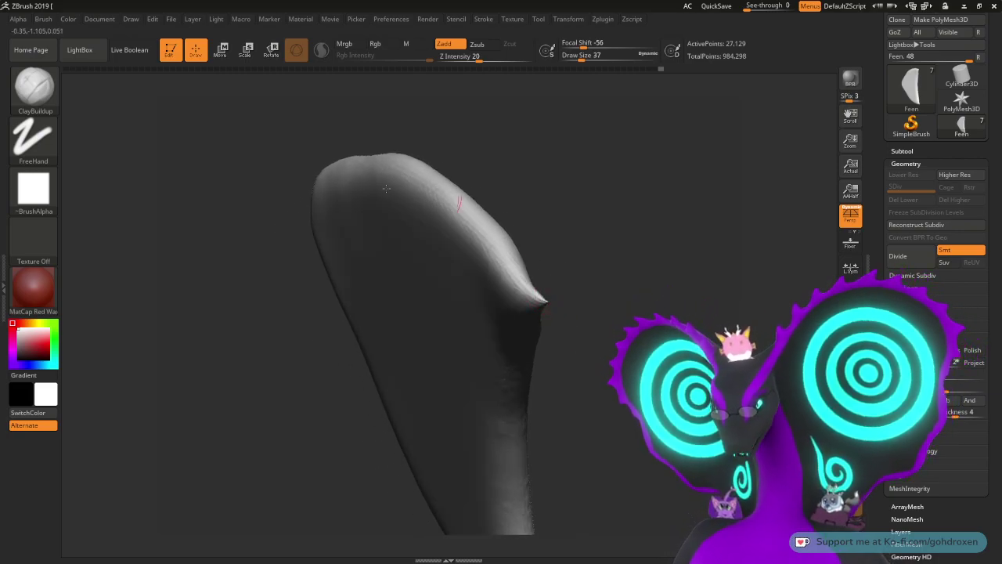
pyautogui.click(44, 89)
pyautogui.click(197, 100)
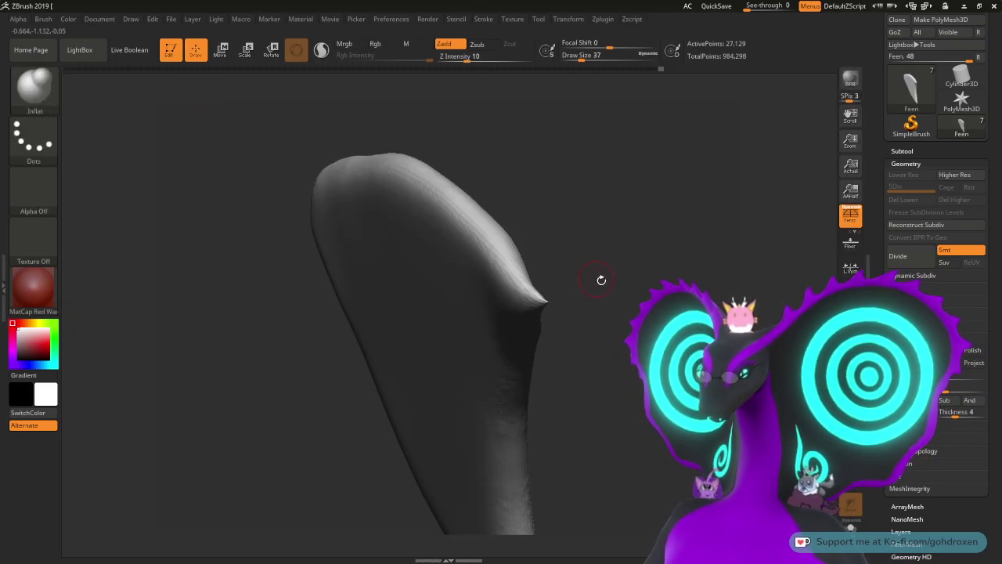
pyautogui.moveTo(600, 280); pyautogui.dragTo(610, 292)
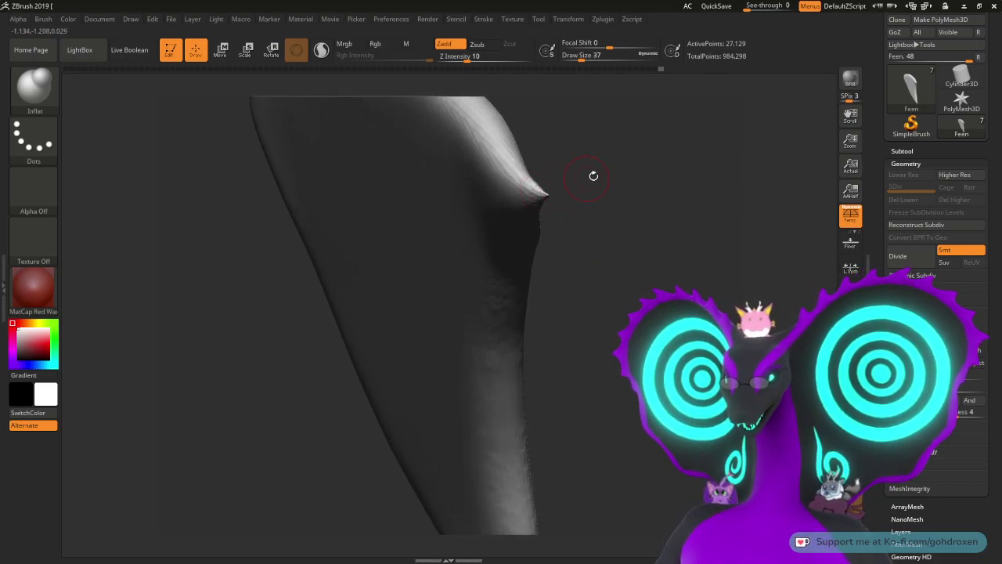
pyautogui.moveTo(593, 175); pyautogui.dragTo(570, 187)
pyautogui.press('shift')
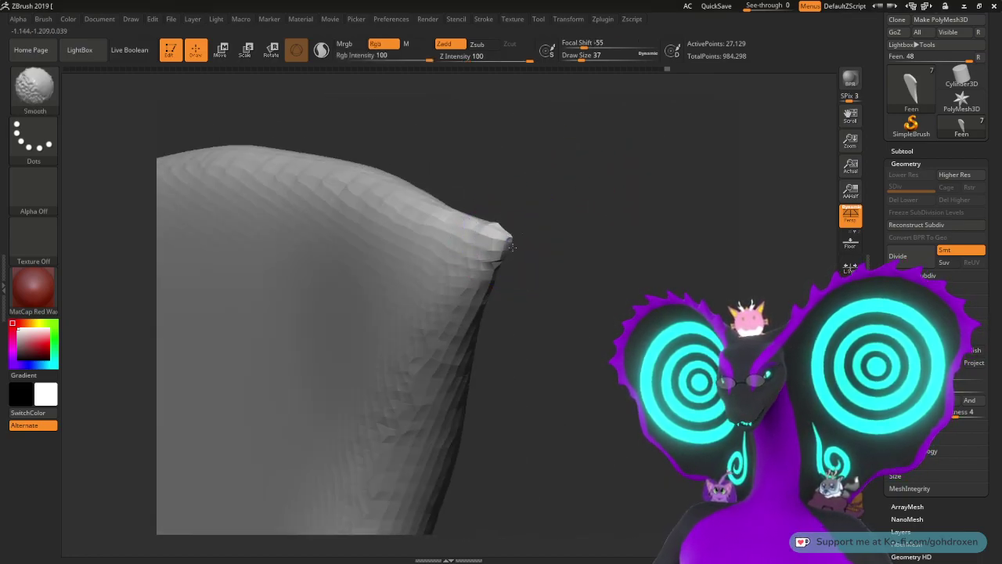
pyautogui.moveTo(507, 238); pyautogui.dragTo(585, 206)
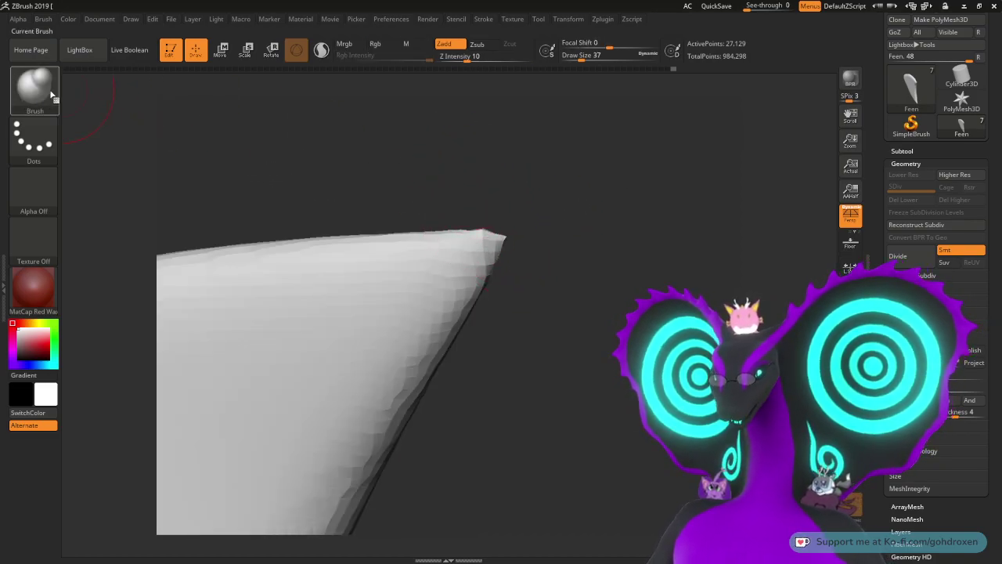
# Step: Undo the last change to the fin's upper tip and smooth the tip again into a cleaner point
pyautogui.press('ctrl')
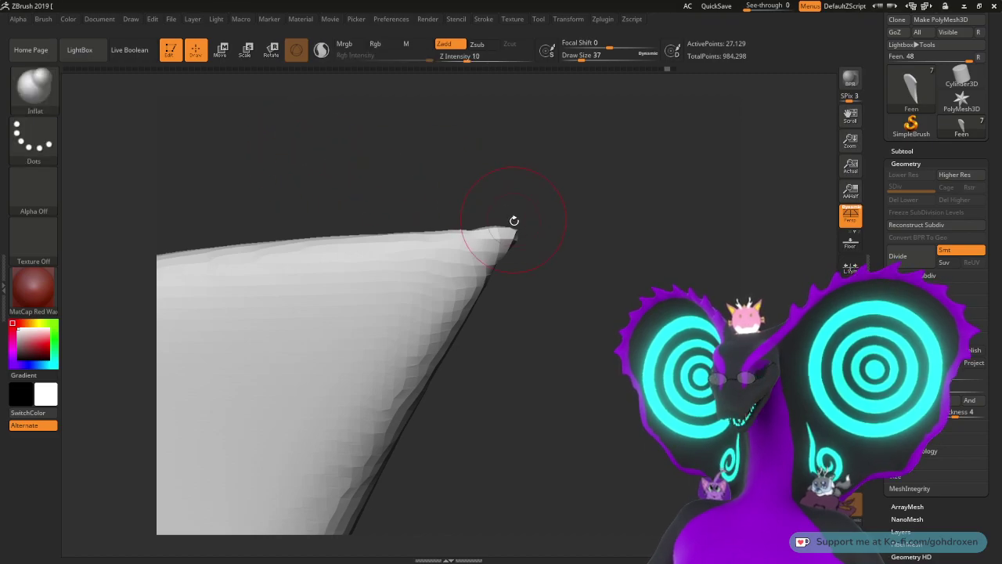
pyautogui.press('shift')
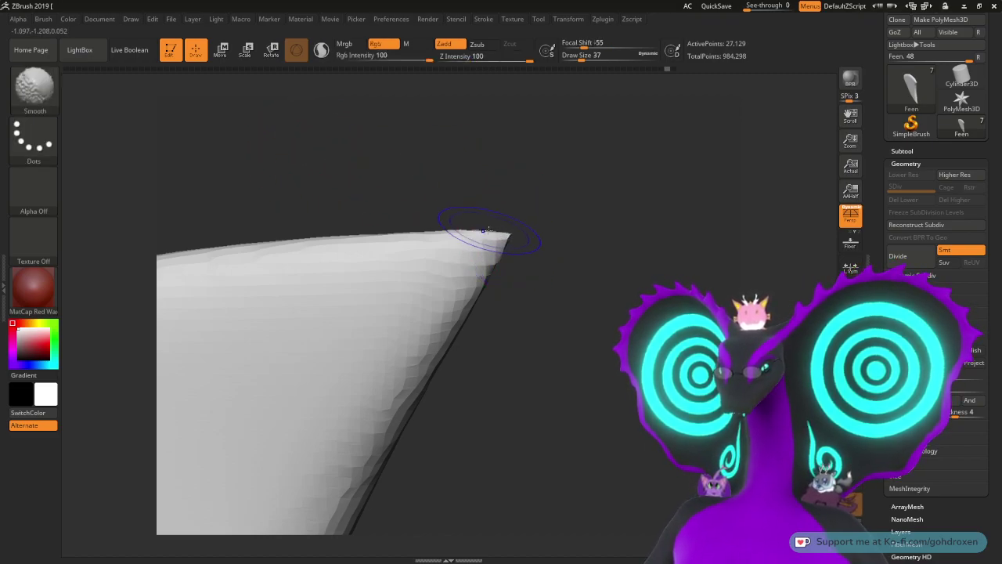
pyautogui.moveTo(577, 273)
pyautogui.mouseDown()
pyautogui.moveTo(546, 282)
pyautogui.moveTo(530, 252)
pyautogui.moveTo(592, 242)
pyautogui.moveTo(585, 251)
pyautogui.moveTo(588, 224)
pyautogui.moveTo(564, 302)
pyautogui.moveTo(555, 232)
pyautogui.moveTo(542, 239)
pyautogui.moveTo(510, 184)
pyautogui.mouseUp()
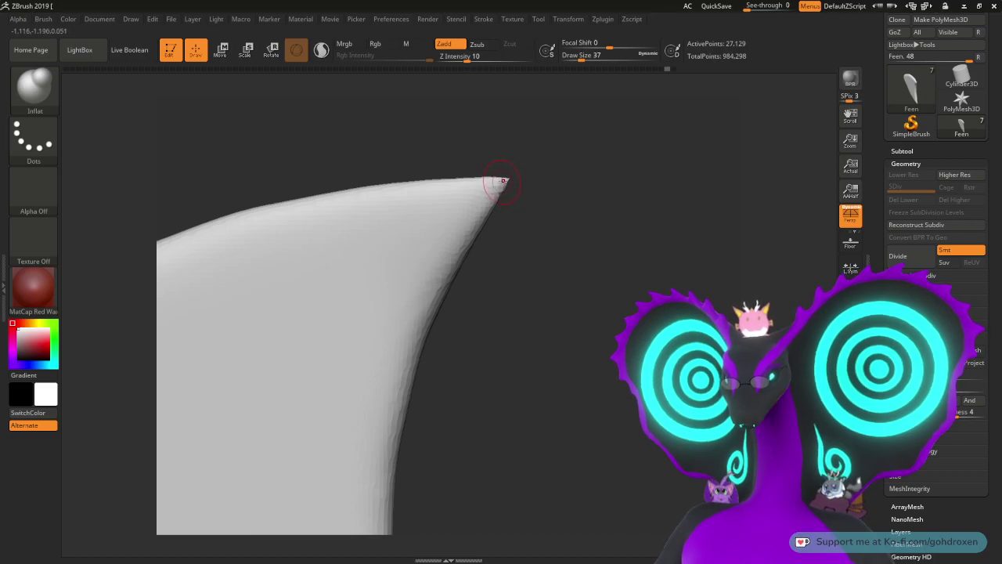
pyautogui.moveTo(546, 311); pyautogui.dragTo(490, 277)
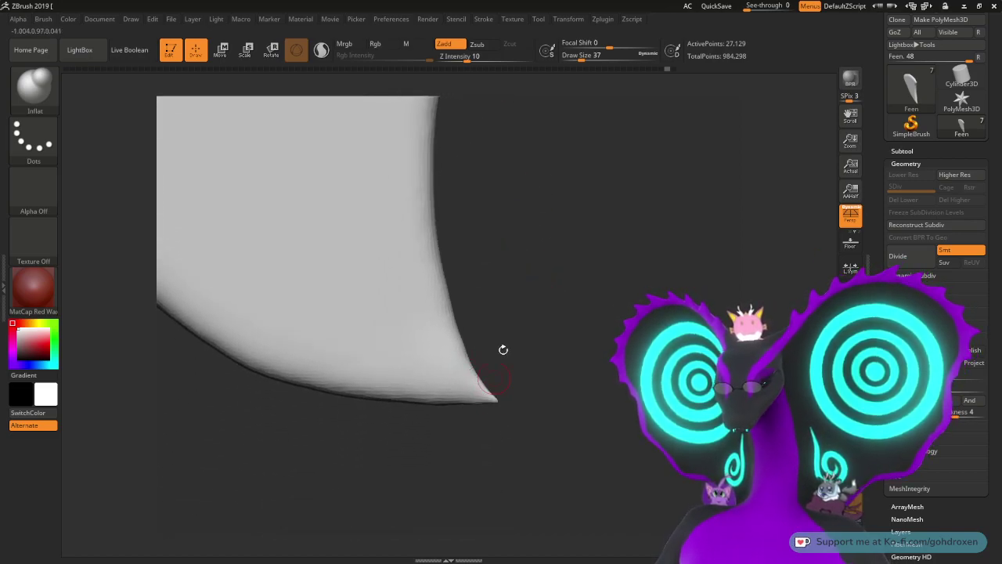
pyautogui.moveTo(503, 350)
pyautogui.mouseDown()
pyautogui.moveTo(523, 353)
pyautogui.moveTo(525, 280)
pyautogui.moveTo(537, 258)
pyautogui.moveTo(541, 280)
pyautogui.moveTo(534, 313)
pyautogui.moveTo(514, 269)
pyautogui.moveTo(580, 209)
pyautogui.moveTo(583, 278)
pyautogui.moveTo(564, 313)
pyautogui.moveTo(540, 309)
pyautogui.moveTo(523, 368)
pyautogui.moveTo(483, 385)
pyautogui.mouseUp()
# Step: Build up the fin tip's outer edge with ClayBuildup at intensity 20 and size 37, and smooth it
pyautogui.click(56, 99)
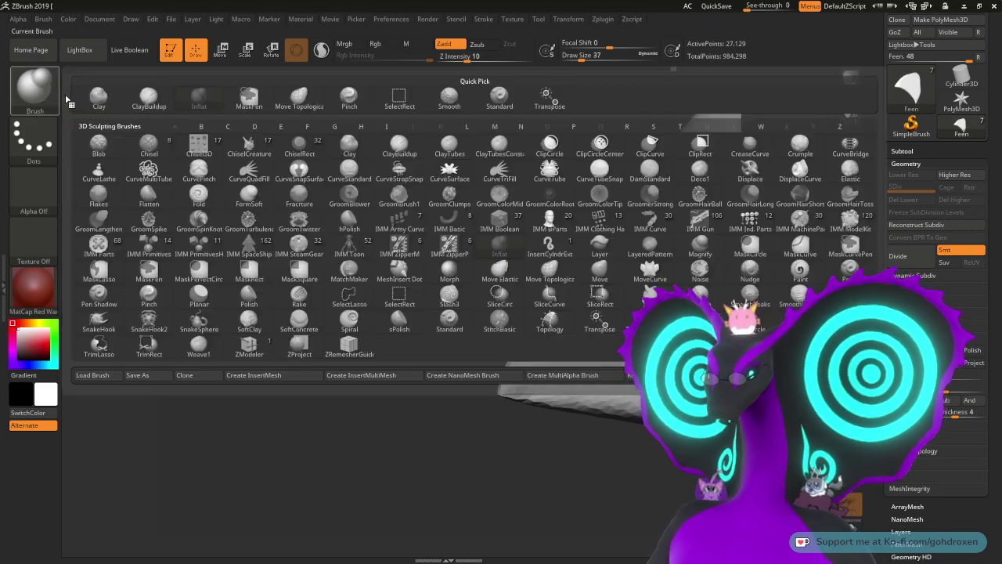
pyautogui.click(149, 97)
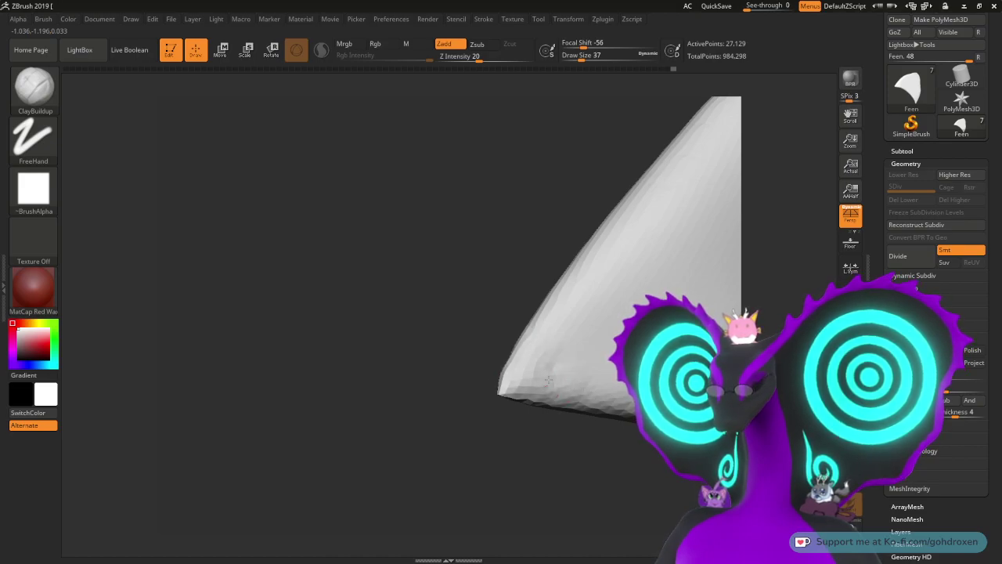
pyautogui.moveTo(504, 352); pyautogui.dragTo(523, 311)
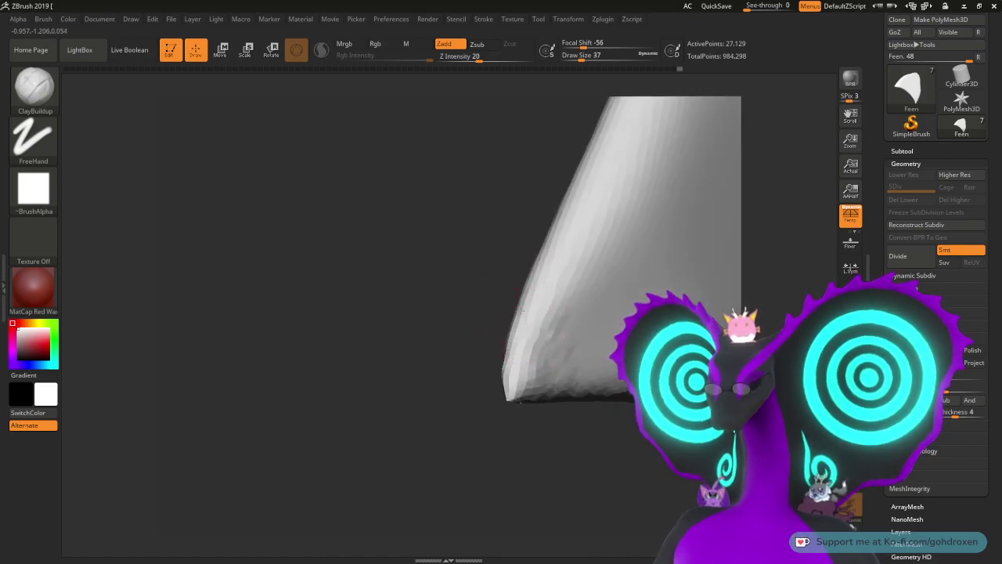
pyautogui.moveTo(477, 359)
pyautogui.mouseDown()
pyautogui.moveTo(526, 329)
pyautogui.moveTo(505, 345)
pyautogui.mouseUp()
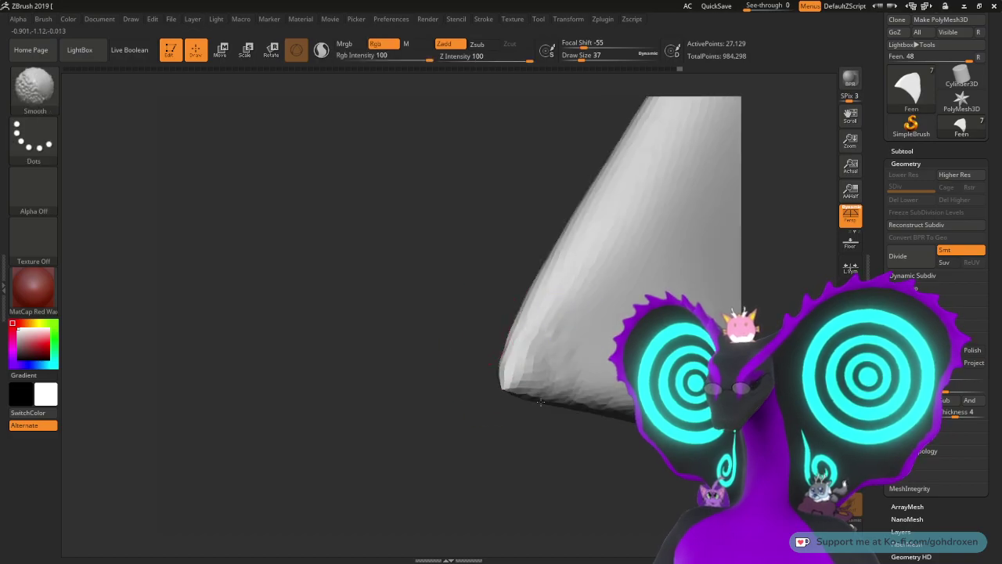
pyautogui.moveTo(488, 457); pyautogui.dragTo(538, 386)
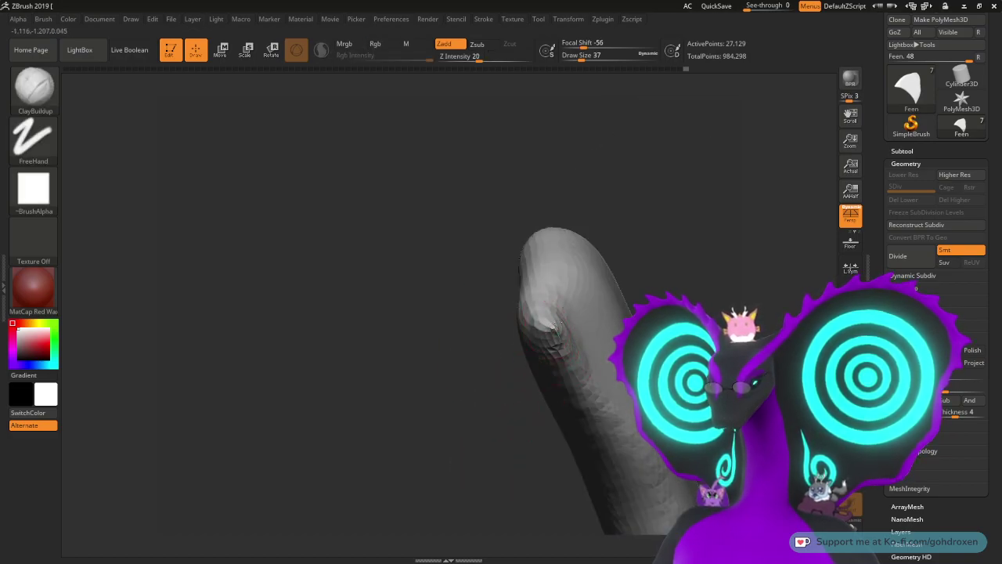
# Step: Turn on the polyframe display to inspect the ClayBuildup lump on the fin's tip, and undo the last stroke
pyautogui.moveTo(552, 324)
pyautogui.mouseDown()
pyautogui.moveTo(569, 328)
pyautogui.moveTo(584, 293)
pyautogui.moveTo(593, 332)
pyautogui.moveTo(552, 334)
pyautogui.mouseUp()
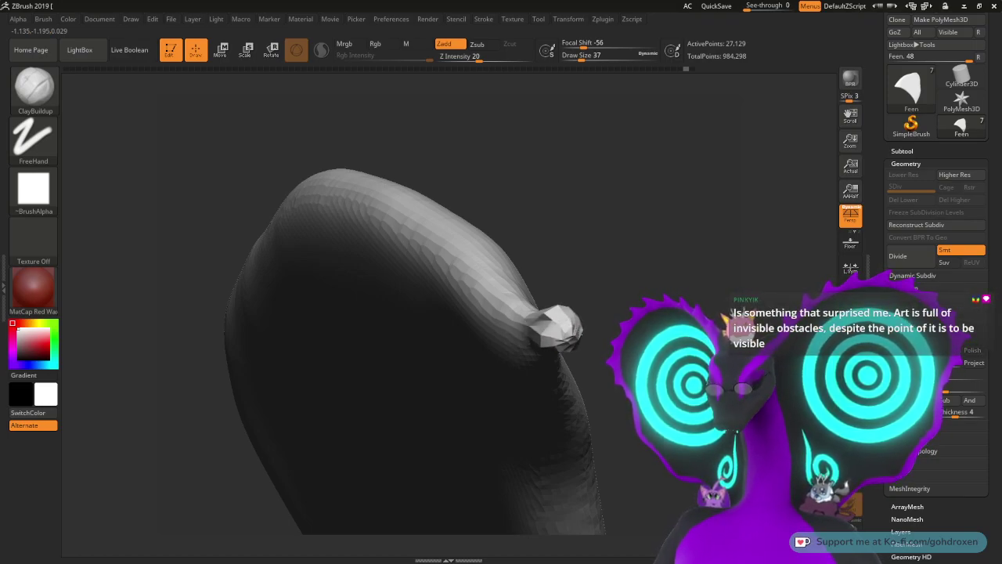
pyautogui.moveTo(602, 309); pyautogui.dragTo(638, 248)
pyautogui.hotkey('shift', 'f')
pyautogui.moveTo(720, 302); pyautogui.dragTo(644, 214)
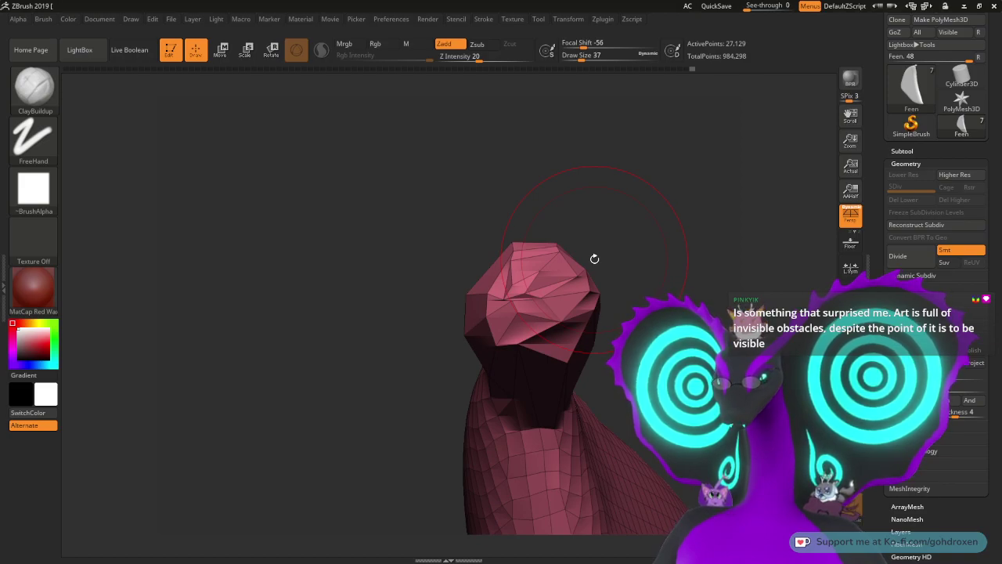
pyautogui.hotkey('ctrl', 'z')
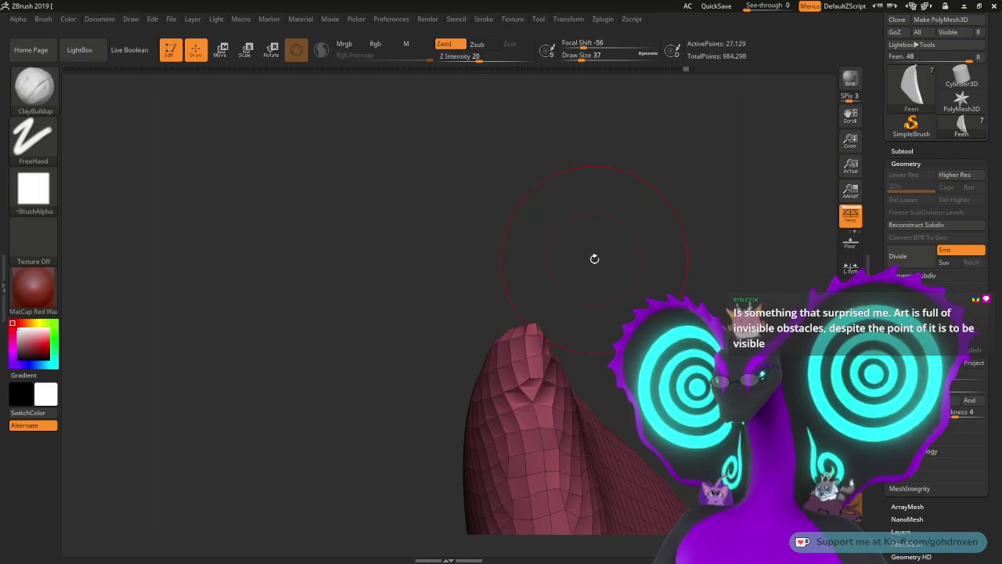
# Step: Inflate the fin's tip into a thicker end with the Inflat brush at intensity 10 and size 37
pyautogui.moveTo(622, 300); pyautogui.dragTo(629, 319)
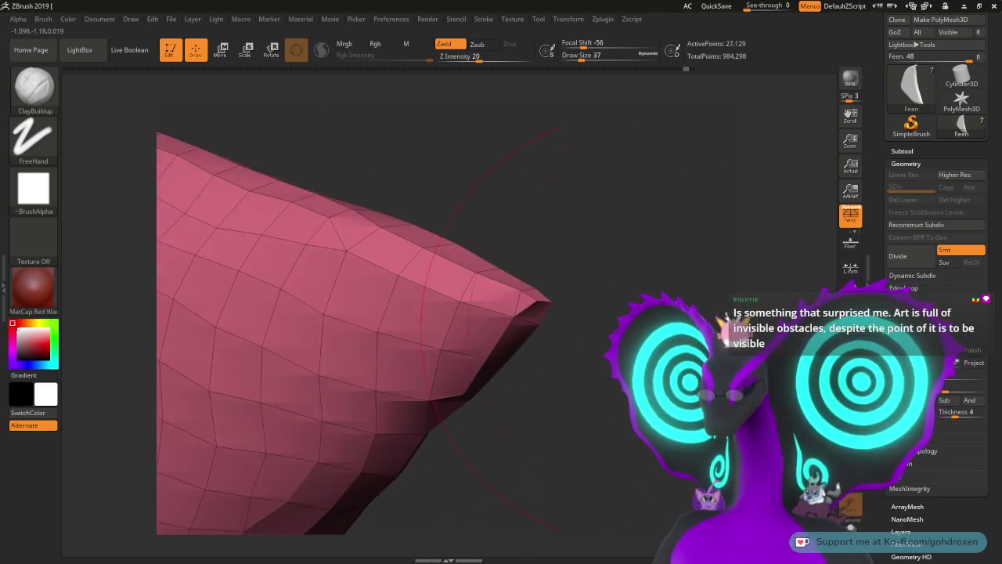
pyautogui.click(34, 86)
pyautogui.click(210, 103)
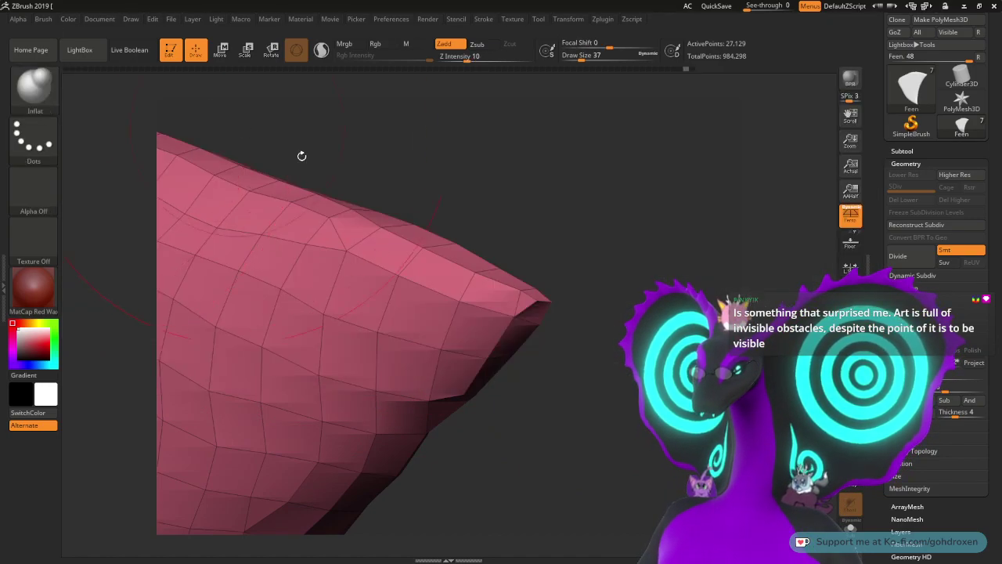
pyautogui.moveTo(533, 307); pyautogui.dragTo(548, 299)
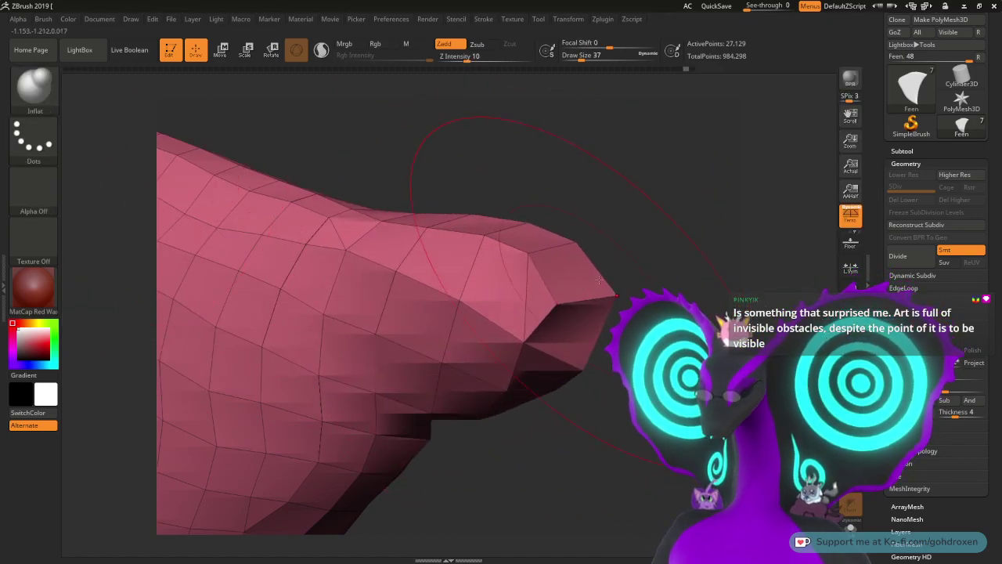
pyautogui.moveTo(661, 223)
pyautogui.mouseDown()
pyautogui.moveTo(622, 181)
pyautogui.moveTo(628, 154)
pyautogui.moveTo(671, 224)
pyautogui.moveTo(667, 160)
pyautogui.moveTo(557, 245)
pyautogui.mouseUp()
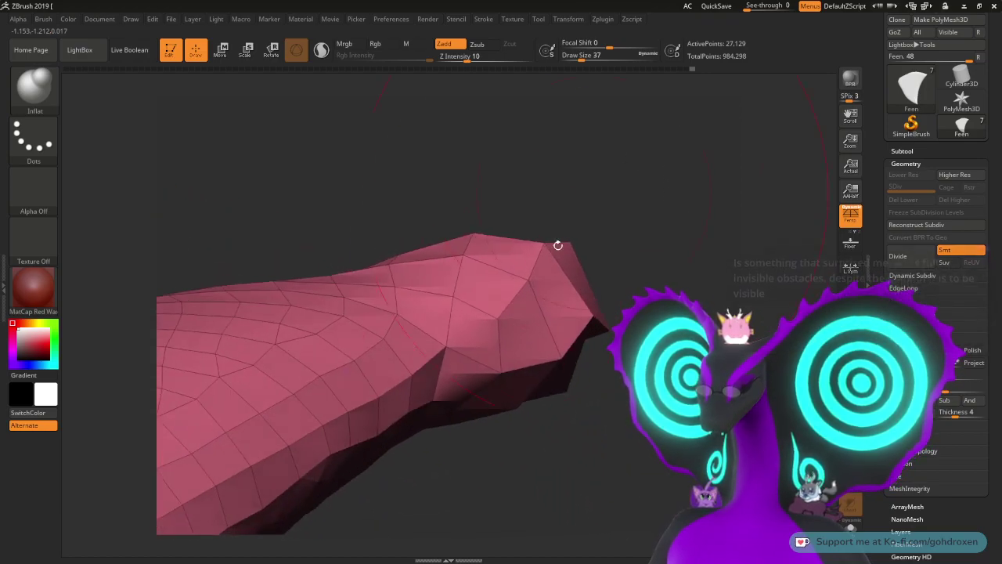
pyautogui.moveTo(636, 206); pyautogui.dragTo(797, 246)
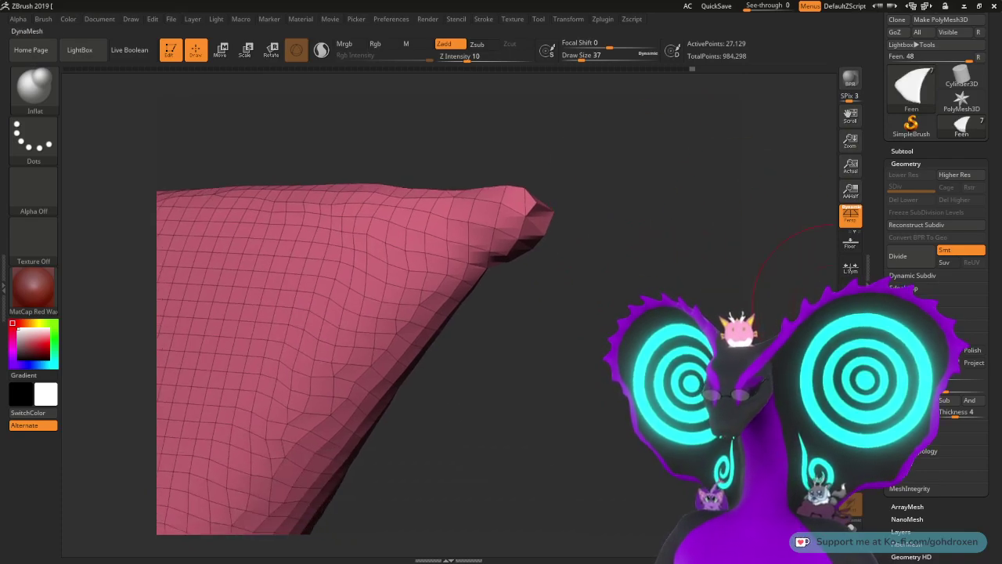
# Step: Remesh the fin with DynaMesh and smooth the inflated tip at size 37 into a cleaner point
pyautogui.click(911, 356)
pyautogui.moveTo(647, 217)
pyautogui.keyDown('alt'); pyautogui.mouseDown()
pyautogui.moveTo(651, 277)
pyautogui.moveTo(629, 272)
pyautogui.mouseUp(); pyautogui.keyUp('alt')
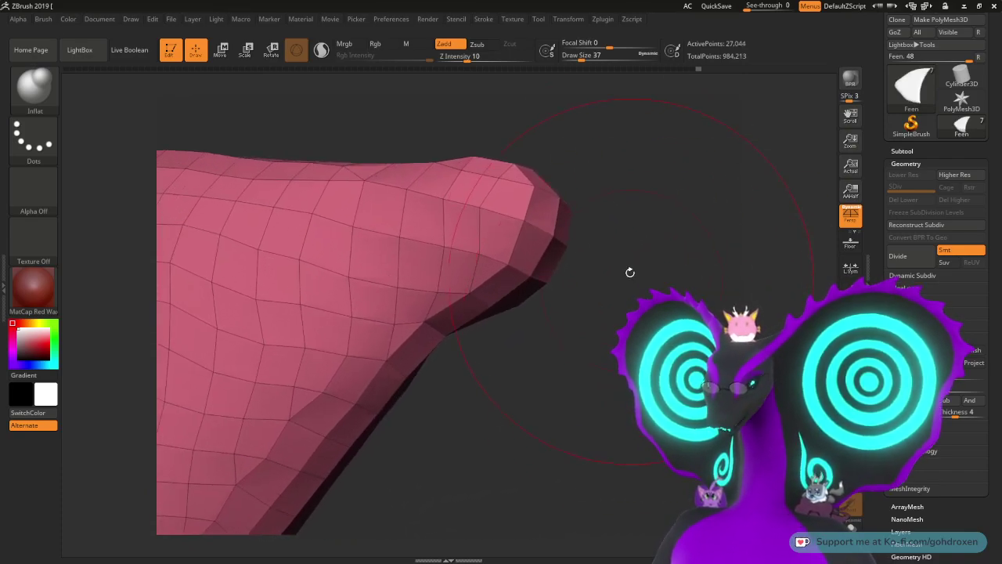
pyautogui.moveTo(513, 270)
pyautogui.keyDown('shift'); pyautogui.mouseDown()
pyautogui.moveTo(542, 207)
pyautogui.moveTo(474, 166)
pyautogui.mouseUp(); pyautogui.keyUp('shift')
pyautogui.moveTo(479, 317)
pyautogui.keyDown('shift'); pyautogui.mouseDown()
pyautogui.moveTo(454, 328)
pyautogui.moveTo(505, 243)
pyautogui.moveTo(440, 280)
pyautogui.moveTo(376, 368)
pyautogui.moveTo(329, 485)
pyautogui.moveTo(243, 438)
pyautogui.moveTo(413, 292)
pyautogui.mouseUp(); pyautogui.keyUp('shift')
pyautogui.moveTo(559, 280)
pyautogui.mouseDown()
pyautogui.moveTo(631, 290)
pyautogui.moveTo(595, 302)
pyautogui.moveTo(599, 338)
pyautogui.mouseUp()
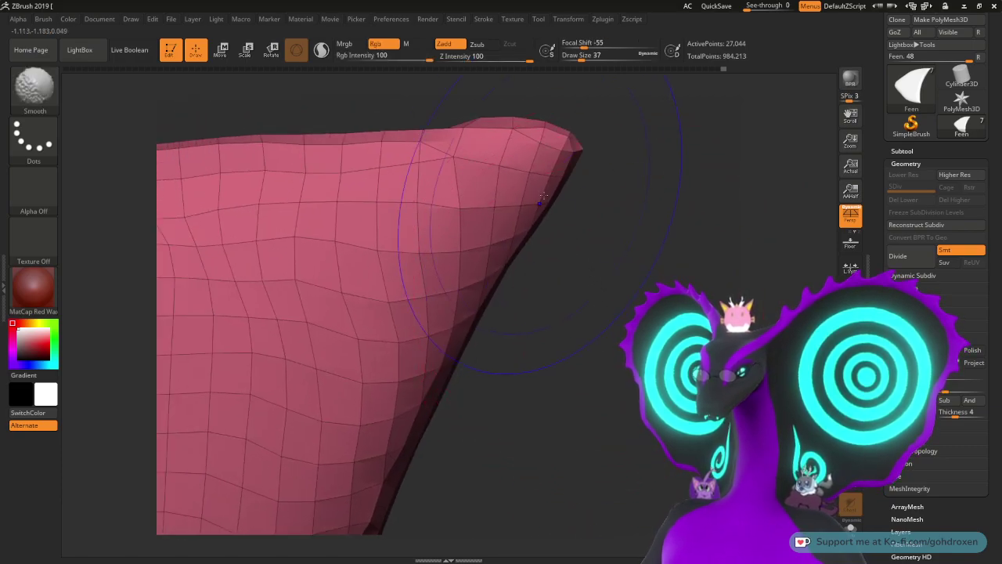
pyautogui.keyDown('alt'); pyautogui.moveTo(630, 266); pyautogui.dragTo(639, 375); pyautogui.keyUp('alt')
pyautogui.moveTo(462, 268)
pyautogui.keyDown('shift'); pyautogui.mouseDown()
pyautogui.moveTo(401, 254)
pyautogui.moveTo(471, 253)
pyautogui.moveTo(499, 233)
pyautogui.moveTo(552, 238)
pyautogui.moveTo(428, 255)
pyautogui.moveTo(475, 245)
pyautogui.mouseUp(); pyautogui.keyUp('shift')
# Step: Reduce the draw size to 17 and smooth the fin's outer edge and faces close to the tip
pyautogui.press('space')
pyautogui.press('space')
pyautogui.moveTo(557, 317)
pyautogui.keyDown('shift'); pyautogui.mouseDown()
pyautogui.moveTo(572, 277)
pyautogui.moveTo(479, 419)
pyautogui.moveTo(447, 494)
pyautogui.mouseUp(); pyautogui.keyUp('shift')
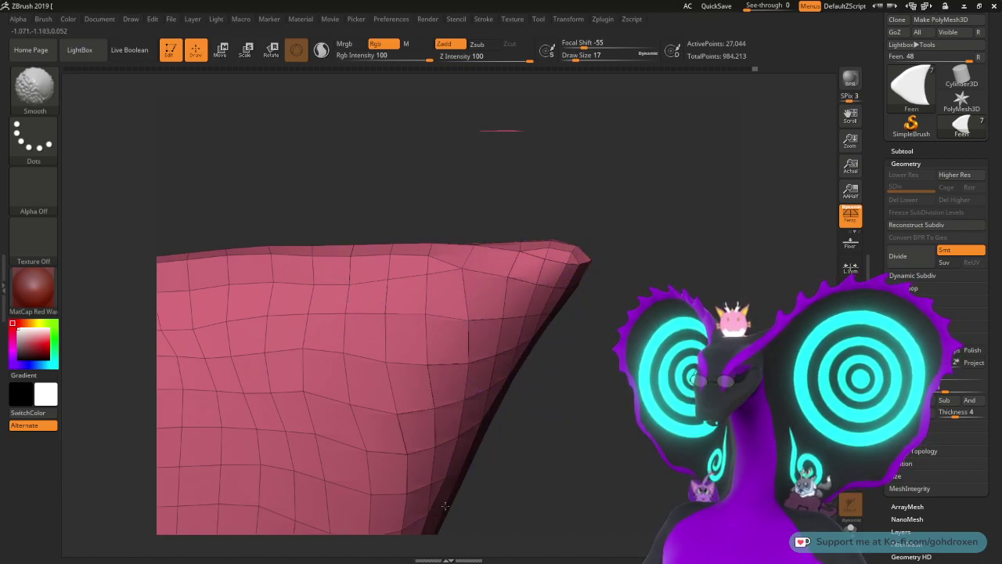
pyautogui.moveTo(615, 382)
pyautogui.mouseDown()
pyautogui.moveTo(596, 404)
pyautogui.moveTo(599, 418)
pyautogui.moveTo(407, 454)
pyautogui.mouseUp()
pyautogui.moveTo(343, 359)
pyautogui.keyDown('shift'); pyautogui.mouseDown()
pyautogui.moveTo(299, 402)
pyautogui.moveTo(313, 365)
pyautogui.moveTo(279, 352)
pyautogui.mouseUp(); pyautogui.keyUp('shift')
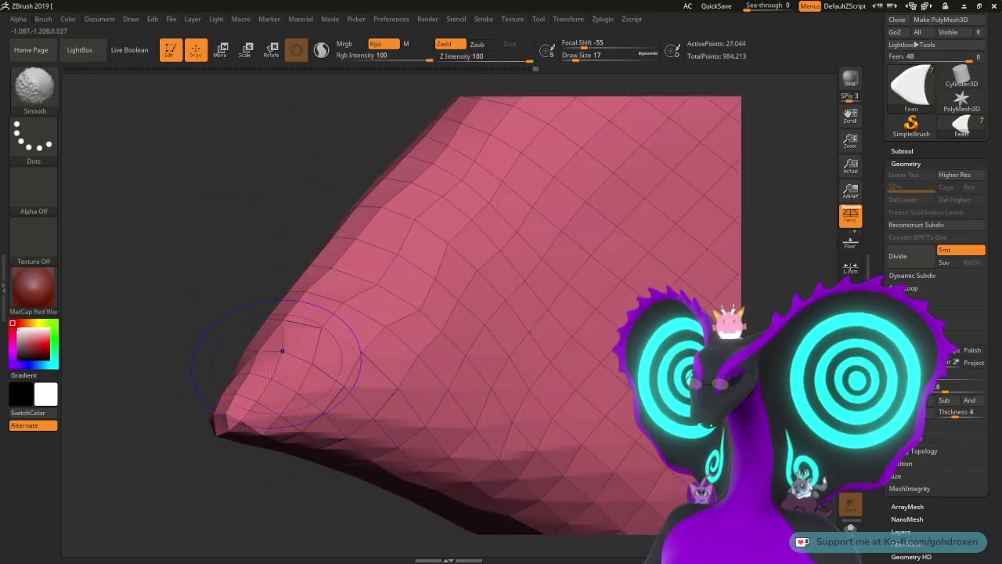
# Step: Smooth the ridge and uneven polygons behind the fin's tip on both faces at size 17
pyautogui.moveTo(253, 267); pyautogui.dragTo(338, 271)
pyautogui.moveTo(304, 271)
pyautogui.keyDown('shift'); pyautogui.mouseDown()
pyautogui.moveTo(291, 304)
pyautogui.moveTo(368, 213)
pyautogui.mouseUp(); pyautogui.keyUp('shift')
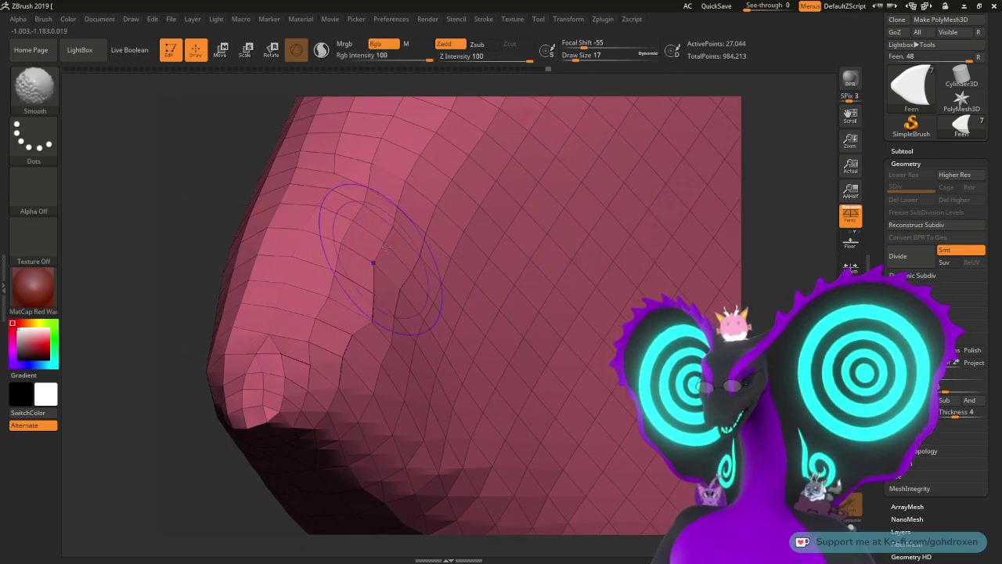
pyautogui.keyDown('shift'); pyautogui.moveTo(380, 251); pyautogui.dragTo(329, 384); pyautogui.keyUp('shift')
pyautogui.moveTo(193, 268)
pyautogui.mouseDown()
pyautogui.moveTo(680, 166)
pyautogui.moveTo(658, 173)
pyautogui.moveTo(705, 174)
pyautogui.mouseUp()
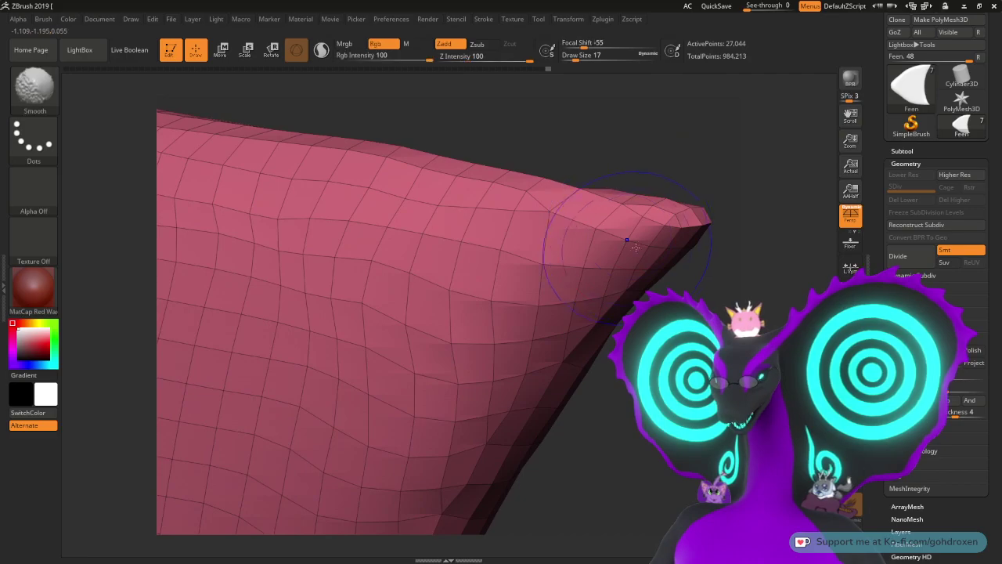
pyautogui.keyDown('shift'); pyautogui.moveTo(631, 239); pyautogui.dragTo(639, 226); pyautogui.keyUp('shift')
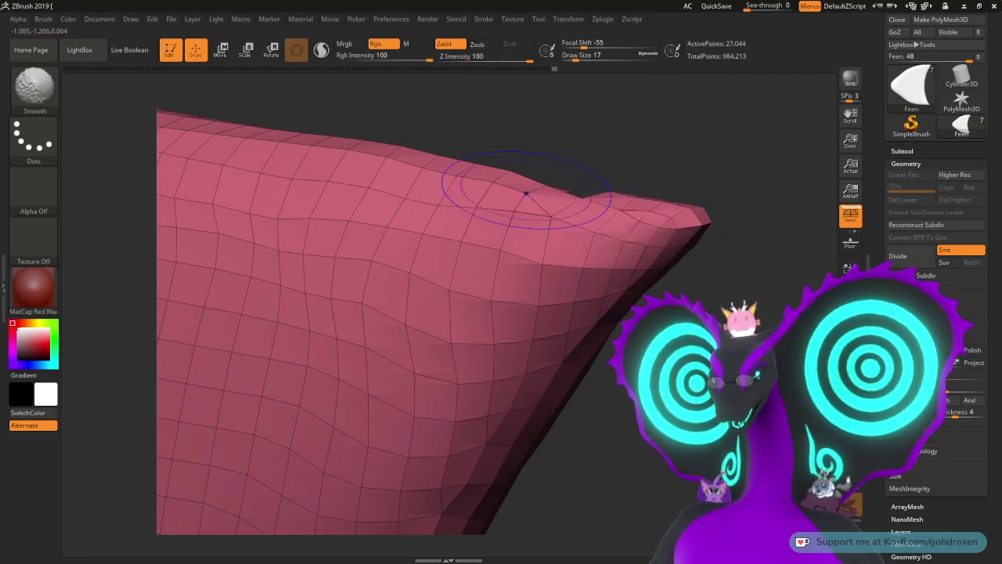
# Step: Examine the wireframe around the fin's tip and along the adjoining edge from several angles
pyautogui.moveTo(631, 172)
pyautogui.mouseDown()
pyautogui.moveTo(573, 213)
pyautogui.moveTo(583, 208)
pyautogui.mouseUp()
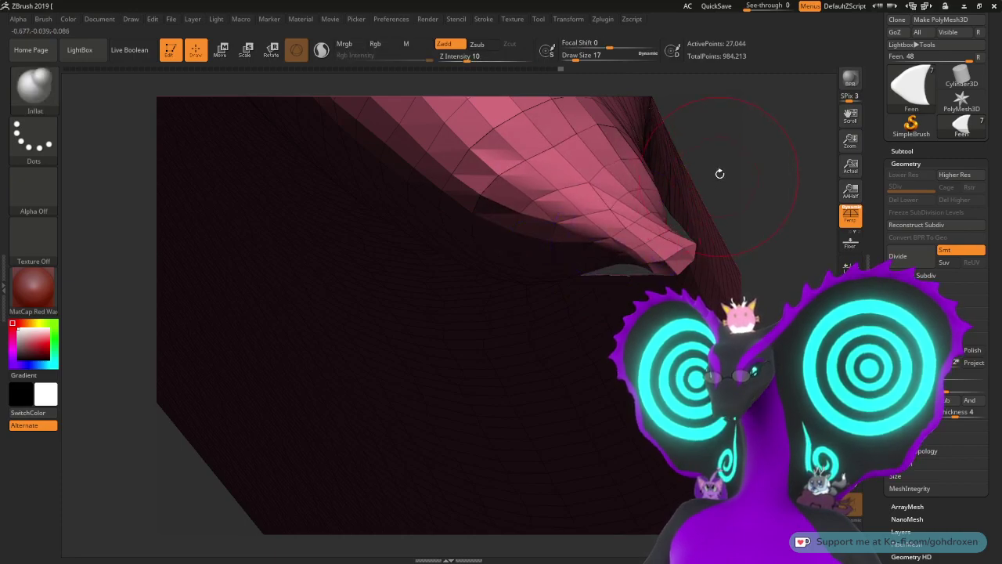
pyautogui.moveTo(720, 170)
pyautogui.mouseDown()
pyautogui.moveTo(720, 179)
pyautogui.moveTo(694, 159)
pyautogui.moveTo(509, 199)
pyautogui.mouseUp()
pyautogui.press('shift')
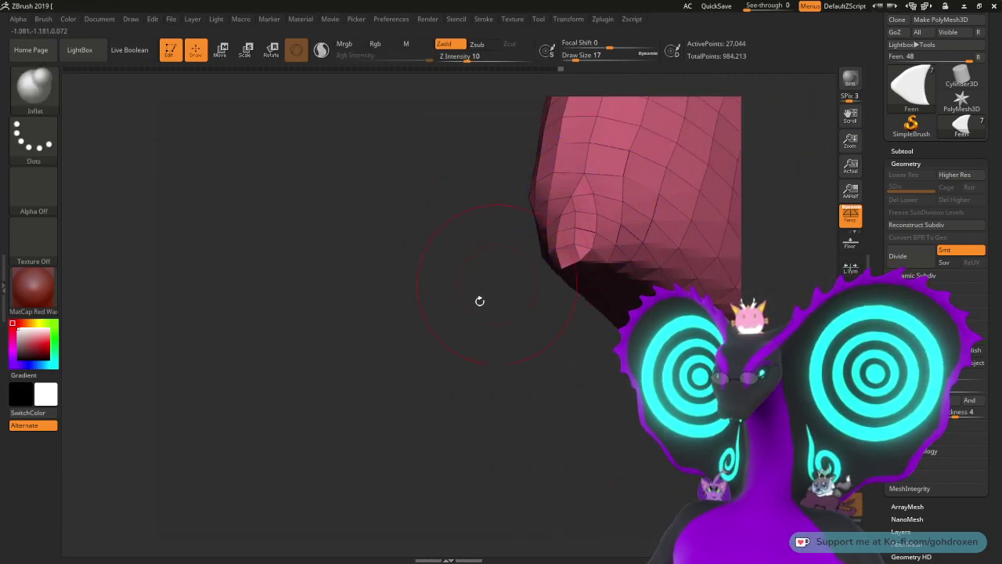
pyautogui.moveTo(480, 298); pyautogui.dragTo(572, 233)
pyautogui.press('ctrl')
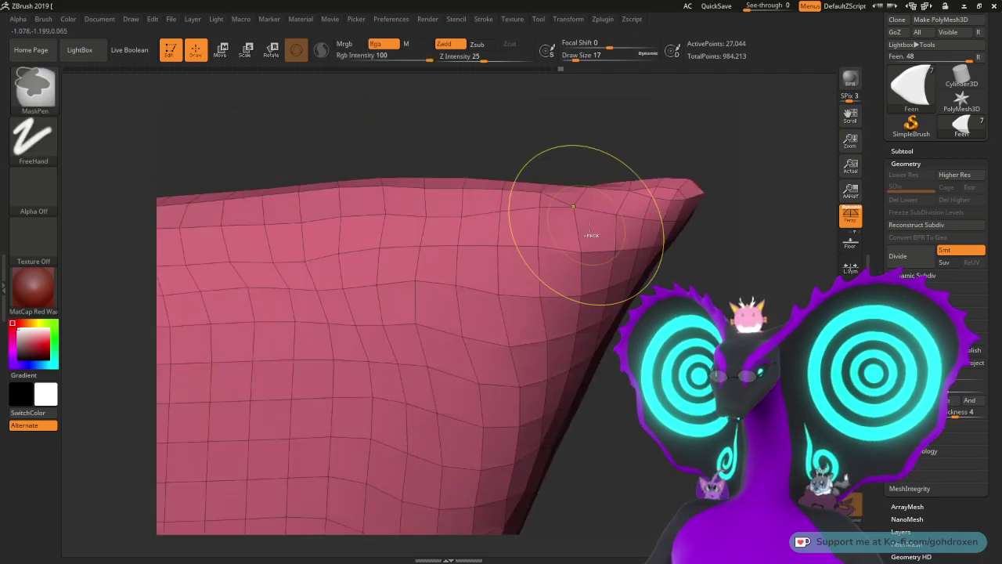
pyautogui.keyDown('alt'); pyautogui.moveTo(695, 325); pyautogui.dragTo(681, 280); pyautogui.keyUp('alt')
pyautogui.moveTo(677, 327); pyautogui.dragTo(678, 333)
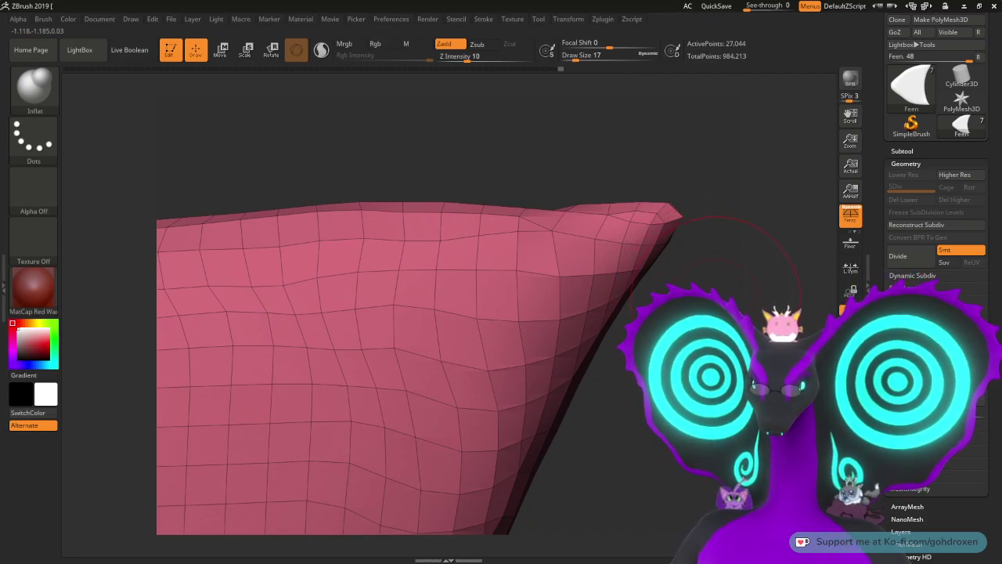
pyautogui.keyDown('alt'); pyautogui.moveTo(726, 340); pyautogui.dragTo(724, 280); pyautogui.keyUp('alt')
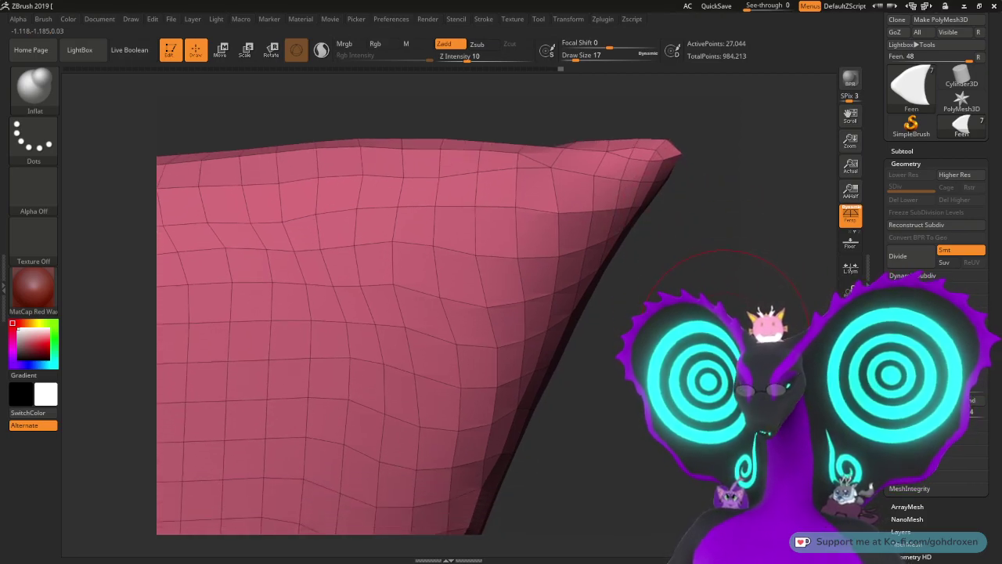
pyautogui.keyDown('alt'); pyautogui.moveTo(712, 329); pyautogui.dragTo(726, 197); pyautogui.keyUp('alt')
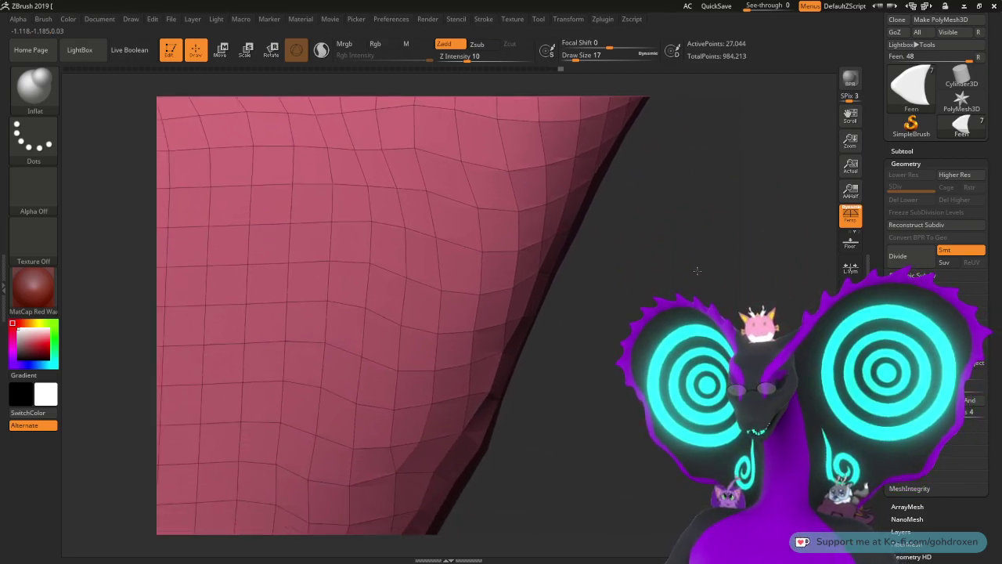
pyautogui.keyDown('alt'); pyautogui.moveTo(697, 271); pyautogui.dragTo(660, 240); pyautogui.keyUp('alt')
pyautogui.keyDown('alt'); pyautogui.moveTo(599, 348); pyautogui.dragTo(564, 350); pyautogui.keyUp('alt')
pyautogui.moveTo(615, 256); pyautogui.dragTo(581, 399)
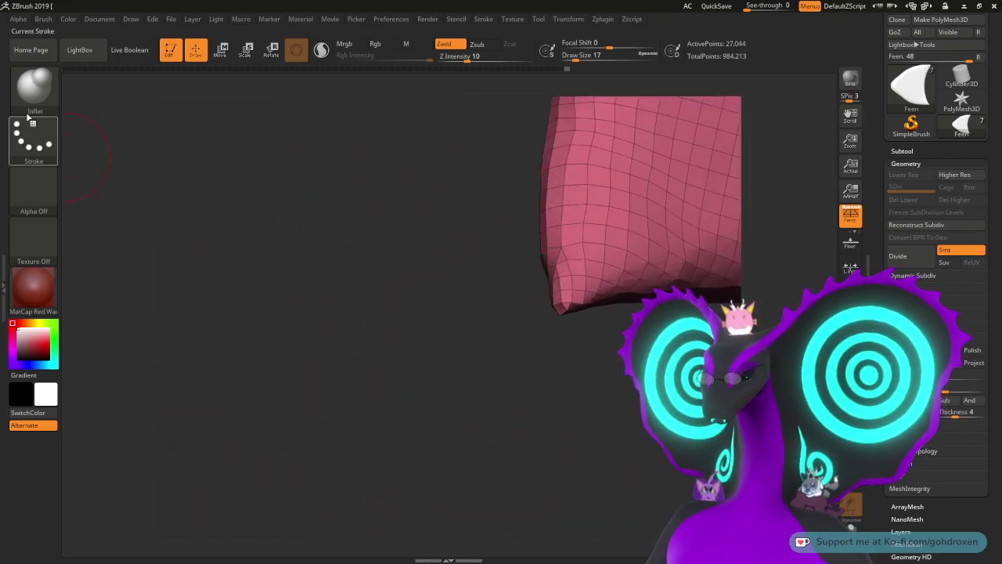
# Step: Build up the narrow edge at the fin's tip with ClayBuildup at size 17, and turn off the polyframe display
pyautogui.press('b')
pyautogui.press('c')
pyautogui.press('b')
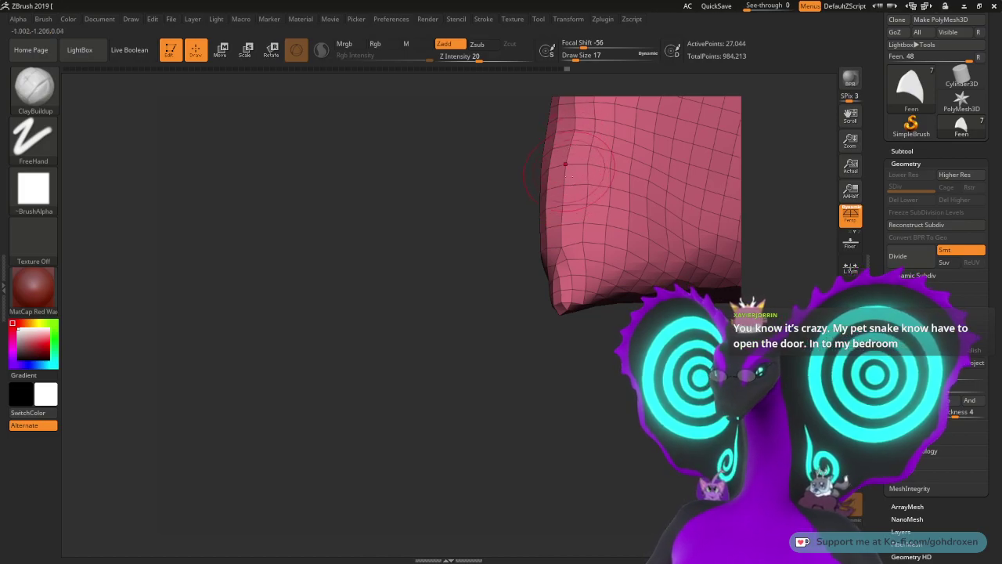
pyautogui.moveTo(554, 204); pyautogui.dragTo(552, 231)
pyautogui.moveTo(517, 347); pyautogui.dragTo(529, 278)
pyautogui.hotkey('shift', 'f')
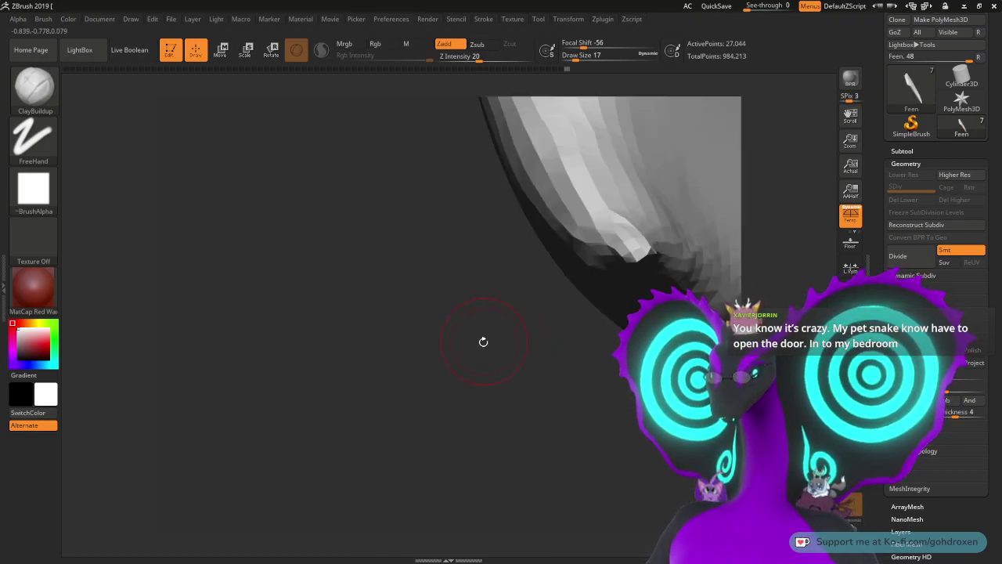
pyautogui.moveTo(483, 342)
pyautogui.mouseDown()
pyautogui.moveTo(727, 147)
pyautogui.moveTo(694, 144)
pyautogui.moveTo(611, 233)
pyautogui.moveTo(536, 331)
pyautogui.moveTo(542, 342)
pyautogui.moveTo(540, 298)
pyautogui.moveTo(518, 242)
pyautogui.mouseUp()
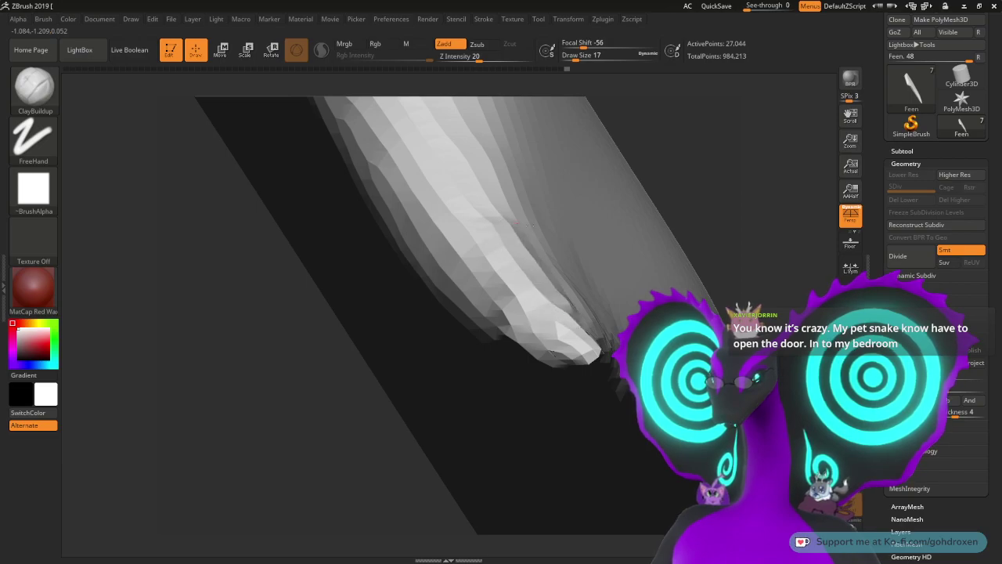
# Step: Smooth the rough ClayBuildup strokes on the fin's tip and along its edge at size 17
pyautogui.moveTo(705, 199); pyautogui.dragTo(648, 159)
pyautogui.press('shift')
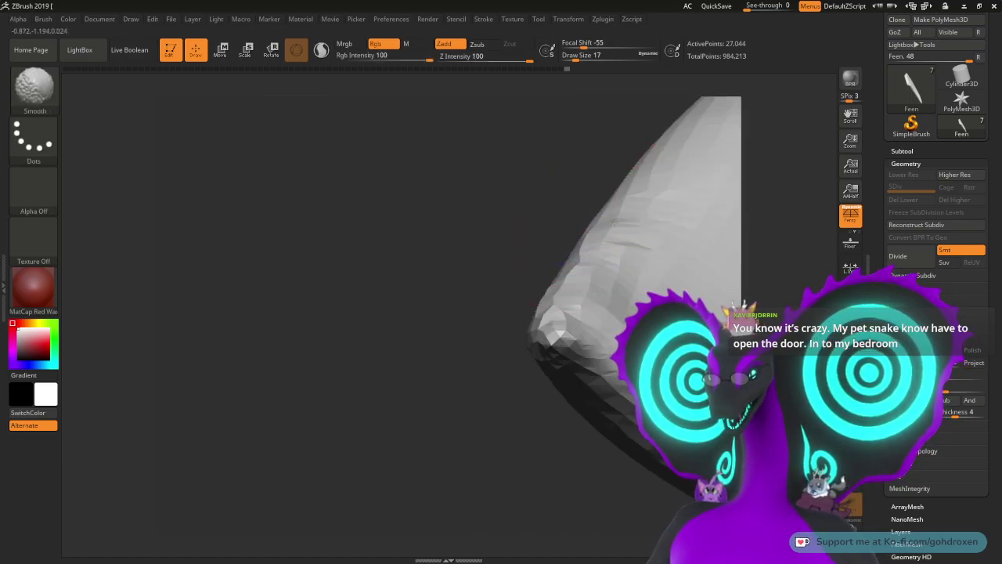
pyautogui.keyDown('shift'); pyautogui.moveTo(561, 311); pyautogui.dragTo(595, 227); pyautogui.keyUp('shift')
pyautogui.moveTo(517, 188); pyautogui.dragTo(384, 157)
pyautogui.moveTo(376, 190); pyautogui.dragTo(675, 229)
pyautogui.moveTo(675, 169)
pyautogui.mouseDown()
pyautogui.moveTo(665, 150)
pyautogui.moveTo(612, 167)
pyautogui.moveTo(621, 259)
pyautogui.moveTo(633, 216)
pyautogui.moveTo(631, 233)
pyautogui.moveTo(593, 280)
pyautogui.moveTo(516, 170)
pyautogui.moveTo(503, 191)
pyautogui.moveTo(511, 186)
pyautogui.mouseUp()
# Step: Thicken the broad surface beside the fin's tip with ClayBuildup, raising the size to 104, and smooth both faces
pyautogui.press('space')
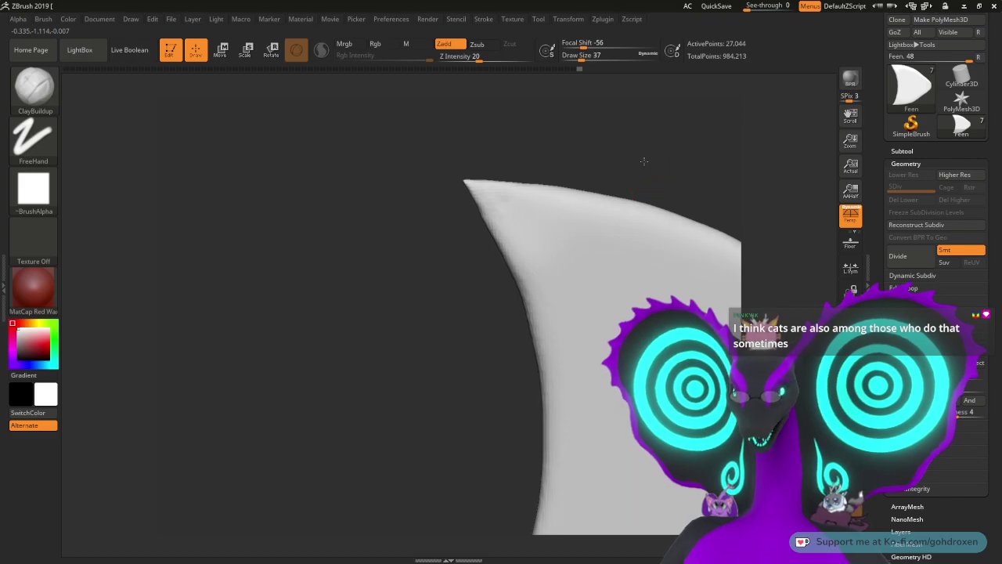
pyautogui.moveTo(644, 161); pyautogui.dragTo(675, 175)
pyautogui.moveTo(549, 166)
pyautogui.mouseDown()
pyautogui.moveTo(598, 155)
pyautogui.moveTo(606, 162)
pyautogui.moveTo(597, 183)
pyautogui.mouseUp()
pyautogui.press('space')
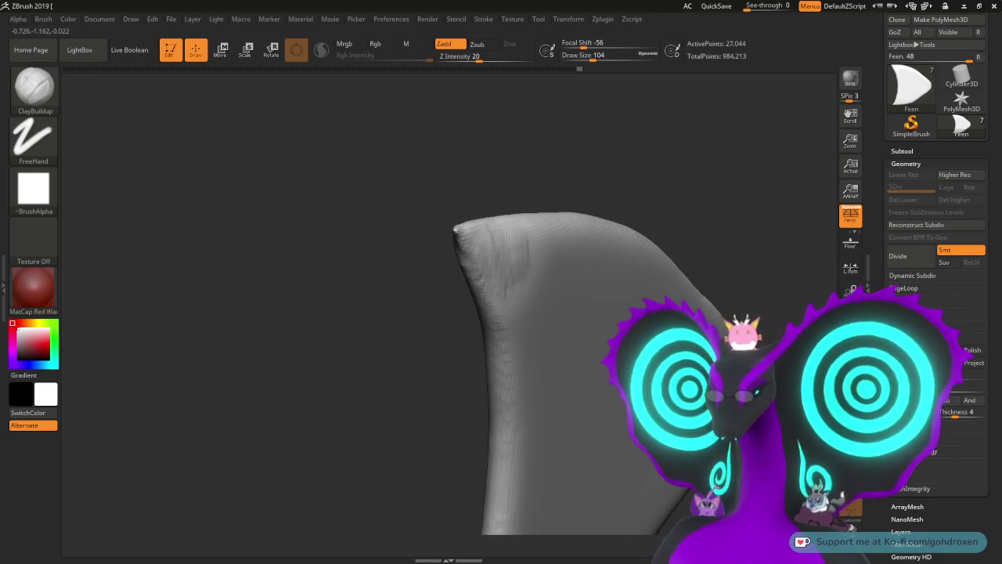
pyautogui.press('shift')
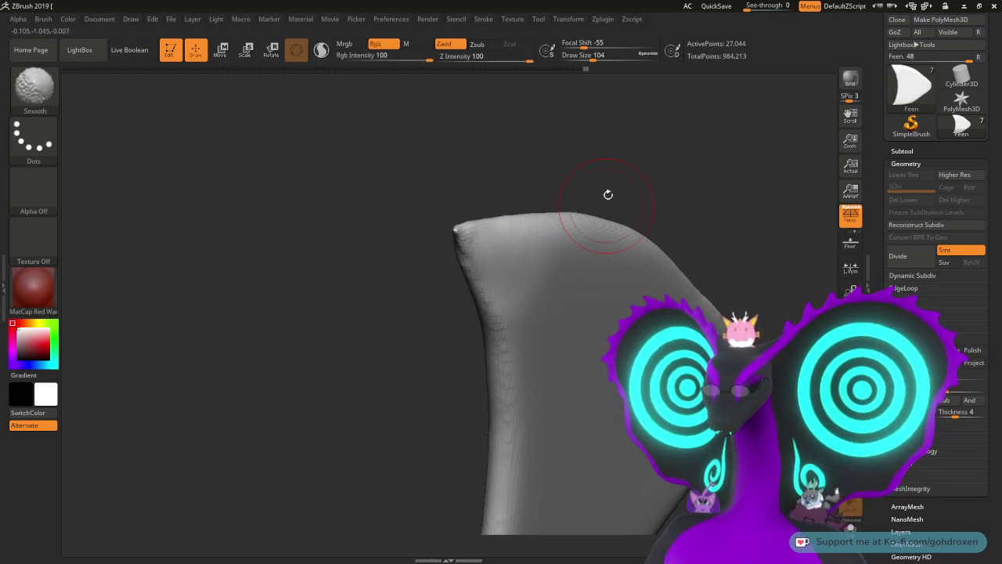
pyautogui.moveTo(608, 194)
pyautogui.mouseDown()
pyautogui.moveTo(604, 139)
pyautogui.moveTo(590, 164)
pyautogui.moveTo(609, 184)
pyautogui.moveTo(646, 174)
pyautogui.moveTo(661, 183)
pyautogui.mouseUp()
pyautogui.press('shift')
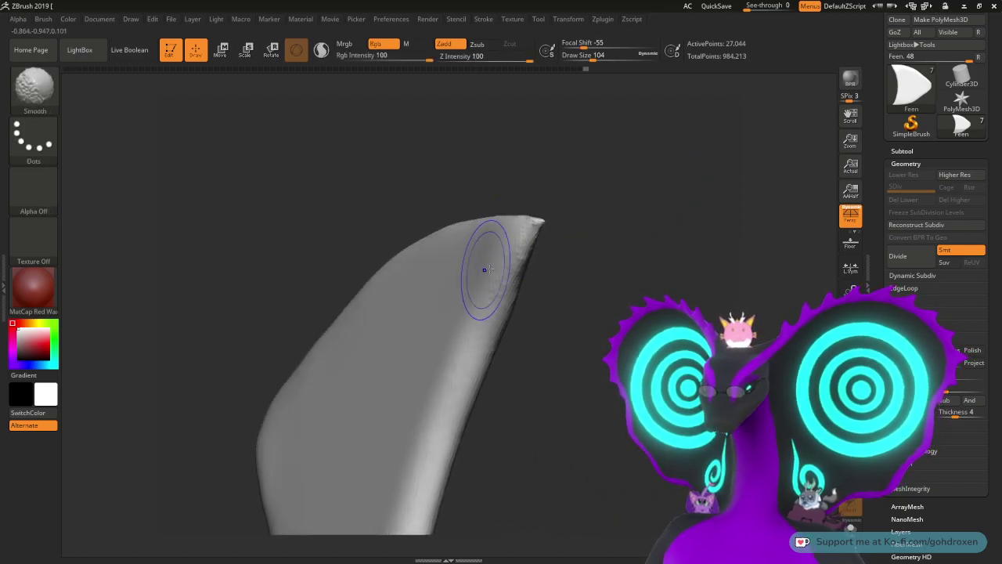
# Step: Smooth the fin's pointed tip and its adjoining edge on both faces at size 104
pyautogui.keyDown('shift'); pyautogui.moveTo(506, 261); pyautogui.dragTo(512, 249); pyautogui.keyUp('shift')
pyautogui.moveTo(619, 188)
pyautogui.mouseDown()
pyautogui.moveTo(634, 183)
pyautogui.moveTo(638, 166)
pyautogui.moveTo(609, 155)
pyautogui.moveTo(649, 162)
pyautogui.moveTo(638, 170)
pyautogui.mouseUp()
pyautogui.press('ctrl')
pyautogui.press('shift')
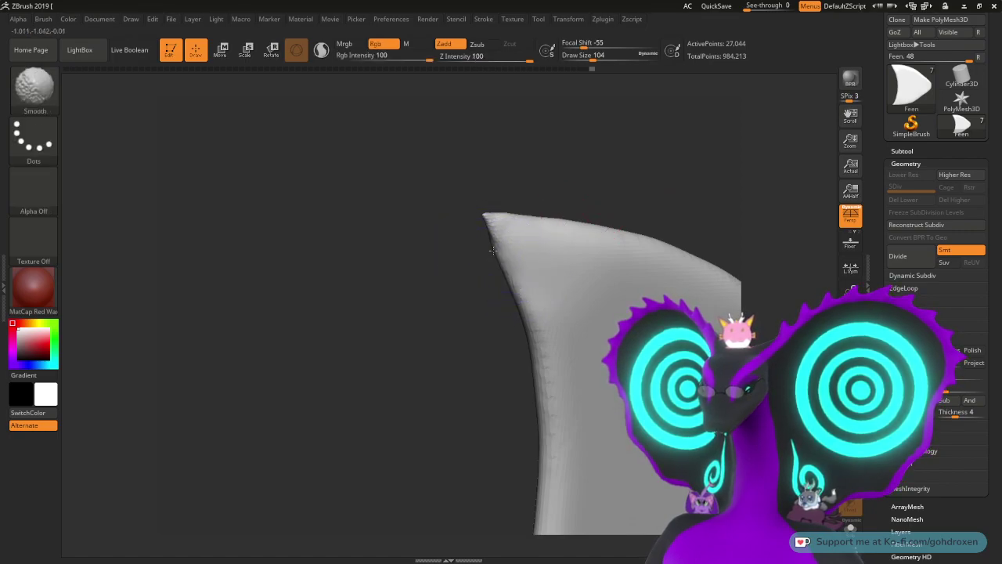
pyautogui.moveTo(493, 250); pyautogui.dragTo(481, 246)
pyautogui.press('shift')
pyautogui.moveTo(600, 190)
pyautogui.mouseDown()
pyautogui.moveTo(602, 232)
pyautogui.moveTo(561, 202)
pyautogui.mouseUp()
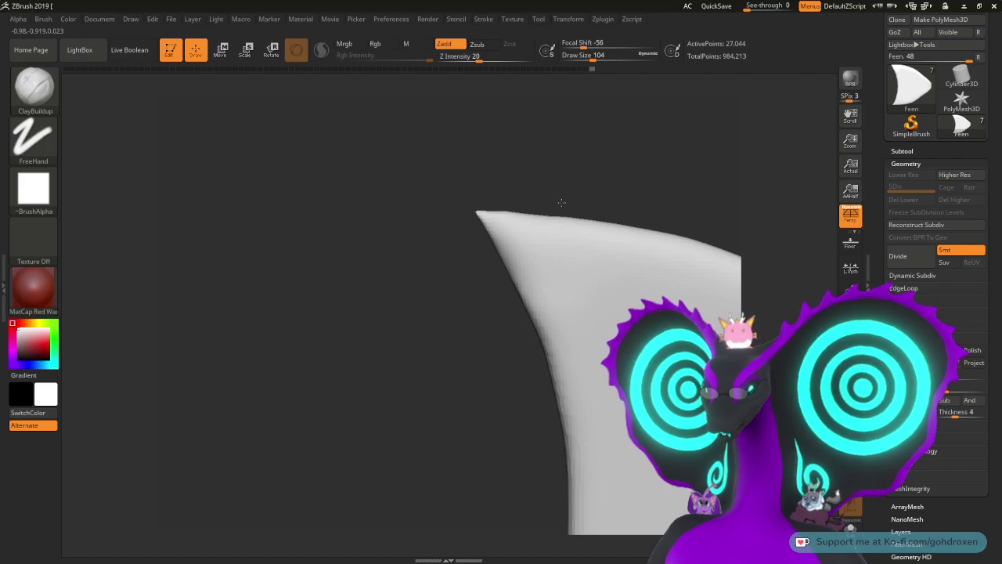
pyautogui.press('shift')
pyautogui.moveTo(469, 353)
pyautogui.mouseDown()
pyautogui.moveTo(436, 264)
pyautogui.moveTo(426, 287)
pyautogui.moveTo(431, 320)
pyautogui.moveTo(425, 270)
pyautogui.moveTo(418, 300)
pyautogui.moveTo(546, 292)
pyautogui.moveTo(532, 289)
pyautogui.moveTo(572, 253)
pyautogui.moveTo(586, 251)
pyautogui.moveTo(598, 271)
pyautogui.mouseUp()
# Step: Pull the fin's two tips outward and curve the edge beside them with Move Topological at size 305
pyautogui.click(36, 107)
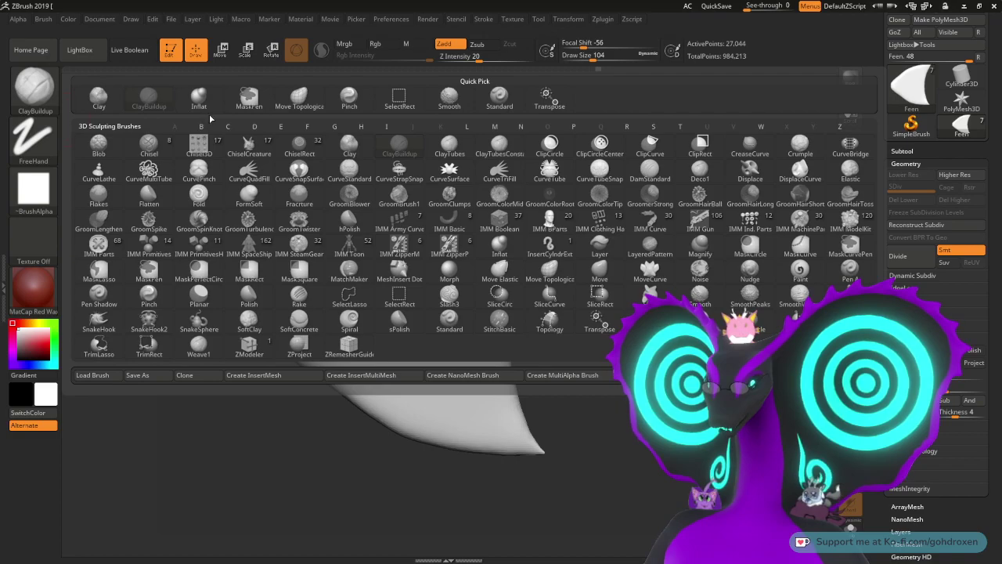
pyautogui.click(299, 100)
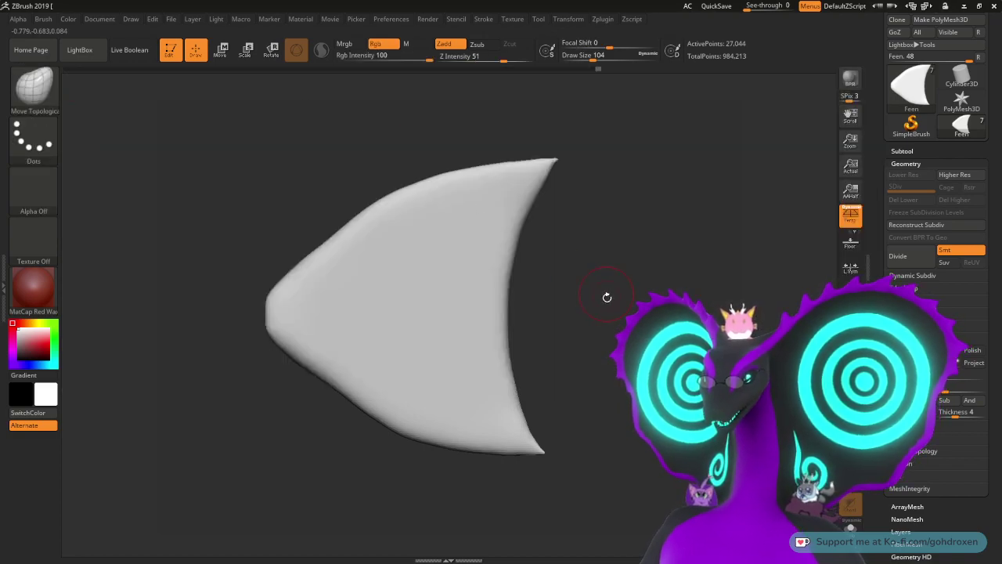
pyautogui.press('space')
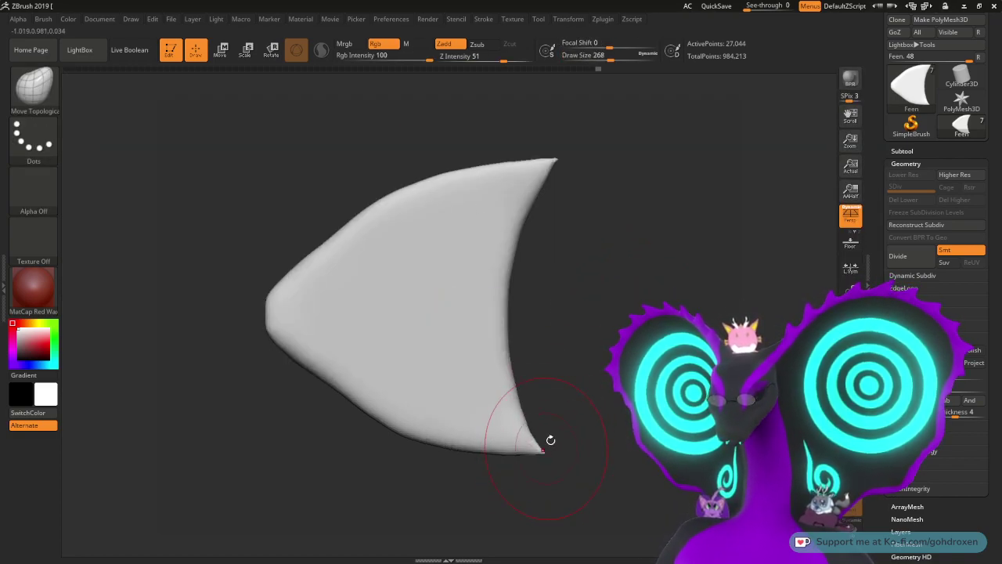
pyautogui.press('space')
pyautogui.click(601, 367)
pyautogui.moveTo(600, 368); pyautogui.dragTo(605, 367)
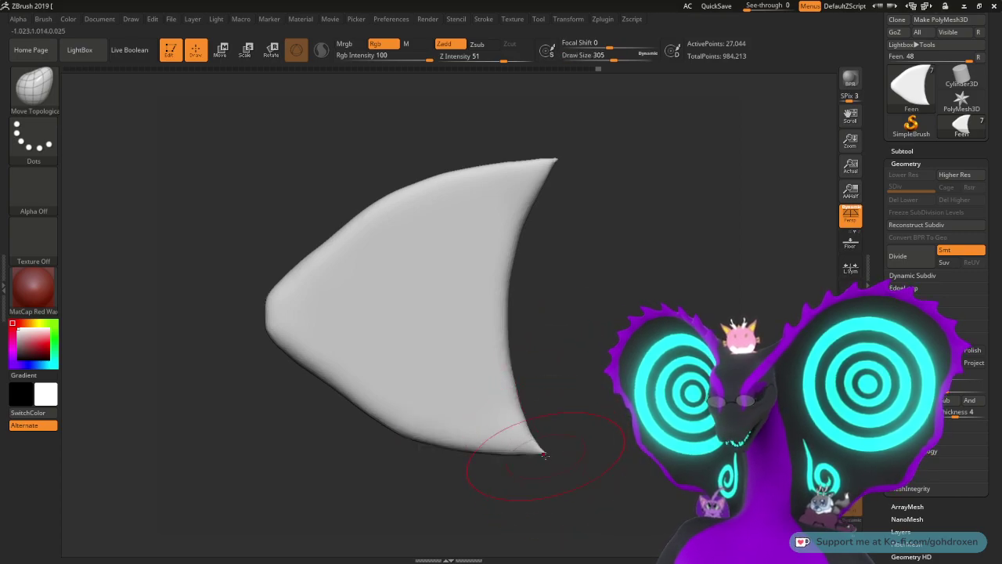
pyautogui.moveTo(553, 455); pyautogui.dragTo(565, 462)
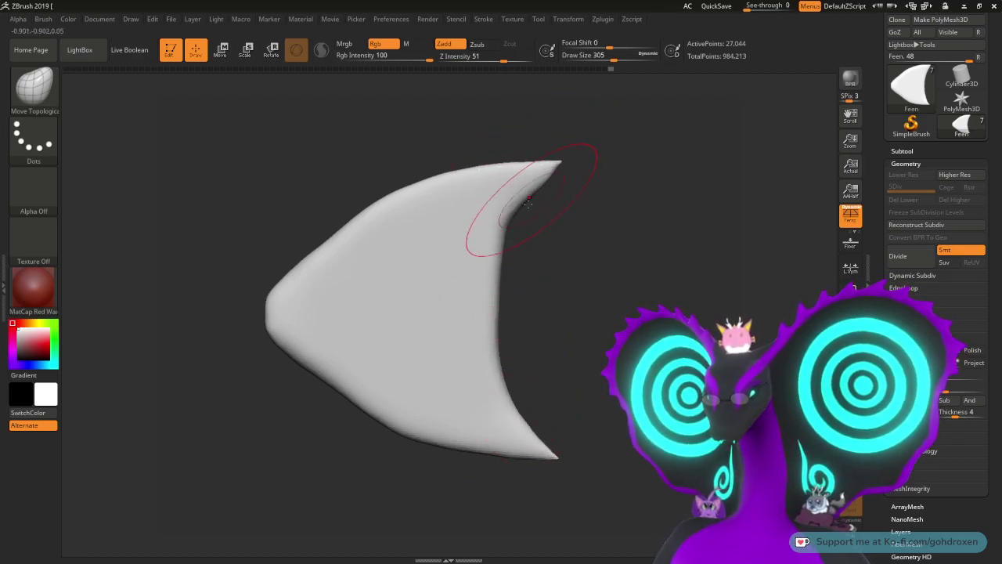
pyautogui.moveTo(525, 151)
pyautogui.mouseDown()
pyautogui.moveTo(522, 143)
pyautogui.moveTo(511, 161)
pyautogui.mouseUp()
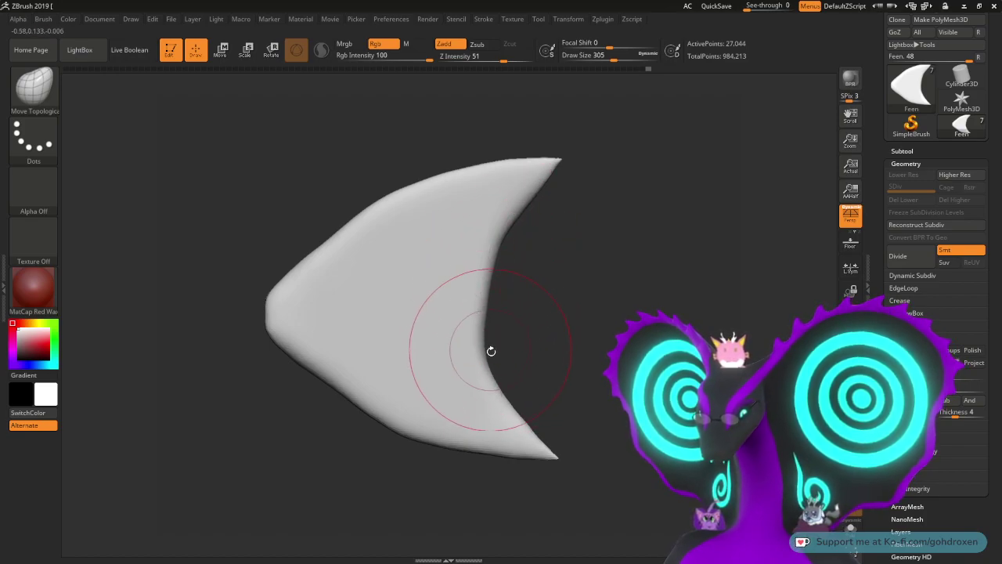
# Step: Push the middle of the fin's concave edge inward with Move Topological, and undo the last smoothing stroke
pyautogui.moveTo(493, 348); pyautogui.dragTo(512, 341)
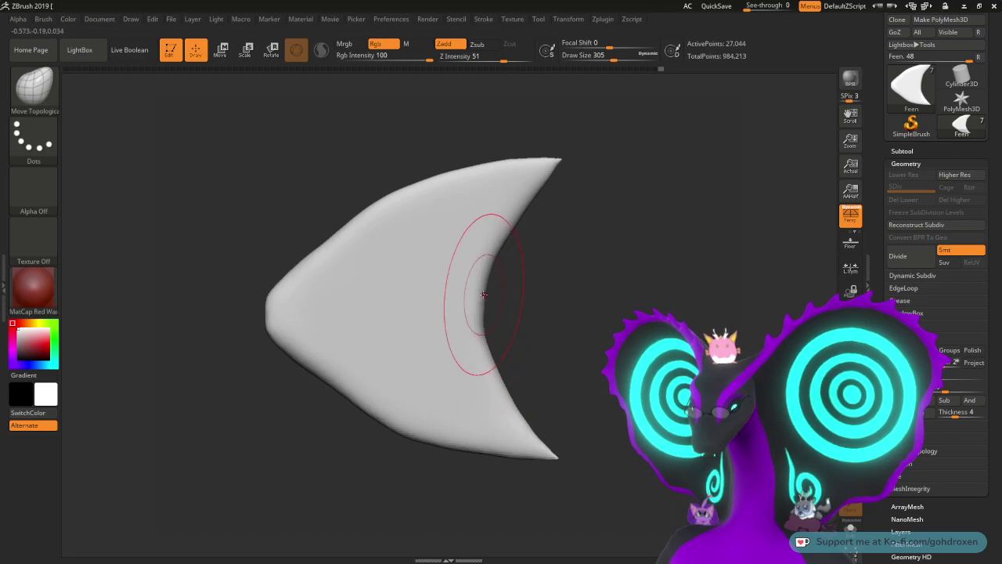
pyautogui.moveTo(489, 338)
pyautogui.mouseDown()
pyautogui.moveTo(486, 323)
pyautogui.moveTo(515, 316)
pyautogui.moveTo(495, 288)
pyautogui.moveTo(485, 339)
pyautogui.moveTo(420, 256)
pyautogui.mouseUp()
pyautogui.moveTo(480, 315); pyautogui.dragTo(530, 310)
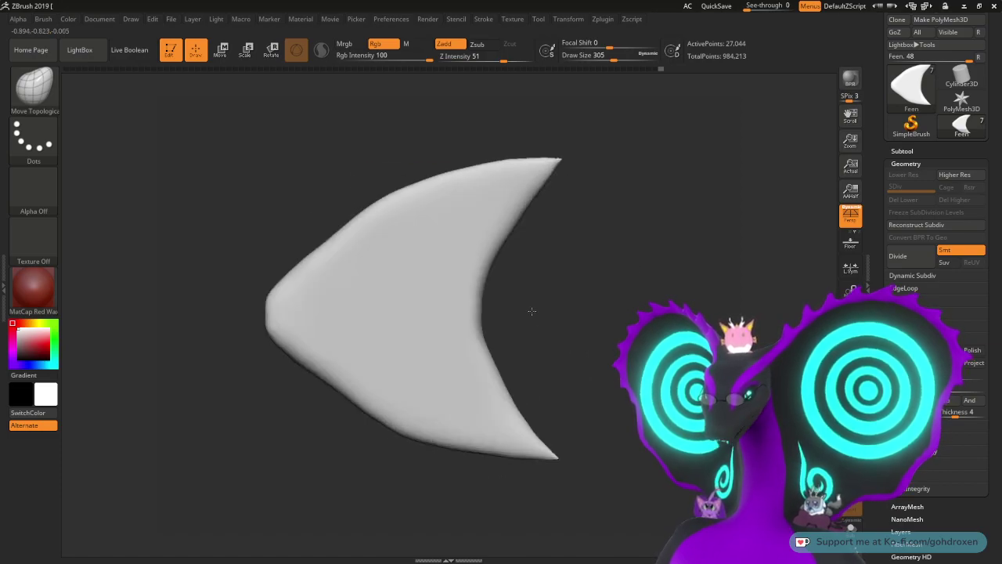
pyautogui.moveTo(509, 246)
pyautogui.keyDown('shift'); pyautogui.mouseDown()
pyautogui.moveTo(480, 295)
pyautogui.moveTo(505, 396)
pyautogui.moveTo(490, 236)
pyautogui.moveTo(513, 427)
pyautogui.moveTo(516, 415)
pyautogui.mouseUp(); pyautogui.keyUp('shift')
pyautogui.hotkey('ctrl', 'z')
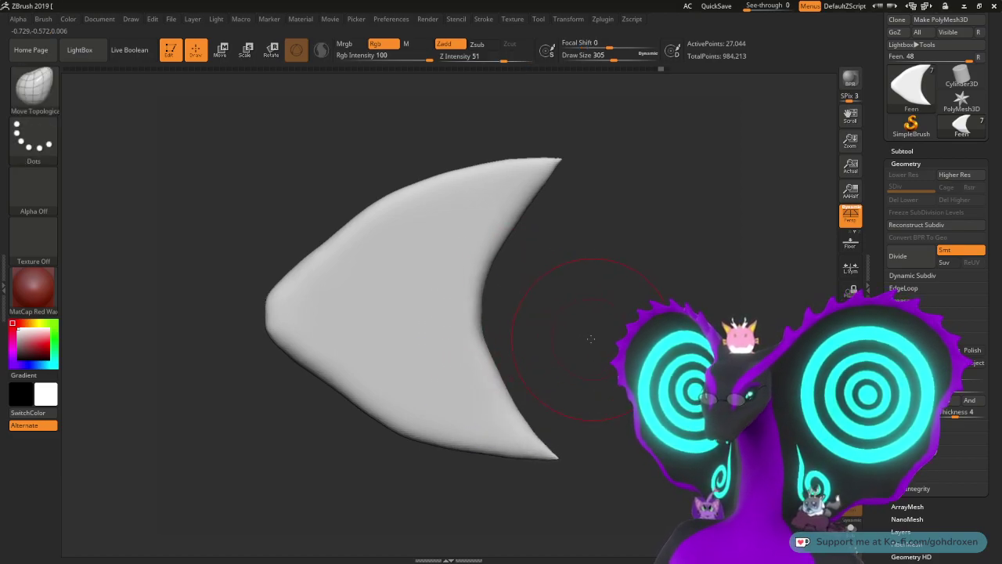
pyautogui.keyDown('alt'); pyautogui.moveTo(591, 337); pyautogui.dragTo(573, 320); pyautogui.keyUp('alt')
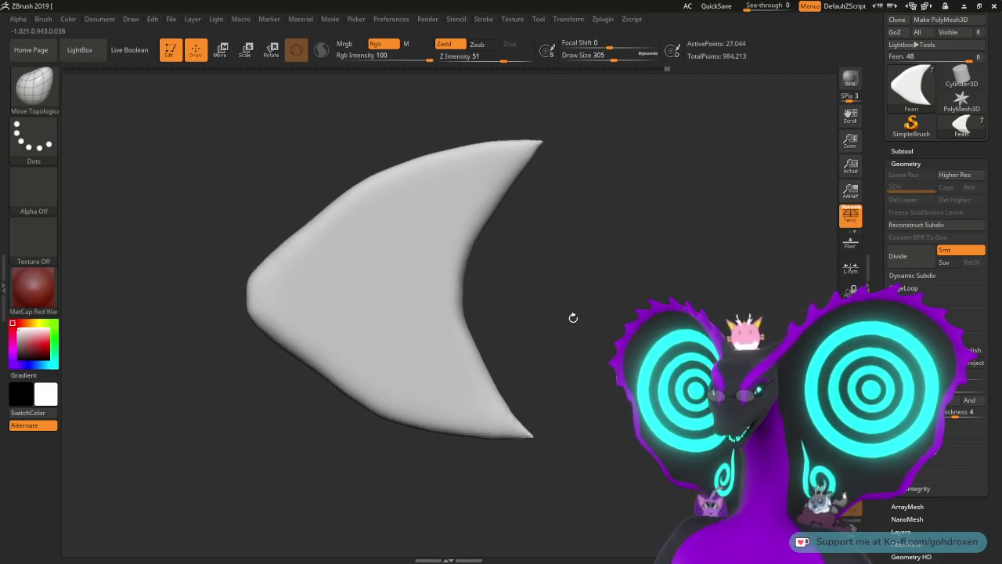
pyautogui.keyDown('alt'); pyautogui.moveTo(573, 316); pyautogui.dragTo(580, 342); pyautogui.keyUp('alt')
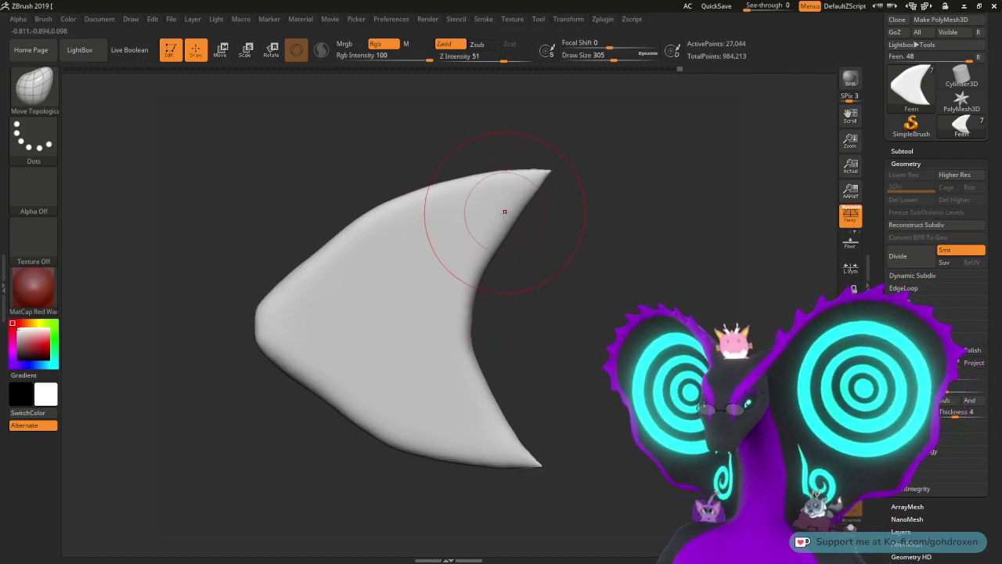
# Step: Refine the concave edge into an even curve between its middle and the upper tip
pyautogui.keyDown('shift'); pyautogui.moveTo(475, 295); pyautogui.dragTo(472, 318); pyautogui.keyUp('shift')
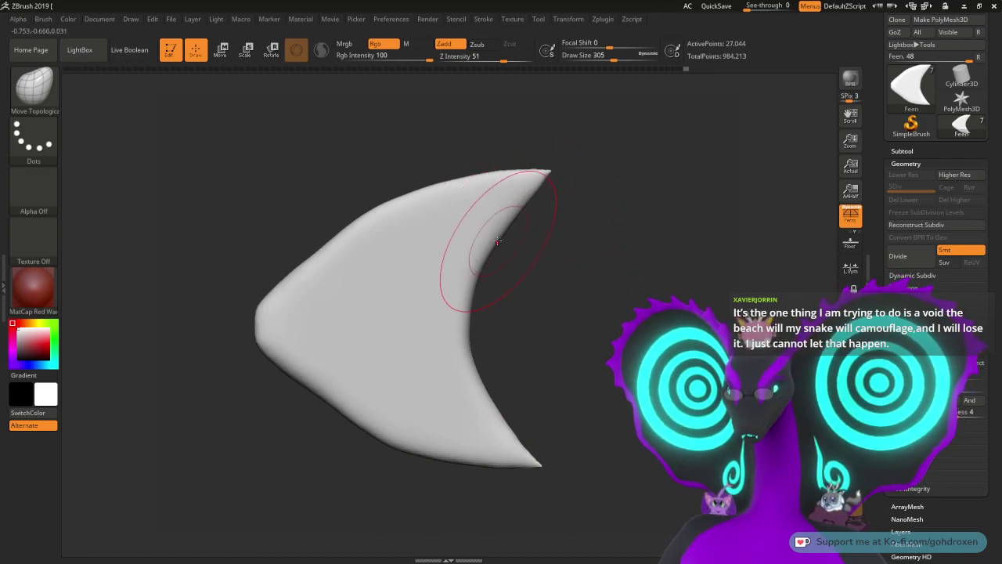
pyautogui.moveTo(501, 236); pyautogui.dragTo(496, 237)
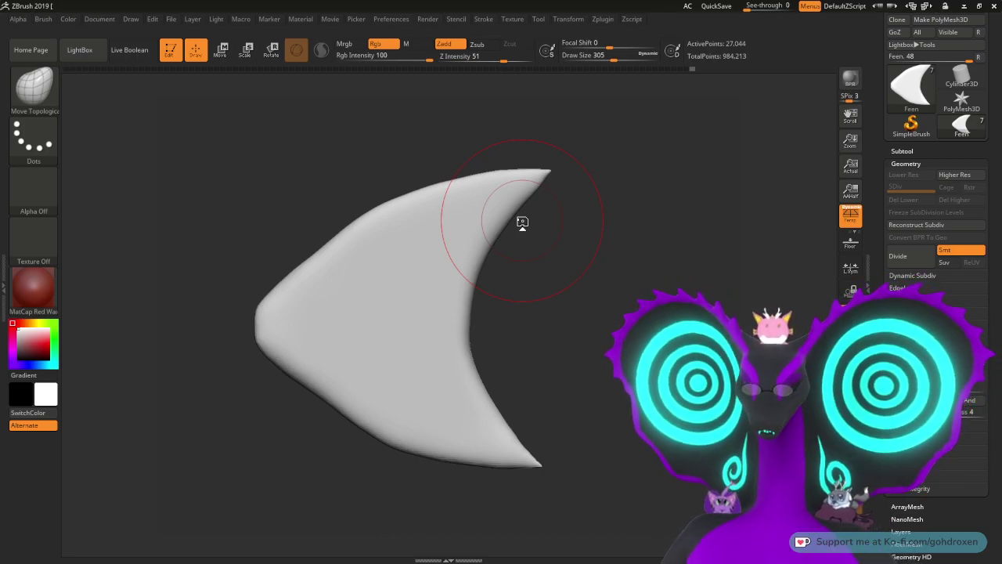
pyautogui.moveTo(523, 224); pyautogui.dragTo(470, 270)
pyautogui.moveTo(539, 250)
pyautogui.keyDown('shift'); pyautogui.mouseDown()
pyautogui.moveTo(580, 288)
pyautogui.moveTo(576, 297)
pyautogui.moveTo(586, 280)
pyautogui.mouseUp(); pyautogui.keyUp('shift')
pyautogui.press('shift')
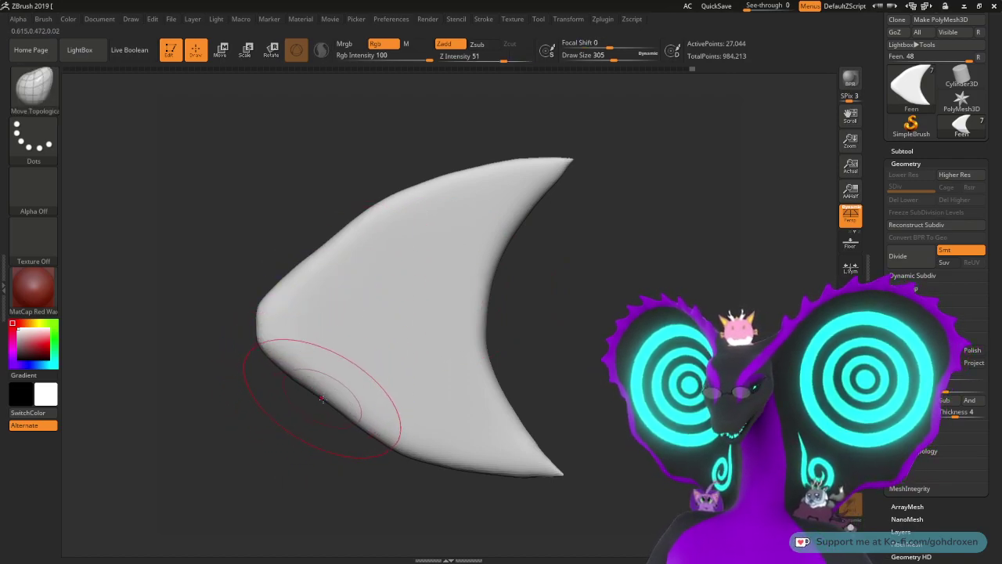
# Step: Bulge both outer edges of the fin outward with Move Topological around the blunt end, and smooth the rounded outline
pyautogui.moveTo(319, 398); pyautogui.dragTo(320, 412)
pyautogui.moveTo(329, 252)
pyautogui.mouseDown()
pyautogui.moveTo(317, 241)
pyautogui.moveTo(305, 250)
pyautogui.mouseUp()
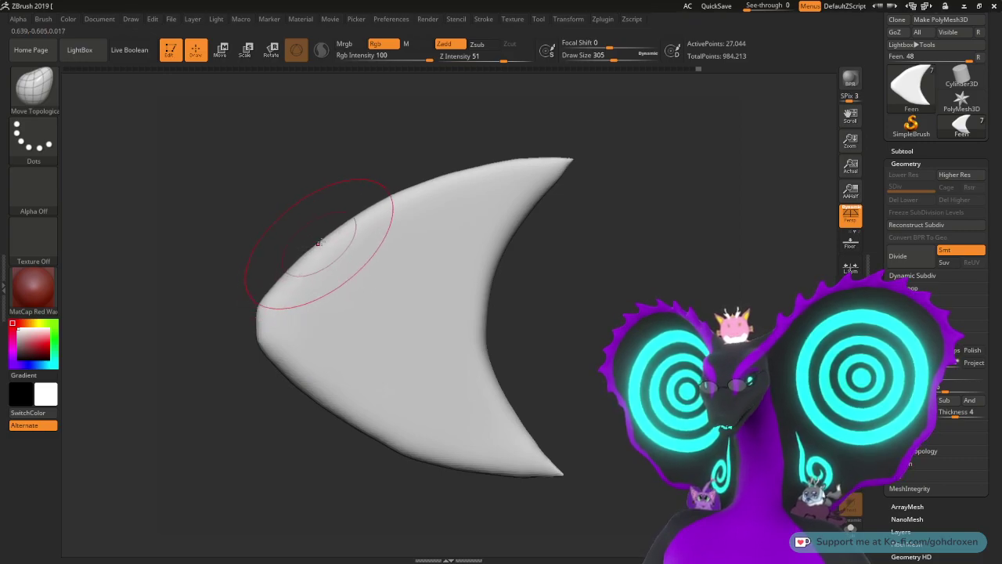
pyautogui.moveTo(375, 429); pyautogui.dragTo(369, 438)
pyautogui.moveTo(319, 397); pyautogui.dragTo(314, 405)
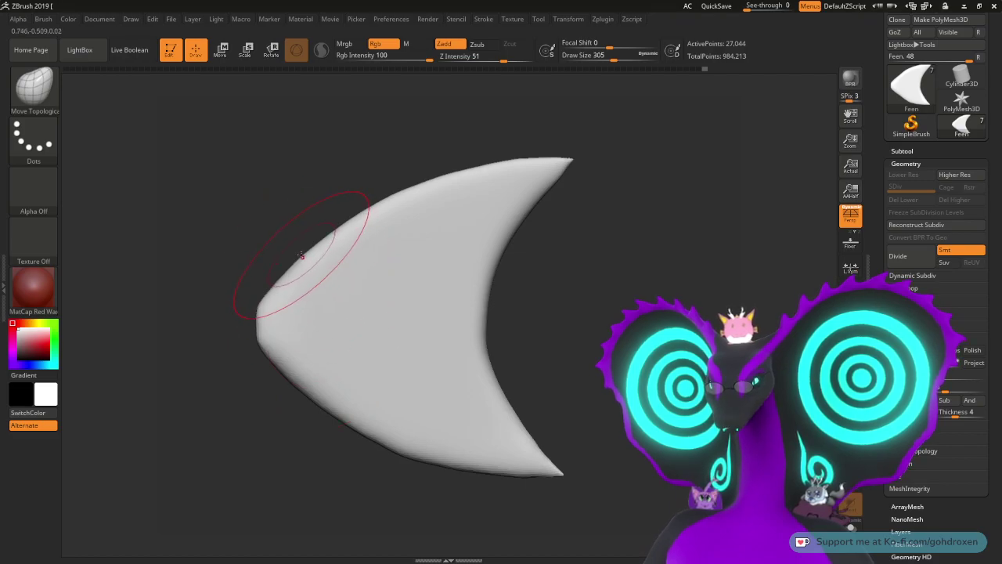
pyautogui.moveTo(304, 256); pyautogui.dragTo(299, 251)
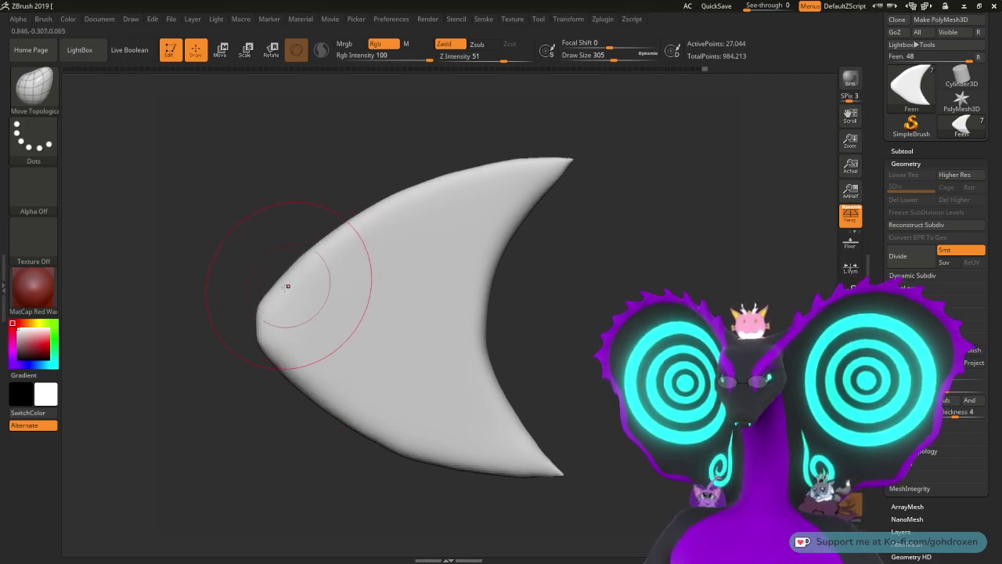
pyautogui.moveTo(280, 284); pyautogui.dragTo(274, 279)
pyautogui.moveTo(277, 363); pyautogui.dragTo(273, 367)
pyautogui.moveTo(272, 289)
pyautogui.mouseDown()
pyautogui.moveTo(290, 246)
pyautogui.moveTo(340, 216)
pyautogui.mouseUp()
pyautogui.press('shift')
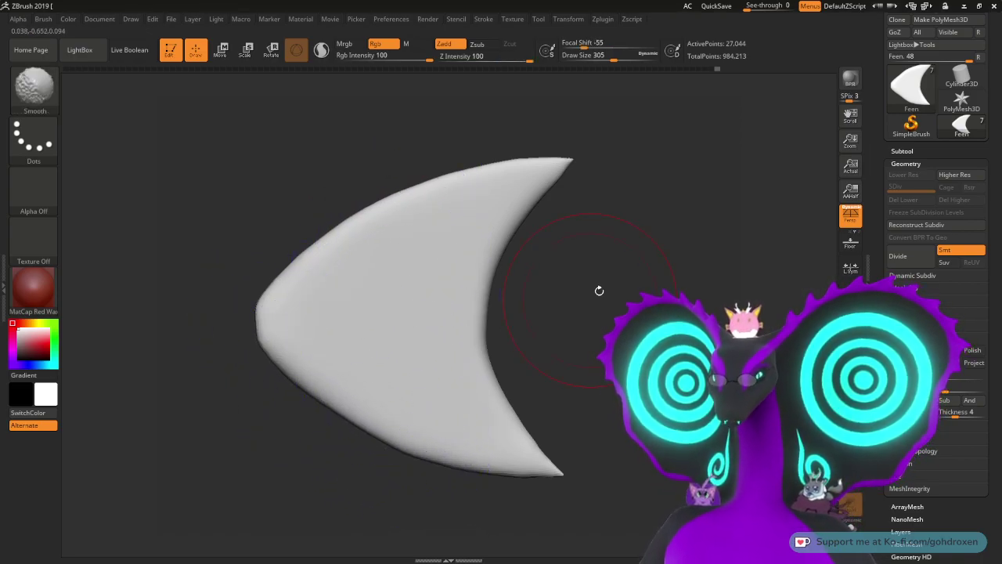
# Step: Switch to the ClayBuildup brush and set its draw size to 94
pyautogui.press('b')
pyautogui.press('m')
pyautogui.press('t')
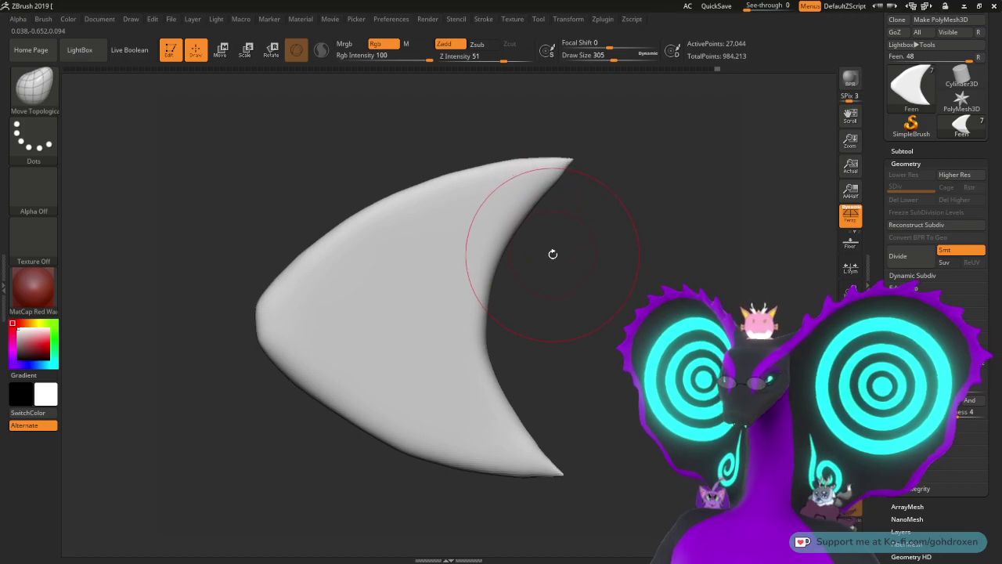
pyautogui.click(33, 86)
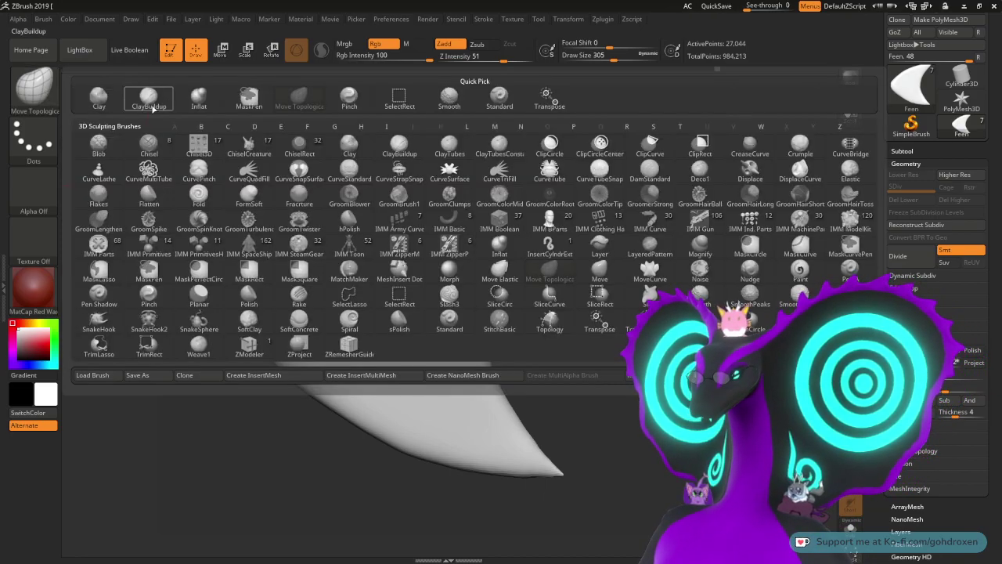
pyautogui.click(154, 105)
pyautogui.press('space')
pyautogui.moveTo(345, 238); pyautogui.dragTo(314, 238)
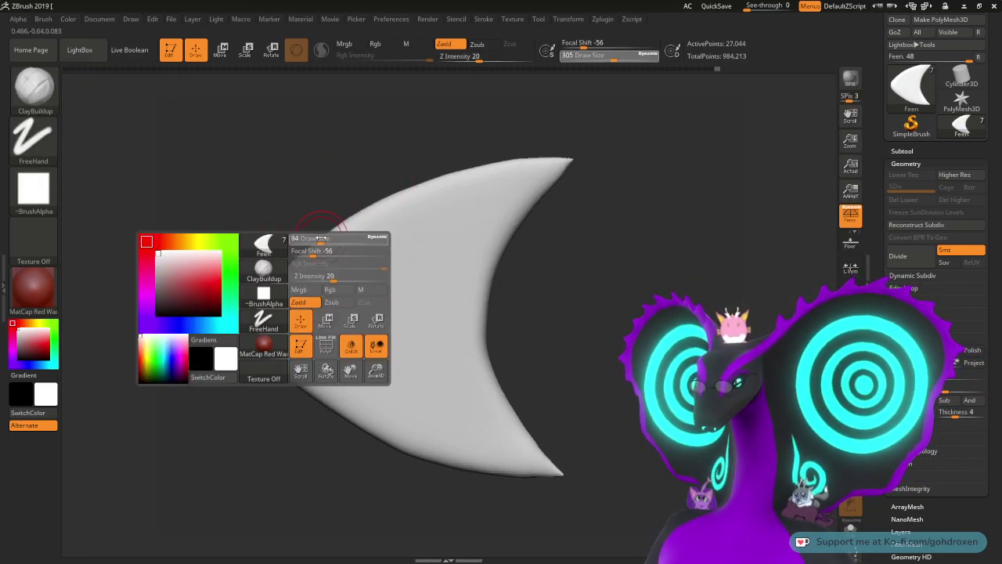
# Step: Save the tool as a new file named uwu 30.ZTL
pyautogui.scroll(2, 913, 48)
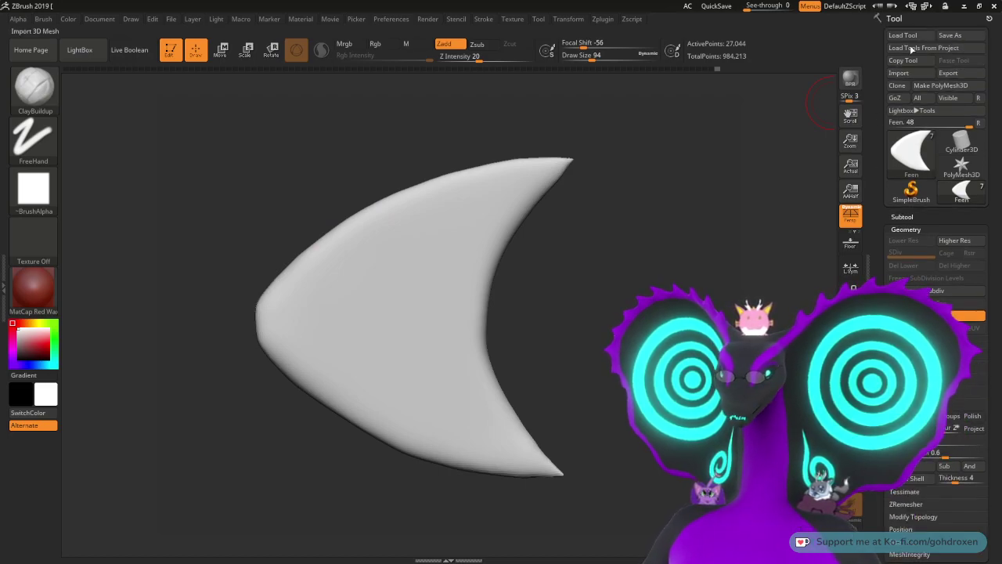
pyautogui.click(950, 35)
pyautogui.click(309, 312)
pyautogui.press('BackSpace')
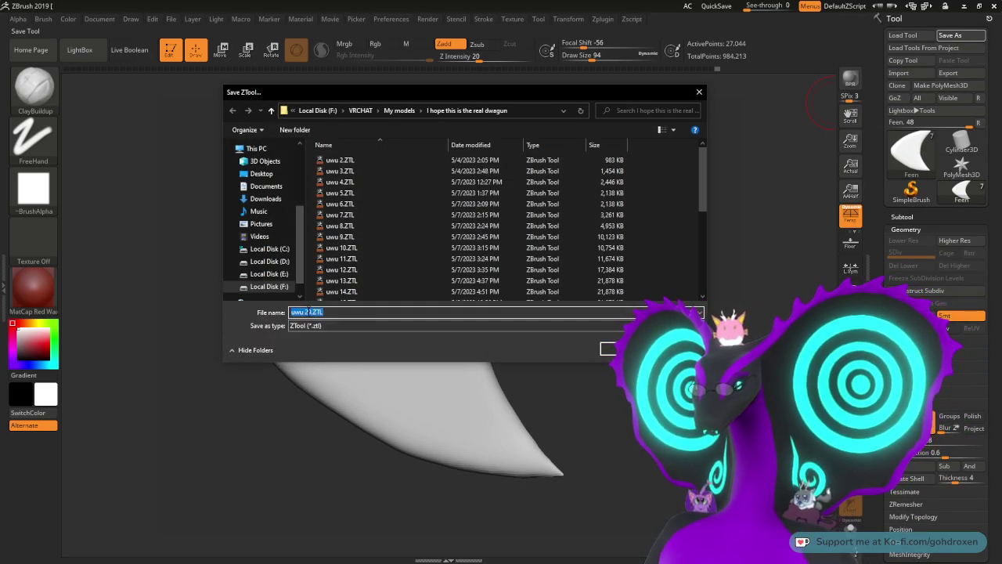
pyautogui.write('9')
pyautogui.press('BackSpace')
pyautogui.press('BackSpace')
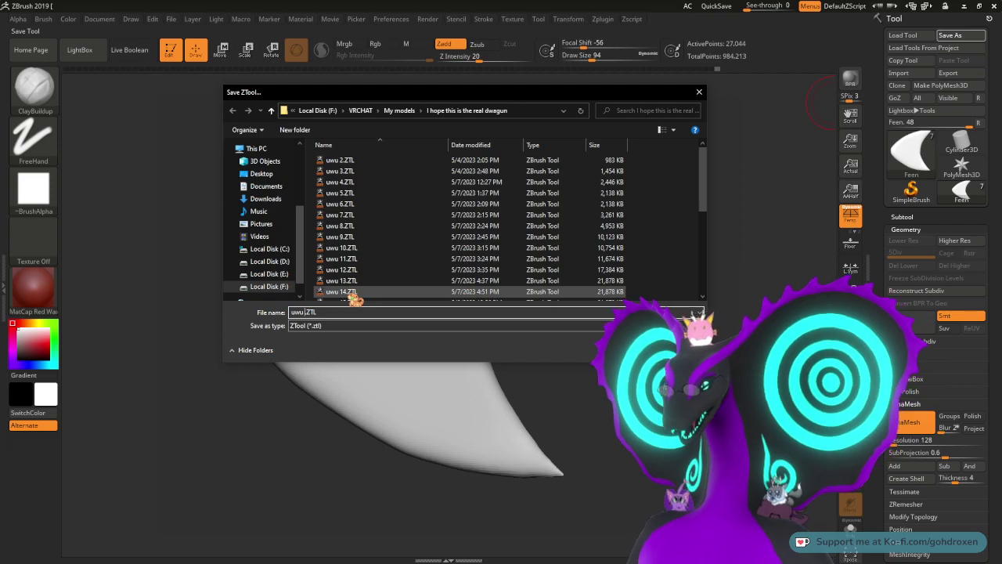
pyautogui.write('30')
pyautogui.press('Return')
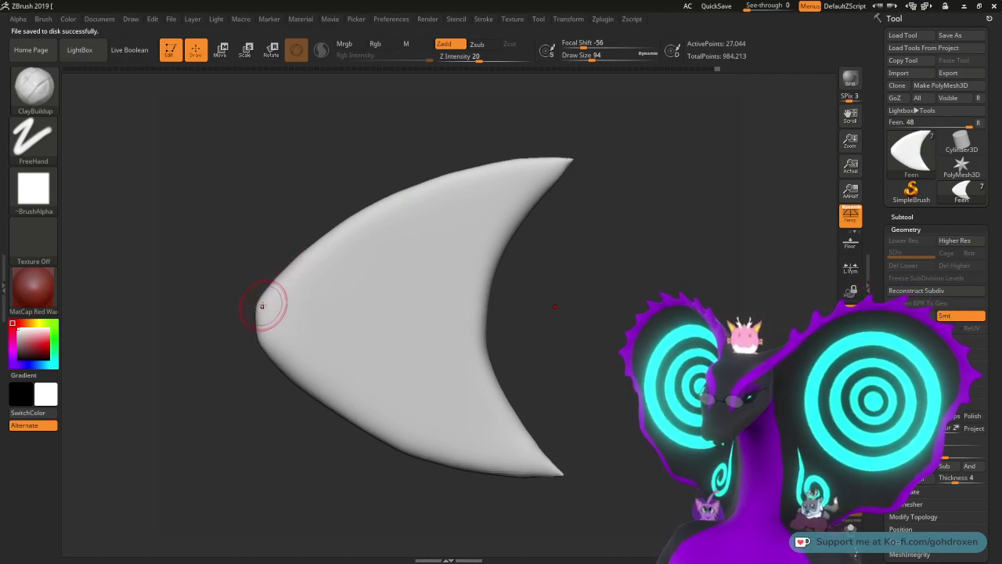
pyautogui.moveTo(258, 303); pyautogui.dragTo(297, 286)
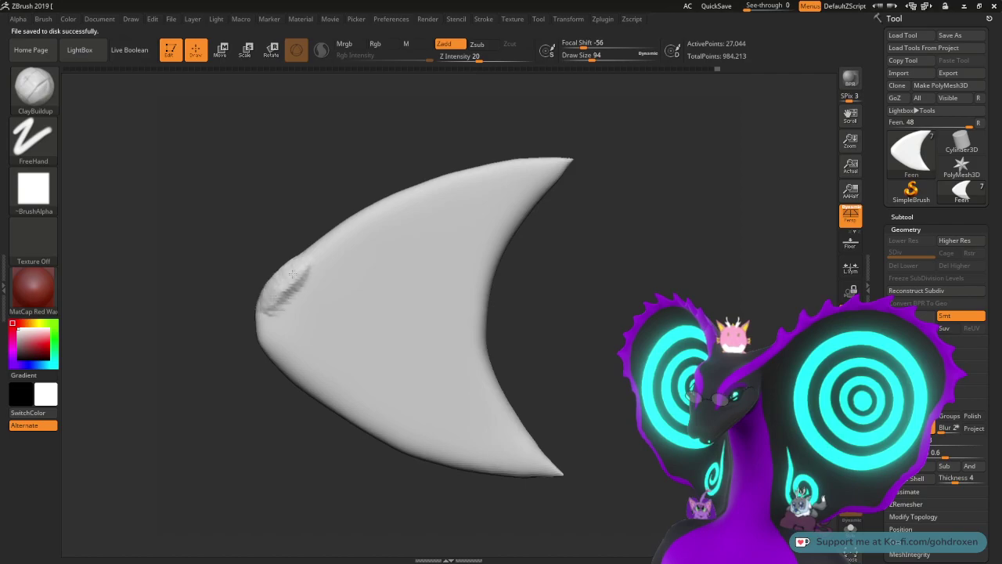
pyautogui.hotkey('ctrl', 'z')
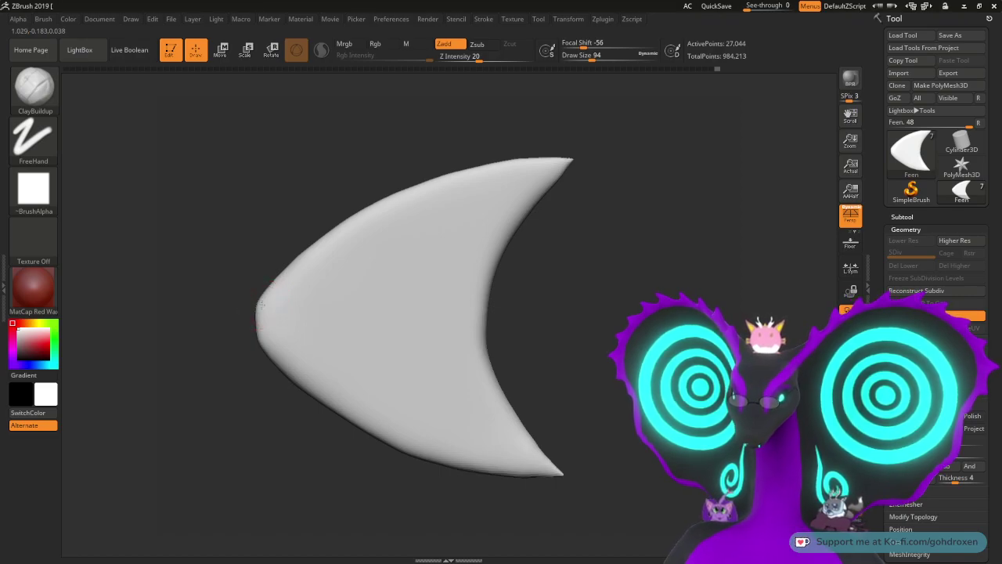
pyautogui.moveTo(296, 267)
pyautogui.mouseDown()
pyautogui.moveTo(289, 274)
pyautogui.moveTo(376, 204)
pyautogui.mouseUp()
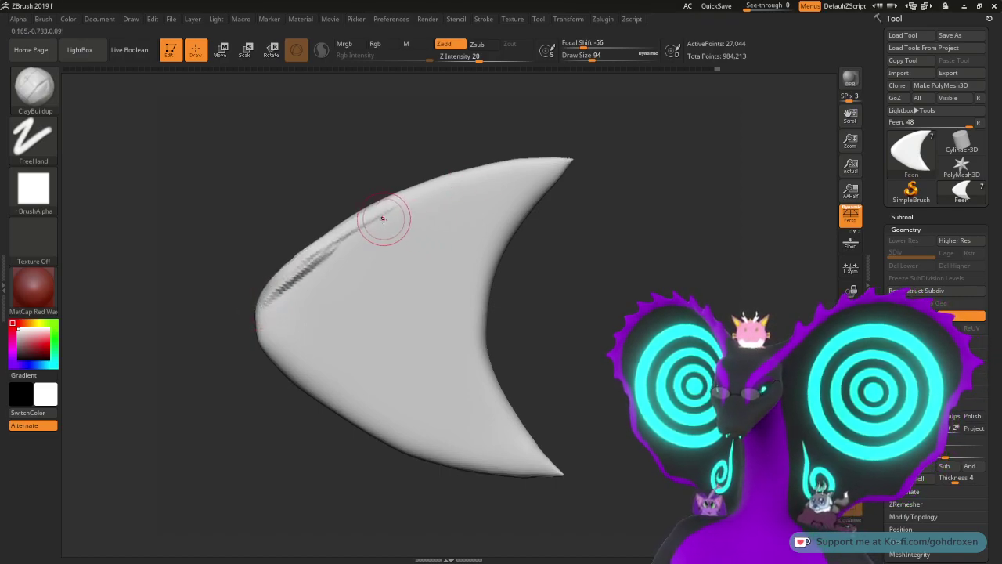
pyautogui.press('ctrl')
pyautogui.hotkey('ctrl', 'z')
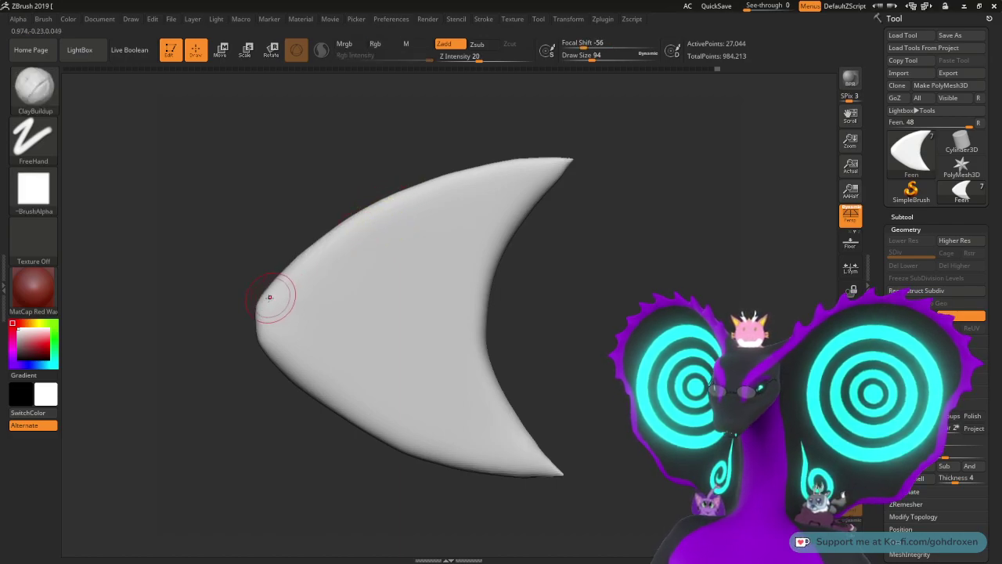
# Step: Build up a raised rim with ClayBuildup along the fin's upper outer edge, starting at the blunt end
pyautogui.keyDown('alt'); pyautogui.moveTo(604, 280); pyautogui.dragTo(634, 365); pyautogui.keyUp('alt')
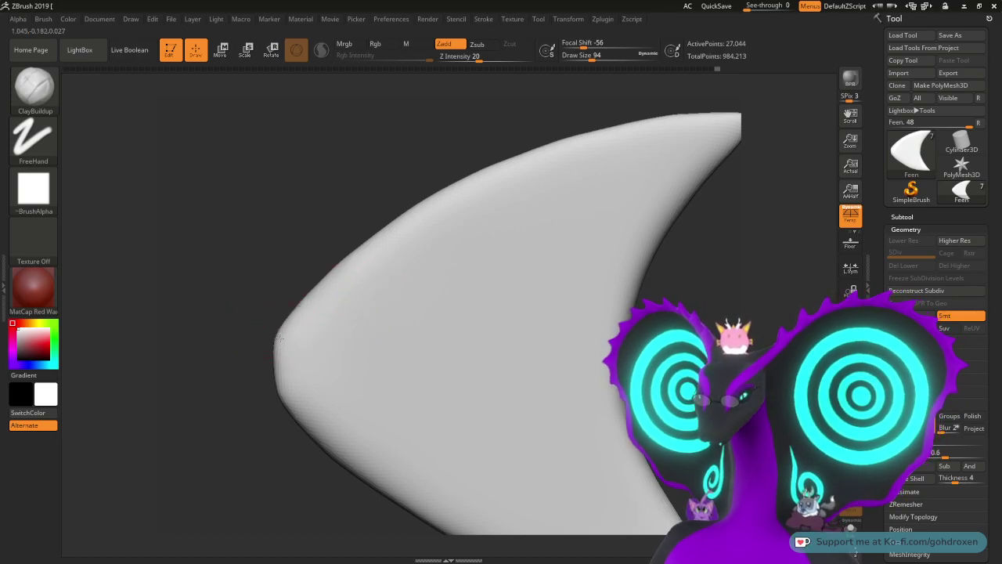
pyautogui.moveTo(286, 330); pyautogui.dragTo(356, 269)
pyautogui.hotkey('ctrl', 'z')
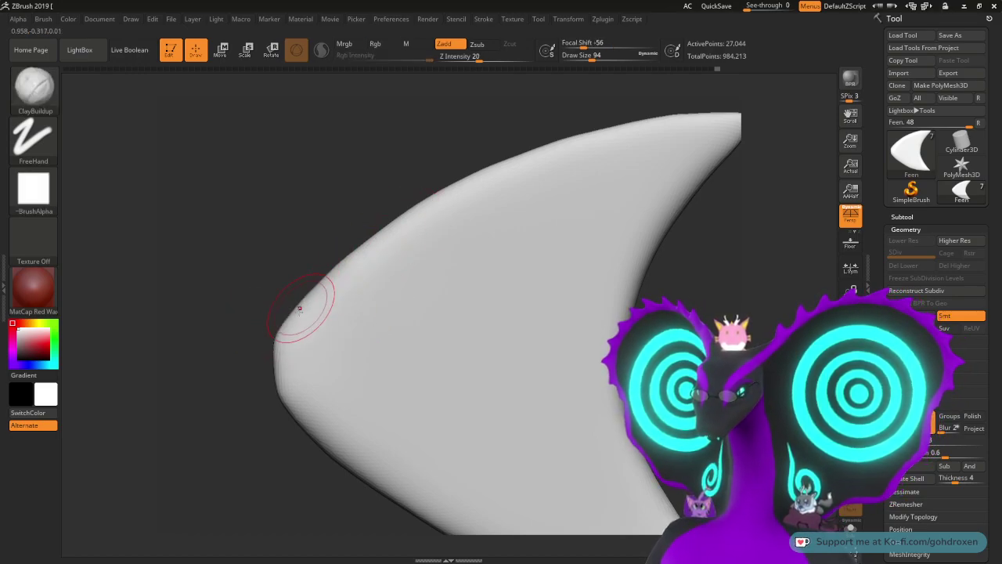
pyautogui.moveTo(308, 310)
pyautogui.mouseDown()
pyautogui.moveTo(448, 207)
pyautogui.moveTo(420, 213)
pyautogui.moveTo(527, 172)
pyautogui.mouseUp()
pyautogui.moveTo(410, 219); pyautogui.dragTo(597, 147)
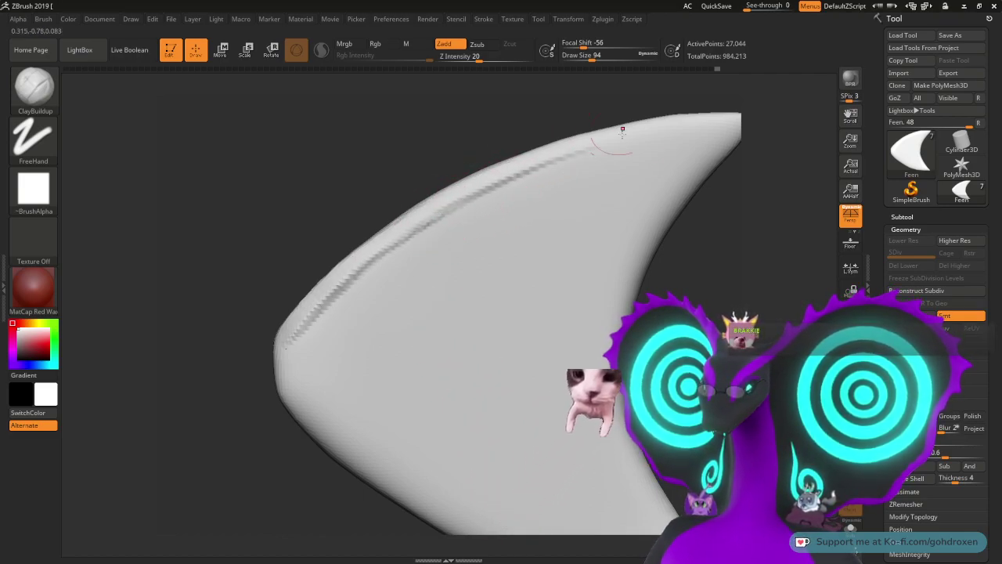
# Step: Extend the raised rim to the fin's upper tip and thicken its middle stretch with further ClayBuildup strokes
pyautogui.keyDown('alt'); pyautogui.moveTo(702, 277); pyautogui.dragTo(669, 302); pyautogui.keyUp('alt')
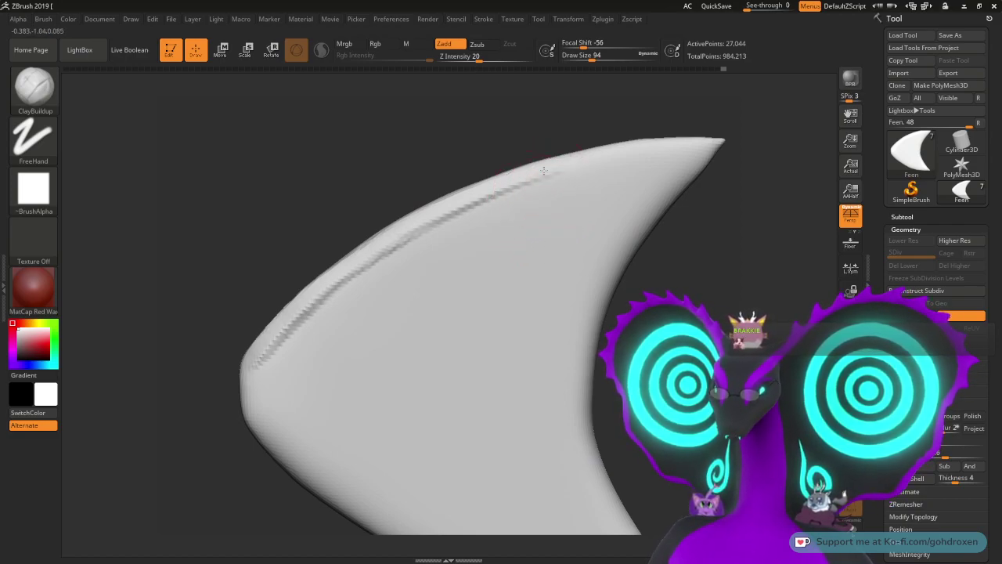
pyautogui.moveTo(588, 152); pyautogui.dragTo(722, 138)
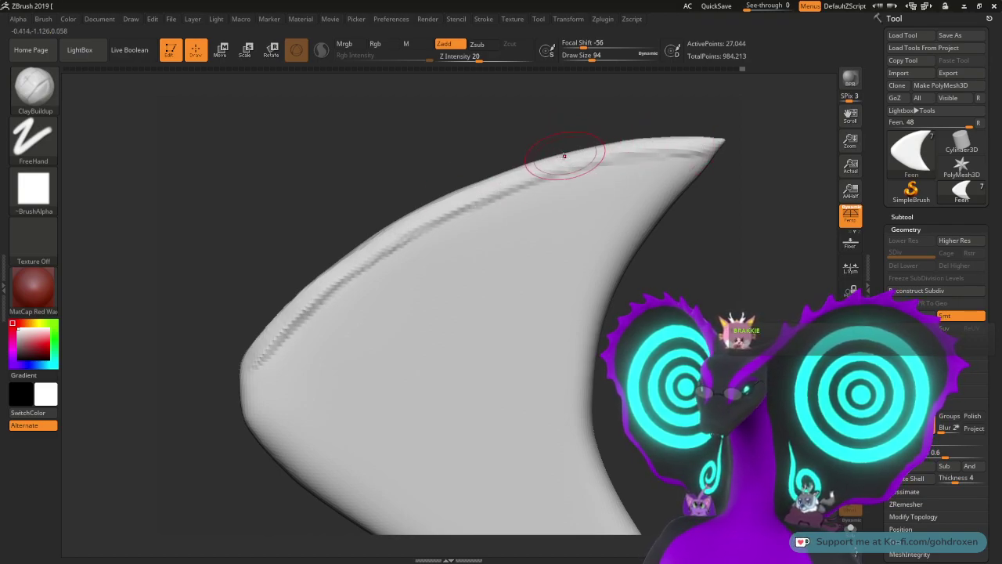
pyautogui.moveTo(487, 181); pyautogui.dragTo(439, 205)
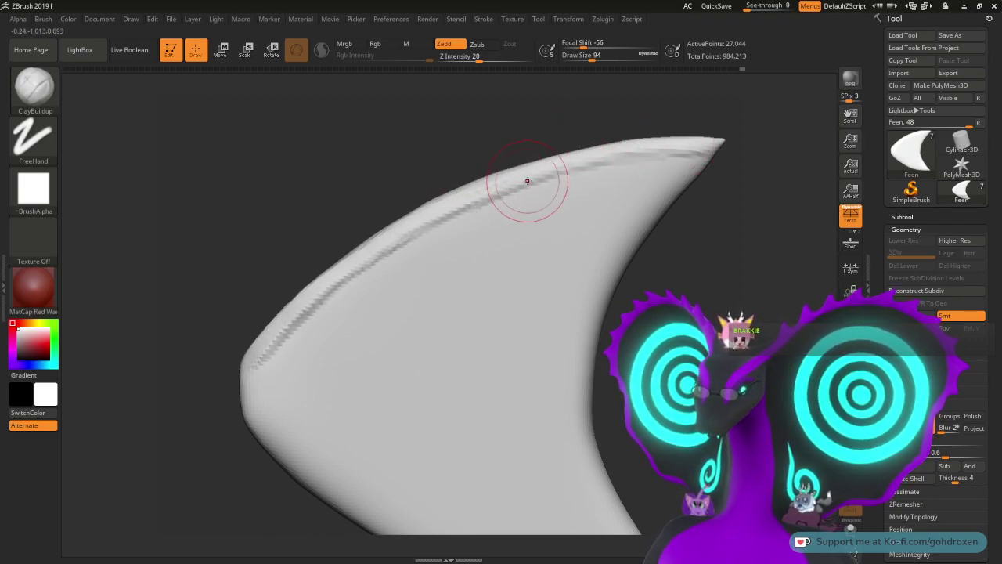
pyautogui.hotkey('ctrl', 'z')
pyautogui.moveTo(564, 168); pyautogui.dragTo(454, 199)
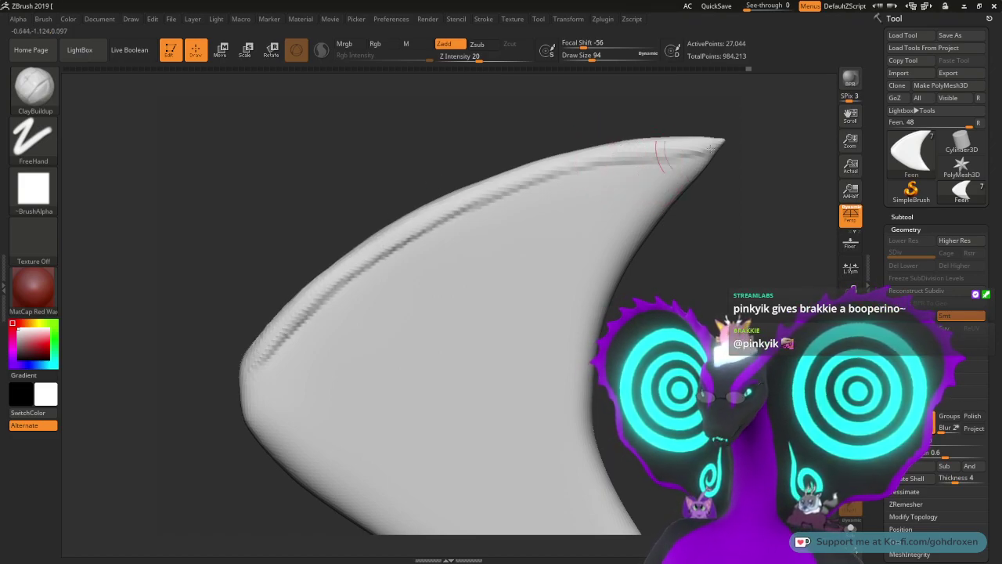
# Step: Smooth the ridge strokes along the upper rim and update the fin's DynaMesh
pyautogui.press('shift')
pyautogui.keyDown('shift'); pyautogui.moveTo(701, 150); pyautogui.dragTo(631, 153); pyautogui.keyUp('shift')
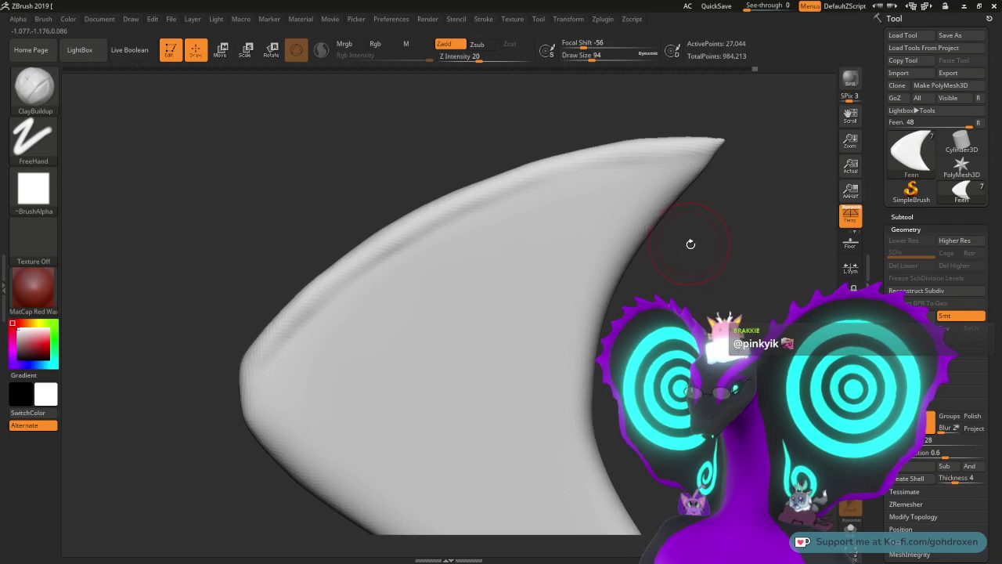
pyautogui.hotkey('ctrl', 'z')
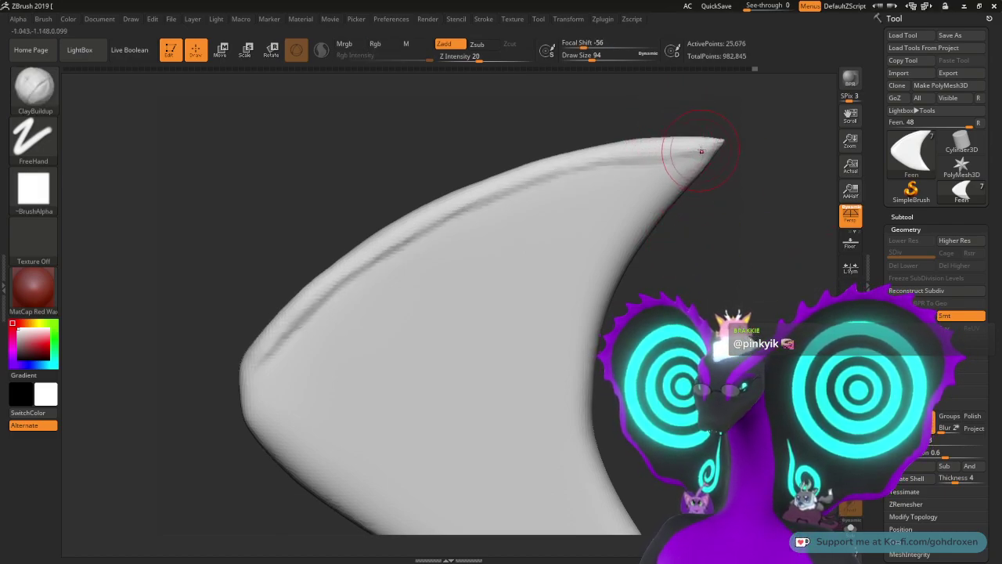
# Step: Reinforce the upper rim with more ClayBuildup strokes and smooth it from the upper tip to the blunt end
pyautogui.moveTo(614, 153); pyautogui.dragTo(588, 149)
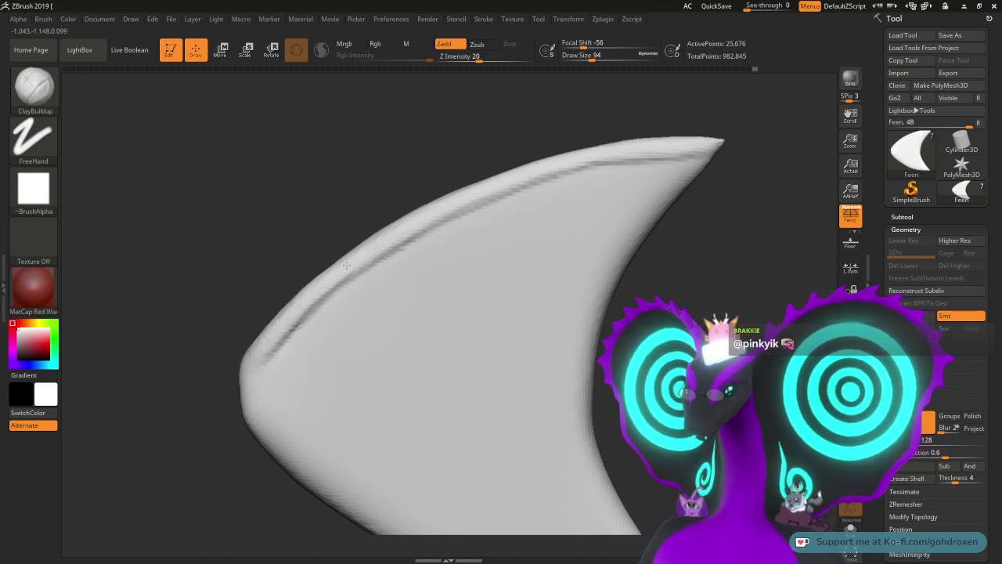
pyautogui.moveTo(688, 309)
pyautogui.mouseDown()
pyautogui.moveTo(730, 316)
pyautogui.moveTo(713, 301)
pyautogui.mouseUp()
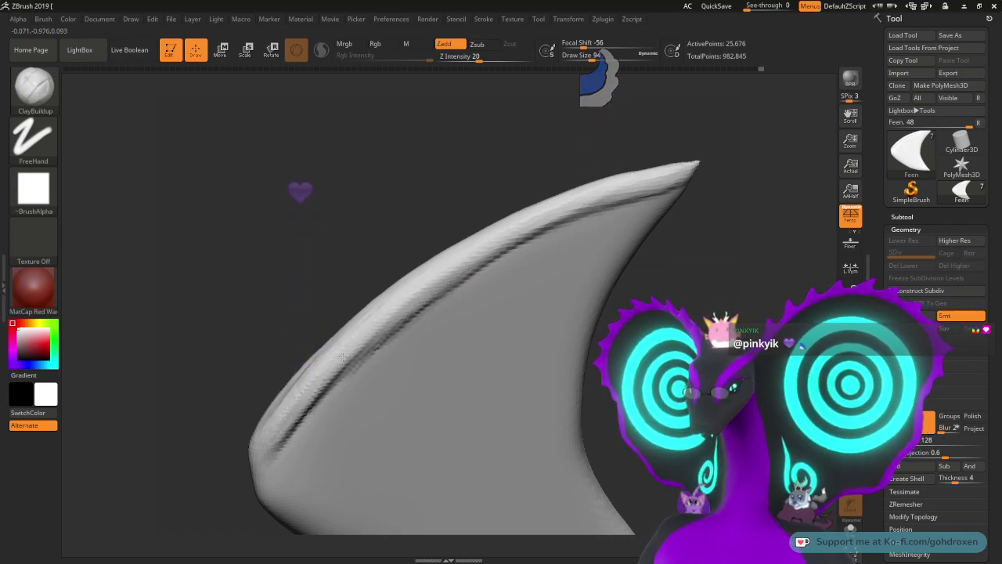
pyautogui.press('shift')
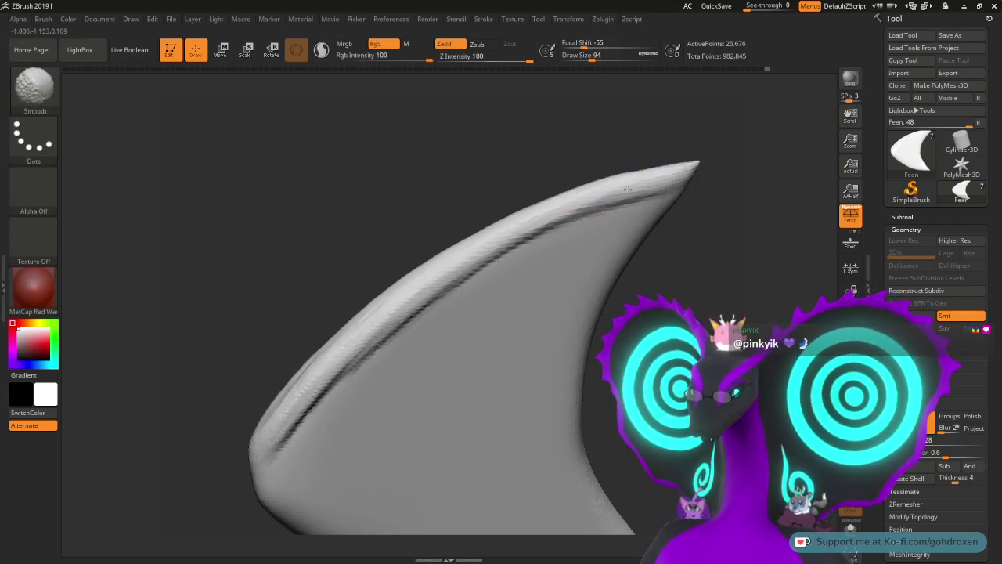
pyautogui.moveTo(626, 187)
pyautogui.keyDown('shift'); pyautogui.mouseDown()
pyautogui.moveTo(532, 232)
pyautogui.moveTo(427, 302)
pyautogui.moveTo(268, 459)
pyautogui.mouseUp(); pyautogui.keyUp('shift')
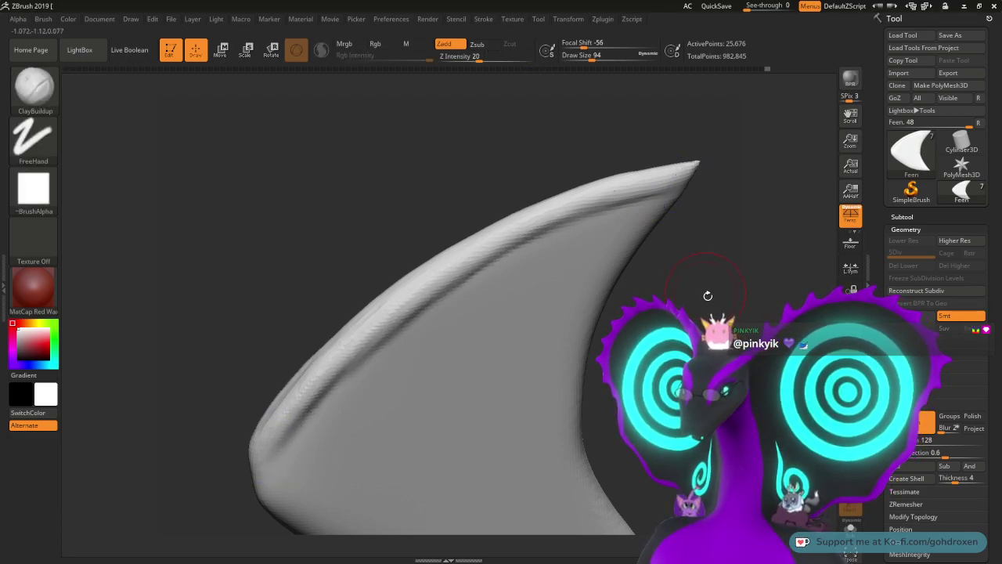
# Step: Continue the raised rim around the blunt end and along the lower outer edge with ClayBuildup
pyautogui.moveTo(707, 293)
pyautogui.mouseDown()
pyautogui.moveTo(723, 291)
pyautogui.moveTo(696, 239)
pyautogui.mouseUp()
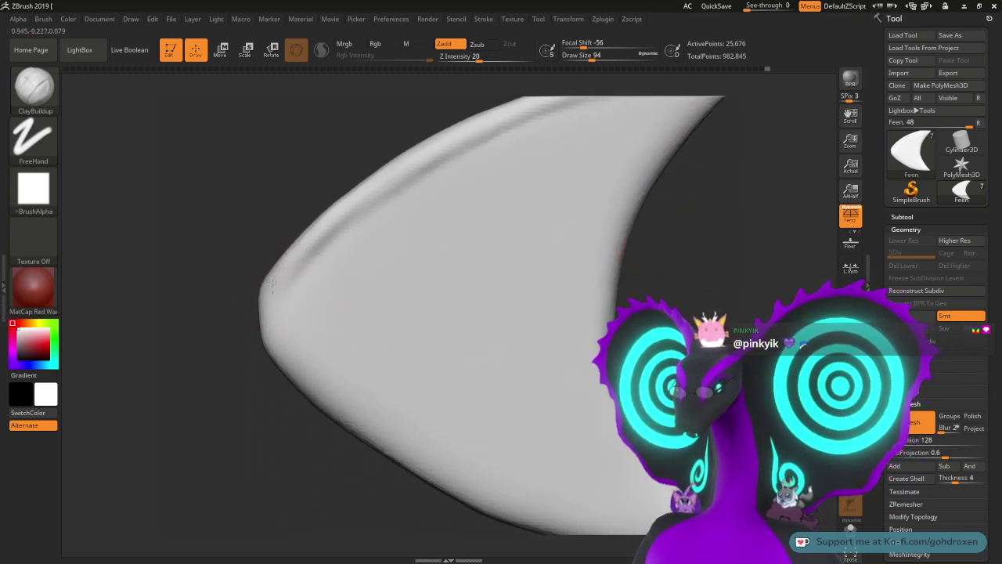
pyautogui.moveTo(717, 270); pyautogui.dragTo(719, 235)
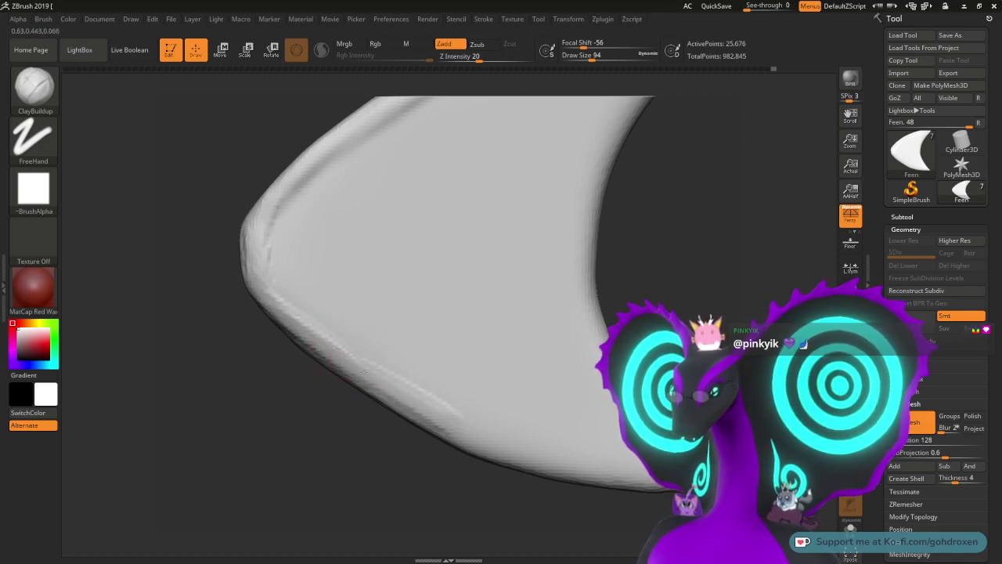
pyautogui.moveTo(418, 415); pyautogui.dragTo(450, 429)
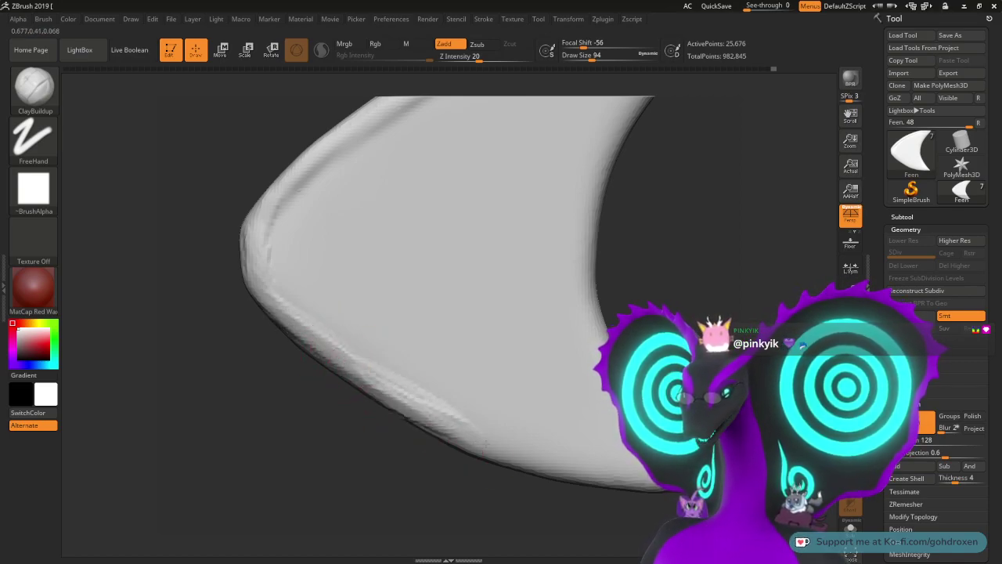
pyautogui.moveTo(708, 243)
pyautogui.mouseDown()
pyautogui.moveTo(695, 254)
pyautogui.moveTo(711, 242)
pyautogui.mouseUp()
pyautogui.moveTo(470, 429)
pyautogui.mouseDown()
pyautogui.moveTo(521, 442)
pyautogui.moveTo(583, 480)
pyautogui.mouseUp()
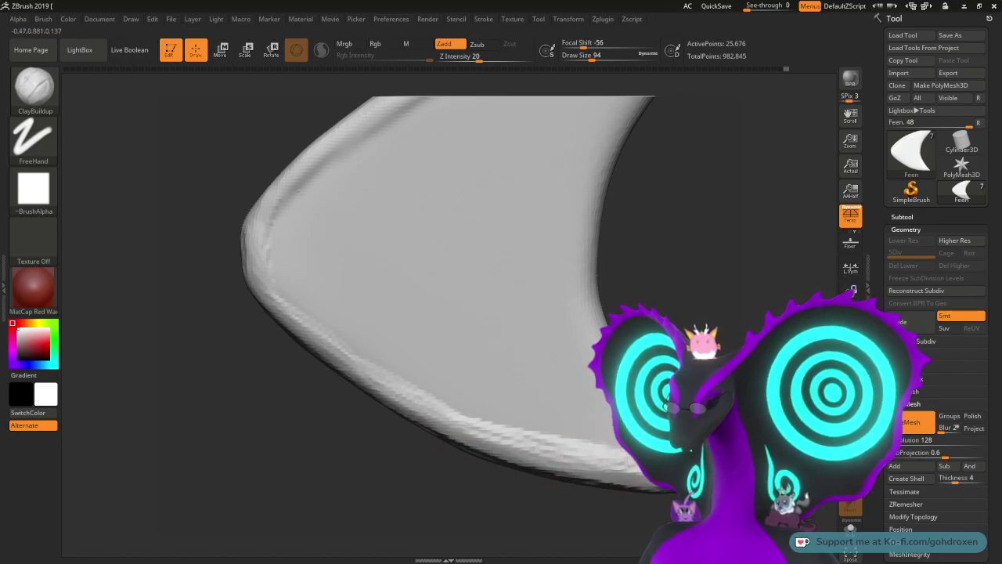
# Step: Smooth the lower rim, fill it with more clay toward the lower tip, and blend its inner side into the fin surface
pyautogui.press('shift')
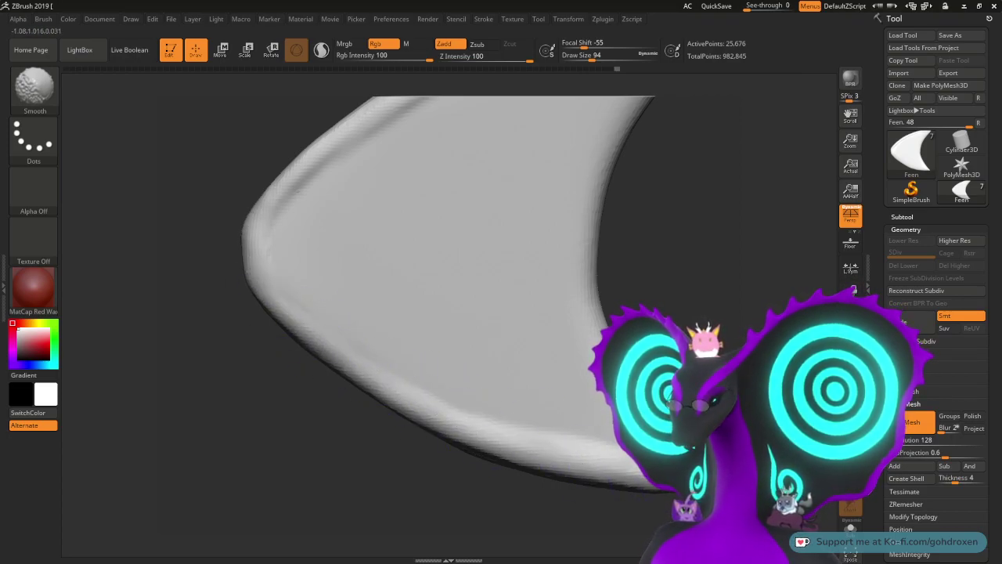
pyautogui.press('shift')
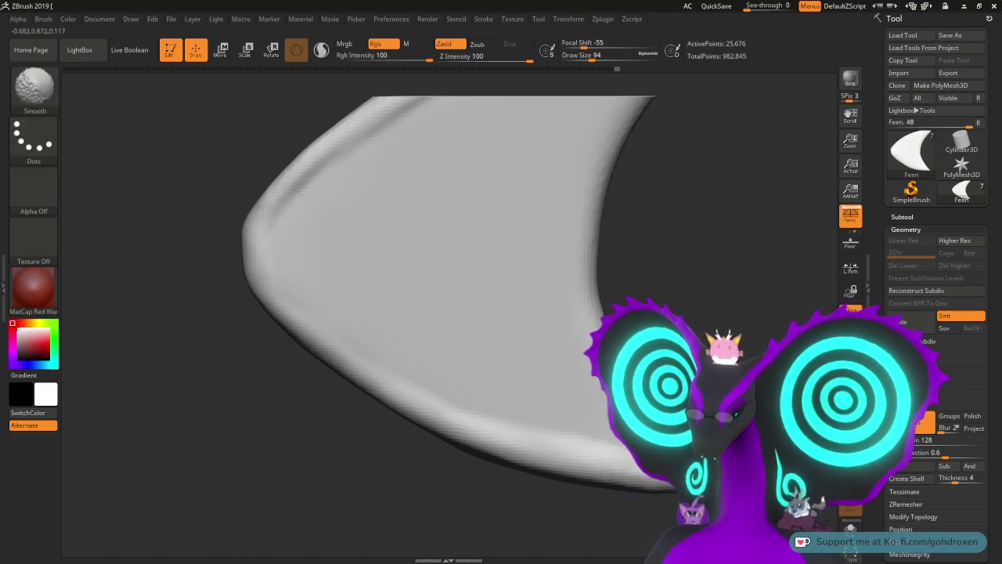
pyautogui.keyDown('shift'); pyautogui.moveTo(614, 462); pyautogui.dragTo(633, 470); pyautogui.keyUp('shift')
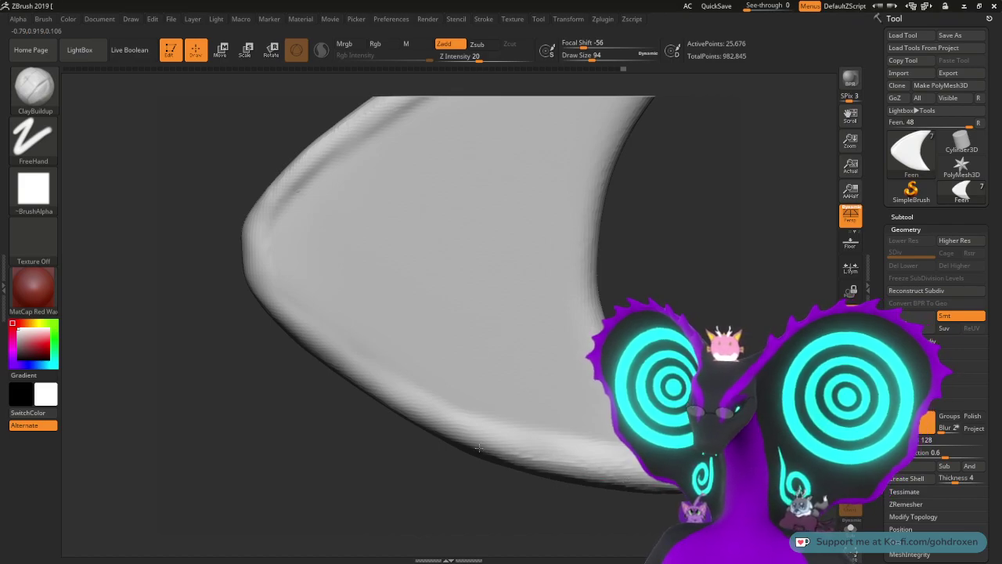
pyautogui.press('shift')
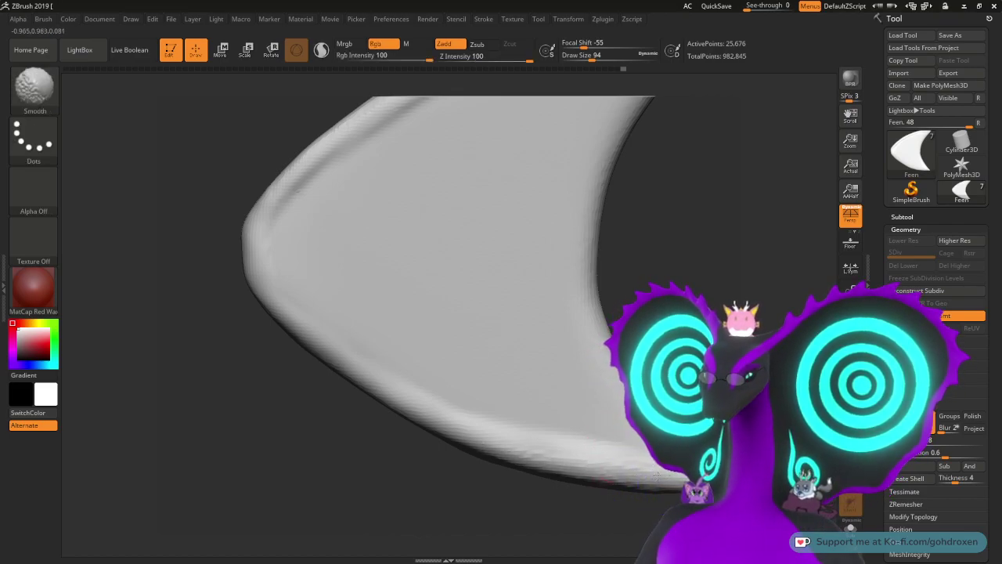
pyautogui.moveTo(664, 338)
pyautogui.mouseDown()
pyautogui.moveTo(718, 330)
pyautogui.moveTo(689, 313)
pyautogui.mouseUp()
pyautogui.press('shift')
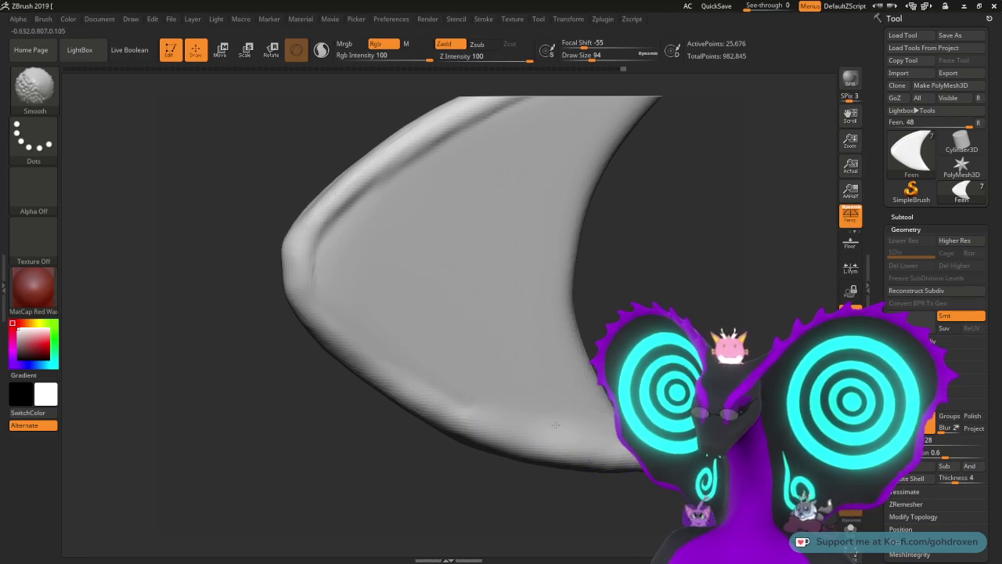
pyautogui.keyDown('shift'); pyautogui.moveTo(447, 379); pyautogui.dragTo(575, 419); pyautogui.keyUp('shift')
# Step: Add clay to the rim around the blunt end and smooth it where the upper and lower rims meet
pyautogui.moveTo(654, 337)
pyautogui.mouseDown()
pyautogui.moveTo(664, 335)
pyautogui.moveTo(599, 330)
pyautogui.mouseUp()
pyautogui.moveTo(666, 259); pyautogui.dragTo(700, 259)
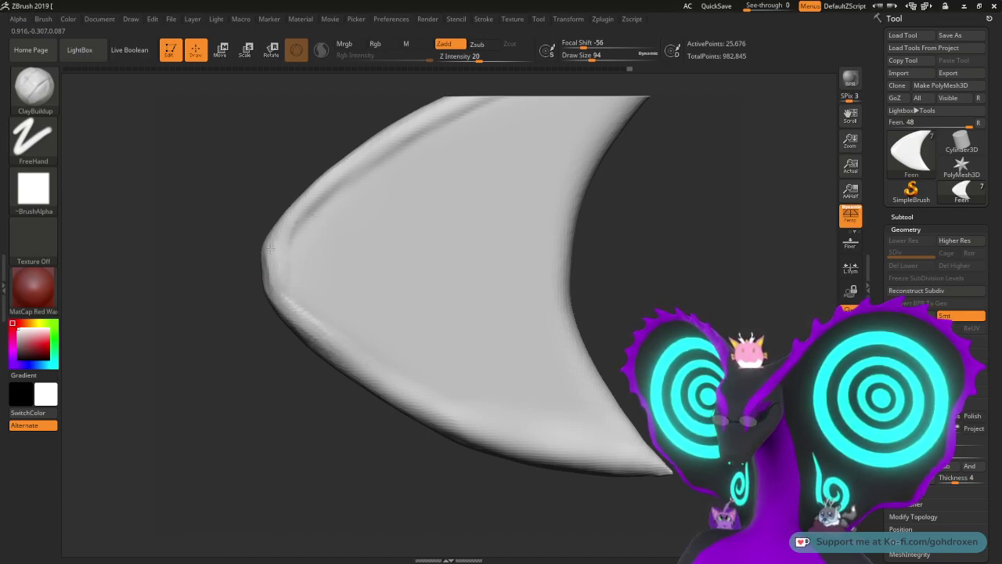
pyautogui.keyDown('shift'); pyautogui.moveTo(273, 255); pyautogui.dragTo(274, 230); pyautogui.keyUp('shift')
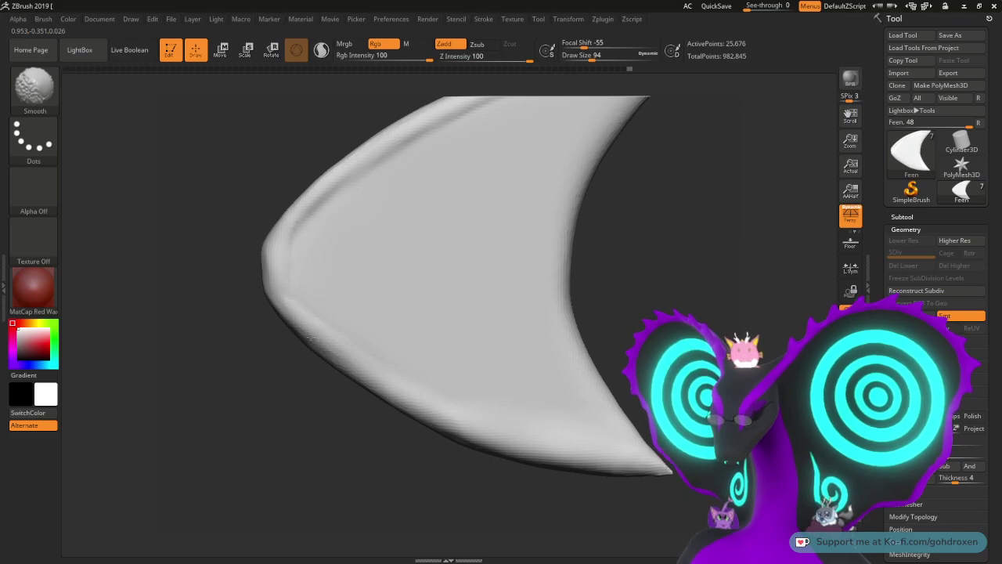
# Step: Strengthen the lower rim from the blunt end to the lower tip with ClayBuildup and smooth it
pyautogui.moveTo(320, 403)
pyautogui.keyDown('alt'); pyautogui.mouseDown()
pyautogui.moveTo(300, 384)
pyautogui.moveTo(300, 409)
pyautogui.moveTo(246, 310)
pyautogui.mouseUp(); pyautogui.keyUp('alt')
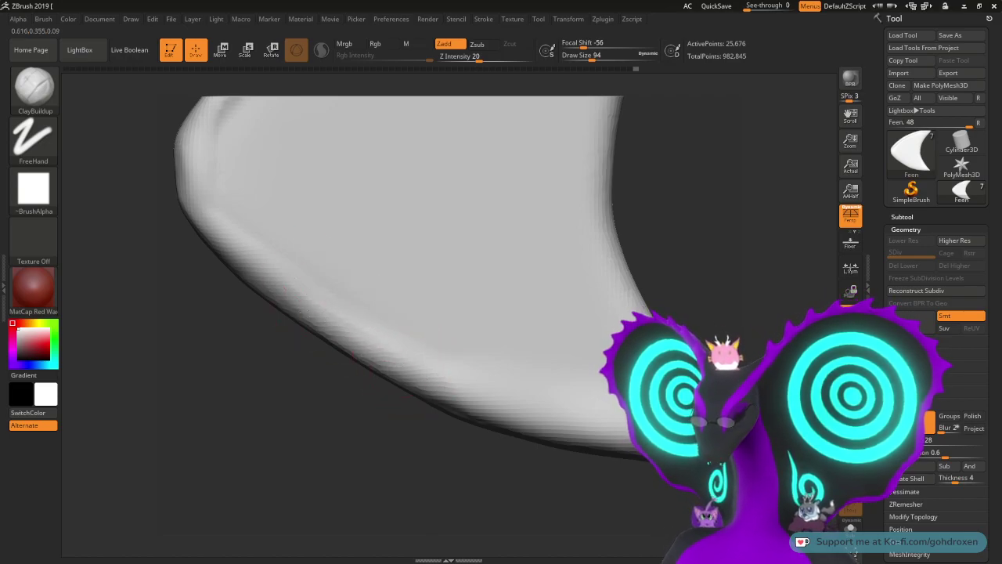
pyautogui.moveTo(447, 397); pyautogui.dragTo(293, 347)
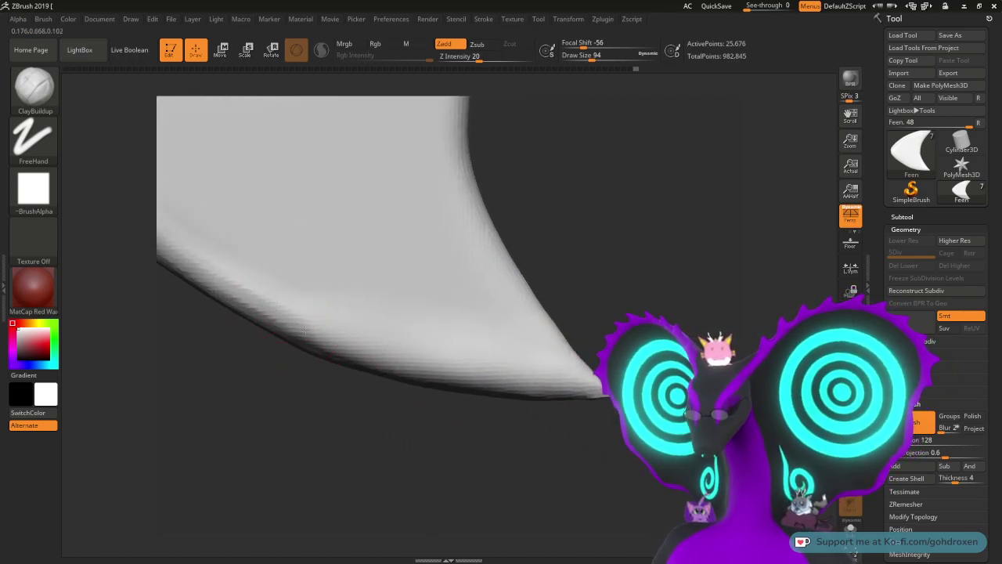
pyautogui.moveTo(323, 342); pyautogui.dragTo(415, 372)
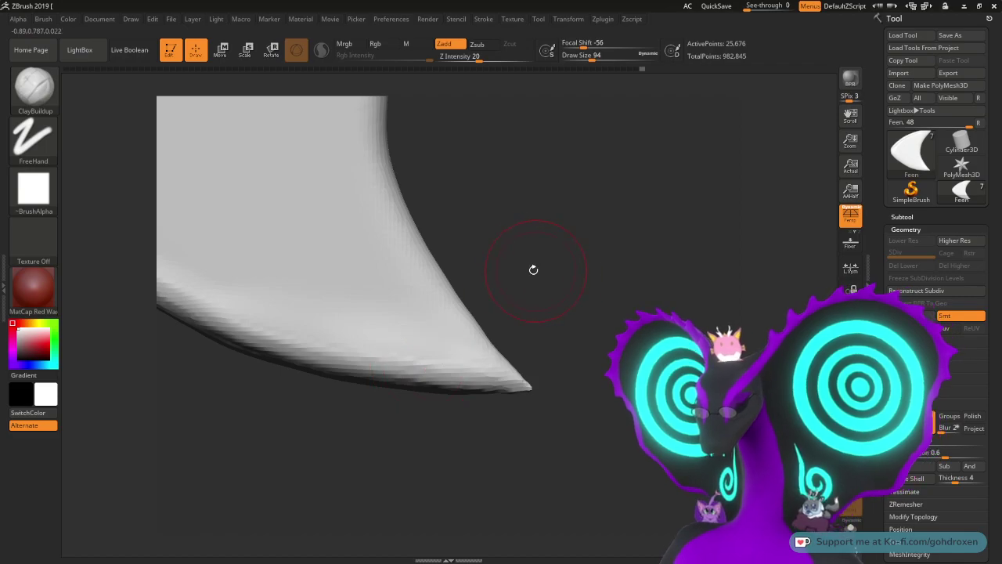
pyautogui.moveTo(533, 270); pyautogui.dragTo(415, 313)
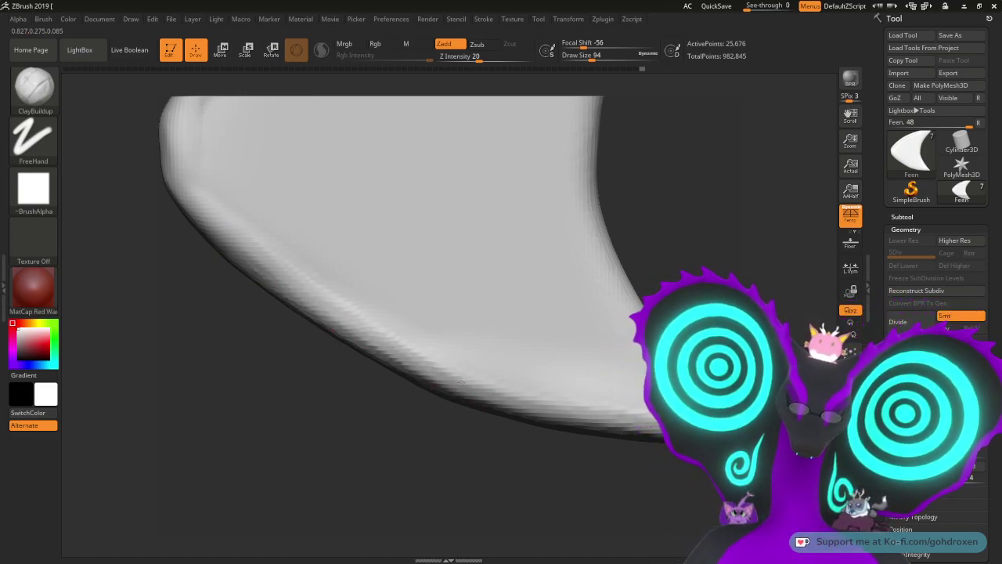
pyautogui.press('shift')
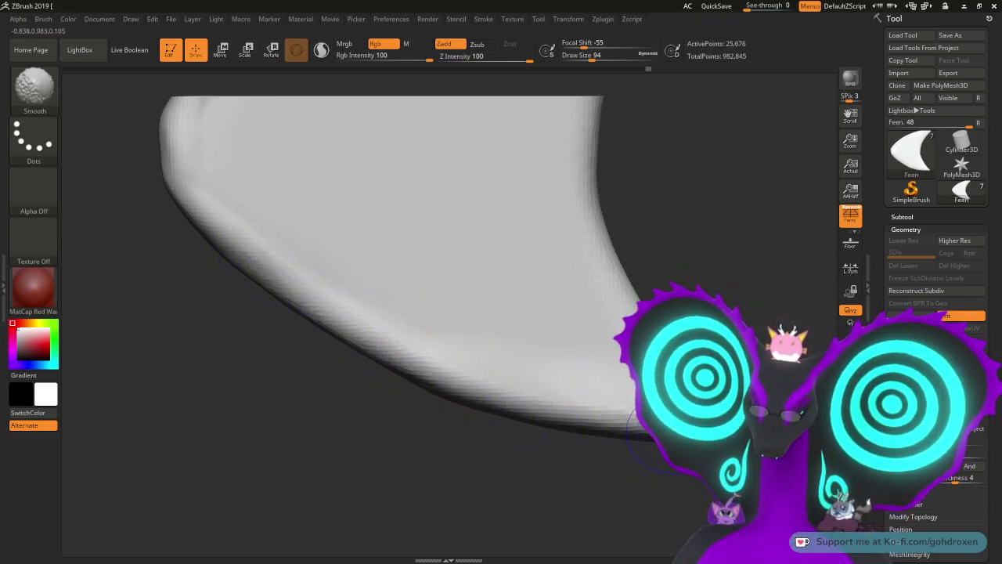
pyautogui.moveTo(694, 269)
pyautogui.keyDown('alt'); pyautogui.mouseDown()
pyautogui.moveTo(726, 288)
pyautogui.moveTo(713, 242)
pyautogui.moveTo(699, 301)
pyautogui.mouseUp(); pyautogui.keyUp('alt')
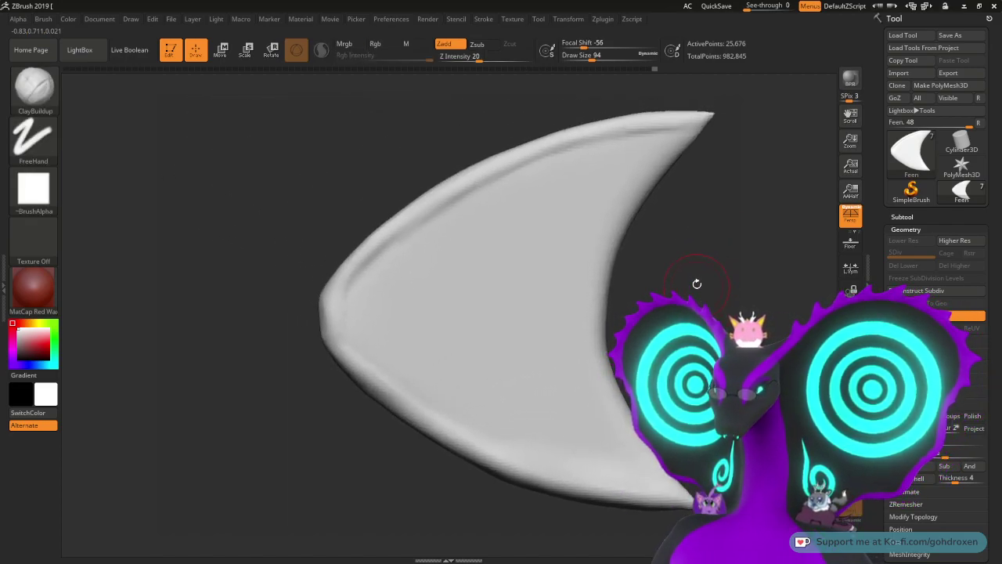
# Step: Switch the sculpting brush to DamStandard
pyautogui.moveTo(709, 291); pyautogui.dragTo(673, 266)
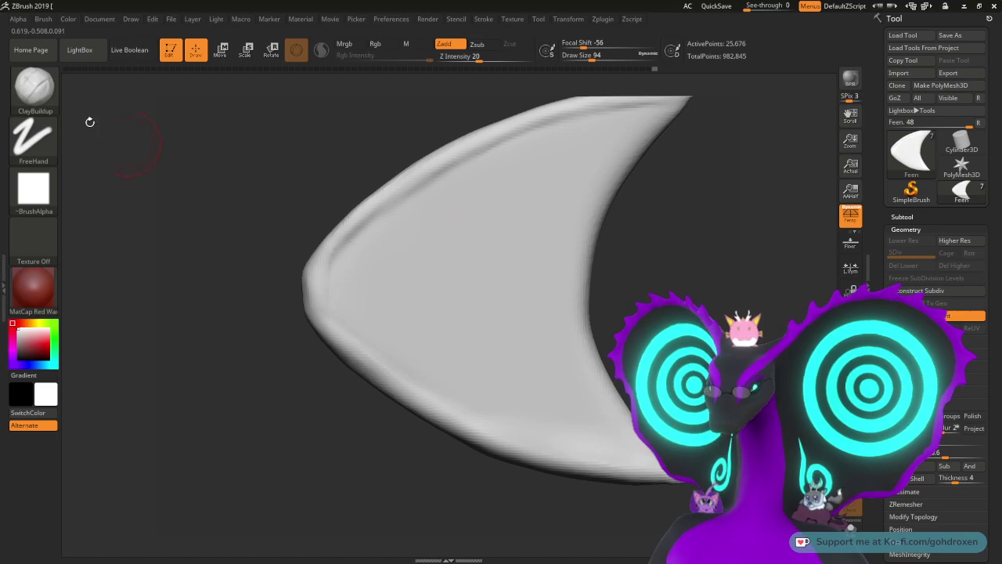
pyautogui.click(34, 85)
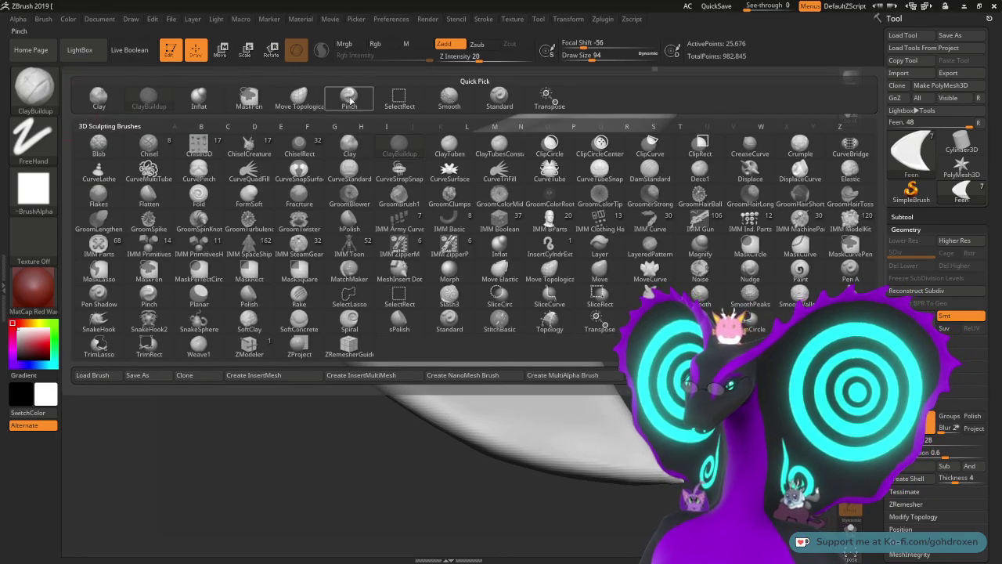
pyautogui.press('d')
pyautogui.press('s')
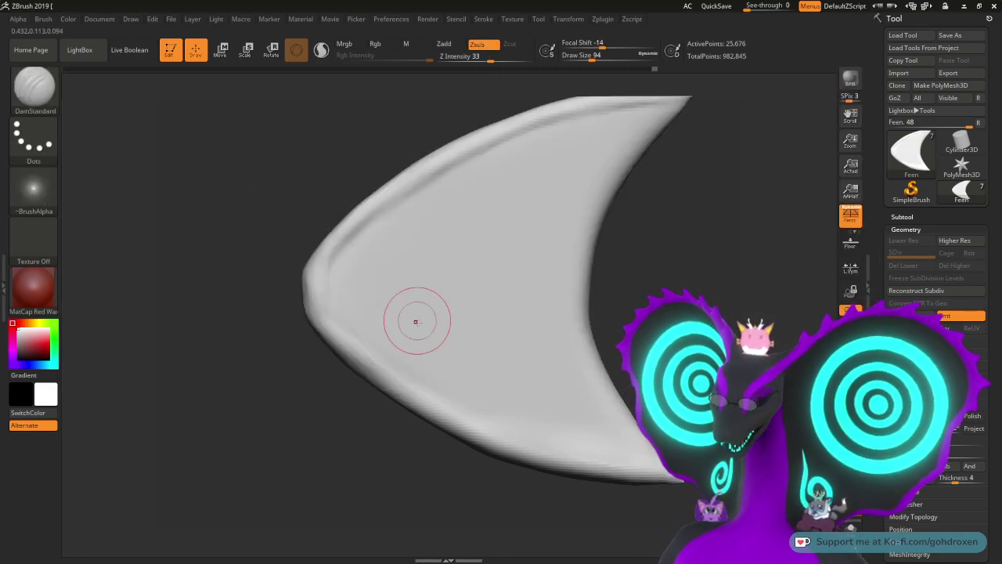
# Step: Try carving a straight groove across the middle of the fin from its rounded end to the concave edge
pyautogui.moveTo(347, 288); pyautogui.dragTo(583, 287)
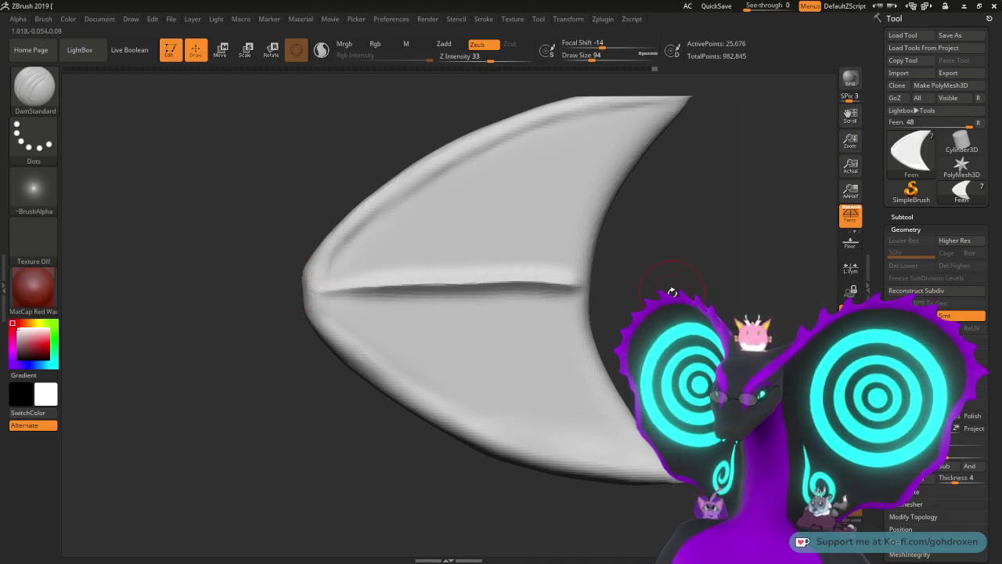
pyautogui.moveTo(676, 292)
pyautogui.keyDown('alt'); pyautogui.mouseDown()
pyautogui.moveTo(665, 337)
pyautogui.moveTo(704, 321)
pyautogui.mouseUp(); pyautogui.keyUp('alt')
pyautogui.hotkey('ctrl', 'z')
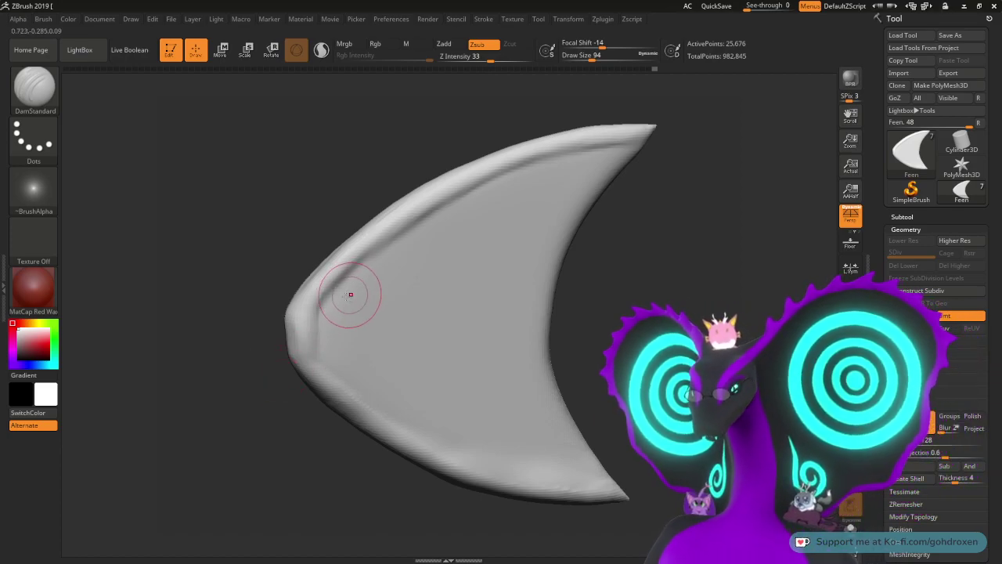
# Step: Try carving grooves with DamStandard along the fin's upper and lower outer edges
pyautogui.moveTo(306, 316)
pyautogui.mouseDown()
pyautogui.moveTo(329, 282)
pyautogui.moveTo(415, 211)
pyautogui.moveTo(650, 129)
pyautogui.mouseUp()
pyautogui.moveTo(685, 219)
pyautogui.mouseDown()
pyautogui.moveTo(642, 235)
pyautogui.moveTo(638, 301)
pyautogui.moveTo(665, 265)
pyautogui.moveTo(655, 294)
pyautogui.moveTo(671, 273)
pyautogui.moveTo(661, 264)
pyautogui.moveTo(609, 277)
pyautogui.mouseUp()
pyautogui.moveTo(273, 241)
pyautogui.mouseDown()
pyautogui.moveTo(272, 296)
pyautogui.moveTo(333, 358)
pyautogui.moveTo(462, 429)
pyautogui.moveTo(572, 455)
pyautogui.mouseUp()
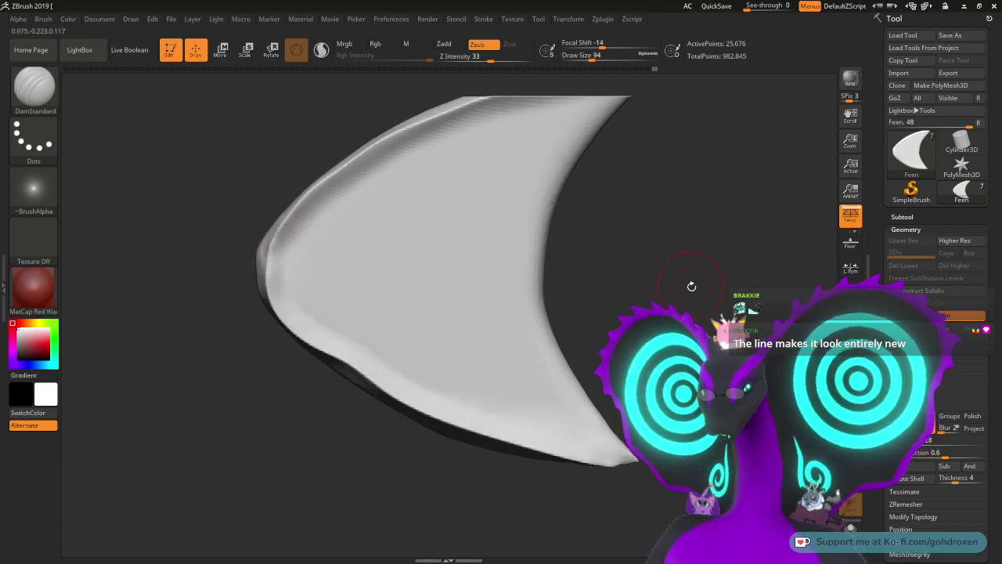
# Step: Try cutting a crease across the fin's face between the rounded end and the concave edge, and undo the strokes
pyautogui.moveTo(691, 286); pyautogui.dragTo(725, 274)
pyautogui.moveTo(566, 235)
pyautogui.mouseDown()
pyautogui.moveTo(577, 259)
pyautogui.moveTo(542, 237)
pyautogui.moveTo(585, 244)
pyautogui.moveTo(568, 243)
pyautogui.mouseUp()
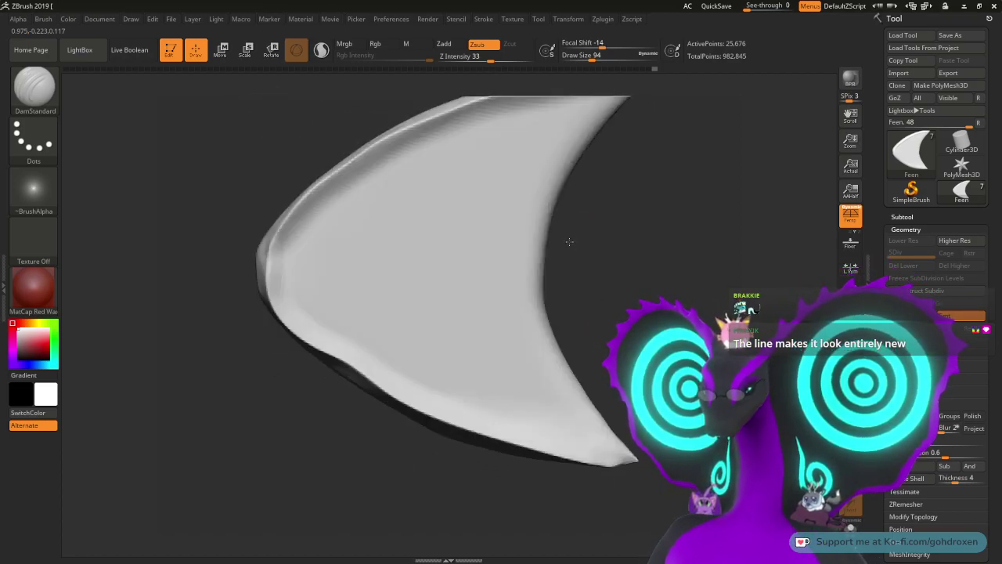
pyautogui.moveTo(269, 279); pyautogui.dragTo(548, 301)
pyautogui.hotkey('ctrl', 'z')
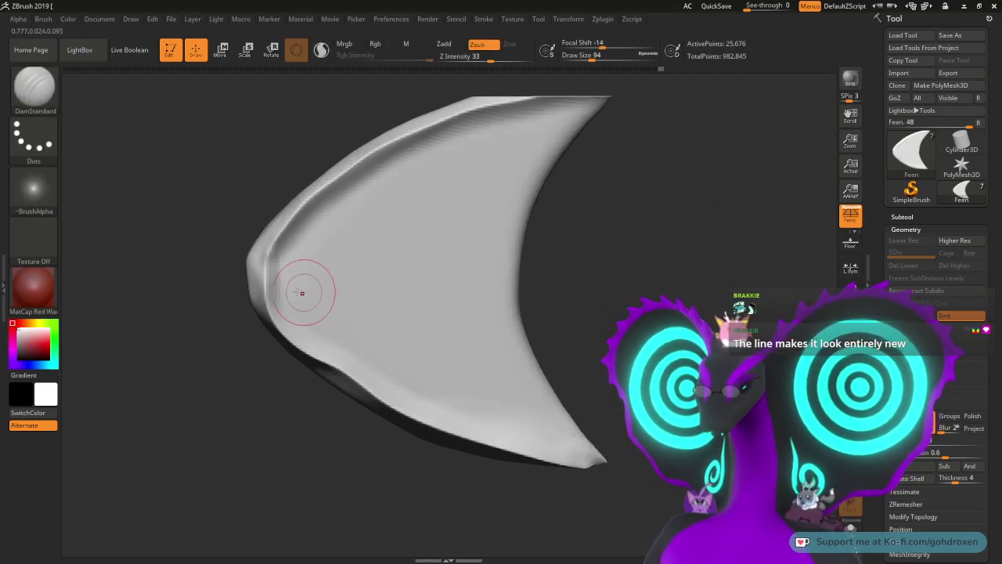
pyautogui.moveTo(266, 274); pyautogui.dragTo(524, 293)
pyautogui.moveTo(682, 251)
pyautogui.mouseDown()
pyautogui.moveTo(682, 227)
pyautogui.moveTo(685, 252)
pyautogui.mouseUp()
pyautogui.press('ctrl')
pyautogui.hotkey('ctrl', 'z')
pyautogui.hotkey('ctrl', 'z')
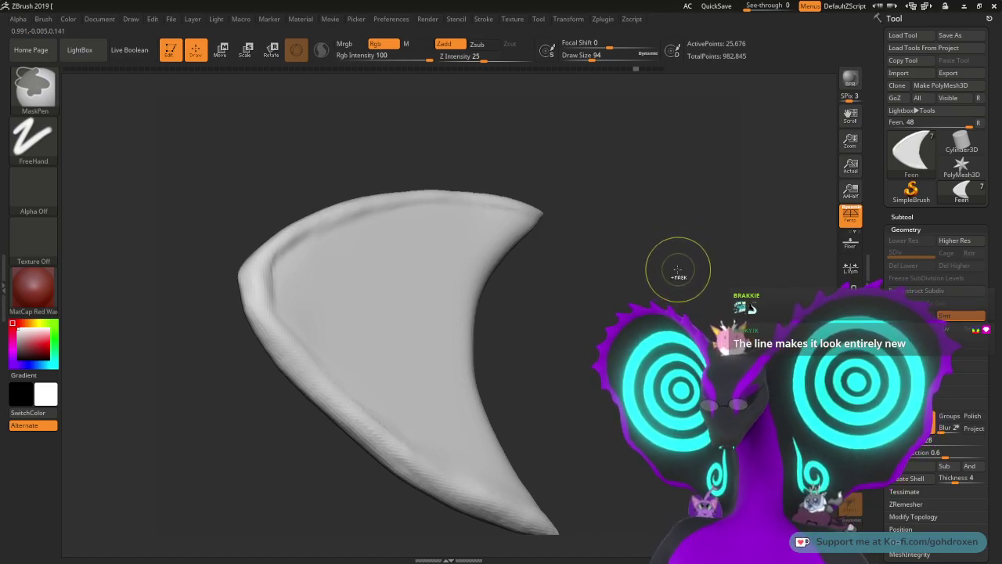
# Step: Undo the earlier rim sculpting back to the smooth fin shape and accept discarding the newer undo history entries
pyautogui.hotkey('ctrl', 'z')
pyautogui.hotkey('ctrl', 'z')
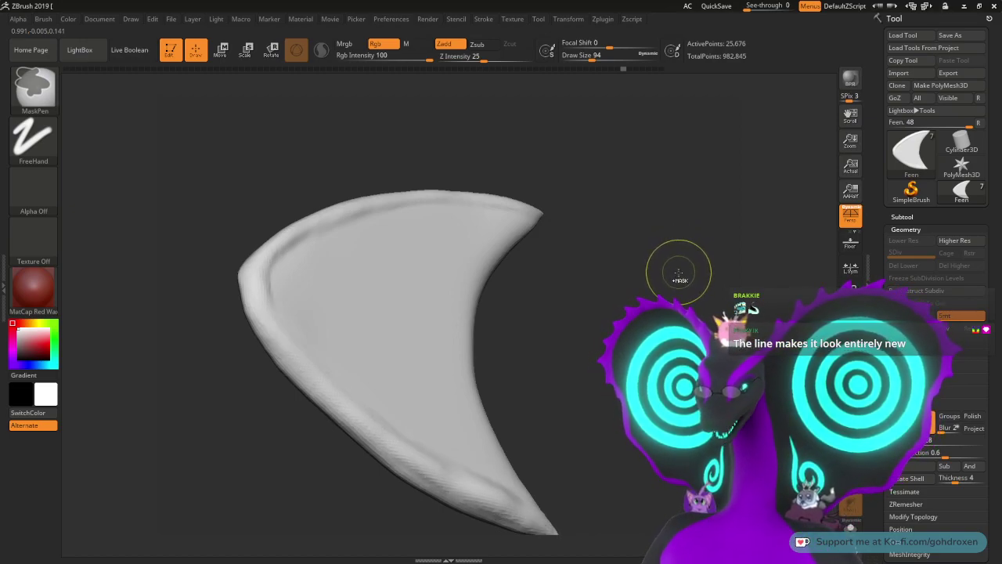
pyautogui.hotkey('ctrl', 'z')
pyautogui.hotkey('ctrl', 'z')
pyautogui.hotkey('ctrl', 'z')
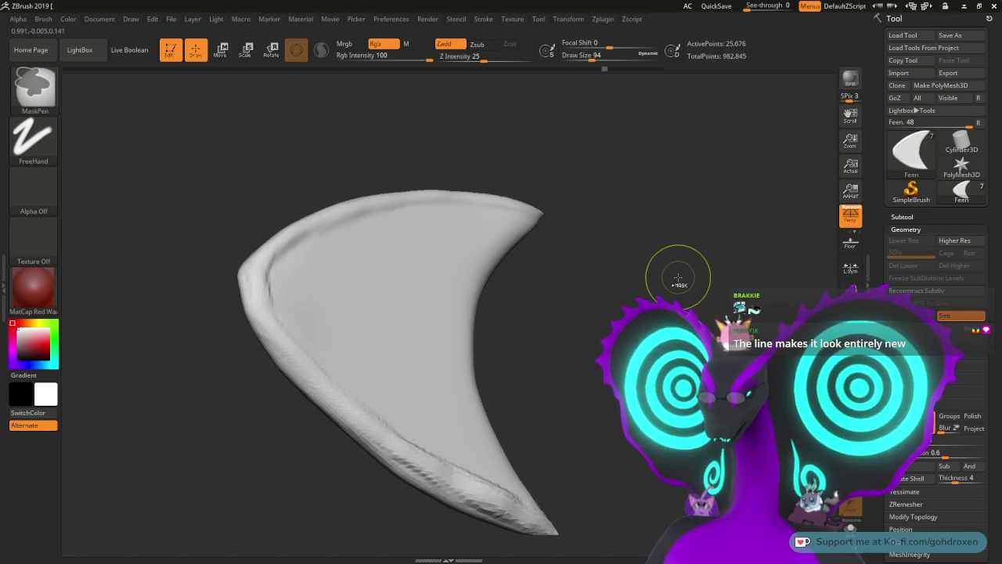
pyautogui.hotkey('ctrl', 'z')
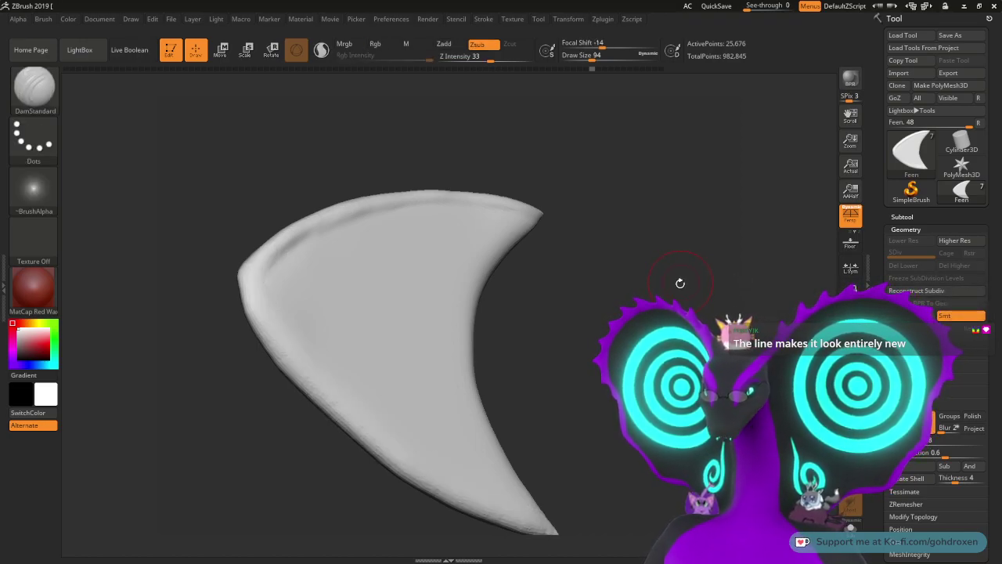
pyautogui.keyDown('shift'); pyautogui.moveTo(678, 284); pyautogui.dragTo(686, 301); pyautogui.keyUp('shift')
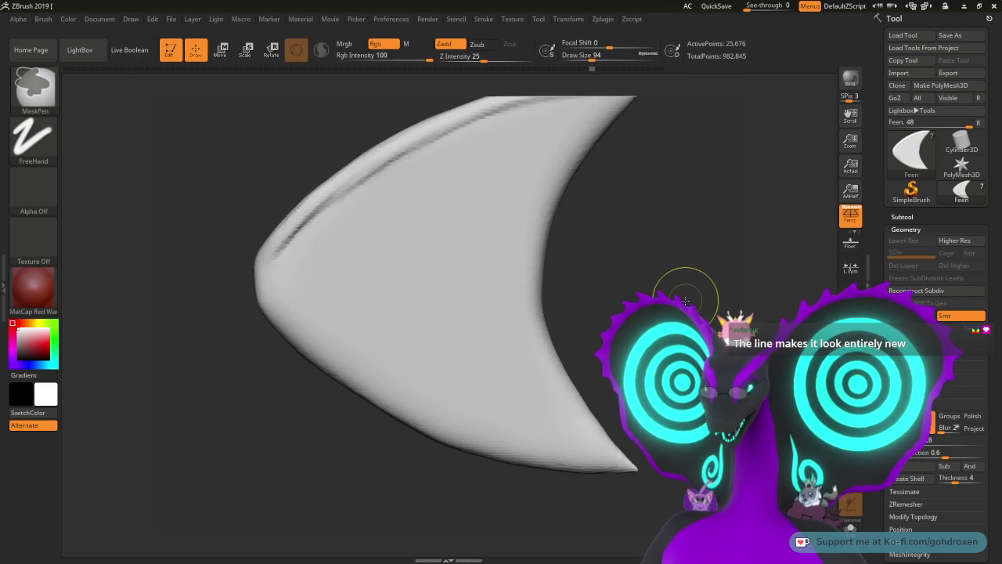
pyautogui.hotkey('ctrl', 'z')
pyautogui.hotkey('ctrl', 'z')
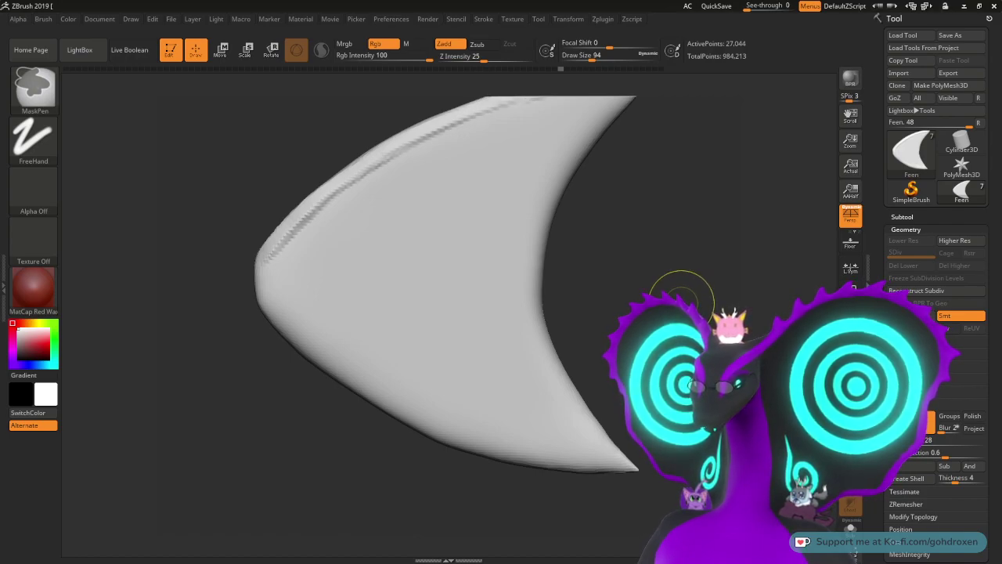
pyautogui.moveTo(681, 300)
pyautogui.mouseDown()
pyautogui.moveTo(675, 311)
pyautogui.moveTo(649, 291)
pyautogui.moveTo(676, 299)
pyautogui.moveTo(698, 279)
pyautogui.mouseUp()
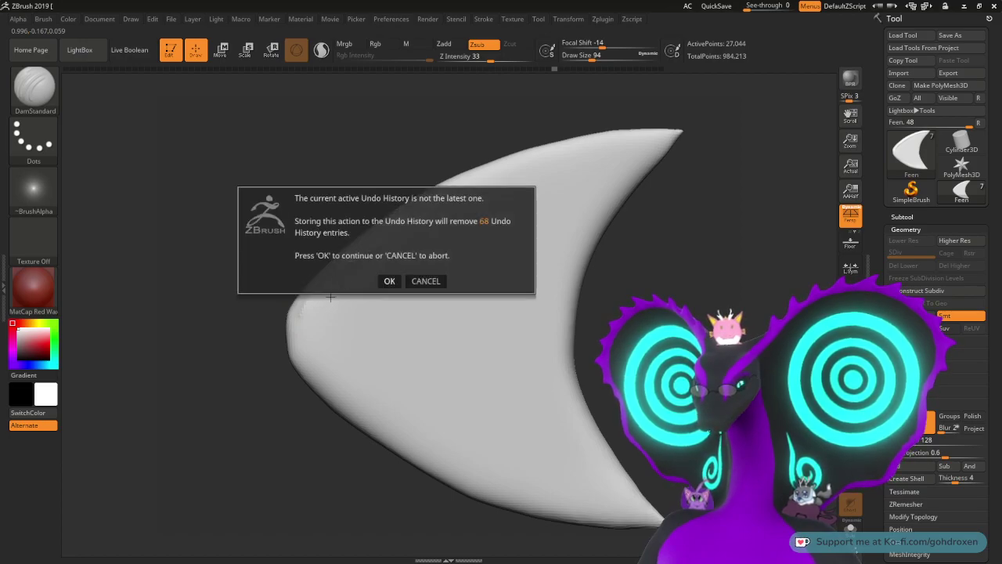
pyautogui.click(391, 280)
# Step: Try two strokes along the smooth fin's upper curved edge and undo each one
pyautogui.moveTo(334, 293)
pyautogui.keyDown('shift'); pyautogui.mouseDown()
pyautogui.moveTo(307, 307)
pyautogui.moveTo(329, 278)
pyautogui.moveTo(404, 227)
pyautogui.moveTo(529, 166)
pyautogui.mouseUp(); pyautogui.keyUp('shift')
pyautogui.hotkey('ctrl', 'z')
pyautogui.moveTo(309, 290)
pyautogui.mouseDown()
pyautogui.moveTo(450, 188)
pyautogui.moveTo(654, 143)
pyautogui.mouseUp()
pyautogui.hotkey('ctrl', 'z')
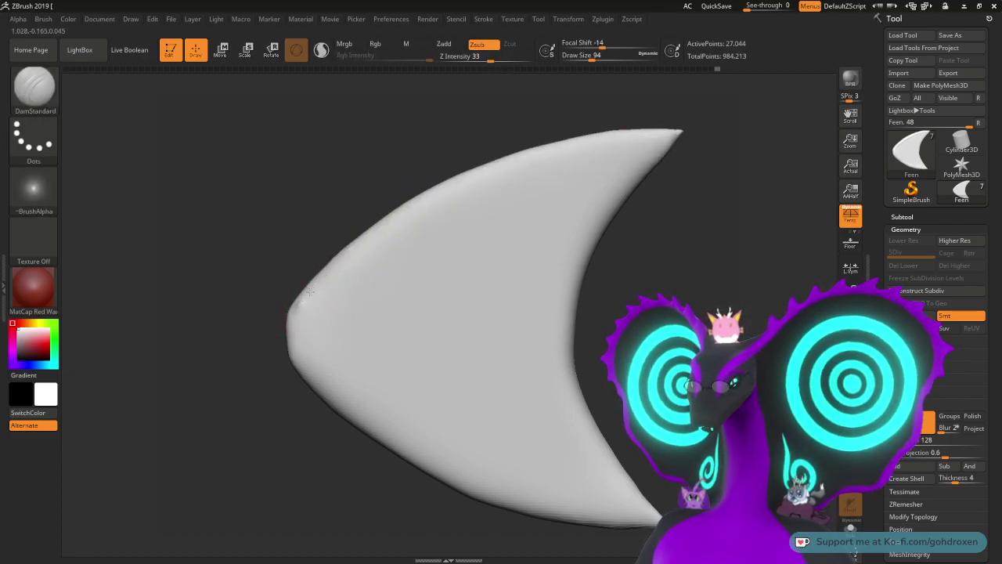
# Step: Carve a DamStandard groove along the fin's upper curved edge from the rounded end to the pointed tip
pyautogui.moveTo(310, 290)
pyautogui.mouseDown()
pyautogui.moveTo(372, 231)
pyautogui.moveTo(462, 177)
pyautogui.moveTo(579, 139)
pyautogui.moveTo(705, 135)
pyautogui.mouseUp()
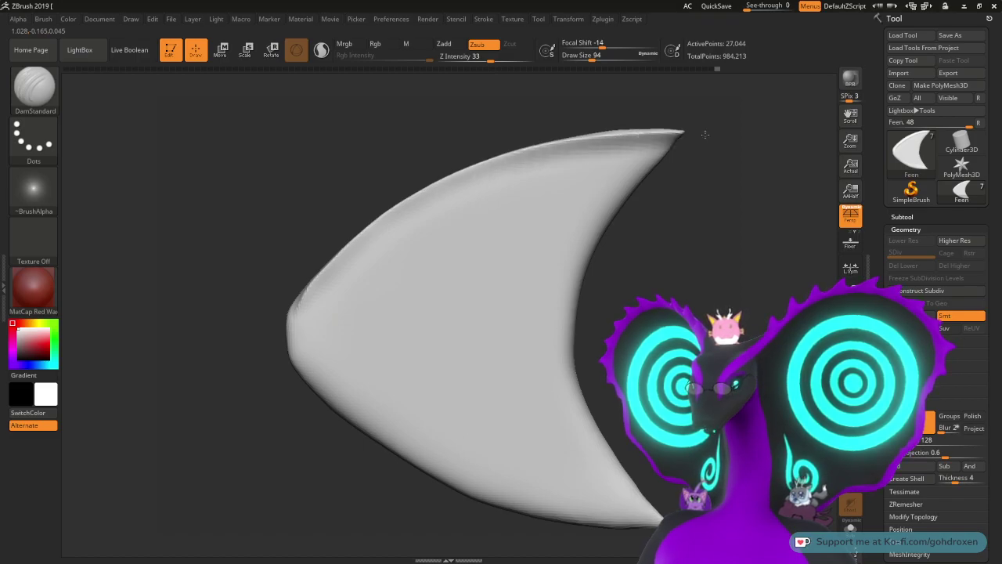
pyautogui.moveTo(621, 238); pyautogui.dragTo(570, 288)
pyautogui.moveTo(462, 229); pyautogui.dragTo(581, 293)
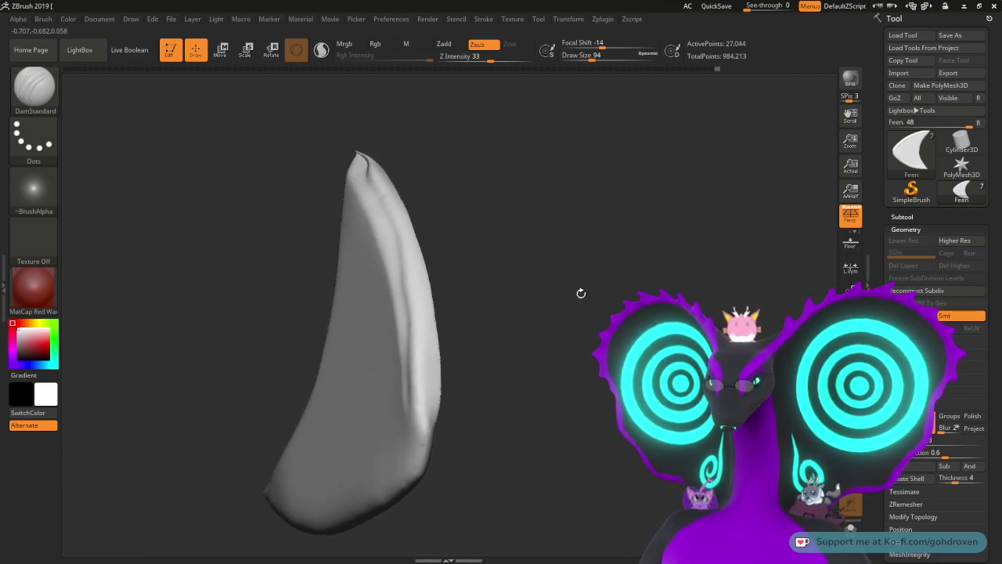
pyautogui.moveTo(439, 199); pyautogui.dragTo(390, 144)
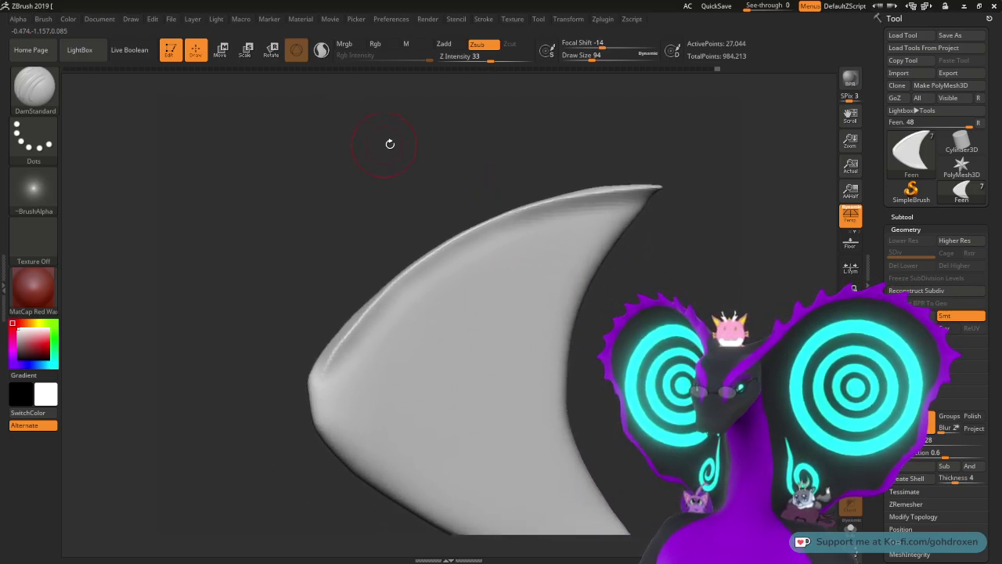
pyautogui.keyDown('alt'); pyautogui.moveTo(450, 172); pyautogui.dragTo(471, 117); pyautogui.keyUp('alt')
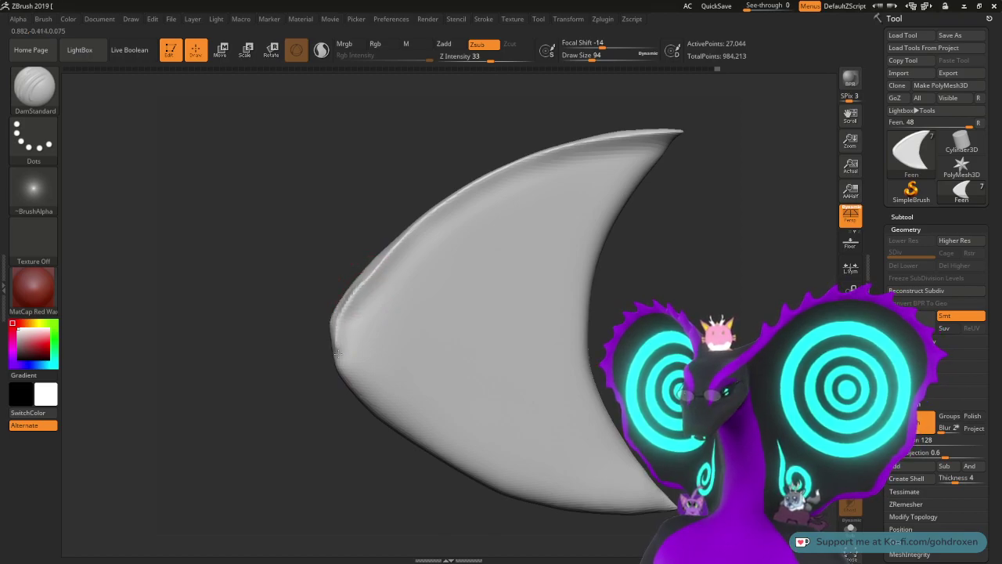
# Step: Try extending the groove around the fin's rounded end toward the lower edge, and undo it
pyautogui.moveTo(354, 392); pyautogui.dragTo(367, 397)
pyautogui.hotkey('ctrl', 'z')
pyautogui.hotkey('ctrl', 'z')
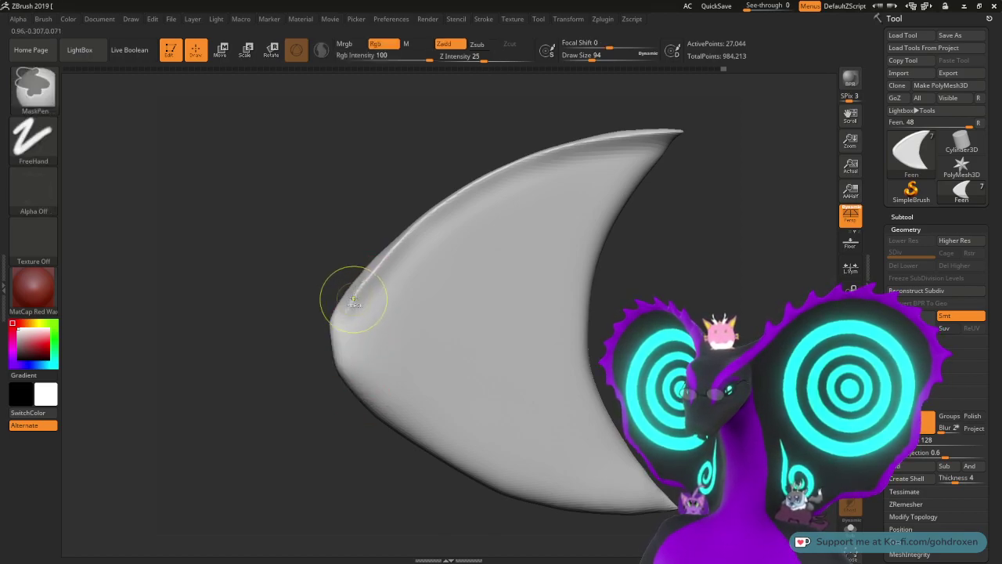
# Step: Try carving a matching groove along the upper edge on the fin's other side
pyautogui.moveTo(342, 227)
pyautogui.mouseDown()
pyautogui.moveTo(353, 241)
pyautogui.moveTo(302, 274)
pyautogui.moveTo(273, 351)
pyautogui.mouseUp()
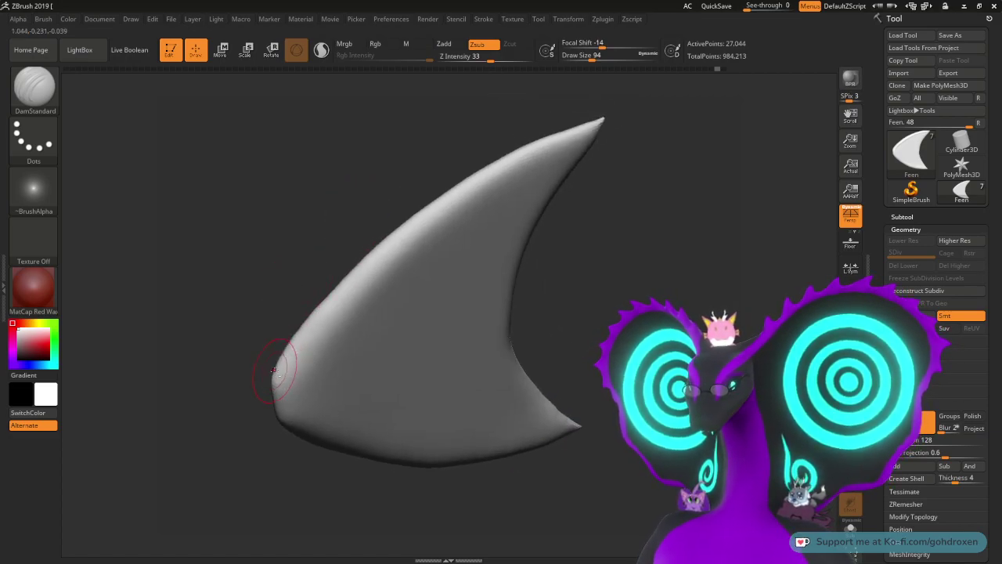
pyautogui.moveTo(365, 264)
pyautogui.mouseDown()
pyautogui.moveTo(533, 153)
pyautogui.moveTo(632, 120)
pyautogui.mouseUp()
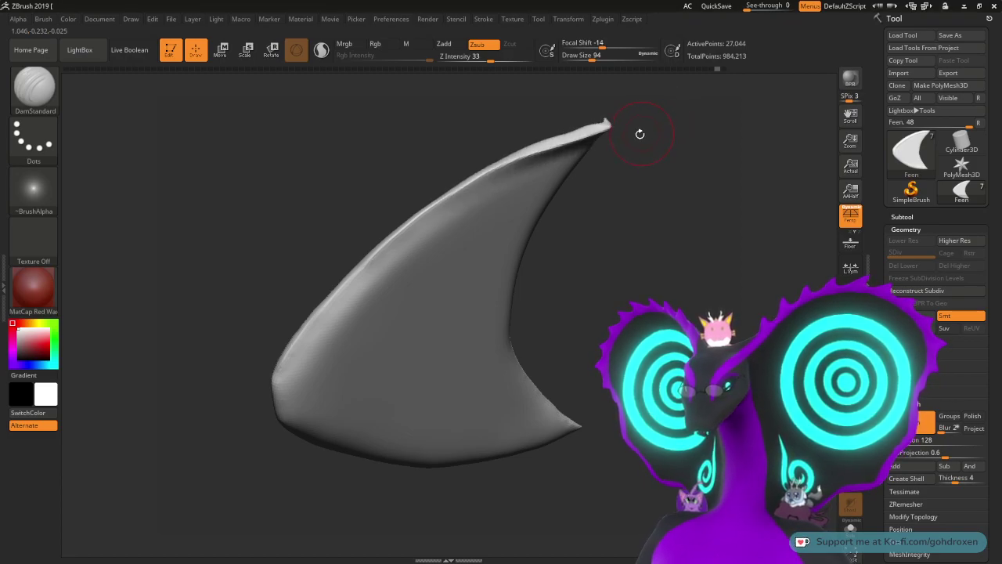
pyautogui.moveTo(627, 207)
pyautogui.mouseDown()
pyautogui.moveTo(587, 227)
pyautogui.moveTo(599, 206)
pyautogui.moveTo(634, 217)
pyautogui.moveTo(608, 242)
pyautogui.moveTo(442, 292)
pyautogui.mouseUp()
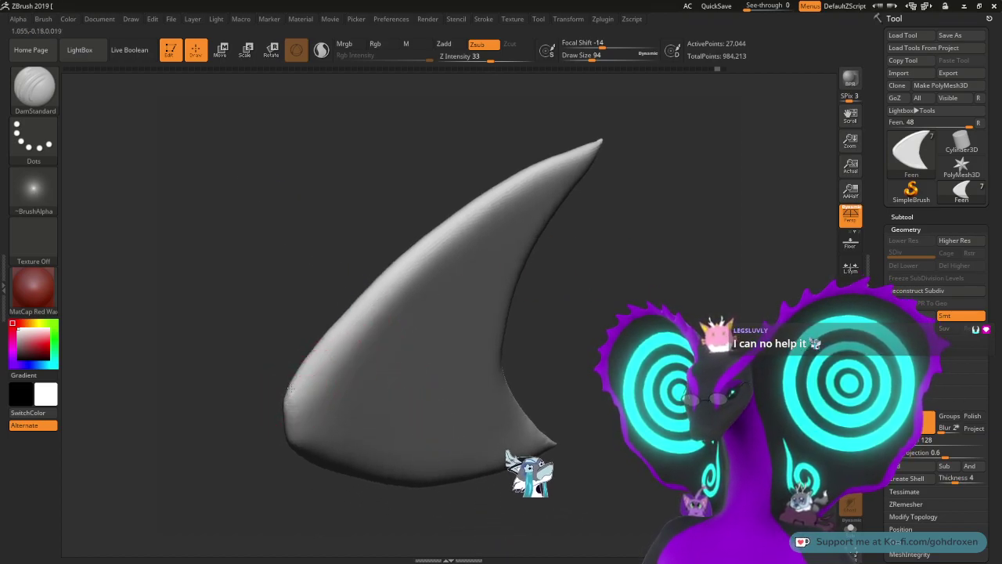
# Step: Carve the groove on the fin's other side along the upper edge, from the rounded end to the pointed tip
pyautogui.moveTo(292, 398)
pyautogui.mouseDown()
pyautogui.moveTo(380, 291)
pyautogui.moveTo(470, 209)
pyautogui.moveTo(561, 159)
pyautogui.mouseUp()
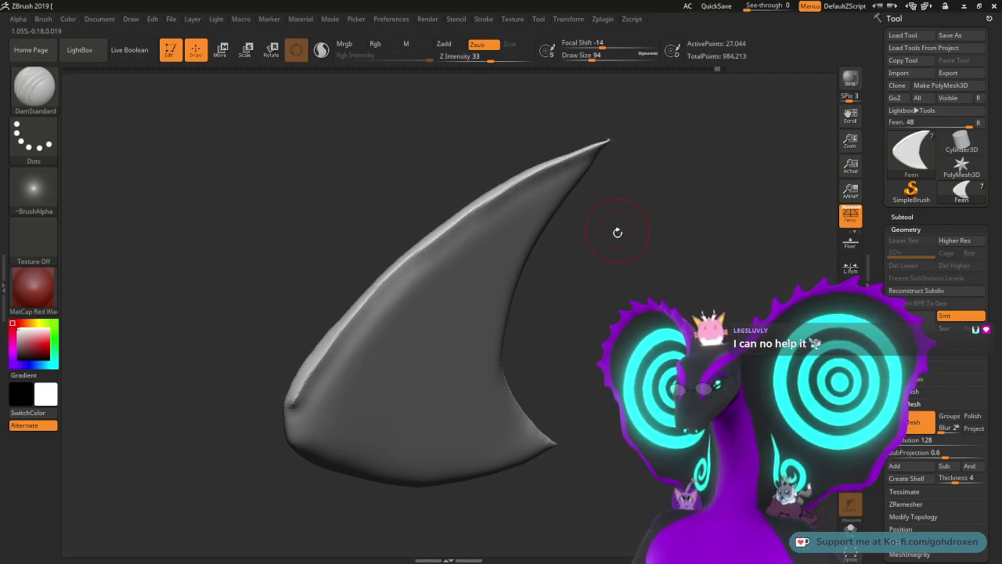
pyautogui.moveTo(617, 233)
pyautogui.mouseDown()
pyautogui.moveTo(629, 226)
pyautogui.moveTo(568, 293)
pyautogui.moveTo(575, 277)
pyautogui.moveTo(564, 260)
pyautogui.moveTo(524, 352)
pyautogui.moveTo(530, 223)
pyautogui.moveTo(592, 243)
pyautogui.moveTo(530, 222)
pyautogui.moveTo(516, 302)
pyautogui.moveTo(568, 285)
pyautogui.moveTo(540, 259)
pyautogui.moveTo(548, 193)
pyautogui.moveTo(553, 249)
pyautogui.mouseUp()
pyautogui.press('shift')
pyautogui.press('shift')
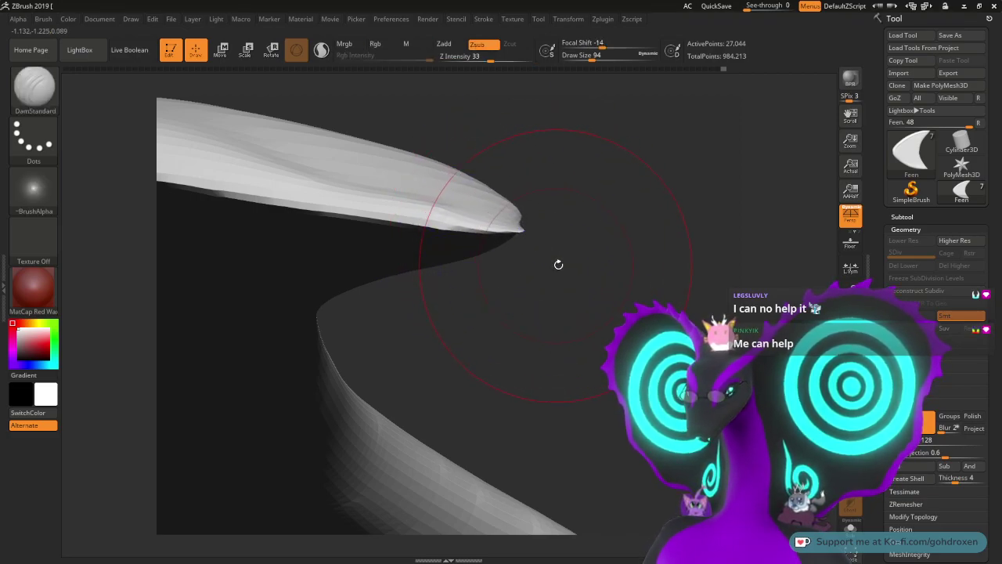
# Step: Smooth the sharp bump on the edge beside the fin's pointed tip
pyautogui.moveTo(557, 264); pyautogui.dragTo(537, 245)
pyautogui.moveTo(633, 225); pyautogui.dragTo(611, 209)
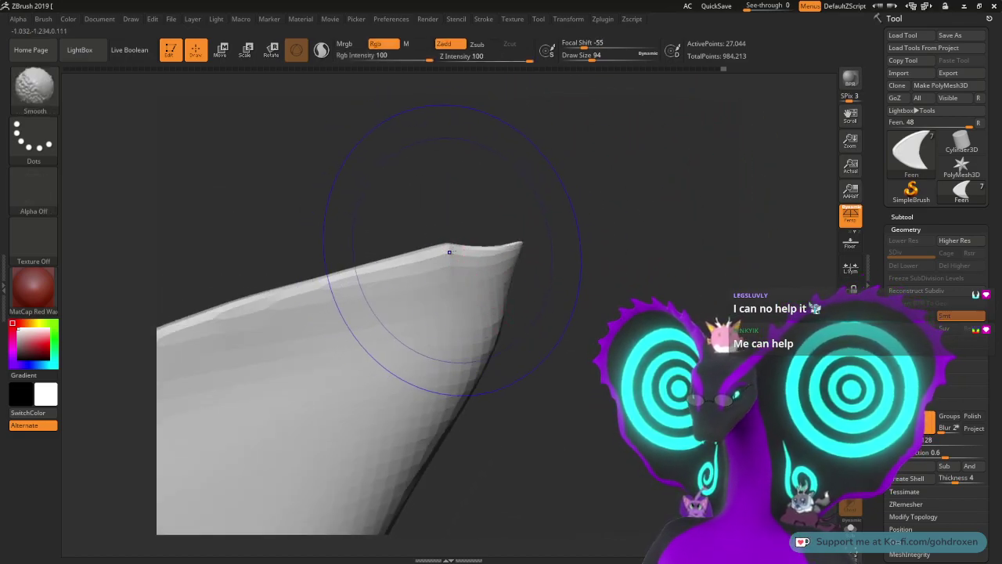
pyautogui.keyDown('shift'); pyautogui.moveTo(449, 250); pyautogui.dragTo(435, 256); pyautogui.keyUp('shift')
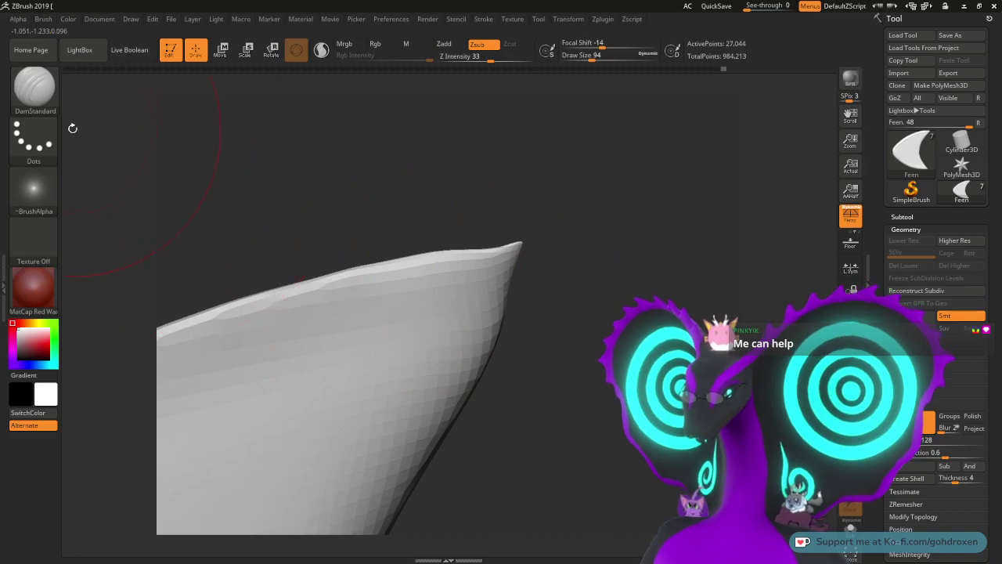
# Step: Straighten the dipped edge beside the fin's pointed tip using the Move Topological brush at draw size 39
pyautogui.click(41, 86)
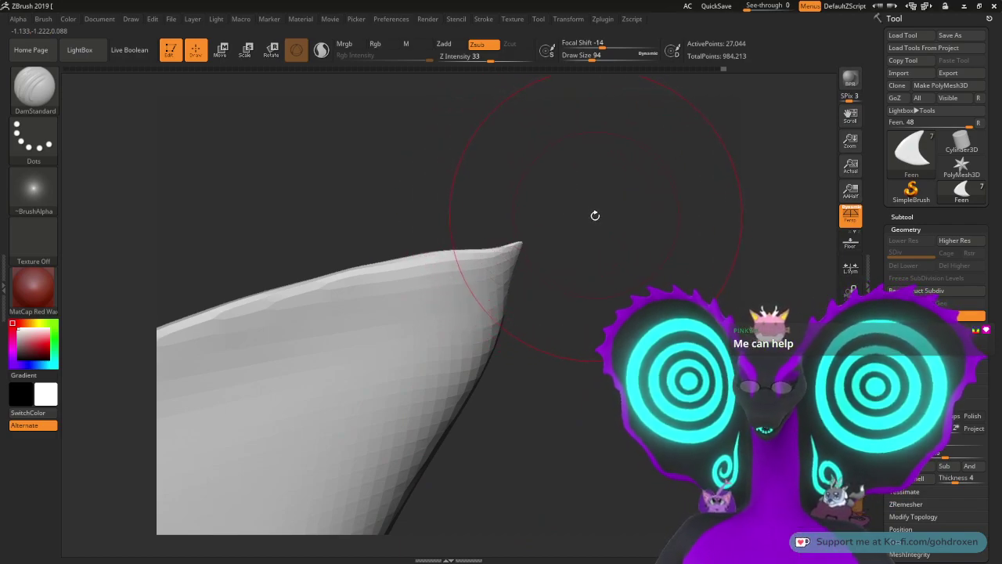
pyautogui.moveTo(597, 239); pyautogui.dragTo(533, 238)
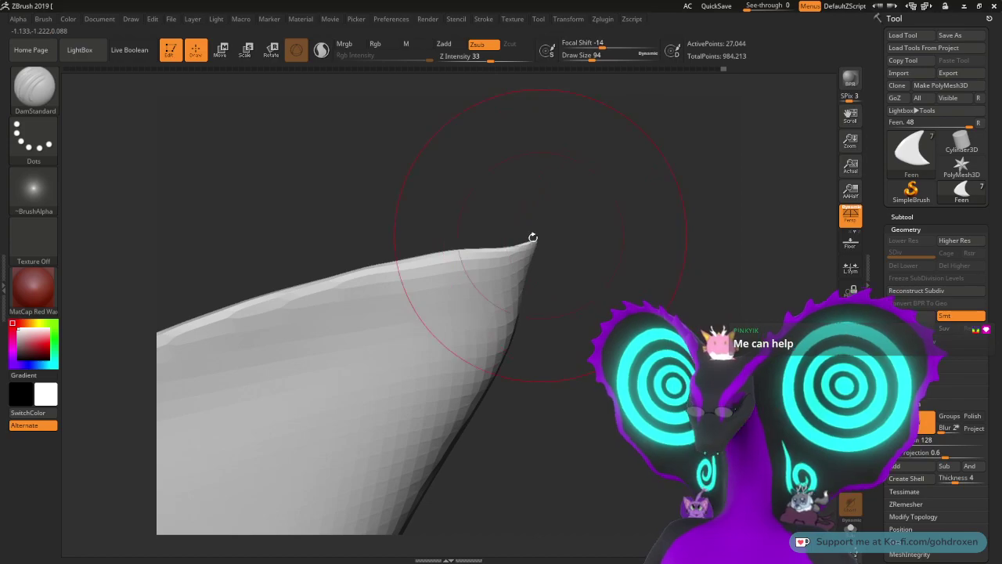
pyautogui.click(33, 87)
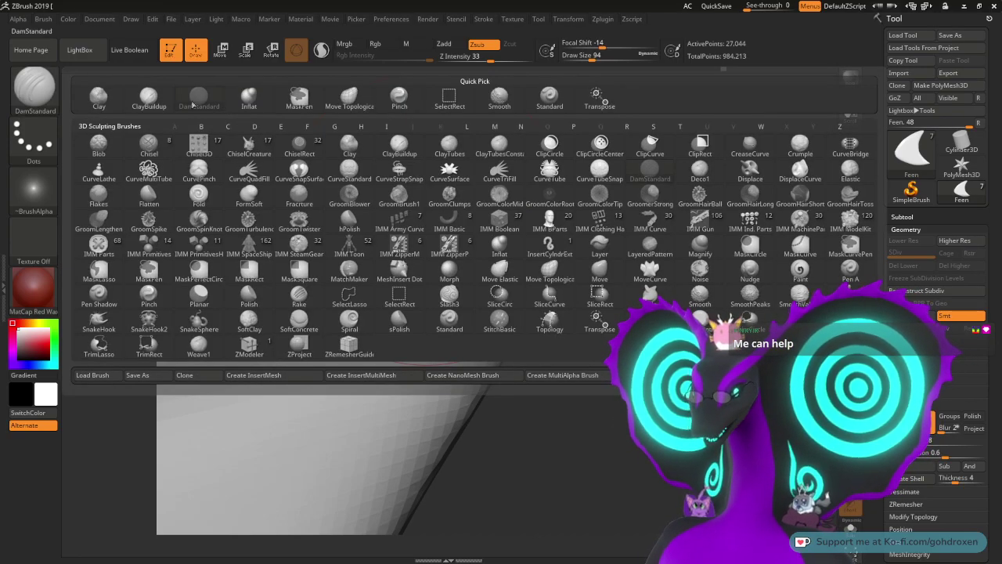
pyautogui.click(350, 95)
pyautogui.press('space')
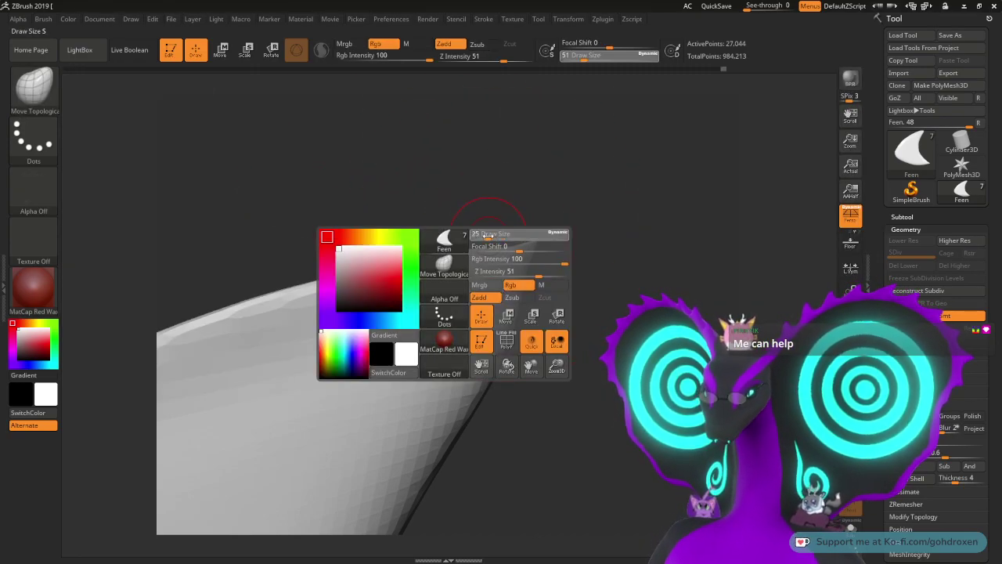
pyautogui.moveTo(487, 234); pyautogui.dragTo(501, 234)
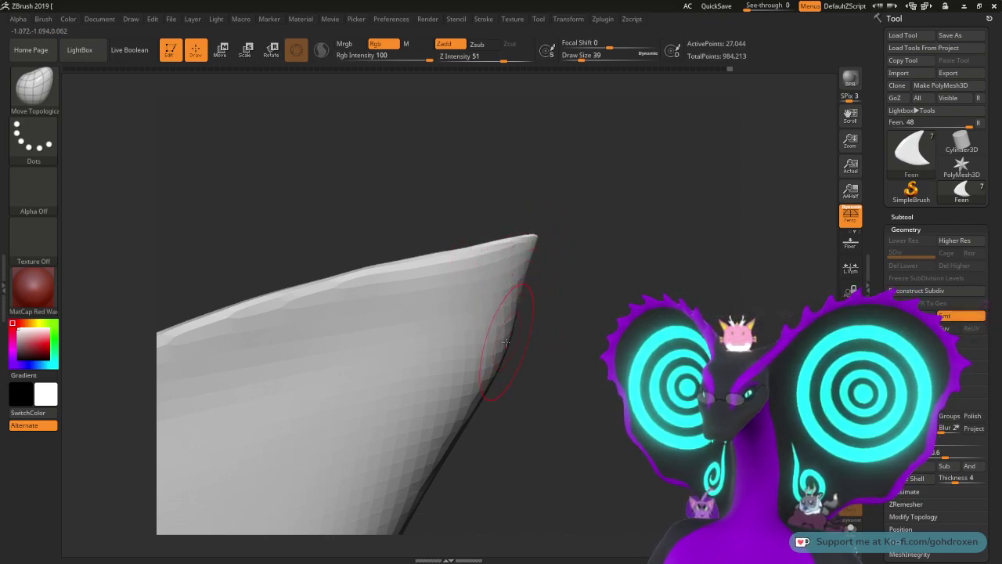
pyautogui.moveTo(554, 279); pyautogui.dragTo(609, 386)
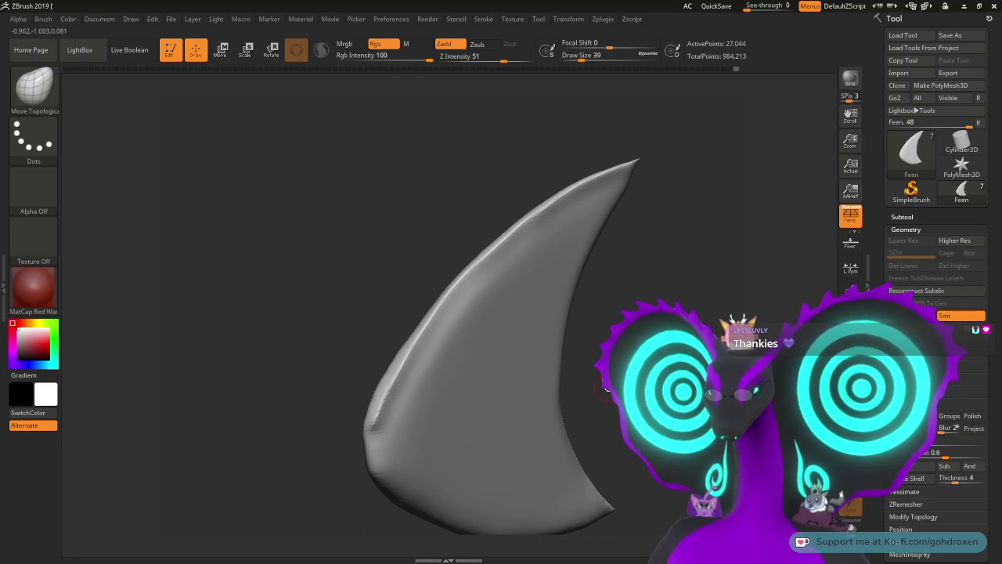
pyautogui.press('ctrl')
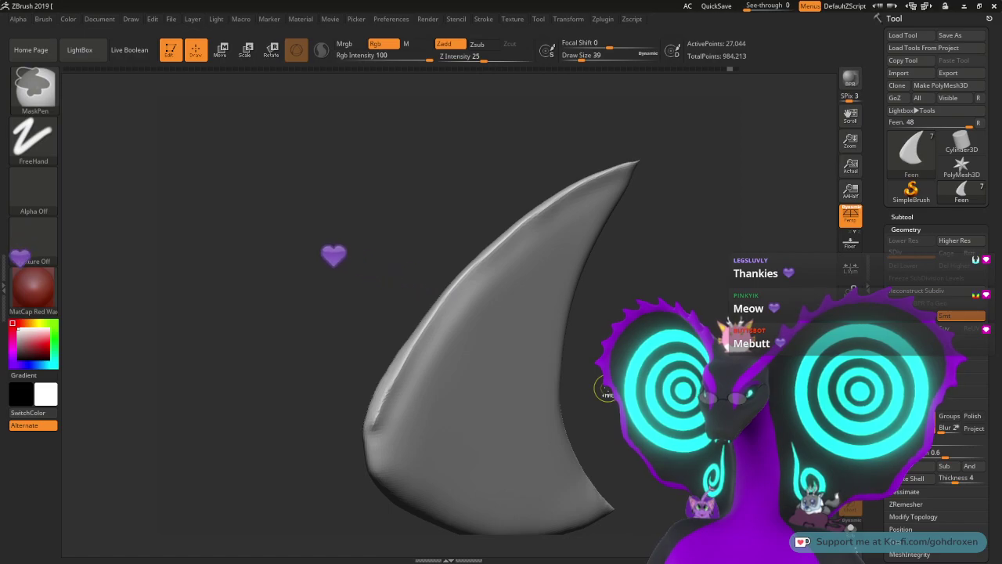
# Step: Undo the recent groove and tip edits, and recarve the upper-edge groove with the DamStandard brush at draw size 112
pyautogui.hotkey('ctrl', 'z')
pyautogui.hotkey('ctrl', 'z')
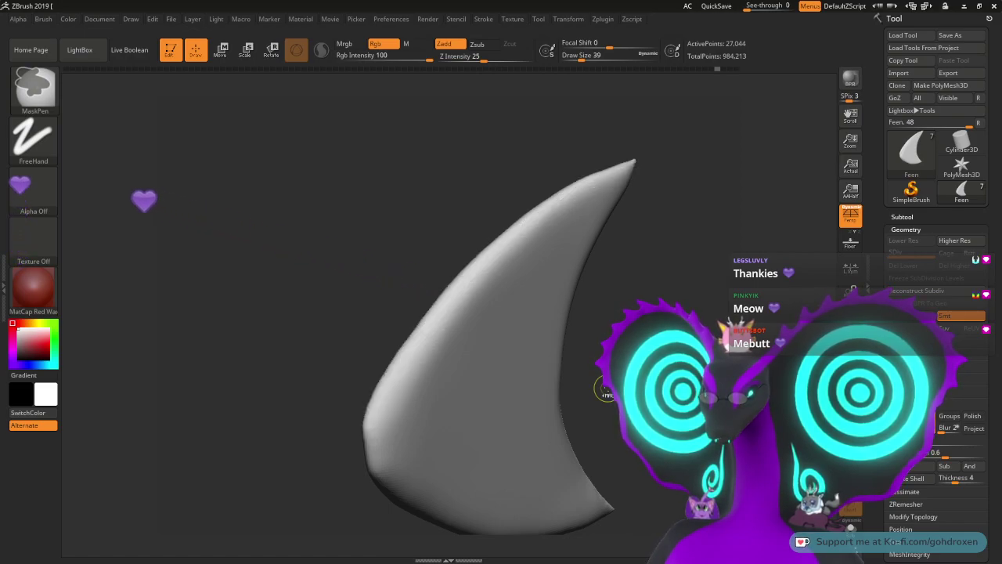
pyautogui.press('b')
pyautogui.press('m')
pyautogui.press('t')
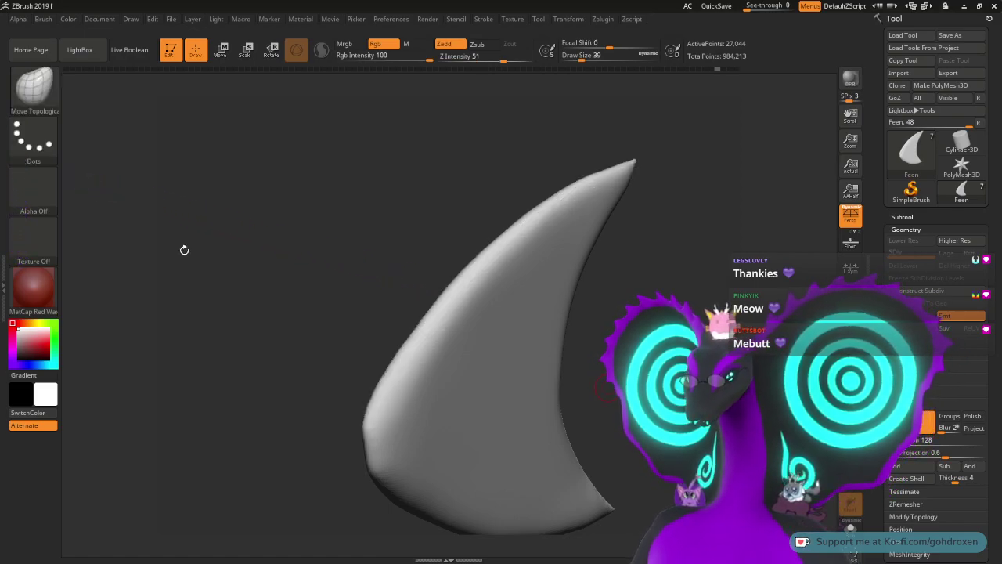
pyautogui.click(33, 87)
pyautogui.click(199, 100)
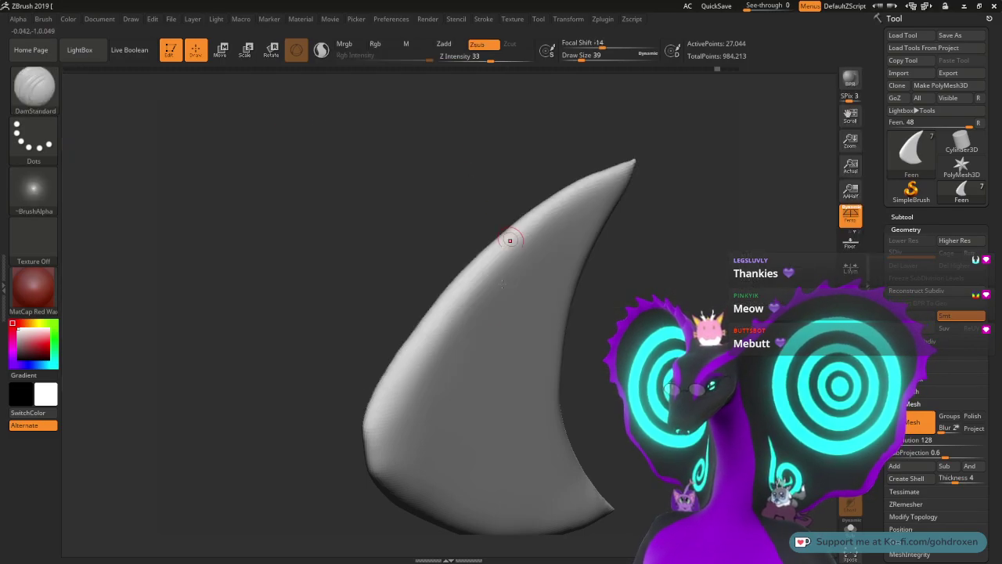
pyautogui.rightClick(398, 411)
pyautogui.moveTo(410, 380); pyautogui.dragTo(415, 379)
pyautogui.moveTo(377, 429)
pyautogui.mouseDown()
pyautogui.moveTo(393, 384)
pyautogui.moveTo(477, 275)
pyautogui.moveTo(539, 213)
pyautogui.moveTo(597, 183)
pyautogui.mouseUp()
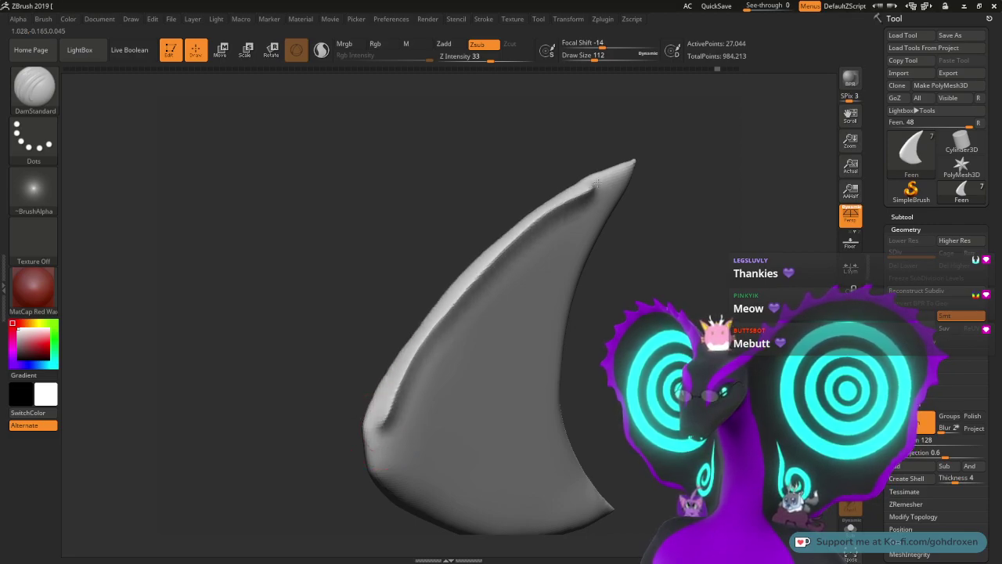
# Step: Extend the groove around the fin's rounded end and along the lower edge to the lower pointed tip
pyautogui.moveTo(697, 179); pyautogui.dragTo(659, 149)
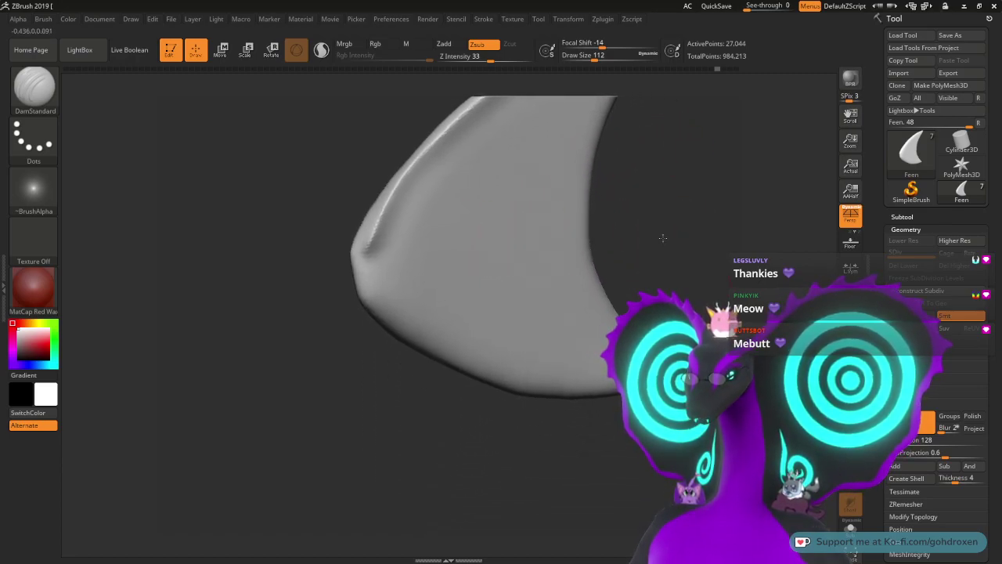
pyautogui.moveTo(662, 232); pyautogui.dragTo(461, 260)
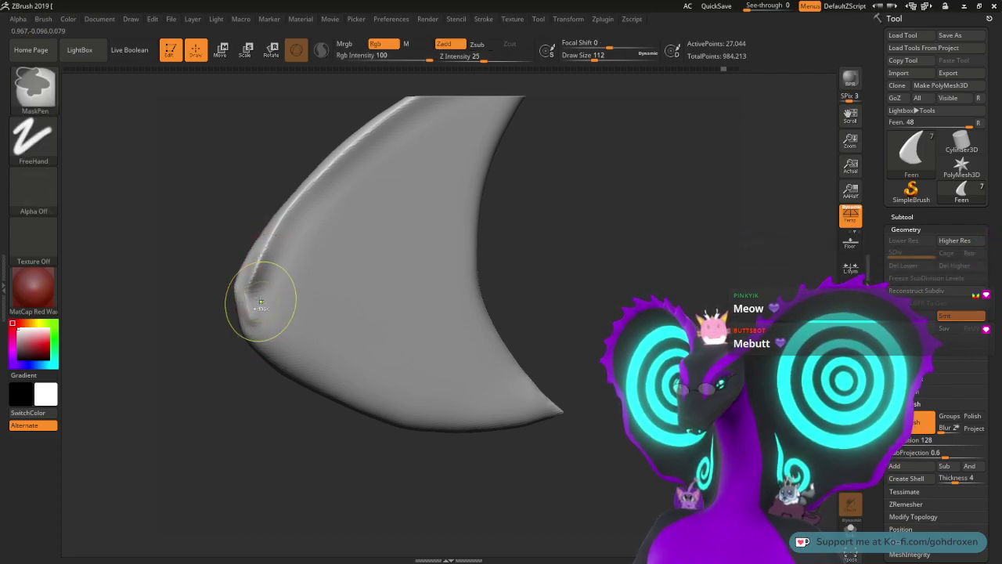
pyautogui.moveTo(257, 291)
pyautogui.keyDown('shift'); pyautogui.mouseDown()
pyautogui.moveTo(253, 274)
pyautogui.moveTo(258, 314)
pyautogui.moveTo(249, 291)
pyautogui.mouseUp(); pyautogui.keyUp('shift')
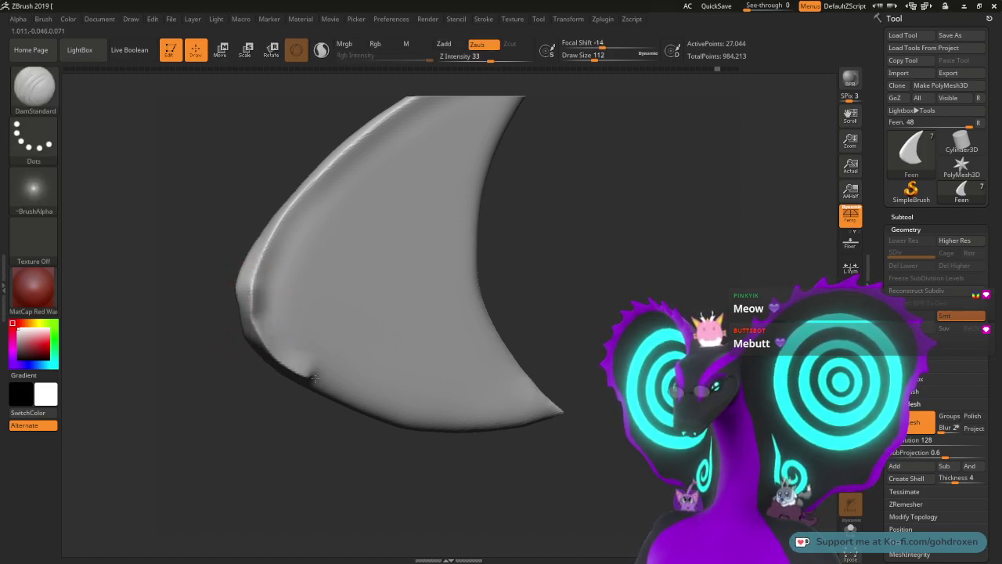
pyautogui.moveTo(313, 379)
pyautogui.mouseDown()
pyautogui.moveTo(423, 415)
pyautogui.moveTo(485, 419)
pyautogui.moveTo(572, 404)
pyautogui.mouseUp()
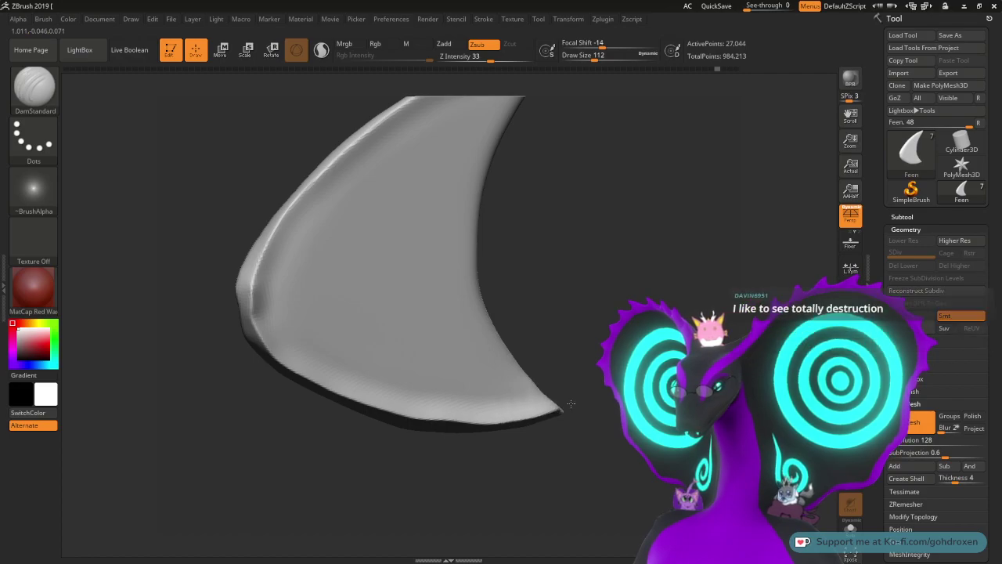
pyautogui.moveTo(563, 301)
pyautogui.mouseDown()
pyautogui.moveTo(599, 279)
pyautogui.moveTo(588, 287)
pyautogui.moveTo(608, 298)
pyautogui.moveTo(512, 289)
pyautogui.moveTo(600, 300)
pyautogui.moveTo(593, 238)
pyautogui.moveTo(526, 234)
pyautogui.mouseUp()
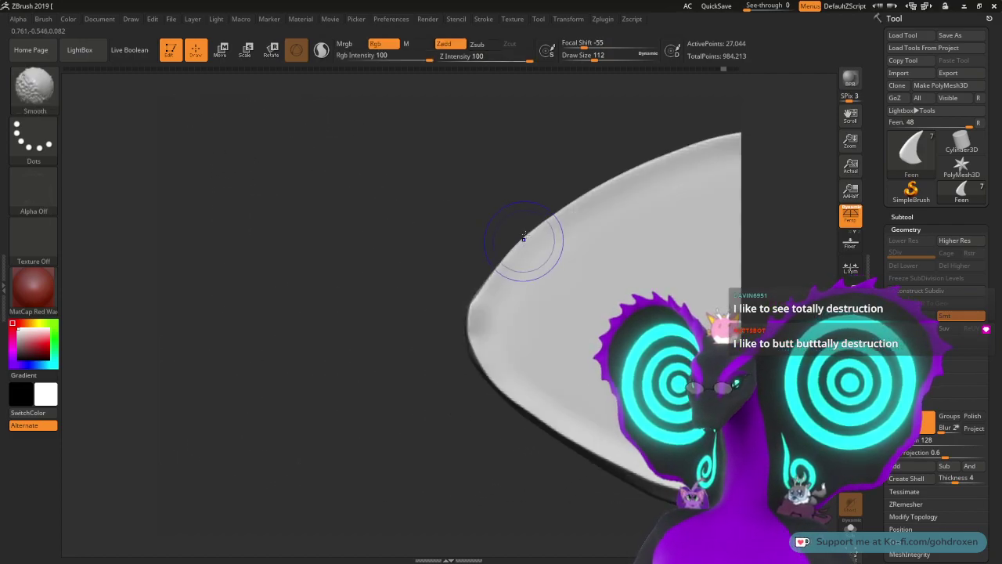
# Step: Try carving a matching groove along the upper edge on the fin's other side
pyautogui.moveTo(446, 204); pyautogui.dragTo(338, 189)
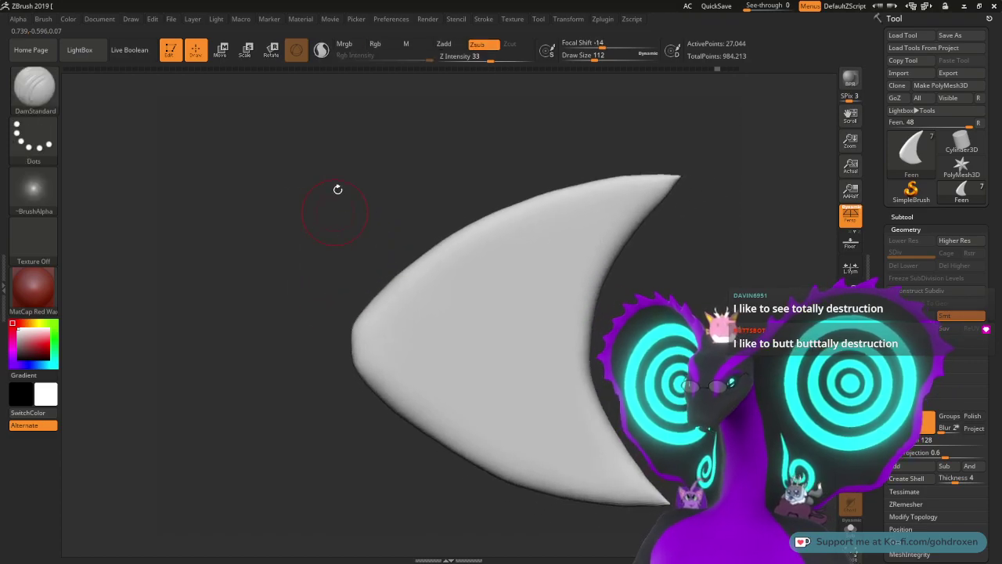
pyautogui.click(43, 19)
pyautogui.scroll(-5, 101, 350)
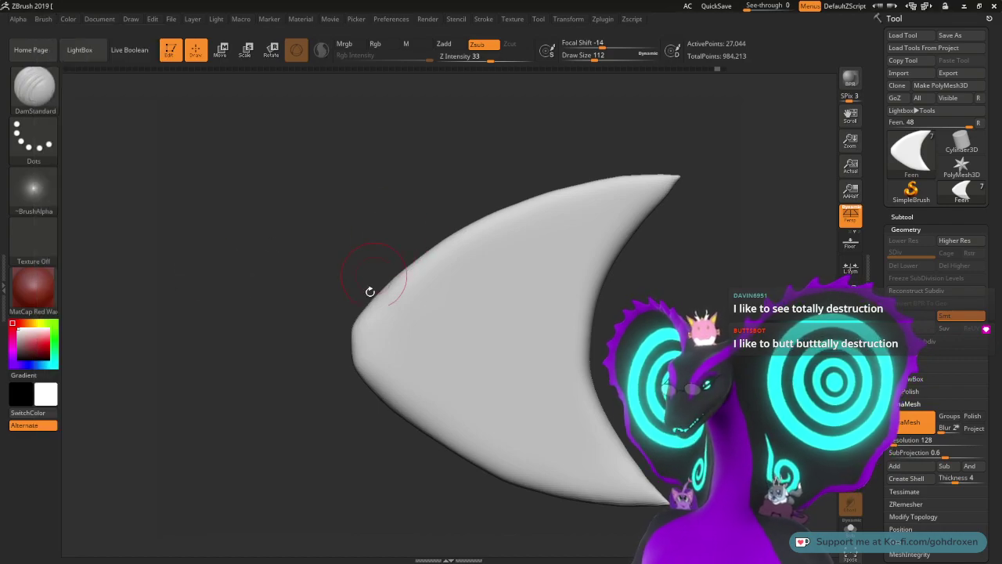
pyautogui.press('space')
pyautogui.moveTo(368, 319)
pyautogui.mouseDown()
pyautogui.moveTo(400, 311)
pyautogui.moveTo(474, 252)
pyautogui.moveTo(672, 179)
pyautogui.mouseUp()
pyautogui.moveTo(465, 204)
pyautogui.mouseDown()
pyautogui.moveTo(362, 215)
pyautogui.moveTo(347, 247)
pyautogui.moveTo(426, 514)
pyautogui.mouseUp()
pyautogui.hotkey('ctrl', 'z')
pyautogui.press('space')
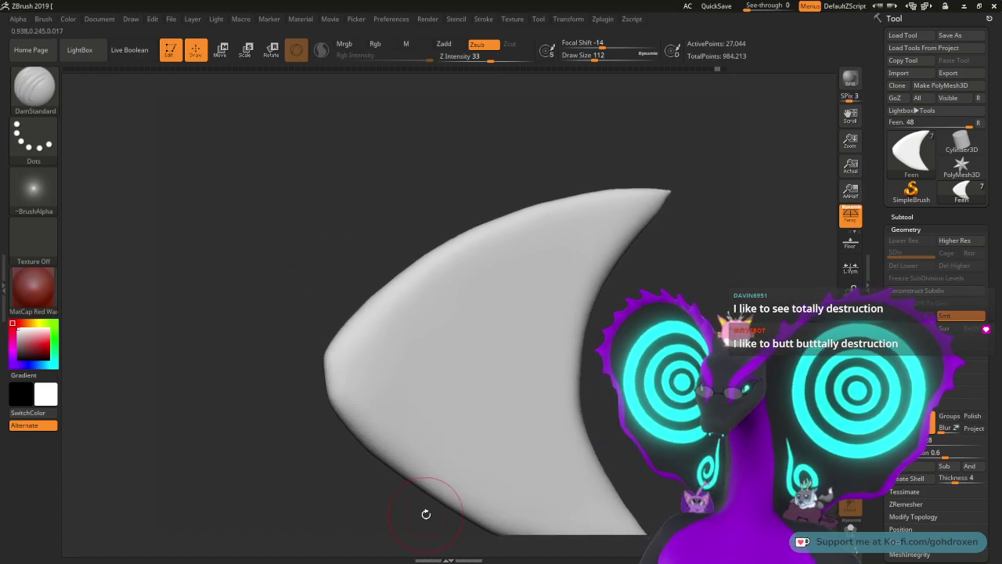
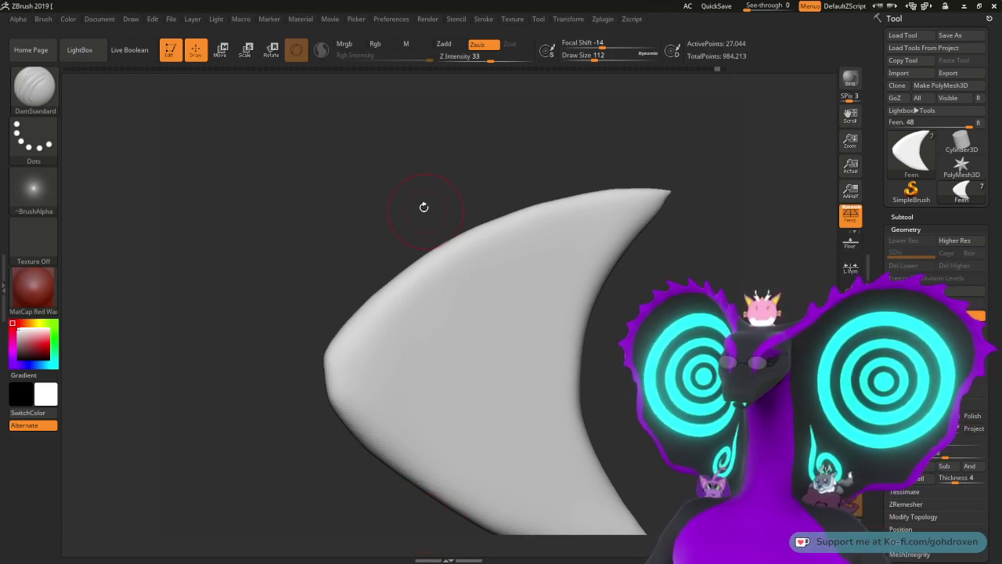
pyautogui.moveTo(383, 226)
pyautogui.mouseDown()
pyautogui.moveTo(402, 207)
pyautogui.moveTo(347, 293)
pyautogui.moveTo(473, 220)
pyautogui.moveTo(699, 158)
pyautogui.moveTo(561, 221)
pyautogui.moveTo(490, 206)
pyautogui.moveTo(509, 173)
pyautogui.mouseUp()
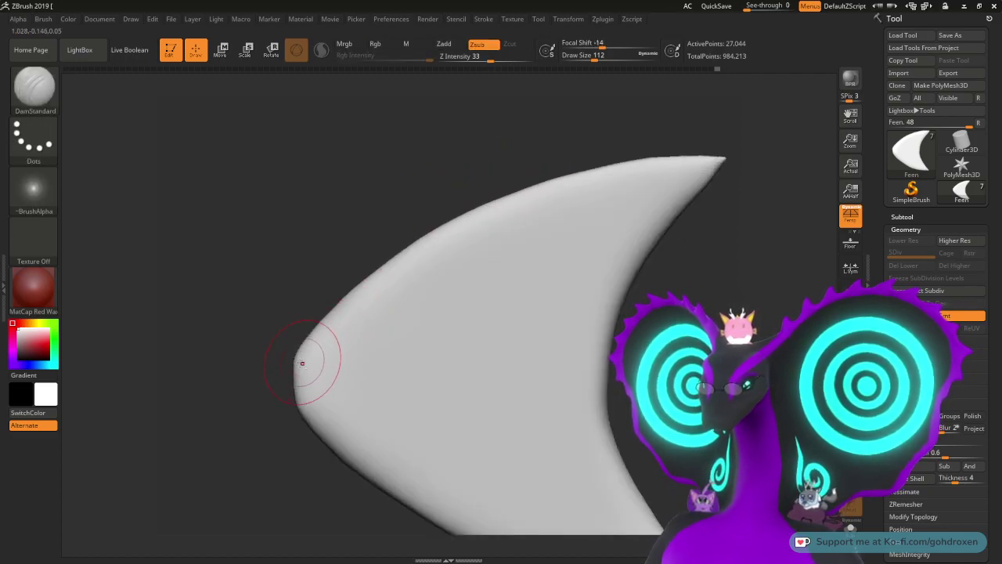
pyautogui.moveTo(311, 342)
pyautogui.mouseDown()
pyautogui.moveTo(403, 266)
pyautogui.moveTo(501, 210)
pyautogui.moveTo(762, 159)
pyautogui.mouseUp()
pyautogui.hotkey('ctrl', 'z')
pyautogui.moveTo(723, 298)
pyautogui.keyDown('alt'); pyautogui.mouseDown()
pyautogui.moveTo(713, 260)
pyautogui.moveTo(677, 272)
pyautogui.mouseUp(); pyautogui.keyUp('alt')
pyautogui.hotkey('ctrl', 'z')
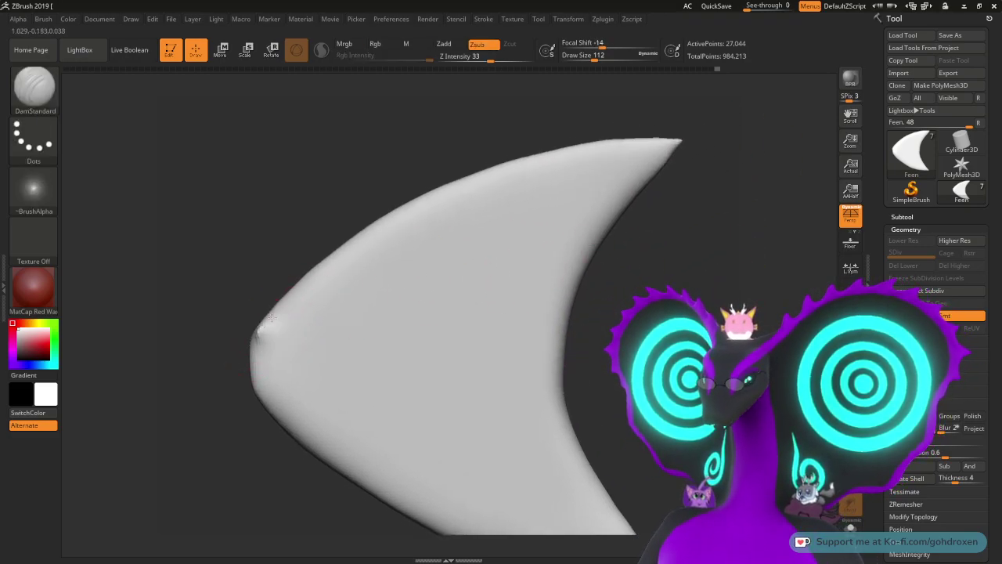
pyautogui.moveTo(272, 318)
pyautogui.mouseDown()
pyautogui.moveTo(343, 265)
pyautogui.moveTo(493, 191)
pyautogui.mouseUp()
pyautogui.hotkey('ctrl', 'z')
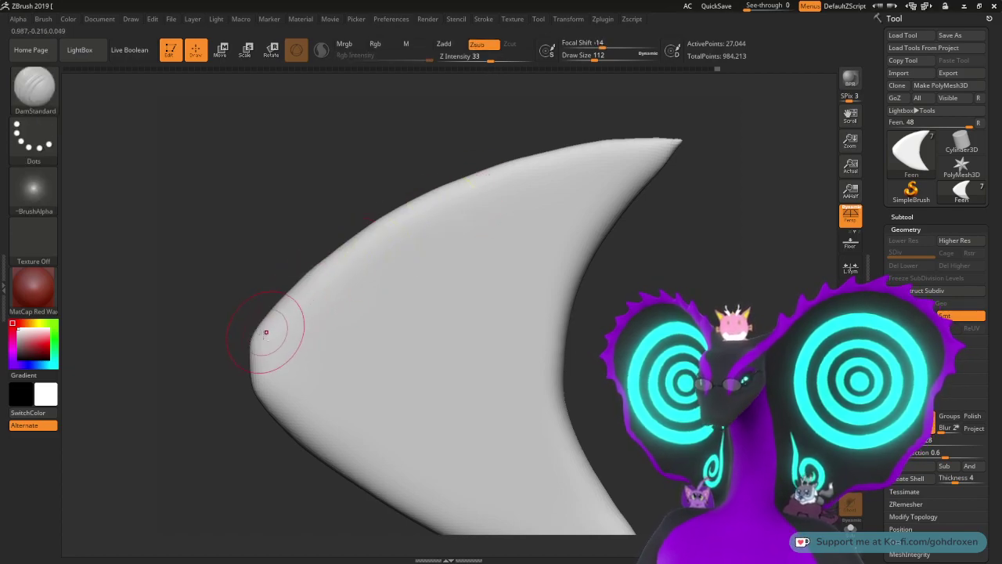
pyautogui.moveTo(272, 321)
pyautogui.mouseDown()
pyautogui.moveTo(345, 255)
pyautogui.moveTo(466, 184)
pyautogui.moveTo(652, 152)
pyautogui.mouseUp()
pyautogui.hotkey('ctrl', 'z')
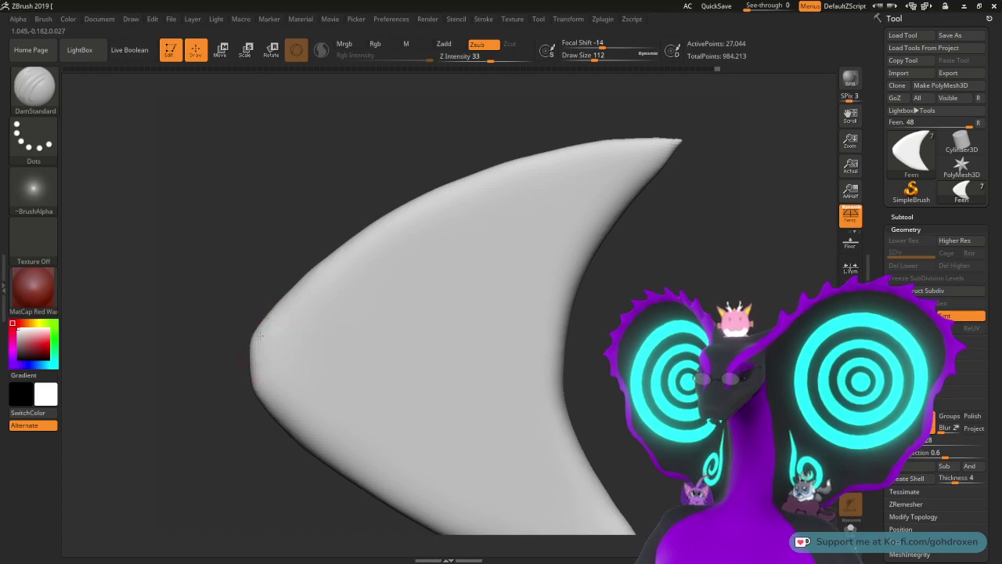
# Step: Carve the groove along the entire outer edge on the fin's other side, between both pointed tips, and smooth the rounded end
pyautogui.moveTo(259, 335)
pyautogui.mouseDown()
pyautogui.moveTo(317, 270)
pyautogui.moveTo(431, 198)
pyautogui.moveTo(568, 151)
pyautogui.moveTo(718, 140)
pyautogui.mouseUp()
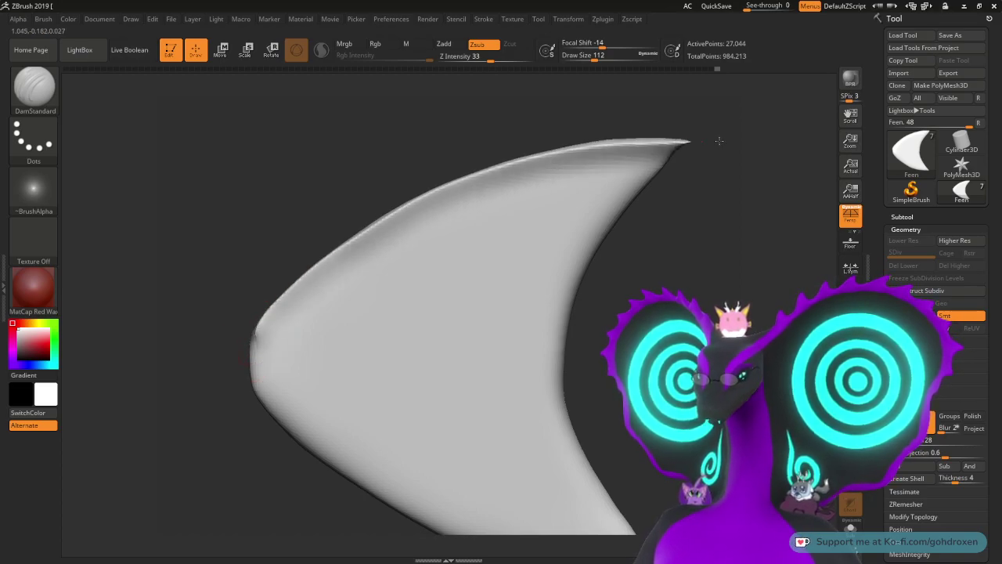
pyautogui.moveTo(661, 255)
pyautogui.mouseDown()
pyautogui.moveTo(651, 199)
pyautogui.moveTo(681, 288)
pyautogui.moveTo(697, 211)
pyautogui.mouseUp()
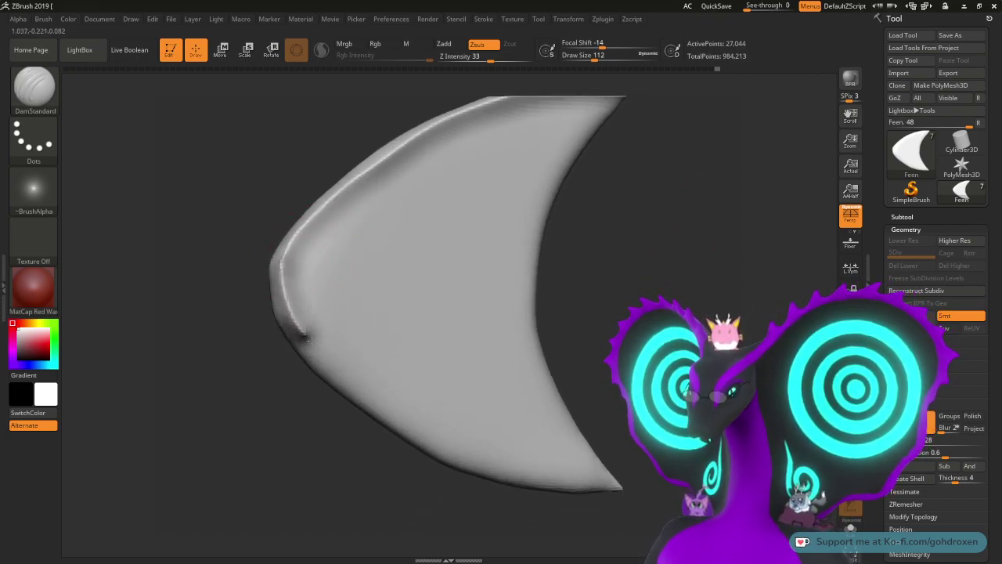
pyautogui.moveTo(311, 339)
pyautogui.mouseDown()
pyautogui.moveTo(427, 443)
pyautogui.moveTo(538, 484)
pyautogui.moveTo(631, 487)
pyautogui.mouseUp()
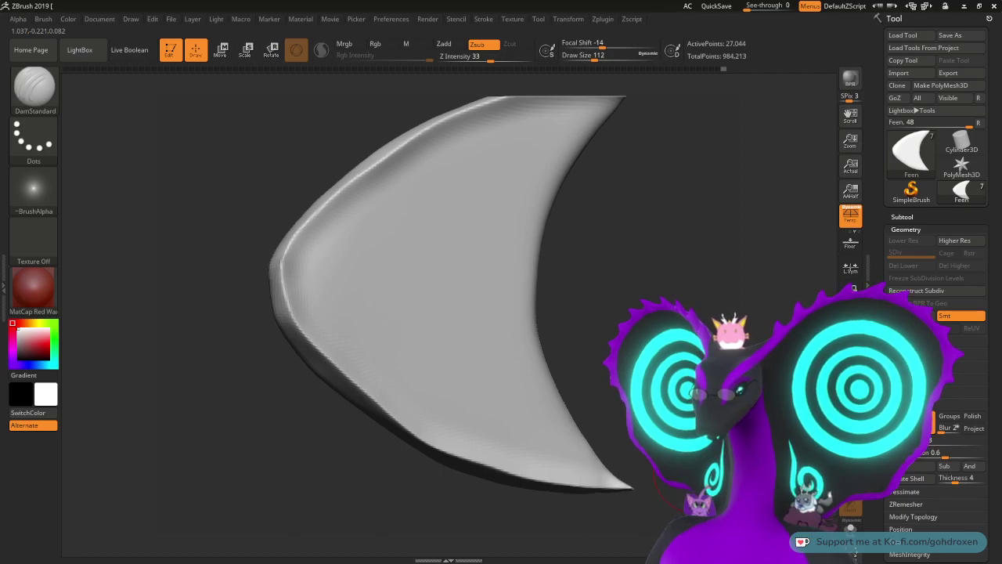
pyautogui.moveTo(680, 249)
pyautogui.mouseDown()
pyautogui.moveTo(693, 252)
pyautogui.moveTo(698, 205)
pyautogui.moveTo(672, 177)
pyautogui.moveTo(697, 249)
pyautogui.mouseUp()
pyautogui.moveTo(687, 313); pyautogui.dragTo(610, 328)
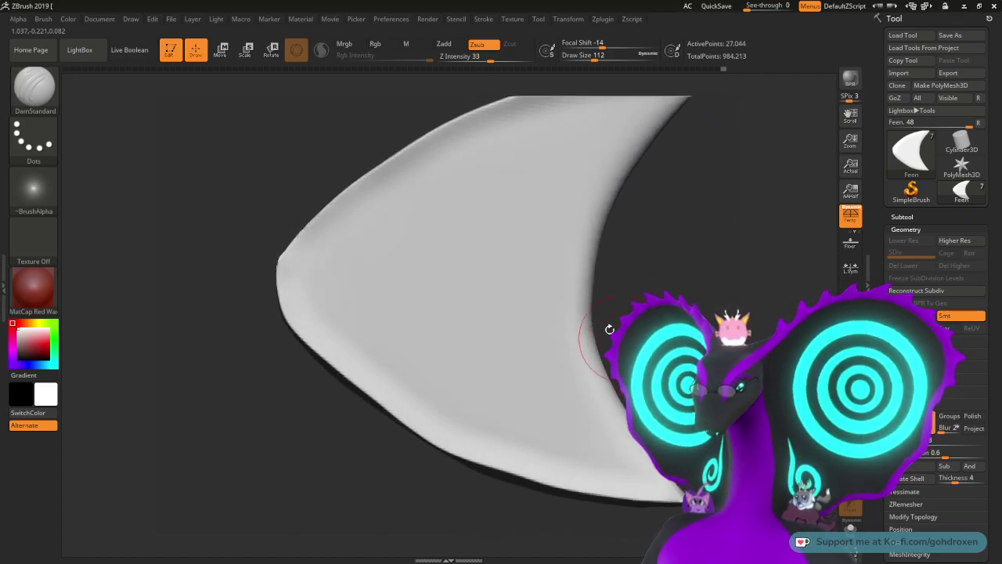
pyautogui.moveTo(687, 263); pyautogui.dragTo(397, 290)
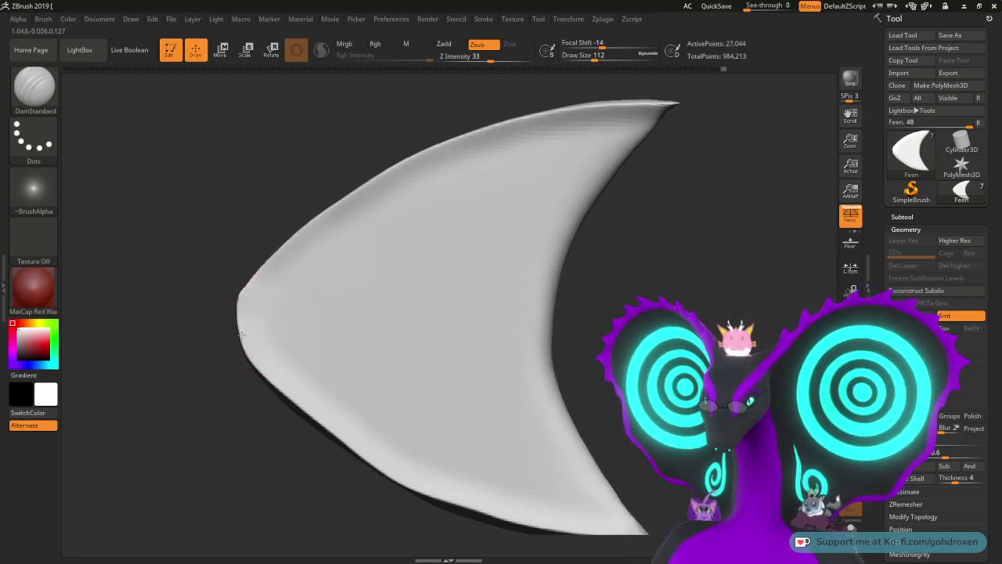
pyautogui.keyDown('shift'); pyautogui.moveTo(324, 302); pyautogui.dragTo(249, 316); pyautogui.keyUp('shift')
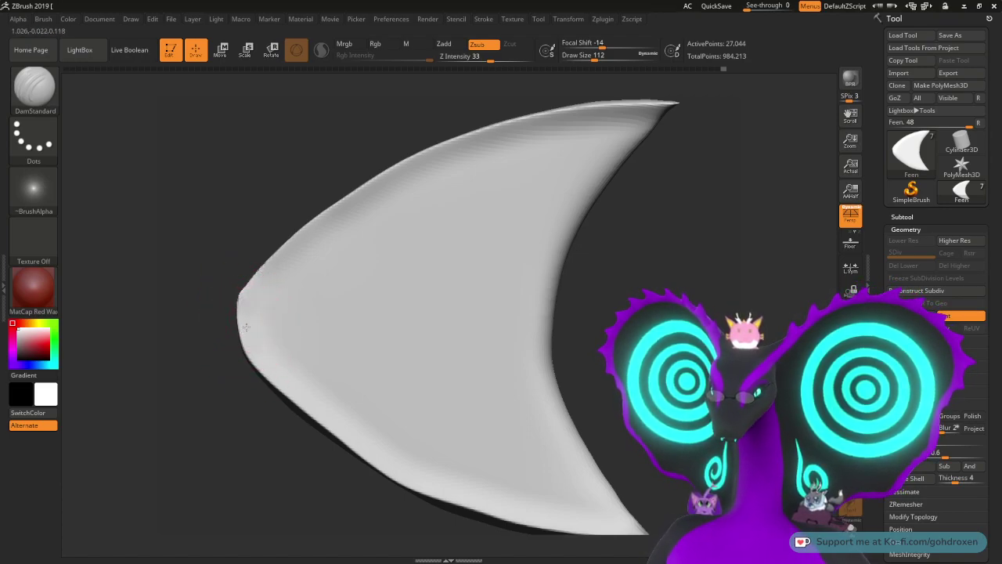
# Step: Carve a wavy groove across the fin's middle, from the rounded end to the concave inner edge
pyautogui.moveTo(325, 308); pyautogui.dragTo(570, 339)
pyautogui.hotkey('ctrl', 'z')
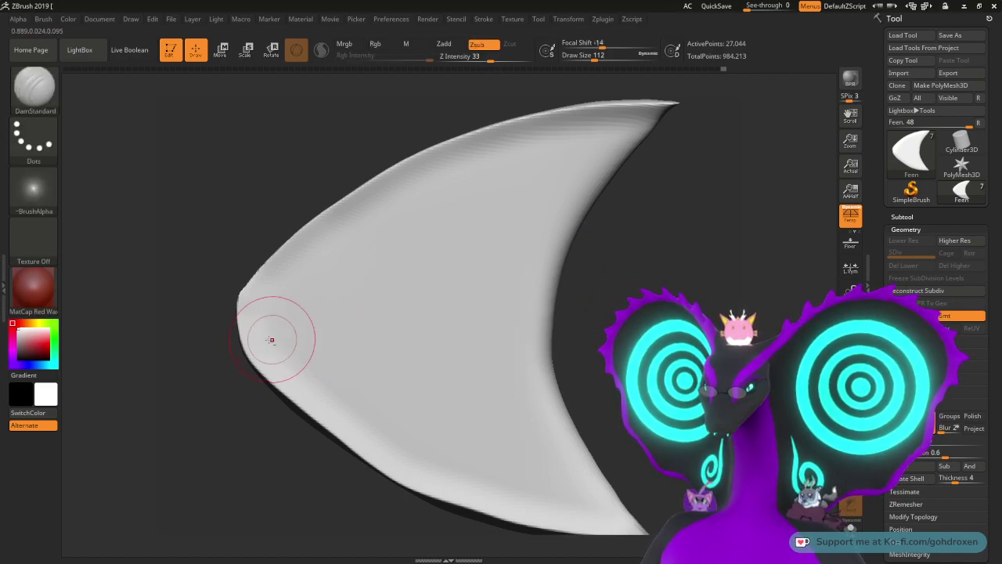
pyautogui.moveTo(276, 296)
pyautogui.mouseDown()
pyautogui.moveTo(411, 264)
pyautogui.moveTo(260, 336)
pyautogui.moveTo(404, 313)
pyautogui.moveTo(562, 315)
pyautogui.mouseUp()
pyautogui.moveTo(650, 242); pyautogui.dragTo(560, 271)
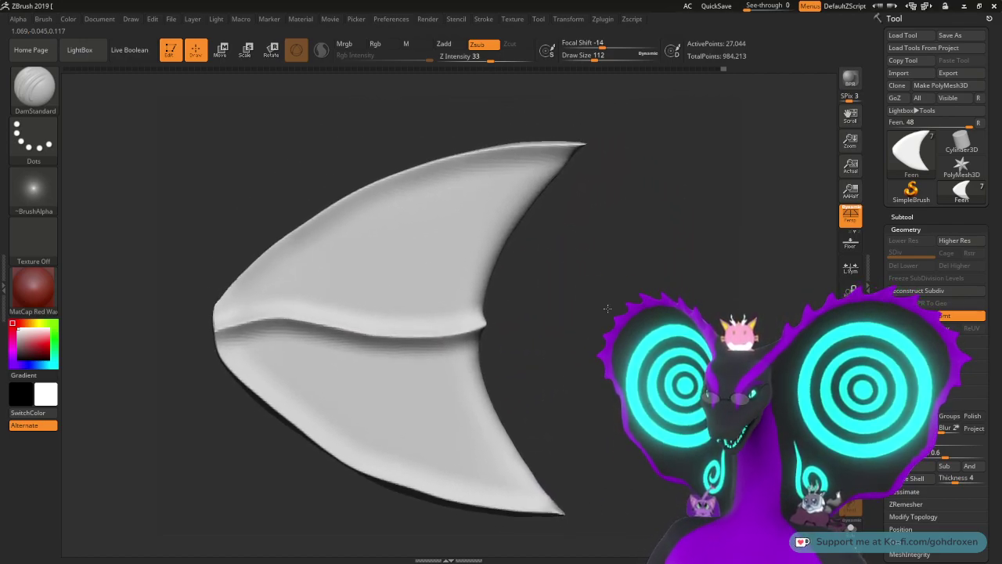
# Step: Smooth the start of the middle groove where it meets the fin's rounded end
pyautogui.moveTo(607, 310); pyautogui.dragTo(675, 349)
pyautogui.keyDown('alt'); pyautogui.moveTo(269, 188); pyautogui.dragTo(274, 352); pyautogui.keyUp('alt')
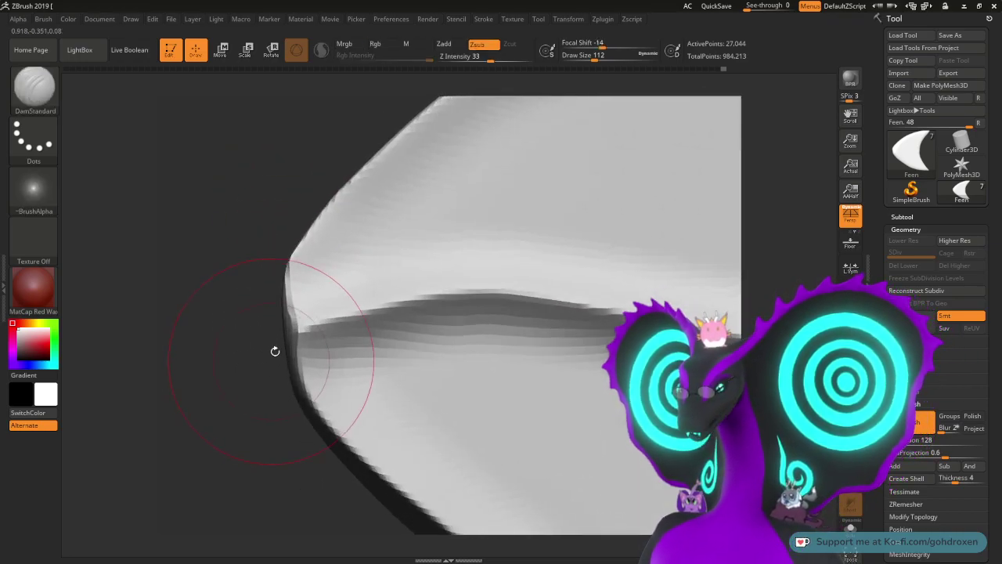
pyautogui.press('shift')
pyautogui.keyDown('shift'); pyautogui.moveTo(325, 293); pyautogui.dragTo(337, 376); pyautogui.keyUp('shift')
pyautogui.moveTo(246, 297)
pyautogui.mouseDown()
pyautogui.moveTo(270, 301)
pyautogui.moveTo(240, 295)
pyautogui.mouseUp()
pyautogui.press('shift')
# Step: Build up the surface over the groove's start at the rounded end using the ClayBuildup brush at draw size 49
pyautogui.press('b')
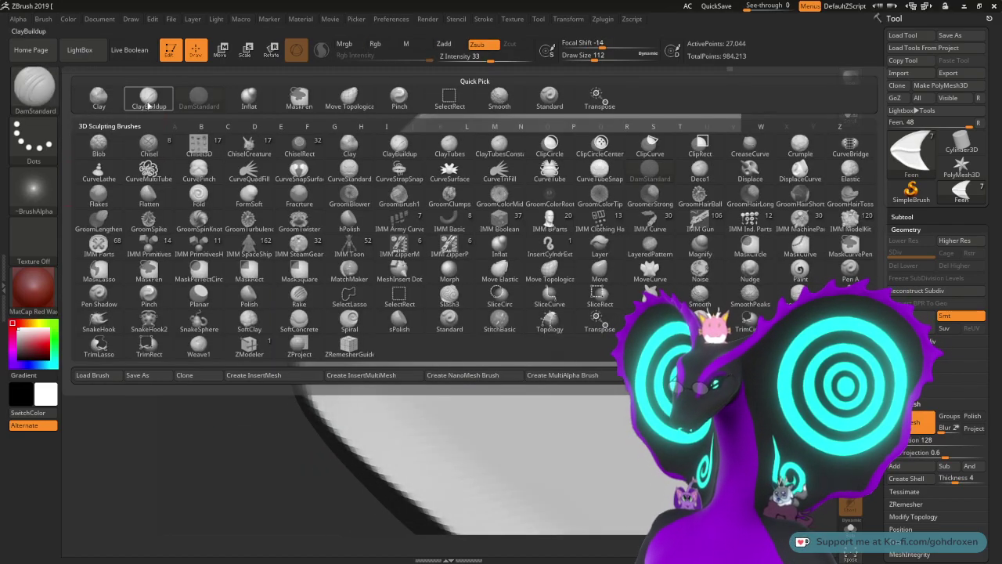
pyautogui.press('c')
pyautogui.press('b')
pyautogui.press('space')
pyautogui.moveTo(203, 321); pyautogui.dragTo(234, 327)
pyautogui.press('space')
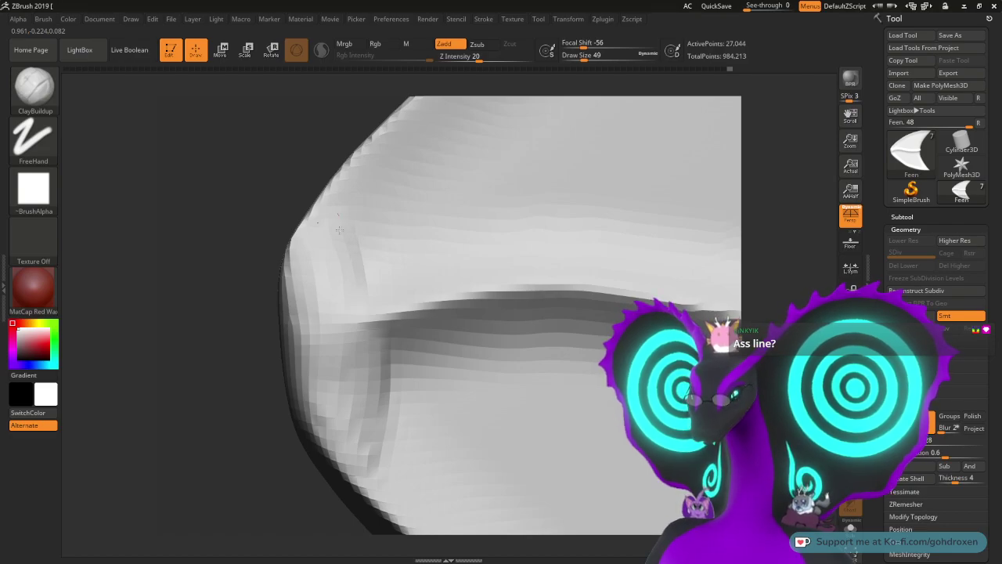
# Step: Smooth the built-up area so the middle groove fades gradually into the rounded end
pyautogui.press('shift')
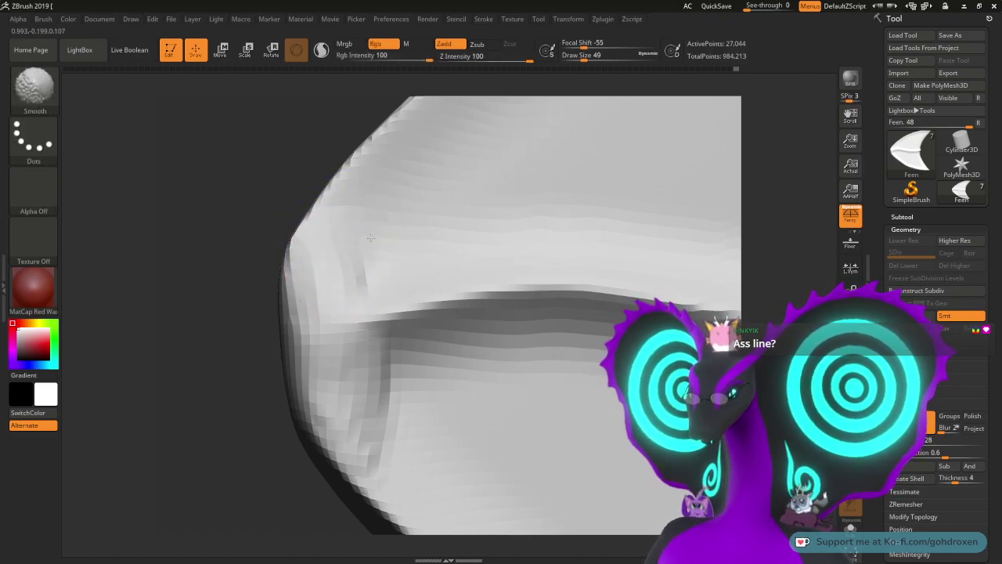
pyautogui.keyDown('shift'); pyautogui.moveTo(398, 415); pyautogui.dragTo(406, 376); pyautogui.keyUp('shift')
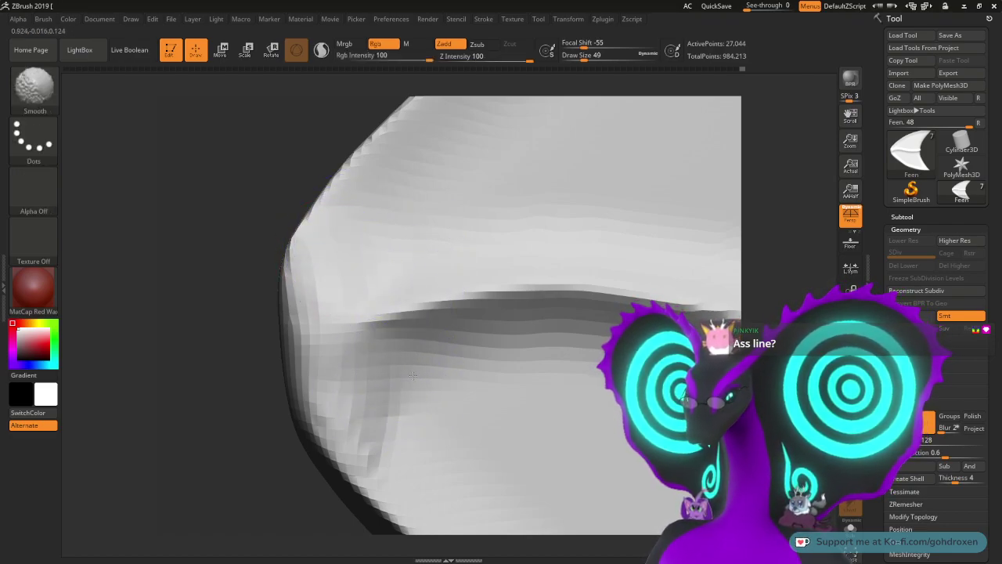
pyautogui.moveTo(361, 429)
pyautogui.keyDown('shift'); pyautogui.mouseDown()
pyautogui.moveTo(352, 381)
pyautogui.moveTo(397, 414)
pyautogui.moveTo(338, 265)
pyautogui.moveTo(398, 362)
pyautogui.moveTo(432, 337)
pyautogui.mouseUp(); pyautogui.keyUp('shift')
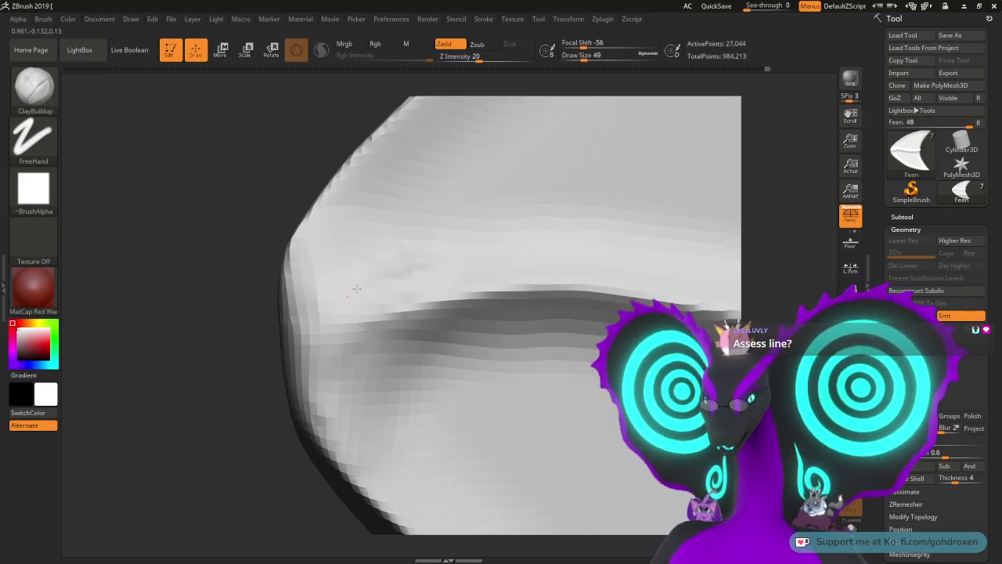
pyautogui.press('shift')
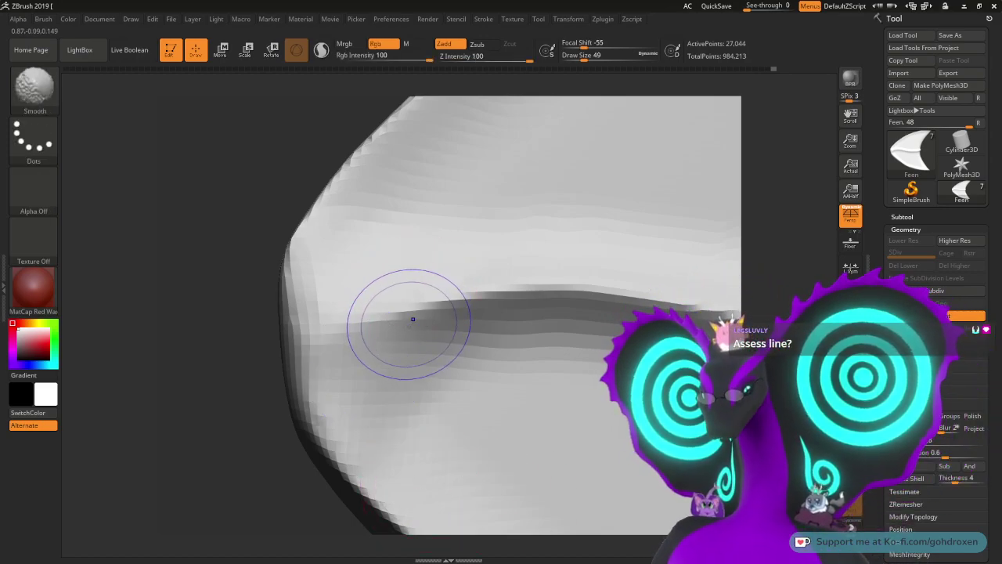
pyautogui.keyDown('shift'); pyautogui.moveTo(400, 396); pyautogui.dragTo(439, 379); pyautogui.keyUp('shift')
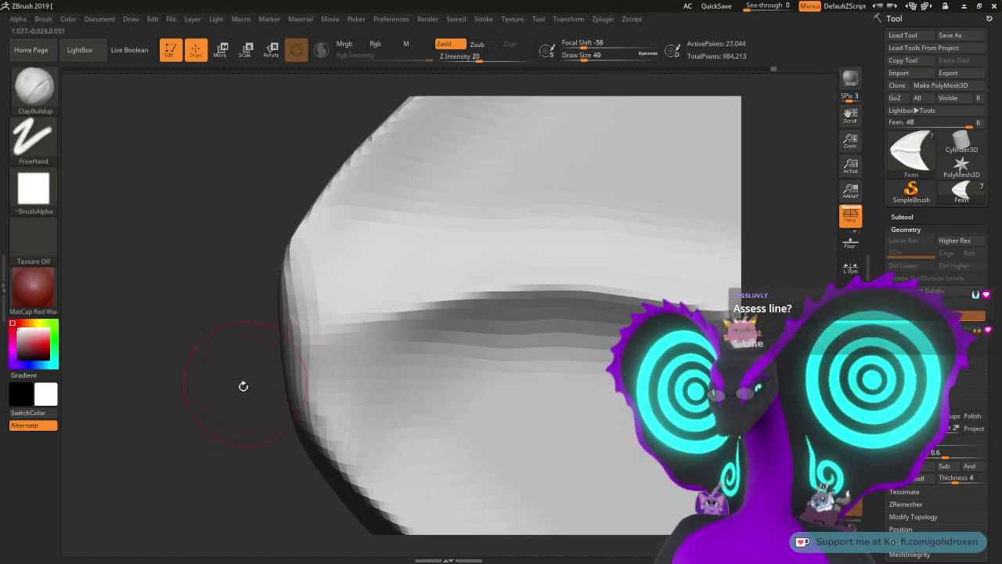
# Step: Sculpt a raised S-shaped stroke on the fin's surface above the middle groove with the ClayBuildup brush
pyautogui.moveTo(242, 384)
pyautogui.mouseDown()
pyautogui.moveTo(235, 320)
pyautogui.moveTo(307, 236)
pyautogui.moveTo(317, 181)
pyautogui.mouseUp()
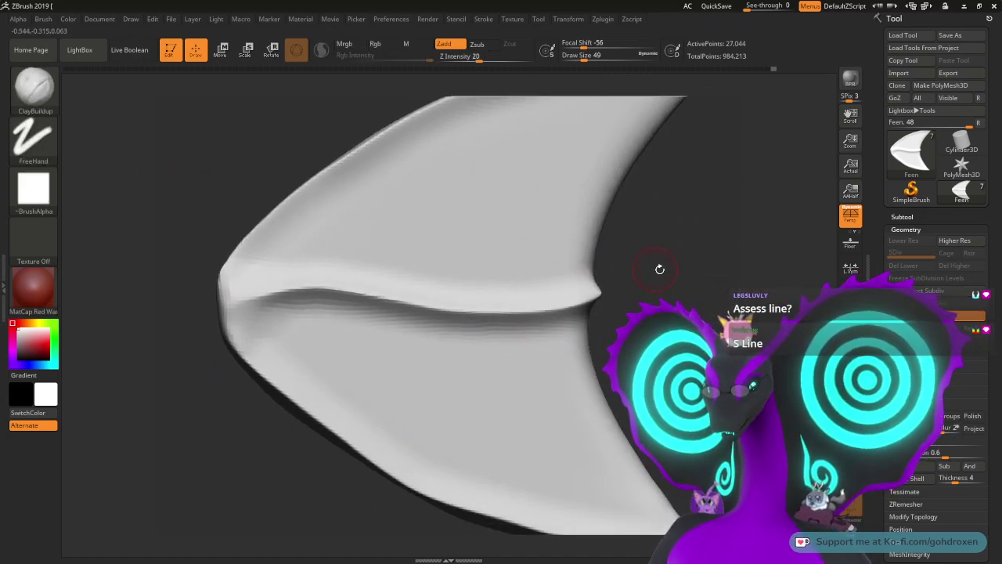
pyautogui.moveTo(660, 269); pyautogui.dragTo(497, 264)
pyautogui.moveTo(548, 207); pyautogui.dragTo(462, 316)
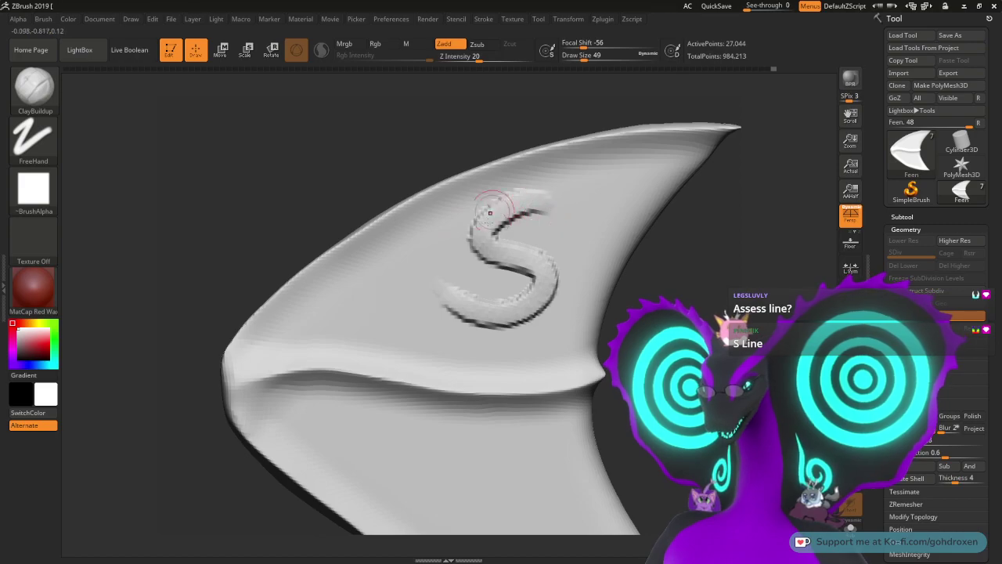
# Step: Undo the raised S-shaped stroke, then try and undo ClayBuildup strokes along the middle groove and above it
pyautogui.hotkey('ctrl', 'z')
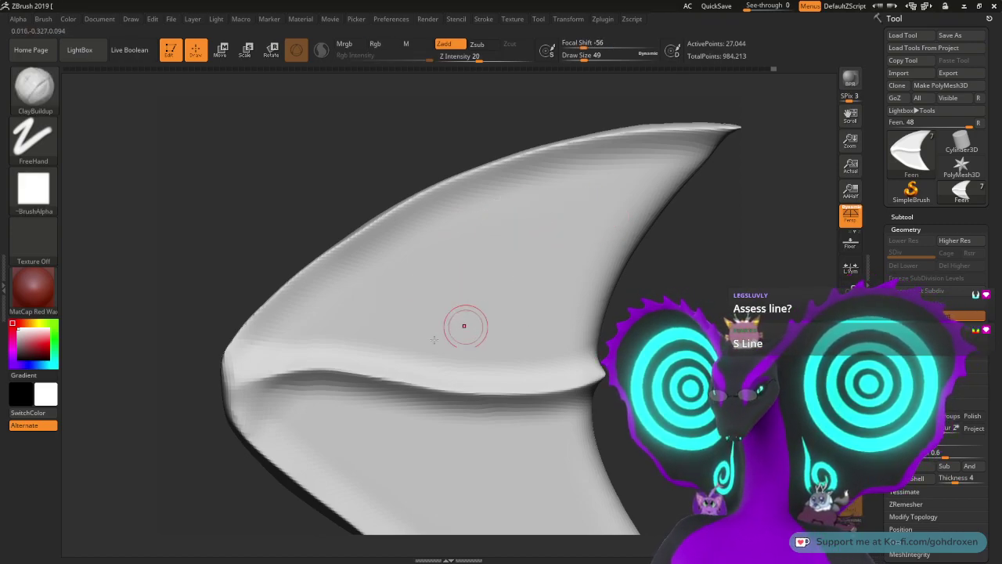
pyautogui.moveTo(263, 397)
pyautogui.mouseDown()
pyautogui.moveTo(329, 351)
pyautogui.moveTo(734, 282)
pyautogui.mouseUp()
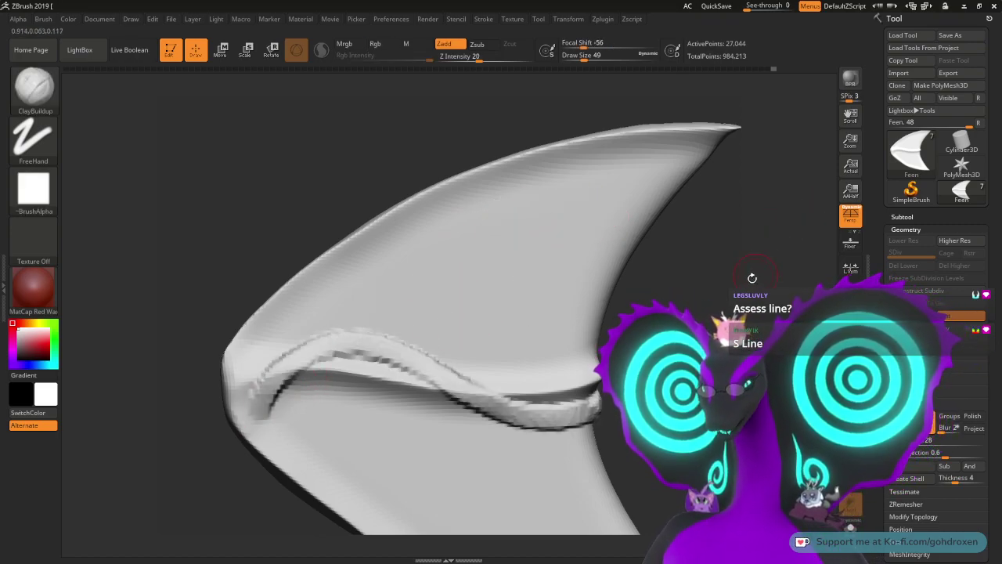
pyautogui.hotkey('ctrl', 'z')
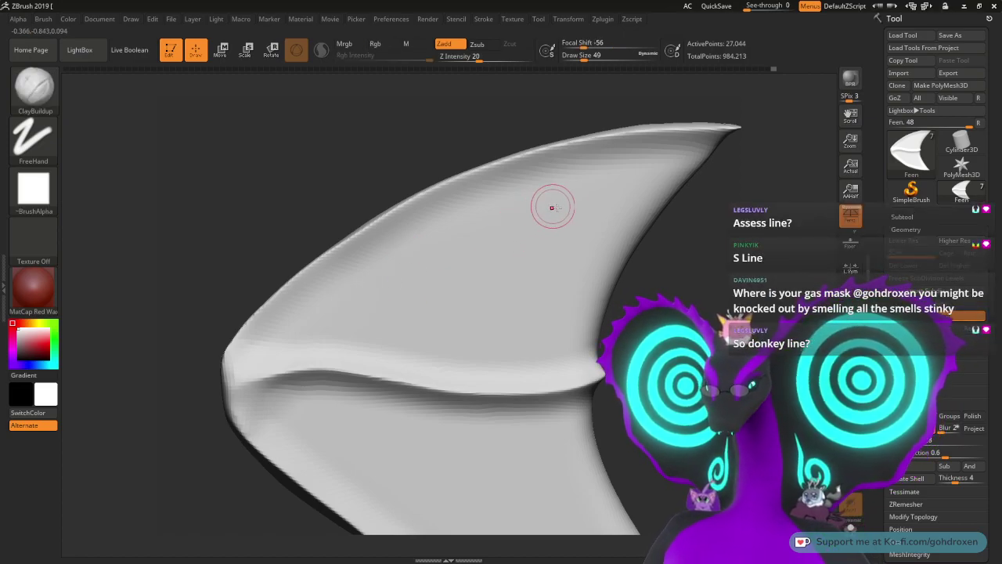
pyautogui.moveTo(607, 186); pyautogui.dragTo(532, 245)
pyautogui.hotkey('ctrl', 'z')
pyautogui.hotkey('ctrl', 'z')
pyautogui.hotkey('ctrl', 'z')
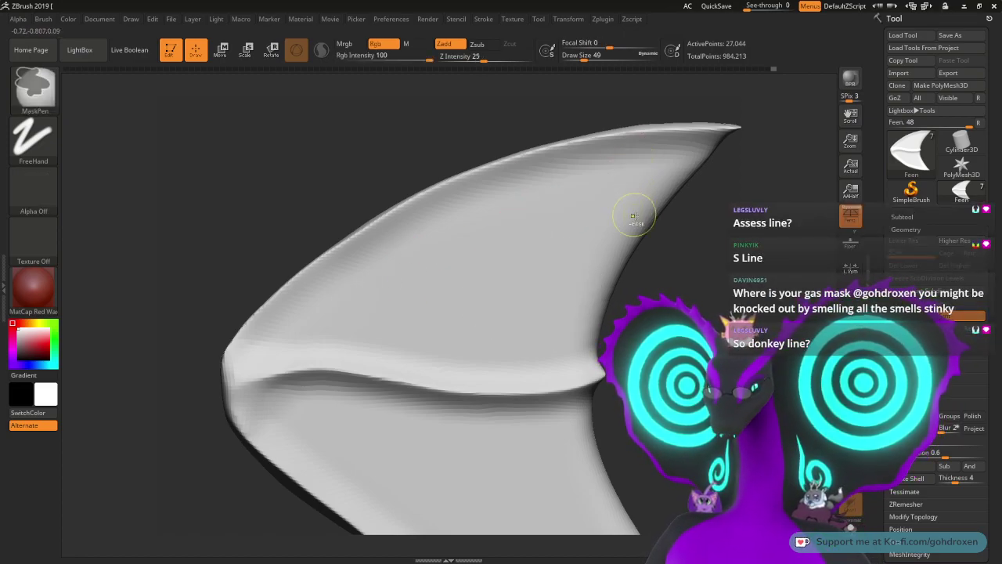
pyautogui.keyDown('alt'); pyautogui.moveTo(704, 277); pyautogui.dragTo(699, 283); pyautogui.keyUp('alt')
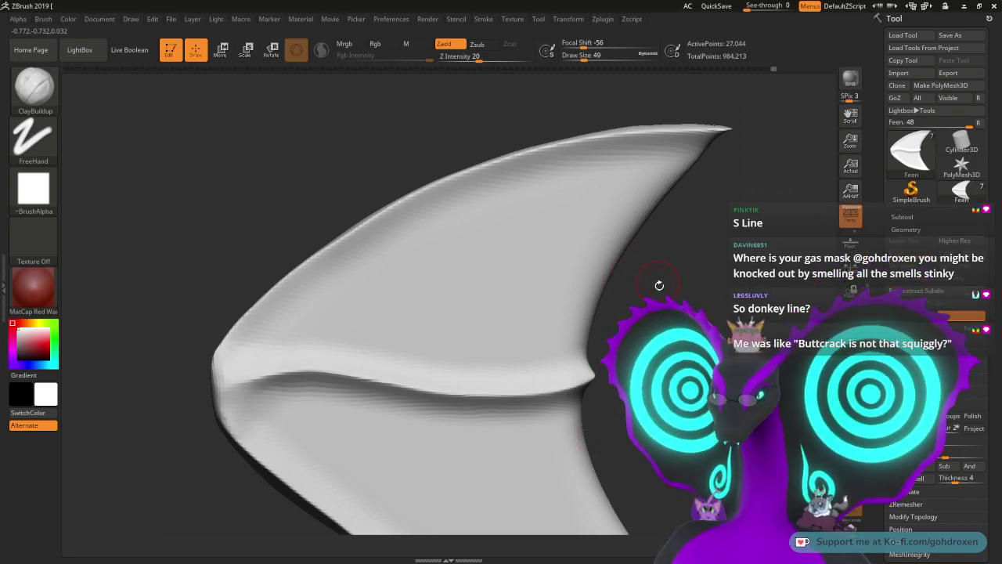
pyautogui.moveTo(660, 284); pyautogui.dragTo(646, 291)
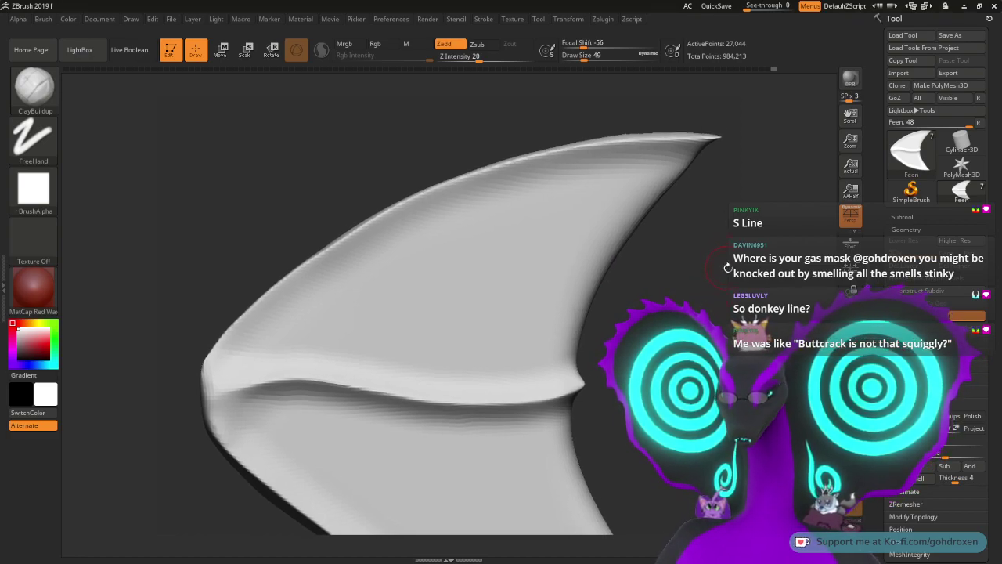
pyautogui.moveTo(669, 287)
pyautogui.keyDown('alt'); pyautogui.mouseDown()
pyautogui.moveTo(660, 280)
pyautogui.moveTo(659, 311)
pyautogui.moveTo(659, 299)
pyautogui.moveTo(646, 316)
pyautogui.mouseUp(); pyautogui.keyUp('alt')
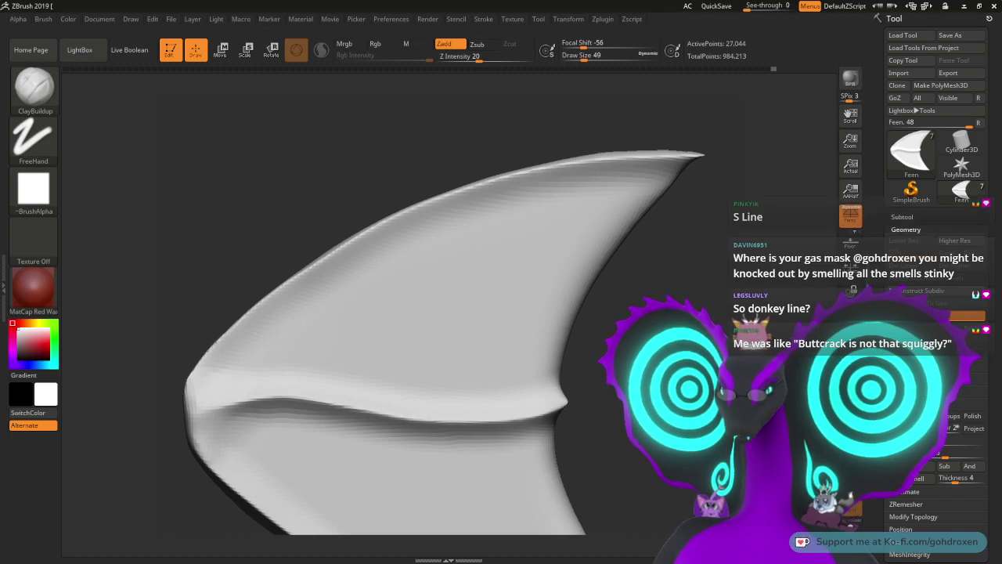
pyautogui.moveTo(646, 316)
pyautogui.keyDown('alt'); pyautogui.mouseDown()
pyautogui.moveTo(636, 293)
pyautogui.moveTo(678, 282)
pyautogui.moveTo(678, 266)
pyautogui.moveTo(689, 345)
pyautogui.mouseUp(); pyautogui.keyUp('alt')
pyautogui.keyDown('alt'); pyautogui.moveTo(628, 253); pyautogui.dragTo(633, 271); pyautogui.keyUp('alt')
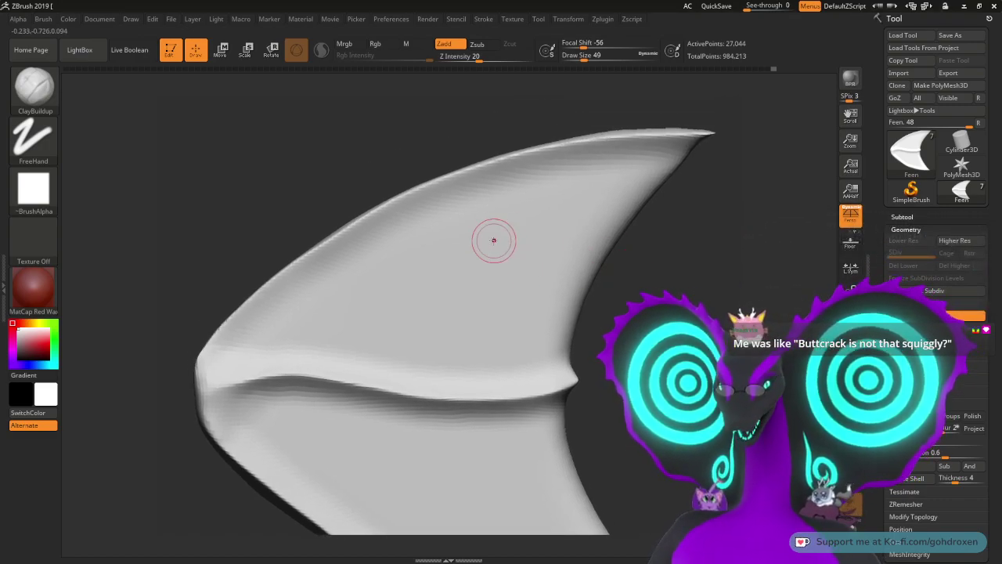
# Step: Try raised wavy ClayBuildup strokes on the fin's upper surface and along the middle groove
pyautogui.moveTo(515, 210)
pyautogui.mouseDown()
pyautogui.moveTo(509, 264)
pyautogui.moveTo(437, 321)
pyautogui.mouseUp()
pyautogui.hotkey('ctrl', 'z')
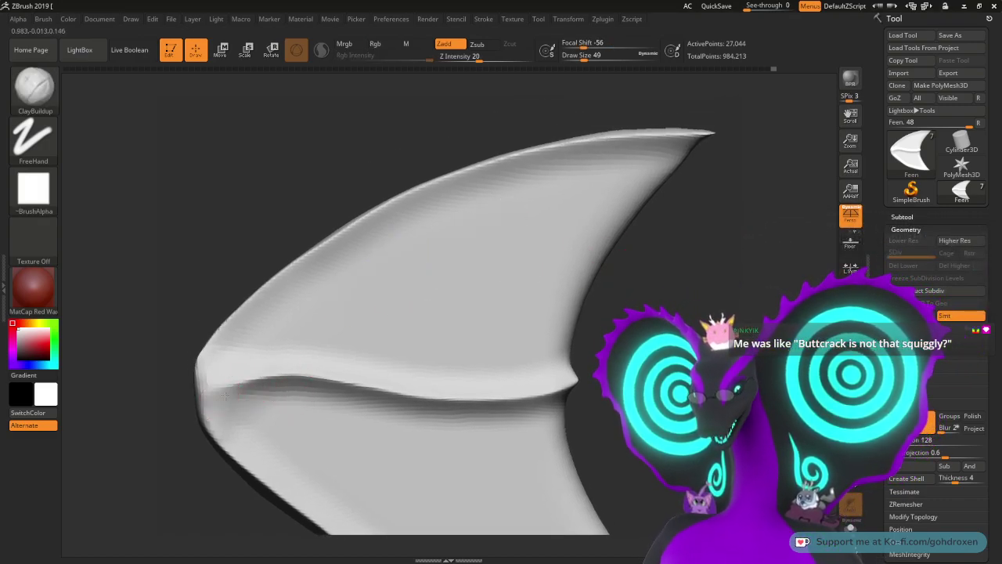
pyautogui.moveTo(223, 395); pyautogui.dragTo(500, 386)
pyautogui.hotkey('ctrl', 'z')
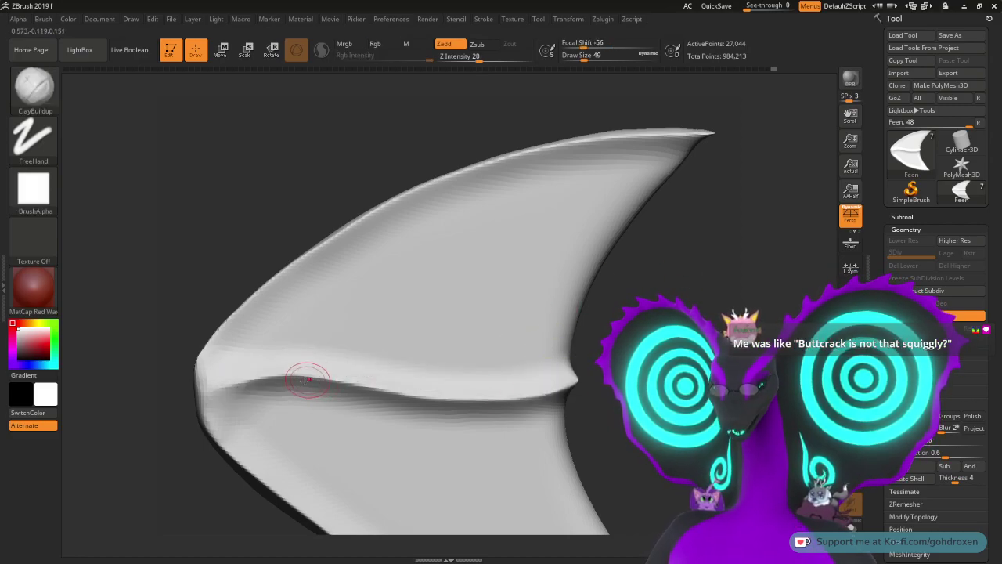
pyautogui.moveTo(236, 404)
pyautogui.mouseDown()
pyautogui.moveTo(348, 386)
pyautogui.moveTo(572, 391)
pyautogui.mouseUp()
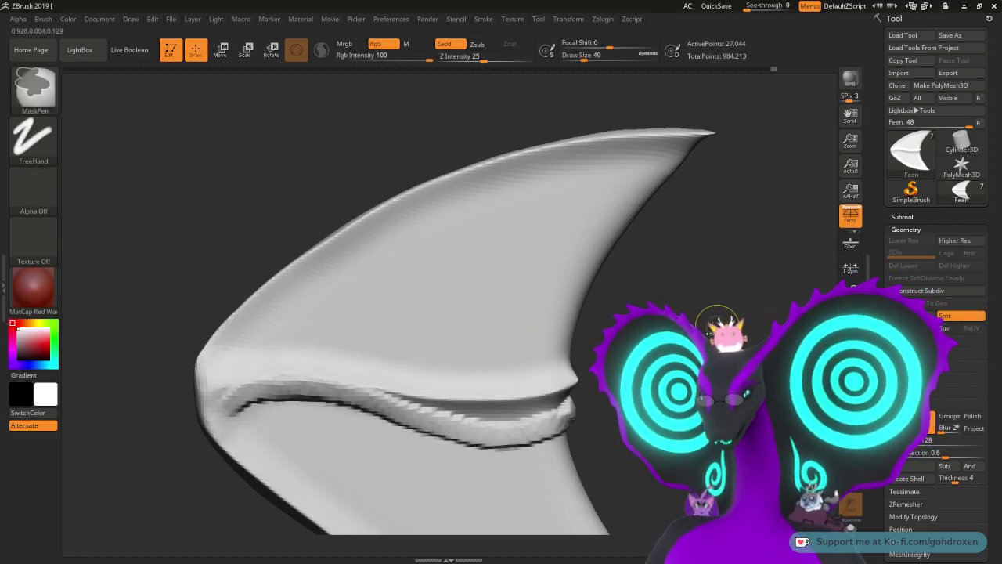
pyautogui.hotkey('ctrl', 'z')
# Step: Smooth the surface above the start of the middle groove, between the rounded end and the outer edge
pyautogui.moveTo(609, 306); pyautogui.dragTo(719, 306)
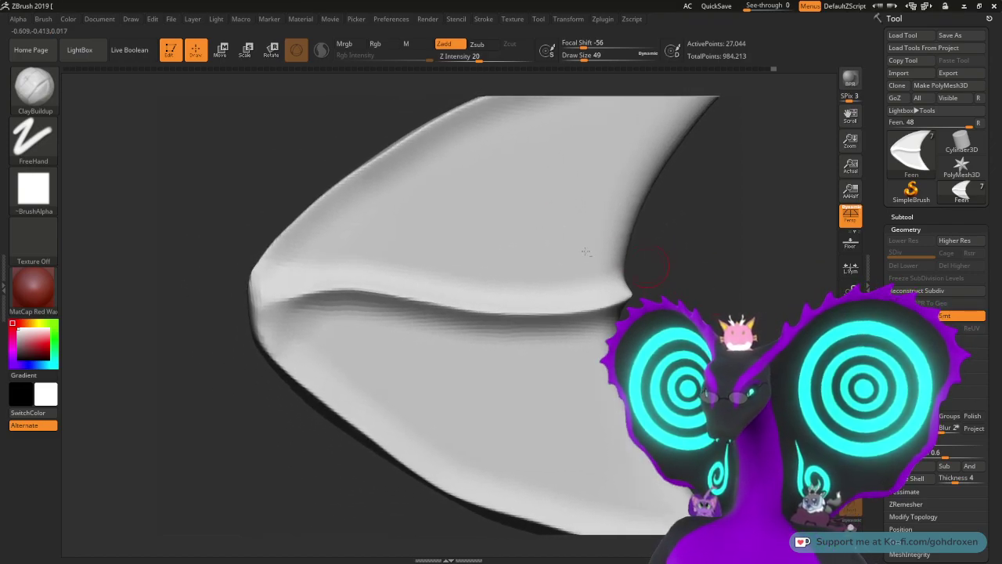
pyautogui.keyDown('alt'); pyautogui.moveTo(218, 181); pyautogui.dragTo(237, 241); pyautogui.keyUp('alt')
pyautogui.keyDown('alt'); pyautogui.moveTo(197, 164); pyautogui.dragTo(214, 207); pyautogui.keyUp('alt')
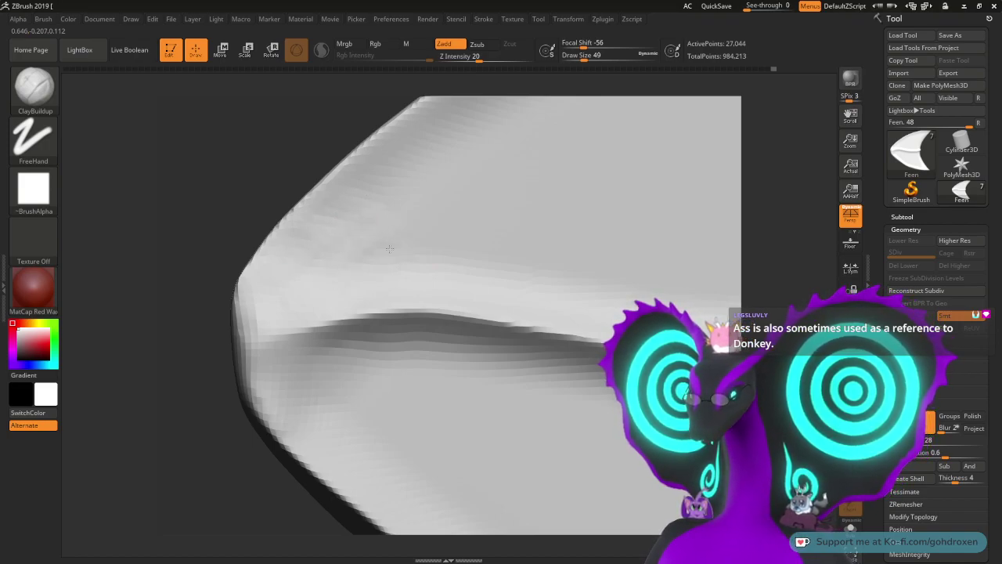
pyautogui.press('shift')
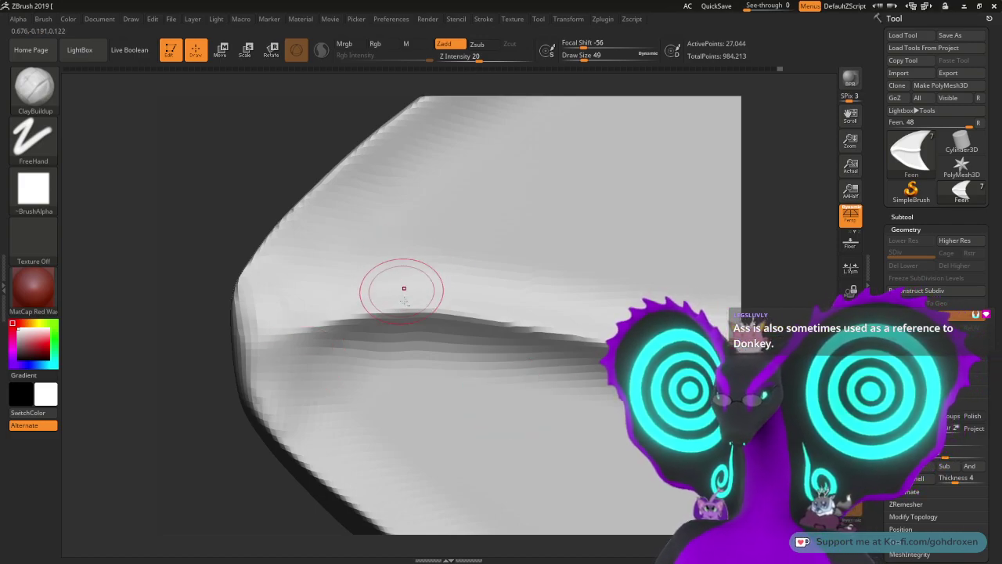
# Step: Build up and smooth the surface below the middle groove's start so it blends into the rounded end
pyautogui.moveTo(186, 315); pyautogui.dragTo(231, 275)
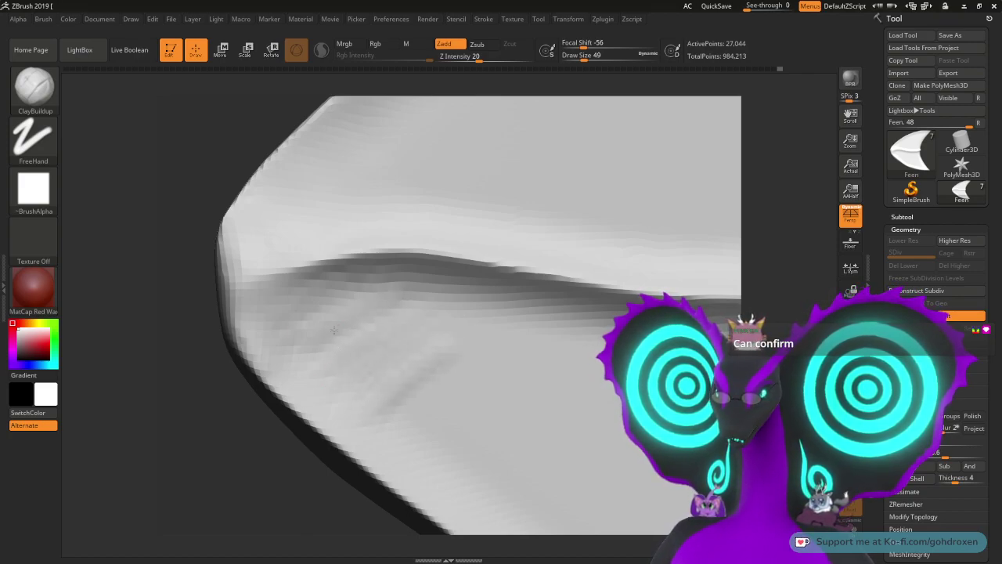
pyautogui.press('shift')
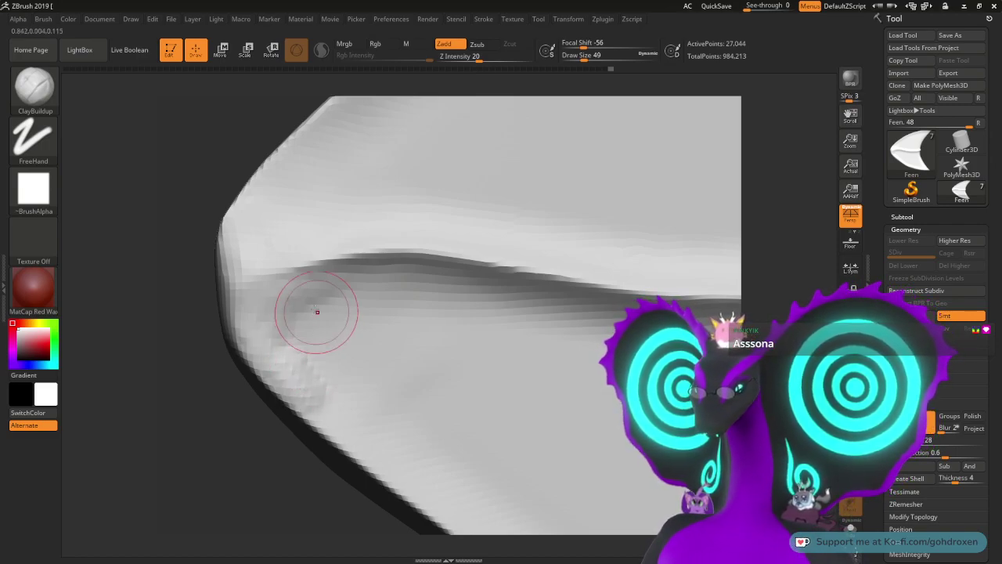
pyautogui.press('shift')
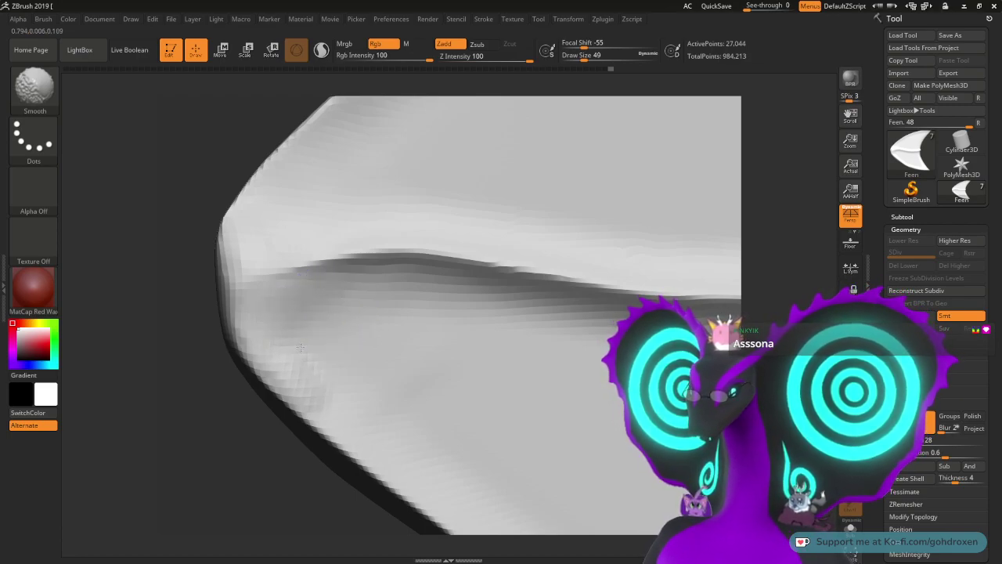
pyautogui.keyDown('shift'); pyautogui.moveTo(273, 332); pyautogui.dragTo(350, 311); pyautogui.keyUp('shift')
# Step: Examine the fin's thickness and outer rim from the side
pyautogui.keyDown('alt'); pyautogui.moveTo(222, 425); pyautogui.dragTo(273, 238); pyautogui.keyUp('alt')
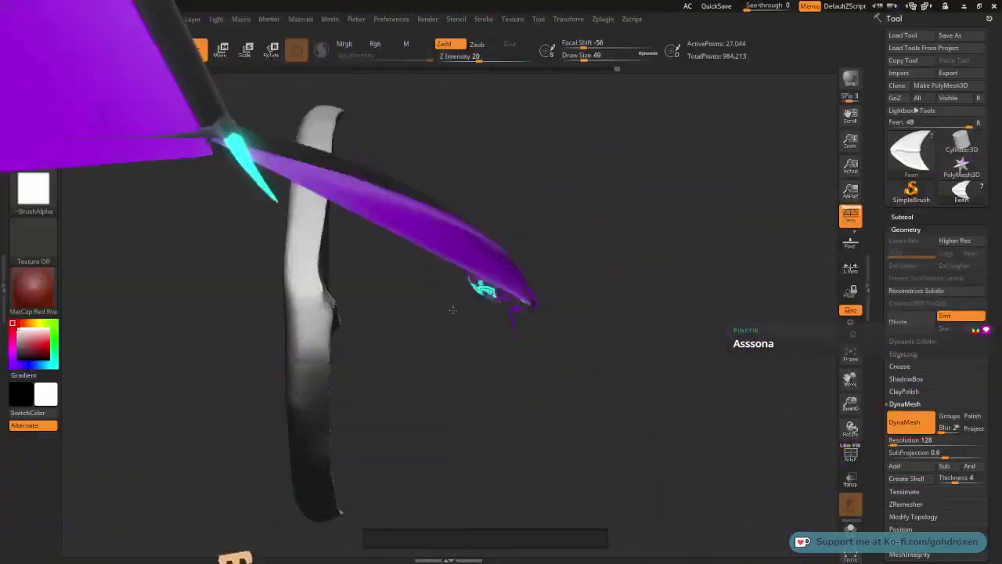
pyautogui.keyDown('alt'); pyautogui.moveTo(453, 312); pyautogui.dragTo(472, 325); pyautogui.keyUp('alt')
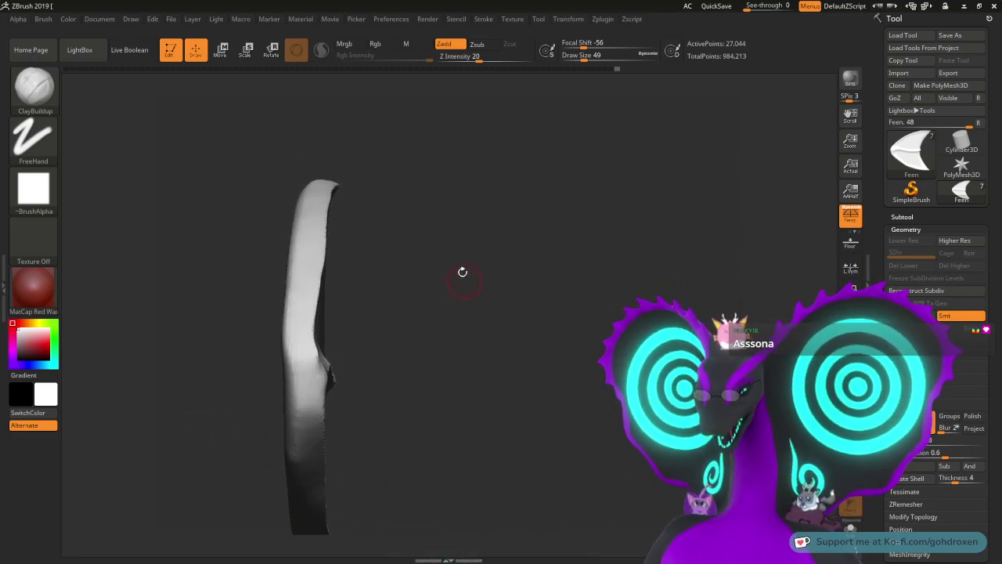
pyautogui.click(34, 86)
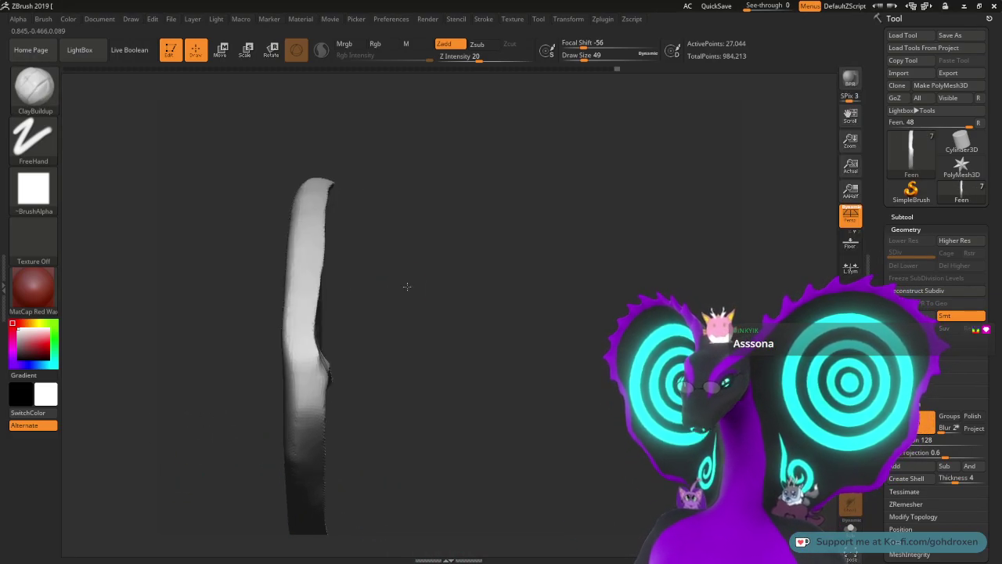
pyautogui.moveTo(407, 285)
pyautogui.mouseDown()
pyautogui.moveTo(352, 293)
pyautogui.moveTo(388, 307)
pyautogui.moveTo(410, 298)
pyautogui.mouseUp()
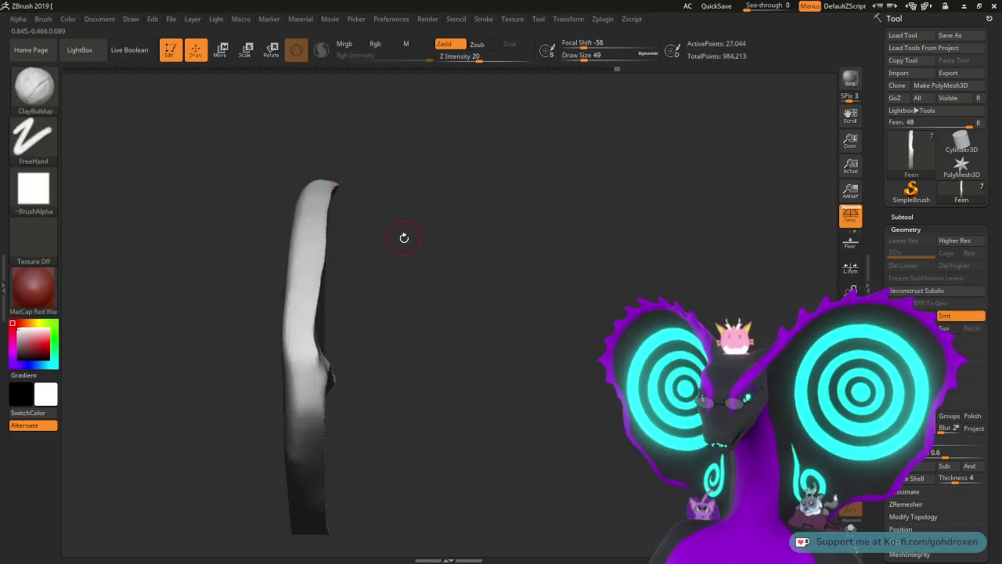
pyautogui.moveTo(415, 257); pyautogui.dragTo(364, 255)
pyautogui.moveTo(352, 194); pyautogui.dragTo(382, 197)
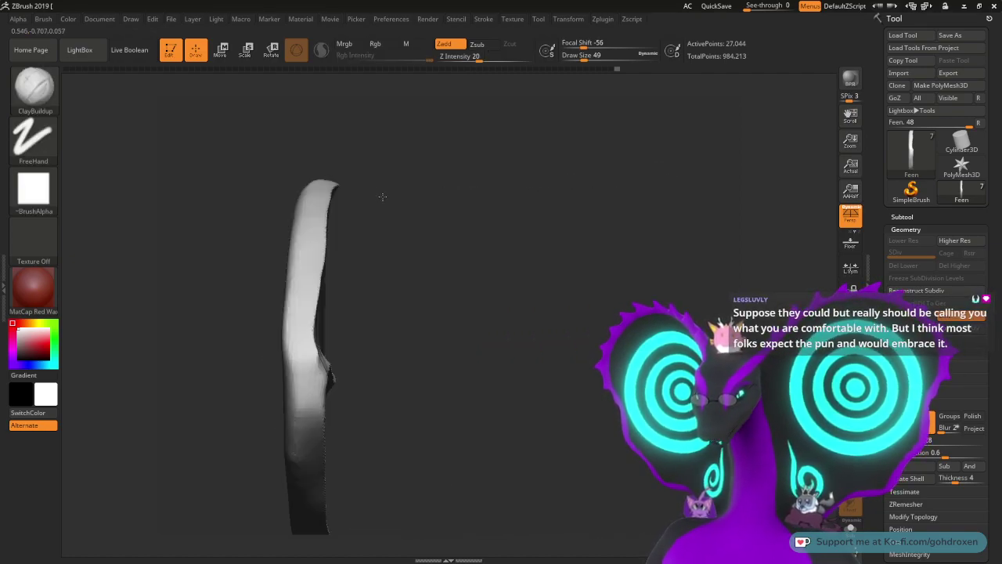
# Step: Build up the outer rim's ridge just above the rounded end with ClayBuildup strokes at draw size 49
pyautogui.moveTo(404, 230)
pyautogui.mouseDown()
pyautogui.moveTo(414, 258)
pyautogui.moveTo(455, 246)
pyautogui.moveTo(476, 293)
pyautogui.moveTo(374, 233)
pyautogui.mouseUp()
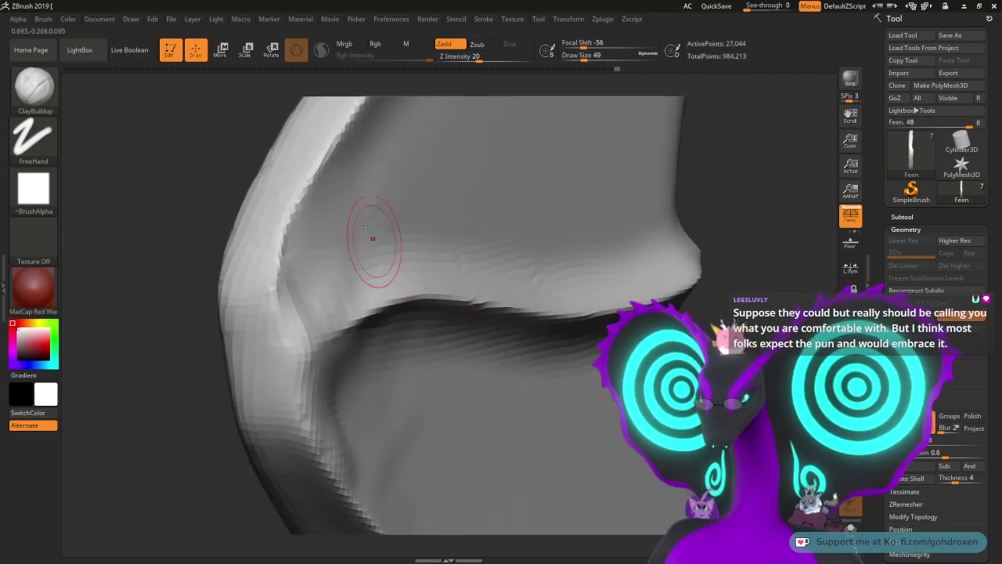
pyautogui.moveTo(317, 175); pyautogui.dragTo(276, 291)
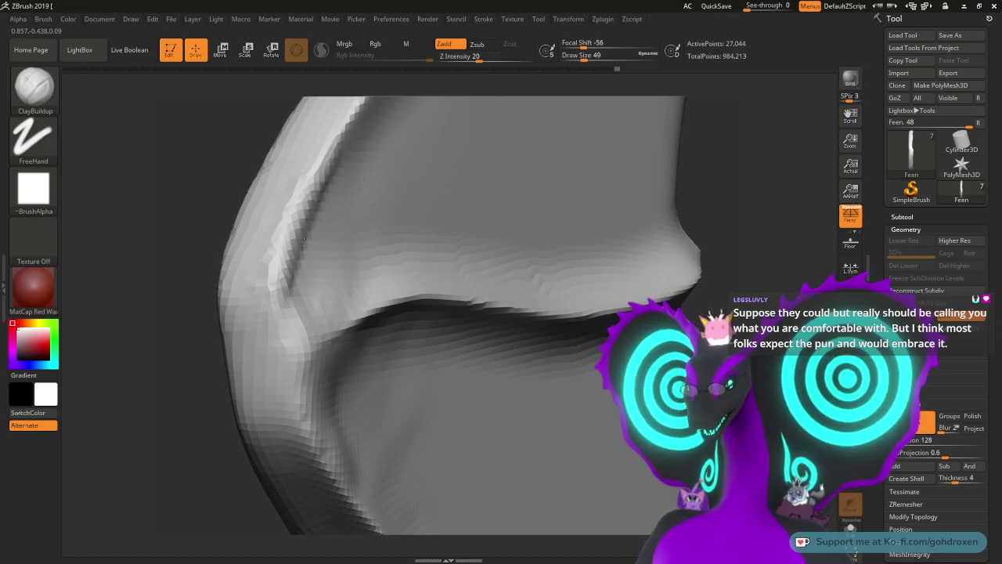
pyautogui.moveTo(304, 243); pyautogui.dragTo(307, 292)
pyautogui.moveTo(728, 170); pyautogui.dragTo(812, 154)
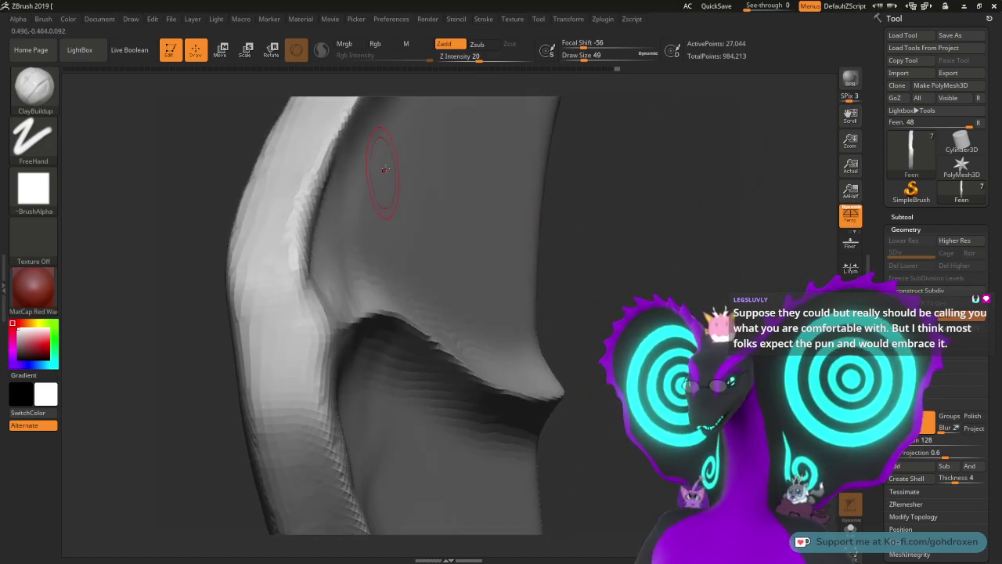
pyautogui.moveTo(336, 112); pyautogui.dragTo(296, 247)
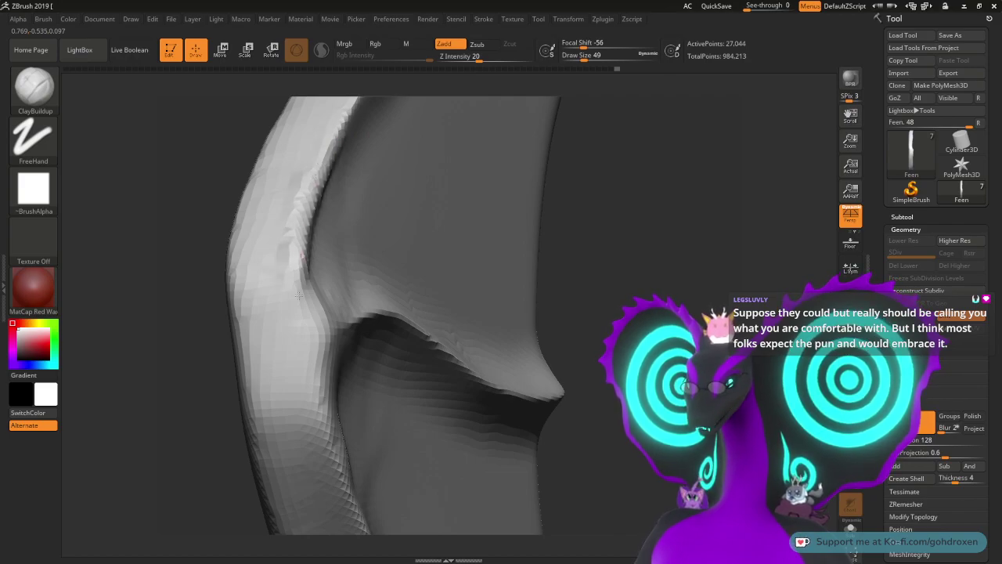
pyautogui.moveTo(299, 295); pyautogui.dragTo(303, 262)
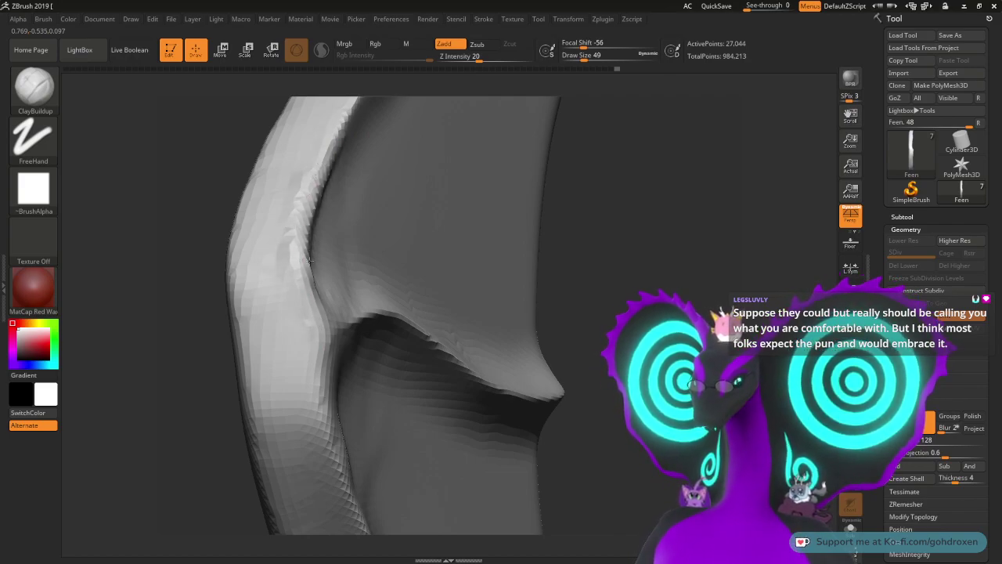
# Step: Smooth the built-up rim ridge above the rounded end so it runs cleanly into the middle groove's start
pyautogui.moveTo(633, 138)
pyautogui.mouseDown()
pyautogui.moveTo(631, 148)
pyautogui.moveTo(551, 115)
pyautogui.mouseUp()
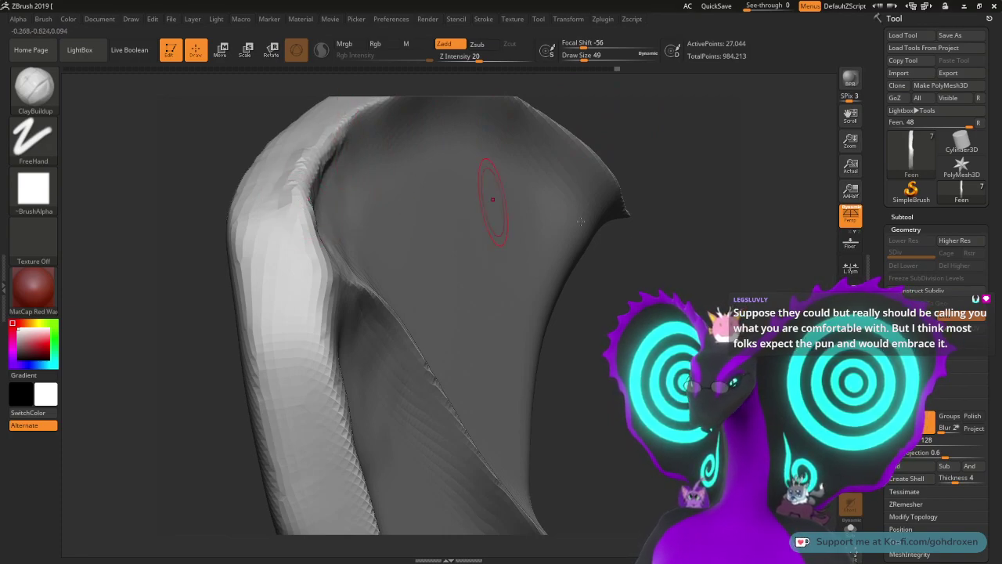
pyautogui.moveTo(666, 200)
pyautogui.mouseDown()
pyautogui.moveTo(599, 184)
pyautogui.moveTo(618, 310)
pyautogui.moveTo(391, 231)
pyautogui.mouseUp()
pyautogui.moveTo(280, 170)
pyautogui.mouseDown()
pyautogui.moveTo(224, 185)
pyautogui.moveTo(242, 169)
pyautogui.moveTo(221, 186)
pyautogui.moveTo(260, 172)
pyautogui.moveTo(247, 202)
pyautogui.moveTo(263, 206)
pyautogui.mouseUp()
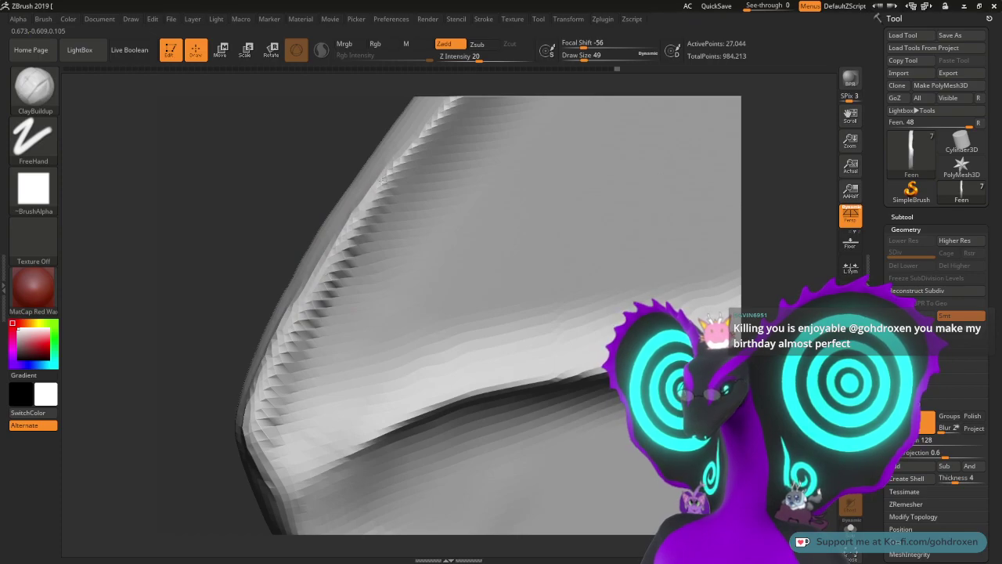
pyautogui.press('shift')
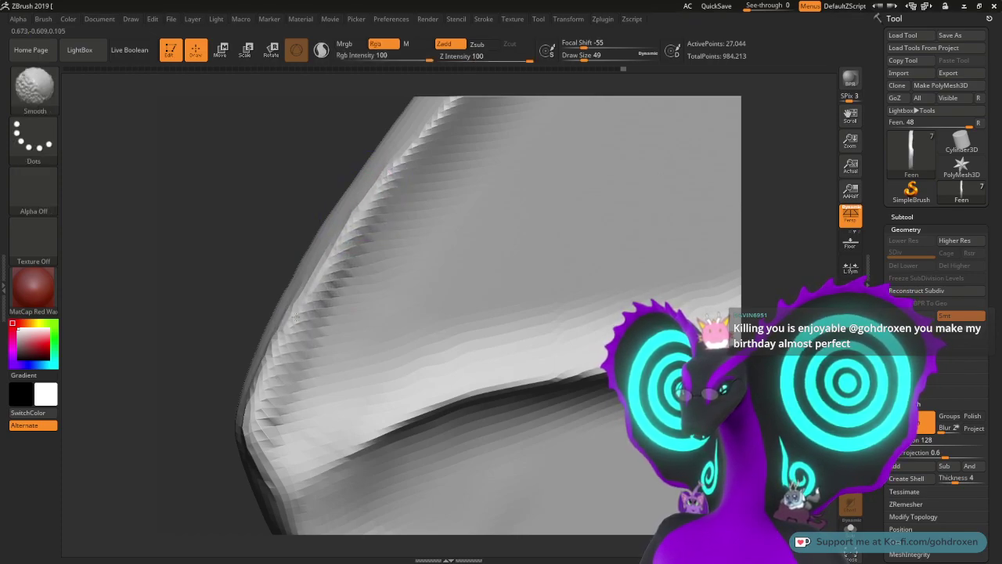
pyautogui.moveTo(277, 257)
pyautogui.mouseDown()
pyautogui.moveTo(407, 235)
pyautogui.moveTo(264, 168)
pyautogui.mouseUp()
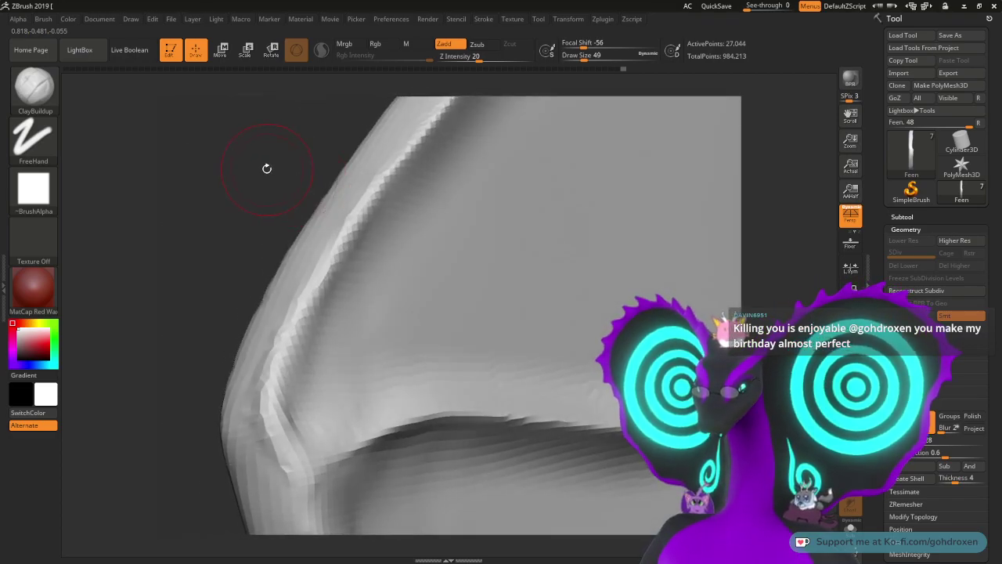
pyautogui.moveTo(251, 250); pyautogui.dragTo(239, 198)
pyautogui.keyDown('shift'); pyautogui.moveTo(308, 358); pyautogui.dragTo(300, 388); pyautogui.keyUp('shift')
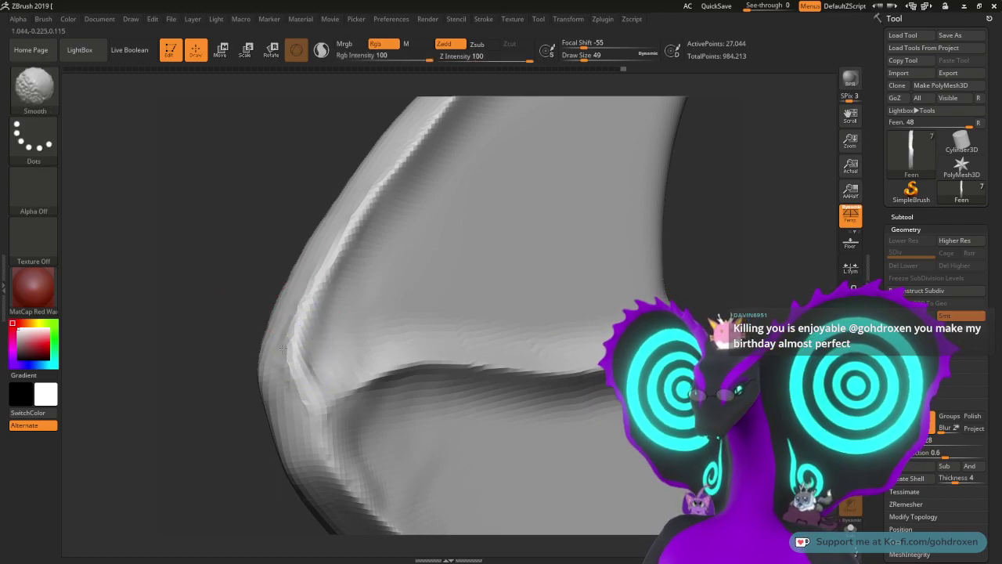
pyautogui.moveTo(275, 234)
pyautogui.mouseDown()
pyautogui.moveTo(242, 292)
pyautogui.moveTo(242, 259)
pyautogui.moveTo(240, 302)
pyautogui.moveTo(244, 279)
pyautogui.moveTo(290, 257)
pyautogui.moveTo(264, 246)
pyautogui.mouseUp()
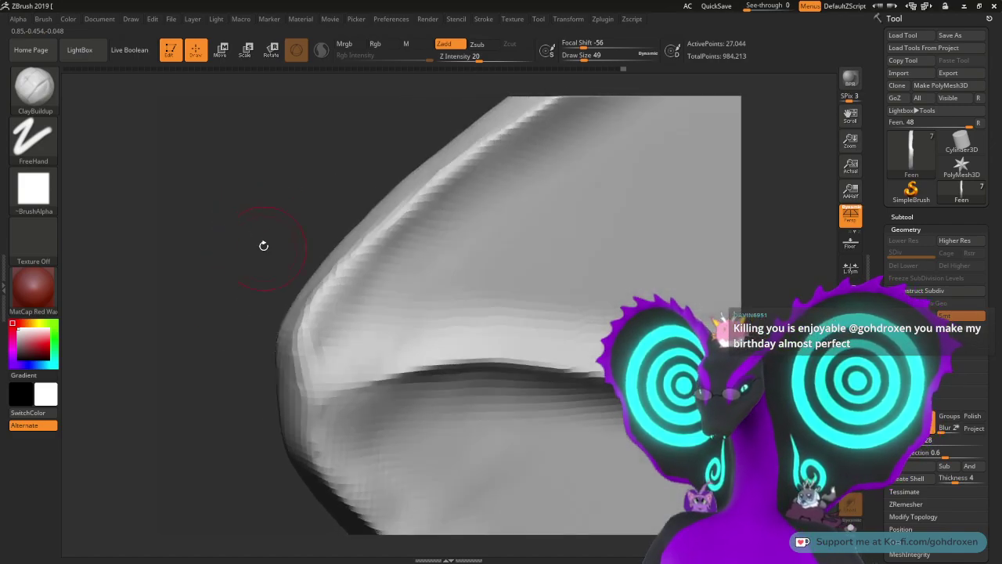
# Step: Carve a sharp crease along the rim's inner edge above the rounded end with the DamStandard brush at draw size 49
pyautogui.click(33, 86)
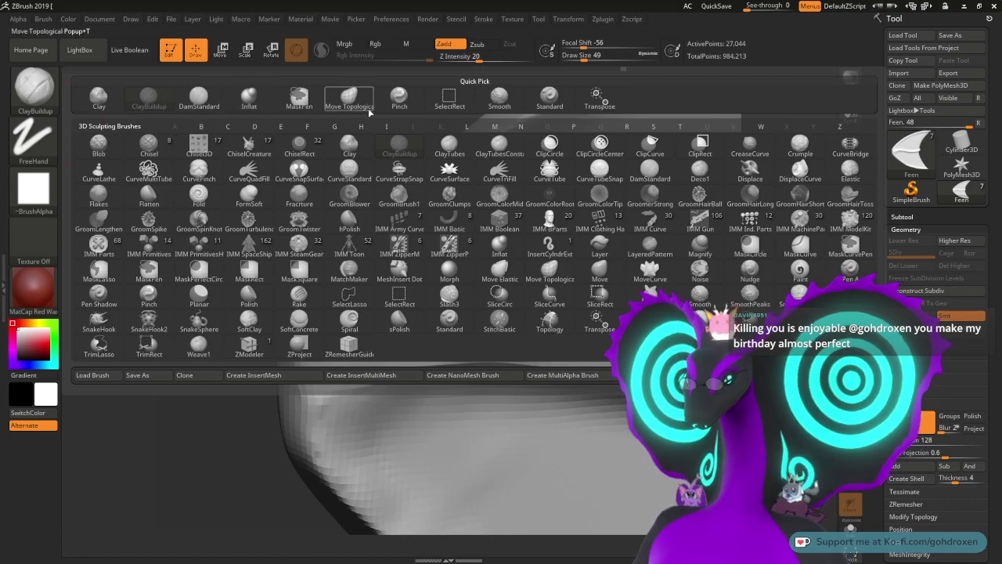
pyautogui.click(199, 96)
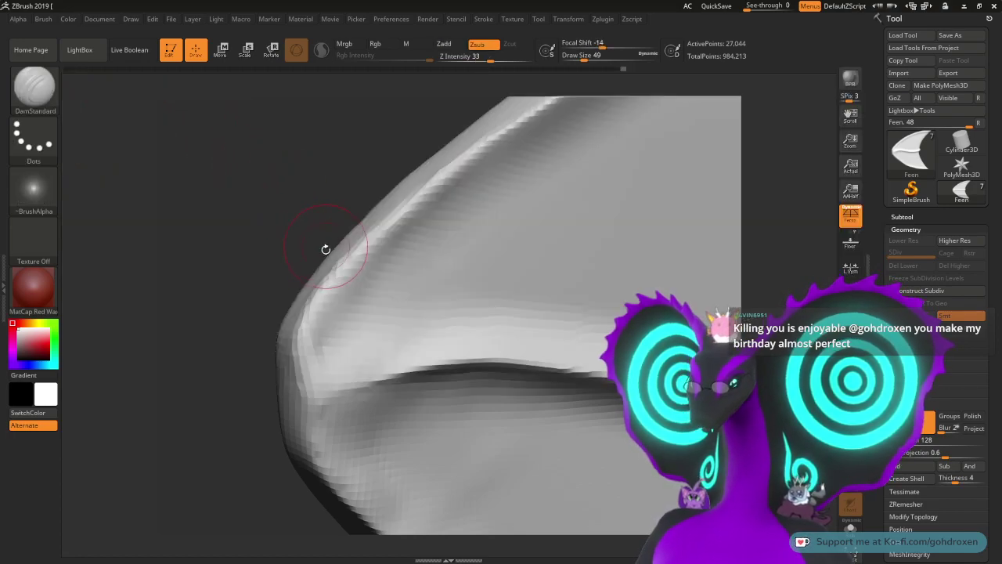
pyautogui.moveTo(392, 224); pyautogui.dragTo(396, 220)
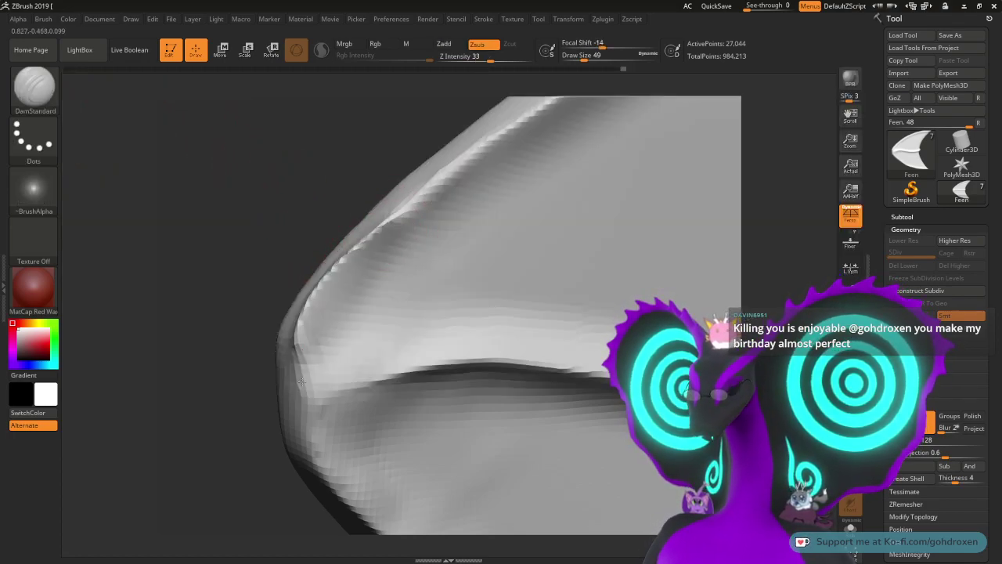
pyautogui.moveTo(302, 382); pyautogui.dragTo(304, 392)
pyautogui.moveTo(274, 239)
pyautogui.mouseDown()
pyautogui.moveTo(335, 225)
pyautogui.moveTo(294, 232)
pyautogui.moveTo(302, 217)
pyautogui.moveTo(290, 182)
pyautogui.moveTo(407, 191)
pyautogui.mouseUp()
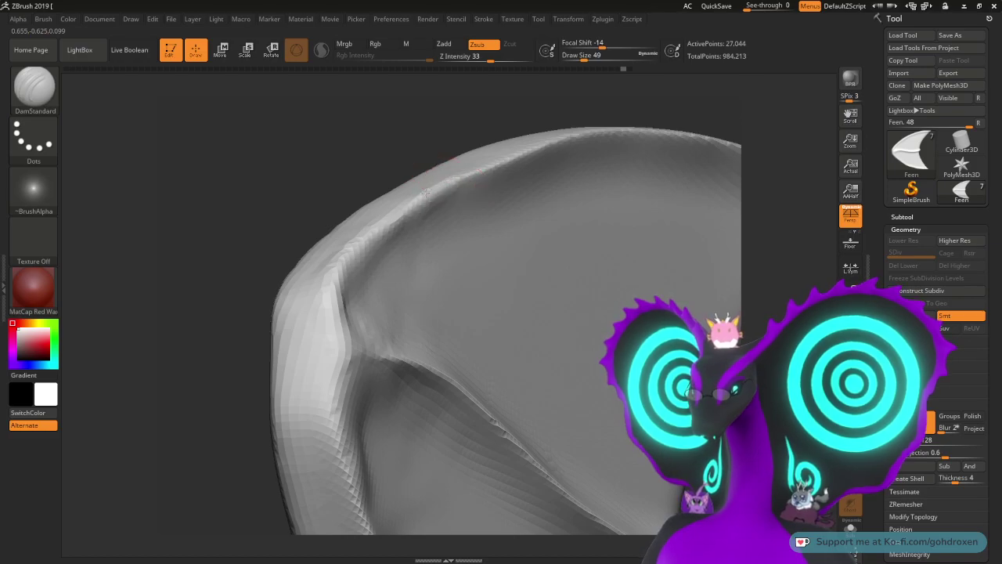
pyautogui.moveTo(358, 253); pyautogui.dragTo(349, 282)
# Step: Extend the DamStandard crease farther up the rim's inner edge toward the fin's upper tip
pyautogui.moveTo(266, 235)
pyautogui.mouseDown()
pyautogui.moveTo(242, 253)
pyautogui.moveTo(272, 274)
pyautogui.mouseUp()
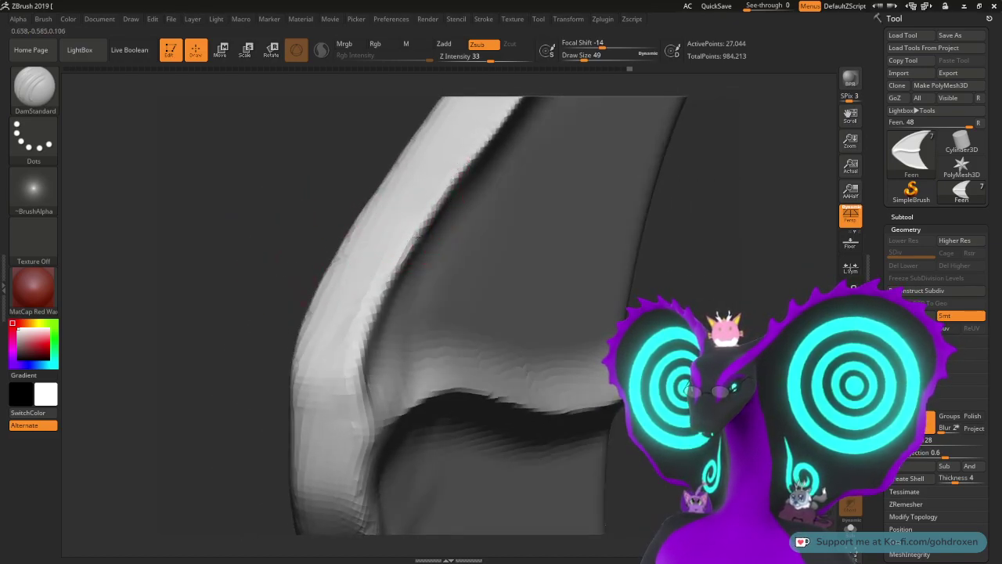
pyautogui.moveTo(298, 248); pyautogui.dragTo(291, 202)
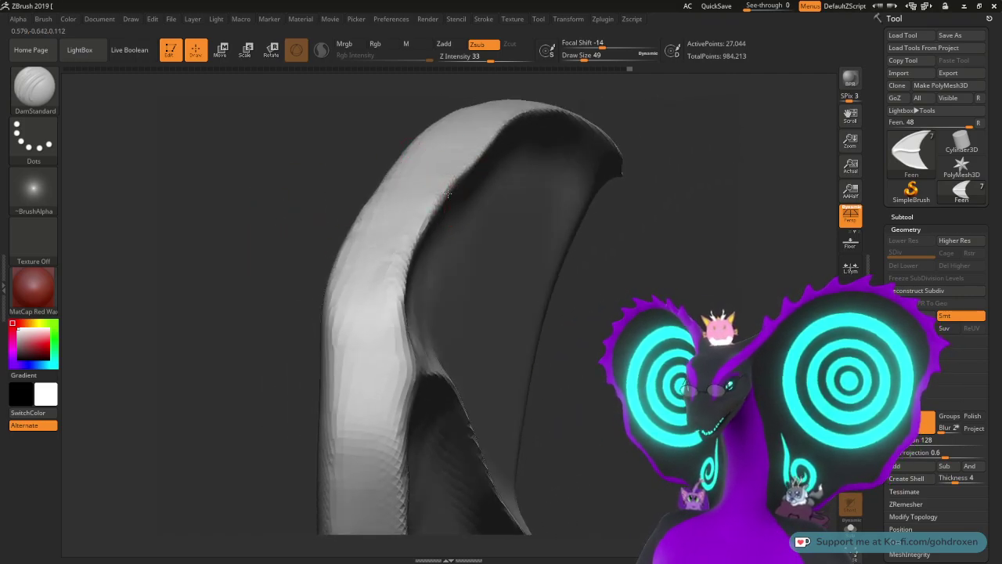
pyautogui.moveTo(664, 263)
pyautogui.mouseDown()
pyautogui.moveTo(669, 247)
pyautogui.moveTo(341, 238)
pyautogui.mouseUp()
pyautogui.moveTo(210, 238); pyautogui.dragTo(238, 226)
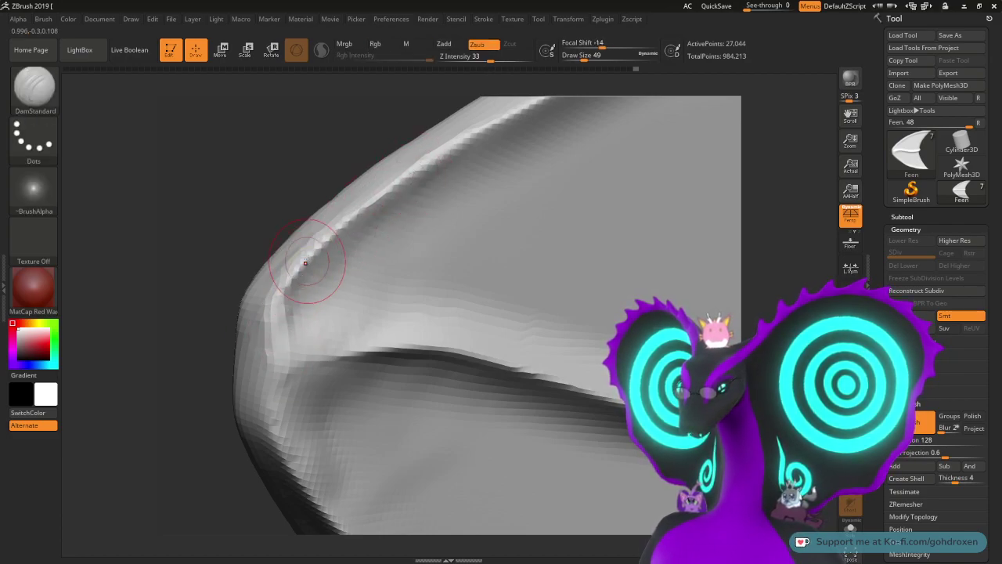
# Step: Carve the rim's inner edge down past the middle groove's start and smooth the bend at the rounded end
pyautogui.moveTo(285, 287); pyautogui.dragTo(280, 435)
pyautogui.moveTo(242, 186)
pyautogui.mouseDown()
pyautogui.moveTo(291, 188)
pyautogui.moveTo(266, 186)
pyautogui.mouseUp()
pyautogui.keyDown('shift'); pyautogui.moveTo(291, 379); pyautogui.dragTo(282, 324); pyautogui.keyUp('shift')
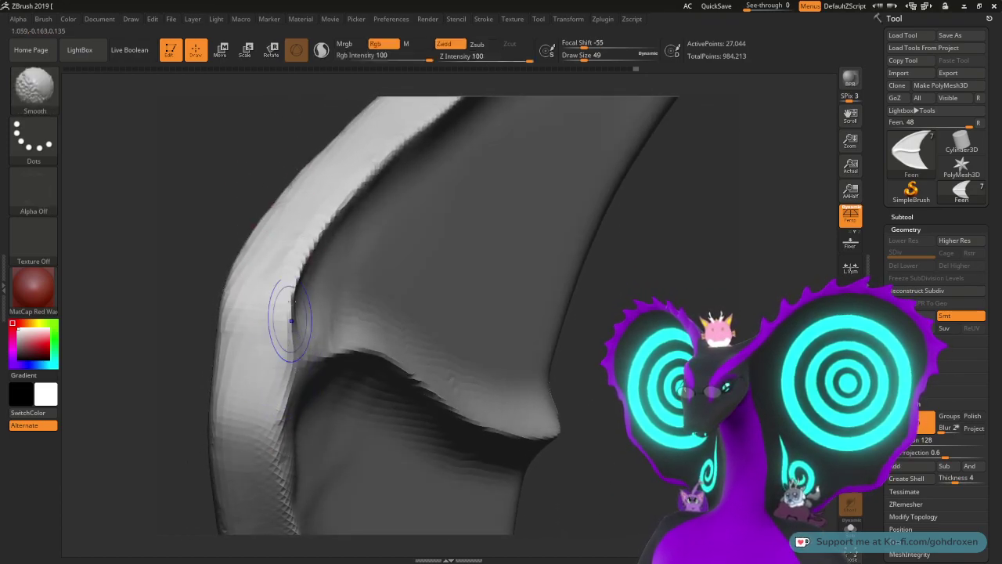
pyautogui.moveTo(240, 206); pyautogui.dragTo(249, 191)
pyautogui.moveTo(256, 239)
pyautogui.mouseDown()
pyautogui.moveTo(212, 264)
pyautogui.moveTo(234, 212)
pyautogui.moveTo(242, 239)
pyautogui.mouseUp()
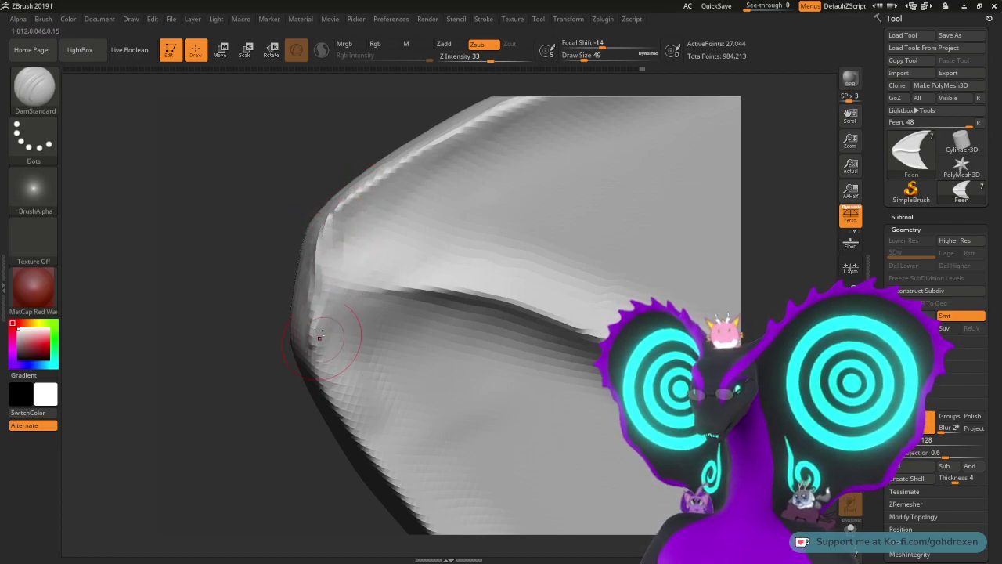
# Step: Refine the rim's inner edge around the rounded end and even out the upper rim's crease
pyautogui.moveTo(260, 207); pyautogui.dragTo(339, 232)
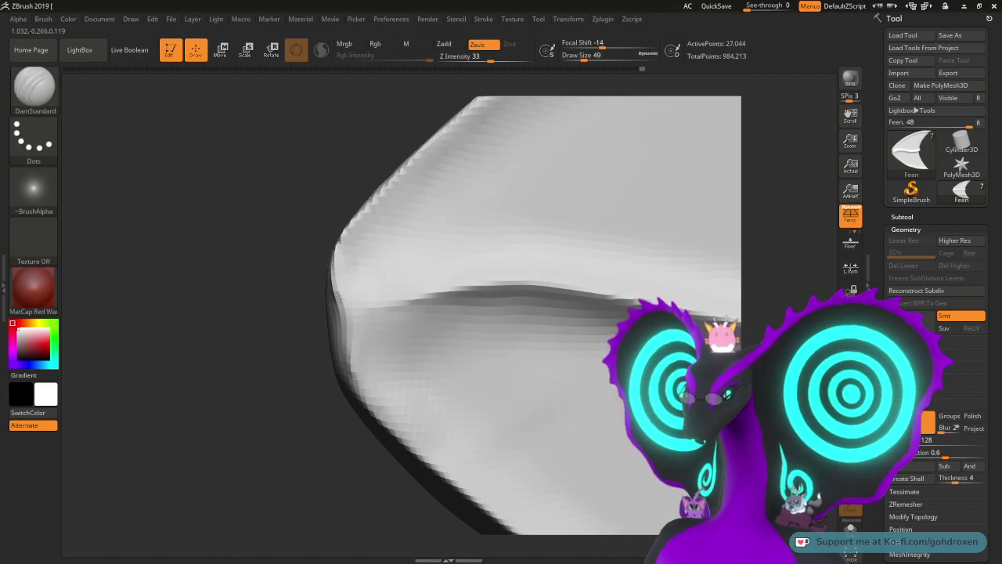
pyautogui.moveTo(336, 354)
pyautogui.mouseDown()
pyautogui.moveTo(281, 243)
pyautogui.moveTo(309, 226)
pyautogui.moveTo(247, 278)
pyautogui.moveTo(312, 248)
pyautogui.mouseUp()
pyautogui.moveTo(476, 251)
pyautogui.mouseDown()
pyautogui.moveTo(480, 231)
pyautogui.moveTo(347, 287)
pyautogui.moveTo(264, 277)
pyautogui.moveTo(273, 214)
pyautogui.moveTo(461, 241)
pyautogui.moveTo(317, 192)
pyautogui.moveTo(310, 152)
pyautogui.moveTo(316, 242)
pyautogui.mouseUp()
pyautogui.press('shift')
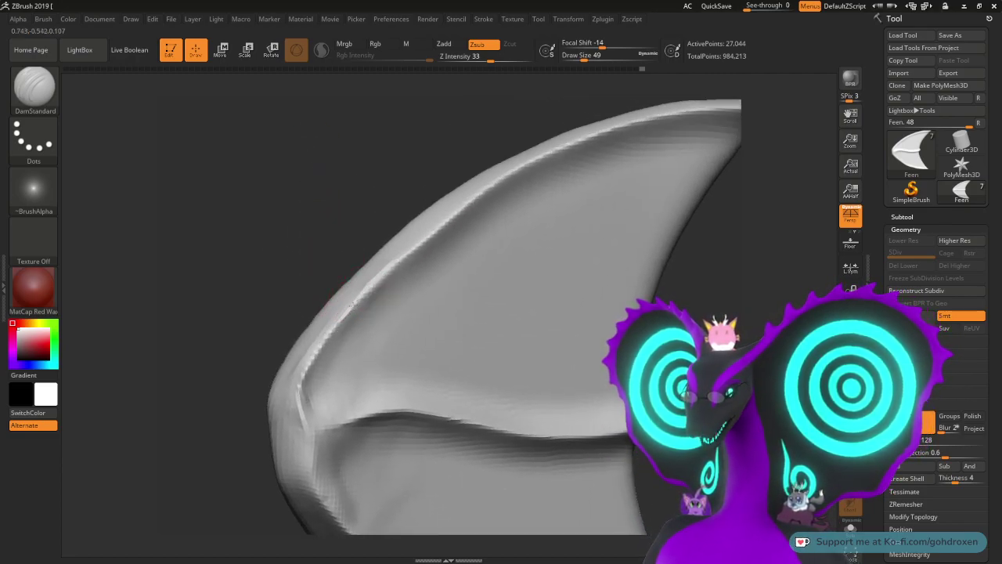
# Step: Set the draw size to 54 and deepen the crease between the upper rim and the middle groove's start
pyautogui.moveTo(281, 263); pyautogui.dragTo(304, 266)
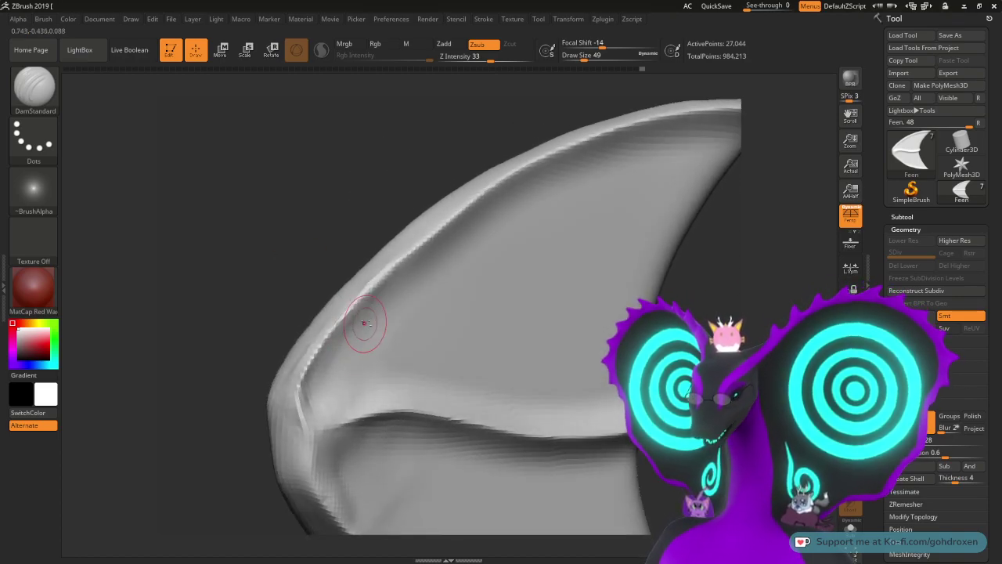
pyautogui.press('space')
pyautogui.moveTo(354, 310); pyautogui.dragTo(356, 310)
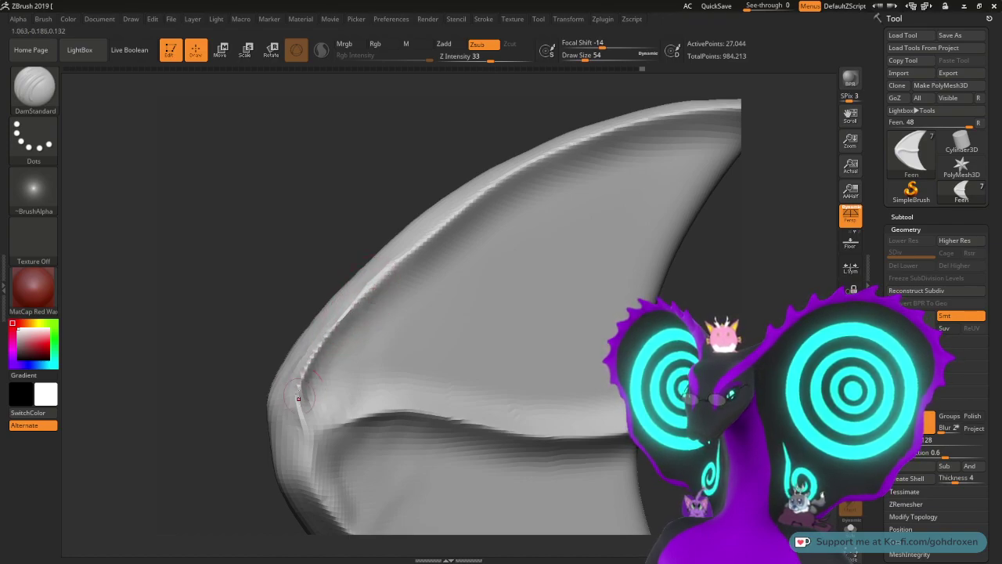
pyautogui.moveTo(299, 399); pyautogui.dragTo(301, 382)
# Step: Sharpen the crease along the upper rim's inner edge and smooth its uneven spots
pyautogui.moveTo(320, 235)
pyautogui.mouseDown()
pyautogui.moveTo(347, 217)
pyautogui.moveTo(352, 237)
pyautogui.moveTo(327, 245)
pyautogui.mouseUp()
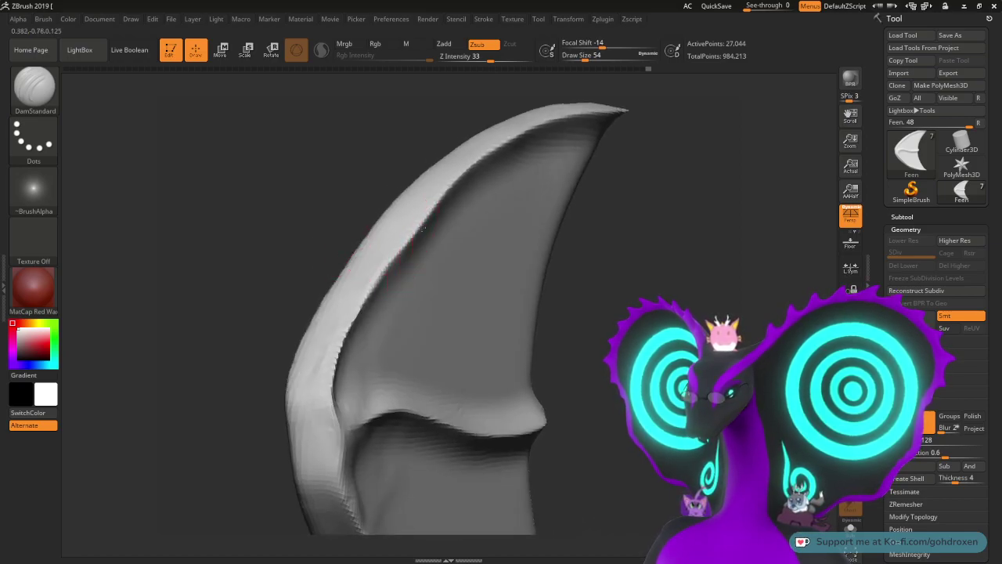
pyautogui.moveTo(306, 240)
pyautogui.mouseDown()
pyautogui.moveTo(270, 241)
pyautogui.moveTo(318, 283)
pyautogui.moveTo(273, 232)
pyautogui.moveTo(302, 224)
pyautogui.moveTo(337, 251)
pyautogui.mouseUp()
pyautogui.press('shift')
pyautogui.press('shift')
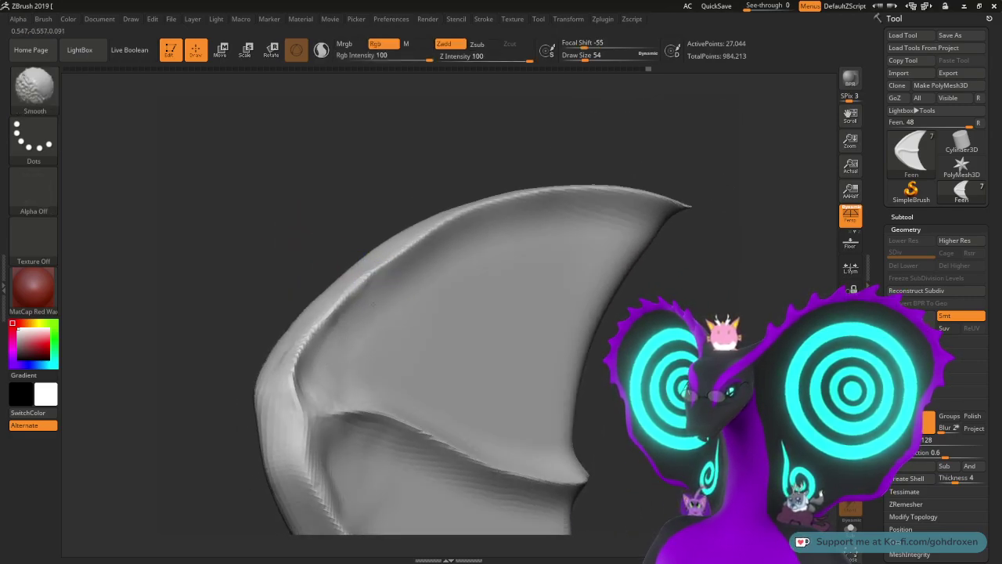
pyautogui.moveTo(313, 233)
pyautogui.mouseDown()
pyautogui.moveTo(287, 226)
pyautogui.moveTo(278, 235)
pyautogui.moveTo(282, 225)
pyautogui.moveTo(263, 219)
pyautogui.moveTo(302, 323)
pyautogui.mouseUp()
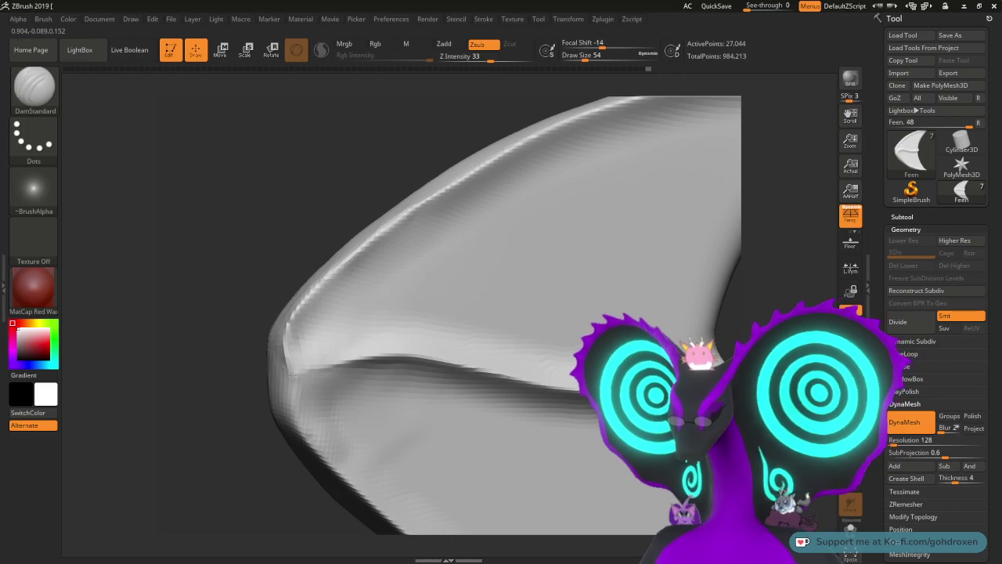
# Step: Carve a short crease from the middle groove's start down along the lower rim's inner edge, undoing the unwanted stroke
pyautogui.press('ctrl')
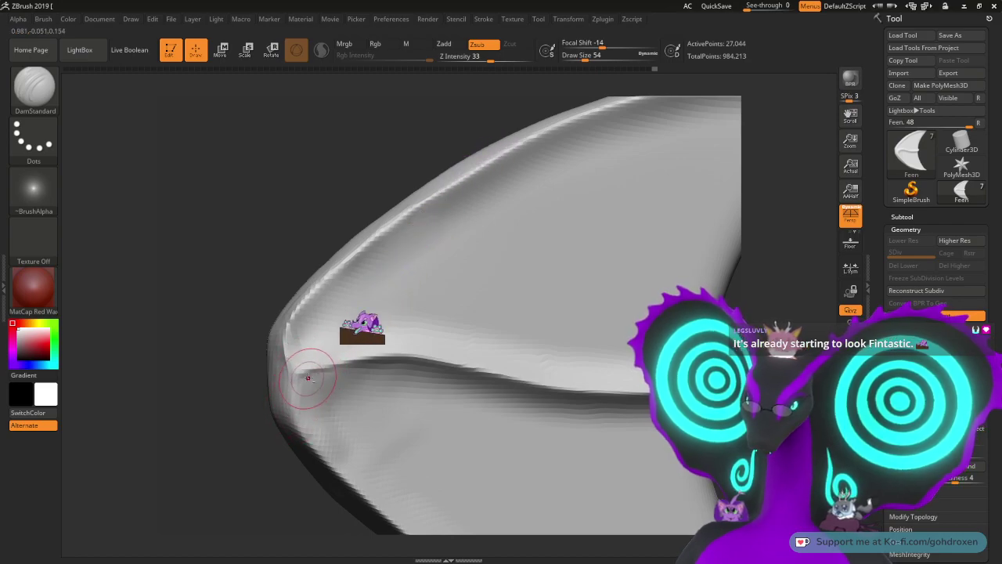
pyautogui.moveTo(307, 376); pyautogui.dragTo(296, 409)
pyautogui.moveTo(306, 373); pyautogui.dragTo(290, 406)
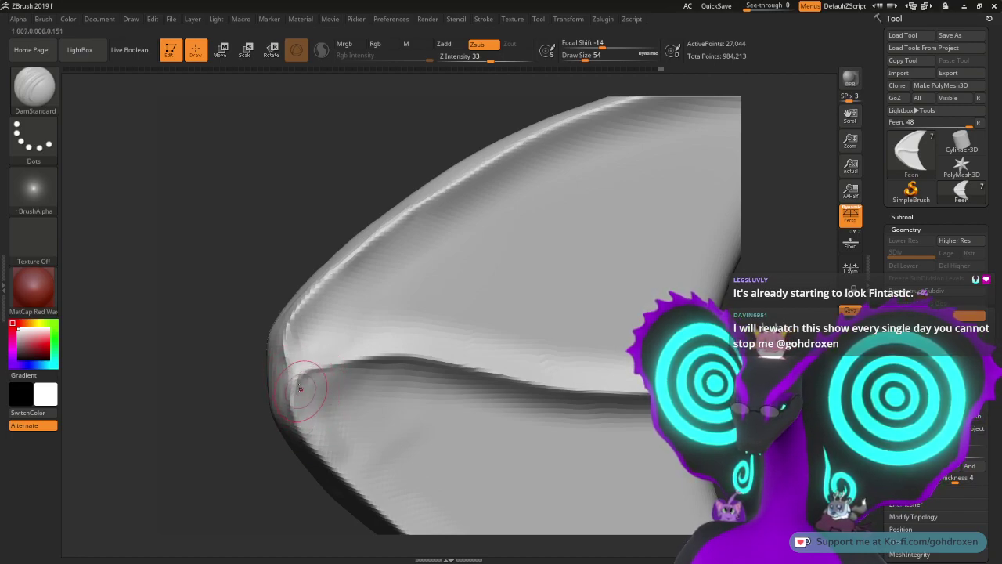
pyautogui.moveTo(235, 349)
pyautogui.mouseDown()
pyautogui.moveTo(228, 337)
pyautogui.moveTo(268, 367)
pyautogui.mouseUp()
pyautogui.hotkey('ctrl', 'z')
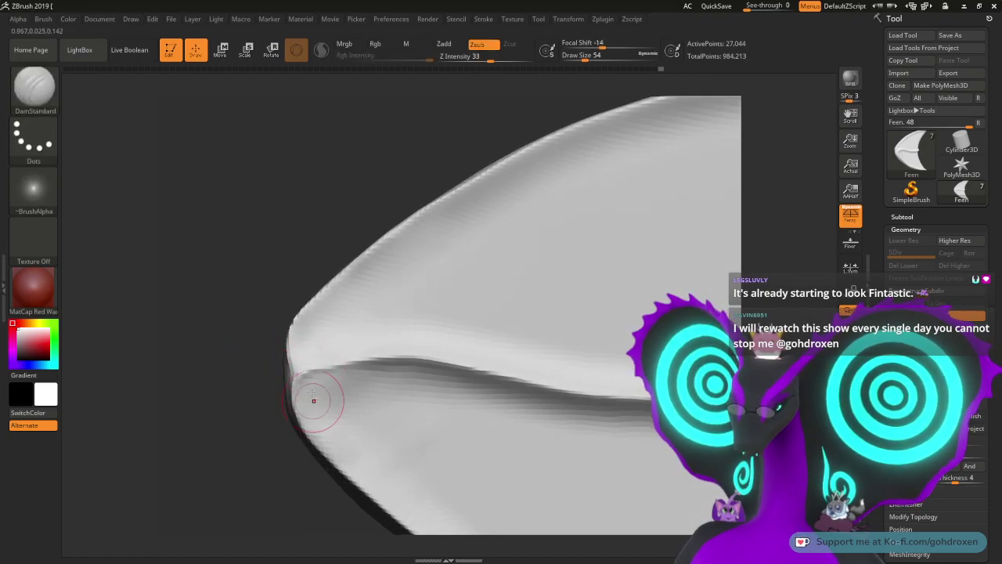
pyautogui.moveTo(234, 352)
pyautogui.mouseDown()
pyautogui.moveTo(246, 366)
pyautogui.moveTo(217, 371)
pyautogui.moveTo(272, 356)
pyautogui.mouseUp()
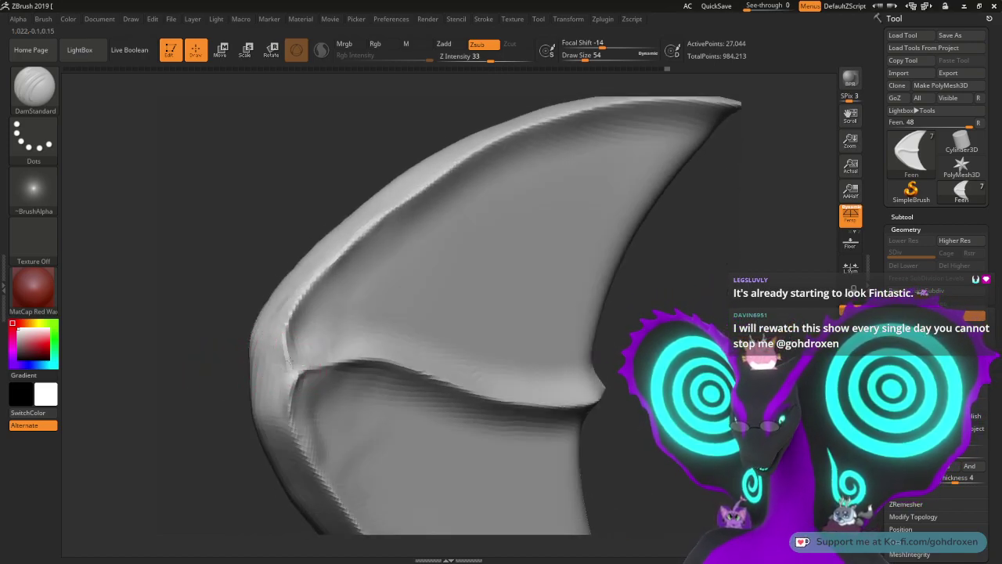
# Step: Smooth the rim's outer side at the rounded end and even out its edge just above the middle groove
pyautogui.moveTo(239, 271); pyautogui.dragTo(232, 235)
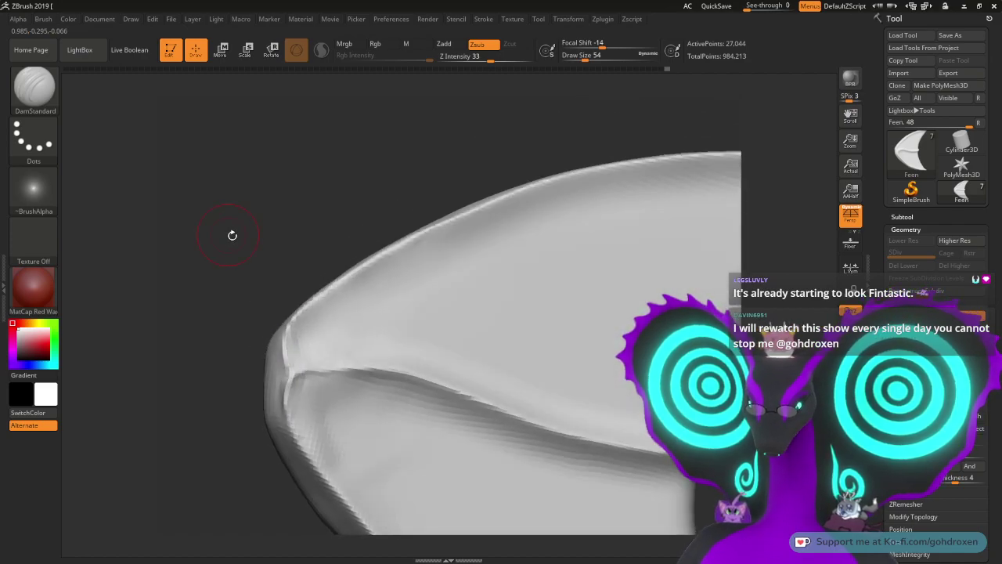
pyautogui.press('shift')
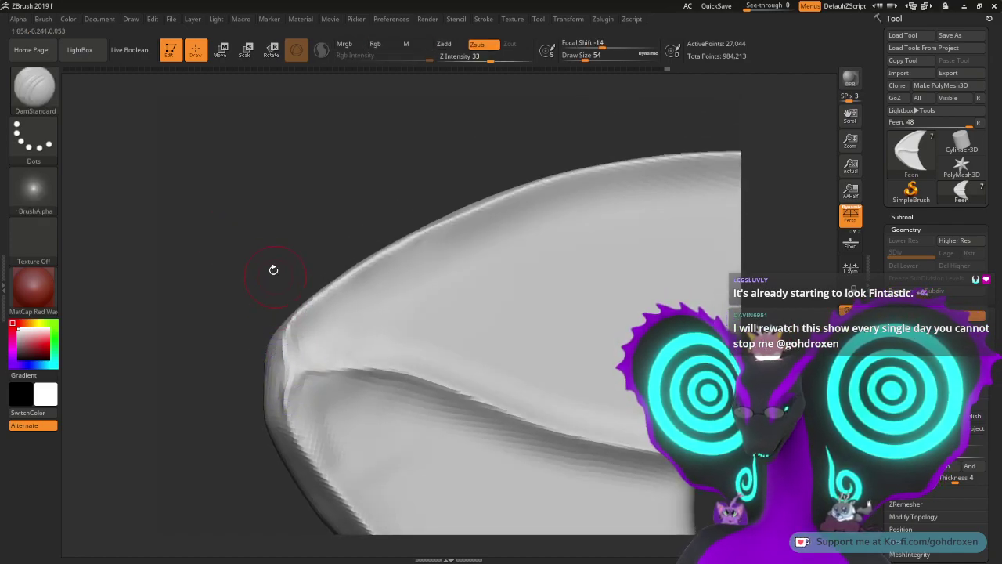
pyautogui.moveTo(273, 269)
pyautogui.mouseDown()
pyautogui.moveTo(262, 232)
pyautogui.moveTo(283, 249)
pyautogui.moveTo(460, 223)
pyautogui.moveTo(454, 259)
pyautogui.moveTo(424, 256)
pyautogui.mouseUp()
pyautogui.moveTo(259, 248)
pyautogui.mouseDown()
pyautogui.moveTo(230, 272)
pyautogui.moveTo(253, 233)
pyautogui.moveTo(243, 271)
pyautogui.mouseUp()
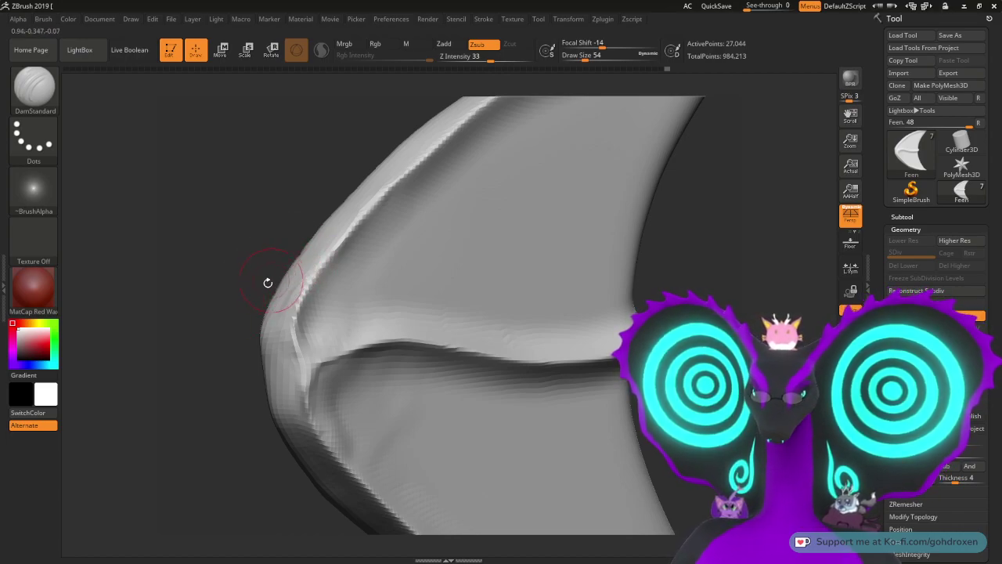
pyautogui.moveTo(224, 311); pyautogui.dragTo(265, 312)
pyautogui.moveTo(456, 300); pyautogui.dragTo(385, 265)
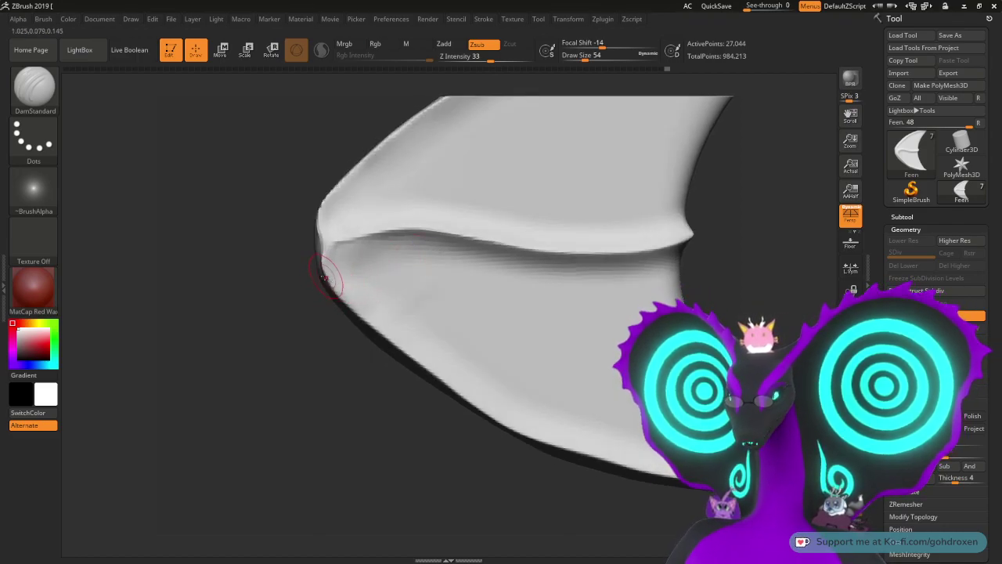
# Step: Deepen the crease where the rim's inner edge meets the middle groove's start
pyautogui.moveTo(313, 372); pyautogui.dragTo(415, 338)
pyautogui.moveTo(523, 249); pyautogui.dragTo(540, 289)
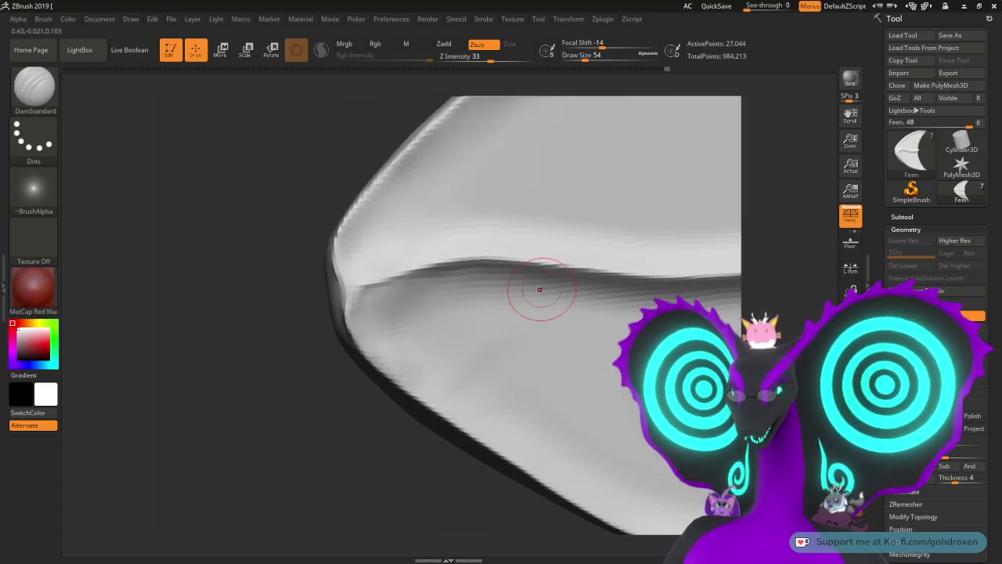
pyautogui.moveTo(263, 303); pyautogui.dragTo(338, 272)
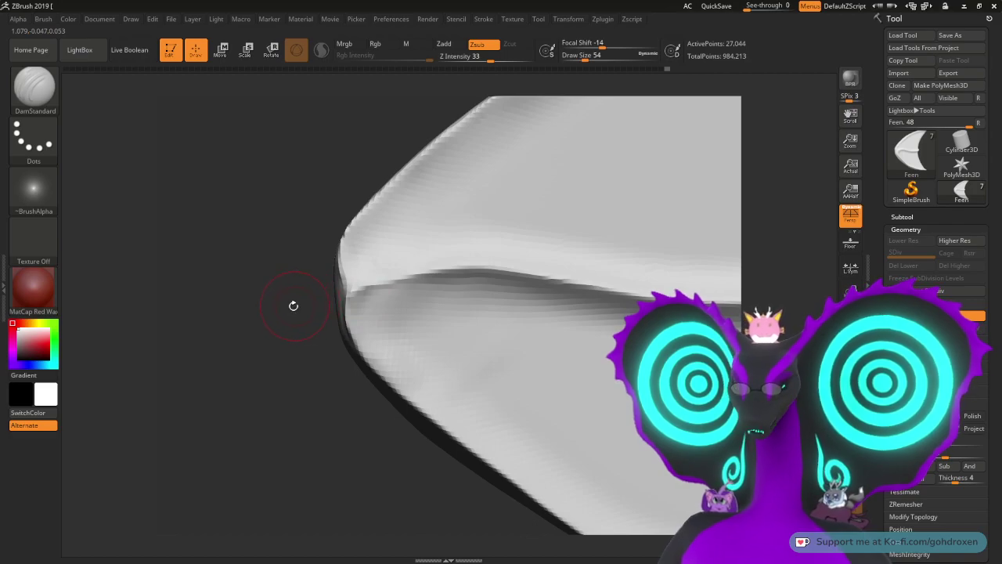
pyautogui.moveTo(294, 305); pyautogui.dragTo(289, 316)
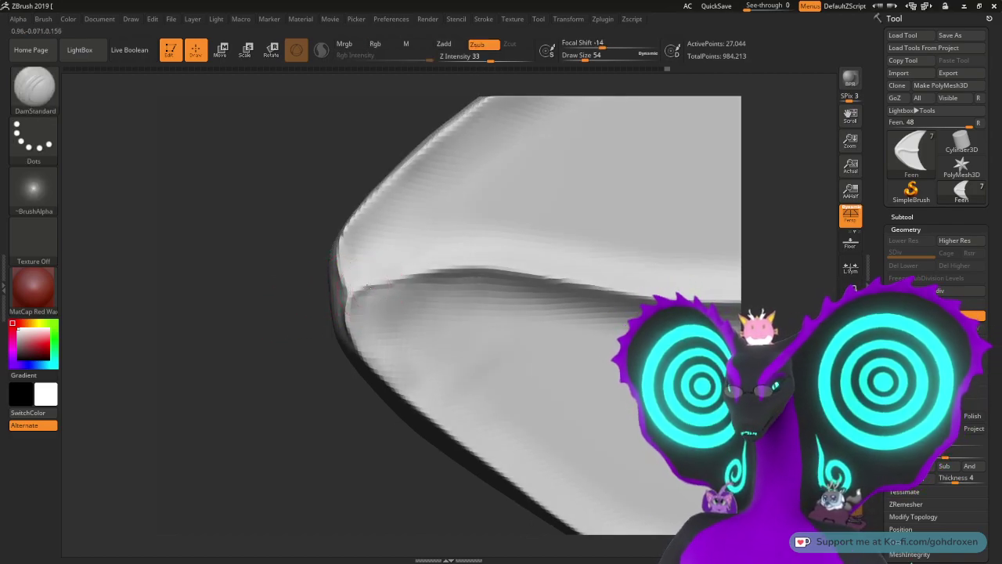
pyautogui.moveTo(279, 347); pyautogui.dragTo(298, 343)
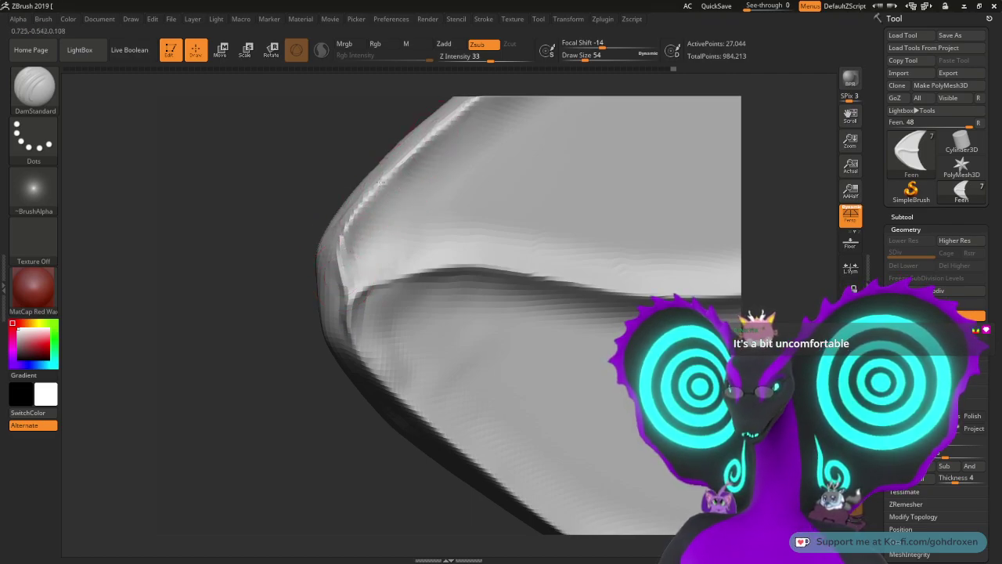
# Step: Retouch the rim's inner crease beside the middle groove and smooth the rim surface around the rounded end
pyautogui.moveTo(308, 253)
pyautogui.mouseDown()
pyautogui.moveTo(289, 244)
pyautogui.moveTo(258, 267)
pyautogui.mouseUp()
pyautogui.moveTo(281, 356)
pyautogui.mouseDown()
pyautogui.moveTo(280, 317)
pyautogui.moveTo(282, 344)
pyautogui.moveTo(298, 305)
pyautogui.moveTo(297, 363)
pyautogui.moveTo(281, 378)
pyautogui.moveTo(349, 297)
pyautogui.mouseUp()
pyautogui.press('shift')
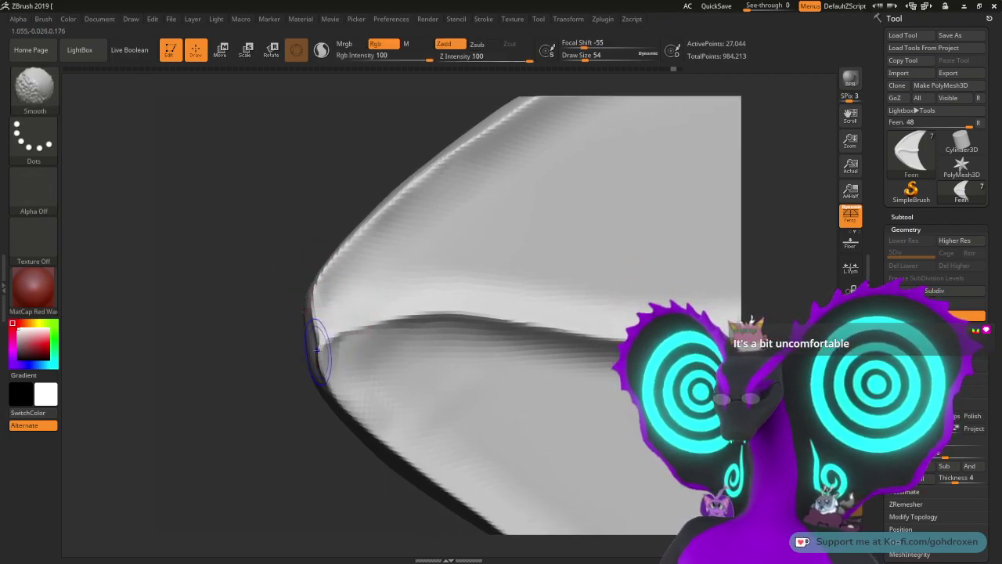
pyautogui.moveTo(271, 338); pyautogui.dragTo(304, 353)
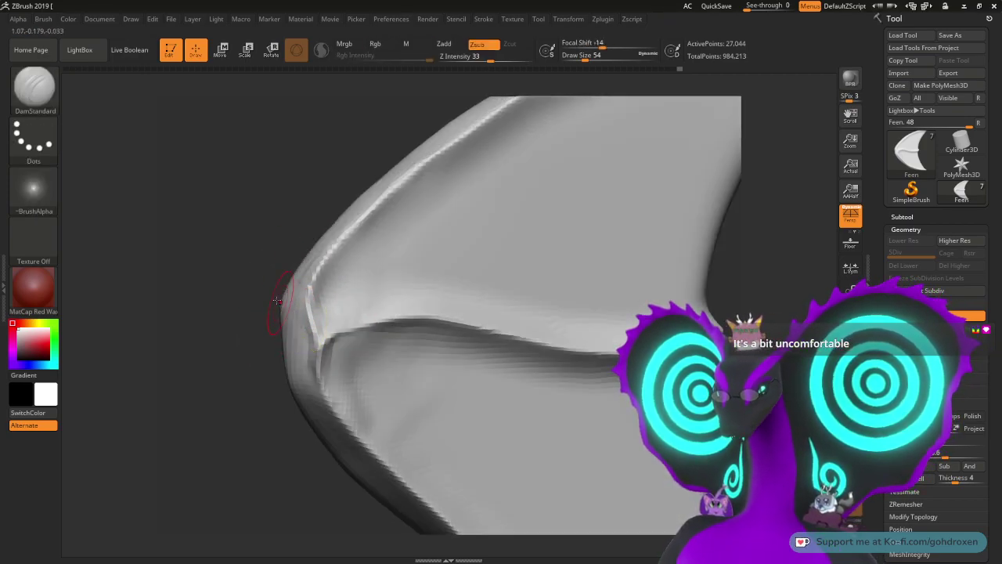
pyautogui.moveTo(243, 305); pyautogui.dragTo(290, 347)
pyautogui.press('shift')
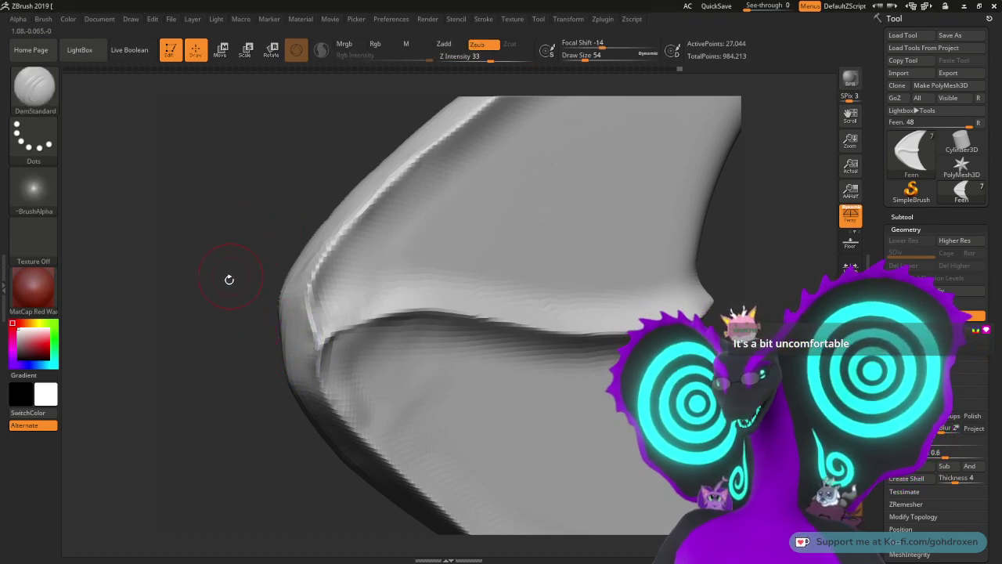
# Step: Carve and smooth the junction of rim and middle groove so the crease flows into the lower rim
pyautogui.moveTo(229, 280)
pyautogui.mouseDown()
pyautogui.moveTo(226, 320)
pyautogui.moveTo(208, 324)
pyautogui.moveTo(230, 304)
pyautogui.moveTo(257, 323)
pyautogui.moveTo(333, 268)
pyautogui.mouseUp()
pyautogui.moveTo(280, 334)
pyautogui.mouseDown()
pyautogui.moveTo(269, 363)
pyautogui.moveTo(291, 369)
pyautogui.moveTo(269, 358)
pyautogui.moveTo(325, 285)
pyautogui.mouseUp()
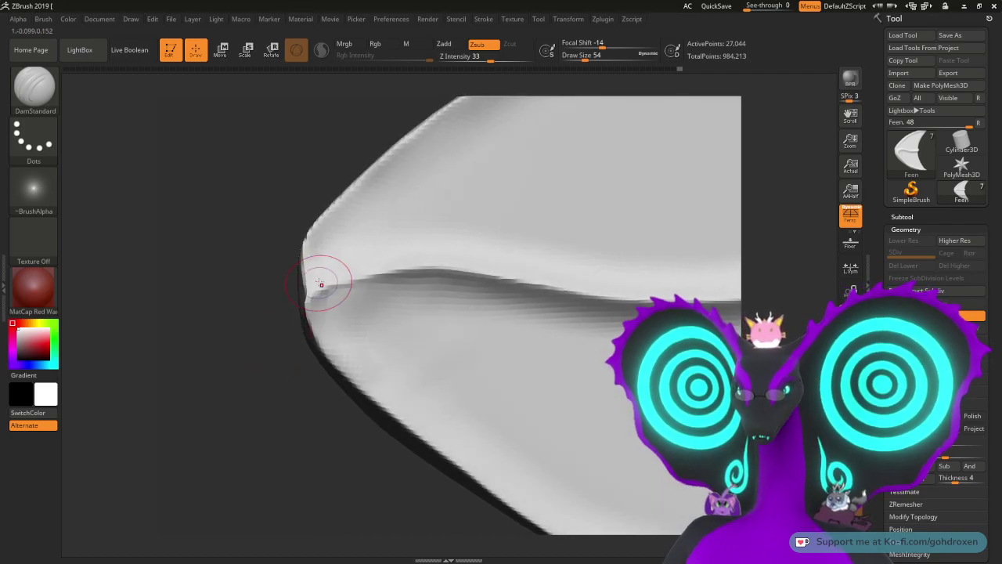
pyautogui.press('shift')
pyautogui.moveTo(276, 320)
pyautogui.mouseDown()
pyautogui.moveTo(306, 301)
pyautogui.moveTo(299, 255)
pyautogui.mouseUp()
pyautogui.moveTo(238, 310)
pyautogui.mouseDown()
pyautogui.moveTo(251, 288)
pyautogui.moveTo(242, 279)
pyautogui.moveTo(239, 311)
pyautogui.mouseUp()
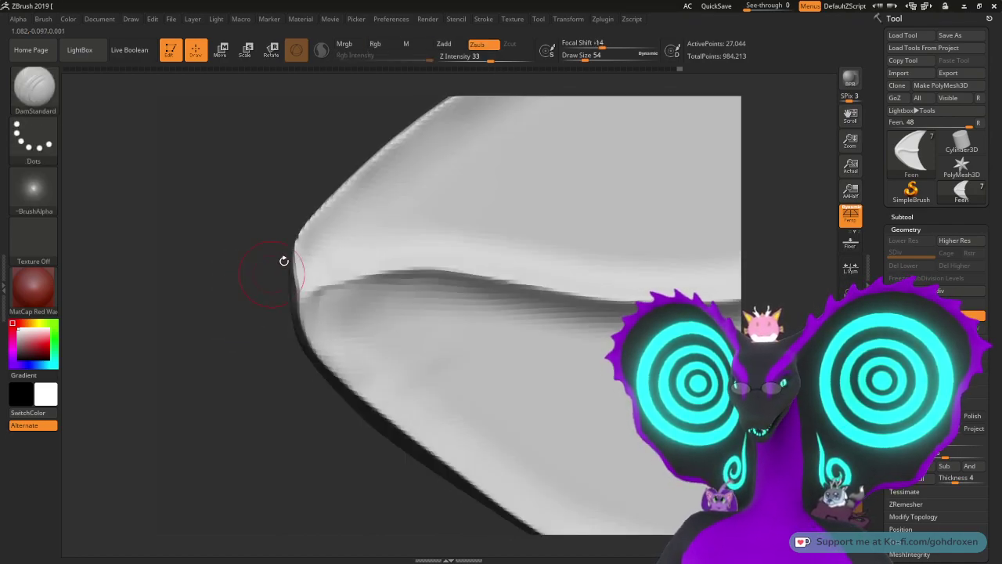
pyautogui.moveTo(289, 278); pyautogui.dragTo(310, 315)
pyautogui.moveTo(248, 292); pyautogui.dragTo(271, 291)
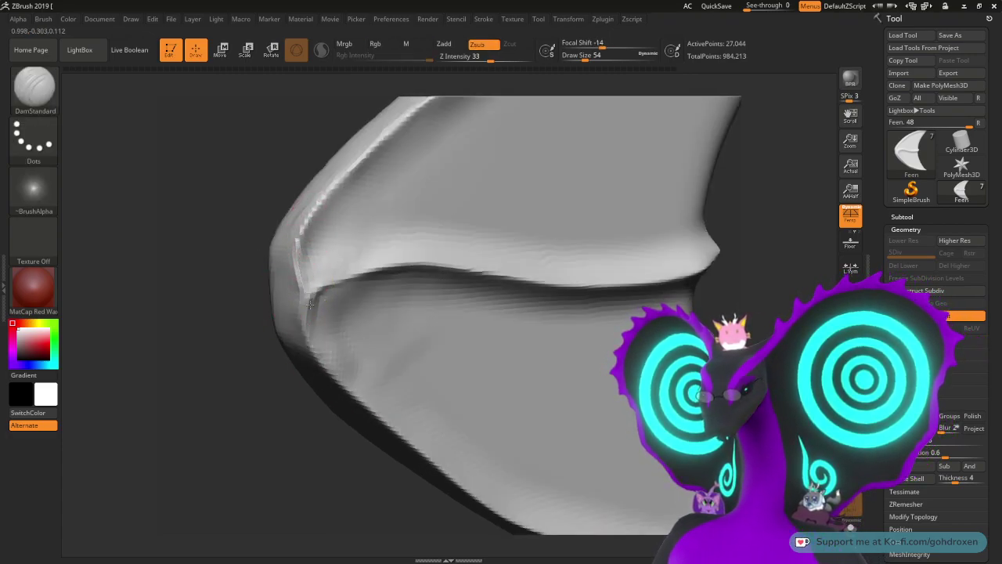
pyautogui.moveTo(251, 362)
pyautogui.mouseDown()
pyautogui.moveTo(262, 342)
pyautogui.moveTo(265, 356)
pyautogui.moveTo(287, 235)
pyautogui.mouseUp()
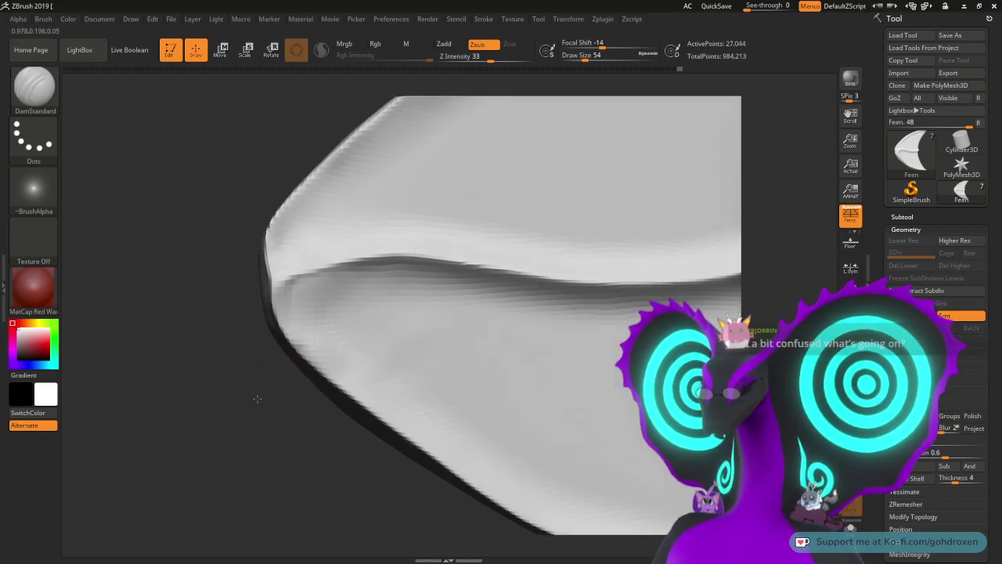
# Step: Check the rim from several angles and rebuild the fin's mesh with DynaMesh
pyautogui.moveTo(257, 399); pyautogui.dragTo(233, 348)
pyautogui.moveTo(255, 380); pyautogui.dragTo(246, 354)
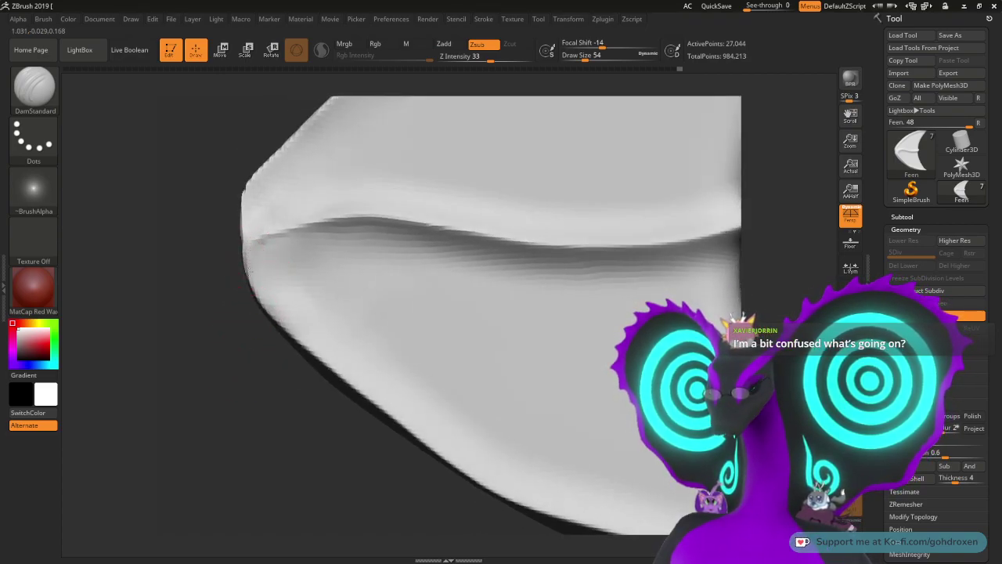
pyautogui.moveTo(318, 347); pyautogui.dragTo(485, 274)
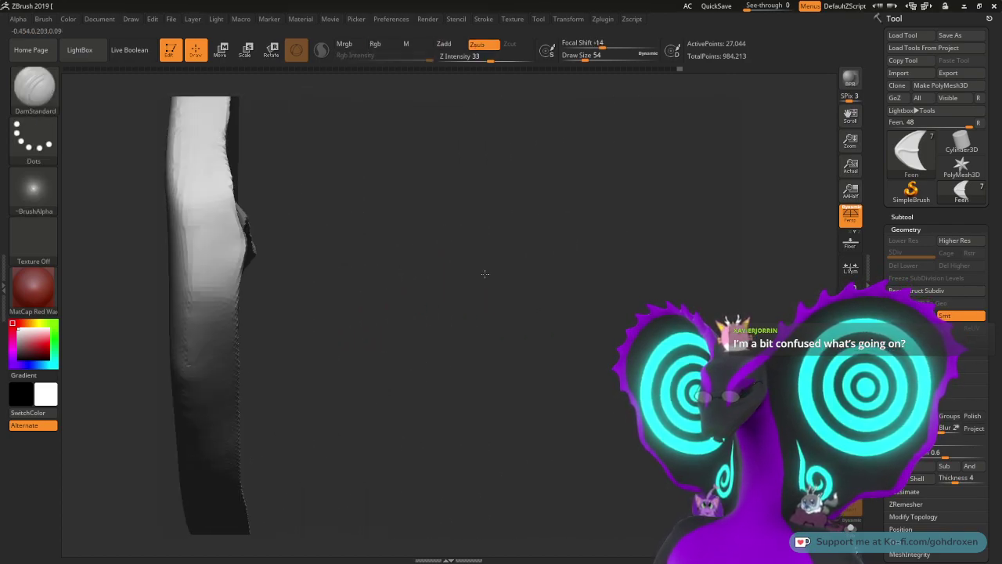
pyautogui.moveTo(367, 209); pyautogui.dragTo(414, 273)
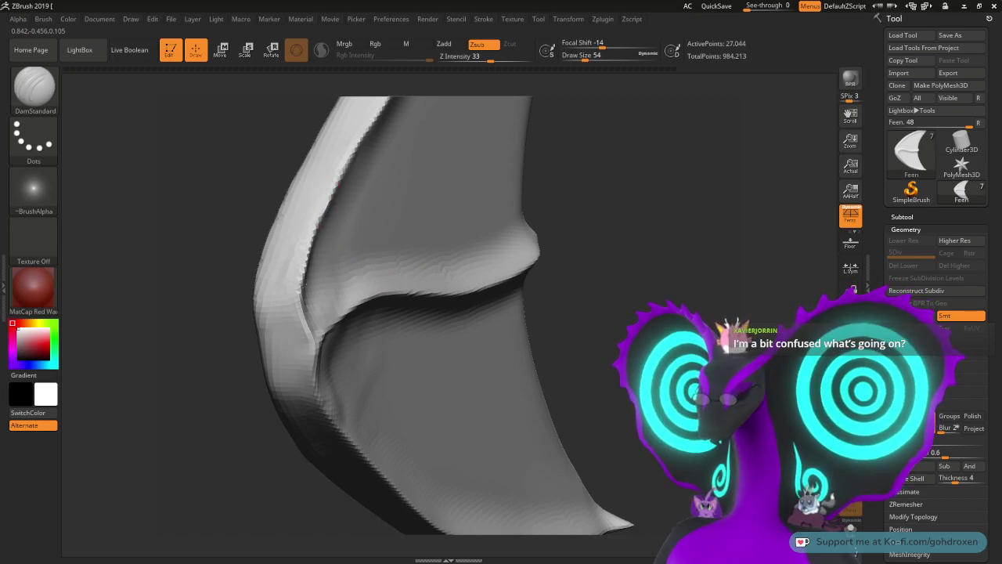
pyautogui.moveTo(578, 182); pyautogui.dragTo(497, 246)
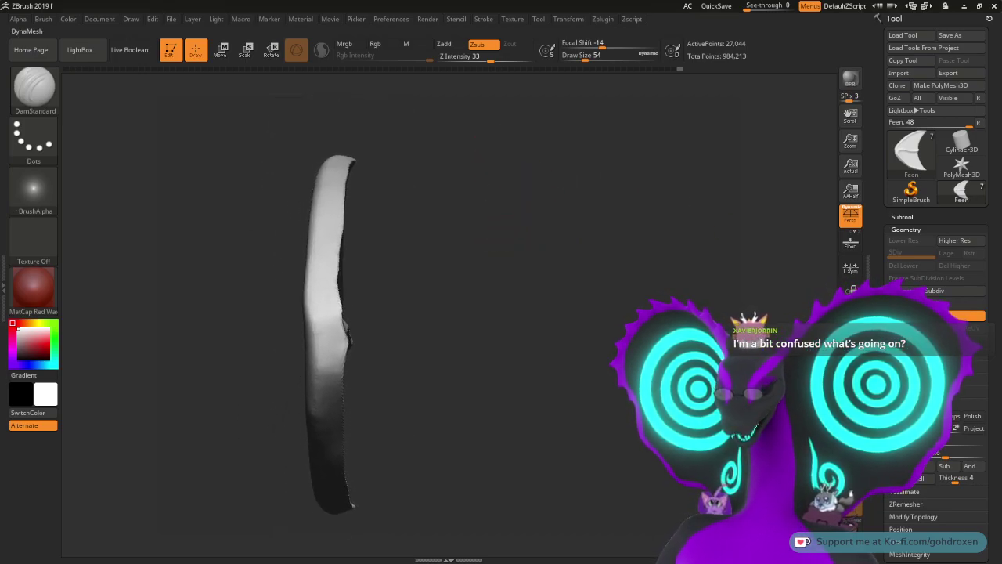
pyautogui.click(910, 422)
pyautogui.moveTo(579, 226); pyautogui.dragTo(544, 238)
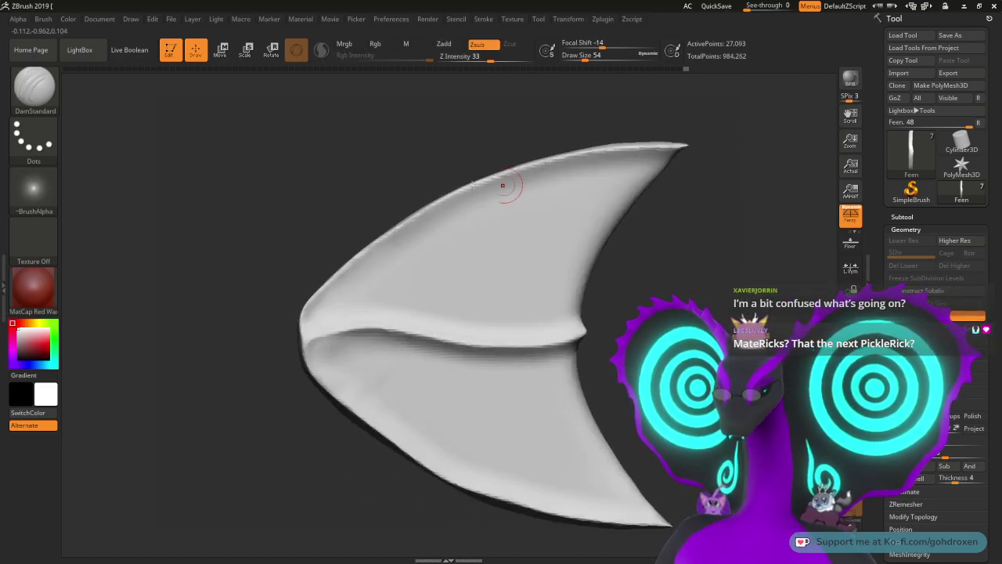
# Step: Smooth the rim's edge along the fin's upper half, between the rounded end and the upper tip
pyautogui.moveTo(300, 215)
pyautogui.mouseDown()
pyautogui.moveTo(273, 214)
pyautogui.moveTo(274, 233)
pyautogui.moveTo(286, 230)
pyautogui.moveTo(317, 259)
pyautogui.moveTo(392, 166)
pyautogui.mouseUp()
pyautogui.press('shift')
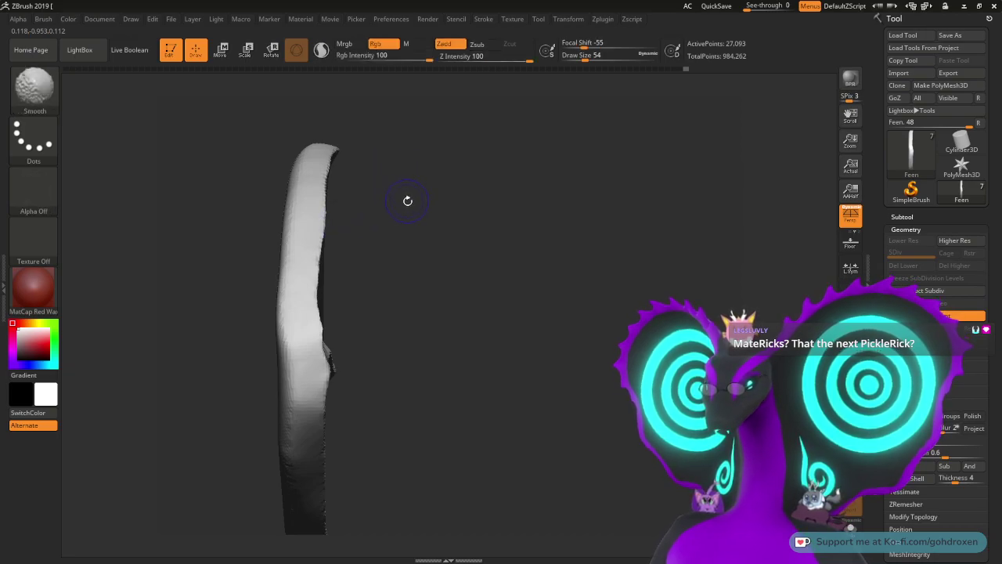
pyautogui.press('shift')
pyautogui.moveTo(426, 222); pyautogui.dragTo(619, 145)
pyautogui.press('shift')
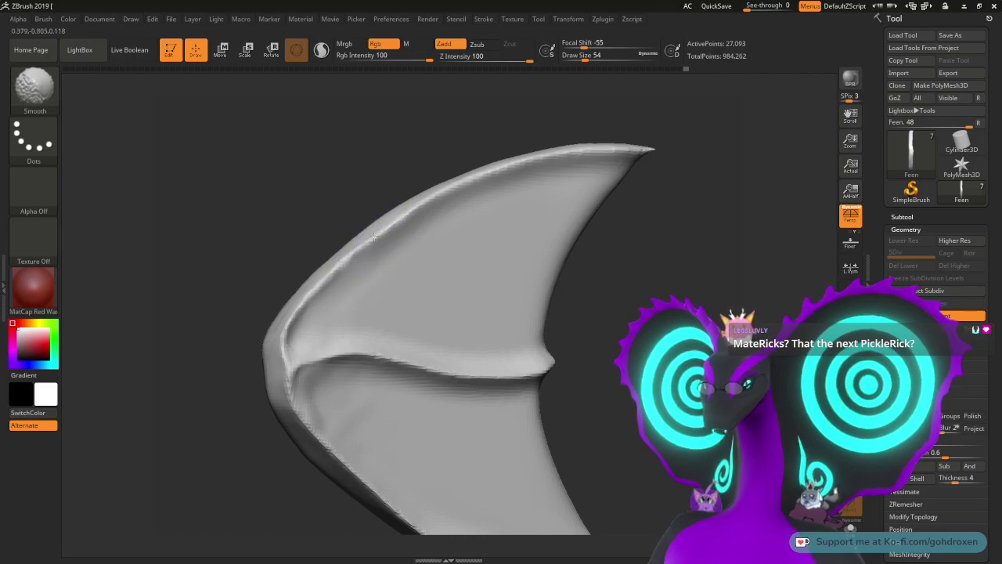
# Step: Retouch the upper rim's inner crease towards the pointed tip with the DamStandard brush
pyautogui.moveTo(606, 235); pyautogui.dragTo(623, 257)
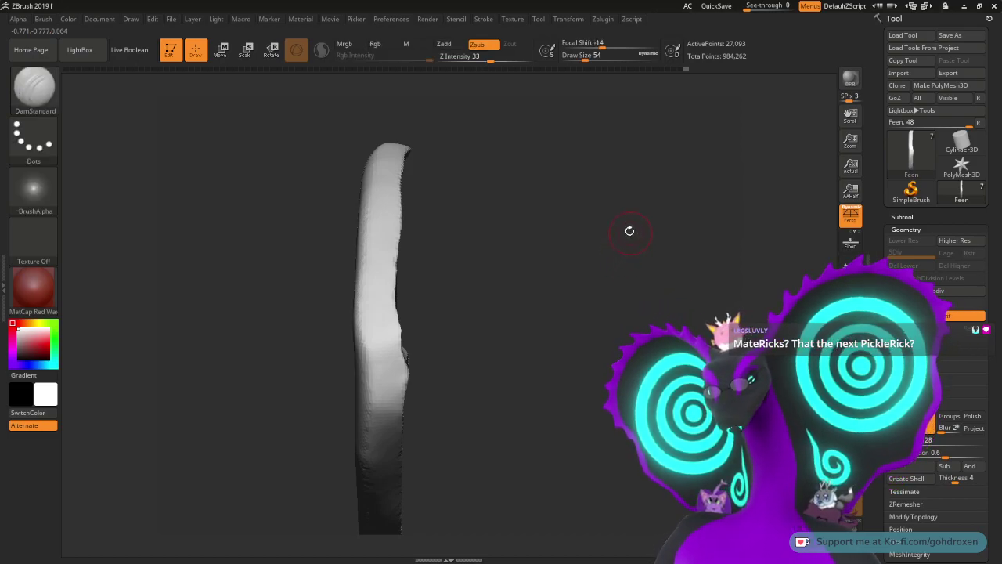
pyautogui.moveTo(597, 219)
pyautogui.mouseDown()
pyautogui.moveTo(616, 237)
pyautogui.moveTo(595, 238)
pyautogui.moveTo(607, 240)
pyautogui.moveTo(591, 161)
pyautogui.moveTo(595, 195)
pyautogui.moveTo(570, 214)
pyautogui.moveTo(580, 220)
pyautogui.mouseUp()
pyautogui.moveTo(542, 184); pyautogui.dragTo(515, 171)
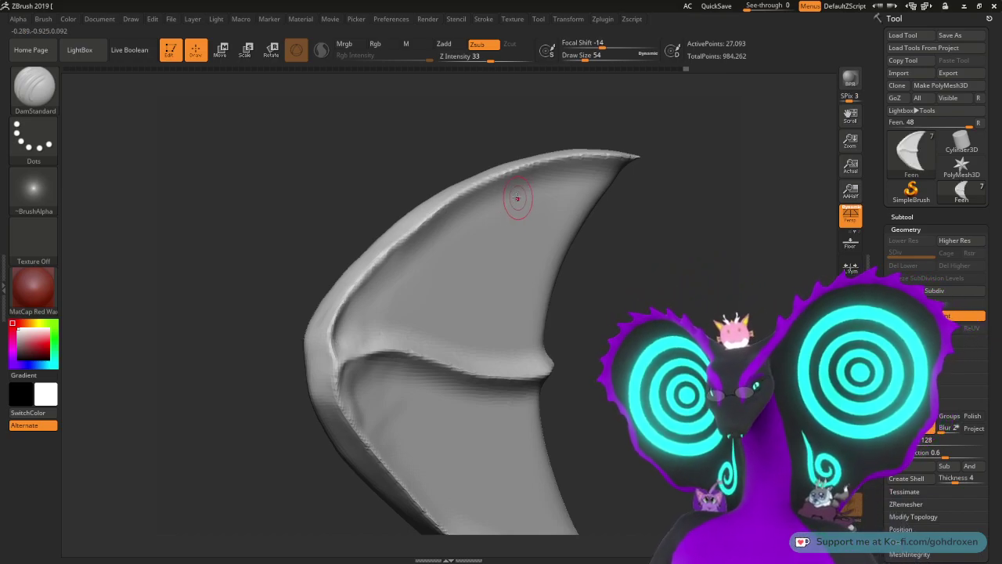
pyautogui.moveTo(669, 262); pyautogui.dragTo(676, 264)
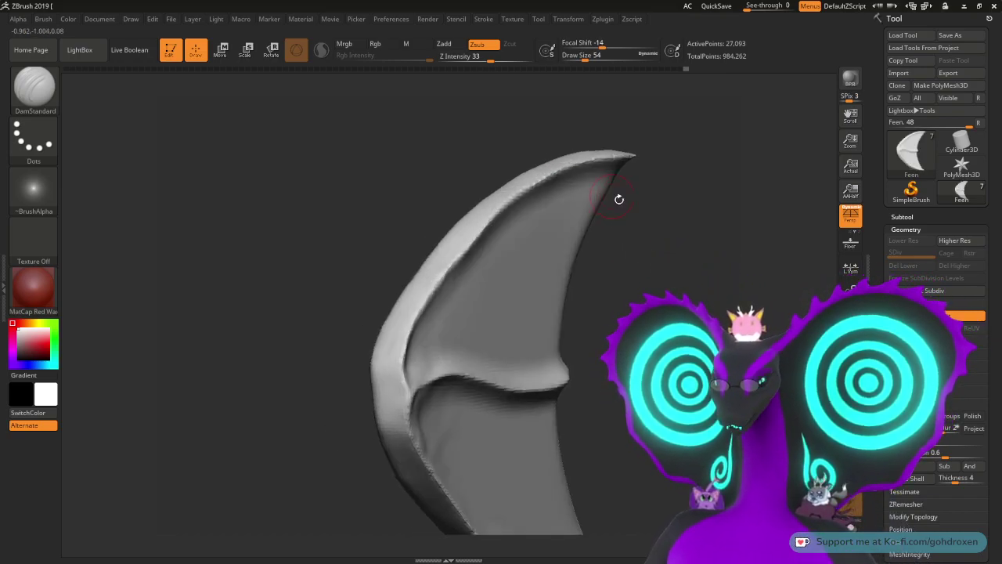
pyautogui.moveTo(619, 199); pyautogui.dragTo(588, 210)
pyautogui.moveTo(604, 159); pyautogui.dragTo(614, 160)
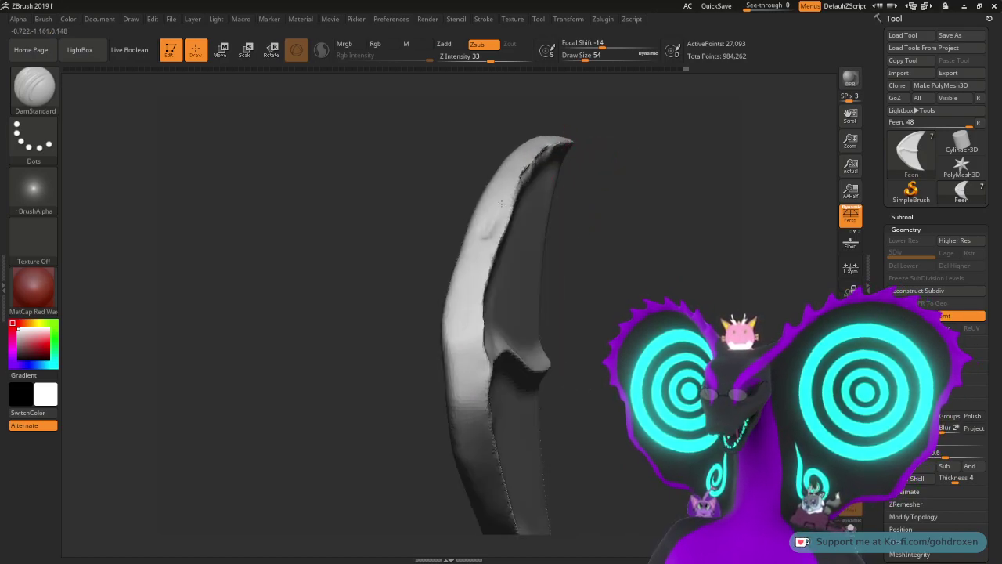
pyautogui.moveTo(619, 204); pyautogui.dragTo(459, 248)
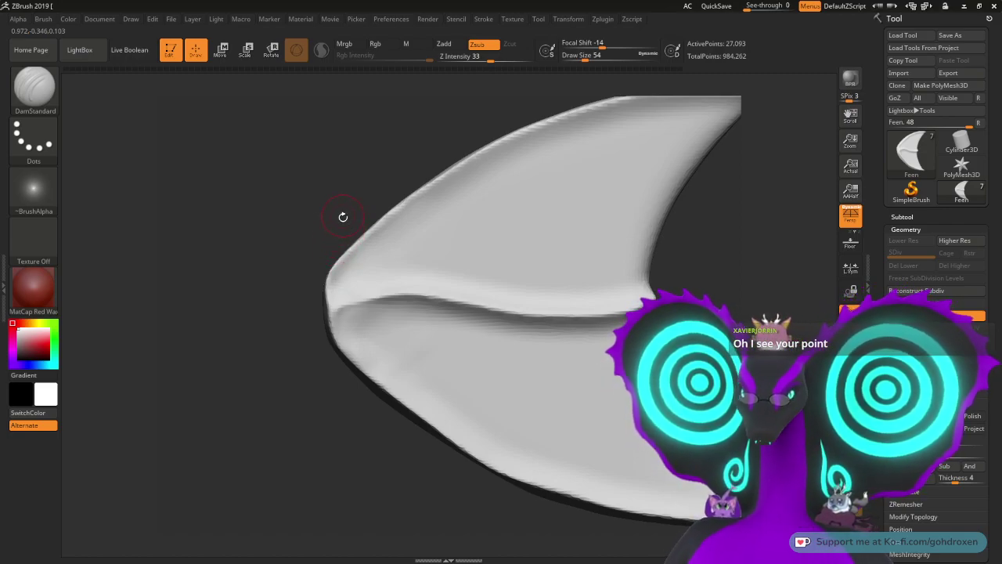
# Step: Refine and smooth the rim's inner edge at the rounded end, where the middle groove runs into it
pyautogui.moveTo(340, 205); pyautogui.dragTo(404, 239)
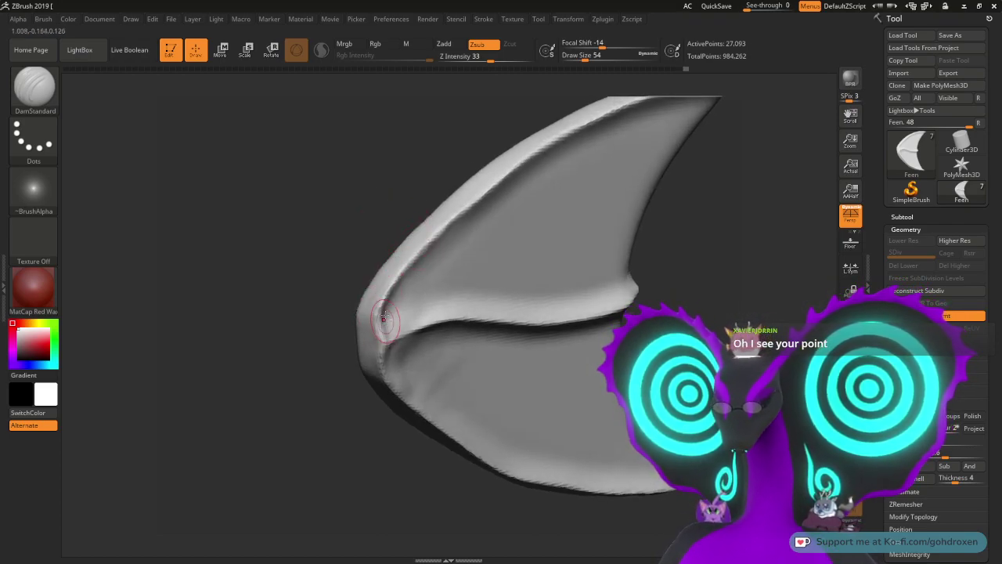
pyautogui.keyDown('shift'); pyautogui.moveTo(385, 302); pyautogui.dragTo(392, 280); pyautogui.keyUp('shift')
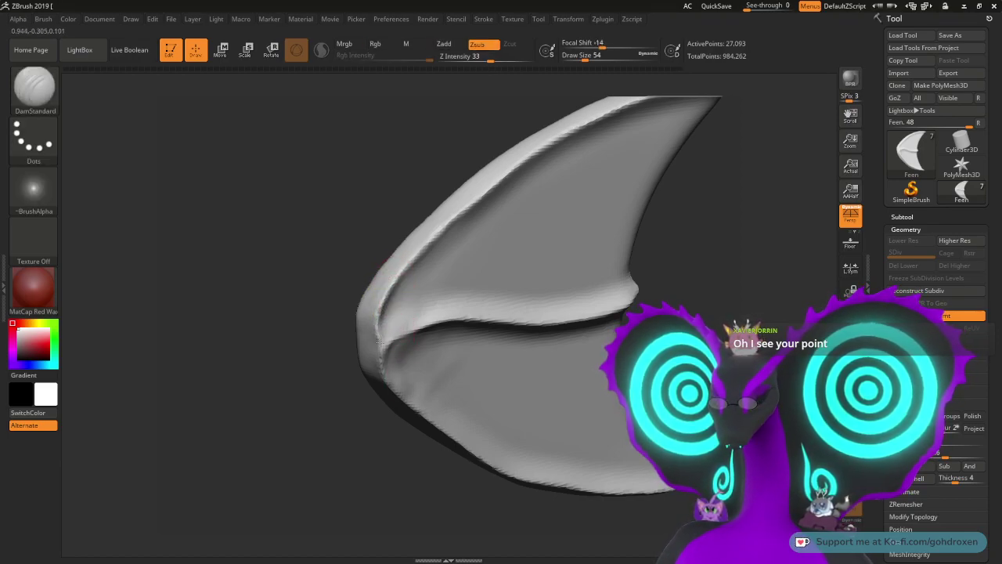
pyautogui.moveTo(348, 375); pyautogui.dragTo(336, 270)
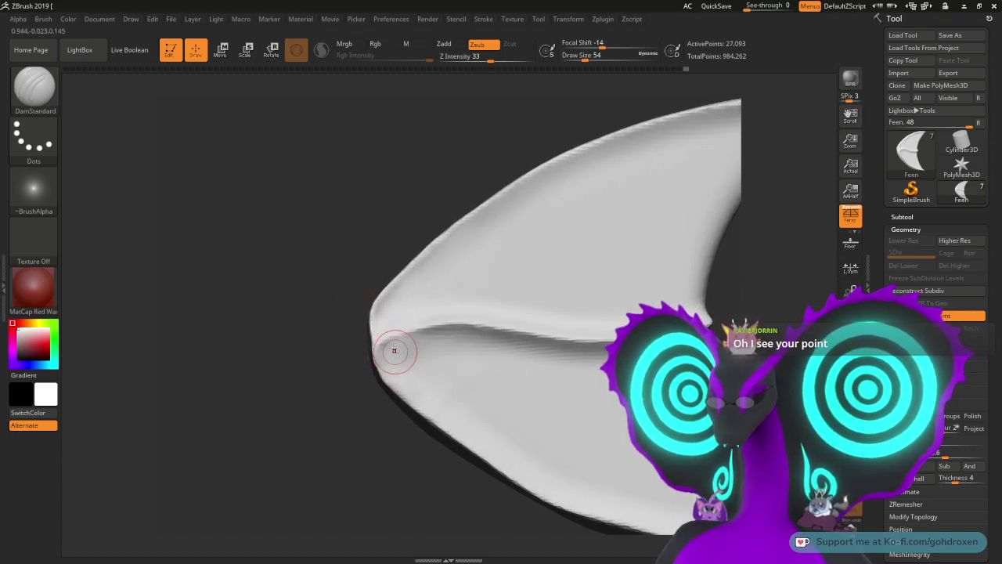
pyautogui.moveTo(322, 315); pyautogui.dragTo(407, 303)
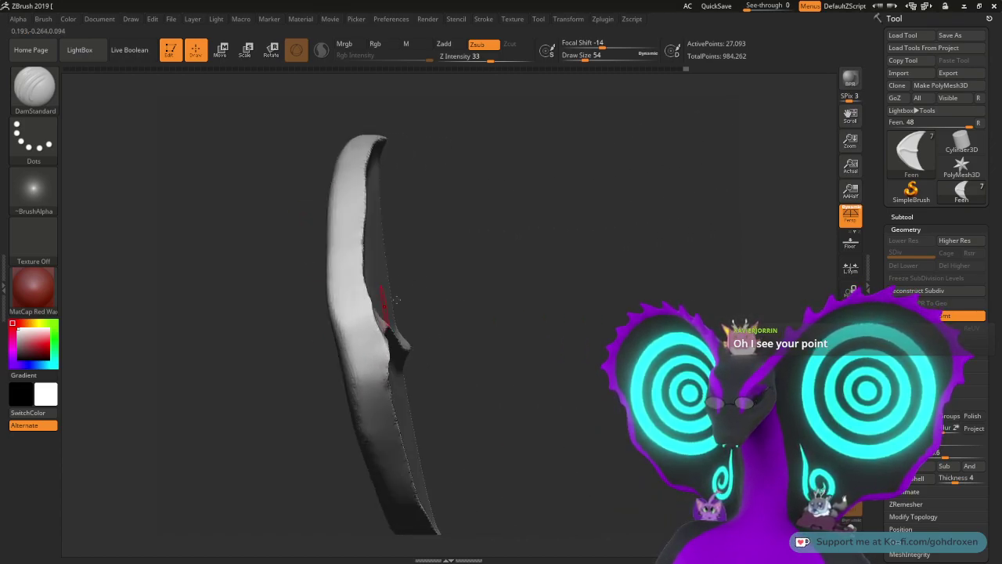
pyautogui.moveTo(470, 285); pyautogui.dragTo(454, 302)
pyautogui.moveTo(379, 358)
pyautogui.keyDown('shift'); pyautogui.mouseDown()
pyautogui.moveTo(365, 343)
pyautogui.moveTo(386, 357)
pyautogui.mouseUp(); pyautogui.keyUp('shift')
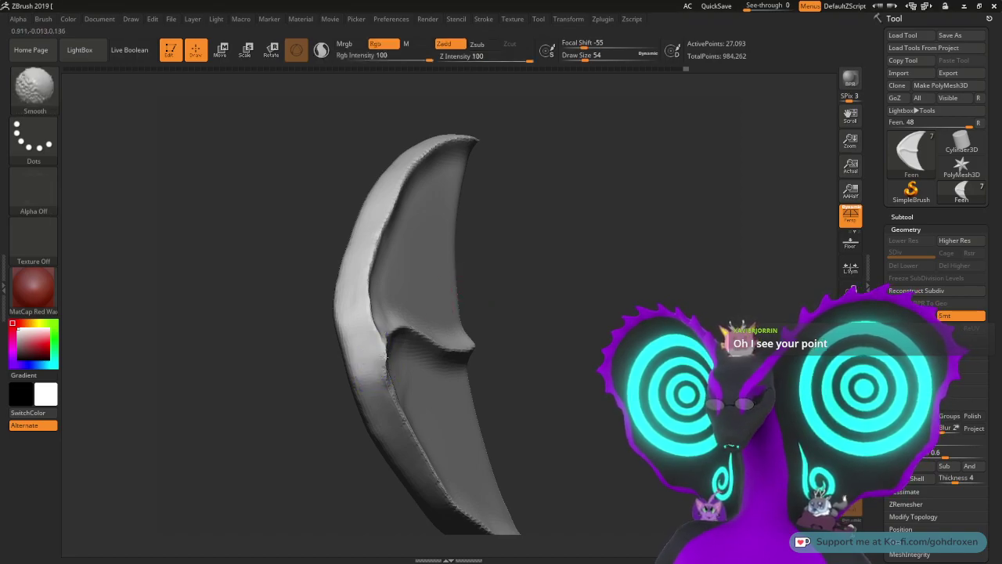
pyautogui.moveTo(548, 249); pyautogui.dragTo(499, 251)
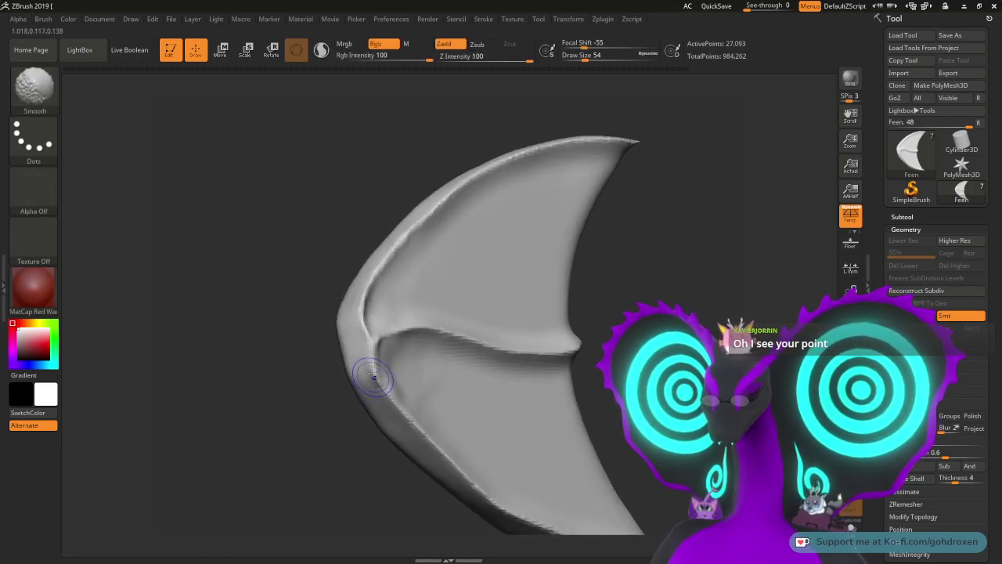
pyautogui.moveTo(311, 314); pyautogui.dragTo(254, 290)
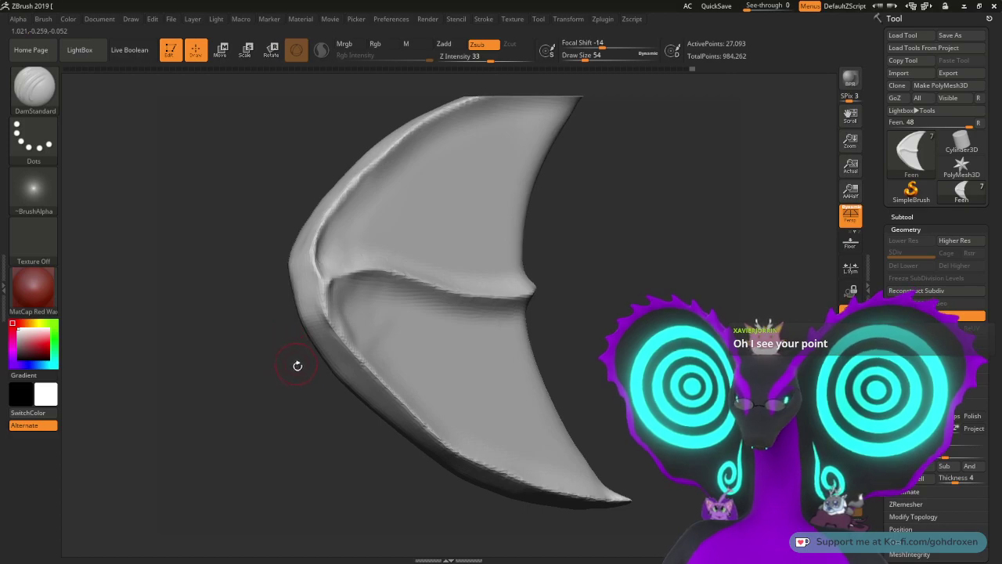
pyautogui.moveTo(298, 366); pyautogui.dragTo(281, 371)
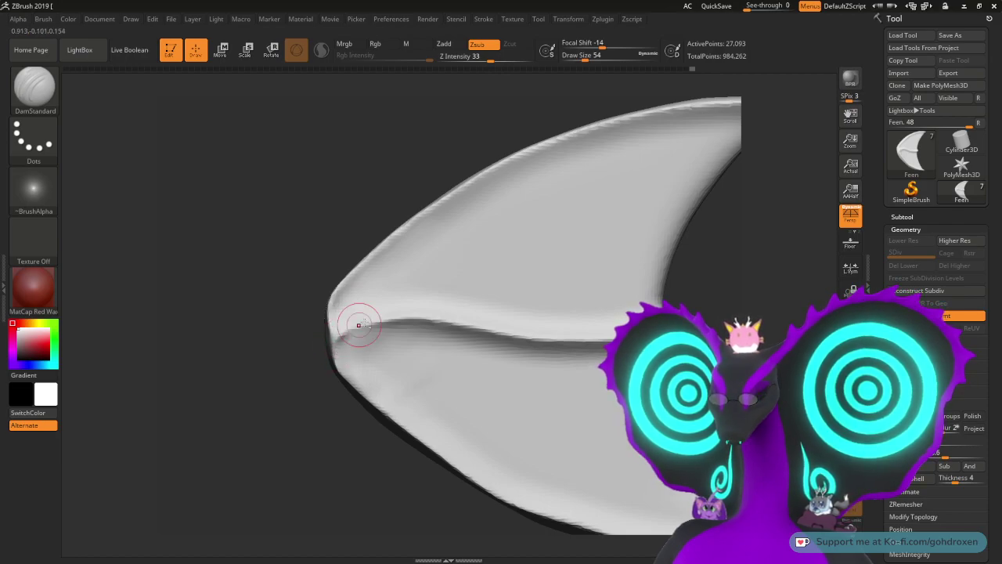
# Step: Quick-save the project, show the fin's plain back side and set the DamStandard draw size to 94
pyautogui.moveTo(297, 284); pyautogui.dragTo(380, 214)
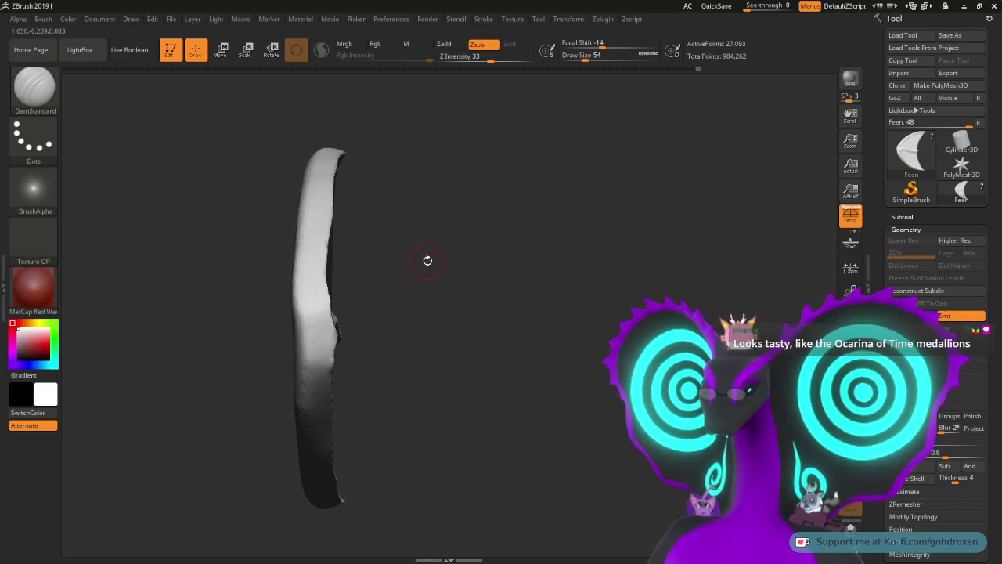
pyautogui.moveTo(427, 257); pyautogui.dragTo(598, 183)
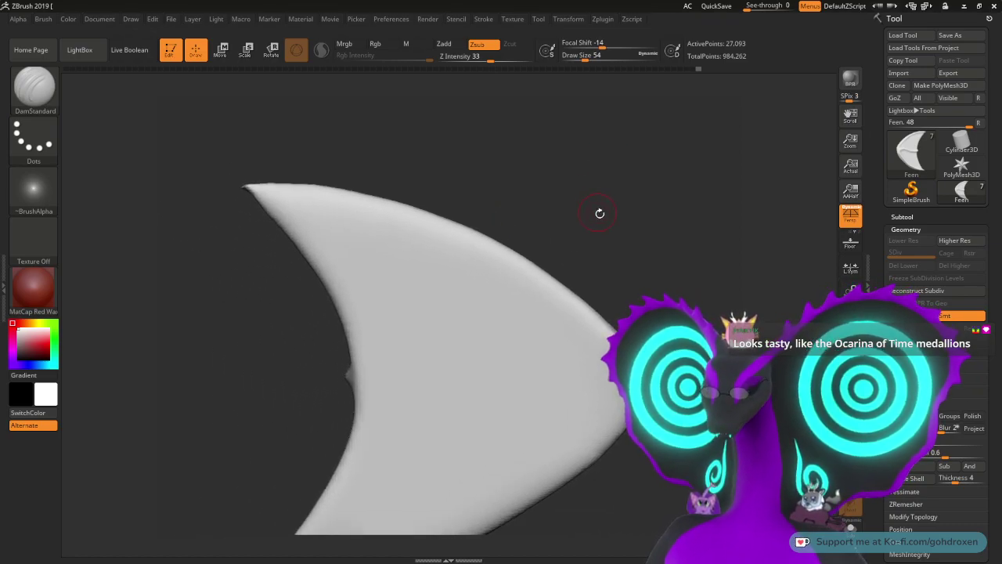
pyautogui.press('space')
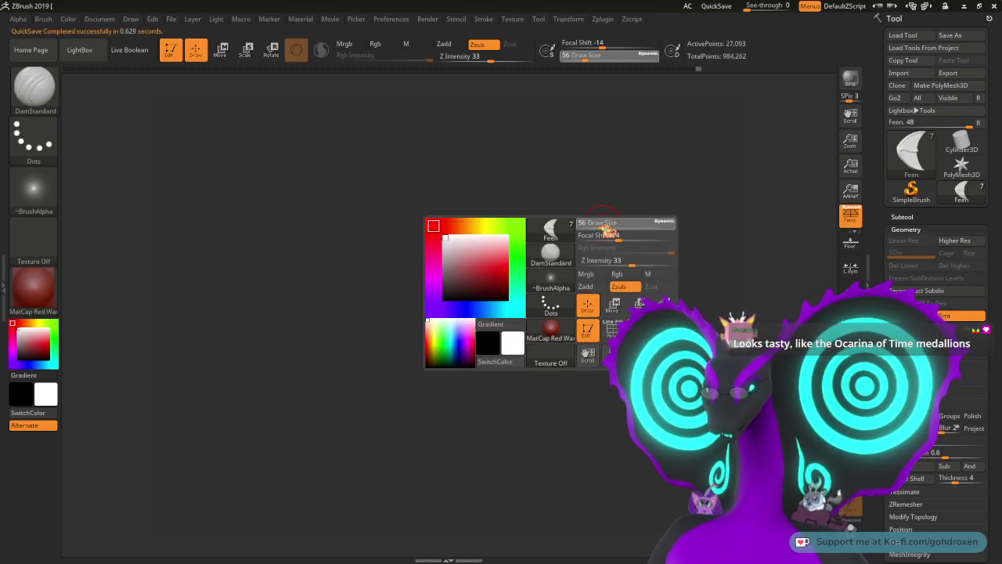
pyautogui.moveTo(604, 226); pyautogui.dragTo(600, 224)
pyautogui.press('shift')
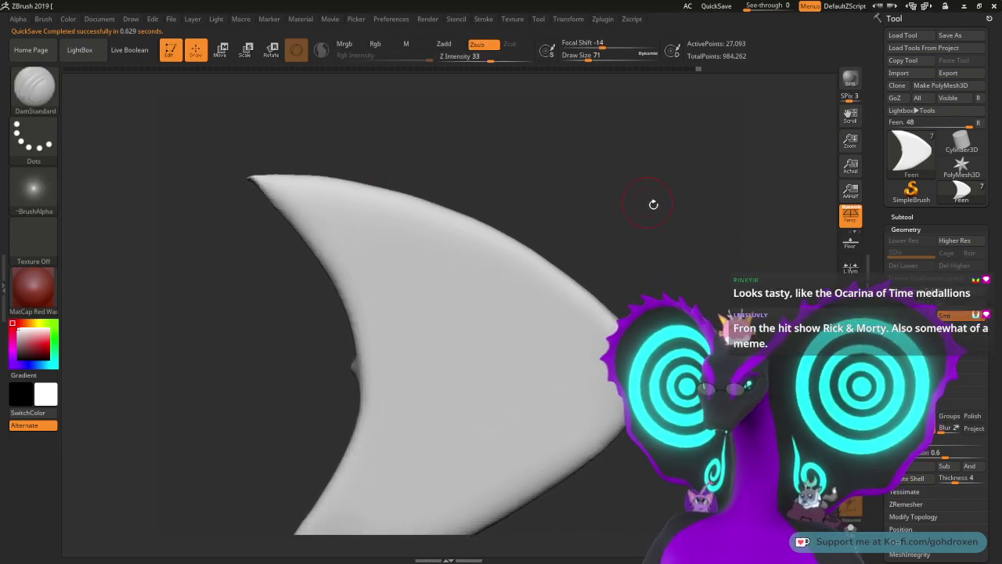
pyautogui.moveTo(654, 205)
pyautogui.mouseDown()
pyautogui.moveTo(651, 196)
pyautogui.moveTo(642, 210)
pyautogui.moveTo(651, 206)
pyautogui.mouseUp()
pyautogui.press('space')
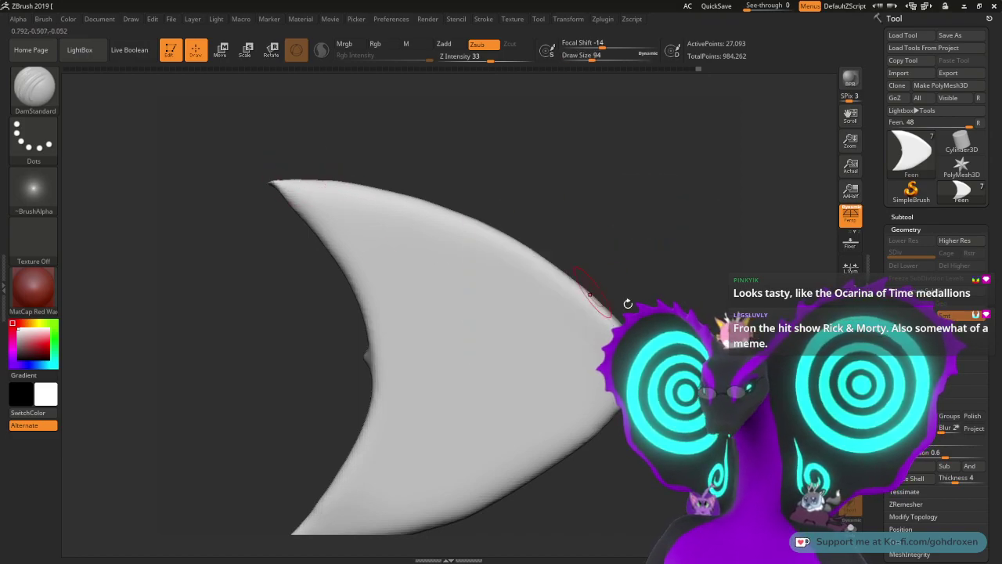
# Step: Try to carve a crease along the upper outer edge of the fin's back, undoing each stroke
pyautogui.keyDown('alt'); pyautogui.moveTo(660, 256); pyautogui.dragTo(687, 225); pyautogui.keyUp('alt')
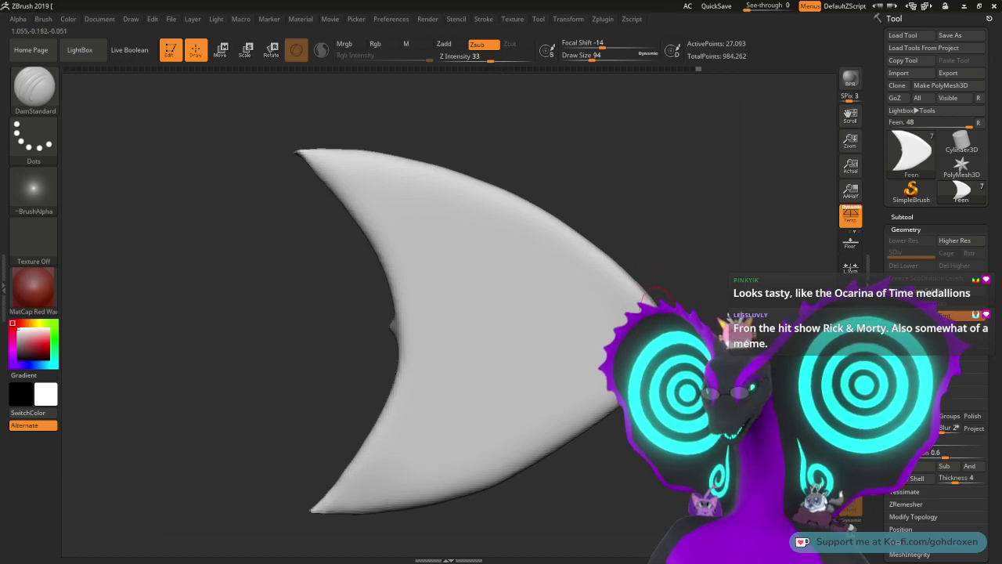
pyautogui.hotkey('ctrl', 'z')
pyautogui.moveTo(603, 267); pyautogui.dragTo(515, 206)
pyautogui.hotkey('ctrl', 'z')
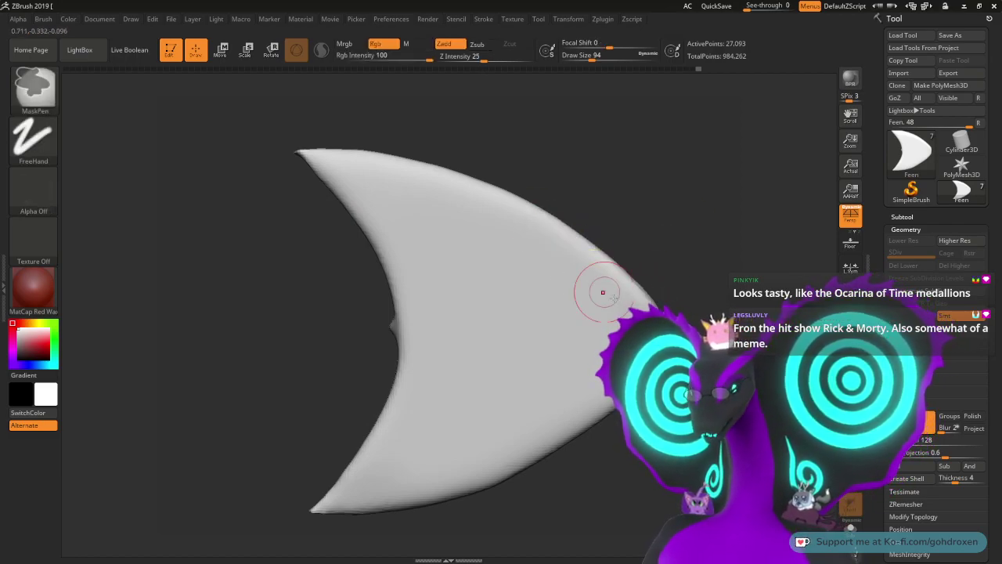
pyautogui.moveTo(610, 272); pyautogui.dragTo(486, 203)
pyautogui.hotkey('ctrl', 'z')
pyautogui.moveTo(327, 152)
pyautogui.mouseDown()
pyautogui.moveTo(493, 207)
pyautogui.moveTo(599, 274)
pyautogui.moveTo(369, 150)
pyautogui.moveTo(603, 278)
pyautogui.mouseUp()
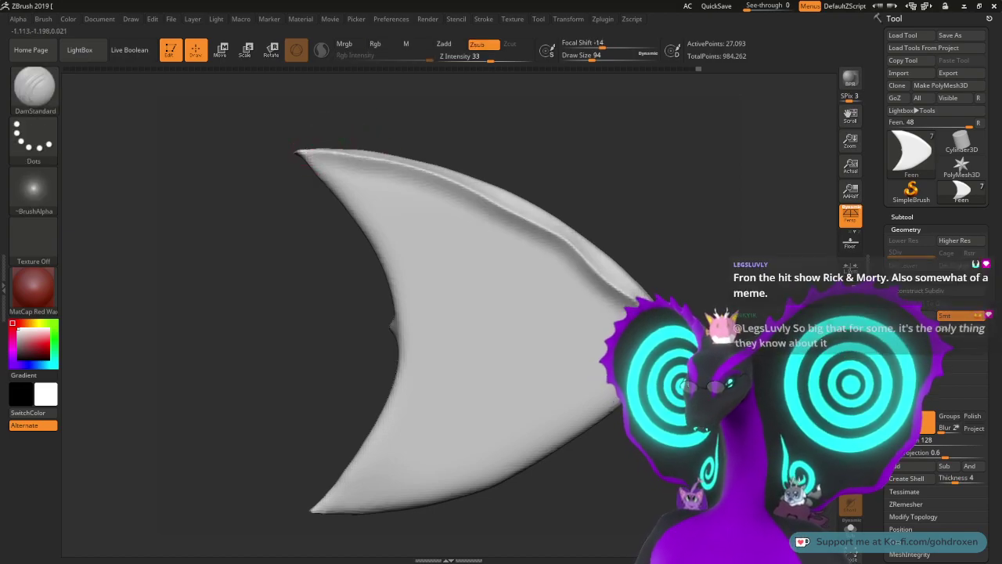
pyautogui.hotkey('ctrl', 'z')
# Step: Try to carve one long DamStandard crease from the pointed upper tip to the rounded end on the fin's back, undoing each stroke
pyautogui.keyDown('alt'); pyautogui.moveTo(700, 232); pyautogui.dragTo(705, 82); pyautogui.keyUp('alt')
pyautogui.keyDown('alt'); pyautogui.moveTo(578, 182); pyautogui.dragTo(663, 294); pyautogui.keyUp('alt')
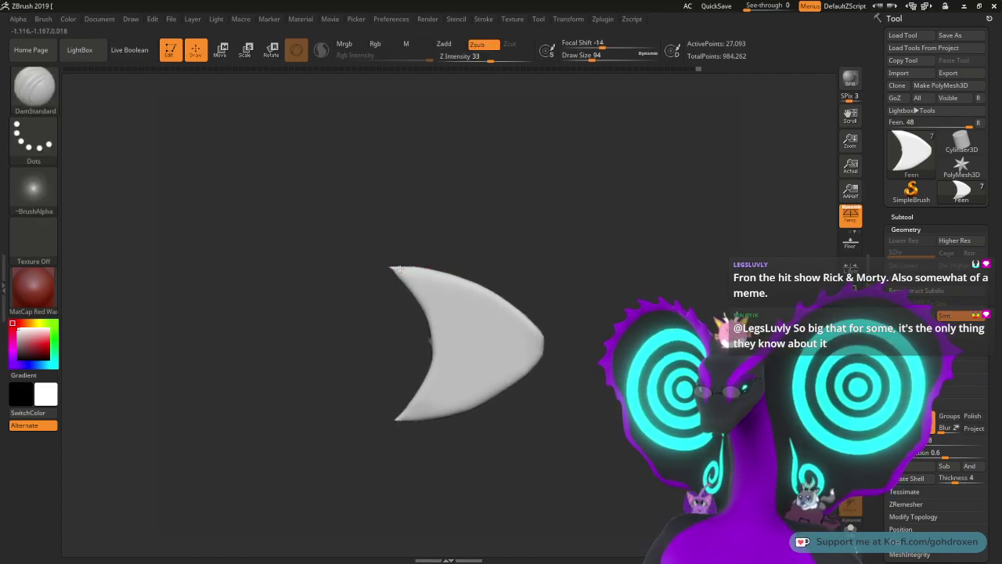
pyautogui.moveTo(507, 314); pyautogui.dragTo(543, 347)
pyautogui.hotkey('ctrl', 'z')
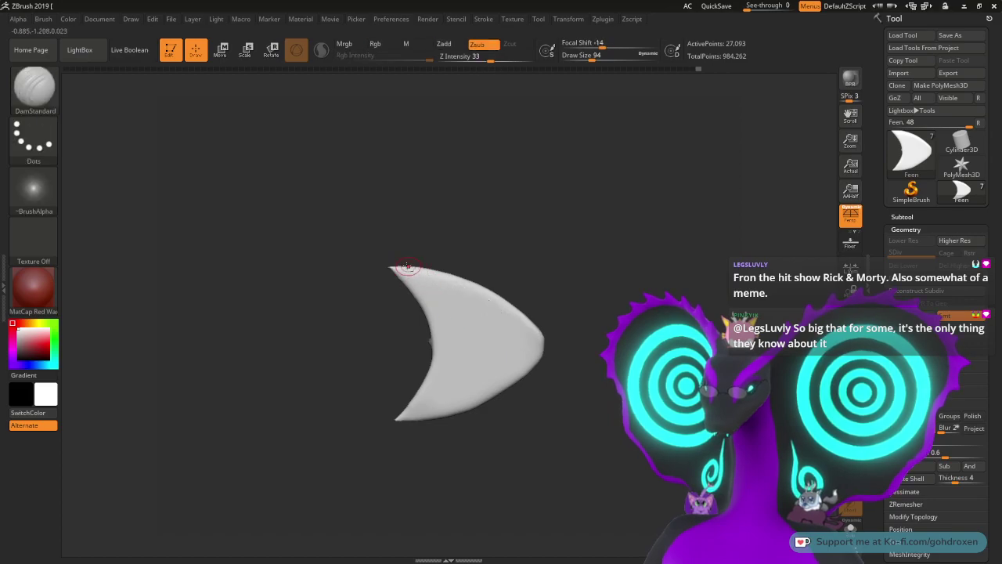
pyautogui.moveTo(390, 270)
pyautogui.mouseDown()
pyautogui.moveTo(482, 298)
pyautogui.moveTo(540, 341)
pyautogui.mouseUp()
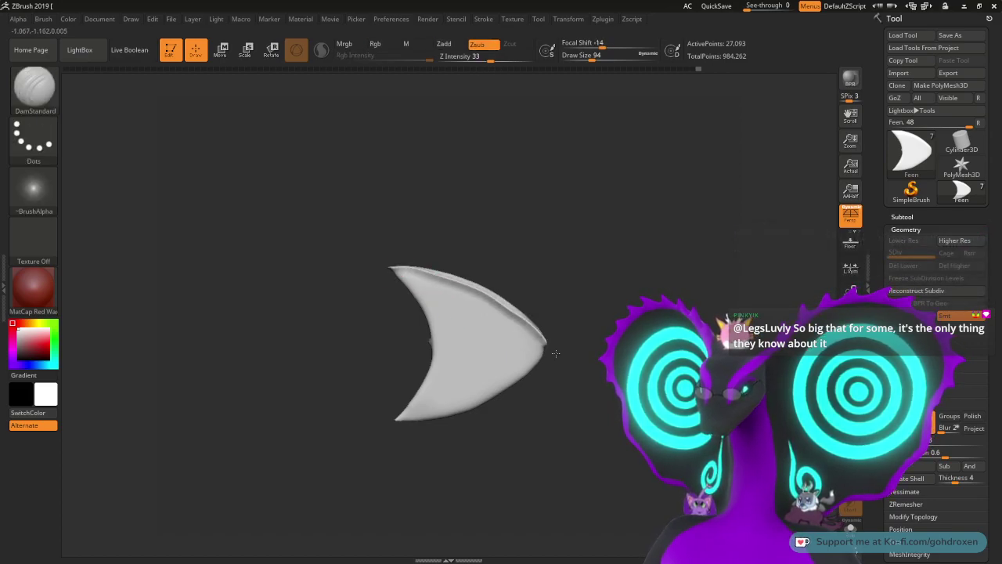
pyautogui.hotkey('ctrl', 'z')
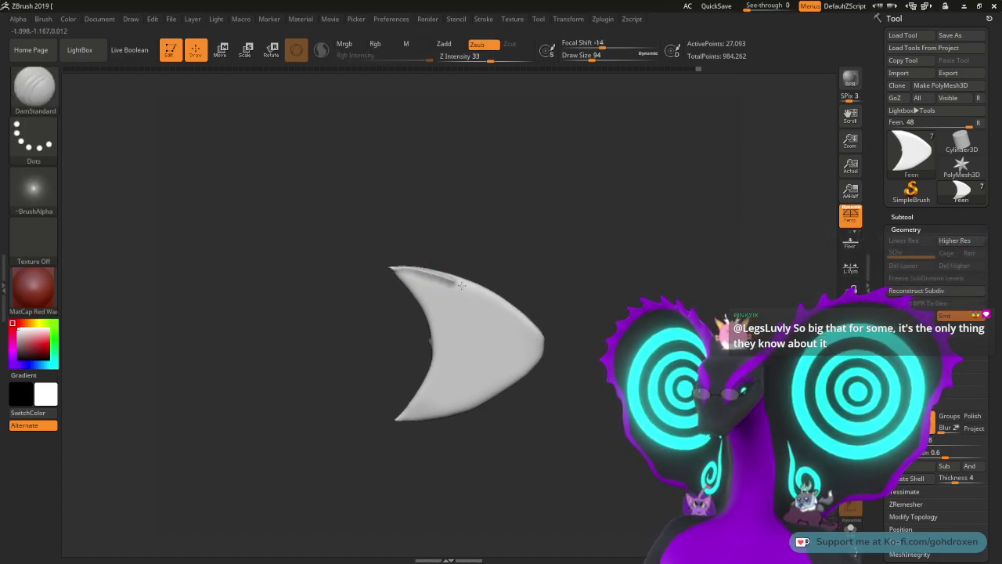
pyautogui.moveTo(462, 285)
pyautogui.mouseDown()
pyautogui.moveTo(516, 315)
pyautogui.moveTo(542, 343)
pyautogui.mouseUp()
pyautogui.hotkey('ctrl', 'z')
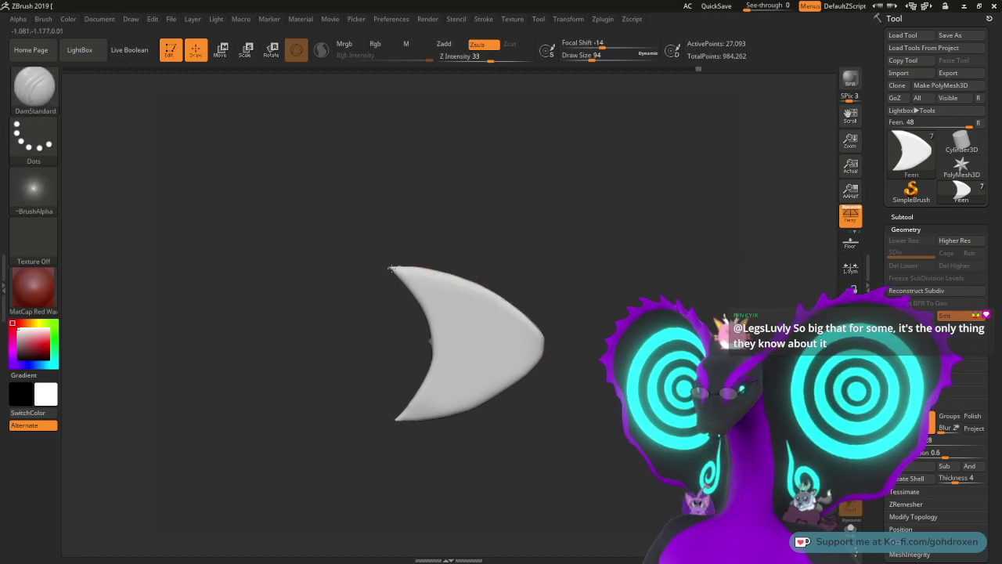
pyautogui.moveTo(433, 276); pyautogui.dragTo(510, 316)
pyautogui.hotkey('ctrl', 'z')
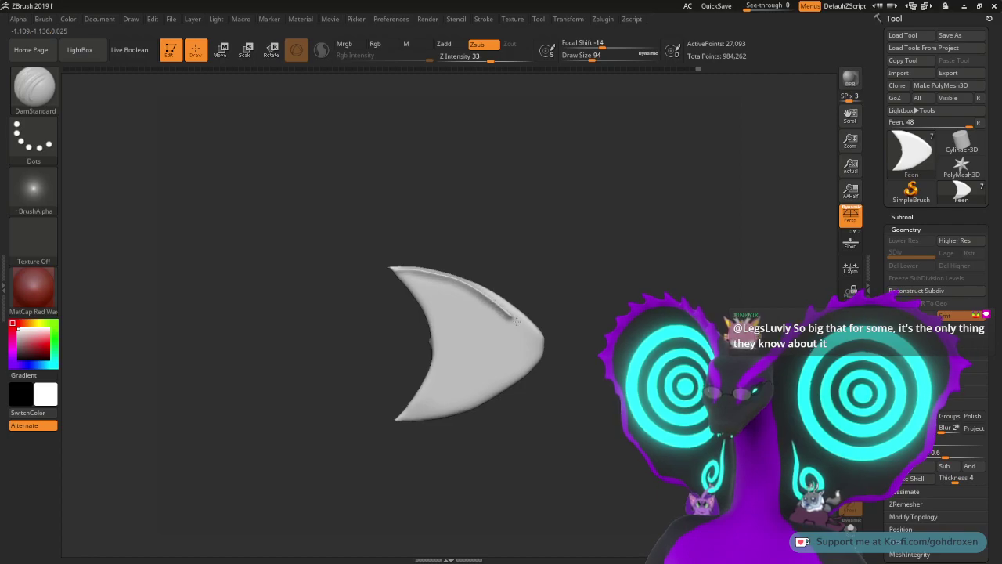
pyautogui.hotkey('ctrl', 'z')
pyautogui.moveTo(409, 269)
pyautogui.mouseDown()
pyautogui.moveTo(478, 288)
pyautogui.moveTo(532, 319)
pyautogui.mouseUp()
pyautogui.hotkey('ctrl', 'z')
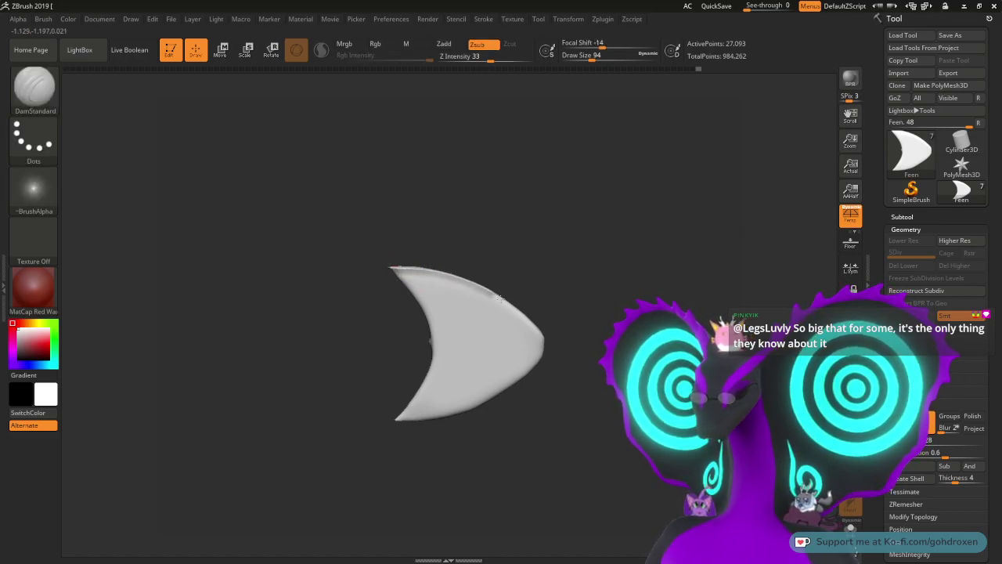
# Step: Carve a crease along the upper outer edge of the fin's back with the DamStandard brush
pyautogui.moveTo(593, 259); pyautogui.dragTo(606, 392)
pyautogui.keyDown('alt'); pyautogui.moveTo(636, 254); pyautogui.dragTo(540, 137); pyautogui.keyUp('alt')
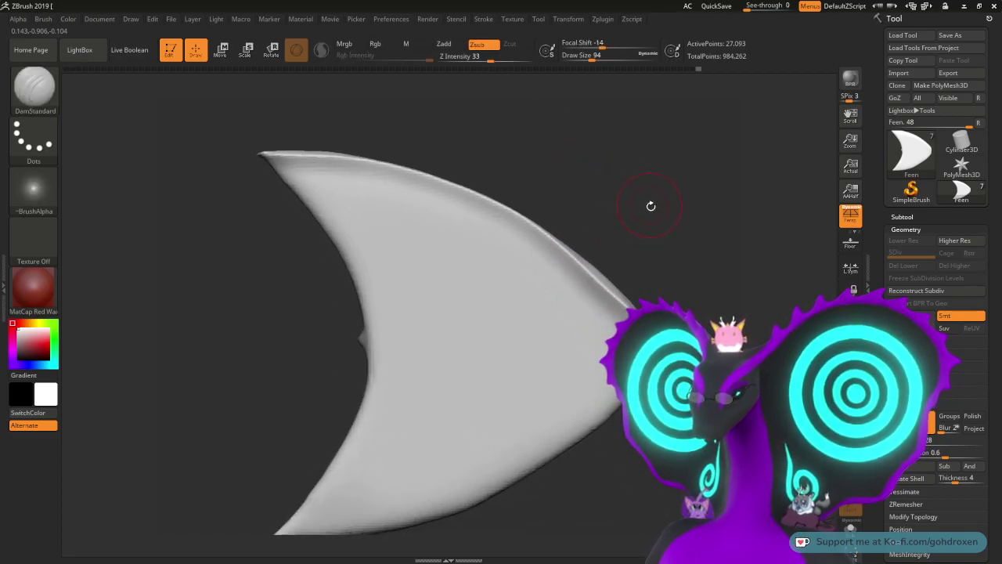
pyautogui.moveTo(647, 206); pyautogui.dragTo(617, 209)
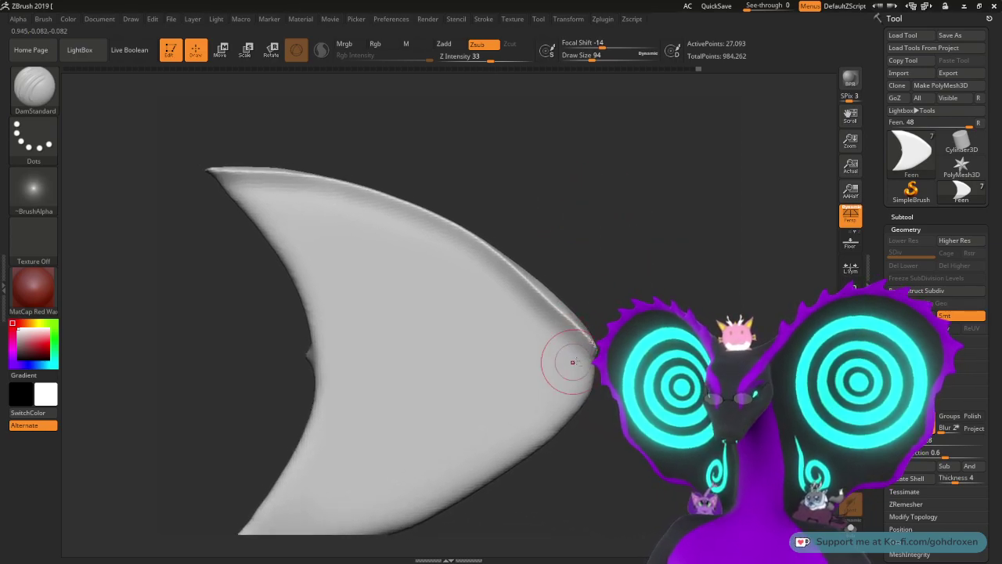
# Step: Try to bend the upper rim crease around the rounded end of the fin's back, undoing the strokes
pyautogui.moveTo(591, 362); pyautogui.dragTo(593, 382)
pyautogui.moveTo(642, 341); pyautogui.dragTo(614, 338)
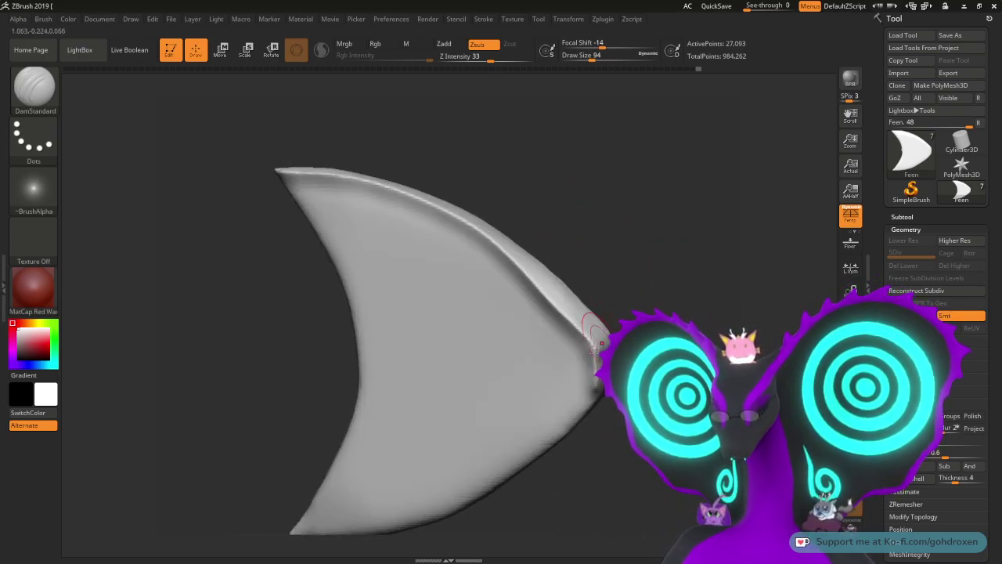
pyautogui.moveTo(676, 290)
pyautogui.mouseDown()
pyautogui.moveTo(640, 273)
pyautogui.moveTo(665, 271)
pyautogui.moveTo(599, 347)
pyautogui.mouseUp()
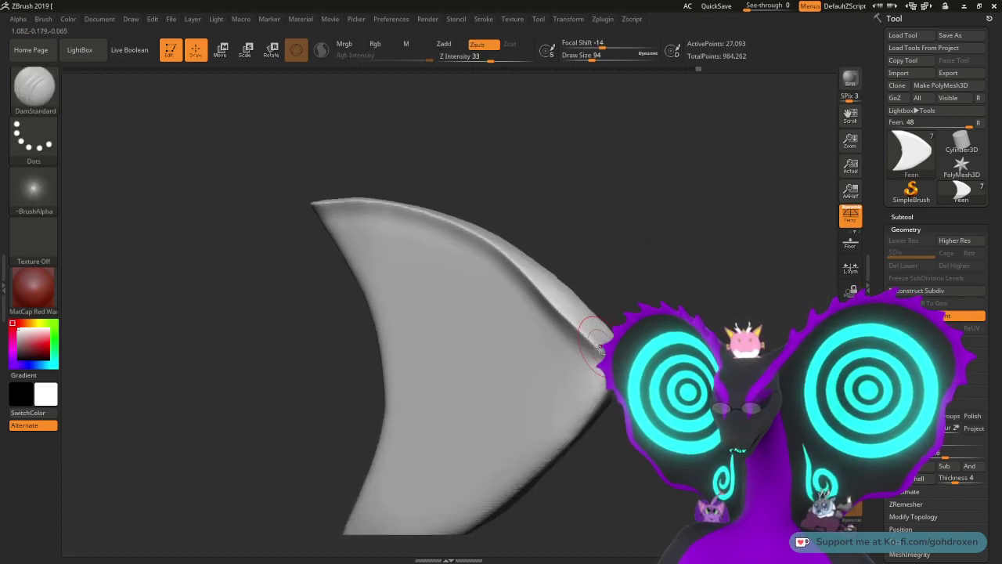
pyautogui.moveTo(577, 396)
pyautogui.mouseDown()
pyautogui.moveTo(666, 226)
pyautogui.moveTo(651, 214)
pyautogui.moveTo(665, 162)
pyautogui.moveTo(705, 228)
pyautogui.mouseUp()
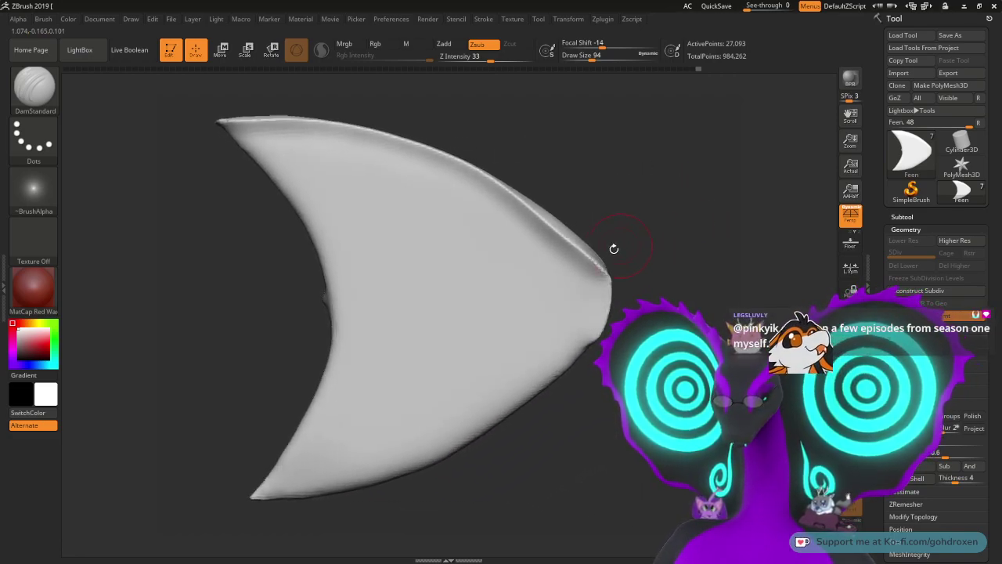
pyautogui.moveTo(605, 278); pyautogui.dragTo(598, 324)
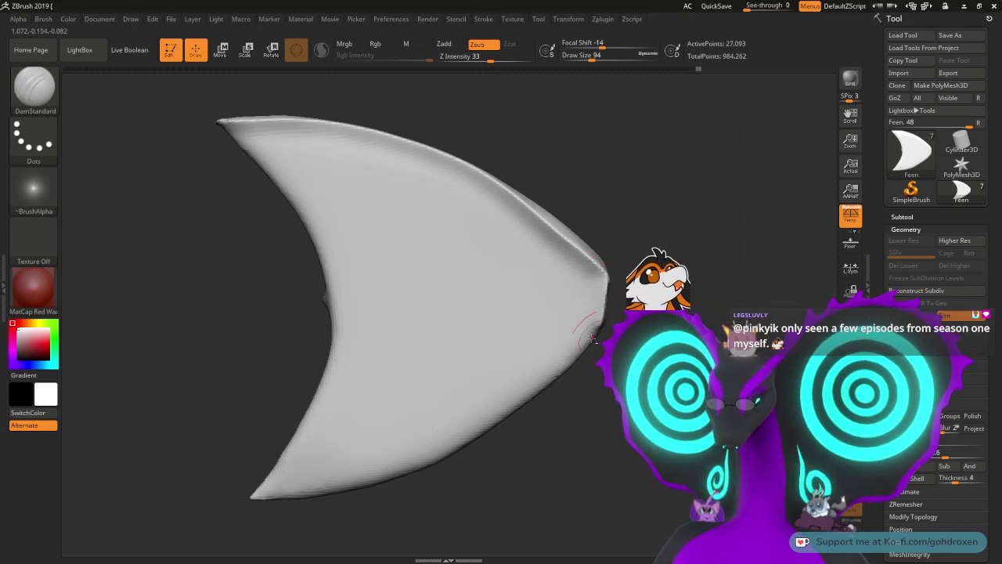
pyautogui.hotkey('ctrl', 'z')
pyautogui.moveTo(601, 261); pyautogui.dragTo(608, 302)
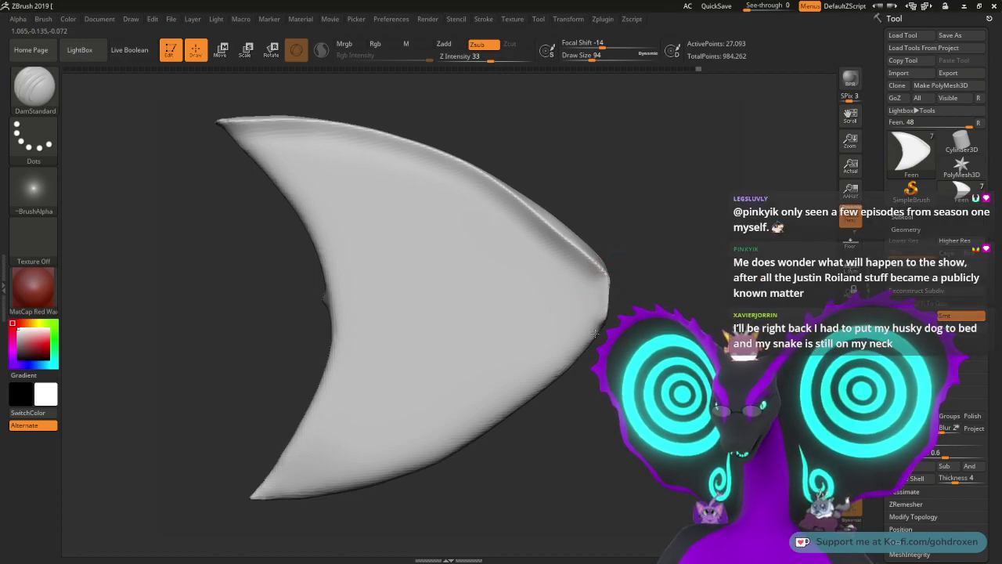
pyautogui.moveTo(595, 333); pyautogui.dragTo(590, 341)
pyautogui.hotkey('ctrl', 'z')
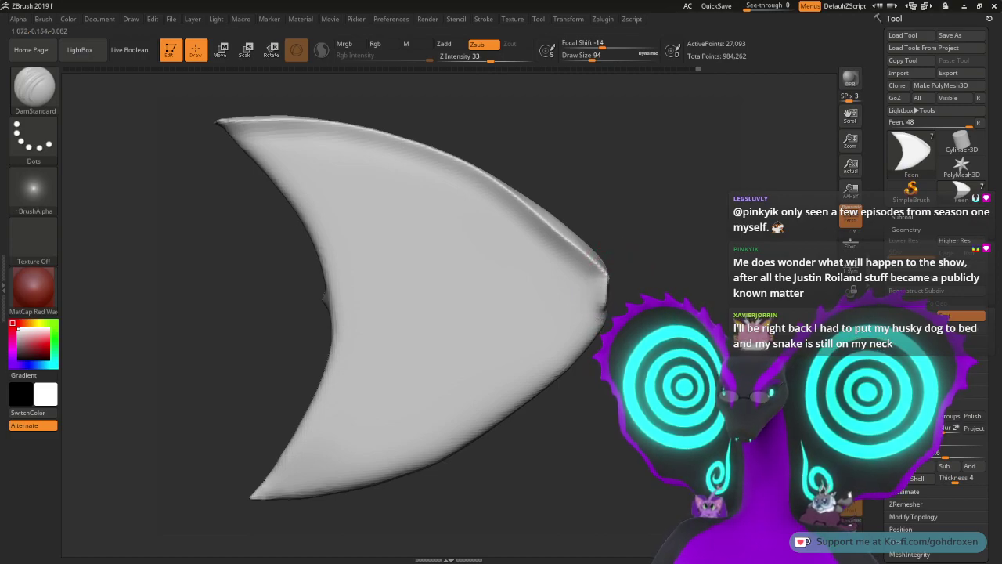
pyautogui.press('ctrl')
pyautogui.press('ctrl')
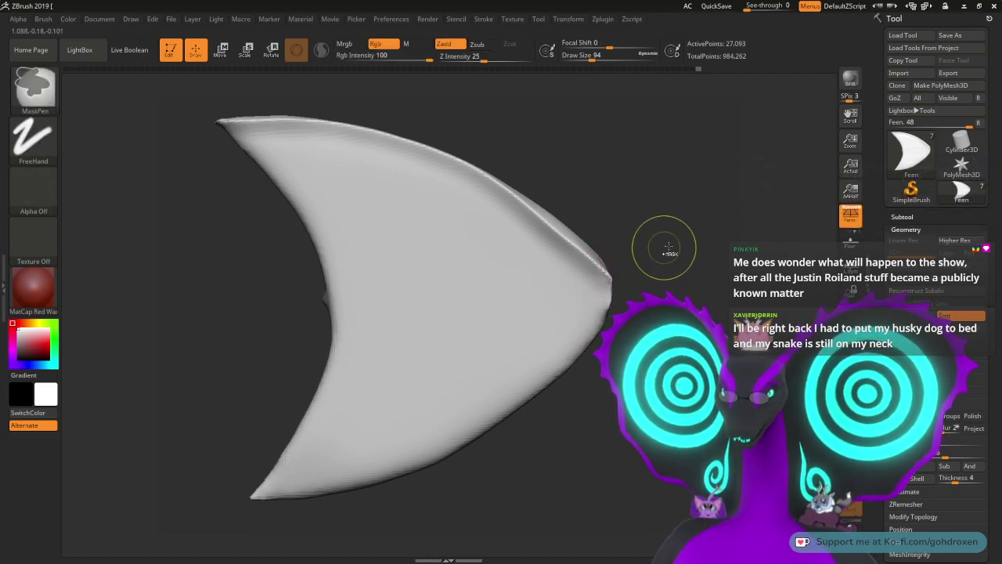
pyautogui.moveTo(669, 249)
pyautogui.mouseDown()
pyautogui.moveTo(680, 259)
pyautogui.moveTo(652, 266)
pyautogui.moveTo(686, 233)
pyautogui.moveTo(686, 252)
pyautogui.mouseUp()
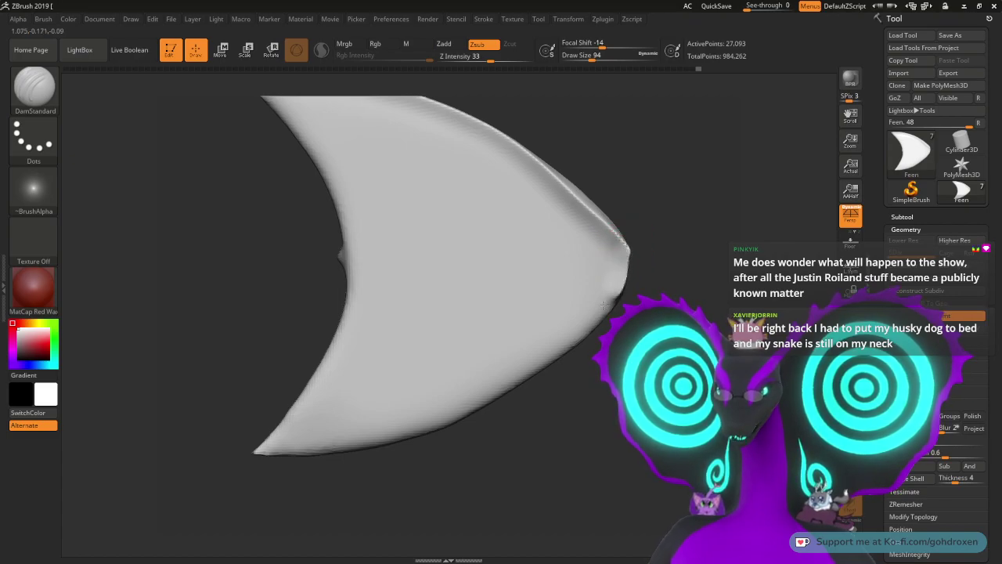
pyautogui.moveTo(605, 305); pyautogui.dragTo(600, 310)
pyautogui.hotkey('ctrl', 'z')
# Step: Carve a short crease at the rounded end of the fin's back and smooth where it meets the lower edge
pyautogui.moveTo(628, 249); pyautogui.dragTo(626, 259)
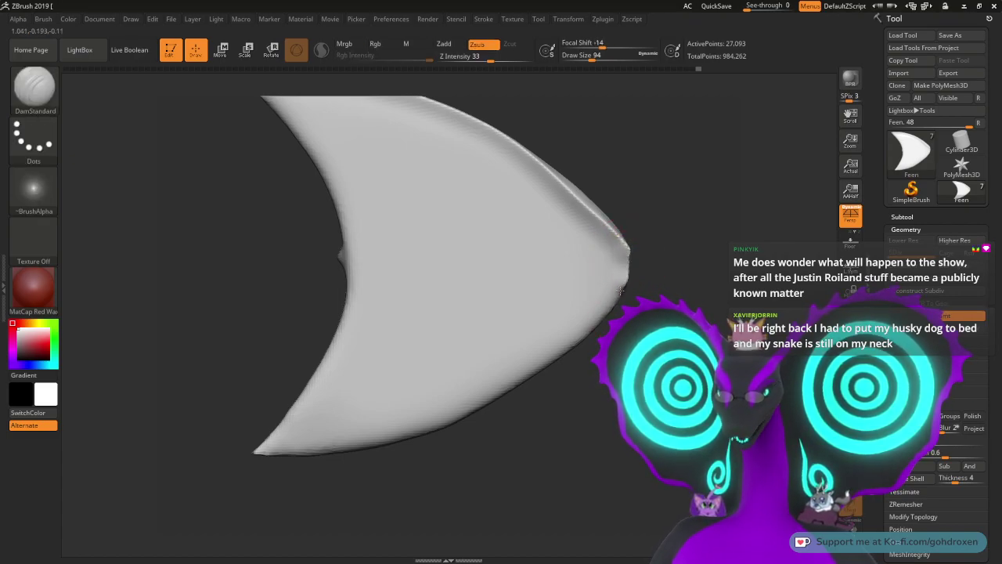
pyautogui.keyDown('shift'); pyautogui.moveTo(602, 306); pyautogui.dragTo(620, 292); pyautogui.keyUp('shift')
pyautogui.moveTo(730, 248)
pyautogui.mouseDown()
pyautogui.moveTo(711, 287)
pyautogui.moveTo(737, 307)
pyautogui.mouseUp()
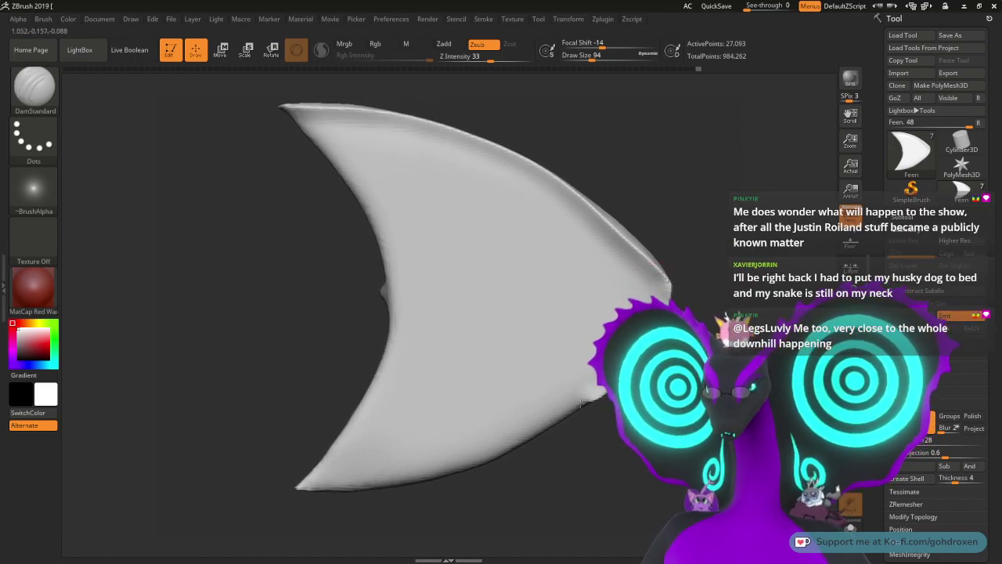
# Step: Carve a matching rim crease along the lower outer edge of the fin's back, undoing and redoing strokes as needed
pyautogui.moveTo(580, 403)
pyautogui.mouseDown()
pyautogui.moveTo(507, 449)
pyautogui.moveTo(301, 488)
pyautogui.mouseUp()
pyautogui.moveTo(701, 337)
pyautogui.mouseDown()
pyautogui.moveTo(706, 319)
pyautogui.moveTo(552, 317)
pyautogui.moveTo(716, 317)
pyautogui.mouseUp()
pyautogui.hotkey('ctrl', 'z')
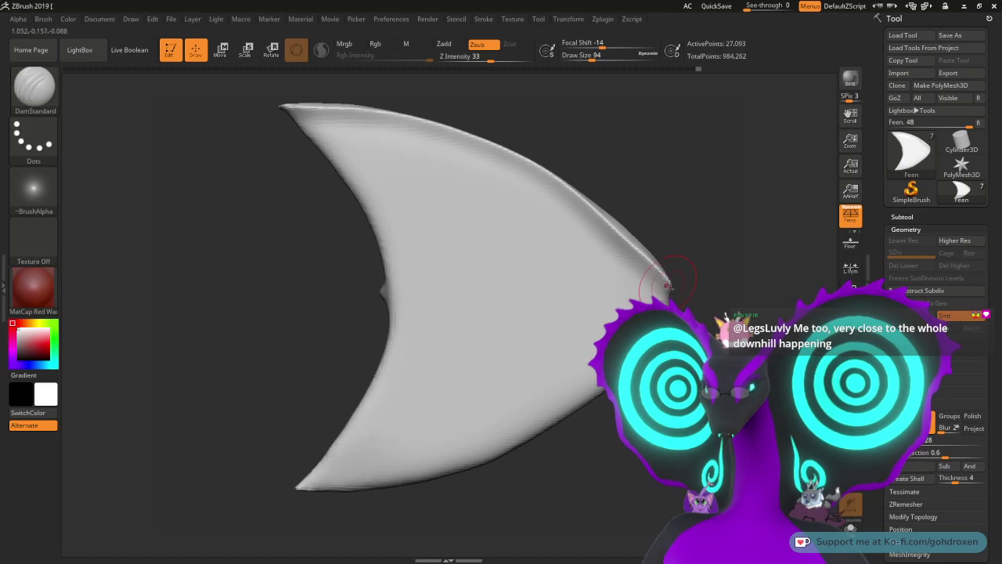
pyautogui.moveTo(534, 415)
pyautogui.mouseDown()
pyautogui.moveTo(311, 484)
pyautogui.moveTo(446, 469)
pyautogui.moveTo(588, 388)
pyautogui.mouseUp()
pyautogui.hotkey('ctrl', 'z')
pyautogui.moveTo(713, 259); pyautogui.dragTo(729, 276)
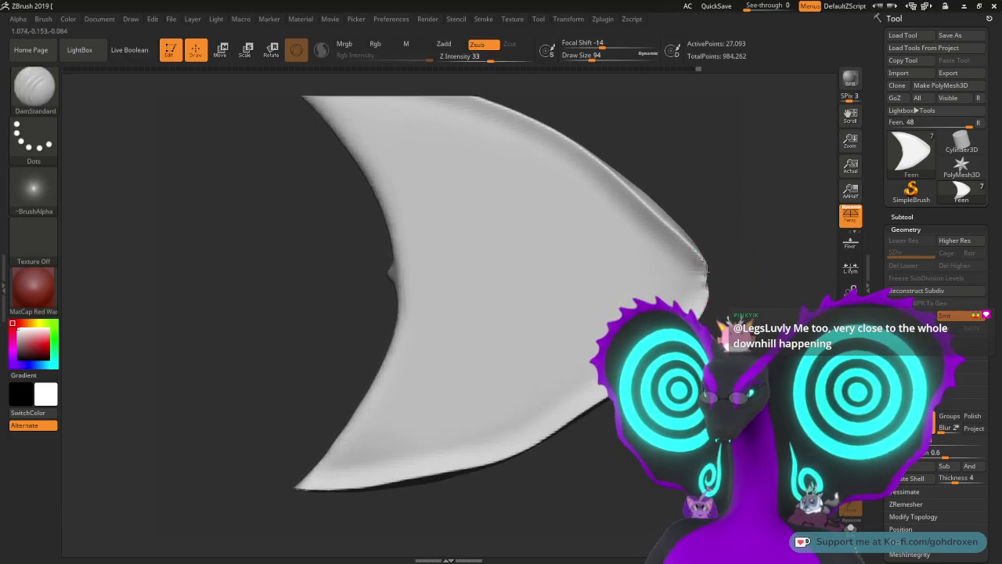
# Step: Smooth the rounded end and refine its crease so the upper and lower rim creases join around it
pyautogui.keyDown('shift'); pyautogui.moveTo(707, 280); pyautogui.dragTo(706, 276); pyautogui.keyUp('shift')
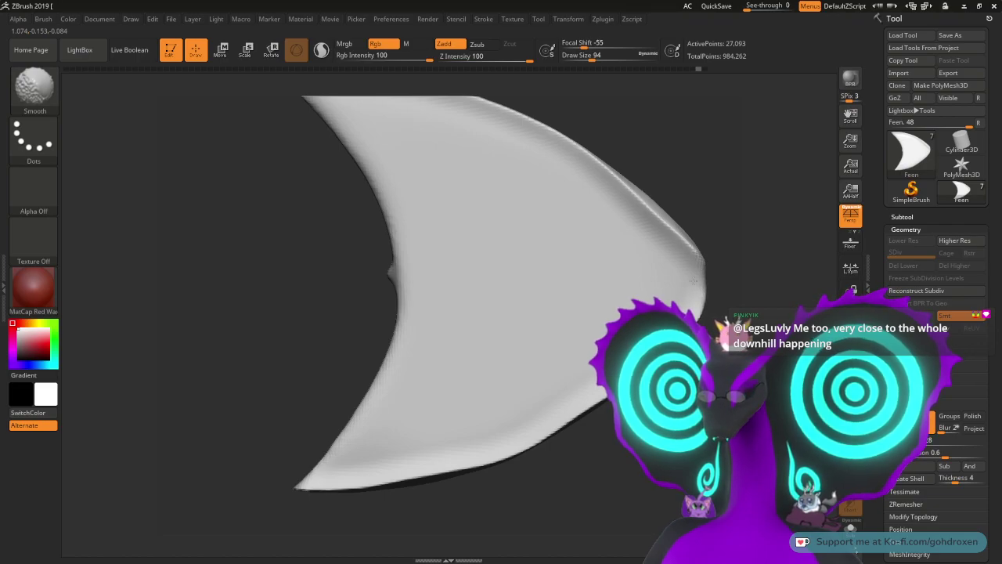
pyautogui.moveTo(748, 271)
pyautogui.mouseDown()
pyautogui.moveTo(694, 254)
pyautogui.moveTo(745, 264)
pyautogui.moveTo(750, 302)
pyautogui.moveTo(763, 287)
pyautogui.moveTo(700, 273)
pyautogui.moveTo(732, 275)
pyautogui.moveTo(700, 284)
pyautogui.mouseUp()
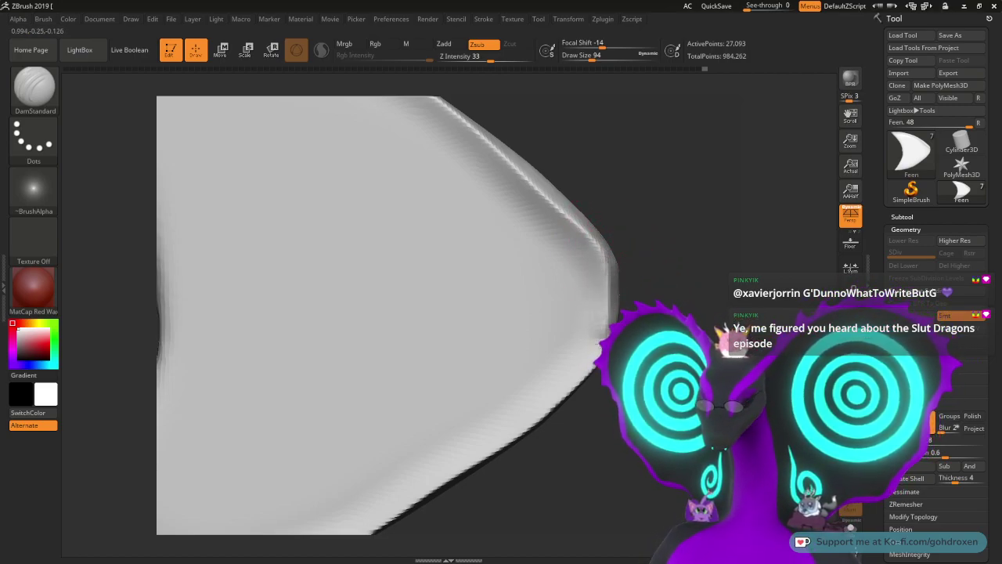
pyautogui.moveTo(598, 343); pyautogui.dragTo(593, 357)
pyautogui.moveTo(675, 293)
pyautogui.mouseDown()
pyautogui.moveTo(548, 278)
pyautogui.moveTo(679, 271)
pyautogui.mouseUp()
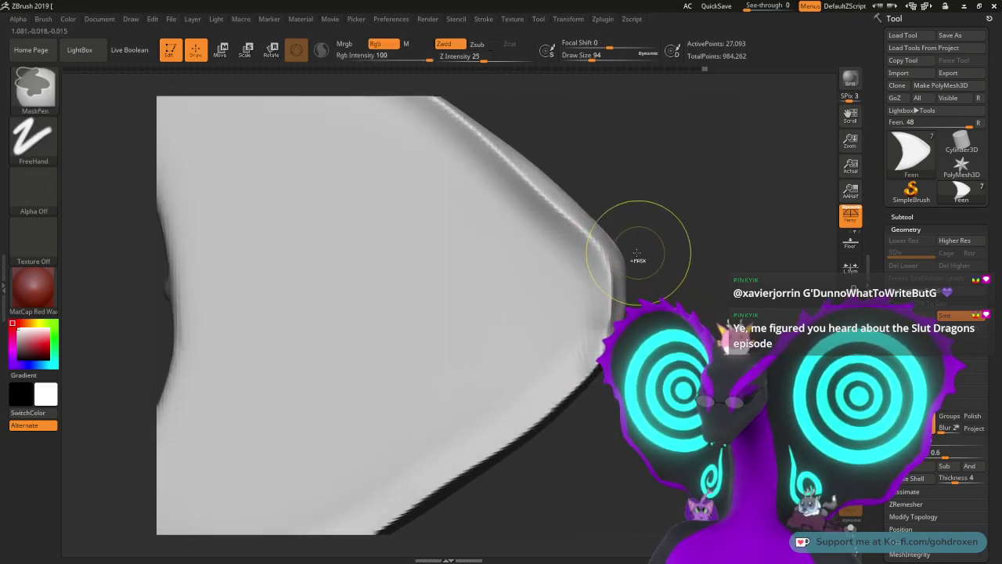
pyautogui.moveTo(607, 314); pyautogui.dragTo(581, 357)
pyautogui.moveTo(702, 253)
pyautogui.mouseDown()
pyautogui.moveTo(611, 244)
pyautogui.moveTo(714, 261)
pyautogui.mouseUp()
pyautogui.moveTo(609, 296)
pyautogui.mouseDown()
pyautogui.moveTo(672, 281)
pyautogui.moveTo(638, 272)
pyautogui.moveTo(701, 268)
pyautogui.mouseUp()
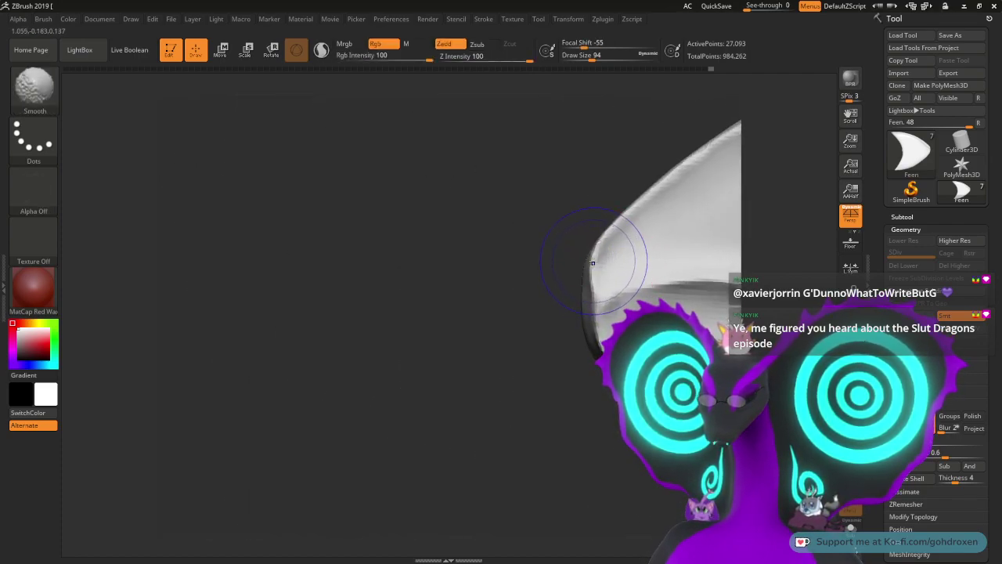
pyautogui.moveTo(566, 224); pyautogui.dragTo(646, 219)
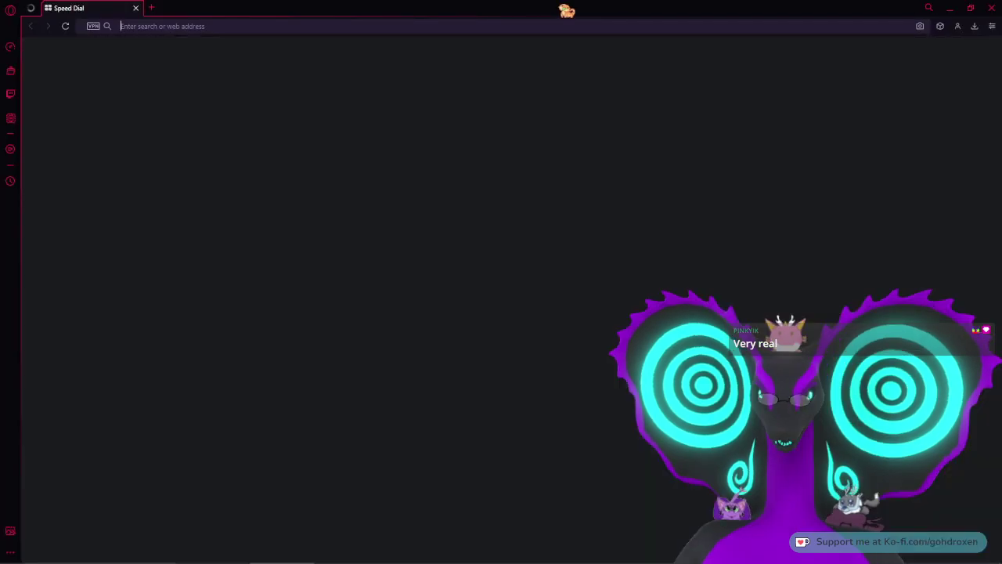
# Step: Switch to the browser, view the Rick and Morty dragon picture over the canvas, and move the window away again
pyautogui.moveTo(562, 7); pyautogui.dragTo(1001, 188)
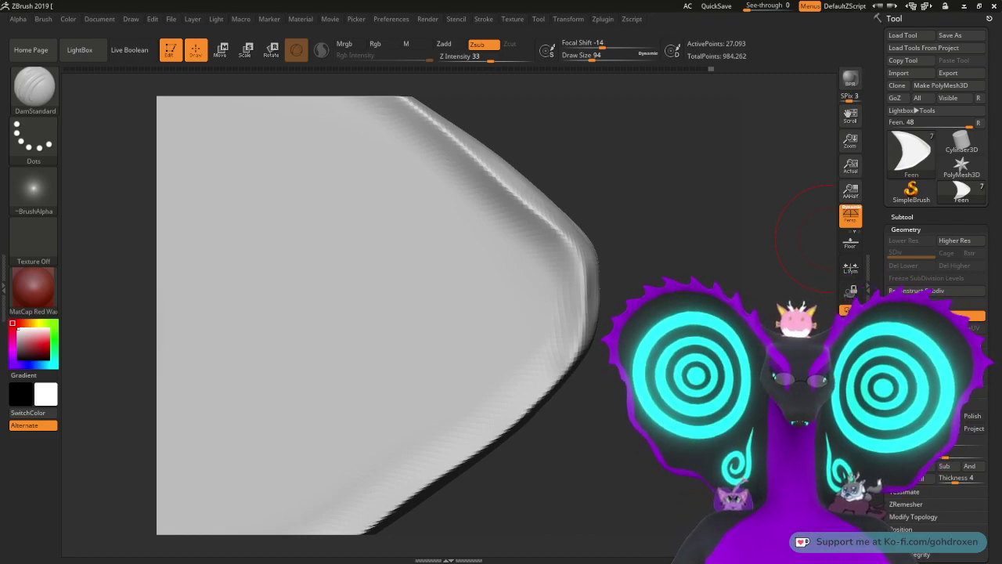
pyautogui.moveTo(1001, 165); pyautogui.dragTo(593, 42)
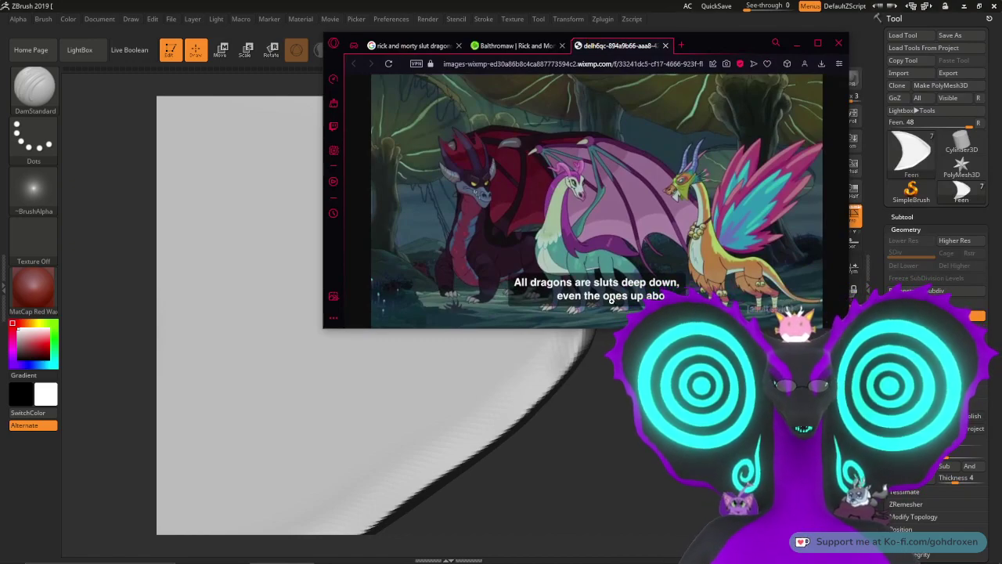
pyautogui.moveTo(734, 45); pyautogui.dragTo(611, 33)
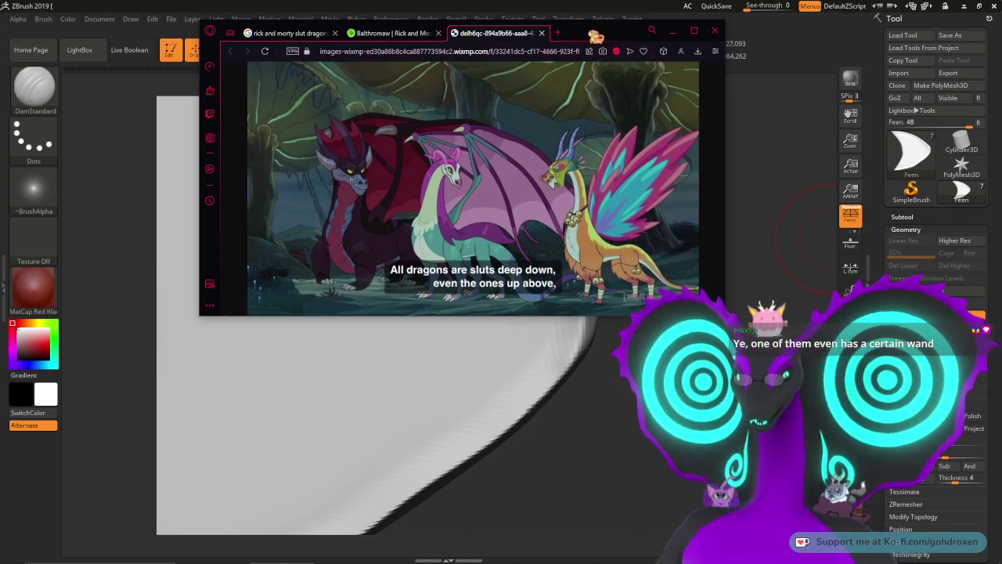
pyautogui.moveTo(592, 33); pyautogui.dragTo(1001, 42)
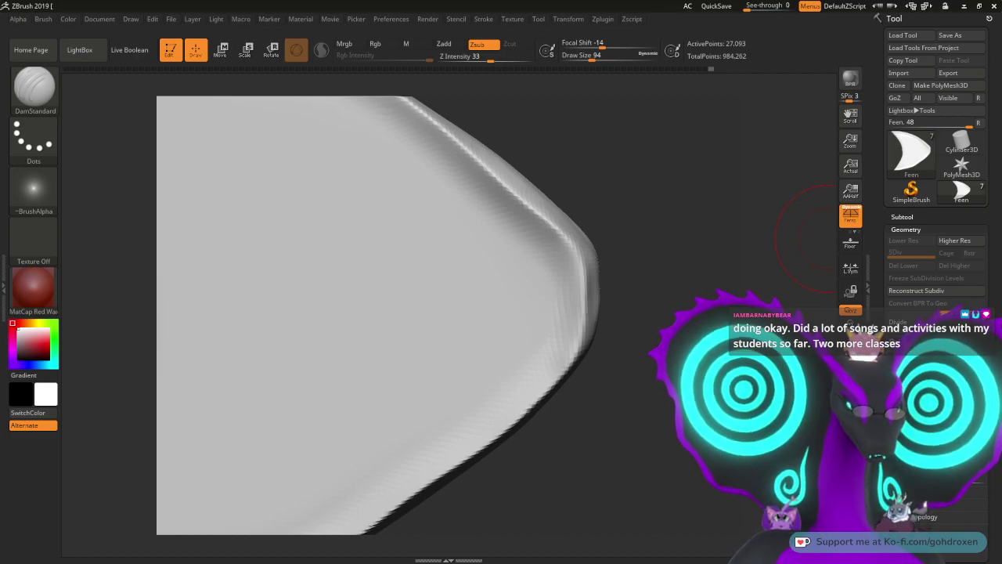
pyautogui.moveTo(940, 559)
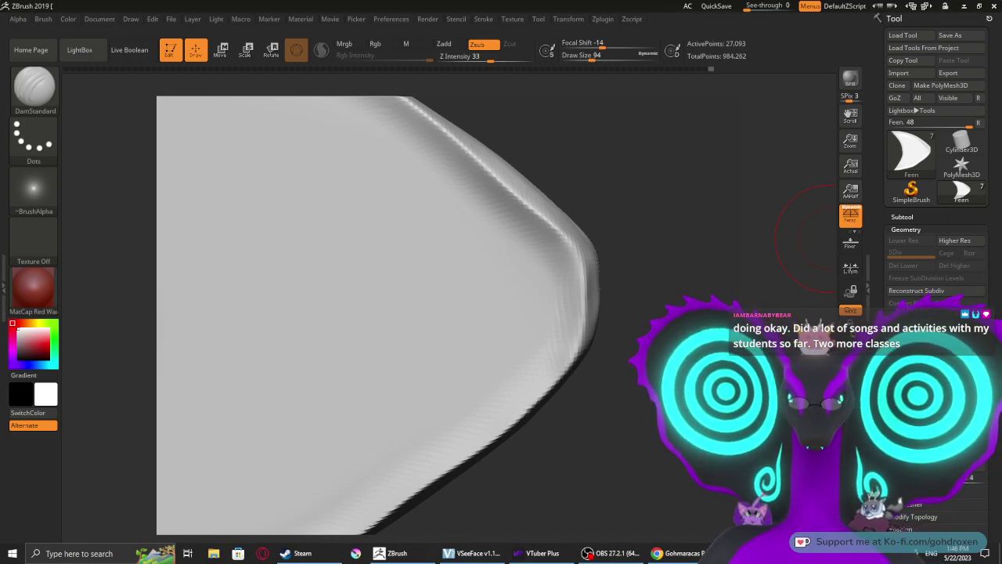
# Step: Try to carve a wavy groove across the middle of the fin's back from the rounded end to the inner curve, undoing the stroke
pyautogui.moveTo(697, 211)
pyautogui.mouseDown()
pyautogui.moveTo(667, 188)
pyautogui.moveTo(685, 189)
pyautogui.moveTo(694, 168)
pyautogui.moveTo(683, 195)
pyautogui.moveTo(692, 187)
pyautogui.moveTo(705, 201)
pyautogui.mouseUp()
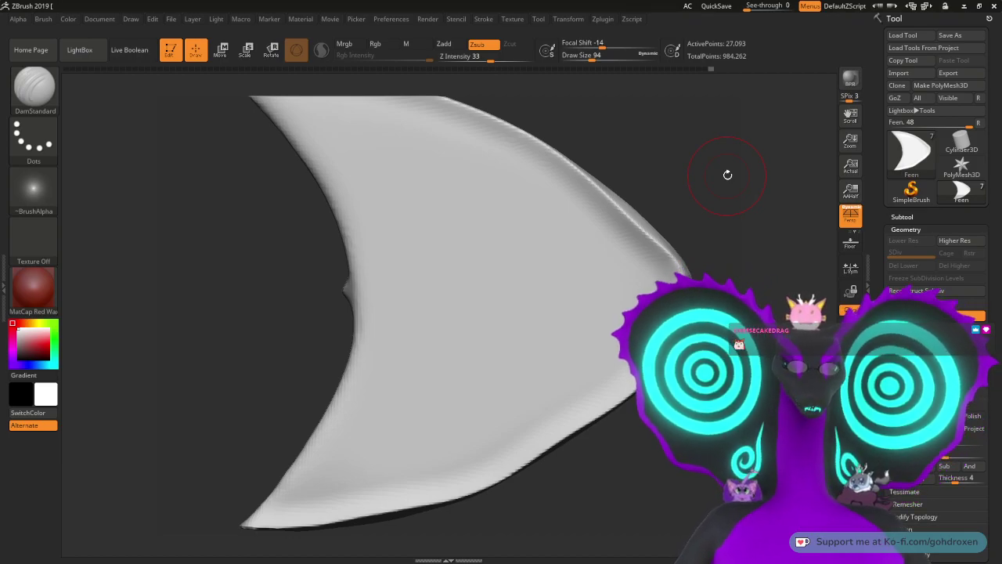
pyautogui.moveTo(246, 268)
pyautogui.keyDown('alt'); pyautogui.mouseDown()
pyautogui.moveTo(193, 279)
pyautogui.moveTo(170, 298)
pyautogui.mouseUp(); pyautogui.keyUp('alt')
pyautogui.moveTo(672, 225)
pyautogui.mouseDown()
pyautogui.moveTo(570, 212)
pyautogui.moveTo(692, 219)
pyautogui.moveTo(662, 240)
pyautogui.mouseUp()
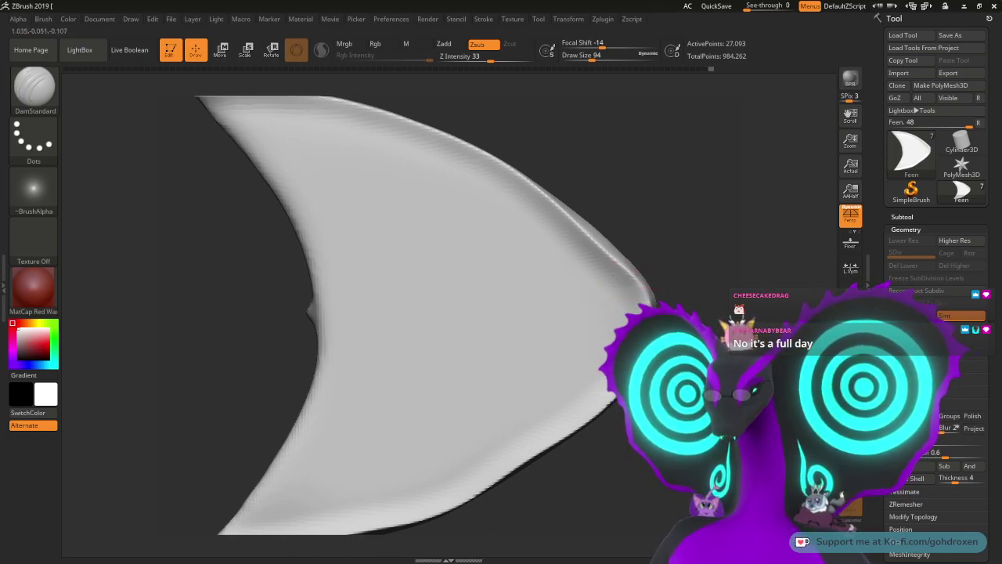
pyautogui.moveTo(626, 286)
pyautogui.mouseDown()
pyautogui.moveTo(400, 307)
pyautogui.moveTo(327, 303)
pyautogui.mouseUp()
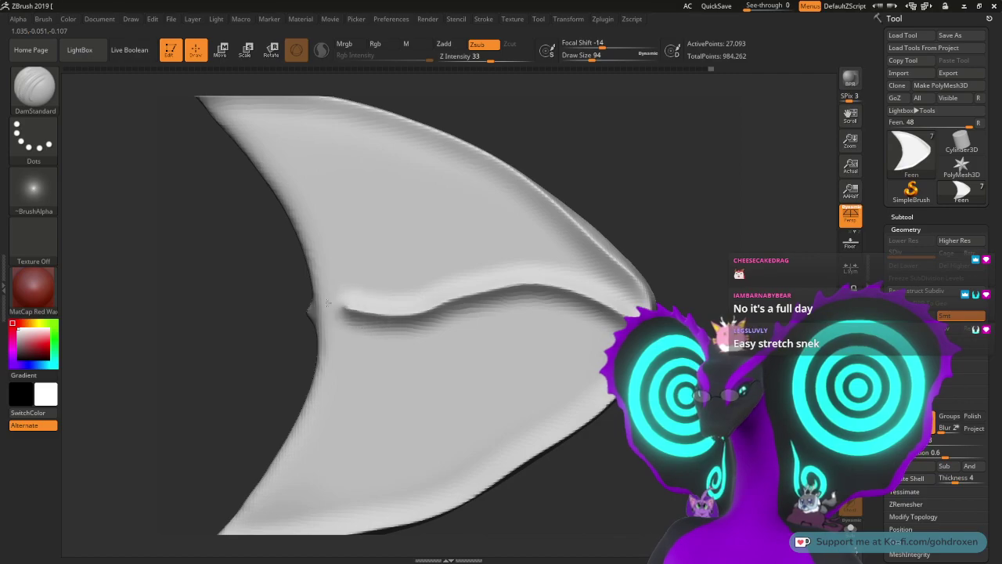
pyautogui.hotkey('ctrl', 'z')
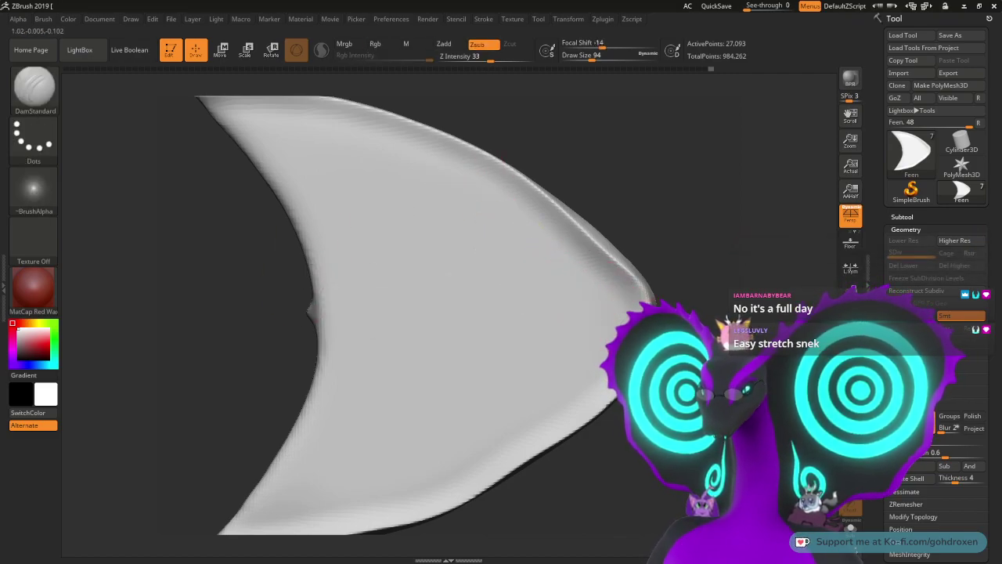
# Step: Carve a wavy groove across the middle of the fin's back from the rounded end over the inner edge
pyautogui.moveTo(627, 289); pyautogui.dragTo(311, 316)
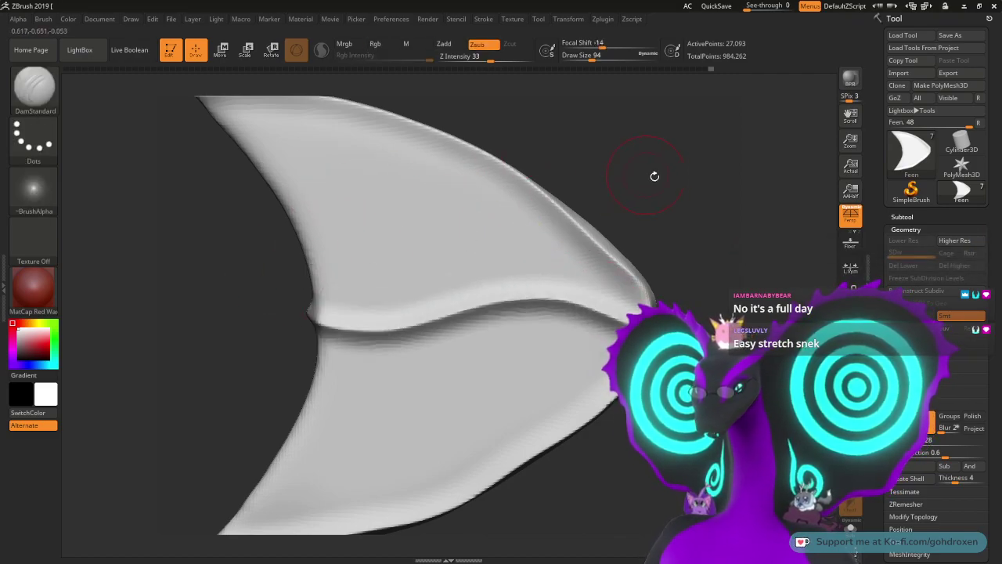
pyautogui.moveTo(655, 176)
pyautogui.mouseDown()
pyautogui.moveTo(700, 179)
pyautogui.moveTo(657, 206)
pyautogui.mouseUp()
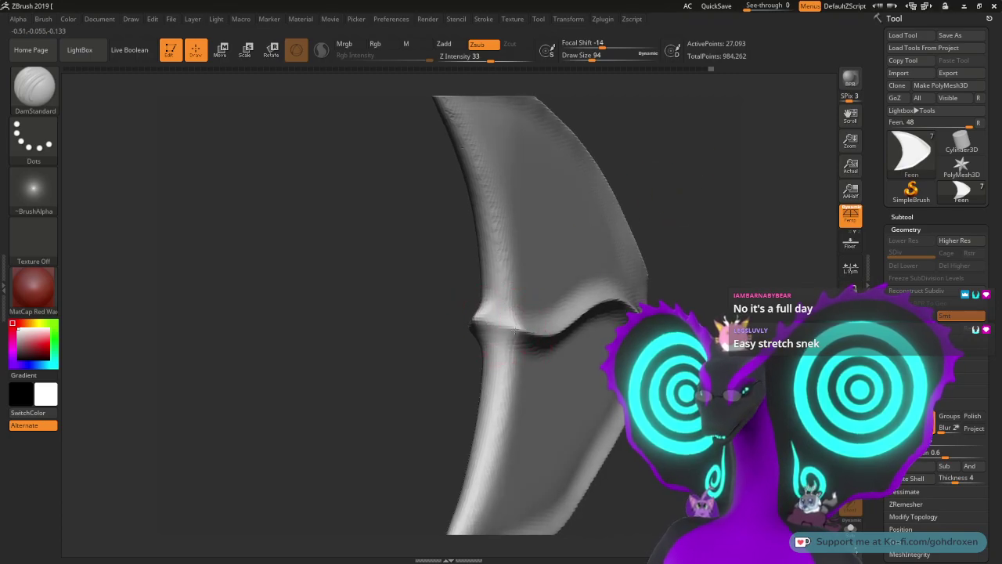
pyautogui.moveTo(514, 331); pyautogui.dragTo(471, 319)
pyautogui.moveTo(438, 266); pyautogui.dragTo(473, 258)
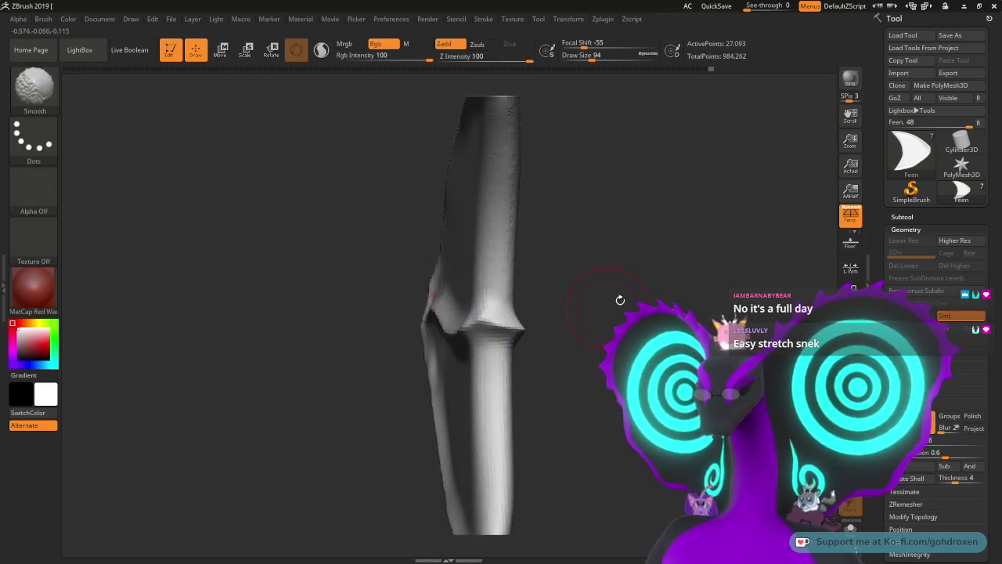
pyautogui.moveTo(620, 300)
pyautogui.mouseDown()
pyautogui.moveTo(681, 292)
pyautogui.moveTo(631, 280)
pyautogui.moveTo(628, 249)
pyautogui.moveTo(671, 287)
pyautogui.moveTo(601, 427)
pyautogui.mouseUp()
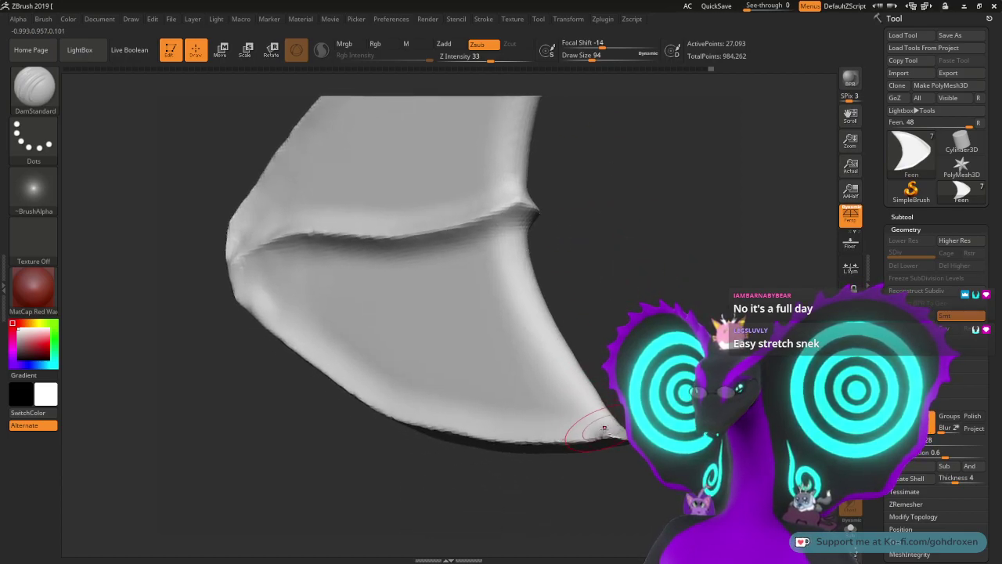
# Step: Reduce the DamStandard brush's draw size to 18 for detail work at the fin's lower tip
pyautogui.press('shift')
pyautogui.moveTo(589, 475); pyautogui.dragTo(670, 474)
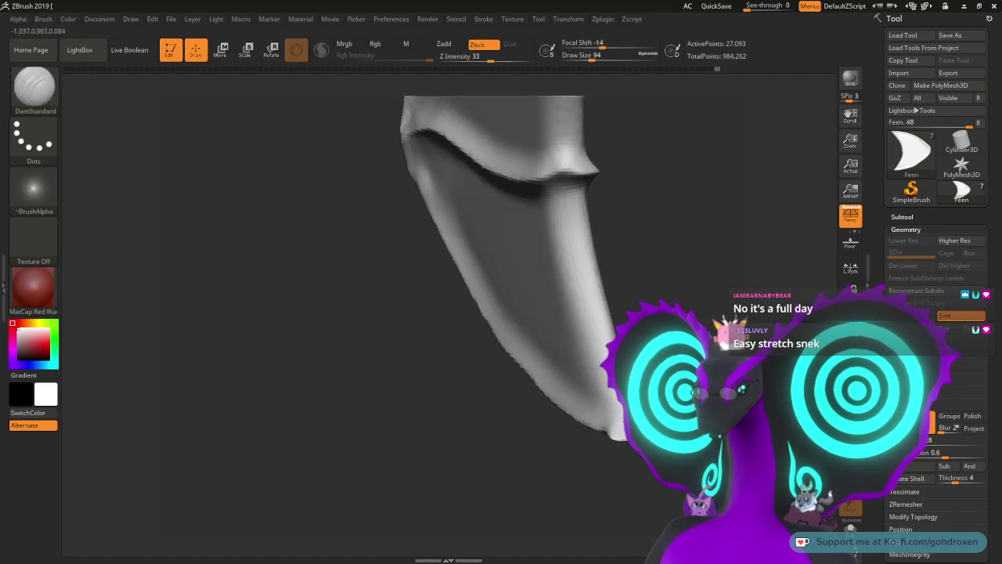
pyautogui.press('shift')
pyautogui.moveTo(623, 418); pyautogui.dragTo(567, 375)
pyautogui.press('shift')
pyautogui.press('space')
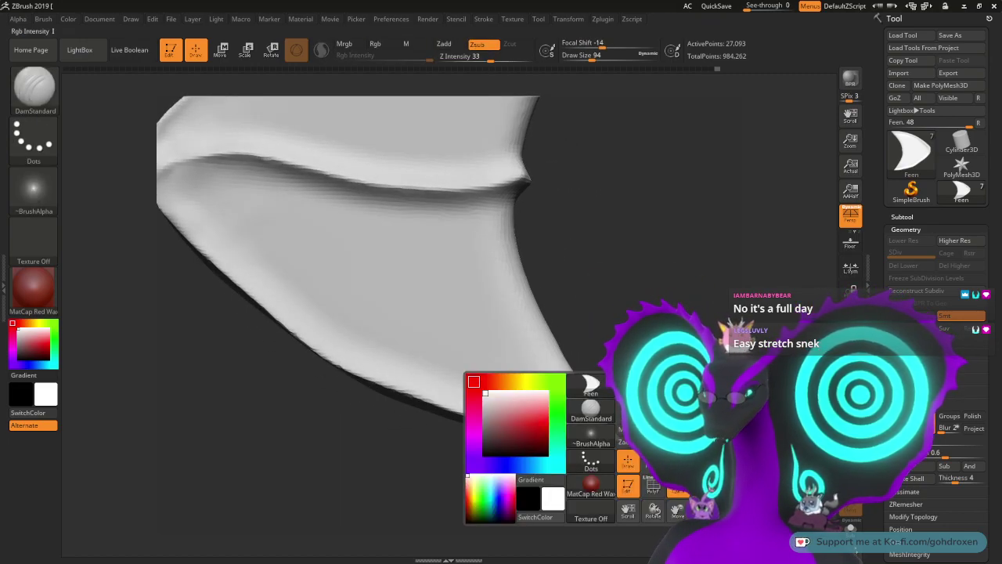
pyautogui.click(639, 381)
pyautogui.keyDown('alt'); pyautogui.moveTo(627, 469); pyautogui.dragTo(658, 438); pyautogui.keyUp('alt')
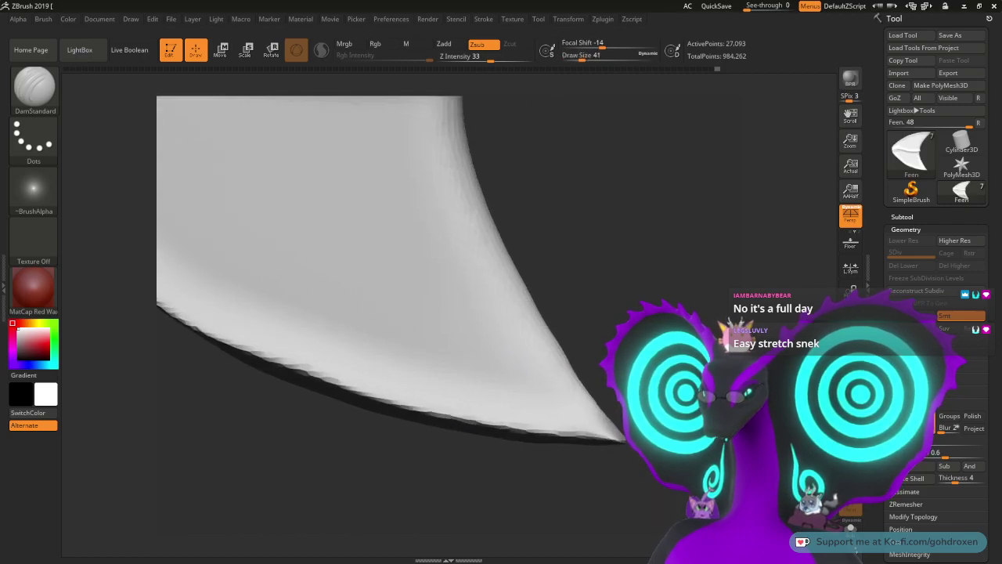
pyautogui.moveTo(665, 391)
pyautogui.mouseDown()
pyautogui.moveTo(669, 295)
pyautogui.moveTo(674, 438)
pyautogui.moveTo(664, 434)
pyautogui.moveTo(678, 353)
pyautogui.mouseUp()
pyautogui.press('space')
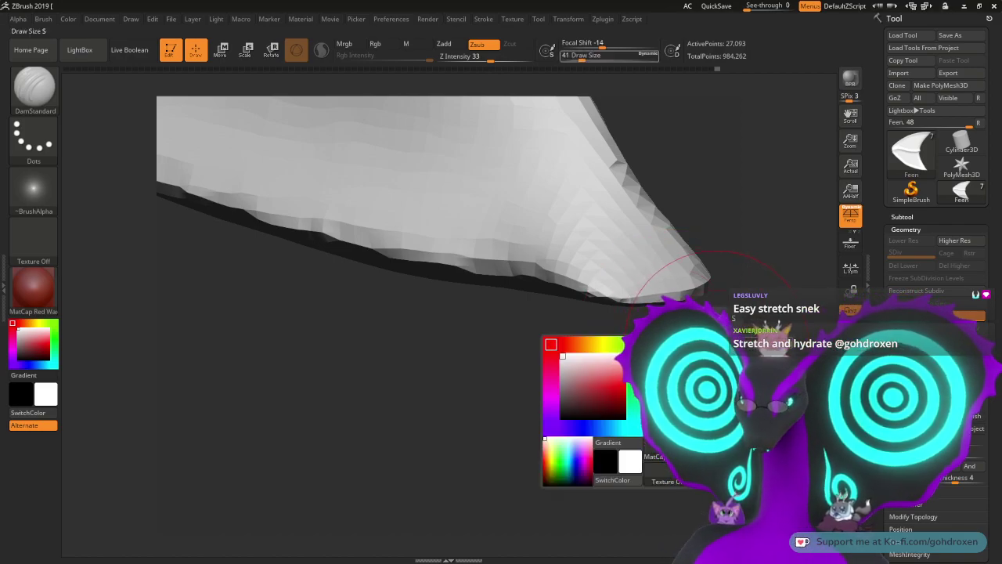
pyautogui.click(679, 345)
# Step: Smooth the surface and rough edges around the fin's lower tip
pyautogui.keyDown('shift'); pyautogui.moveTo(615, 300); pyautogui.dragTo(586, 272); pyautogui.keyUp('shift')
pyautogui.moveTo(548, 368); pyautogui.dragTo(304, 371)
pyautogui.moveTo(642, 314)
pyautogui.keyDown('shift'); pyautogui.mouseDown()
pyautogui.moveTo(462, 285)
pyautogui.moveTo(479, 280)
pyautogui.mouseUp(); pyautogui.keyUp('shift')
pyautogui.moveTo(631, 290); pyautogui.dragTo(572, 257)
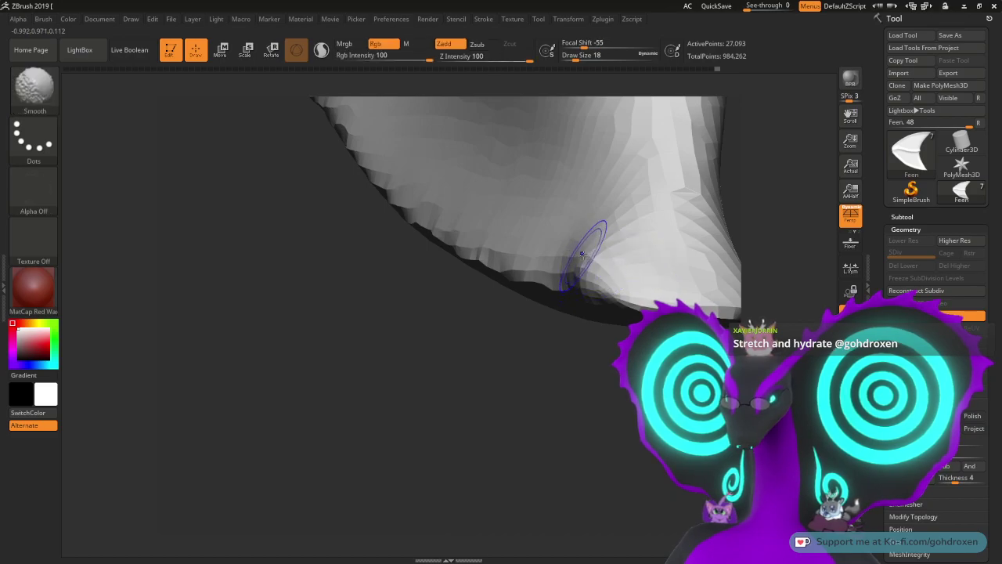
pyautogui.moveTo(549, 354)
pyautogui.mouseDown()
pyautogui.moveTo(623, 293)
pyautogui.moveTo(518, 283)
pyautogui.mouseUp()
pyautogui.moveTo(573, 400)
pyautogui.mouseDown()
pyautogui.moveTo(656, 352)
pyautogui.moveTo(631, 401)
pyautogui.moveTo(644, 357)
pyautogui.moveTo(686, 319)
pyautogui.moveTo(689, 227)
pyautogui.moveTo(674, 462)
pyautogui.mouseUp()
# Step: Set the draw size to 41 and deepen the groove where it meets the fin's inner edge
pyautogui.moveTo(614, 345); pyautogui.dragTo(535, 305)
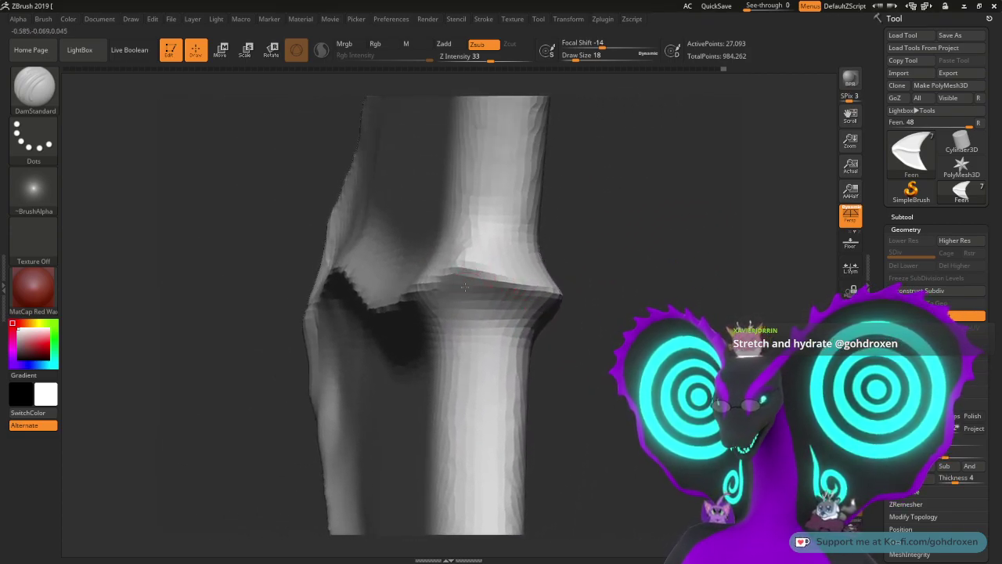
pyautogui.moveTo(604, 244); pyautogui.dragTo(656, 244)
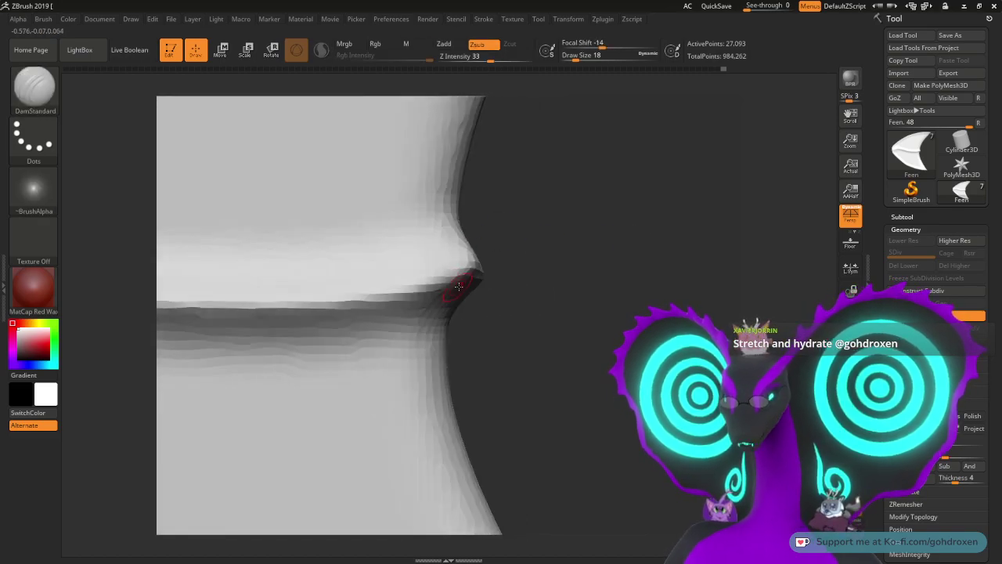
pyautogui.press('space')
pyautogui.moveTo(460, 283)
pyautogui.mouseDown()
pyautogui.moveTo(474, 275)
pyautogui.moveTo(477, 283)
pyautogui.moveTo(481, 271)
pyautogui.moveTo(340, 308)
pyautogui.mouseUp()
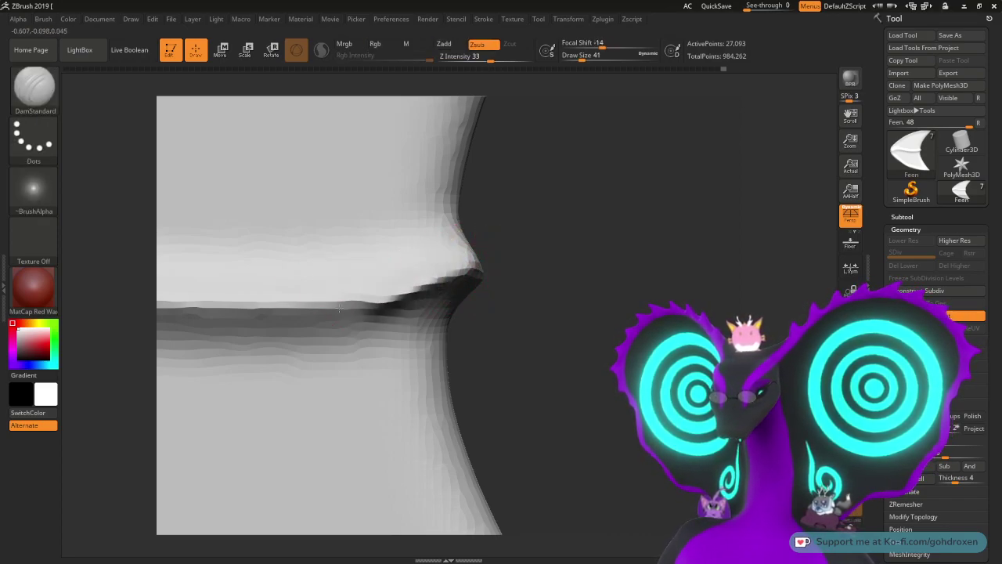
# Step: Sharpen the crease running across the thickness of the inner edge so the front and back grooves connect
pyautogui.moveTo(549, 248); pyautogui.dragTo(497, 250)
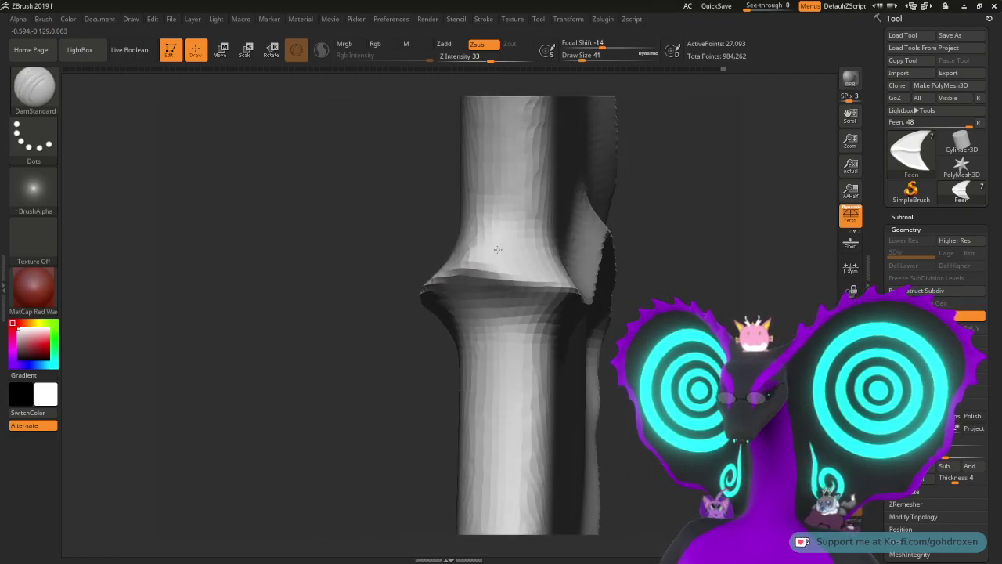
pyautogui.moveTo(498, 249); pyautogui.dragTo(413, 276, button='right')
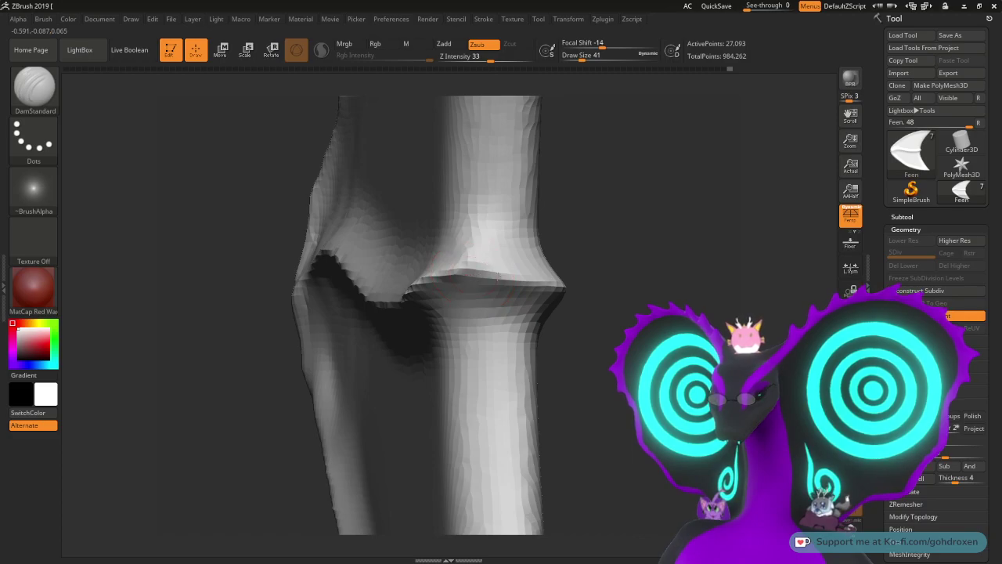
pyautogui.moveTo(499, 276); pyautogui.dragTo(526, 282)
pyautogui.moveTo(545, 275)
pyautogui.mouseDown()
pyautogui.moveTo(487, 268)
pyautogui.moveTo(524, 287)
pyautogui.moveTo(486, 278)
pyautogui.mouseUp()
pyautogui.moveTo(451, 376)
pyautogui.mouseDown()
pyautogui.moveTo(410, 371)
pyautogui.moveTo(443, 371)
pyautogui.mouseUp()
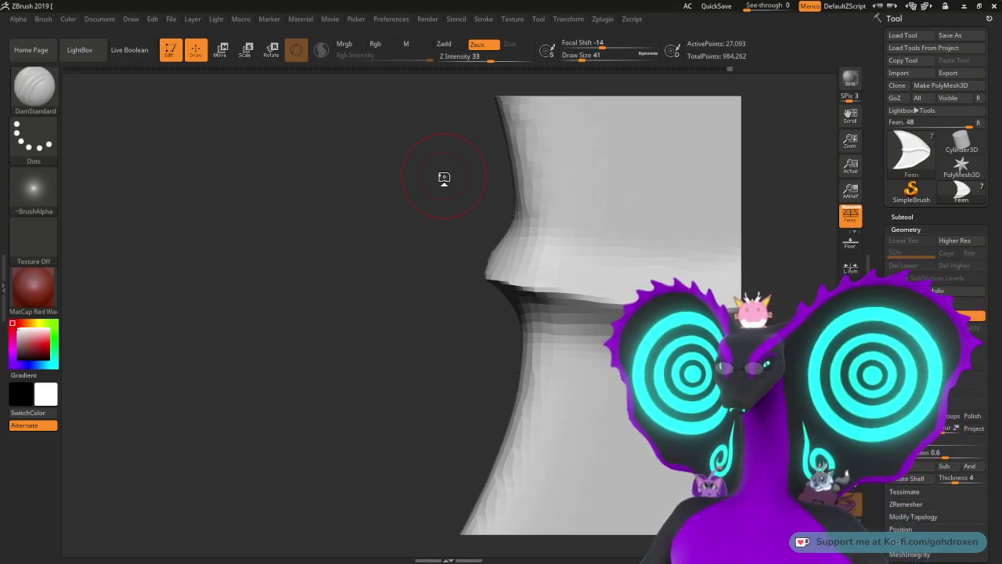
# Step: Examine the outer rim and the groove's end at the fin's rounded end from several angles
pyautogui.moveTo(317, 351)
pyautogui.mouseDown()
pyautogui.moveTo(329, 295)
pyautogui.moveTo(371, 242)
pyautogui.moveTo(310, 238)
pyautogui.moveTo(306, 268)
pyautogui.moveTo(259, 265)
pyautogui.moveTo(251, 281)
pyautogui.moveTo(206, 290)
pyautogui.mouseUp()
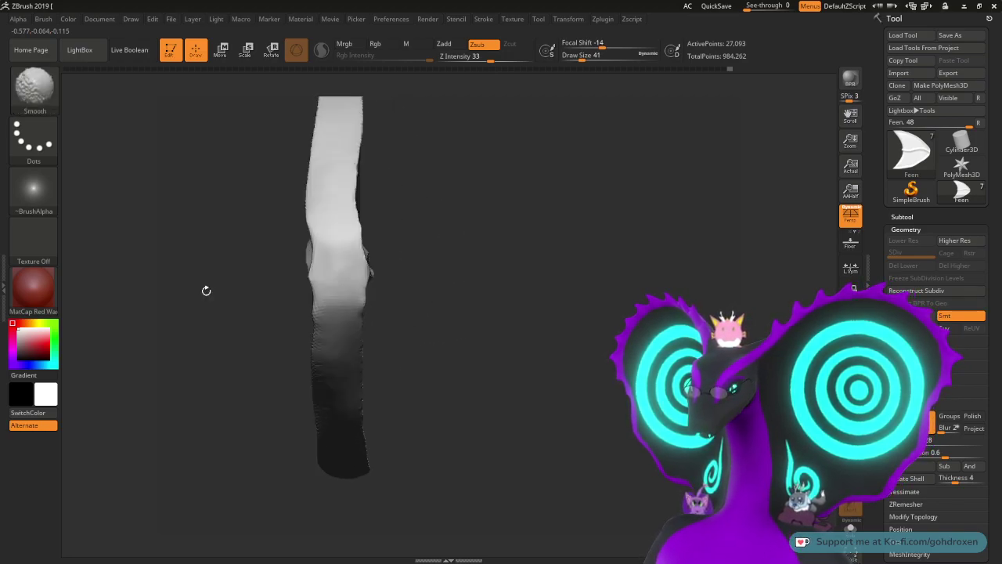
pyautogui.moveTo(480, 255)
pyautogui.keyDown('alt'); pyautogui.mouseDown()
pyautogui.moveTo(463, 213)
pyautogui.moveTo(503, 237)
pyautogui.moveTo(465, 242)
pyautogui.moveTo(488, 246)
pyautogui.moveTo(504, 371)
pyautogui.mouseUp(); pyautogui.keyUp('alt')
pyautogui.keyDown('alt'); pyautogui.moveTo(530, 328); pyautogui.dragTo(538, 320); pyautogui.keyUp('alt')
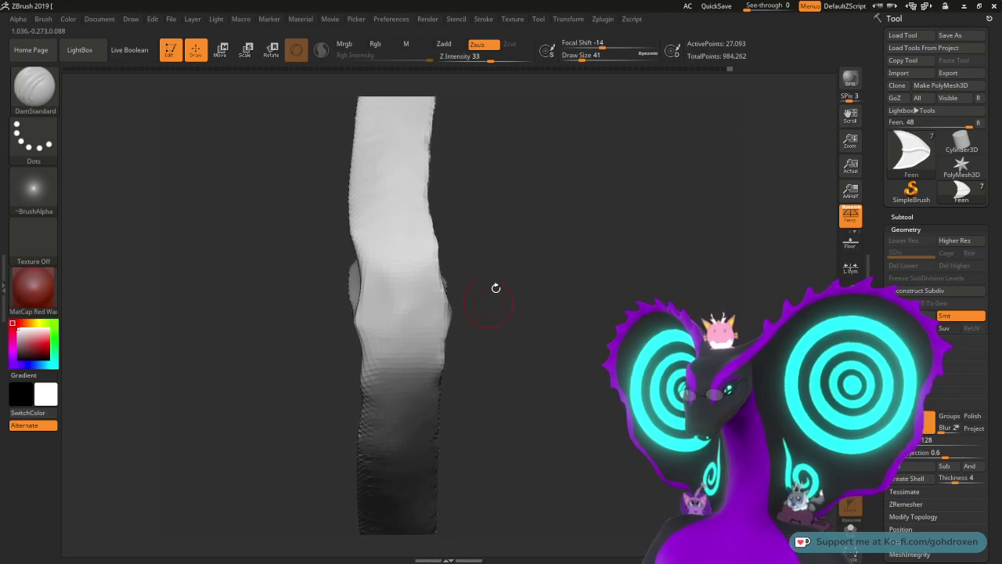
pyautogui.moveTo(496, 288); pyautogui.dragTo(531, 250)
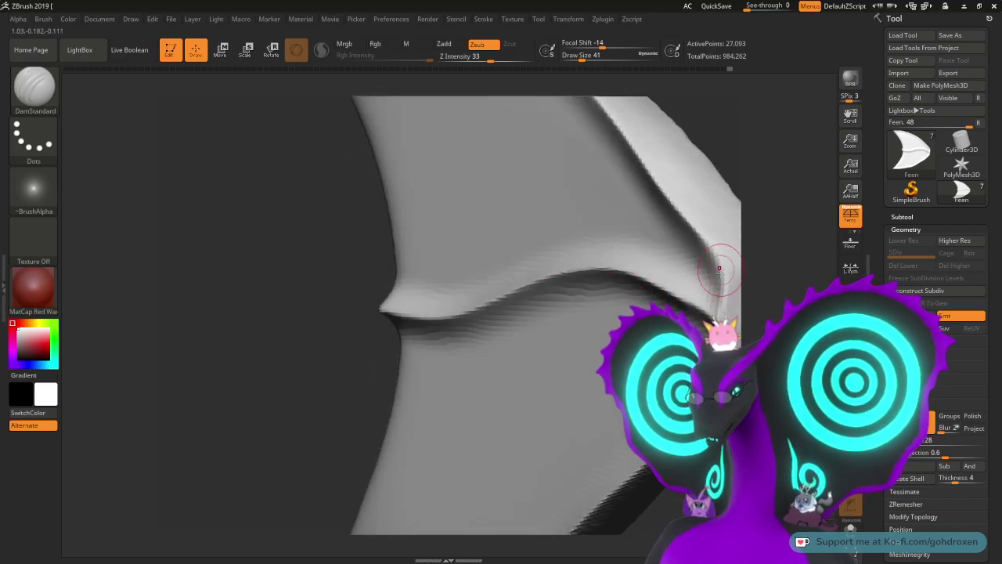
pyautogui.moveTo(234, 253); pyautogui.dragTo(58, 280)
pyautogui.keyDown('alt'); pyautogui.moveTo(728, 313); pyautogui.dragTo(705, 321); pyautogui.keyUp('alt')
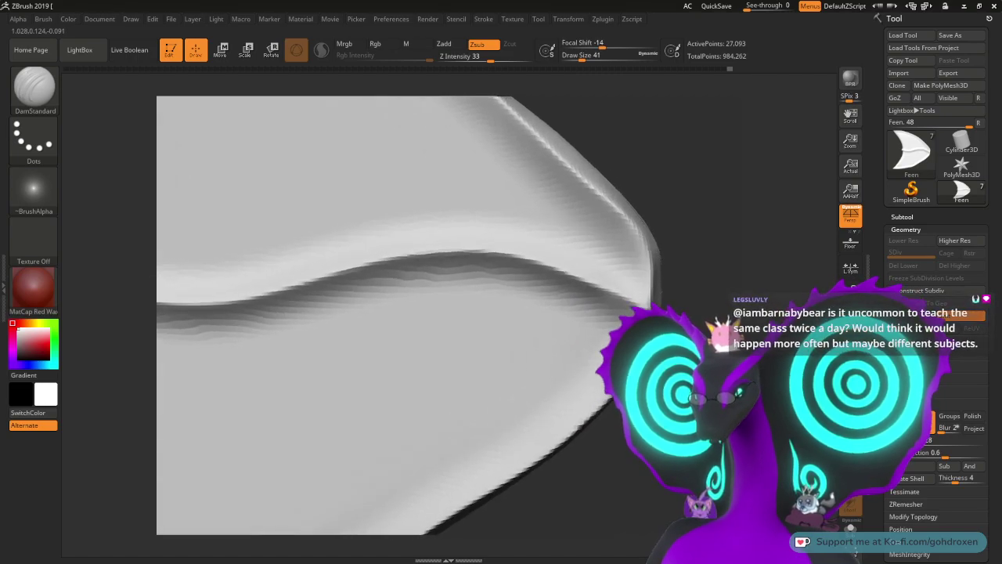
pyautogui.moveTo(321, 269); pyautogui.dragTo(344, 274)
# Step: Build up the surface above the groove at the rounded end with the ClayBuildup brush and smooth it
pyautogui.click(34, 86)
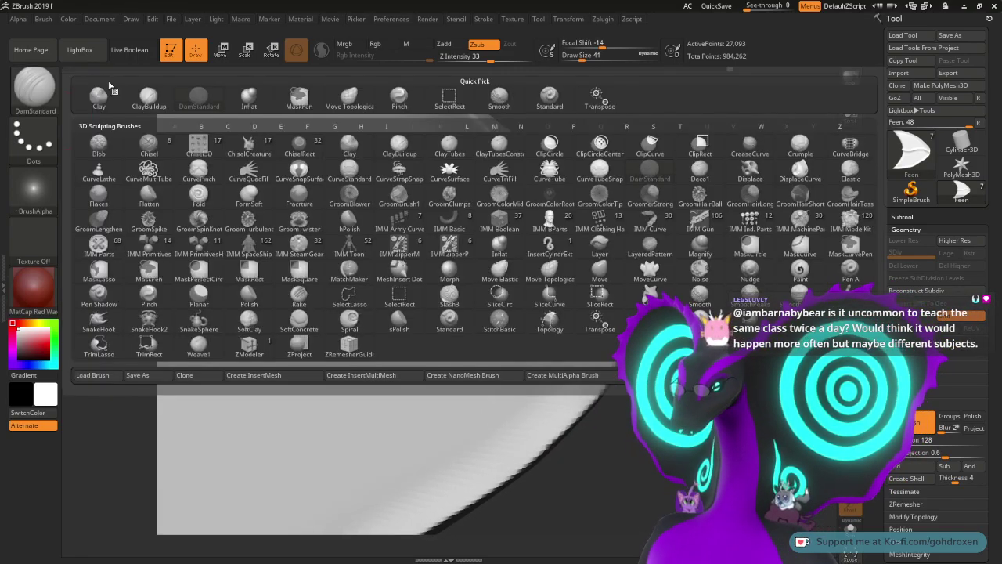
pyautogui.click(149, 95)
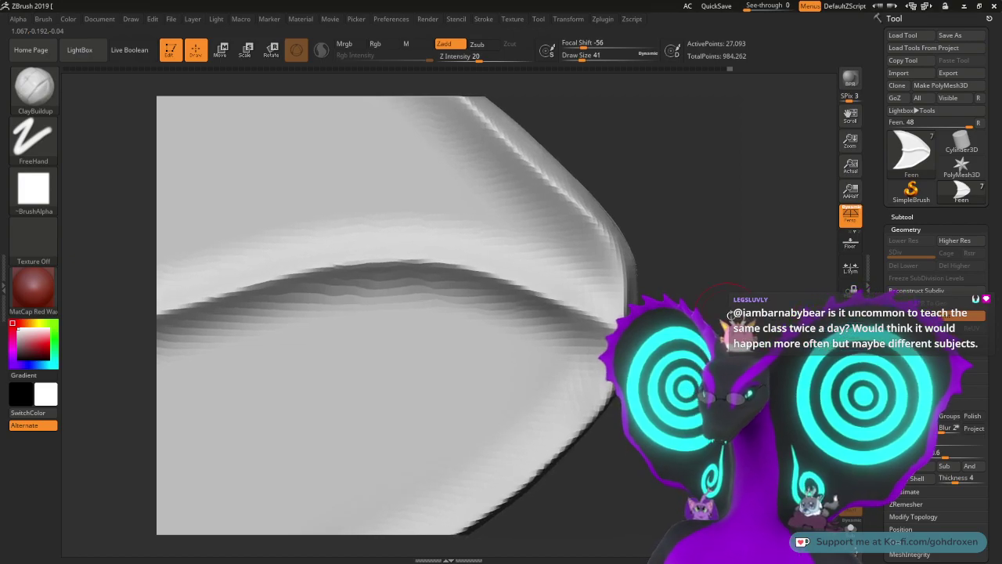
pyautogui.moveTo(730, 313); pyautogui.dragTo(714, 315)
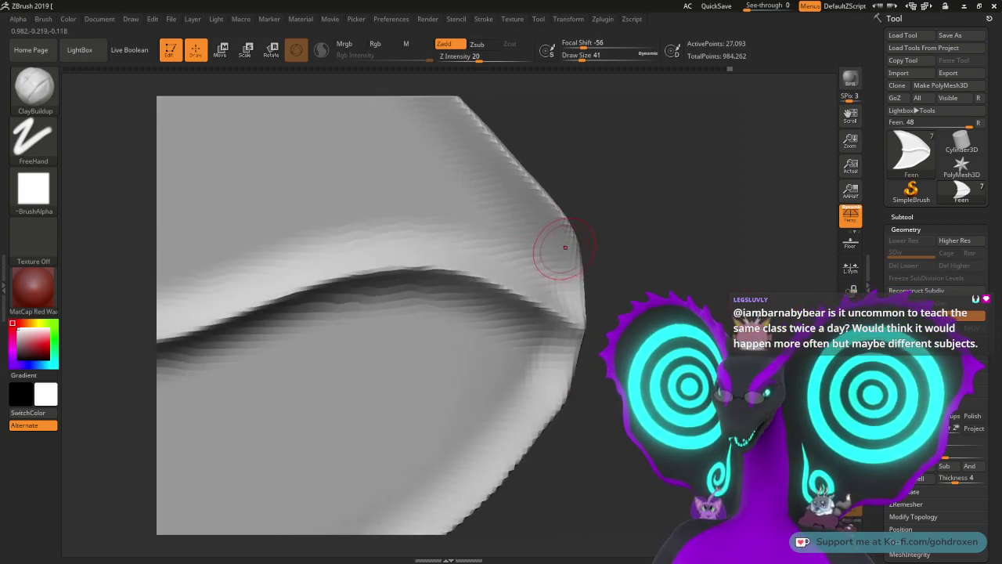
pyautogui.moveTo(629, 251); pyautogui.dragTo(613, 249)
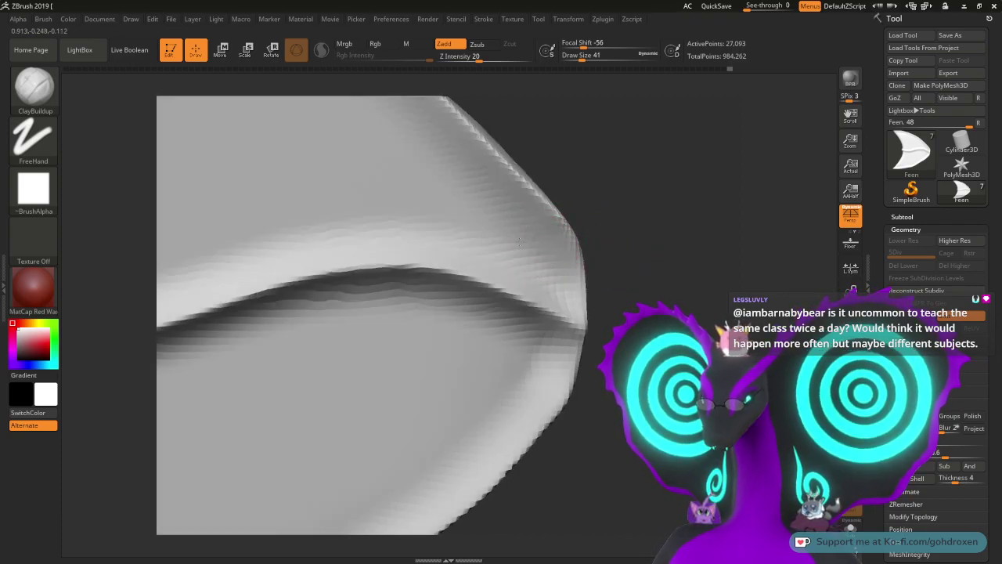
pyautogui.moveTo(619, 274); pyautogui.dragTo(602, 270)
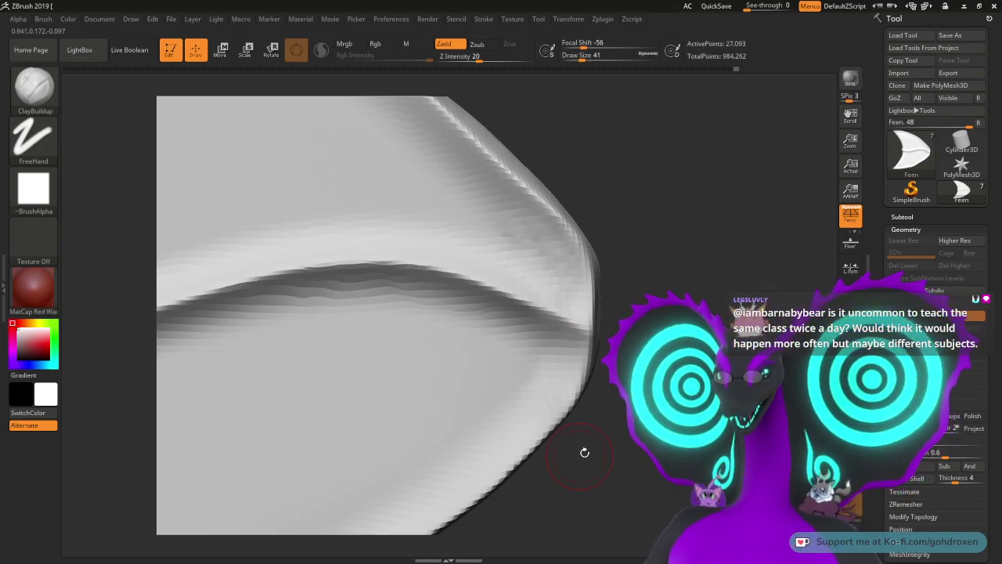
pyautogui.moveTo(961, 192)
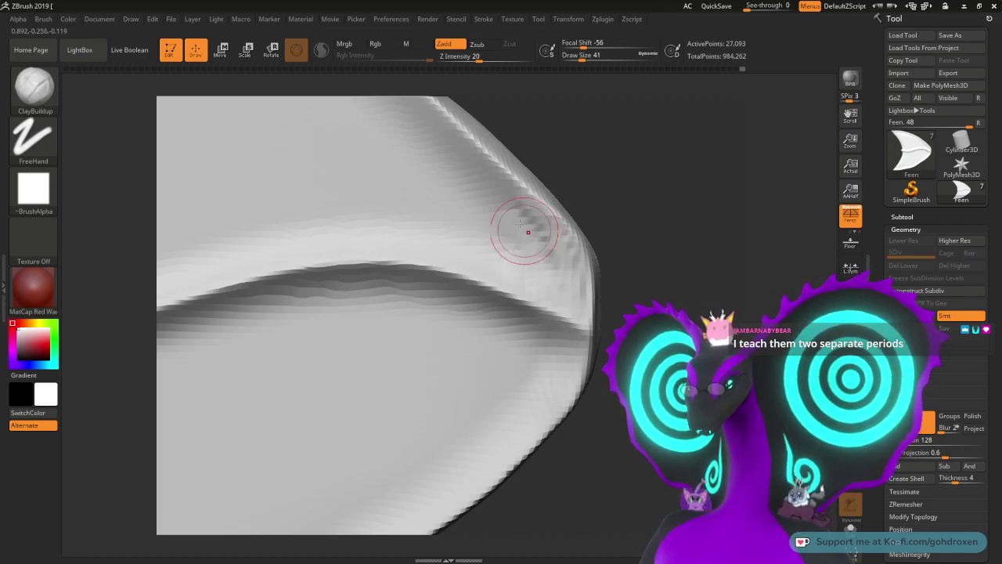
pyautogui.press('shift')
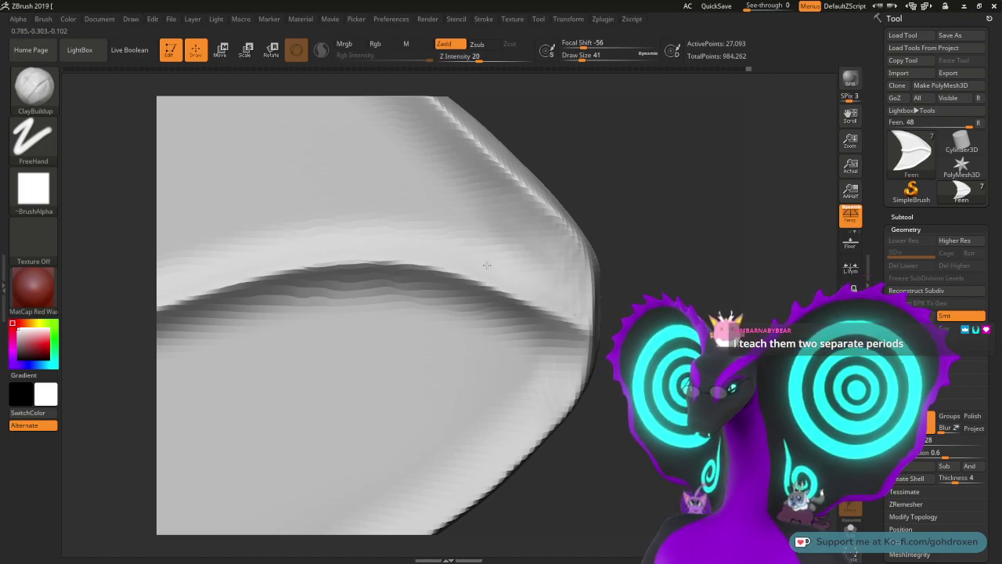
pyautogui.press('shift')
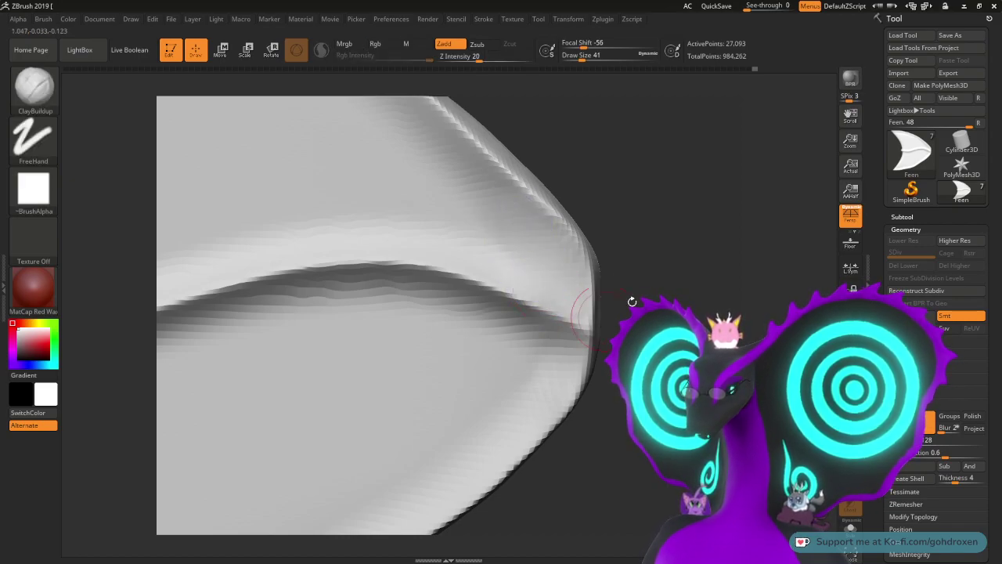
# Step: Build up the area below the groove at the rounded end and smooth it into the rim
pyautogui.moveTo(632, 300); pyautogui.dragTo(611, 220)
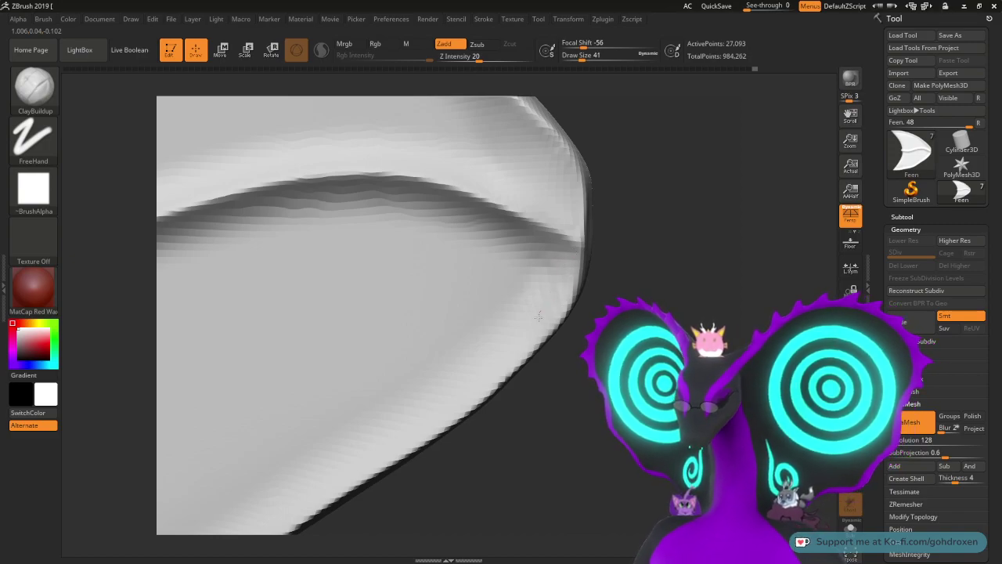
pyautogui.moveTo(561, 256); pyautogui.dragTo(517, 288)
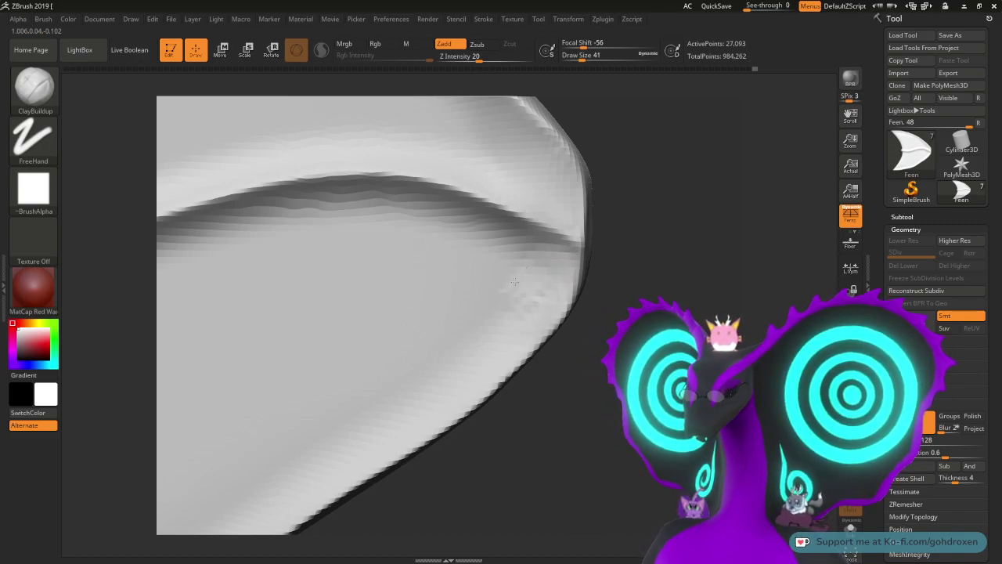
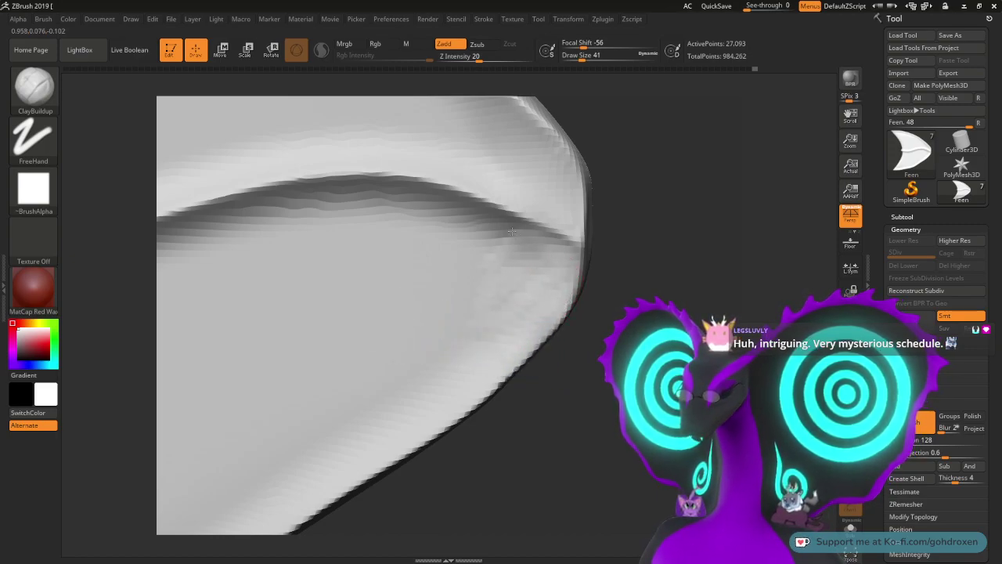
pyautogui.press('shift')
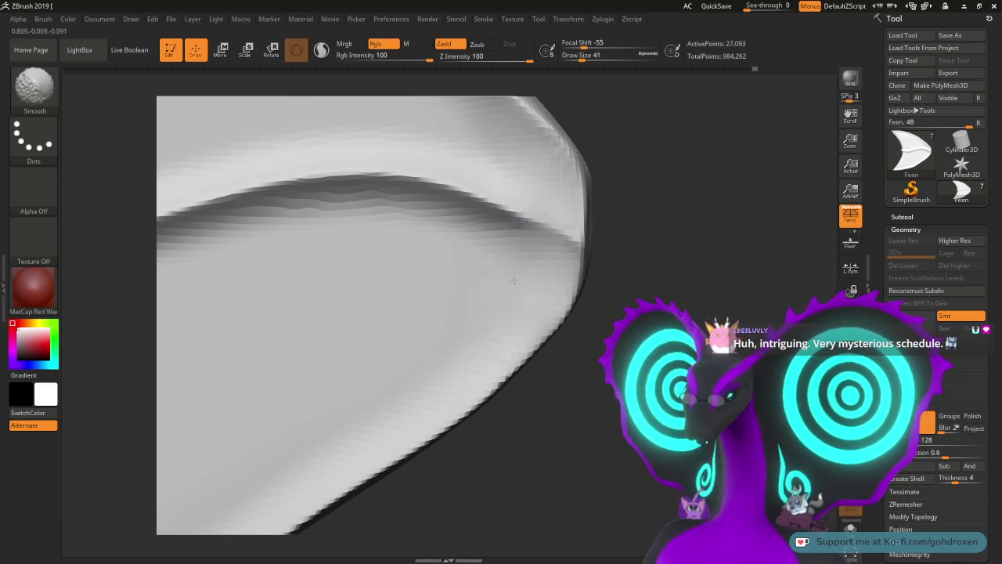
# Step: Sharpen the groove's end where it meets the rim at the rounded end, using the DamStandard brush at draw size 14
pyautogui.moveTo(668, 301)
pyautogui.keyDown('alt'); pyautogui.mouseDown()
pyautogui.moveTo(640, 257)
pyautogui.moveTo(686, 330)
pyautogui.moveTo(622, 333)
pyautogui.moveTo(617, 362)
pyautogui.moveTo(631, 396)
pyautogui.moveTo(616, 378)
pyautogui.mouseUp(); pyautogui.keyUp('alt')
pyautogui.click(21, 93)
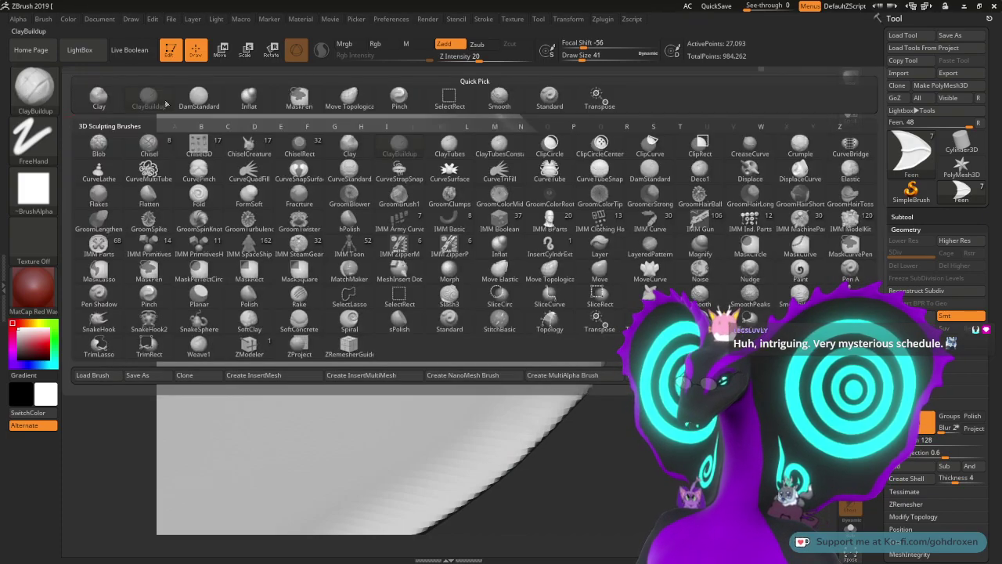
pyautogui.click(199, 99)
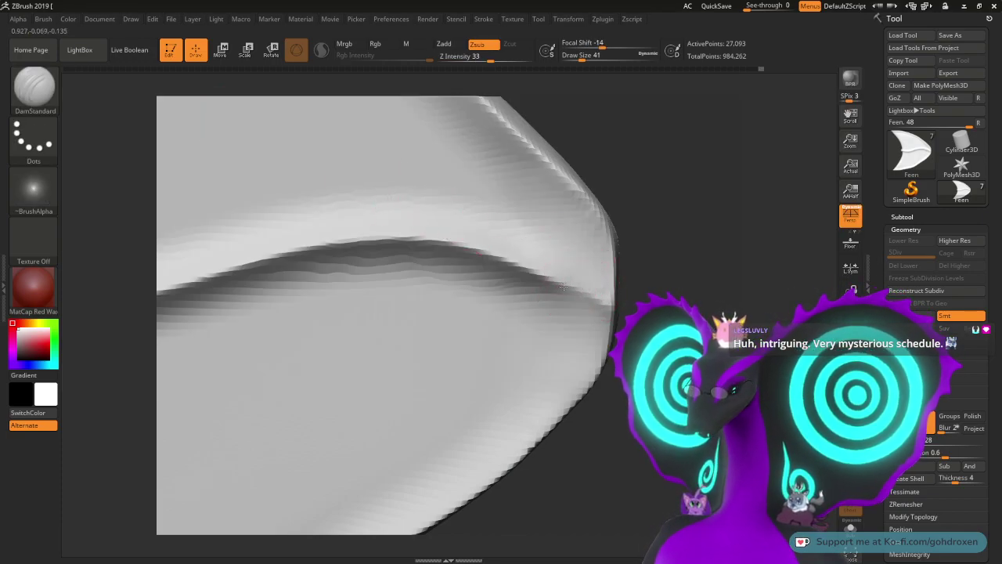
pyautogui.press('space')
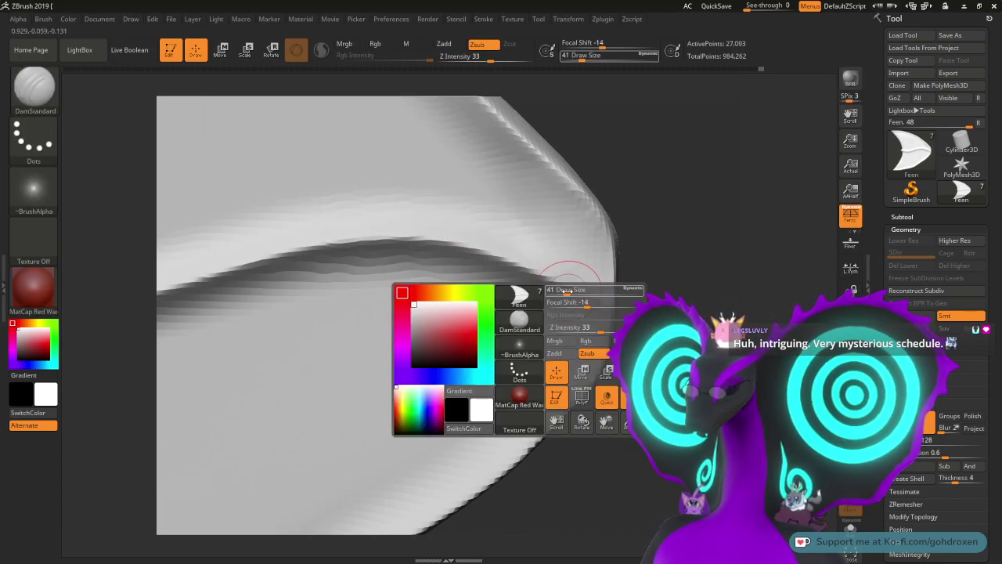
pyautogui.moveTo(563, 292); pyautogui.dragTo(560, 291)
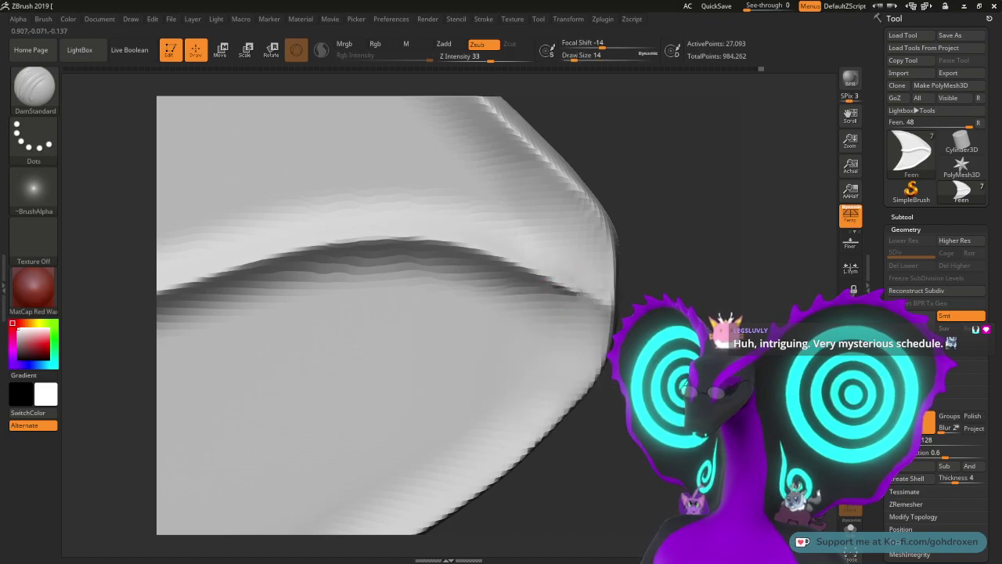
pyautogui.moveTo(670, 287)
pyautogui.mouseDown()
pyautogui.moveTo(589, 293)
pyautogui.moveTo(642, 292)
pyautogui.moveTo(626, 292)
pyautogui.moveTo(648, 222)
pyautogui.moveTo(677, 244)
pyautogui.mouseUp()
# Step: Reshape the bulge on the edge of the rounded end with the Move Topological brush at draw size 192
pyautogui.moveTo(684, 246)
pyautogui.mouseDown()
pyautogui.moveTo(682, 257)
pyautogui.moveTo(671, 252)
pyautogui.moveTo(502, 313)
pyautogui.mouseUp()
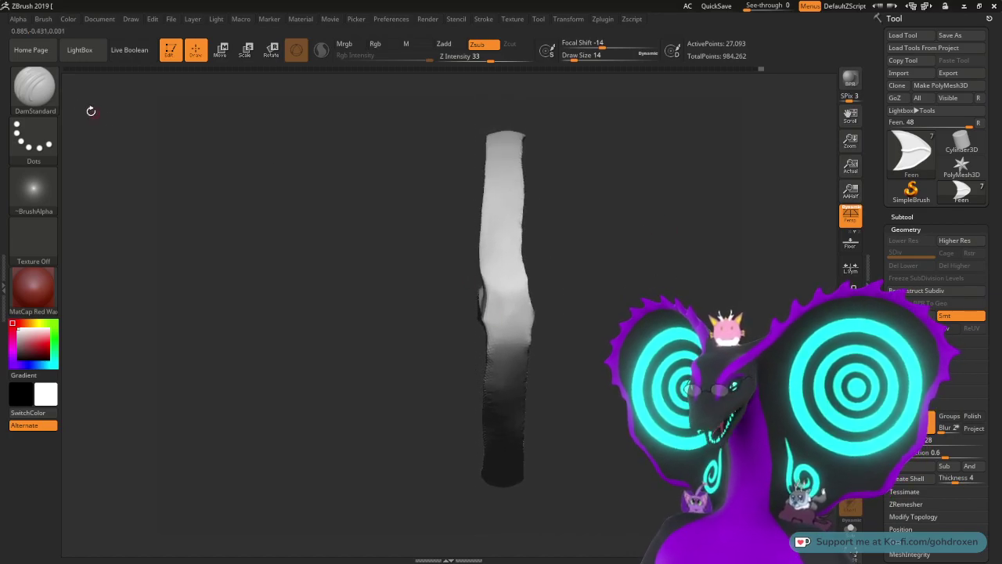
pyautogui.click(41, 85)
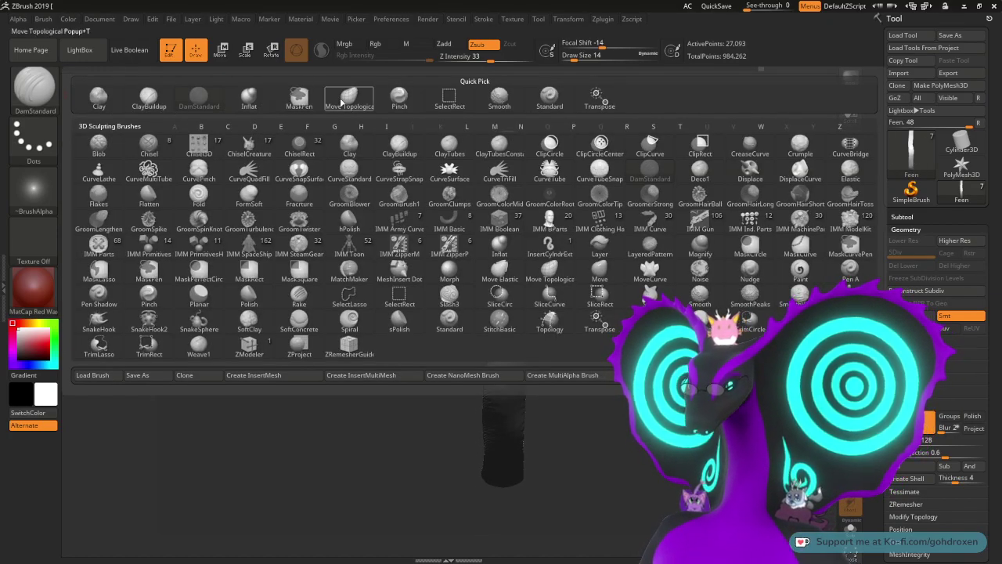
pyautogui.click(358, 101)
pyautogui.press('space')
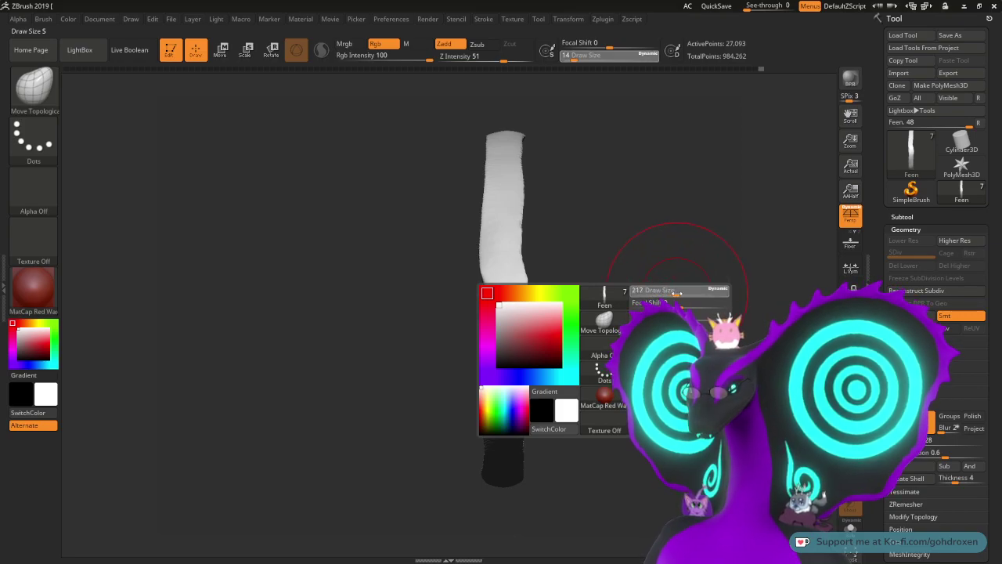
pyautogui.moveTo(678, 292); pyautogui.dragTo(690, 293)
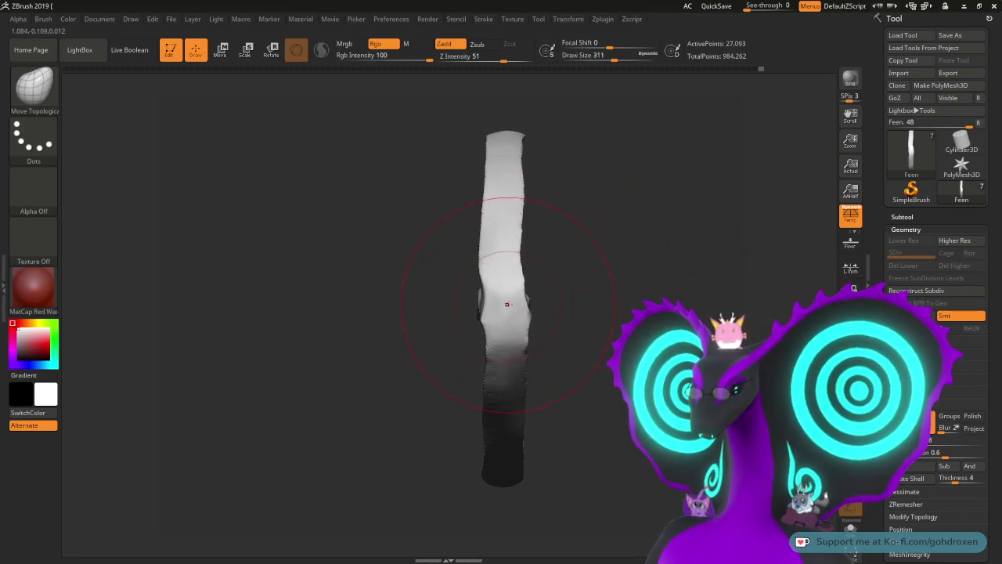
pyautogui.hotkey('ctrl', 'z')
pyautogui.press('space')
pyautogui.moveTo(513, 304); pyautogui.dragTo(504, 306)
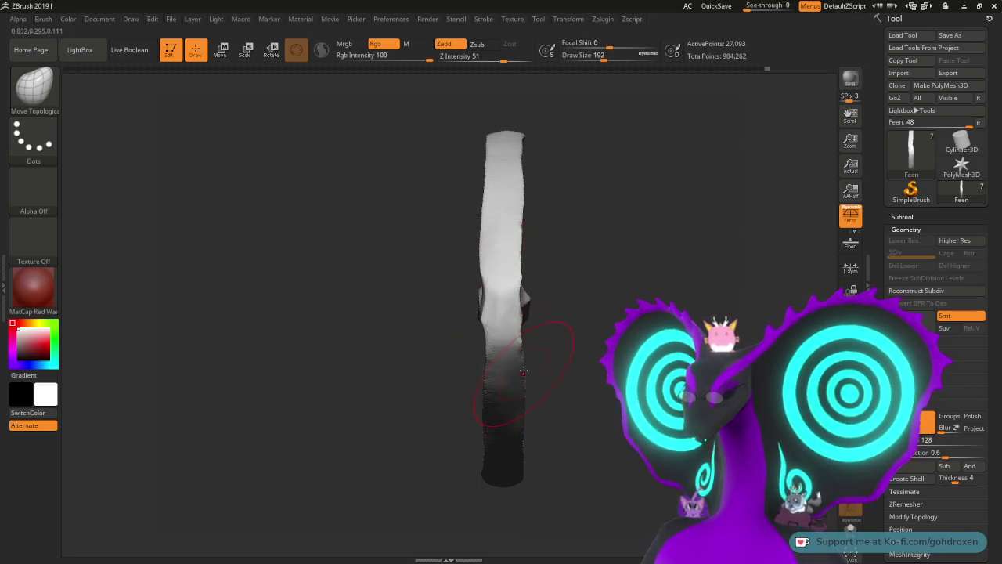
pyautogui.moveTo(608, 295); pyautogui.dragTo(569, 297)
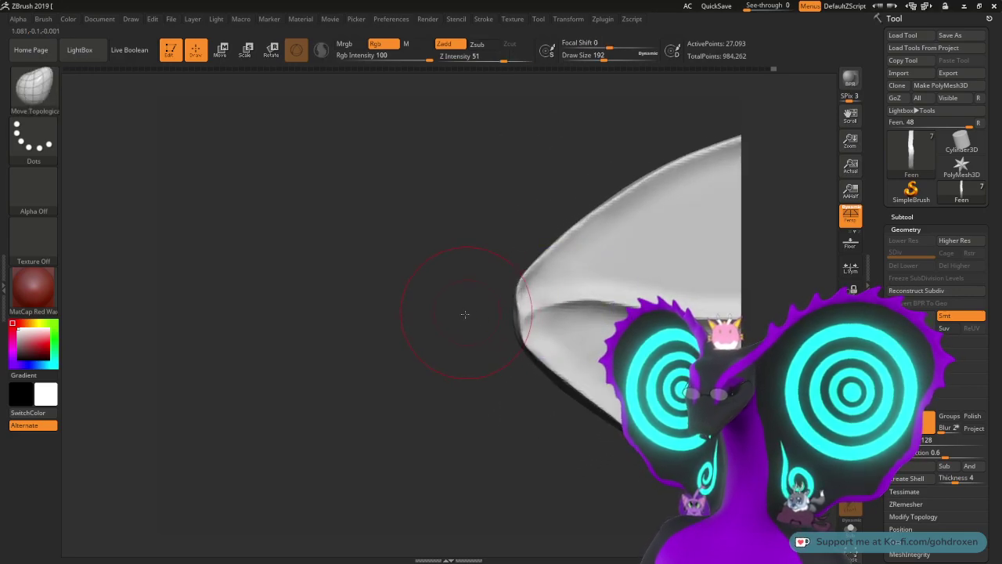
# Step: Smooth the thickness surface of the rounded end at draw size 94
pyautogui.moveTo(465, 314)
pyautogui.mouseDown()
pyautogui.moveTo(456, 347)
pyautogui.moveTo(440, 353)
pyautogui.moveTo(449, 340)
pyautogui.moveTo(553, 333)
pyautogui.moveTo(489, 317)
pyautogui.mouseUp()
pyautogui.press('space')
pyautogui.moveTo(588, 289); pyautogui.dragTo(622, 292)
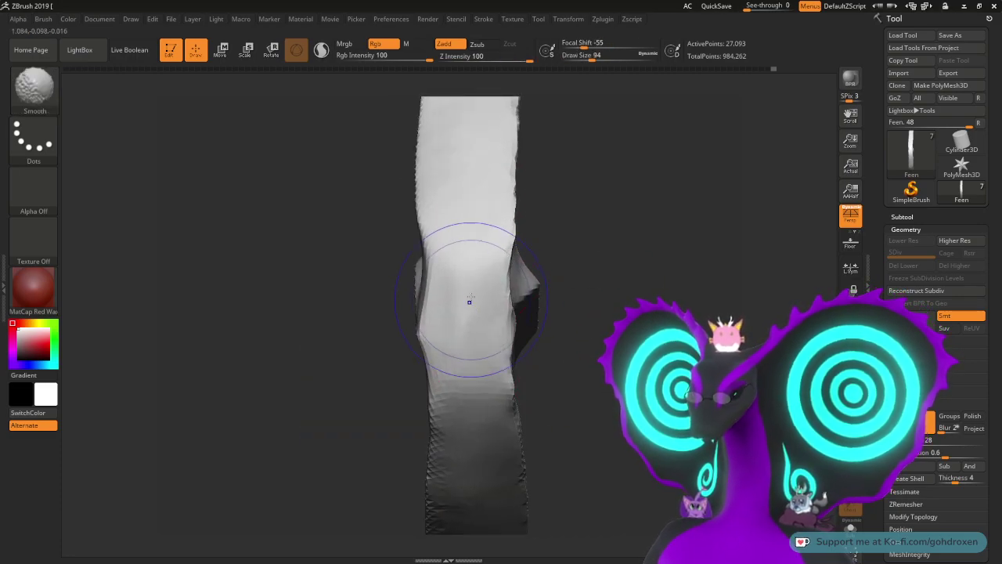
pyautogui.keyDown('shift'); pyautogui.moveTo(470, 297); pyautogui.dragTo(468, 254); pyautogui.keyUp('shift')
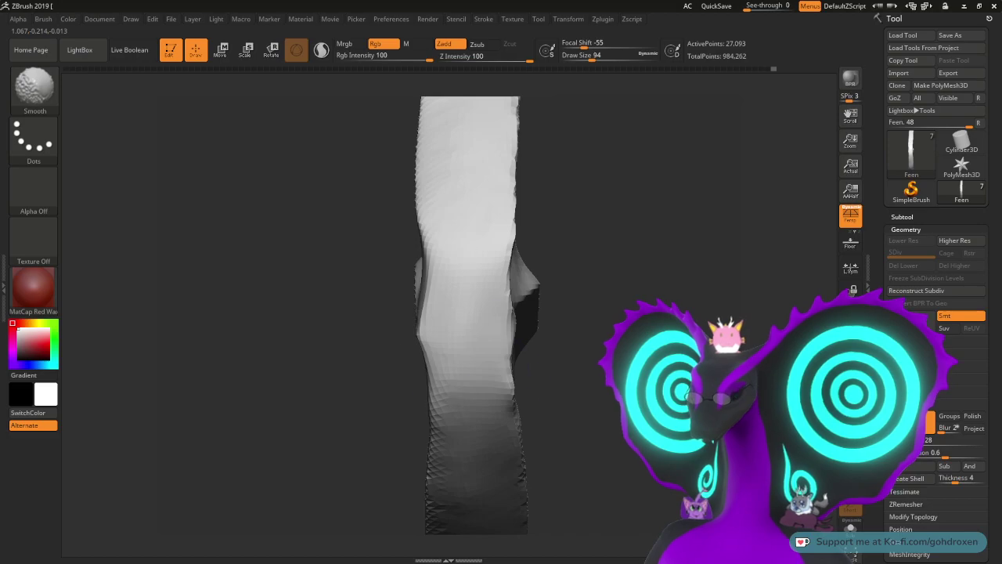
pyautogui.moveTo(617, 275)
pyautogui.mouseDown()
pyautogui.moveTo(666, 276)
pyautogui.moveTo(368, 240)
pyautogui.moveTo(414, 259)
pyautogui.moveTo(548, 252)
pyautogui.mouseUp()
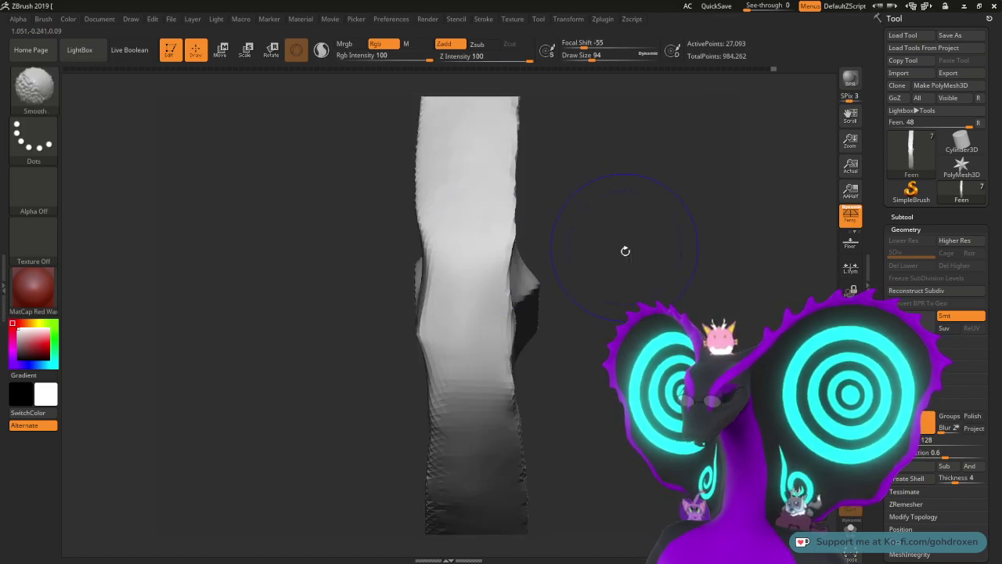
# Step: Recut the crease along the rim at the rounded end with the DamStandard brush at draw size 51
pyautogui.moveTo(625, 250); pyautogui.dragTo(344, 177)
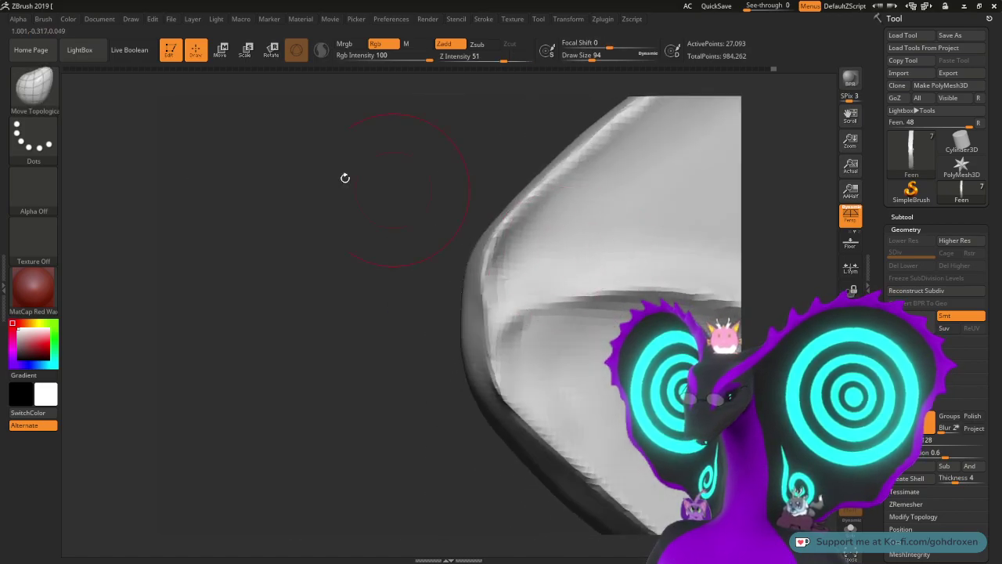
pyautogui.click(50, 90)
pyautogui.click(213, 95)
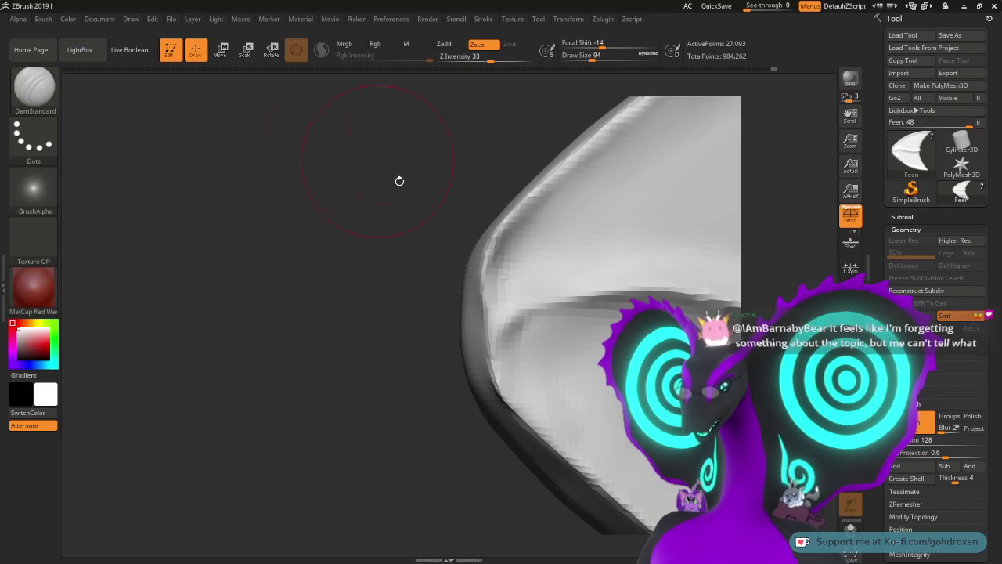
pyautogui.hotkey('ctrl', 'z')
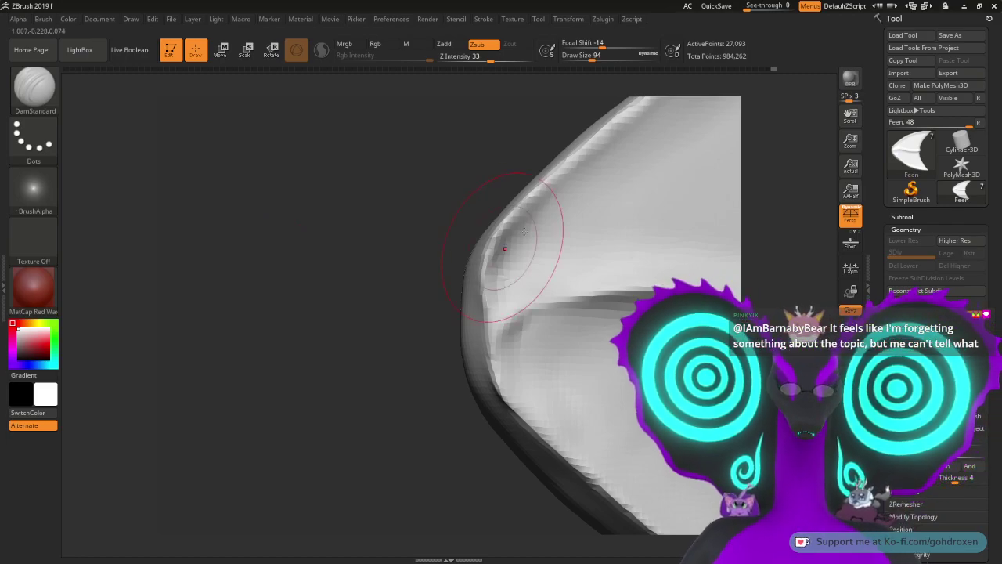
pyautogui.press('space')
pyautogui.moveTo(414, 264); pyautogui.dragTo(403, 264)
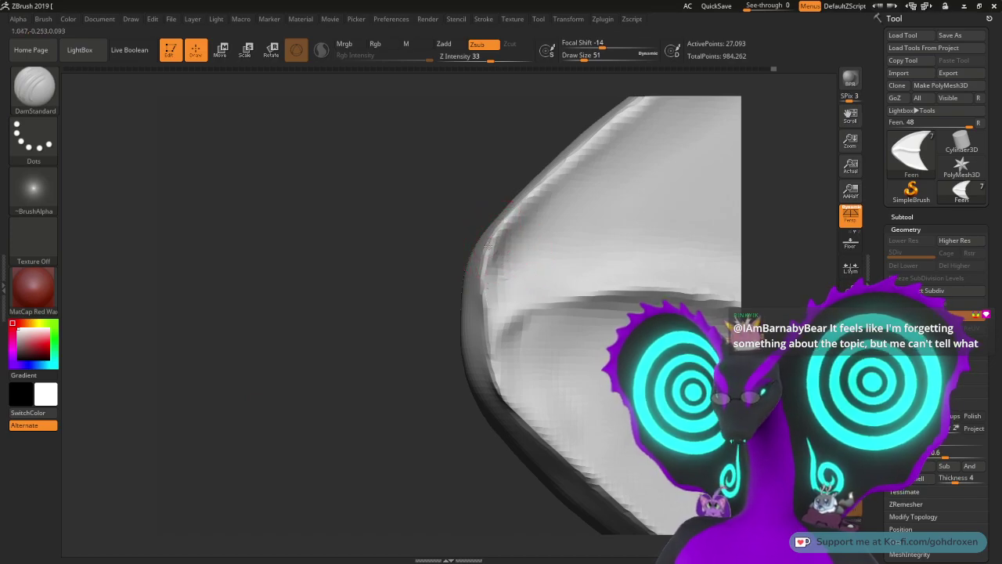
pyautogui.keyDown('shift'); pyautogui.moveTo(478, 281); pyautogui.dragTo(481, 317); pyautogui.keyUp('shift')
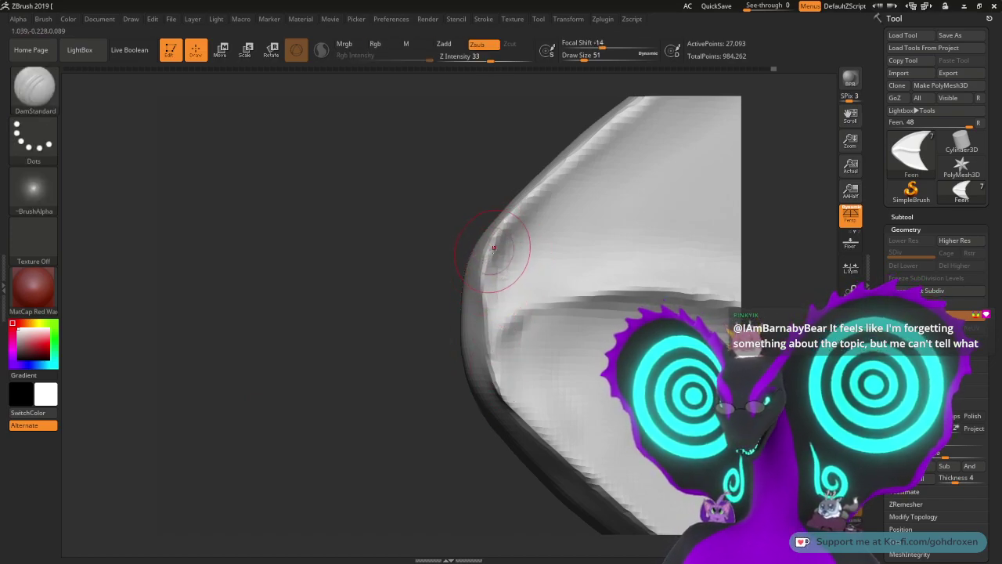
pyautogui.moveTo(487, 266); pyautogui.dragTo(500, 397)
# Step: Deepen the rim crease around the rounded end on both the front and back faces with DamStandard
pyautogui.moveTo(413, 261); pyautogui.dragTo(487, 264)
pyautogui.moveTo(584, 231)
pyautogui.mouseDown()
pyautogui.moveTo(530, 215)
pyautogui.moveTo(485, 274)
pyautogui.mouseUp()
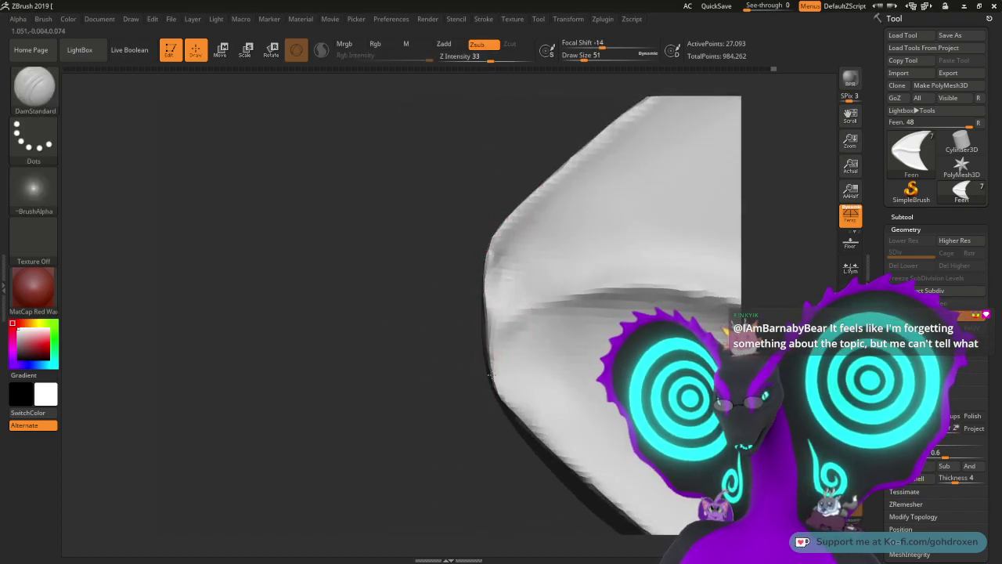
pyautogui.moveTo(487, 354); pyautogui.dragTo(516, 257)
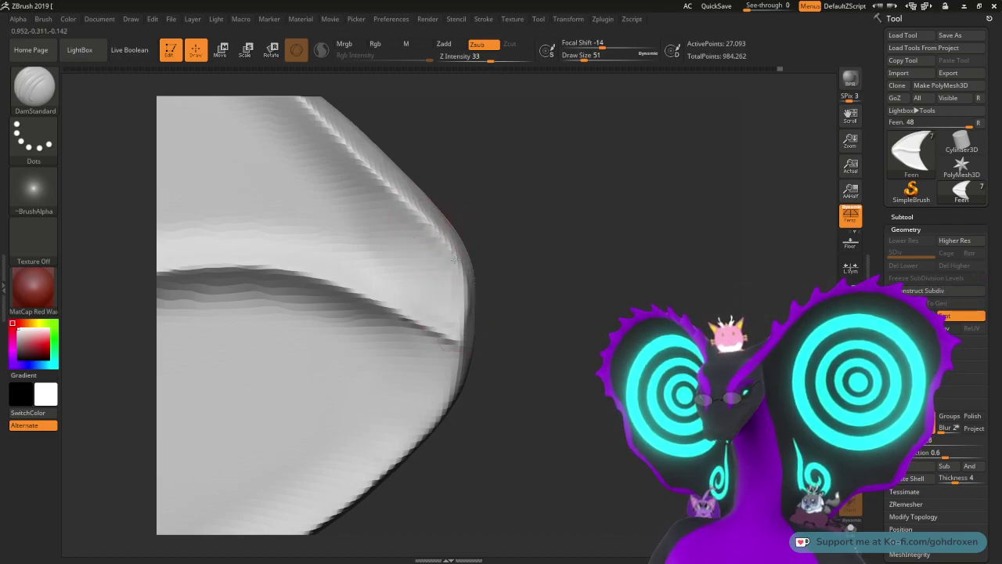
pyautogui.moveTo(451, 368); pyautogui.dragTo(628, 233)
pyautogui.moveTo(596, 196); pyautogui.dragTo(392, 178)
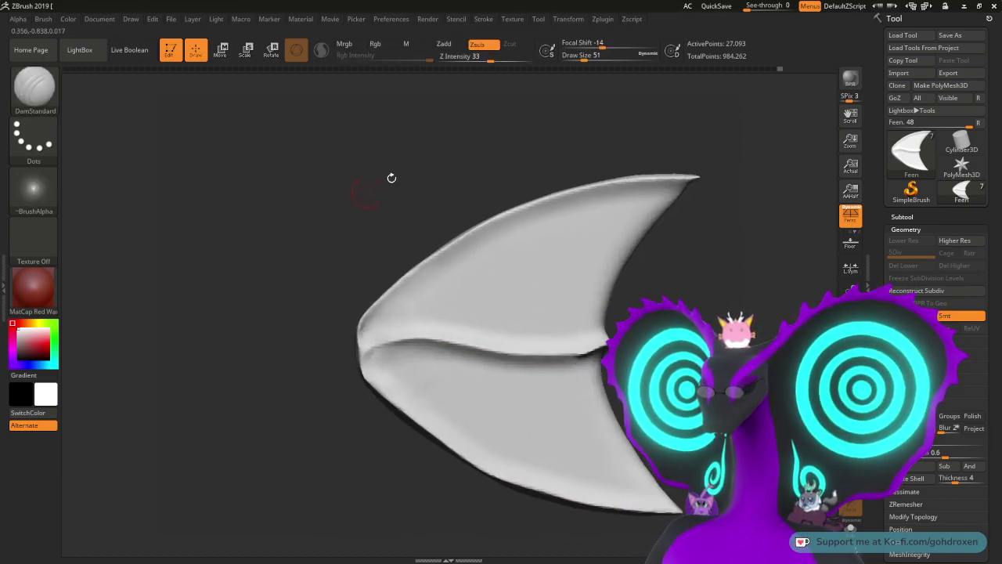
# Step: Tighten the crease along the upper outer rim from the rounded end to the tip, using the Pinch brush at draw size 80
pyautogui.moveTo(577, 164); pyautogui.dragTo(628, 183)
pyautogui.moveTo(468, 195)
pyautogui.mouseDown()
pyautogui.moveTo(606, 172)
pyautogui.moveTo(481, 183)
pyautogui.mouseUp()
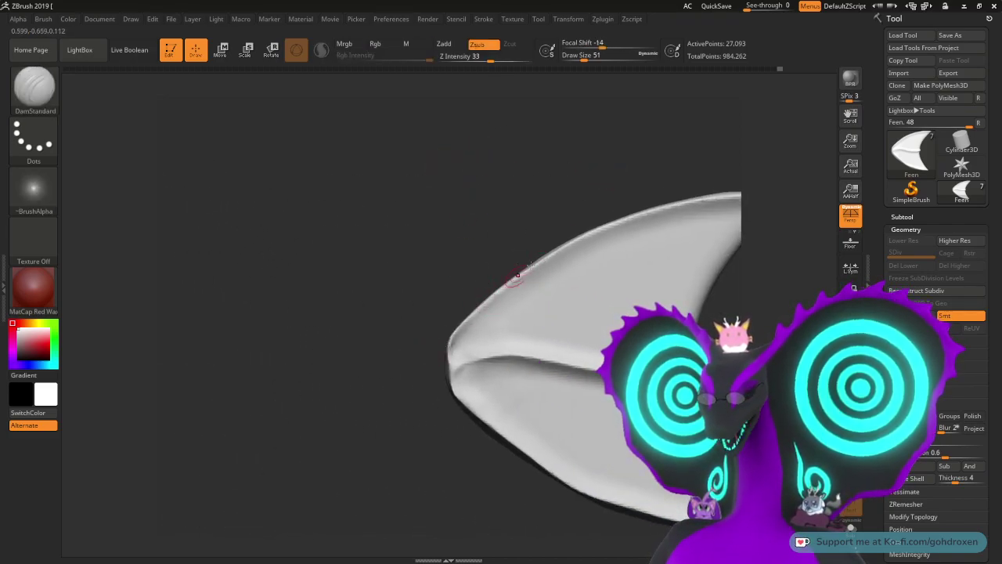
pyautogui.moveTo(500, 237)
pyautogui.mouseDown()
pyautogui.moveTo(470, 183)
pyautogui.moveTo(413, 228)
pyautogui.moveTo(447, 207)
pyautogui.moveTo(213, 155)
pyautogui.mouseUp()
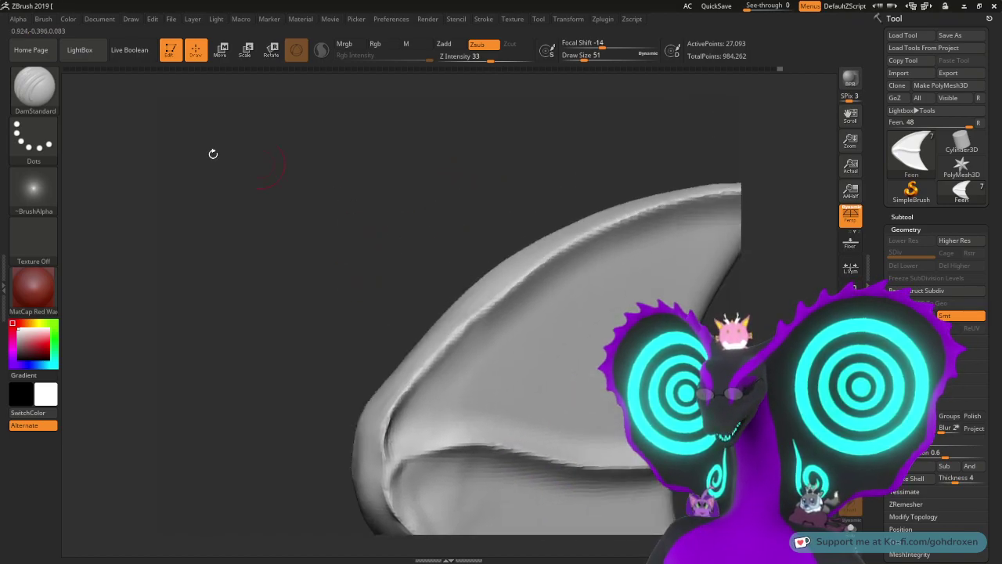
pyautogui.click(34, 86)
pyautogui.click(399, 95)
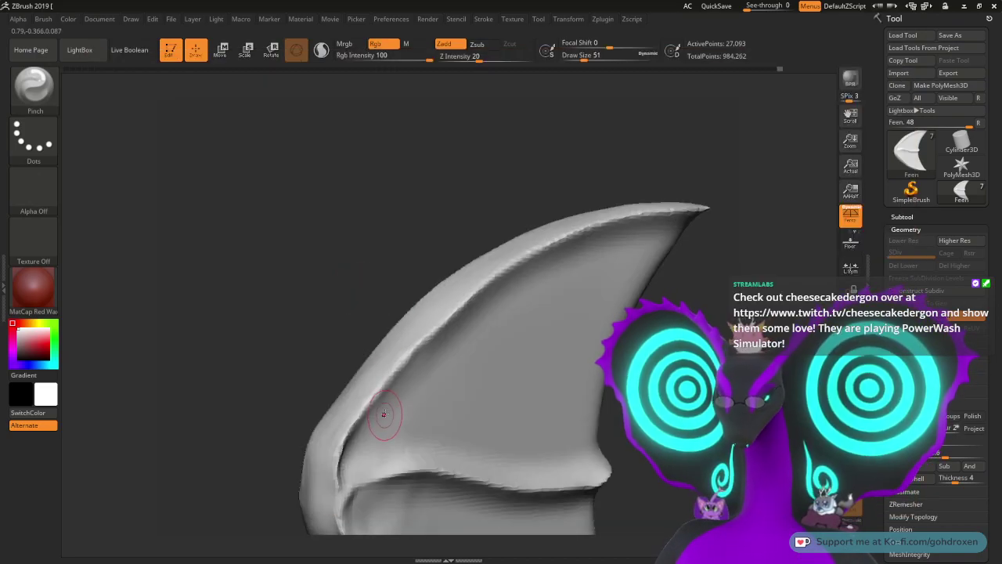
pyautogui.keyDown('alt'); pyautogui.moveTo(319, 323); pyautogui.dragTo(293, 235); pyautogui.keyUp('alt')
pyautogui.press('space')
pyautogui.click(283, 234)
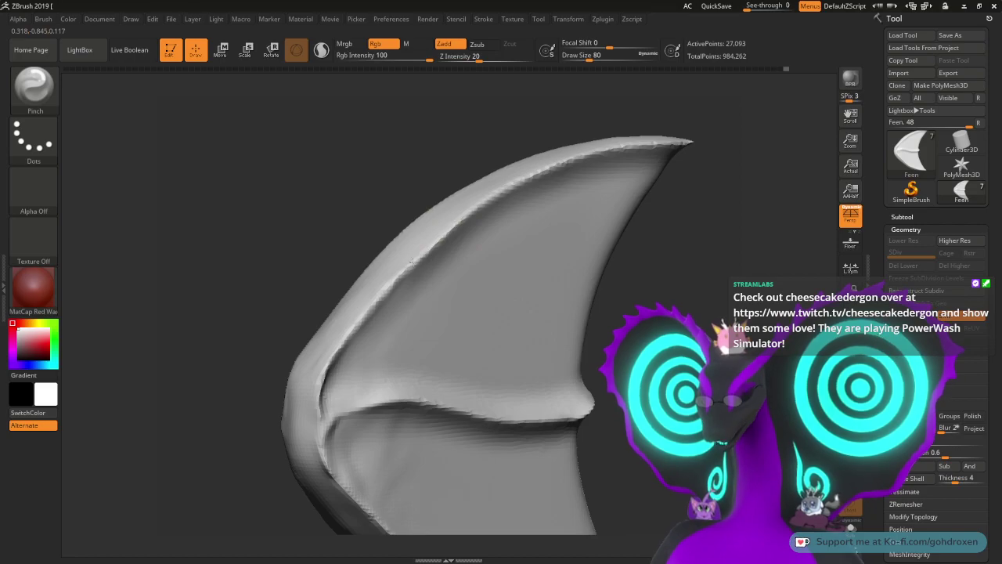
pyautogui.moveTo(358, 213); pyautogui.dragTo(347, 248)
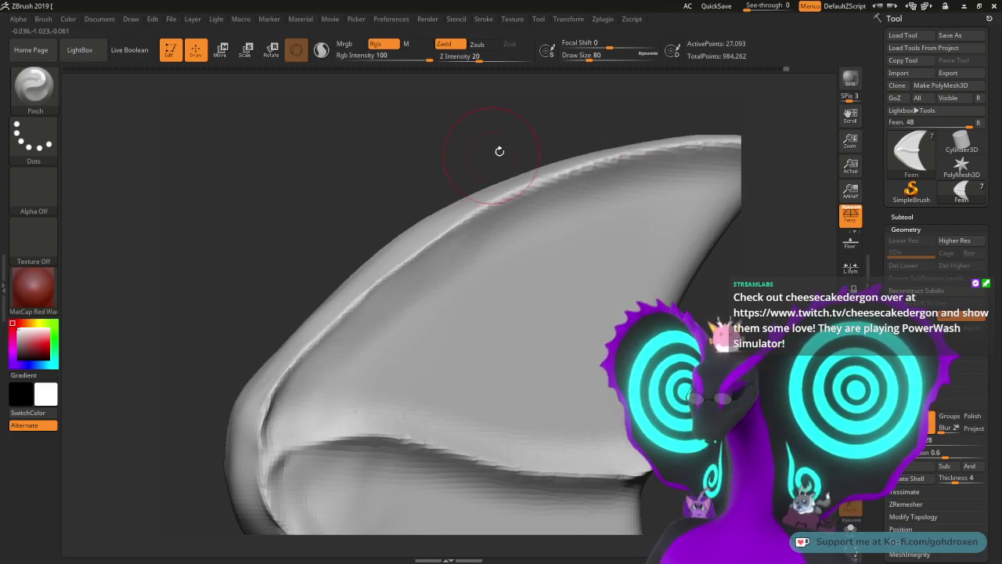
pyautogui.moveTo(499, 150); pyautogui.dragTo(413, 202)
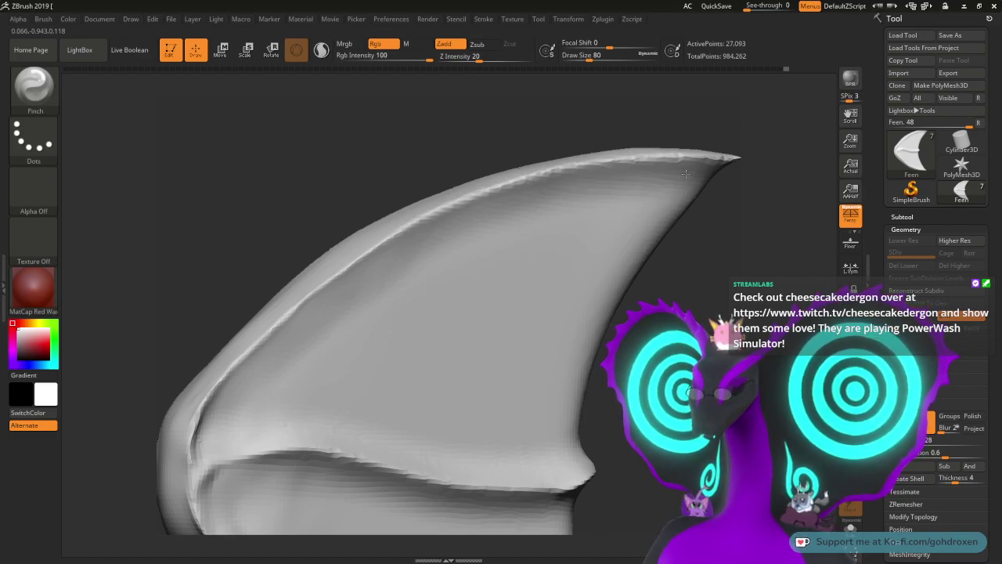
pyautogui.moveTo(373, 165)
pyautogui.mouseDown()
pyautogui.moveTo(380, 134)
pyautogui.moveTo(321, 167)
pyautogui.moveTo(329, 186)
pyautogui.moveTo(298, 226)
pyautogui.moveTo(292, 181)
pyautogui.moveTo(351, 188)
pyautogui.mouseUp()
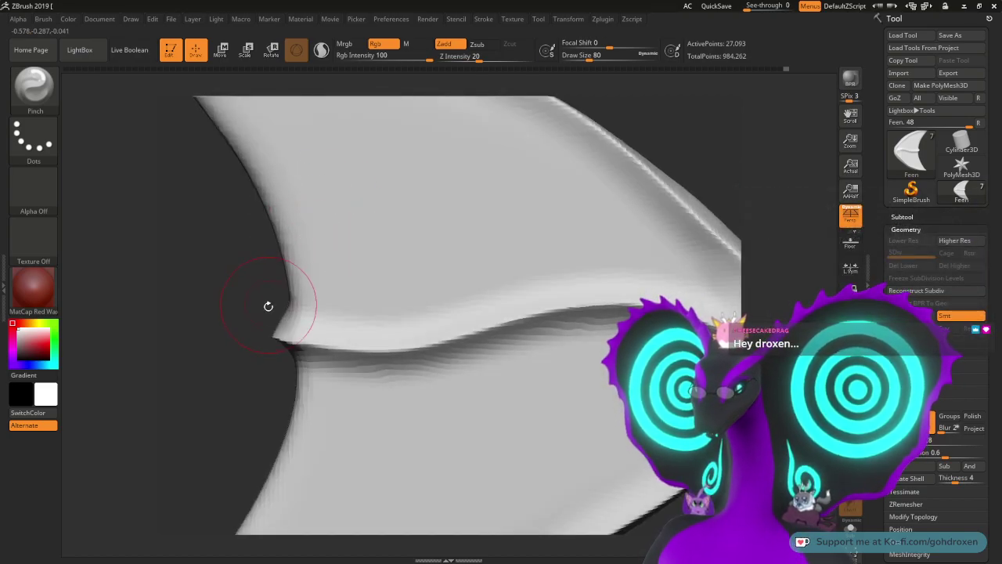
# Step: Pinch the outer rim crease near the rounded end on the fin's opposite face
pyautogui.keyDown('alt'); pyautogui.moveTo(255, 302); pyautogui.dragTo(109, 260); pyautogui.keyUp('alt')
pyautogui.moveTo(643, 240)
pyautogui.mouseDown()
pyautogui.moveTo(606, 263)
pyautogui.moveTo(615, 301)
pyautogui.mouseUp()
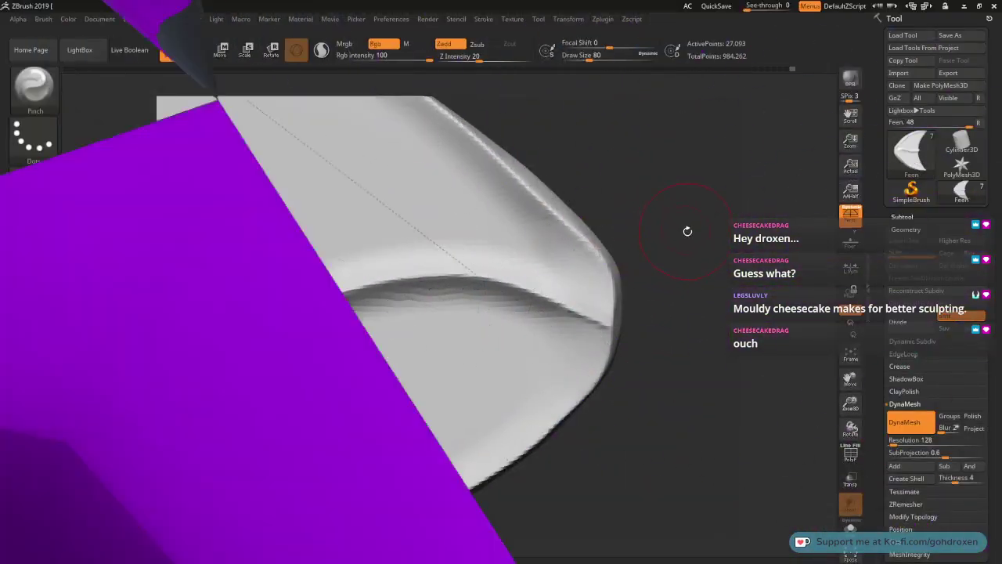
pyautogui.moveTo(690, 234); pyautogui.dragTo(689, 242)
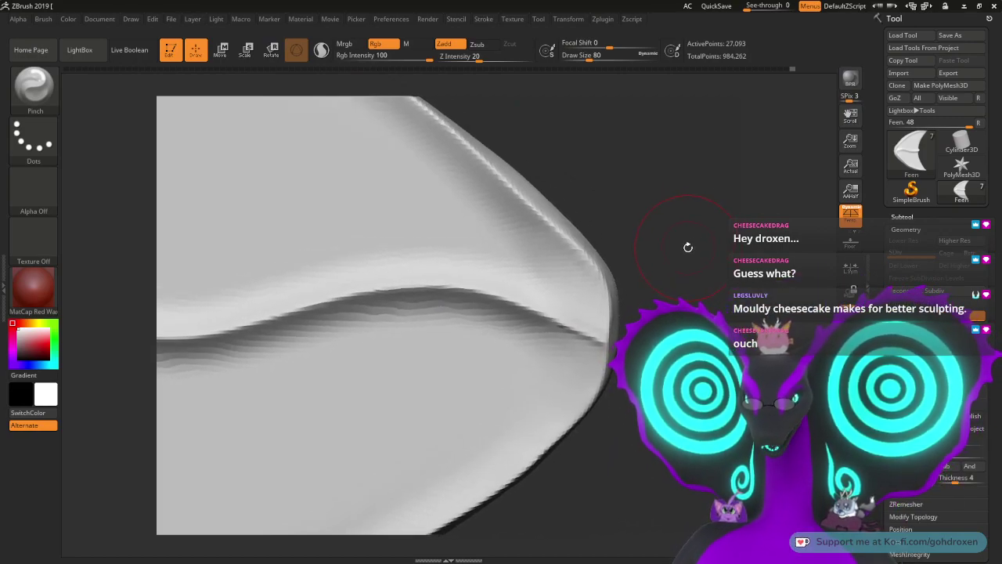
pyautogui.moveTo(621, 267)
pyautogui.mouseDown()
pyautogui.moveTo(581, 253)
pyautogui.moveTo(631, 249)
pyautogui.mouseUp()
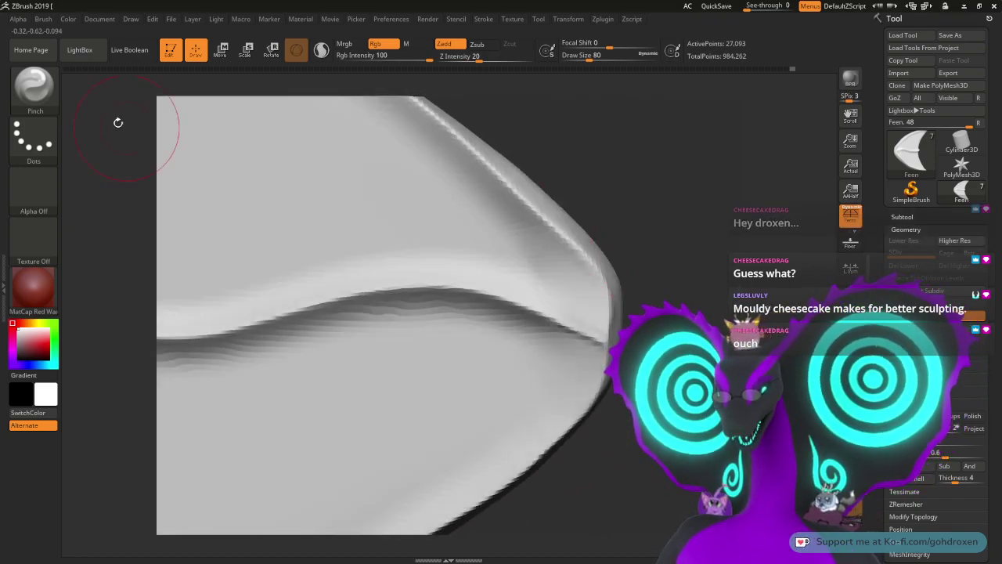
pyautogui.click(56, 96)
pyautogui.click(148, 96)
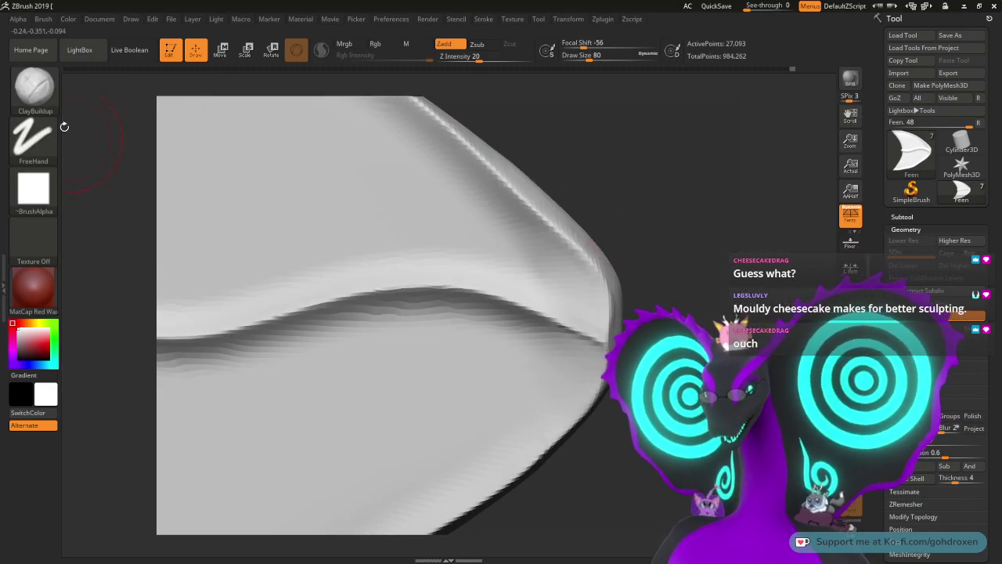
pyautogui.click(35, 86)
pyautogui.click(400, 95)
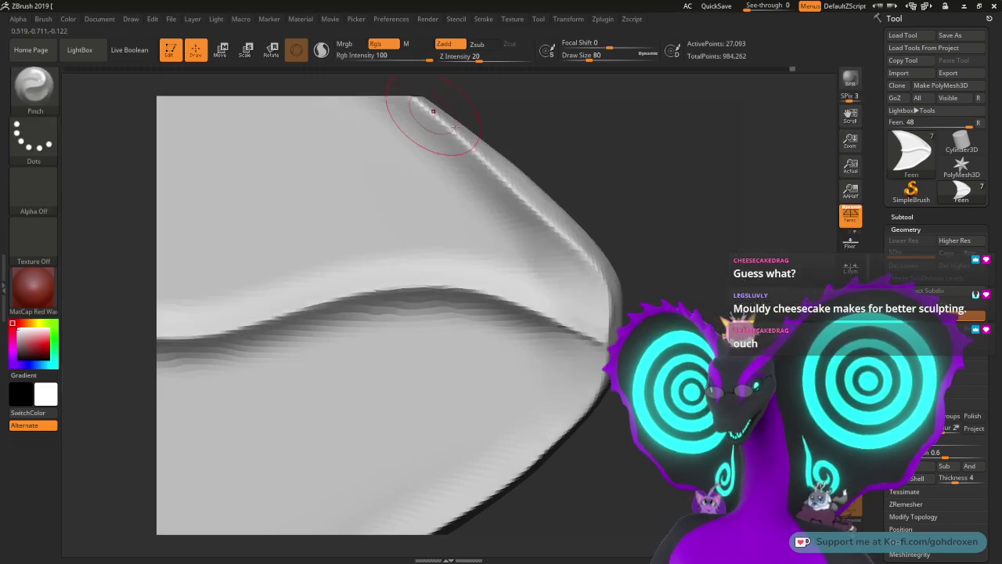
# Step: Recut the outer rim crease into the rounded end with the DamStandard brush at draw size 44
pyautogui.click(34, 86)
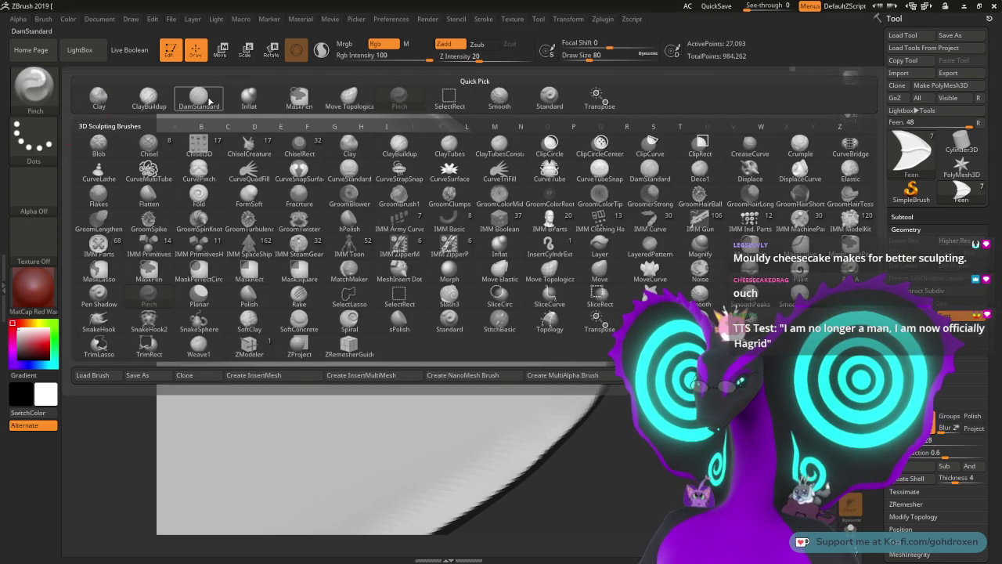
pyautogui.click(199, 96)
pyautogui.moveTo(685, 242)
pyautogui.mouseDown()
pyautogui.moveTo(712, 263)
pyautogui.moveTo(607, 247)
pyautogui.mouseUp()
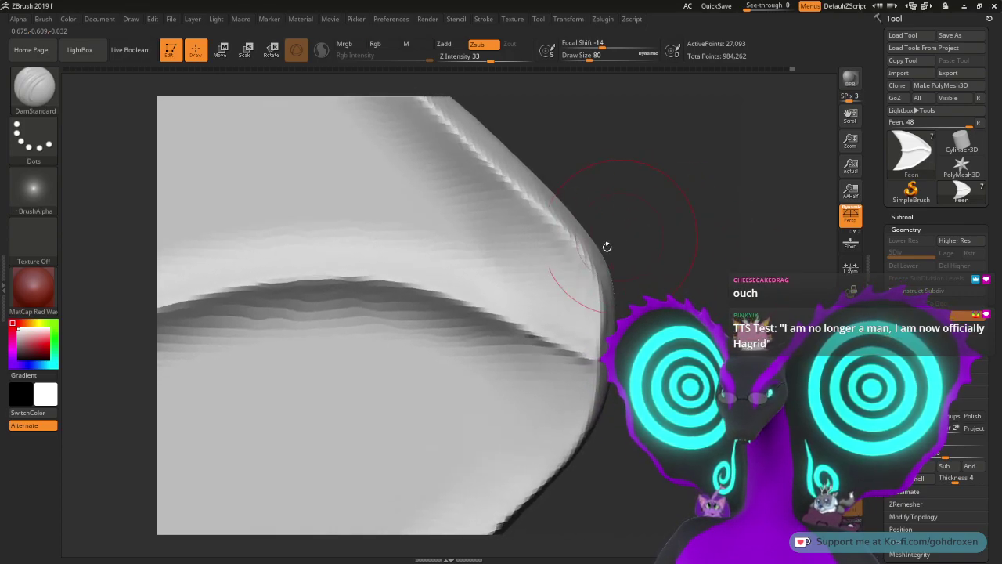
pyautogui.press('space')
pyautogui.moveTo(599, 288); pyautogui.dragTo(594, 287)
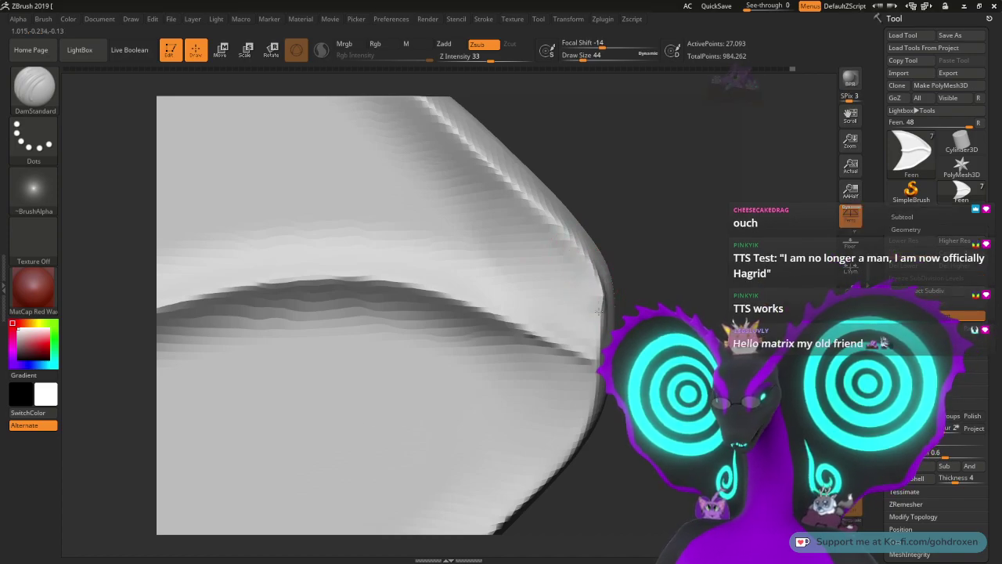
pyautogui.moveTo(626, 134)
pyautogui.mouseDown()
pyautogui.moveTo(671, 238)
pyautogui.moveTo(622, 241)
pyautogui.moveTo(691, 235)
pyautogui.moveTo(611, 270)
pyautogui.mouseUp()
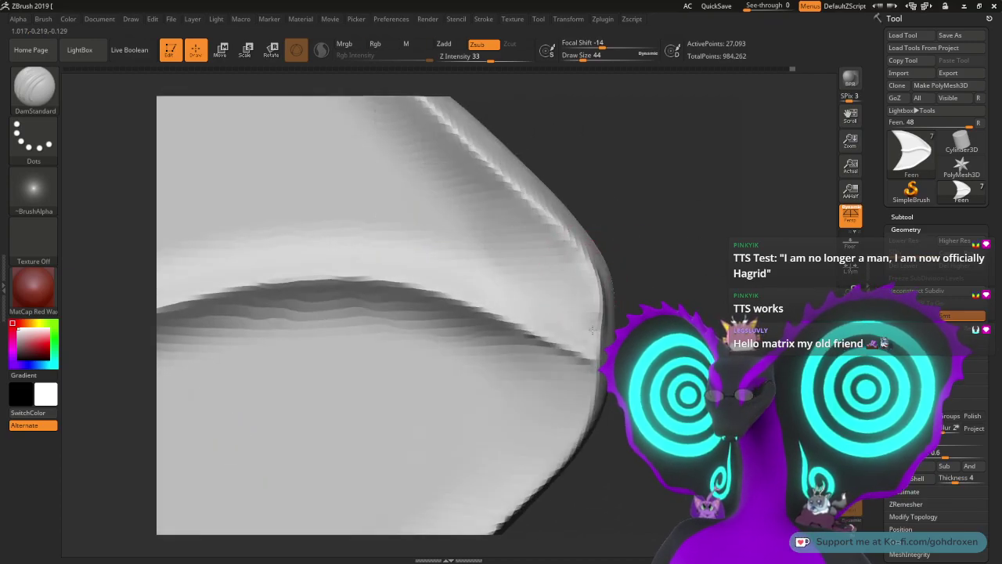
# Step: Extend the rim crease past the groove's outer end at the rounded end and smooth the junction there
pyautogui.moveTo(695, 240)
pyautogui.mouseDown()
pyautogui.moveTo(638, 242)
pyautogui.moveTo(695, 246)
pyautogui.moveTo(682, 219)
pyautogui.moveTo(638, 226)
pyautogui.moveTo(682, 224)
pyautogui.moveTo(682, 246)
pyautogui.moveTo(648, 217)
pyautogui.mouseUp()
pyautogui.press('shift')
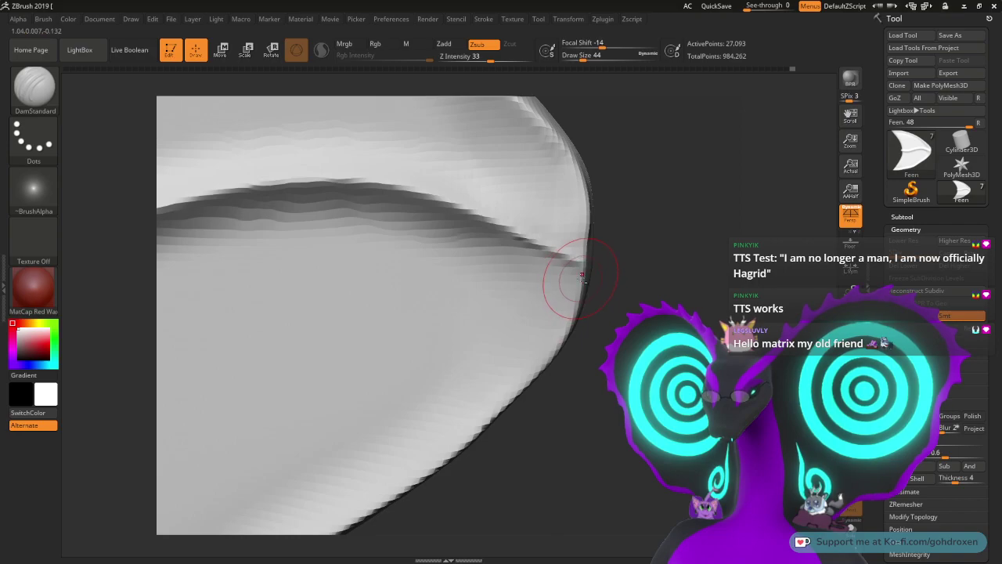
pyautogui.press('shift')
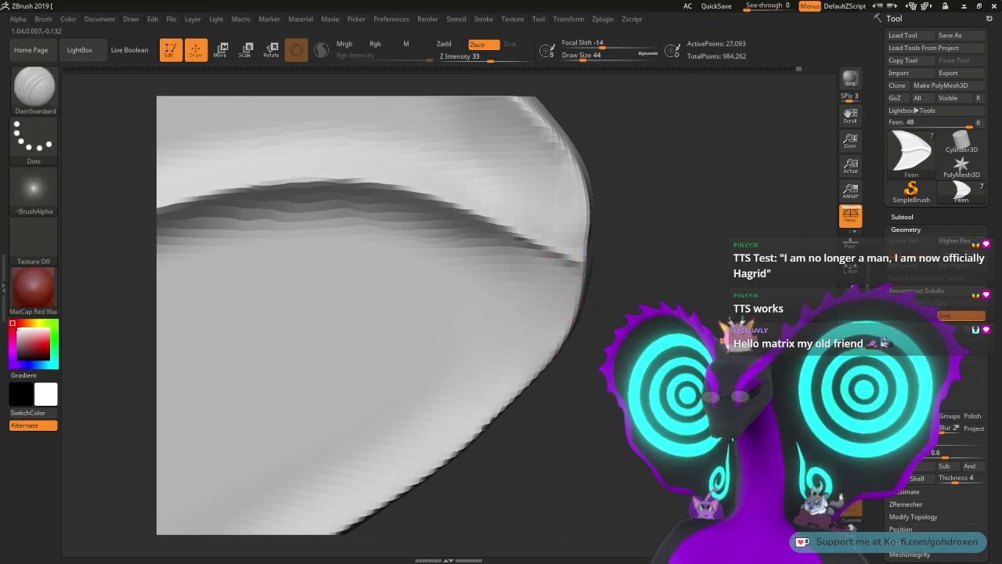
pyautogui.moveTo(606, 300)
pyautogui.mouseDown()
pyautogui.moveTo(614, 246)
pyautogui.moveTo(649, 257)
pyautogui.moveTo(651, 232)
pyautogui.moveTo(619, 218)
pyautogui.mouseUp()
pyautogui.moveTo(474, 266); pyautogui.dragTo(587, 242)
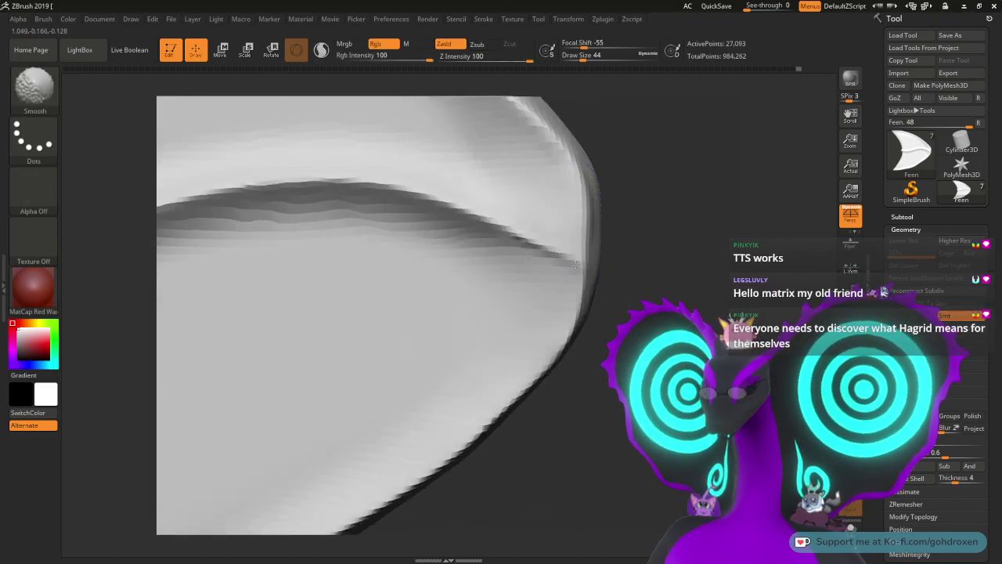
# Step: Examine the rounded end edge-on and the rim creases on both faces of the whole fin
pyautogui.moveTo(700, 228); pyautogui.dragTo(494, 317)
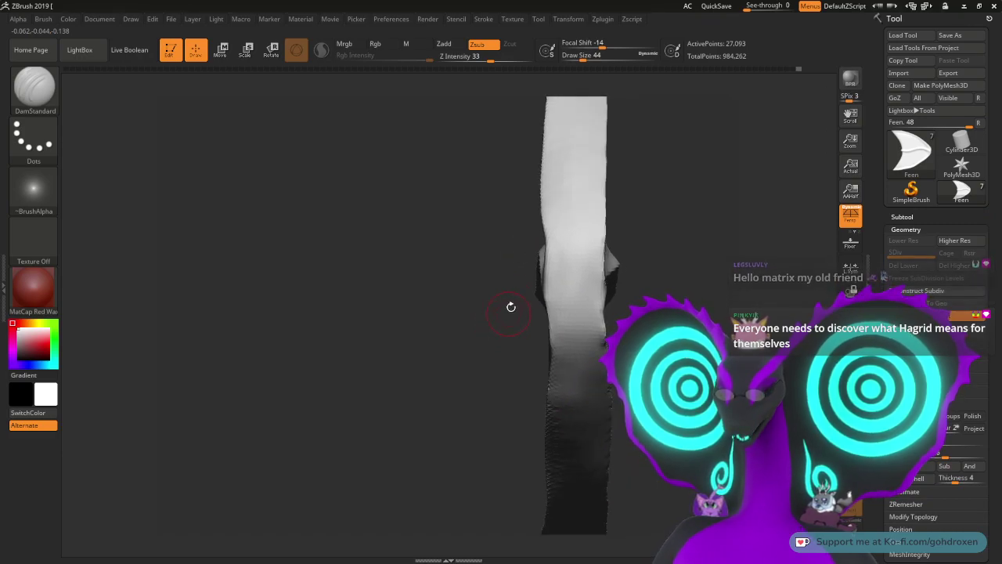
pyautogui.moveTo(455, 290); pyautogui.dragTo(490, 291)
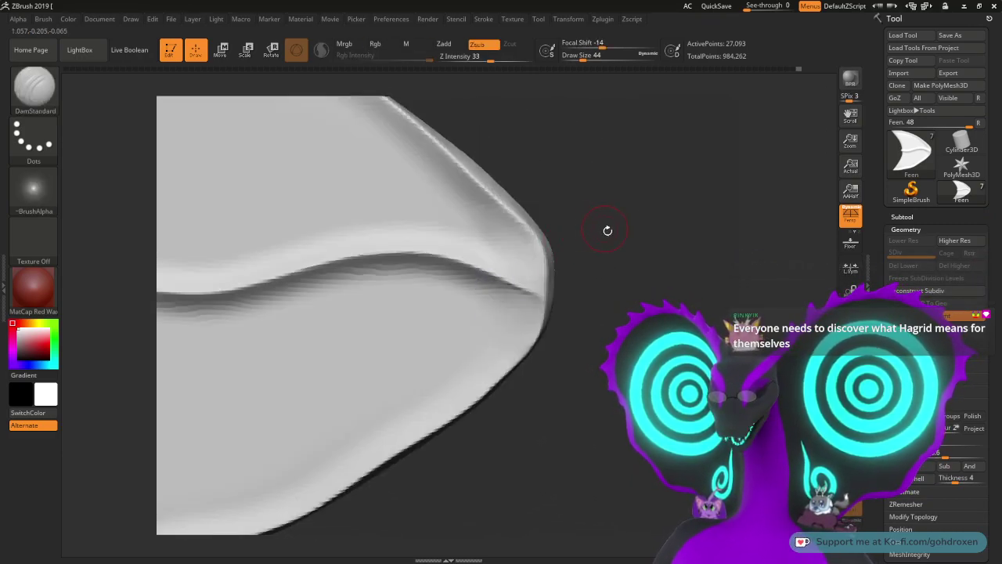
pyautogui.moveTo(608, 228)
pyautogui.mouseDown()
pyautogui.moveTo(600, 246)
pyautogui.moveTo(593, 223)
pyautogui.mouseUp()
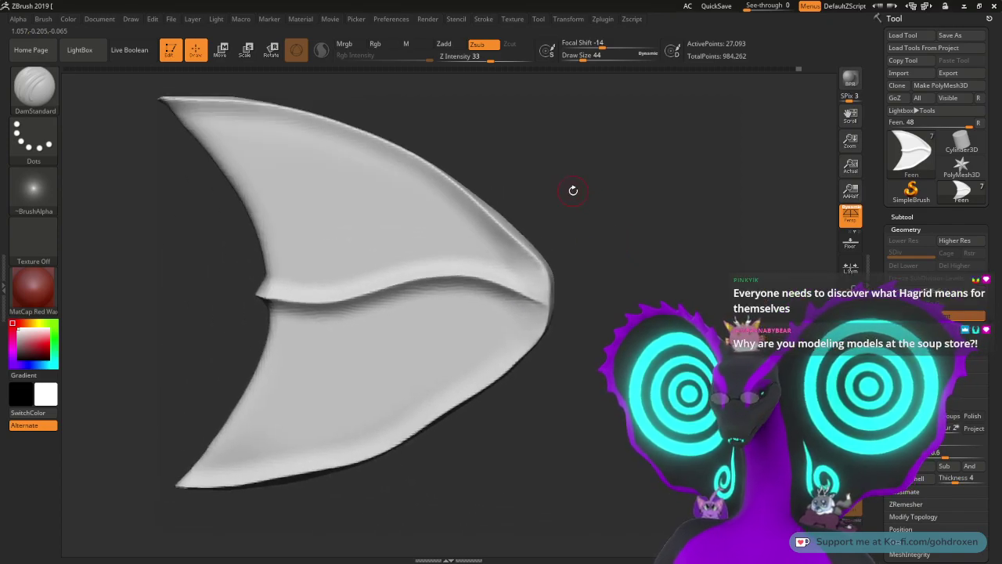
pyautogui.moveTo(560, 193); pyautogui.dragTo(656, 190)
pyautogui.keyDown('alt'); pyautogui.moveTo(520, 173); pyautogui.dragTo(368, 202); pyautogui.keyUp('alt')
pyautogui.keyDown('alt'); pyautogui.moveTo(435, 155); pyautogui.dragTo(346, 169); pyautogui.keyUp('alt')
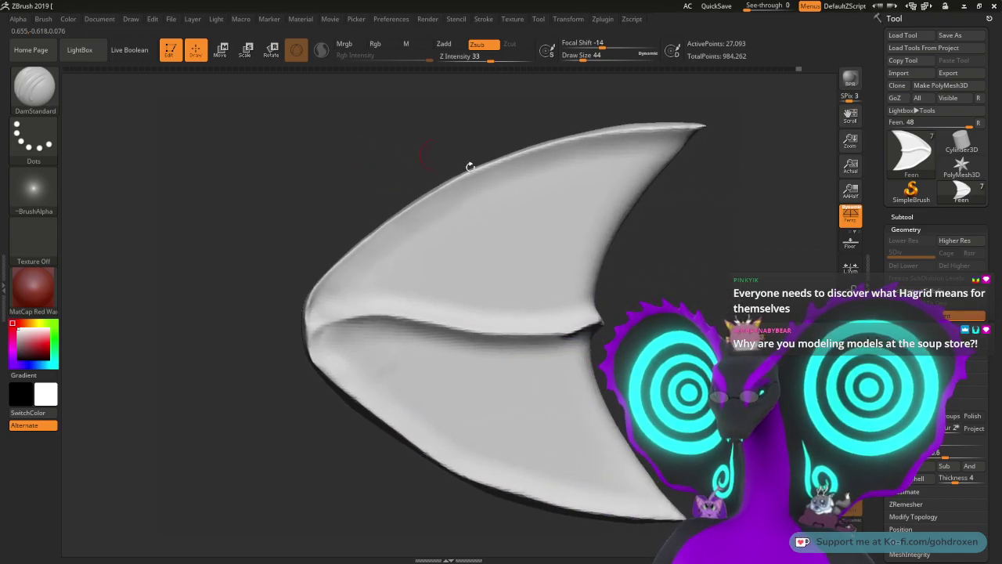
pyautogui.moveTo(643, 258)
pyautogui.keyDown('alt'); pyautogui.mouseDown()
pyautogui.moveTo(605, 264)
pyautogui.moveTo(612, 240)
pyautogui.moveTo(589, 237)
pyautogui.mouseUp(); pyautogui.keyUp('alt')
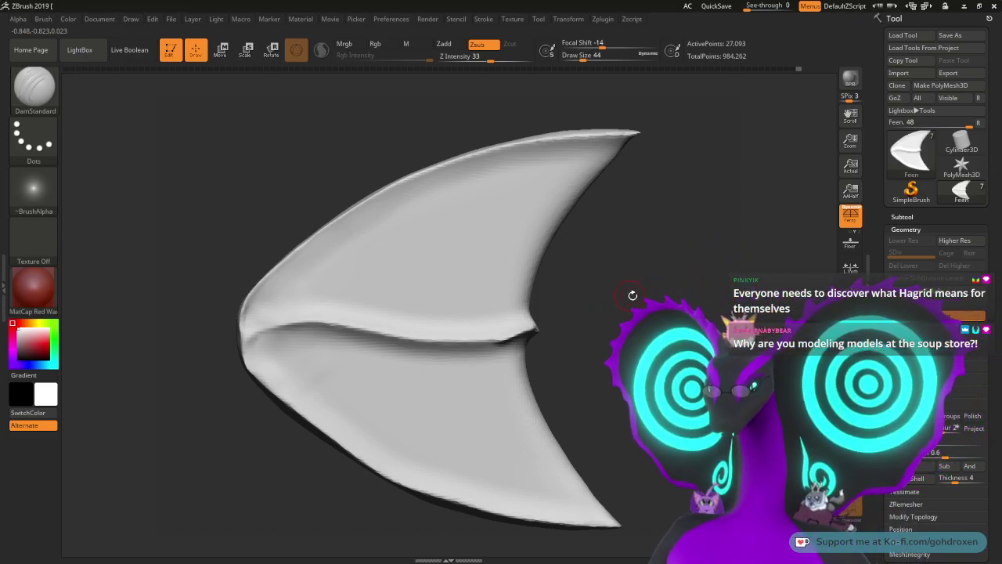
# Step: Reshape the upper half of the concave inner edge, from tip to middle groove, with the Move Topological brush at draw size 251
pyautogui.moveTo(633, 295)
pyautogui.mouseDown()
pyautogui.moveTo(638, 286)
pyautogui.moveTo(571, 278)
pyautogui.moveTo(635, 240)
pyautogui.mouseUp()
pyautogui.press('b')
pyautogui.press('m')
pyautogui.press('t')
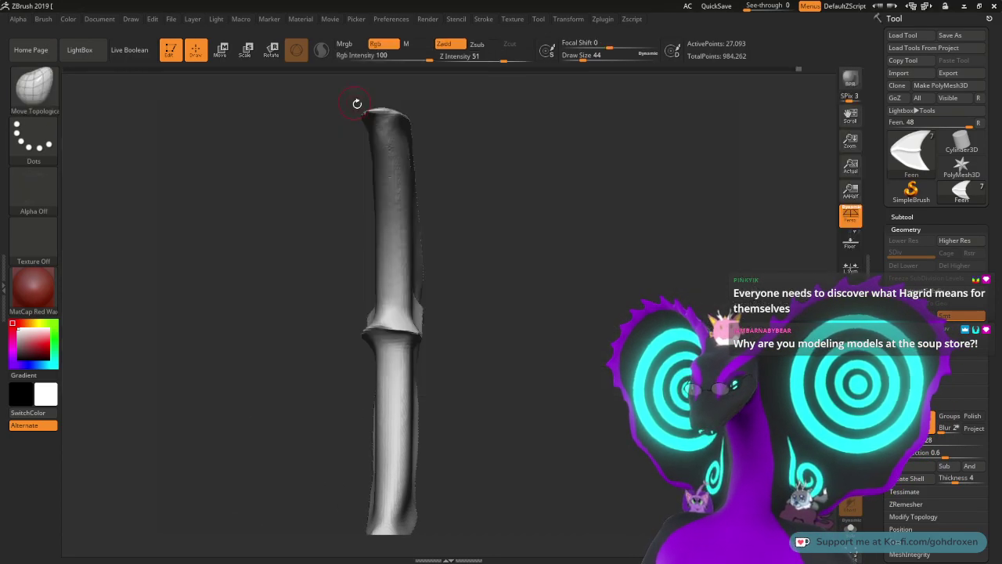
pyautogui.press('space')
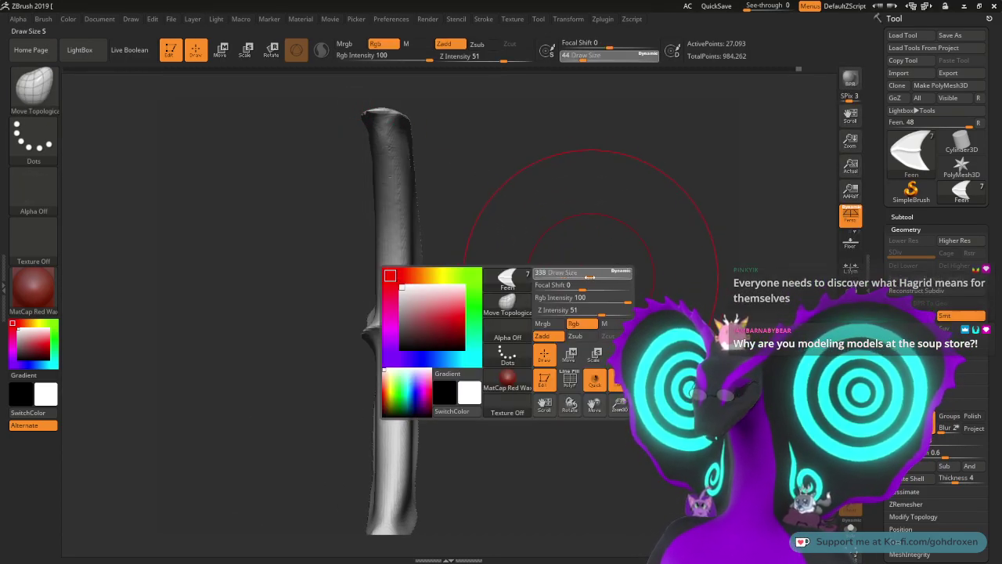
pyautogui.moveTo(591, 277); pyautogui.dragTo(590, 267)
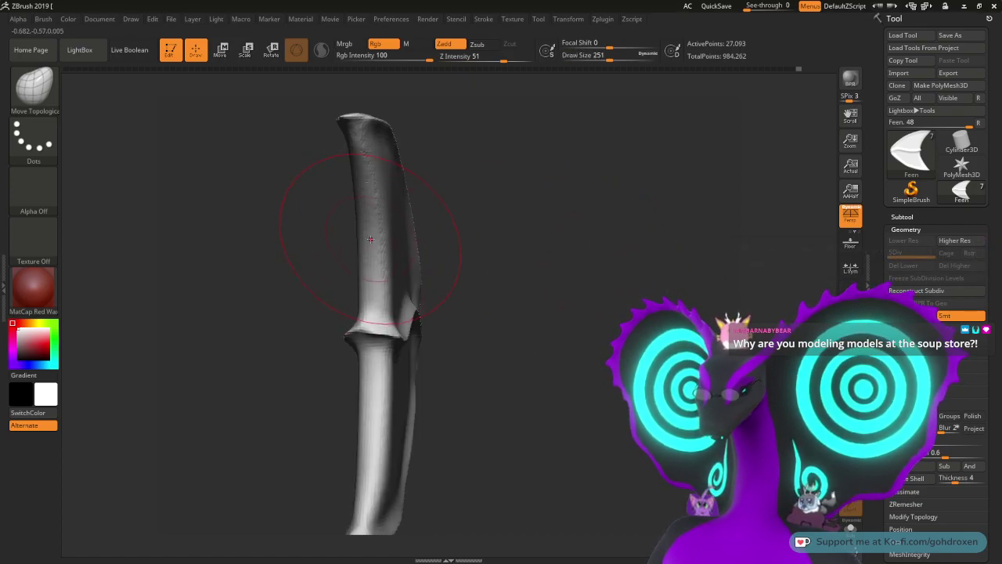
pyautogui.moveTo(375, 233); pyautogui.dragTo(363, 230)
pyautogui.moveTo(374, 270)
pyautogui.mouseDown()
pyautogui.moveTo(377, 221)
pyautogui.moveTo(376, 252)
pyautogui.mouseUp()
pyautogui.moveTo(371, 318); pyautogui.dragTo(368, 318)
pyautogui.moveTo(371, 261); pyautogui.dragTo(368, 260)
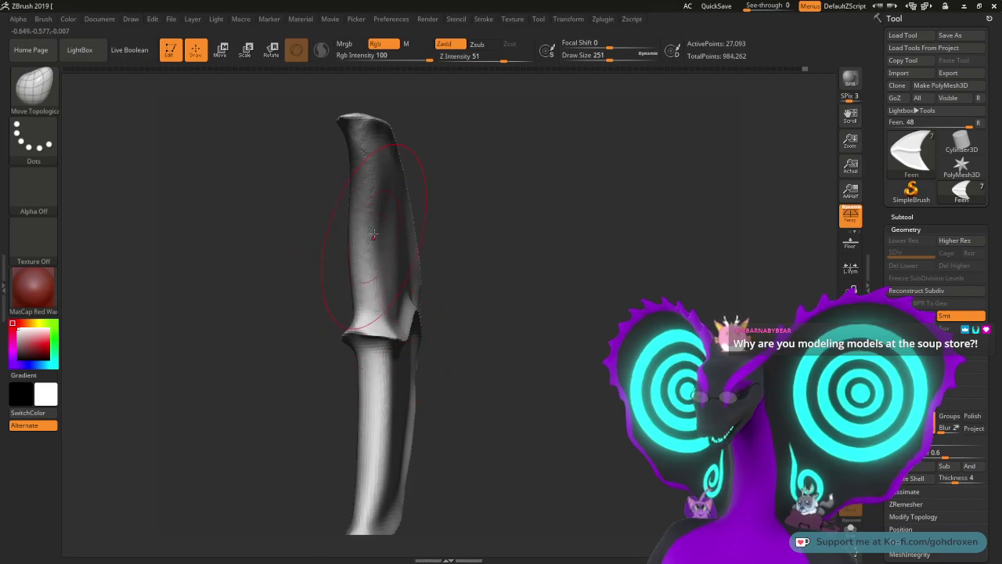
pyautogui.moveTo(365, 191); pyautogui.dragTo(383, 232)
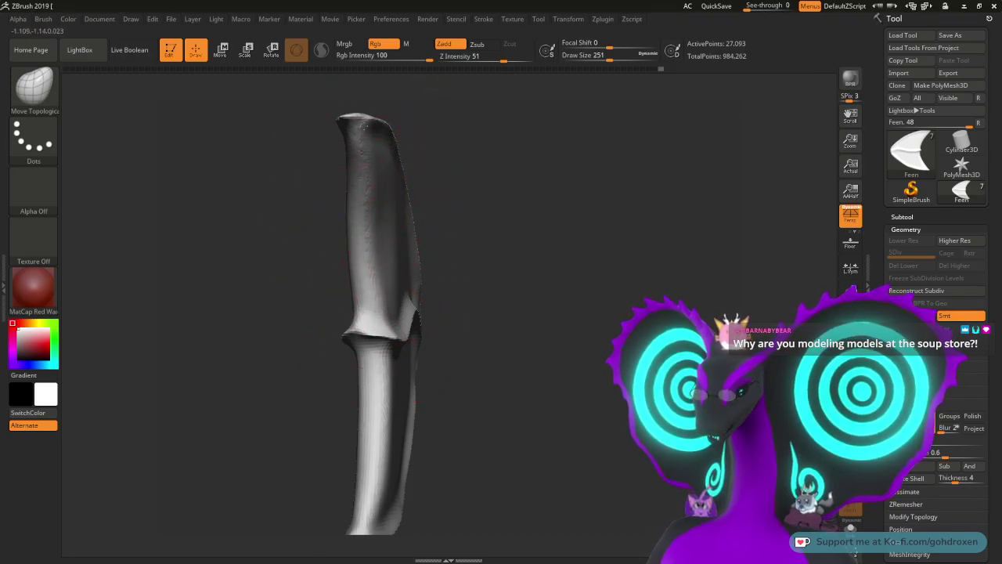
pyautogui.moveTo(365, 126); pyautogui.dragTo(370, 127)
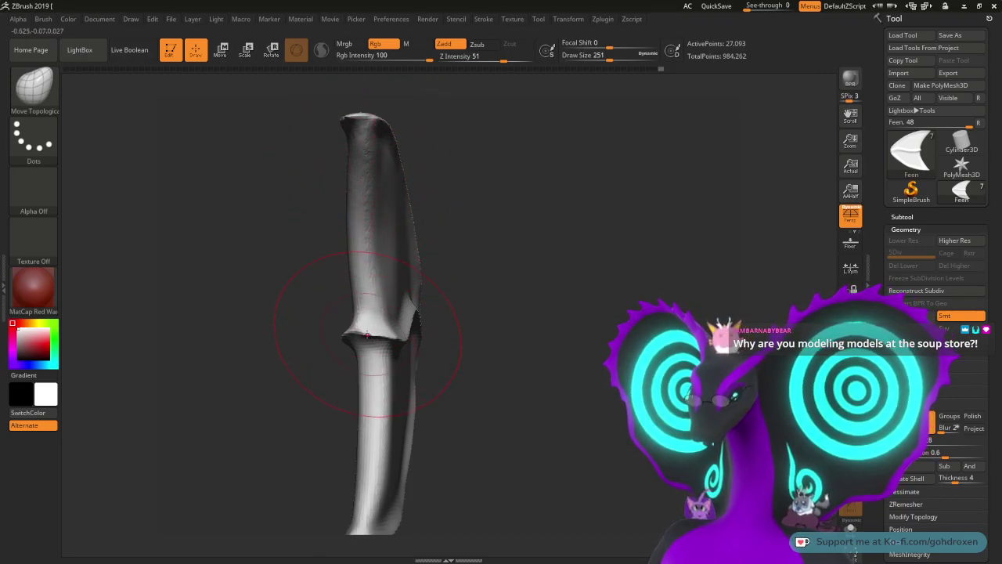
pyautogui.moveTo(366, 312); pyautogui.dragTo(370, 312)
# Step: Nudge the lower half of the concave inner edge sideways from the middle groove to the lower tip
pyautogui.keyDown('alt'); pyautogui.moveTo(505, 331); pyautogui.dragTo(557, 245); pyautogui.keyUp('alt')
pyautogui.moveTo(417, 316); pyautogui.dragTo(422, 316)
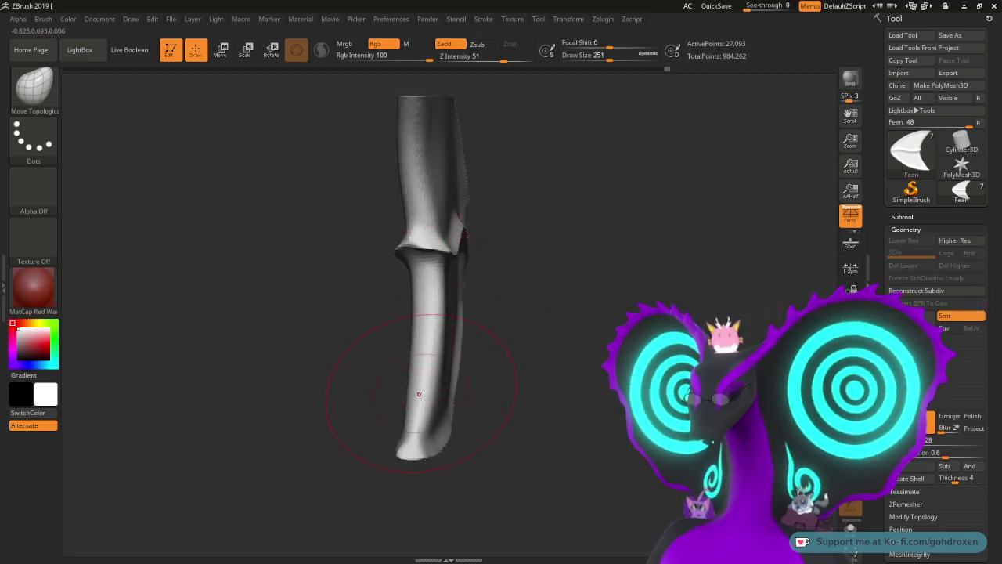
pyautogui.moveTo(417, 369); pyautogui.dragTo(421, 370)
pyautogui.moveTo(412, 423); pyautogui.dragTo(415, 422)
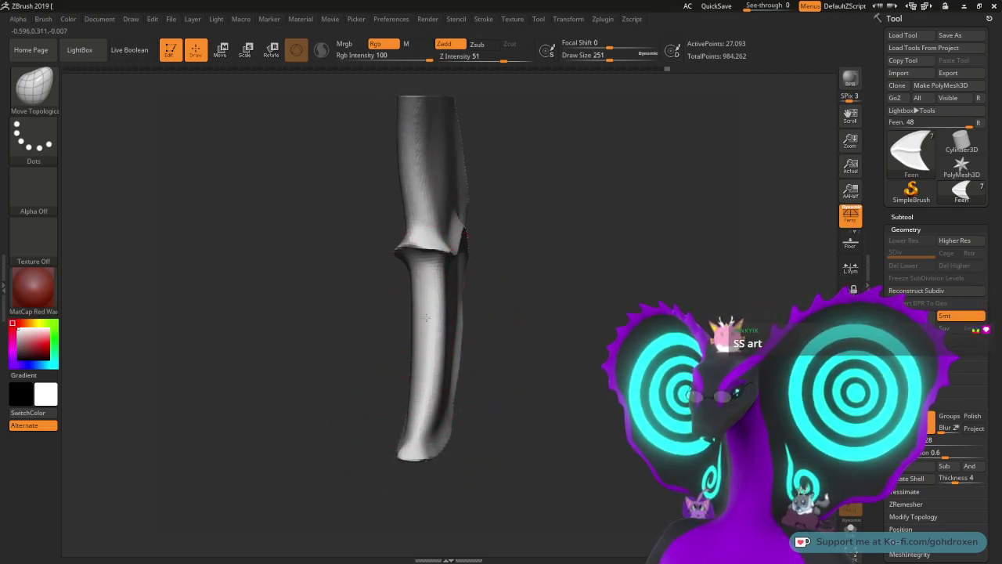
pyautogui.moveTo(426, 317)
pyautogui.mouseDown()
pyautogui.moveTo(414, 420)
pyautogui.moveTo(358, 481)
pyautogui.moveTo(432, 382)
pyautogui.moveTo(424, 411)
pyautogui.mouseUp()
# Step: Smooth the lower half of the fin's face beside the concave inner edge
pyautogui.moveTo(441, 297); pyautogui.dragTo(517, 286, button='right')
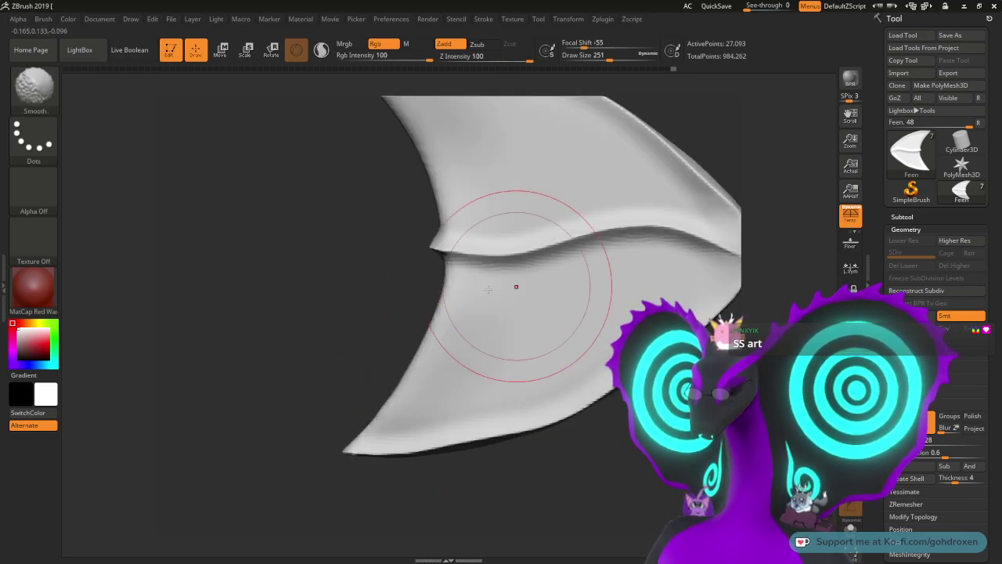
pyautogui.keyDown('ctrl'); pyautogui.moveTo(348, 312); pyautogui.dragTo(352, 260, button='right'); pyautogui.keyUp('ctrl')
pyautogui.keyDown('alt'); pyautogui.moveTo(353, 260); pyautogui.dragTo(344, 308, button='right'); pyautogui.keyUp('alt')
pyautogui.moveTo(343, 308)
pyautogui.mouseDown()
pyautogui.moveTo(519, 280)
pyautogui.moveTo(519, 298)
pyautogui.moveTo(554, 300)
pyautogui.mouseUp()
# Step: Reshape the upper half's broad faces on both sides with the Move Topological brush at draw size 351
pyautogui.press('space')
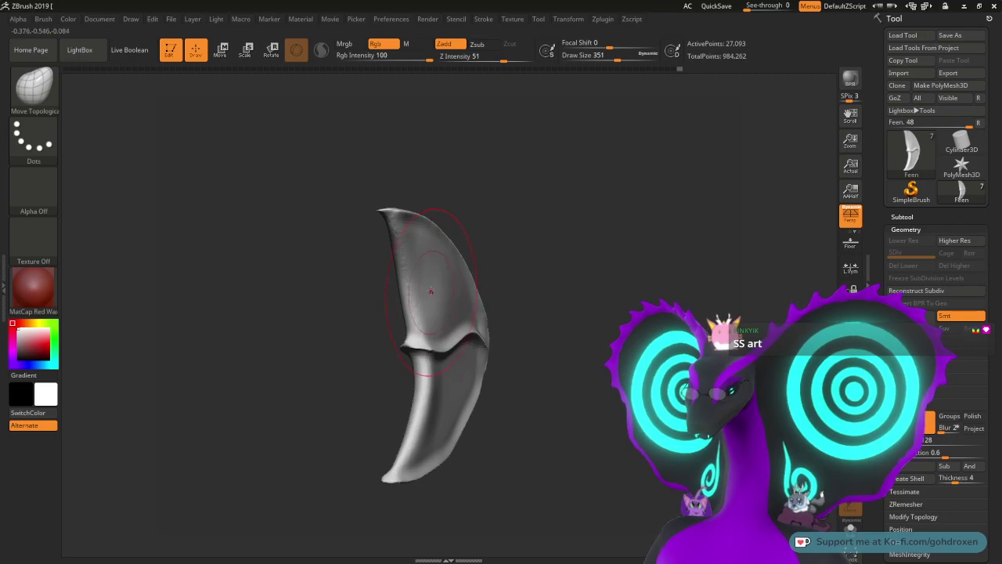
pyautogui.moveTo(545, 247); pyautogui.dragTo(554, 247)
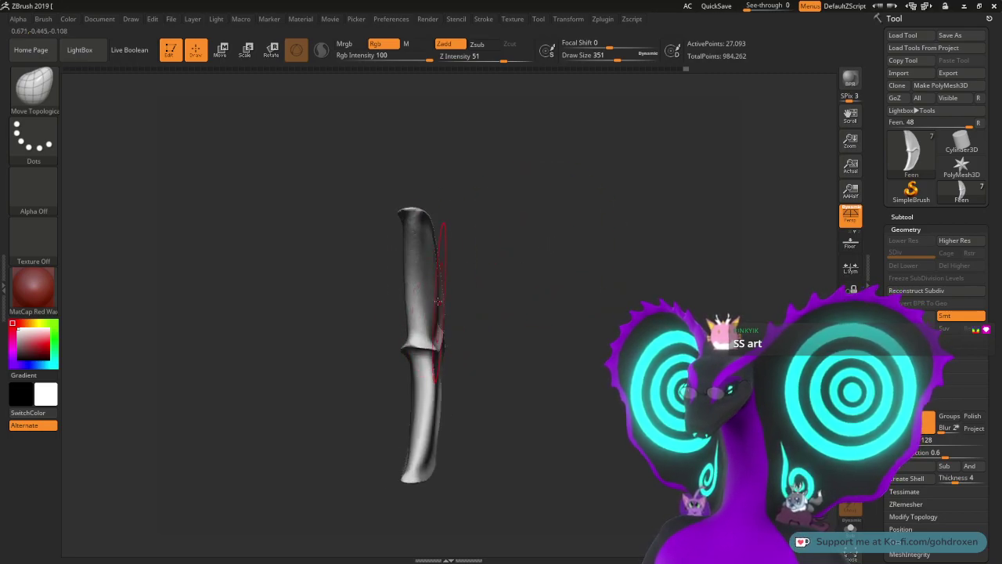
pyautogui.moveTo(479, 271); pyautogui.dragTo(412, 284)
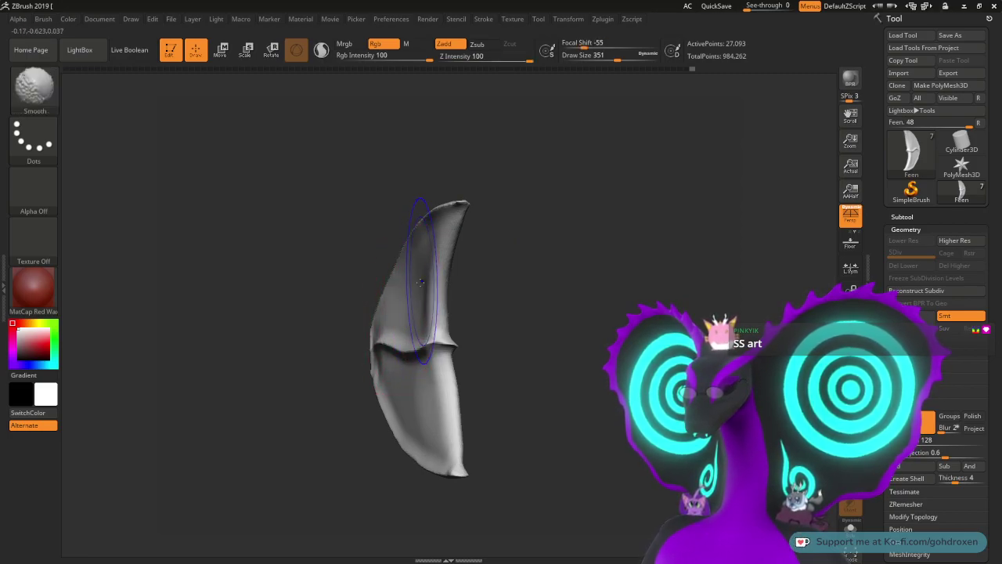
pyautogui.moveTo(532, 277); pyautogui.dragTo(411, 294)
pyautogui.moveTo(501, 240); pyautogui.dragTo(555, 238)
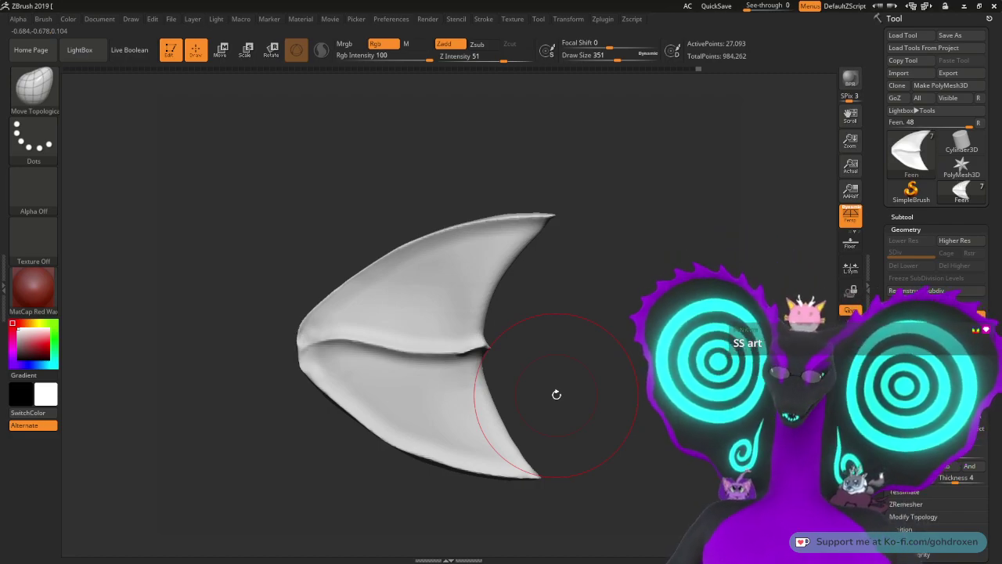
# Step: Refine the upper half's face beside the inner edge with Move Topological at draw size 280
pyautogui.moveTo(611, 227)
pyautogui.mouseDown()
pyautogui.moveTo(604, 254)
pyautogui.moveTo(572, 256)
pyautogui.moveTo(537, 230)
pyautogui.moveTo(549, 268)
pyautogui.moveTo(559, 246)
pyautogui.moveTo(571, 248)
pyautogui.moveTo(559, 251)
pyautogui.mouseUp()
pyautogui.press('space')
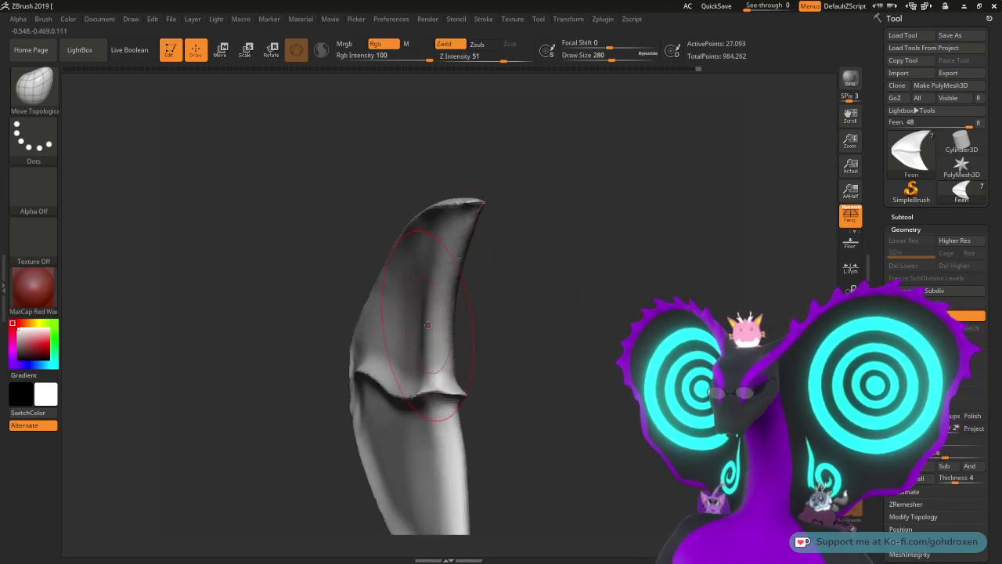
pyautogui.moveTo(506, 269); pyautogui.dragTo(579, 228)
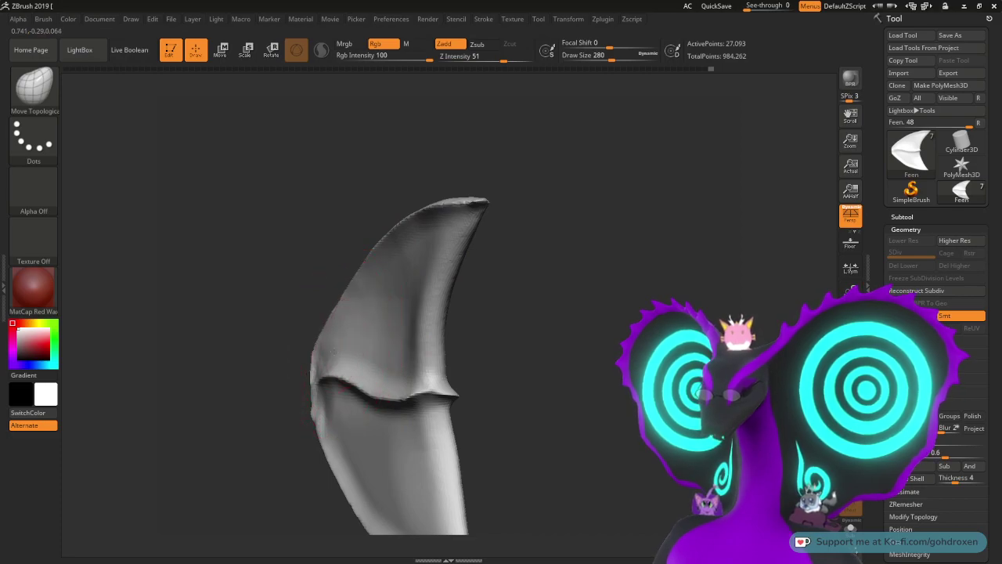
pyautogui.moveTo(326, 249); pyautogui.dragTo(311, 234)
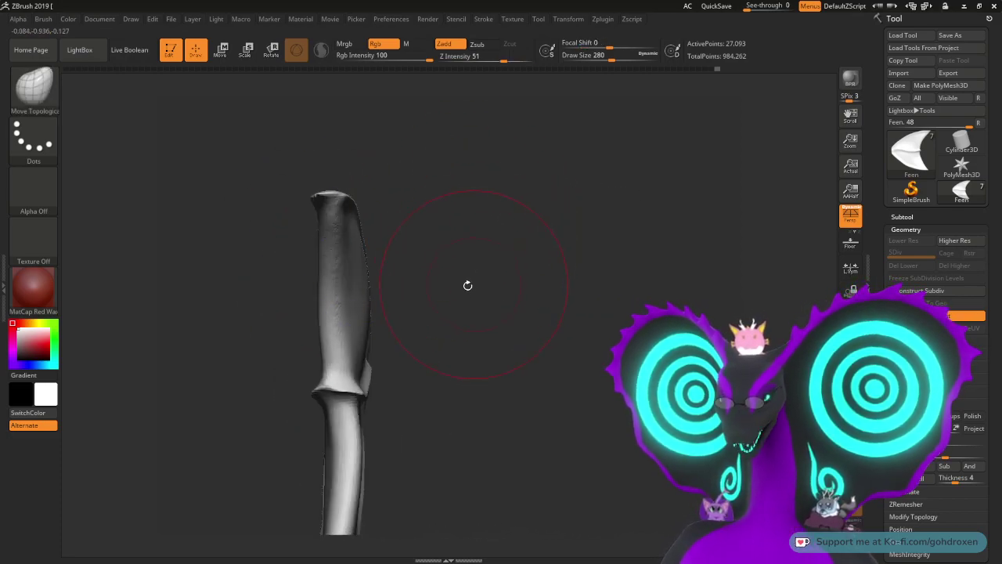
# Step: Hollow the lower half's faces between the inner edge and the outer rim using Move Topological
pyautogui.moveTo(481, 334); pyautogui.dragTo(463, 127)
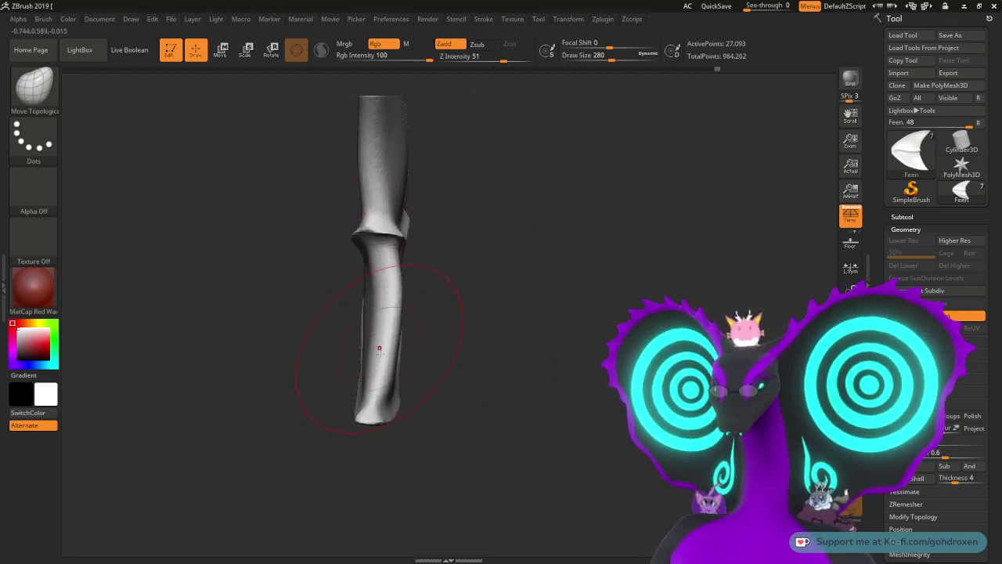
pyautogui.moveTo(496, 279); pyautogui.dragTo(360, 317)
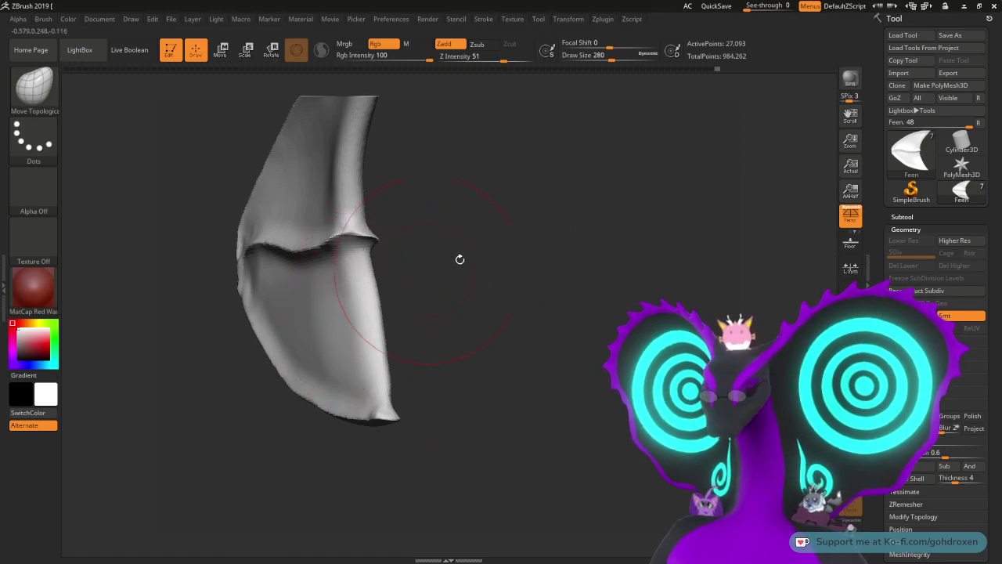
pyautogui.moveTo(459, 259)
pyautogui.mouseDown()
pyautogui.moveTo(475, 246)
pyautogui.moveTo(468, 254)
pyautogui.mouseUp()
pyautogui.moveTo(524, 241); pyautogui.dragTo(431, 304)
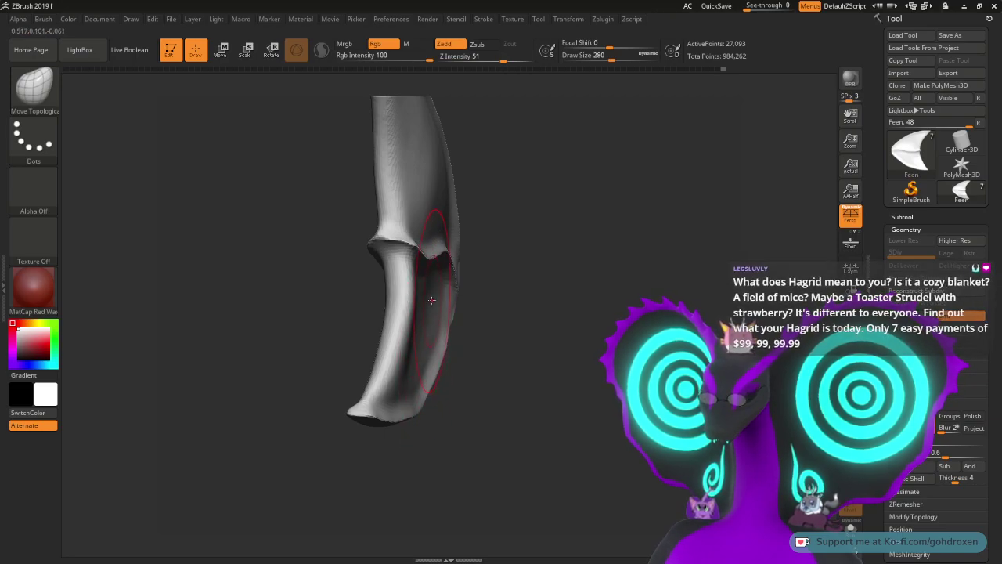
pyautogui.moveTo(516, 272)
pyautogui.mouseDown()
pyautogui.moveTo(541, 246)
pyautogui.moveTo(470, 329)
pyautogui.mouseUp()
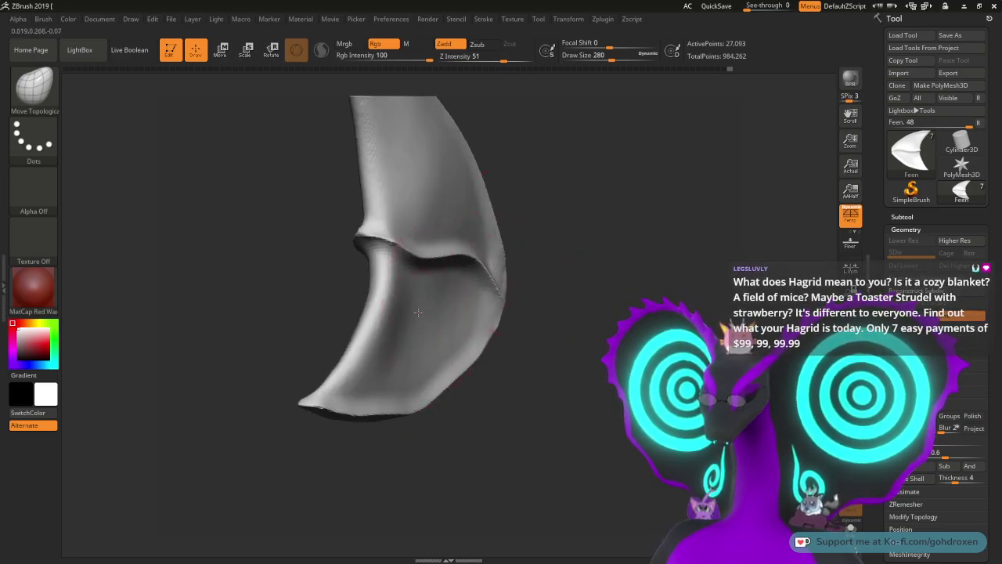
pyautogui.moveTo(448, 290); pyautogui.dragTo(449, 323)
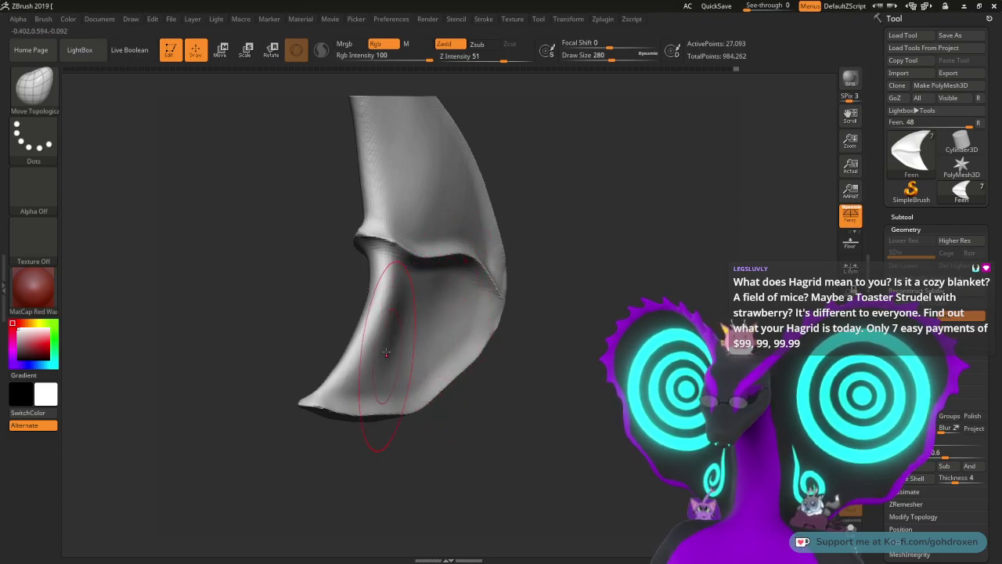
pyautogui.moveTo(377, 389); pyautogui.dragTo(384, 384)
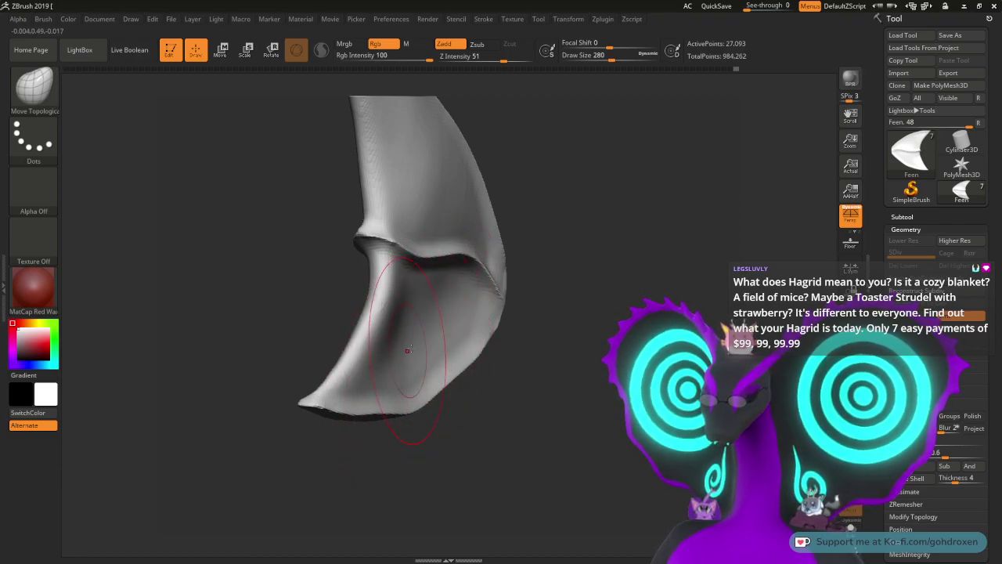
pyautogui.moveTo(568, 235)
pyautogui.mouseDown()
pyautogui.moveTo(584, 218)
pyautogui.moveTo(630, 243)
pyautogui.mouseUp()
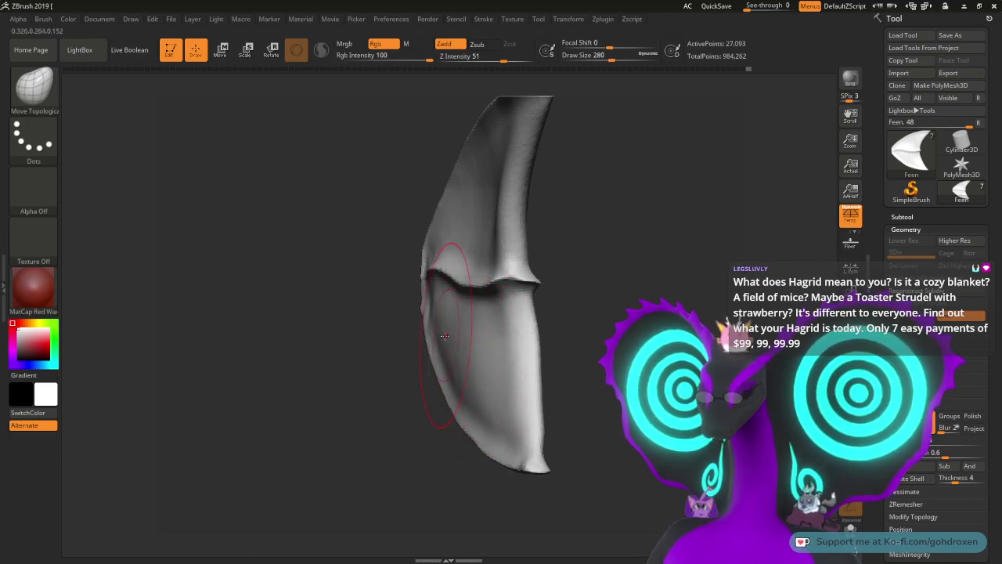
# Step: Refine the hollowed faces of the fin's lower and upper halves with Move Topological at draw size 280
pyautogui.moveTo(465, 382); pyautogui.dragTo(457, 376)
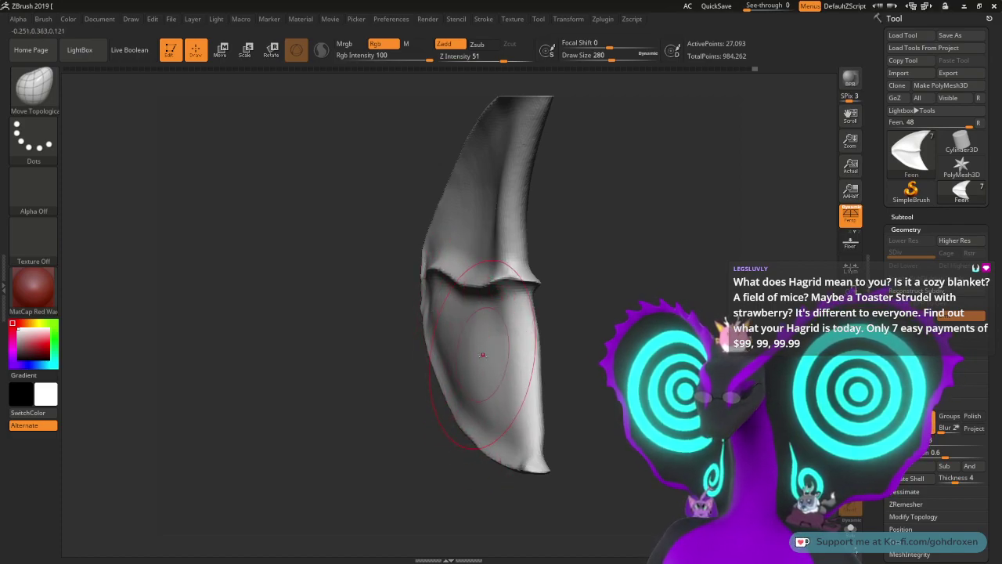
pyautogui.moveTo(589, 257); pyautogui.dragTo(529, 172)
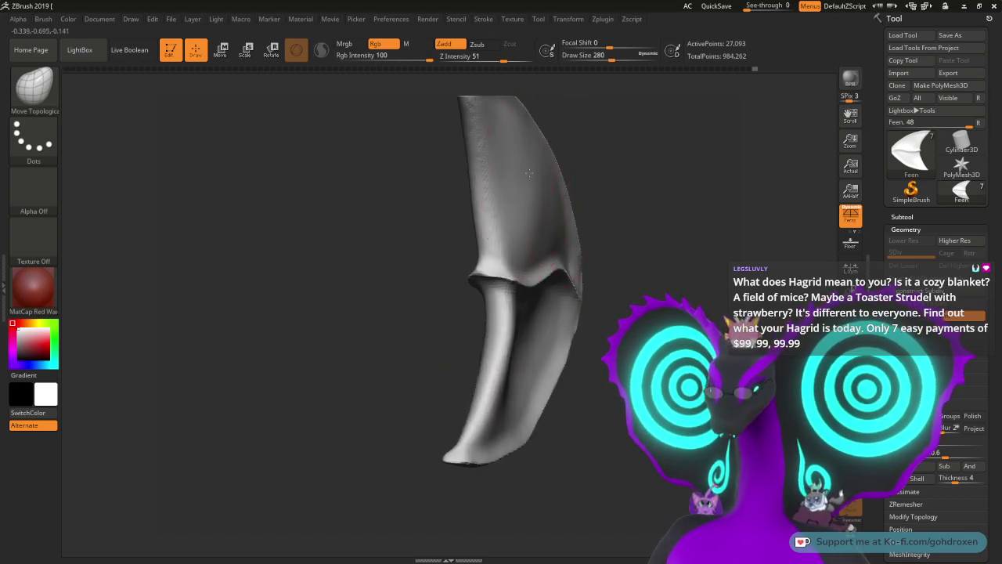
pyautogui.moveTo(615, 162); pyautogui.dragTo(520, 235)
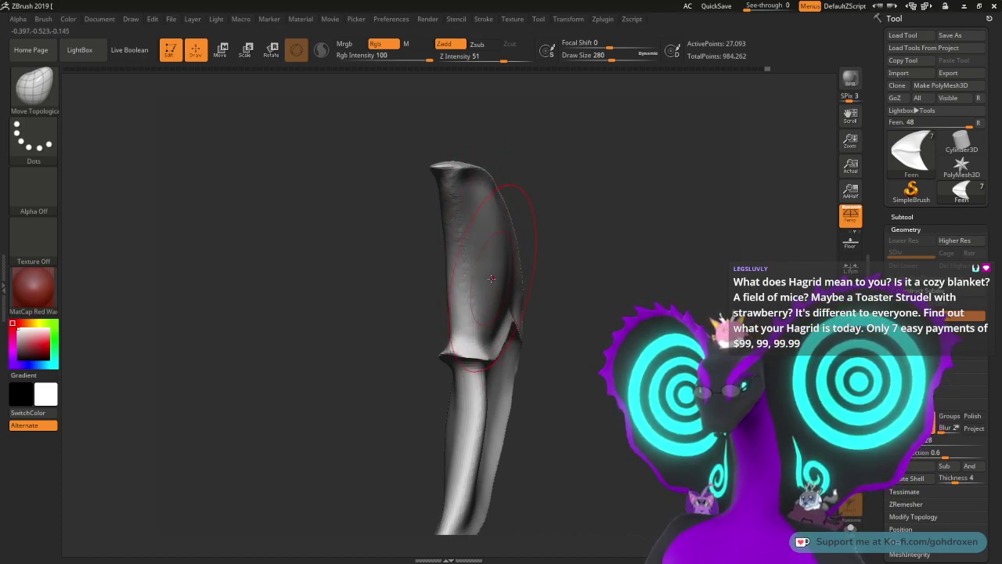
pyautogui.moveTo(527, 260); pyautogui.dragTo(526, 282)
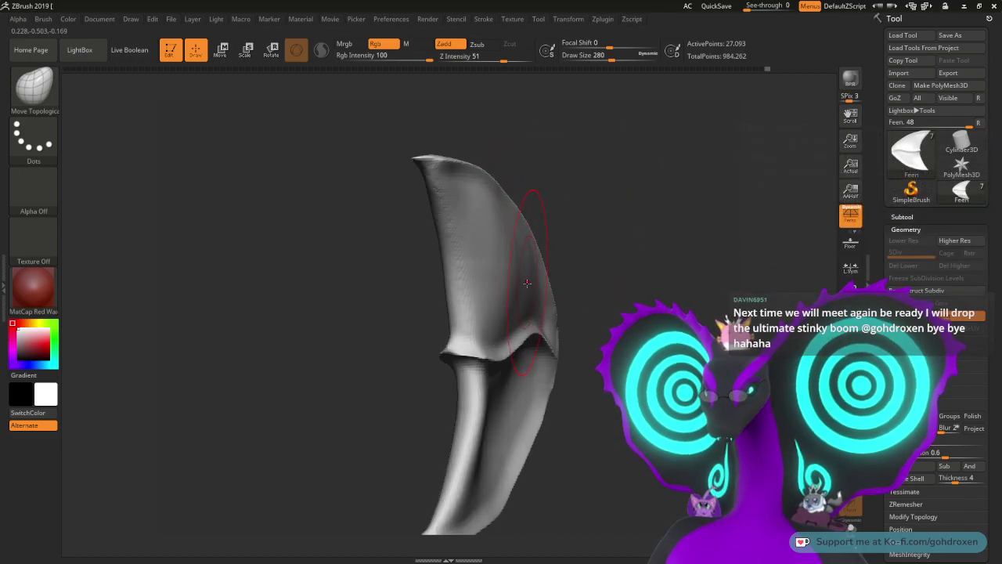
pyautogui.moveTo(613, 198); pyautogui.dragTo(637, 210)
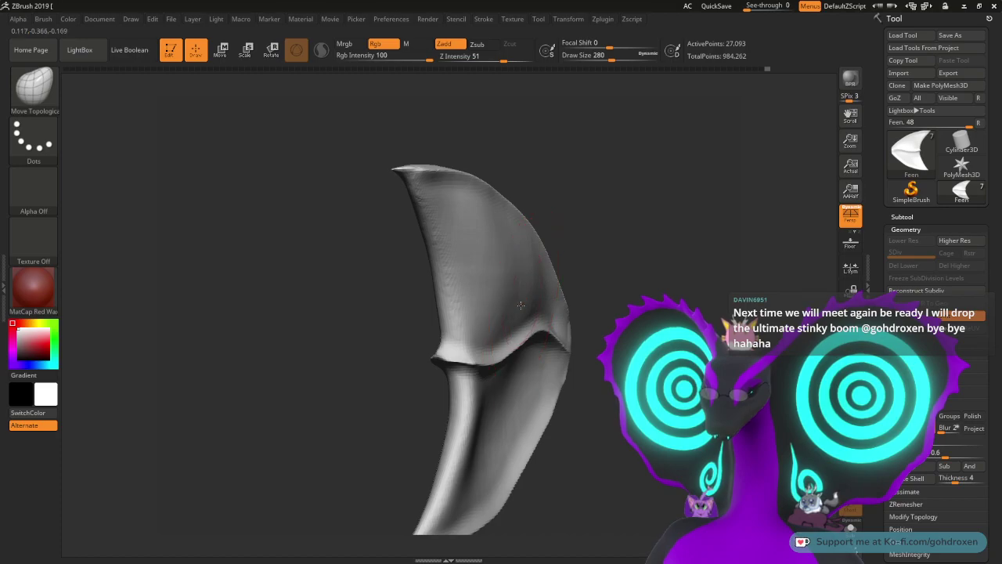
pyautogui.moveTo(624, 210); pyautogui.dragTo(604, 226)
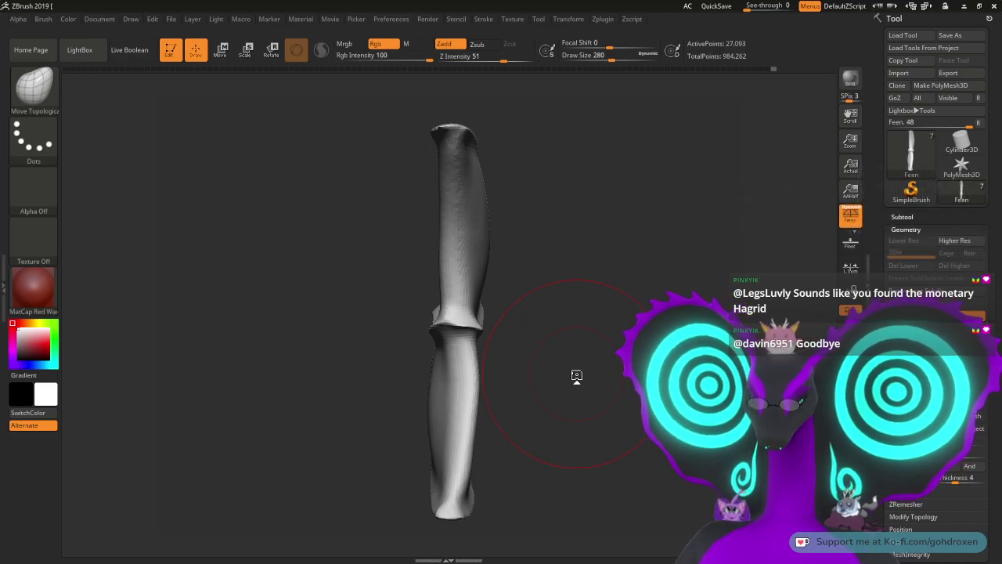
# Step: Scale the whole fin thinner along its Z axis with the transform gizmo
pyautogui.moveTo(586, 181)
pyautogui.mouseDown()
pyautogui.moveTo(566, 206)
pyautogui.moveTo(608, 201)
pyautogui.moveTo(645, 219)
pyautogui.mouseUp()
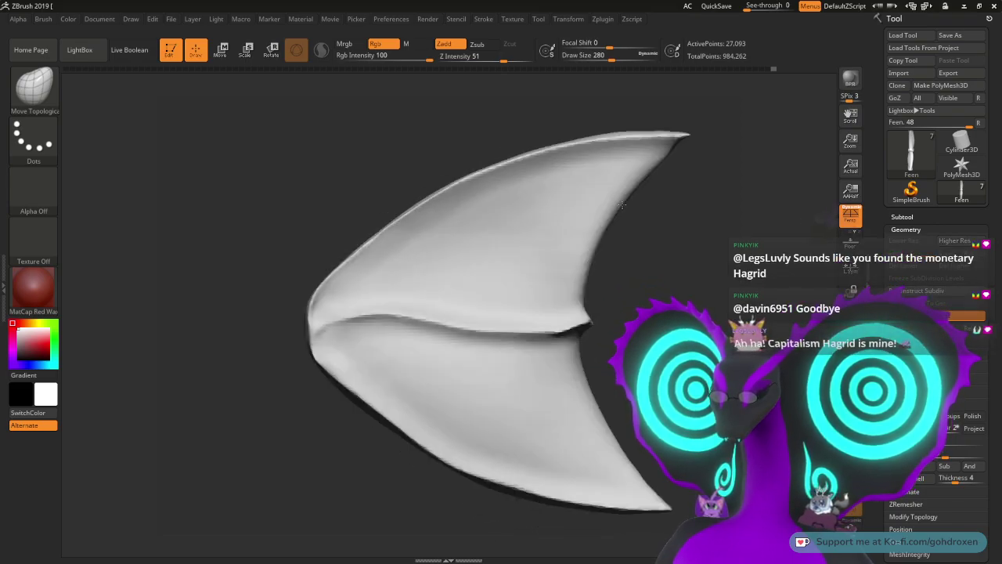
pyautogui.moveTo(679, 248)
pyautogui.mouseDown()
pyautogui.moveTo(587, 233)
pyautogui.moveTo(648, 262)
pyautogui.moveTo(631, 239)
pyautogui.moveTo(644, 234)
pyautogui.moveTo(528, 206)
pyautogui.moveTo(605, 227)
pyautogui.moveTo(581, 224)
pyautogui.mouseUp()
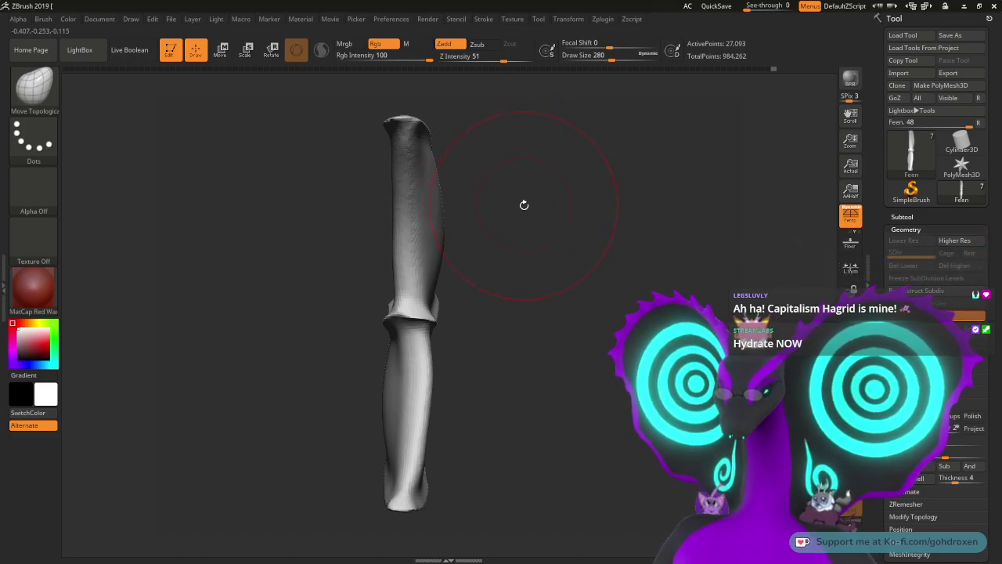
pyautogui.moveTo(526, 209)
pyautogui.mouseDown()
pyautogui.moveTo(539, 224)
pyautogui.moveTo(531, 227)
pyautogui.moveTo(544, 214)
pyautogui.moveTo(535, 204)
pyautogui.mouseUp()
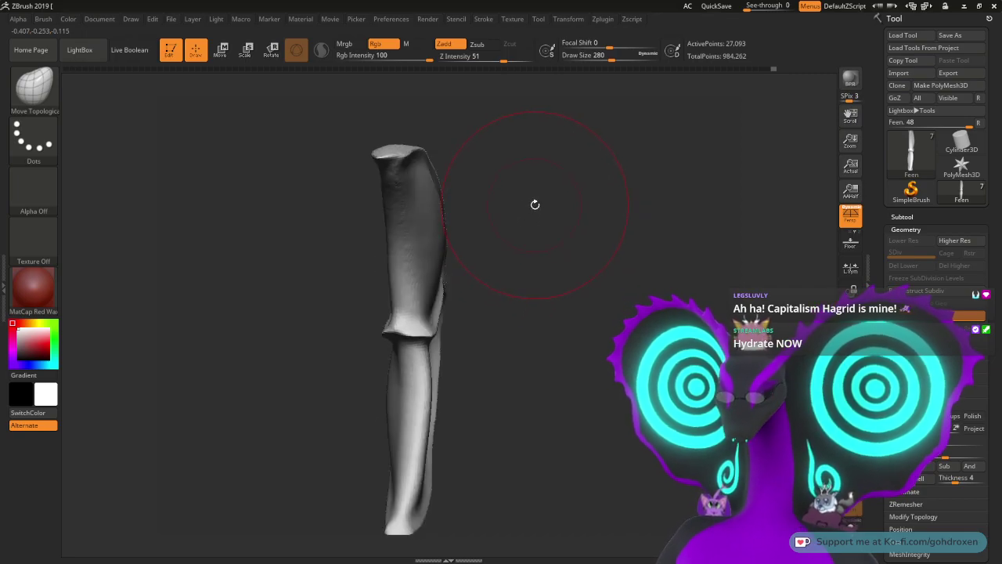
pyautogui.press('w')
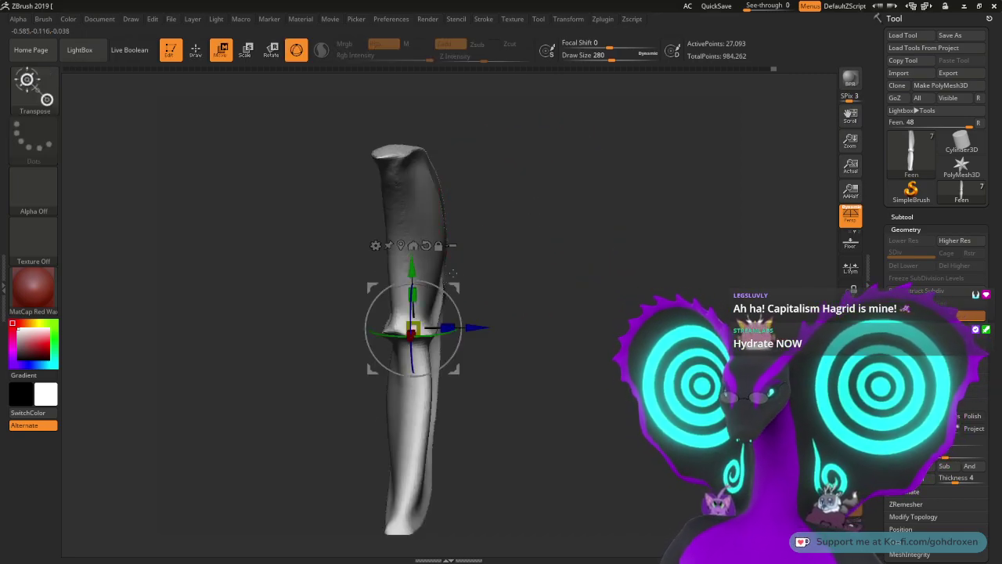
pyautogui.moveTo(530, 212); pyautogui.dragTo(534, 216)
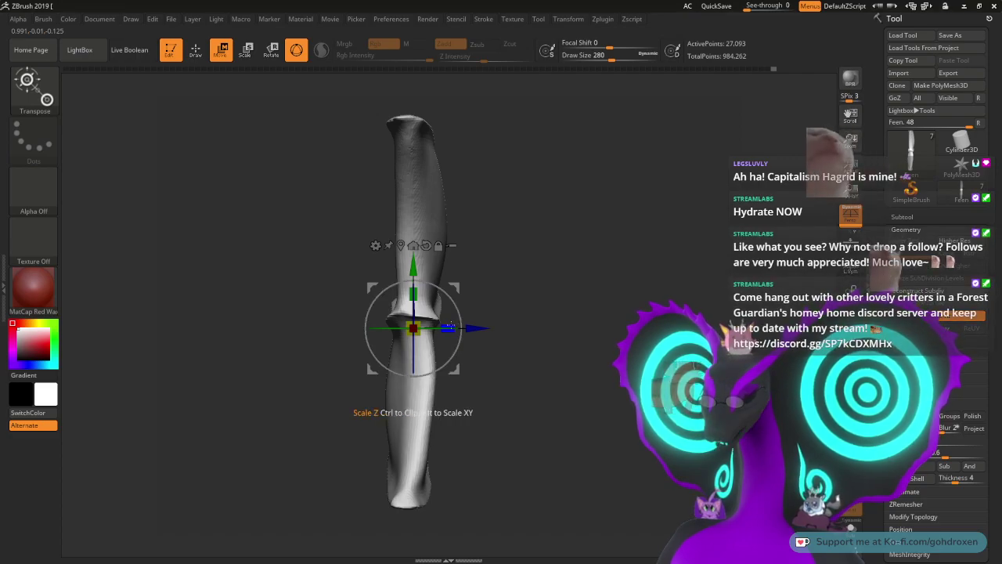
pyautogui.moveTo(447, 327); pyautogui.dragTo(297, 314)
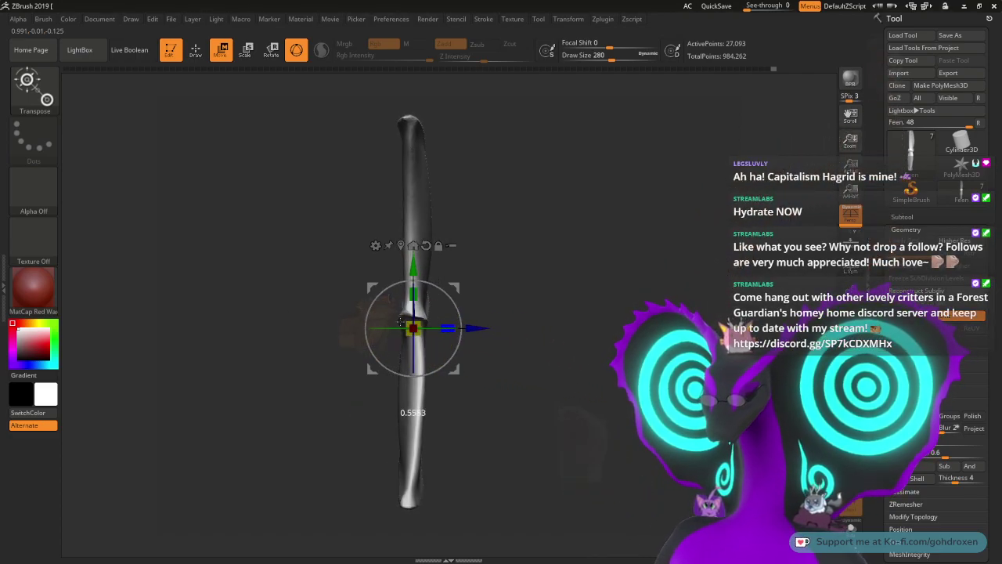
pyautogui.moveTo(302, 314); pyautogui.dragTo(530, 127)
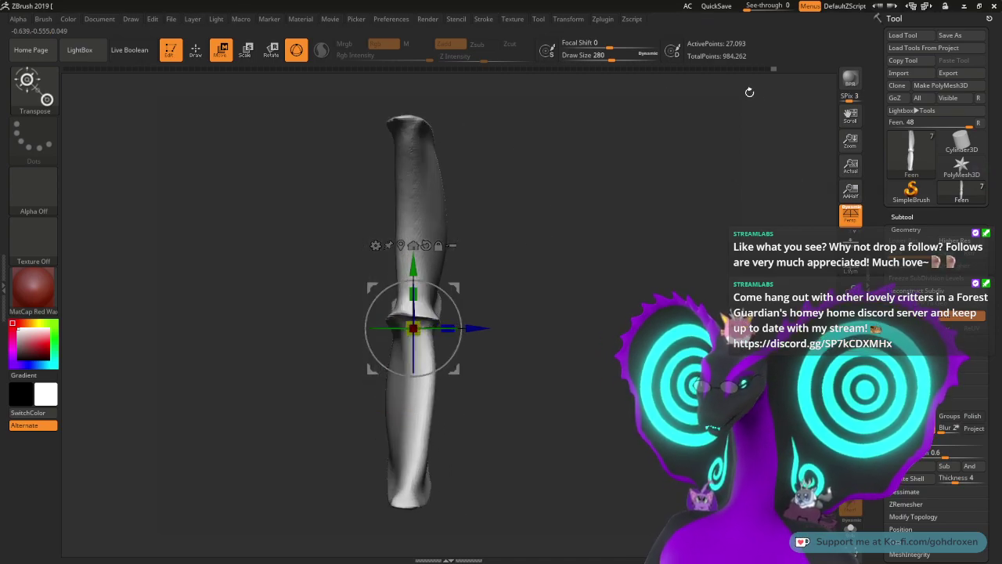
pyautogui.click(773, 69)
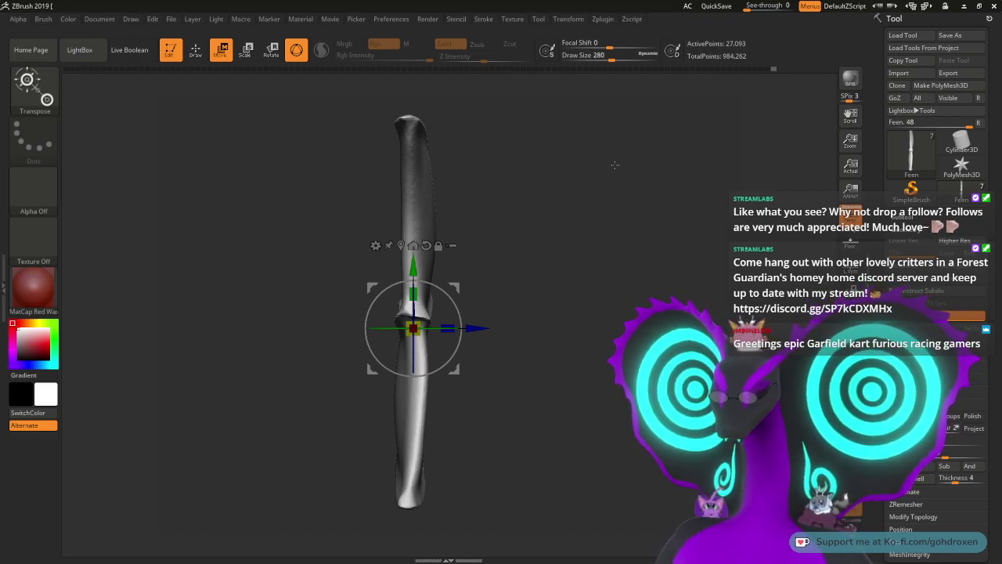
# Step: Return to Draw mode and select the ClayBuildup brush for the fin's broad face
pyautogui.moveTo(631, 149); pyautogui.dragTo(614, 247)
pyautogui.press('q')
pyautogui.press('b')
pyautogui.press('c')
pyautogui.press('b')
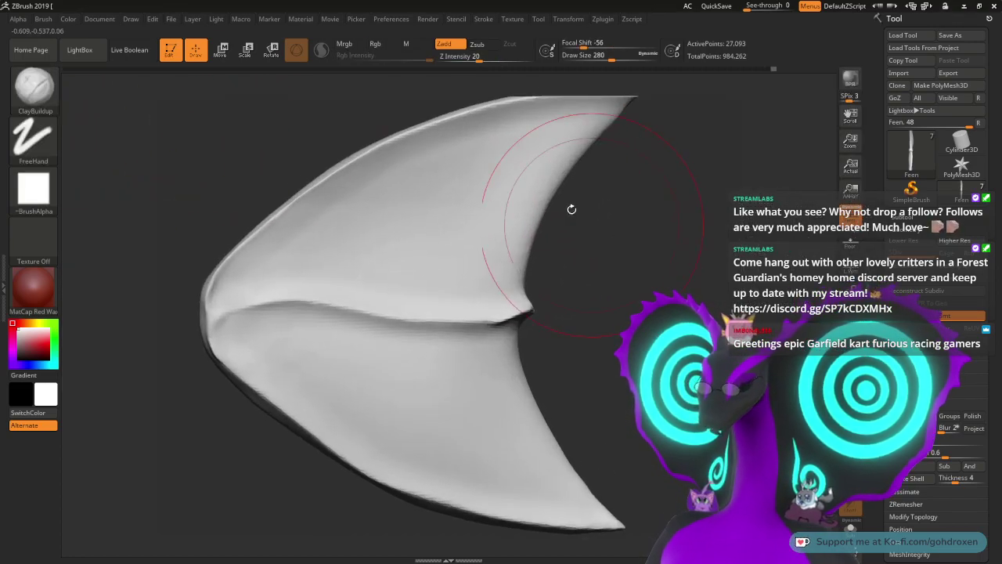
pyautogui.click(44, 21)
pyautogui.moveTo(137, 309)
pyautogui.mouseDown()
pyautogui.moveTo(148, 278)
pyautogui.moveTo(144, 222)
pyautogui.mouseUp()
pyautogui.moveTo(649, 241)
pyautogui.mouseDown()
pyautogui.moveTo(694, 288)
pyautogui.moveTo(693, 266)
pyautogui.moveTo(689, 286)
pyautogui.mouseUp()
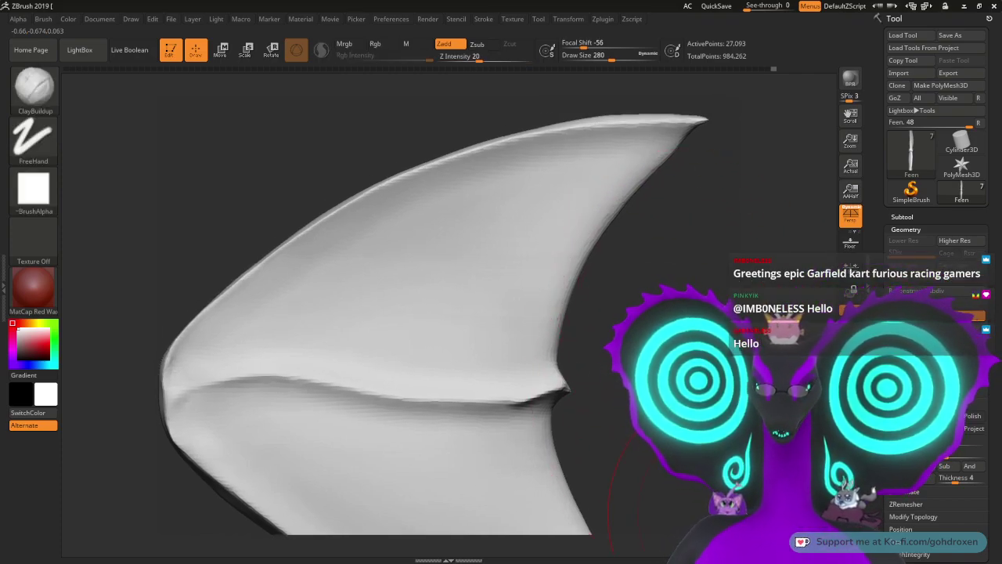
# Step: Switch to Steam, search the game library for "garf" and open Garfield Kart - Furious Racing
pyautogui.moveTo(961, 166)
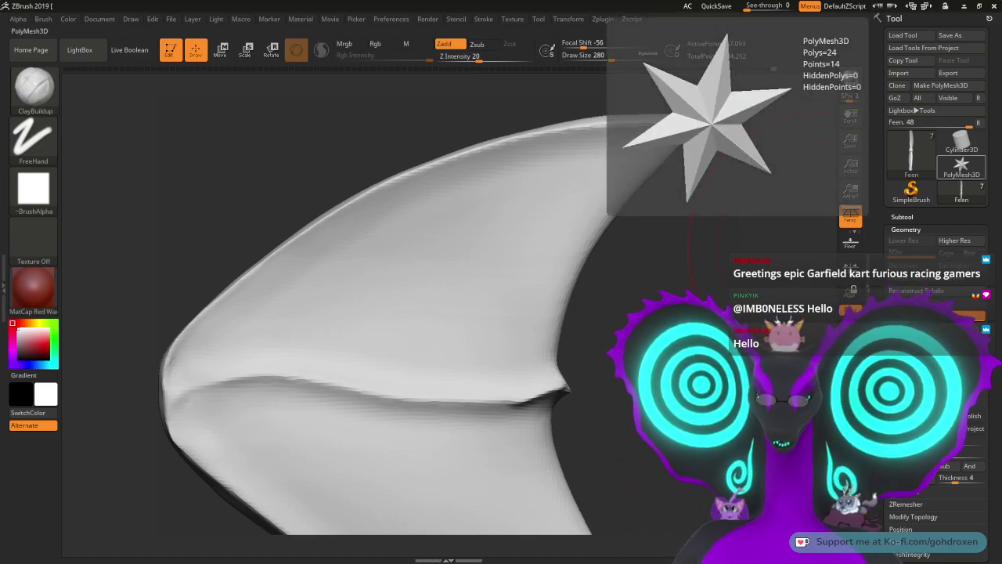
pyautogui.hotkey('alt', 'Tab')
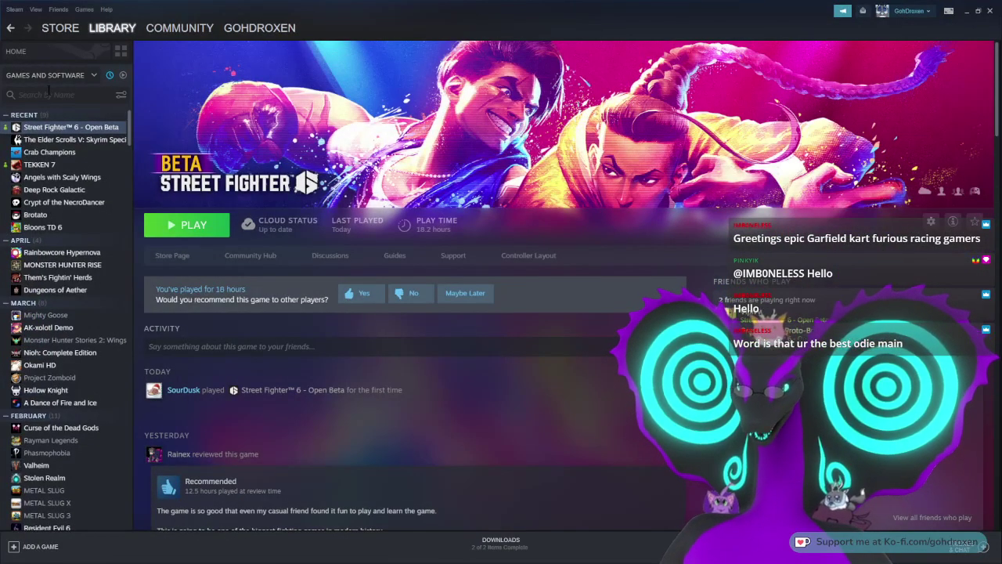
pyautogui.click(48, 92)
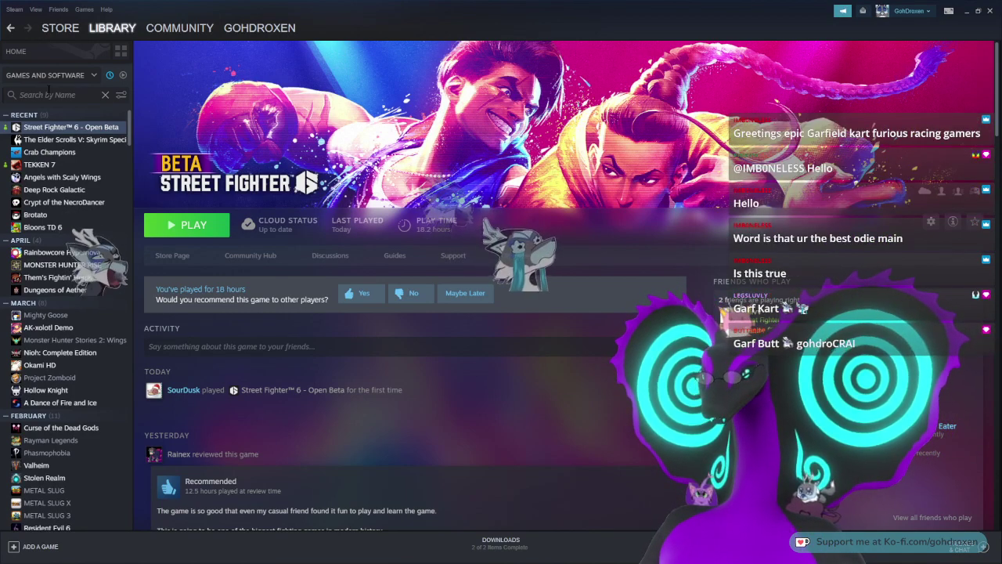
pyautogui.write('garf')
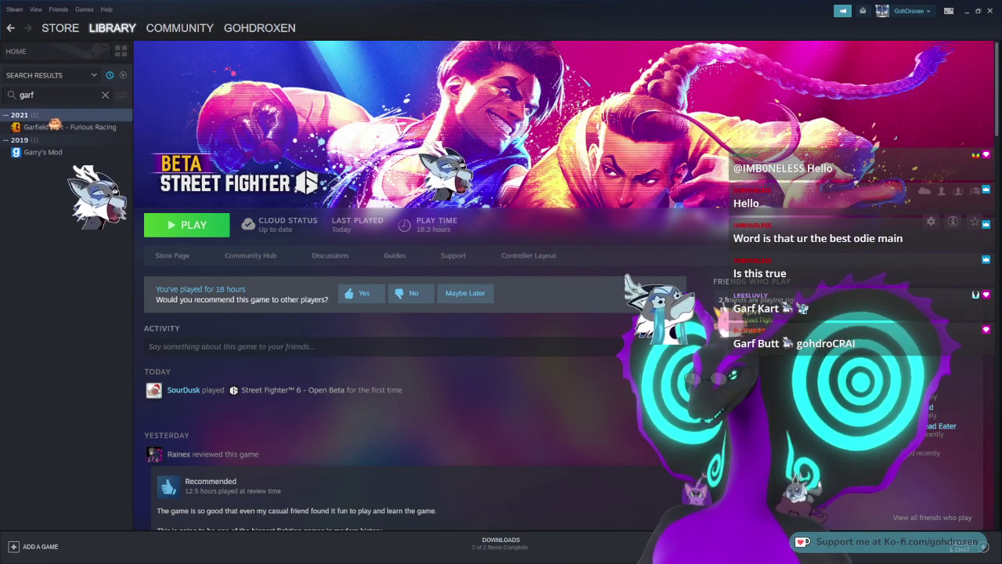
pyautogui.click(70, 127)
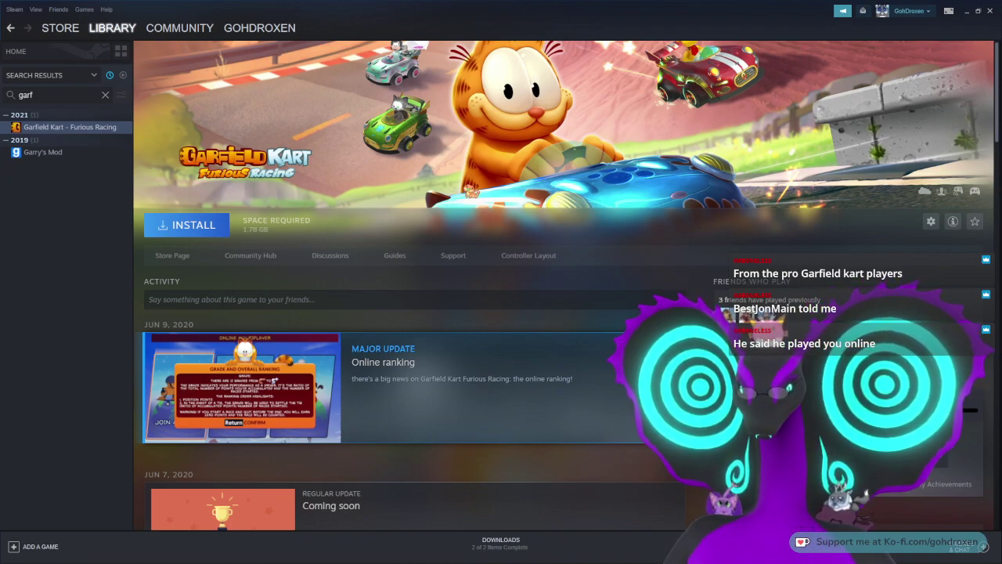
# Step: Install Garfield Kart - Furious Racing under E:\SteamLibrary, without desktop or start menu shortcuts
pyautogui.click(178, 225)
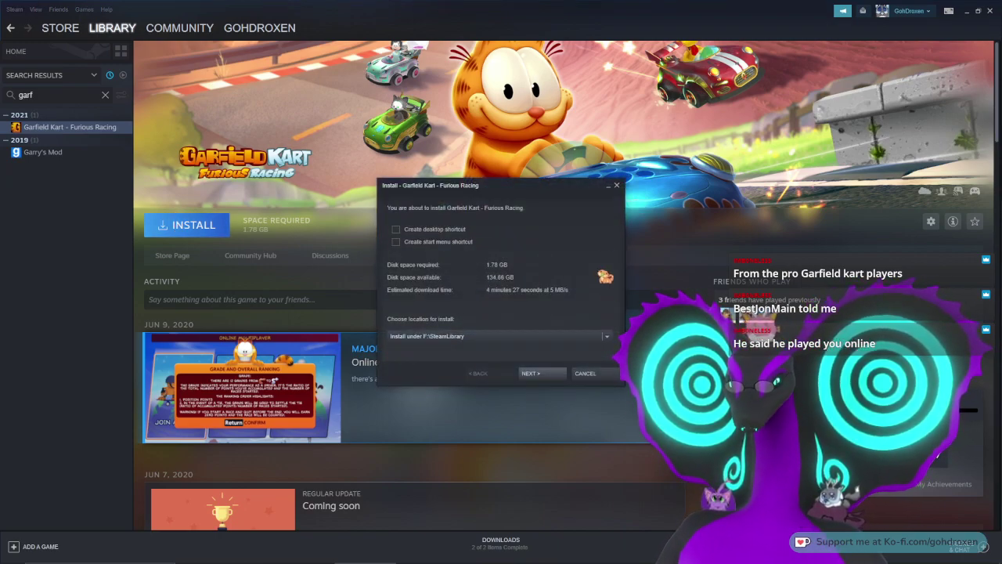
pyautogui.click(560, 336)
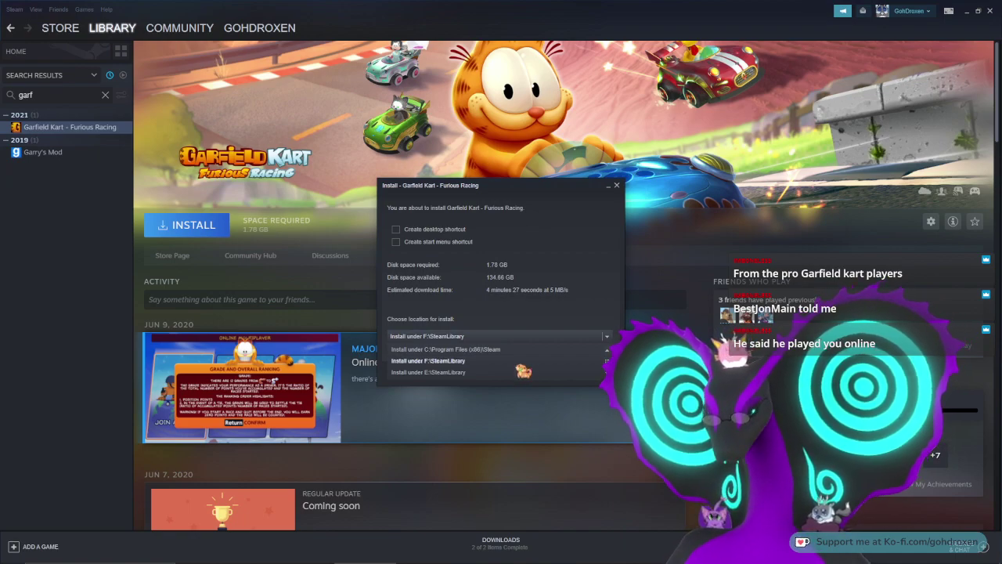
pyautogui.click(470, 350)
pyautogui.click(501, 336)
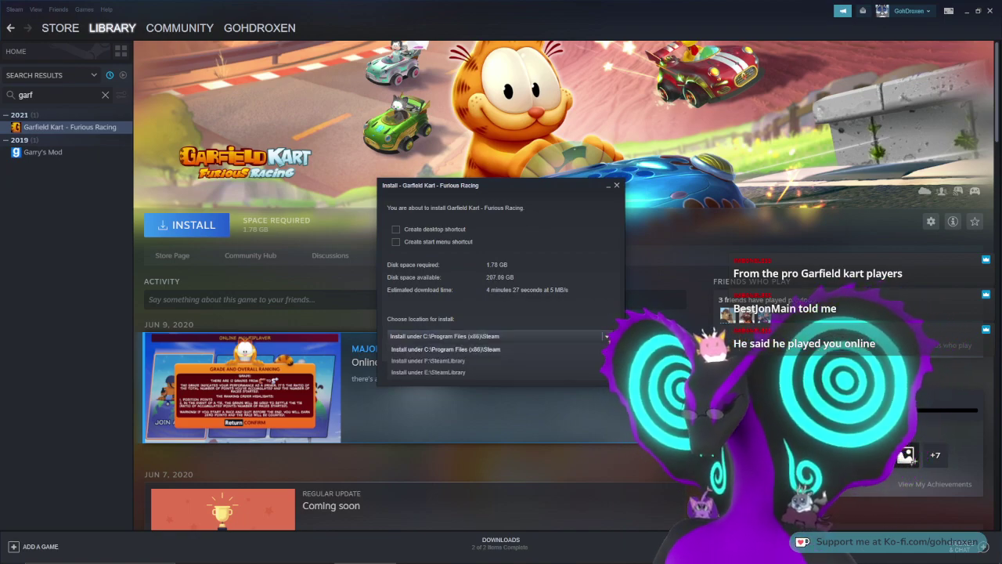
pyautogui.click(493, 373)
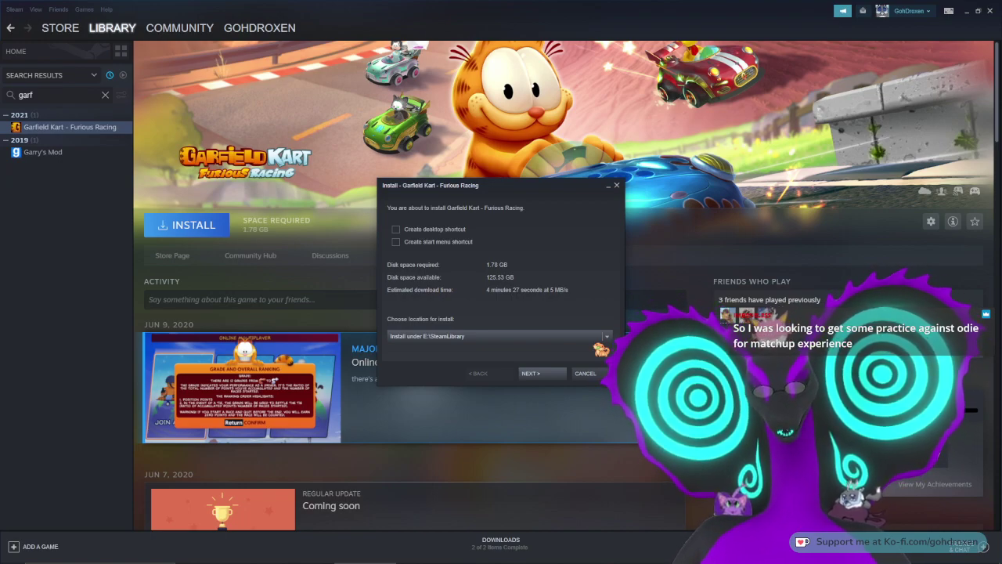
pyautogui.click(609, 336)
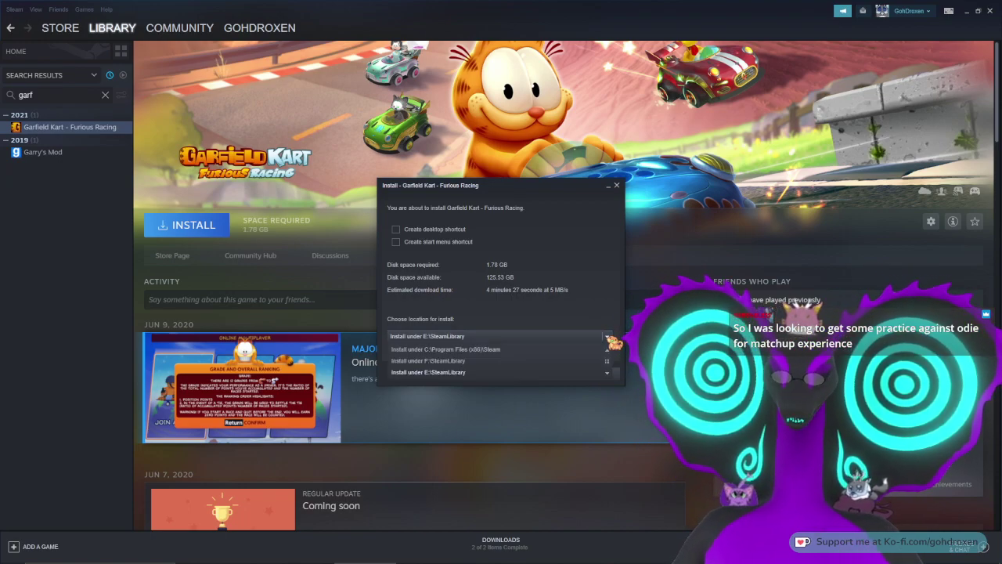
pyautogui.click(608, 337)
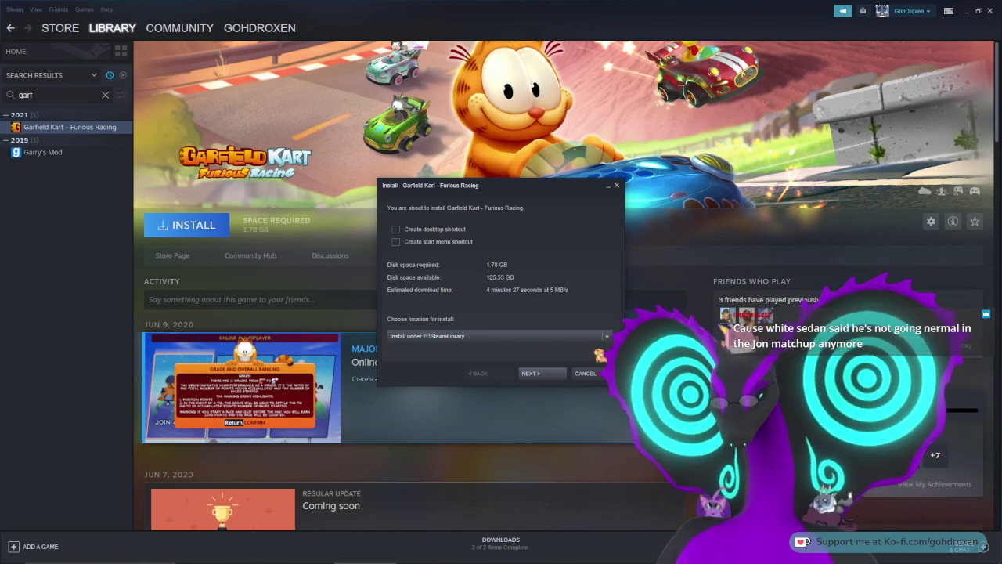
pyautogui.click(553, 375)
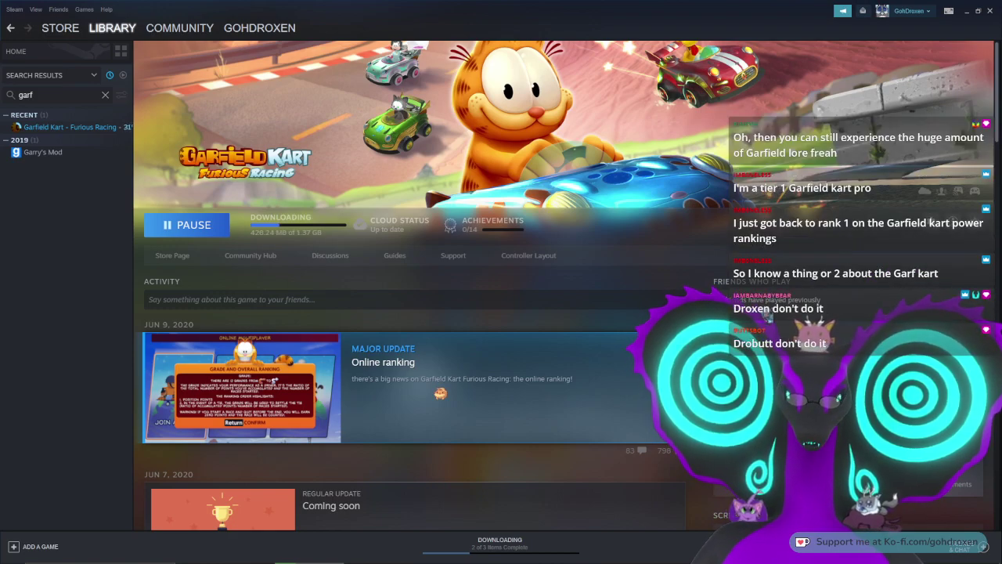
# Step: Open the game's Online ranking update and read how points, Grand Prix scoring and grades work
pyautogui.scroll(-1, 440, 393)
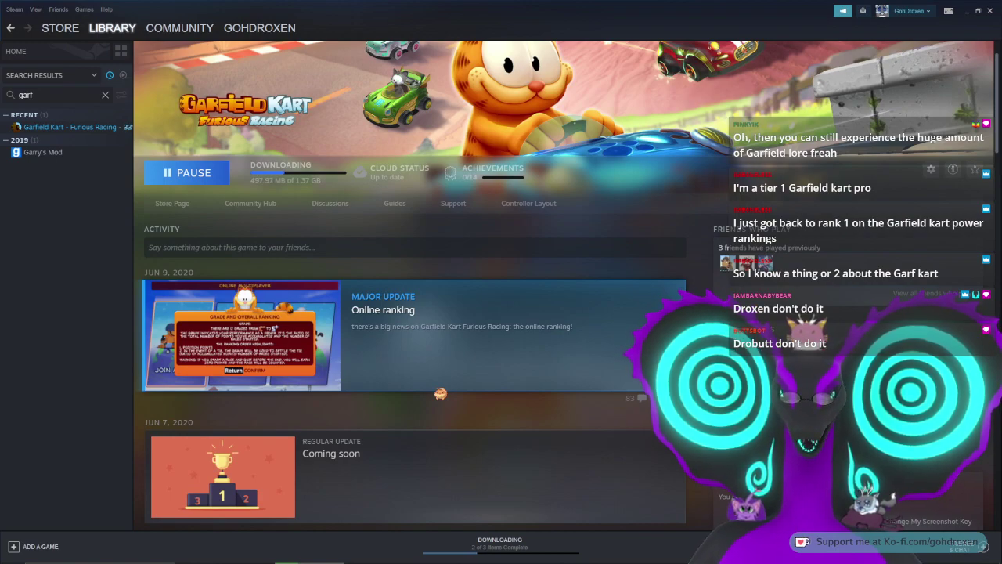
pyautogui.scroll(-1, 440, 393)
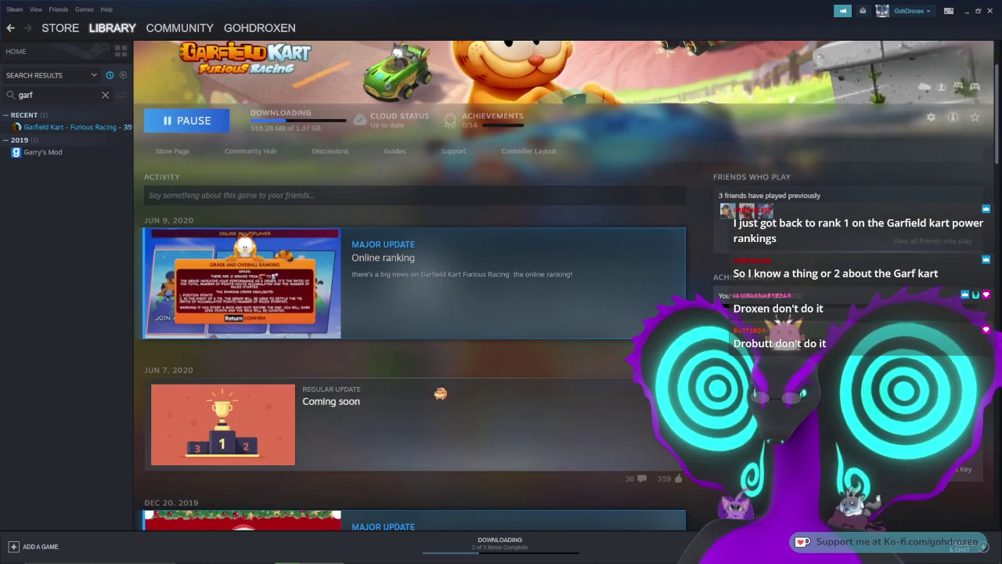
pyautogui.scroll(1, 440, 393)
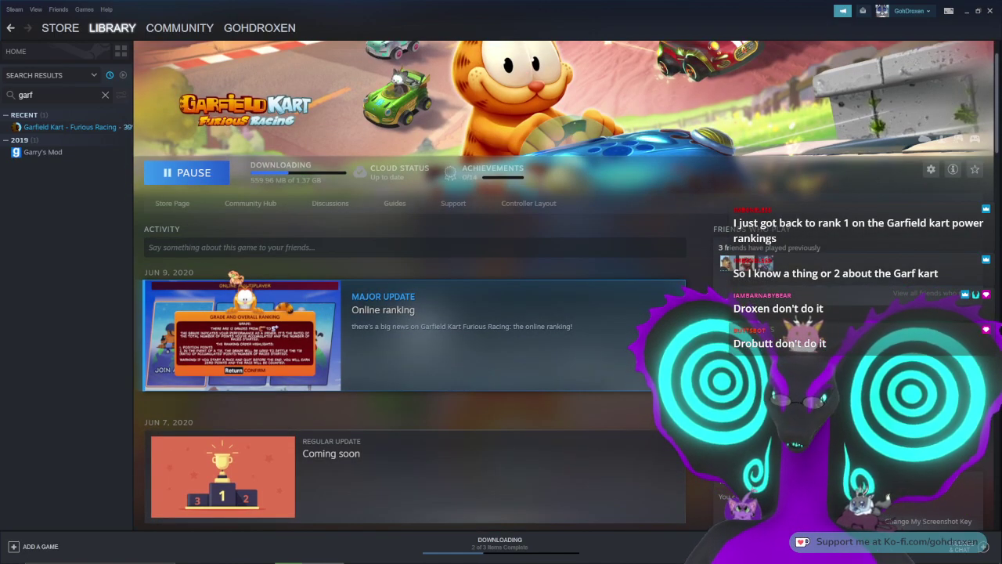
pyautogui.click(512, 343)
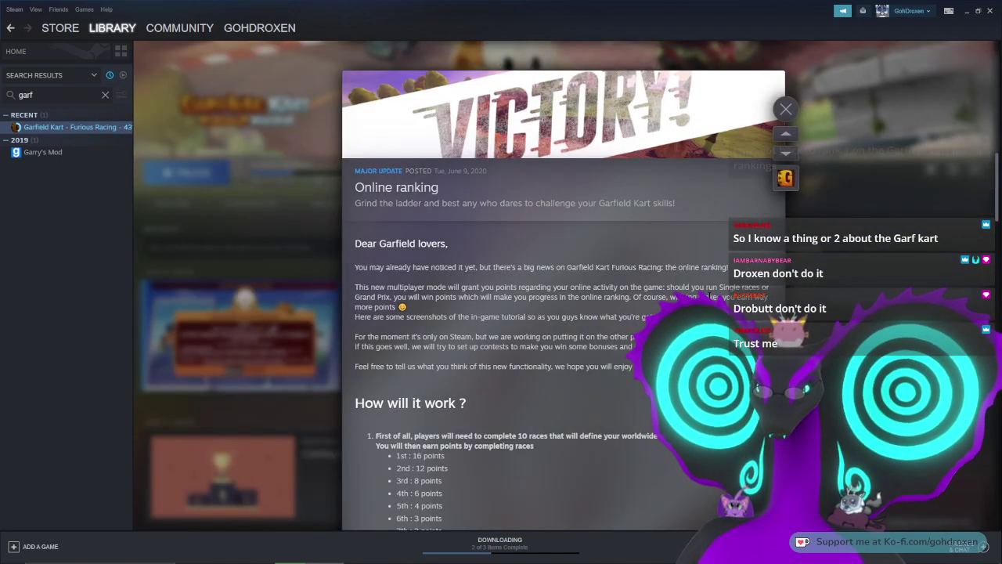
pyautogui.scroll(-1, 715, 304)
pyautogui.scroll(-1, 564, 313)
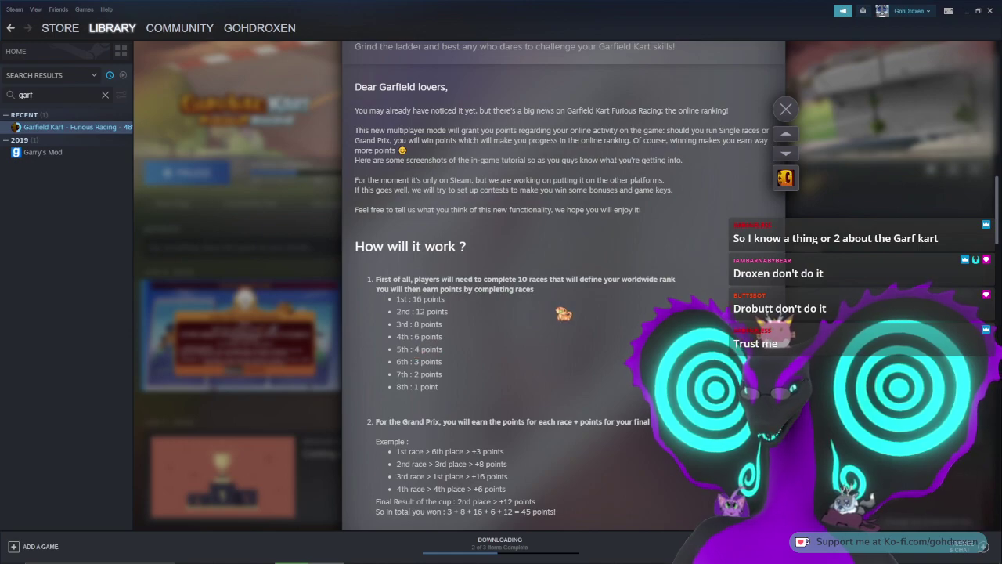
pyautogui.scroll(-1, 572, 330)
pyautogui.scroll(-1, 572, 330)
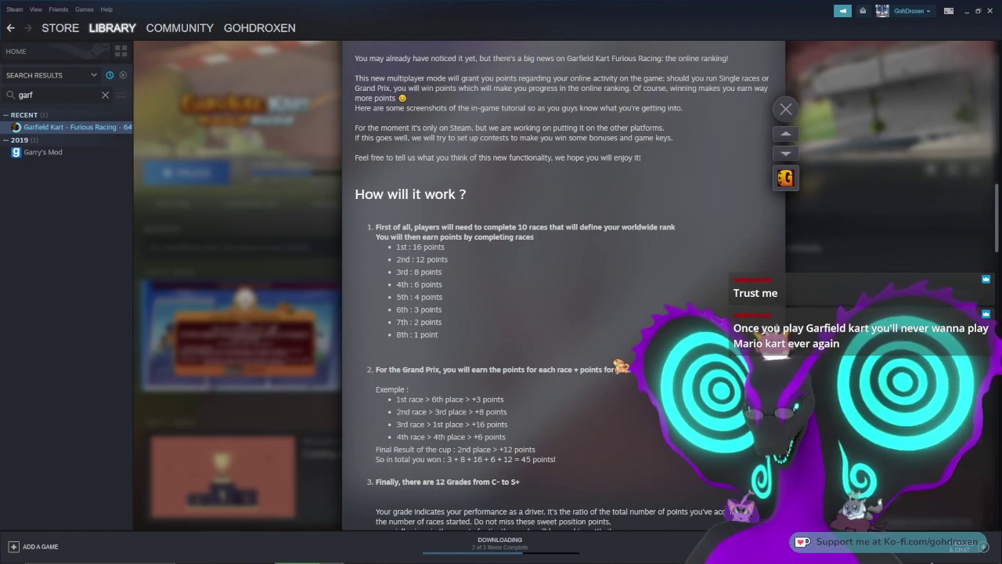
pyautogui.scroll(-3, 596, 326)
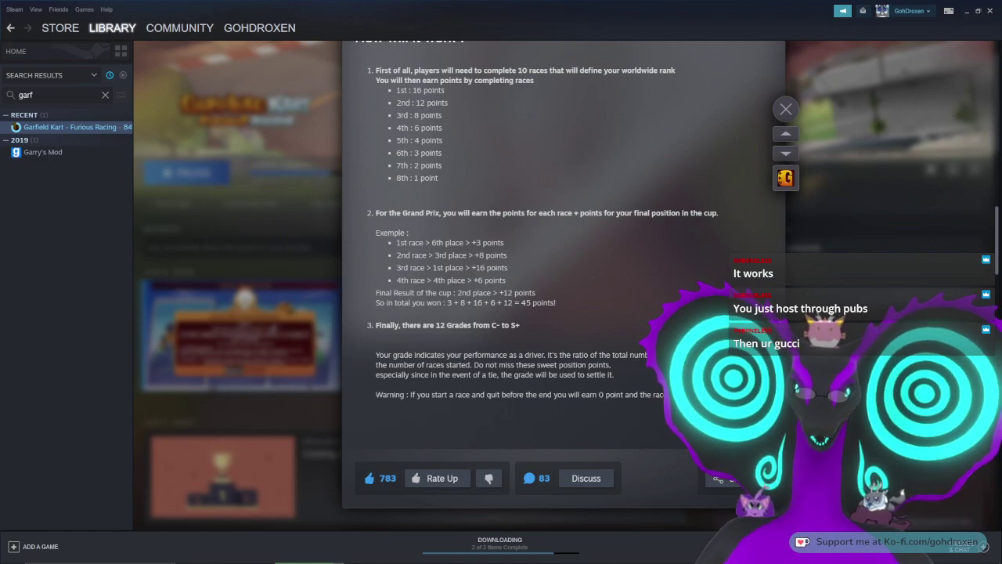
# Step: Skim back up to the Garfield Lasagna Party announcement and close the game's news posts
pyautogui.scroll(10, 564, 274)
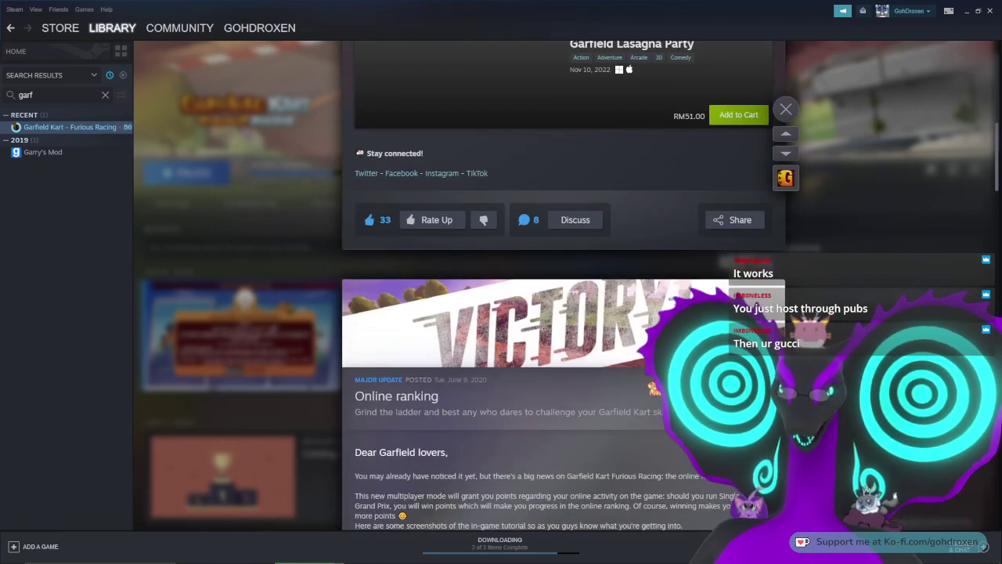
pyautogui.scroll(1, 563, 274)
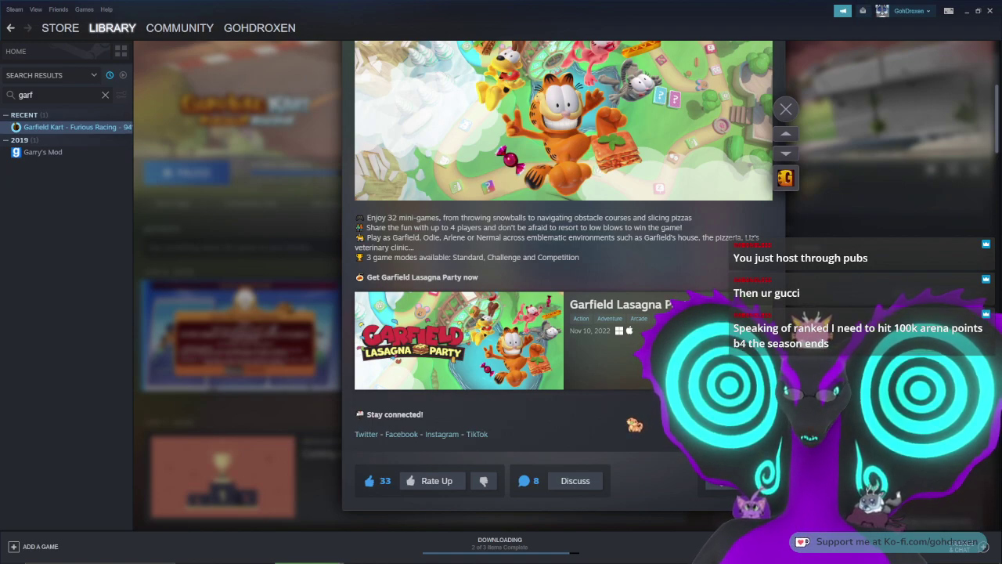
pyautogui.scroll(5, 634, 423)
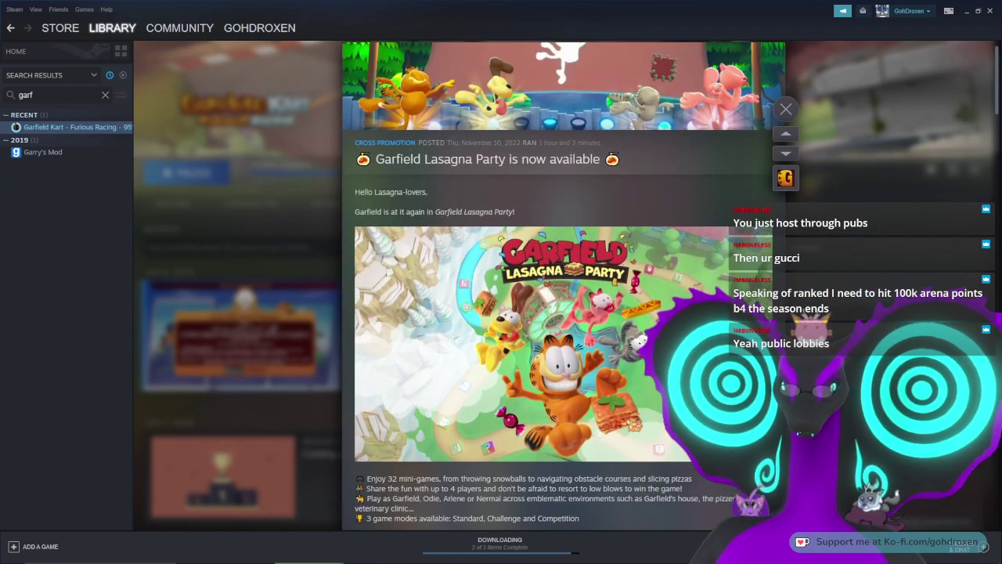
pyautogui.click(785, 109)
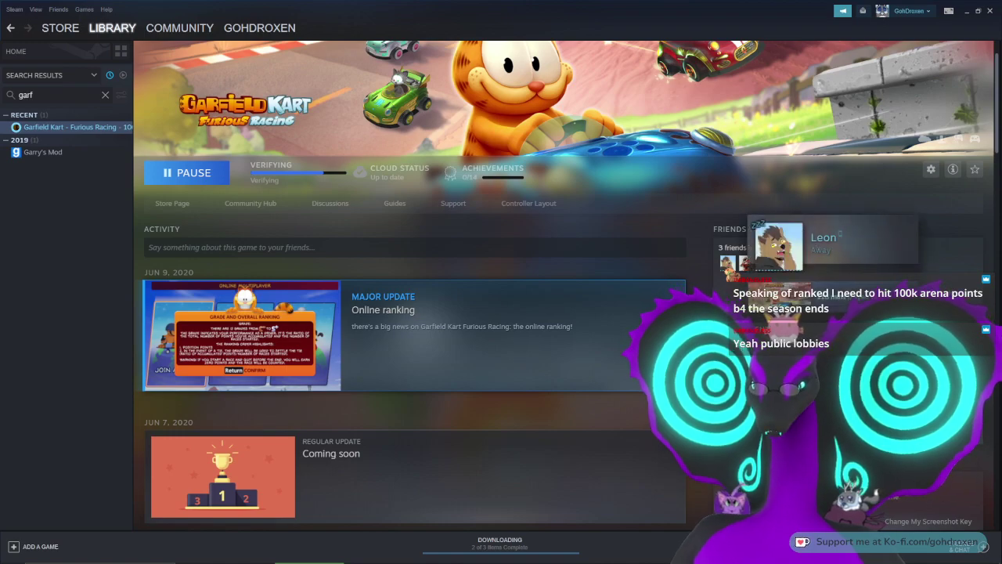
# Step: Clear the Steam library search and switch back to the fin in ZBrush
pyautogui.moveTo(729, 266)
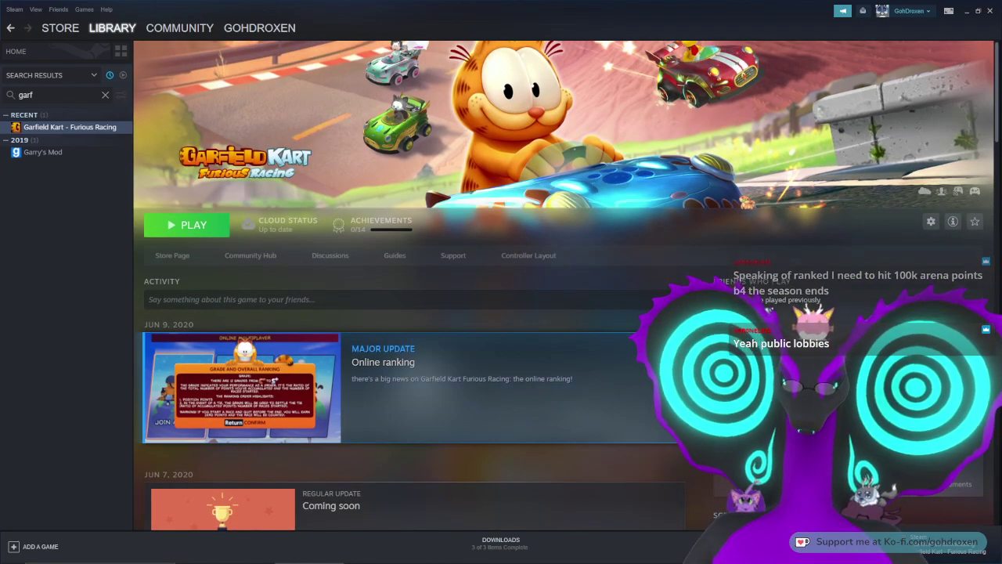
pyautogui.click(105, 95)
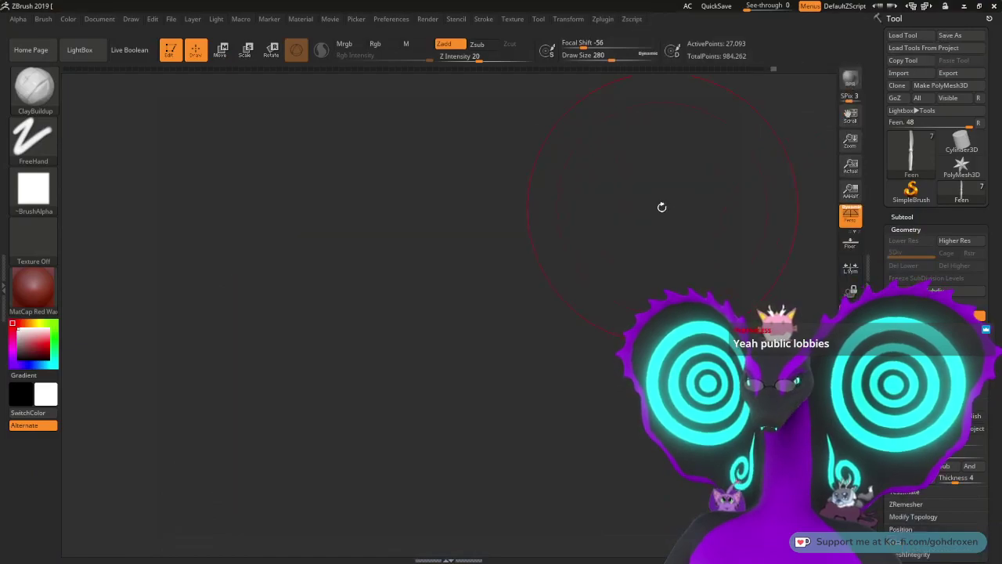
pyautogui.moveTo(701, 283)
pyautogui.mouseDown()
pyautogui.moveTo(714, 286)
pyautogui.moveTo(693, 302)
pyautogui.moveTo(693, 292)
pyautogui.mouseUp()
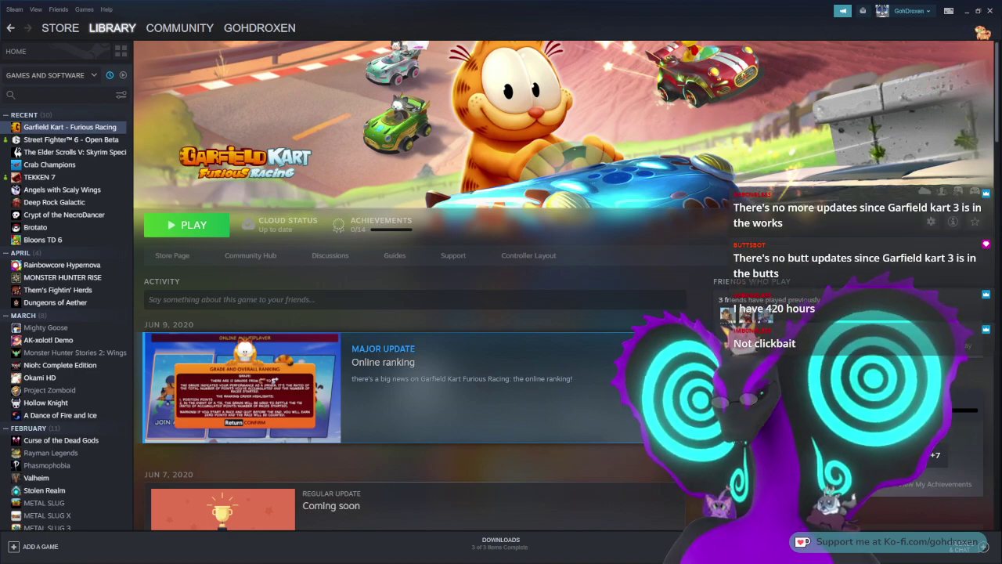
pyautogui.click(967, 12)
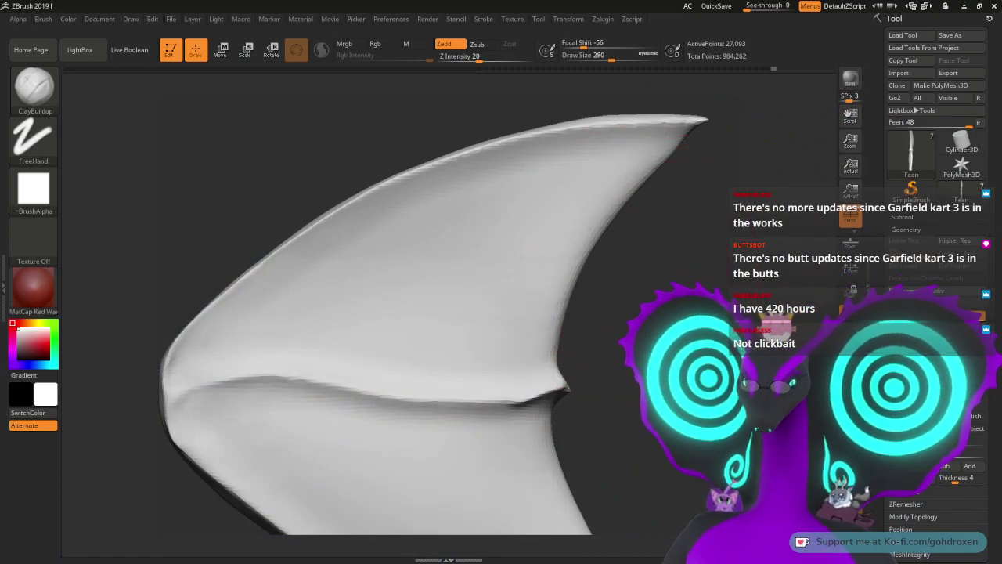
# Step: Set the ClayBuildup draw size to 136 and sculpt long diagonal strokes across the fin's upper face
pyautogui.moveTo(693, 274)
pyautogui.mouseDown()
pyautogui.moveTo(652, 295)
pyautogui.moveTo(633, 329)
pyautogui.moveTo(624, 297)
pyautogui.moveTo(626, 359)
pyautogui.mouseUp()
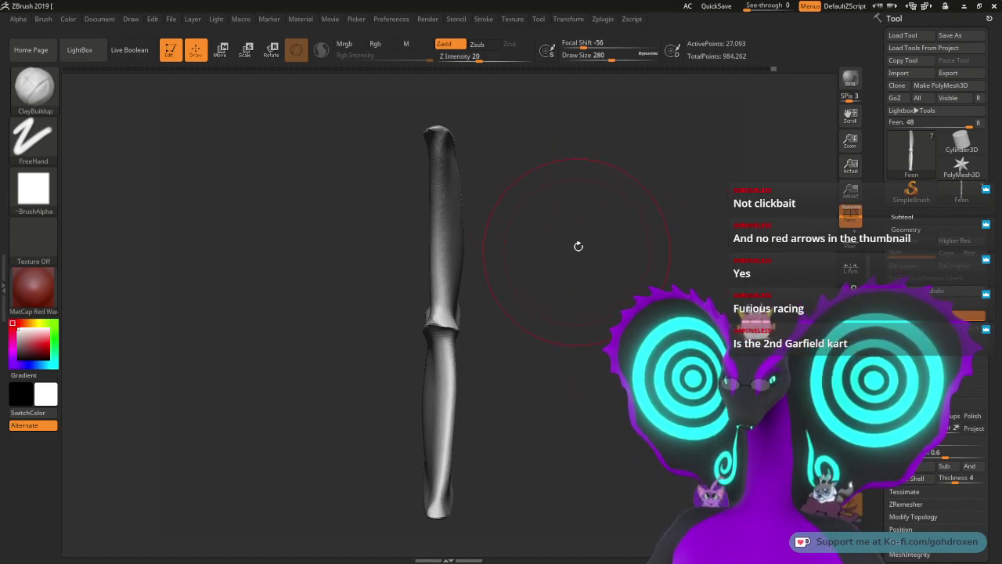
pyautogui.moveTo(653, 234); pyautogui.dragTo(521, 250)
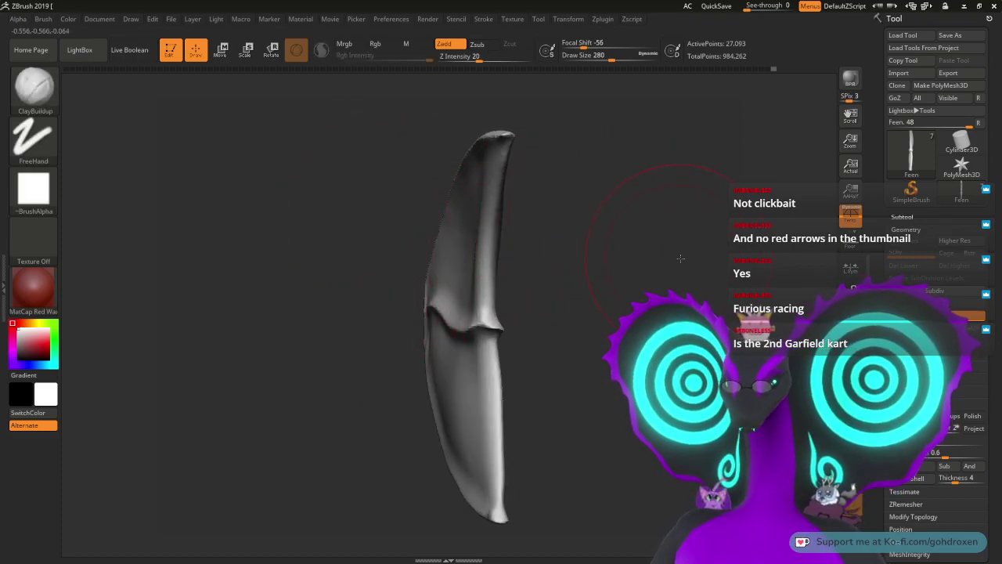
pyautogui.moveTo(681, 286); pyautogui.dragTo(683, 266)
pyautogui.press('space')
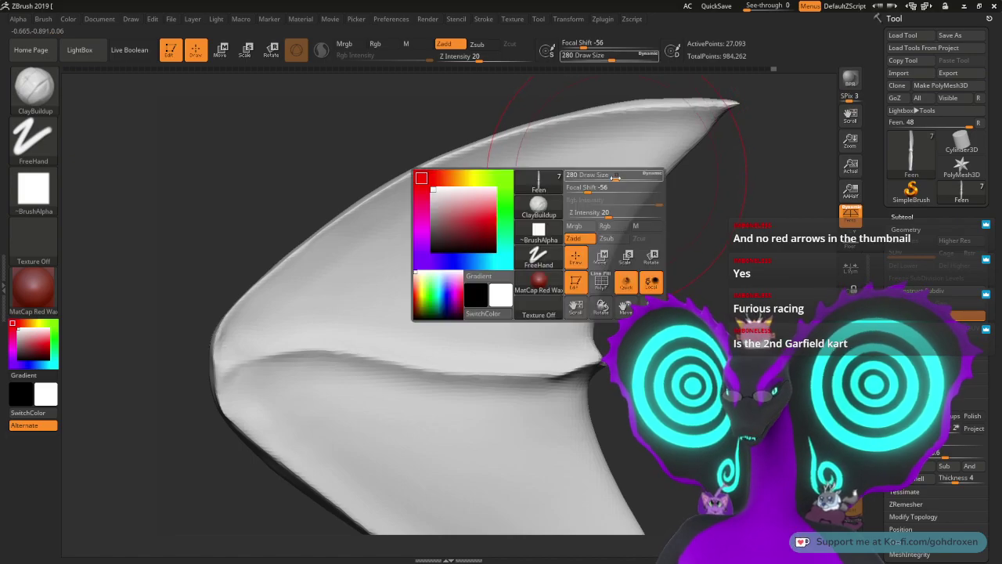
pyautogui.moveTo(617, 175); pyautogui.dragTo(601, 175)
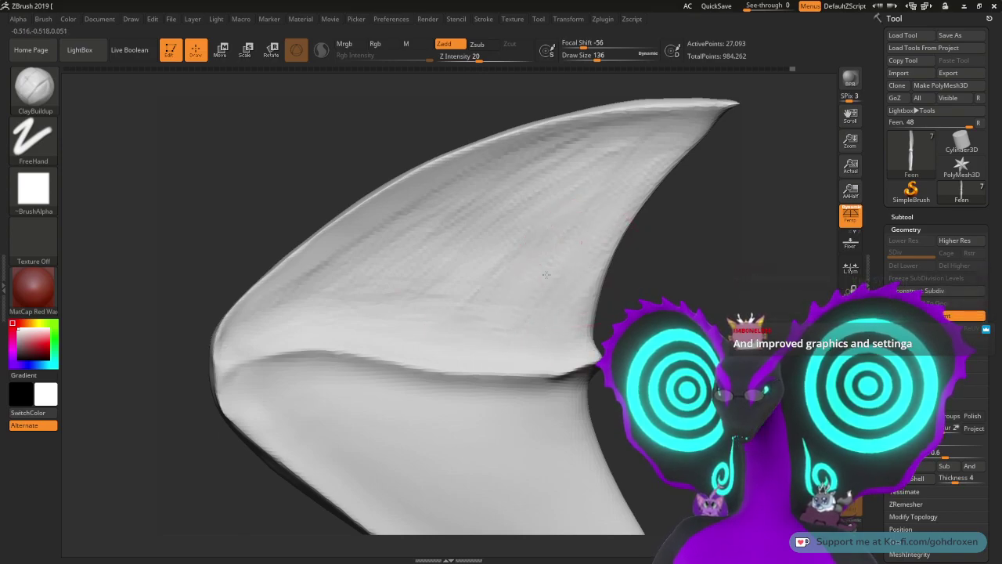
pyautogui.moveTo(576, 202)
pyautogui.mouseDown()
pyautogui.moveTo(468, 301)
pyautogui.moveTo(433, 293)
pyautogui.mouseUp()
pyautogui.moveTo(574, 160); pyautogui.dragTo(389, 279)
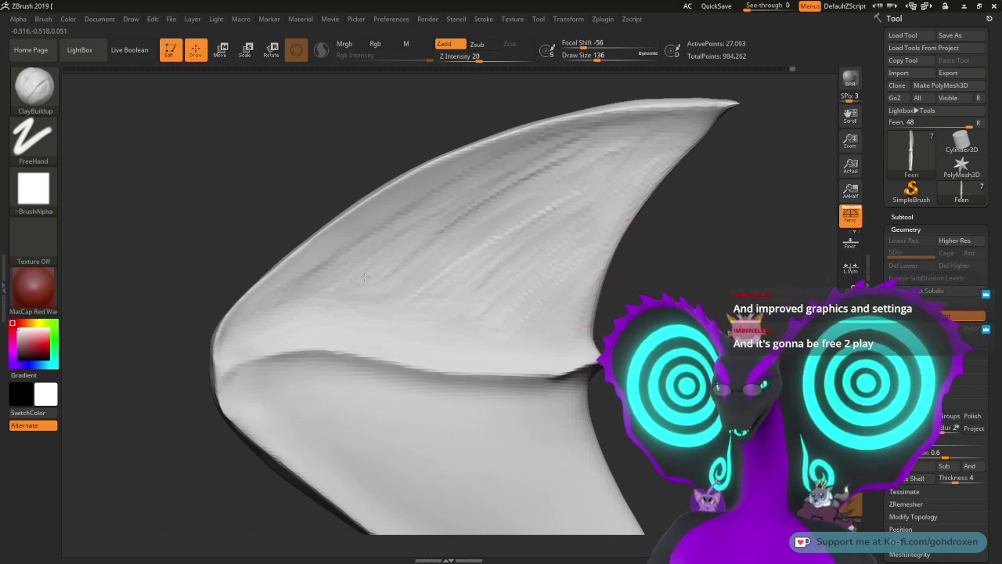
pyautogui.moveTo(612, 127); pyautogui.dragTo(451, 221)
pyautogui.moveTo(488, 166)
pyautogui.mouseDown()
pyautogui.moveTo(545, 203)
pyautogui.moveTo(585, 177)
pyautogui.moveTo(538, 257)
pyautogui.moveTo(548, 207)
pyautogui.mouseUp()
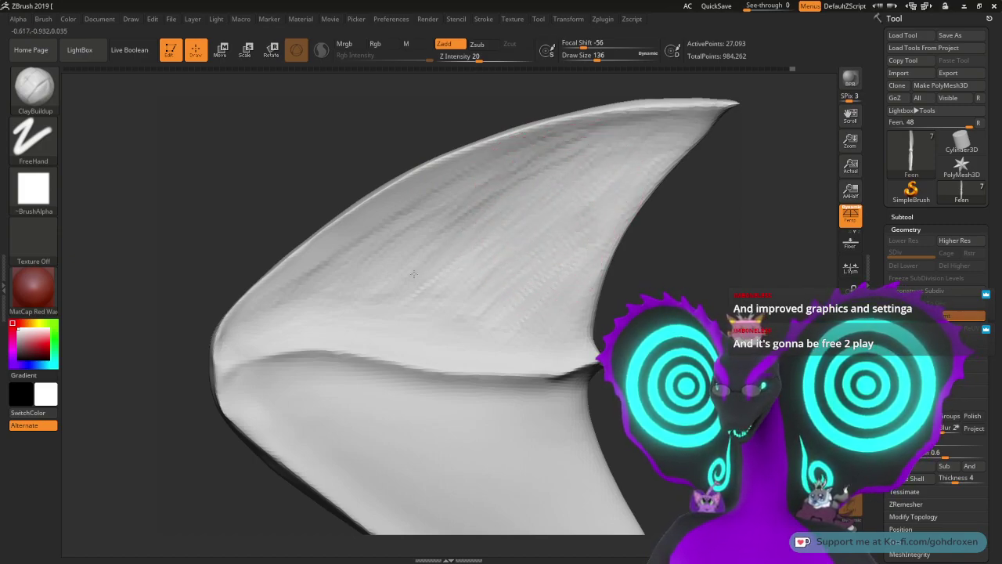
pyautogui.moveTo(413, 274); pyautogui.dragTo(408, 247)
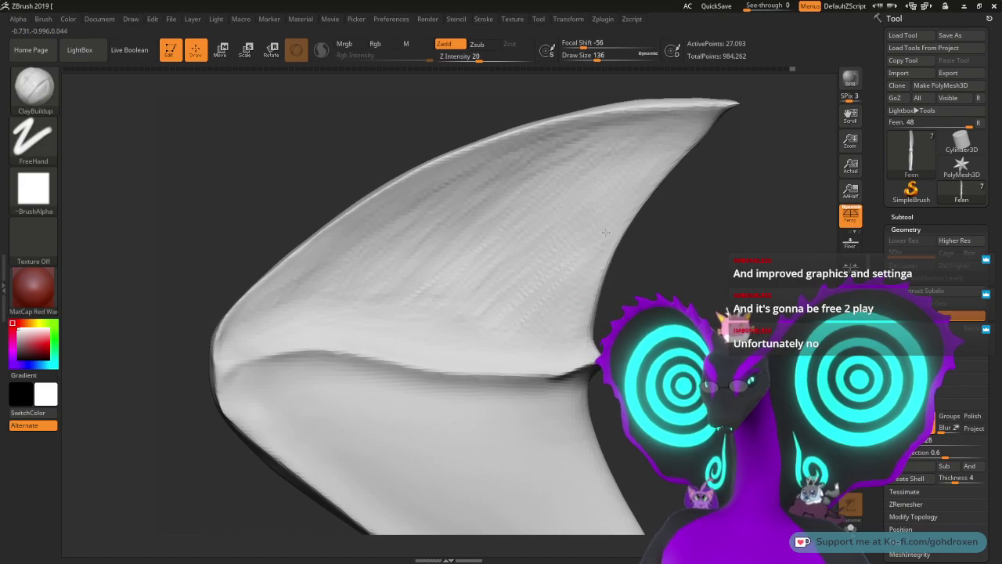
pyautogui.moveTo(589, 156); pyautogui.dragTo(479, 288)
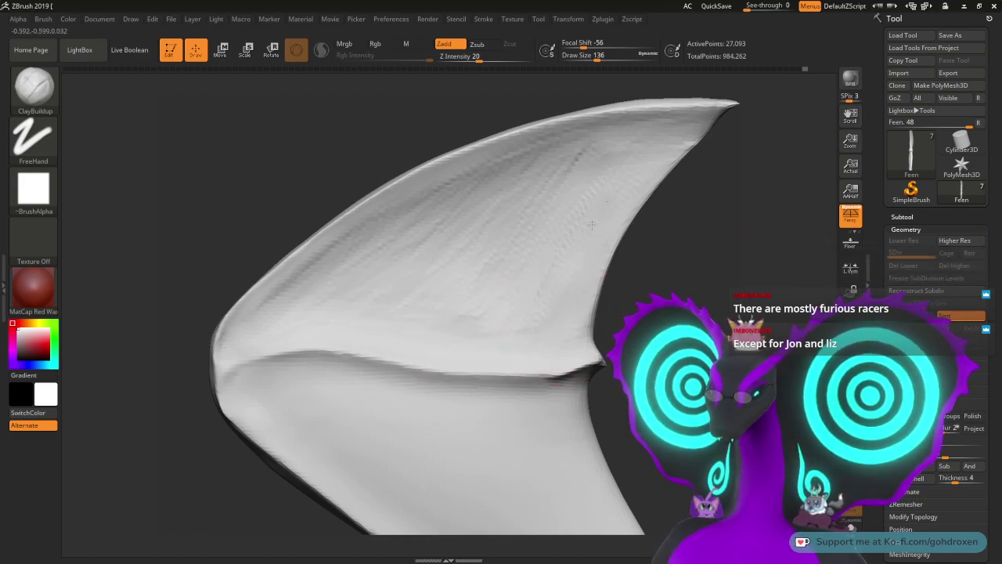
# Step: Smooth the ClayBuildup strokes over the upper face, from its middle up to the pointed tip
pyautogui.press('shift')
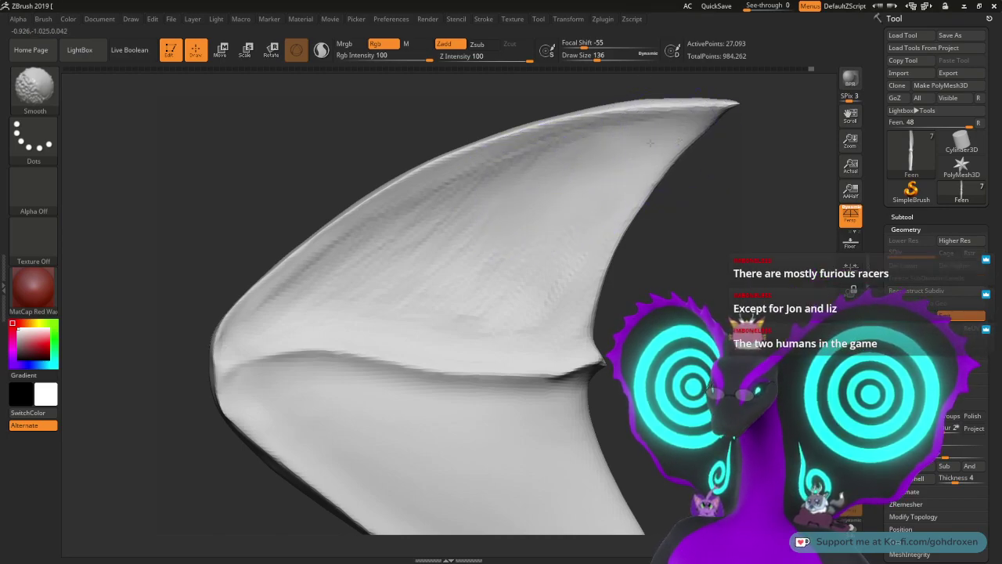
pyautogui.moveTo(568, 158)
pyautogui.keyDown('shift'); pyautogui.mouseDown()
pyautogui.moveTo(543, 167)
pyautogui.moveTo(539, 187)
pyautogui.moveTo(514, 206)
pyautogui.moveTo(596, 172)
pyautogui.mouseUp(); pyautogui.keyUp('shift')
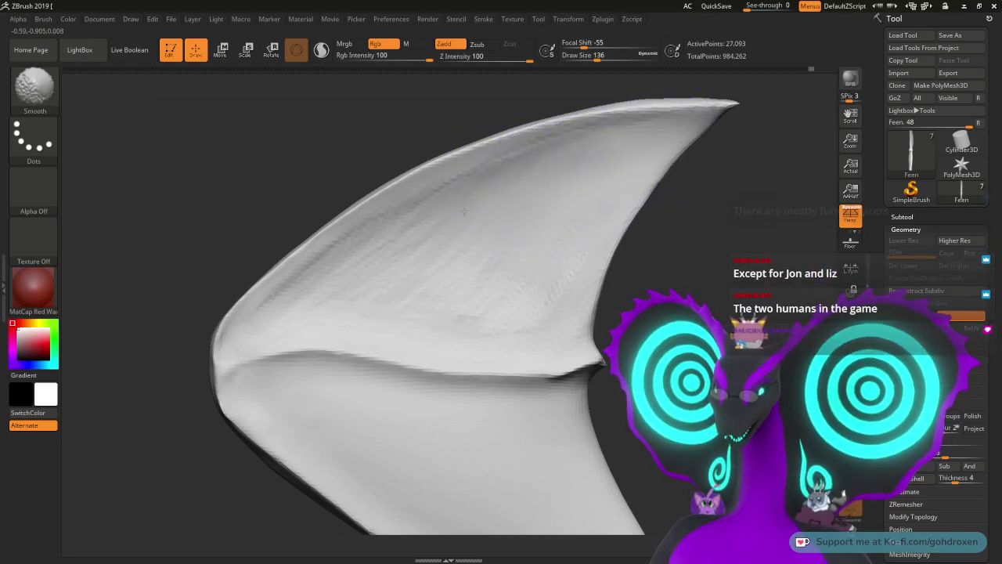
pyautogui.keyDown('shift'); pyautogui.moveTo(464, 211); pyautogui.dragTo(651, 146); pyautogui.keyUp('shift')
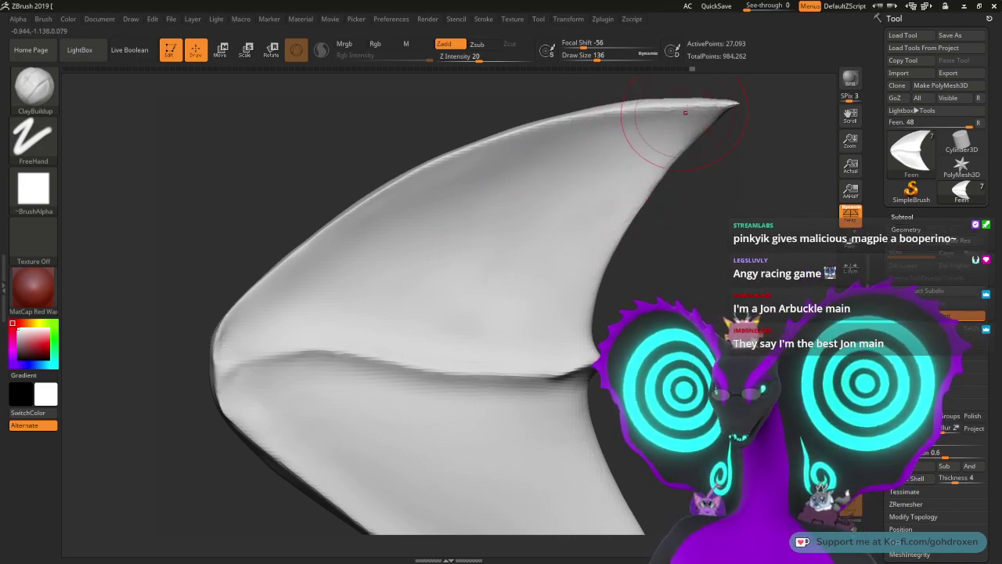
# Step: Rework the upper face with more ClayBuildup strokes below the outer rim and near the tip
pyautogui.moveTo(710, 138)
pyautogui.keyDown('alt'); pyautogui.mouseDown()
pyautogui.moveTo(692, 136)
pyautogui.moveTo(694, 165)
pyautogui.moveTo(688, 153)
pyautogui.mouseUp(); pyautogui.keyUp('alt')
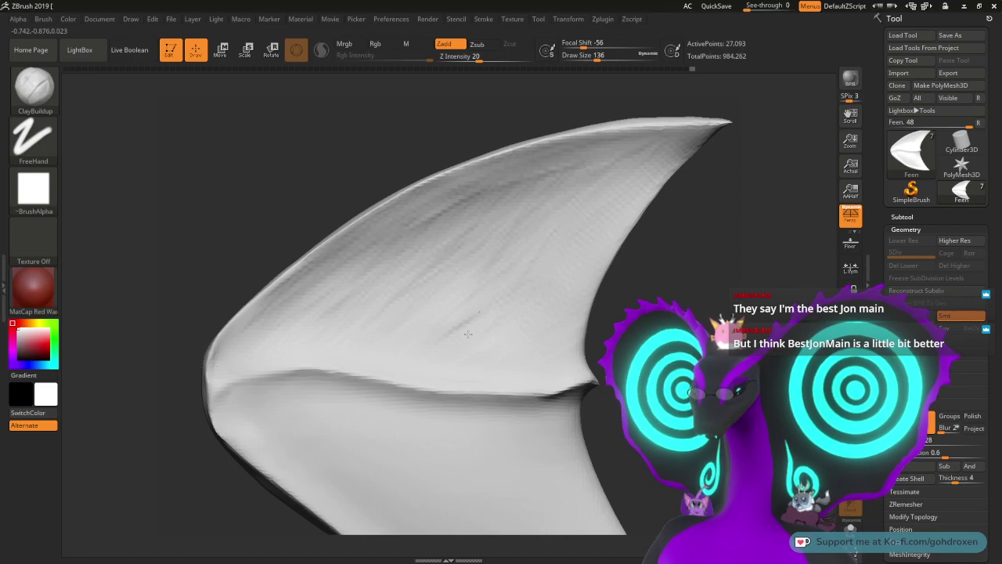
pyautogui.moveTo(728, 275)
pyautogui.mouseDown()
pyautogui.moveTo(671, 270)
pyautogui.moveTo(720, 278)
pyautogui.mouseUp()
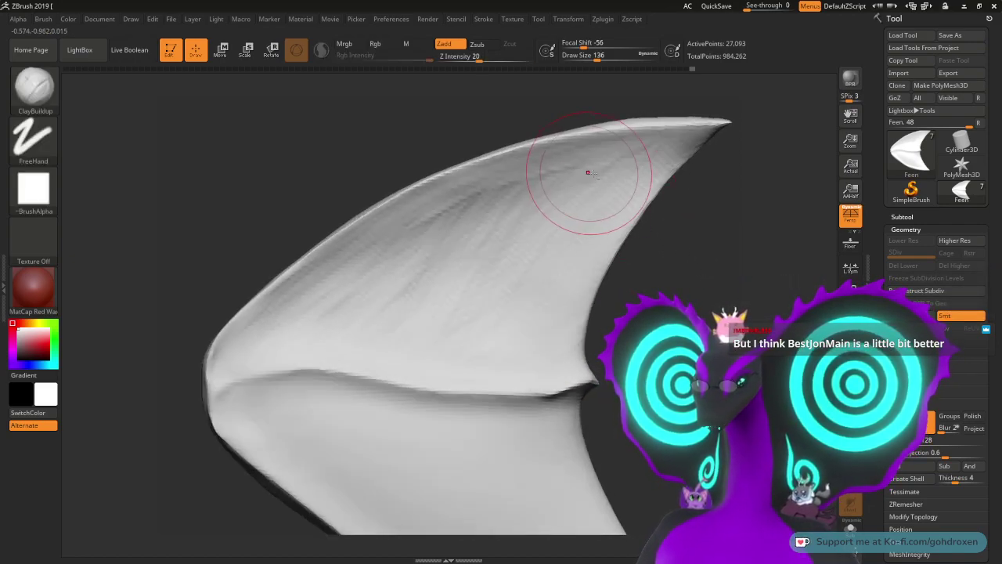
pyautogui.moveTo(588, 172); pyautogui.dragTo(654, 156)
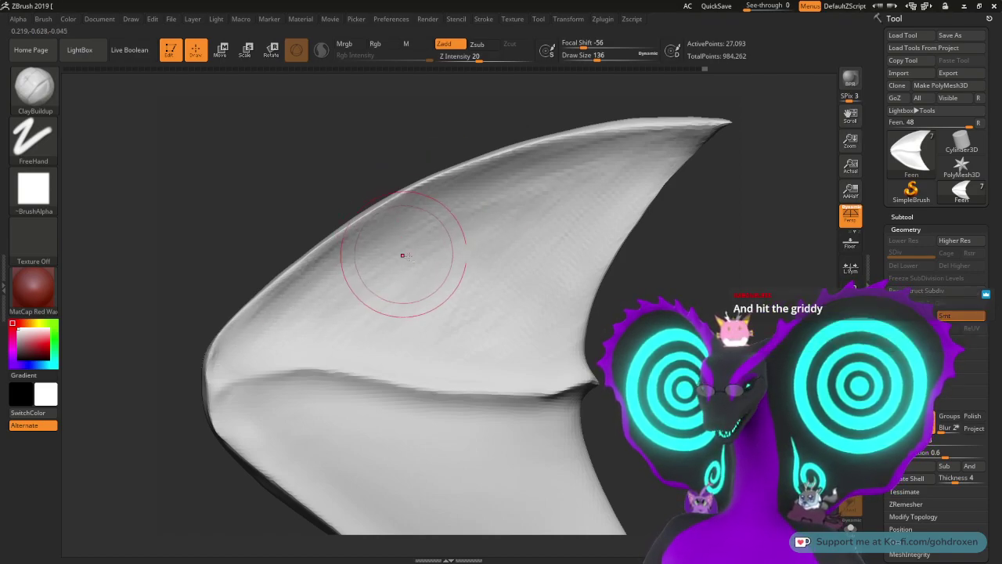
# Step: Smooth the reworked upper face down to the middle groove
pyautogui.press('shift')
pyautogui.moveTo(321, 311)
pyautogui.keyDown('shift'); pyautogui.mouseDown()
pyautogui.moveTo(341, 325)
pyautogui.moveTo(311, 311)
pyautogui.mouseUp(); pyautogui.keyUp('shift')
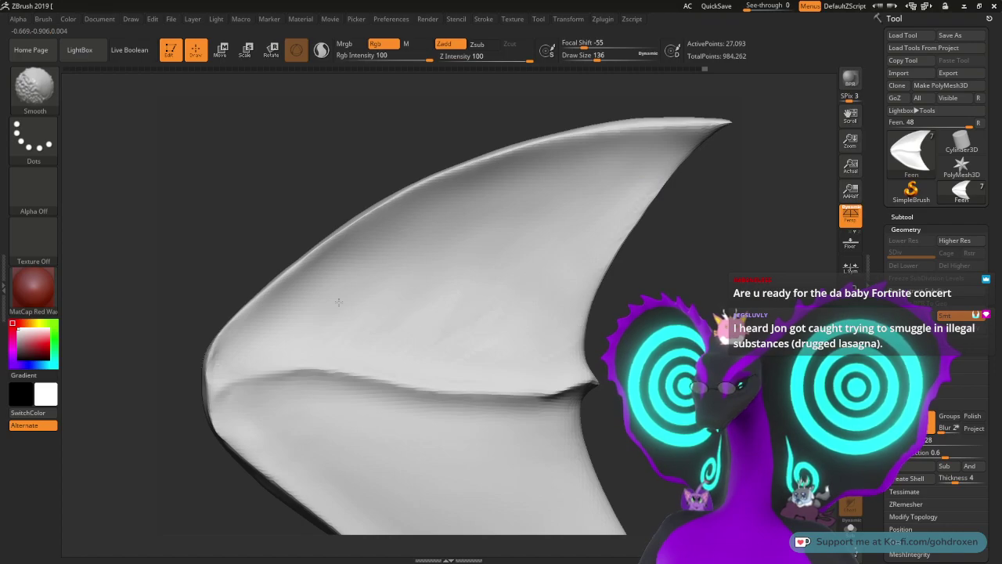
pyautogui.keyDown('shift'); pyautogui.moveTo(338, 301); pyautogui.dragTo(441, 396); pyautogui.keyUp('shift')
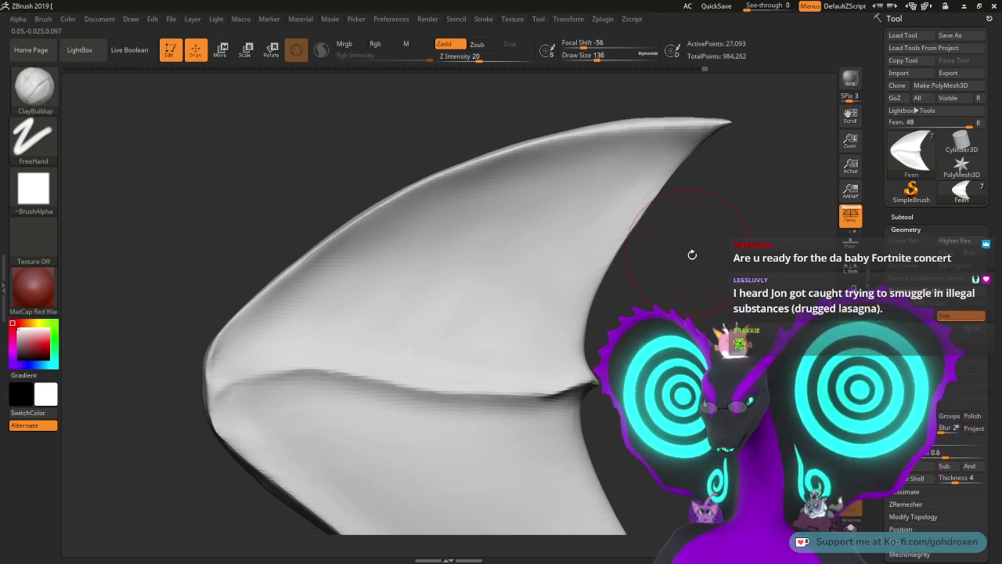
# Step: Select the DamStandard brush for the middle groove and set its draw size to 62
pyautogui.keyDown('alt'); pyautogui.moveTo(692, 253); pyautogui.dragTo(733, 180); pyautogui.keyUp('alt')
pyautogui.press('b')
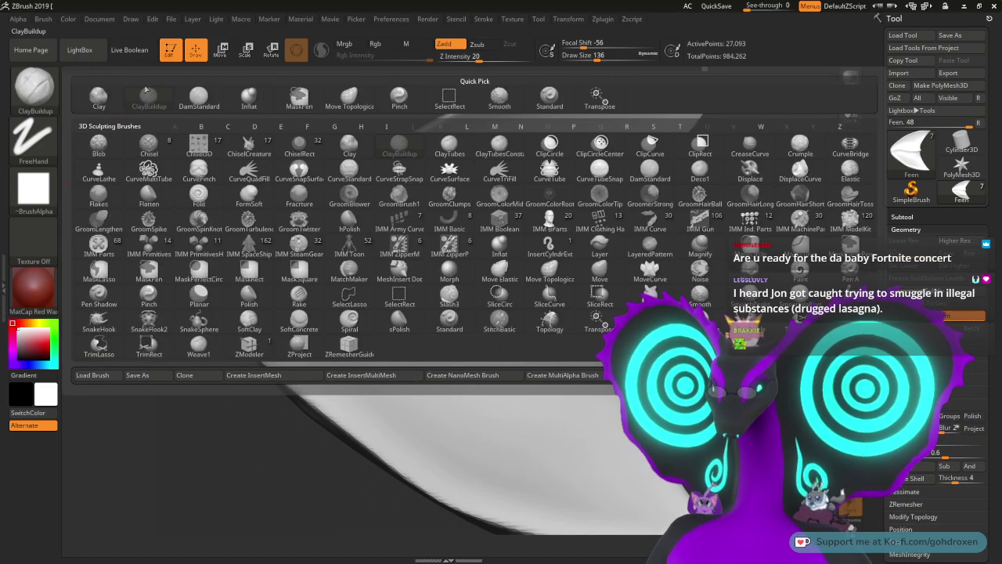
pyautogui.press('d')
pyautogui.press('s')
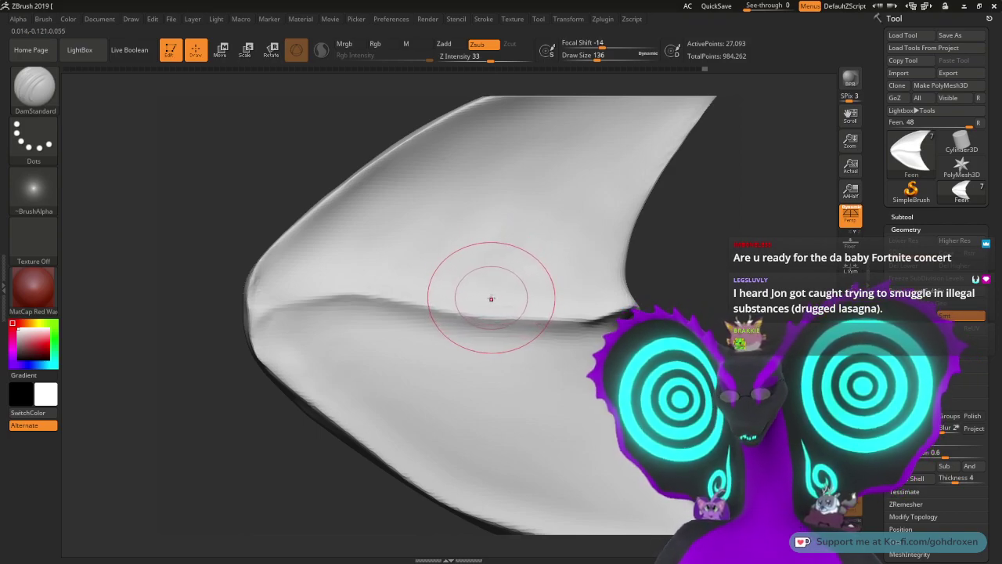
pyautogui.press('space')
pyautogui.moveTo(496, 279); pyautogui.dragTo(485, 278)
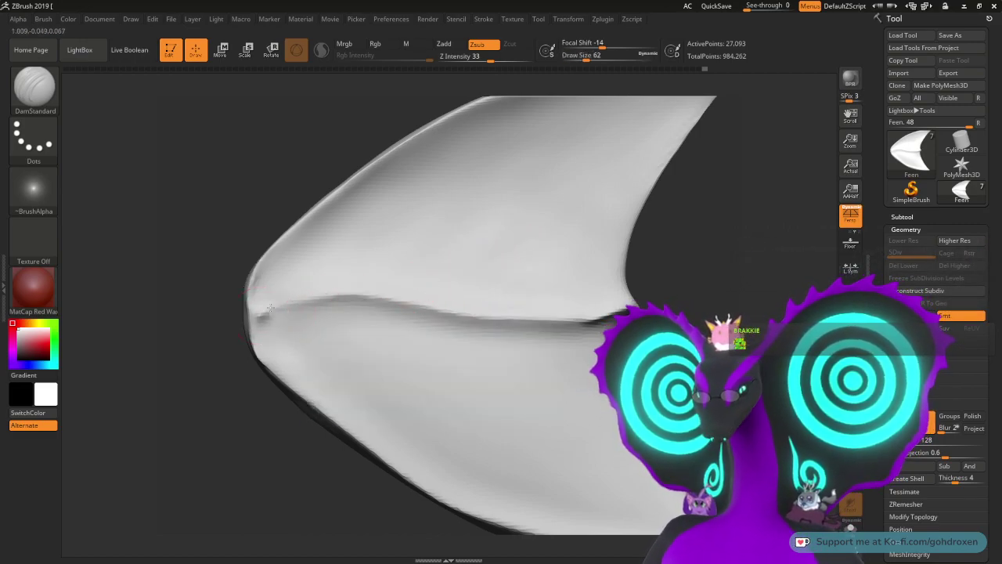
# Step: Try DamStandard strokes along the wavy middle groove from the fin's rounded end, undoing each one
pyautogui.moveTo(270, 308); pyautogui.dragTo(398, 305)
pyautogui.hotkey('ctrl', 'z')
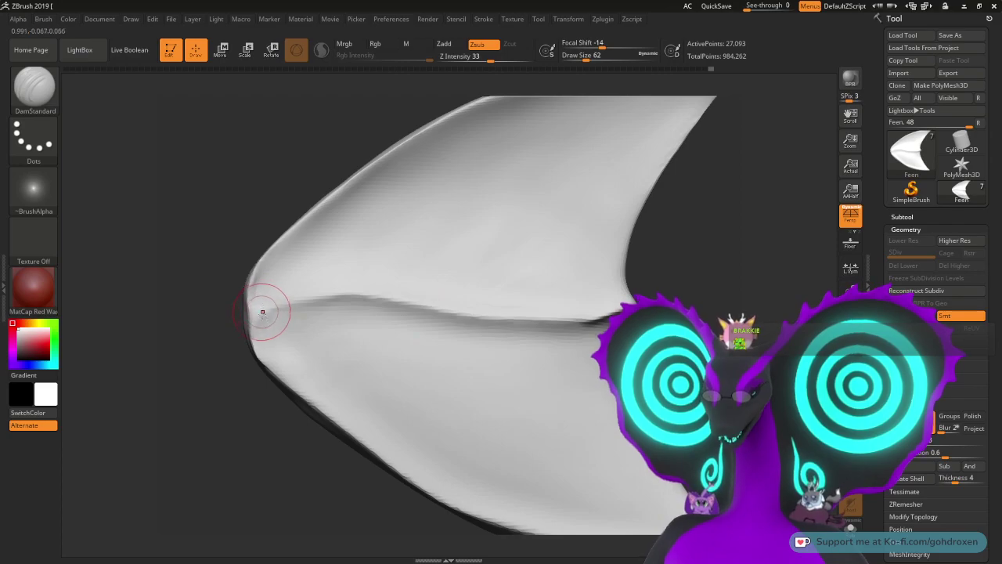
pyautogui.moveTo(315, 296); pyautogui.dragTo(408, 313)
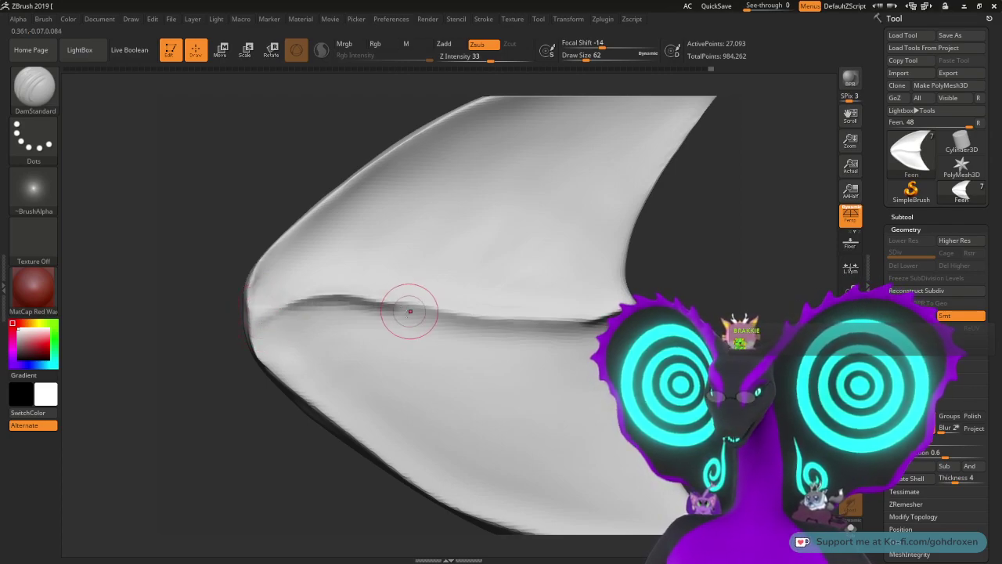
pyautogui.hotkey('ctrl', 'z')
pyautogui.moveTo(272, 311); pyautogui.dragTo(610, 318)
pyautogui.hotkey('ctrl', 'z')
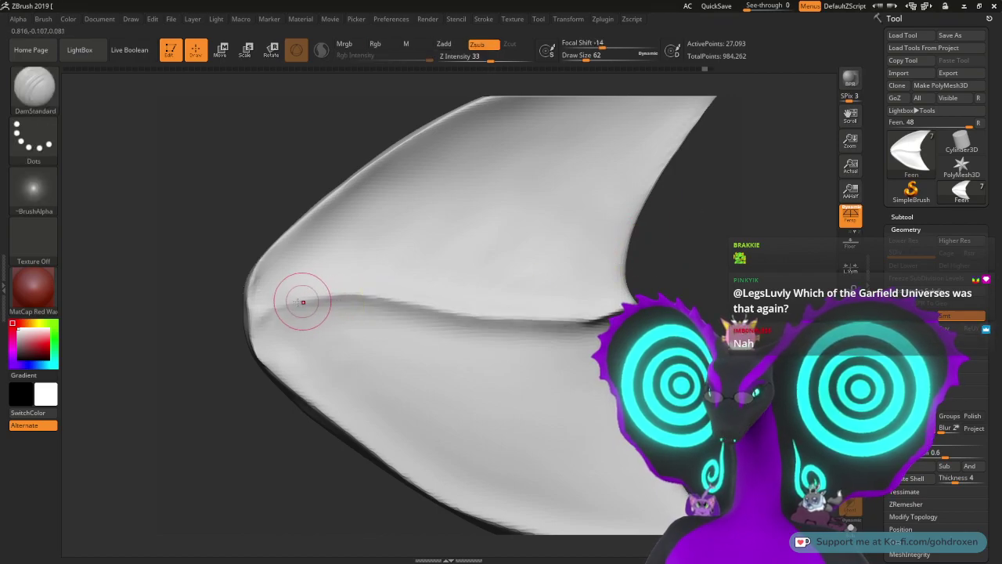
# Step: Carve the wavy crease across the middle of the fin with the DamStandard brush, extending it to the rounded outer edge
pyautogui.moveTo(270, 310)
pyautogui.mouseDown()
pyautogui.moveTo(345, 304)
pyautogui.moveTo(611, 320)
pyautogui.mouseUp()
pyautogui.moveTo(681, 260)
pyautogui.mouseDown()
pyautogui.moveTo(572, 263)
pyautogui.moveTo(716, 268)
pyautogui.moveTo(650, 267)
pyautogui.moveTo(691, 269)
pyautogui.mouseUp()
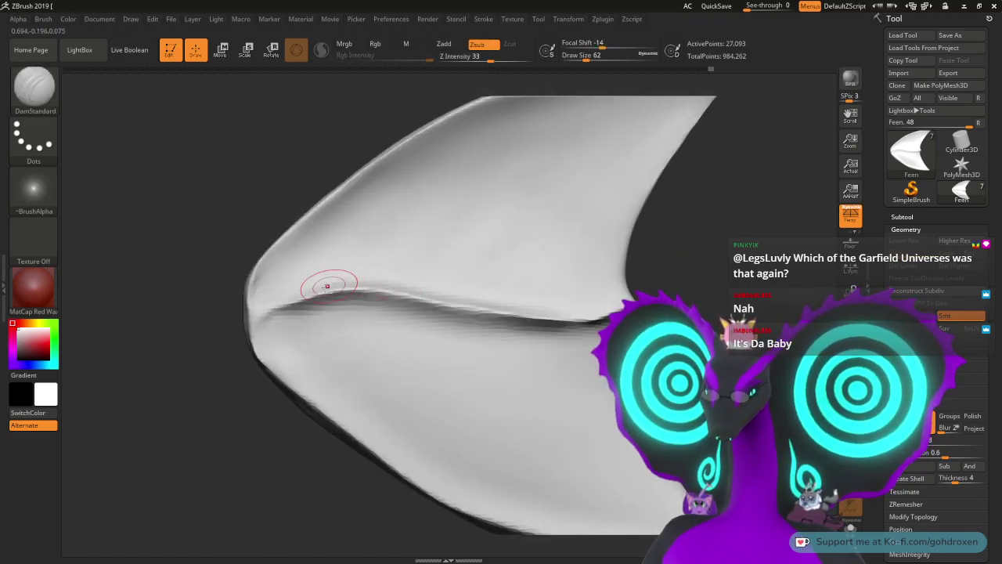
pyautogui.moveTo(273, 312); pyautogui.dragTo(264, 320)
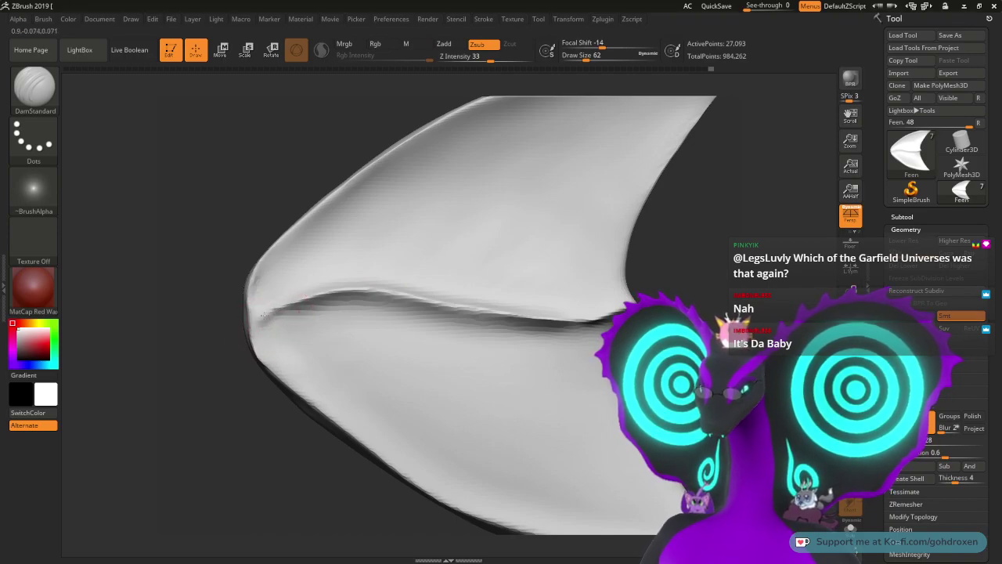
pyautogui.press('ctrl')
pyautogui.moveTo(291, 306); pyautogui.dragTo(244, 338)
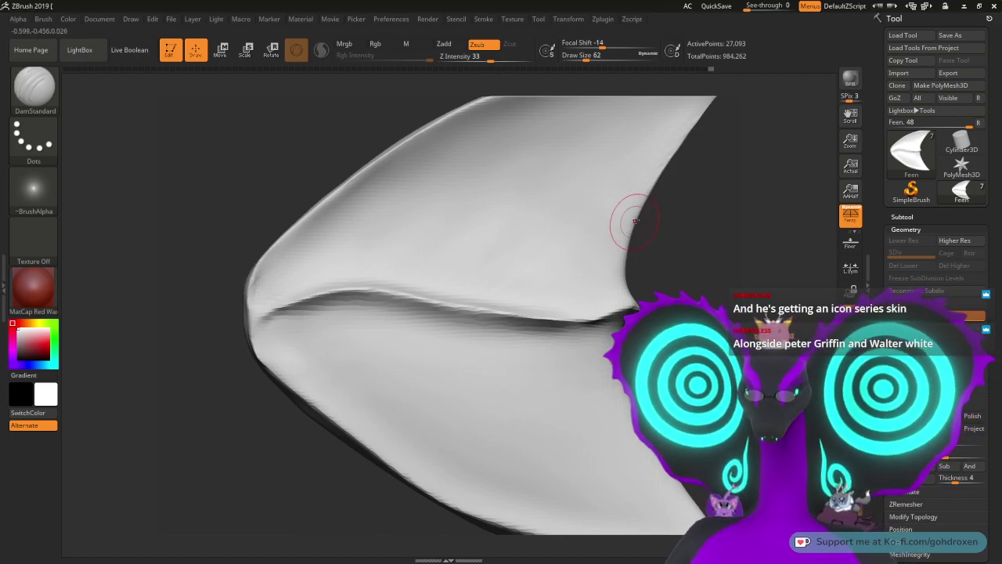
# Step: Deepen the central crease on the same face of the fin, from the rounded edge toward the inner notch
pyautogui.moveTo(701, 280); pyautogui.dragTo(650, 277)
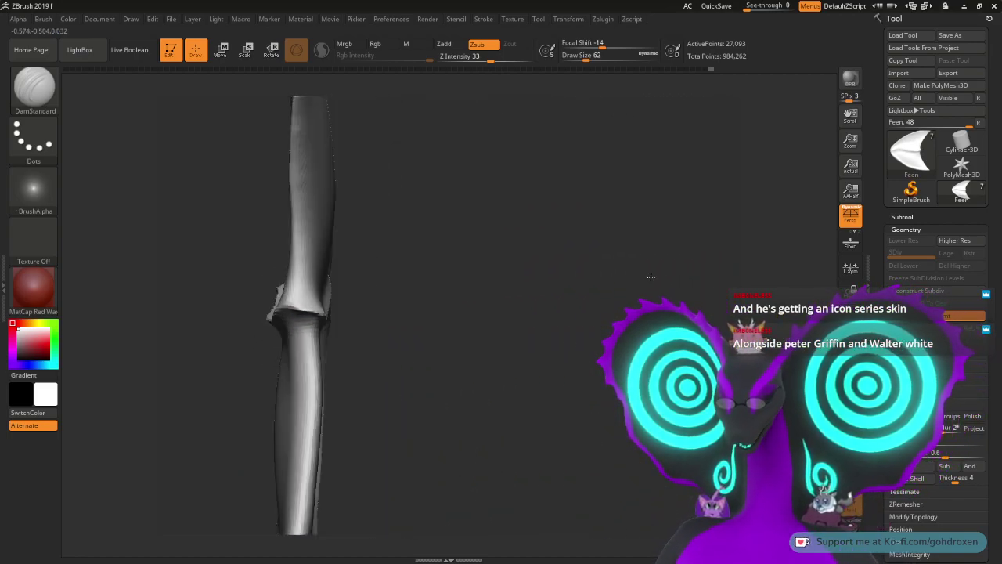
pyautogui.moveTo(513, 255); pyautogui.dragTo(587, 247)
pyautogui.moveTo(716, 253); pyautogui.dragTo(655, 219)
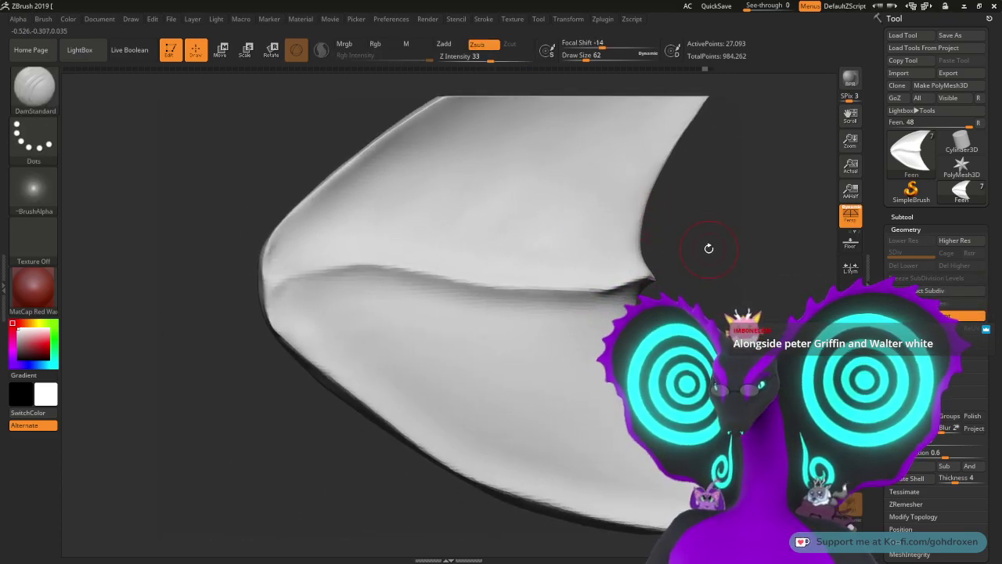
pyautogui.moveTo(709, 248)
pyautogui.mouseDown()
pyautogui.moveTo(726, 253)
pyautogui.moveTo(588, 248)
pyautogui.mouseUp()
pyautogui.press('shift')
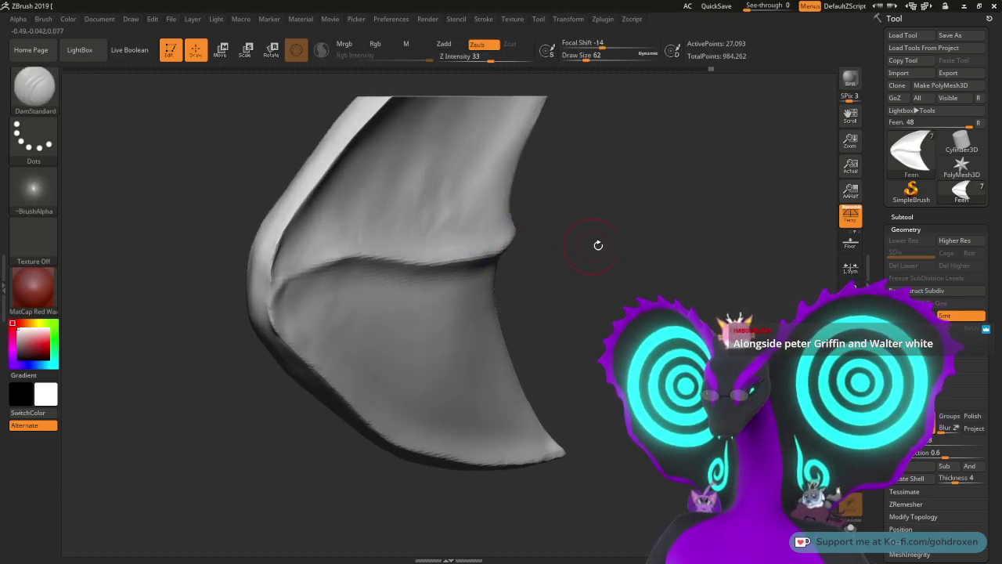
pyautogui.moveTo(597, 246)
pyautogui.mouseDown()
pyautogui.moveTo(597, 237)
pyautogui.moveTo(673, 271)
pyautogui.mouseUp()
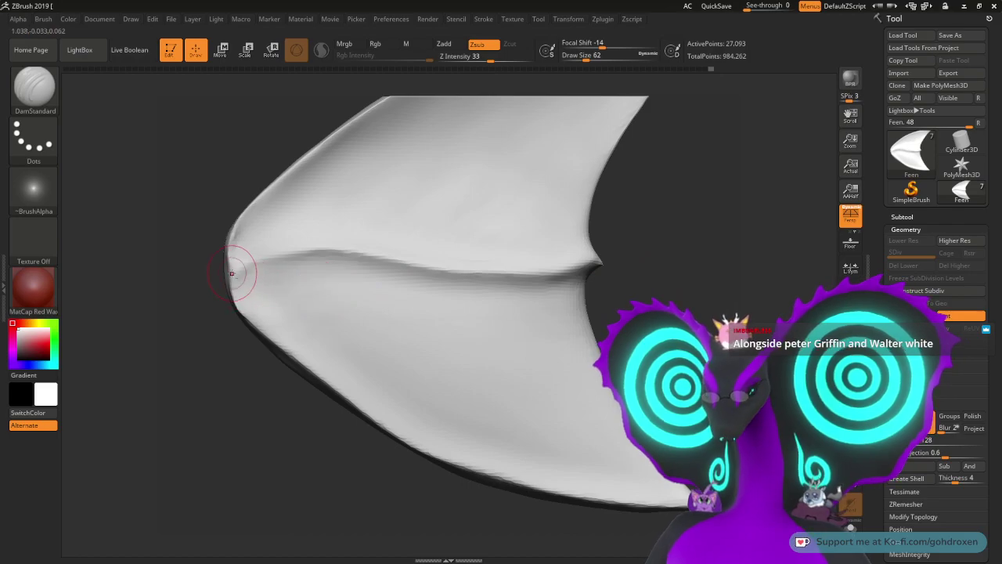
pyautogui.moveTo(256, 262)
pyautogui.mouseDown()
pyautogui.moveTo(371, 252)
pyautogui.moveTo(557, 276)
pyautogui.moveTo(234, 253)
pyautogui.moveTo(352, 252)
pyautogui.moveTo(557, 276)
pyautogui.mouseUp()
pyautogui.moveTo(675, 224)
pyautogui.mouseDown()
pyautogui.moveTo(633, 233)
pyautogui.moveTo(666, 237)
pyautogui.mouseUp()
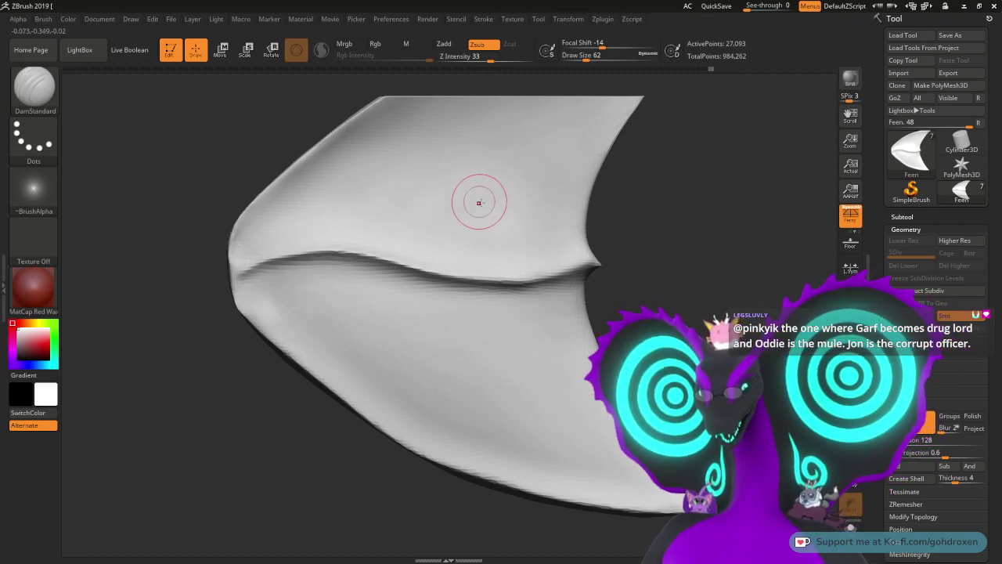
# Step: Deepen the notch end of the crease on the fin's opposite face with short DamStandard strokes and smooth it lightly
pyautogui.moveTo(646, 212); pyautogui.dragTo(606, 233)
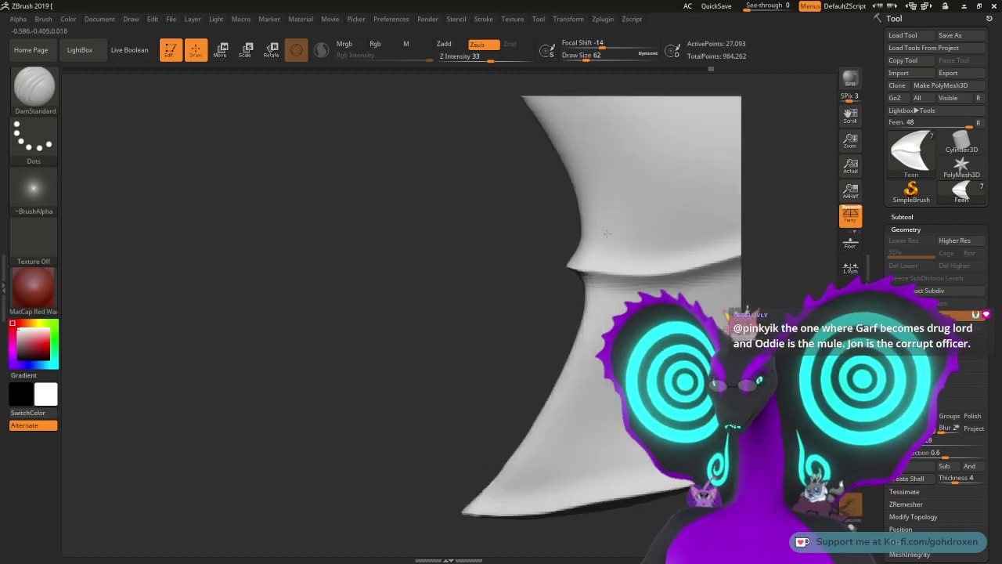
pyautogui.moveTo(453, 270); pyautogui.dragTo(459, 273)
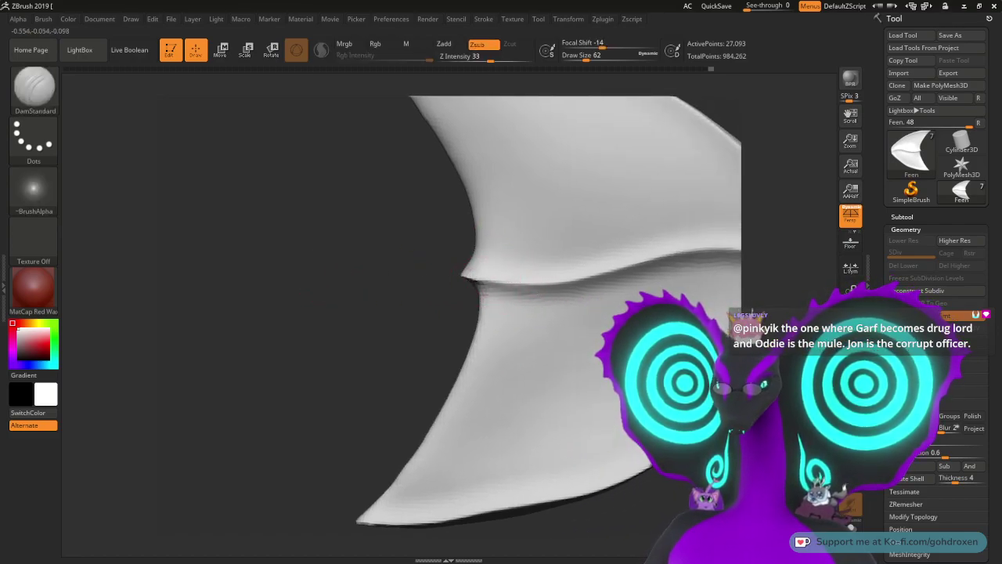
pyautogui.moveTo(483, 294); pyautogui.dragTo(551, 290)
pyautogui.hotkey('ctrl', 'z')
pyautogui.moveTo(483, 282); pyautogui.dragTo(515, 285)
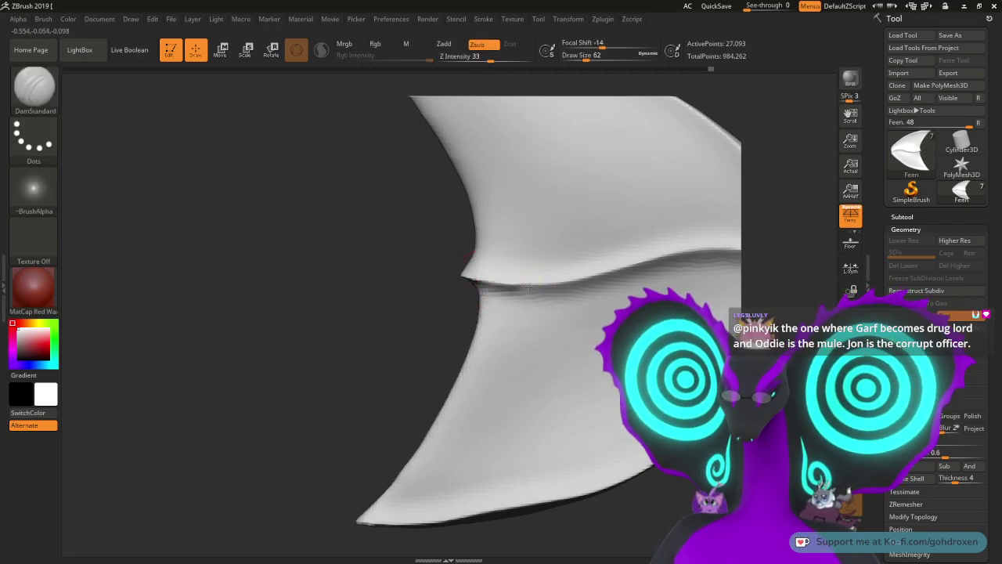
pyautogui.moveTo(528, 287); pyautogui.dragTo(546, 288)
pyautogui.moveTo(341, 316)
pyautogui.mouseDown()
pyautogui.moveTo(309, 308)
pyautogui.moveTo(364, 318)
pyautogui.moveTo(441, 259)
pyautogui.mouseUp()
pyautogui.keyDown('shift'); pyautogui.moveTo(543, 281); pyautogui.dragTo(534, 283); pyautogui.keyUp('shift')
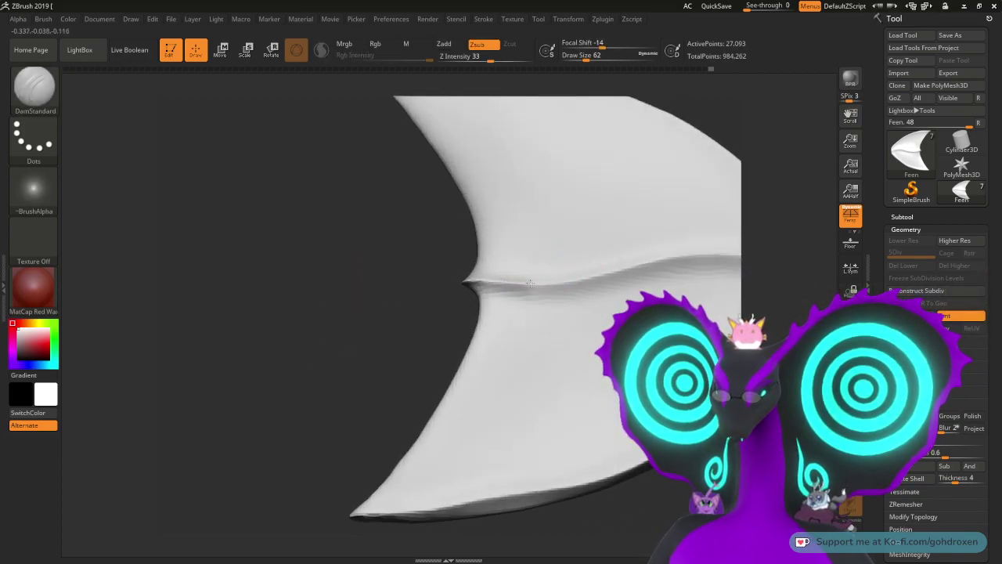
# Step: Examine the carved crease on the fin's opposite face from several angles
pyautogui.moveTo(324, 332); pyautogui.dragTo(591, 253)
pyautogui.moveTo(311, 288)
pyautogui.mouseDown()
pyautogui.moveTo(281, 293)
pyautogui.moveTo(313, 291)
pyautogui.mouseUp()
pyautogui.keyDown('alt'); pyautogui.moveTo(693, 404); pyautogui.dragTo(567, 435); pyautogui.keyUp('alt')
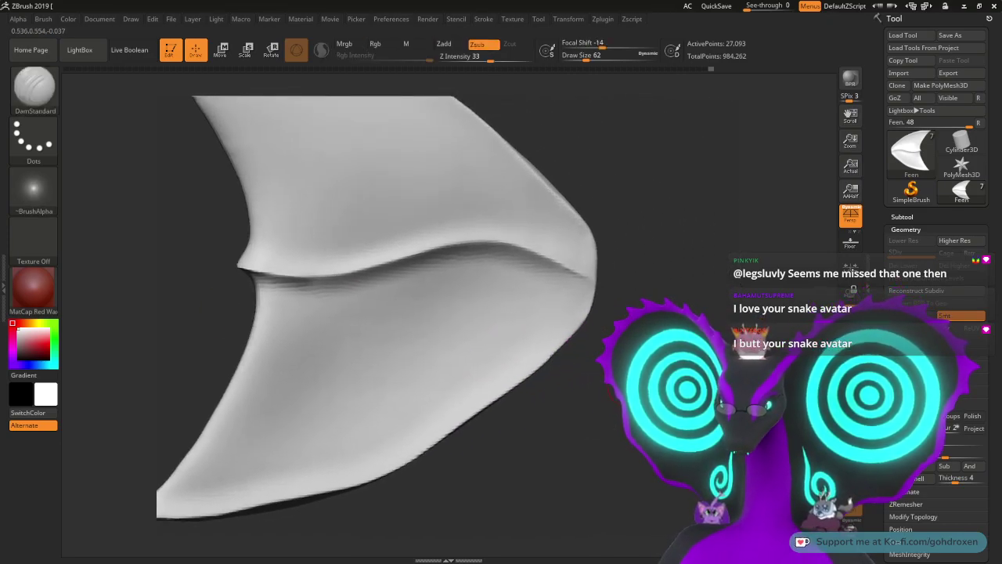
pyautogui.moveTo(580, 380)
pyautogui.mouseDown()
pyautogui.moveTo(557, 382)
pyautogui.moveTo(583, 398)
pyautogui.mouseUp()
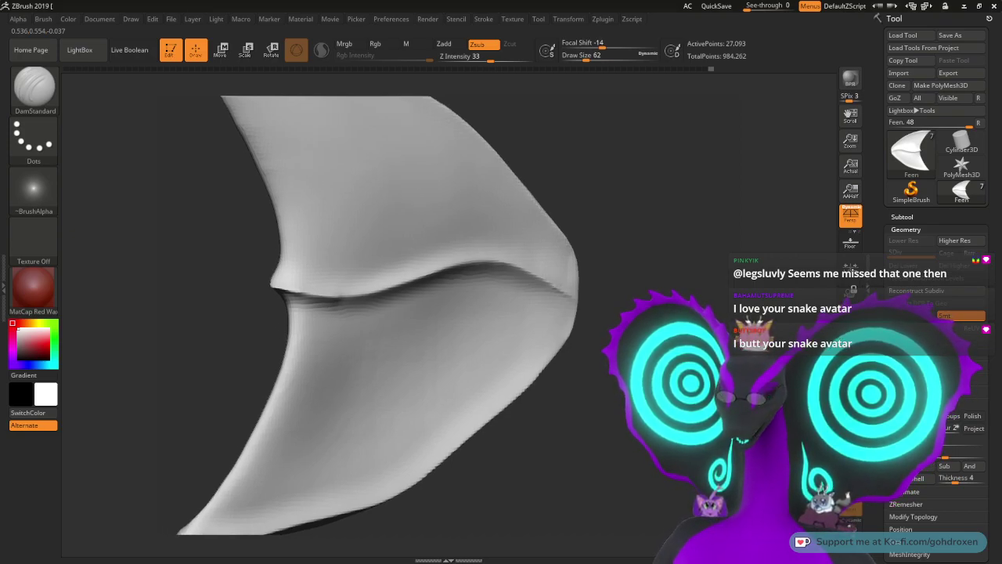
pyautogui.moveTo(583, 397); pyautogui.dragTo(556, 398)
pyautogui.keyDown('alt'); pyautogui.moveTo(556, 397); pyautogui.dragTo(585, 349); pyautogui.keyUp('alt')
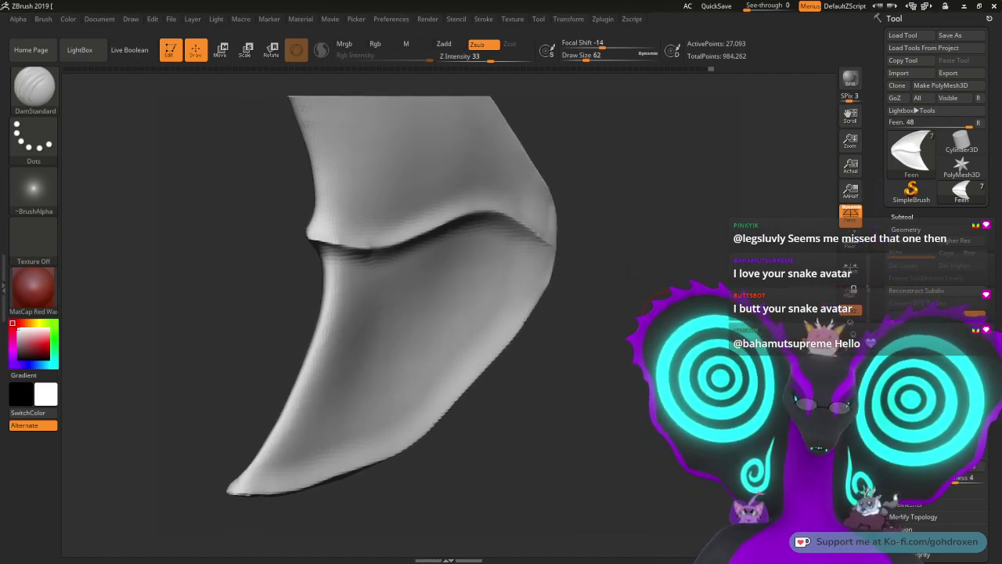
pyautogui.moveTo(611, 345); pyautogui.dragTo(640, 344)
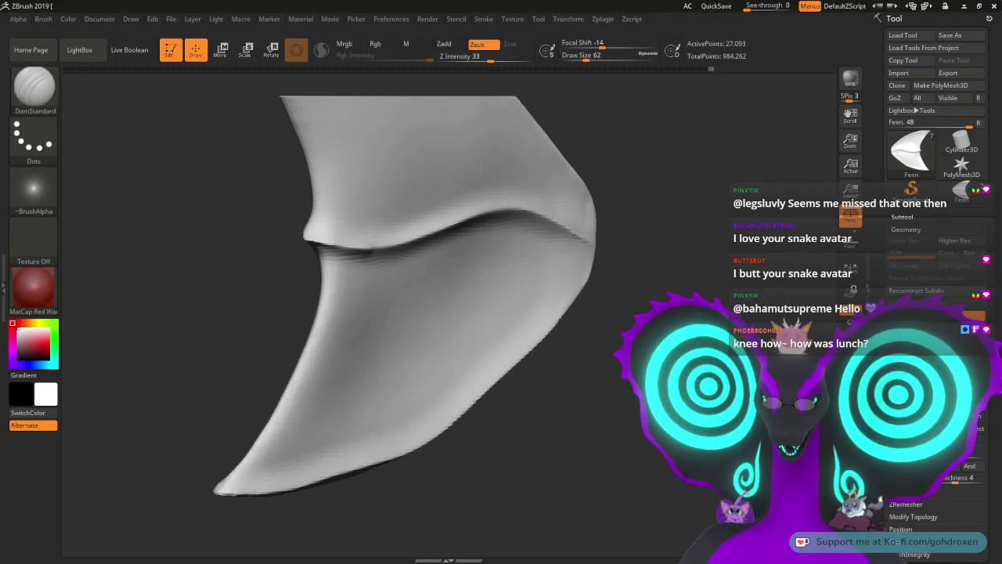
pyautogui.moveTo(609, 340); pyautogui.dragTo(620, 342, button='right')
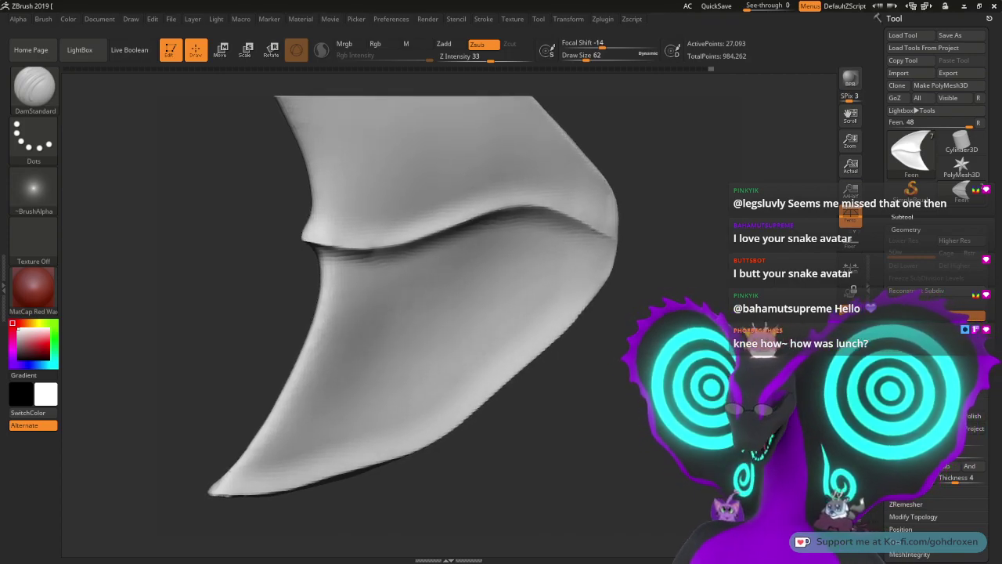
pyautogui.moveTo(626, 344); pyautogui.dragTo(616, 377)
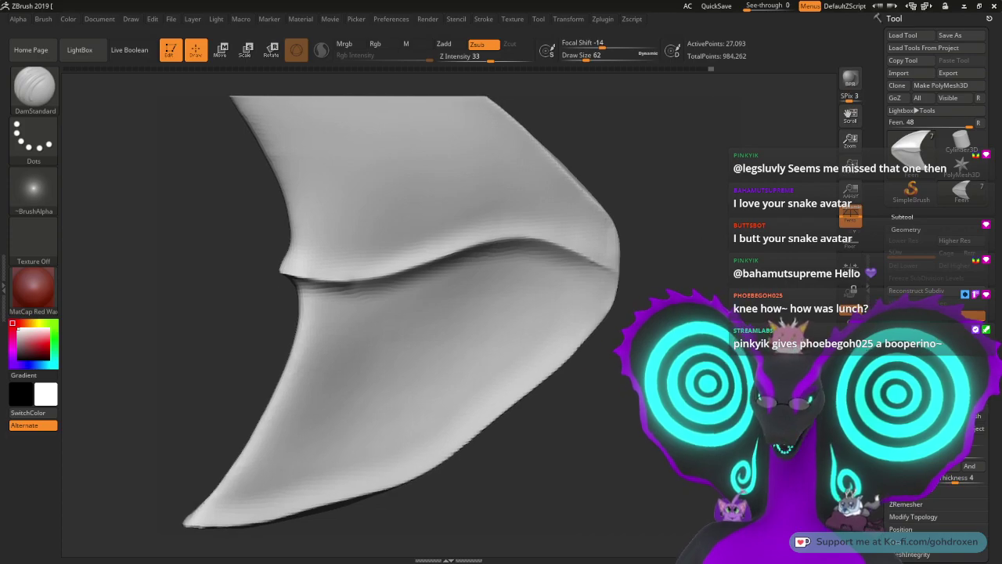
# Step: Build up diagonal strokes on the lower lobe below the crease using the ClayBuildup brush at draw size 71
pyautogui.click(36, 90)
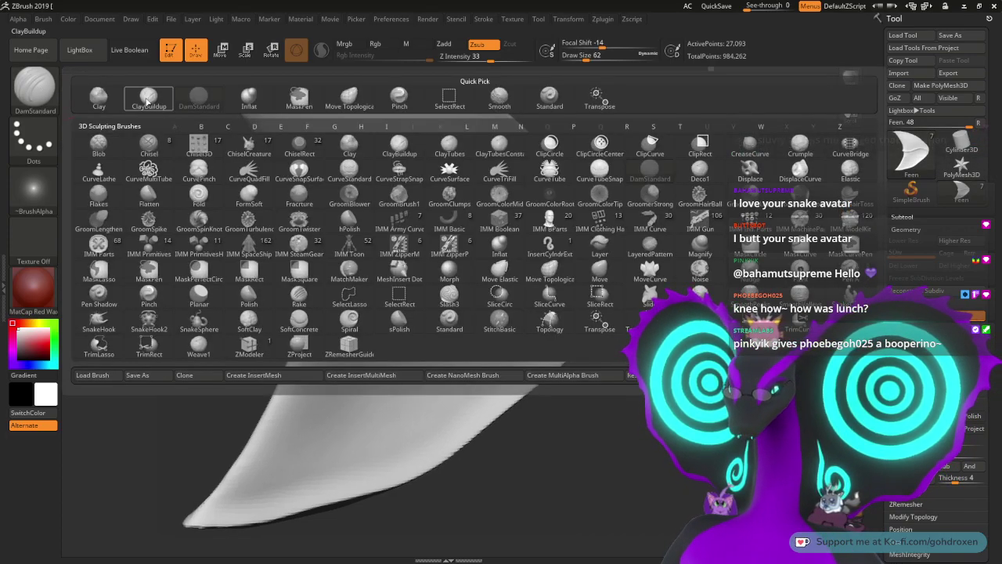
pyautogui.click(147, 97)
pyautogui.moveTo(665, 214); pyautogui.dragTo(645, 297, button='right')
pyautogui.press('space')
pyautogui.moveTo(565, 275); pyautogui.dragTo(564, 275)
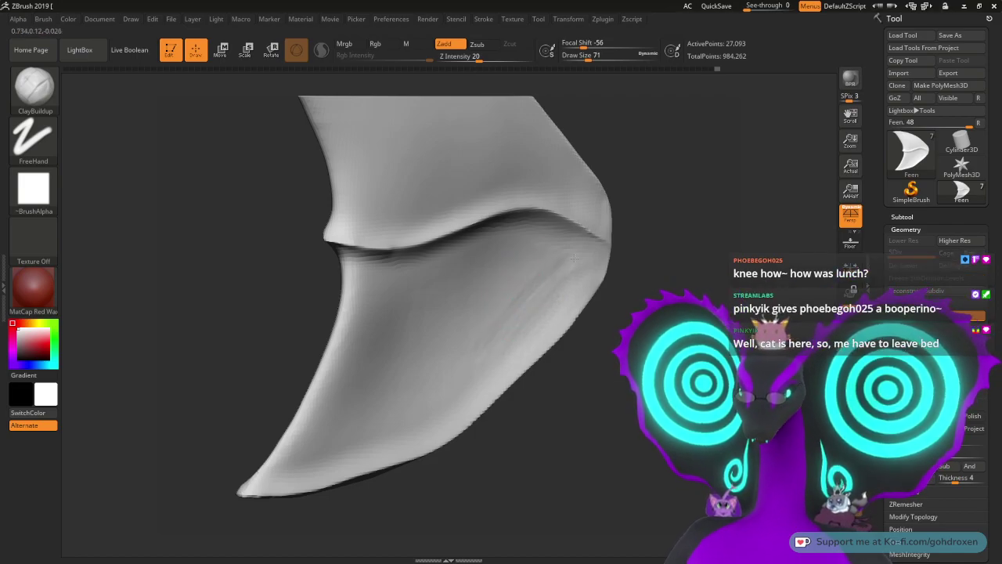
pyautogui.moveTo(561, 260); pyautogui.dragTo(501, 314)
pyautogui.moveTo(626, 322); pyautogui.dragTo(595, 329)
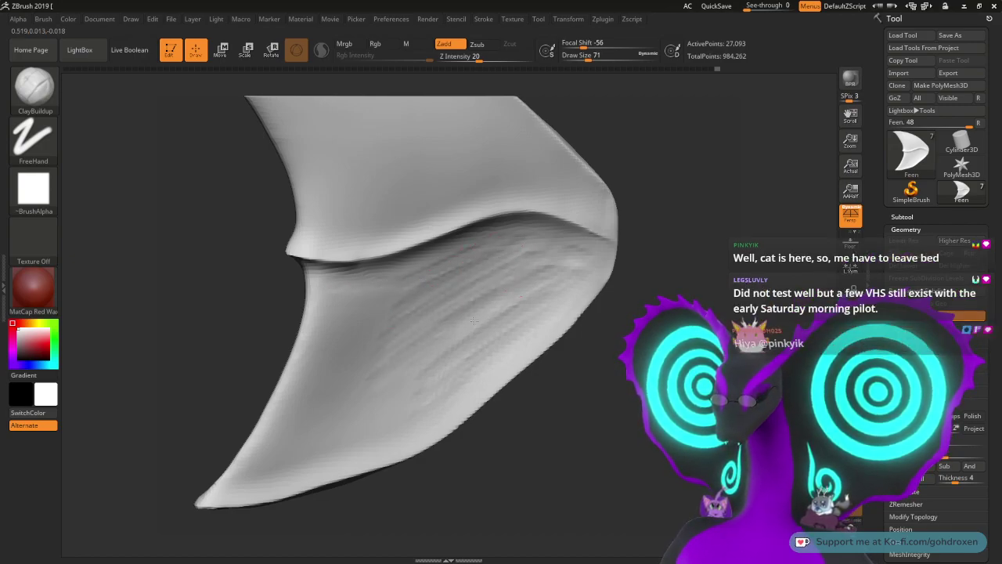
# Step: Extend the ClayBuildup strokes over the rest of the lower lobe, toward the inner edge, the tip and the crease
pyautogui.moveTo(608, 398); pyautogui.dragTo(385, 331)
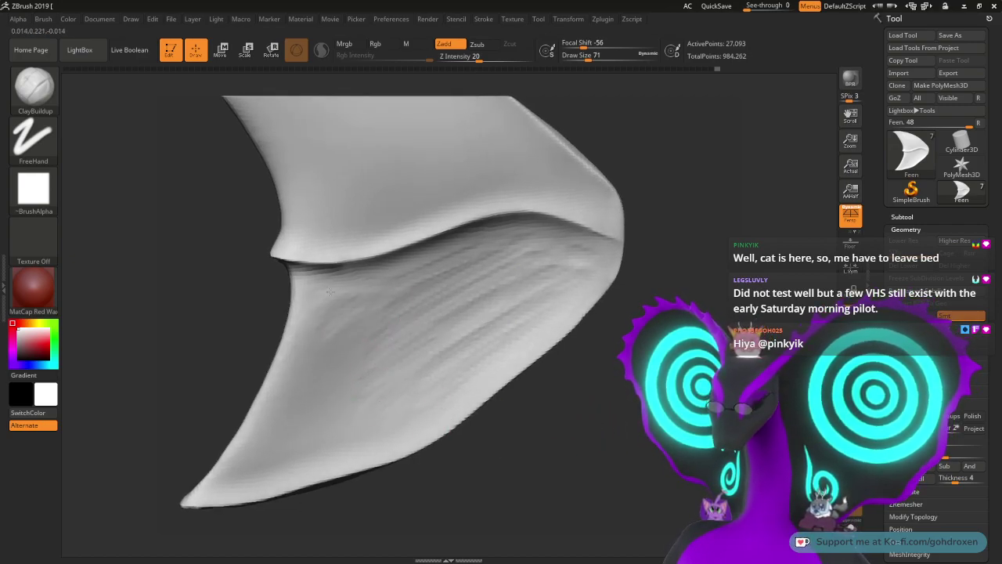
pyautogui.moveTo(374, 292)
pyautogui.mouseDown()
pyautogui.moveTo(301, 345)
pyautogui.moveTo(328, 358)
pyautogui.moveTo(283, 399)
pyautogui.mouseUp()
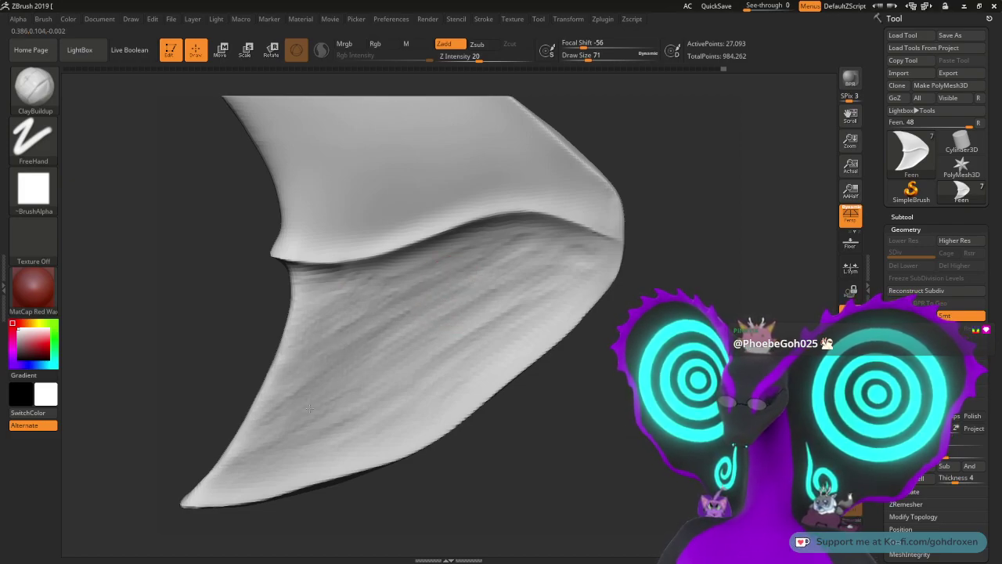
pyautogui.moveTo(616, 338)
pyautogui.mouseDown()
pyautogui.moveTo(550, 324)
pyautogui.moveTo(664, 342)
pyautogui.mouseUp()
pyautogui.moveTo(437, 328); pyautogui.dragTo(481, 296)
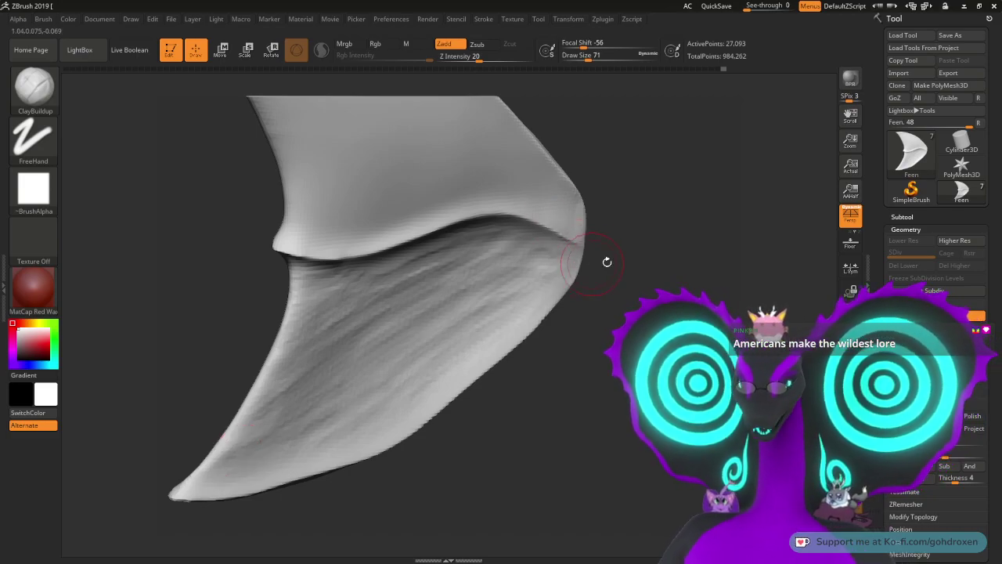
pyautogui.moveTo(606, 262); pyautogui.dragTo(581, 263)
pyautogui.moveTo(457, 255); pyautogui.dragTo(398, 263)
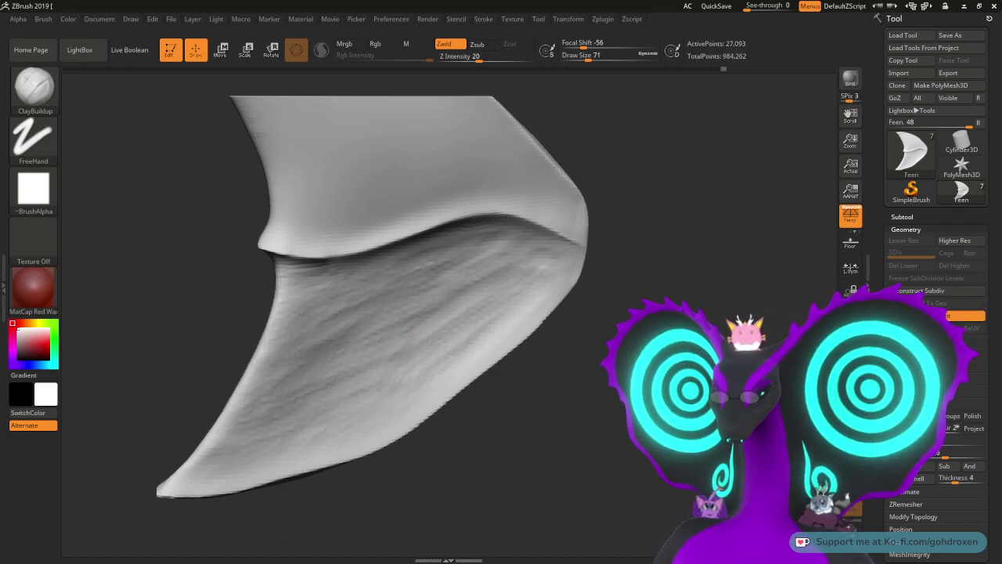
# Step: Smooth the built-up clay strokes across the fin's lower lobe
pyautogui.press('shift')
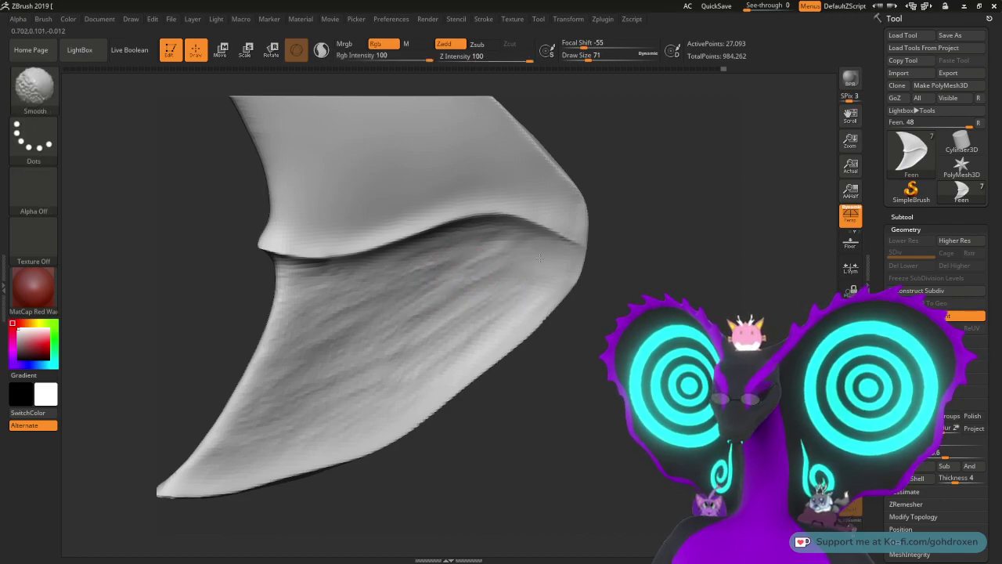
pyautogui.moveTo(533, 251)
pyautogui.keyDown('shift'); pyautogui.mouseDown()
pyautogui.moveTo(555, 237)
pyautogui.moveTo(423, 267)
pyautogui.moveTo(437, 268)
pyautogui.mouseUp(); pyautogui.keyUp('shift')
pyautogui.press('shift')
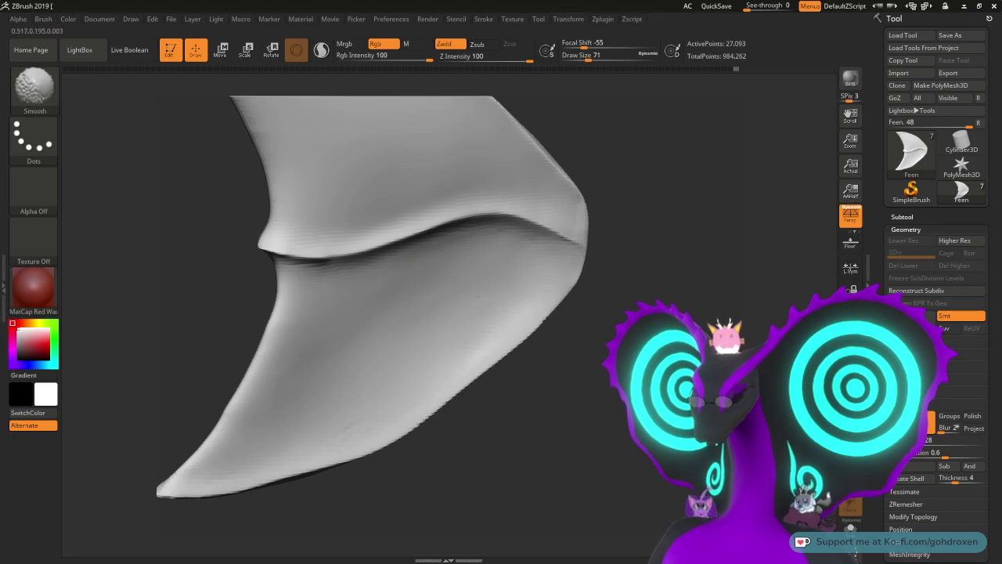
pyautogui.keyDown('shift'); pyautogui.moveTo(485, 285); pyautogui.dragTo(355, 339); pyautogui.keyUp('shift')
# Step: Smooth the surface of the upper lobe on the fin's other face and check the piece edge-on
pyautogui.moveTo(406, 350)
pyautogui.mouseDown(button='right')
pyautogui.moveTo(548, 358)
pyautogui.moveTo(505, 362)
pyautogui.moveTo(618, 337)
pyautogui.moveTo(625, 305)
pyautogui.moveTo(605, 392)
pyautogui.moveTo(587, 375)
pyautogui.moveTo(473, 370)
pyautogui.mouseUp(button='right')
pyautogui.moveTo(658, 351)
pyautogui.mouseDown(button='right')
pyautogui.moveTo(568, 371)
pyautogui.moveTo(607, 364)
pyautogui.moveTo(656, 323)
pyautogui.moveTo(659, 406)
pyautogui.moveTo(678, 377)
pyautogui.moveTo(697, 374)
pyautogui.moveTo(629, 385)
pyautogui.moveTo(646, 396)
pyautogui.moveTo(633, 397)
pyautogui.moveTo(631, 352)
pyautogui.mouseUp(button='right')
pyautogui.moveTo(631, 352)
pyautogui.keyDown('alt'); pyautogui.mouseDown(button='right')
pyautogui.moveTo(630, 382)
pyautogui.moveTo(708, 391)
pyautogui.moveTo(701, 415)
pyautogui.mouseUp(button='right'); pyautogui.keyUp('alt')
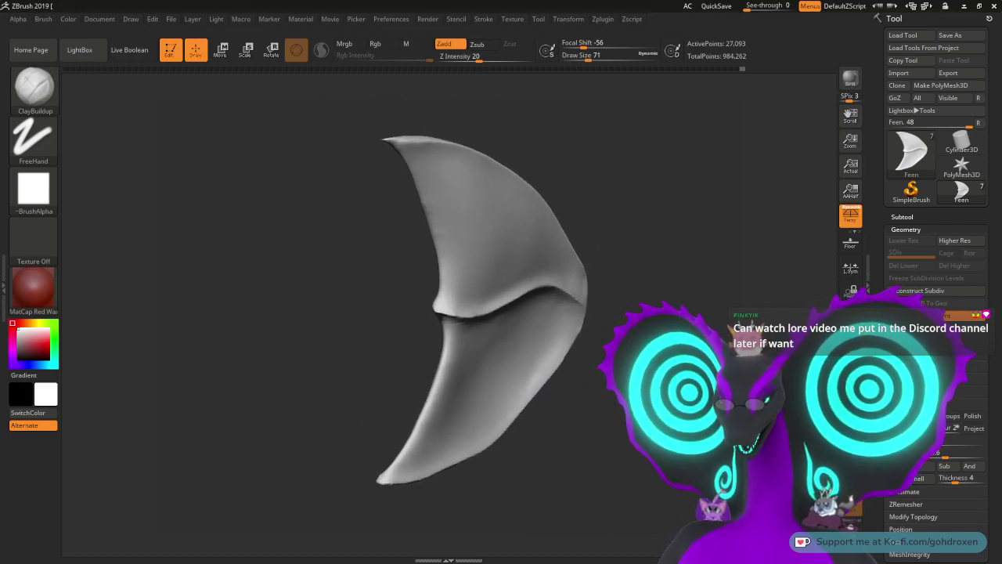
pyautogui.moveTo(649, 297)
pyautogui.mouseDown(button='right')
pyautogui.moveTo(589, 301)
pyautogui.moveTo(716, 303)
pyautogui.mouseUp(button='right')
pyautogui.moveTo(615, 264)
pyautogui.mouseDown(button='right')
pyautogui.moveTo(639, 265)
pyautogui.moveTo(550, 284)
pyautogui.mouseUp(button='right')
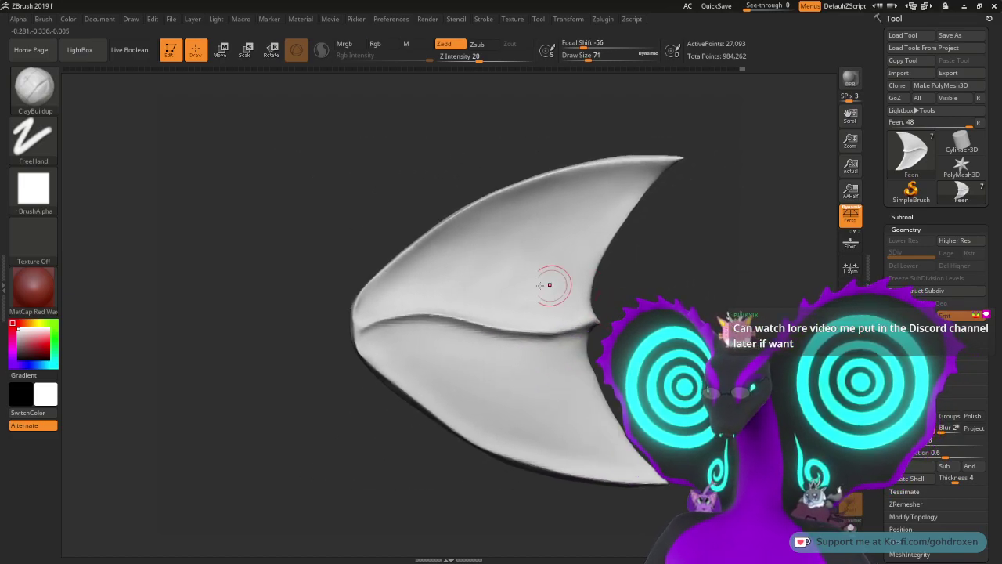
pyautogui.keyDown('shift'); pyautogui.moveTo(540, 285); pyautogui.dragTo(503, 289); pyautogui.keyUp('shift')
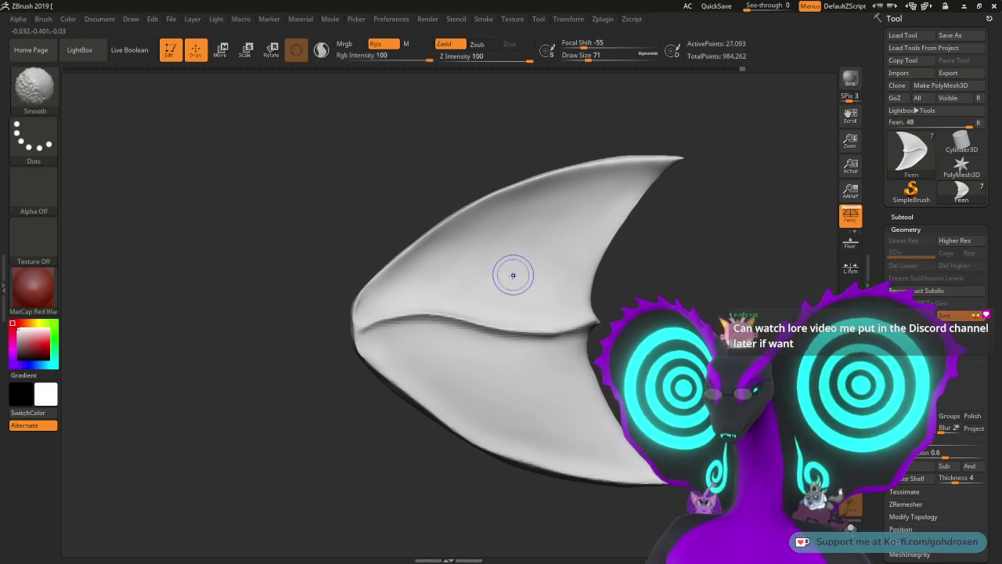
pyautogui.keyDown('shift'); pyautogui.moveTo(560, 233); pyautogui.dragTo(583, 241); pyautogui.keyUp('shift')
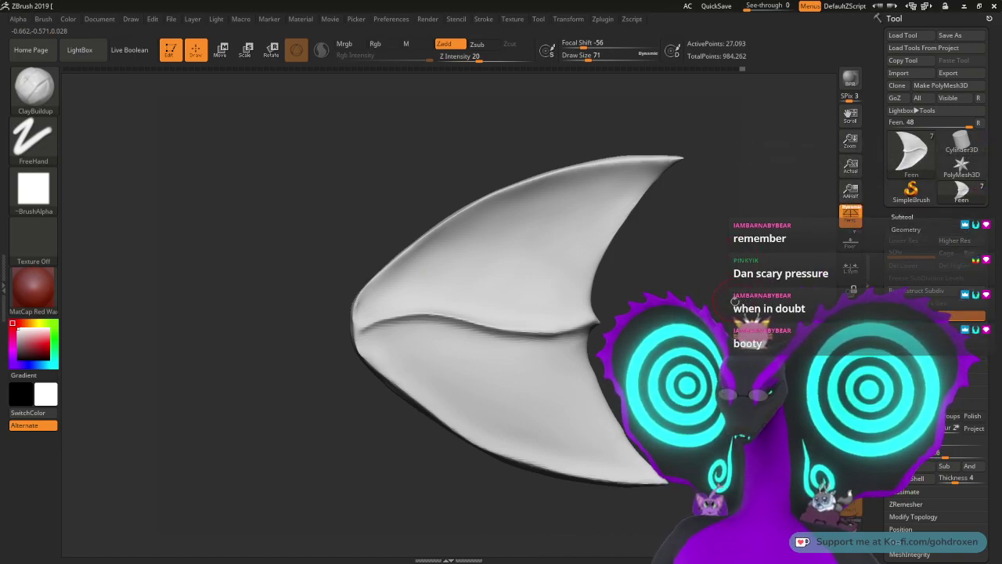
pyautogui.moveTo(702, 266); pyautogui.dragTo(680, 251)
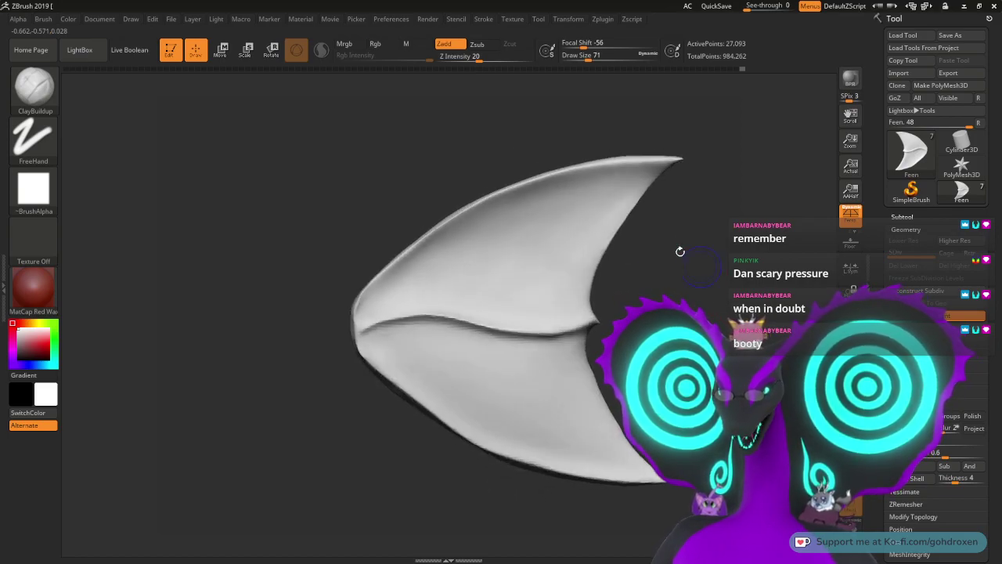
pyautogui.press('shift')
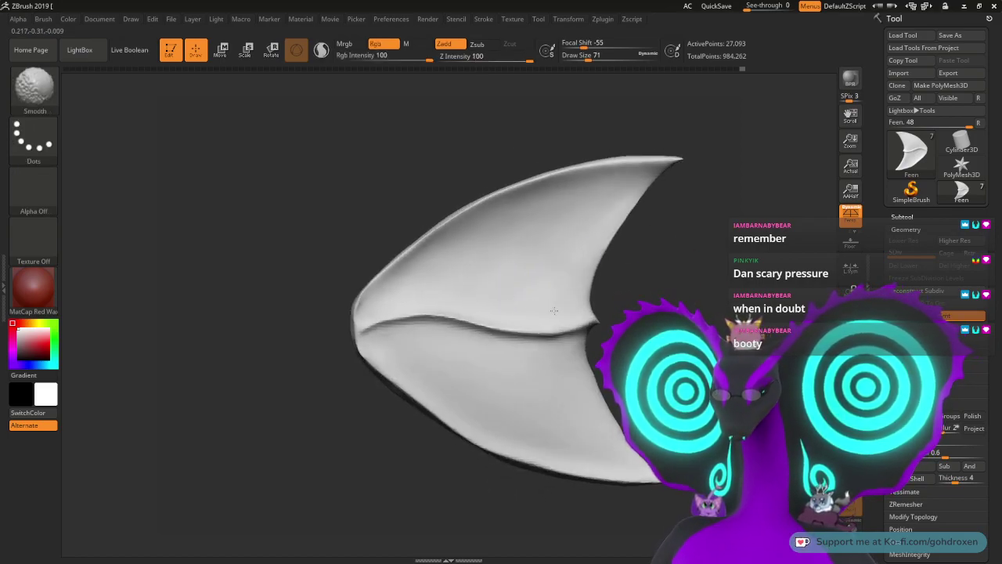
pyautogui.moveTo(554, 311)
pyautogui.keyDown('shift'); pyautogui.mouseDown()
pyautogui.moveTo(527, 242)
pyautogui.moveTo(482, 276)
pyautogui.mouseUp(); pyautogui.keyUp('shift')
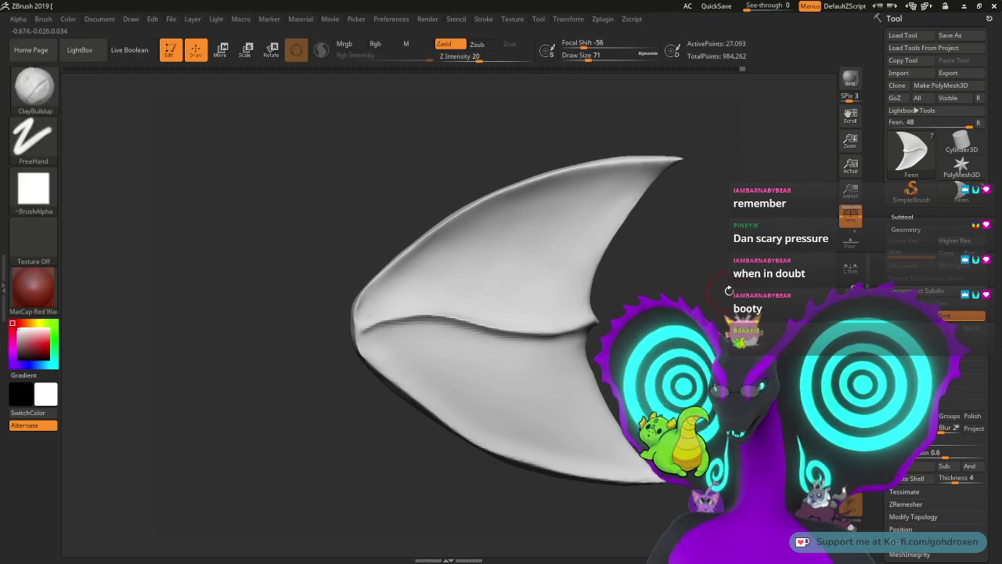
pyautogui.moveTo(729, 290); pyautogui.dragTo(673, 282)
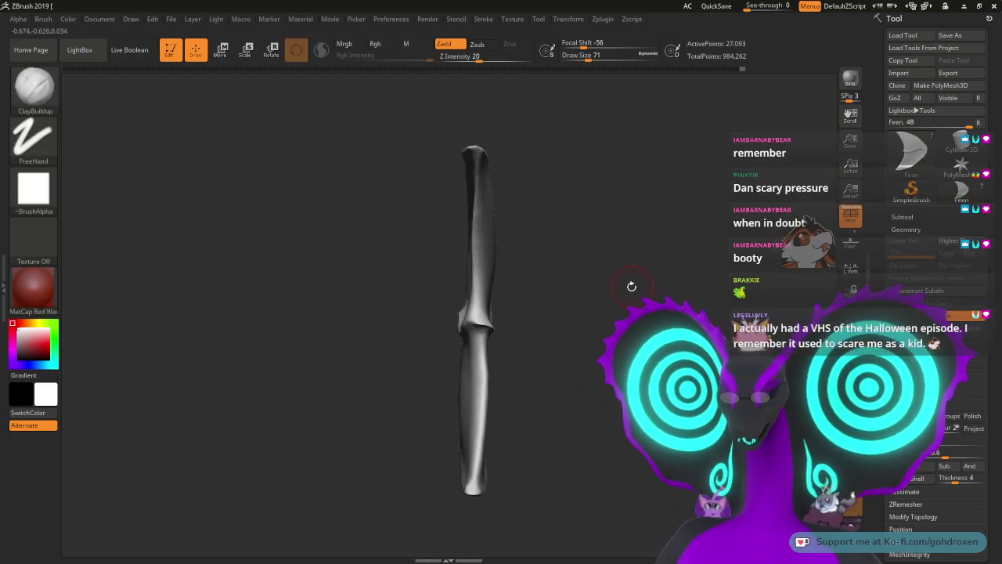
# Step: Smooth the inner edge of the lower lobe just below the crease, working from the edge-on view
pyautogui.moveTo(639, 282); pyautogui.dragTo(640, 283)
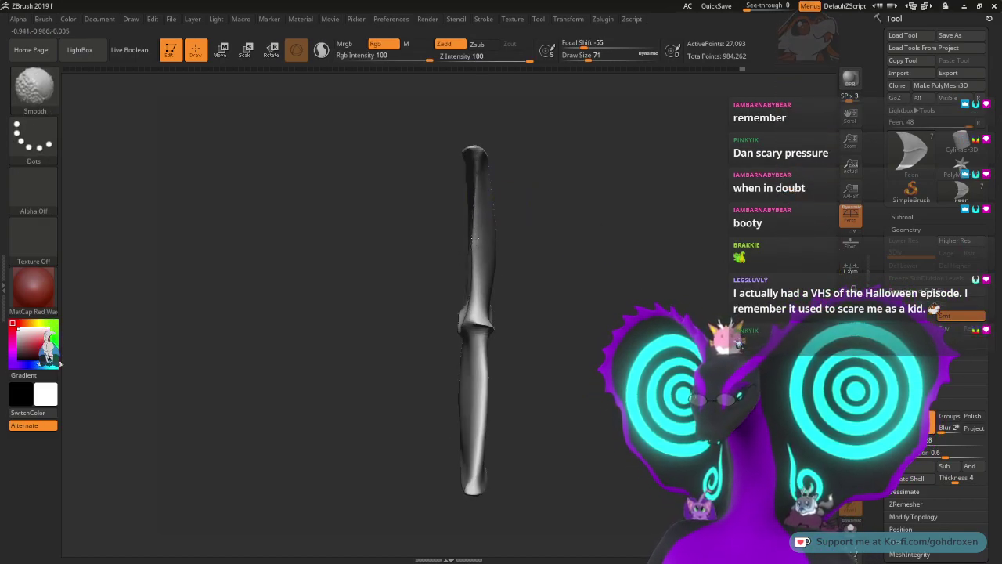
pyautogui.moveTo(579, 207)
pyautogui.mouseDown()
pyautogui.moveTo(596, 190)
pyautogui.moveTo(564, 194)
pyautogui.moveTo(607, 194)
pyautogui.mouseUp()
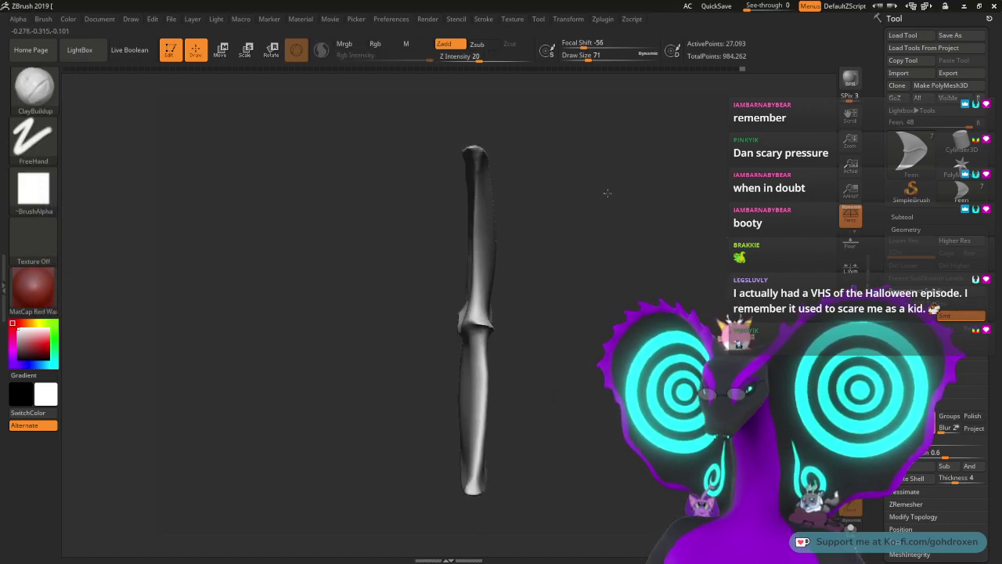
pyautogui.keyDown('alt'); pyautogui.moveTo(583, 236); pyautogui.dragTo(612, 169); pyautogui.keyUp('alt')
pyautogui.moveTo(505, 284)
pyautogui.keyDown('shift'); pyautogui.mouseDown()
pyautogui.moveTo(513, 284)
pyautogui.moveTo(514, 323)
pyautogui.mouseUp(); pyautogui.keyUp('shift')
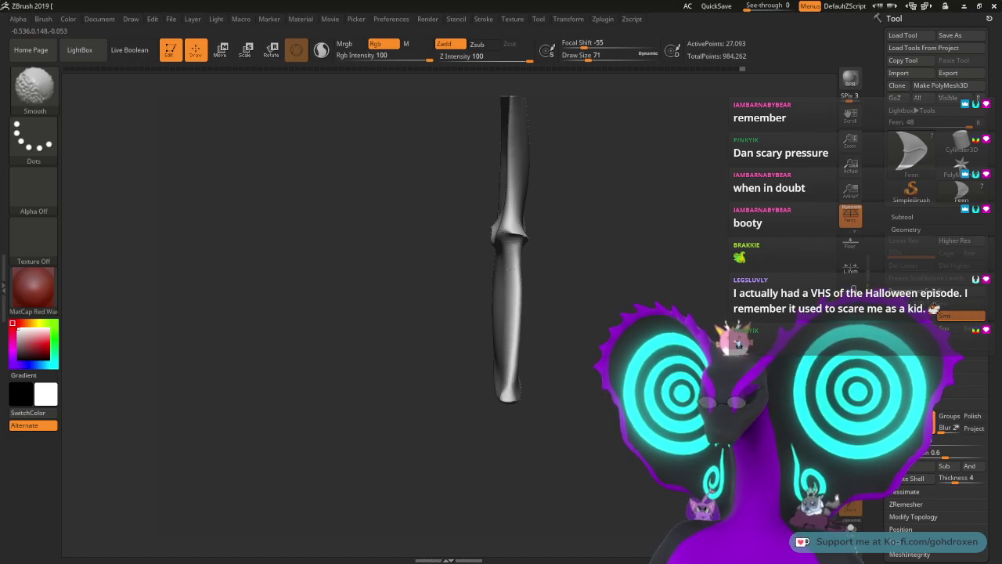
pyautogui.moveTo(552, 259)
pyautogui.mouseDown()
pyautogui.moveTo(592, 249)
pyautogui.moveTo(586, 240)
pyautogui.moveTo(438, 230)
pyautogui.moveTo(382, 287)
pyautogui.mouseUp()
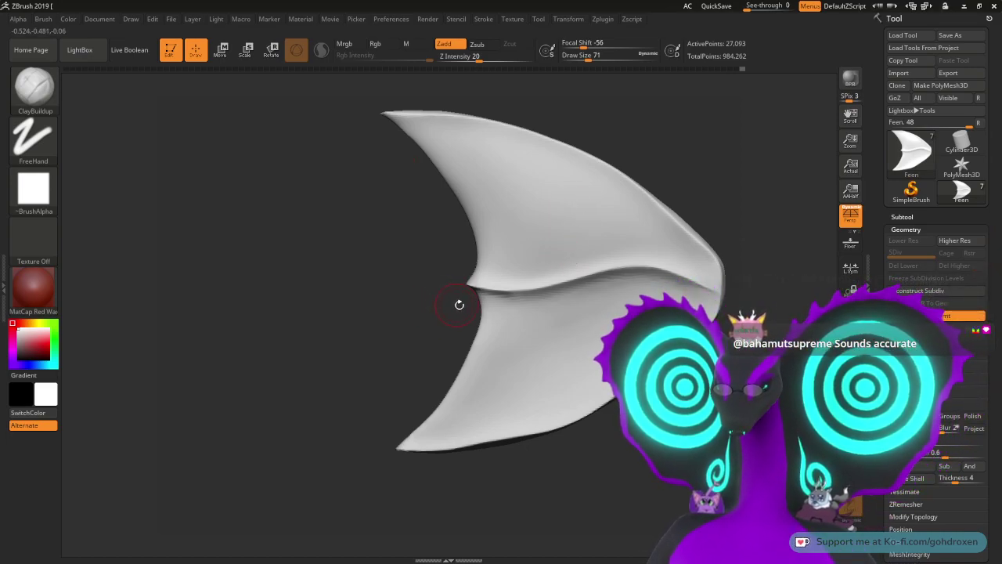
# Step: Carve strokes into the lower lobe just below the crease using the ClayBuildup brush at draw size 128
pyautogui.moveTo(390, 290)
pyautogui.mouseDown()
pyautogui.moveTo(517, 300)
pyautogui.moveTo(385, 306)
pyautogui.moveTo(342, 293)
pyautogui.moveTo(357, 325)
pyautogui.moveTo(342, 293)
pyautogui.moveTo(375, 314)
pyautogui.moveTo(365, 311)
pyautogui.mouseUp()
pyautogui.press('space')
pyautogui.press('shift')
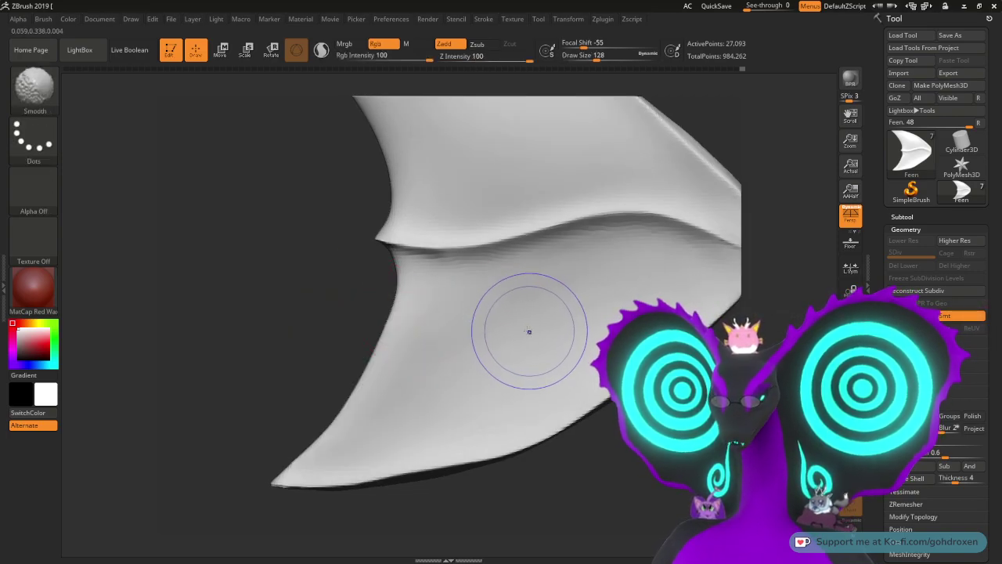
pyautogui.keyDown('alt'); pyautogui.moveTo(581, 301); pyautogui.dragTo(450, 317); pyautogui.keyUp('alt')
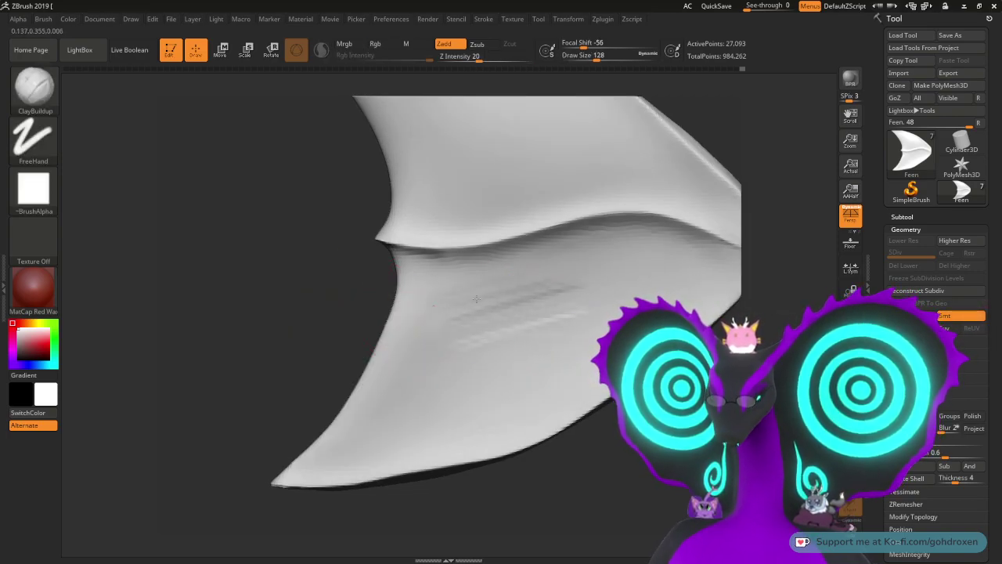
pyautogui.moveTo(476, 282)
pyautogui.keyDown('alt'); pyautogui.mouseDown()
pyautogui.moveTo(415, 283)
pyautogui.moveTo(566, 271)
pyautogui.mouseUp(); pyautogui.keyUp('alt')
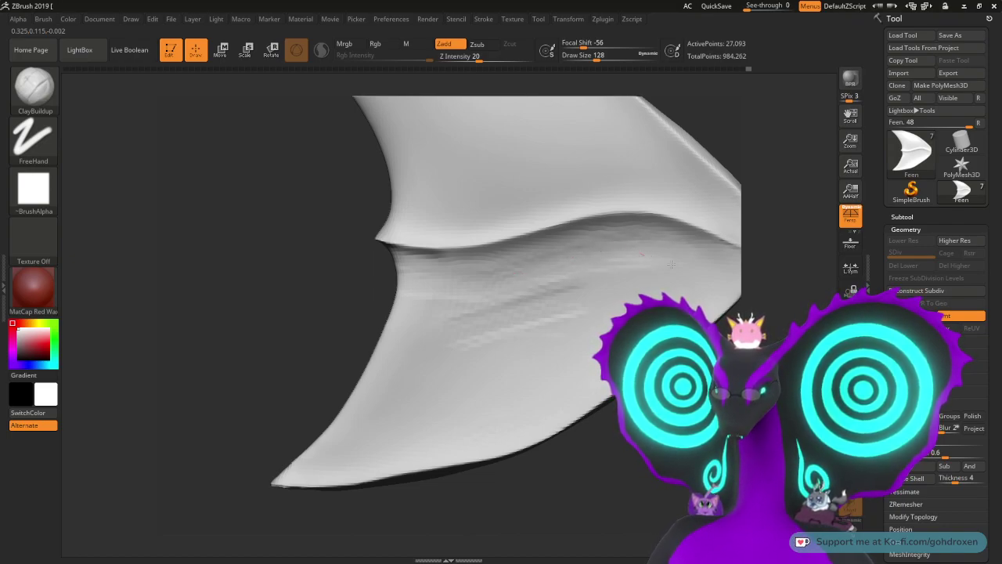
pyautogui.keyDown('alt'); pyautogui.moveTo(664, 282); pyautogui.dragTo(624, 276, button='right'); pyautogui.keyUp('alt')
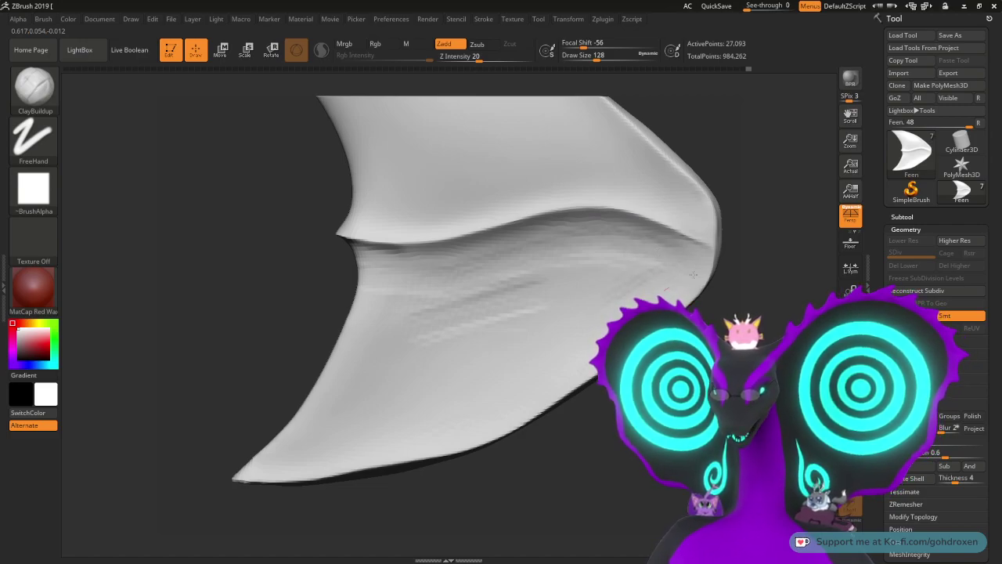
# Step: Extend the ClayBuildup strokes diagonally across the middle of the lower lobe and down toward its tip
pyautogui.moveTo(588, 337)
pyautogui.mouseDown()
pyautogui.moveTo(532, 297)
pyautogui.moveTo(478, 306)
pyautogui.moveTo(388, 346)
pyautogui.moveTo(372, 290)
pyautogui.moveTo(306, 388)
pyautogui.mouseUp()
pyautogui.moveTo(415, 338); pyautogui.dragTo(301, 429)
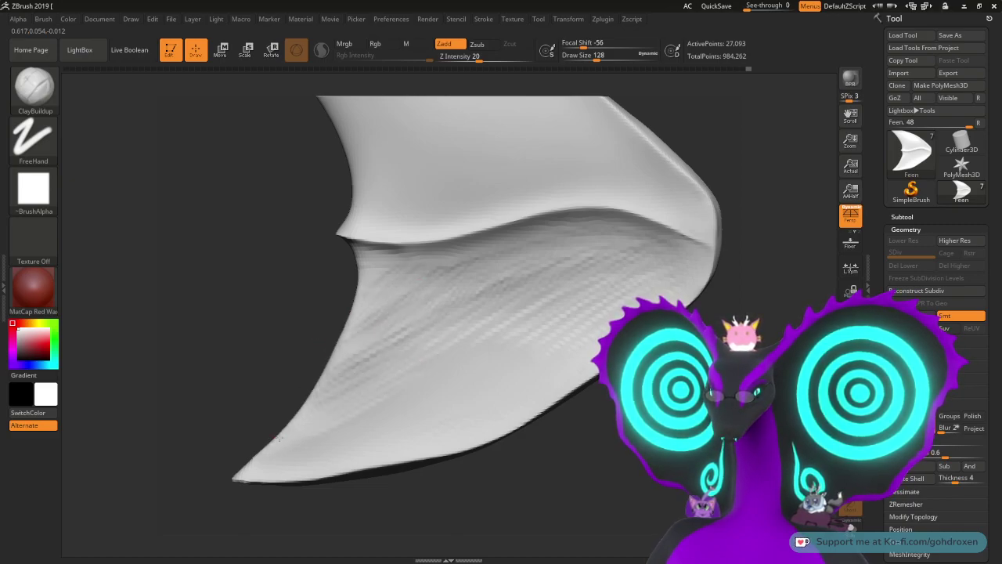
pyautogui.moveTo(363, 421)
pyautogui.mouseDown()
pyautogui.moveTo(529, 366)
pyautogui.moveTo(427, 393)
pyautogui.moveTo(378, 393)
pyautogui.mouseUp()
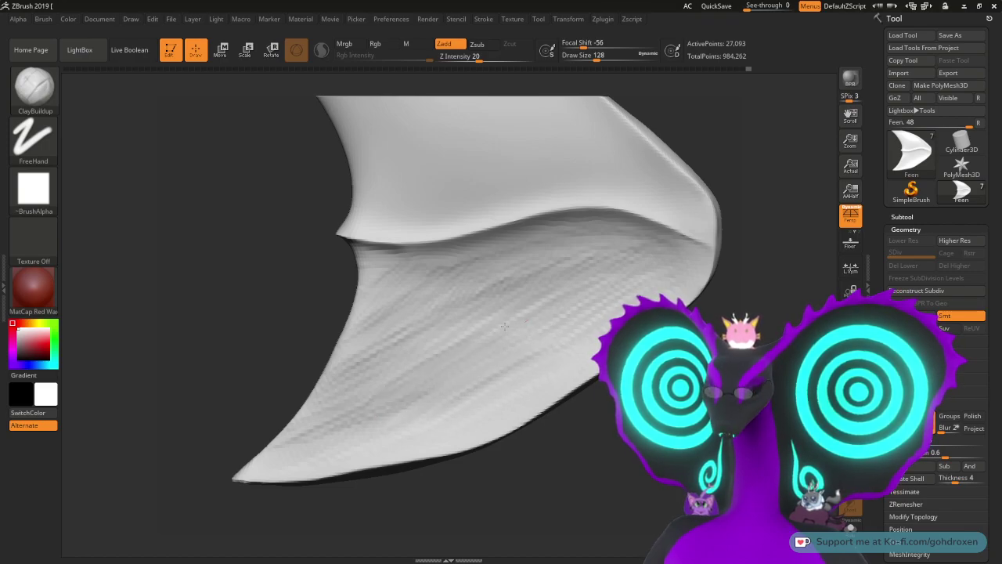
pyautogui.moveTo(485, 329); pyautogui.dragTo(375, 370)
pyautogui.moveTo(431, 320); pyautogui.dragTo(363, 352)
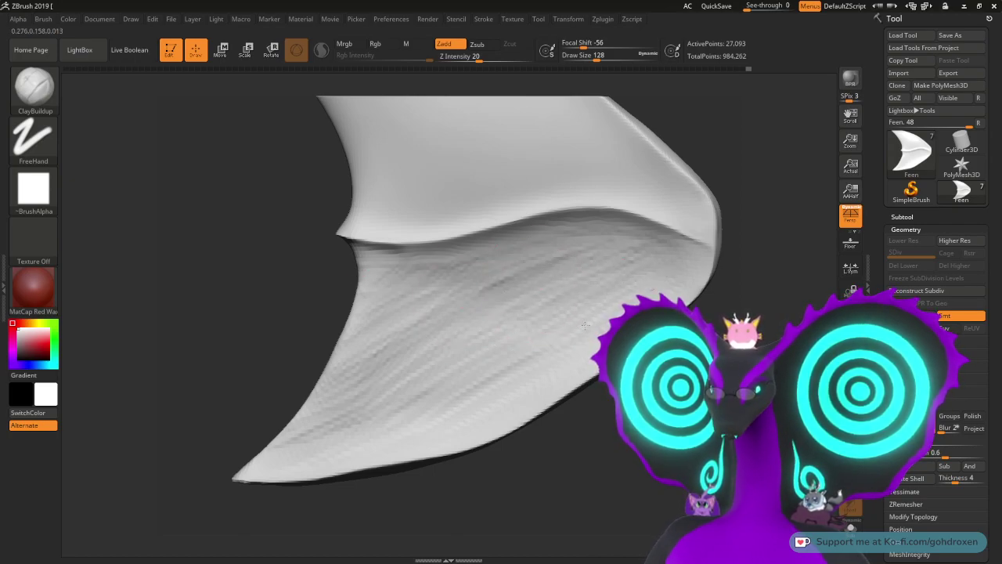
pyautogui.moveTo(585, 325); pyautogui.dragTo(491, 399)
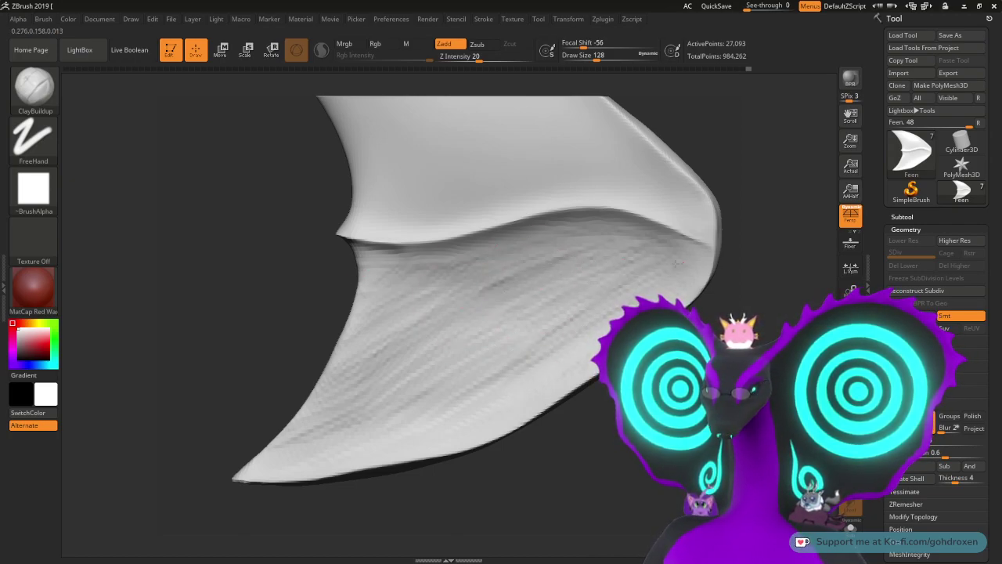
# Step: Add more ClayBuildup strokes on the lower lobe under the crease, from the outer side to the inner edge
pyautogui.moveTo(619, 254); pyautogui.dragTo(509, 315)
pyautogui.moveTo(580, 241); pyautogui.dragTo(429, 307)
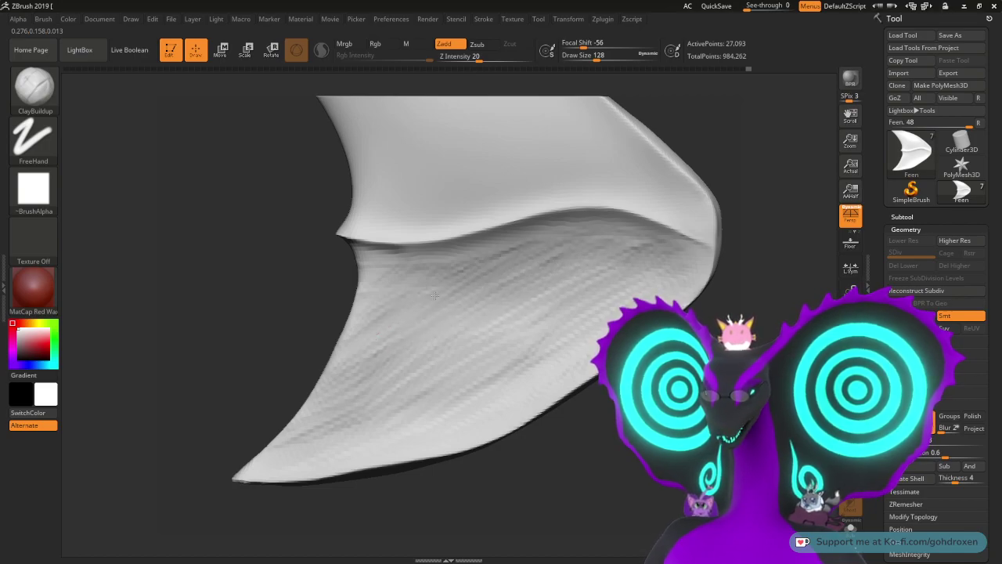
pyautogui.moveTo(487, 257); pyautogui.dragTo(376, 303)
pyautogui.moveTo(401, 271); pyautogui.dragTo(374, 299)
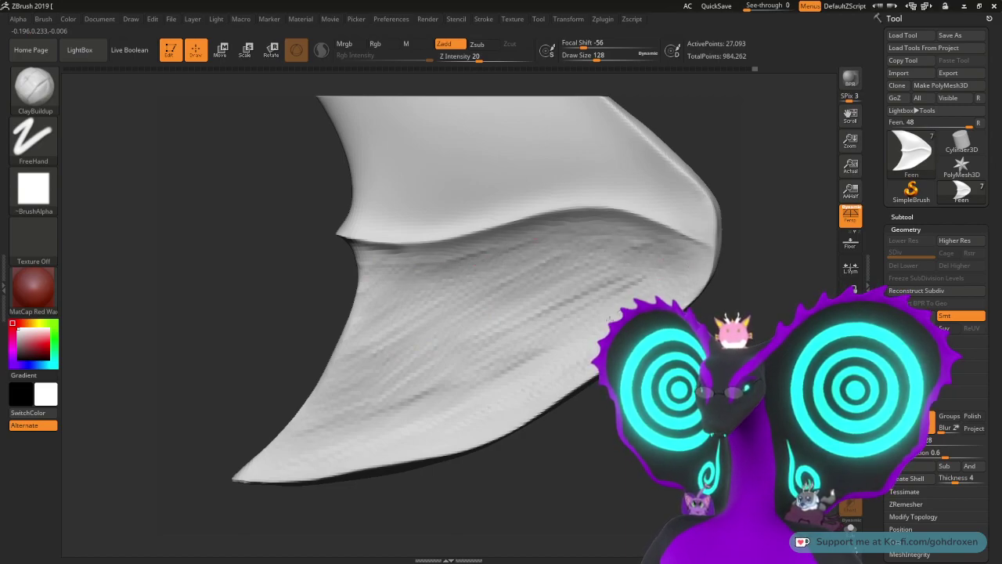
pyautogui.moveTo(524, 376)
pyautogui.mouseDown()
pyautogui.moveTo(391, 403)
pyautogui.moveTo(548, 313)
pyautogui.moveTo(376, 313)
pyautogui.moveTo(473, 266)
pyautogui.moveTo(368, 338)
pyautogui.mouseUp()
# Step: Smooth the ClayBuildup strokes across the lower lobe, from the inner edge and crease to the outer side
pyautogui.moveTo(425, 291)
pyautogui.keyDown('shift'); pyautogui.mouseDown()
pyautogui.moveTo(392, 356)
pyautogui.moveTo(384, 404)
pyautogui.moveTo(311, 423)
pyautogui.mouseUp(); pyautogui.keyUp('shift')
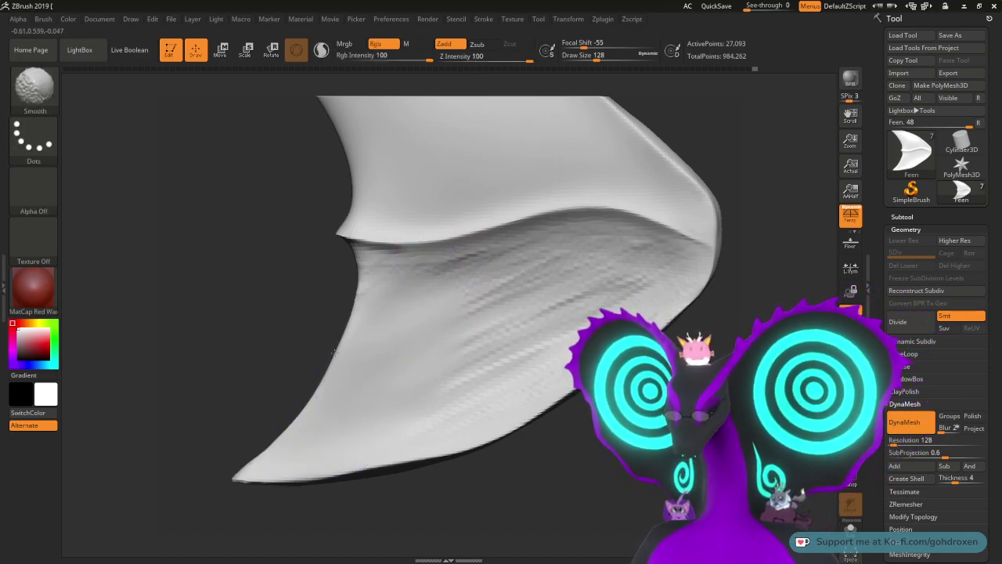
pyautogui.moveTo(377, 290)
pyautogui.keyDown('shift'); pyautogui.mouseDown()
pyautogui.moveTo(462, 274)
pyautogui.moveTo(470, 313)
pyautogui.moveTo(532, 276)
pyautogui.moveTo(641, 275)
pyautogui.mouseUp(); pyautogui.keyUp('shift')
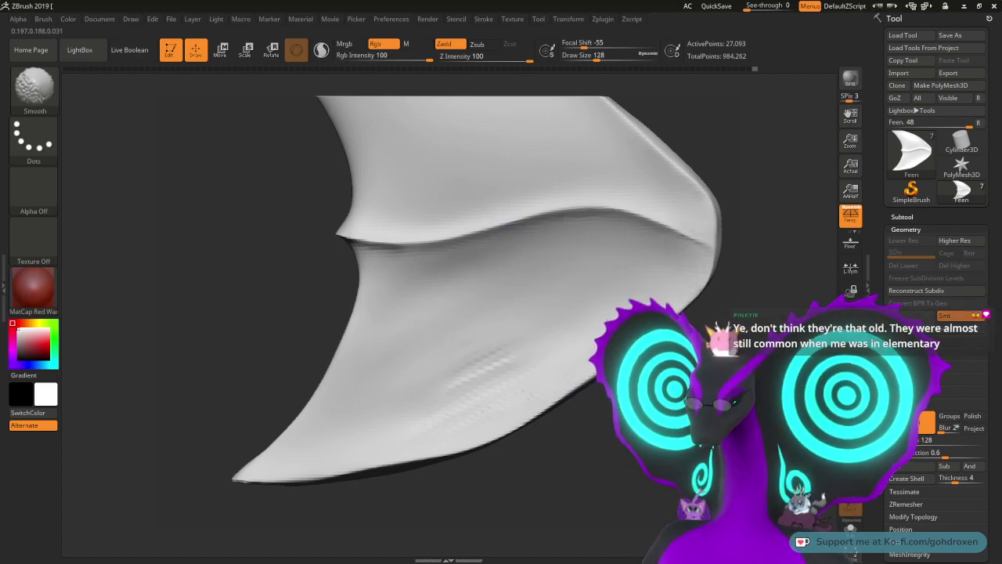
pyautogui.keyDown('shift'); pyautogui.moveTo(584, 319); pyautogui.dragTo(508, 342); pyautogui.keyUp('shift')
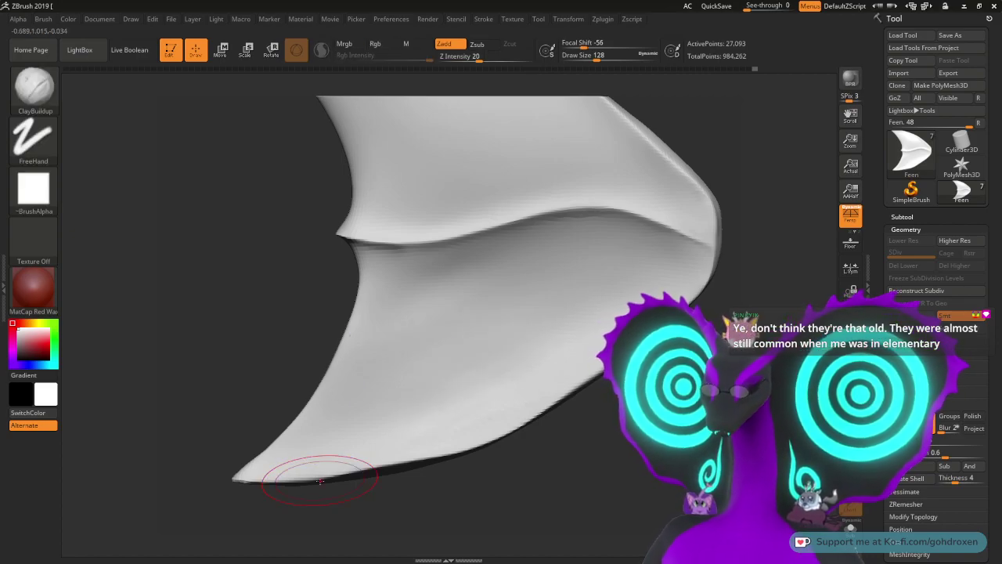
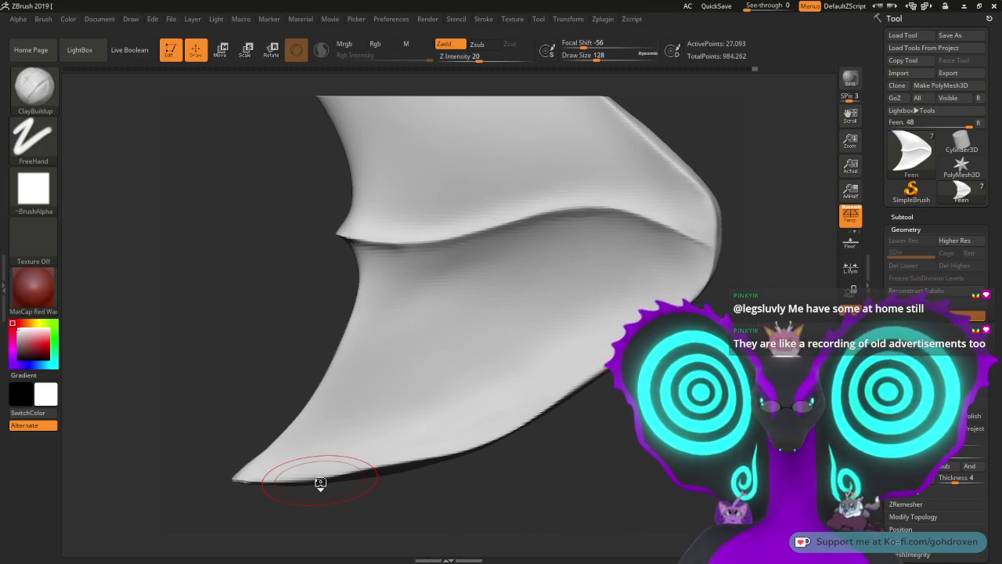
pyautogui.moveTo(320, 484); pyautogui.dragTo(366, 265, button='right')
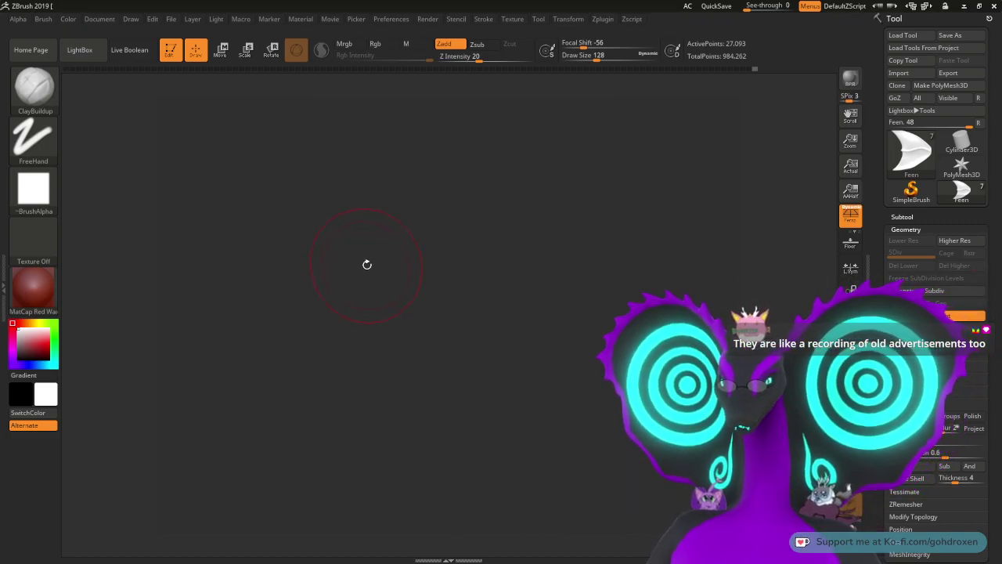
pyautogui.moveTo(292, 304)
pyautogui.mouseDown()
pyautogui.moveTo(365, 314)
pyautogui.moveTo(309, 309)
pyautogui.mouseUp()
pyautogui.press('shift')
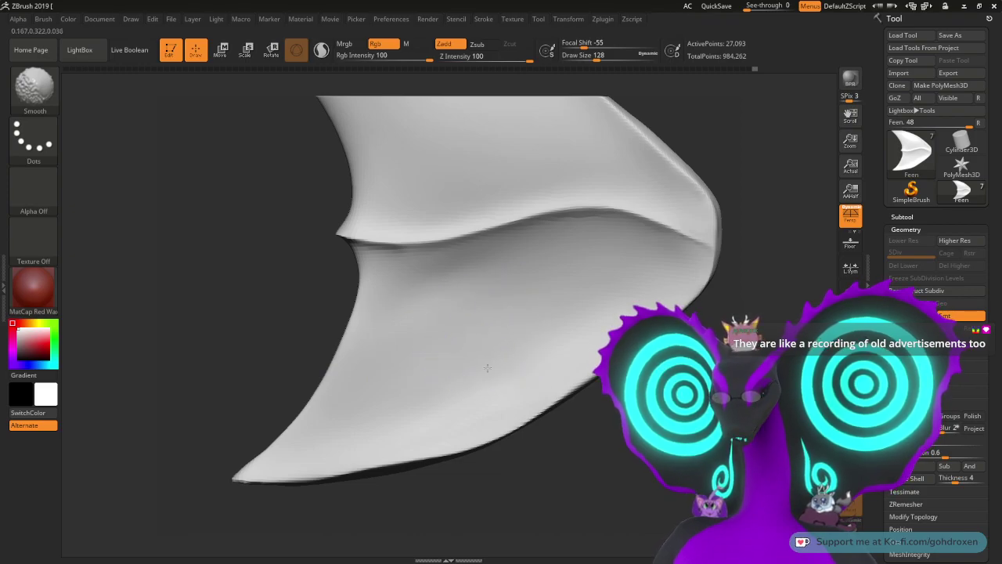
pyautogui.keyDown('shift'); pyautogui.moveTo(490, 379); pyautogui.dragTo(464, 401); pyautogui.keyUp('shift')
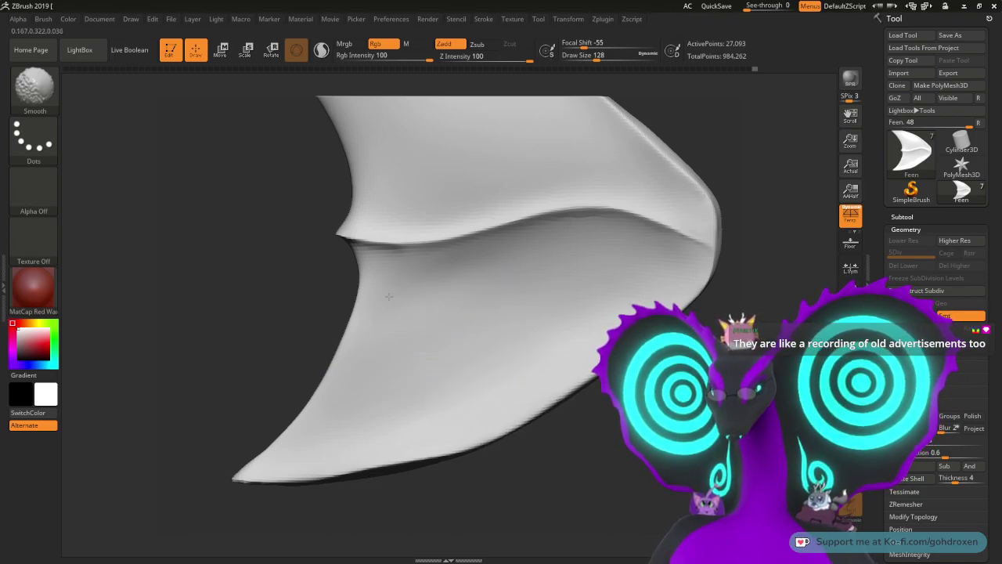
pyautogui.keyDown('shift'); pyautogui.moveTo(390, 297); pyautogui.dragTo(400, 299); pyautogui.keyUp('shift')
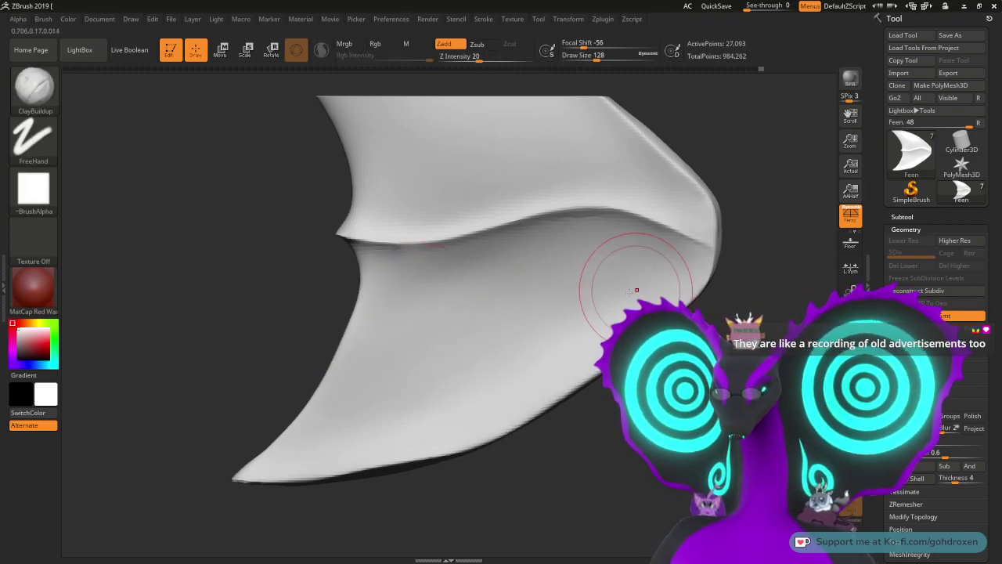
# Step: Bend the upper lobe from the edge-on view using the Move Topological brush at draw size 167
pyautogui.moveTo(744, 270); pyautogui.dragTo(900, 274)
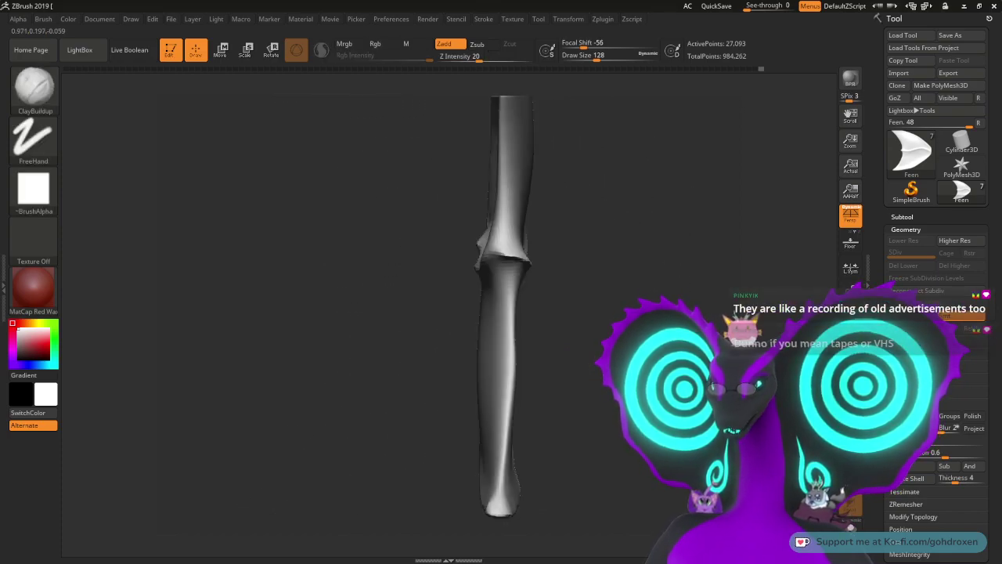
pyautogui.moveTo(640, 356)
pyautogui.keyDown('alt'); pyautogui.mouseDown()
pyautogui.moveTo(640, 295)
pyautogui.moveTo(620, 303)
pyautogui.moveTo(673, 294)
pyautogui.moveTo(608, 291)
pyautogui.mouseUp(); pyautogui.keyUp('alt')
pyautogui.press('b')
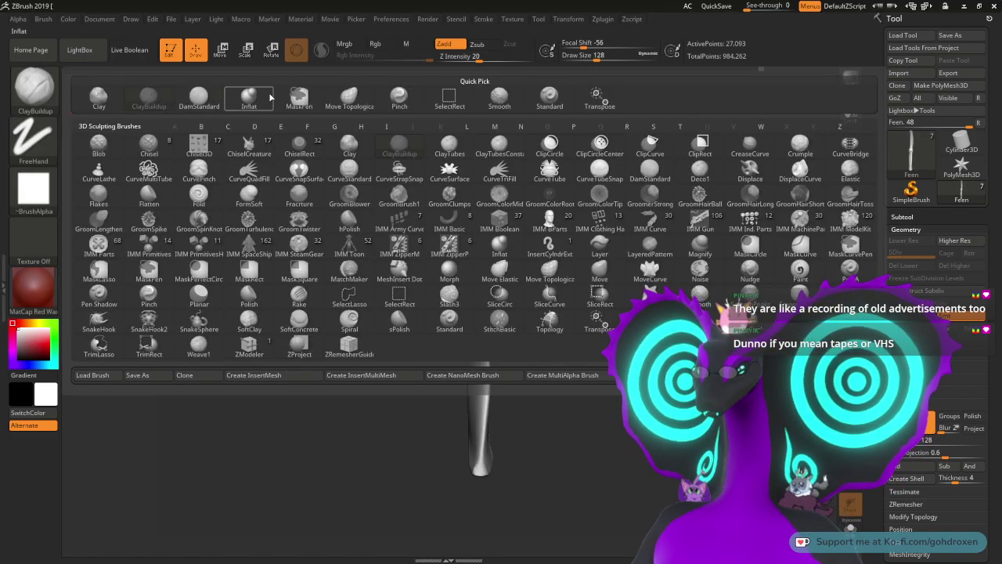
pyautogui.click(345, 100)
pyautogui.moveTo(589, 234)
pyautogui.mouseDown()
pyautogui.moveTo(616, 252)
pyautogui.moveTo(463, 235)
pyautogui.mouseUp()
pyautogui.press('space')
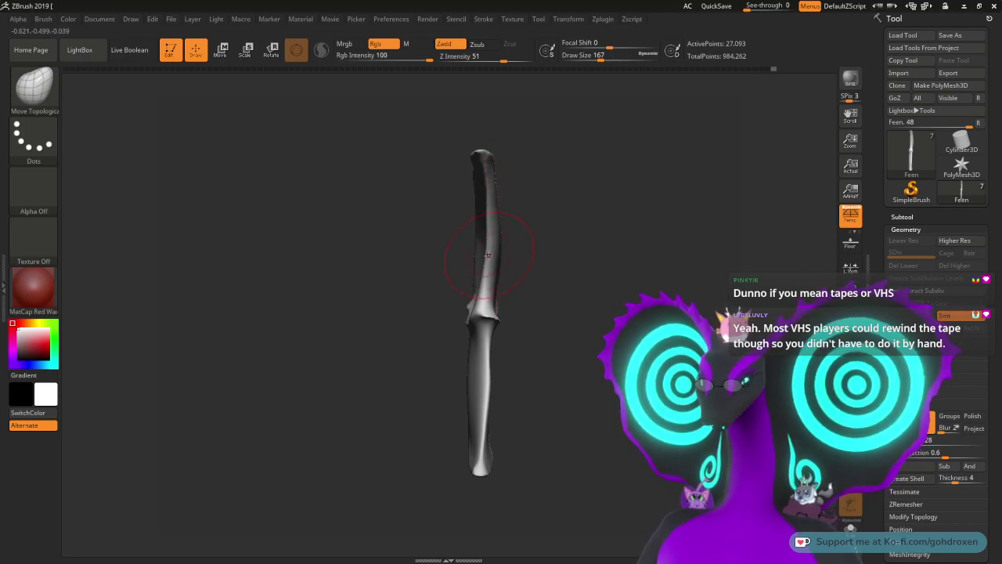
pyautogui.moveTo(565, 233); pyautogui.dragTo(537, 232)
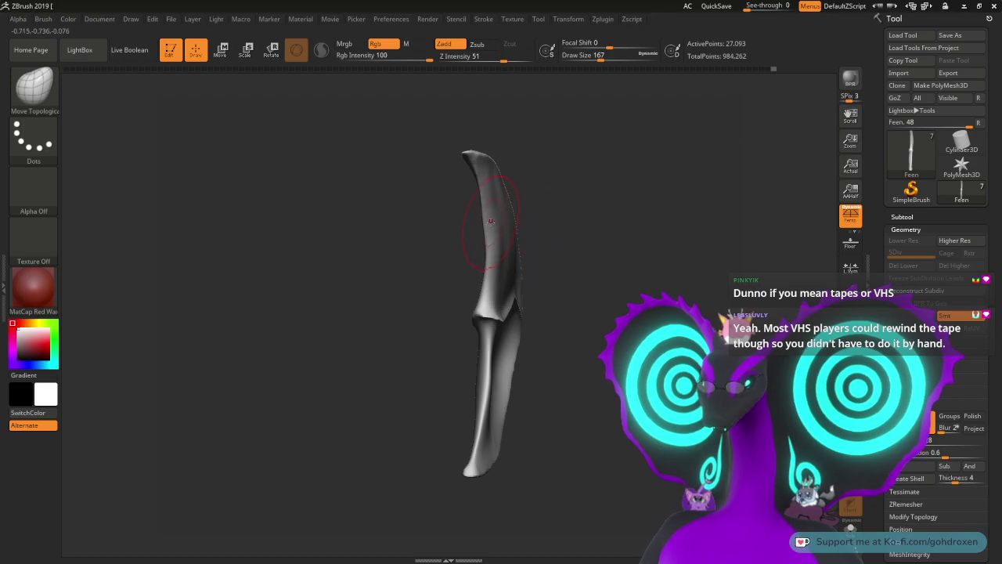
pyautogui.moveTo(618, 202)
pyautogui.mouseDown()
pyautogui.moveTo(576, 215)
pyautogui.moveTo(611, 205)
pyautogui.mouseUp()
# Step: Refine the upper lobe's curvature with the Move Topological brush at draw size 217 and smooth its other face
pyautogui.press('space')
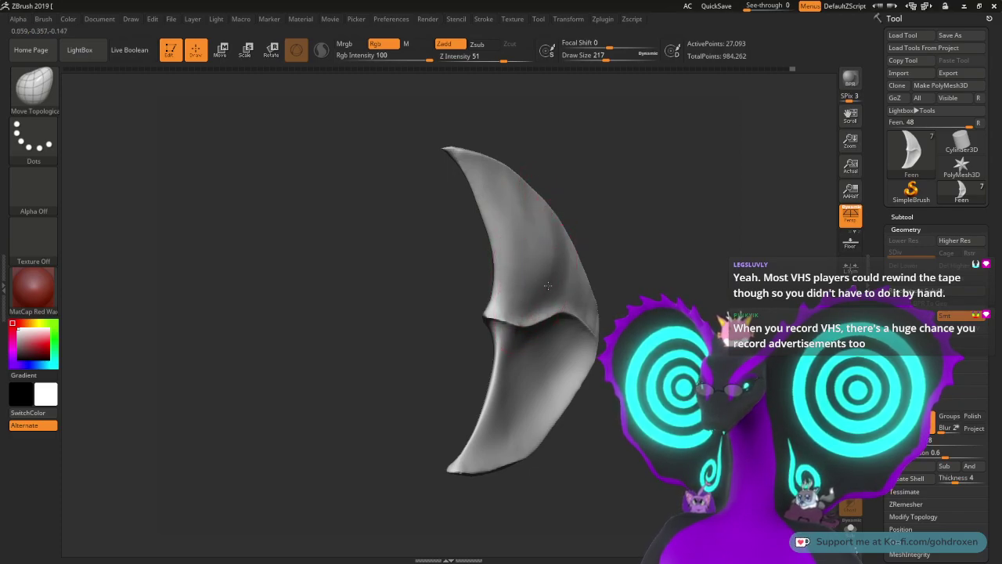
pyautogui.moveTo(651, 208)
pyautogui.mouseDown()
pyautogui.moveTo(635, 196)
pyautogui.moveTo(666, 208)
pyautogui.moveTo(647, 204)
pyautogui.mouseUp()
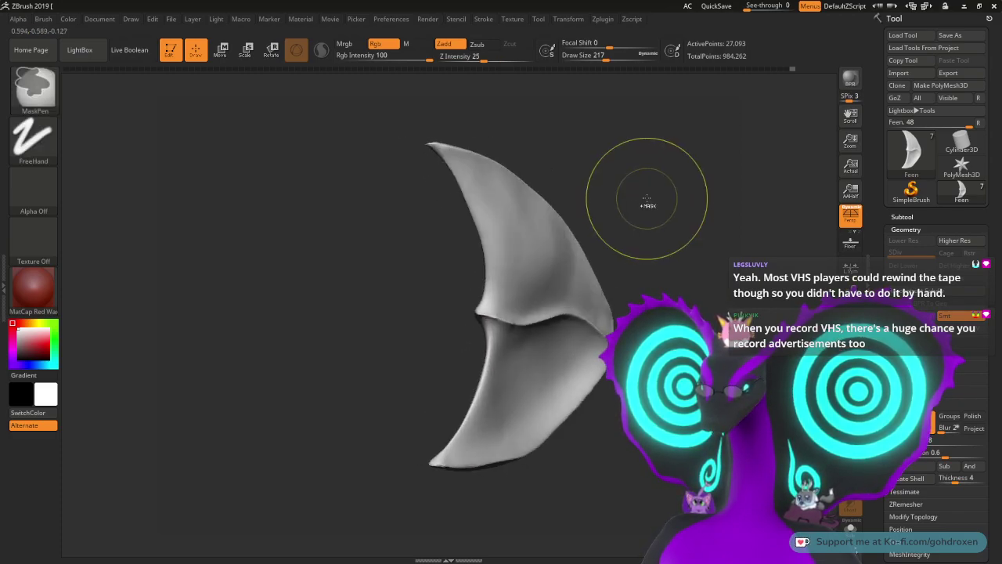
pyautogui.moveTo(579, 227); pyautogui.dragTo(566, 235)
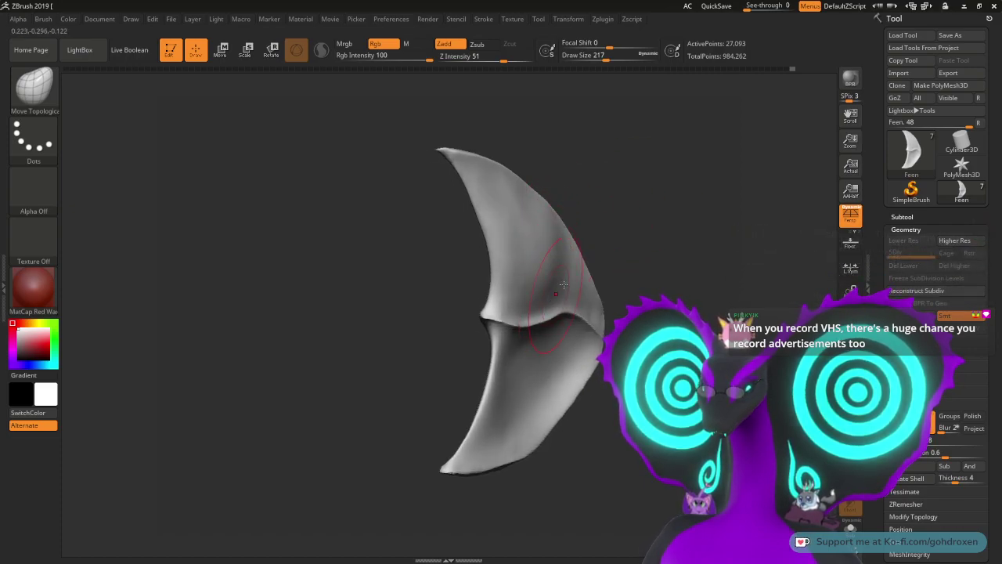
pyautogui.moveTo(631, 270)
pyautogui.mouseDown()
pyautogui.moveTo(634, 190)
pyautogui.moveTo(642, 215)
pyautogui.moveTo(553, 241)
pyautogui.mouseUp()
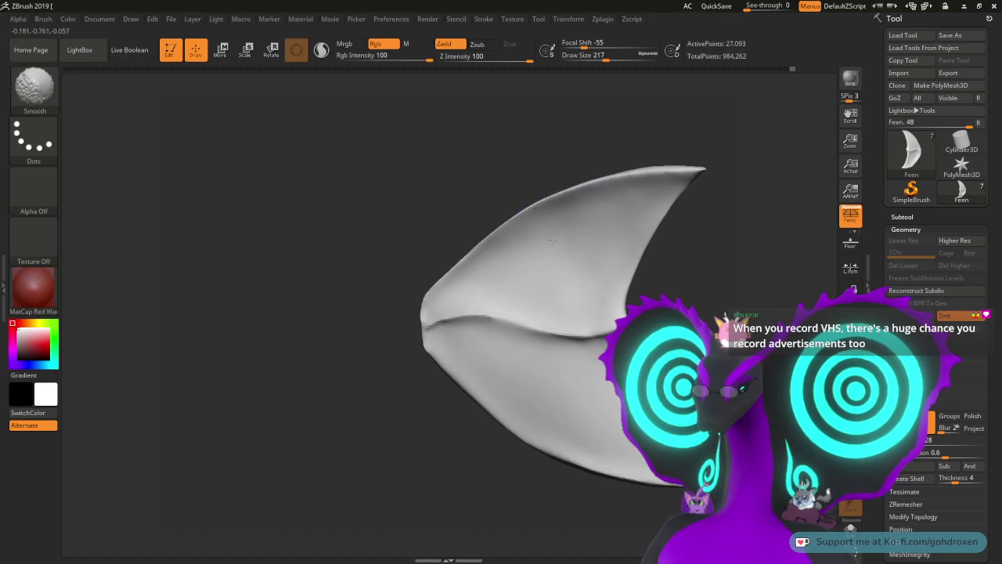
pyautogui.moveTo(714, 291)
pyautogui.mouseDown()
pyautogui.moveTo(692, 305)
pyautogui.moveTo(704, 240)
pyautogui.moveTo(649, 253)
pyautogui.mouseUp()
pyautogui.moveTo(727, 152)
pyautogui.mouseDown()
pyautogui.moveTo(643, 185)
pyautogui.moveTo(668, 200)
pyautogui.moveTo(633, 188)
pyautogui.moveTo(671, 195)
pyautogui.moveTo(653, 242)
pyautogui.moveTo(664, 246)
pyautogui.moveTo(687, 202)
pyautogui.mouseUp()
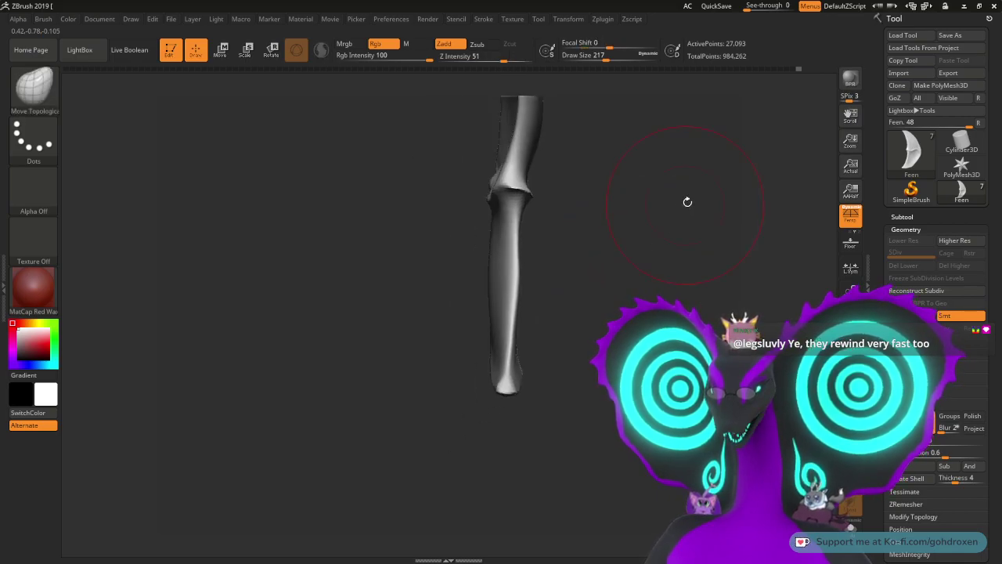
# Step: Push in the lower lobe's surface near its inner edge with the Move Topological brush, using draw sizes from 104 to 149
pyautogui.moveTo(616, 246); pyautogui.dragTo(637, 252)
pyautogui.press('space')
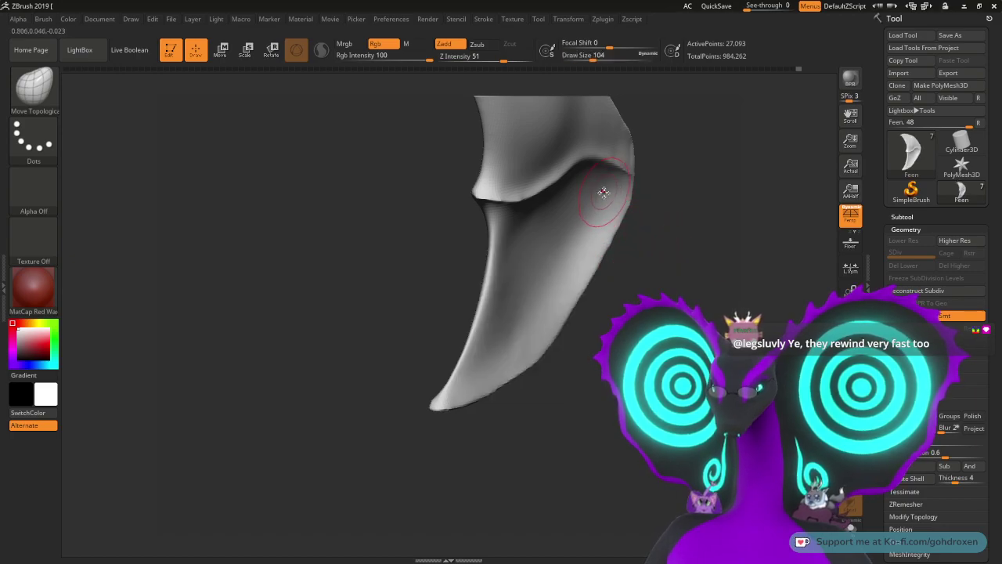
pyautogui.press('space')
pyautogui.moveTo(610, 195); pyautogui.dragTo(602, 194)
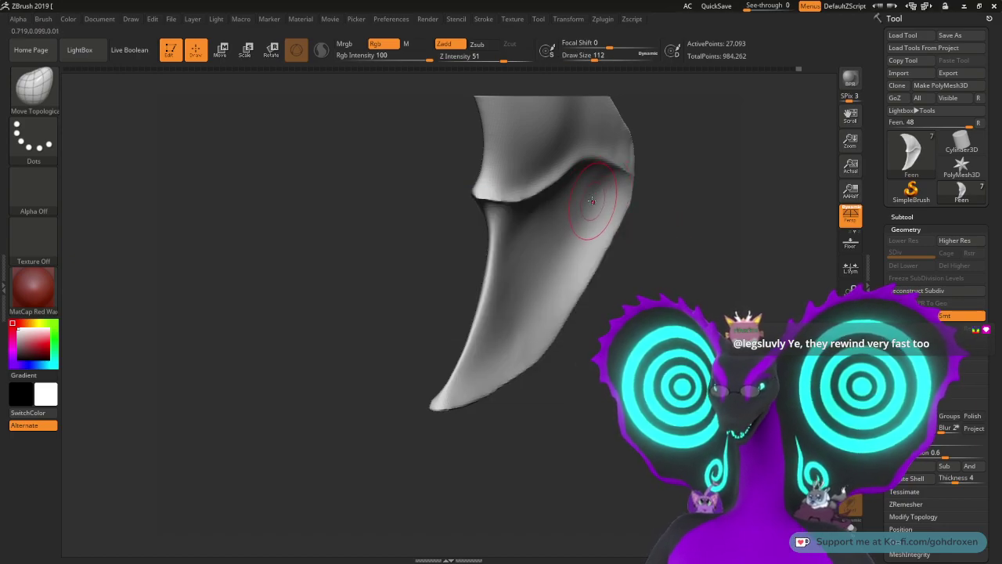
pyautogui.press('space')
pyautogui.moveTo(586, 205); pyautogui.dragTo(598, 205)
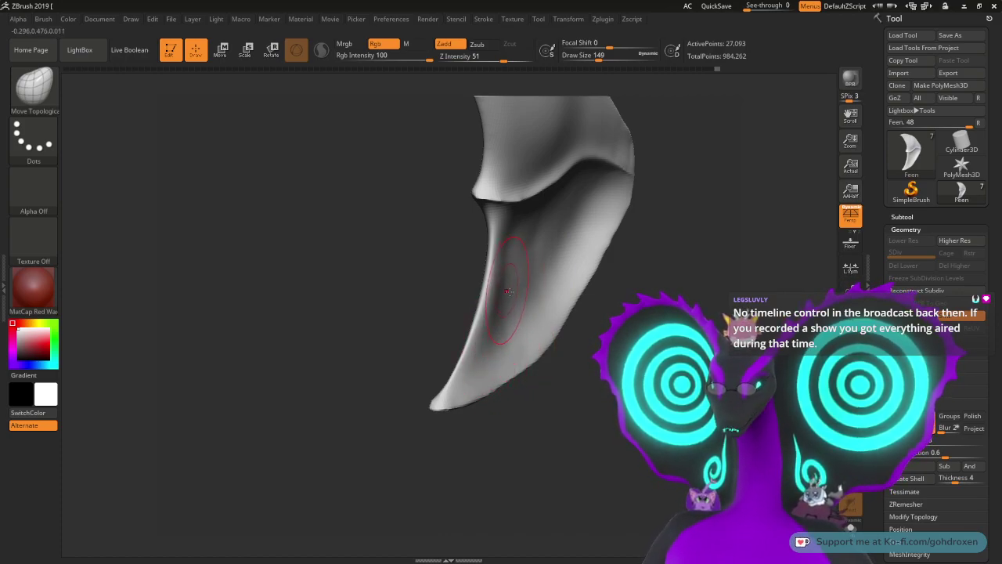
# Step: Deepen the hollow beside the lower lobe's inner edge with the Move Topological brush at draw size 202 and smooth it
pyautogui.moveTo(647, 294)
pyautogui.mouseDown()
pyautogui.moveTo(683, 284)
pyautogui.moveTo(631, 285)
pyautogui.moveTo(656, 278)
pyautogui.mouseUp()
pyautogui.press('space')
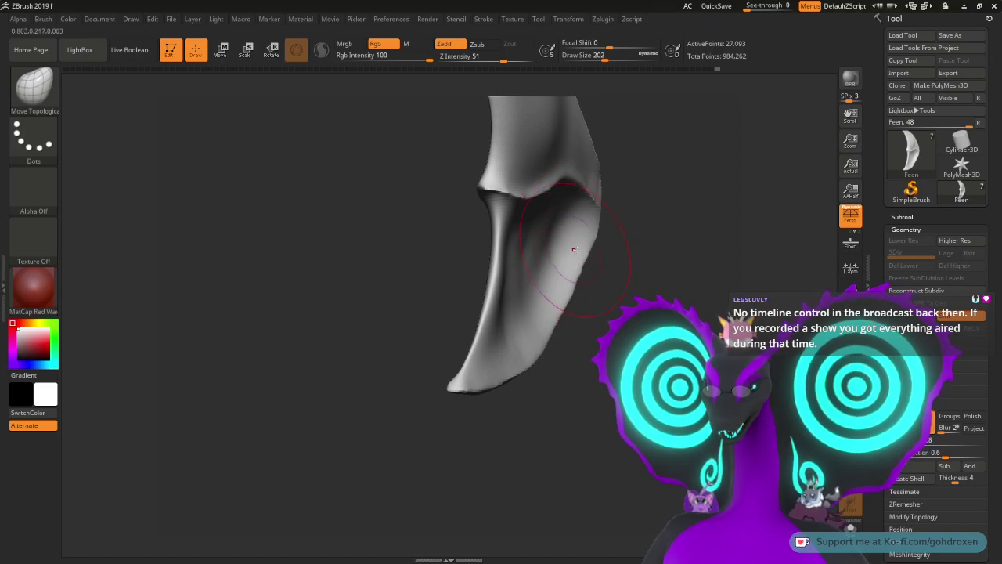
pyautogui.press('shift')
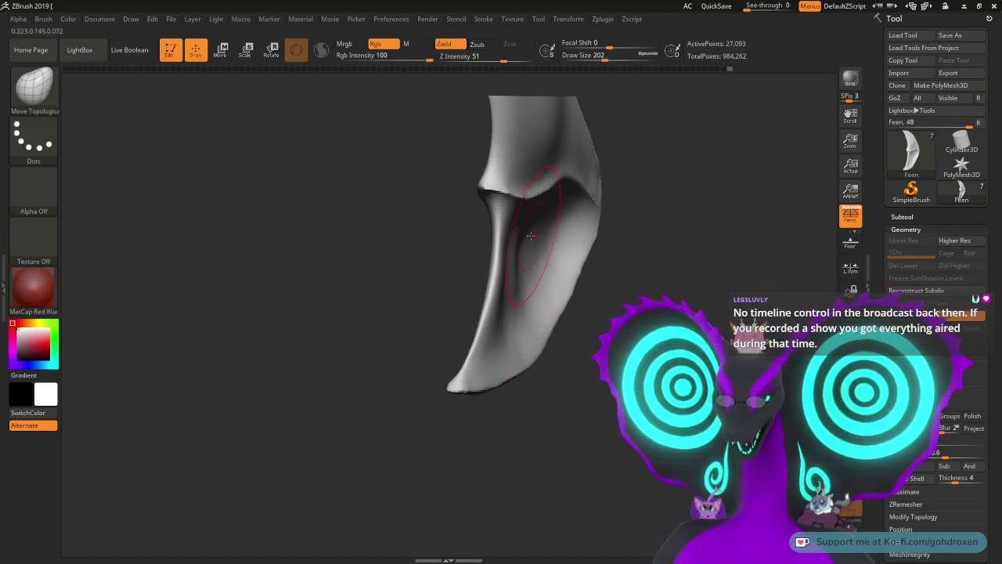
pyautogui.press('shift')
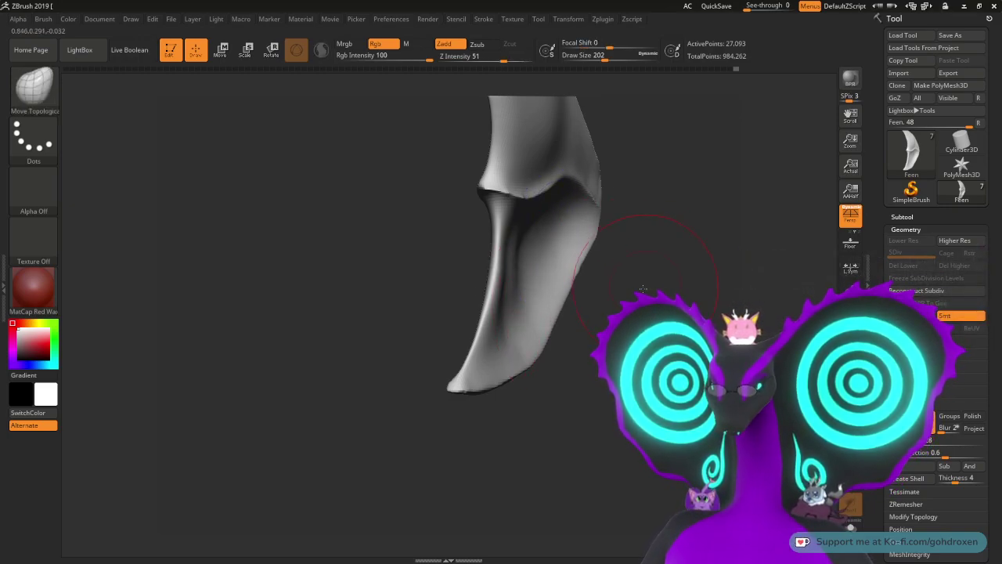
# Step: Check the lower lobe's face and set the Move Topological draw size to 223 with the fin seen edge-on
pyautogui.moveTo(642, 289); pyautogui.dragTo(597, 284)
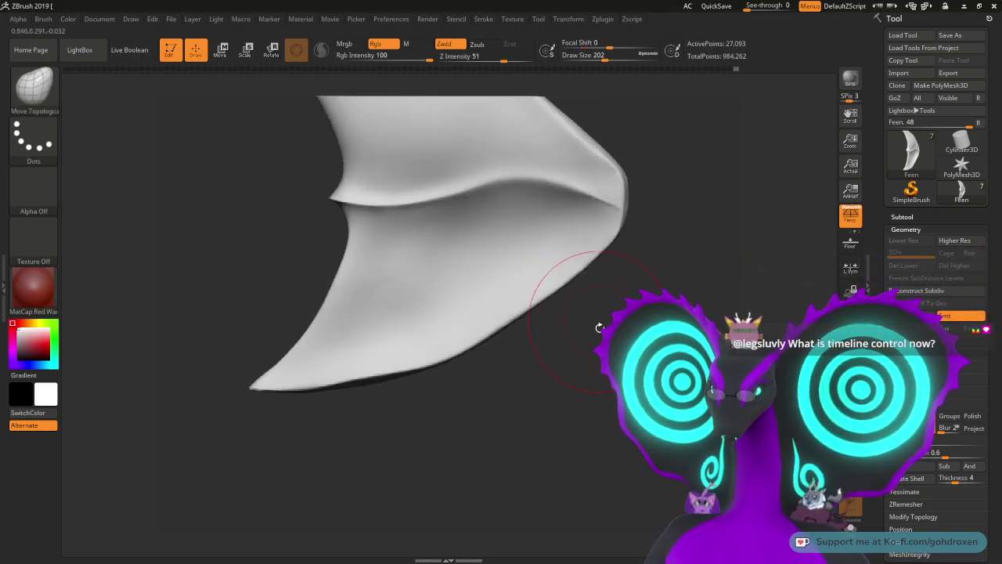
pyautogui.moveTo(599, 327)
pyautogui.mouseDown()
pyautogui.moveTo(580, 357)
pyautogui.moveTo(605, 346)
pyautogui.mouseUp()
pyautogui.press('space')
pyautogui.keyDown('shift'); pyautogui.moveTo(454, 275); pyautogui.dragTo(462, 261); pyautogui.keyUp('shift')
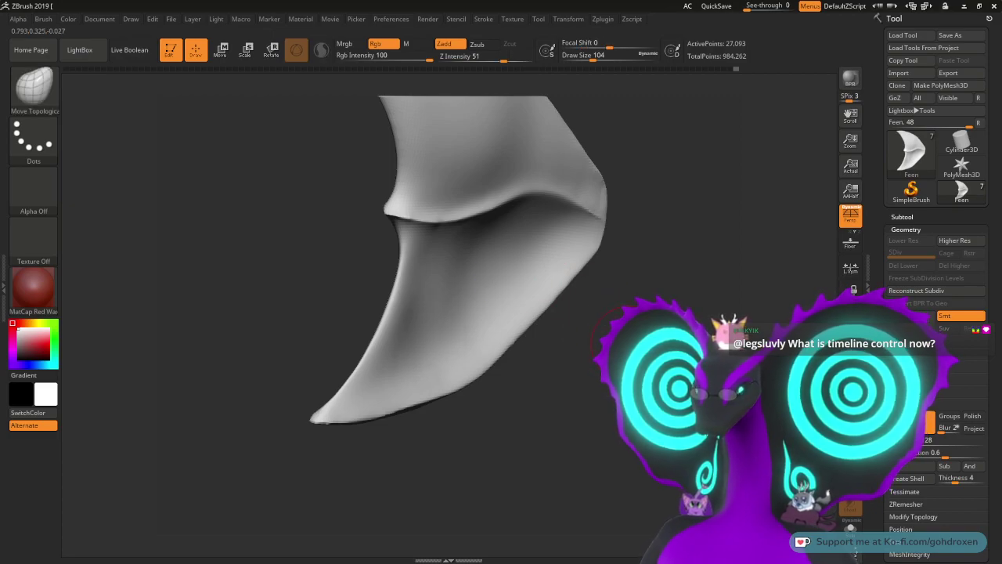
pyautogui.moveTo(615, 284); pyautogui.dragTo(734, 283)
pyautogui.moveTo(600, 251); pyautogui.dragTo(603, 313)
pyautogui.press('space')
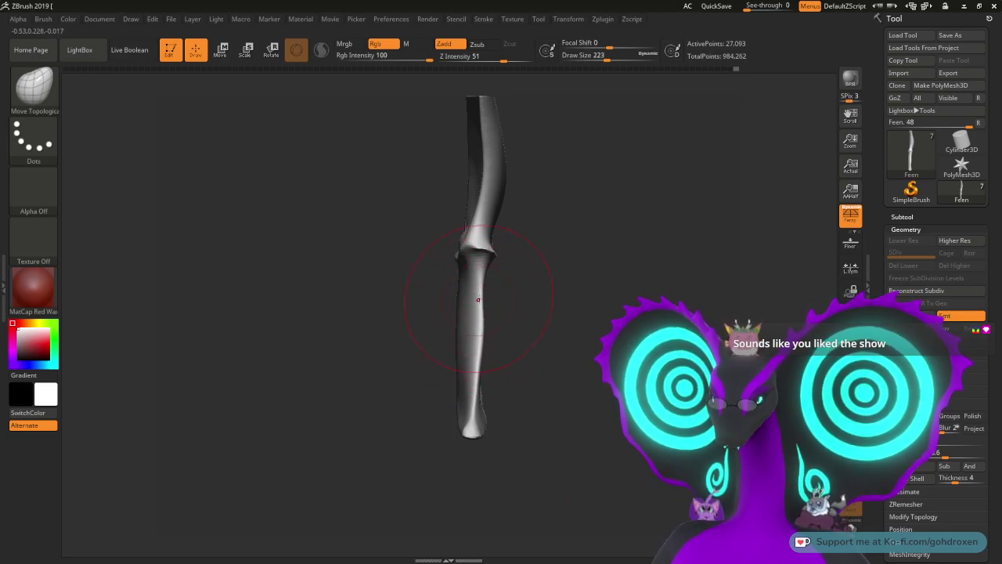
pyautogui.moveTo(478, 299); pyautogui.dragTo(486, 303)
pyautogui.moveTo(475, 379); pyautogui.dragTo(481, 403)
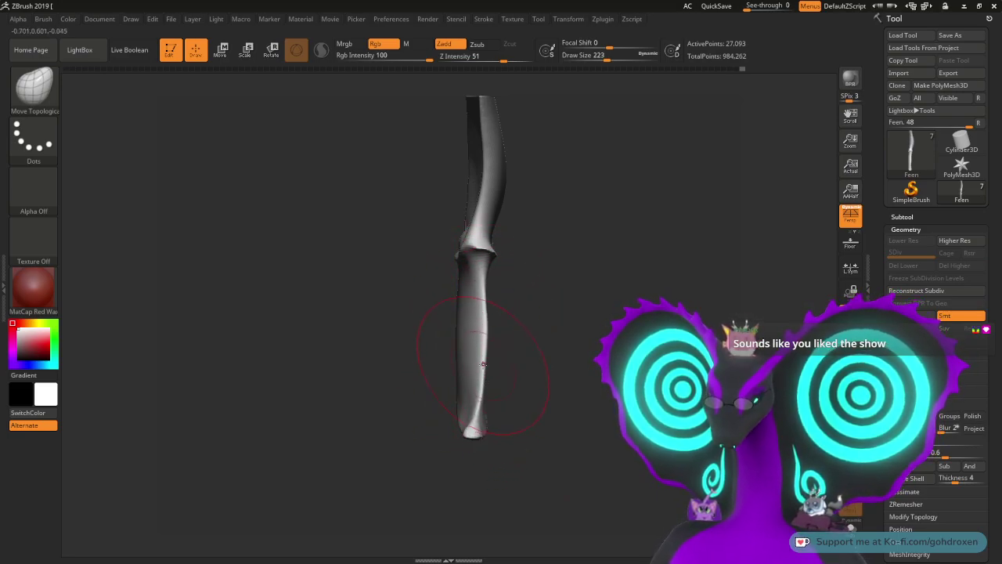
pyautogui.press('ctrl')
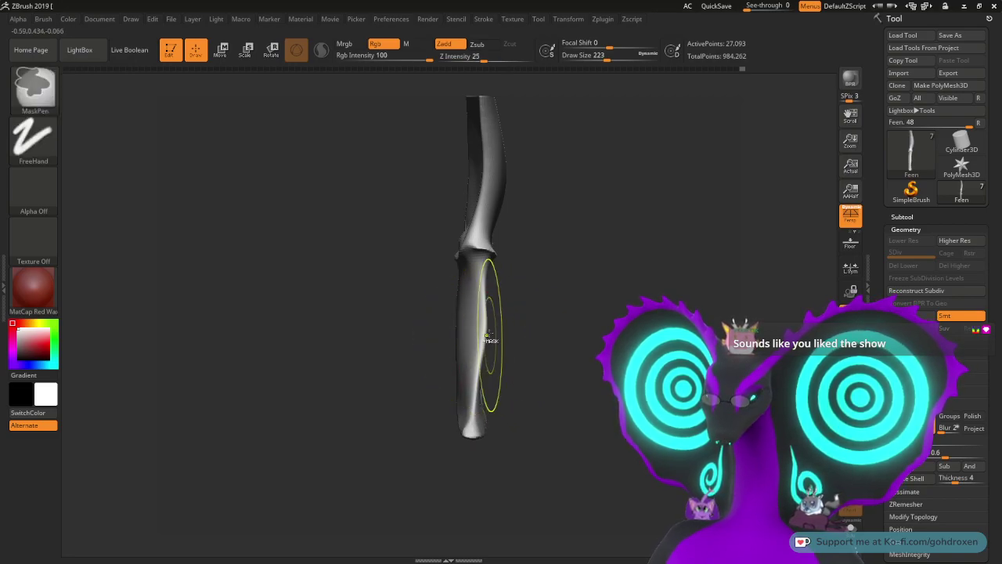
pyautogui.hotkey('ctrl', 'z')
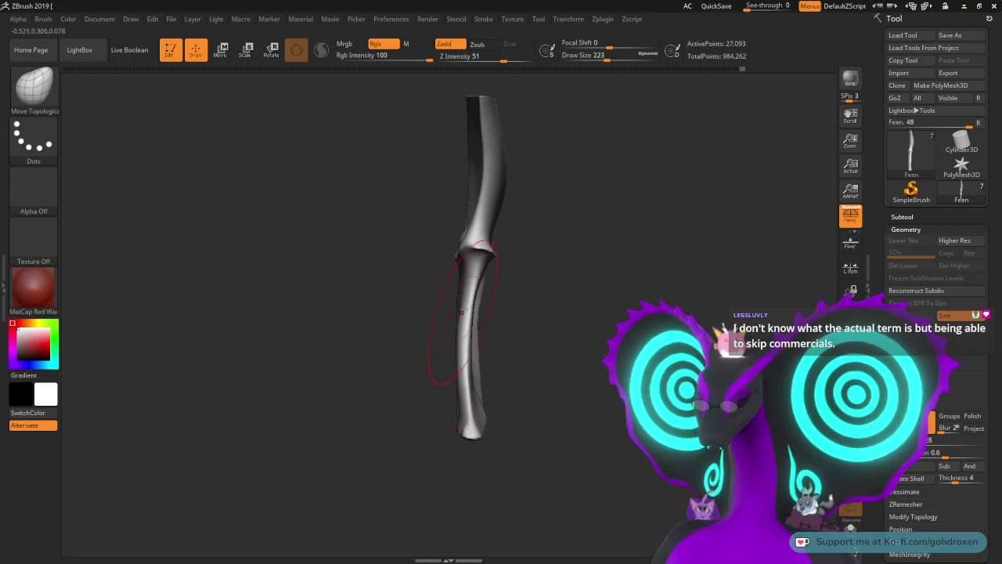
# Step: Bend the lower lobe into a curve from below the crease to the tip, using the Move Topological brush edge-on
pyautogui.moveTo(473, 314); pyautogui.dragTo(477, 294)
pyautogui.moveTo(463, 328); pyautogui.dragTo(457, 336)
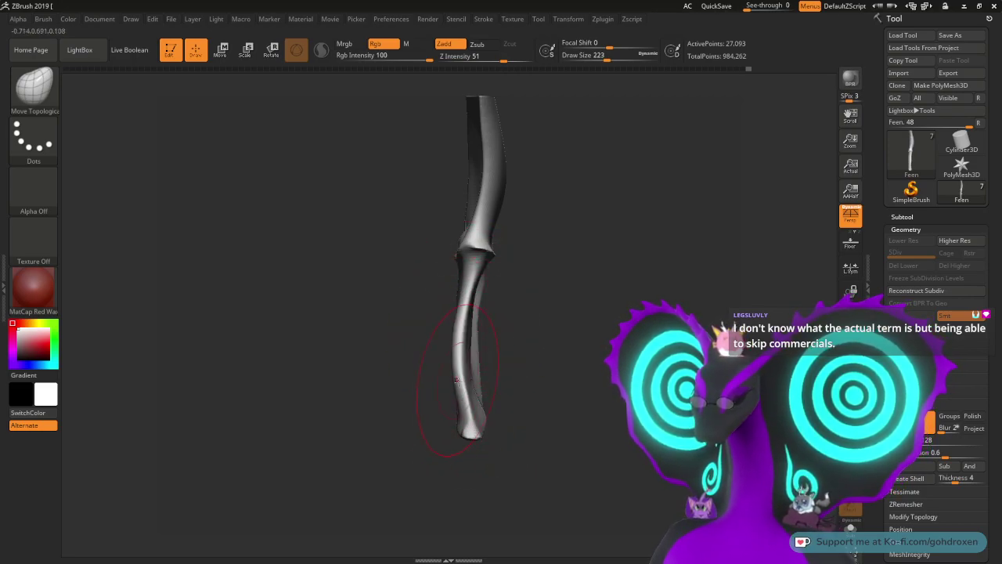
pyautogui.moveTo(463, 381); pyautogui.dragTo(459, 383)
pyautogui.moveTo(464, 417); pyautogui.dragTo(461, 419)
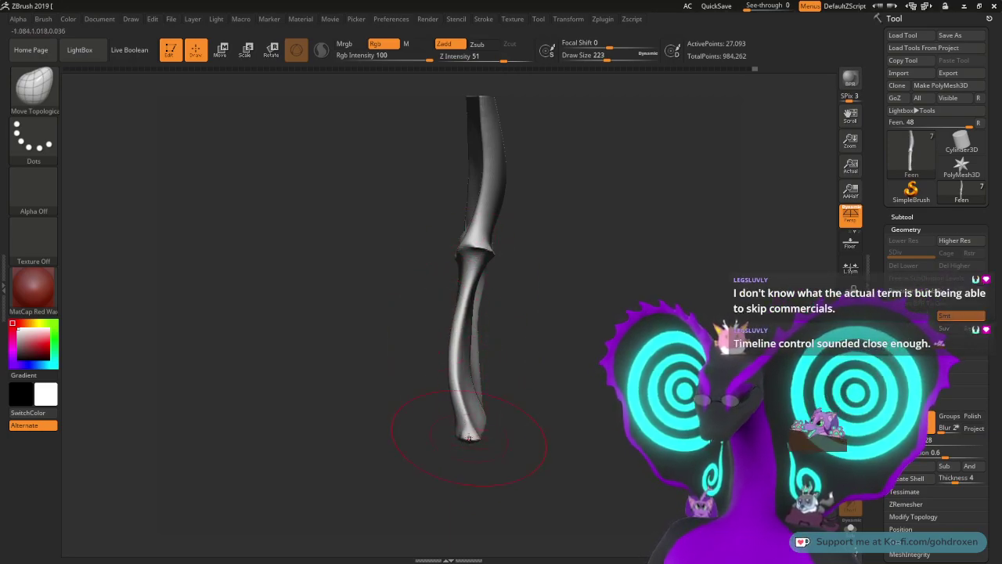
pyautogui.moveTo(477, 240); pyautogui.dragTo(468, 306)
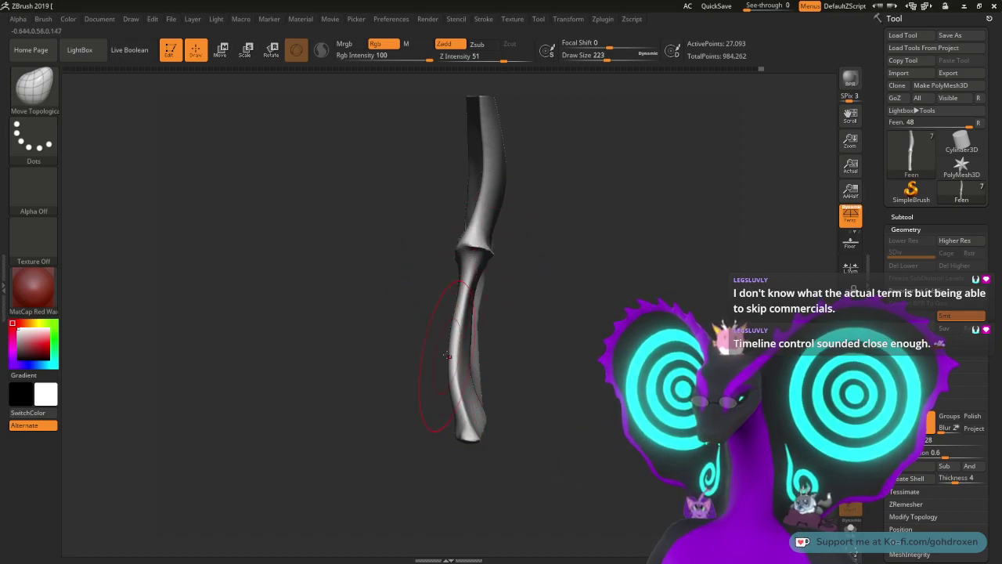
pyautogui.moveTo(446, 356); pyautogui.dragTo(454, 413)
# Step: Shape the hollow on the lower lobe's face below the crease with Move Topological at draw size 223 and smooth it
pyautogui.moveTo(530, 359)
pyautogui.mouseDown()
pyautogui.moveTo(555, 326)
pyautogui.moveTo(685, 305)
pyautogui.mouseUp()
pyautogui.moveTo(434, 285); pyautogui.dragTo(506, 320)
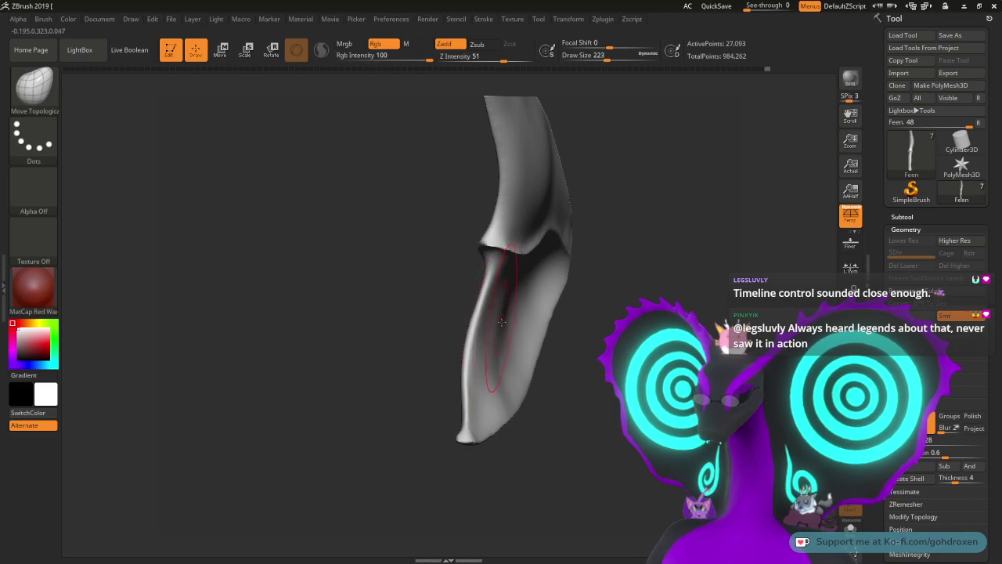
pyautogui.moveTo(592, 324); pyautogui.dragTo(592, 327)
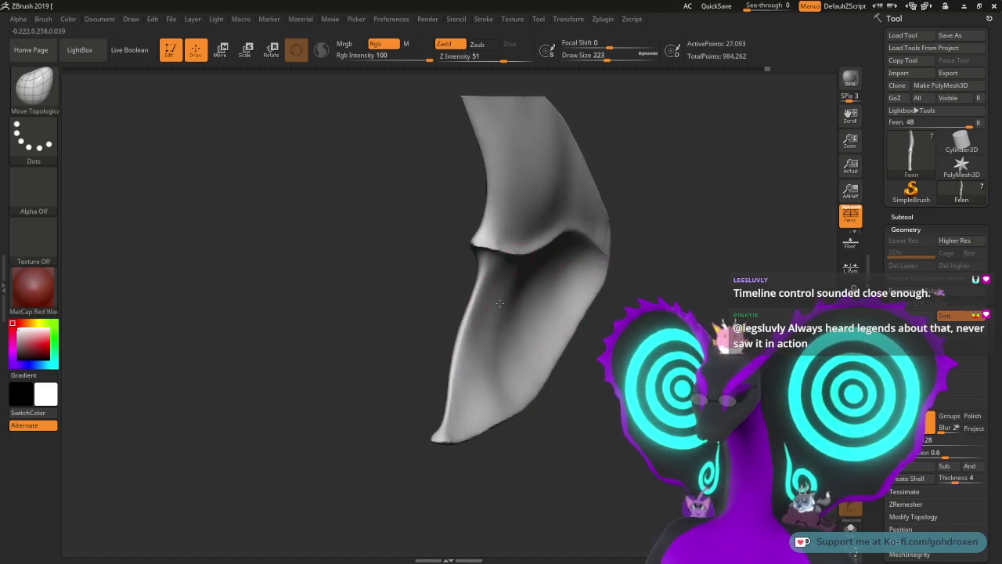
pyautogui.moveTo(496, 336); pyautogui.dragTo(509, 317)
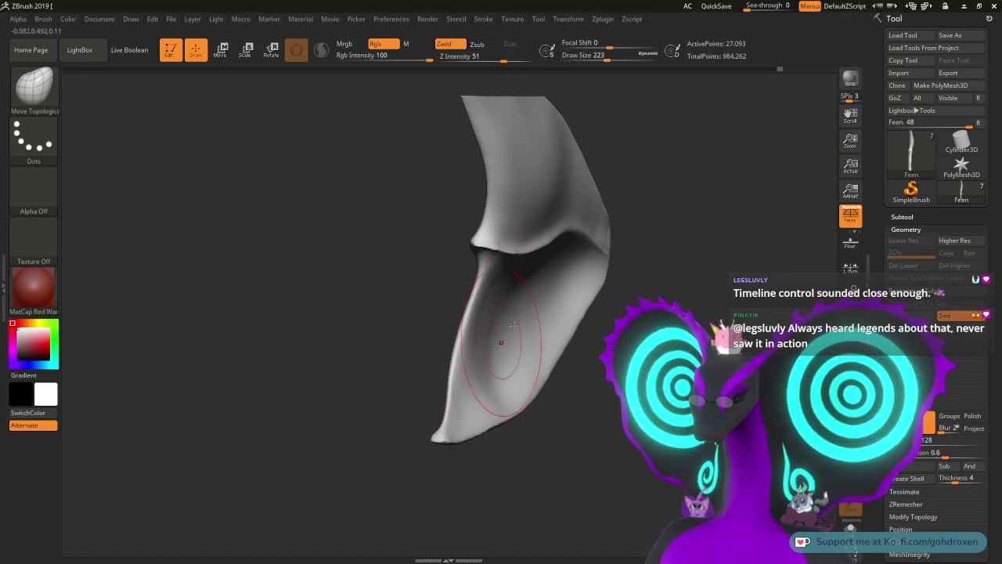
pyautogui.press('shift')
pyautogui.keyDown('shift'); pyautogui.moveTo(517, 309); pyautogui.dragTo(534, 263); pyautogui.keyUp('shift')
# Step: Refine the lower lobe's hollow toward the tip at draw size 112 and smooth the surface there
pyautogui.moveTo(399, 329)
pyautogui.mouseDown()
pyautogui.moveTo(305, 325)
pyautogui.moveTo(451, 329)
pyautogui.mouseUp()
pyautogui.moveTo(682, 352)
pyautogui.mouseDown()
pyautogui.moveTo(599, 365)
pyautogui.moveTo(656, 374)
pyautogui.moveTo(619, 376)
pyautogui.moveTo(633, 347)
pyautogui.mouseUp()
pyautogui.press('space')
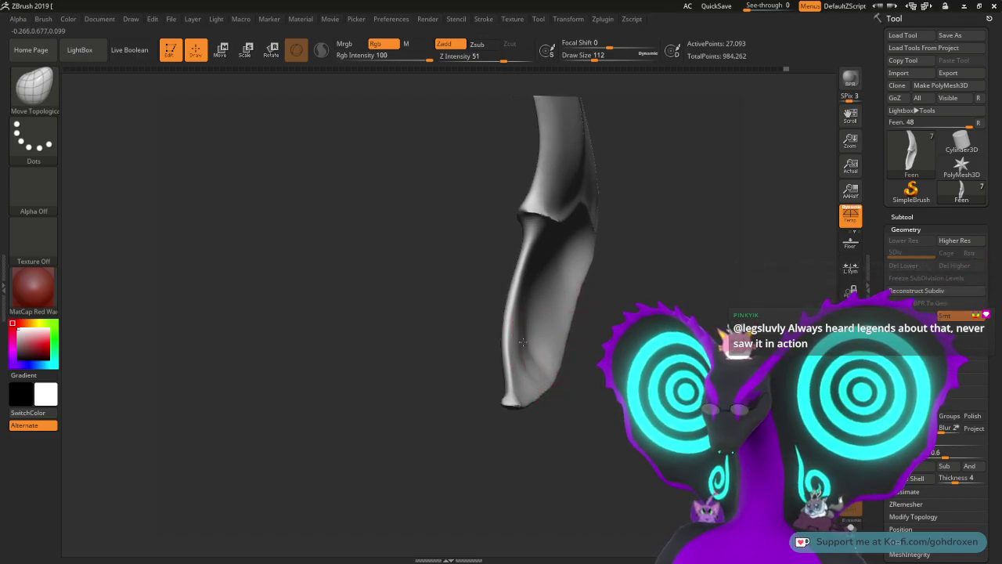
pyautogui.press('ctrl')
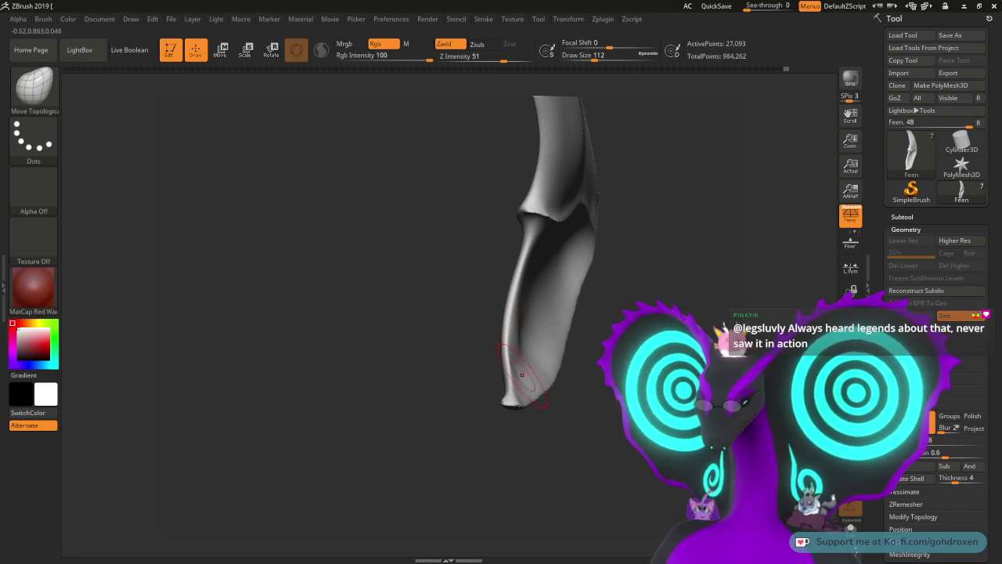
pyautogui.press('shift')
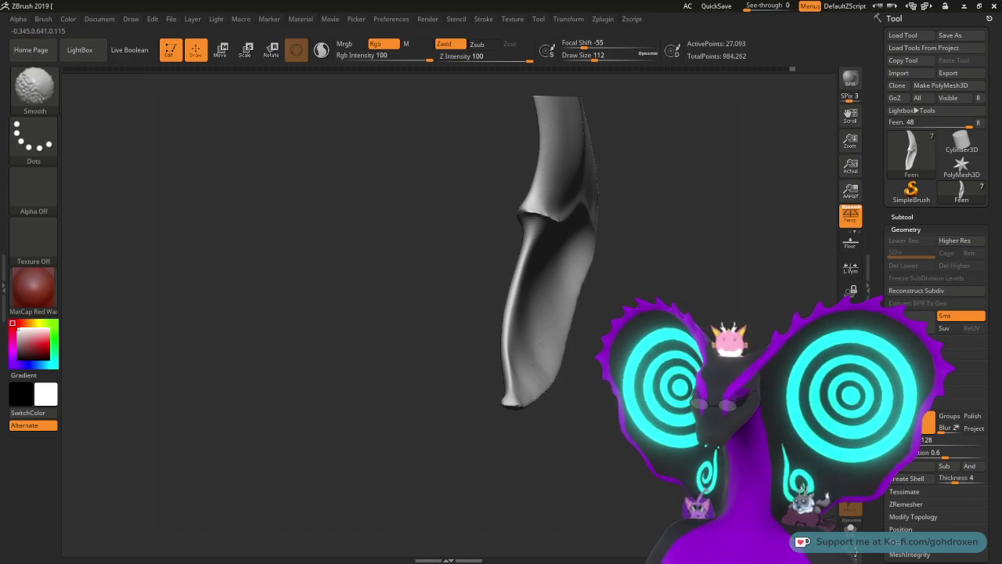
# Step: Examine the bent lobes and the inner end of the crease from the edge-on view and other sides
pyautogui.moveTo(438, 321); pyautogui.dragTo(301, 320)
pyautogui.press('shift')
pyautogui.moveTo(403, 270)
pyautogui.mouseDown()
pyautogui.moveTo(633, 273)
pyautogui.moveTo(621, 298)
pyautogui.moveTo(549, 294)
pyautogui.mouseUp()
pyautogui.moveTo(612, 265)
pyautogui.keyDown('alt'); pyautogui.mouseDown()
pyautogui.moveTo(599, 242)
pyautogui.moveTo(572, 289)
pyautogui.mouseUp(); pyautogui.keyUp('alt')
pyautogui.moveTo(536, 208)
pyautogui.keyDown('shift'); pyautogui.mouseDown()
pyautogui.moveTo(524, 232)
pyautogui.moveTo(535, 236)
pyautogui.mouseUp(); pyautogui.keyUp('shift')
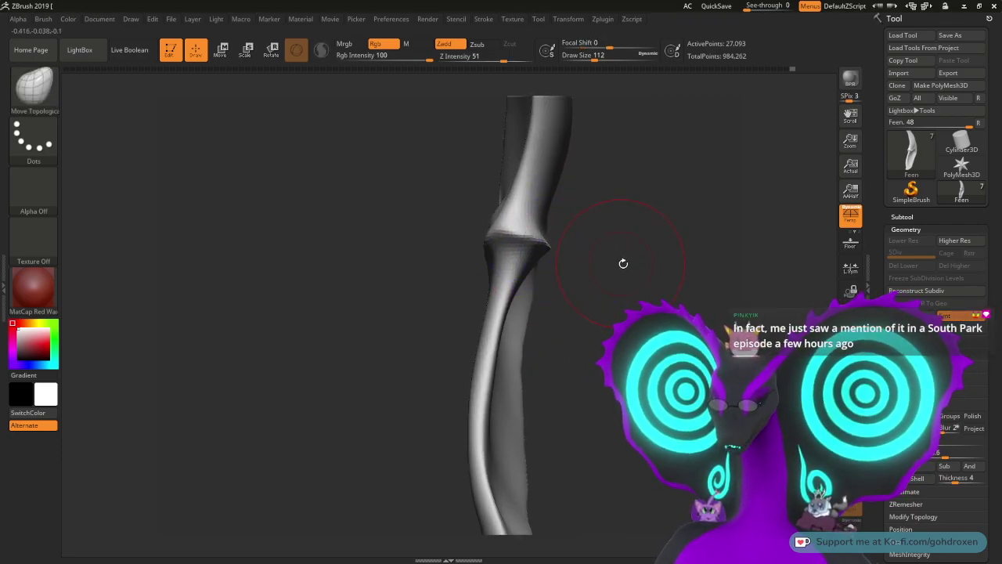
pyautogui.moveTo(622, 263)
pyautogui.mouseDown()
pyautogui.moveTo(560, 255)
pyautogui.moveTo(543, 238)
pyautogui.moveTo(576, 239)
pyautogui.mouseUp()
pyautogui.keyDown('alt'); pyautogui.moveTo(444, 282); pyautogui.dragTo(473, 278); pyautogui.keyUp('alt')
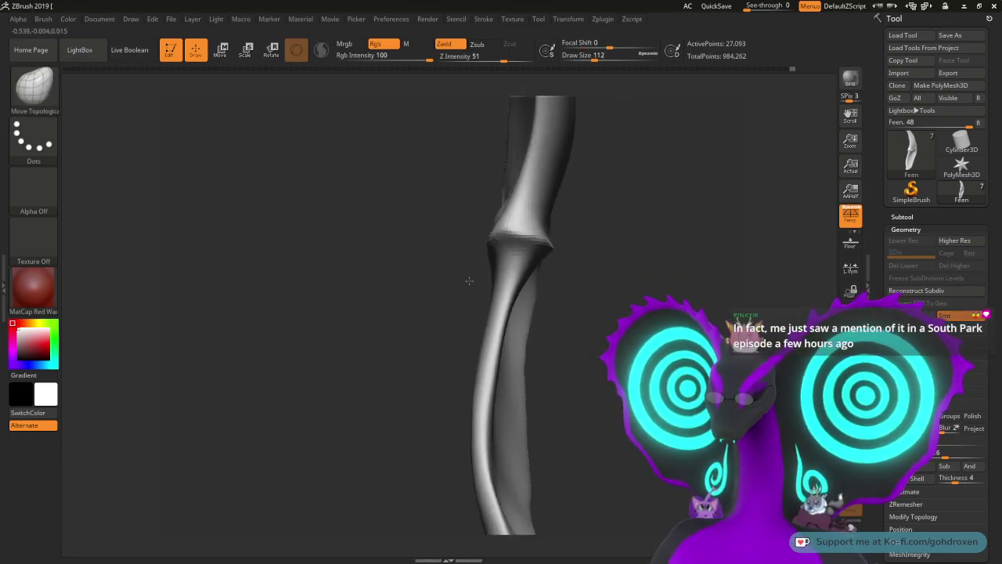
pyautogui.press('shift')
# Step: Switch to the DamStandard brush at draw size 71 with the fin's other face in view
pyautogui.moveTo(607, 244)
pyautogui.mouseDown()
pyautogui.moveTo(682, 254)
pyautogui.moveTo(610, 303)
pyautogui.moveTo(613, 264)
pyautogui.moveTo(645, 278)
pyautogui.moveTo(629, 296)
pyautogui.mouseUp()
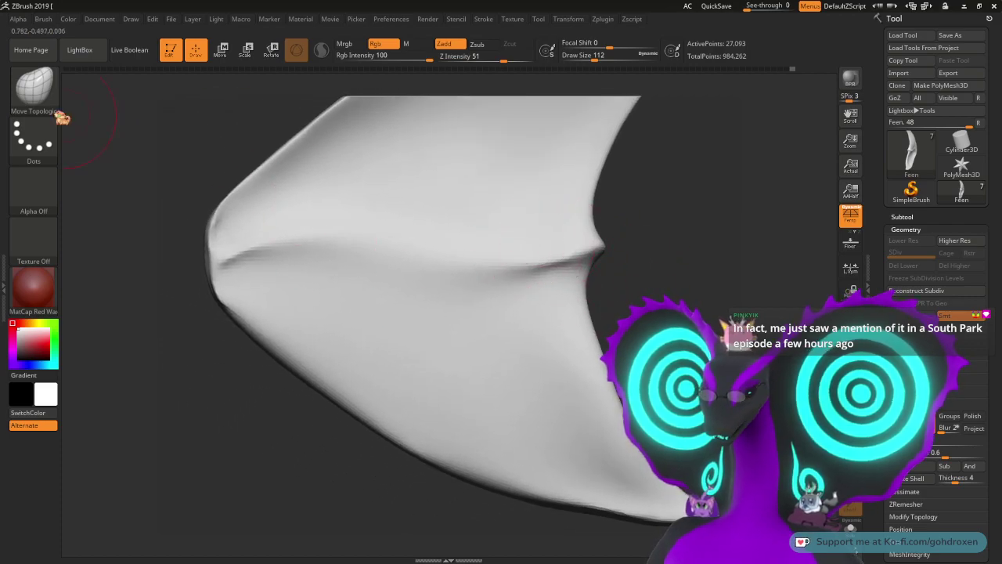
pyautogui.click(33, 86)
pyautogui.click(191, 99)
pyautogui.press('space')
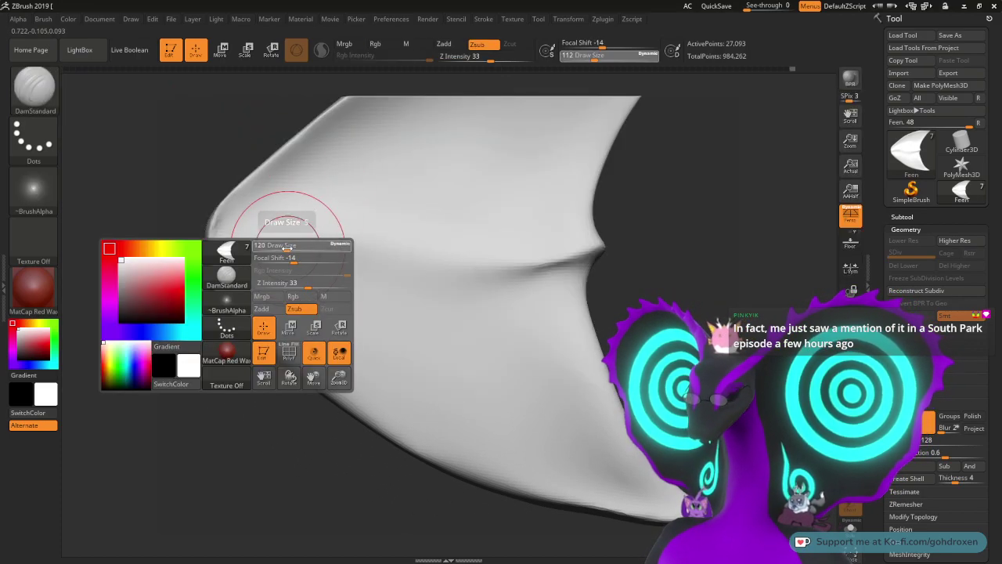
pyautogui.moveTo(224, 264); pyautogui.dragTo(268, 247)
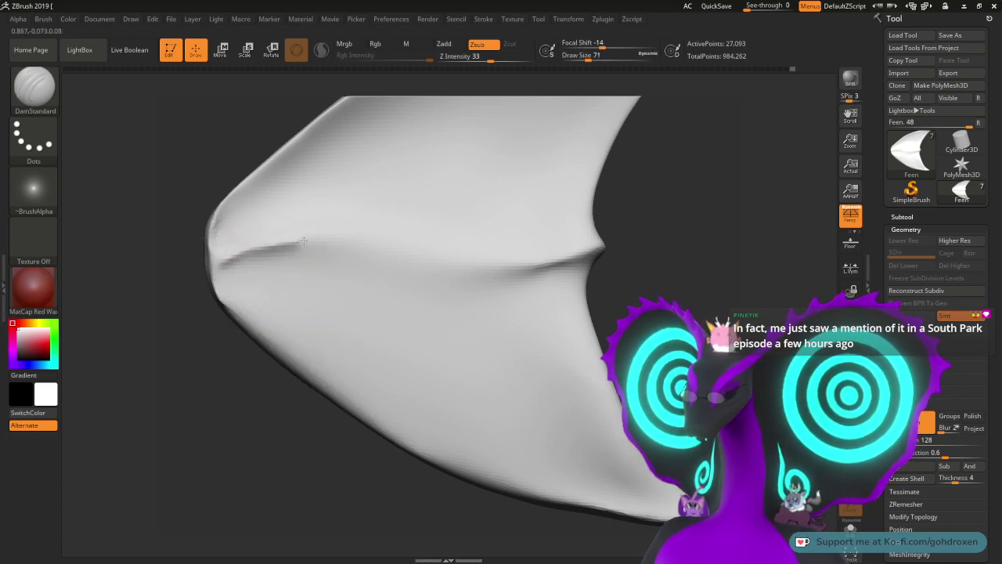
pyautogui.moveTo(342, 242)
pyautogui.mouseDown()
pyautogui.moveTo(484, 271)
pyautogui.moveTo(540, 268)
pyautogui.mouseUp()
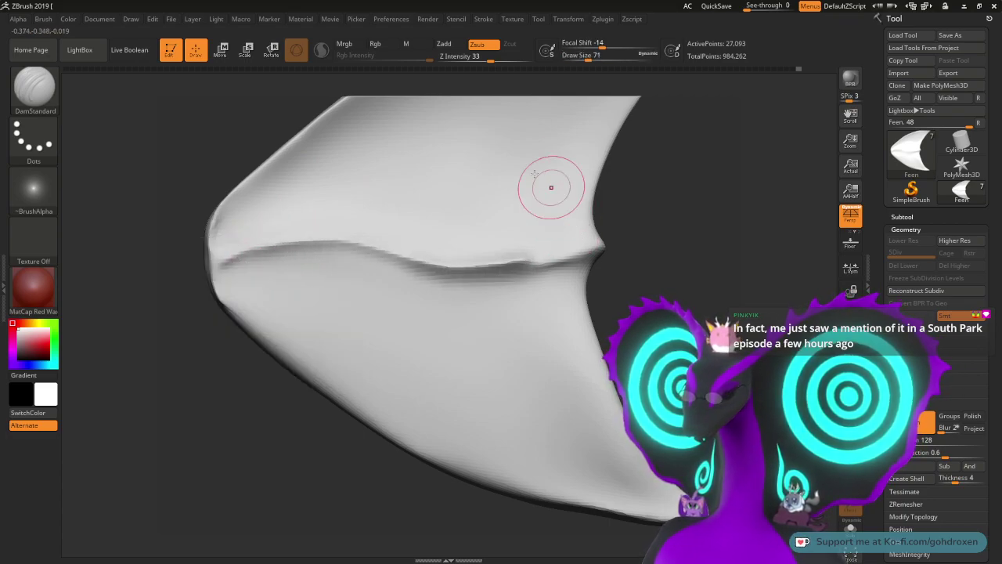
pyautogui.hotkey('ctrl', 'z')
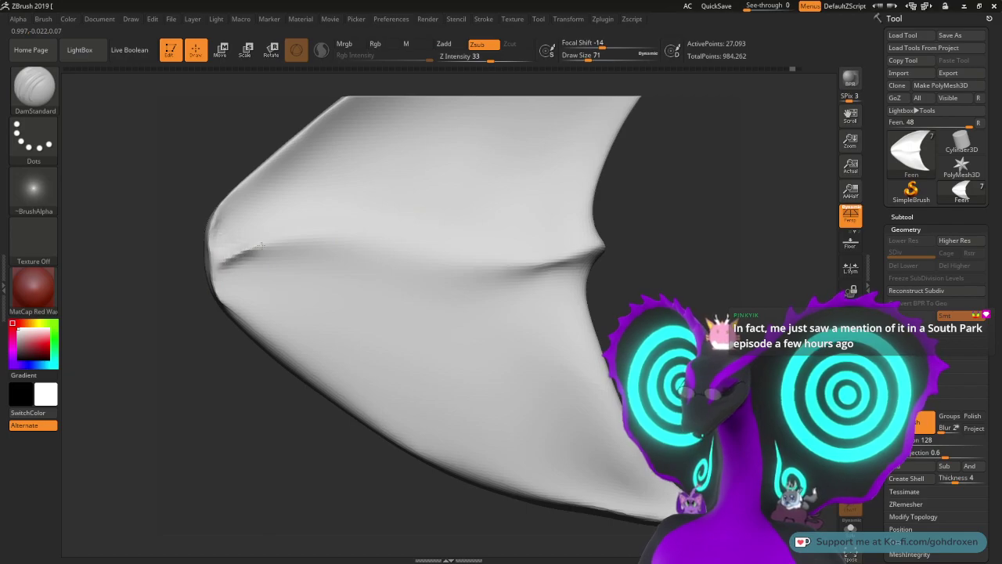
pyautogui.moveTo(301, 243)
pyautogui.mouseDown()
pyautogui.moveTo(521, 274)
pyautogui.moveTo(583, 235)
pyautogui.mouseUp()
pyautogui.hotkey('ctrl', 'z')
pyautogui.moveTo(235, 252)
pyautogui.mouseDown()
pyautogui.moveTo(286, 244)
pyautogui.moveTo(427, 253)
pyautogui.moveTo(555, 272)
pyautogui.mouseUp()
pyautogui.hotkey('ctrl', 'z')
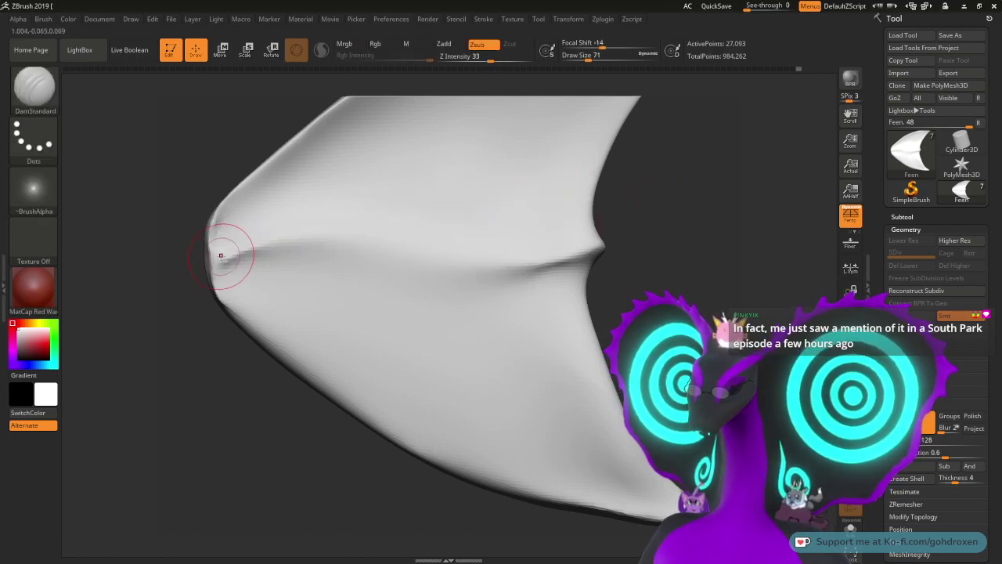
# Step: Carve the crease across the fin's other face with DamStandard, from the outer edge to the inner point
pyautogui.moveTo(224, 253)
pyautogui.mouseDown()
pyautogui.moveTo(345, 235)
pyautogui.moveTo(532, 267)
pyautogui.moveTo(595, 252)
pyautogui.moveTo(665, 254)
pyautogui.moveTo(650, 267)
pyautogui.moveTo(659, 271)
pyautogui.moveTo(563, 265)
pyautogui.moveTo(269, 224)
pyautogui.mouseUp()
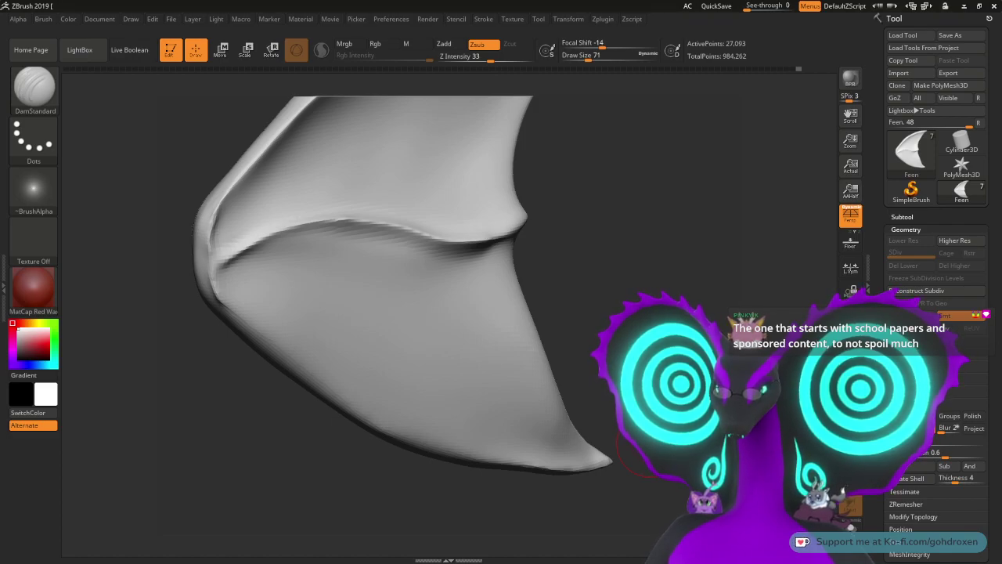
pyautogui.moveTo(640, 231); pyautogui.dragTo(699, 251)
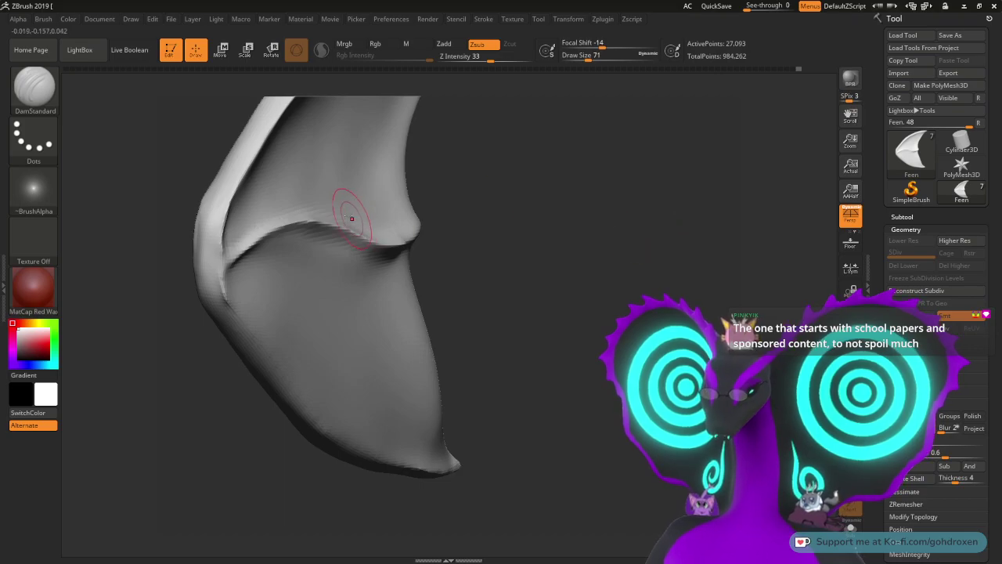
pyautogui.moveTo(472, 195); pyautogui.dragTo(490, 204)
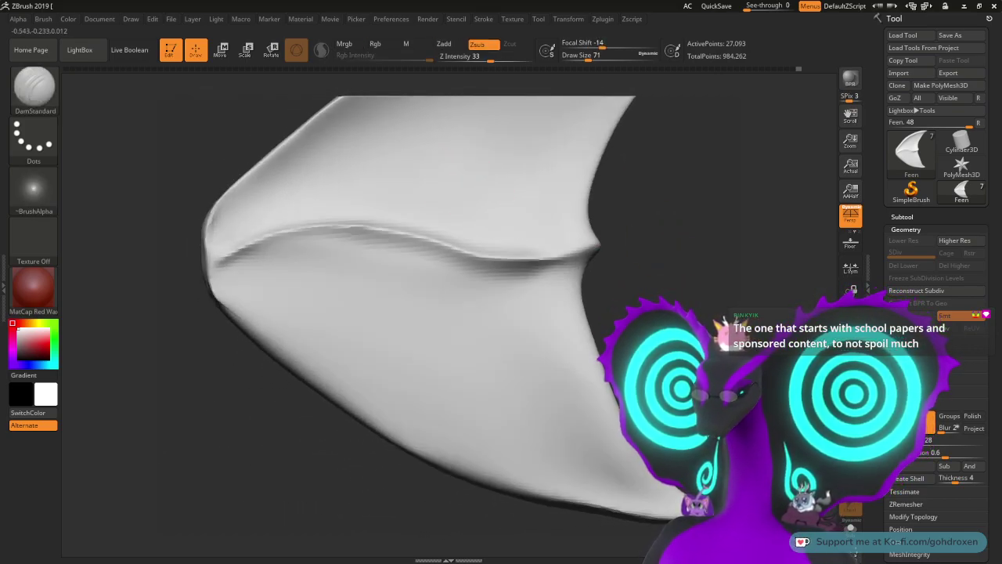
# Step: Carve a crisp line along the fin's lower outer edge with the DamStandard brush at draw size 71
pyautogui.moveTo(644, 344)
pyautogui.keyDown('alt'); pyautogui.mouseDown()
pyautogui.moveTo(589, 299)
pyautogui.moveTo(636, 319)
pyautogui.moveTo(648, 308)
pyautogui.moveTo(749, 322)
pyautogui.moveTo(658, 193)
pyautogui.mouseUp(); pyautogui.keyUp('alt')
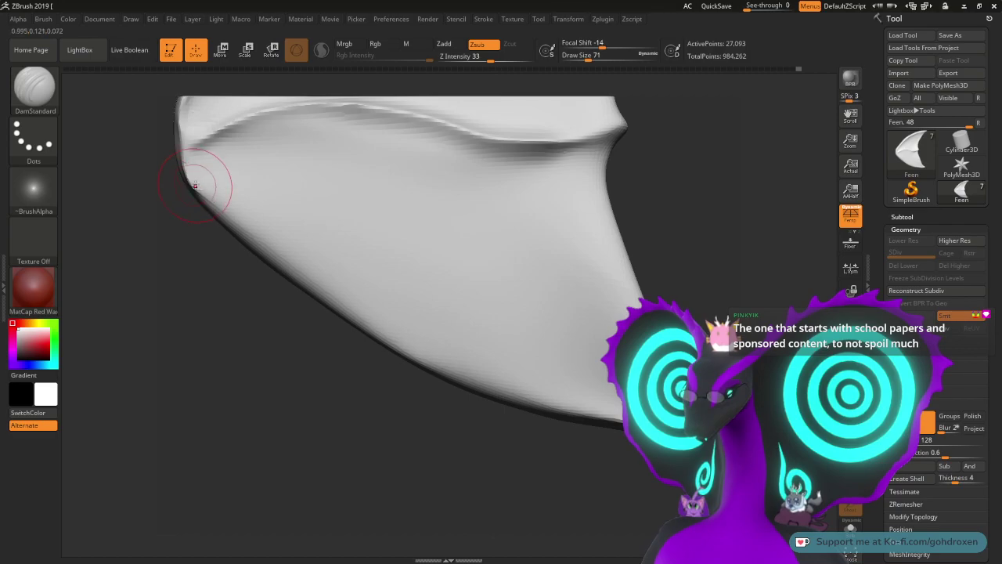
pyautogui.moveTo(202, 194)
pyautogui.mouseDown()
pyautogui.moveTo(368, 321)
pyautogui.moveTo(500, 375)
pyautogui.moveTo(190, 187)
pyautogui.moveTo(246, 237)
pyautogui.moveTo(357, 304)
pyautogui.moveTo(538, 399)
pyautogui.mouseUp()
pyautogui.hotkey('ctrl', 'z')
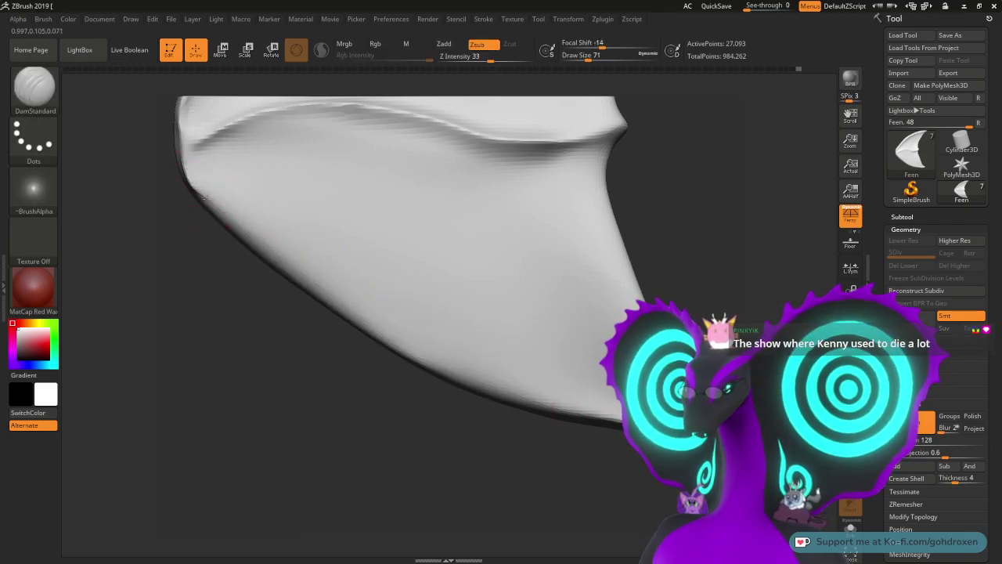
pyautogui.moveTo(202, 196)
pyautogui.mouseDown()
pyautogui.moveTo(270, 252)
pyautogui.moveTo(521, 392)
pyautogui.mouseUp()
pyautogui.hotkey('ctrl', 'z')
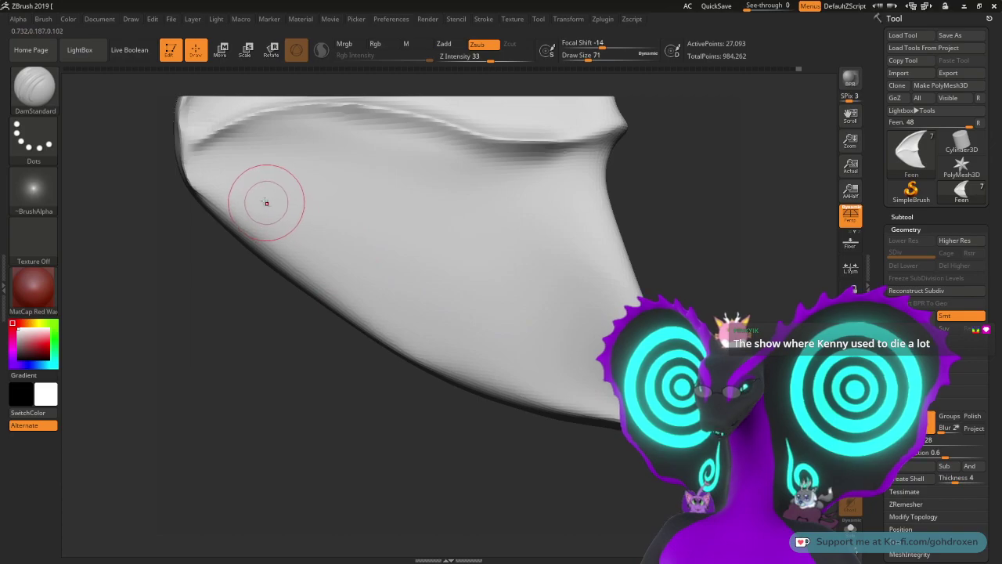
pyautogui.moveTo(188, 176)
pyautogui.mouseDown()
pyautogui.moveTo(252, 241)
pyautogui.moveTo(403, 352)
pyautogui.moveTo(567, 411)
pyautogui.mouseUp()
pyautogui.moveTo(675, 201)
pyautogui.mouseDown()
pyautogui.moveTo(481, 217)
pyautogui.moveTo(564, 242)
pyautogui.moveTo(575, 232)
pyautogui.moveTo(550, 241)
pyautogui.moveTo(523, 217)
pyautogui.moveTo(603, 269)
pyautogui.moveTo(565, 214)
pyautogui.mouseUp()
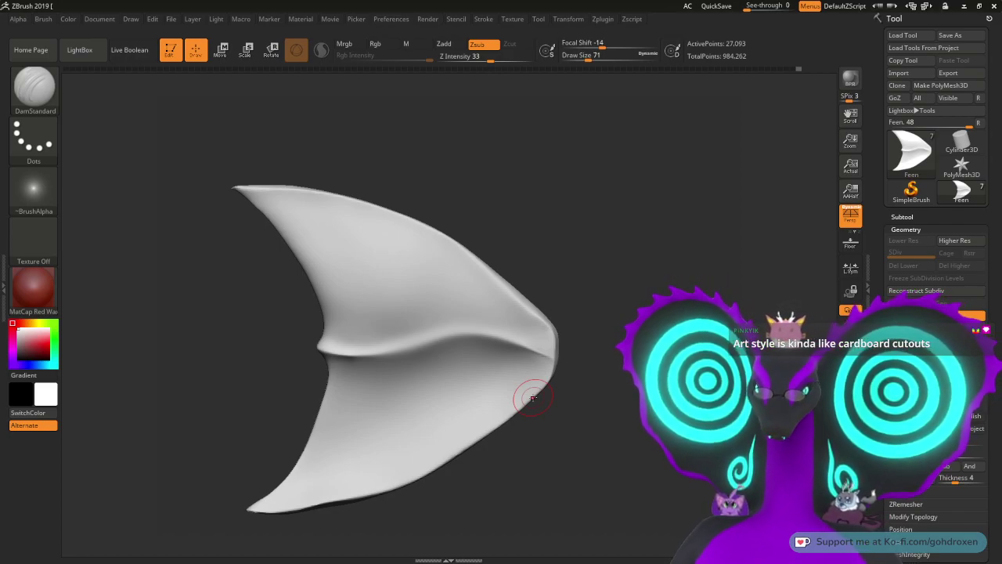
# Step: Make the head, eye, lower jaw and mouth subtools visible together with the fin
pyautogui.click(885, 219)
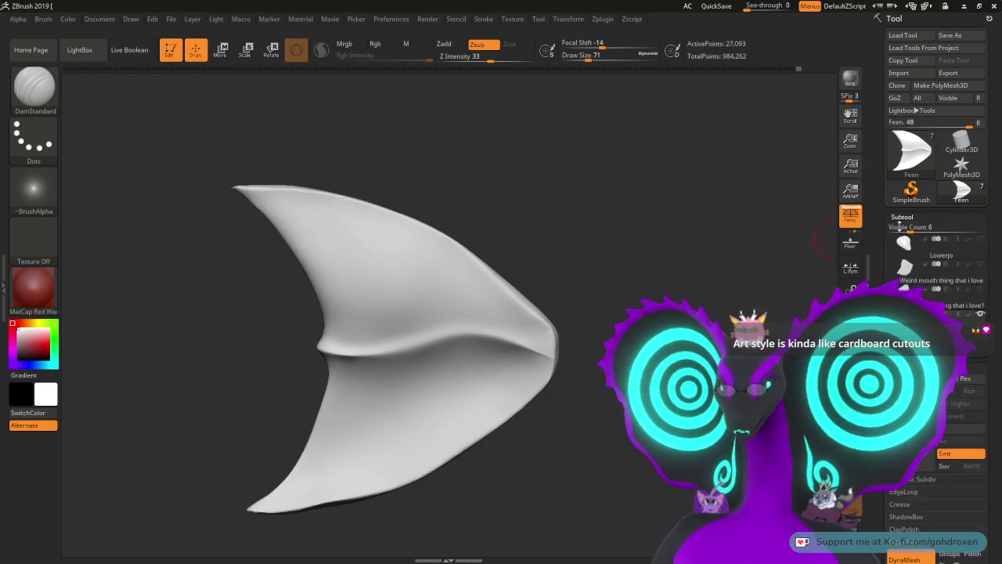
pyautogui.moveTo(609, 196)
pyautogui.mouseDown()
pyautogui.moveTo(610, 179)
pyautogui.moveTo(555, 167)
pyautogui.moveTo(639, 183)
pyautogui.moveTo(539, 164)
pyautogui.moveTo(670, 181)
pyautogui.mouseUp()
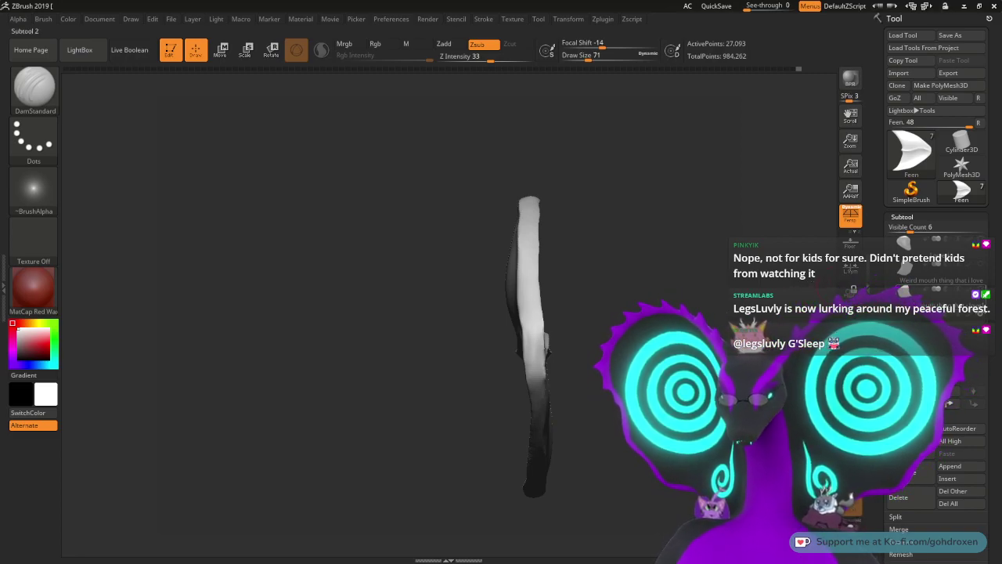
pyautogui.click(980, 290)
pyautogui.click(981, 265)
pyautogui.click(980, 239)
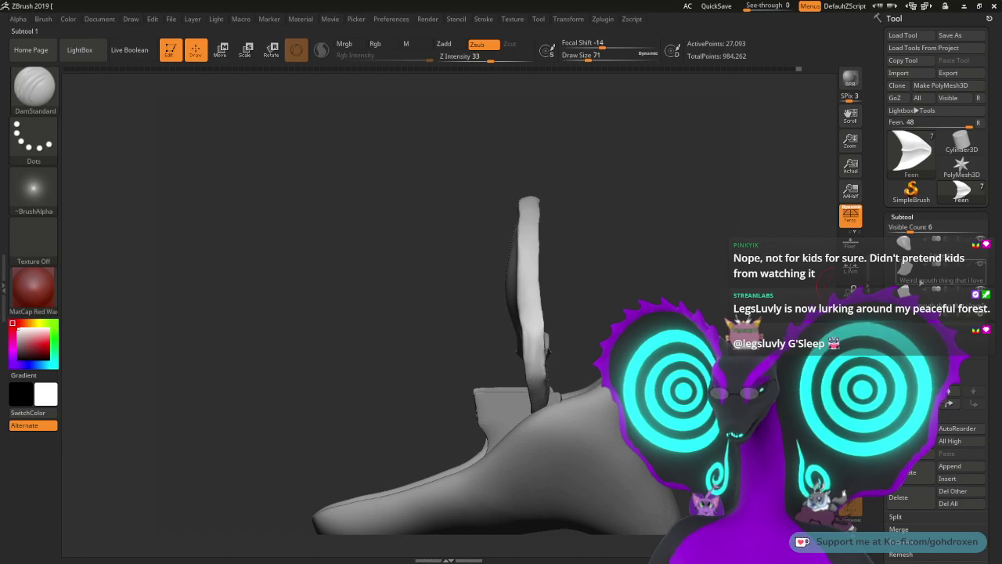
pyautogui.moveTo(890, 289); pyautogui.dragTo(890, 238)
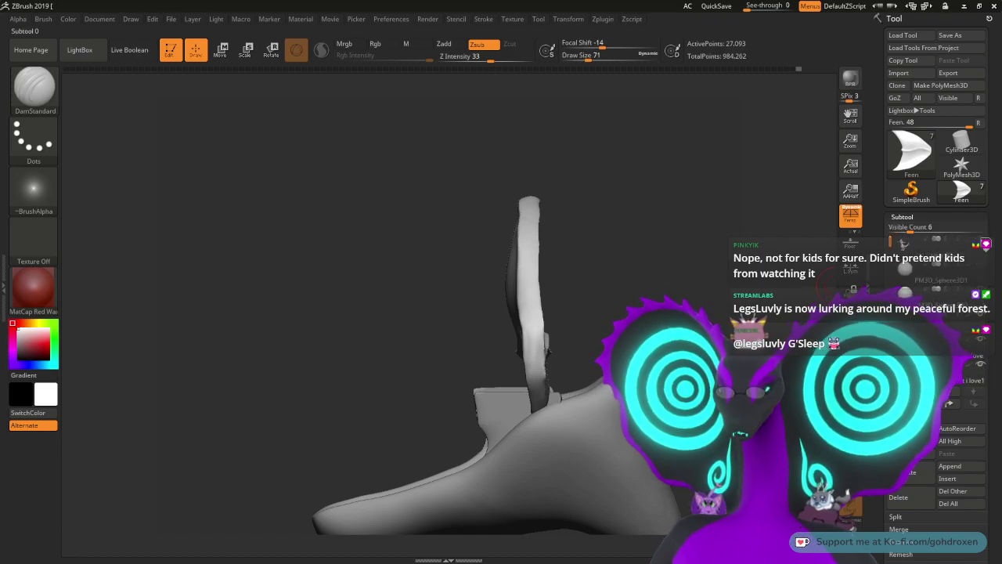
pyautogui.click(981, 240)
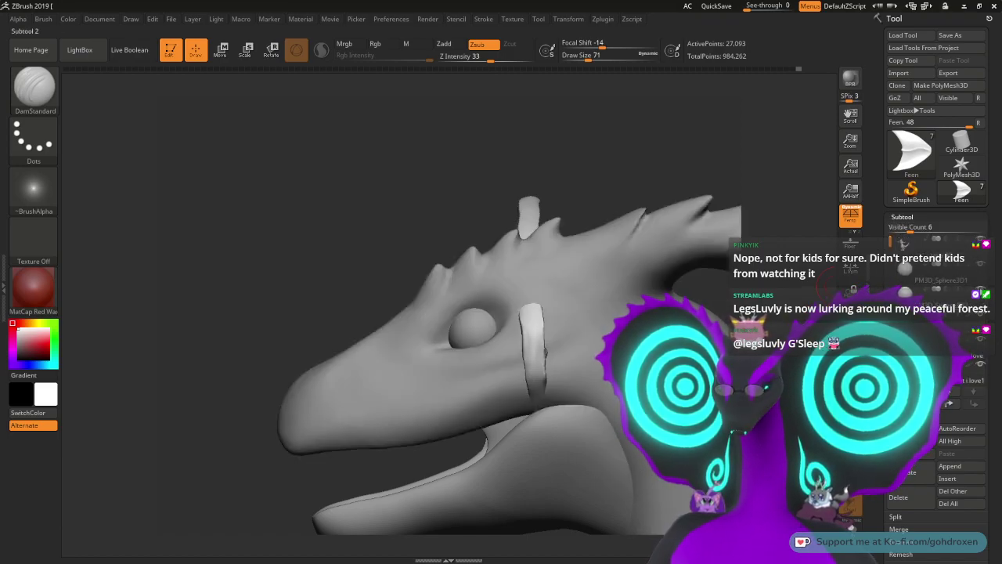
# Step: Rotate the fin 90 degrees with the transform gizmo so it runs lengthwise along the head
pyautogui.moveTo(608, 165)
pyautogui.keyDown('shift'); pyautogui.mouseDown()
pyautogui.moveTo(653, 167)
pyautogui.moveTo(604, 180)
pyautogui.mouseUp(); pyautogui.keyUp('shift')
pyautogui.press('w')
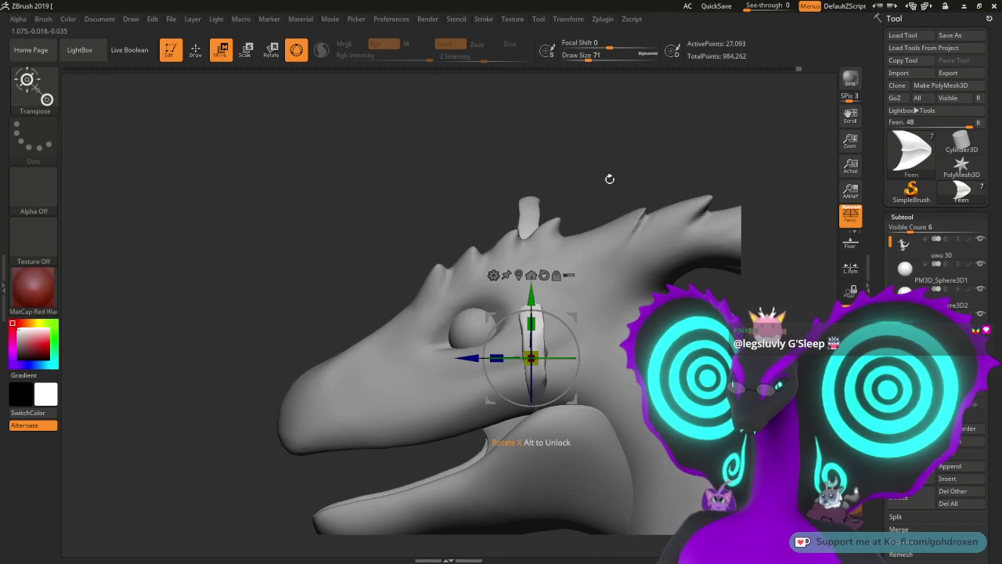
pyautogui.moveTo(559, 358); pyautogui.dragTo(513, 358)
pyautogui.moveTo(589, 374); pyautogui.dragTo(592, 390)
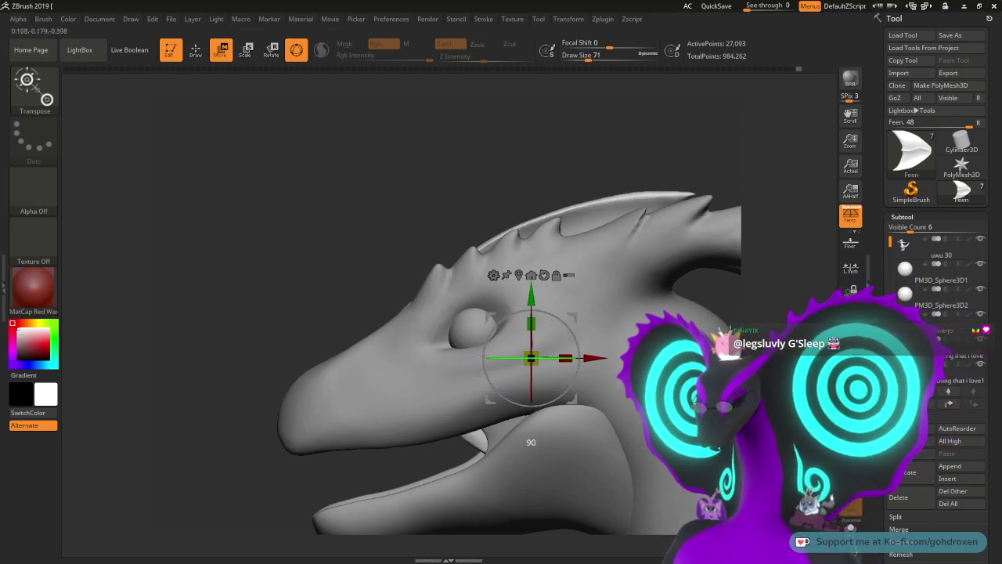
# Step: Move the fin out from the head's centre to its side and back behind the jaw
pyautogui.moveTo(358, 190); pyautogui.dragTo(407, 191)
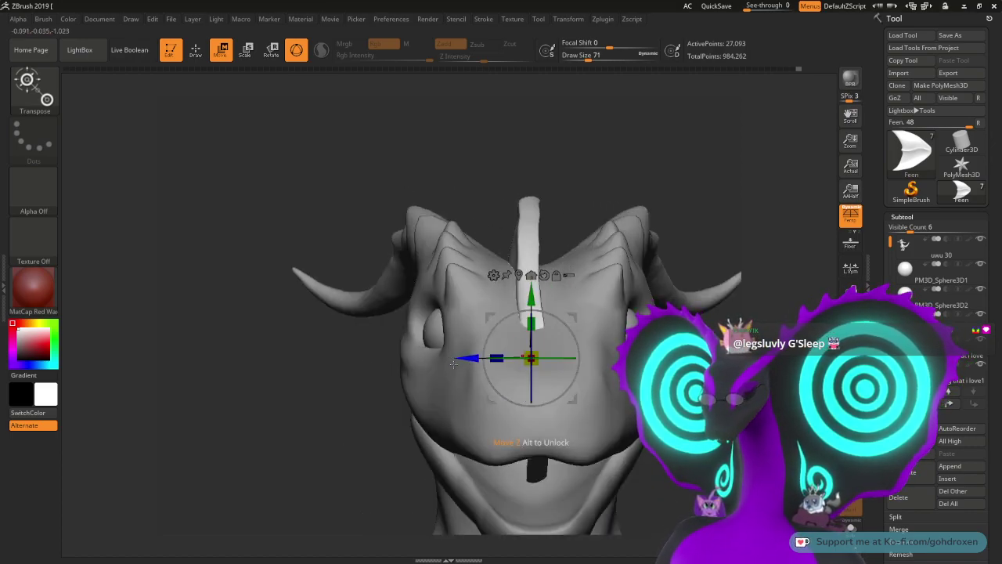
pyautogui.moveTo(452, 363); pyautogui.dragTo(596, 359)
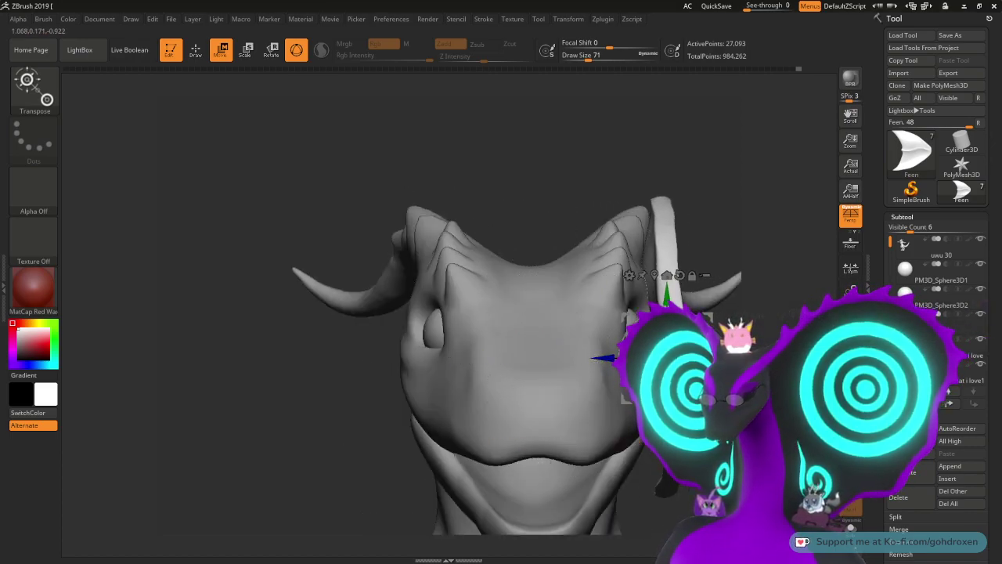
pyautogui.moveTo(391, 172); pyautogui.dragTo(282, 176)
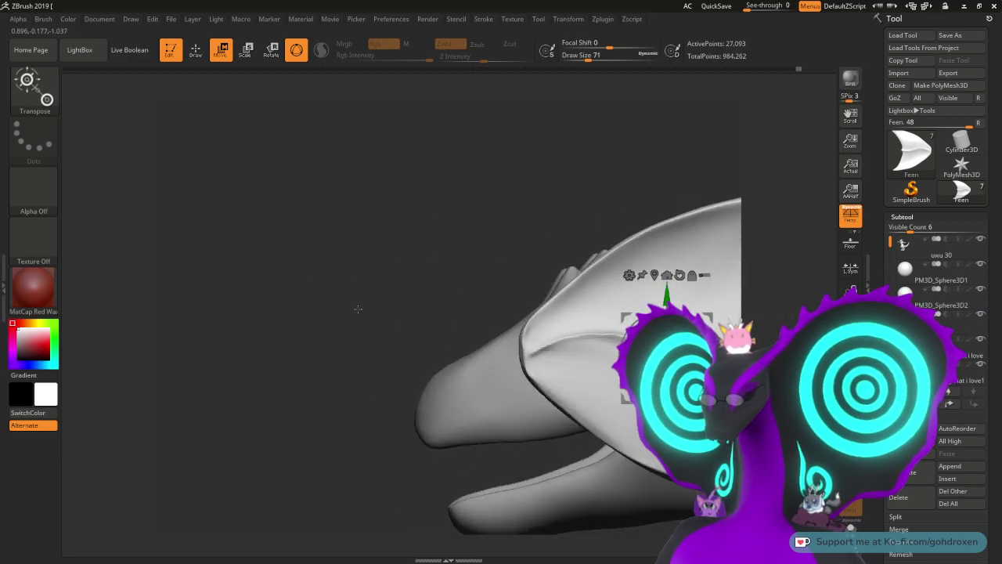
pyautogui.keyDown('alt'); pyautogui.moveTo(358, 308); pyautogui.dragTo(344, 227); pyautogui.keyUp('alt')
pyautogui.moveTo(502, 344); pyautogui.dragTo(654, 356)
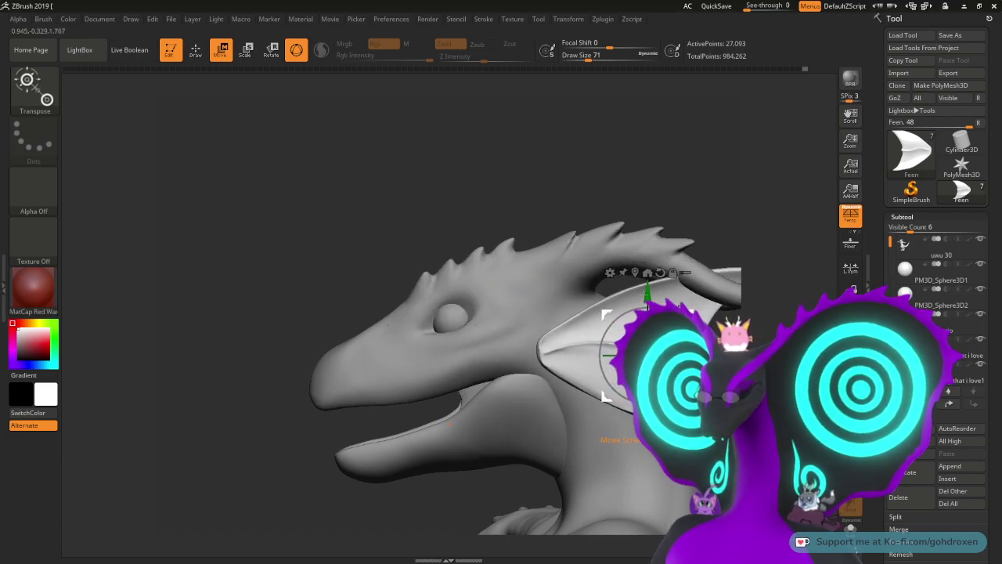
pyautogui.moveTo(532, 195); pyautogui.dragTo(563, 217)
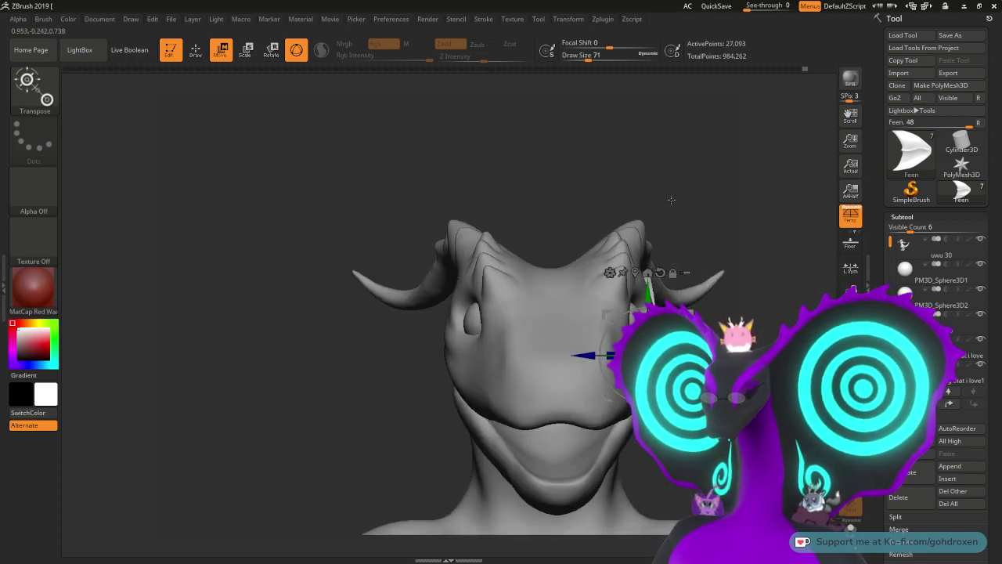
pyautogui.keyDown('alt'); pyautogui.moveTo(671, 199); pyautogui.dragTo(575, 197); pyautogui.keyUp('alt')
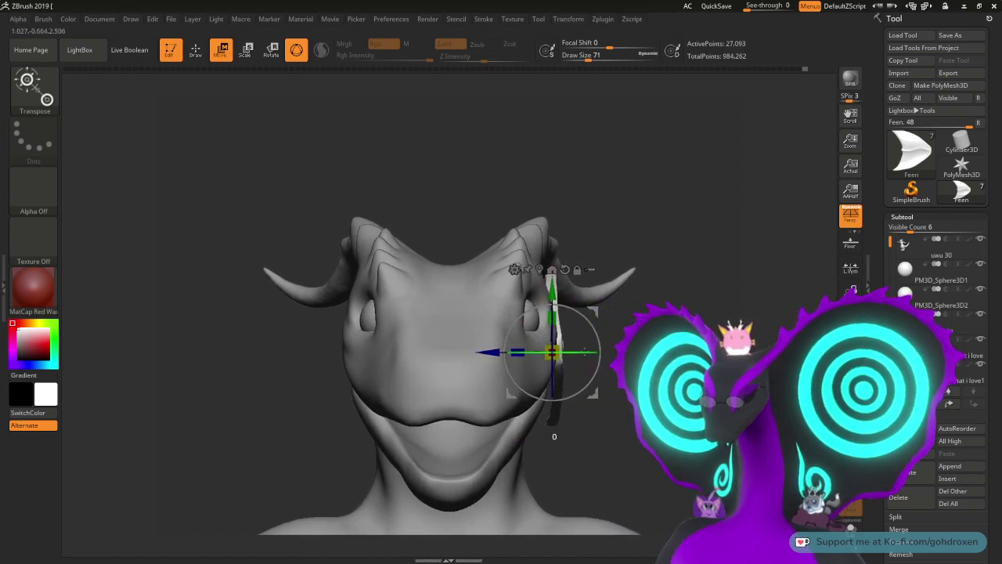
pyautogui.moveTo(580, 353); pyautogui.dragTo(588, 352)
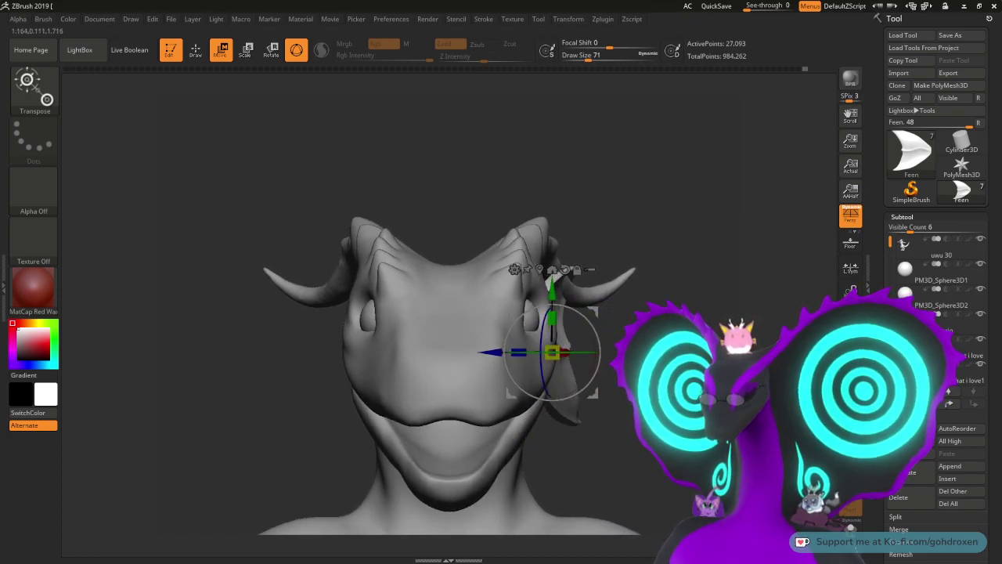
pyautogui.moveTo(599, 227); pyautogui.dragTo(510, 217)
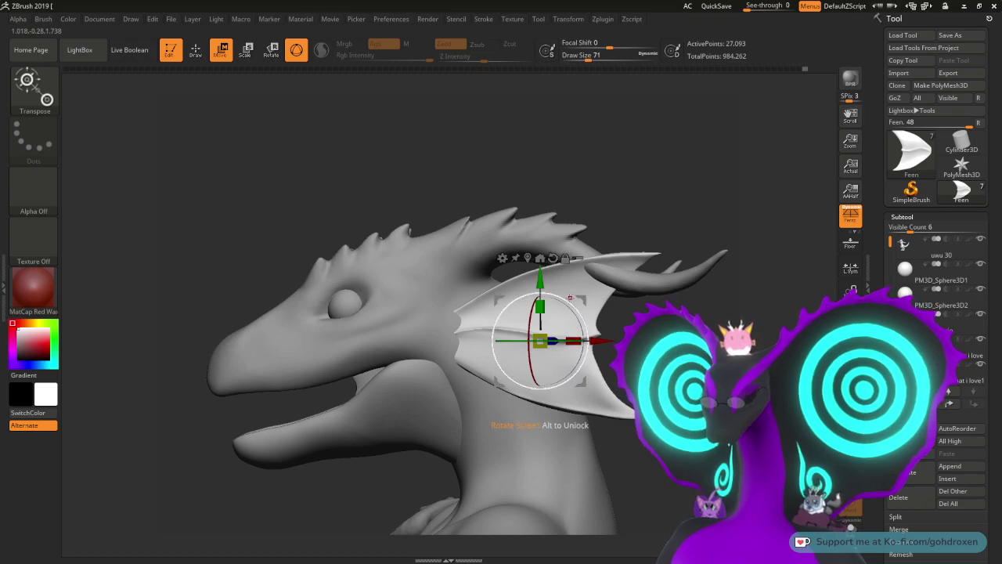
pyautogui.moveTo(600, 341); pyautogui.dragTo(582, 341)
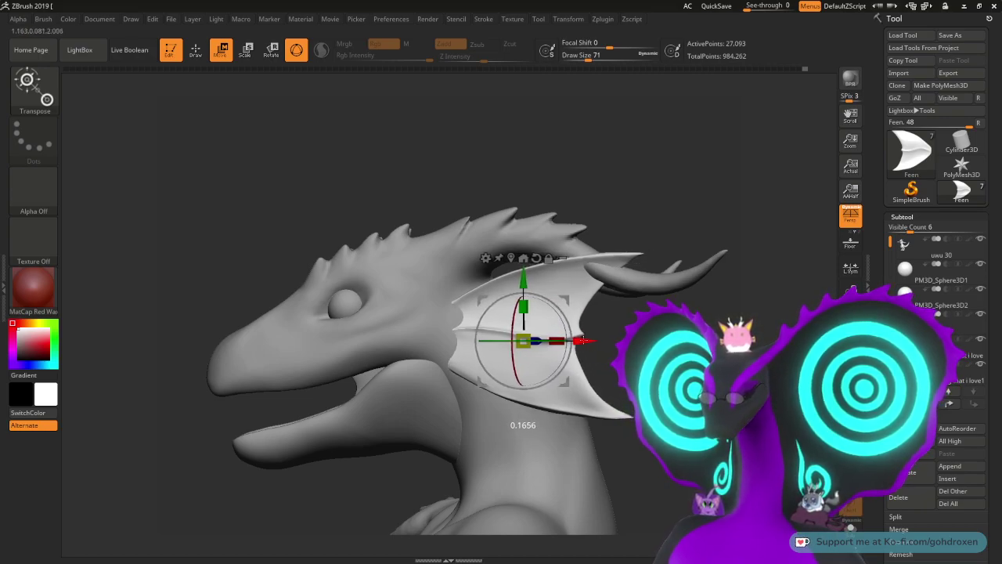
pyautogui.moveTo(522, 267); pyautogui.dragTo(527, 282)
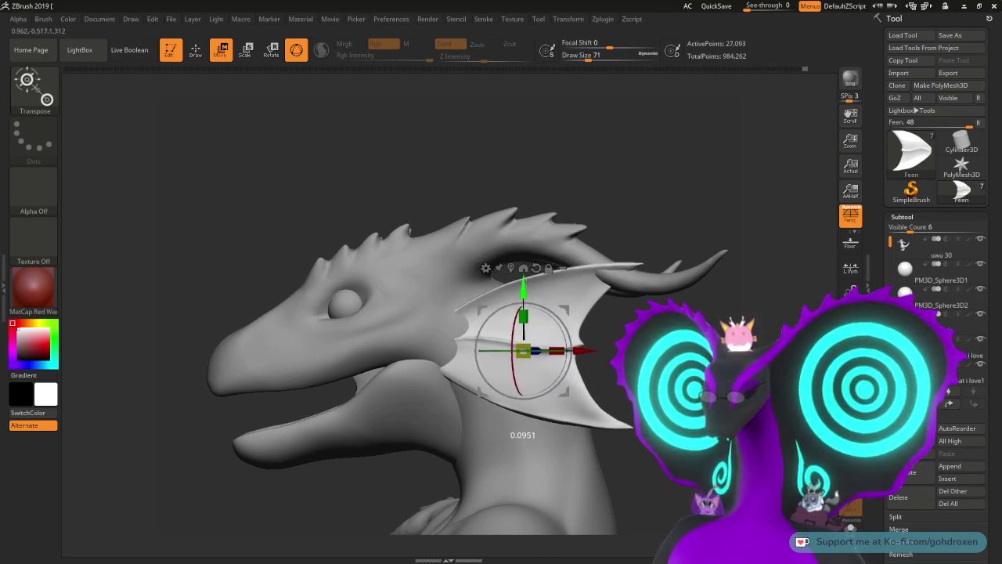
pyautogui.hotkey('ctrl', 'z')
pyautogui.hotkey('ctrl', 'z')
pyautogui.hotkey('ctrl', 'z')
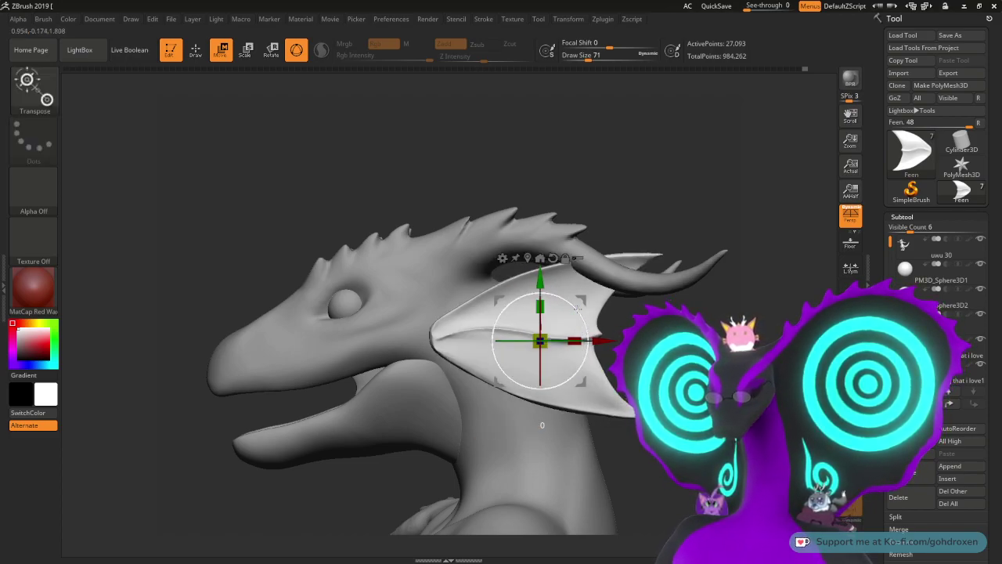
# Step: Tilt the fin 25 degrees in the side view and shift it slightly down and forward behind the jaw
pyautogui.moveTo(578, 306); pyautogui.dragTo(587, 325)
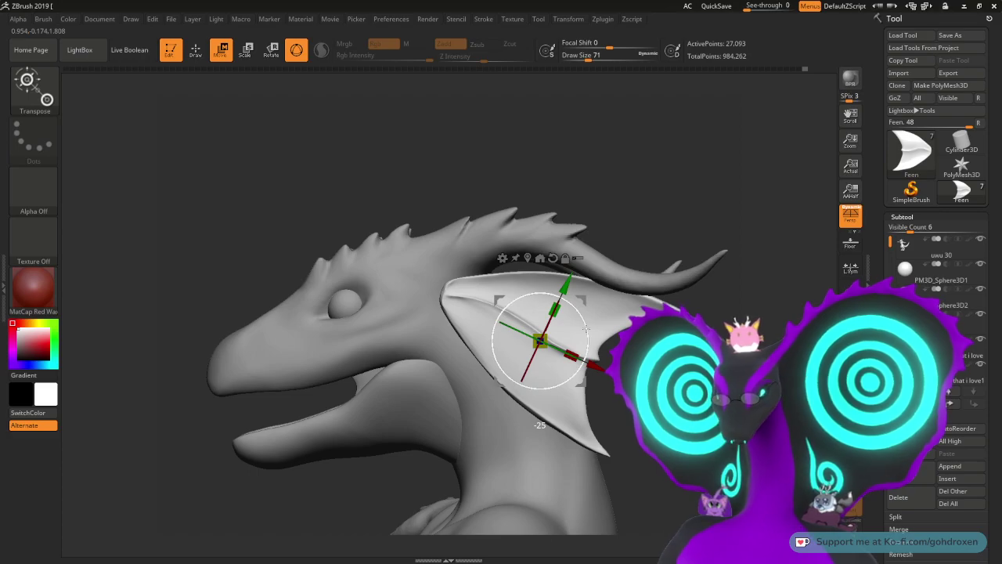
pyautogui.keyDown('alt'); pyautogui.moveTo(666, 203); pyautogui.dragTo(647, 168); pyautogui.keyUp('alt')
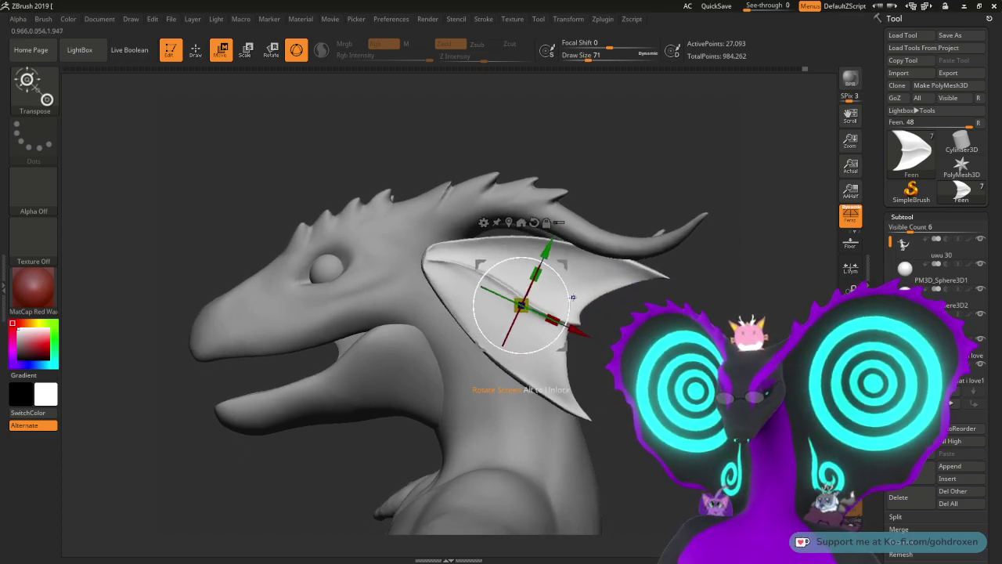
pyautogui.moveTo(521, 305); pyautogui.dragTo(504, 330)
pyautogui.moveTo(619, 353); pyautogui.dragTo(673, 345)
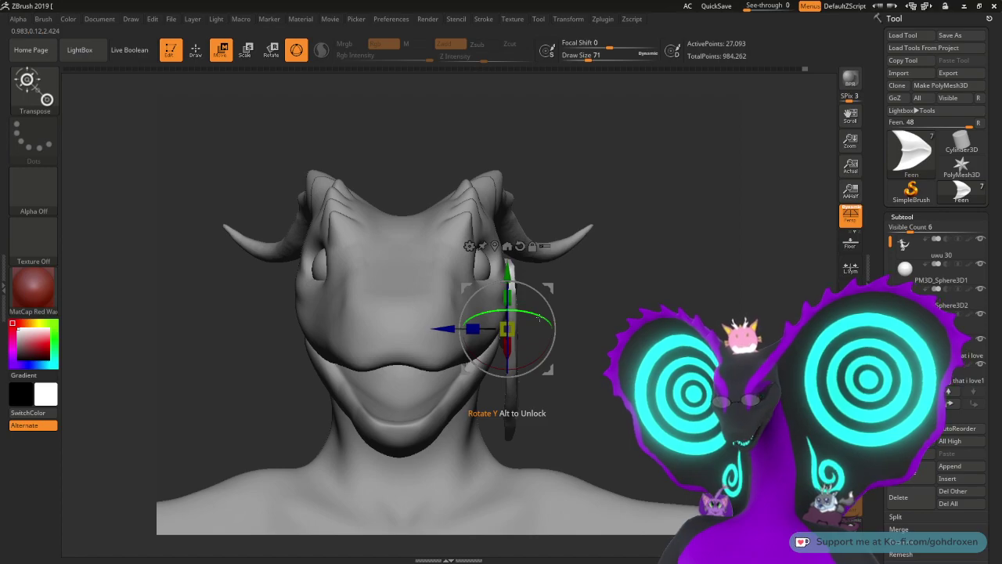
pyautogui.moveTo(539, 317)
pyautogui.mouseDown()
pyautogui.moveTo(528, 314)
pyautogui.moveTo(539, 317)
pyautogui.mouseUp()
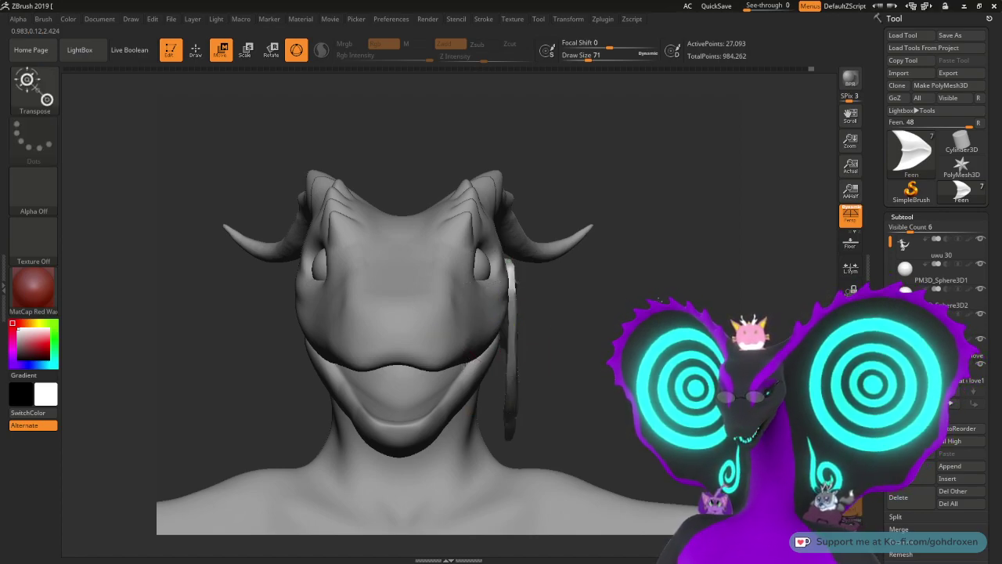
# Step: Place the gizmo pivot at the fin's narrow base point and shift the fin slightly down and back
pyautogui.moveTo(656, 301); pyautogui.dragTo(457, 238)
pyautogui.click(533, 247)
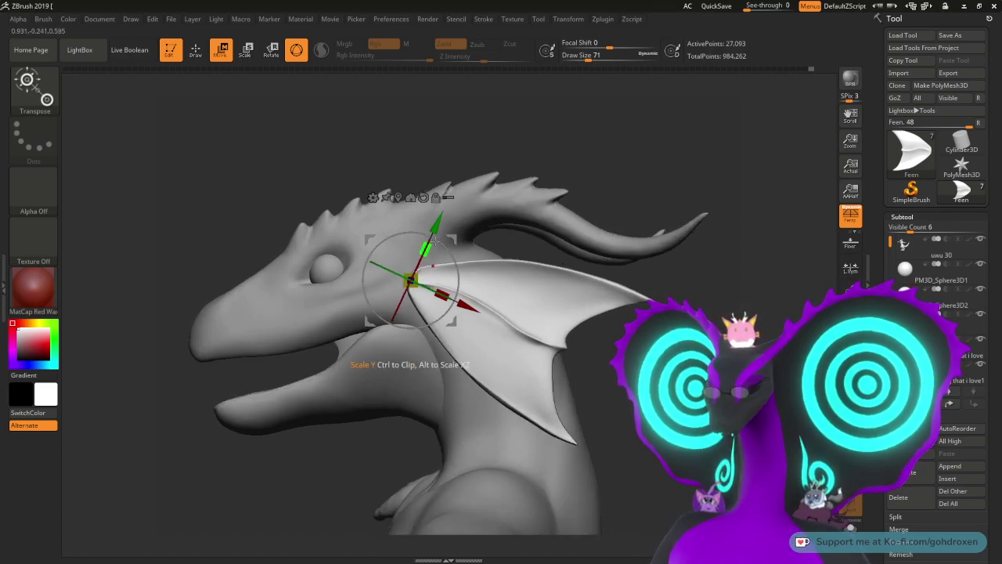
pyautogui.moveTo(453, 234)
pyautogui.mouseDown()
pyautogui.moveTo(464, 247)
pyautogui.moveTo(458, 263)
pyautogui.moveTo(469, 245)
pyautogui.mouseUp()
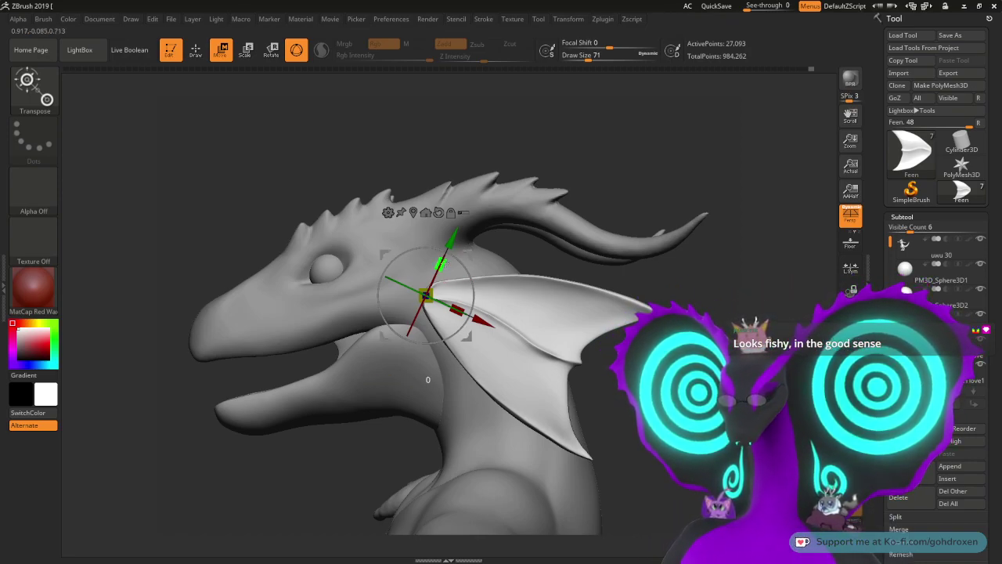
# Step: Widen the fin across its lobes from the base pivot, fine-tuning its spread and its position behind the jaw
pyautogui.moveTo(441, 265); pyautogui.dragTo(450, 249)
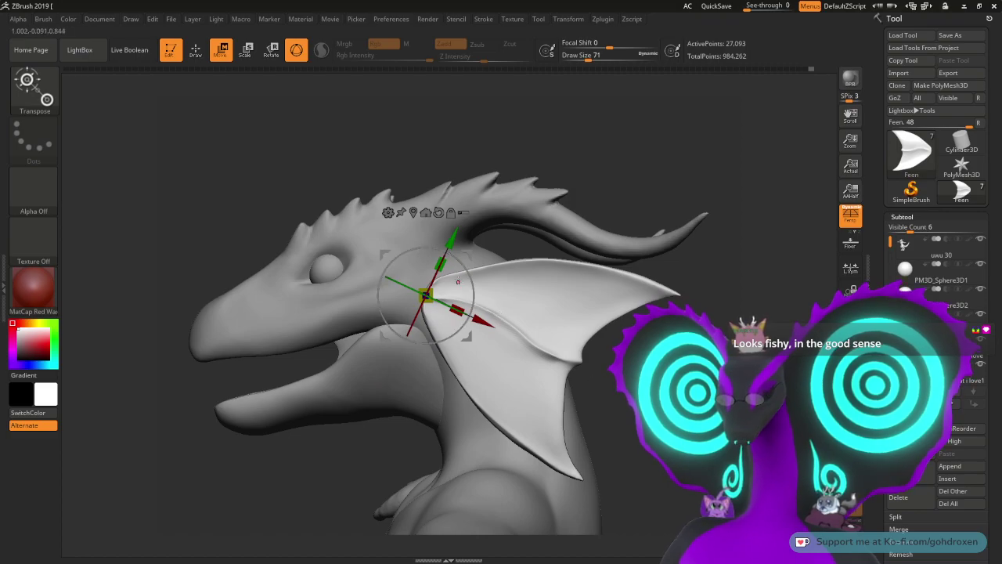
pyautogui.moveTo(425, 296); pyautogui.dragTo(430, 302)
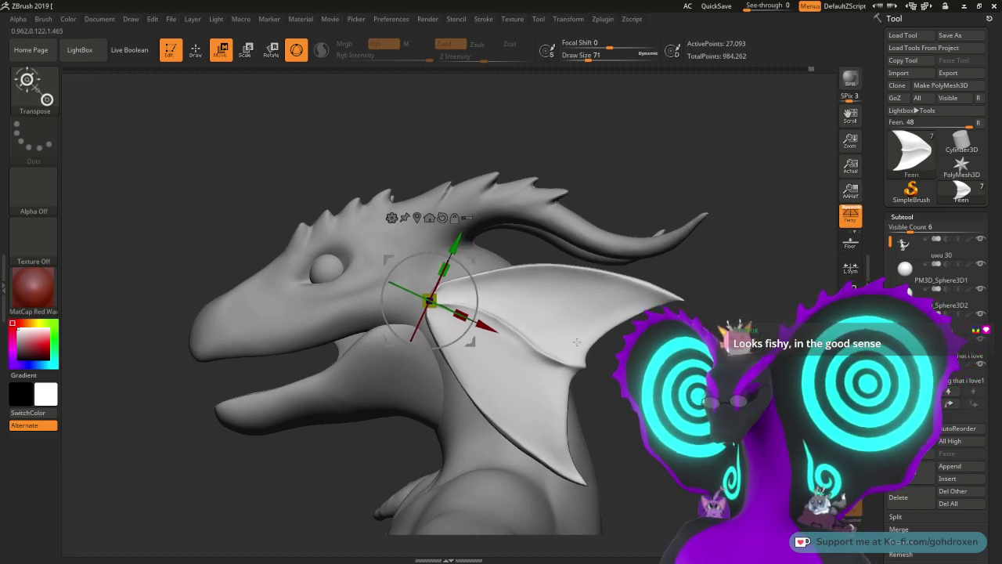
pyautogui.moveTo(618, 423)
pyautogui.mouseDown()
pyautogui.moveTo(689, 430)
pyautogui.moveTo(626, 425)
pyautogui.mouseUp()
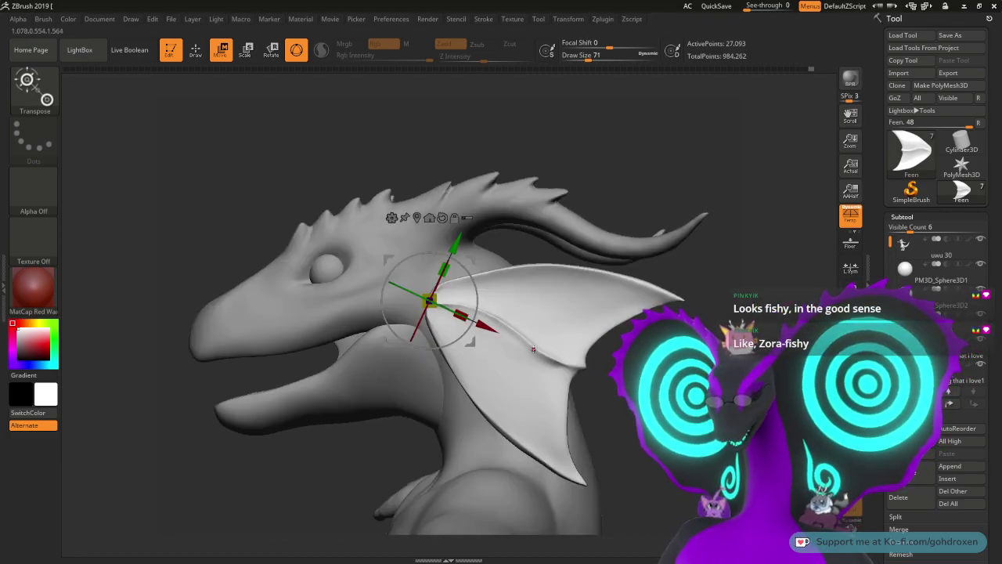
pyautogui.moveTo(450, 267); pyautogui.dragTo(491, 283)
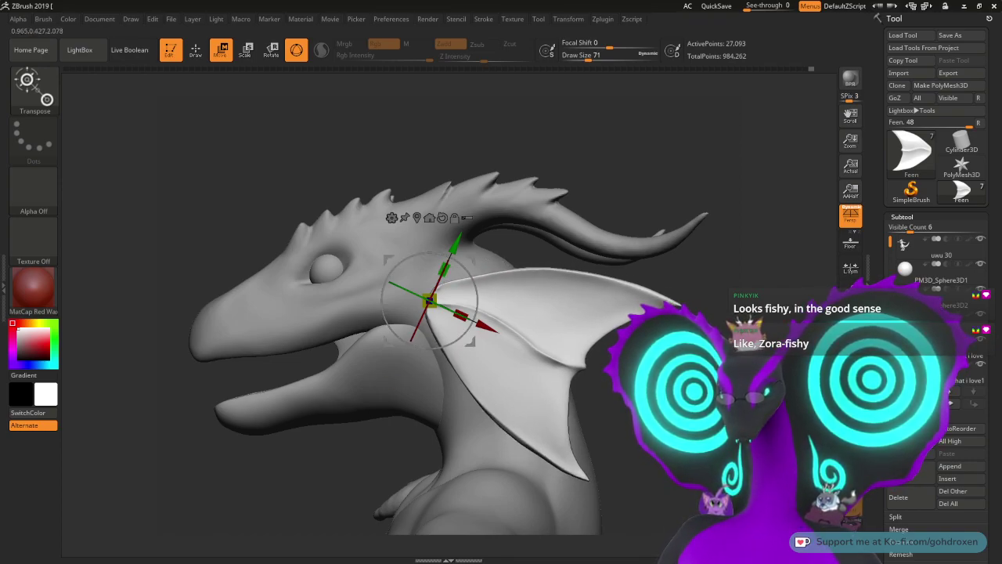
# Step: Nudge the fin slightly up and forward so its base sits above the jaw hinge
pyautogui.keyDown('ctrl'); pyautogui.moveTo(526, 227); pyautogui.dragTo(480, 262, button='right'); pyautogui.keyUp('ctrl')
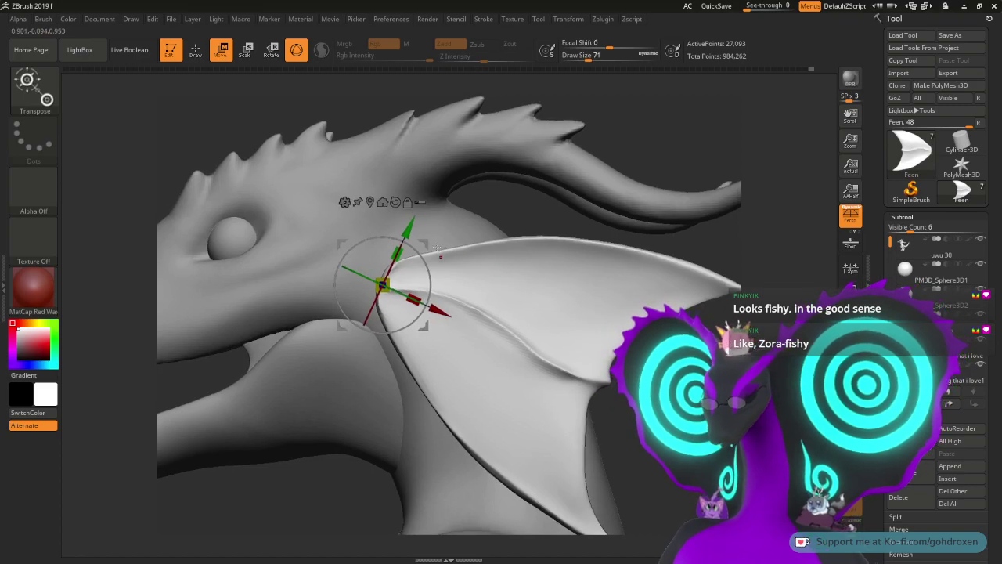
pyautogui.moveTo(424, 244); pyautogui.dragTo(416, 229)
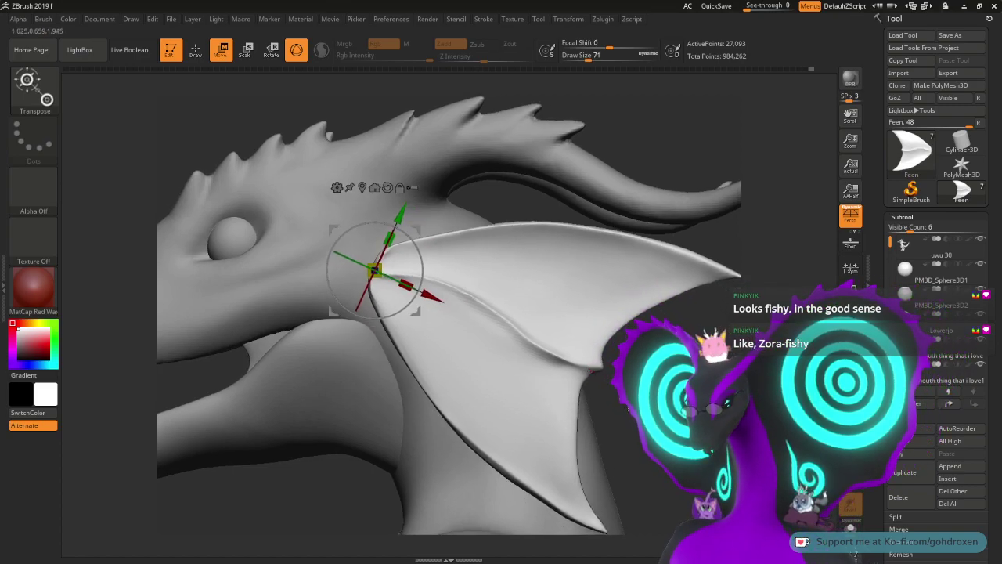
pyautogui.moveTo(626, 408)
pyautogui.mouseDown(button='right')
pyautogui.moveTo(744, 404)
pyautogui.moveTo(626, 408)
pyautogui.mouseUp(button='right')
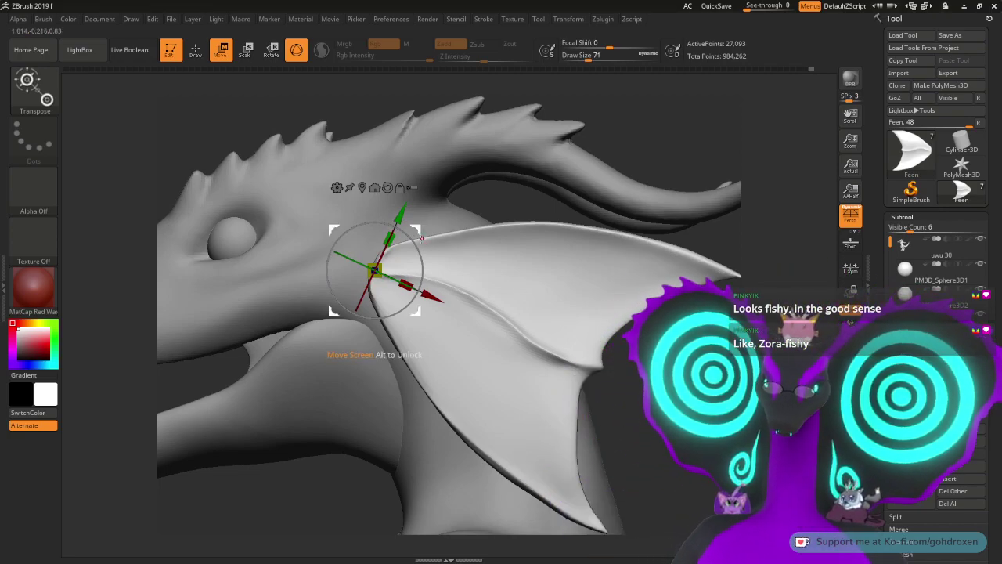
# Step: Try tilting the fin upward by 5 degrees around its base in the side view
pyautogui.moveTo(417, 244); pyautogui.dragTo(420, 235)
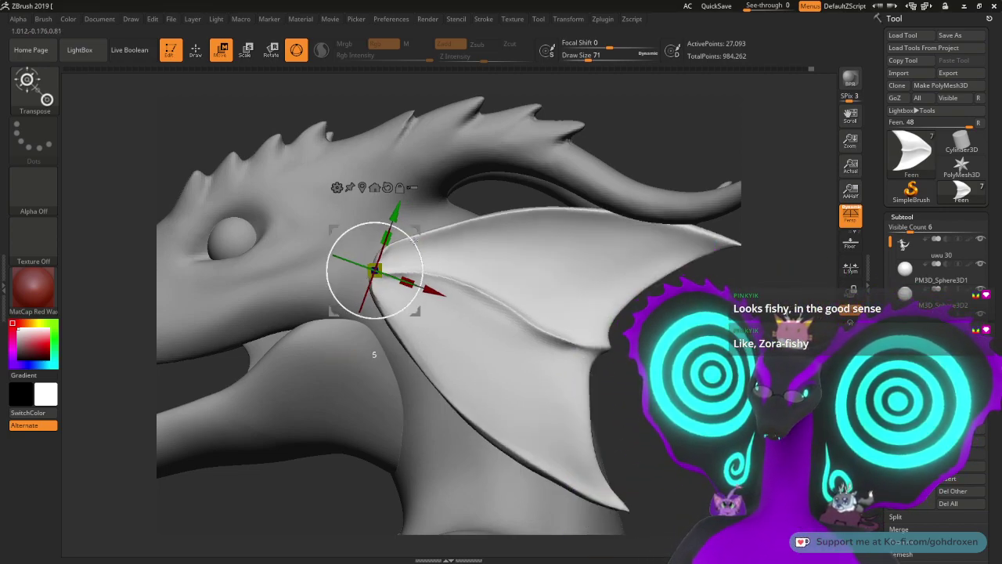
pyautogui.moveTo(666, 372)
pyautogui.mouseDown(button='right')
pyautogui.moveTo(747, 376)
pyautogui.moveTo(662, 371)
pyautogui.mouseUp(button='right')
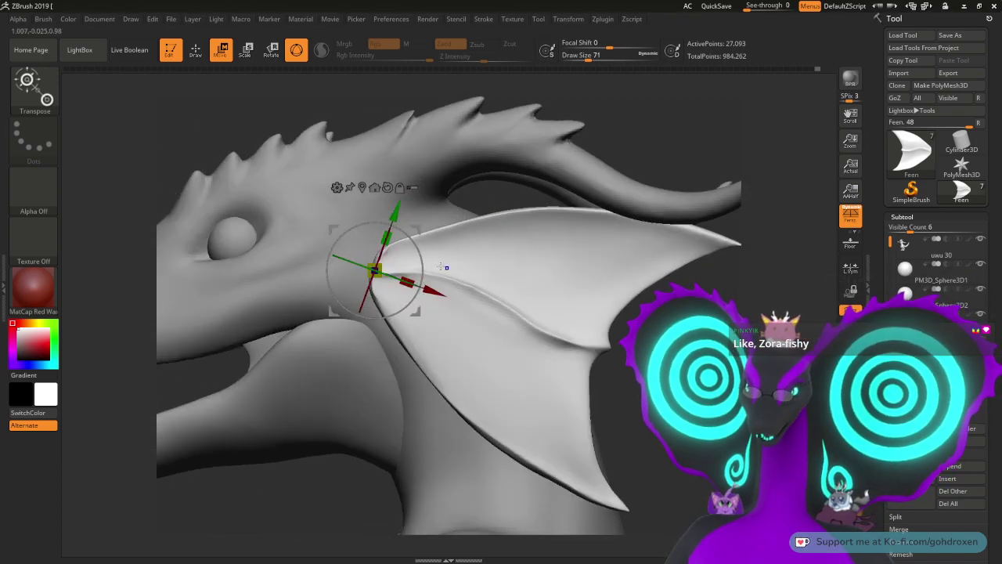
pyautogui.moveTo(424, 257); pyautogui.dragTo(423, 263)
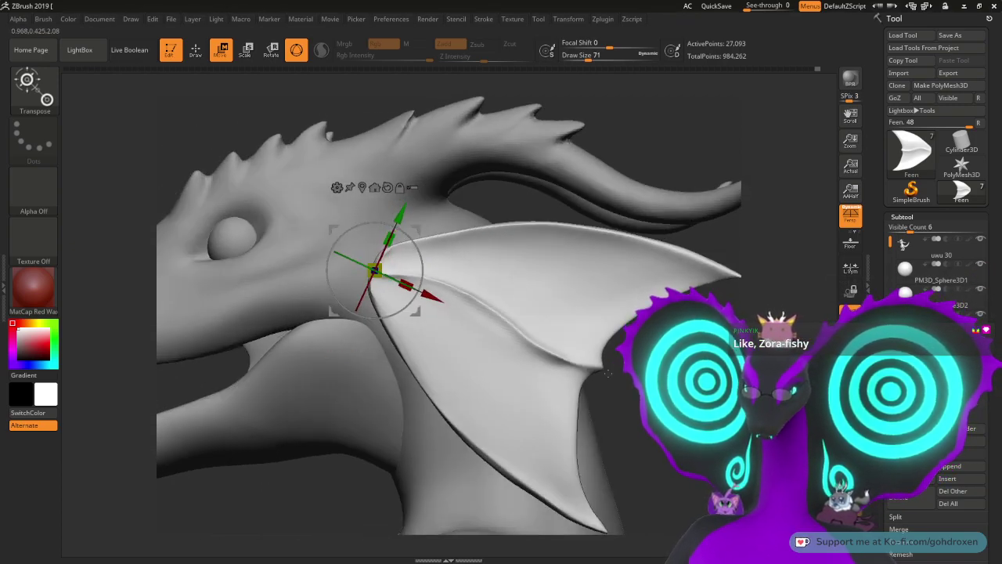
# Step: Shift the fin inward by about 0.2 in the front view so its base sinks into the side of the head
pyautogui.moveTo(639, 426); pyautogui.dragTo(393, 257)
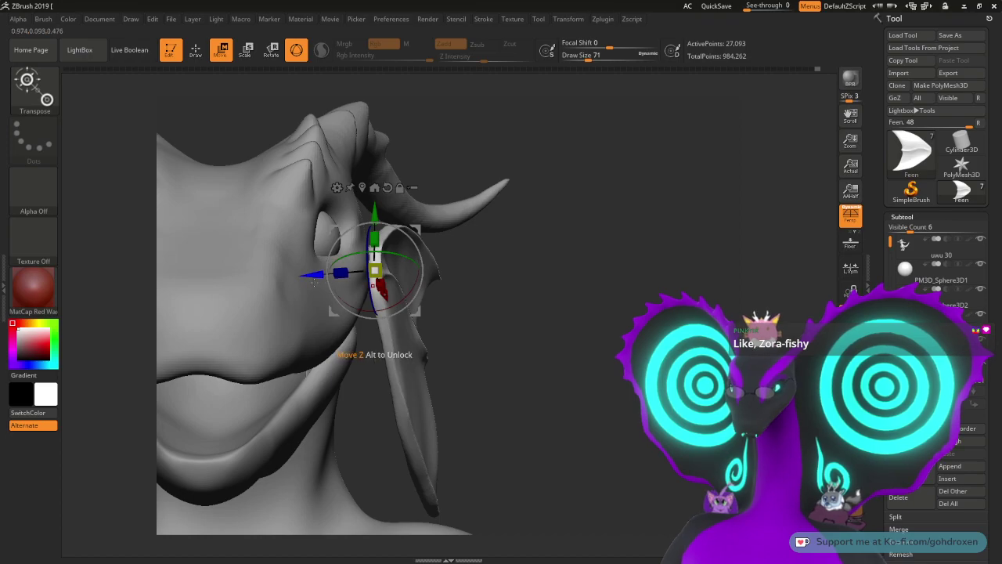
pyautogui.moveTo(475, 320); pyautogui.dragTo(644, 320)
pyautogui.moveTo(631, 384); pyautogui.dragTo(474, 321)
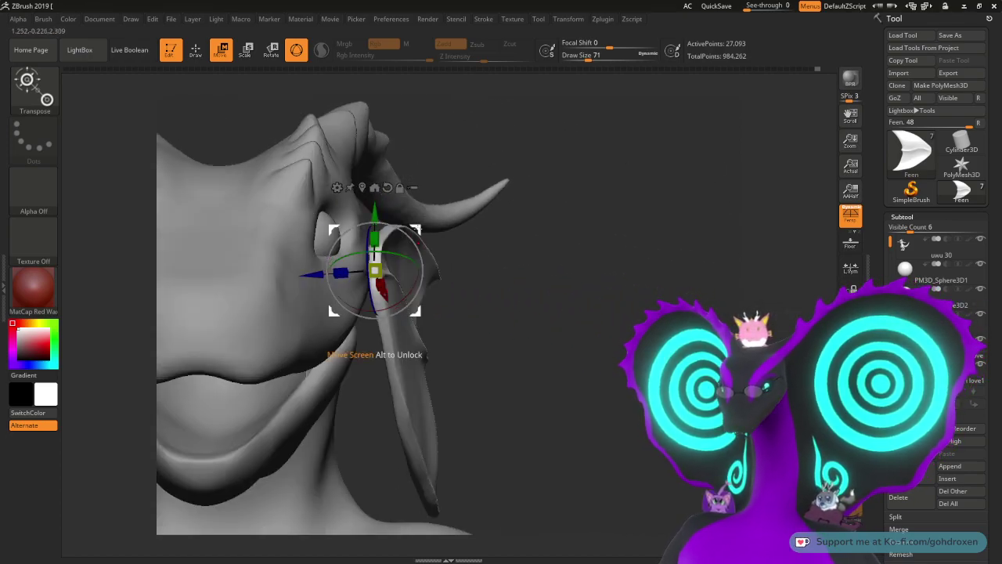
pyautogui.moveTo(375, 270); pyautogui.dragTo(345, 275)
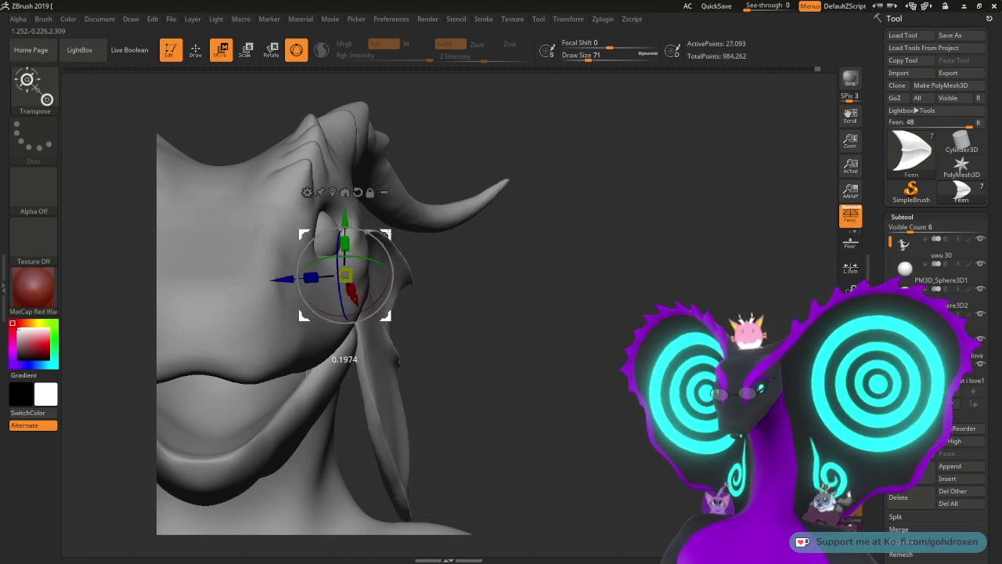
pyautogui.moveTo(517, 287); pyautogui.dragTo(504, 304)
pyautogui.keyDown('alt'); pyautogui.moveTo(583, 446); pyautogui.dragTo(609, 260); pyautogui.keyUp('alt')
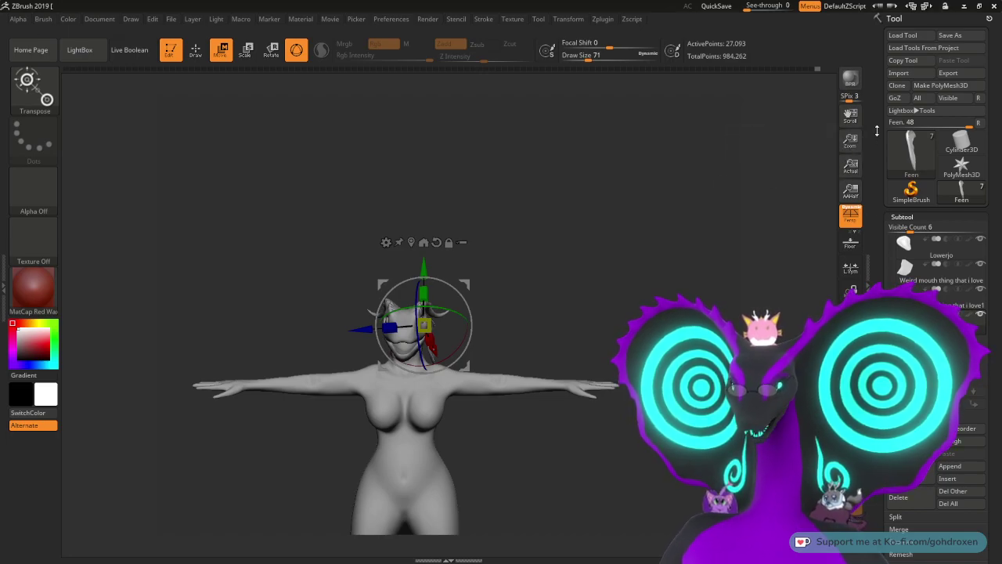
# Step: Save the tool as a new version named uwu 31 in the same folder
pyautogui.click(963, 35)
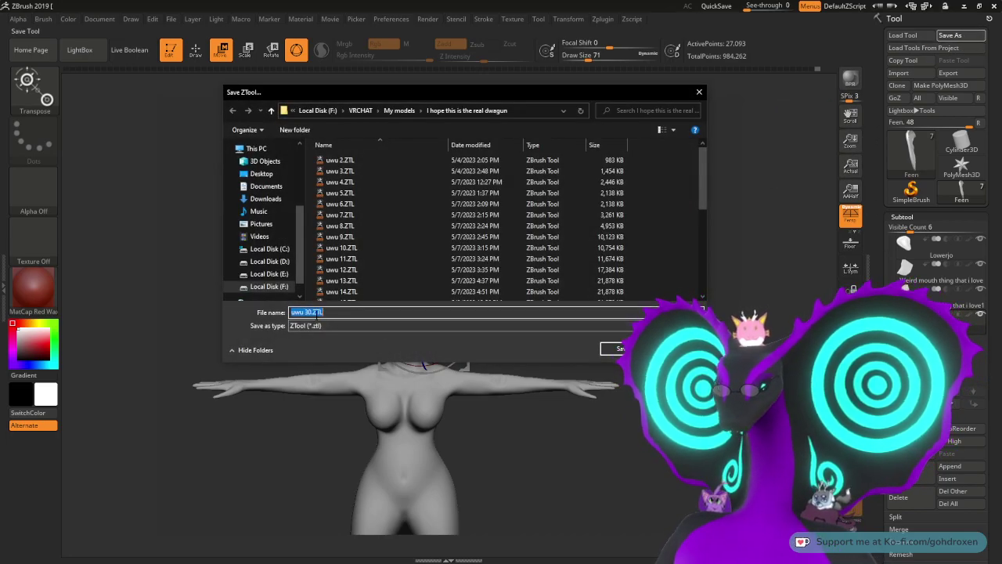
pyautogui.click(308, 313)
pyautogui.press('Return')
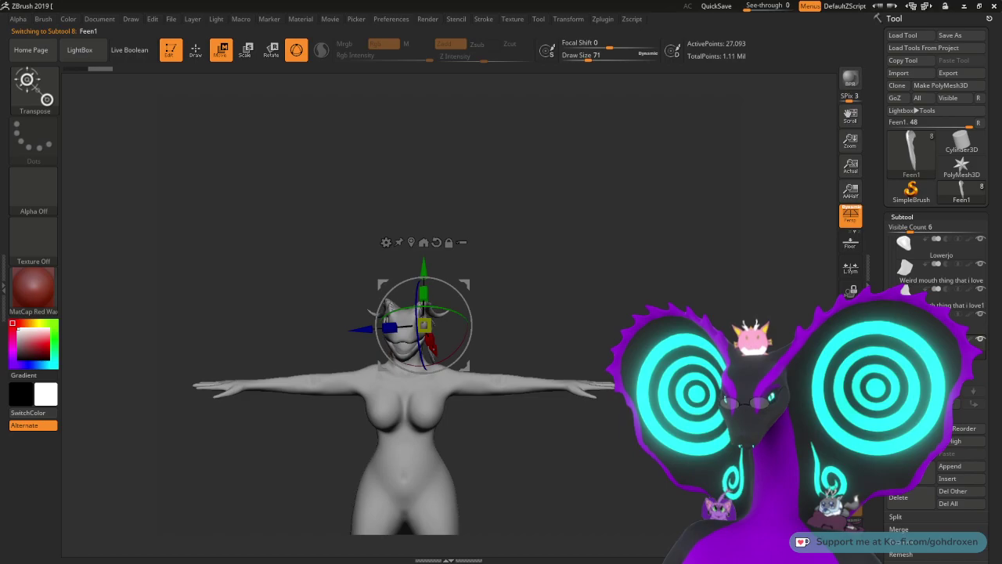
# Step: Duplicate the fin subtool and mirror the copy onto the opposite side of the head
pyautogui.scroll(2, 940, 319)
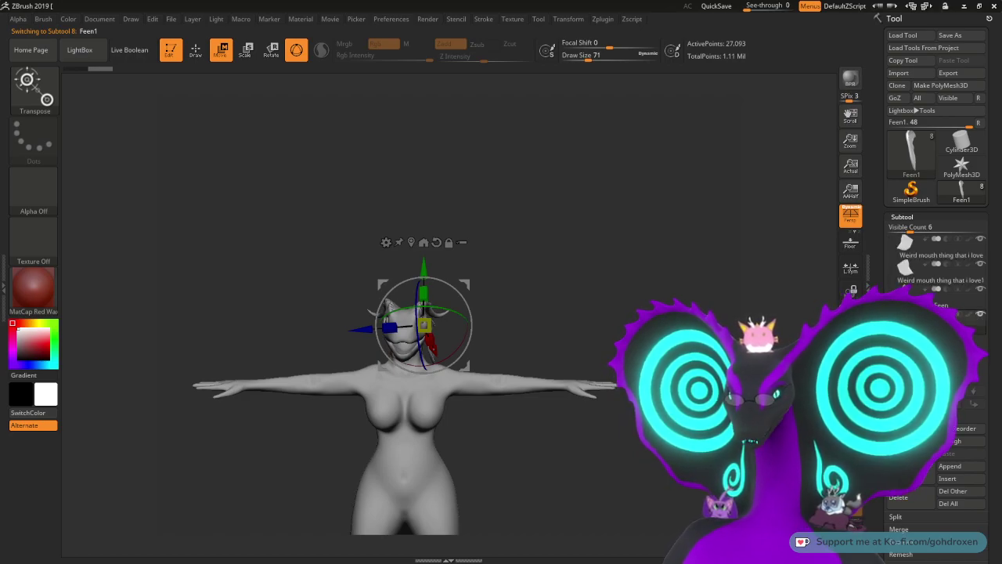
pyautogui.scroll(-3, 866, 282)
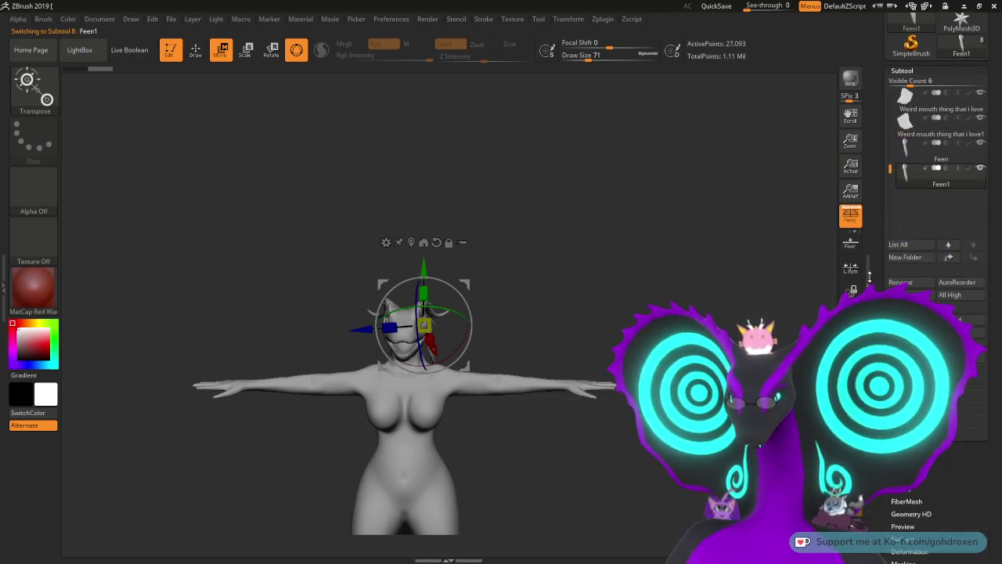
pyautogui.scroll(-3, 938, 235)
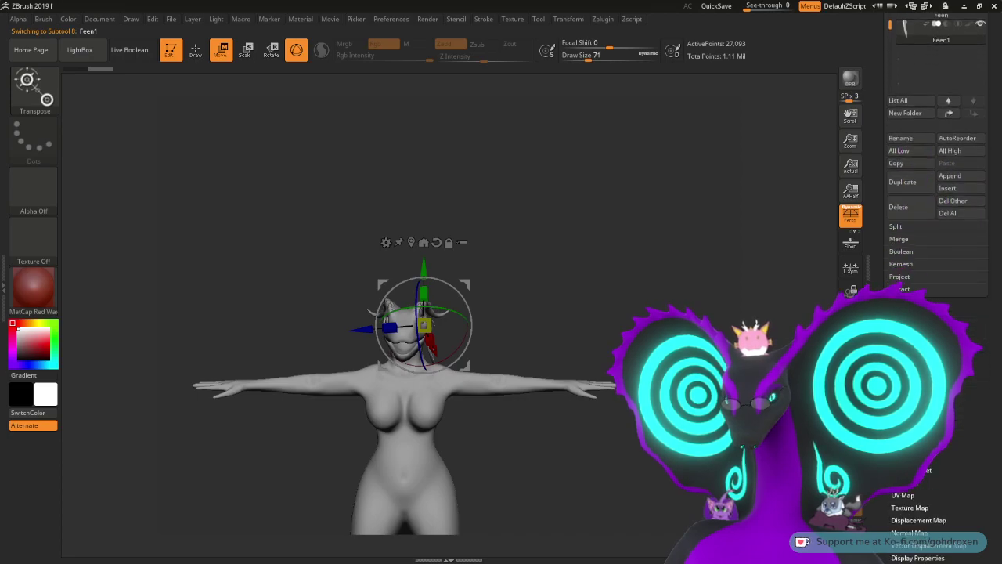
pyautogui.click(910, 382)
pyautogui.scroll(4, 936, 235)
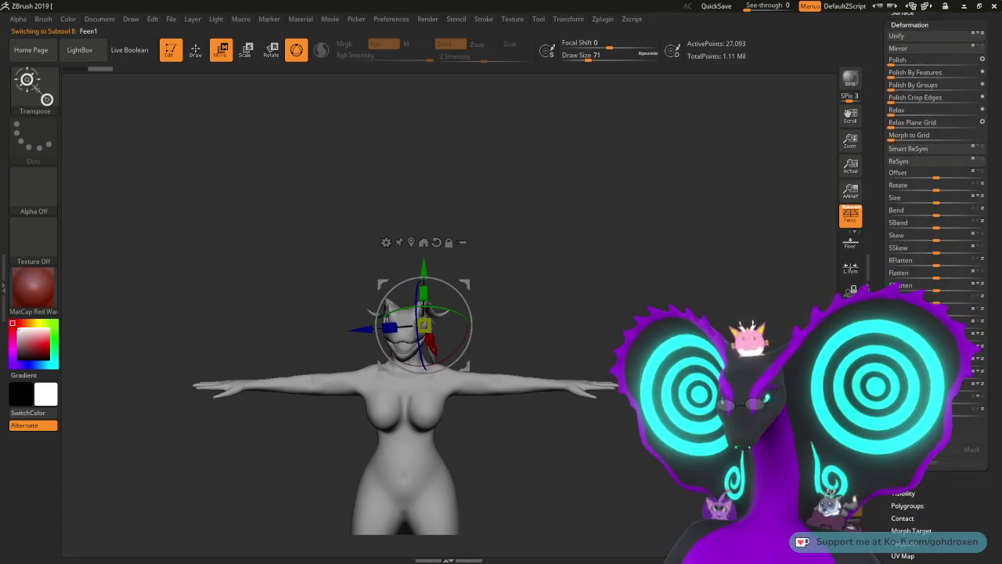
pyautogui.click(911, 272)
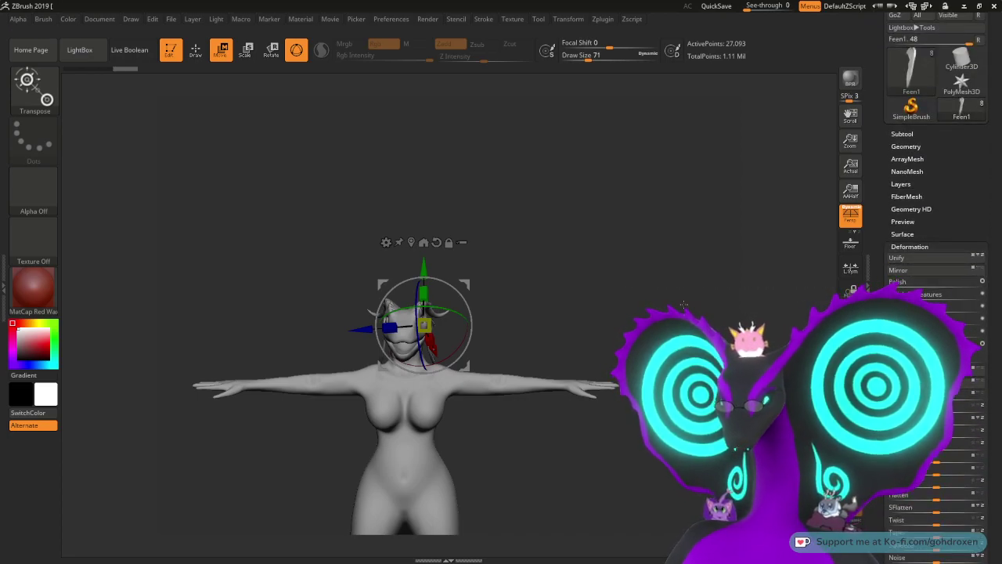
# Step: Return to Draw mode and check the pair of fins from the side and the front
pyautogui.moveTo(752, 292); pyautogui.dragTo(619, 382)
pyautogui.press('q')
pyautogui.moveTo(566, 360)
pyautogui.mouseDown()
pyautogui.moveTo(600, 341)
pyautogui.moveTo(553, 343)
pyautogui.mouseUp()
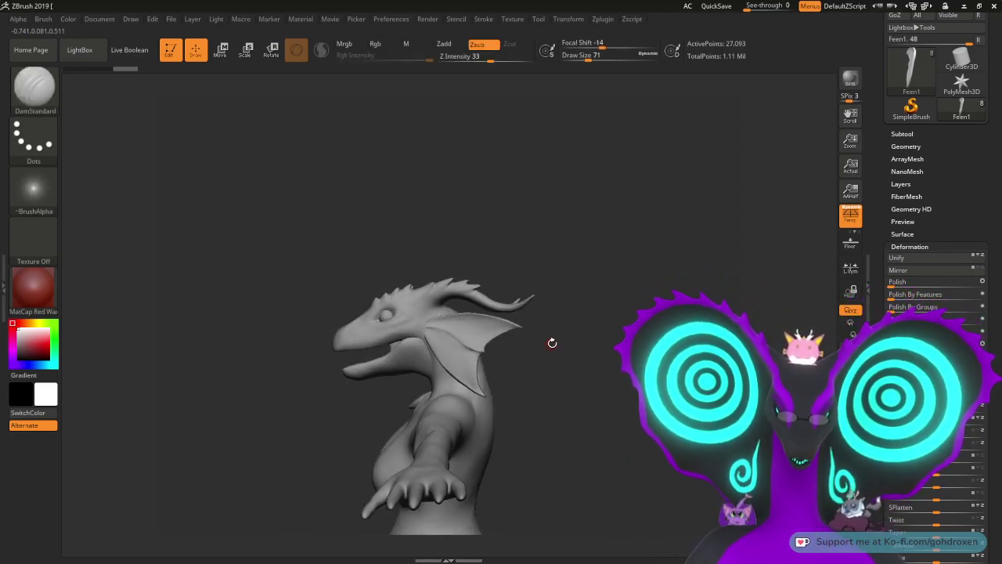
pyautogui.moveTo(573, 361); pyautogui.dragTo(593, 344)
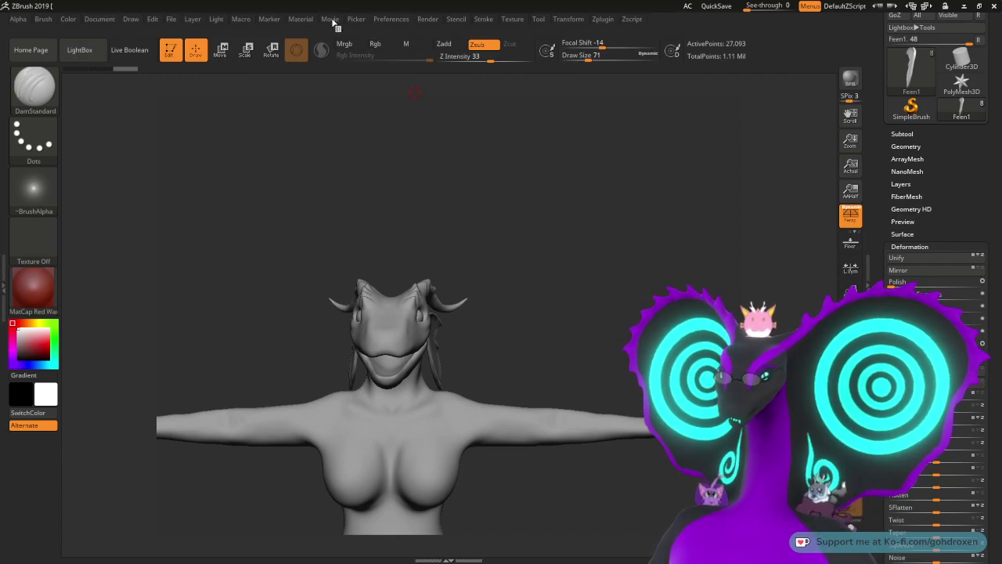
# Step: Switch to Flat rendering and examine the silhouette of the head and fins from the side, front and back
pyautogui.click(426, 18)
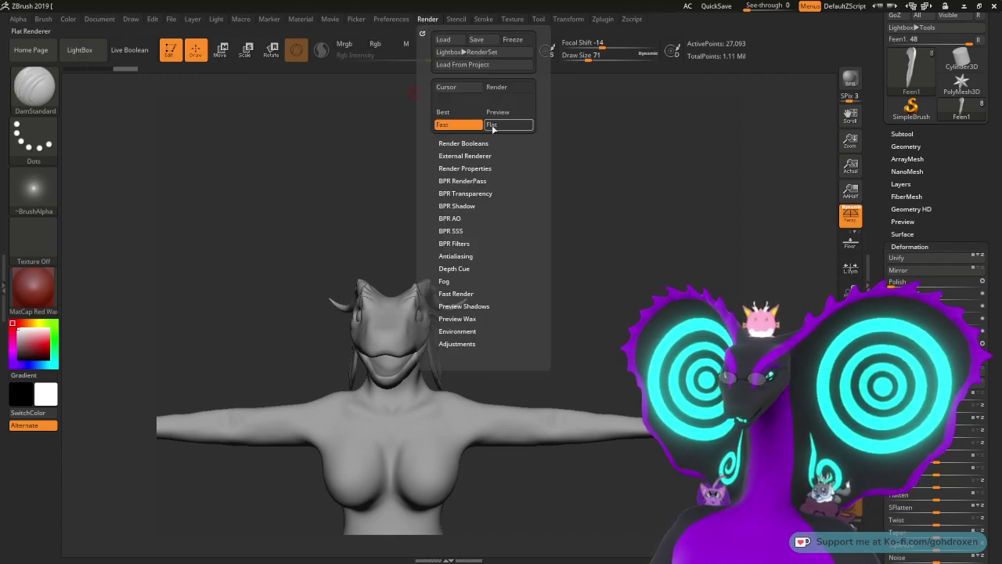
pyautogui.click(509, 126)
pyautogui.moveTo(640, 261); pyautogui.dragTo(616, 260)
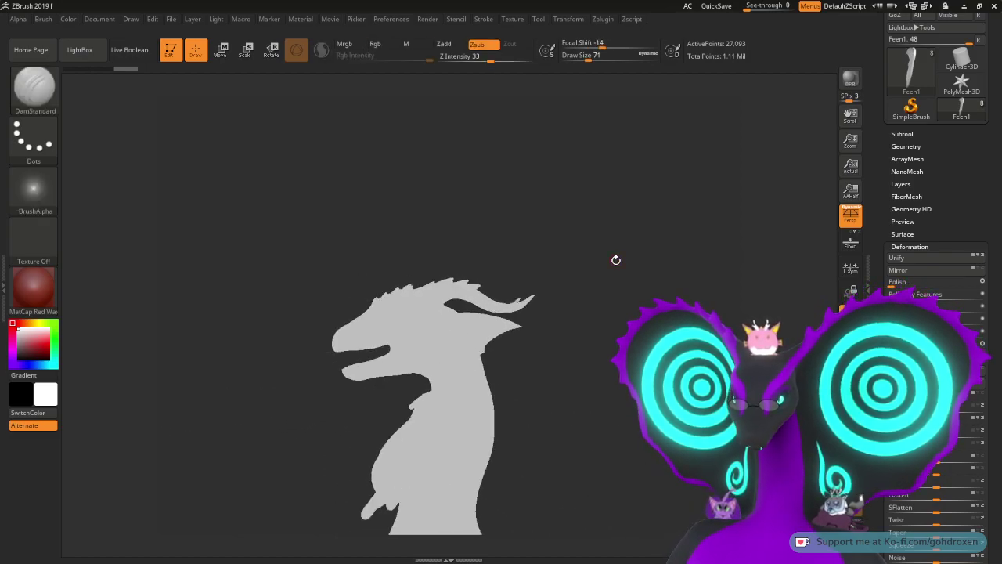
pyautogui.moveTo(578, 251); pyautogui.dragTo(620, 247)
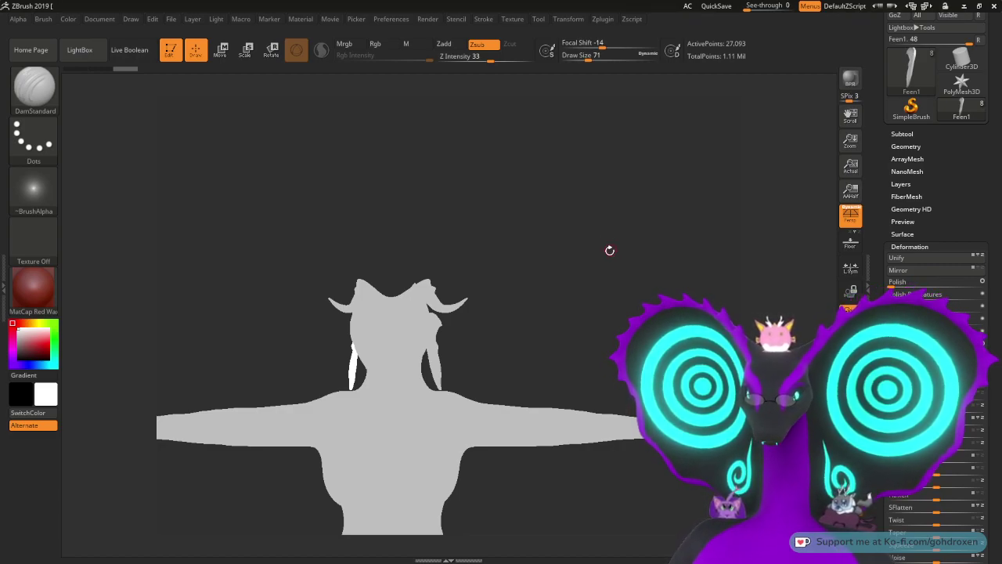
pyautogui.moveTo(580, 274)
pyautogui.mouseDown()
pyautogui.moveTo(626, 286)
pyautogui.moveTo(572, 275)
pyautogui.moveTo(586, 329)
pyautogui.moveTo(613, 305)
pyautogui.moveTo(679, 295)
pyautogui.moveTo(681, 324)
pyautogui.moveTo(681, 314)
pyautogui.moveTo(636, 312)
pyautogui.moveTo(706, 315)
pyautogui.mouseUp()
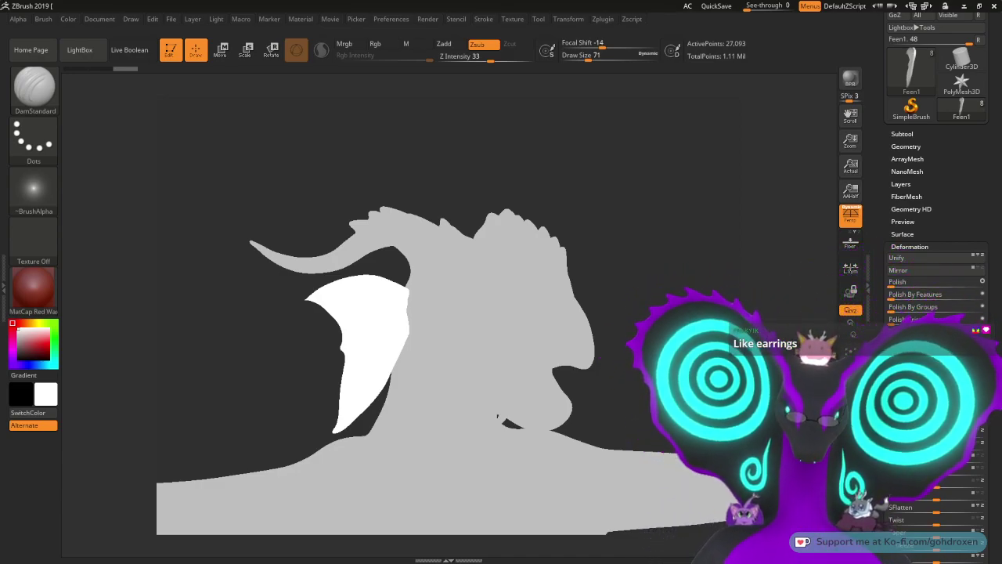
# Step: Select the main body subtool, uwu 31, and bring the whole figure into view
pyautogui.click(901, 134)
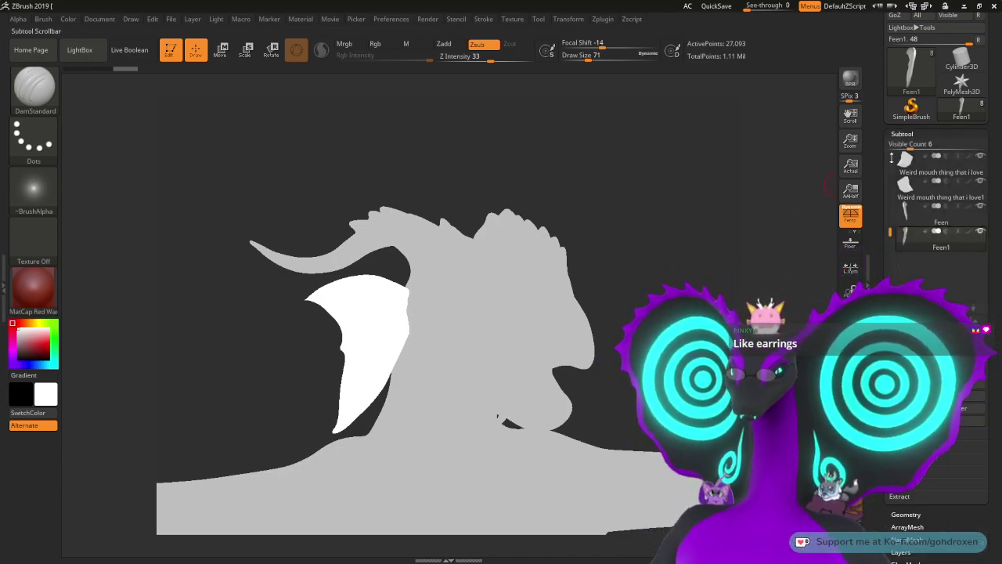
pyautogui.moveTo(883, 154); pyautogui.dragTo(893, 222)
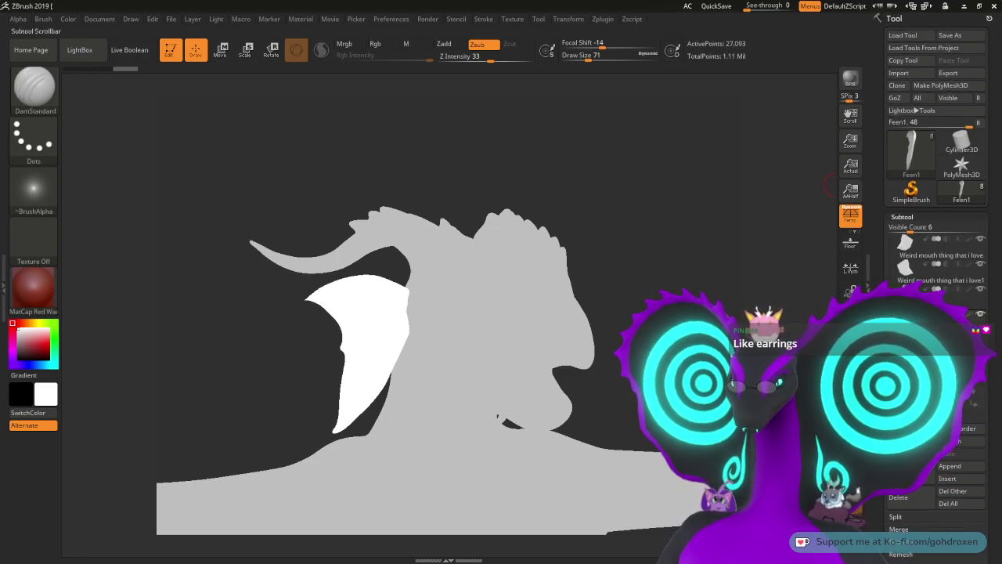
pyautogui.moveTo(886, 256); pyautogui.dragTo(888, 237)
pyautogui.click(903, 244)
pyautogui.moveTo(783, 238)
pyautogui.mouseDown()
pyautogui.moveTo(699, 210)
pyautogui.moveTo(763, 221)
pyautogui.moveTo(713, 217)
pyautogui.moveTo(727, 314)
pyautogui.moveTo(727, 186)
pyautogui.moveTo(734, 230)
pyautogui.moveTo(720, 261)
pyautogui.moveTo(709, 244)
pyautogui.moveTo(702, 125)
pyautogui.moveTo(660, 165)
pyautogui.mouseUp()
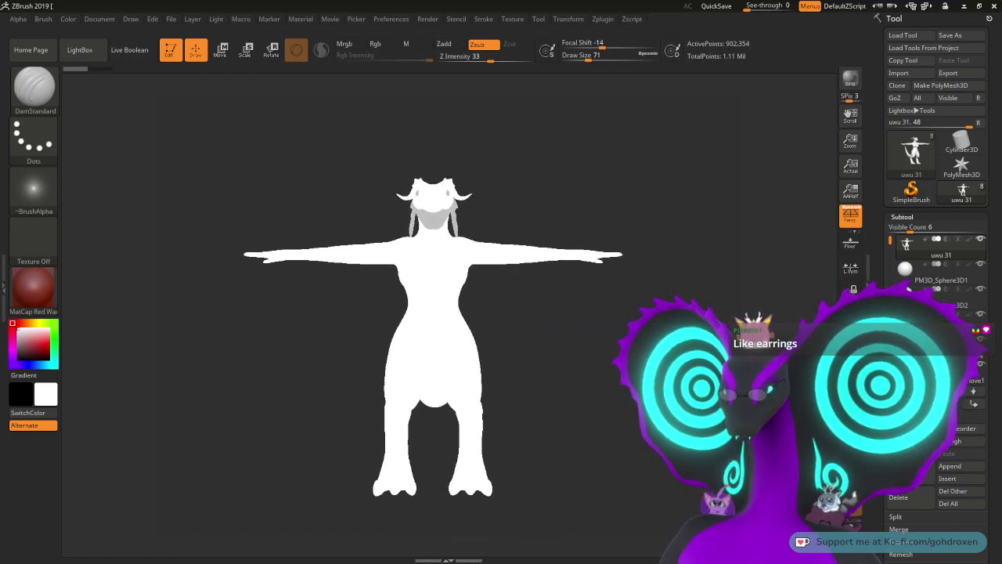
# Step: Examine the full-body silhouette with both fins from the sides, back, above and a three-quarter angle
pyautogui.moveTo(678, 347); pyautogui.dragTo(563, 299)
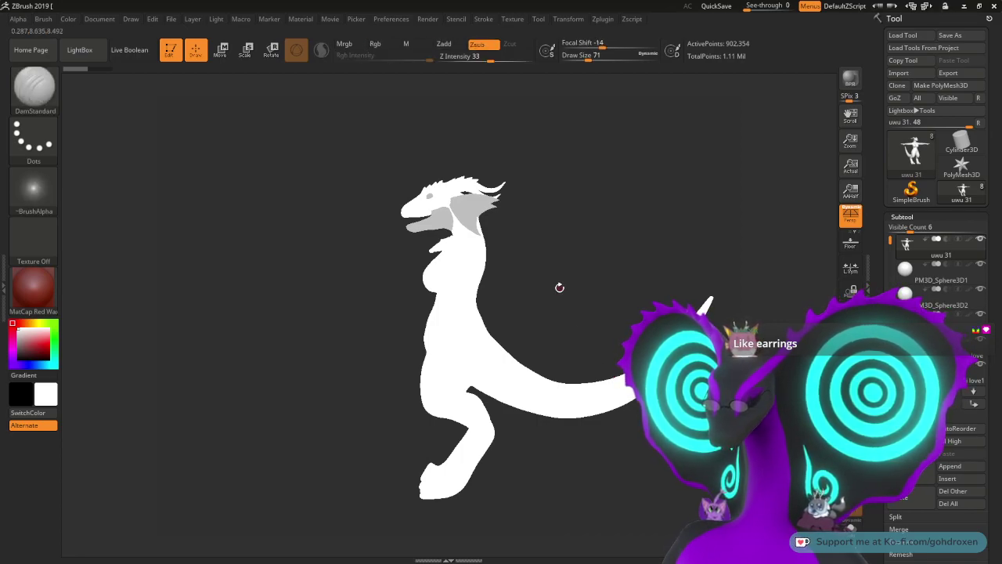
pyautogui.moveTo(559, 273); pyautogui.dragTo(647, 283)
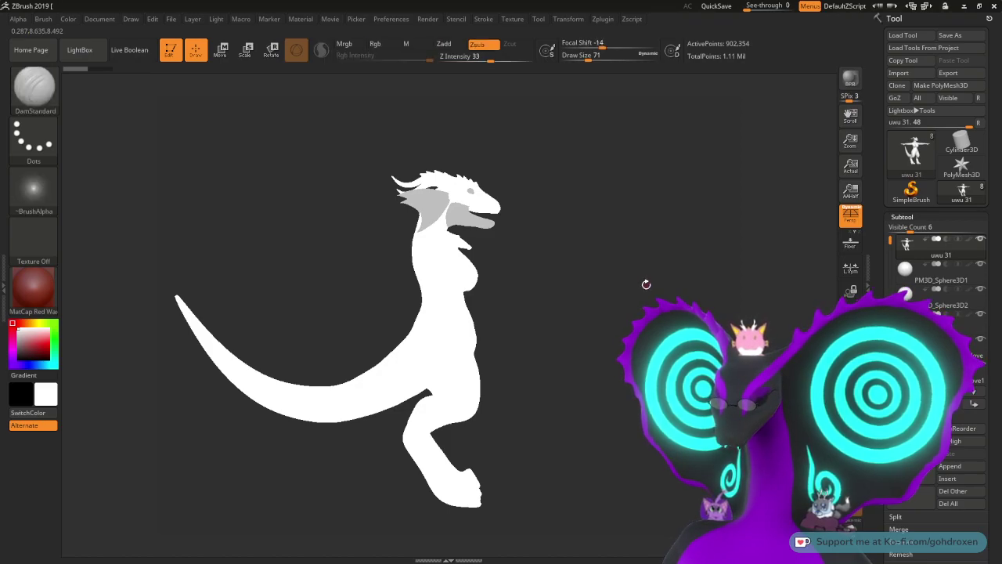
pyautogui.moveTo(582, 296); pyautogui.dragTo(645, 296)
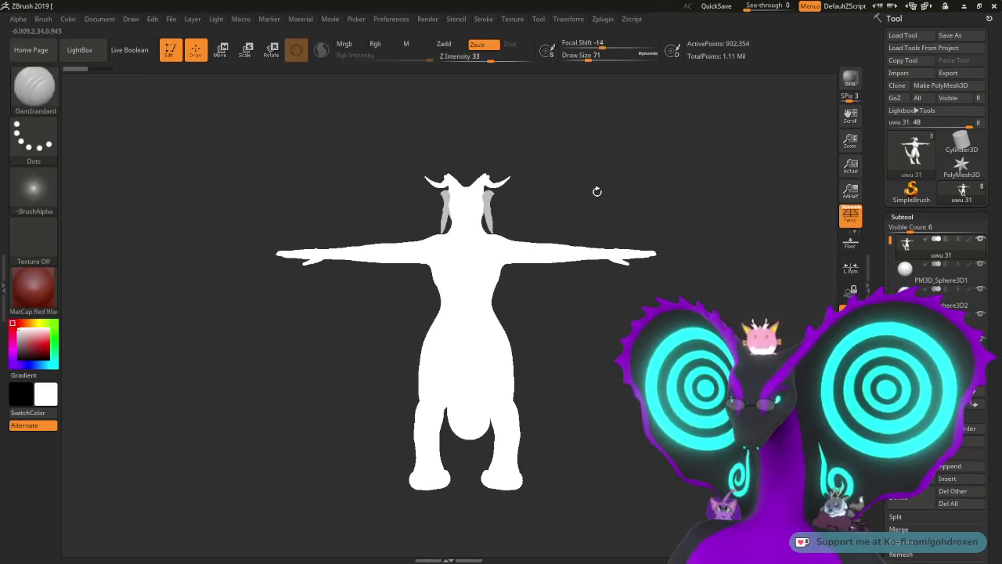
pyautogui.moveTo(597, 191); pyautogui.dragTo(600, 320)
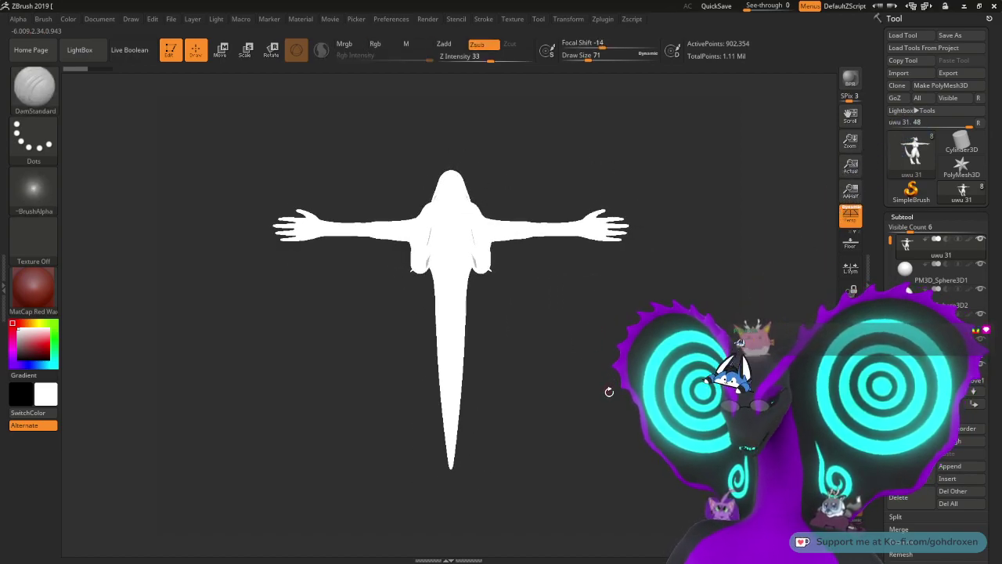
pyautogui.moveTo(572, 416); pyautogui.dragTo(571, 185)
pyautogui.moveTo(593, 284); pyautogui.dragTo(706, 317)
pyautogui.keyDown('alt'); pyautogui.moveTo(636, 296); pyautogui.dragTo(775, 347); pyautogui.keyUp('alt')
# Step: Restore the Fast render mode so the figure is shaded again
pyautogui.click(428, 21)
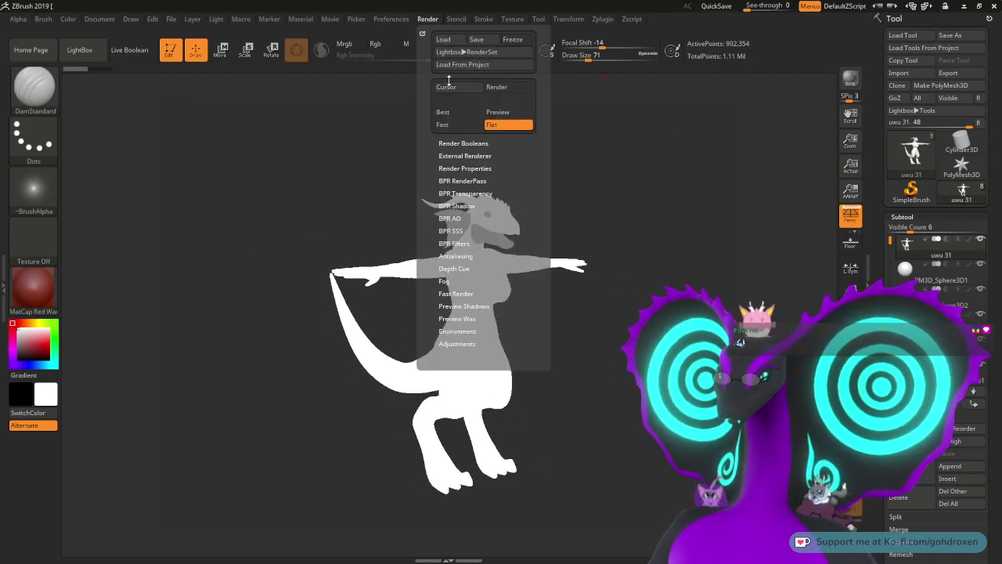
pyautogui.click(469, 130)
pyautogui.moveTo(637, 197)
pyautogui.mouseDown()
pyautogui.moveTo(626, 206)
pyautogui.moveTo(649, 170)
pyautogui.moveTo(635, 263)
pyautogui.mouseUp()
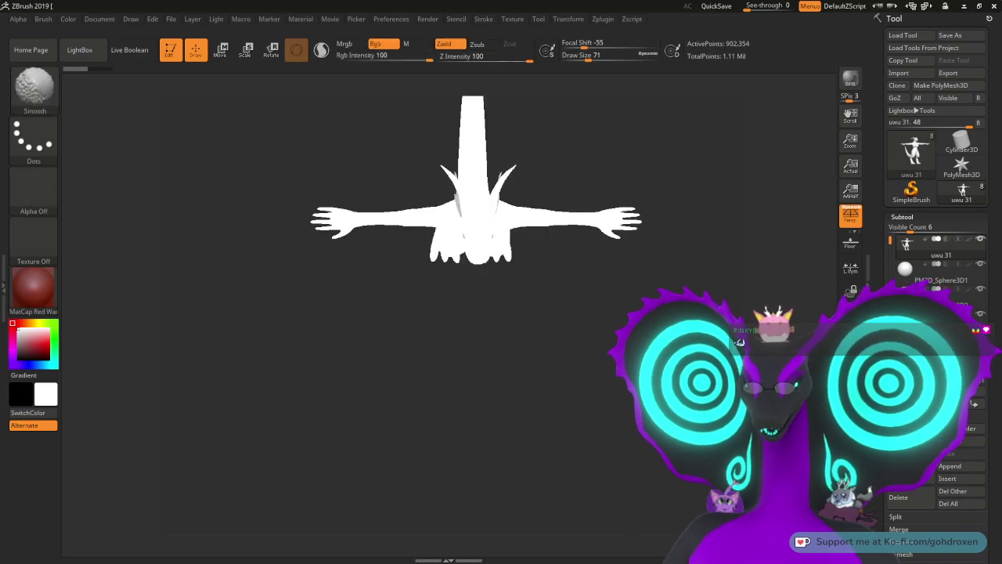
pyautogui.moveTo(640, 149)
pyautogui.mouseDown()
pyautogui.moveTo(574, 216)
pyautogui.moveTo(579, 227)
pyautogui.moveTo(595, 206)
pyautogui.moveTo(596, 161)
pyautogui.mouseUp()
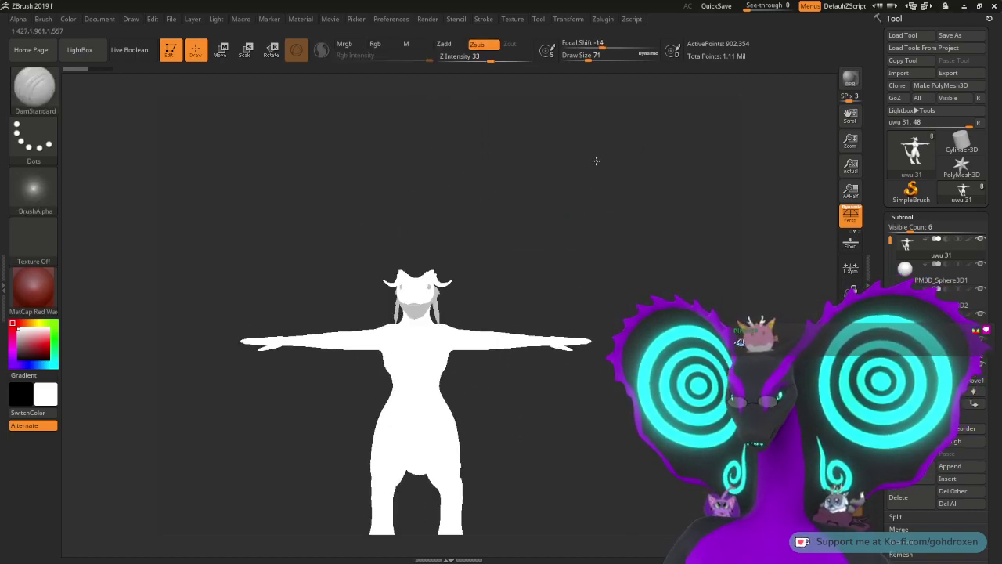
pyautogui.keyDown('alt'); pyautogui.moveTo(596, 244); pyautogui.dragTo(628, 137); pyautogui.keyUp('alt')
pyautogui.moveTo(595, 277); pyautogui.dragTo(652, 293)
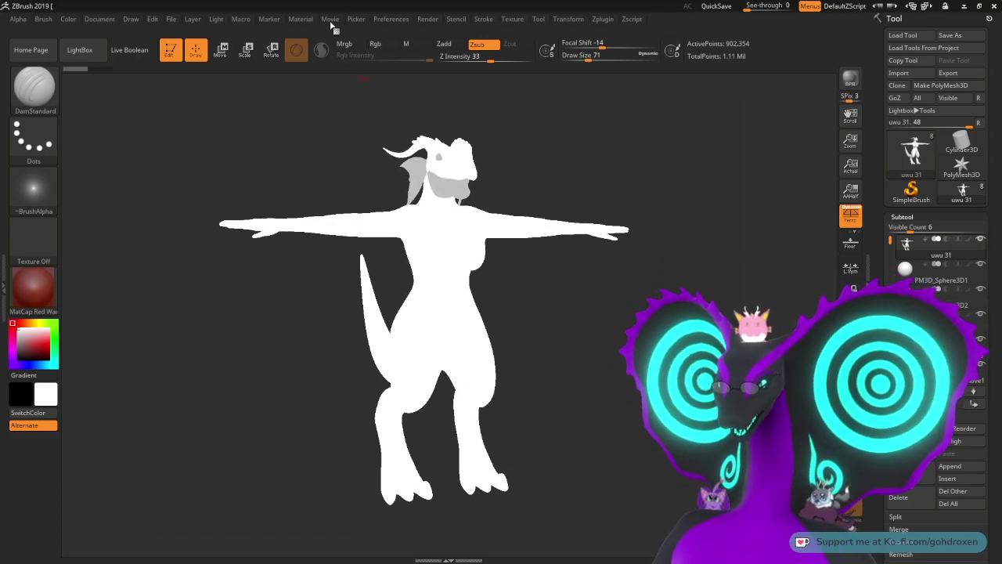
pyautogui.click(426, 22)
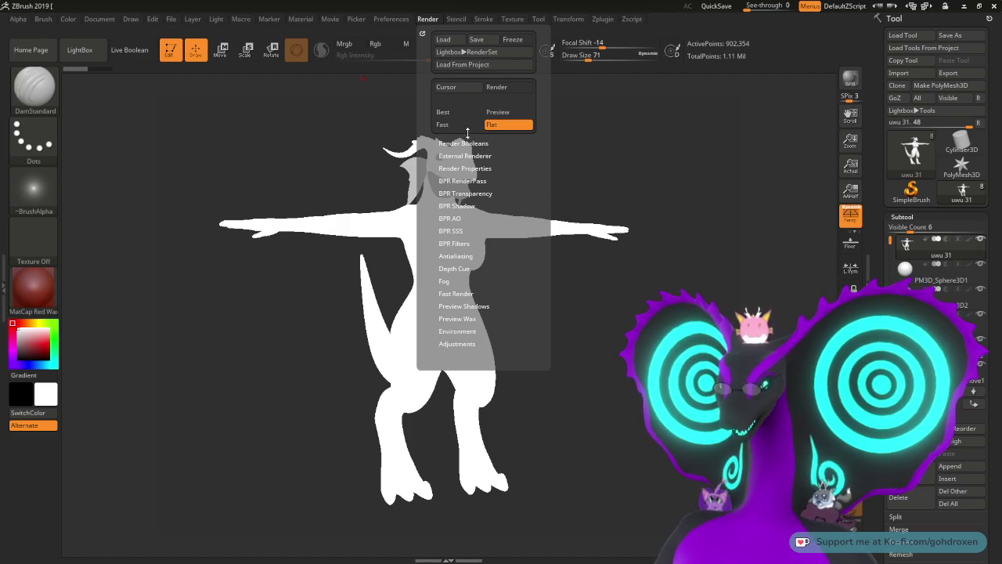
pyautogui.click(470, 127)
# Step: Examine how the fin bases meet the head behind the jaw, up close and from behind
pyautogui.moveTo(632, 173)
pyautogui.mouseDown()
pyautogui.moveTo(673, 181)
pyautogui.moveTo(640, 170)
pyautogui.moveTo(638, 383)
pyautogui.mouseUp()
pyautogui.keyDown('alt'); pyautogui.moveTo(678, 186); pyautogui.dragTo(679, 285); pyautogui.keyUp('alt')
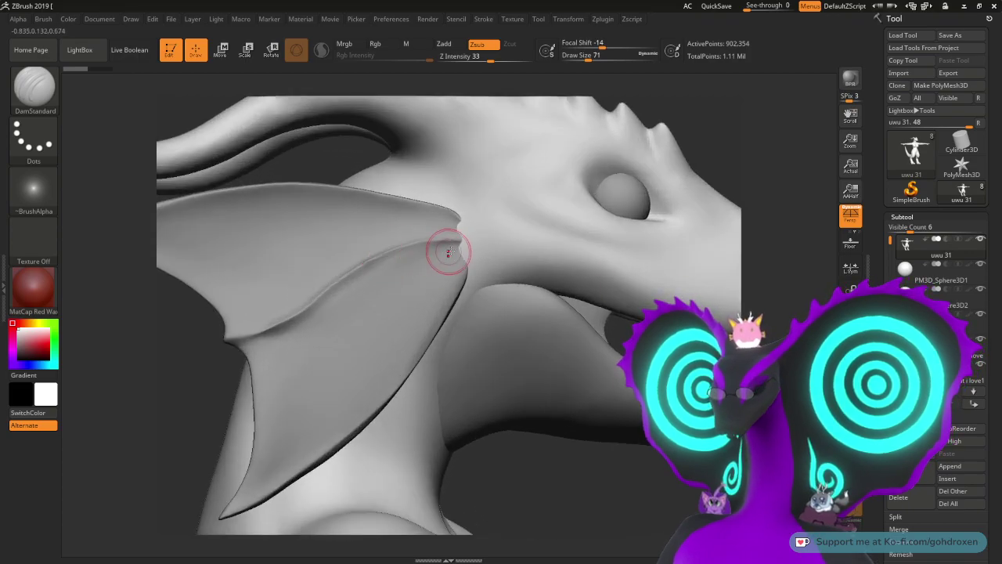
pyautogui.moveTo(196, 347)
pyautogui.keyDown('alt'); pyautogui.mouseDown()
pyautogui.moveTo(369, 268)
pyautogui.moveTo(412, 268)
pyautogui.moveTo(403, 269)
pyautogui.moveTo(427, 226)
pyautogui.moveTo(318, 282)
pyautogui.moveTo(443, 281)
pyautogui.mouseUp(); pyautogui.keyUp('alt')
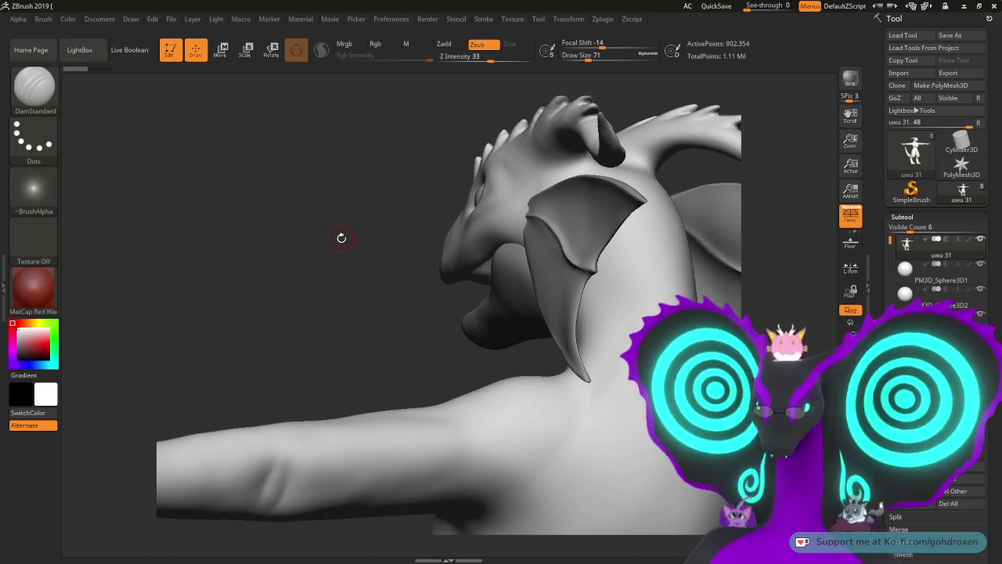
pyautogui.keyDown('shift'); pyautogui.moveTo(374, 293); pyautogui.dragTo(356, 280); pyautogui.keyUp('shift')
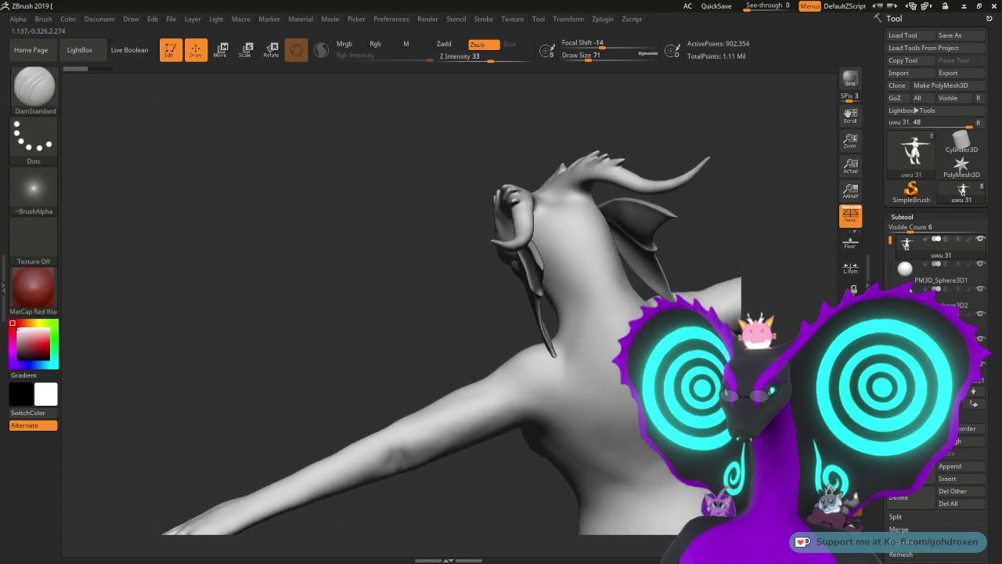
# Step: Examine the fins and the overall figure in profile, from behind and from a three-quarter front angle, and look through the lower subtools
pyautogui.moveTo(588, 227)
pyautogui.mouseDown()
pyautogui.moveTo(665, 298)
pyautogui.moveTo(591, 293)
pyautogui.moveTo(632, 297)
pyautogui.moveTo(631, 319)
pyautogui.mouseUp()
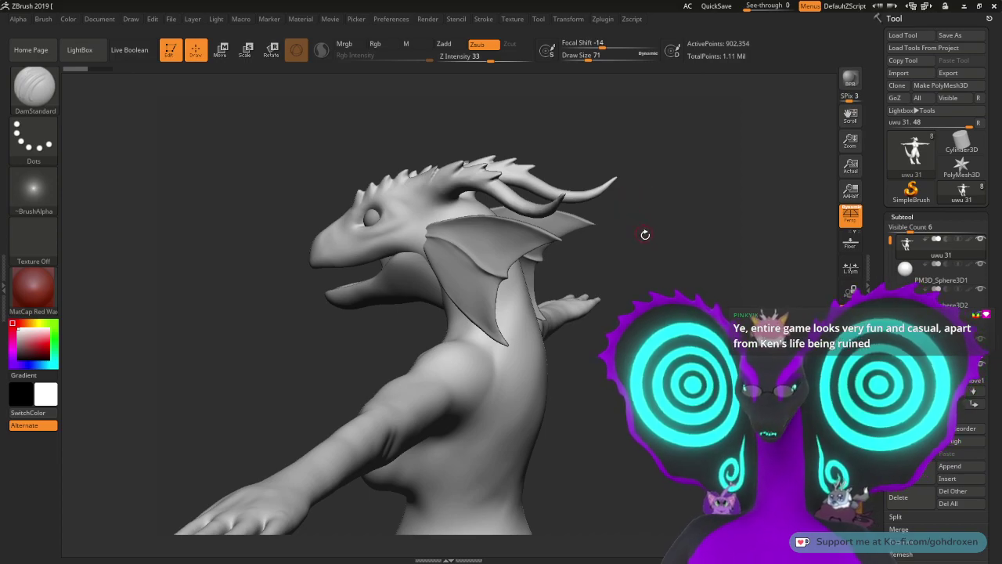
pyautogui.moveTo(654, 245)
pyautogui.mouseDown()
pyautogui.moveTo(633, 244)
pyautogui.moveTo(639, 260)
pyautogui.moveTo(613, 242)
pyautogui.moveTo(654, 241)
pyautogui.moveTo(625, 254)
pyautogui.mouseUp()
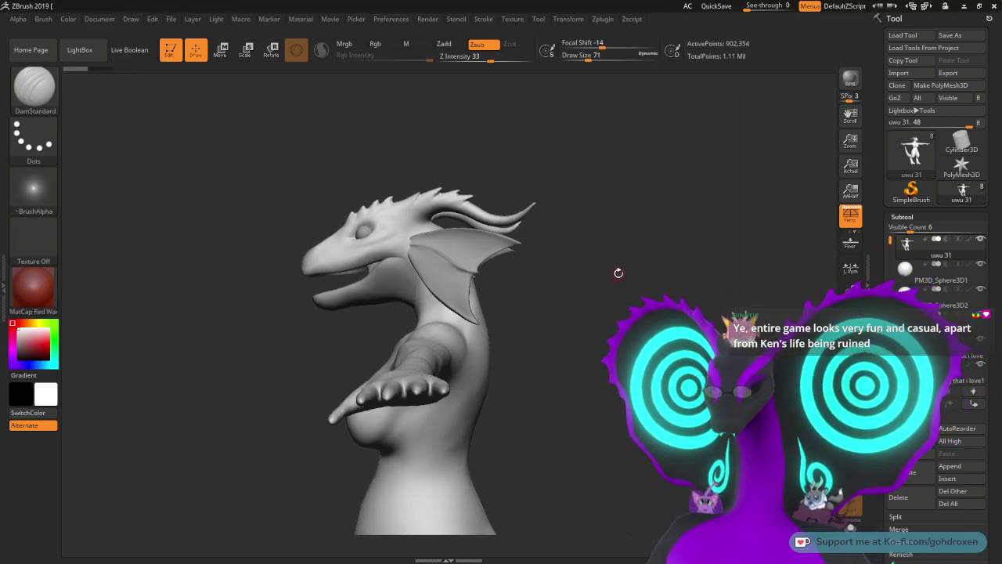
pyautogui.moveTo(618, 271); pyautogui.dragTo(530, 245)
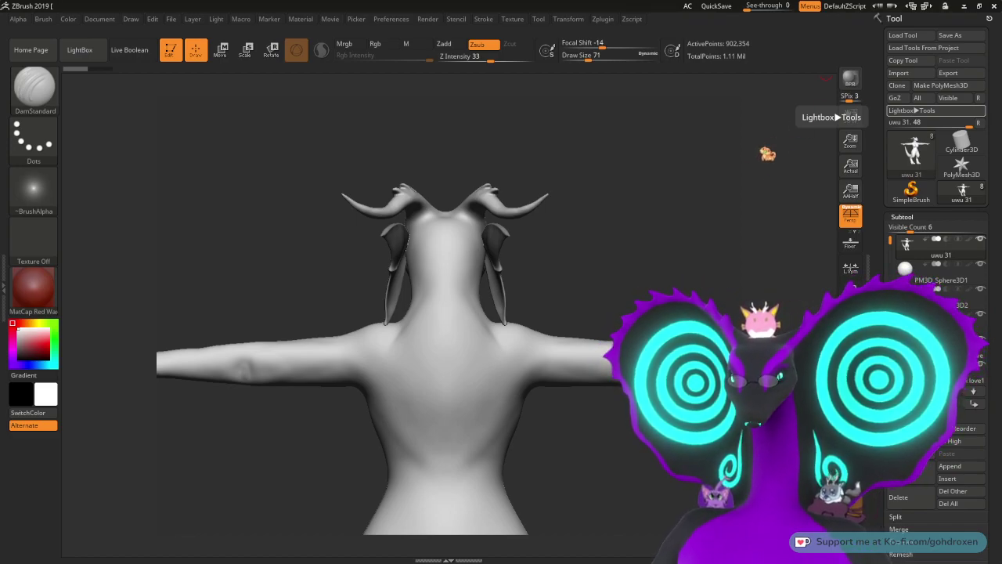
pyautogui.moveTo(627, 244)
pyautogui.mouseDown()
pyautogui.moveTo(702, 258)
pyautogui.moveTo(694, 297)
pyautogui.moveTo(694, 235)
pyautogui.moveTo(675, 192)
pyautogui.mouseUp()
pyautogui.moveTo(961, 166)
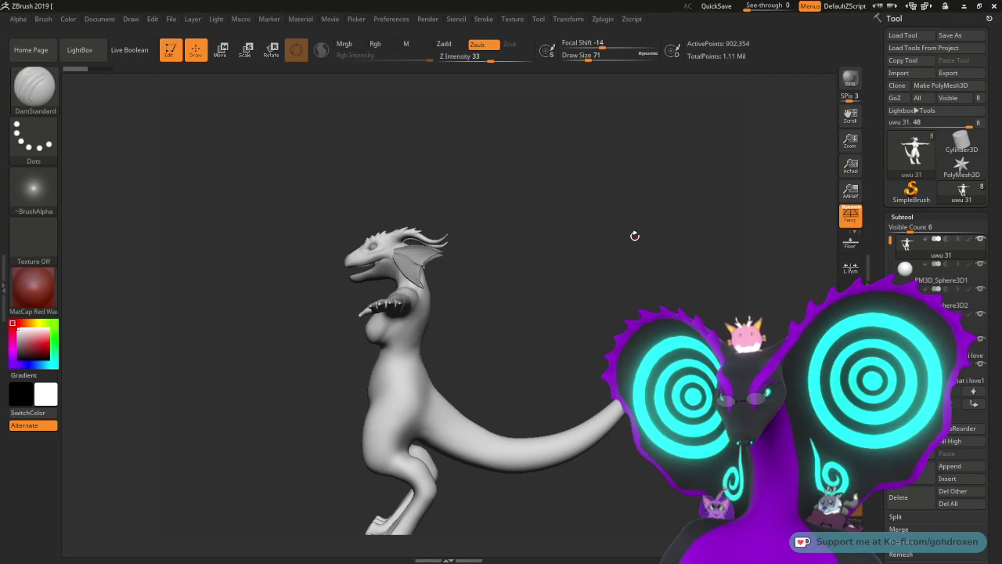
pyautogui.moveTo(635, 232)
pyautogui.mouseDown()
pyautogui.moveTo(642, 197)
pyautogui.moveTo(627, 224)
pyautogui.mouseUp()
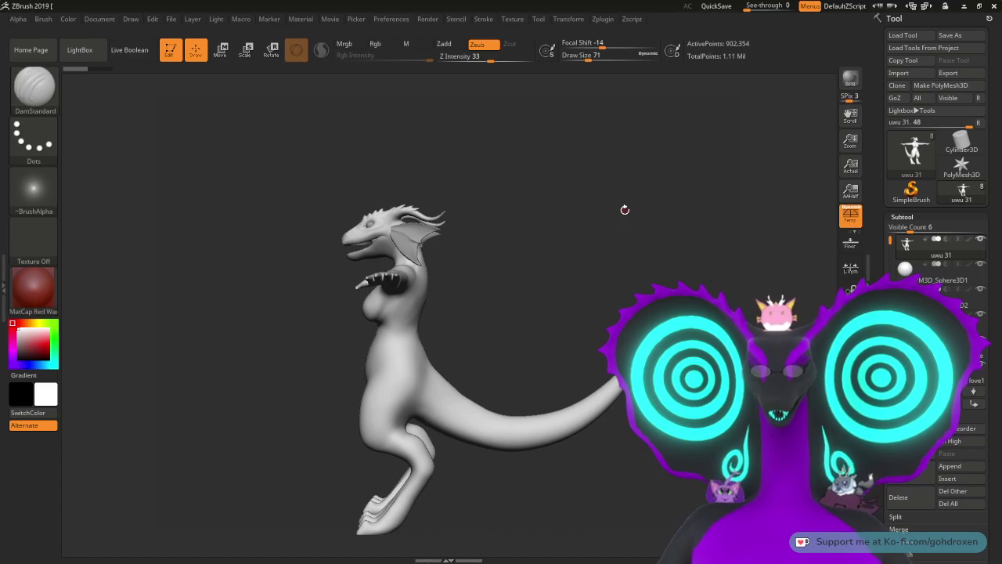
pyautogui.moveTo(616, 212)
pyautogui.keyDown('alt'); pyautogui.mouseDown()
pyautogui.moveTo(587, 271)
pyautogui.moveTo(616, 280)
pyautogui.mouseUp(); pyautogui.keyUp('alt')
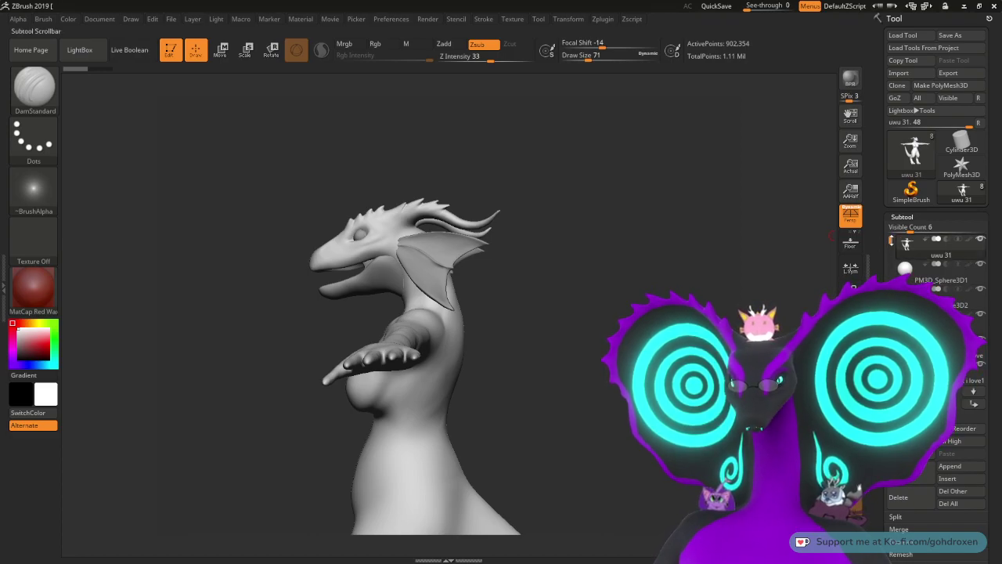
pyautogui.moveTo(889, 242); pyautogui.dragTo(890, 313)
pyautogui.scroll(-1, 882, 244)
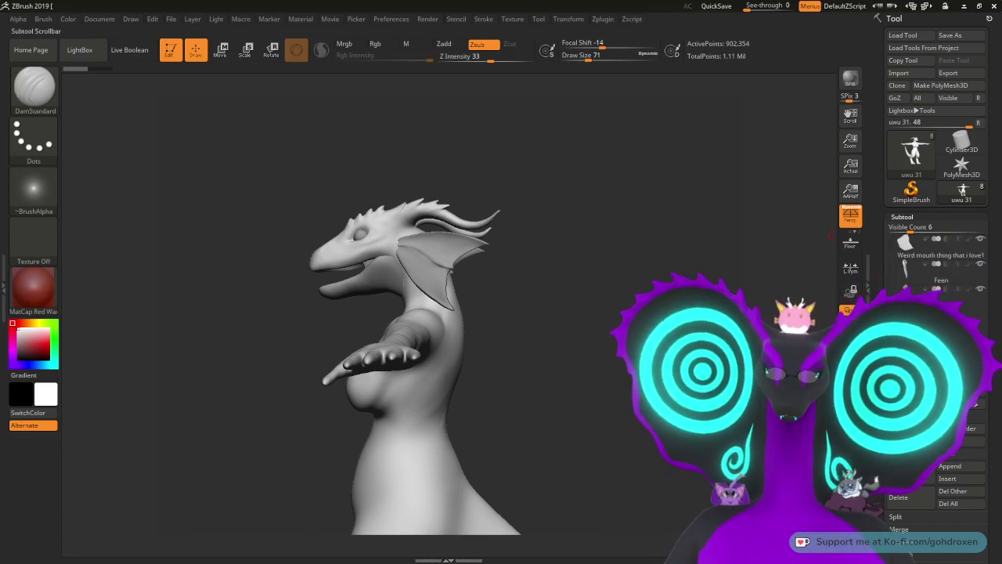
pyautogui.moveTo(939, 296)
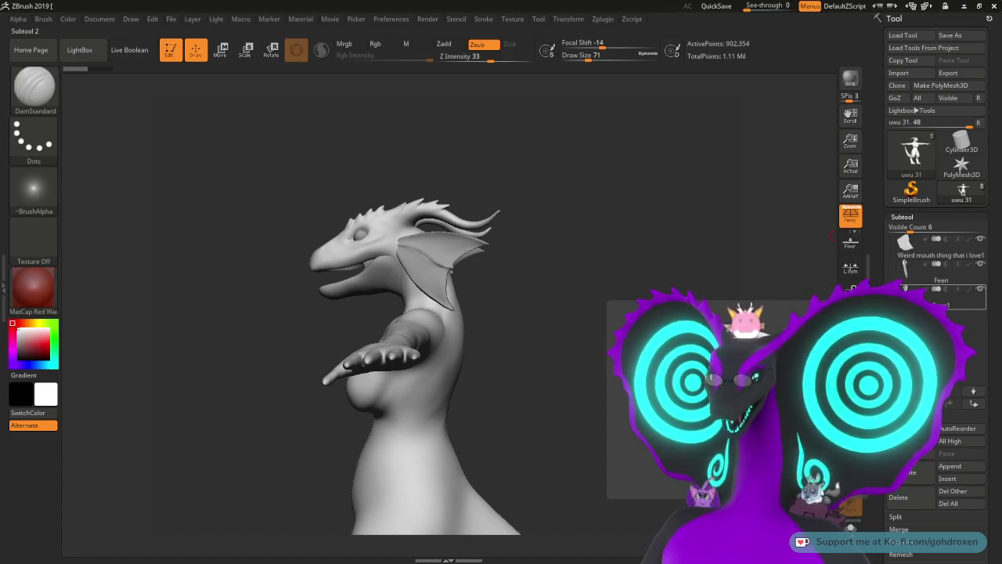
pyautogui.moveTo(578, 318); pyautogui.dragTo(642, 260)
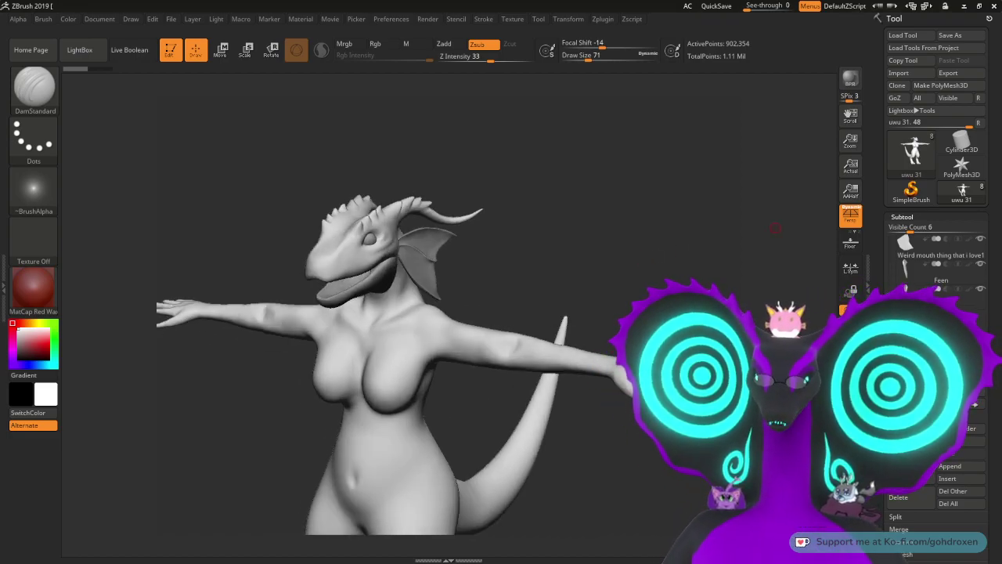
# Step: Compare the dragon's head and body with the red ink sketch of the feathered dragon on the reference board
pyautogui.moveTo(1001, 166); pyautogui.dragTo(680, 190, button='right')
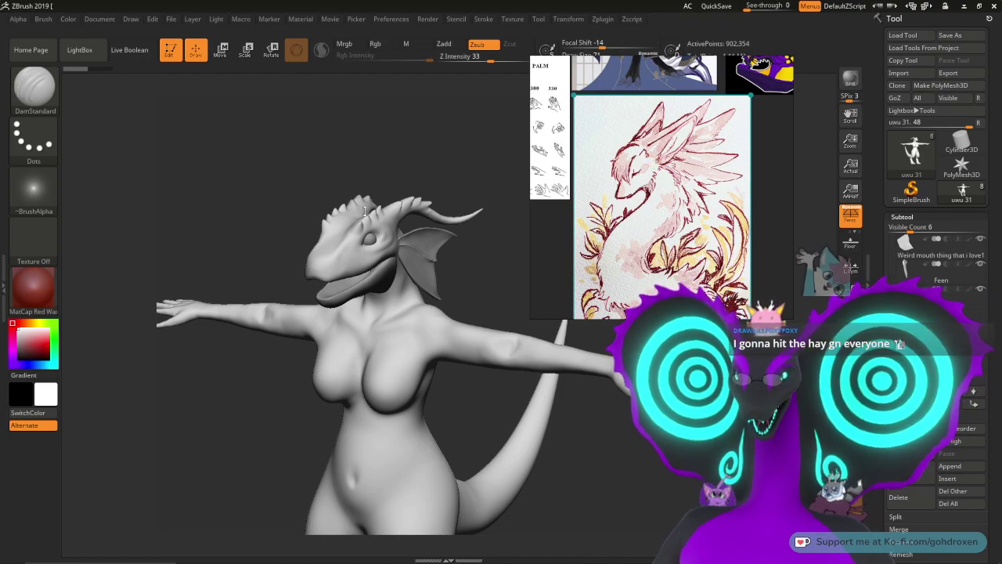
pyautogui.moveTo(443, 126); pyautogui.dragTo(414, 161)
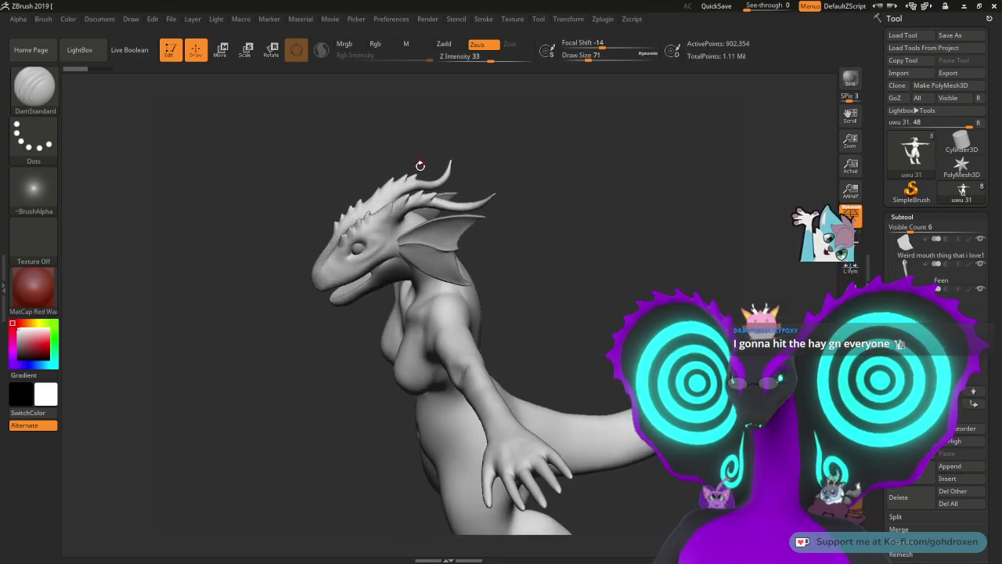
pyautogui.moveTo(912, 153)
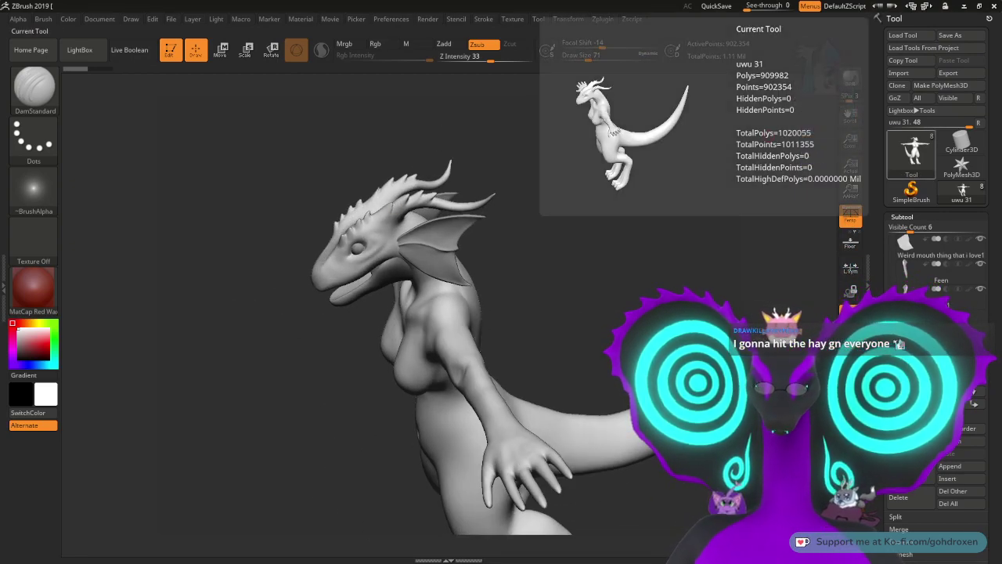
pyautogui.hotkey('alt', 'Tab')
pyautogui.moveTo(684, 198); pyautogui.dragTo(683, 222, button='right')
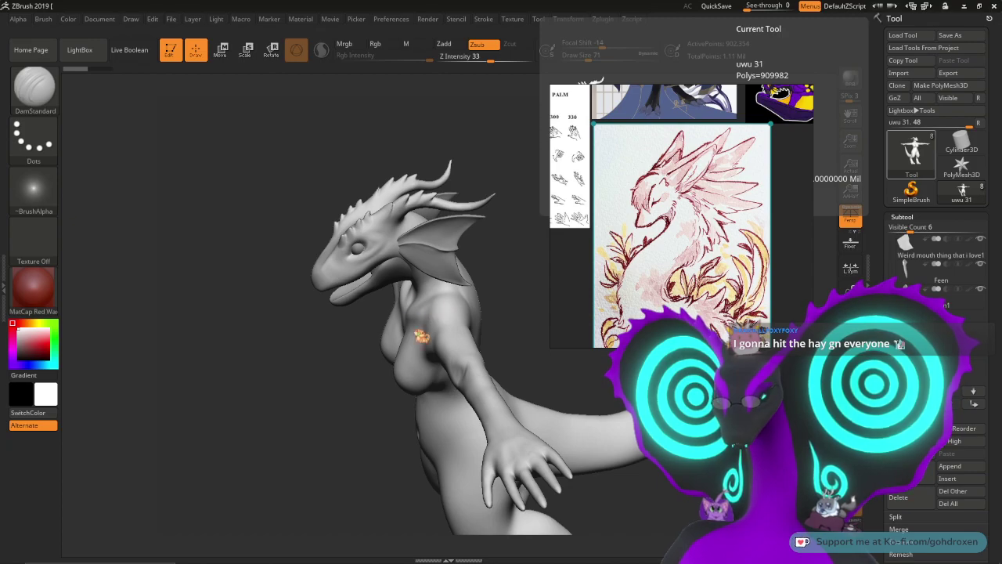
pyautogui.moveTo(279, 380); pyautogui.dragTo(318, 349)
pyautogui.moveTo(522, 291); pyautogui.dragTo(381, 317)
pyautogui.moveTo(535, 260); pyautogui.dragTo(495, 279)
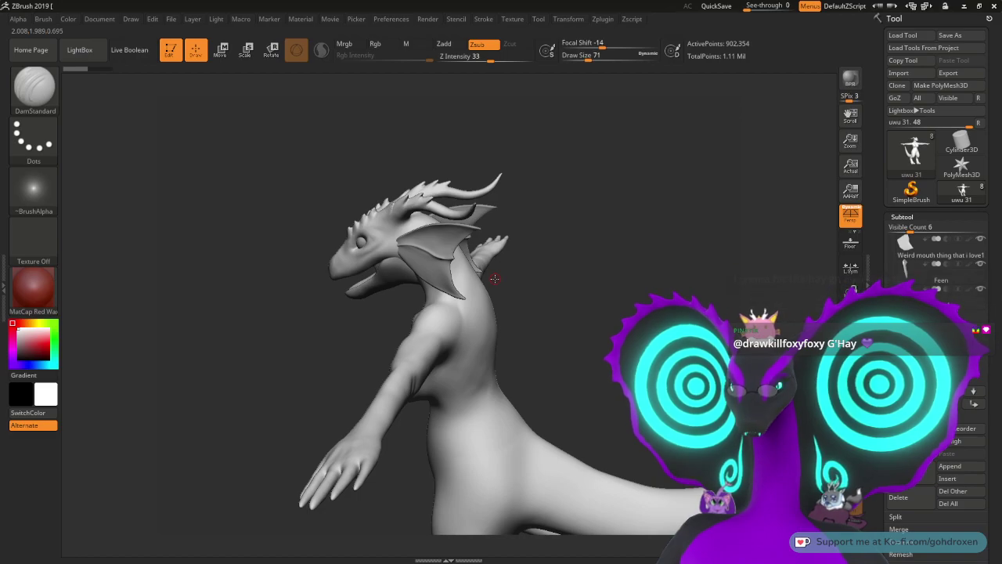
pyautogui.moveTo(537, 273); pyautogui.dragTo(557, 173)
pyautogui.moveTo(962, 141)
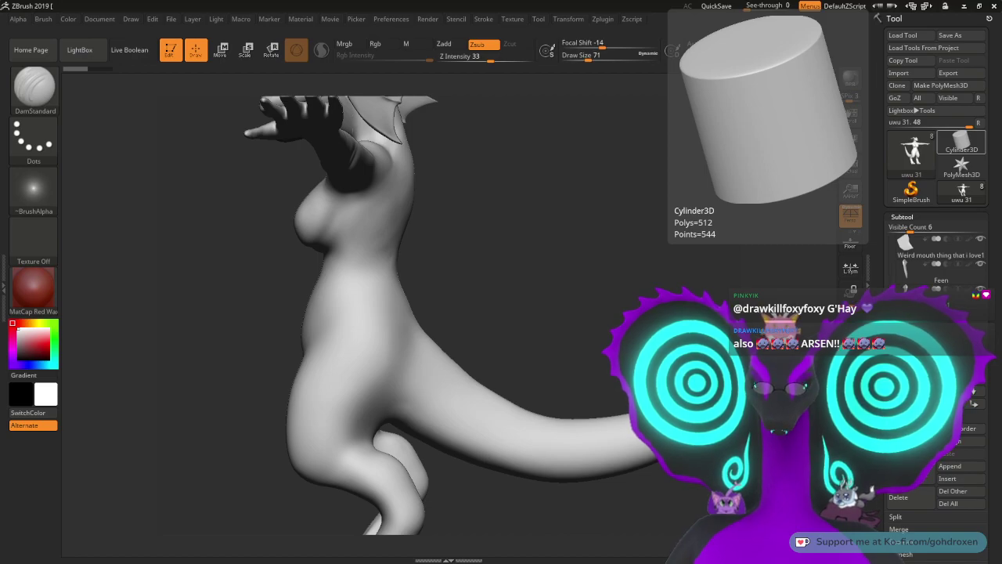
# Step: Switch to the image viewer to look at the Ling Long character sheet, and clear it and ZBrush from the desktop
pyautogui.hotkey('alt', 'Tab')
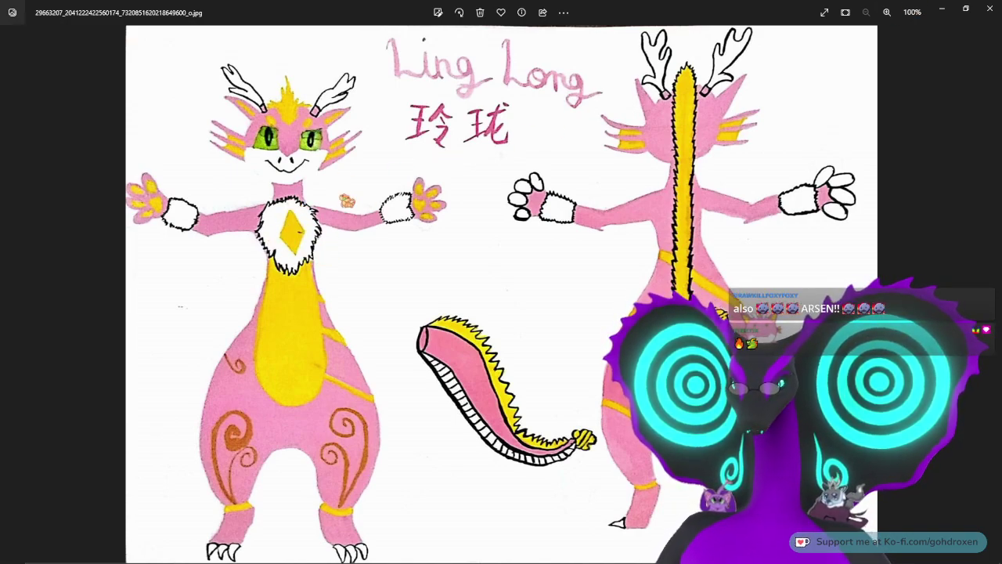
pyautogui.click(943, 9)
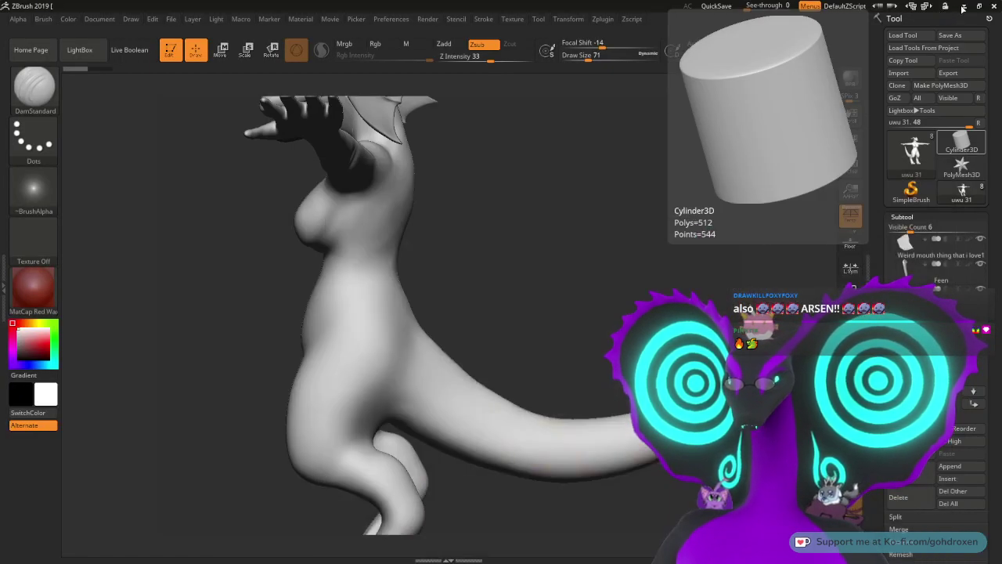
pyautogui.click(962, 7)
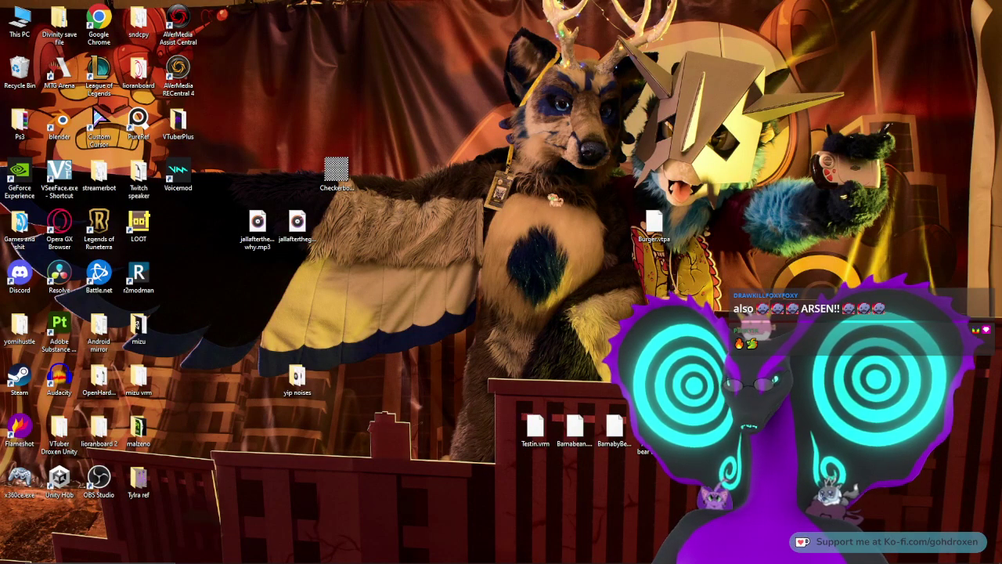
pyautogui.moveTo(599, 551)
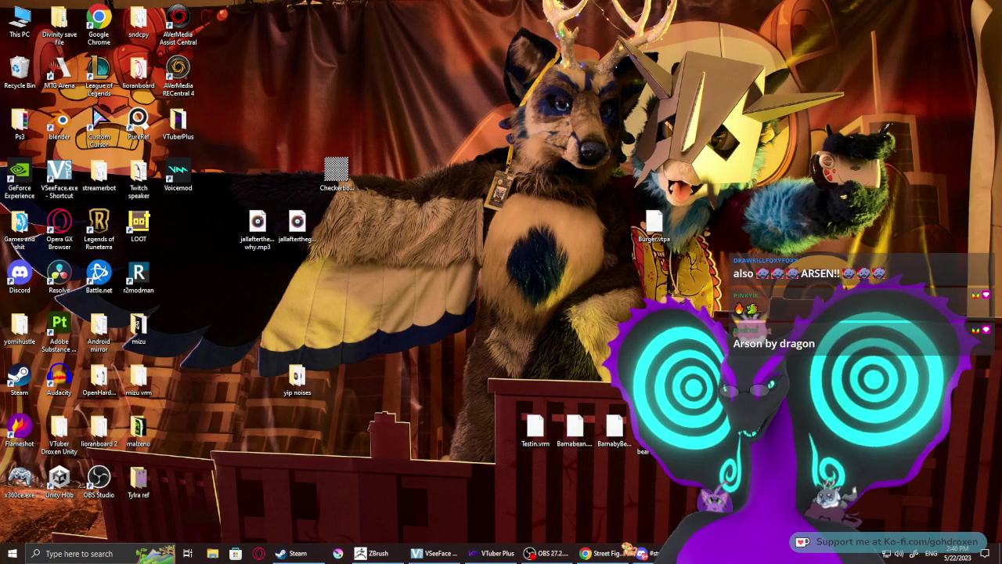
pyautogui.click(374, 553)
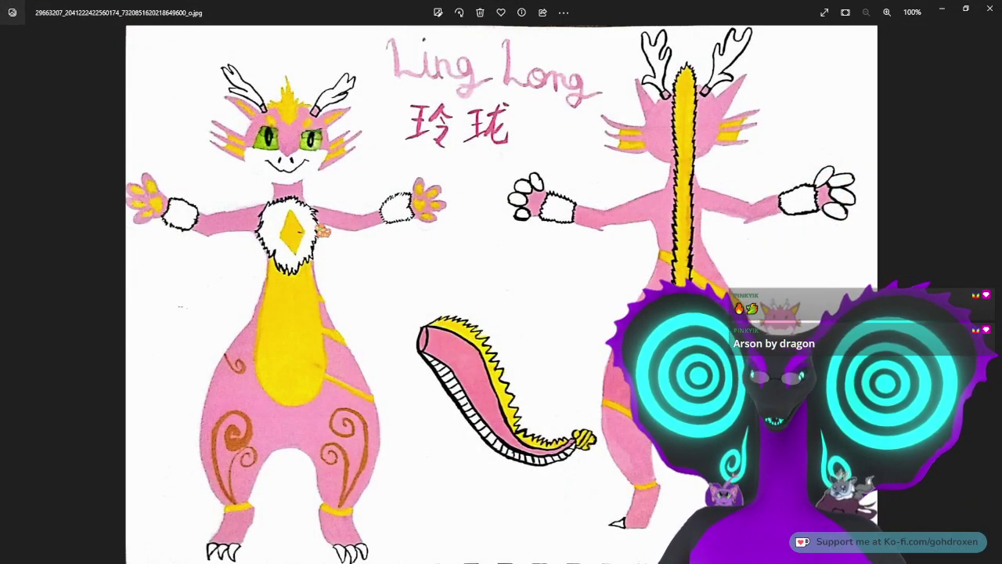
pyautogui.click(951, 7)
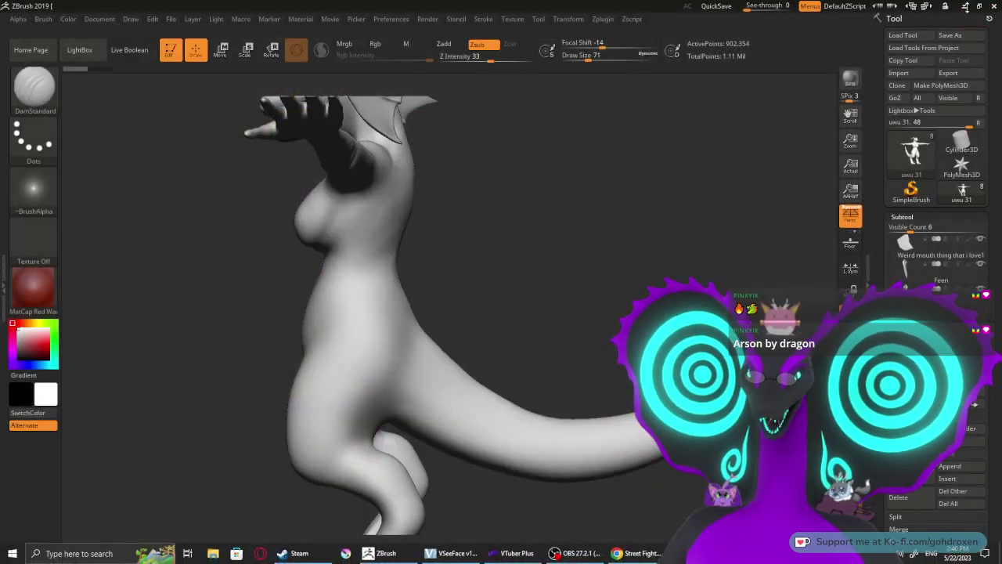
pyautogui.click(966, 6)
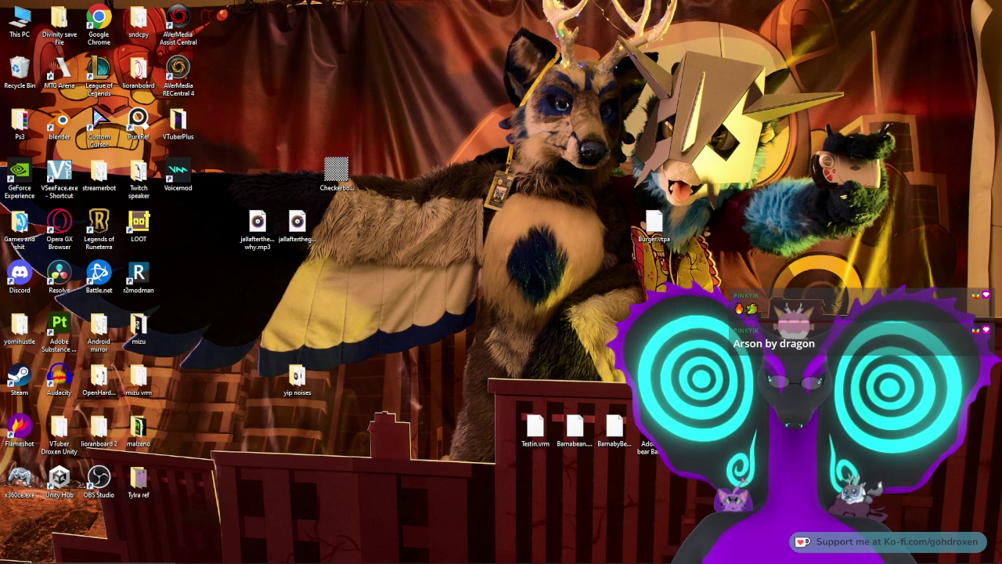
# Step: Examine the neck and chest fluff on the Tylra kobold ref sheet up close, close the sheet and return to ZBrush
pyautogui.hotkey('alt', 'Tab')
pyautogui.scroll(5, 256, 339)
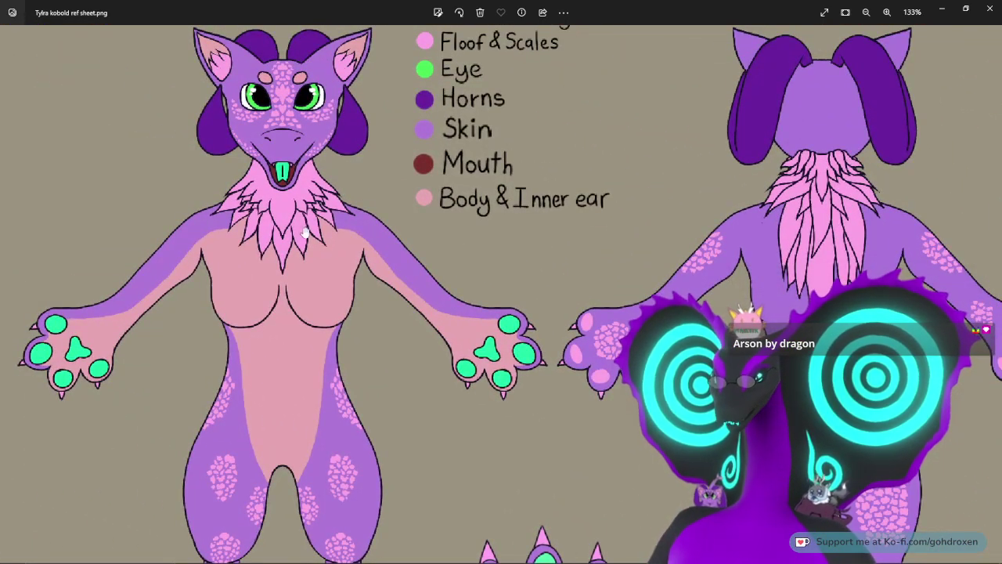
pyautogui.moveTo(604, 241); pyautogui.dragTo(450, 244)
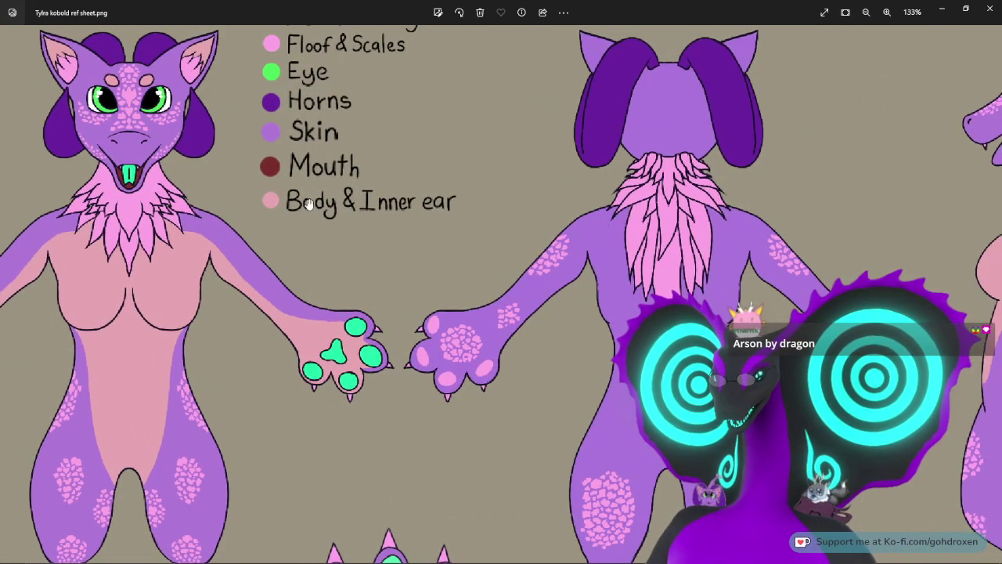
pyautogui.scroll(-1, 401, 242)
pyautogui.scroll(5, 297, 290)
pyautogui.scroll(1, 288, 264)
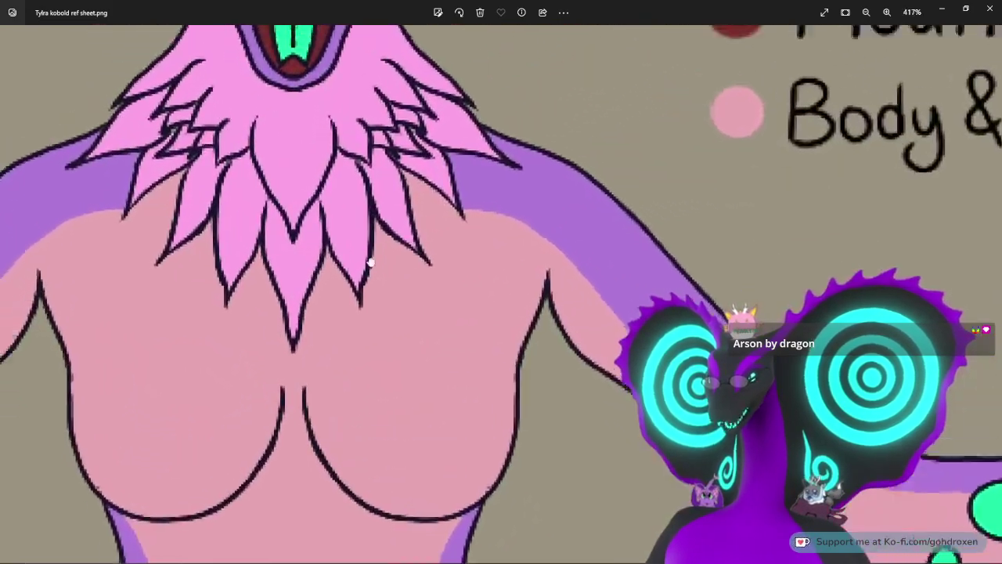
pyautogui.moveTo(371, 261); pyautogui.dragTo(432, 325)
pyautogui.scroll(-2, 619, 181)
pyautogui.scroll(-3, 632, 196)
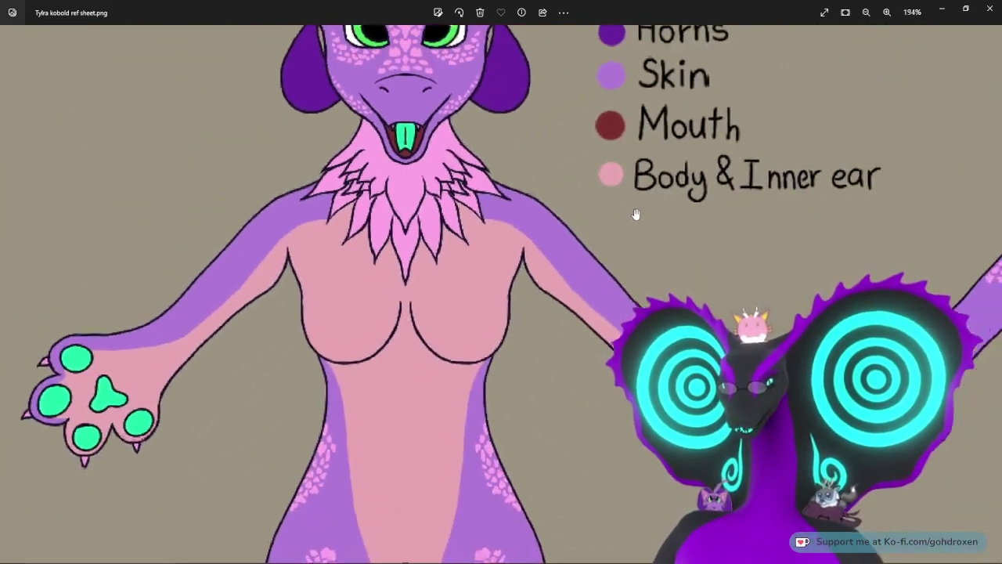
pyautogui.click(990, 8)
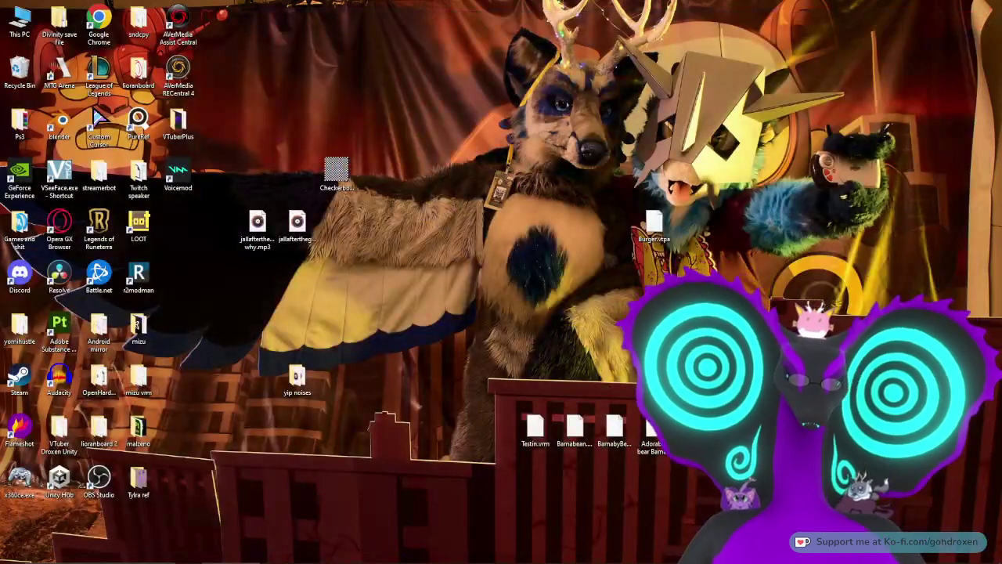
pyautogui.moveTo(584, 562)
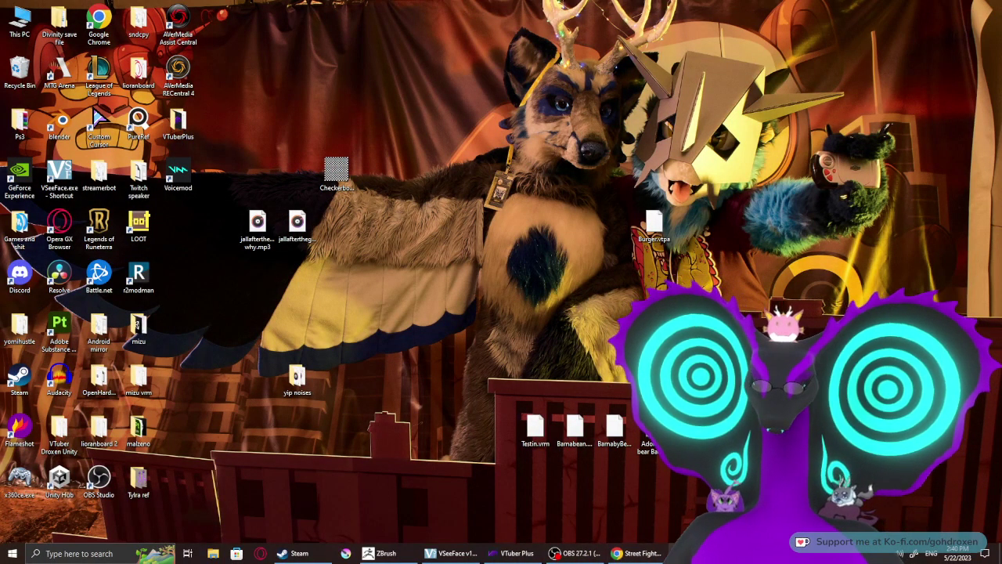
pyautogui.click(384, 553)
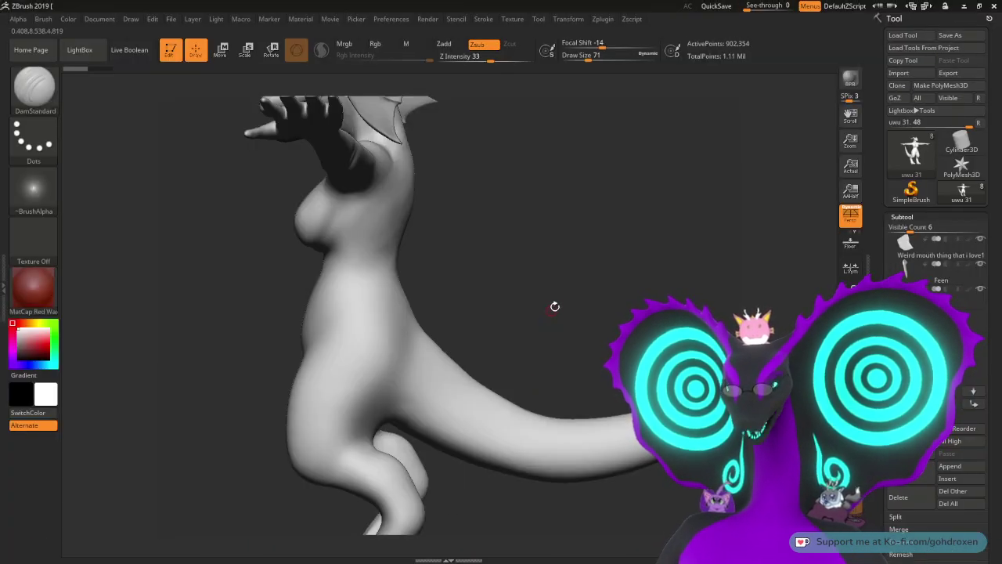
# Step: Bring the head into side view and append a Cylinder3D to the dragon as a new subtool
pyautogui.moveTo(556, 306); pyautogui.dragTo(604, 353)
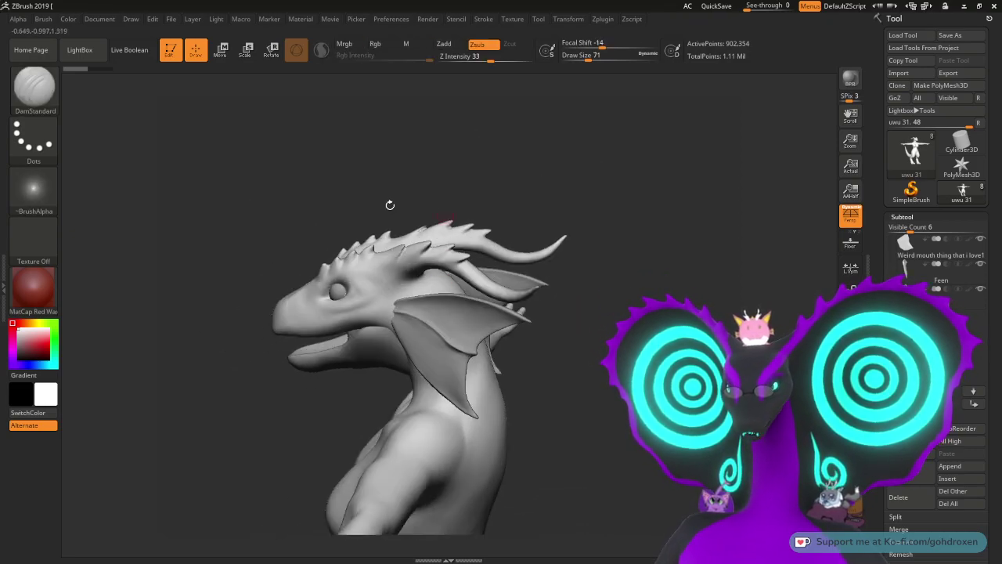
pyautogui.moveTo(629, 167); pyautogui.dragTo(410, 253)
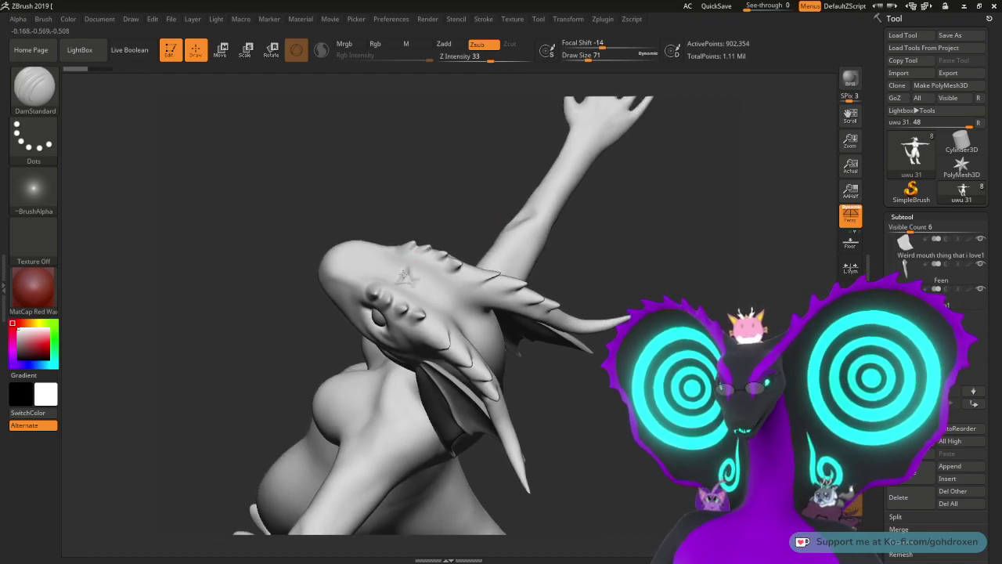
pyautogui.moveTo(514, 375); pyautogui.dragTo(549, 150)
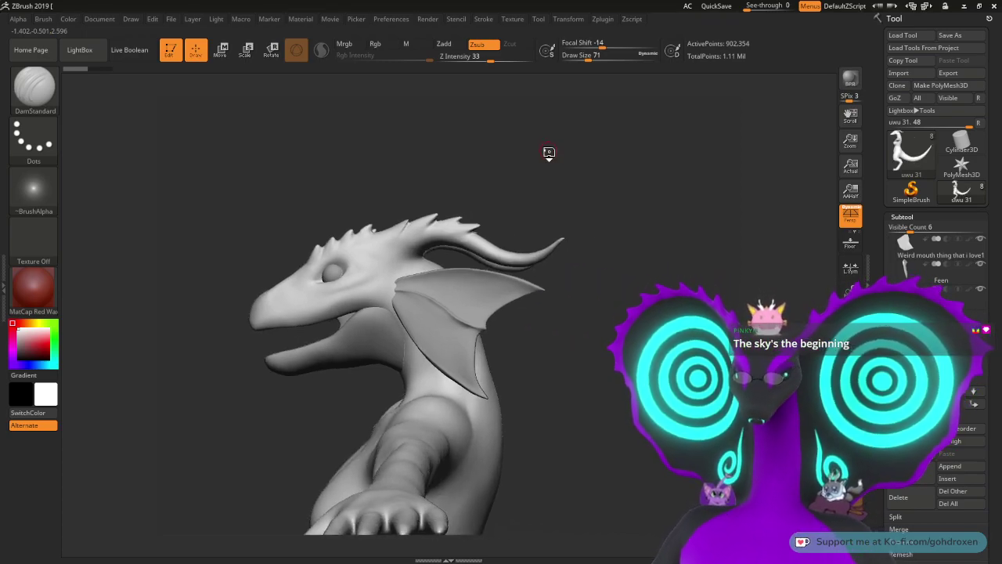
pyautogui.click(960, 466)
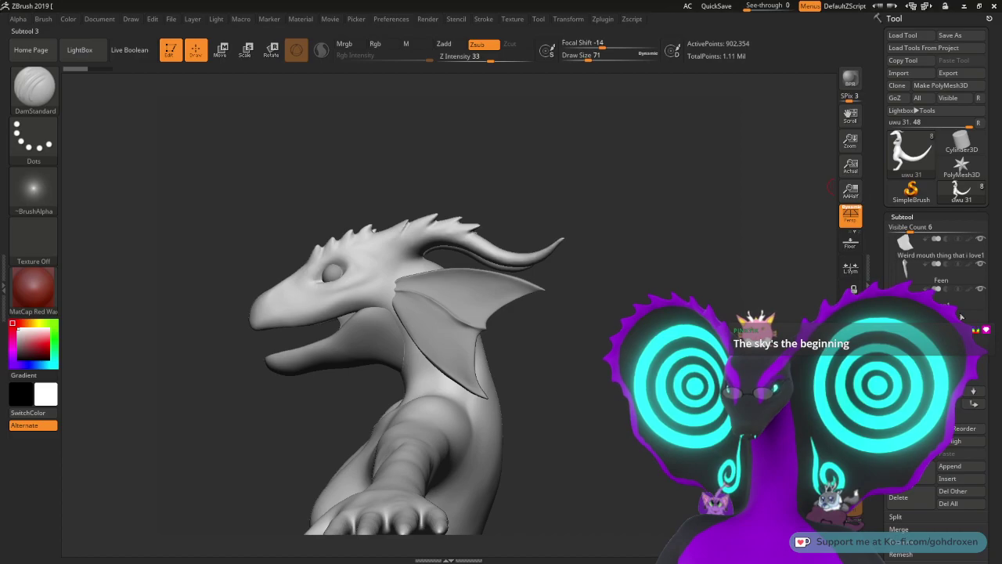
pyautogui.click(961, 467)
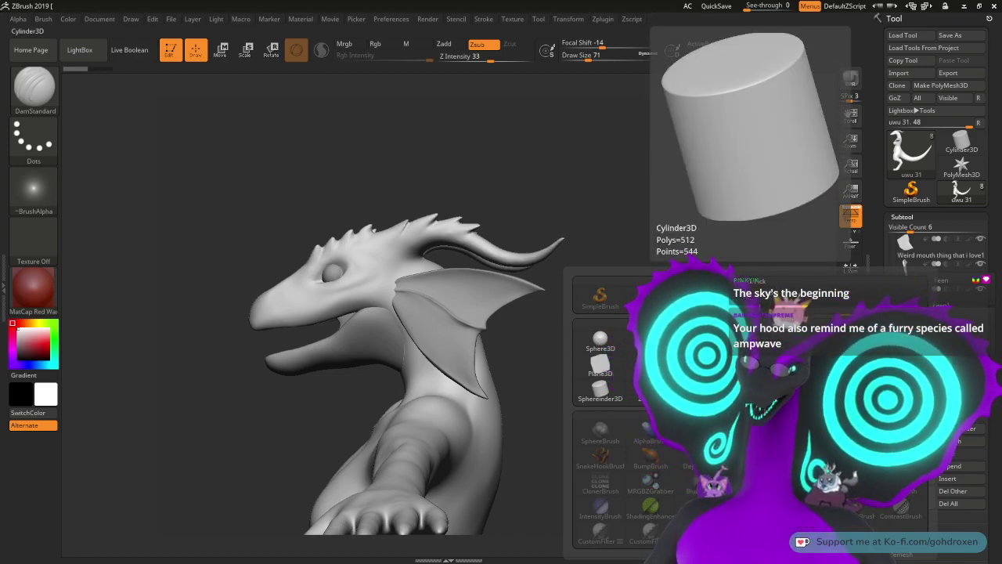
pyautogui.click(647, 297)
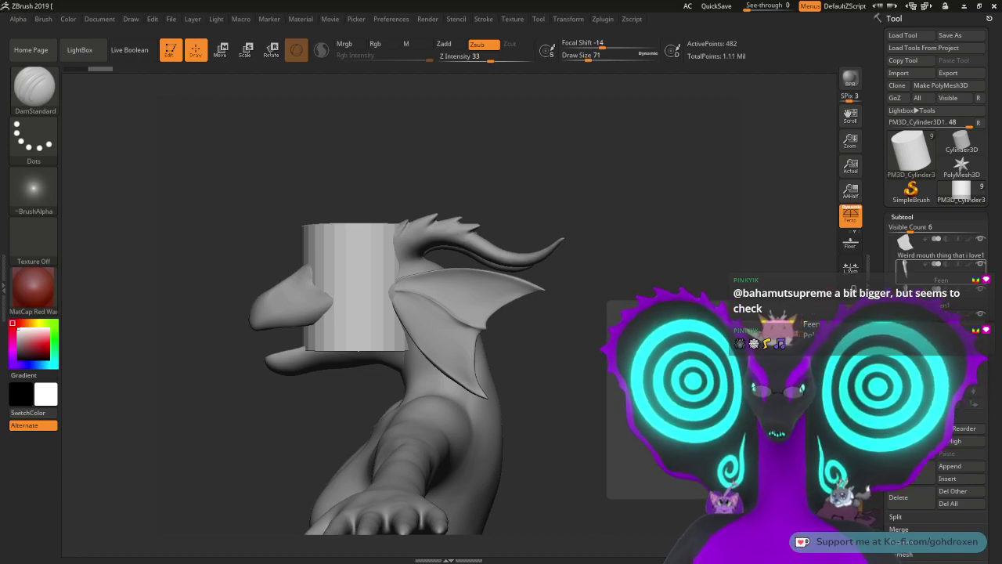
# Step: Switch to the browser and enlarge the Ampwaves species guide image in the AmpwaveSpecies tweet
pyautogui.hotkey('alt', 'Tab')
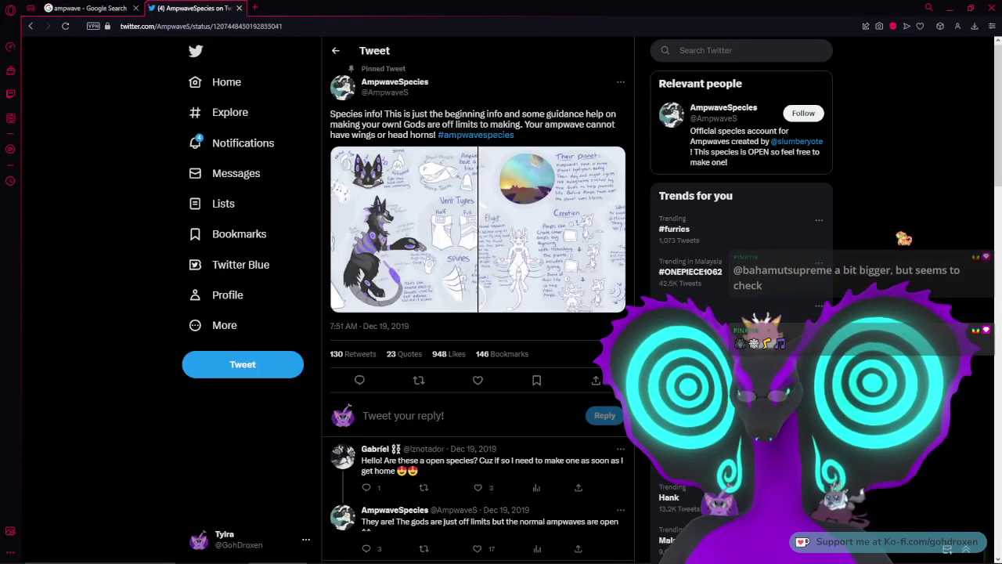
pyautogui.click(421, 247)
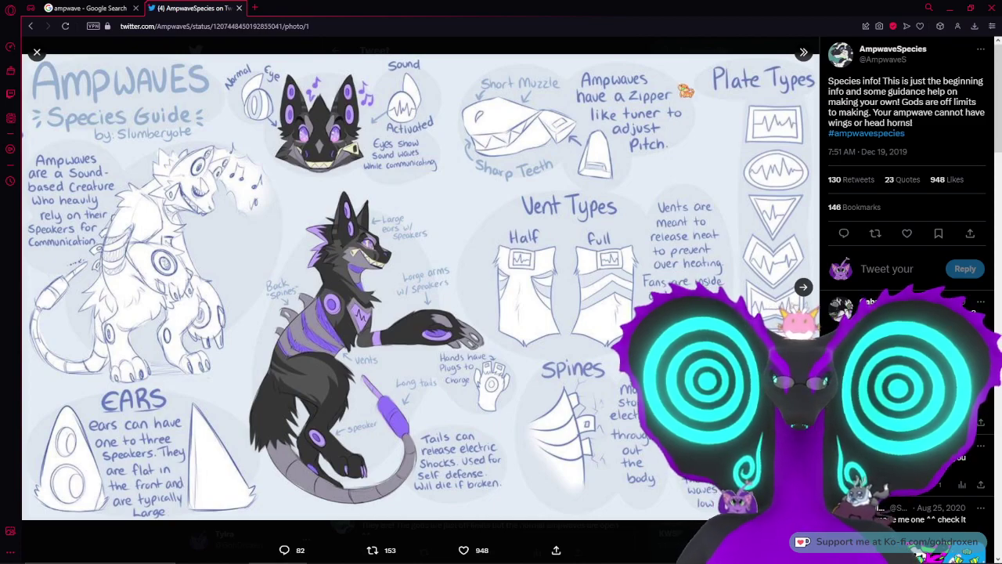
# Step: Open YouTube in a new browser tab and search for "paradigm phat beatsies"
pyautogui.click(255, 8)
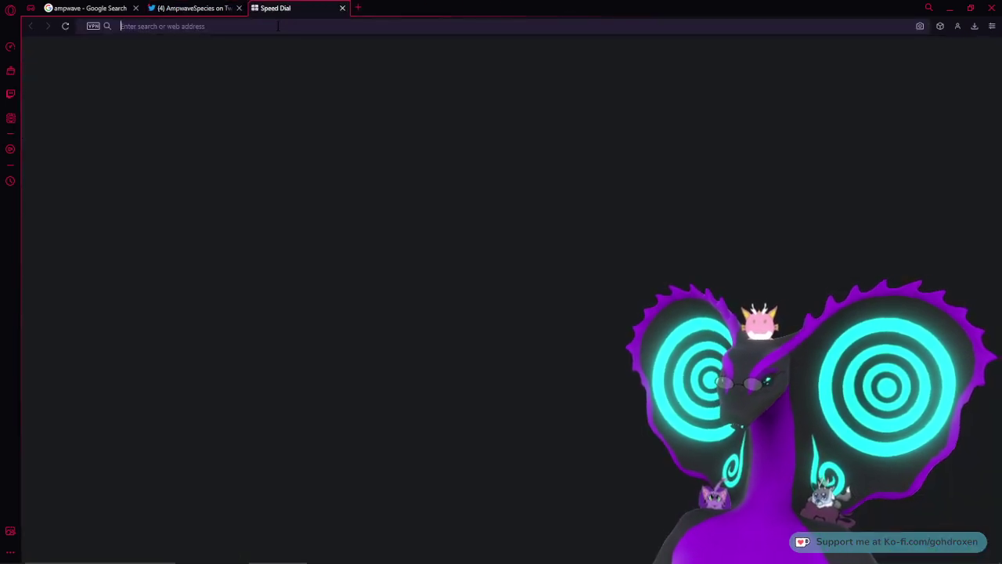
pyautogui.write('y')
pyautogui.press('Return')
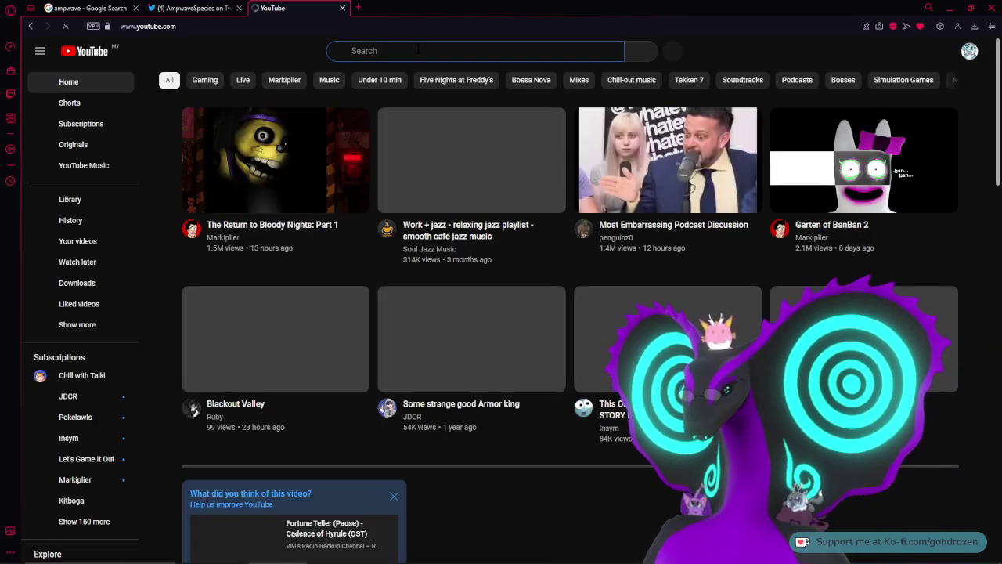
pyautogui.click(419, 51)
pyautogui.write('p')
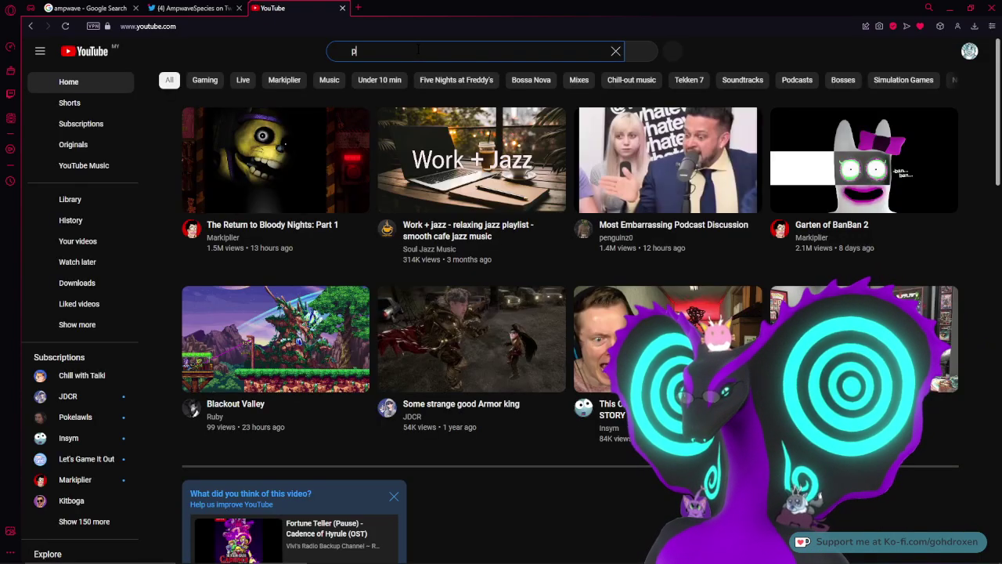
pyautogui.write('aradigm ')
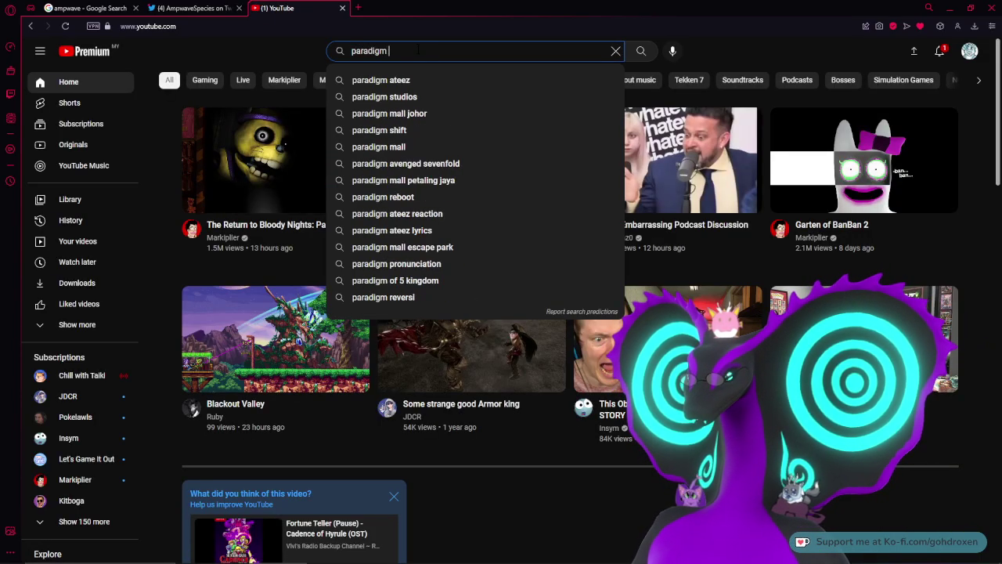
pyautogui.write('phat')
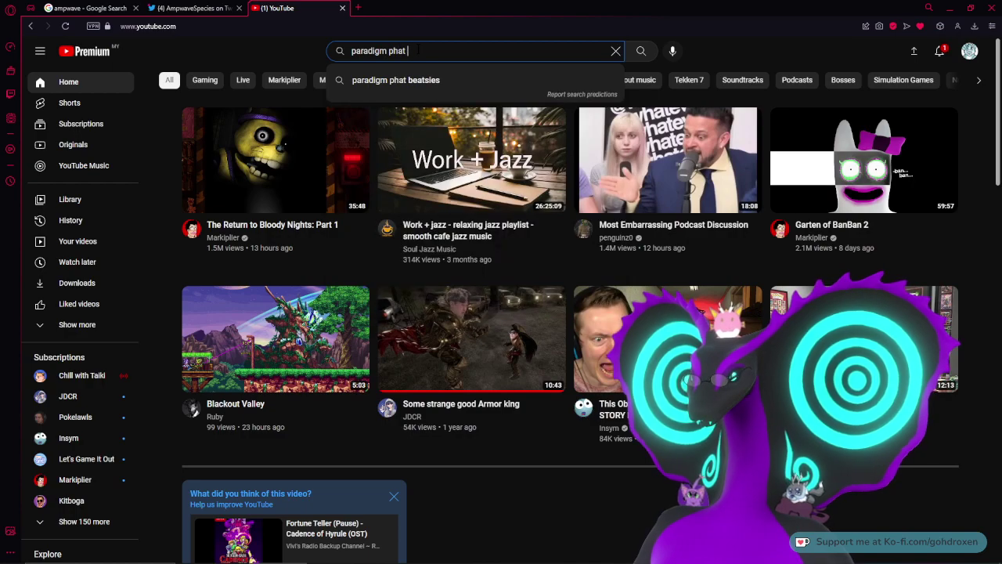
pyautogui.press('Down')
pyautogui.press('Return')
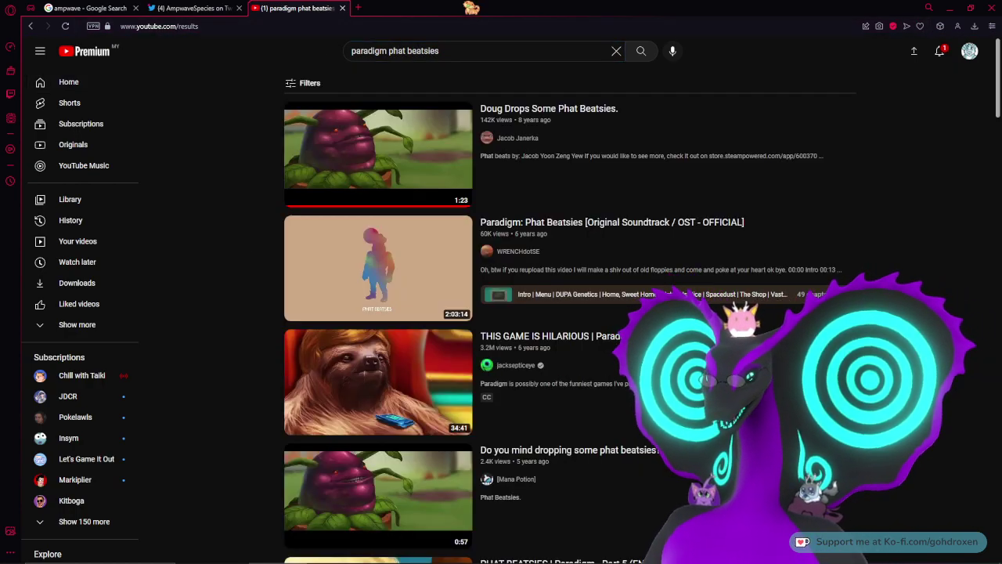
# Step: Watch the video "Doug Drops Some Phat Beatsies." at a slightly lowered volume and pause it near the end
pyautogui.click(415, 147)
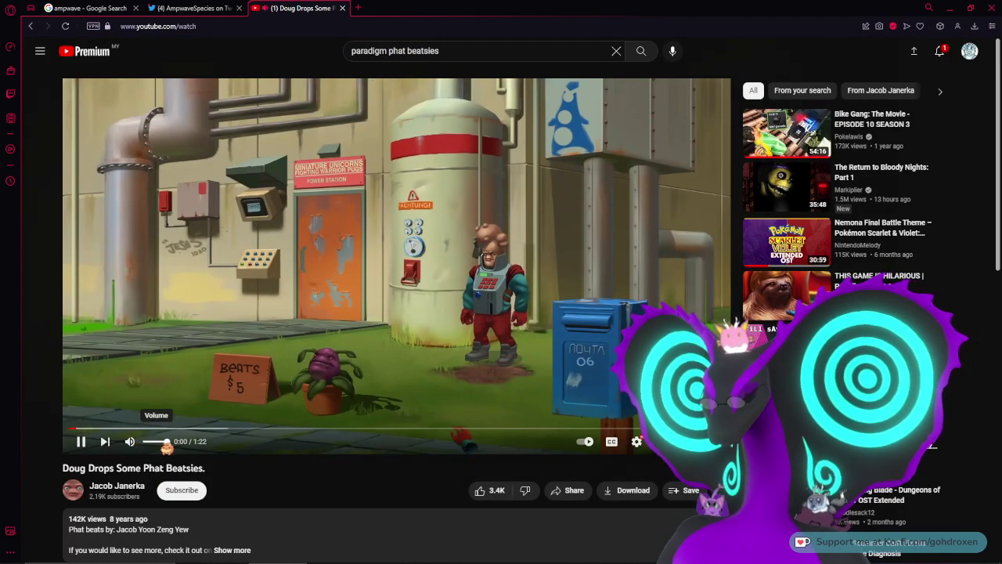
pyautogui.moveTo(166, 442); pyautogui.dragTo(161, 443)
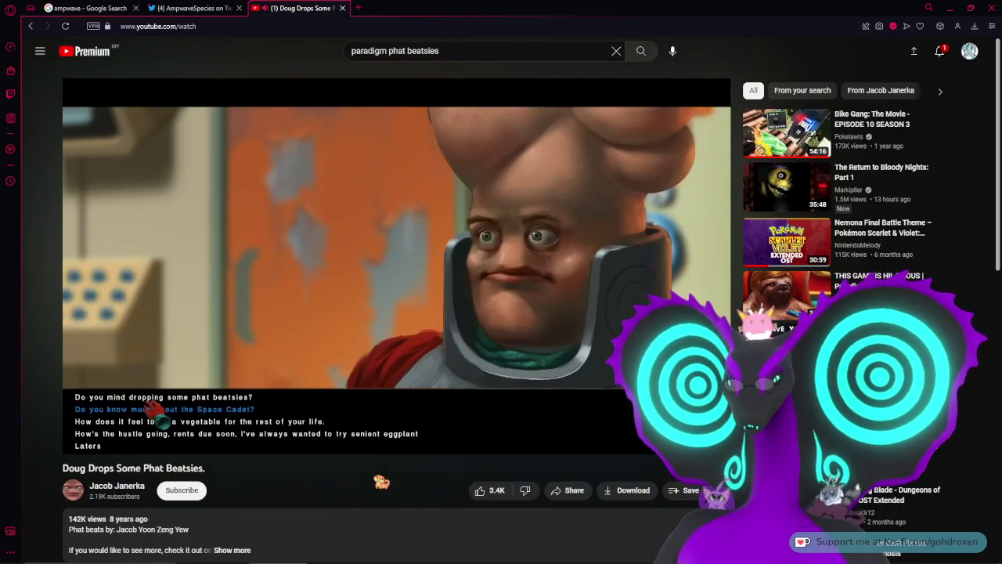
pyautogui.click(437, 352)
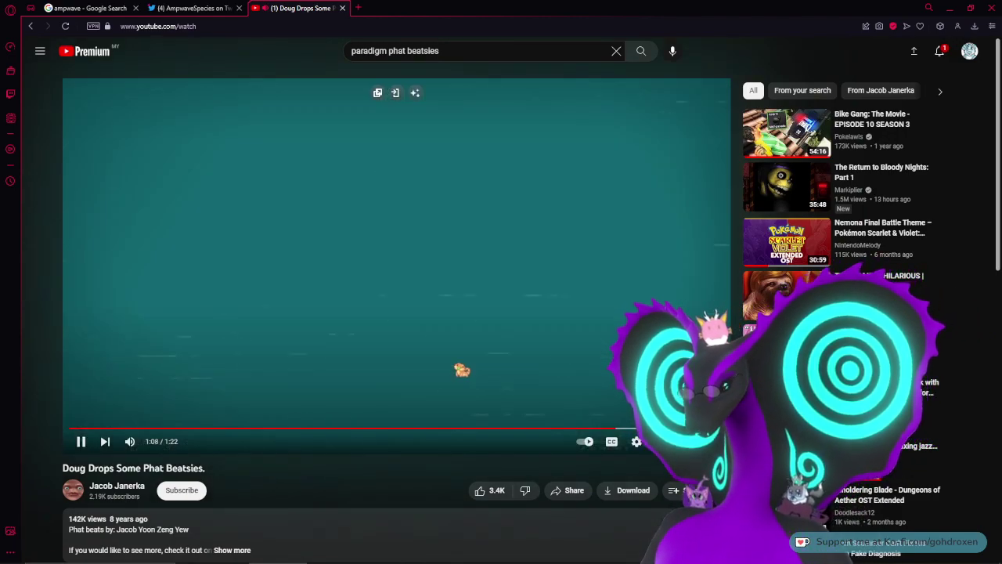
pyautogui.click(458, 365)
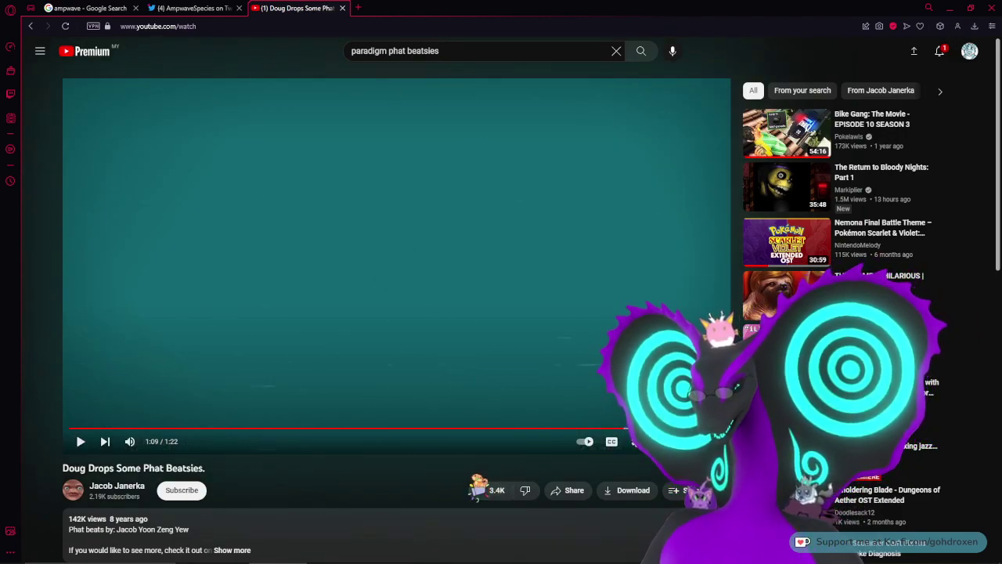
# Step: Return to the AmpwaveSpecies tweet, view the background and lore guide page, and switch back to ZBrush
pyautogui.click(192, 8)
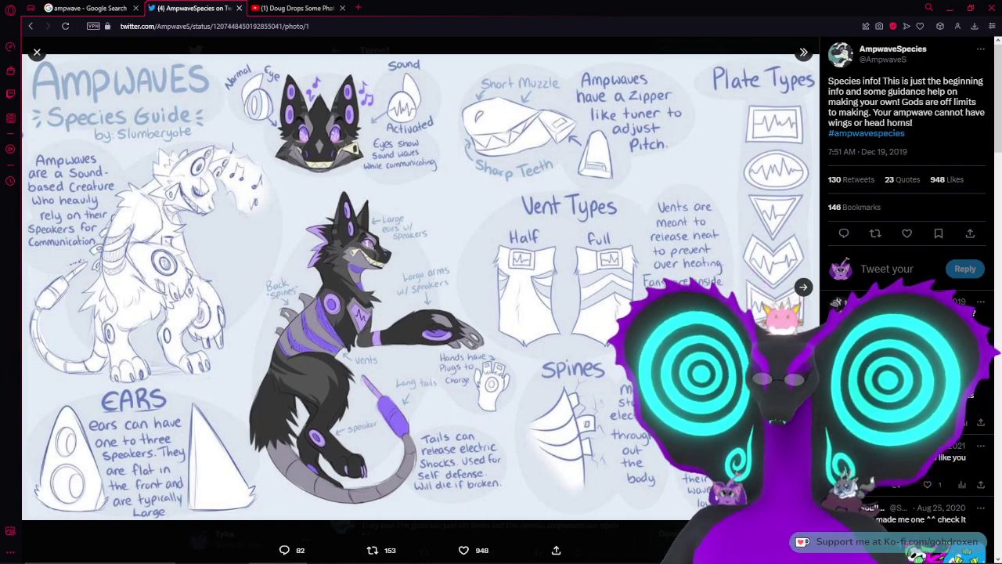
pyautogui.click(804, 289)
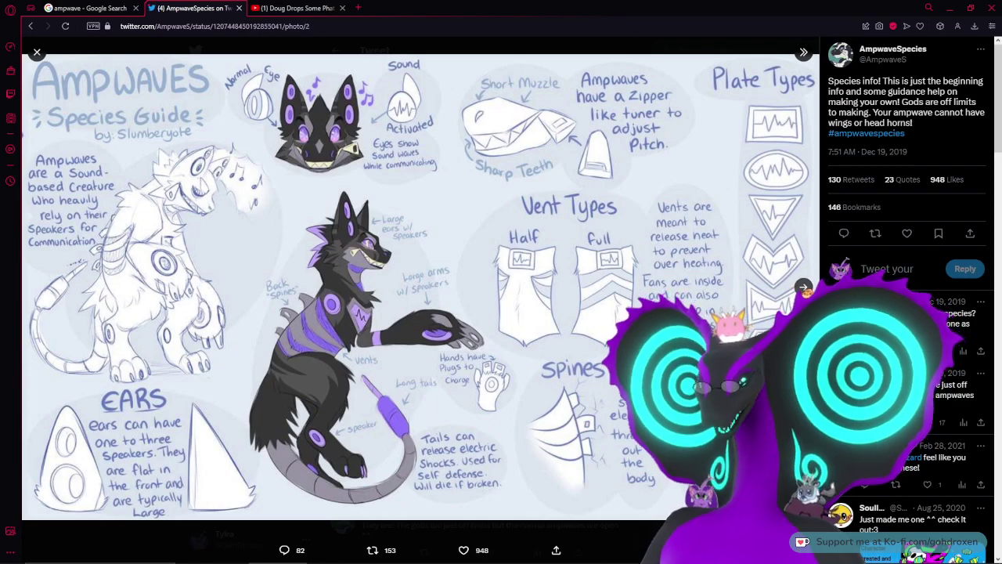
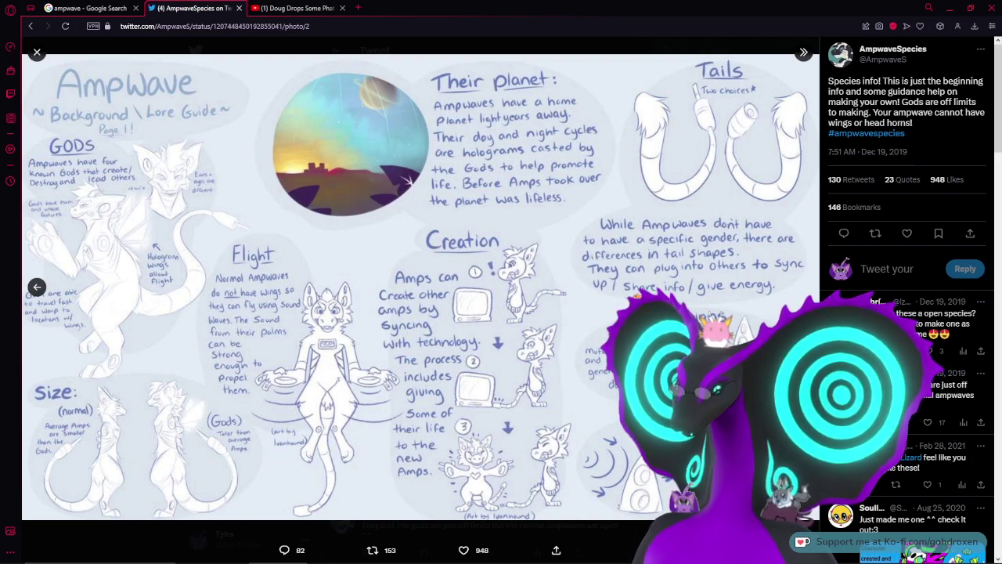
pyautogui.moveTo(679, 8); pyautogui.dragTo(679, 0)
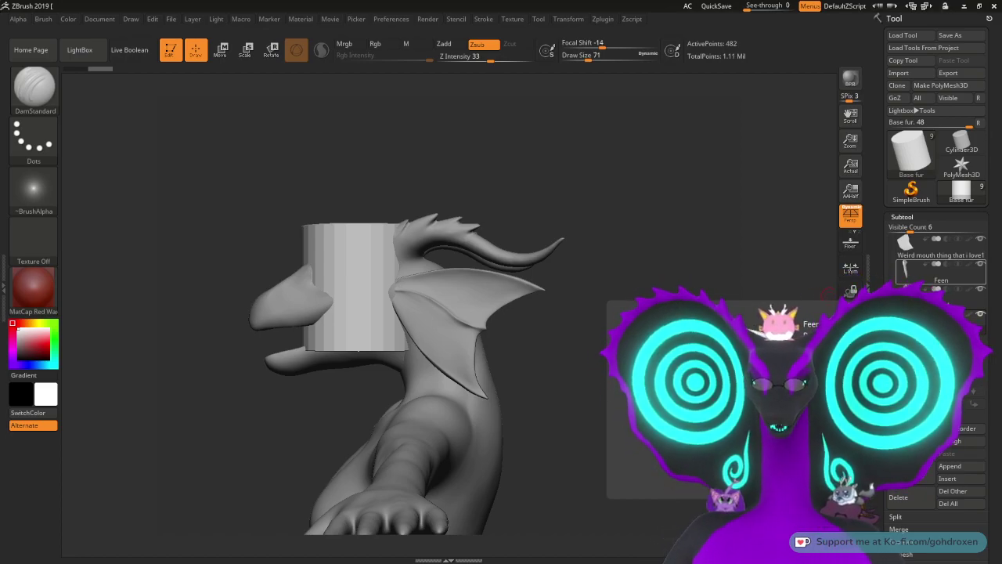
# Step: Look at the retweeted picture of odd glasses in the browser and return to ZBrush
pyautogui.moveTo(0, 7); pyautogui.dragTo(383, 3)
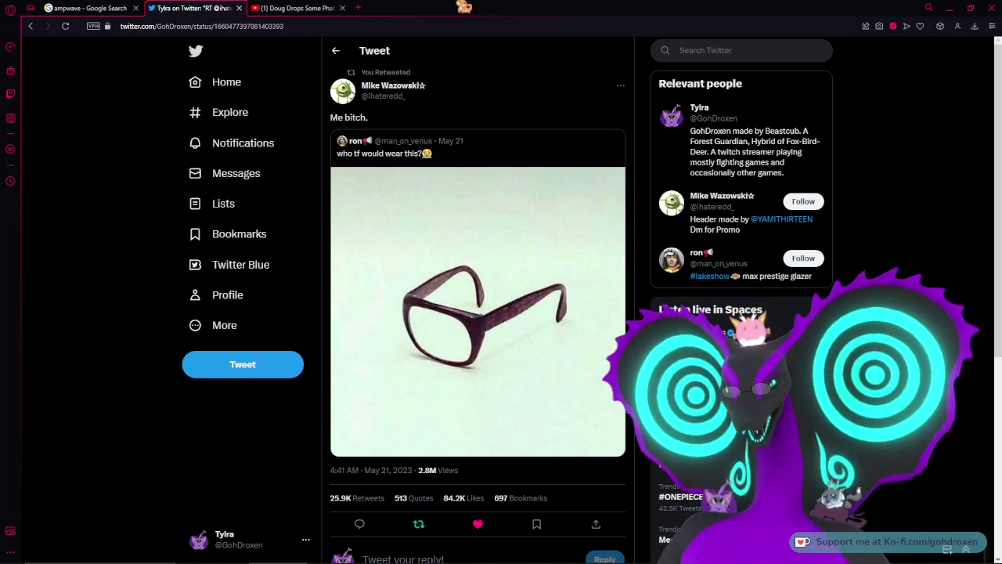
pyautogui.moveTo(464, 6); pyautogui.dragTo(1001, 109)
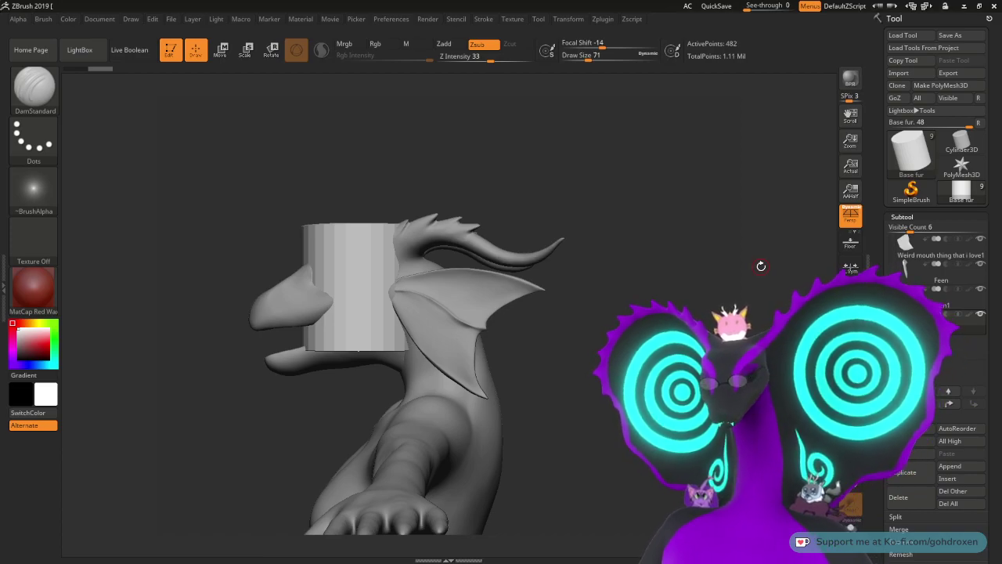
# Step: Subdivide the Base fur cylinder twice and delete its lower subdivision levels
pyautogui.scroll(-2, 879, 223)
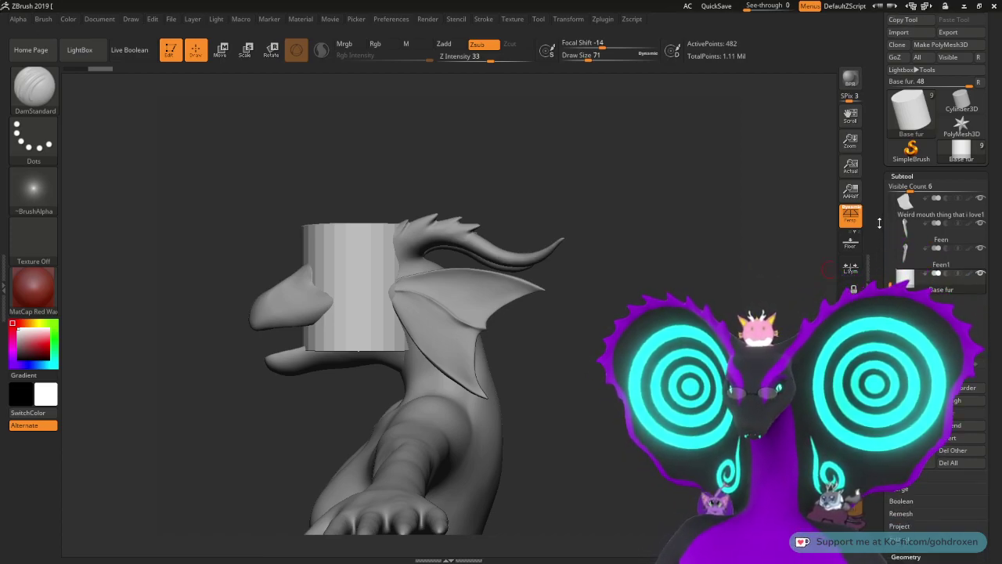
pyautogui.scroll(-5, 879, 224)
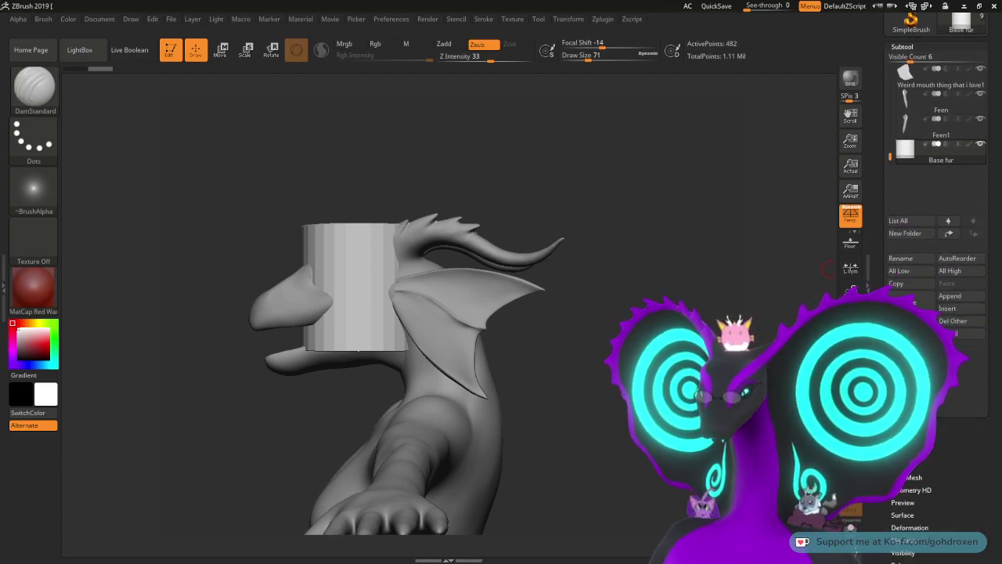
pyautogui.click(906, 428)
pyautogui.moveTo(880, 180); pyautogui.dragTo(880, 305)
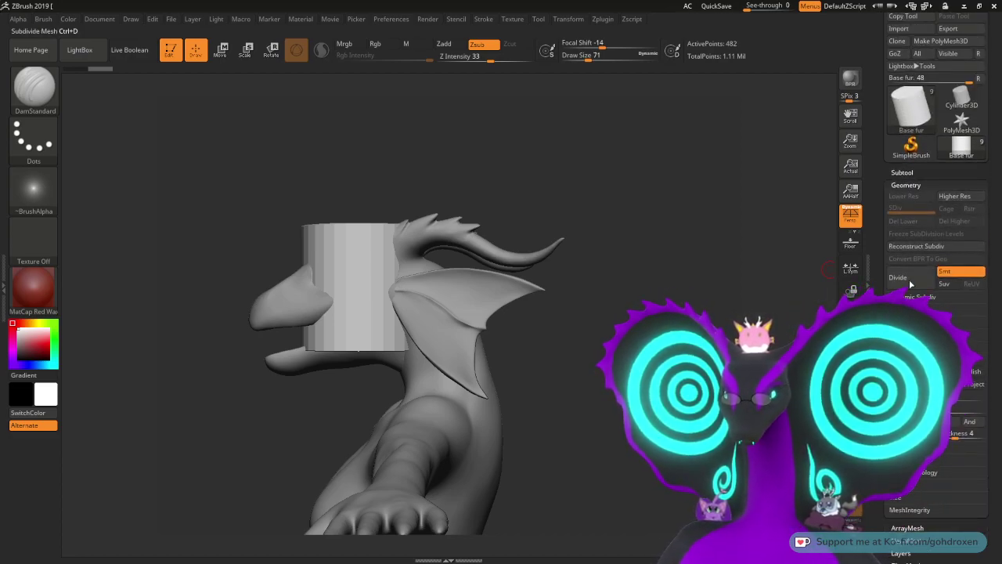
pyautogui.click(914, 277)
pyautogui.moveTo(931, 128)
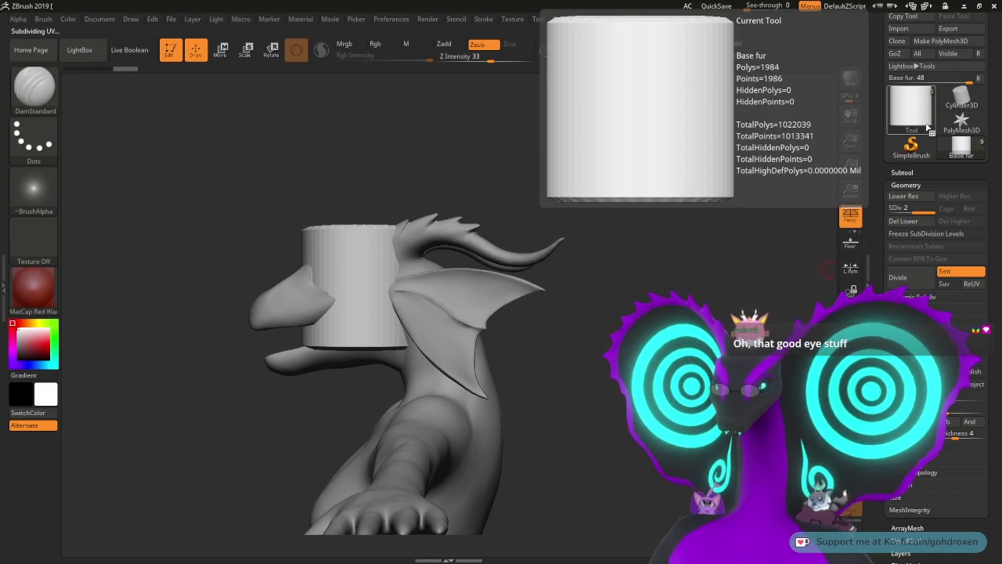
pyautogui.hotkey('ctrl', 'd')
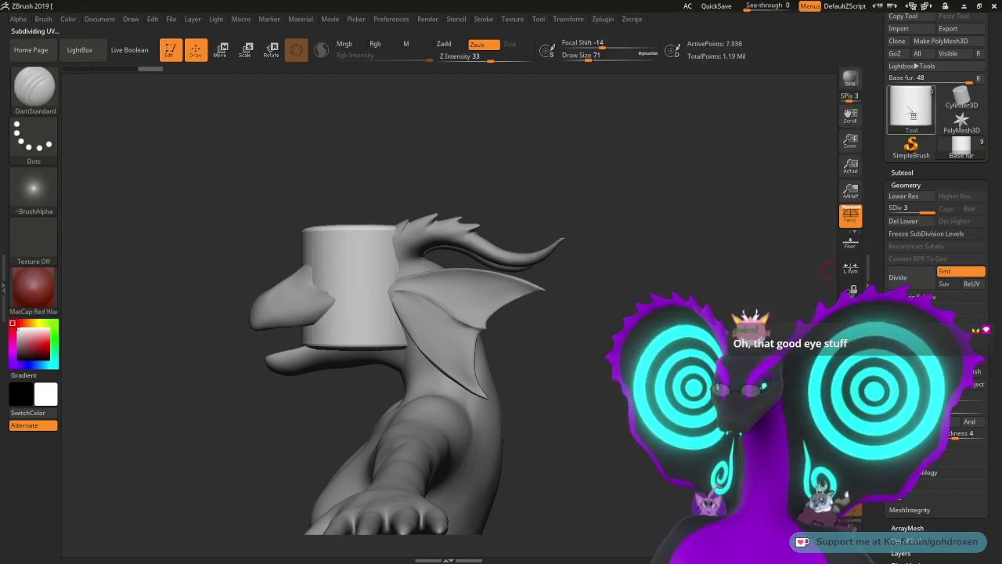
pyautogui.click(903, 221)
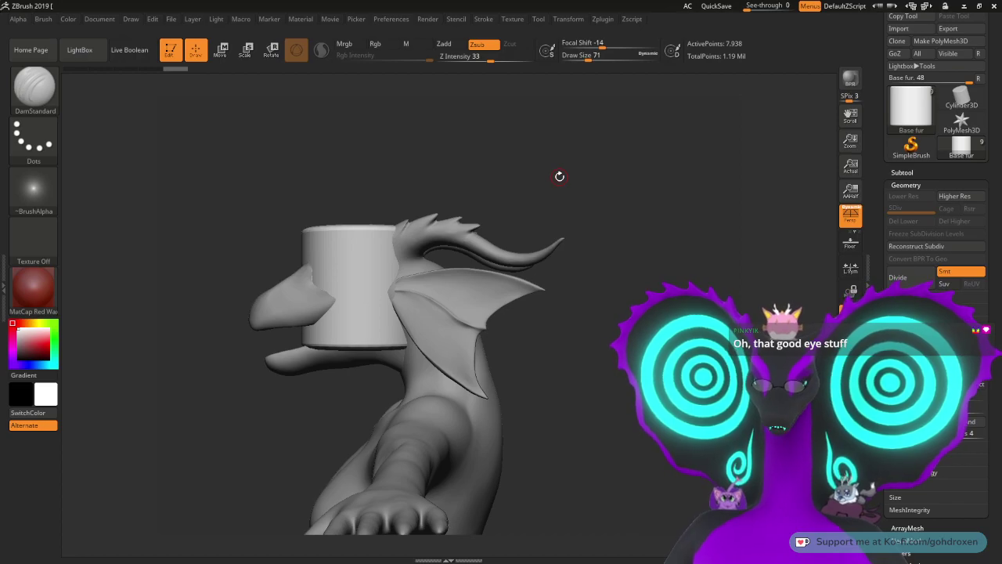
# Step: Hide the body, jaw, mouth and fin subtools, leaving only the Base fur cylinder displayed
pyautogui.moveTo(562, 186); pyautogui.dragTo(650, 209)
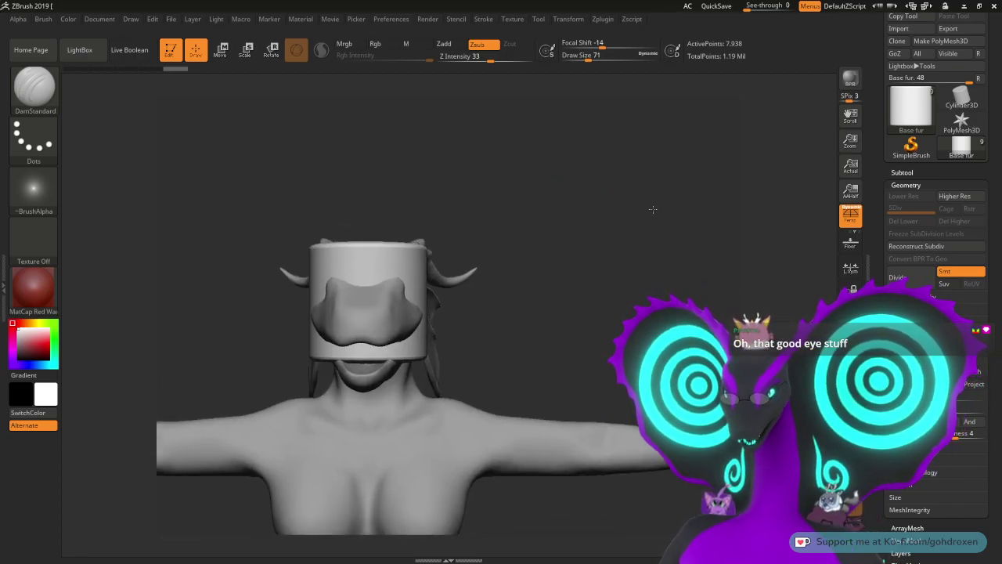
pyautogui.click(902, 173)
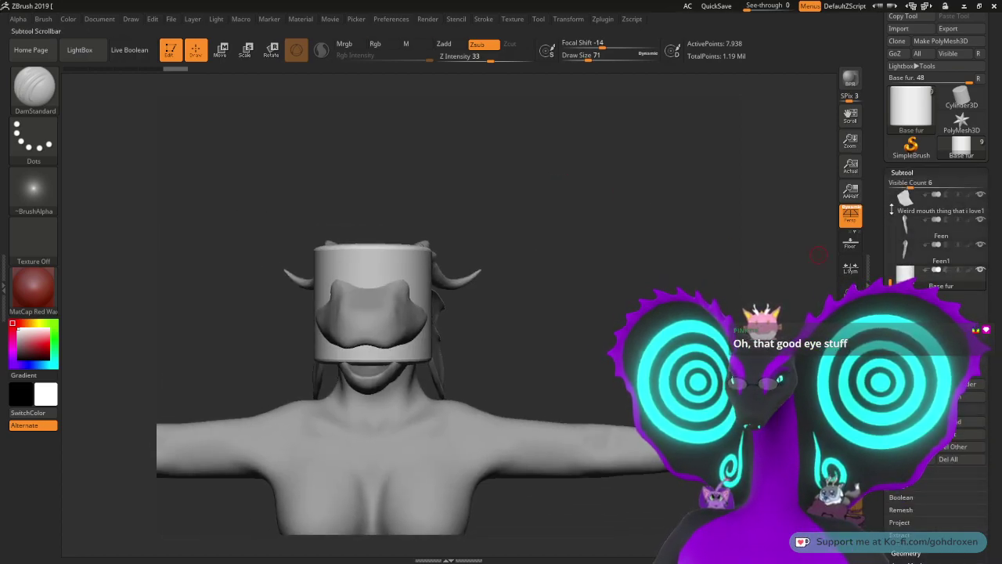
pyautogui.click(980, 195)
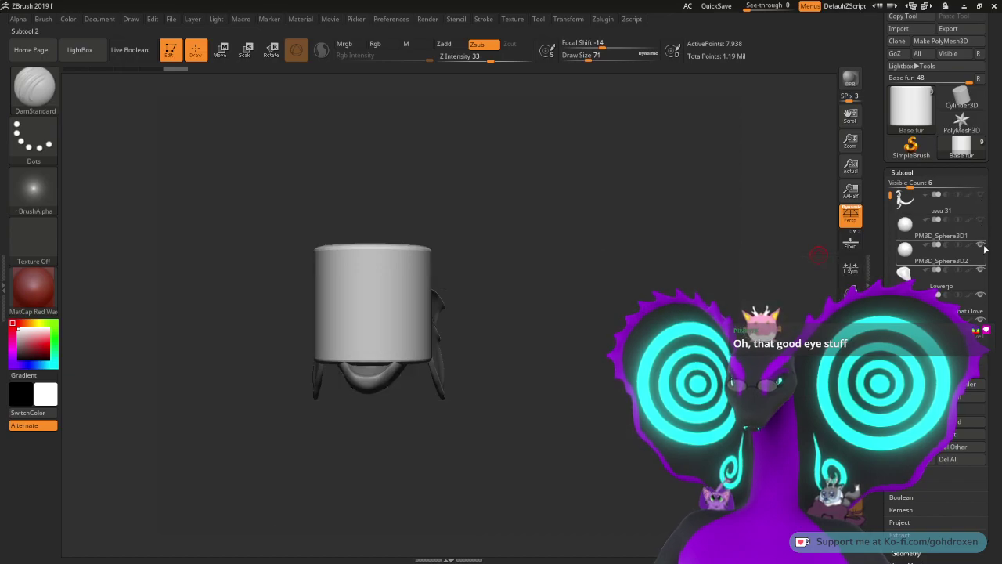
pyautogui.click(981, 271)
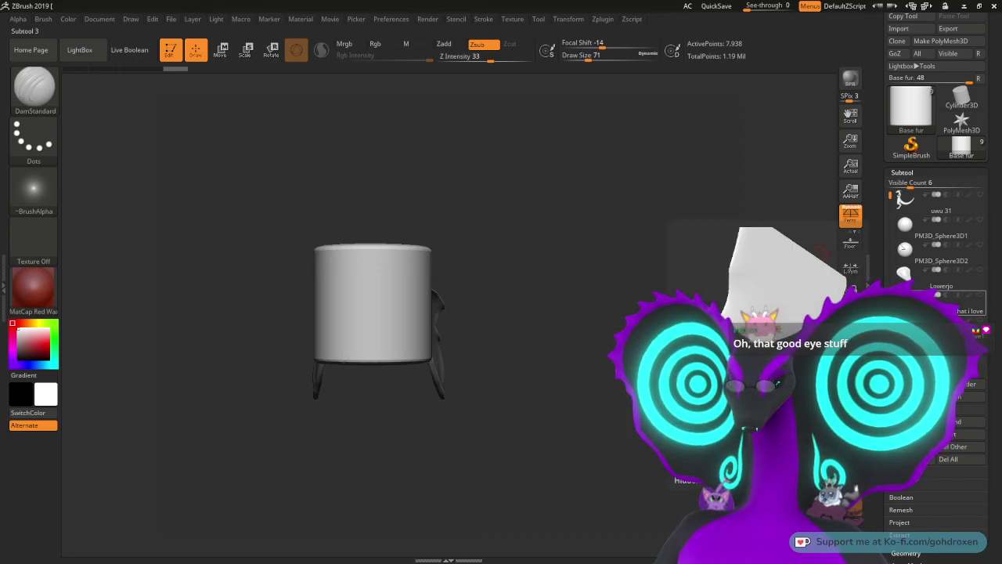
pyautogui.moveTo(890, 195); pyautogui.dragTo(891, 243)
pyautogui.click(980, 296)
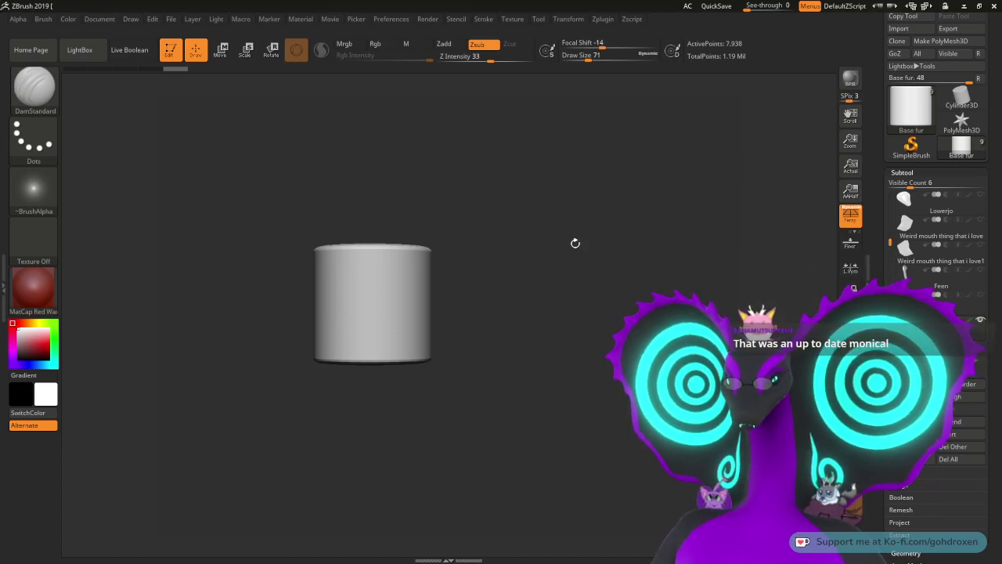
# Step: Apply Bend Curve with three control points along the cylinder's vertical axis and scale its upper end down to a point
pyautogui.moveTo(630, 229)
pyautogui.mouseDown()
pyautogui.moveTo(598, 233)
pyautogui.moveTo(585, 206)
pyautogui.moveTo(599, 264)
pyautogui.moveTo(617, 257)
pyautogui.mouseUp()
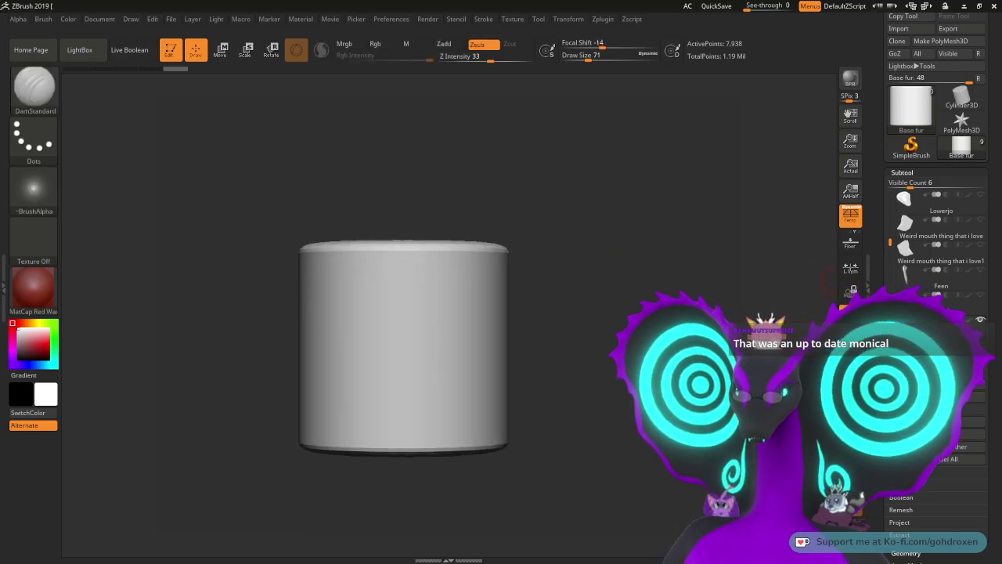
pyautogui.moveTo(885, 333)
pyautogui.mouseDown()
pyautogui.moveTo(885, 281)
pyautogui.moveTo(885, 342)
pyautogui.mouseUp()
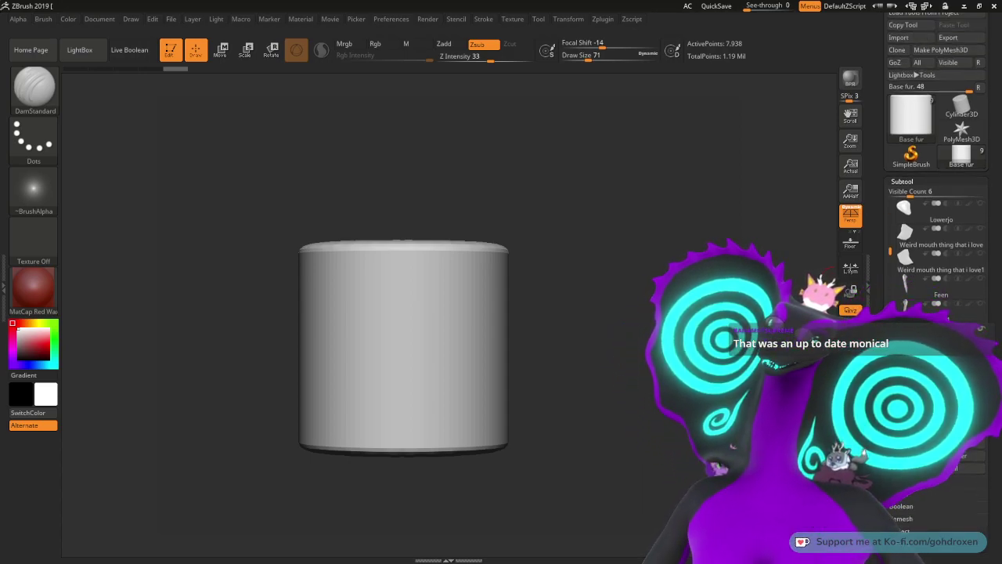
pyautogui.press('w')
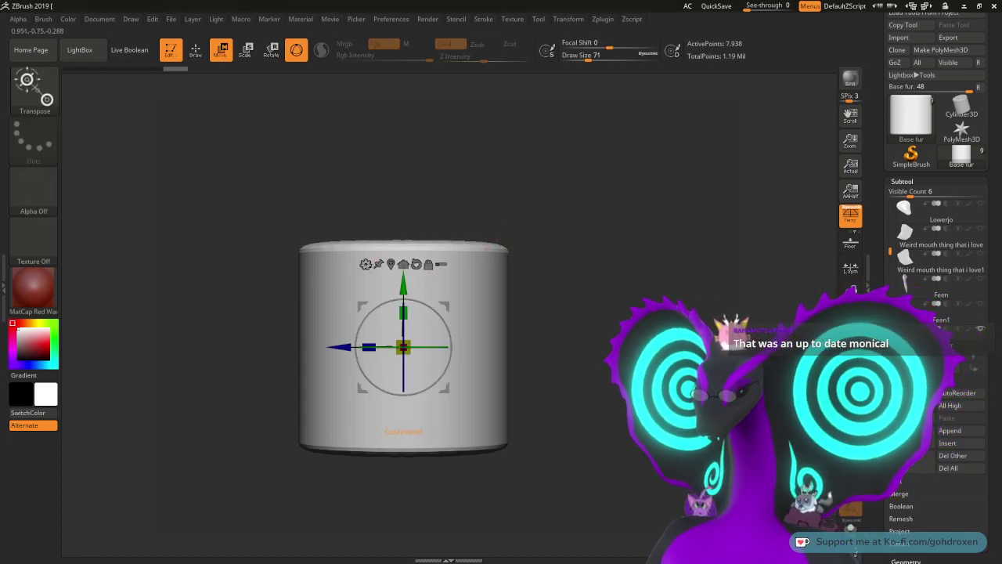
pyautogui.click(365, 264)
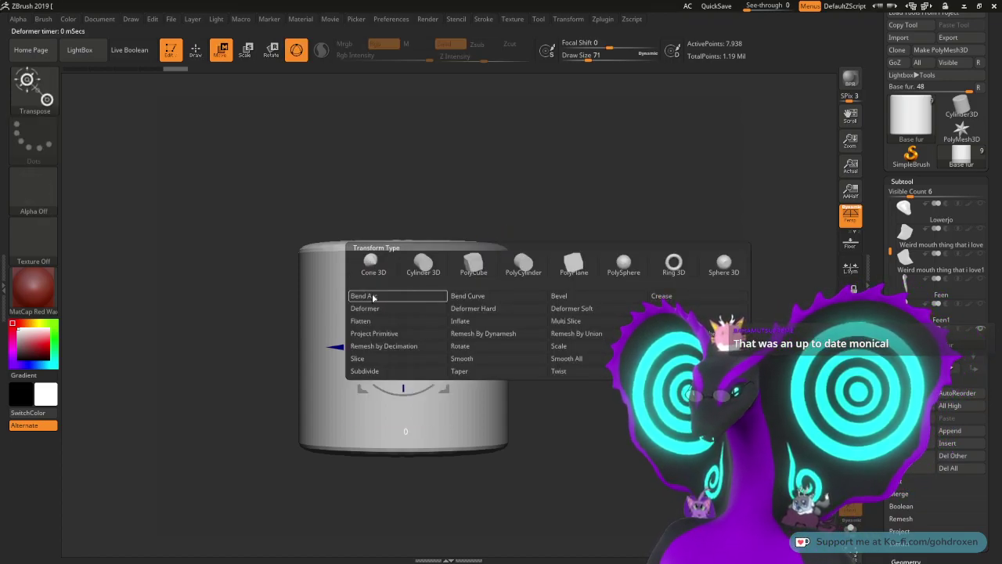
pyautogui.click(463, 296)
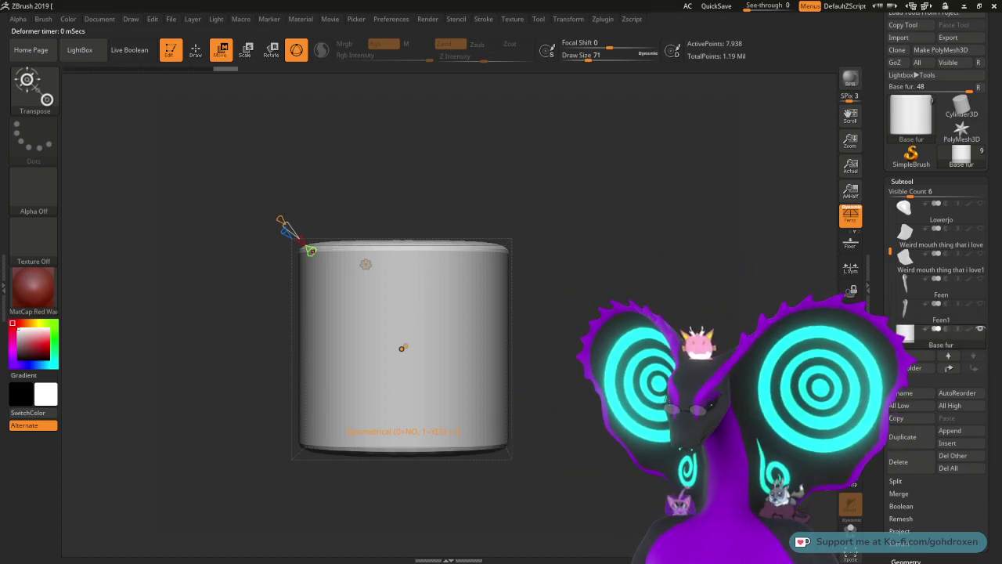
pyautogui.moveTo(312, 251)
pyautogui.mouseDown()
pyautogui.moveTo(321, 265)
pyautogui.moveTo(310, 248)
pyautogui.mouseUp()
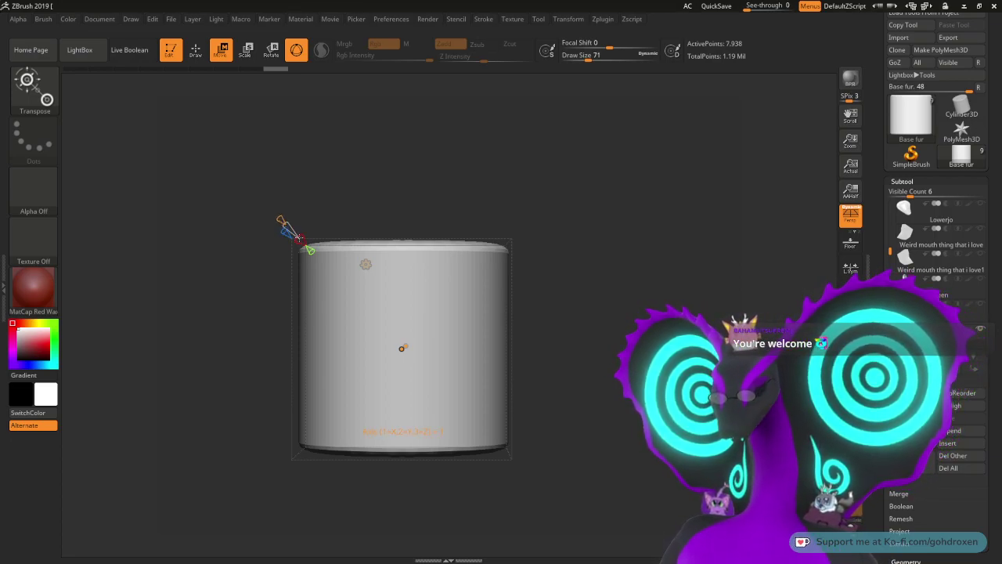
pyautogui.moveTo(300, 238); pyautogui.dragTo(300, 239)
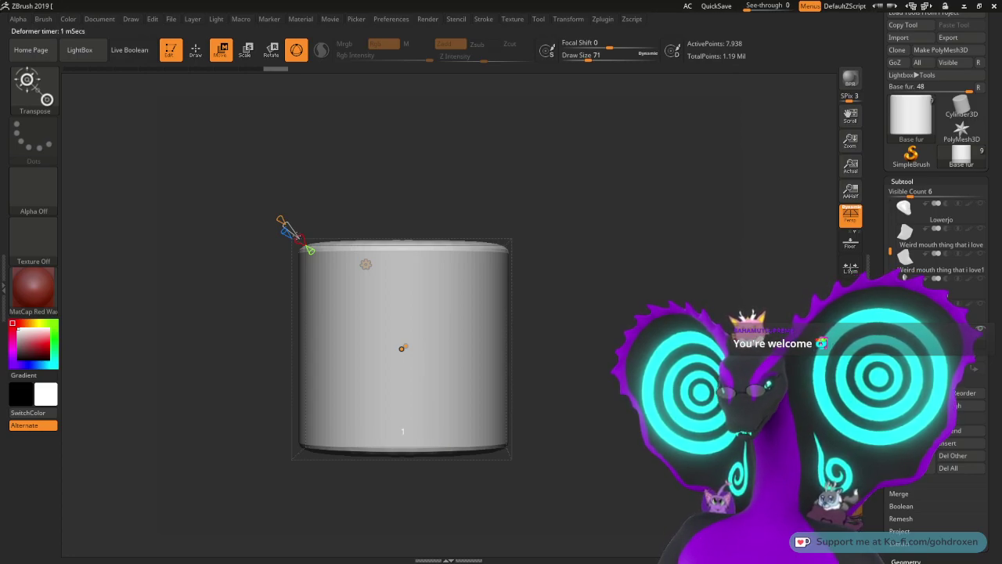
pyautogui.click(298, 236)
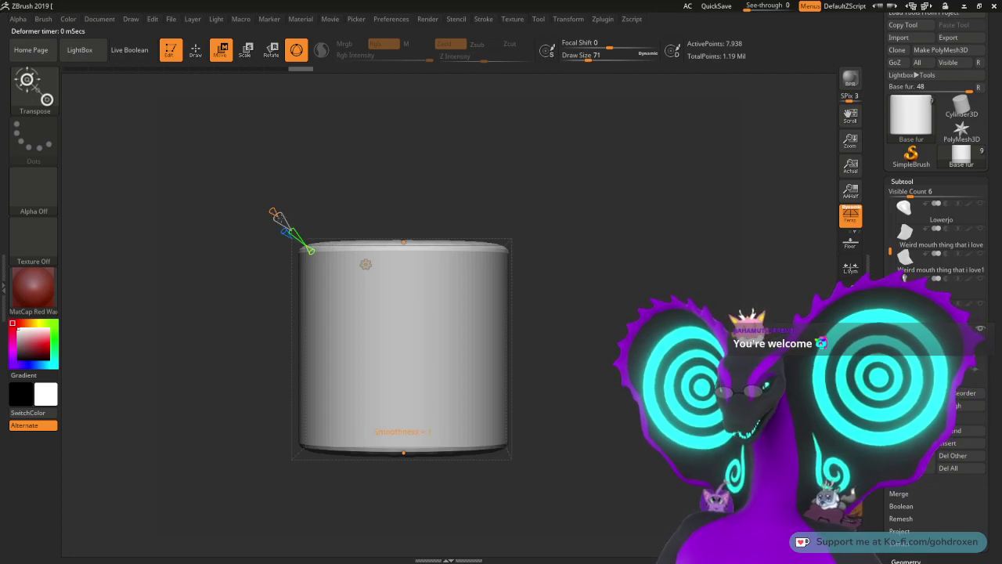
pyautogui.moveTo(273, 210); pyautogui.dragTo(273, 209)
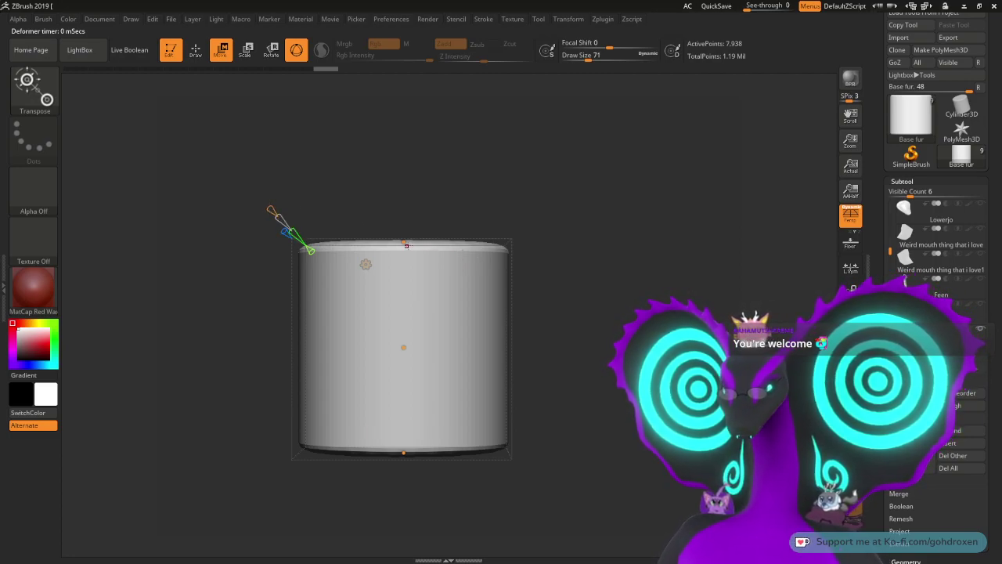
pyautogui.click(404, 243)
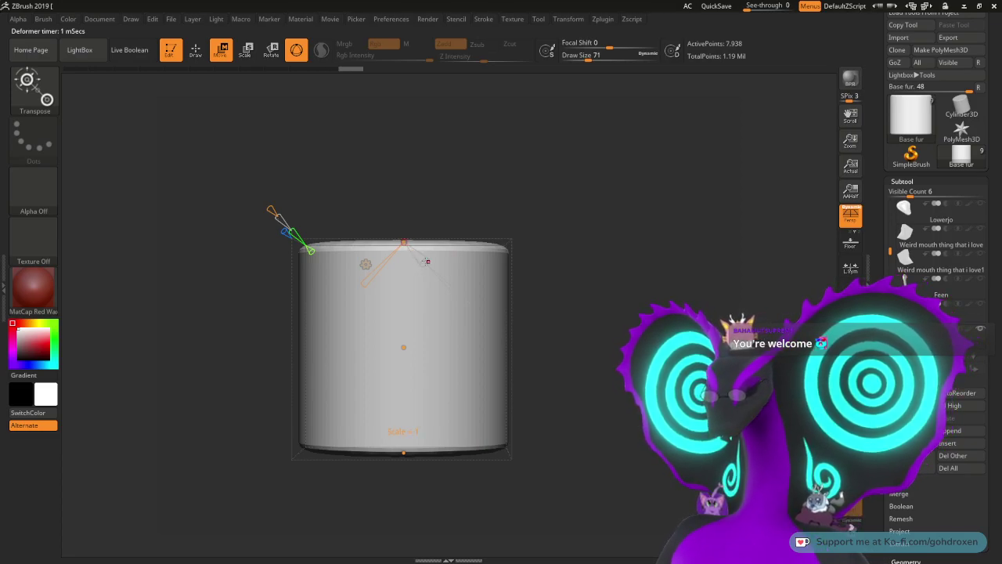
pyautogui.moveTo(427, 261)
pyautogui.mouseDown()
pyautogui.moveTo(436, 259)
pyautogui.moveTo(415, 255)
pyautogui.moveTo(397, 232)
pyautogui.mouseUp()
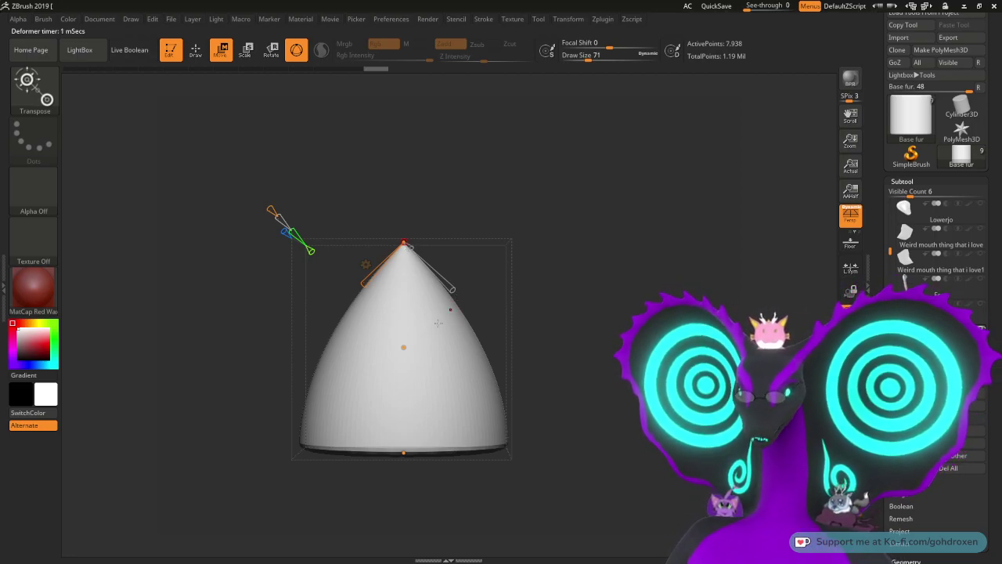
# Step: Try to stretch the cone's tip upward and adjust its shape through the middle and base control points
pyautogui.moveTo(404, 346); pyautogui.dragTo(424, 366)
pyautogui.moveTo(404, 242); pyautogui.dragTo(459, 194)
pyautogui.moveTo(565, 335); pyautogui.dragTo(614, 338)
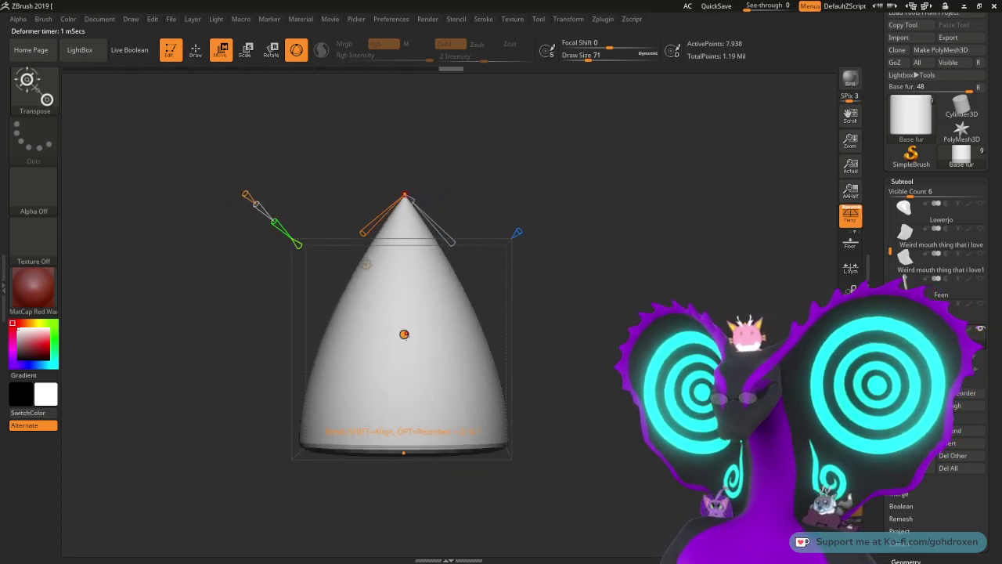
pyautogui.moveTo(404, 335); pyautogui.dragTo(420, 348)
pyautogui.hotkey('ctrl', 'z')
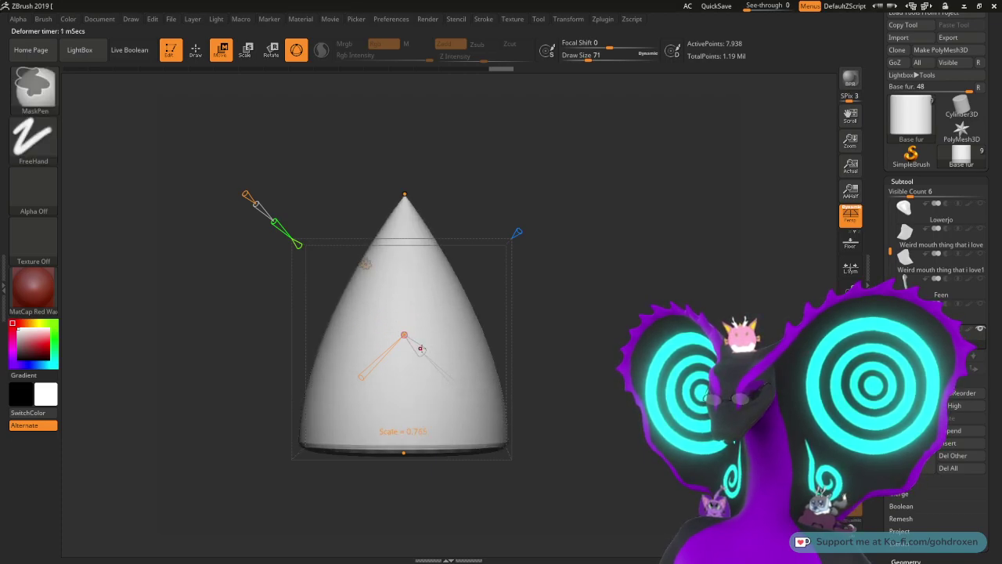
pyautogui.moveTo(557, 347); pyautogui.dragTo(572, 356)
pyautogui.keyDown('alt'); pyautogui.moveTo(571, 356); pyautogui.dragTo(577, 324); pyautogui.keyUp('alt')
pyautogui.moveTo(409, 424); pyautogui.dragTo(411, 435)
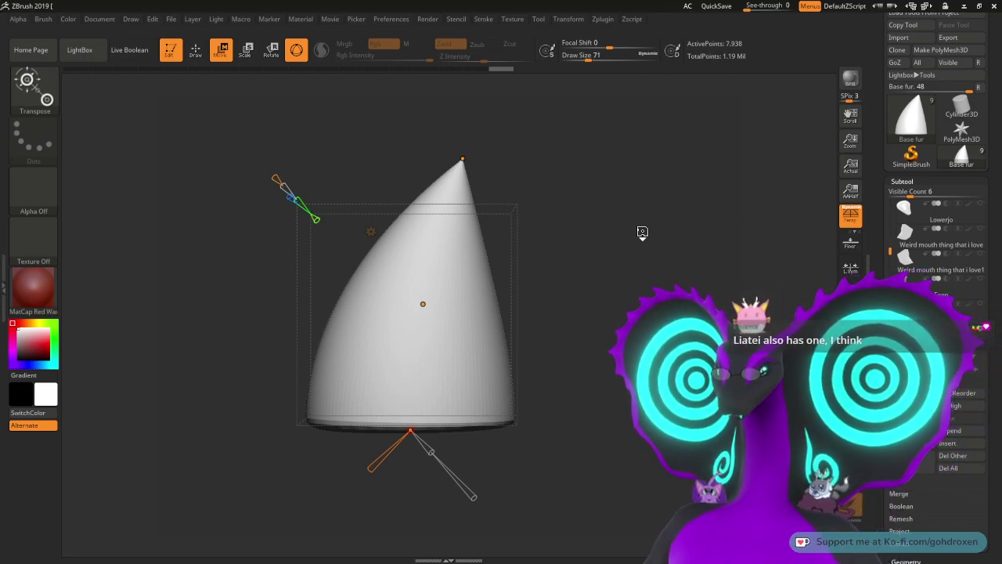
# Step: Try to bend the cone sideways with its tip and middle control points, and undo the trial deformations
pyautogui.keyDown('ctrl'); pyautogui.keyDown('shift'); pyautogui.click(589, 259); pyautogui.keyUp('shift'); pyautogui.keyUp('ctrl')
pyautogui.moveTo(464, 159); pyautogui.dragTo(317, 150)
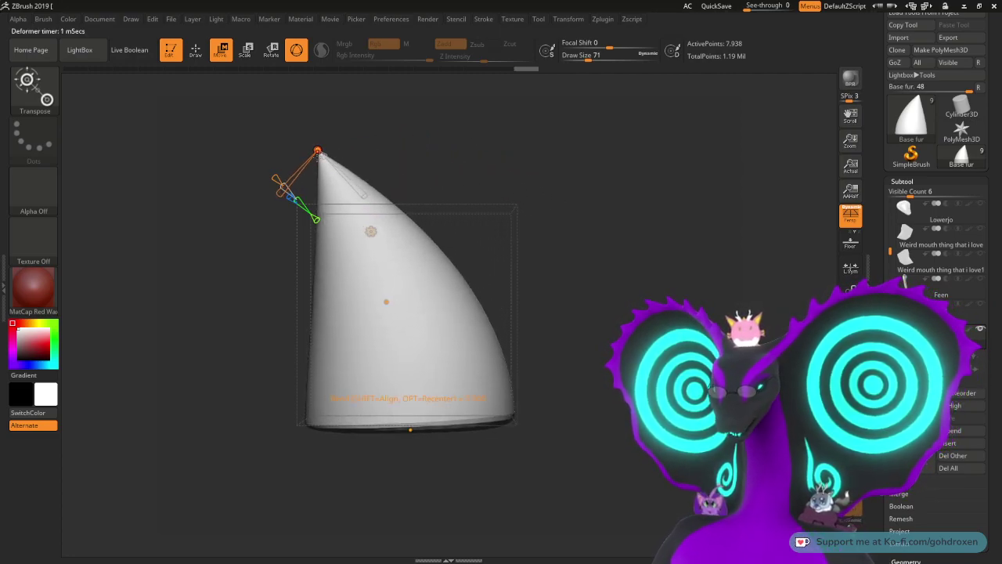
pyautogui.moveTo(387, 302); pyautogui.dragTo(447, 304)
pyautogui.hotkey('ctrl', 'z')
pyautogui.hotkey('ctrl', 'z')
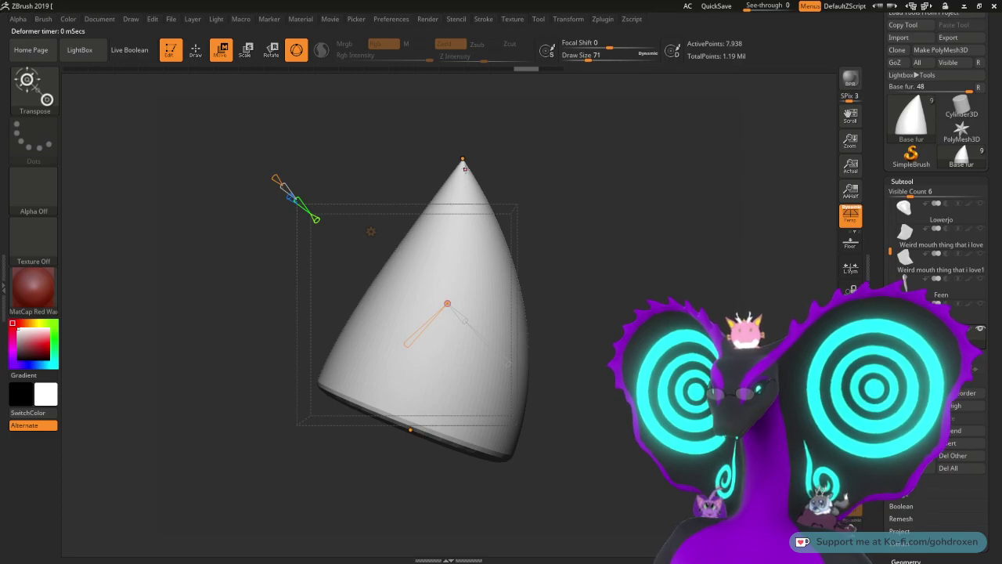
pyautogui.moveTo(462, 160); pyautogui.dragTo(447, 129)
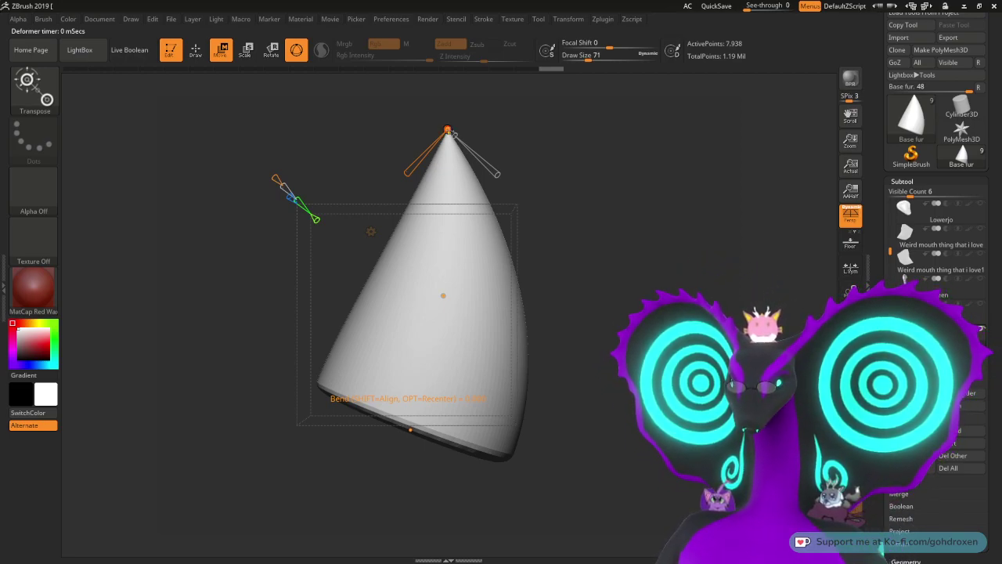
pyautogui.hotkey('ctrl', 'z')
pyautogui.hotkey('ctrl', 'z')
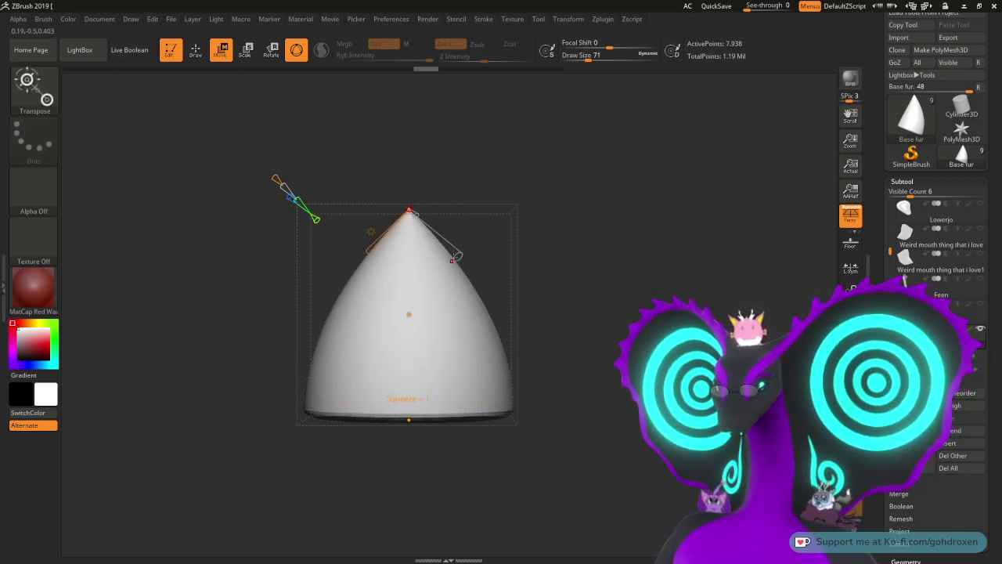
# Step: Accept the Bend Curve deformation and show the uwu 31 body subtool again
pyautogui.click(371, 231)
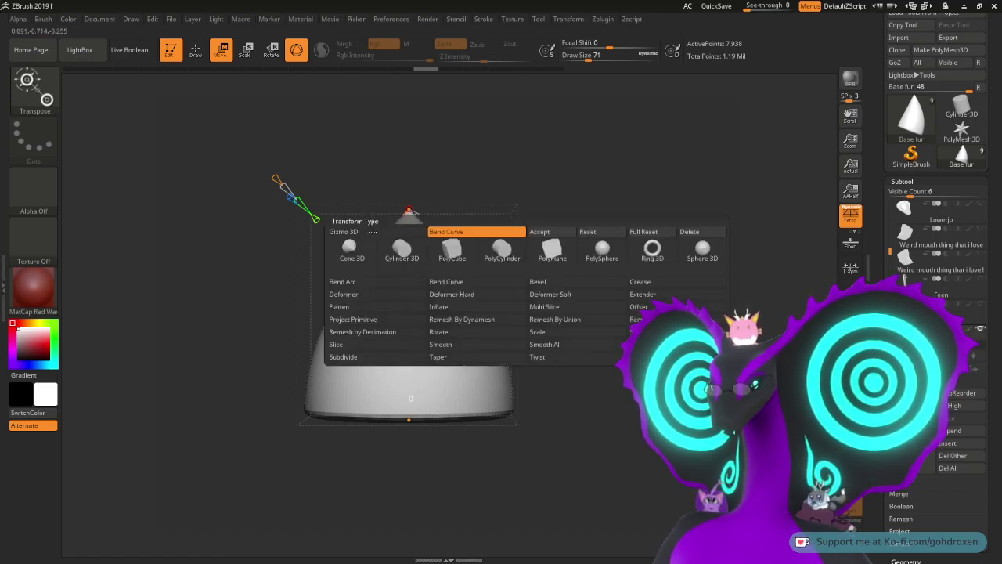
pyautogui.click(539, 232)
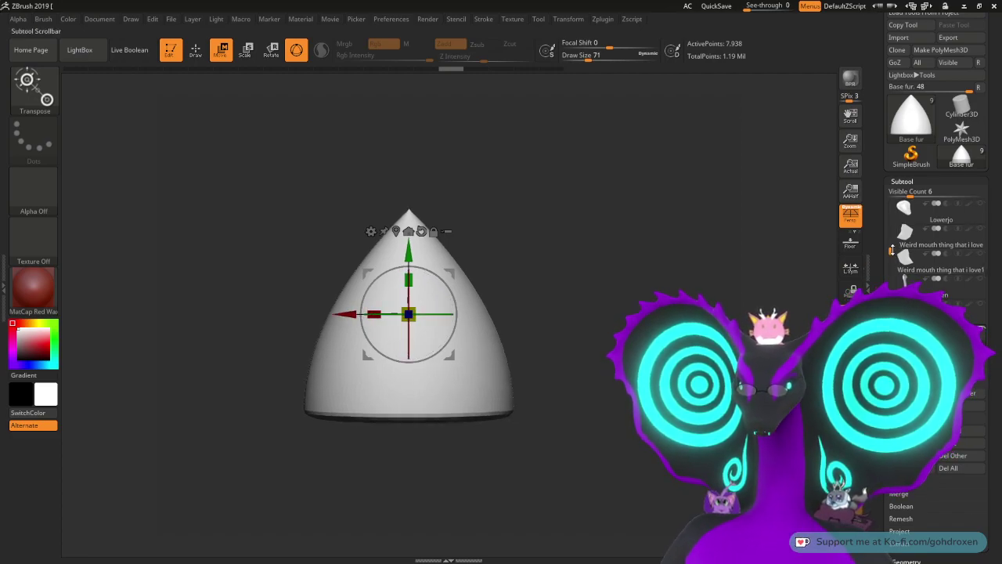
pyautogui.scroll(3, 900, 235)
pyautogui.click(981, 205)
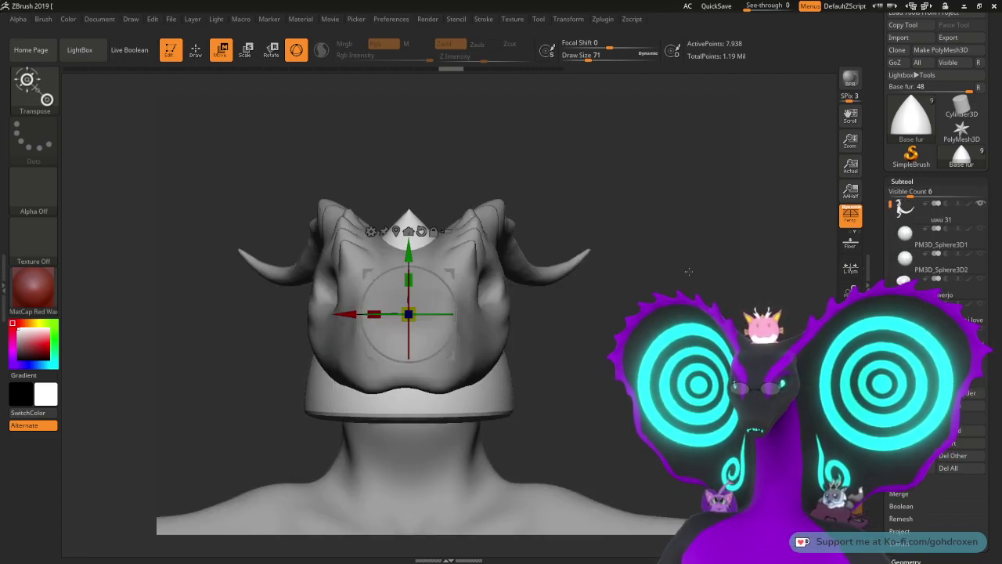
# Step: Move the Base fur cone out of the head to a free spot above and in front of the dragon's snout
pyautogui.moveTo(687, 271); pyautogui.dragTo(541, 274)
pyautogui.keyDown('alt'); pyautogui.moveTo(626, 274); pyautogui.dragTo(619, 162); pyautogui.keyUp('alt')
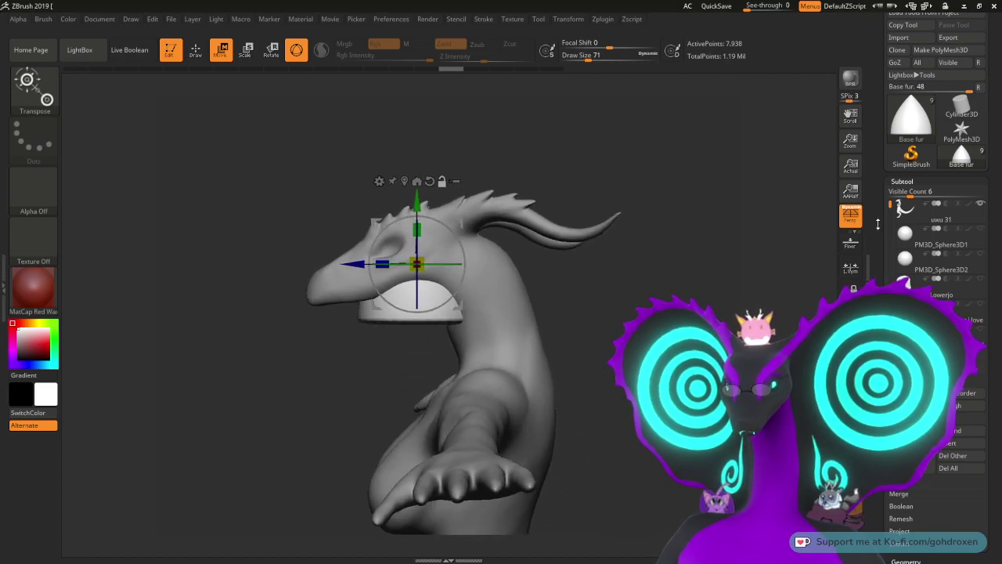
pyautogui.moveTo(891, 205); pyautogui.dragTo(891, 329)
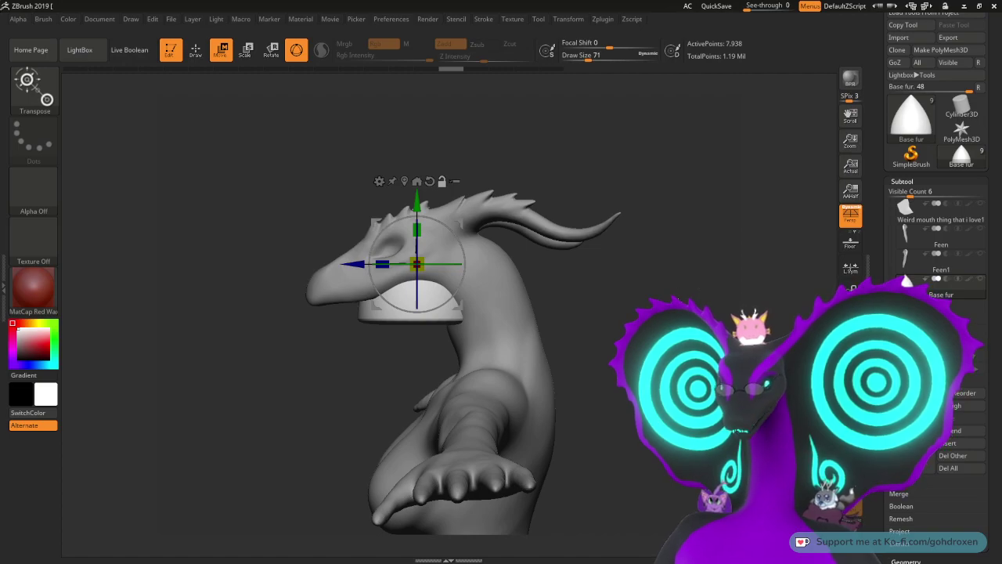
pyautogui.keyDown('alt'); pyautogui.moveTo(678, 299); pyautogui.dragTo(734, 299); pyautogui.keyUp('alt')
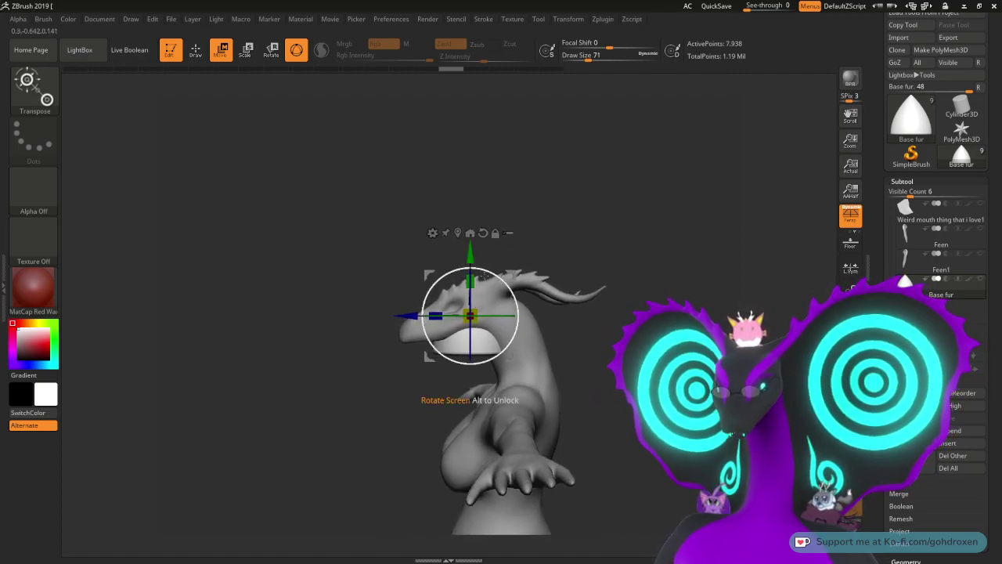
pyautogui.moveTo(430, 273); pyautogui.dragTo(264, 193)
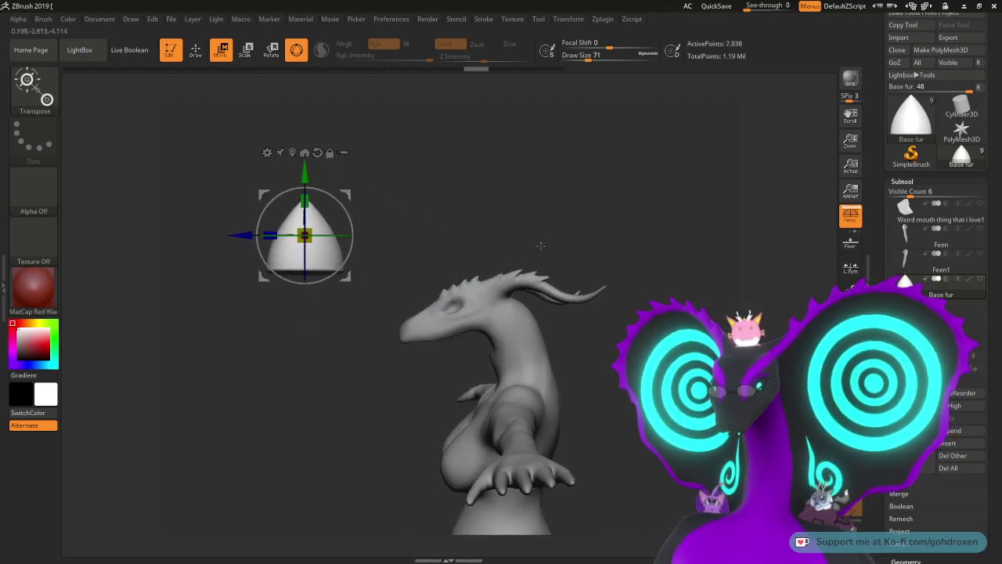
# Step: Duplicate the Base fur cone, place the copy on top of the dragon's head and keep the original displayed
pyautogui.hotkey('ctrl', 'shift', 'd')
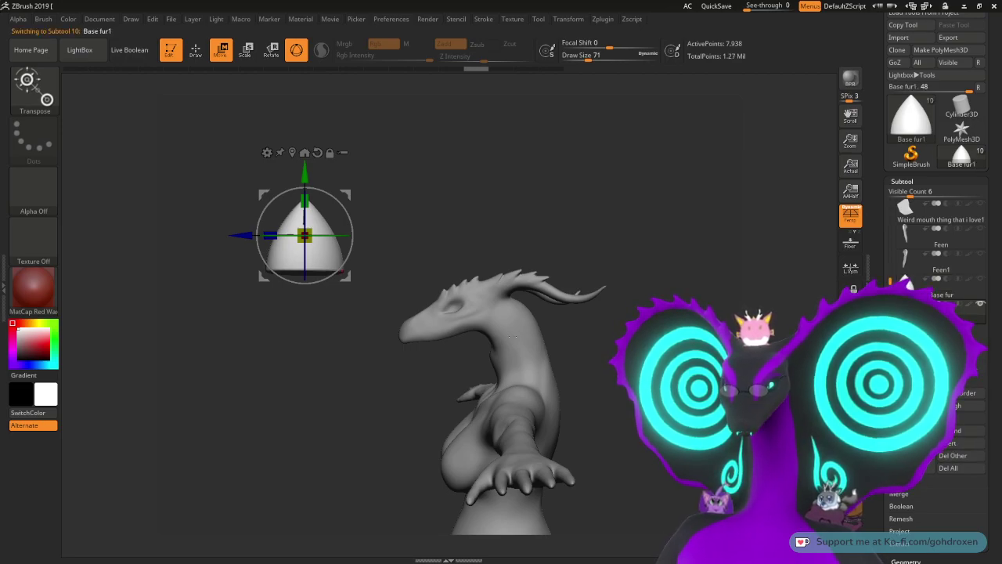
pyautogui.moveTo(305, 235); pyautogui.dragTo(485, 256)
pyautogui.click(982, 279)
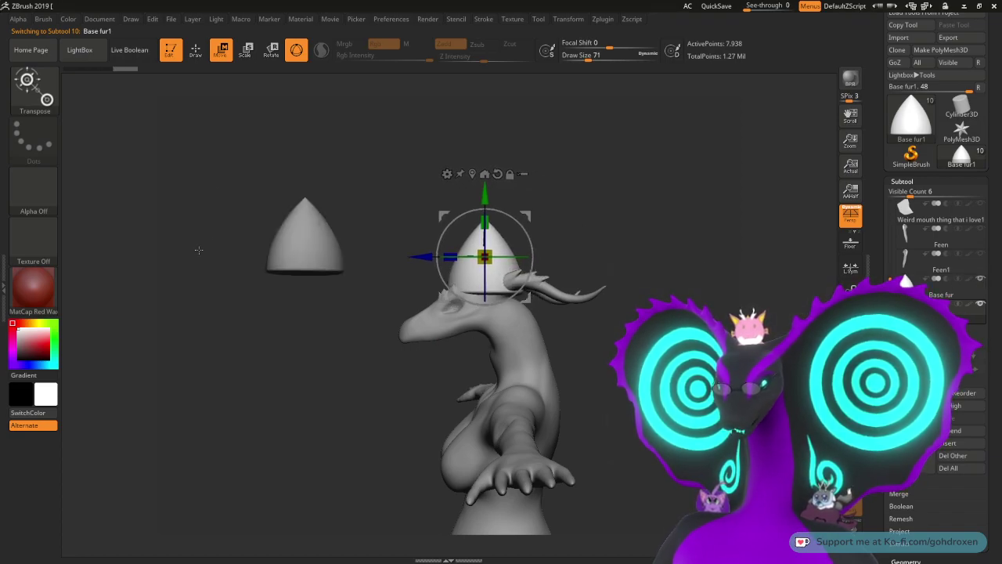
# Step: Shrink the copied cone, set it on the dragon's head between the horns and squeeze it narrower from side to side
pyautogui.keyDown('alt'); pyautogui.moveTo(637, 209); pyautogui.dragTo(660, 197); pyautogui.keyUp('alt')
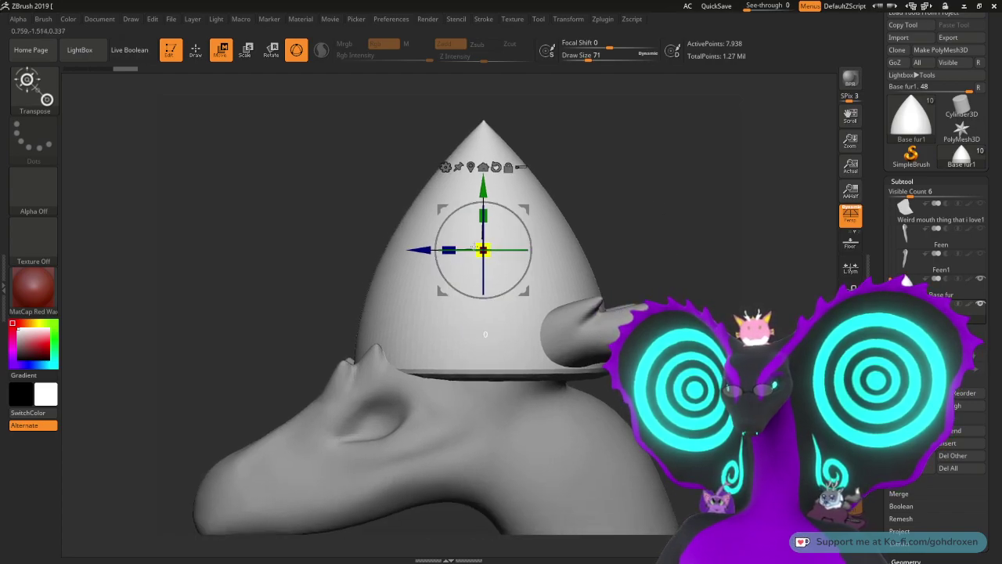
pyautogui.moveTo(473, 246); pyautogui.dragTo(512, 280)
pyautogui.moveTo(566, 210); pyautogui.dragTo(675, 285)
pyautogui.moveTo(433, 317); pyautogui.dragTo(433, 318)
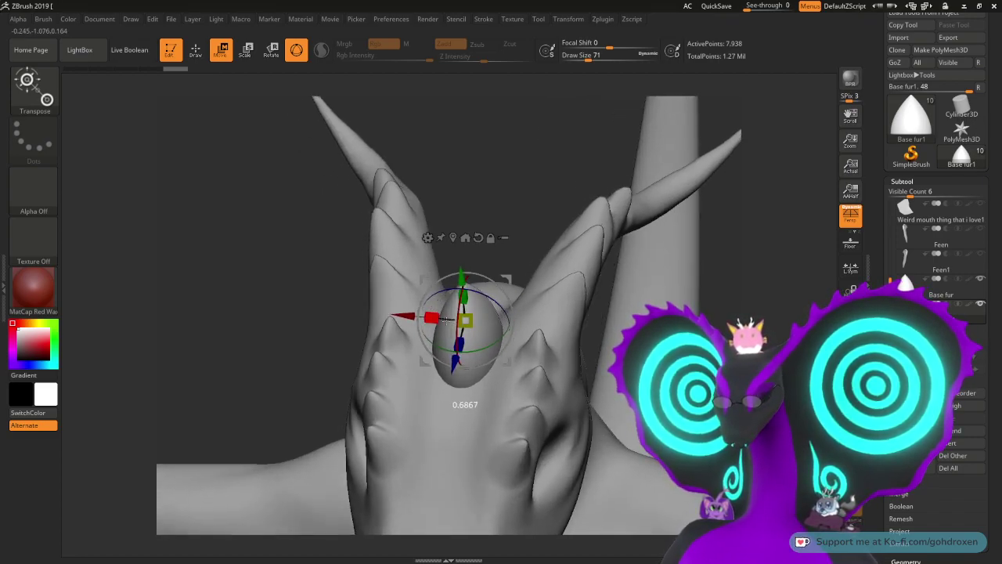
pyautogui.moveTo(446, 321); pyautogui.dragTo(446, 321)
pyautogui.hotkey('ctrl', 'z')
pyautogui.moveTo(555, 173); pyautogui.dragTo(572, 147)
pyautogui.moveTo(435, 303); pyautogui.dragTo(444, 307)
pyautogui.moveTo(447, 343); pyautogui.dragTo(445, 345)
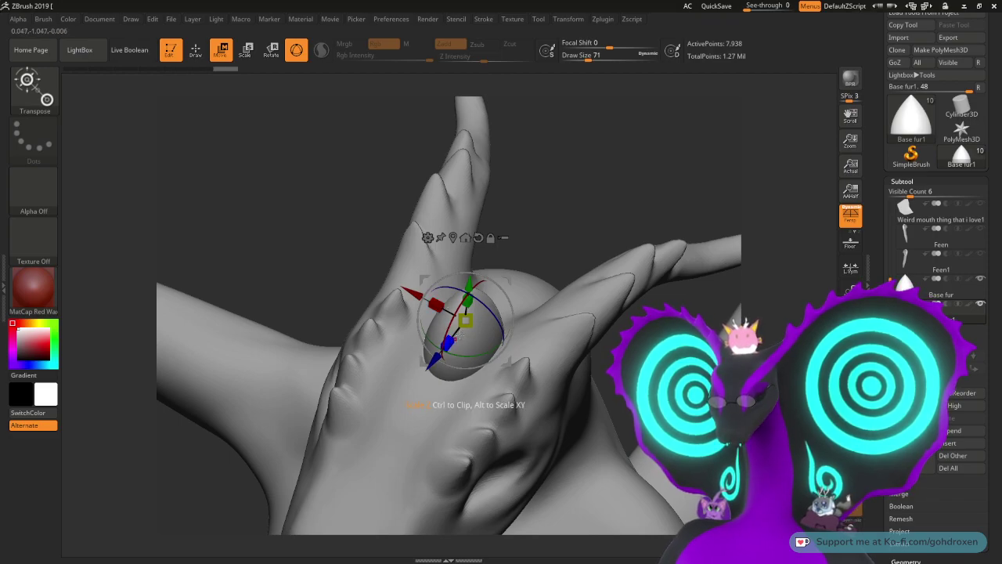
# Step: Apply a Bend Curve deformer to the copied cone on the head and bend its tip backward toward the horns
pyautogui.moveTo(581, 166); pyautogui.dragTo(497, 238)
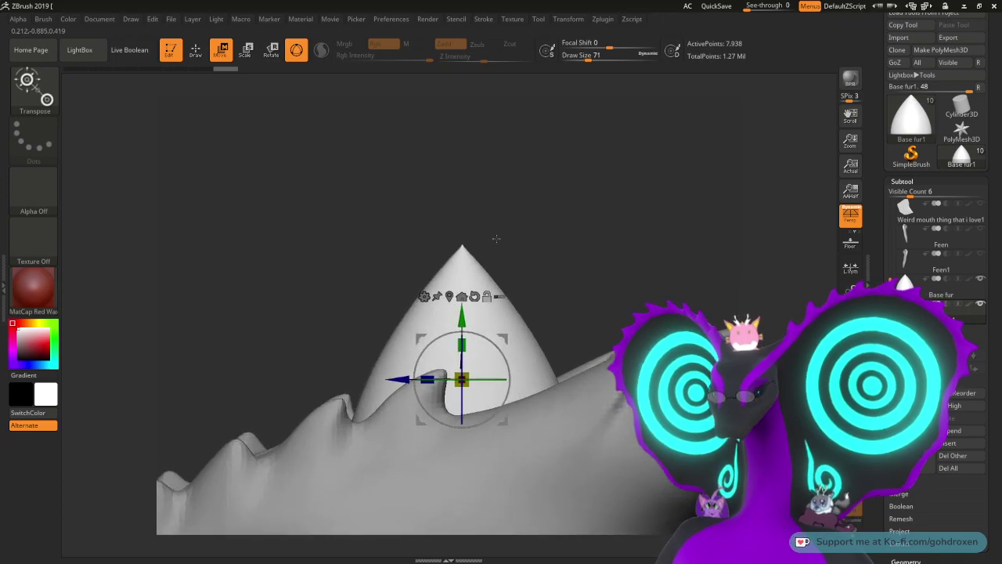
pyautogui.click(425, 297)
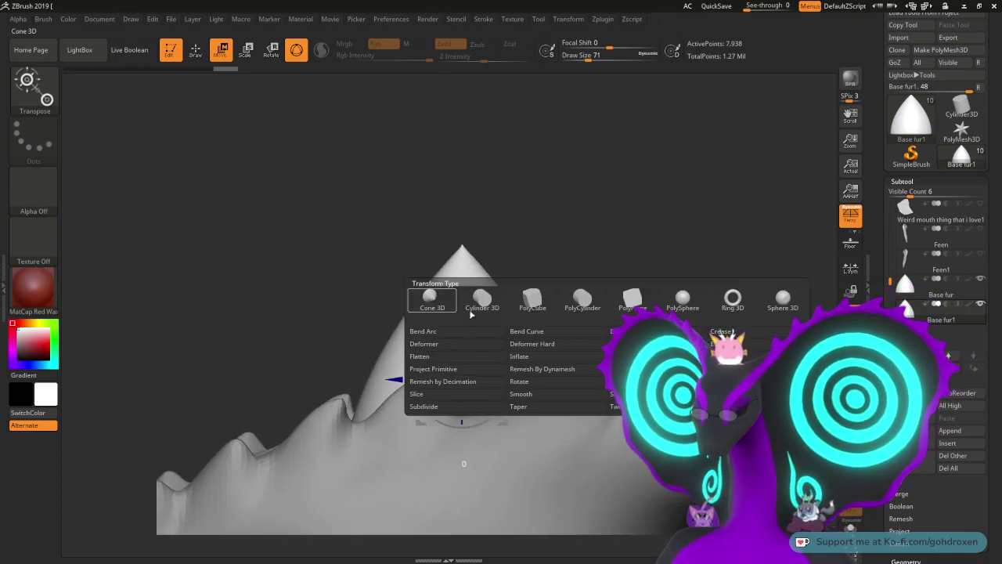
pyautogui.click(548, 331)
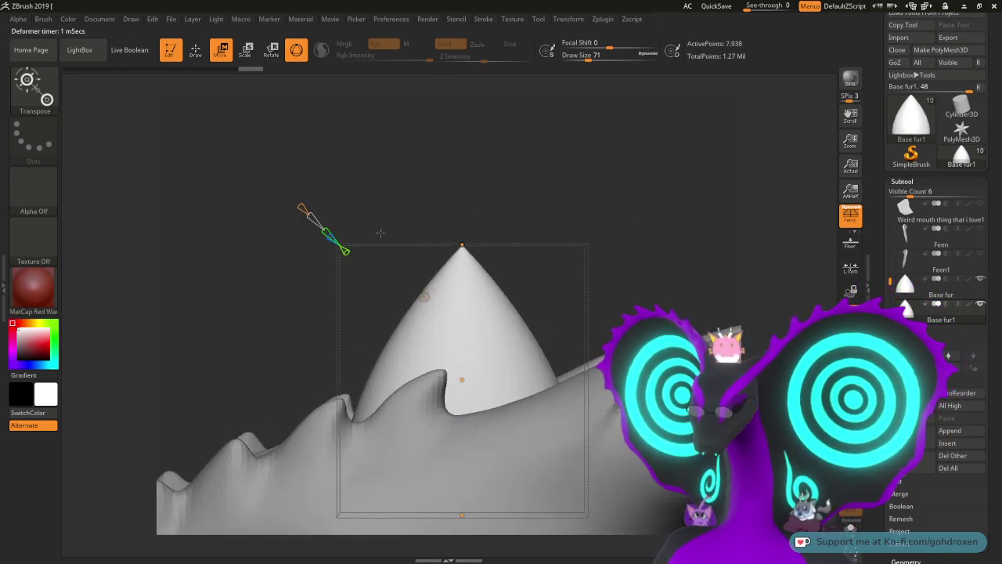
pyautogui.moveTo(462, 245); pyautogui.dragTo(591, 214)
pyautogui.keyDown('alt'); pyautogui.moveTo(659, 280); pyautogui.dragTo(667, 233); pyautogui.keyUp('alt')
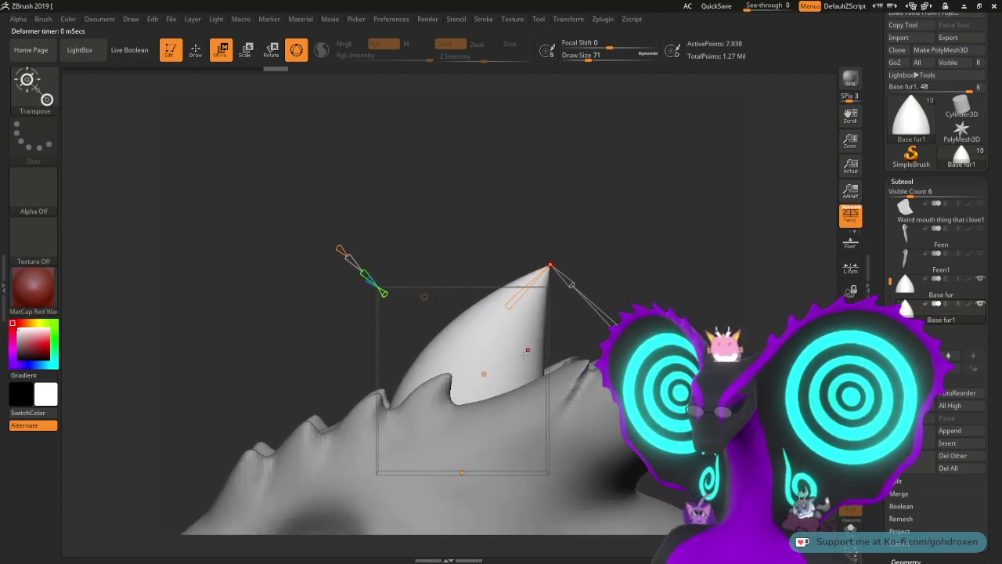
pyautogui.moveTo(551, 265); pyautogui.dragTo(502, 254)
pyautogui.moveTo(472, 372); pyautogui.dragTo(500, 371)
pyautogui.moveTo(499, 252)
pyautogui.mouseDown()
pyautogui.moveTo(489, 236)
pyautogui.moveTo(519, 254)
pyautogui.mouseUp()
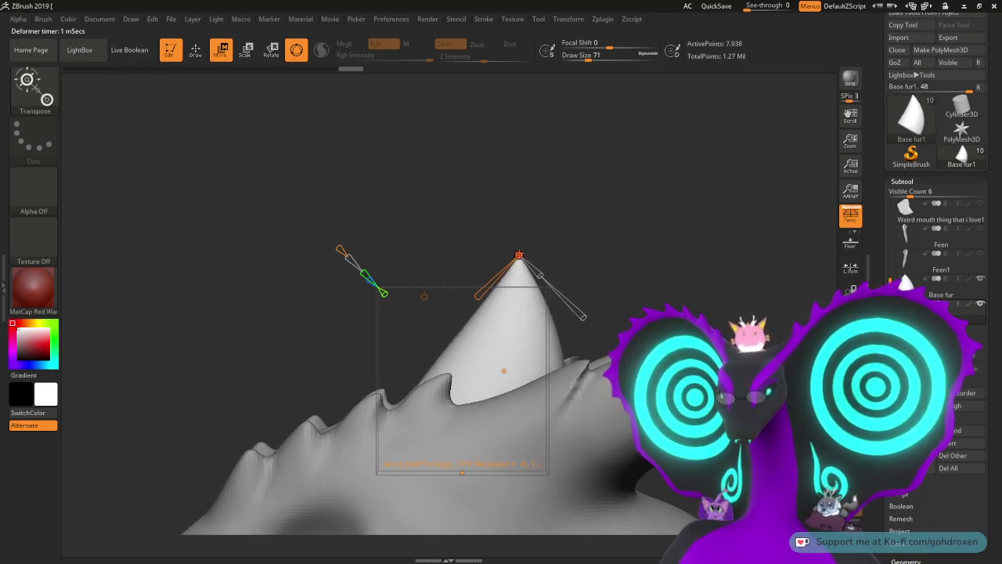
pyautogui.hotkey('ctrl', 'z')
pyautogui.hotkey('ctrl', 'z')
pyautogui.hotkey('ctrl', 'z')
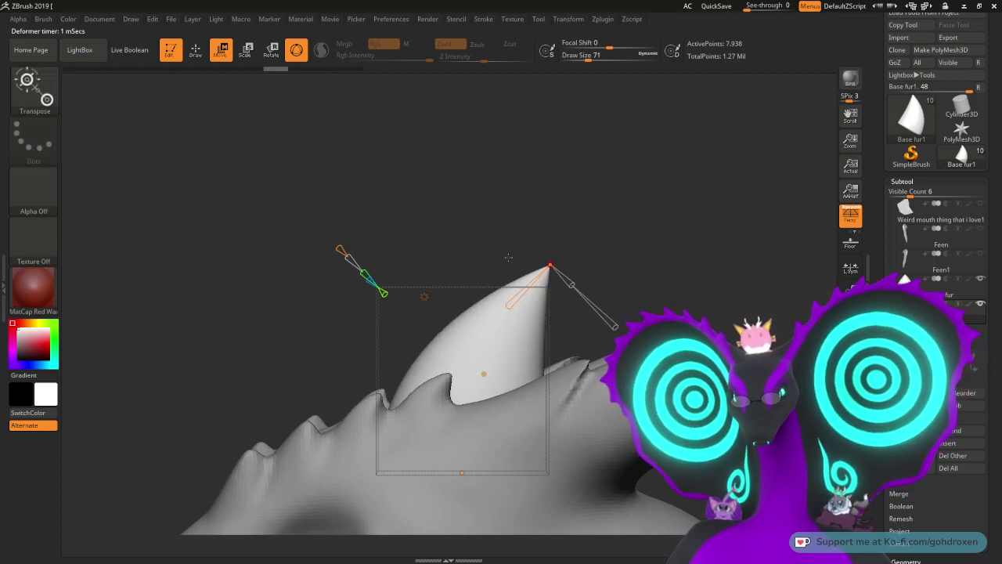
# Step: Pull the bent tip slightly forward and down and adjust the curve's middle to smooth the tuft's backward sweep
pyautogui.moveTo(551, 266); pyautogui.dragTo(532, 278)
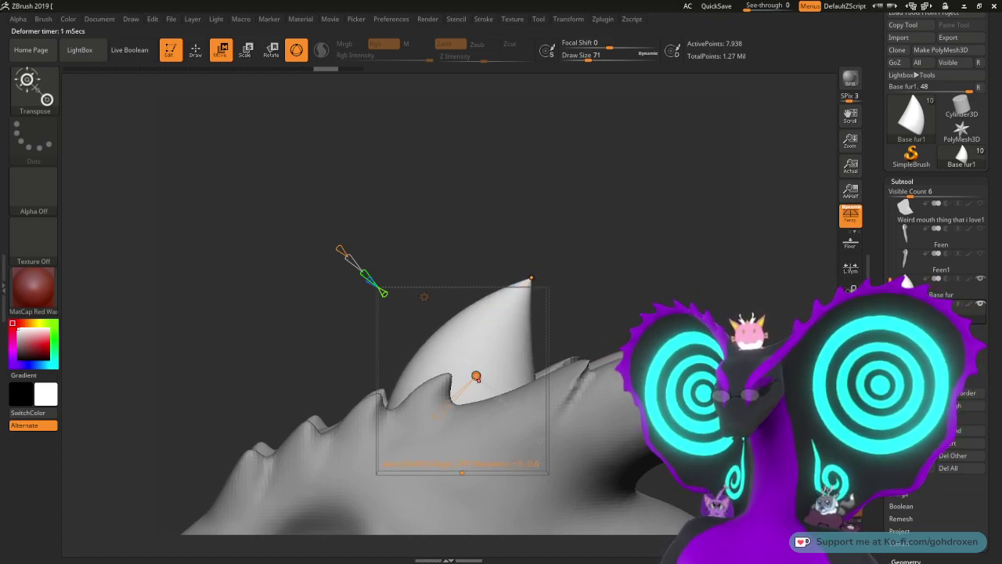
pyautogui.moveTo(561, 338); pyautogui.dragTo(584, 382)
pyautogui.keyDown('alt'); pyautogui.moveTo(314, 173); pyautogui.dragTo(314, 121); pyautogui.keyUp('alt')
pyautogui.moveTo(314, 172)
pyautogui.mouseDown()
pyautogui.moveTo(310, 145)
pyautogui.moveTo(321, 176)
pyautogui.mouseUp()
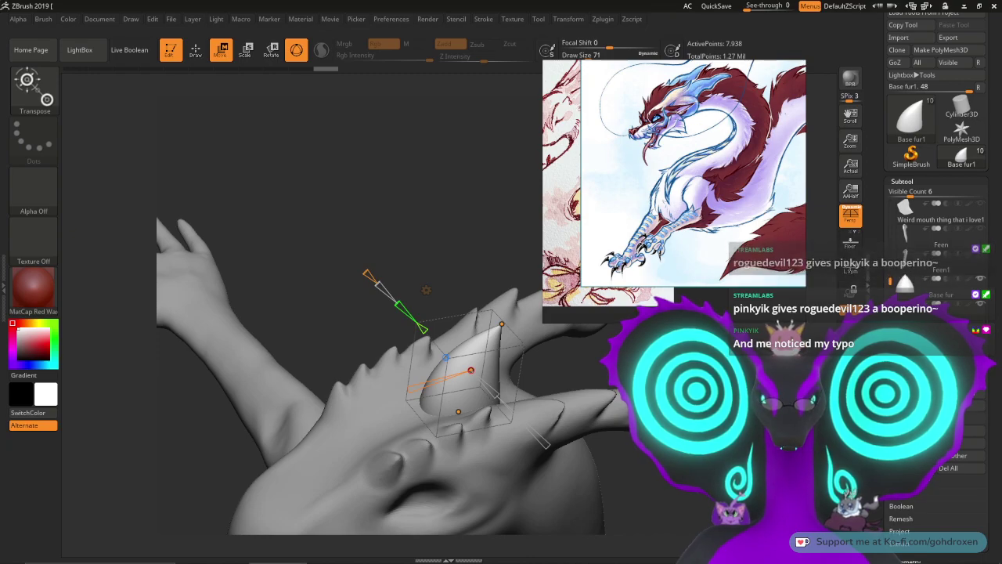
pyautogui.moveTo(1001, 66); pyautogui.dragTo(501, 0)
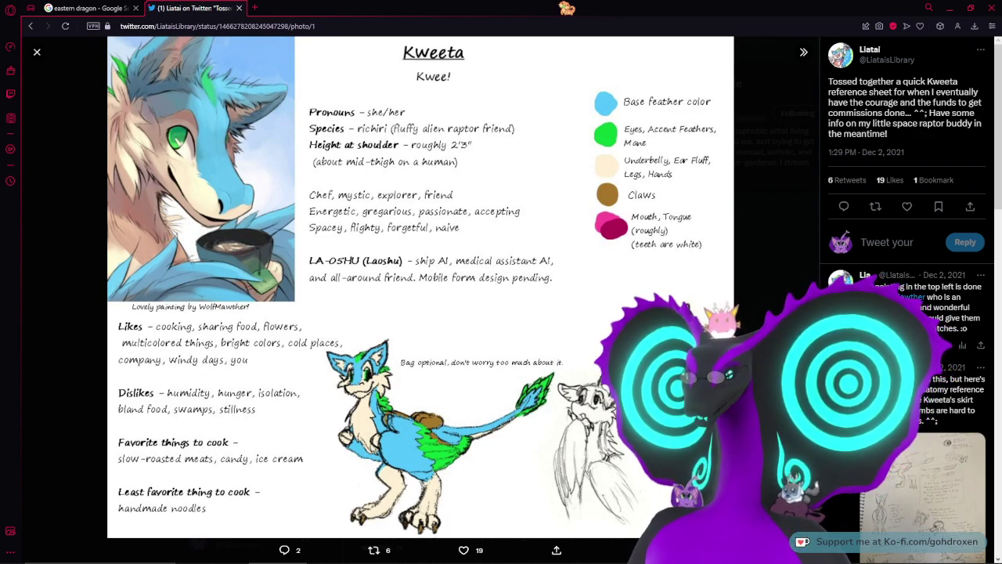
pyautogui.hotkey('alt', 'Tab')
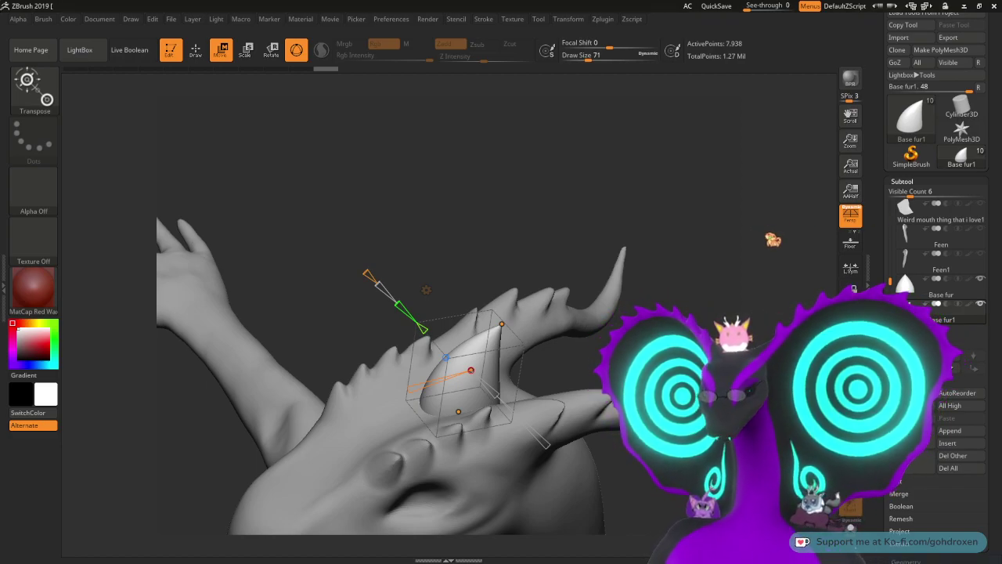
# Step: Lower the tip of the bent tuft slightly in side view and accept the Bend Curve deformation
pyautogui.moveTo(773, 239); pyautogui.dragTo(592, 214)
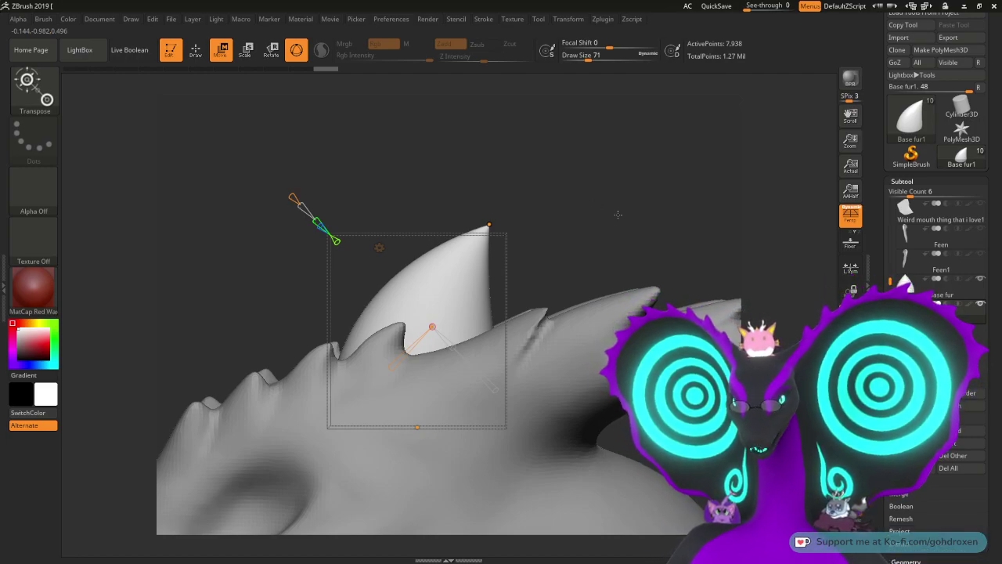
pyautogui.moveTo(584, 208); pyautogui.dragTo(598, 271)
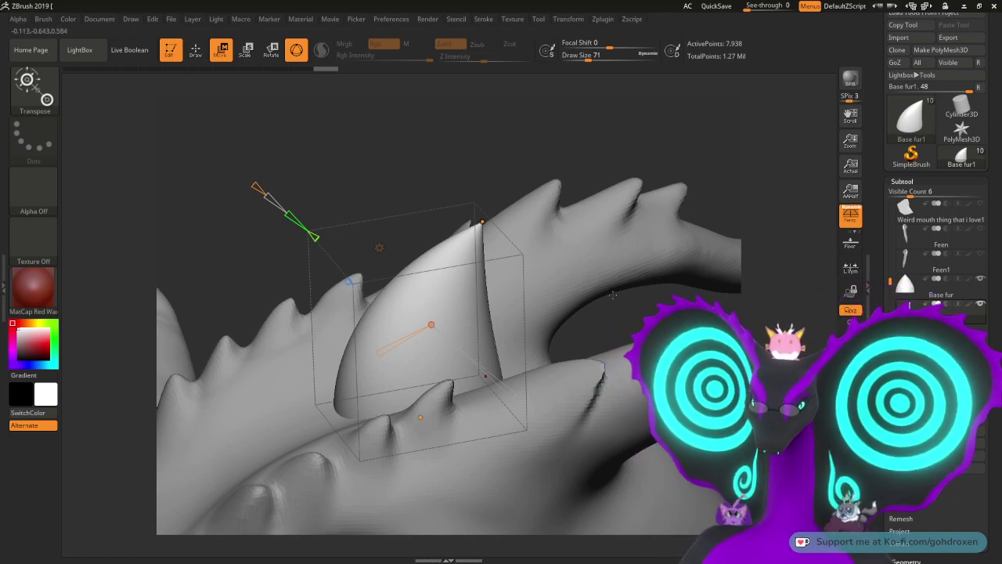
pyautogui.moveTo(649, 292); pyautogui.dragTo(637, 305)
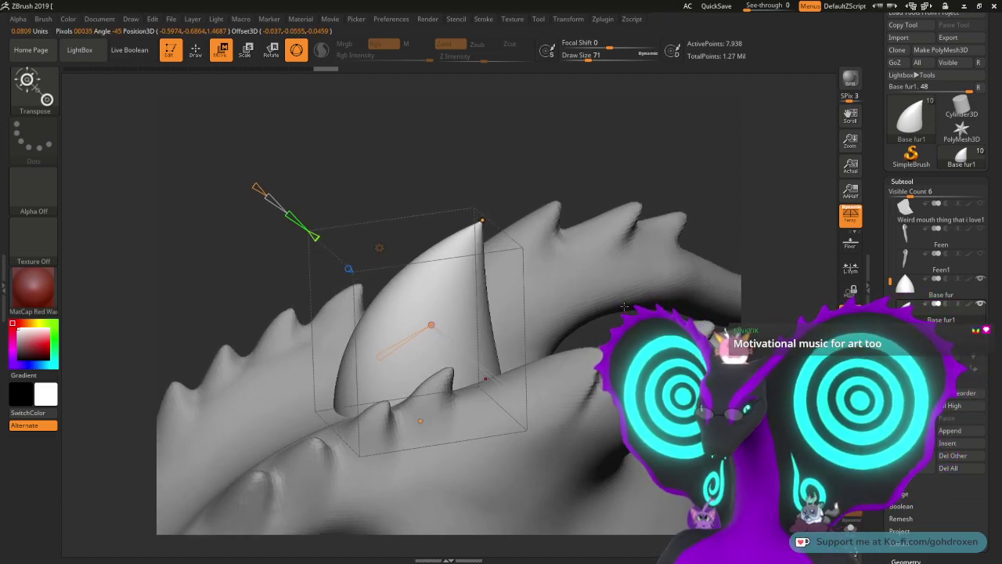
pyautogui.moveTo(624, 306); pyautogui.dragTo(619, 311)
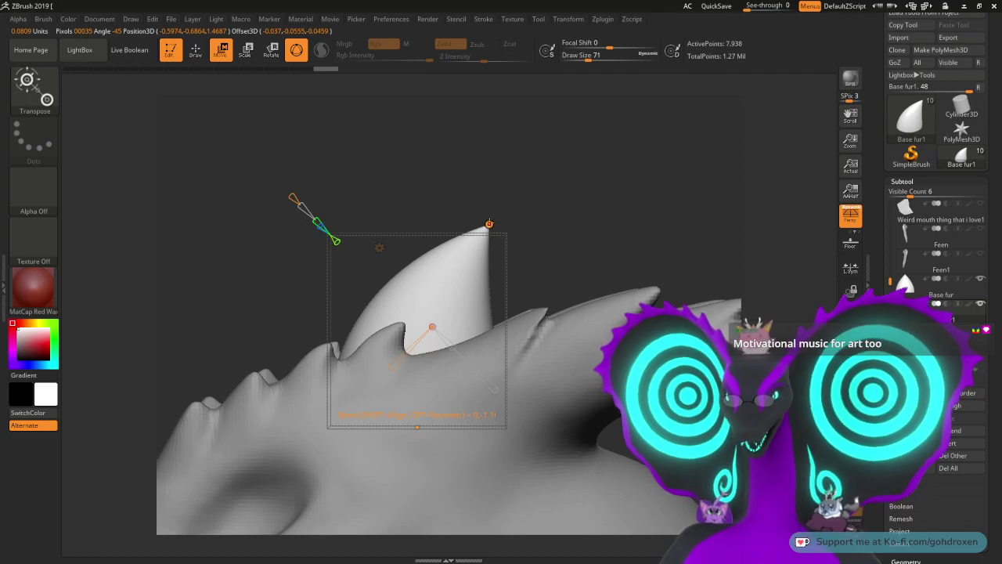
pyautogui.moveTo(489, 224)
pyautogui.mouseDown()
pyautogui.moveTo(480, 239)
pyautogui.moveTo(489, 234)
pyautogui.mouseUp()
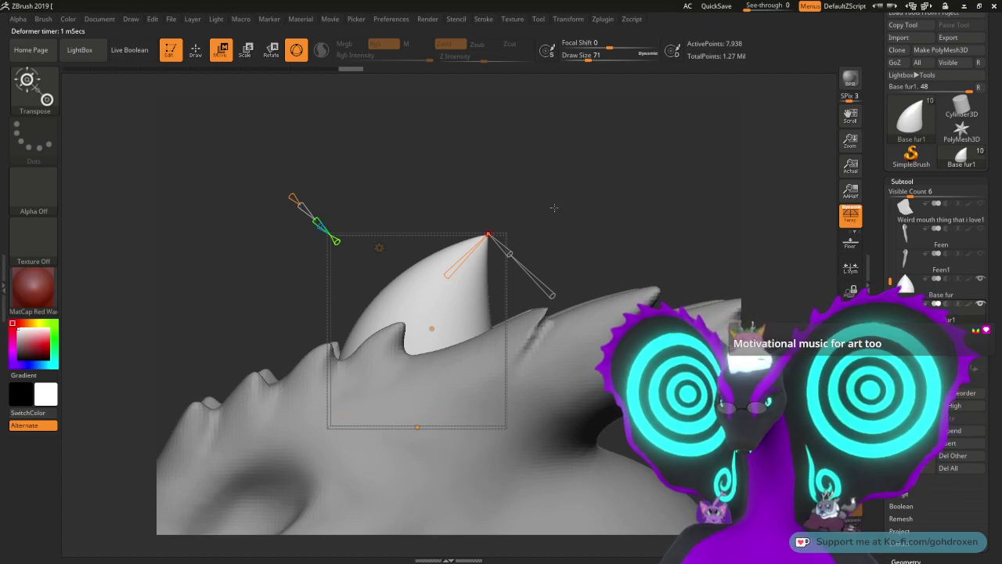
pyautogui.click(379, 248)
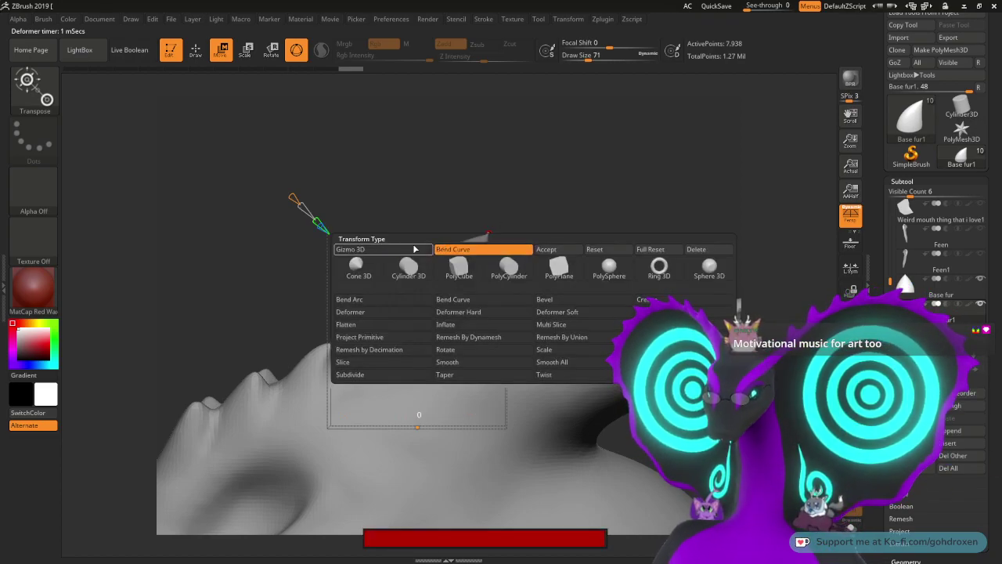
pyautogui.click(572, 249)
# Step: Scale the bent tuft down uniformly and lower it into the top of the head between the horns
pyautogui.moveTo(549, 213); pyautogui.dragTo(610, 230)
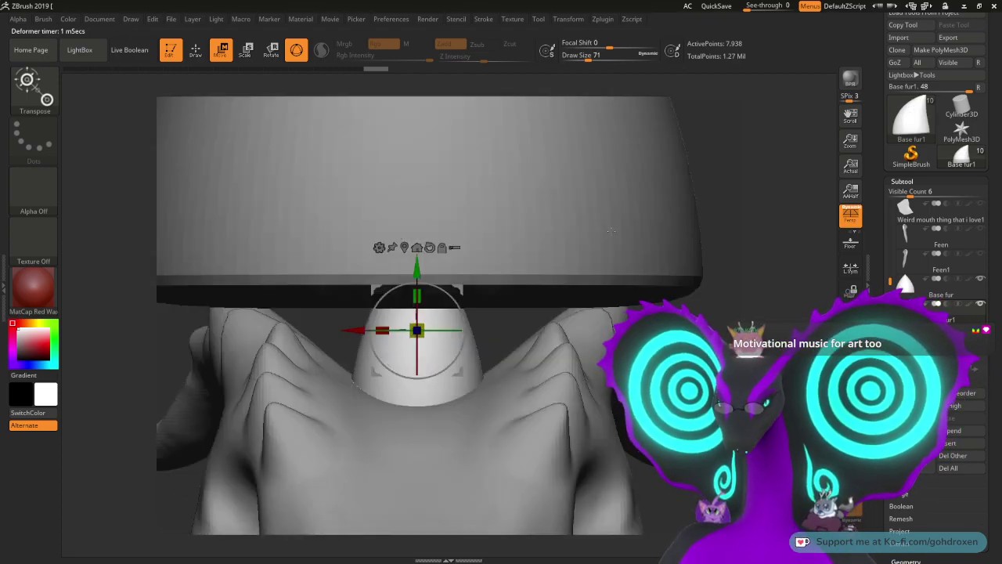
pyautogui.moveTo(710, 319); pyautogui.dragTo(638, 307)
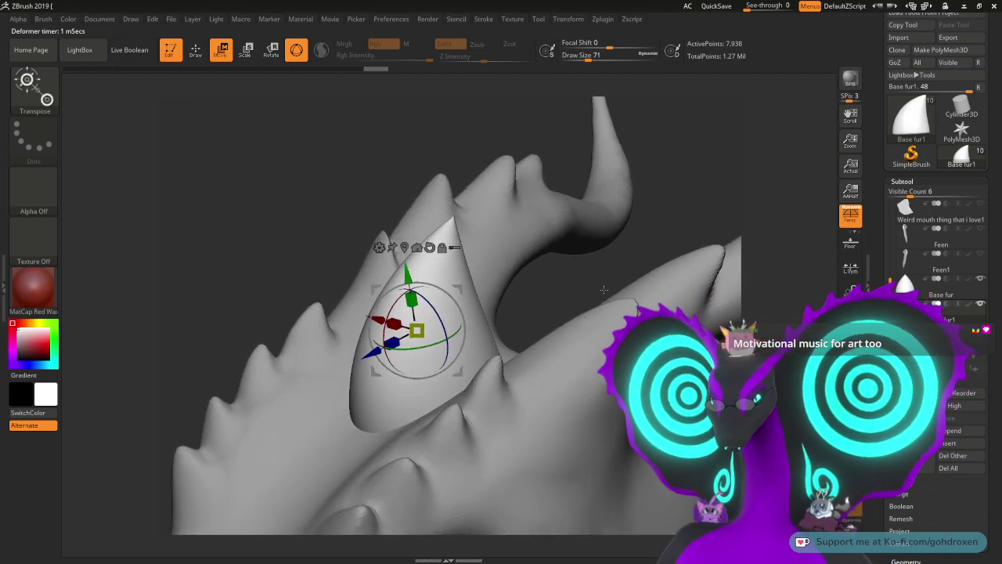
pyautogui.moveTo(416, 330); pyautogui.dragTo(417, 423)
pyautogui.moveTo(406, 272); pyautogui.dragTo(403, 283)
# Step: Shift the bent tuft forward toward the snout and sink it slightly deeper into the head
pyautogui.moveTo(593, 275); pyautogui.dragTo(543, 255)
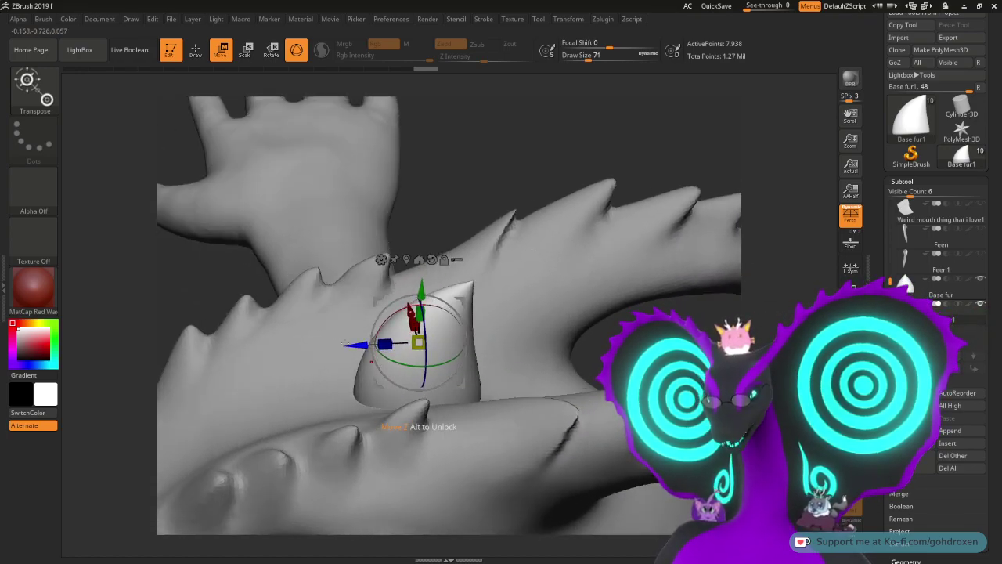
pyautogui.moveTo(350, 347); pyautogui.dragTo(319, 347)
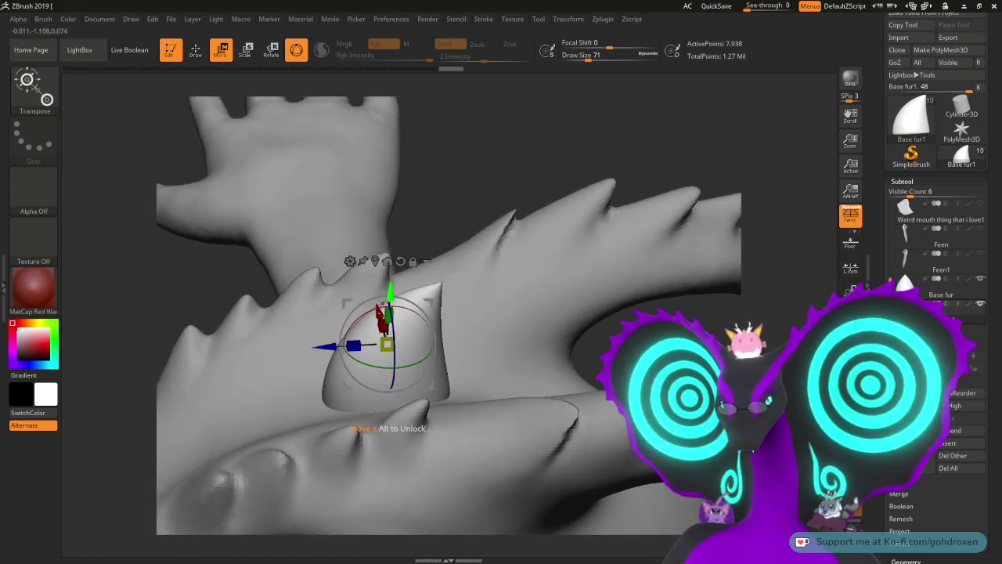
pyautogui.moveTo(391, 290); pyautogui.dragTo(391, 294)
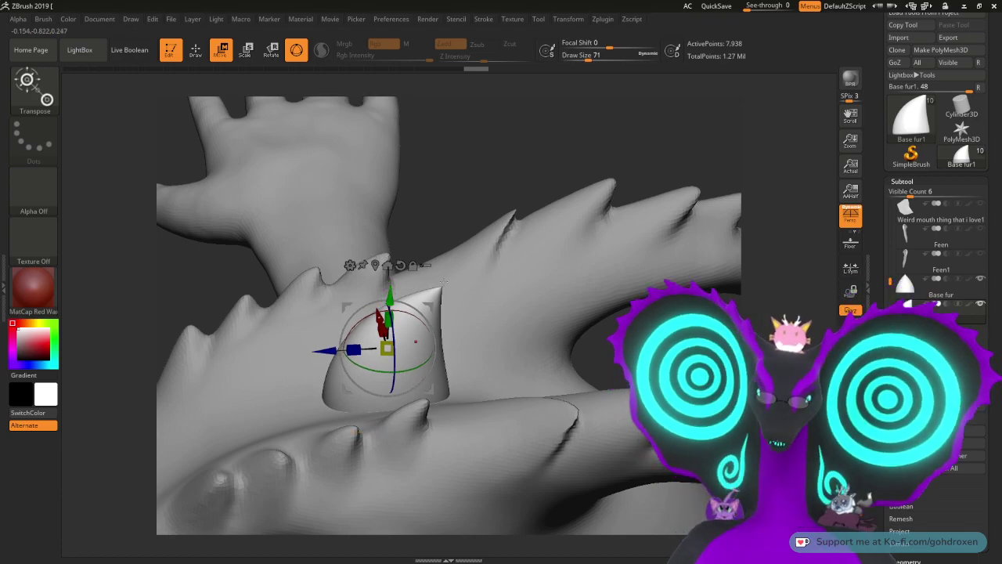
pyautogui.moveTo(444, 283); pyautogui.dragTo(583, 246)
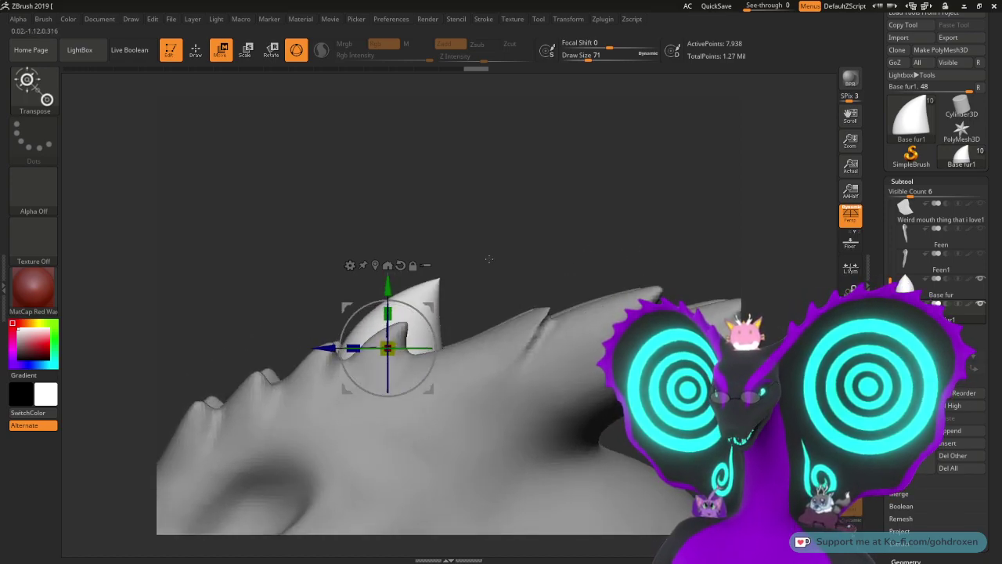
pyautogui.moveTo(489, 259); pyautogui.dragTo(494, 255)
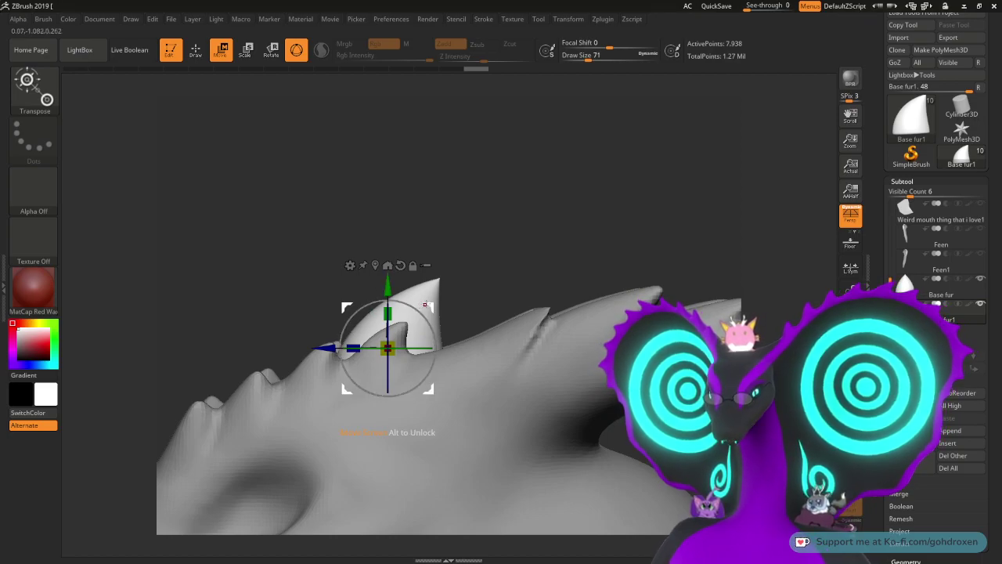
pyautogui.moveTo(425, 304); pyautogui.dragTo(419, 306)
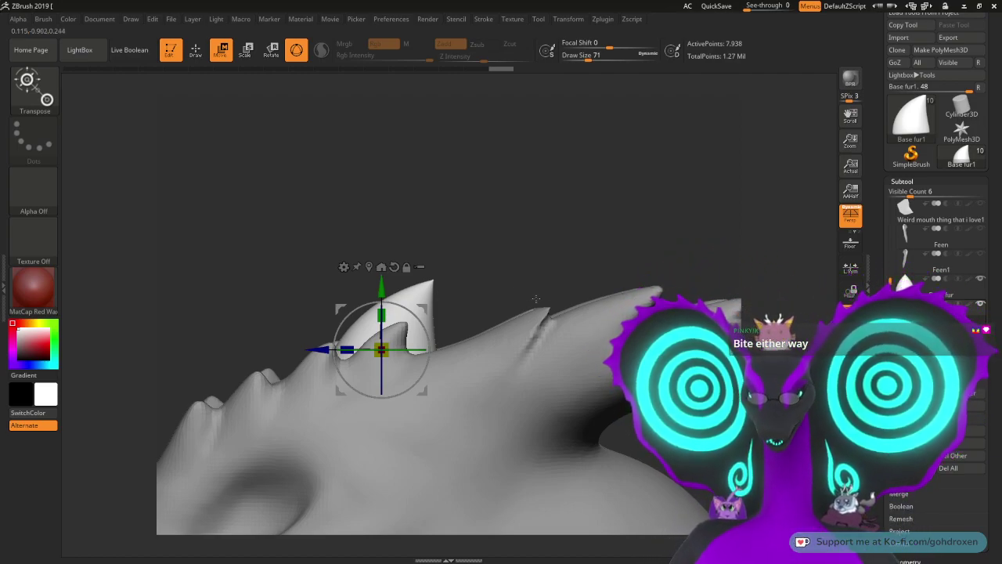
# Step: Duplicate the original Base fur cone and move the copy from in front of the snout to above the head
pyautogui.moveTo(526, 266)
pyautogui.mouseDown()
pyautogui.moveTo(553, 287)
pyautogui.moveTo(452, 319)
pyautogui.moveTo(519, 291)
pyautogui.moveTo(545, 190)
pyautogui.moveTo(605, 259)
pyautogui.moveTo(635, 252)
pyautogui.mouseUp()
pyautogui.press('q')
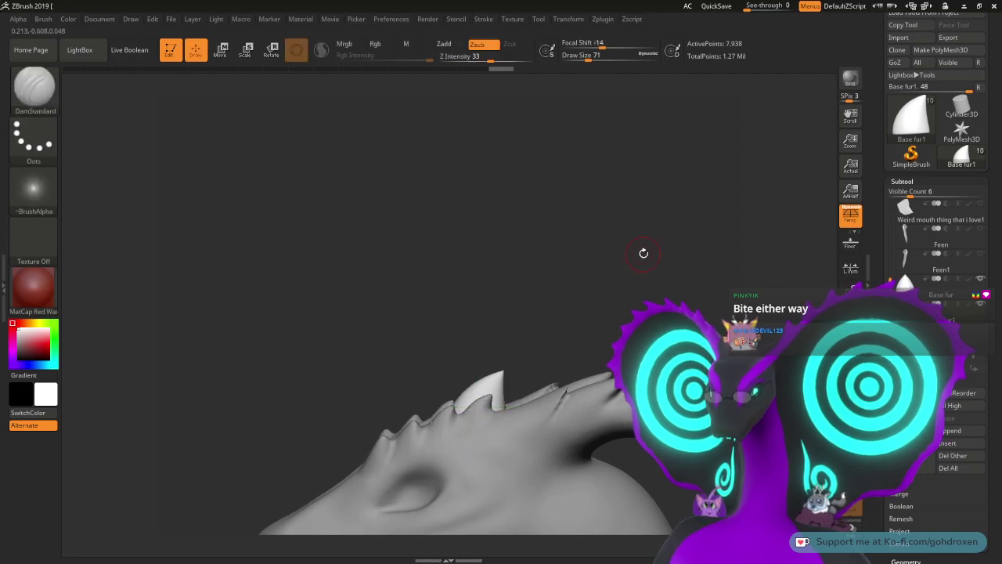
pyautogui.click(940, 291)
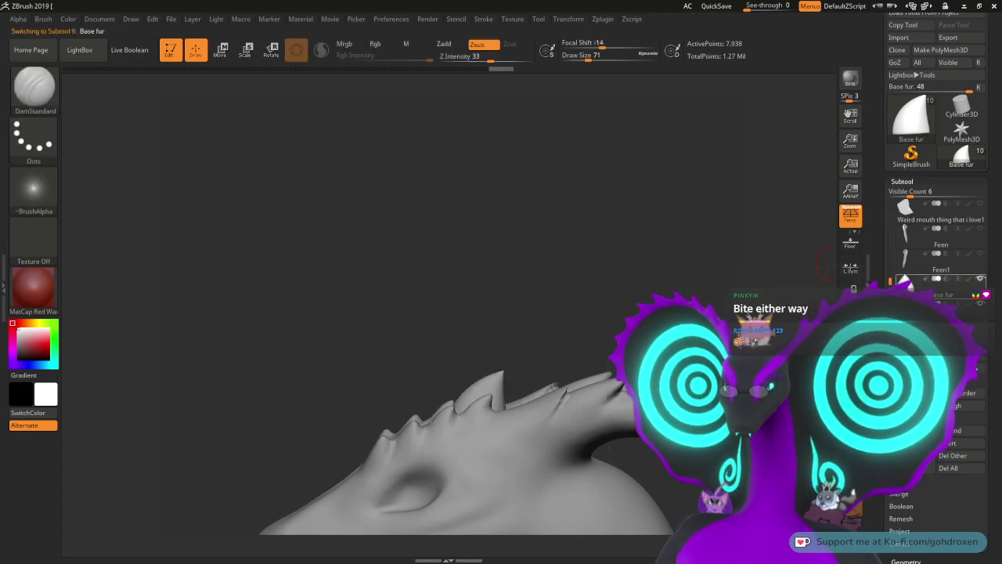
pyautogui.click(913, 436)
pyautogui.click(940, 316)
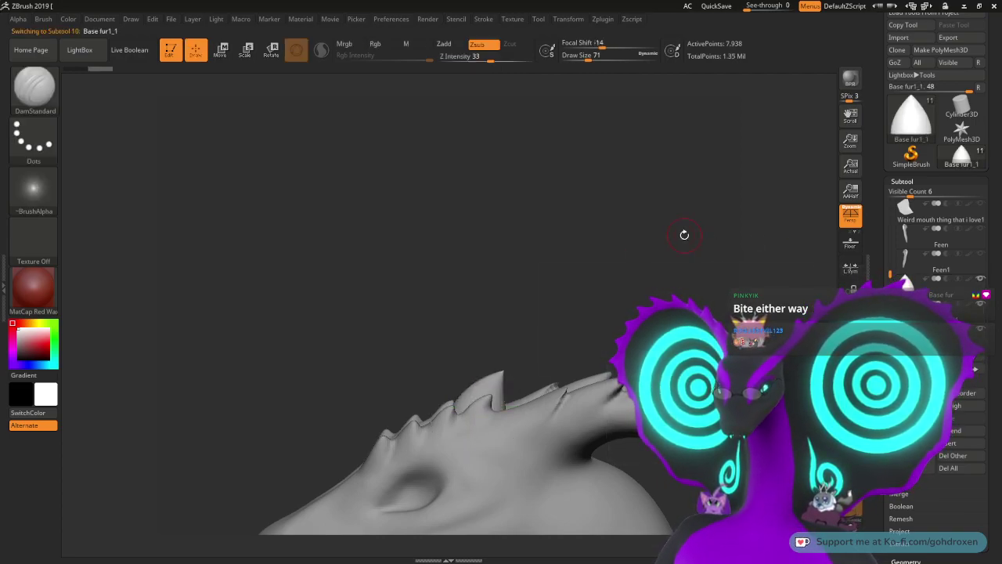
pyautogui.keyDown('alt'); pyautogui.moveTo(644, 291); pyautogui.dragTo(626, 188); pyautogui.keyUp('alt')
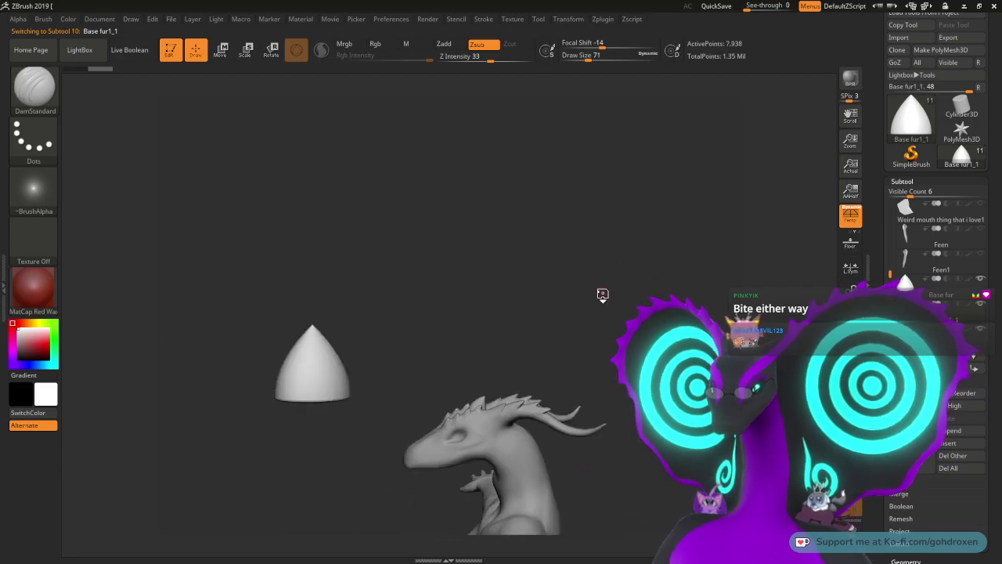
pyautogui.press('w')
pyautogui.moveTo(313, 360); pyautogui.dragTo(508, 382)
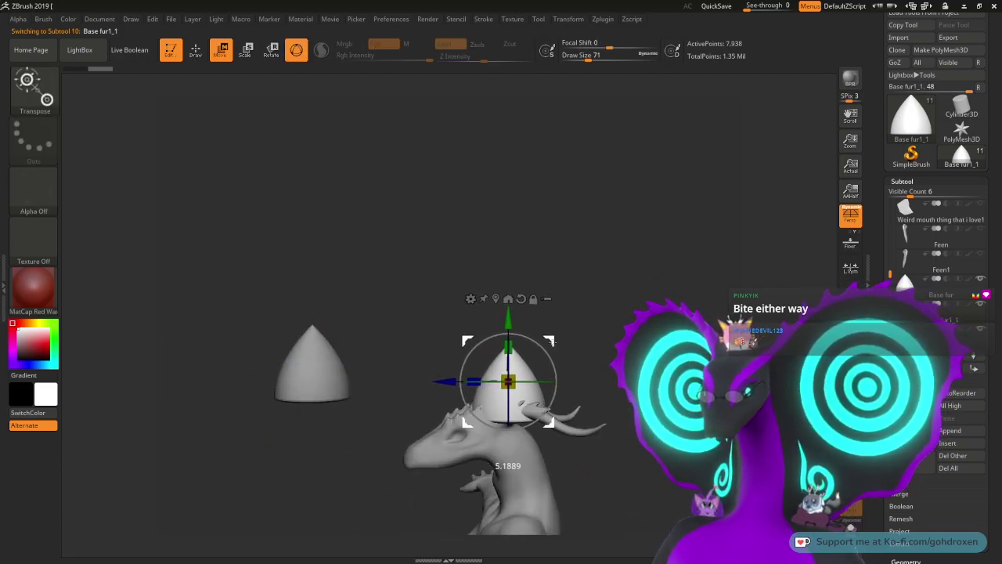
# Step: Scale the new cone copy down uniformly to roughly the size of the first head tuft
pyautogui.moveTo(552, 342); pyautogui.dragTo(547, 342)
pyautogui.keyDown('alt'); pyautogui.moveTo(624, 289); pyautogui.dragTo(656, 304); pyautogui.keyUp('alt')
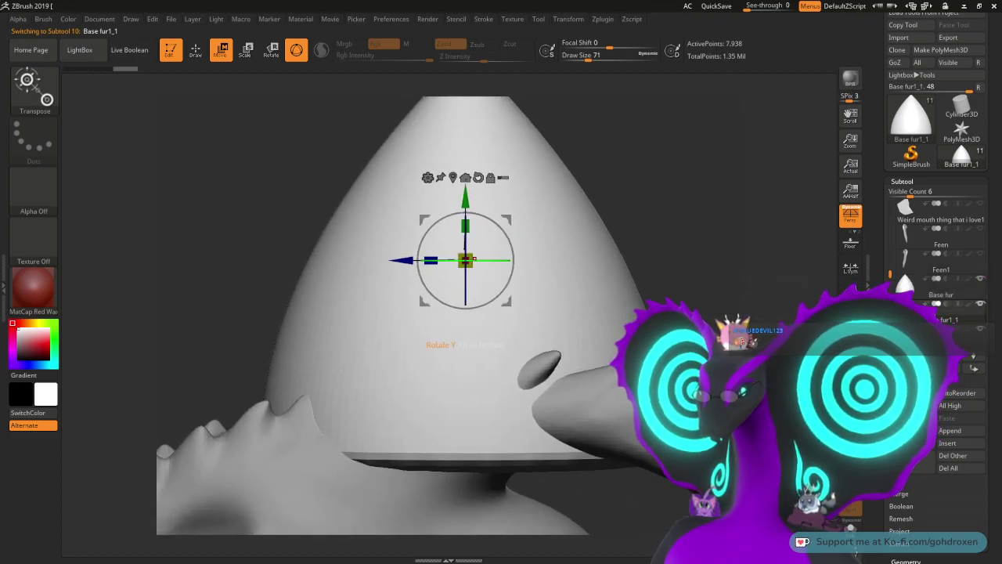
pyautogui.moveTo(465, 260); pyautogui.dragTo(318, 266)
pyautogui.keyDown('shift'); pyautogui.moveTo(318, 257); pyautogui.dragTo(426, 259); pyautogui.keyUp('shift')
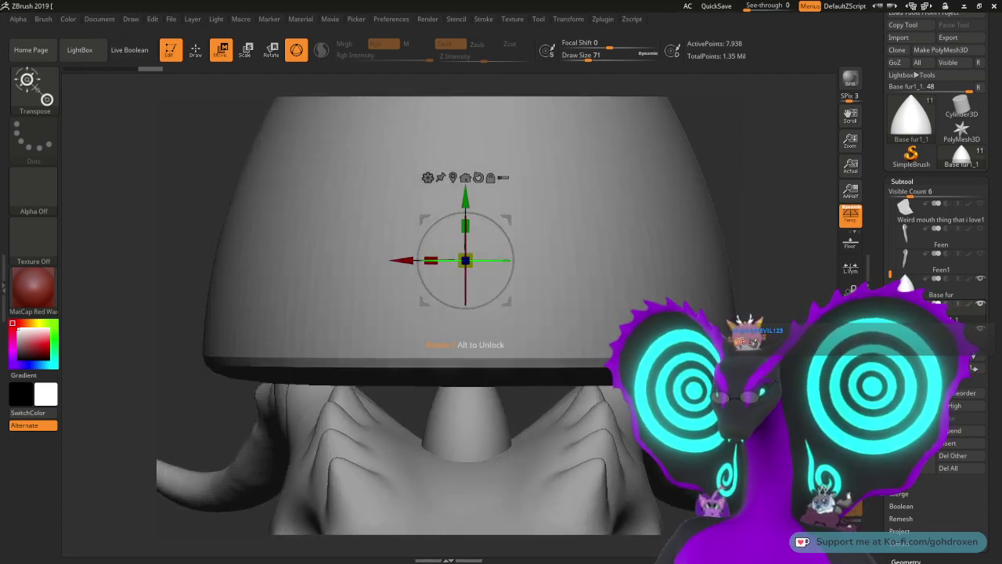
pyautogui.hotkey('ctrl', 'shift', 'z')
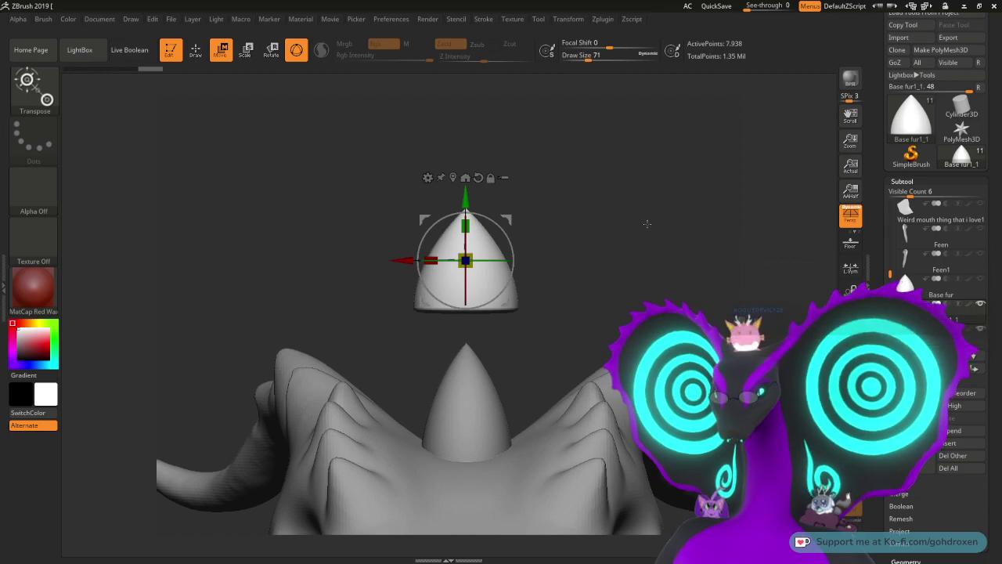
# Step: Lower the shrunken cone onto the head and shift it forward until it sits directly behind the first bent tuft
pyautogui.moveTo(646, 224); pyautogui.dragTo(619, 147)
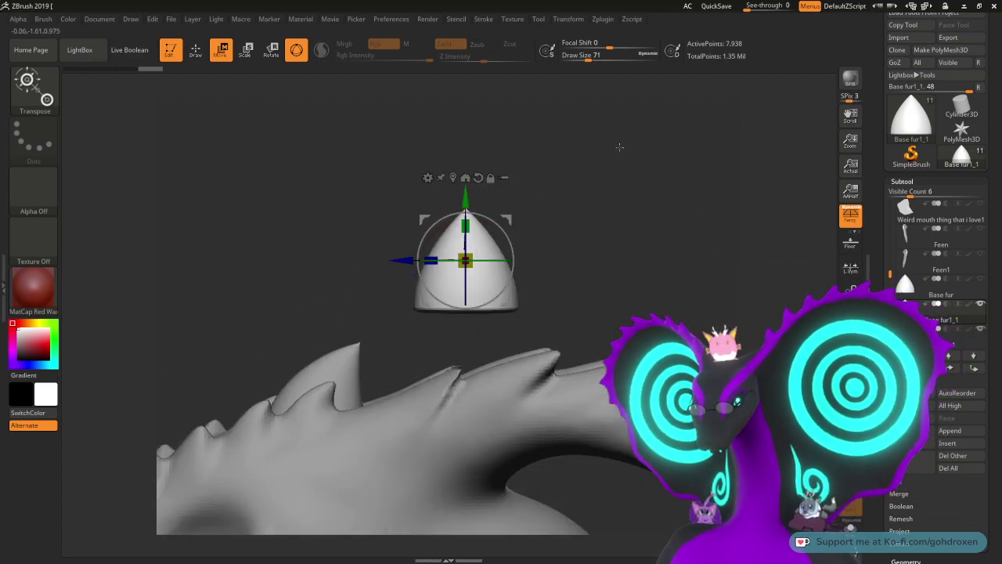
pyautogui.moveTo(466, 195); pyautogui.dragTo(467, 287)
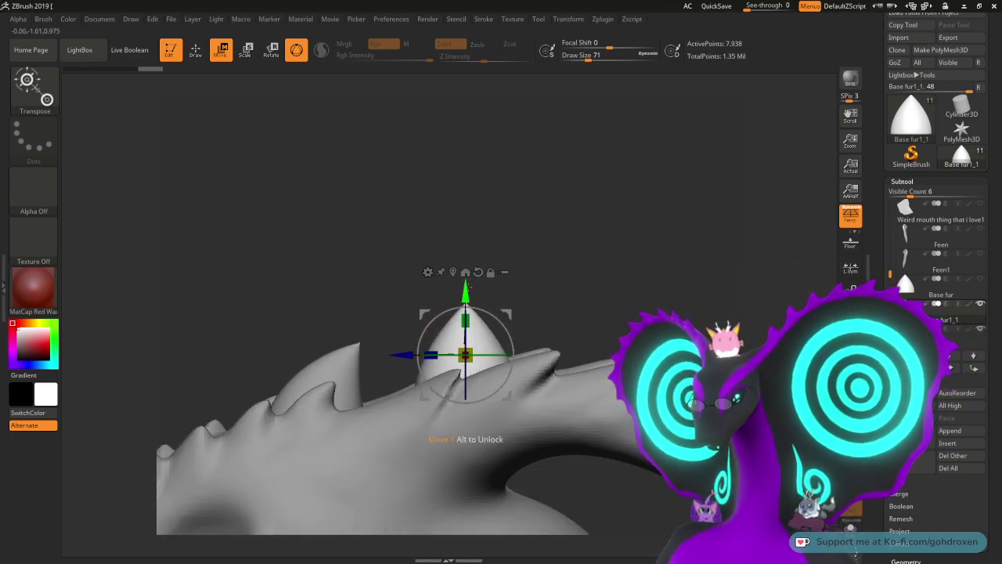
pyautogui.moveTo(403, 354); pyautogui.dragTo(340, 355)
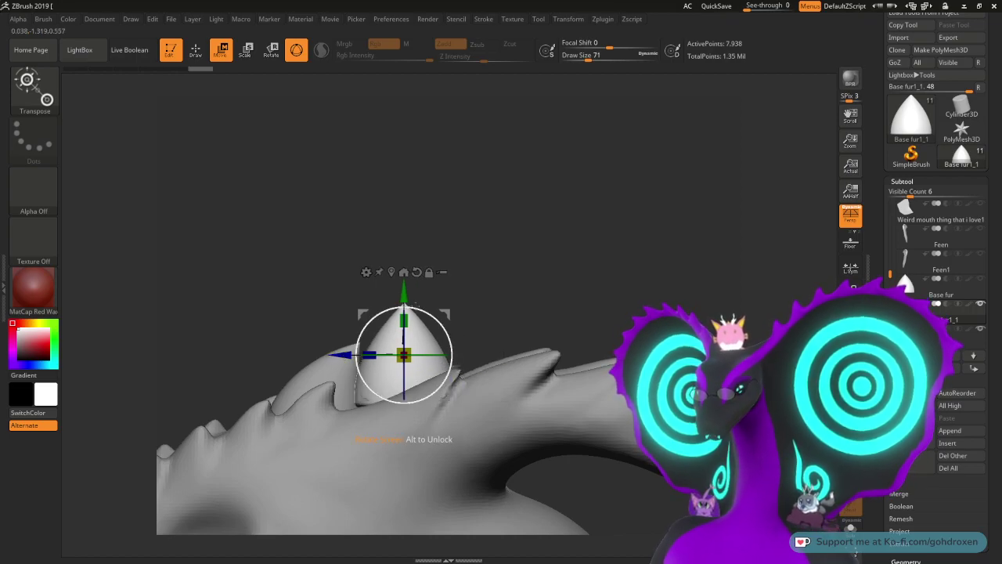
# Step: Lower the new cone slightly into the head, then try stretching it vertically and undo the stretch
pyautogui.moveTo(405, 295); pyautogui.dragTo(404, 314)
pyautogui.moveTo(516, 265); pyautogui.dragTo(486, 277)
pyautogui.moveTo(404, 335); pyautogui.dragTo(403, 312)
pyautogui.keyDown('shift'); pyautogui.moveTo(511, 263); pyautogui.dragTo(510, 249); pyautogui.keyUp('shift')
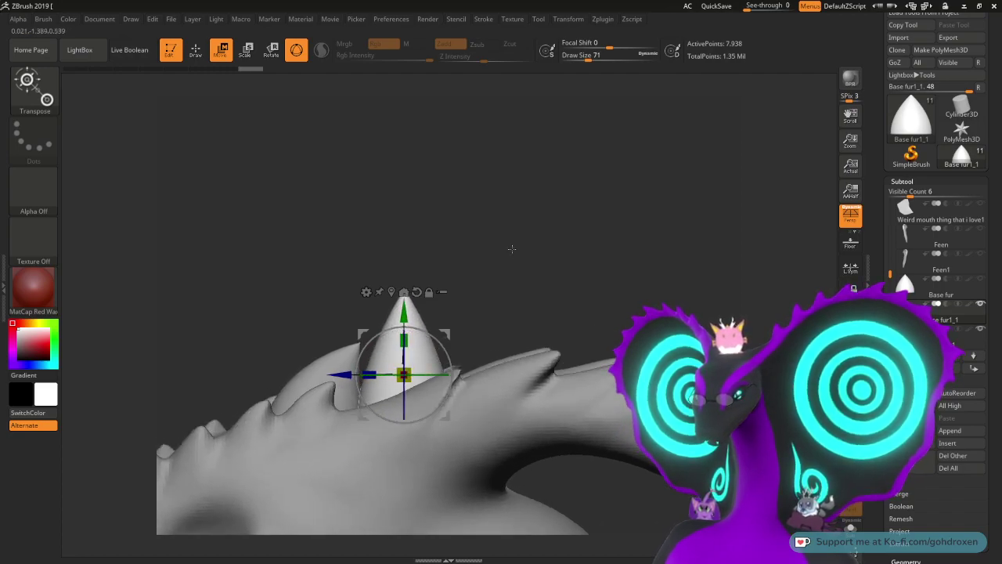
pyautogui.hotkey('ctrl', 'z')
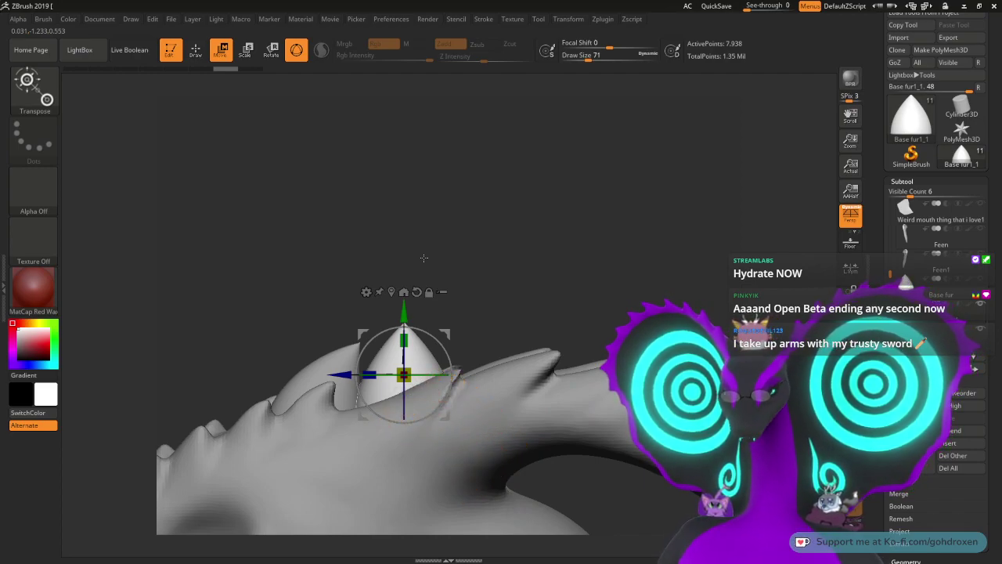
# Step: Apply Bend Curve to the cone, pull its tip far back over the spine, and move its base point down and forward
pyautogui.keyDown('alt'); pyautogui.moveTo(508, 293); pyautogui.dragTo(538, 230); pyautogui.keyUp('alt')
pyautogui.moveTo(545, 258)
pyautogui.mouseDown(button='right')
pyautogui.moveTo(545, 276)
pyautogui.moveTo(535, 274)
pyautogui.mouseUp(button='right')
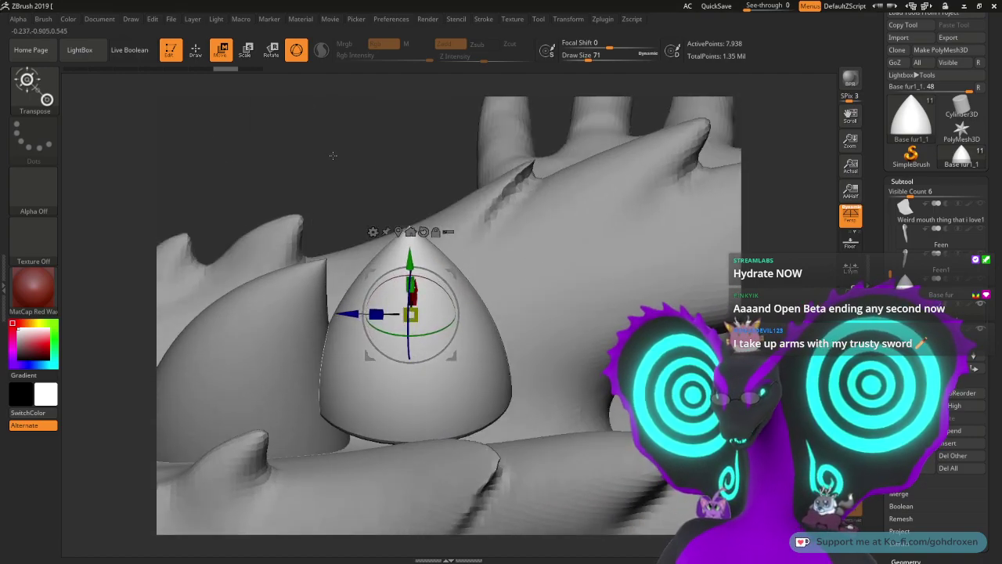
pyautogui.moveTo(339, 157); pyautogui.dragTo(342, 149, button='right')
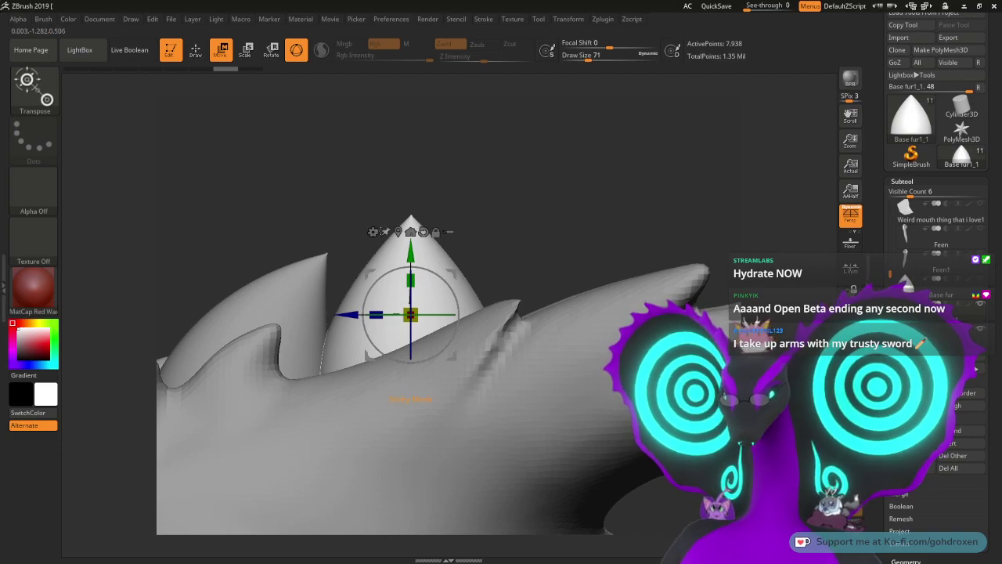
pyautogui.click(374, 232)
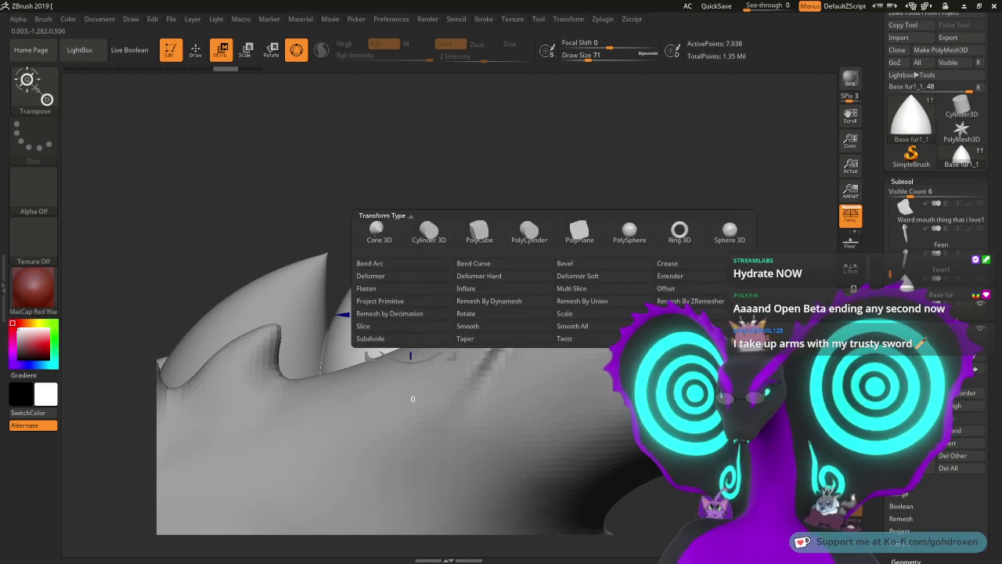
pyautogui.click(478, 264)
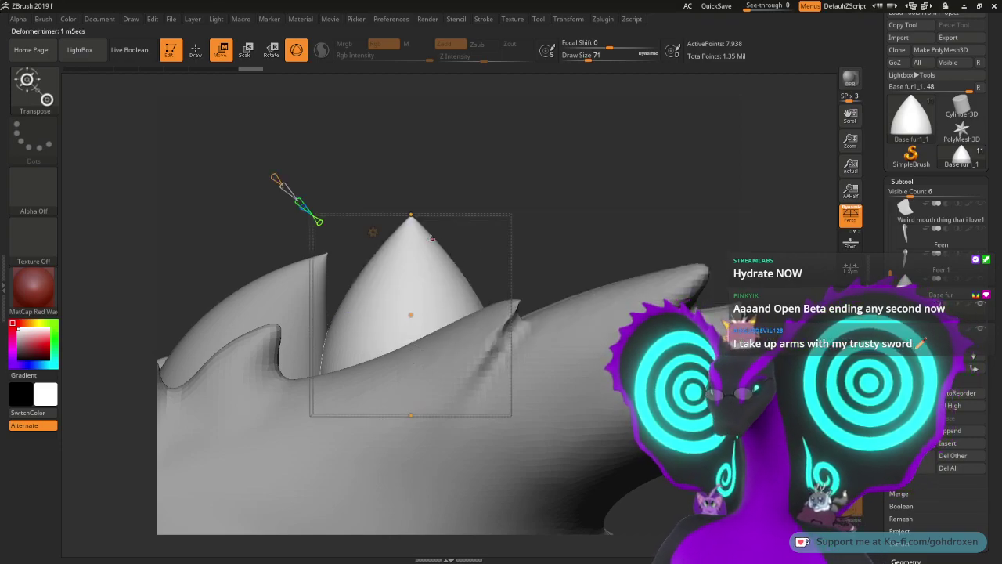
pyautogui.moveTo(411, 214); pyautogui.dragTo(714, 131)
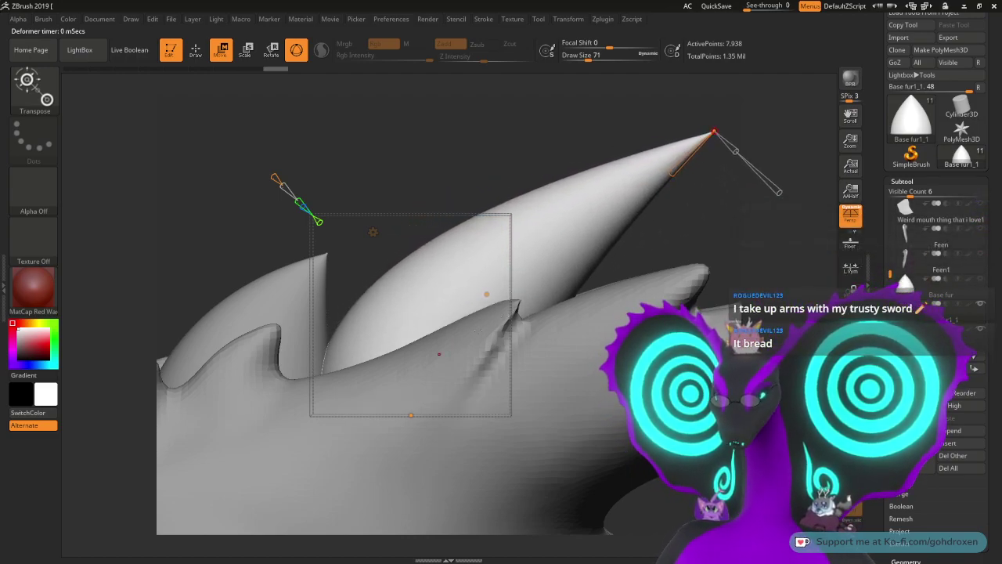
pyautogui.moveTo(431, 178)
pyautogui.keyDown('alt'); pyautogui.mouseDown()
pyautogui.moveTo(430, 159)
pyautogui.moveTo(440, 179)
pyautogui.moveTo(441, 160)
pyautogui.moveTo(417, 179)
pyautogui.moveTo(429, 166)
pyautogui.mouseUp(); pyautogui.keyUp('alt')
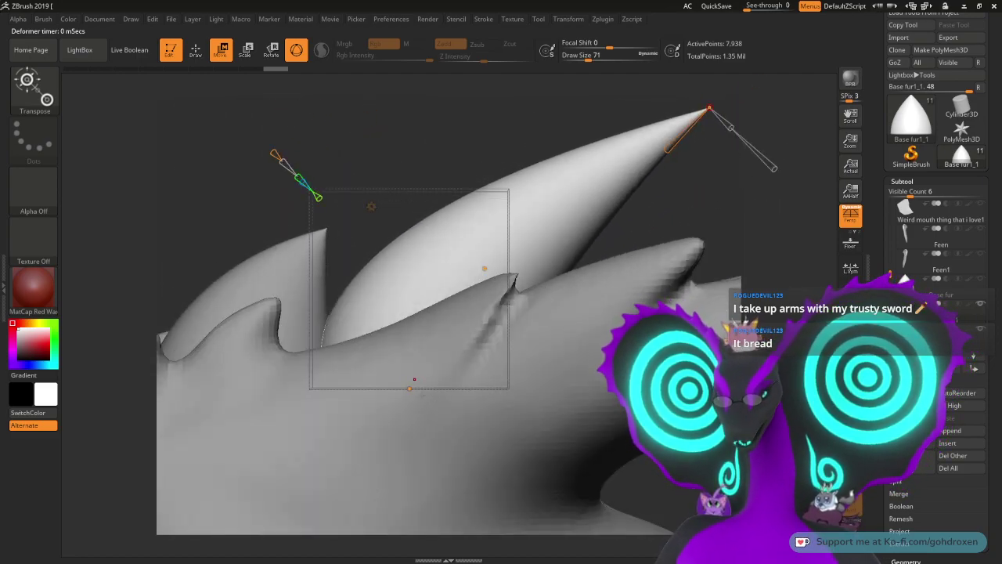
pyautogui.moveTo(410, 388); pyautogui.dragTo(364, 431)
pyautogui.moveTo(445, 152); pyautogui.dragTo(468, 171)
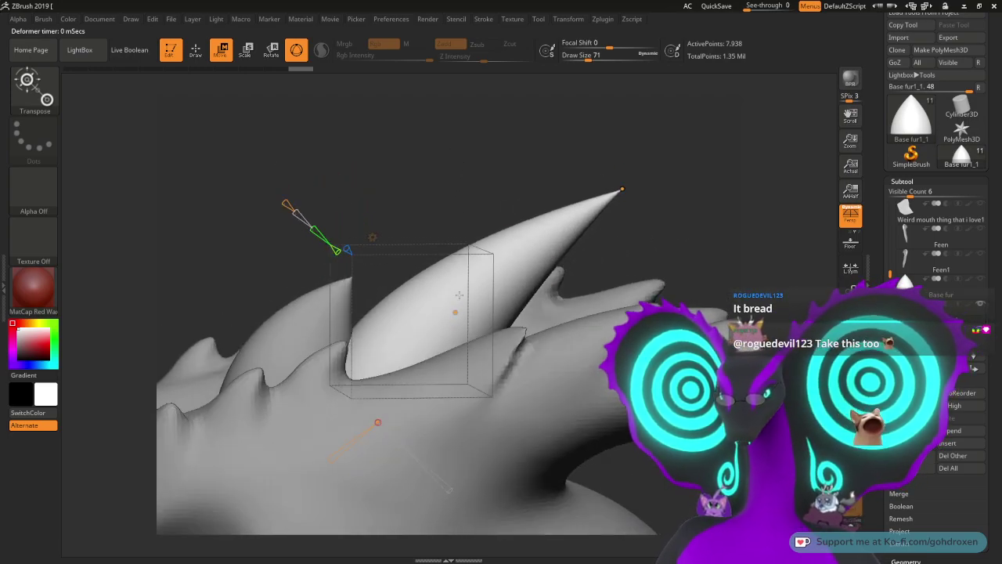
# Step: Arch the tuft by adjusting its middle curve point, and draw the tip lower and closer to the base
pyautogui.moveTo(457, 311)
pyautogui.mouseDown()
pyautogui.moveTo(466, 322)
pyautogui.moveTo(459, 271)
pyautogui.moveTo(457, 293)
pyautogui.mouseUp()
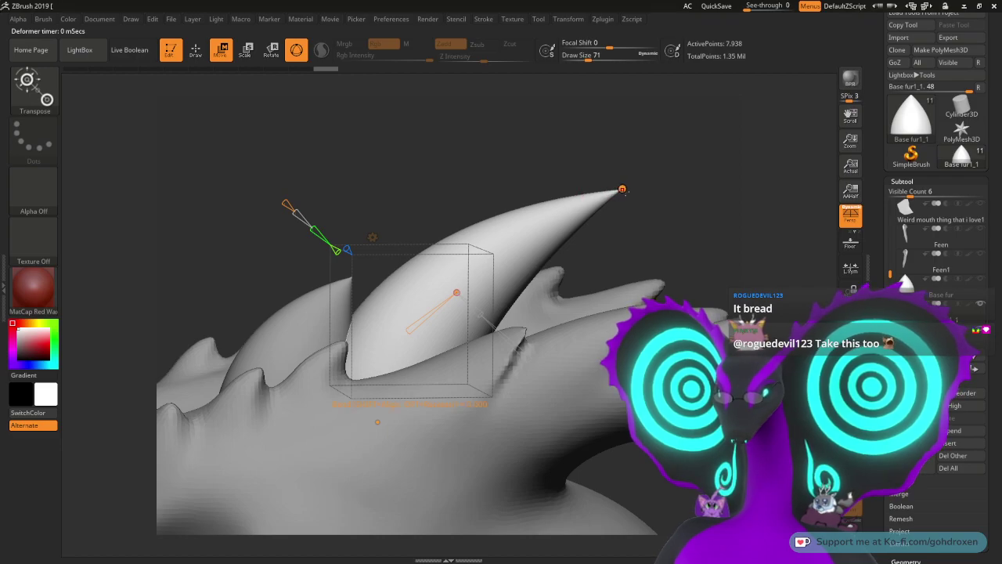
pyautogui.moveTo(621, 188); pyautogui.dragTo(593, 252)
pyautogui.click(449, 308)
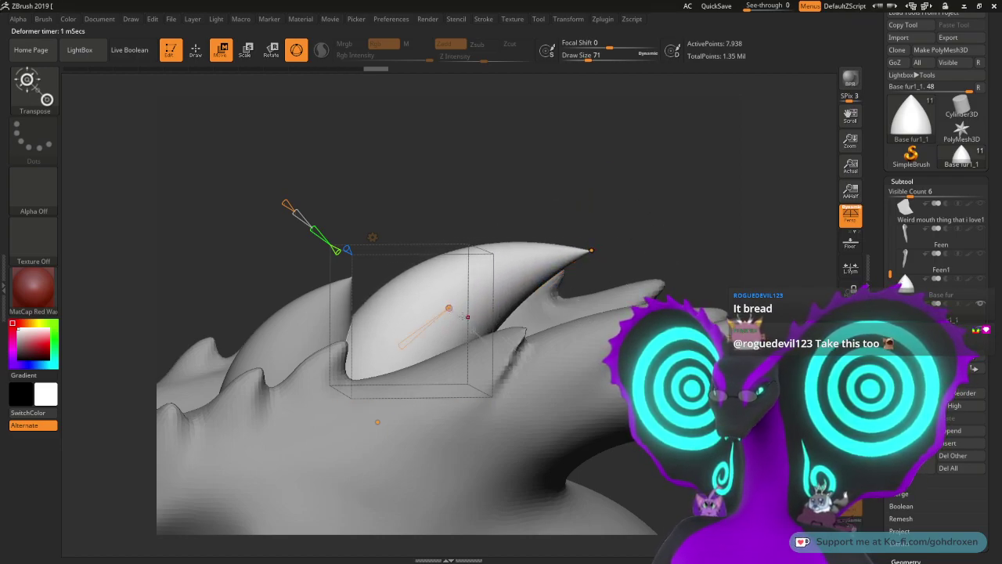
pyautogui.moveTo(473, 331); pyautogui.dragTo(467, 326)
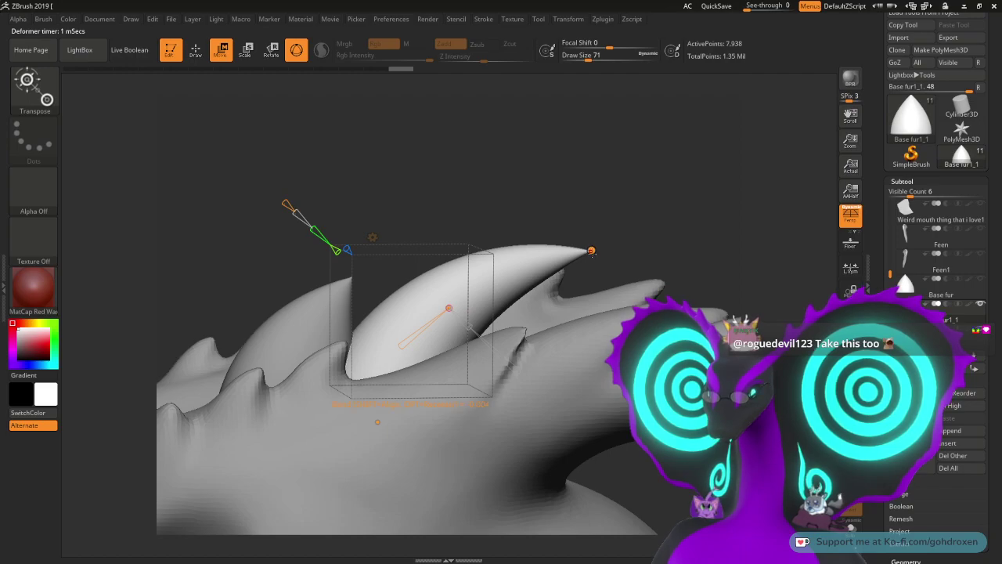
pyautogui.moveTo(591, 251); pyautogui.dragTo(543, 237)
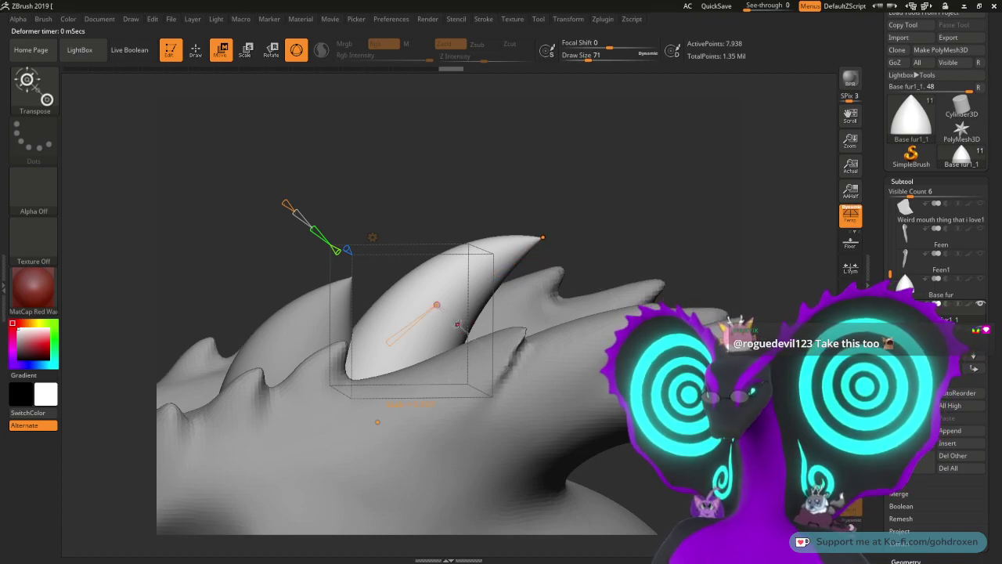
pyautogui.moveTo(458, 324); pyautogui.dragTo(461, 325)
# Step: Bring the tuft's tip up and forward into a more upright pose, and shift its middle curve point back
pyautogui.moveTo(932, 315)
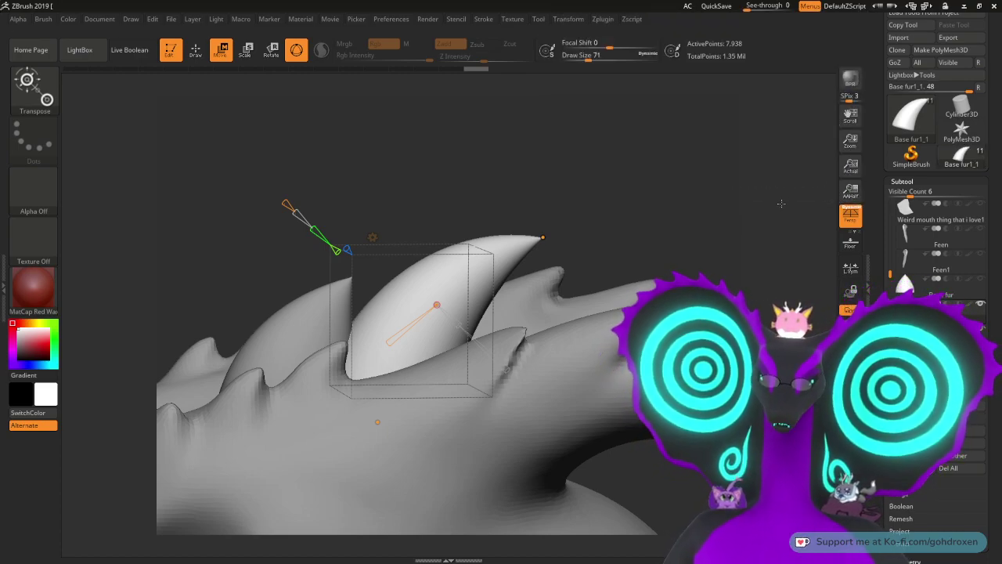
pyautogui.moveTo(779, 205); pyautogui.dragTo(742, 211)
pyautogui.moveTo(672, 188); pyautogui.dragTo(667, 220)
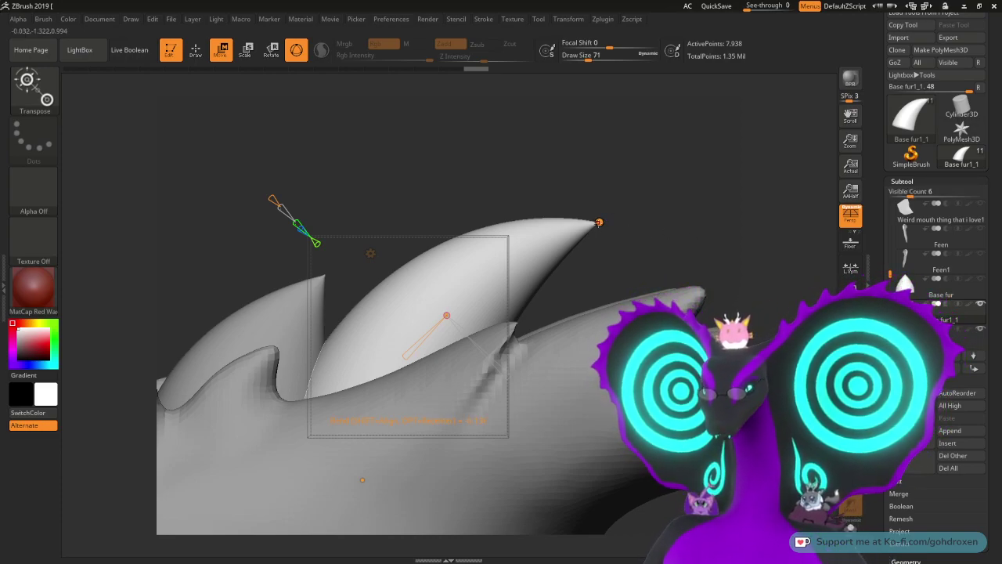
pyautogui.moveTo(599, 222); pyautogui.dragTo(578, 197)
pyautogui.moveTo(440, 308); pyautogui.dragTo(466, 324)
pyautogui.moveTo(575, 197); pyautogui.dragTo(506, 199)
pyautogui.moveTo(425, 396); pyautogui.dragTo(467, 357)
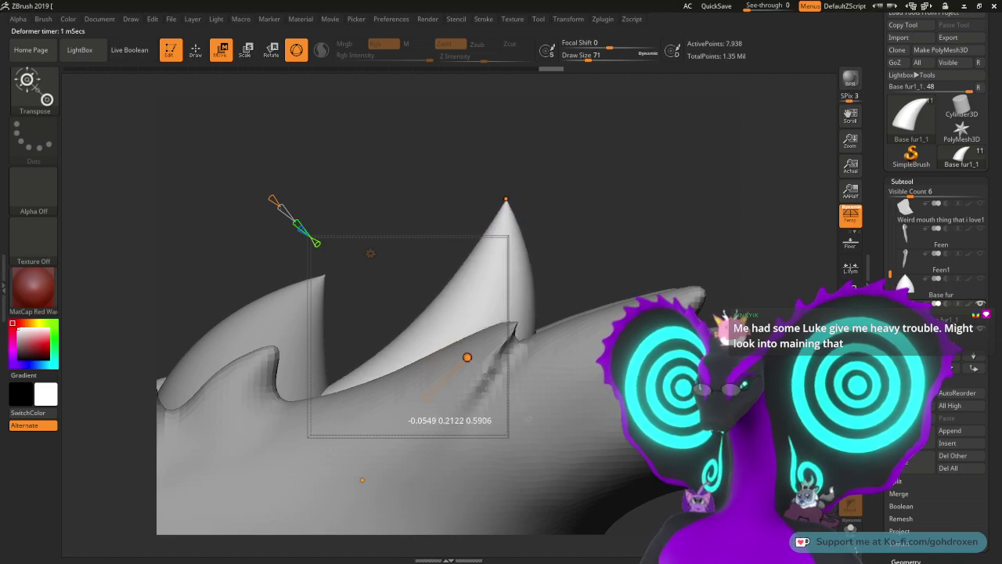
# Step: Sink the tuft's base curve point deeper and forward into the head, and readjust the tip to slim the shape
pyautogui.moveTo(576, 233); pyautogui.dragTo(476, 121)
pyautogui.moveTo(388, 417); pyautogui.dragTo(354, 476)
pyautogui.moveTo(452, 150); pyautogui.dragTo(457, 114)
pyautogui.moveTo(550, 148); pyautogui.dragTo(578, 225)
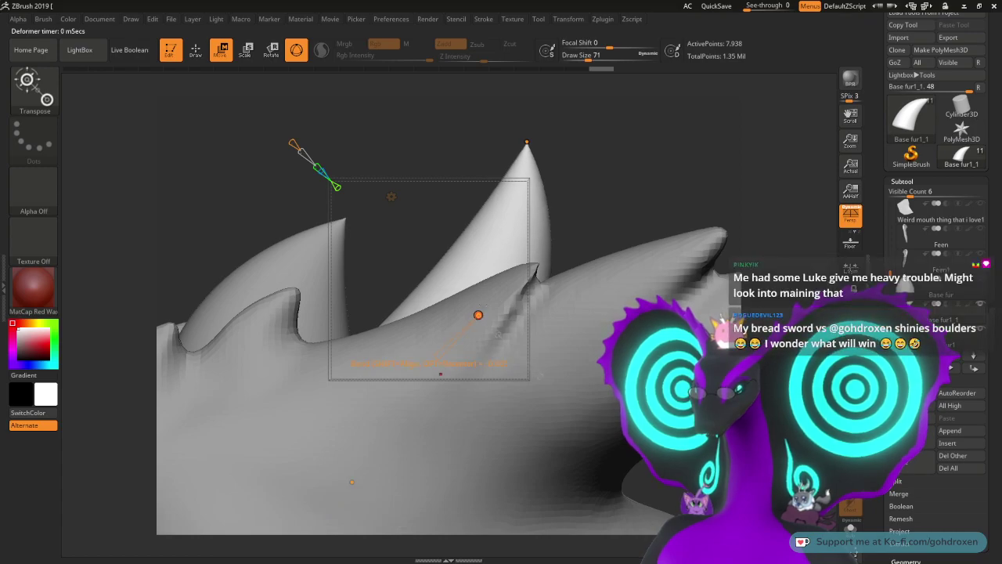
pyautogui.moveTo(530, 139); pyautogui.dragTo(555, 164)
pyautogui.moveTo(472, 134); pyautogui.dragTo(488, 156)
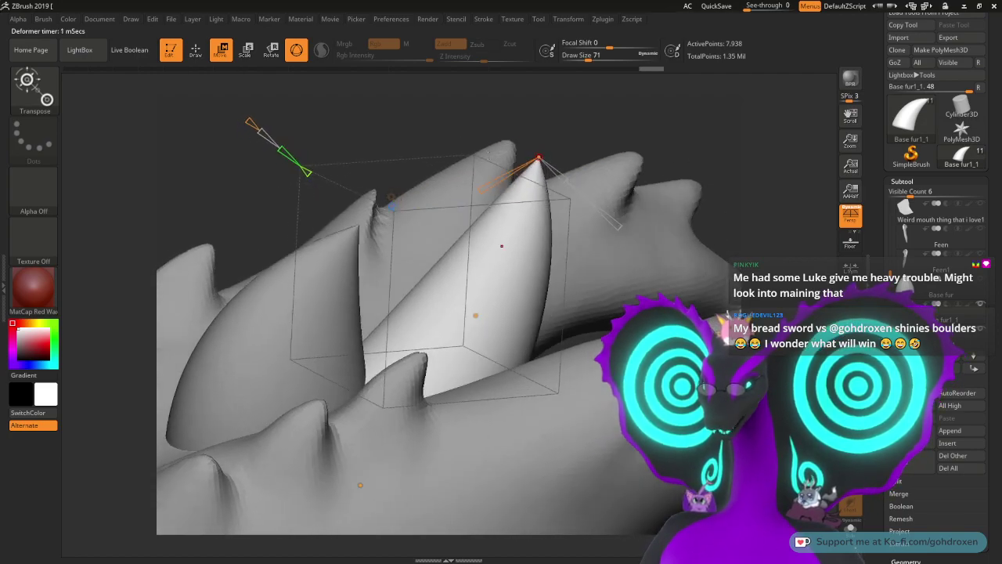
# Step: Move the tuft's middle curve point forward and nudge the tip forward to straighten the front edge
pyautogui.moveTo(488, 306); pyautogui.dragTo(419, 319)
pyautogui.moveTo(581, 152)
pyautogui.mouseDown()
pyautogui.moveTo(556, 133)
pyautogui.moveTo(571, 145)
pyautogui.moveTo(545, 146)
pyautogui.moveTo(501, 181)
pyautogui.moveTo(598, 128)
pyautogui.moveTo(590, 166)
pyautogui.mouseUp()
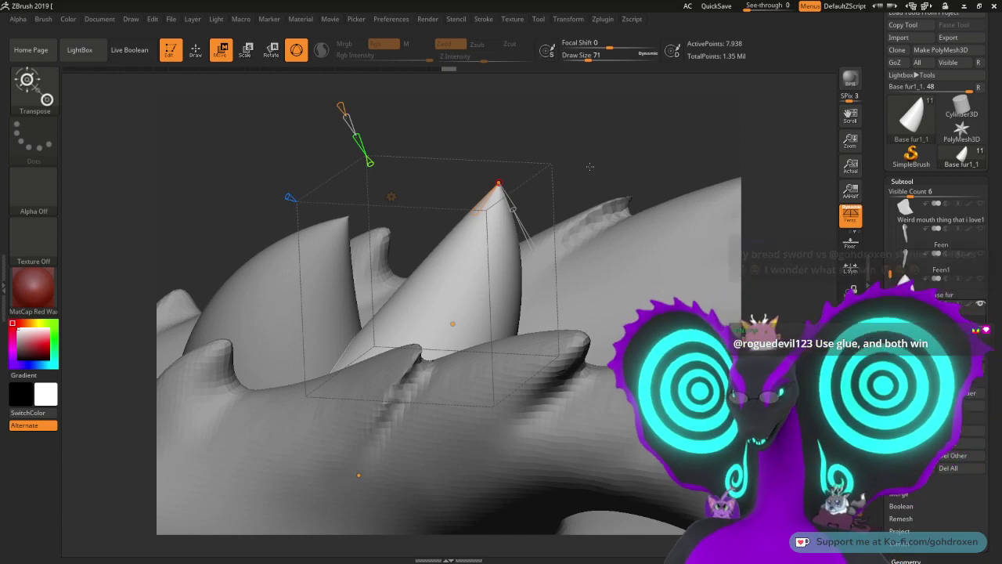
pyautogui.moveTo(589, 159)
pyautogui.mouseDown()
pyautogui.moveTo(620, 147)
pyautogui.moveTo(617, 181)
pyautogui.moveTo(600, 171)
pyautogui.mouseUp()
pyautogui.moveTo(447, 328)
pyautogui.mouseDown()
pyautogui.moveTo(391, 293)
pyautogui.moveTo(431, 326)
pyautogui.moveTo(445, 321)
pyautogui.mouseUp()
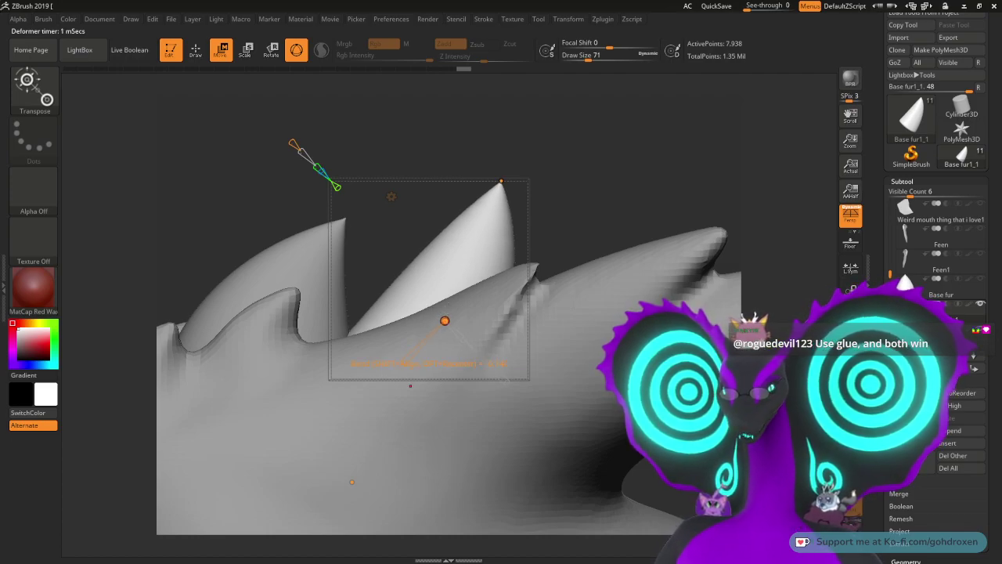
pyautogui.moveTo(499, 184)
pyautogui.mouseDown()
pyautogui.moveTo(490, 191)
pyautogui.moveTo(486, 180)
pyautogui.mouseUp()
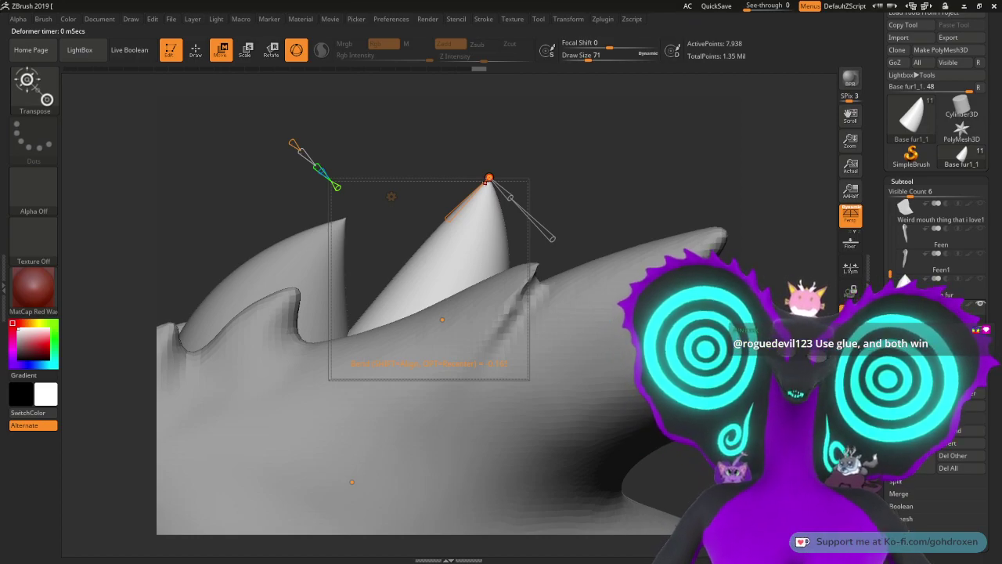
pyautogui.moveTo(558, 174)
pyautogui.mouseDown()
pyautogui.moveTo(569, 174)
pyautogui.moveTo(560, 175)
pyautogui.mouseUp()
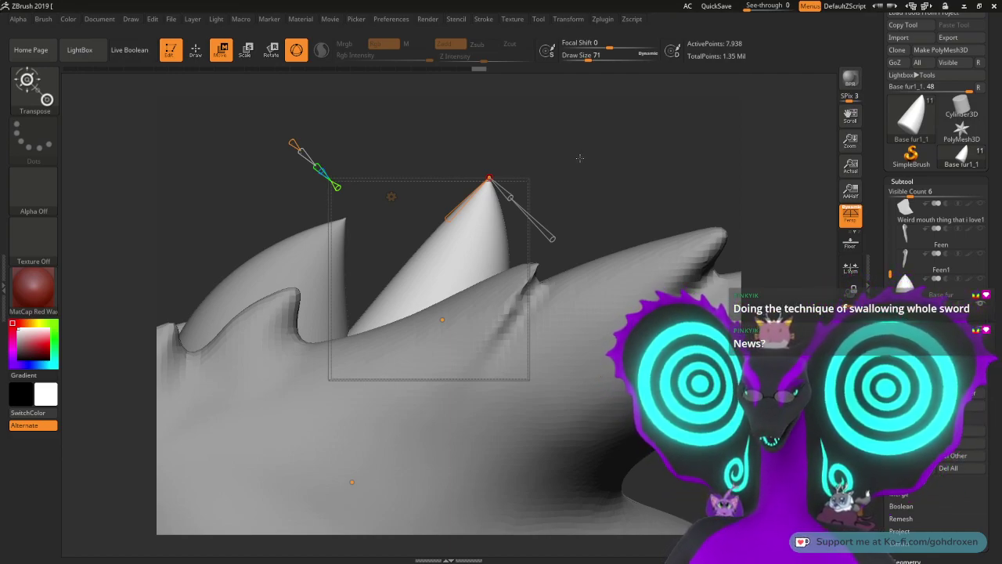
# Step: Raise the tuft's tip slightly and nudge its middle curve point backward
pyautogui.keyDown('alt'); pyautogui.moveTo(580, 158); pyautogui.dragTo(587, 199); pyautogui.keyUp('alt')
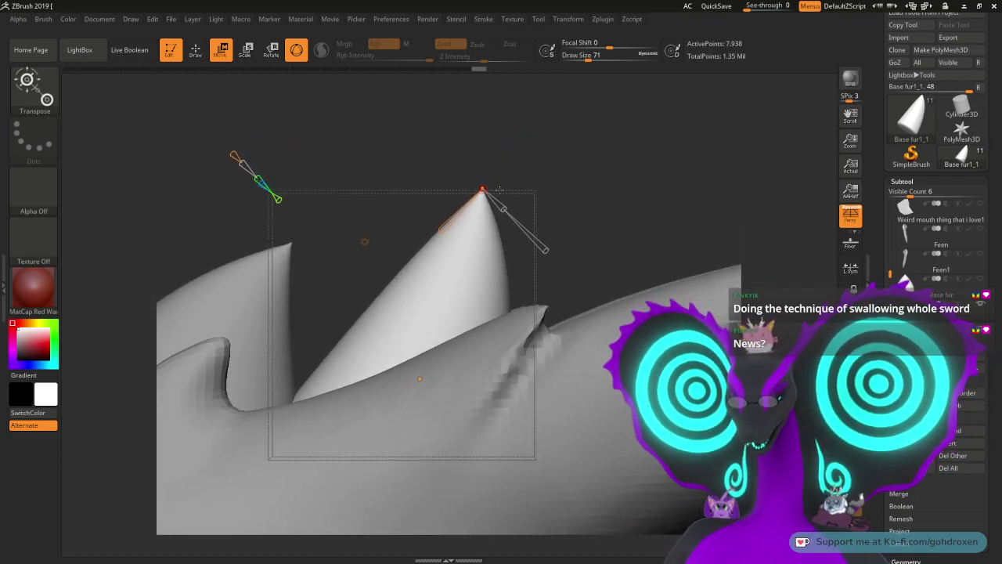
pyautogui.moveTo(482, 189)
pyautogui.mouseDown()
pyautogui.moveTo(464, 195)
pyautogui.moveTo(487, 183)
pyautogui.mouseUp()
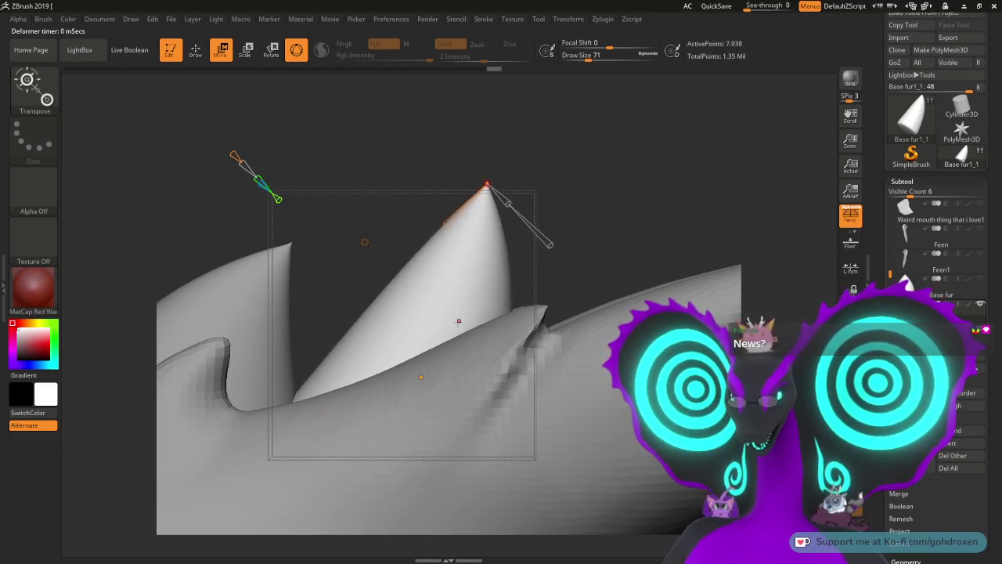
pyautogui.moveTo(431, 379); pyautogui.dragTo(437, 381)
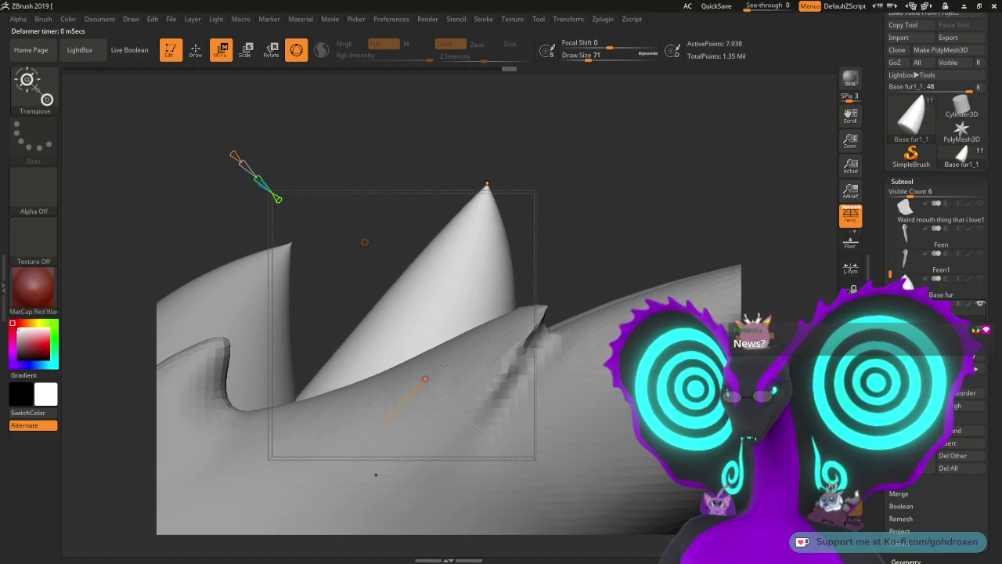
pyautogui.moveTo(529, 251); pyautogui.dragTo(623, 207)
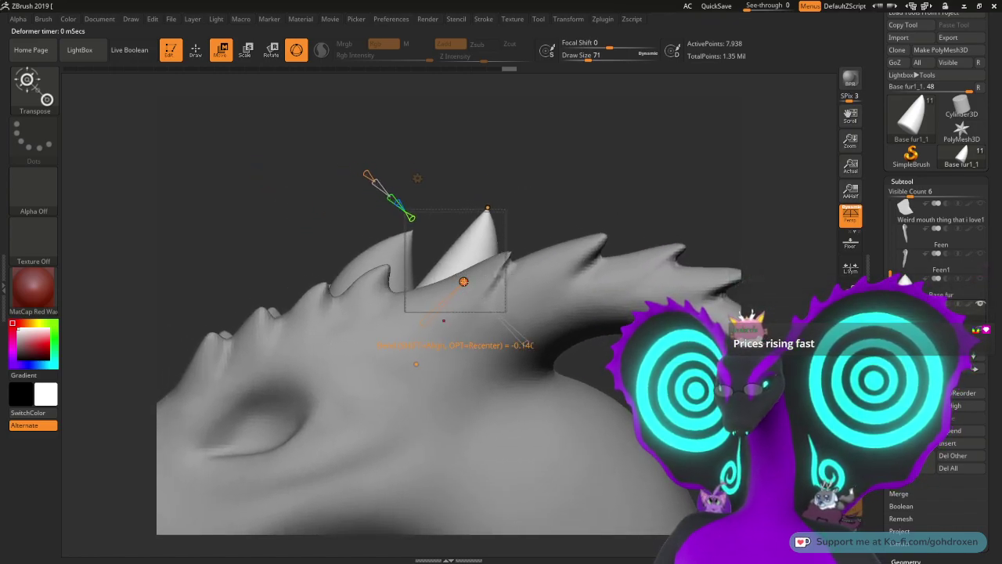
pyautogui.moveTo(462, 281)
pyautogui.mouseDown()
pyautogui.moveTo(454, 274)
pyautogui.moveTo(463, 282)
pyautogui.mouseUp()
# Step: Try different tip and middle point positions on the tuft, and settle the tip slightly lower and further back
pyautogui.moveTo(487, 208); pyautogui.dragTo(470, 208)
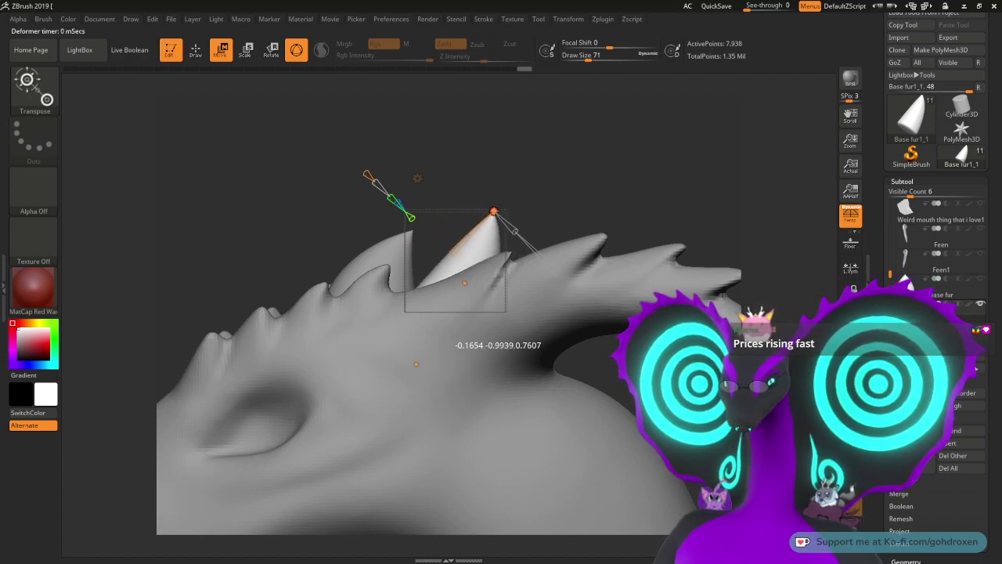
pyautogui.moveTo(493, 212); pyautogui.dragTo(482, 208)
pyautogui.moveTo(462, 281); pyautogui.dragTo(454, 278)
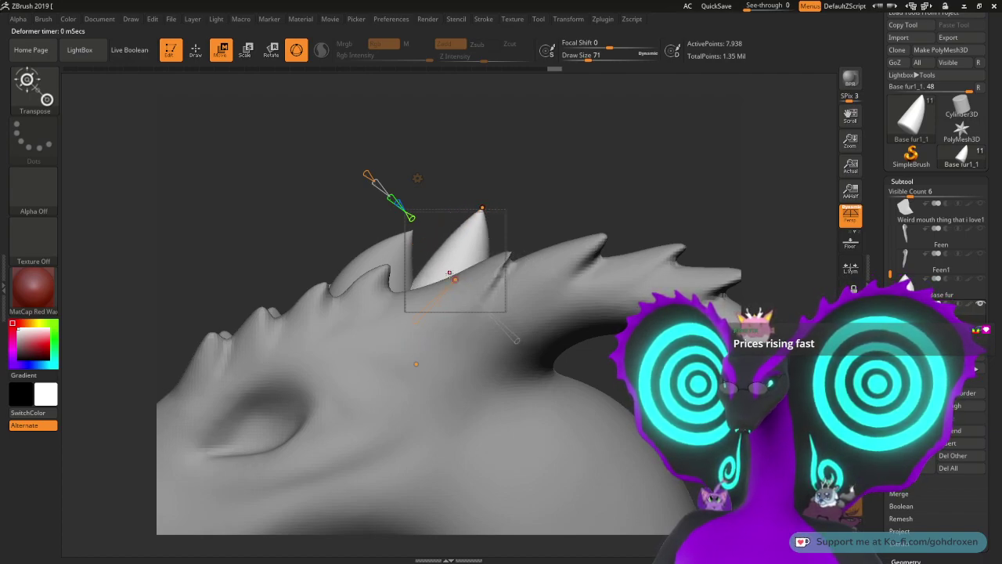
pyautogui.moveTo(481, 210); pyautogui.dragTo(515, 207)
pyautogui.moveTo(463, 280); pyautogui.dragTo(469, 279)
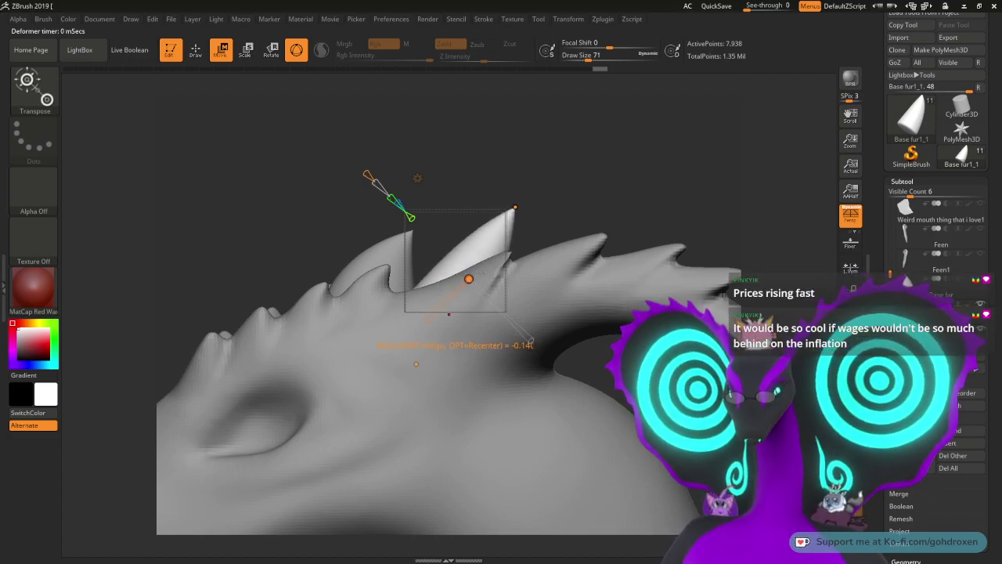
pyautogui.moveTo(515, 207); pyautogui.dragTo(497, 218)
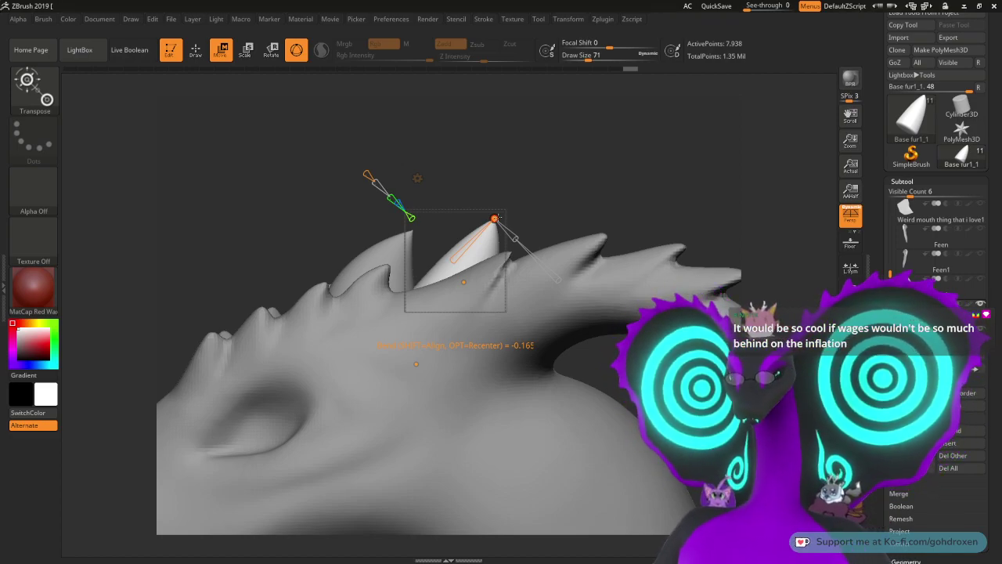
# Step: Raise the tuft's tip slightly forward and move its middle curve point back and down to straighten the front edge
pyautogui.moveTo(561, 197); pyautogui.dragTo(647, 194)
pyautogui.moveTo(646, 193); pyautogui.dragTo(636, 192, button='right')
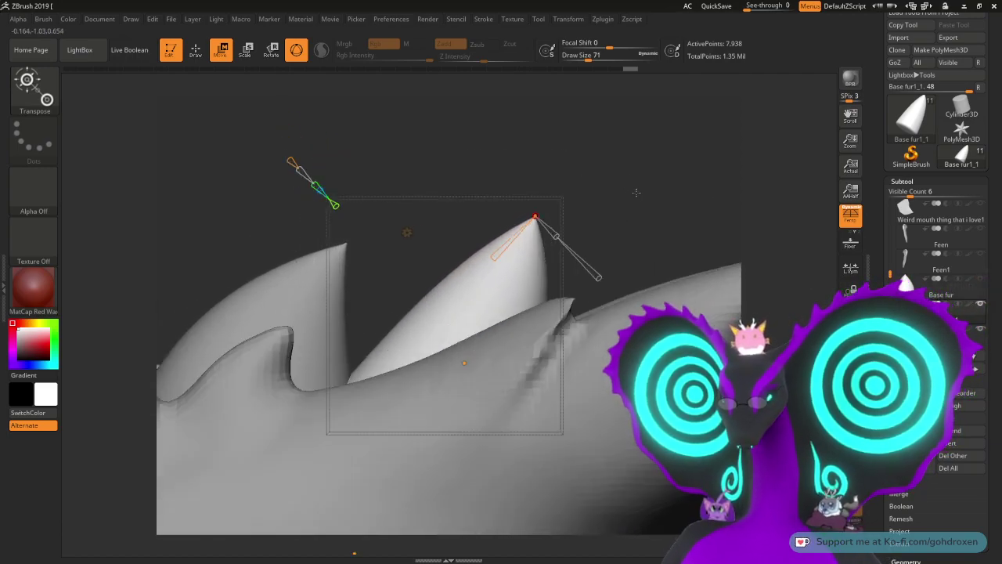
pyautogui.moveTo(637, 168)
pyautogui.mouseDown()
pyautogui.moveTo(653, 186)
pyautogui.moveTo(631, 169)
pyautogui.mouseUp()
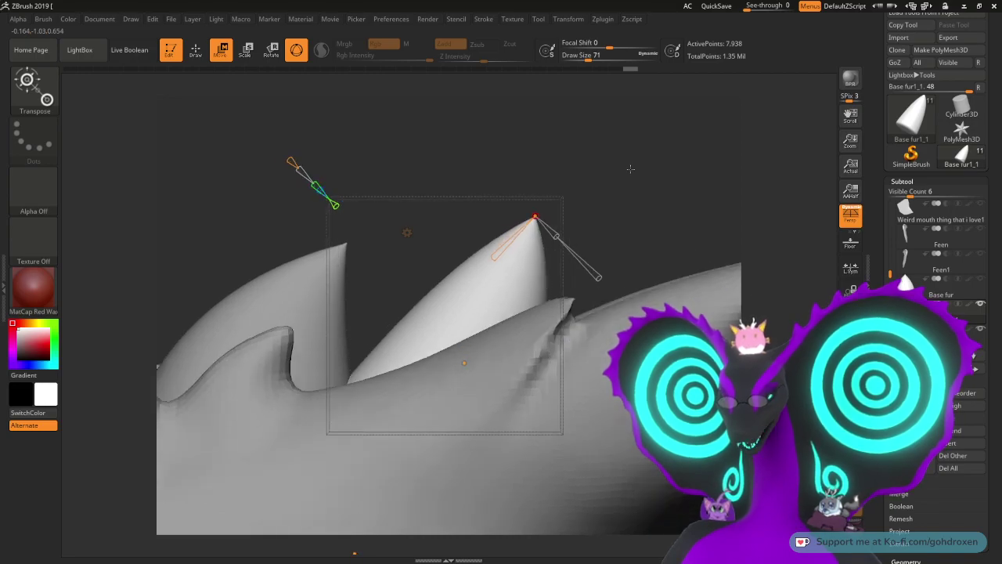
pyautogui.moveTo(535, 217)
pyautogui.mouseDown()
pyautogui.moveTo(519, 211)
pyautogui.moveTo(526, 200)
pyautogui.mouseUp()
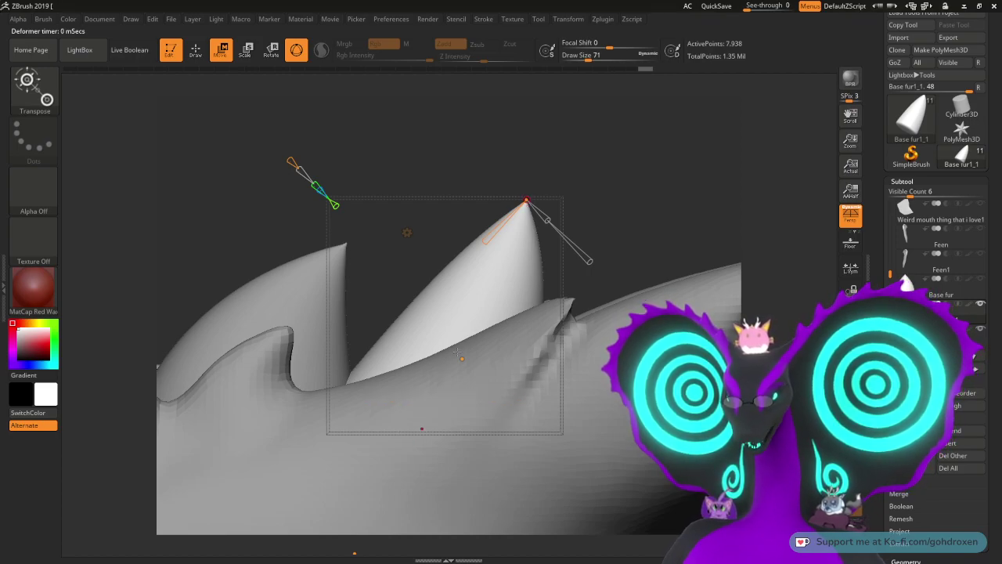
pyautogui.moveTo(462, 357); pyautogui.dragTo(478, 372)
pyautogui.moveTo(616, 208); pyautogui.dragTo(635, 303)
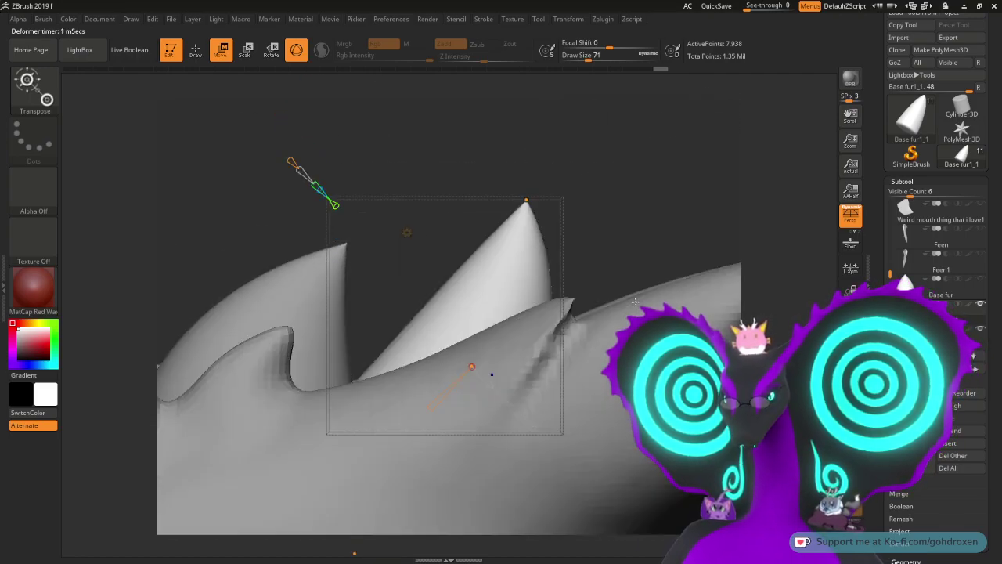
pyautogui.moveTo(670, 259); pyautogui.dragTo(629, 209)
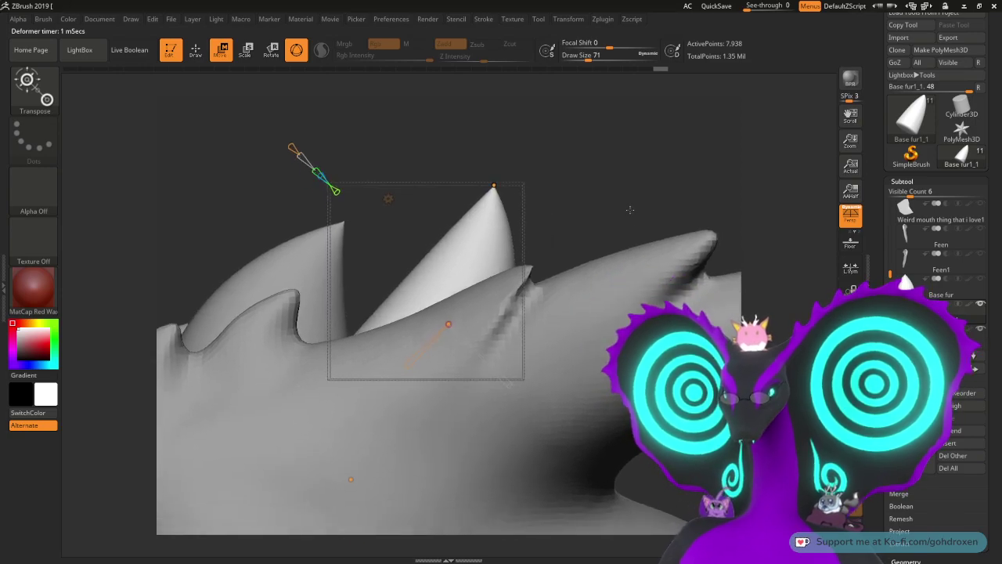
# Step: Raise the tuft's tip a little to lengthen it, accept the Bend Curve deformation, and check the shape from several angles
pyautogui.moveTo(494, 185); pyautogui.dragTo(493, 153)
pyautogui.moveTo(601, 209)
pyautogui.mouseDown()
pyautogui.moveTo(620, 146)
pyautogui.moveTo(629, 167)
pyautogui.mouseUp()
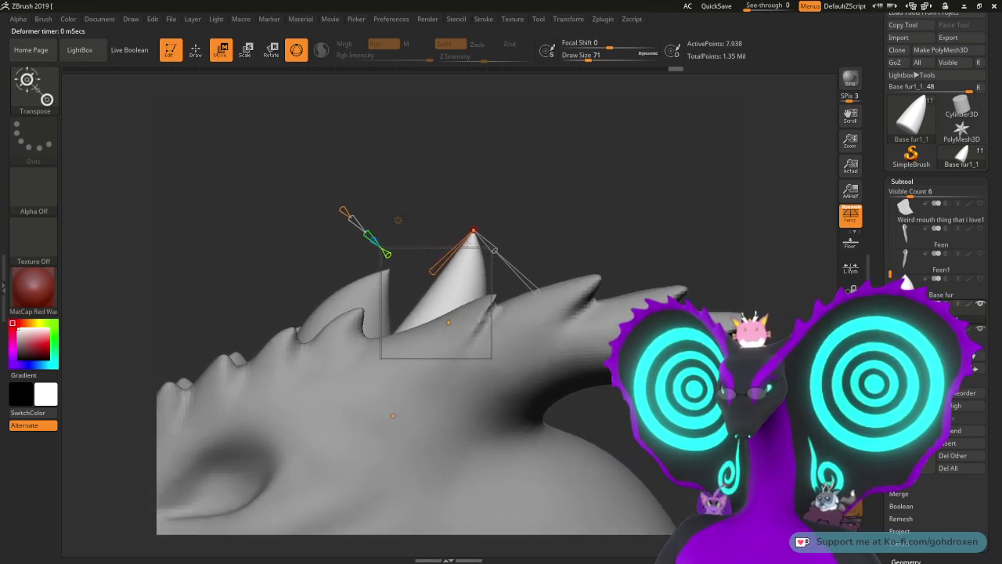
pyautogui.click(397, 219)
pyautogui.click(420, 219)
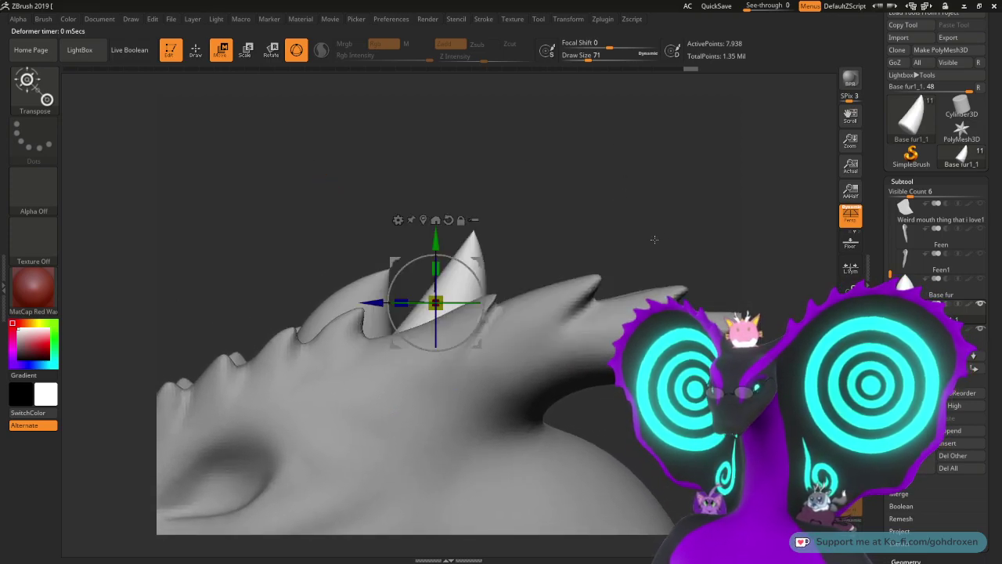
pyautogui.moveTo(654, 239); pyautogui.dragTo(433, 405)
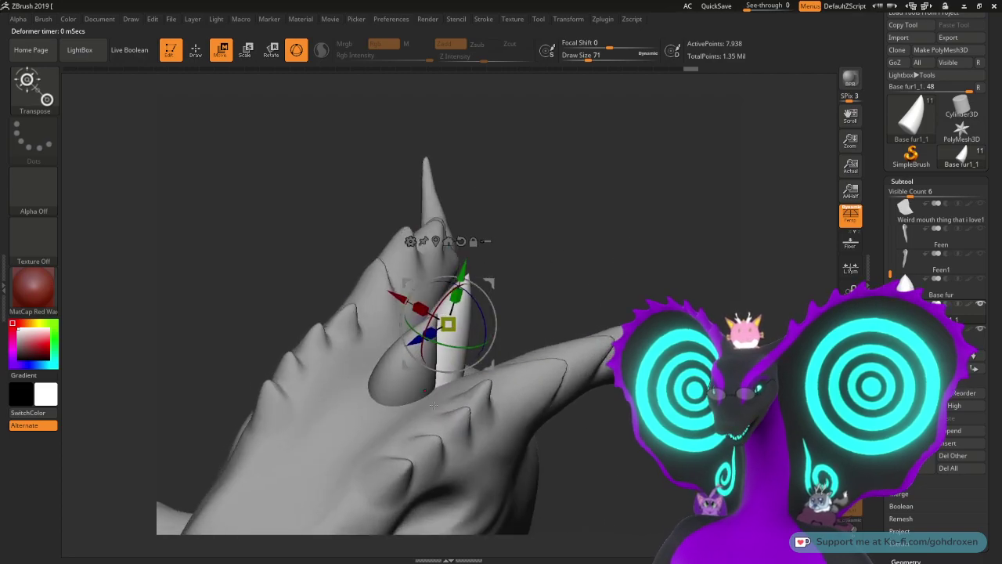
pyautogui.moveTo(548, 244); pyautogui.dragTo(626, 266)
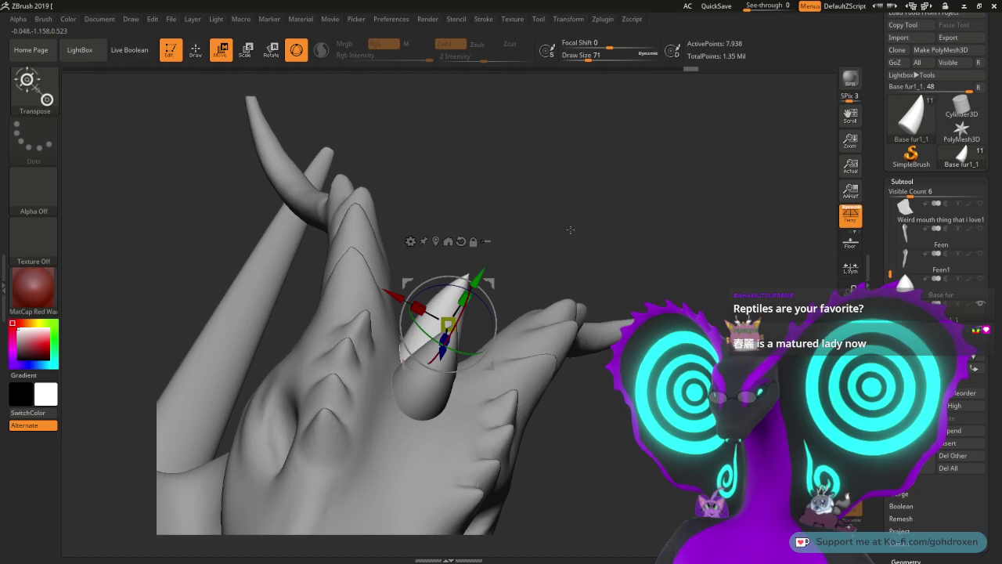
pyautogui.moveTo(571, 229)
pyautogui.mouseDown()
pyautogui.moveTo(583, 219)
pyautogui.moveTo(572, 197)
pyautogui.mouseUp()
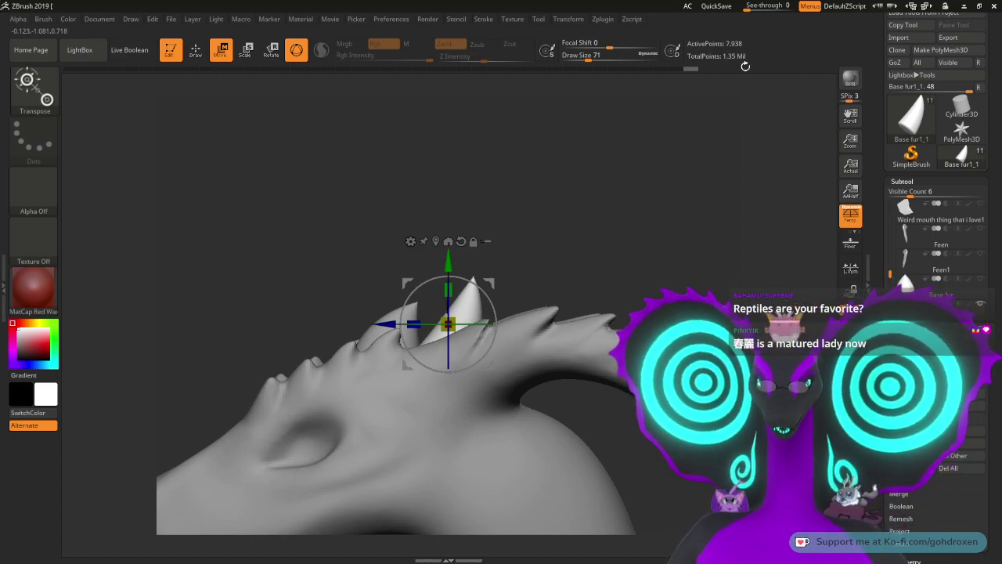
# Step: Open the Tylra kobold ref sheet image, examine the neck and back fur in the front, back and side views, and return to ZBrush
pyautogui.click(965, 7)
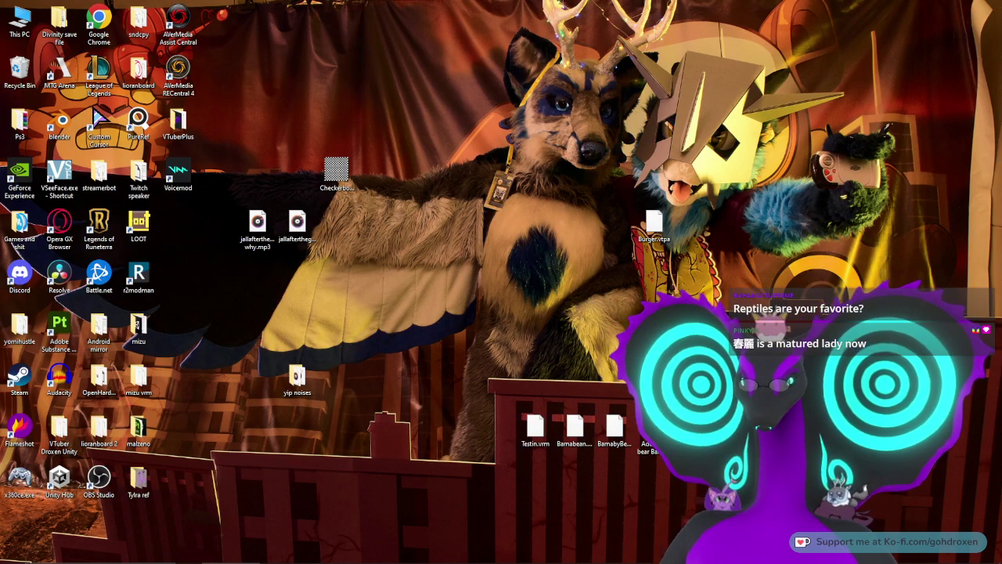
pyautogui.doubleClick(139, 479)
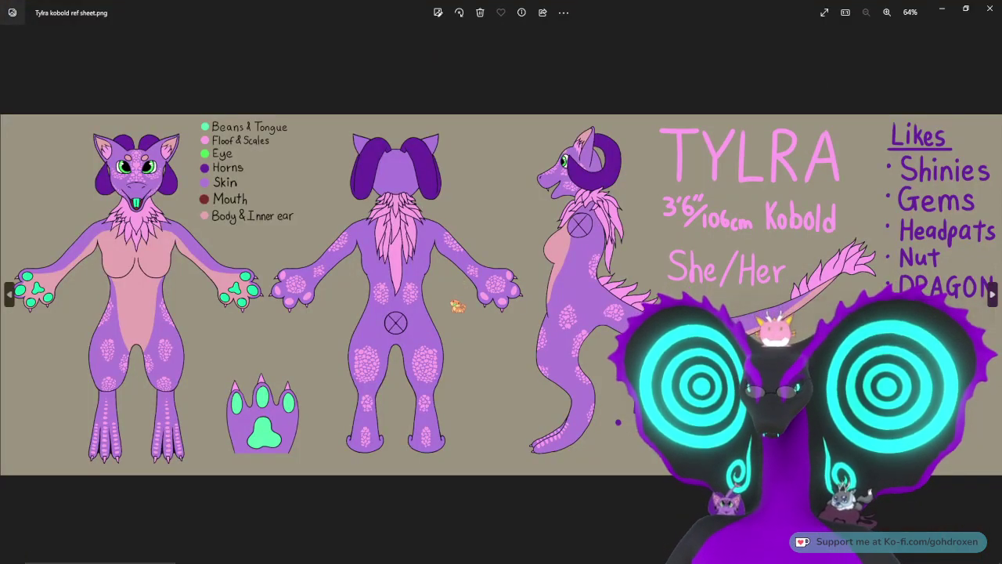
pyautogui.scroll(1, 442, 368)
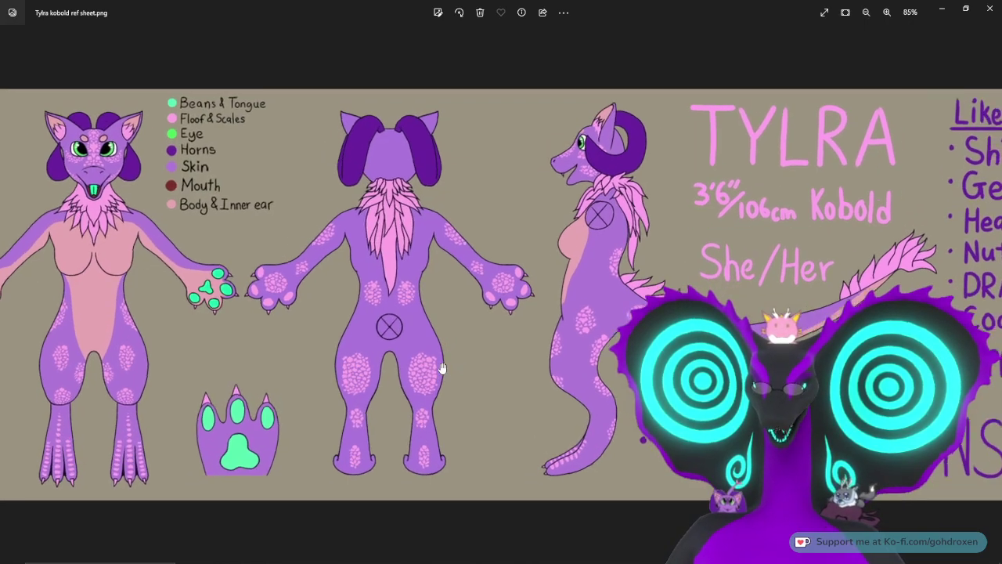
pyautogui.scroll(-1, 443, 368)
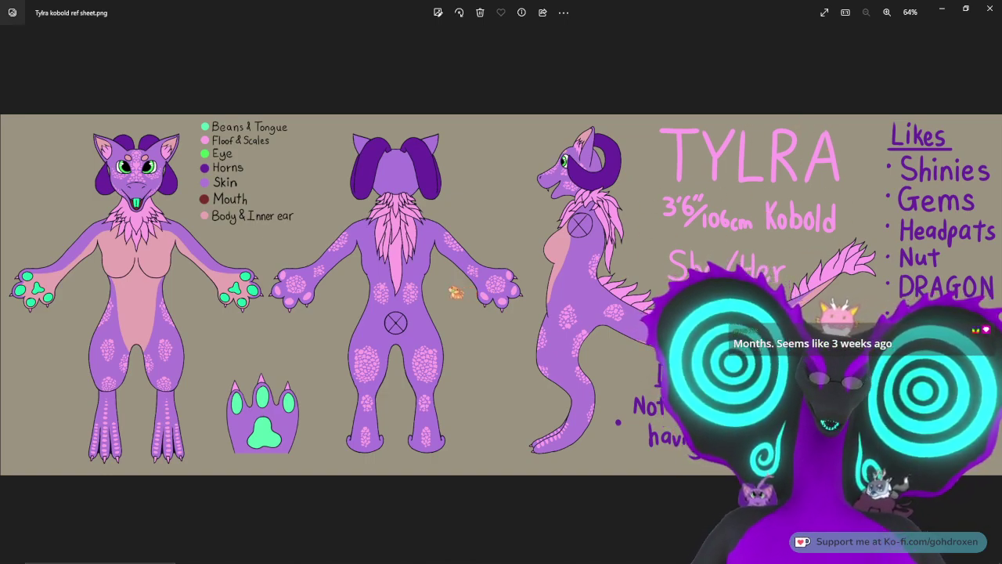
pyautogui.scroll(5, 458, 302)
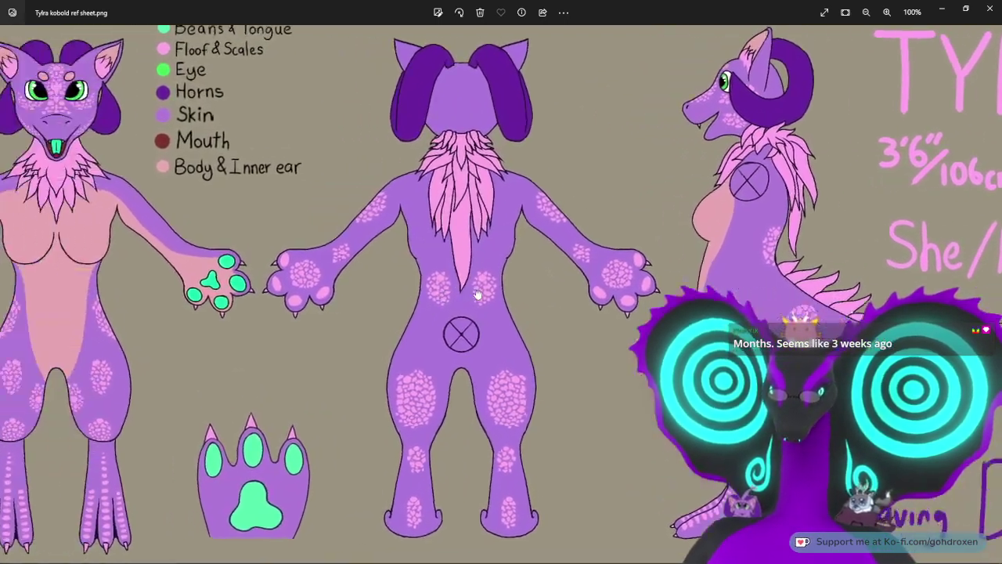
pyautogui.moveTo(478, 295); pyautogui.dragTo(634, 296)
pyautogui.scroll(1, 483, 297)
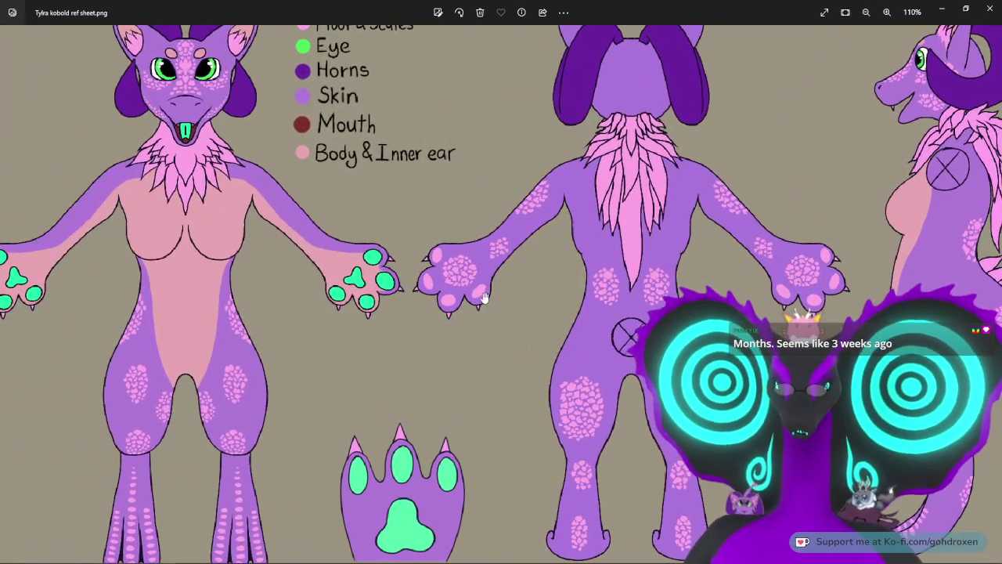
pyautogui.moveTo(472, 271); pyautogui.dragTo(492, 318)
pyautogui.moveTo(730, 348); pyautogui.dragTo(546, 342)
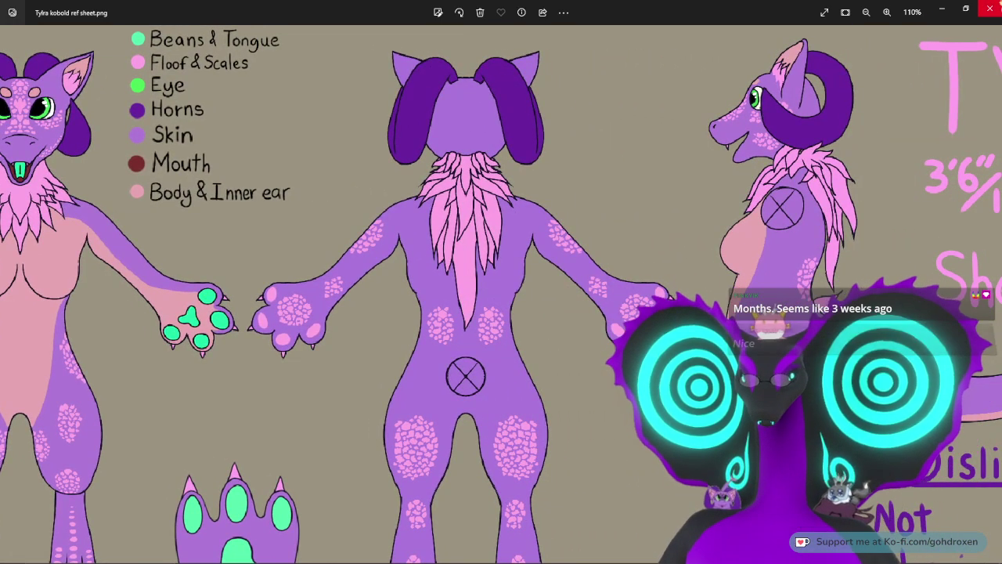
pyautogui.click(991, 7)
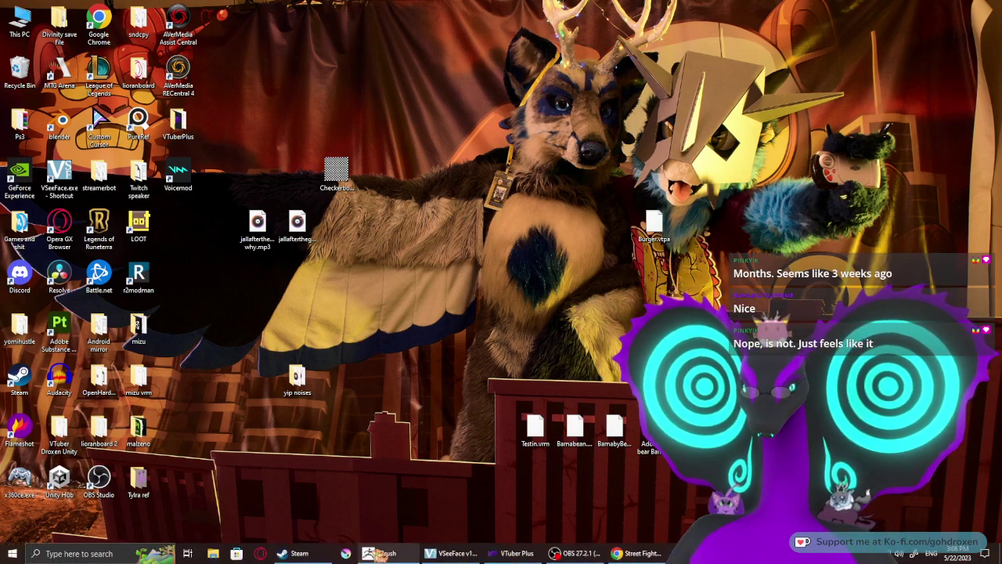
pyautogui.click(382, 552)
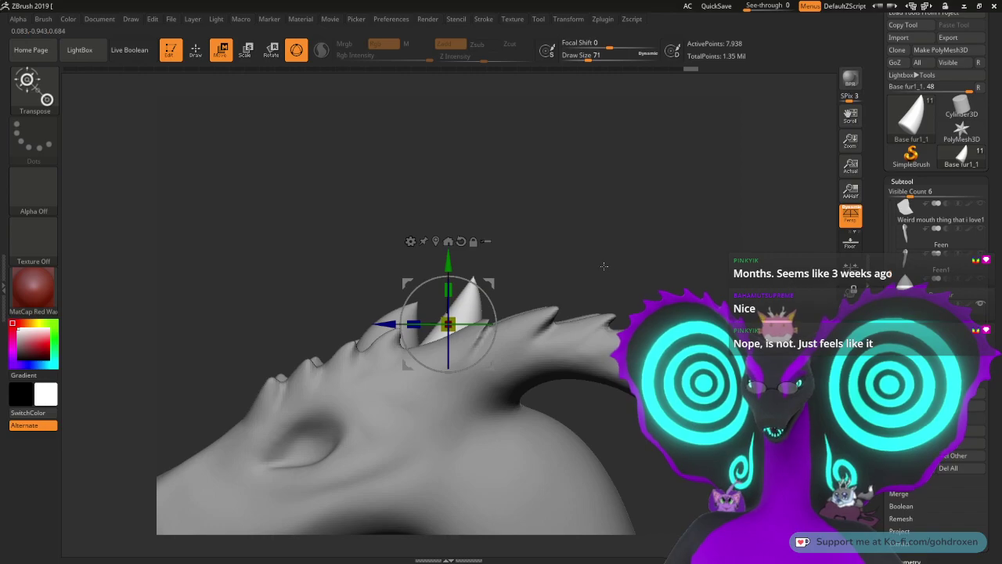
# Step: Duplicate the Base fur cone and move the copy onto the back of the head behind the two finished tufts
pyautogui.moveTo(604, 266); pyautogui.dragTo(573, 291)
pyautogui.click(943, 288)
pyautogui.hotkey('ctrl', 'shift', 'd')
pyautogui.moveTo(456, 271); pyautogui.dragTo(349, 260)
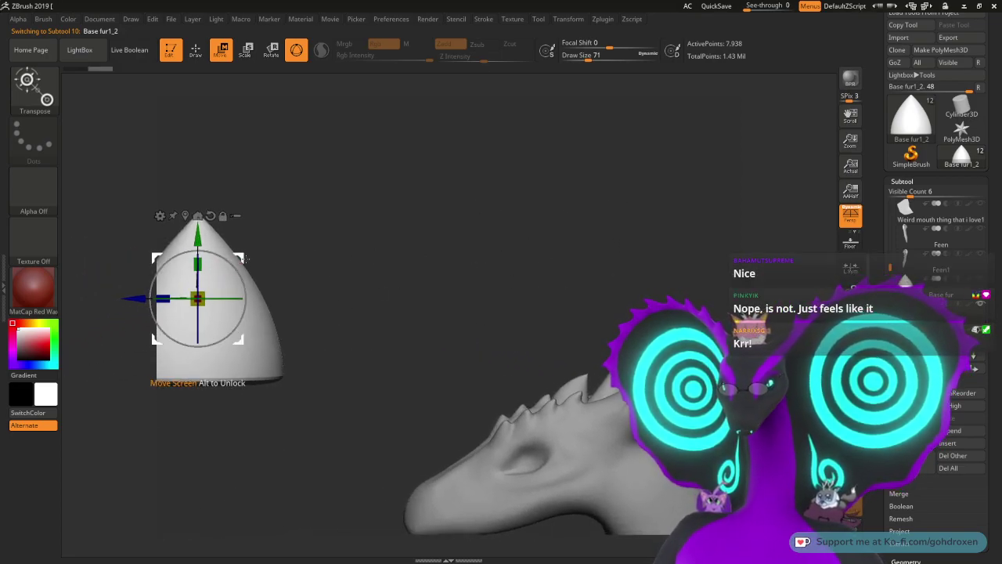
pyautogui.moveTo(245, 259); pyautogui.dragTo(419, 200)
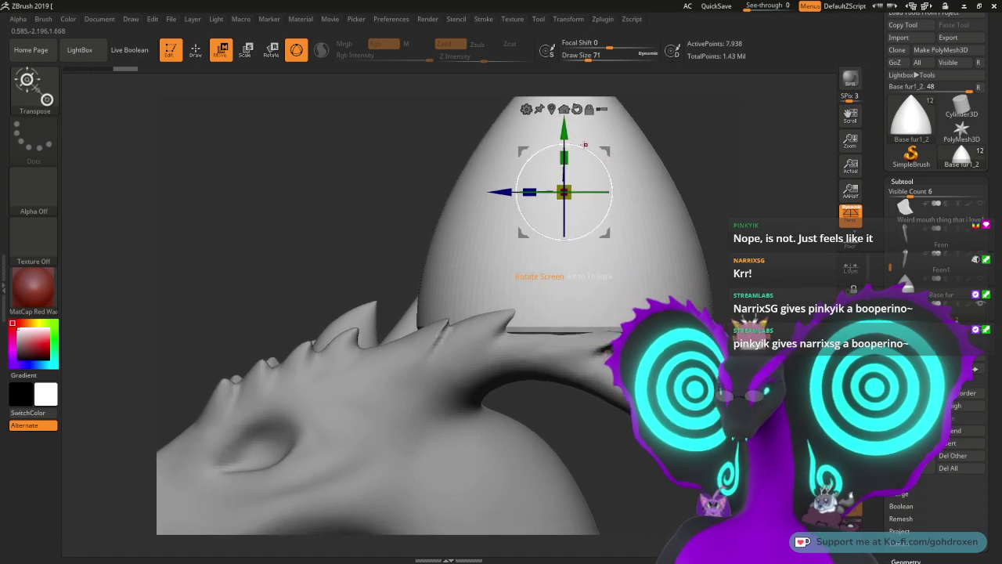
pyautogui.moveTo(564, 127); pyautogui.dragTo(564, 198)
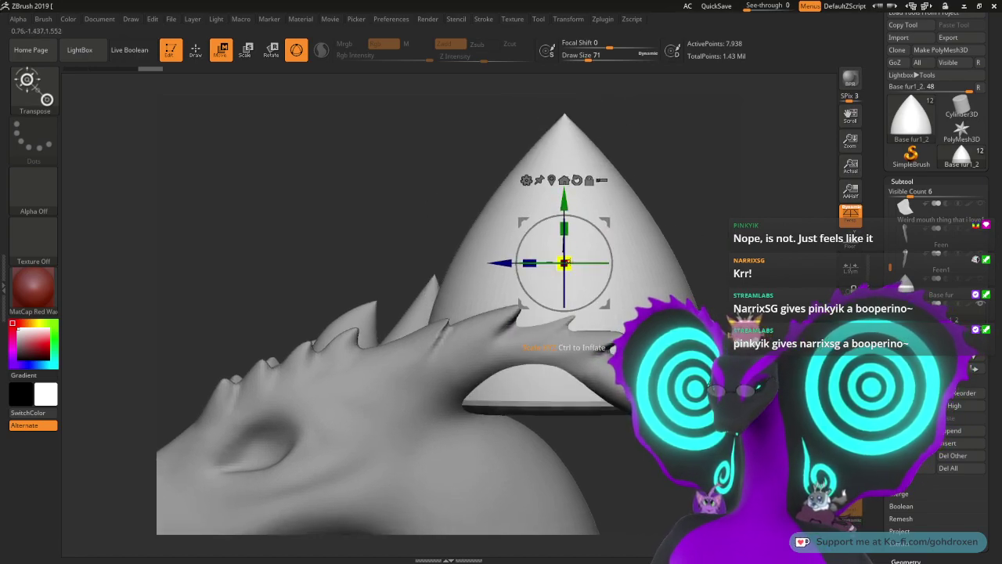
# Step: Scale the new cone down uniformly to about a third of its size
pyautogui.moveTo(564, 265); pyautogui.dragTo(563, 307)
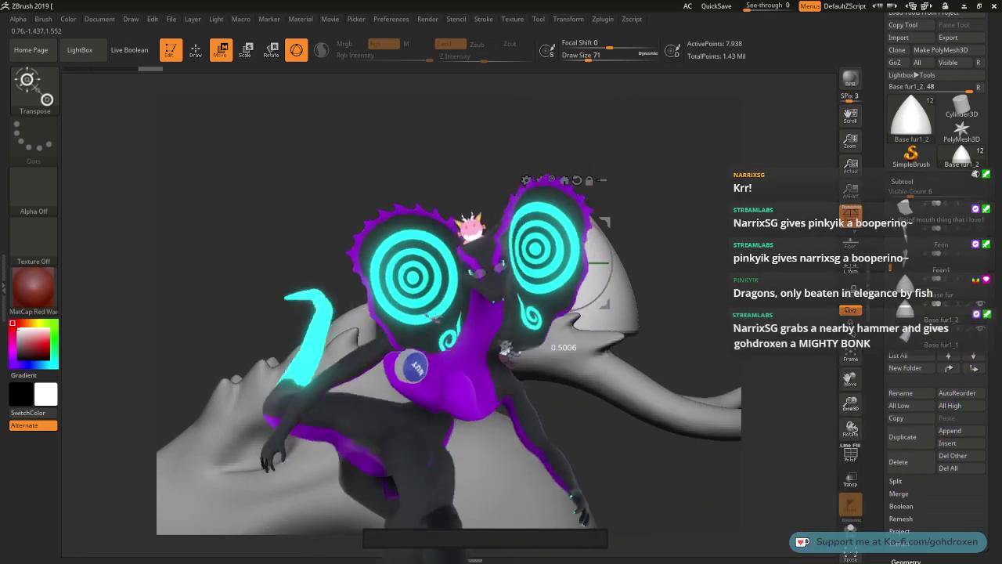
pyautogui.moveTo(564, 347); pyautogui.dragTo(564, 347)
pyautogui.moveTo(464, 296); pyautogui.dragTo(453, 299)
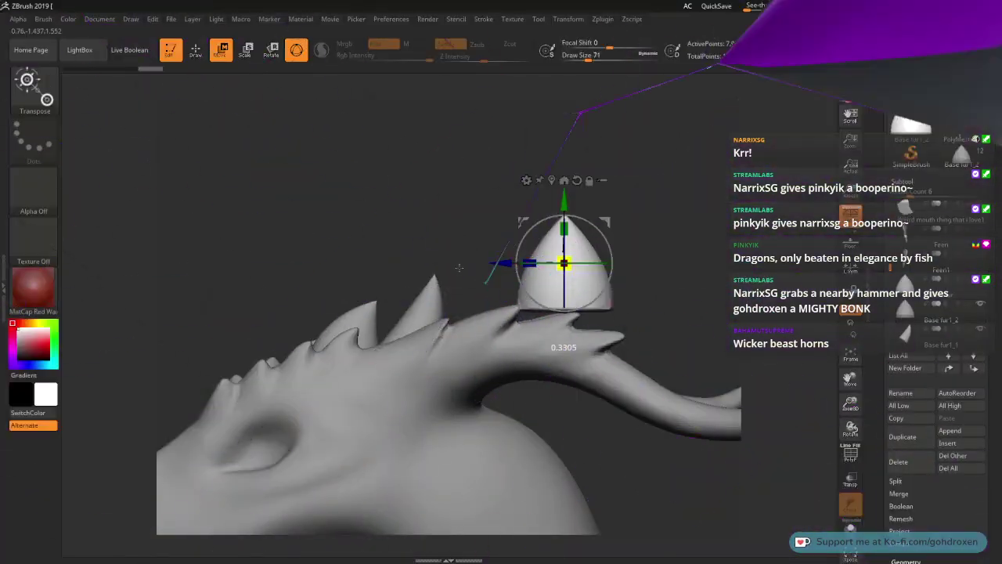
# Step: Move the small cone forward and down so it sits between the horns behind the second tuft
pyautogui.moveTo(621, 223); pyautogui.dragTo(583, 252)
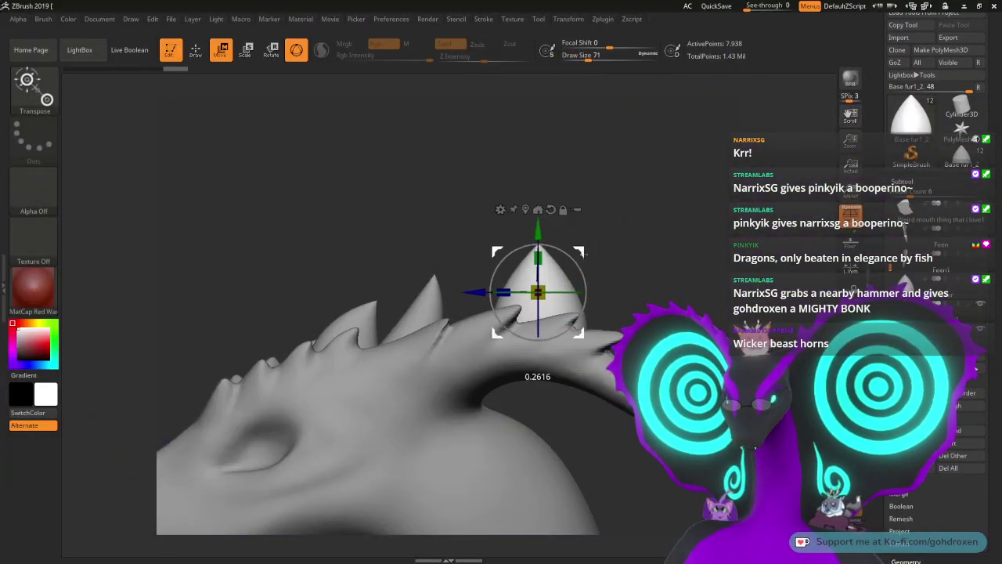
pyautogui.moveTo(486, 371); pyautogui.dragTo(484, 373)
pyautogui.moveTo(629, 203)
pyautogui.mouseDown()
pyautogui.moveTo(628, 263)
pyautogui.moveTo(639, 220)
pyautogui.moveTo(621, 233)
pyautogui.moveTo(625, 270)
pyautogui.moveTo(598, 248)
pyautogui.moveTo(636, 259)
pyautogui.moveTo(639, 275)
pyautogui.mouseUp()
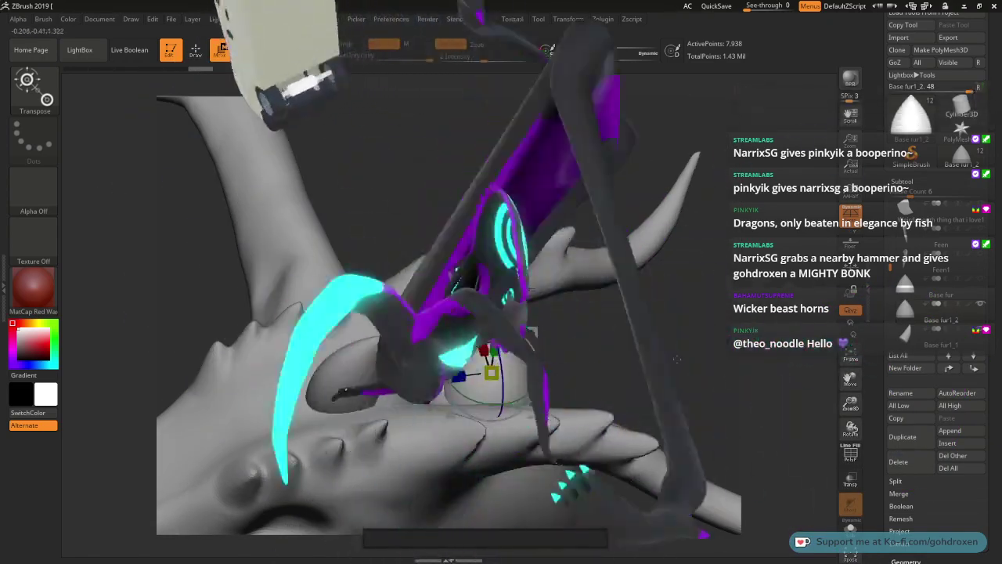
pyautogui.moveTo(671, 398); pyautogui.dragTo(662, 312)
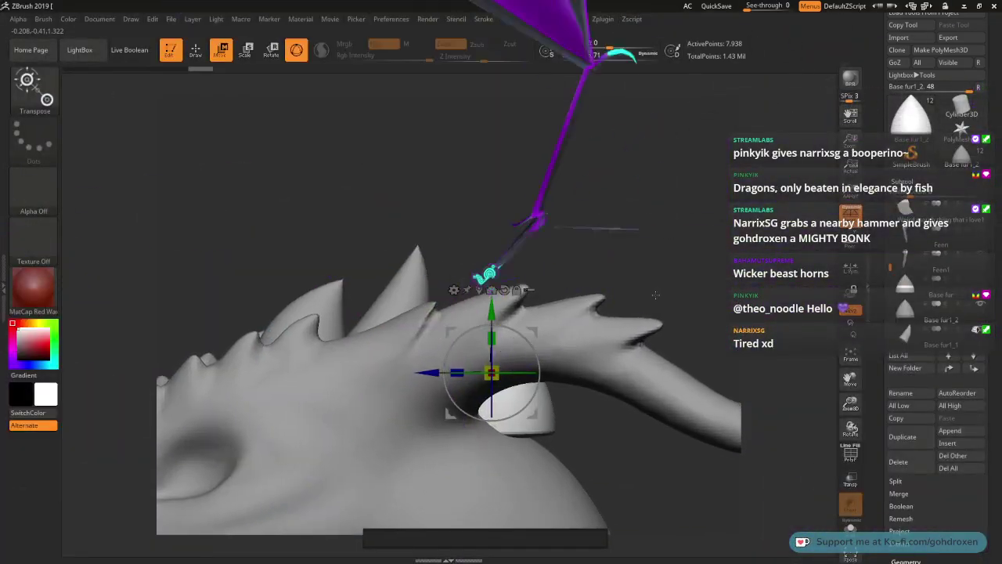
pyautogui.moveTo(656, 295); pyautogui.dragTo(651, 276)
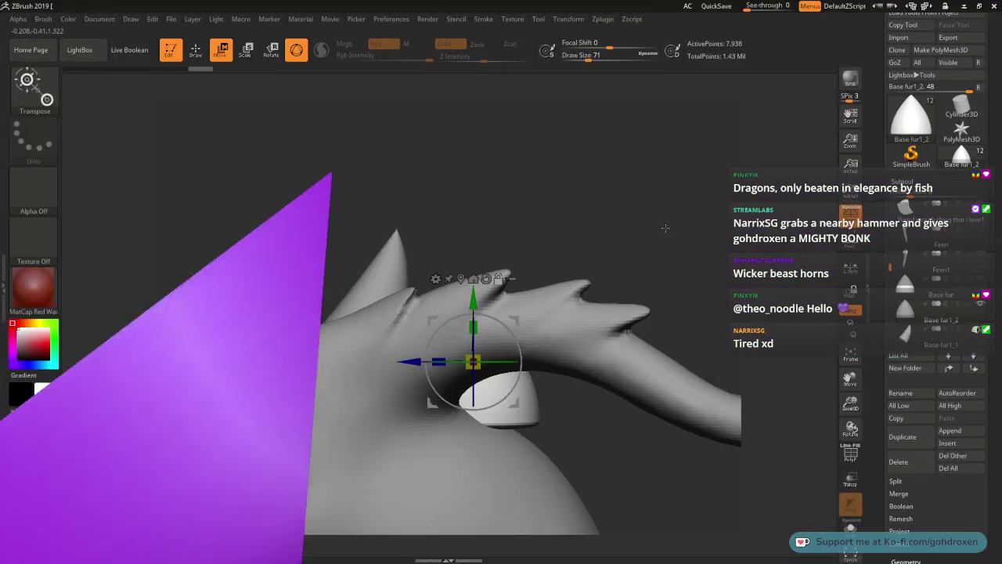
pyautogui.moveTo(961, 131)
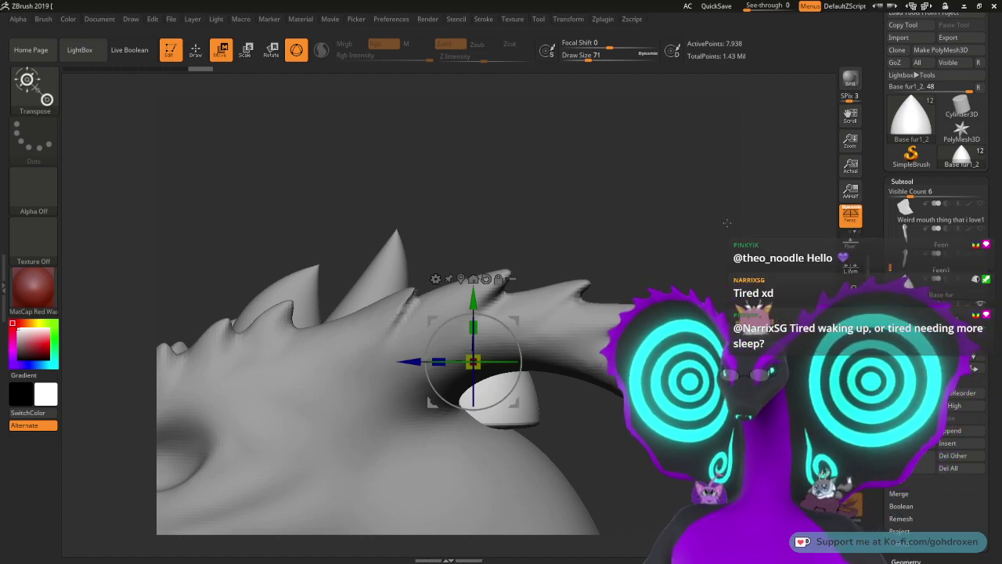
pyautogui.moveTo(628, 257)
pyautogui.mouseDown()
pyautogui.moveTo(624, 277)
pyautogui.moveTo(570, 240)
pyautogui.mouseUp()
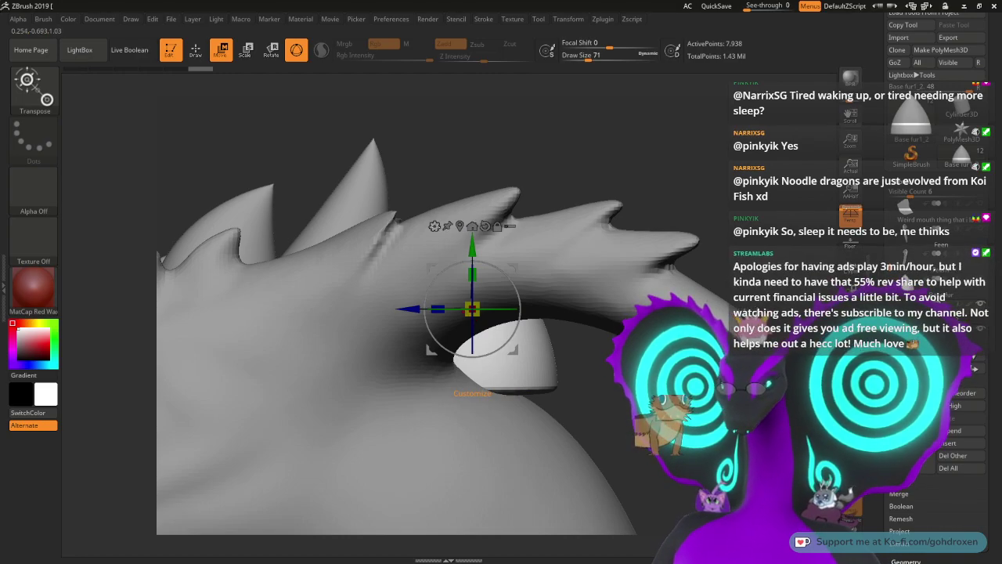
# Step: Apply Bend Curve to the new cone, stretch its tip up and backward, and pull its base and middle points forward
pyautogui.click(434, 226)
pyautogui.click(548, 261)
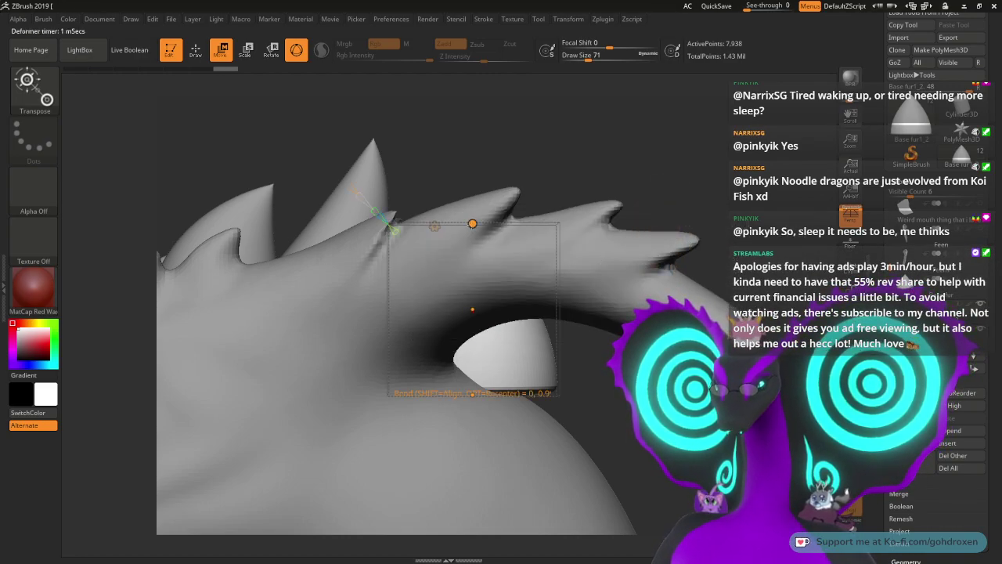
pyautogui.moveTo(643, 153); pyautogui.dragTo(635, 219)
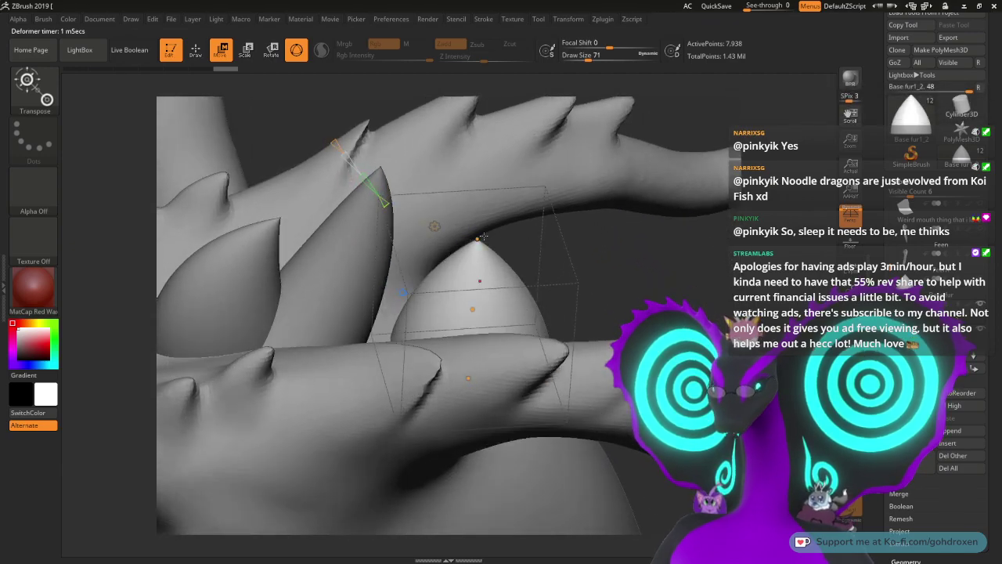
pyautogui.moveTo(484, 237); pyautogui.dragTo(737, 100)
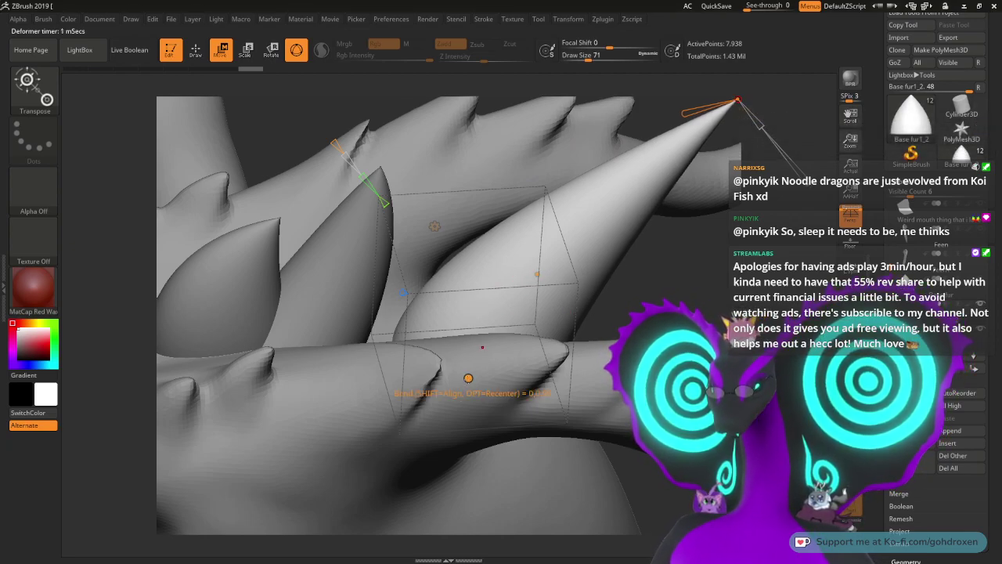
pyautogui.moveTo(469, 378); pyautogui.dragTo(397, 419)
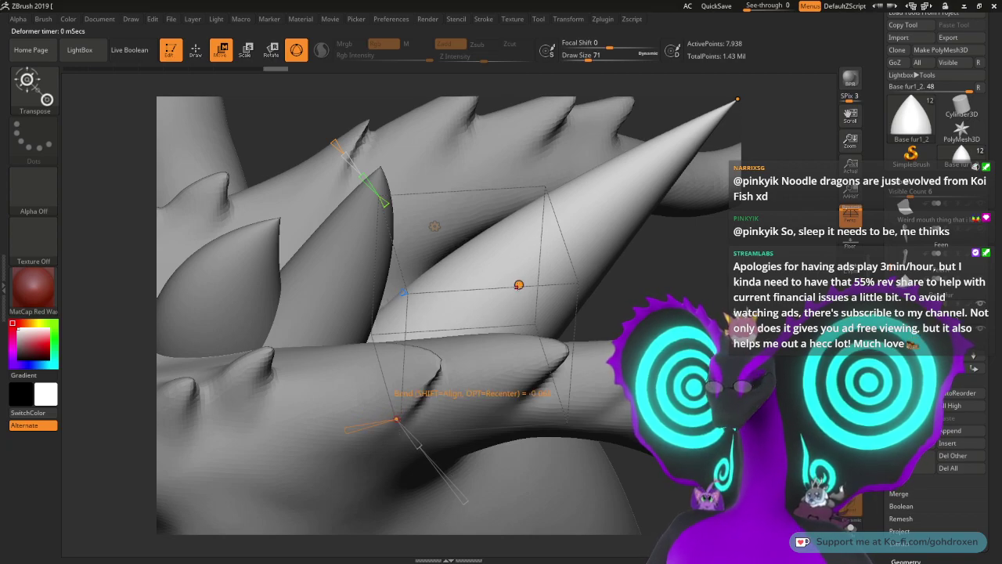
pyautogui.moveTo(518, 285); pyautogui.dragTo(471, 269)
# Step: Shorten the new tuft by pulling its tip forward, and raise the tip slightly above the horn spikes
pyautogui.moveTo(431, 258); pyautogui.dragTo(596, 263, button='right')
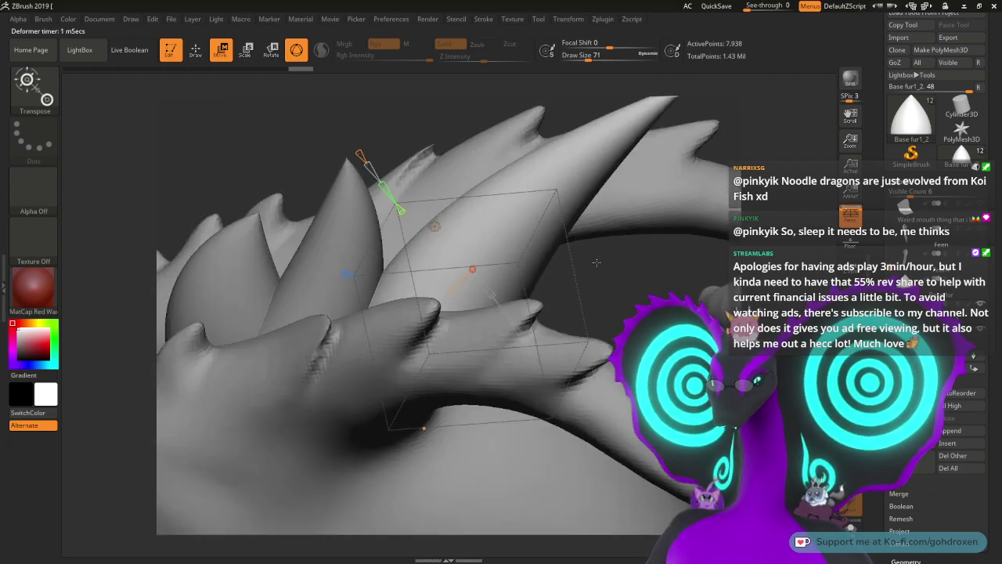
pyautogui.moveTo(597, 263); pyautogui.dragTo(628, 251)
pyautogui.moveTo(647, 296); pyautogui.dragTo(671, 293)
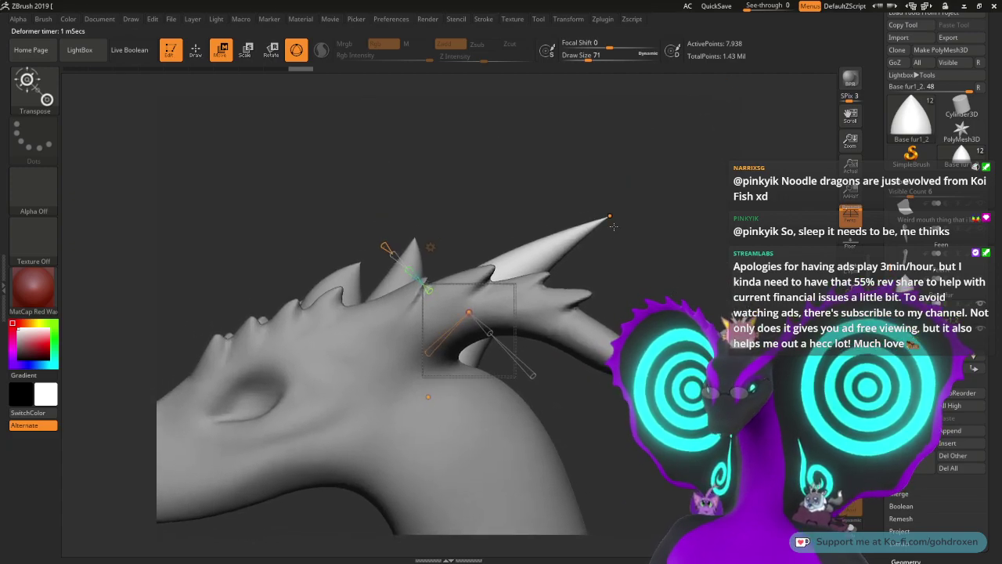
pyautogui.moveTo(610, 216); pyautogui.dragTo(584, 227)
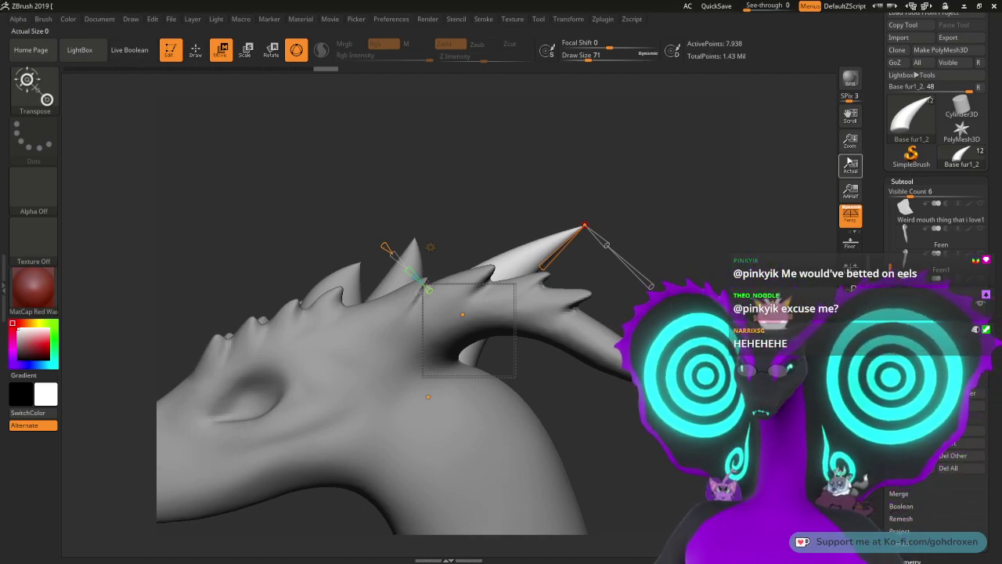
pyautogui.moveTo(650, 173)
pyautogui.mouseDown()
pyautogui.moveTo(648, 195)
pyautogui.moveTo(653, 175)
pyautogui.mouseUp()
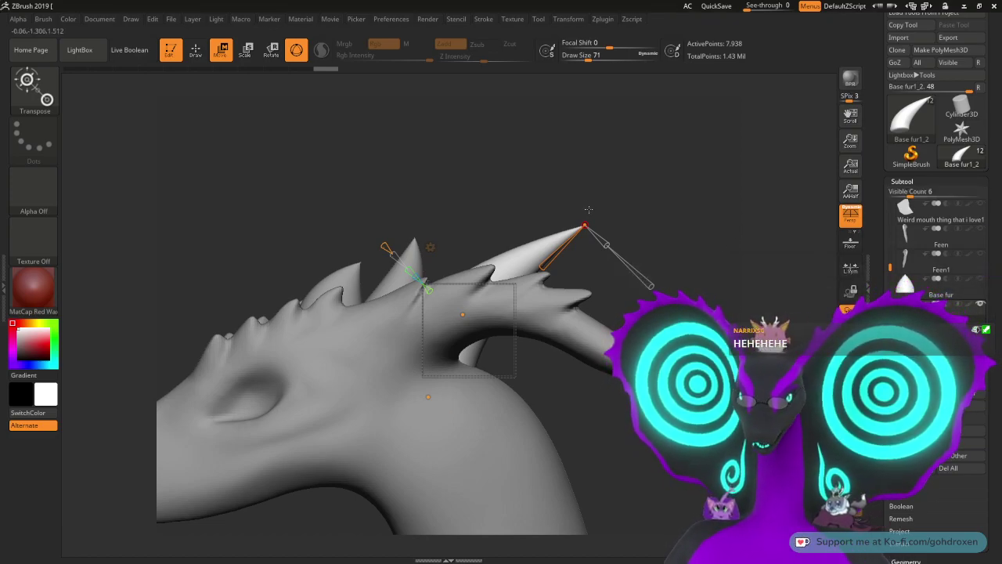
pyautogui.moveTo(584, 226)
pyautogui.mouseDown()
pyautogui.moveTo(602, 201)
pyautogui.moveTo(594, 212)
pyautogui.mouseUp()
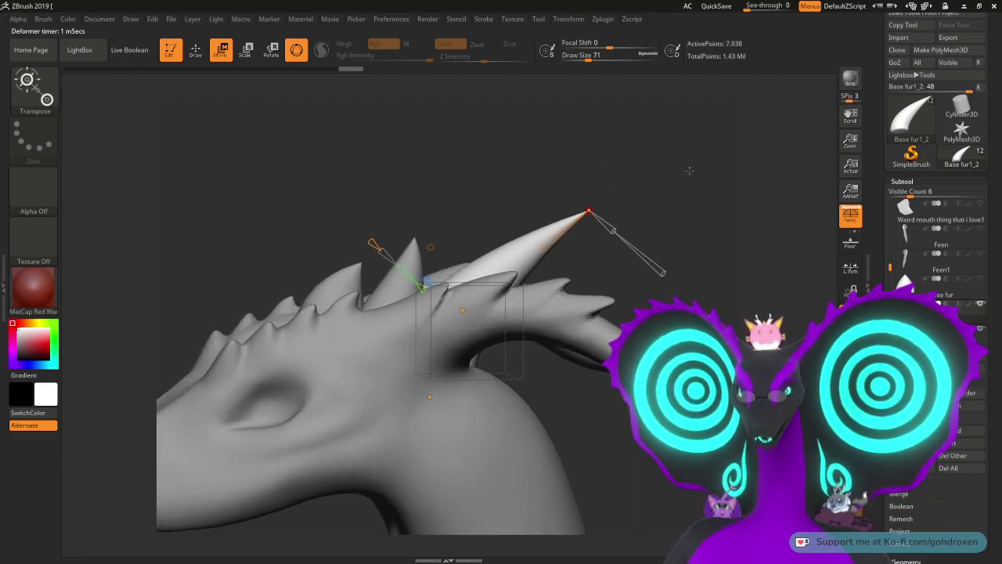
# Step: Shift the white spike's Bend Curve points backward and raise its tip to lengthen the spike
pyautogui.moveTo(678, 165); pyautogui.dragTo(664, 164)
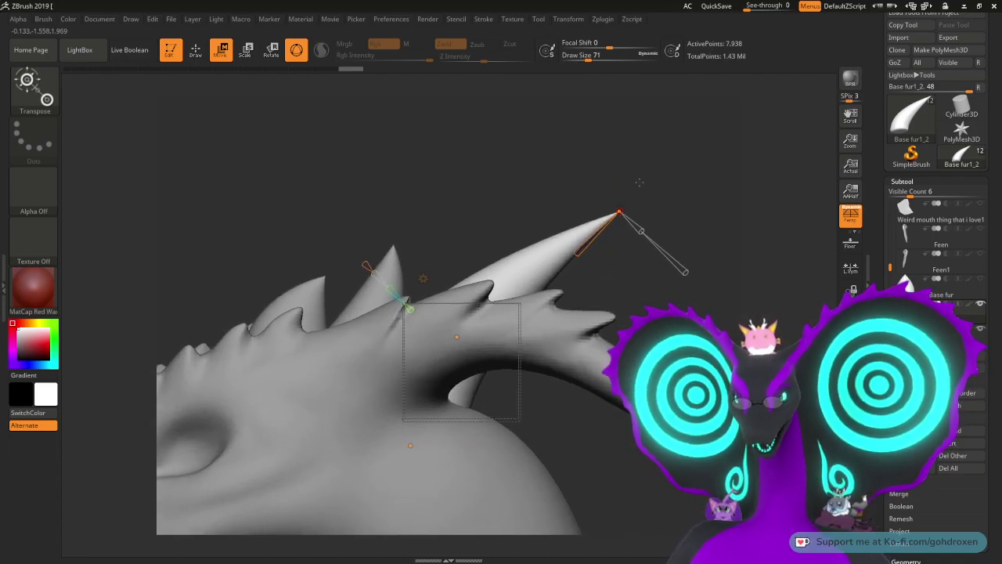
pyautogui.moveTo(641, 183)
pyautogui.mouseDown()
pyautogui.moveTo(656, 197)
pyautogui.moveTo(630, 206)
pyautogui.moveTo(593, 249)
pyautogui.mouseUp()
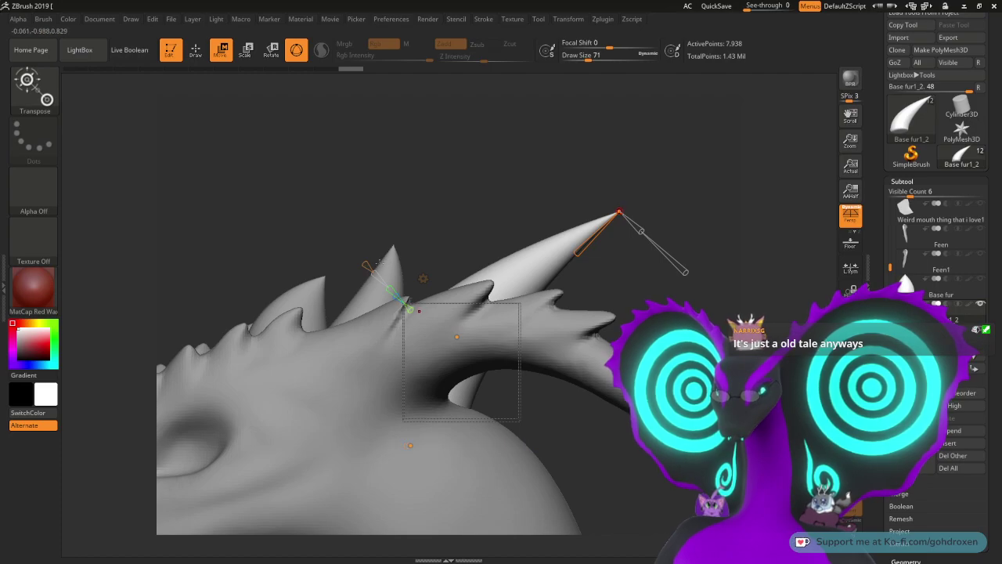
pyautogui.moveTo(368, 265); pyautogui.dragTo(364, 264)
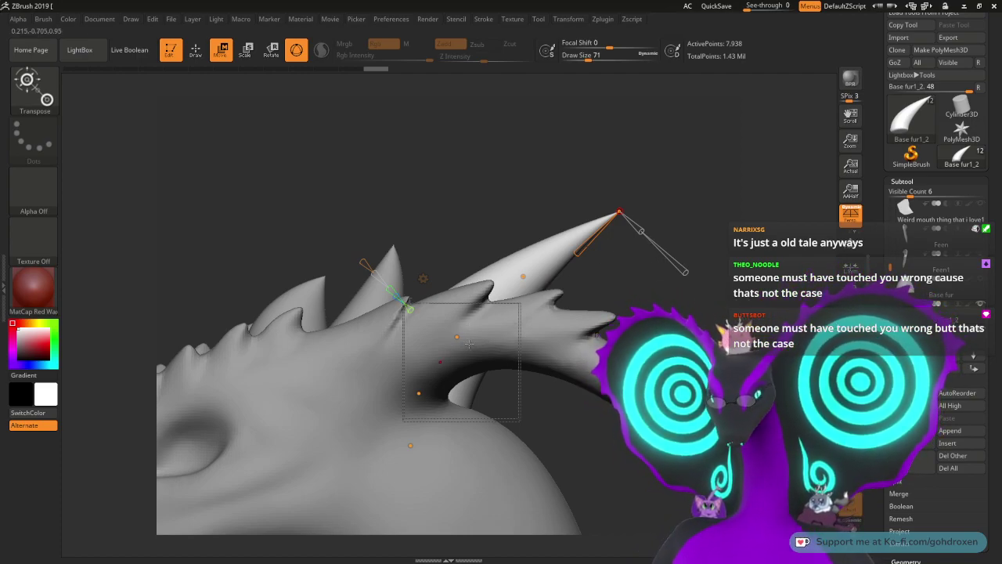
pyautogui.moveTo(640, 231); pyautogui.dragTo(482, 334)
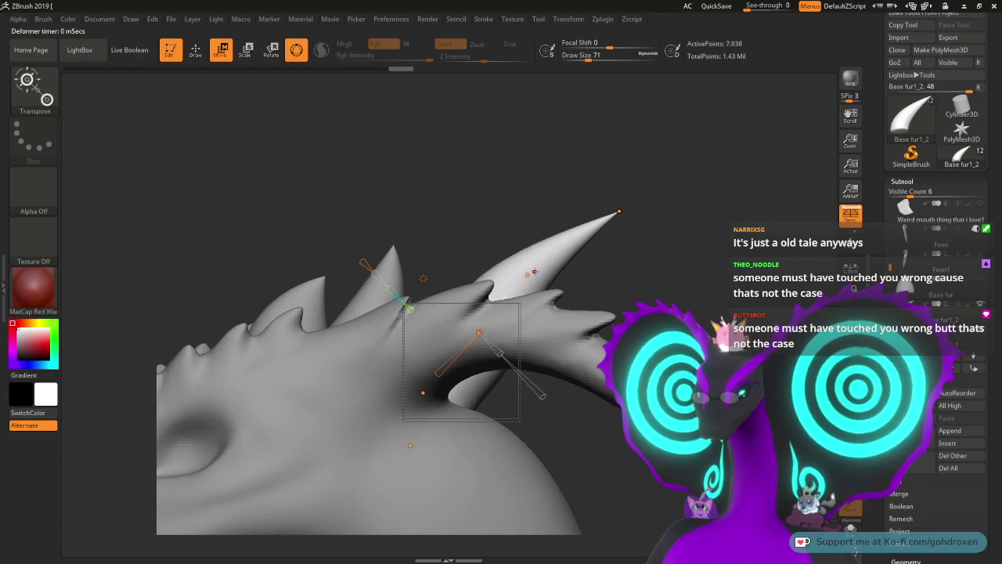
pyautogui.moveTo(527, 275); pyautogui.dragTo(545, 283)
pyautogui.moveTo(609, 223); pyautogui.dragTo(656, 197)
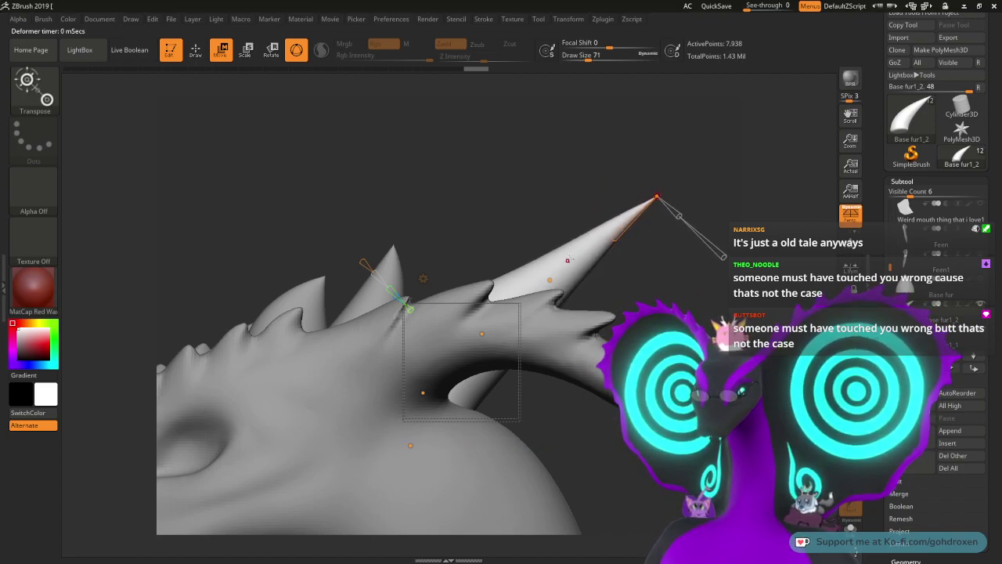
# Step: Bend the white spike into a gentle S-shape by raising its two middle Bend Curve points and lowering the tip slightly
pyautogui.moveTo(551, 279); pyautogui.dragTo(571, 268)
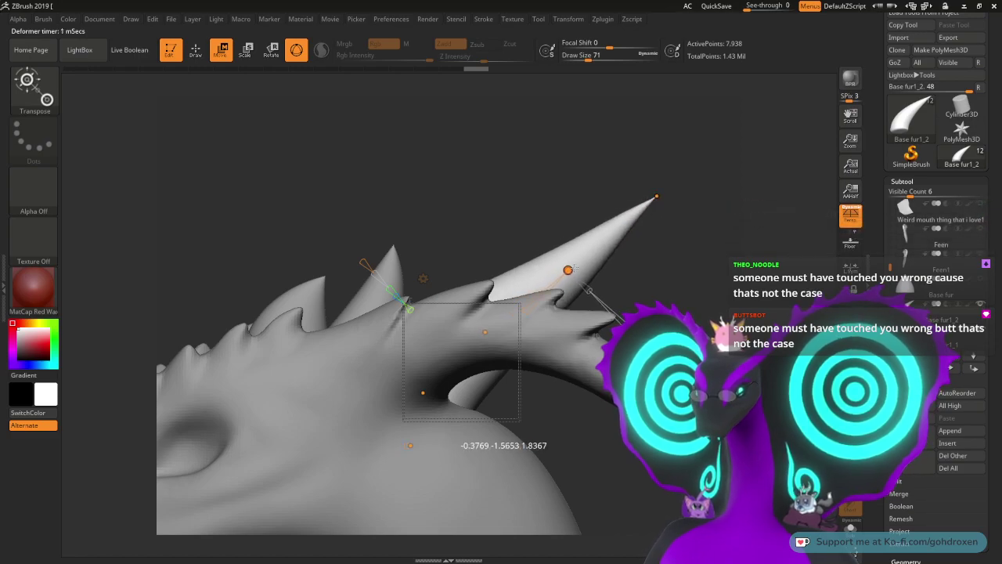
pyautogui.moveTo(486, 330); pyautogui.dragTo(481, 313)
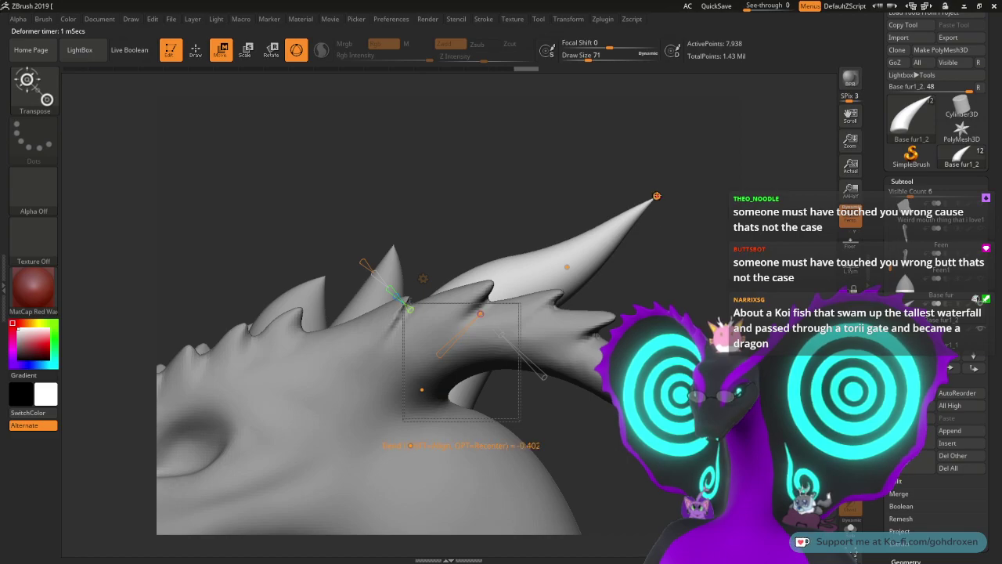
pyautogui.moveTo(657, 196)
pyautogui.mouseDown()
pyautogui.moveTo(667, 230)
pyautogui.moveTo(648, 210)
pyautogui.mouseUp()
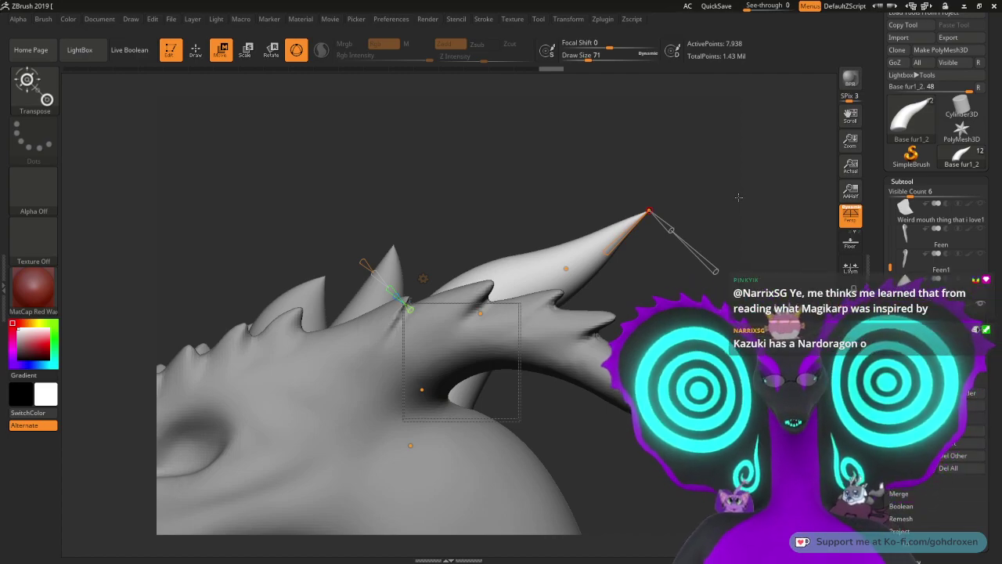
# Step: Lower the Bend Curve point in the spike's lower half to flatten the hump near its base
pyautogui.moveTo(961, 156)
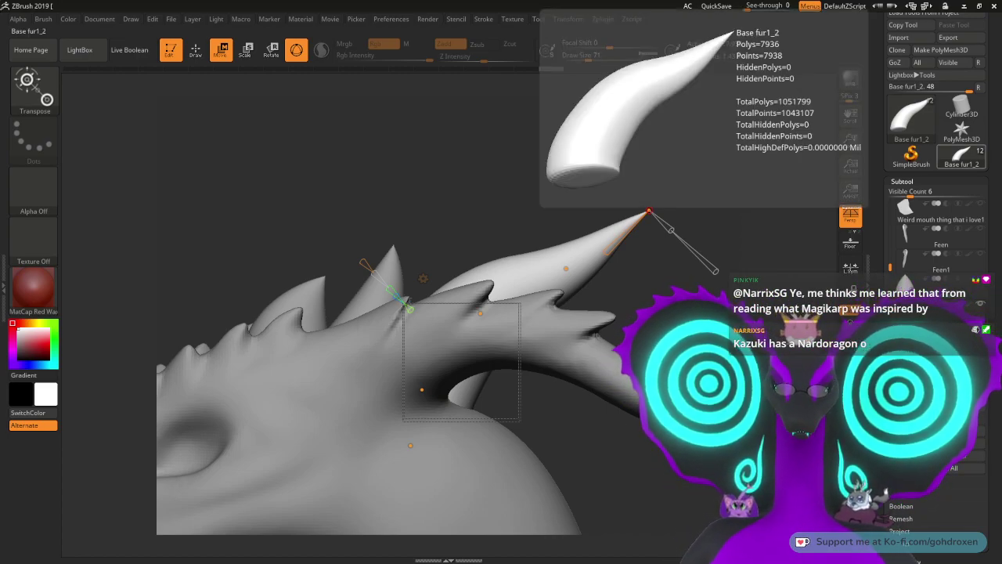
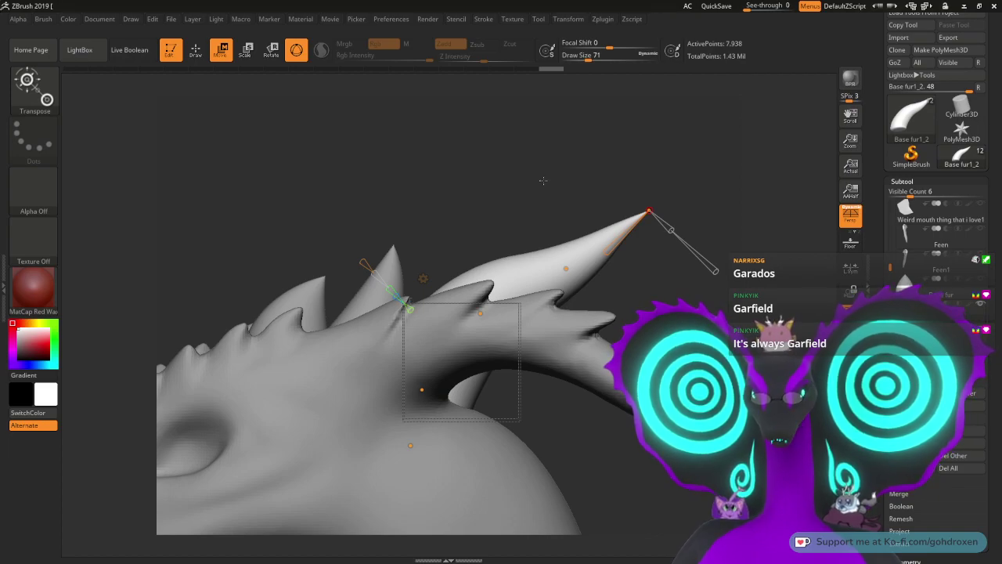
pyautogui.moveTo(542, 181); pyautogui.dragTo(556, 184)
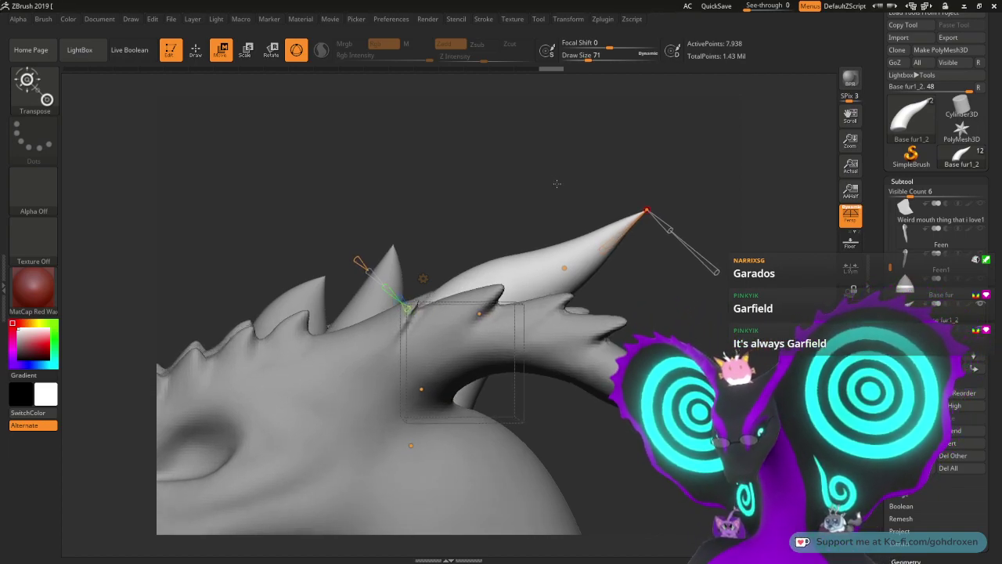
pyautogui.moveTo(479, 314); pyautogui.dragTo(481, 322)
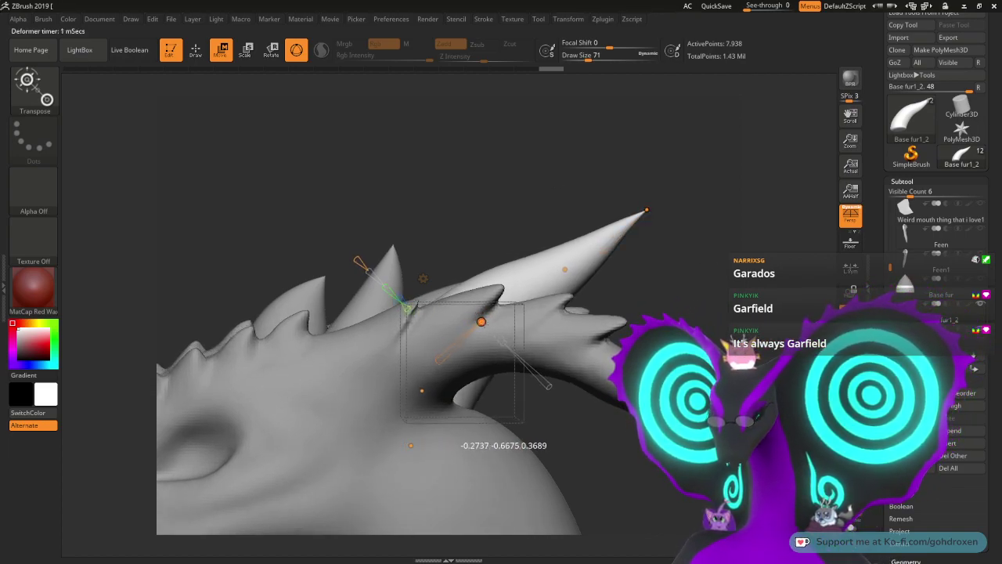
pyautogui.moveTo(517, 196)
pyautogui.mouseDown()
pyautogui.moveTo(502, 164)
pyautogui.moveTo(519, 197)
pyautogui.moveTo(503, 257)
pyautogui.moveTo(490, 265)
pyautogui.mouseUp()
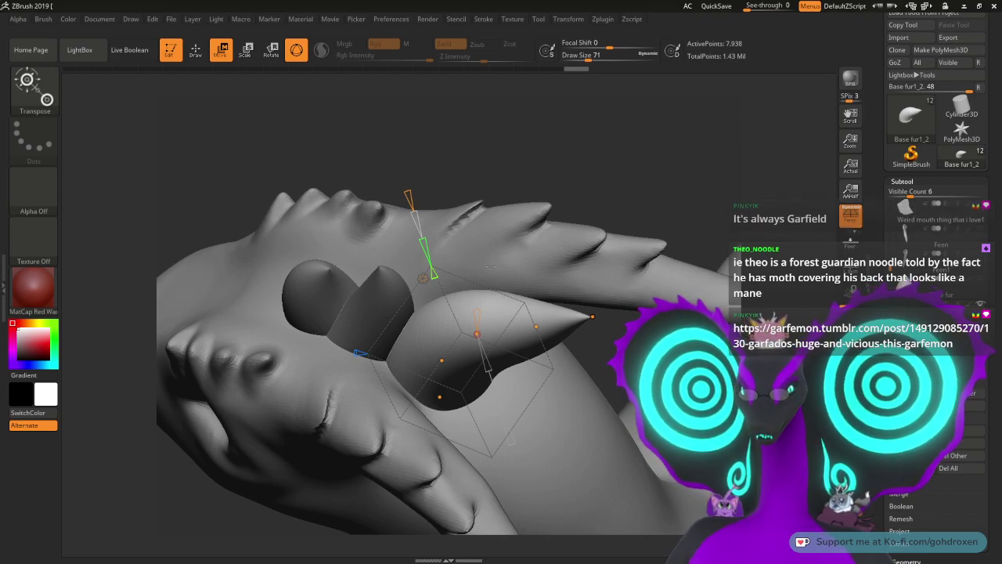
pyautogui.keyDown('shift'); pyautogui.moveTo(490, 267); pyautogui.dragTo(511, 224, button='right'); pyautogui.keyUp('shift')
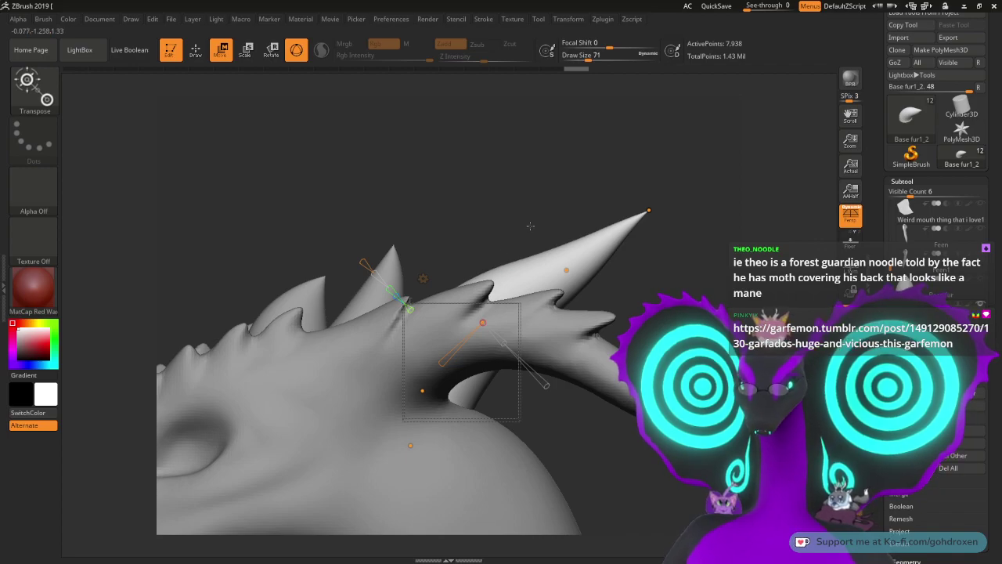
pyautogui.click(965, 6)
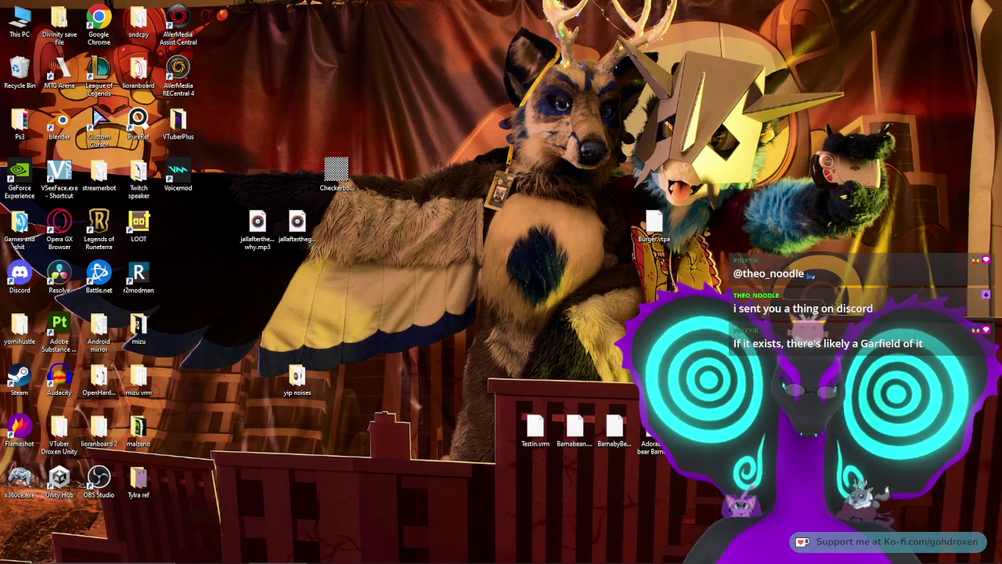
pyautogui.moveTo(335, 554)
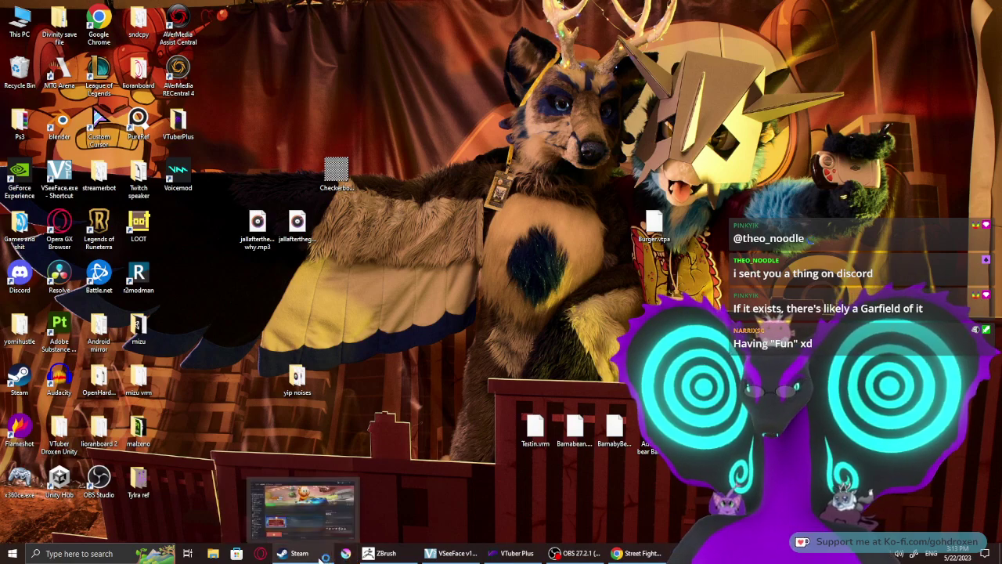
pyautogui.click(373, 554)
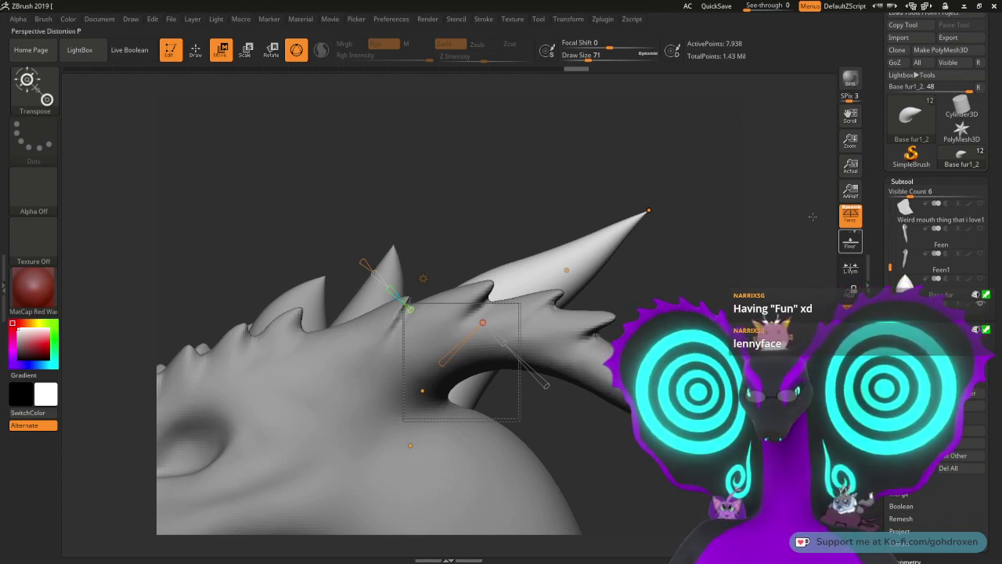
pyautogui.moveTo(735, 259)
pyautogui.mouseDown(button='right')
pyautogui.moveTo(741, 253)
pyautogui.moveTo(722, 271)
pyautogui.mouseUp(button='right')
pyautogui.moveTo(722, 272); pyautogui.dragTo(697, 269)
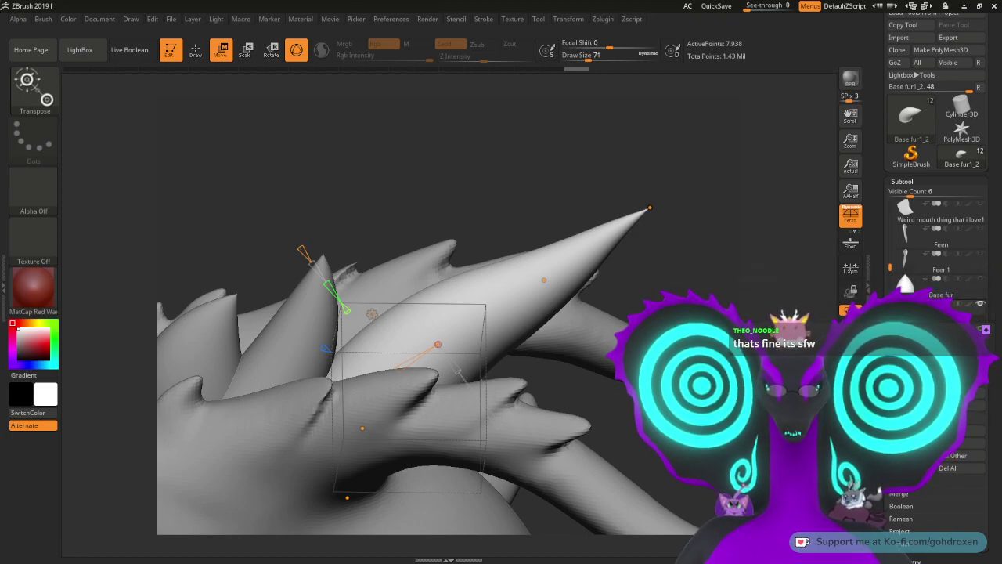
# Step: Switch to Discord, view the green dragon picture enlarged, and return to ZBrush
pyautogui.moveTo(1001, 16); pyautogui.dragTo(818, 2)
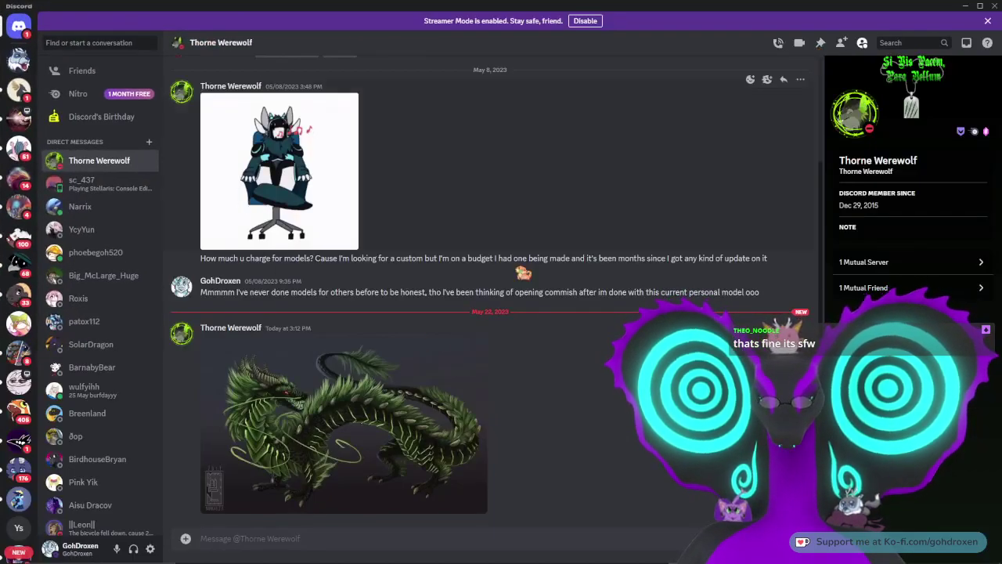
pyautogui.click(381, 452)
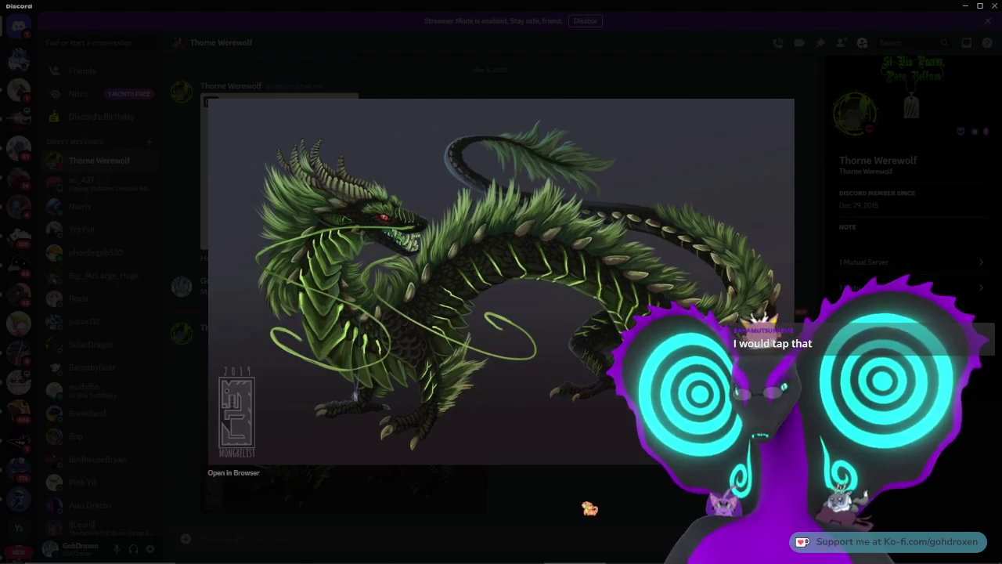
pyautogui.press('Escape')
pyautogui.moveTo(470, 6); pyautogui.dragTo(1001, 118)
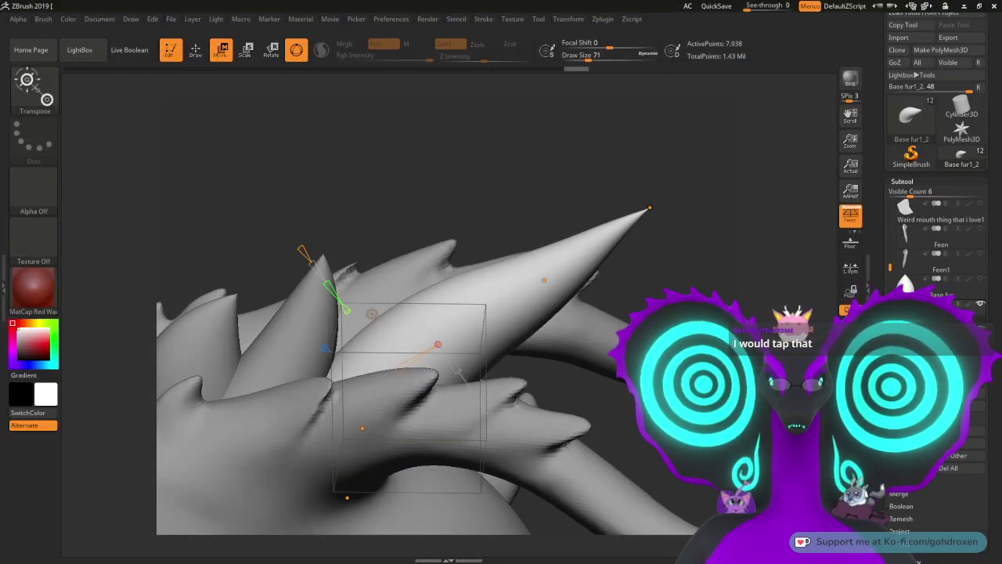
# Step: Push the spike's upper Bend Curve point backward and reposition the tip to give the longer spike an upturned end
pyautogui.moveTo(566, 195); pyautogui.dragTo(569, 157)
pyautogui.moveTo(910, 118)
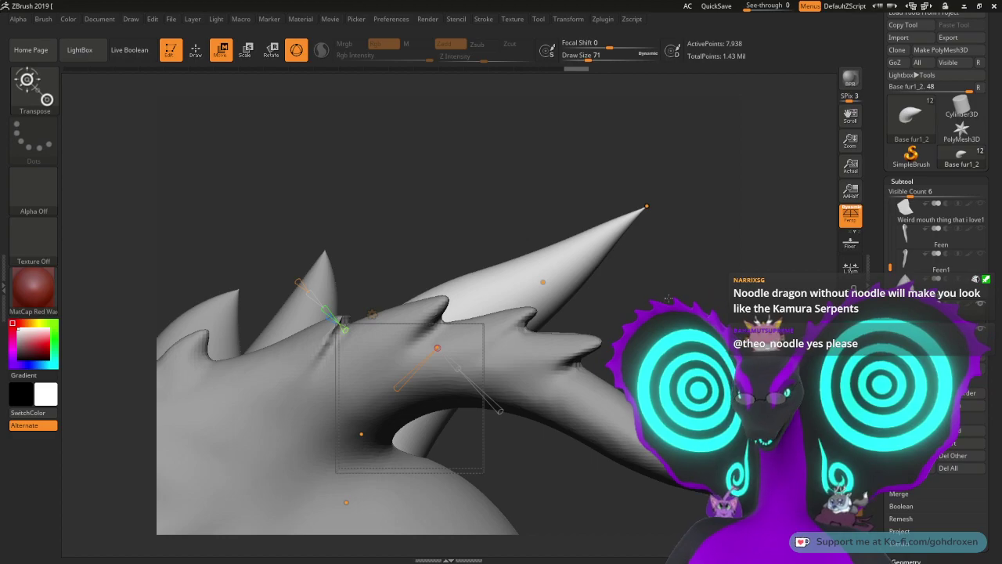
pyautogui.moveTo(648, 291)
pyautogui.mouseDown()
pyautogui.moveTo(605, 298)
pyautogui.moveTo(645, 299)
pyautogui.mouseUp()
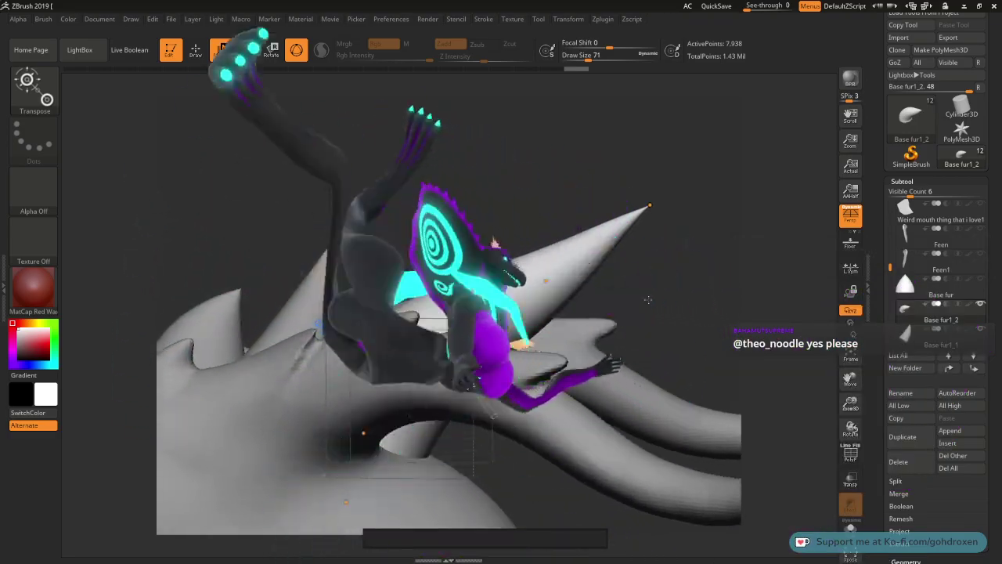
pyautogui.moveTo(648, 299); pyautogui.dragTo(642, 348)
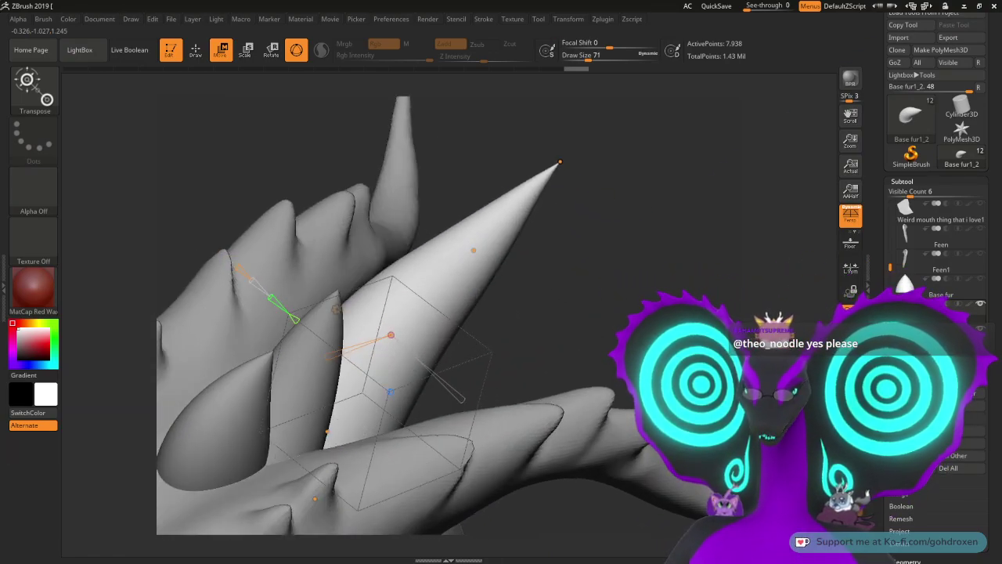
pyautogui.moveTo(671, 313); pyautogui.dragTo(594, 342)
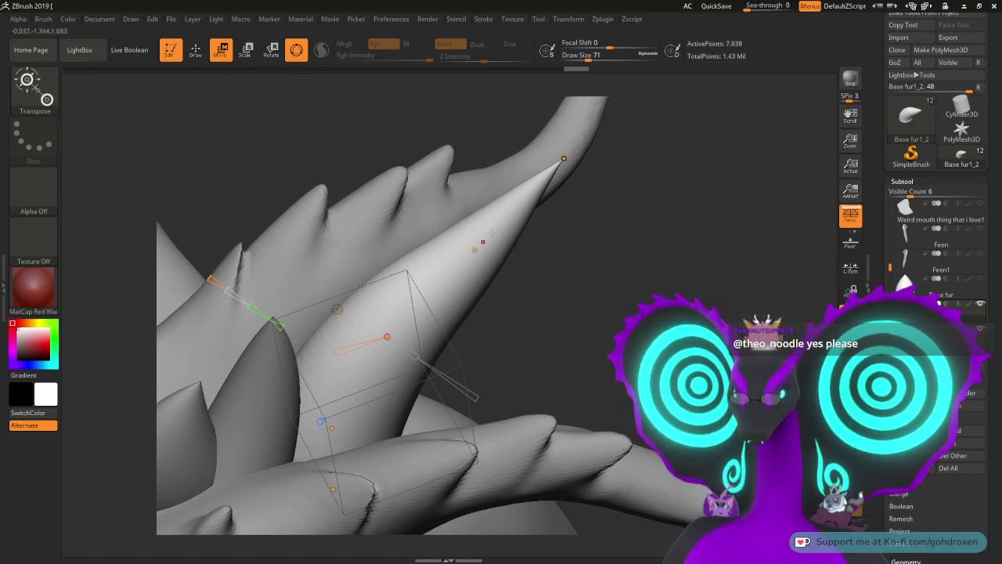
pyautogui.moveTo(576, 338); pyautogui.dragTo(581, 302)
pyautogui.moveTo(940, 235)
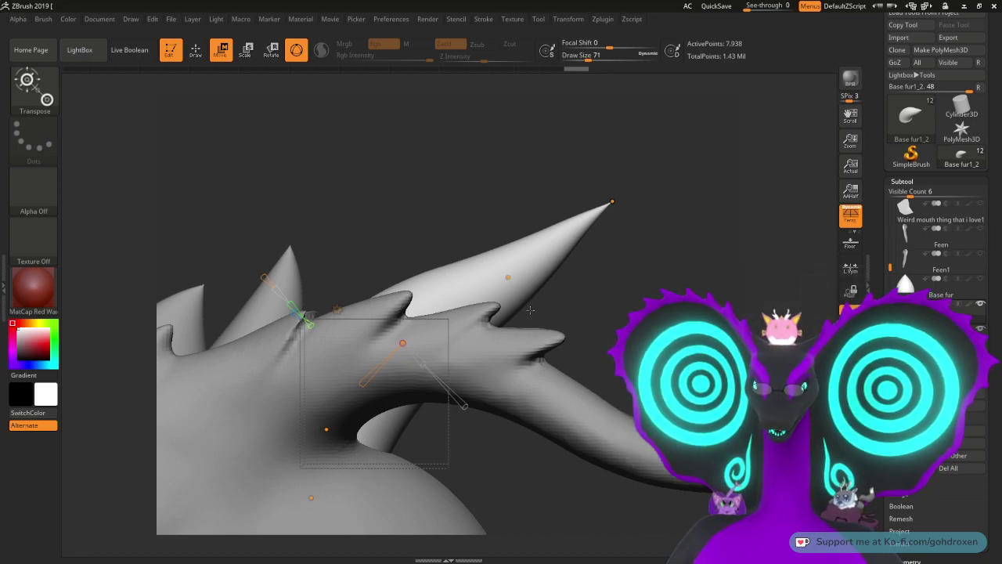
pyautogui.moveTo(611, 202); pyautogui.dragTo(607, 183)
pyautogui.moveTo(503, 280); pyautogui.dragTo(572, 300)
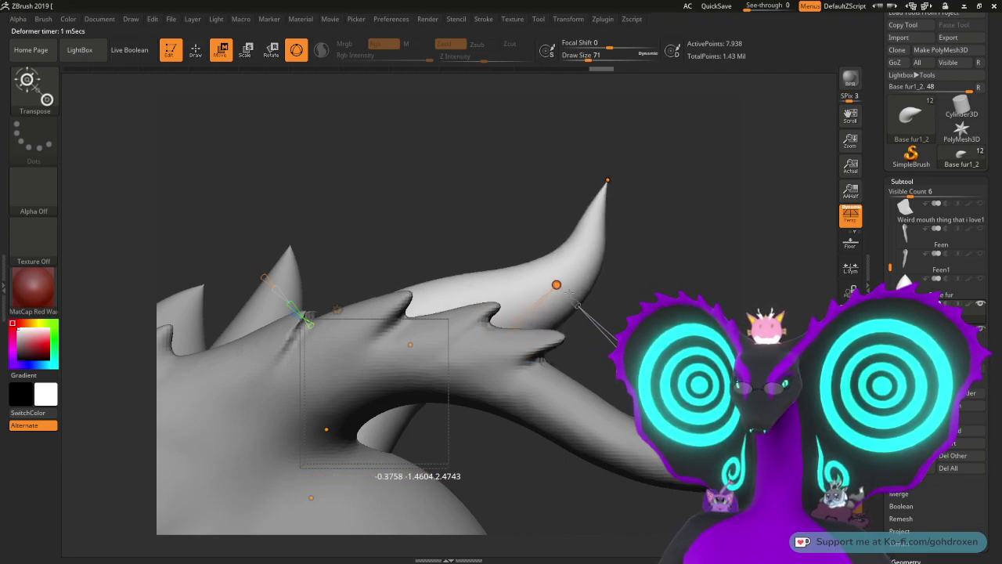
pyautogui.moveTo(608, 181); pyautogui.dragTo(650, 232)
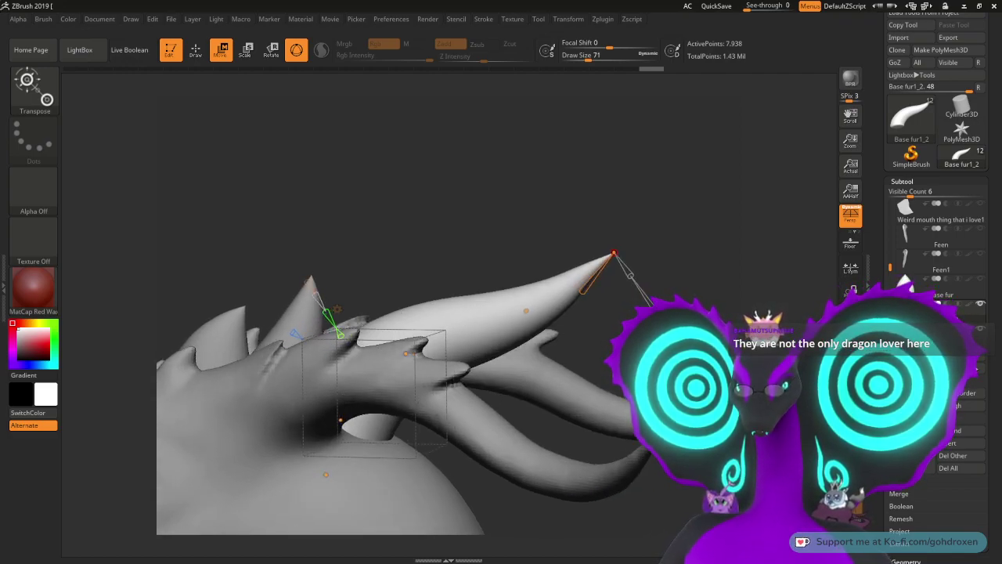
# Step: Accept the Bend Curve deformation on the white spike
pyautogui.keyDown('ctrl'); pyautogui.moveTo(470, 172); pyautogui.dragTo(470, 224, button='right'); pyautogui.keyUp('ctrl')
pyautogui.keyDown('alt'); pyautogui.moveTo(470, 180); pyautogui.dragTo(419, 206, button='right'); pyautogui.keyUp('alt')
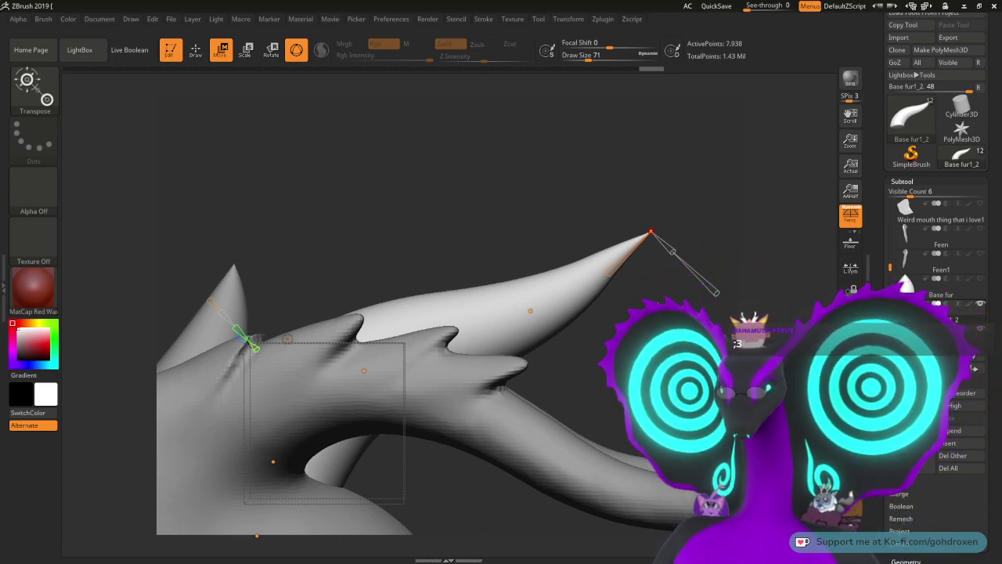
pyautogui.moveTo(975, 211)
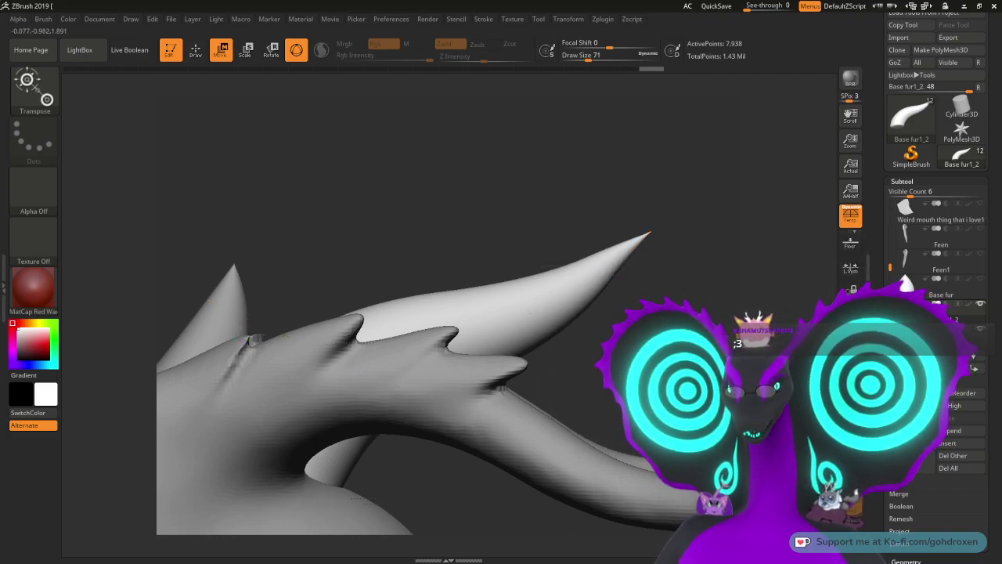
pyautogui.moveTo(501, 172); pyautogui.dragTo(549, 174)
pyautogui.moveTo(258, 331); pyautogui.dragTo(288, 338)
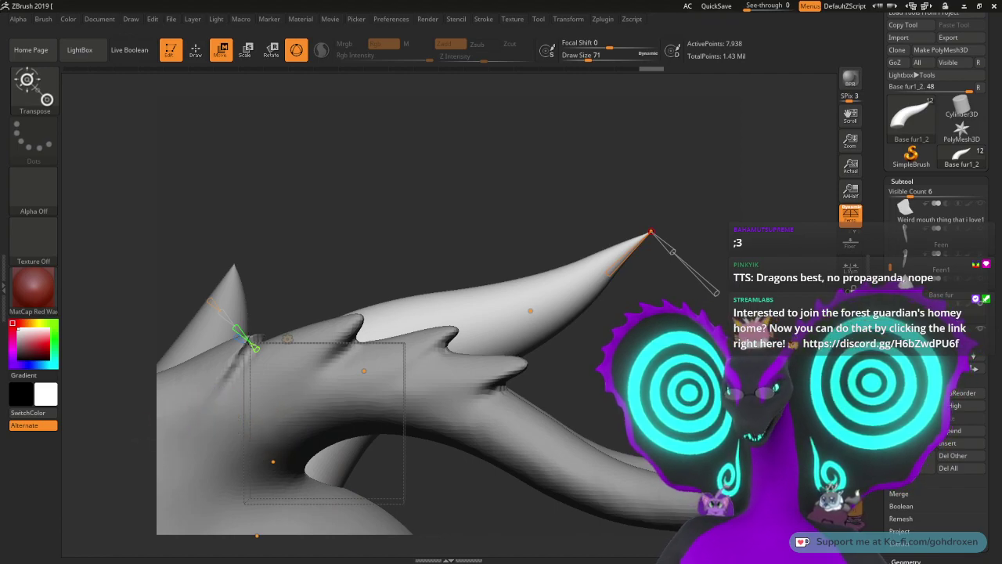
pyautogui.moveTo(501, 173); pyautogui.dragTo(596, 118)
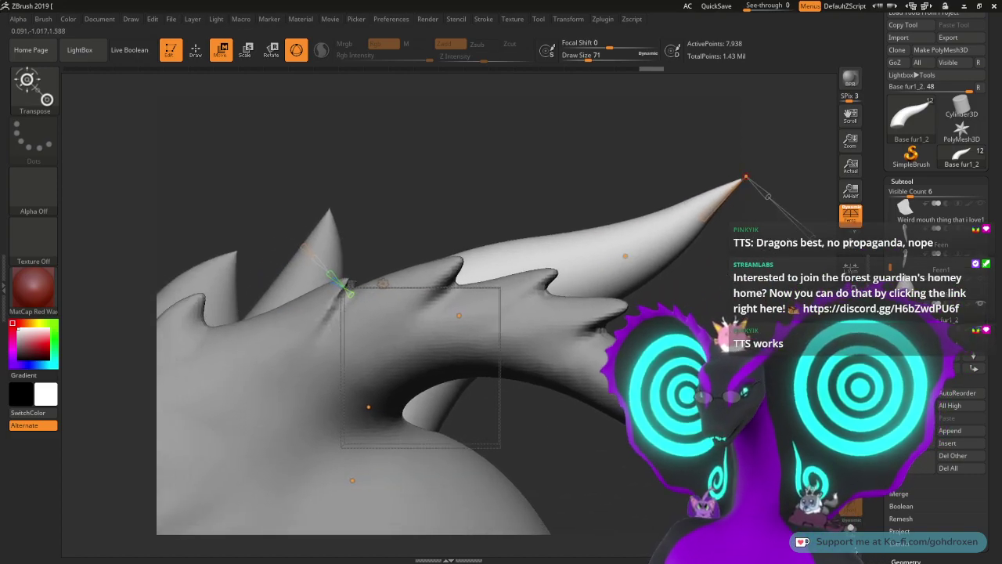
pyautogui.click(383, 283)
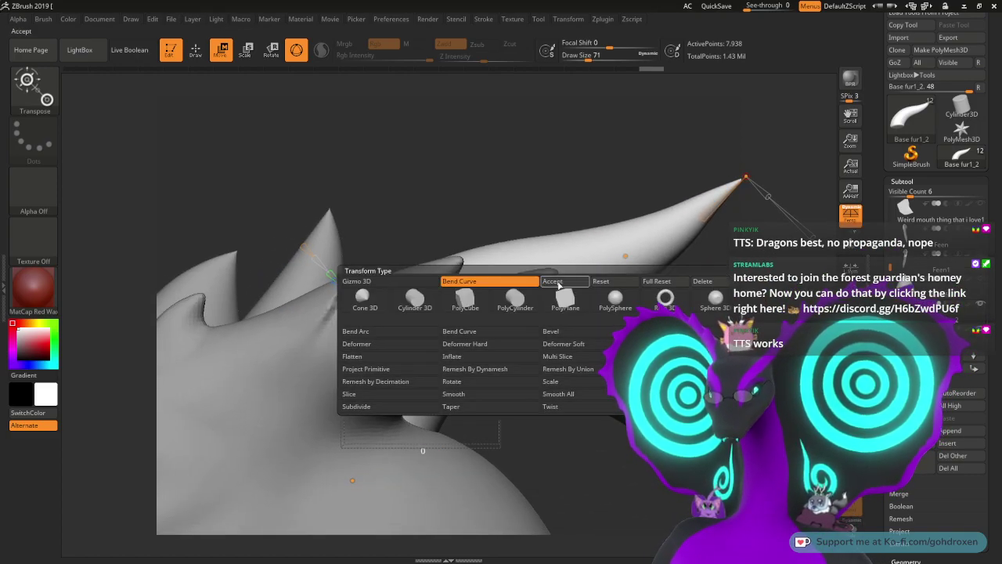
pyautogui.click(582, 284)
# Step: Return to Draw mode with the DamStandard brush on the reshaped spike
pyautogui.moveTo(509, 180); pyautogui.dragTo(360, 206)
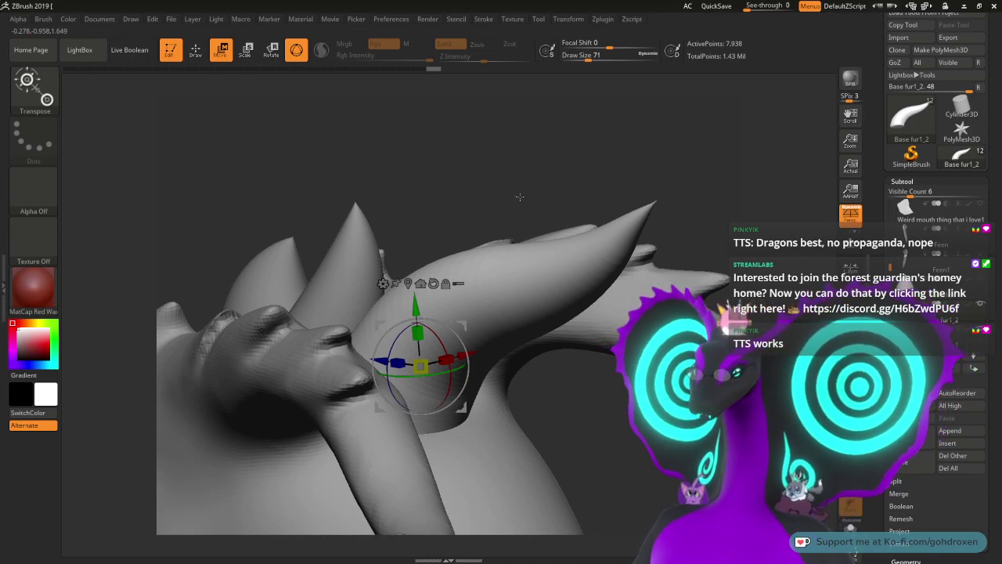
pyautogui.press('q')
pyautogui.moveTo(494, 225)
pyautogui.mouseDown()
pyautogui.moveTo(537, 190)
pyautogui.moveTo(584, 183)
pyautogui.moveTo(459, 158)
pyautogui.mouseUp()
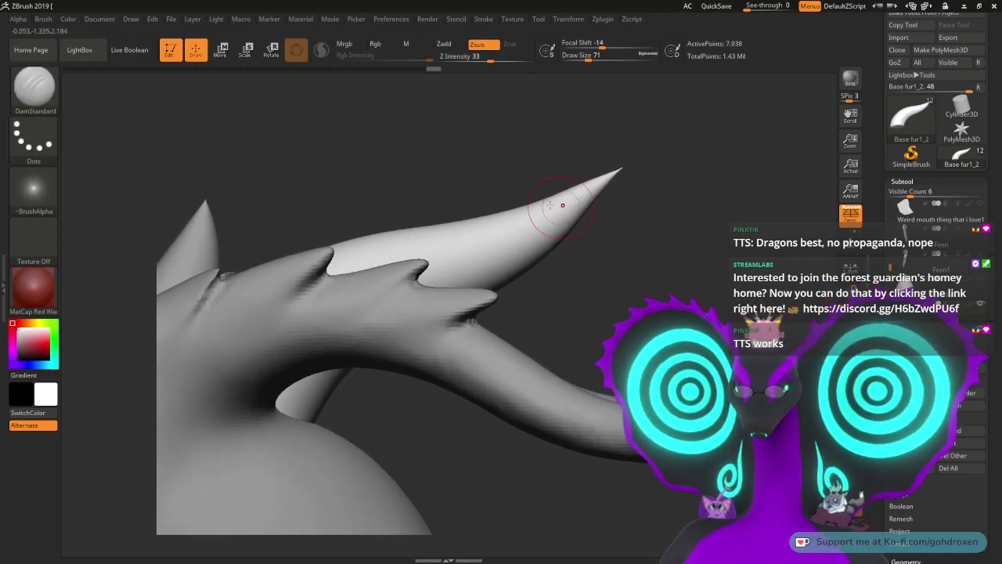
# Step: Select the Move Topological brush and refine the white spike's curve toward its tip, using draw sizes up to 217 and then 145
pyautogui.click(34, 86)
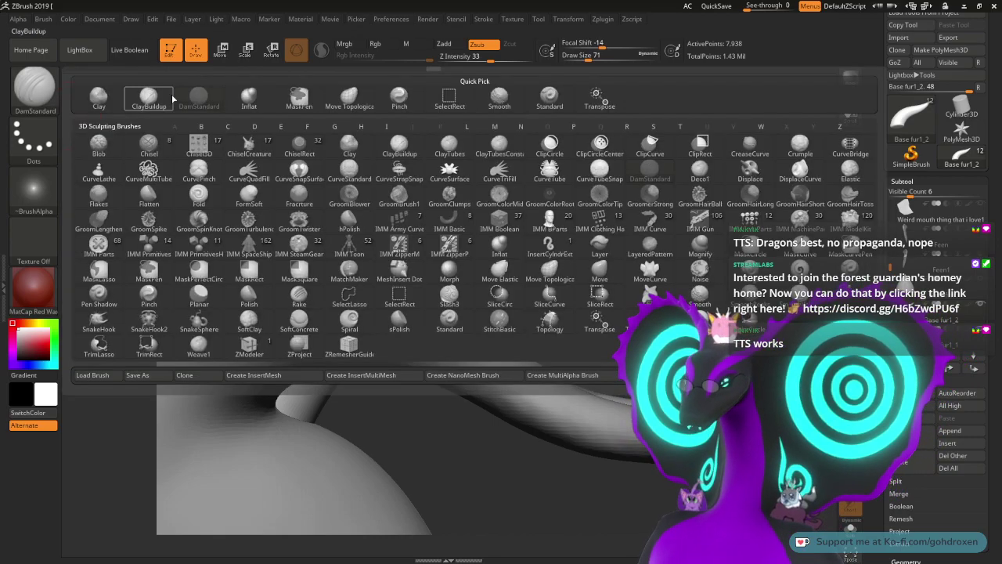
pyautogui.click(350, 106)
pyautogui.moveTo(590, 161)
pyautogui.mouseDown()
pyautogui.moveTo(591, 128)
pyautogui.moveTo(564, 198)
pyautogui.moveTo(605, 210)
pyautogui.mouseUp()
pyautogui.press('space')
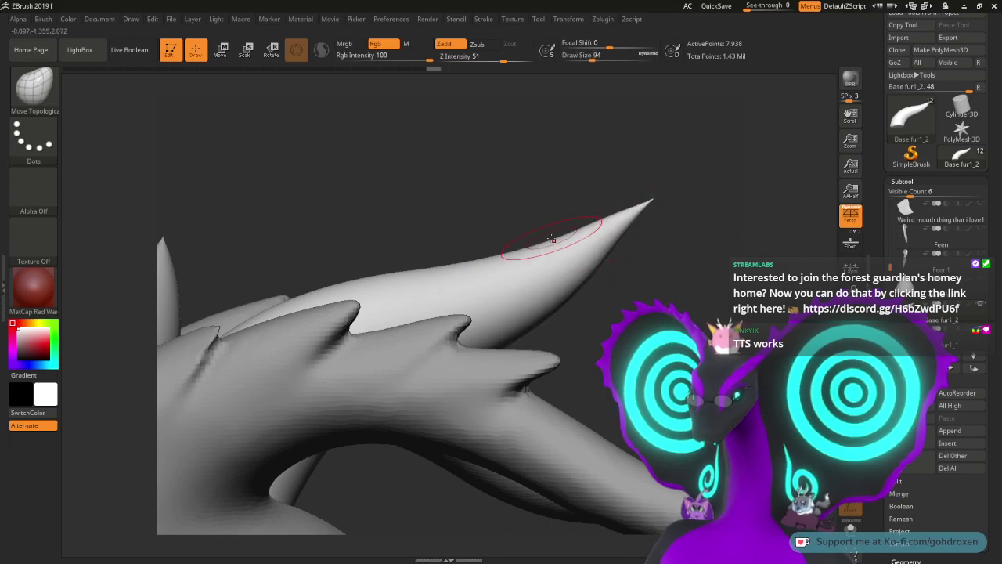
pyautogui.moveTo(525, 228)
pyautogui.mouseDown()
pyautogui.moveTo(548, 188)
pyautogui.moveTo(574, 195)
pyautogui.mouseUp()
pyautogui.press('space')
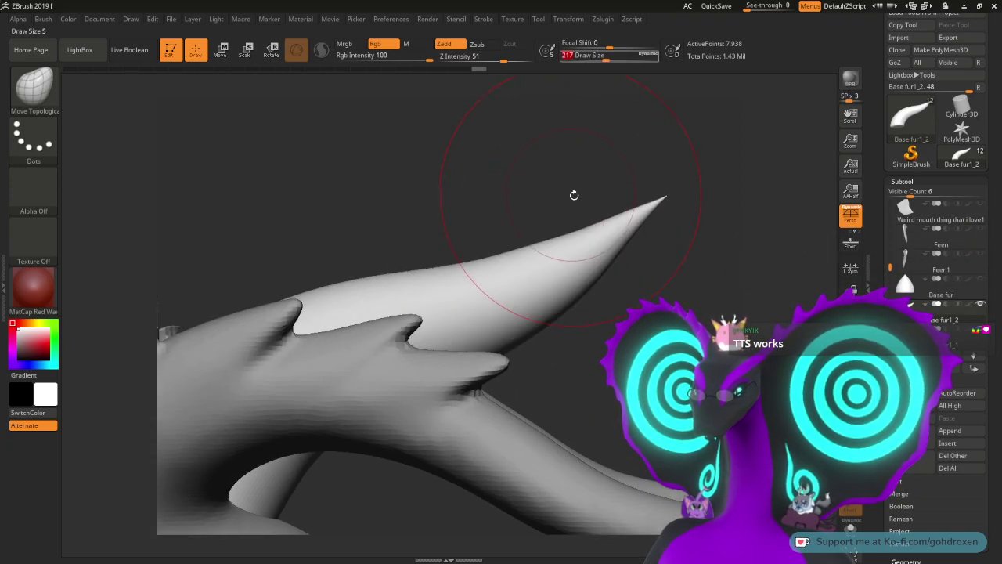
pyautogui.press('space')
pyautogui.moveTo(636, 236)
pyautogui.mouseDown()
pyautogui.moveTo(624, 235)
pyautogui.moveTo(646, 237)
pyautogui.mouseUp()
pyautogui.moveTo(682, 270)
pyautogui.mouseDown()
pyautogui.moveTo(618, 261)
pyautogui.moveTo(690, 278)
pyautogui.moveTo(678, 272)
pyautogui.moveTo(821, 256)
pyautogui.mouseUp()
# Step: Remesh the reshaped white spike with DynaMesh from its geometry settings
pyautogui.press('ctrl')
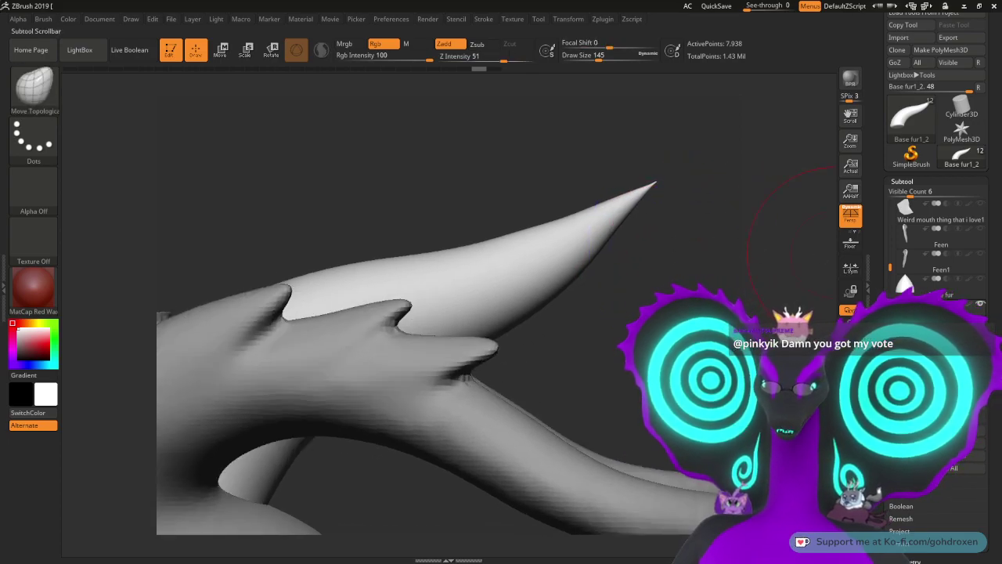
pyautogui.moveTo(771, 276); pyautogui.dragTo(753, 278)
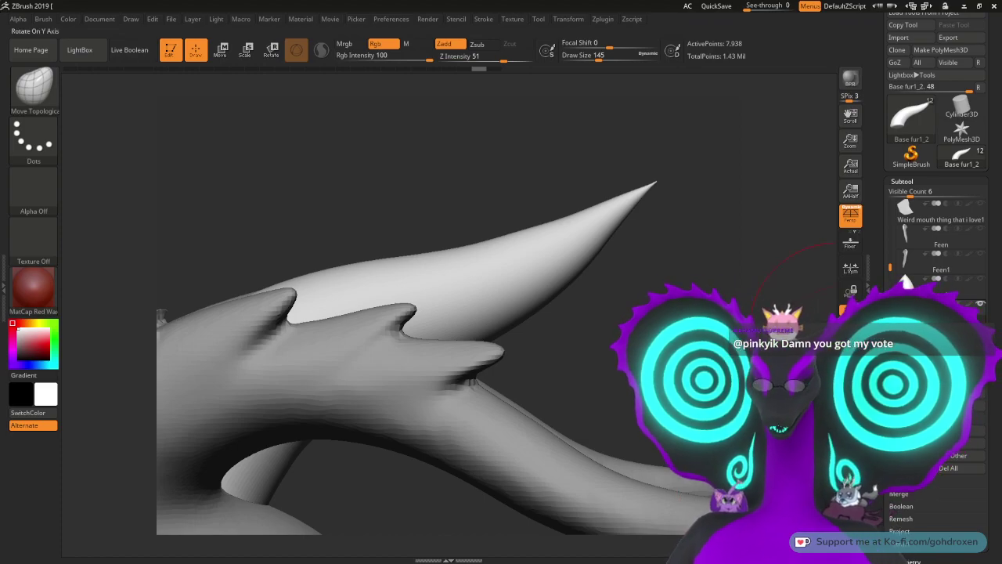
pyautogui.moveTo(927, 312)
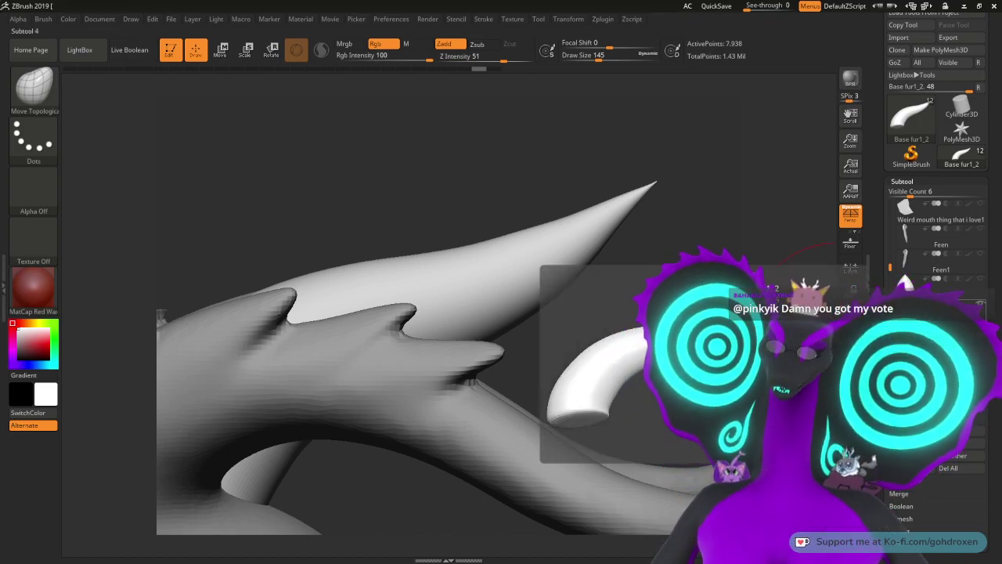
pyautogui.moveTo(940, 423); pyautogui.dragTo(939, 353)
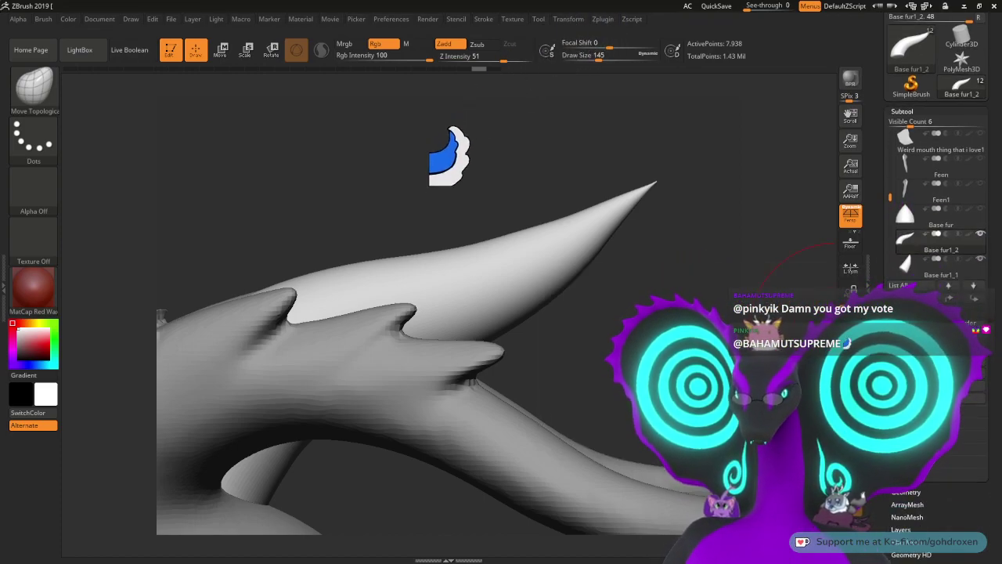
pyautogui.click(906, 492)
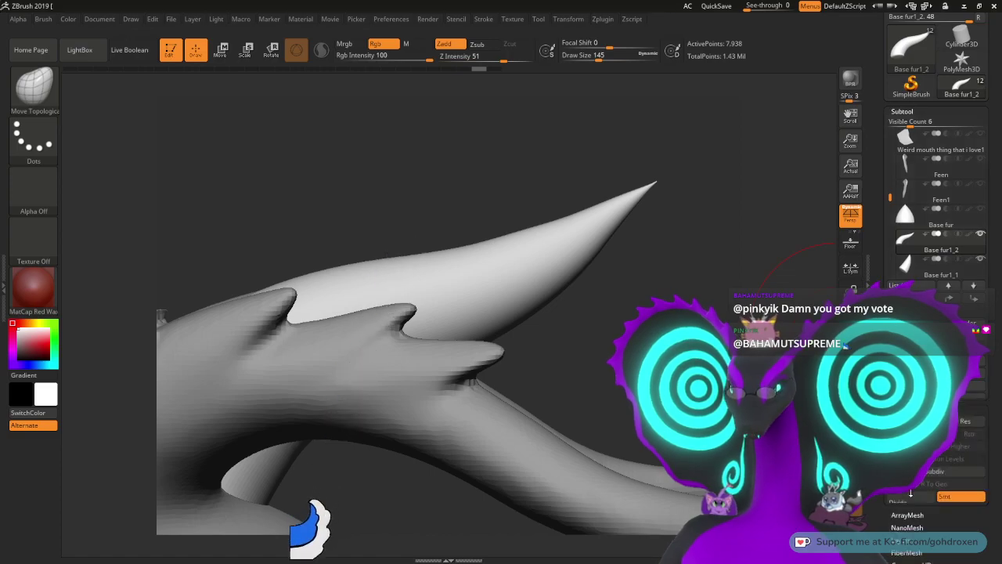
pyautogui.moveTo(910, 493); pyautogui.dragTo(911, 540)
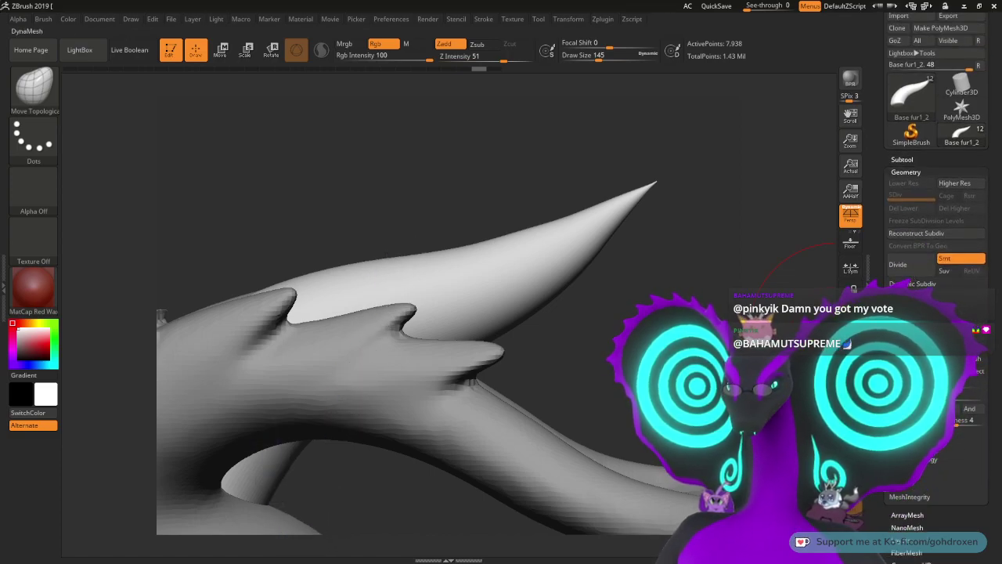
# Step: Try to adjust the remeshed spike's tip with Move Topological at draw size 71, and undo the strokes
pyautogui.moveTo(673, 232)
pyautogui.mouseDown()
pyautogui.moveTo(715, 312)
pyautogui.moveTo(680, 294)
pyautogui.moveTo(657, 316)
pyautogui.moveTo(675, 345)
pyautogui.moveTo(688, 332)
pyautogui.moveTo(673, 329)
pyautogui.mouseUp()
pyautogui.press('space')
pyautogui.moveTo(941, 94)
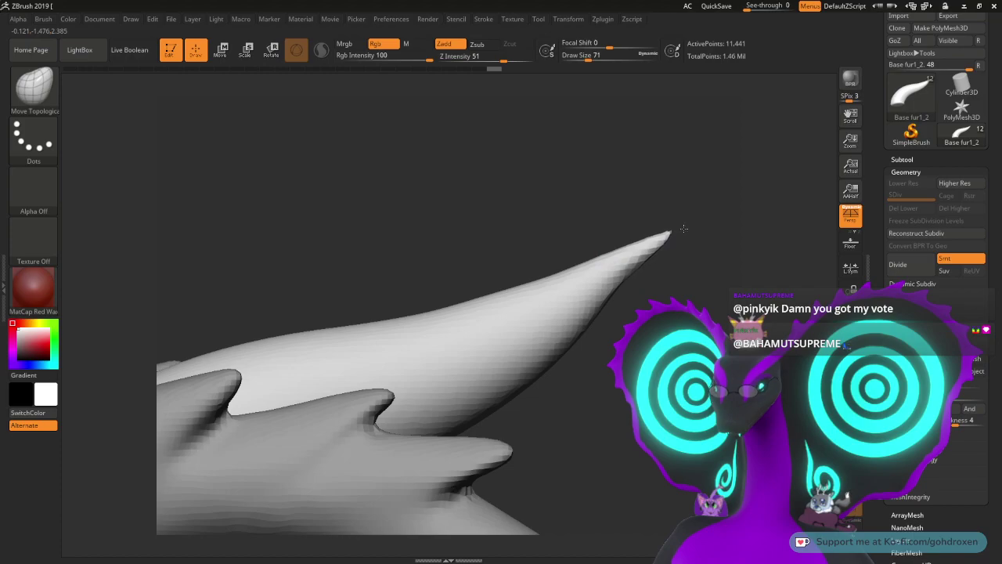
pyautogui.moveTo(683, 229)
pyautogui.mouseDown()
pyautogui.moveTo(709, 248)
pyautogui.moveTo(700, 307)
pyautogui.mouseUp()
pyautogui.moveTo(631, 423)
pyautogui.mouseDown()
pyautogui.moveTo(204, 271)
pyautogui.moveTo(772, 264)
pyautogui.mouseUp()
pyautogui.hotkey('ctrl', 'z')
pyautogui.hotkey('ctrl', 'z')
pyautogui.hotkey('ctrl', 'z')
pyautogui.hotkey('ctrl', 'z')
pyautogui.hotkey('ctrl', 'z')
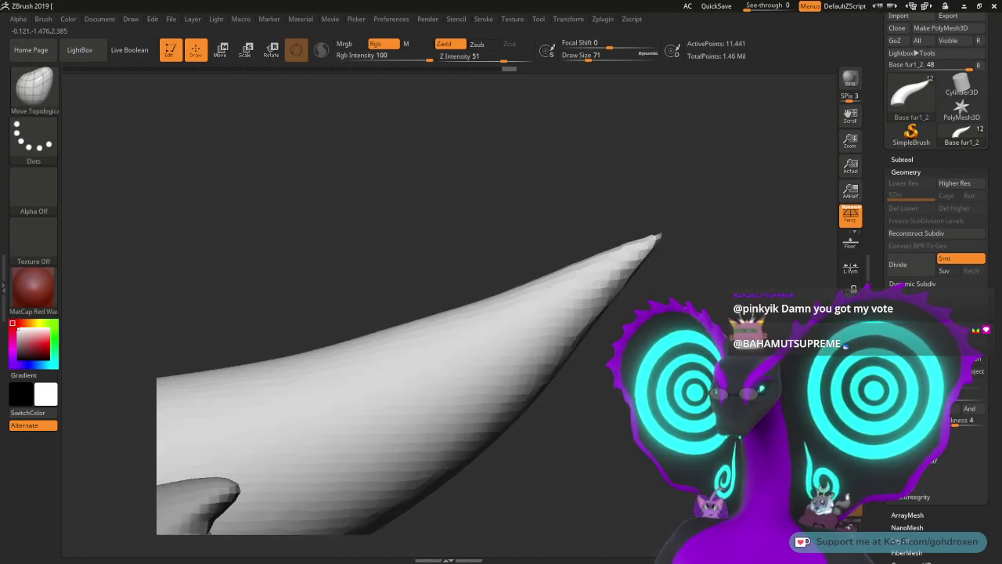
# Step: Refine the spike's upper contour, underside and tip with short Move Topological strokes at draw size 87
pyautogui.press('space')
pyautogui.keyDown('alt'); pyautogui.moveTo(735, 332); pyautogui.dragTo(760, 332); pyautogui.keyUp('alt')
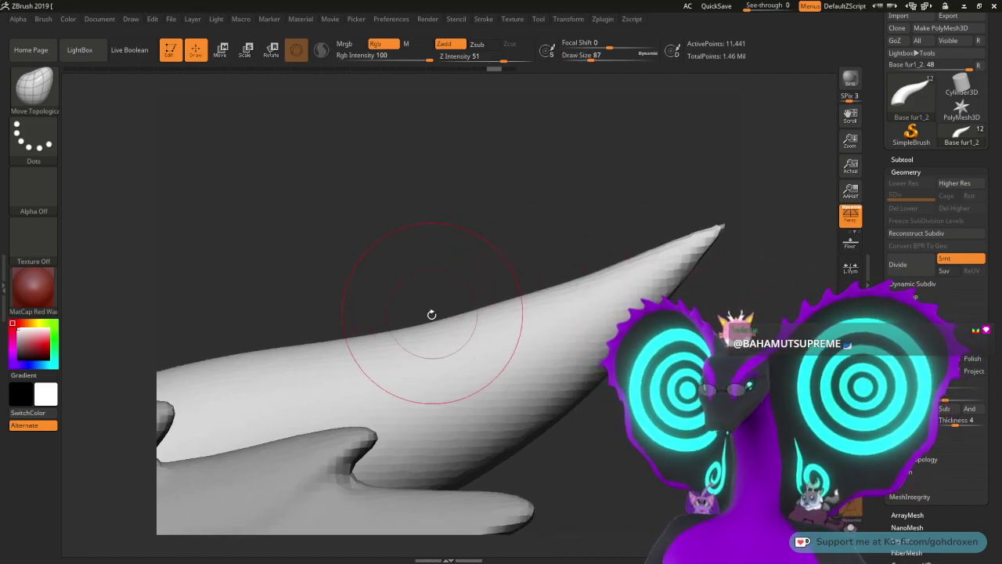
pyautogui.hotkey('ctrl', 'z')
pyautogui.moveTo(427, 313); pyautogui.dragTo(360, 334)
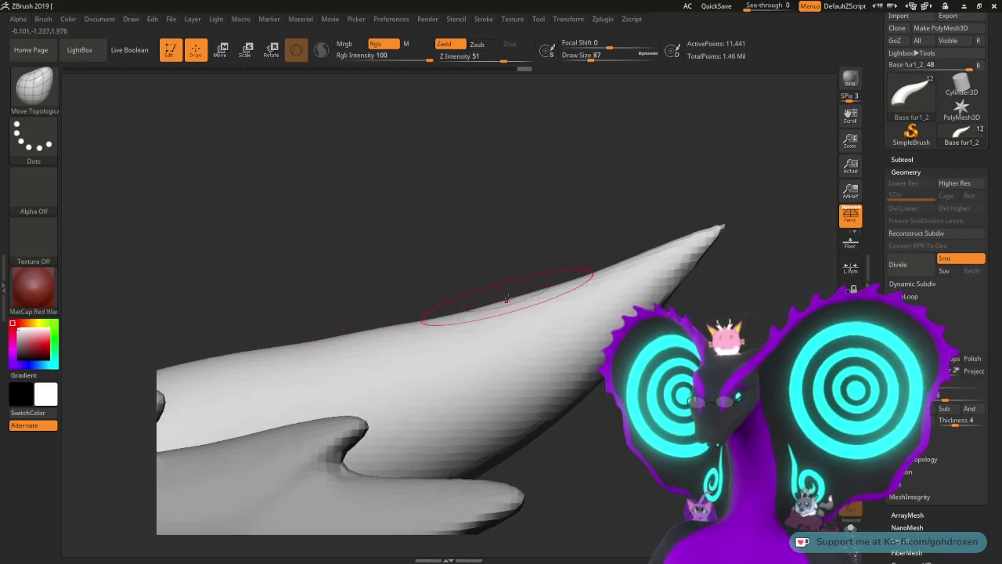
pyautogui.moveTo(509, 300); pyautogui.dragTo(512, 306)
pyautogui.hotkey('ctrl', 'shift', 'z')
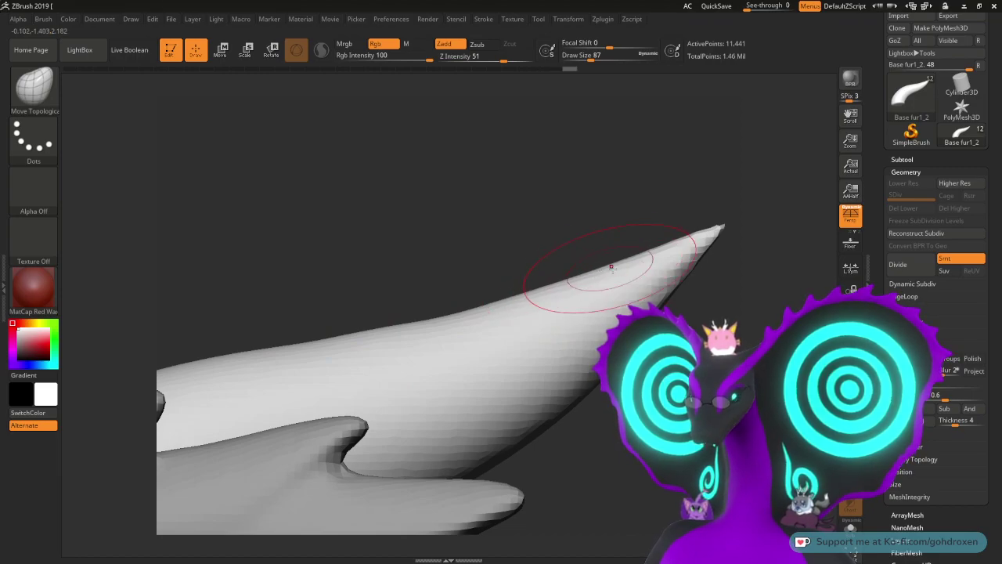
pyautogui.hotkey('ctrl', 'shift', 'z')
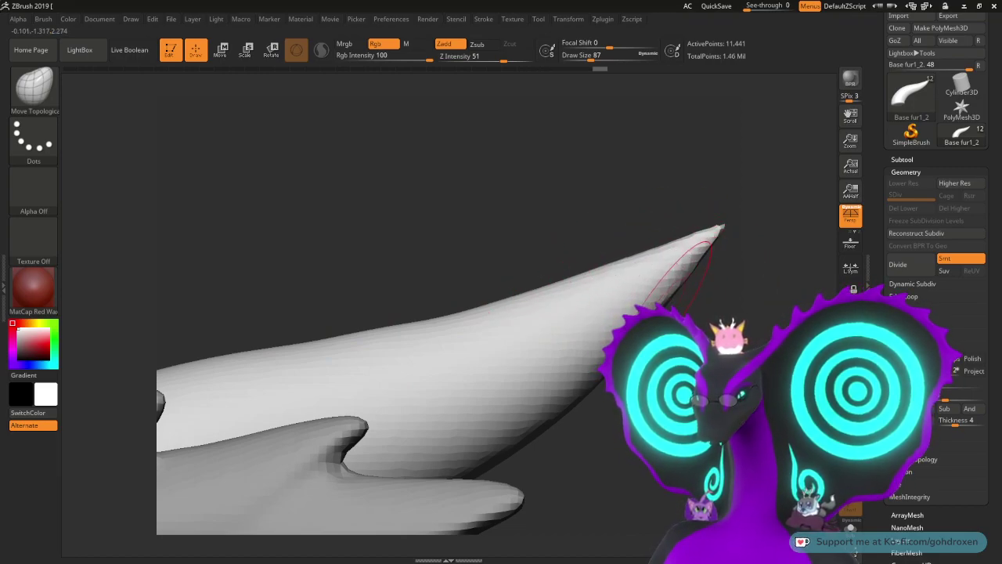
pyautogui.hotkey('ctrl', 'shift', 'z')
pyautogui.hotkey('ctrl', 'shift', 'z')
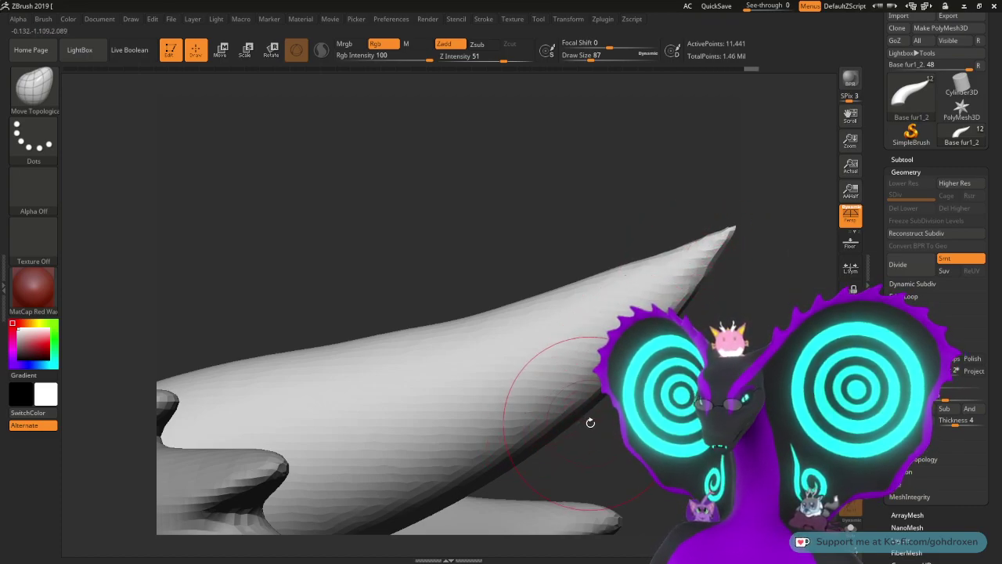
pyautogui.hotkey('ctrl', 'shift', 'z')
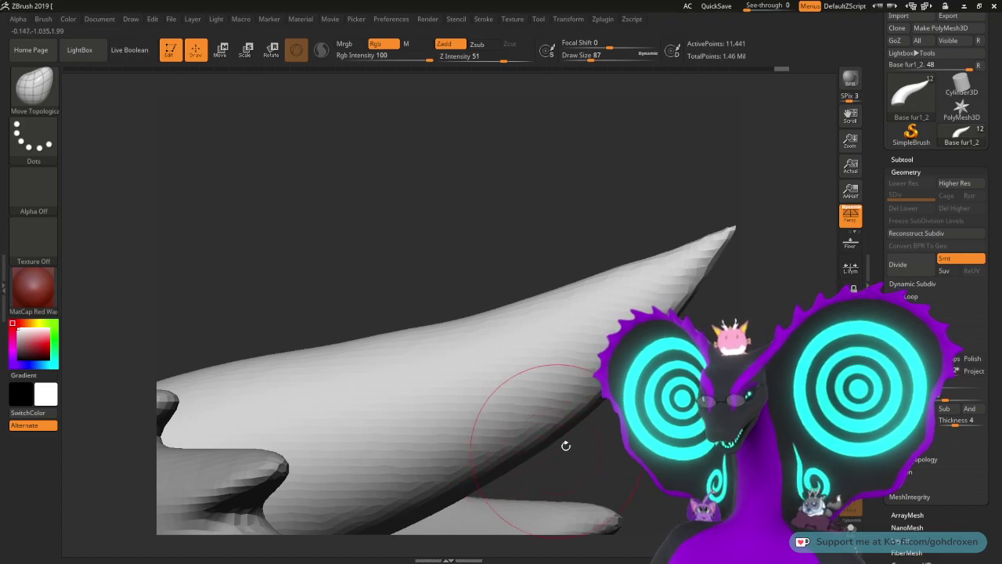
pyautogui.hotkey('ctrl', 'shift', 'z')
pyautogui.hotkey('ctrl', 'shift', 'z')
pyautogui.hotkey('ctrl', 'shift', 'z')
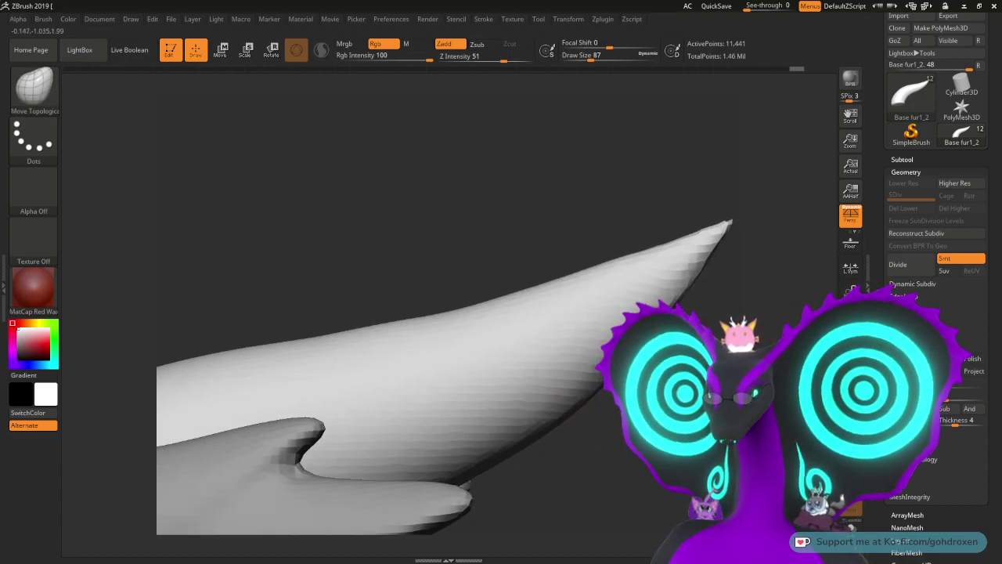
# Step: Smooth the end of the white spike and reshape it into a thicker form with an upturned tip
pyautogui.moveTo(664, 352); pyautogui.dragTo(657, 330)
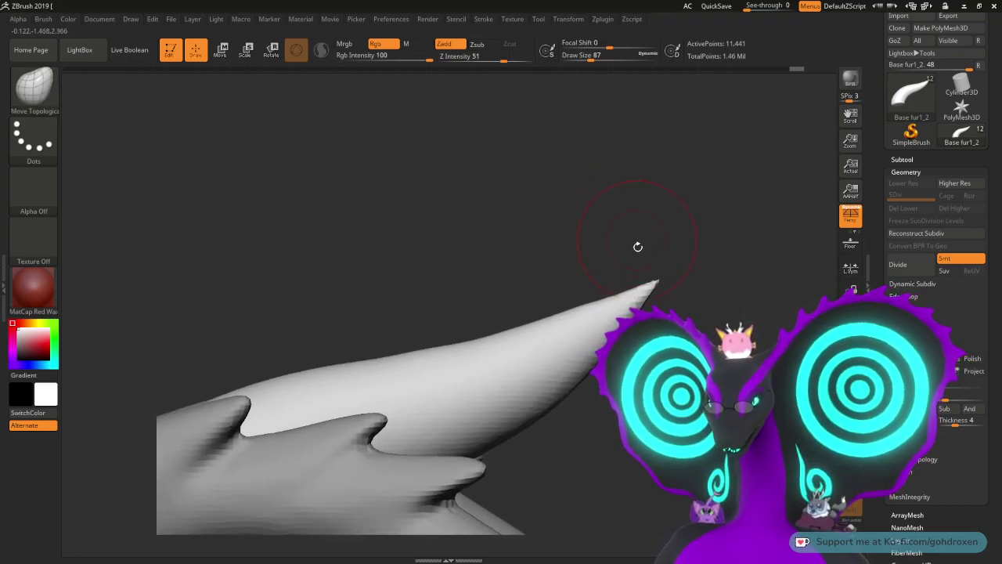
pyautogui.press('shift')
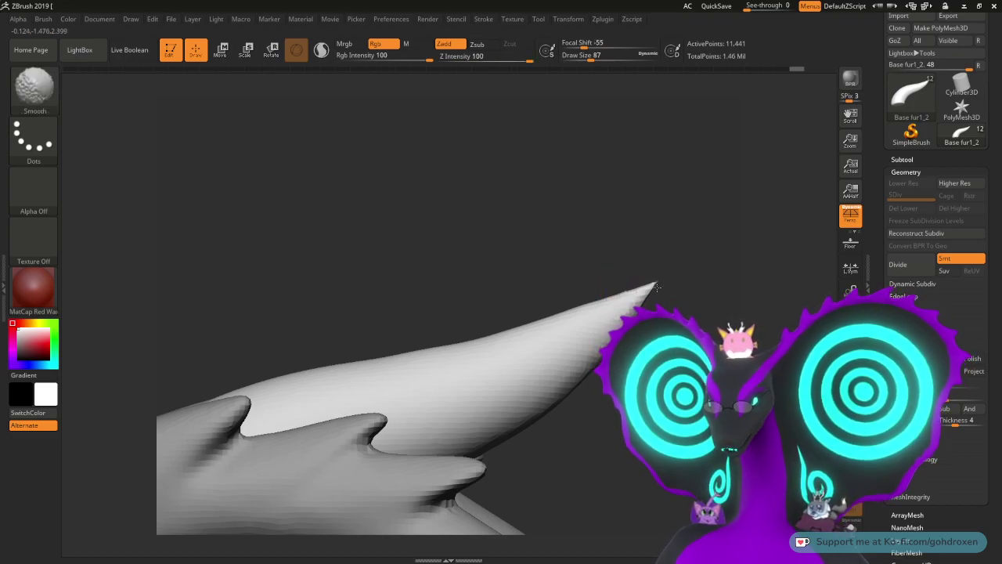
pyautogui.moveTo(657, 287)
pyautogui.keyDown('shift'); pyautogui.mouseDown()
pyautogui.moveTo(665, 298)
pyautogui.moveTo(657, 306)
pyautogui.moveTo(552, 310)
pyautogui.moveTo(647, 274)
pyautogui.mouseUp(); pyautogui.keyUp('shift')
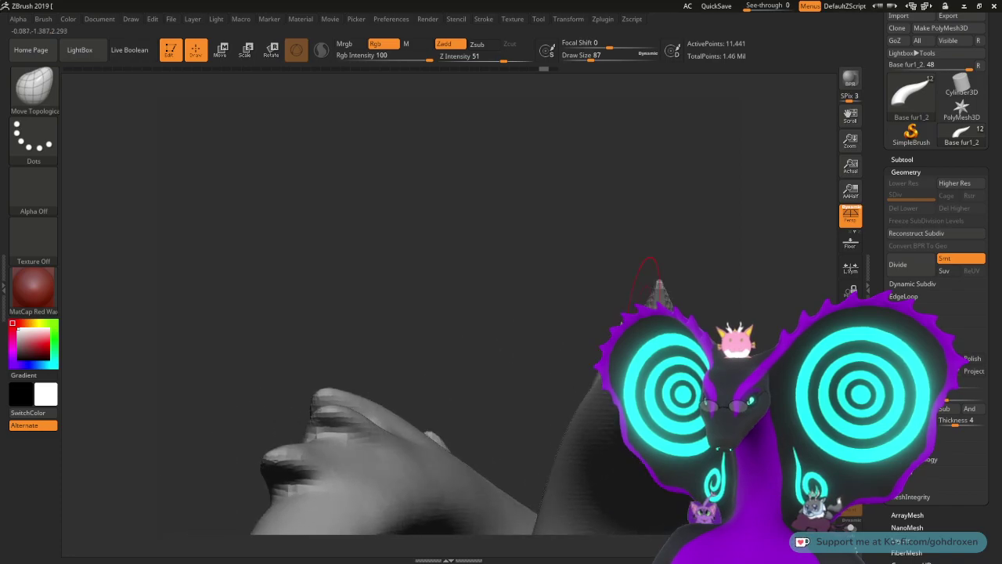
pyautogui.press('shift')
pyautogui.moveTo(625, 218)
pyautogui.mouseDown()
pyautogui.moveTo(682, 233)
pyautogui.moveTo(660, 223)
pyautogui.moveTo(667, 250)
pyautogui.moveTo(522, 260)
pyautogui.mouseUp()
pyautogui.press('shift')
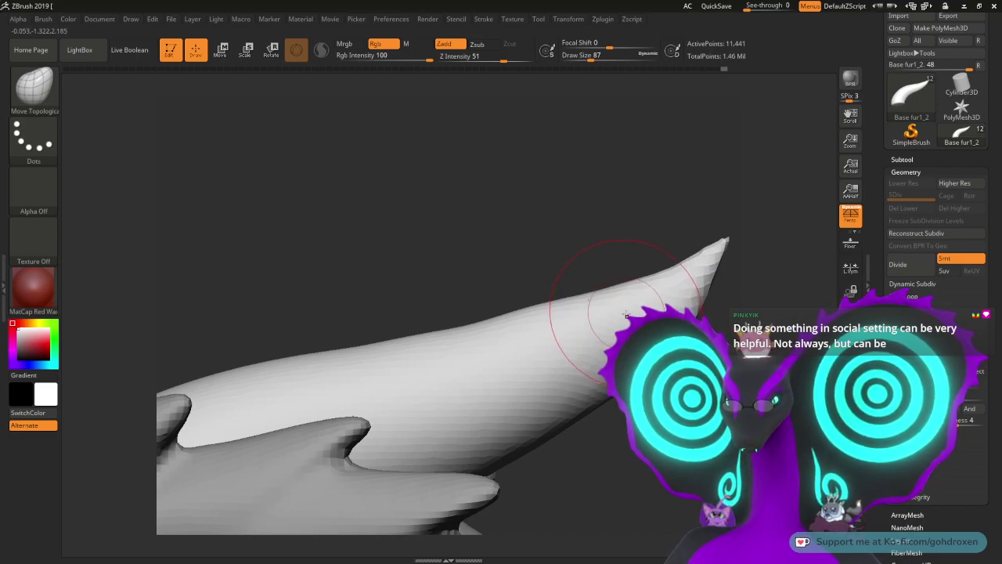
# Step: Try pulling a small barb out of the spike's upper edge at draw size 54, and undo it
pyautogui.press('space')
pyautogui.click(496, 318)
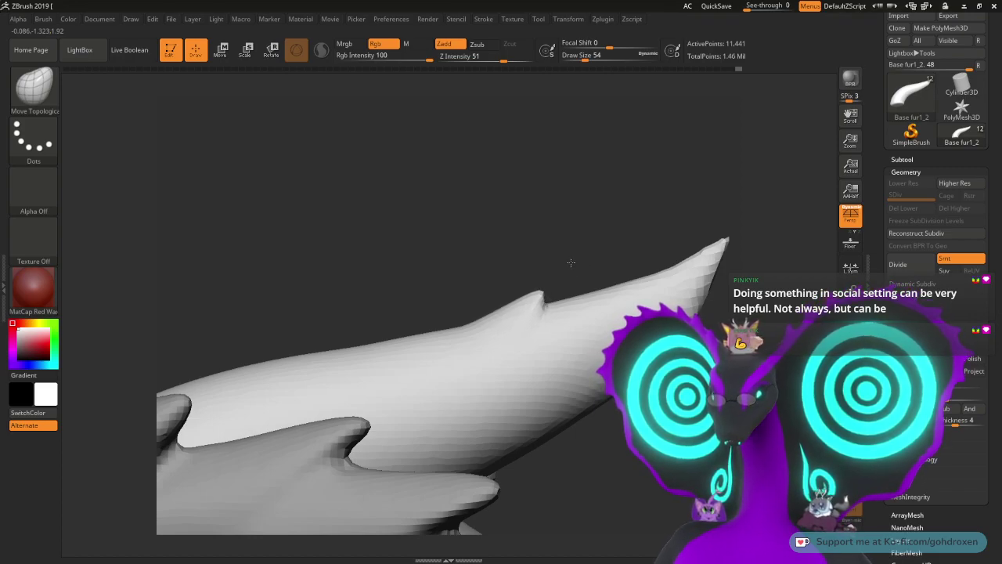
pyautogui.moveTo(588, 243)
pyautogui.keyDown('alt'); pyautogui.mouseDown()
pyautogui.moveTo(603, 251)
pyautogui.moveTo(584, 256)
pyautogui.moveTo(631, 223)
pyautogui.moveTo(618, 240)
pyautogui.mouseUp(); pyautogui.keyUp('alt')
pyautogui.press('shift')
pyautogui.hotkey('ctrl', 'z')
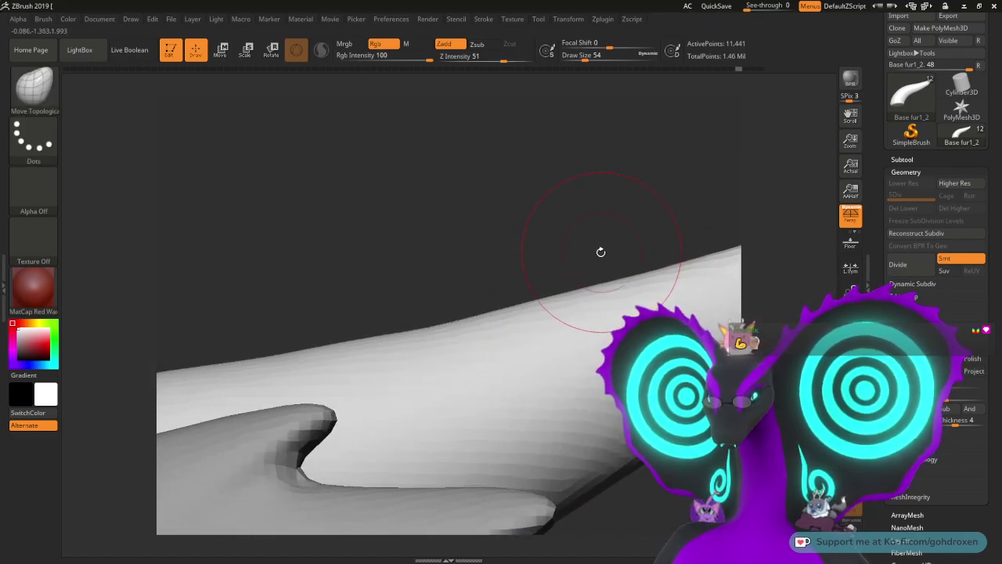
# Step: Try to raise a smaller barb on the spike's upper edge at draw size 25, smooth its base, and undo it
pyautogui.press('space')
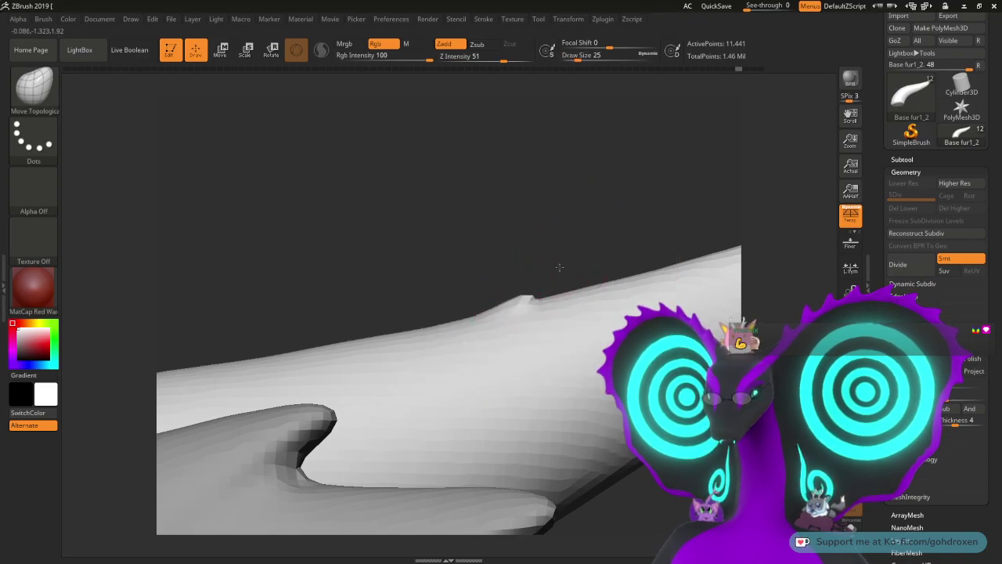
pyautogui.moveTo(559, 267); pyautogui.dragTo(597, 237)
pyautogui.moveTo(600, 234)
pyautogui.mouseDown()
pyautogui.moveTo(587, 225)
pyautogui.moveTo(606, 235)
pyautogui.mouseUp()
pyautogui.hotkey('ctrl', 'z')
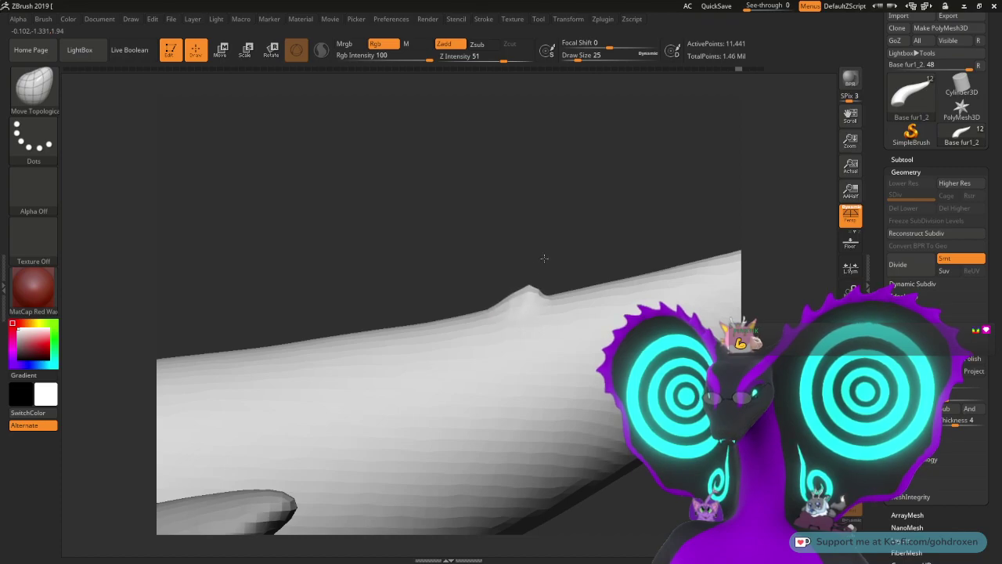
pyautogui.moveTo(570, 230)
pyautogui.mouseDown()
pyautogui.moveTo(618, 233)
pyautogui.moveTo(621, 196)
pyautogui.moveTo(571, 233)
pyautogui.moveTo(566, 255)
pyautogui.moveTo(447, 269)
pyautogui.moveTo(582, 236)
pyautogui.moveTo(576, 249)
pyautogui.mouseUp()
pyautogui.moveTo(533, 304)
pyautogui.keyDown('shift'); pyautogui.mouseDown()
pyautogui.moveTo(520, 307)
pyautogui.moveTo(516, 286)
pyautogui.moveTo(496, 278)
pyautogui.mouseUp(); pyautogui.keyUp('shift')
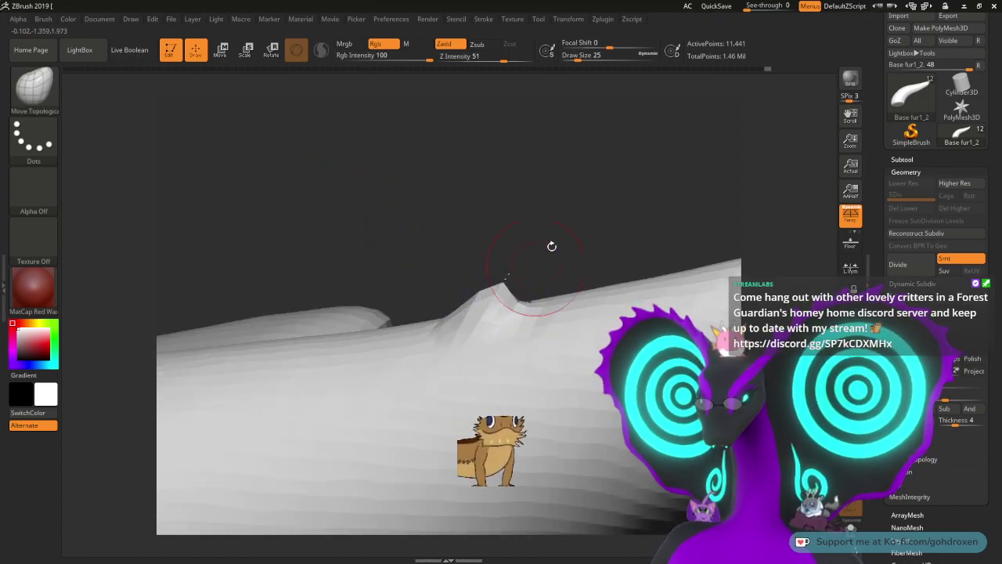
pyautogui.moveTo(553, 246)
pyautogui.mouseDown()
pyautogui.moveTo(618, 214)
pyautogui.moveTo(593, 223)
pyautogui.mouseUp()
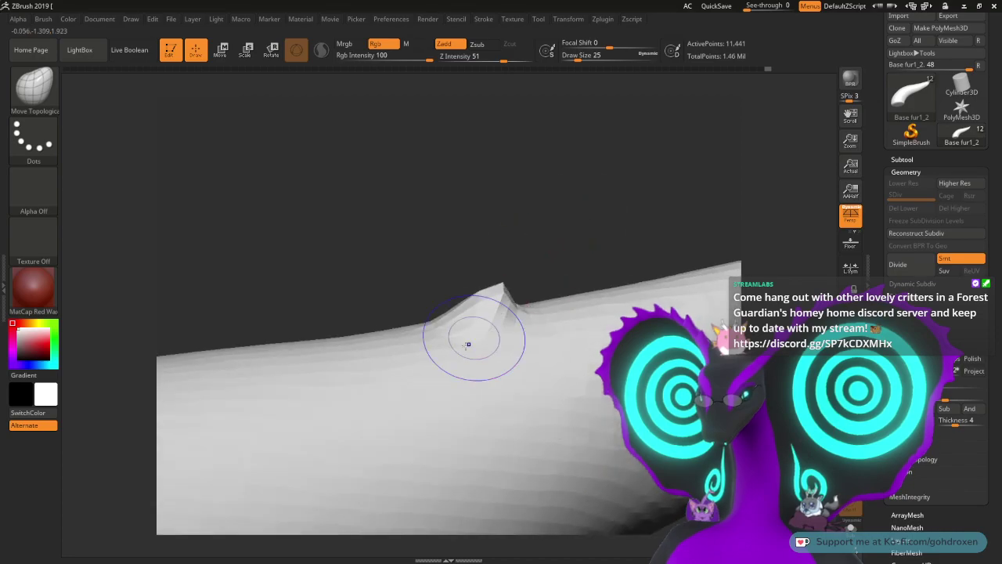
pyautogui.keyDown('shift'); pyautogui.moveTo(464, 339); pyautogui.dragTo(443, 324); pyautogui.keyUp('shift')
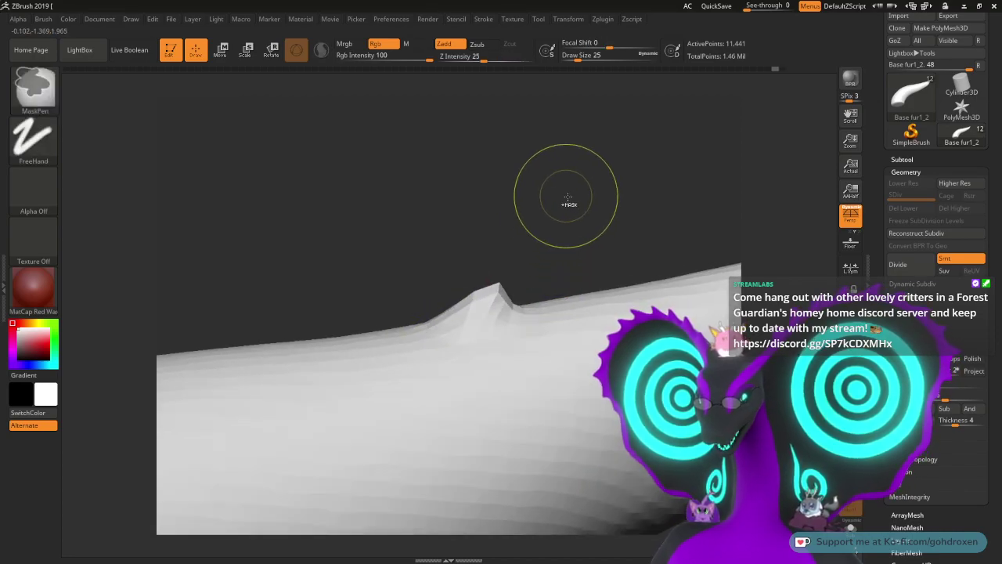
pyautogui.hotkey('ctrl', 'z')
# Step: Reshape the spike's sides and underside into a fuller form with Move Topological at draw size 154
pyautogui.moveTo(571, 242)
pyautogui.mouseDown()
pyautogui.moveTo(575, 227)
pyautogui.moveTo(539, 173)
pyautogui.moveTo(558, 245)
pyautogui.moveTo(552, 232)
pyautogui.moveTo(607, 219)
pyautogui.moveTo(580, 211)
pyautogui.moveTo(548, 236)
pyautogui.moveTo(493, 246)
pyautogui.moveTo(586, 198)
pyautogui.moveTo(574, 190)
pyautogui.moveTo(599, 194)
pyautogui.moveTo(581, 186)
pyautogui.moveTo(615, 249)
pyautogui.mouseUp()
pyautogui.press('space')
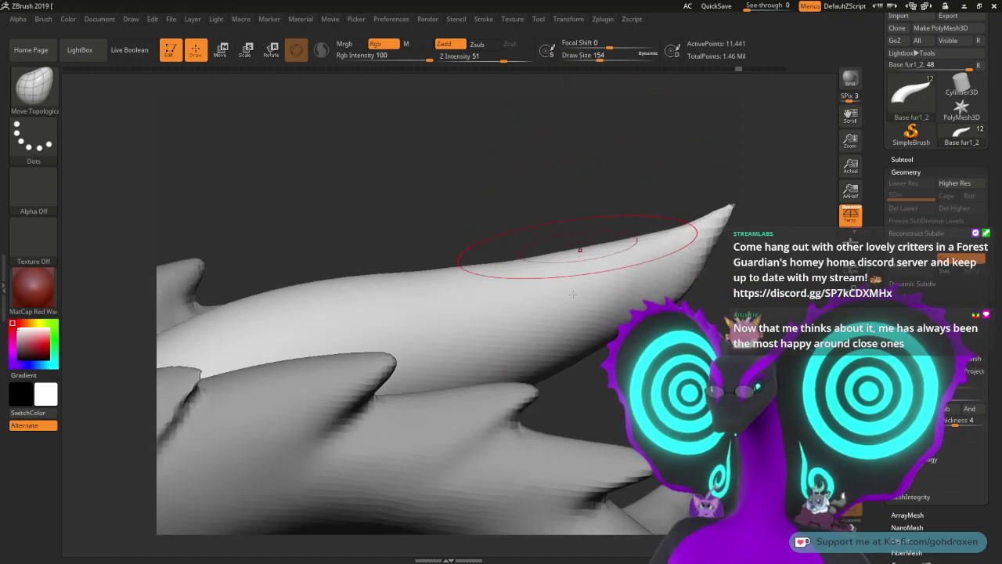
pyautogui.moveTo(607, 398); pyautogui.dragTo(566, 251)
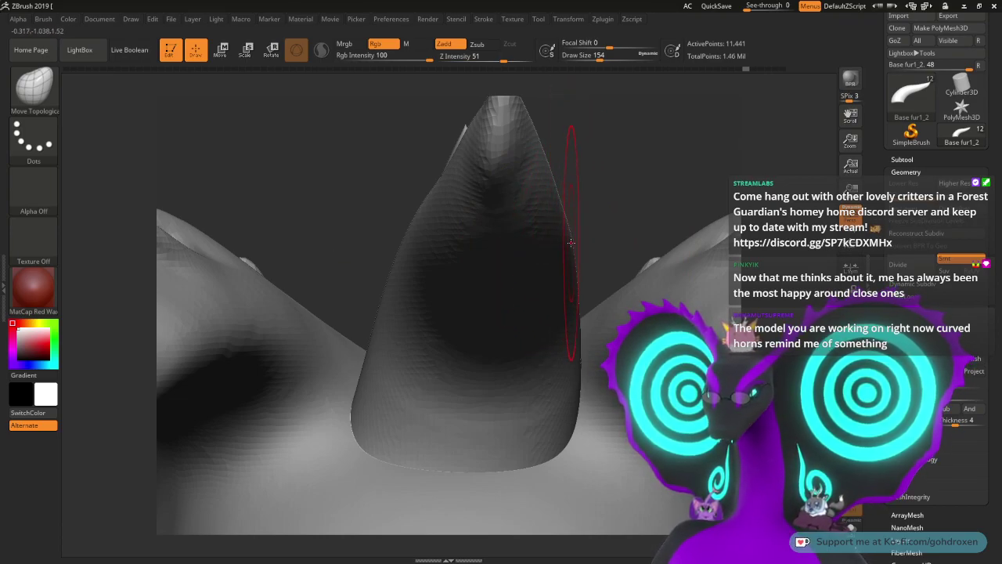
pyautogui.moveTo(575, 252); pyautogui.dragTo(577, 296)
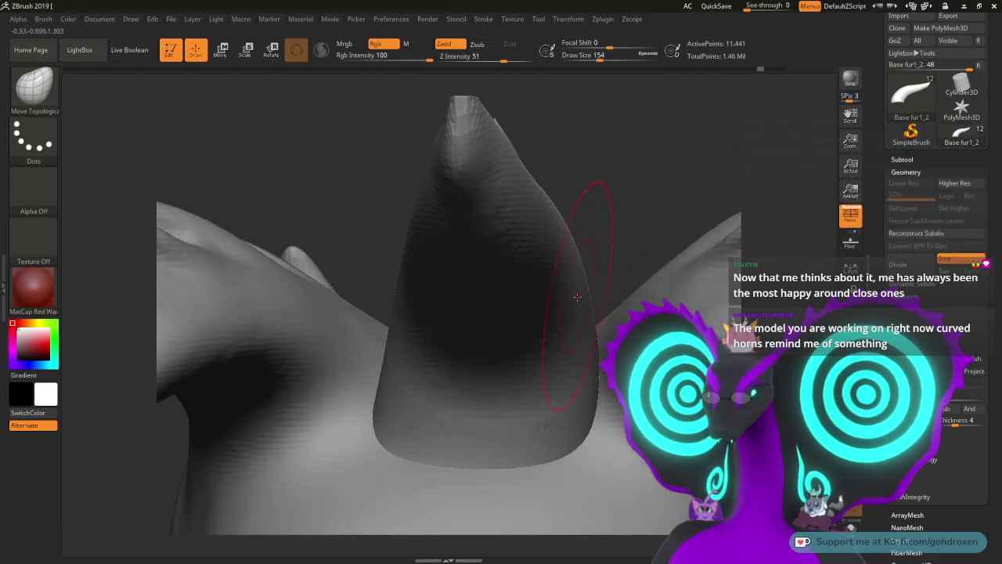
pyautogui.moveTo(588, 338); pyautogui.dragTo(621, 246)
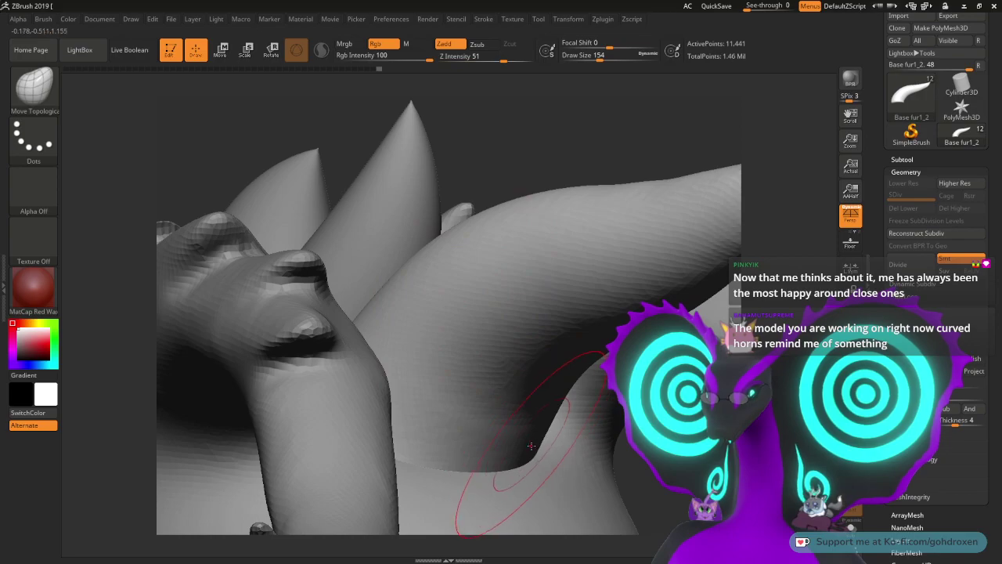
pyautogui.moveTo(571, 156); pyautogui.dragTo(463, 195)
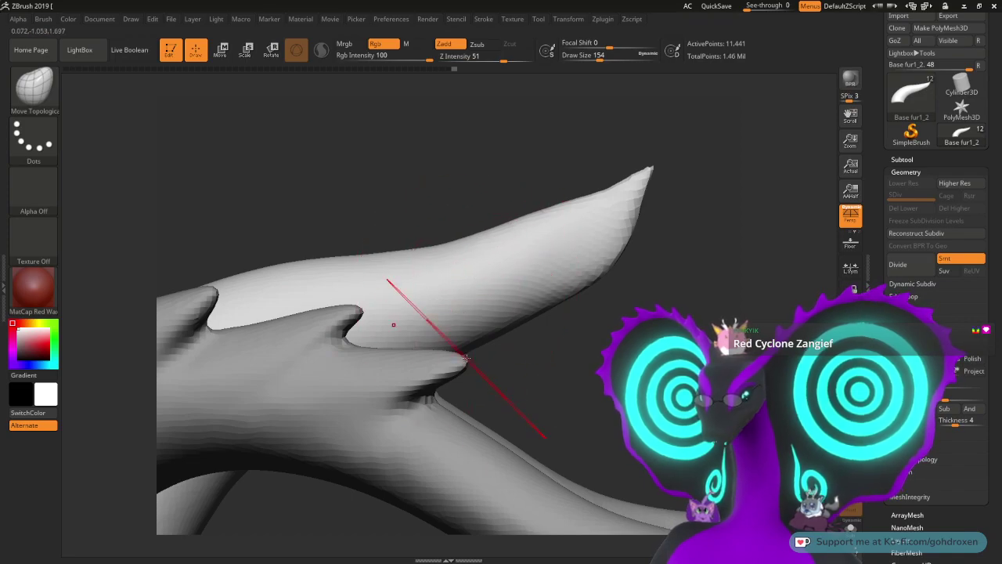
pyautogui.moveTo(490, 149); pyautogui.dragTo(466, 171)
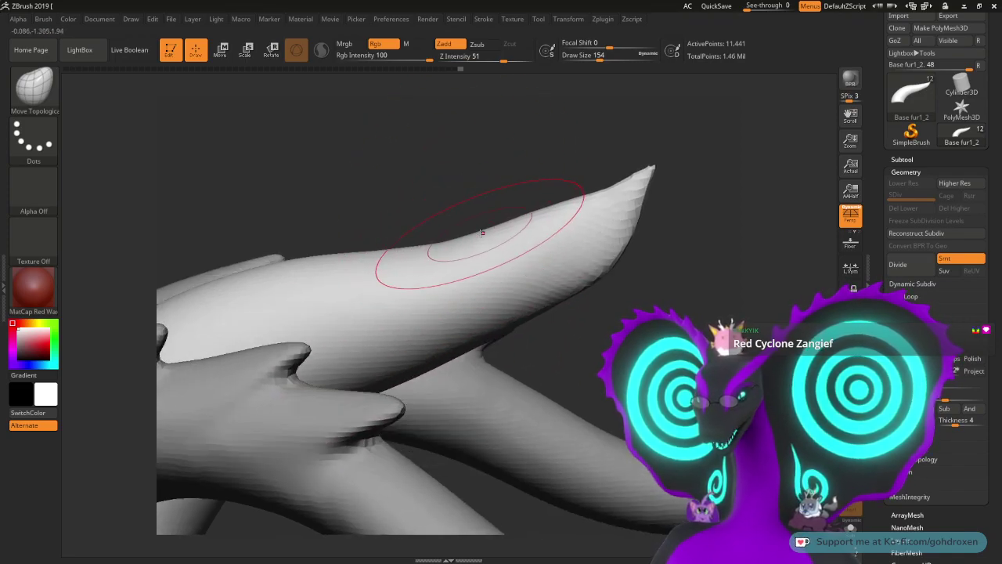
# Step: Refine the spike's upper edge and underside curve with Move Topological at draw size 154, and smooth its underside
pyautogui.moveTo(408, 260); pyautogui.dragTo(439, 258)
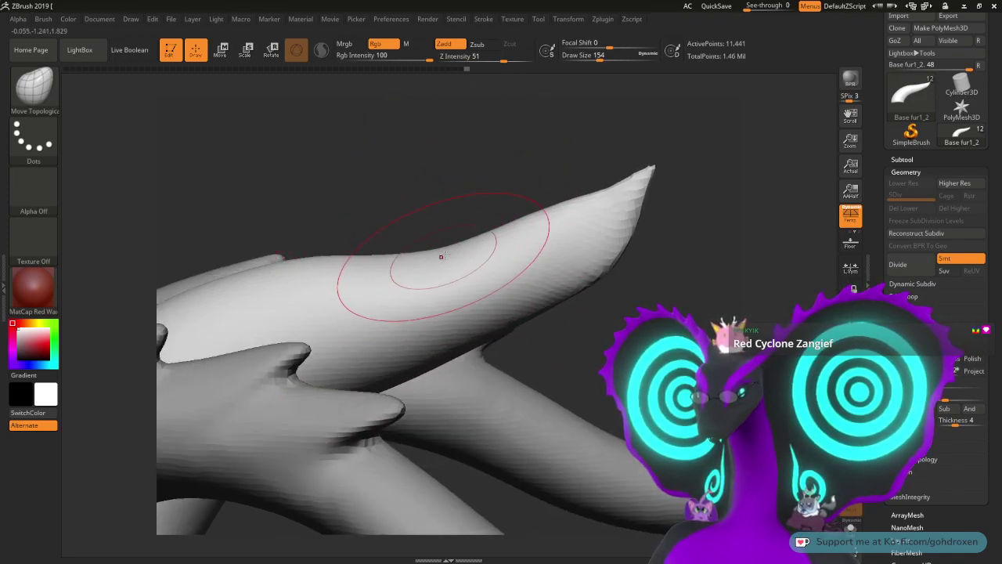
pyautogui.moveTo(474, 205); pyautogui.dragTo(477, 155)
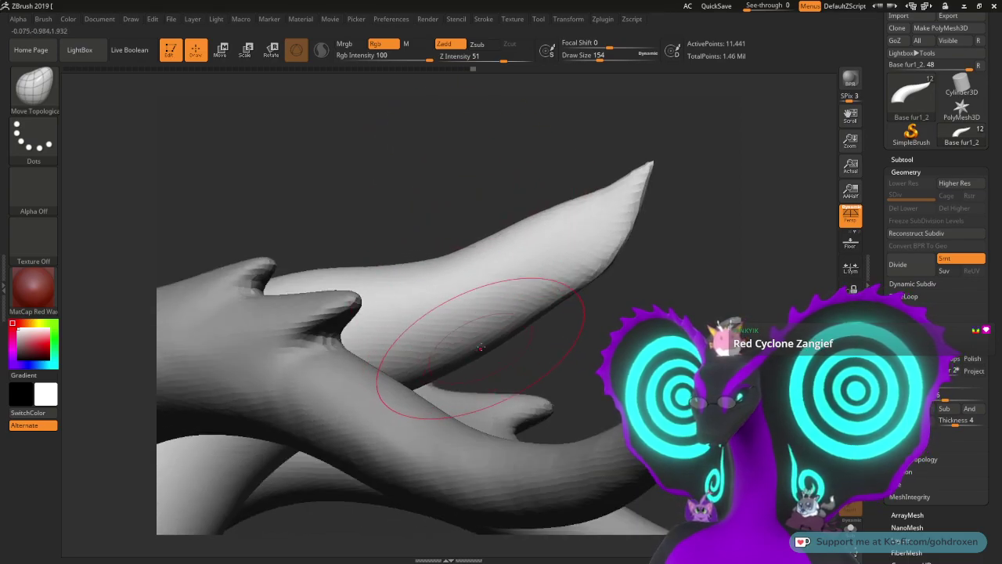
pyautogui.moveTo(458, 235); pyautogui.dragTo(461, 191)
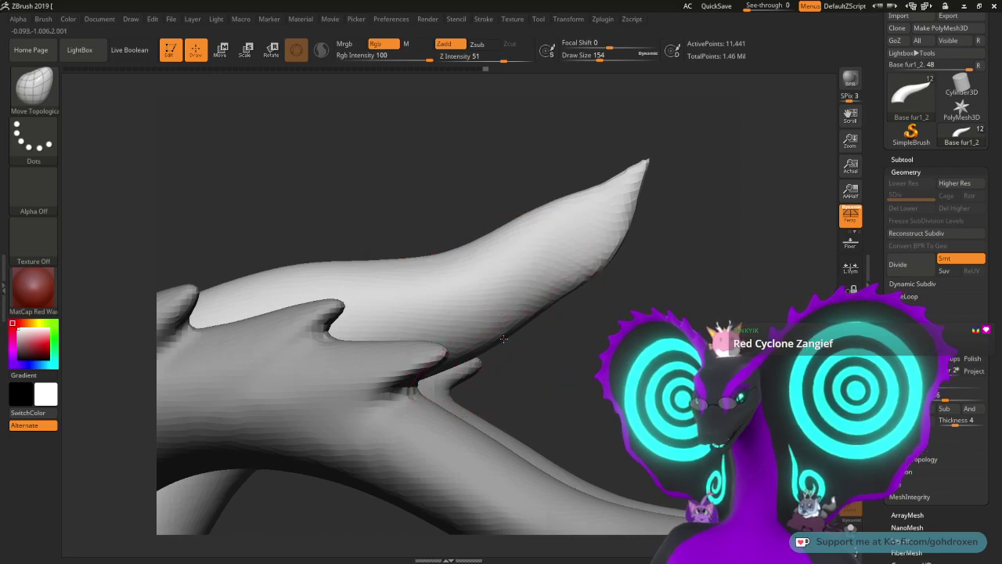
pyautogui.moveTo(556, 354); pyautogui.dragTo(552, 301)
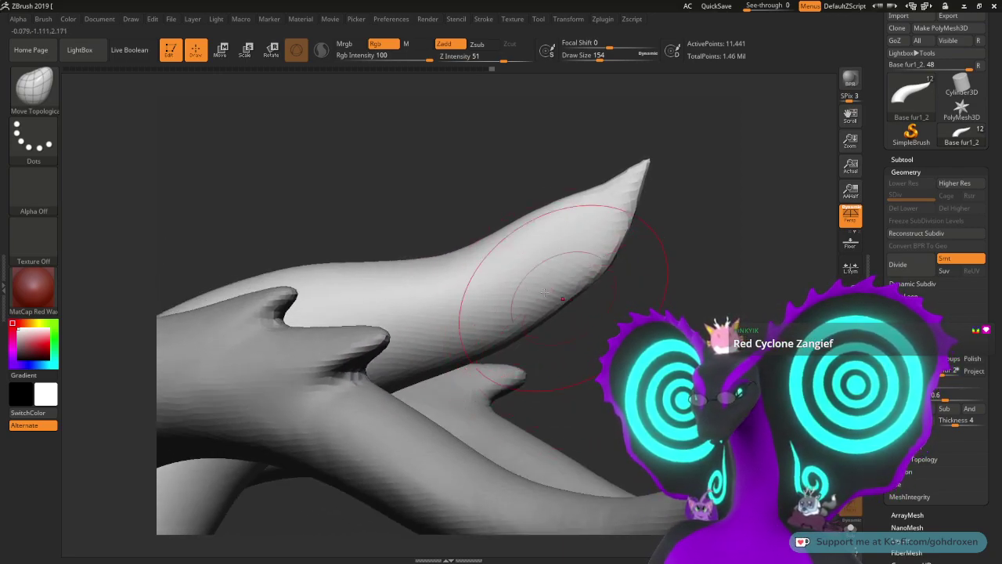
pyautogui.moveTo(369, 274)
pyautogui.mouseDown()
pyautogui.moveTo(407, 206)
pyautogui.moveTo(498, 201)
pyautogui.moveTo(559, 184)
pyautogui.moveTo(582, 152)
pyautogui.moveTo(462, 239)
pyautogui.mouseUp()
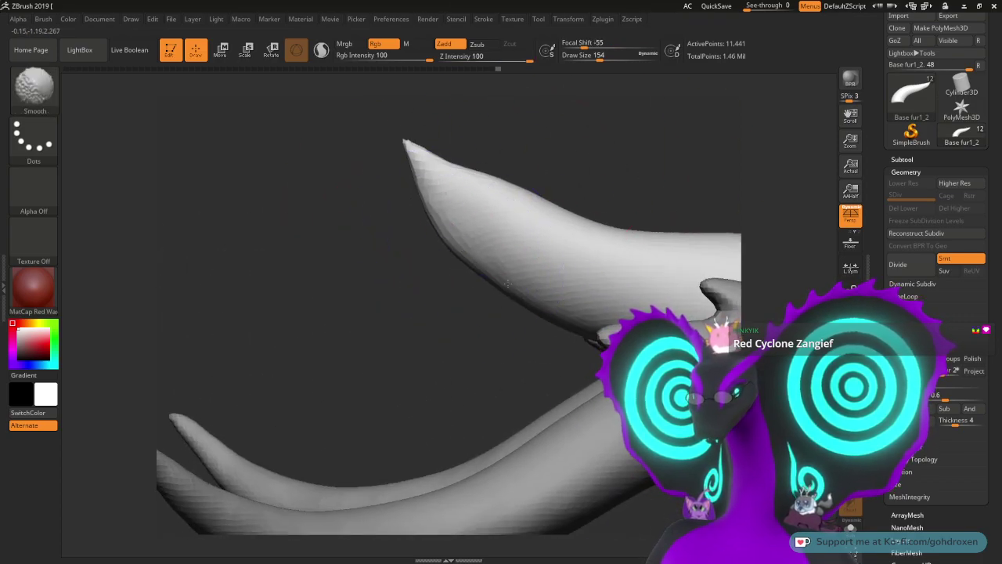
pyautogui.press('shift')
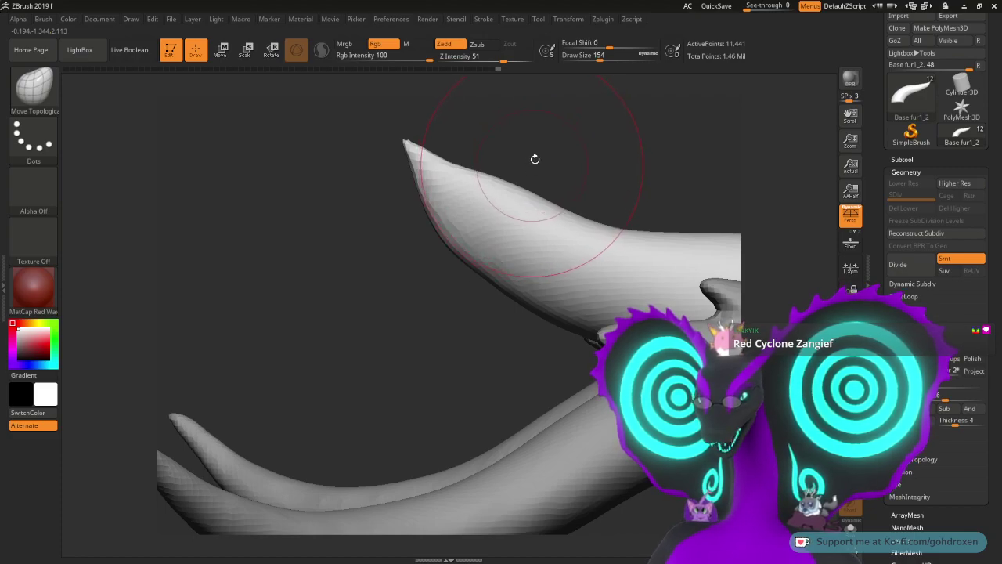
# Step: Build up the side surface near the spike's tip with the ClayBuildup brush at draw size 83
pyautogui.moveTo(551, 150)
pyautogui.mouseDown()
pyautogui.moveTo(599, 154)
pyautogui.moveTo(545, 165)
pyautogui.moveTo(306, 139)
pyautogui.mouseUp()
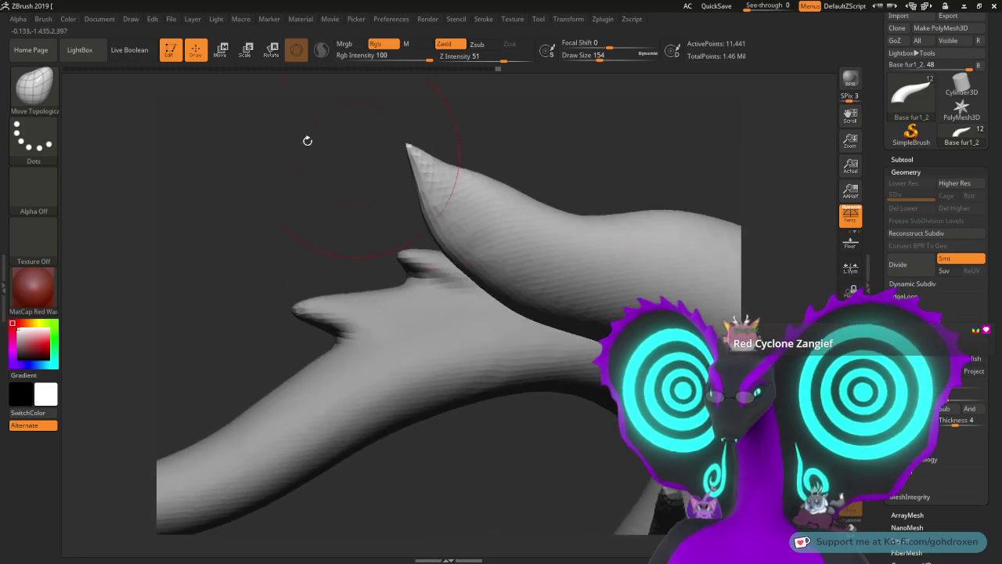
pyautogui.click(26, 95)
pyautogui.click(161, 102)
pyautogui.press('space')
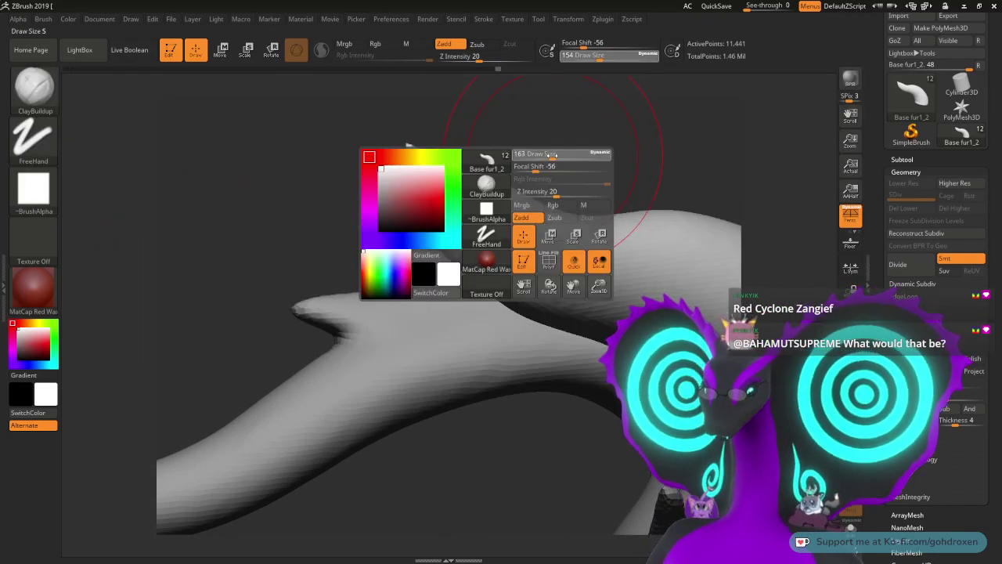
pyautogui.moveTo(543, 154); pyautogui.dragTo(449, 172)
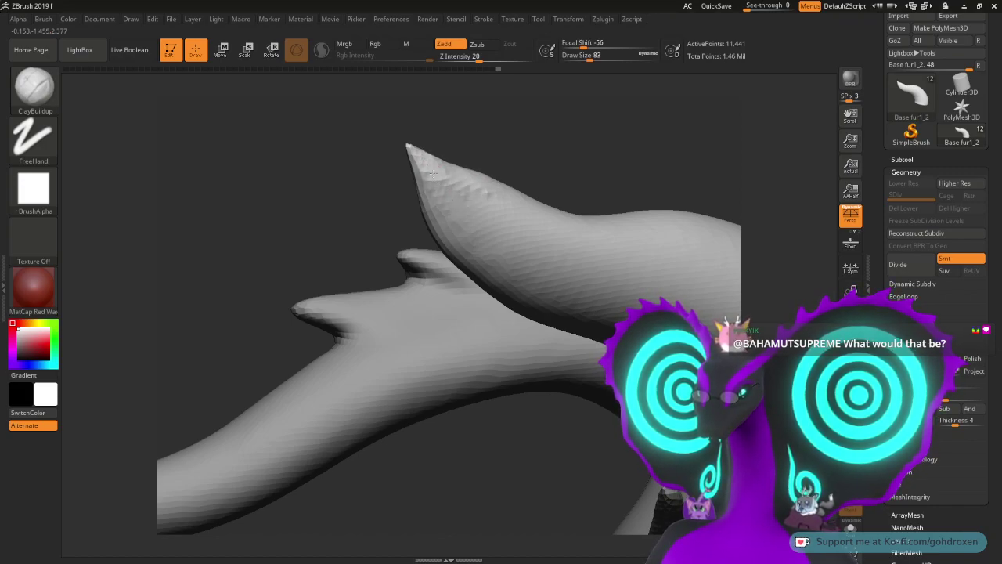
pyautogui.moveTo(484, 207); pyautogui.dragTo(501, 192)
pyautogui.moveTo(518, 192); pyautogui.dragTo(510, 191, button='right')
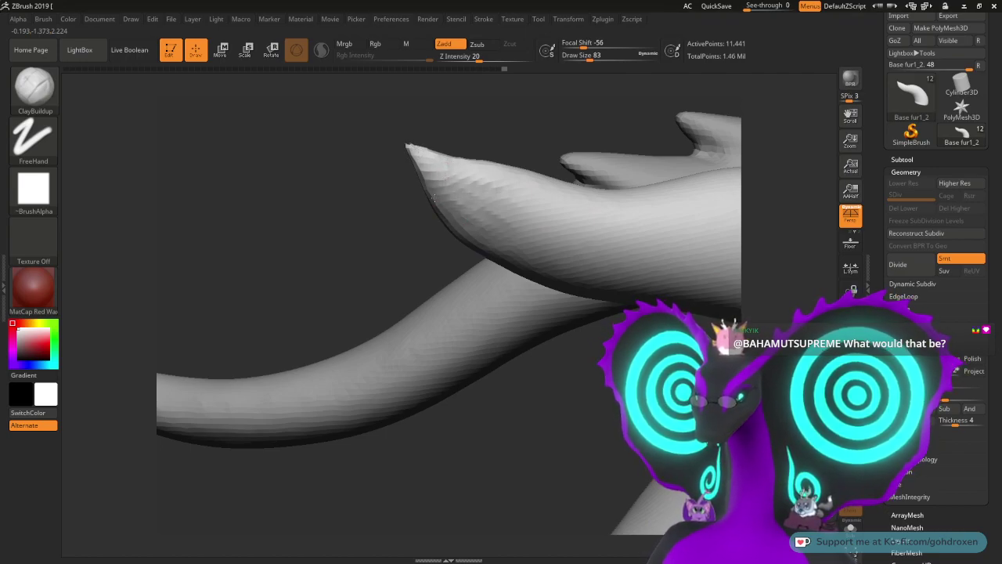
pyautogui.moveTo(482, 177); pyautogui.dragTo(454, 168, button='right')
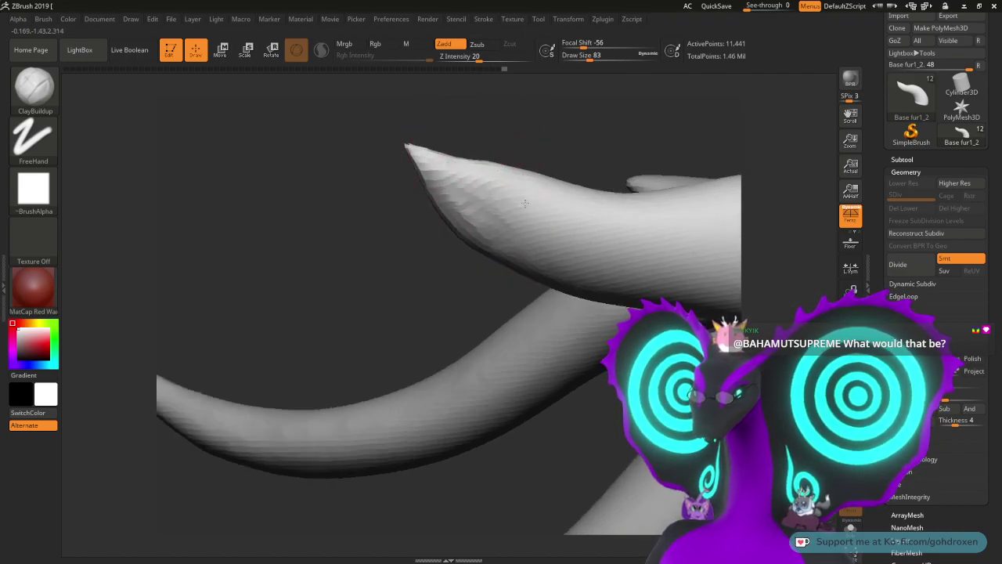
pyautogui.moveTo(525, 204)
pyautogui.mouseDown()
pyautogui.moveTo(501, 233)
pyautogui.moveTo(513, 254)
pyautogui.mouseUp()
pyautogui.moveTo(484, 221)
pyautogui.mouseDown()
pyautogui.moveTo(470, 207)
pyautogui.moveTo(463, 216)
pyautogui.mouseUp()
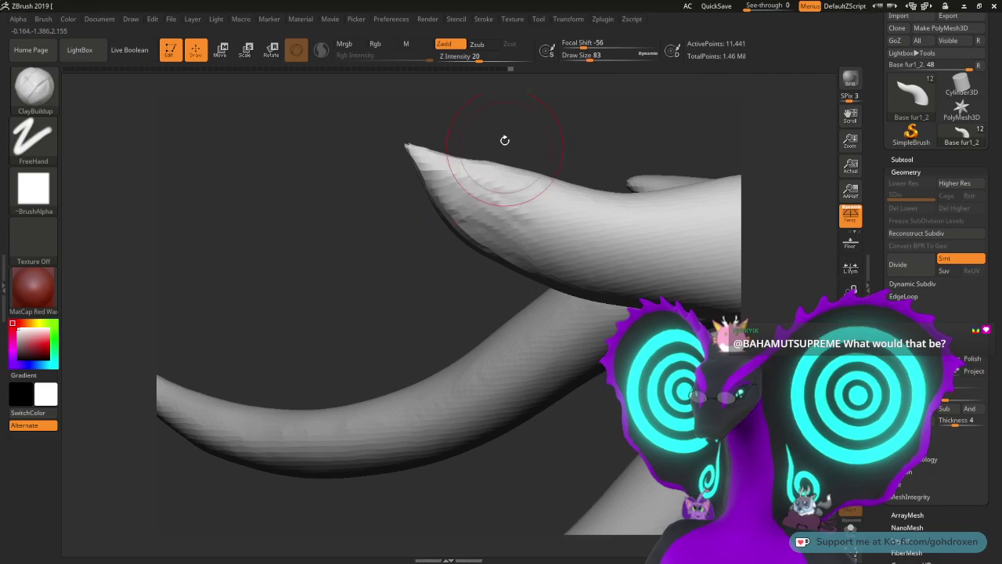
# Step: Add ClayBuildup strokes to the opposite side and outer face of the spike's tip
pyautogui.moveTo(505, 141); pyautogui.dragTo(405, 165, button='right')
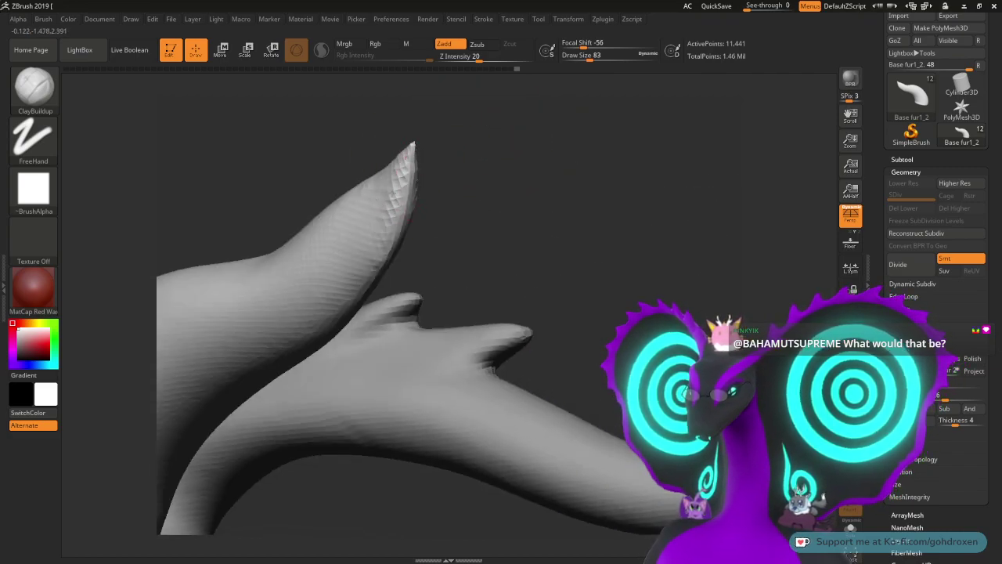
pyautogui.moveTo(364, 206); pyautogui.dragTo(372, 165, button='right')
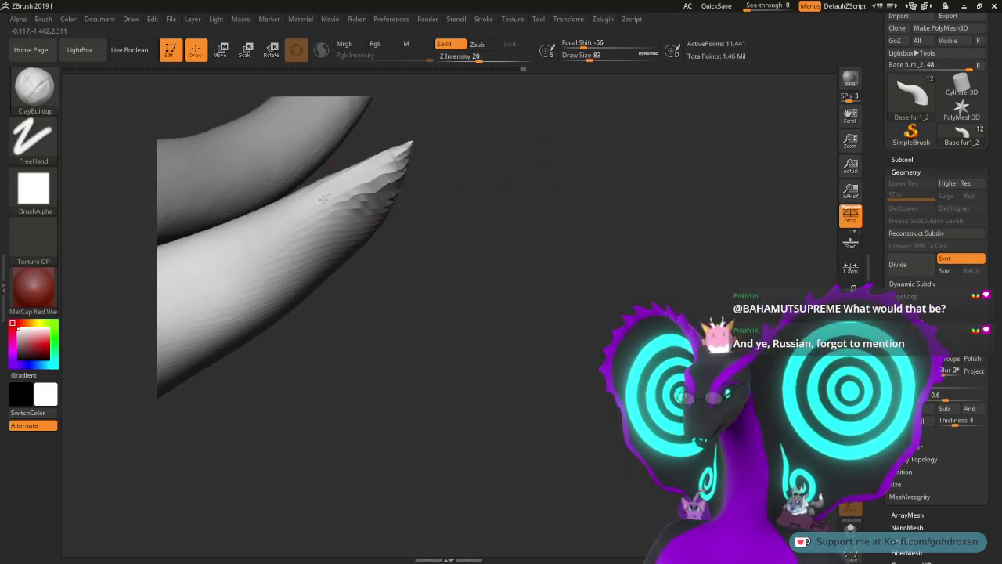
pyautogui.moveTo(323, 199); pyautogui.dragTo(390, 177)
pyautogui.moveTo(353, 245); pyautogui.dragTo(408, 173, button='right')
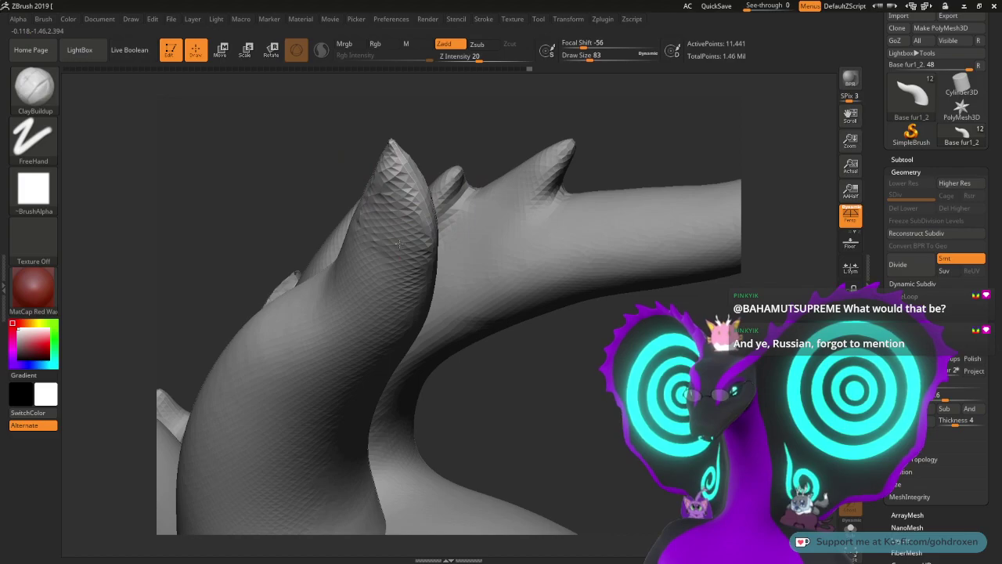
pyautogui.moveTo(455, 120); pyautogui.dragTo(510, 112, button='right')
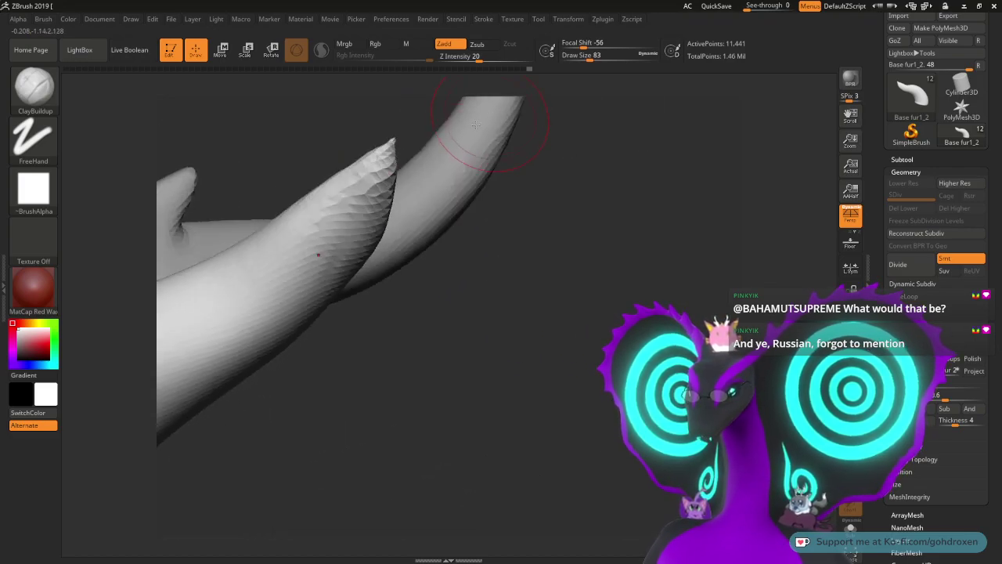
# Step: Smooth the clay strokes around the spike's tip and down its outer edge at draw size 83
pyautogui.moveTo(385, 196)
pyautogui.keyDown('shift'); pyautogui.mouseDown()
pyautogui.moveTo(376, 203)
pyautogui.moveTo(393, 138)
pyautogui.mouseUp(); pyautogui.keyUp('shift')
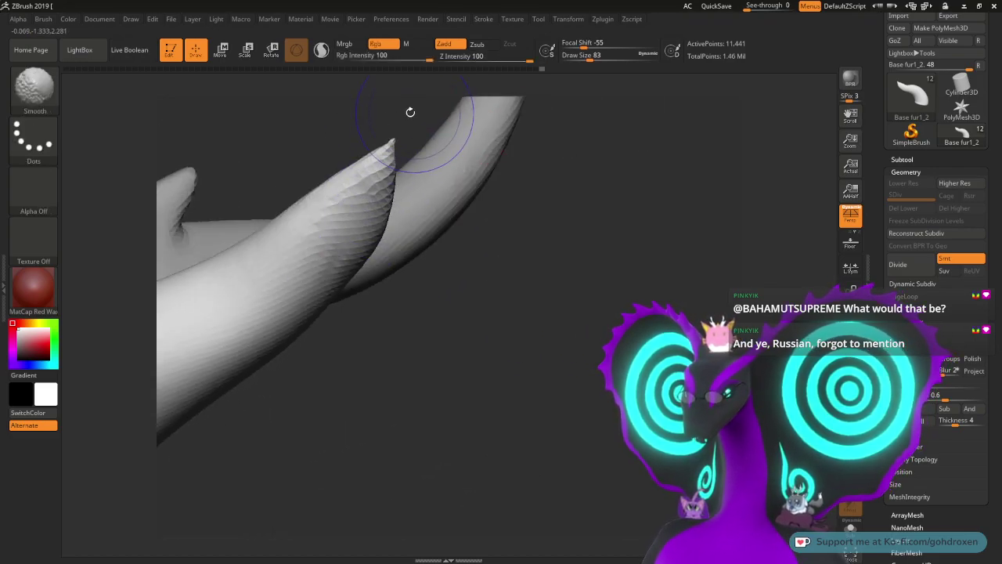
pyautogui.moveTo(410, 110)
pyautogui.mouseDown(button='right')
pyautogui.moveTo(409, 136)
pyautogui.moveTo(456, 134)
pyautogui.moveTo(431, 112)
pyautogui.moveTo(414, 134)
pyautogui.mouseUp(button='right')
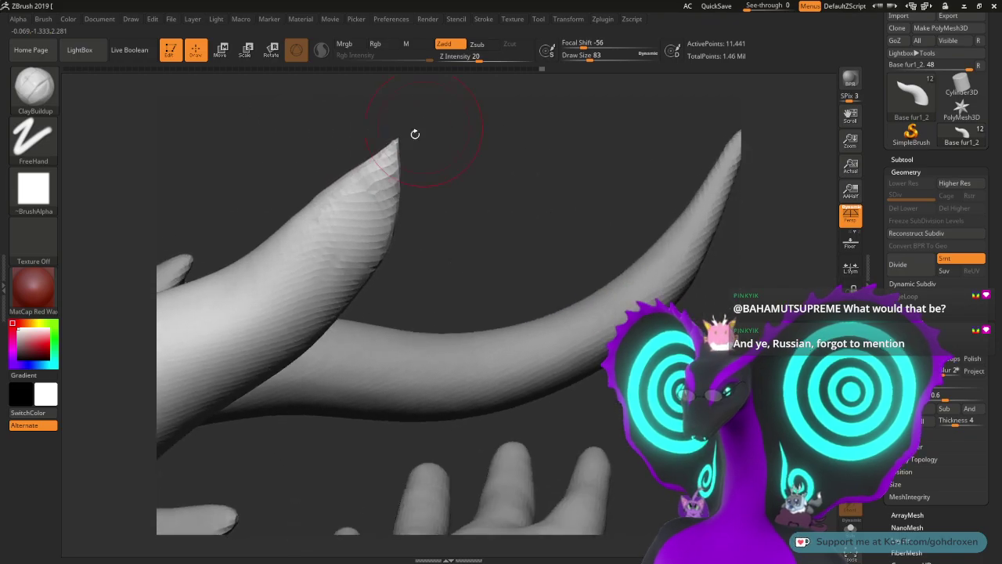
pyautogui.moveTo(386, 168)
pyautogui.keyDown('shift'); pyautogui.mouseDown()
pyautogui.moveTo(377, 224)
pyautogui.moveTo(383, 197)
pyautogui.mouseUp(); pyautogui.keyUp('shift')
pyautogui.moveTo(415, 161)
pyautogui.mouseDown(button='right')
pyautogui.moveTo(431, 162)
pyautogui.moveTo(454, 134)
pyautogui.moveTo(512, 132)
pyautogui.moveTo(415, 195)
pyautogui.mouseUp(button='right')
pyautogui.keyDown('shift'); pyautogui.moveTo(405, 208); pyautogui.dragTo(398, 186); pyautogui.keyUp('shift')
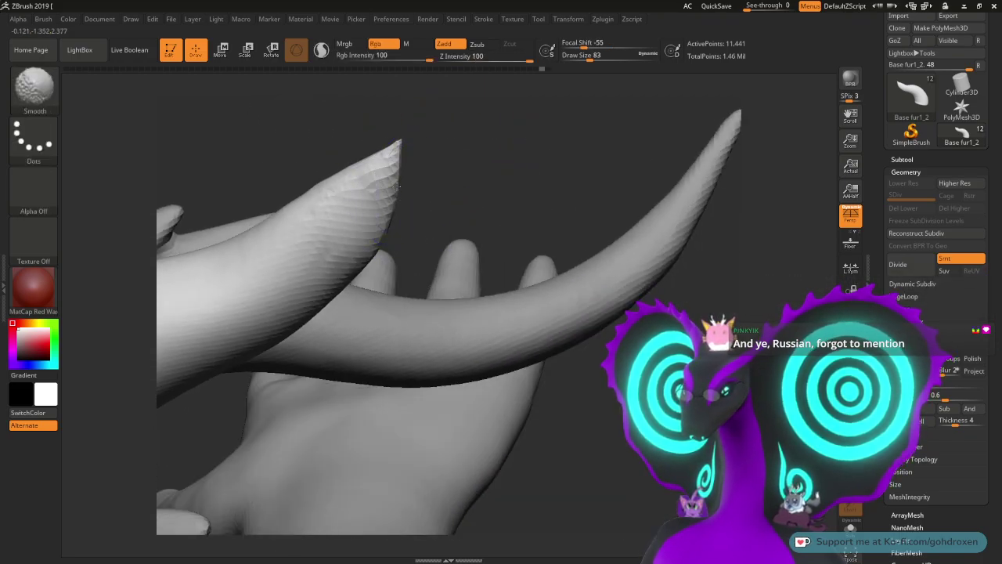
pyautogui.keyDown('shift'); pyautogui.moveTo(388, 223); pyautogui.dragTo(347, 275); pyautogui.keyUp('shift')
pyautogui.moveTo(505, 176)
pyautogui.mouseDown(button='right')
pyautogui.moveTo(445, 167)
pyautogui.moveTo(379, 184)
pyautogui.moveTo(354, 177)
pyautogui.mouseUp(button='right')
pyautogui.moveTo(488, 134)
pyautogui.mouseDown(button='right')
pyautogui.moveTo(595, 130)
pyautogui.moveTo(451, 272)
pyautogui.mouseUp(button='right')
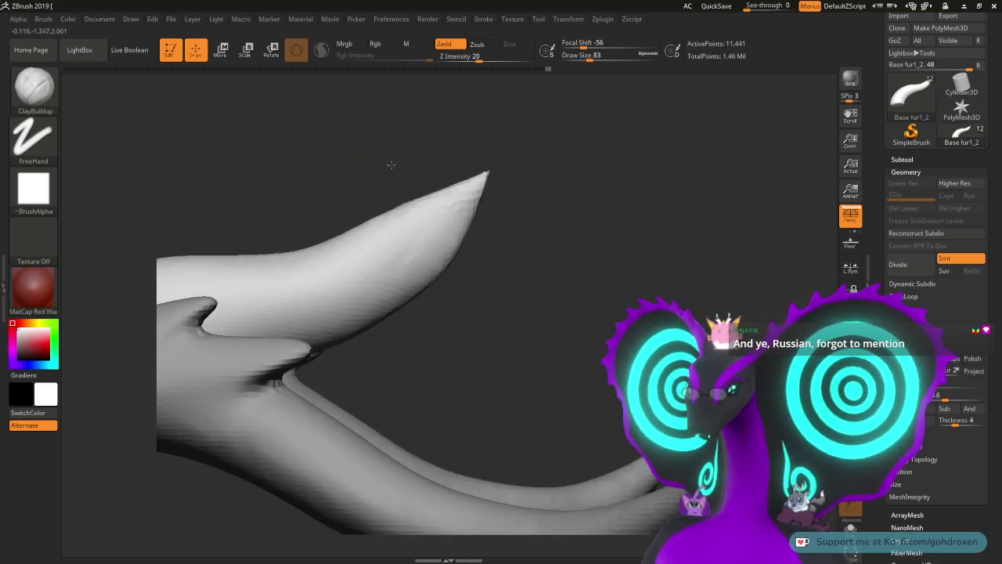
pyautogui.moveTo(379, 158)
pyautogui.mouseDown()
pyautogui.moveTo(509, 213)
pyautogui.moveTo(378, 227)
pyautogui.moveTo(396, 224)
pyautogui.moveTo(403, 189)
pyautogui.moveTo(462, 168)
pyautogui.moveTo(459, 151)
pyautogui.moveTo(438, 204)
pyautogui.moveTo(398, 224)
pyautogui.moveTo(464, 211)
pyautogui.mouseUp()
pyautogui.press('shift')
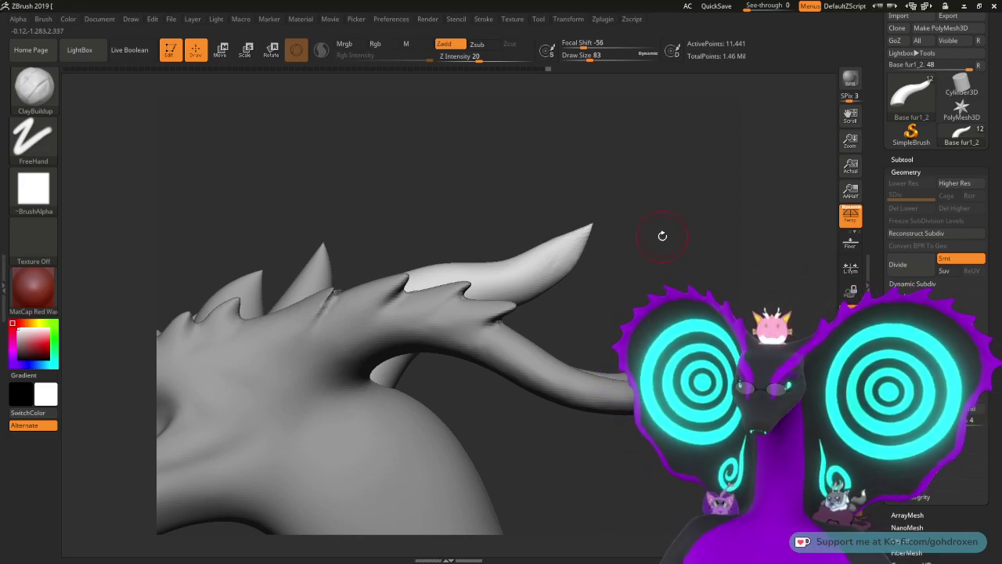
# Step: Duplicate the Base fur subtool and make the copy the active subtool
pyautogui.click(903, 160)
pyautogui.click(905, 263)
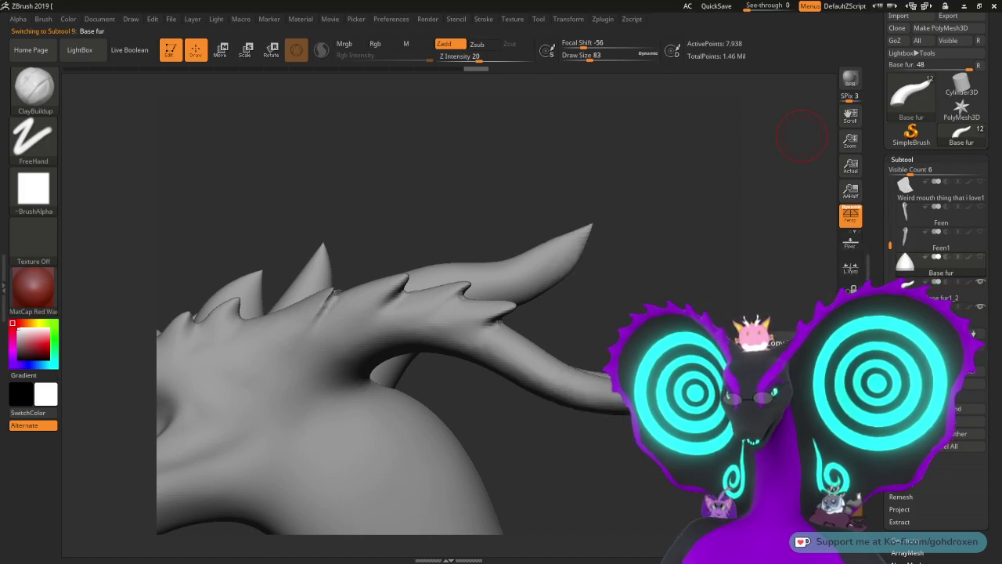
pyautogui.click(912, 409)
pyautogui.click(932, 290)
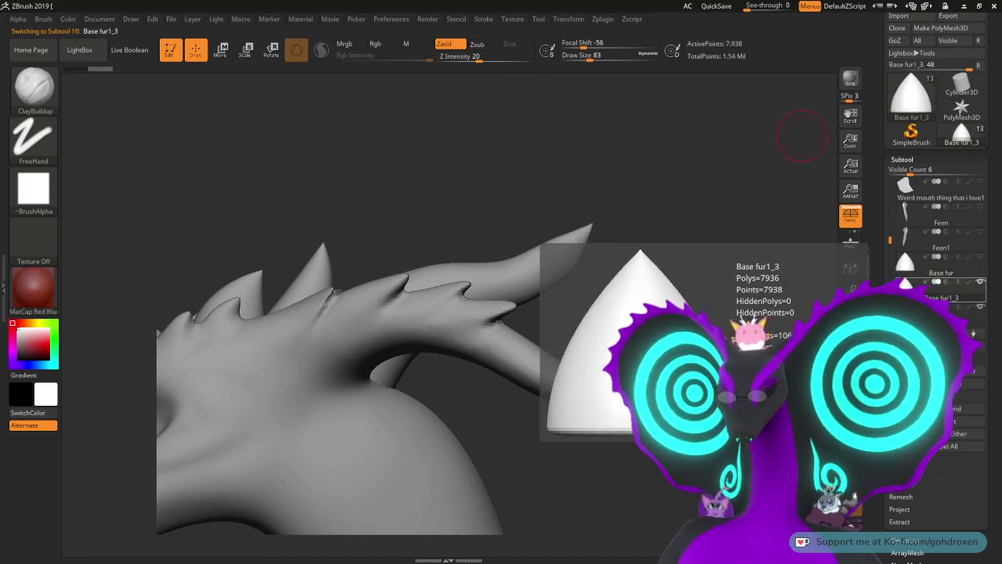
# Step: Scale down the duplicated fur cone and move it onto the back of the head, beneath the curved horn and spike
pyautogui.moveTo(720, 268)
pyautogui.mouseDown()
pyautogui.moveTo(712, 235)
pyautogui.moveTo(794, 261)
pyautogui.mouseUp()
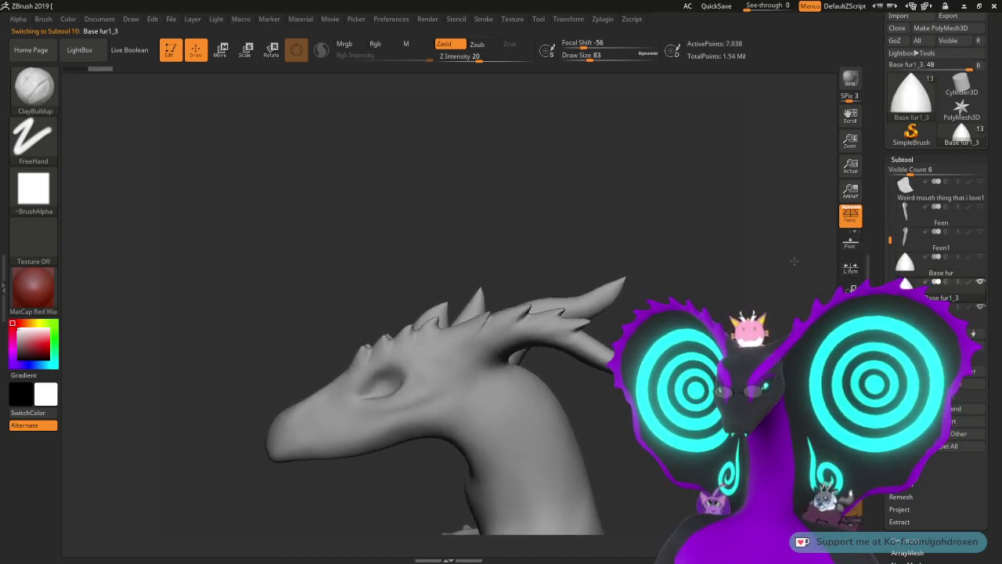
pyautogui.keyDown('alt'); pyautogui.moveTo(627, 203); pyautogui.dragTo(799, 209); pyautogui.keyUp('alt')
pyautogui.press('w')
pyautogui.moveTo(276, 192); pyautogui.dragTo(745, 219)
pyautogui.keyDown('alt'); pyautogui.moveTo(553, 237); pyautogui.dragTo(368, 187); pyautogui.keyUp('alt')
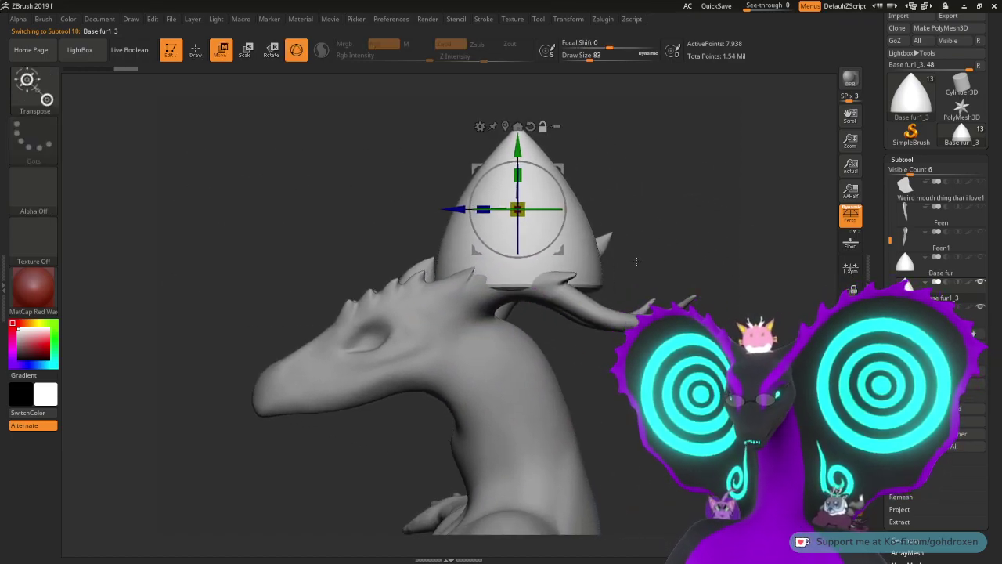
pyautogui.keyDown('alt'); pyautogui.moveTo(651, 249); pyautogui.dragTo(433, 274); pyautogui.keyUp('alt')
pyautogui.moveTo(648, 232); pyautogui.dragTo(565, 231)
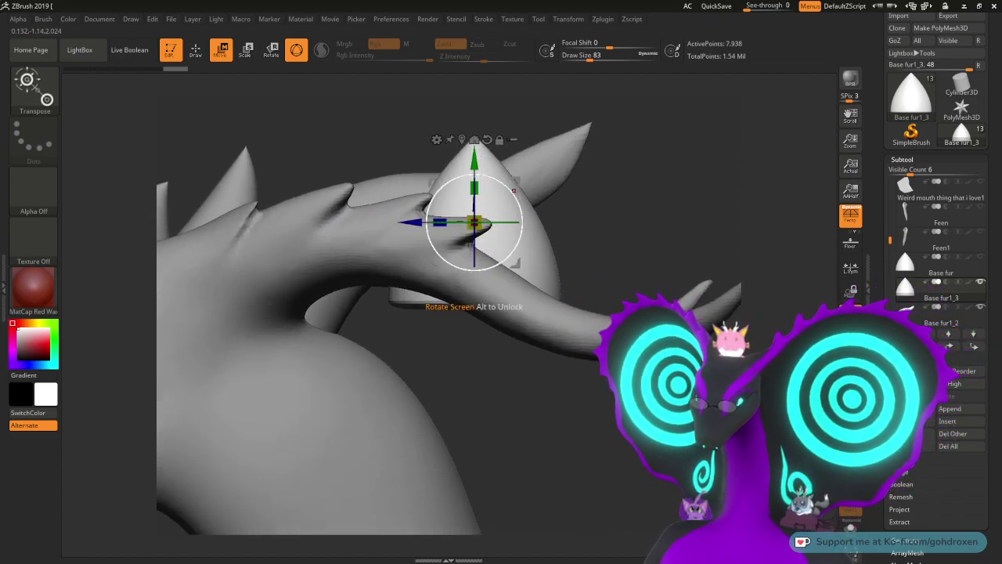
pyautogui.moveTo(521, 183); pyautogui.dragTo(476, 233)
pyautogui.moveTo(429, 272); pyautogui.dragTo(402, 284)
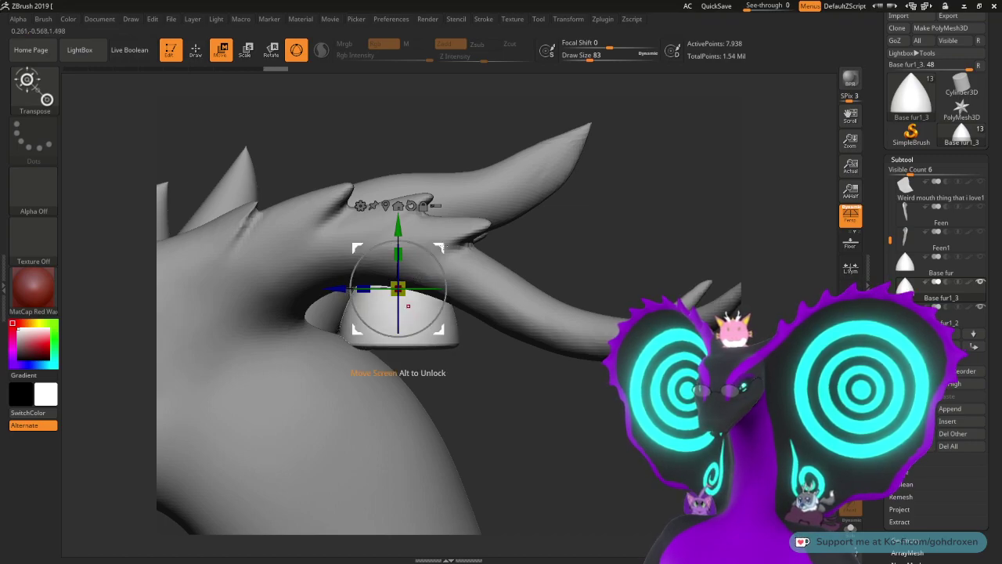
pyautogui.moveTo(444, 248); pyautogui.dragTo(436, 257)
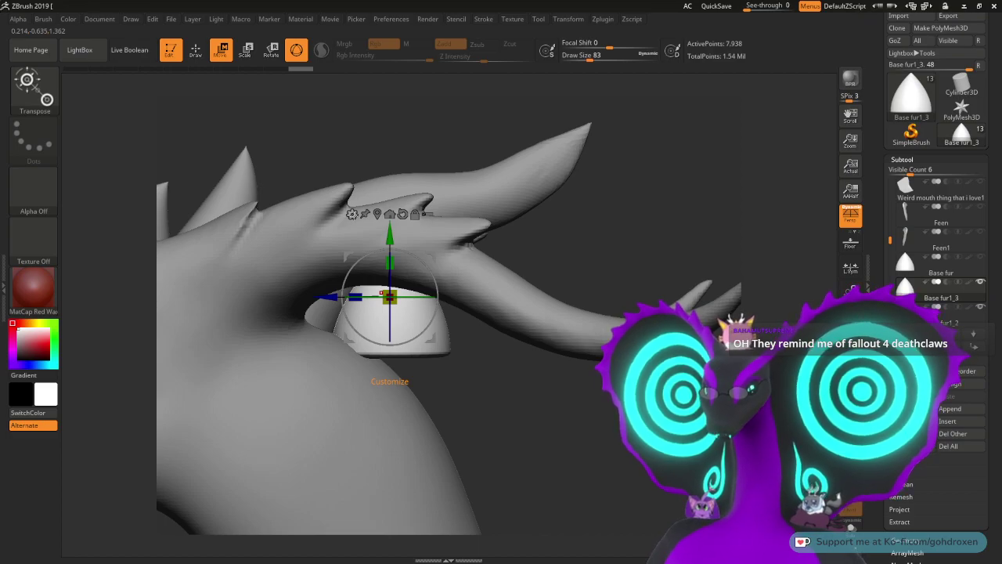
# Step: Apply a Bend Curve deformer to the fur cone and stretch it into a long spike pointing up and backward
pyautogui.click(351, 215)
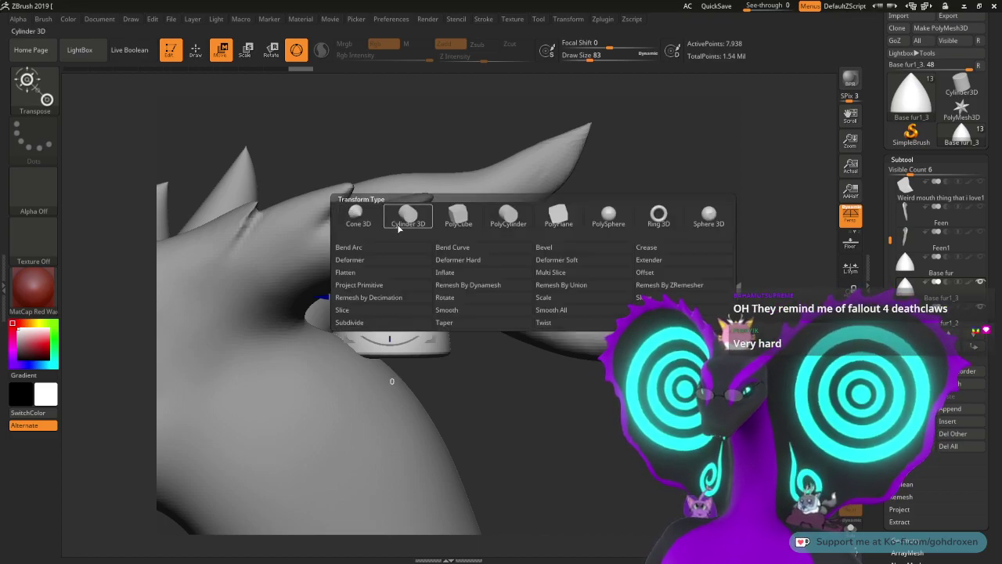
pyautogui.click(487, 247)
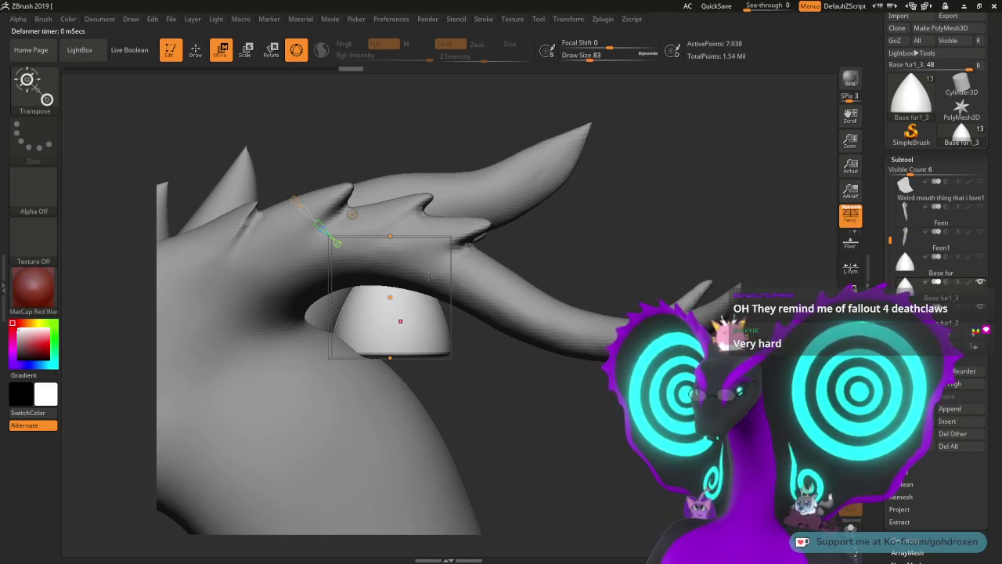
pyautogui.moveTo(389, 299); pyautogui.dragTo(726, 121)
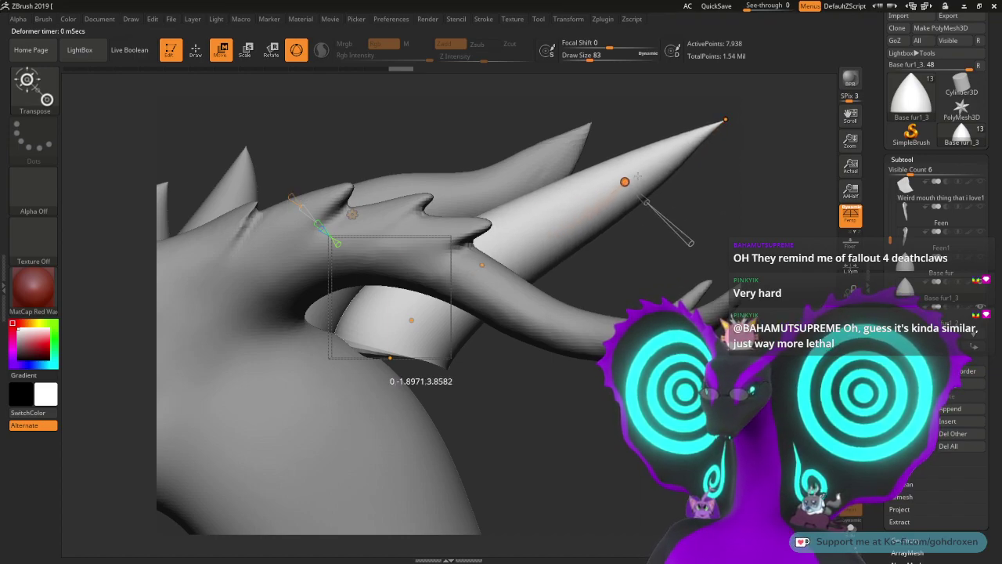
pyautogui.moveTo(482, 263); pyautogui.dragTo(547, 241)
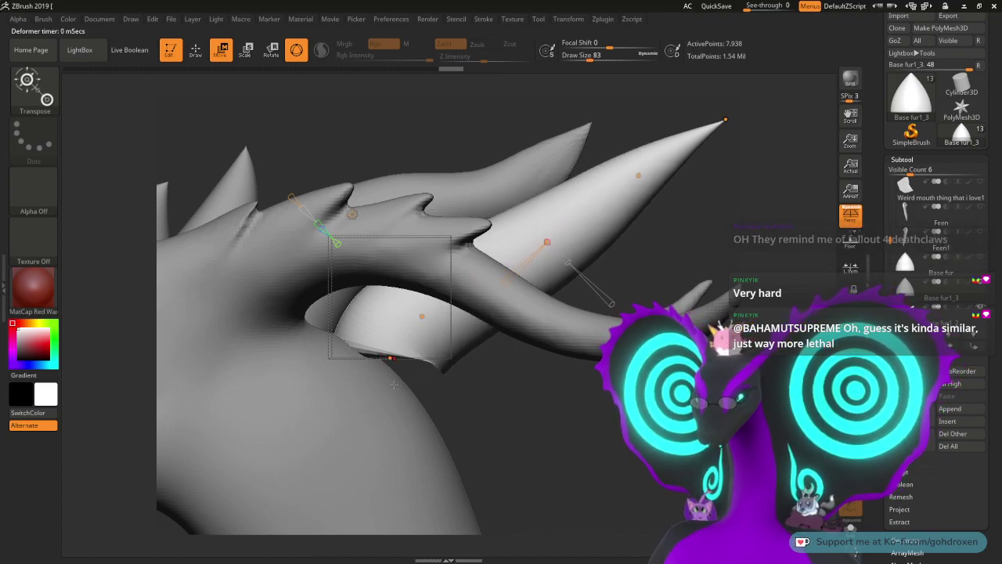
# Step: Extend the new spike's base down into the neck and adjust the neighbouring curve point near its root
pyautogui.moveTo(389, 358); pyautogui.dragTo(349, 386)
pyautogui.moveTo(417, 320); pyautogui.dragTo(413, 314)
pyautogui.moveTo(583, 387); pyautogui.dragTo(563, 419)
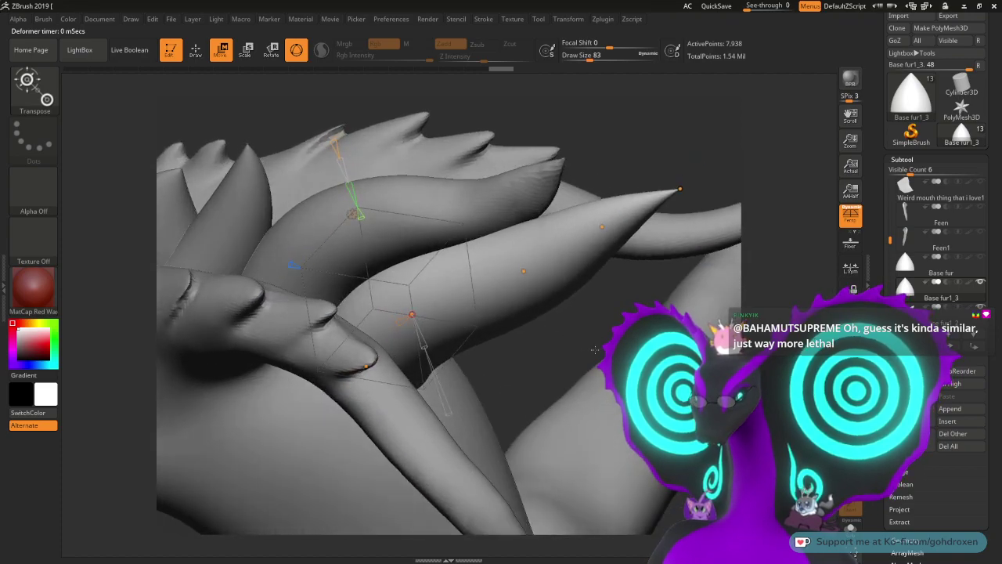
pyautogui.moveTo(584, 355); pyautogui.dragTo(594, 332)
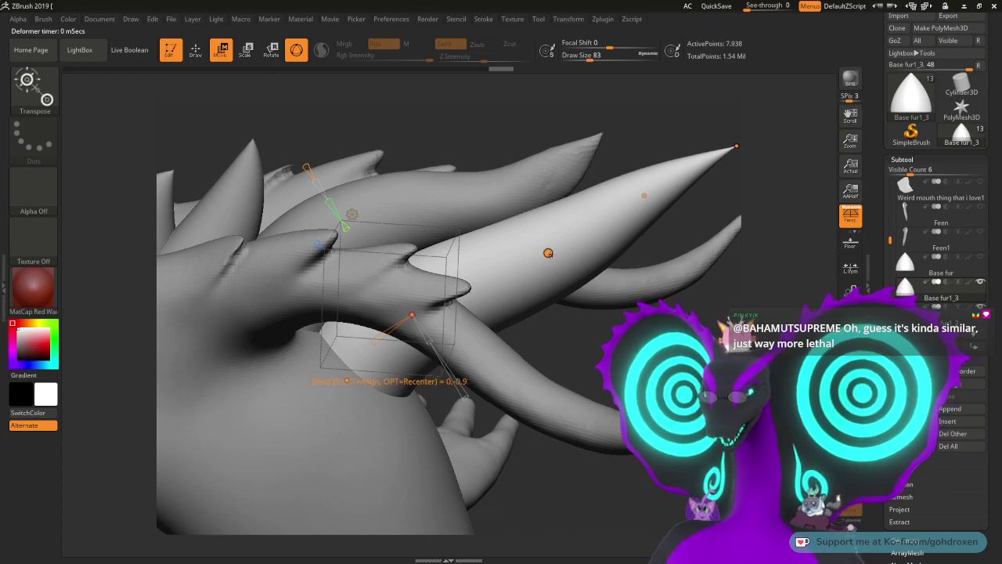
pyautogui.moveTo(588, 329); pyautogui.dragTo(707, 360)
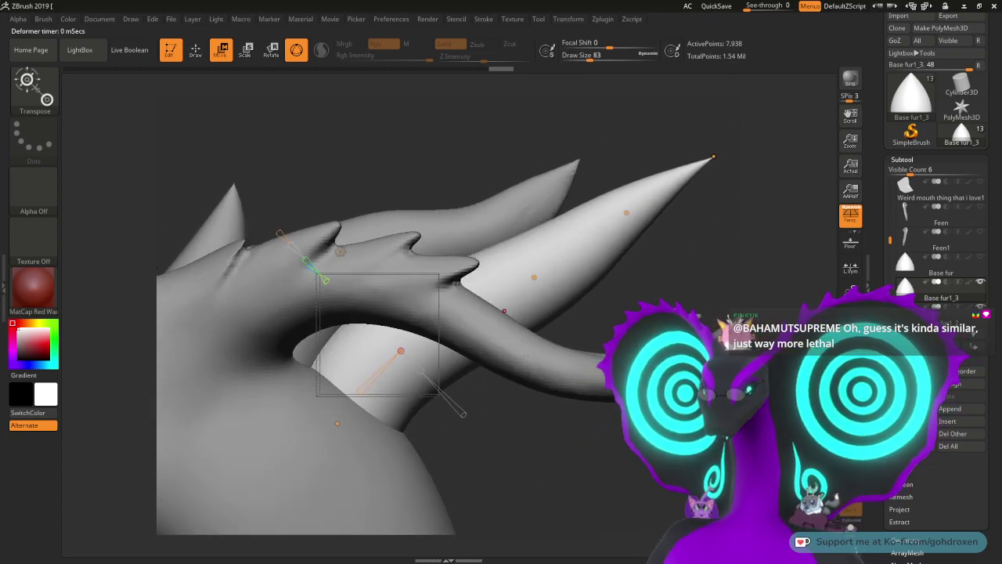
# Step: Curl the new spike's outer end upward by shifting its curve points outward and raising the tip slightly
pyautogui.moveTo(401, 351); pyautogui.dragTo(402, 345)
pyautogui.moveTo(725, 333); pyautogui.dragTo(660, 297)
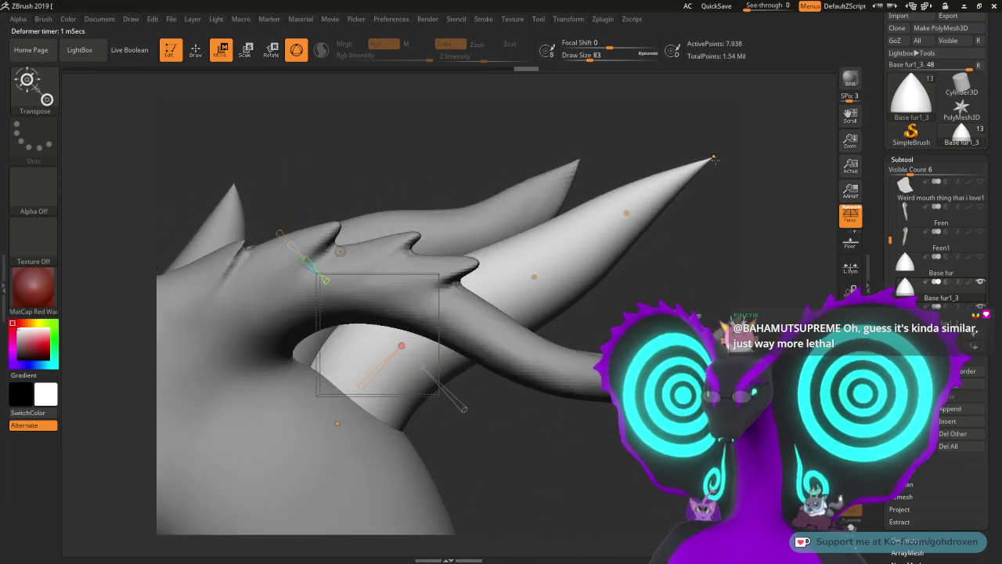
pyautogui.moveTo(628, 215); pyautogui.dragTo(629, 242)
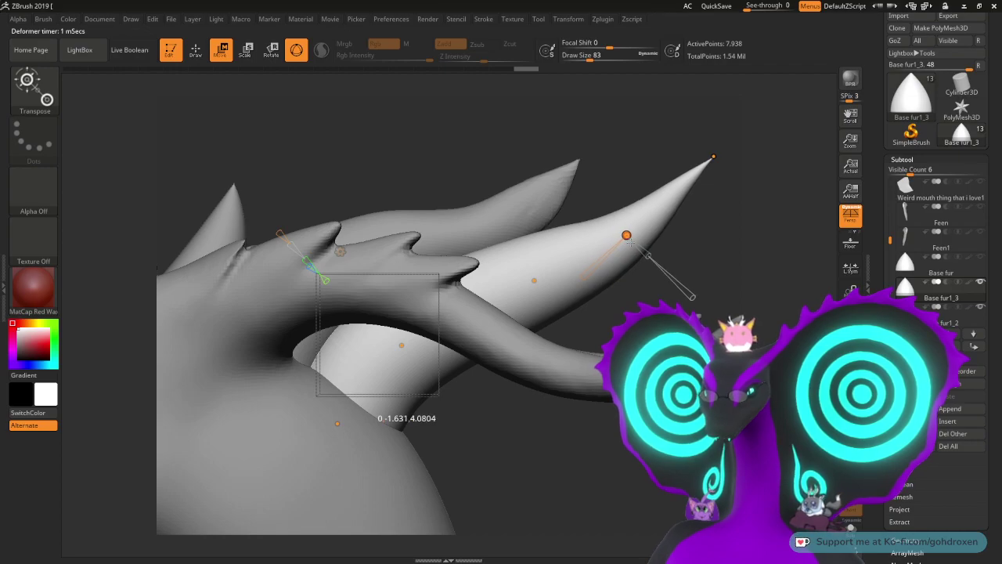
pyautogui.moveTo(722, 149)
pyautogui.mouseDown()
pyautogui.moveTo(791, 207)
pyautogui.moveTo(718, 149)
pyautogui.mouseUp()
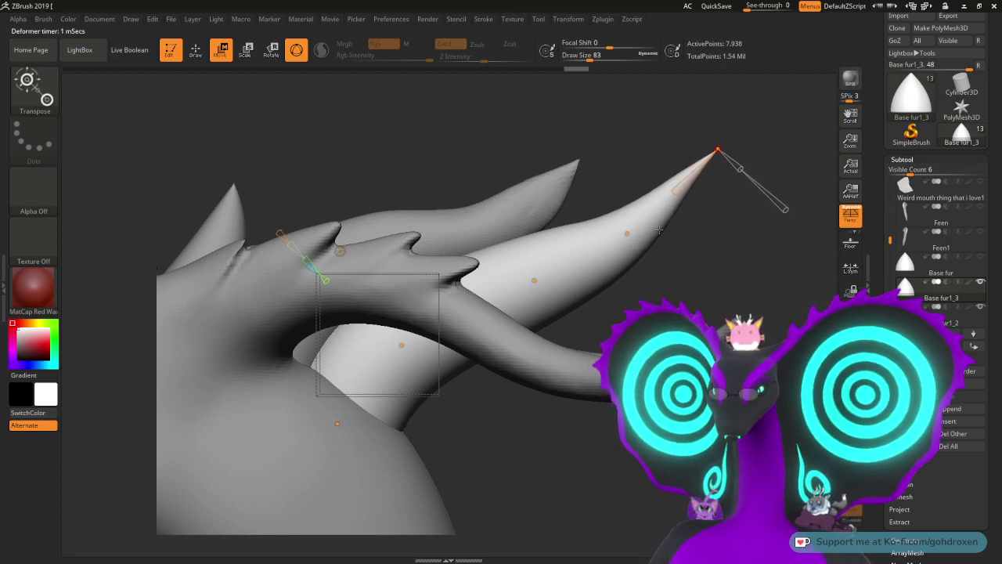
pyautogui.moveTo(633, 226); pyautogui.dragTo(675, 211)
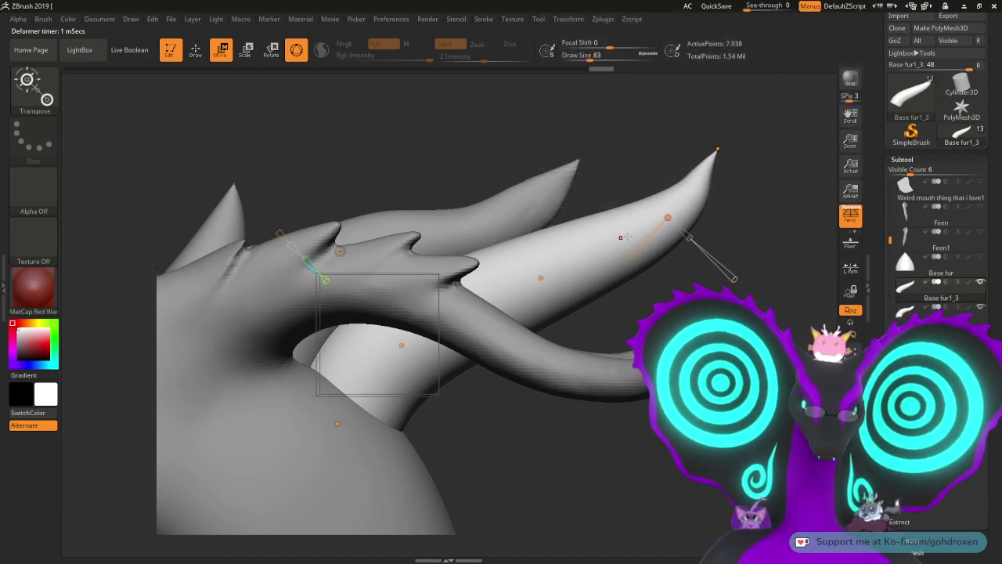
pyautogui.moveTo(931, 318)
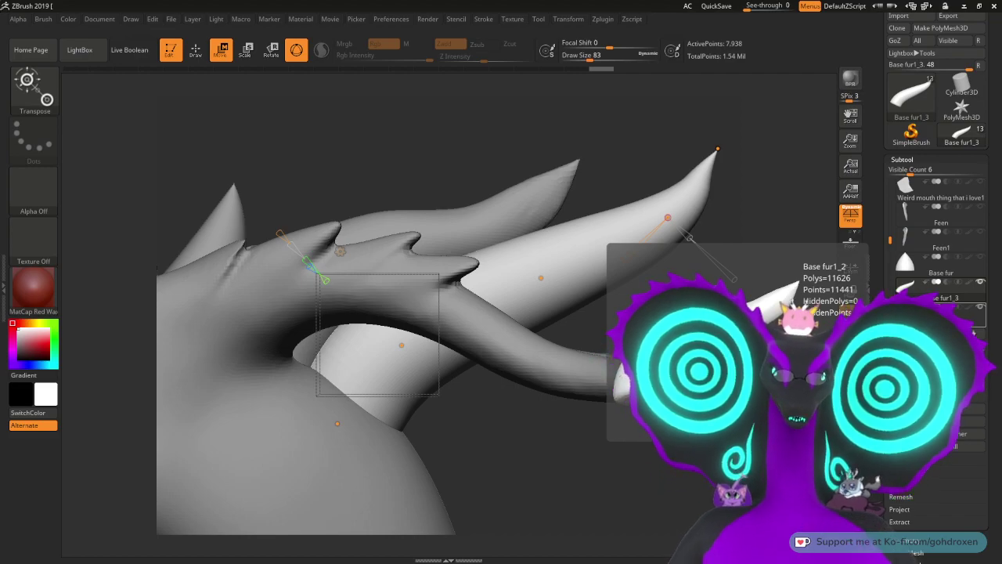
# Step: Switch to the web browser, view the Fallout 4 Deathclaw reference pictures on the Fallout Wiki, and close the browser
pyautogui.hotkey('alt', 'Tab')
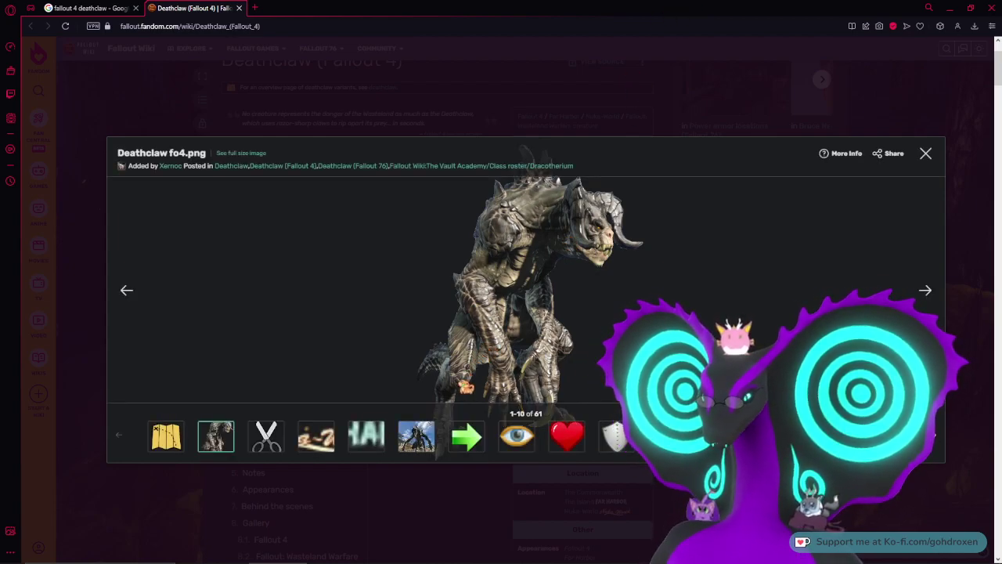
pyautogui.click(416, 448)
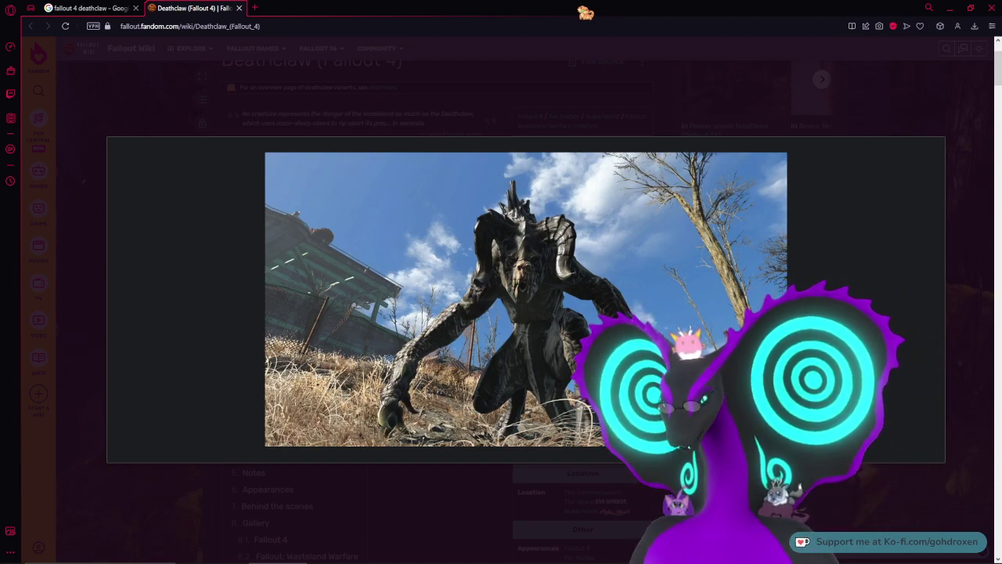
pyautogui.click(995, 6)
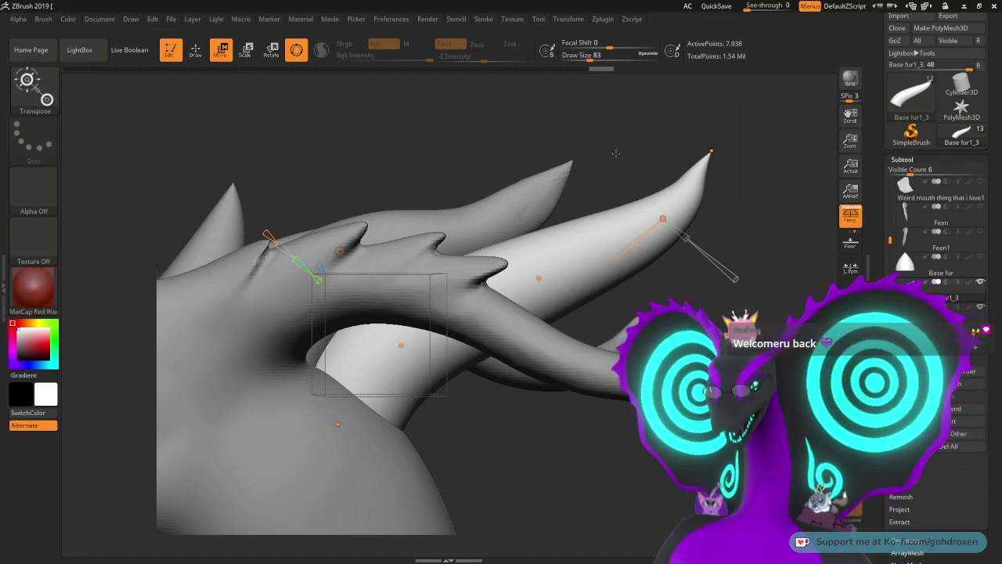
# Step: Pull the spike's outer and middle curve points back toward the root and lift the point nearest the horn to rebalance the bend
pyautogui.moveTo(615, 157); pyautogui.dragTo(590, 160)
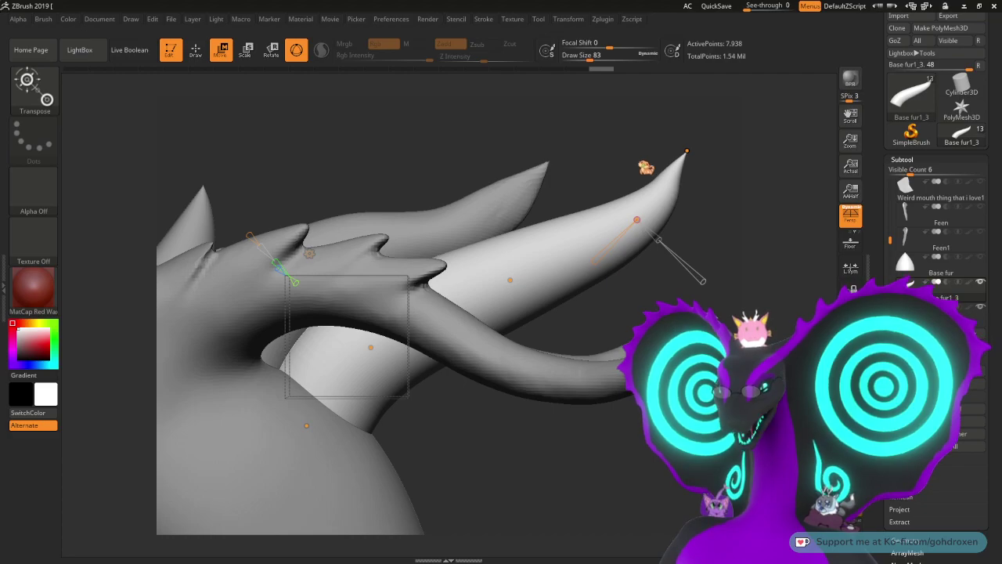
pyautogui.moveTo(565, 190); pyautogui.dragTo(591, 220)
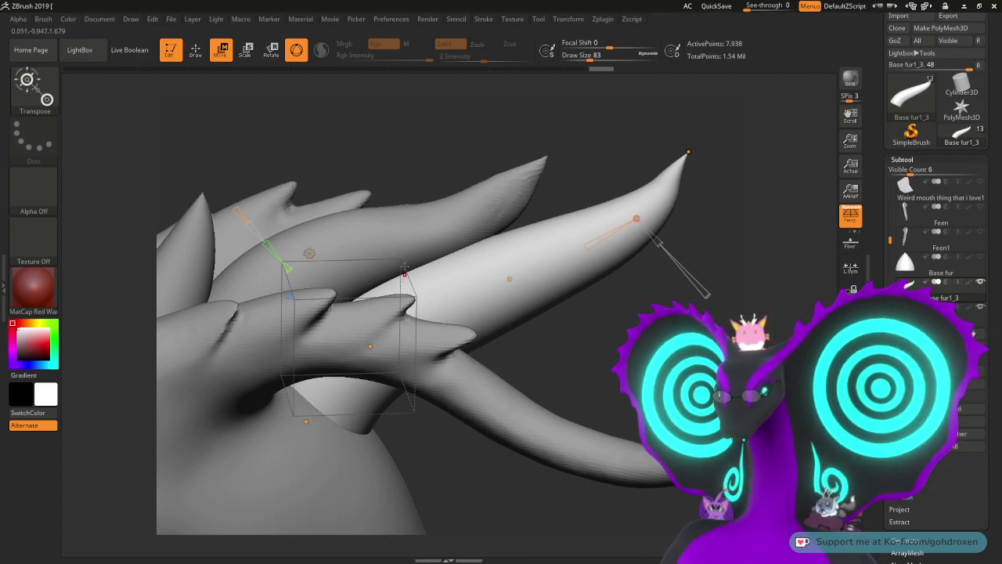
pyautogui.moveTo(638, 219); pyautogui.dragTo(487, 308)
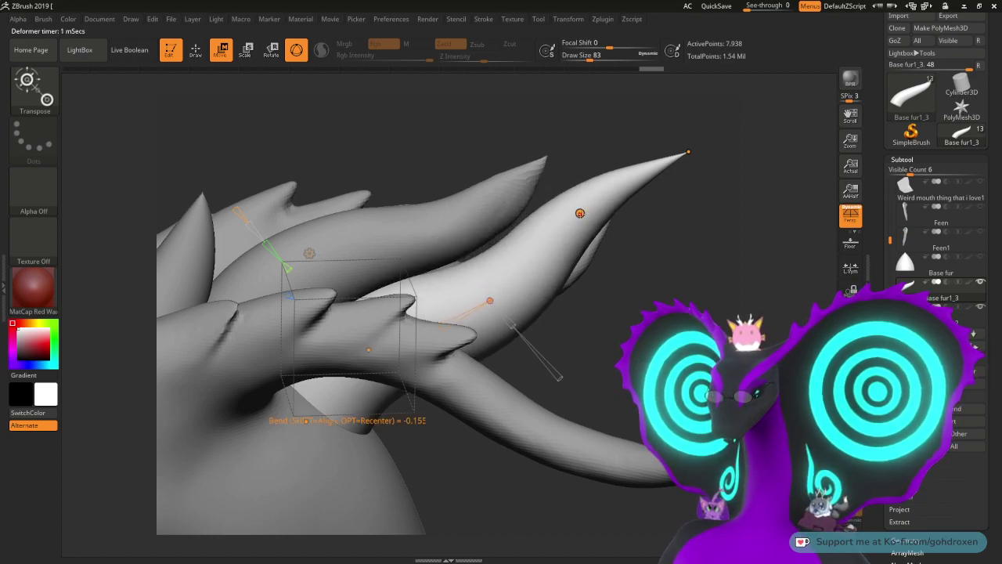
pyautogui.moveTo(581, 213); pyautogui.dragTo(593, 232)
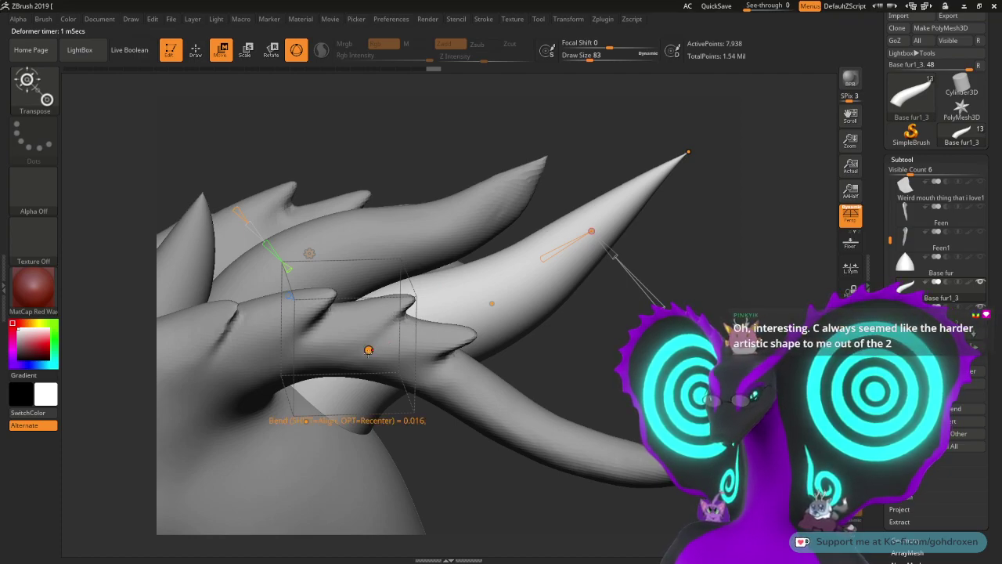
pyautogui.moveTo(369, 350); pyautogui.dragTo(396, 332)
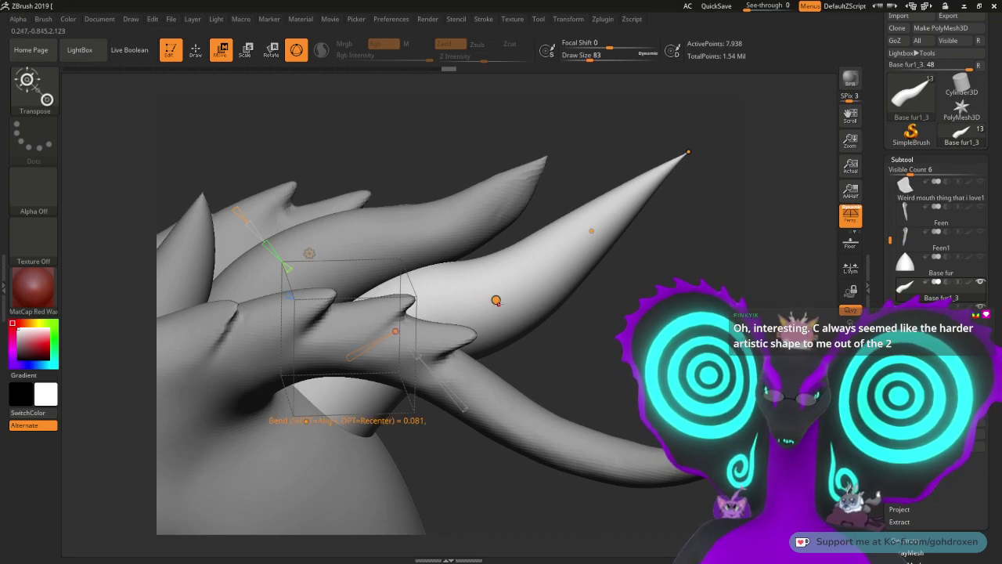
pyautogui.moveTo(497, 300); pyautogui.dragTo(499, 276)
pyautogui.moveTo(724, 298); pyautogui.dragTo(699, 302)
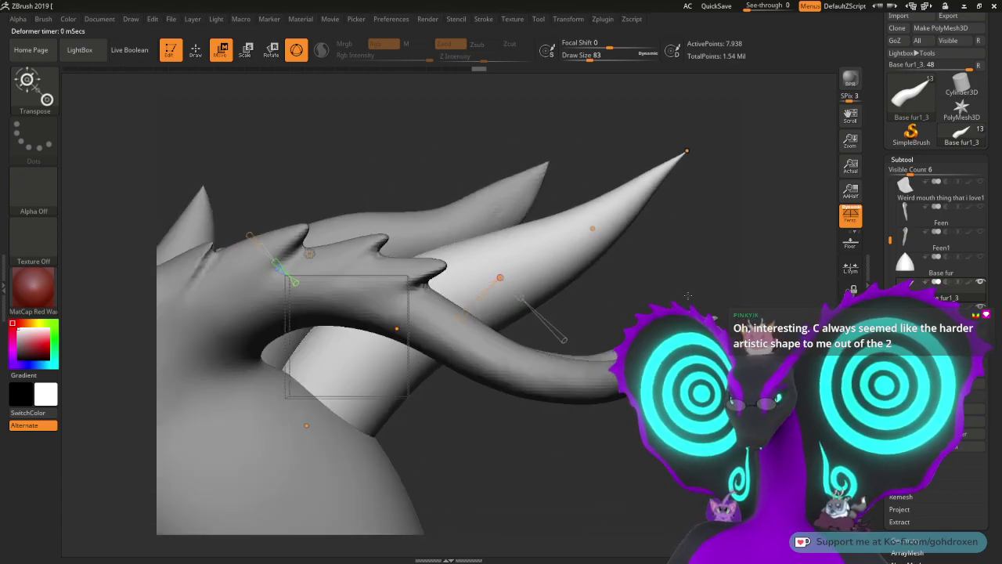
# Step: Give the spike an S-shaped bend by raising its outer curve point, lowering the middle and root points, and nudging the tip outward
pyautogui.moveTo(596, 232); pyautogui.dragTo(593, 209)
pyautogui.moveTo(499, 273); pyautogui.dragTo(494, 258)
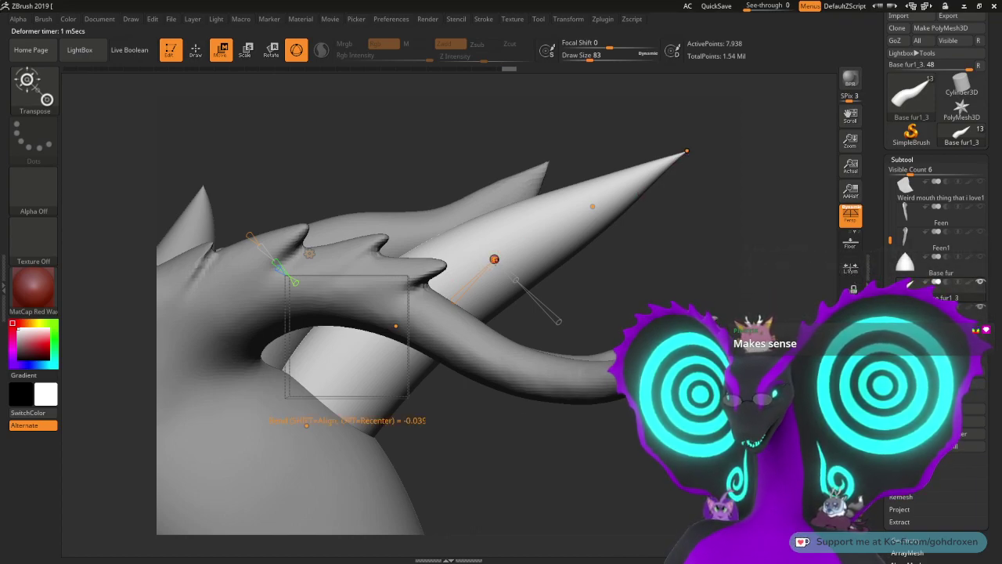
pyautogui.moveTo(494, 259); pyautogui.dragTo(506, 299)
pyautogui.moveTo(393, 334); pyautogui.dragTo(394, 357)
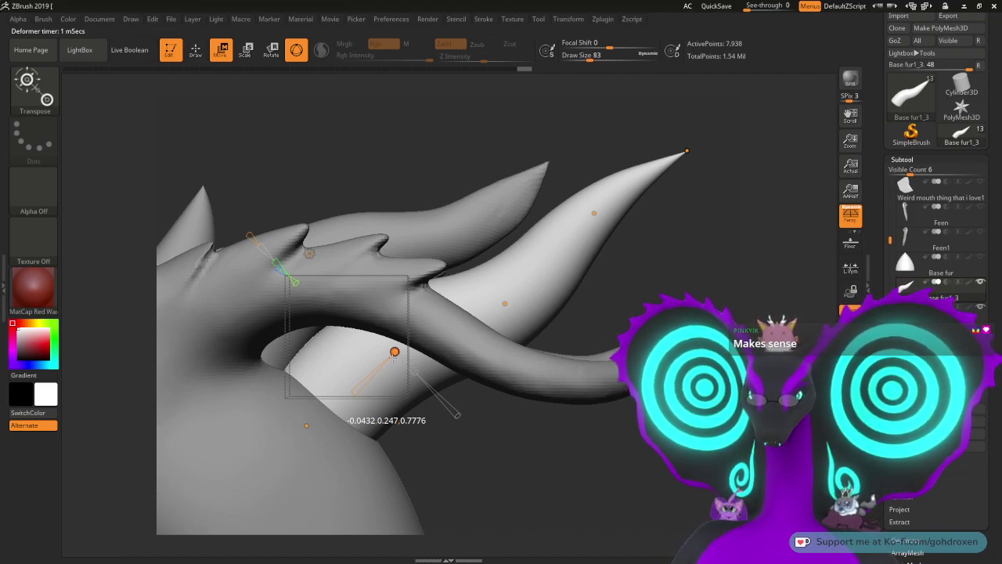
pyautogui.moveTo(601, 208); pyautogui.dragTo(599, 219)
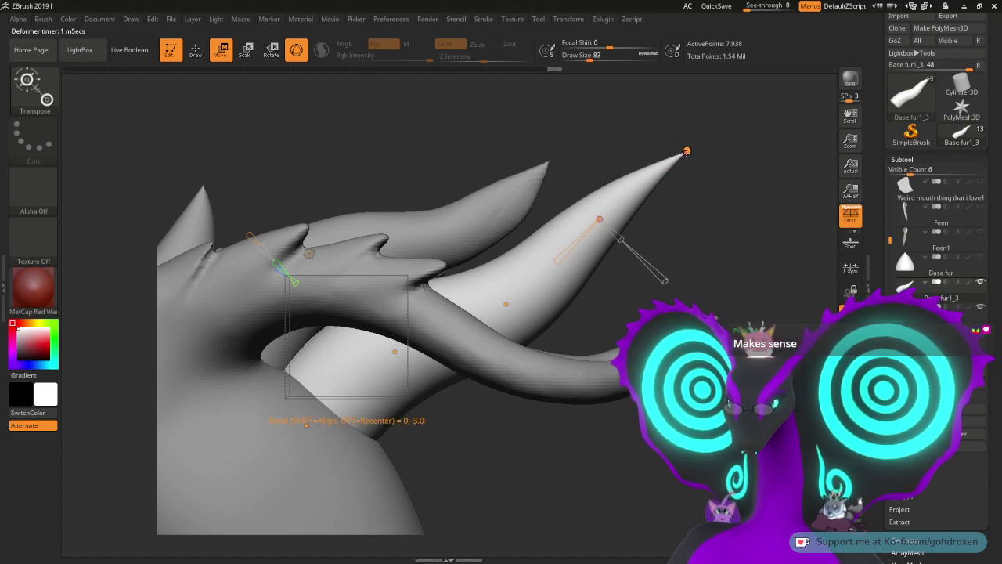
pyautogui.moveTo(687, 152); pyautogui.dragTo(692, 155)
# Step: Shift the spike's middle curve point toward the root and lower the outer point to straighten the shaft beneath the upturned tip
pyautogui.moveTo(702, 260); pyautogui.dragTo(578, 320)
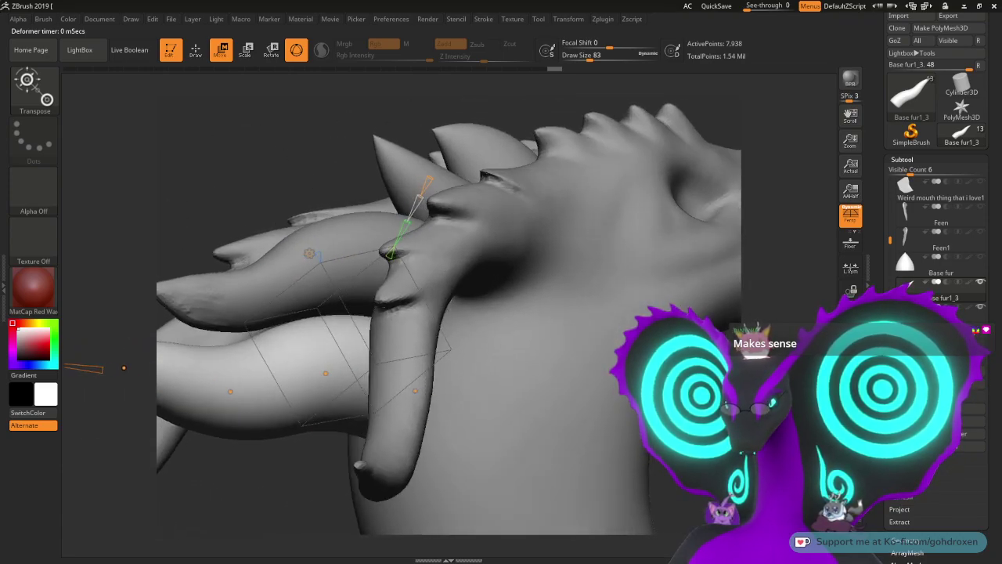
pyautogui.moveTo(124, 367); pyautogui.dragTo(714, 283)
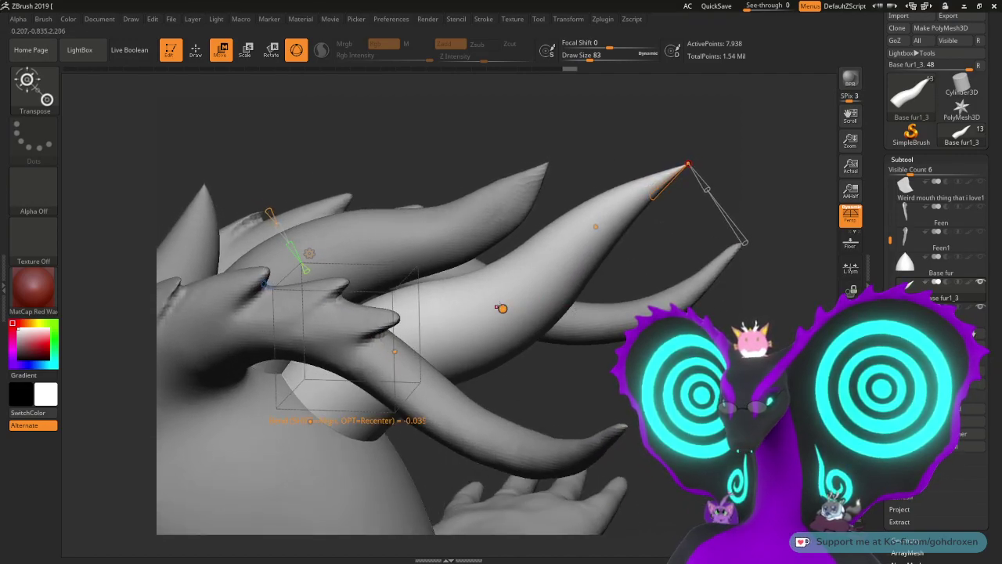
pyautogui.moveTo(502, 309); pyautogui.dragTo(448, 312)
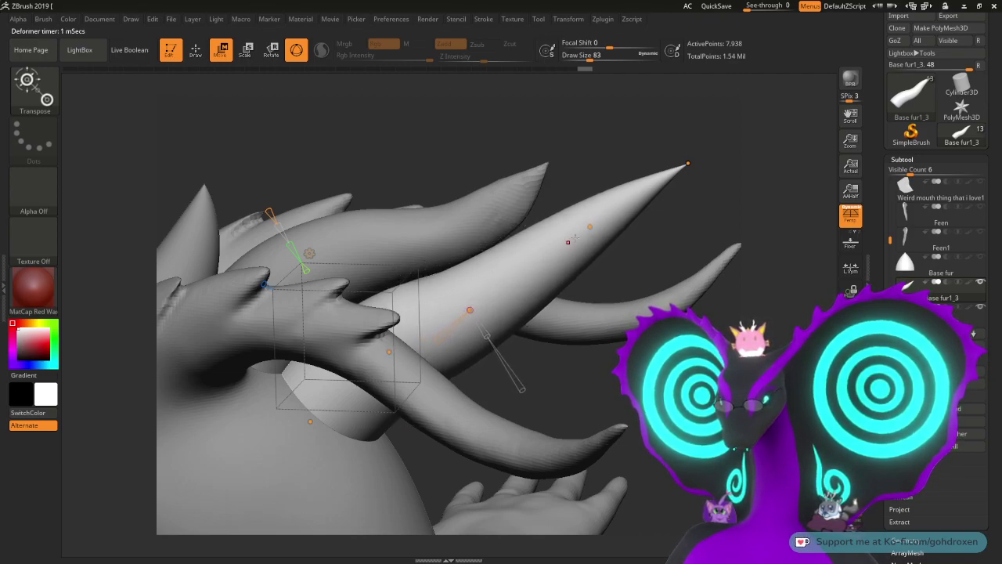
pyautogui.moveTo(590, 228); pyautogui.dragTo(594, 251)
pyautogui.moveTo(607, 267); pyautogui.dragTo(627, 321, button='right')
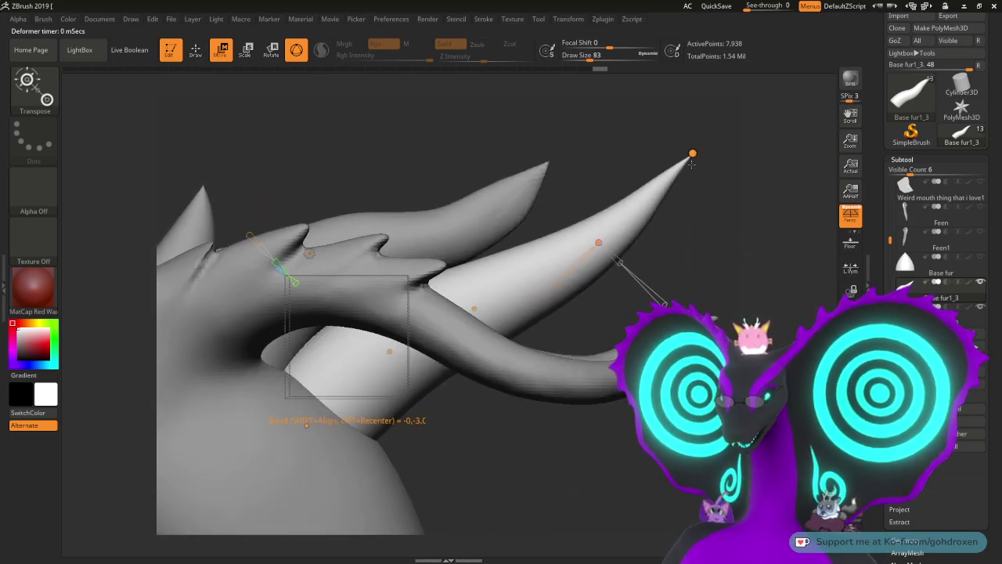
pyautogui.moveTo(690, 155); pyautogui.dragTo(760, 213)
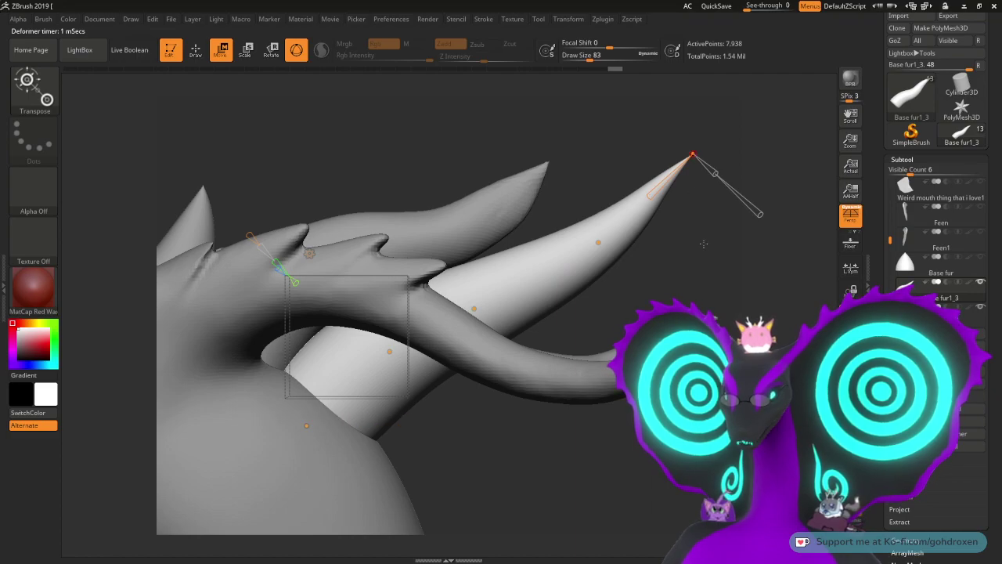
# Step: Move the spike's outer and middle curve points outward along the shaft and nudge the tip for a smooth upward sweep
pyautogui.click(599, 242)
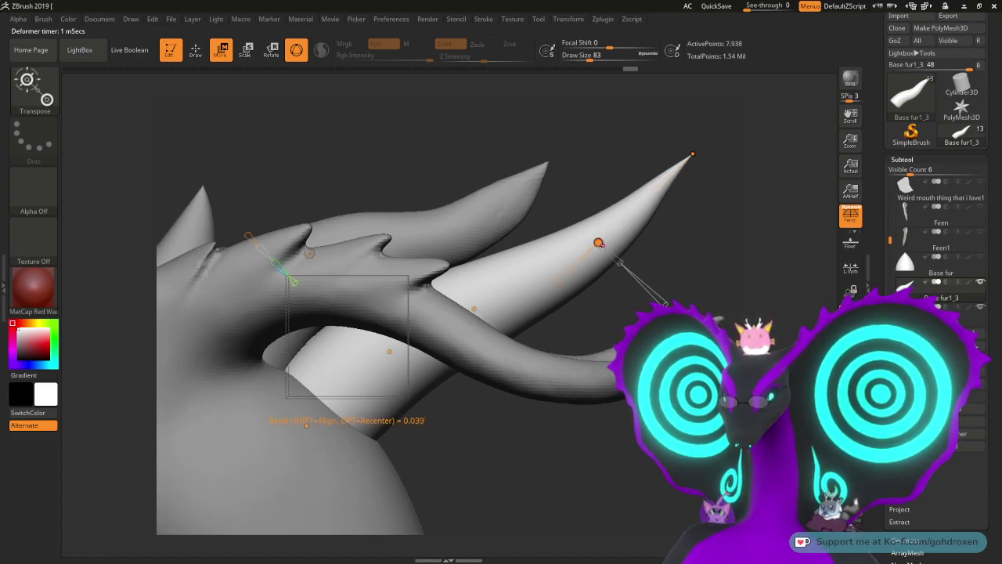
pyautogui.moveTo(598, 243); pyautogui.dragTo(638, 216)
pyautogui.moveTo(721, 247)
pyautogui.mouseDown()
pyautogui.moveTo(688, 264)
pyautogui.moveTo(718, 258)
pyautogui.mouseUp()
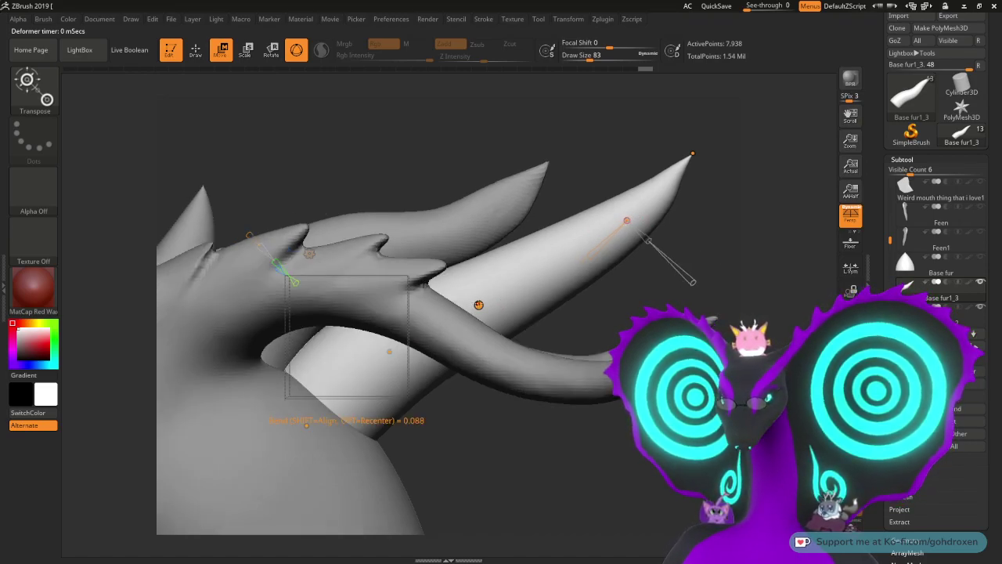
pyautogui.moveTo(478, 304); pyautogui.dragTo(530, 297)
pyautogui.moveTo(736, 309)
pyautogui.mouseDown()
pyautogui.moveTo(622, 315)
pyautogui.moveTo(719, 299)
pyautogui.mouseUp()
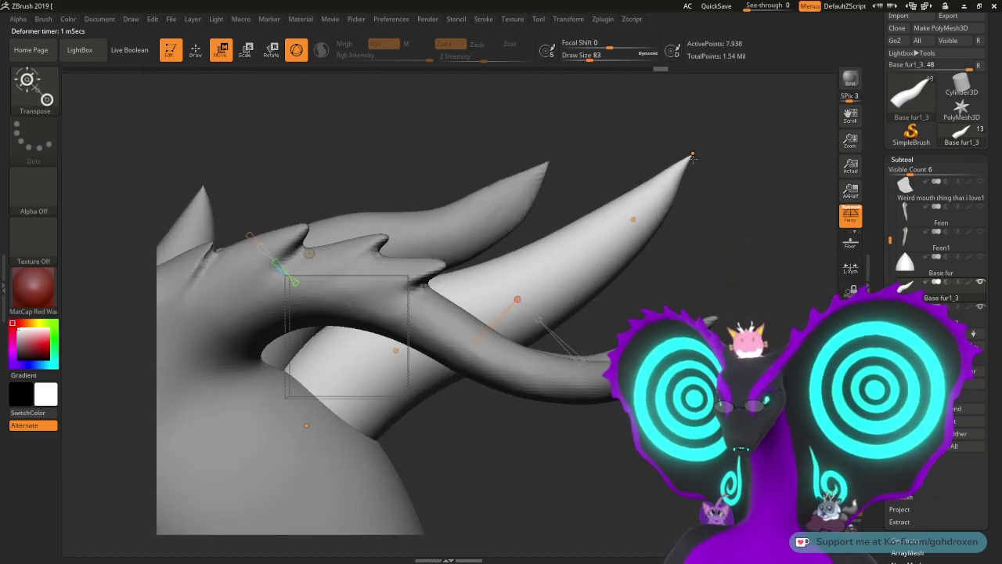
pyautogui.moveTo(692, 156)
pyautogui.mouseDown()
pyautogui.moveTo(664, 148)
pyautogui.moveTo(687, 150)
pyautogui.mouseUp()
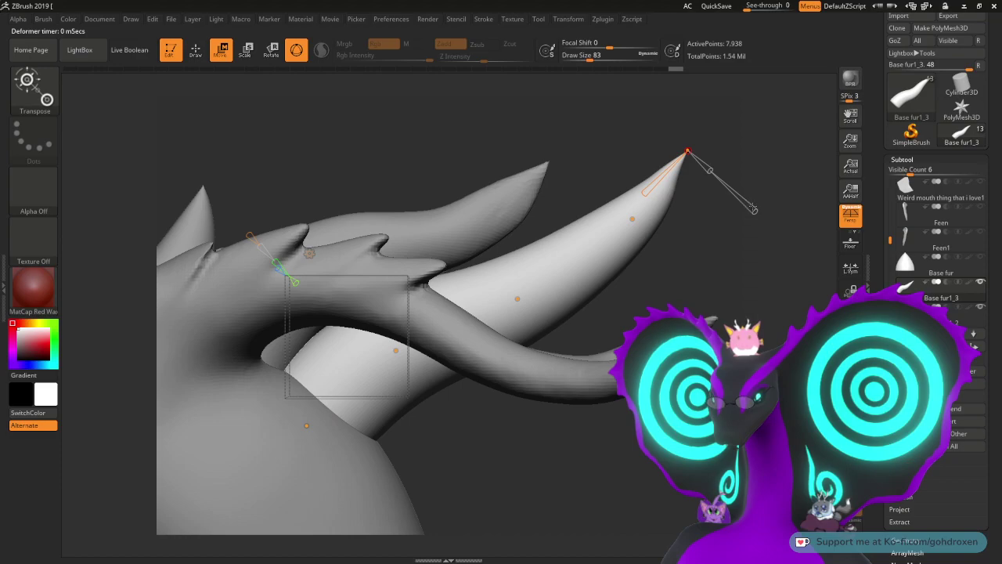
pyautogui.moveTo(755, 211)
pyautogui.mouseDown()
pyautogui.moveTo(793, 245)
pyautogui.moveTo(714, 174)
pyautogui.moveTo(753, 209)
pyautogui.mouseUp()
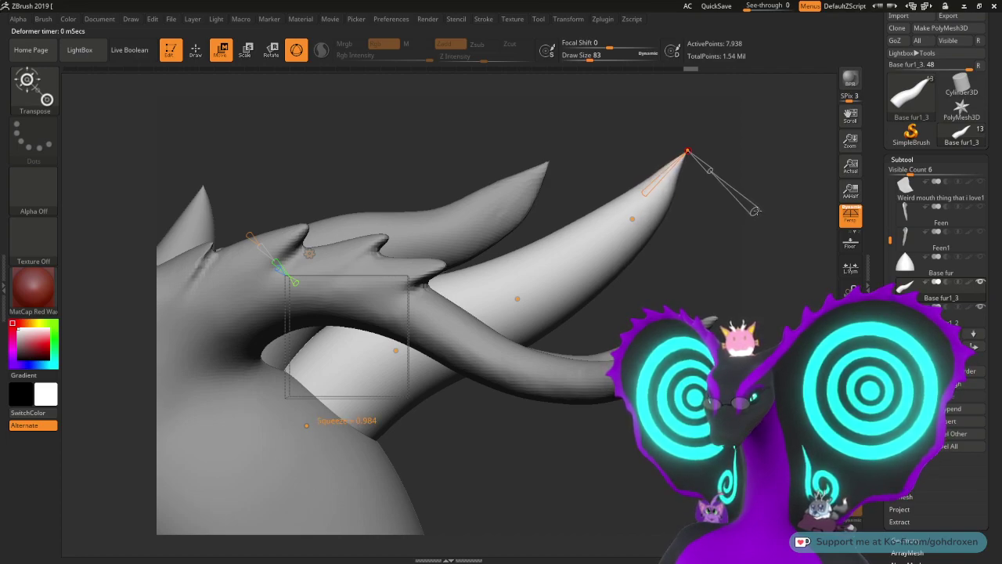
pyautogui.hotkey('ctrl', 'z')
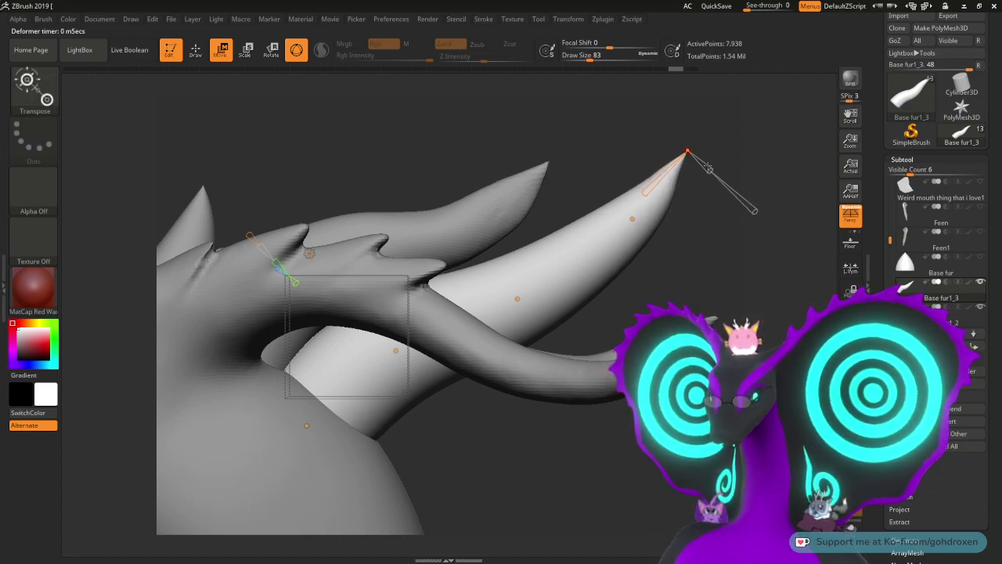
pyautogui.moveTo(710, 170); pyautogui.dragTo(773, 228)
pyautogui.hotkey('ctrl', 'z')
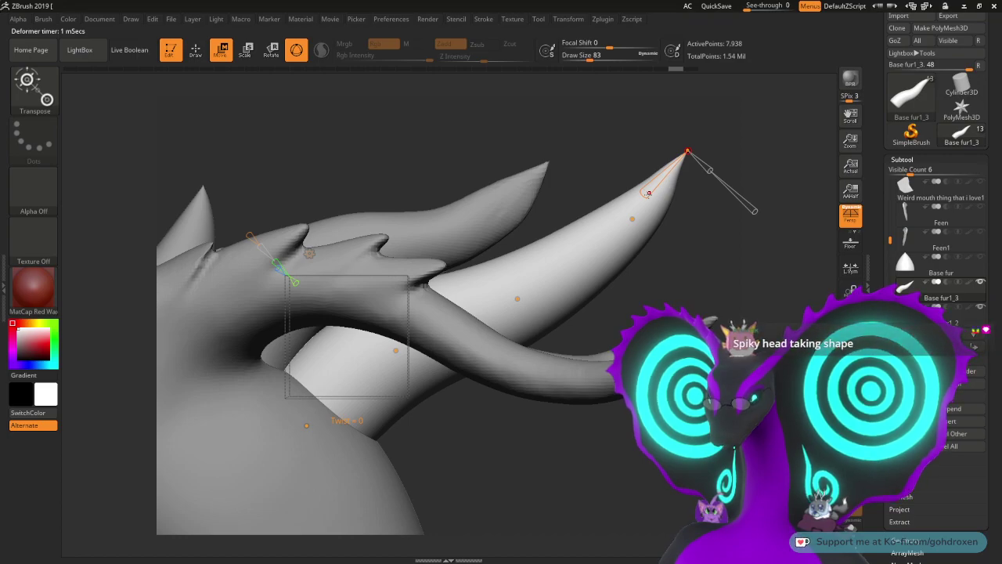
pyautogui.moveTo(649, 194)
pyautogui.mouseDown()
pyautogui.moveTo(683, 159)
pyautogui.moveTo(615, 235)
pyautogui.moveTo(664, 169)
pyautogui.moveTo(647, 191)
pyautogui.mouseUp()
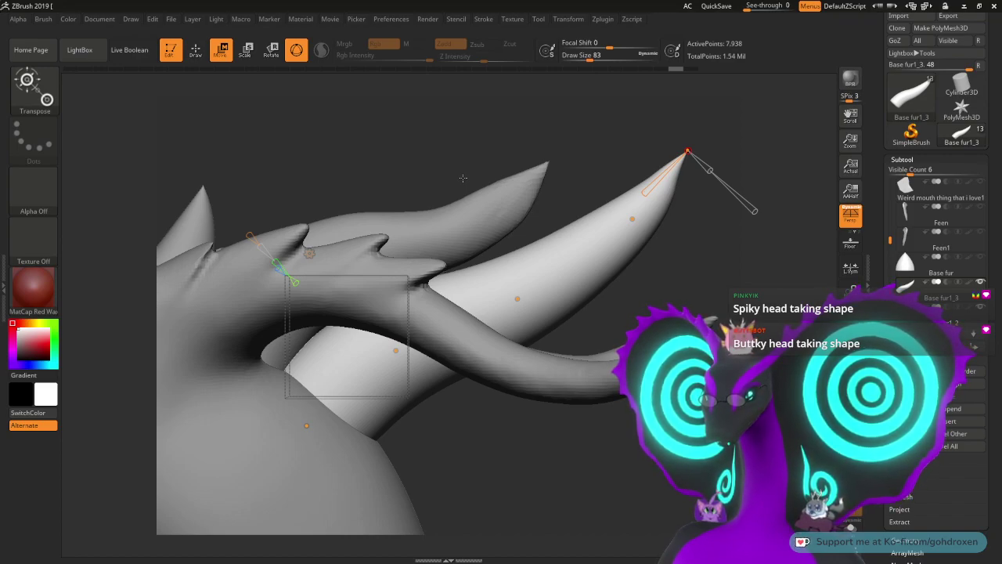
# Step: Accept the Bend Curve deformation on the new spike
pyautogui.click(309, 253)
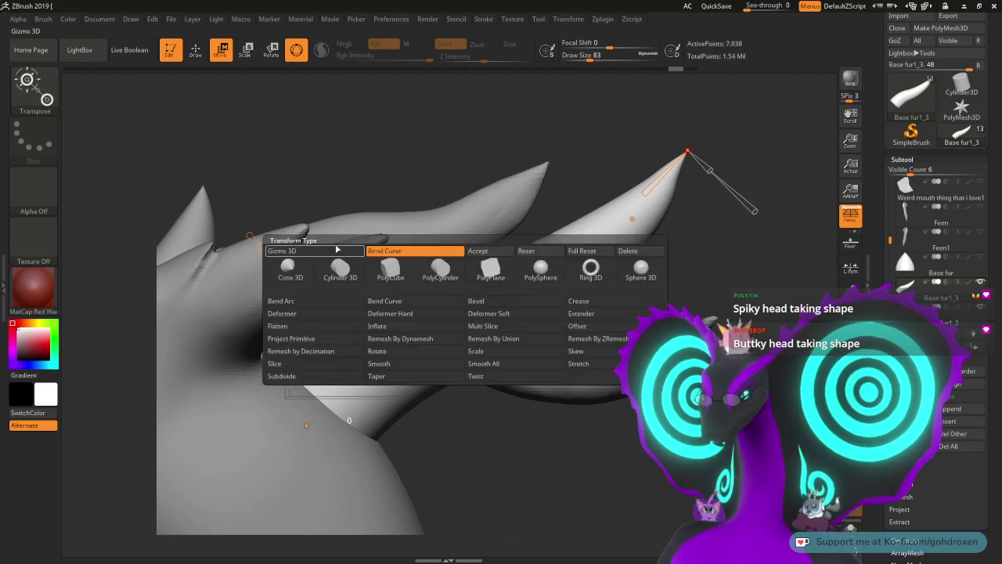
pyautogui.click(478, 252)
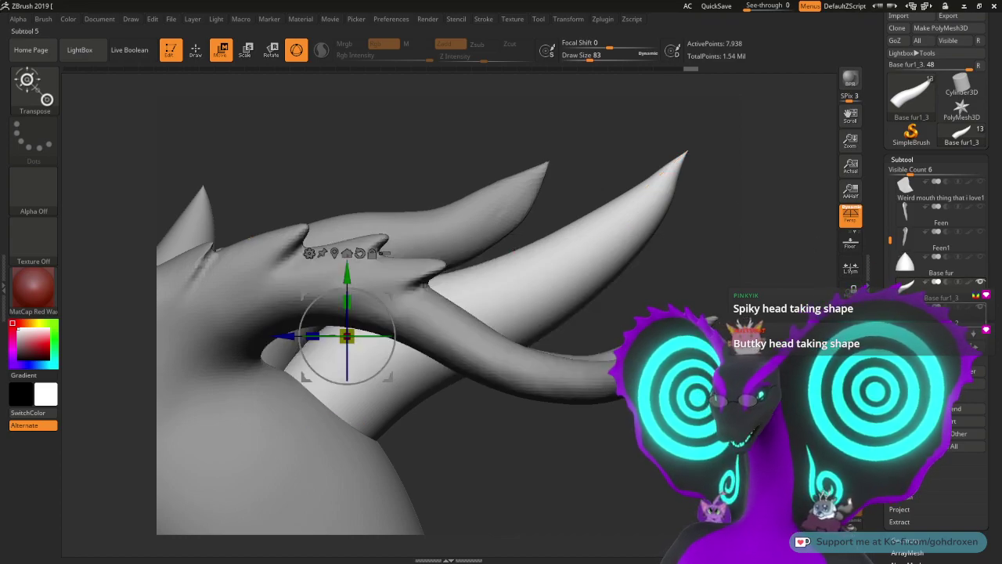
# Step: Remove the upper spike subtool Base fur1_2 and make the newly shaped spike Base fur1_3 the active subtool
pyautogui.keyDown('alt'); pyautogui.click(532, 202); pyautogui.keyUp('alt')
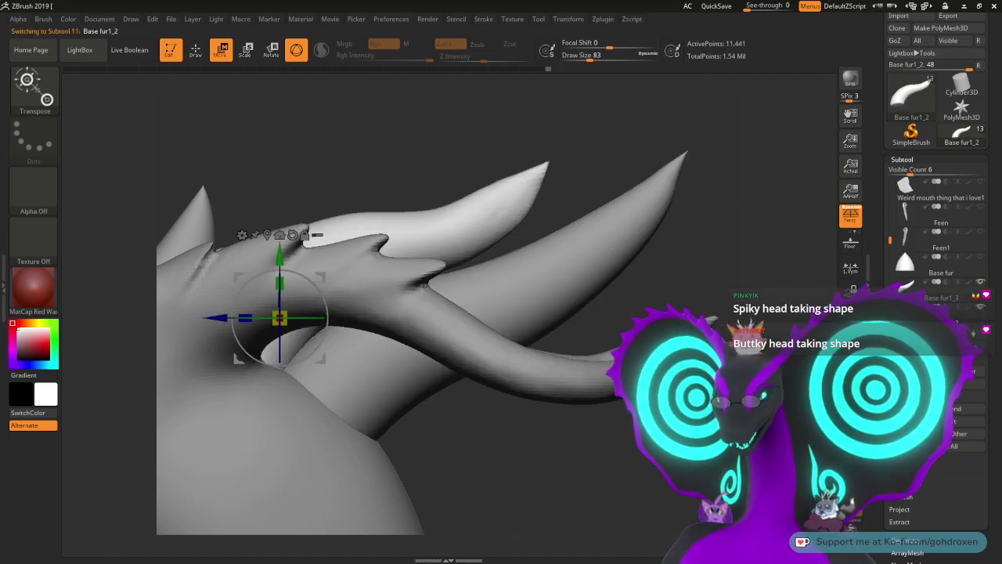
pyautogui.hotkey('ctrl', 'z')
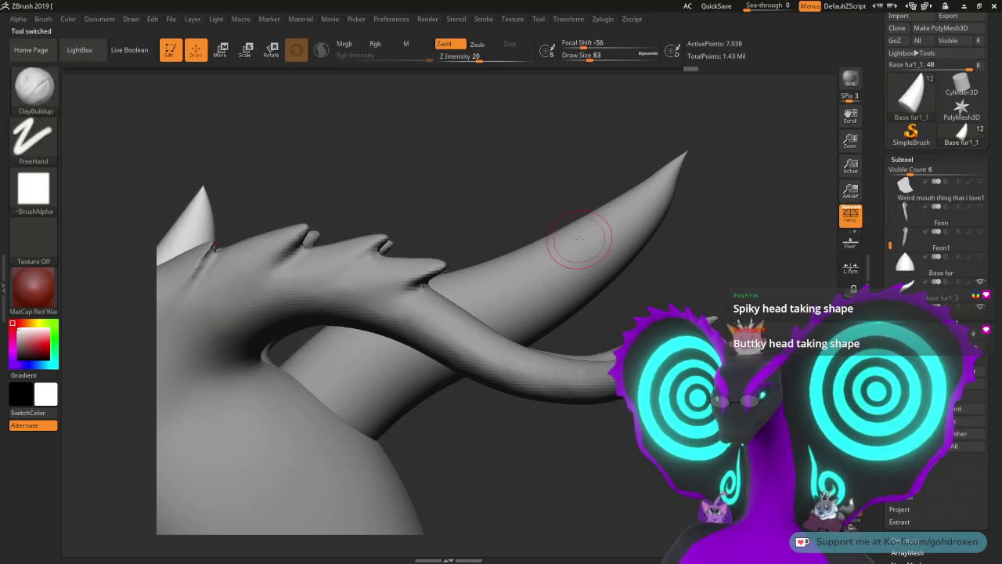
pyautogui.click(893, 285)
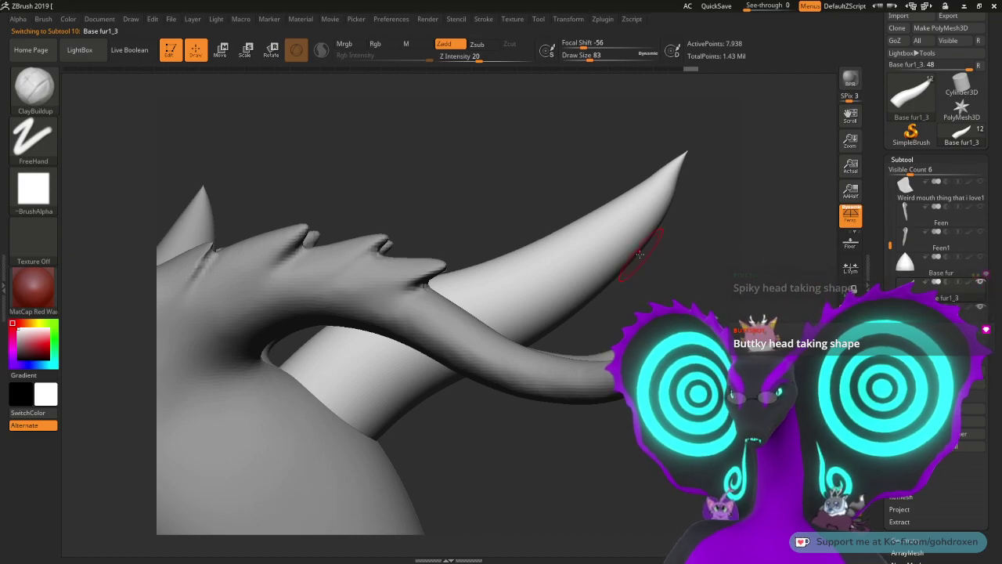
# Step: Duplicate the active rear spike Base fur1_3 and move the copy forward along the back of the head
pyautogui.click(911, 408)
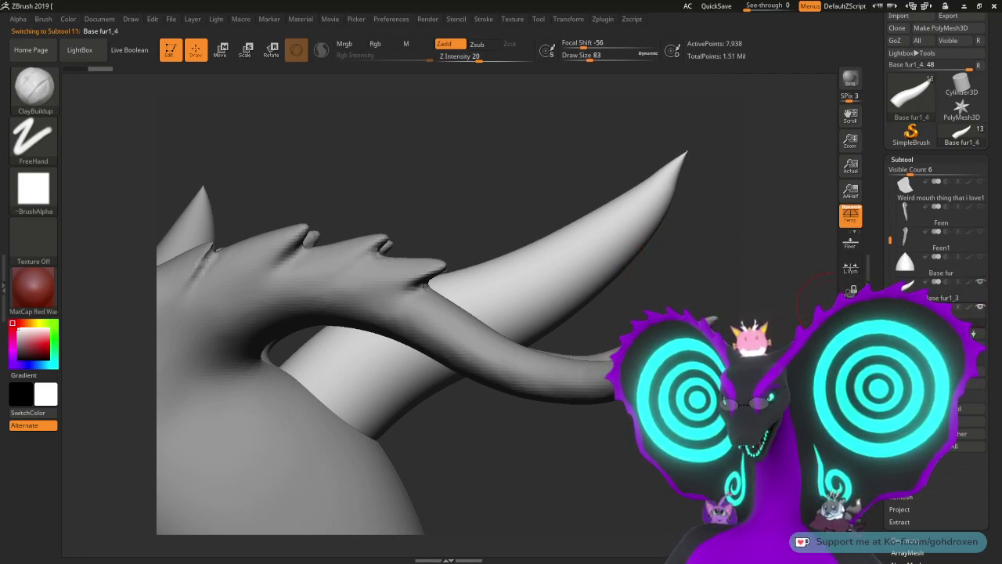
pyautogui.press('w')
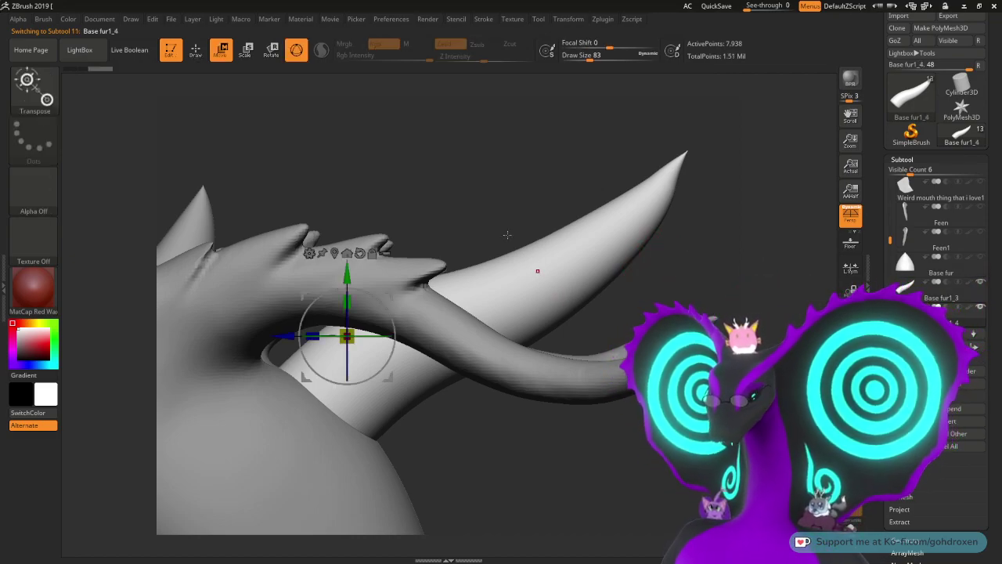
pyautogui.keyDown('alt'); pyautogui.moveTo(479, 188); pyautogui.dragTo(635, 213); pyautogui.keyUp('alt')
pyautogui.moveTo(542, 315); pyautogui.dragTo(492, 277)
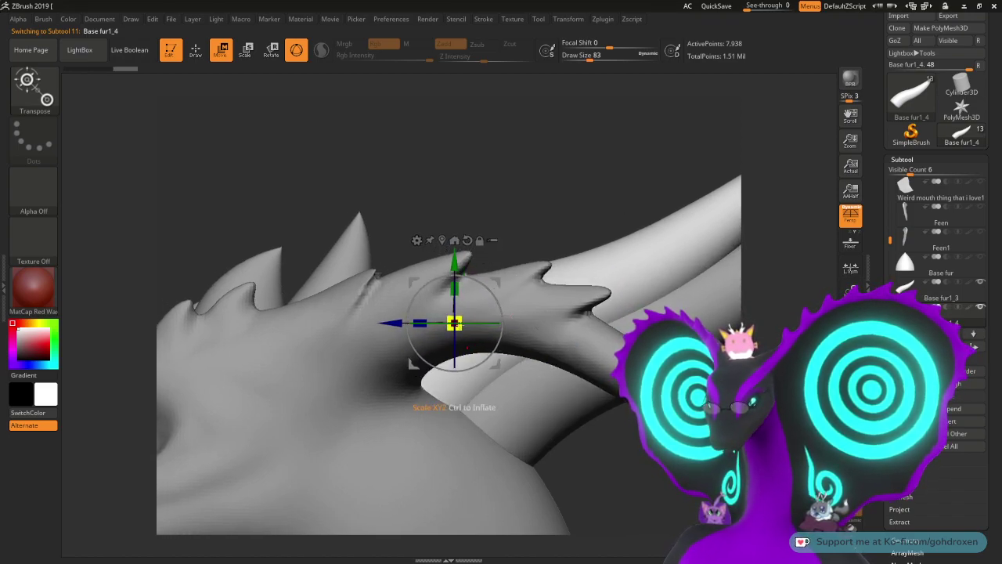
pyautogui.moveTo(461, 324); pyautogui.dragTo(472, 318)
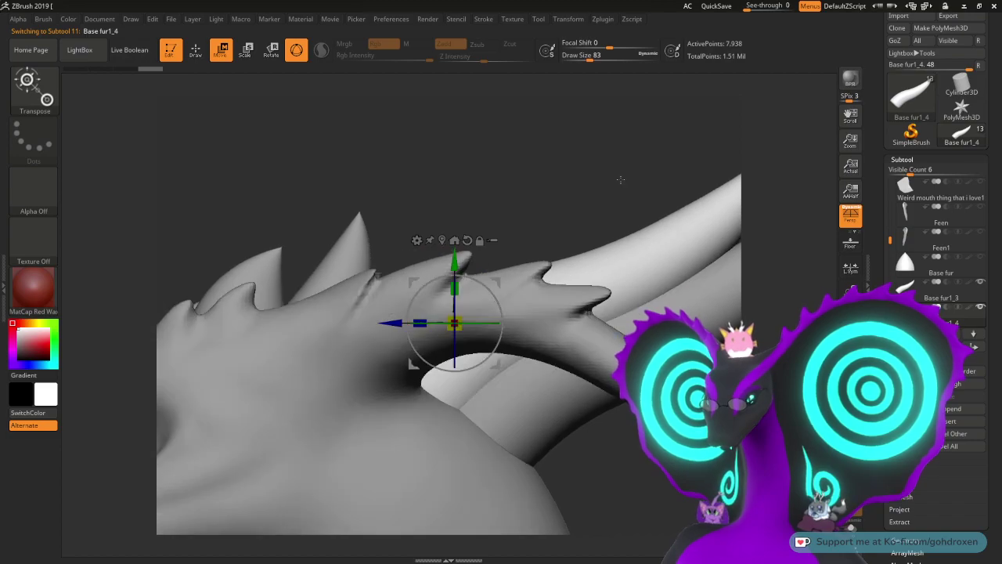
pyautogui.moveTo(620, 179); pyautogui.dragTo(543, 224)
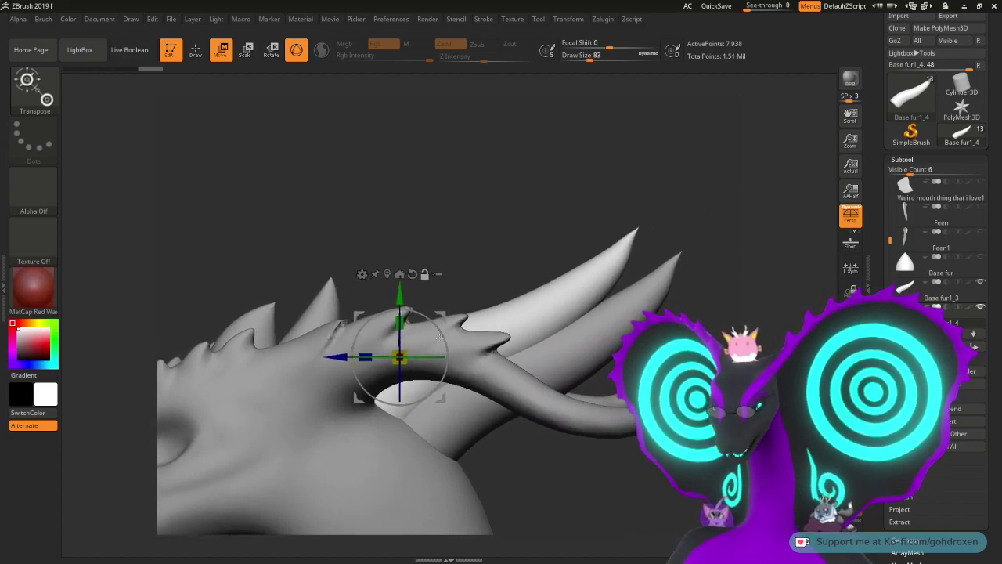
pyautogui.moveTo(440, 398); pyautogui.dragTo(350, 415)
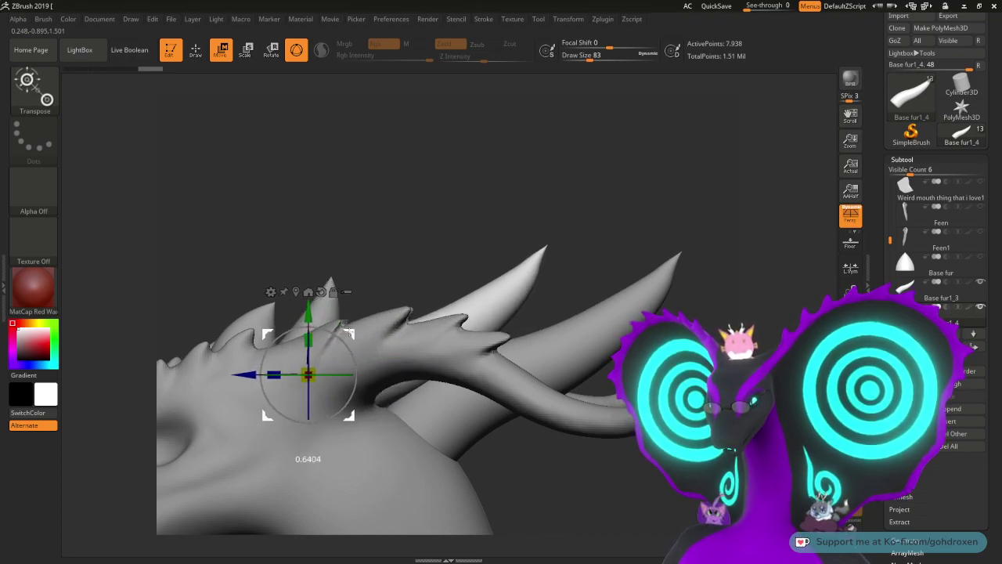
# Step: Shorten the copied spike along the head's length and reposition it slightly higher behind the smaller spikes
pyautogui.moveTo(350, 333); pyautogui.dragTo(346, 348)
pyautogui.moveTo(483, 220); pyautogui.dragTo(484, 187)
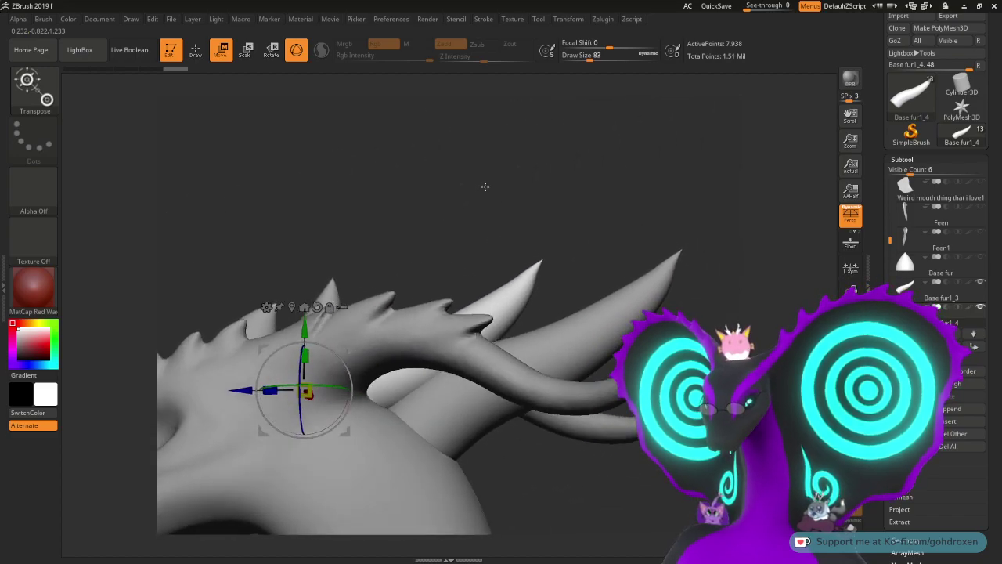
pyautogui.keyDown('shift'); pyautogui.moveTo(397, 305); pyautogui.dragTo(439, 255); pyautogui.keyUp('shift')
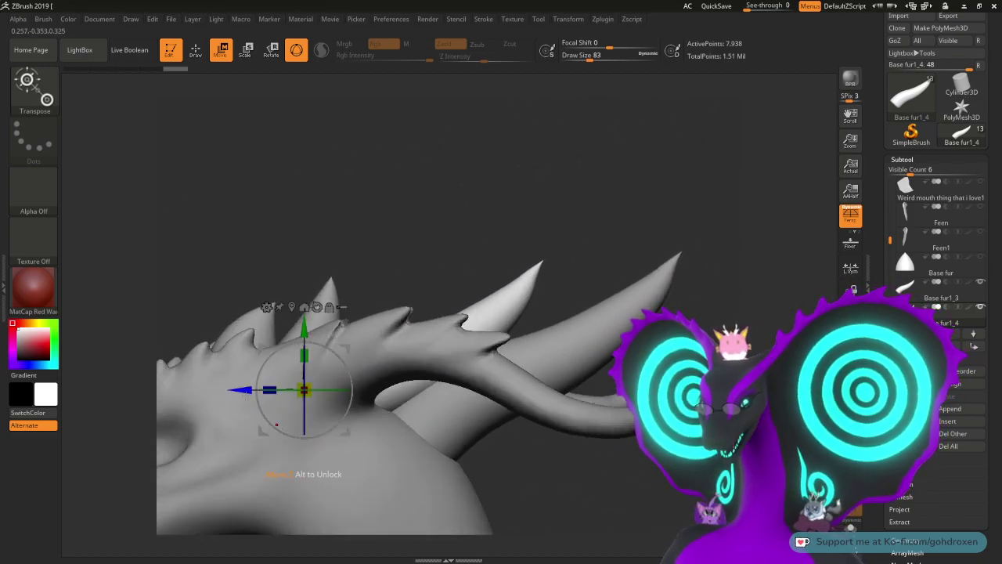
pyautogui.moveTo(293, 415); pyautogui.dragTo(313, 393)
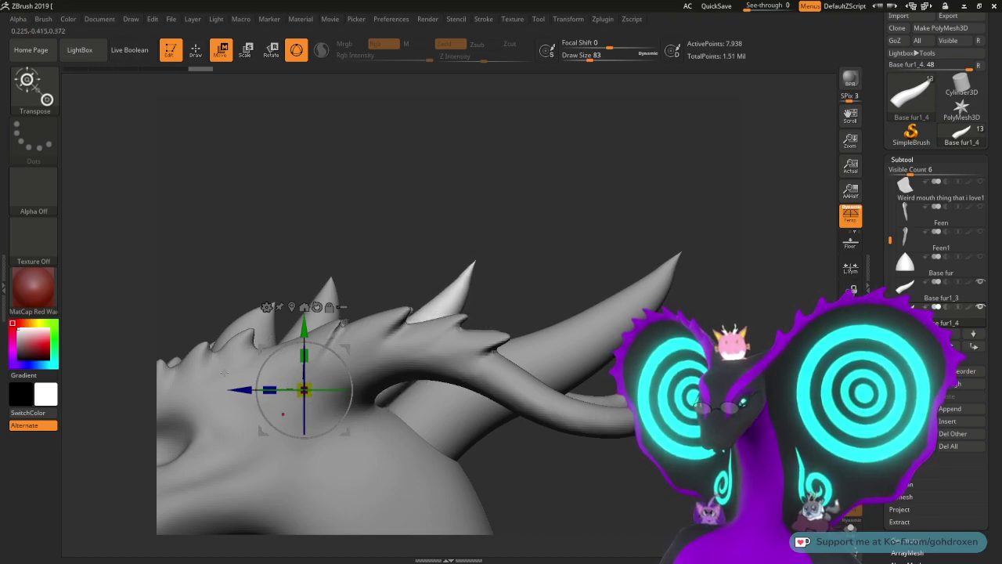
pyautogui.moveTo(238, 391); pyautogui.dragTo(294, 392)
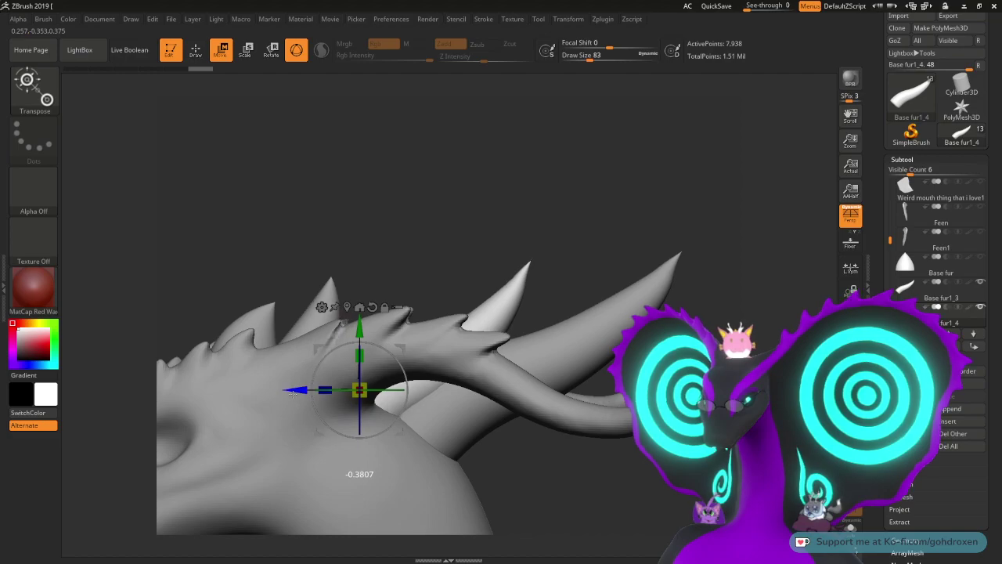
pyautogui.moveTo(490, 204)
pyautogui.mouseDown()
pyautogui.moveTo(466, 262)
pyautogui.moveTo(483, 266)
pyautogui.moveTo(500, 231)
pyautogui.moveTo(493, 190)
pyautogui.mouseUp()
pyautogui.moveTo(357, 329); pyautogui.dragTo(357, 302)
# Step: Rotate the copied spike more upright and sink it forward into the back of the head
pyautogui.moveTo(467, 162); pyautogui.dragTo(485, 184)
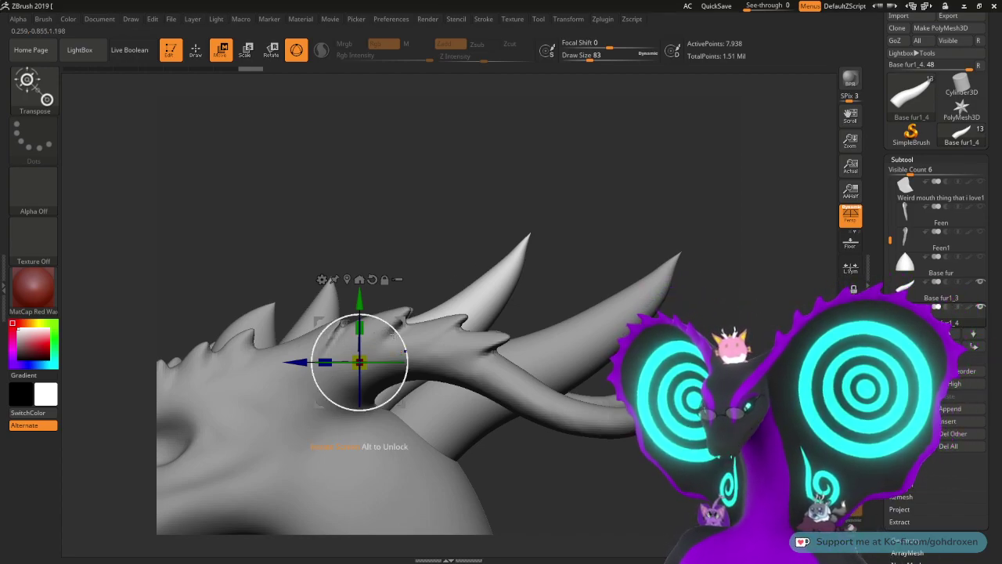
pyautogui.moveTo(404, 351); pyautogui.dragTo(390, 329)
pyautogui.moveTo(598, 257); pyautogui.dragTo(615, 273)
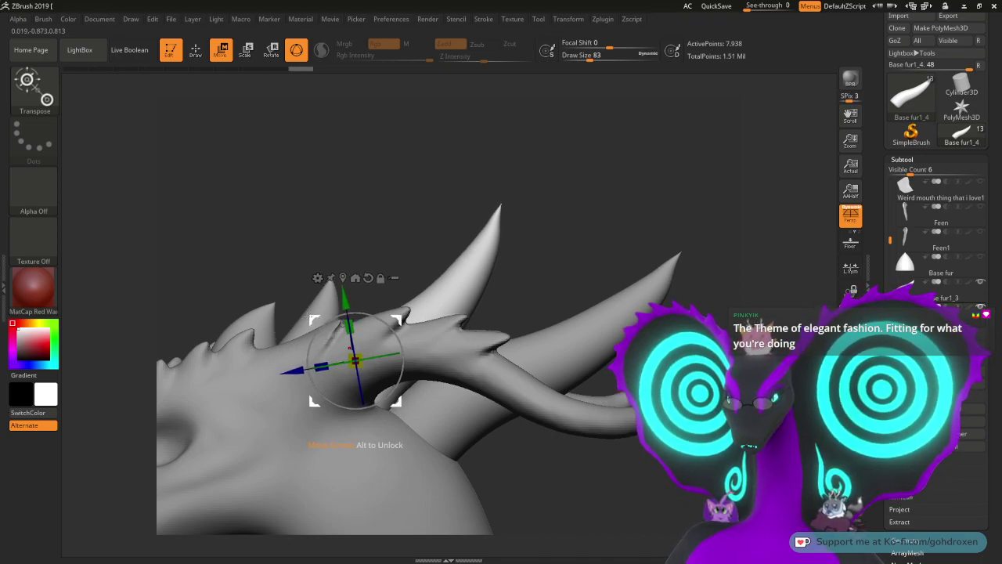
pyautogui.moveTo(355, 360); pyautogui.dragTo(335, 381)
pyautogui.moveTo(571, 244)
pyautogui.mouseDown()
pyautogui.moveTo(497, 259)
pyautogui.moveTo(588, 259)
pyautogui.moveTo(582, 232)
pyautogui.mouseUp()
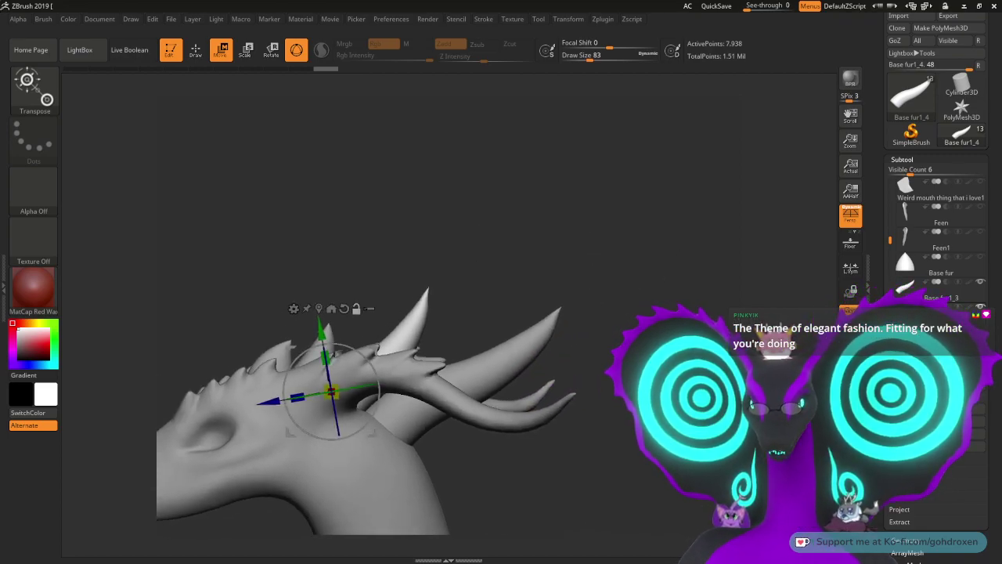
# Step: Examine the reference artwork, especially the fur on the maroon-and-white dragon's neck and shoulders, alongside the full body sculpt
pyautogui.moveTo(1001, 92); pyautogui.dragTo(710, 136, button='right')
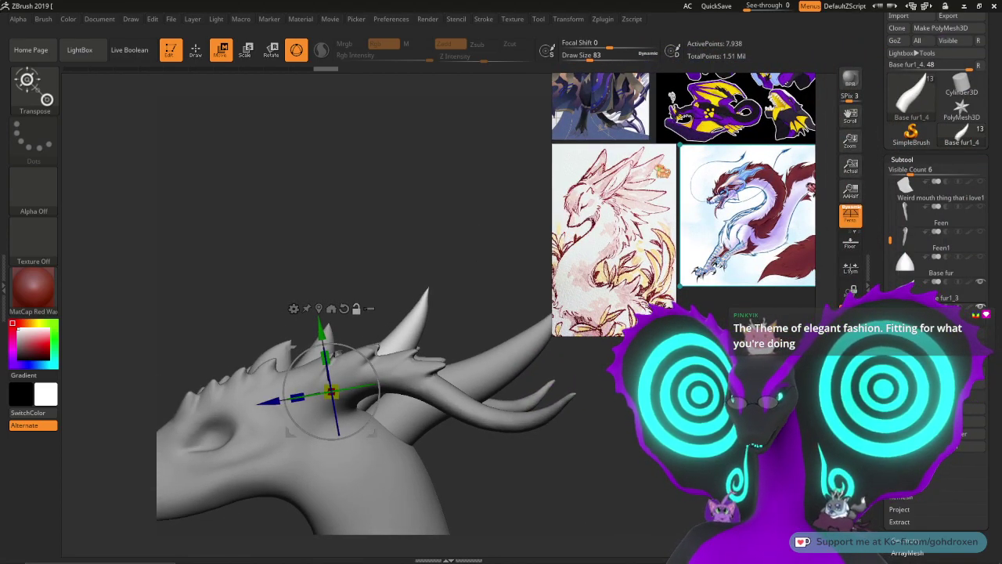
pyautogui.moveTo(681, 179); pyautogui.dragTo(620, 161)
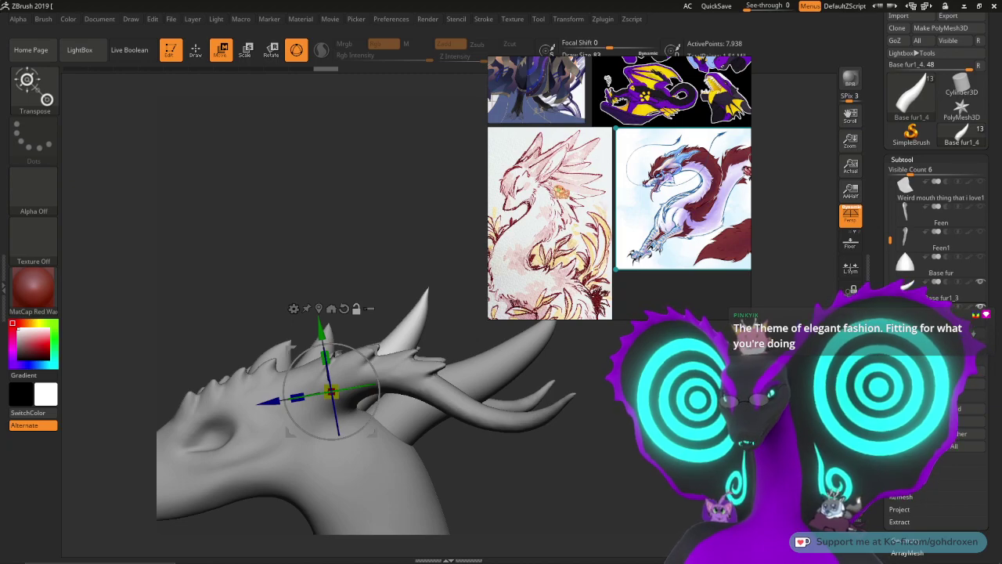
pyautogui.moveTo(618, 212); pyautogui.dragTo(1001, 196)
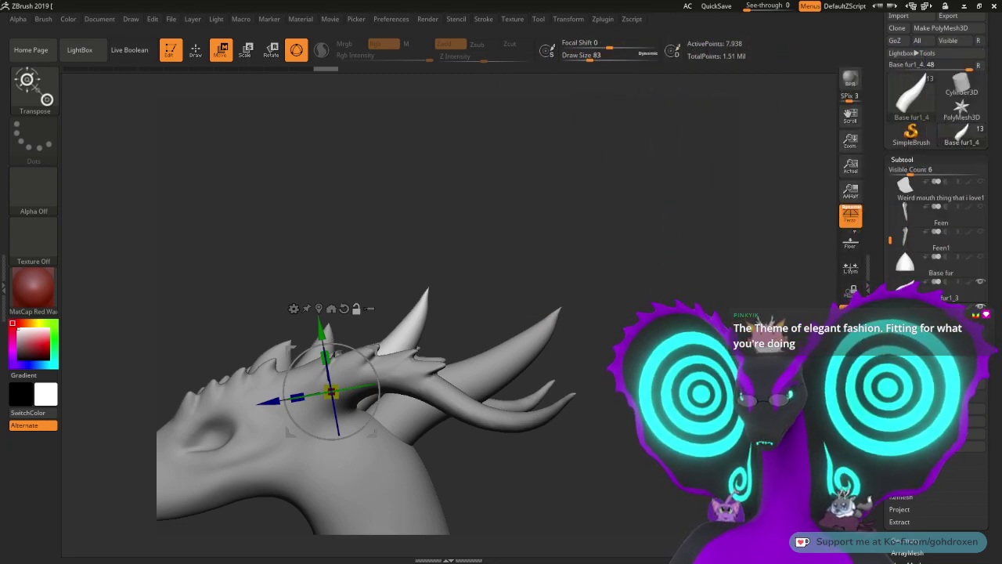
pyautogui.moveTo(693, 298)
pyautogui.mouseDown()
pyautogui.moveTo(686, 197)
pyautogui.moveTo(649, 354)
pyautogui.mouseUp()
pyautogui.press('q')
pyautogui.moveTo(627, 402); pyautogui.dragTo(514, 347)
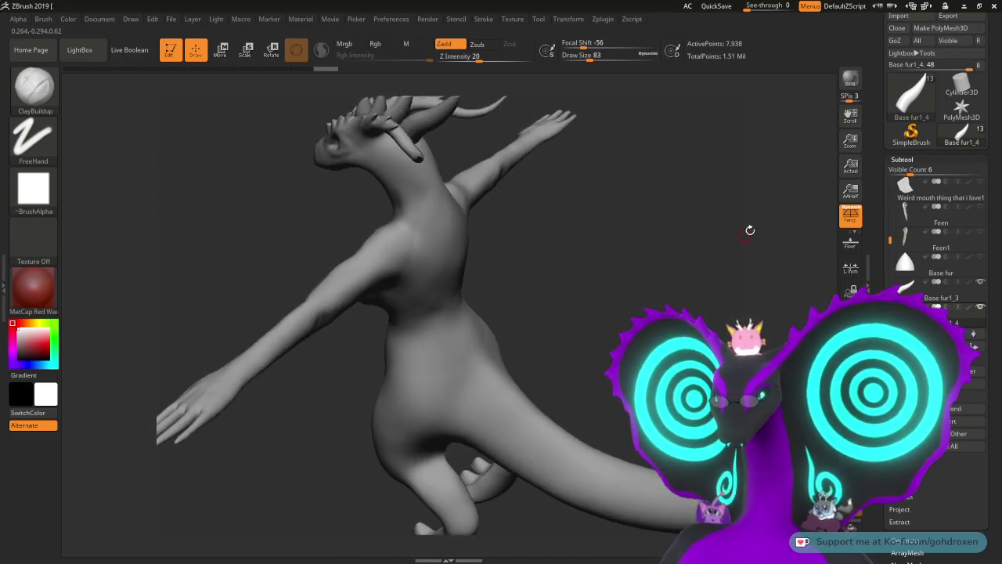
pyautogui.moveTo(1001, 176); pyautogui.dragTo(688, 219, button='right')
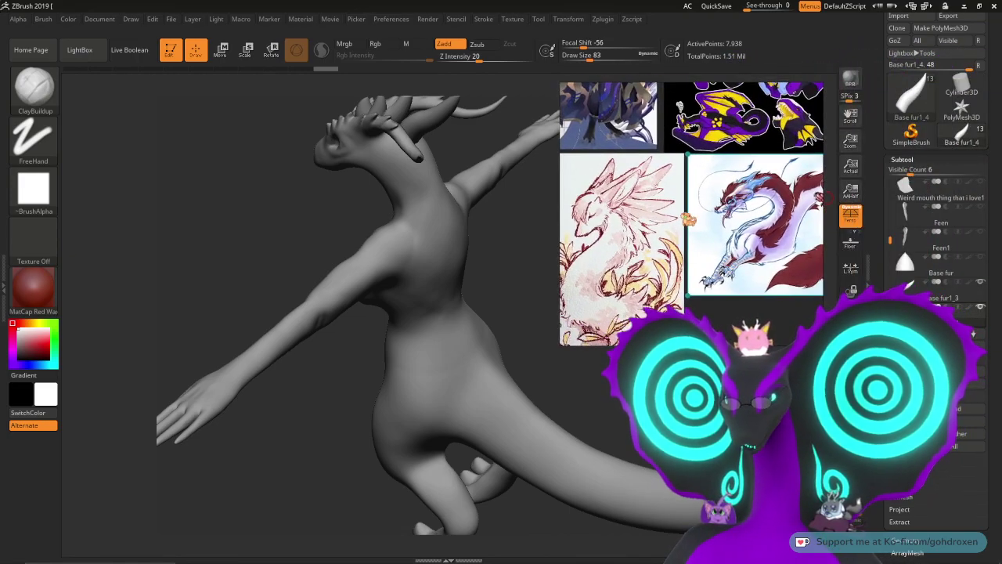
pyautogui.scroll(5, 689, 220)
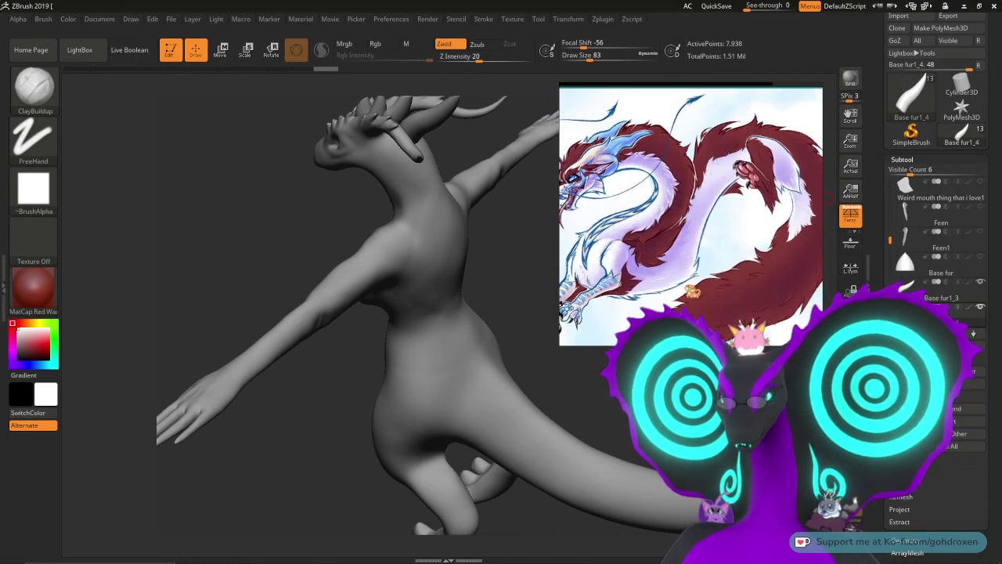
pyautogui.scroll(3, 692, 291)
pyautogui.moveTo(650, 290); pyautogui.dragTo(746, 259, button='middle')
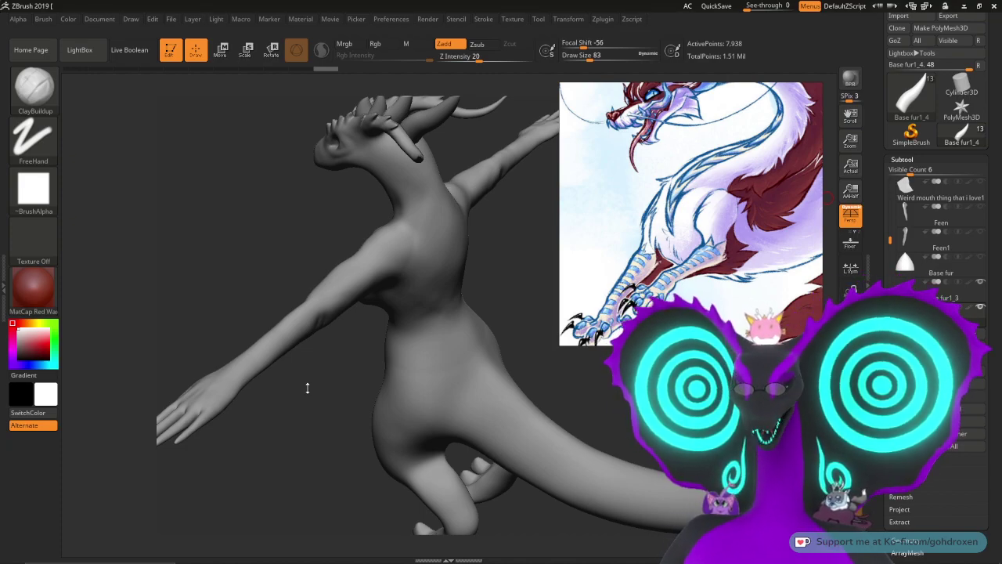
pyautogui.moveTo(712, 211); pyautogui.dragTo(1001, 188)
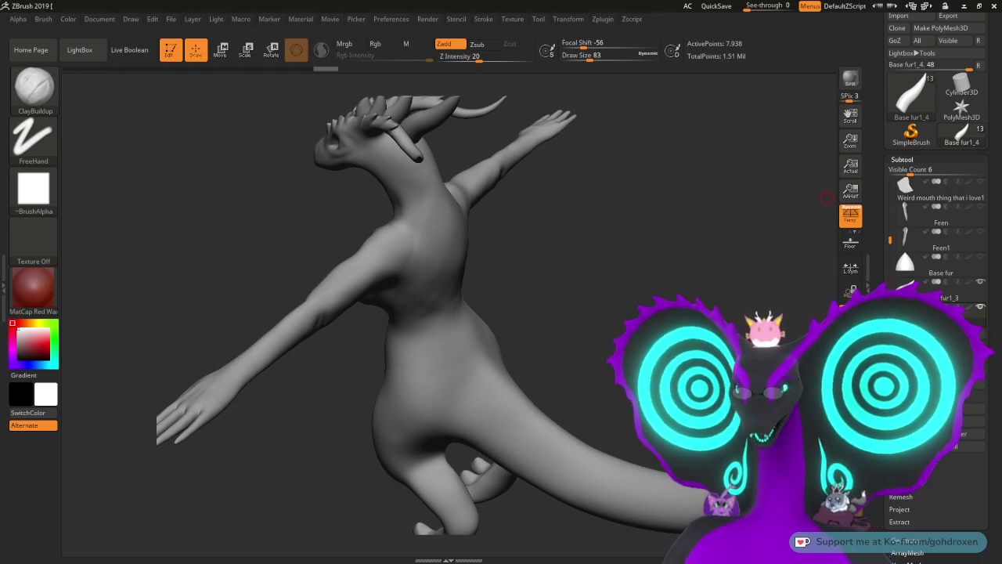
# Step: Select the front-most small spike Base fur1 on top of the head and duplicate it
pyautogui.moveTo(621, 269)
pyautogui.mouseDown()
pyautogui.moveTo(643, 241)
pyautogui.moveTo(604, 277)
pyautogui.moveTo(590, 320)
pyautogui.moveTo(582, 280)
pyautogui.moveTo(582, 296)
pyautogui.moveTo(621, 327)
pyautogui.moveTo(640, 317)
pyautogui.mouseUp()
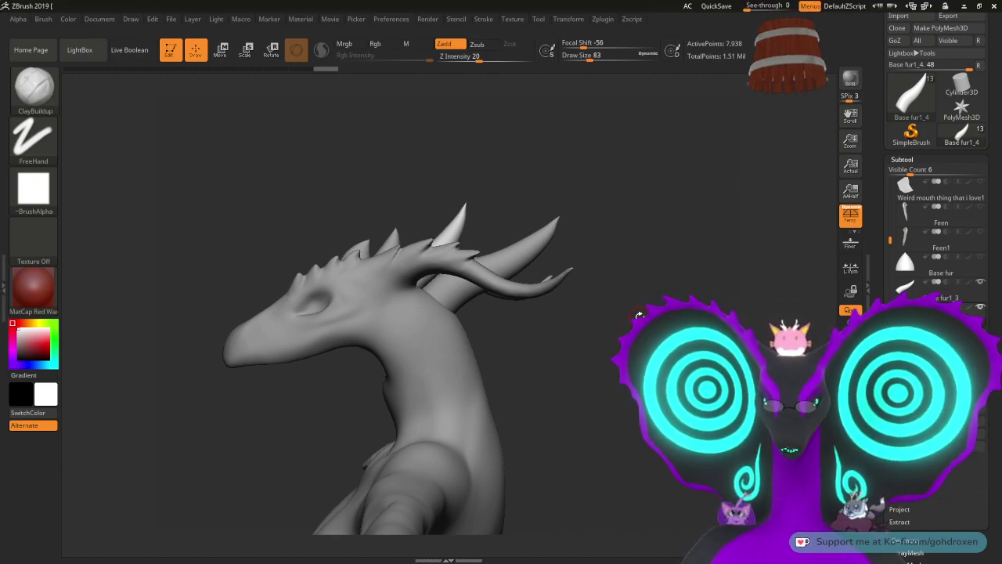
pyautogui.moveTo(939, 239)
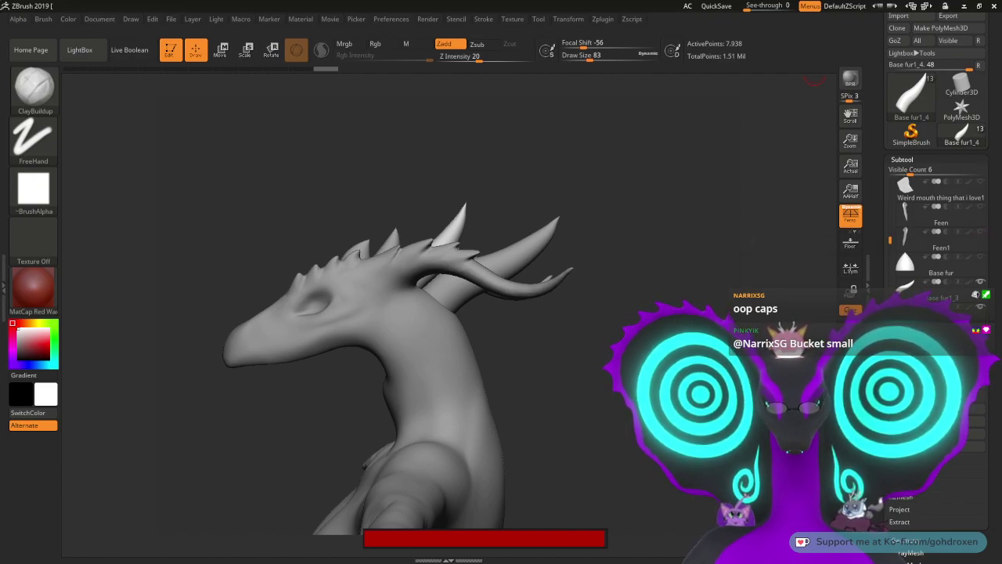
pyautogui.moveTo(638, 264); pyautogui.dragTo(473, 314)
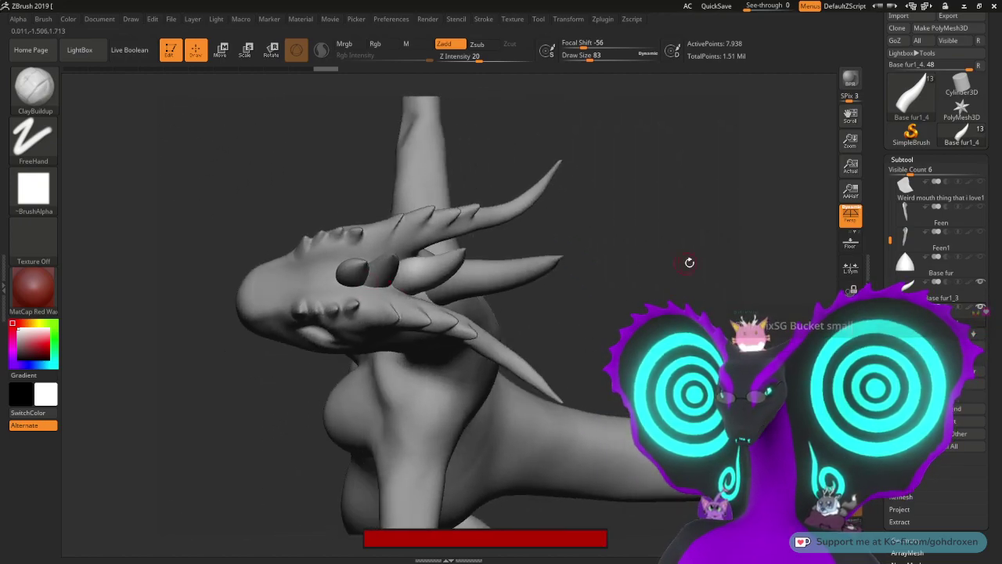
pyautogui.keyDown('alt'); pyautogui.moveTo(689, 262); pyautogui.dragTo(650, 272); pyautogui.keyUp('alt')
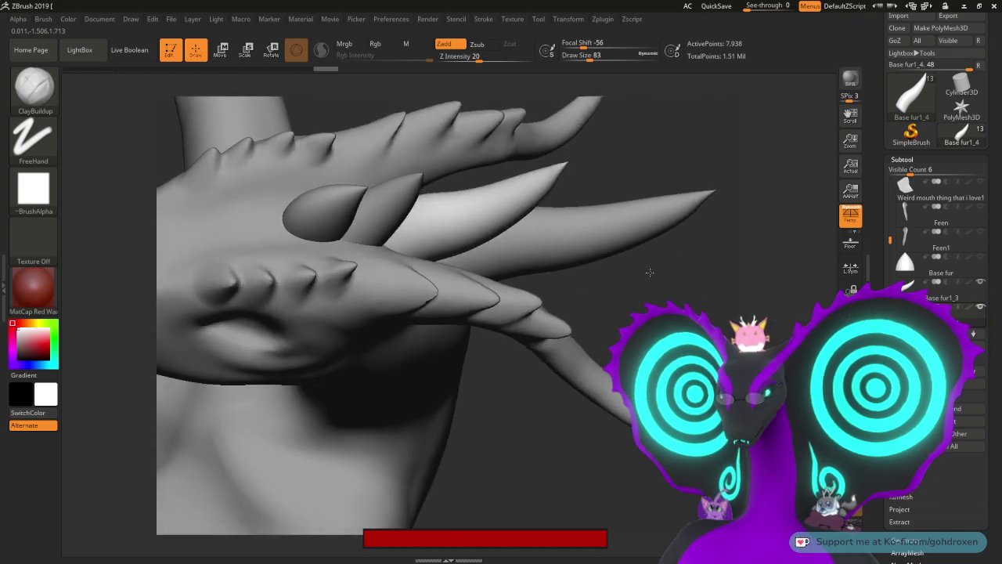
pyautogui.keyDown('alt'); pyautogui.click(318, 212); pyautogui.keyUp('alt')
pyautogui.moveTo(684, 126)
pyautogui.keyDown('alt'); pyautogui.mouseDown()
pyautogui.moveTo(696, 159)
pyautogui.moveTo(682, 168)
pyautogui.mouseUp(); pyautogui.keyUp('alt')
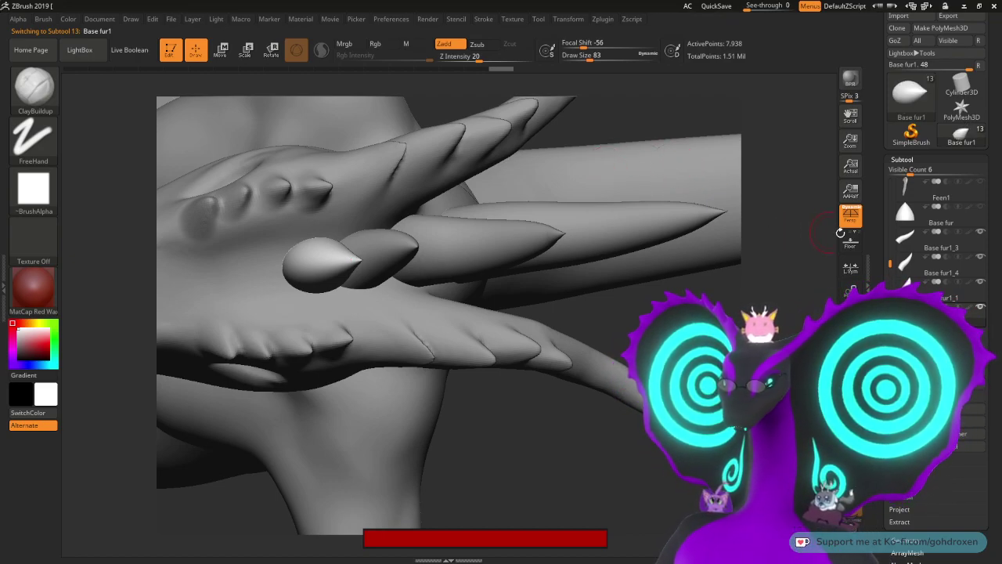
pyautogui.moveTo(926, 110)
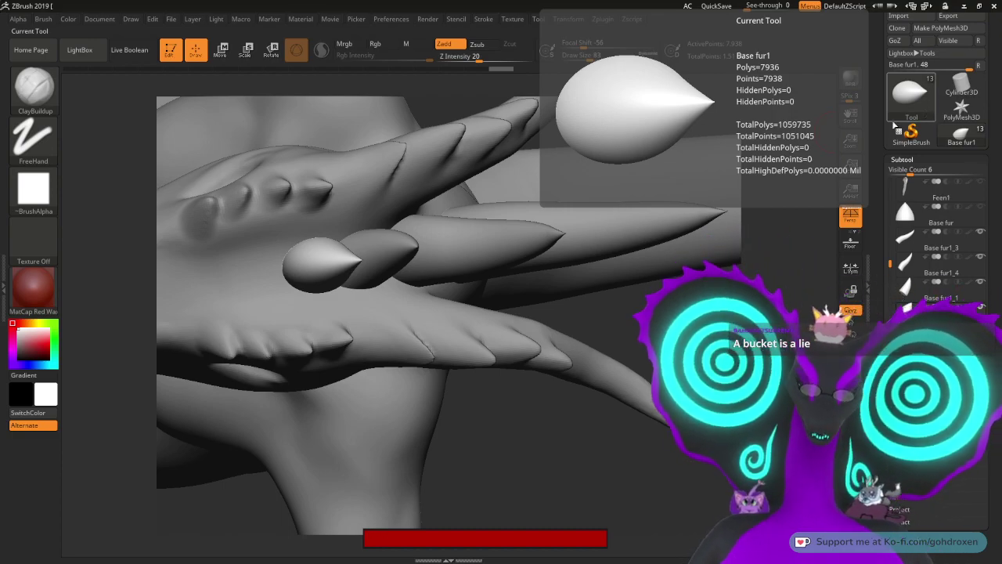
pyautogui.moveTo(609, 230)
pyautogui.mouseDown()
pyautogui.moveTo(661, 240)
pyautogui.moveTo(651, 253)
pyautogui.mouseUp()
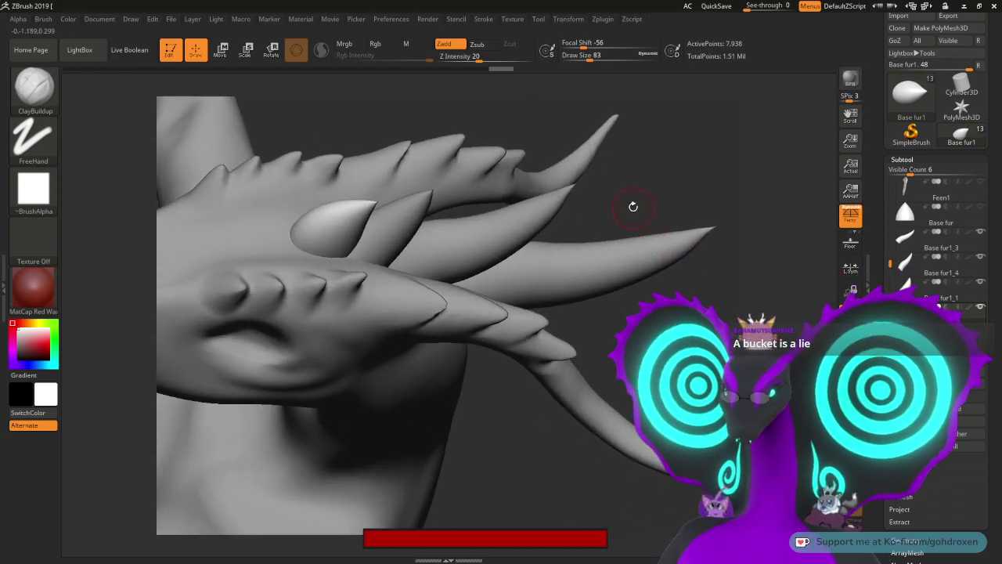
pyautogui.moveTo(634, 207)
pyautogui.mouseDown()
pyautogui.moveTo(748, 301)
pyautogui.moveTo(836, 284)
pyautogui.mouseUp()
pyautogui.click(911, 409)
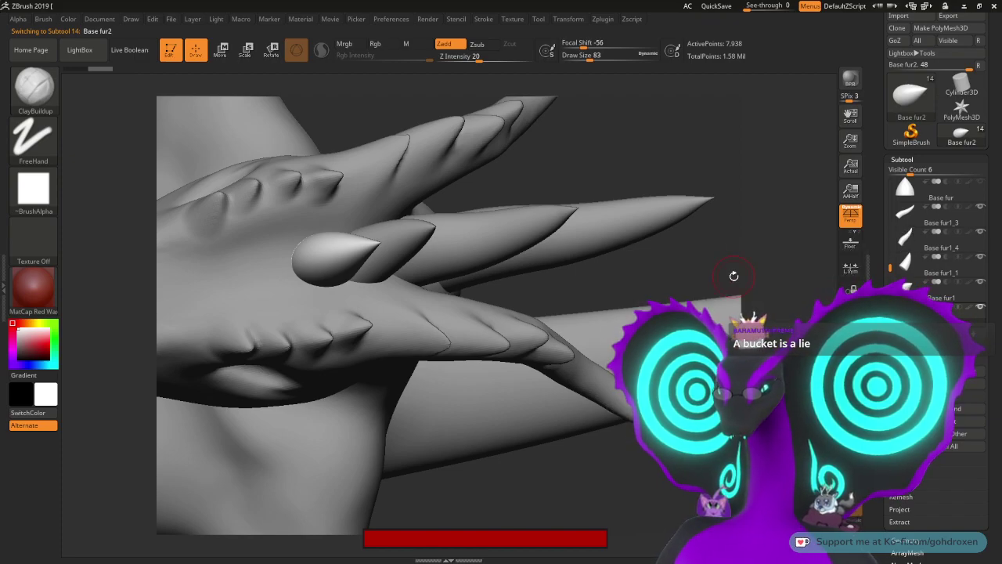
# Step: Move the duplicated small spike sideways off the head's centre line, beside the original
pyautogui.press('w')
pyautogui.moveTo(440, 271); pyautogui.dragTo(590, 122)
pyautogui.moveTo(601, 188)
pyautogui.mouseDown()
pyautogui.moveTo(667, 182)
pyautogui.moveTo(654, 191)
pyautogui.mouseUp()
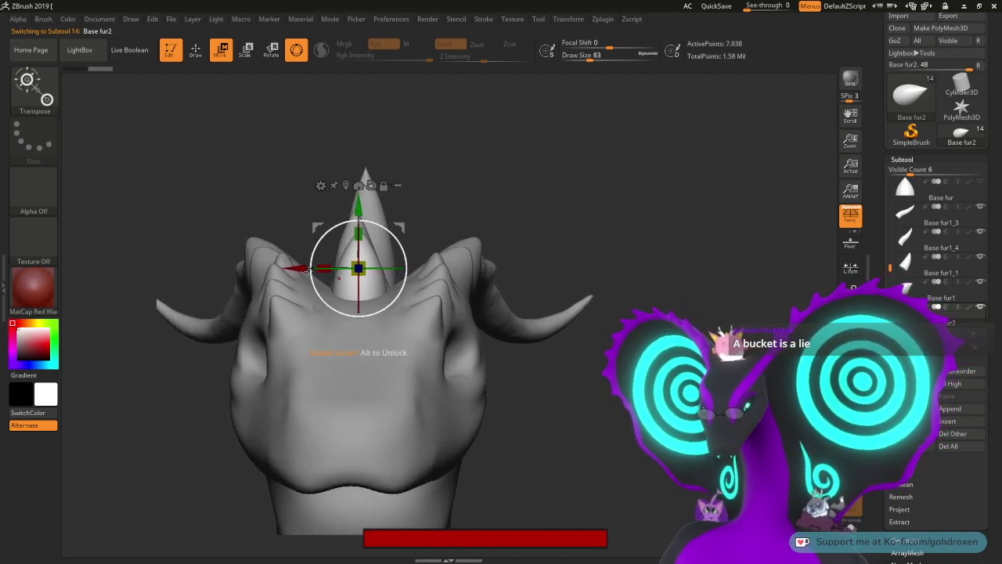
pyautogui.keyDown('ctrl'); pyautogui.moveTo(305, 269); pyautogui.dragTo(335, 268); pyautogui.keyUp('ctrl')
pyautogui.moveTo(615, 194); pyautogui.dragTo(437, 240)
pyautogui.moveTo(464, 166); pyautogui.dragTo(602, 188)
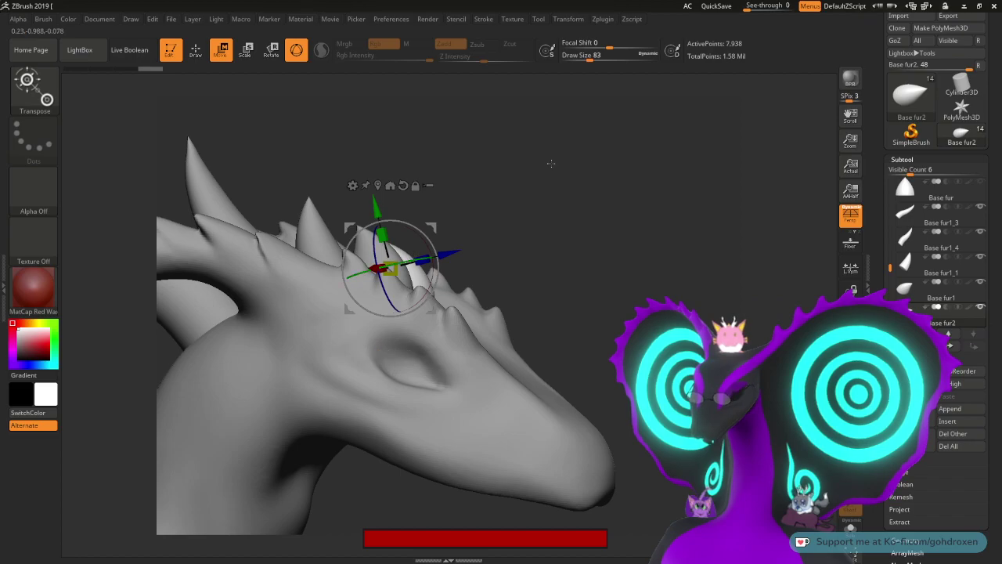
# Step: Nudge the side spike down into the head surface so it sits between the central spike and the brow ridge
pyautogui.moveTo(551, 162); pyautogui.dragTo(509, 244)
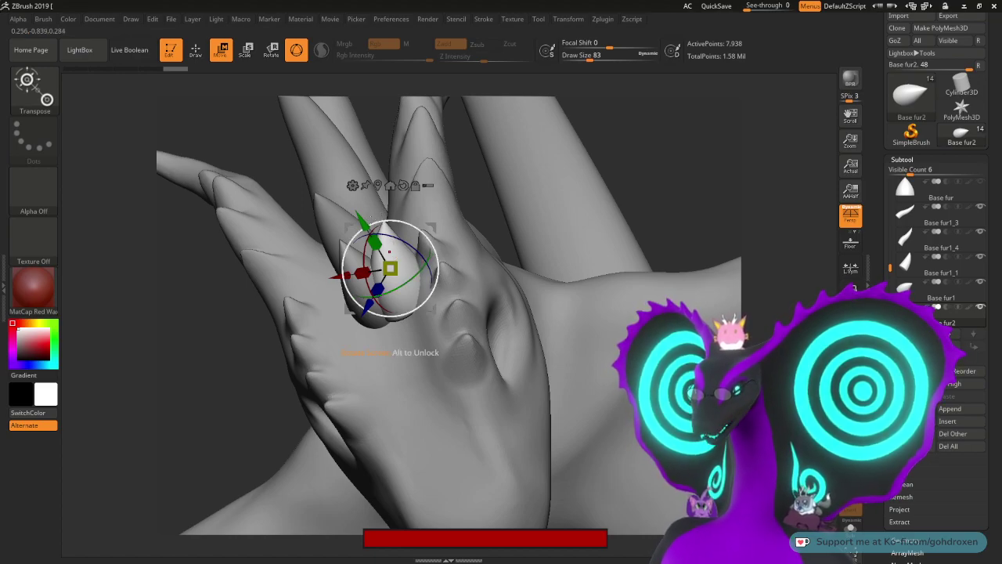
pyautogui.moveTo(382, 222); pyautogui.dragTo(384, 224)
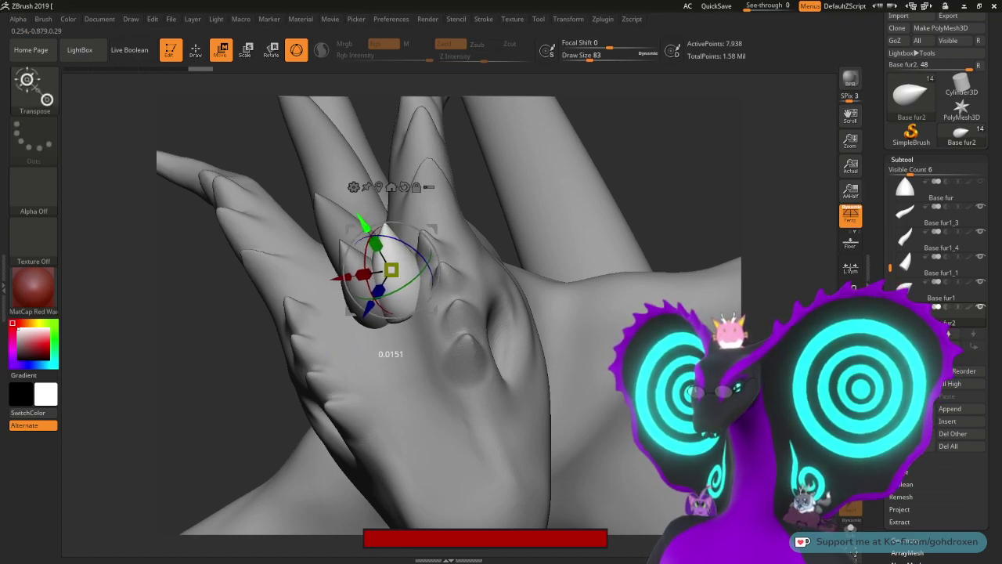
pyautogui.moveTo(390, 268); pyautogui.dragTo(397, 278)
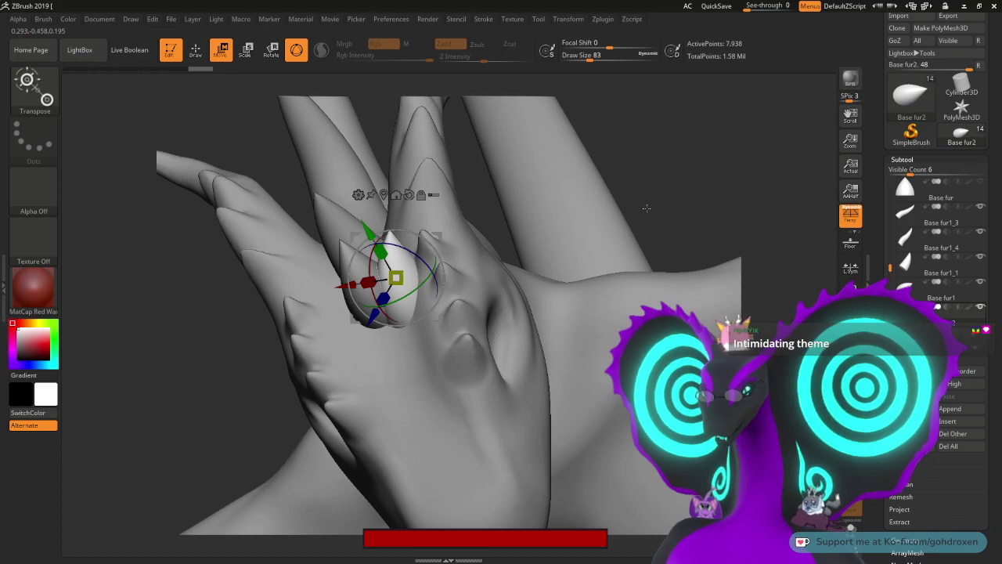
pyautogui.moveTo(650, 228); pyautogui.dragTo(564, 211)
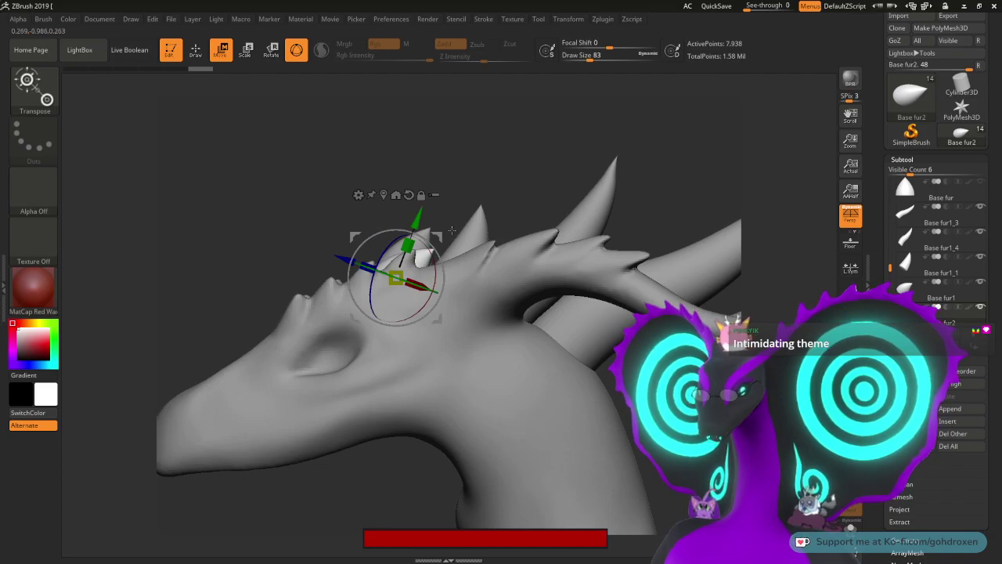
# Step: Shift the side spike Base fur2 slightly toward the back of the head
pyautogui.moveTo(438, 236); pyautogui.dragTo(459, 231)
pyautogui.moveTo(522, 181); pyautogui.dragTo(587, 267)
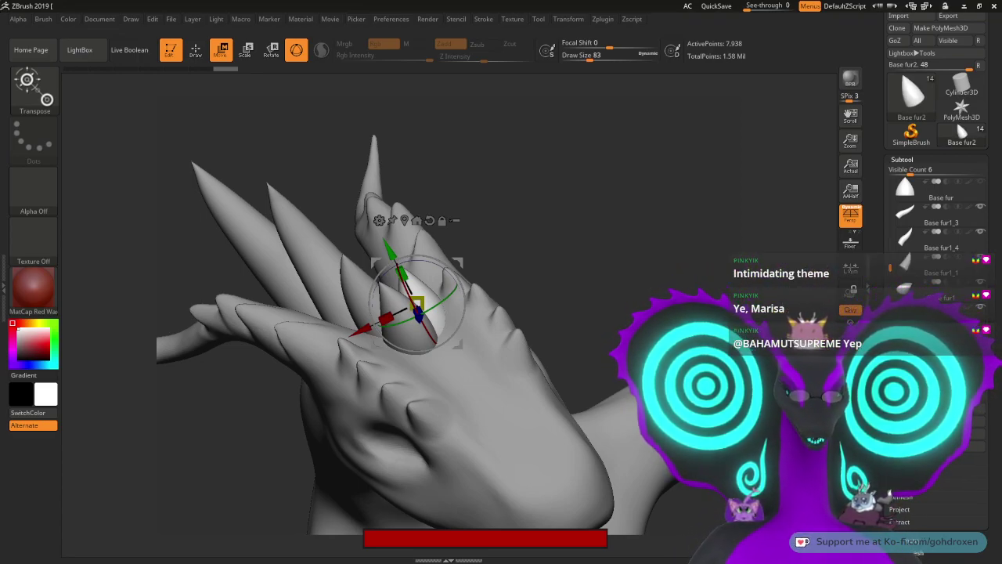
# Step: Switch to YouTube in the browser, resume the Street Fighter 6 Marisa's Theme video and open its quality options
pyautogui.moveTo(1001, 38); pyautogui.dragTo(529, 61)
pyautogui.click(823, 62)
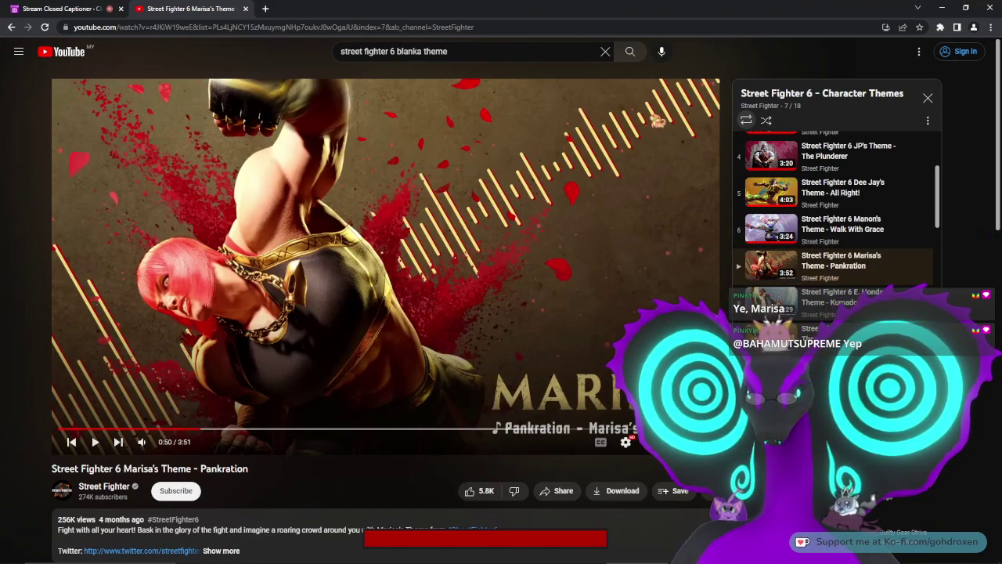
pyautogui.click(612, 202)
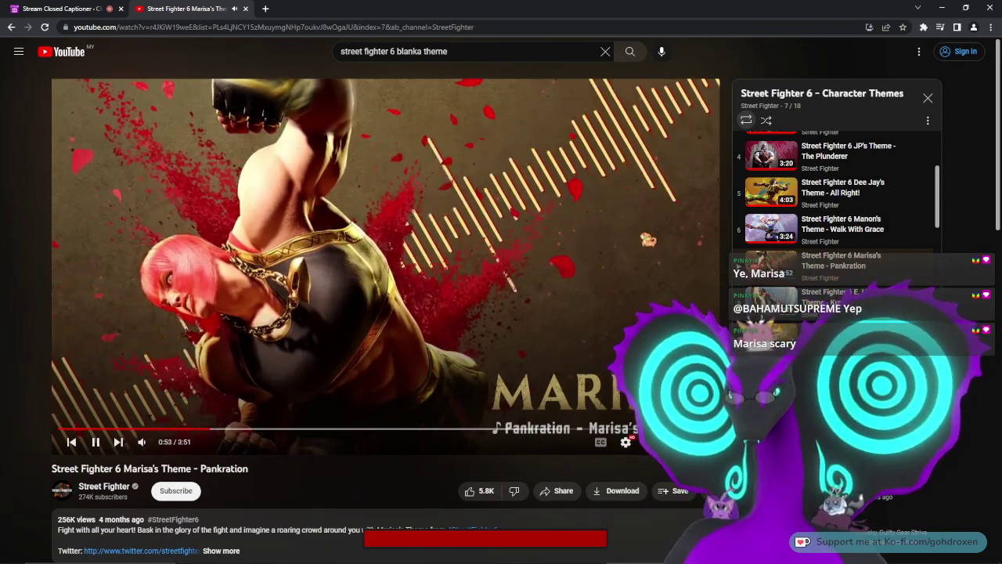
pyautogui.click(626, 443)
pyautogui.click(619, 414)
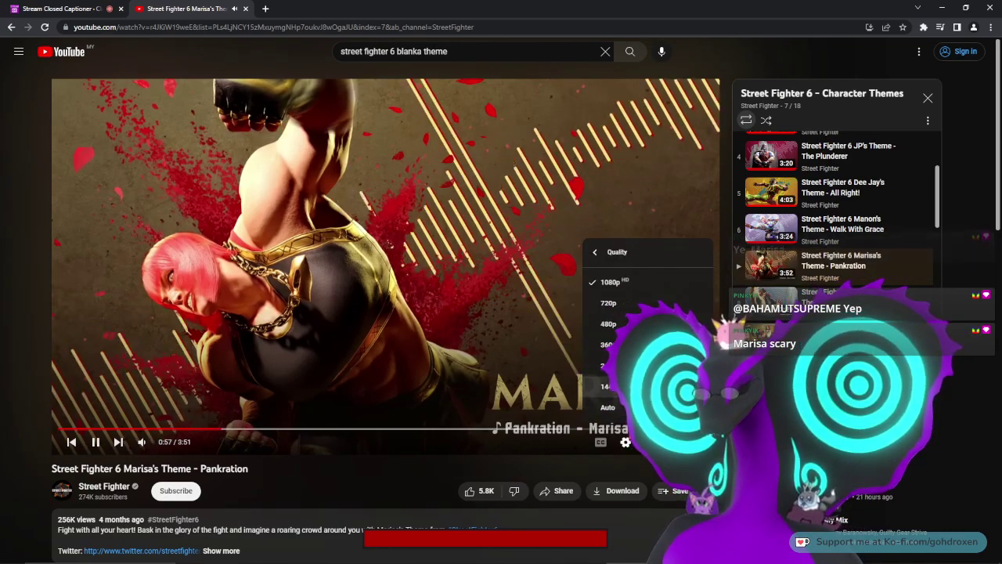
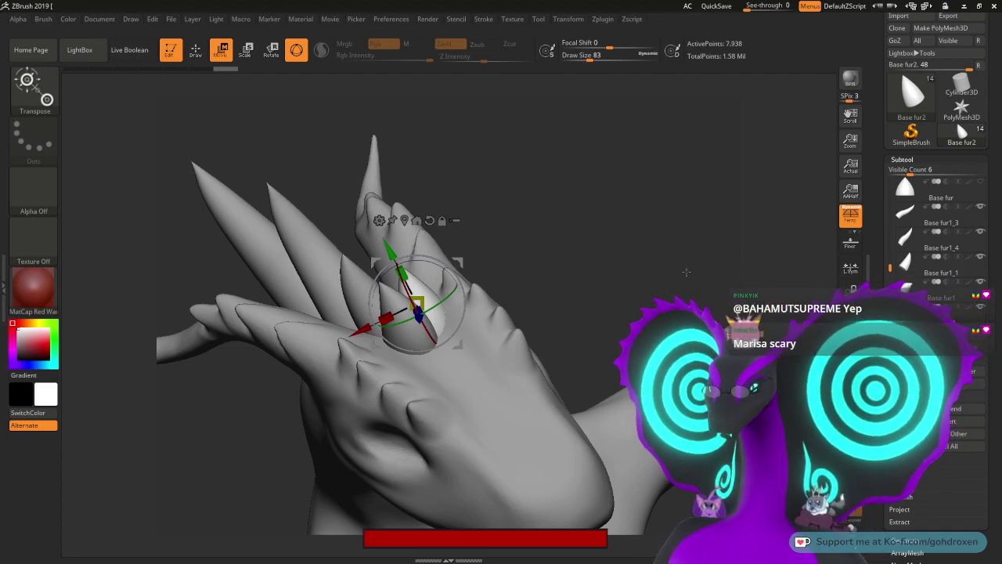
# Step: Return to ZBrush and fine-tune the side spike's size and placement so its base sits in the head behind the brow ridge
pyautogui.moveTo(671, 281); pyautogui.dragTo(716, 371)
pyautogui.moveTo(717, 231)
pyautogui.mouseDown()
pyautogui.moveTo(807, 194)
pyautogui.moveTo(715, 263)
pyautogui.mouseUp()
pyautogui.moveTo(458, 261); pyautogui.dragTo(468, 262)
pyautogui.moveTo(427, 306); pyautogui.dragTo(424, 300)
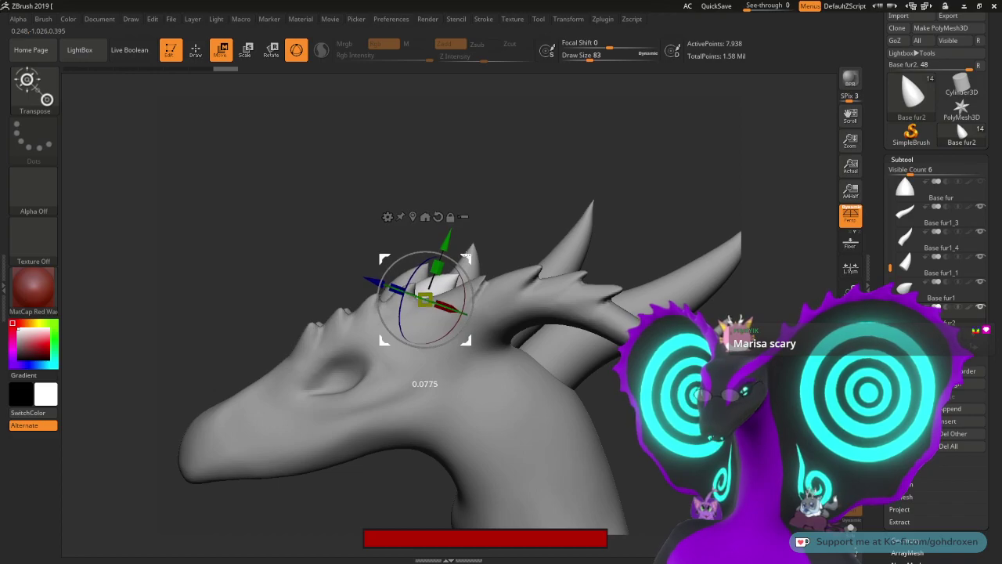
pyautogui.moveTo(466, 255); pyautogui.dragTo(467, 259)
pyautogui.moveTo(509, 205); pyautogui.dragTo(605, 295)
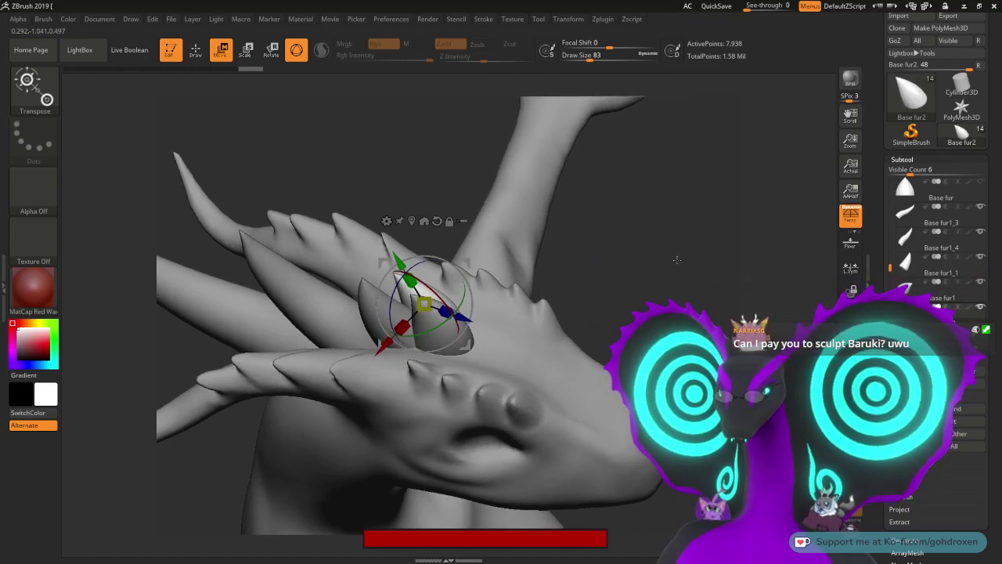
# Step: Duplicate the side spike Base fur2 and mirror the copy to the opposite side of the head
pyautogui.moveTo(890, 267); pyautogui.dragTo(891, 276)
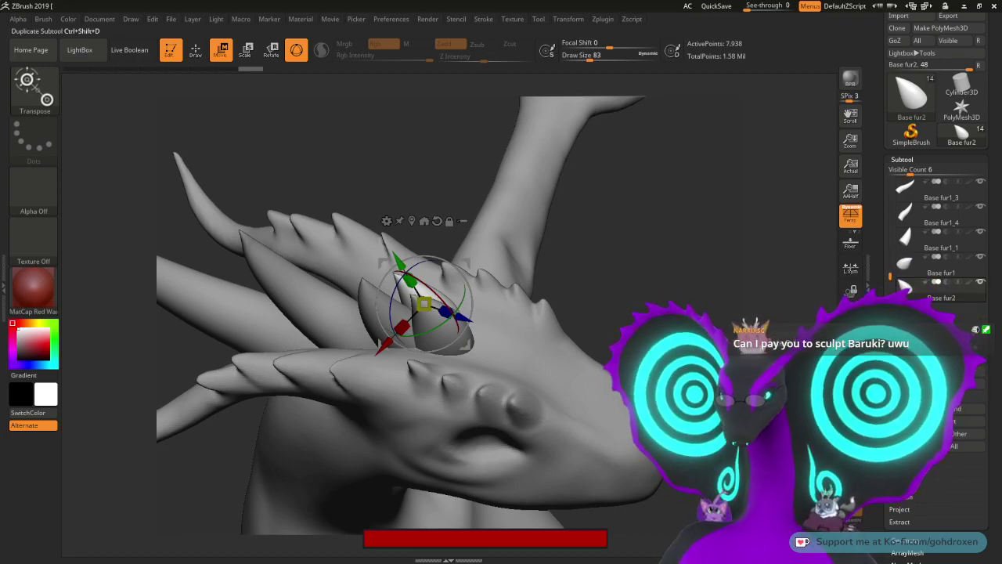
pyautogui.click(910, 413)
pyautogui.moveTo(990, 407); pyautogui.dragTo(990, 209)
pyautogui.click(910, 441)
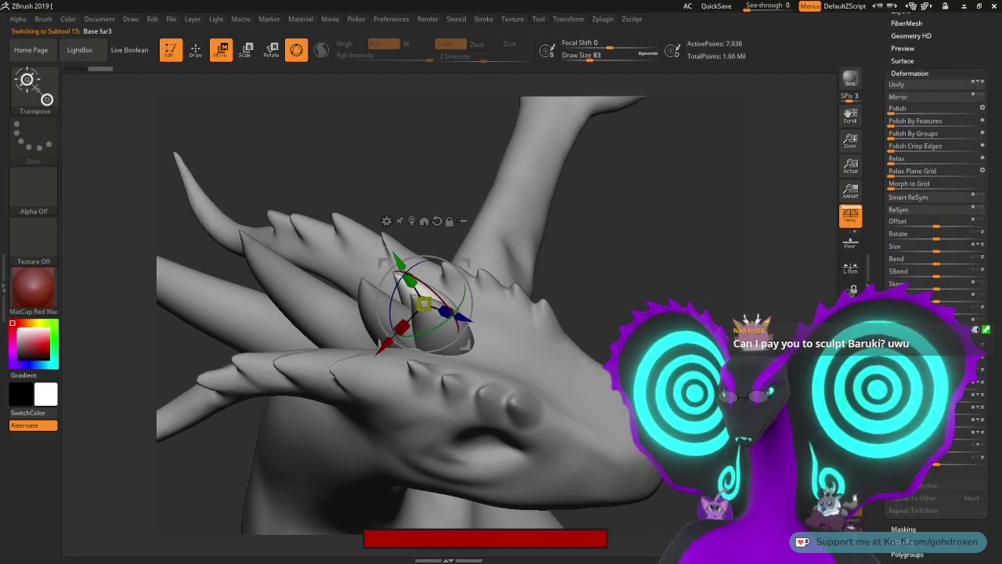
pyautogui.moveTo(990, 313); pyautogui.dragTo(990, 354)
pyautogui.click(920, 138)
pyautogui.moveTo(730, 252); pyautogui.dragTo(480, 263)
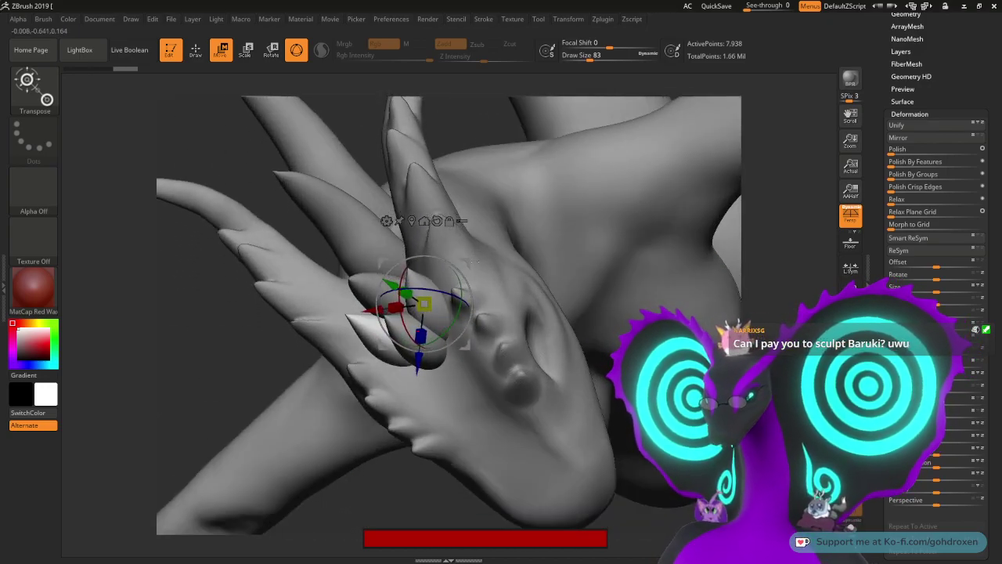
# Step: Select the mirrored spike Base fur3, centre the transform gizmo on it and reset the gizmo's orientation
pyautogui.moveTo(482, 115); pyautogui.dragTo(513, 78)
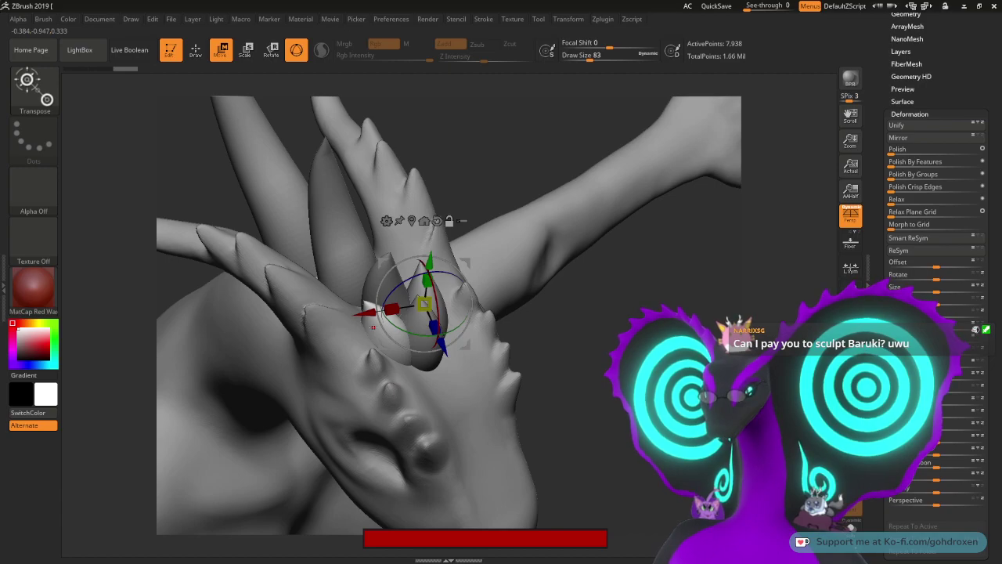
pyautogui.click(372, 327)
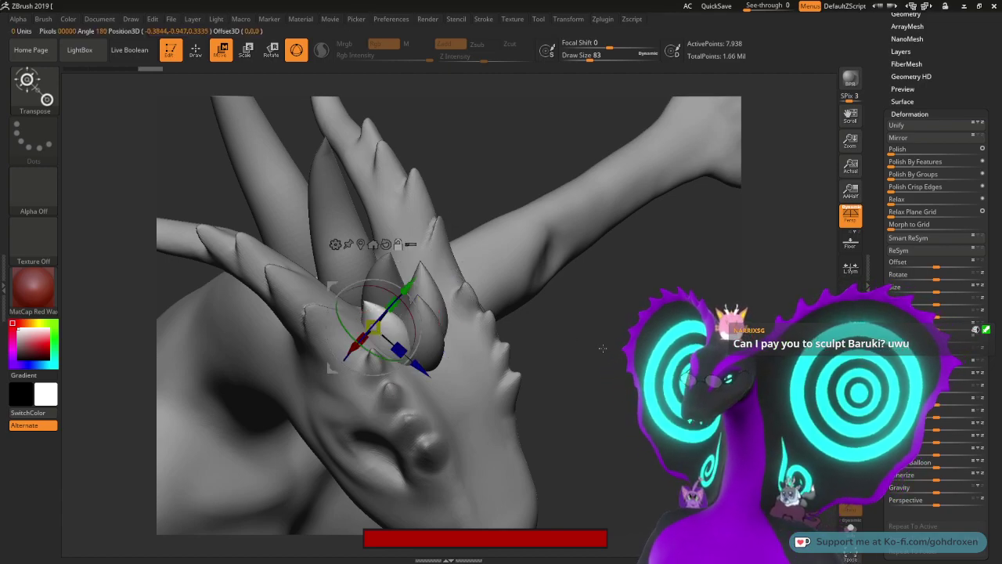
pyautogui.moveTo(620, 353); pyautogui.dragTo(607, 312)
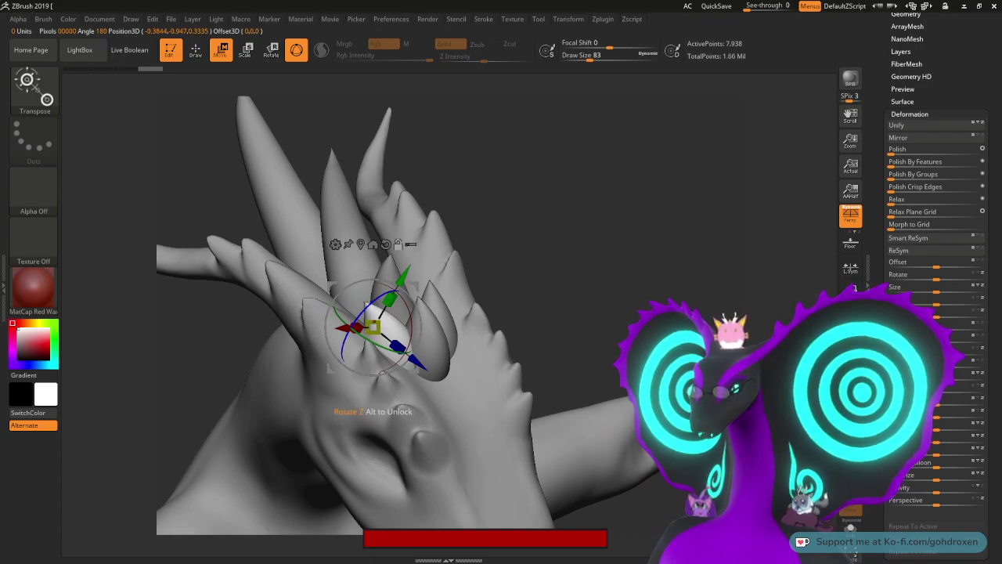
pyautogui.keyDown('alt'); pyautogui.click(342, 237); pyautogui.keyUp('alt')
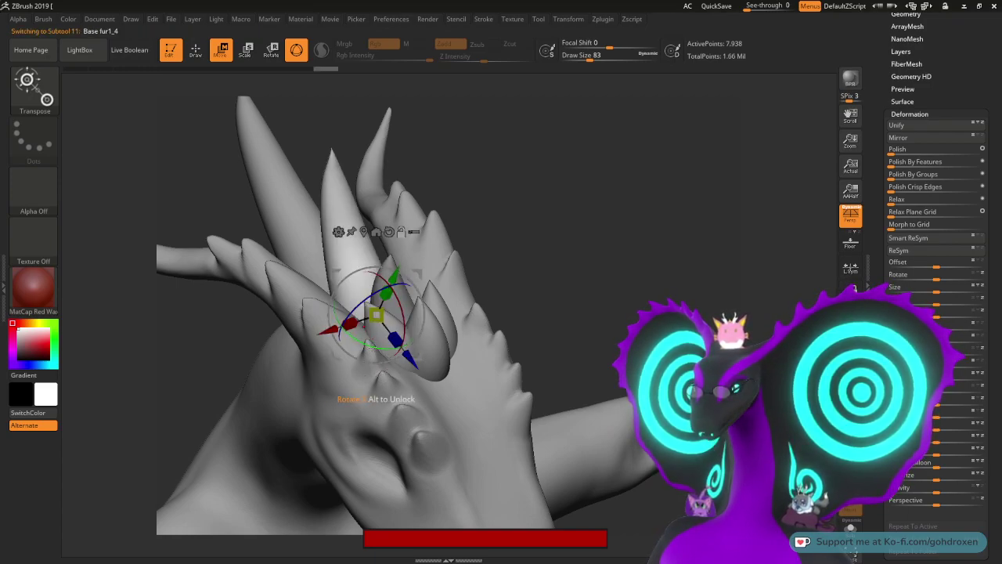
pyautogui.keyDown('alt'); pyautogui.click(374, 332); pyautogui.keyUp('alt')
pyautogui.moveTo(510, 240); pyautogui.dragTo(594, 234)
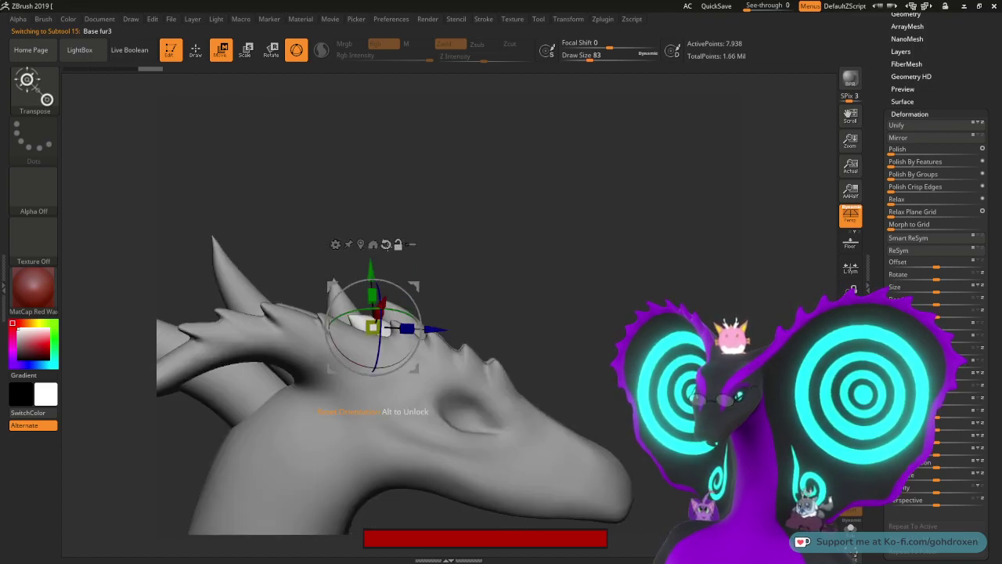
pyautogui.click(386, 244)
# Step: Move the mirrored spike down into the head and slightly backward, beside the central spikes
pyautogui.moveTo(413, 287); pyautogui.dragTo(427, 305)
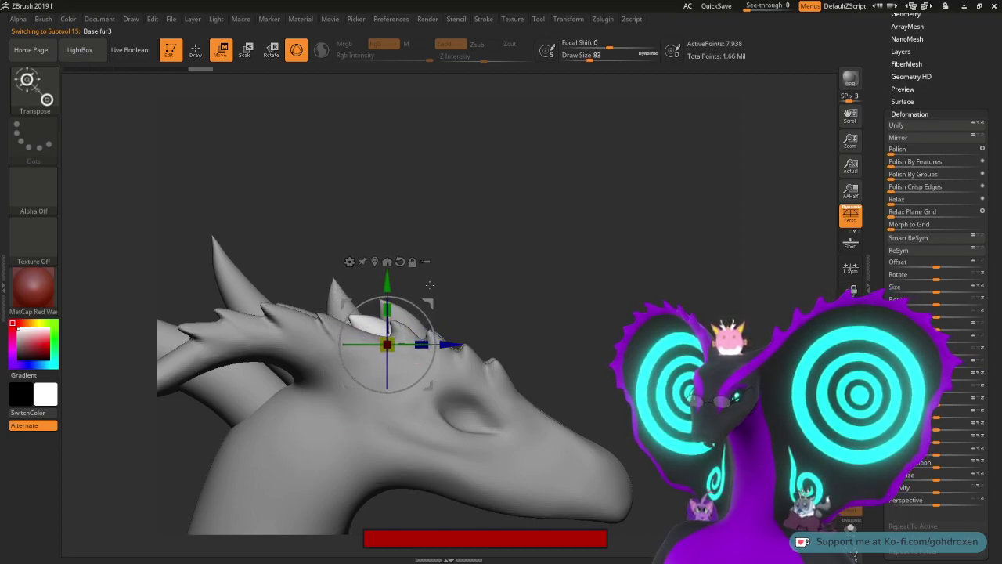
pyautogui.moveTo(449, 344); pyautogui.dragTo(437, 344)
pyautogui.moveTo(505, 274); pyautogui.dragTo(535, 331)
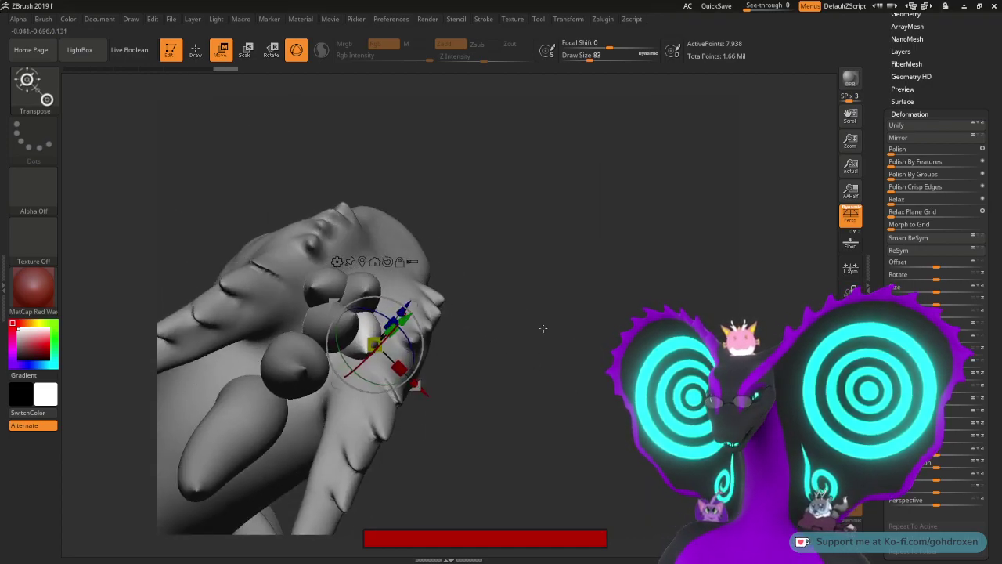
pyautogui.moveTo(535, 349); pyautogui.dragTo(508, 262)
pyautogui.moveTo(374, 283); pyautogui.dragTo(375, 292)
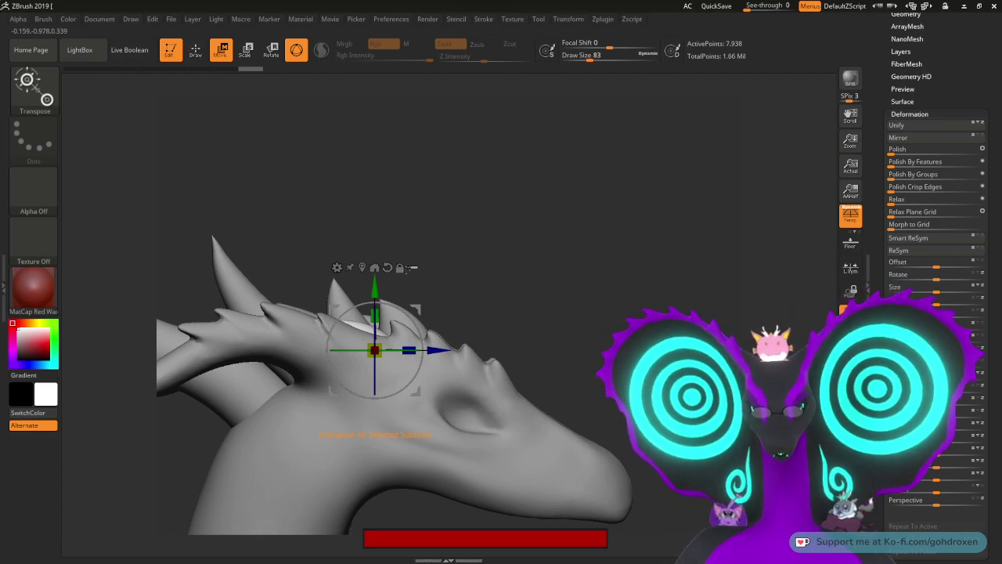
# Step: Slightly adjust the mirrored spike's size and check its fit between the central spikes and the side crest
pyautogui.moveTo(490, 259)
pyautogui.mouseDown()
pyautogui.moveTo(519, 305)
pyautogui.moveTo(516, 329)
pyautogui.moveTo(458, 360)
pyautogui.moveTo(526, 288)
pyautogui.moveTo(513, 304)
pyautogui.mouseUp()
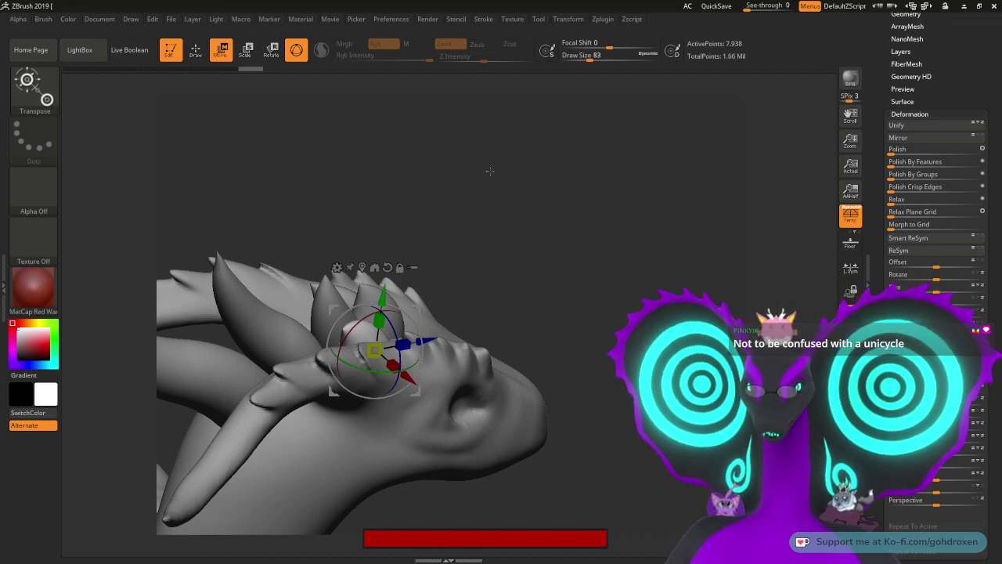
pyautogui.moveTo(477, 238); pyautogui.dragTo(548, 265)
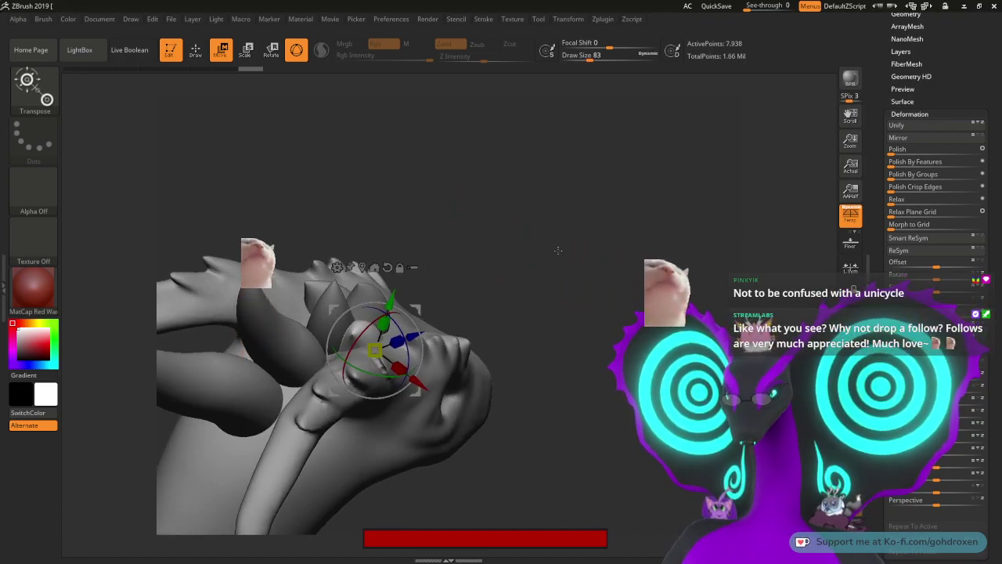
pyautogui.moveTo(545, 268); pyautogui.dragTo(538, 285)
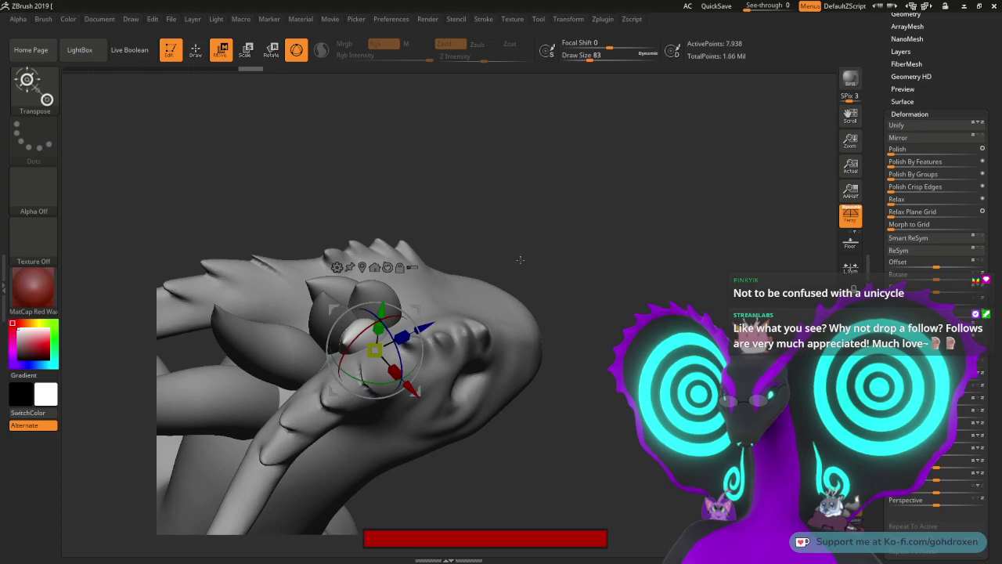
pyautogui.moveTo(530, 258); pyautogui.dragTo(554, 188)
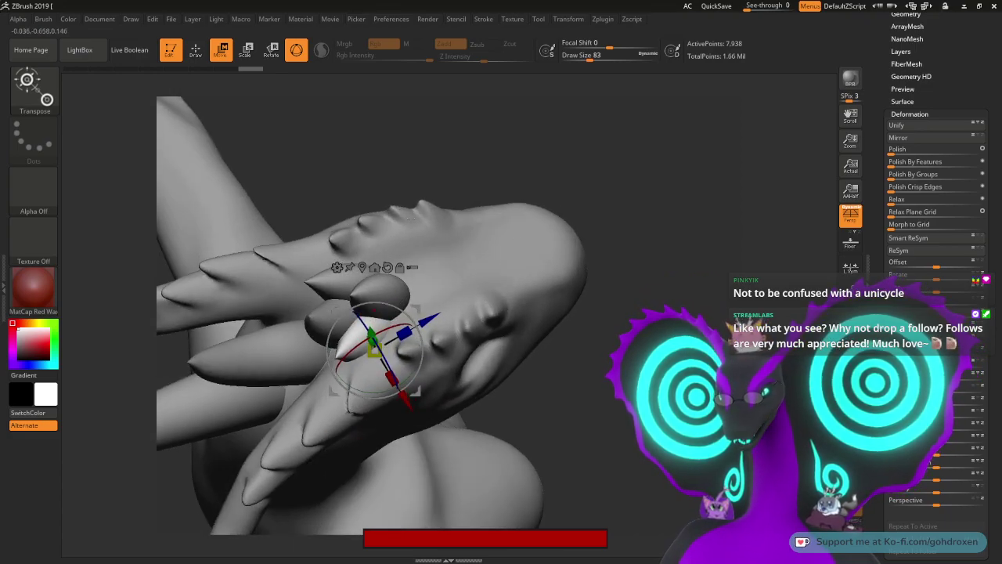
pyautogui.moveTo(371, 351); pyautogui.dragTo(375, 349)
pyautogui.moveTo(523, 174); pyautogui.dragTo(526, 87)
pyautogui.keyDown('alt'); pyautogui.moveTo(519, 230); pyautogui.dragTo(609, 215); pyautogui.keyUp('alt')
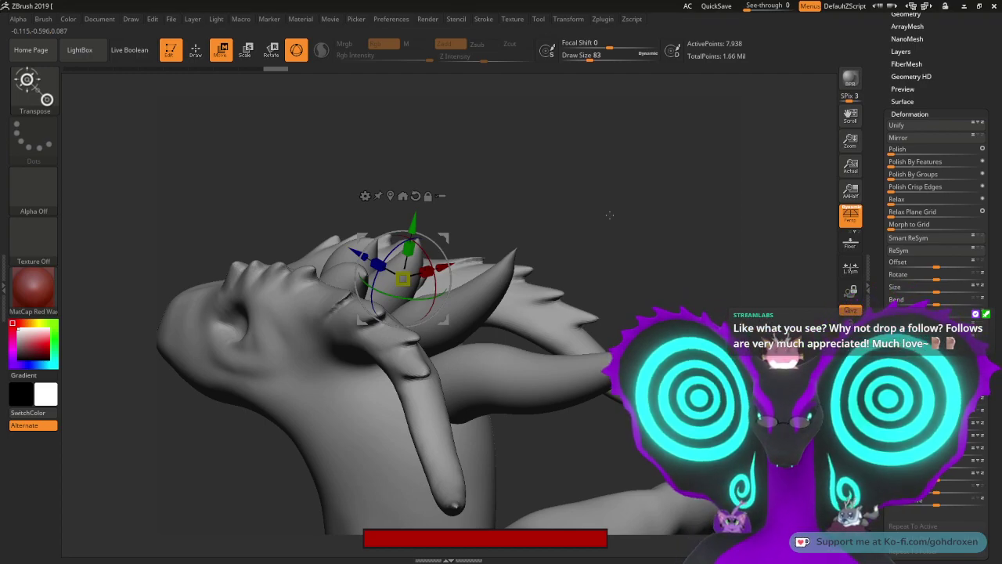
pyautogui.moveTo(595, 177); pyautogui.dragTo(601, 227)
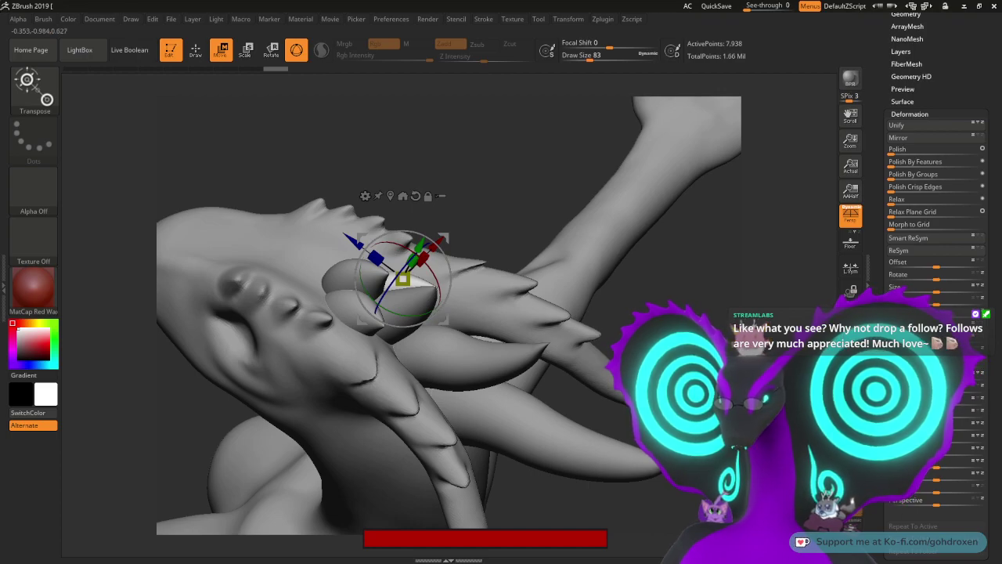
pyautogui.moveTo(601, 243); pyautogui.dragTo(546, 331)
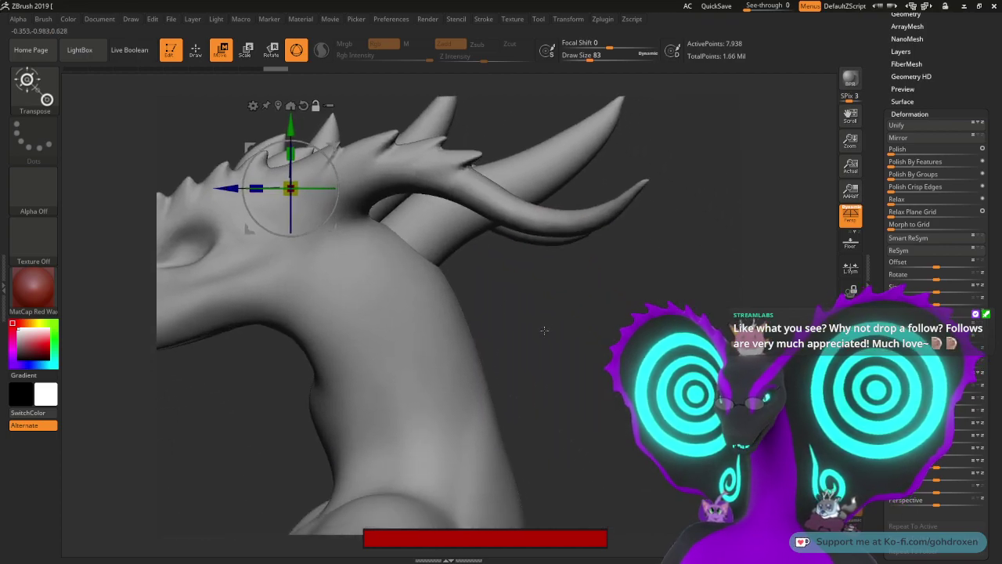
# Step: Select the long rear spike Base fur1_3 and save the tool as uwu 32.ZTL
pyautogui.keyDown('alt'); pyautogui.click(427, 222); pyautogui.keyUp('alt')
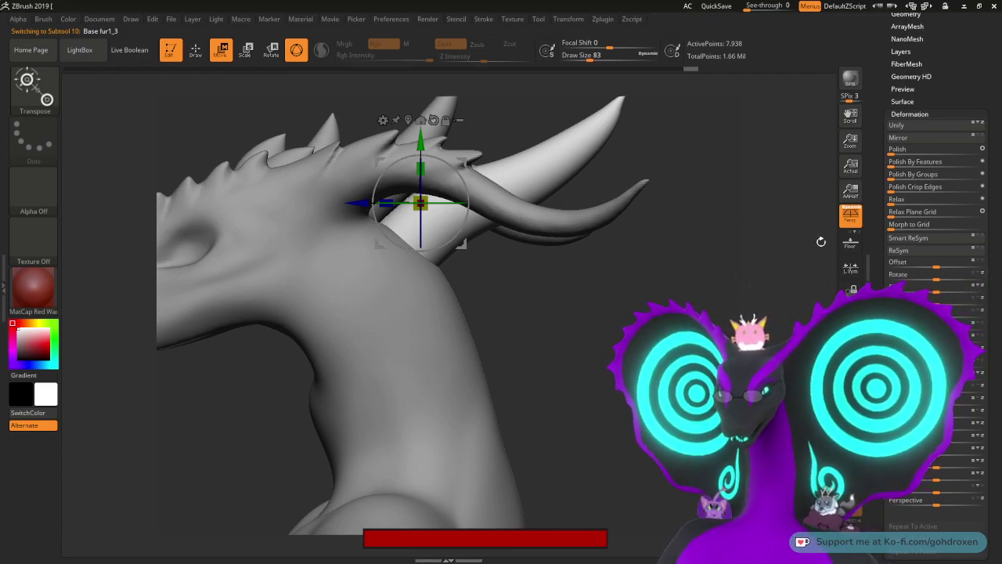
pyautogui.moveTo(884, 167); pyautogui.dragTo(883, 245)
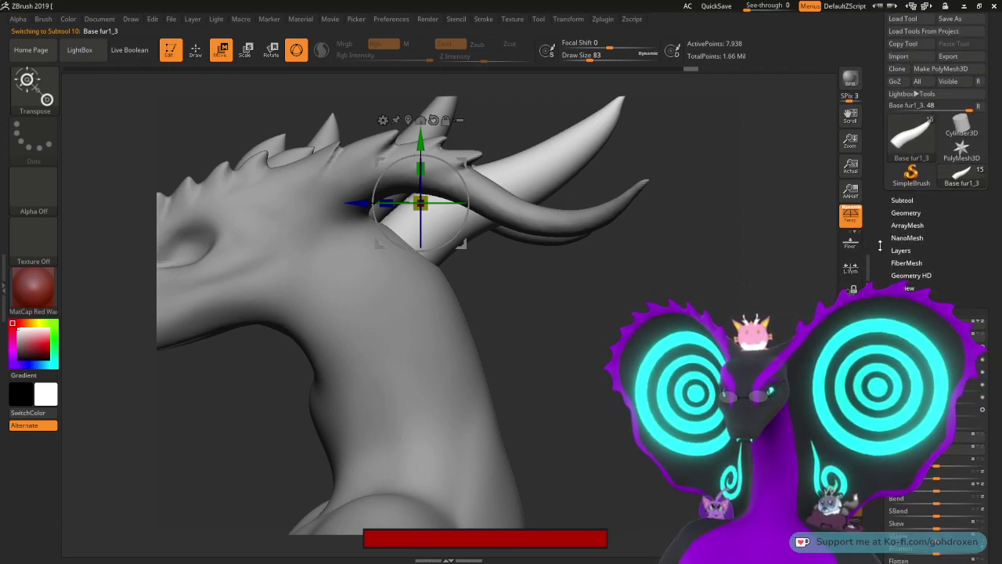
pyautogui.keyDown('alt'); pyautogui.moveTo(810, 243); pyautogui.dragTo(927, 253); pyautogui.keyUp('alt')
pyautogui.click(901, 202)
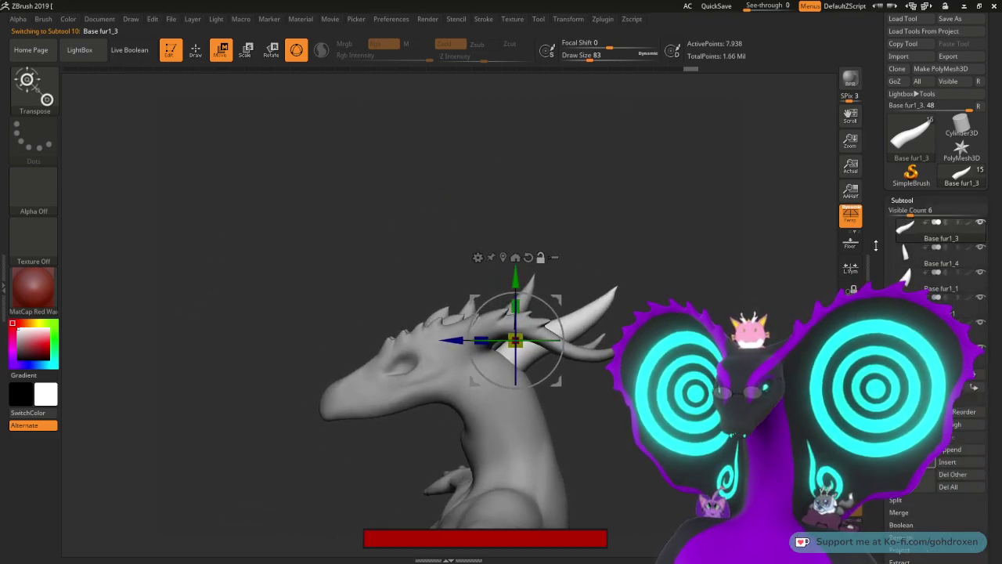
pyautogui.click(950, 35)
pyautogui.click(307, 312)
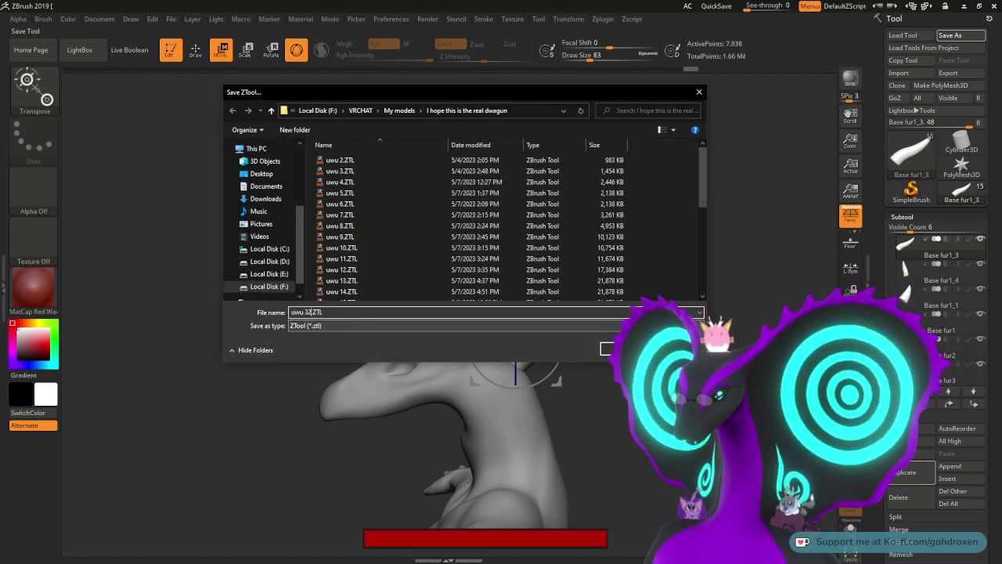
pyautogui.press('Return')
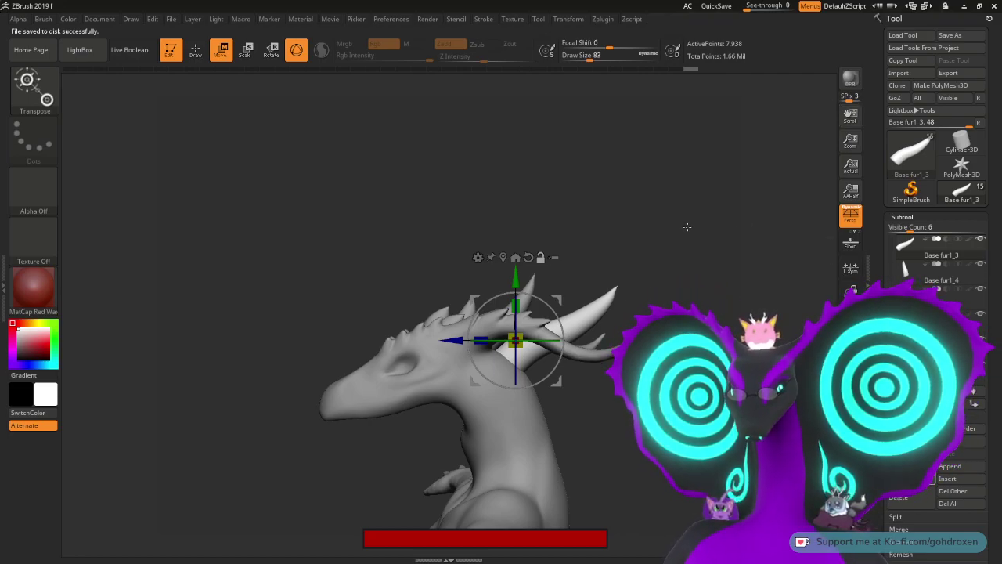
# Step: Select the original cone-shaped Base fur subtool and duplicate it as a new base spike
pyautogui.keyDown('alt'); pyautogui.moveTo(690, 241); pyautogui.dragTo(672, 225); pyautogui.keyUp('alt')
pyautogui.moveTo(669, 213); pyautogui.dragTo(632, 213, button='right')
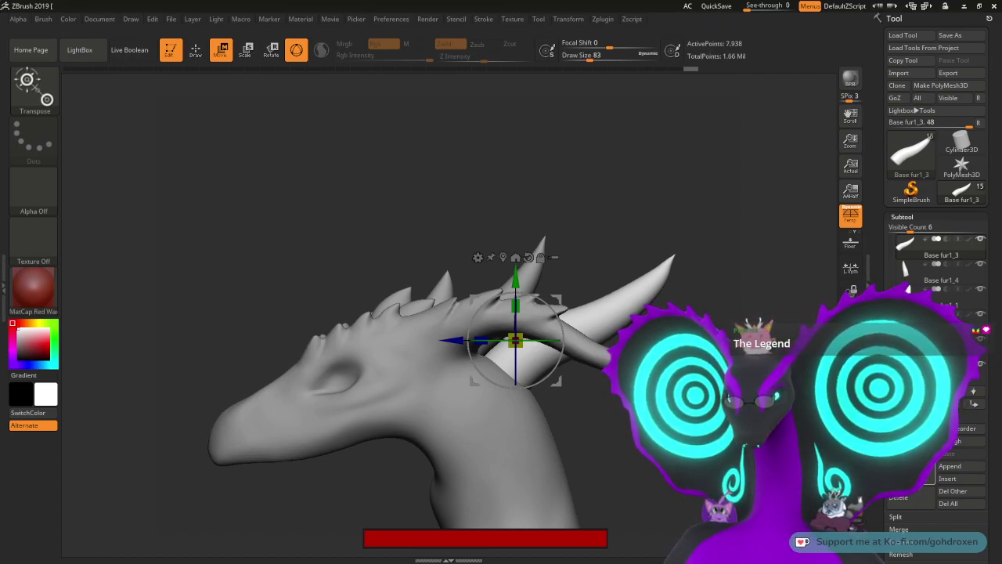
pyautogui.scroll(3, 907, 271)
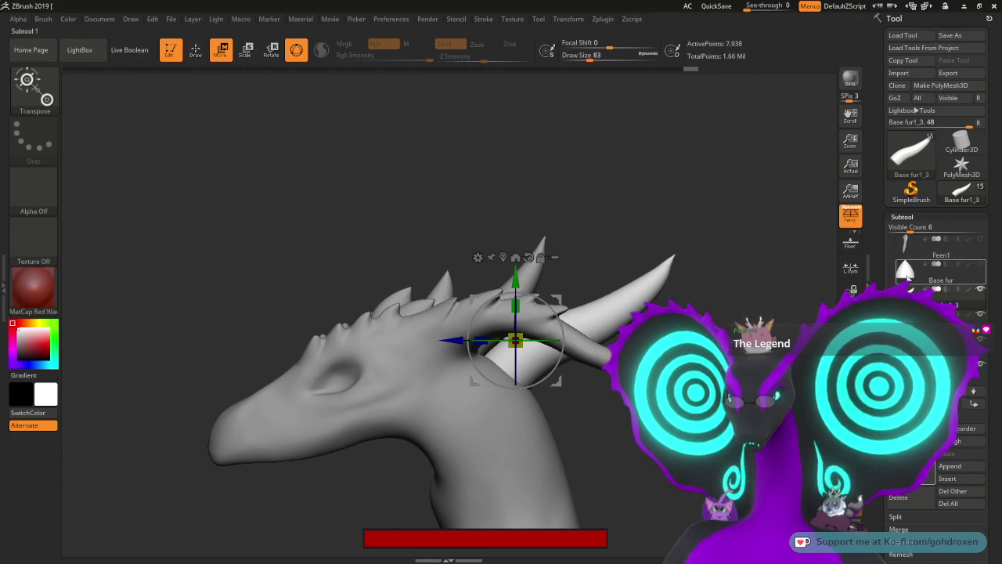
pyautogui.click(906, 271)
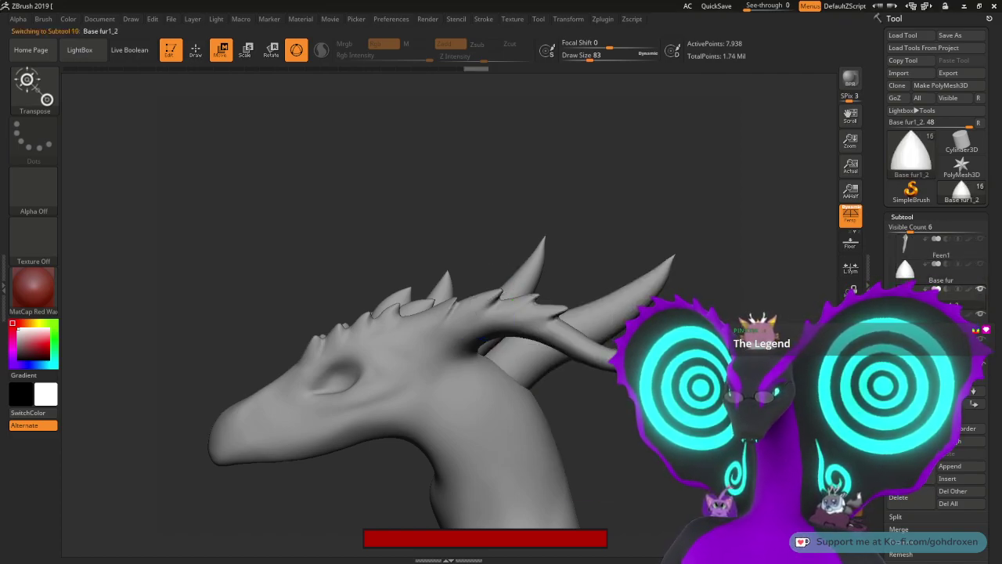
# Step: Move the duplicated cone over to the back of the dragon's neck, just below the long rear spikes
pyautogui.keyDown('alt'); pyautogui.moveTo(544, 205); pyautogui.dragTo(792, 244); pyautogui.keyUp('alt')
pyautogui.moveTo(673, 274); pyautogui.dragTo(659, 243)
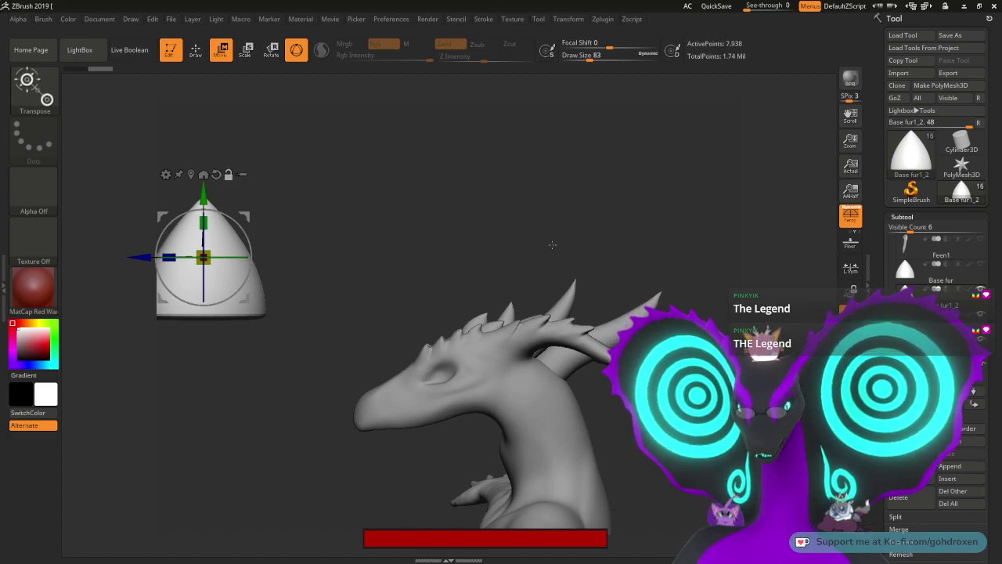
pyautogui.moveTo(244, 215); pyautogui.dragTo(674, 324)
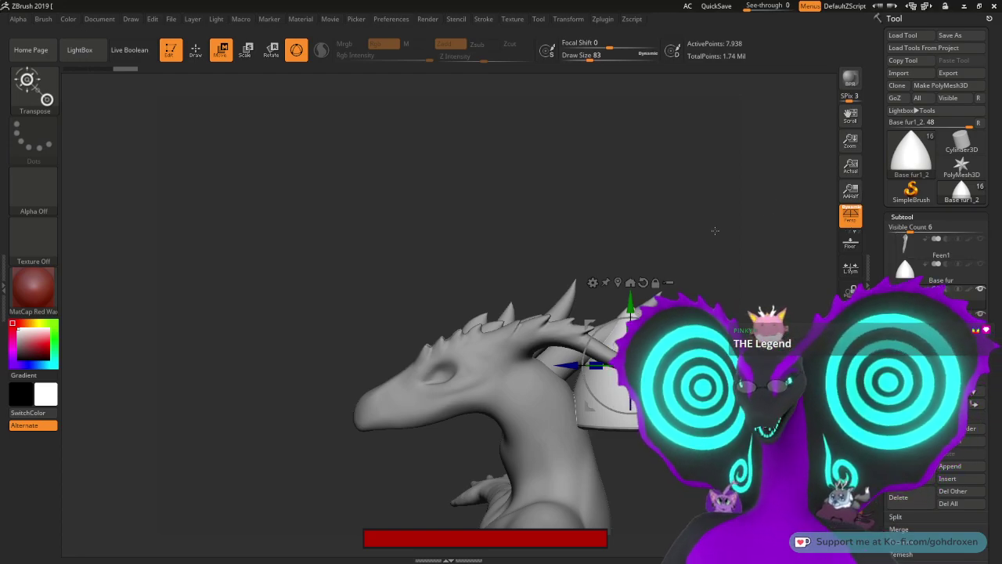
# Step: Try tilting the cone behind the dragon's neck backward by about 40 degrees
pyautogui.moveTo(720, 221); pyautogui.dragTo(653, 190)
pyautogui.moveTo(579, 260); pyautogui.dragTo(592, 291)
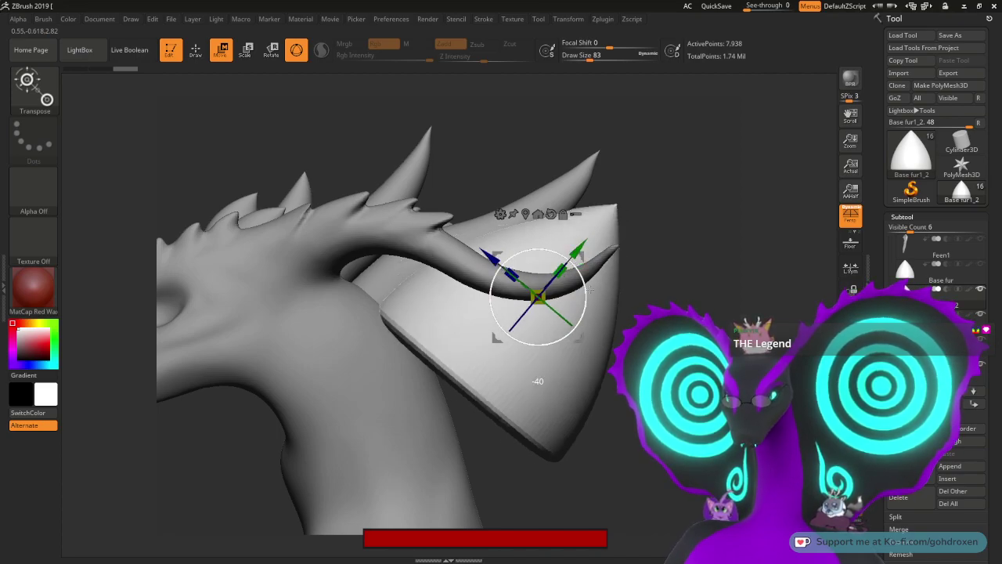
pyautogui.moveTo(588, 290); pyautogui.dragTo(569, 267)
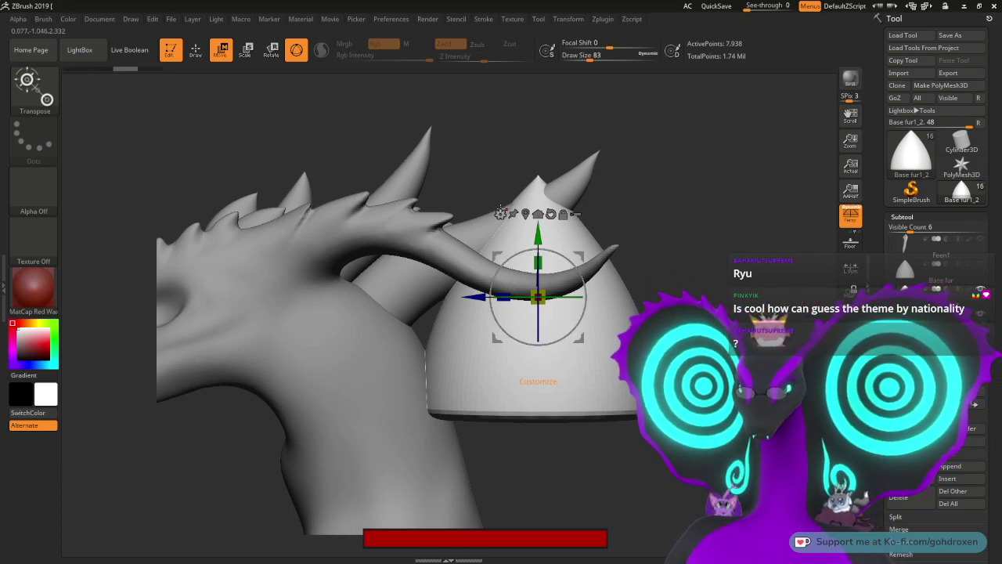
# Step: Apply a three-point Bend Curve to the cone, bending its tip backward and pulling its base against the neck
pyautogui.click(500, 214)
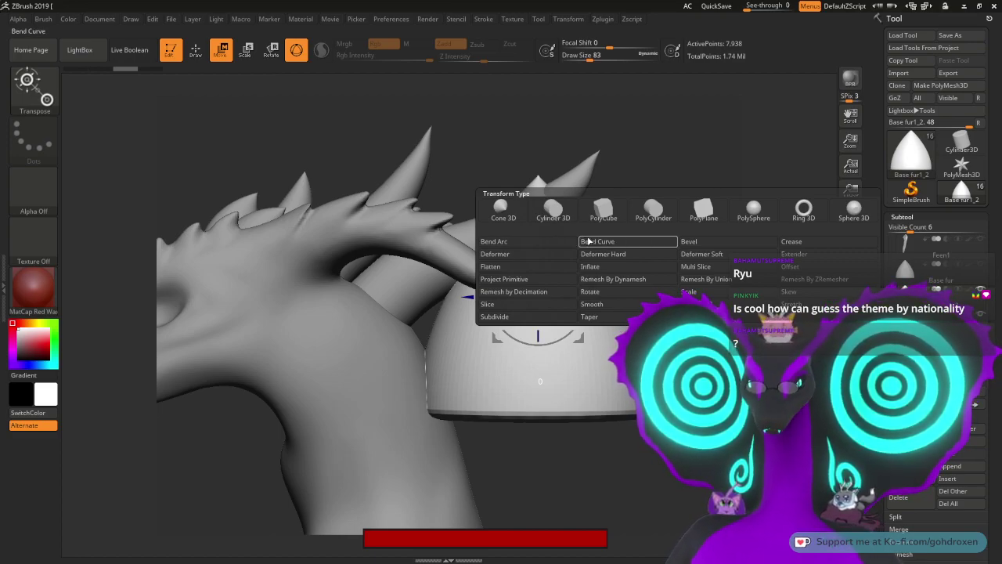
pyautogui.click(589, 241)
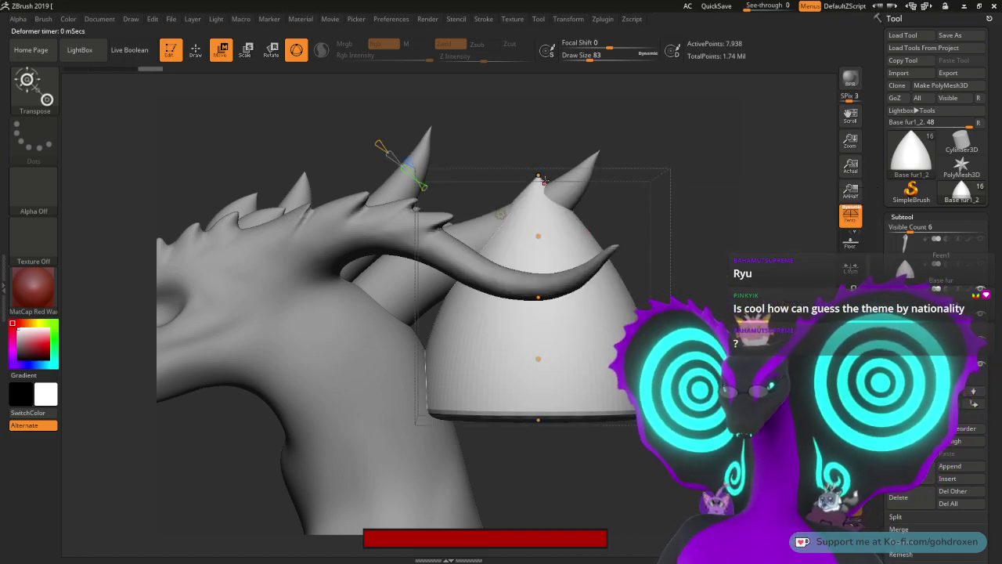
pyautogui.moveTo(379, 144); pyautogui.dragTo(382, 146)
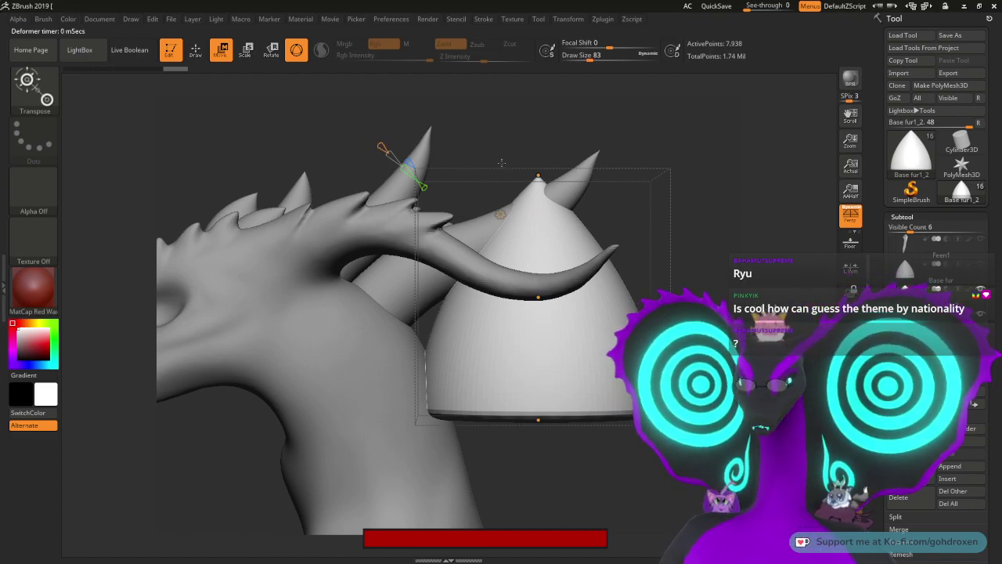
pyautogui.moveTo(538, 175); pyautogui.dragTo(710, 312)
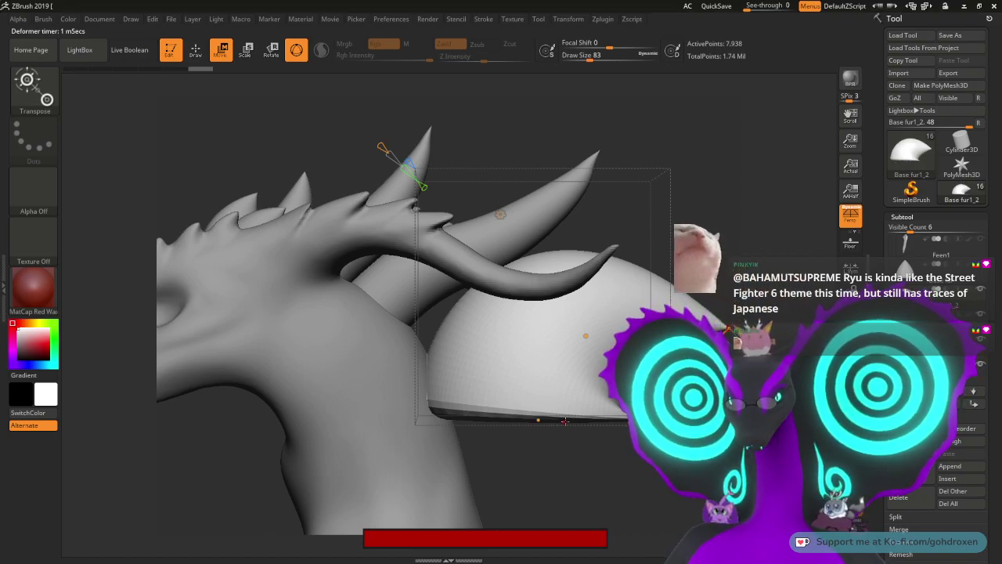
pyautogui.moveTo(538, 419); pyautogui.dragTo(447, 436)
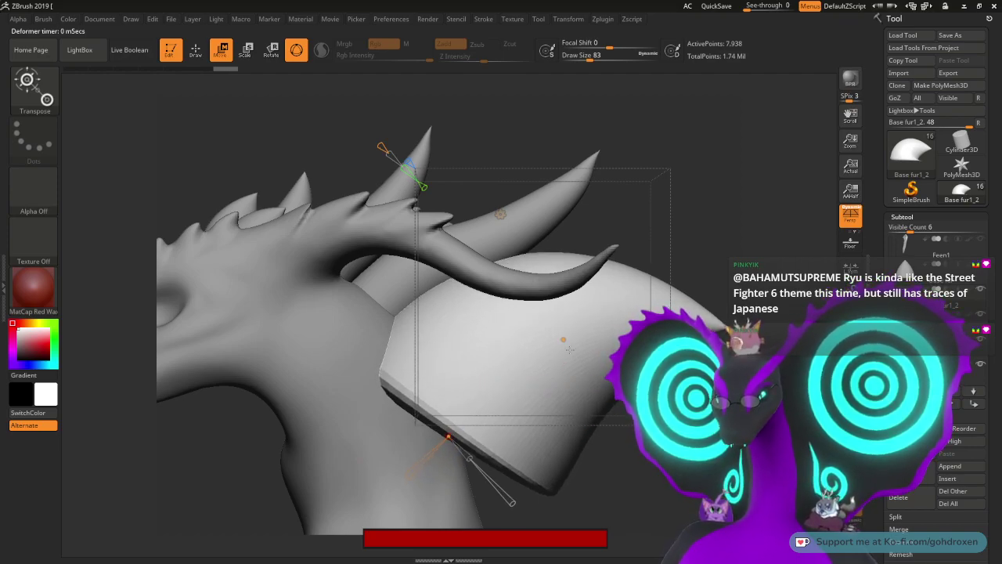
# Step: Adjust the curve's middle and tip points to straighten the spike and raise its tip
pyautogui.moveTo(564, 340); pyautogui.dragTo(573, 393)
pyautogui.moveTo(584, 453); pyautogui.dragTo(567, 427)
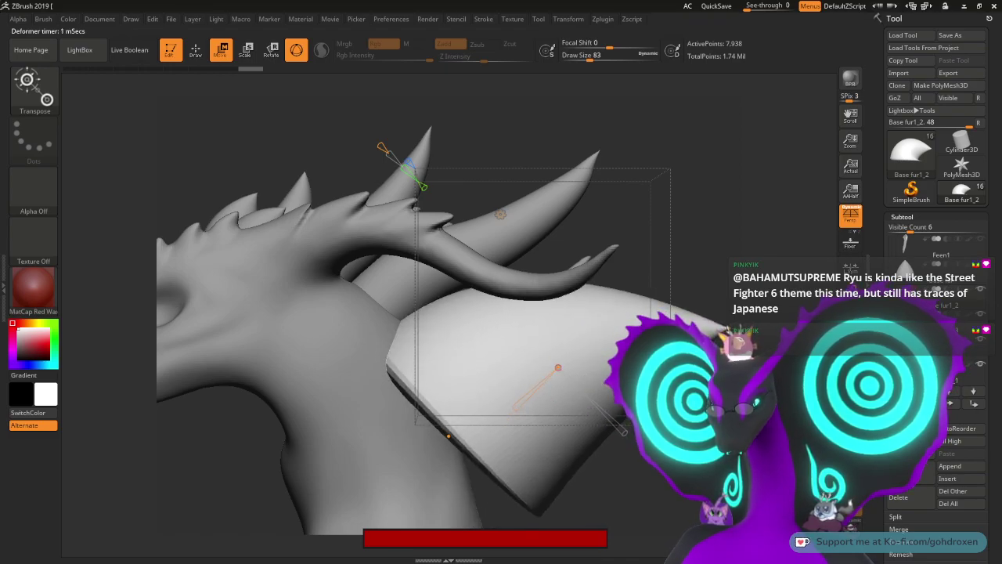
pyautogui.moveTo(733, 329); pyautogui.dragTo(701, 264)
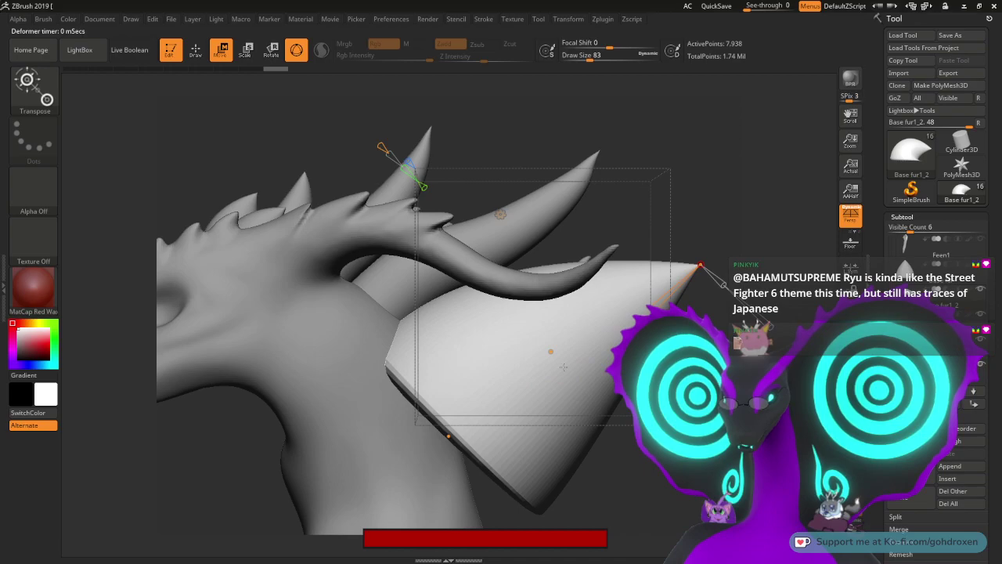
pyautogui.moveTo(564, 357); pyautogui.dragTo(521, 417)
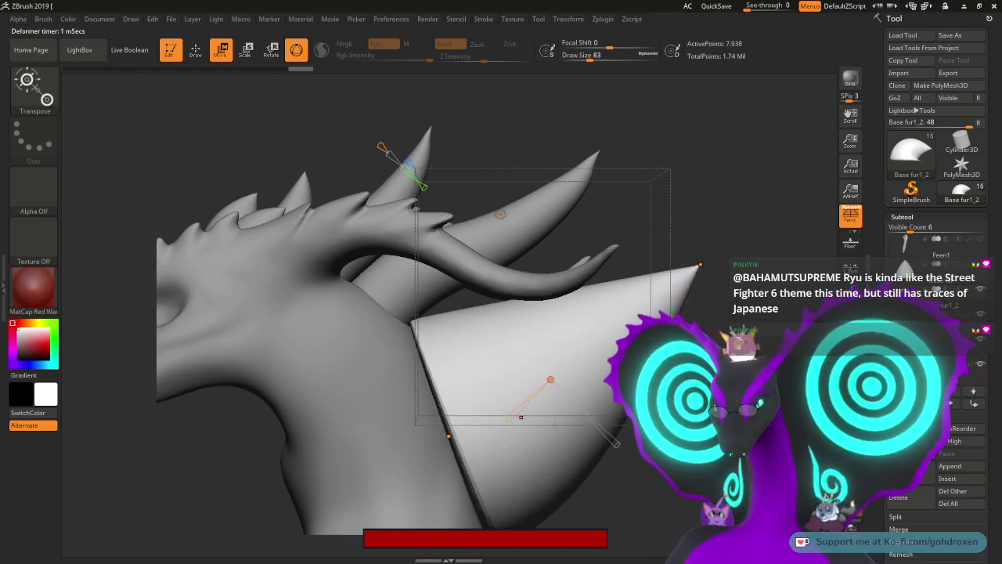
pyautogui.keyDown('alt'); pyautogui.moveTo(371, 149); pyautogui.dragTo(373, 77); pyautogui.keyUp('alt')
pyautogui.moveTo(552, 308)
pyautogui.mouseDown()
pyautogui.moveTo(543, 289)
pyautogui.moveTo(552, 281)
pyautogui.moveTo(552, 298)
pyautogui.mouseUp()
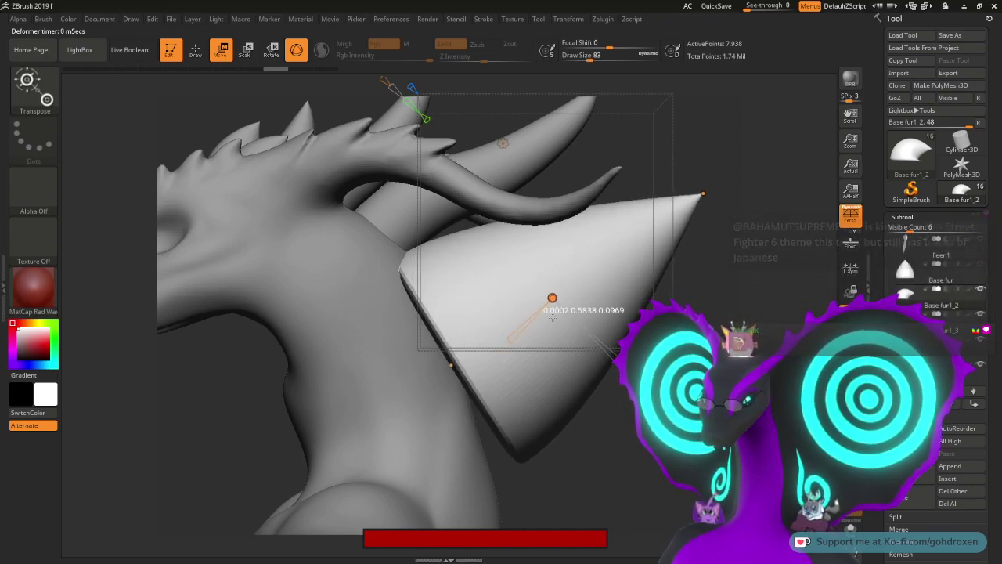
pyautogui.click(450, 365)
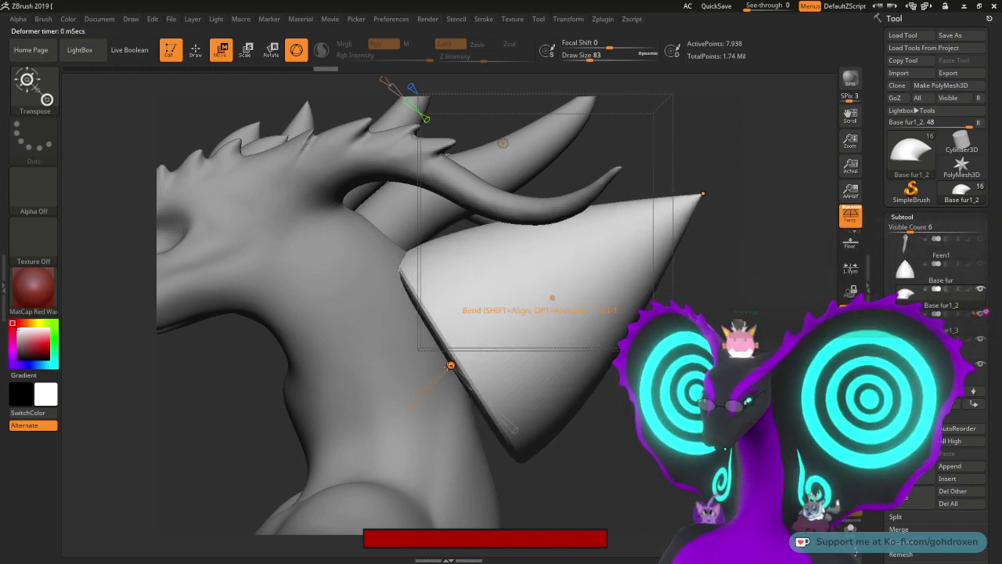
# Step: Stretch the spike's tip farther behind the neck and shift its middle point to give the upper edge a gentle arch
pyautogui.moveTo(707, 193); pyautogui.dragTo(815, 161)
pyautogui.keyDown('ctrl'); pyautogui.moveTo(791, 176); pyautogui.dragTo(657, 365, button='right'); pyautogui.keyUp('ctrl')
pyautogui.moveTo(593, 290); pyautogui.dragTo(622, 302)
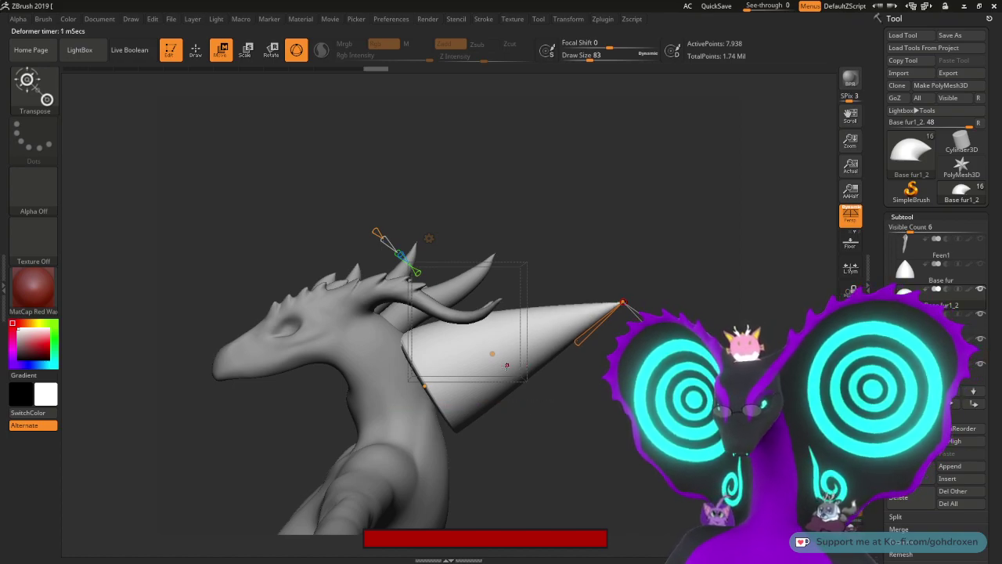
pyautogui.moveTo(495, 358); pyautogui.dragTo(498, 343)
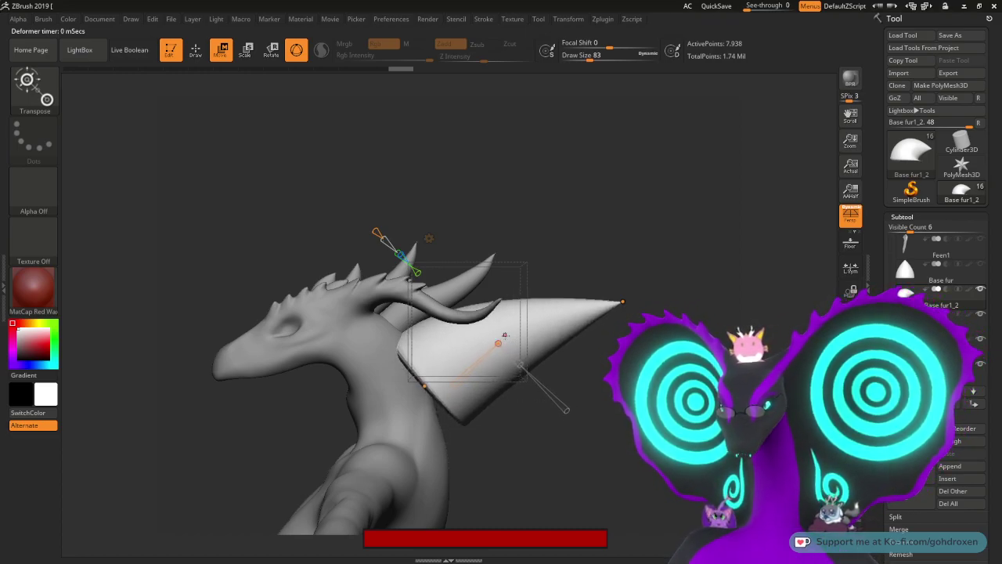
pyautogui.moveTo(606, 311)
pyautogui.mouseDown()
pyautogui.moveTo(620, 303)
pyautogui.moveTo(604, 329)
pyautogui.moveTo(615, 317)
pyautogui.mouseUp()
pyautogui.moveTo(496, 346)
pyautogui.mouseDown()
pyautogui.moveTo(533, 338)
pyautogui.moveTo(450, 371)
pyautogui.moveTo(461, 376)
pyautogui.moveTo(486, 347)
pyautogui.mouseUp()
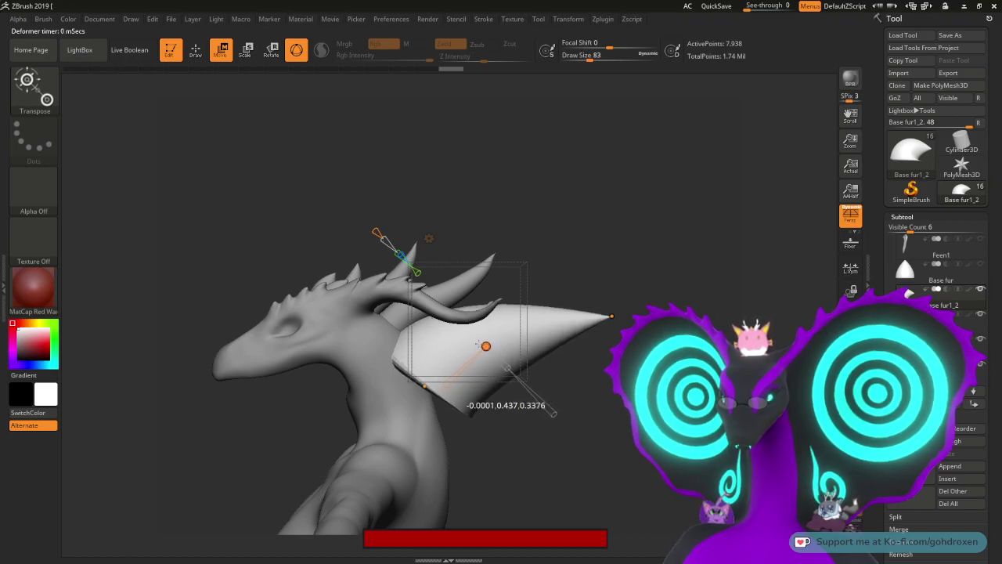
pyautogui.moveTo(610, 316)
pyautogui.mouseDown()
pyautogui.moveTo(604, 332)
pyautogui.moveTo(599, 316)
pyautogui.mouseUp()
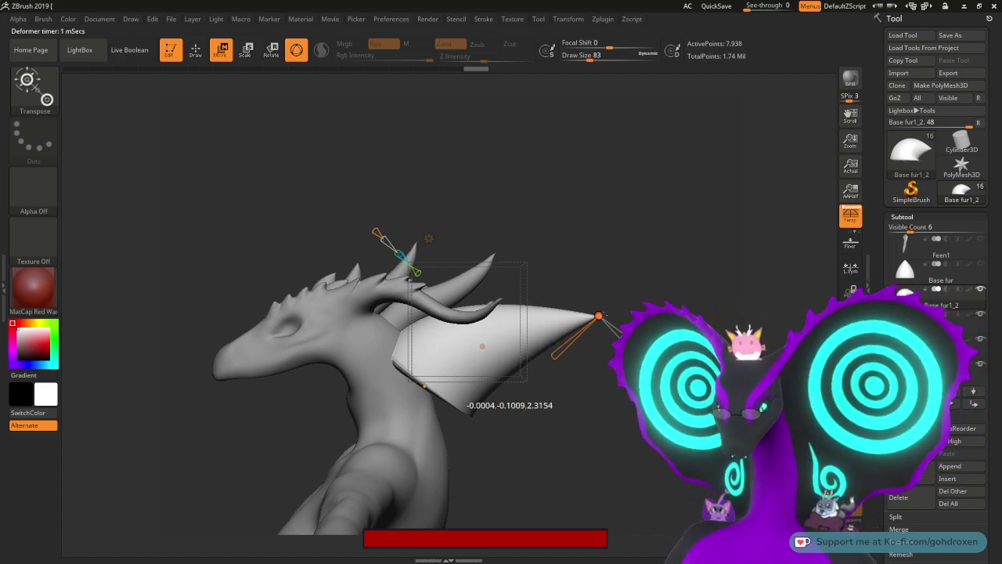
pyautogui.moveTo(482, 346); pyautogui.dragTo(486, 339)
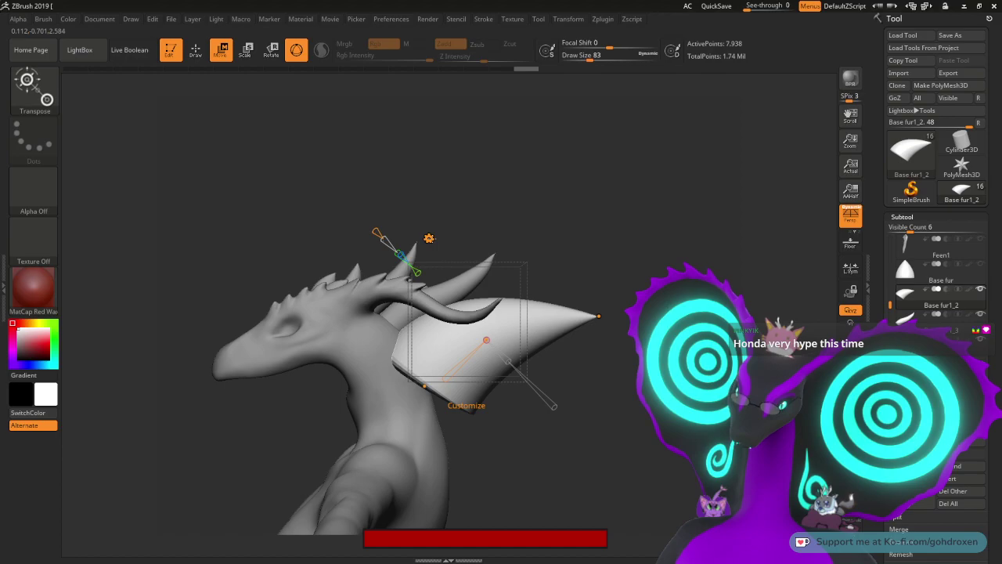
# Step: Accept the Bend Curve deformation and scale the whole spike down
pyautogui.click(430, 239)
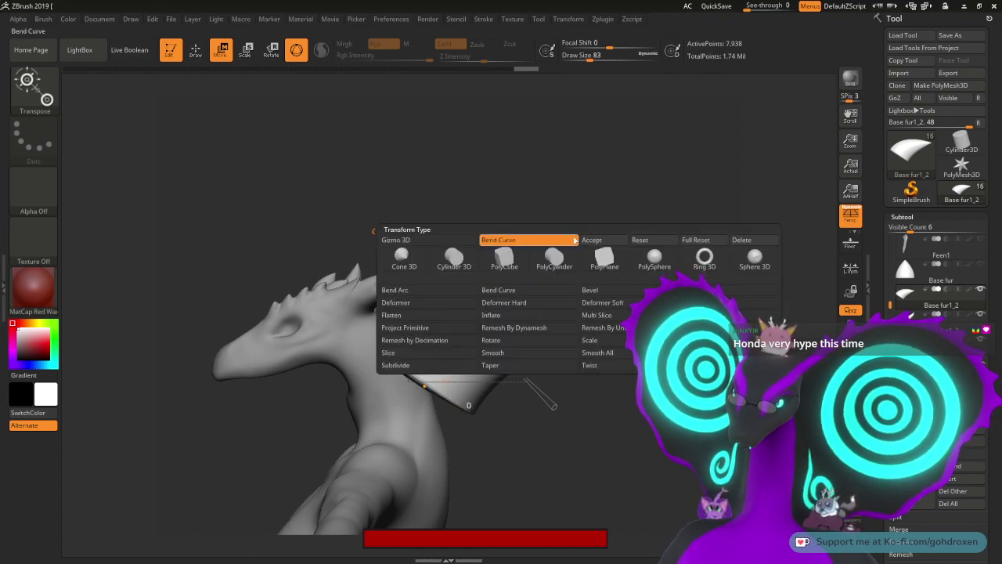
pyautogui.click(597, 239)
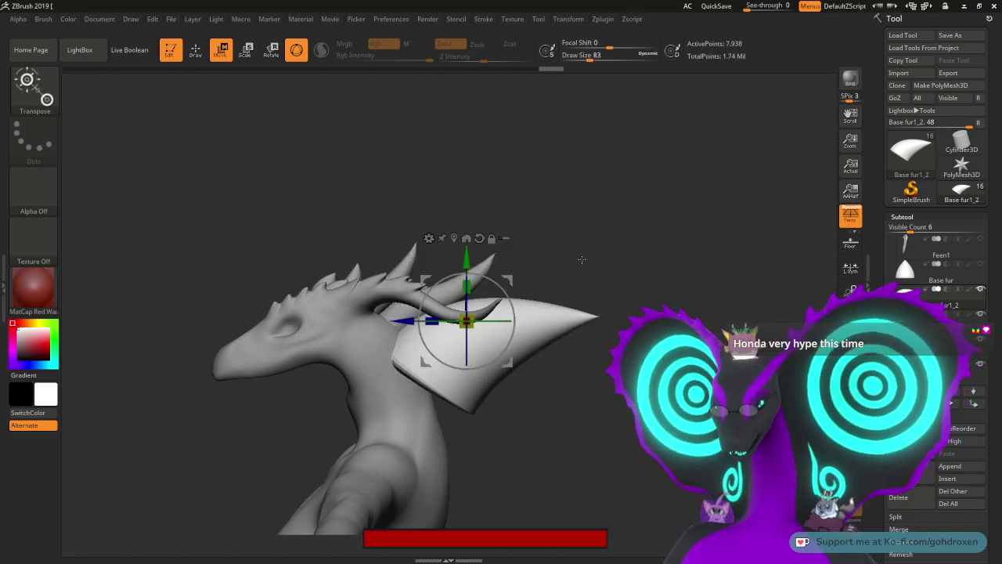
pyautogui.moveTo(465, 320); pyautogui.dragTo(436, 325)
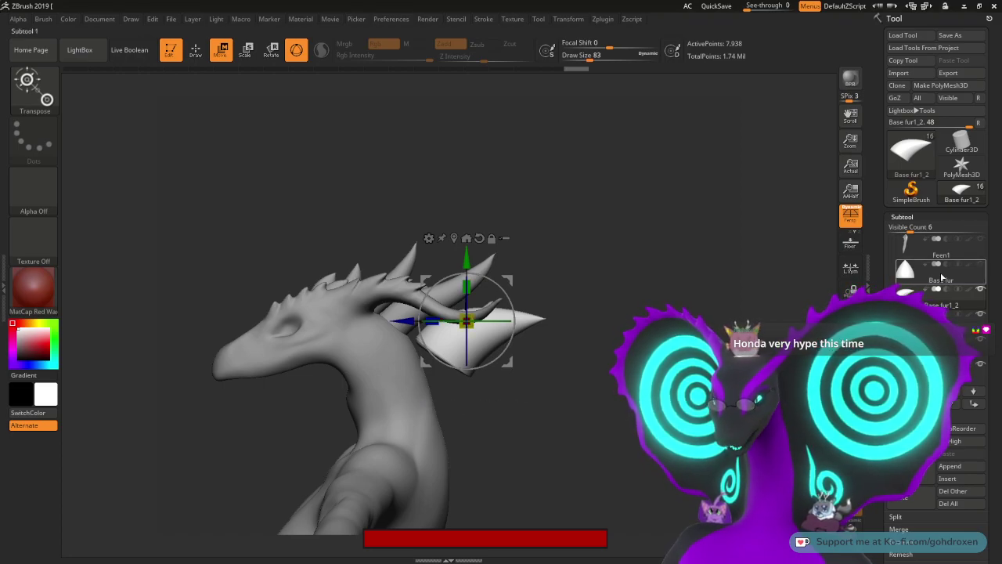
# Step: Delete the bent spike subtool and duplicate the original Base fur cone as a fresh copy
pyautogui.moveTo(944, 305)
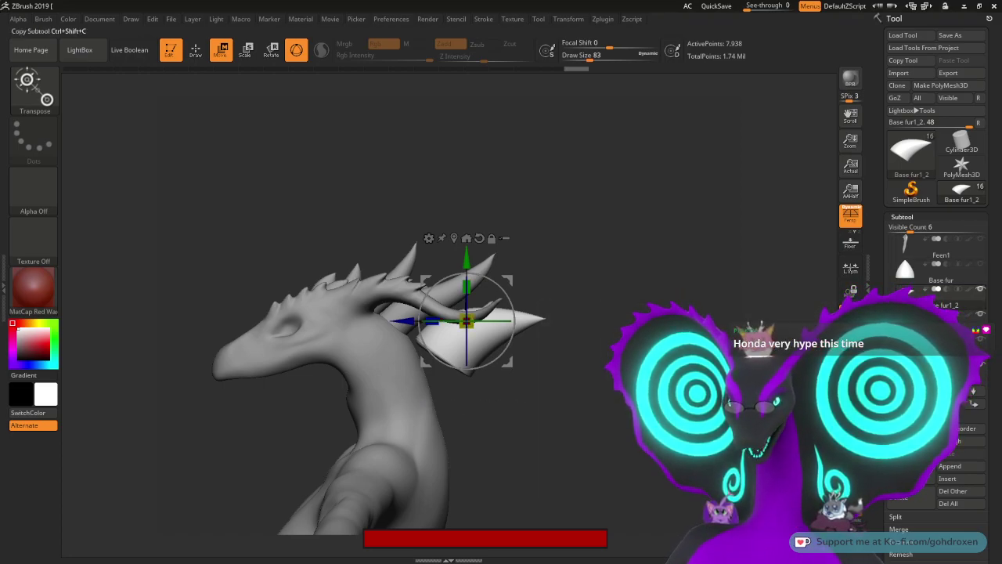
pyautogui.click(901, 498)
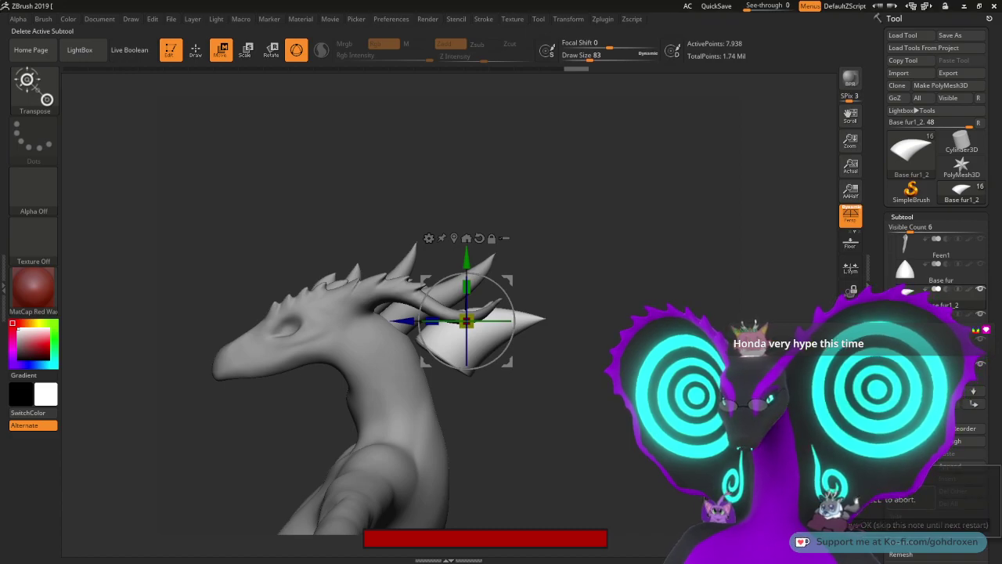
pyautogui.click(923, 524)
pyautogui.moveTo(774, 272); pyautogui.dragTo(716, 296)
pyautogui.click(919, 473)
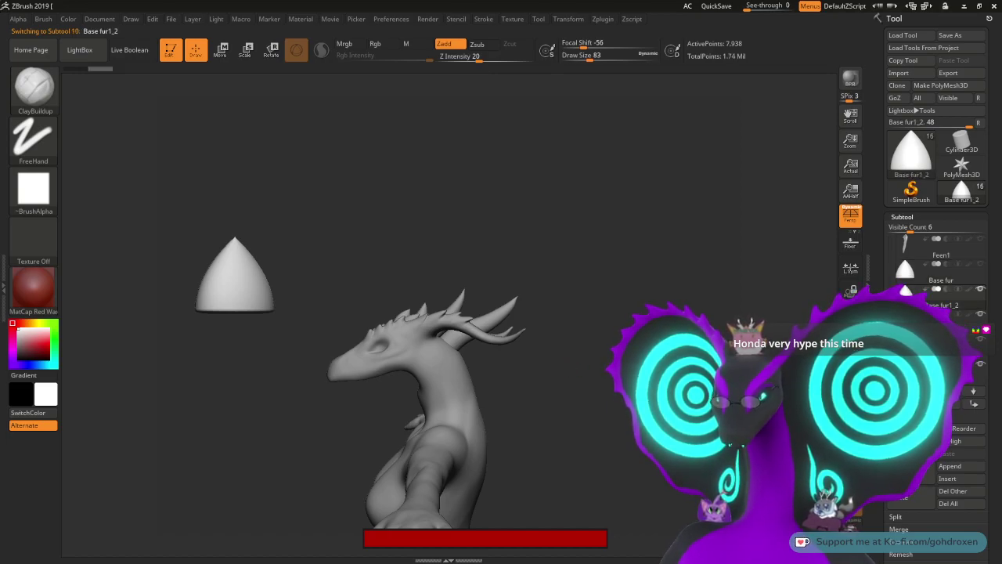
# Step: Move the new cone copy over to the back of the dragon's neck behind the side crest
pyautogui.keyDown('alt'); pyautogui.moveTo(602, 266); pyautogui.dragTo(651, 196); pyautogui.keyUp('alt')
pyautogui.press('w')
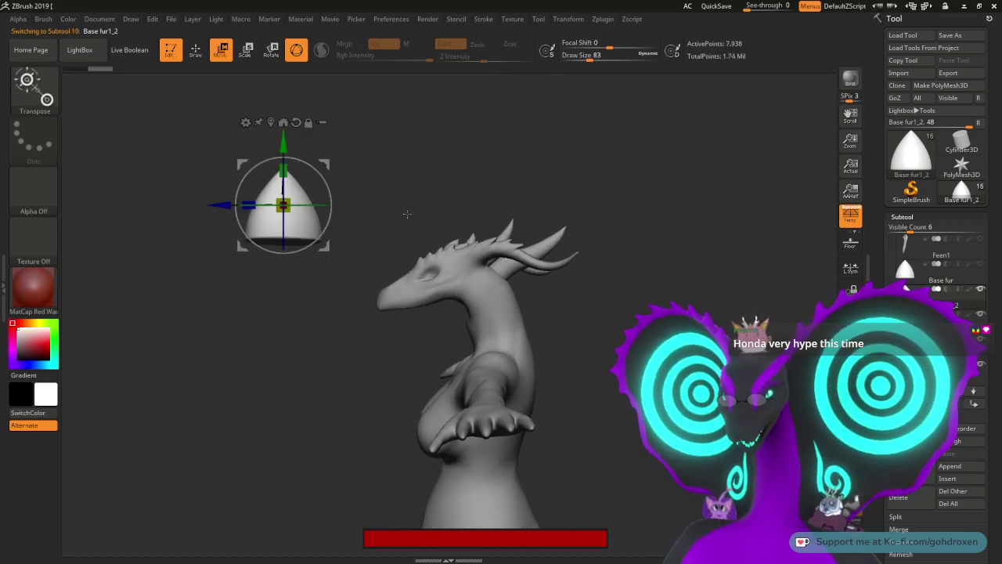
pyautogui.moveTo(324, 168); pyautogui.dragTo(583, 220)
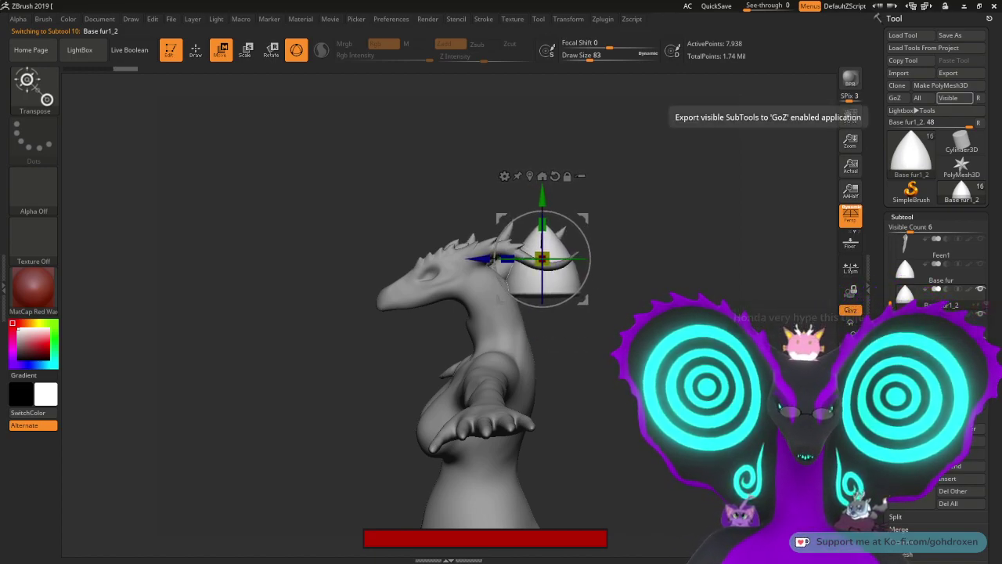
pyautogui.keyDown('alt'); pyautogui.moveTo(719, 243); pyautogui.dragTo(678, 313); pyautogui.keyUp('alt')
pyautogui.keyDown('alt'); pyautogui.moveTo(693, 257); pyautogui.dragTo(666, 295); pyautogui.keyUp('alt')
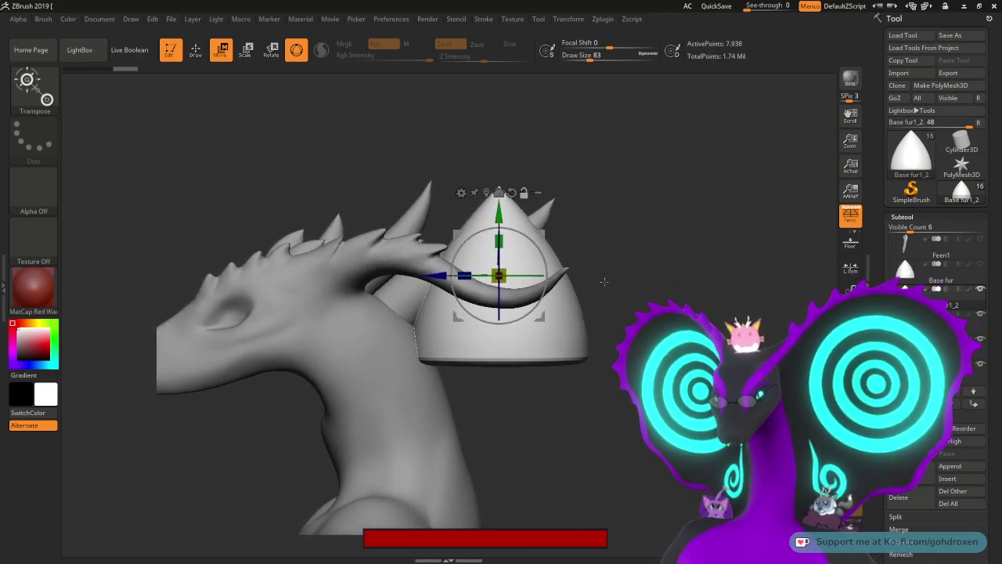
# Step: Shrink the cone, rotate it backward about 55 degrees, and seat its base against the neck below the long rear spikes
pyautogui.moveTo(501, 275); pyautogui.dragTo(474, 302)
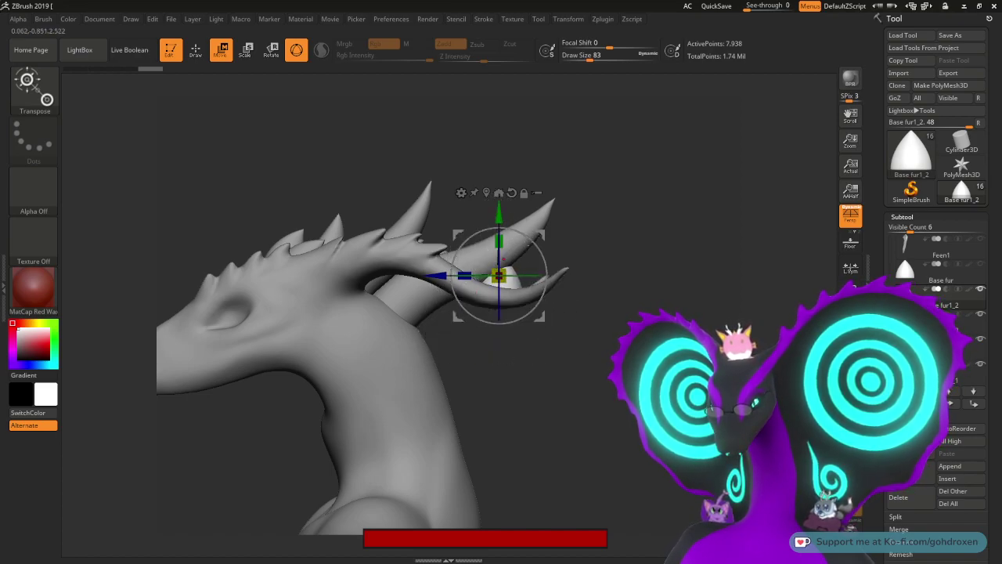
pyautogui.moveTo(540, 250); pyautogui.dragTo(566, 299)
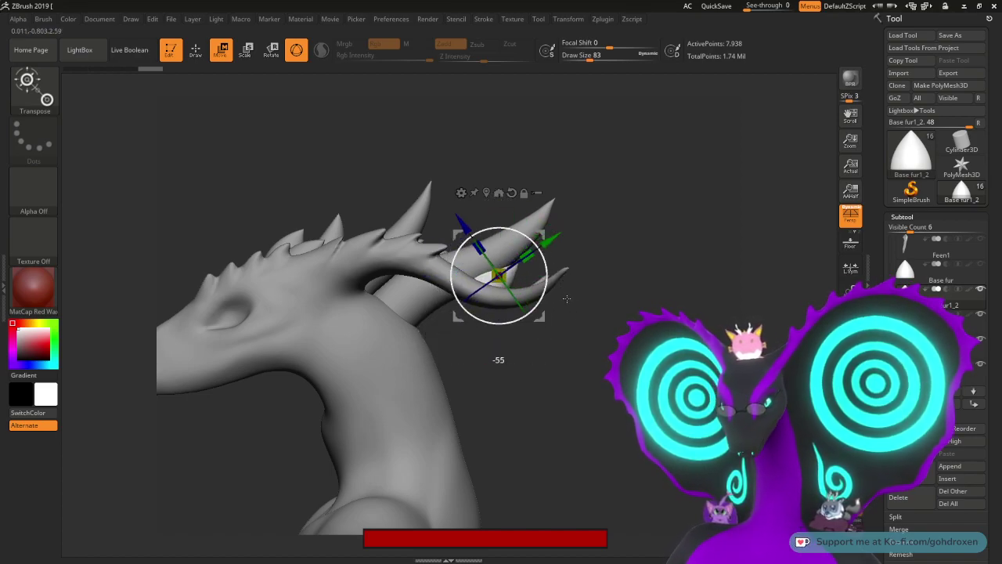
pyautogui.moveTo(498, 276); pyautogui.dragTo(467, 344)
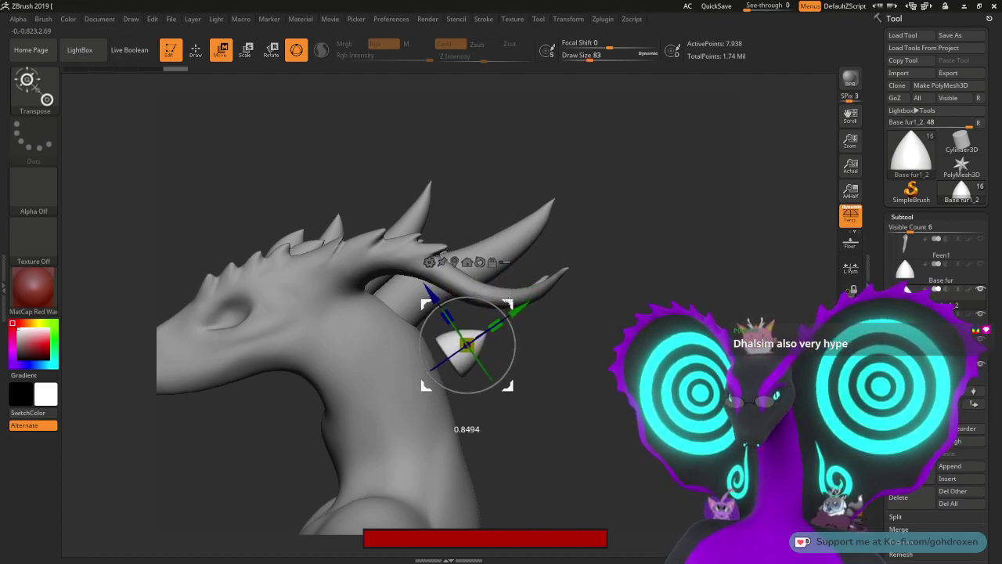
pyautogui.moveTo(467, 345); pyautogui.dragTo(458, 354)
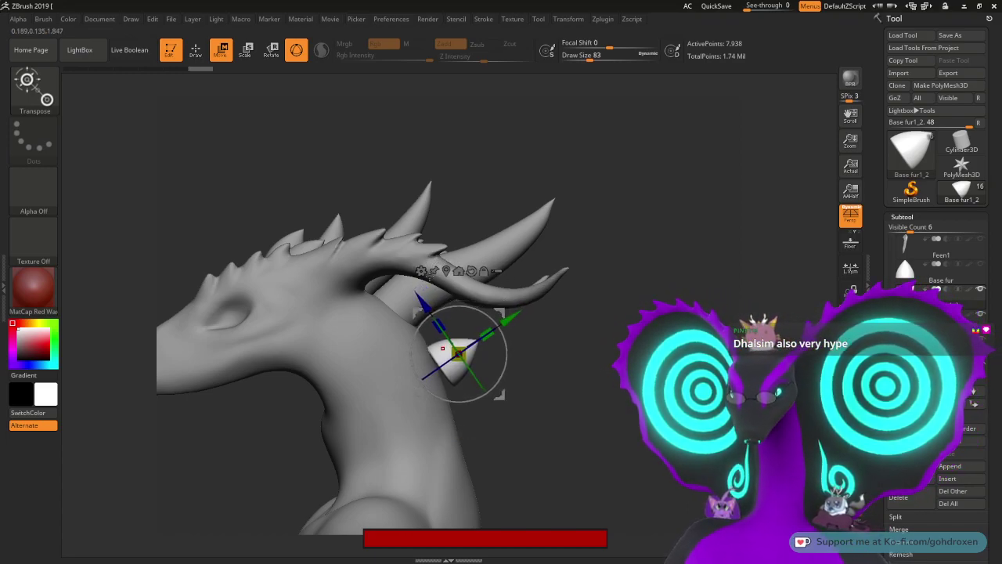
pyautogui.moveTo(460, 349); pyautogui.dragTo(471, 339)
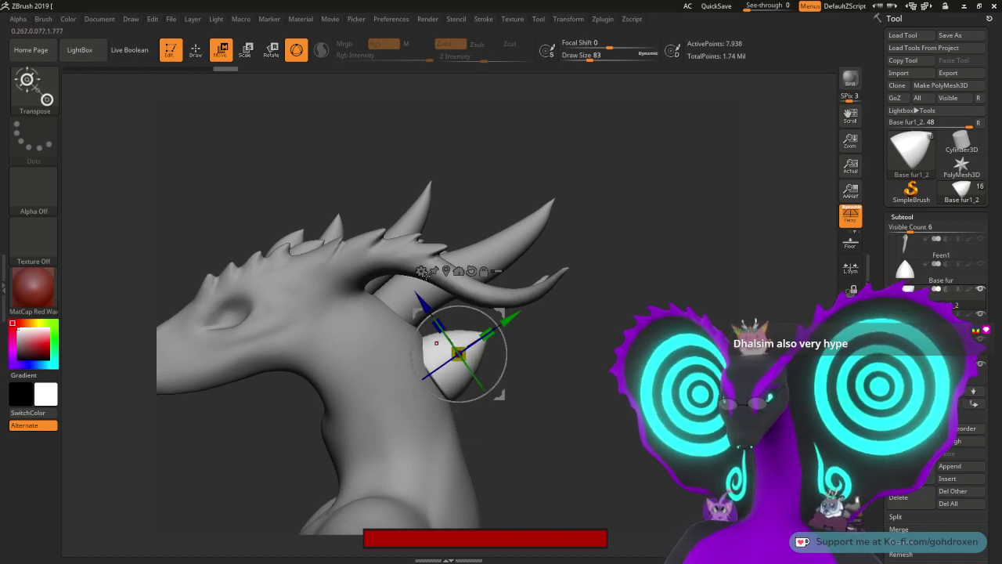
# Step: Apply a Bend Curve deformation to the neck cone, stretching its tip up and back and shaping its middle and base into a long spike
pyautogui.click(423, 271)
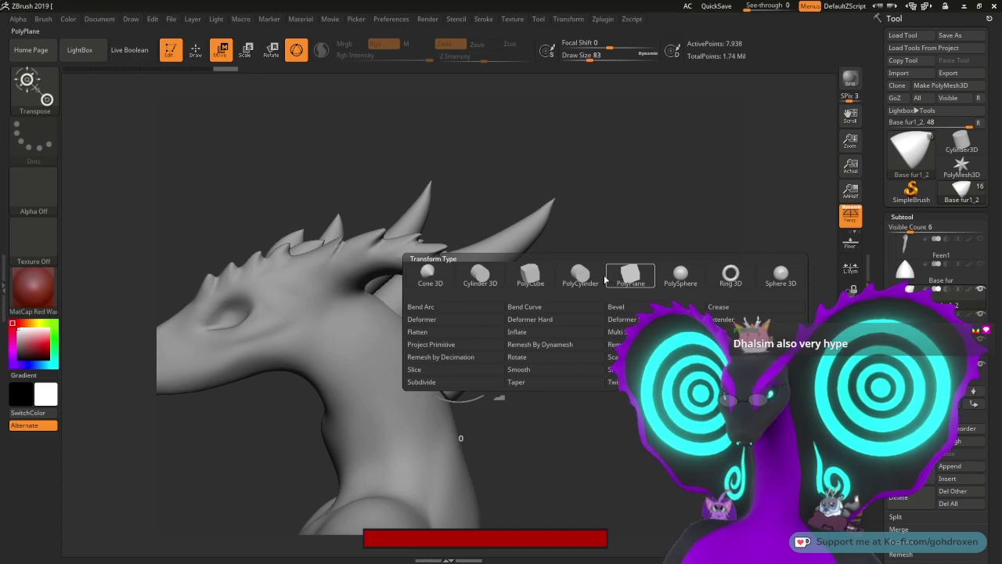
pyautogui.click(535, 309)
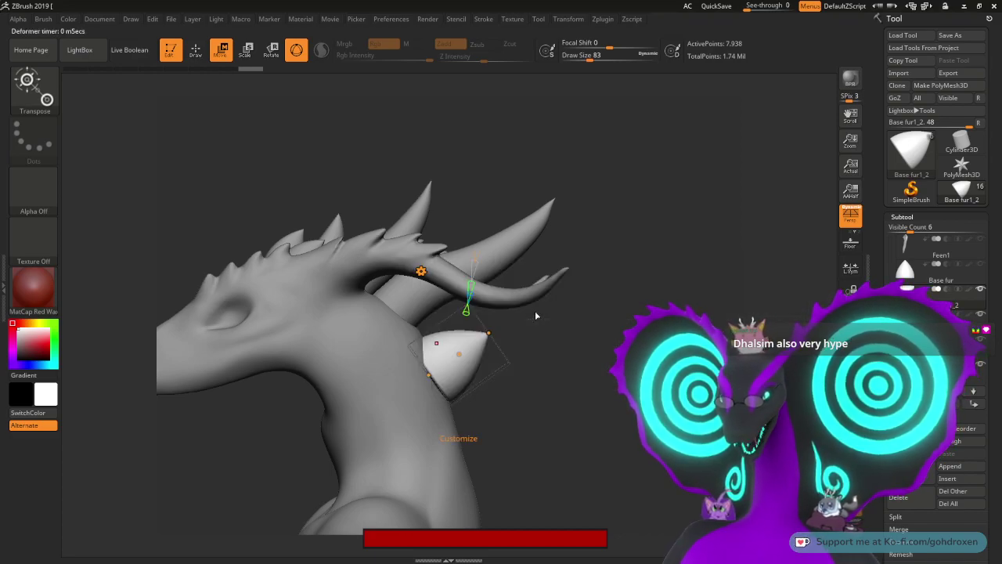
pyautogui.moveTo(489, 332); pyautogui.dragTo(577, 266)
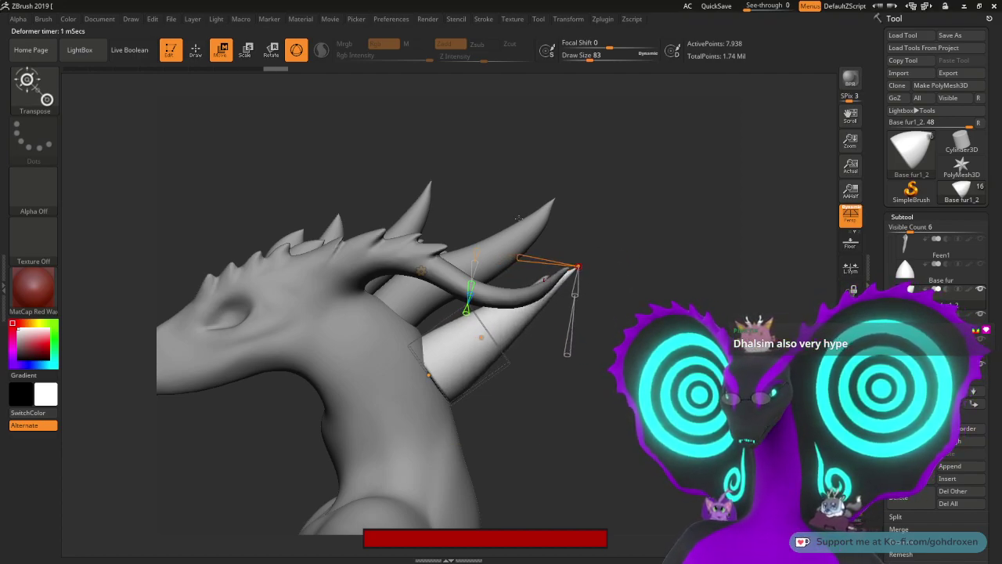
pyautogui.moveTo(482, 337); pyautogui.dragTo(472, 325)
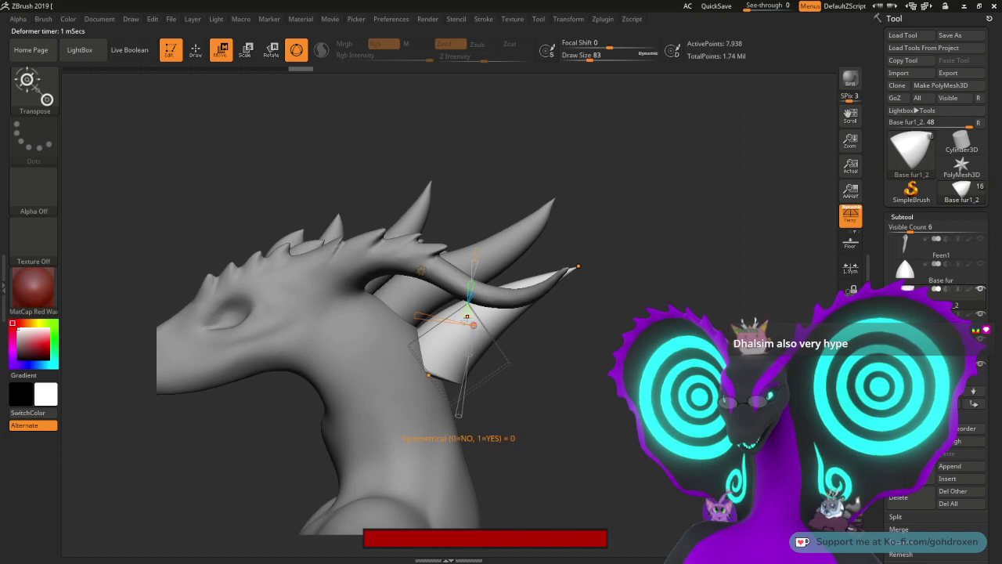
pyautogui.moveTo(423, 378)
pyautogui.mouseDown()
pyautogui.moveTo(418, 365)
pyautogui.moveTo(407, 372)
pyautogui.mouseUp()
pyautogui.moveTo(467, 324)
pyautogui.mouseDown()
pyautogui.moveTo(475, 321)
pyautogui.moveTo(479, 350)
pyautogui.moveTo(474, 316)
pyautogui.mouseUp()
pyautogui.moveTo(408, 373); pyautogui.dragTo(407, 410)
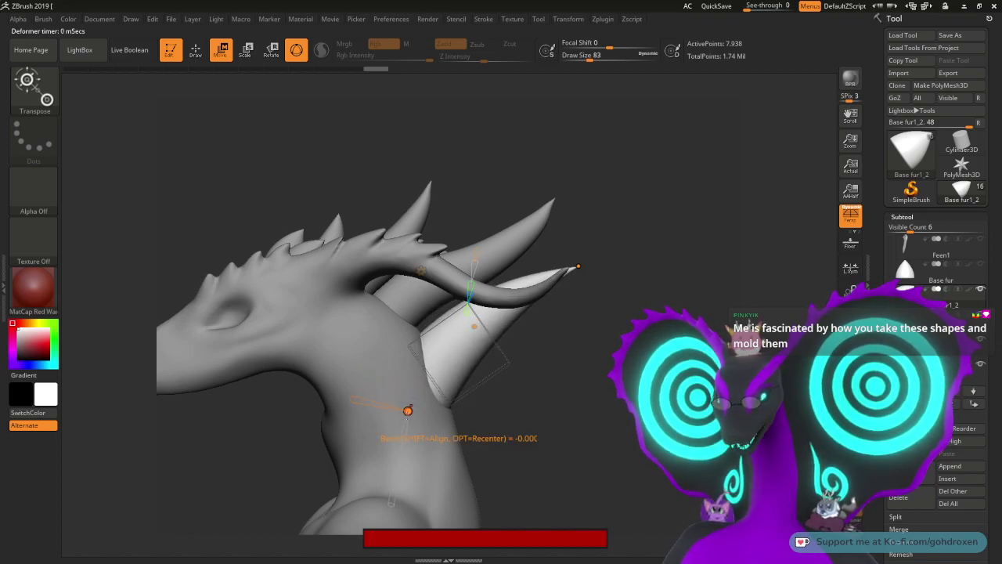
pyautogui.moveTo(474, 329); pyautogui.dragTo(464, 322)
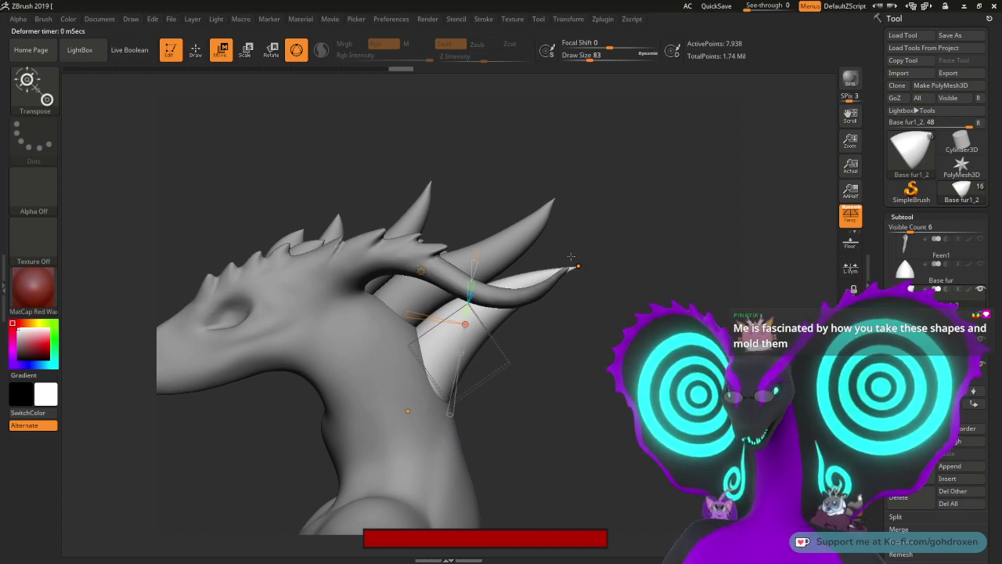
pyautogui.moveTo(578, 267); pyautogui.dragTo(593, 262)
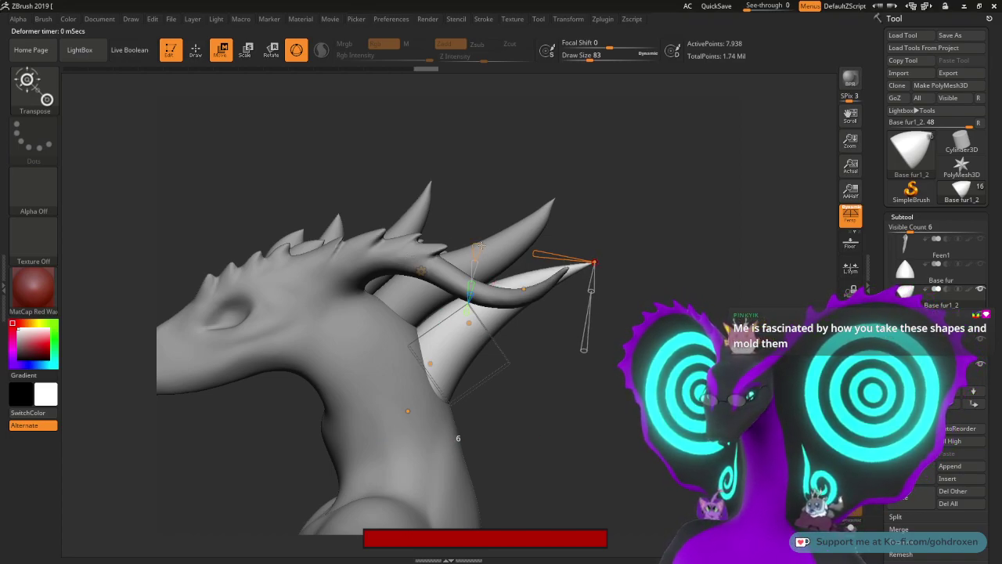
# Step: Refine the spike's curvature with the intermediate bend points near its tip, middle and base
pyautogui.moveTo(524, 289)
pyautogui.mouseDown()
pyautogui.moveTo(529, 277)
pyautogui.moveTo(521, 304)
pyautogui.moveTo(529, 297)
pyautogui.mouseUp()
pyautogui.moveTo(429, 366)
pyautogui.mouseDown()
pyautogui.moveTo(438, 353)
pyautogui.moveTo(427, 363)
pyautogui.mouseUp()
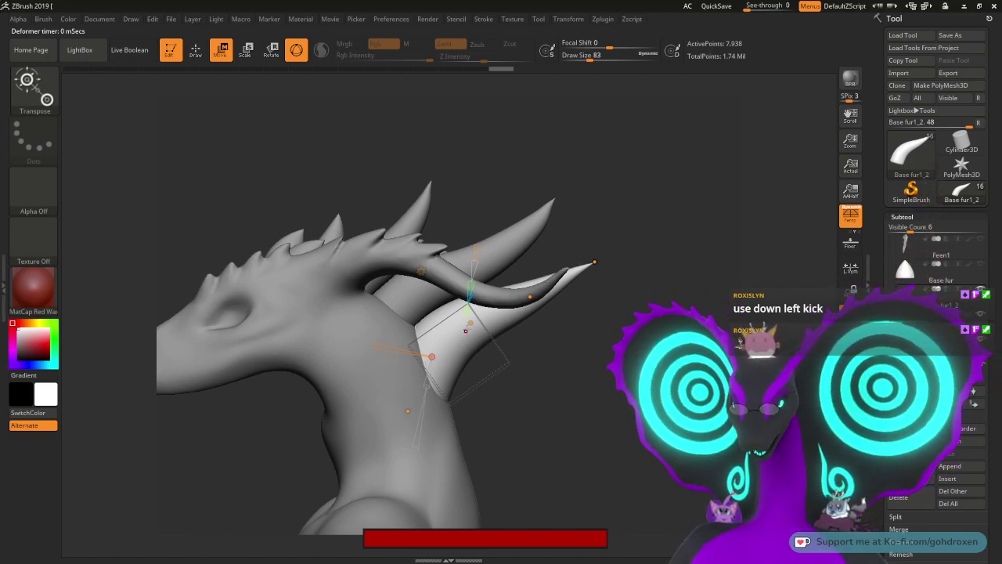
pyautogui.moveTo(470, 322); pyautogui.dragTo(478, 322)
pyautogui.moveTo(532, 297)
pyautogui.mouseDown()
pyautogui.moveTo(529, 286)
pyautogui.moveTo(531, 298)
pyautogui.mouseUp()
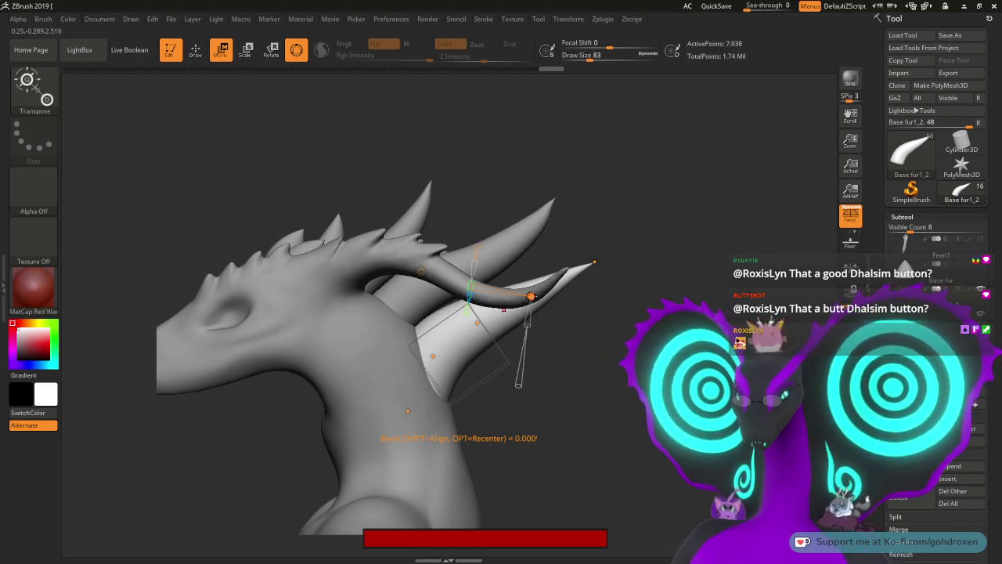
pyautogui.moveTo(530, 297)
pyautogui.mouseDown()
pyautogui.moveTo(529, 285)
pyautogui.moveTo(534, 302)
pyautogui.mouseUp()
pyautogui.moveTo(479, 324); pyautogui.dragTo(481, 321)
# Step: Extend the spike's tip farther back past the side horn, smooth the bend behind it, and accept the Bend Curve deformation
pyautogui.moveTo(614, 357); pyautogui.dragTo(607, 378)
pyautogui.moveTo(583, 276); pyautogui.dragTo(645, 238)
pyautogui.moveTo(591, 255); pyautogui.dragTo(616, 259)
pyautogui.moveTo(538, 304); pyautogui.dragTo(565, 292)
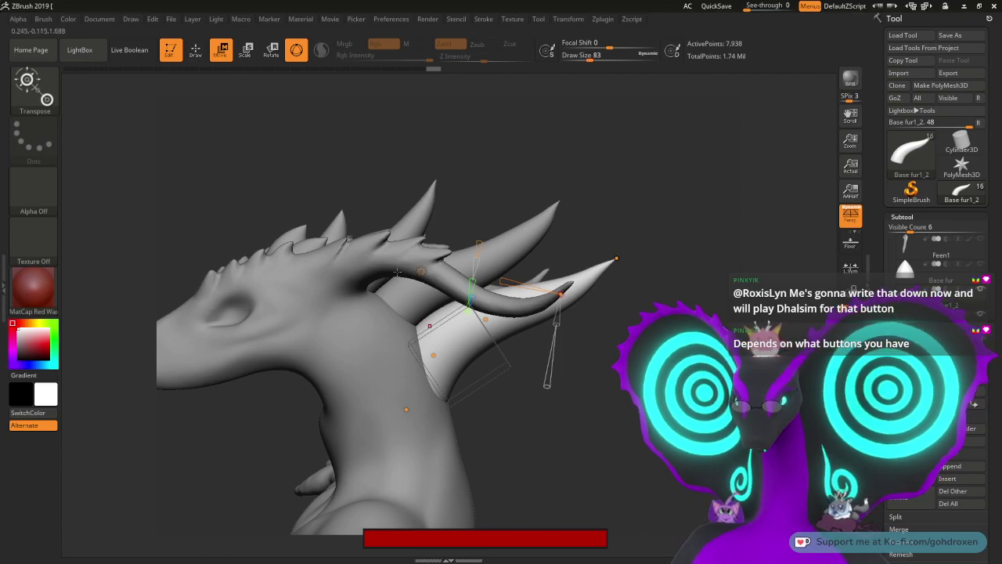
pyautogui.click(422, 271)
pyautogui.click(584, 272)
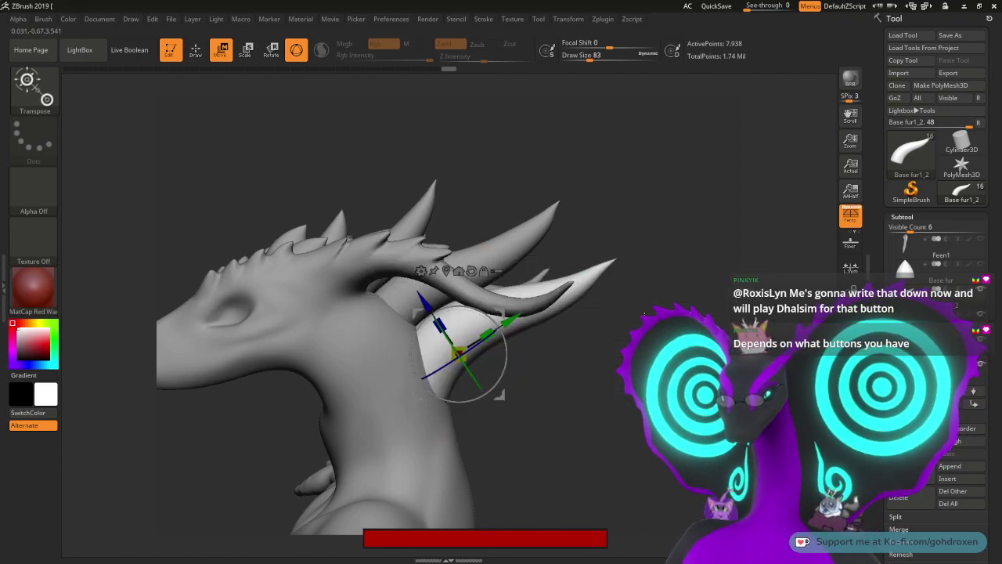
# Step: Shrink the curved spike slightly and shift its base against the back of the neck
pyautogui.moveTo(462, 354); pyautogui.dragTo(456, 346)
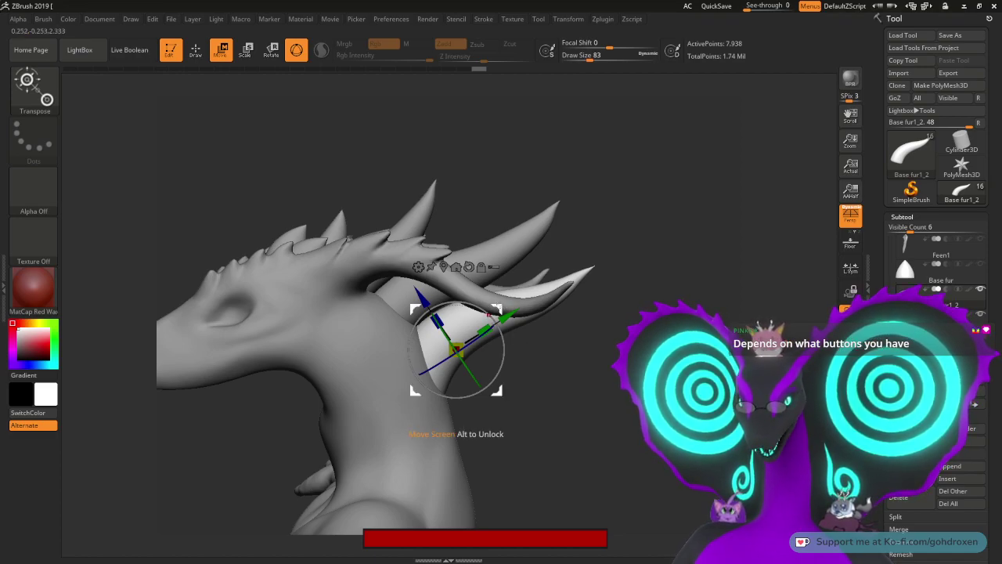
pyautogui.moveTo(457, 351); pyautogui.dragTo(456, 349)
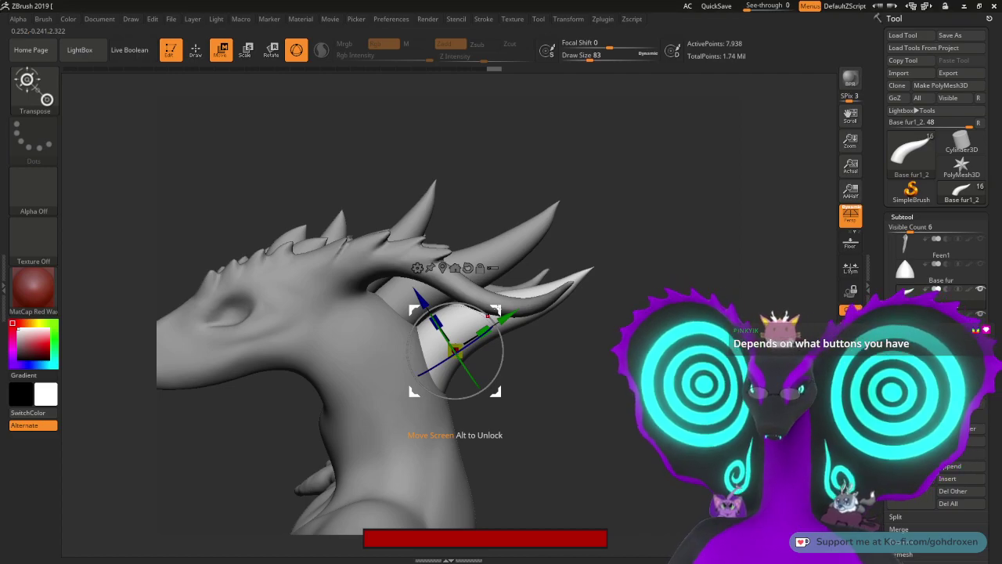
pyautogui.moveTo(456, 350); pyautogui.dragTo(454, 352)
pyautogui.moveTo(495, 309); pyautogui.dragTo(496, 308)
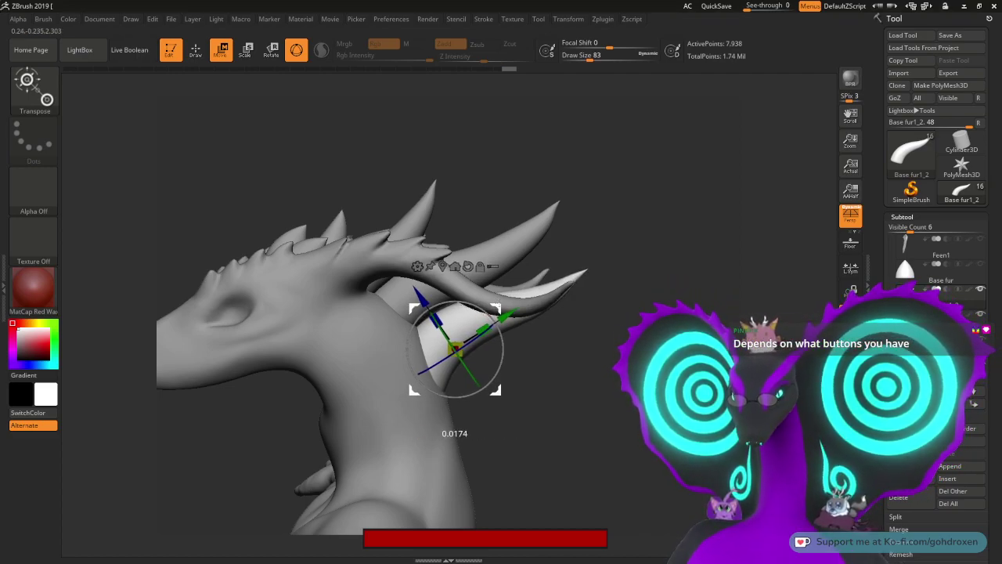
pyautogui.moveTo(455, 349); pyautogui.dragTo(460, 347)
# Step: Examine the spike's alignment with the neck and the neighbouring spikes from the side, above and behind
pyautogui.moveTo(661, 259); pyautogui.dragTo(694, 259)
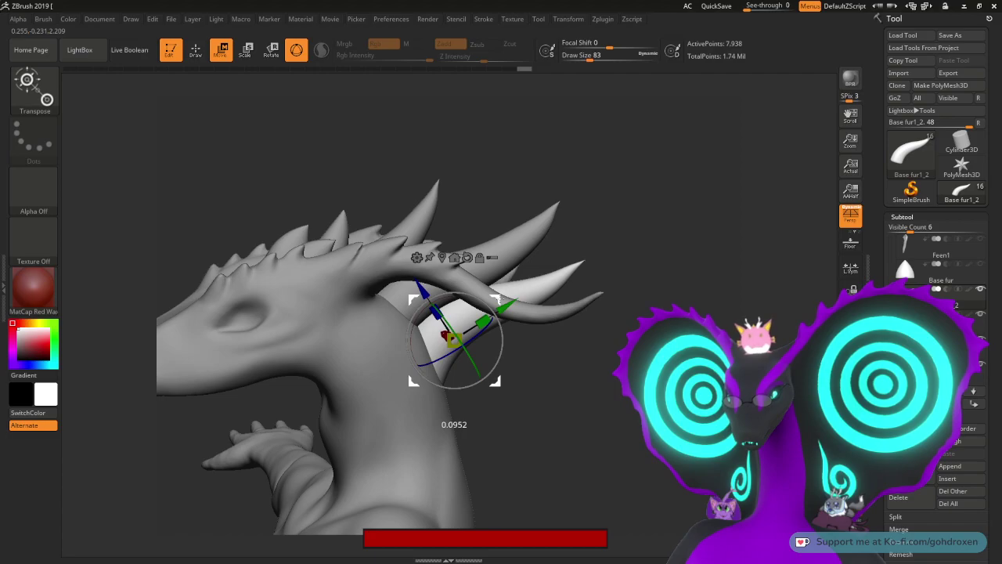
pyautogui.moveTo(568, 261); pyautogui.dragTo(593, 258)
pyautogui.moveTo(547, 252); pyautogui.dragTo(593, 250)
pyautogui.moveTo(495, 299); pyautogui.dragTo(577, 307)
pyautogui.moveTo(588, 159); pyautogui.dragTo(523, 227)
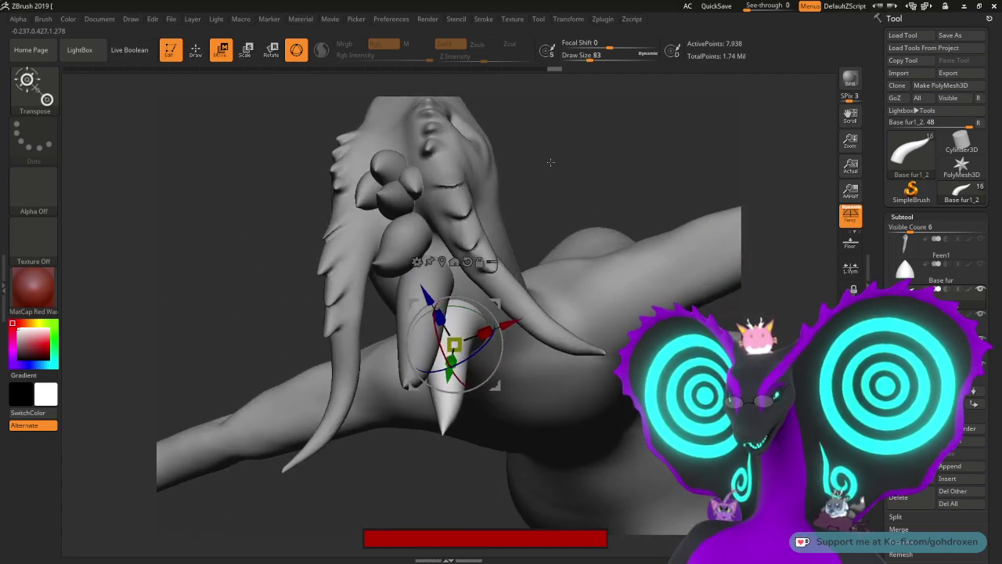
pyautogui.moveTo(549, 161); pyautogui.dragTo(406, 175)
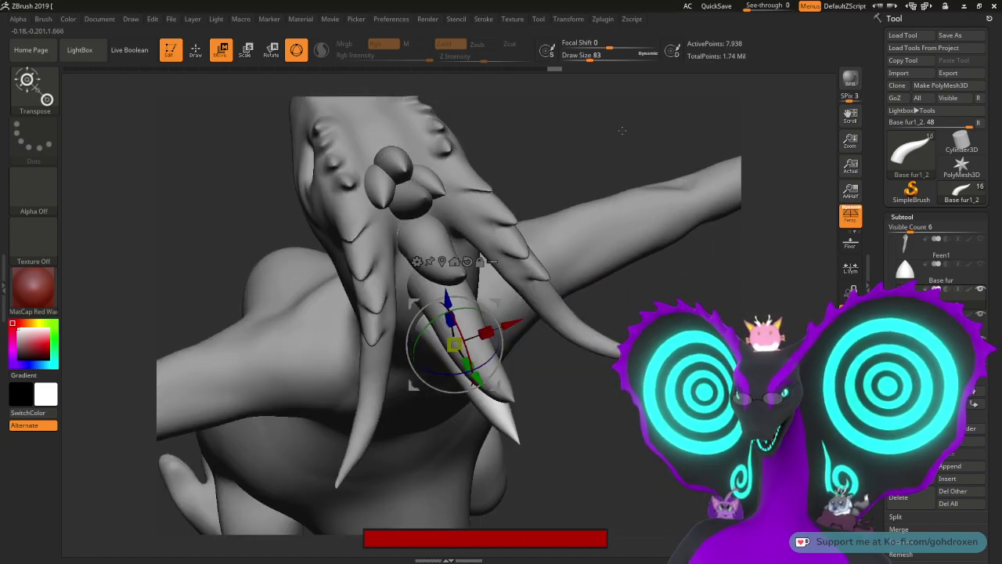
pyautogui.moveTo(624, 159); pyautogui.dragTo(671, 188)
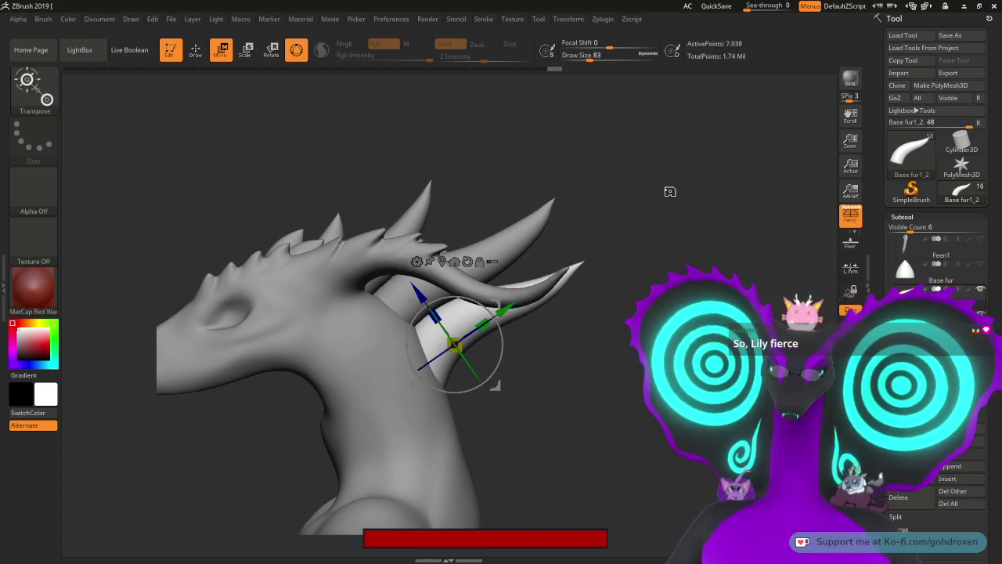
pyautogui.moveTo(655, 280)
pyautogui.mouseDown()
pyautogui.moveTo(626, 286)
pyautogui.moveTo(641, 284)
pyautogui.mouseUp()
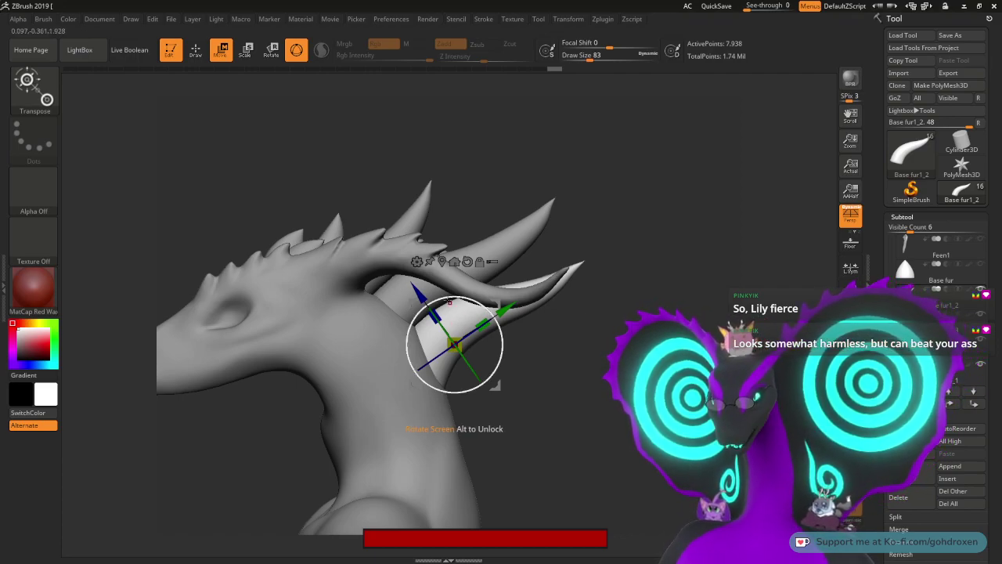
# Step: Lower the spike, sink its base deeper into the neck, and adjust its tilt beneath the side horn
pyautogui.moveTo(433, 311); pyautogui.dragTo(420, 295)
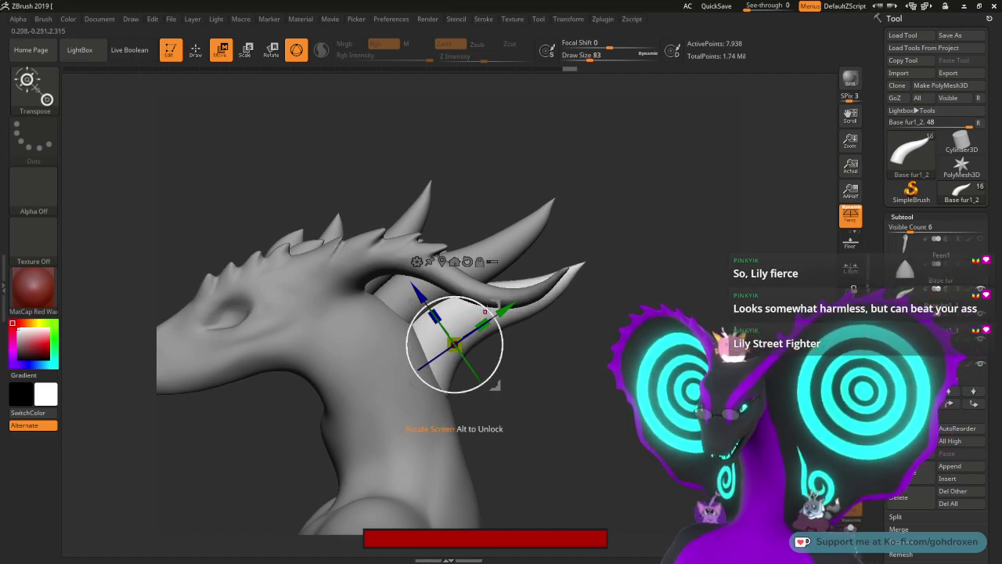
pyautogui.moveTo(453, 345); pyautogui.dragTo(436, 360)
pyautogui.moveTo(476, 316); pyautogui.dragTo(475, 321)
pyautogui.moveTo(580, 351)
pyautogui.mouseDown()
pyautogui.moveTo(541, 370)
pyautogui.moveTo(583, 366)
pyautogui.mouseUp()
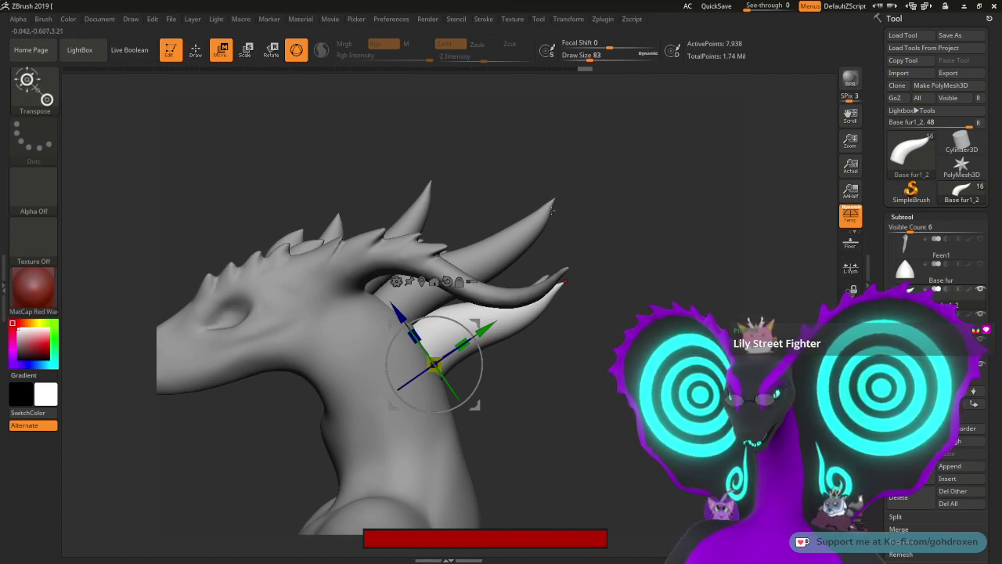
# Step: Duplicate the curved spike, place the copy below the original on the back of the neck, and save the project
pyautogui.keyDown('alt'); pyautogui.moveTo(587, 409); pyautogui.dragTo(599, 282); pyautogui.keyUp('alt')
pyautogui.keyDown('alt'); pyautogui.moveTo(635, 329); pyautogui.dragTo(603, 374); pyautogui.keyUp('alt')
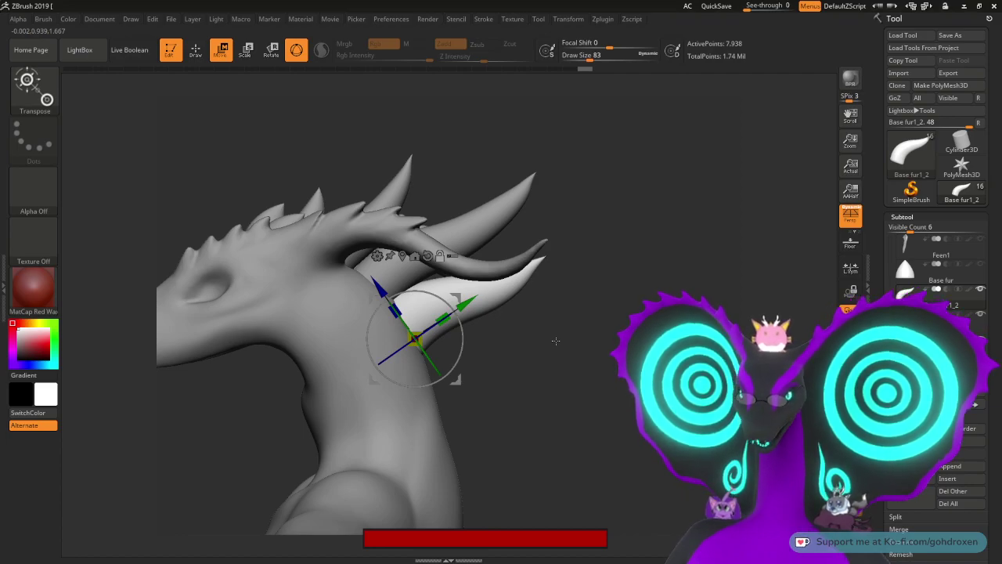
pyautogui.click(911, 472)
pyautogui.moveTo(415, 338); pyautogui.dragTo(448, 354)
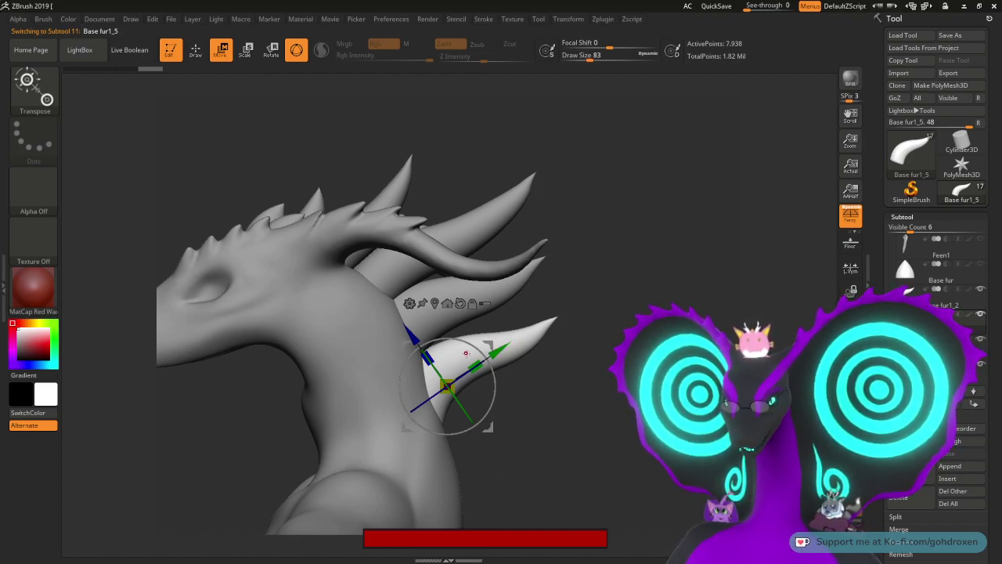
pyautogui.hotkey('ctrl', 'z')
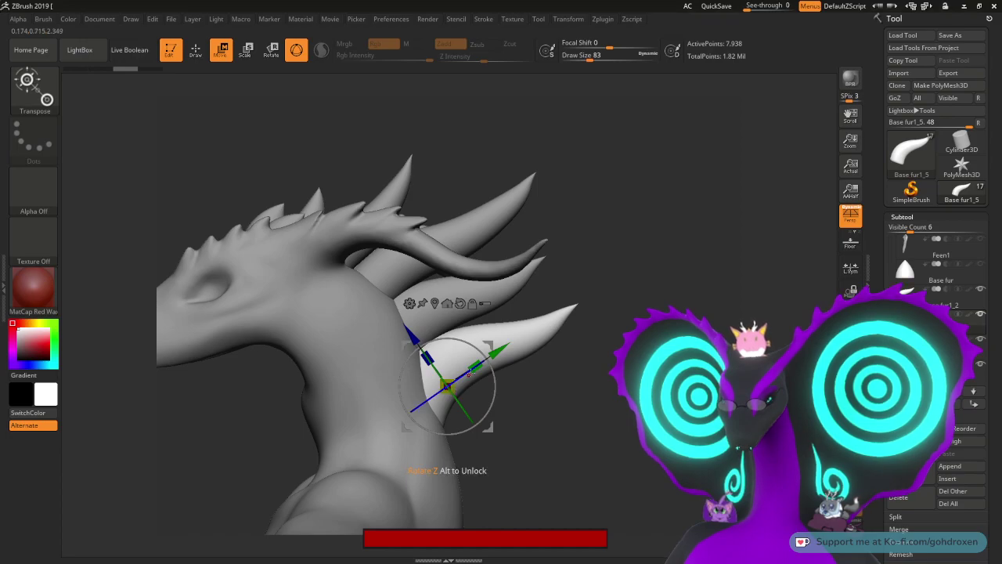
pyautogui.moveTo(475, 366); pyautogui.dragTo(448, 366)
pyautogui.hotkey('ctrl', 's')
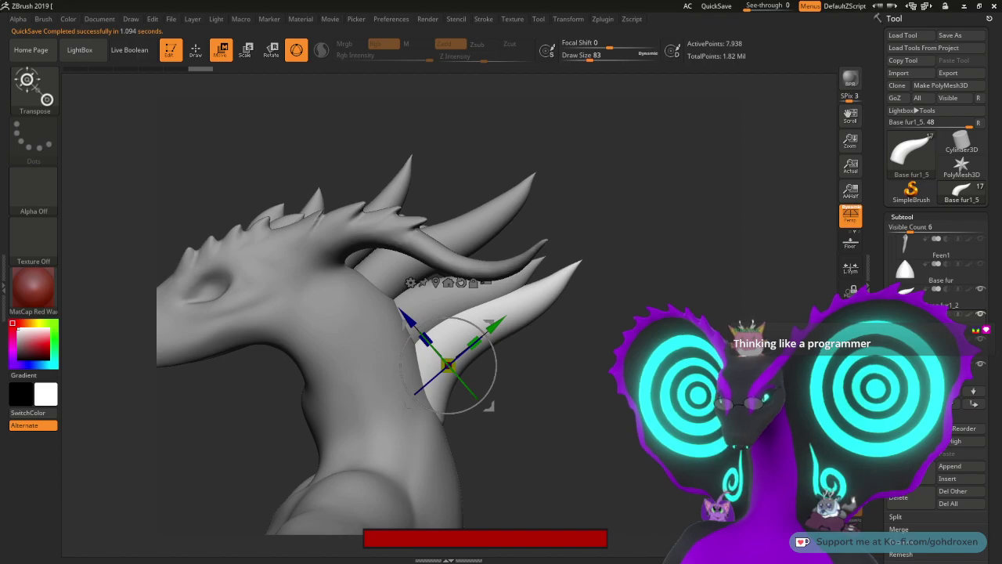
# Step: Tilt the copied spike farther downward and seat its base in the neck, leaving a gap below the spike above
pyautogui.moveTo(473, 329)
pyautogui.mouseDown()
pyautogui.moveTo(489, 326)
pyautogui.moveTo(485, 338)
pyautogui.mouseUp()
pyautogui.hotkey('ctrl', 'z')
pyautogui.moveTo(449, 376); pyautogui.dragTo(454, 374)
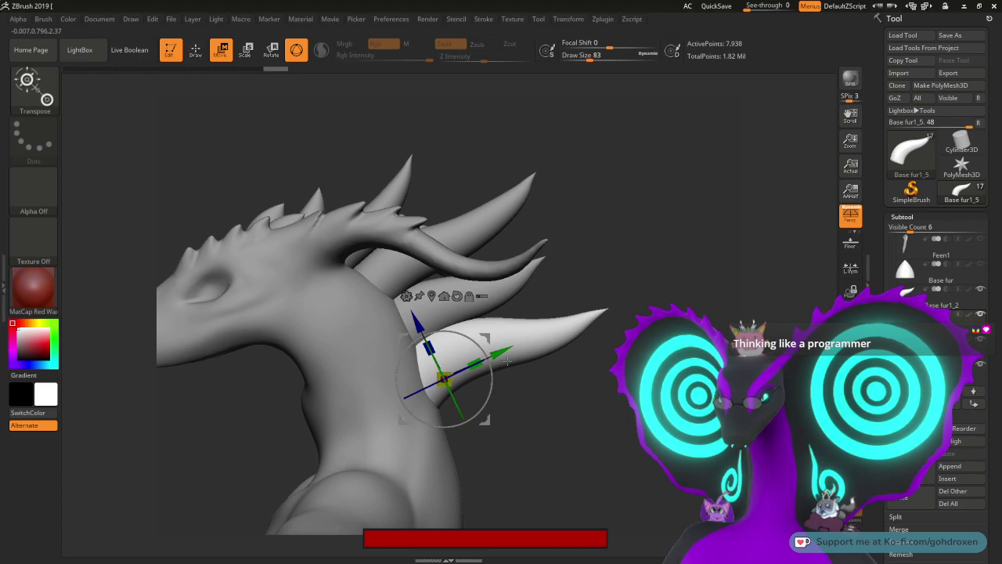
pyautogui.moveTo(490, 341); pyautogui.dragTo(493, 339)
pyautogui.moveTo(540, 415); pyautogui.dragTo(442, 335)
pyautogui.moveTo(584, 361)
pyautogui.mouseDown()
pyautogui.moveTo(525, 360)
pyautogui.moveTo(583, 359)
pyautogui.mouseUp()
pyautogui.moveTo(443, 335); pyautogui.dragTo(440, 337)
# Step: Undo the latest small adjustments to the copied spike
pyautogui.hotkey('ctrl', 'z')
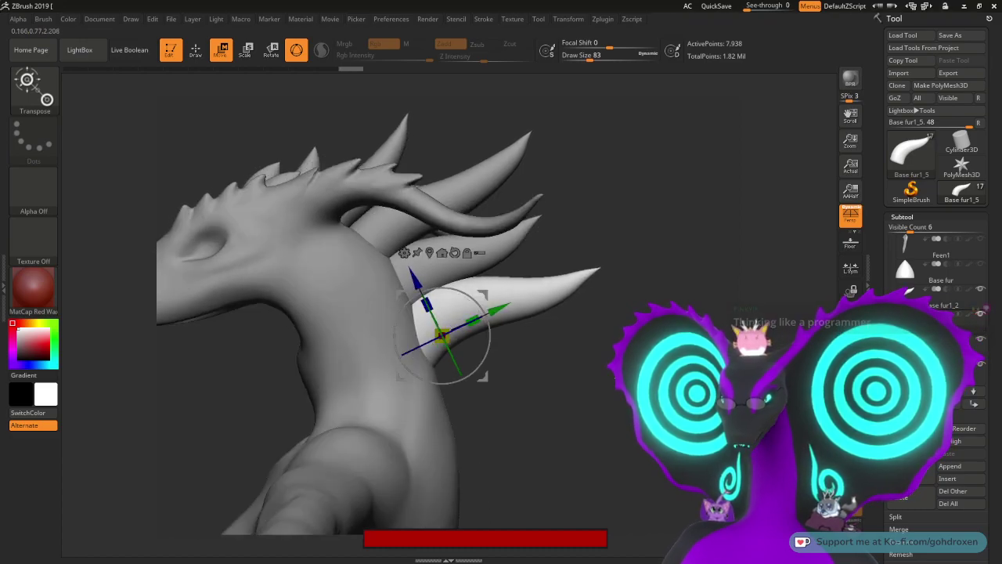
pyautogui.hotkey('ctrl', 'z')
pyautogui.hotkey('ctrl', 'z')
pyautogui.hotkey('ctrl', 'z')
pyautogui.hotkey('ctrl', 'z')
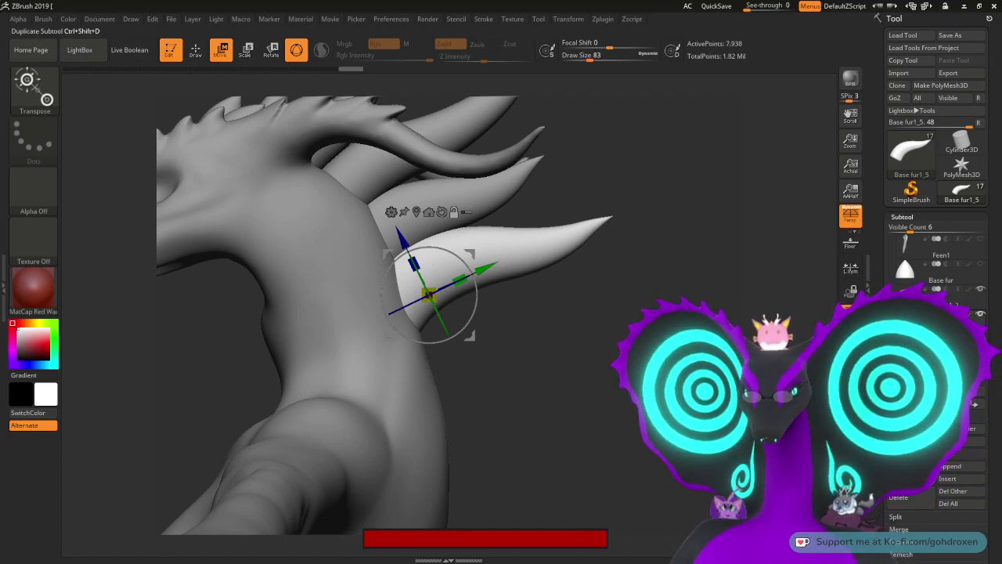
# Step: Duplicate the lower neck spike and move the new copy down the back of the neck below it
pyautogui.hotkey('ctrl', 'shift', 'd')
pyautogui.click(586, 326)
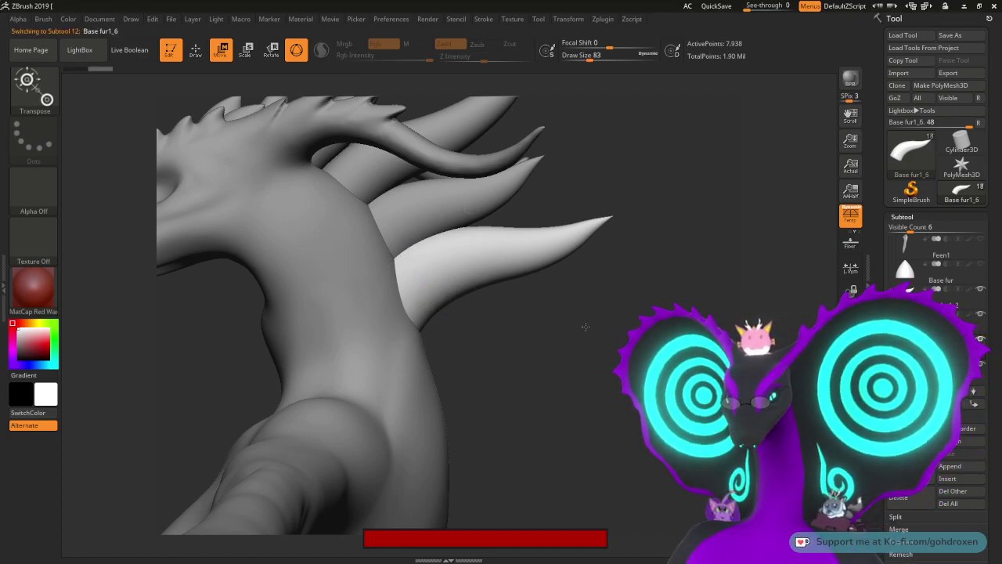
pyautogui.moveTo(470, 253); pyautogui.dragTo(462, 329)
pyautogui.moveTo(432, 370); pyautogui.dragTo(401, 364)
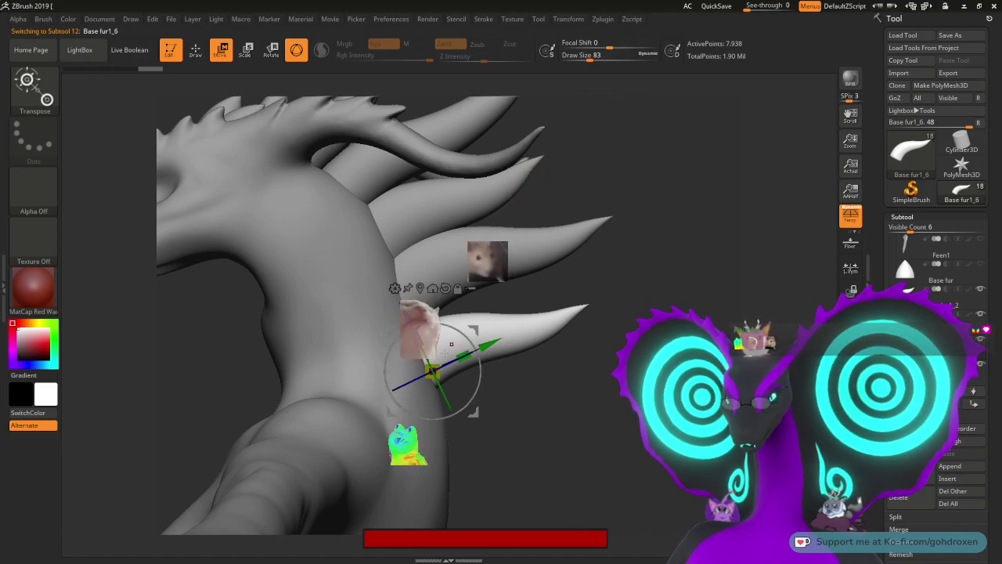
pyautogui.moveTo(432, 372)
pyautogui.mouseDown()
pyautogui.moveTo(421, 369)
pyautogui.moveTo(433, 371)
pyautogui.mouseUp()
# Step: Rotate the lowest spike slightly downward and reposition its base against the neck just beneath the spike above
pyautogui.moveTo(459, 331)
pyautogui.mouseDown()
pyautogui.moveTo(473, 349)
pyautogui.moveTo(467, 336)
pyautogui.mouseUp()
pyautogui.moveTo(468, 335); pyautogui.dragTo(468, 334)
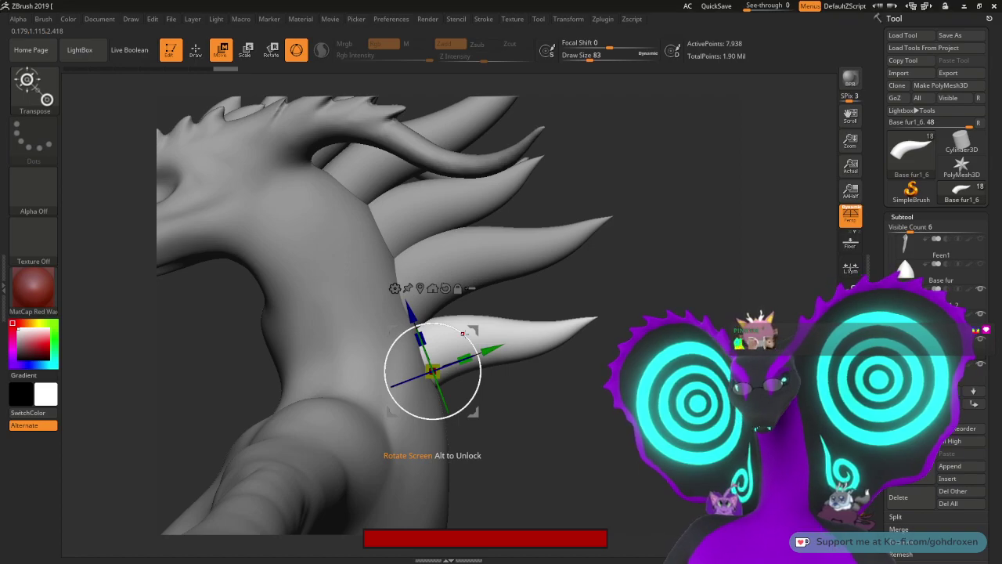
pyautogui.moveTo(473, 333); pyautogui.dragTo(458, 309)
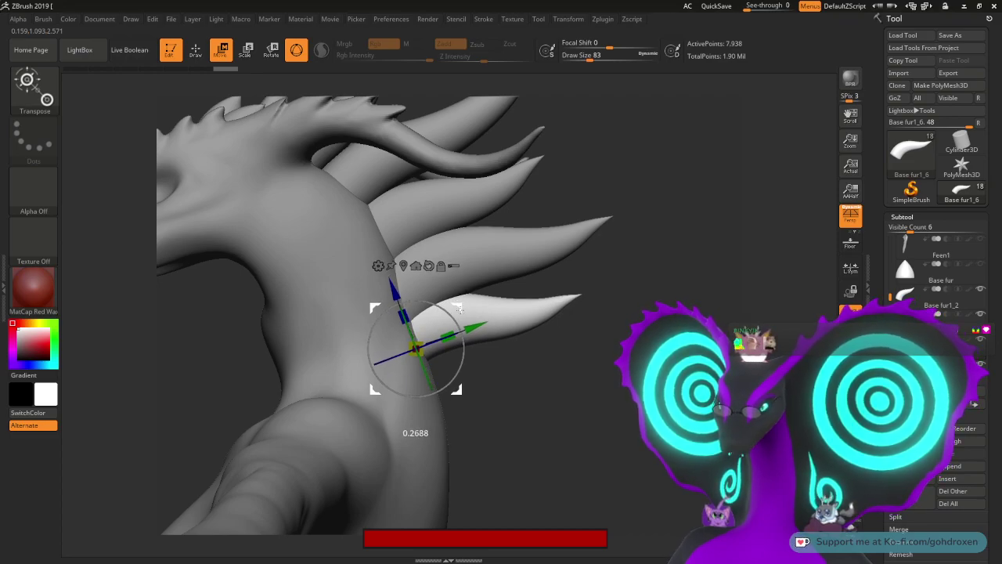
pyautogui.moveTo(458, 307); pyautogui.dragTo(452, 343)
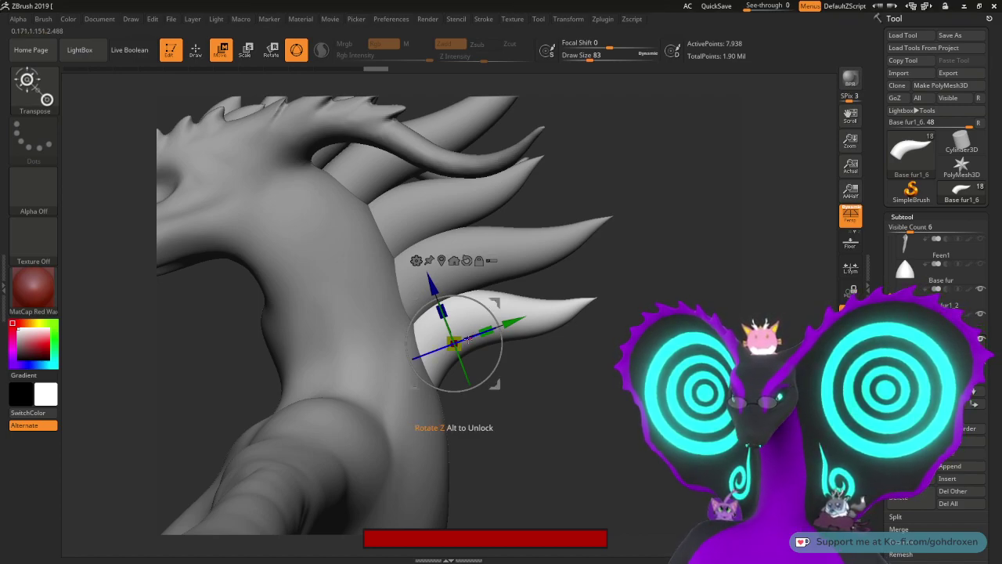
pyautogui.moveTo(493, 305); pyautogui.dragTo(502, 299)
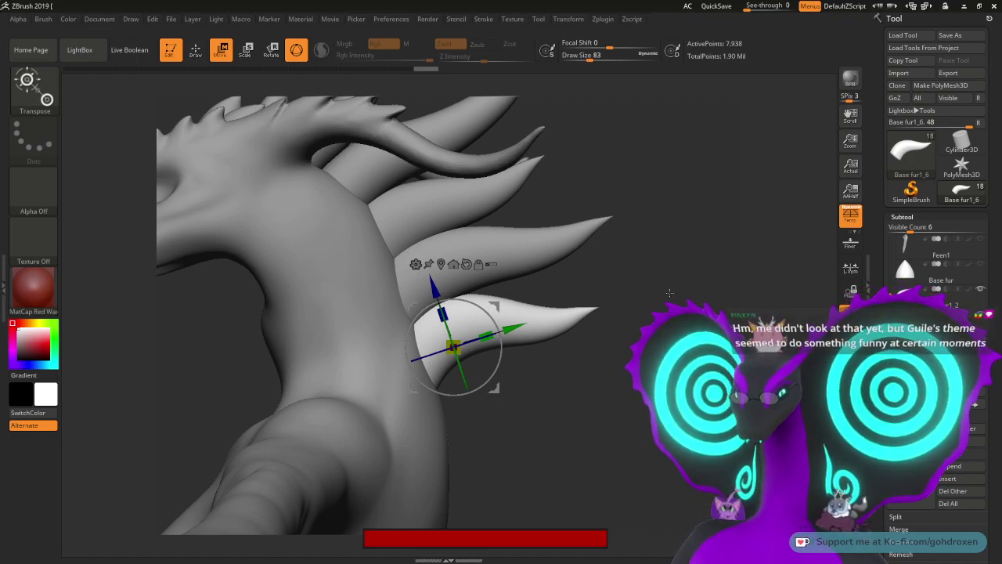
# Step: Duplicate the larger spike above the lowest one and place a slightly smaller, downward-tilted copy beneath the row on the neck
pyautogui.keyDown('alt'); pyautogui.click(516, 241); pyautogui.keyUp('alt')
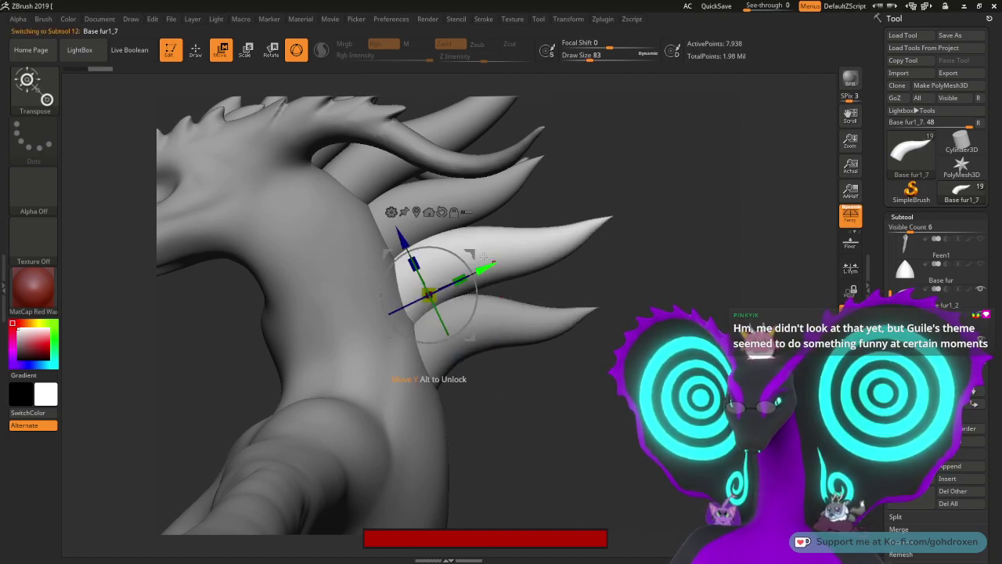
pyautogui.keyDown('ctrl'); pyautogui.moveTo(470, 249); pyautogui.dragTo(466, 334); pyautogui.keyUp('ctrl')
pyautogui.moveTo(419, 365); pyautogui.dragTo(465, 352)
pyautogui.moveTo(574, 407); pyautogui.dragTo(611, 321)
# Step: Check the full-body silhouette from both sides with Flat rendering and switch back to Fast rendering
pyautogui.keyDown('alt'); pyautogui.moveTo(610, 321); pyautogui.dragTo(591, 271, button='right'); pyautogui.keyUp('alt')
pyautogui.press('q')
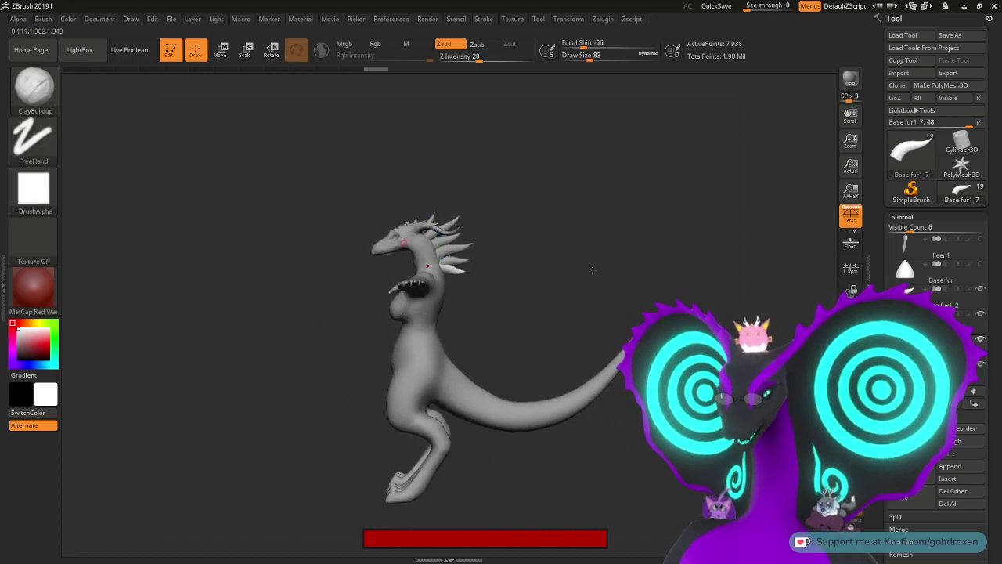
pyautogui.click(428, 19)
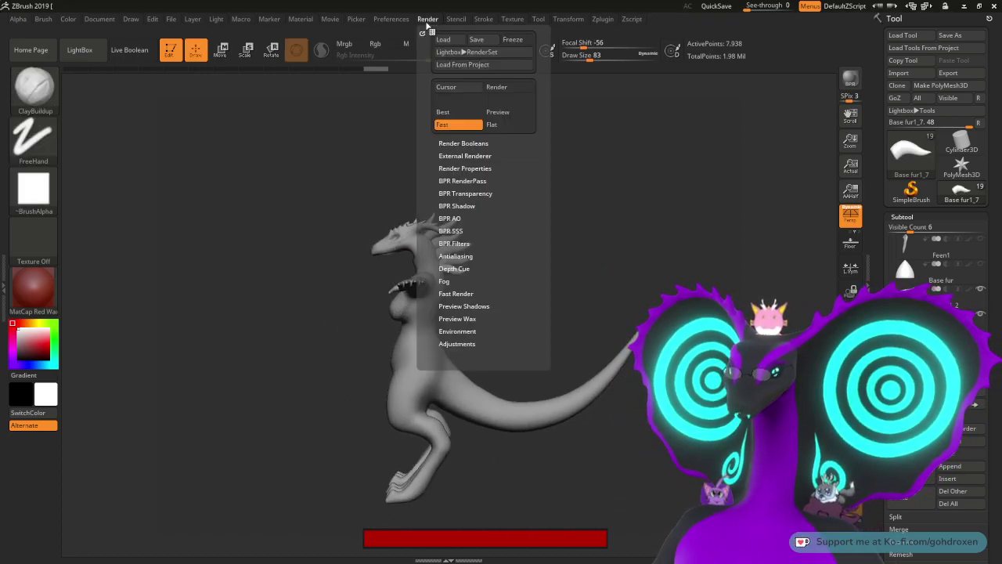
pyautogui.click(504, 124)
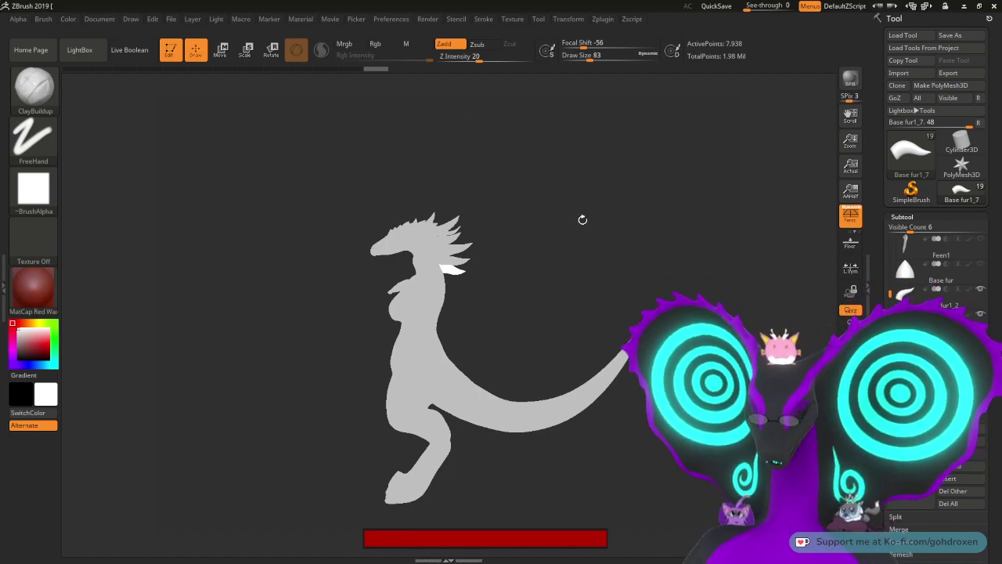
pyautogui.keyDown('shift'); pyautogui.moveTo(582, 287); pyautogui.dragTo(658, 295); pyautogui.keyUp('shift')
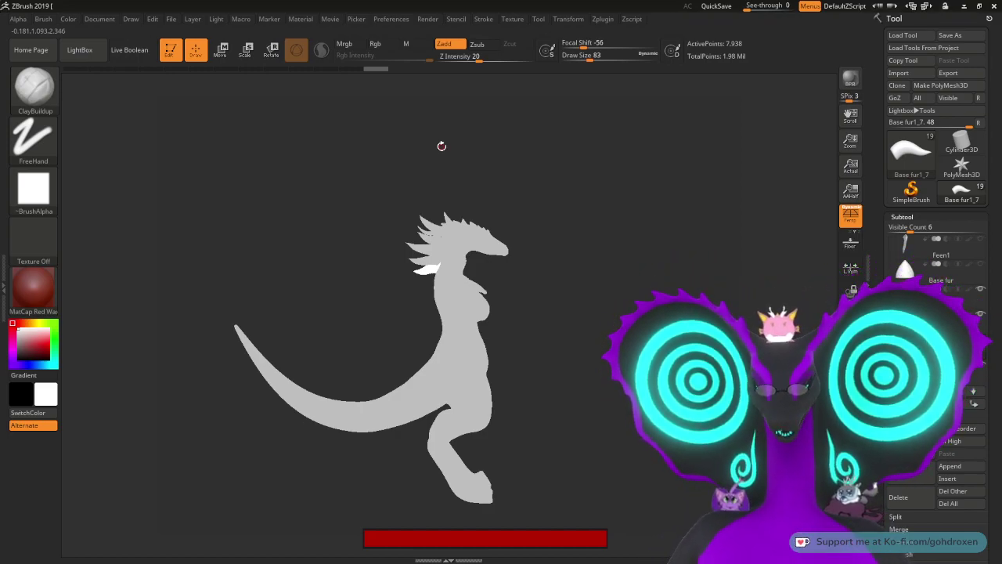
pyautogui.click(427, 19)
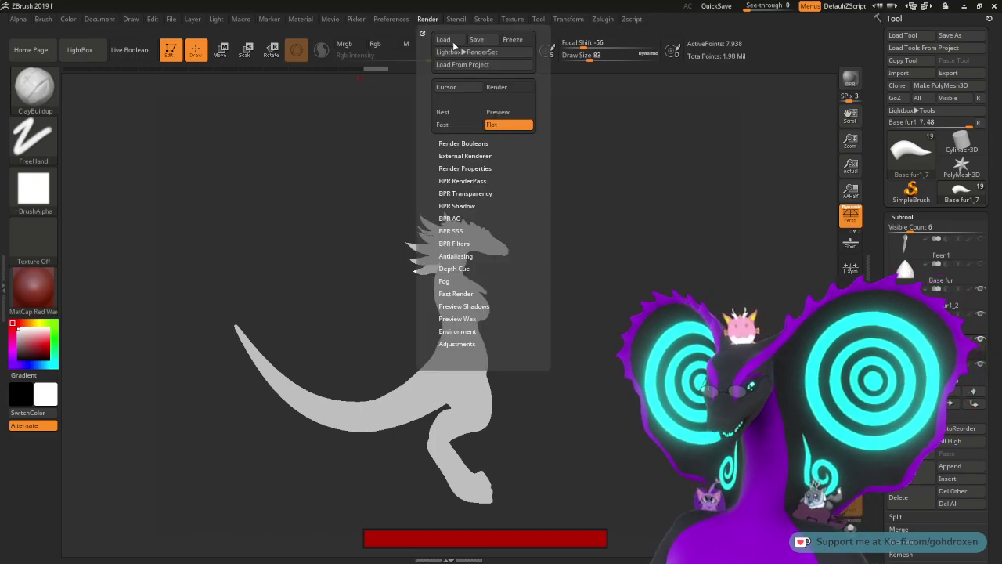
pyautogui.click(443, 125)
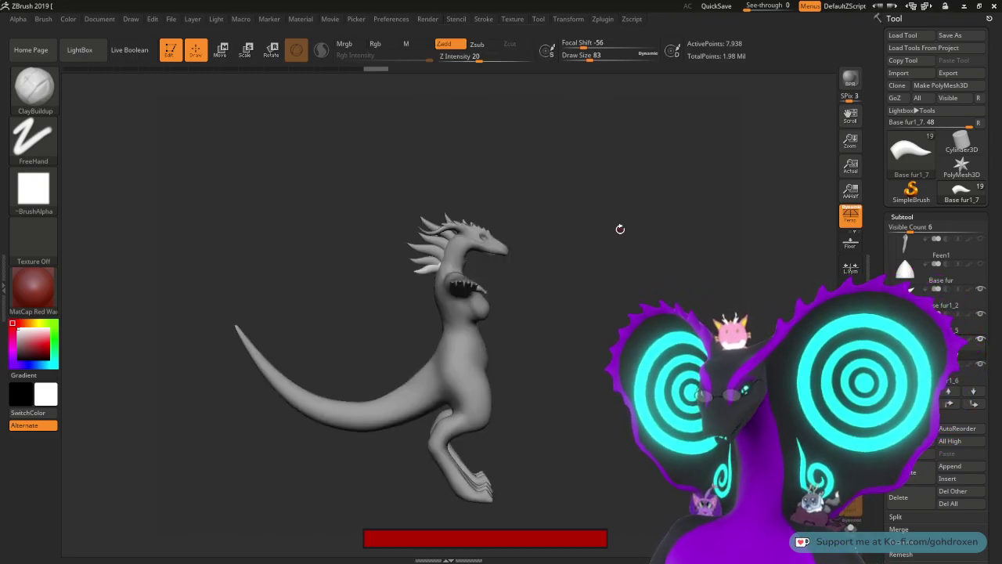
# Step: Examine the neck spikes up close, recheck the full-body silhouette in Flat rendering and restore Fast rendering
pyautogui.moveTo(604, 265); pyautogui.dragTo(707, 262)
pyautogui.keyDown('alt'); pyautogui.moveTo(596, 218); pyautogui.dragTo(603, 300); pyautogui.keyUp('alt')
pyautogui.keyDown('alt'); pyautogui.moveTo(600, 246); pyautogui.dragTo(611, 275); pyautogui.keyUp('alt')
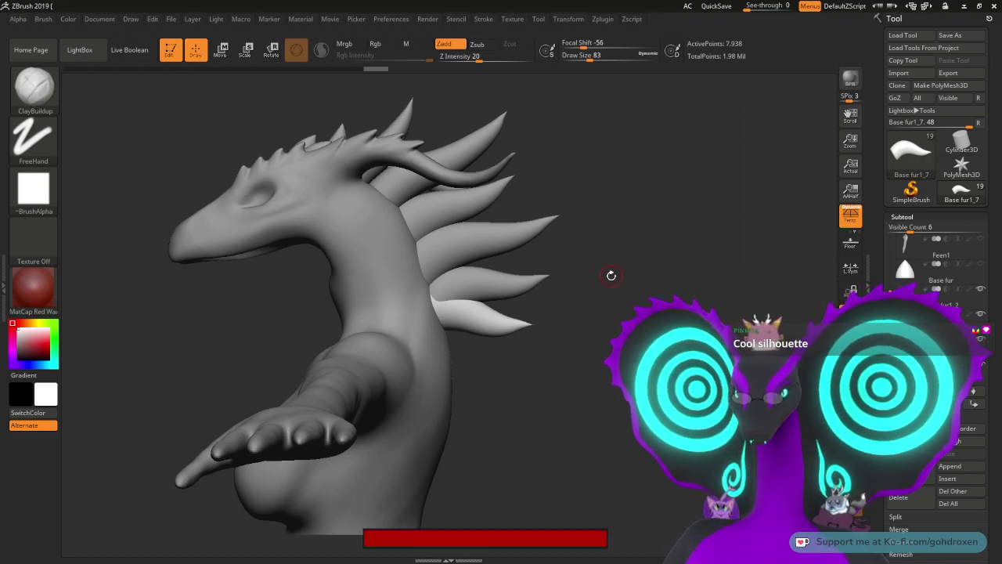
pyautogui.keyDown('alt'); pyautogui.moveTo(632, 257); pyautogui.dragTo(639, 278); pyautogui.keyUp('alt')
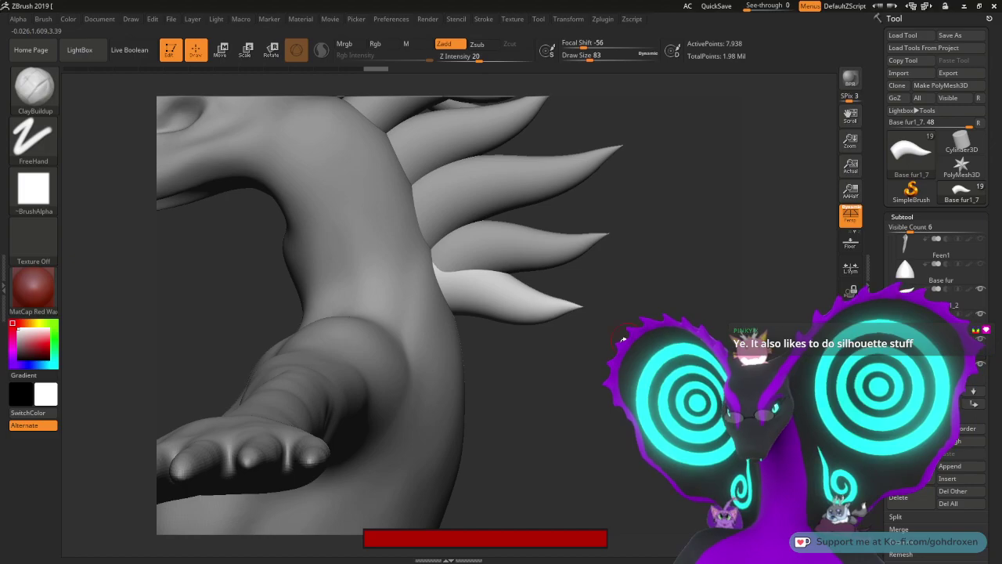
pyautogui.moveTo(617, 343)
pyautogui.mouseDown()
pyautogui.moveTo(666, 349)
pyautogui.moveTo(617, 358)
pyautogui.moveTo(636, 423)
pyautogui.moveTo(622, 393)
pyautogui.mouseUp()
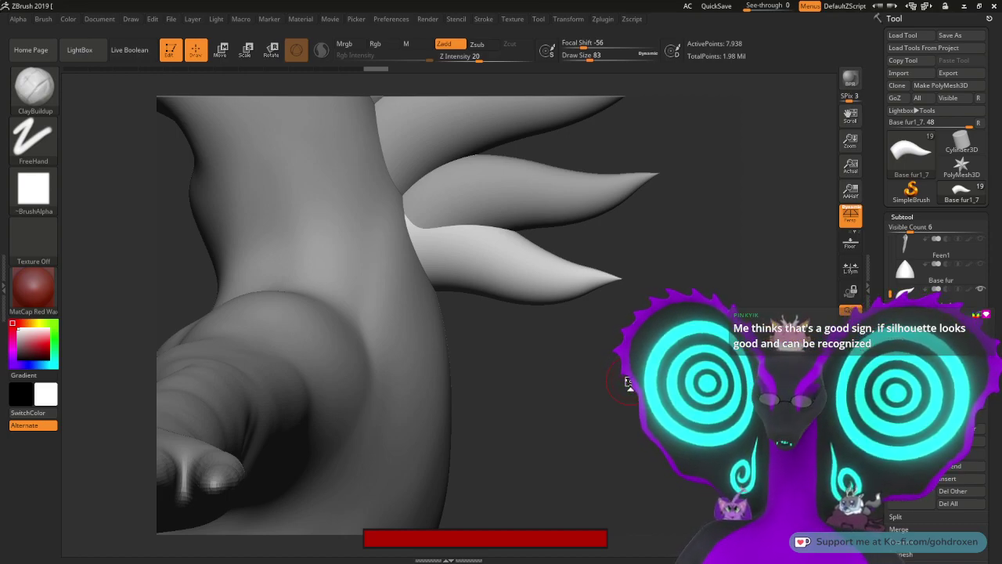
pyautogui.press('f')
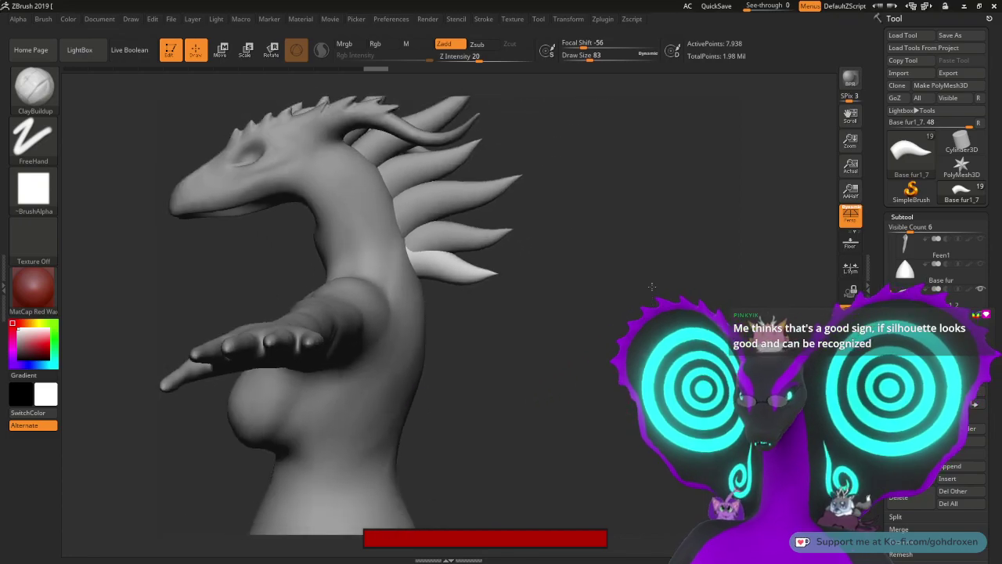
pyautogui.keyDown('alt'); pyautogui.moveTo(597, 376); pyautogui.dragTo(595, 198); pyautogui.keyUp('alt')
pyautogui.click(429, 18)
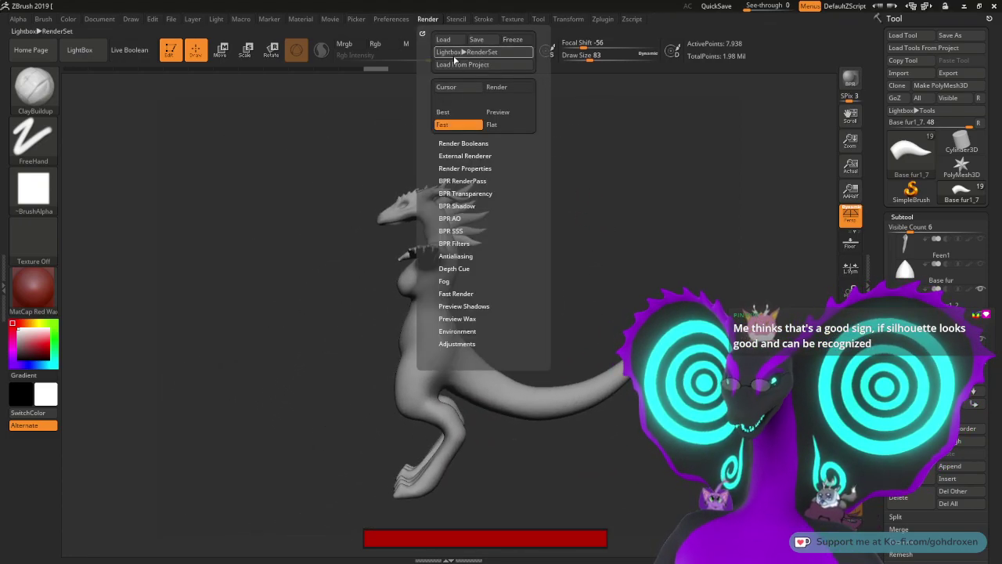
pyautogui.click(496, 125)
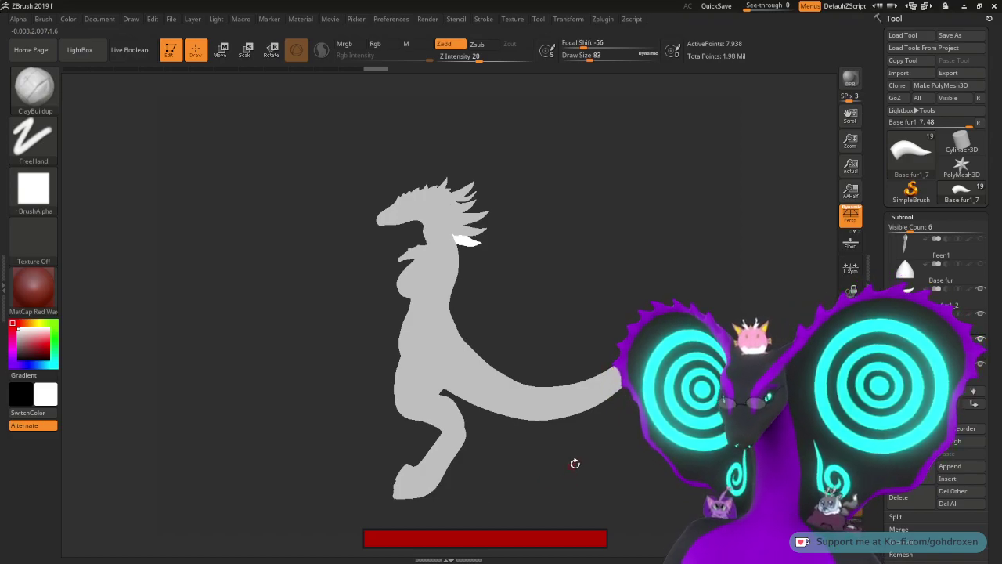
pyautogui.click(427, 21)
pyautogui.click(475, 126)
# Step: Duplicate the lowest neck spike and move the copy down the back of the neck beneath it
pyautogui.keyDown('alt'); pyautogui.moveTo(609, 206); pyautogui.dragTo(637, 295); pyautogui.keyUp('alt')
pyautogui.keyDown('alt'); pyautogui.moveTo(665, 222); pyautogui.dragTo(664, 254); pyautogui.keyUp('alt')
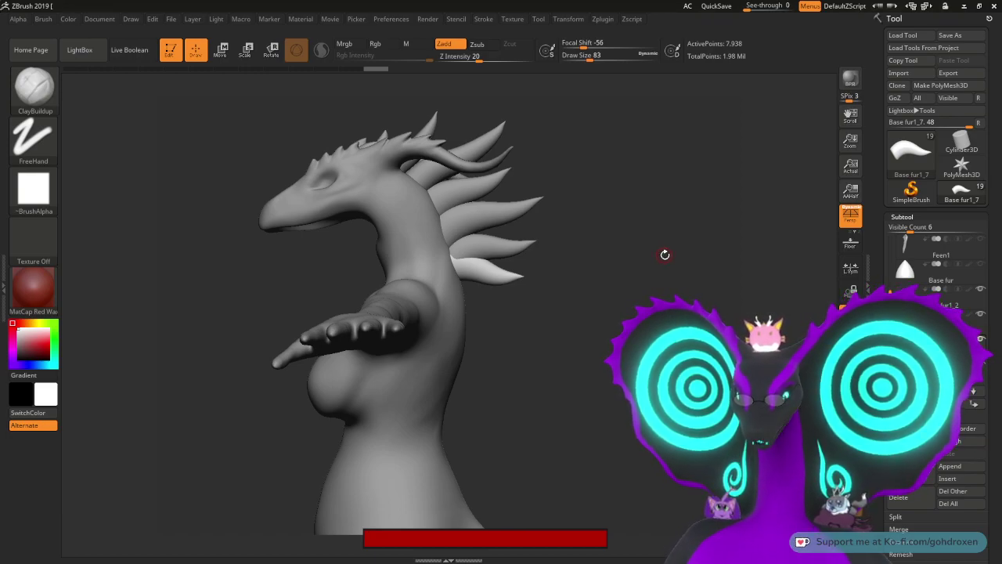
pyautogui.moveTo(660, 263)
pyautogui.keyDown('alt'); pyautogui.mouseDown()
pyautogui.moveTo(660, 311)
pyautogui.moveTo(640, 331)
pyautogui.mouseUp(); pyautogui.keyUp('alt')
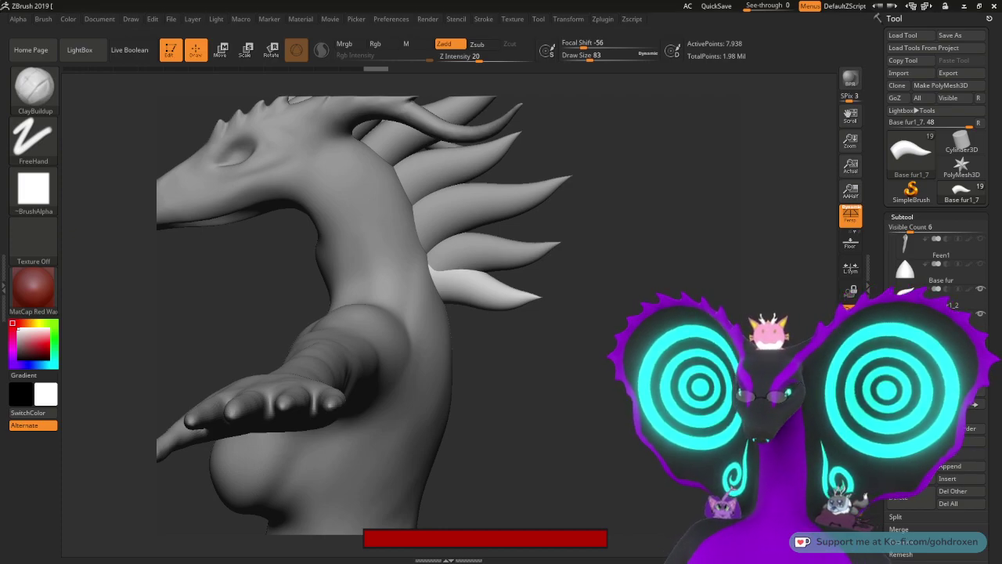
pyautogui.keyDown('alt'); pyautogui.click(510, 307); pyautogui.keyUp('alt')
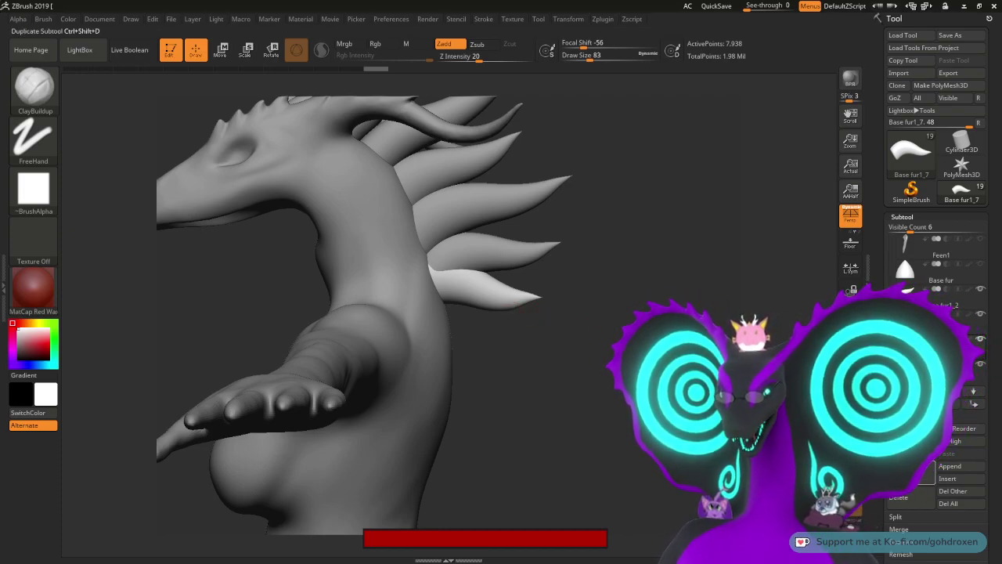
pyautogui.press('w')
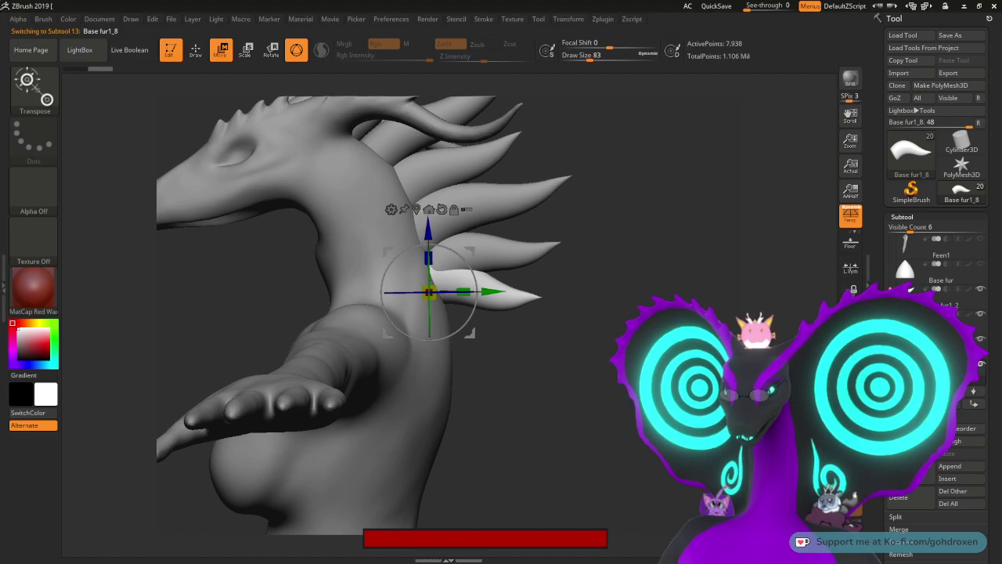
pyautogui.moveTo(455, 173)
pyautogui.keyDown('ctrl'); pyautogui.mouseDown(button='right')
pyautogui.moveTo(455, 209)
pyautogui.moveTo(458, 185)
pyautogui.mouseUp(button='right'); pyautogui.keyUp('ctrl')
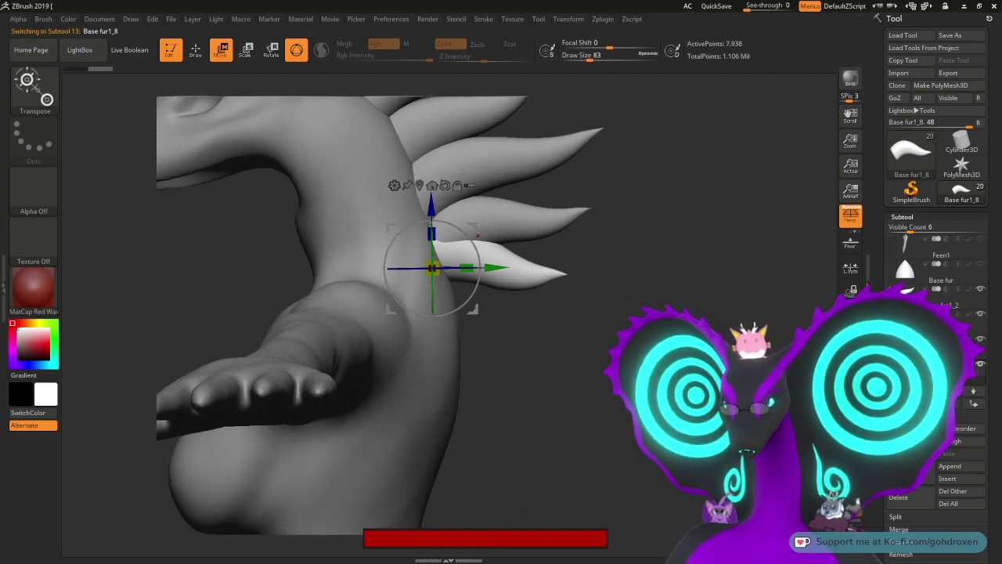
pyautogui.moveTo(472, 225); pyautogui.dragTo(443, 282)
# Step: Tilt the copied spike diagonally downward and seat its base against the neck behind the shoulder
pyautogui.moveTo(470, 251); pyautogui.dragTo(469, 261)
pyautogui.moveTo(513, 321); pyautogui.dragTo(619, 333)
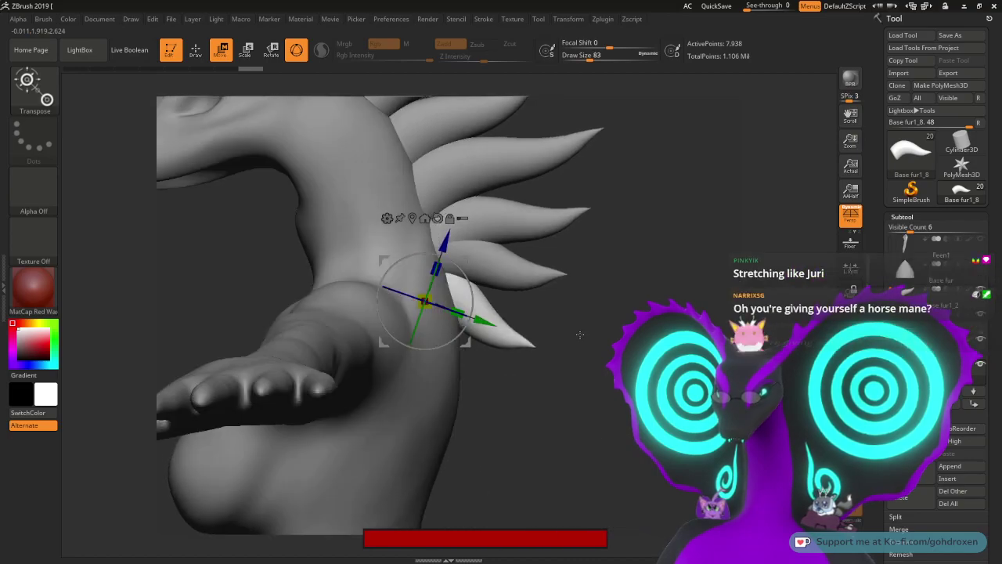
pyautogui.moveTo(471, 297); pyautogui.dragTo(473, 259)
pyautogui.moveTo(423, 304); pyautogui.dragTo(428, 303)
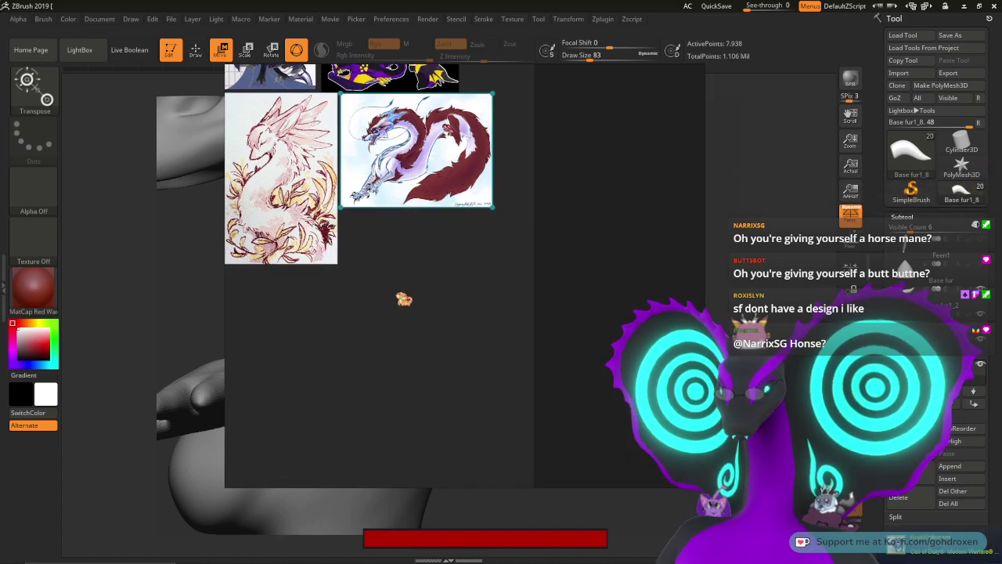
# Step: Examine the feathered creature and maned dragon drawings on the reference board, shrinking its window to fit beside the model
pyautogui.moveTo(403, 299); pyautogui.dragTo(515, 358, button='middle')
pyautogui.scroll(3, 519, 359)
pyautogui.moveTo(450, 205); pyautogui.dragTo(557, 360, button='middle')
pyautogui.scroll(-1, 558, 359)
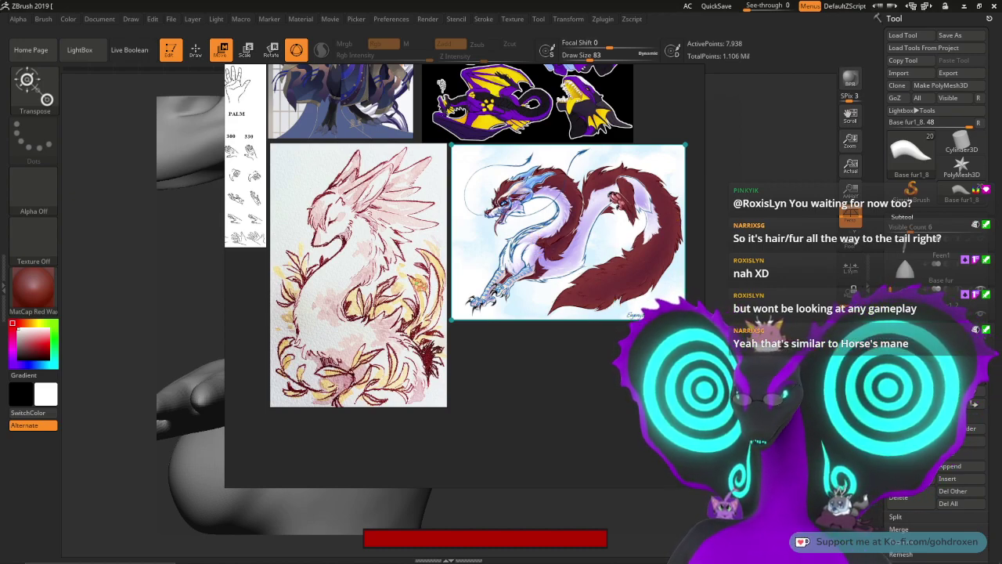
pyautogui.moveTo(697, 487); pyautogui.dragTo(535, 340)
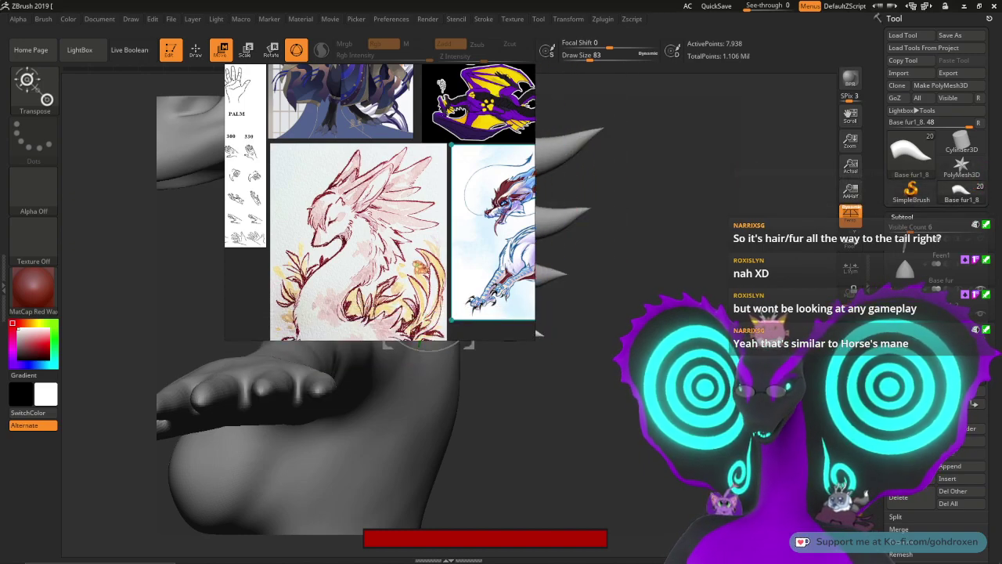
pyautogui.moveTo(427, 254); pyautogui.dragTo(353, 204, button='middle')
pyautogui.moveTo(352, 205); pyautogui.dragTo(1001, 205, button='right')
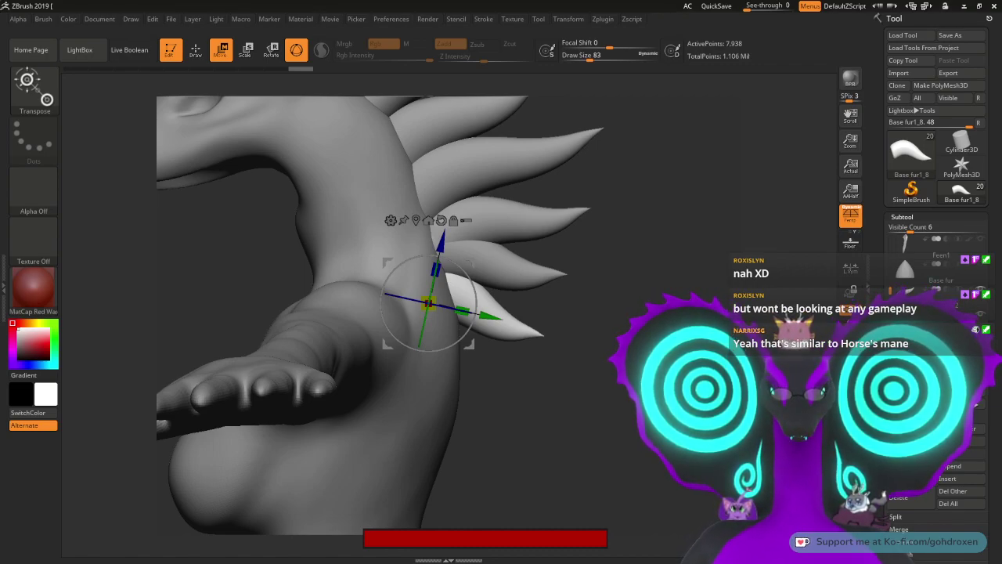
# Step: Save the project, duplicate the lowest spike and place the copy below it, offset outward from the upper back
pyautogui.hotkey('ctrl', 's')
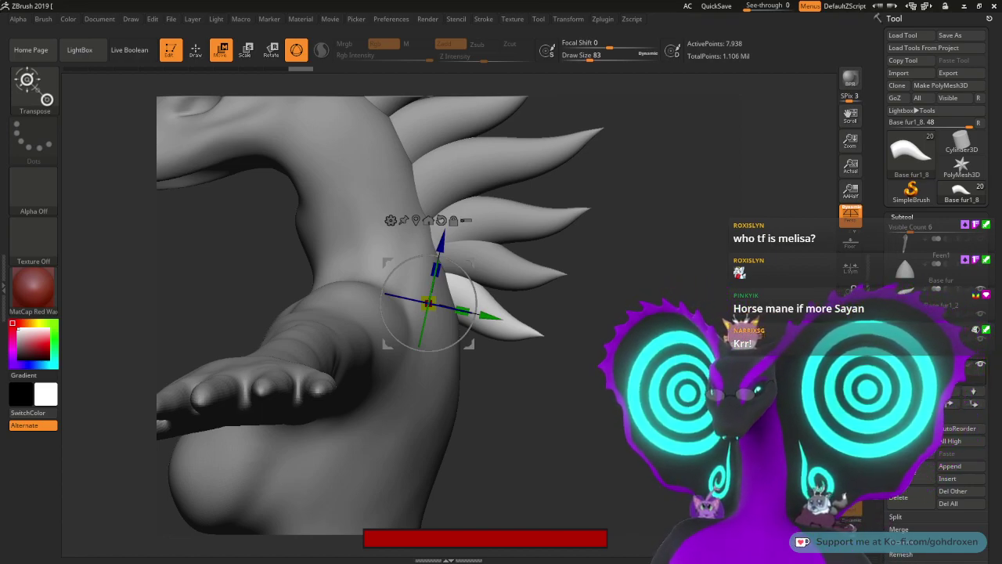
pyautogui.keyDown('alt'); pyautogui.moveTo(548, 407); pyautogui.dragTo(560, 465); pyautogui.keyUp('alt')
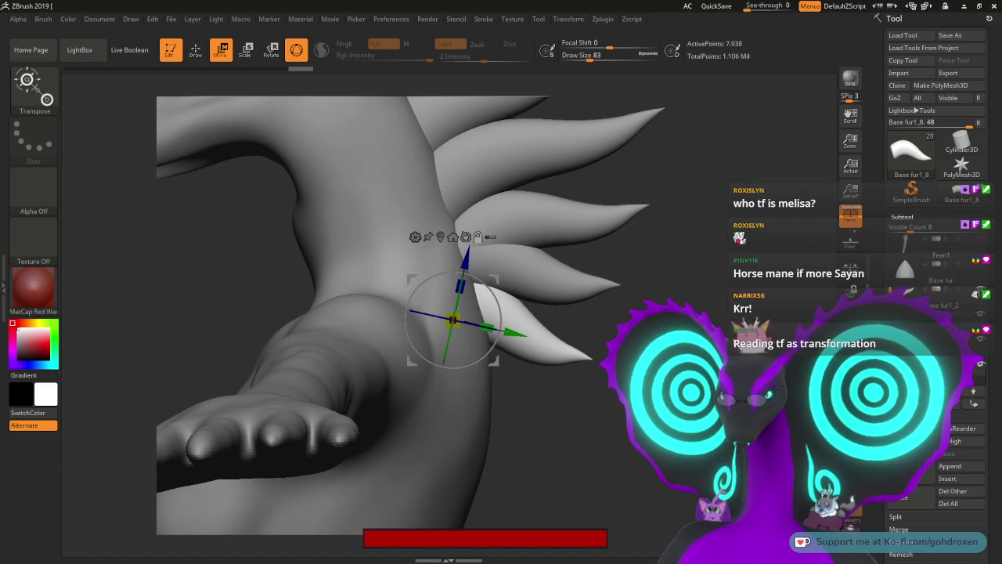
pyautogui.keyDown('alt'); pyautogui.moveTo(548, 423); pyautogui.dragTo(536, 415); pyautogui.keyUp('alt')
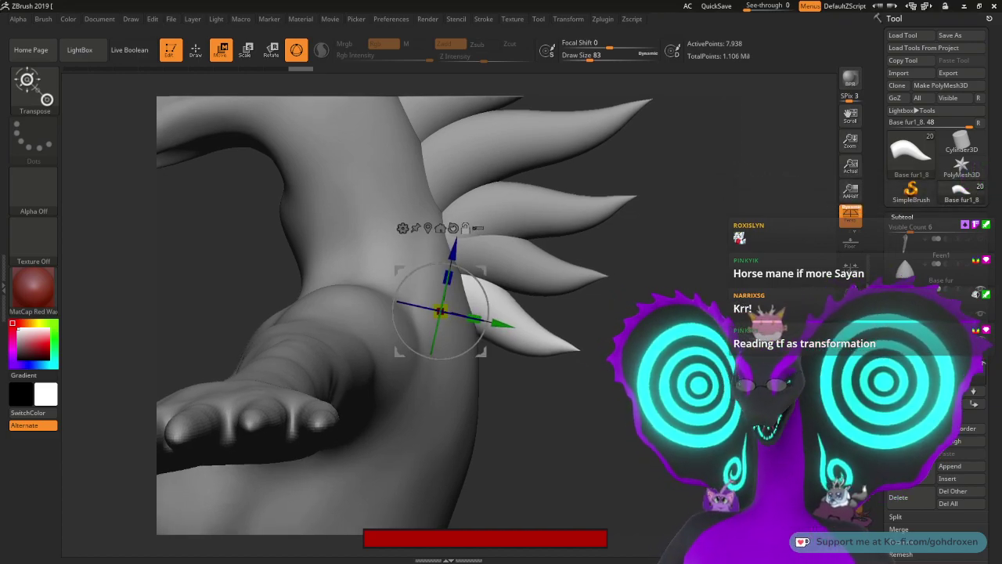
pyautogui.keyDown('alt'); pyautogui.moveTo(548, 422); pyautogui.dragTo(527, 410); pyautogui.keyUp('alt')
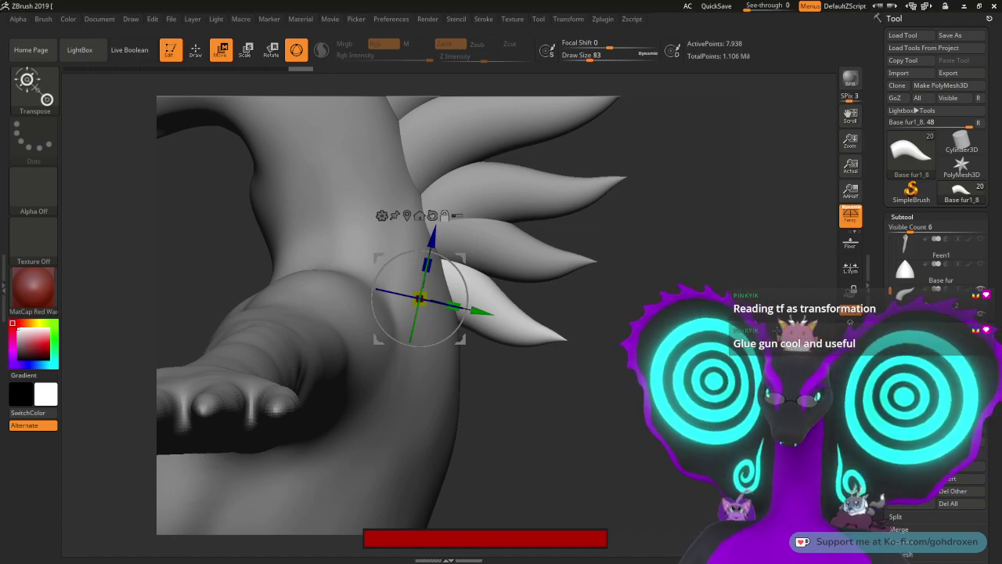
pyautogui.hotkey('ctrl', 'shift', 'd')
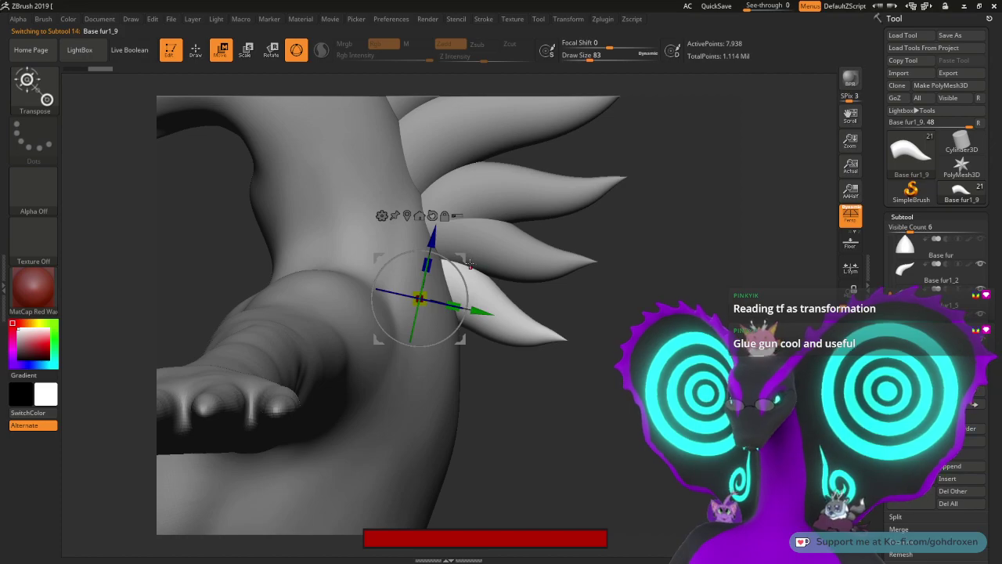
pyautogui.moveTo(471, 266); pyautogui.dragTo(460, 326)
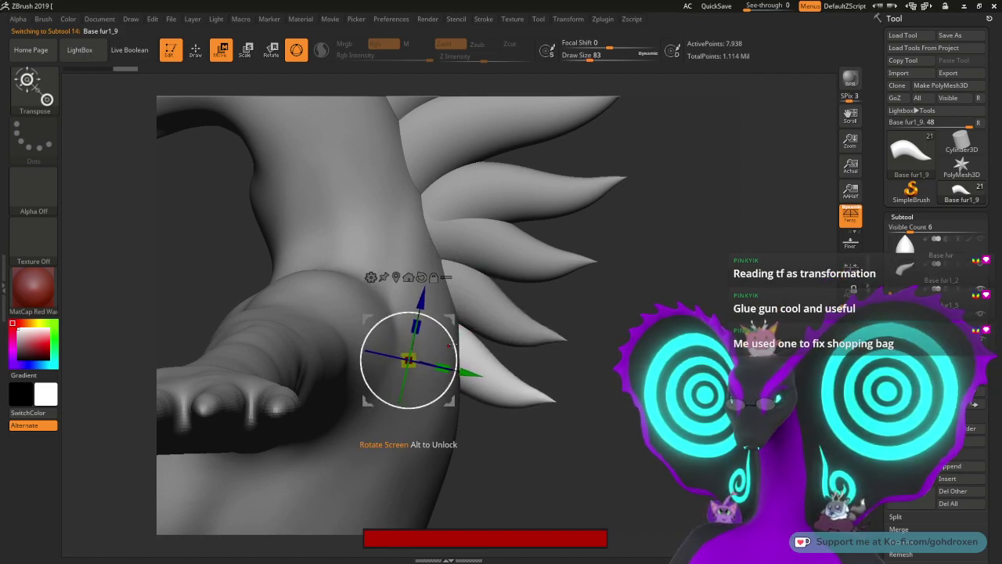
pyautogui.moveTo(454, 339); pyautogui.dragTo(455, 335)
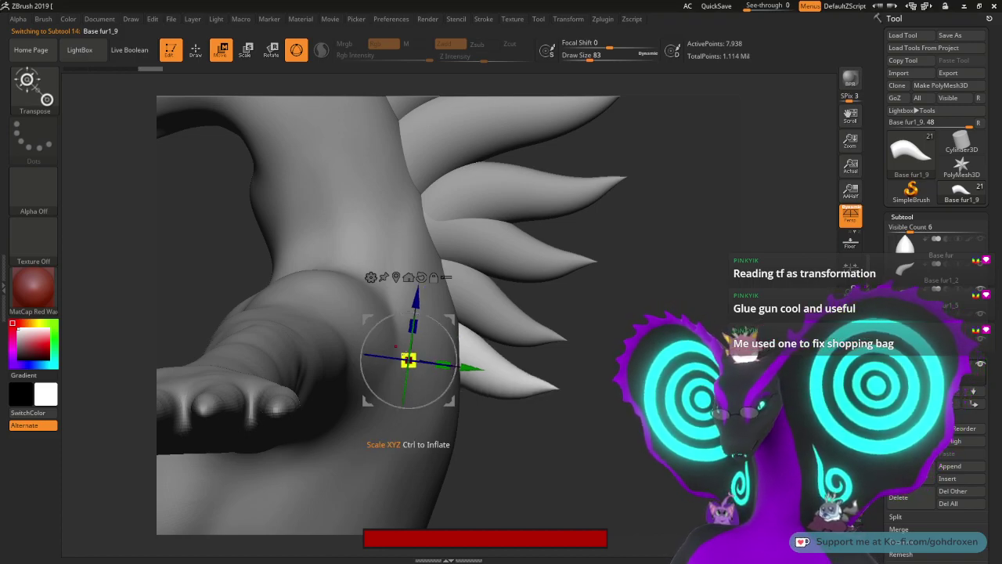
pyautogui.moveTo(407, 361); pyautogui.dragTo(408, 361)
pyautogui.moveTo(457, 320); pyautogui.dragTo(516, 321)
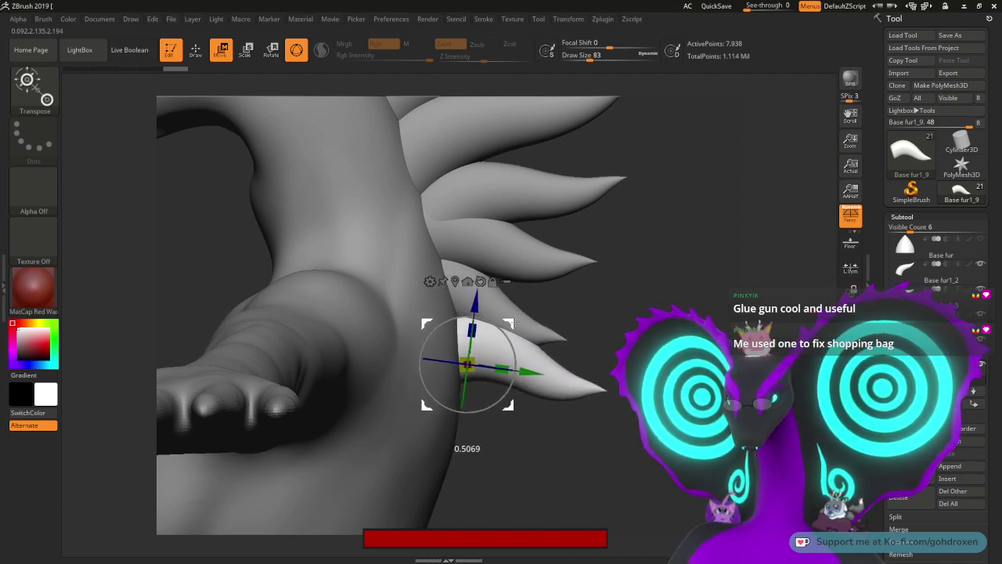
# Step: Rotate the new lowest spike steeply downward and seat its base in the upper back just behind the shoulder
pyautogui.moveTo(697, 313); pyautogui.dragTo(484, 337)
pyautogui.moveTo(674, 329); pyautogui.dragTo(629, 321)
pyautogui.moveTo(492, 350)
pyautogui.mouseDown()
pyautogui.moveTo(492, 376)
pyautogui.moveTo(489, 353)
pyautogui.moveTo(486, 368)
pyautogui.mouseUp()
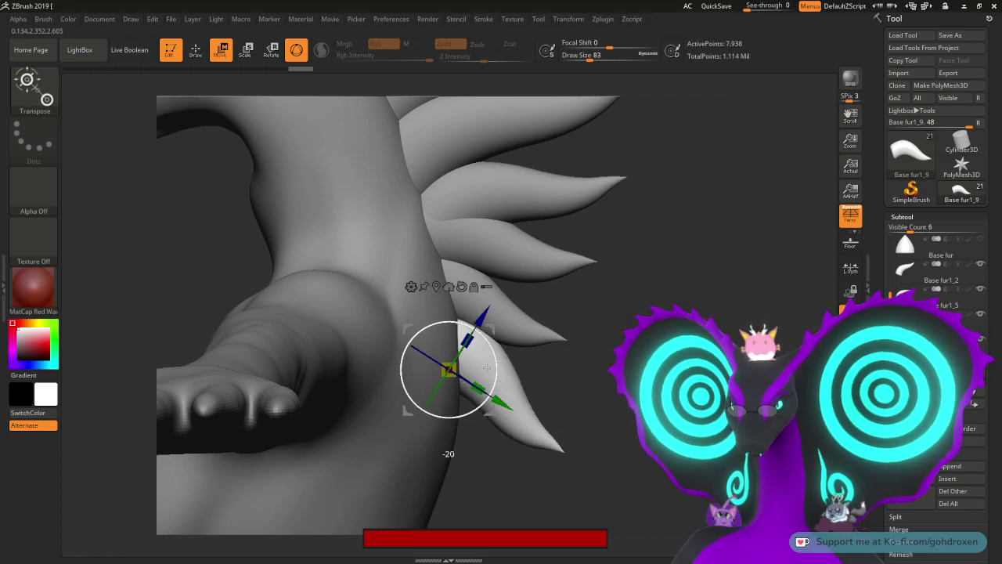
pyautogui.moveTo(658, 350); pyautogui.dragTo(607, 354)
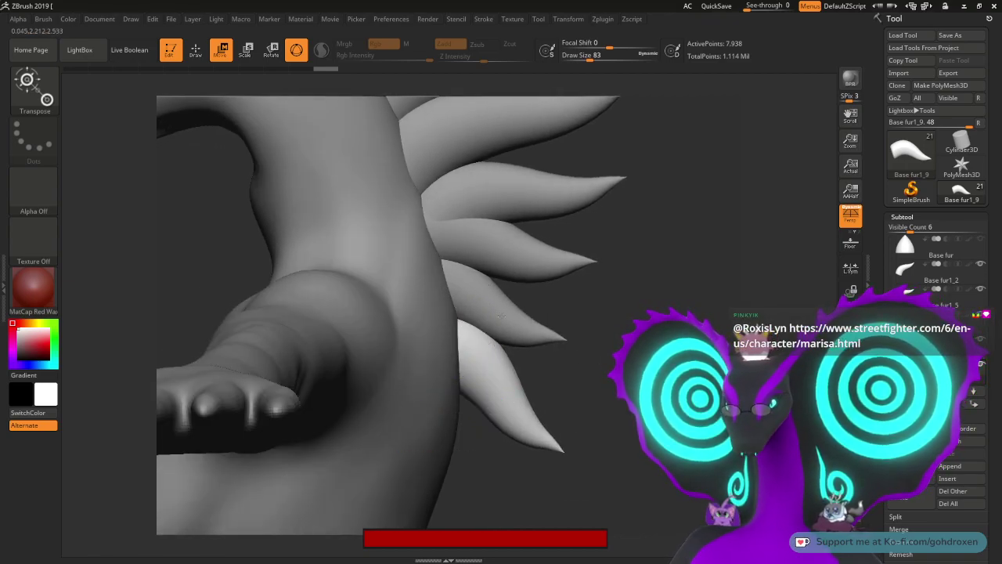
pyautogui.moveTo(449, 368); pyautogui.dragTo(444, 363)
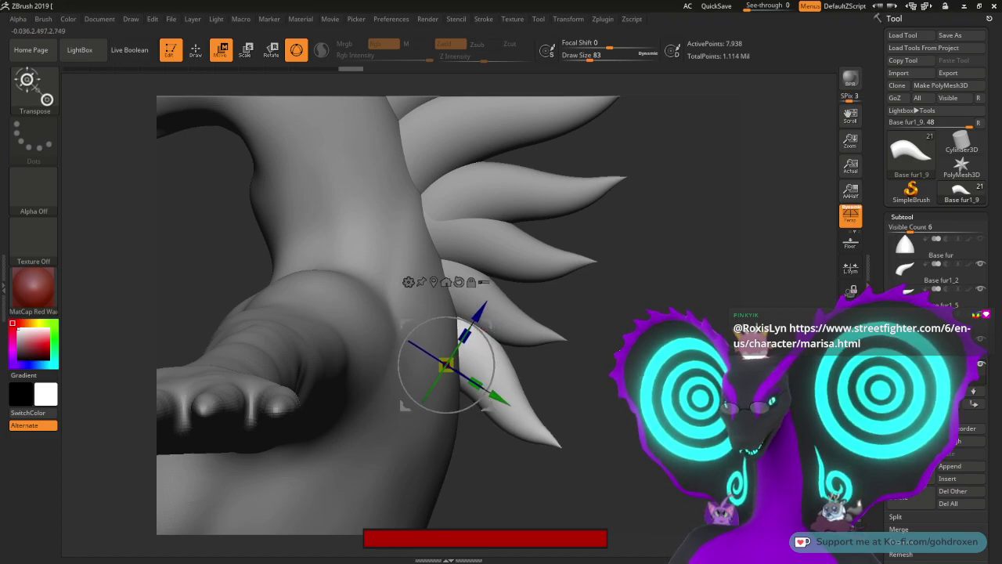
pyautogui.keyDown('alt'); pyautogui.moveTo(631, 405); pyautogui.dragTo(647, 123); pyautogui.keyUp('alt')
pyautogui.keyDown('alt'); pyautogui.moveTo(627, 348); pyautogui.dragTo(639, 192); pyautogui.keyUp('alt')
pyautogui.keyDown('alt'); pyautogui.moveTo(531, 203); pyautogui.dragTo(506, 331); pyautogui.keyUp('alt')
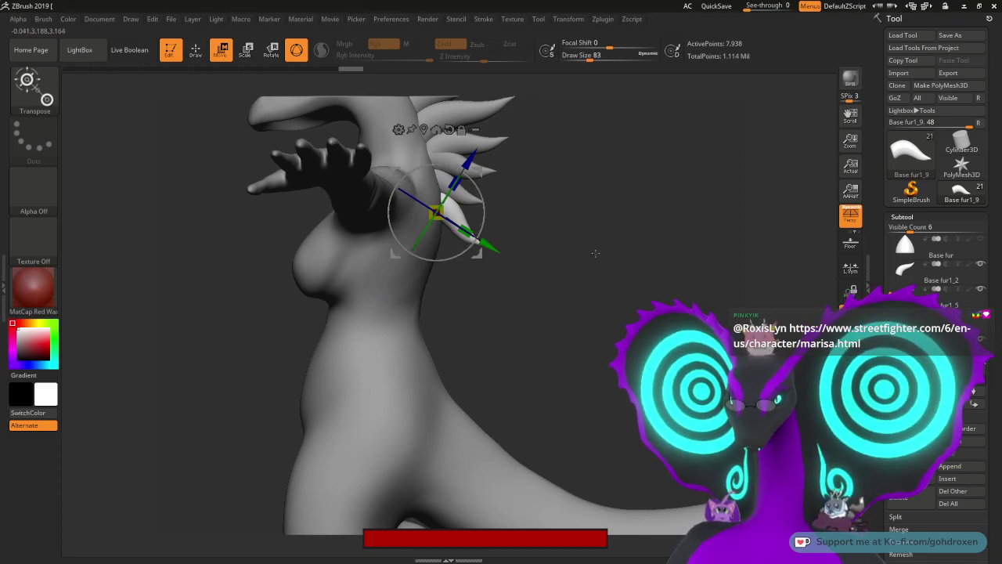
# Step: Open the kobold reference sheet image from the desktop and examine the mane's fur layers on the back view, closing it when done
pyautogui.keyDown('alt'); pyautogui.moveTo(599, 258); pyautogui.dragTo(597, 301); pyautogui.keyUp('alt')
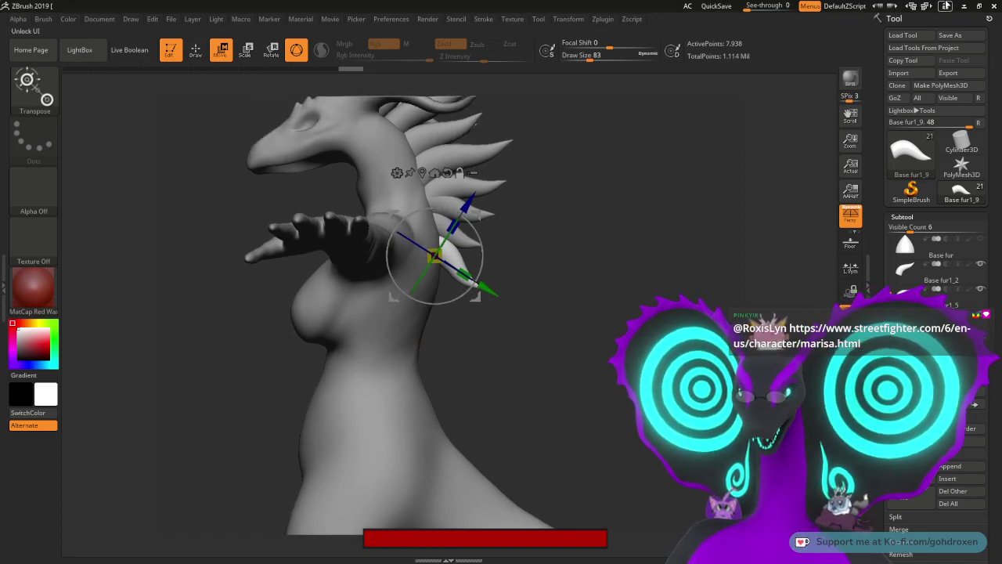
pyautogui.click(962, 6)
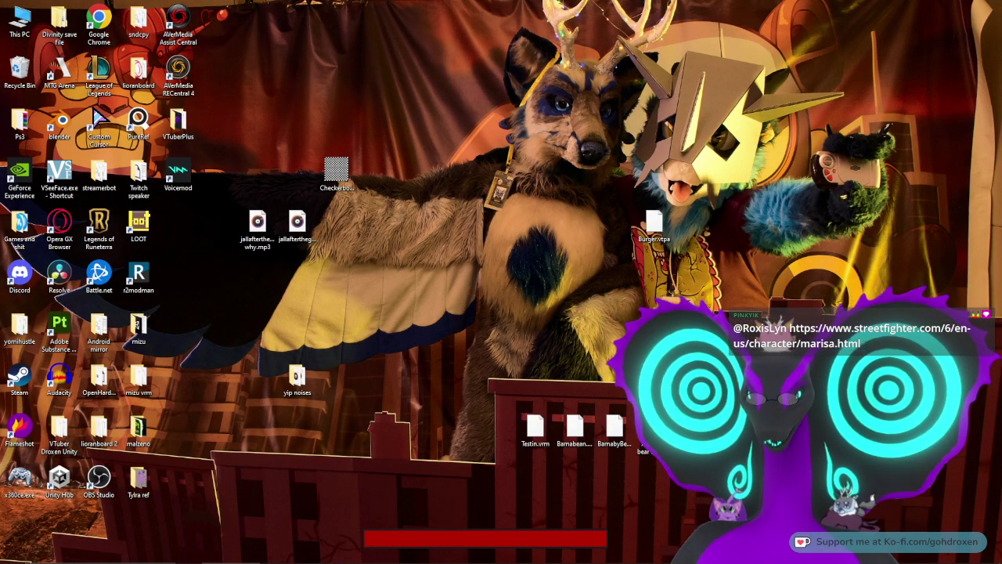
pyautogui.doubleClick(139, 479)
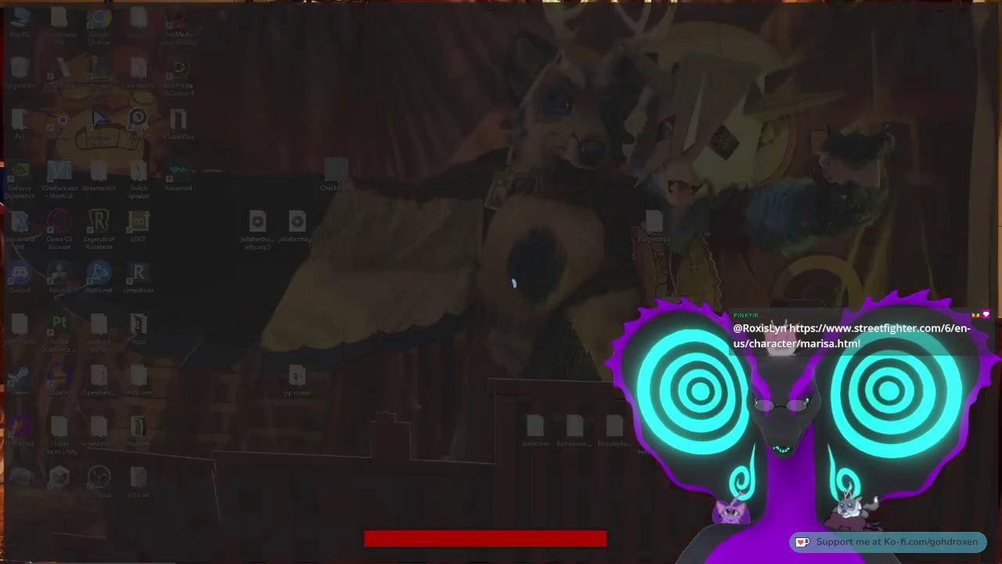
pyautogui.scroll(2, 388, 283)
pyautogui.scroll(3, 389, 283)
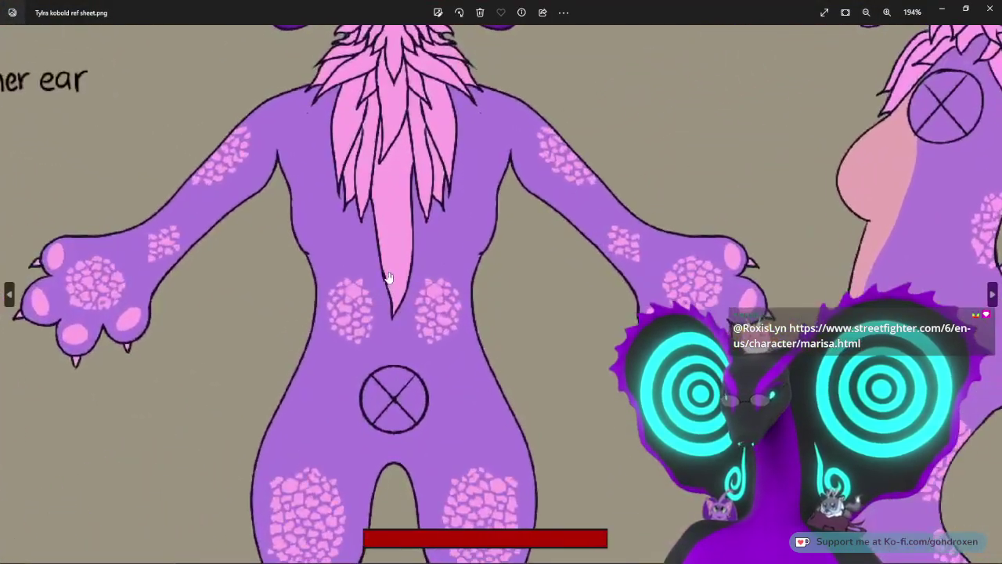
pyautogui.moveTo(406, 197); pyautogui.dragTo(411, 272)
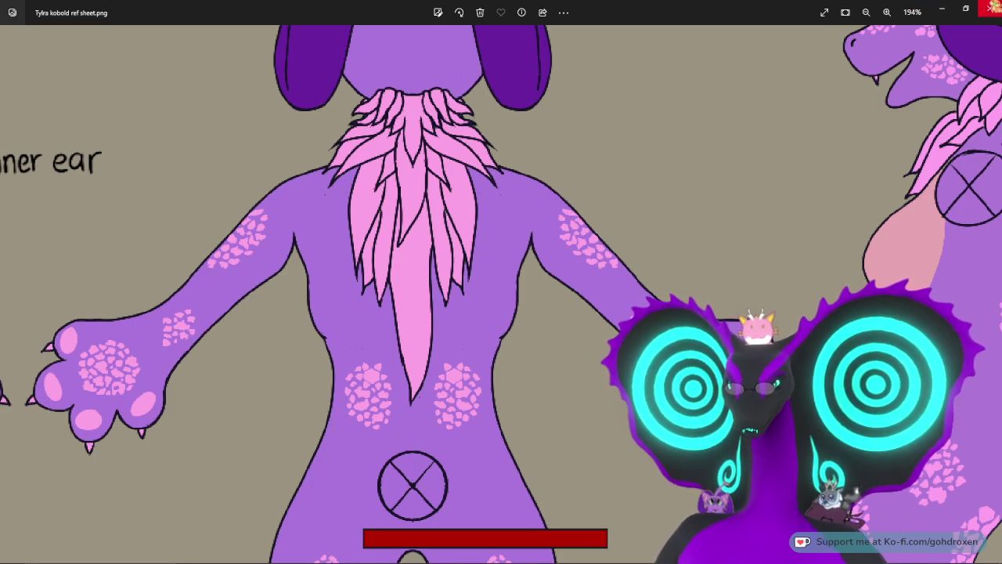
pyautogui.click(992, 8)
# Step: Switch to the browser's Marisa character page, allow only the necessary cookies, and view the key art images from the second one onward
pyautogui.moveTo(337, 562)
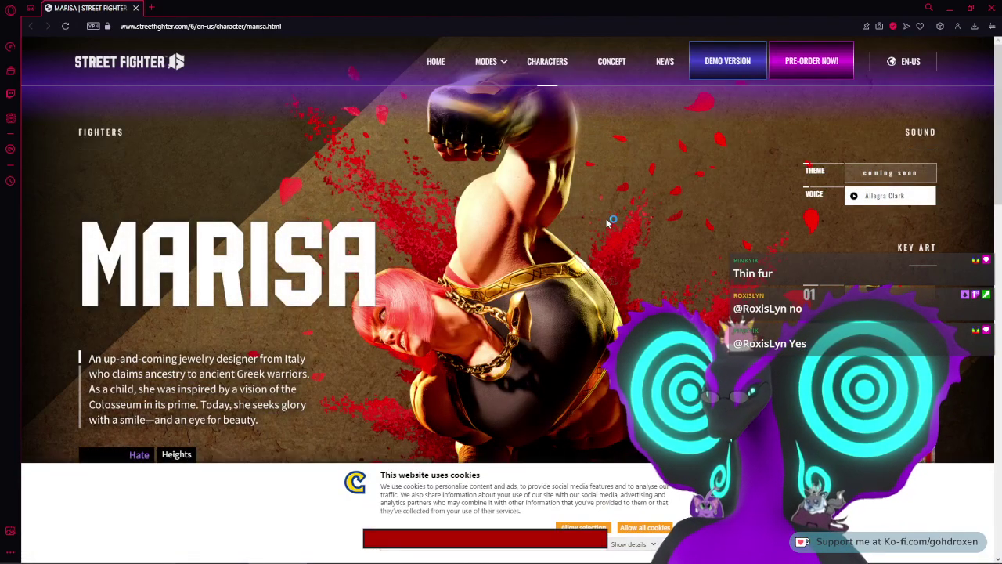
pyautogui.click(902, 423)
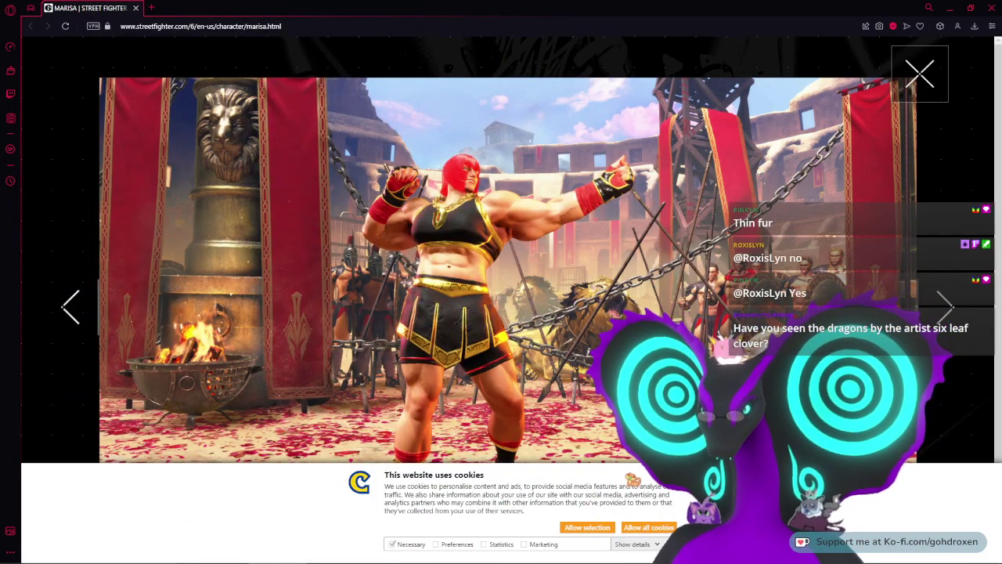
pyautogui.click(599, 527)
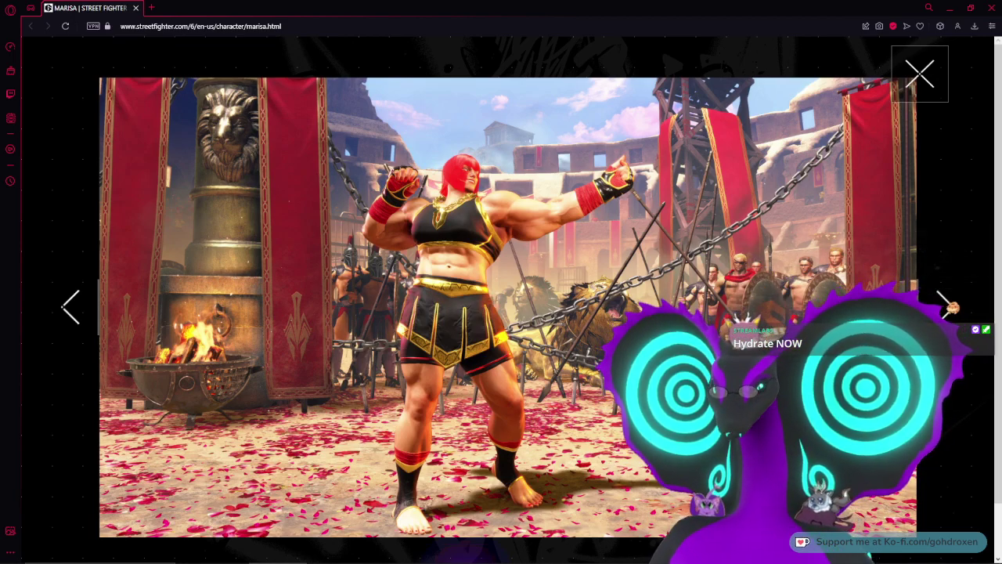
pyautogui.click(948, 304)
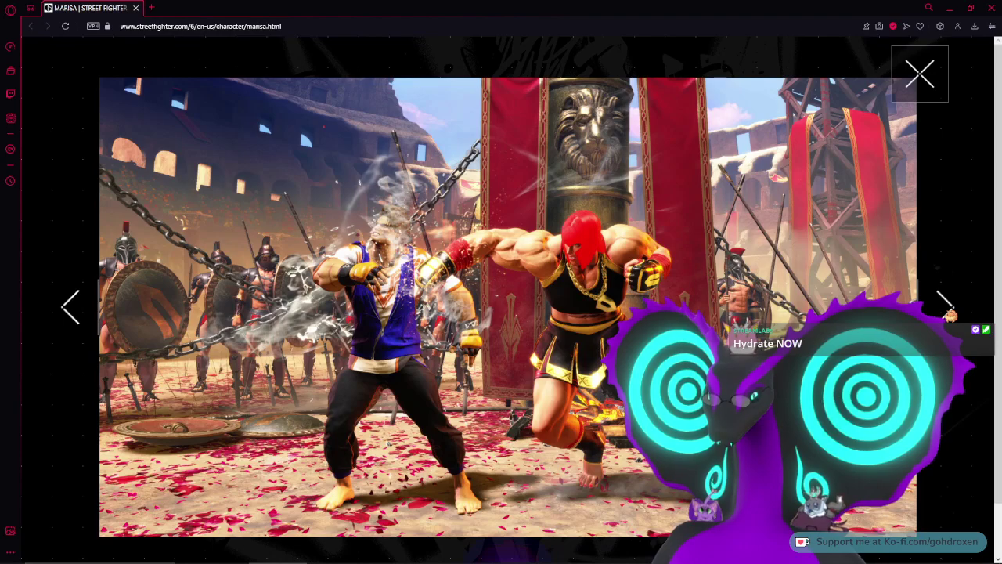
pyautogui.click(946, 306)
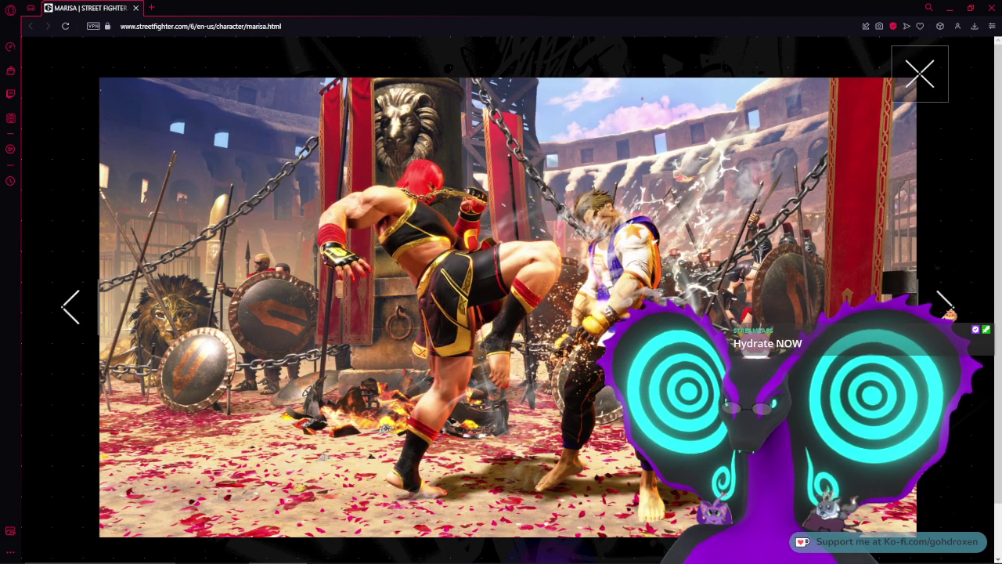
pyautogui.click(946, 304)
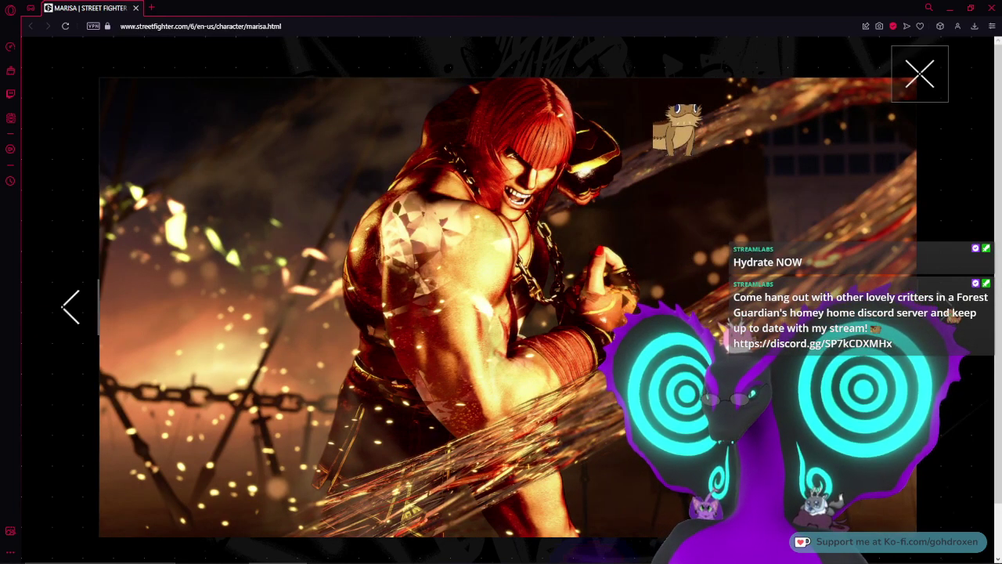
pyautogui.press('Escape')
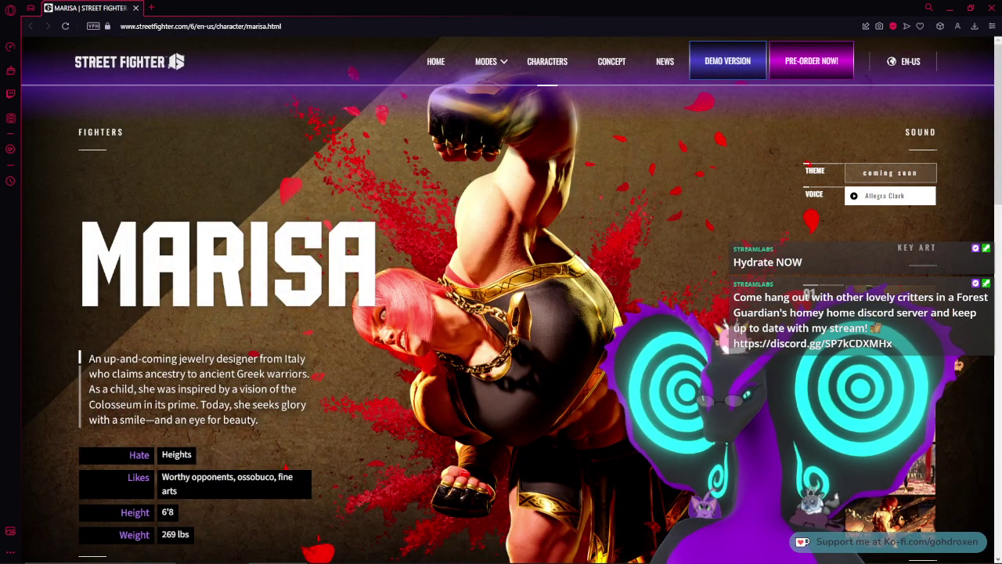
pyautogui.scroll(-1, 548, 360)
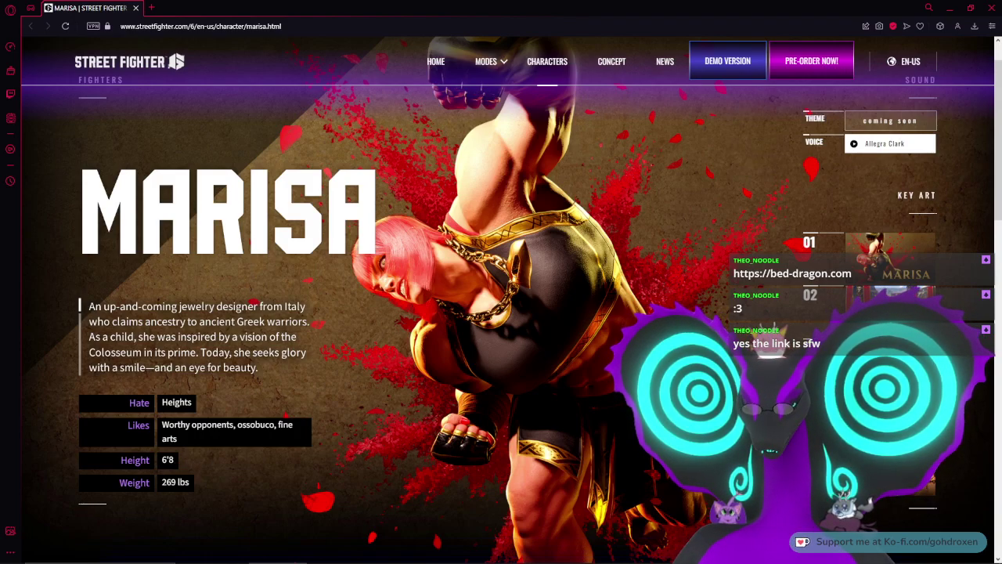
# Step: Open bed-dragon.com in a new tab, look over the Twitter profile linked from its dragon animation, and close the tab
pyautogui.hotkey('ctrl', 't')
pyautogui.write('bed-dragon.com')
pyautogui.press('Return')
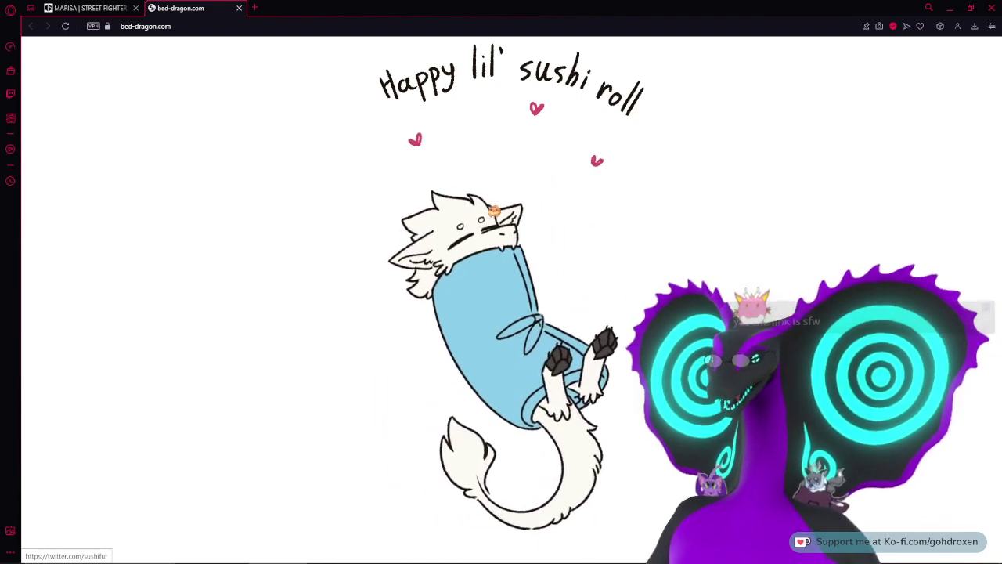
pyautogui.click(495, 249)
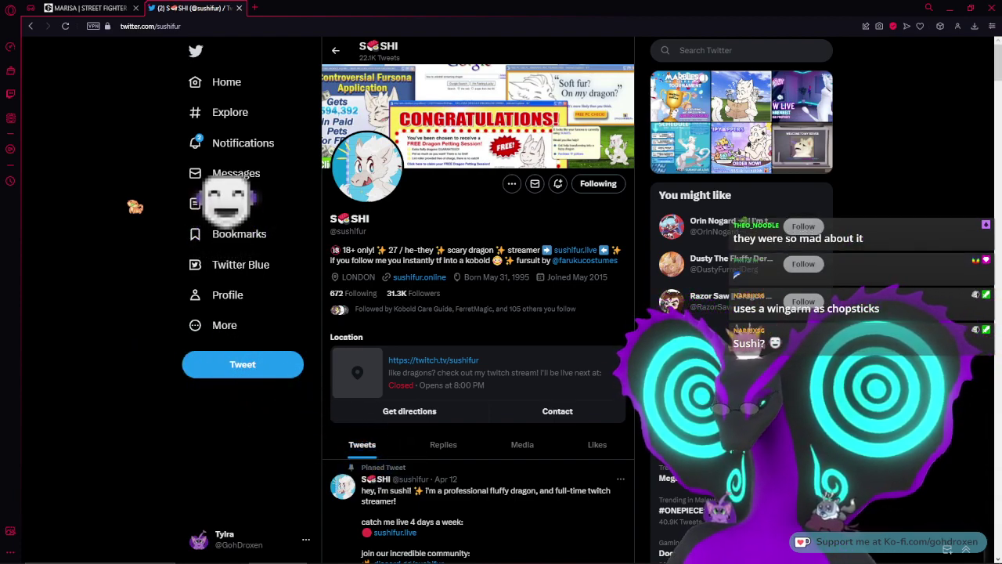
pyautogui.scroll(-1, 478, 313)
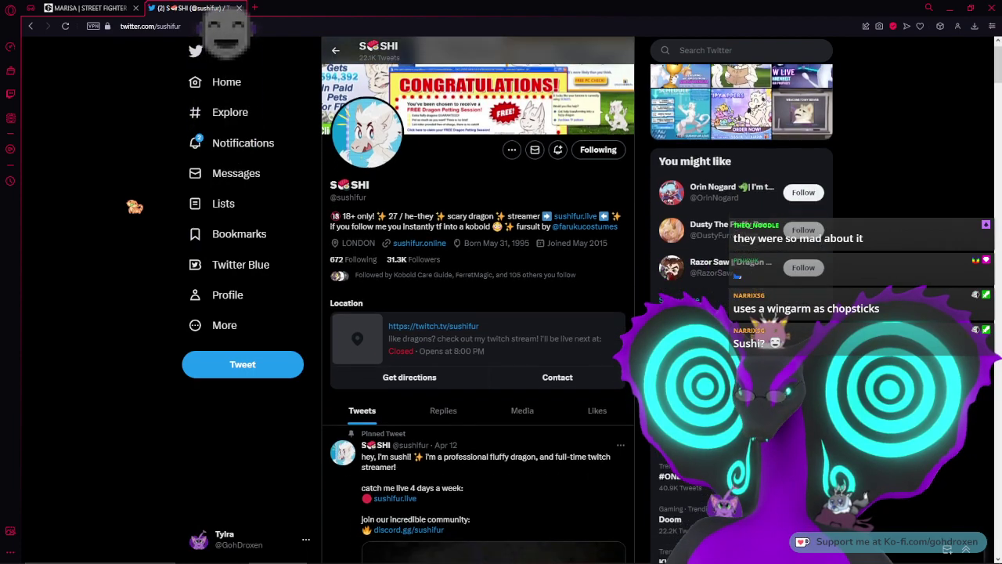
pyautogui.scroll(-2, 478, 313)
pyautogui.scroll(2, 478, 313)
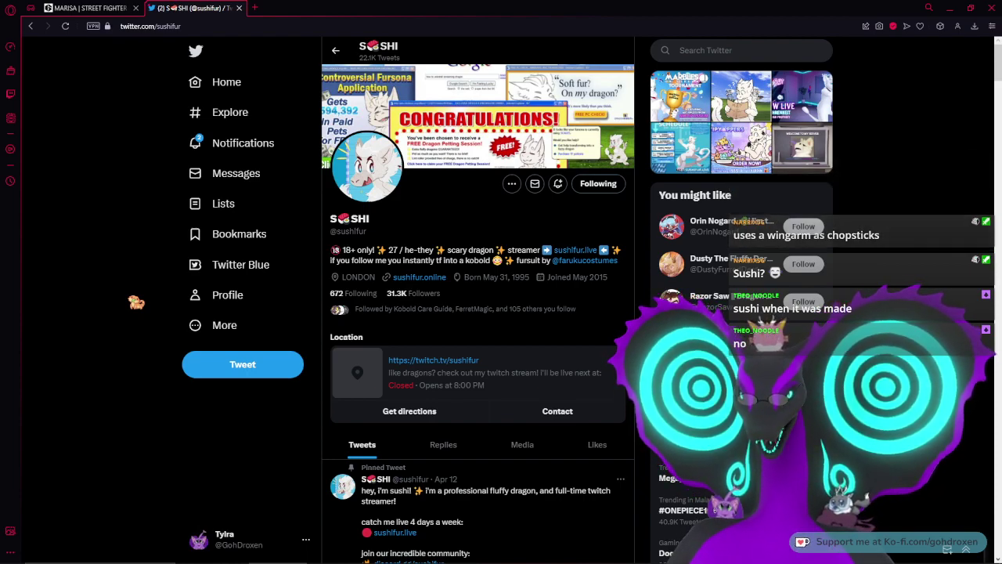
pyautogui.click(30, 25)
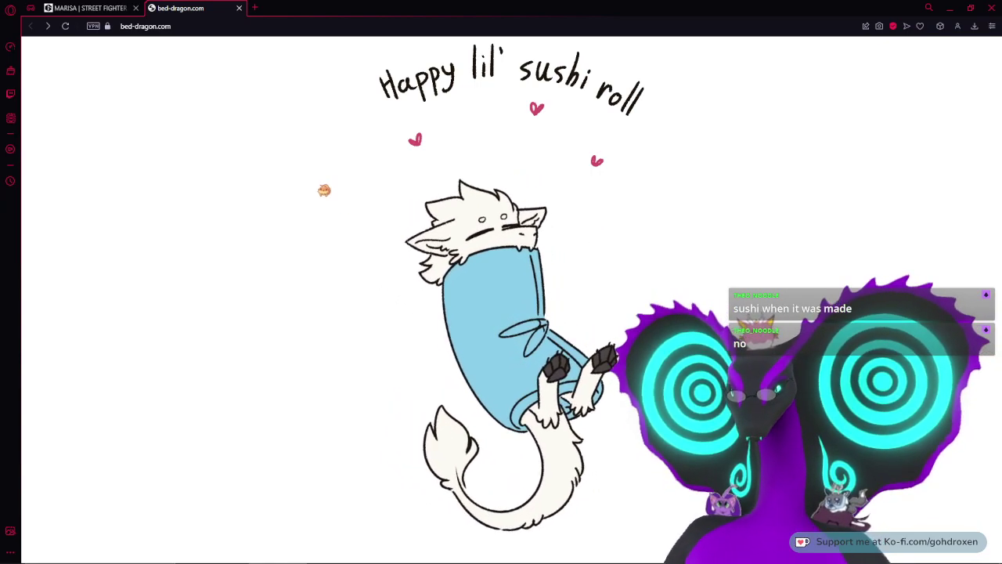
pyautogui.click(240, 8)
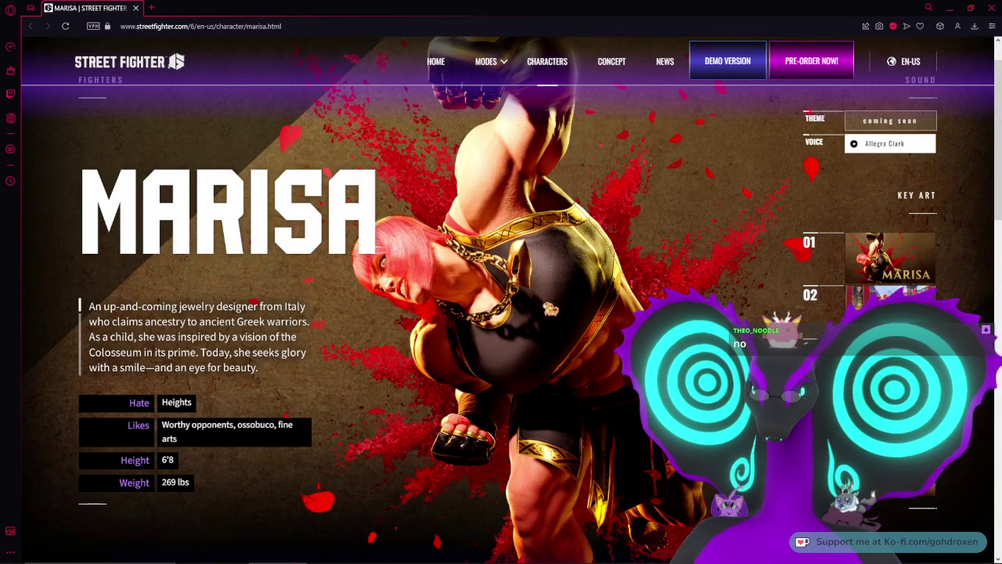
# Step: Browse down Marisa's page to the fighters roster and open Manon's character page to view her profile
pyautogui.scroll(1, 590, 295)
pyautogui.scroll(-3, 584, 368)
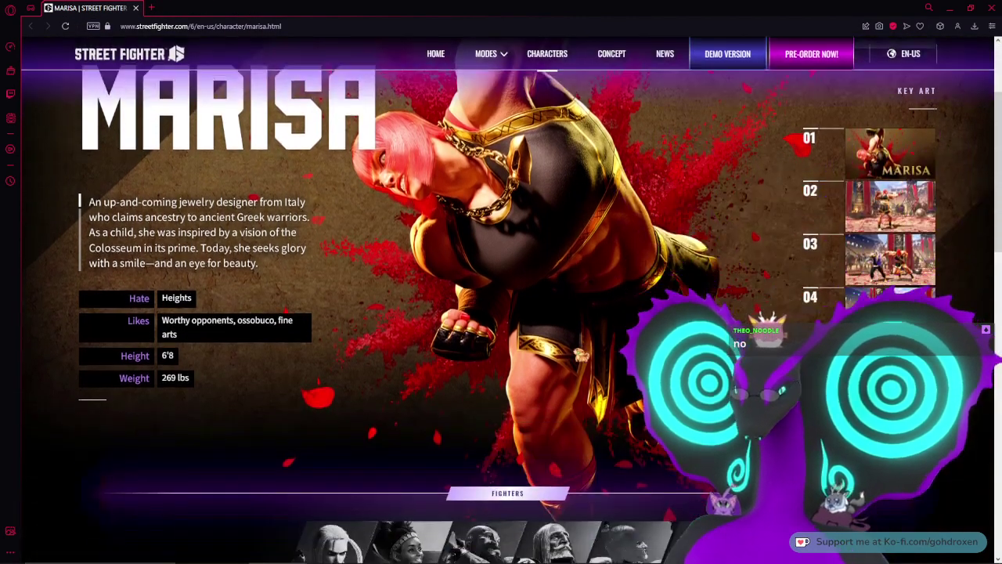
pyautogui.scroll(-2, 537, 374)
pyautogui.scroll(-4, 537, 374)
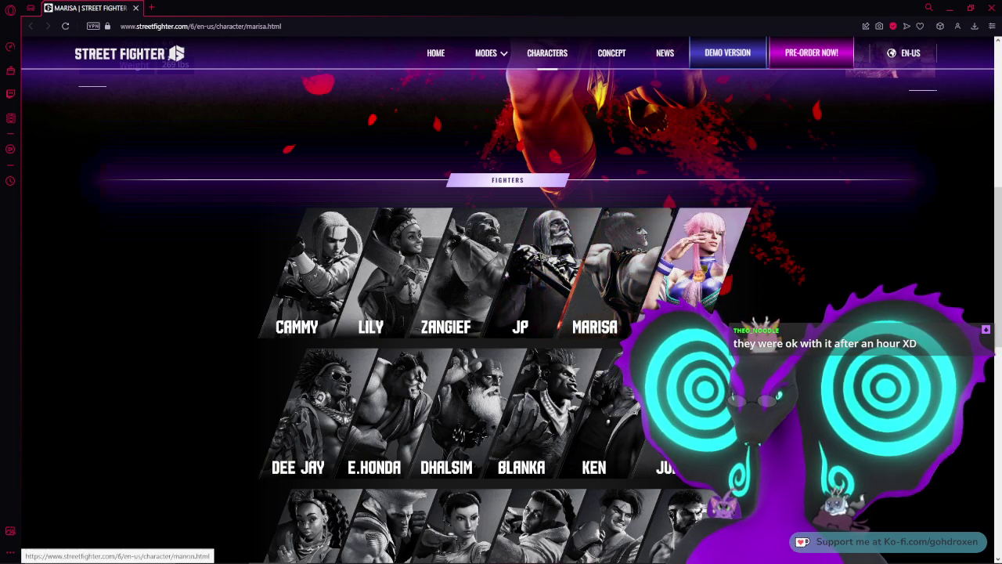
pyautogui.click(701, 276)
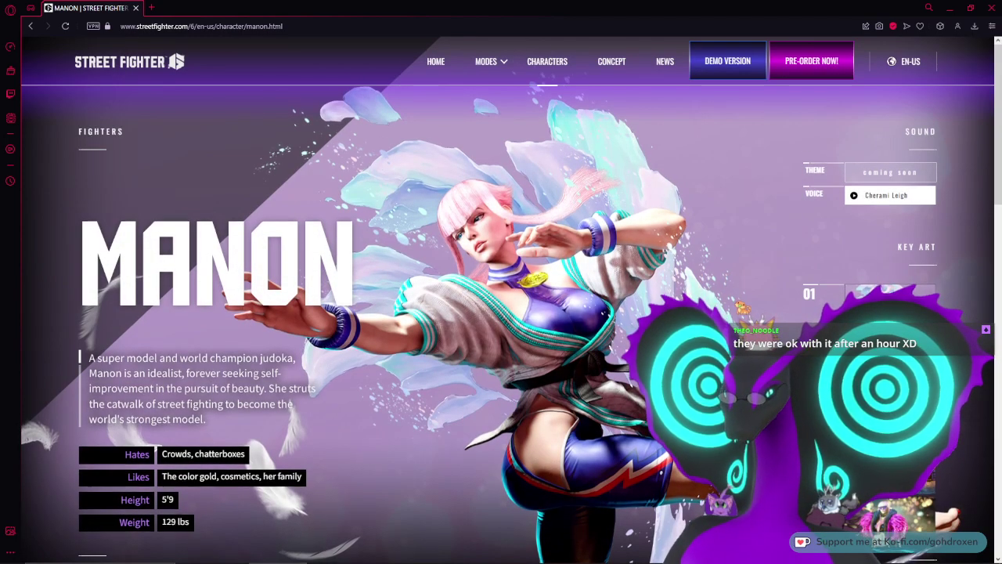
pyautogui.scroll(-1, 501, 313)
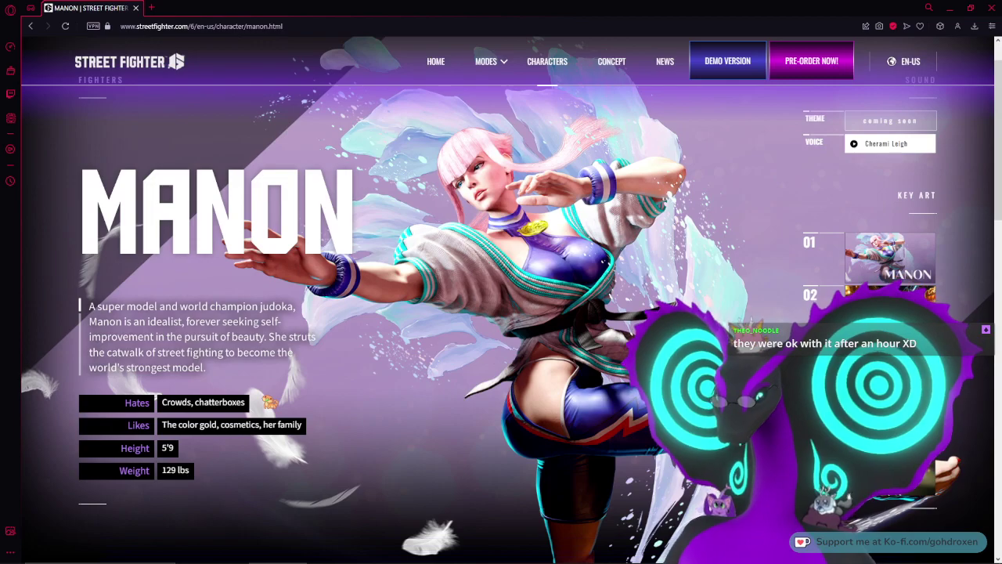
# Step: View Manon's key art images through to the portrait in the pink feathered coat, and close the gallery
pyautogui.click(890, 312)
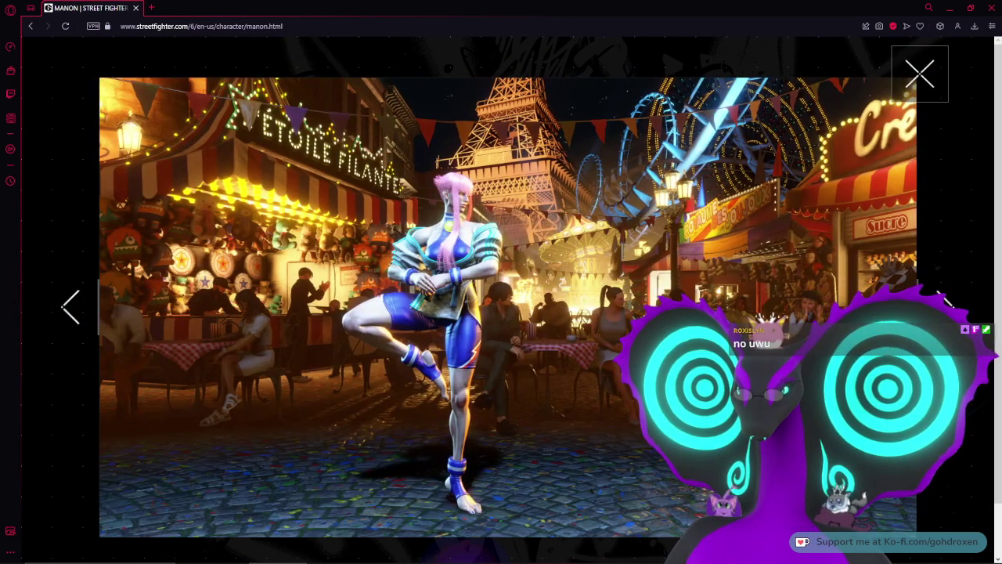
pyautogui.click(947, 303)
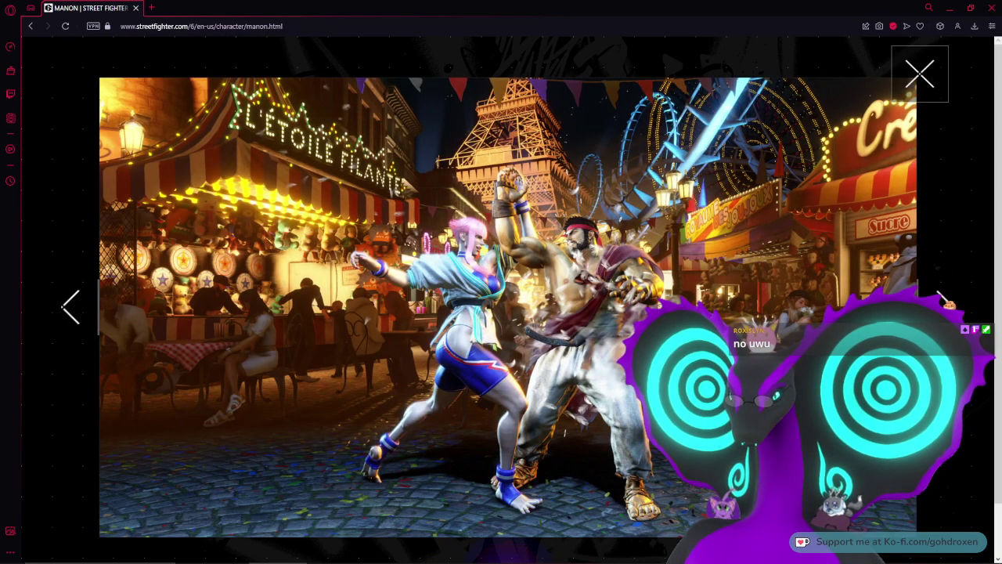
pyautogui.click(945, 301)
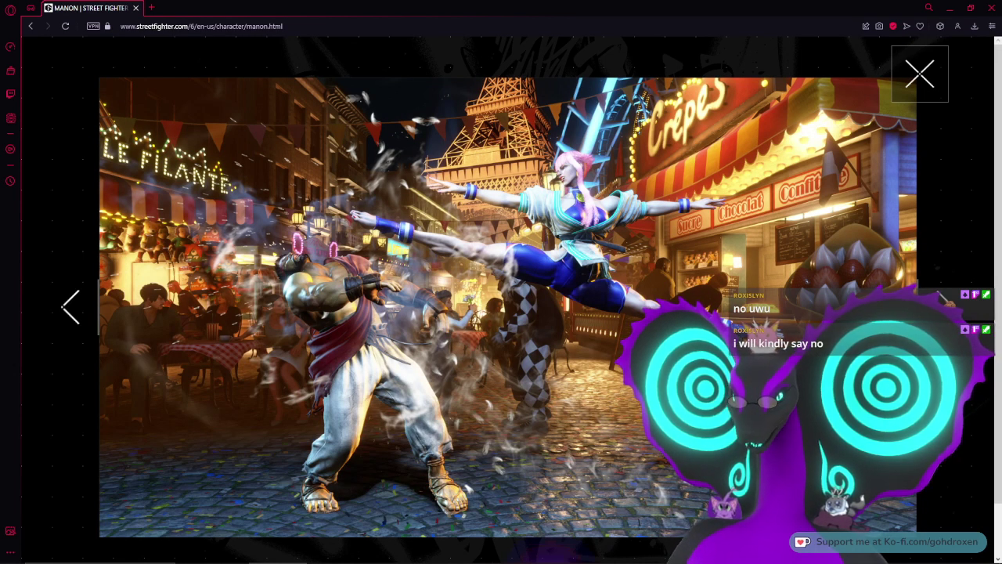
pyautogui.click(66, 307)
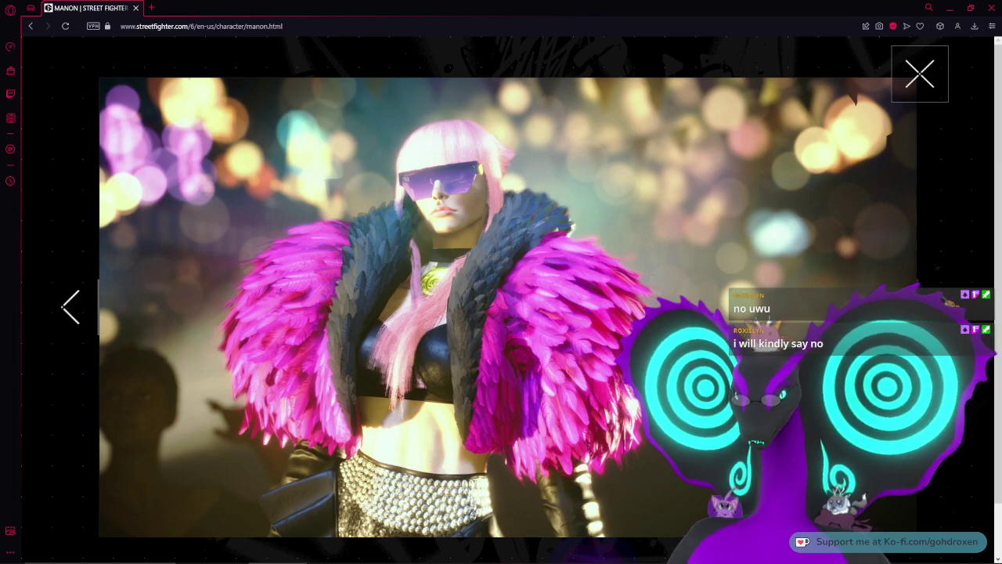
pyautogui.press('Escape')
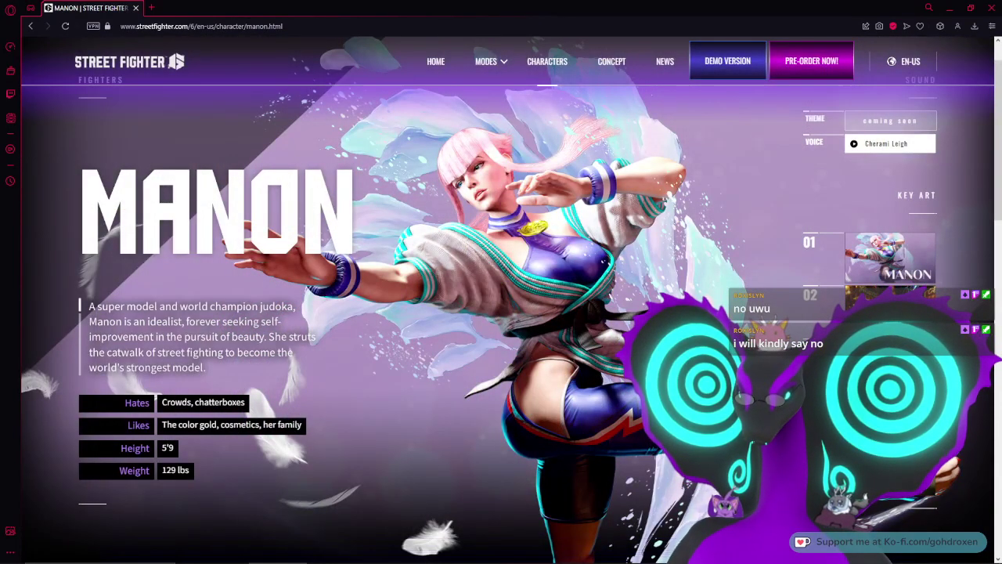
pyautogui.click(890, 311)
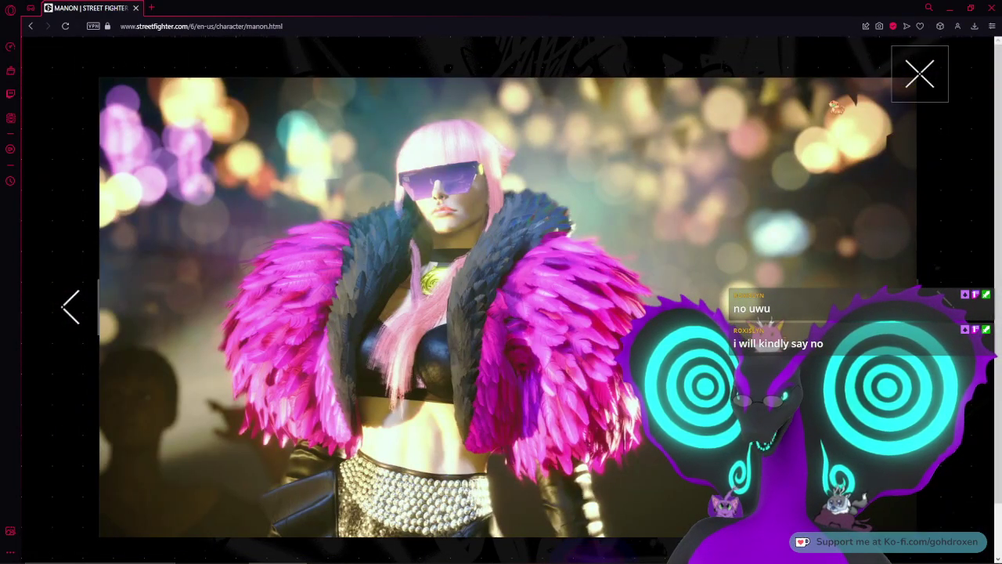
pyautogui.click(910, 73)
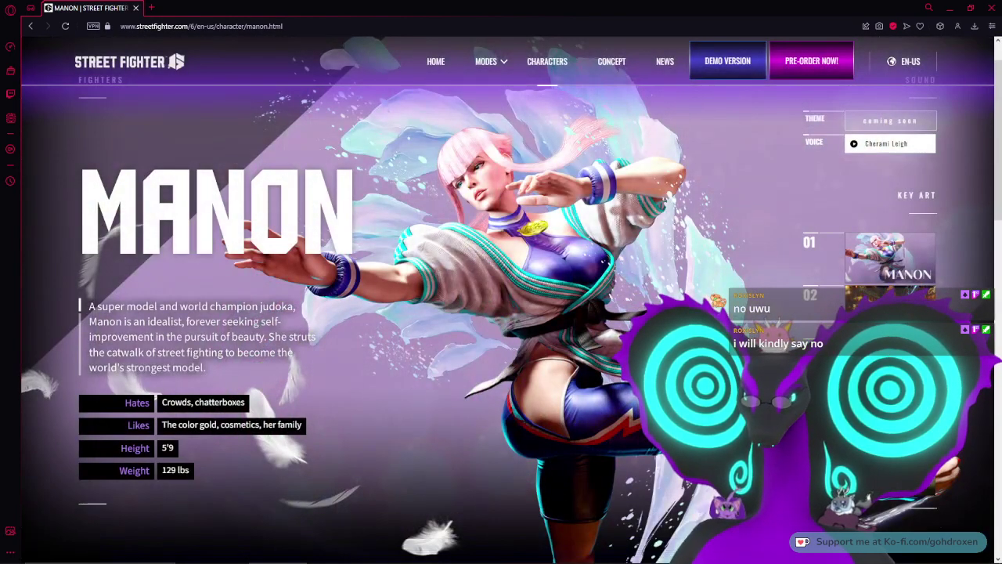
# Step: Look through the fighters roster on Manon's page and open Juri's character page to view her profile
pyautogui.scroll(-5, 501, 301)
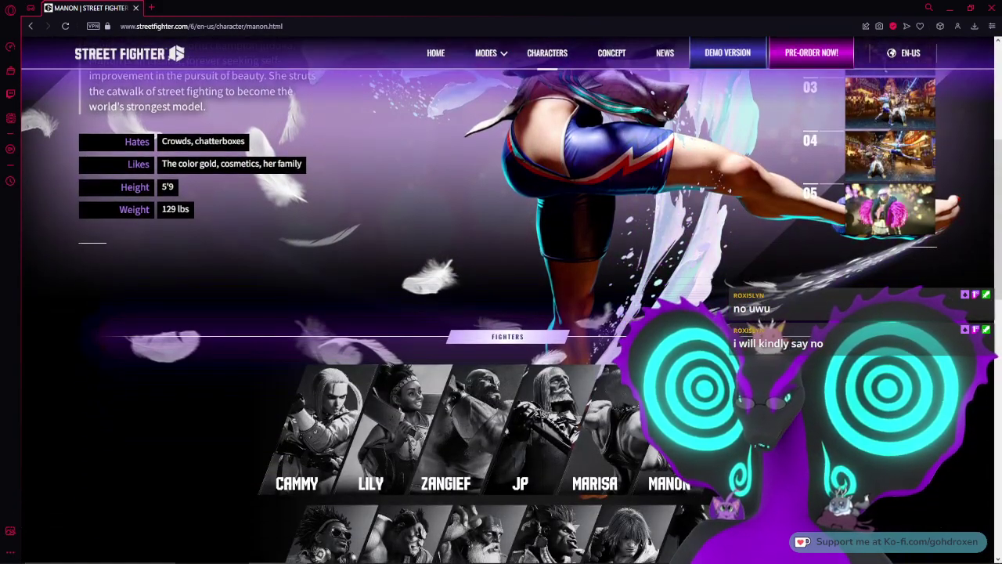
pyautogui.scroll(-5, 501, 302)
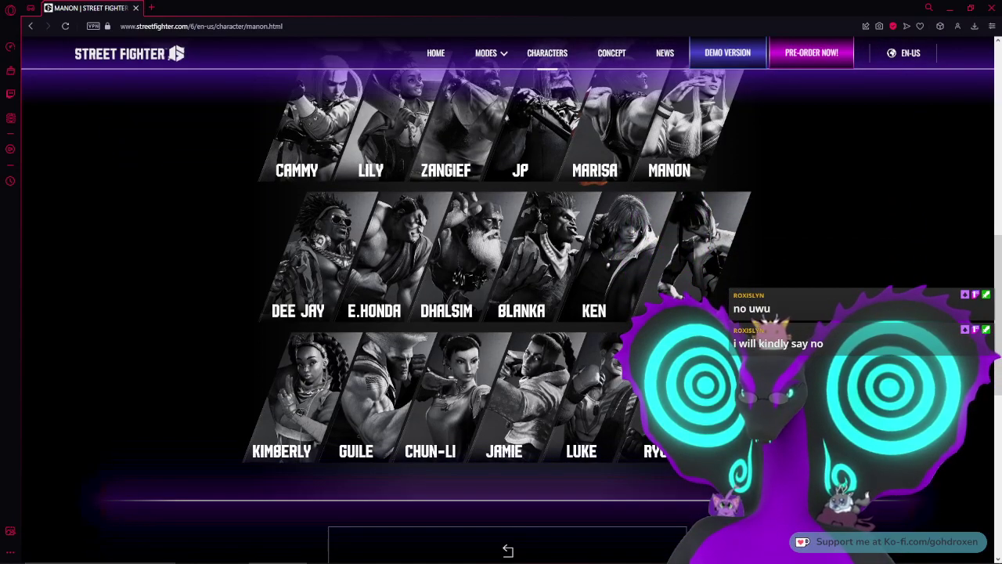
pyautogui.scroll(1, 501, 302)
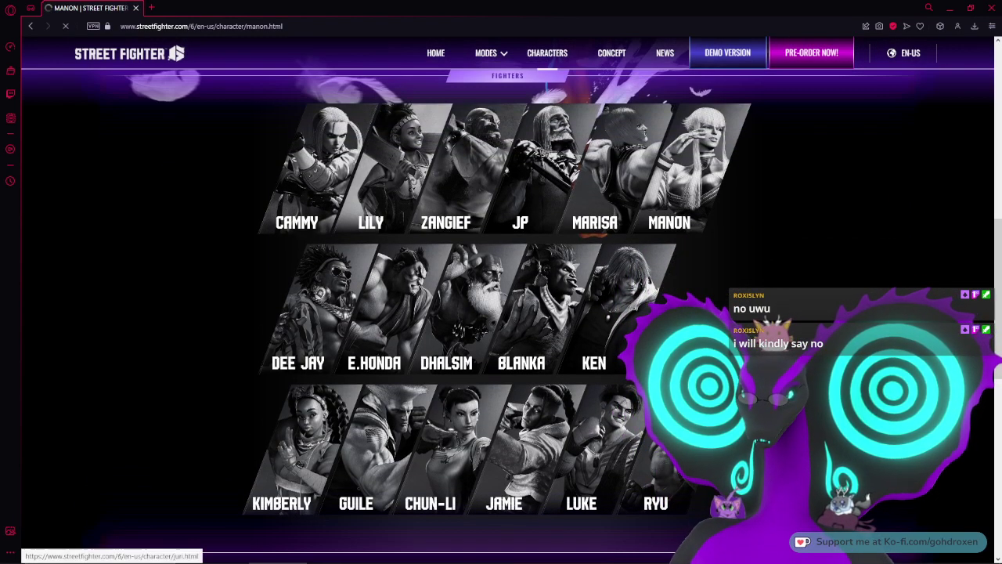
pyautogui.click(699, 305)
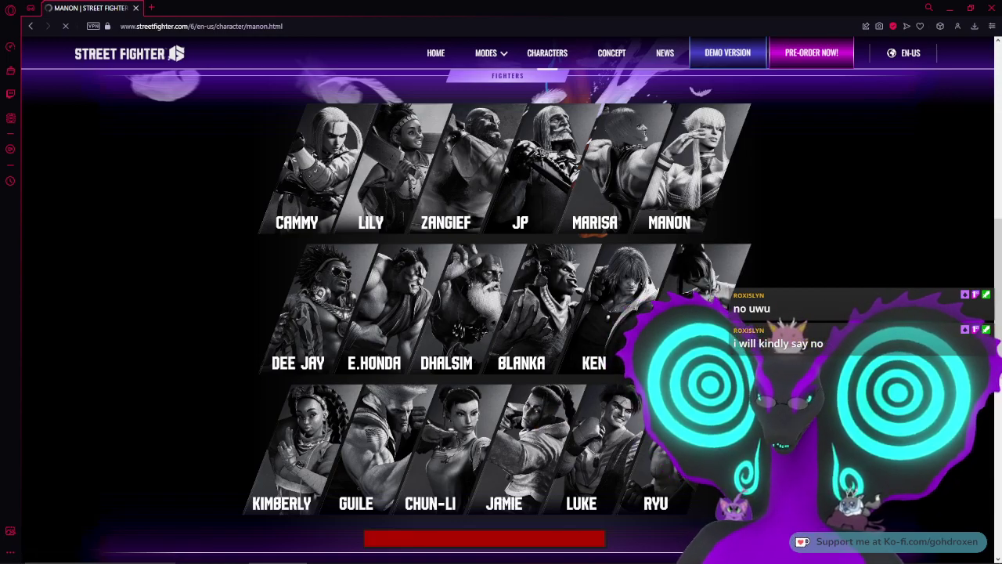
pyautogui.scroll(2, 699, 306)
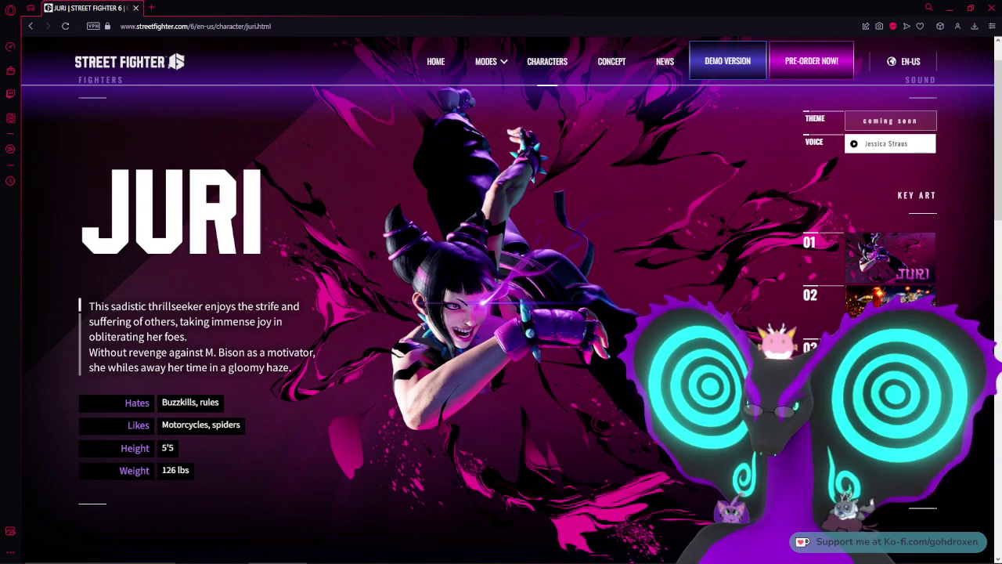
# Step: View Juri's key art from the second image onward through several fight scenes, and close the gallery
pyautogui.click(890, 301)
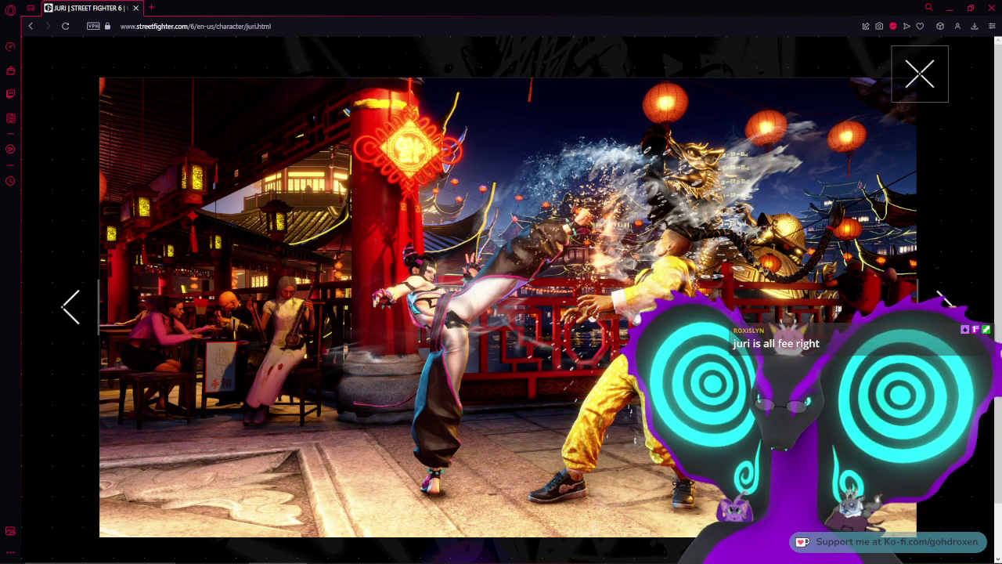
pyautogui.click(945, 307)
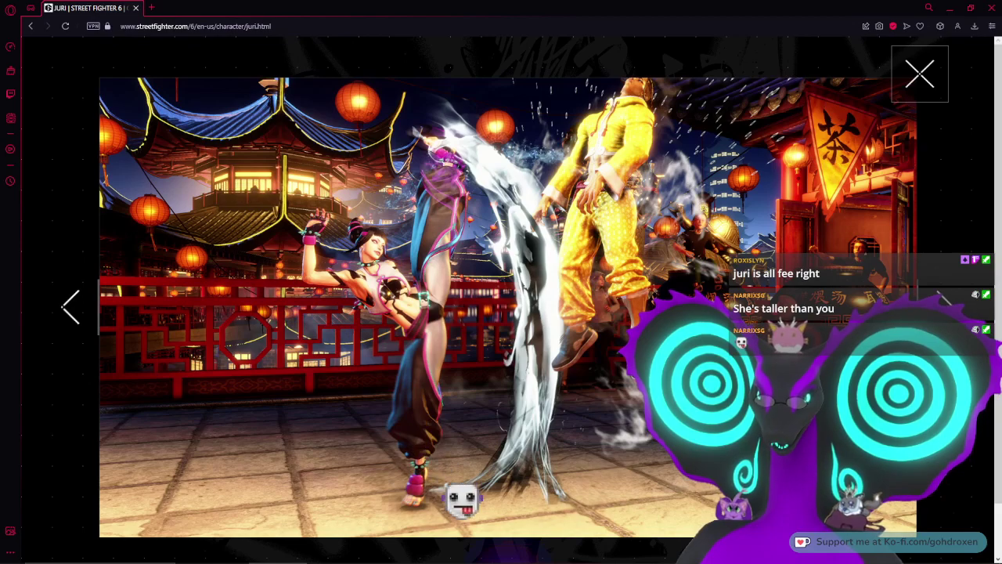
pyautogui.press('Right')
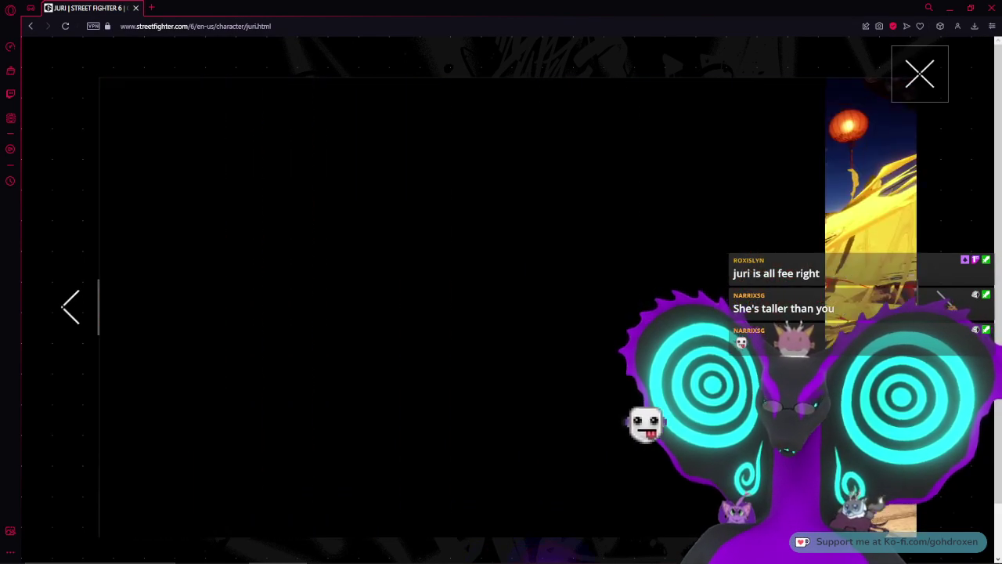
pyautogui.press('Right')
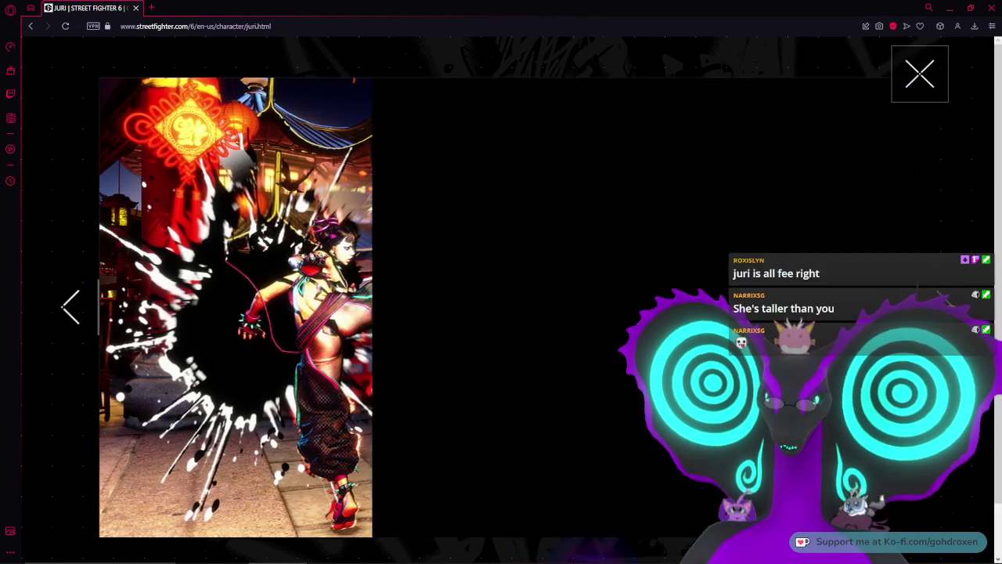
pyautogui.press('Escape')
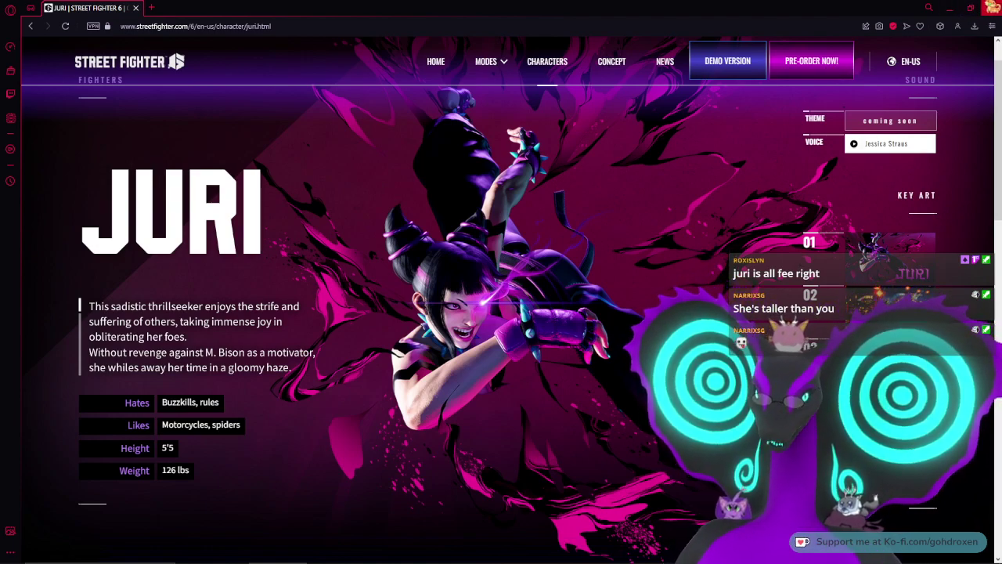
# Step: Close the browser, switch back to ZBrush and bring the dragon's head and full mane into view
pyautogui.click(992, 8)
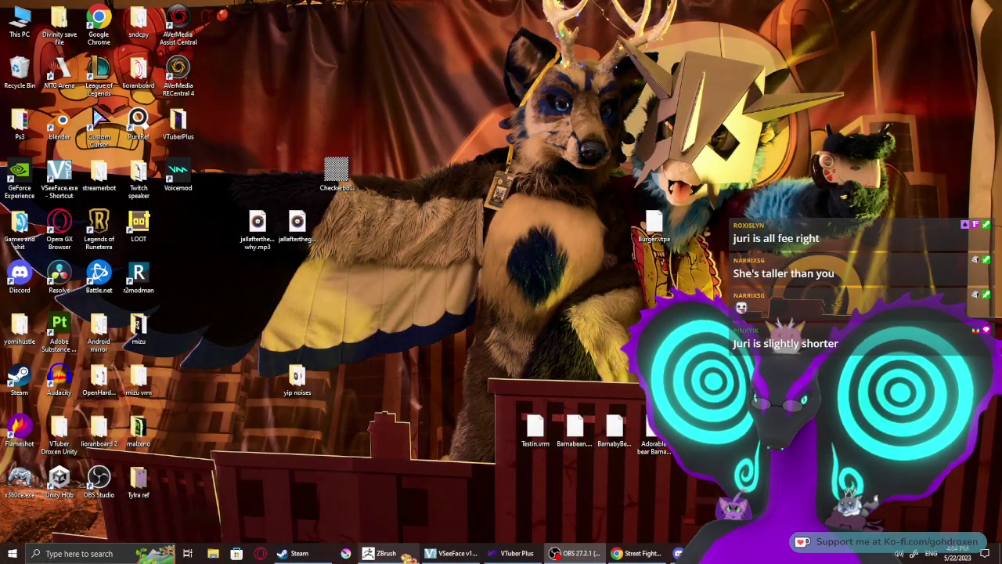
pyautogui.click(382, 552)
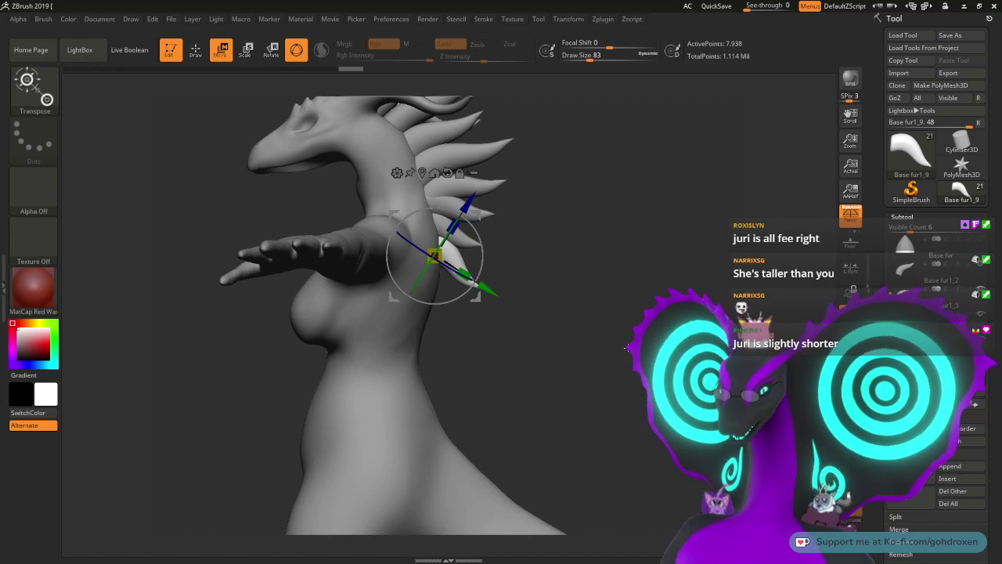
pyautogui.keyDown('alt'); pyautogui.moveTo(613, 296); pyautogui.dragTo(640, 436); pyautogui.keyUp('alt')
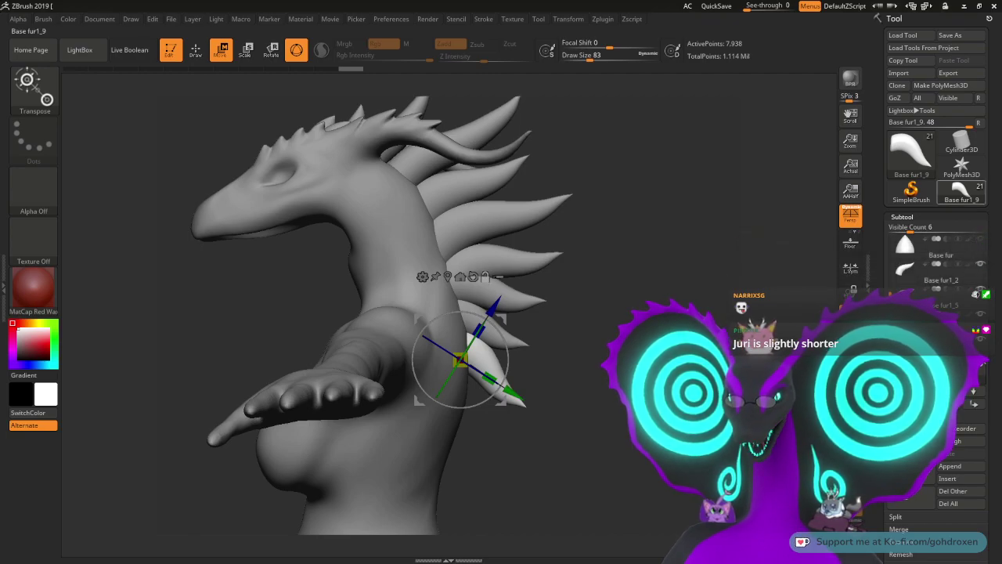
pyautogui.moveTo(962, 192)
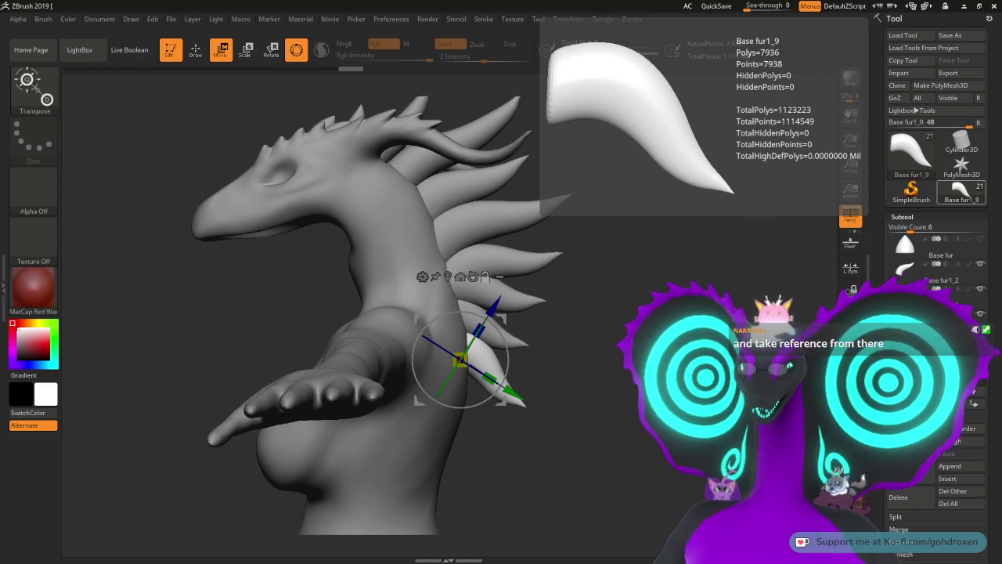
# Step: Duplicate the lowest fur spike on the dragon's back and move the copy slightly down along the spine
pyautogui.click(910, 472)
pyautogui.keyDown('ctrl'); pyautogui.moveTo(588, 235); pyautogui.dragTo(569, 173, button='right'); pyautogui.keyUp('ctrl')
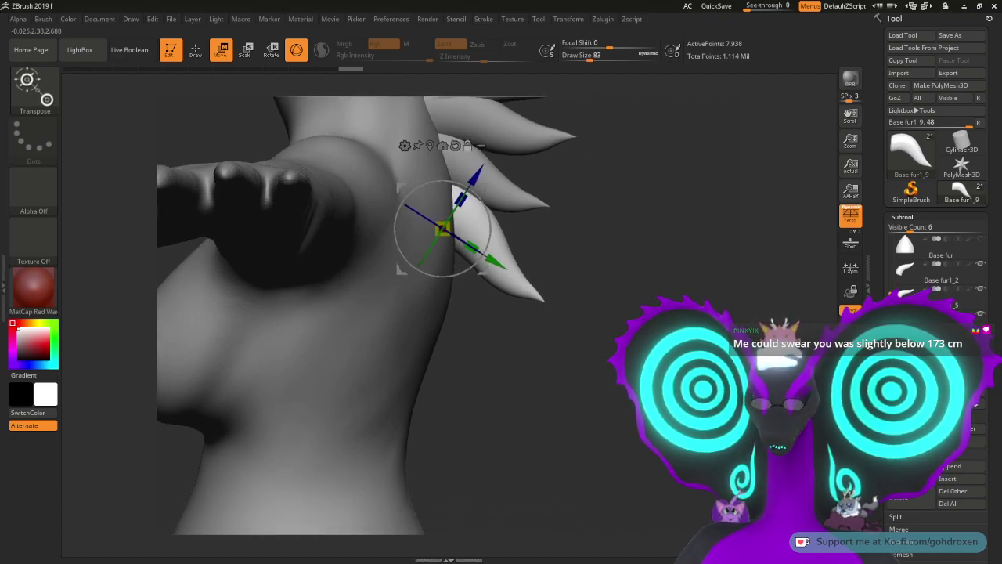
pyautogui.keyDown('ctrl'); pyautogui.moveTo(651, 149); pyautogui.dragTo(651, 228, button='right'); pyautogui.keyUp('ctrl')
pyautogui.keyDown('alt'); pyautogui.moveTo(651, 229); pyautogui.dragTo(657, 251, button='right'); pyautogui.keyUp('alt')
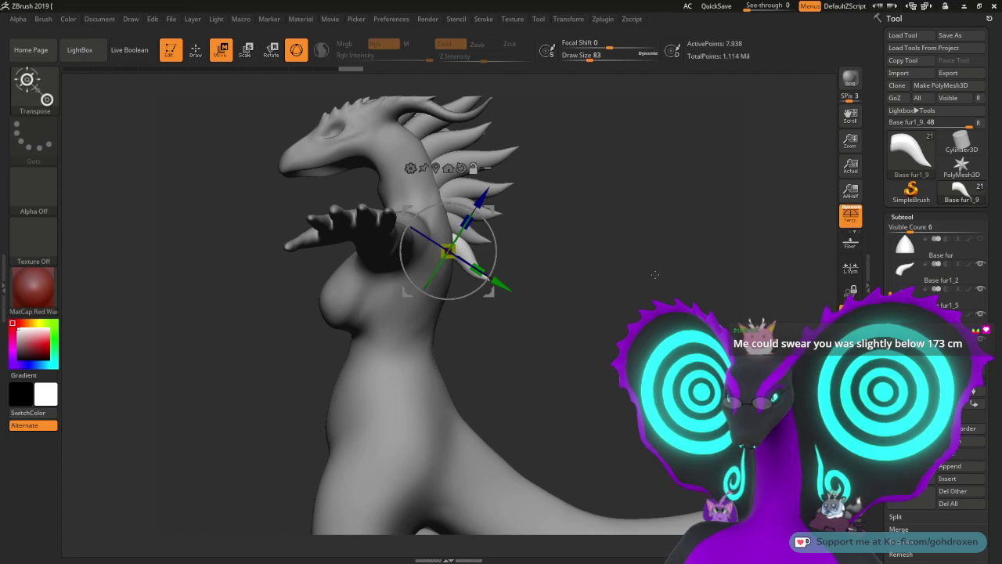
pyautogui.moveTo(669, 277); pyautogui.dragTo(656, 266)
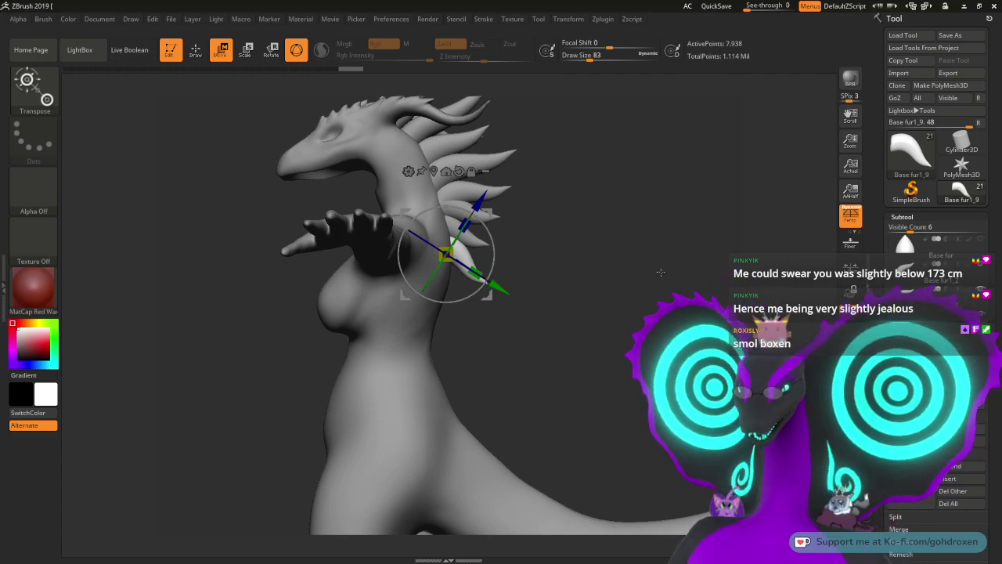
pyautogui.hotkey('ctrl', 'shift', 'd')
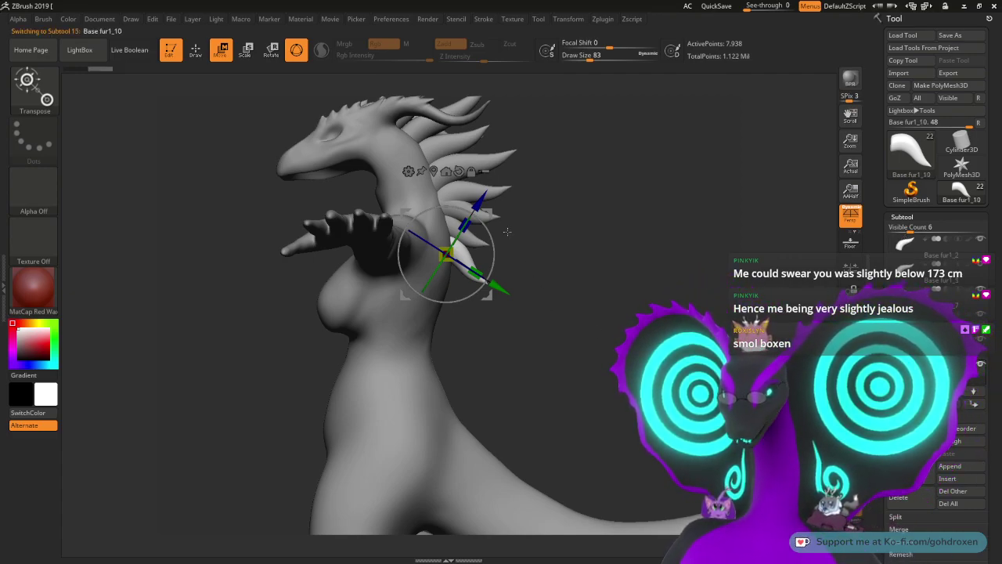
pyautogui.moveTo(489, 215); pyautogui.dragTo(492, 232)
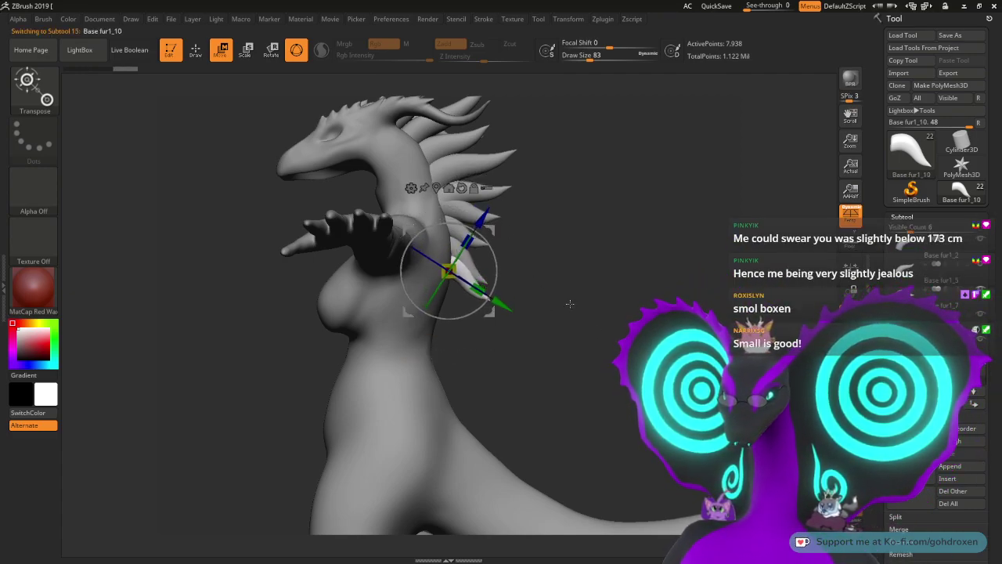
pyautogui.keyDown('alt'); pyautogui.moveTo(589, 303); pyautogui.dragTo(622, 334); pyautogui.keyUp('alt')
pyautogui.moveTo(486, 249); pyautogui.dragTo(487, 260)
# Step: Scale the new lowest spike up to about 1.3 times and rotate it to point more steeply down the back
pyautogui.moveTo(446, 301)
pyautogui.mouseDown()
pyautogui.moveTo(470, 308)
pyautogui.moveTo(462, 311)
pyautogui.mouseUp()
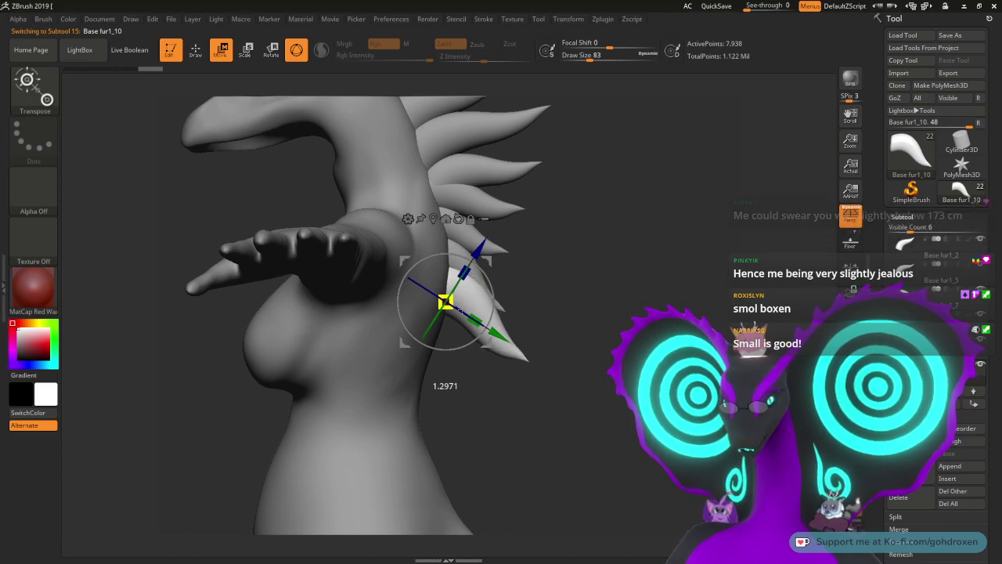
pyautogui.moveTo(474, 263)
pyautogui.mouseDown()
pyautogui.moveTo(495, 275)
pyautogui.moveTo(492, 265)
pyautogui.moveTo(486, 273)
pyautogui.mouseUp()
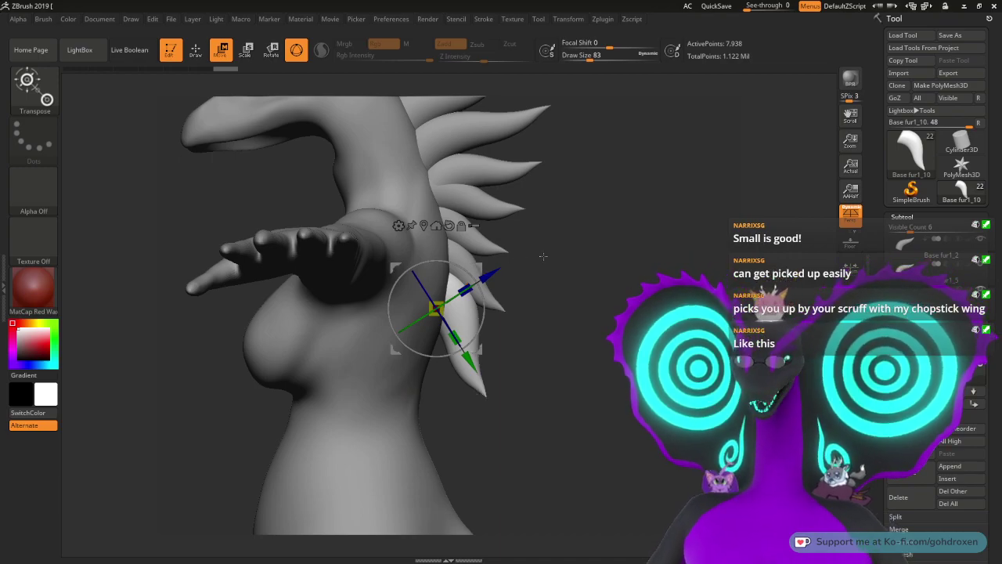
pyautogui.moveTo(476, 269); pyautogui.dragTo(474, 270)
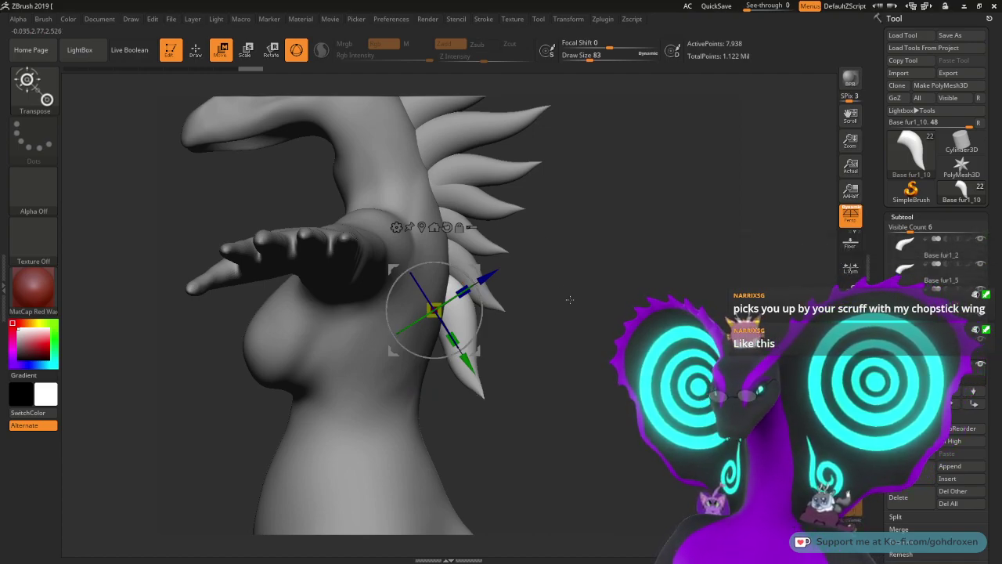
# Step: Duplicate the enlarged spike, move the copy further down the back and tilt it closer to the body
pyautogui.keyDown('alt'); pyautogui.moveTo(717, 321); pyautogui.dragTo(717, 258); pyautogui.keyUp('alt')
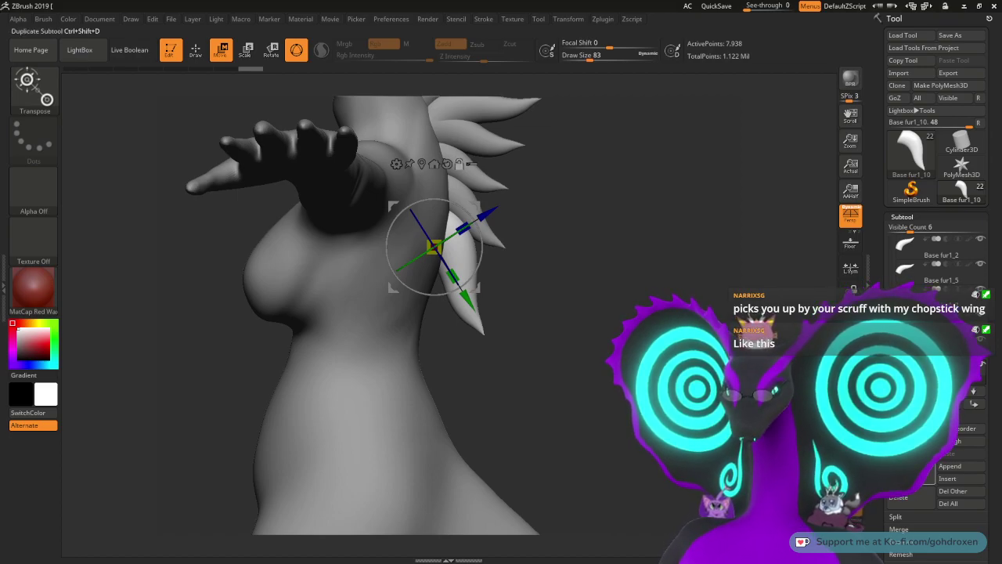
pyautogui.click(909, 473)
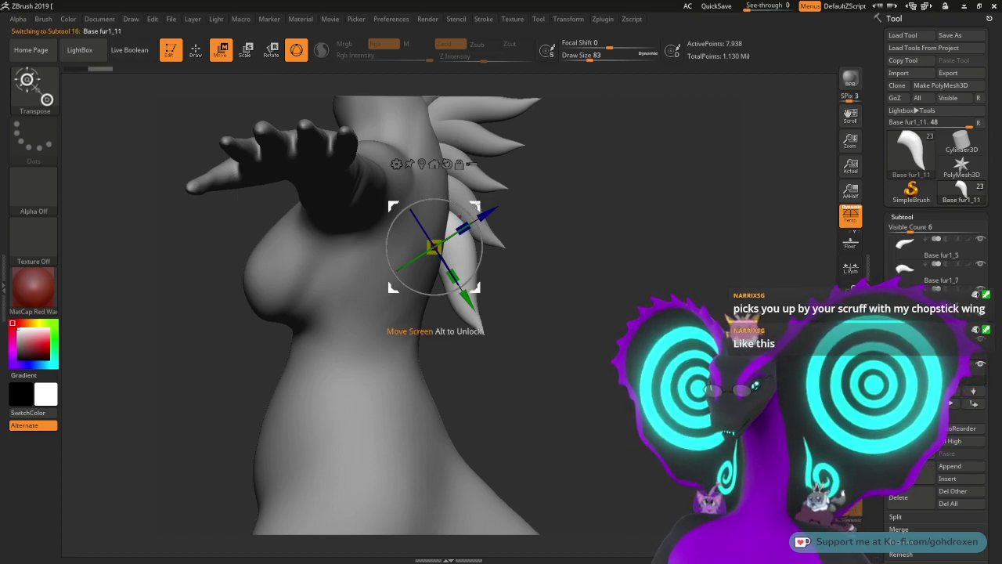
pyautogui.moveTo(475, 206); pyautogui.dragTo(474, 308)
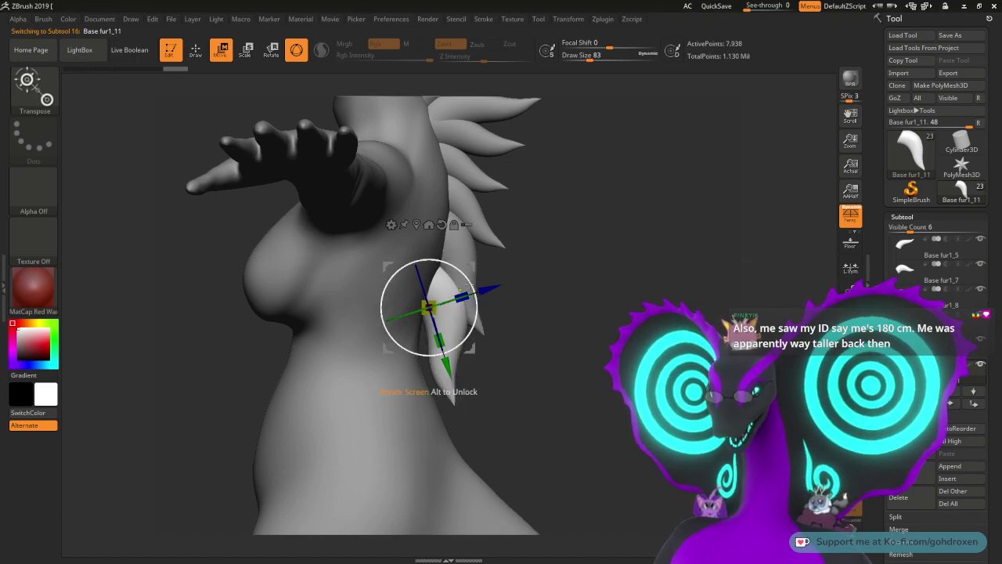
# Step: Lengthen the lowest fur spike on the back and adjust its angle and position against the body
pyautogui.moveTo(439, 339); pyautogui.dragTo(449, 365)
pyautogui.keyDown('shift'); pyautogui.moveTo(450, 266); pyautogui.dragTo(445, 267); pyautogui.keyUp('shift')
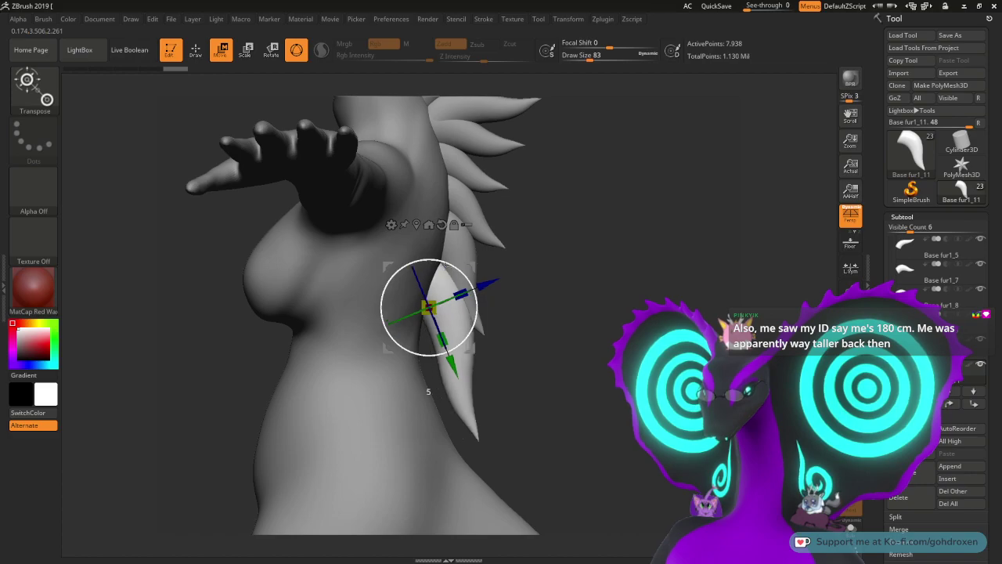
pyautogui.moveTo(428, 307)
pyautogui.mouseDown()
pyautogui.moveTo(420, 320)
pyautogui.moveTo(420, 307)
pyautogui.mouseUp()
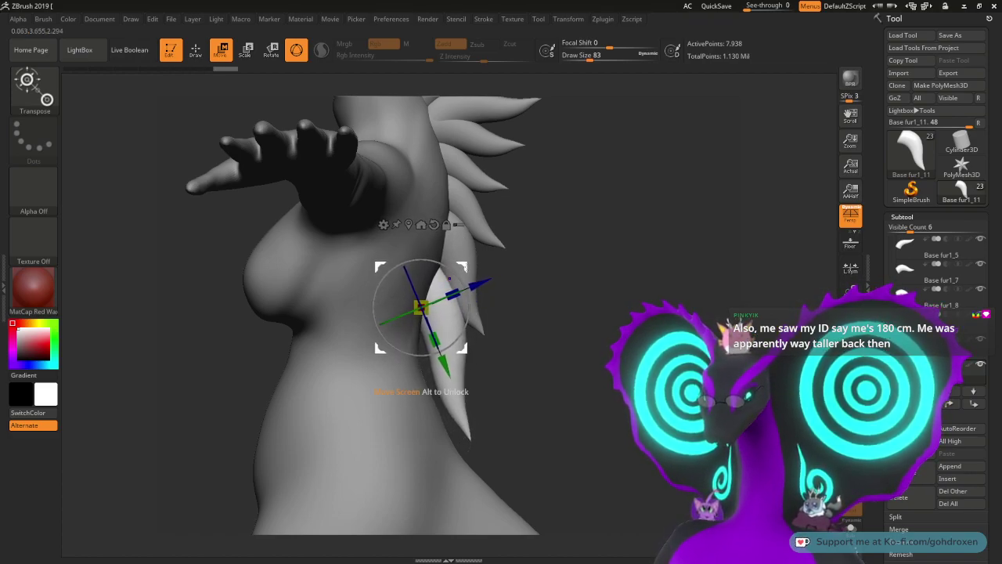
pyautogui.keyDown('shift'); pyautogui.moveTo(460, 273); pyautogui.dragTo(464, 260); pyautogui.keyUp('shift')
# Step: Examine the character's side silhouette in flat rendering with Draw mode active, and return to shaded rendering
pyautogui.moveTo(557, 316); pyautogui.dragTo(573, 255)
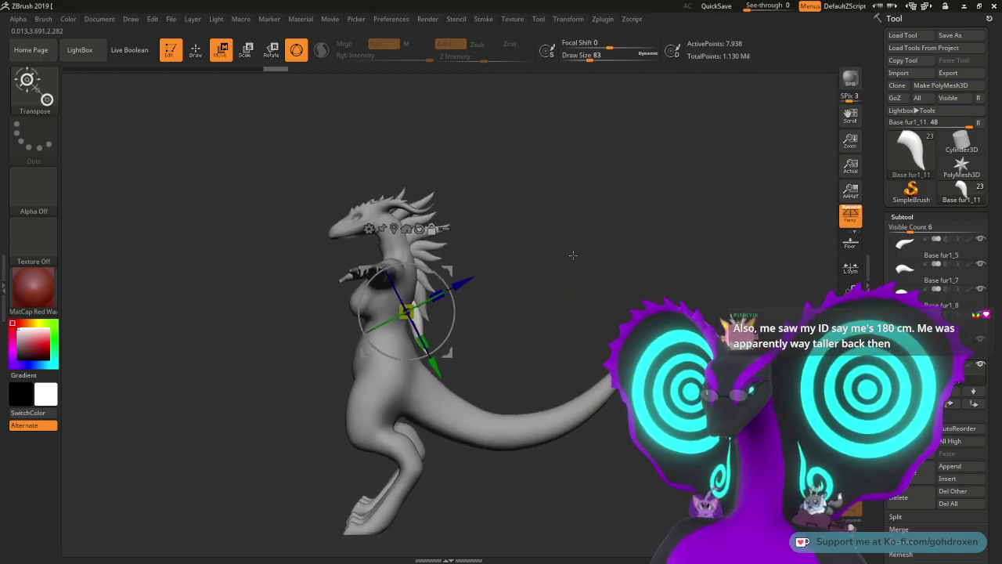
pyautogui.click(428, 20)
pyautogui.click(509, 125)
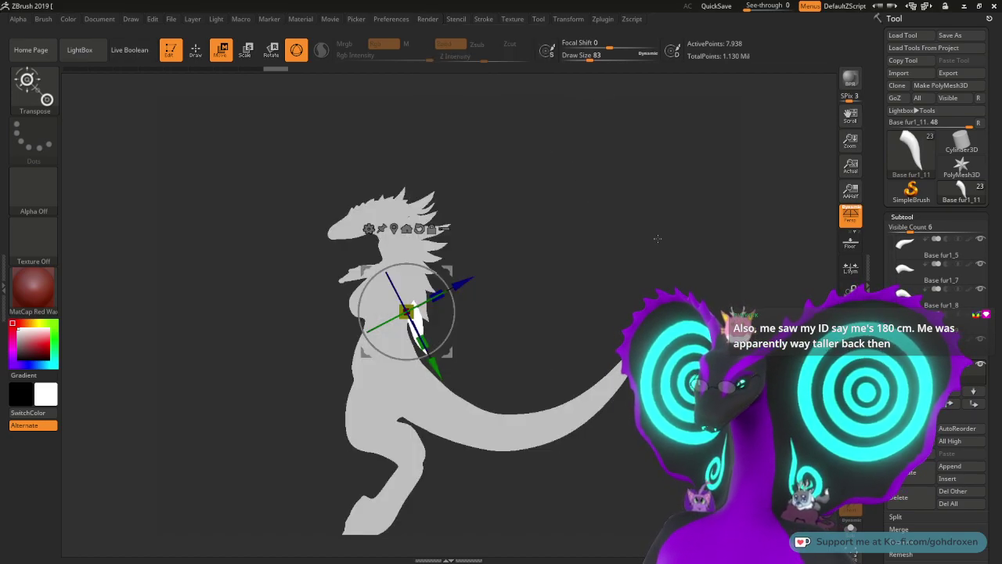
pyautogui.press('q')
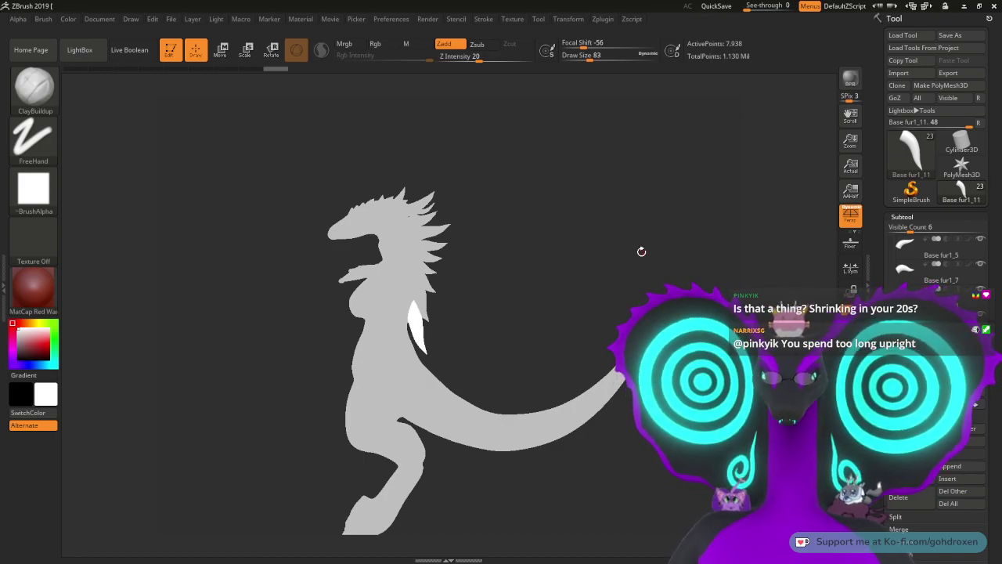
pyautogui.moveTo(615, 274)
pyautogui.keyDown('alt'); pyautogui.mouseDown()
pyautogui.moveTo(614, 336)
pyautogui.moveTo(643, 302)
pyautogui.moveTo(481, 307)
pyautogui.moveTo(665, 299)
pyautogui.moveTo(633, 288)
pyautogui.moveTo(616, 331)
pyautogui.moveTo(593, 297)
pyautogui.mouseUp(); pyautogui.keyUp('alt')
pyautogui.press('shift')
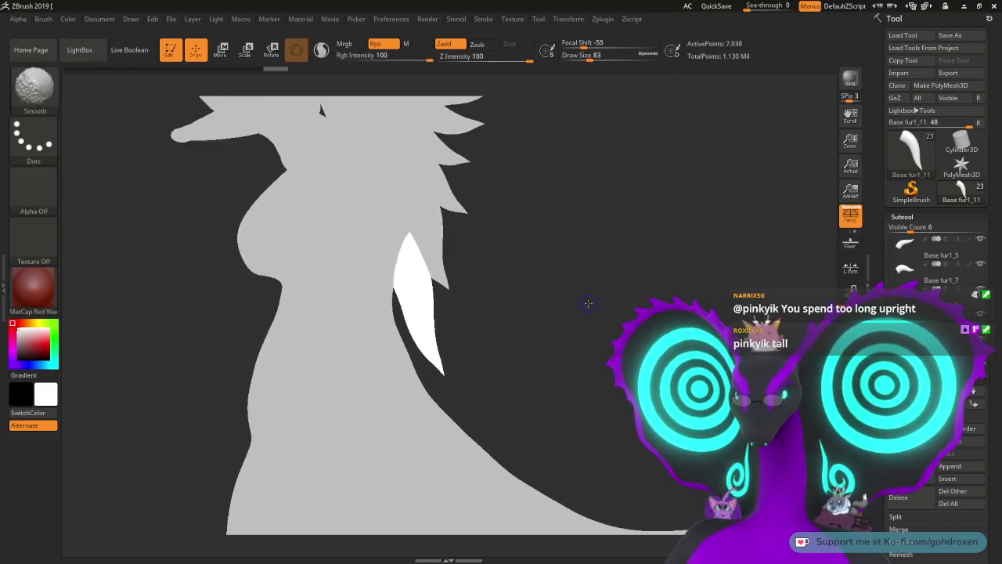
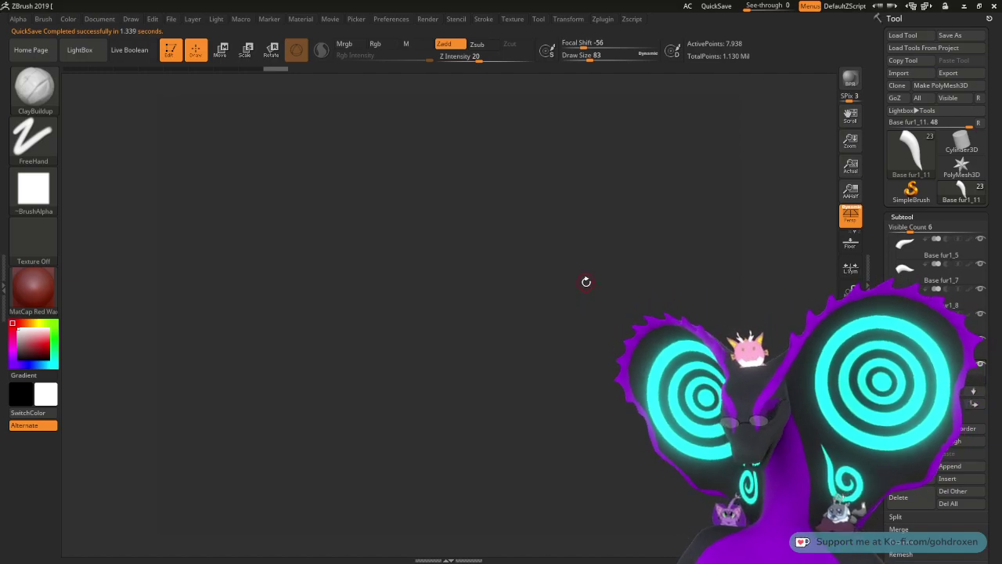
pyautogui.click(428, 19)
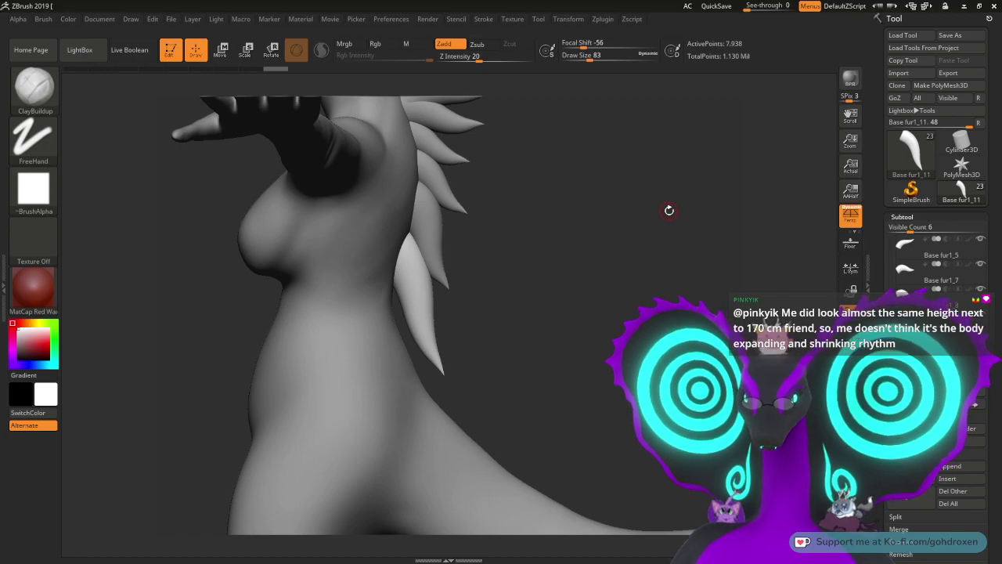
# Step: Save the tool as a numbered "uwu" ZTL file in the "I hope this is the real dwagun" folder
pyautogui.moveTo(642, 240)
pyautogui.mouseDown()
pyautogui.moveTo(635, 218)
pyautogui.moveTo(591, 332)
pyautogui.mouseUp()
pyautogui.click(949, 35)
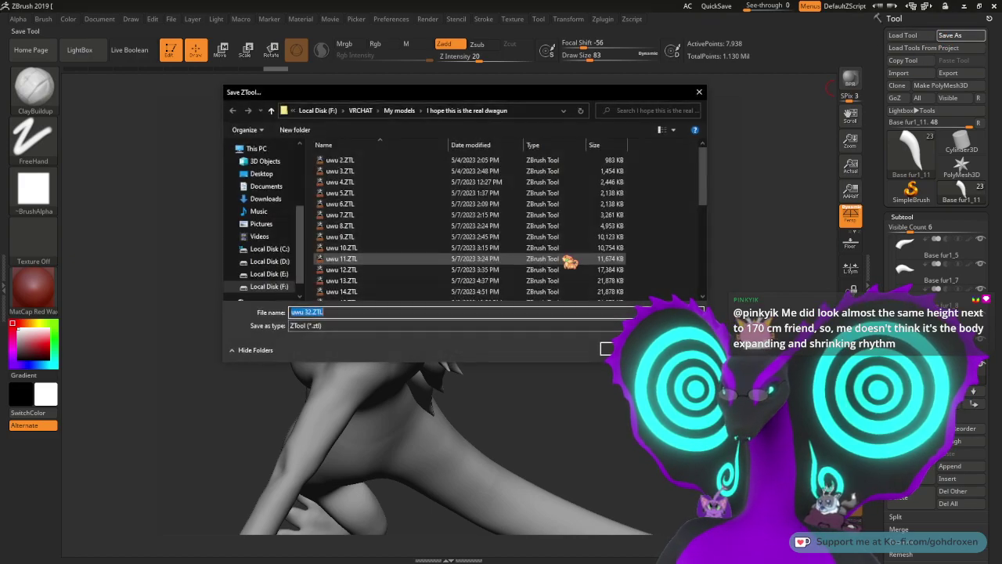
pyautogui.click(311, 313)
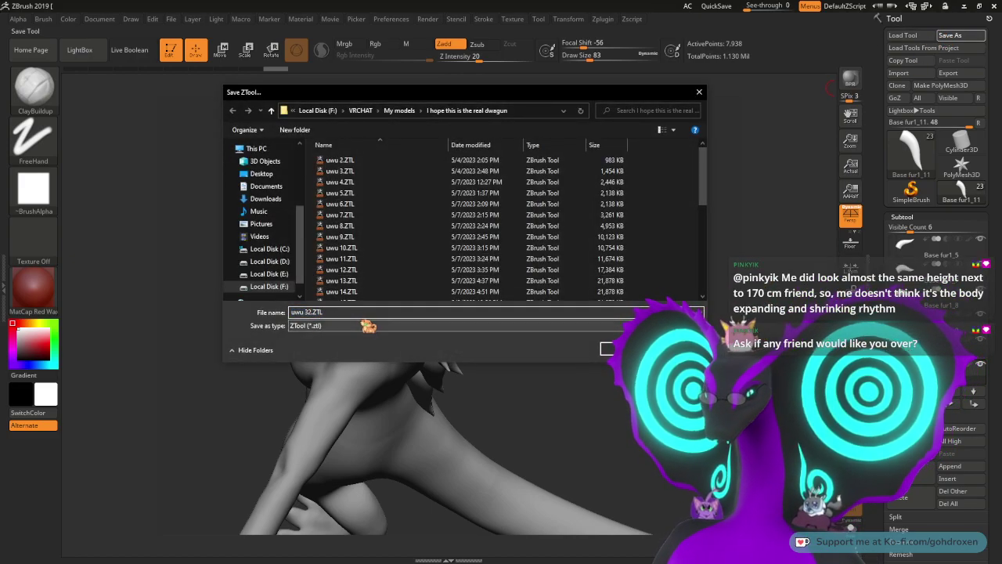
pyautogui.press('Return')
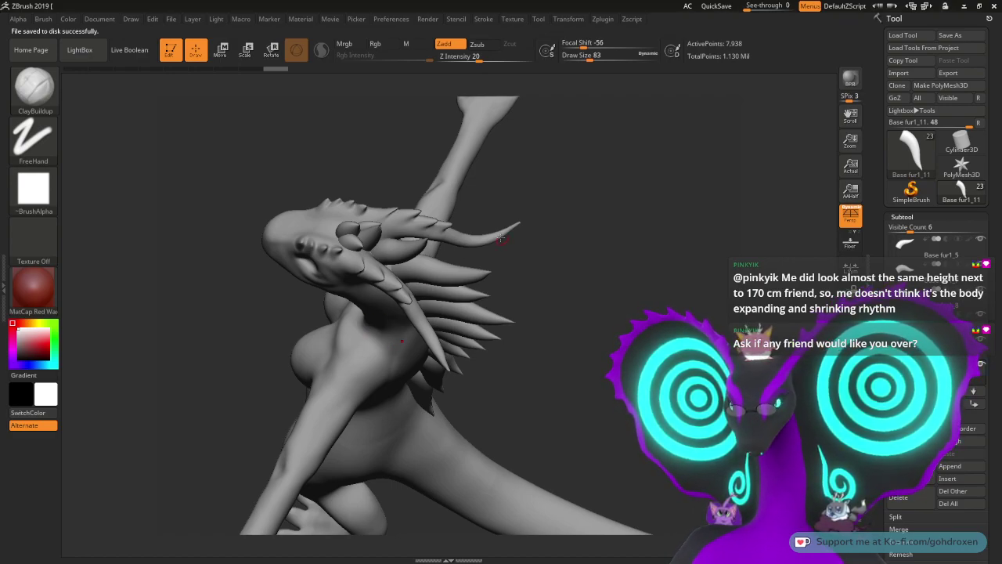
# Step: Inspect the spikes on the head and make the small Base fur2 tuft beside the central cluster the active subtool
pyautogui.moveTo(542, 242); pyautogui.dragTo(575, 353)
pyautogui.keyDown('alt'); pyautogui.moveTo(541, 196); pyautogui.dragTo(493, 276); pyautogui.keyUp('alt')
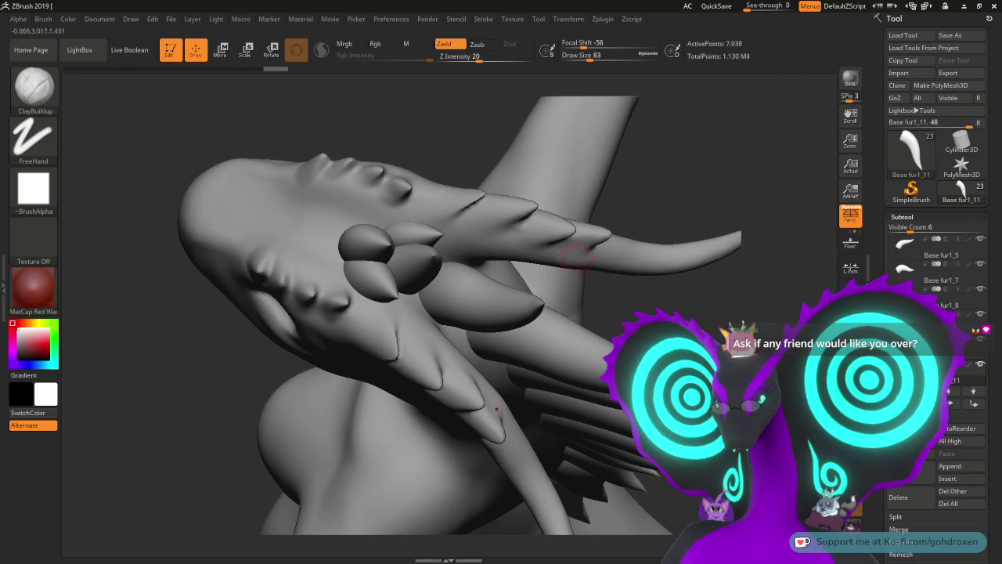
pyautogui.keyDown('alt'); pyautogui.click(470, 295); pyautogui.keyUp('alt')
pyautogui.moveTo(637, 294); pyautogui.dragTo(654, 183)
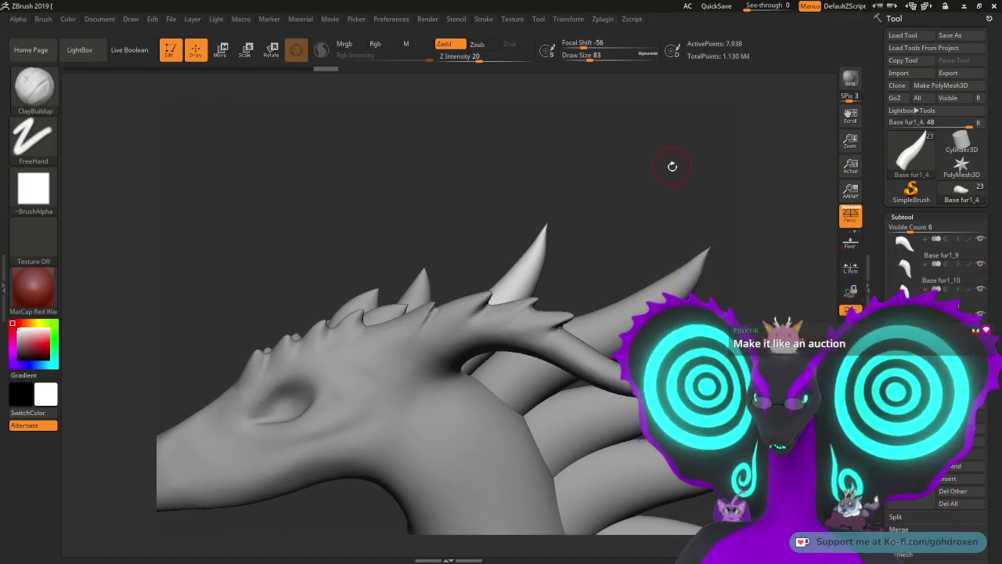
pyautogui.moveTo(629, 178); pyautogui.dragTo(567, 348)
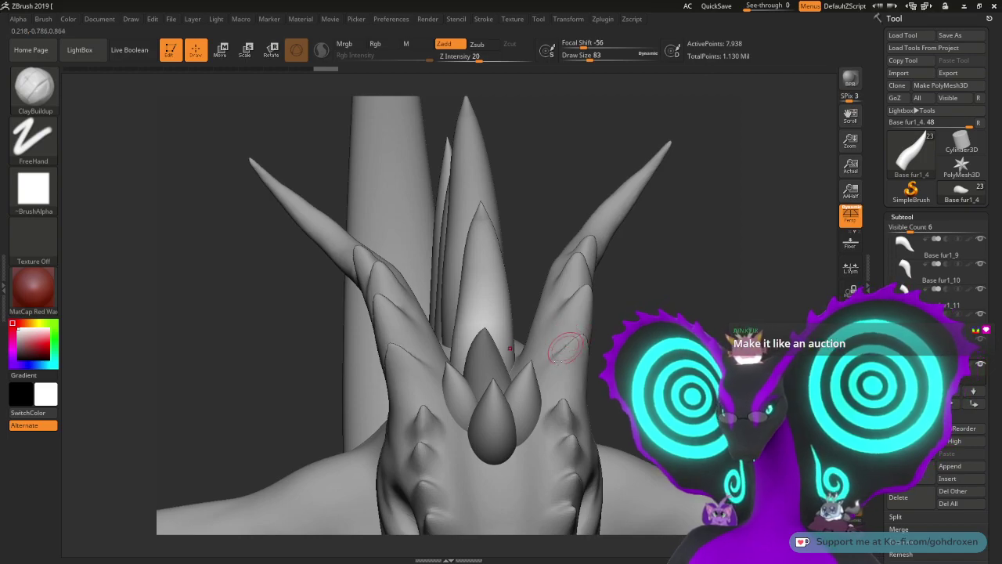
pyautogui.keyDown('alt'); pyautogui.click(520, 396); pyautogui.keyUp('alt')
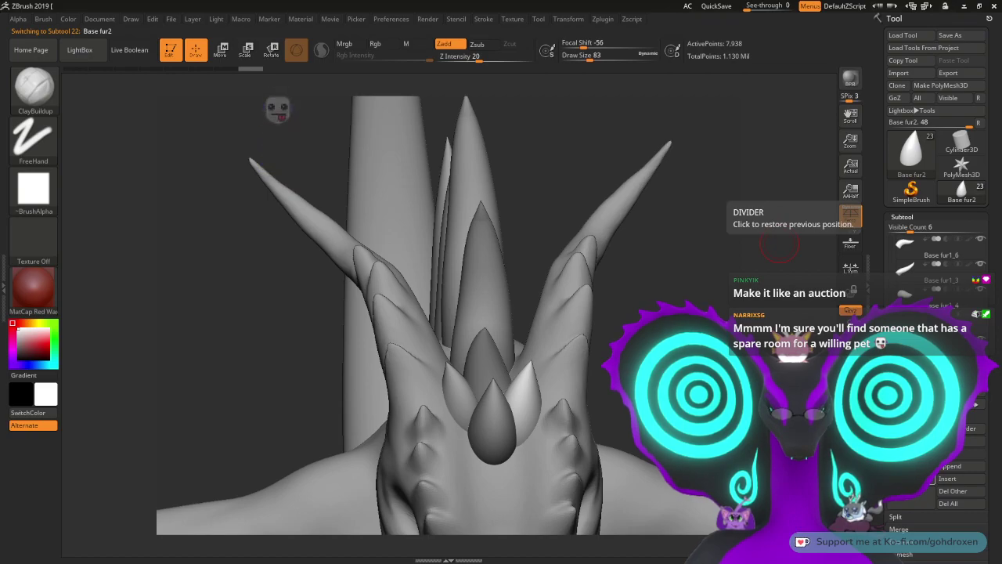
pyautogui.hotkey('alt', 'Tab')
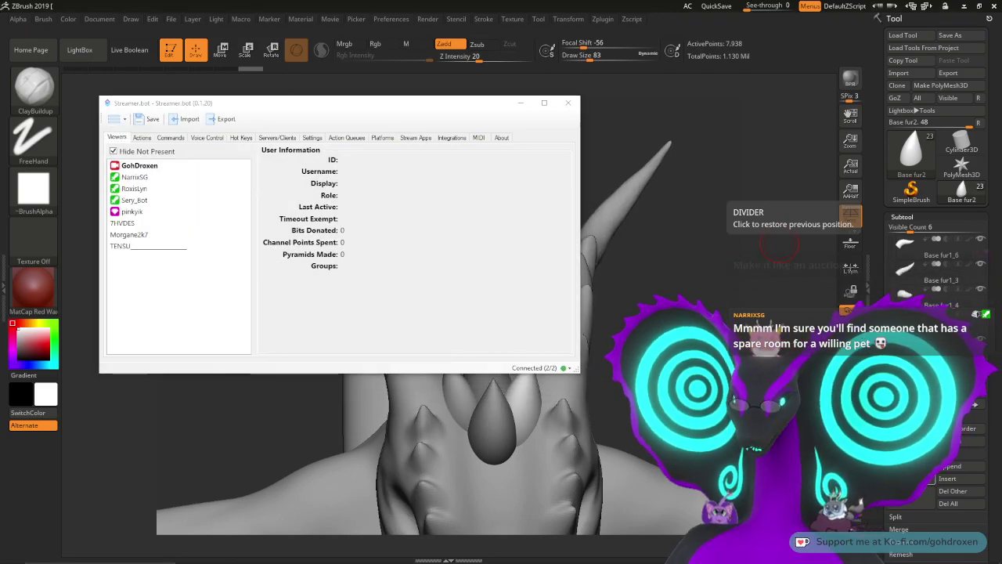
pyautogui.hotkey('alt', 'Tab')
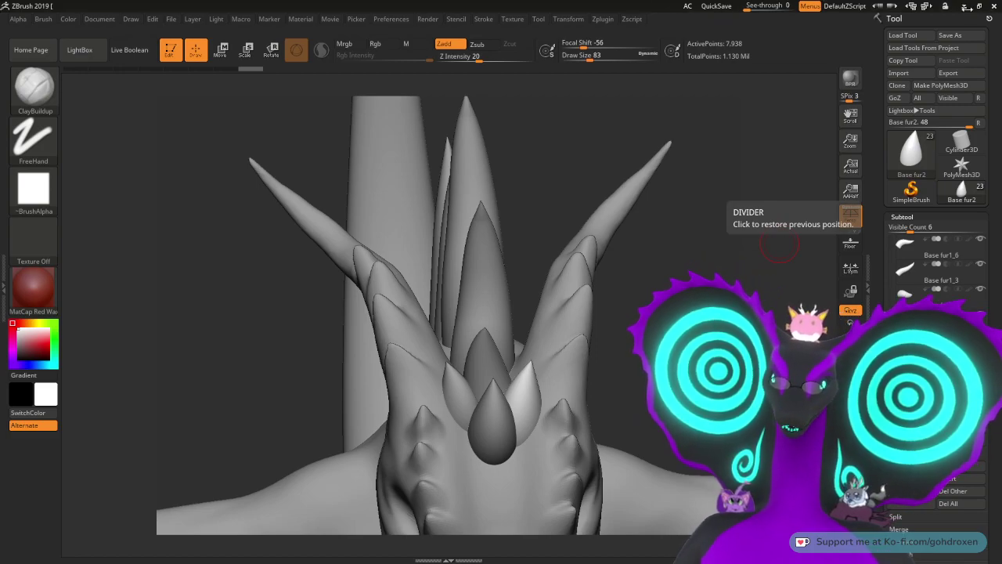
# Step: Switch to Blender, open the recent file "Kobold retry !hateithere uwu 18.blend" and show the model in Material Preview shading
pyautogui.click(965, 6)
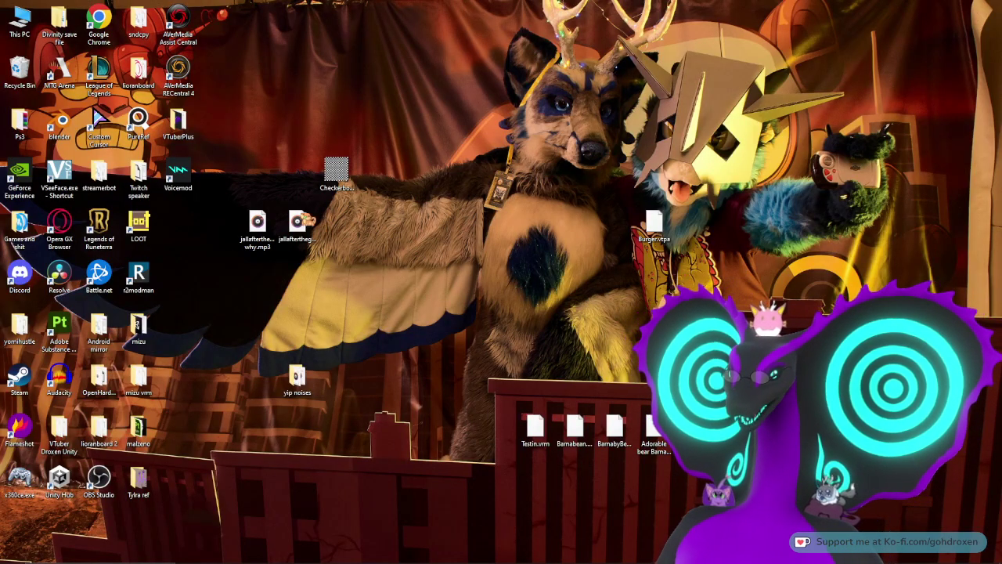
pyautogui.doubleClick(69, 133)
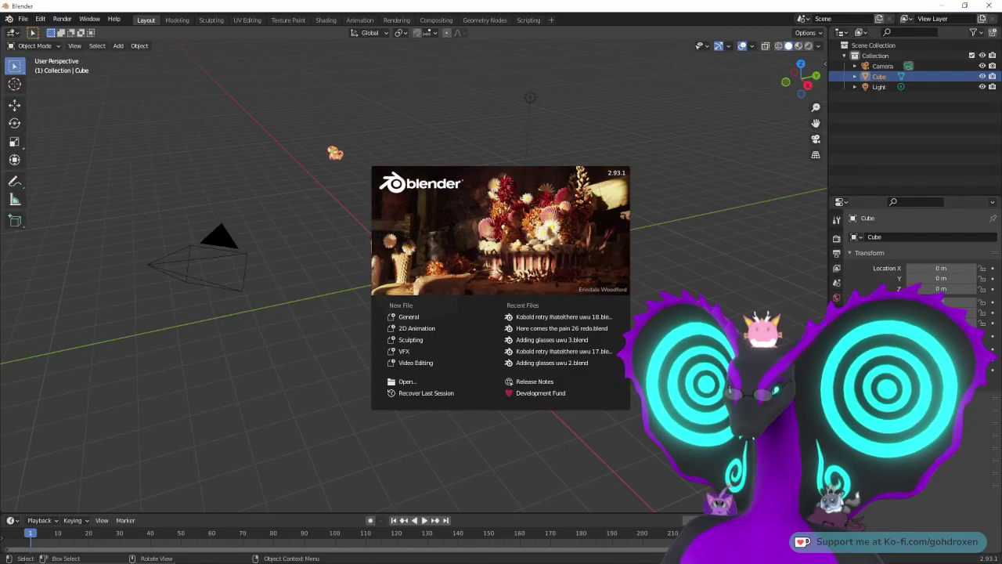
pyautogui.click(553, 317)
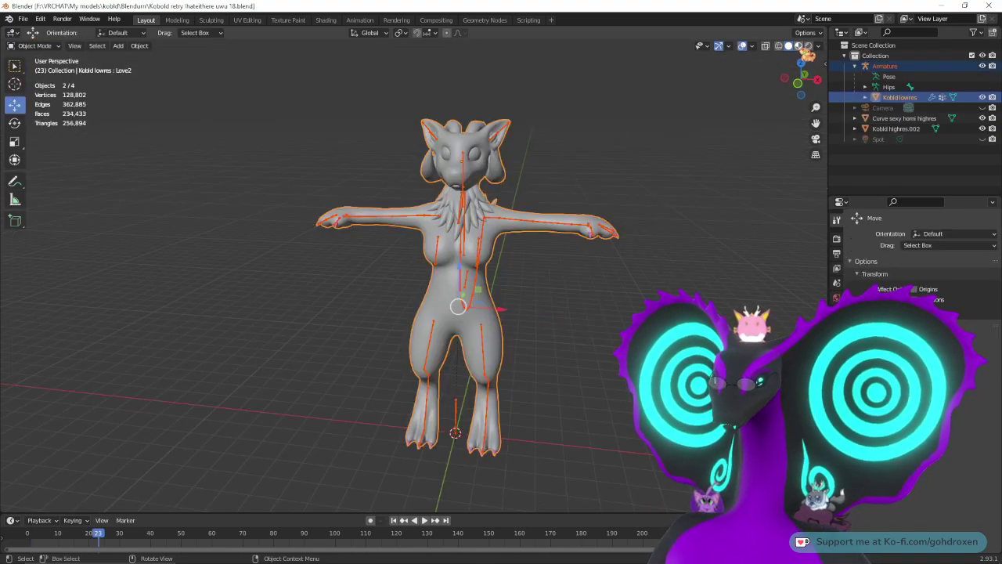
pyautogui.click(799, 46)
# Step: Examine how the layered fur tufts overlap on the kobold's neck and upper back, from behind and several angles
pyautogui.moveTo(532, 267); pyautogui.dragTo(380, 276, button='middle')
pyautogui.moveTo(576, 244); pyautogui.dragTo(528, 276, button='middle')
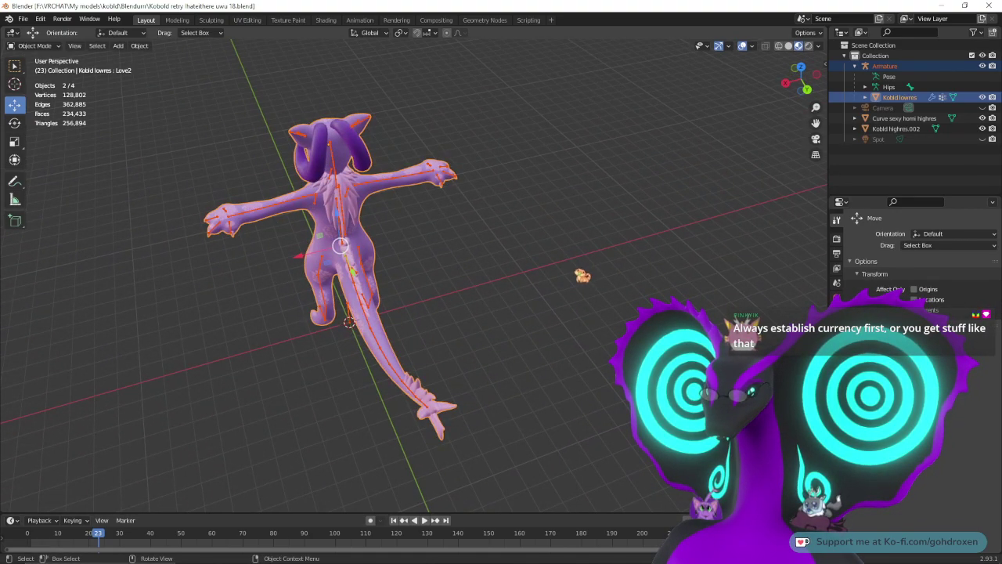
pyautogui.scroll(8, 555, 246)
pyautogui.keyDown('shift'); pyautogui.moveTo(423, 181); pyautogui.dragTo(635, 356, button='middle'); pyautogui.keyUp('shift')
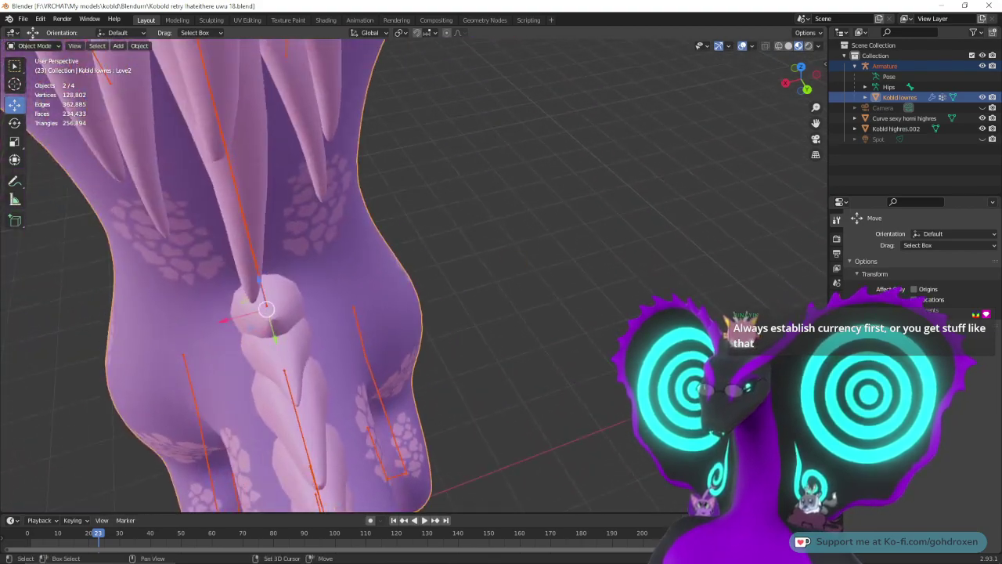
pyautogui.keyDown('shift'); pyautogui.moveTo(513, 244); pyautogui.dragTo(666, 396, button='middle'); pyautogui.keyUp('shift')
pyautogui.scroll(-4, 717, 263)
pyautogui.moveTo(666, 271); pyautogui.dragTo(702, 251, button='middle')
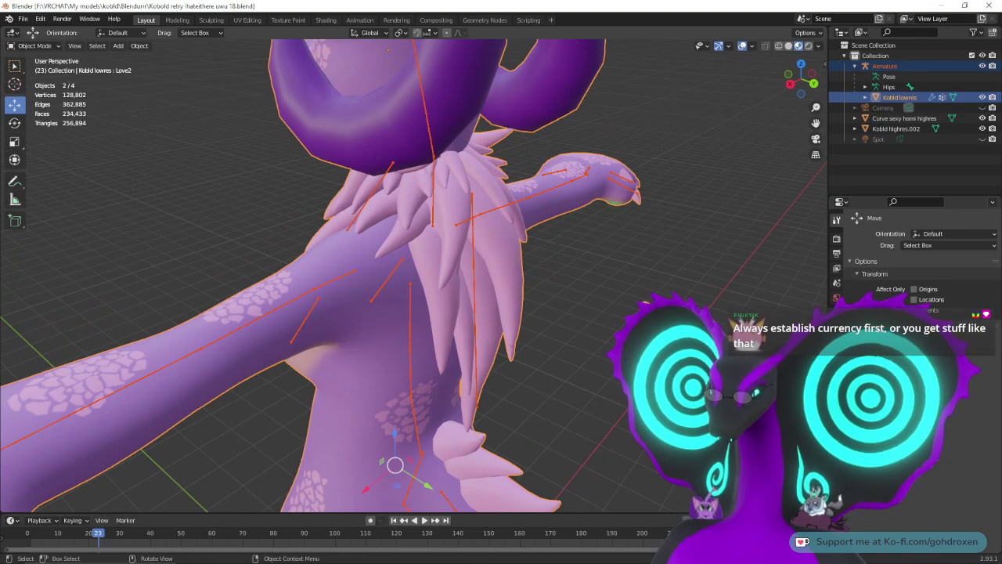
pyautogui.moveTo(613, 304); pyautogui.dragTo(566, 271, button='middle')
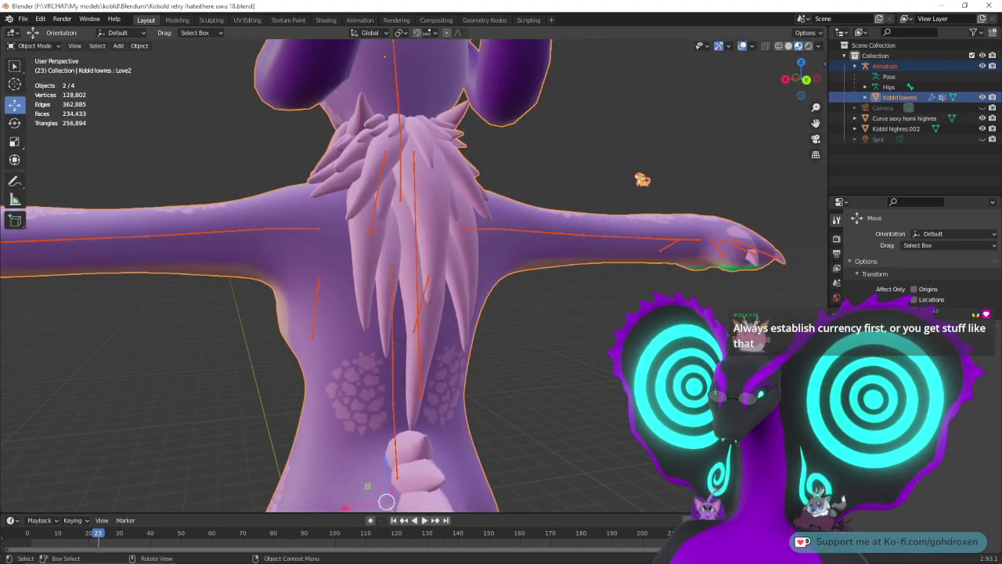
pyautogui.moveTo(635, 175); pyautogui.dragTo(613, 149, button='middle')
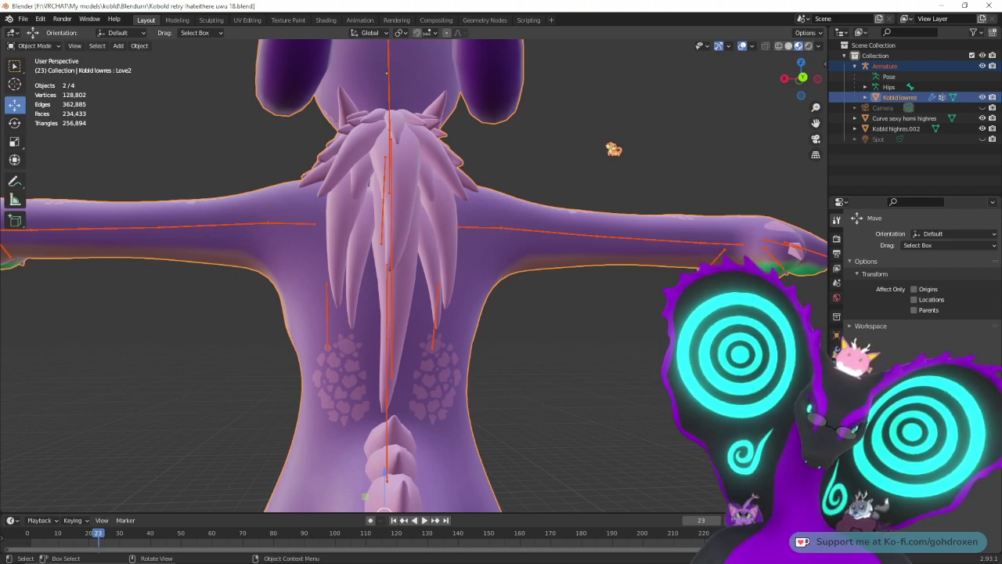
pyautogui.moveTo(603, 166); pyautogui.dragTo(513, 210, button='middle')
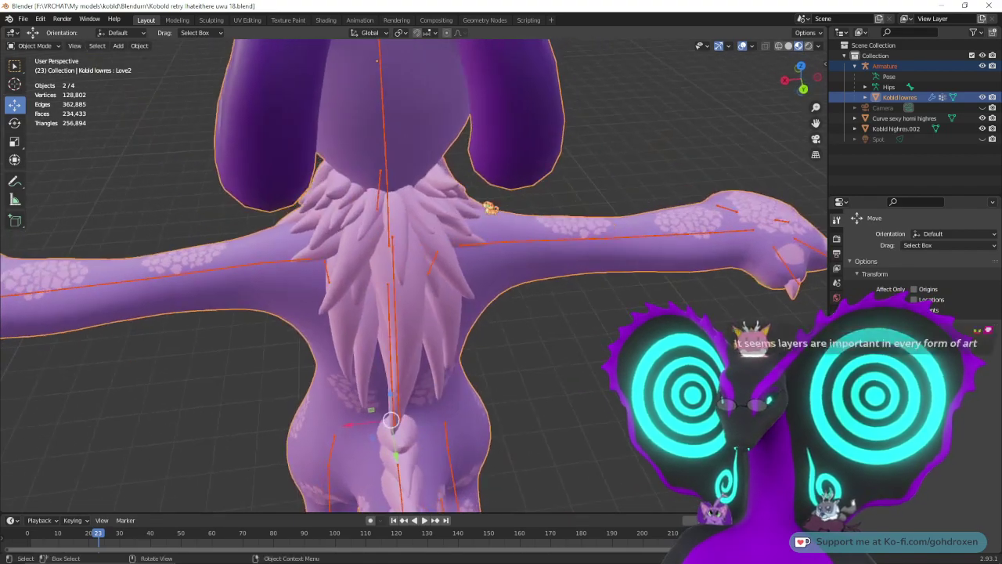
pyautogui.moveTo(648, 164); pyautogui.dragTo(695, 150, button='middle')
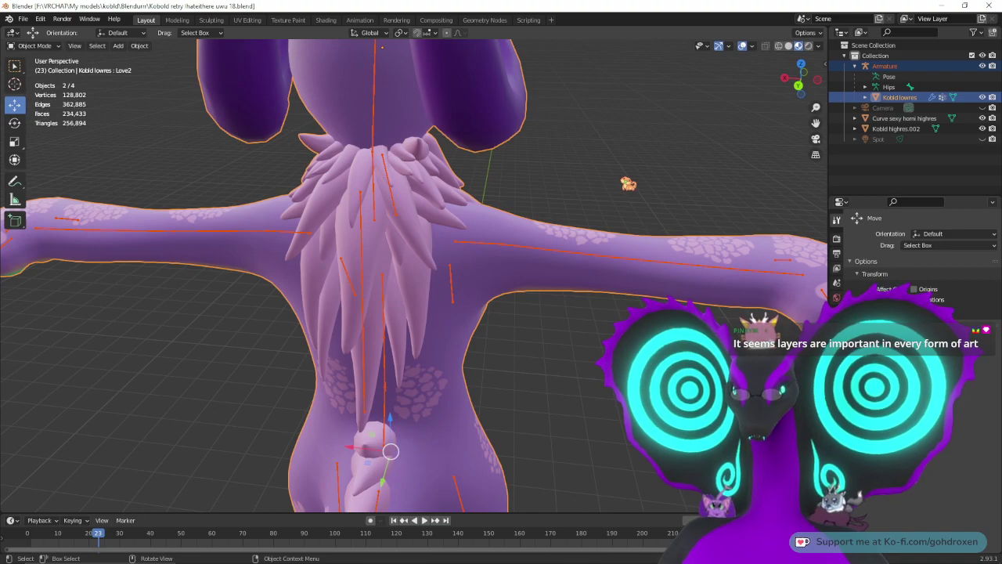
pyautogui.moveTo(624, 179); pyautogui.dragTo(583, 204, button='middle')
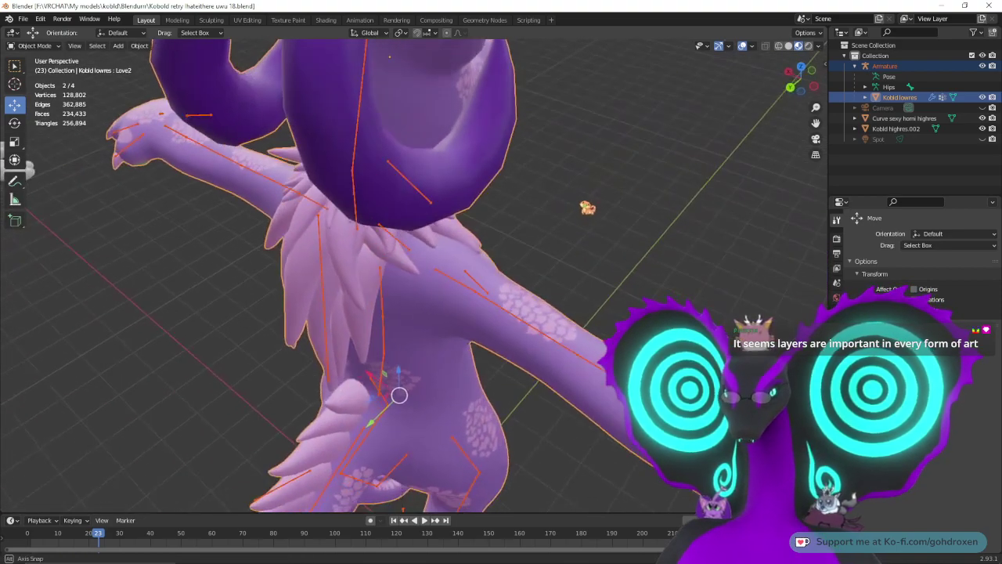
pyautogui.moveTo(30, 167); pyautogui.dragTo(751, 160, button='middle')
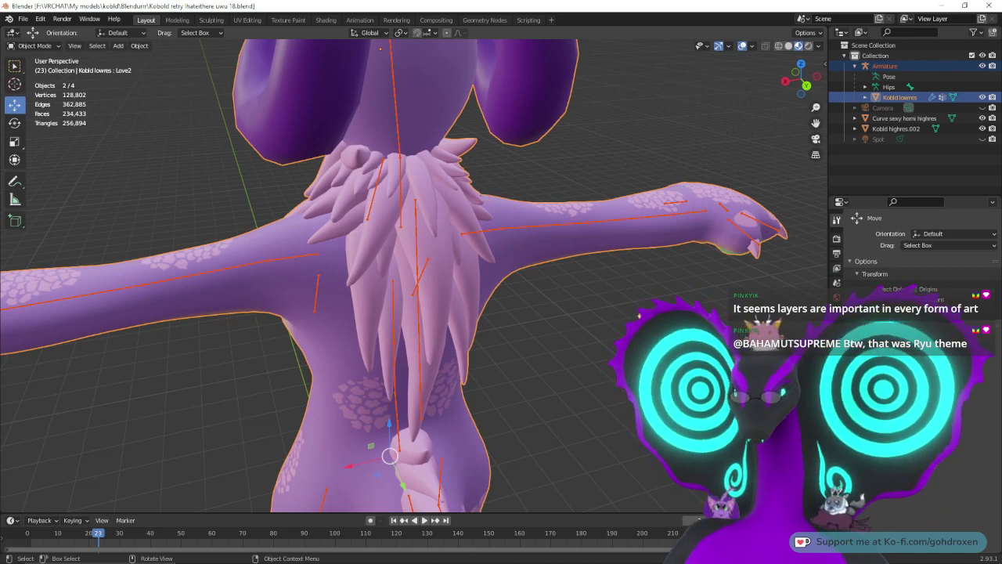
pyautogui.moveTo(680, 352); pyautogui.dragTo(687, 332, button='middle')
pyautogui.scroll(-2, 688, 332)
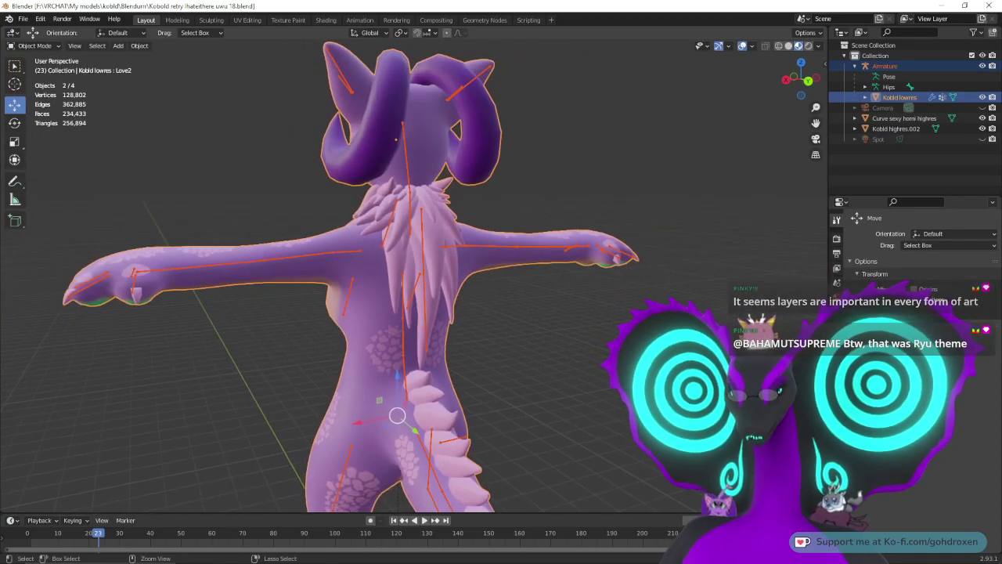
# Step: Examine the kobold's mane and tail spikes from the side and its chest fur from the front
pyautogui.moveTo(603, 328); pyautogui.dragTo(648, 302, button='middle')
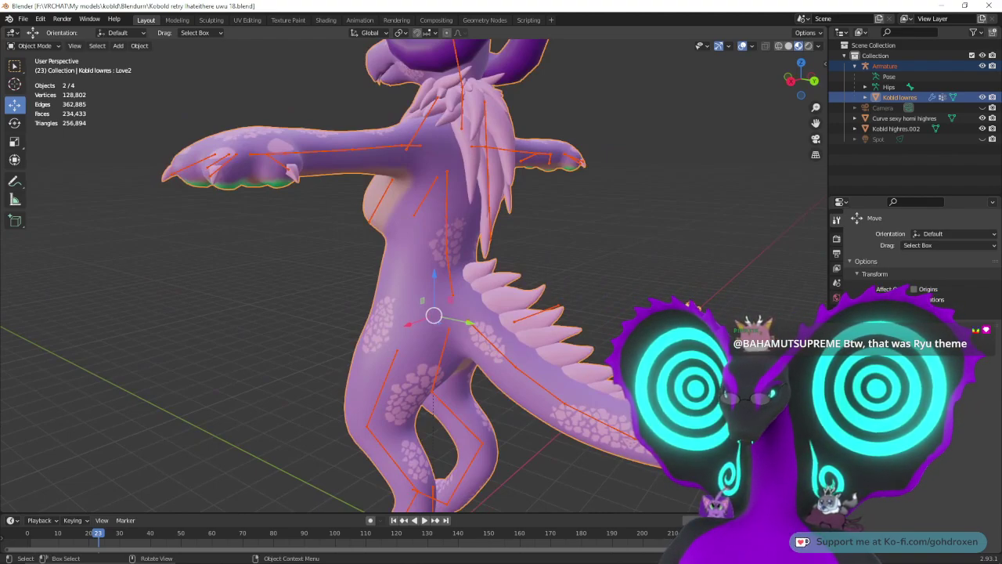
pyautogui.moveTo(649, 301); pyautogui.dragTo(630, 309, button='middle')
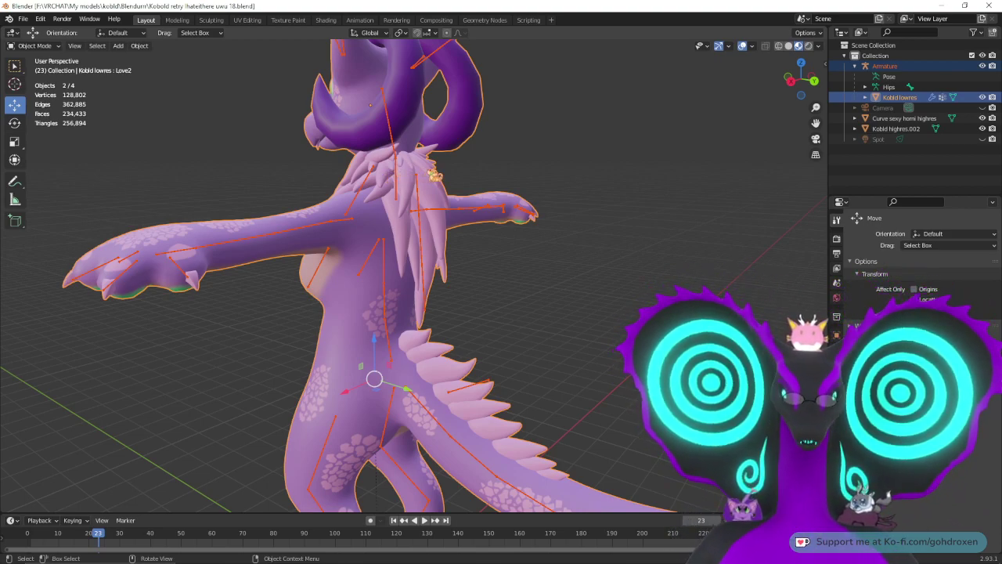
pyautogui.moveTo(475, 290); pyautogui.dragTo(674, 334, button='middle')
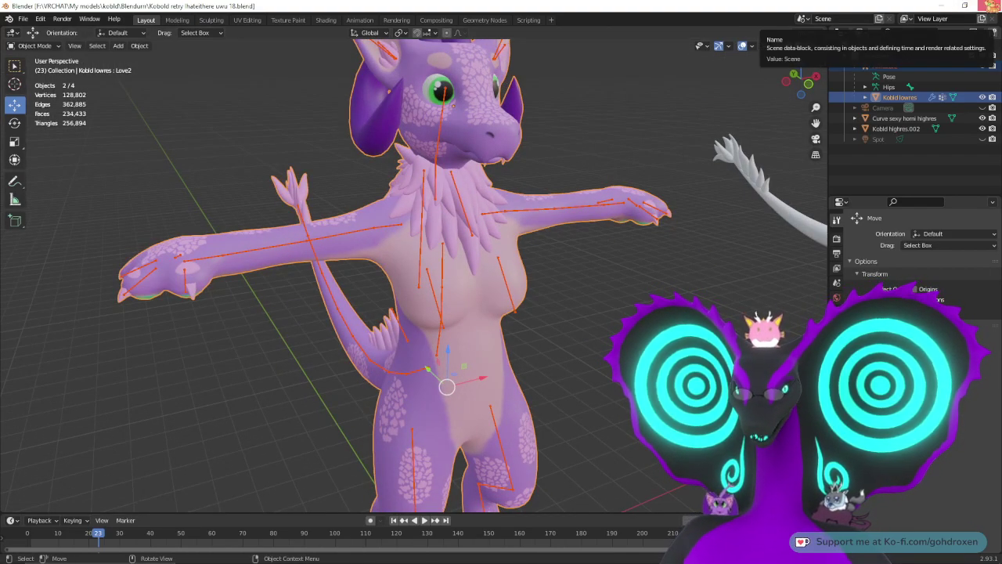
# Step: Close Blender and switch back to the dragon sculpt in ZBrush, focusing on the small tufts on the head
pyautogui.click(988, 6)
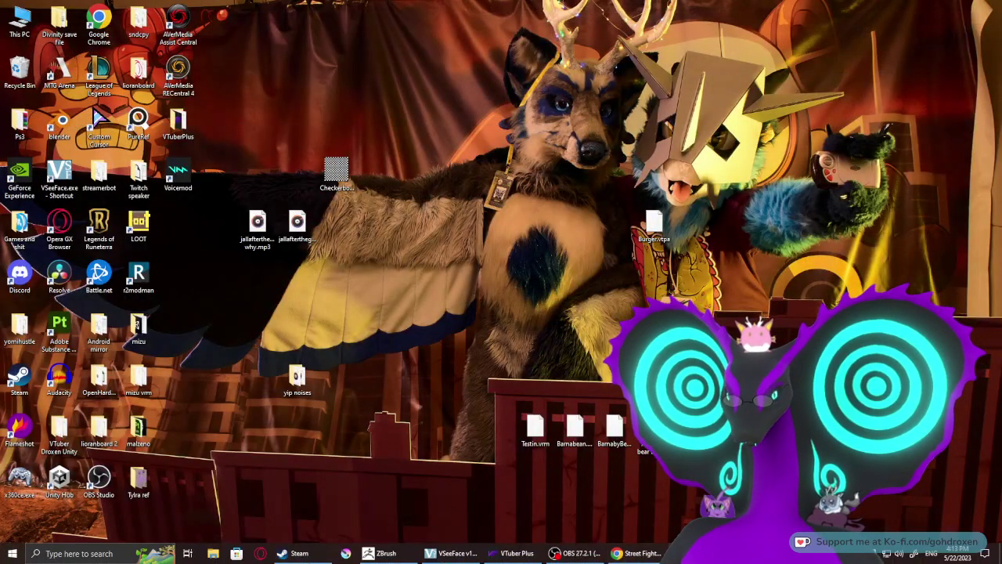
pyautogui.click(383, 553)
pyautogui.moveTo(675, 295)
pyautogui.mouseDown()
pyautogui.moveTo(599, 313)
pyautogui.moveTo(615, 301)
pyautogui.moveTo(689, 302)
pyautogui.moveTo(697, 288)
pyautogui.moveTo(689, 328)
pyautogui.moveTo(641, 294)
pyautogui.moveTo(625, 299)
pyautogui.mouseUp()
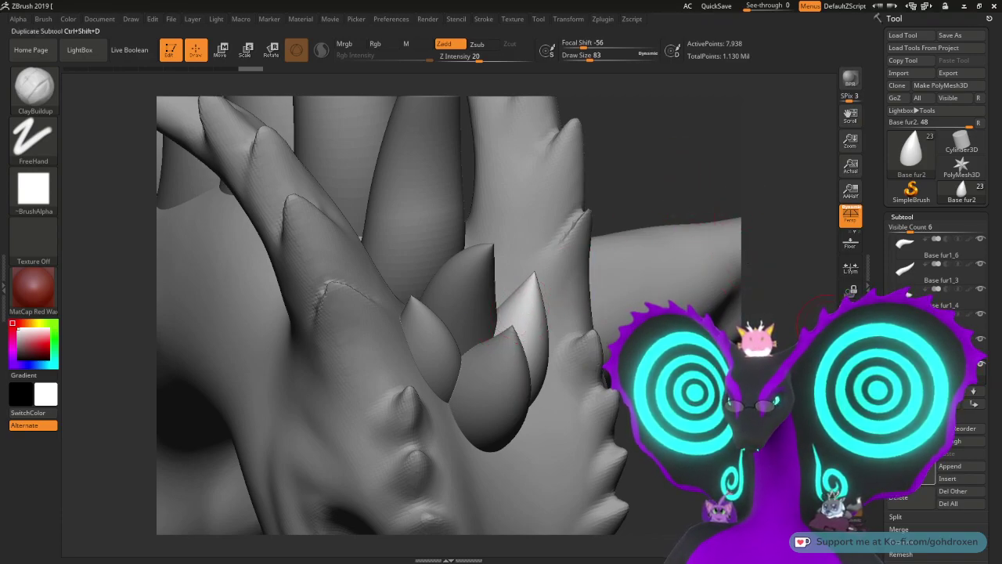
# Step: Duplicate the selected small head tuft and reset the transform gizmo's orientation on the copy
pyautogui.click(917, 473)
pyautogui.press('w')
pyautogui.moveTo(670, 161); pyautogui.dragTo(595, 204)
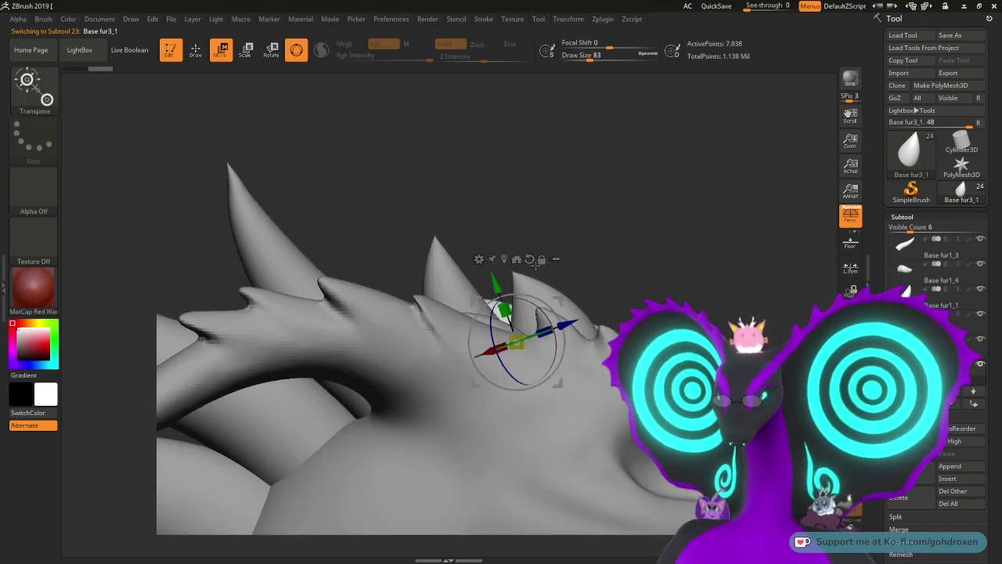
pyautogui.click(529, 260)
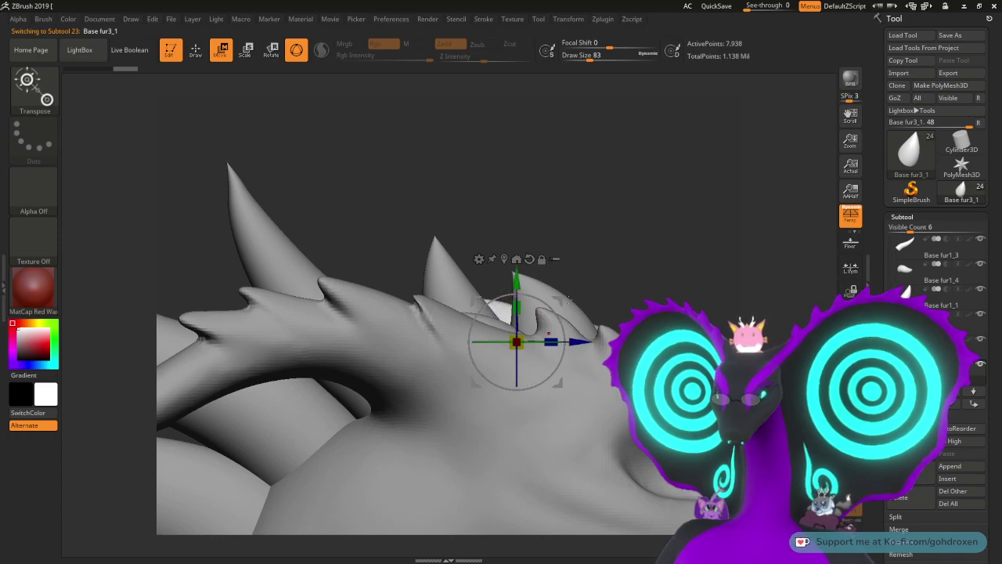
# Step: Move and turn the copied tuft into the gap beside the middle spike, behind the small front tufts
pyautogui.moveTo(560, 242); pyautogui.dragTo(546, 322)
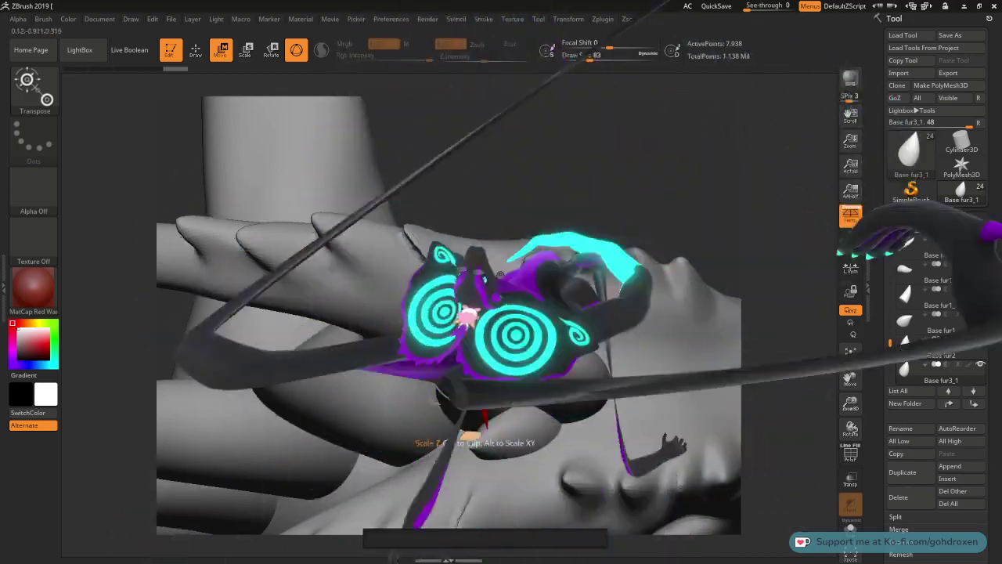
pyautogui.moveTo(544, 353); pyautogui.dragTo(503, 356)
pyautogui.moveTo(602, 195); pyautogui.dragTo(568, 243)
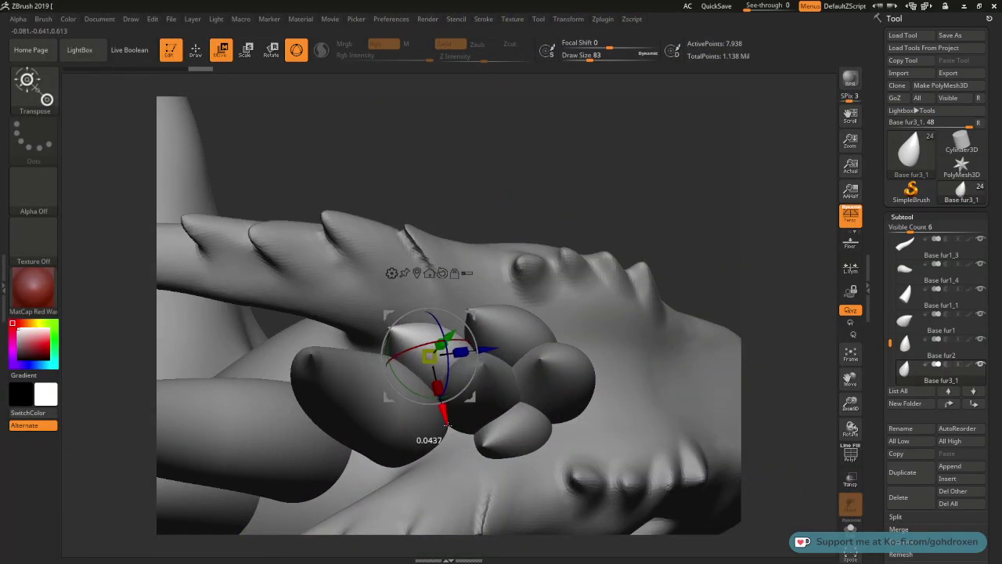
pyautogui.moveTo(447, 422); pyautogui.dragTo(446, 419)
pyautogui.moveTo(586, 206); pyautogui.dragTo(592, 247)
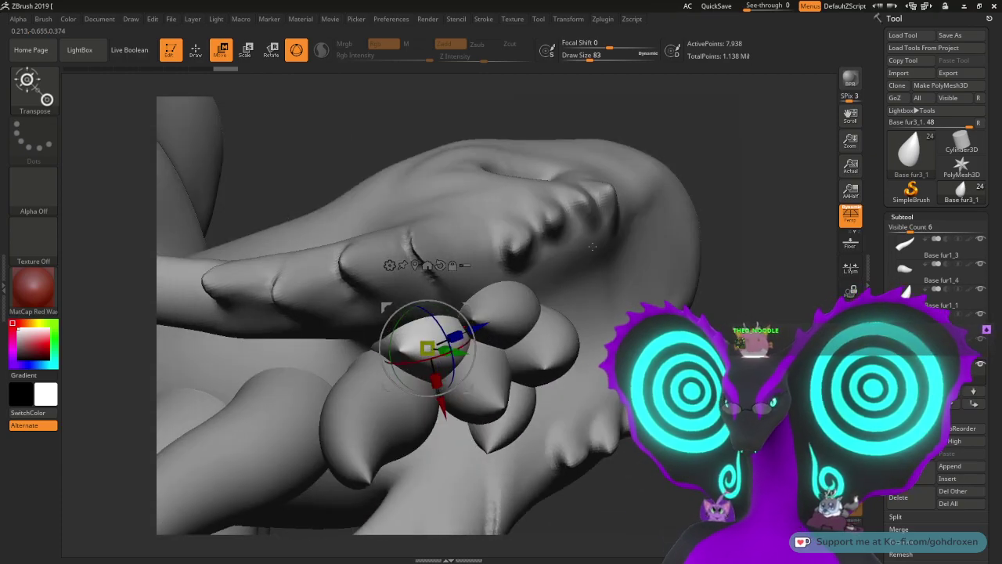
pyautogui.moveTo(962, 143)
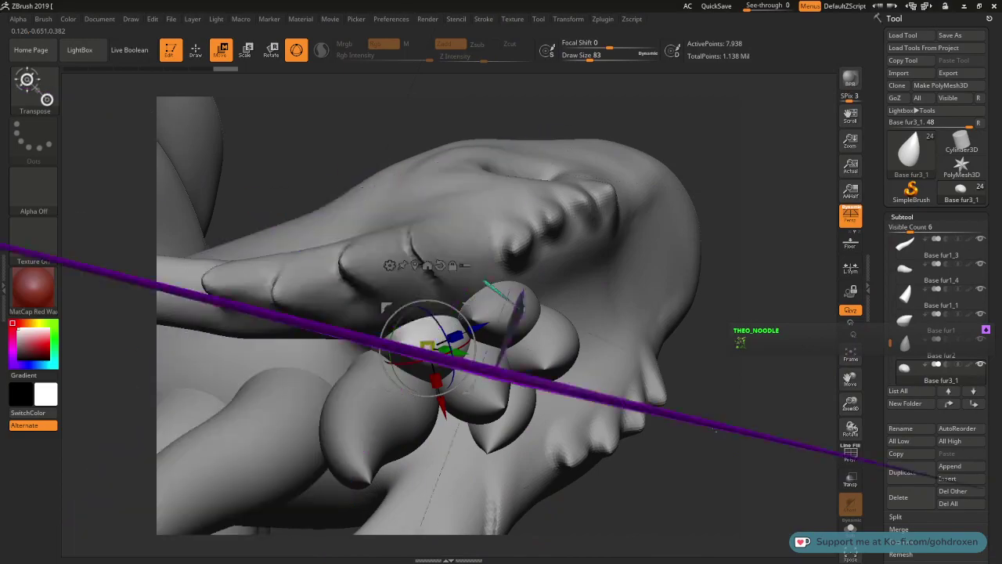
pyautogui.moveTo(727, 453); pyautogui.dragTo(683, 296)
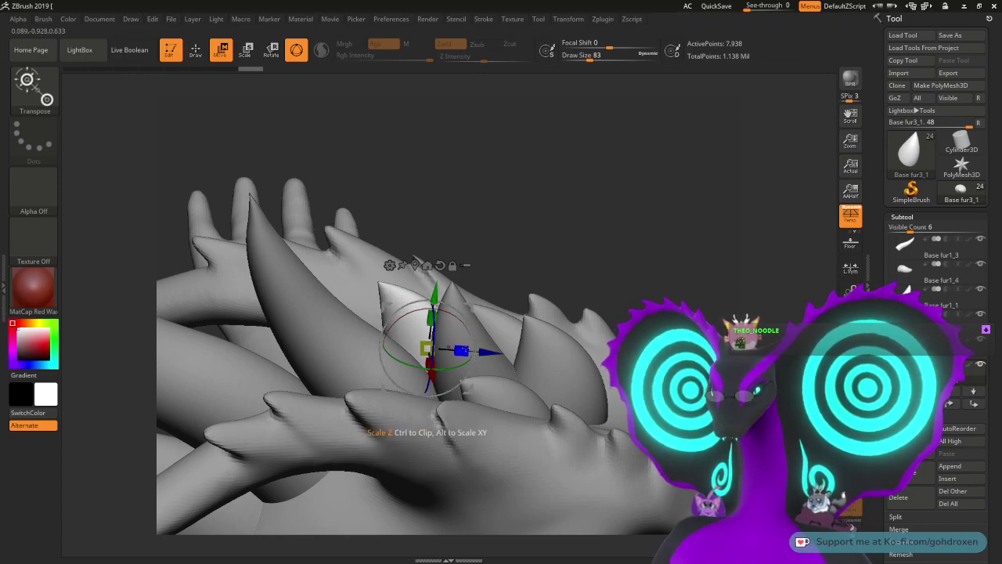
# Step: Tilt the copied tuft backward and nudge it so it lies between the side tuft and the large rear spike
pyautogui.moveTo(473, 348); pyautogui.dragTo(492, 283)
pyautogui.moveTo(452, 282); pyautogui.dragTo(514, 239)
pyautogui.moveTo(407, 163); pyautogui.dragTo(440, 309)
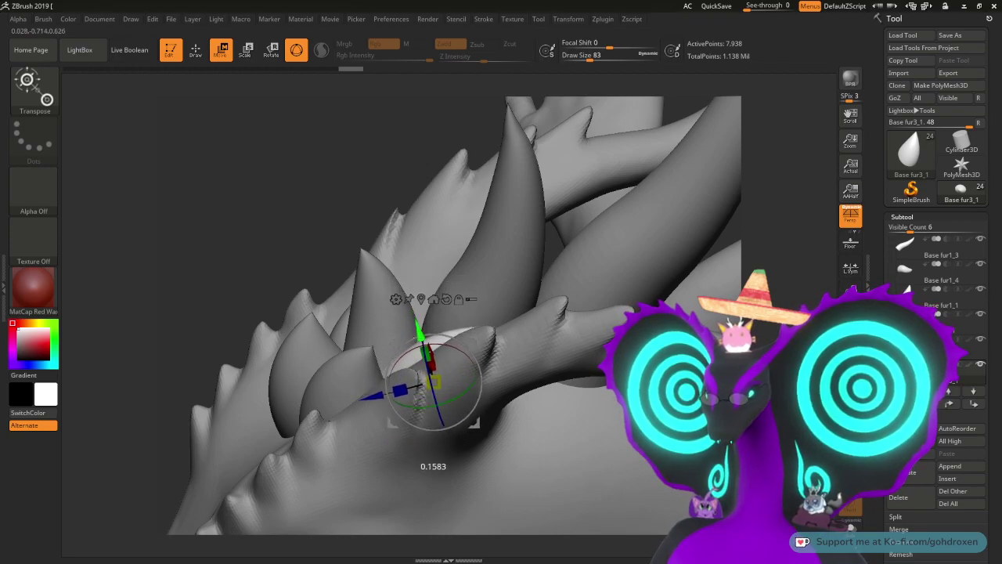
pyautogui.moveTo(315, 177); pyautogui.dragTo(339, 246)
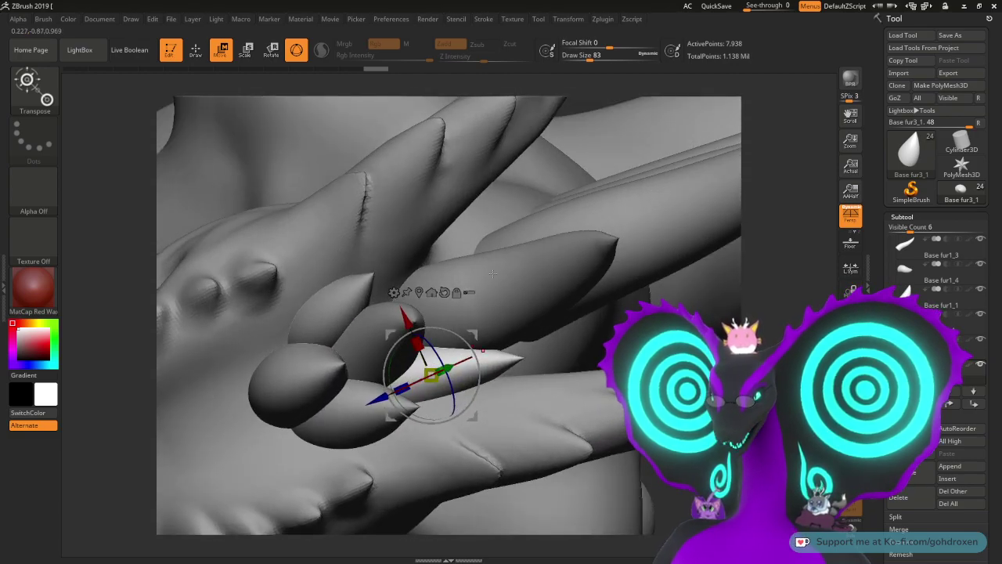
pyautogui.moveTo(408, 323)
pyautogui.mouseDown()
pyautogui.moveTo(400, 311)
pyautogui.moveTo(393, 318)
pyautogui.mouseUp()
pyautogui.moveTo(362, 401); pyautogui.dragTo(362, 400)
pyautogui.moveTo(779, 296); pyautogui.dragTo(765, 282)
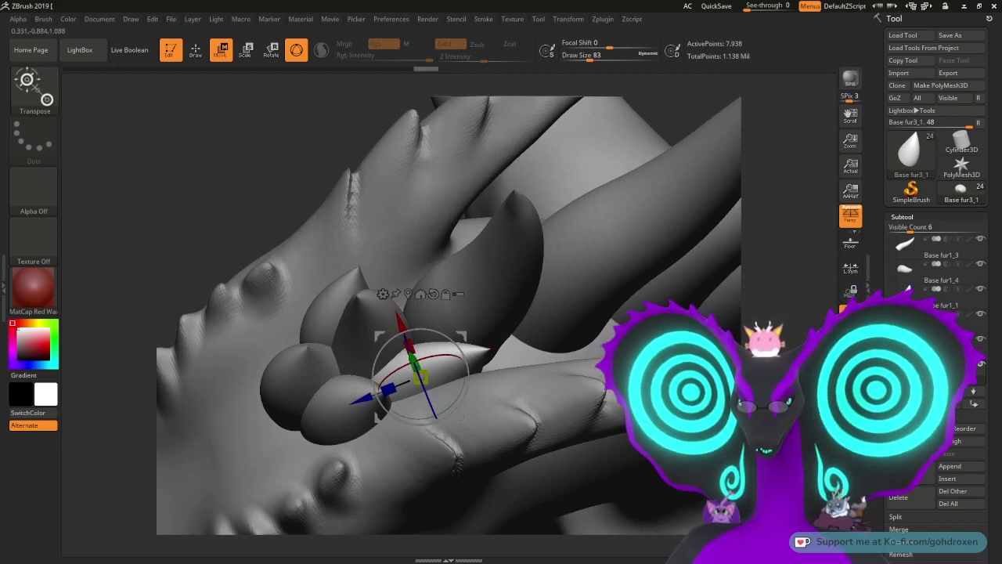
# Step: Duplicate the narrow side tuft and mirror the copy to the opposite side of the head
pyautogui.click(921, 476)
pyautogui.scroll(-10, 936, 156)
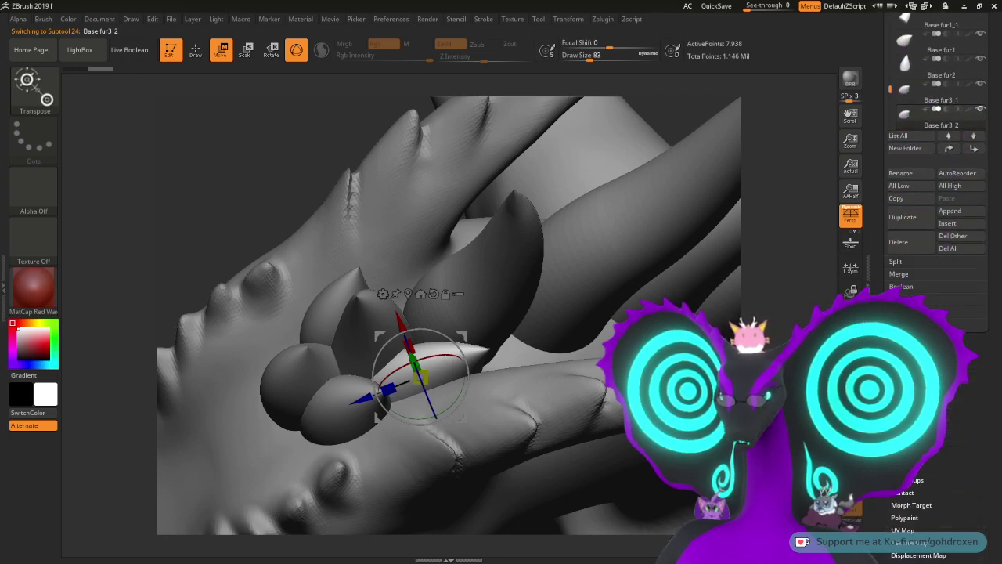
pyautogui.click(910, 405)
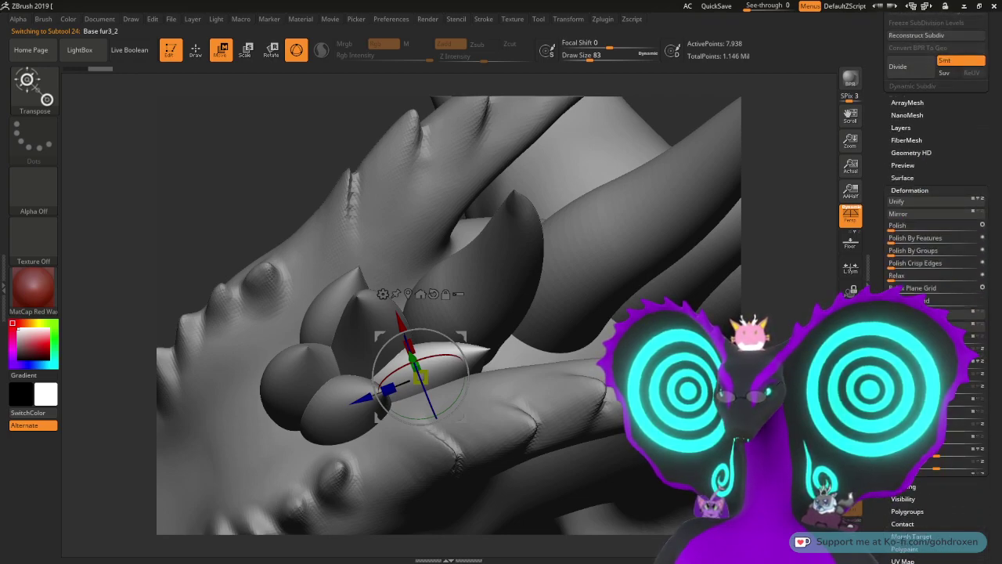
pyautogui.scroll(3, 912, 328)
pyautogui.click(914, 251)
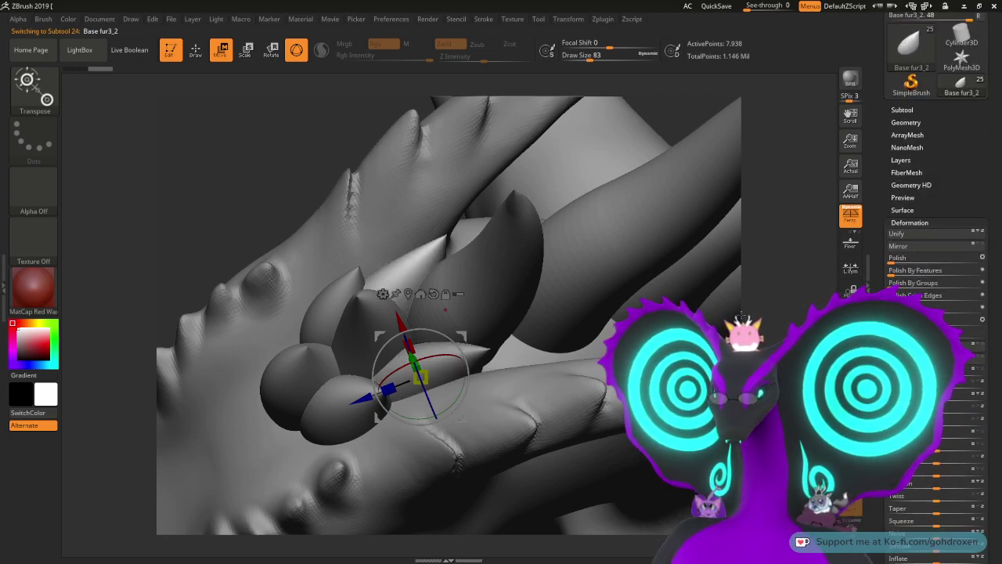
pyautogui.moveTo(771, 313); pyautogui.dragTo(783, 290)
pyautogui.moveTo(883, 163); pyautogui.dragTo(883, 269)
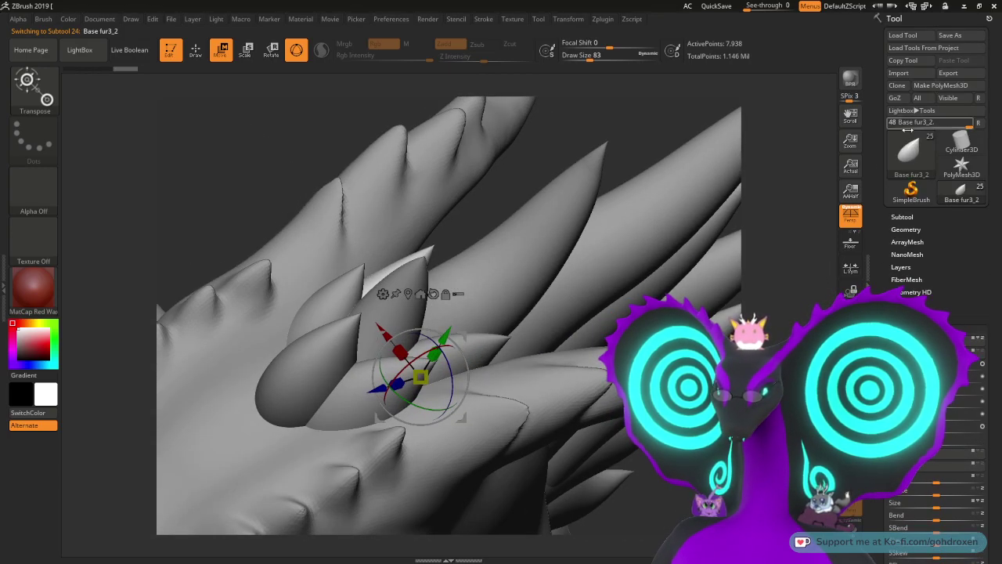
pyautogui.moveTo(910, 153)
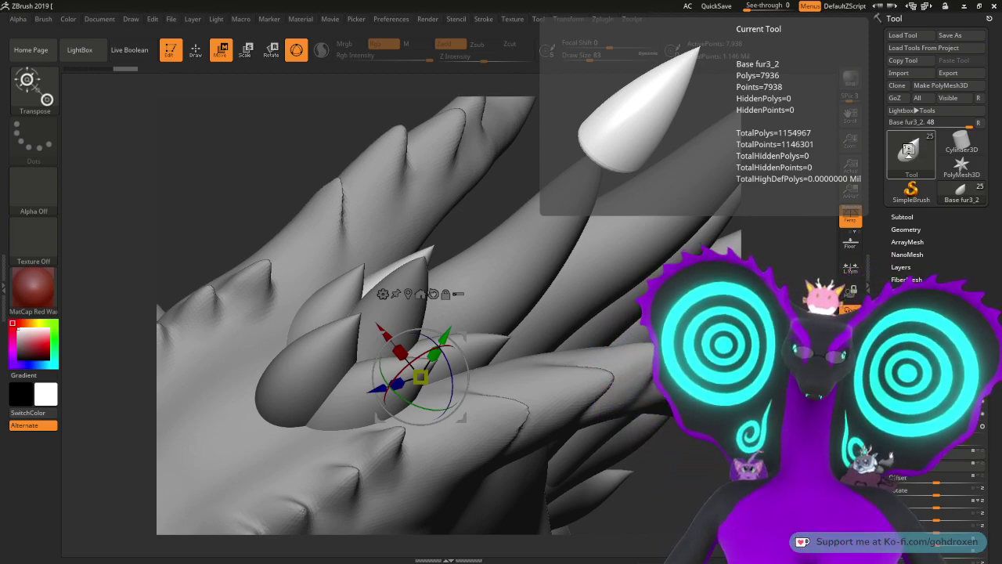
pyautogui.moveTo(961, 146)
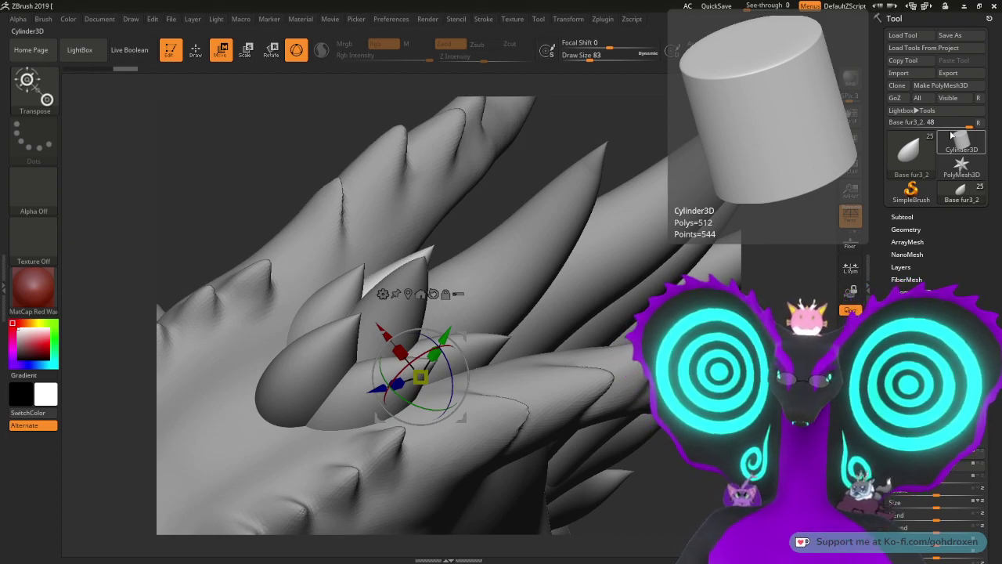
pyautogui.moveTo(782, 267); pyautogui.dragTo(756, 260)
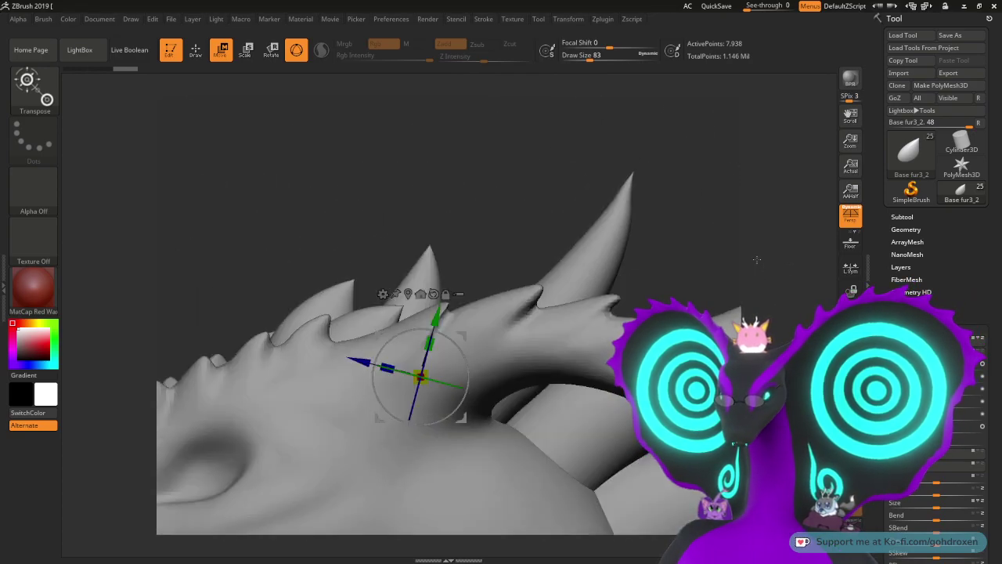
pyautogui.moveTo(719, 226); pyautogui.dragTo(691, 222)
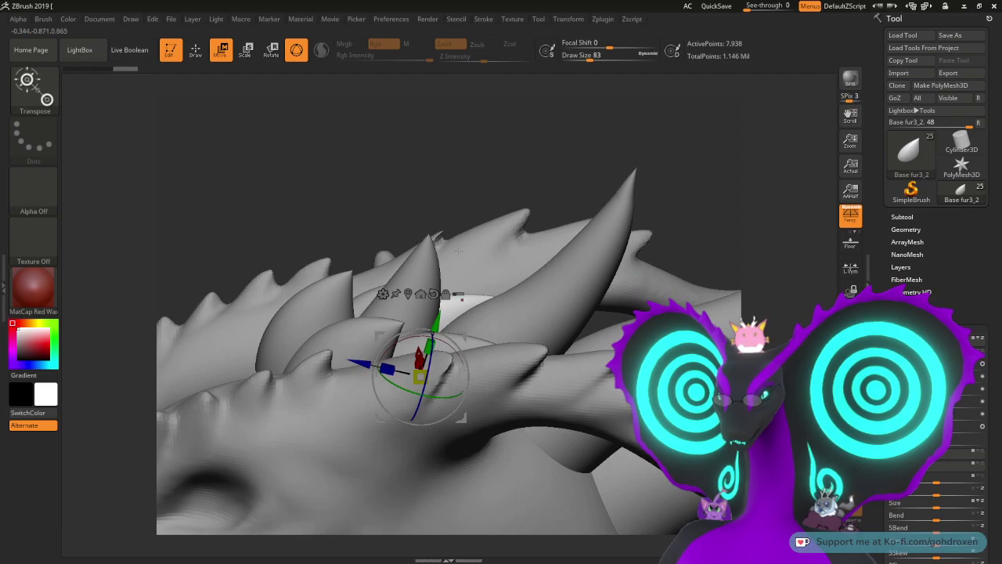
# Step: Select the tall middle spike between the small tufts and duplicate it
pyautogui.keyDown('alt'); pyautogui.click(415, 272); pyautogui.keyUp('alt')
pyautogui.moveTo(875, 504)
pyautogui.mouseDown()
pyautogui.moveTo(874, 273)
pyautogui.moveTo(875, 491)
pyautogui.mouseUp()
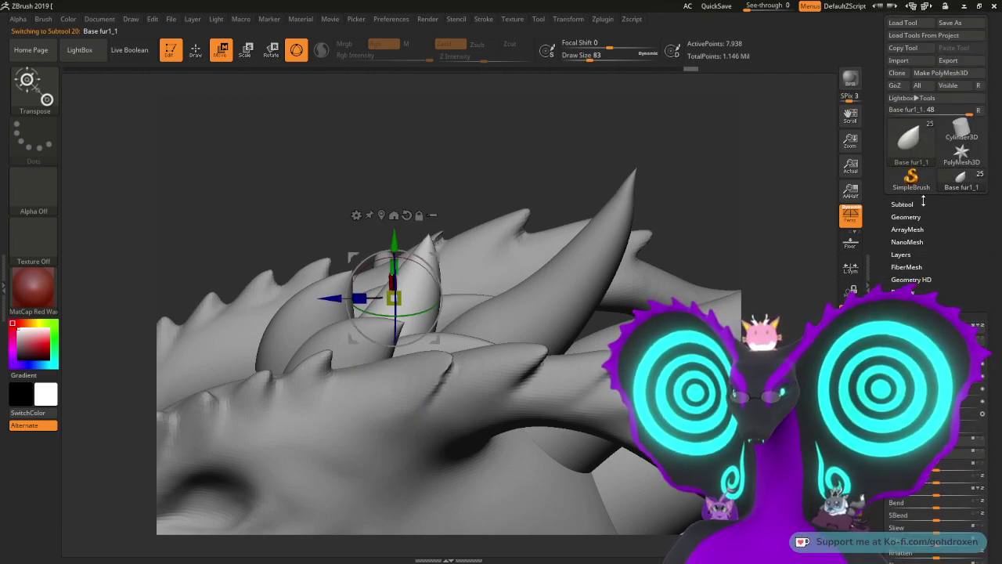
pyautogui.click(925, 201)
pyautogui.scroll(-1, 882, 203)
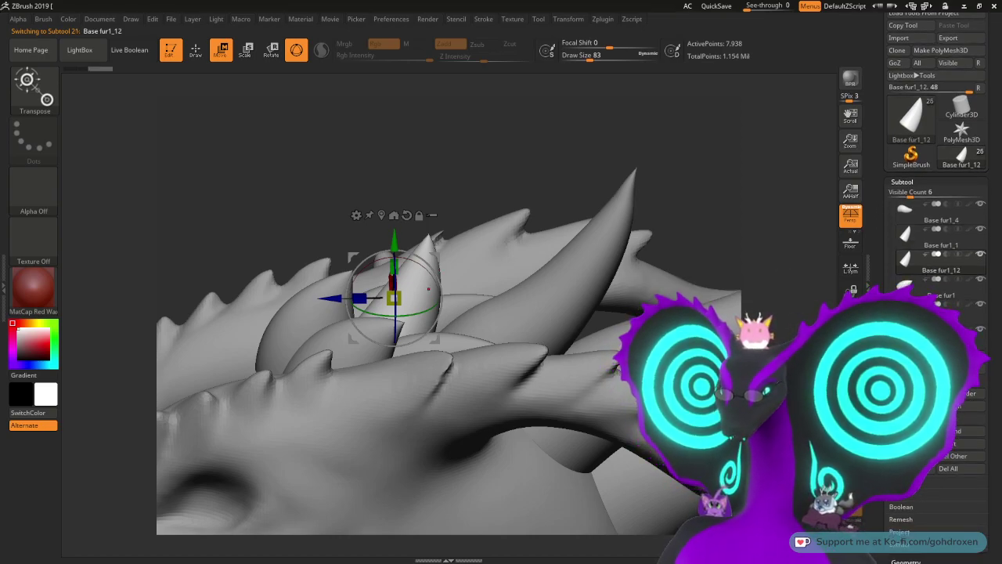
# Step: Move the duplicated spike back and sideways toward the base of the large rear spike
pyautogui.moveTo(394, 297); pyautogui.dragTo(495, 340)
pyautogui.moveTo(541, 302); pyautogui.dragTo(585, 262)
pyautogui.moveTo(487, 168); pyautogui.dragTo(564, 158)
pyautogui.moveTo(582, 264); pyautogui.dragTo(637, 267)
pyautogui.moveTo(749, 210); pyautogui.dragTo(644, 222)
pyautogui.moveTo(586, 250); pyautogui.dragTo(591, 275)
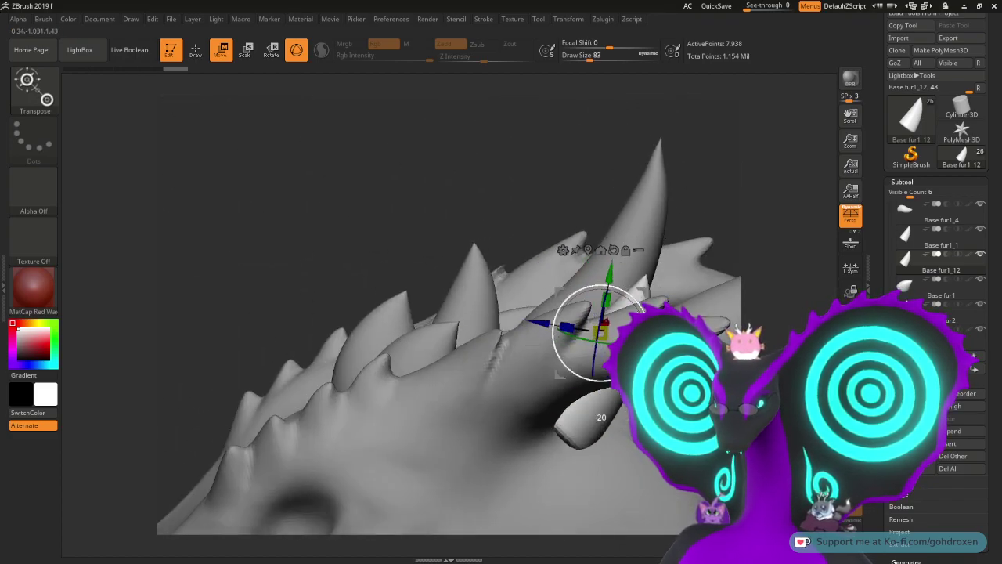
# Step: Rotate the duplicated spike about several axes so its tip points backward along the head
pyautogui.moveTo(635, 298); pyautogui.dragTo(635, 299)
pyautogui.moveTo(699, 190); pyautogui.dragTo(670, 281)
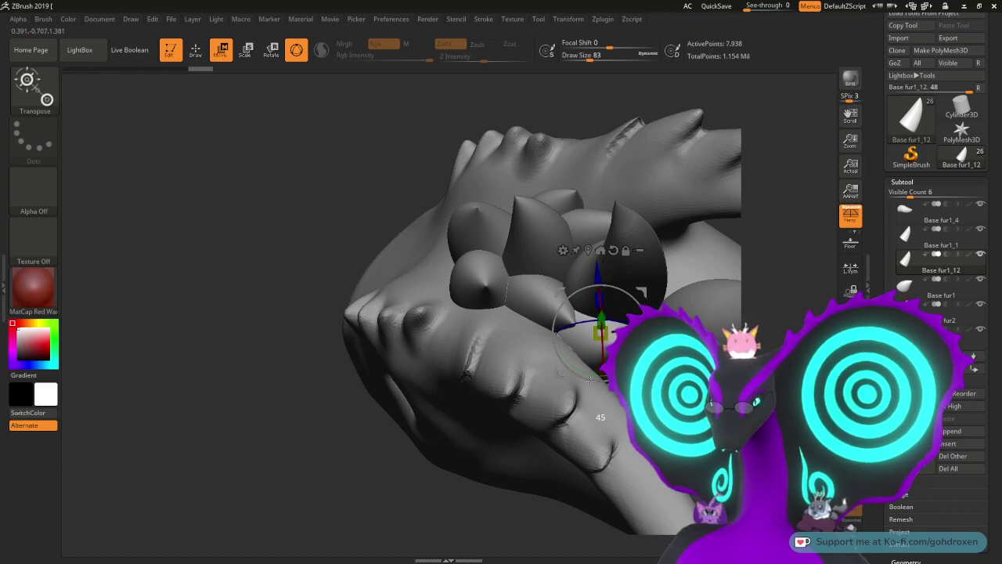
pyautogui.moveTo(590, 380); pyautogui.dragTo(590, 381)
pyautogui.moveTo(235, 284); pyautogui.dragTo(222, 249)
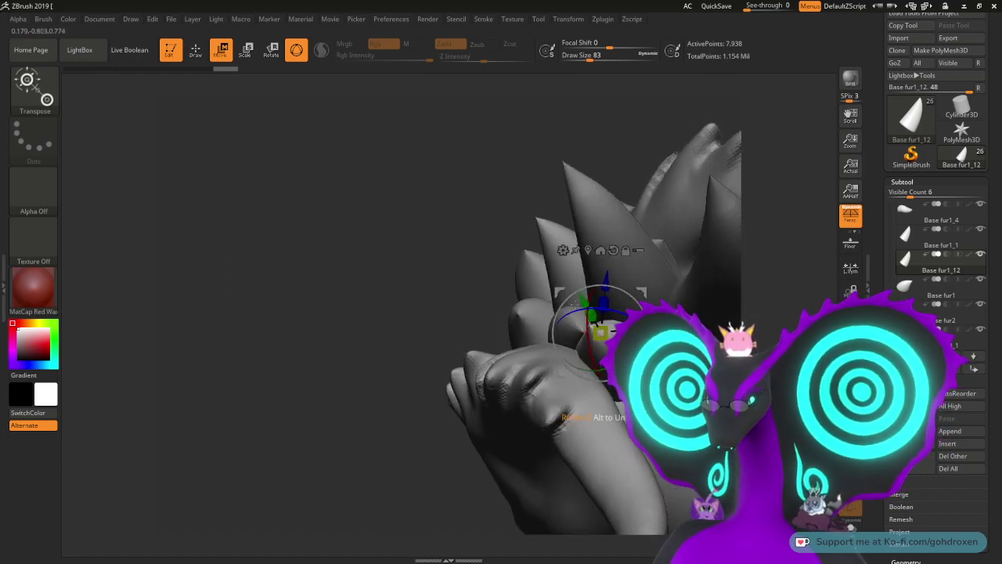
pyautogui.moveTo(589, 312); pyautogui.dragTo(589, 311)
pyautogui.moveTo(430, 281); pyautogui.dragTo(470, 328)
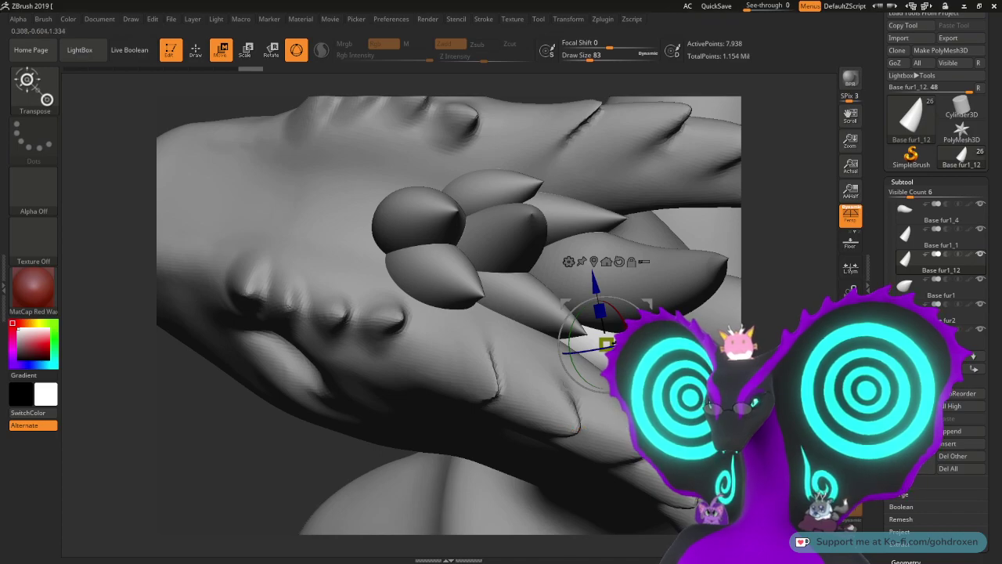
# Step: Shift and adjust the duplicated spike so it sits beside the large rear spike, under the narrow side tuft
pyautogui.moveTo(432, 267); pyautogui.dragTo(789, 302)
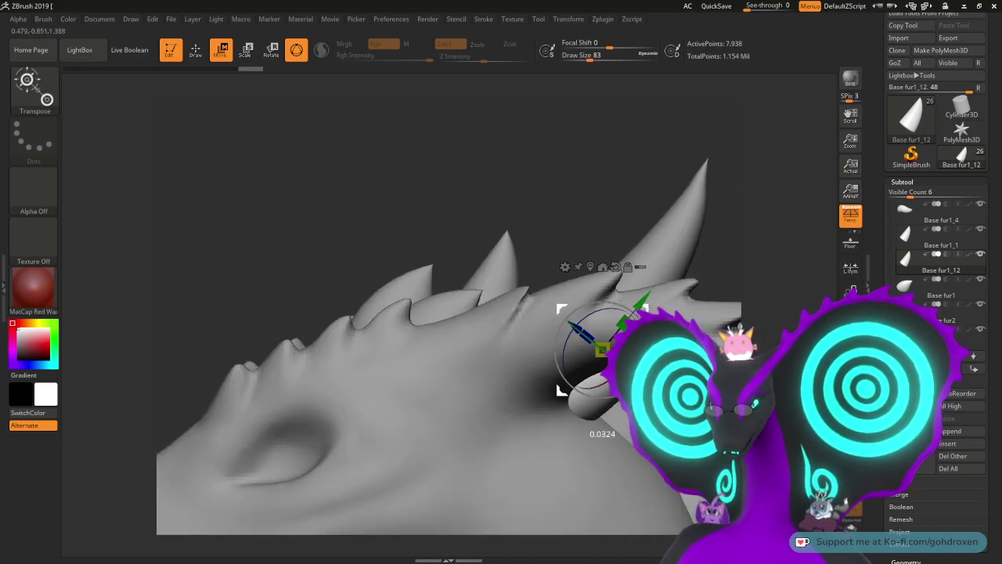
pyautogui.moveTo(787, 293); pyautogui.dragTo(360, 329)
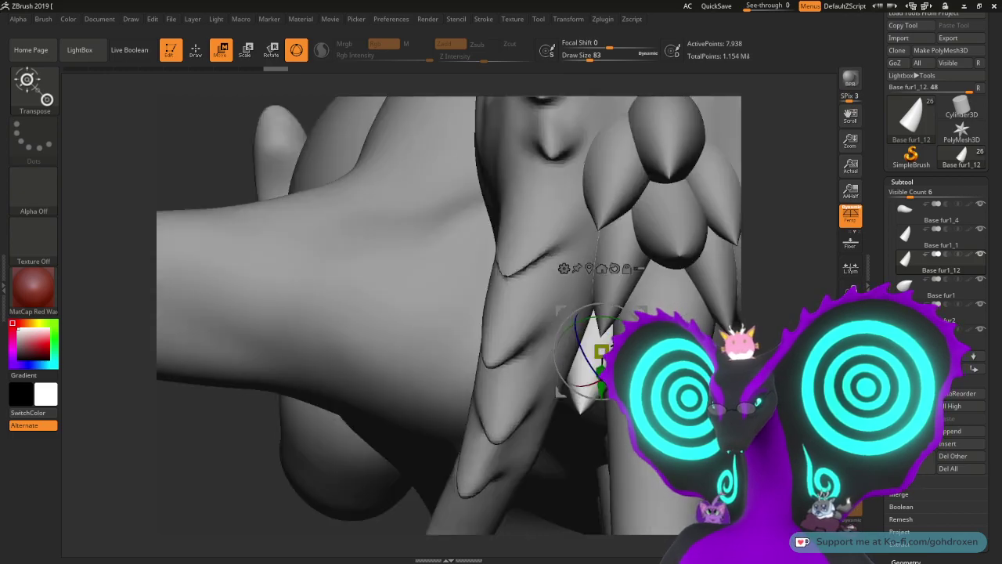
pyautogui.moveTo(602, 352)
pyautogui.mouseDown()
pyautogui.moveTo(628, 354)
pyautogui.moveTo(602, 342)
pyautogui.mouseUp()
pyautogui.keyDown('alt'); pyautogui.moveTo(653, 302); pyautogui.dragTo(502, 339, button='right'); pyautogui.keyUp('alt')
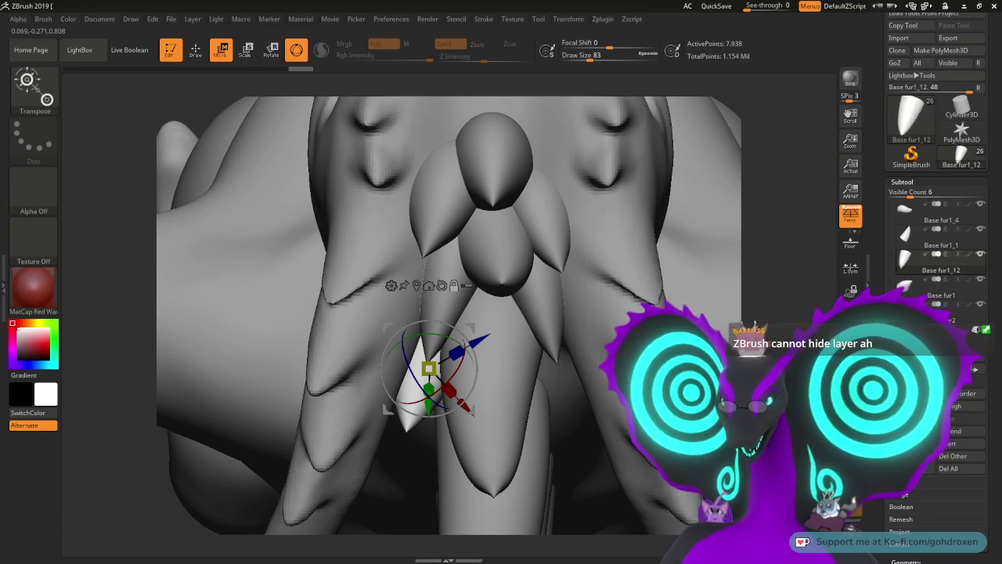
# Step: Hide the body temporarily to examine the layered head and neck spikes on their own, and show it again
pyautogui.moveTo(786, 328); pyautogui.dragTo(823, 235)
pyautogui.keyDown('alt'); pyautogui.moveTo(783, 305); pyautogui.dragTo(733, 172); pyautogui.keyUp('alt')
pyautogui.moveTo(889, 283); pyautogui.dragTo(890, 195)
pyautogui.click(981, 204)
pyautogui.moveTo(689, 235); pyautogui.dragTo(728, 152)
pyautogui.keyDown('alt'); pyautogui.moveTo(701, 184); pyautogui.dragTo(685, 290); pyautogui.keyUp('alt')
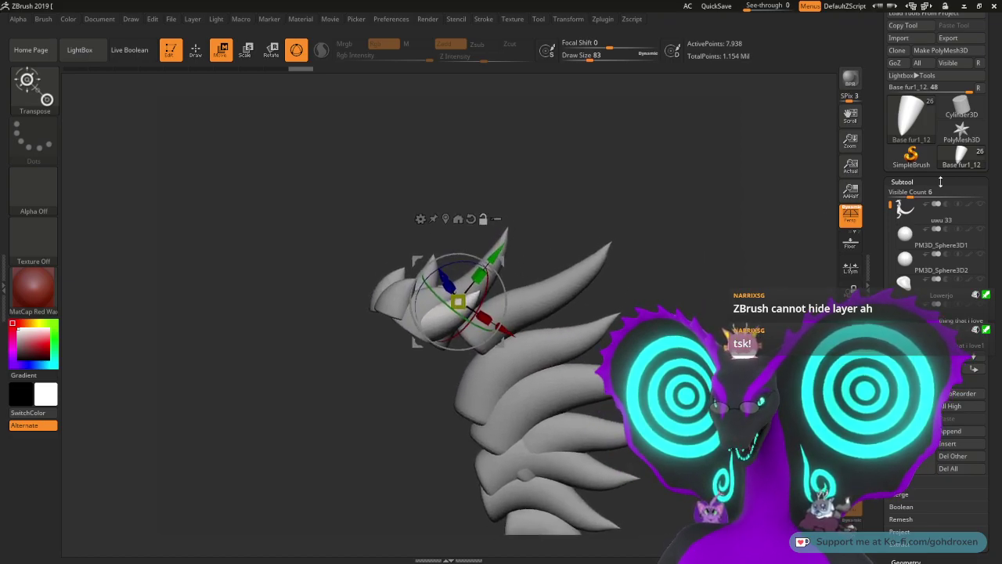
pyautogui.click(981, 204)
pyautogui.moveTo(661, 262); pyautogui.dragTo(595, 251, button='right')
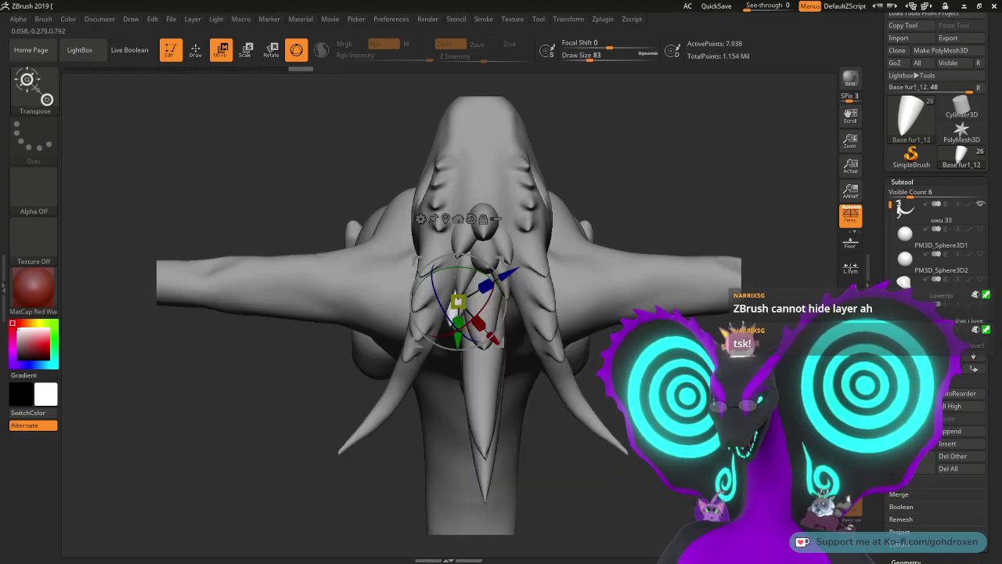
pyautogui.moveTo(890, 206); pyautogui.dragTo(890, 294)
pyautogui.moveTo(890, 239); pyautogui.dragTo(891, 257)
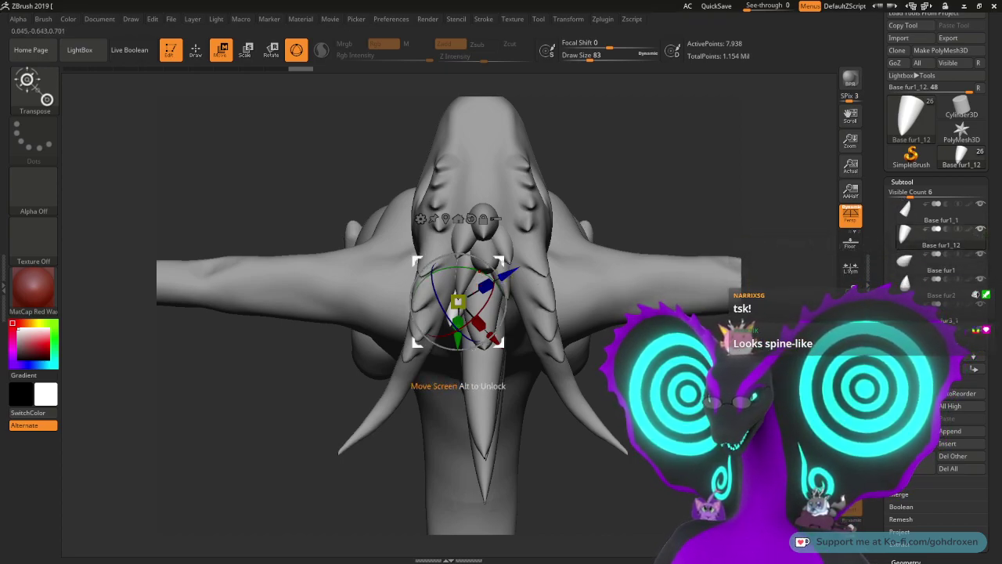
pyautogui.moveTo(458, 301); pyautogui.dragTo(513, 299)
pyautogui.moveTo(573, 258); pyautogui.dragTo(609, 258)
pyautogui.hotkey('ctrl', 'z')
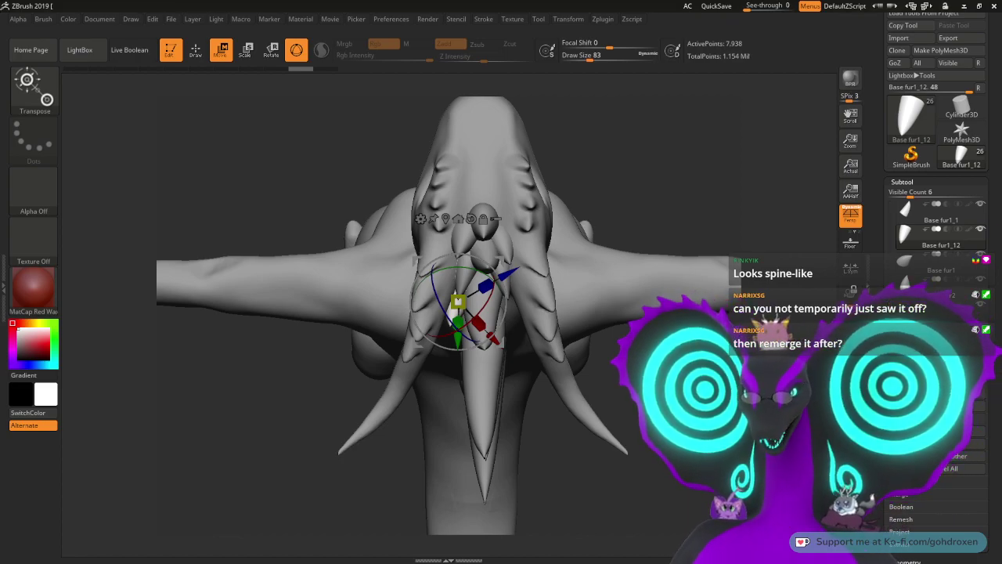
# Step: Duplicate the small spike beside the large rear spike and mirror the copy to the opposite side
pyautogui.moveTo(235, 438); pyautogui.dragTo(203, 456)
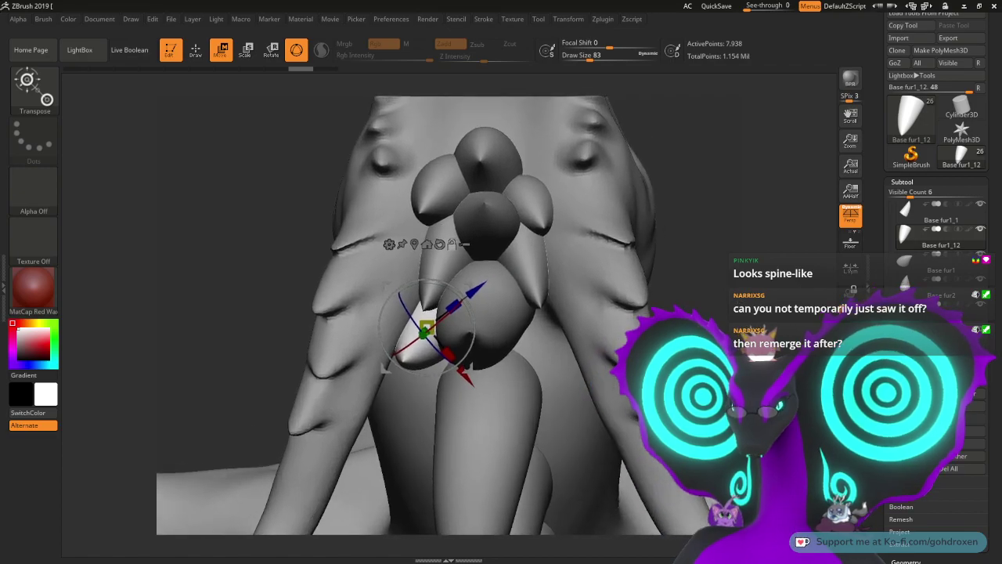
pyautogui.hotkey('ctrl', 'shift', 'd')
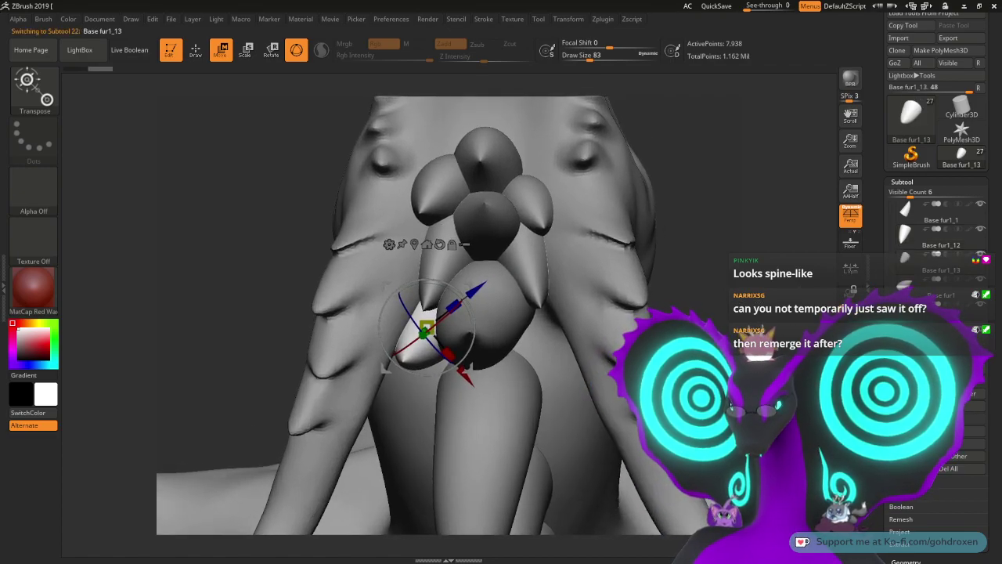
pyautogui.scroll(-5, 936, 235)
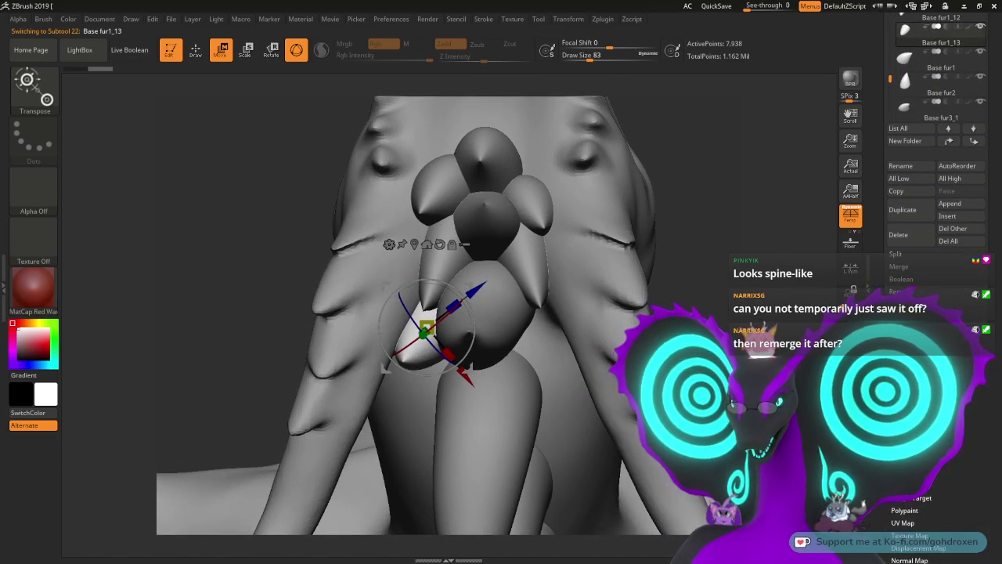
pyautogui.scroll(-10, 936, 235)
pyautogui.moveTo(951, 47); pyautogui.dragTo(951, 133)
pyautogui.click(912, 177)
pyautogui.moveTo(720, 212); pyautogui.dragTo(227, 251)
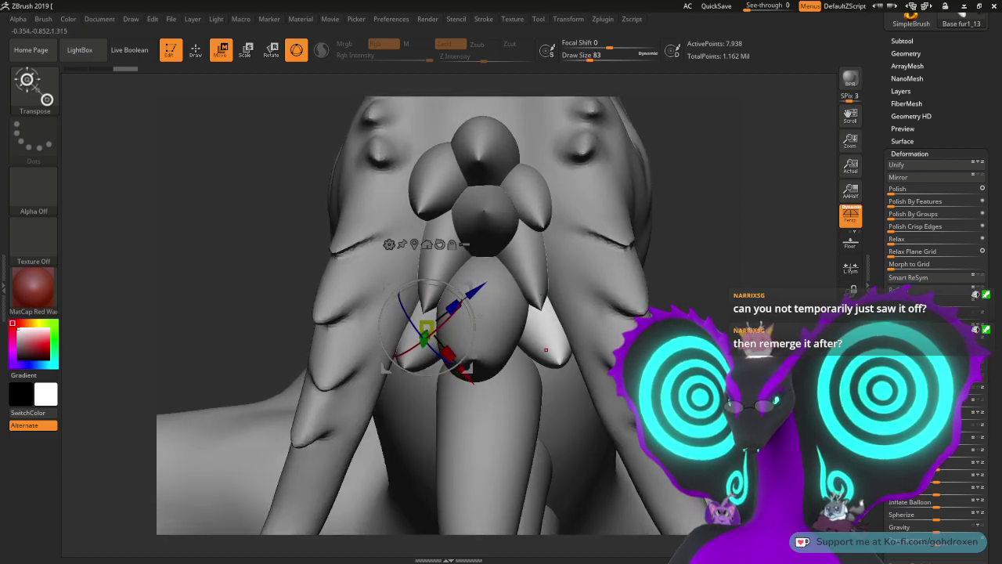
# Step: Reset the gizmo's orientation and reposition it onto the mirrored small spike, undoing the trial adjustments
pyautogui.moveTo(712, 257); pyautogui.dragTo(716, 317)
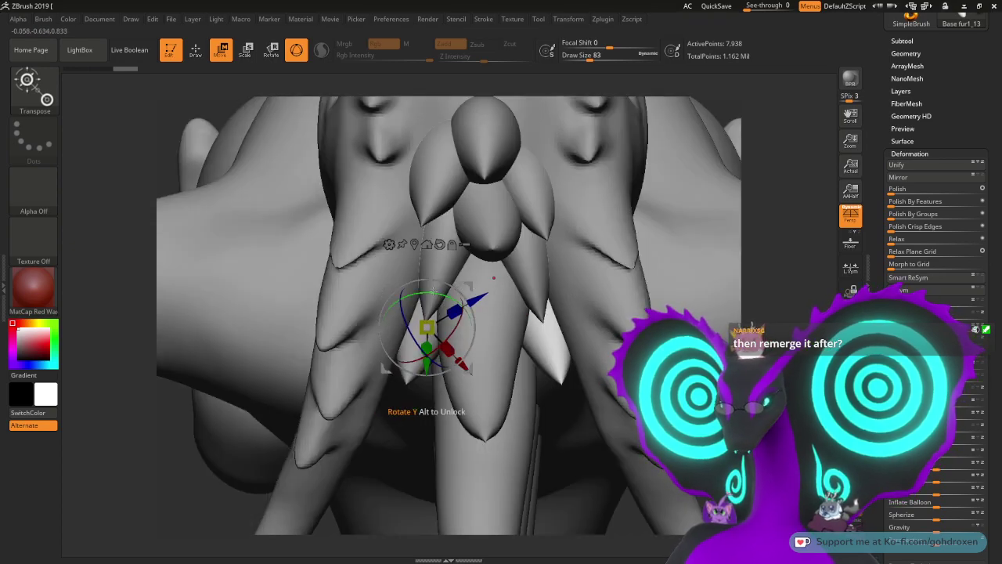
pyautogui.moveTo(469, 280)
pyautogui.mouseDown()
pyautogui.moveTo(484, 282)
pyautogui.moveTo(458, 287)
pyautogui.mouseUp()
pyautogui.hotkey('ctrl', 'z')
pyautogui.click(452, 246)
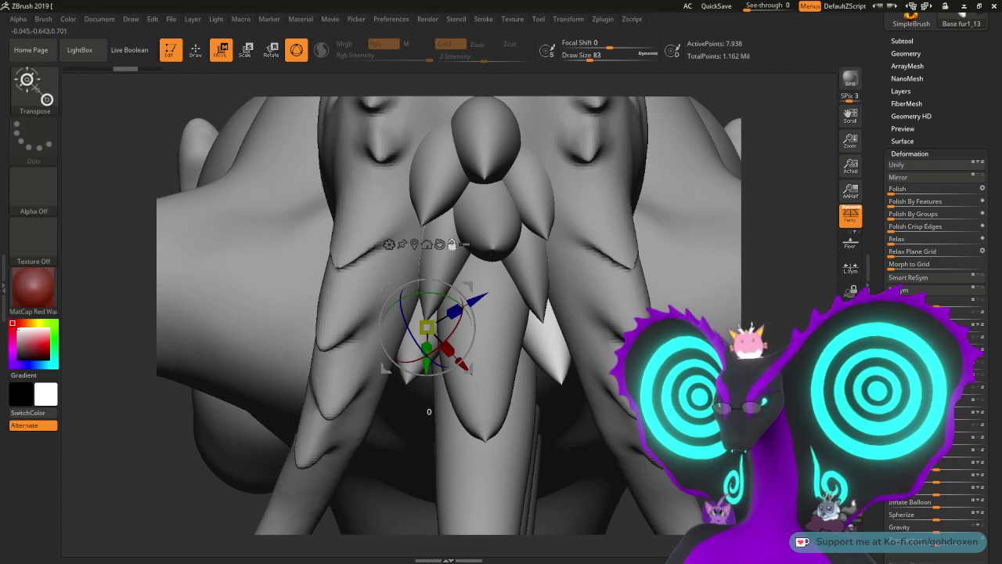
pyautogui.click(440, 246)
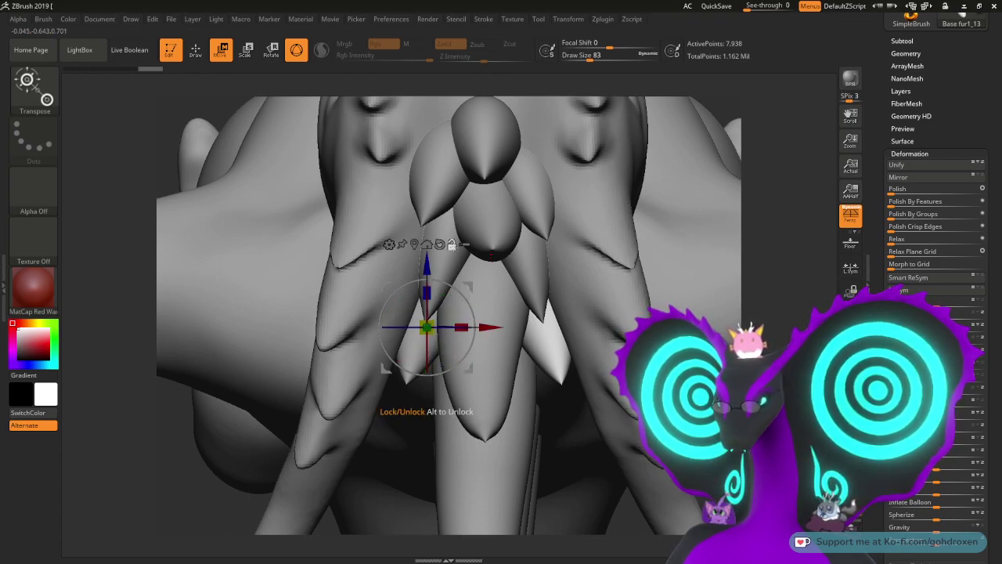
pyautogui.moveTo(489, 327); pyautogui.dragTo(613, 327)
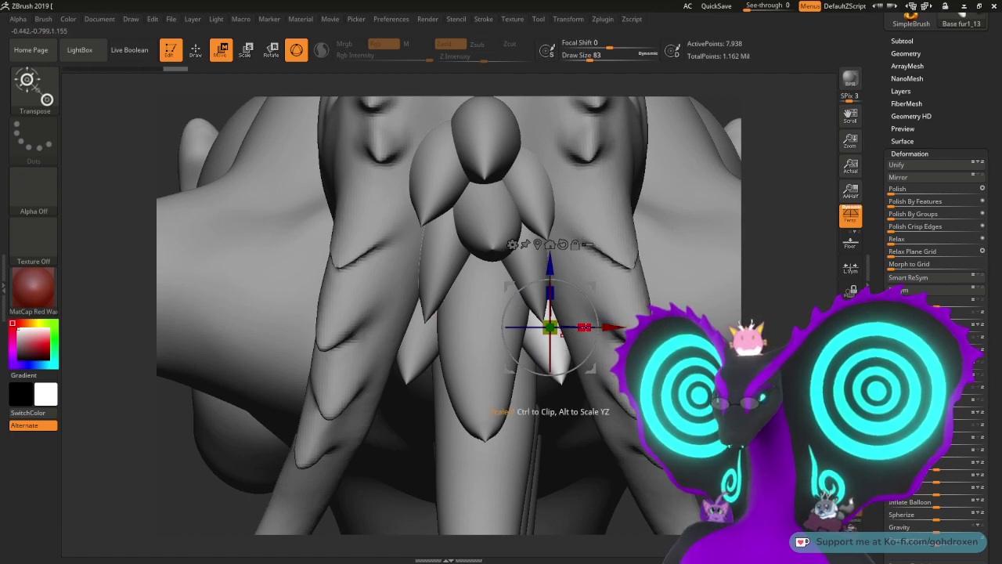
pyautogui.moveTo(608, 329); pyautogui.dragTo(609, 329)
pyautogui.moveTo(607, 330); pyautogui.dragTo(603, 331)
pyautogui.hotkey('ctrl', 'z')
# Step: Select the upright curved spike Base fur1_4 on the back of the head and duplicate it
pyautogui.moveTo(821, 255)
pyautogui.mouseDown()
pyautogui.moveTo(787, 260)
pyautogui.moveTo(819, 267)
pyautogui.mouseUp()
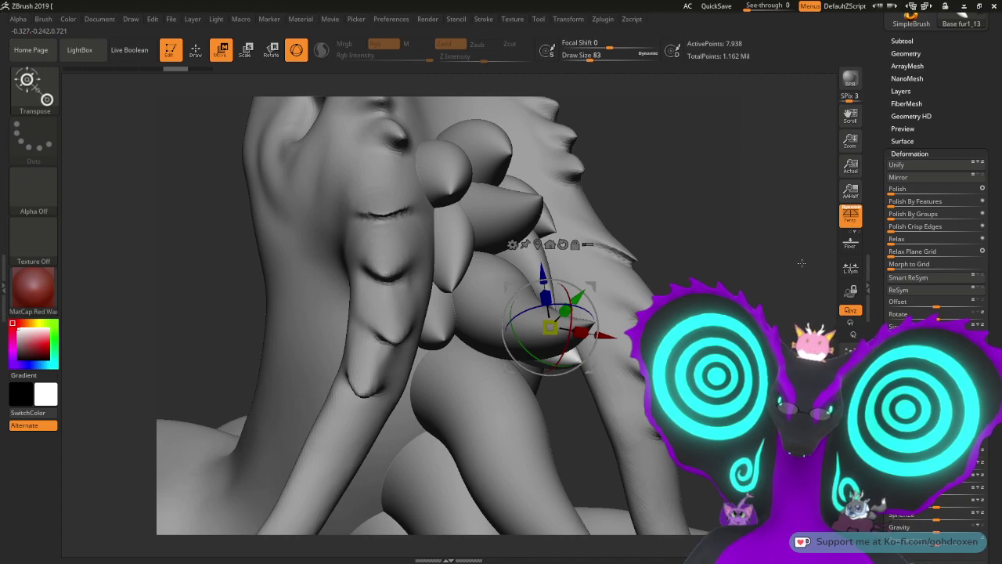
pyautogui.moveTo(787, 243); pyautogui.dragTo(558, 345)
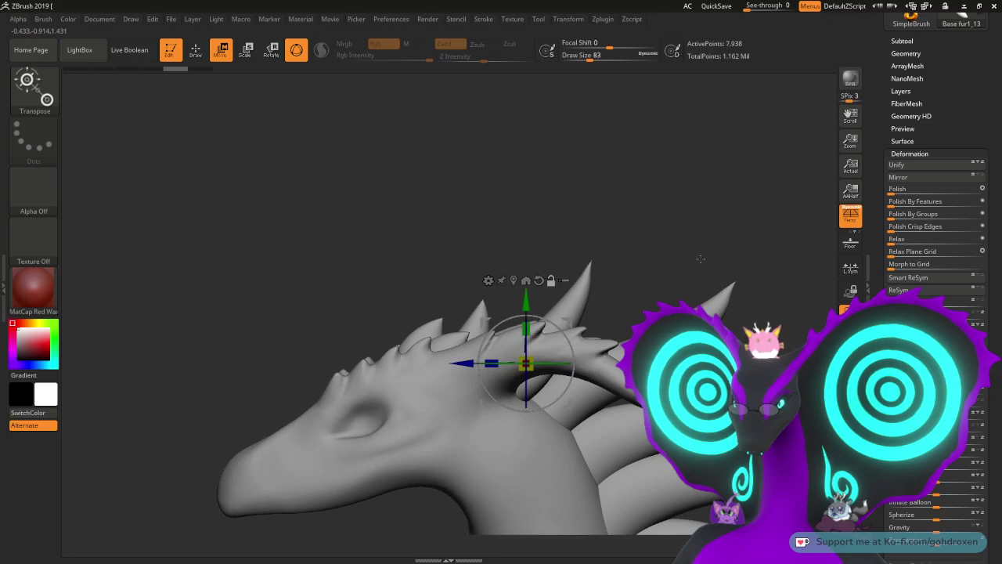
pyautogui.moveTo(703, 259); pyautogui.dragTo(654, 180)
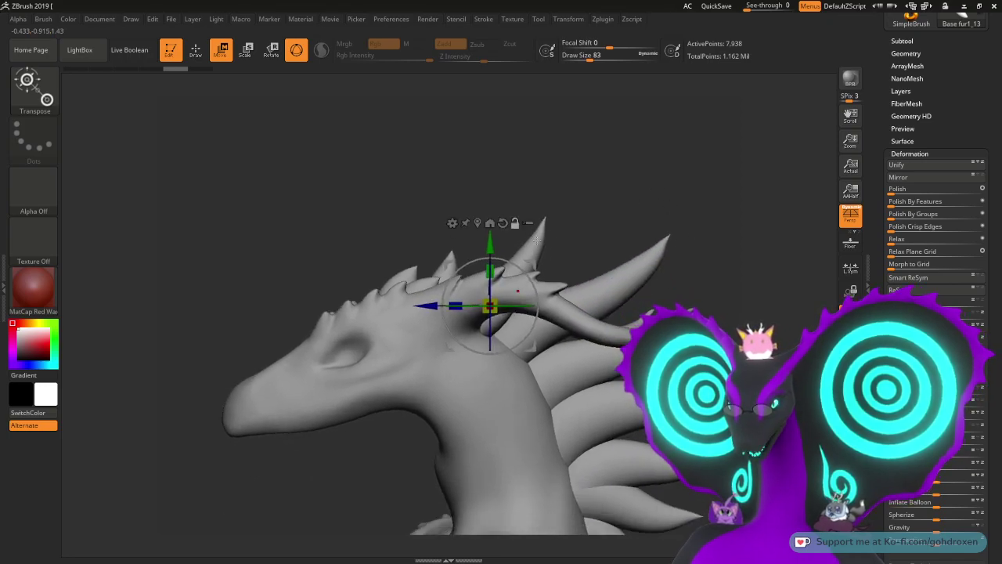
pyautogui.keyDown('alt'); pyautogui.click(537, 241); pyautogui.keyUp('alt')
pyautogui.keyDown('alt'); pyautogui.moveTo(651, 193); pyautogui.dragTo(657, 219); pyautogui.keyUp('alt')
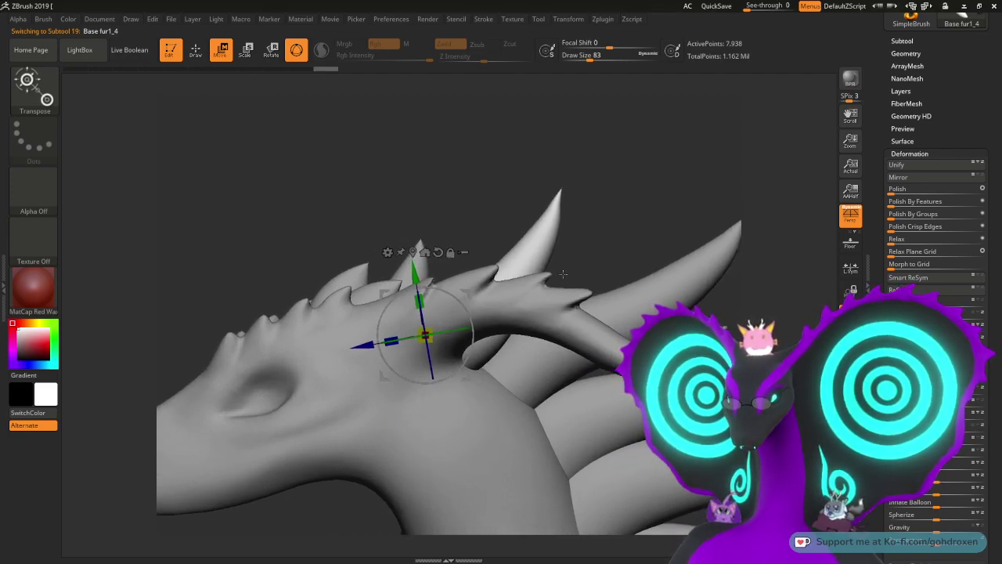
pyautogui.moveTo(879, 216); pyautogui.dragTo(880, 327)
pyautogui.click(906, 152)
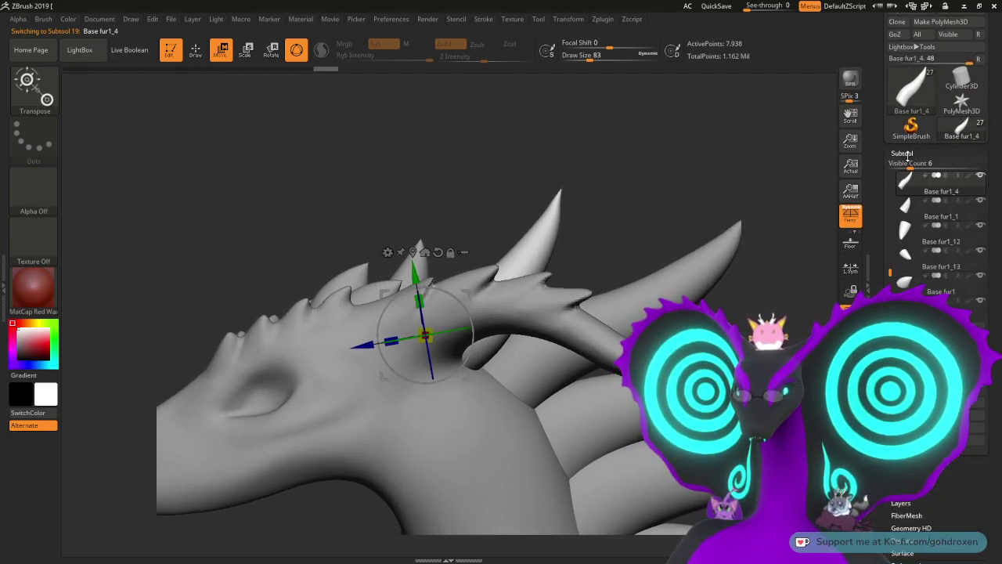
pyautogui.moveTo(874, 269); pyautogui.dragTo(874, 258)
pyautogui.scroll(-5, 874, 257)
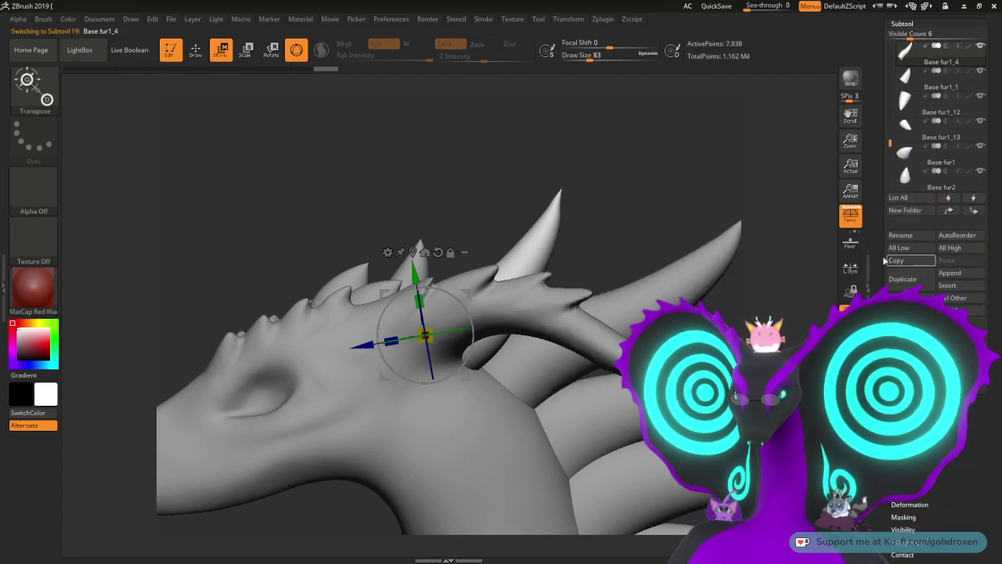
pyautogui.scroll(3, 888, 262)
pyautogui.hotkey('ctrl', 'shift', 'd')
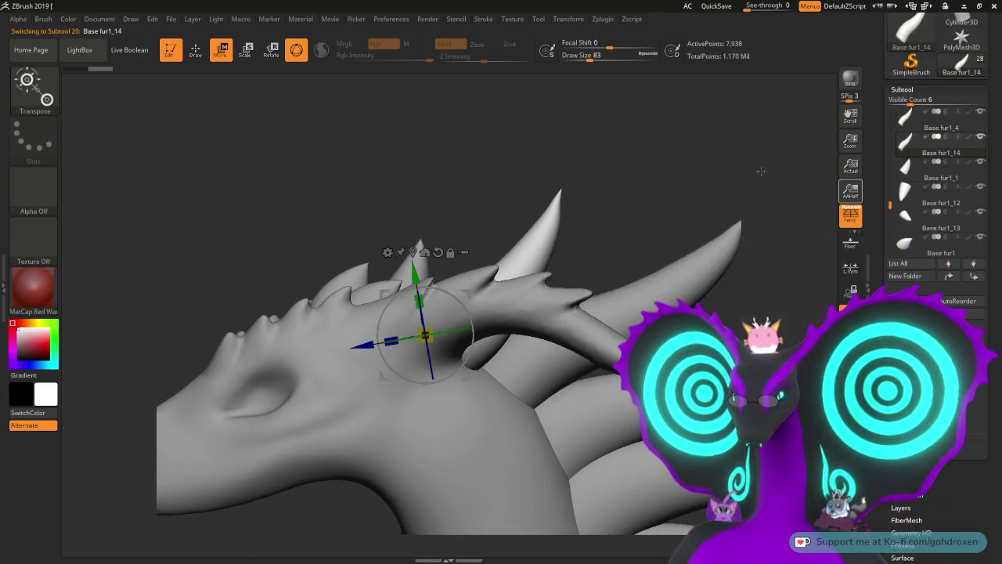
# Step: Move the duplicated curved spike backward behind the original and reset the gizmo's orientation to the world axes
pyautogui.moveTo(469, 293); pyautogui.dragTo(536, 308)
pyautogui.moveTo(494, 350)
pyautogui.mouseDown()
pyautogui.moveTo(490, 358)
pyautogui.moveTo(498, 357)
pyautogui.mouseUp()
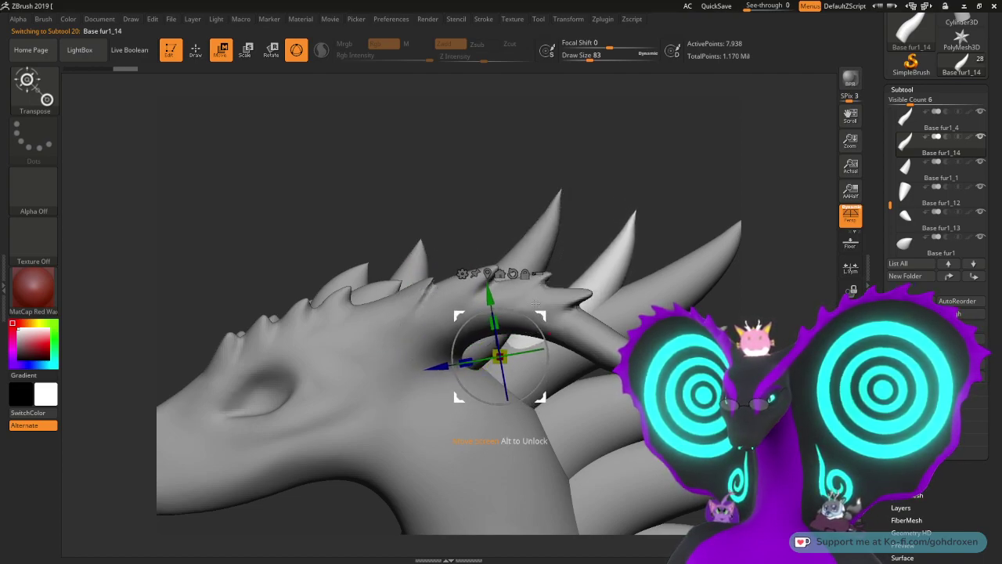
pyautogui.click(525, 274)
pyautogui.click(512, 274)
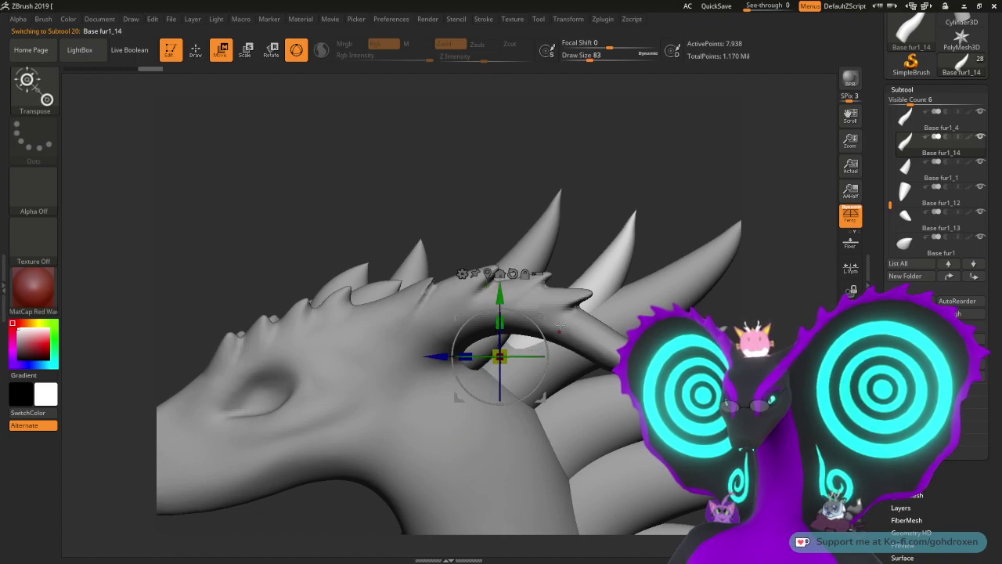
pyautogui.moveTo(541, 317); pyautogui.dragTo(543, 326)
# Step: Shift the duplicated spike off the centre line beside the large rear spike and tilt its tip backward
pyautogui.moveTo(672, 210); pyautogui.dragTo(630, 323)
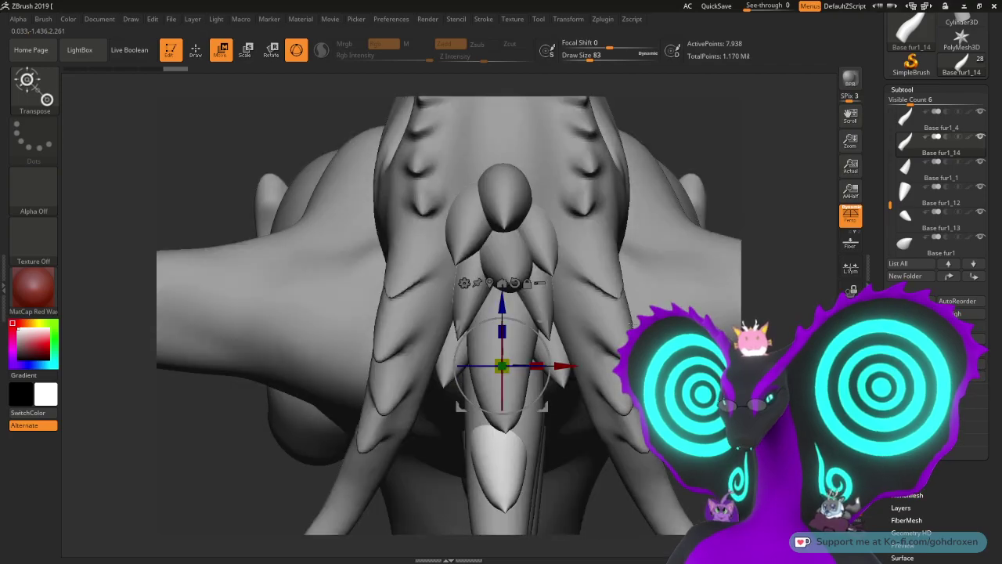
pyautogui.moveTo(524, 345); pyautogui.dragTo(505, 317)
pyautogui.moveTo(815, 306); pyautogui.dragTo(697, 225)
pyautogui.moveTo(593, 241); pyautogui.dragTo(578, 285)
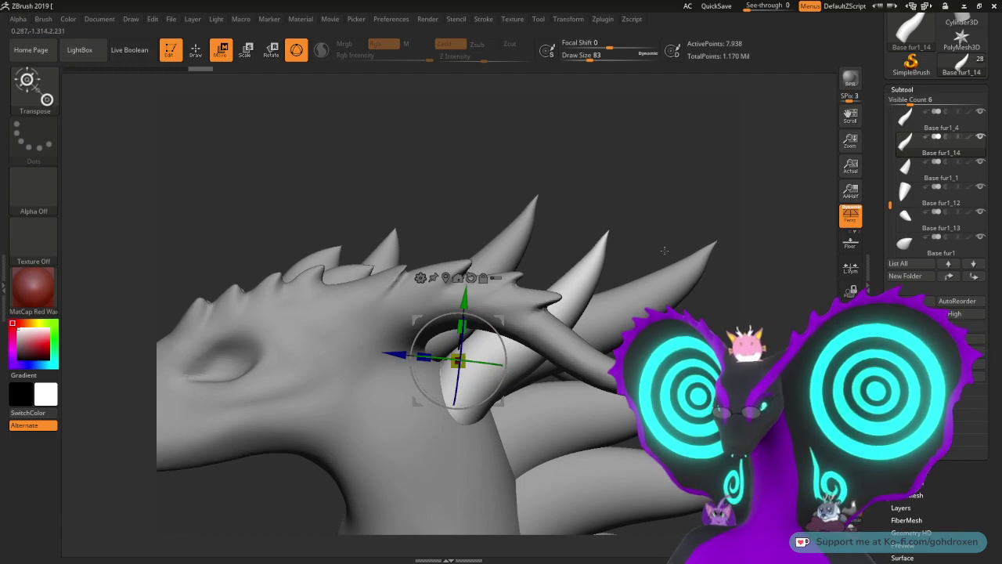
pyautogui.moveTo(663, 255); pyautogui.dragTo(655, 221)
pyautogui.moveTo(477, 314); pyautogui.dragTo(487, 329)
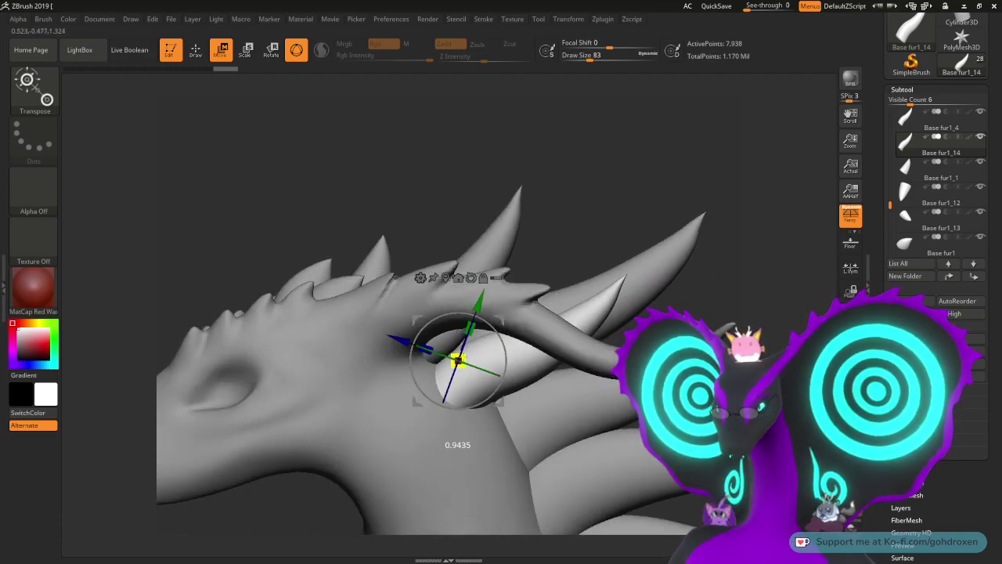
# Step: Try shrinking and repositioning the duplicated spike beside the large rear spike, and undo these changes
pyautogui.moveTo(458, 360); pyautogui.dragTo(453, 352)
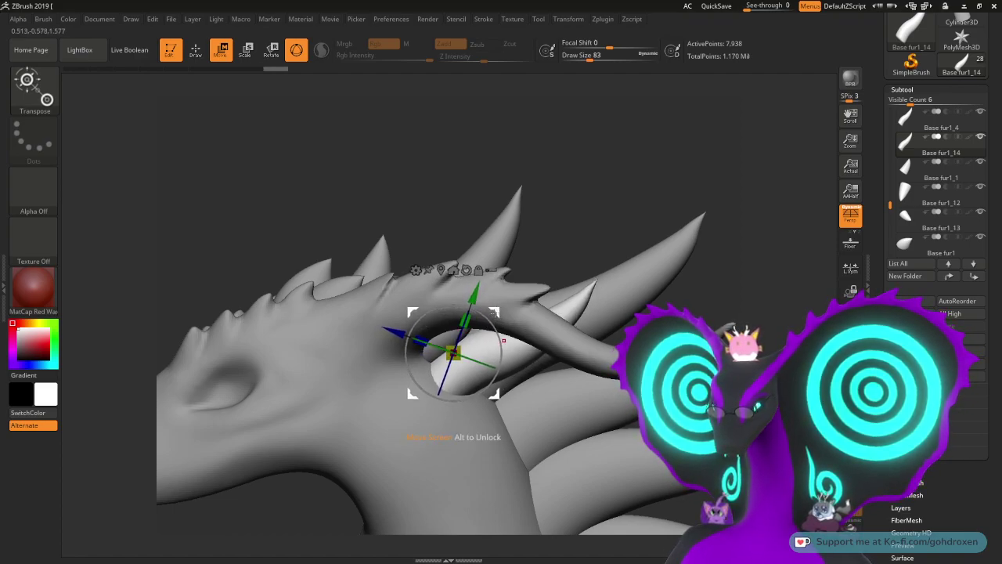
pyautogui.moveTo(642, 216)
pyautogui.mouseDown()
pyautogui.moveTo(587, 228)
pyautogui.moveTo(632, 221)
pyautogui.moveTo(633, 208)
pyautogui.mouseUp()
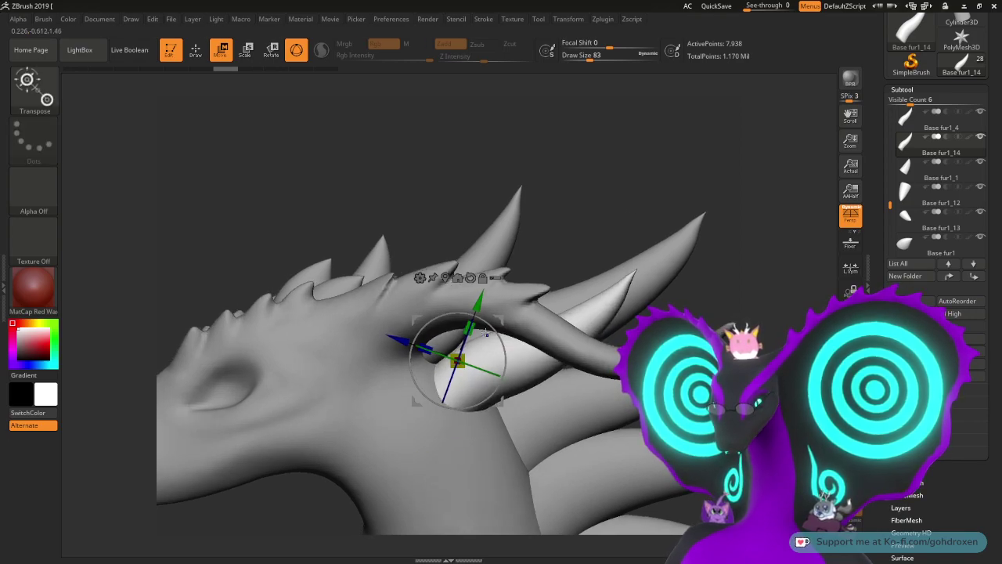
pyautogui.moveTo(458, 361); pyautogui.dragTo(450, 362)
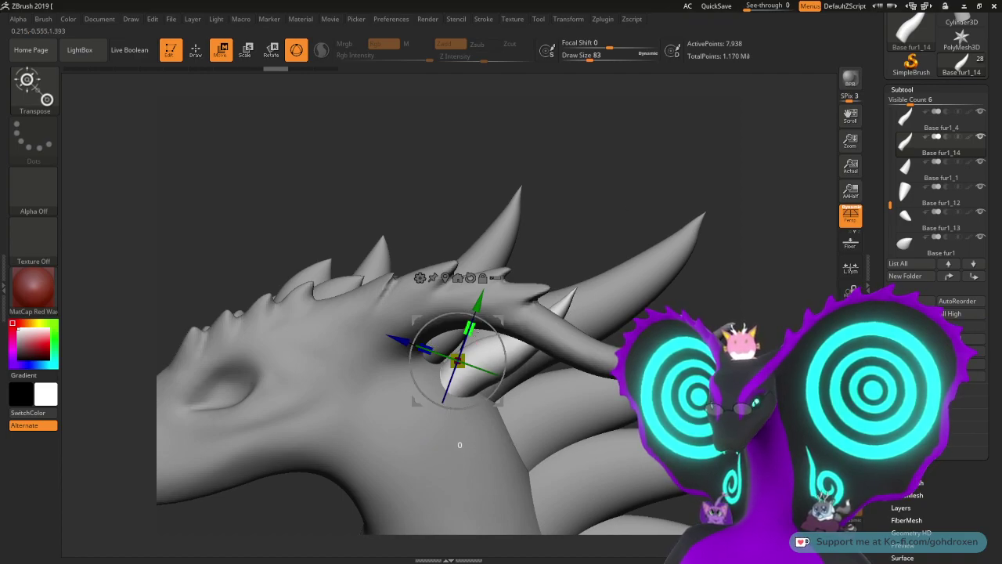
pyautogui.moveTo(563, 303); pyautogui.dragTo(627, 164)
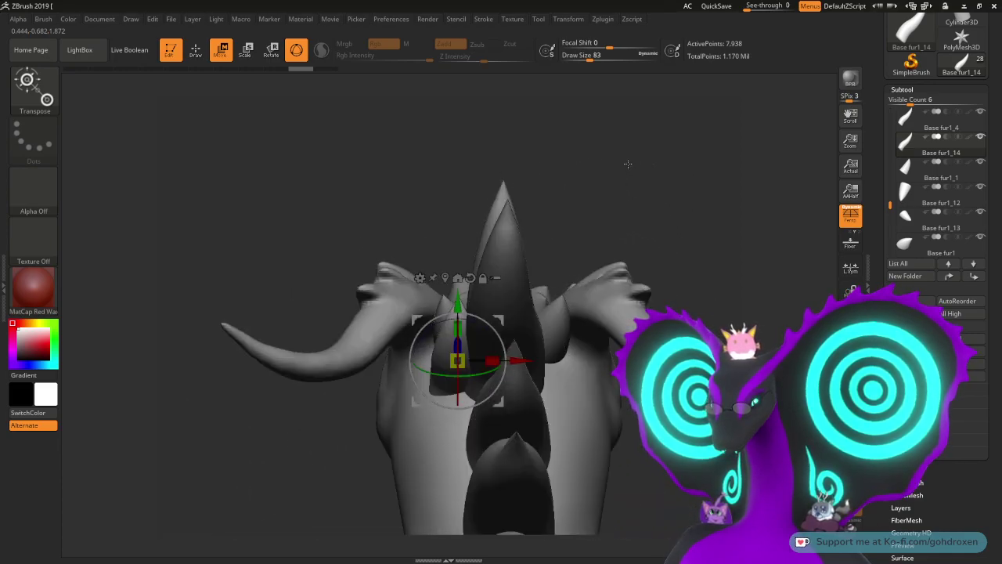
pyautogui.moveTo(502, 343); pyautogui.dragTo(506, 359)
pyautogui.moveTo(565, 222); pyautogui.dragTo(624, 227)
pyautogui.moveTo(548, 173)
pyautogui.mouseDown()
pyautogui.moveTo(631, 248)
pyautogui.moveTo(611, 285)
pyautogui.mouseUp()
pyautogui.hotkey('ctrl', 'z')
pyautogui.hotkey('ctrl', 'z')
pyautogui.hotkey('ctrl', 'z')
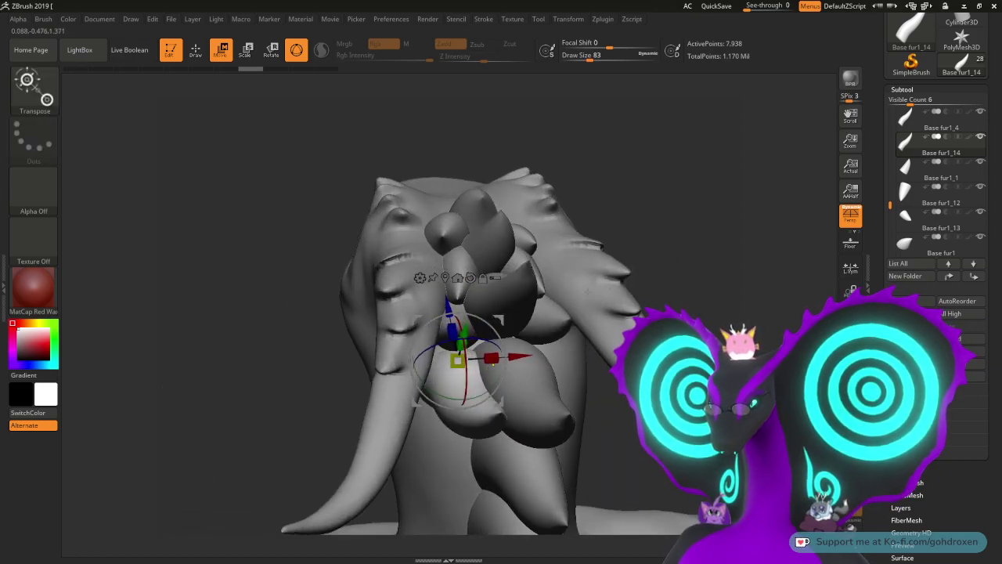
# Step: Nudge the duplicated spike and scale it down uniformly so it is smaller than the large rear spike
pyautogui.moveTo(654, 229); pyautogui.dragTo(701, 221)
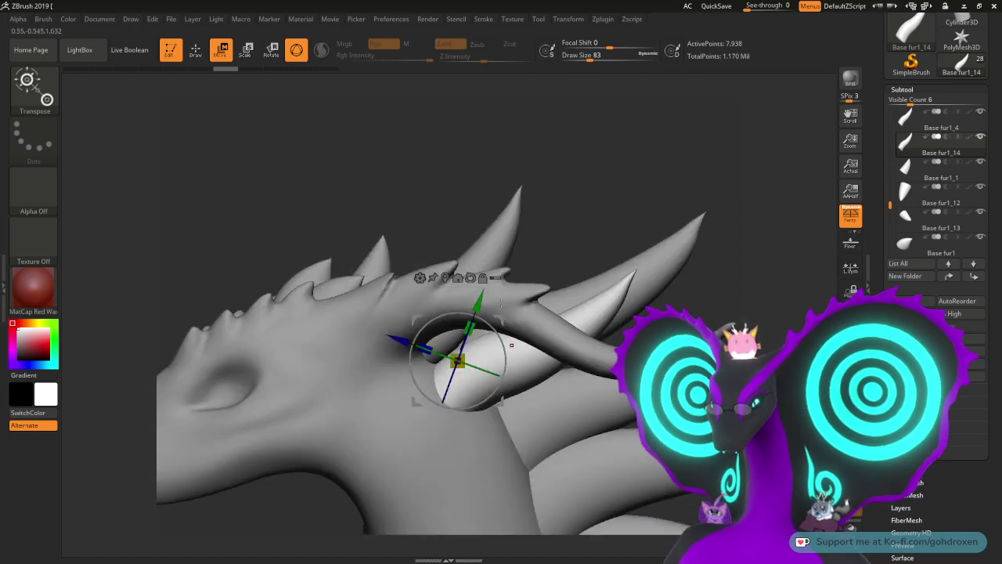
pyautogui.moveTo(502, 320)
pyautogui.mouseDown()
pyautogui.moveTo(509, 304)
pyautogui.moveTo(498, 314)
pyautogui.mouseUp()
pyautogui.moveTo(626, 220); pyautogui.dragTo(592, 291)
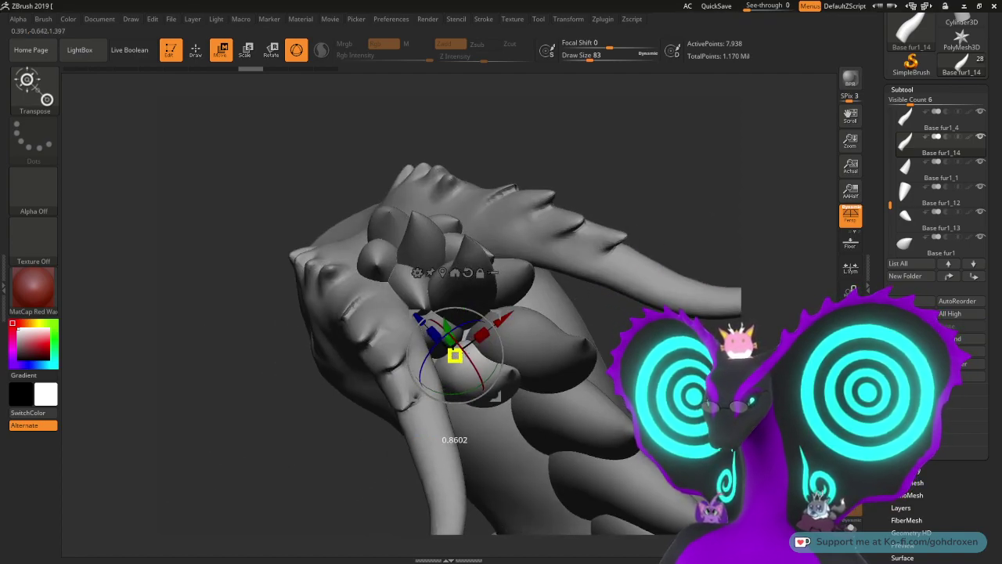
pyautogui.moveTo(613, 210); pyautogui.dragTo(591, 282)
pyautogui.moveTo(455, 357); pyautogui.dragTo(458, 339)
# Step: Fine-tune the duplicated spike's position and backward tilt beside the large rear spike in side profile
pyautogui.moveTo(737, 283); pyautogui.dragTo(752, 376)
pyautogui.moveTo(790, 336); pyautogui.dragTo(775, 273)
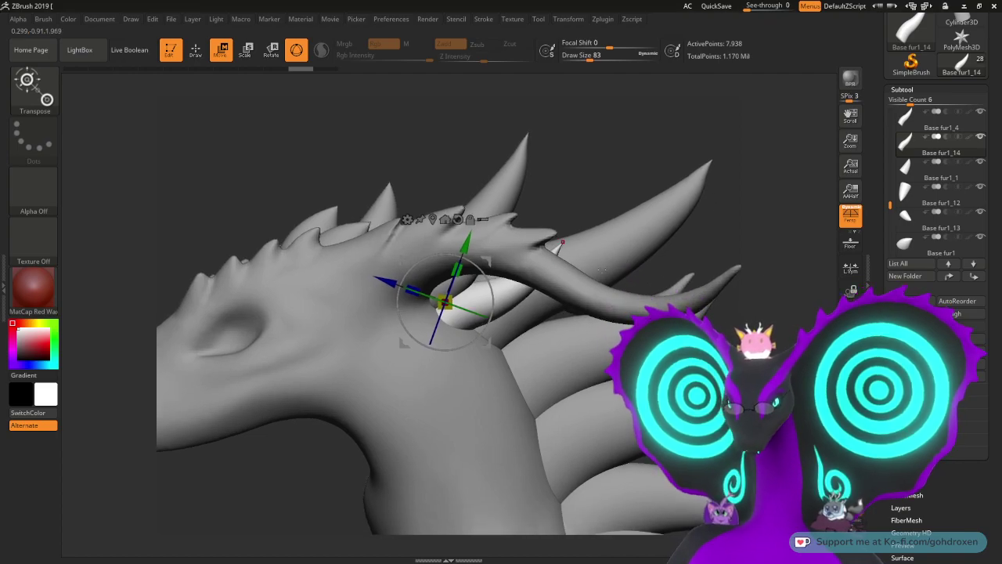
pyautogui.moveTo(491, 260); pyautogui.dragTo(494, 269)
pyautogui.moveTo(488, 312); pyautogui.dragTo(497, 307)
pyautogui.moveTo(500, 266)
pyautogui.mouseDown()
pyautogui.moveTo(499, 287)
pyautogui.moveTo(494, 265)
pyautogui.mouseUp()
# Step: Lean the duplicated spike slightly outward, away from the central spikes, and nudge it into place from behind
pyautogui.moveTo(661, 157); pyautogui.dragTo(624, 224)
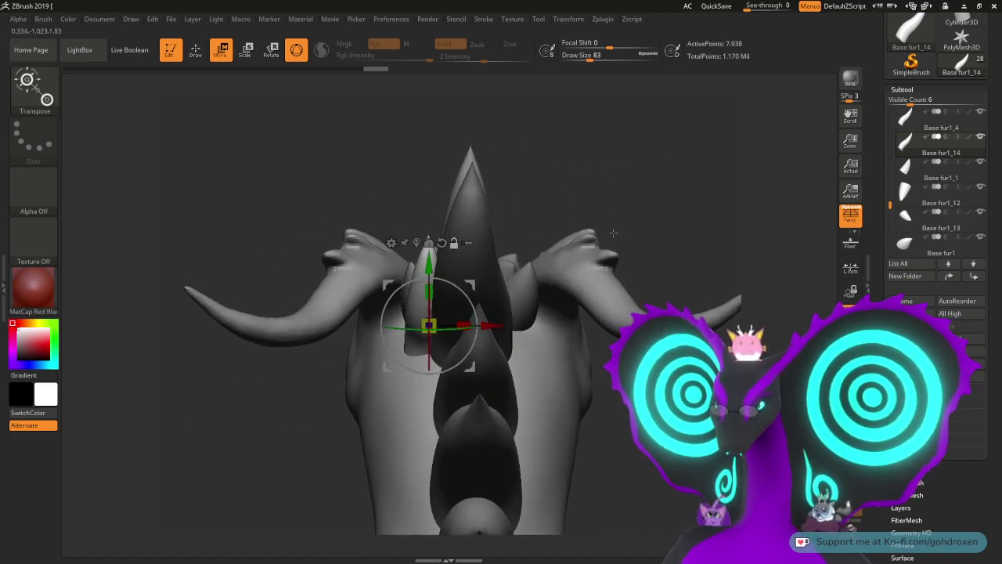
pyautogui.moveTo(446, 302); pyautogui.dragTo(470, 288)
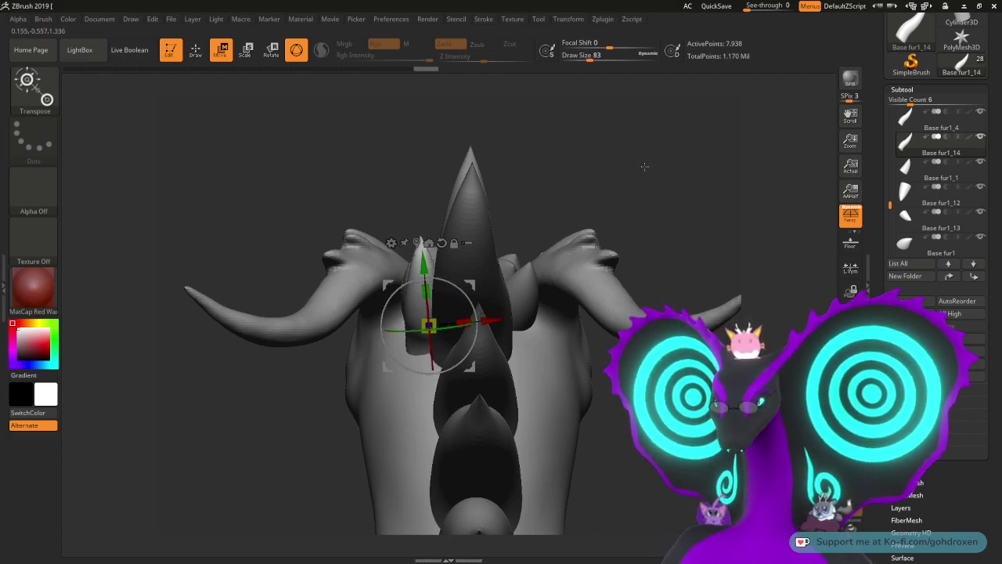
pyautogui.keyDown('alt'); pyautogui.moveTo(645, 166); pyautogui.dragTo(668, 196); pyautogui.keyUp('alt')
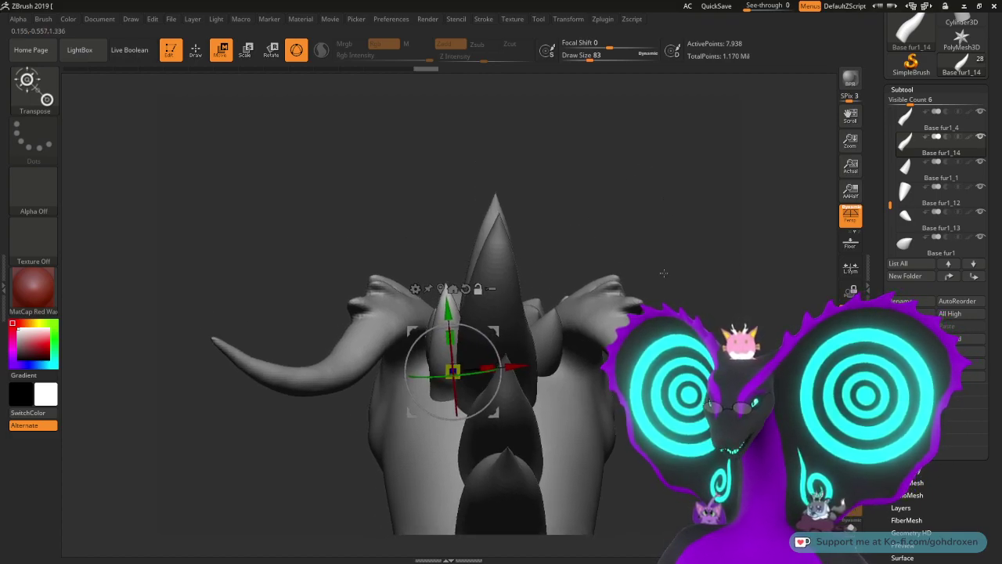
pyautogui.keyDown('alt'); pyautogui.moveTo(663, 272); pyautogui.dragTo(667, 212); pyautogui.keyUp('alt')
pyautogui.moveTo(497, 273); pyautogui.dragTo(498, 276)
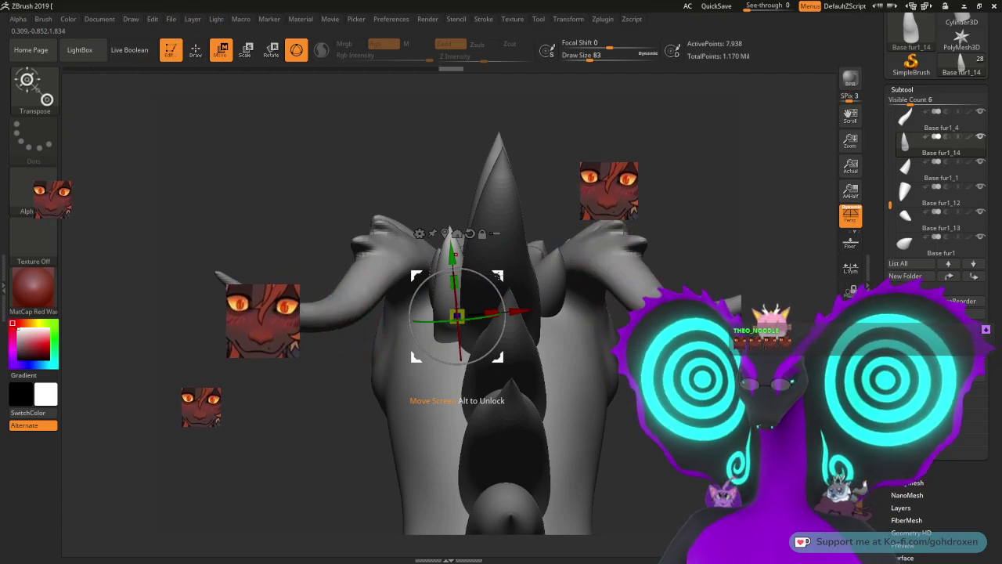
# Step: Duplicate the adjusted side spike, reset its gizmo orientation, and mirror the copy to the opposite side
pyautogui.moveTo(939, 144)
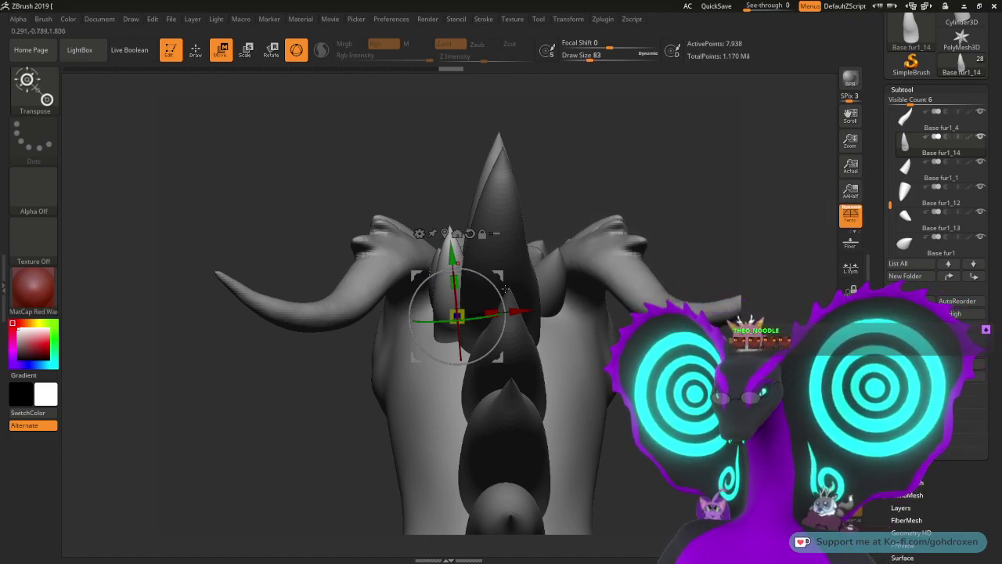
pyautogui.click(910, 339)
pyautogui.click(973, 264)
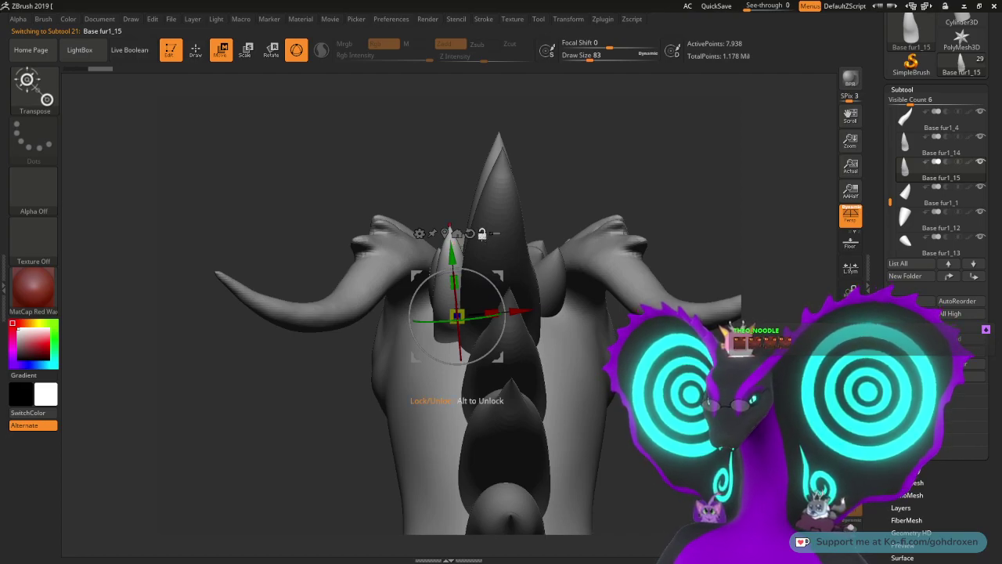
pyautogui.click(473, 233)
pyautogui.scroll(-5, 886, 267)
pyautogui.click(908, 252)
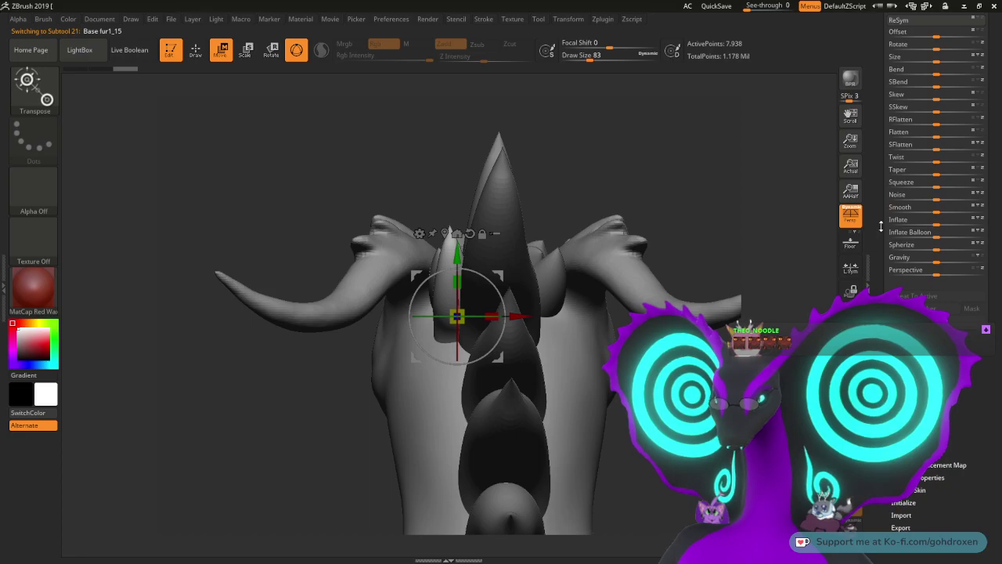
pyautogui.scroll(3, 924, 196)
pyautogui.click(925, 175)
# Step: Frame the whole dragon in side profile and switch to Flat rendering to examine the silhouette
pyautogui.moveTo(693, 197)
pyautogui.mouseDown()
pyautogui.moveTo(623, 217)
pyautogui.moveTo(689, 209)
pyautogui.mouseUp()
pyautogui.keyDown('alt'); pyautogui.moveTo(714, 266); pyautogui.dragTo(596, 294); pyautogui.keyUp('alt')
pyautogui.moveTo(708, 323); pyautogui.dragTo(637, 239)
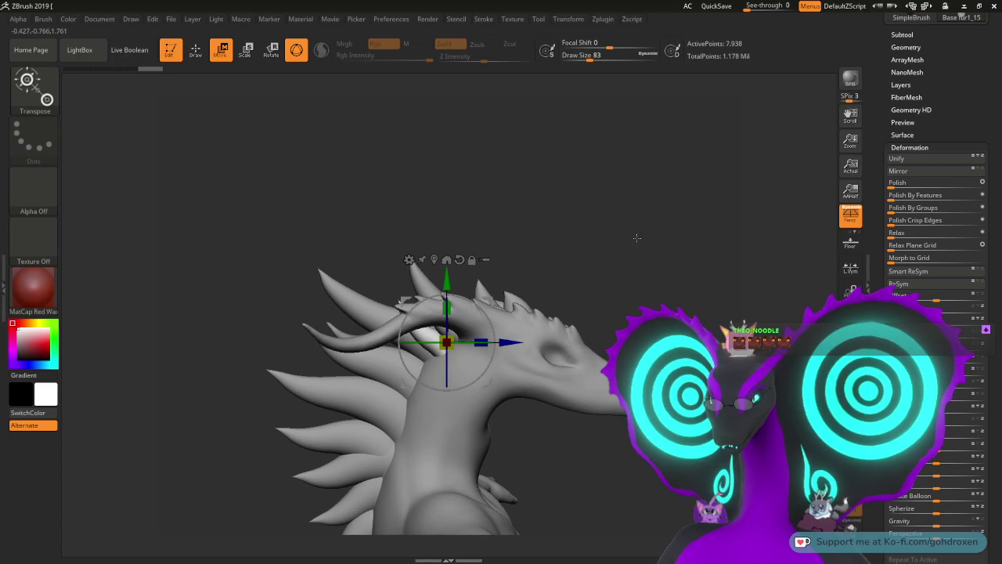
pyautogui.keyDown('alt'); pyautogui.moveTo(664, 329); pyautogui.dragTo(660, 232); pyautogui.keyUp('alt')
pyautogui.keyDown('alt'); pyautogui.moveTo(652, 415); pyautogui.dragTo(686, 287); pyautogui.keyUp('alt')
pyautogui.keyDown('alt'); pyautogui.moveTo(686, 329); pyautogui.dragTo(687, 278); pyautogui.keyUp('alt')
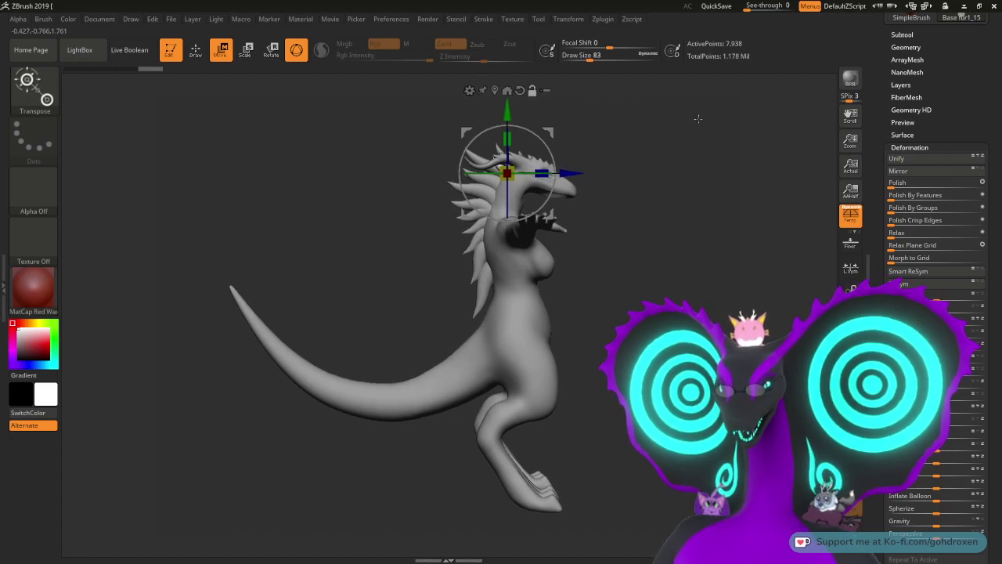
pyautogui.press('q')
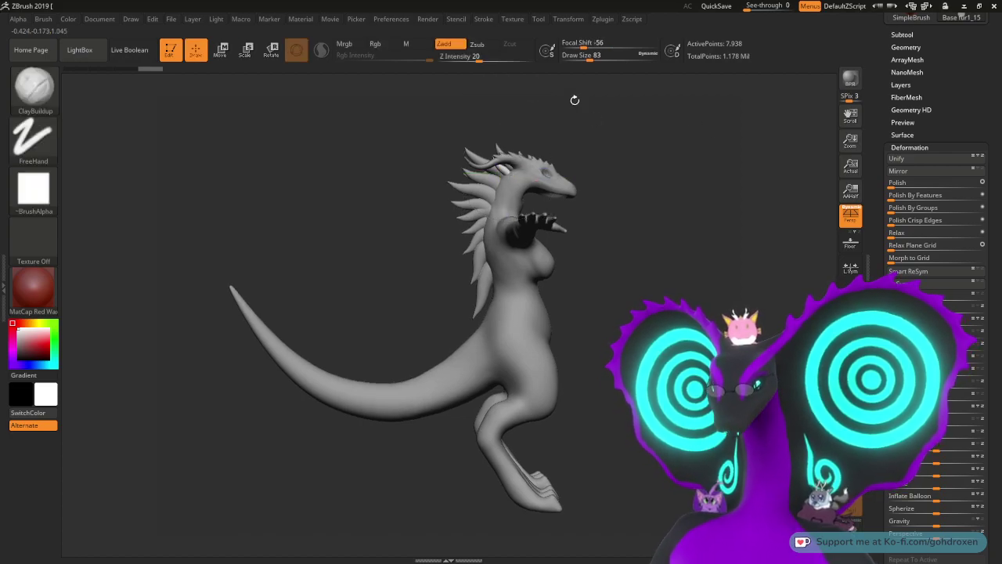
pyautogui.click(428, 23)
pyautogui.click(505, 127)
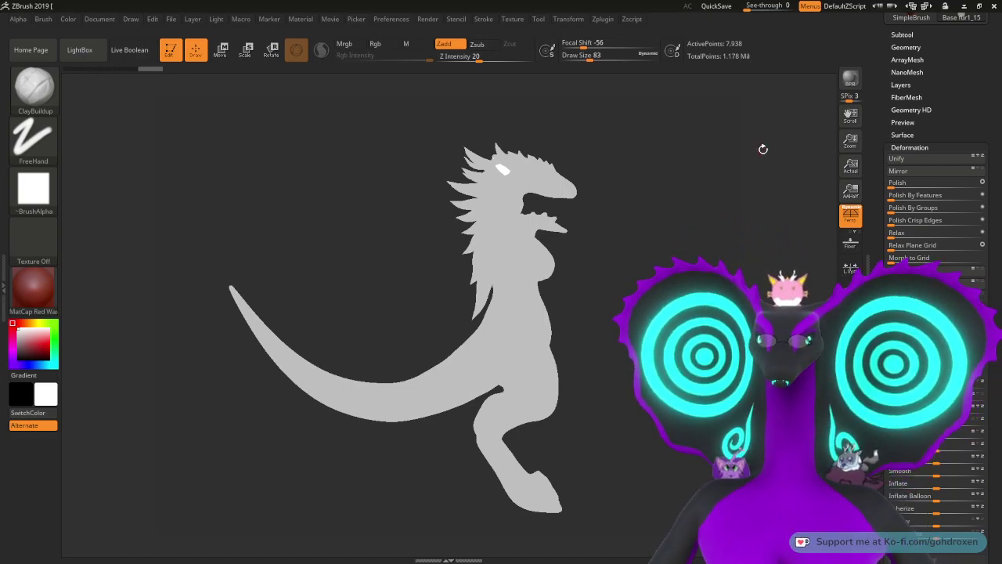
# Step: Show the hidden lower jaw, both mouth pieces and the two Feen frill subtools to complete the dragon's silhouette
pyautogui.click(904, 33)
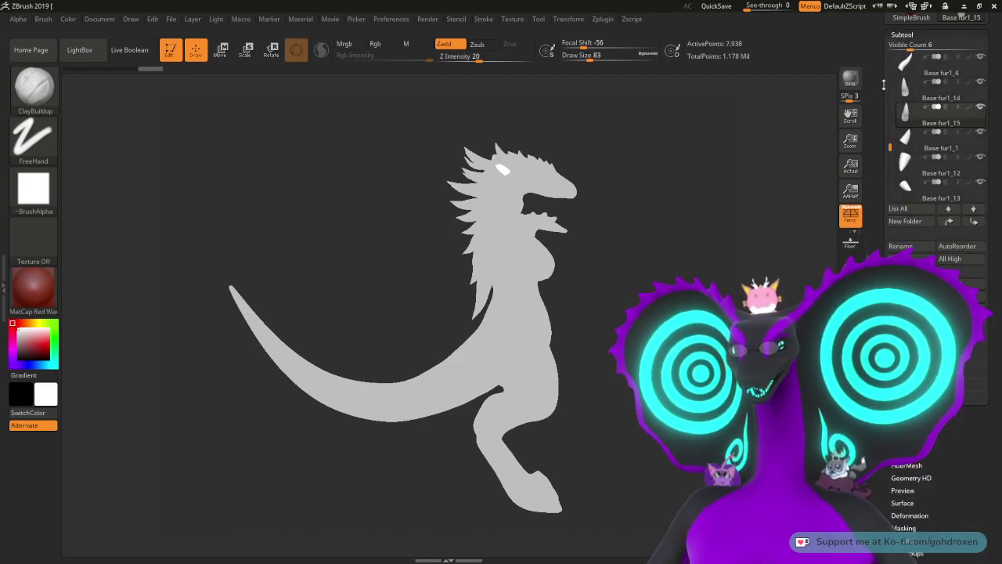
pyautogui.moveTo(888, 88); pyautogui.dragTo(888, 33)
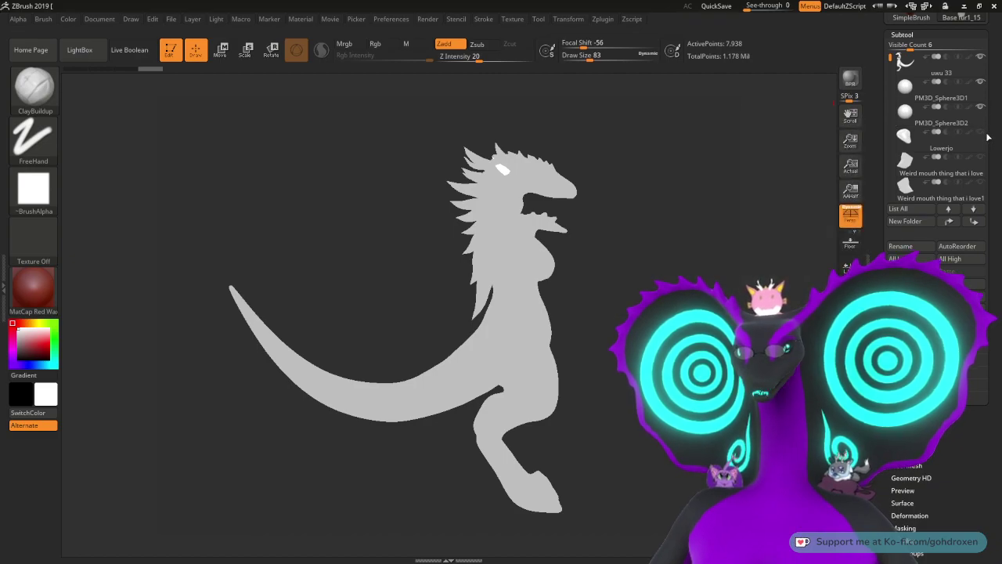
pyautogui.click(979, 183)
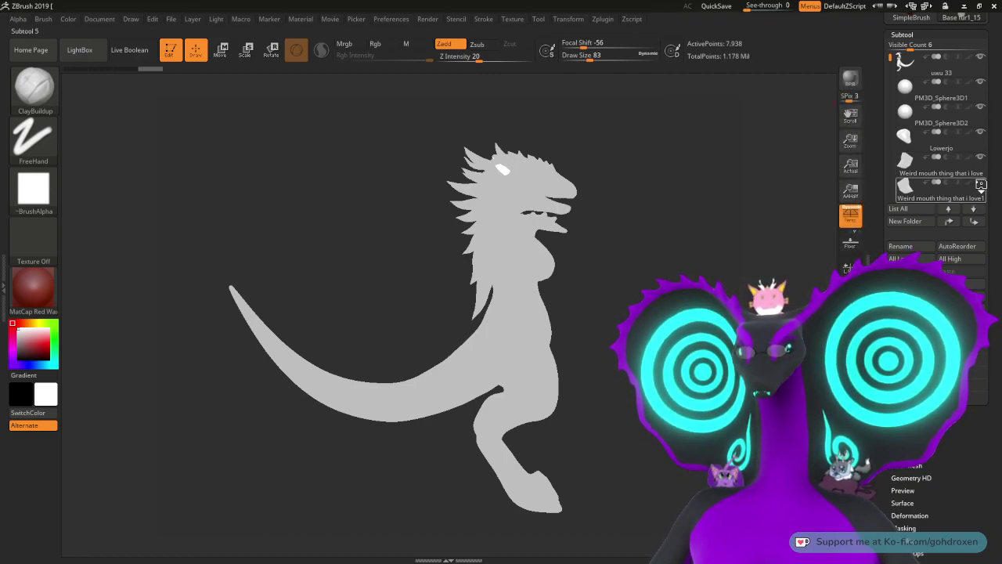
pyautogui.moveTo(891, 61); pyautogui.dragTo(890, 72)
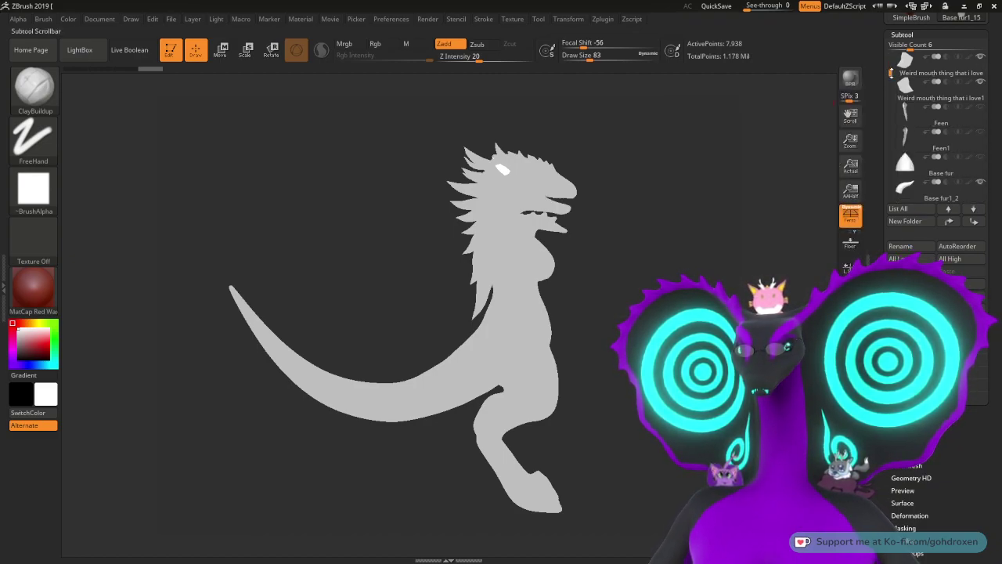
pyautogui.moveTo(984, 111)
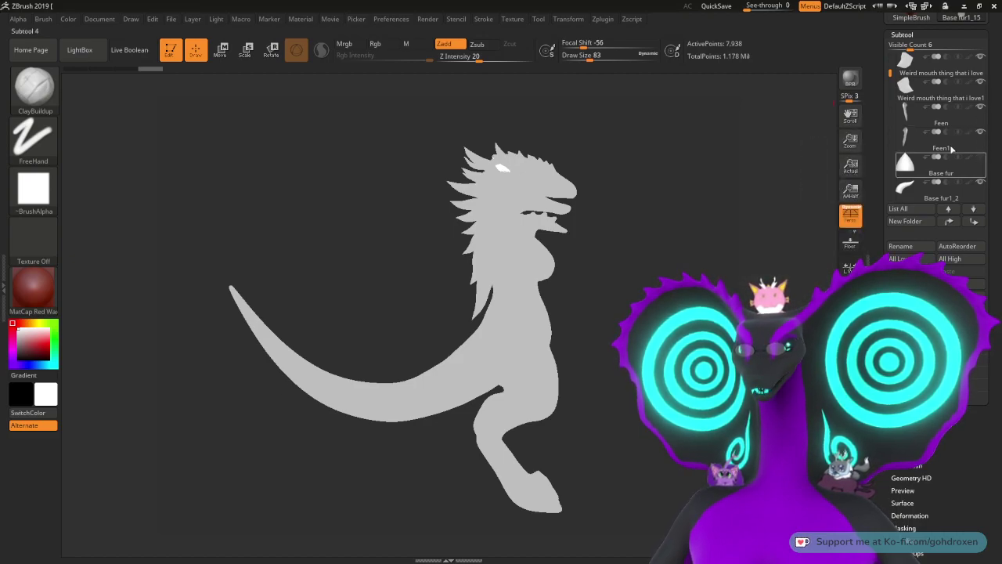
# Step: Examine the flat silhouette from the front and the opposite side, and restore shaded rendering in side profile
pyautogui.moveTo(716, 167); pyautogui.dragTo(661, 169)
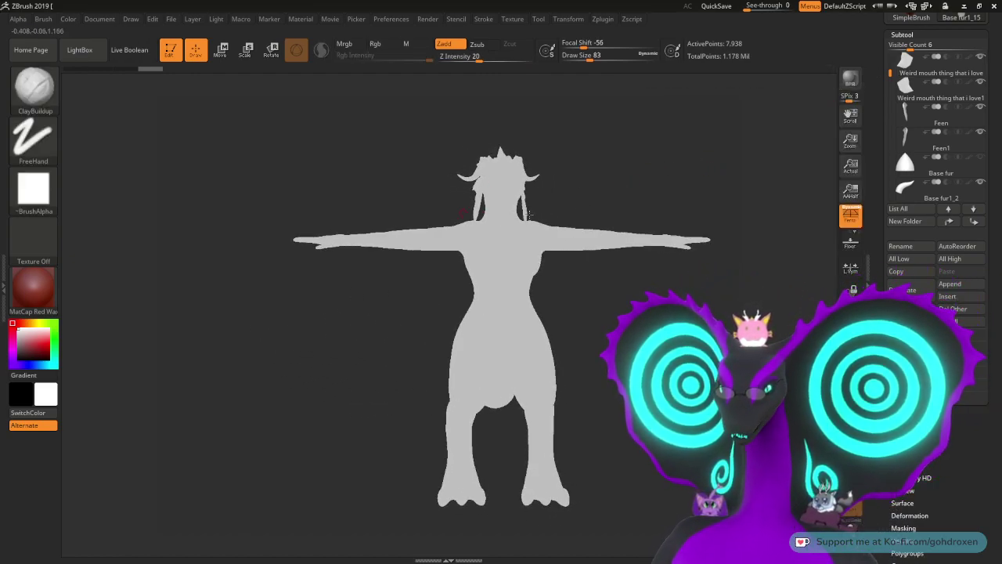
pyautogui.moveTo(623, 188)
pyautogui.mouseDown()
pyautogui.moveTo(673, 190)
pyautogui.moveTo(646, 192)
pyautogui.moveTo(598, 171)
pyautogui.mouseUp()
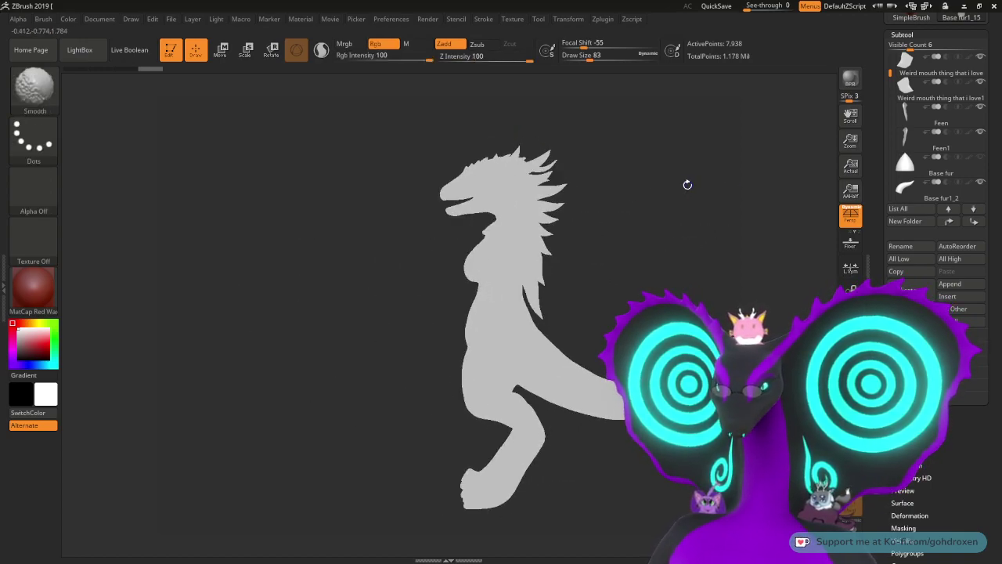
pyautogui.click(427, 19)
pyautogui.click(454, 125)
pyautogui.moveTo(631, 179)
pyautogui.mouseDown()
pyautogui.moveTo(618, 181)
pyautogui.moveTo(666, 189)
pyautogui.moveTo(655, 175)
pyautogui.moveTo(724, 171)
pyautogui.mouseUp()
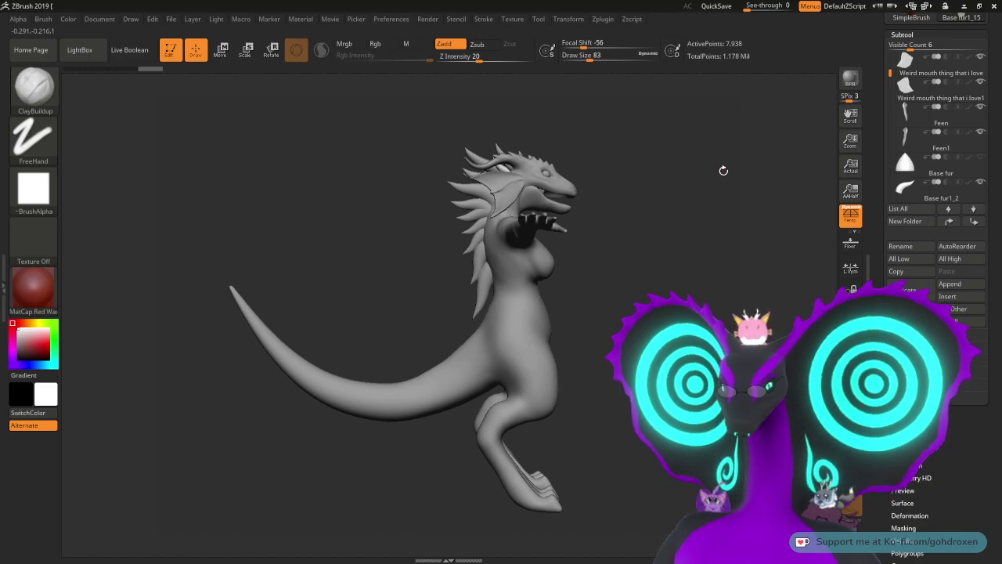
# Step: Hide the two frills, both mouth pieces, the lower jaw and the eye spheres again
pyautogui.moveTo(880, 91); pyautogui.dragTo(880, 273)
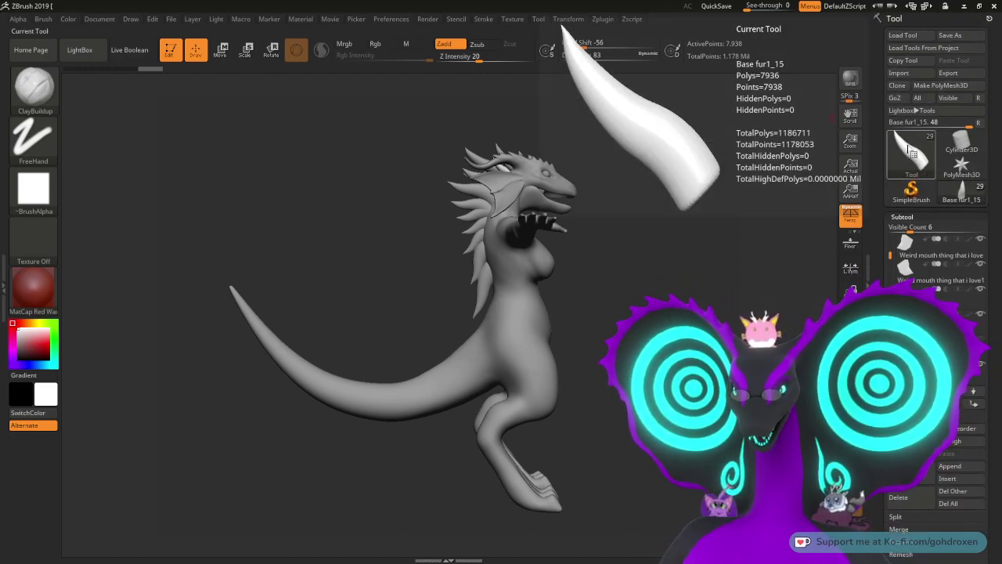
pyautogui.moveTo(877, 178); pyautogui.dragTo(877, 77)
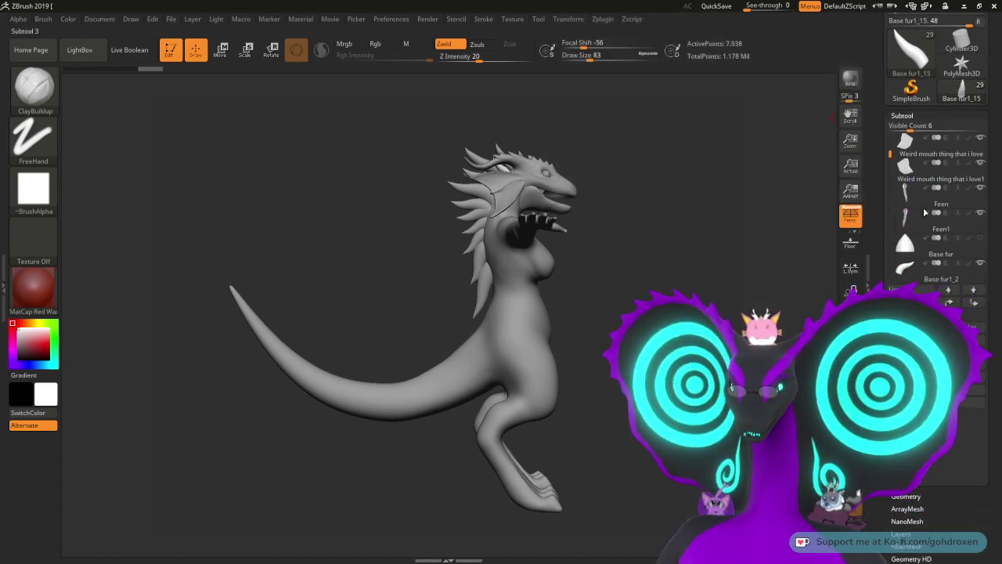
pyautogui.moveTo(984, 198)
pyautogui.click(982, 141)
pyautogui.scroll(4, 946, 165)
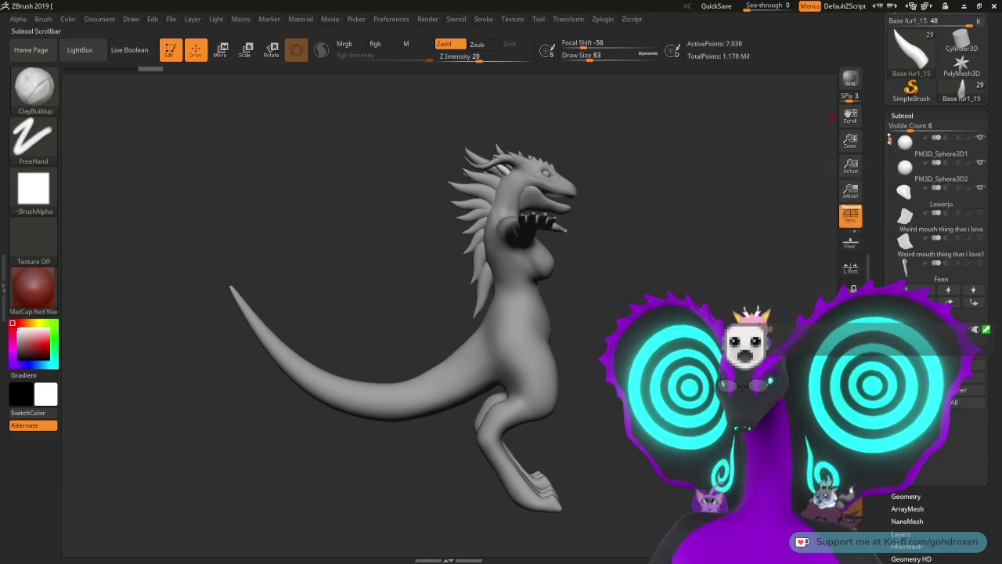
pyautogui.click(978, 200)
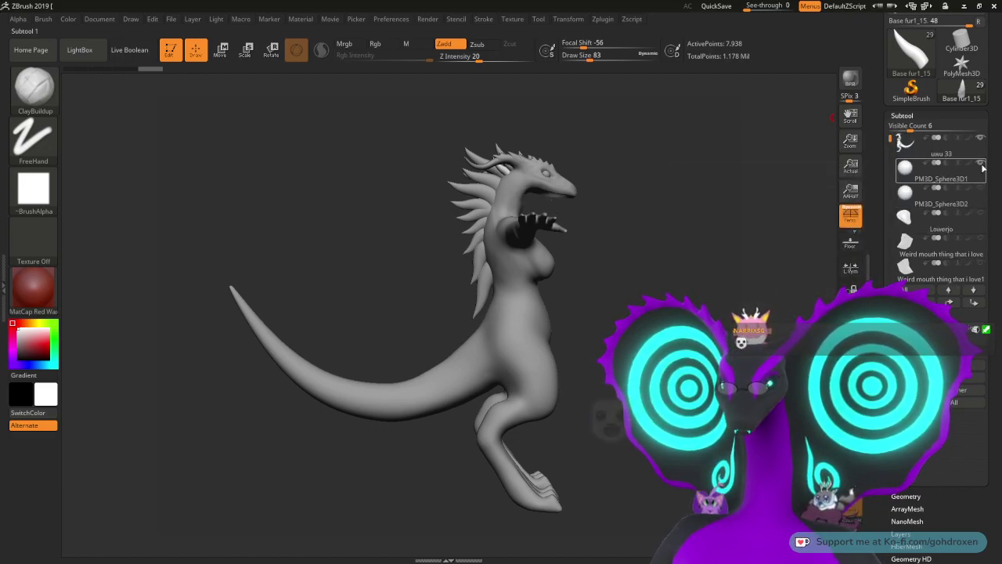
# Step: Examine the body and back spikes in side profile and compare them with the furry dragon reference artwork
pyautogui.moveTo(713, 244); pyautogui.dragTo(713, 246)
pyautogui.moveTo(708, 209)
pyautogui.keyDown('alt'); pyautogui.mouseDown()
pyautogui.moveTo(701, 267)
pyautogui.moveTo(700, 216)
pyautogui.mouseUp(); pyautogui.keyUp('alt')
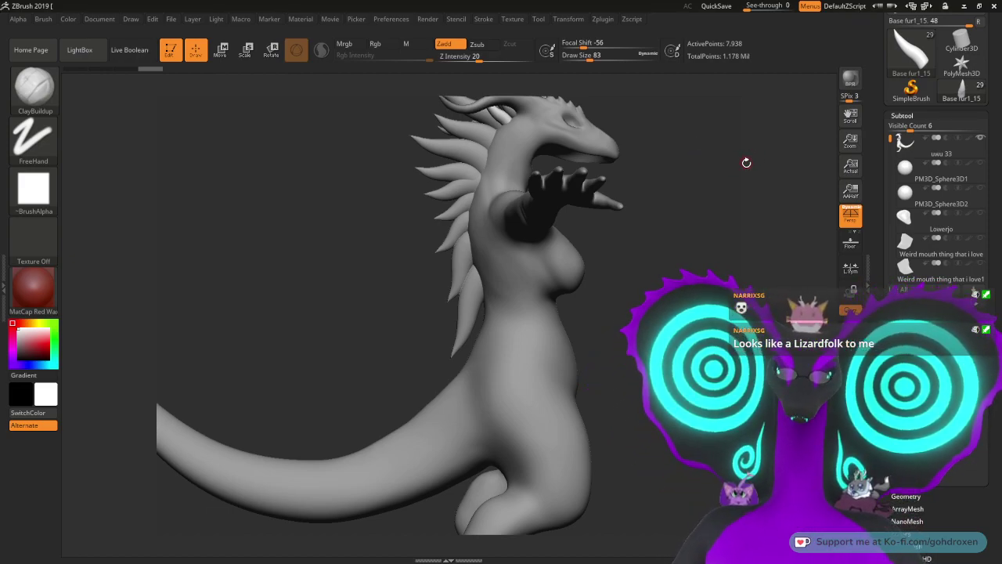
pyautogui.moveTo(728, 285)
pyautogui.keyDown('alt'); pyautogui.mouseDown()
pyautogui.moveTo(707, 242)
pyautogui.moveTo(689, 267)
pyautogui.moveTo(686, 234)
pyautogui.moveTo(718, 278)
pyautogui.mouseUp(); pyautogui.keyUp('alt')
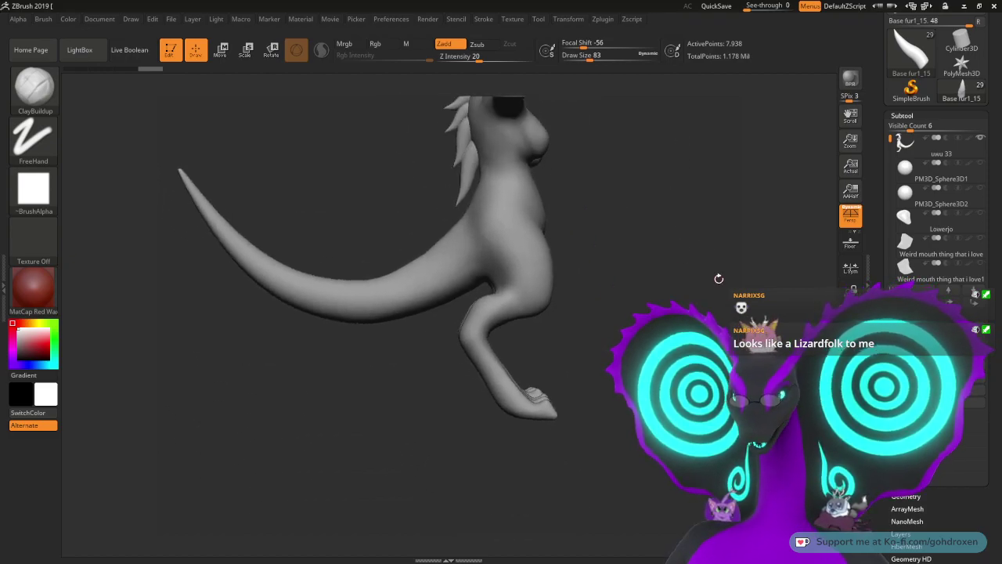
pyautogui.moveTo(681, 212); pyautogui.dragTo(689, 255)
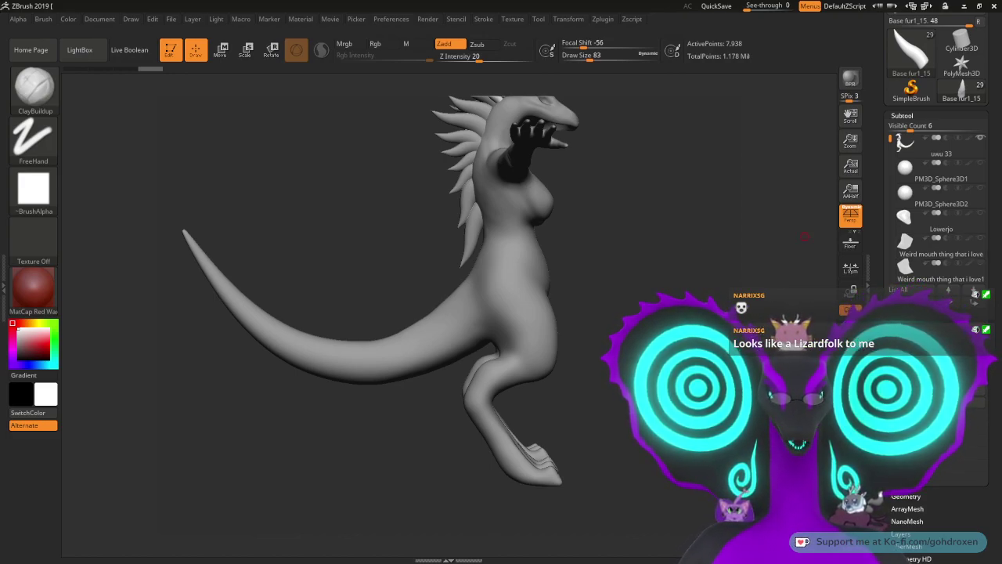
pyautogui.hotkey('alt', 'Tab')
pyautogui.moveTo(750, 200); pyautogui.dragTo(693, 219, button='right')
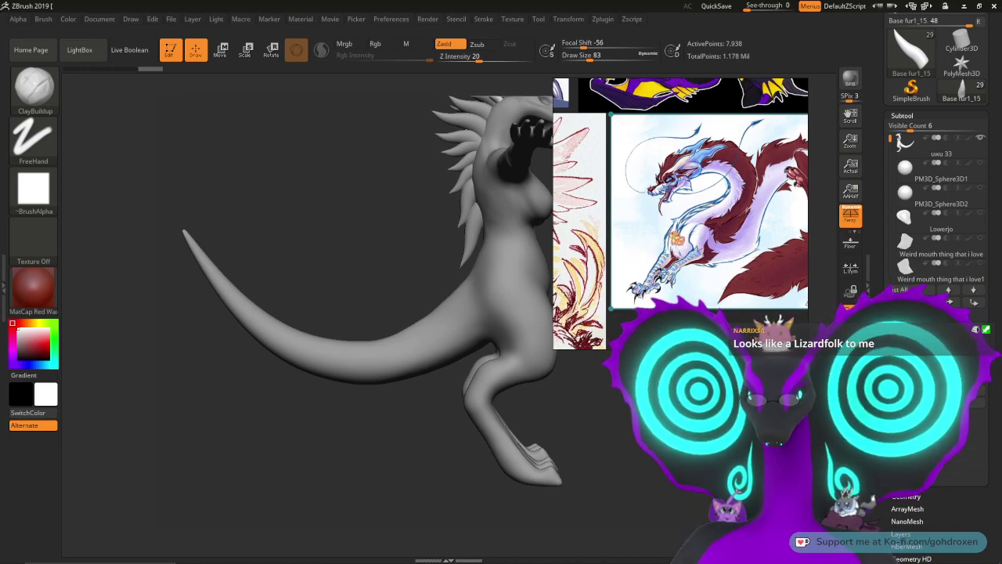
pyautogui.hotkey('alt', 'Tab')
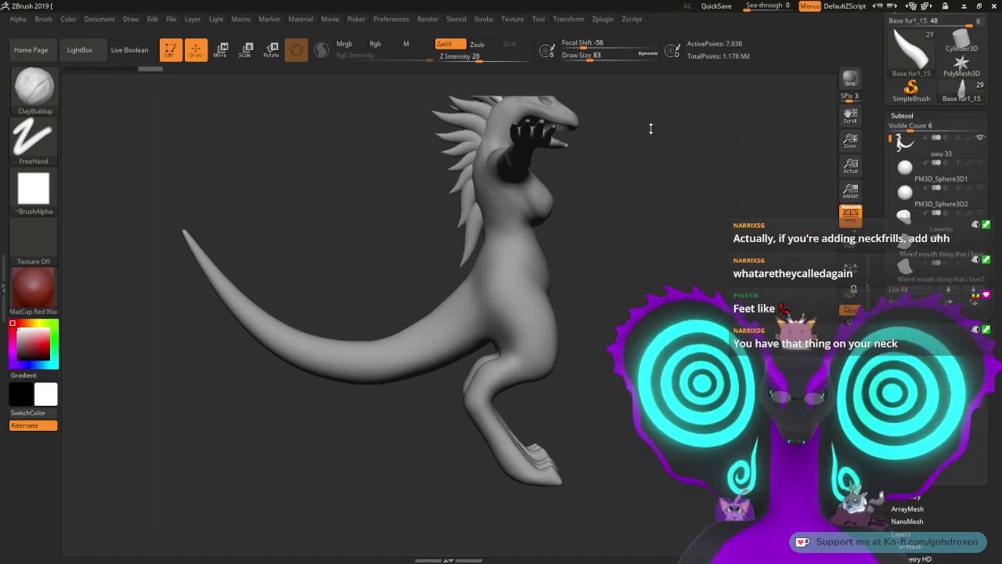
# Step: Show the Feen frills temporarily to check how they sit against the neck spikes, and hide them again
pyautogui.moveTo(716, 219)
pyautogui.mouseDown()
pyautogui.moveTo(649, 235)
pyautogui.moveTo(649, 141)
pyautogui.moveTo(645, 239)
pyautogui.moveTo(701, 184)
pyautogui.mouseUp()
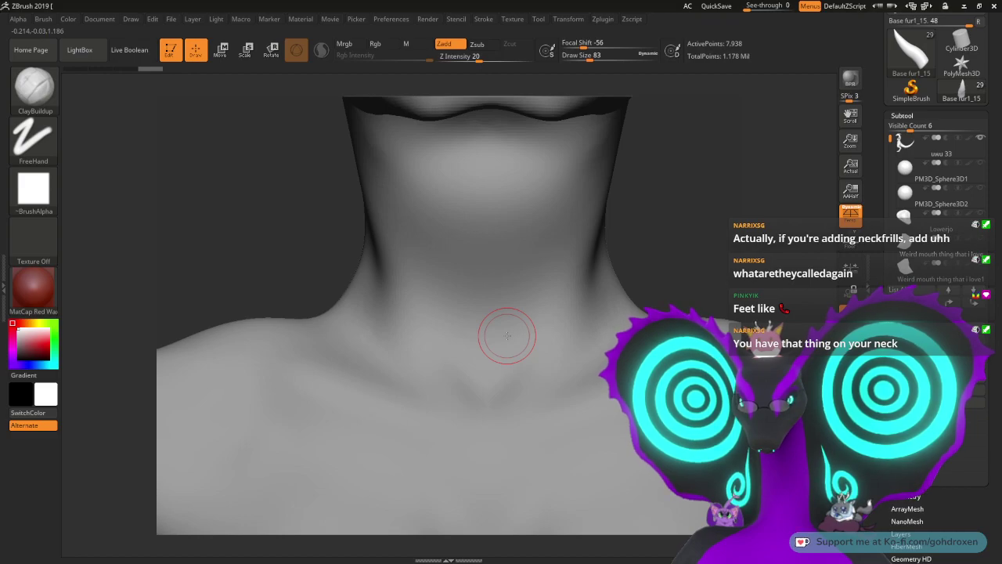
pyautogui.moveTo(726, 247)
pyautogui.keyDown('alt'); pyautogui.mouseDown()
pyautogui.moveTo(730, 159)
pyautogui.moveTo(704, 392)
pyautogui.mouseUp(); pyautogui.keyUp('alt')
pyautogui.moveTo(660, 300); pyautogui.dragTo(718, 304)
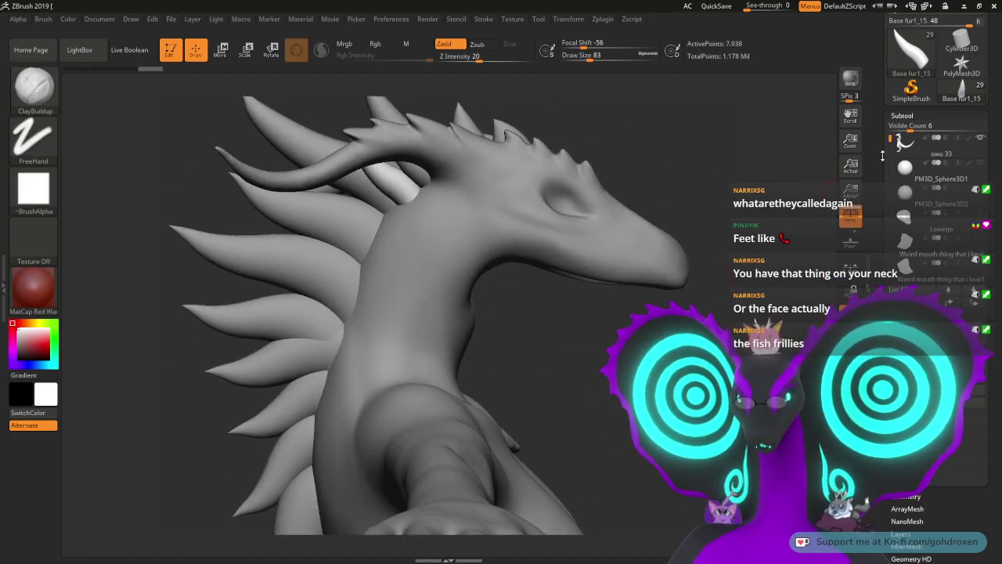
pyautogui.moveTo(889, 139); pyautogui.dragTo(889, 155)
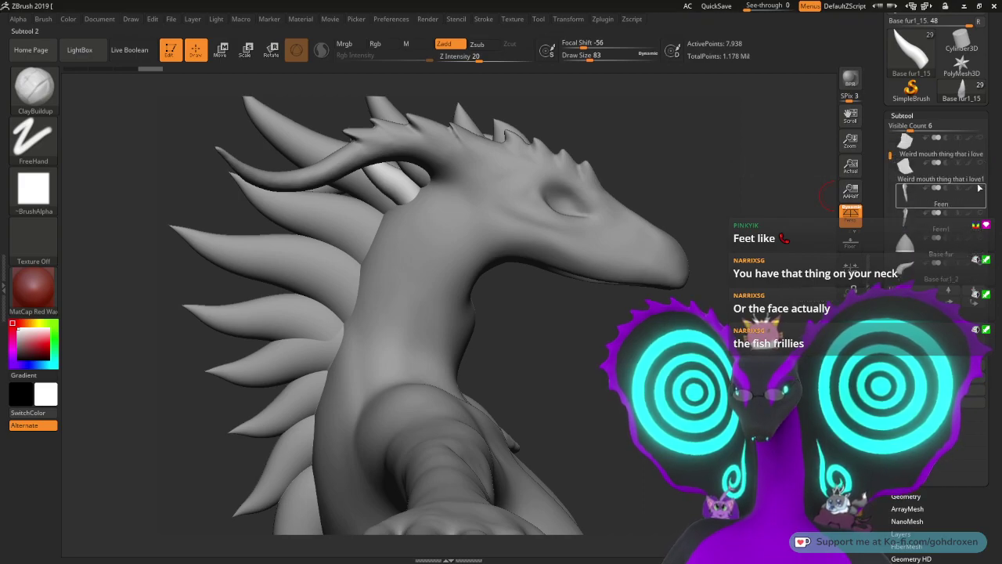
pyautogui.click(980, 217)
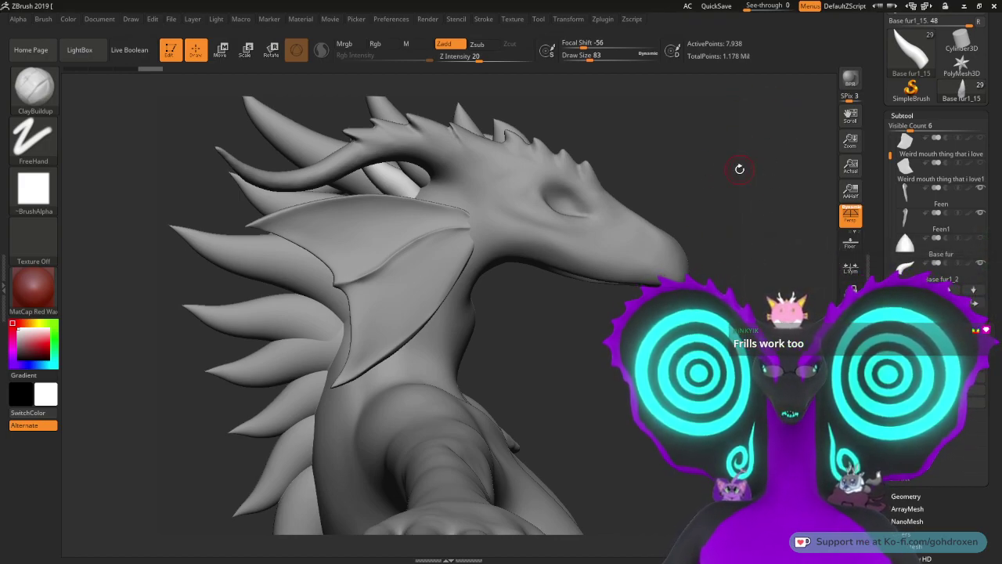
pyautogui.click(982, 188)
pyautogui.click(981, 214)
# Step: Duplicate the large upper-neck spike, move the copy up behind the horn and scale it down slightly
pyautogui.moveTo(698, 188)
pyautogui.mouseDown()
pyautogui.moveTo(721, 189)
pyautogui.moveTo(695, 224)
pyautogui.moveTo(670, 325)
pyautogui.moveTo(766, 320)
pyautogui.mouseUp()
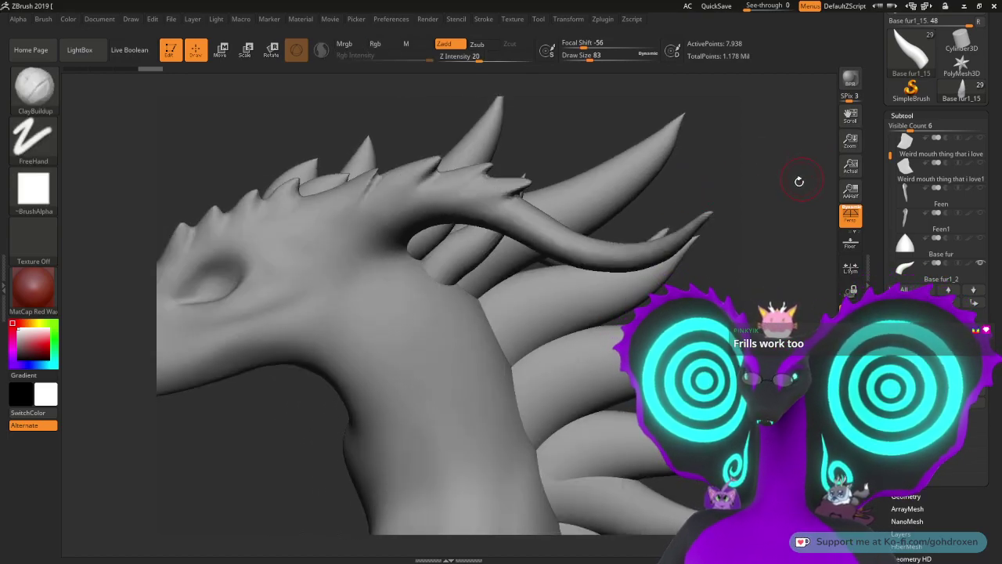
pyautogui.moveTo(769, 170)
pyautogui.keyDown('alt'); pyautogui.mouseDown()
pyautogui.moveTo(772, 188)
pyautogui.moveTo(698, 185)
pyautogui.mouseUp(); pyautogui.keyUp('alt')
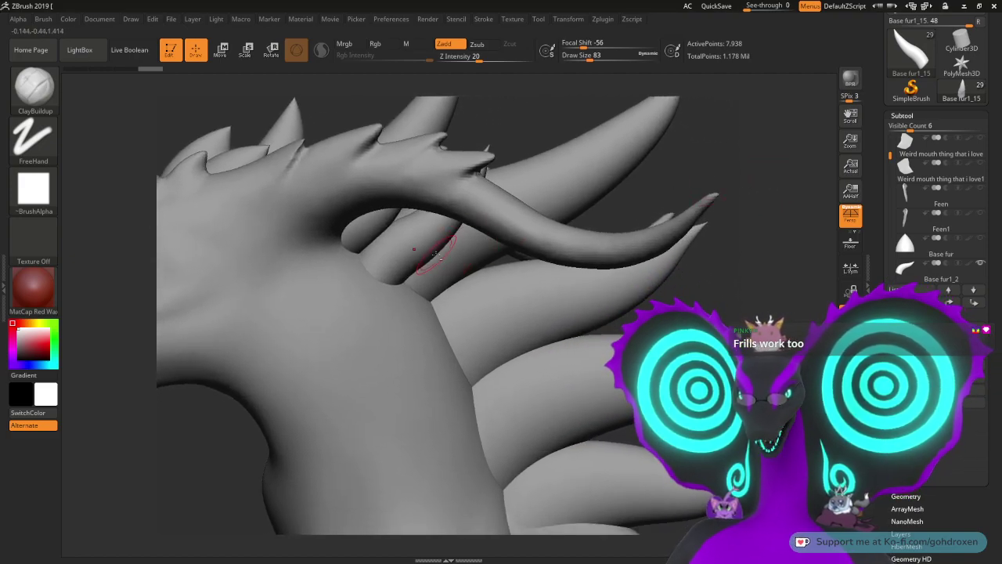
pyautogui.moveTo(761, 270); pyautogui.dragTo(717, 241)
pyautogui.keyDown('alt'); pyautogui.click(550, 302); pyautogui.keyUp('alt')
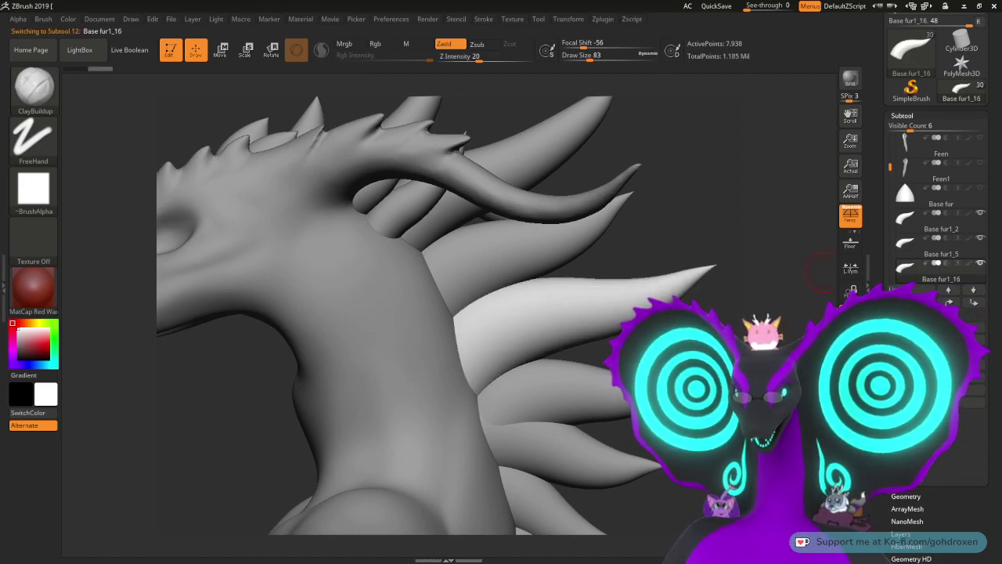
pyautogui.press('w')
pyautogui.moveTo(496, 358); pyautogui.dragTo(429, 259)
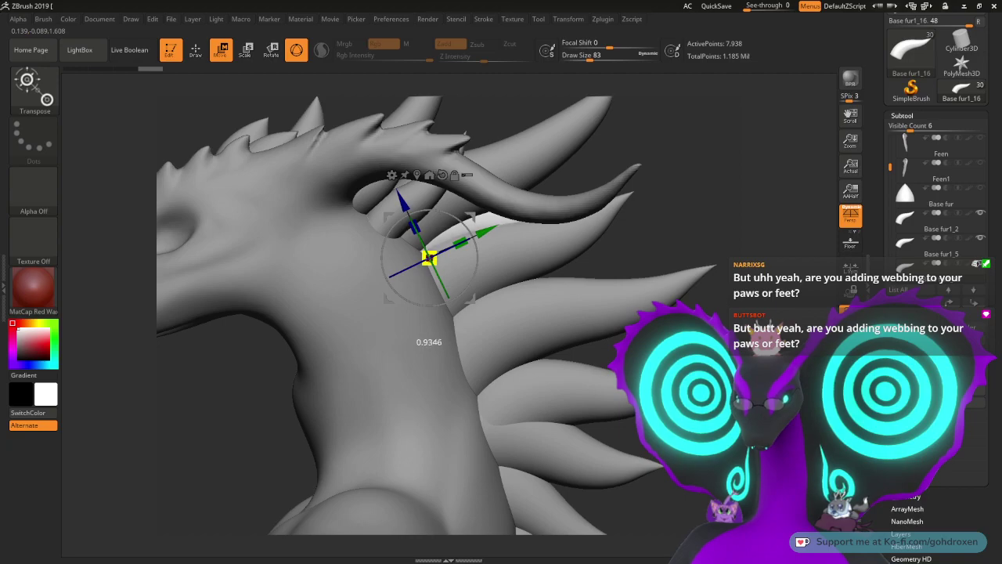
# Step: Shift the duplicated spike sideways off the central row from behind and rotate it to lean slightly outward
pyautogui.moveTo(704, 244); pyautogui.dragTo(505, 216)
pyautogui.moveTo(429, 258); pyautogui.dragTo(384, 252)
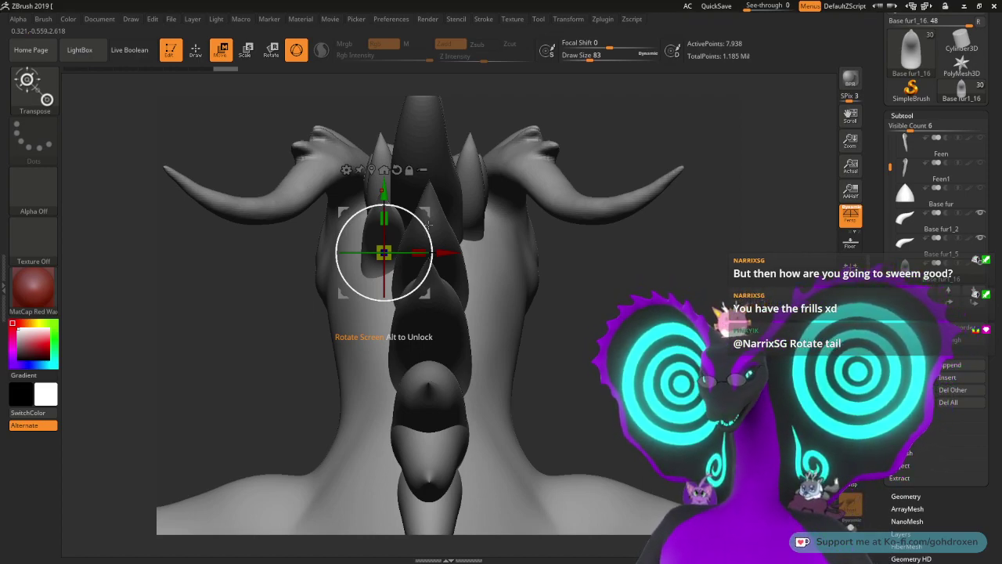
pyautogui.moveTo(423, 225); pyautogui.dragTo(403, 253)
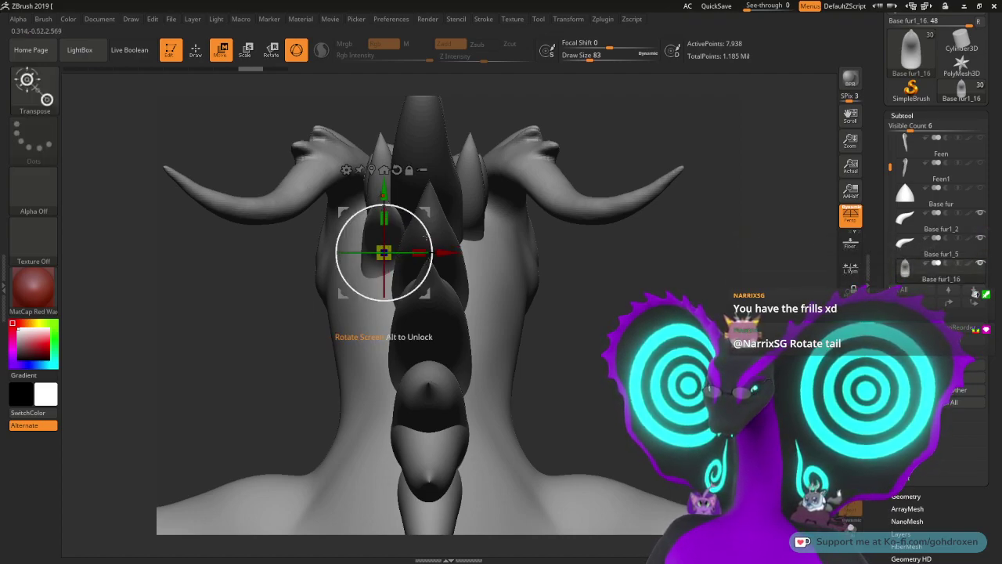
pyautogui.moveTo(429, 227); pyautogui.dragTo(419, 217)
# Step: Scale the side spike down slightly and fine-tune its height behind the horn in side profile
pyautogui.moveTo(560, 276); pyautogui.dragTo(660, 268)
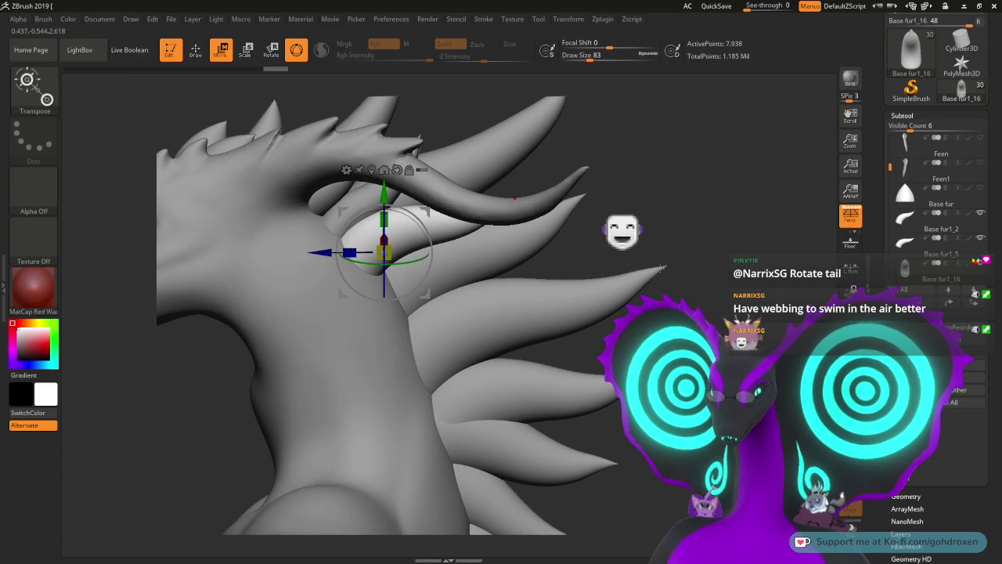
pyautogui.moveTo(429, 211); pyautogui.dragTo(432, 206)
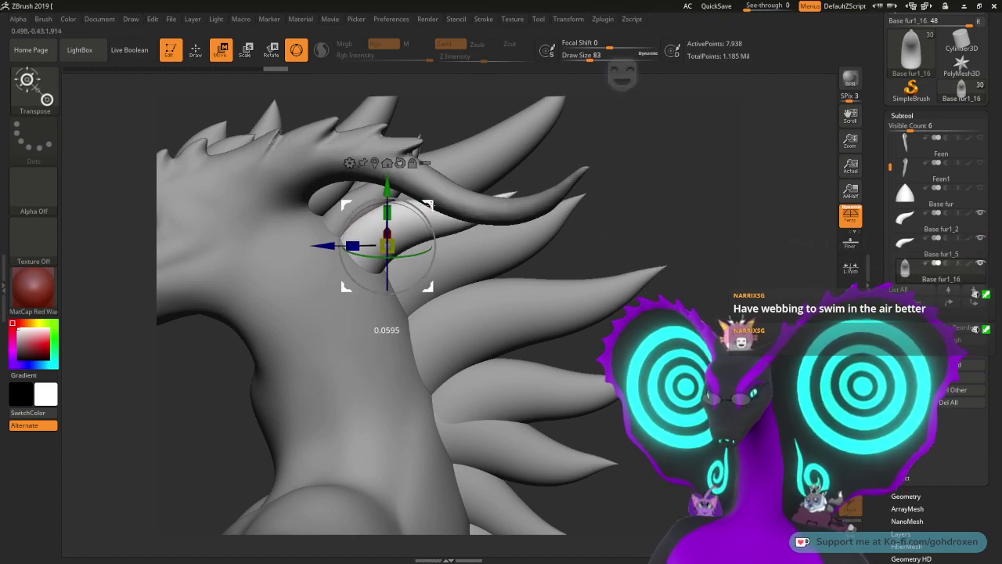
pyautogui.moveTo(609, 252); pyautogui.dragTo(589, 237)
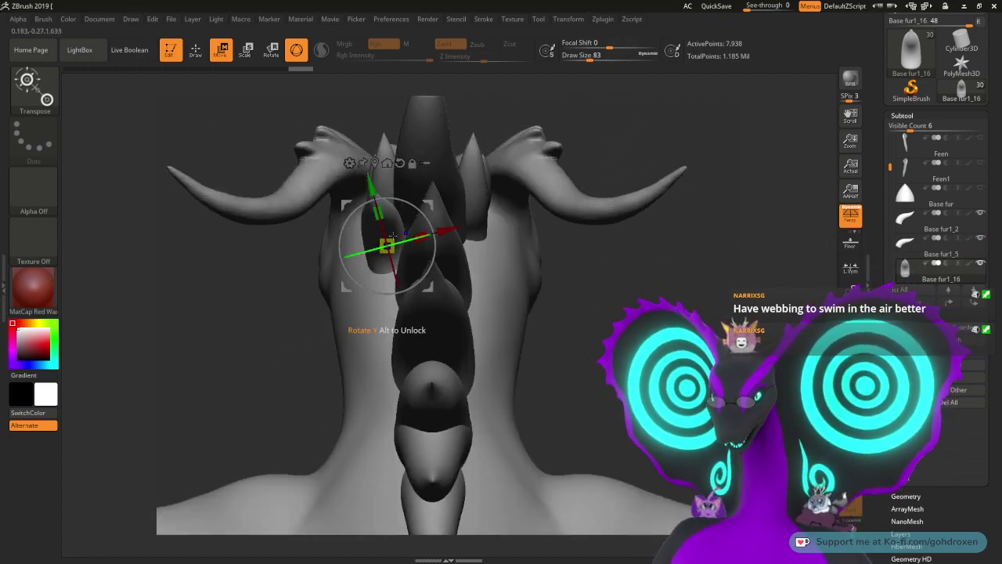
pyautogui.moveTo(388, 246); pyautogui.dragTo(384, 247)
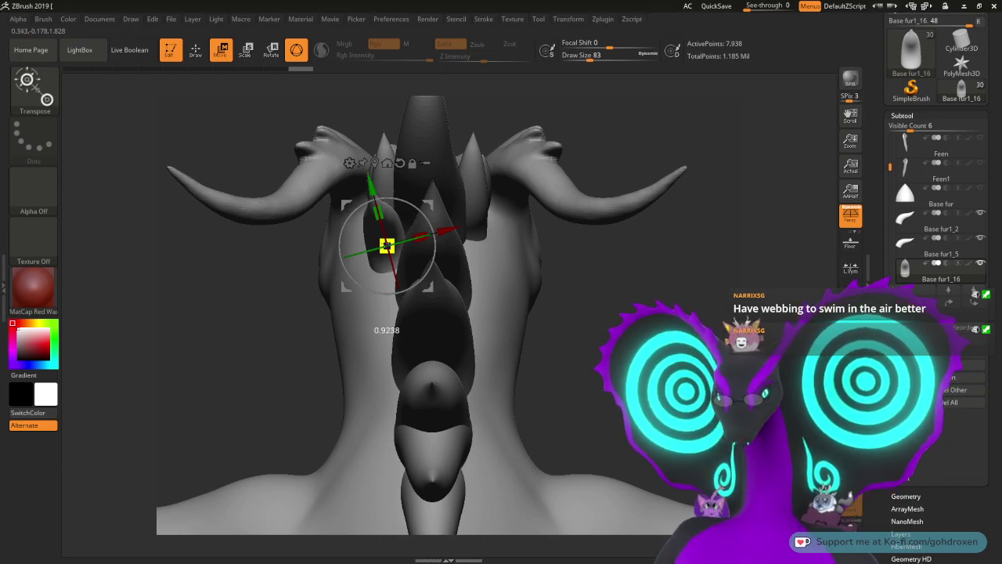
pyautogui.moveTo(597, 306); pyautogui.dragTo(648, 283)
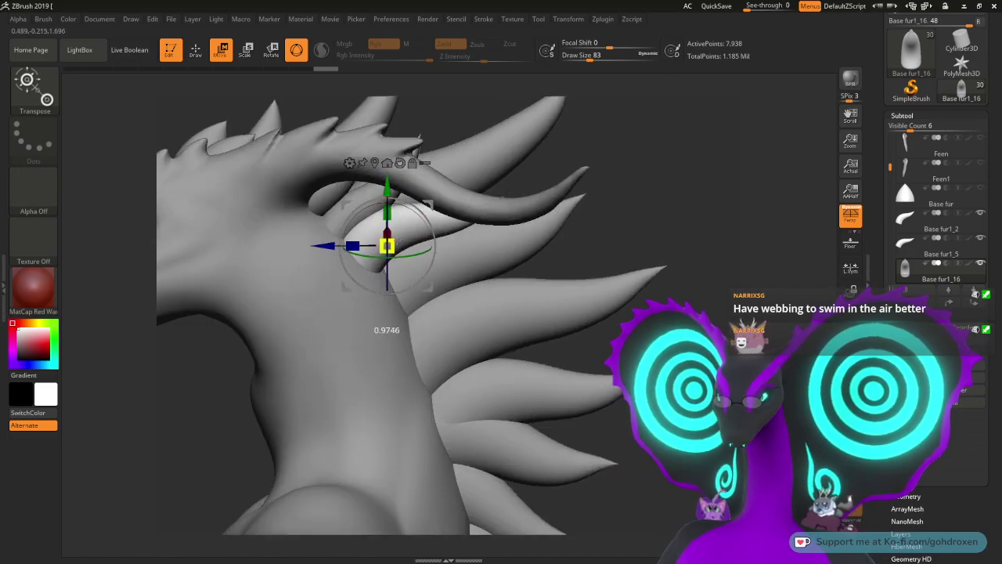
pyautogui.moveTo(431, 205); pyautogui.dragTo(435, 212)
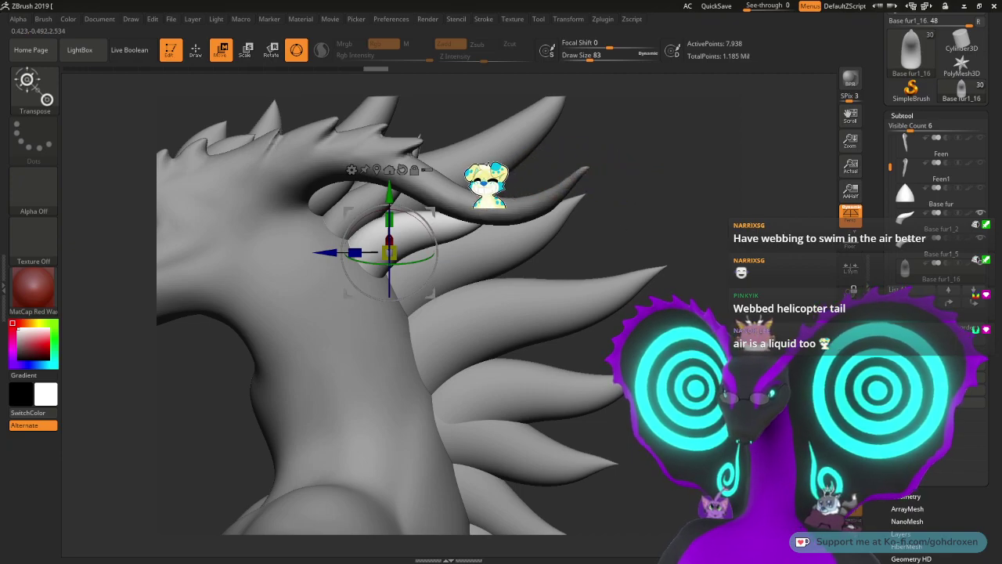
# Step: Nudge the side spike from behind until it sits beside the central row, below the smaller upper spike
pyautogui.moveTo(642, 233); pyautogui.dragTo(716, 237)
pyautogui.moveTo(438, 215); pyautogui.dragTo(347, 329)
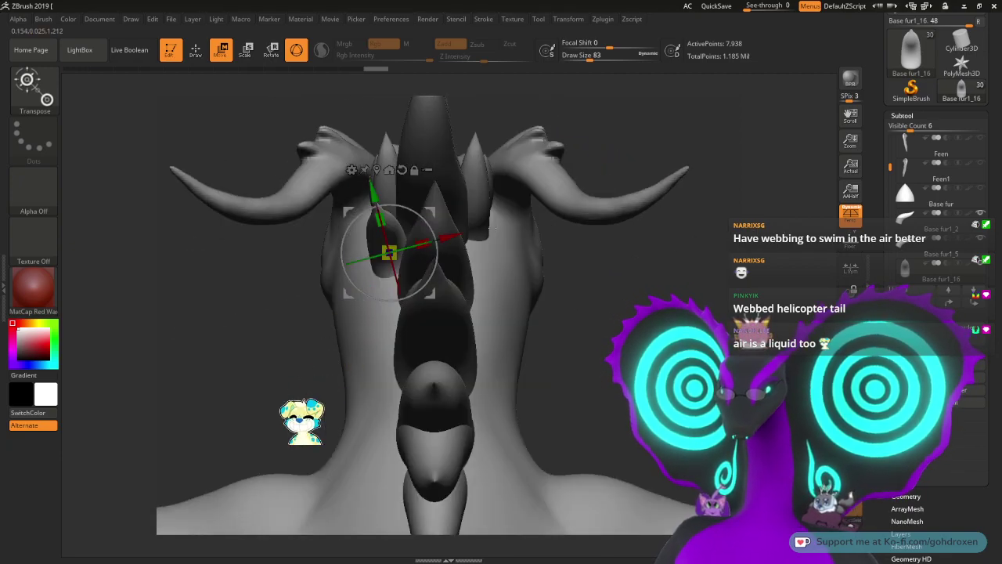
pyautogui.moveTo(437, 212); pyautogui.dragTo(441, 209)
pyautogui.moveTo(570, 311)
pyautogui.mouseDown()
pyautogui.moveTo(652, 323)
pyautogui.moveTo(570, 314)
pyautogui.mouseUp()
pyautogui.moveTo(442, 209); pyautogui.dragTo(446, 207)
pyautogui.moveTo(562, 293); pyautogui.dragTo(611, 296)
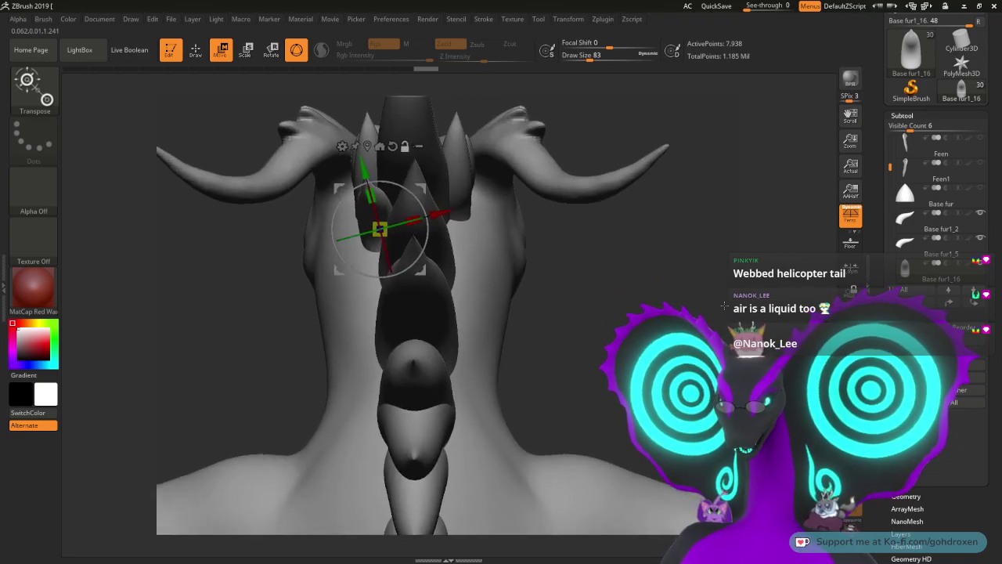
# Step: Duplicate the side spike behind the horn and mirror the copy to the opposite side of the neck
pyautogui.moveTo(874, 236); pyautogui.dragTo(874, 169)
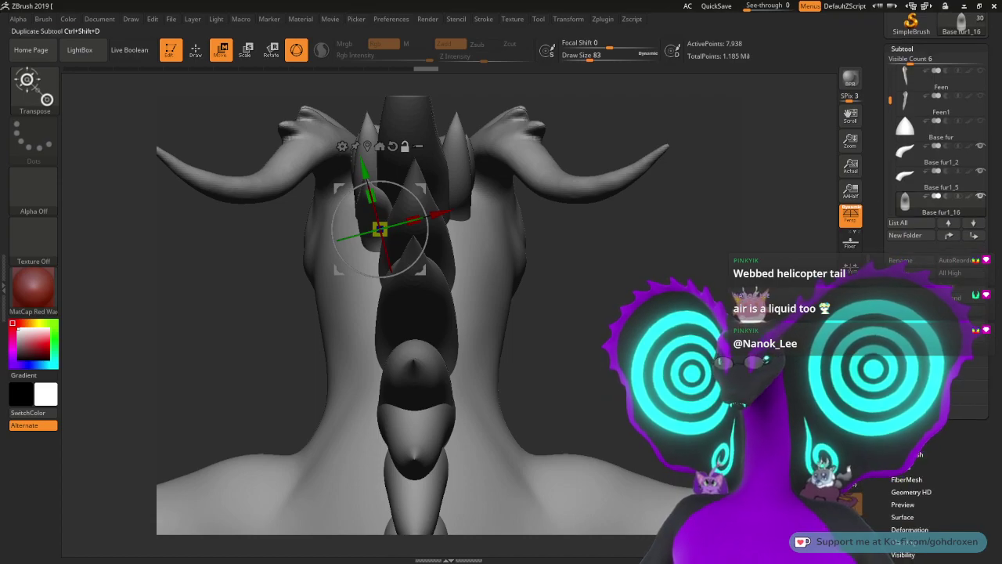
pyautogui.click(911, 298)
pyautogui.moveTo(877, 345); pyautogui.dragTo(877, 185)
pyautogui.click(910, 370)
pyautogui.moveTo(878, 71); pyautogui.dragTo(878, 298)
pyautogui.click(896, 253)
pyautogui.moveTo(807, 250)
pyautogui.mouseDown()
pyautogui.moveTo(744, 252)
pyautogui.moveTo(705, 270)
pyautogui.moveTo(702, 204)
pyautogui.moveTo(607, 301)
pyautogui.moveTo(627, 306)
pyautogui.moveTo(577, 302)
pyautogui.moveTo(574, 235)
pyautogui.moveTo(629, 223)
pyautogui.mouseUp()
pyautogui.press('q')
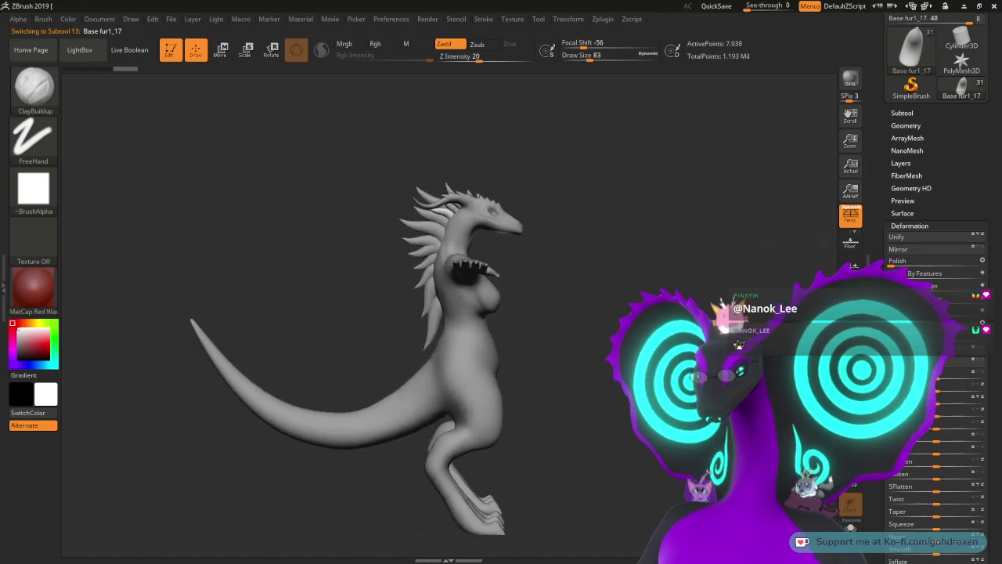
# Step: Check the creature's side silhouette in Flat render mode and restore Fast rendering
pyautogui.click(428, 19)
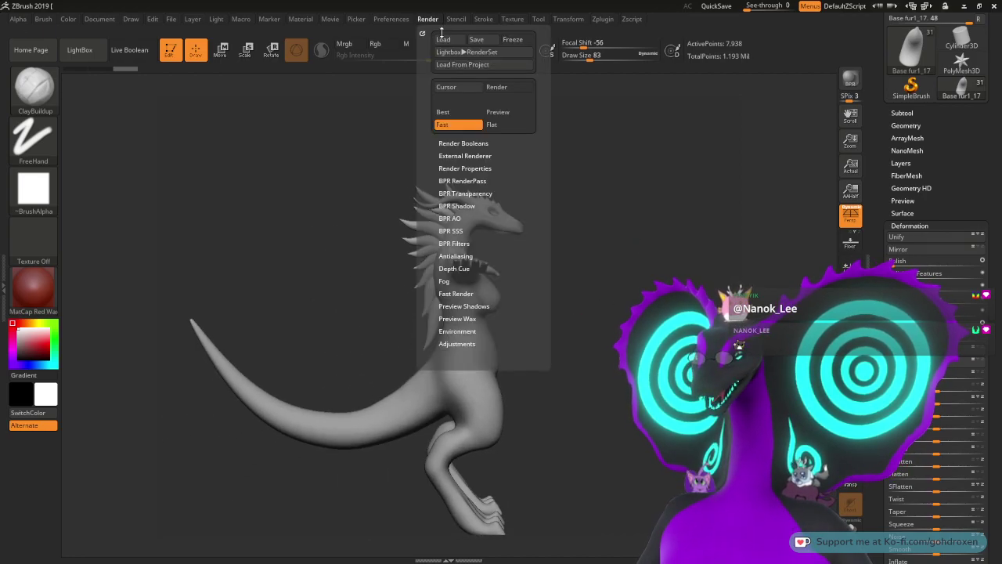
pyautogui.click(507, 126)
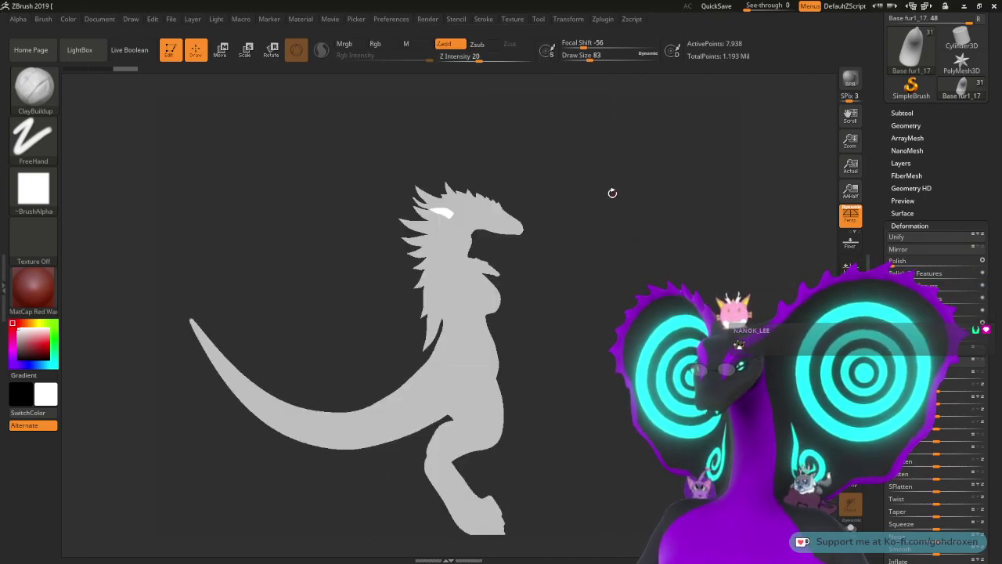
pyautogui.click(429, 20)
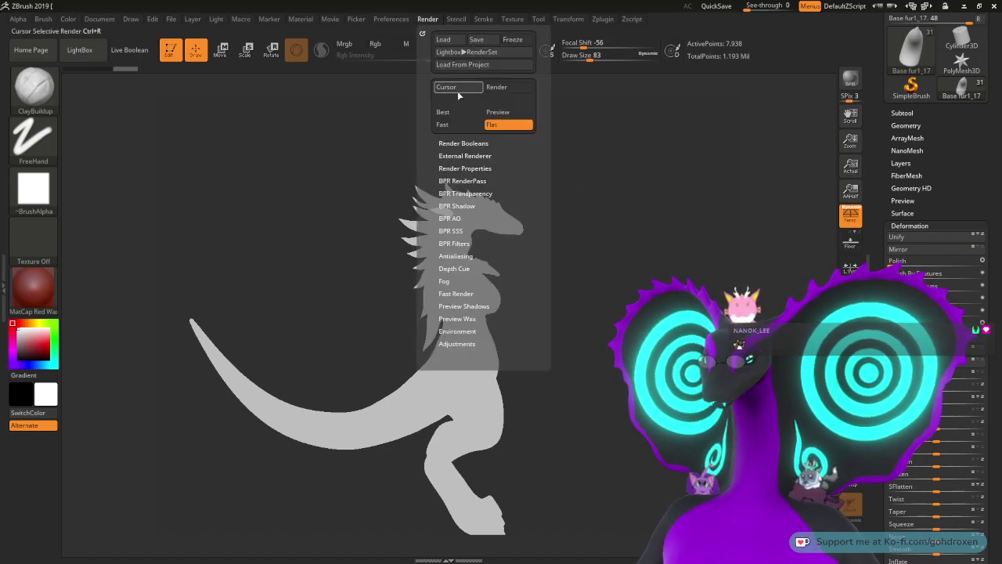
pyautogui.click(460, 127)
# Step: Inspect the head and neck spikes from behind and in side profile, and save the project
pyautogui.moveTo(621, 193)
pyautogui.mouseDown()
pyautogui.moveTo(664, 199)
pyautogui.moveTo(668, 278)
pyautogui.moveTo(629, 269)
pyautogui.mouseUp()
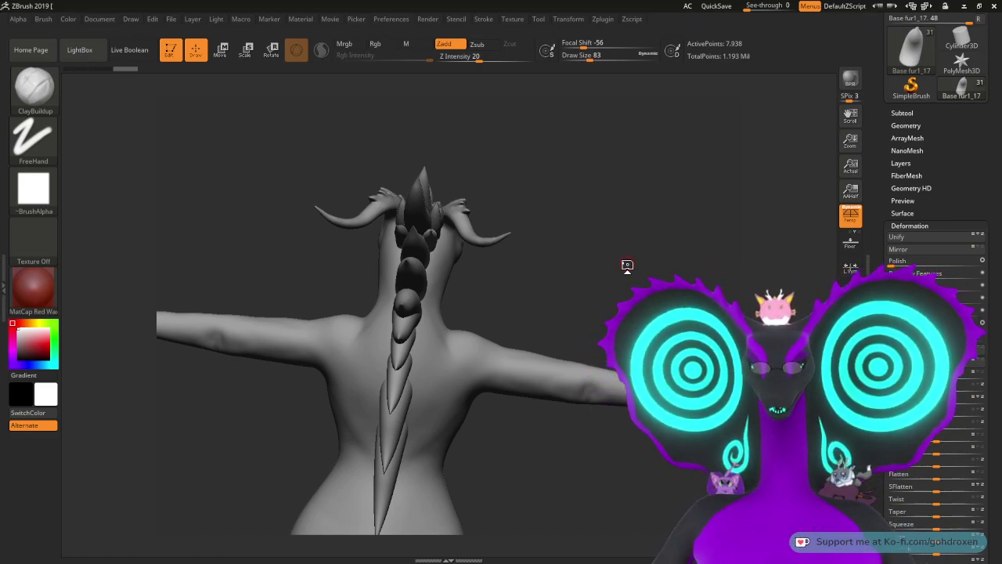
pyautogui.moveTo(627, 239)
pyautogui.mouseDown()
pyautogui.moveTo(635, 259)
pyautogui.moveTo(647, 253)
pyautogui.moveTo(593, 253)
pyautogui.moveTo(650, 252)
pyautogui.moveTo(632, 242)
pyautogui.moveTo(636, 315)
pyautogui.moveTo(628, 244)
pyautogui.moveTo(634, 265)
pyautogui.mouseUp()
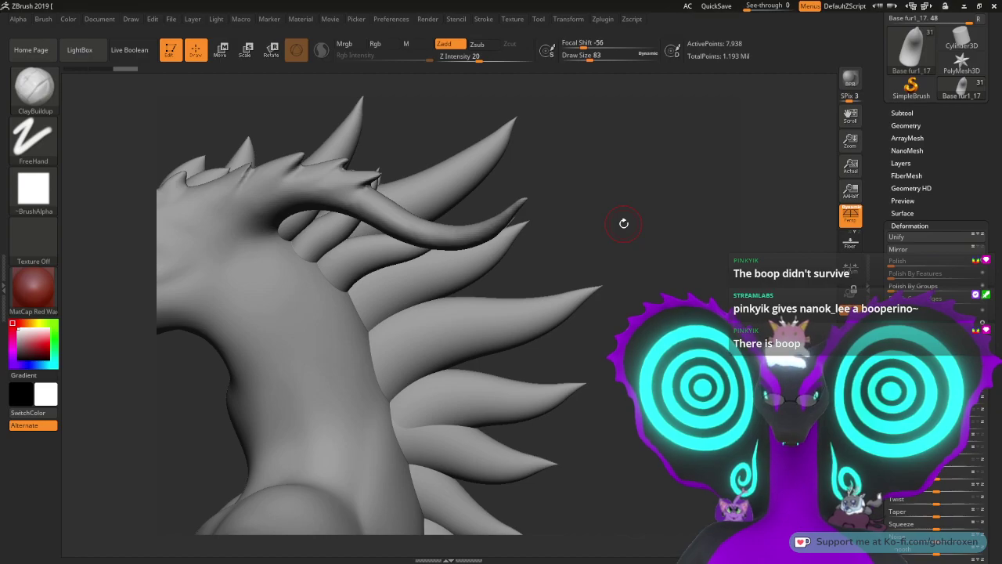
pyautogui.moveTo(622, 221); pyautogui.dragTo(506, 223)
pyautogui.keyDown('alt'); pyautogui.moveTo(632, 320); pyautogui.dragTo(599, 261); pyautogui.keyUp('alt')
pyautogui.moveTo(689, 205); pyautogui.dragTo(670, 274)
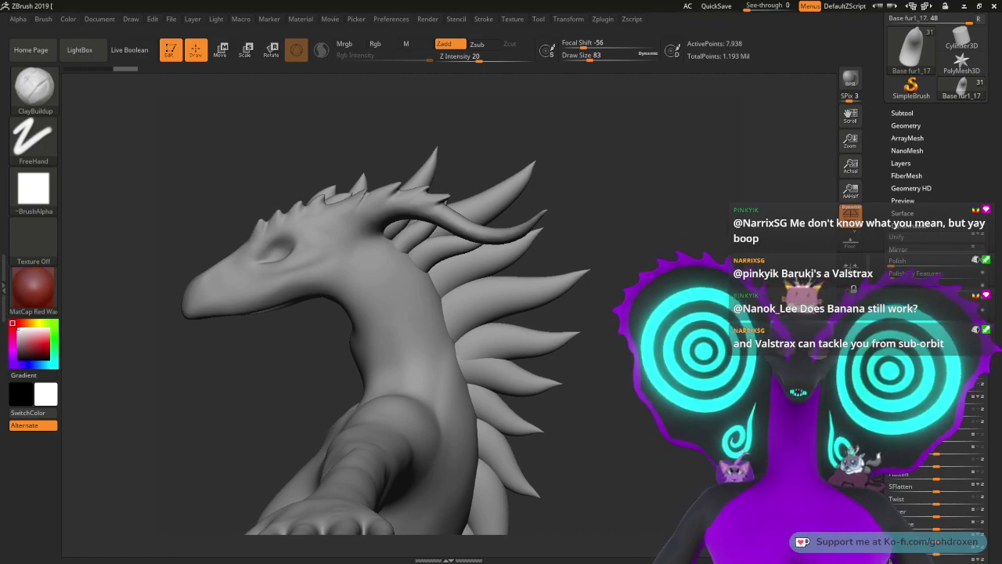
pyautogui.hotkey('ctrl', 's')
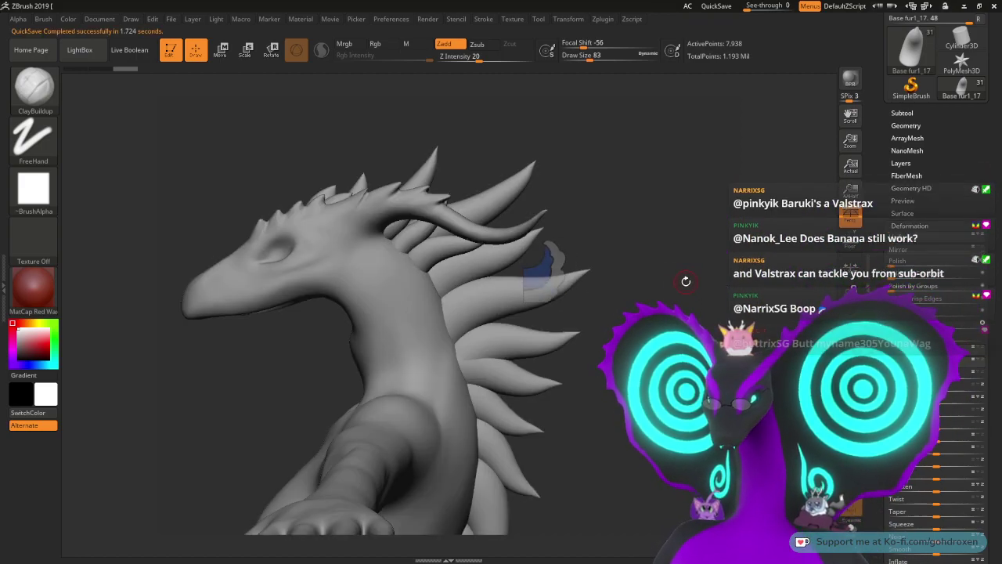
# Step: Merge the two mirrored side spikes behind the horns into one subtool
pyautogui.moveTo(685, 282)
pyautogui.keyDown('alt'); pyautogui.mouseDown()
pyautogui.moveTo(684, 293)
pyautogui.moveTo(682, 271)
pyautogui.moveTo(671, 283)
pyautogui.moveTo(607, 283)
pyautogui.moveTo(642, 285)
pyautogui.mouseUp(); pyautogui.keyUp('alt')
pyautogui.moveTo(619, 248)
pyautogui.mouseDown()
pyautogui.moveTo(577, 252)
pyautogui.moveTo(586, 253)
pyautogui.mouseUp()
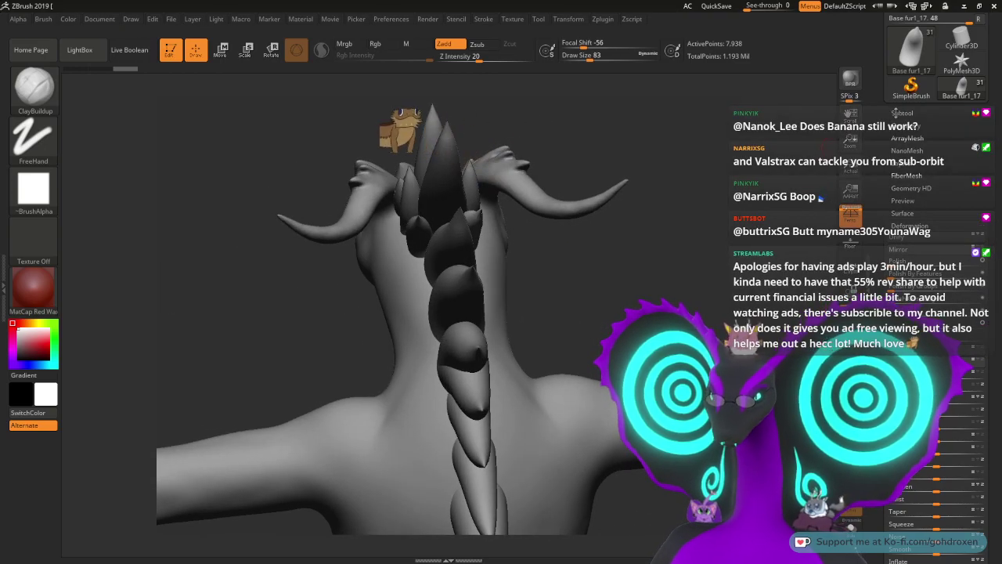
pyautogui.click(900, 112)
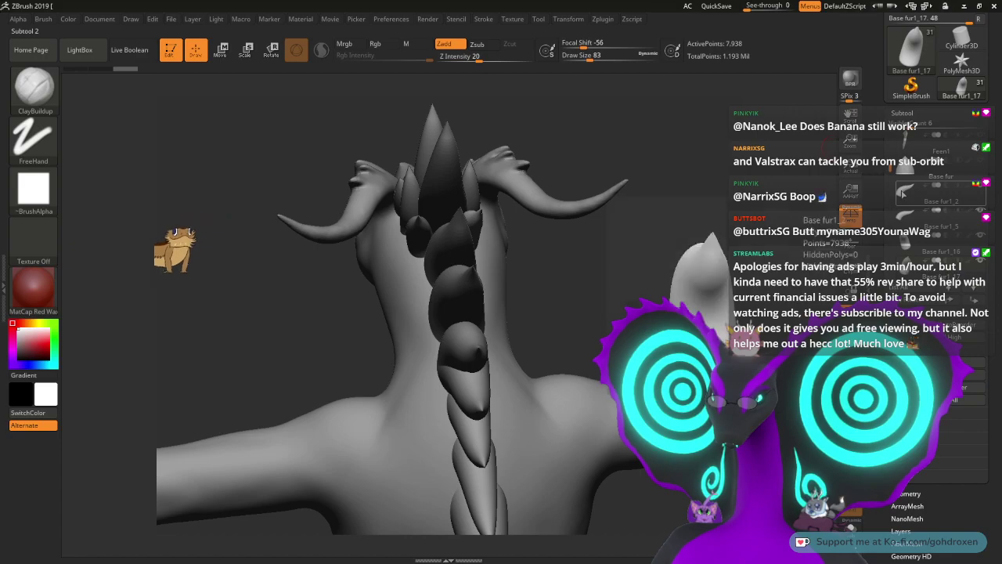
pyautogui.keyDown('alt'); pyautogui.click(479, 232); pyautogui.keyUp('alt')
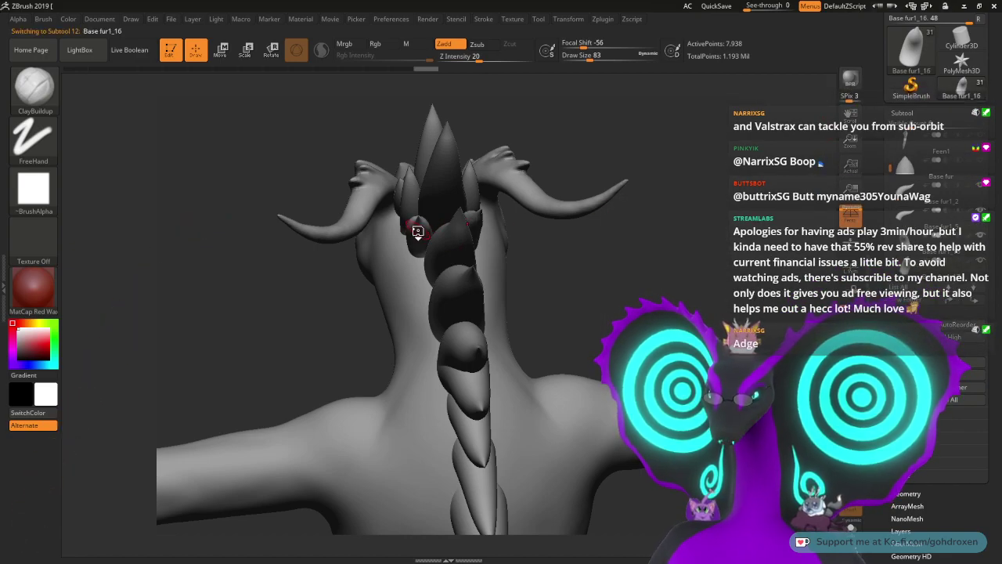
pyautogui.keyDown('alt'); pyautogui.click(479, 223); pyautogui.keyUp('alt')
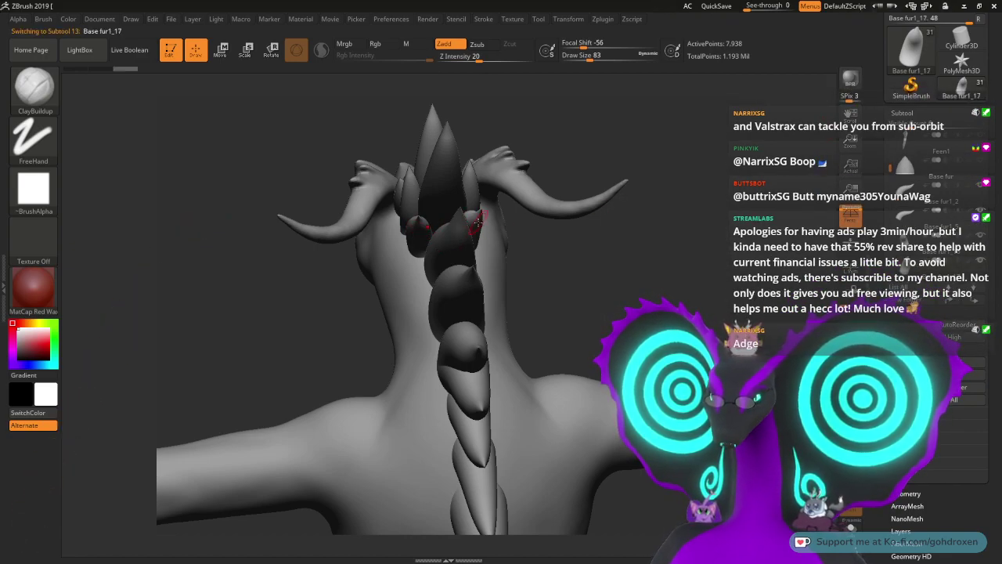
pyautogui.keyDown('alt'); pyautogui.click(414, 231); pyautogui.keyUp('alt')
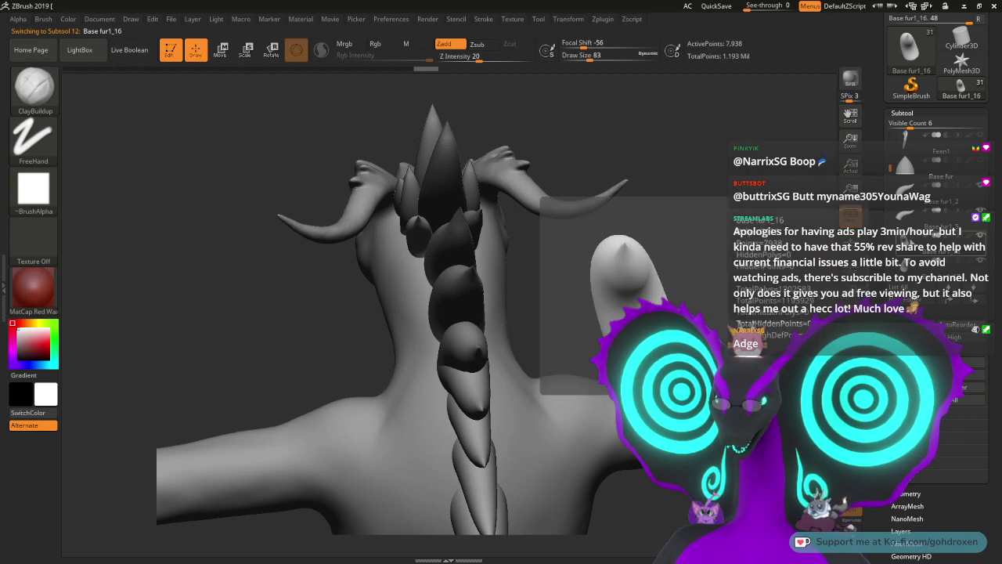
pyautogui.moveTo(993, 313); pyautogui.dragTo(993, 279)
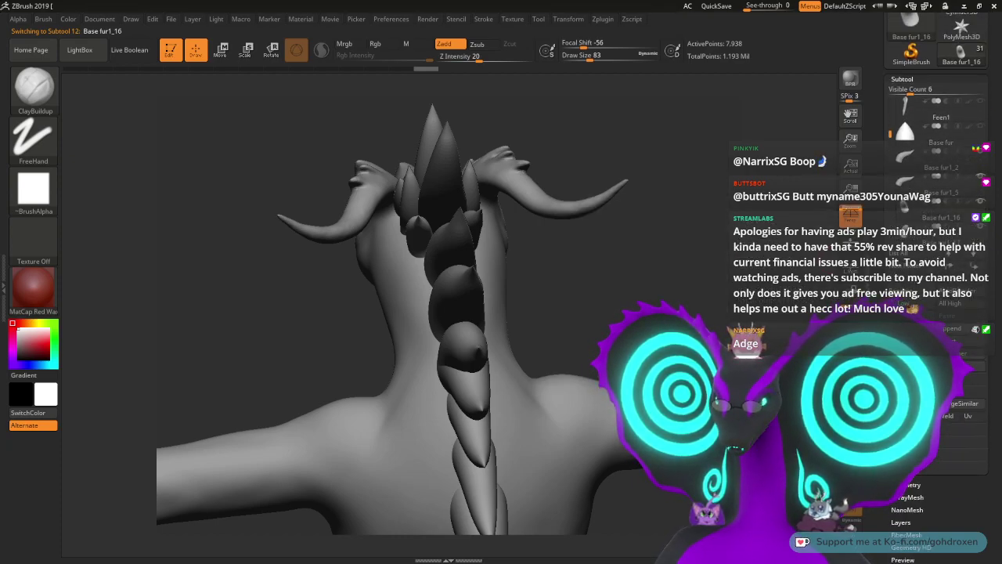
pyautogui.click(849, 414)
# Step: Duplicate the merged side-spike pair, move the copy lower on the neck and tilt it slightly downward
pyautogui.moveTo(548, 297); pyautogui.dragTo(728, 291)
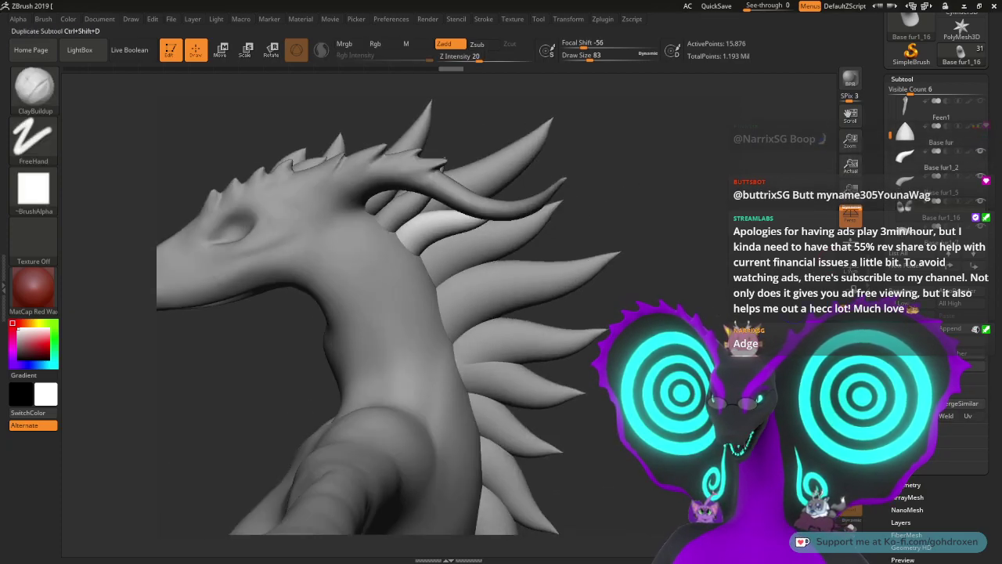
pyautogui.click(913, 329)
pyautogui.press('w')
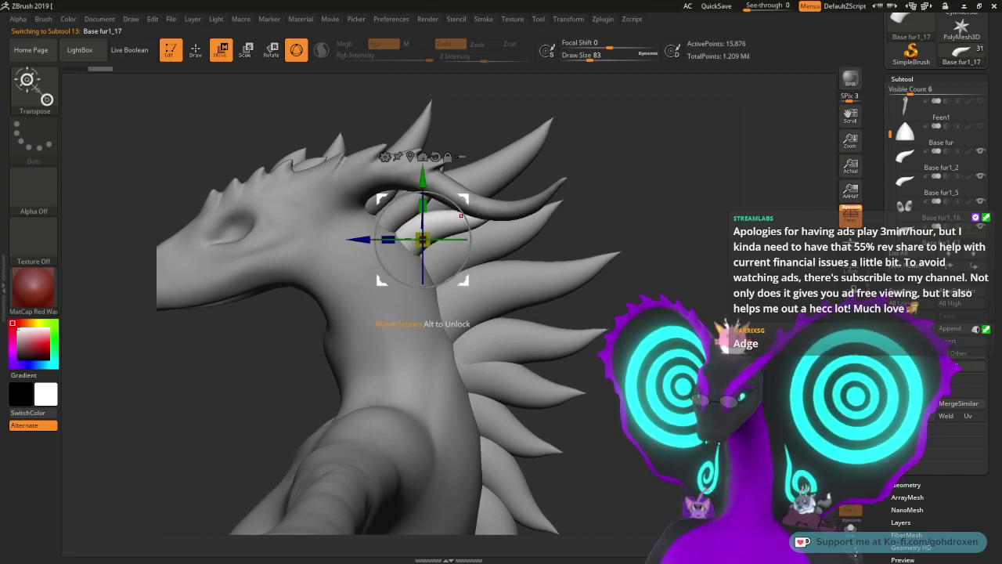
pyautogui.moveTo(465, 198); pyautogui.dragTo(494, 229)
pyautogui.moveTo(451, 271); pyautogui.dragTo(451, 261)
pyautogui.moveTo(490, 233)
pyautogui.mouseDown()
pyautogui.moveTo(497, 243)
pyautogui.moveTo(489, 219)
pyautogui.mouseUp()
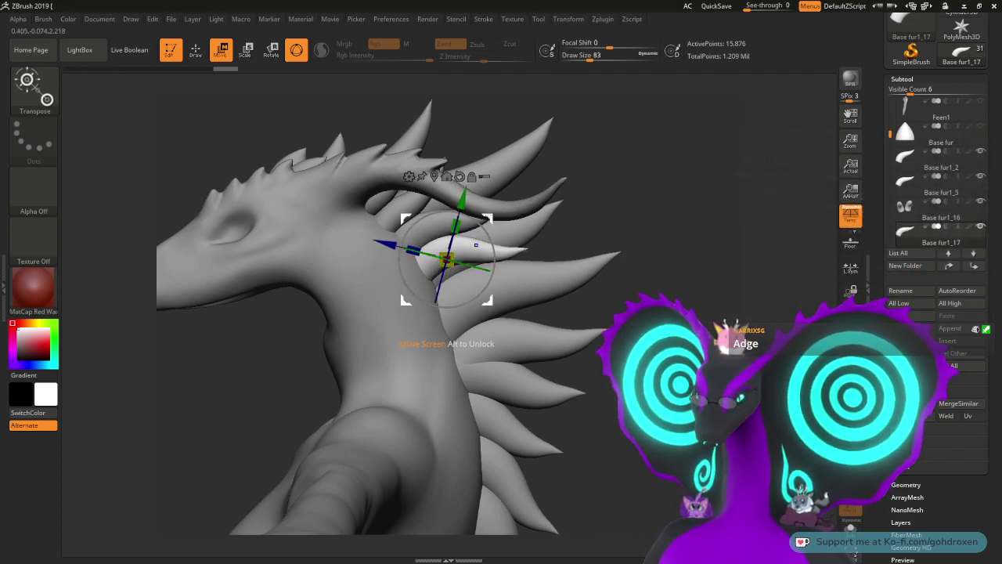
pyautogui.moveTo(490, 219); pyautogui.dragTo(653, 213)
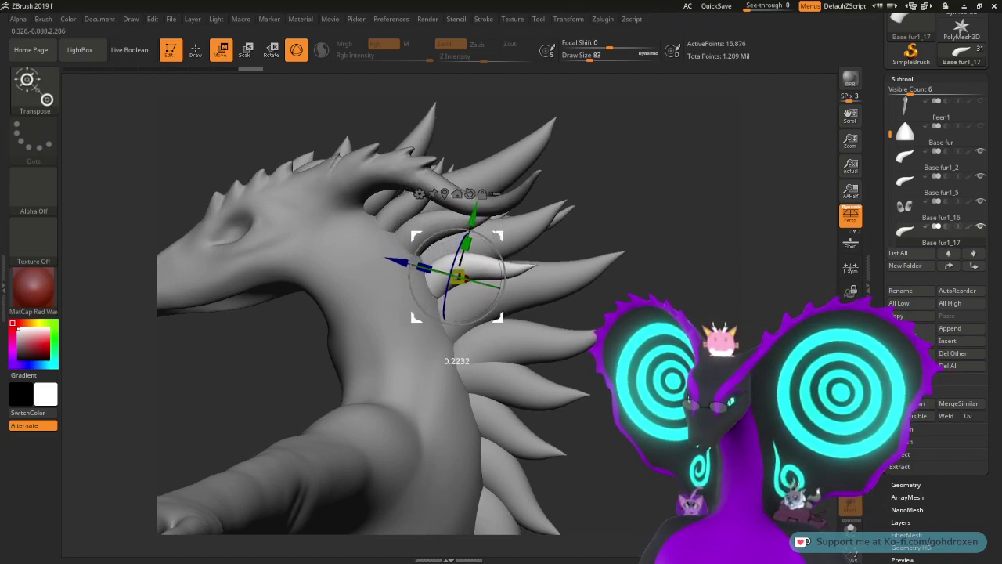
pyautogui.moveTo(685, 195); pyautogui.dragTo(713, 271)
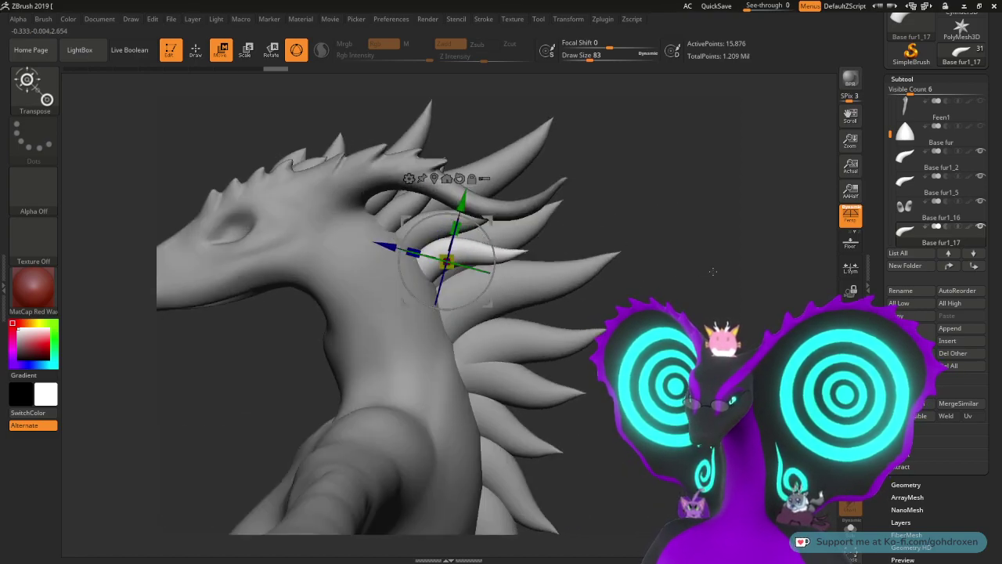
# Step: Refine the lower side-spike pair's length and thickness up close by scaling it along individual axes
pyautogui.keyDown('alt'); pyautogui.moveTo(673, 244); pyautogui.dragTo(707, 212); pyautogui.keyUp('alt')
pyautogui.keyDown('alt'); pyautogui.moveTo(624, 214); pyautogui.dragTo(591, 234); pyautogui.keyUp('alt')
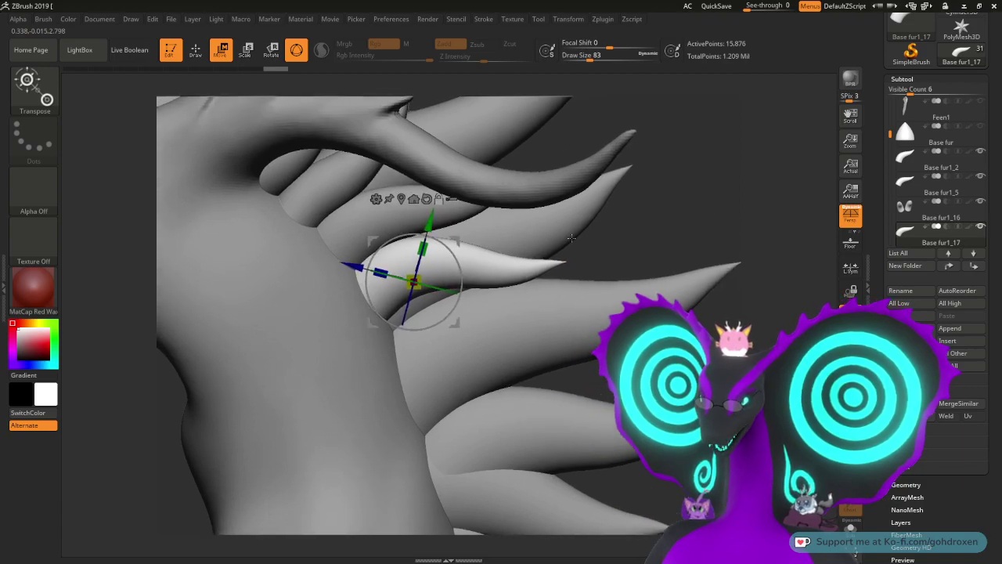
pyautogui.moveTo(418, 279); pyautogui.dragTo(417, 279)
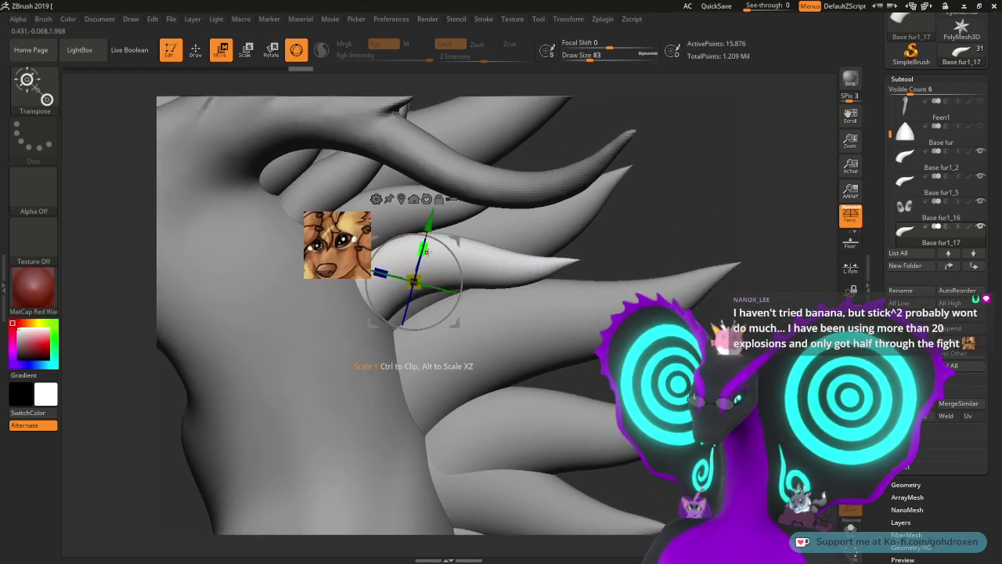
pyautogui.moveTo(384, 271); pyautogui.dragTo(386, 272)
pyautogui.moveTo(455, 240); pyautogui.dragTo(449, 242)
pyautogui.moveTo(706, 226)
pyautogui.mouseDown()
pyautogui.moveTo(713, 177)
pyautogui.moveTo(690, 210)
pyautogui.moveTo(595, 212)
pyautogui.moveTo(693, 221)
pyautogui.mouseUp()
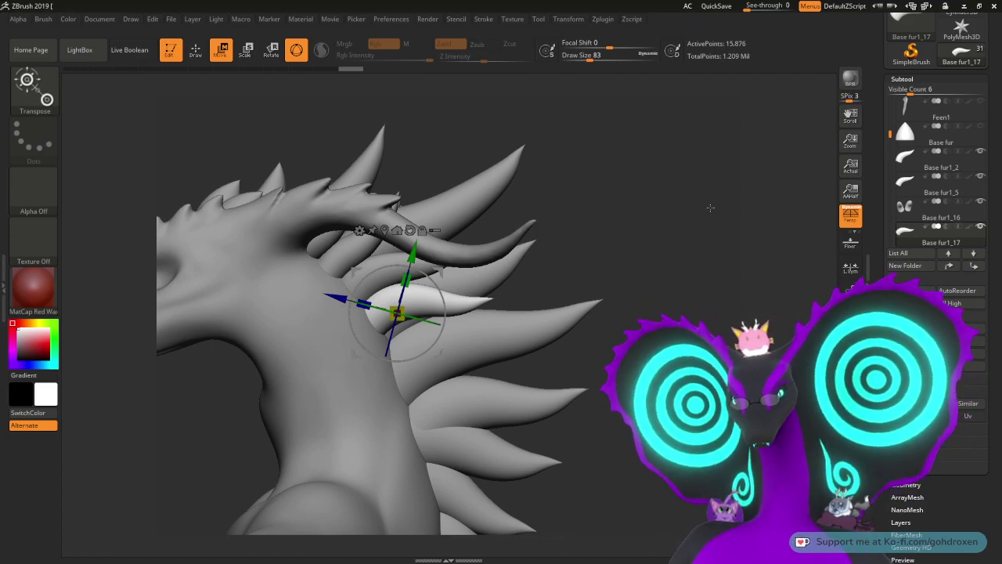
# Step: Fine-tune the lower side-spike pair's fit against the neck, checking it from several angles
pyautogui.moveTo(710, 208); pyautogui.dragTo(667, 208)
pyautogui.moveTo(693, 276); pyautogui.dragTo(677, 283)
pyautogui.moveTo(432, 314)
pyautogui.mouseDown()
pyautogui.moveTo(410, 327)
pyautogui.moveTo(444, 327)
pyautogui.moveTo(403, 327)
pyautogui.moveTo(445, 327)
pyautogui.moveTo(415, 327)
pyautogui.mouseUp()
pyautogui.moveTo(600, 327)
pyautogui.mouseDown()
pyautogui.moveTo(711, 332)
pyautogui.moveTo(711, 306)
pyautogui.moveTo(680, 316)
pyautogui.mouseUp()
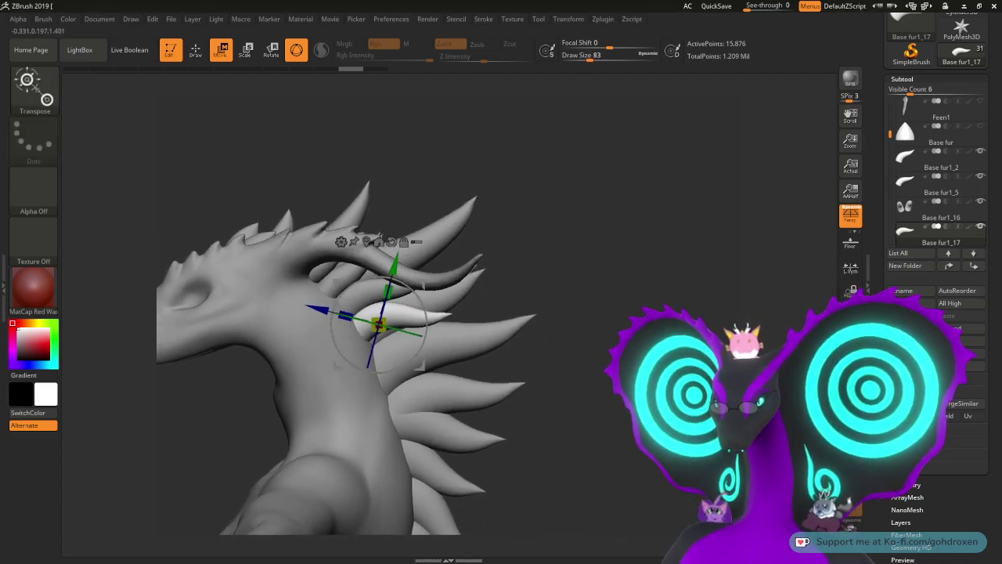
pyautogui.press('q')
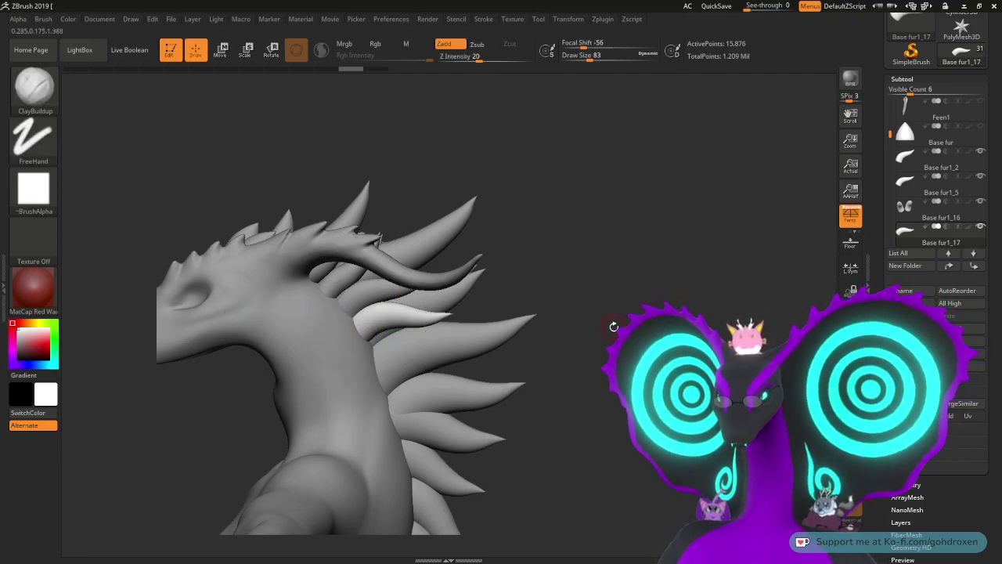
pyautogui.moveTo(613, 389); pyautogui.dragTo(661, 296)
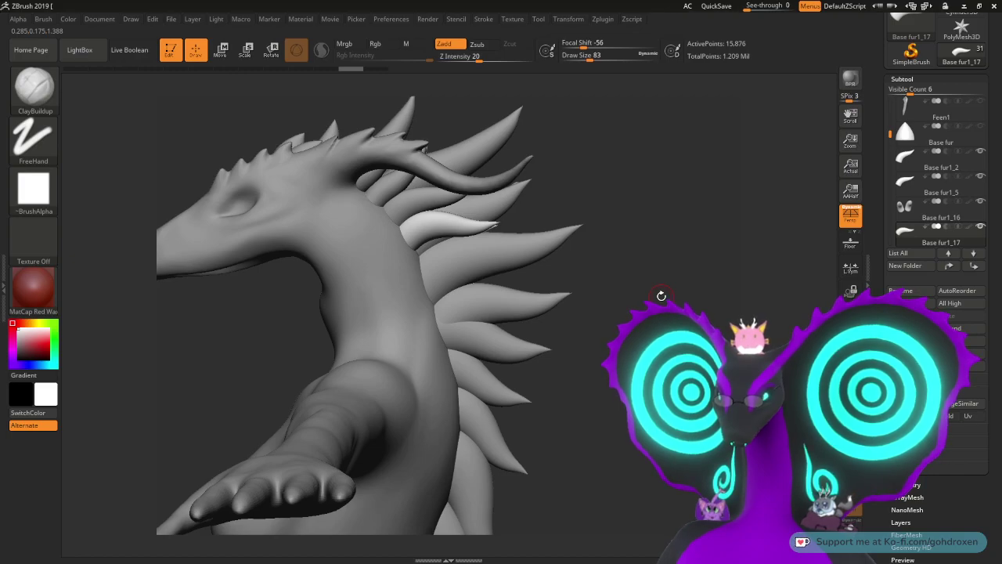
# Step: Duplicate the large central neck spike just below the side pair and scale the copy down over its base
pyautogui.moveTo(661, 295); pyautogui.dragTo(642, 309)
pyautogui.keyDown('alt'); pyautogui.click(457, 283); pyautogui.keyUp('alt')
pyautogui.hotkey('ctrl', 'shift', 'd')
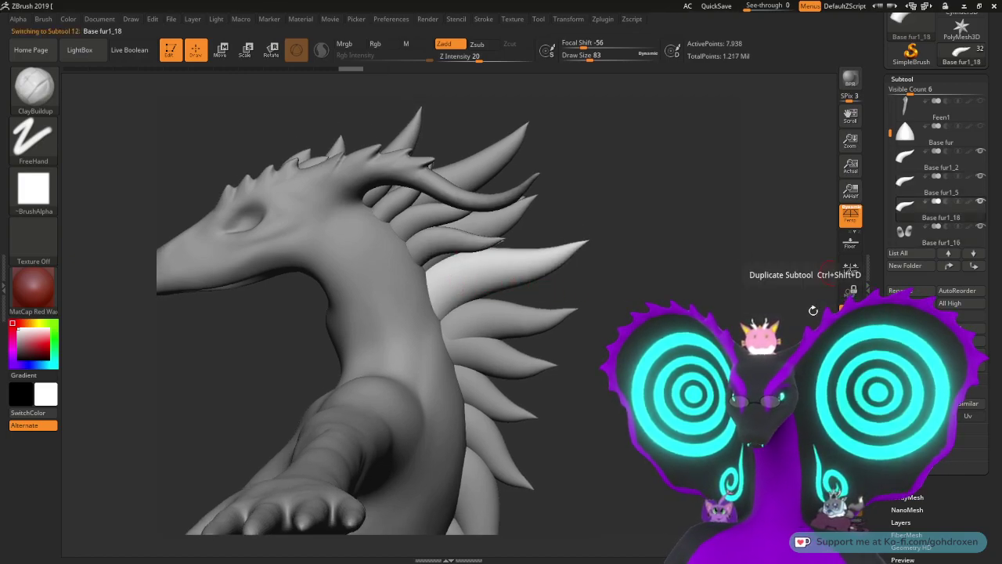
pyautogui.press('w')
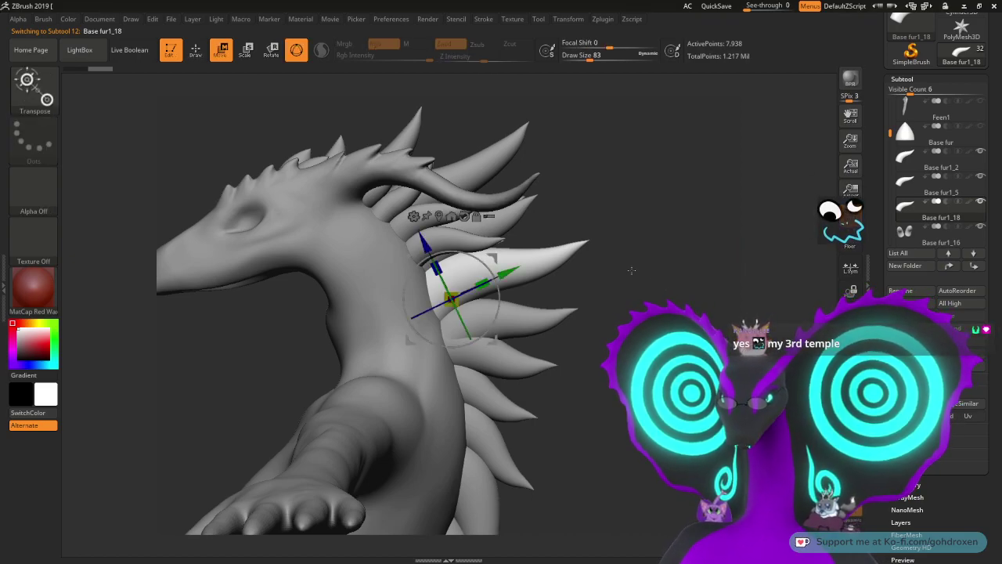
pyautogui.moveTo(740, 287); pyautogui.dragTo(490, 299)
pyautogui.moveTo(598, 286); pyautogui.dragTo(615, 318)
pyautogui.moveTo(509, 298); pyautogui.dragTo(639, 304)
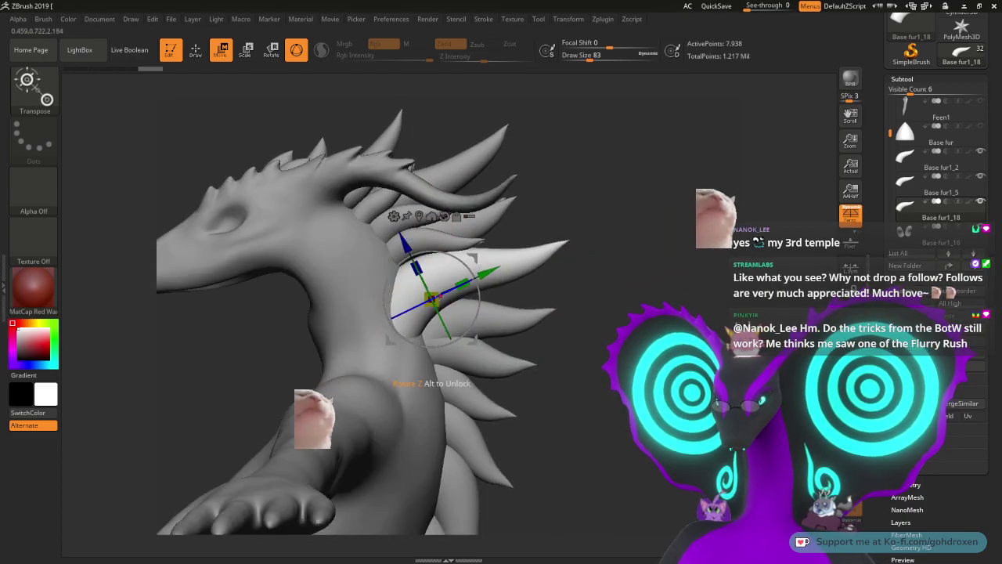
pyautogui.moveTo(428, 301); pyautogui.dragTo(407, 314)
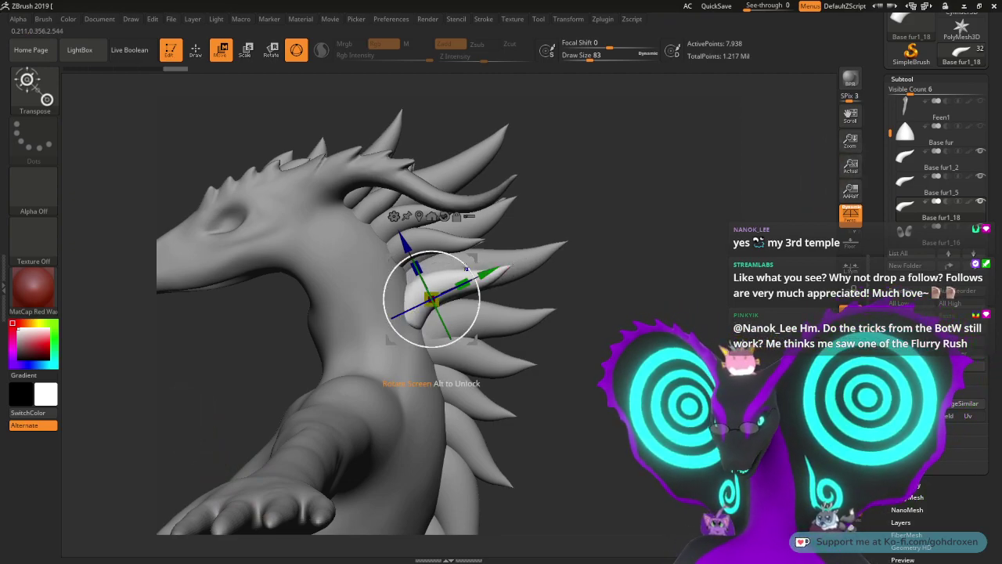
pyautogui.moveTo(465, 275)
pyautogui.mouseDown()
pyautogui.moveTo(473, 295)
pyautogui.moveTo(417, 282)
pyautogui.mouseUp()
# Step: Offset the small spike copy to one side of the central row from behind and lean it outward
pyautogui.moveTo(615, 267)
pyautogui.mouseDown()
pyautogui.moveTo(567, 267)
pyautogui.moveTo(544, 240)
pyautogui.moveTo(562, 267)
pyautogui.moveTo(597, 272)
pyautogui.mouseUp()
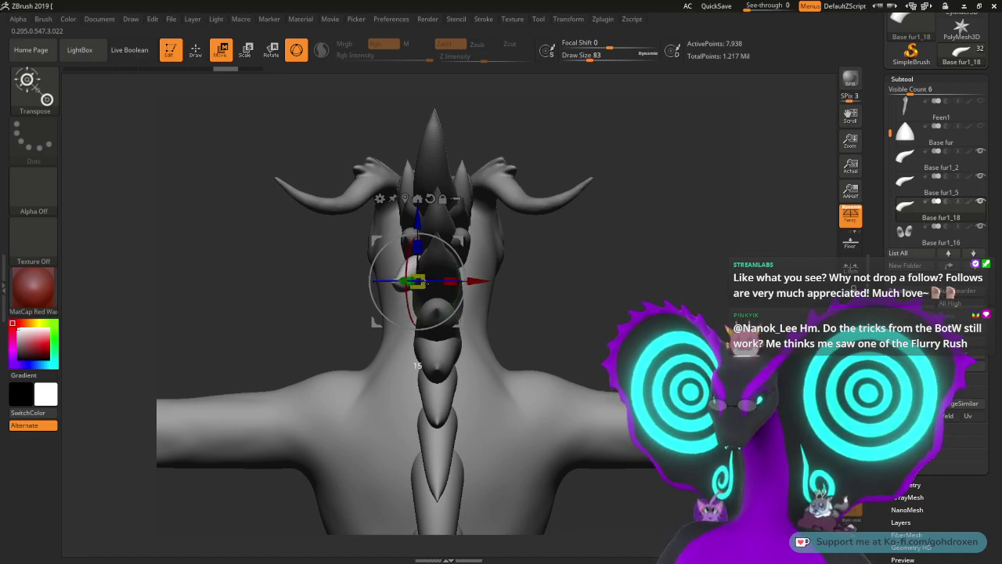
pyautogui.moveTo(585, 264); pyautogui.dragTo(643, 264)
pyautogui.moveTo(459, 241); pyautogui.dragTo(456, 240)
pyautogui.moveTo(413, 279); pyautogui.dragTo(408, 283)
pyautogui.moveTo(479, 249); pyautogui.dragTo(586, 287)
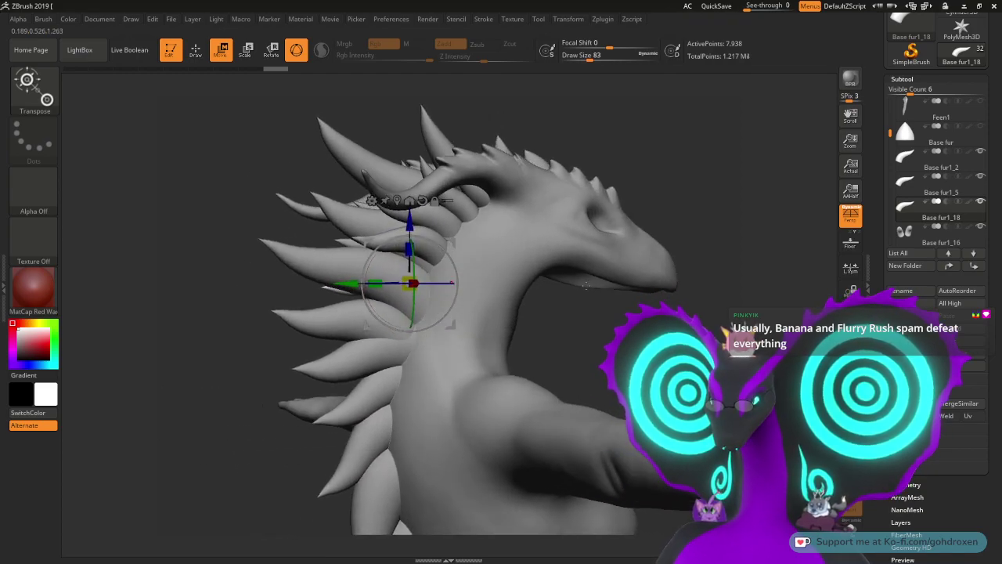
# Step: Tilt the new side spike slightly downward in side profile and adjust its scale slightly
pyautogui.moveTo(598, 324); pyautogui.dragTo(399, 349)
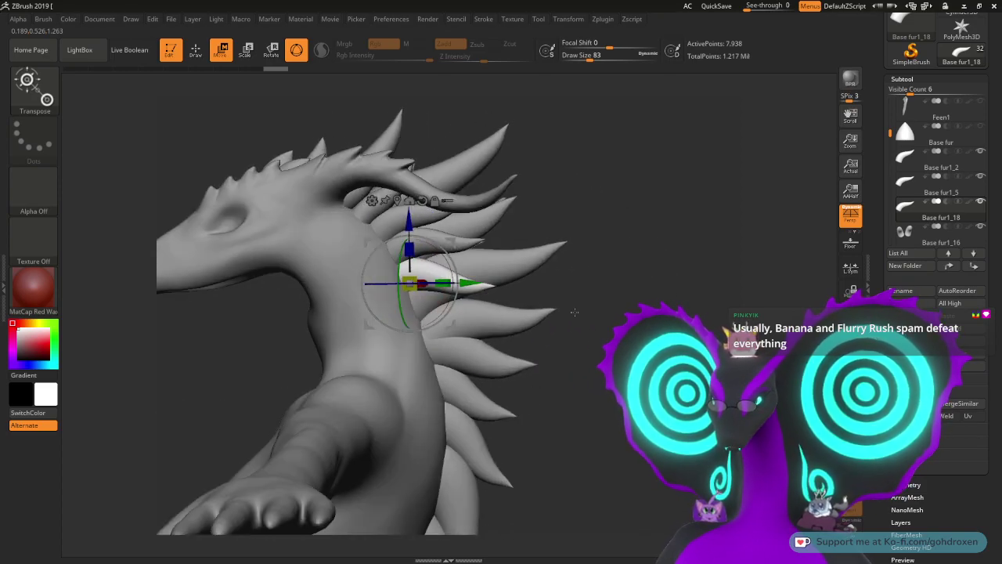
pyautogui.moveTo(448, 268); pyautogui.dragTo(453, 275)
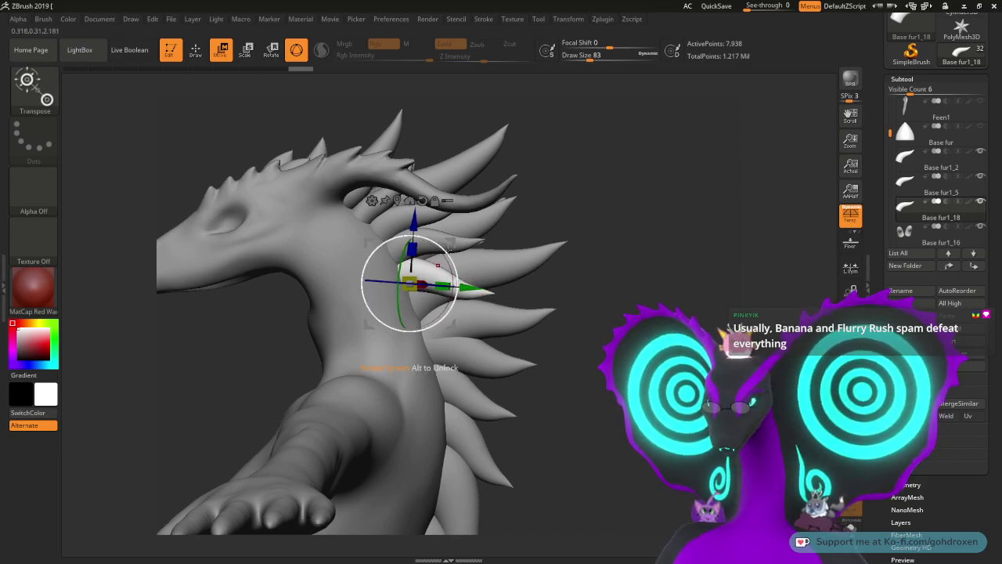
pyautogui.moveTo(452, 244); pyautogui.dragTo(414, 222)
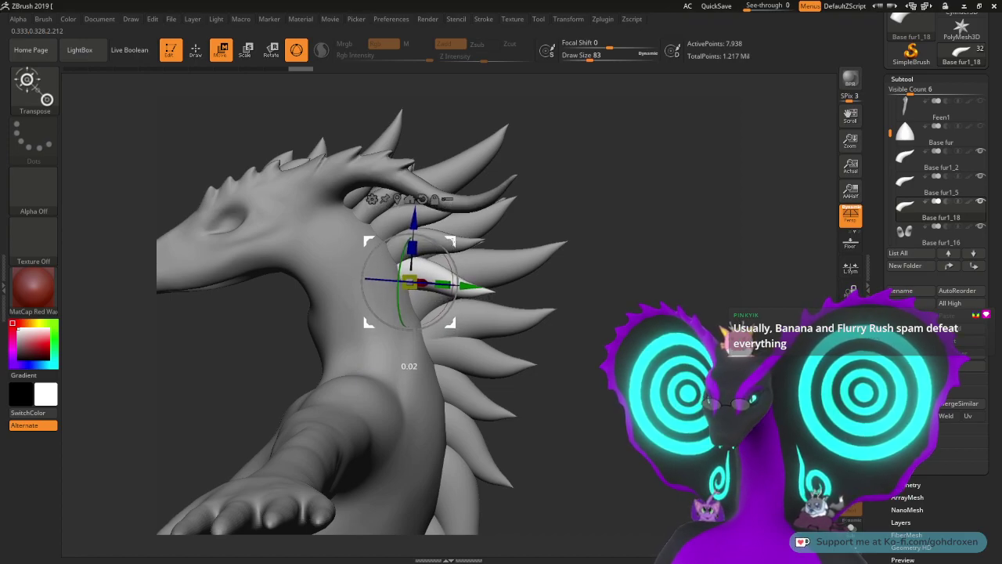
# Step: Finish the small side spike with a slight scale adjustment in side profile and save the project
pyautogui.moveTo(414, 275); pyautogui.dragTo(415, 275)
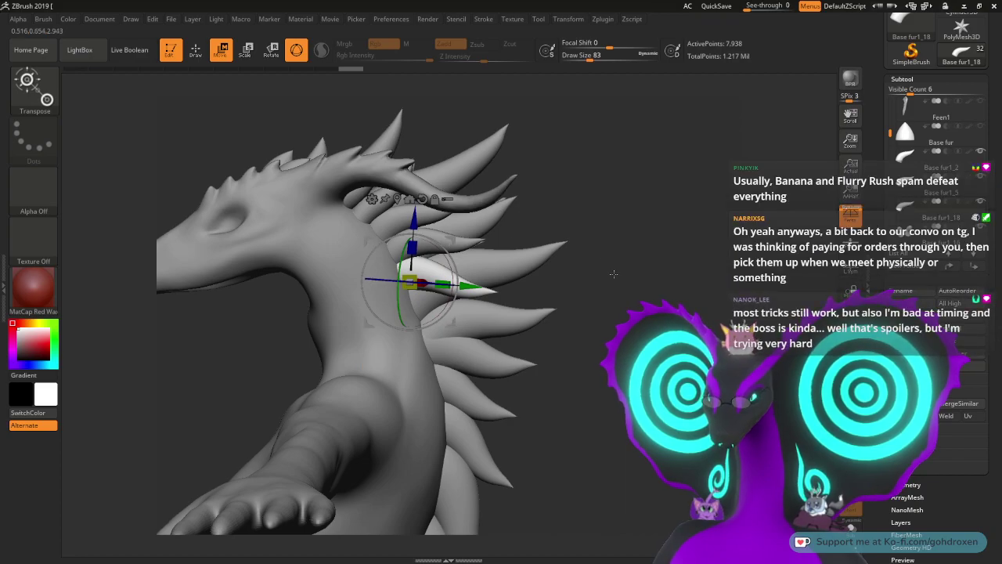
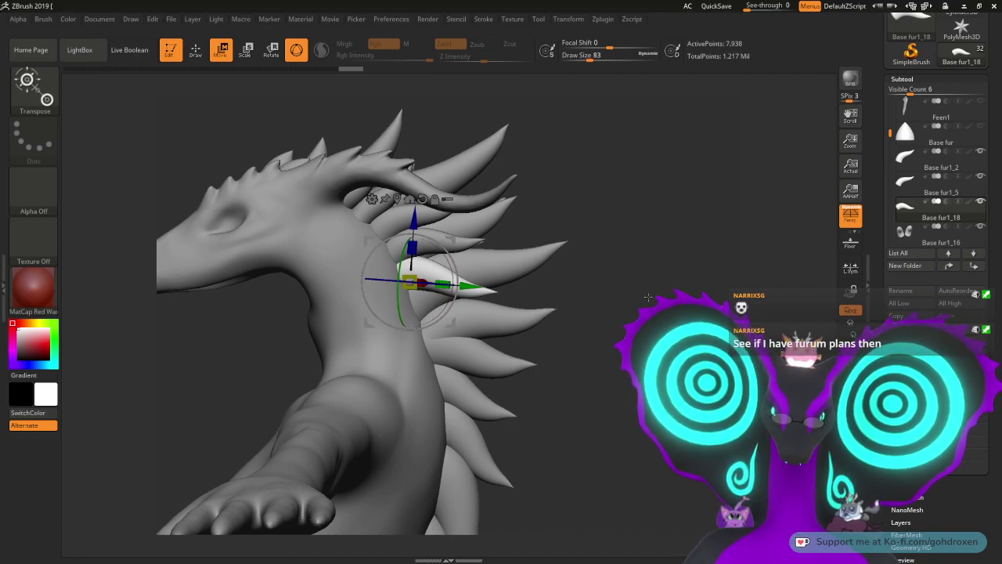
pyautogui.hotkey('ctrl', 's')
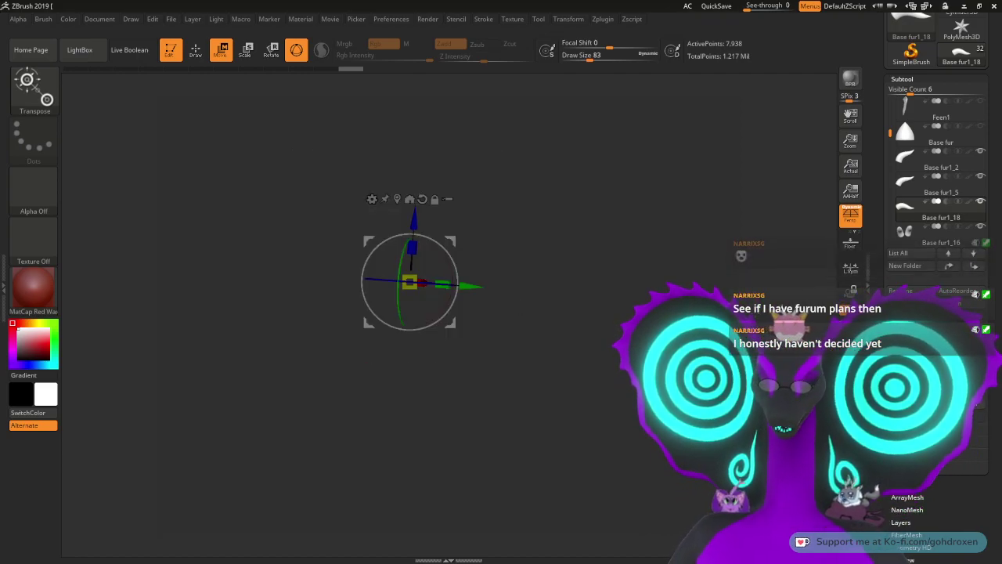
pyautogui.moveTo(647, 298); pyautogui.dragTo(675, 301)
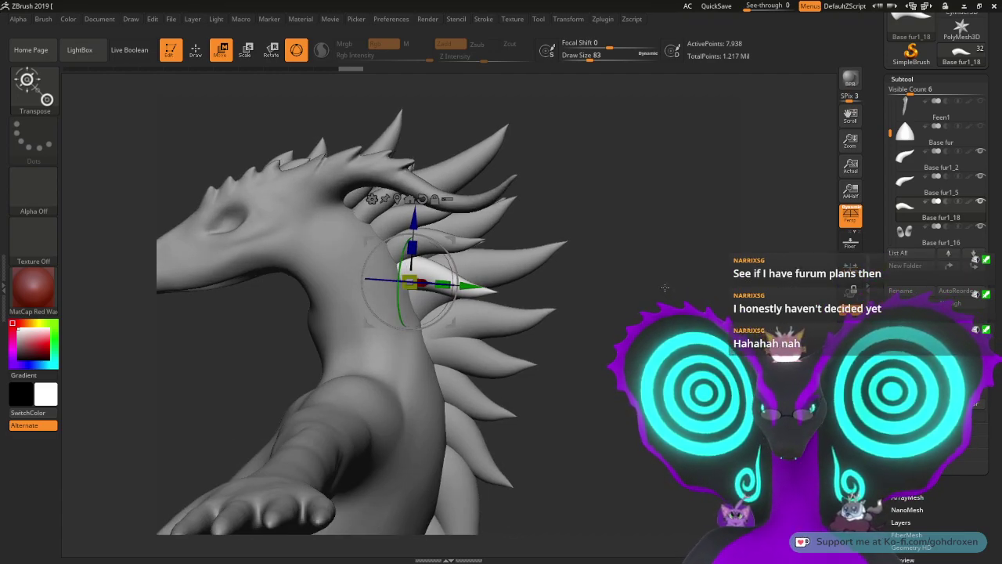
# Step: Duplicate the small side spike and mirror the copy to the opposite side of the neck
pyautogui.moveTo(629, 314); pyautogui.dragTo(579, 298)
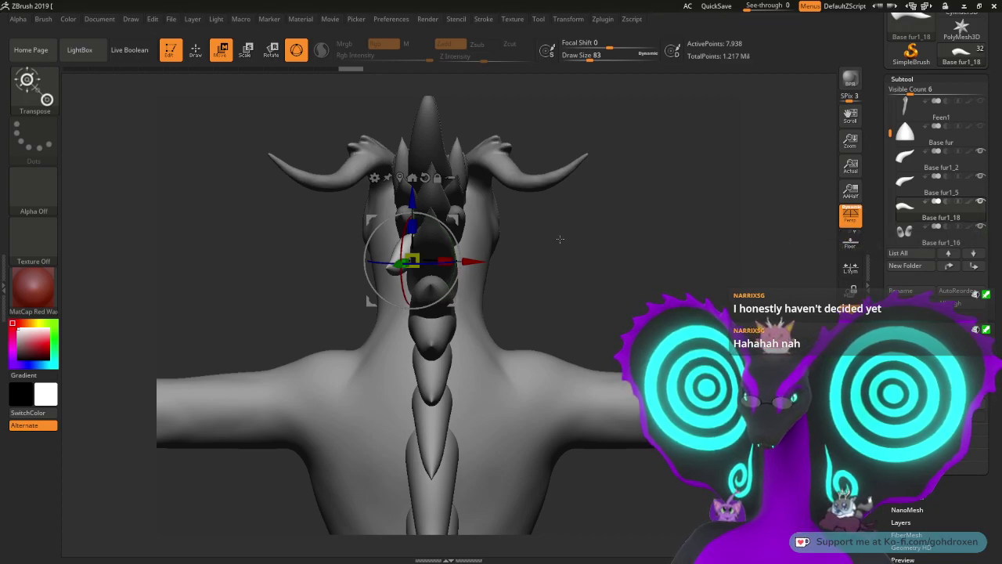
pyautogui.moveTo(474, 261)
pyautogui.mouseDown()
pyautogui.moveTo(531, 261)
pyautogui.moveTo(479, 261)
pyautogui.mouseUp()
pyautogui.hotkey('ctrl', 'z')
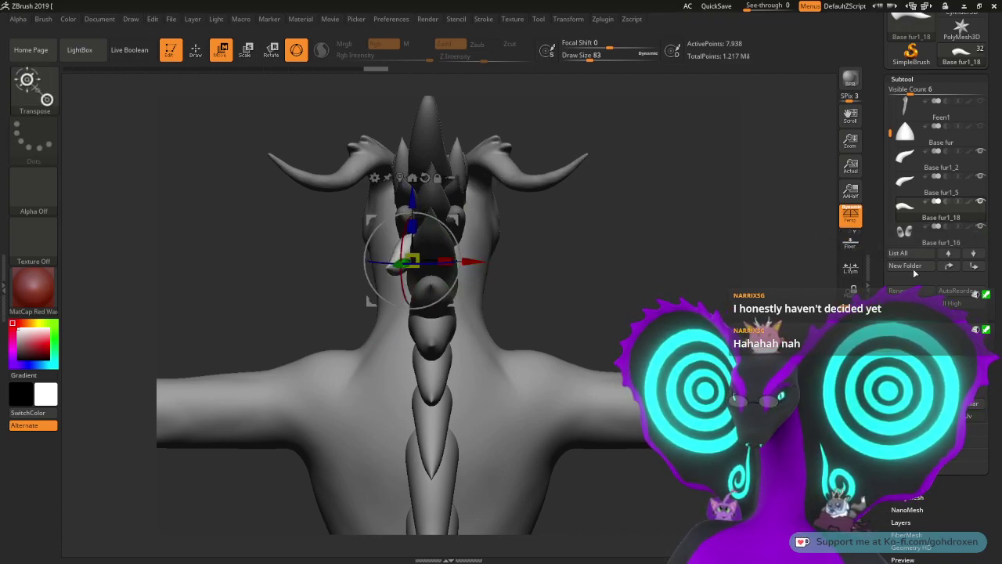
pyautogui.click(902, 334)
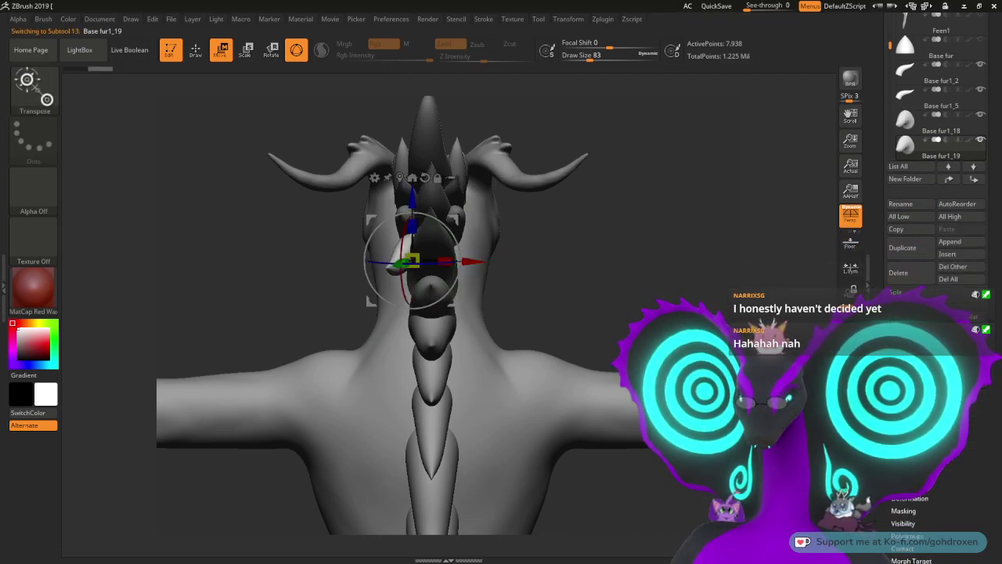
pyautogui.click(902, 499)
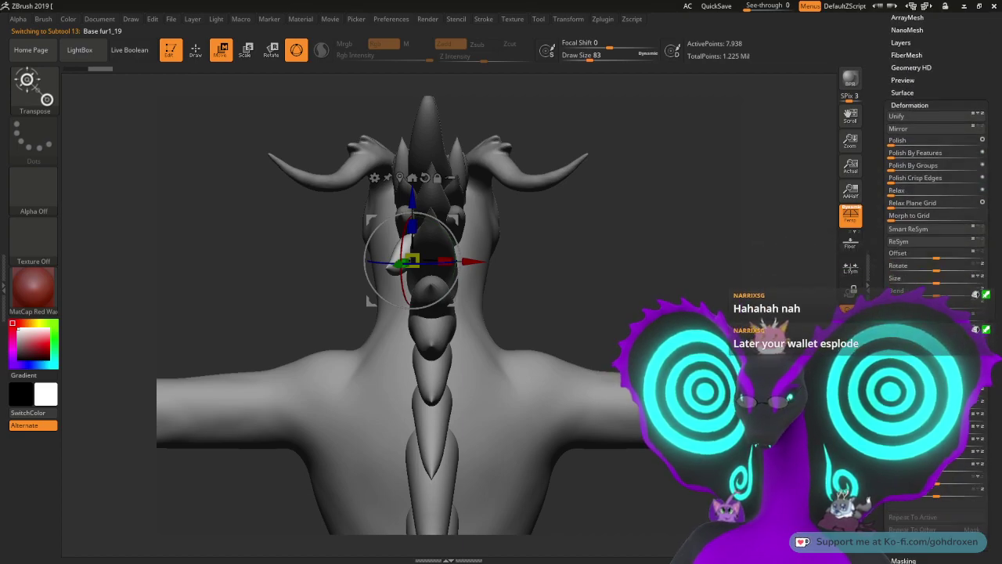
pyautogui.moveTo(993, 375); pyautogui.dragTo(993, 428)
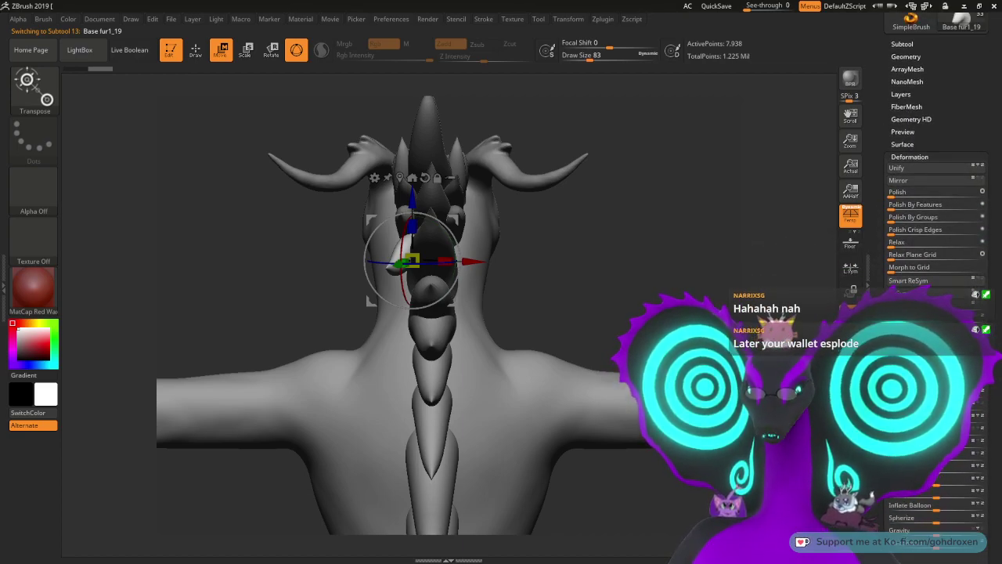
pyautogui.click(893, 182)
pyautogui.moveTo(772, 262); pyautogui.dragTo(793, 271)
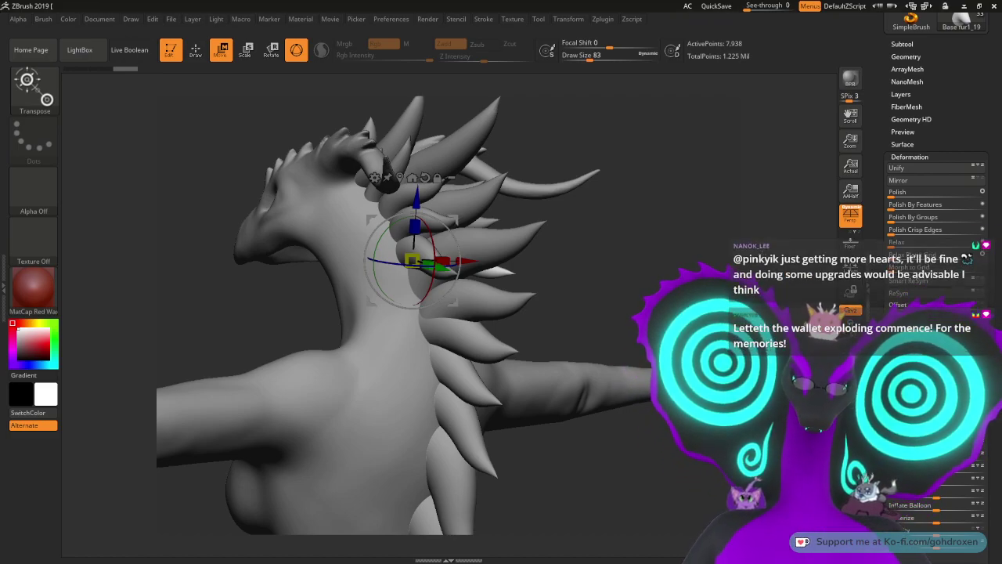
pyautogui.moveTo(697, 259)
pyautogui.mouseDown()
pyautogui.moveTo(656, 260)
pyautogui.moveTo(695, 241)
pyautogui.mouseUp()
# Step: Check the mirrored small side spikes from behind and merge the two into one subtool
pyautogui.click(894, 47)
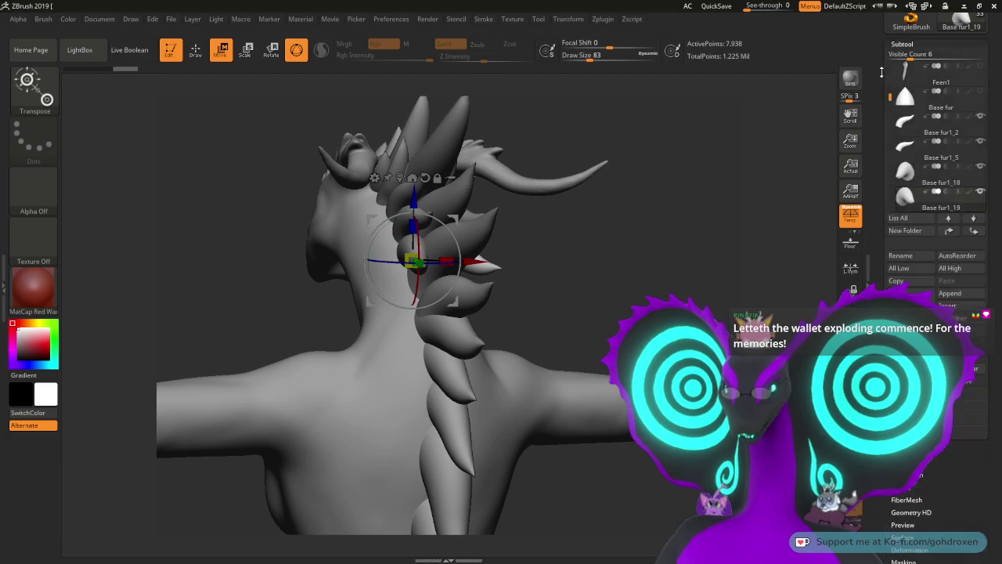
pyautogui.moveTo(685, 277); pyautogui.dragTo(630, 270)
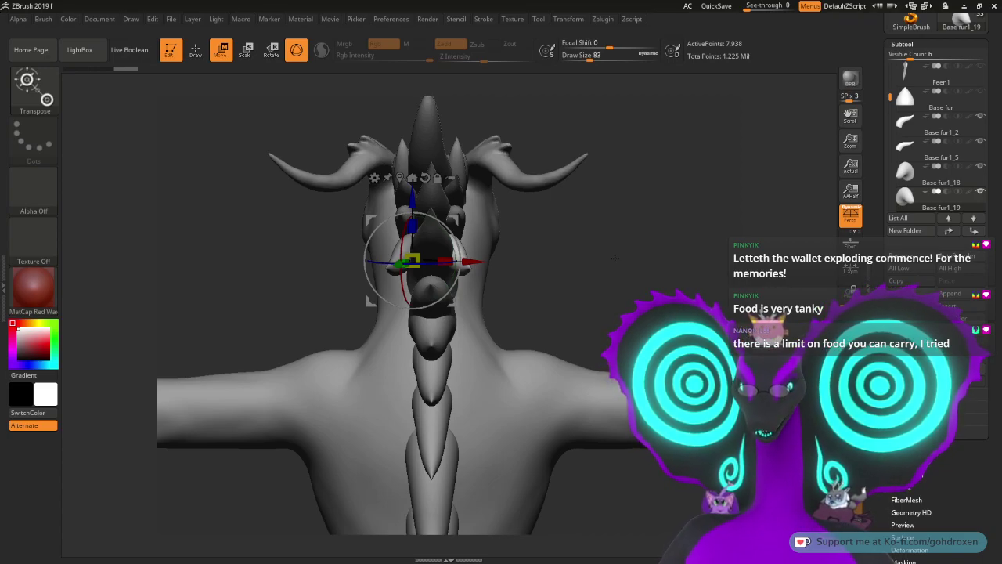
pyautogui.moveTo(615, 259)
pyautogui.mouseDown()
pyautogui.moveTo(597, 262)
pyautogui.moveTo(609, 268)
pyautogui.mouseUp()
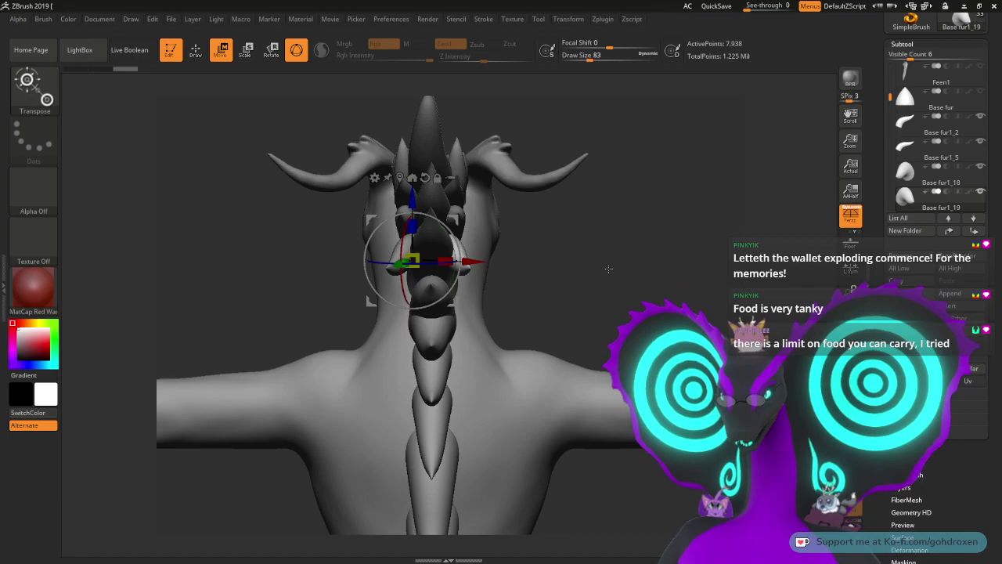
pyautogui.keyDown('alt'); pyautogui.click(394, 252); pyautogui.keyUp('alt')
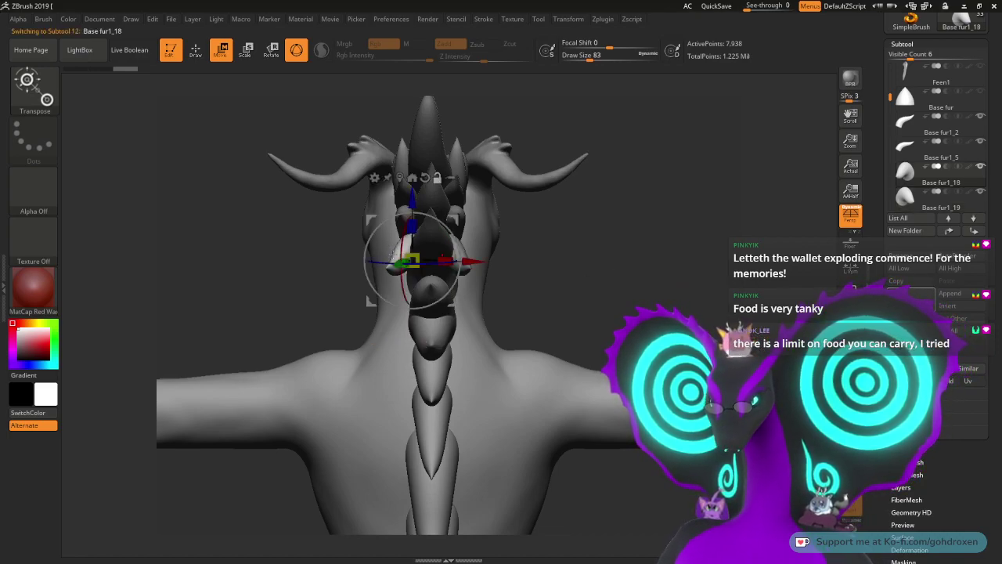
pyautogui.click(893, 200)
pyautogui.click(906, 179)
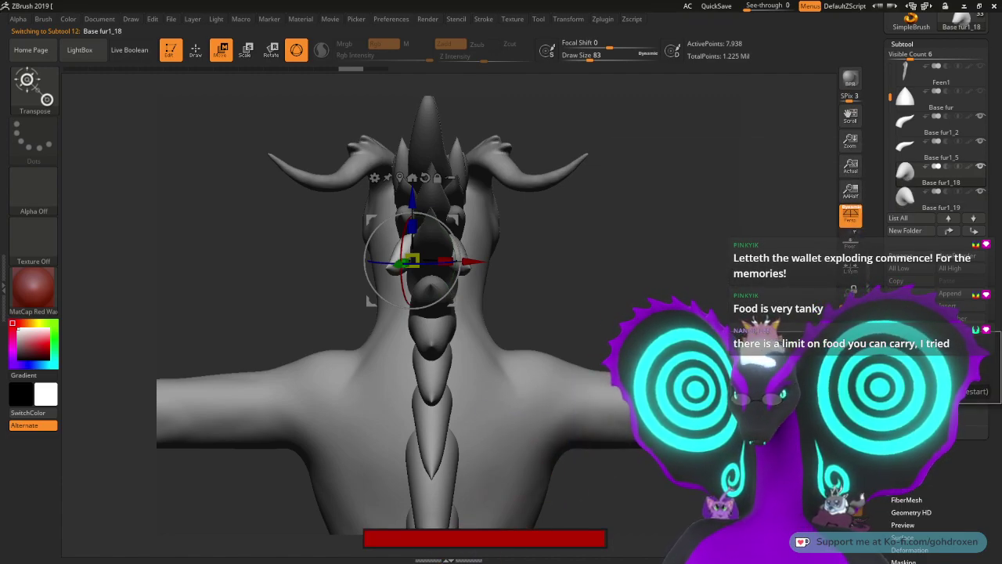
pyautogui.click(805, 392)
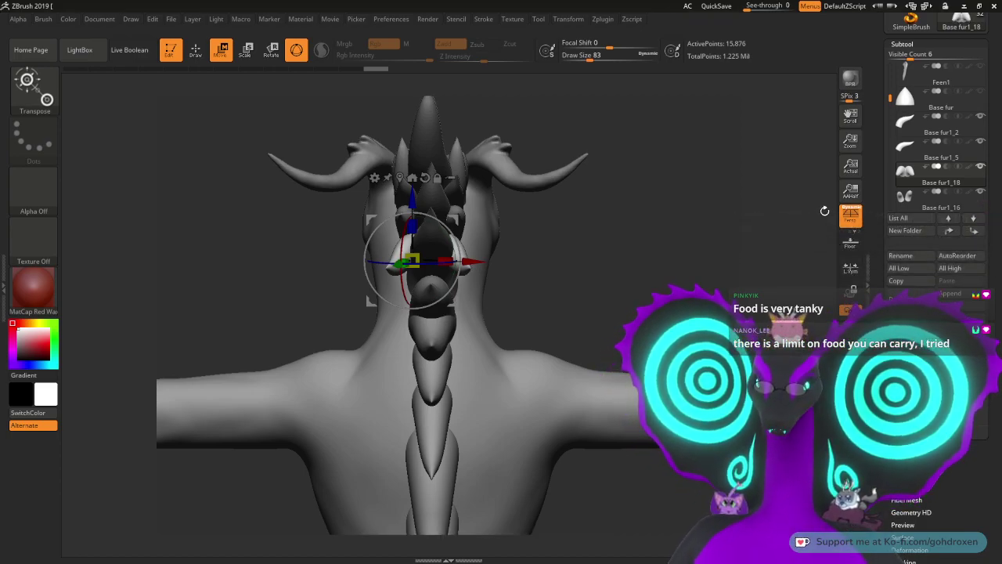
# Step: Duplicate the merged side-spike pair and place the copy just below it, tilted downward along the neck
pyautogui.click(902, 299)
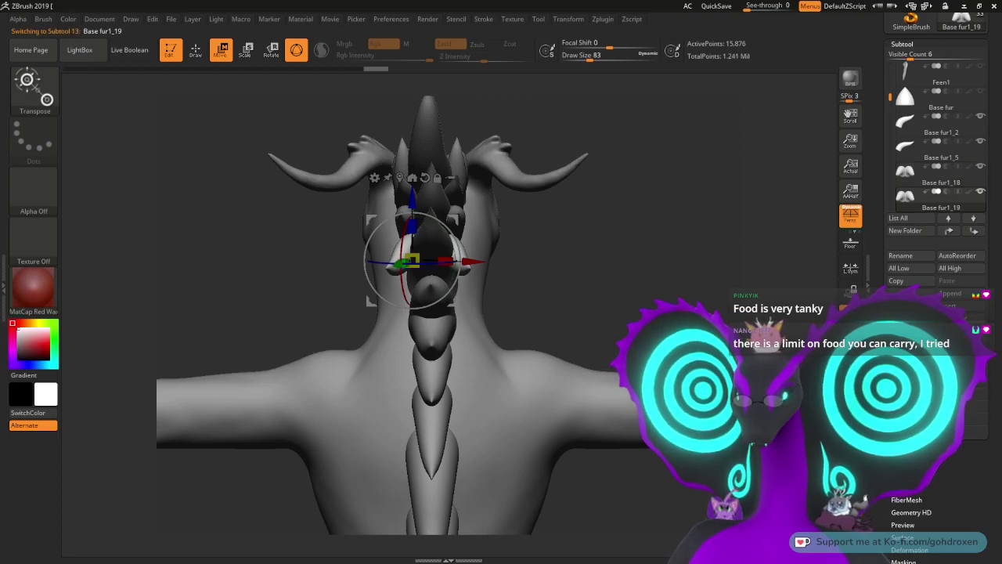
pyautogui.scroll(-3, 893, 290)
pyautogui.scroll(-5, 893, 277)
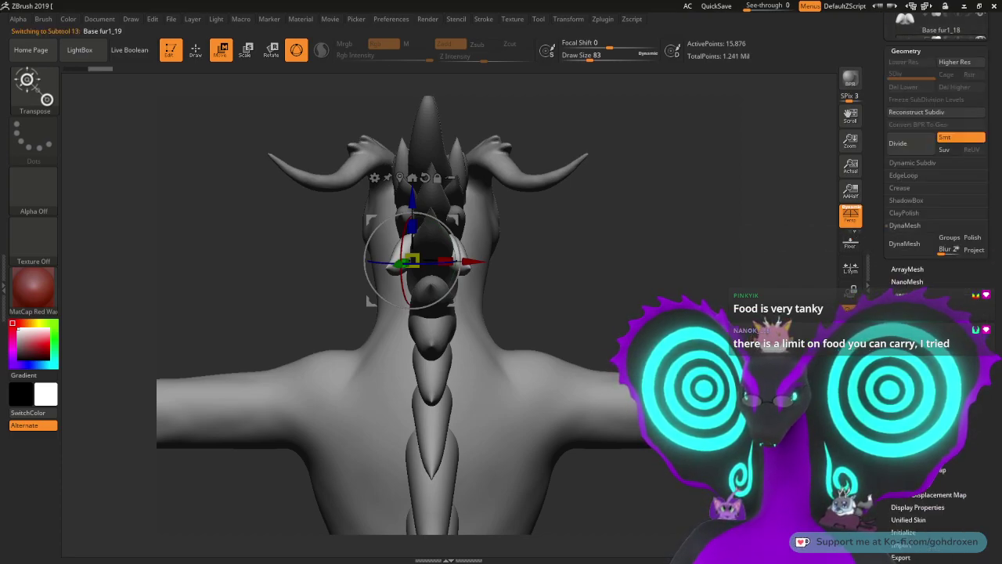
pyautogui.scroll(6, 886, 257)
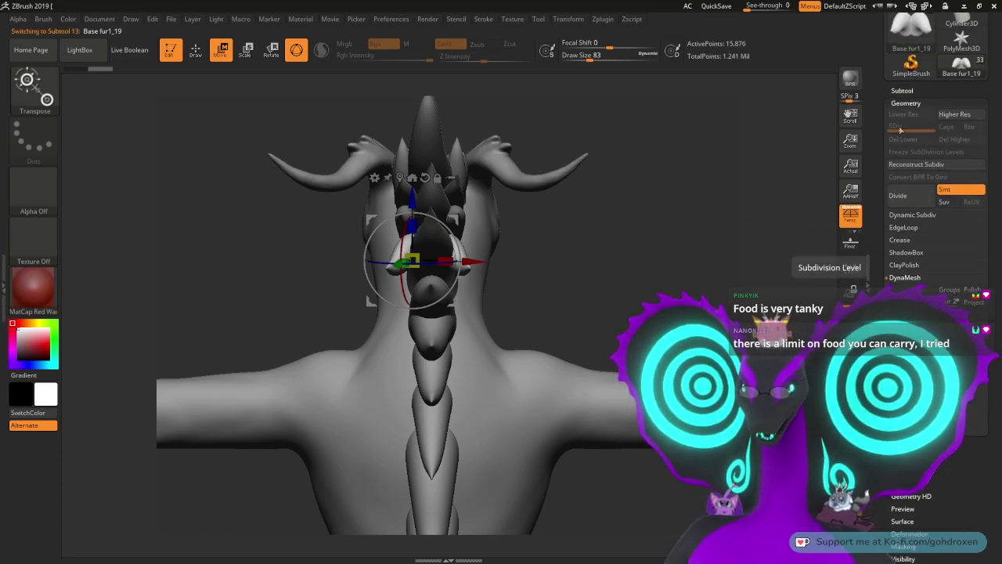
pyautogui.moveTo(616, 265); pyautogui.dragTo(655, 269)
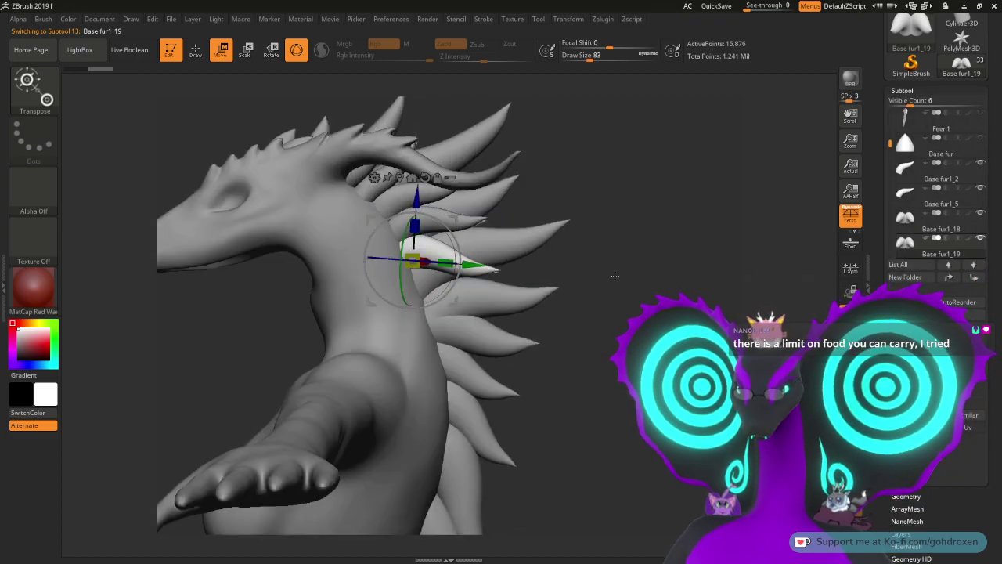
pyautogui.moveTo(455, 213); pyautogui.dragTo(471, 246)
pyautogui.moveTo(590, 269); pyautogui.dragTo(600, 304)
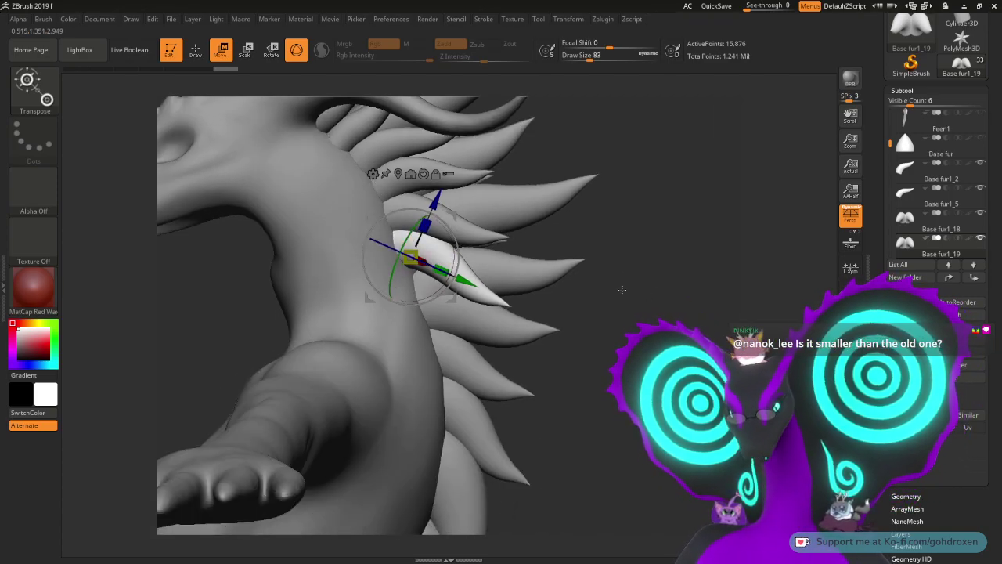
pyautogui.moveTo(452, 298); pyautogui.dragTo(456, 301)
pyautogui.moveTo(619, 301); pyautogui.dragTo(666, 268)
pyautogui.moveTo(666, 313)
pyautogui.keyDown('alt'); pyautogui.mouseDown()
pyautogui.moveTo(665, 270)
pyautogui.moveTo(656, 319)
pyautogui.mouseUp(); pyautogui.keyUp('alt')
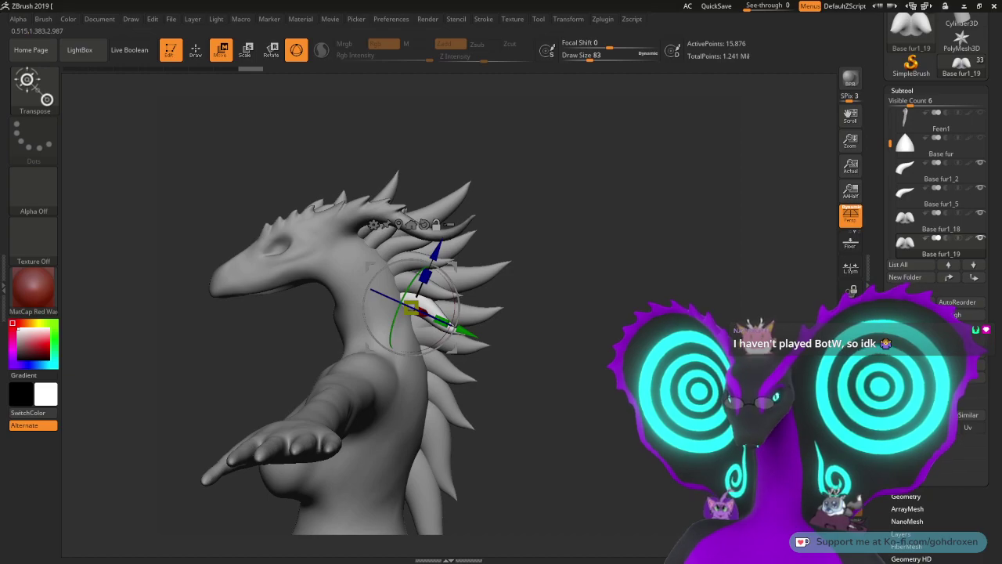
# Step: Examine the full spike silhouette and the new lower side pair from the side and behind
pyautogui.press('q')
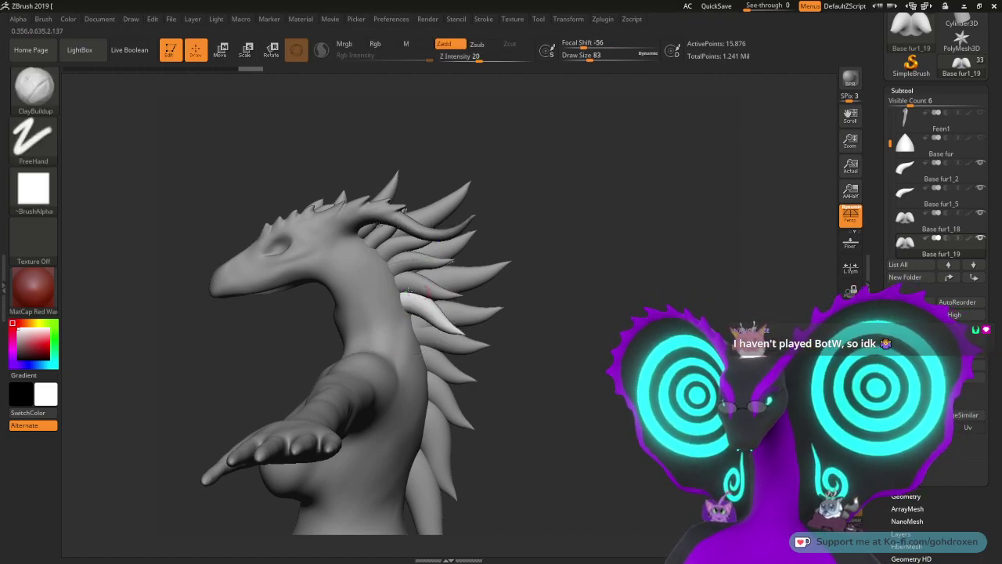
pyautogui.keyDown('alt'); pyautogui.click(378, 292); pyautogui.keyUp('alt')
pyautogui.moveTo(665, 291)
pyautogui.mouseDown()
pyautogui.moveTo(564, 332)
pyautogui.moveTo(583, 344)
pyautogui.moveTo(605, 306)
pyautogui.moveTo(584, 352)
pyautogui.moveTo(615, 323)
pyautogui.mouseUp()
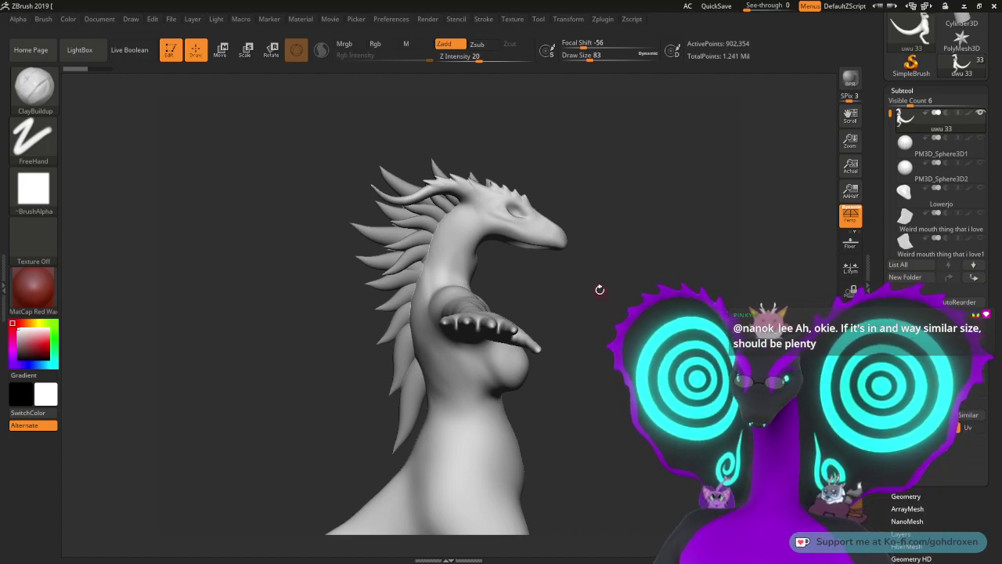
pyautogui.moveTo(605, 297); pyautogui.dragTo(724, 290)
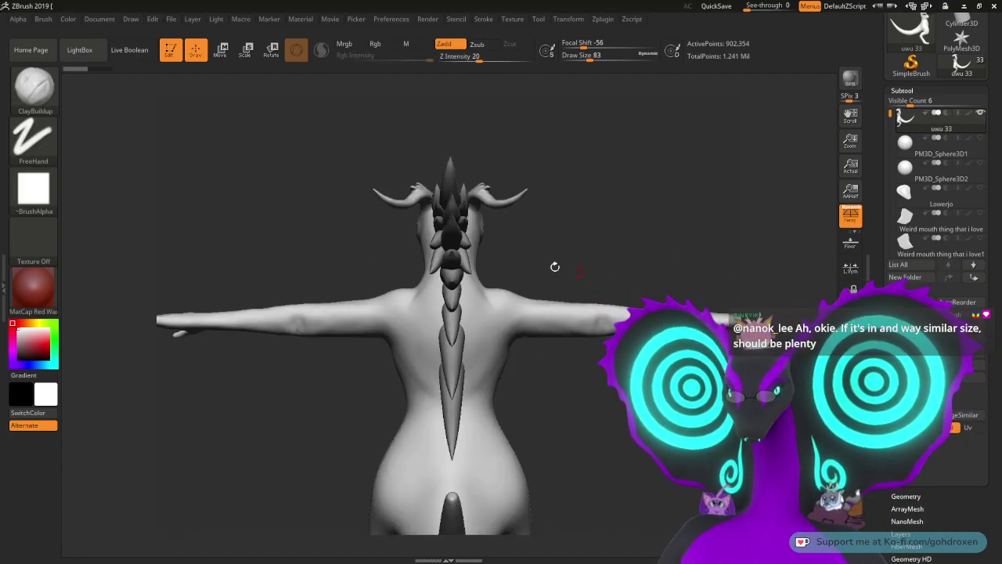
pyautogui.keyDown('alt'); pyautogui.click(468, 264); pyautogui.keyUp('alt')
pyautogui.moveTo(564, 259)
pyautogui.mouseDown()
pyautogui.moveTo(619, 265)
pyautogui.moveTo(623, 345)
pyautogui.moveTo(611, 277)
pyautogui.moveTo(429, 203)
pyautogui.mouseUp()
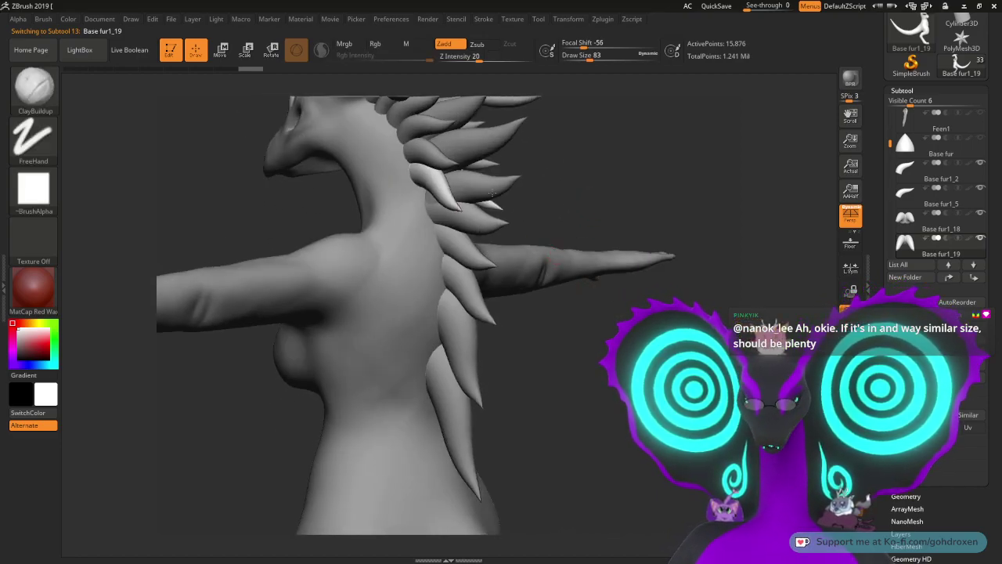
pyautogui.moveTo(597, 219)
pyautogui.mouseDown()
pyautogui.moveTo(619, 208)
pyautogui.moveTo(649, 240)
pyautogui.moveTo(564, 249)
pyautogui.moveTo(565, 239)
pyautogui.moveTo(518, 309)
pyautogui.mouseUp()
# Step: Duplicate the second-lowest central back spike and offset the copy to one side of the row
pyautogui.keyDown('alt'); pyautogui.click(443, 300); pyautogui.keyUp('alt')
pyautogui.moveTo(607, 280); pyautogui.dragTo(675, 269)
pyautogui.hotkey('ctrl', 'shift', 'd')
pyautogui.moveTo(754, 304); pyautogui.dragTo(530, 286)
pyautogui.press('w')
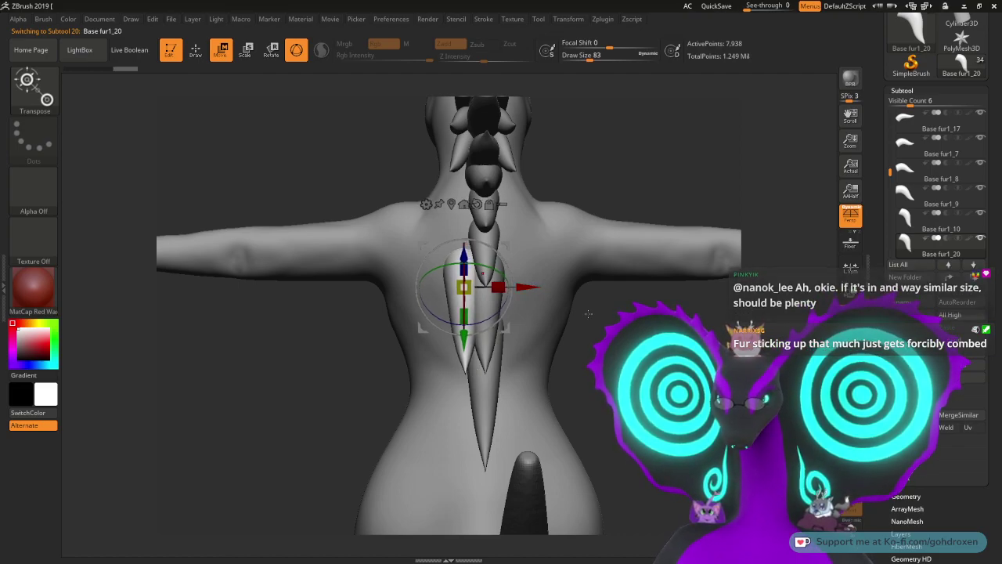
pyautogui.moveTo(642, 376); pyautogui.dragTo(802, 384)
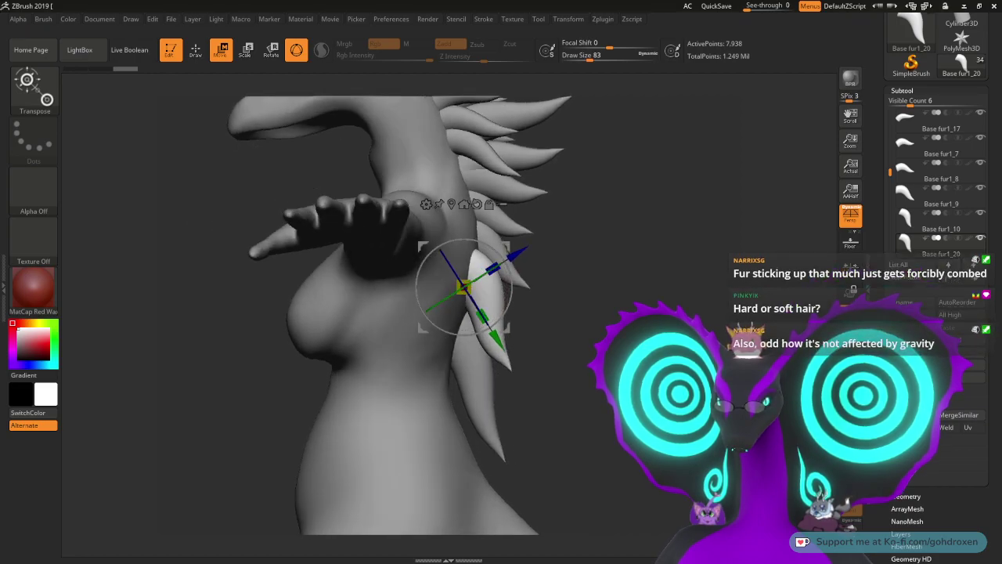
pyautogui.keyDown('alt'); pyautogui.moveTo(703, 321); pyautogui.dragTo(700, 351); pyautogui.keyUp('alt')
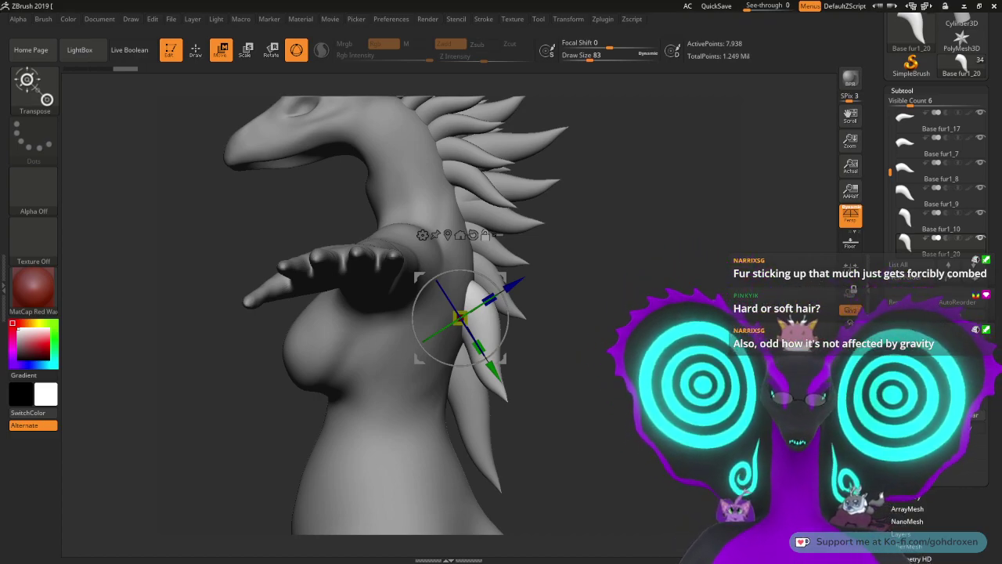
# Step: Bring the creature reference drawings over the model, examine their fur shapes and put them away
pyautogui.moveTo(1001, 86); pyautogui.dragTo(743, 196, button='right')
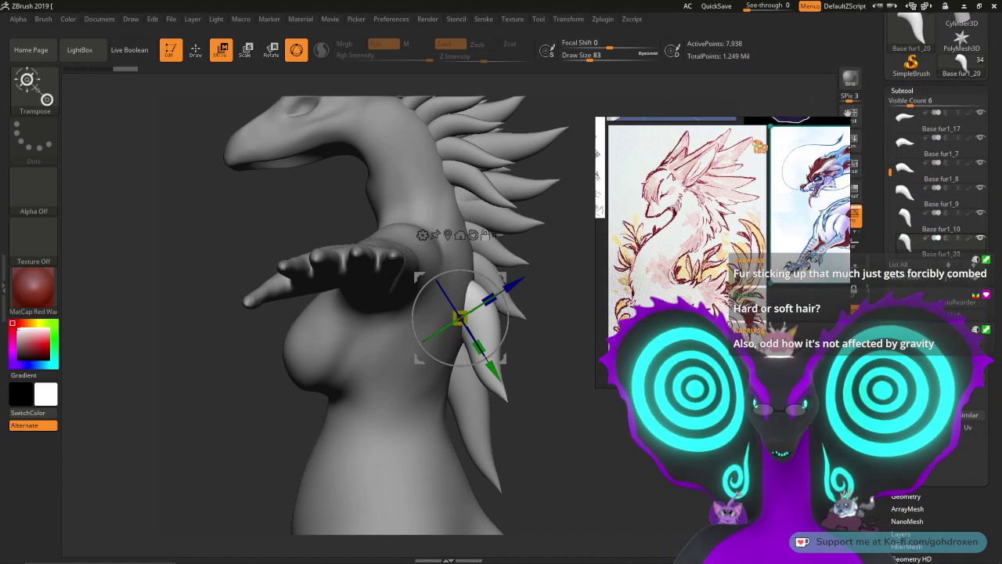
pyautogui.moveTo(768, 214); pyautogui.dragTo(545, 150)
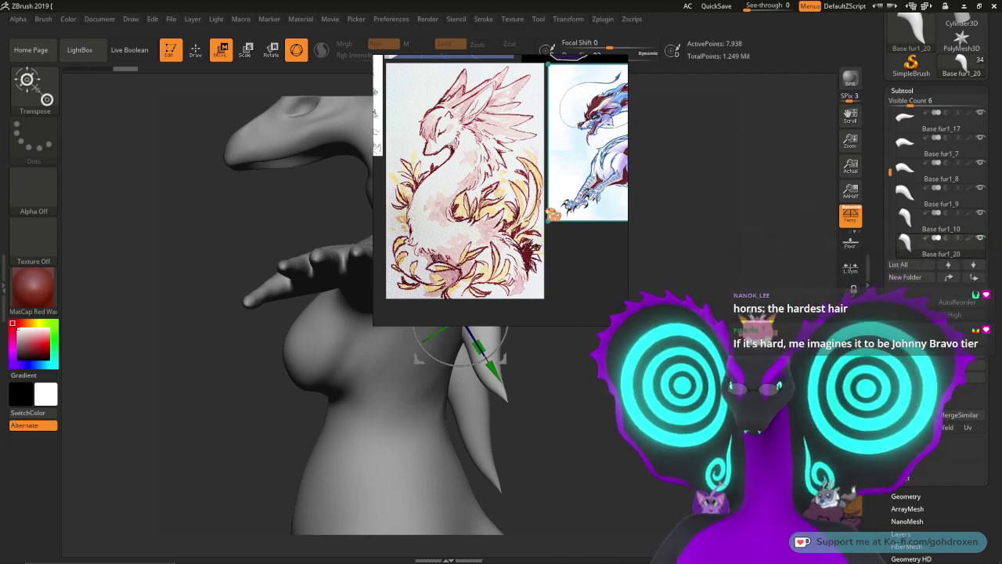
pyautogui.moveTo(549, 209); pyautogui.dragTo(1001, 226, button='right')
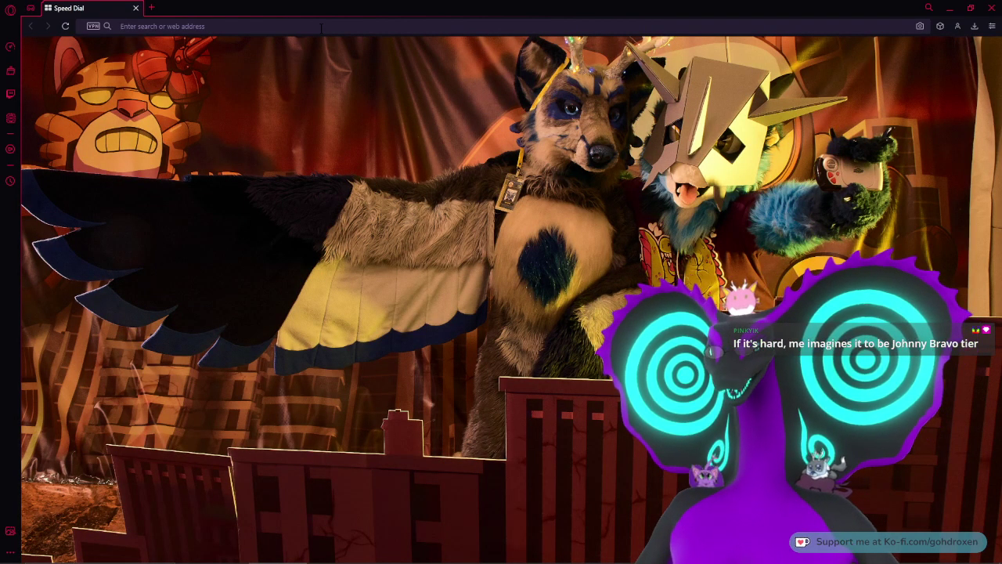
# Step: Search for "johny bravo" in the web browser and open an image of the character in a black shirt
pyautogui.write('johnny bravo')
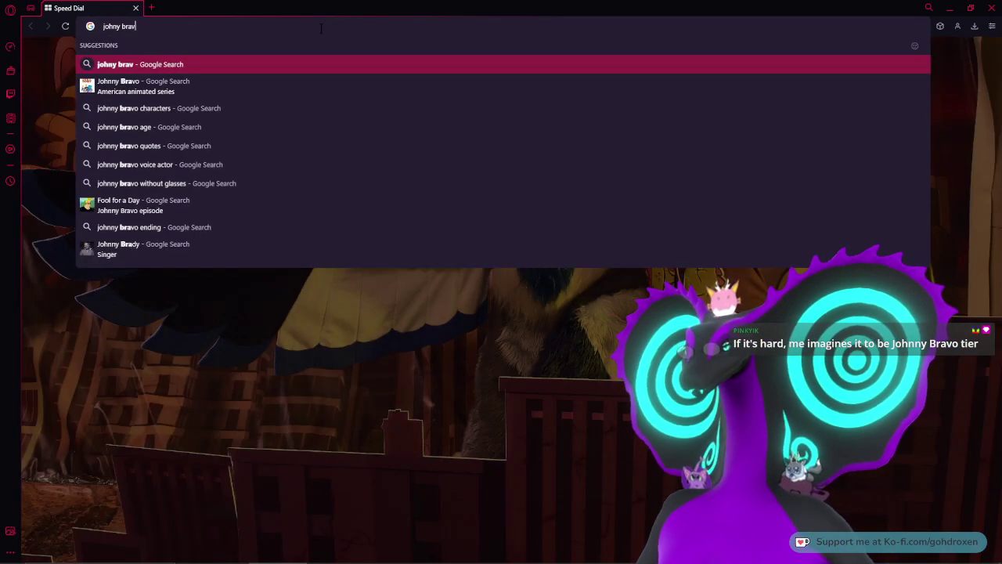
pyautogui.press('Return')
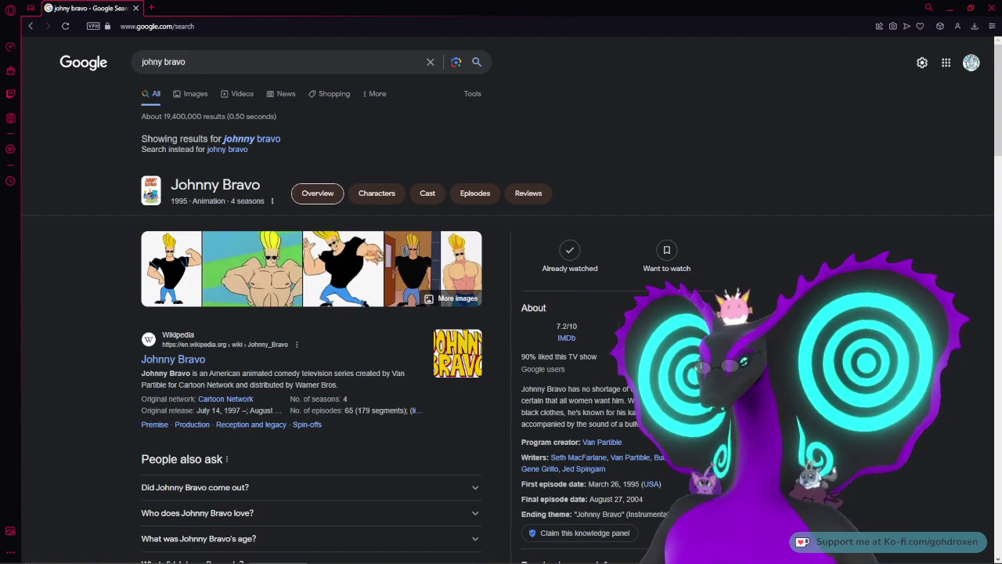
pyautogui.click(363, 264)
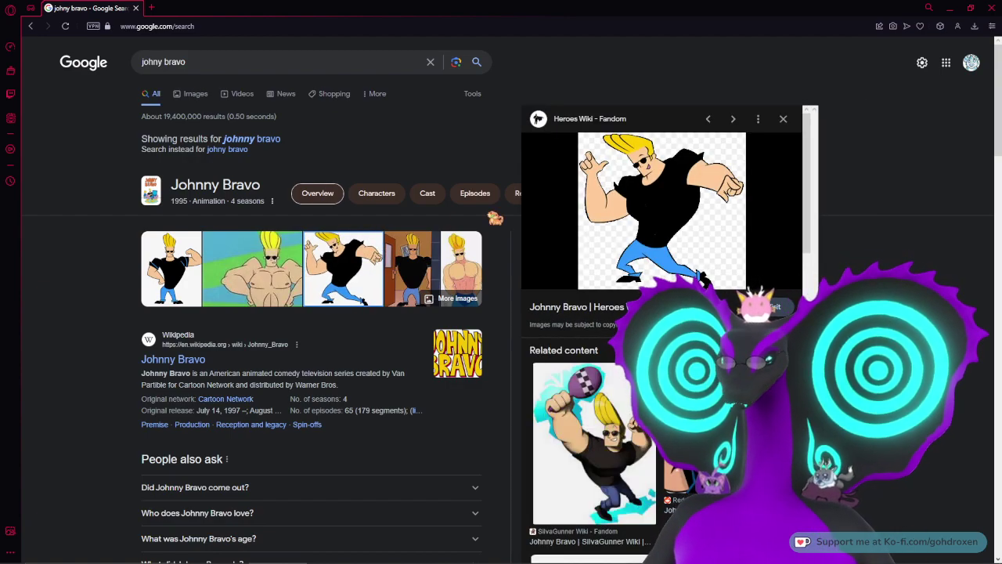
# Step: View the Johnny Bravo picture at full size in its own tab, close it and return to ZBrush
pyautogui.rightClick(656, 162)
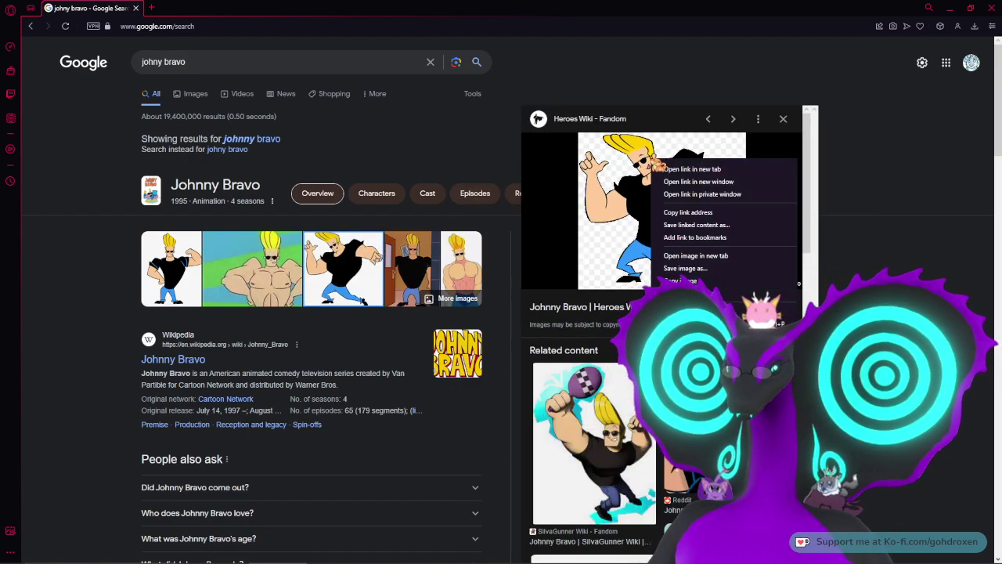
pyautogui.click(727, 258)
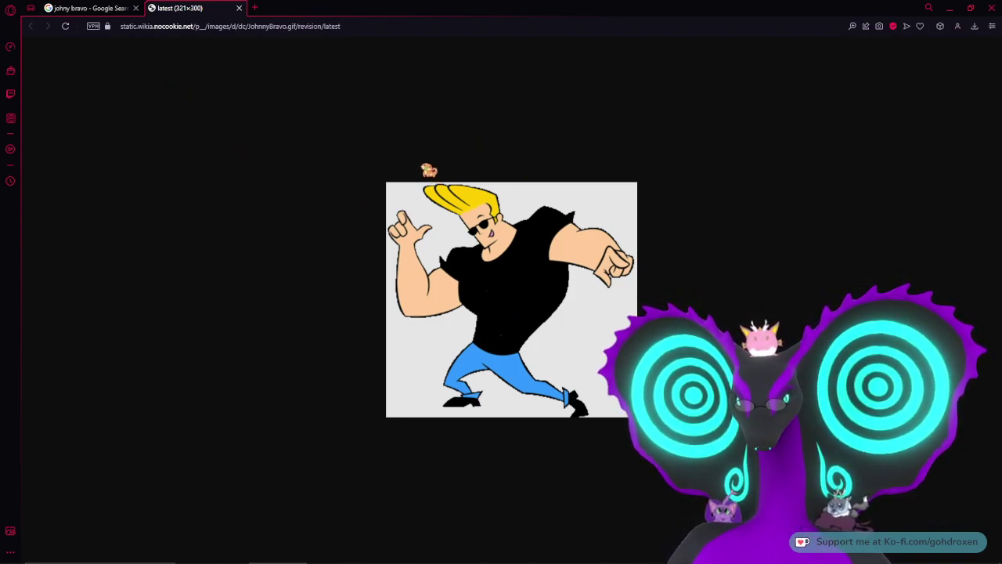
pyautogui.click(239, 8)
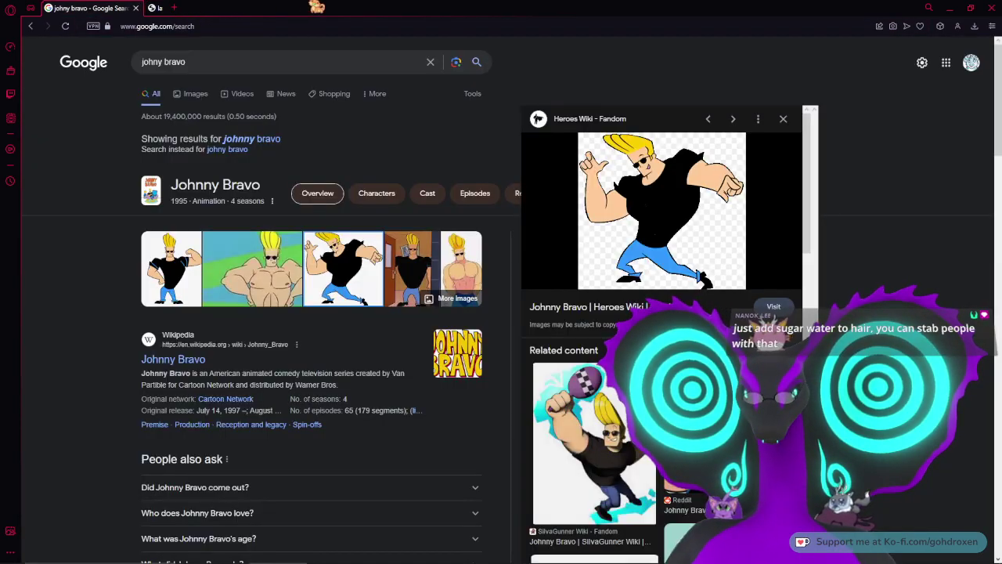
pyautogui.click(991, 8)
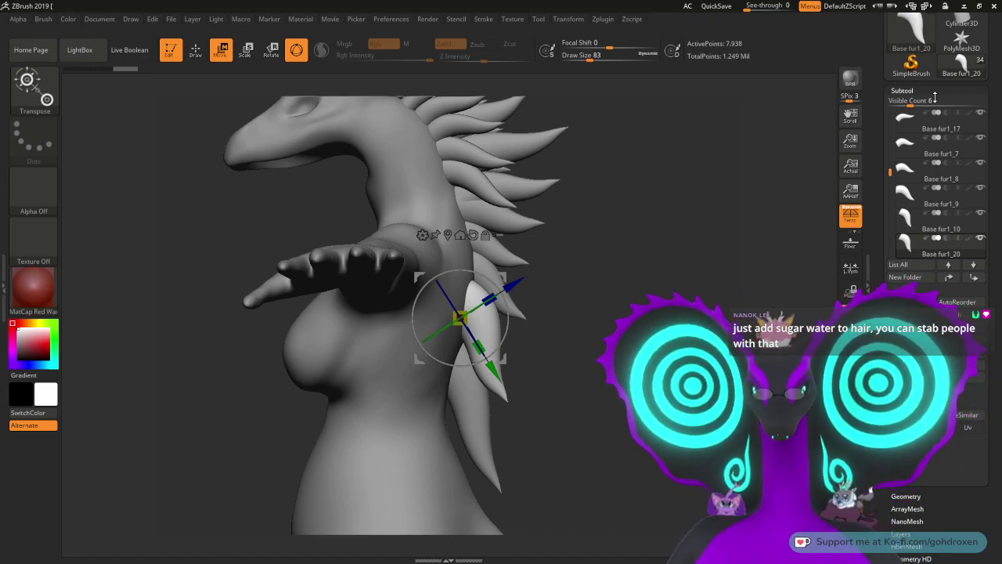
# Step: Raise the duplicated side spike to the base of the neck and rotate it outward from the central row
pyautogui.moveTo(629, 280)
pyautogui.mouseDown()
pyautogui.moveTo(705, 282)
pyautogui.moveTo(615, 278)
pyautogui.moveTo(627, 292)
pyautogui.mouseUp()
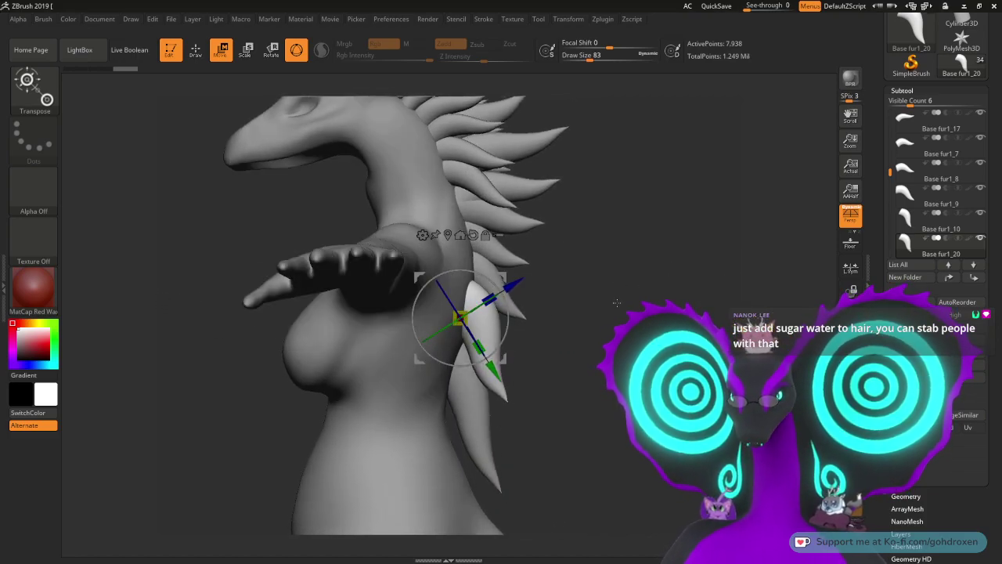
pyautogui.keyDown('ctrl'); pyautogui.moveTo(502, 277); pyautogui.dragTo(511, 182); pyautogui.keyUp('ctrl')
pyautogui.moveTo(600, 233); pyautogui.dragTo(480, 255)
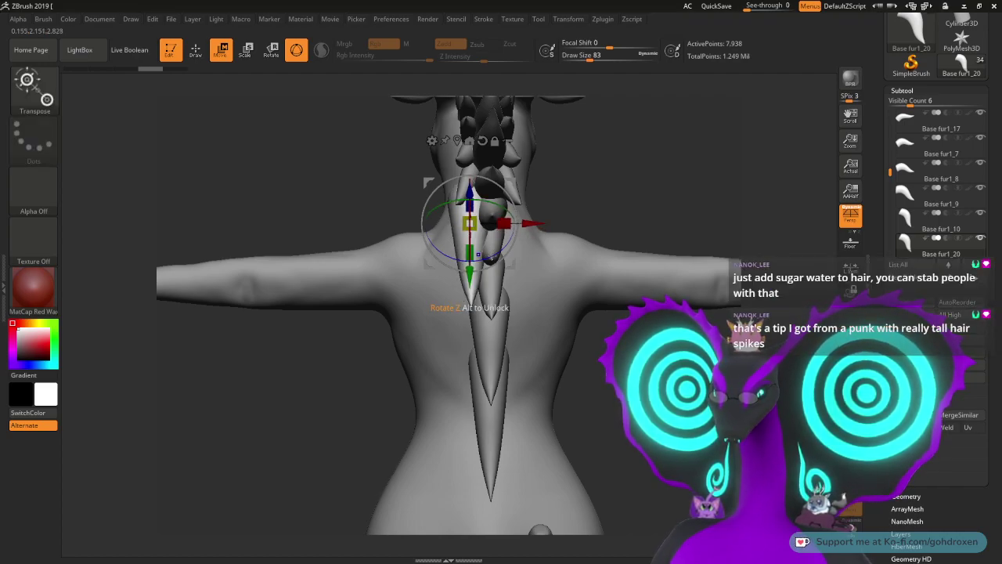
pyautogui.moveTo(479, 255); pyautogui.dragTo(488, 256)
pyautogui.moveTo(619, 204); pyautogui.dragTo(674, 194)
pyautogui.moveTo(487, 221); pyautogui.dragTo(490, 225)
pyautogui.moveTo(581, 214); pyautogui.dragTo(548, 220)
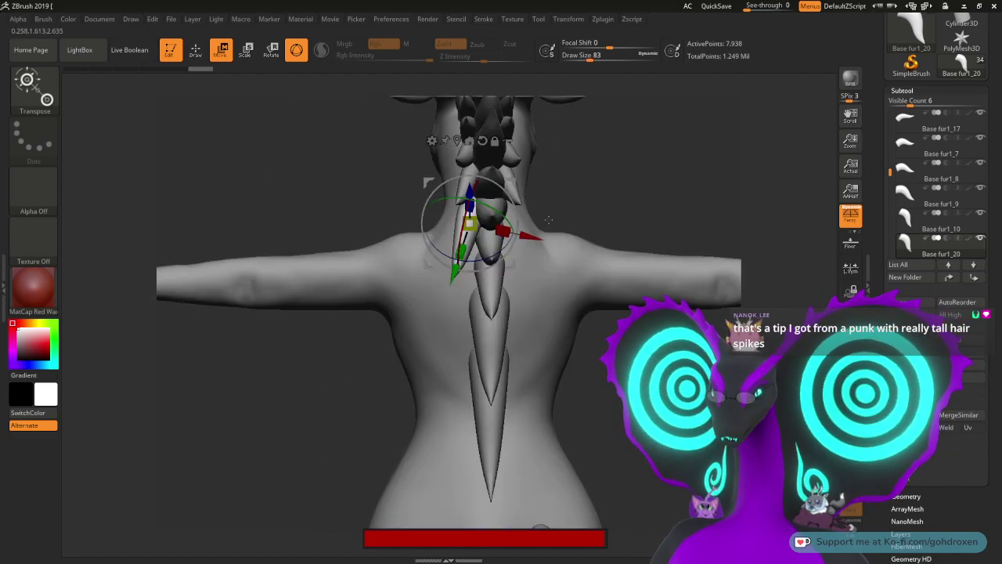
# Step: Fine-tune the side spike's angle and placement beside the row so its root sits against the neck in profile
pyautogui.moveTo(511, 183); pyautogui.dragTo(509, 191)
pyautogui.moveTo(469, 219); pyautogui.dragTo(470, 221)
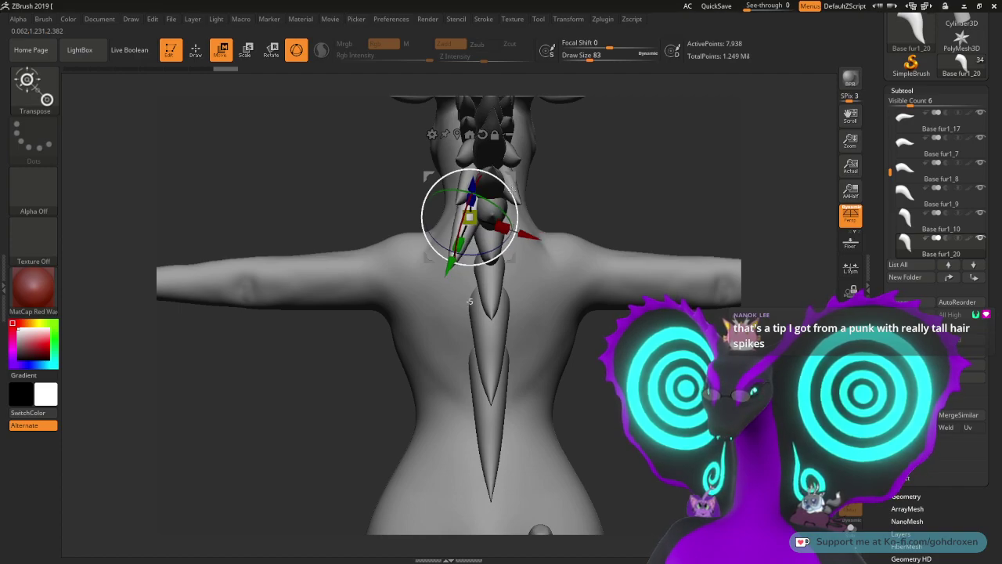
pyautogui.moveTo(511, 189); pyautogui.dragTo(511, 189)
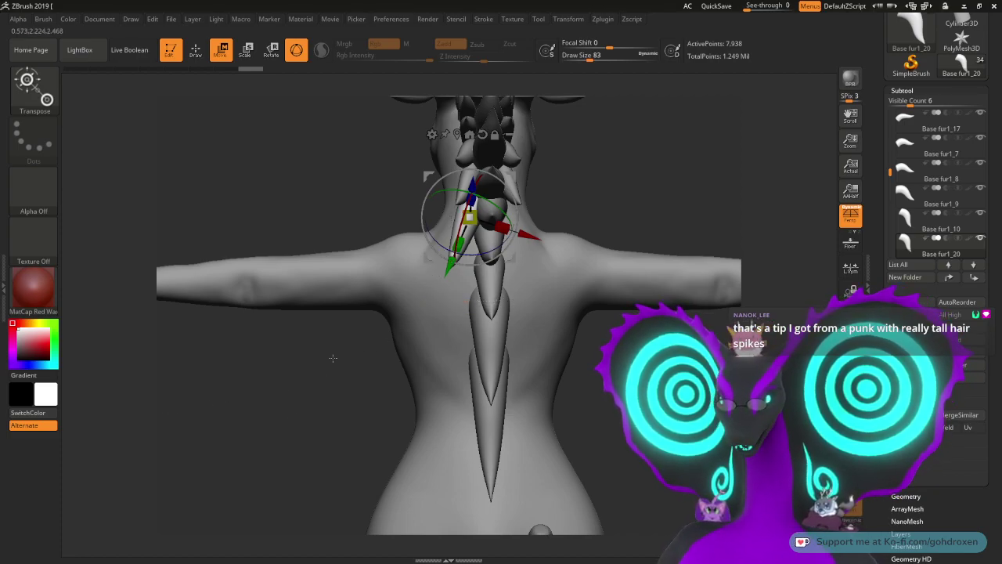
pyautogui.moveTo(656, 179); pyautogui.dragTo(544, 190)
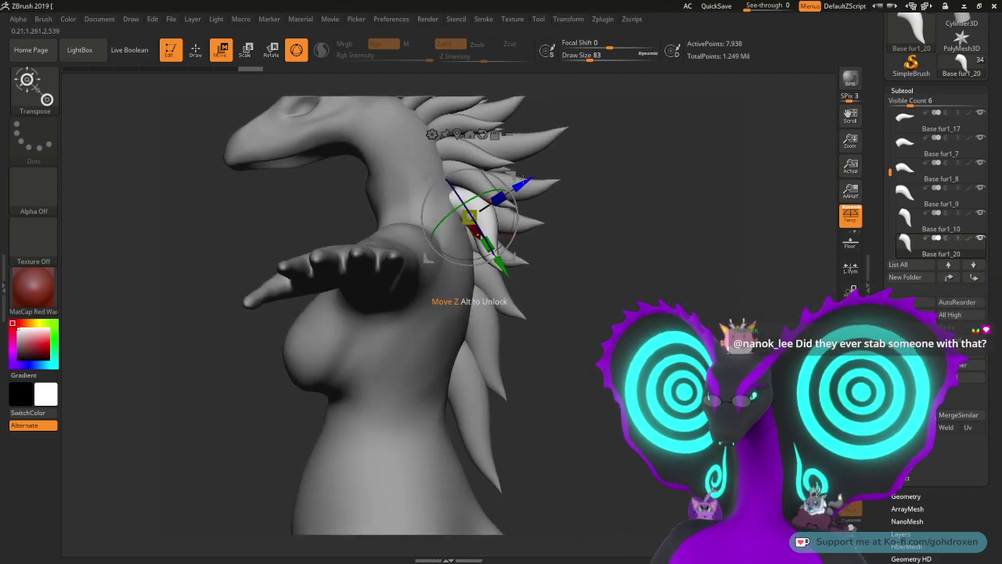
pyautogui.moveTo(518, 176); pyautogui.dragTo(510, 169)
pyautogui.moveTo(608, 240)
pyautogui.mouseDown()
pyautogui.moveTo(542, 245)
pyautogui.moveTo(633, 213)
pyautogui.moveTo(525, 215)
pyautogui.mouseUp()
# Step: Check the side spike's fit from both sides and behind, and nudge it into place against the neck
pyautogui.press('q')
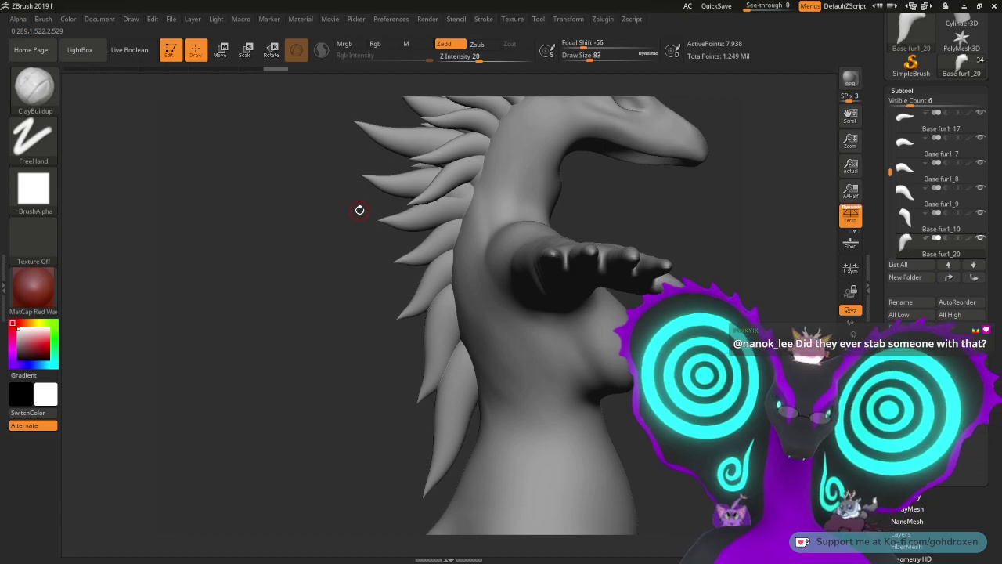
pyautogui.moveTo(350, 286); pyautogui.dragTo(469, 253)
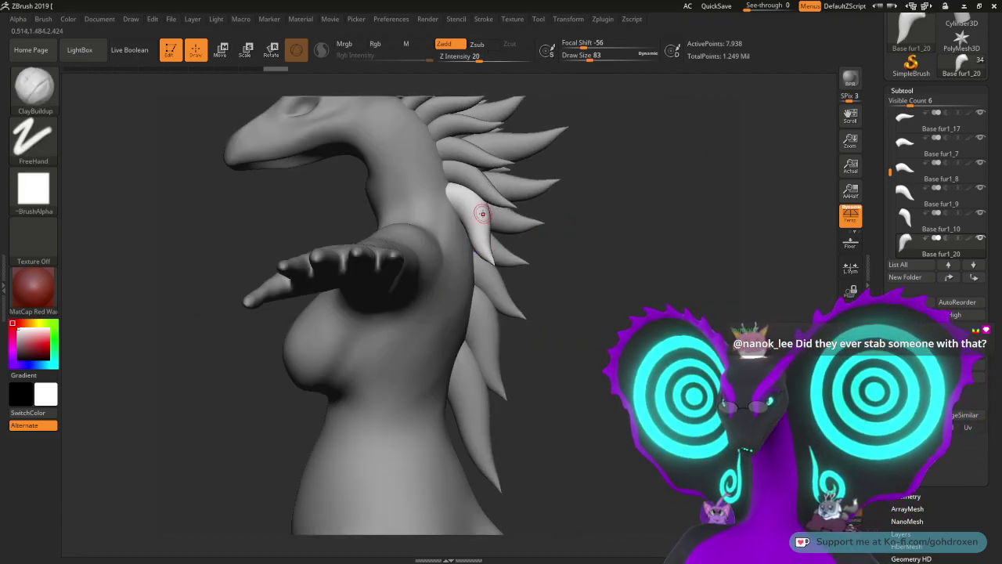
pyautogui.press('w')
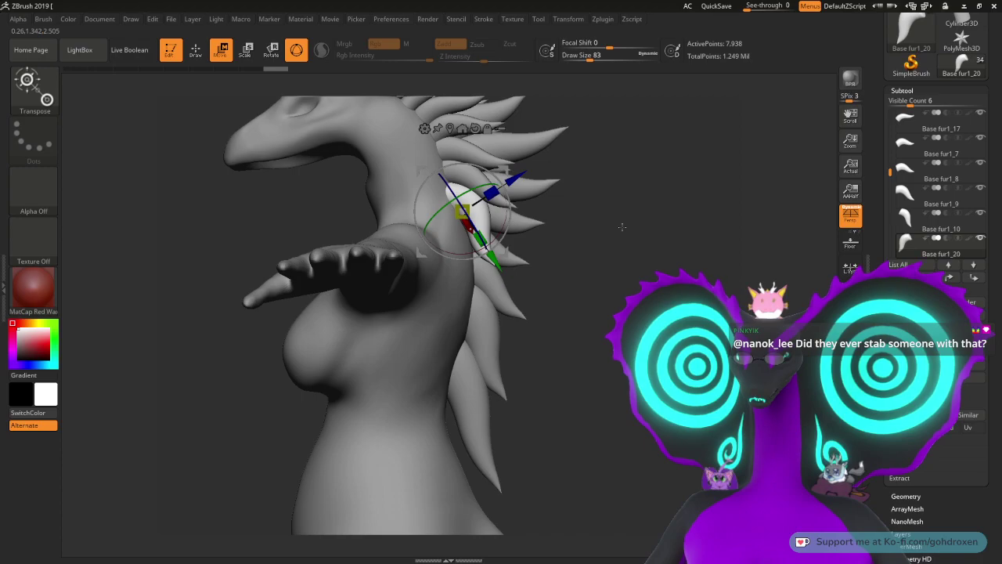
pyautogui.press('q')
pyautogui.moveTo(650, 205); pyautogui.dragTo(567, 212)
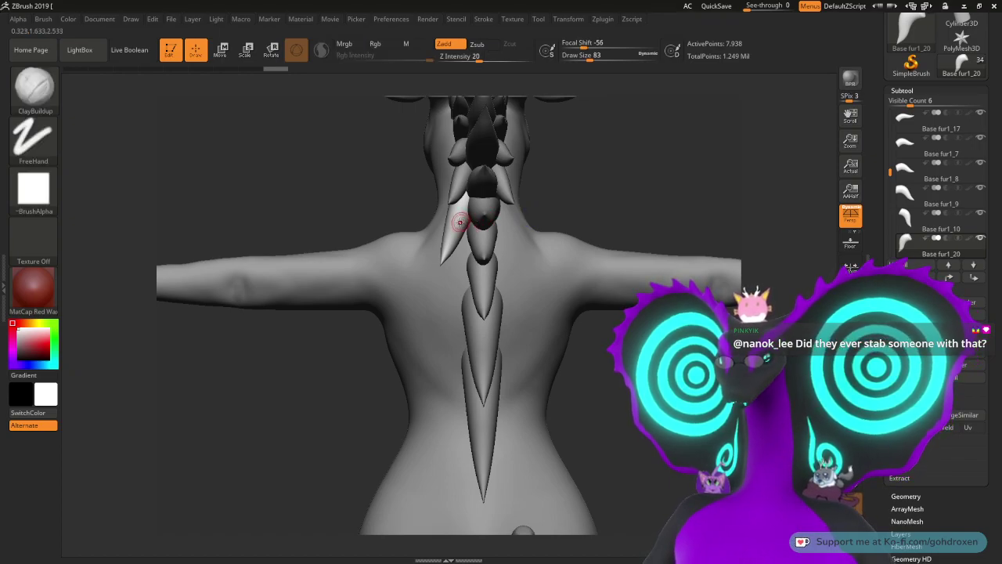
# Step: Duplicate the side spike and mirror the copy to the opposite side of the neck
pyautogui.hotkey('ctrl', 'shift', 'd')
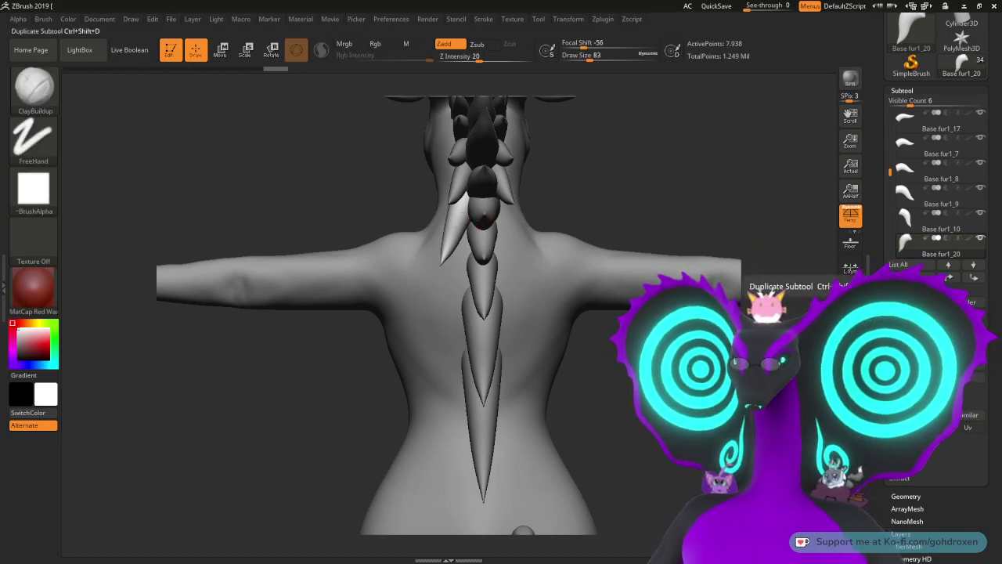
pyautogui.click(911, 346)
pyautogui.moveTo(899, 522); pyautogui.dragTo(899, 255)
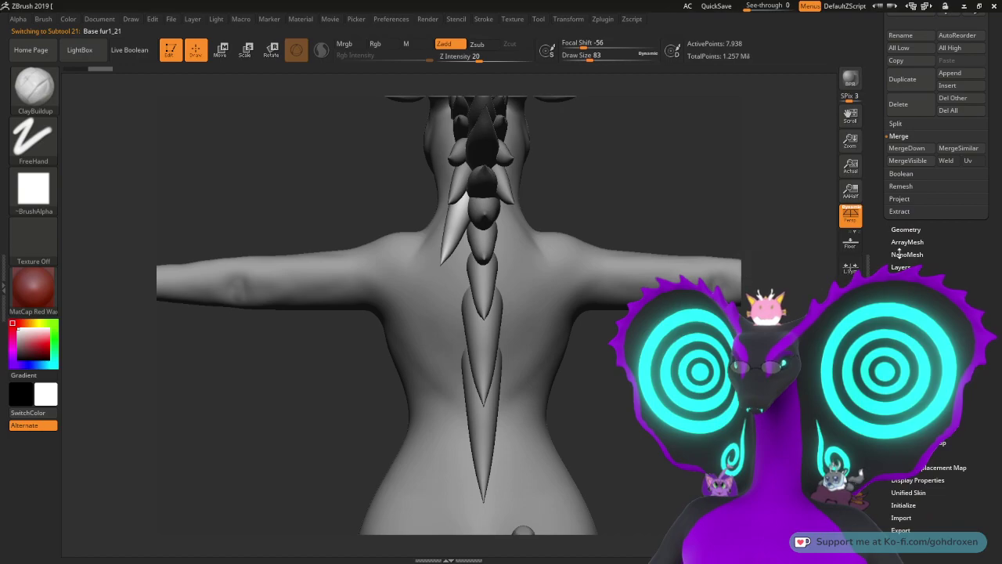
pyautogui.click(910, 330)
pyautogui.moveTo(899, 90); pyautogui.dragTo(900, 208)
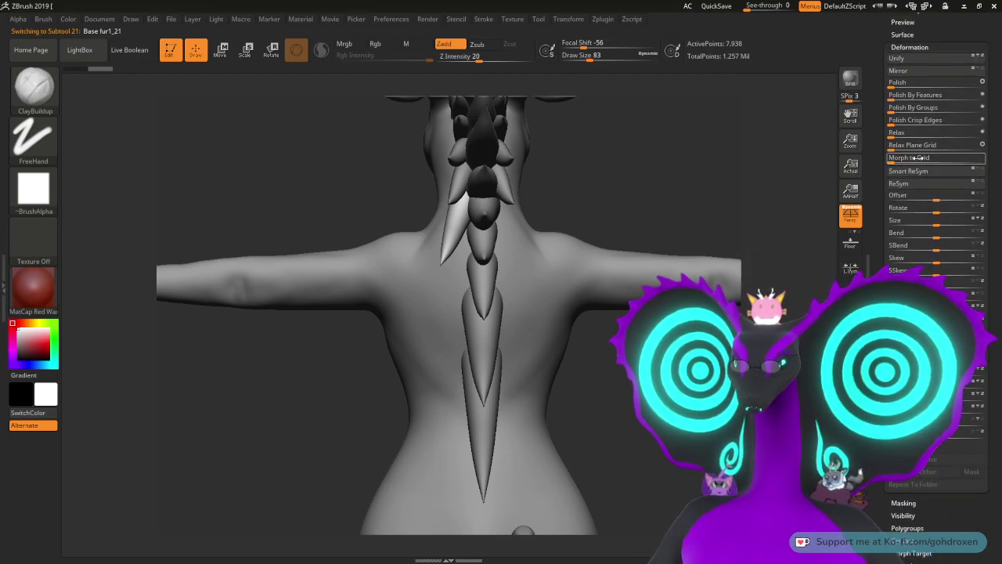
pyautogui.click(910, 71)
pyautogui.moveTo(675, 187)
pyautogui.mouseDown()
pyautogui.moveTo(610, 185)
pyautogui.moveTo(686, 181)
pyautogui.moveTo(655, 240)
pyautogui.mouseUp()
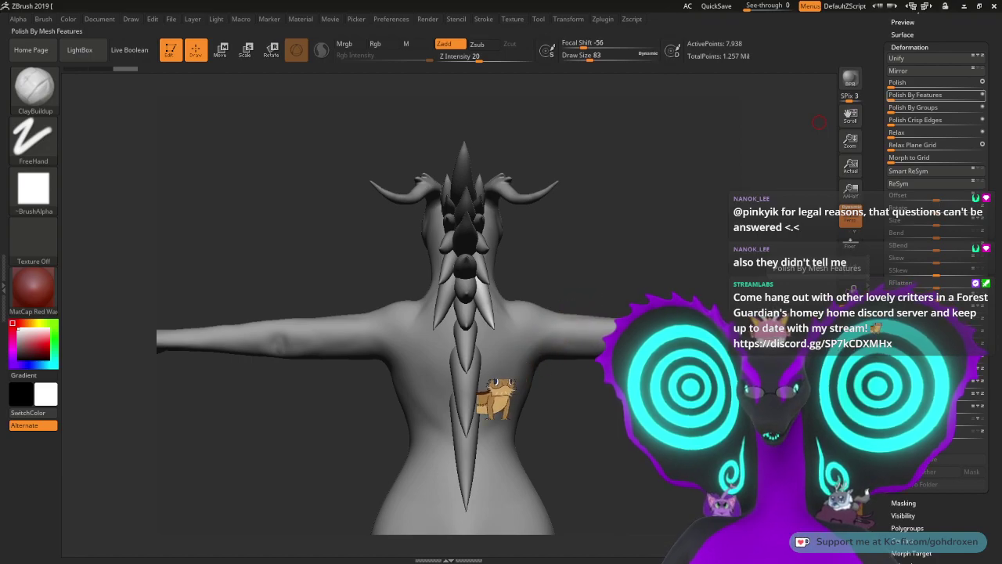
# Step: Select the original side spike at the neck base and merge it with its mirrored copy into one subtool
pyautogui.moveTo(644, 248)
pyautogui.mouseDown()
pyautogui.moveTo(619, 246)
pyautogui.moveTo(664, 257)
pyautogui.moveTo(592, 253)
pyautogui.moveTo(617, 280)
pyautogui.moveTo(622, 238)
pyautogui.moveTo(501, 241)
pyautogui.mouseUp()
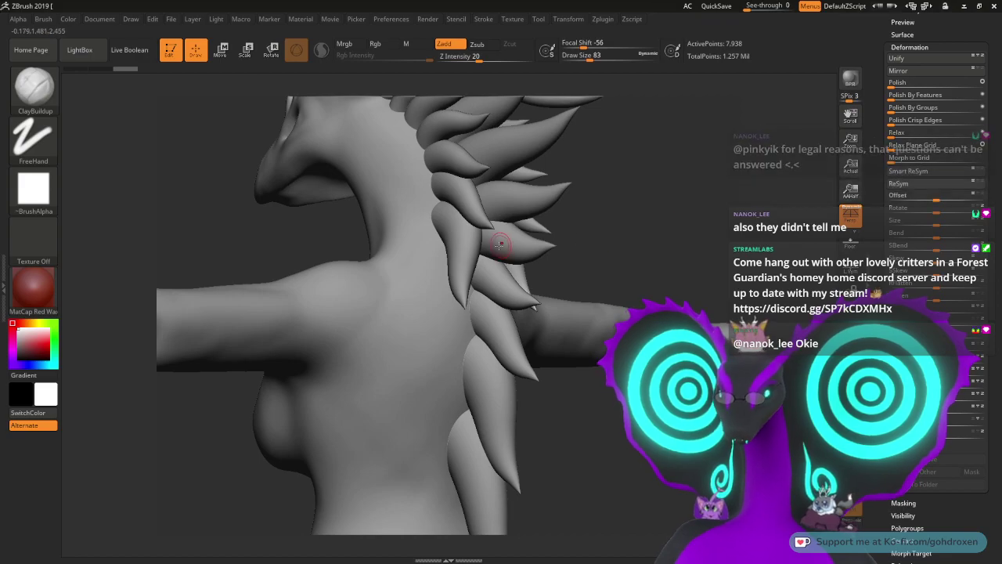
pyautogui.keyDown('alt'); pyautogui.click(466, 245); pyautogui.keyUp('alt')
pyautogui.moveTo(583, 239)
pyautogui.mouseDown()
pyautogui.moveTo(659, 241)
pyautogui.moveTo(616, 234)
pyautogui.moveTo(664, 150)
pyautogui.moveTo(643, 247)
pyautogui.mouseUp()
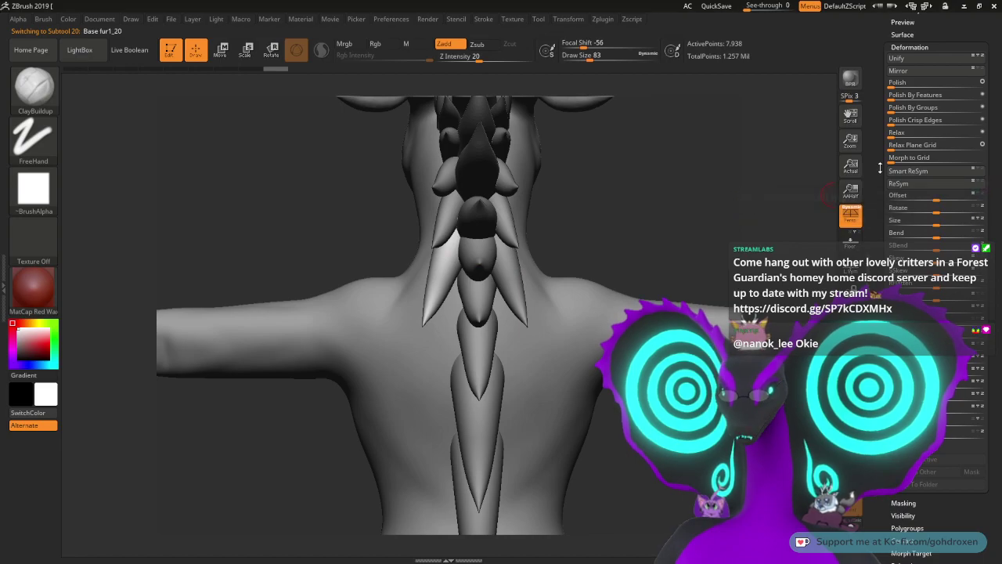
pyautogui.scroll(3, 910, 71)
pyautogui.click(903, 35)
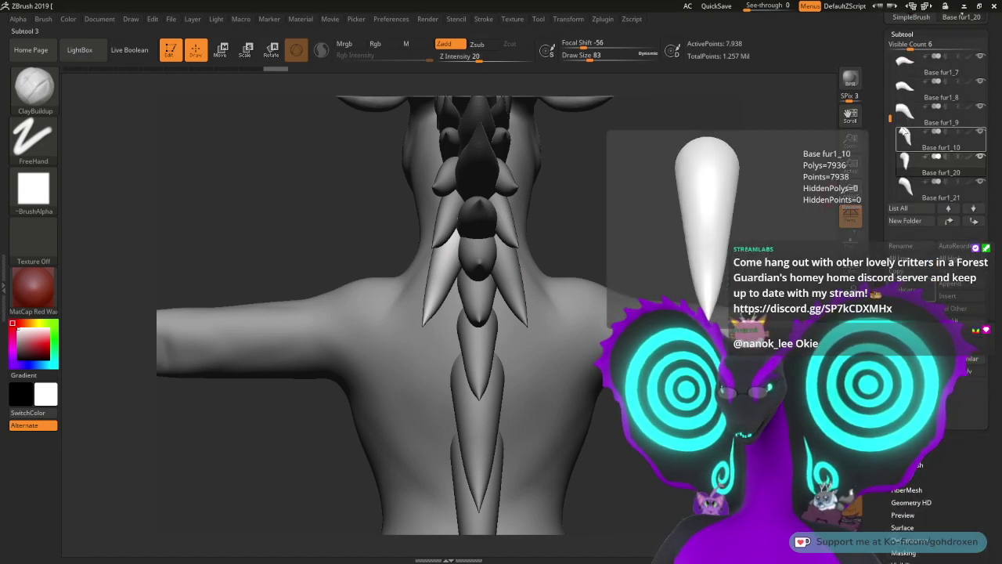
pyautogui.keyDown('alt'); pyautogui.click(512, 271); pyautogui.keyUp('alt')
pyautogui.keyDown('alt'); pyautogui.click(441, 268); pyautogui.keyUp('alt')
pyautogui.click(911, 358)
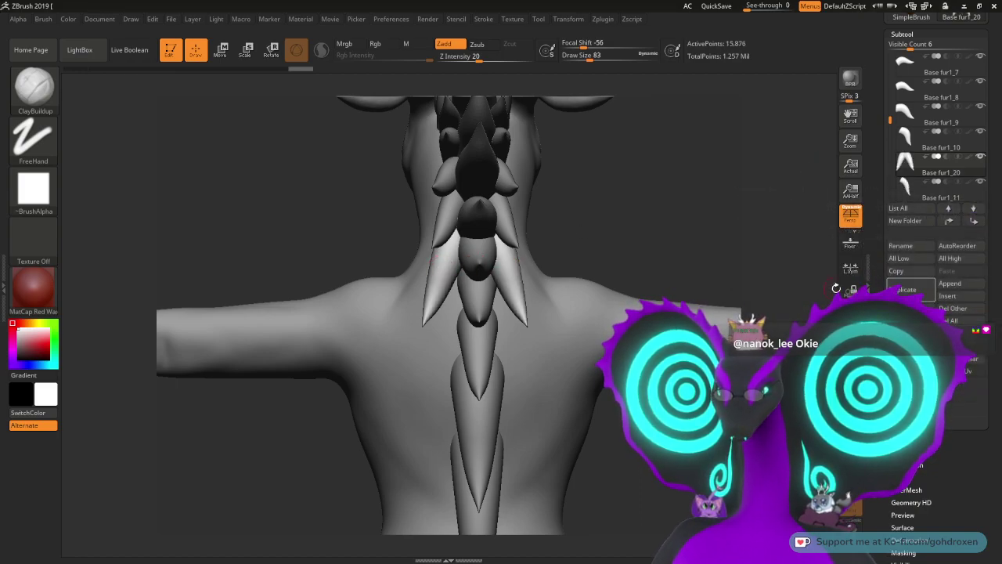
# Step: Duplicate the merged spike pair and shift the copy down and back to form a second layer beneath it
pyautogui.moveTo(769, 260); pyautogui.dragTo(689, 230)
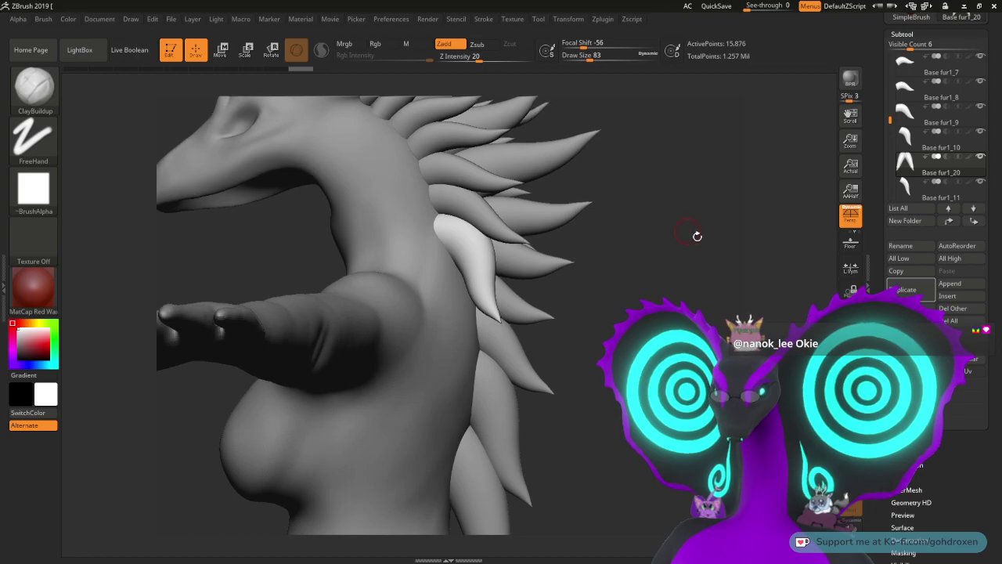
pyautogui.click(900, 291)
pyautogui.moveTo(760, 280); pyautogui.dragTo(738, 272)
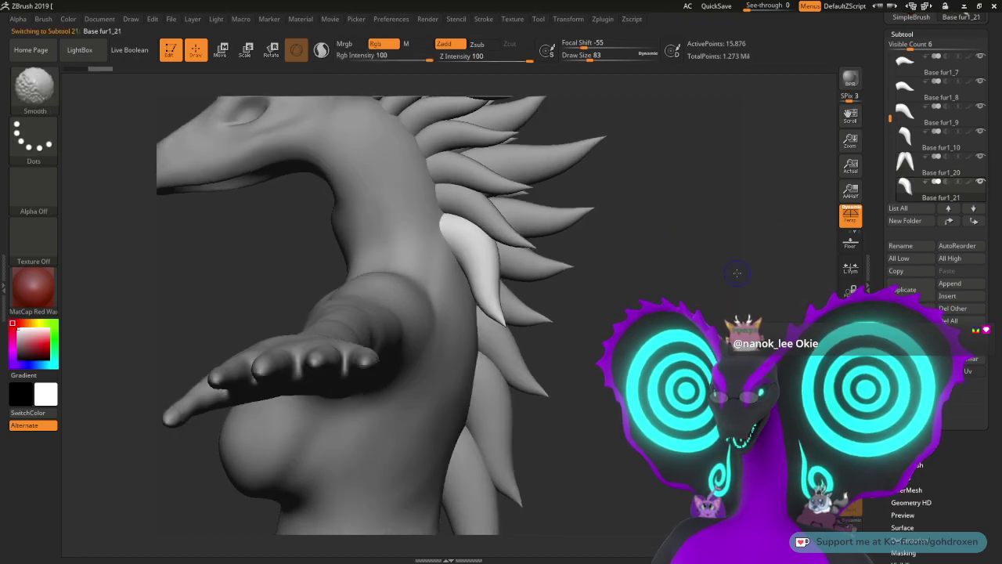
pyautogui.press('w')
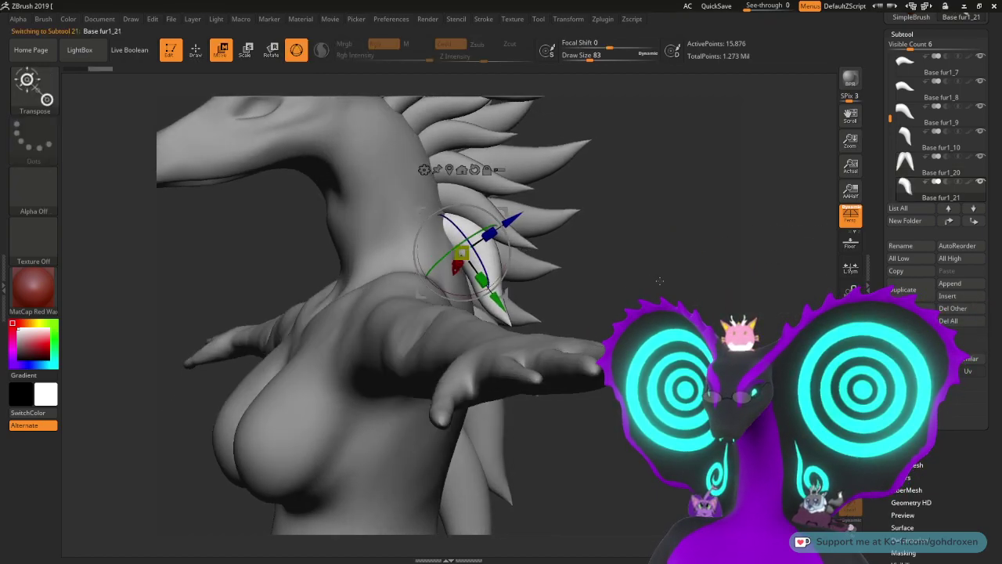
pyautogui.moveTo(462, 252); pyautogui.dragTo(488, 243)
pyautogui.moveTo(728, 274); pyautogui.dragTo(589, 277)
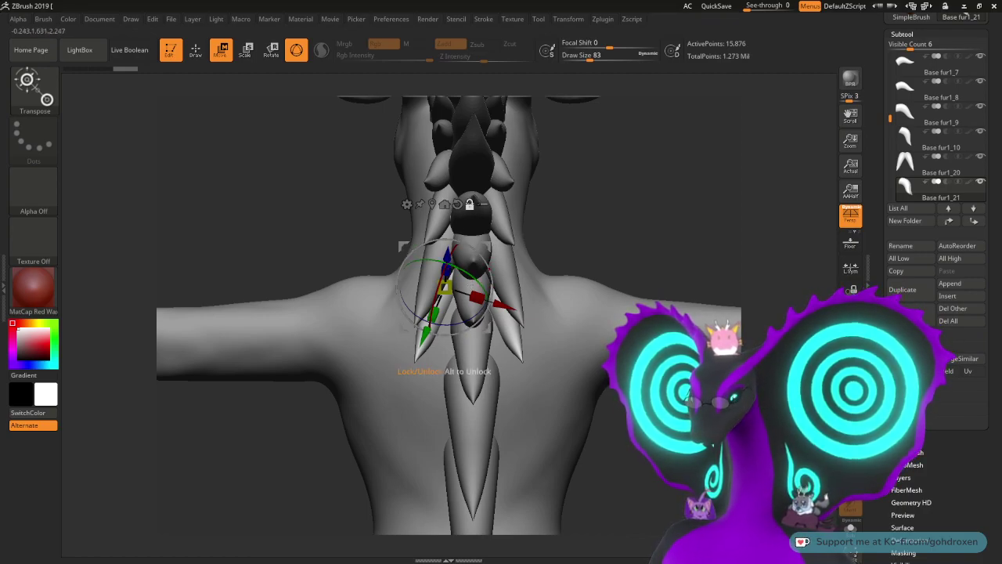
# Step: Unlock the lower pair's gizmo, straighten its orientation and centre the pivot on the middle spike row
pyautogui.keyDown('alt'); pyautogui.click(459, 205); pyautogui.keyUp('alt')
pyautogui.moveTo(479, 286); pyautogui.dragTo(474, 280)
pyautogui.hotkey('ctrl', 'z')
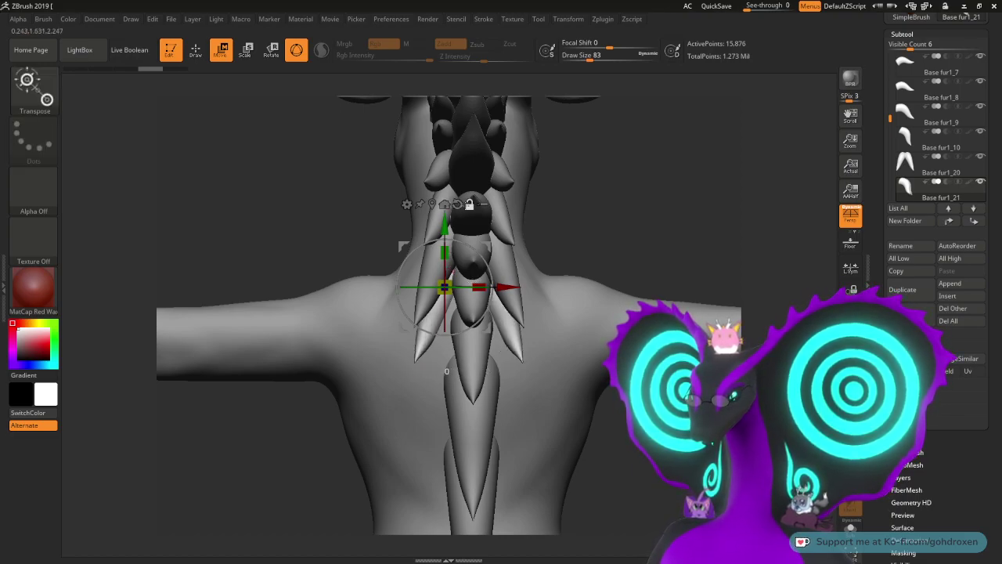
pyautogui.moveTo(507, 287); pyautogui.dragTo(540, 288)
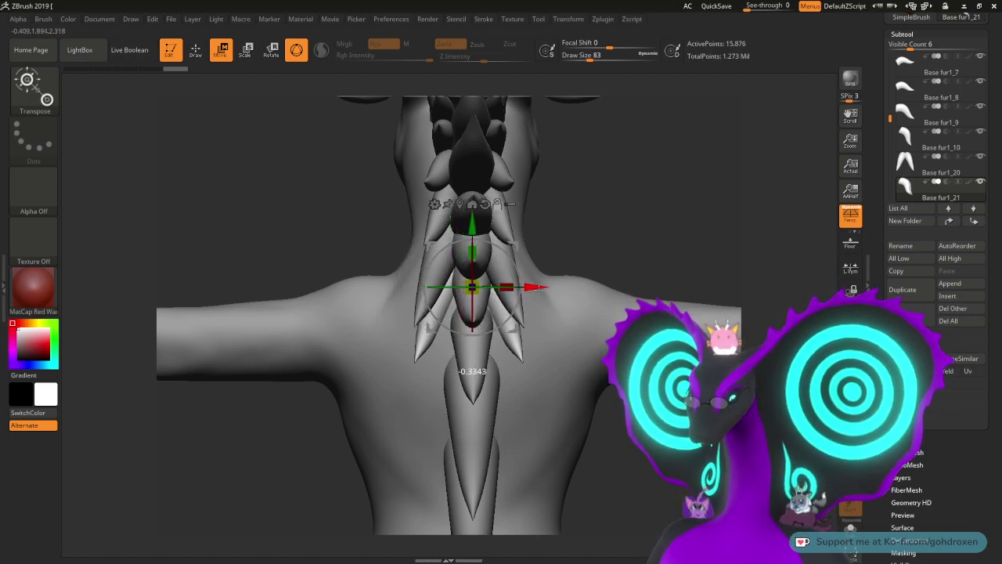
pyautogui.keyDown('alt'); pyautogui.moveTo(691, 203); pyautogui.dragTo(691, 304); pyautogui.keyUp('alt')
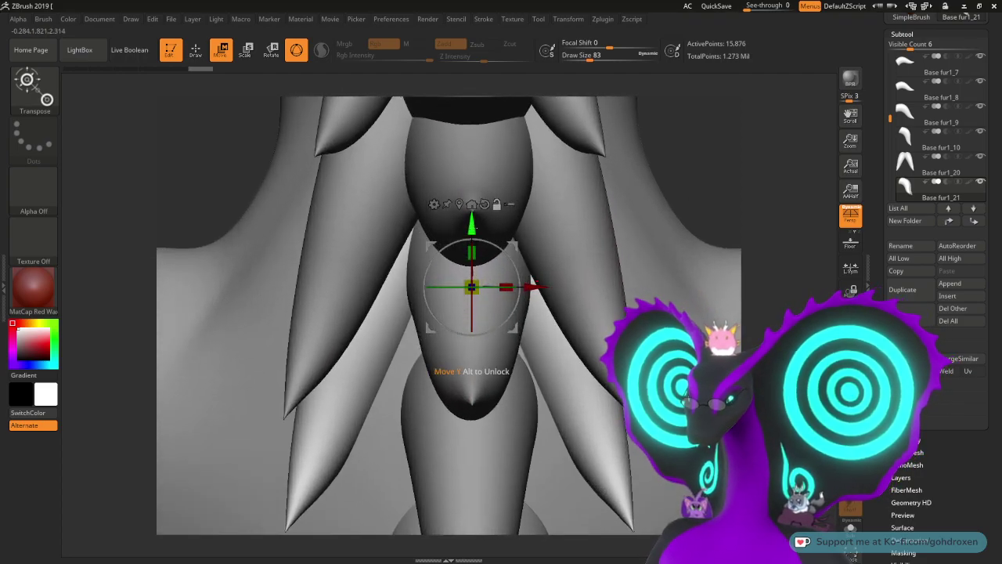
pyautogui.moveTo(473, 226)
pyautogui.mouseDown()
pyautogui.moveTo(475, 144)
pyautogui.moveTo(477, 242)
pyautogui.moveTo(483, 230)
pyautogui.mouseUp()
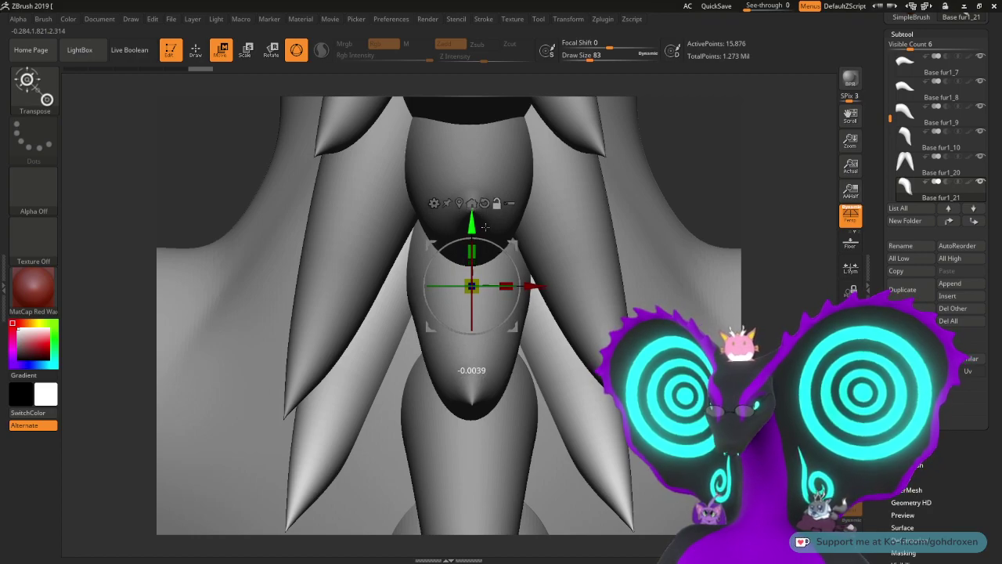
# Step: Narrow the lower spike pair widthwise so it tucks inside the pair above
pyautogui.moveTo(743, 190); pyautogui.dragTo(811, 189)
pyautogui.moveTo(804, 301); pyautogui.dragTo(490, 291)
pyautogui.moveTo(636, 300); pyautogui.dragTo(593, 310)
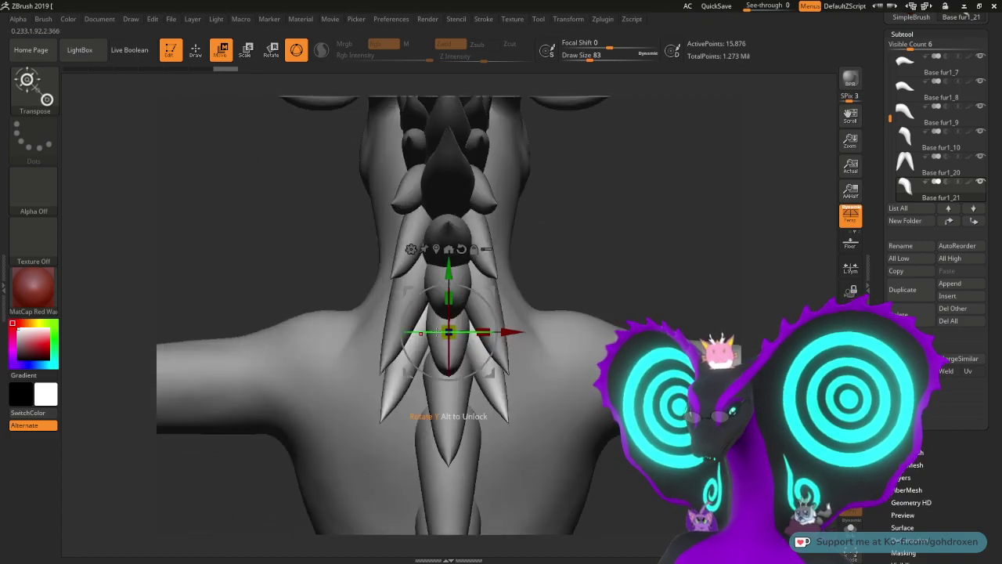
pyautogui.moveTo(484, 332); pyautogui.dragTo(477, 332)
pyautogui.moveTo(553, 287); pyautogui.dragTo(653, 299)
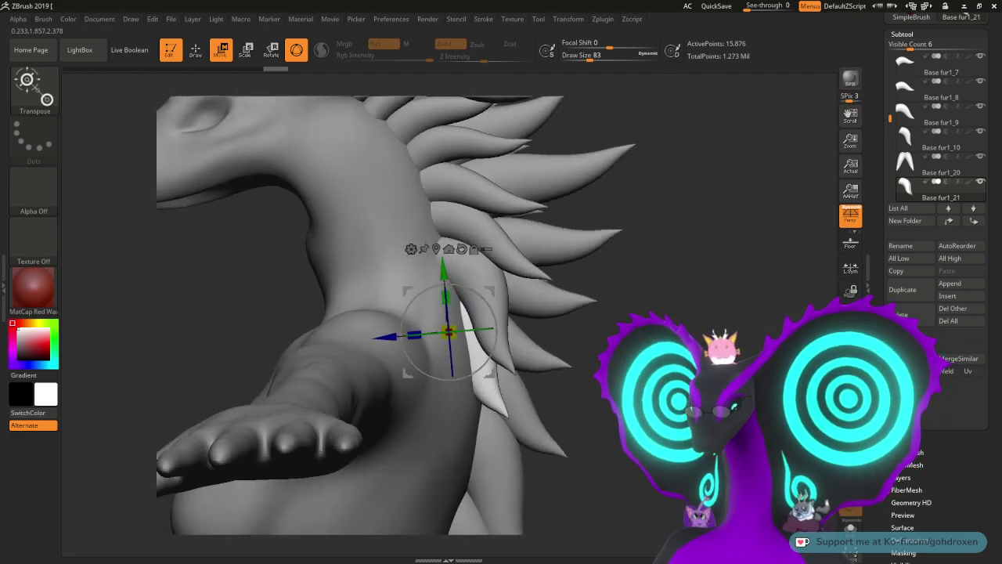
pyautogui.moveTo(653, 307); pyautogui.dragTo(580, 338)
pyautogui.moveTo(483, 336); pyautogui.dragTo(477, 336)
pyautogui.keyDown('shift'); pyautogui.moveTo(548, 345); pyautogui.dragTo(540, 340); pyautogui.keyUp('shift')
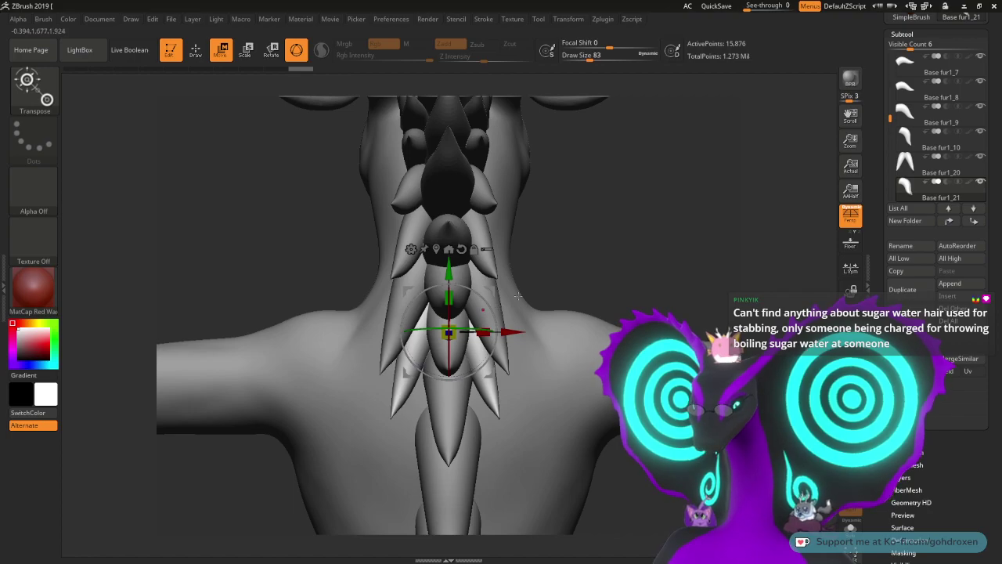
# Step: Select the single back spike below the layered neck spikes and duplicate it for repositioning
pyautogui.moveTo(581, 261)
pyautogui.mouseDown()
pyautogui.moveTo(595, 235)
pyautogui.moveTo(709, 239)
pyautogui.mouseUp()
pyautogui.press('q')
pyautogui.moveTo(626, 243); pyautogui.dragTo(644, 205)
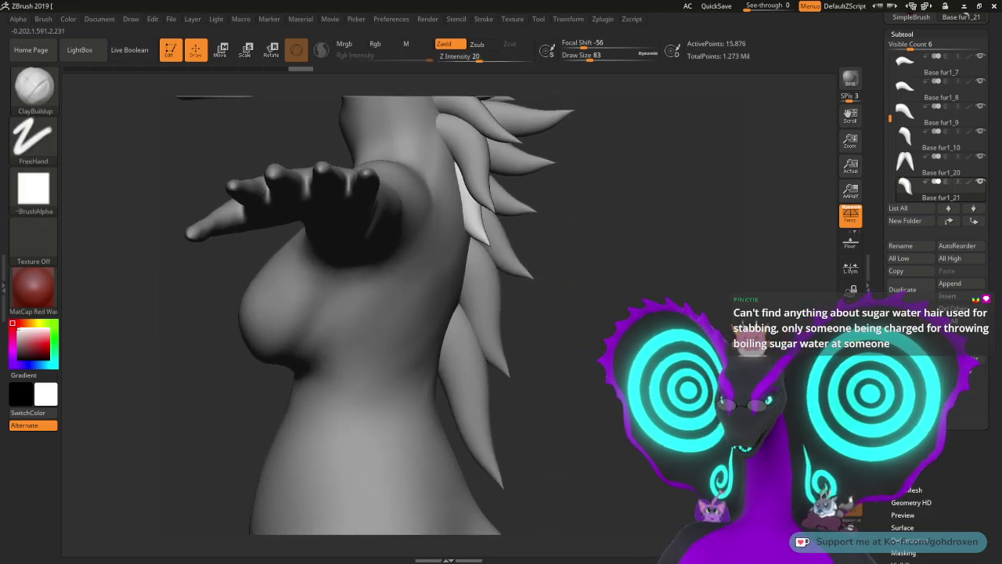
pyautogui.keyDown('alt'); pyautogui.moveTo(628, 324); pyautogui.dragTo(628, 314); pyautogui.keyUp('alt')
pyautogui.keyDown('alt'); pyautogui.click(468, 354); pyautogui.keyUp('alt')
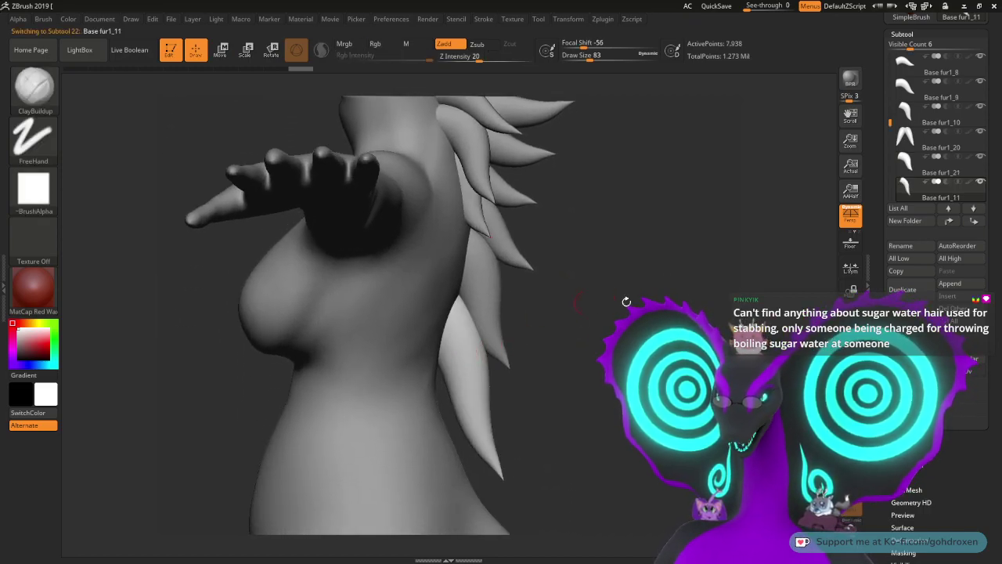
pyautogui.click(902, 289)
pyautogui.press('w')
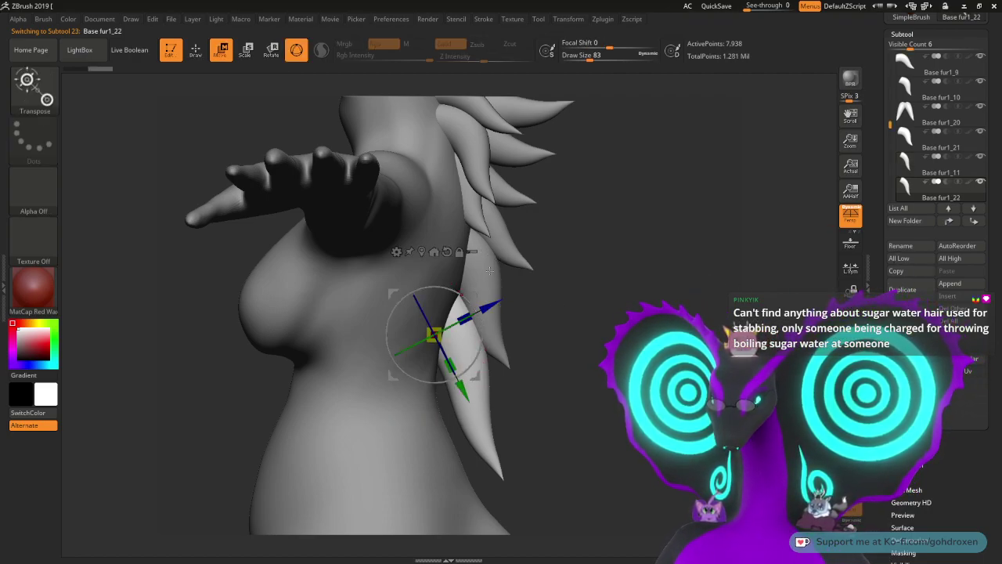
# Step: Move the duplicated spike up the back and offset it to one side of the middle row
pyautogui.moveTo(389, 343); pyautogui.dragTo(397, 230)
pyautogui.moveTo(606, 195); pyautogui.dragTo(509, 189)
pyautogui.moveTo(441, 220); pyautogui.dragTo(415, 240)
pyautogui.moveTo(533, 172); pyautogui.dragTo(611, 175)
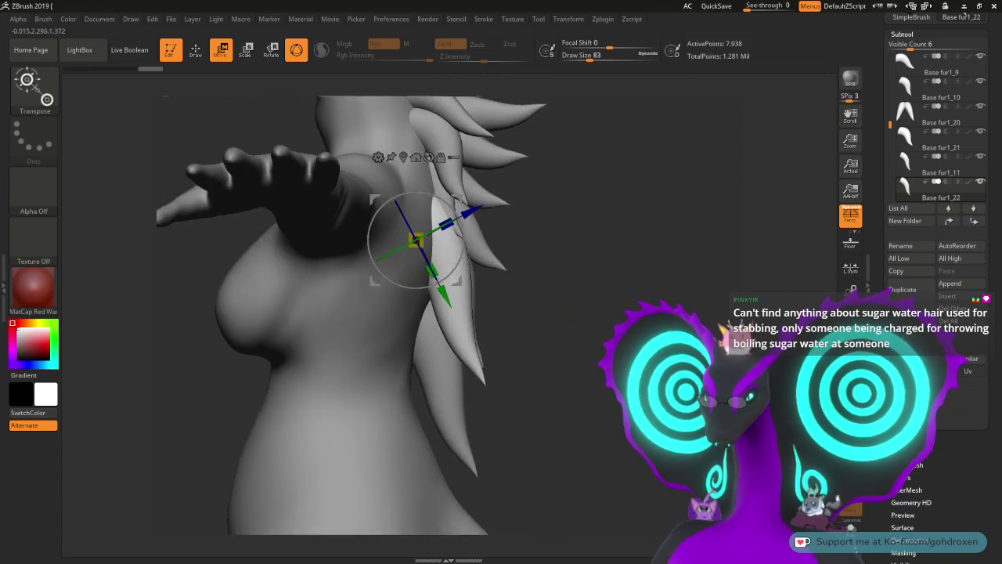
# Step: Rotate the side spike to follow the back and scale it down below the neck's side spikes
pyautogui.moveTo(475, 213); pyautogui.dragTo(455, 206)
pyautogui.moveTo(409, 246); pyautogui.dragTo(413, 260)
pyautogui.moveTo(454, 206); pyautogui.dragTo(468, 204)
pyautogui.moveTo(423, 243); pyautogui.dragTo(465, 264)
pyautogui.moveTo(531, 272); pyautogui.dragTo(591, 207)
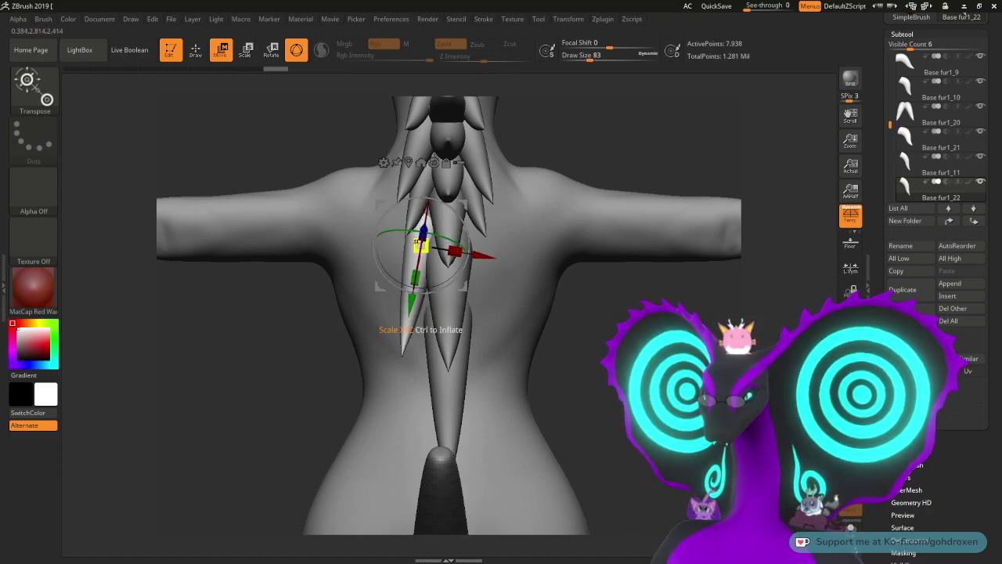
pyautogui.moveTo(417, 245); pyautogui.dragTo(412, 257)
pyautogui.moveTo(624, 152); pyautogui.dragTo(618, 184)
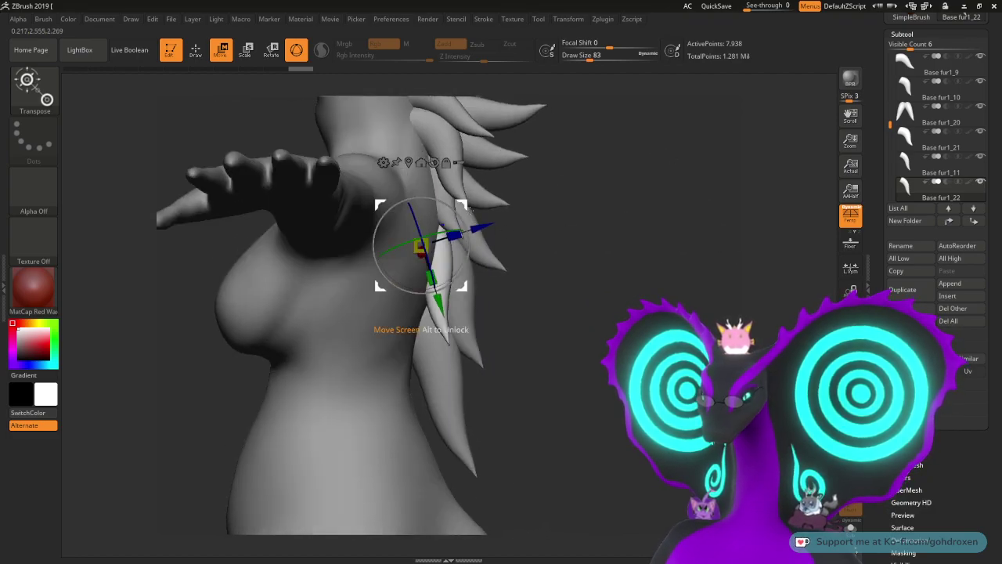
# Step: Angle the side spike's tip slightly outward and nudge it into place against the upper back
pyautogui.moveTo(573, 239); pyautogui.dragTo(520, 240)
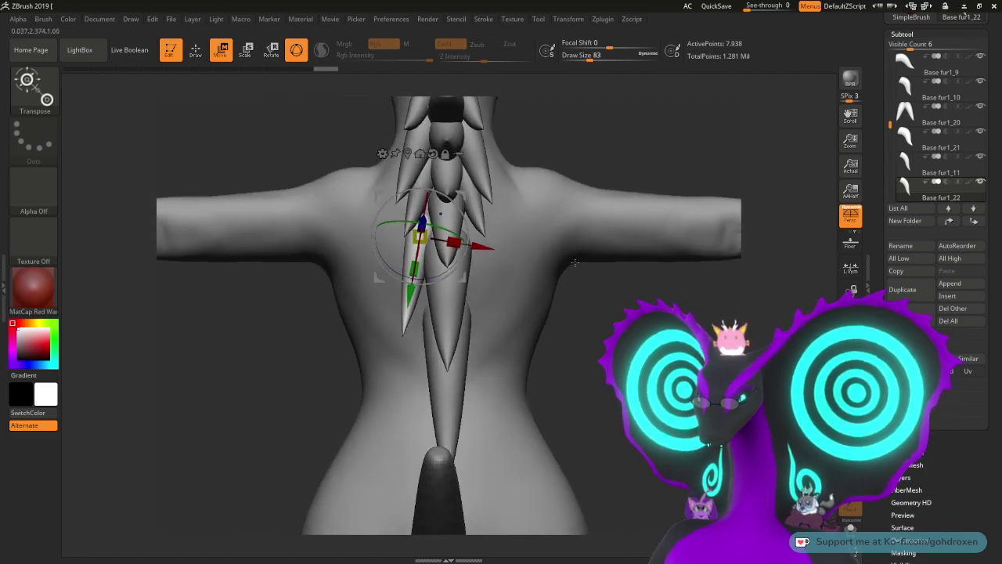
pyautogui.moveTo(576, 327)
pyautogui.mouseDown()
pyautogui.moveTo(633, 327)
pyautogui.moveTo(545, 327)
pyautogui.moveTo(570, 327)
pyautogui.mouseUp()
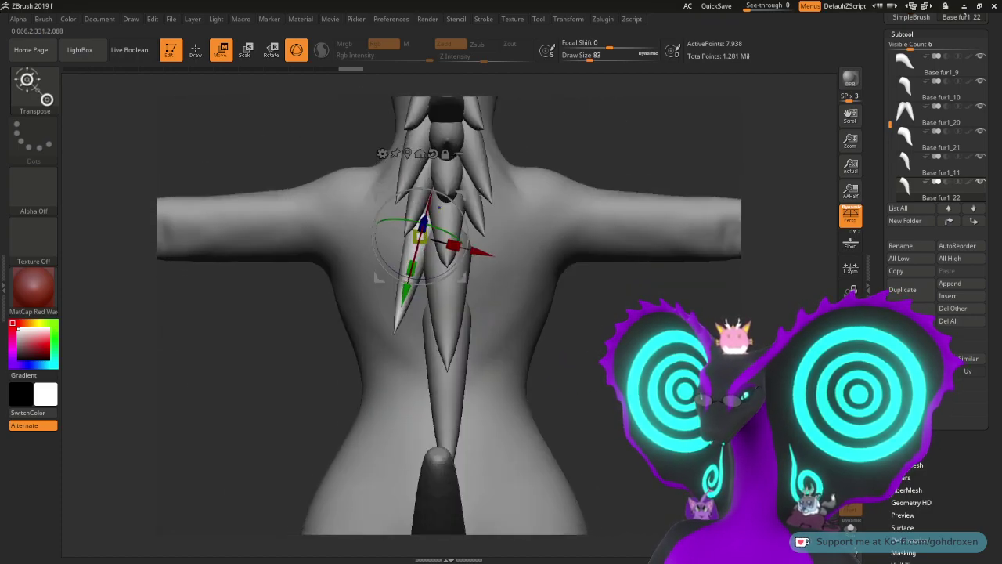
pyautogui.moveTo(425, 236); pyautogui.dragTo(420, 238)
pyautogui.moveTo(560, 309); pyautogui.dragTo(639, 312)
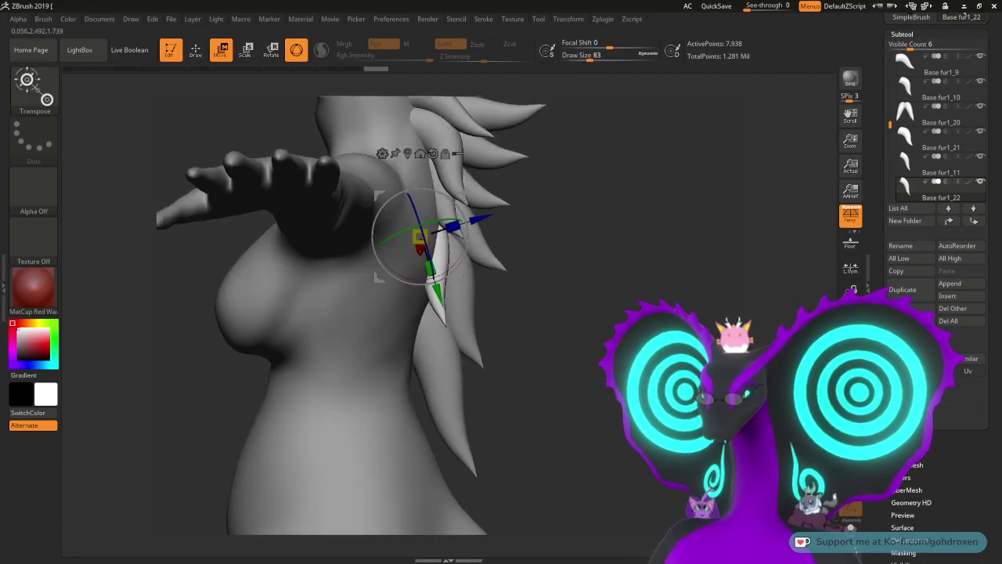
pyautogui.moveTo(467, 194); pyautogui.dragTo(476, 192)
pyautogui.moveTo(600, 302); pyautogui.dragTo(537, 297)
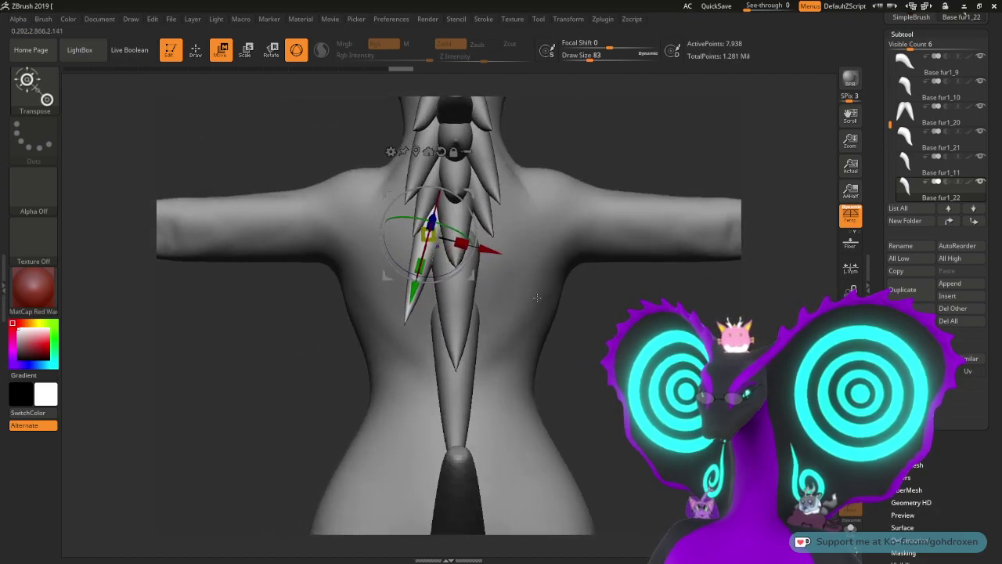
# Step: Duplicate the side spike and mirror the copy to the opposite side of the back
pyautogui.moveTo(881, 217); pyautogui.dragTo(880, 254)
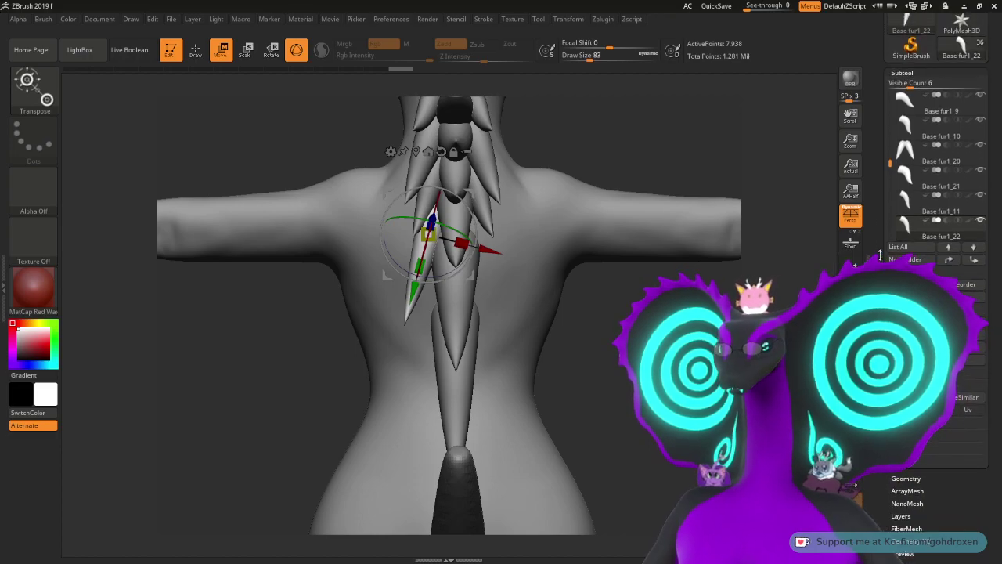
pyautogui.click(910, 323)
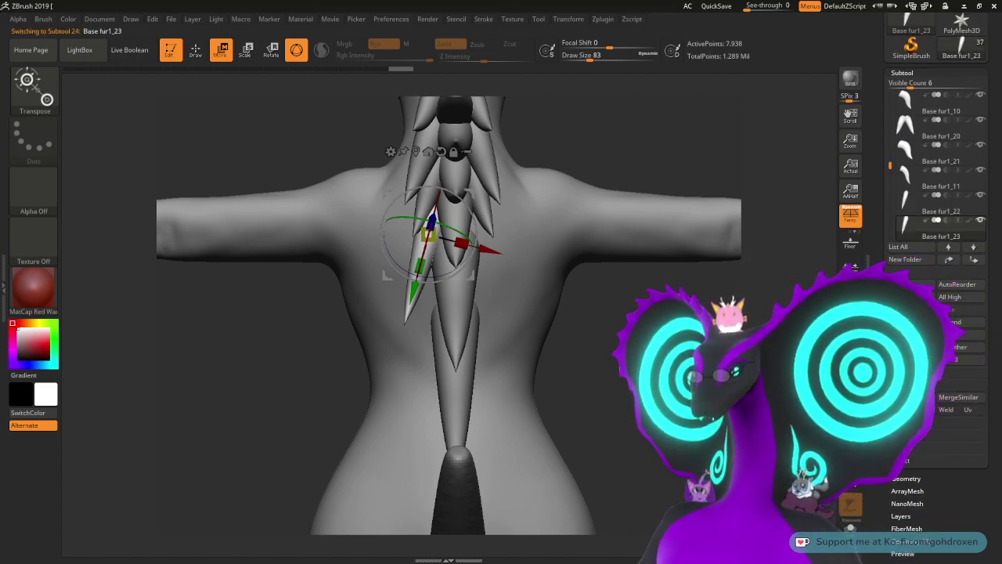
pyautogui.scroll(-4, 936, 196)
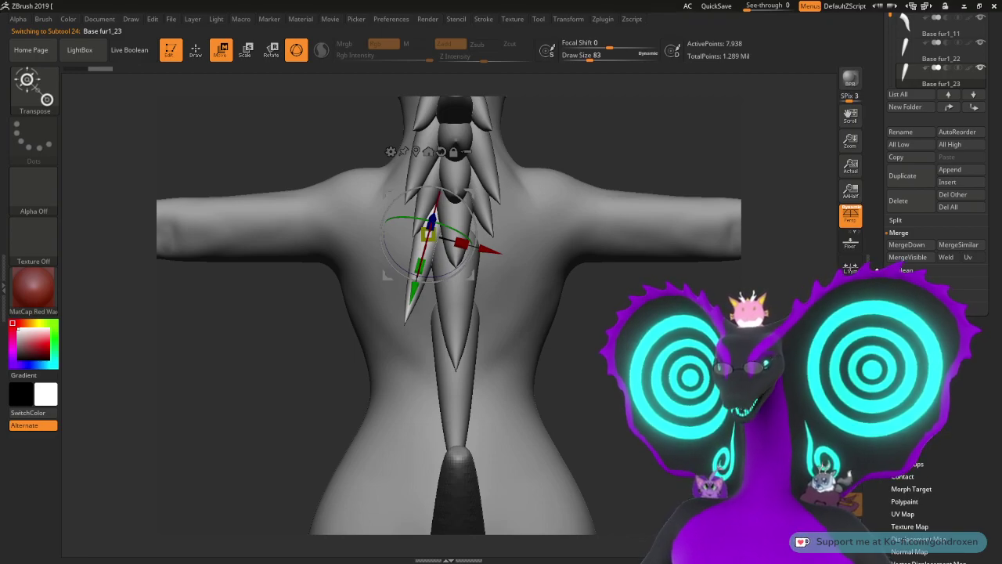
pyautogui.click(909, 426)
pyautogui.scroll(4, 924, 238)
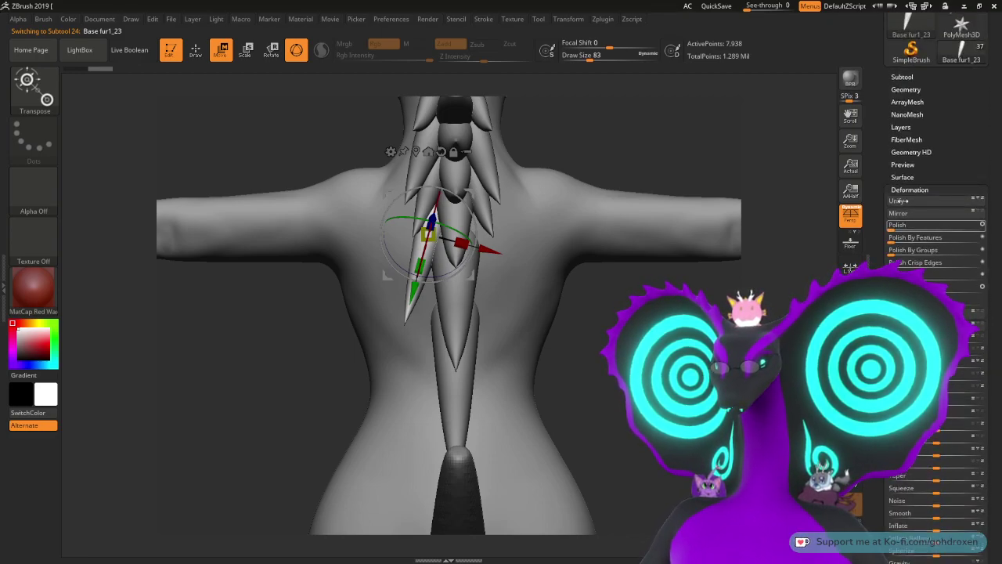
pyautogui.click(906, 216)
# Step: Switch to Flat rendering and examine the silhouette of the head, neck and back spikes from both sides
pyautogui.press('q')
pyautogui.moveTo(298, 344)
pyautogui.mouseDown()
pyautogui.moveTo(164, 346)
pyautogui.moveTo(317, 329)
pyautogui.moveTo(540, 332)
pyautogui.moveTo(682, 229)
pyautogui.moveTo(684, 301)
pyautogui.mouseUp()
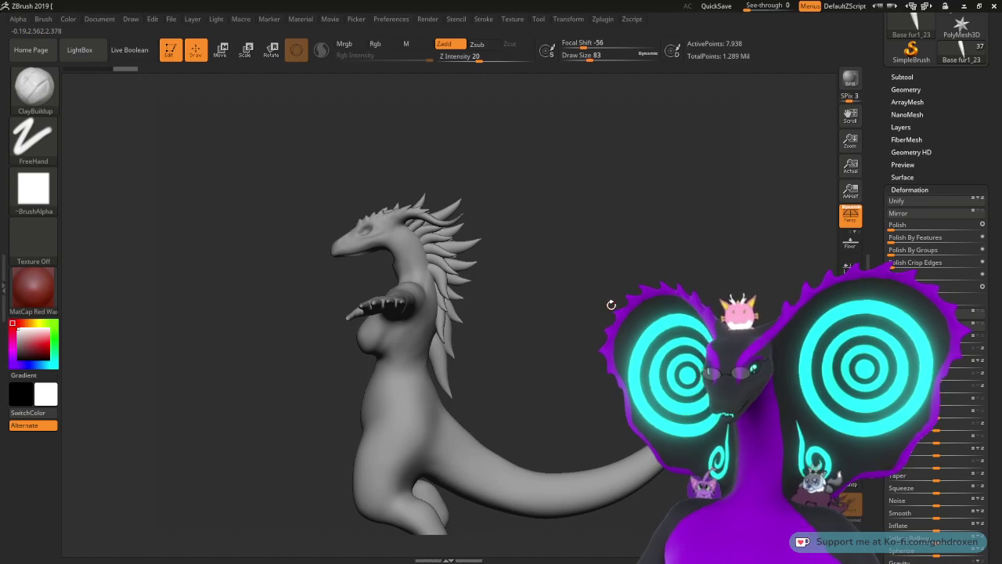
pyautogui.click(427, 19)
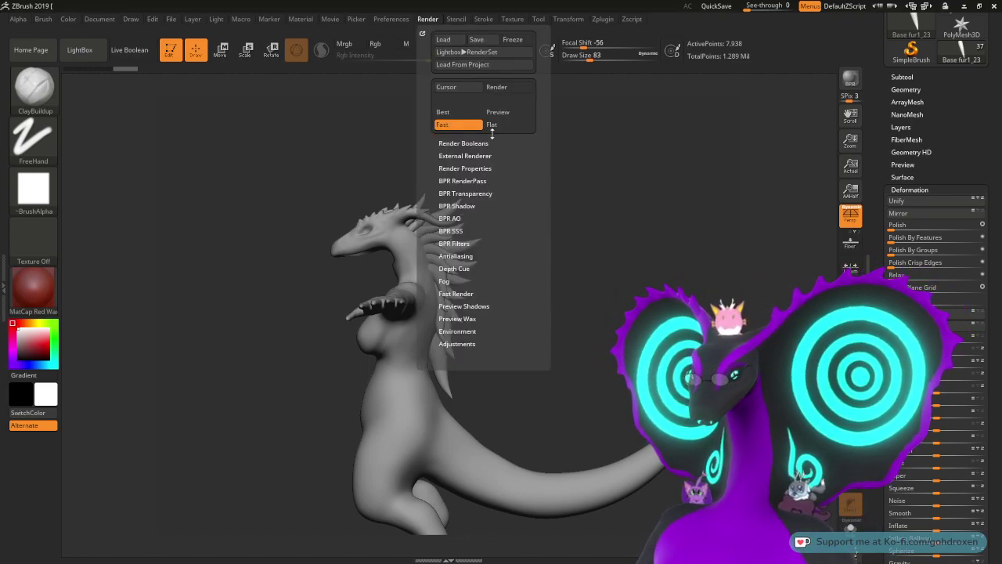
pyautogui.click(492, 125)
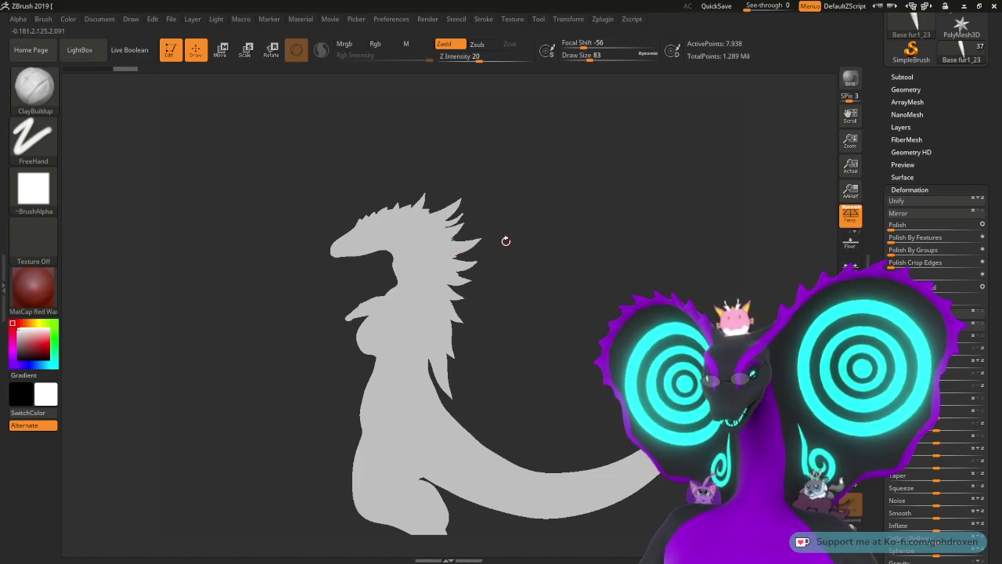
pyautogui.keyDown('alt'); pyautogui.moveTo(509, 264); pyautogui.dragTo(555, 287); pyautogui.keyUp('alt')
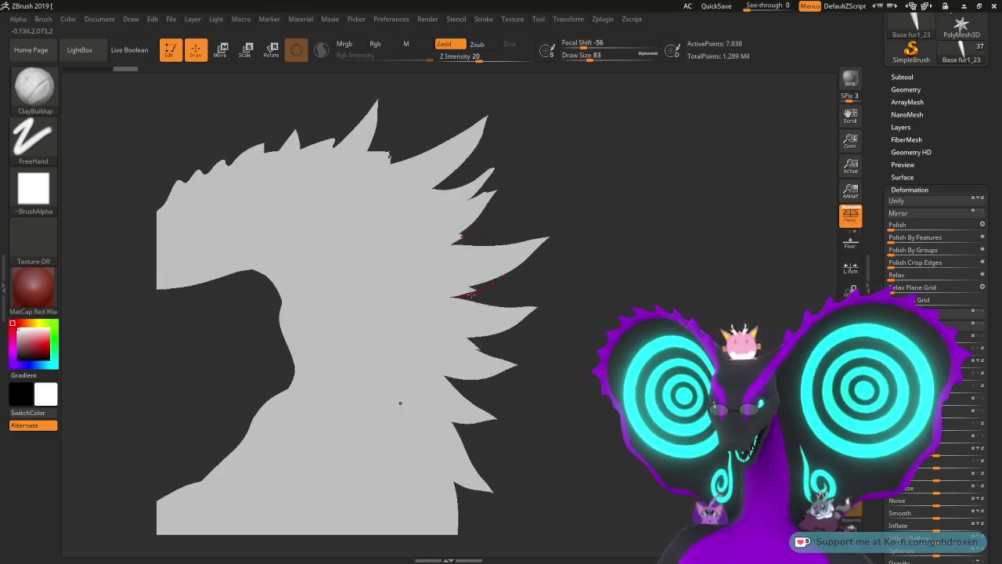
pyautogui.moveTo(568, 356); pyautogui.dragTo(582, 322)
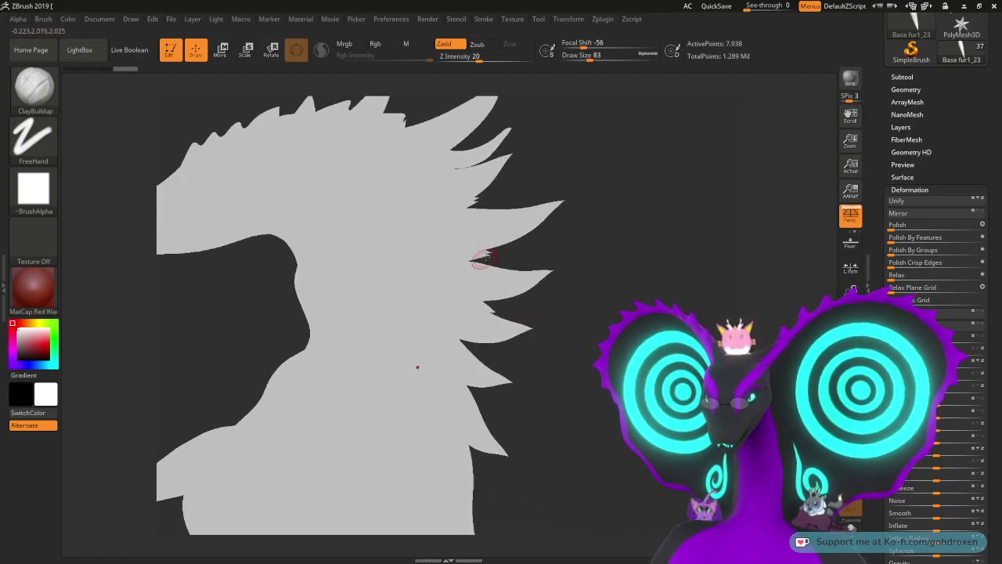
pyautogui.moveTo(642, 340); pyautogui.dragTo(502, 332)
pyautogui.press('shift')
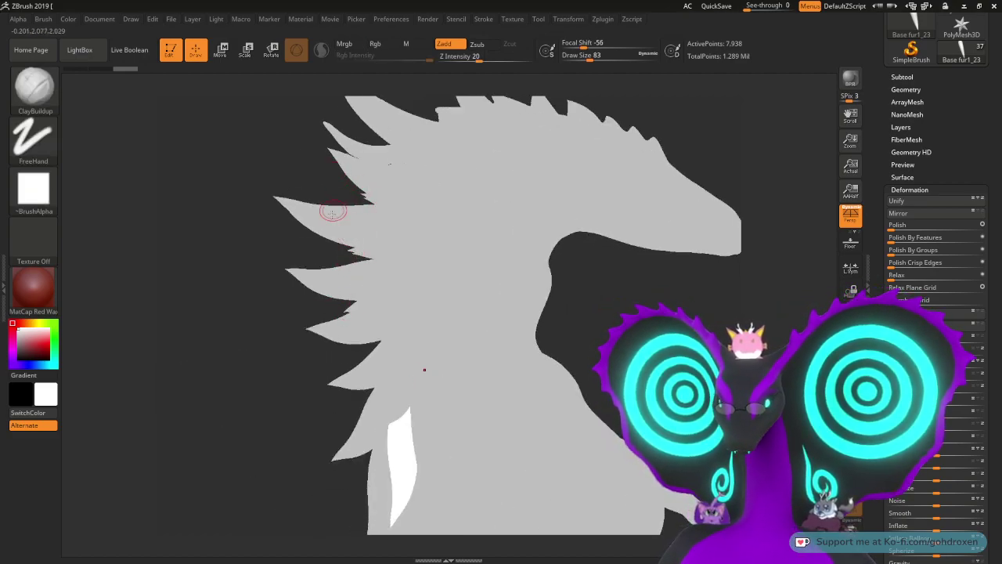
pyautogui.moveTo(235, 287); pyautogui.dragTo(368, 259)
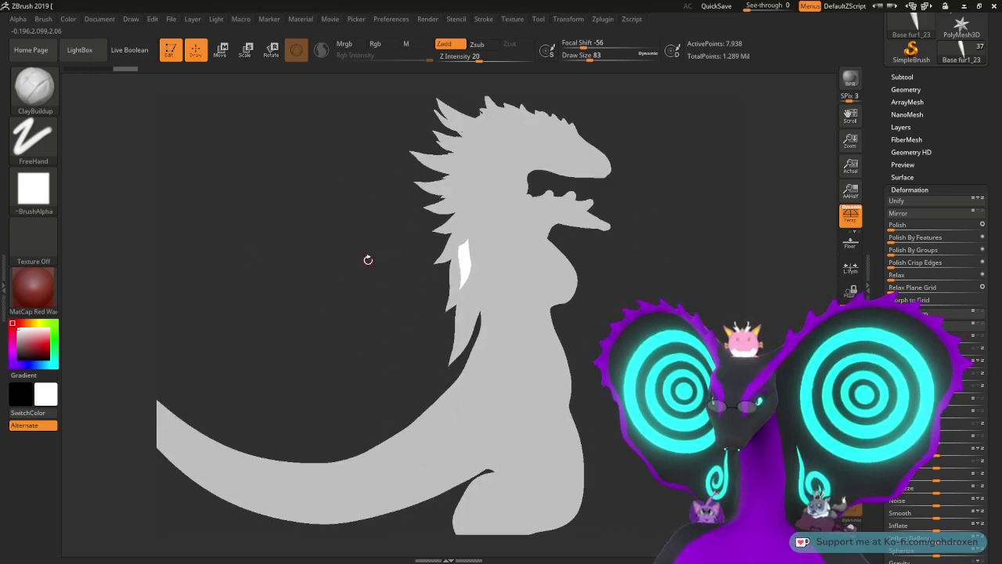
pyautogui.moveTo(346, 301); pyautogui.dragTo(348, 304)
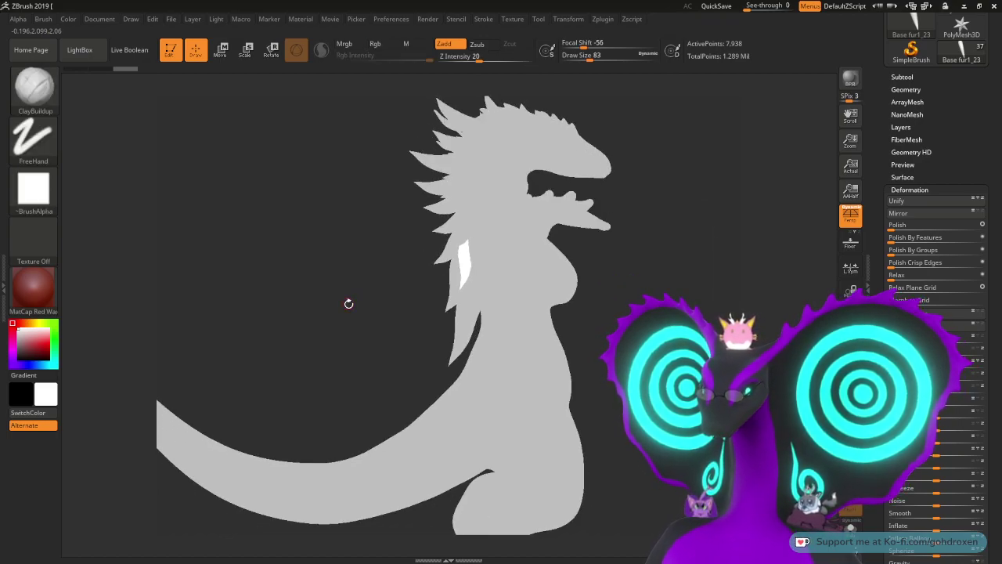
# Step: Restore Fast rendering and review the shaded spikes along the neck and back
pyautogui.click(427, 21)
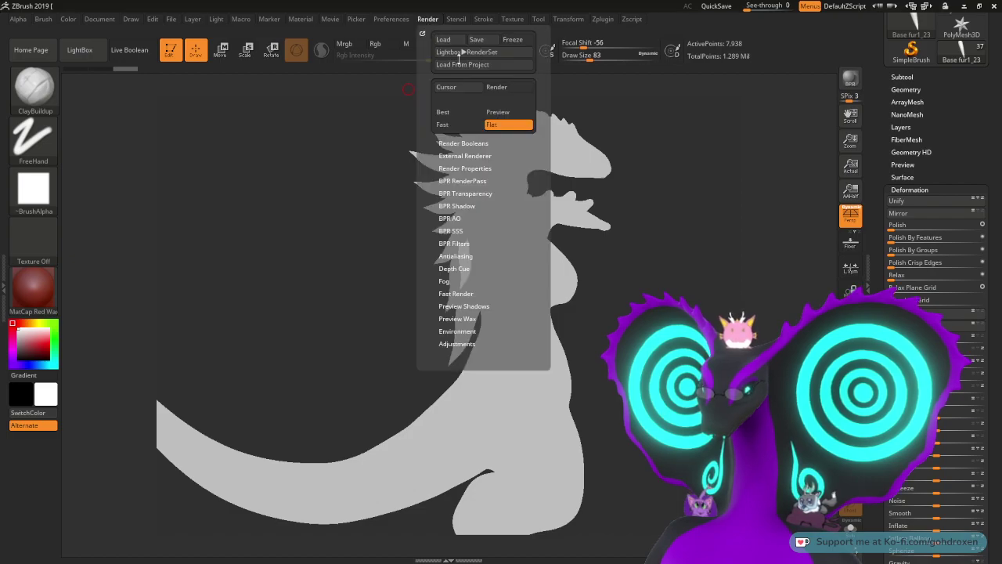
pyautogui.click(460, 126)
pyautogui.moveTo(652, 204)
pyautogui.mouseDown()
pyautogui.moveTo(669, 179)
pyautogui.moveTo(644, 244)
pyautogui.moveTo(477, 308)
pyautogui.mouseUp()
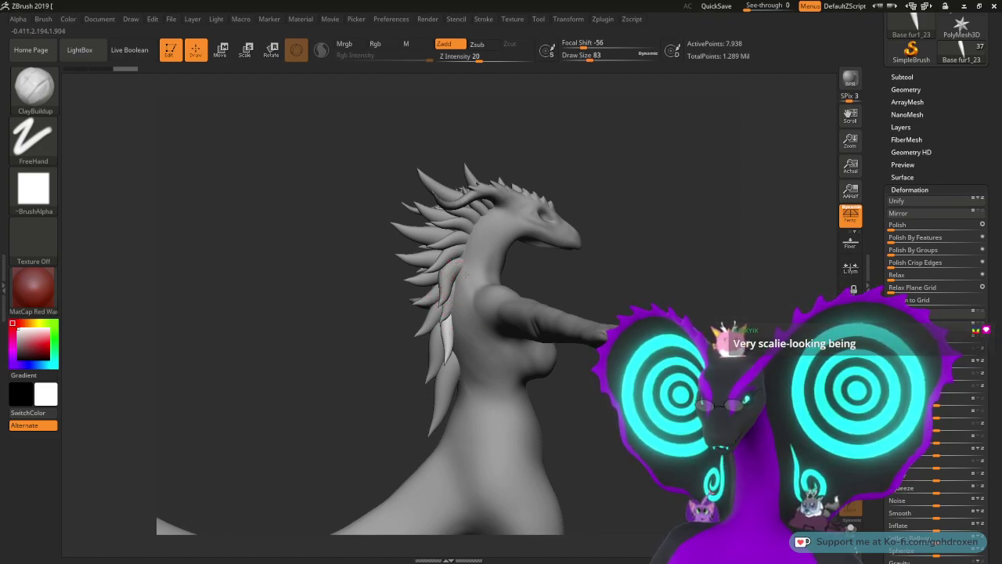
pyautogui.moveTo(643, 271); pyautogui.dragTo(606, 274)
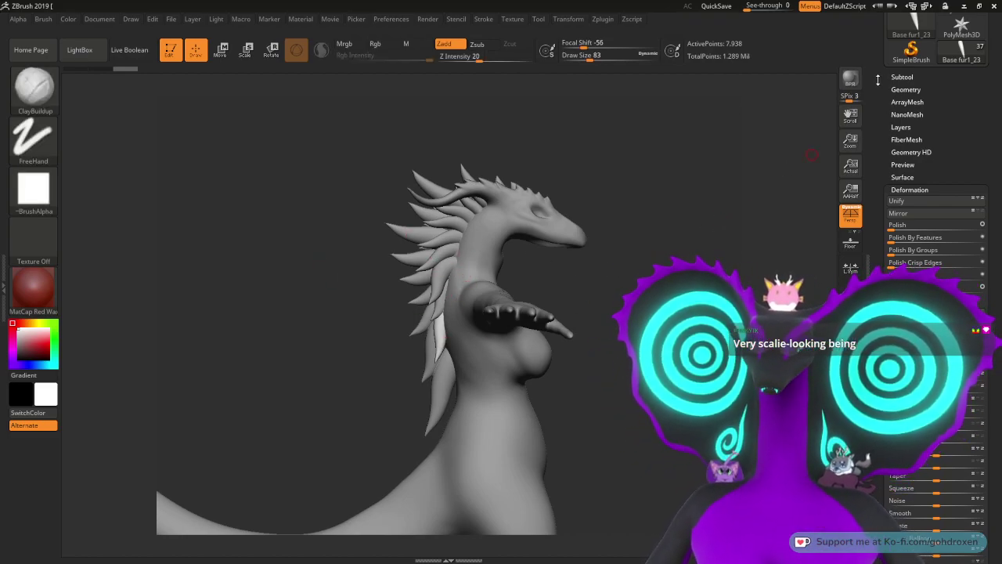
# Step: Save the tool as uwu 33.ZTL in the dragon's model folder
pyautogui.moveTo(878, 80); pyautogui.dragTo(880, 161)
pyautogui.click(950, 36)
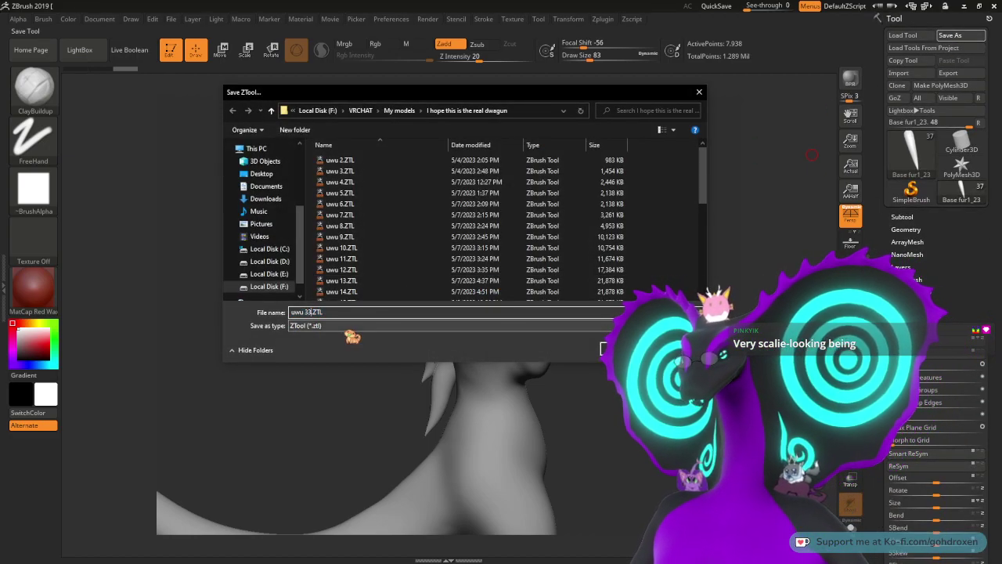
pyautogui.press('Return')
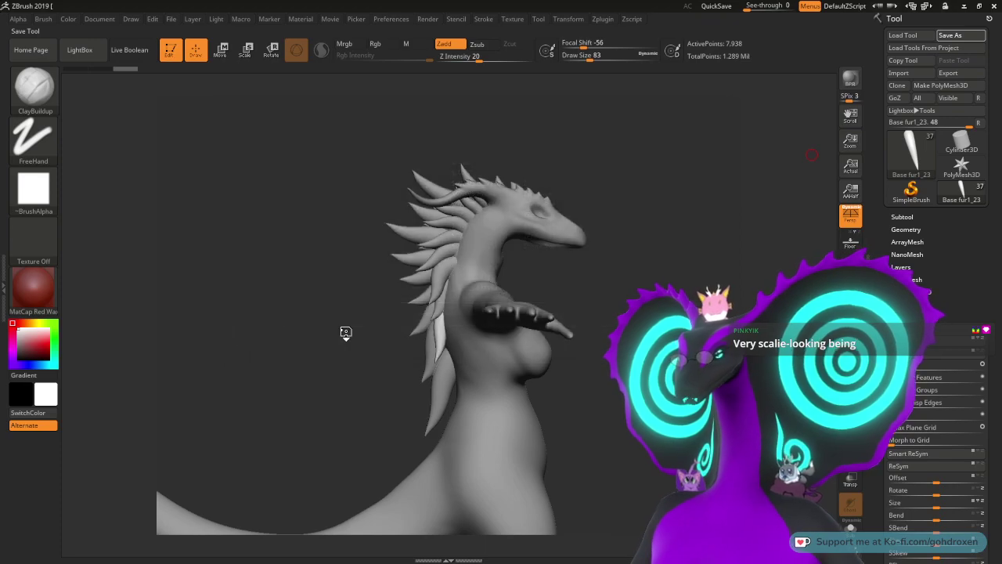
# Step: Examine the spike flow, back and tail from the side and rear, and reopen the subtool list
pyautogui.moveTo(691, 258)
pyautogui.mouseDown()
pyautogui.moveTo(702, 267)
pyautogui.moveTo(678, 290)
pyautogui.moveTo(775, 333)
pyautogui.moveTo(775, 297)
pyautogui.moveTo(672, 293)
pyautogui.mouseUp()
pyautogui.moveTo(587, 324); pyautogui.dragTo(379, 274)
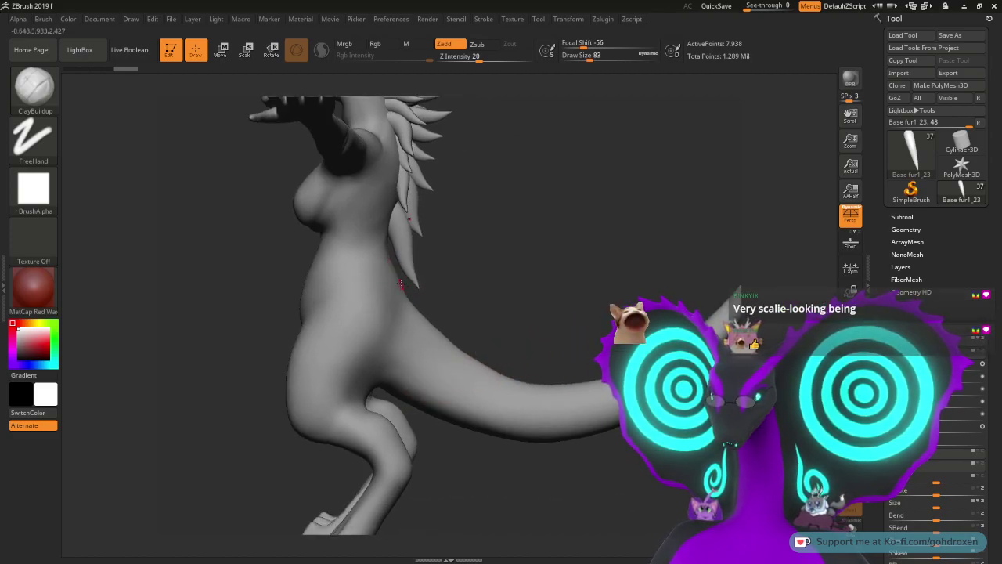
pyautogui.moveTo(485, 310); pyautogui.dragTo(443, 277)
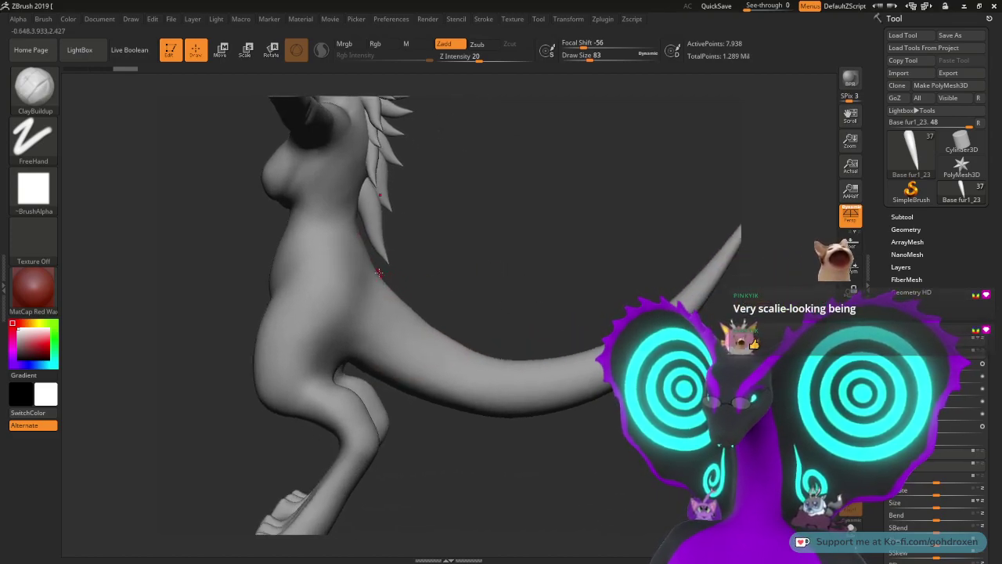
pyautogui.moveTo(685, 209); pyautogui.dragTo(595, 259)
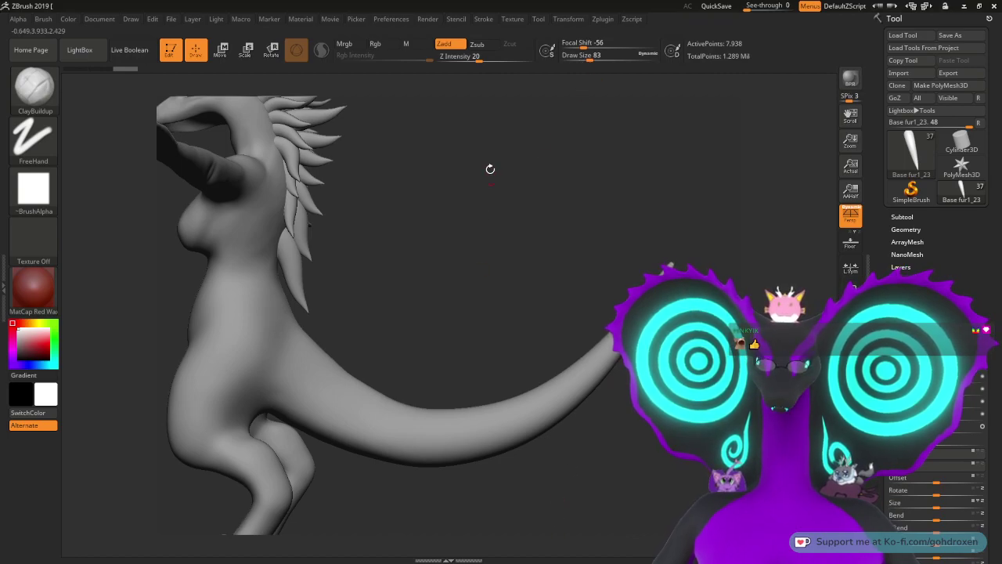
pyautogui.moveTo(470, 141)
pyautogui.mouseDown()
pyautogui.moveTo(438, 149)
pyautogui.moveTo(451, 145)
pyautogui.moveTo(492, 193)
pyautogui.moveTo(520, 143)
pyautogui.mouseUp()
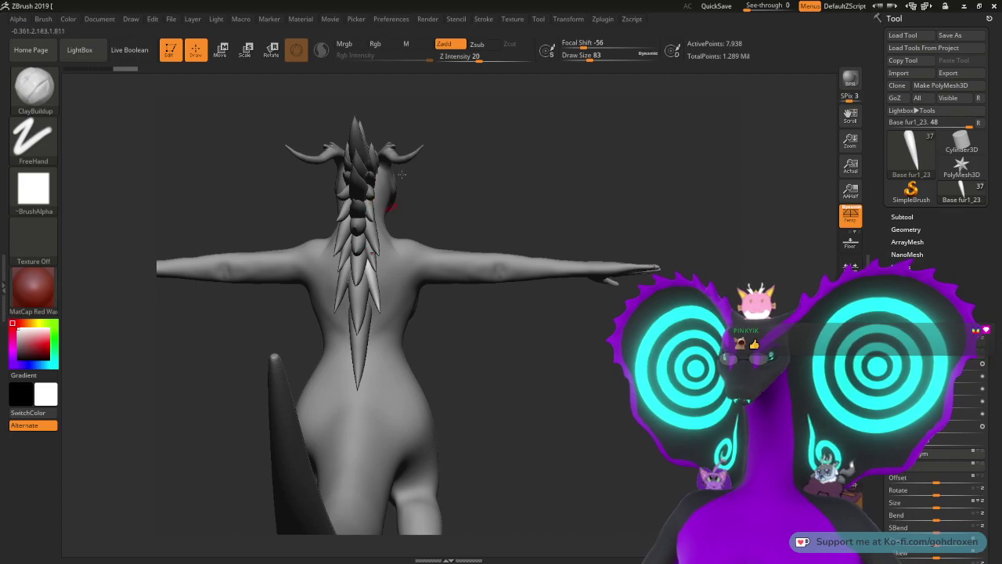
pyautogui.moveTo(541, 175); pyautogui.dragTo(581, 183)
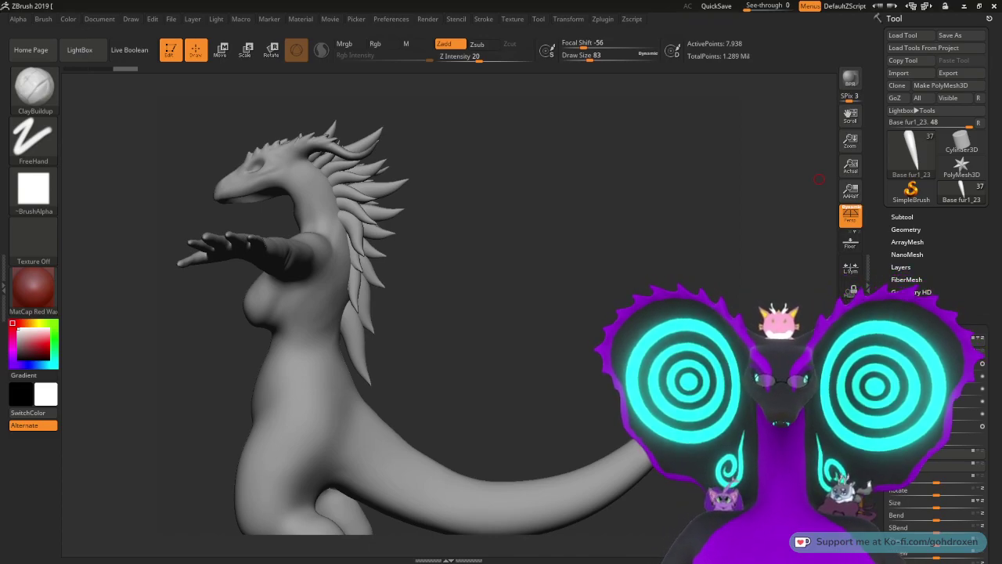
pyautogui.moveTo(592, 251); pyautogui.dragTo(681, 242)
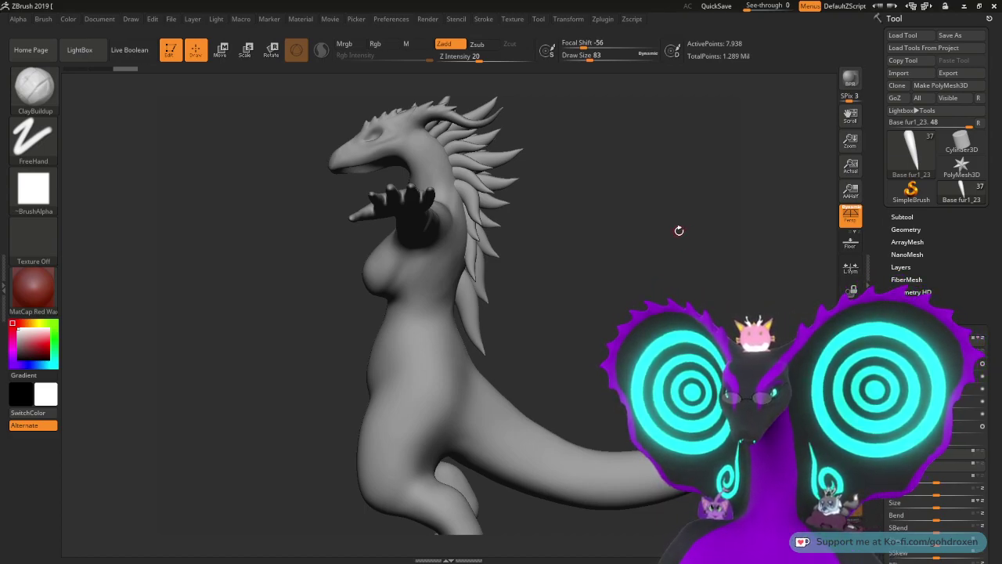
pyautogui.keyDown('alt'); pyautogui.moveTo(653, 272); pyautogui.dragTo(639, 228); pyautogui.keyUp('alt')
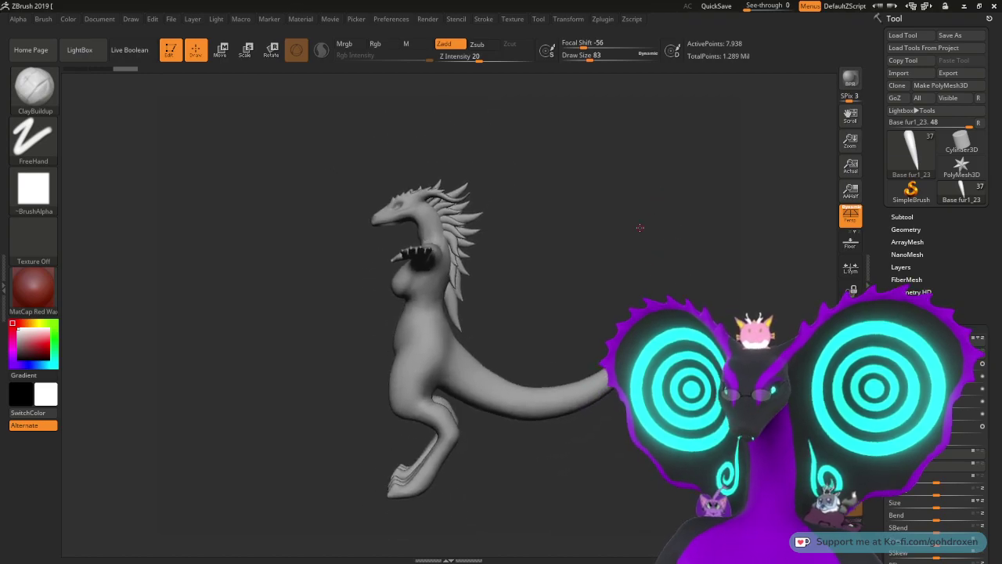
pyautogui.click(902, 217)
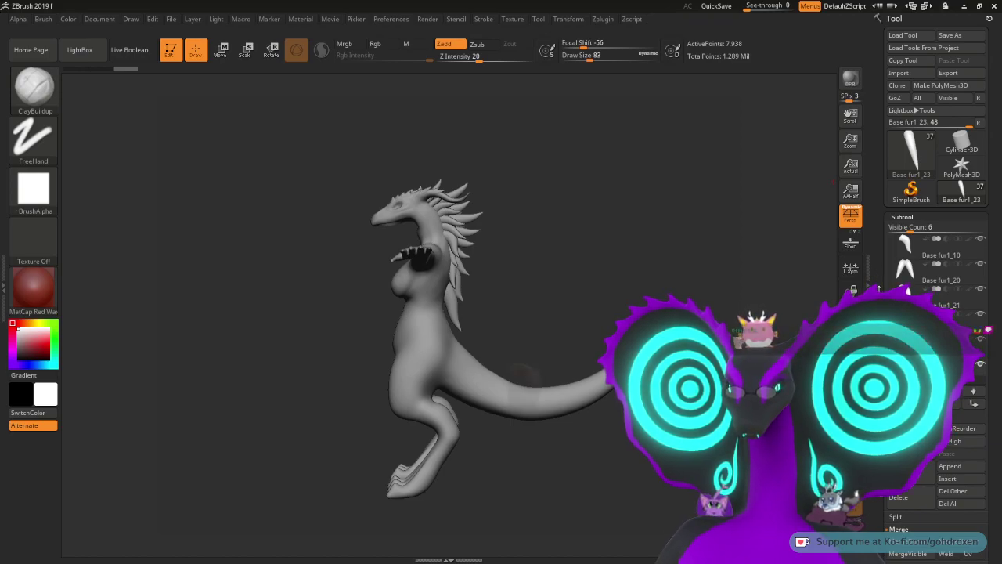
# Step: Select the Base fur1_2 subtool and save the tool as uwu 34.ZTL, replacing the existing file
pyautogui.moveTo(891, 349); pyautogui.dragTo(891, 266)
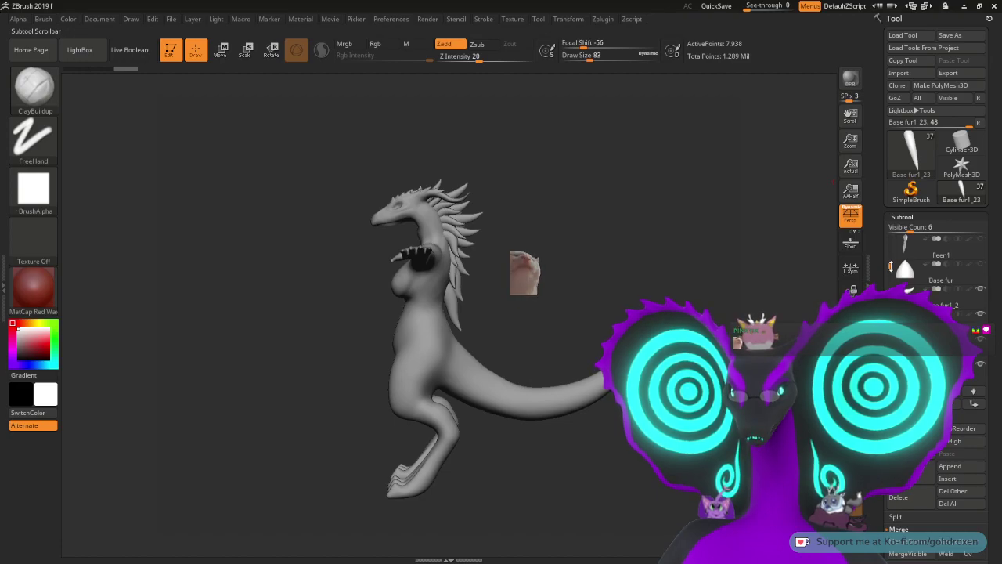
pyautogui.click(906, 291)
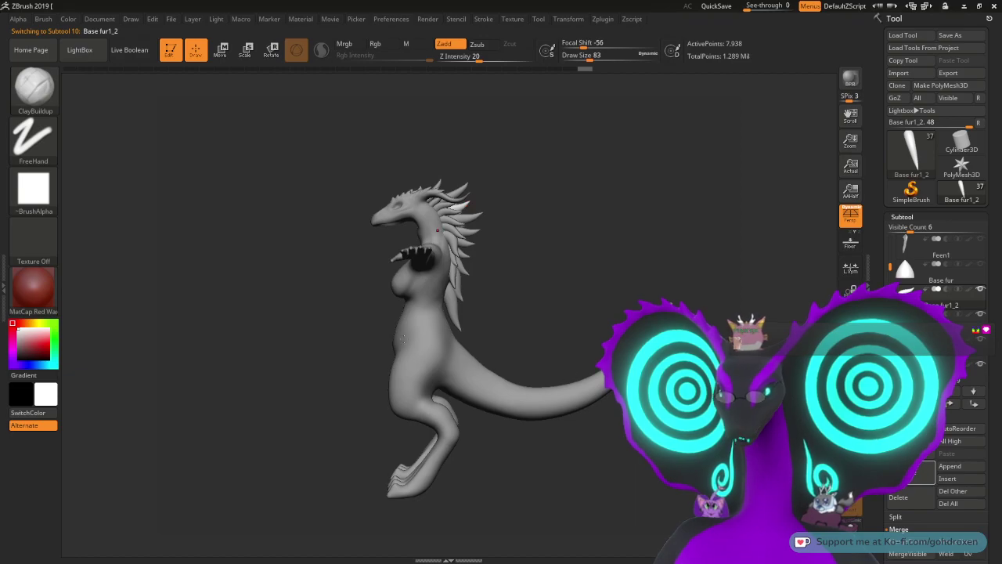
pyautogui.click(950, 35)
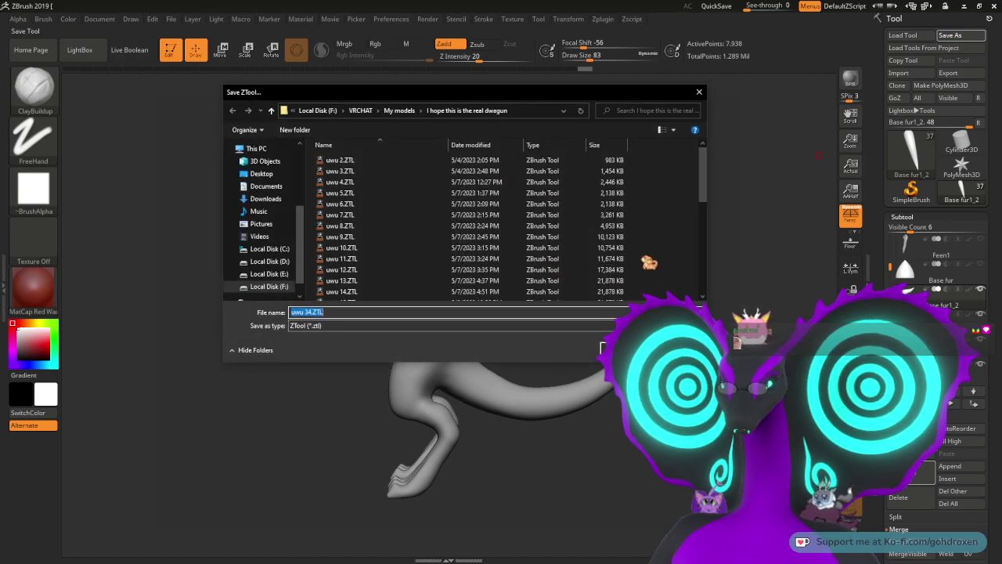
pyautogui.click(603, 349)
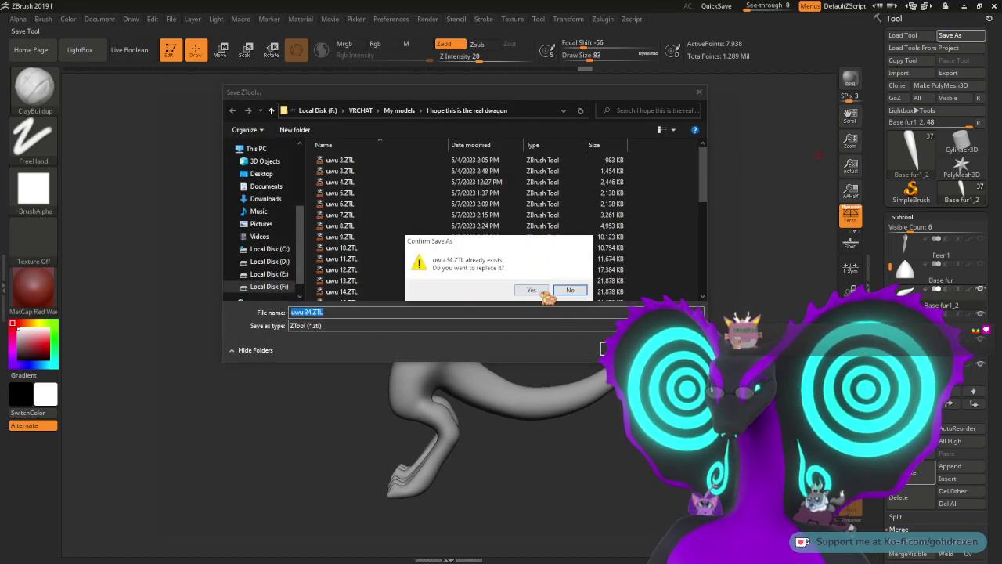
pyautogui.click(548, 296)
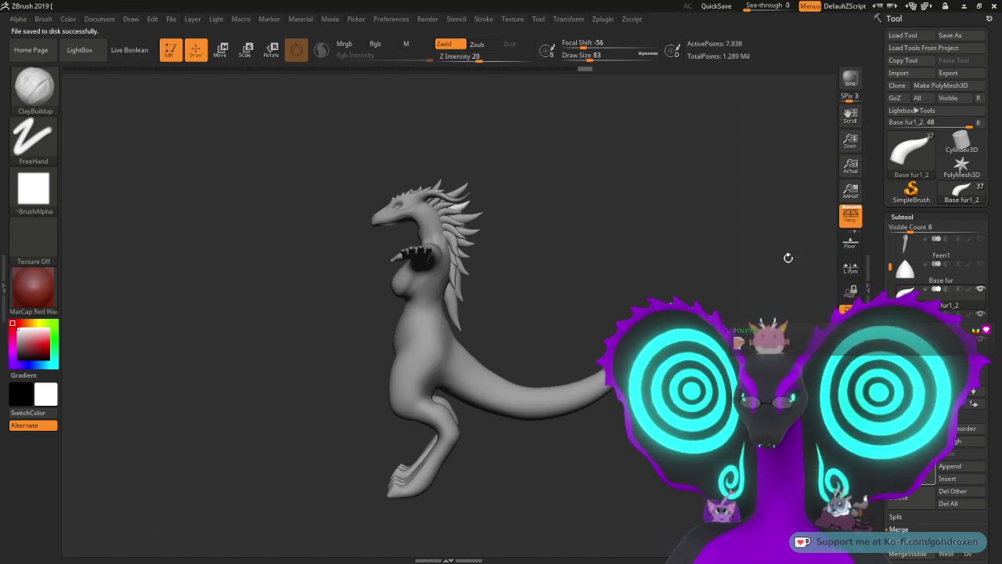
# Step: Merge all the Base fur1 spike subtools beneath Base fur1_2 down into it, forming a single subtool
pyautogui.scroll(-2, 908, 291)
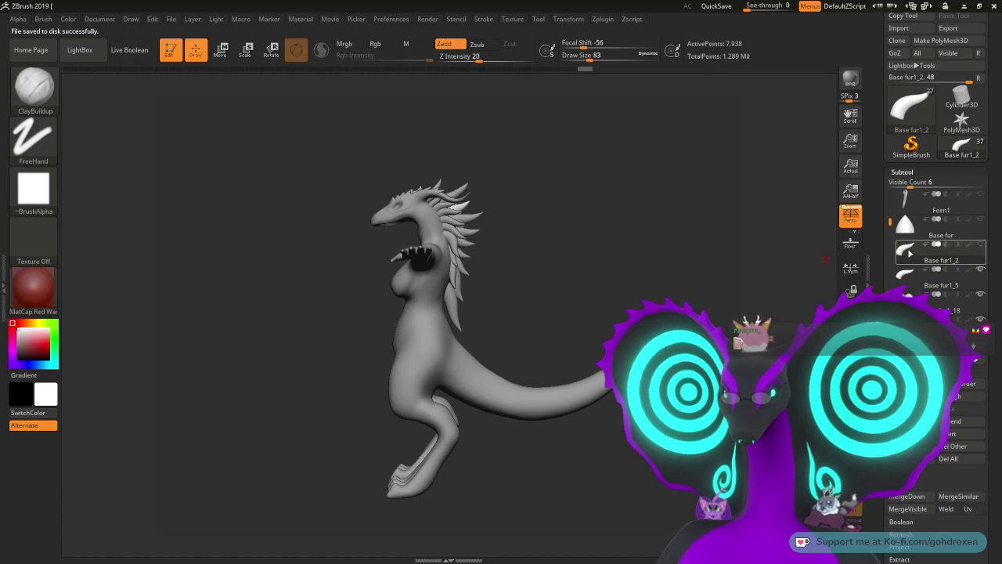
pyautogui.scroll(-4, 908, 253)
pyautogui.moveTo(890, 247); pyautogui.dragTo(891, 216)
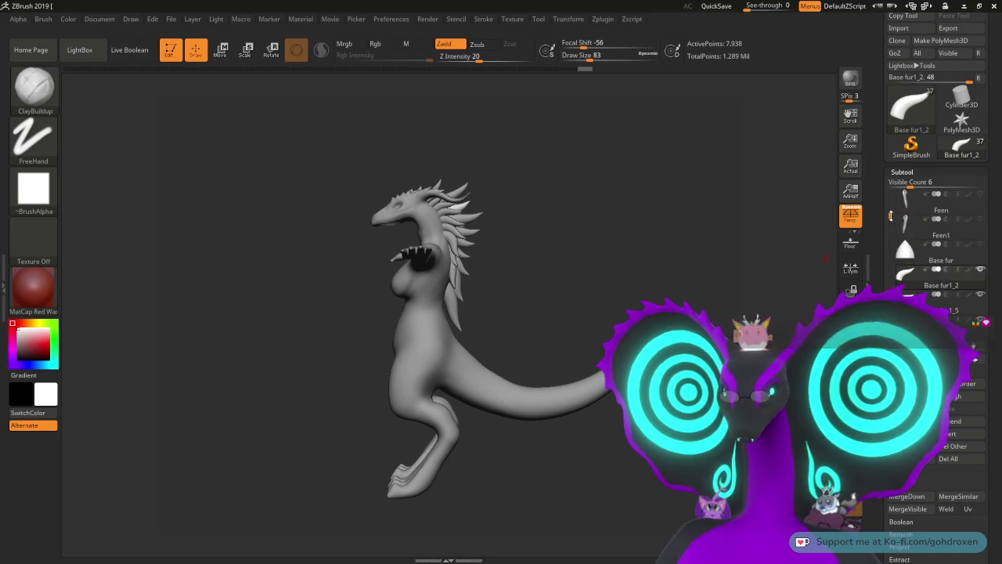
pyautogui.click(890, 499)
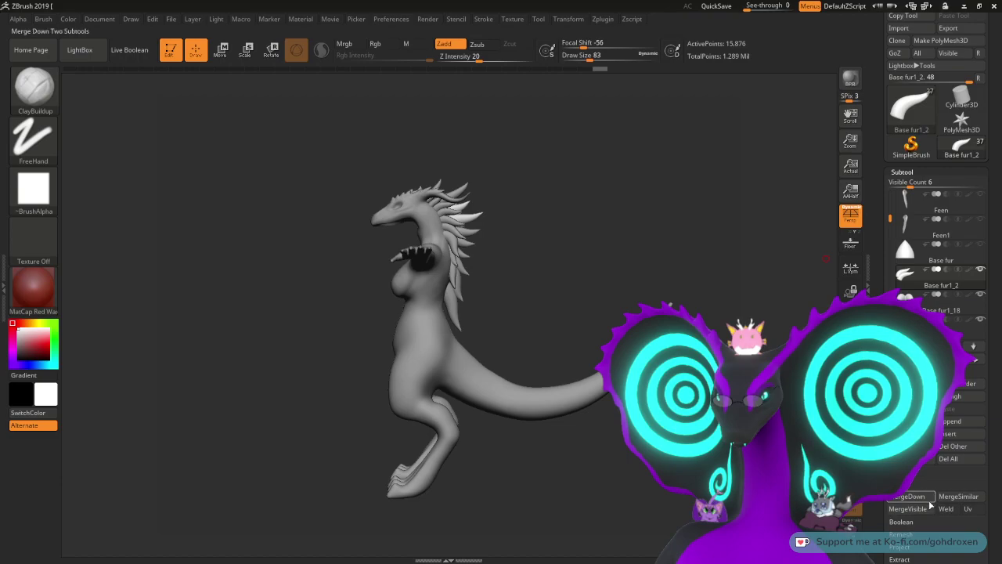
pyautogui.click(924, 500)
pyautogui.click(925, 500)
pyautogui.click(925, 501)
pyautogui.click(924, 501)
pyautogui.click(925, 501)
pyautogui.click(925, 500)
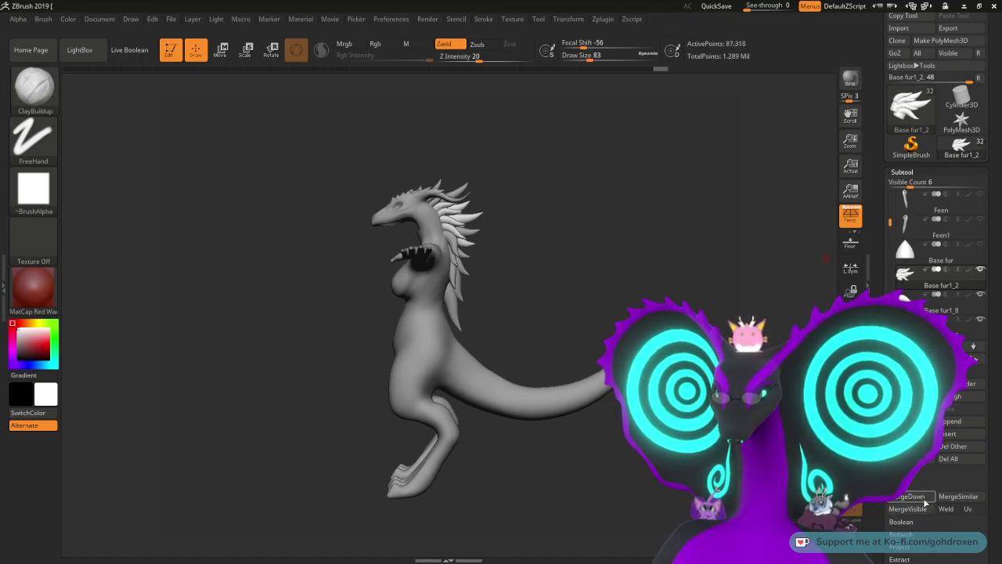
pyautogui.click(924, 500)
pyautogui.click(925, 500)
pyautogui.click(924, 502)
pyautogui.click(925, 502)
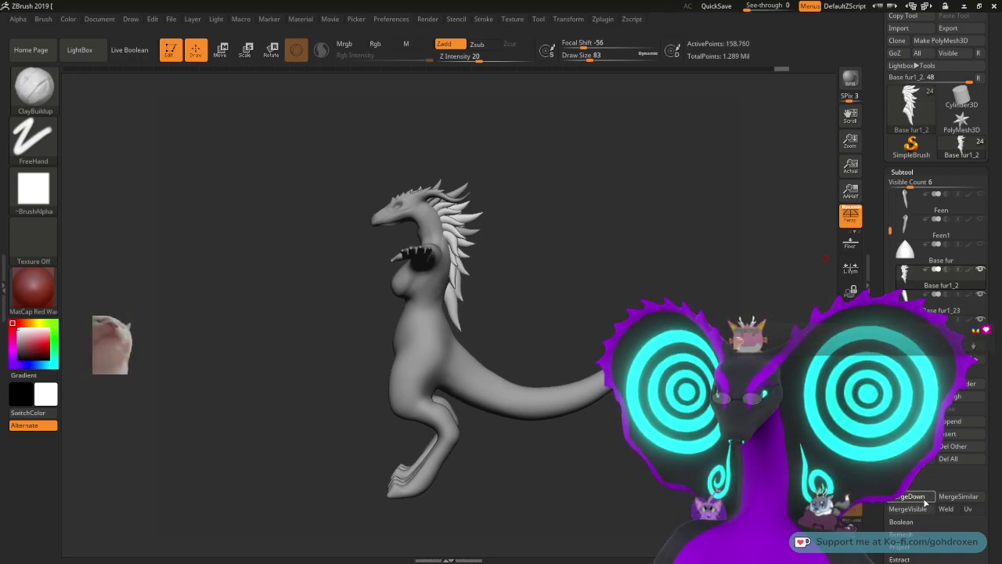
pyautogui.click(925, 502)
pyautogui.click(924, 502)
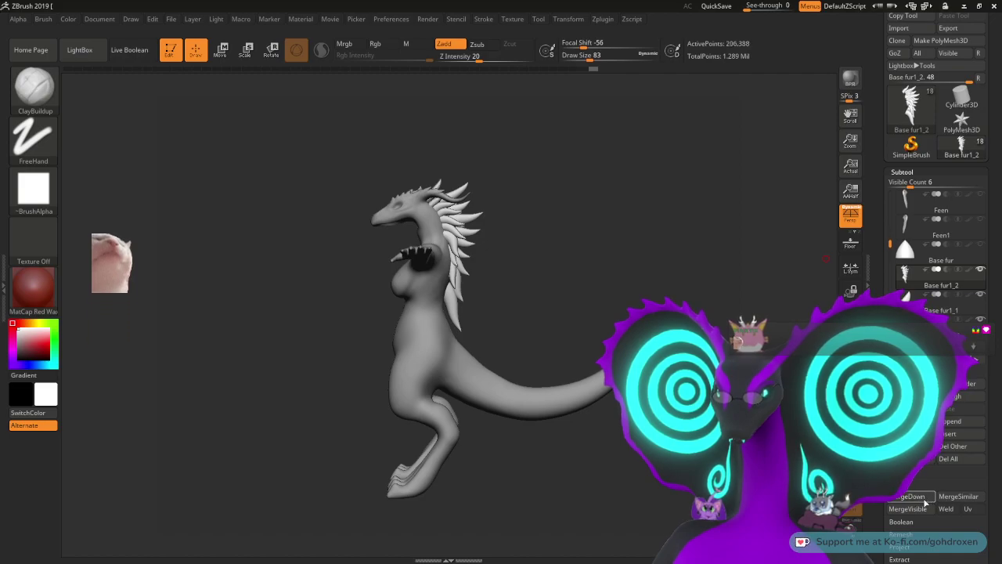
pyautogui.click(925, 502)
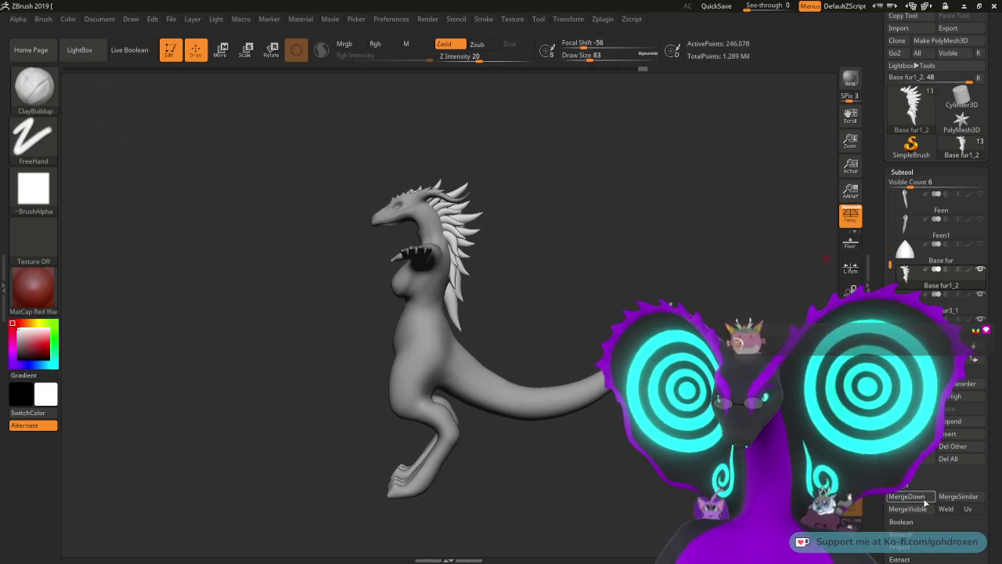
pyautogui.click(925, 502)
# Step: Rename the merged head, neck and back spike subtool as Top fer
pyautogui.moveTo(727, 246); pyautogui.dragTo(645, 269)
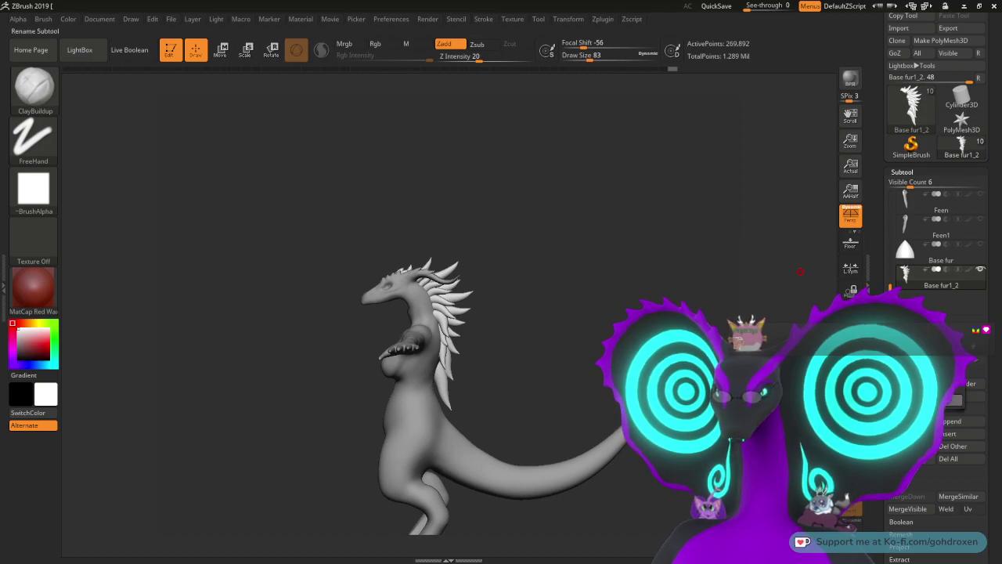
pyautogui.press('shift')
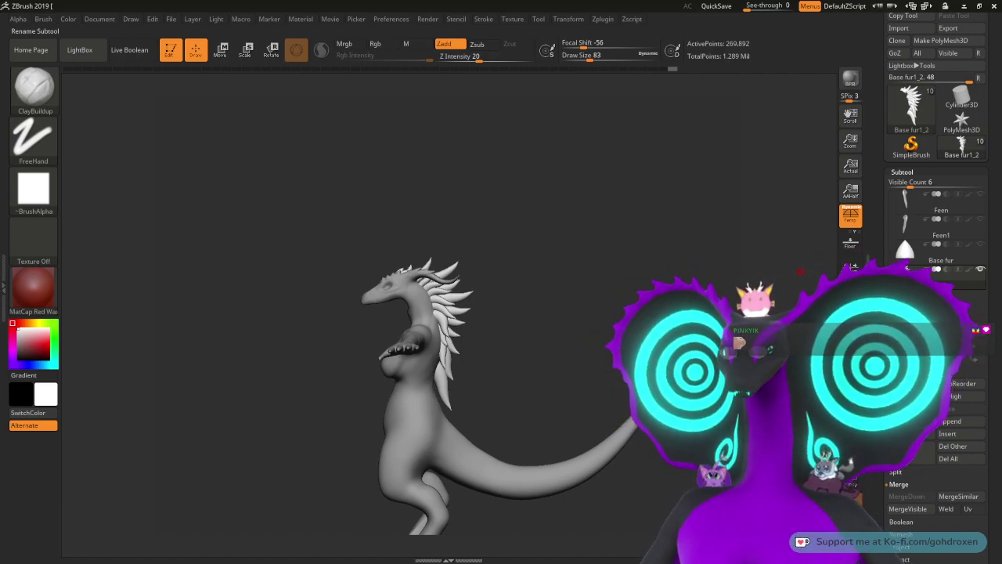
pyautogui.moveTo(891, 285); pyautogui.dragTo(891, 298)
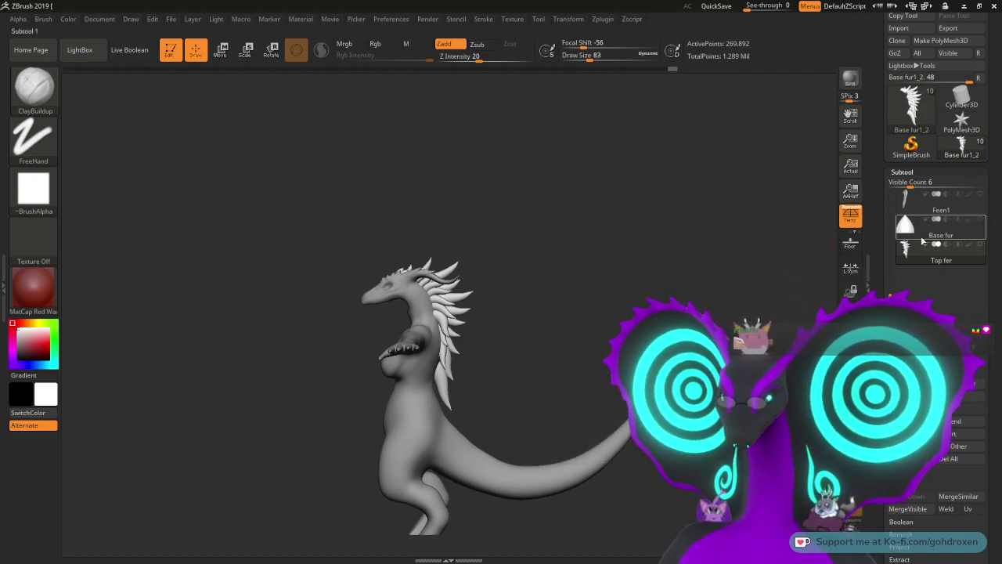
# Step: Examine the polygon and point counts of the Top fer and Base fur subtools
pyautogui.click(906, 229)
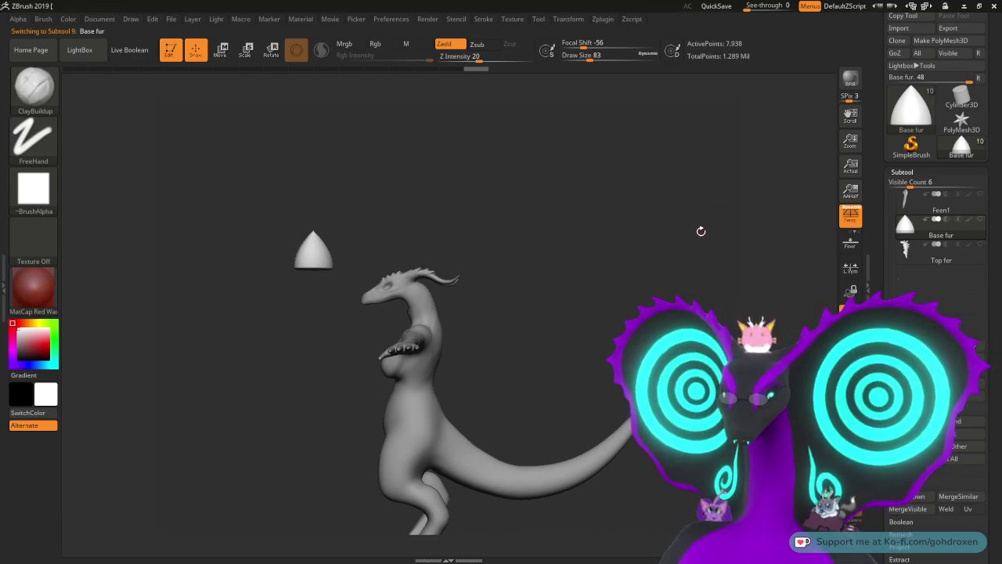
pyautogui.moveTo(906, 250)
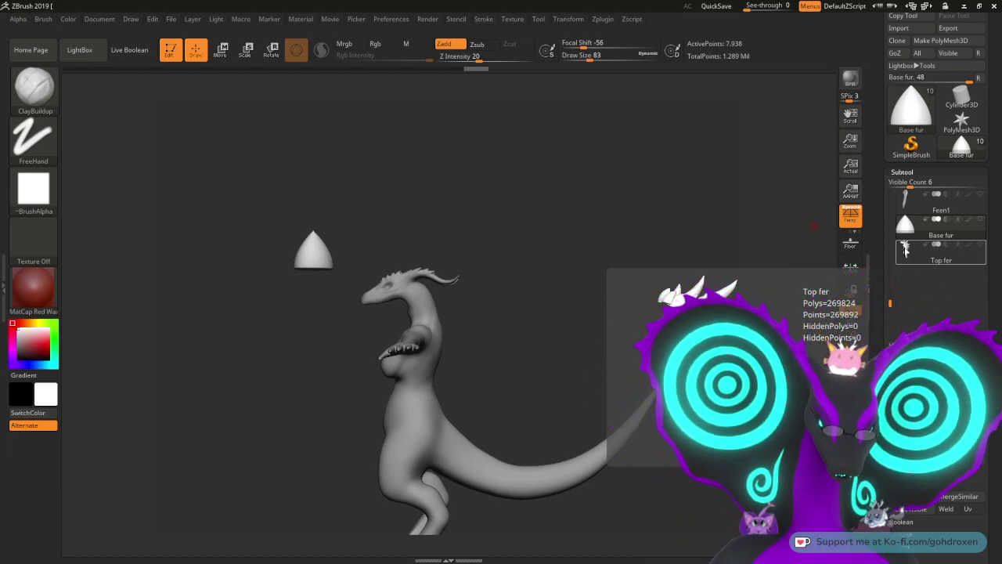
pyautogui.click(907, 249)
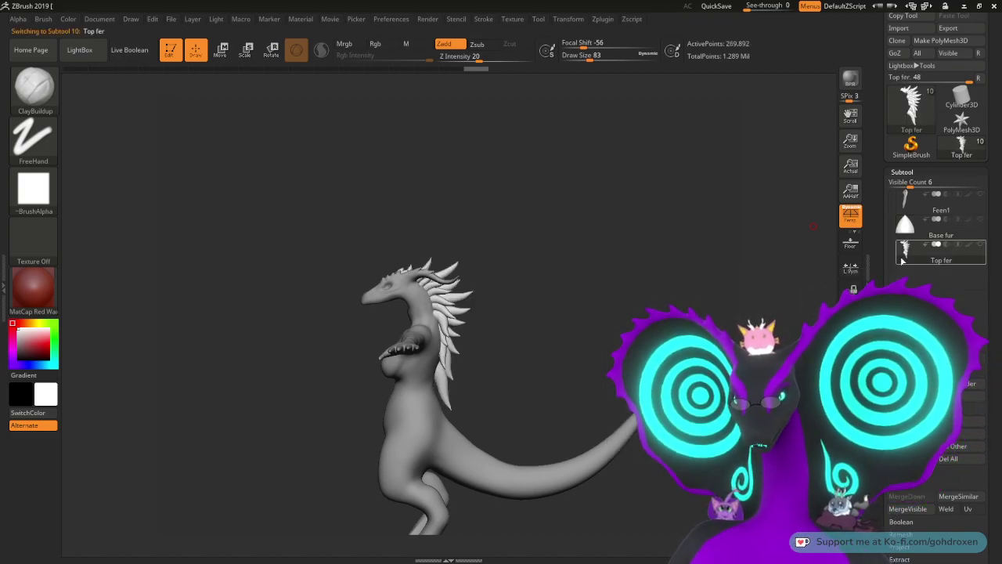
pyautogui.moveTo(920, 253)
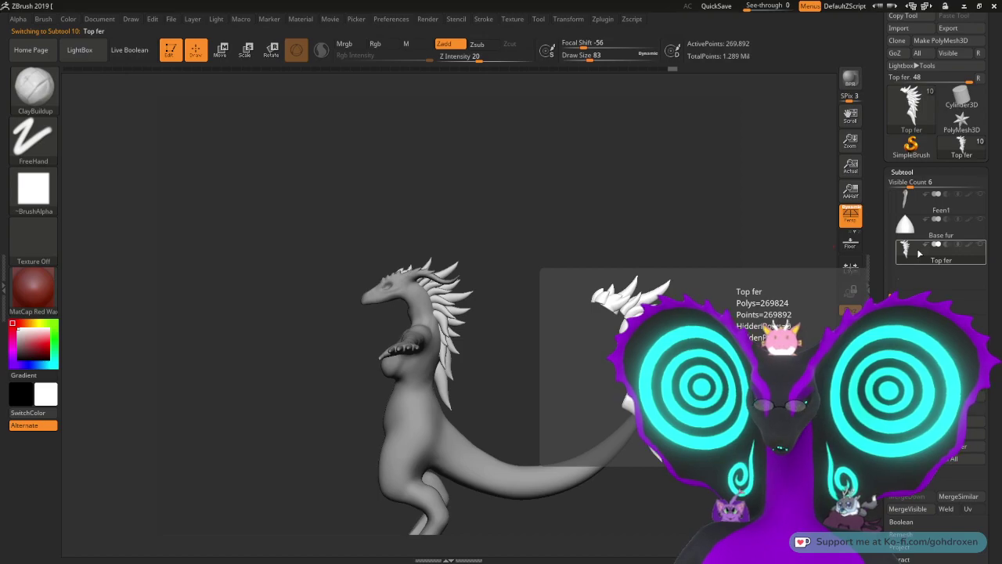
pyautogui.moveTo(919, 119)
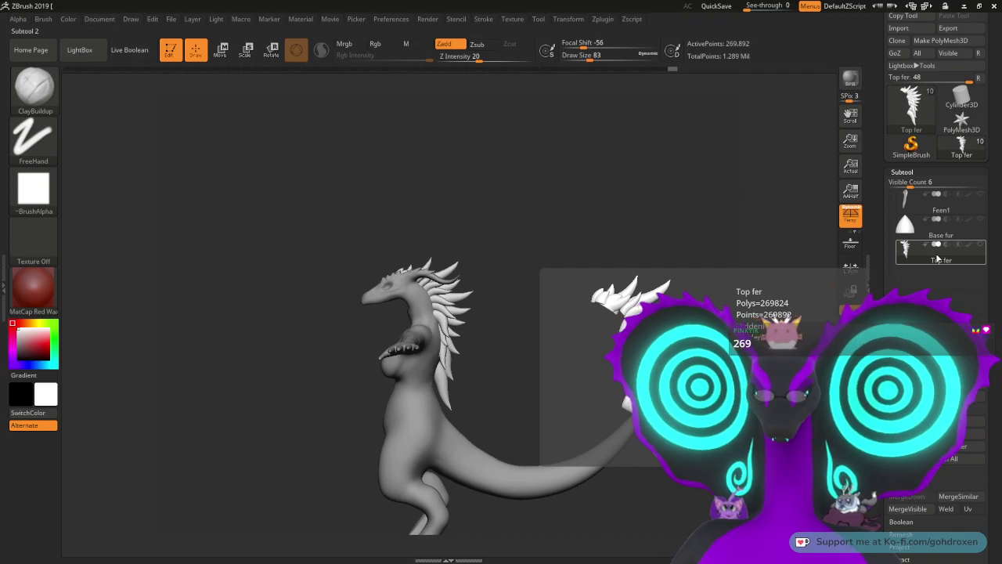
pyautogui.moveTo(919, 223)
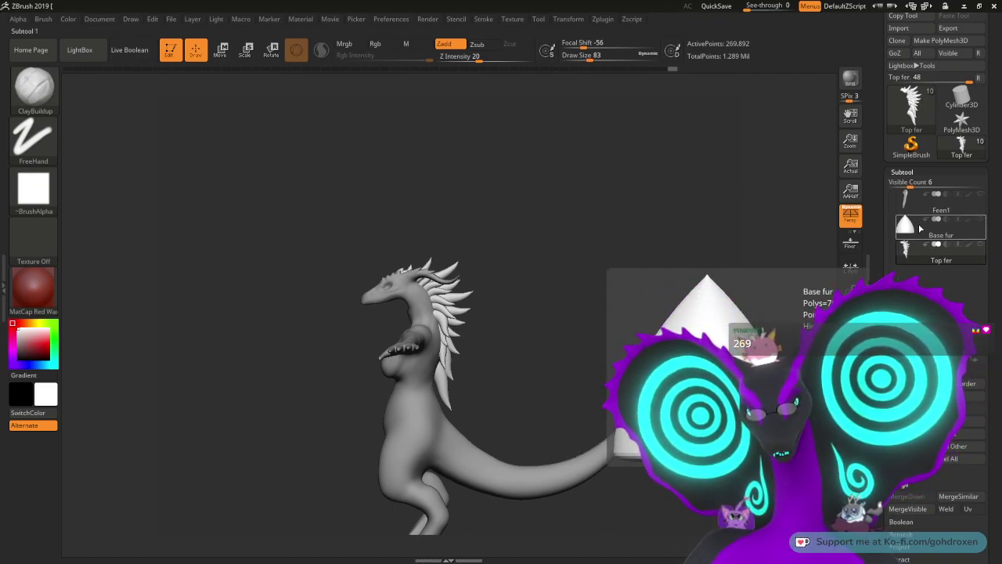
pyautogui.click(908, 259)
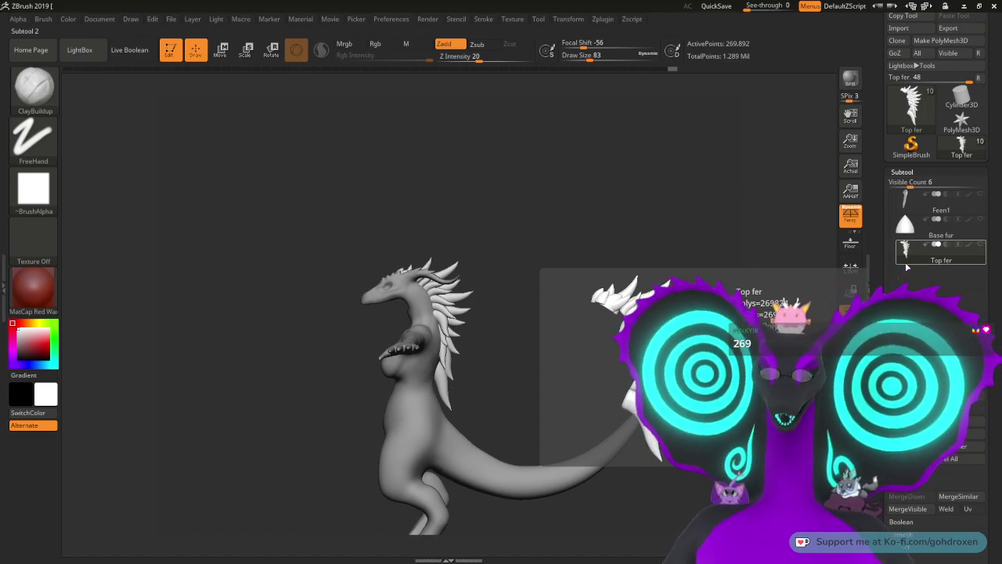
# Step: Duplicate the Base fur subtool with Top fer shown, and move the copy below Top fer in the subtool order
pyautogui.click(913, 227)
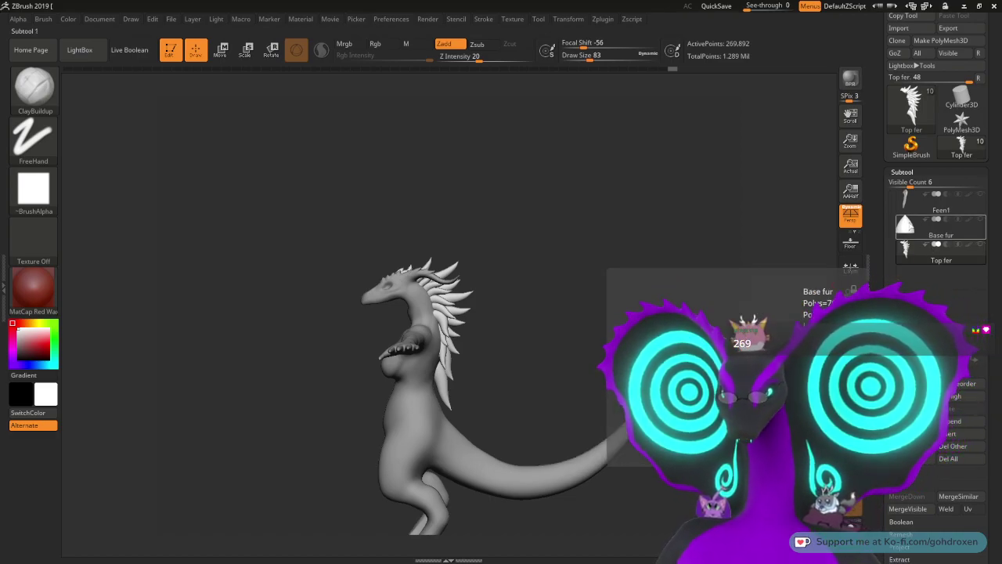
pyautogui.moveTo(678, 249); pyautogui.dragTo(688, 337)
pyautogui.click(979, 245)
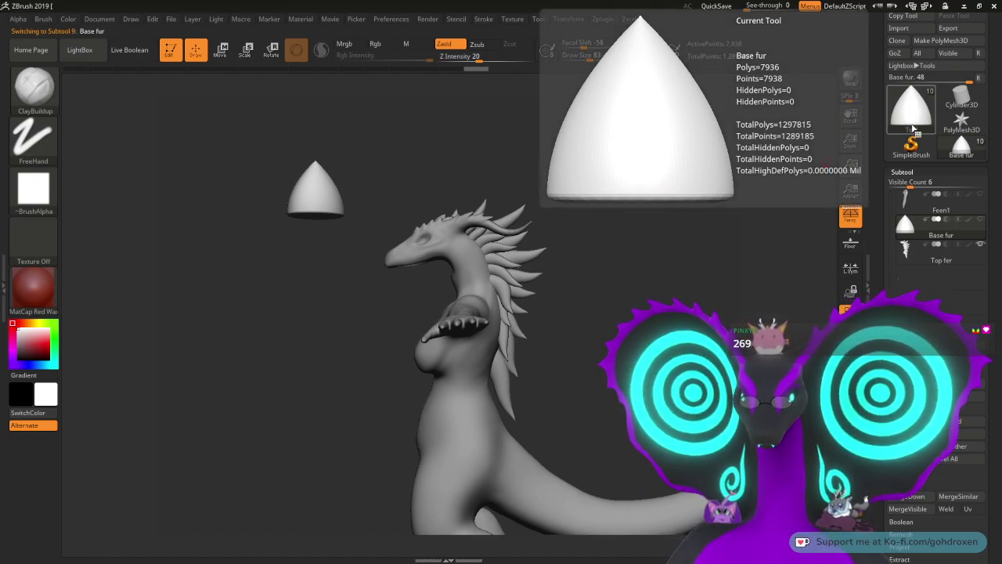
pyautogui.hotkey('ctrl', 'shift', 'd')
pyautogui.keyDown('alt'); pyautogui.moveTo(696, 343); pyautogui.dragTo(703, 299); pyautogui.keyUp('alt')
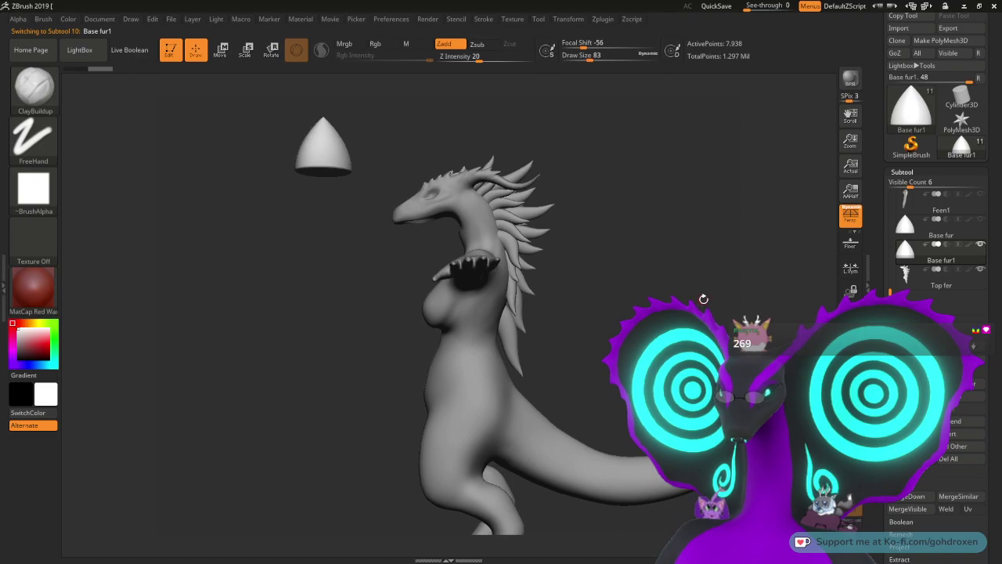
pyautogui.moveTo(929, 280)
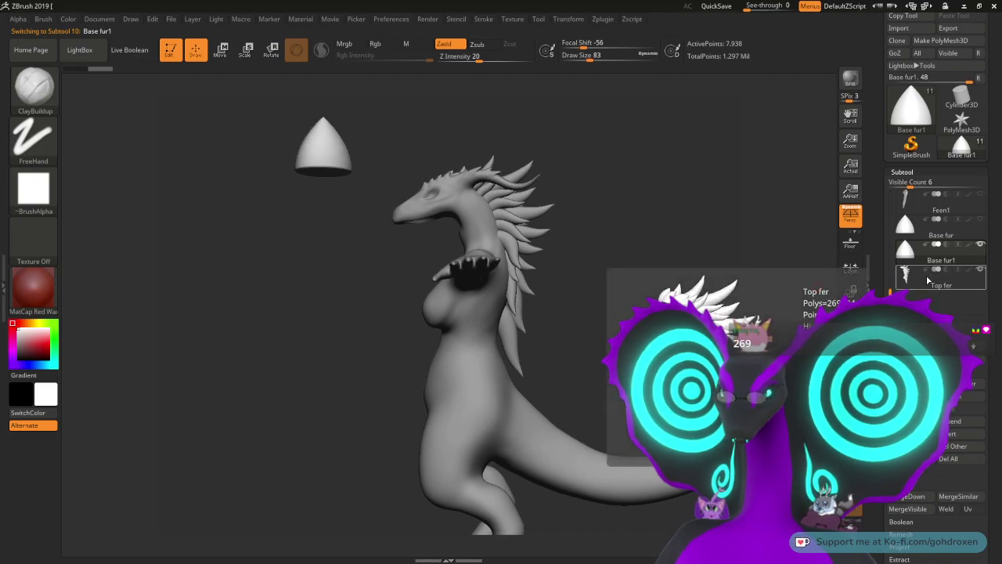
pyautogui.moveTo(914, 243); pyautogui.dragTo(914, 245)
# Step: Move the copied Base fur1 cone to the dragon's lower back, just below the last spike
pyautogui.moveTo(907, 282)
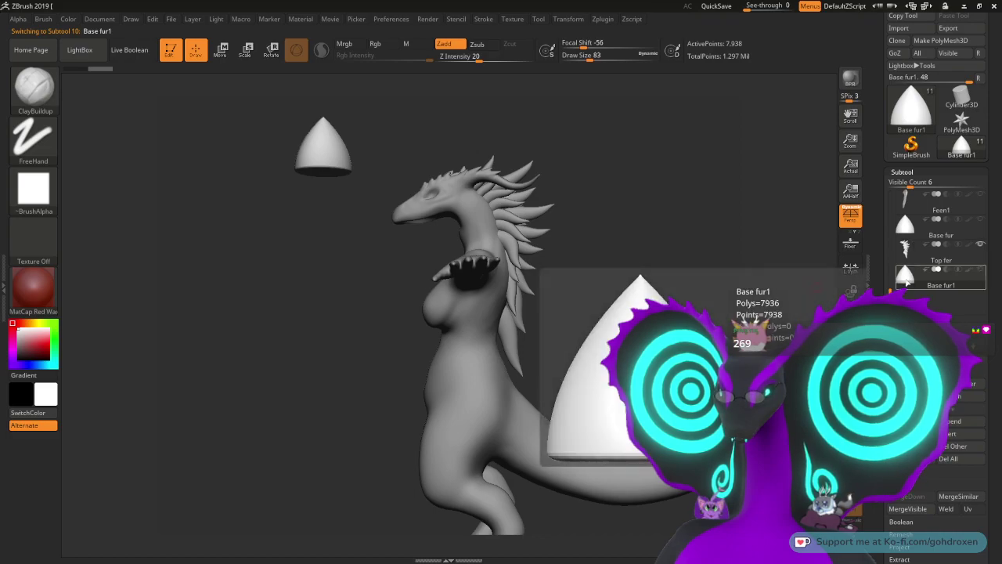
pyautogui.press('w')
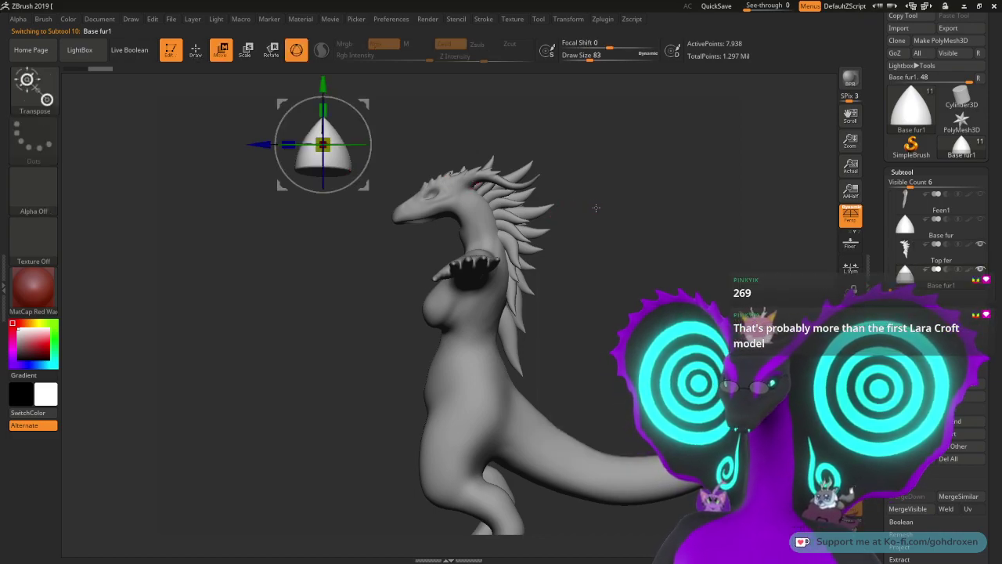
pyautogui.moveTo(634, 239)
pyautogui.mouseDown()
pyautogui.moveTo(646, 228)
pyautogui.moveTo(649, 249)
pyautogui.mouseUp()
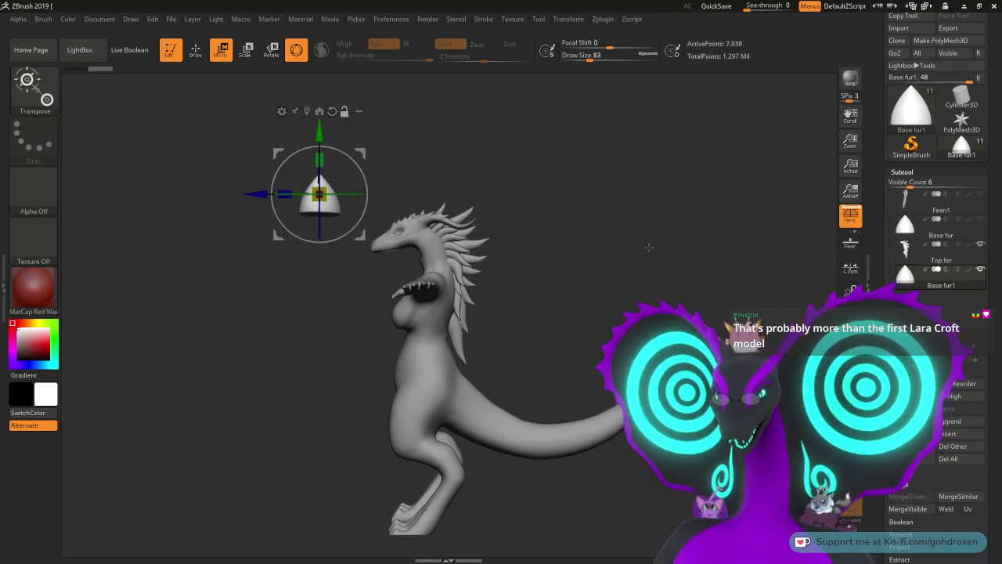
pyautogui.moveTo(376, 154); pyautogui.dragTo(523, 320)
pyautogui.keyDown('alt'); pyautogui.moveTo(610, 275); pyautogui.dragTo(603, 305); pyautogui.keyUp('alt')
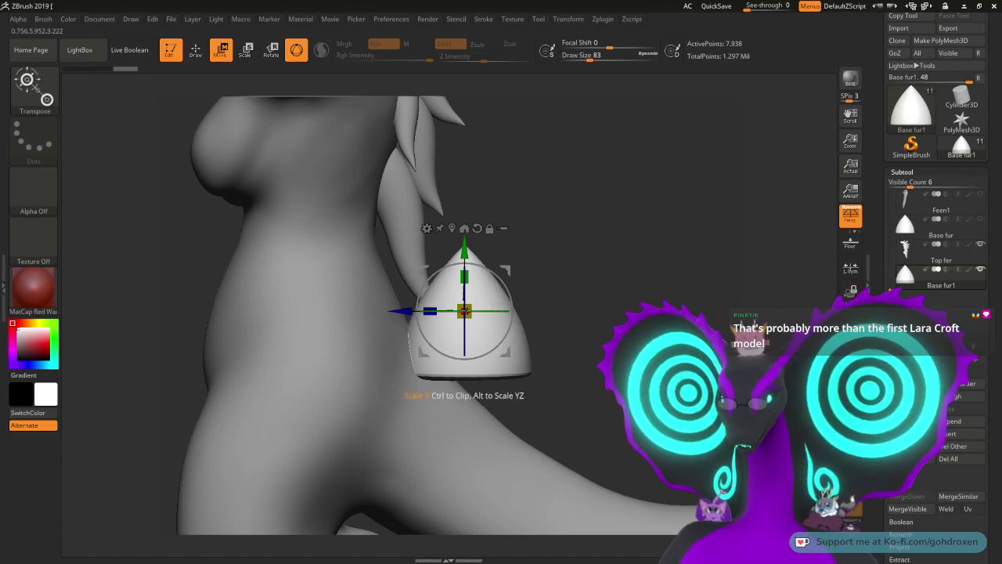
# Step: Shrink the Base fur1 cone and tilt it backward so its base sinks into the lower back above the tail
pyautogui.moveTo(464, 311); pyautogui.dragTo(453, 327)
pyautogui.moveTo(508, 285); pyautogui.dragTo(483, 319)
pyautogui.moveTo(554, 300); pyautogui.dragTo(516, 305)
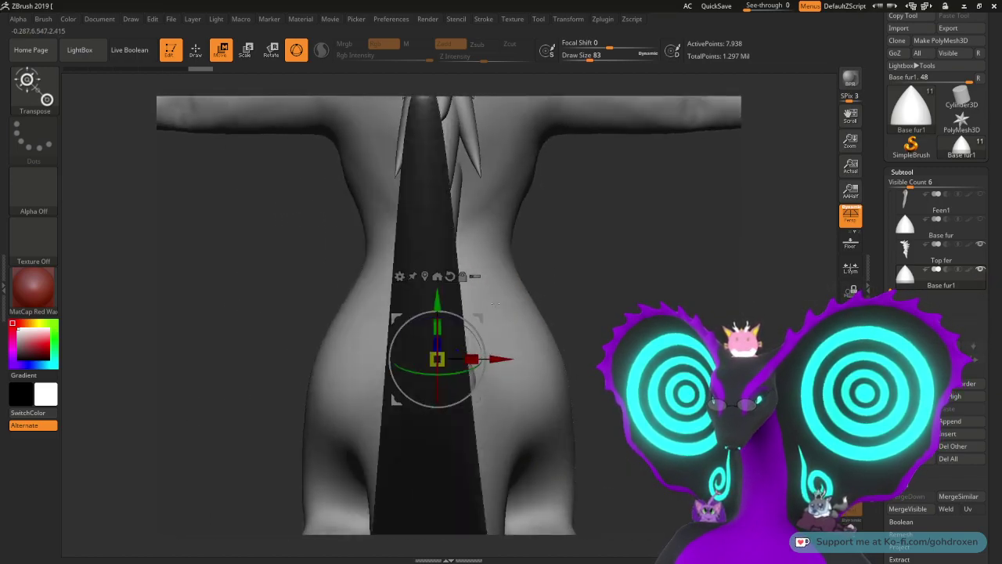
pyautogui.moveTo(634, 311); pyautogui.dragTo(681, 314)
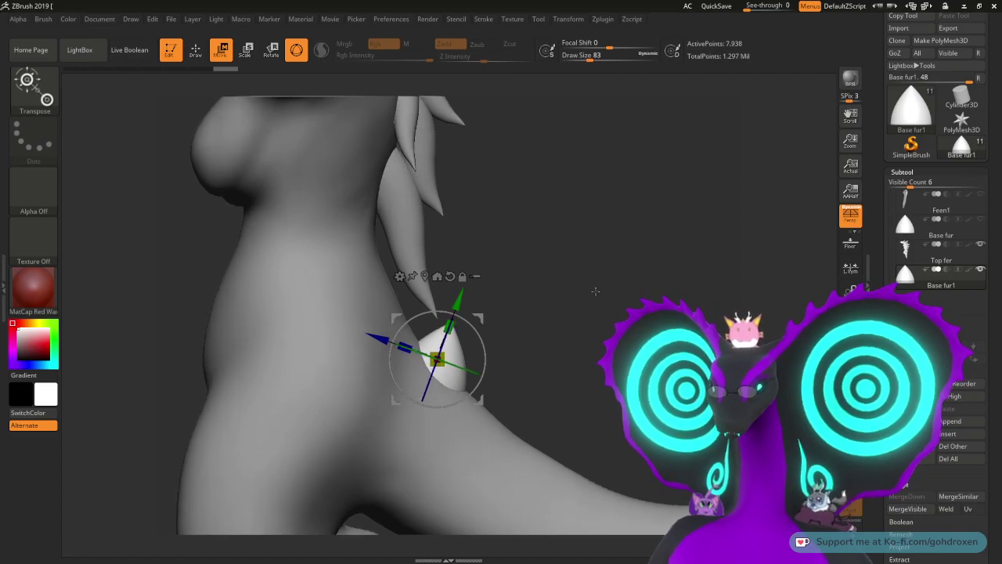
# Step: Apply a Bend Curve deformer to the Base fur1 cone and bend its tip outward, away from the lower back
pyautogui.keyDown('alt'); pyautogui.moveTo(618, 274); pyautogui.dragTo(619, 323); pyautogui.keyUp('alt')
pyautogui.keyDown('alt'); pyautogui.moveTo(620, 324); pyautogui.dragTo(609, 257); pyautogui.keyUp('alt')
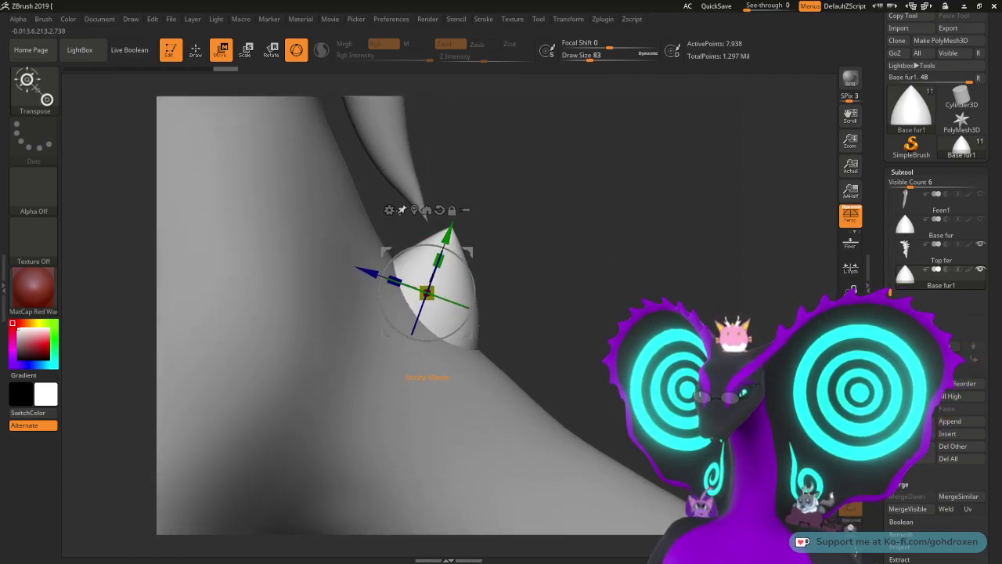
pyautogui.click(389, 210)
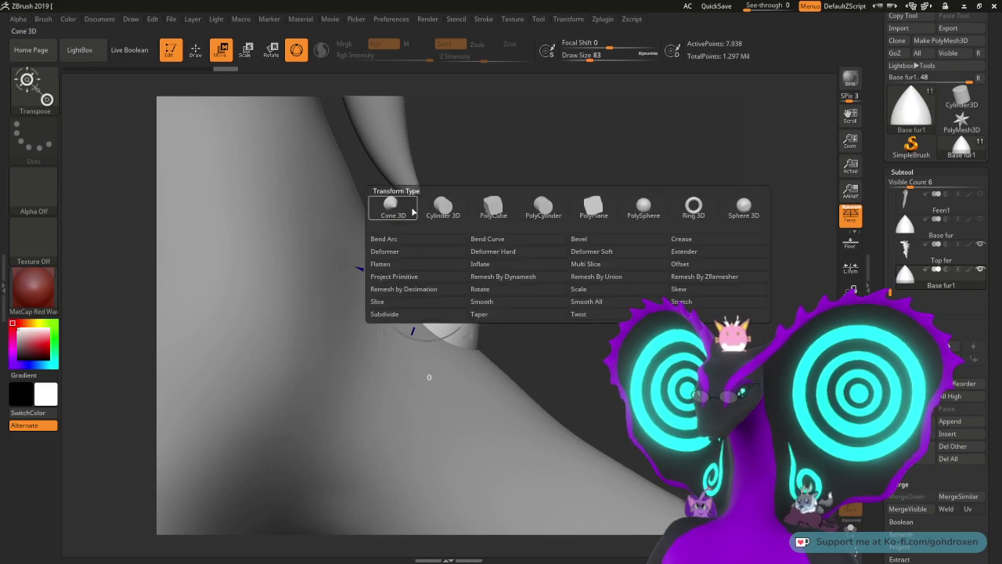
pyautogui.click(482, 238)
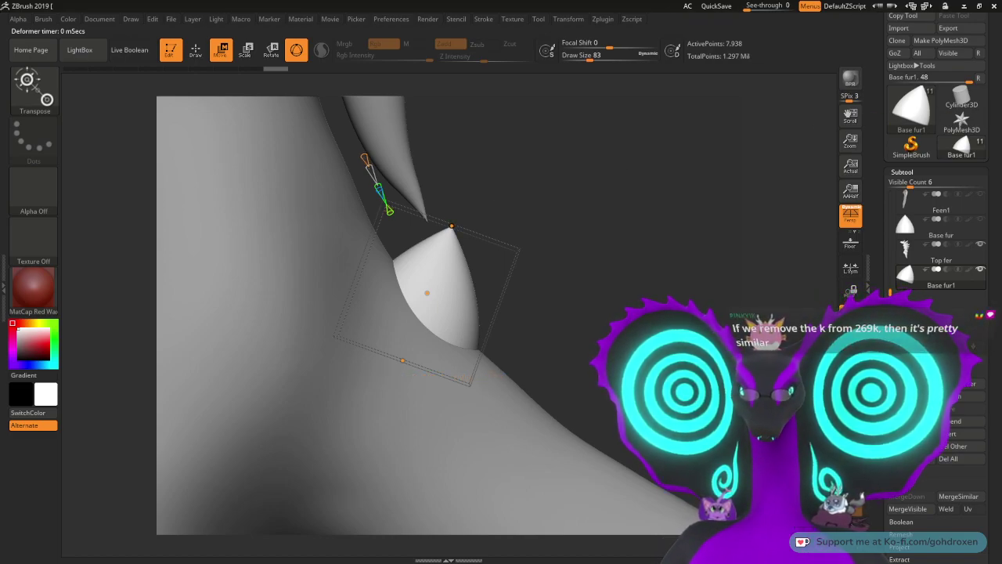
pyautogui.moveTo(961, 121)
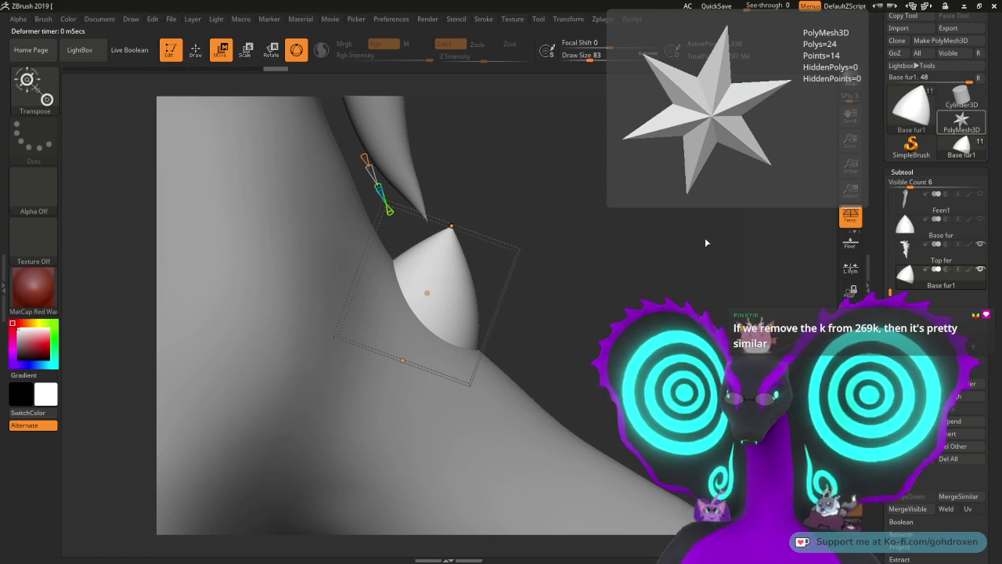
pyautogui.moveTo(452, 226); pyautogui.dragTo(546, 248)
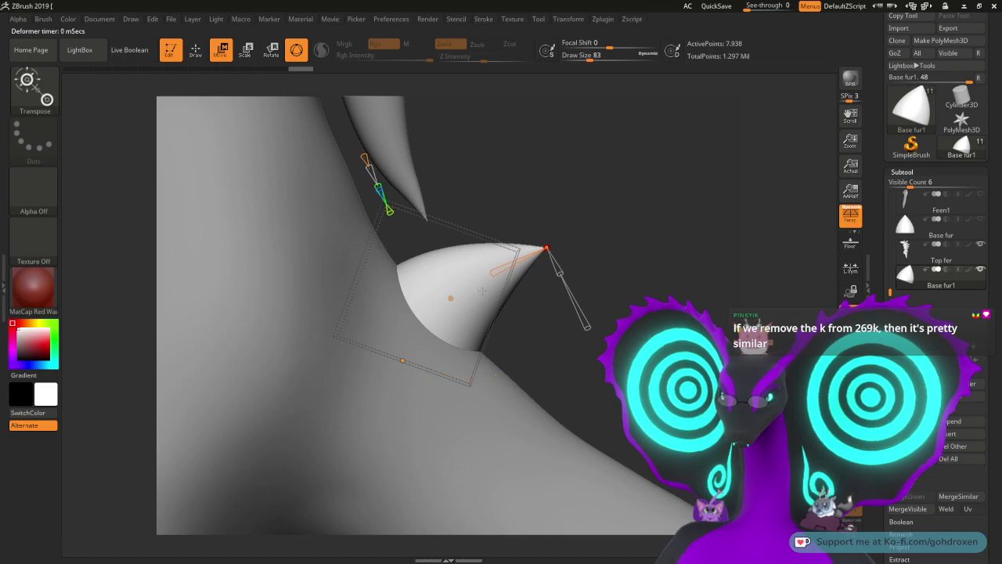
# Step: Refine the bend of the Base fur1 spike by adjusting its middle and tip curve points, arching the upper edge
pyautogui.moveTo(451, 298); pyautogui.dragTo(454, 291)
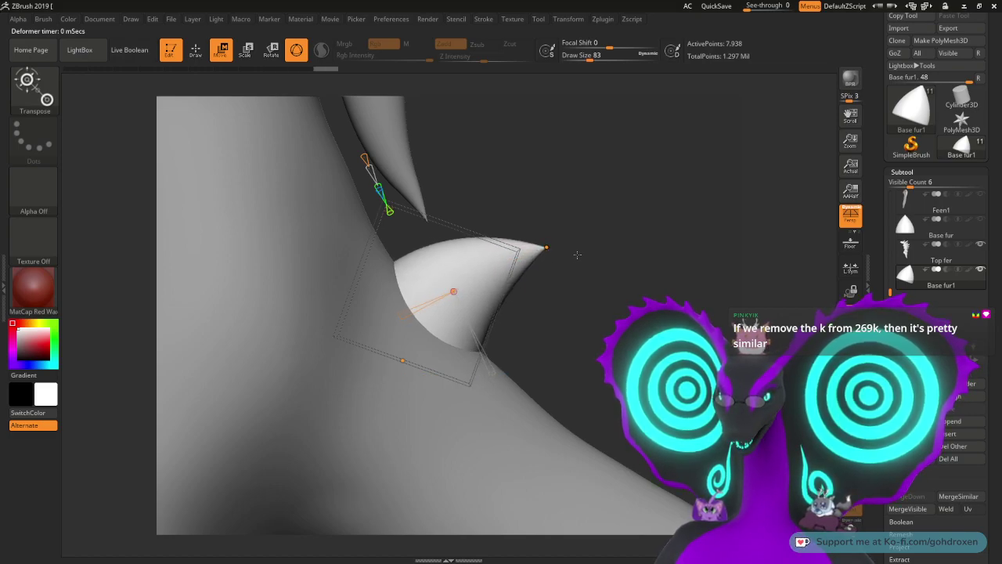
pyautogui.moveTo(551, 247)
pyautogui.mouseDown()
pyautogui.moveTo(550, 282)
pyautogui.moveTo(548, 255)
pyautogui.mouseUp()
pyautogui.moveTo(463, 291); pyautogui.dragTo(477, 286)
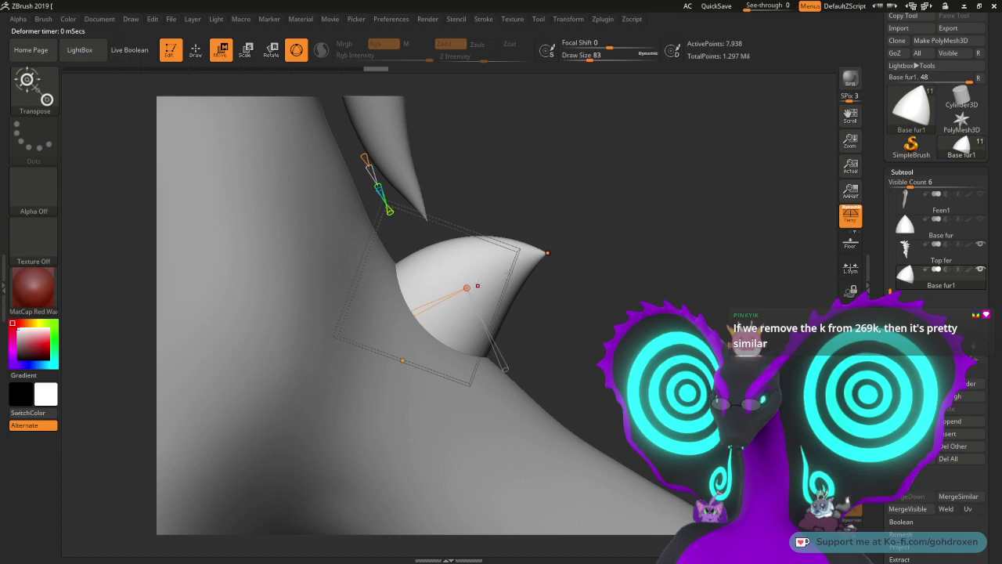
pyautogui.moveTo(547, 254); pyautogui.dragTo(556, 255)
pyautogui.moveTo(680, 276)
pyautogui.mouseDown()
pyautogui.moveTo(595, 305)
pyautogui.moveTo(679, 293)
pyautogui.mouseUp()
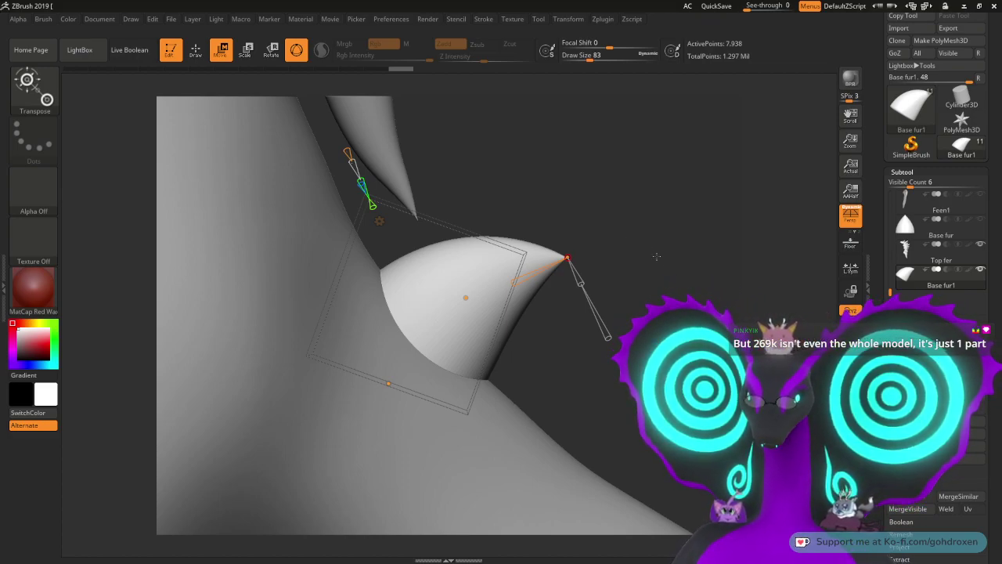
# Step: Compare the Base fur1 spike with the back spikes, then straighten its curve slightly through the tip and middle control points
pyautogui.keyDown('alt'); pyautogui.moveTo(657, 256); pyautogui.dragTo(595, 300); pyautogui.keyUp('alt')
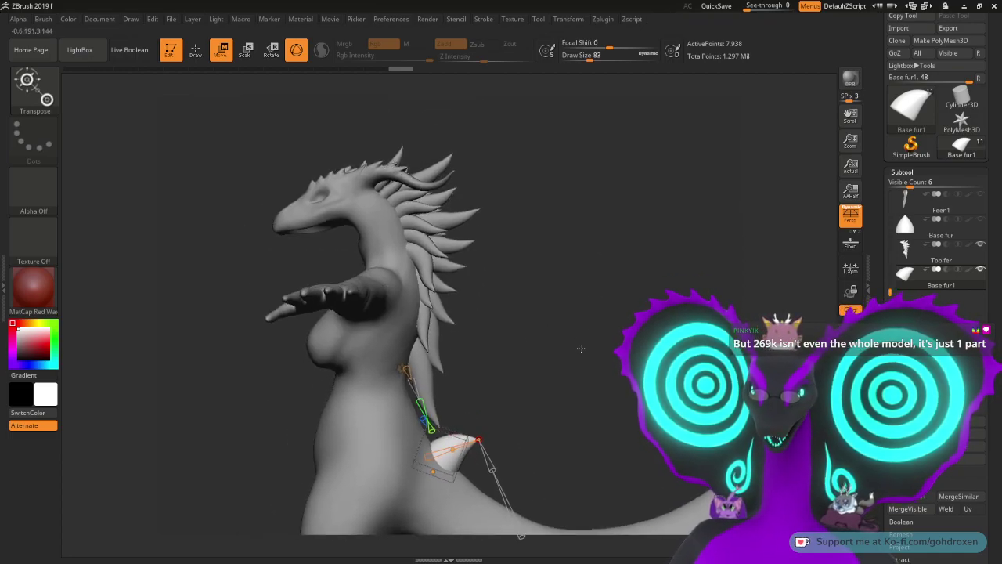
pyautogui.keyDown('alt'); pyautogui.moveTo(582, 363); pyautogui.dragTo(618, 271); pyautogui.keyUp('alt')
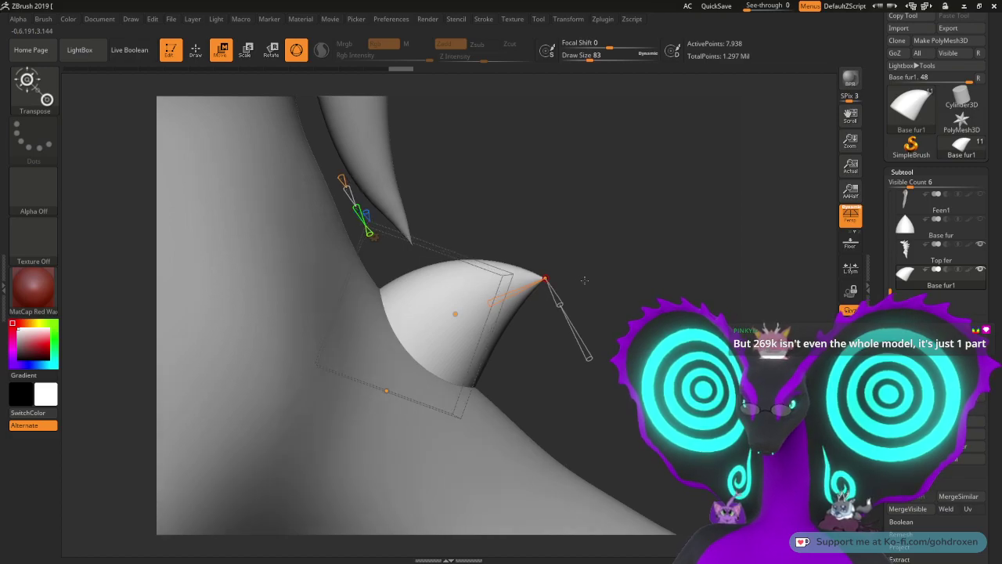
pyautogui.moveTo(584, 279)
pyautogui.mouseDown(button='right')
pyautogui.moveTo(609, 271)
pyautogui.moveTo(609, 281)
pyautogui.moveTo(598, 278)
pyautogui.mouseUp(button='right')
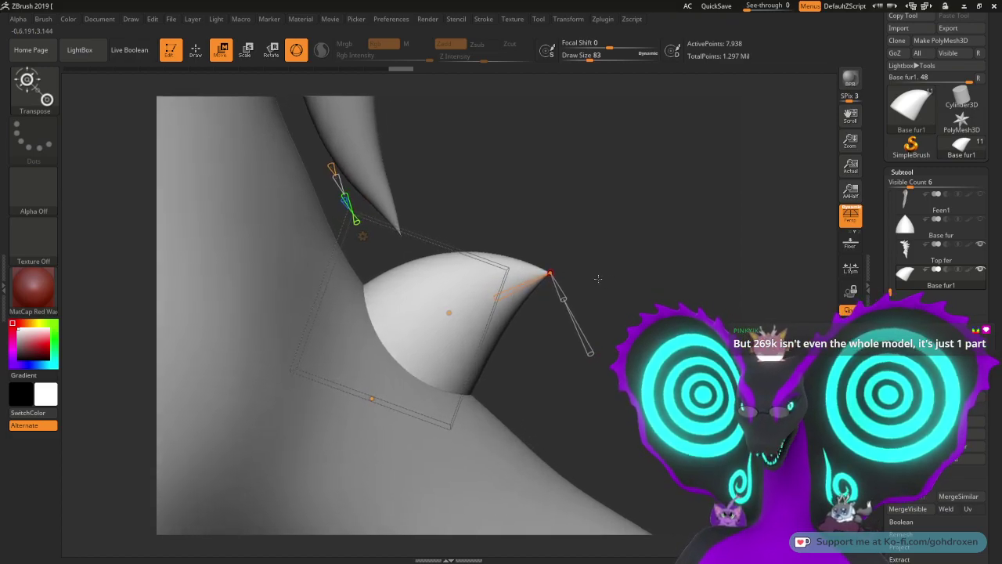
pyautogui.moveTo(550, 273); pyautogui.dragTo(557, 265)
pyautogui.moveTo(450, 311); pyautogui.dragTo(415, 294)
pyautogui.moveTo(582, 349)
pyautogui.mouseDown()
pyautogui.moveTo(517, 338)
pyautogui.moveTo(581, 335)
pyautogui.mouseUp()
pyautogui.moveTo(431, 303); pyautogui.dragTo(453, 321)
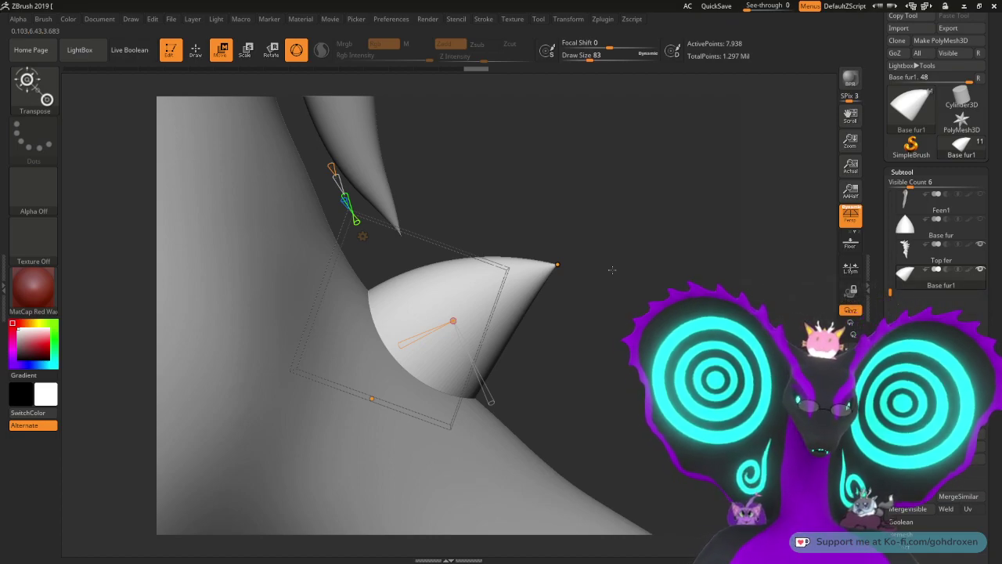
# Step: Readjust the middle and tip of the Base fur1 spike's bend and exit the deformer back to the transform gizmo
pyautogui.keyDown('alt'); pyautogui.moveTo(611, 259); pyautogui.dragTo(648, 377); pyautogui.keyUp('alt')
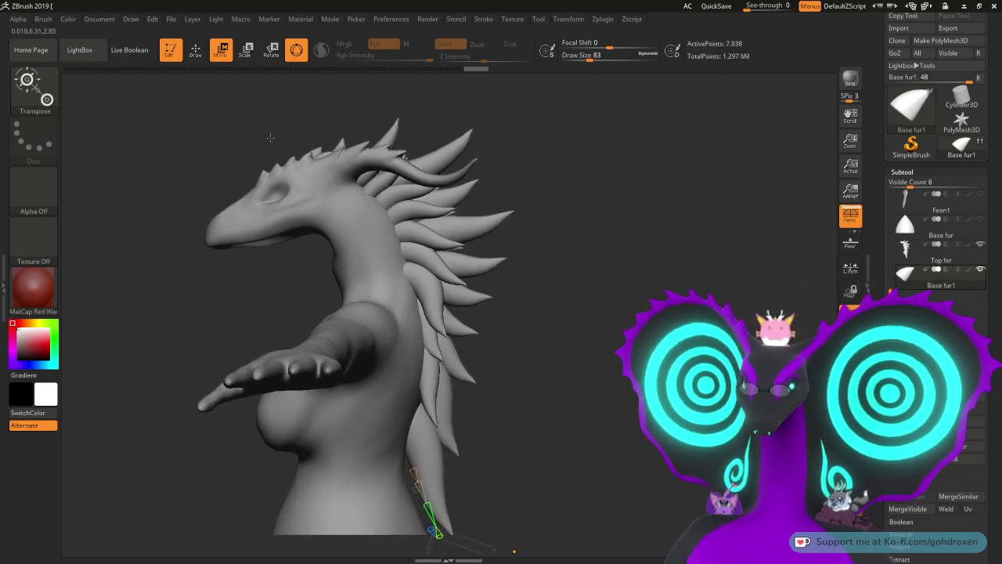
pyautogui.keyDown('alt'); pyautogui.moveTo(618, 419); pyautogui.dragTo(630, 171); pyautogui.keyUp('alt')
pyautogui.keyDown('alt'); pyautogui.moveTo(637, 275); pyautogui.dragTo(638, 292); pyautogui.keyUp('alt')
pyautogui.keyDown('ctrl'); pyautogui.moveTo(638, 291); pyautogui.dragTo(577, 299, button='right'); pyautogui.keyUp('ctrl')
pyautogui.keyDown('alt'); pyautogui.moveTo(577, 299); pyautogui.dragTo(572, 293); pyautogui.keyUp('alt')
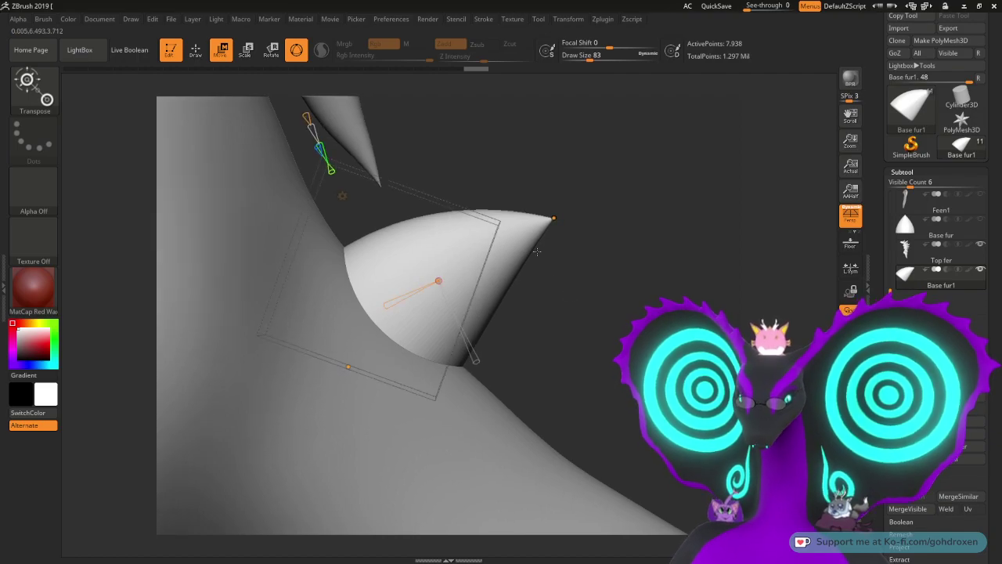
pyautogui.moveTo(440, 280); pyautogui.dragTo(505, 241)
pyautogui.moveTo(554, 217); pyautogui.dragTo(548, 226)
pyautogui.moveTo(633, 289)
pyautogui.mouseDown()
pyautogui.moveTo(590, 285)
pyautogui.moveTo(631, 288)
pyautogui.moveTo(640, 303)
pyautogui.mouseUp()
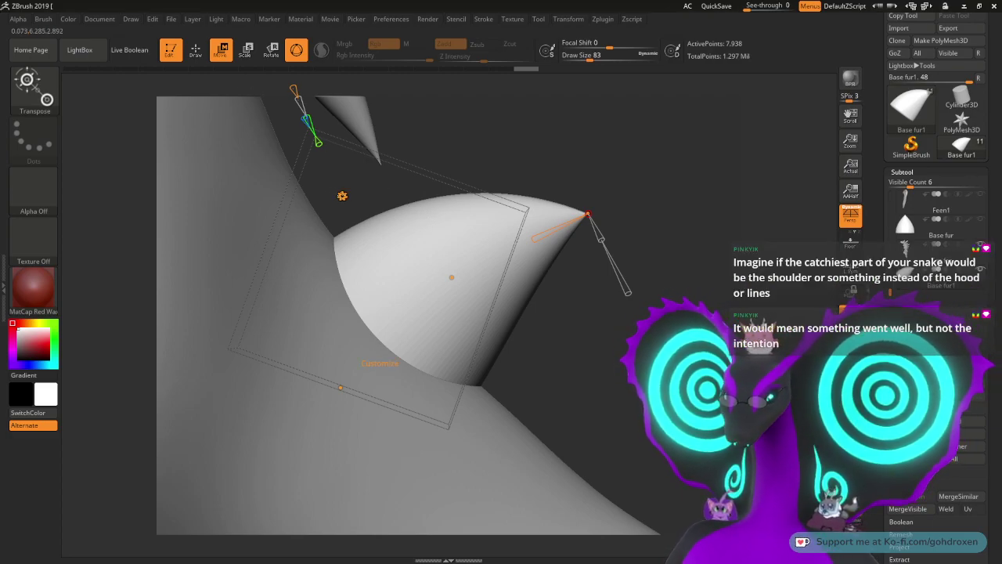
pyautogui.click(342, 195)
pyautogui.click(479, 197)
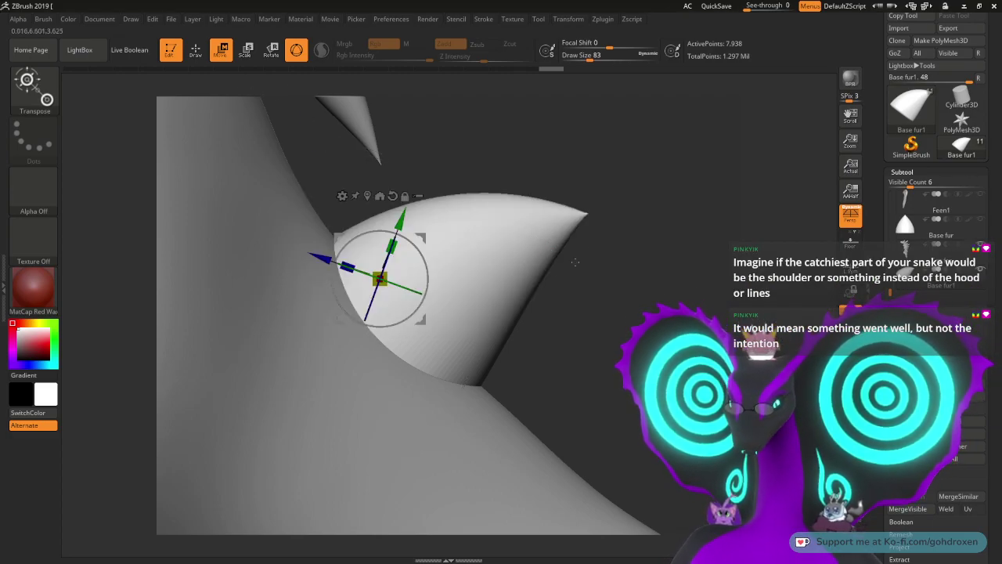
# Step: Shift the bent Base fur1 spike inward so its base sinks deeper into the lower back
pyautogui.moveTo(910, 145)
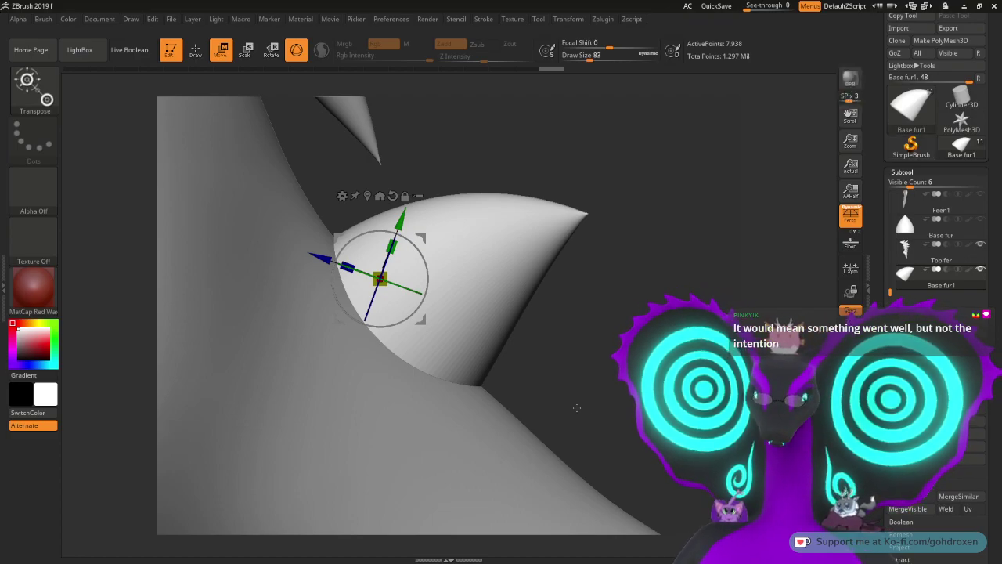
pyautogui.moveTo(612, 298); pyautogui.dragTo(619, 336)
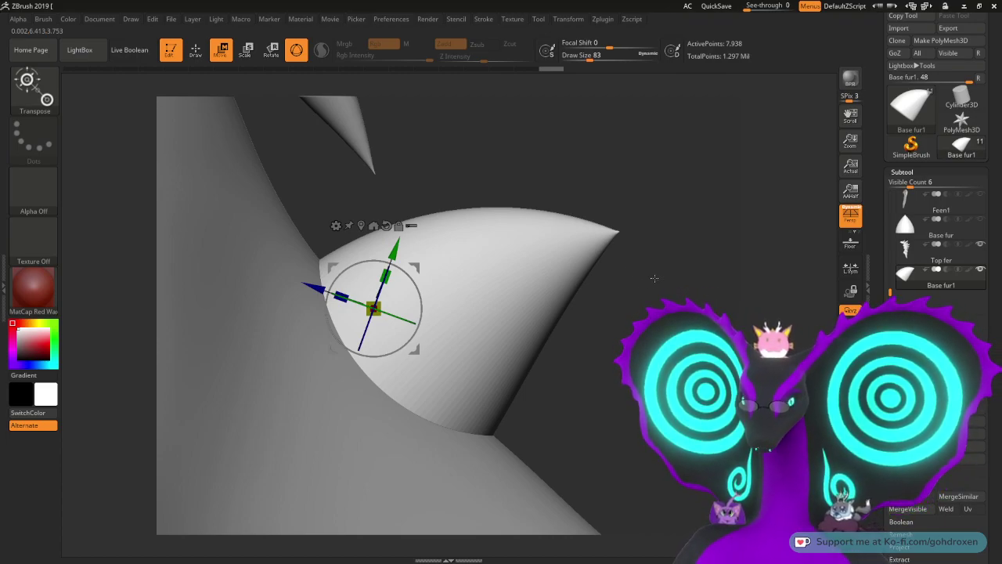
pyautogui.moveTo(374, 307); pyautogui.dragTo(349, 320)
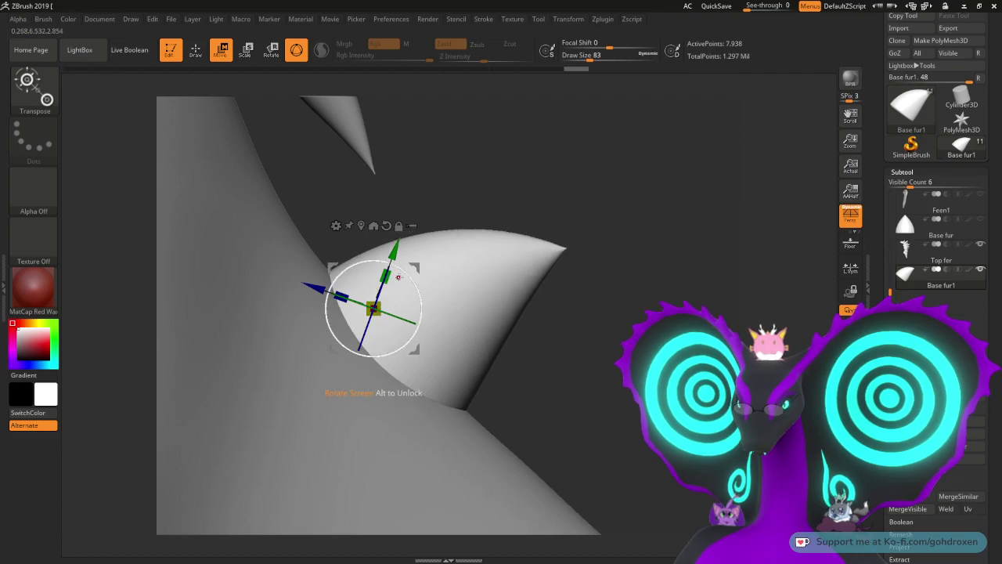
pyautogui.moveTo(390, 282); pyautogui.dragTo(339, 295)
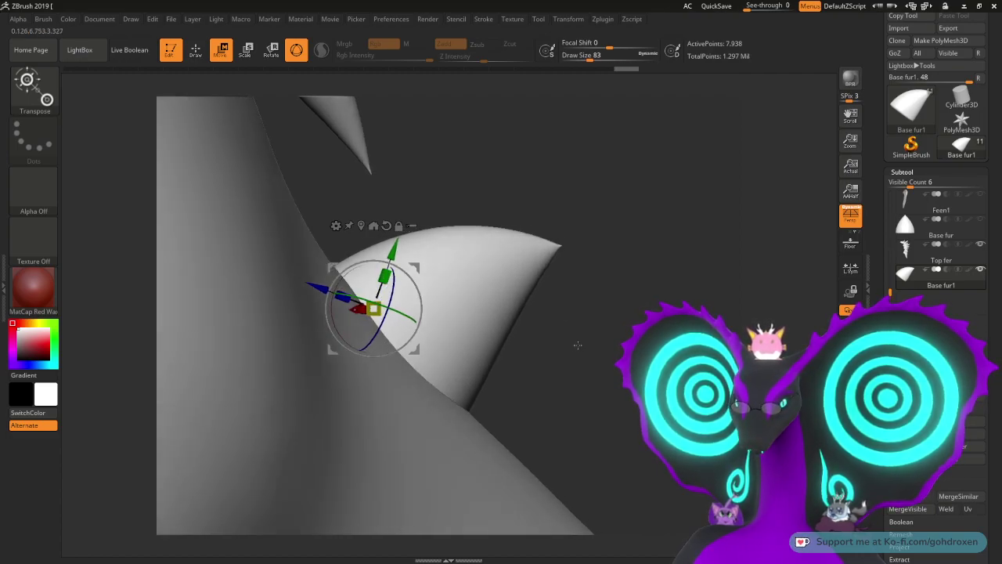
pyautogui.moveTo(605, 332); pyautogui.dragTo(565, 208)
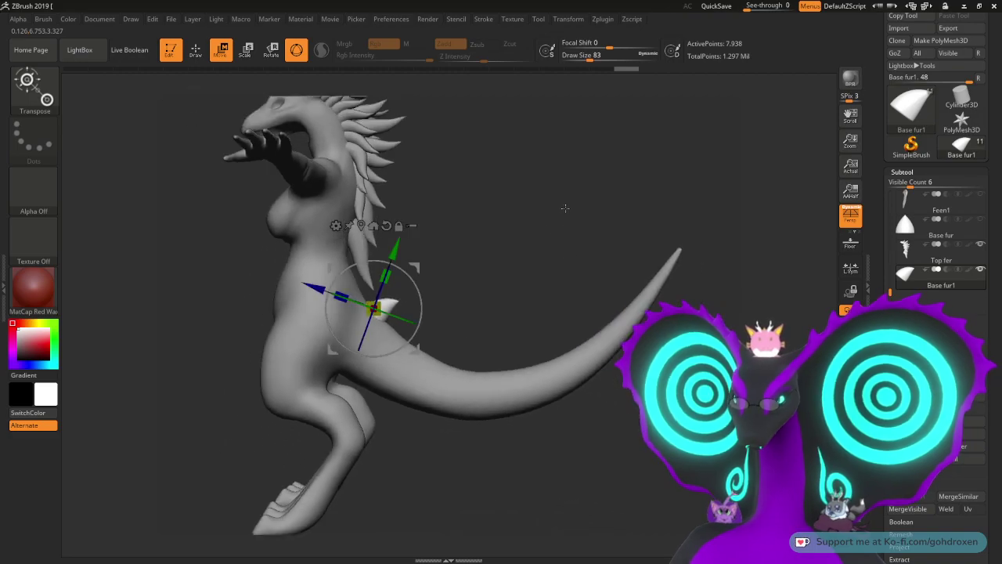
# Step: Tilt the Base fur1 spike's tip further down toward the tail and reseat its base on the lower back
pyautogui.keyDown('alt'); pyautogui.moveTo(529, 256); pyautogui.dragTo(528, 431); pyautogui.keyUp('alt')
pyautogui.keyDown('alt'); pyautogui.moveTo(522, 311); pyautogui.dragTo(537, 378); pyautogui.keyUp('alt')
pyautogui.moveTo(390, 317); pyautogui.dragTo(375, 320)
pyautogui.moveTo(435, 273); pyautogui.dragTo(407, 248)
pyautogui.moveTo(368, 288); pyautogui.dragTo(365, 291)
pyautogui.moveTo(406, 249)
pyautogui.mouseDown()
pyautogui.moveTo(401, 279)
pyautogui.moveTo(398, 242)
pyautogui.mouseUp()
pyautogui.moveTo(464, 249); pyautogui.dragTo(556, 291)
# Step: Duplicate the Base fur1 spike and move the copy down the lower back so it overlaps just below the original
pyautogui.hotkey('ctrl', 'shift', 'd')
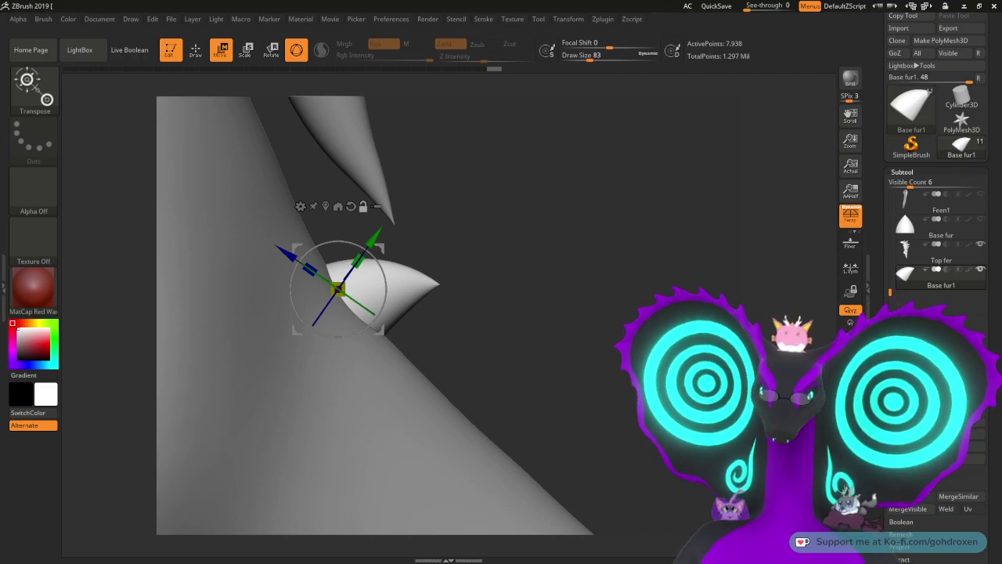
pyautogui.moveTo(336, 290); pyautogui.dragTo(395, 340)
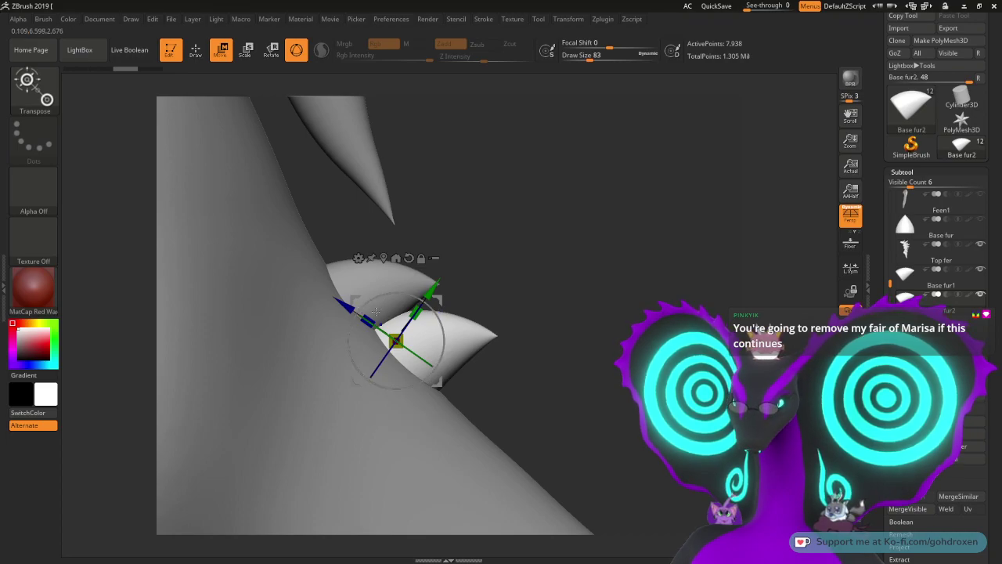
pyautogui.moveTo(415, 312); pyautogui.dragTo(369, 312)
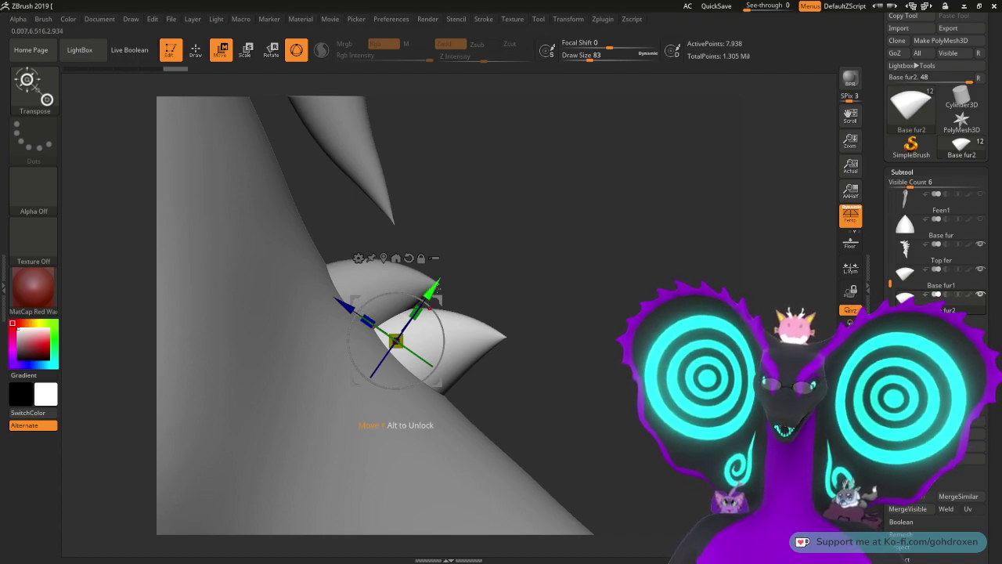
pyautogui.keyDown('shift'); pyautogui.moveTo(544, 305); pyautogui.dragTo(486, 300); pyautogui.keyUp('shift')
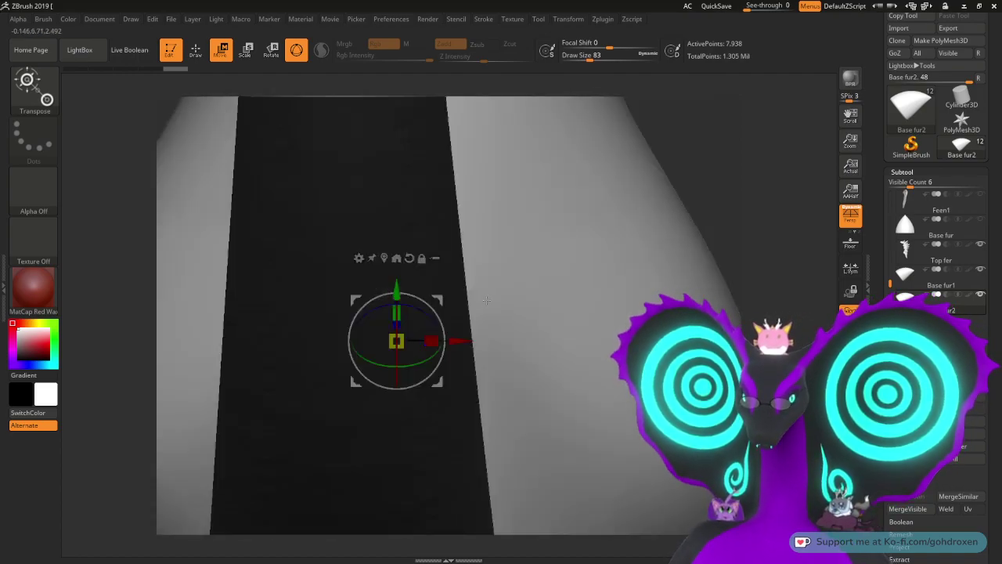
pyautogui.moveTo(746, 226); pyautogui.dragTo(785, 226)
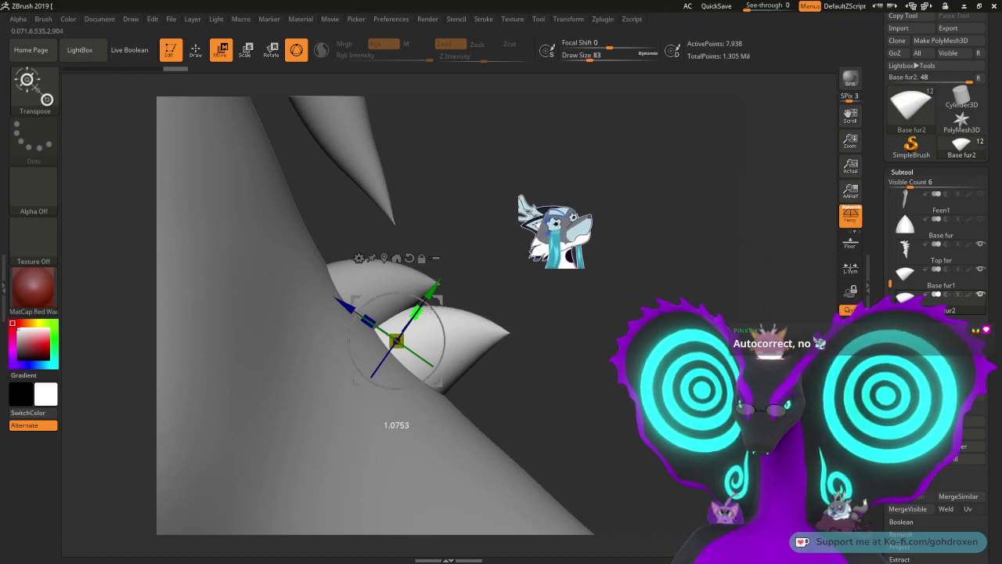
pyautogui.hotkey('ctrl', 'z')
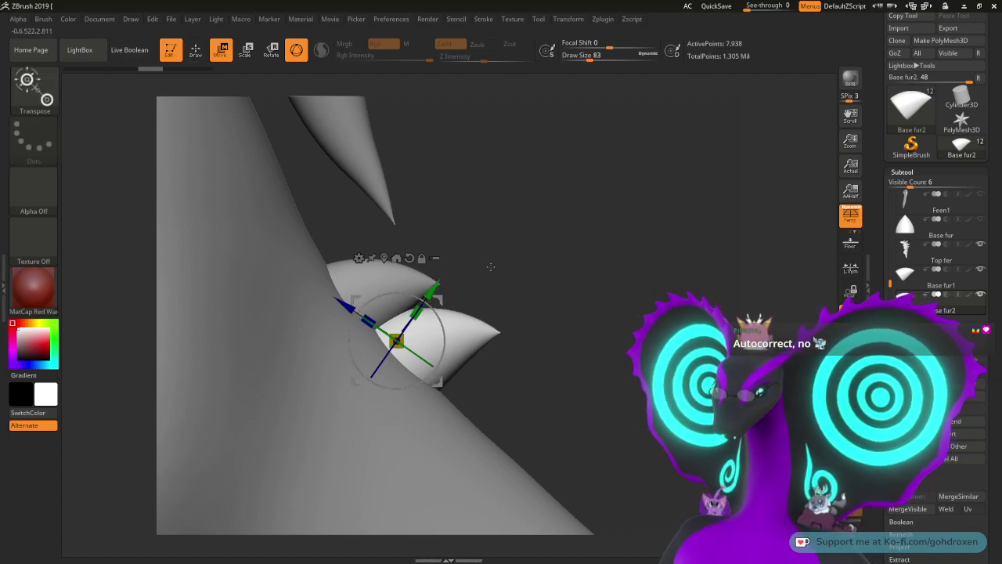
# Step: Use the Move Topological brush at draw size 177 to reshape the tip and underside of the Base fur2 spike
pyautogui.press('q')
pyautogui.click(45, 93)
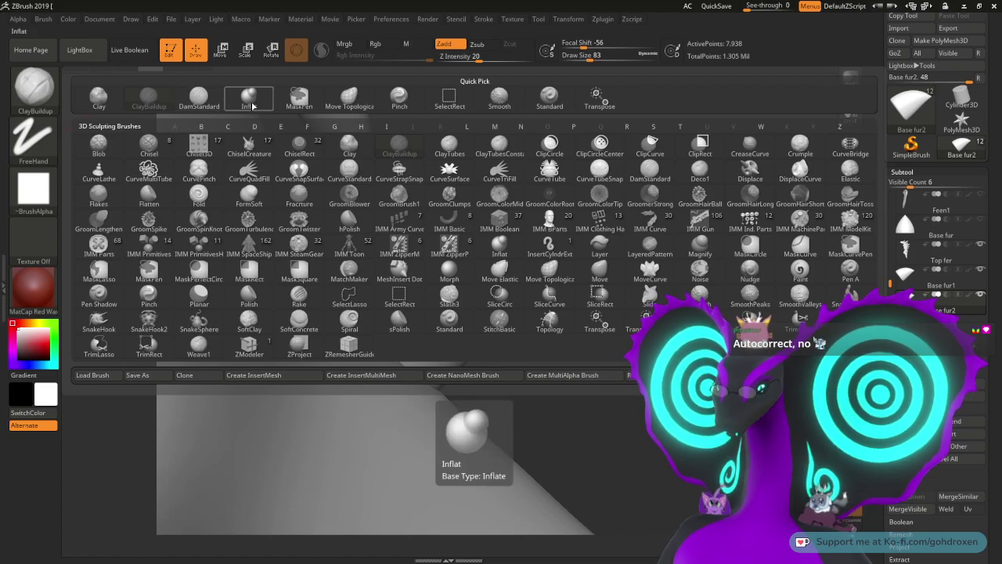
pyautogui.click(350, 100)
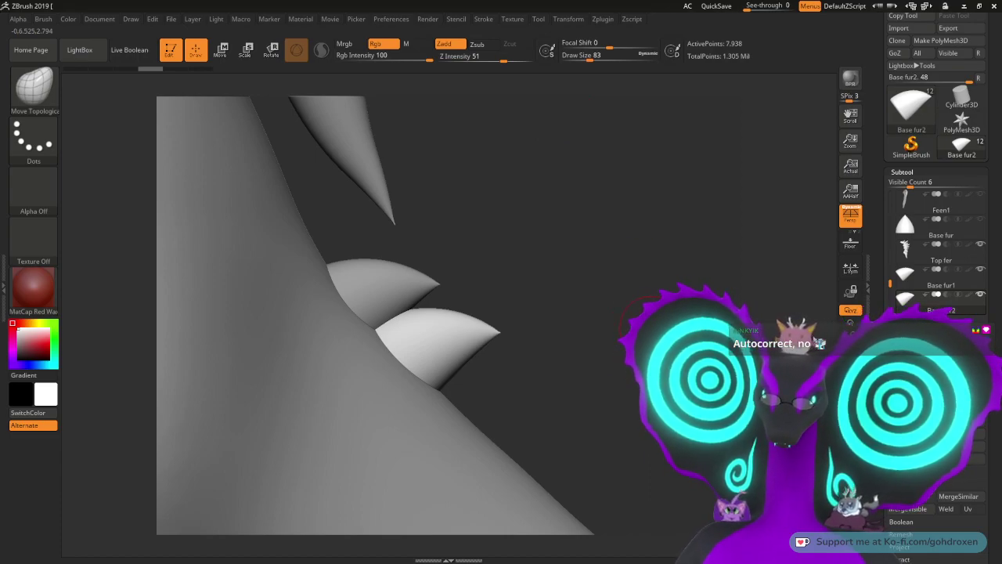
pyautogui.moveTo(561, 327)
pyautogui.mouseDown()
pyautogui.moveTo(567, 354)
pyautogui.moveTo(569, 340)
pyautogui.mouseUp()
pyautogui.press('space')
pyautogui.moveTo(537, 303); pyautogui.dragTo(542, 300)
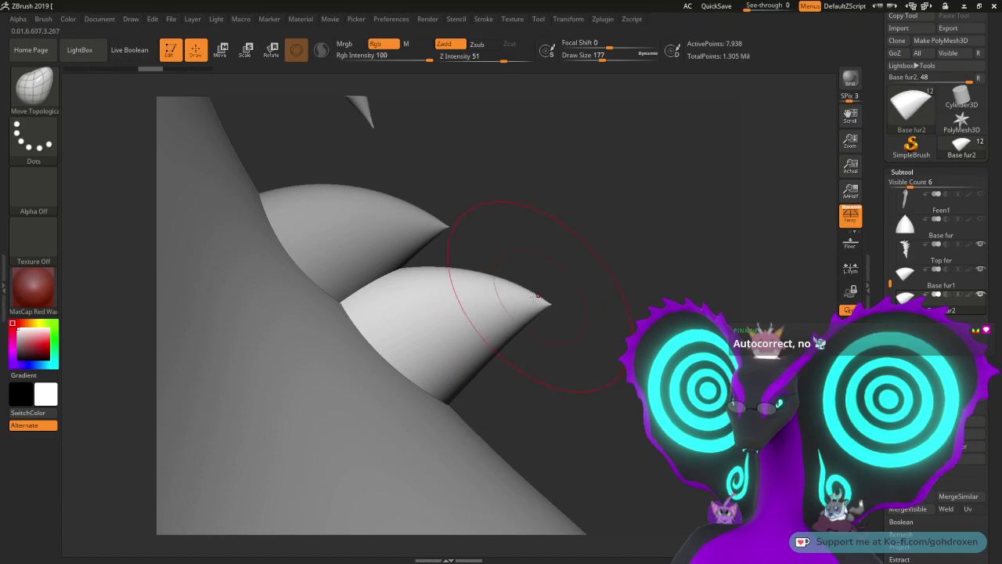
pyautogui.moveTo(490, 338)
pyautogui.mouseDown()
pyautogui.moveTo(476, 350)
pyautogui.moveTo(490, 347)
pyautogui.mouseUp()
pyautogui.moveTo(548, 303)
pyautogui.mouseDown()
pyautogui.moveTo(554, 311)
pyautogui.moveTo(517, 290)
pyautogui.mouseUp()
# Step: Curve the Base fur2 spike by rounding its upper edge, hollowing its lower edge and pulling the tip outward
pyautogui.moveTo(483, 356); pyautogui.dragTo(480, 351)
pyautogui.moveTo(475, 272); pyautogui.dragTo(474, 277)
pyautogui.moveTo(550, 307); pyautogui.dragTo(552, 311)
pyautogui.moveTo(473, 283); pyautogui.dragTo(472, 277)
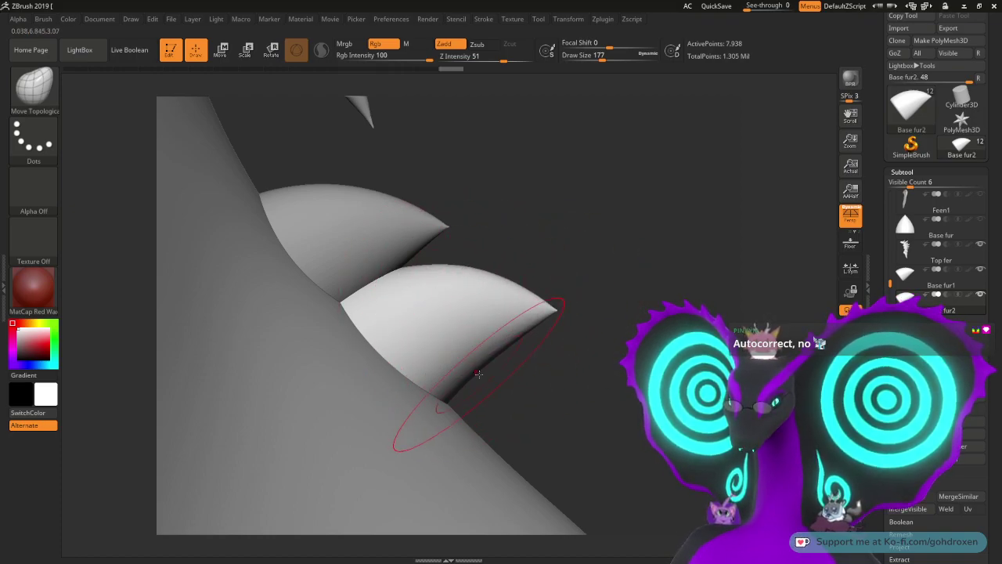
pyautogui.moveTo(505, 346); pyautogui.dragTo(501, 342)
pyautogui.moveTo(489, 367); pyautogui.dragTo(485, 361)
pyautogui.moveTo(554, 308); pyautogui.dragTo(557, 305)
pyautogui.moveTo(481, 276)
pyautogui.mouseDown()
pyautogui.moveTo(526, 329)
pyautogui.moveTo(559, 310)
pyautogui.mouseUp()
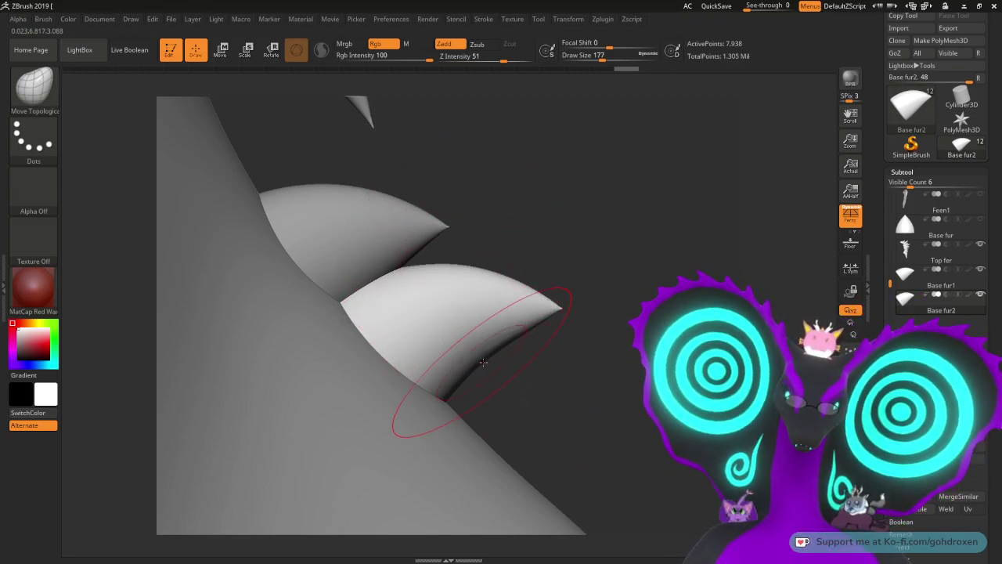
# Step: Examine the Base fur1 and Base fur2 spikes from both sides and from behind to check their shape and overlap
pyautogui.moveTo(537, 394)
pyautogui.mouseDown()
pyautogui.moveTo(555, 398)
pyautogui.moveTo(595, 215)
pyautogui.moveTo(577, 353)
pyautogui.moveTo(517, 321)
pyautogui.mouseUp()
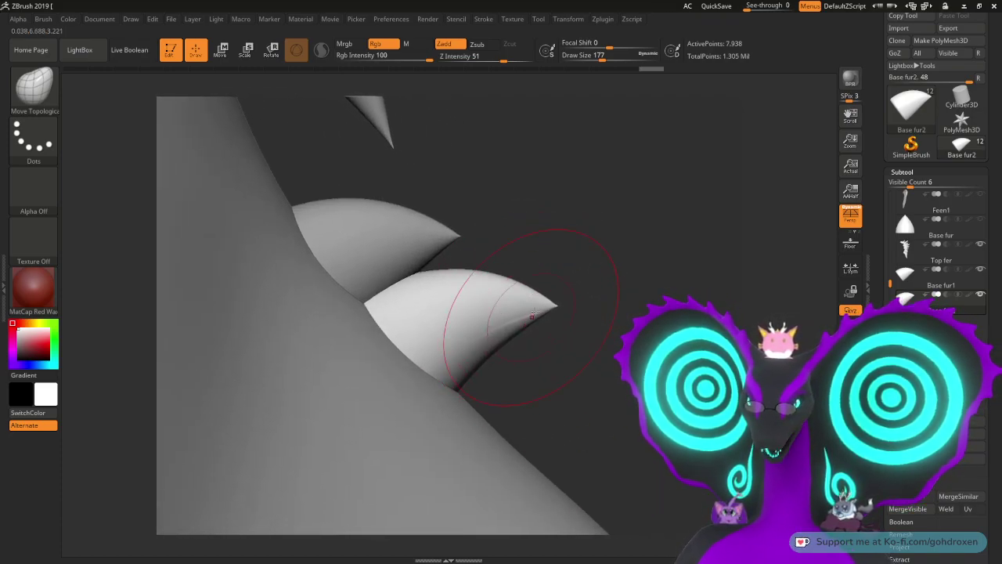
pyautogui.moveTo(572, 361)
pyautogui.mouseDown()
pyautogui.moveTo(570, 336)
pyautogui.moveTo(517, 326)
pyautogui.mouseUp()
pyautogui.moveTo(589, 249)
pyautogui.mouseDown()
pyautogui.moveTo(642, 242)
pyautogui.moveTo(512, 242)
pyautogui.moveTo(603, 242)
pyautogui.moveTo(579, 259)
pyautogui.moveTo(485, 245)
pyautogui.mouseUp()
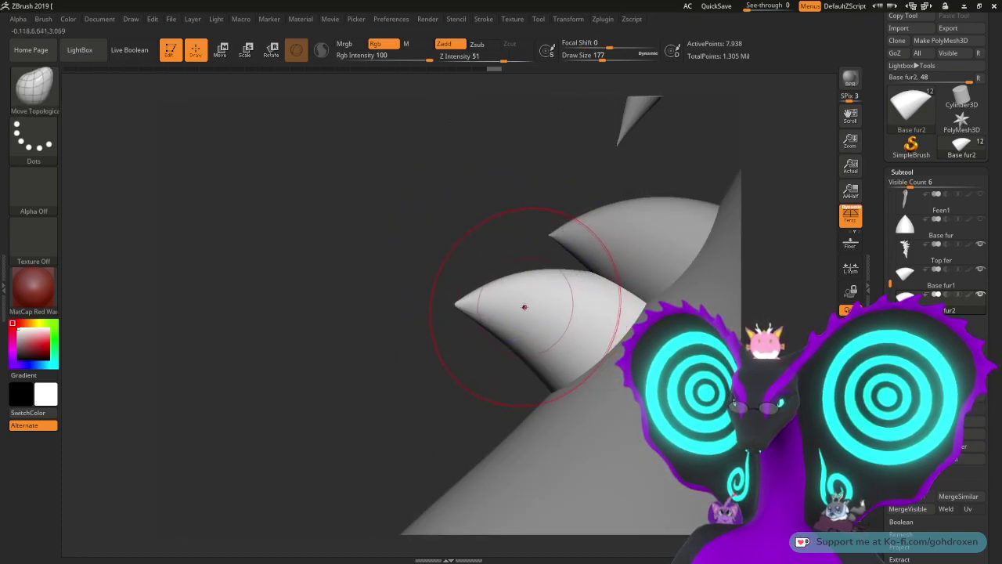
pyautogui.moveTo(467, 283); pyautogui.dragTo(532, 288)
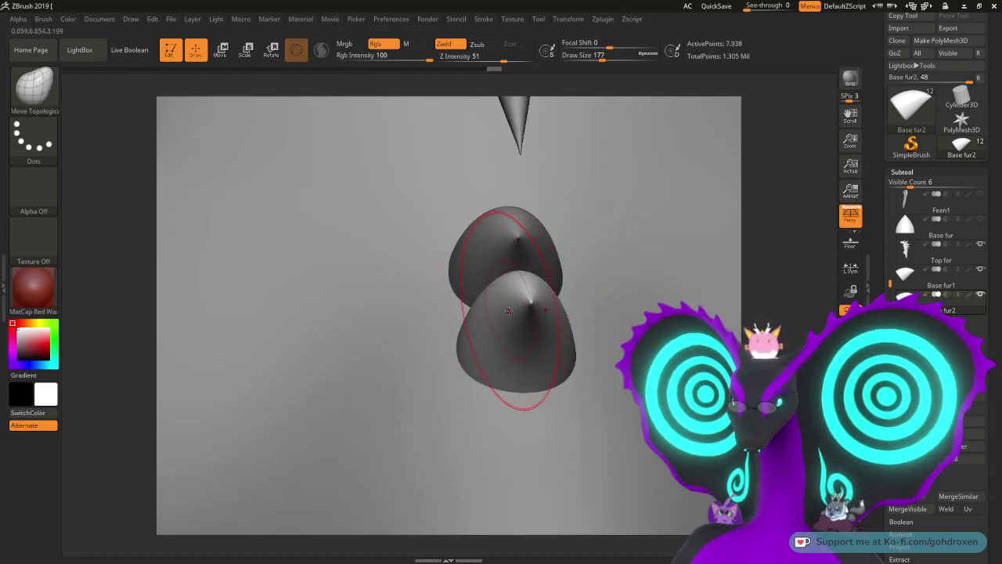
pyautogui.moveTo(762, 267); pyautogui.dragTo(809, 269)
pyautogui.moveTo(667, 293)
pyautogui.keyDown('alt'); pyautogui.mouseDown()
pyautogui.moveTo(675, 233)
pyautogui.moveTo(660, 291)
pyautogui.mouseUp(); pyautogui.keyUp('alt')
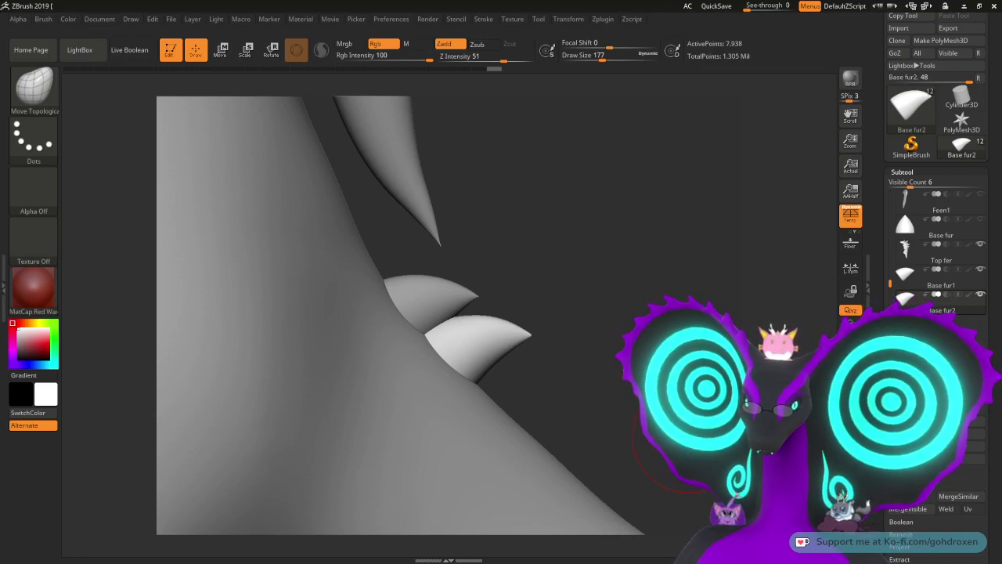
pyautogui.moveTo(649, 393)
pyautogui.mouseDown()
pyautogui.moveTo(632, 393)
pyautogui.moveTo(621, 348)
pyautogui.mouseUp()
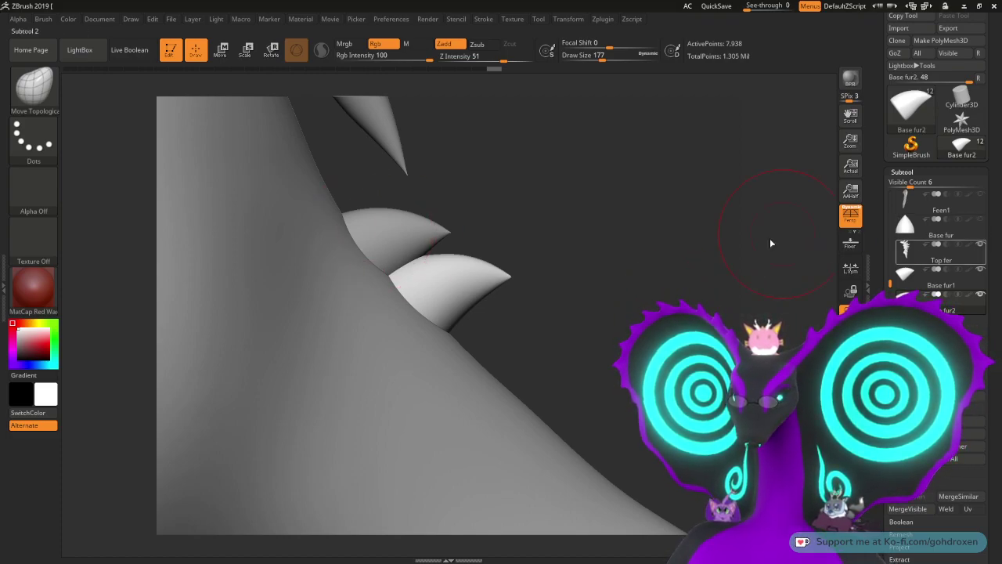
pyautogui.click(985, 279)
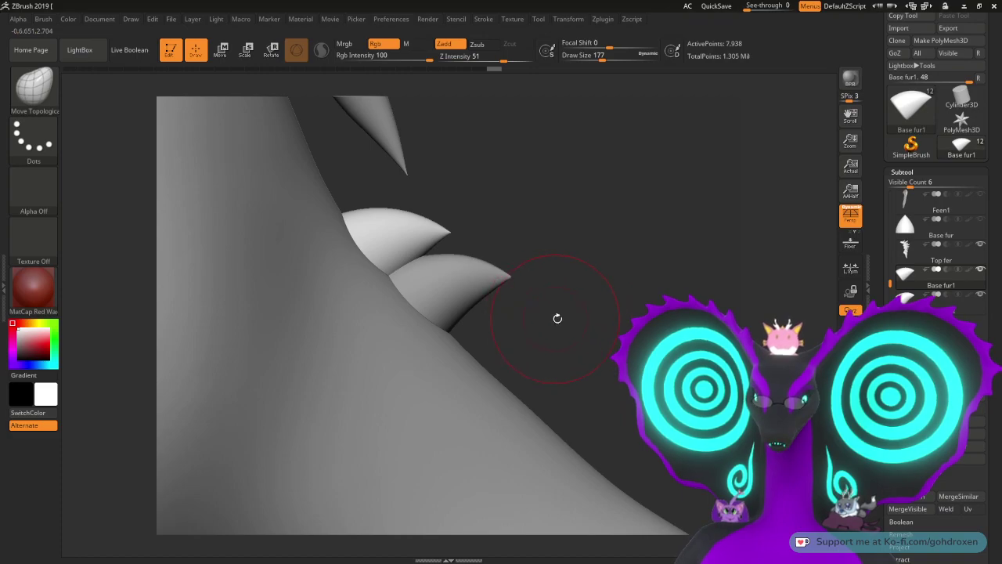
pyautogui.keyDown('alt'); pyautogui.moveTo(556, 318); pyautogui.dragTo(616, 303); pyautogui.keyUp('alt')
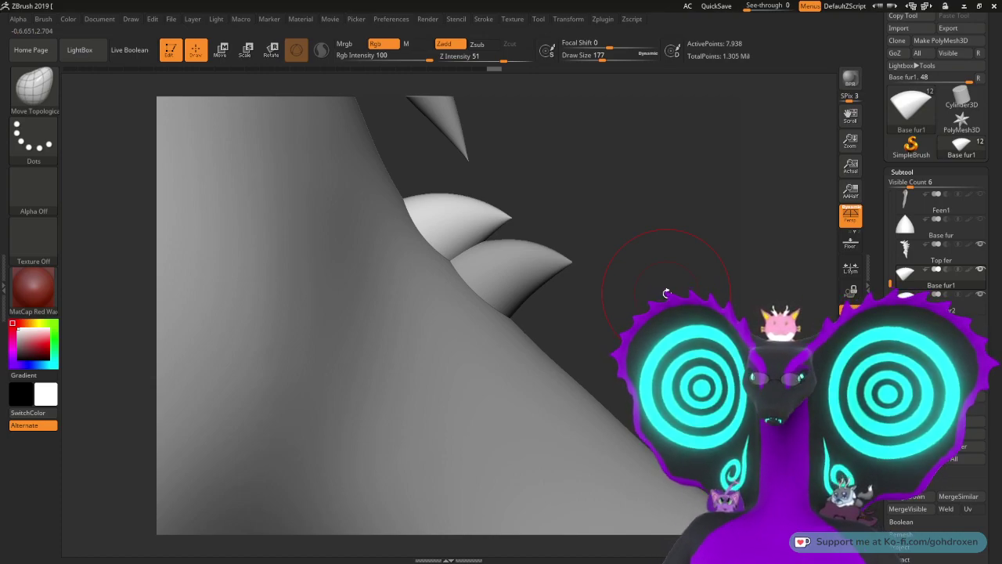
pyautogui.keyDown('alt'); pyautogui.moveTo(711, 309); pyautogui.dragTo(640, 257); pyautogui.keyUp('alt')
# Step: Duplicate the Base fur cone and move the copy from beside the head to the lower back near the tail
pyautogui.click(913, 229)
pyautogui.click(908, 422)
pyautogui.press('w')
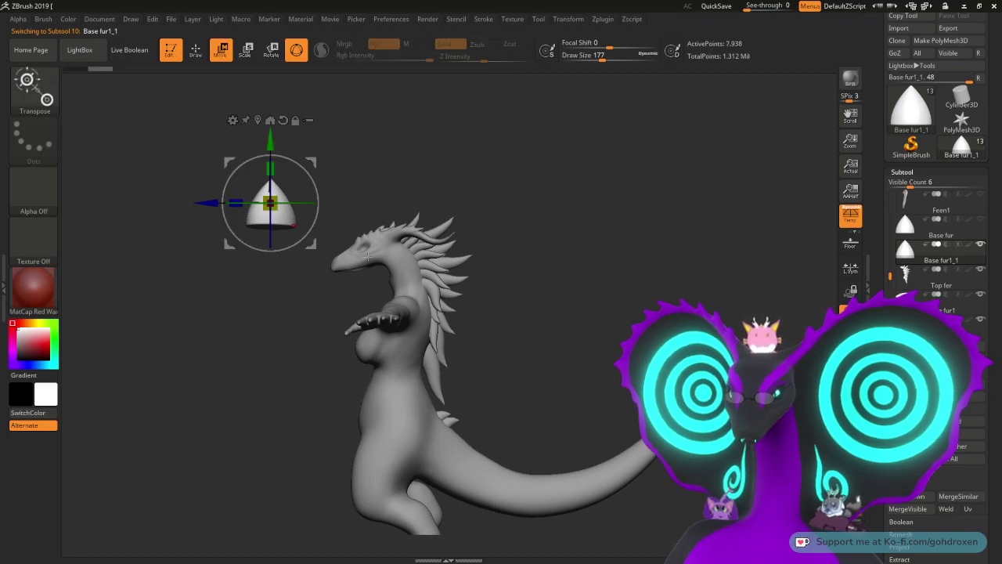
pyautogui.moveTo(277, 211); pyautogui.dragTo(472, 413)
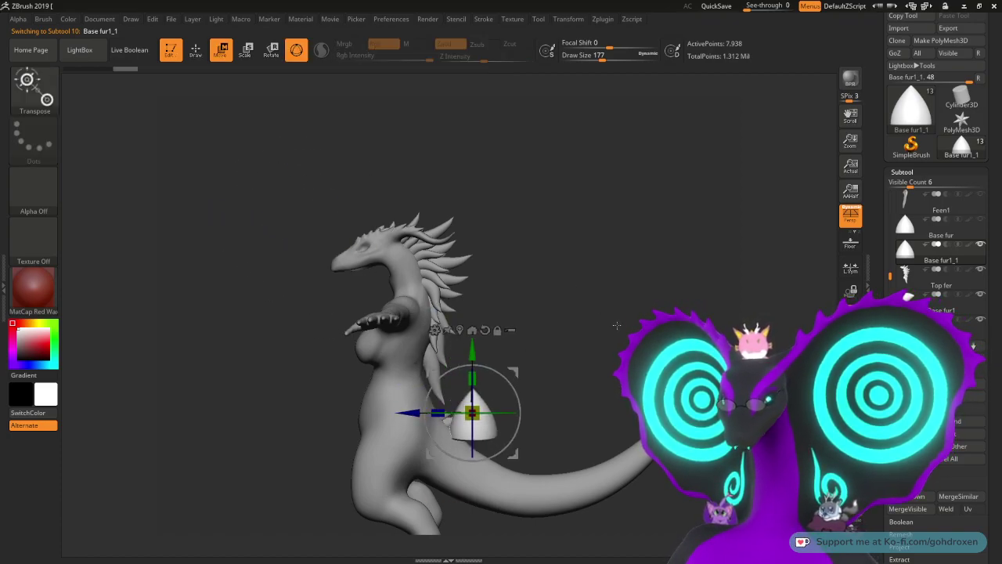
# Step: Shrink the new cone to about spike size, tilt it outward and seat it on the back just below Base fur2
pyautogui.keyDown('alt'); pyautogui.moveTo(602, 317); pyautogui.dragTo(607, 210); pyautogui.keyUp('alt')
pyautogui.keyDown('ctrl'); pyautogui.moveTo(607, 209); pyautogui.dragTo(627, 290, button='right'); pyautogui.keyUp('ctrl')
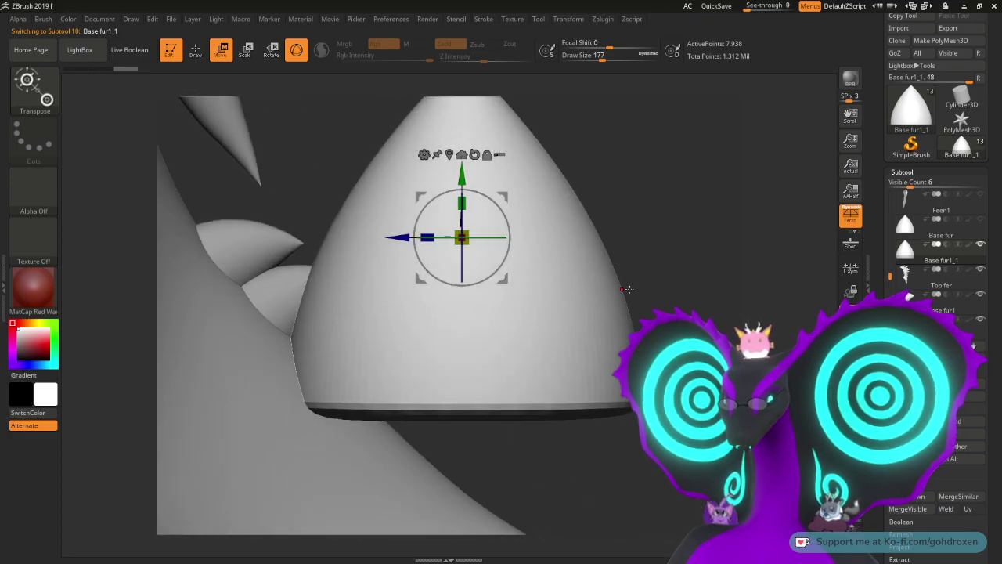
pyautogui.moveTo(660, 270)
pyautogui.keyDown('alt'); pyautogui.mouseDown()
pyautogui.moveTo(664, 253)
pyautogui.moveTo(666, 273)
pyautogui.mouseUp(); pyautogui.keyUp('alt')
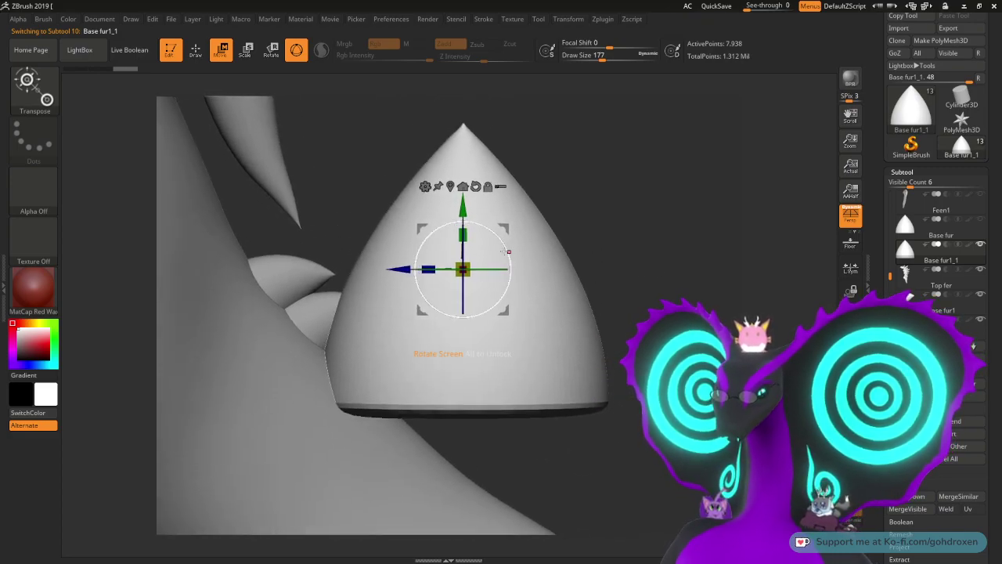
pyautogui.moveTo(466, 265); pyautogui.dragTo(333, 361)
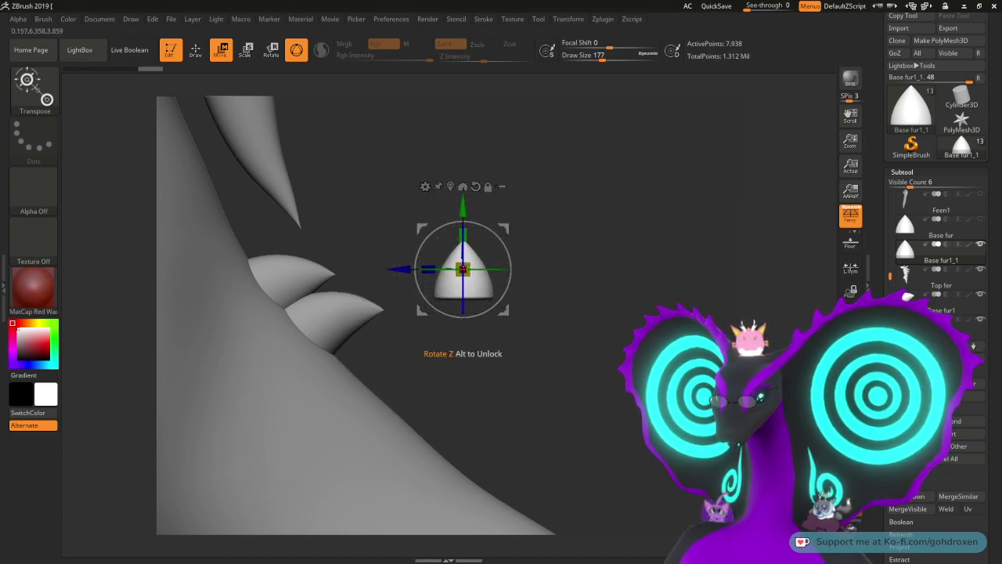
pyautogui.moveTo(502, 232); pyautogui.dragTo(406, 328)
# Step: Apply a Bend Curve deformer to the new cone, pull its tip up and outward, and shift the lower curve points toward the back
pyautogui.click(328, 285)
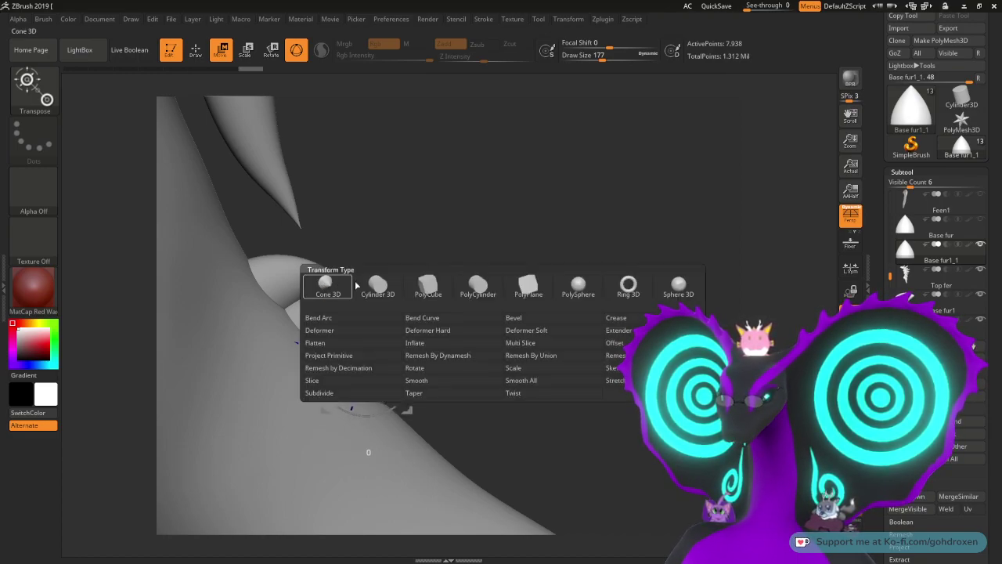
pyautogui.click(423, 320)
pyautogui.keyDown('alt'); pyautogui.moveTo(510, 327); pyautogui.dragTo(607, 514); pyautogui.keyUp('alt')
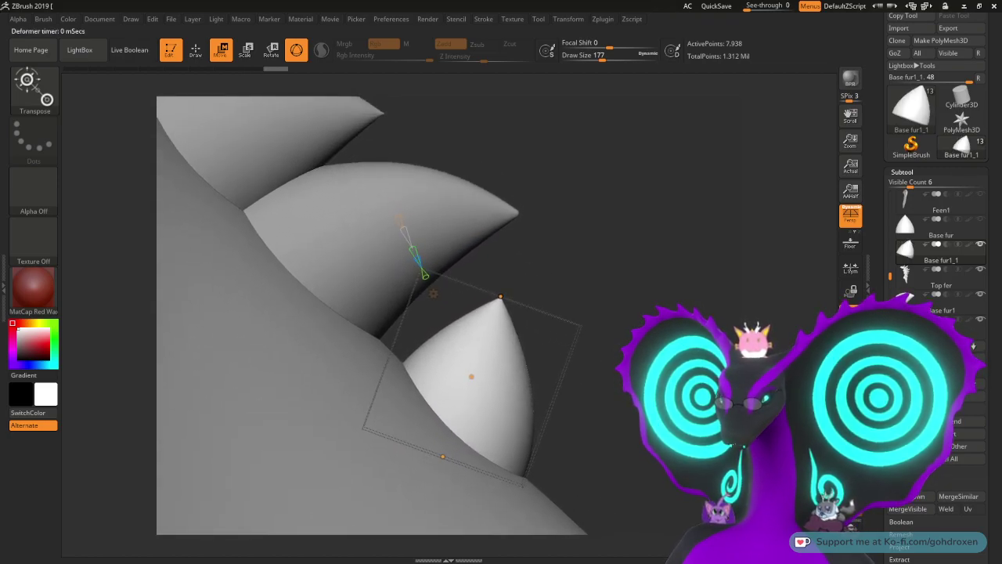
pyautogui.moveTo(500, 297); pyautogui.dragTo(596, 256)
pyautogui.moveTo(507, 358); pyautogui.dragTo(507, 419)
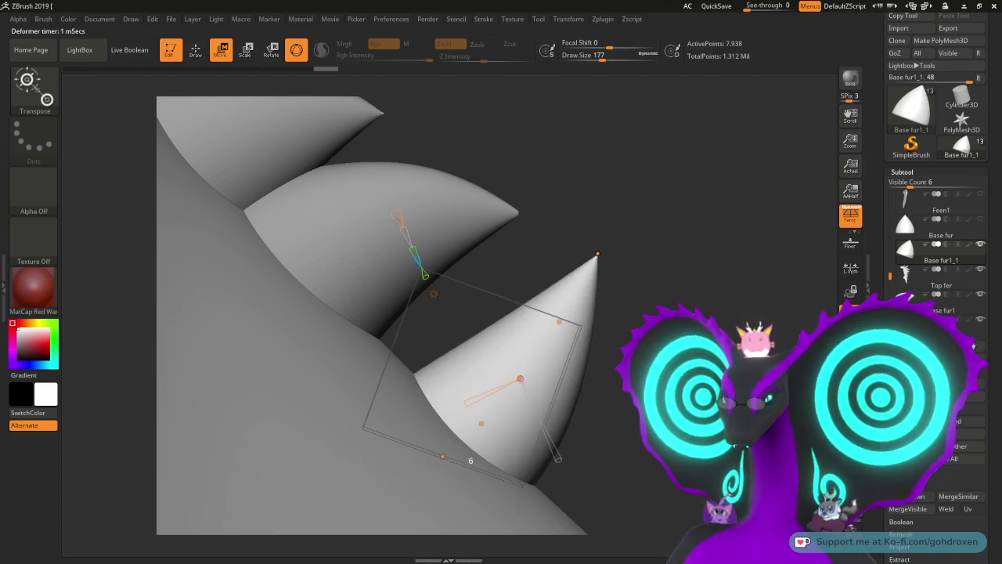
pyautogui.moveTo(480, 424); pyautogui.dragTo(444, 407)
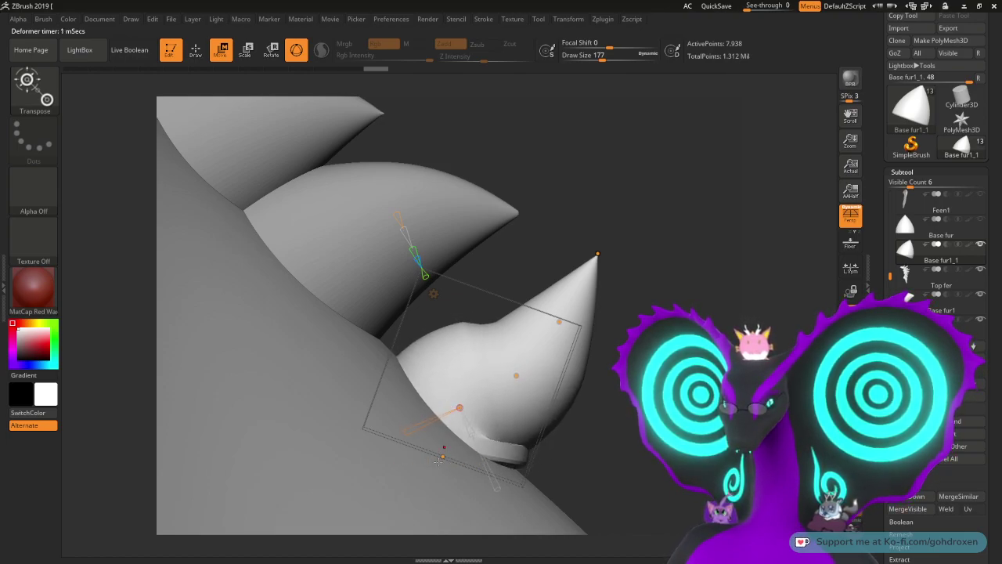
# Step: Push the base end of the curve into the back and raise the middle points so the spike's upper edge arches
pyautogui.moveTo(442, 457); pyautogui.dragTo(353, 423)
pyautogui.moveTo(448, 403); pyautogui.dragTo(444, 389)
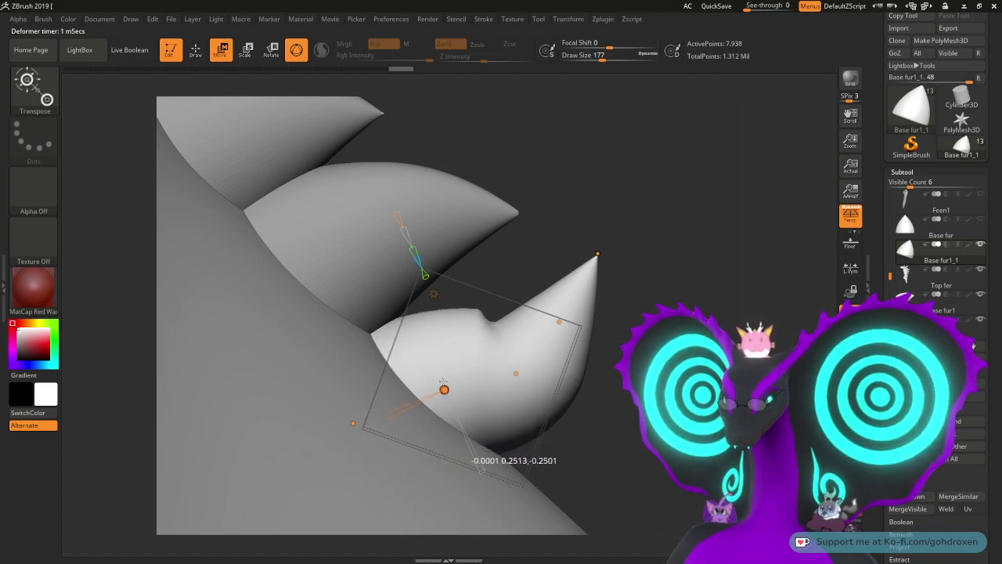
pyautogui.moveTo(509, 380); pyautogui.dragTo(494, 341)
pyautogui.moveTo(441, 385); pyautogui.dragTo(438, 379)
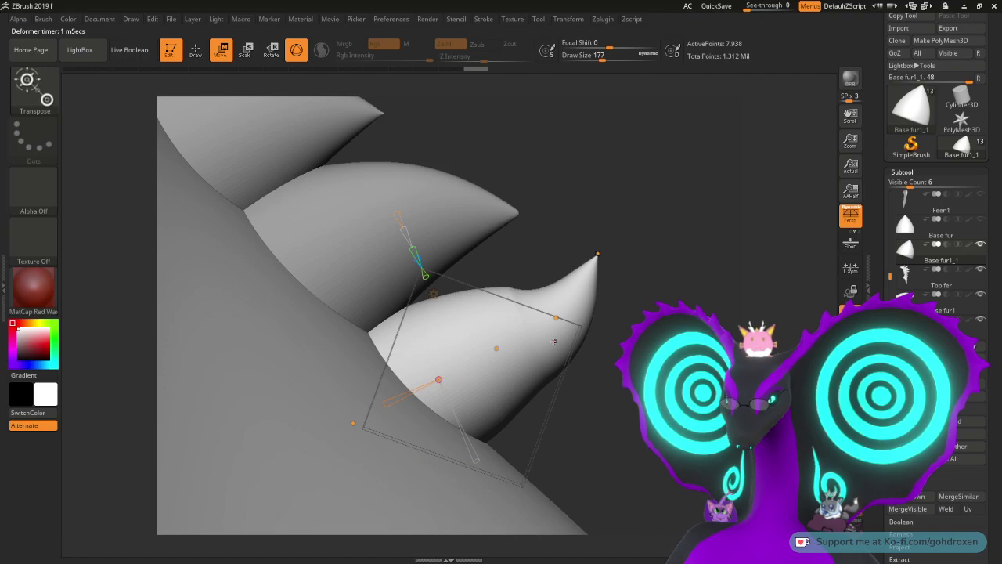
# Step: Fine-tune the tip and upper curve points to smooth the spike's upper edge toward its upturned tip
pyautogui.moveTo(556, 317); pyautogui.dragTo(553, 307)
pyautogui.moveTo(595, 256); pyautogui.dragTo(591, 239)
pyautogui.moveTo(553, 306); pyautogui.dragTo(552, 302)
pyautogui.moveTo(497, 346); pyautogui.dragTo(499, 342)
pyautogui.moveTo(638, 395)
pyautogui.mouseDown()
pyautogui.moveTo(486, 400)
pyautogui.moveTo(644, 398)
pyautogui.mouseUp()
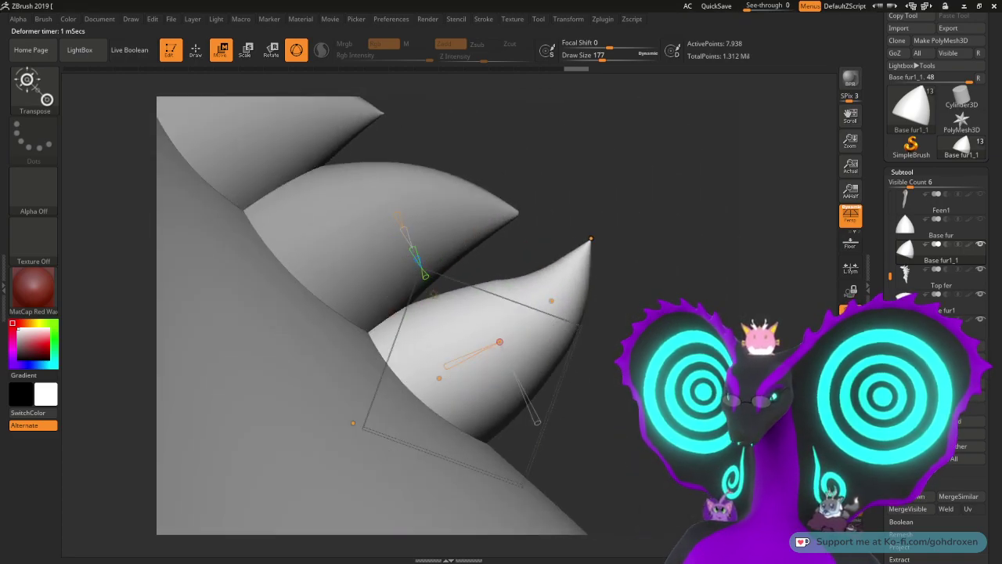
pyautogui.moveTo(591, 239)
pyautogui.mouseDown()
pyautogui.moveTo(600, 246)
pyautogui.moveTo(589, 245)
pyautogui.mouseUp()
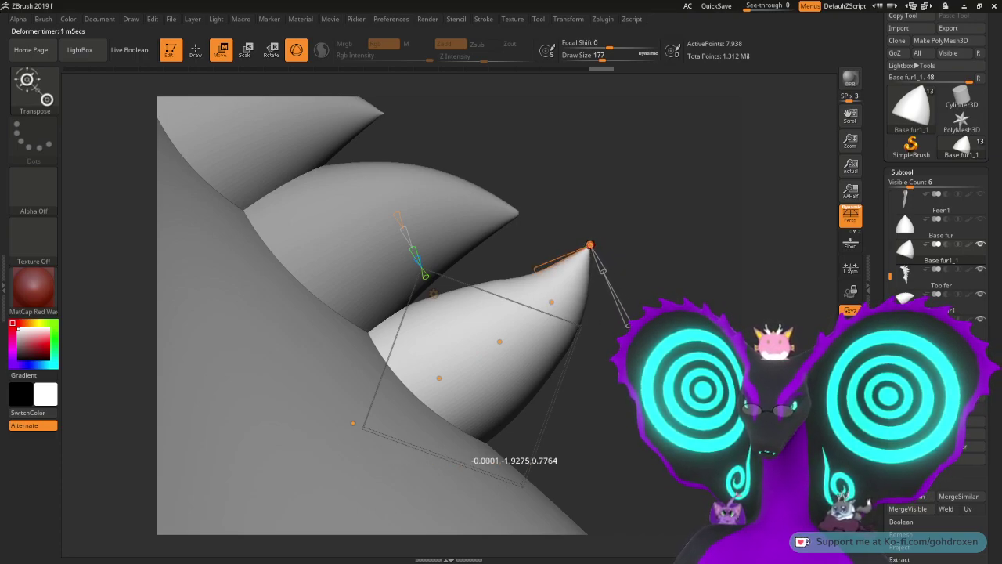
# Step: Check the bent spike against its neighbours on the lower back and accept the Bend Curve deformation
pyautogui.moveTo(673, 195); pyautogui.dragTo(650, 198)
pyautogui.keyDown('alt'); pyautogui.moveTo(665, 415); pyautogui.dragTo(661, 300); pyautogui.keyUp('alt')
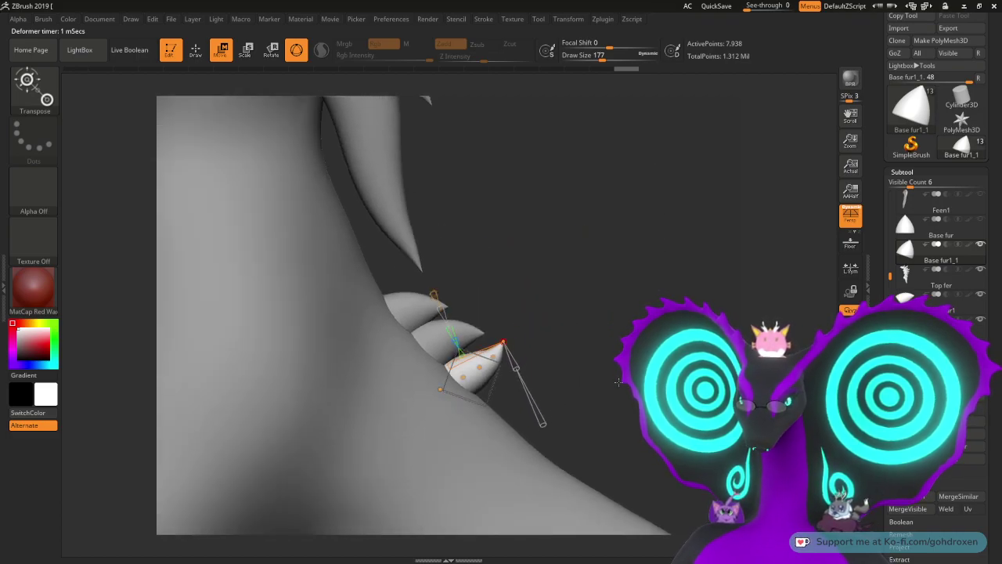
pyautogui.keyDown('ctrl'); pyautogui.moveTo(574, 354); pyautogui.dragTo(582, 383, button='right'); pyautogui.keyUp('ctrl')
pyautogui.moveTo(587, 328); pyautogui.dragTo(584, 332, button='right')
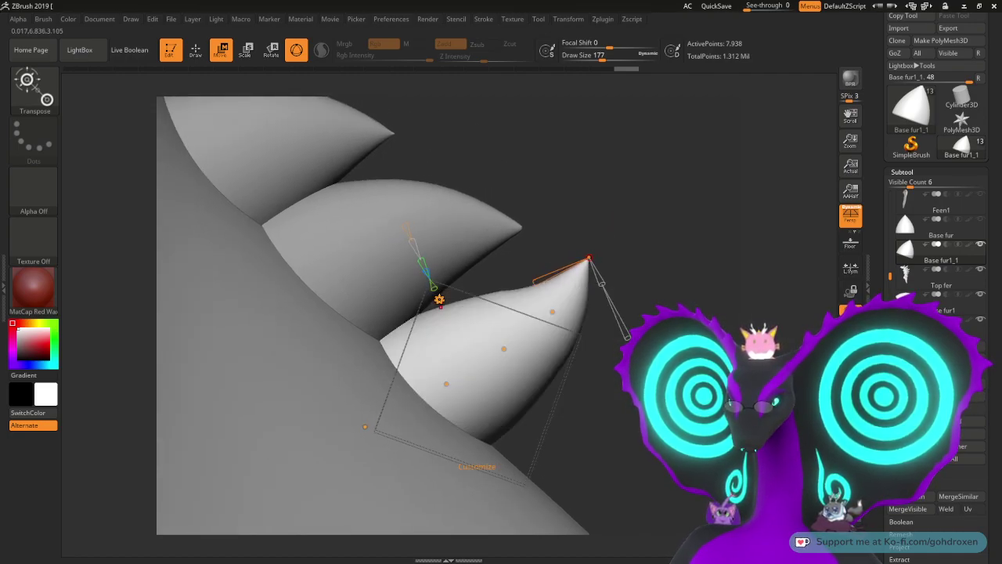
pyautogui.click(439, 300)
pyautogui.click(619, 293)
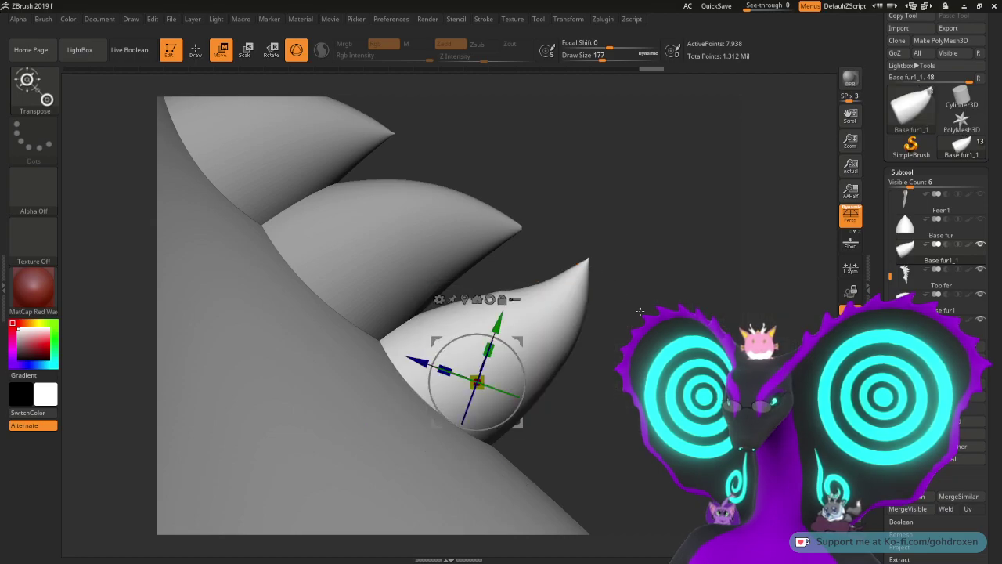
# Step: Nudge and slightly rotate the new spike on the lower back, and return to the Move Topological brush
pyautogui.moveTo(521, 342); pyautogui.dragTo(513, 341)
pyautogui.moveTo(432, 366)
pyautogui.mouseDown()
pyautogui.moveTo(444, 370)
pyautogui.moveTo(432, 357)
pyautogui.mouseUp()
pyautogui.moveTo(609, 352); pyautogui.dragTo(572, 353)
pyautogui.press('q')
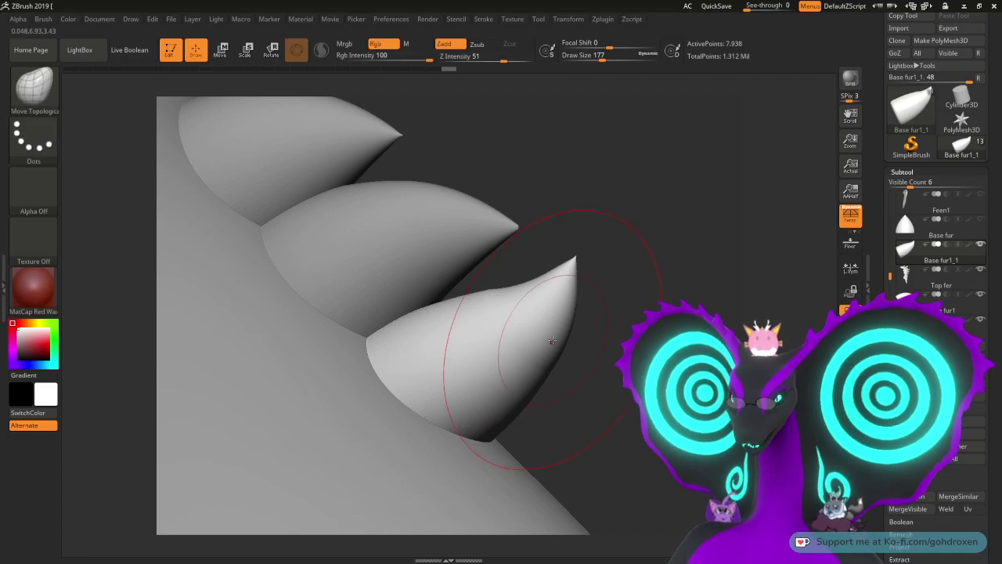
# Step: Smooth the middle of the lowest spike, Base fur1_1, to even out its surface
pyautogui.press('shift')
pyautogui.keyDown('shift'); pyautogui.moveTo(516, 341); pyautogui.dragTo(476, 349); pyautogui.keyUp('shift')
pyautogui.moveTo(647, 375); pyautogui.dragTo(667, 381)
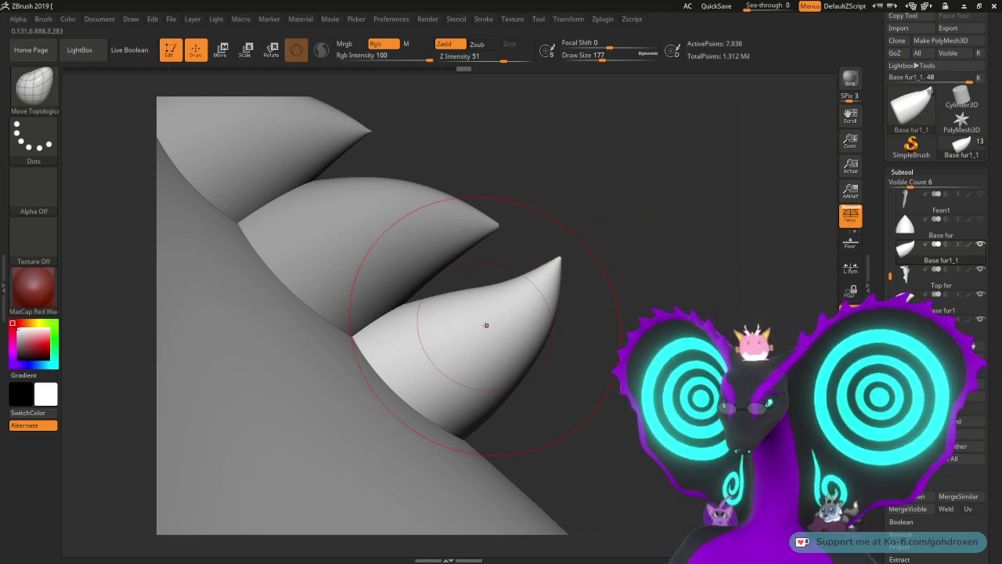
# Step: Fine-tune the lowest spike's placement and tilt against the body with the Move gizmo
pyautogui.press('w')
pyautogui.moveTo(474, 323); pyautogui.dragTo(502, 346)
pyautogui.moveTo(616, 379); pyautogui.dragTo(568, 327)
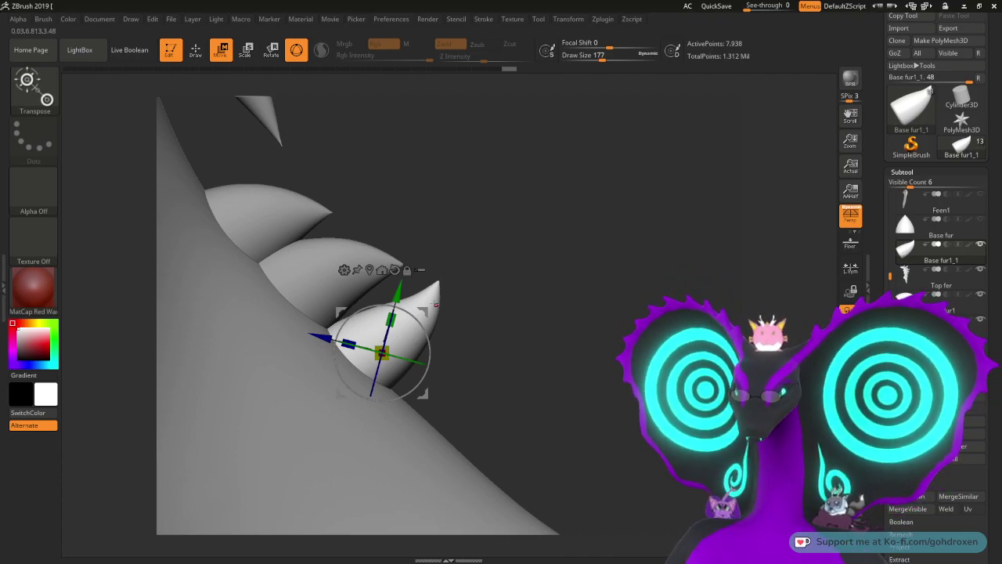
pyautogui.moveTo(423, 311); pyautogui.dragTo(426, 303)
pyautogui.moveTo(511, 354)
pyautogui.mouseDown()
pyautogui.moveTo(646, 338)
pyautogui.moveTo(602, 338)
pyautogui.mouseUp()
pyautogui.press('q')
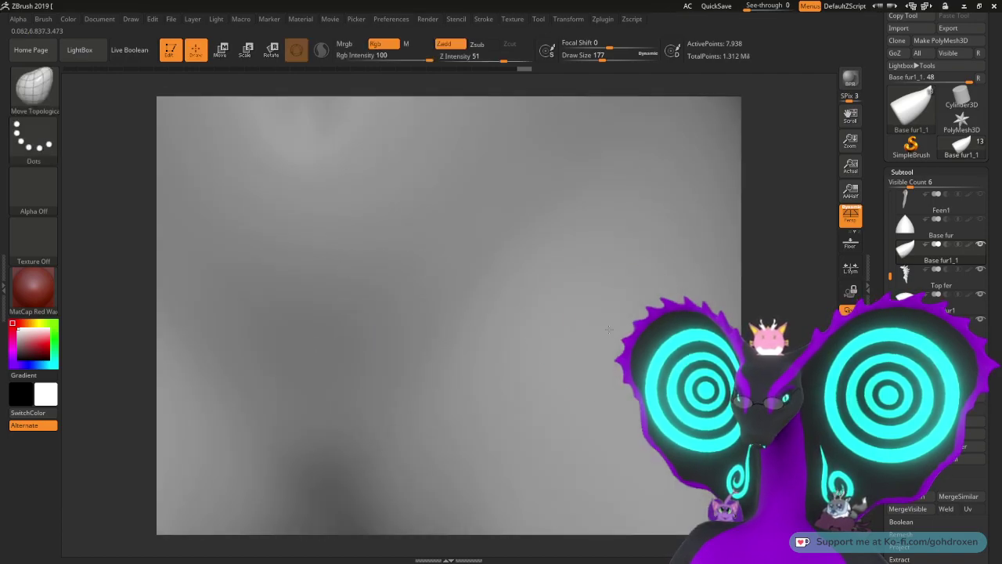
pyautogui.moveTo(752, 284); pyautogui.dragTo(706, 299)
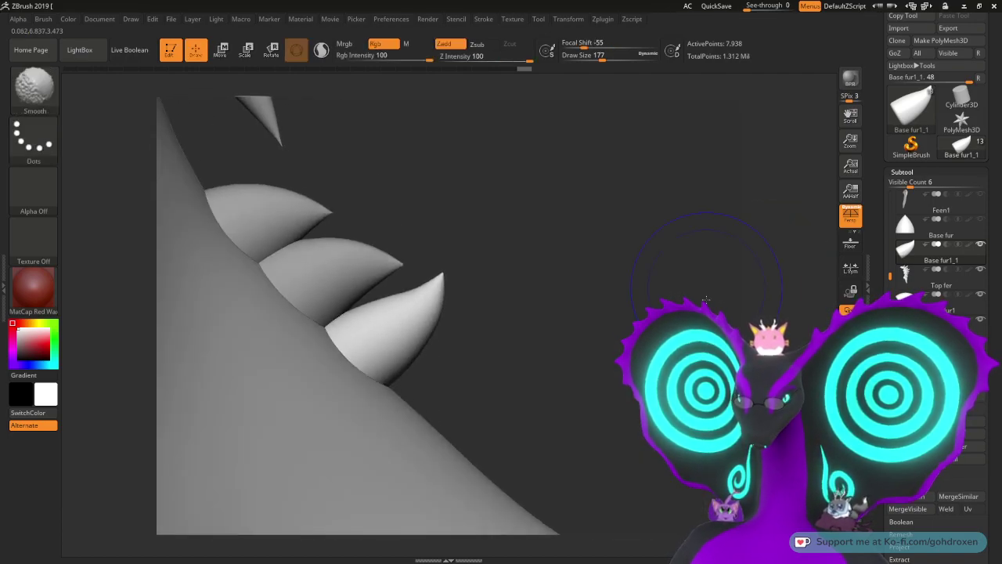
pyautogui.press('shift')
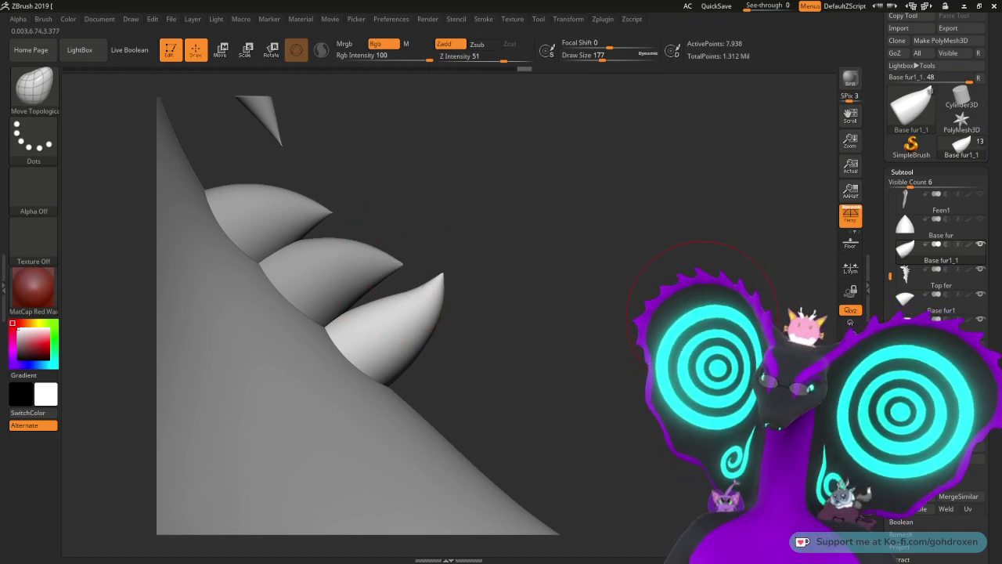
pyautogui.press('shift')
pyautogui.moveTo(613, 308)
pyautogui.keyDown('alt'); pyautogui.mouseDown()
pyautogui.moveTo(612, 328)
pyautogui.moveTo(678, 359)
pyautogui.moveTo(644, 341)
pyautogui.mouseUp(); pyautogui.keyUp('alt')
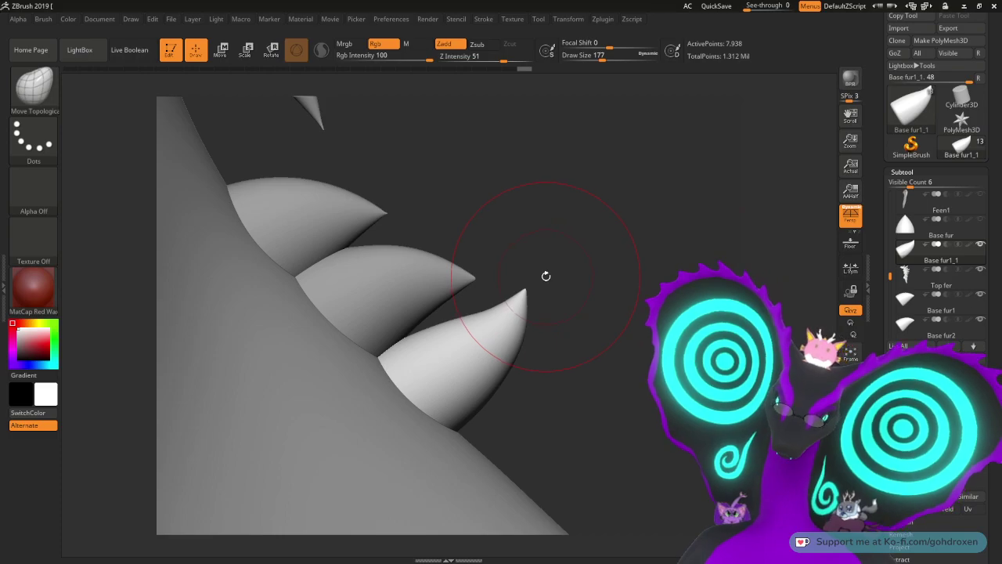
pyautogui.moveTo(638, 329); pyautogui.dragTo(619, 305)
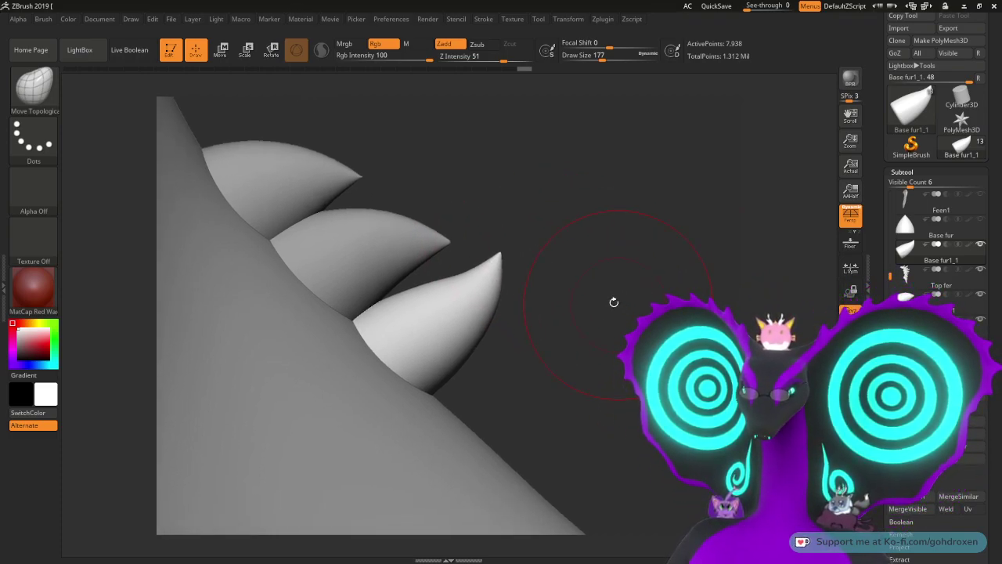
# Step: Duplicate the Base fur2 spike and place the copy below the lowest spike on the back, tilted slightly upward
pyautogui.keyDown('alt'); pyautogui.click(381, 242); pyautogui.keyUp('alt')
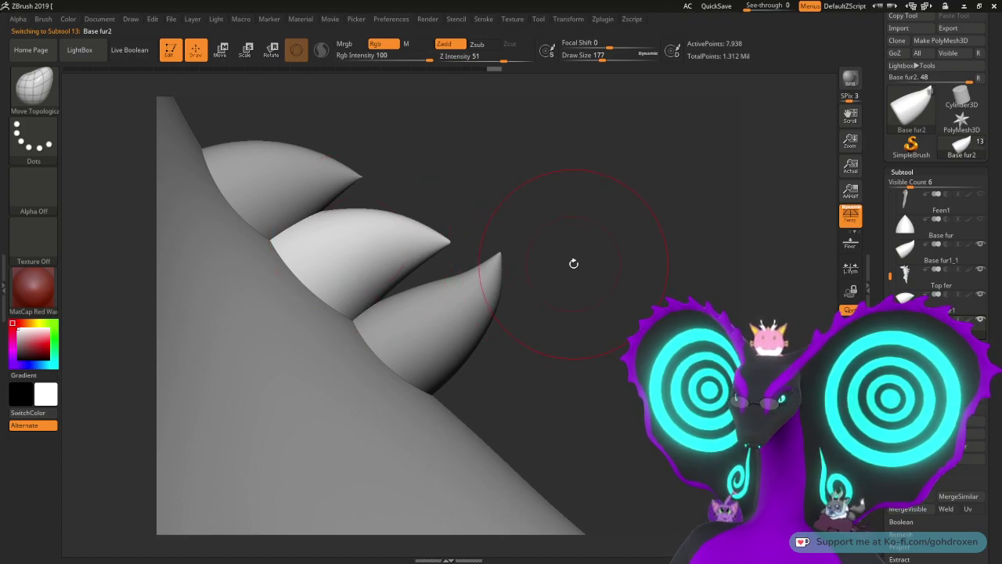
pyautogui.moveTo(692, 304); pyautogui.dragTo(659, 293)
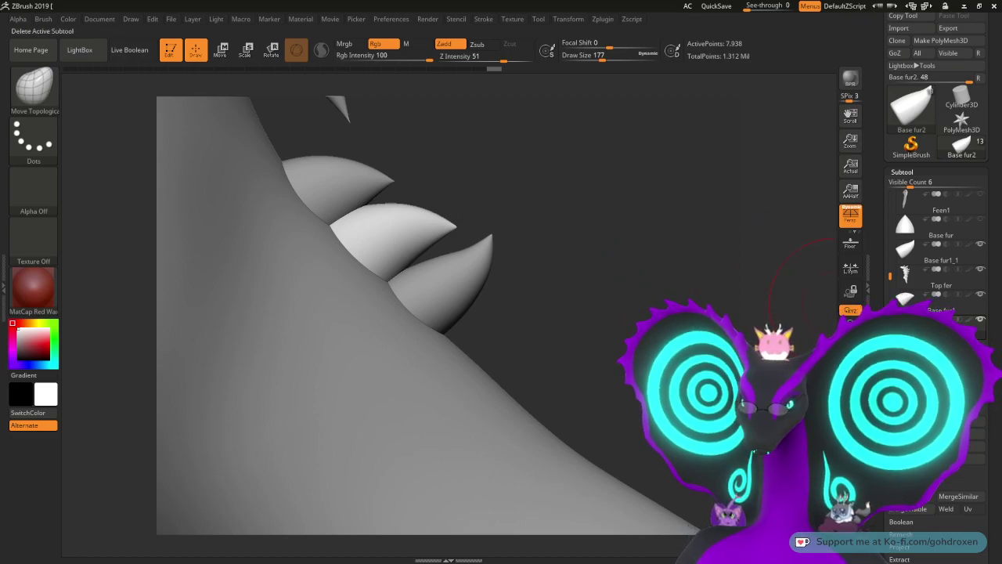
pyautogui.hotkey('ctrl', 'shift', 'd')
pyautogui.press('w')
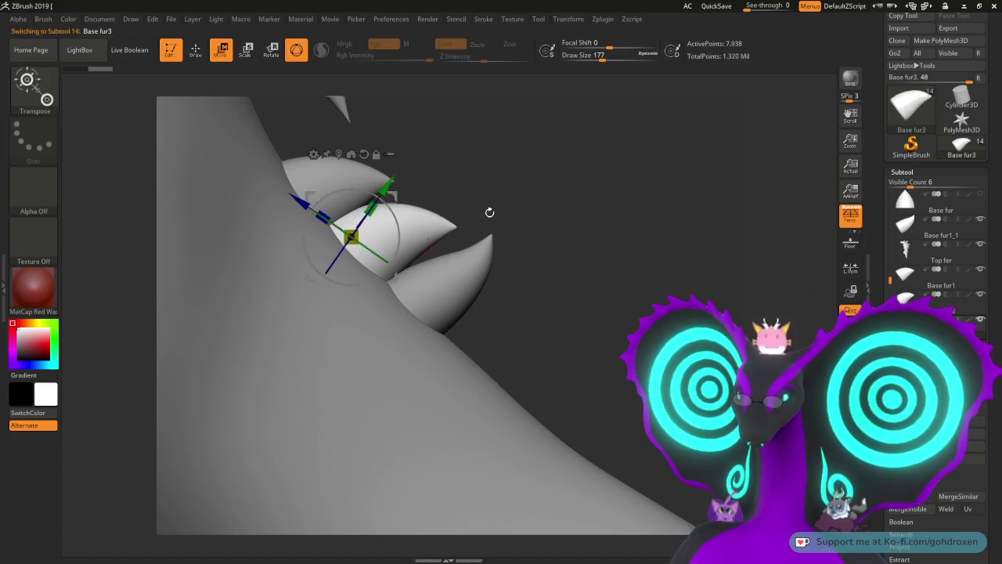
pyautogui.moveTo(347, 230); pyautogui.dragTo(519, 302)
pyautogui.moveTo(515, 300)
pyautogui.mouseDown()
pyautogui.moveTo(499, 308)
pyautogui.moveTo(548, 257)
pyautogui.moveTo(520, 295)
pyautogui.mouseUp()
pyautogui.moveTo(591, 311)
pyautogui.mouseDown()
pyautogui.moveTo(619, 325)
pyautogui.moveTo(592, 315)
pyautogui.mouseUp()
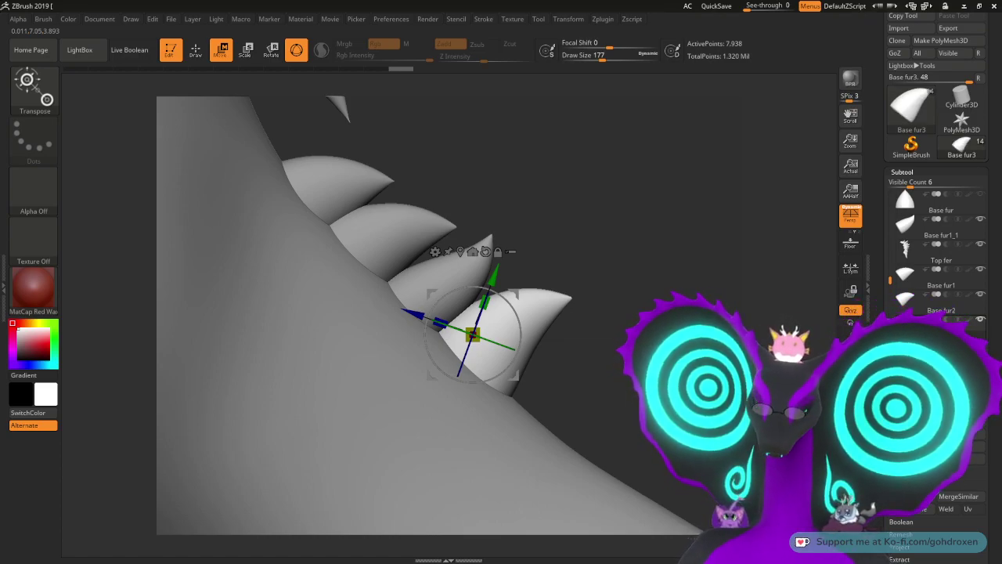
# Step: Reshape the new lowest spike with Move Topological, curving its underside inward and drawing its tip outward
pyautogui.press('q')
pyautogui.keyDown('alt'); pyautogui.moveTo(615, 251); pyautogui.dragTo(632, 301); pyautogui.keyUp('alt')
pyautogui.keyDown('alt'); pyautogui.moveTo(644, 232); pyautogui.dragTo(605, 288); pyautogui.keyUp('alt')
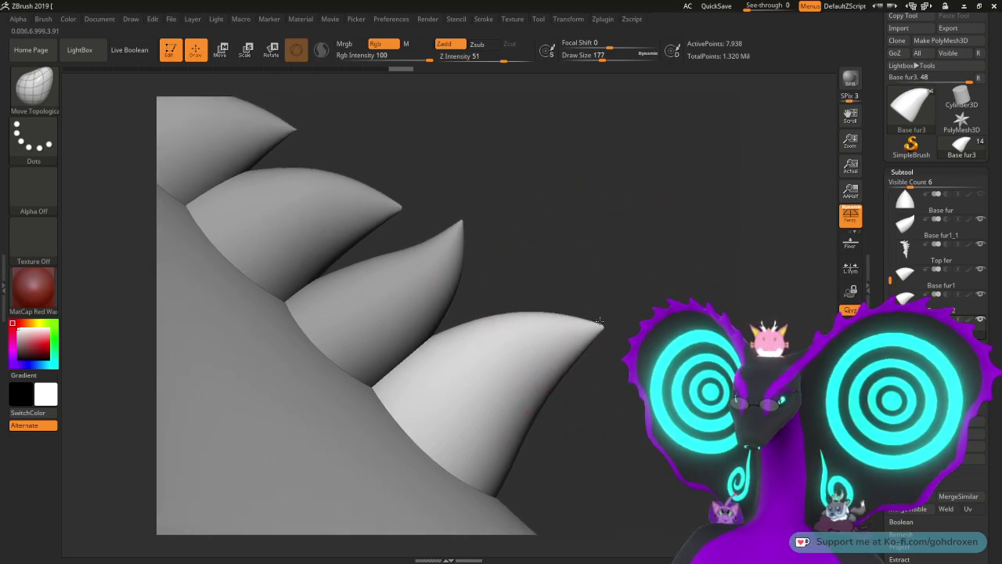
pyautogui.moveTo(513, 321); pyautogui.dragTo(492, 325)
pyautogui.hotkey('ctrl', 'z')
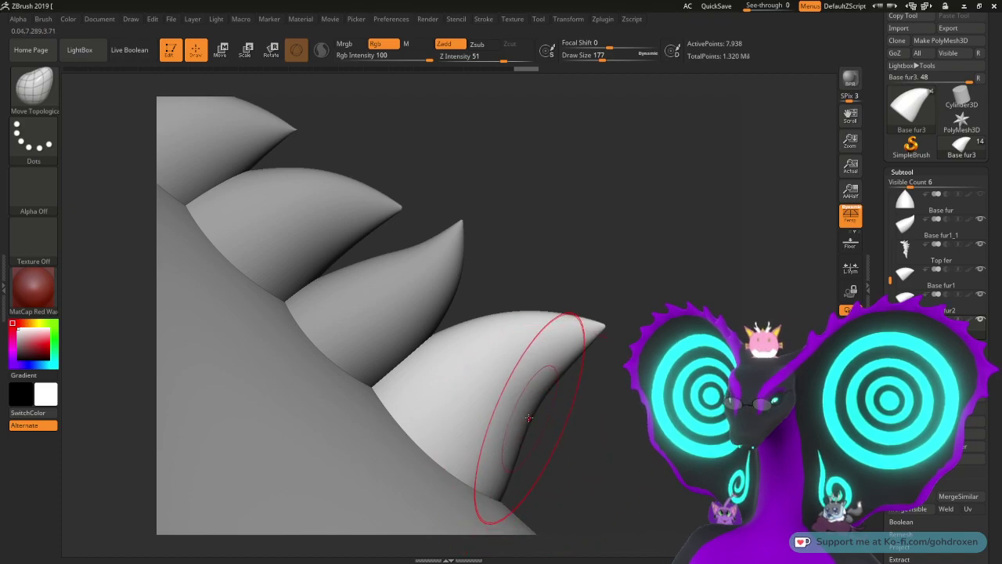
pyautogui.moveTo(591, 395)
pyautogui.mouseDown()
pyautogui.moveTo(607, 412)
pyautogui.moveTo(585, 408)
pyautogui.mouseUp()
pyautogui.press('shift')
pyautogui.moveTo(518, 432)
pyautogui.mouseDown()
pyautogui.moveTo(621, 430)
pyautogui.moveTo(634, 360)
pyautogui.mouseUp()
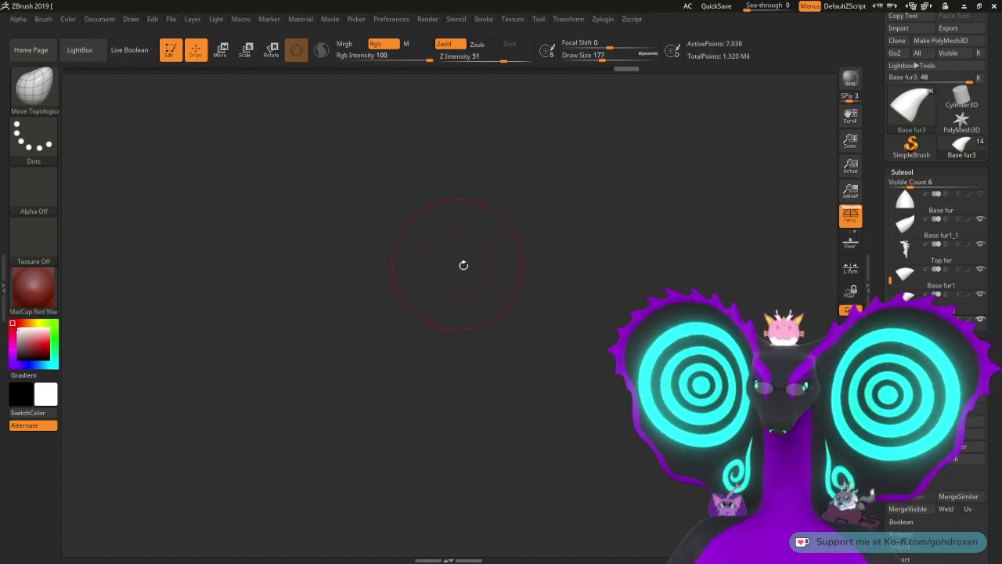
pyautogui.moveTo(585, 266)
pyautogui.mouseDown()
pyautogui.moveTo(606, 264)
pyautogui.moveTo(619, 310)
pyautogui.mouseUp()
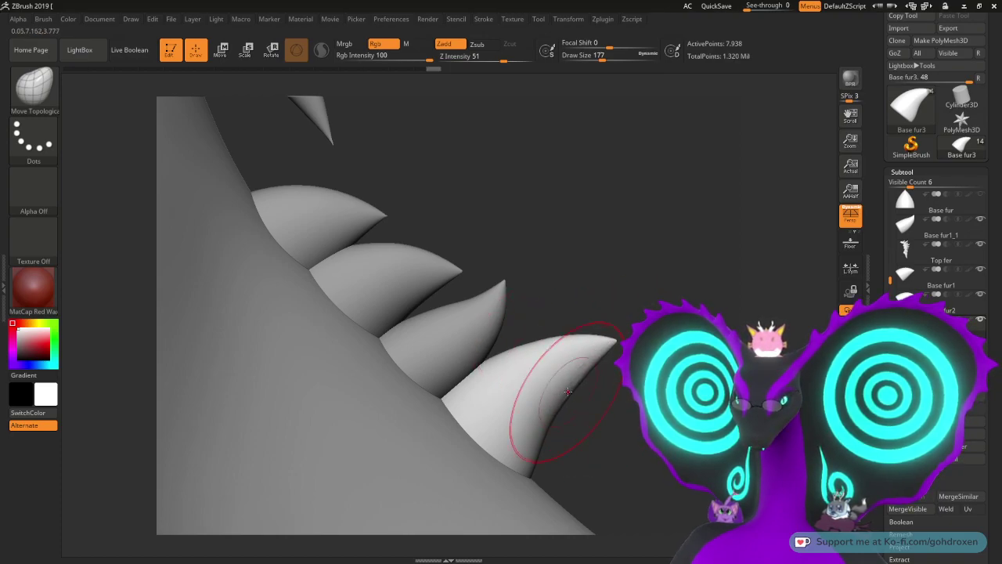
pyautogui.moveTo(554, 355); pyautogui.dragTo(549, 346)
pyautogui.moveTo(631, 402)
pyautogui.mouseDown()
pyautogui.moveTo(666, 403)
pyautogui.moveTo(631, 403)
pyautogui.mouseUp()
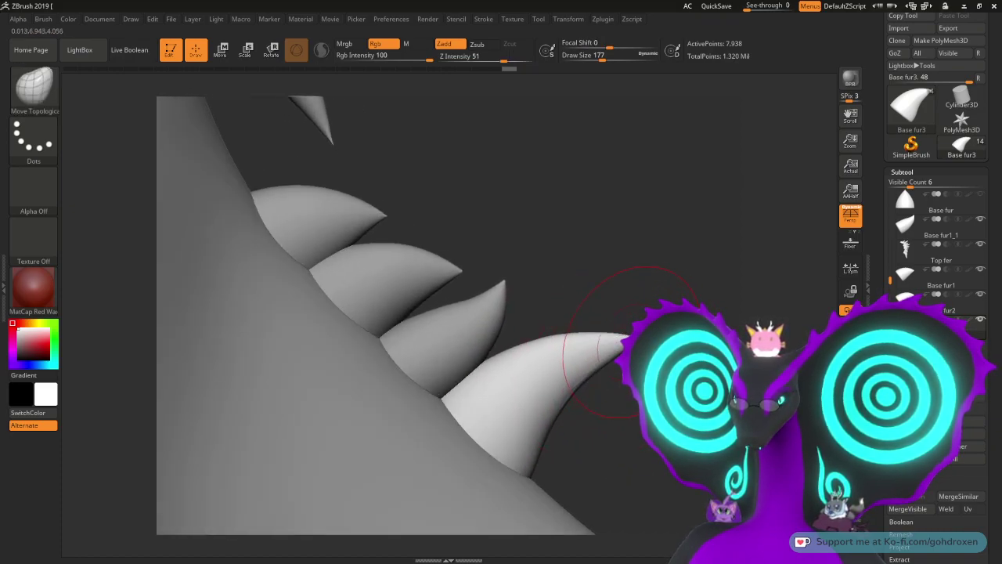
# Step: Refine the lowest spike's curvature along its concave underside and rounded upper edge with small Move Topological strokes
pyautogui.moveTo(579, 381); pyautogui.dragTo(575, 375)
pyautogui.hotkey('ctrl', 'shift', 'z')
pyautogui.hotkey('ctrl', 'shift', 'z')
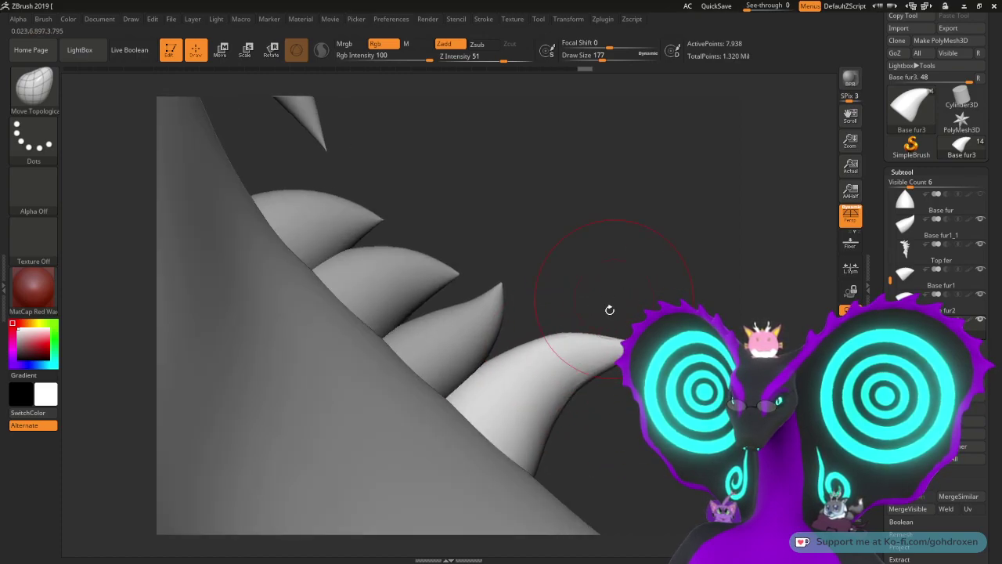
pyautogui.hotkey('ctrl', 'shift', 'z')
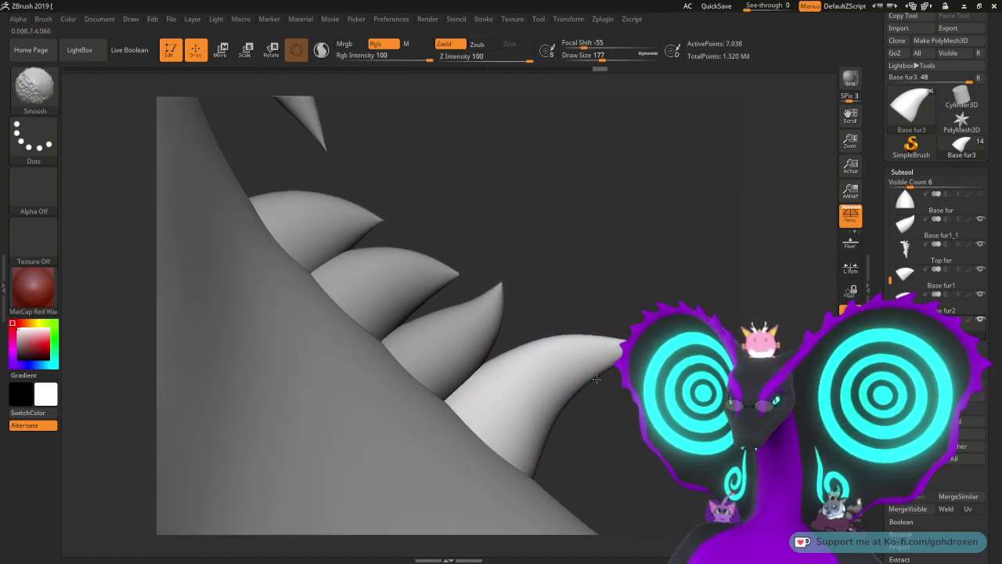
pyautogui.hotkey('ctrl', 'shift', 'z')
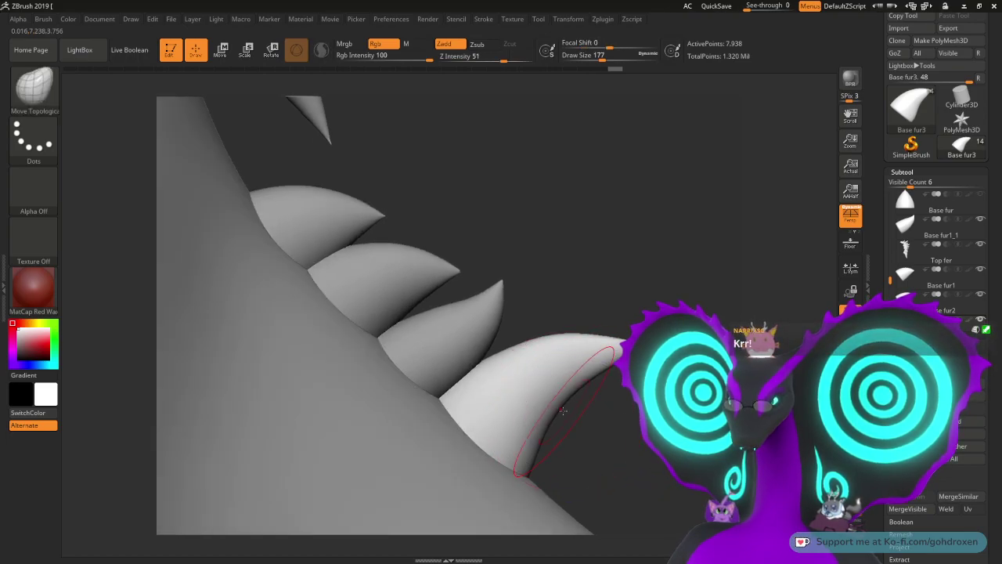
pyautogui.moveTo(558, 413); pyautogui.dragTo(560, 410)
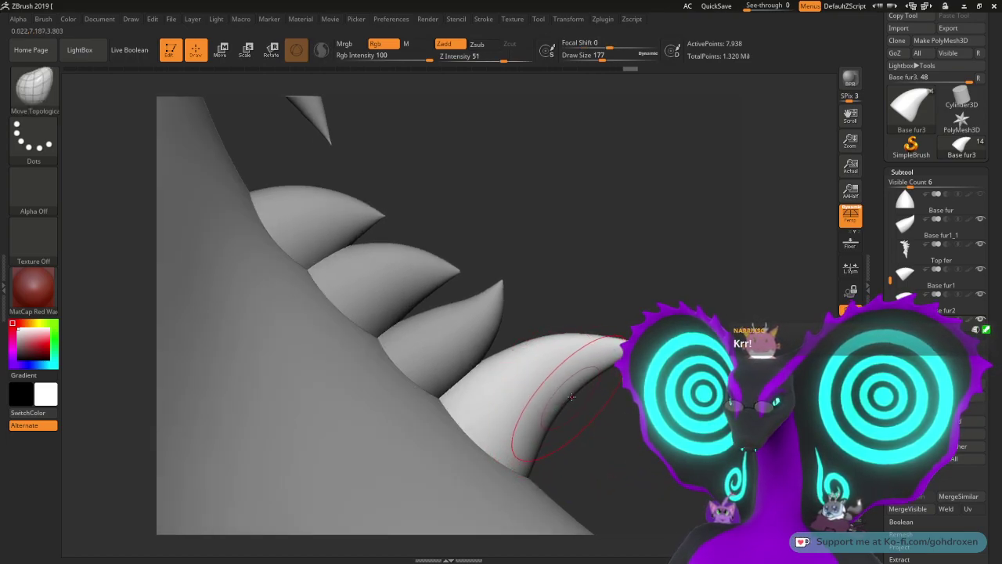
pyautogui.moveTo(634, 449)
pyautogui.mouseDown()
pyautogui.moveTo(548, 449)
pyautogui.moveTo(618, 447)
pyautogui.moveTo(582, 398)
pyautogui.mouseUp()
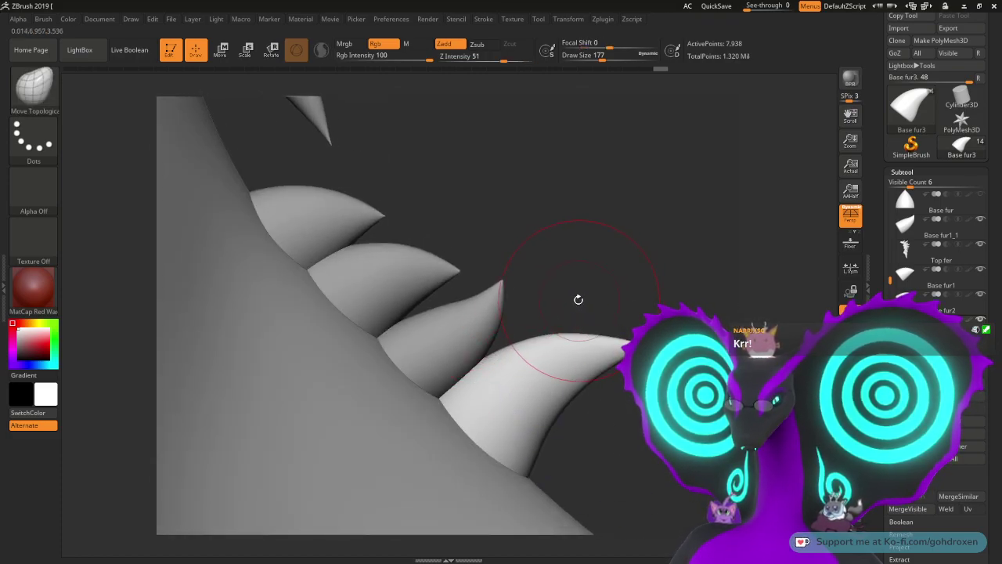
pyautogui.moveTo(577, 300); pyautogui.dragTo(563, 305)
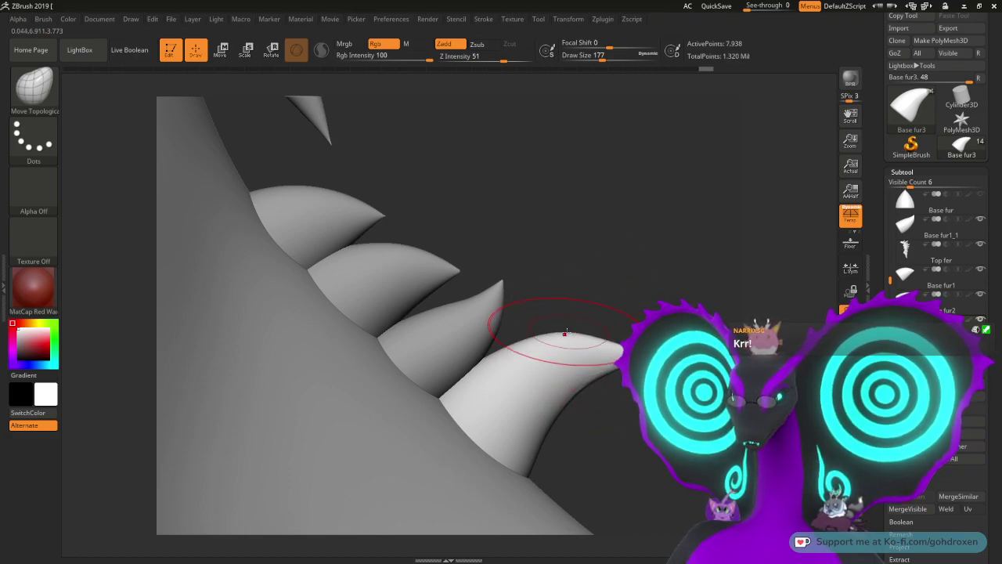
pyautogui.moveTo(632, 306); pyautogui.dragTo(562, 286)
# Step: Rotate the lowest spike so its tip points further down, and smooth its upper edge toward the tip
pyautogui.press('w')
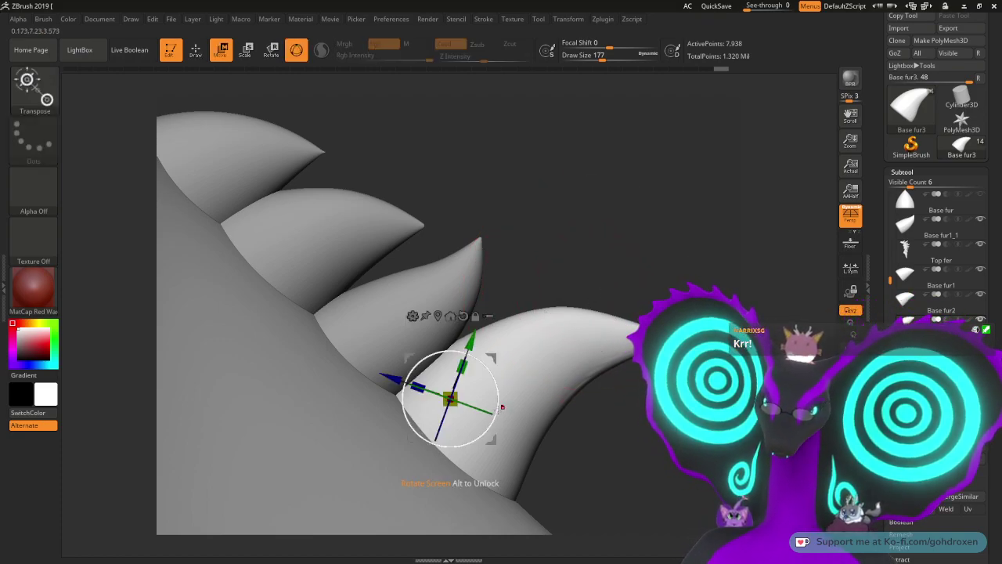
pyautogui.moveTo(492, 373); pyautogui.dragTo(518, 339)
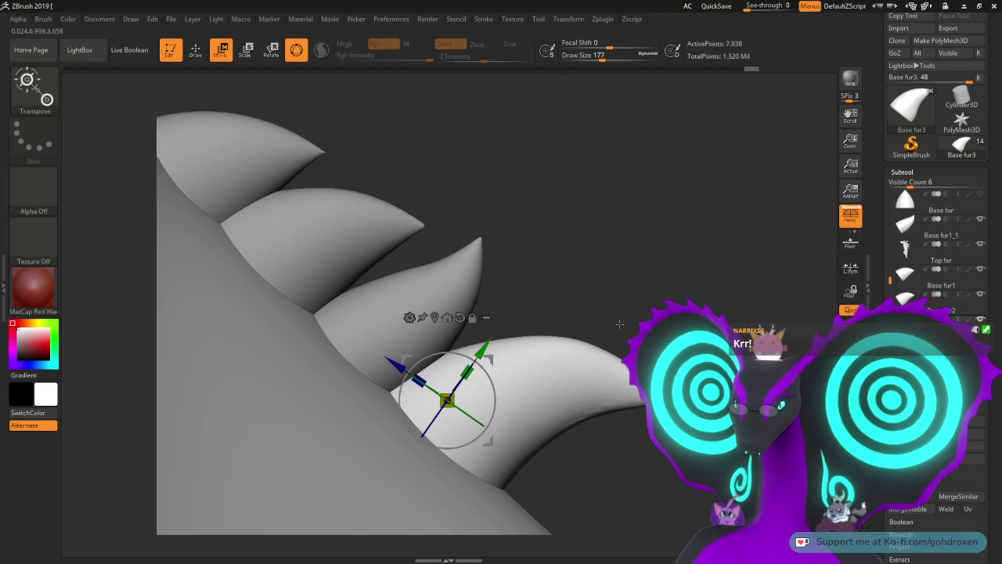
pyautogui.press('q')
pyautogui.press('shift')
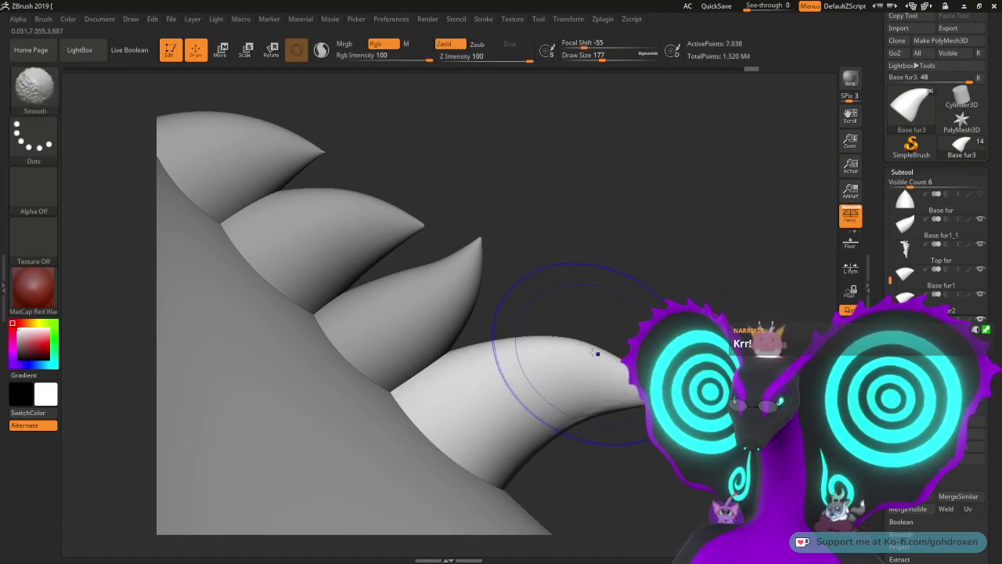
pyautogui.moveTo(538, 346)
pyautogui.keyDown('shift'); pyautogui.mouseDown()
pyautogui.moveTo(575, 412)
pyautogui.moveTo(656, 374)
pyautogui.moveTo(604, 376)
pyautogui.mouseUp(); pyautogui.keyUp('shift')
pyautogui.moveTo(559, 306); pyautogui.dragTo(717, 327)
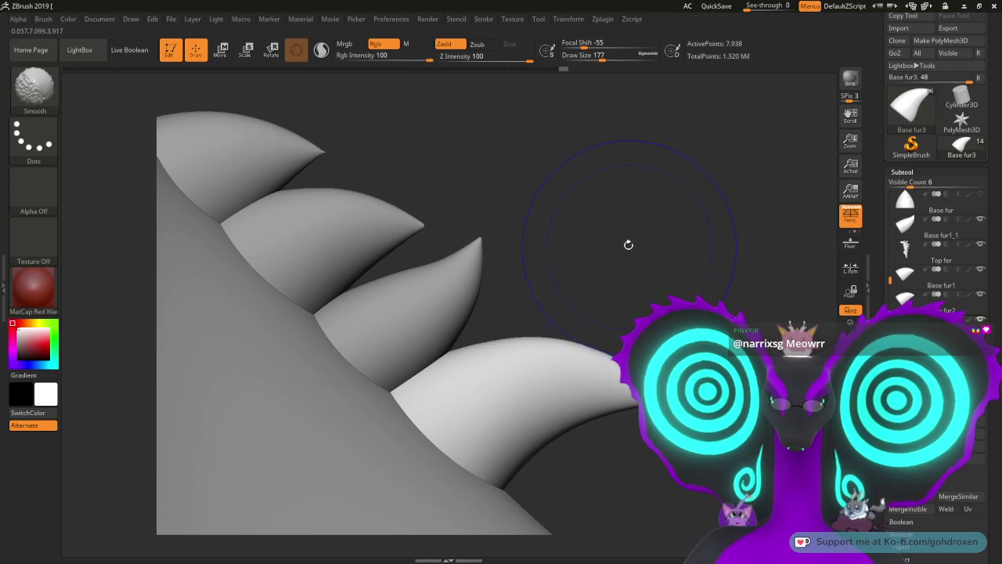
# Step: Check the row of spikes against the back and tail, and smooth the lowest spike's tip
pyautogui.moveTo(620, 305); pyautogui.dragTo(641, 306)
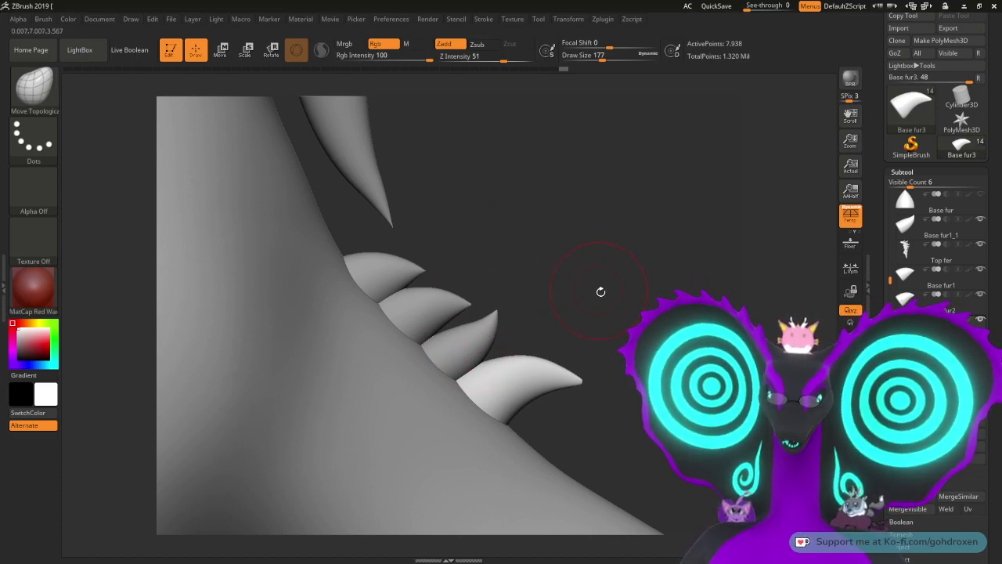
pyautogui.moveTo(600, 291); pyautogui.dragTo(572, 253)
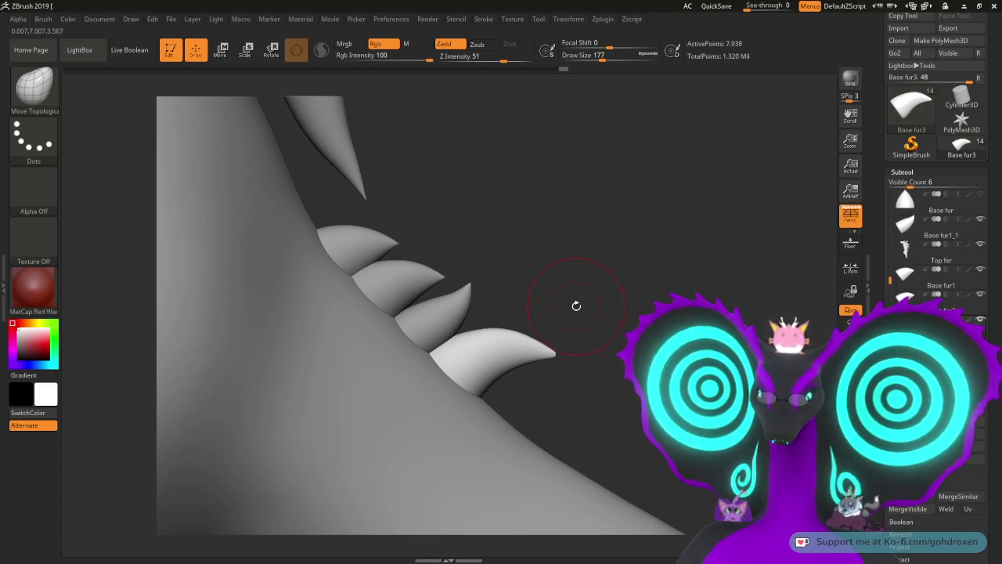
pyautogui.moveTo(577, 307)
pyautogui.mouseDown()
pyautogui.moveTo(555, 298)
pyautogui.moveTo(598, 271)
pyautogui.moveTo(560, 221)
pyautogui.moveTo(459, 235)
pyautogui.mouseUp()
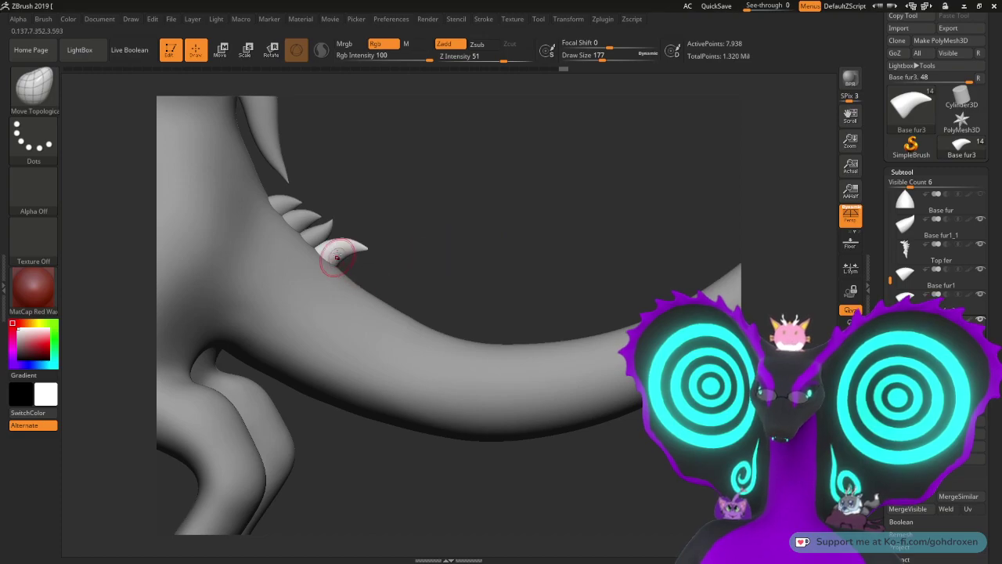
pyautogui.moveTo(577, 276); pyautogui.dragTo(586, 348)
pyautogui.keyDown('shift'); pyautogui.moveTo(504, 283); pyautogui.dragTo(508, 280); pyautogui.keyUp('shift')
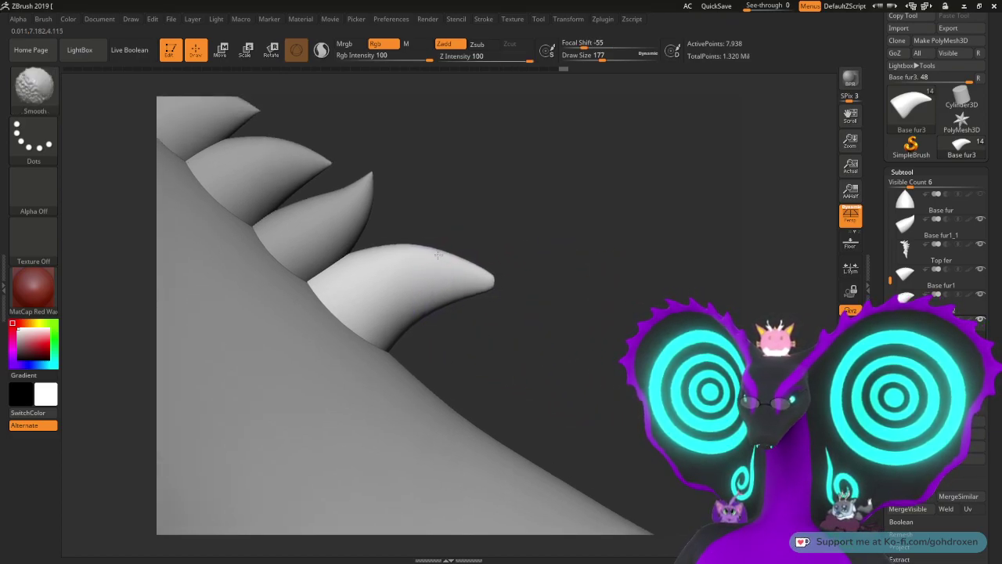
# Step: Pinch the lowest spike's blunt tip using the Pinch brush with a draw size of 83
pyautogui.moveTo(548, 279)
pyautogui.mouseDown()
pyautogui.moveTo(566, 264)
pyautogui.moveTo(556, 263)
pyautogui.moveTo(573, 267)
pyautogui.moveTo(588, 359)
pyautogui.moveTo(588, 340)
pyautogui.moveTo(629, 331)
pyautogui.moveTo(600, 332)
pyautogui.moveTo(561, 307)
pyautogui.mouseUp()
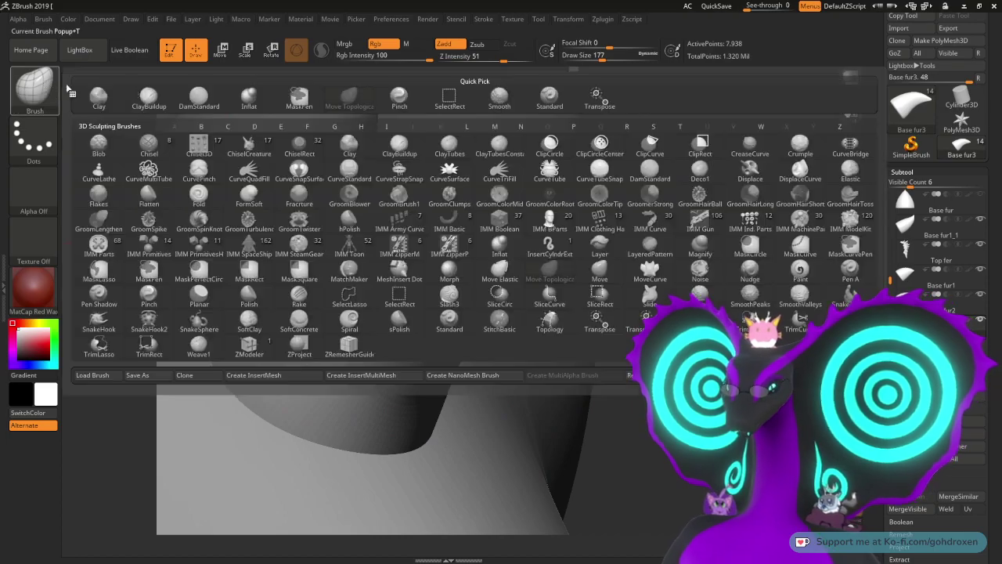
pyautogui.click(51, 85)
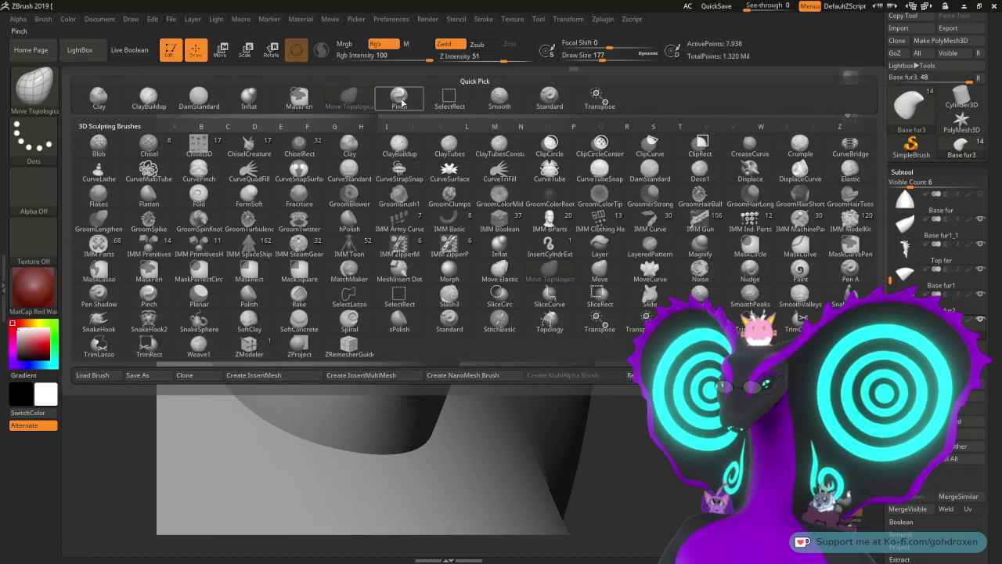
pyautogui.click(402, 102)
pyautogui.moveTo(647, 312)
pyautogui.mouseDown()
pyautogui.moveTo(685, 299)
pyautogui.moveTo(679, 327)
pyautogui.mouseUp()
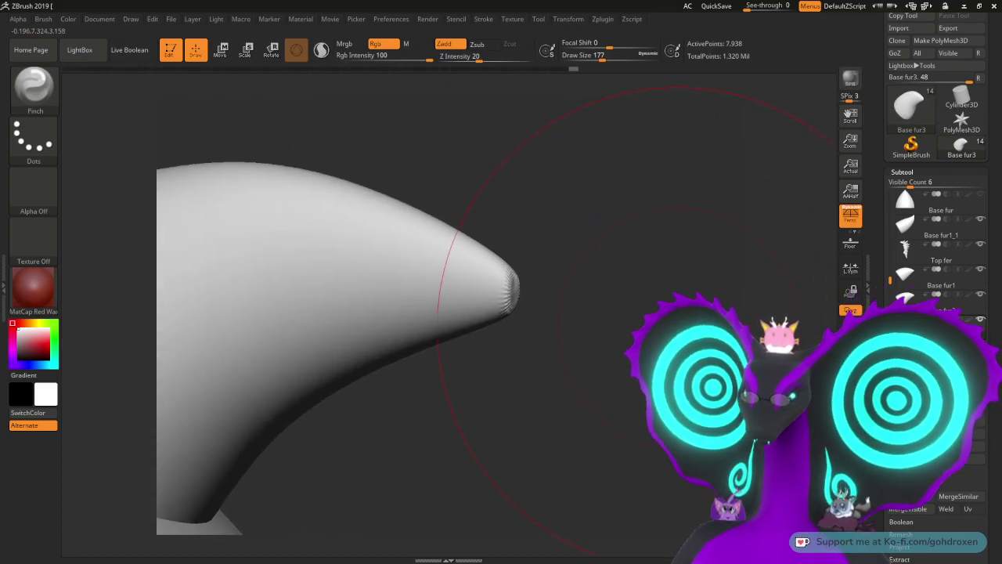
pyautogui.moveTo(644, 283); pyautogui.dragTo(616, 280)
pyautogui.press('space')
pyautogui.click(599, 287)
pyautogui.moveTo(508, 283); pyautogui.dragTo(515, 286)
pyautogui.moveTo(572, 270); pyautogui.dragTo(595, 258)
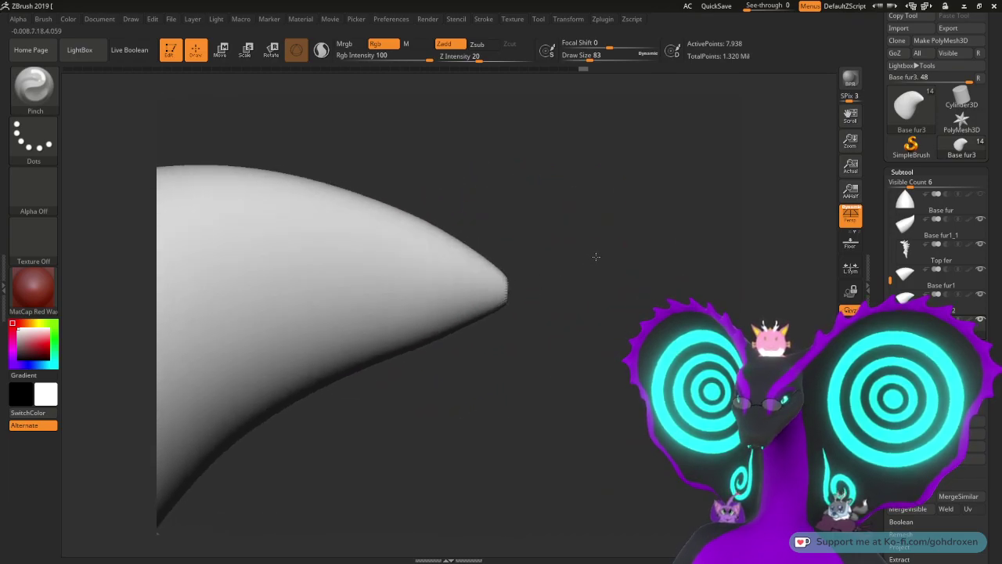
# Step: Sharpen the spike's tip further with Pinch and smooth the surface just behind it
pyautogui.moveTo(496, 285)
pyautogui.mouseDown()
pyautogui.moveTo(485, 285)
pyautogui.moveTo(500, 287)
pyautogui.mouseUp()
pyautogui.moveTo(583, 313); pyautogui.dragTo(570, 312)
pyautogui.keyDown('shift'); pyautogui.moveTo(463, 272); pyautogui.dragTo(443, 267); pyautogui.keyUp('shift')
pyautogui.moveTo(618, 285)
pyautogui.mouseDown()
pyautogui.moveTo(509, 274)
pyautogui.moveTo(604, 282)
pyautogui.moveTo(611, 298)
pyautogui.moveTo(568, 242)
pyautogui.moveTo(588, 298)
pyautogui.moveTo(507, 308)
pyautogui.mouseUp()
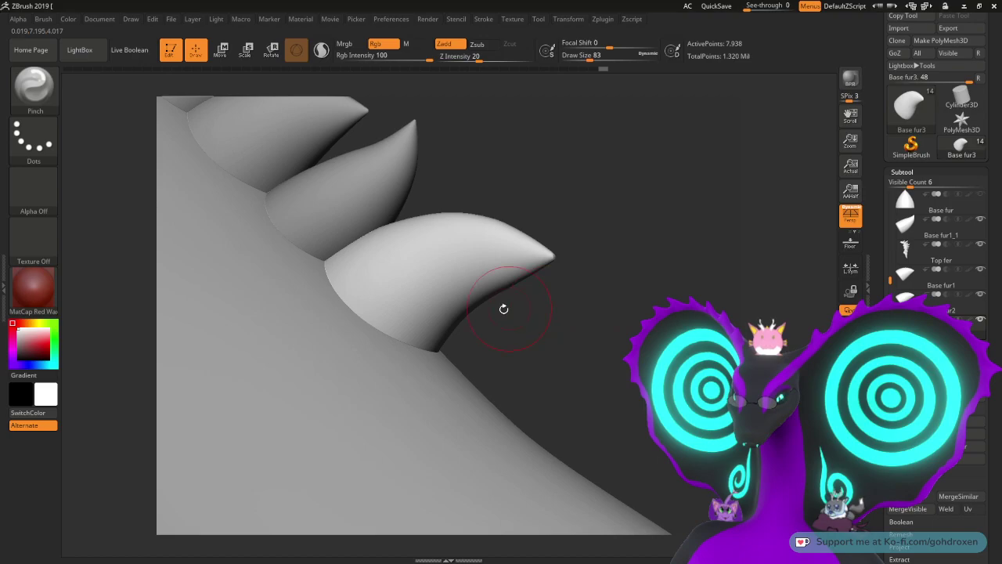
# Step: Check the sharpened lowest spike against the rest of the row and save the project
pyautogui.moveTo(530, 212)
pyautogui.mouseDown()
pyautogui.moveTo(613, 214)
pyautogui.moveTo(629, 246)
pyautogui.moveTo(540, 257)
pyautogui.moveTo(591, 264)
pyautogui.moveTo(606, 304)
pyautogui.moveTo(628, 269)
pyautogui.moveTo(616, 285)
pyautogui.mouseUp()
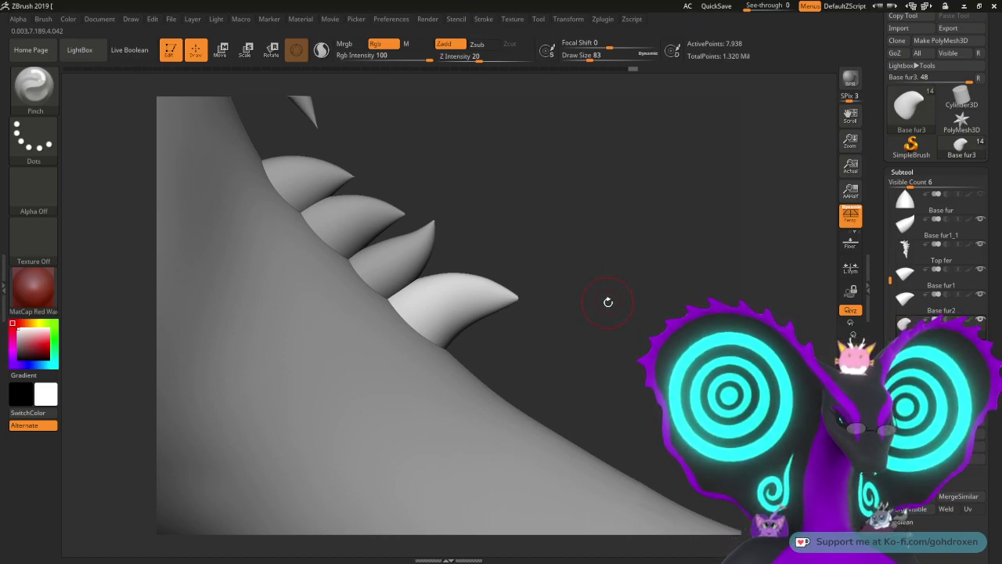
pyautogui.moveTo(604, 297); pyautogui.dragTo(429, 261)
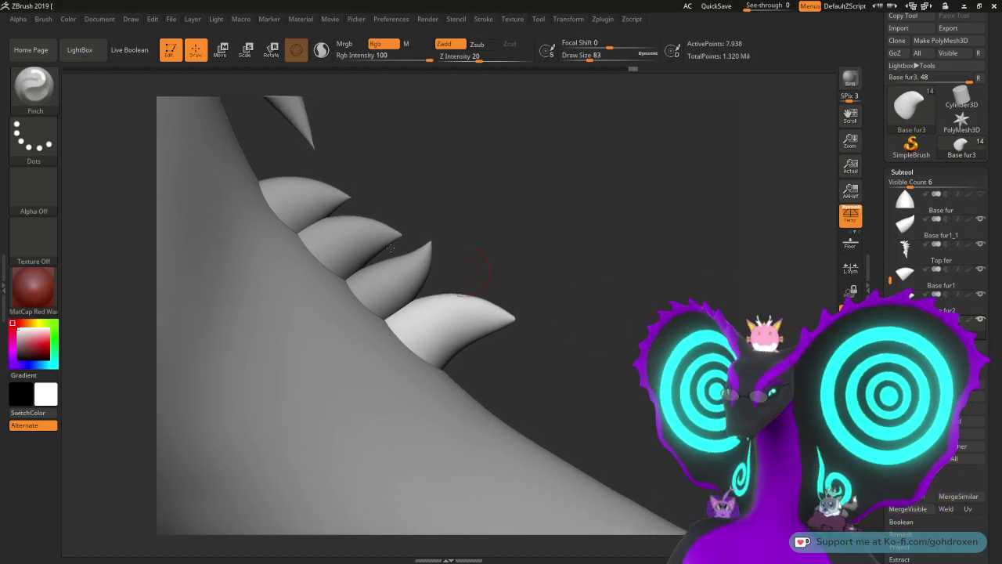
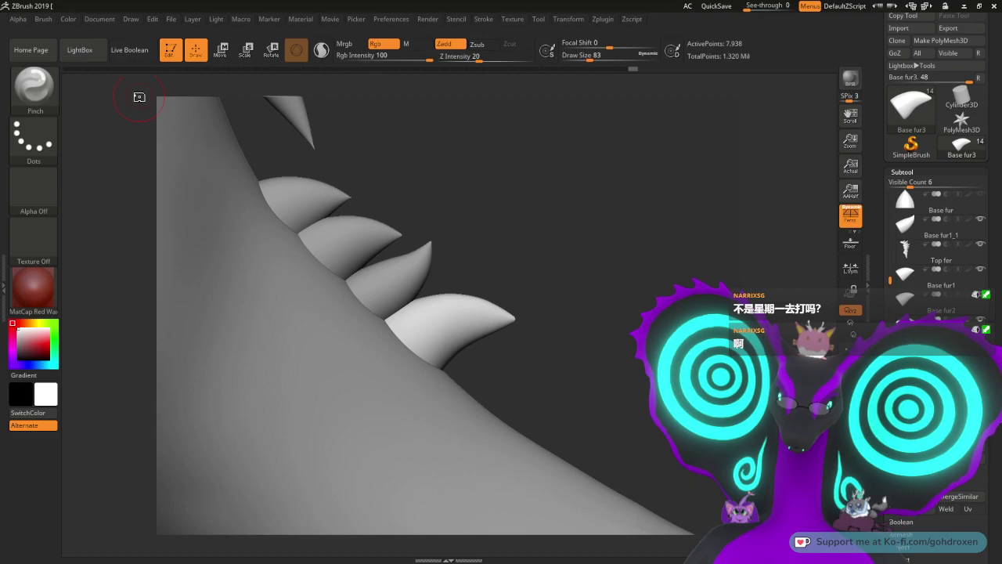
pyautogui.hotkey('ctrl', 's')
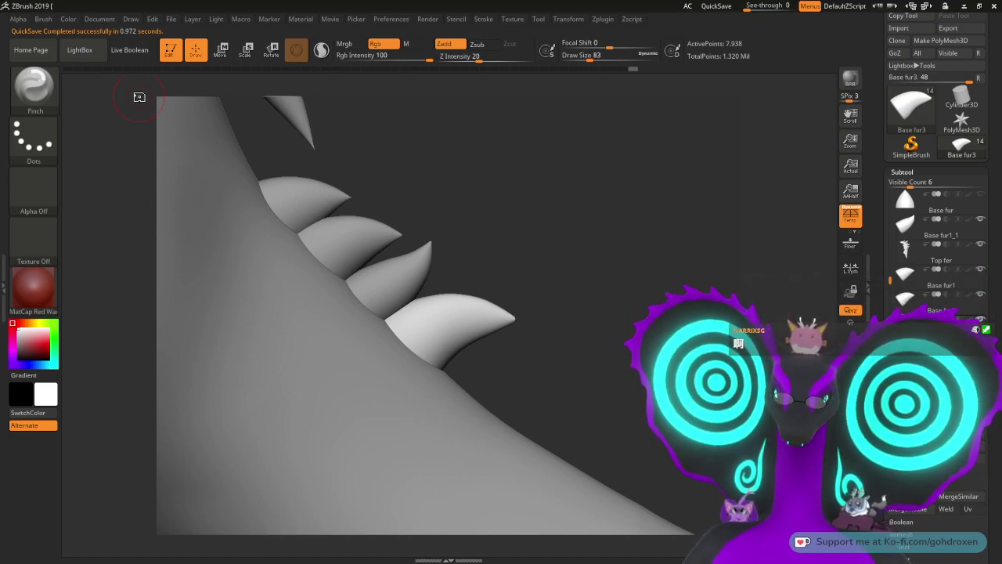
# Step: Examine the spacing and curvature of the spike row along the lower back, from close up and further away
pyautogui.moveTo(139, 97); pyautogui.dragTo(616, 325)
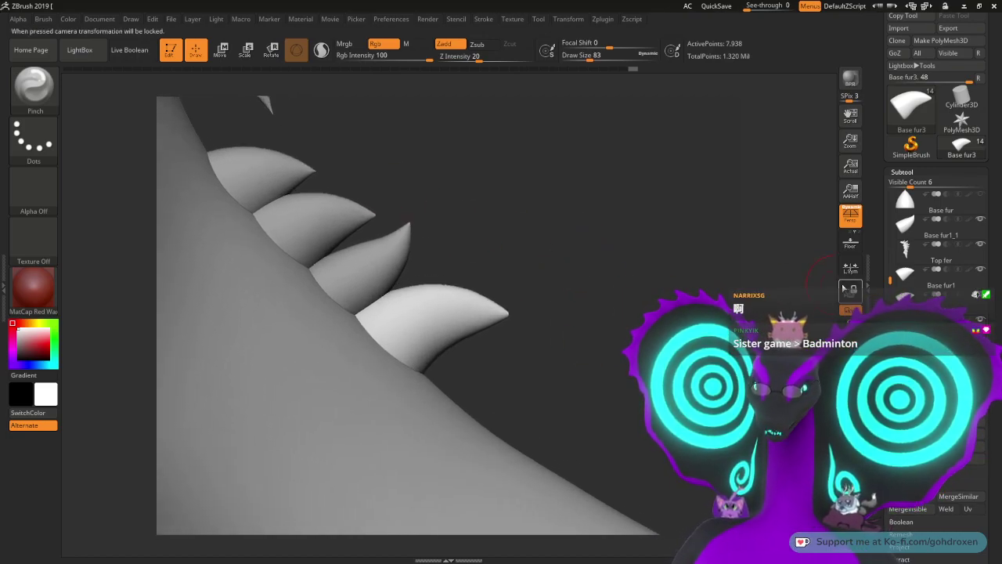
pyautogui.keyDown('alt'); pyautogui.moveTo(602, 308); pyautogui.dragTo(573, 306); pyautogui.keyUp('alt')
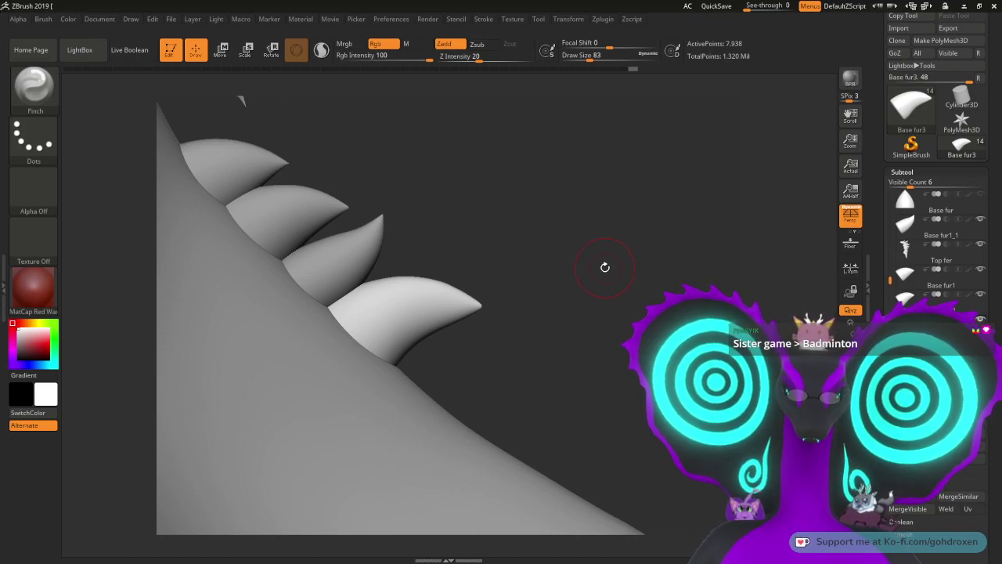
pyautogui.moveTo(608, 320); pyautogui.dragTo(621, 342)
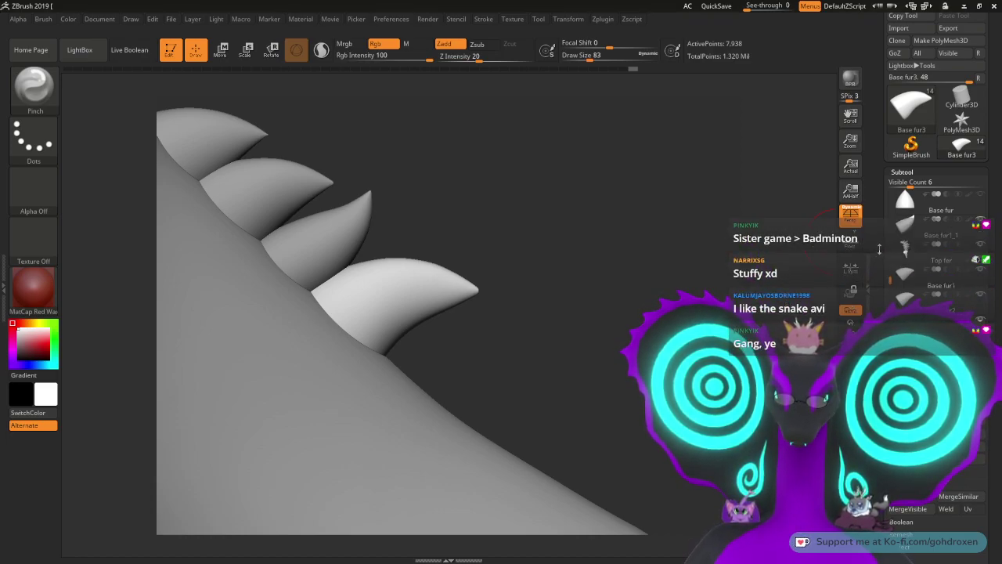
pyautogui.moveTo(879, 251); pyautogui.dragTo(878, 244)
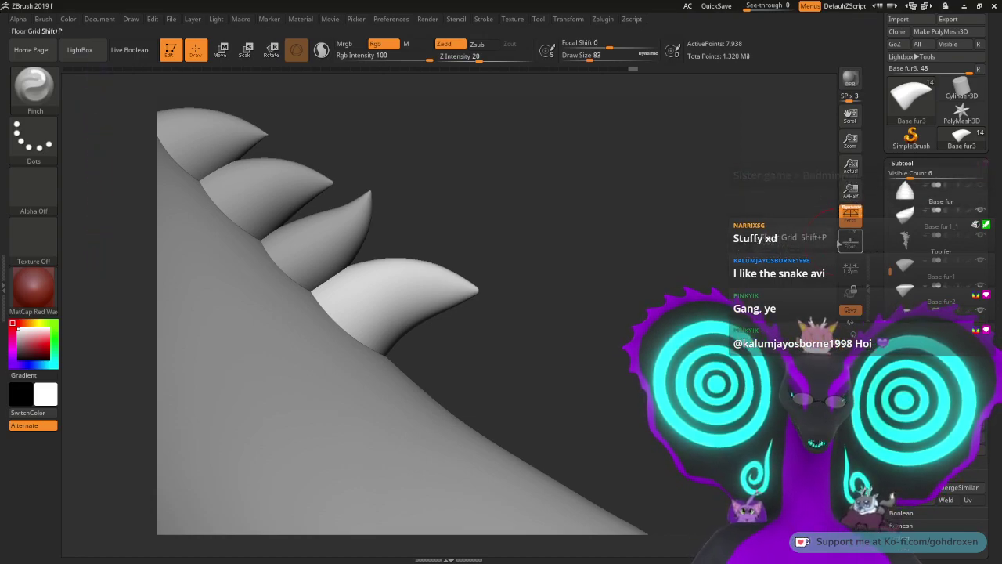
pyautogui.keyDown('alt'); pyautogui.moveTo(530, 286); pyautogui.dragTo(575, 253); pyautogui.keyUp('alt')
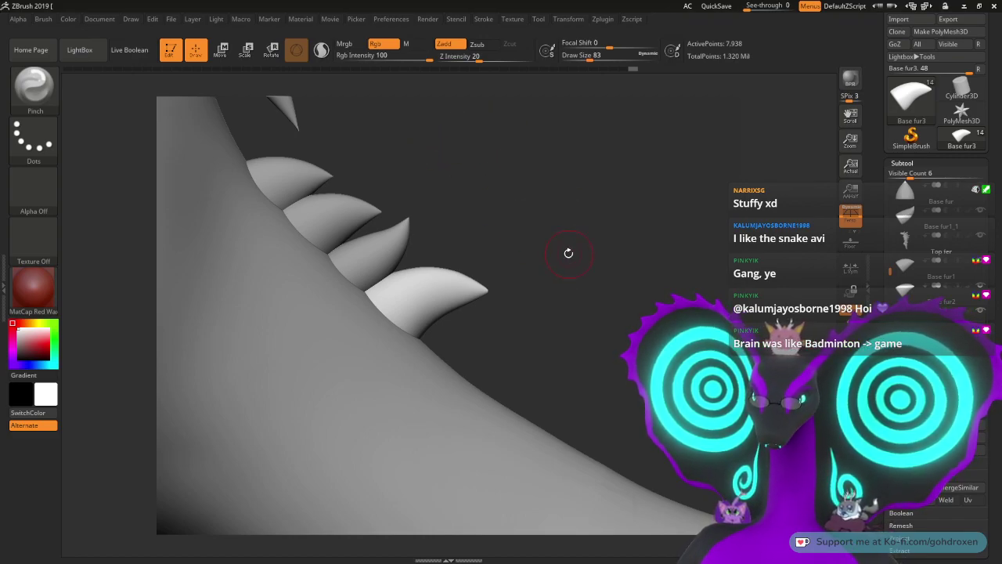
pyautogui.moveTo(566, 260); pyautogui.dragTo(599, 246)
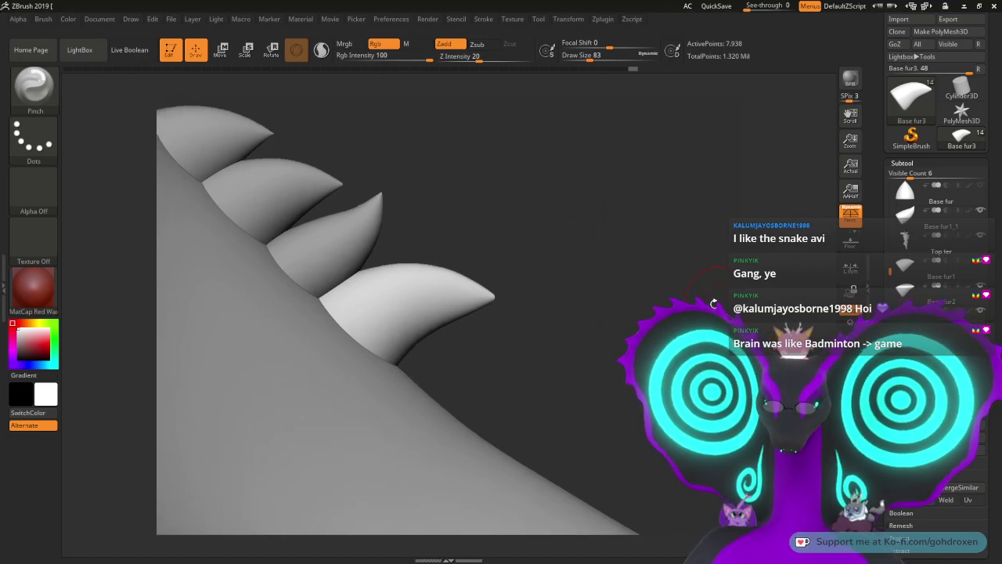
pyautogui.keyDown('alt'); pyautogui.moveTo(731, 277); pyautogui.dragTo(729, 261); pyautogui.keyUp('alt')
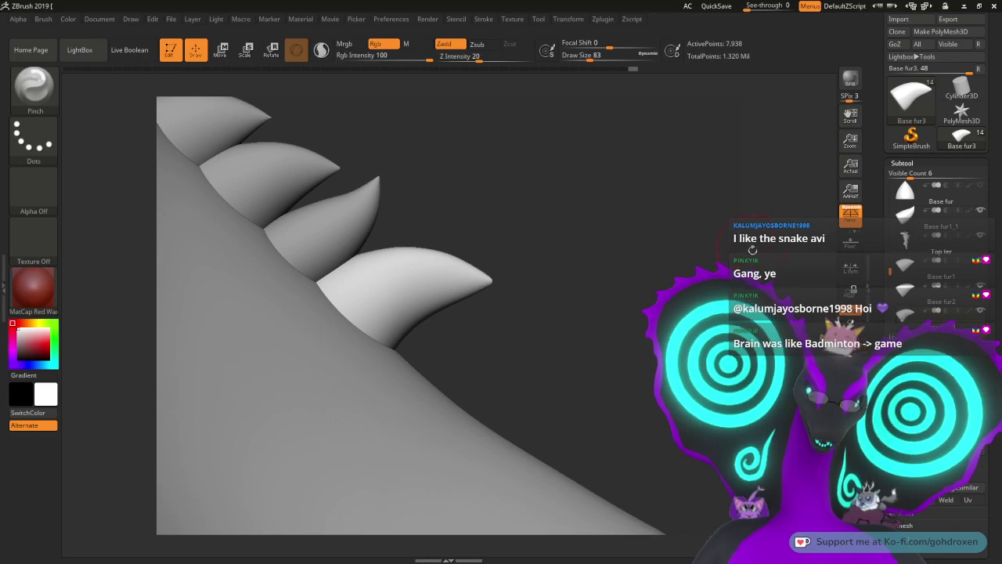
pyautogui.moveTo(651, 308)
pyautogui.keyDown('alt'); pyautogui.mouseDown()
pyautogui.moveTo(652, 290)
pyautogui.moveTo(667, 305)
pyautogui.mouseUp(); pyautogui.keyUp('alt')
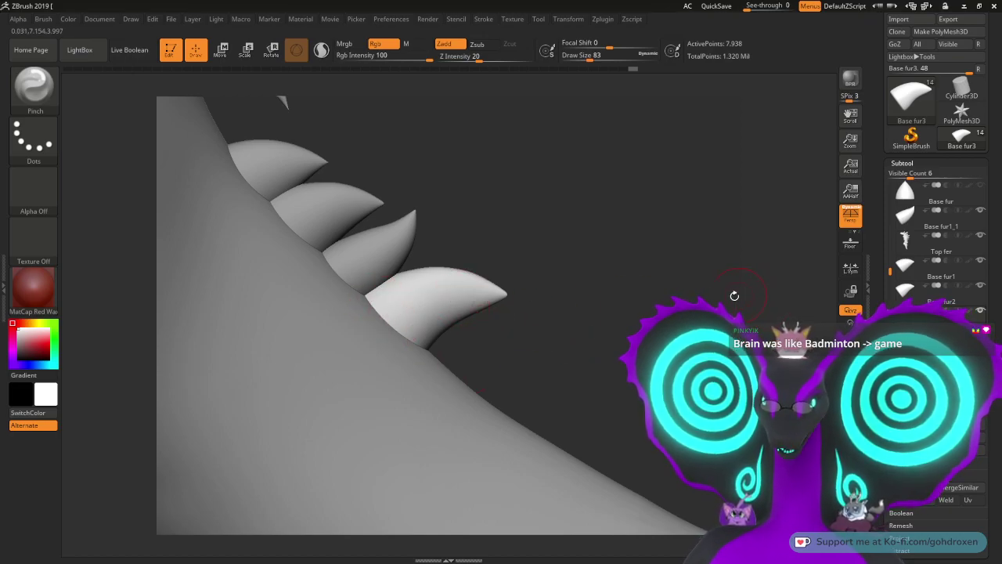
# Step: Duplicate the lowest spike and place a slightly enlarged copy below it, where the back runs into the tail
pyautogui.hotkey('ctrl', 'shift', 'd')
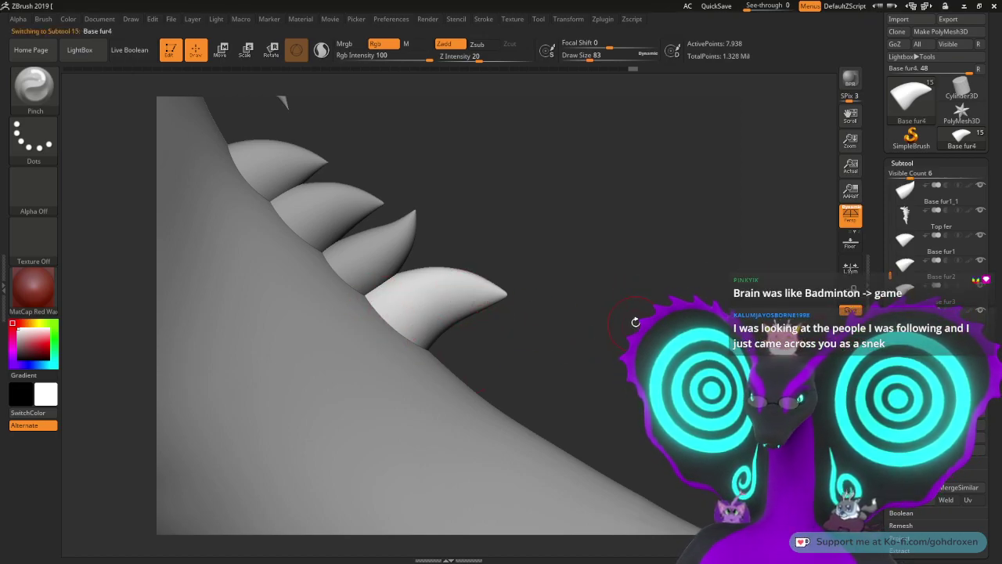
pyautogui.press('w')
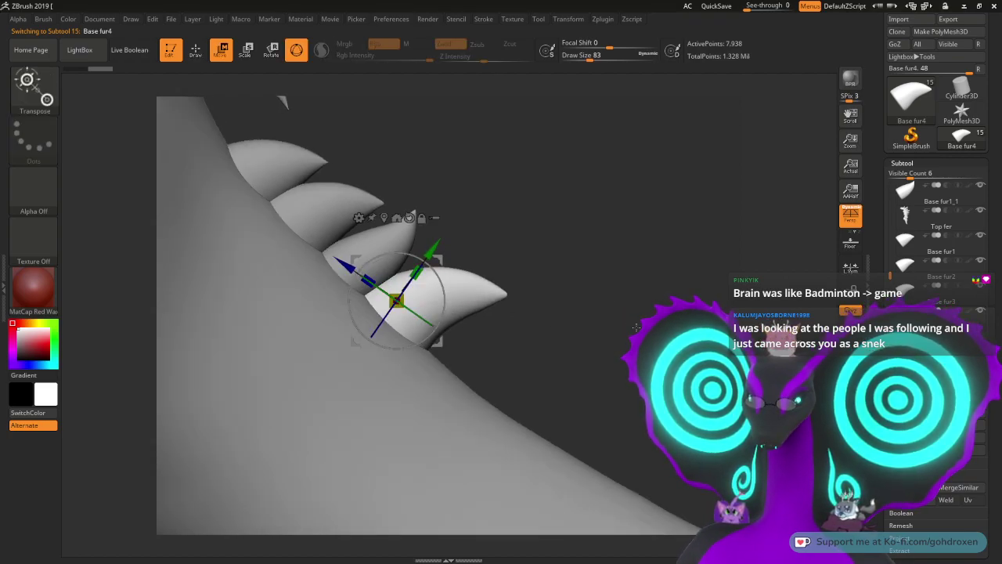
pyautogui.moveTo(441, 261); pyautogui.dragTo(509, 307)
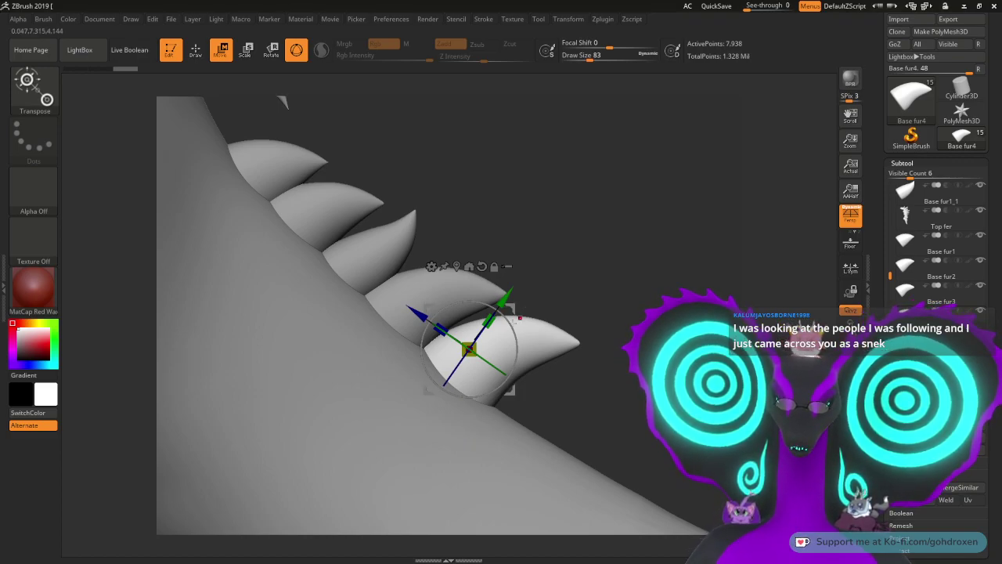
pyautogui.moveTo(470, 348); pyautogui.dragTo(495, 345)
pyautogui.hotkey('ctrl', 'z')
pyautogui.moveTo(510, 304); pyautogui.dragTo(522, 312)
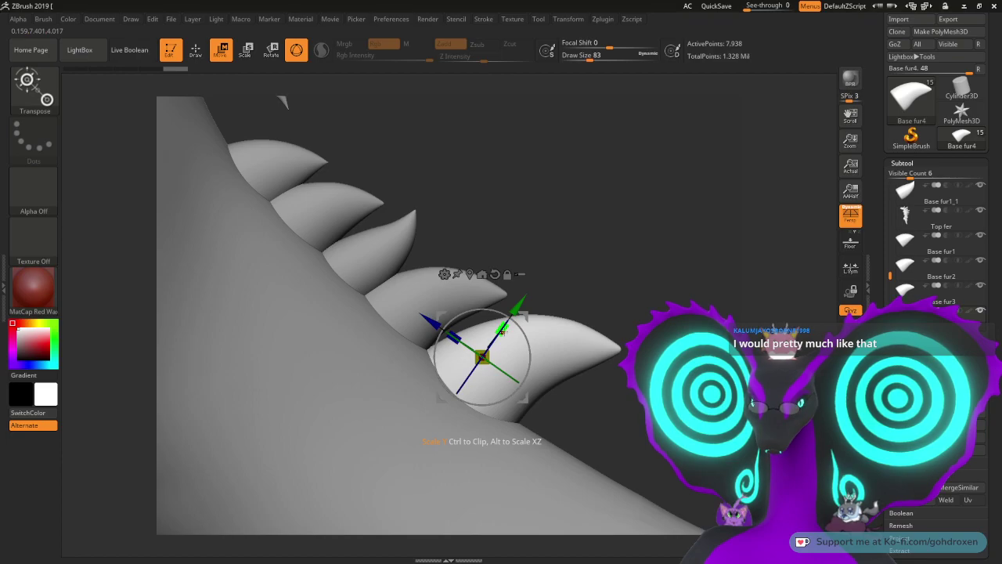
# Step: Unlock the new spike's transform gizmo, rotate it to follow the spike's length, and centre it near the base
pyautogui.moveTo(502, 330); pyautogui.dragTo(503, 332)
pyautogui.hotkey('ctrl', 'z')
pyautogui.click(508, 276)
pyautogui.moveTo(524, 329); pyautogui.dragTo(538, 355)
pyautogui.moveTo(530, 317); pyautogui.dragTo(538, 327)
pyautogui.moveTo(537, 362); pyautogui.dragTo(542, 366)
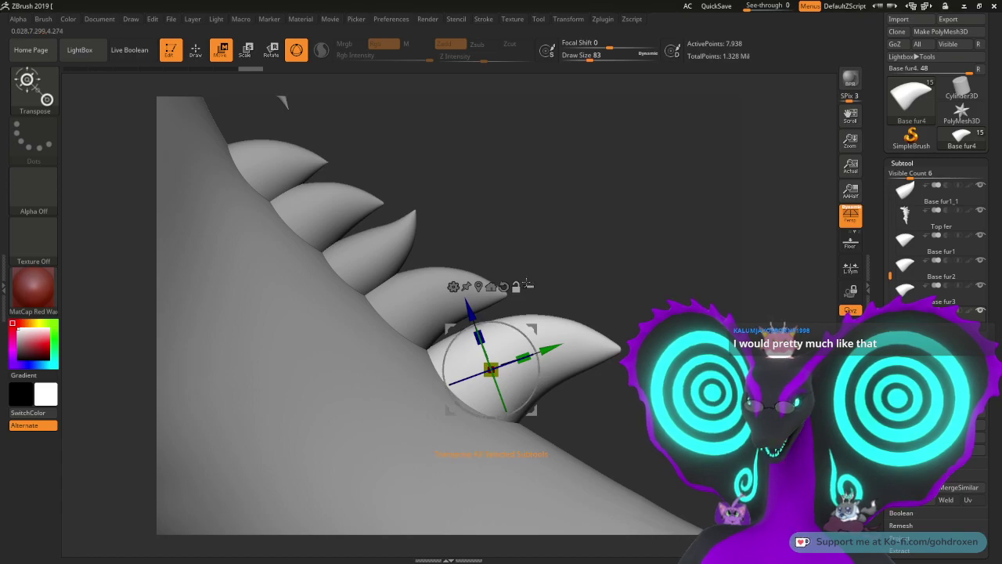
# Step: Stretch the new spike along its length and adjust its angle against the back
pyautogui.moveTo(527, 357); pyautogui.dragTo(549, 324)
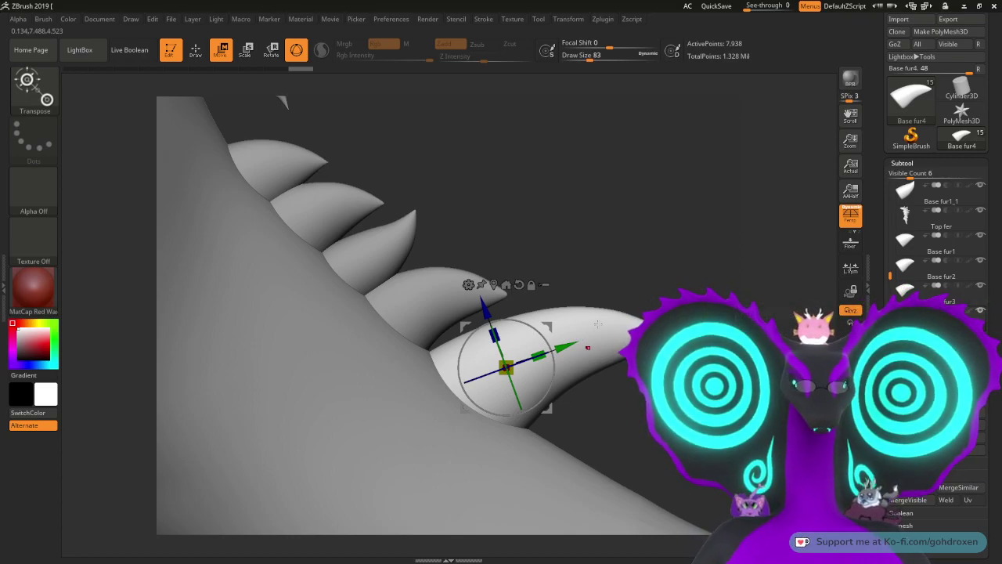
pyautogui.moveTo(595, 333)
pyautogui.keyDown('ctrl'); pyautogui.mouseDown(button='right')
pyautogui.moveTo(594, 368)
pyautogui.moveTo(600, 334)
pyautogui.mouseUp(button='right'); pyautogui.keyUp('ctrl')
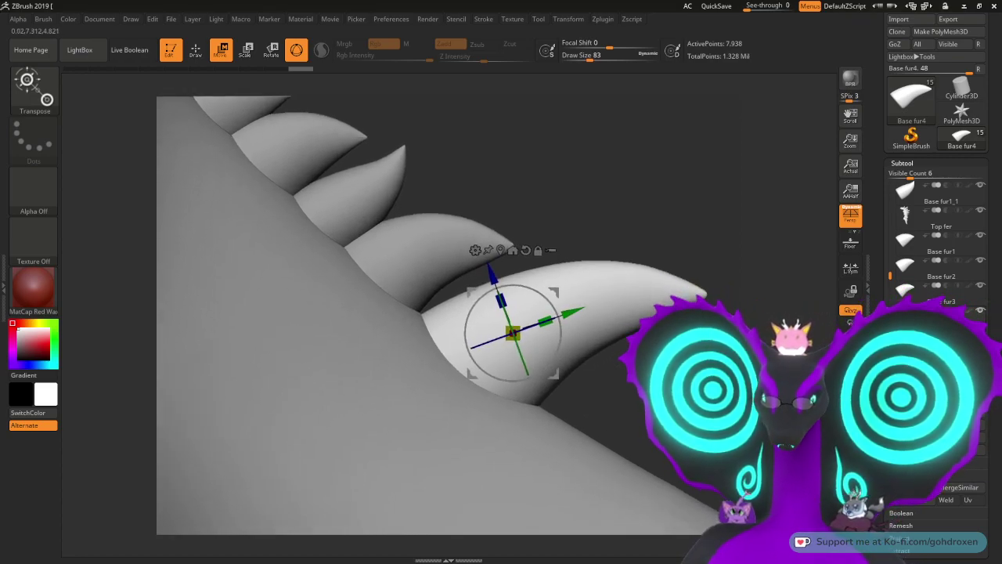
pyautogui.moveTo(553, 275); pyautogui.dragTo(579, 234)
pyautogui.moveTo(680, 265); pyautogui.dragTo(818, 316)
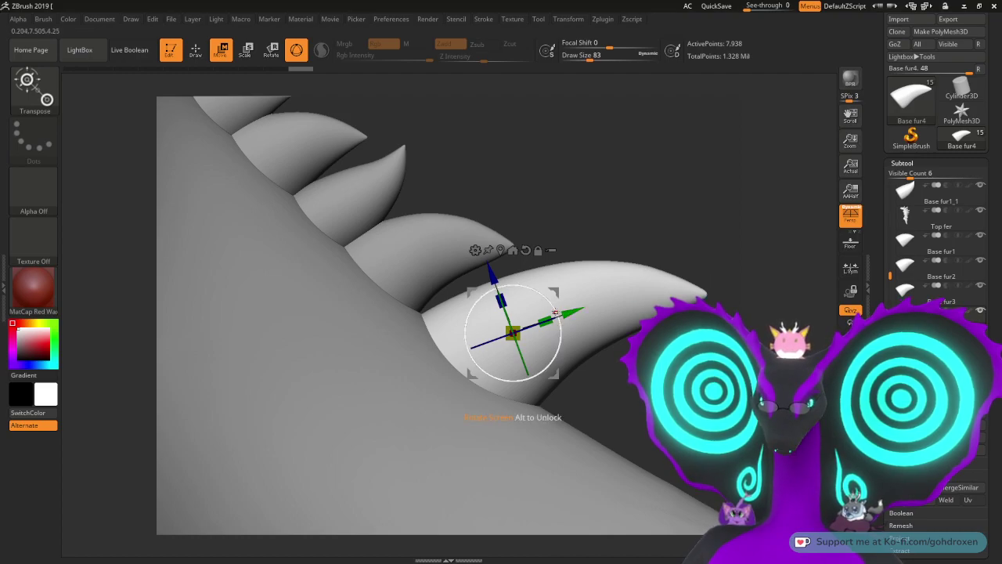
pyautogui.moveTo(556, 292); pyautogui.dragTo(552, 294)
# Step: Reshape the new spike's tip and edges into a longer curve using the Move Topological brush with a draw size of 192
pyautogui.press('q')
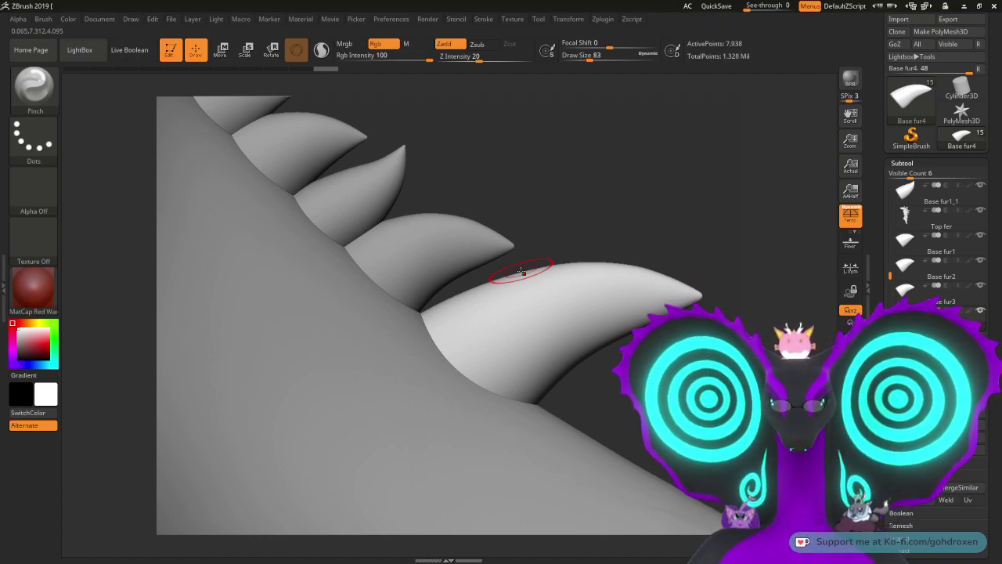
pyautogui.press('space')
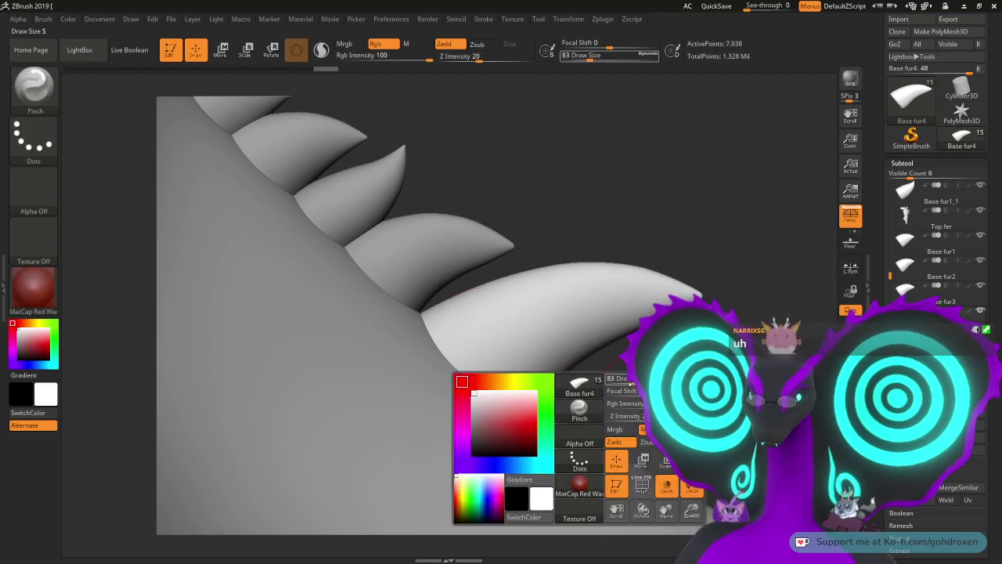
pyautogui.moveTo(649, 379); pyautogui.dragTo(590, 344)
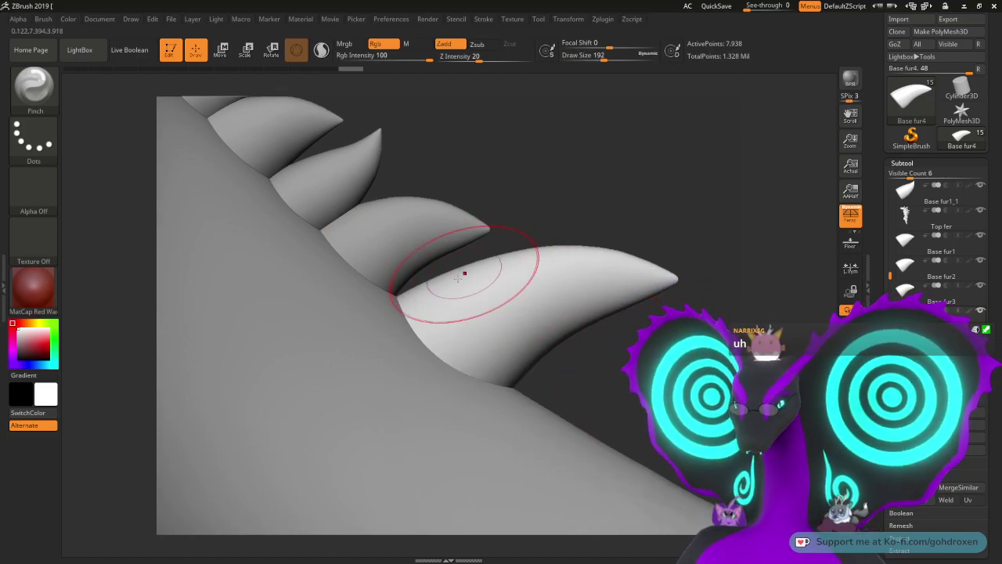
pyautogui.press('ctrl')
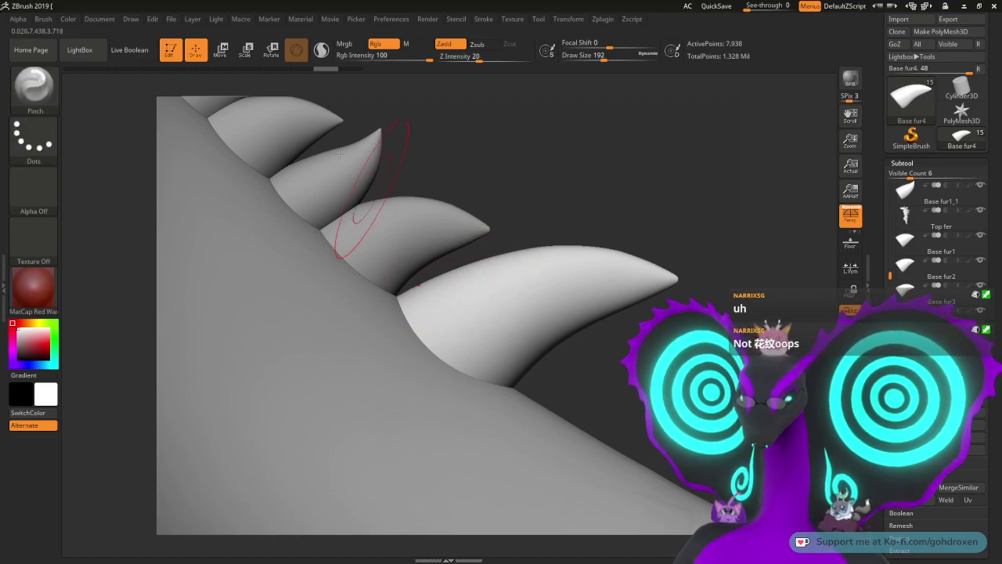
pyautogui.press('b')
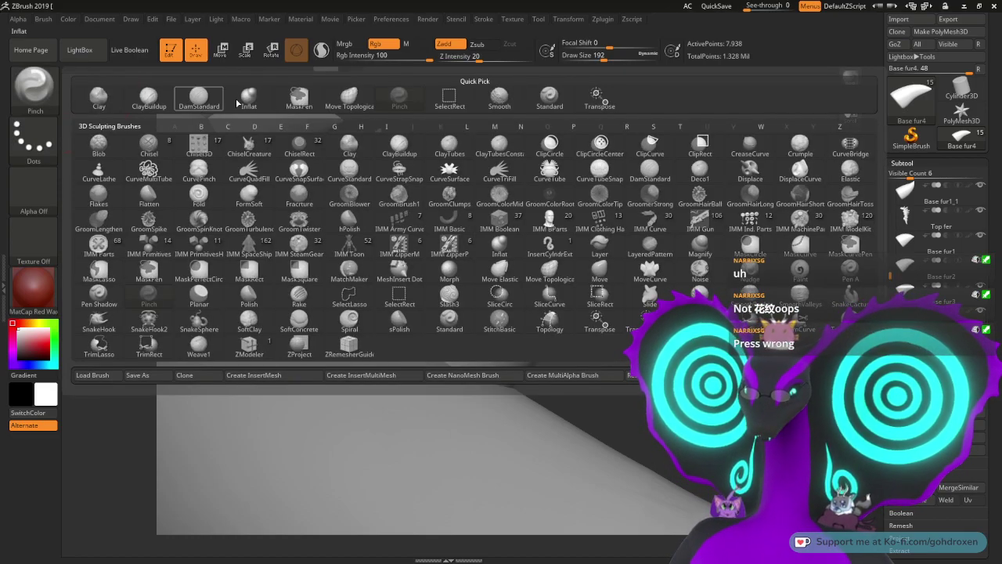
pyautogui.click(349, 96)
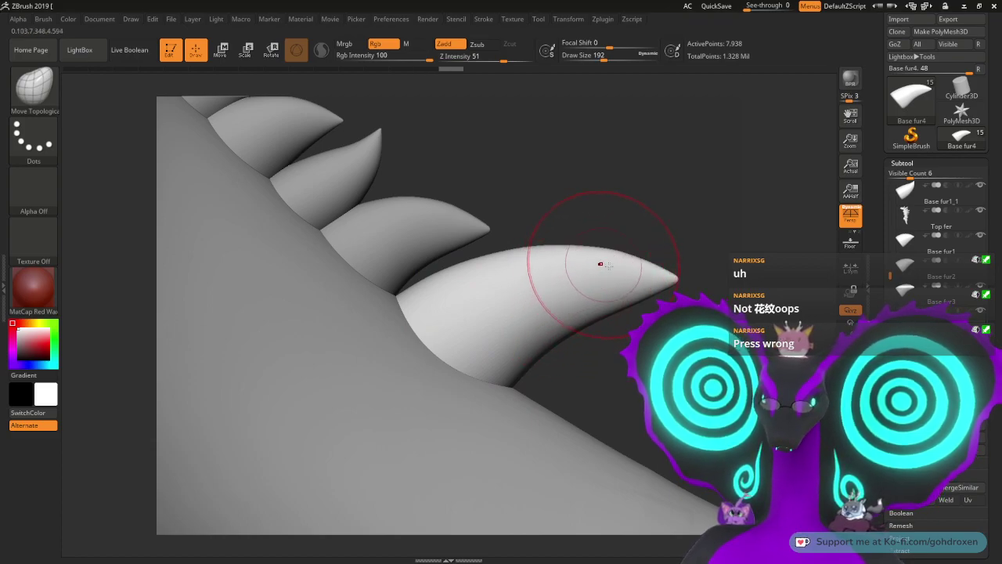
pyautogui.moveTo(683, 303); pyautogui.dragTo(683, 303)
pyautogui.moveTo(637, 260); pyautogui.dragTo(684, 293)
pyautogui.moveTo(619, 312); pyautogui.dragTo(611, 316)
pyautogui.moveTo(577, 359)
pyautogui.mouseDown()
pyautogui.moveTo(554, 376)
pyautogui.moveTo(512, 365)
pyautogui.moveTo(581, 374)
pyautogui.moveTo(600, 353)
pyautogui.mouseUp()
# Step: Sink the new spike's base further into the back and pull its tip slightly outward
pyautogui.press('w')
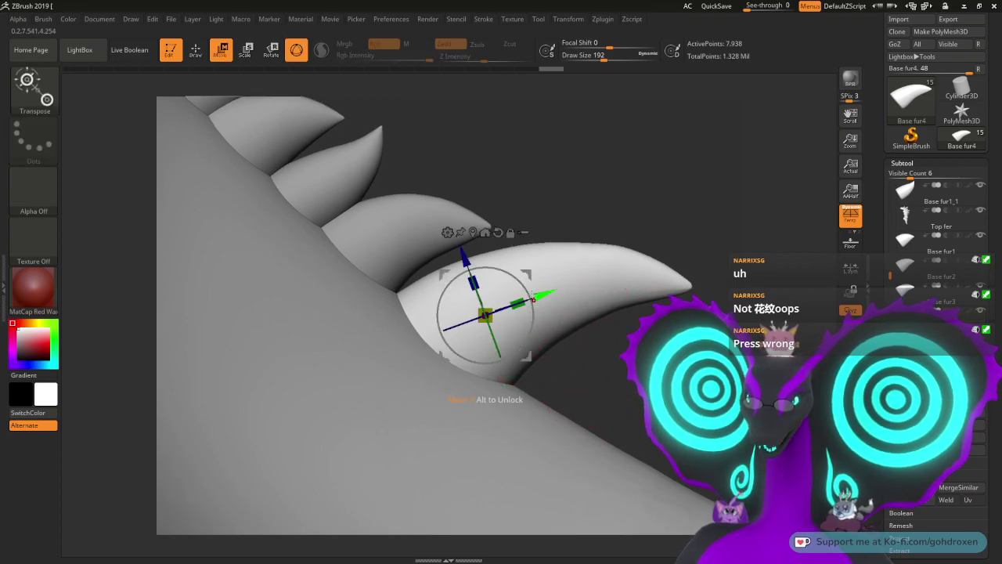
pyautogui.moveTo(537, 299); pyautogui.dragTo(503, 273)
pyautogui.moveTo(608, 355)
pyautogui.mouseDown()
pyautogui.moveTo(505, 358)
pyautogui.moveTo(593, 352)
pyautogui.mouseUp()
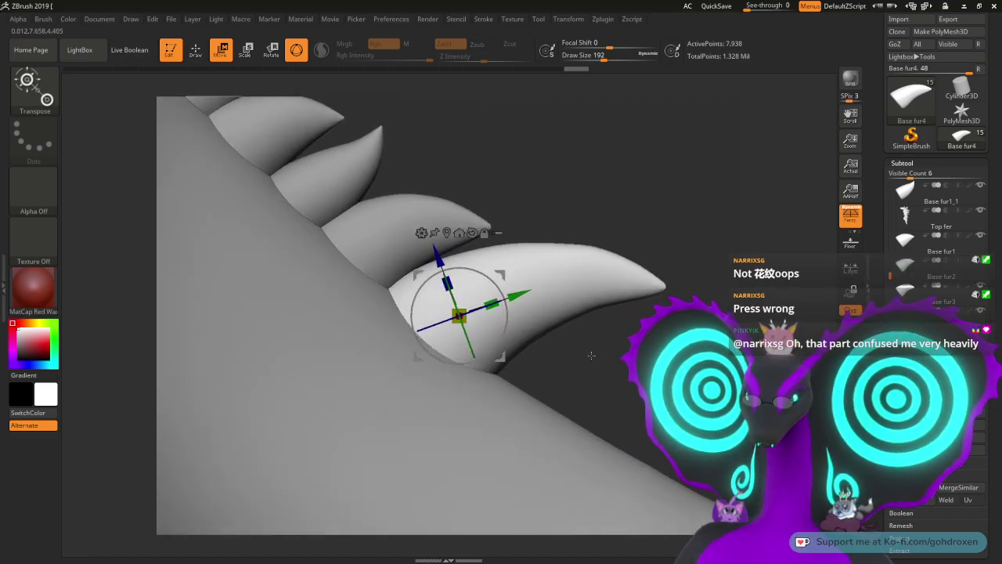
pyautogui.press('q')
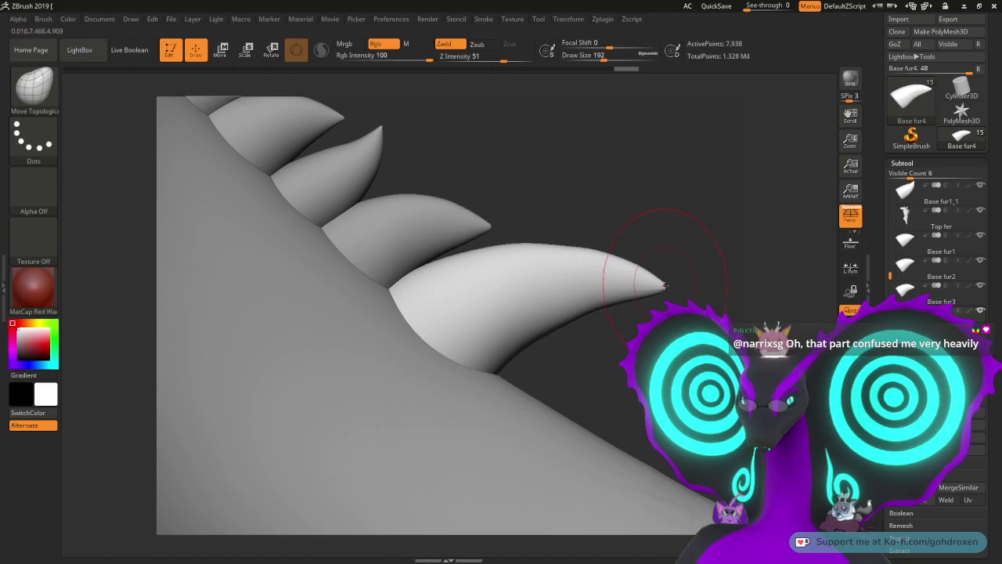
pyautogui.moveTo(666, 285); pyautogui.dragTo(672, 288)
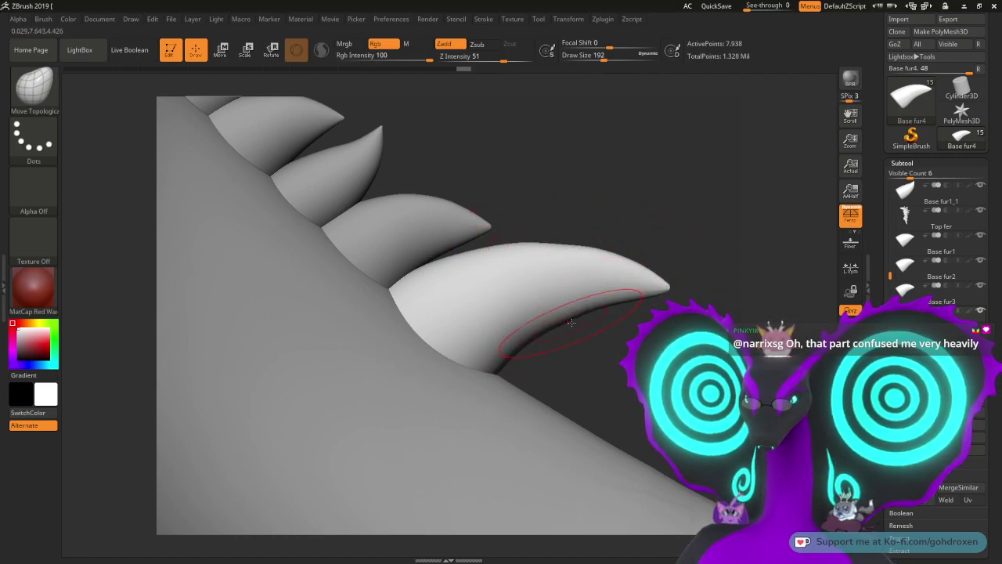
pyautogui.moveTo(585, 368); pyautogui.dragTo(571, 288)
# Step: Check the spike against the whole creature, then reshape and smooth the underside of its base where it meets the tail
pyautogui.keyDown('alt'); pyautogui.moveTo(601, 337); pyautogui.dragTo(609, 148); pyautogui.keyUp('alt')
pyautogui.moveTo(606, 290)
pyautogui.keyDown('alt'); pyautogui.mouseDown()
pyautogui.moveTo(603, 259)
pyautogui.moveTo(603, 313)
pyautogui.moveTo(548, 293)
pyautogui.mouseUp(); pyautogui.keyUp('alt')
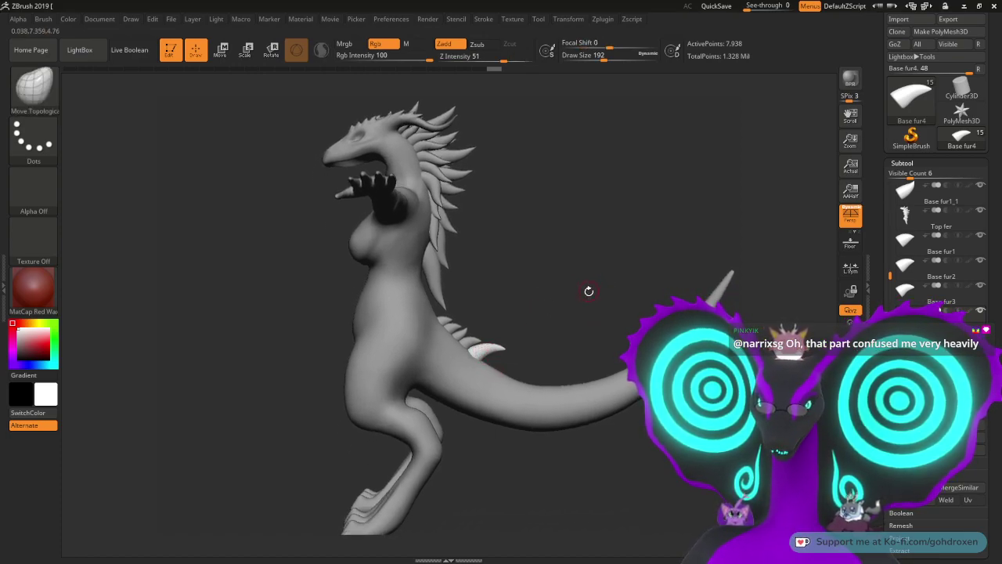
pyautogui.moveTo(568, 298); pyautogui.dragTo(582, 294)
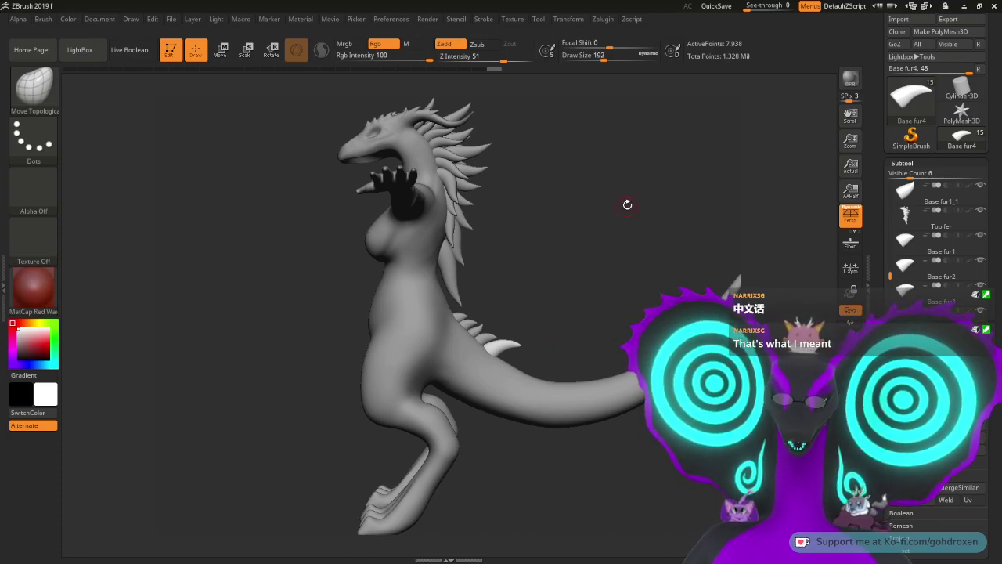
pyautogui.moveTo(590, 271)
pyautogui.keyDown('alt'); pyautogui.mouseDown()
pyautogui.moveTo(595, 454)
pyautogui.moveTo(624, 267)
pyautogui.moveTo(631, 286)
pyautogui.moveTo(608, 332)
pyautogui.mouseUp(); pyautogui.keyUp('alt')
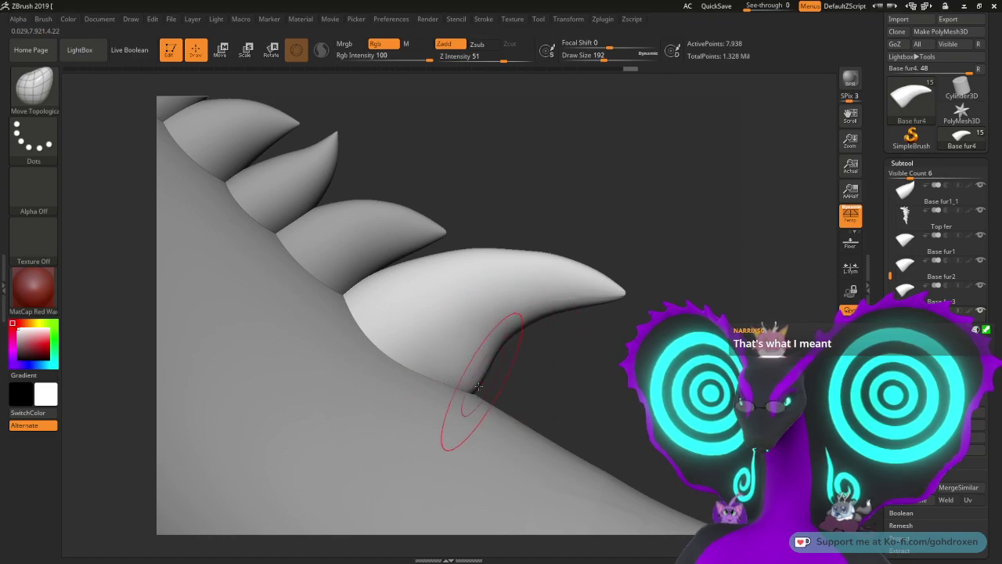
pyautogui.moveTo(531, 381); pyautogui.dragTo(476, 385)
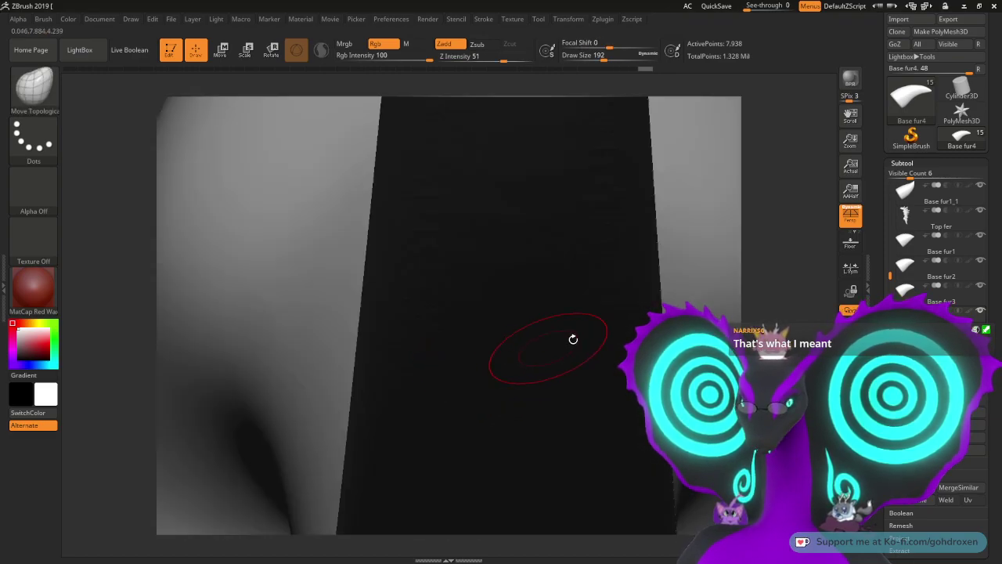
pyautogui.moveTo(762, 322); pyautogui.dragTo(701, 333)
pyautogui.moveTo(456, 378)
pyautogui.mouseDown()
pyautogui.moveTo(443, 374)
pyautogui.moveTo(499, 368)
pyautogui.moveTo(492, 374)
pyautogui.mouseUp()
pyautogui.moveTo(665, 342); pyautogui.dragTo(737, 338)
pyautogui.moveTo(492, 397)
pyautogui.keyDown('shift'); pyautogui.mouseDown()
pyautogui.moveTo(502, 362)
pyautogui.moveTo(474, 388)
pyautogui.mouseUp(); pyautogui.keyUp('shift')
pyautogui.moveTo(564, 373)
pyautogui.mouseDown()
pyautogui.moveTo(503, 376)
pyautogui.moveTo(504, 353)
pyautogui.mouseUp()
pyautogui.moveTo(583, 373)
pyautogui.mouseDown()
pyautogui.moveTo(501, 371)
pyautogui.moveTo(610, 362)
pyautogui.mouseUp()
pyautogui.moveTo(609, 362); pyautogui.dragTo(507, 365, button='right')
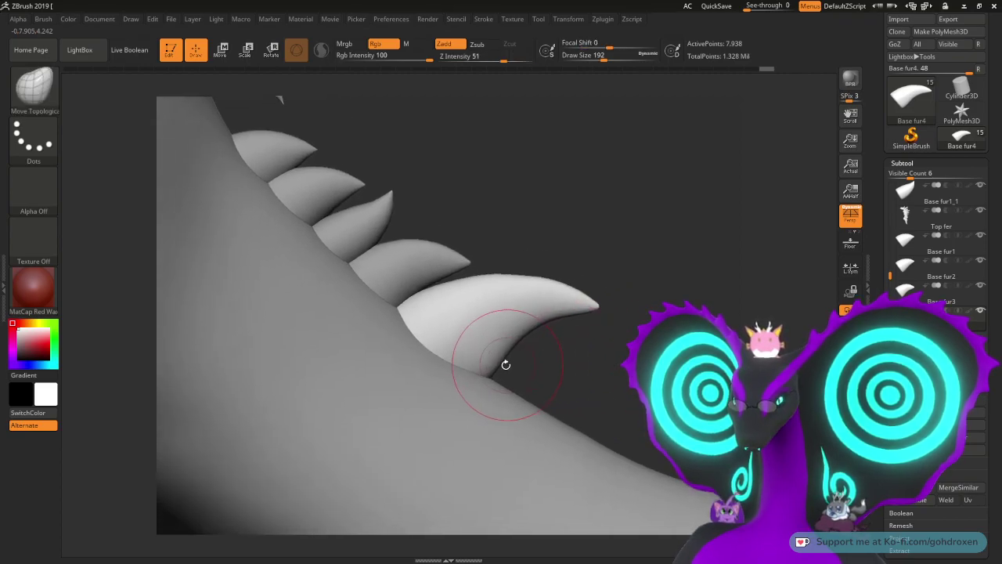
# Step: Carve the underside of the last spike, lift its tip and smooth its base and upper side
pyautogui.moveTo(529, 336); pyautogui.dragTo(523, 337)
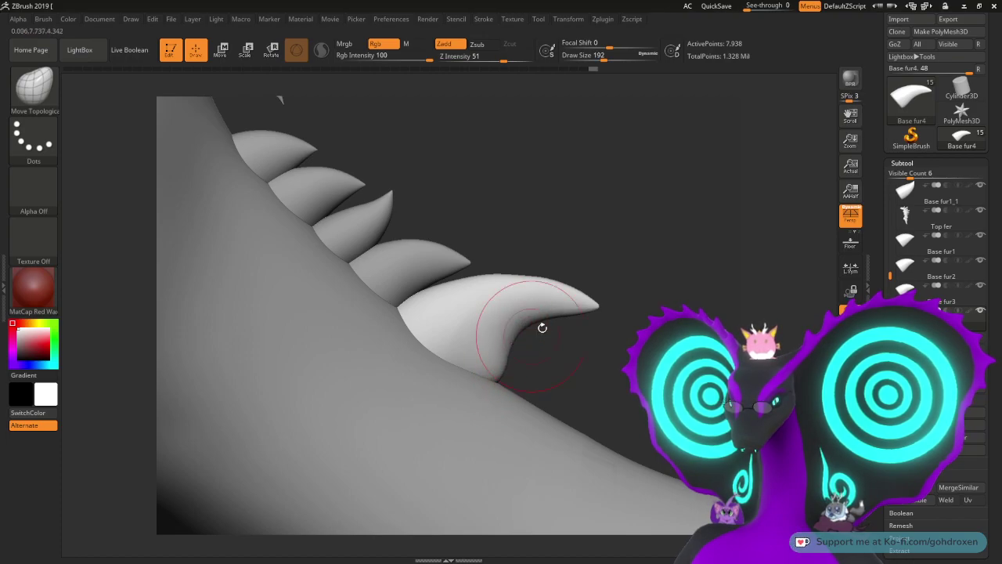
pyautogui.moveTo(565, 313); pyautogui.dragTo(571, 296)
pyautogui.keyDown('shift'); pyautogui.moveTo(498, 377); pyautogui.dragTo(500, 370); pyautogui.keyUp('shift')
pyautogui.moveTo(635, 358); pyautogui.dragTo(651, 358)
pyautogui.keyDown('shift'); pyautogui.moveTo(502, 290); pyautogui.dragTo(478, 294); pyautogui.keyUp('shift')
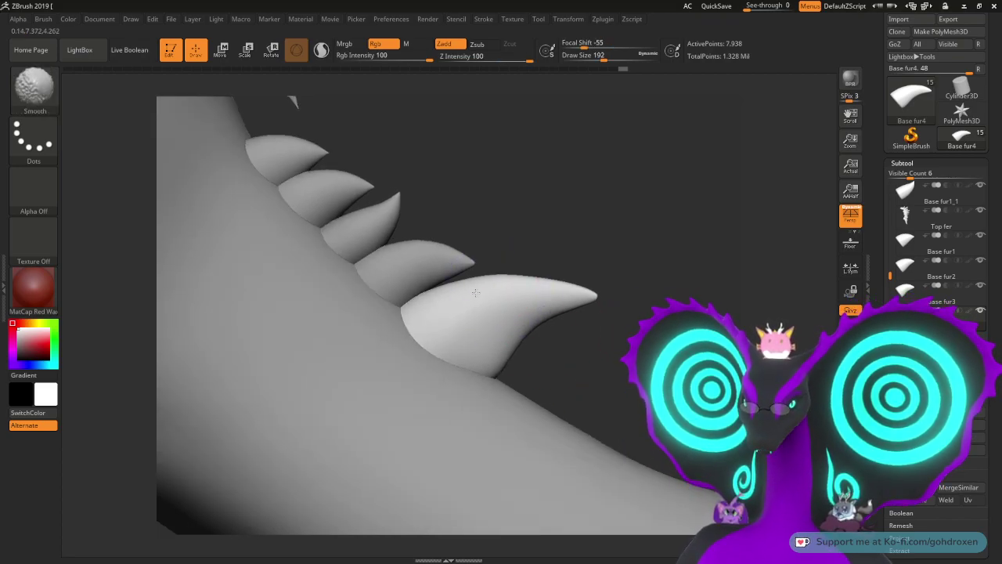
# Step: Delete the Base fur4 spike and duplicate the original Base fur cone as a new subtool
pyautogui.moveTo(604, 224); pyautogui.dragTo(604, 422)
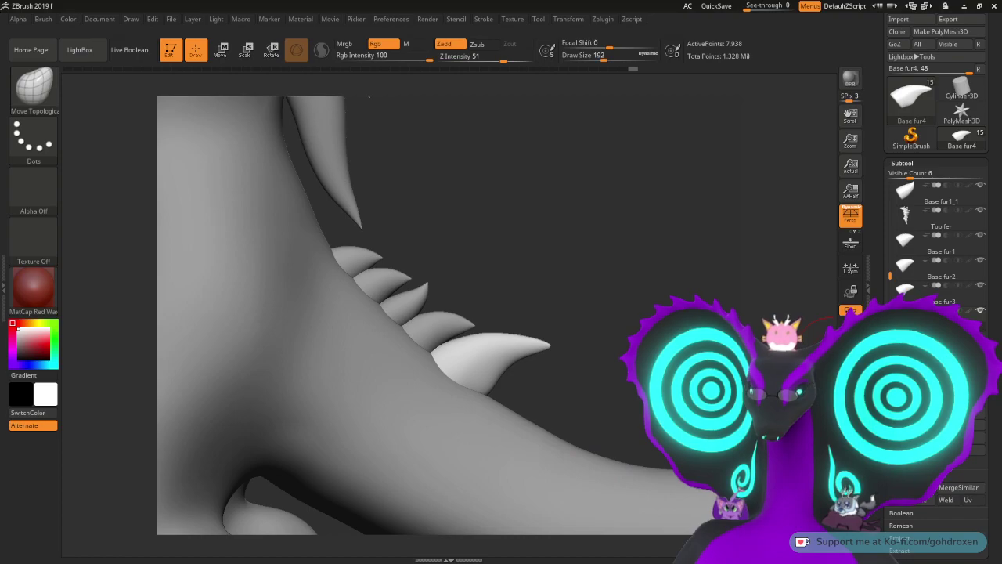
pyautogui.click(771, 466)
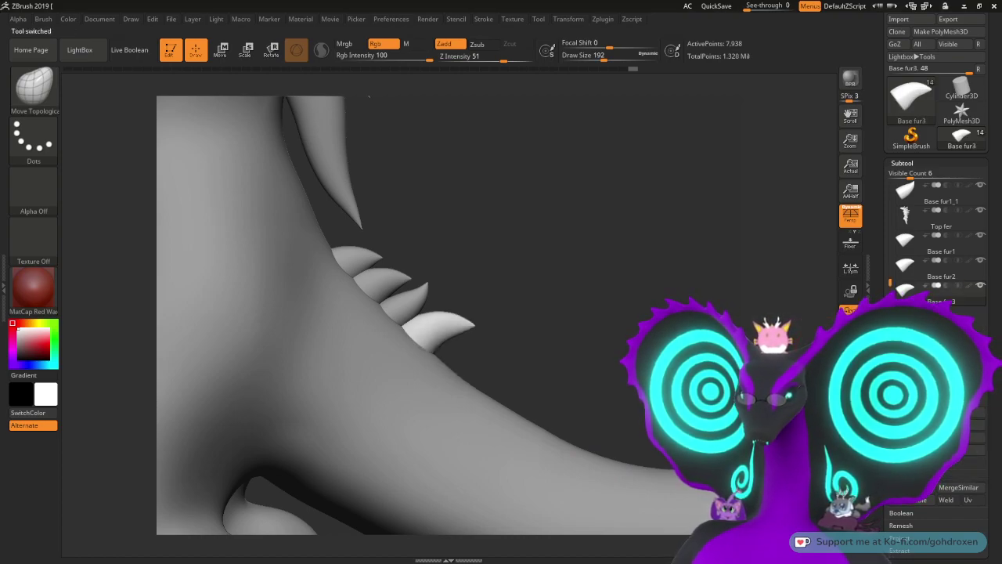
pyautogui.scroll(2, 906, 239)
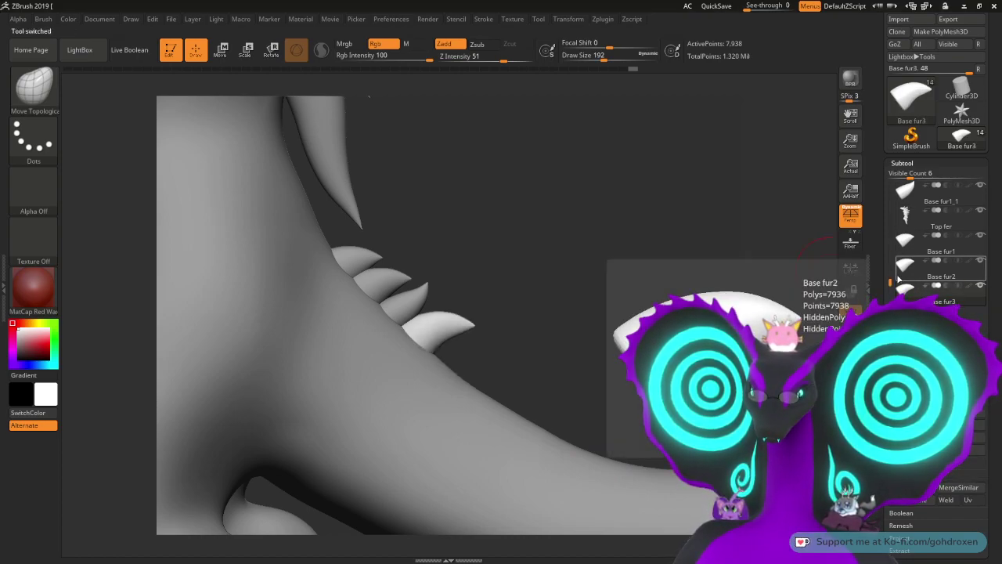
pyautogui.click(906, 226)
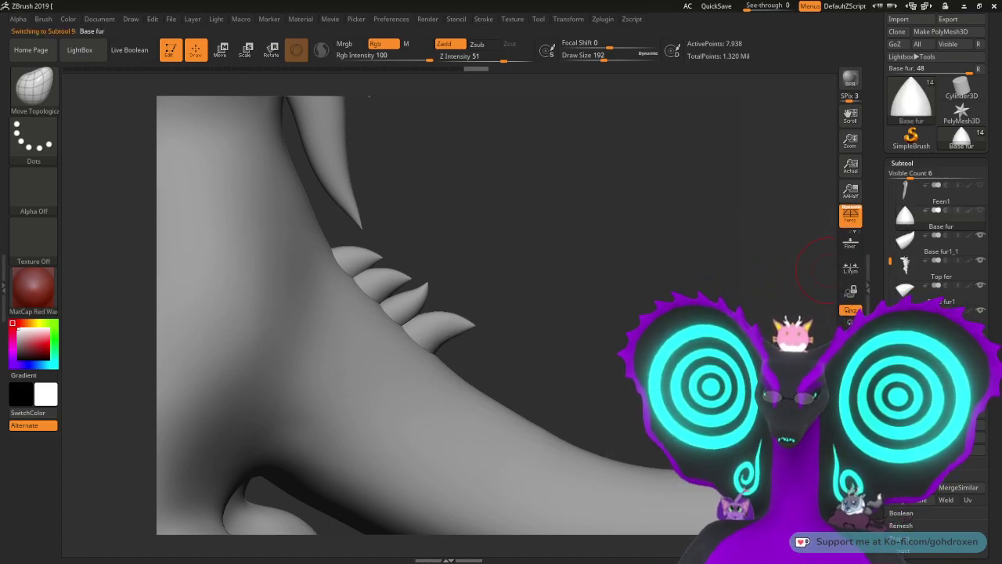
pyautogui.hotkey('ctrl', 'shift', 'd')
# Step: Move the duplicated cone onto the back beside the last spike of the row
pyautogui.moveTo(743, 278); pyautogui.dragTo(712, 280)
pyautogui.keyDown('alt'); pyautogui.moveTo(564, 259); pyautogui.dragTo(586, 206); pyautogui.keyUp('alt')
pyautogui.press('w')
pyautogui.moveTo(342, 99); pyautogui.dragTo(591, 353)
pyautogui.keyDown('alt'); pyautogui.moveTo(650, 329); pyautogui.dragTo(629, 250); pyautogui.keyUp('alt')
pyautogui.keyDown('ctrl'); pyautogui.moveTo(628, 250); pyautogui.dragTo(651, 282, button='right'); pyautogui.keyUp('ctrl')
pyautogui.keyDown('alt'); pyautogui.moveTo(651, 283); pyautogui.dragTo(650, 221); pyautogui.keyUp('alt')
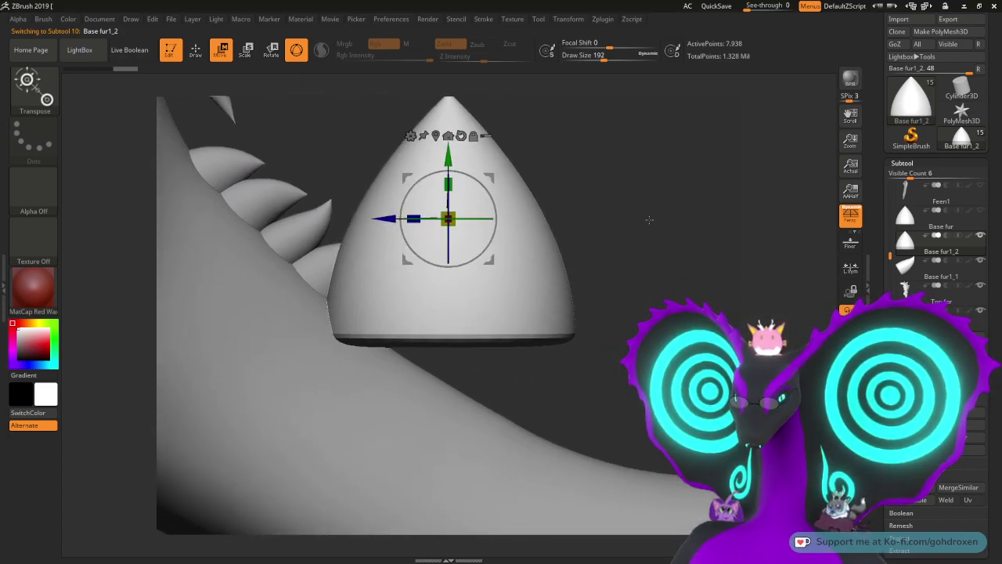
# Step: Scale the cone down and seat its base against the back just after the last spike
pyautogui.moveTo(451, 216); pyautogui.dragTo(419, 238)
pyautogui.moveTo(496, 169); pyautogui.dragTo(465, 223)
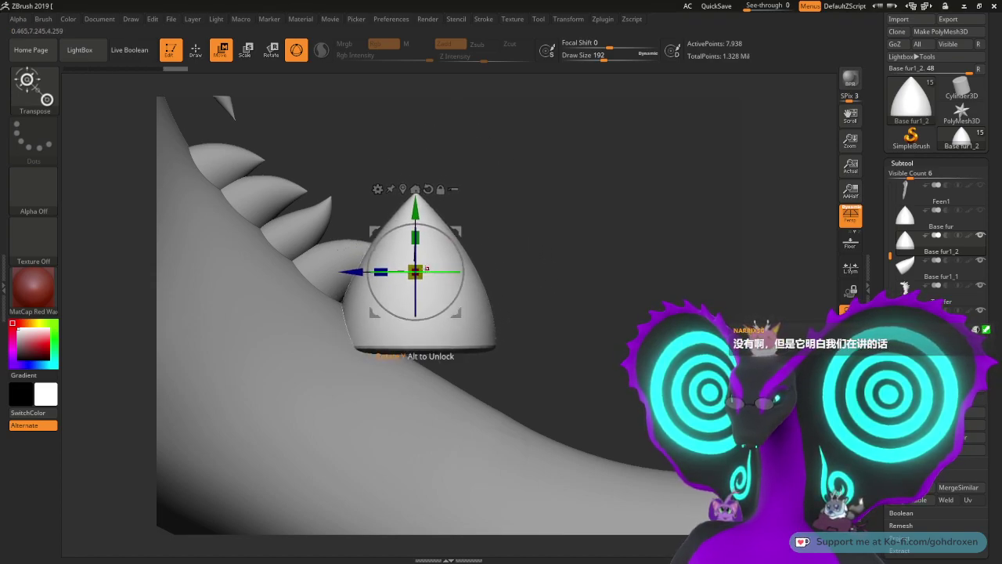
pyautogui.moveTo(416, 273); pyautogui.dragTo(405, 280)
pyautogui.moveTo(462, 228); pyautogui.dragTo(461, 260)
# Step: Apply a Bend Curve deformer to the cone, stretching its tip toward the tail and angling its base into the back
pyautogui.click(379, 220)
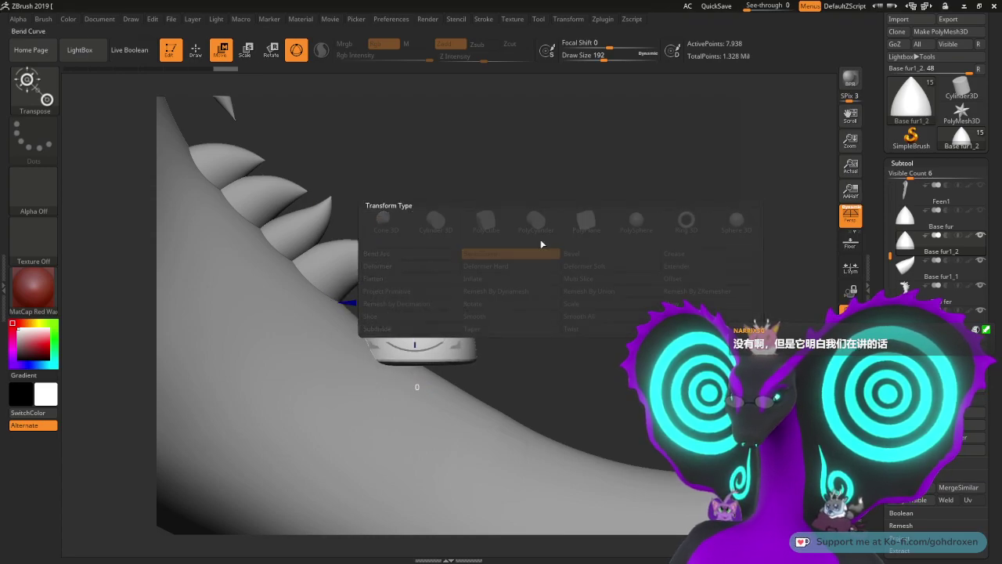
pyautogui.click(485, 252)
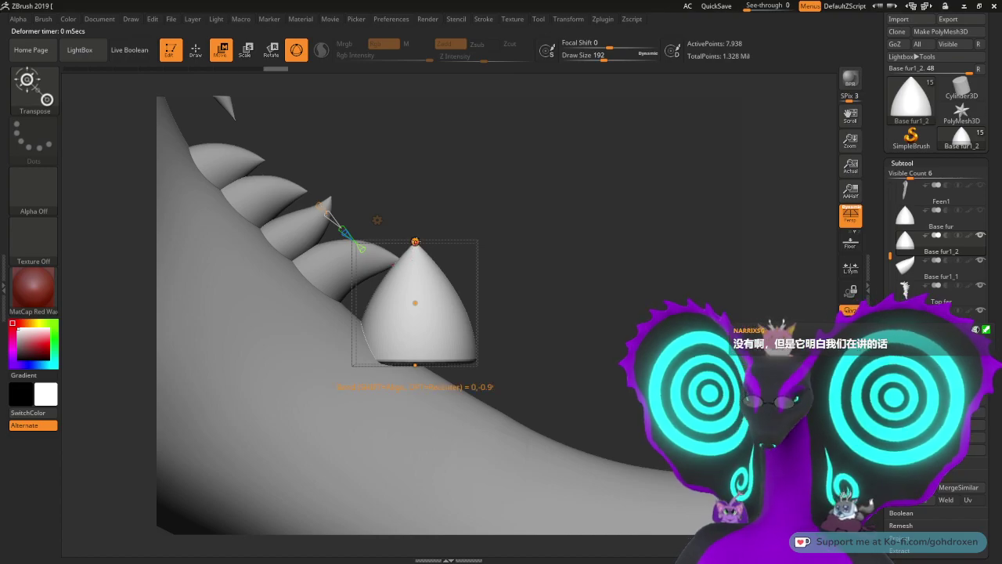
pyautogui.moveTo(415, 241); pyautogui.dragTo(516, 262)
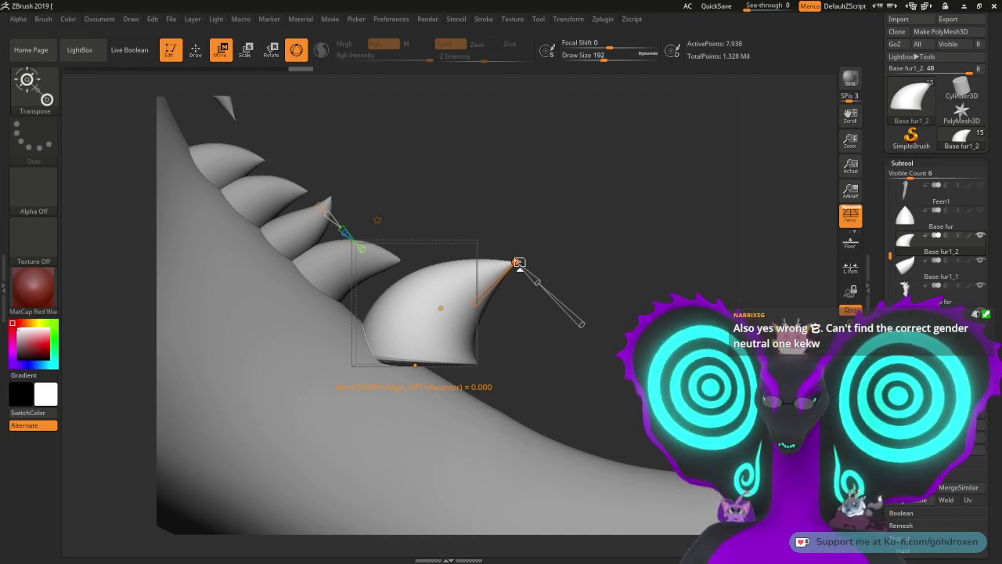
pyautogui.keyDown('alt'); pyautogui.moveTo(603, 225); pyautogui.dragTo(634, 204); pyautogui.keyUp('alt')
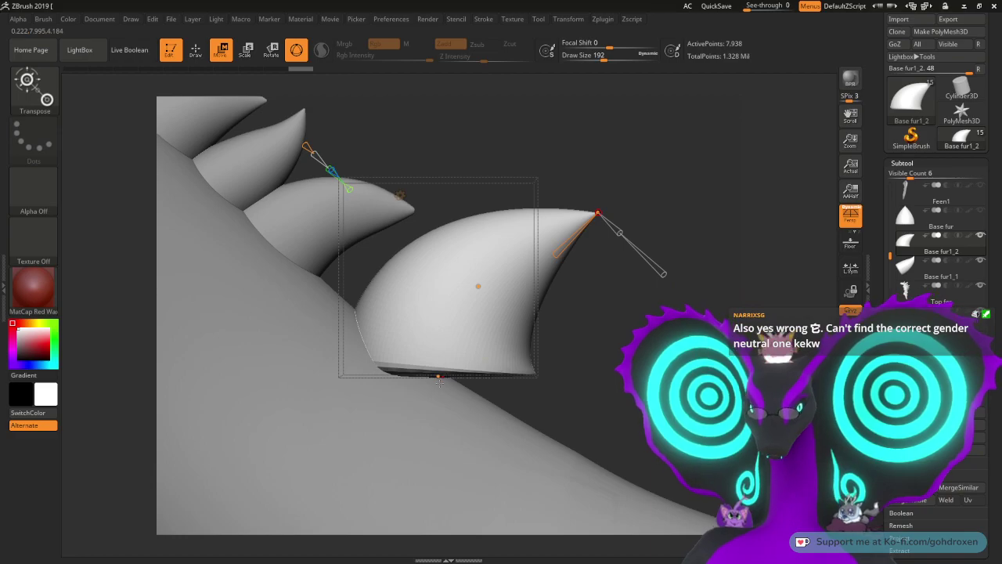
pyautogui.moveTo(436, 377); pyautogui.dragTo(373, 412)
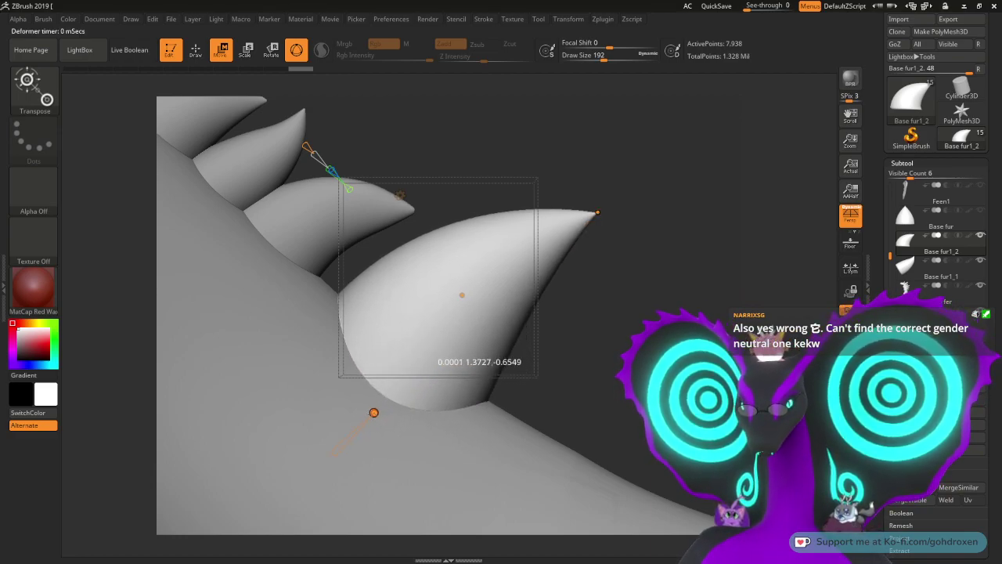
pyautogui.moveTo(464, 296); pyautogui.dragTo(460, 290)
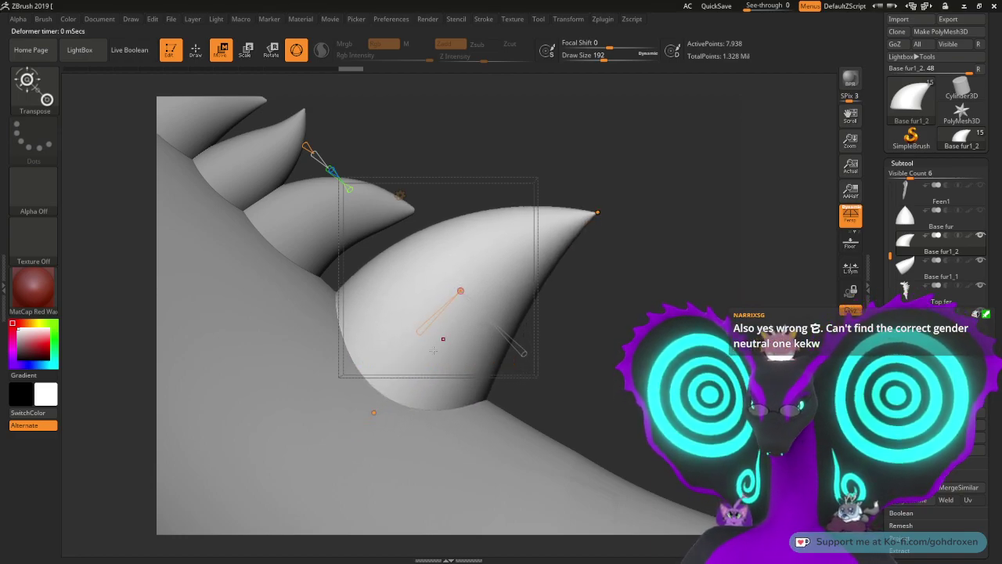
pyautogui.moveTo(597, 213); pyautogui.dragTo(683, 249)
pyautogui.moveTo(482, 299); pyautogui.dragTo(534, 283)
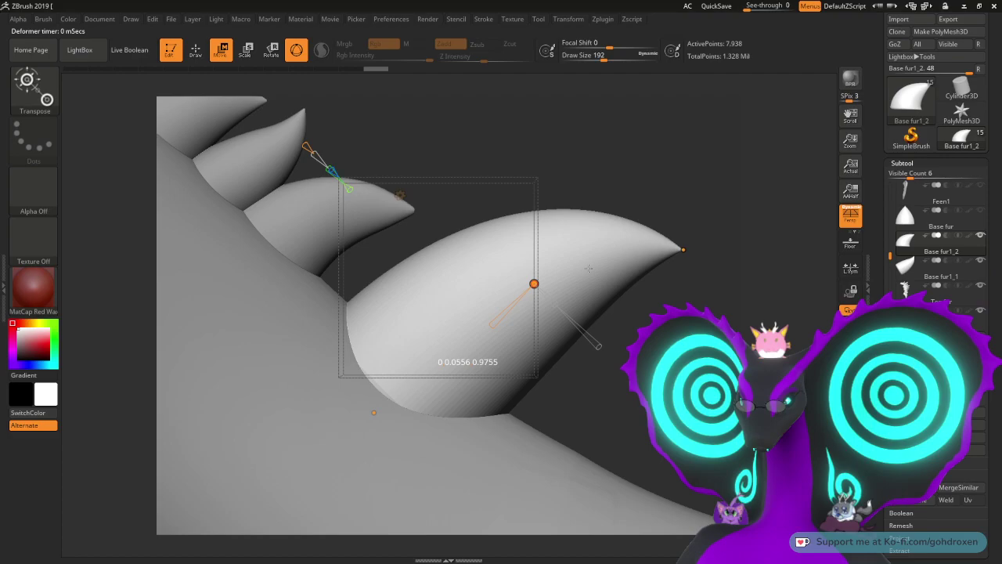
pyautogui.hotkey('ctrl', 'z')
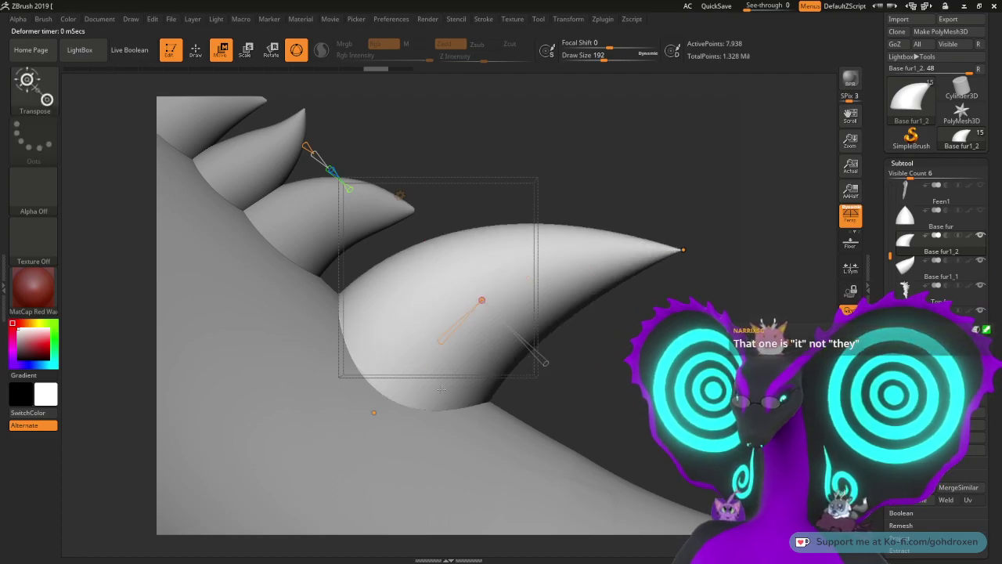
# Step: Pull the bent spike's base toward the neighbouring spike, lower its tip and adjust the middle of its curve
pyautogui.moveTo(377, 411); pyautogui.dragTo(362, 405)
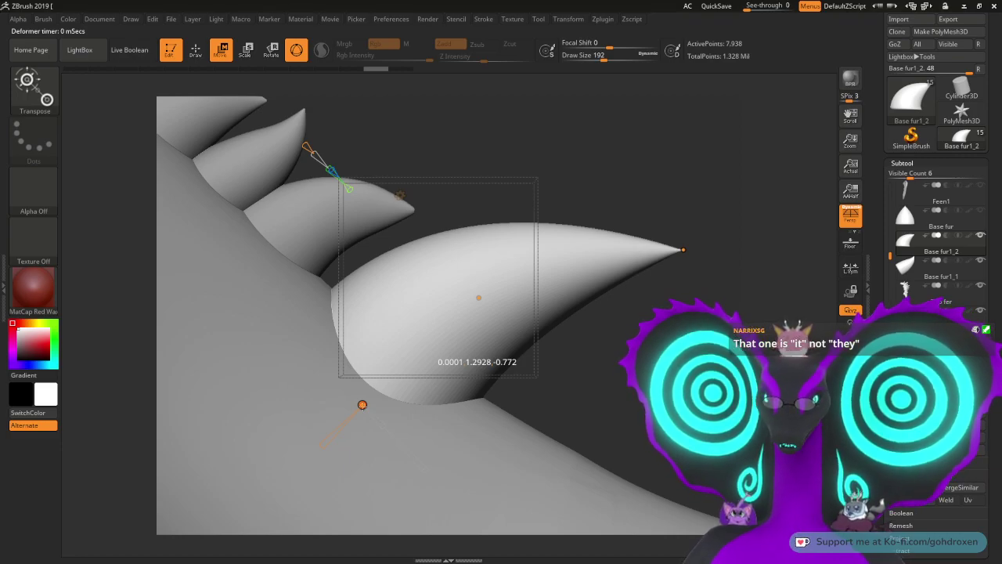
pyautogui.moveTo(362, 405); pyautogui.dragTo(361, 404)
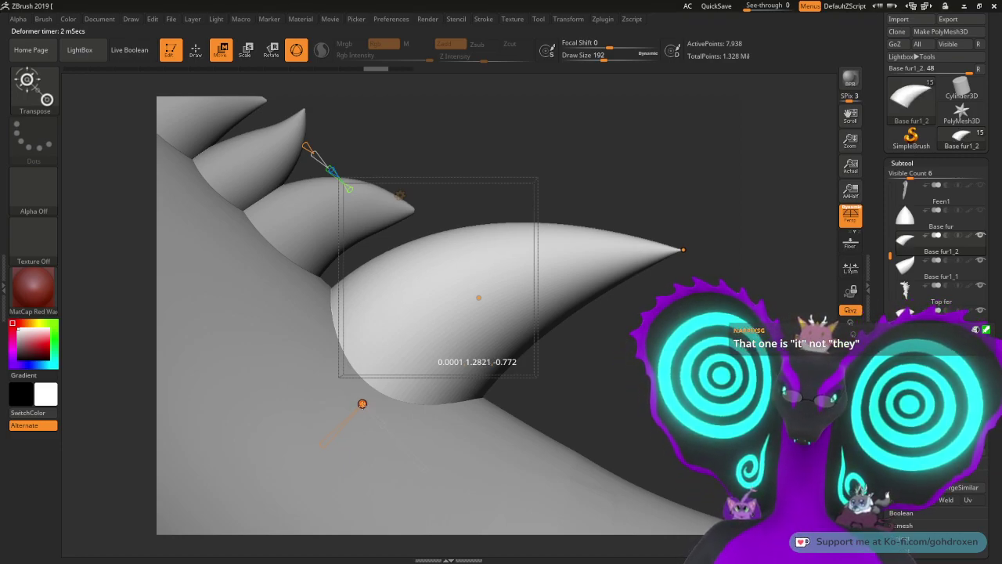
pyautogui.moveTo(362, 404); pyautogui.dragTo(325, 396)
pyautogui.moveTo(469, 295); pyautogui.dragTo(464, 292)
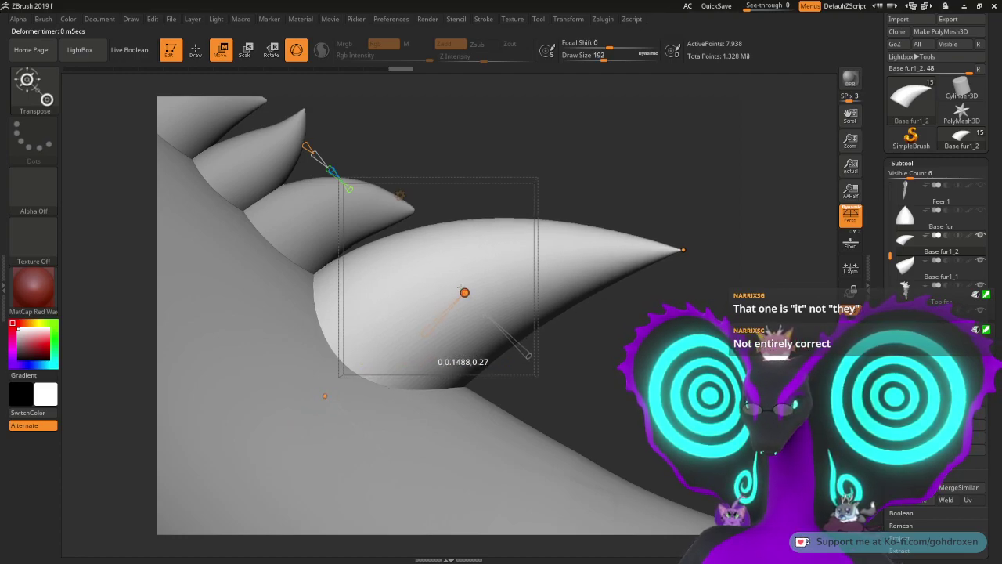
pyautogui.moveTo(683, 249); pyautogui.dragTo(622, 285)
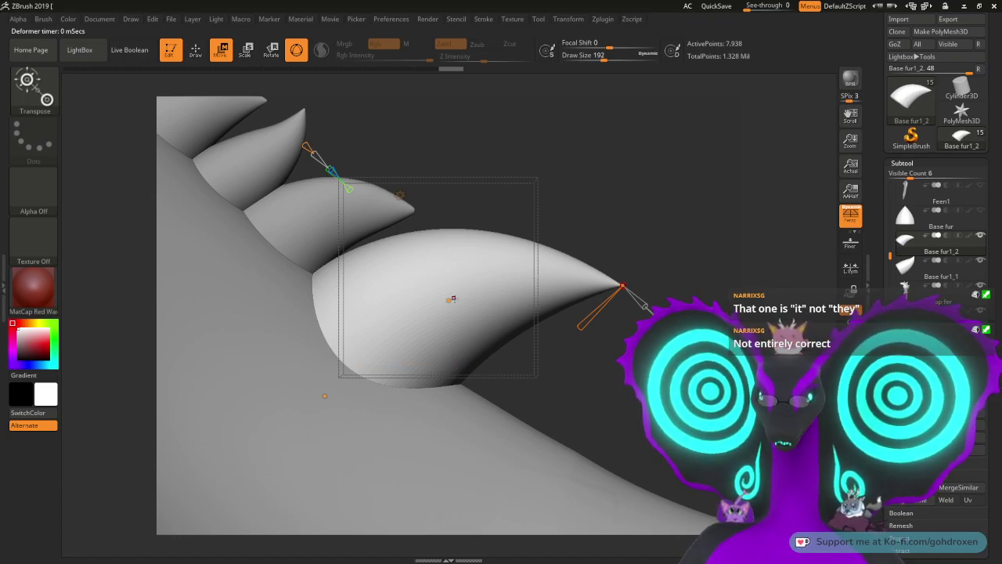
pyautogui.moveTo(448, 301); pyautogui.dragTo(451, 296)
# Step: Add more control points to the bend curve and adjust them to lengthen the tip and shape the base
pyautogui.moveTo(618, 235)
pyautogui.mouseDown()
pyautogui.moveTo(631, 238)
pyautogui.moveTo(575, 238)
pyautogui.moveTo(622, 239)
pyautogui.mouseUp()
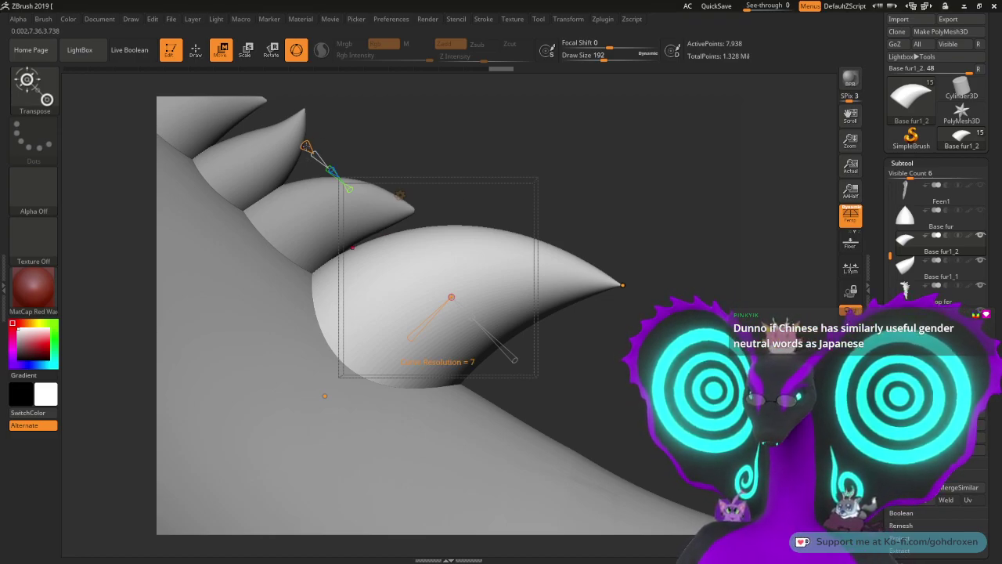
pyautogui.moveTo(451, 297); pyautogui.dragTo(565, 281)
pyautogui.moveTo(626, 284); pyautogui.dragTo(668, 287)
pyautogui.moveTo(640, 215)
pyautogui.mouseDown()
pyautogui.moveTo(660, 209)
pyautogui.moveTo(641, 218)
pyautogui.moveTo(580, 205)
pyautogui.moveTo(636, 210)
pyautogui.mouseUp()
pyautogui.moveTo(391, 339)
pyautogui.mouseDown()
pyautogui.moveTo(381, 336)
pyautogui.moveTo(390, 331)
pyautogui.mouseUp()
pyautogui.moveTo(458, 296); pyautogui.dragTo(458, 293)
pyautogui.moveTo(324, 396); pyautogui.dragTo(280, 435)
pyautogui.moveTo(321, 394)
pyautogui.mouseDown()
pyautogui.moveTo(377, 325)
pyautogui.moveTo(387, 328)
pyautogui.mouseUp()
pyautogui.moveTo(680, 380)
pyautogui.mouseDown()
pyautogui.moveTo(541, 380)
pyautogui.moveTo(677, 371)
pyautogui.mouseUp()
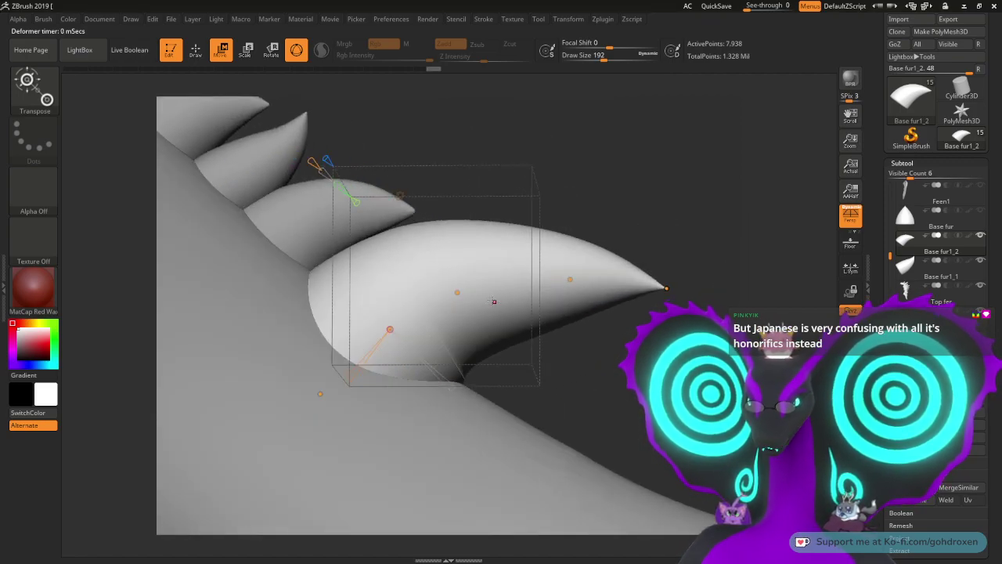
# Step: Refine the middle of the bend curve and hook the spike's tip downward
pyautogui.moveTo(457, 292); pyautogui.dragTo(472, 287)
pyautogui.moveTo(624, 365); pyautogui.dragTo(578, 370)
pyautogui.moveTo(579, 369); pyautogui.dragTo(618, 377, button='right')
pyautogui.keyDown('alt'); pyautogui.moveTo(619, 378); pyautogui.dragTo(615, 409); pyautogui.keyUp('alt')
pyautogui.moveTo(470, 318); pyautogui.dragTo(468, 315)
pyautogui.moveTo(653, 315); pyautogui.dragTo(642, 337)
pyautogui.moveTo(658, 275); pyautogui.dragTo(702, 274, button='right')
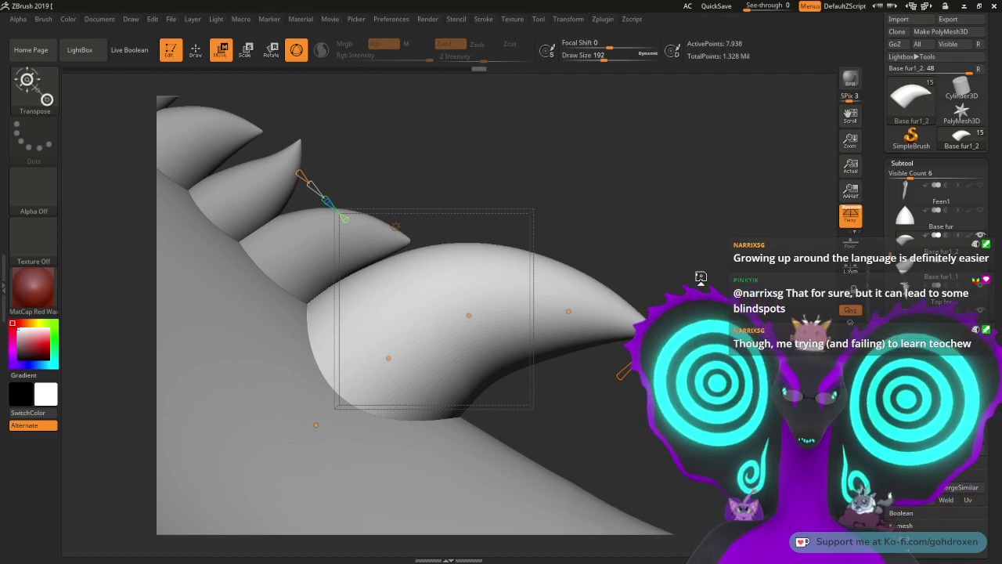
# Step: Raise the curve slightly near the spike's tip and accept the Bend Curve deformation
pyautogui.moveTo(569, 311); pyautogui.dragTo(571, 306)
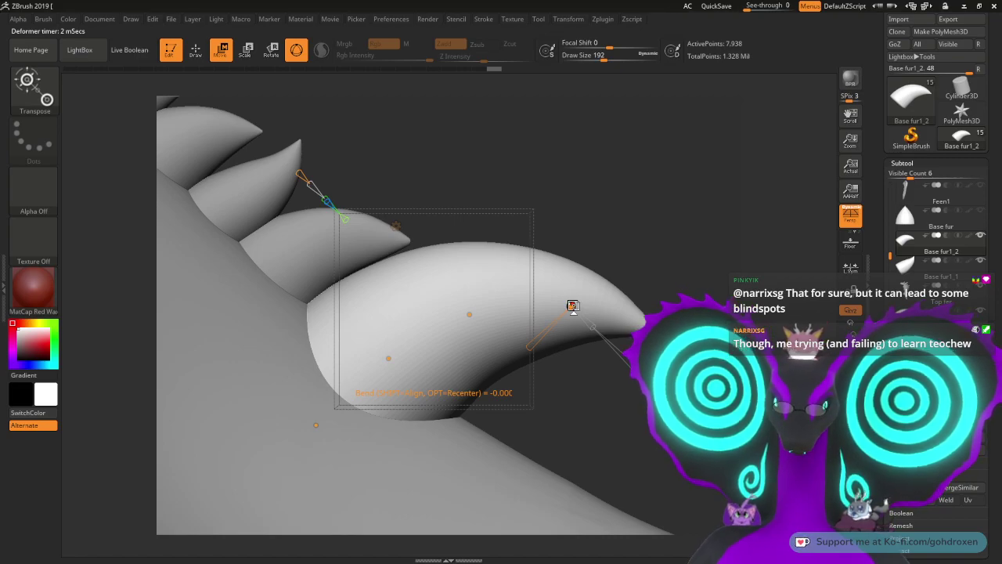
pyautogui.keyDown('ctrl'); pyautogui.moveTo(626, 217); pyautogui.dragTo(627, 233, button='right'); pyautogui.keyUp('ctrl')
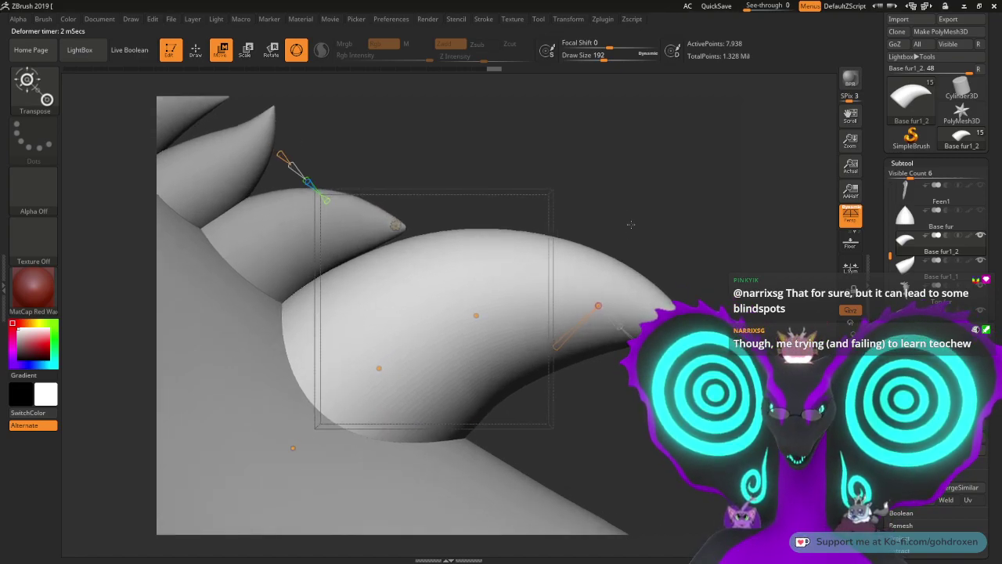
pyautogui.keyDown('alt'); pyautogui.moveTo(630, 224); pyautogui.dragTo(630, 232); pyautogui.keyUp('alt')
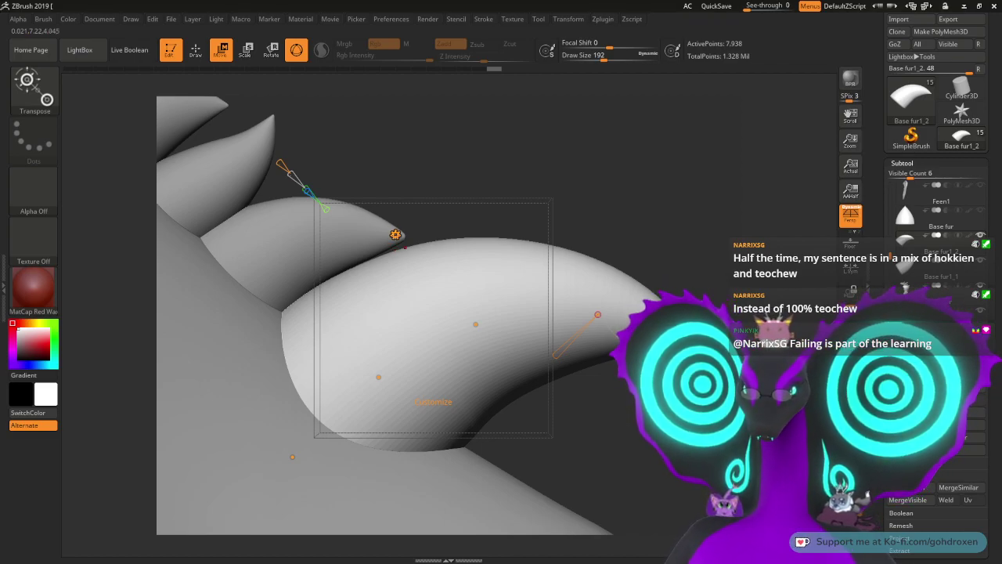
pyautogui.click(395, 234)
pyautogui.click(573, 233)
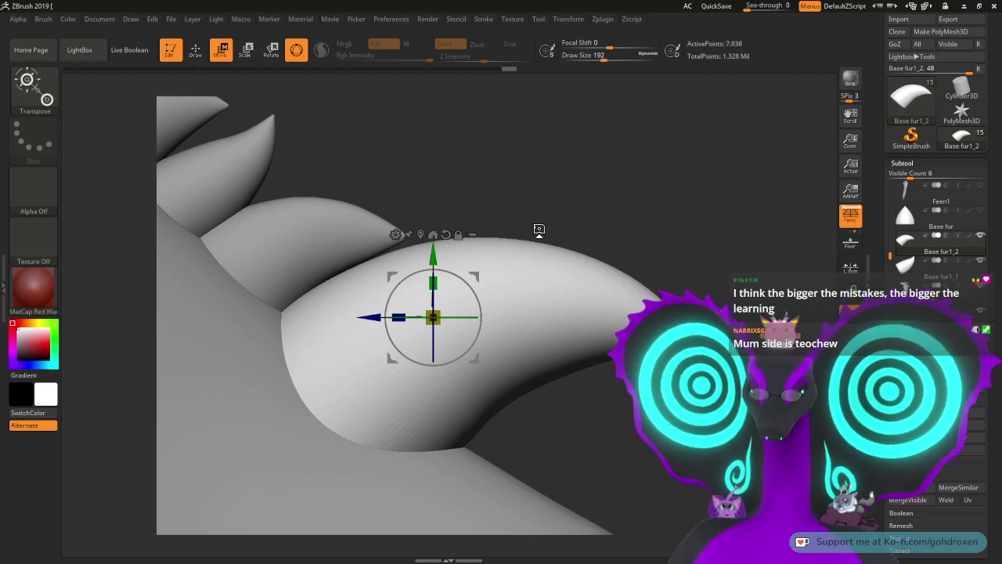
# Step: Nudge the spike's position and smooth the side and underside of its base
pyautogui.moveTo(479, 273); pyautogui.dragTo(480, 276)
pyautogui.moveTo(570, 222); pyautogui.dragTo(540, 310)
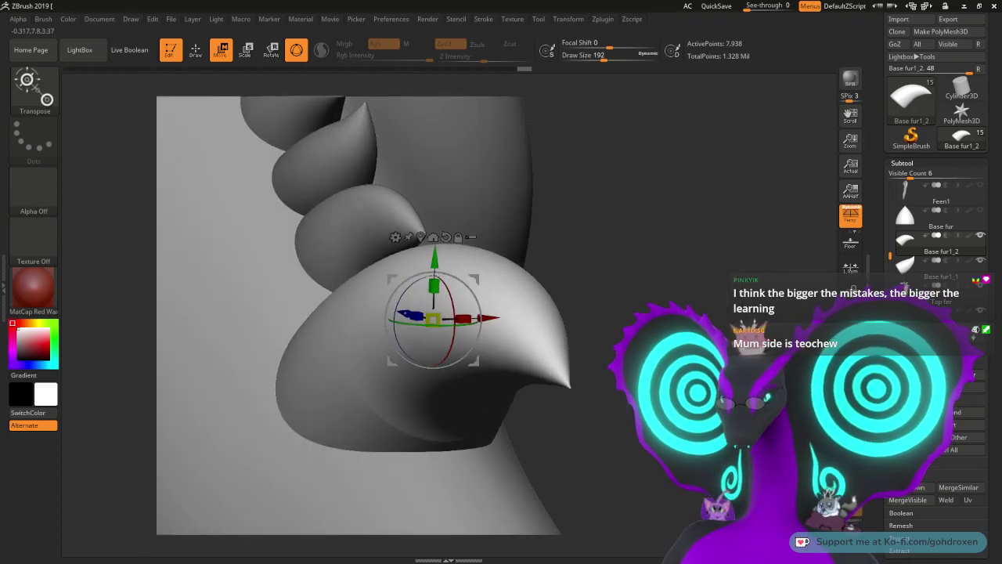
pyautogui.press('q')
pyautogui.moveTo(383, 373)
pyautogui.keyDown('shift'); pyautogui.mouseDown()
pyautogui.moveTo(409, 430)
pyautogui.moveTo(418, 414)
pyautogui.moveTo(424, 426)
pyautogui.mouseUp(); pyautogui.keyUp('shift')
pyautogui.moveTo(338, 389)
pyautogui.keyDown('shift'); pyautogui.mouseDown()
pyautogui.moveTo(347, 371)
pyautogui.moveTo(409, 347)
pyautogui.mouseUp(); pyautogui.keyUp('shift')
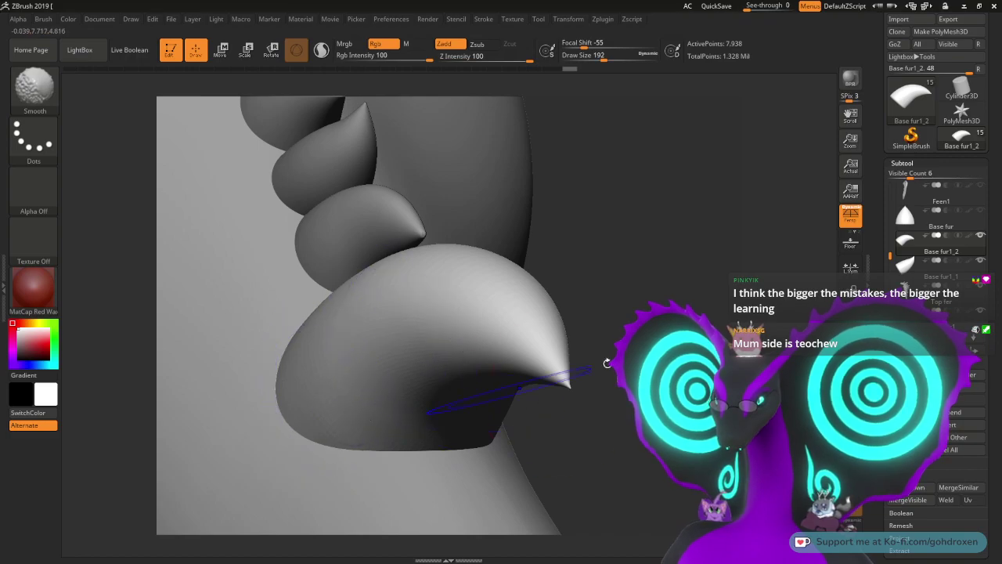
pyautogui.moveTo(548, 438); pyautogui.dragTo(599, 437)
pyautogui.moveTo(642, 289); pyautogui.dragTo(740, 266)
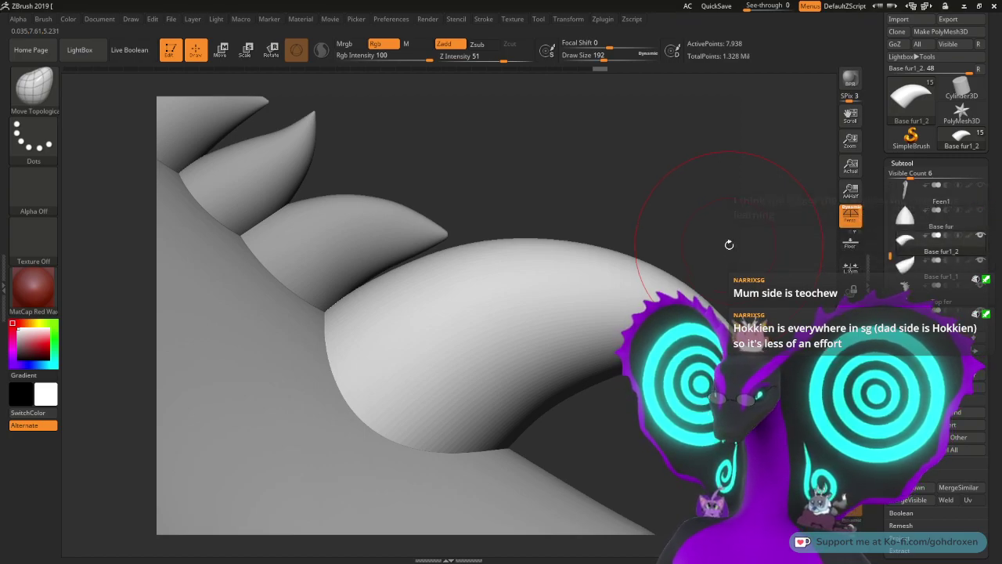
# Step: Scale the spike down slightly and reposition it against the back beside the previous spike
pyautogui.press('w')
pyautogui.moveTo(476, 318); pyautogui.dragTo(428, 317)
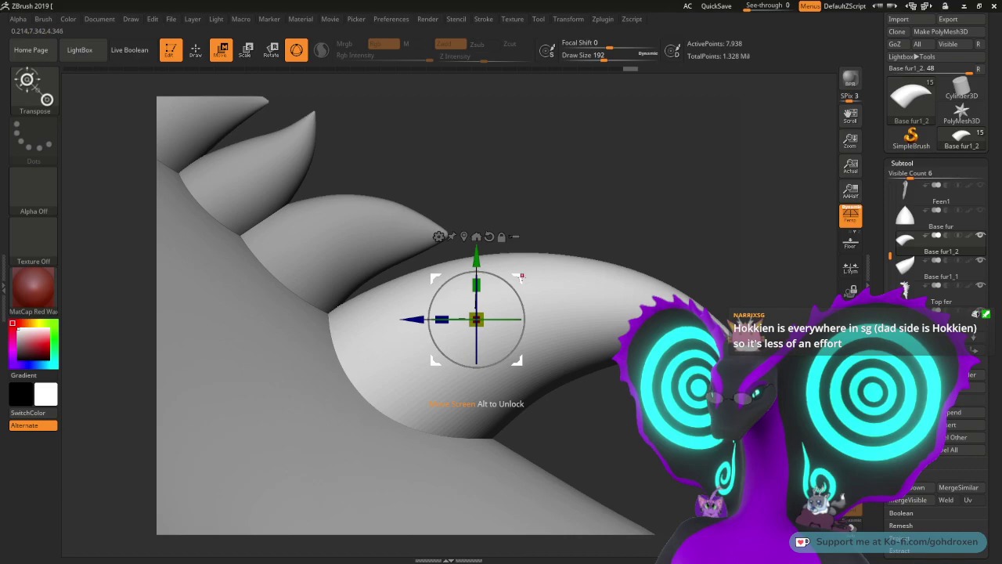
pyautogui.moveTo(520, 278); pyautogui.dragTo(514, 276)
pyautogui.moveTo(601, 201); pyautogui.dragTo(576, 201)
pyautogui.moveTo(503, 316); pyautogui.dragTo(467, 318)
pyautogui.moveTo(576, 227); pyautogui.dragTo(730, 244)
pyautogui.moveTo(523, 290); pyautogui.dragTo(544, 273)
pyautogui.moveTo(618, 193); pyautogui.dragTo(579, 275)
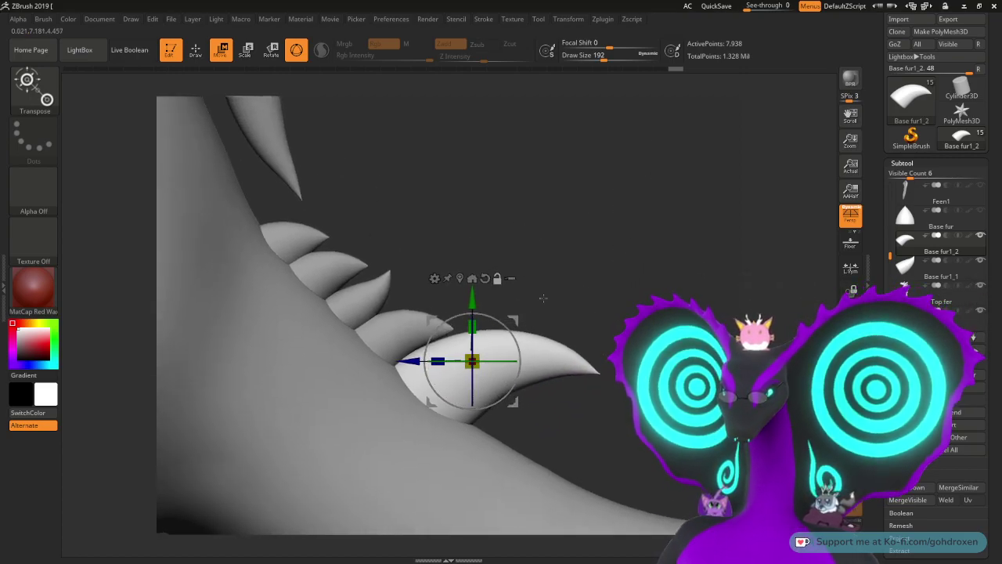
# Step: Shrink the spike further and sink it closer to the back, comparing the change with the earlier undo history state
pyautogui.moveTo(516, 317); pyautogui.dragTo(495, 327)
pyautogui.moveTo(476, 457); pyautogui.dragTo(457, 459)
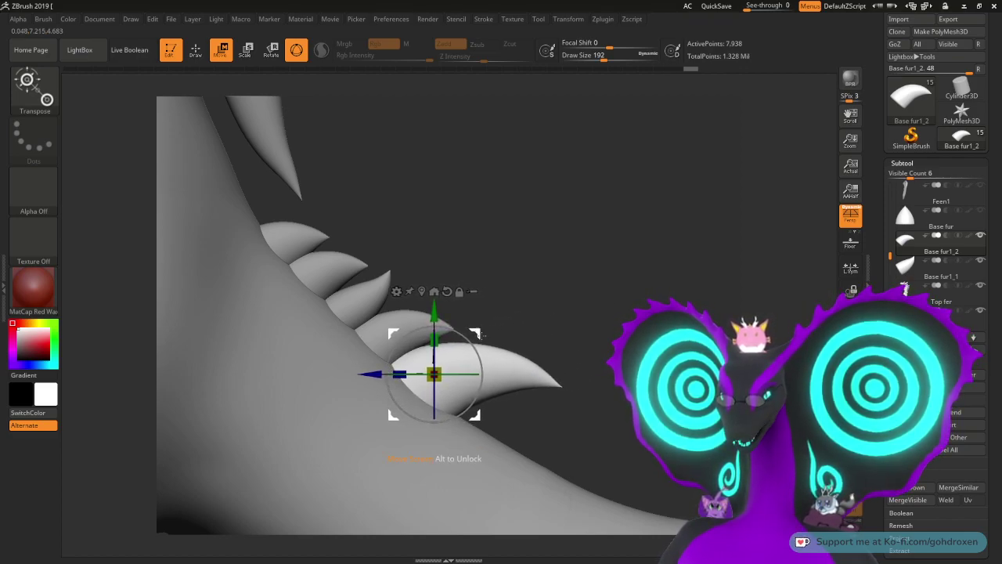
pyautogui.moveTo(454, 339); pyautogui.dragTo(491, 326)
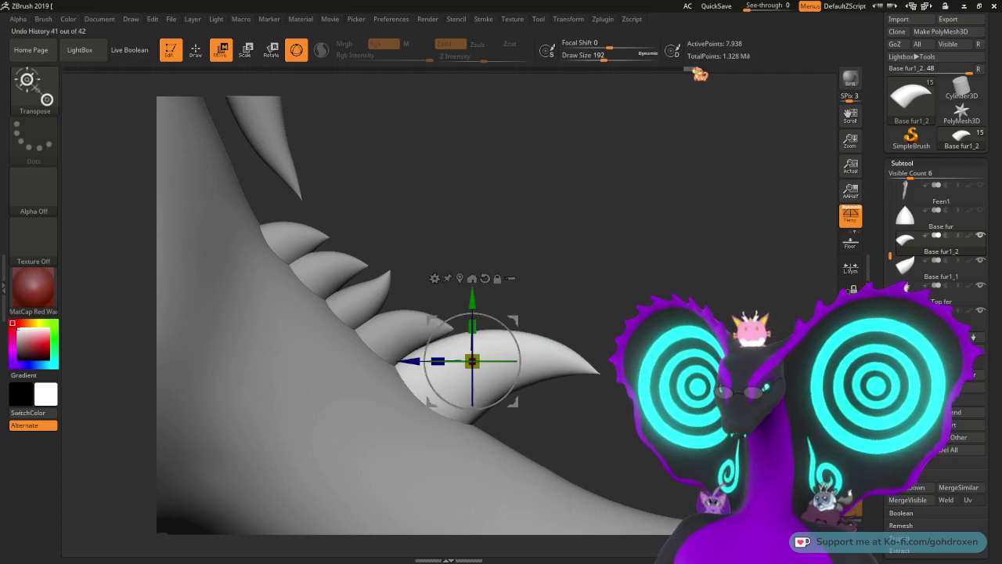
pyautogui.click(694, 70)
# Step: Nudge the spike upward on the back and check its placement from other angles
pyautogui.moveTo(649, 257)
pyautogui.mouseDown()
pyautogui.moveTo(648, 279)
pyautogui.moveTo(583, 285)
pyautogui.moveTo(618, 231)
pyautogui.moveTo(572, 251)
pyautogui.mouseUp()
pyautogui.moveTo(472, 295); pyautogui.dragTo(475, 279)
pyautogui.moveTo(591, 209); pyautogui.dragTo(282, 211)
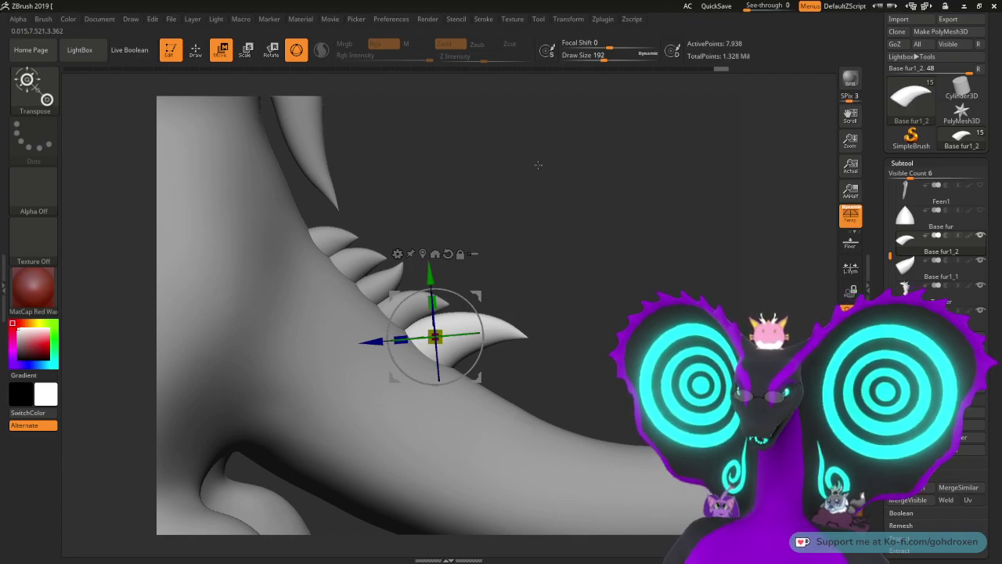
# Step: Check the whole creature's spike silhouette in the Flat renderer and restore the Fast renderer
pyautogui.moveTo(538, 165)
pyautogui.mouseDown()
pyautogui.moveTo(598, 175)
pyautogui.moveTo(585, 230)
pyautogui.moveTo(551, 275)
pyautogui.moveTo(567, 279)
pyautogui.mouseUp()
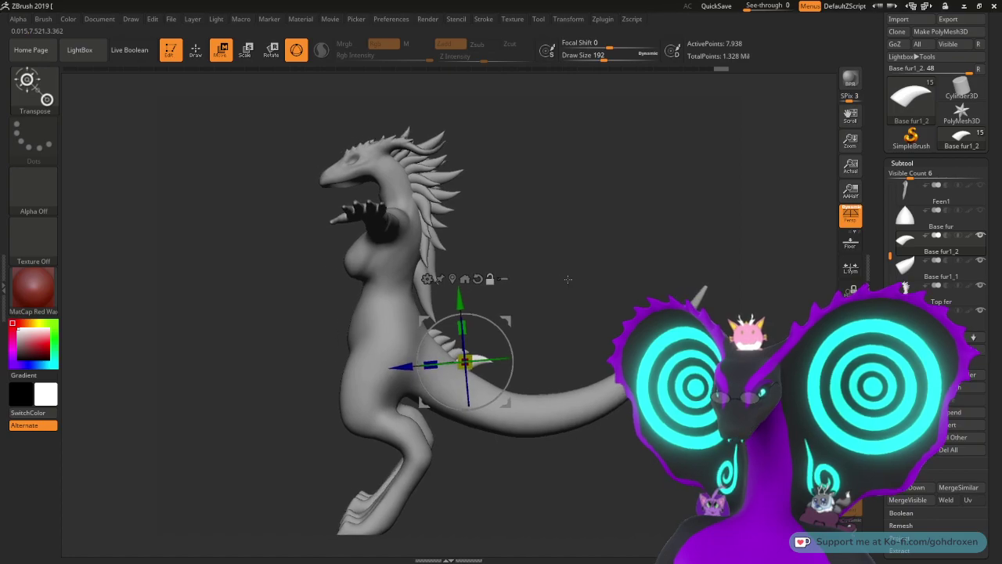
pyautogui.press('q')
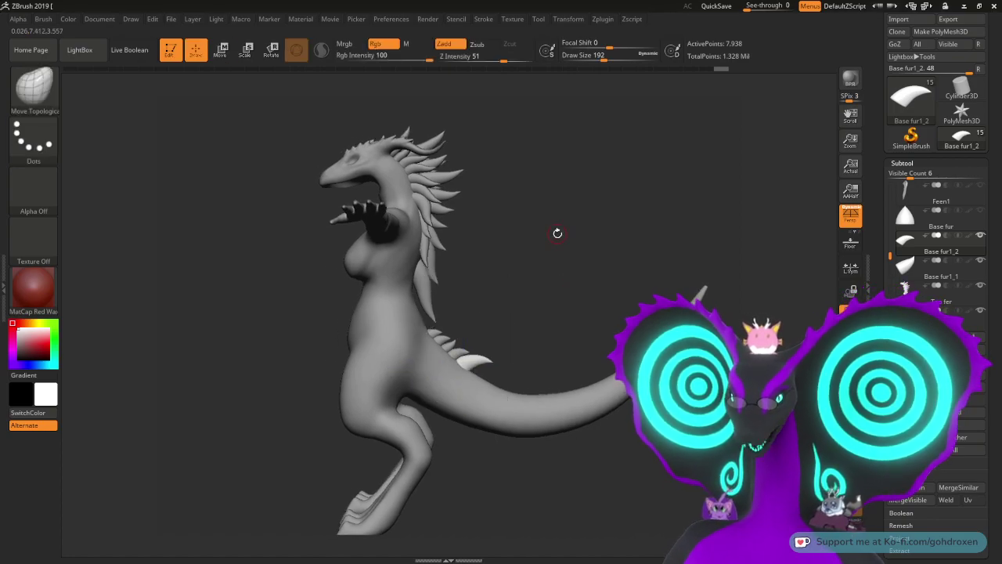
pyautogui.click(433, 21)
pyautogui.click(501, 126)
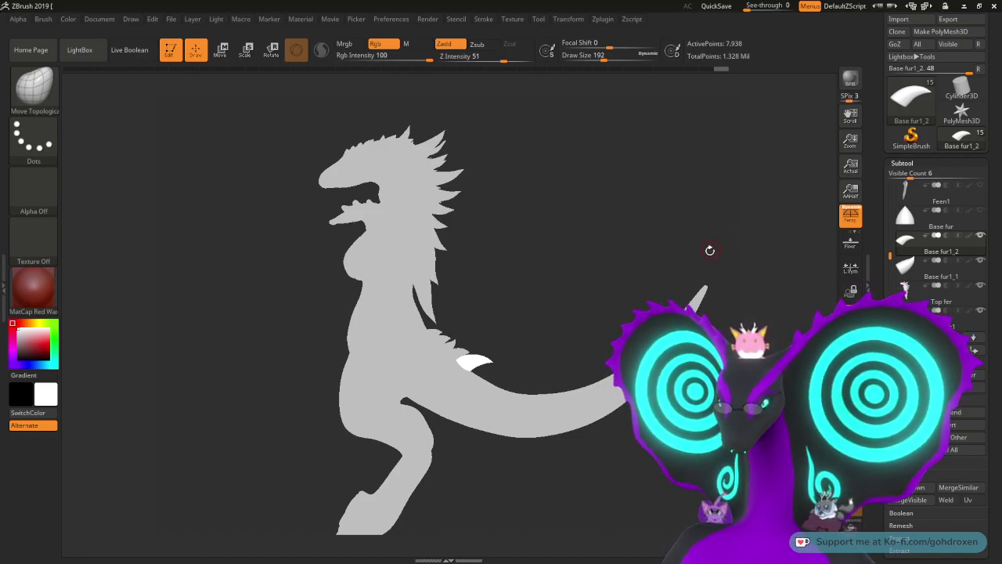
pyautogui.keyDown('alt'); pyautogui.moveTo(604, 297); pyautogui.dragTo(619, 285); pyautogui.keyUp('alt')
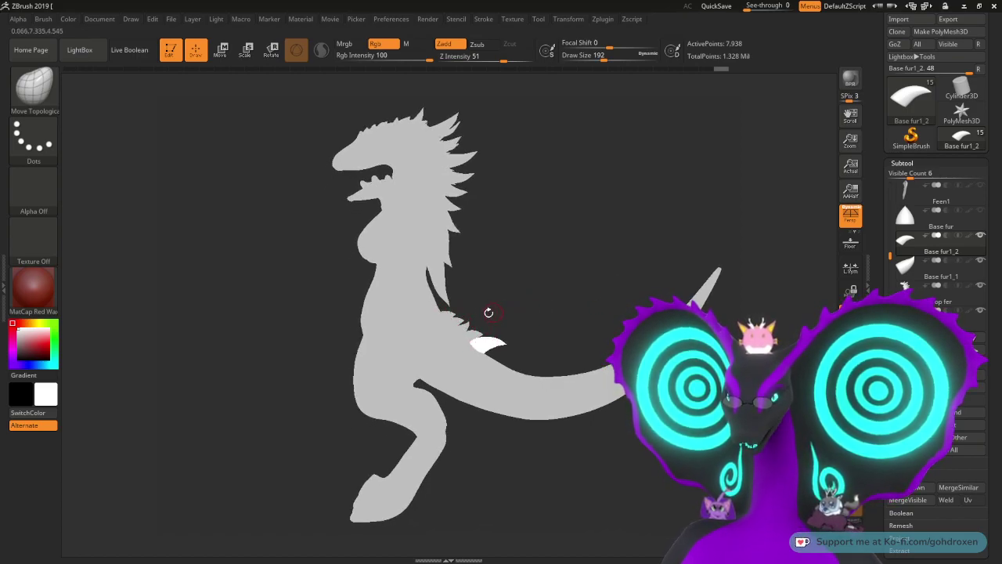
pyautogui.click(428, 19)
pyautogui.click(457, 125)
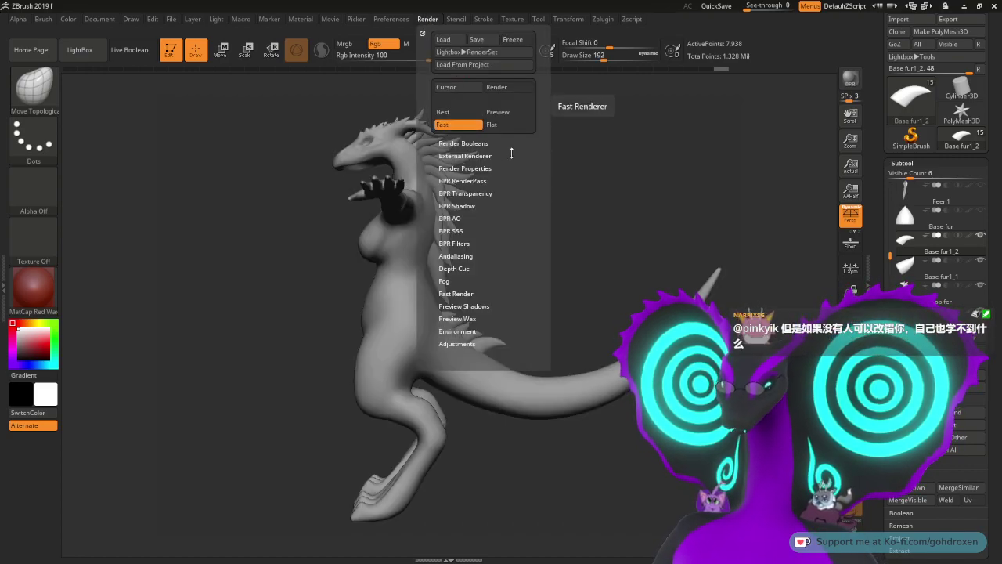
# Step: Compare the latest spike edit with the previous undo state and examine the row of spikes along the lower back
pyautogui.keyDown('alt'); pyautogui.moveTo(654, 183); pyautogui.dragTo(642, 281); pyautogui.keyUp('alt')
pyautogui.keyDown('alt'); pyautogui.moveTo(648, 205); pyautogui.dragTo(626, 240); pyautogui.keyUp('alt')
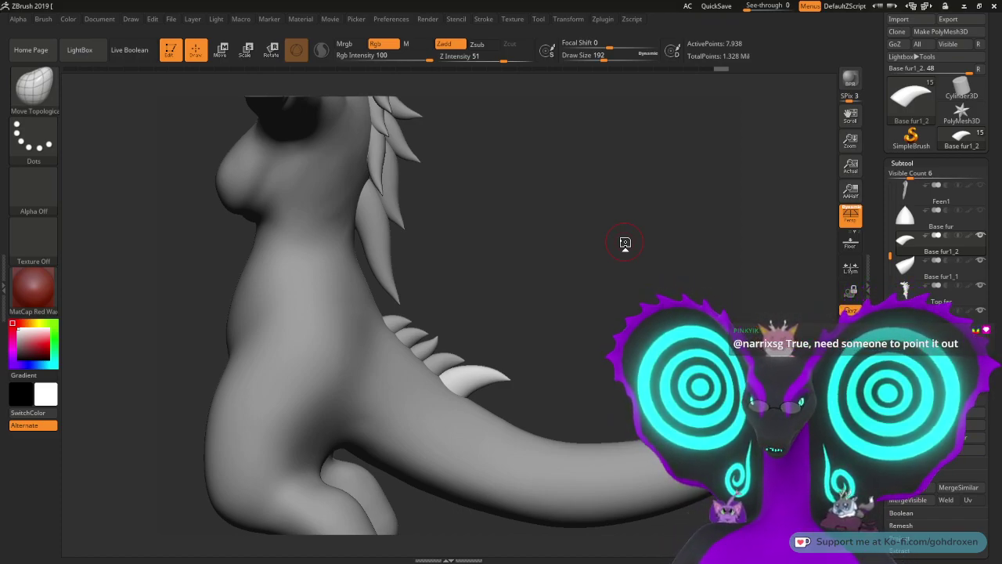
pyautogui.moveTo(607, 259)
pyautogui.mouseDown()
pyautogui.moveTo(618, 293)
pyautogui.moveTo(640, 300)
pyautogui.moveTo(617, 265)
pyautogui.mouseUp()
pyautogui.hotkey('ctrl', 'z')
pyautogui.hotkey('ctrl', 'shift', 'z')
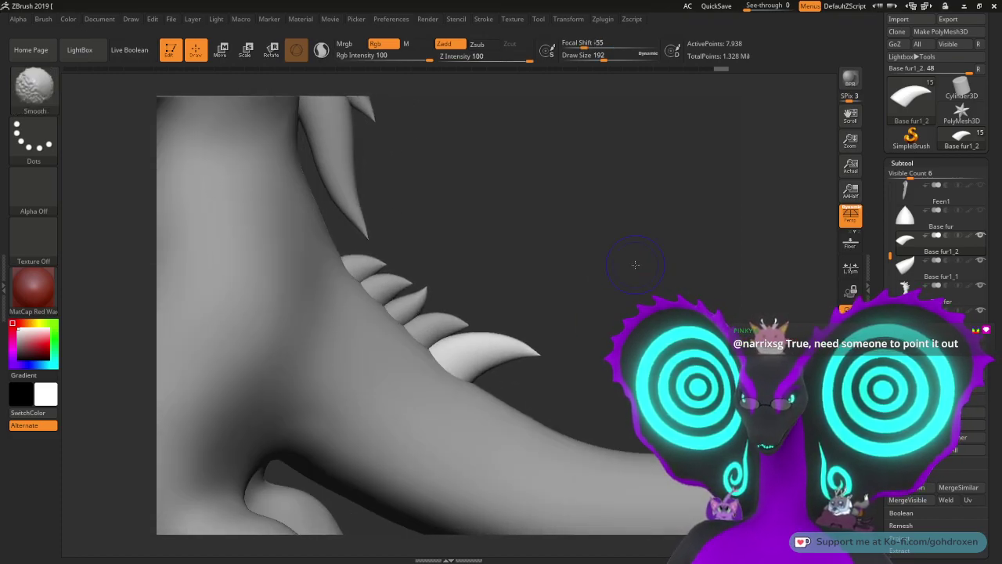
pyautogui.moveTo(635, 267); pyautogui.dragTo(643, 283)
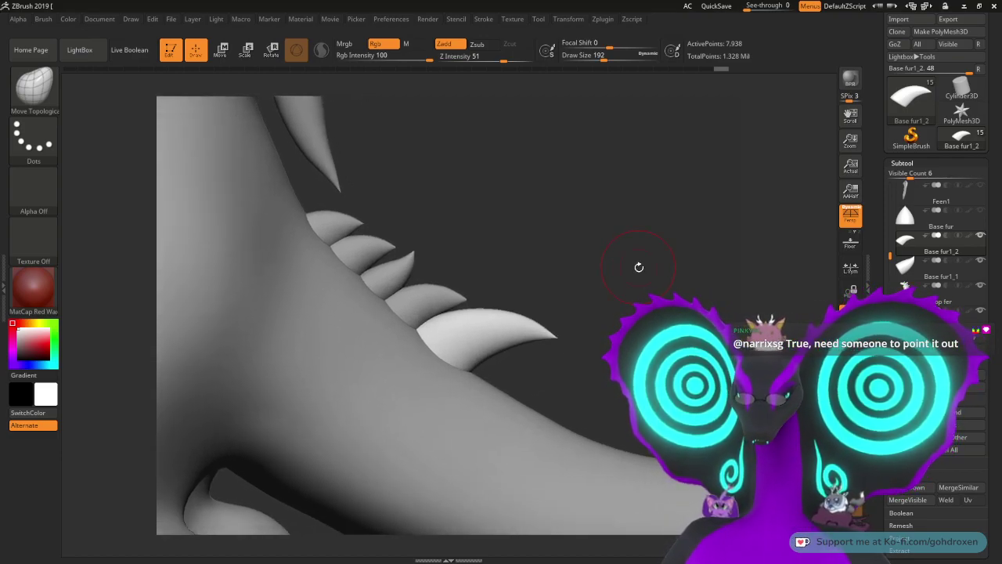
pyautogui.keyDown('alt'); pyautogui.moveTo(637, 249); pyautogui.dragTo(630, 243); pyautogui.keyUp('alt')
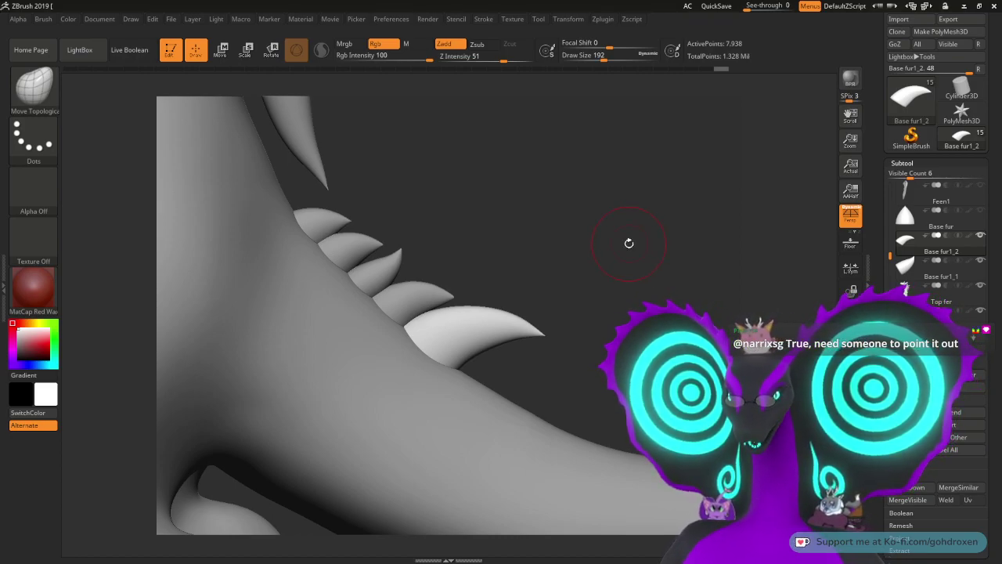
pyautogui.moveTo(626, 244)
pyautogui.keyDown('alt'); pyautogui.mouseDown()
pyautogui.moveTo(643, 237)
pyautogui.moveTo(625, 252)
pyautogui.mouseUp(); pyautogui.keyUp('alt')
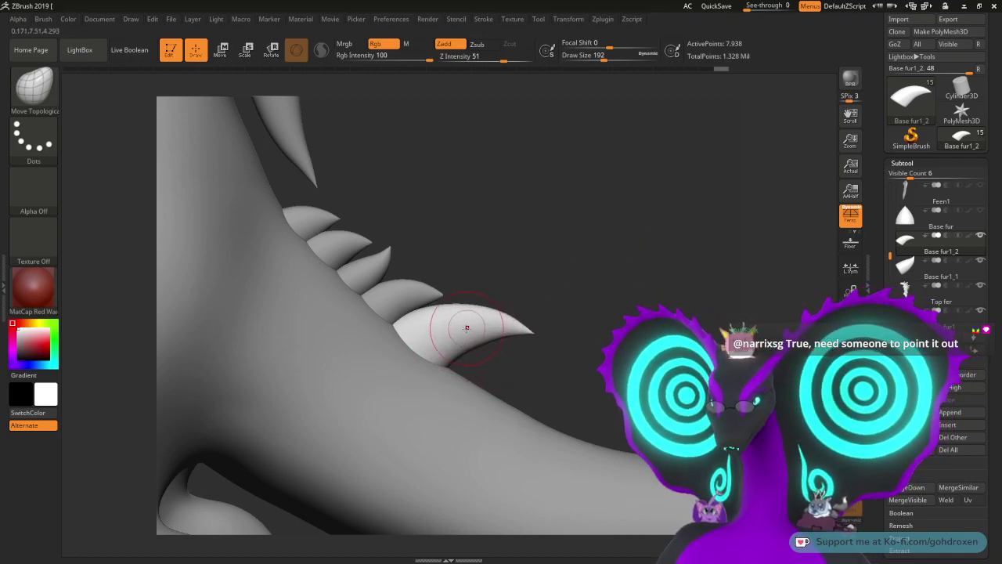
# Step: Duplicate the lowest spike, move the copy further down toward the tail, and rotate its tip upward
pyautogui.hotkey('ctrl', 'shift', 'd')
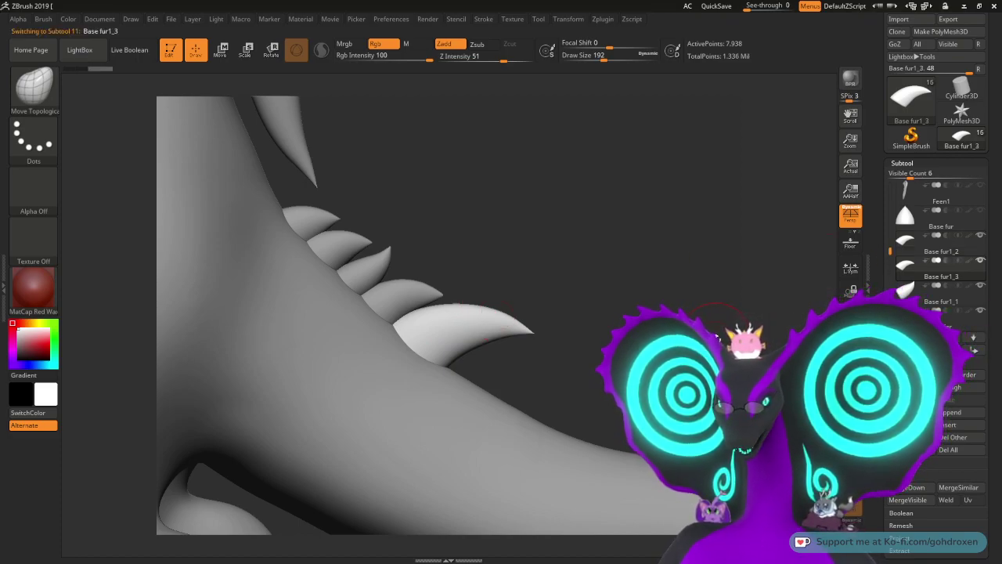
pyautogui.press('w')
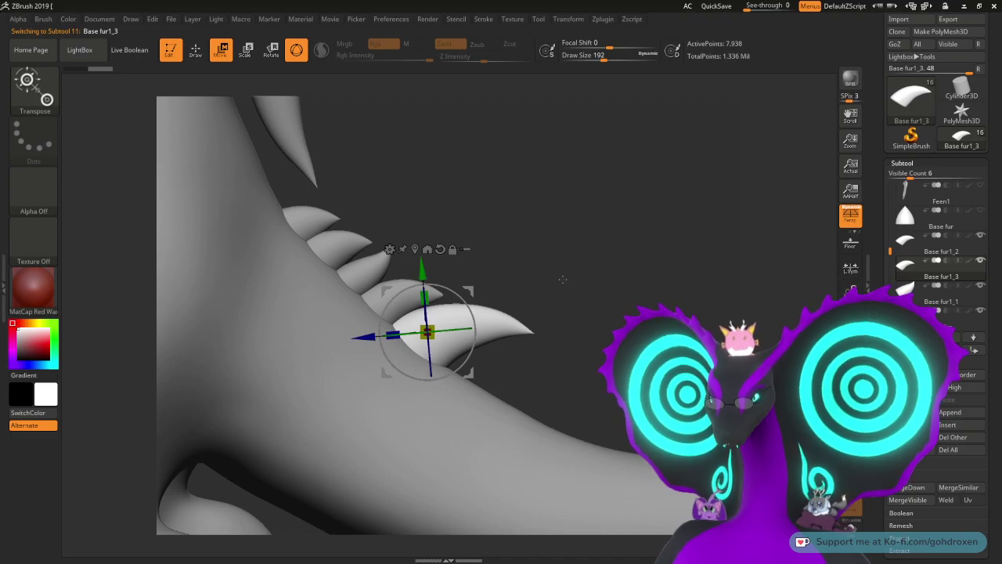
pyautogui.moveTo(486, 288); pyautogui.dragTo(499, 439)
pyautogui.moveTo(540, 333); pyautogui.dragTo(507, 341)
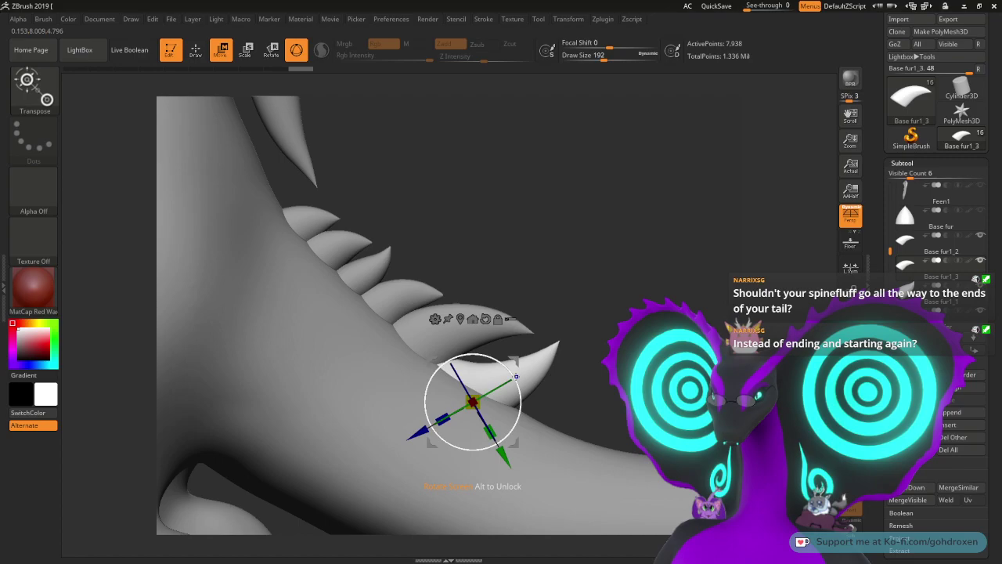
pyautogui.moveTo(519, 375); pyautogui.dragTo(512, 376)
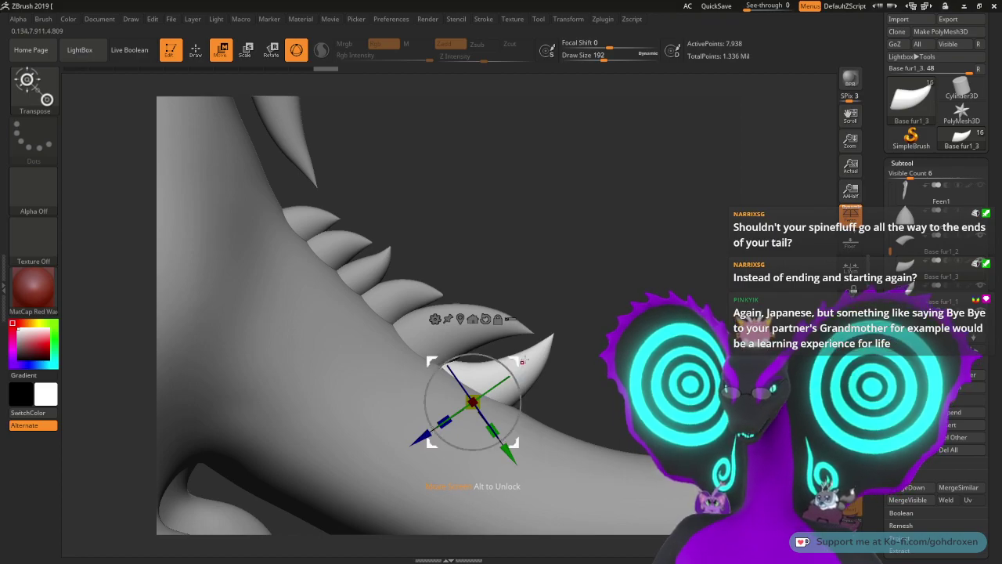
pyautogui.moveTo(473, 401); pyautogui.dragTo(486, 391)
# Step: Examine the duplicated spike's fit against the back and the neighbouring spikes from several angles and distances
pyautogui.press('y')
pyautogui.moveTo(473, 208); pyautogui.dragTo(576, 277)
pyautogui.moveTo(358, 239); pyautogui.dragTo(501, 230)
pyautogui.moveTo(405, 223); pyautogui.dragTo(563, 262)
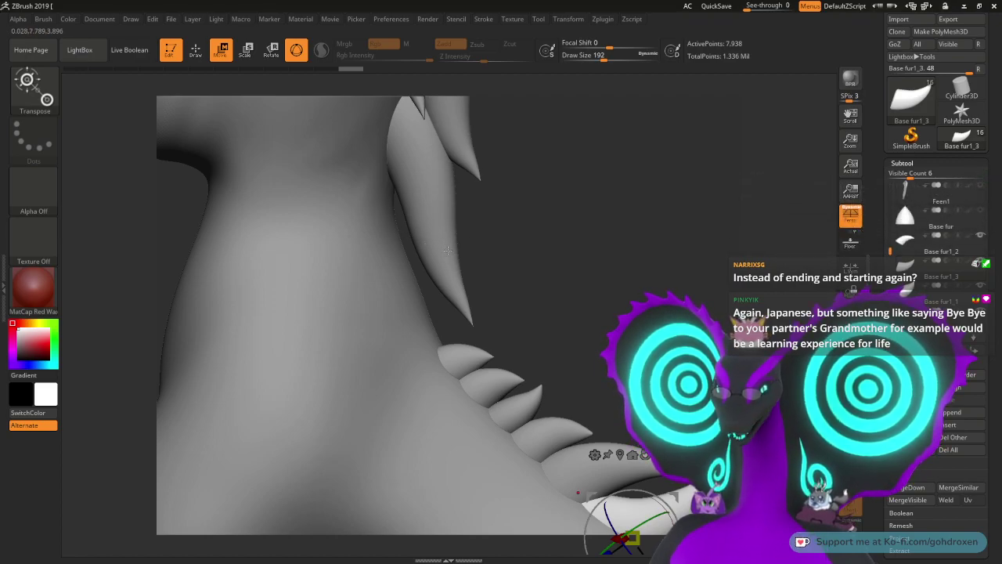
pyautogui.moveTo(670, 262)
pyautogui.mouseDown()
pyautogui.moveTo(564, 264)
pyautogui.moveTo(629, 291)
pyautogui.mouseUp()
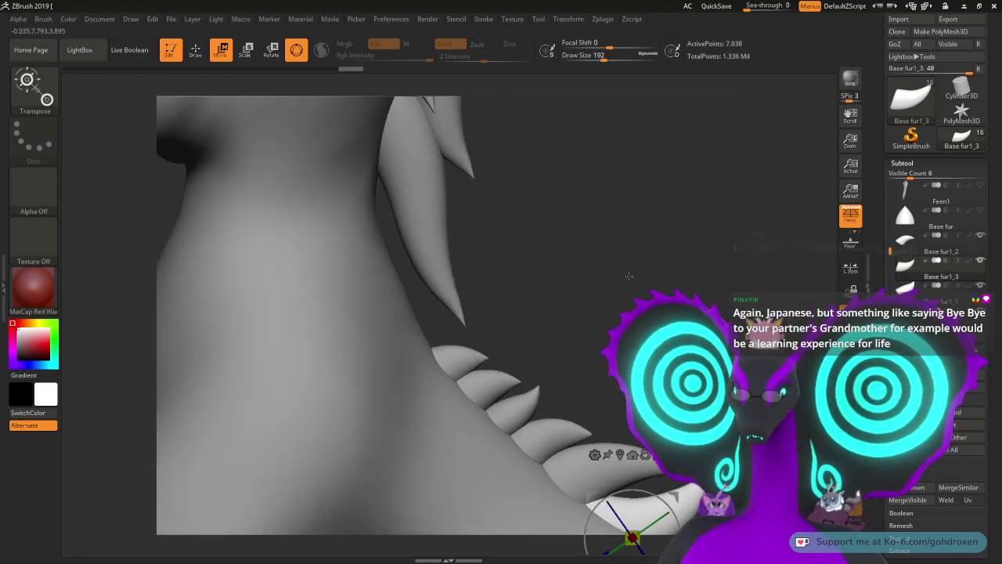
pyautogui.moveTo(636, 300); pyautogui.dragTo(648, 263)
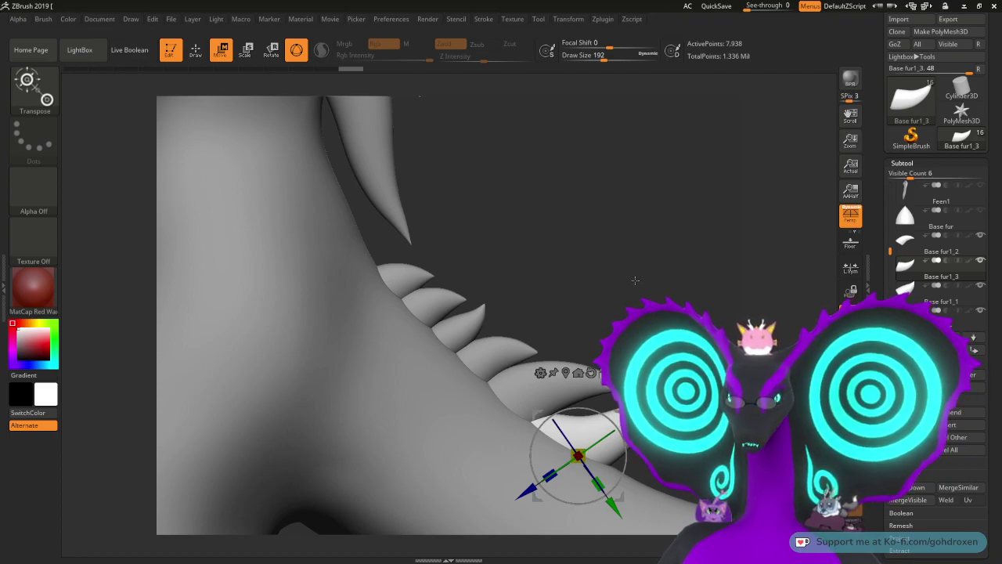
pyautogui.keyDown('alt'); pyautogui.moveTo(622, 290); pyautogui.dragTo(593, 309); pyautogui.keyUp('alt')
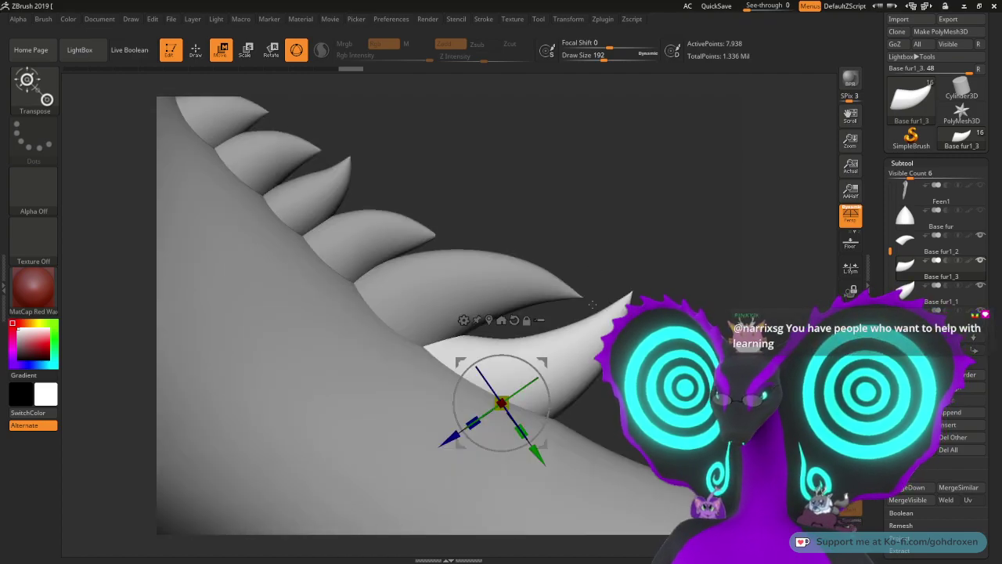
pyautogui.keyDown('alt'); pyautogui.moveTo(598, 270); pyautogui.dragTo(600, 235); pyautogui.keyUp('alt')
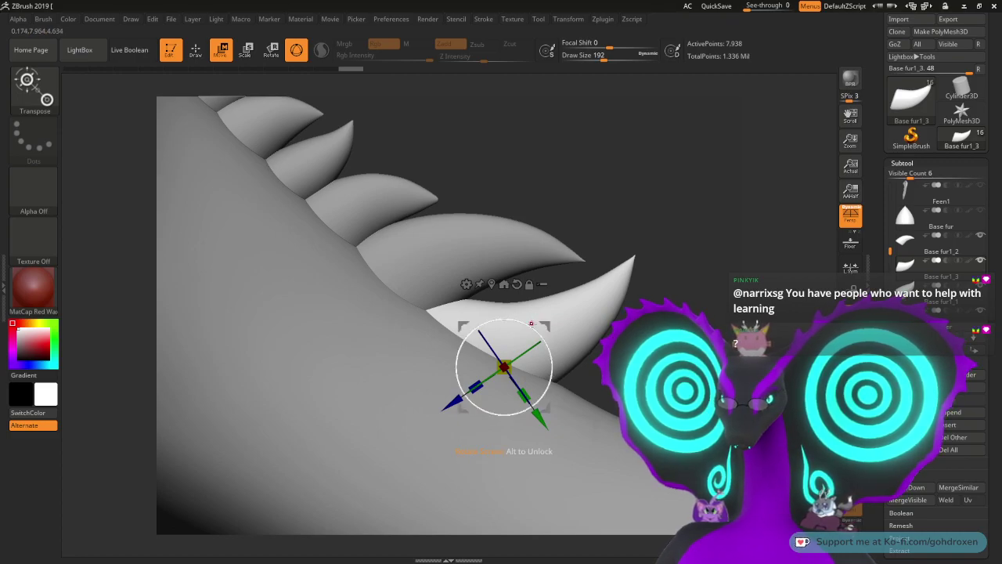
# Step: Reposition the duplicated spike closer to its neighbour, make it slimmer, and rotate its tip flatter along the tail
pyautogui.moveTo(532, 326); pyautogui.dragTo(550, 320)
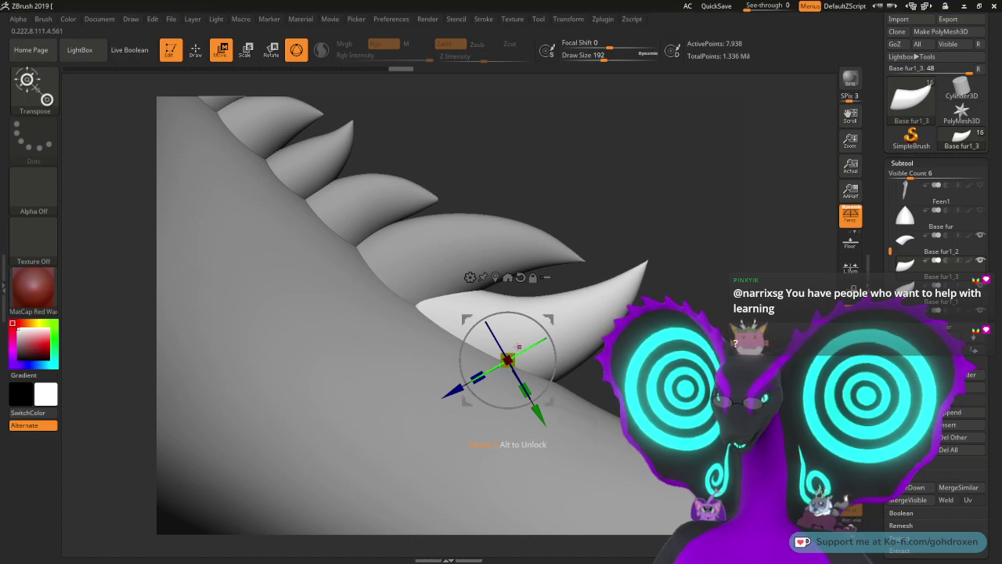
pyautogui.moveTo(456, 377)
pyautogui.mouseDown()
pyautogui.moveTo(447, 373)
pyautogui.moveTo(463, 380)
pyautogui.moveTo(444, 391)
pyautogui.mouseUp()
pyautogui.hotkey('ctrl', 'z')
pyautogui.moveTo(546, 332)
pyautogui.mouseDown()
pyautogui.moveTo(551, 339)
pyautogui.moveTo(546, 329)
pyautogui.mouseUp()
pyautogui.moveTo(679, 305)
pyautogui.keyDown('alt'); pyautogui.mouseDown()
pyautogui.moveTo(704, 215)
pyautogui.moveTo(638, 300)
pyautogui.mouseUp(); pyautogui.keyUp('alt')
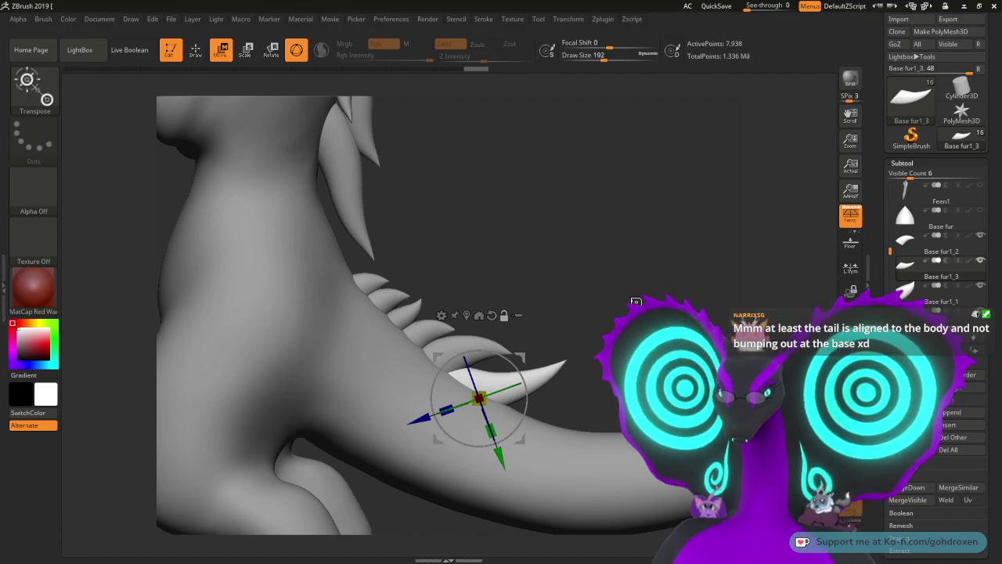
pyautogui.keyDown('ctrl'); pyautogui.moveTo(595, 196); pyautogui.dragTo(595, 274, button='right'); pyautogui.keyUp('ctrl')
pyautogui.keyDown('ctrl'); pyautogui.moveTo(612, 395); pyautogui.dragTo(614, 437, button='right'); pyautogui.keyUp('ctrl')
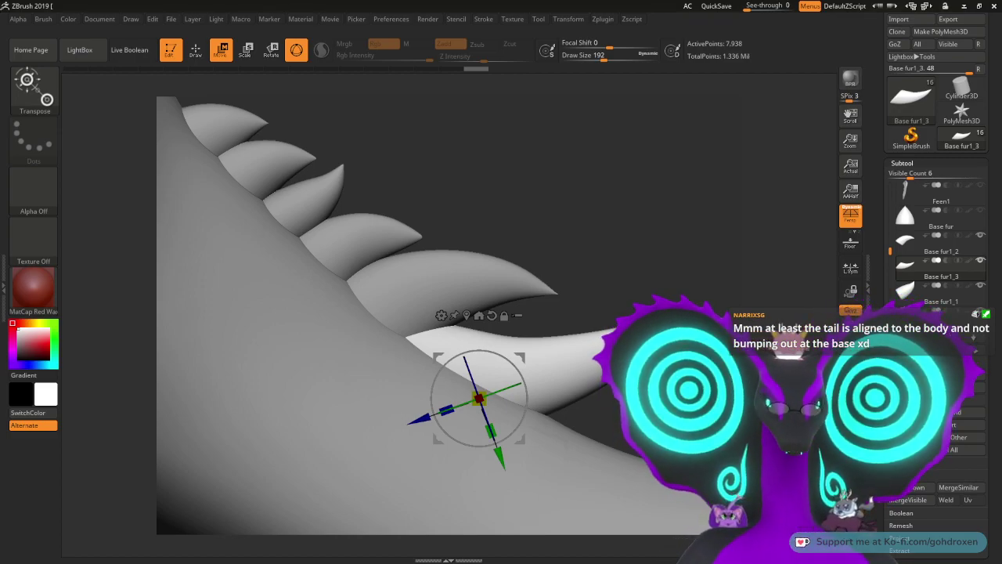
pyautogui.keyDown('alt'); pyautogui.moveTo(634, 405); pyautogui.dragTo(512, 357); pyautogui.keyUp('alt')
pyautogui.keyDown('alt'); pyautogui.moveTo(589, 358); pyautogui.dragTo(673, 372); pyautogui.keyUp('alt')
pyautogui.keyDown('alt'); pyautogui.moveTo(526, 150); pyautogui.dragTo(556, 205); pyautogui.keyUp('alt')
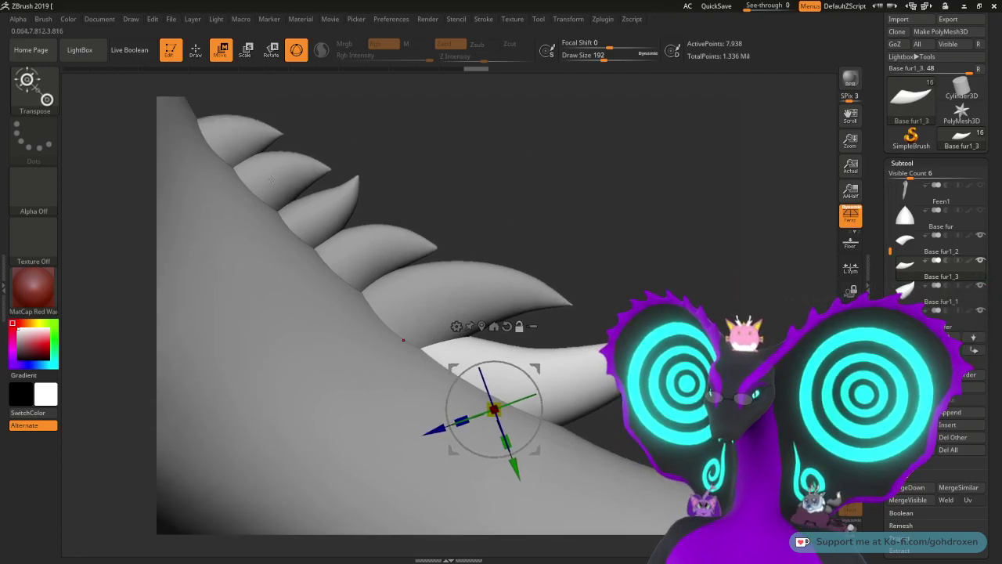
# Step: Duplicate the small second spike of the row and move the copy down beside the long spike at the tail base
pyautogui.keyDown('alt'); pyautogui.click(272, 179); pyautogui.keyUp('alt')
pyautogui.keyDown('alt'); pyautogui.click(532, 270); pyautogui.keyUp('alt')
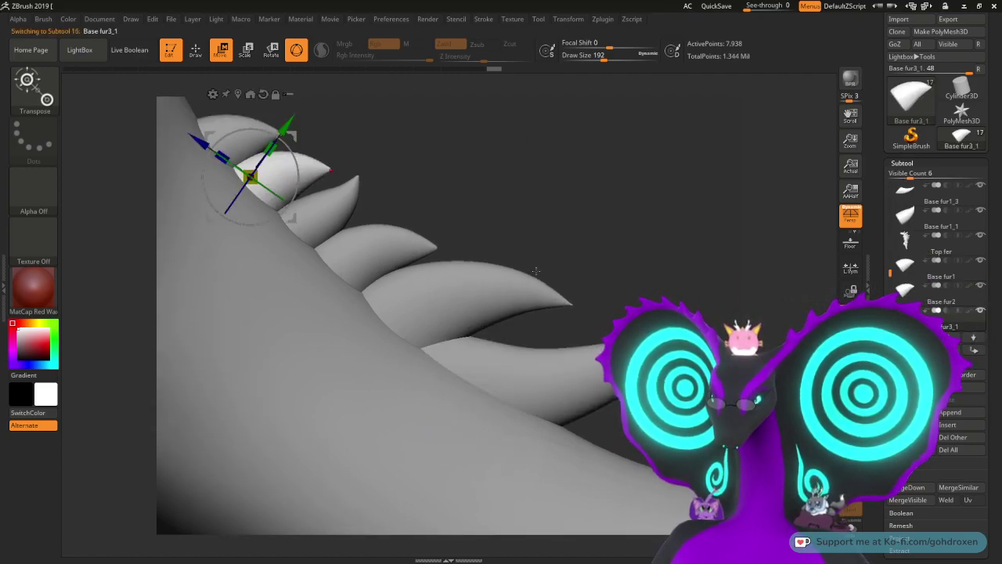
pyautogui.moveTo(291, 136); pyautogui.dragTo(617, 379)
# Step: Scale the copied small spike down and sink its base into the tail just below the long spike
pyautogui.keyDown('alt'); pyautogui.moveTo(701, 435); pyautogui.dragTo(607, 384); pyautogui.keyUp('alt')
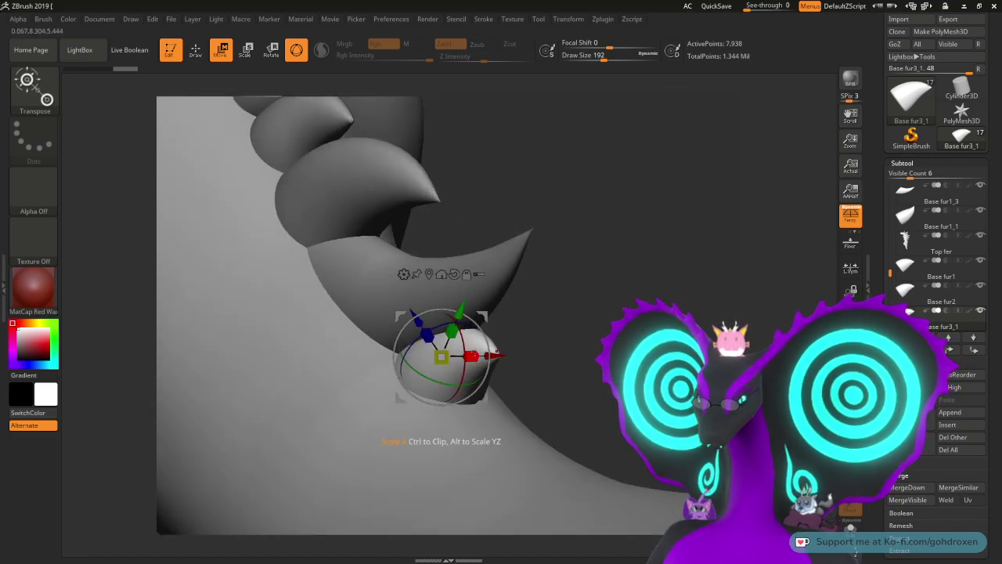
pyautogui.moveTo(515, 351); pyautogui.dragTo(562, 339)
pyautogui.moveTo(441, 357); pyautogui.dragTo(411, 358)
pyautogui.moveTo(482, 313); pyautogui.dragTo(451, 323)
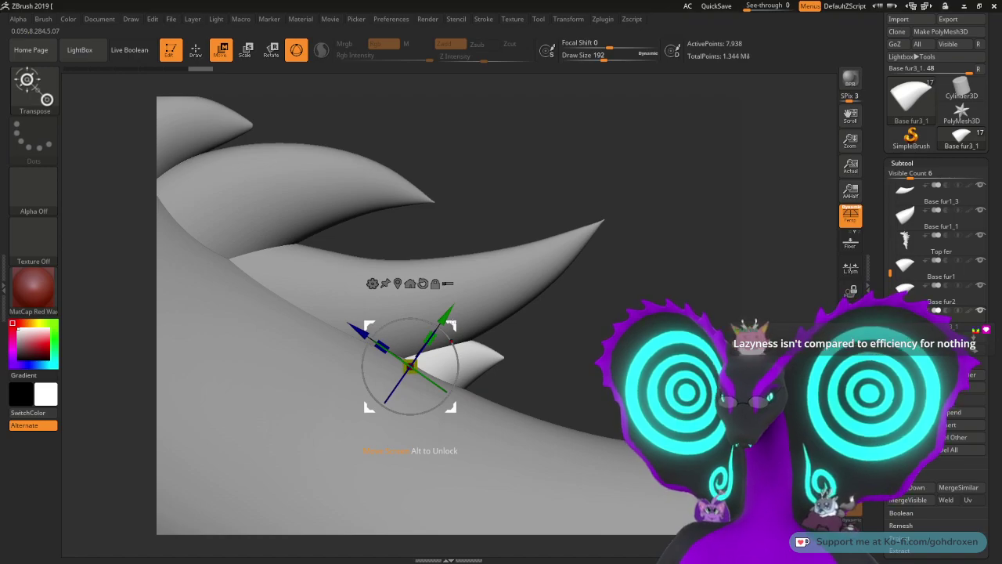
pyautogui.keyDown('alt'); pyautogui.moveTo(574, 359); pyautogui.dragTo(664, 334); pyautogui.keyUp('alt')
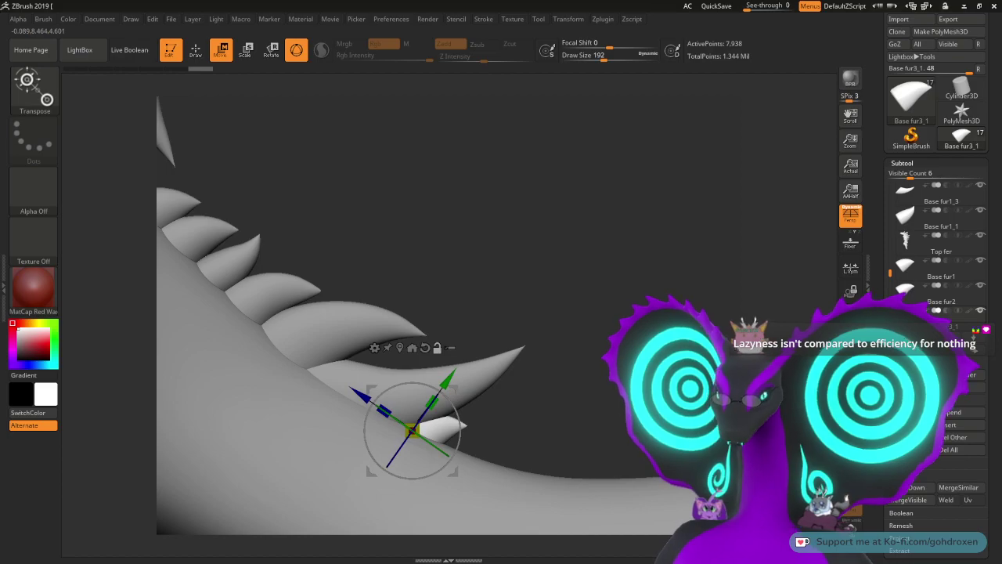
pyautogui.keyDown('alt'); pyautogui.moveTo(609, 390); pyautogui.dragTo(638, 340); pyautogui.keyUp('alt')
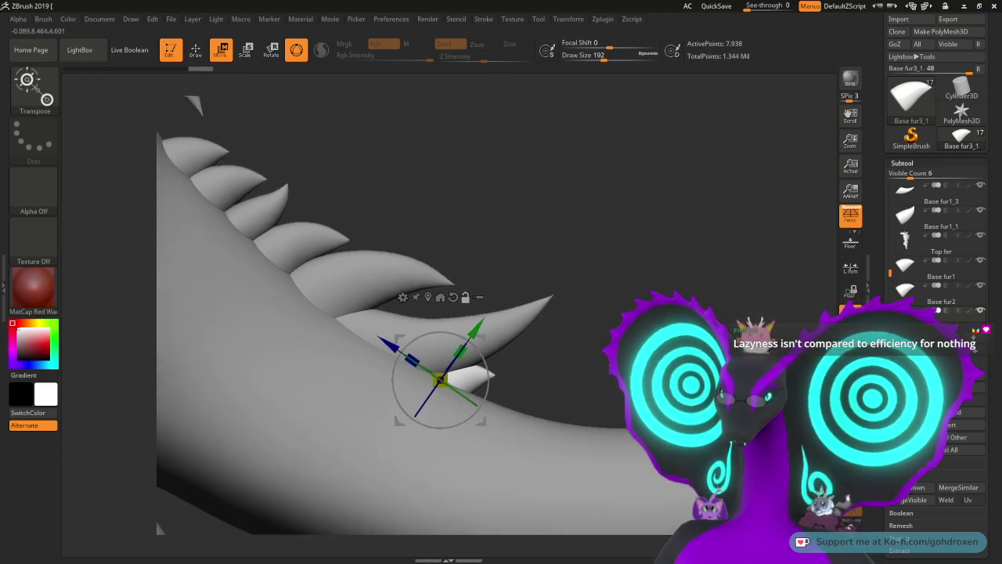
# Step: Duplicate the fourth spike, move the copy onto the tail behind the small spike, and reduce its size to fit there
pyautogui.keyDown('alt'); pyautogui.click(372, 277); pyautogui.keyUp('alt')
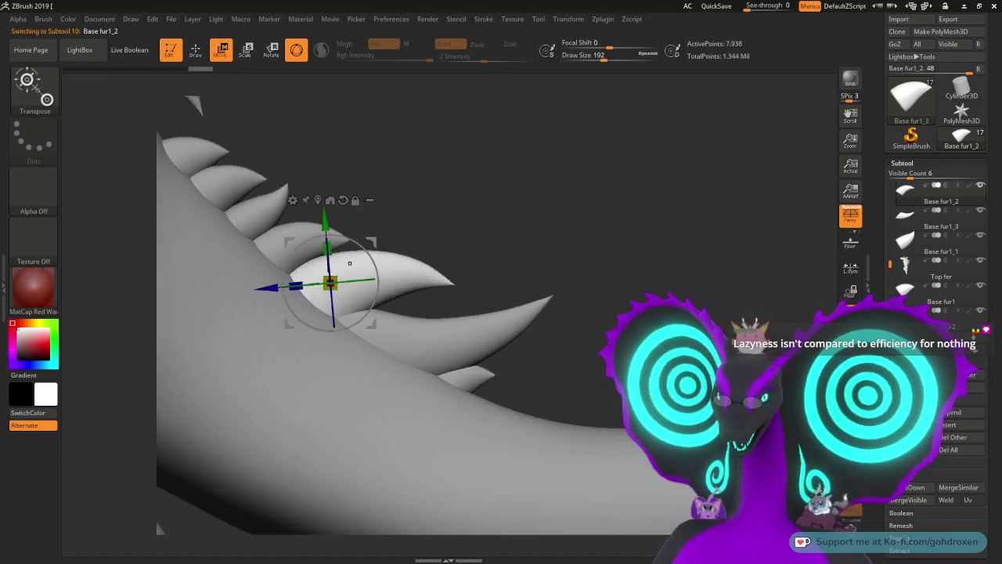
pyautogui.keyDown('alt'); pyautogui.moveTo(530, 361); pyautogui.dragTo(559, 344); pyautogui.keyUp('alt')
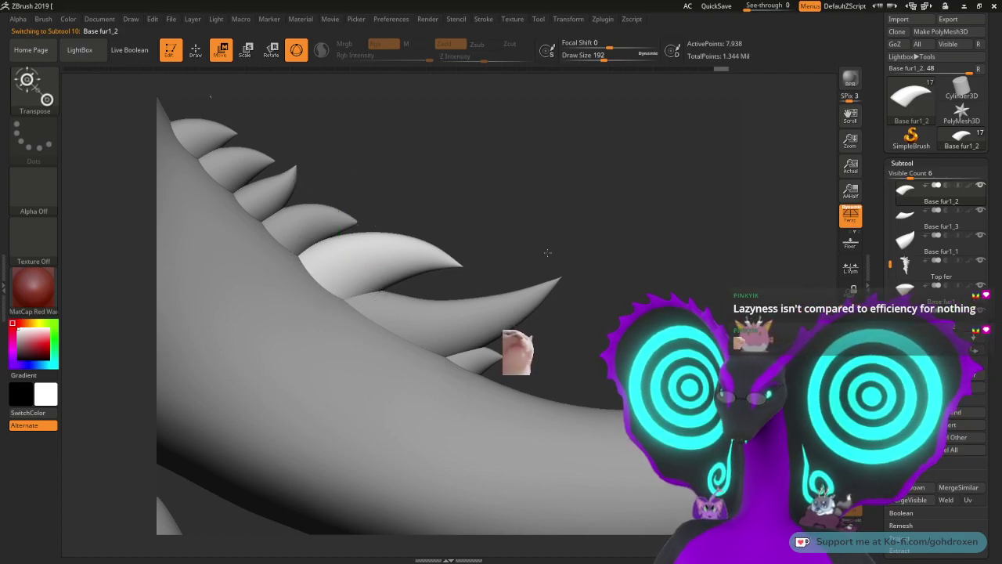
pyautogui.keyDown('alt'); pyautogui.moveTo(547, 250); pyautogui.dragTo(544, 285); pyautogui.keyUp('alt')
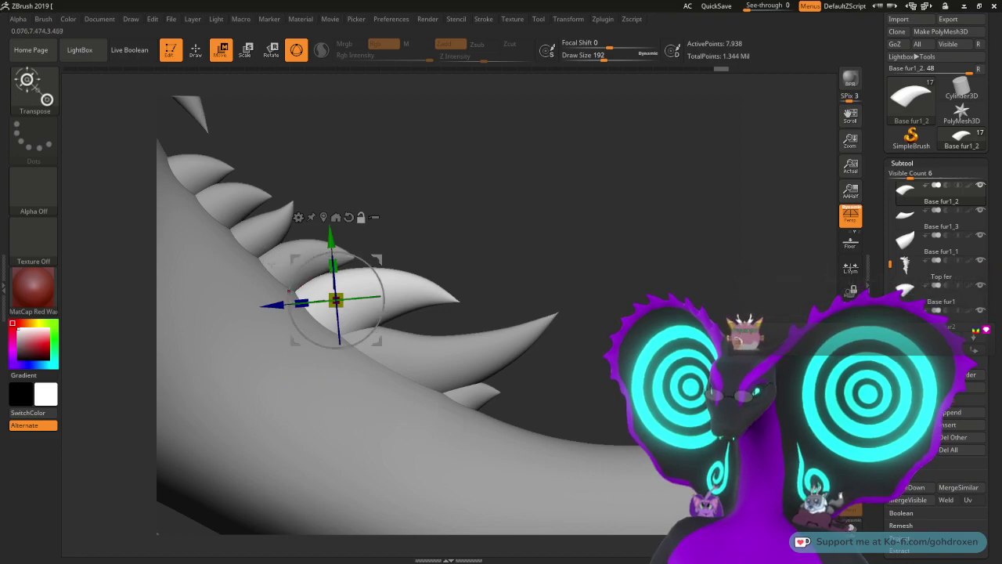
pyautogui.keyDown('alt'); pyautogui.click(272, 265); pyautogui.keyUp('alt')
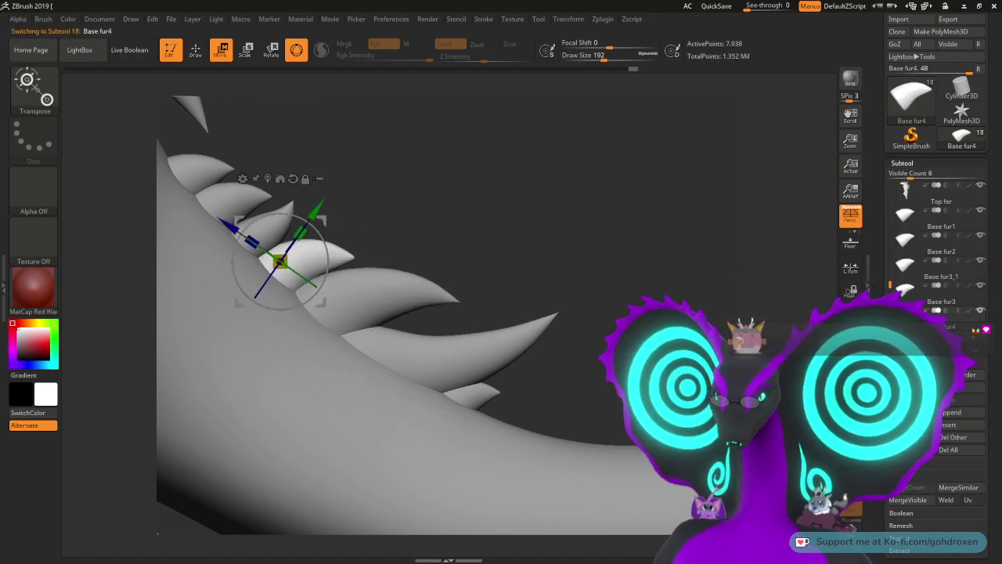
pyautogui.moveTo(328, 221); pyautogui.dragTo(546, 371)
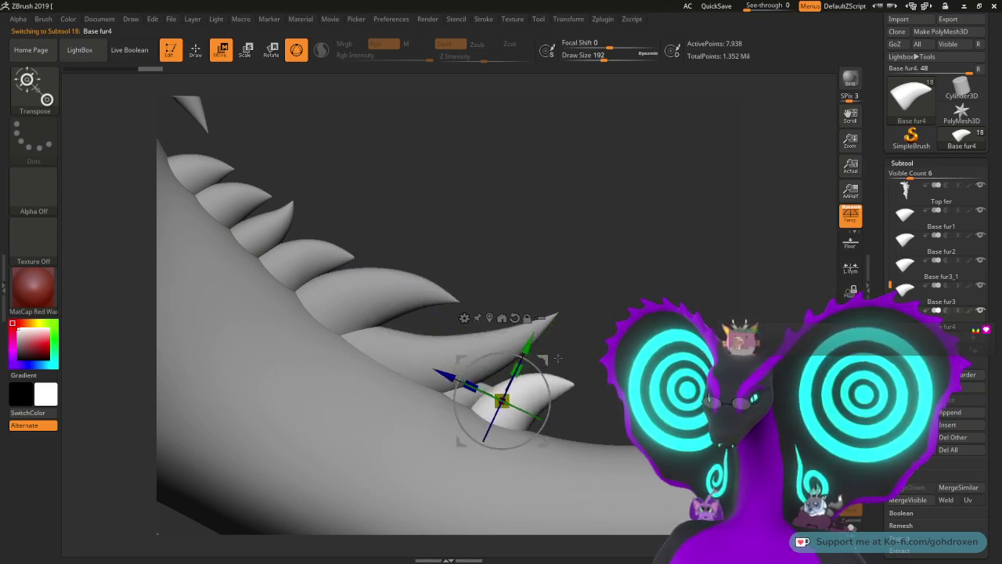
pyautogui.moveTo(518, 371)
pyautogui.mouseDown()
pyautogui.moveTo(542, 371)
pyautogui.moveTo(533, 378)
pyautogui.moveTo(541, 404)
pyautogui.moveTo(537, 378)
pyautogui.moveTo(525, 377)
pyautogui.moveTo(520, 393)
pyautogui.moveTo(527, 385)
pyautogui.mouseUp()
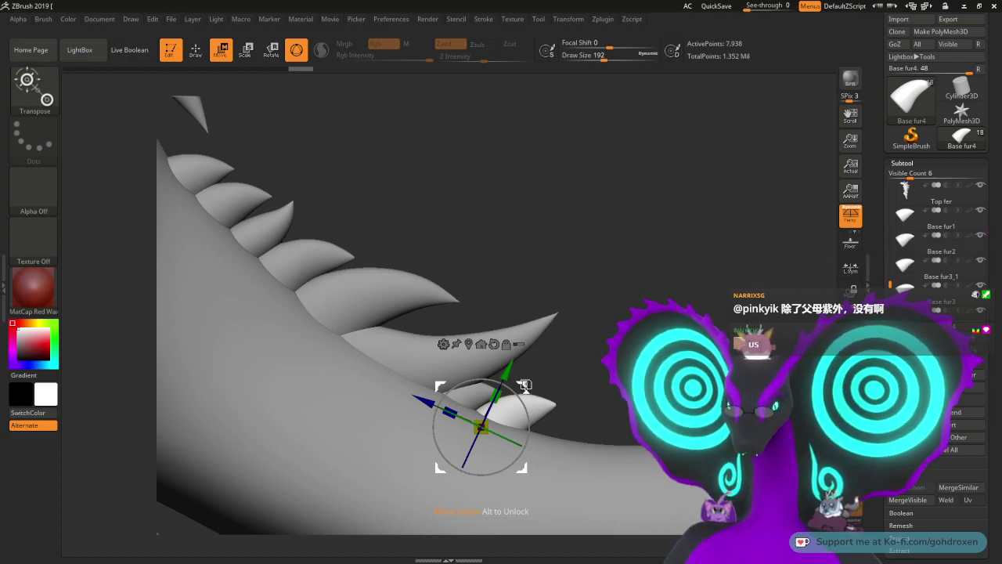
pyautogui.moveTo(939, 241)
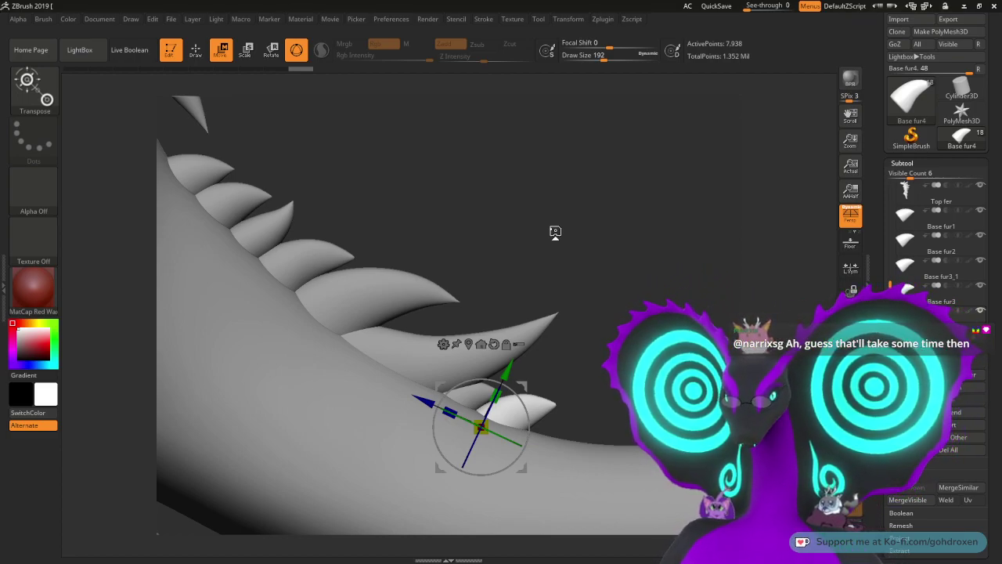
# Step: Pull the copied fourth spike clear of the tail and reseat its base just behind the small spike
pyautogui.keyDown('alt'); pyautogui.moveTo(555, 231); pyautogui.dragTo(569, 287); pyautogui.keyUp('alt')
pyautogui.moveTo(500, 392); pyautogui.dragTo(639, 325)
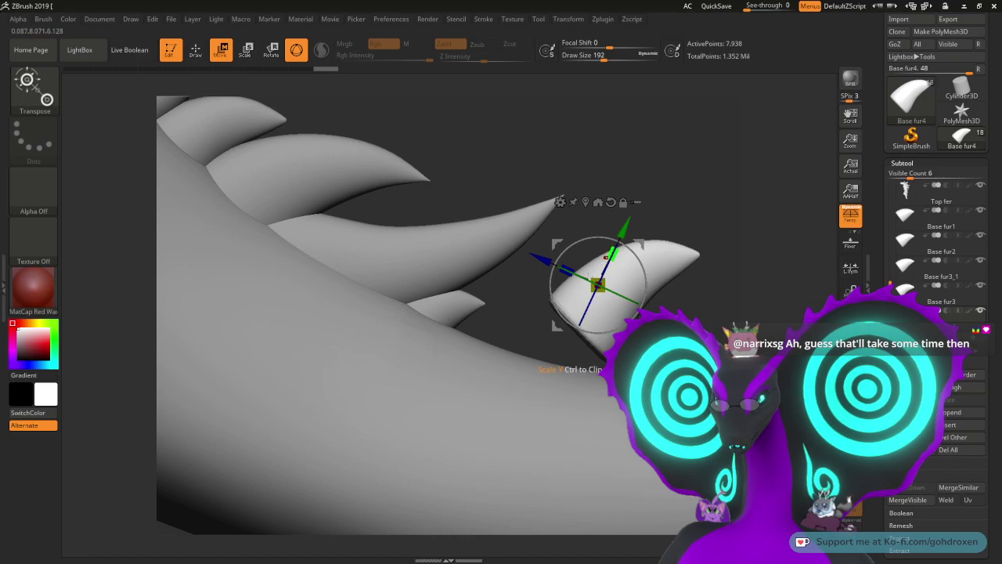
pyautogui.moveTo(660, 231); pyautogui.dragTo(514, 302)
pyautogui.moveTo(579, 284); pyautogui.dragTo(626, 307)
# Step: Save the tool as uwu 35.ZTL in the model's folder
pyautogui.moveTo(875, 55); pyautogui.dragTo(872, 190)
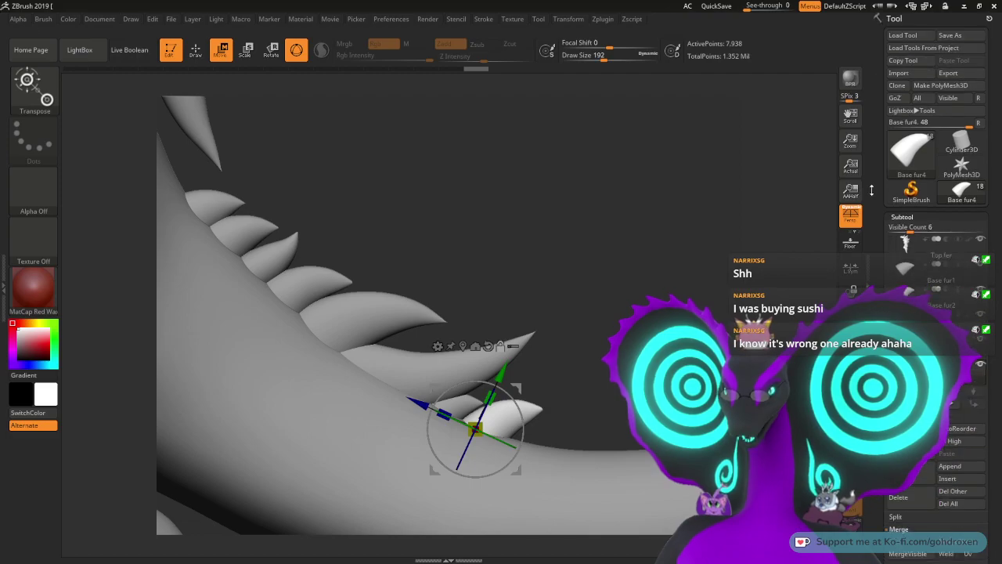
pyautogui.click(957, 36)
pyautogui.click(308, 312)
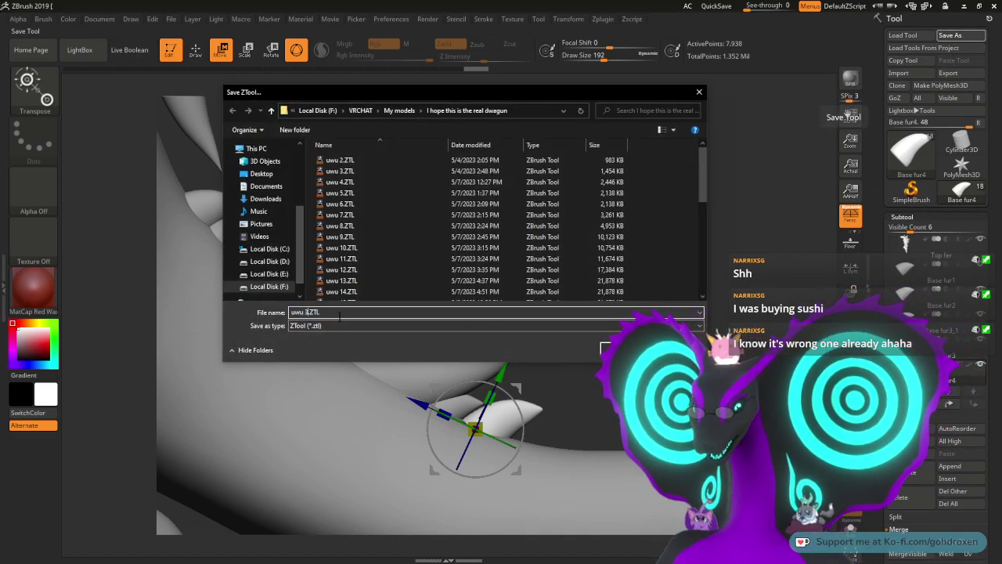
pyautogui.press('Return')
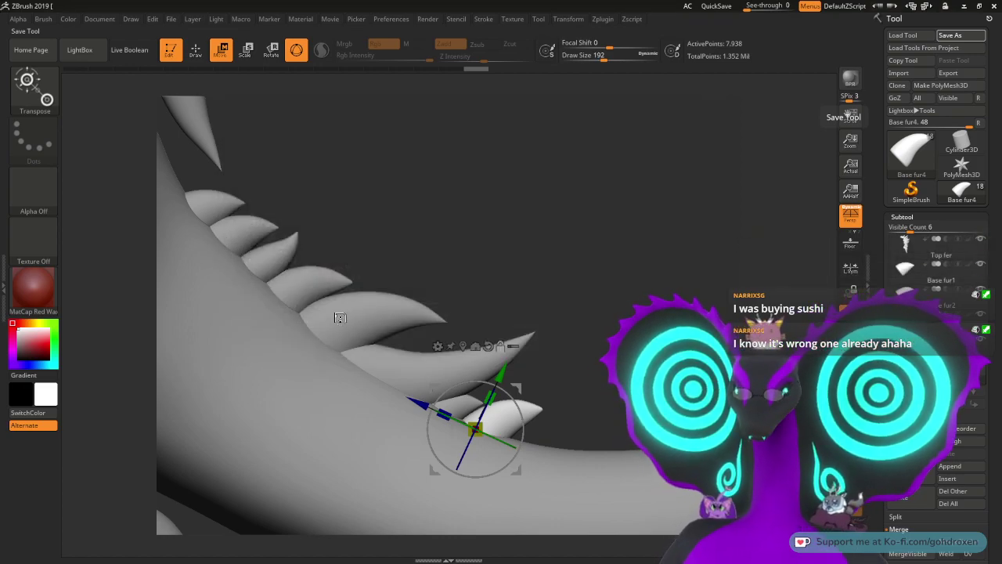
# Step: Duplicate the large curved spike above the long one and seat the copy on the tail behind the last spike
pyautogui.keyDown('alt'); pyautogui.moveTo(575, 259); pyautogui.dragTo(572, 234); pyautogui.keyUp('alt')
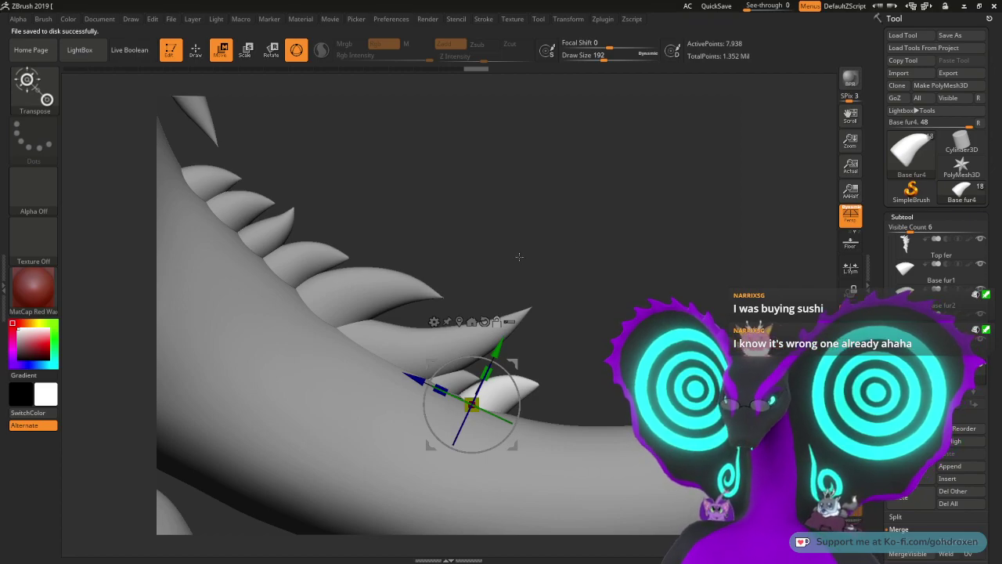
pyautogui.keyDown('alt'); pyautogui.moveTo(518, 257); pyautogui.dragTo(536, 245); pyautogui.keyUp('alt')
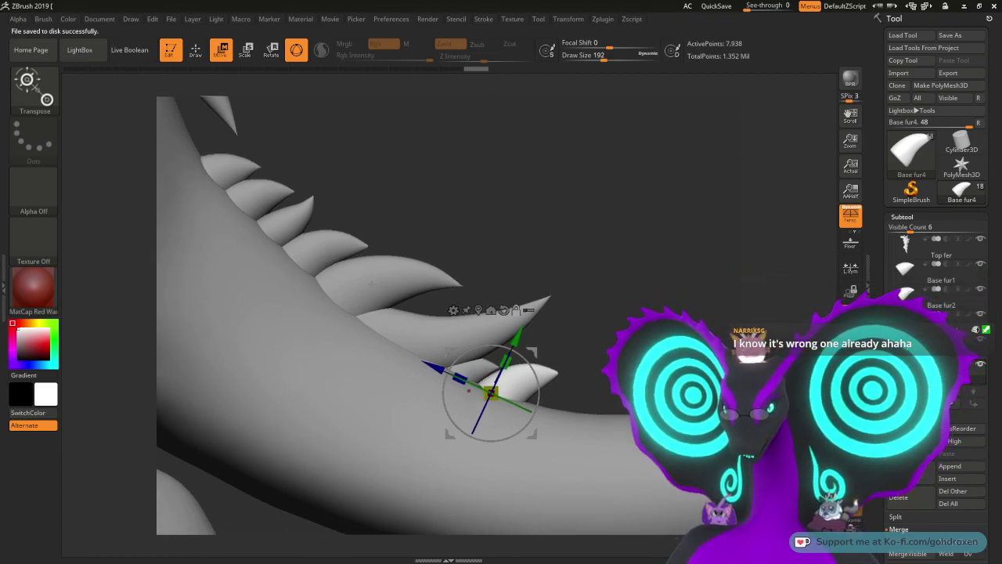
pyautogui.keyDown('alt'); pyautogui.click(372, 286); pyautogui.keyUp('alt')
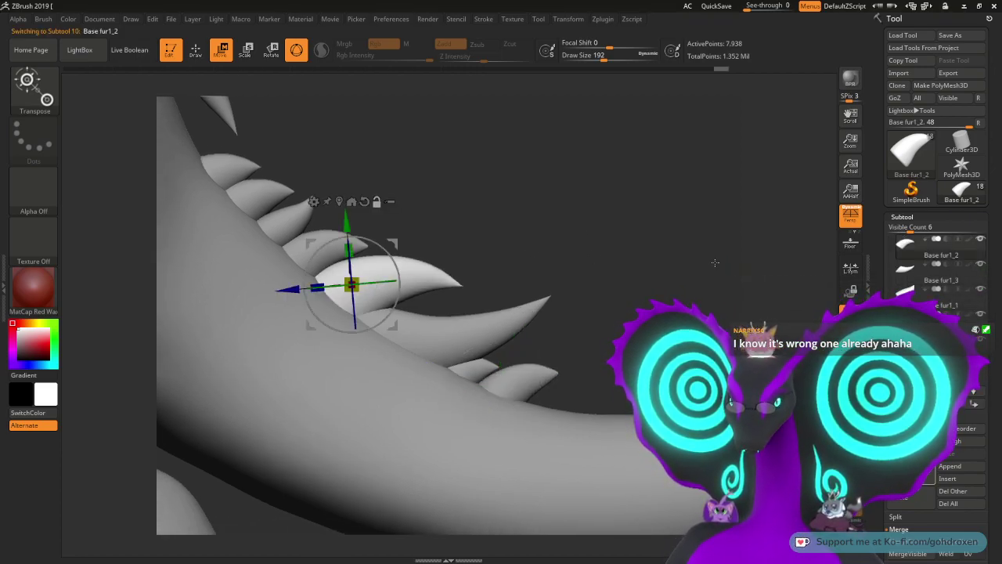
pyautogui.press('Down')
pyautogui.moveTo(352, 284); pyautogui.dragTo(585, 376)
pyautogui.keyDown('alt'); pyautogui.moveTo(656, 292); pyautogui.dragTo(624, 242); pyautogui.keyUp('alt')
pyautogui.moveTo(600, 313)
pyautogui.mouseDown()
pyautogui.moveTo(604, 320)
pyautogui.moveTo(602, 291)
pyautogui.moveTo(616, 328)
pyautogui.moveTo(611, 310)
pyautogui.moveTo(595, 325)
pyautogui.mouseUp()
pyautogui.hotkey('ctrl', 'z')
pyautogui.moveTo(602, 315); pyautogui.dragTo(570, 323)
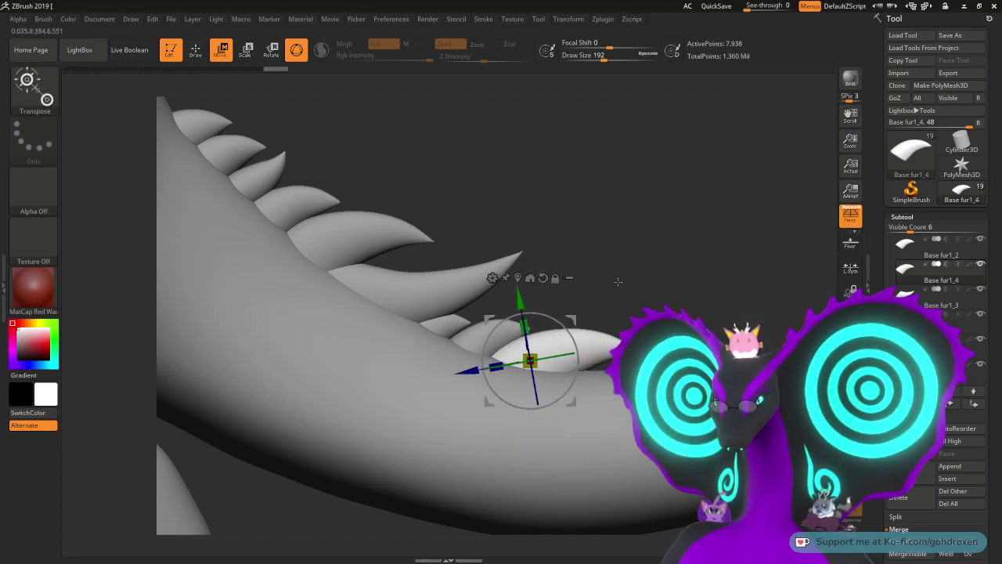
pyautogui.moveTo(650, 295); pyautogui.dragTo(605, 281)
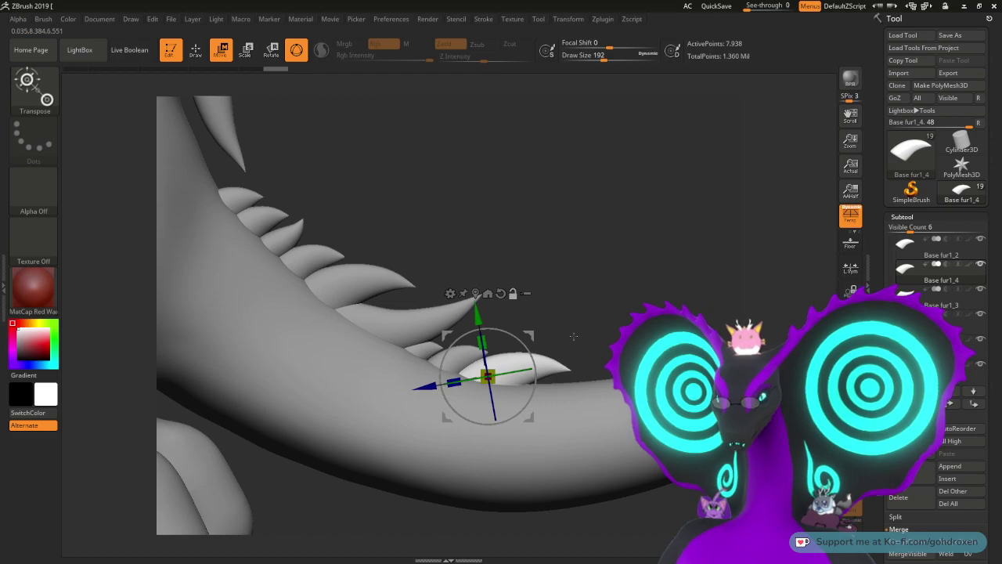
pyautogui.moveTo(595, 323); pyautogui.dragTo(599, 287)
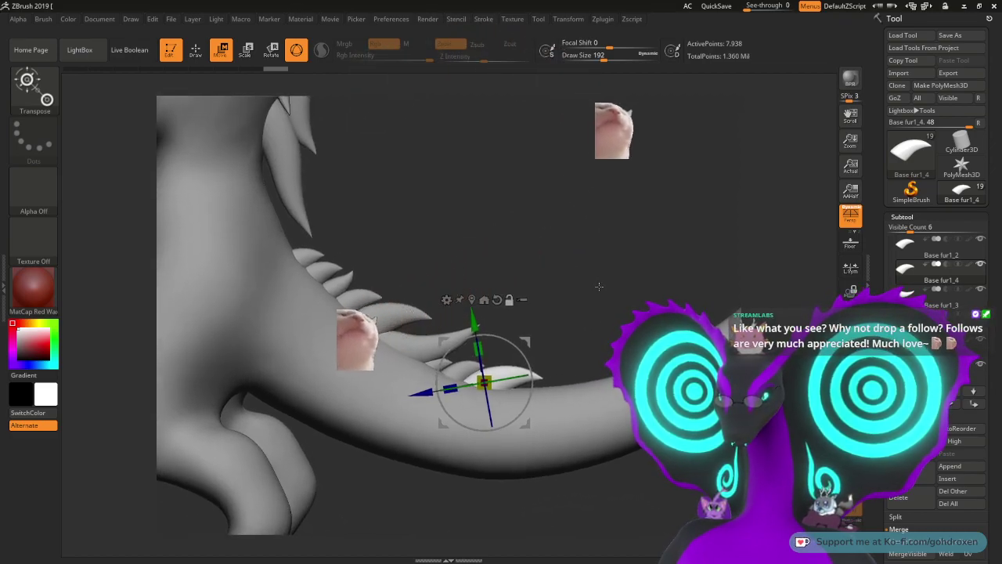
pyautogui.moveTo(599, 286); pyautogui.dragTo(596, 383)
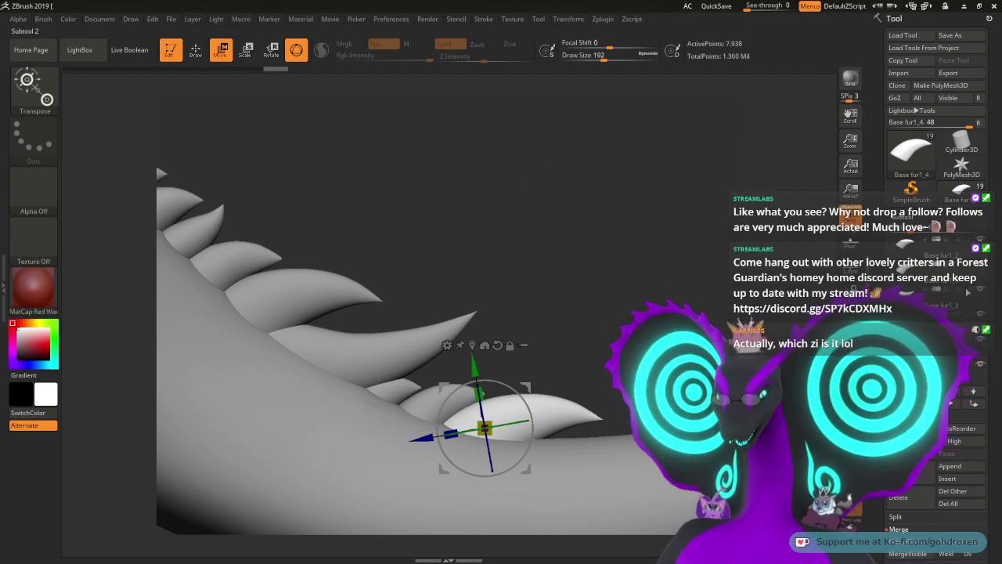
pyautogui.press('super')
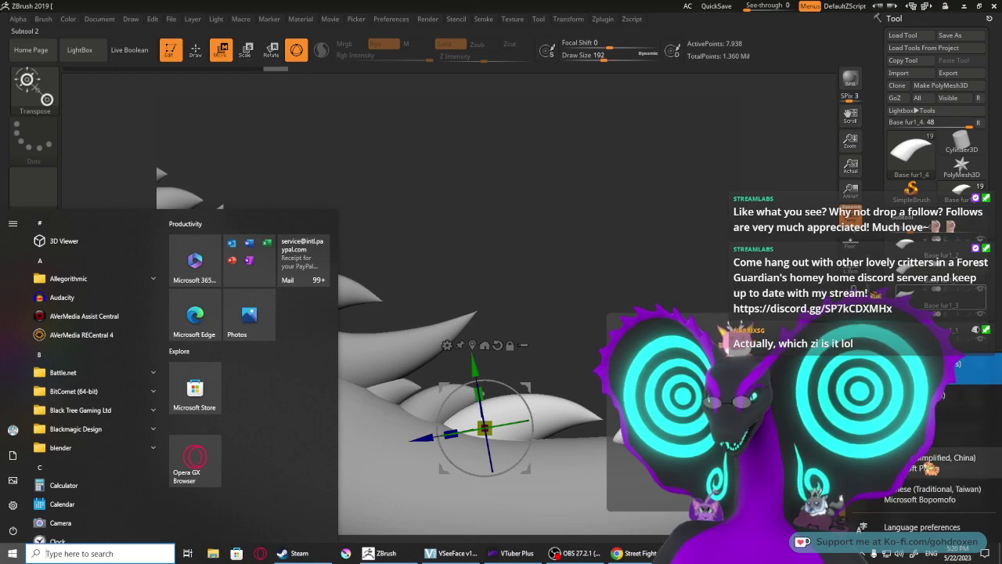
pyautogui.press('super')
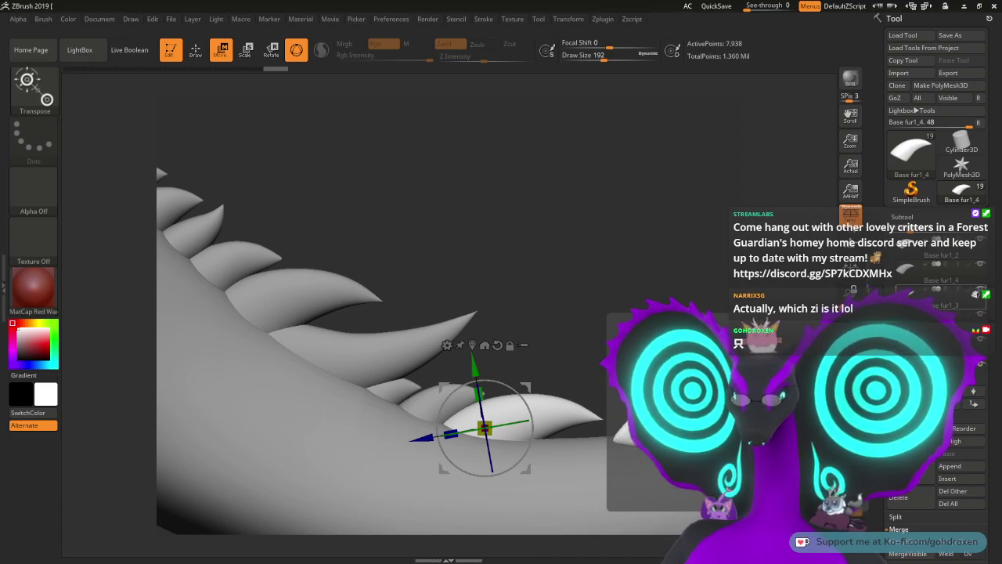
pyautogui.press('super')
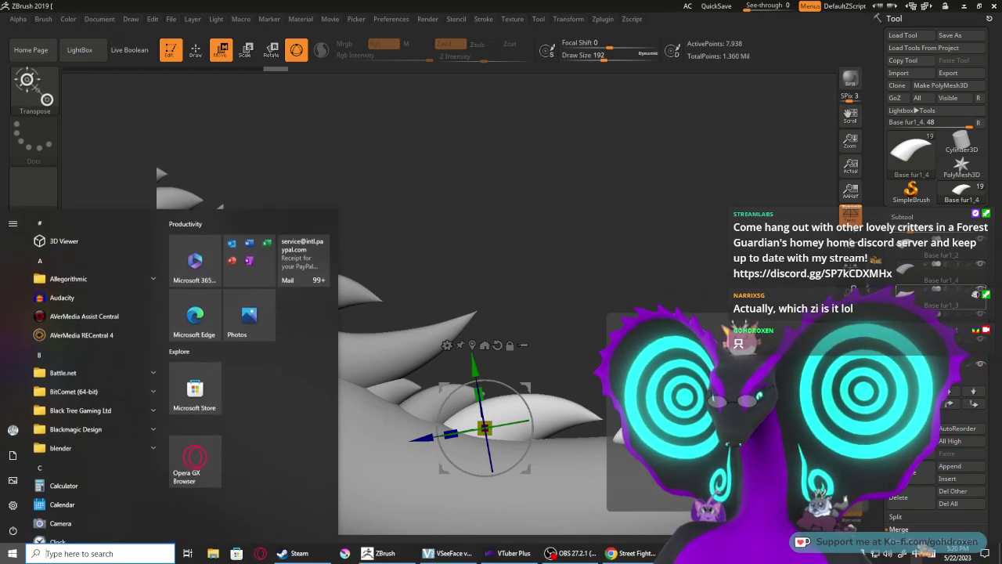
pyautogui.press('super+space')
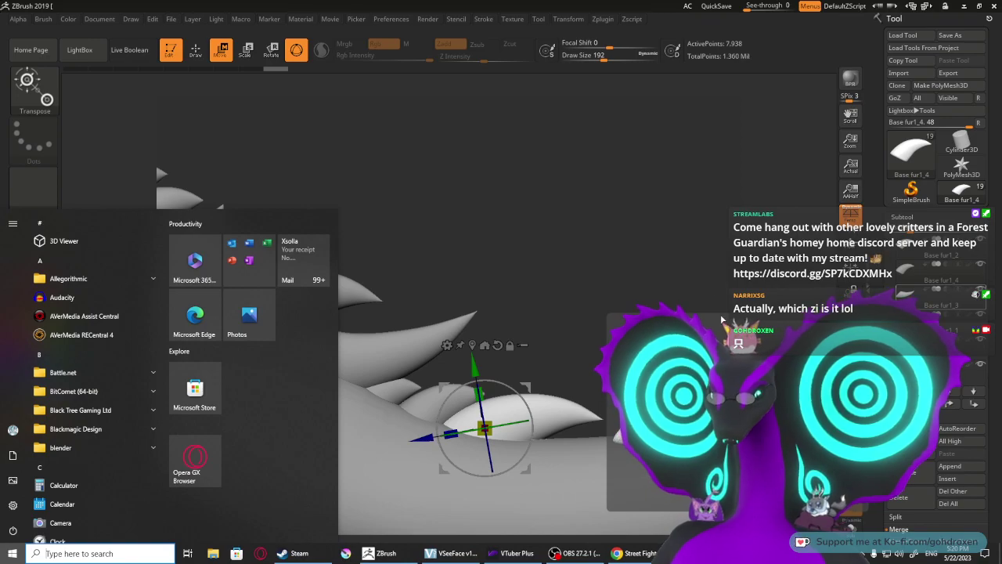
pyautogui.press('super')
# Step: Rotate the large copied spike slightly so its tip tilts a little higher above the tail
pyautogui.keyDown('alt'); pyautogui.moveTo(670, 282); pyautogui.dragTo(629, 231); pyautogui.keyUp('alt')
pyautogui.moveTo(443, 289); pyautogui.dragTo(444, 278)
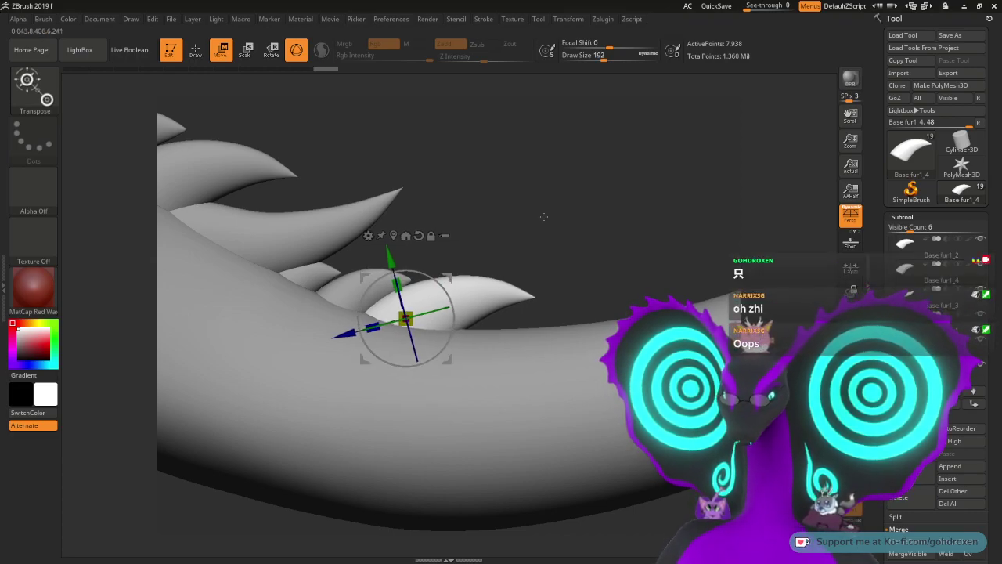
pyautogui.moveTo(546, 216); pyautogui.dragTo(541, 257)
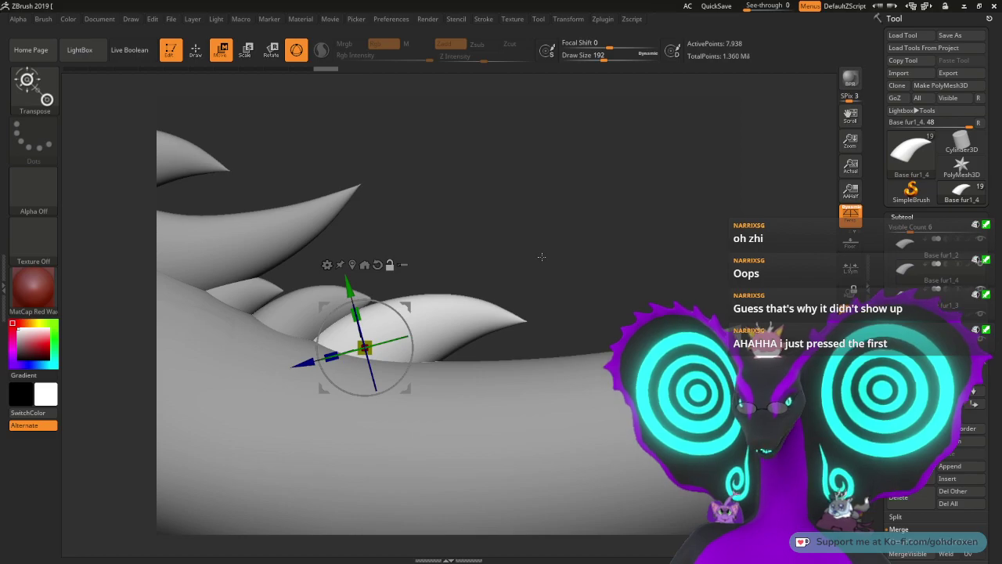
pyautogui.moveTo(535, 267); pyautogui.dragTo(544, 272)
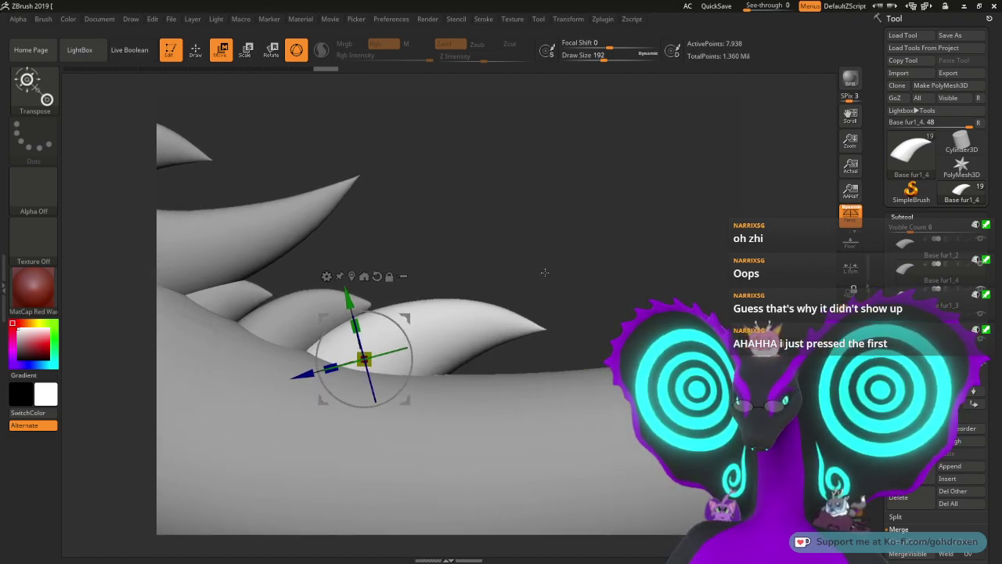
pyautogui.press('q')
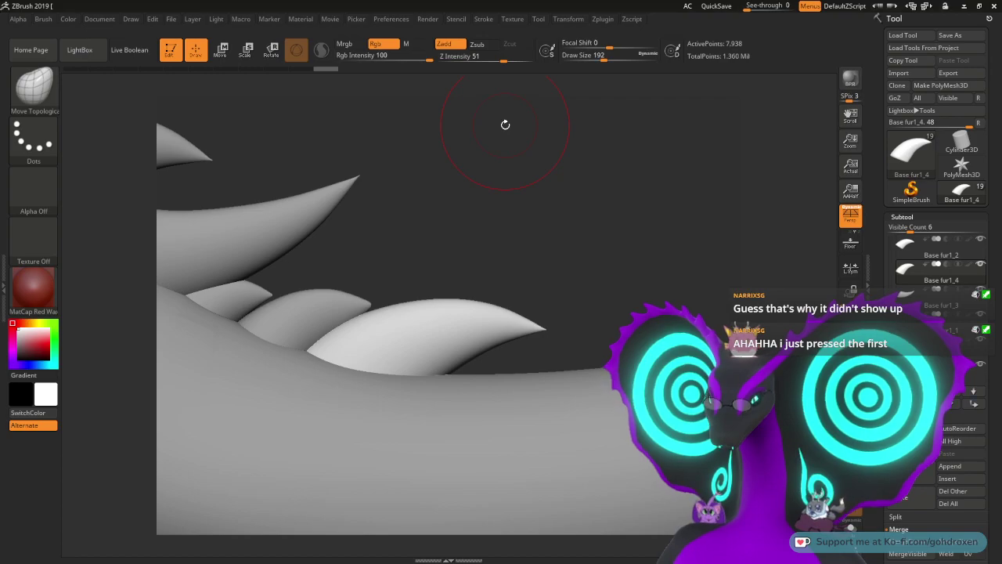
pyautogui.moveTo(517, 164); pyautogui.dragTo(550, 219)
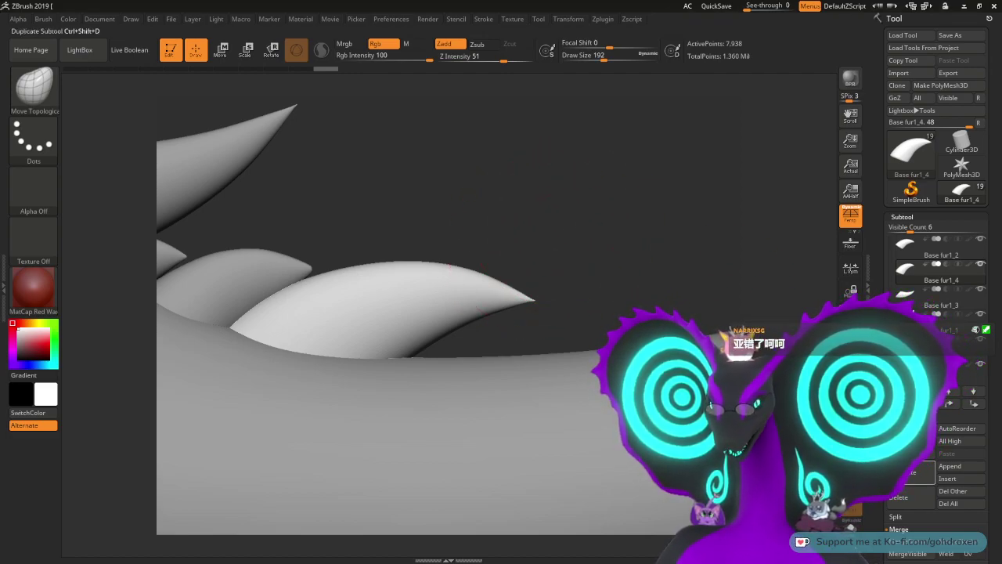
# Step: Duplicate the last large tail spike, move the copy behind it along the tail, and scale it down
pyautogui.click(912, 472)
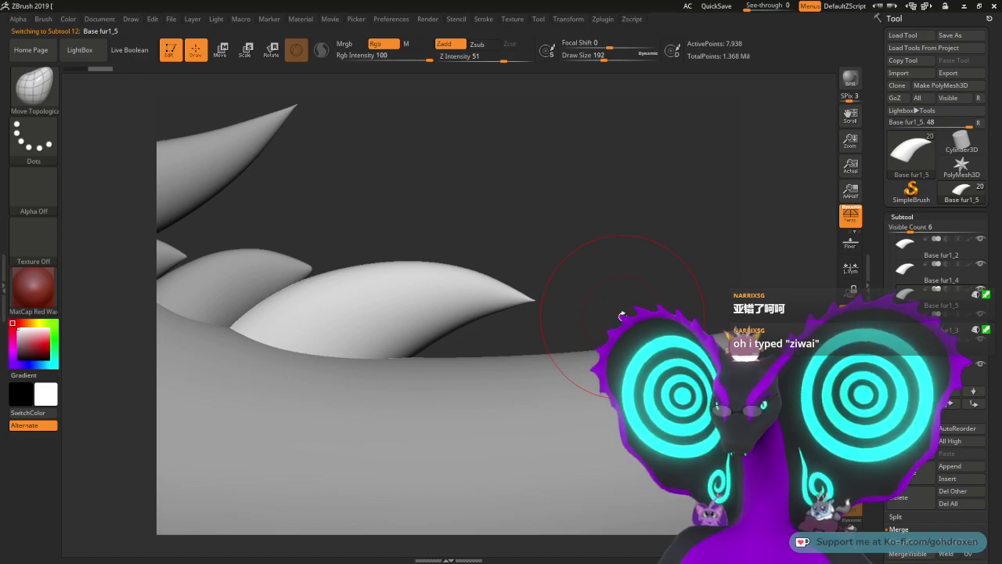
pyautogui.press('w')
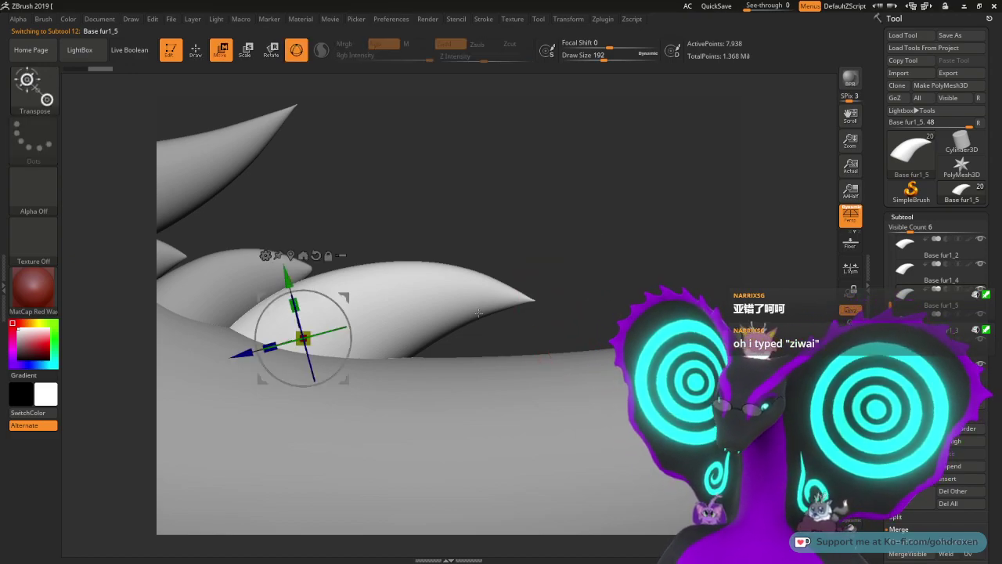
pyautogui.moveTo(304, 339); pyautogui.dragTo(456, 362)
pyautogui.moveTo(505, 316); pyautogui.dragTo(511, 345)
pyautogui.moveTo(472, 383); pyautogui.dragTo(467, 387)
pyautogui.moveTo(511, 345); pyautogui.dragTo(475, 349)
# Step: Angle the small copy's tip upward and sink its base into the tail beneath the larger spike's tip
pyautogui.moveTo(433, 389); pyautogui.dragTo(440, 364)
pyautogui.moveTo(398, 401); pyautogui.dragTo(416, 387)
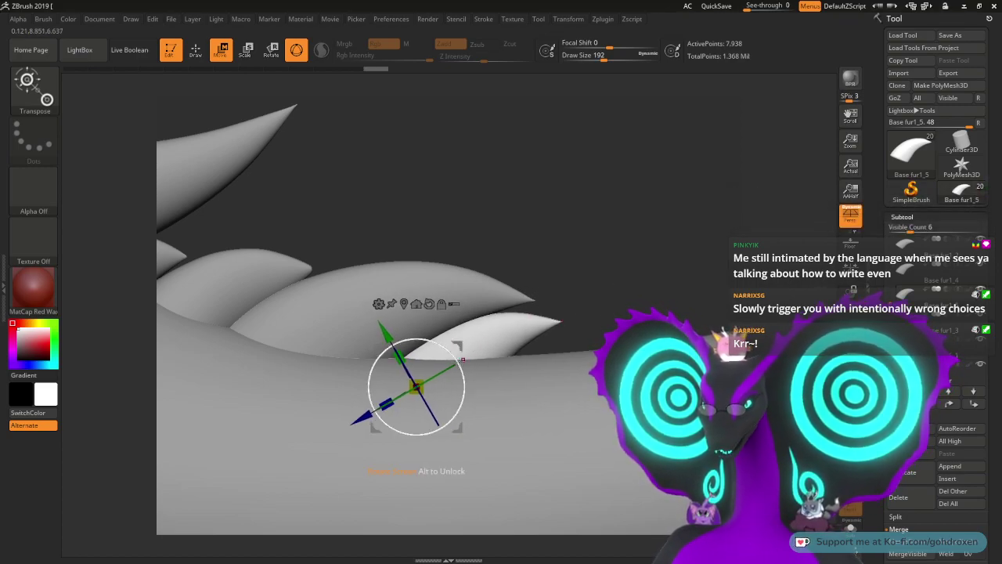
pyautogui.moveTo(417, 387); pyautogui.dragTo(441, 374)
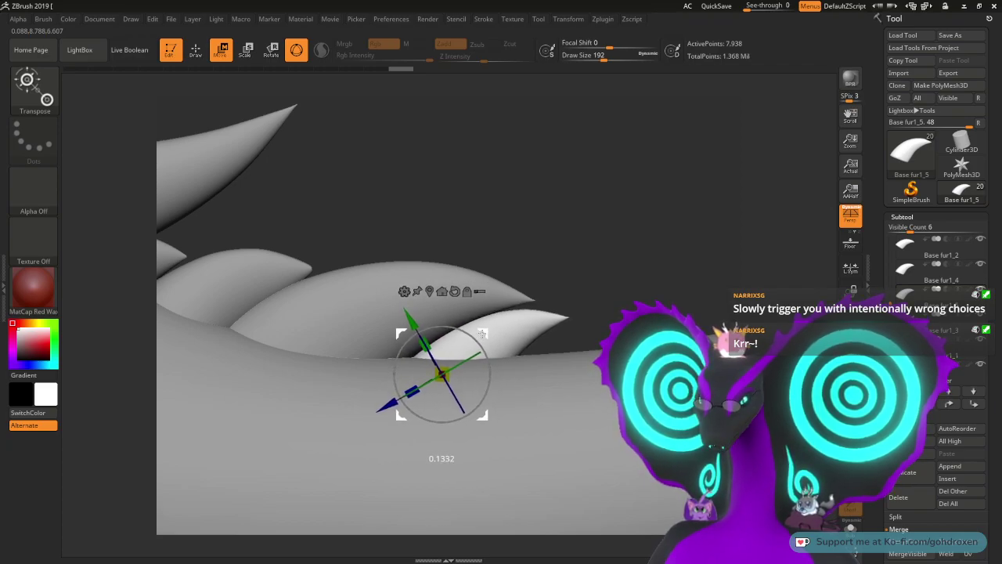
pyautogui.moveTo(600, 240); pyautogui.dragTo(561, 242)
pyautogui.moveTo(476, 373); pyautogui.dragTo(482, 373)
pyautogui.moveTo(534, 274); pyautogui.dragTo(548, 329)
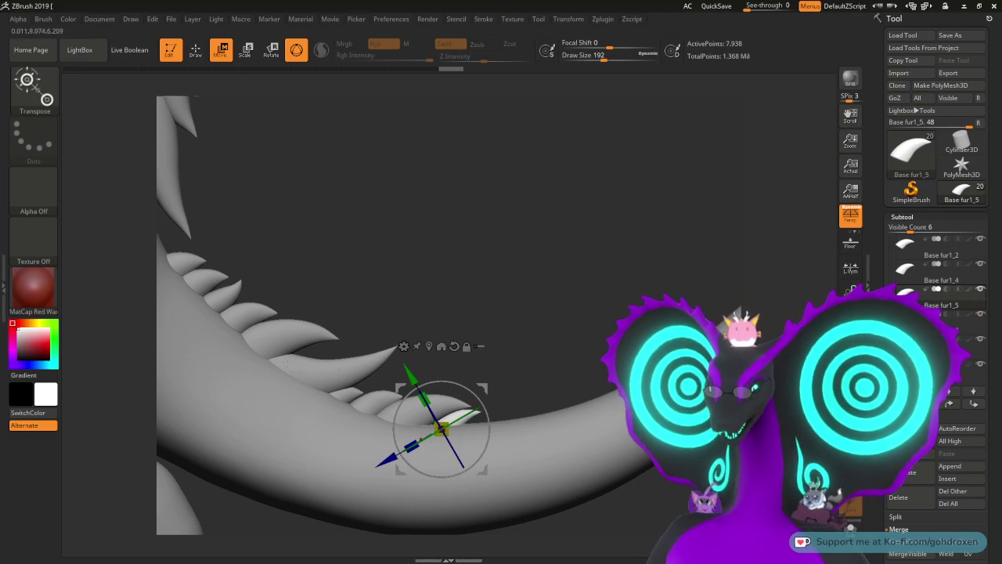
# Step: Examine the spike row on the whole creature and then up close along the tail
pyautogui.press('q')
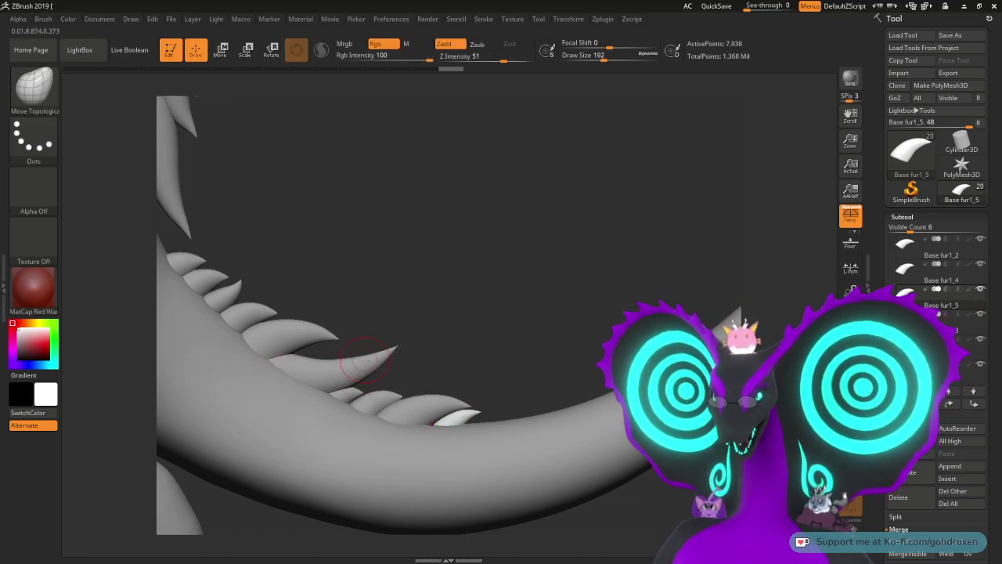
pyautogui.keyDown('alt'); pyautogui.moveTo(556, 320); pyautogui.dragTo(503, 260); pyautogui.keyUp('alt')
pyautogui.keyDown('alt'); pyautogui.moveTo(503, 310); pyautogui.dragTo(516, 281); pyautogui.keyUp('alt')
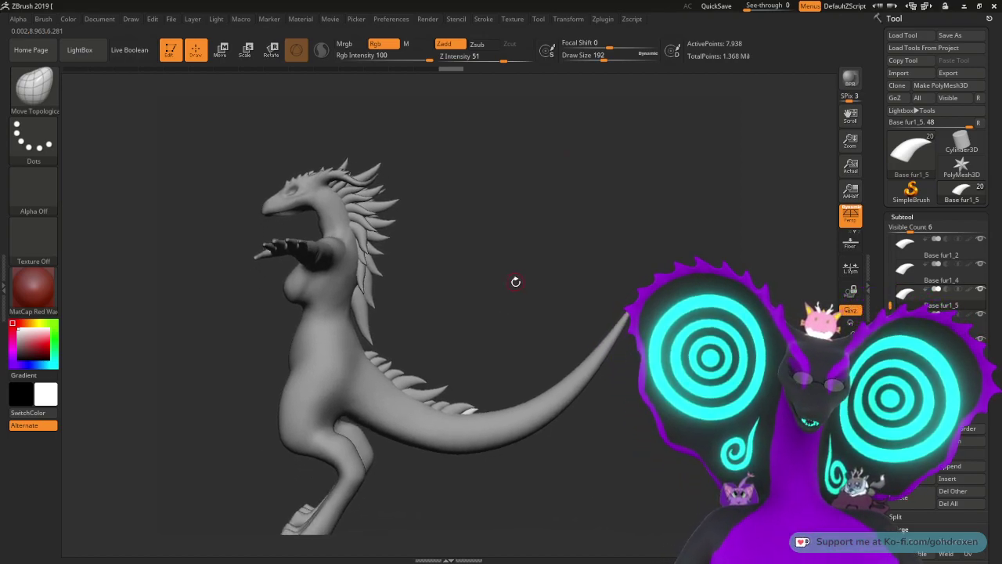
pyautogui.keyDown('alt'); pyautogui.moveTo(516, 281); pyautogui.dragTo(566, 322); pyautogui.keyUp('alt')
pyautogui.moveTo(601, 290); pyautogui.dragTo(610, 294)
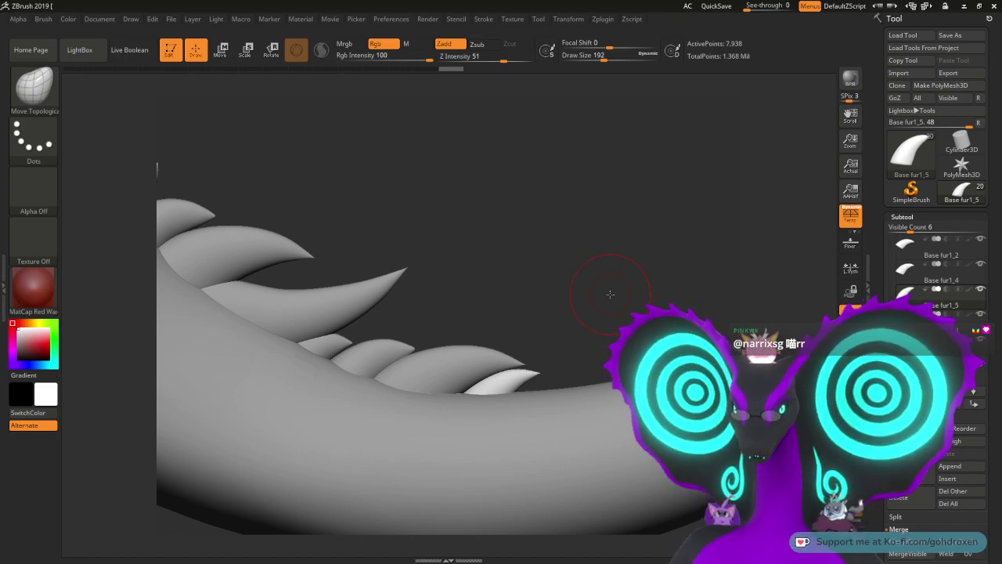
pyautogui.moveTo(619, 269); pyautogui.dragTo(557, 259)
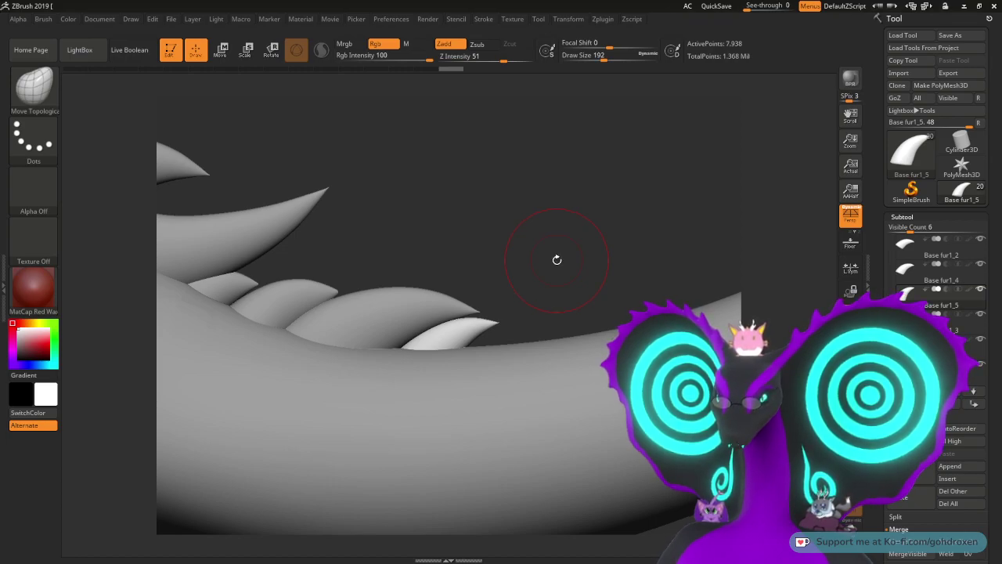
pyautogui.moveTo(518, 249); pyautogui.dragTo(623, 304)
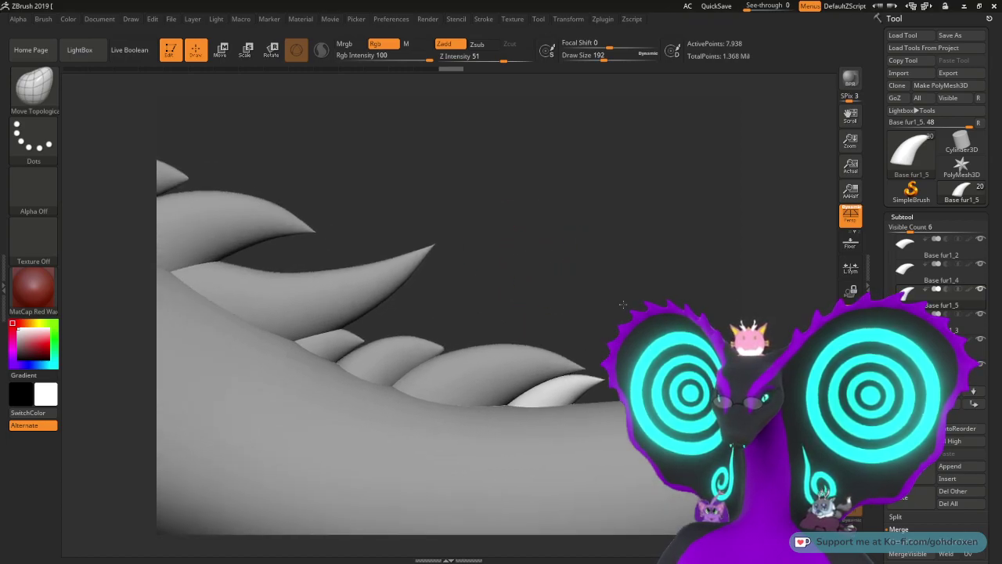
# Step: Save the tool again over the existing uwu 35.ZTL file
pyautogui.moveTo(534, 267)
pyautogui.mouseDown()
pyautogui.moveTo(603, 290)
pyautogui.moveTo(608, 203)
pyautogui.mouseUp()
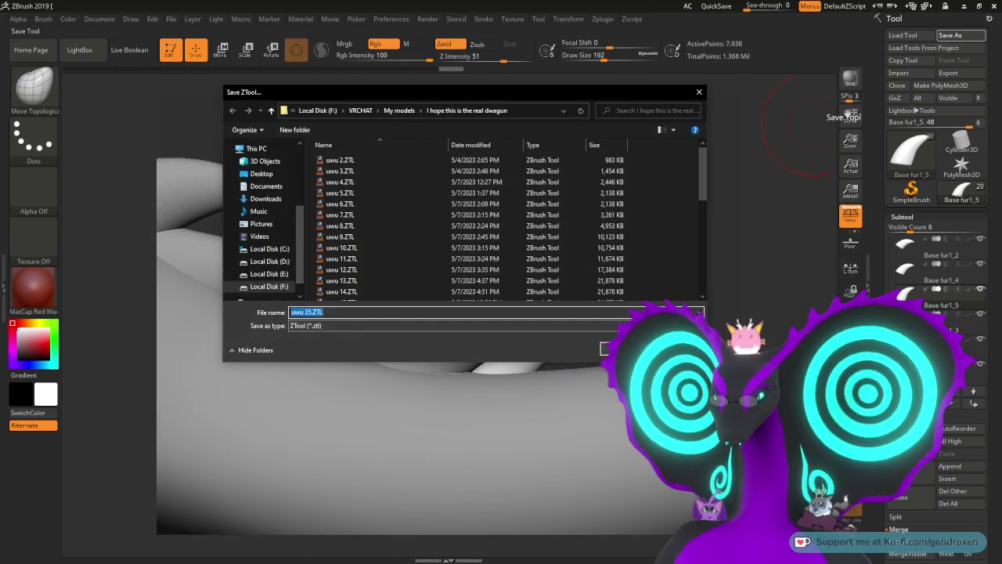
pyautogui.click(610, 343)
pyautogui.click(536, 290)
# Step: Make the long spike at the tail base the active subtool and quick-save the project
pyautogui.moveTo(671, 239); pyautogui.dragTo(618, 277)
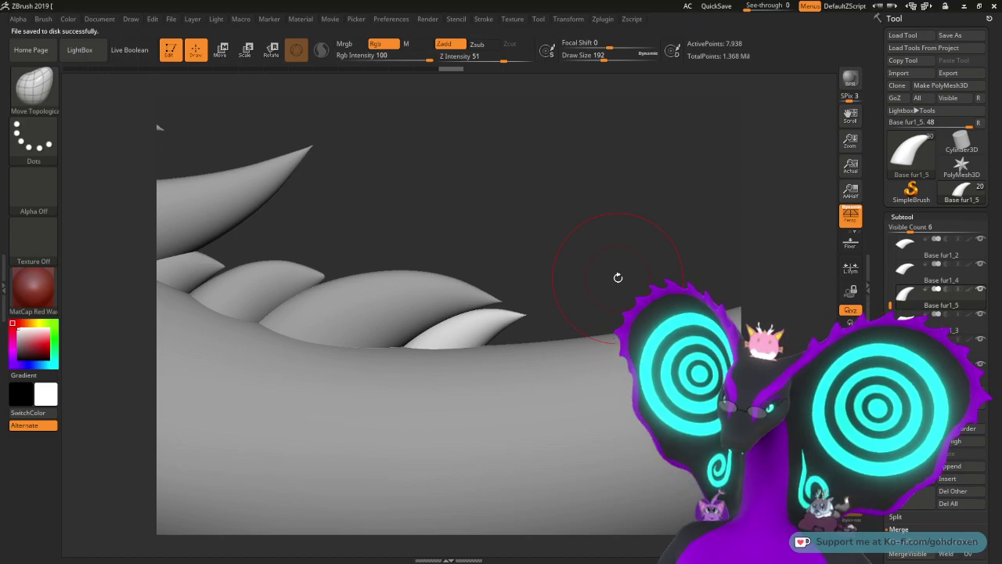
pyautogui.moveTo(569, 242)
pyautogui.mouseDown()
pyautogui.moveTo(626, 301)
pyautogui.moveTo(689, 328)
pyautogui.mouseUp()
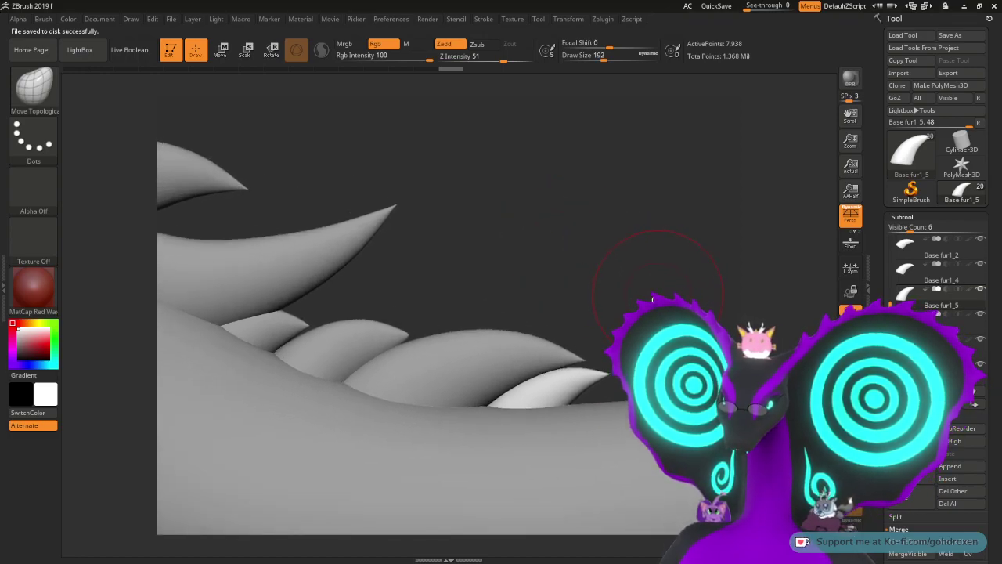
pyautogui.moveTo(497, 268)
pyautogui.mouseDown()
pyautogui.moveTo(566, 291)
pyautogui.moveTo(574, 273)
pyautogui.mouseUp()
pyautogui.keyDown('alt'); pyautogui.click(340, 306); pyautogui.keyUp('alt')
pyautogui.hotkey('ctrl', 's')
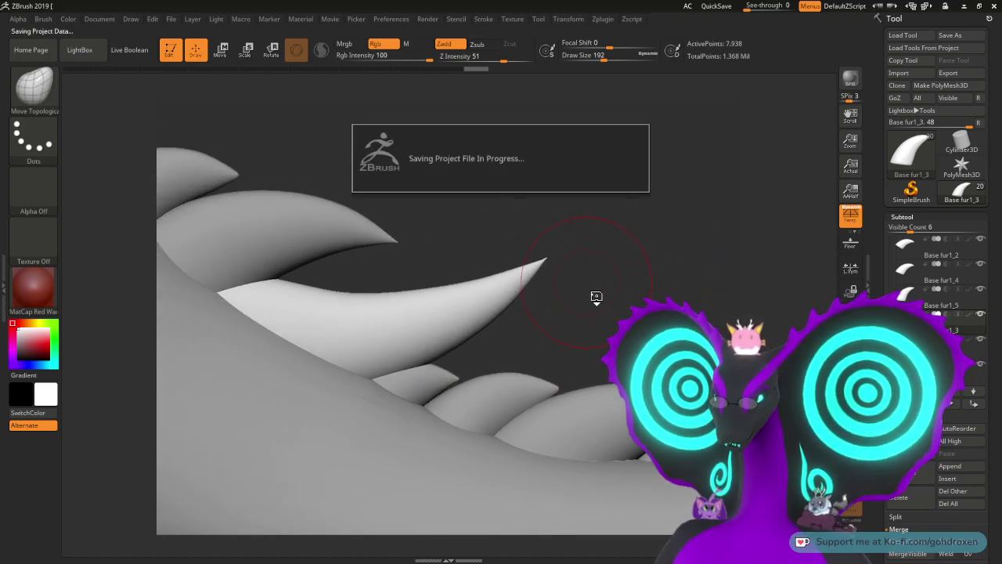
pyautogui.press('f')
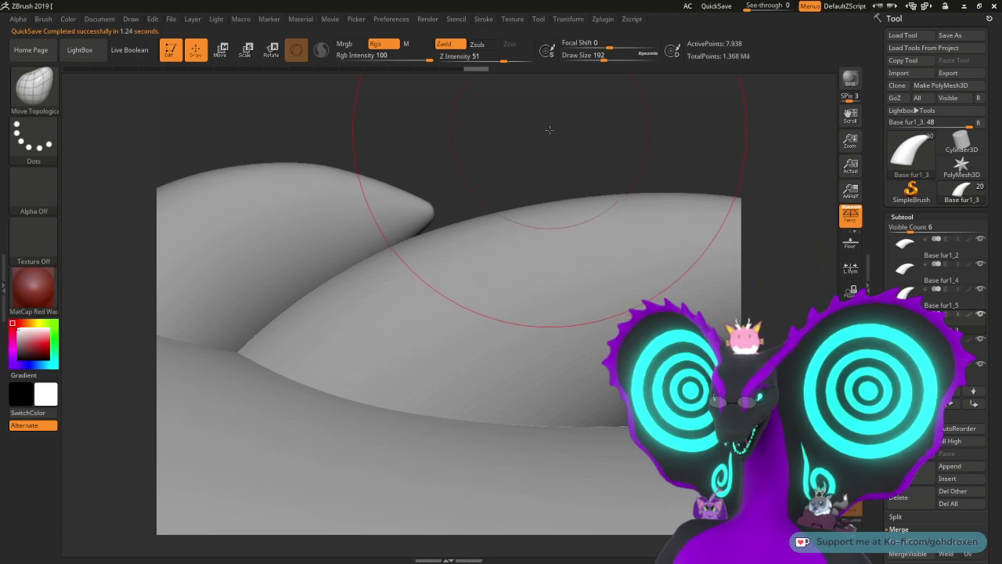
# Step: Duplicate the small spike beneath the larger tail spike's tip and shift the copy farther along the tail
pyautogui.keyDown('ctrl'); pyautogui.moveTo(549, 115); pyautogui.dragTo(595, 184, button='right'); pyautogui.keyUp('ctrl')
pyautogui.moveTo(550, 190); pyautogui.dragTo(586, 176)
pyautogui.keyDown('ctrl'); pyautogui.moveTo(585, 176); pyautogui.dragTo(587, 192, button='right'); pyautogui.keyUp('ctrl')
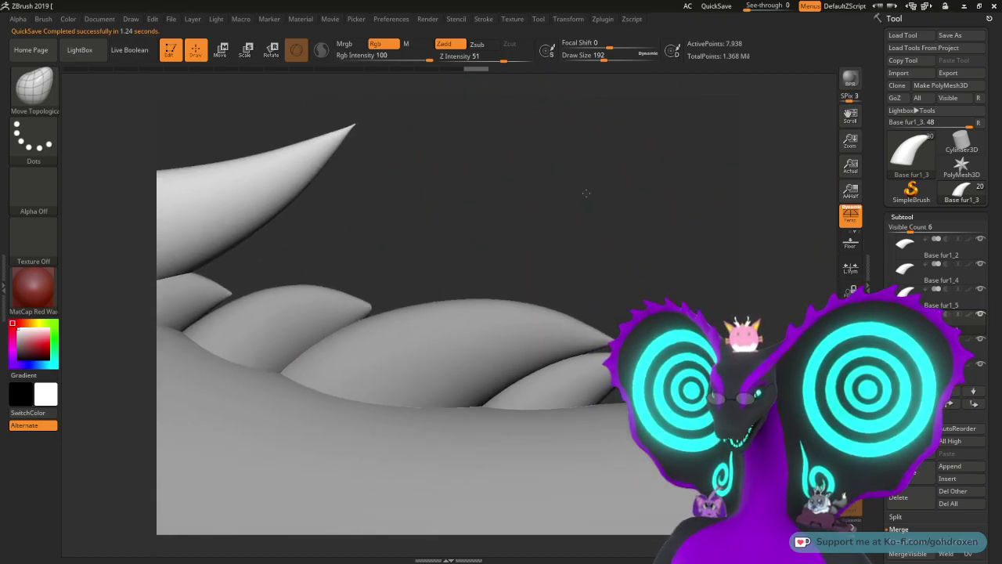
pyautogui.moveTo(560, 200); pyautogui.dragTo(552, 236)
pyautogui.keyDown('alt'); pyautogui.click(509, 333); pyautogui.keyUp('alt')
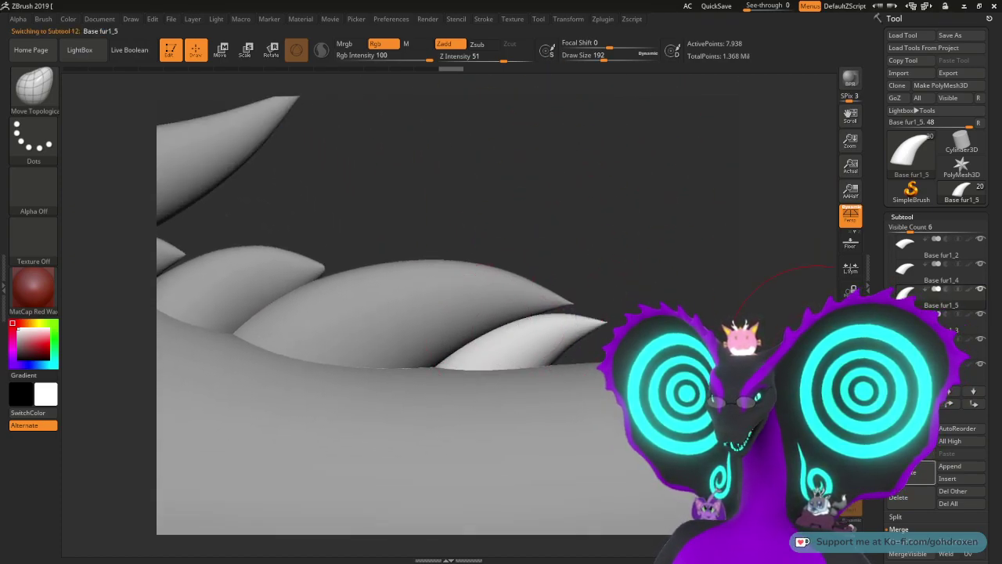
pyautogui.press('w')
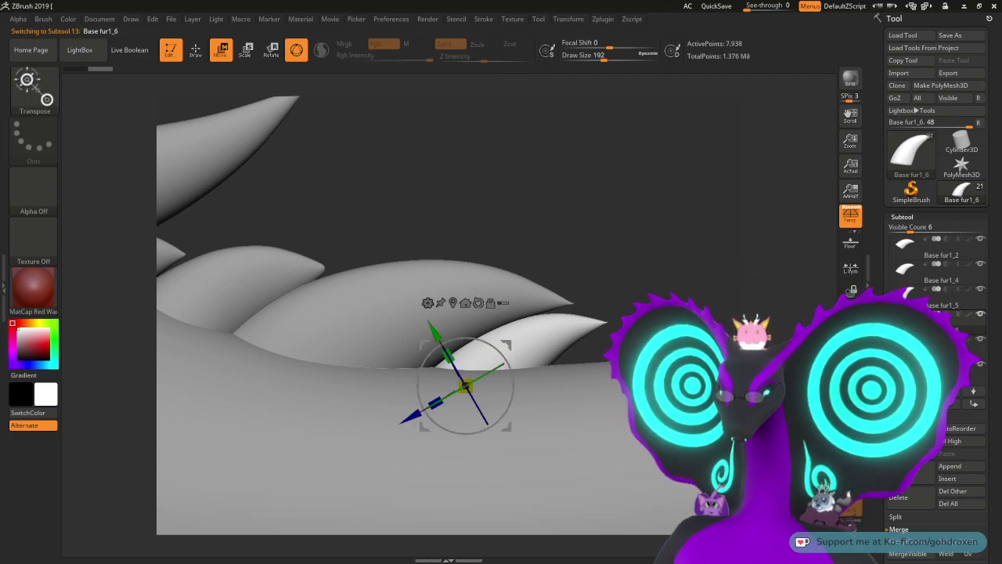
pyautogui.keyDown('alt'); pyautogui.moveTo(685, 289); pyautogui.dragTo(600, 231); pyautogui.keyUp('alt')
pyautogui.moveTo(432, 291); pyautogui.dragTo(511, 302)
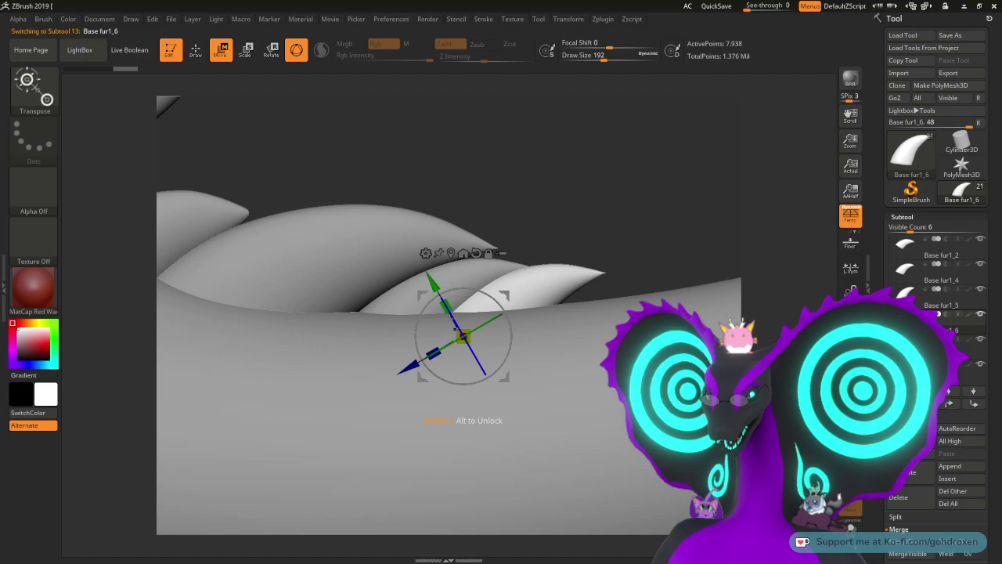
# Step: Rotate the copy 180° so its tip curves upward and sink its base into the tail just past the neighbouring spike
pyautogui.moveTo(449, 315); pyautogui.dragTo(591, 415)
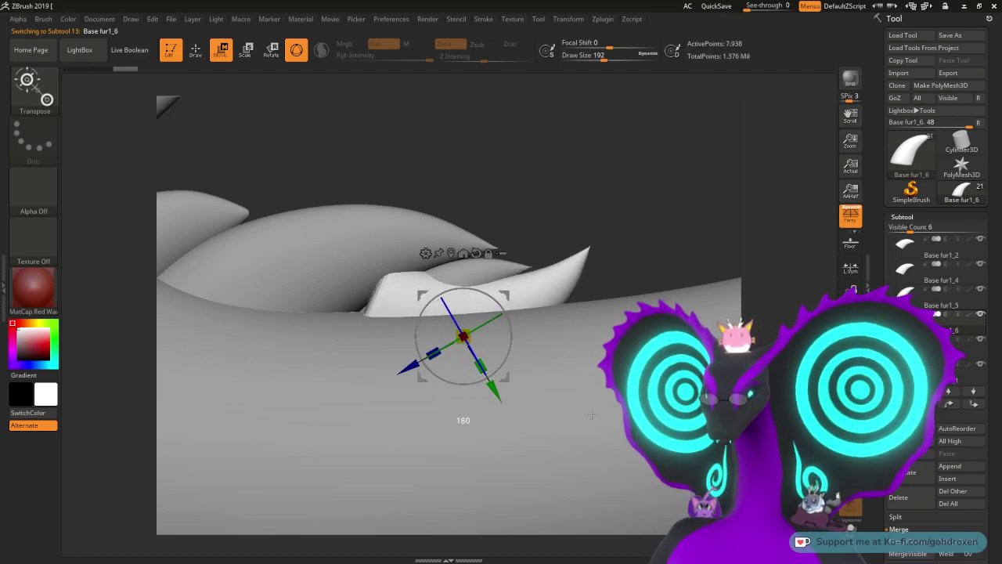
pyautogui.moveTo(501, 302); pyautogui.dragTo(513, 322)
pyautogui.press('y')
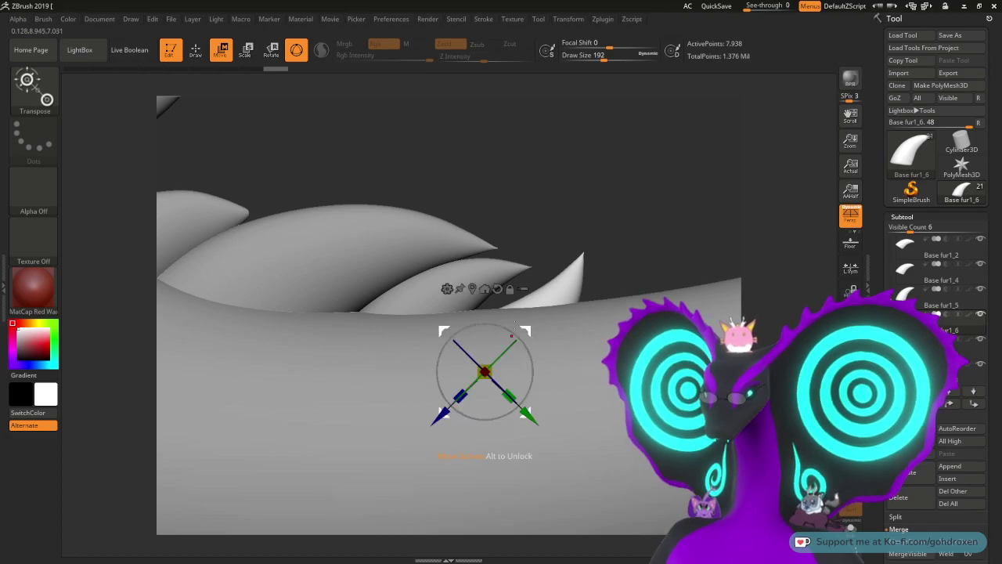
pyautogui.moveTo(528, 330); pyautogui.dragTo(507, 332)
pyautogui.moveTo(463, 376); pyautogui.dragTo(493, 359)
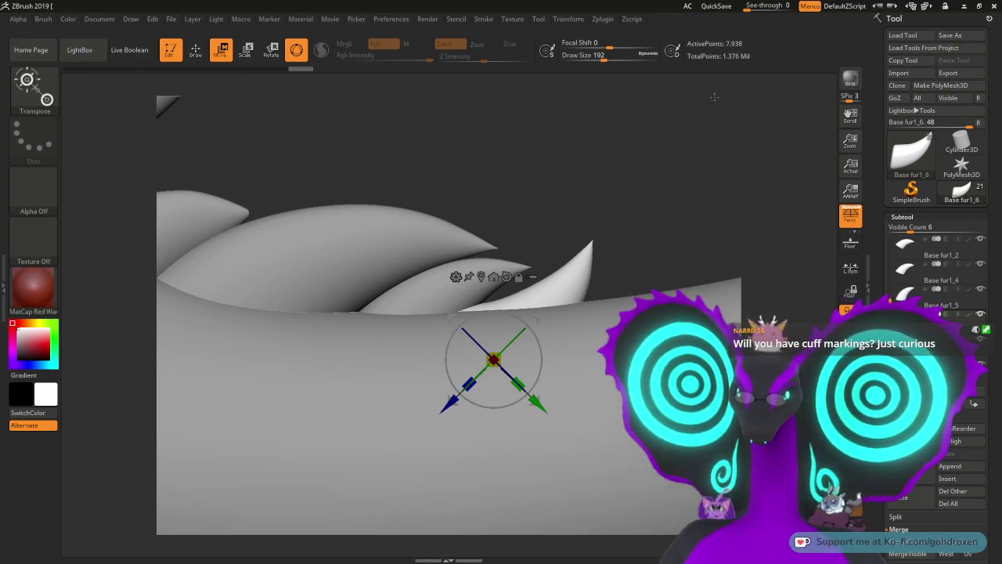
# Step: Duplicate the small upturned spike and fit the copy farther along the tail, angled upward with its base sunk in
pyautogui.keyDown('alt'); pyautogui.moveTo(683, 201); pyautogui.dragTo(688, 113); pyautogui.keyUp('alt')
pyautogui.keyDown('alt'); pyautogui.moveTo(556, 202); pyautogui.dragTo(564, 233); pyautogui.keyUp('alt')
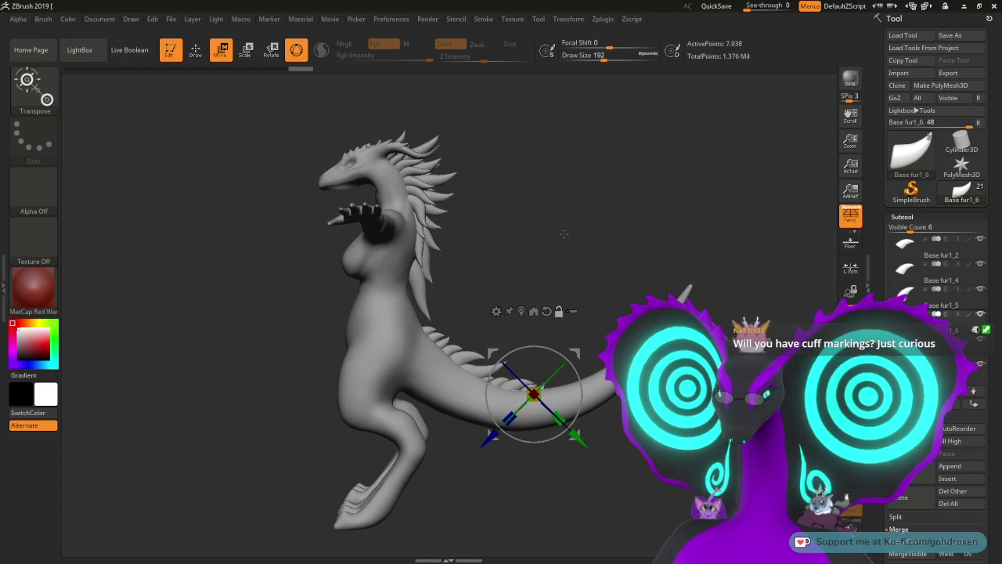
pyautogui.moveTo(594, 226)
pyautogui.keyDown('alt'); pyautogui.mouseDown()
pyautogui.moveTo(601, 220)
pyautogui.moveTo(650, 258)
pyautogui.moveTo(564, 205)
pyautogui.moveTo(560, 227)
pyautogui.moveTo(599, 197)
pyautogui.moveTo(615, 232)
pyautogui.mouseUp(); pyautogui.keyUp('alt')
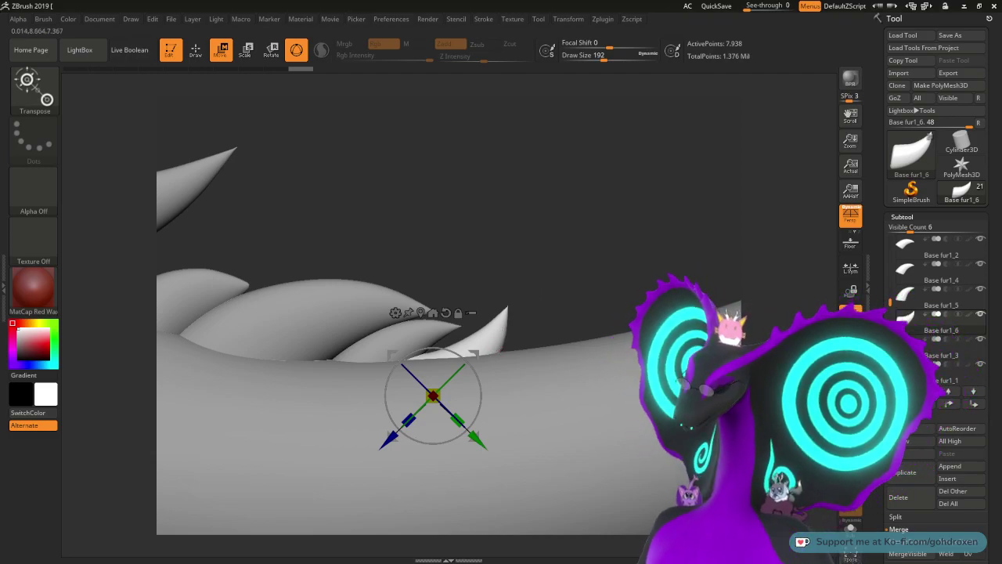
pyautogui.hotkey('ctrl', 'shift', 'd')
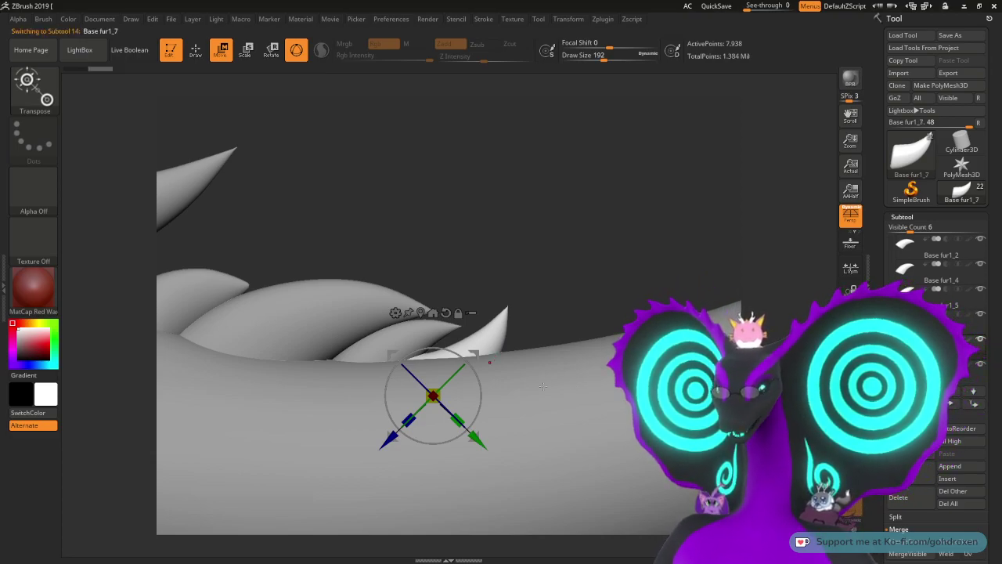
pyautogui.moveTo(433, 396); pyautogui.dragTo(492, 391)
pyautogui.moveTo(529, 362); pyautogui.dragTo(538, 354)
pyautogui.moveTo(493, 394); pyautogui.dragTo(472, 427)
pyautogui.moveTo(554, 351); pyautogui.dragTo(554, 352, button='right')
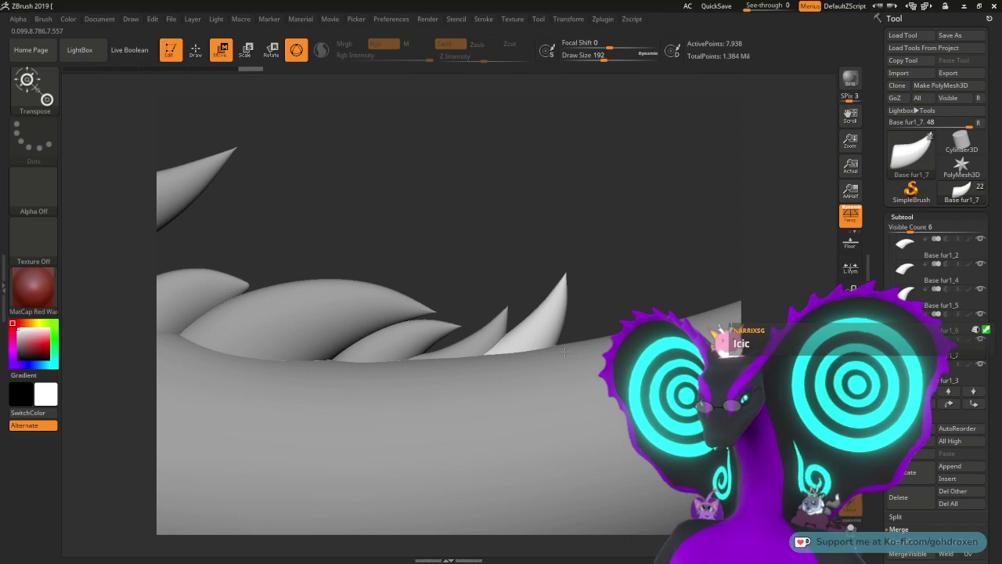
pyautogui.press('y')
pyautogui.moveTo(488, 384); pyautogui.dragTo(509, 389)
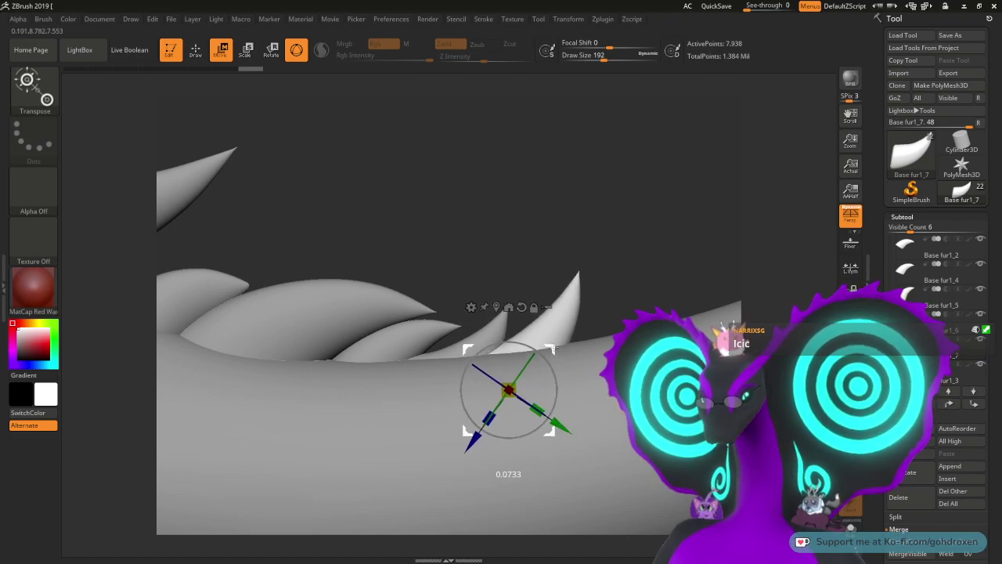
# Step: Examine the silhouette of the tail's spike row in Flat render mode, and return the render mode to Fast
pyautogui.keyDown('alt'); pyautogui.moveTo(517, 226); pyautogui.dragTo(538, 121); pyautogui.keyUp('alt')
pyautogui.moveTo(554, 287)
pyautogui.mouseDown()
pyautogui.moveTo(562, 222)
pyautogui.moveTo(561, 261)
pyautogui.moveTo(571, 225)
pyautogui.mouseUp()
pyautogui.press('q')
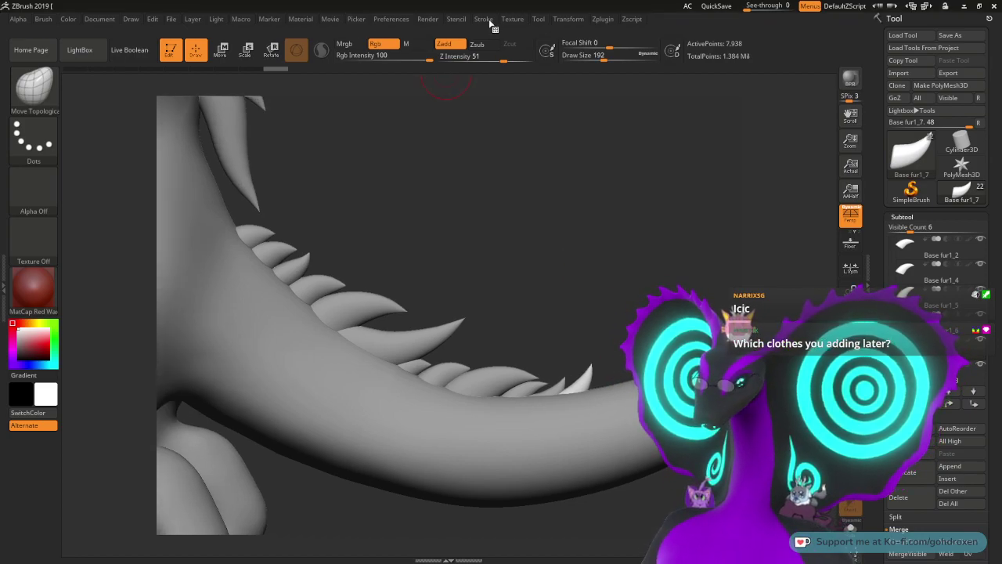
pyautogui.click(434, 20)
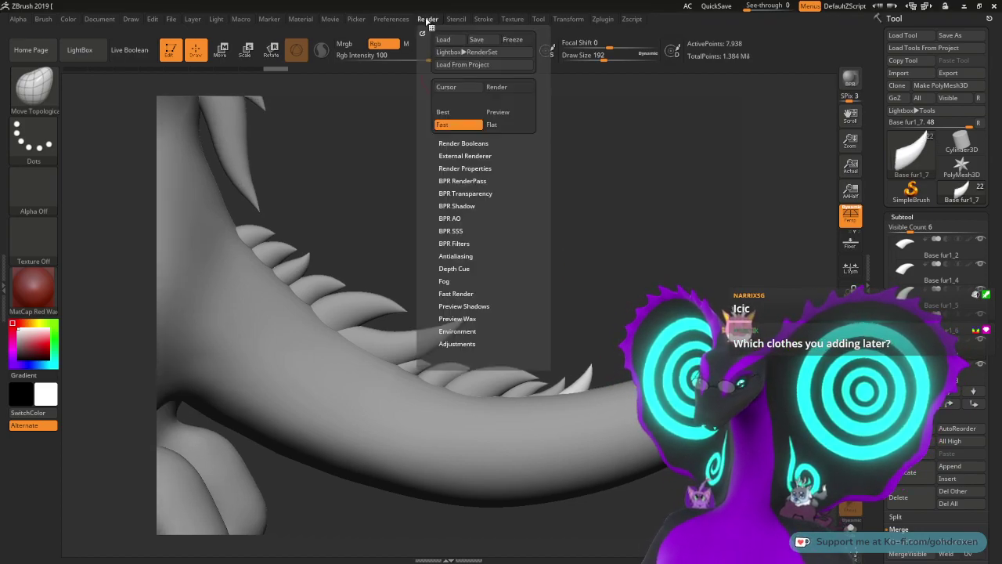
pyautogui.click(506, 126)
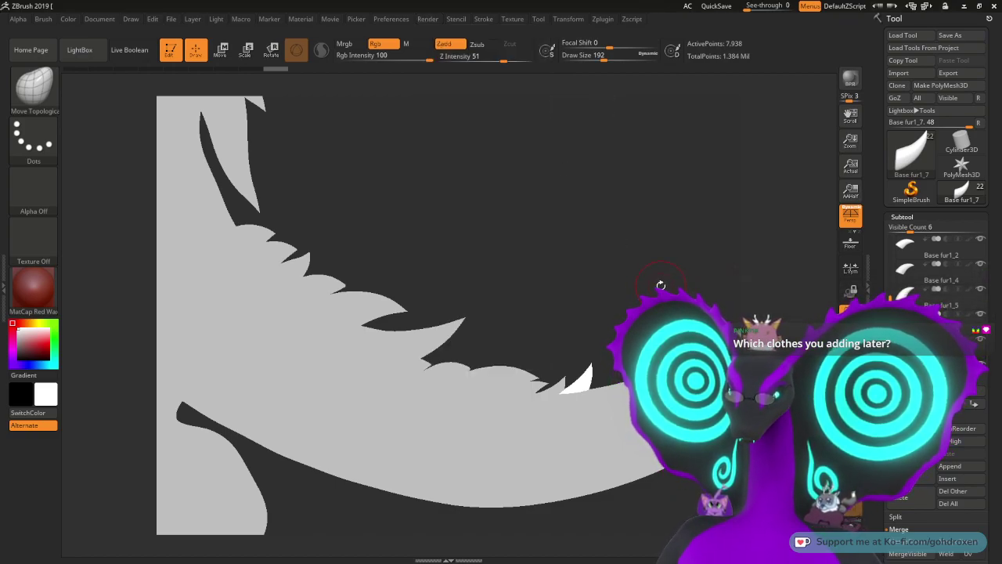
pyautogui.moveTo(658, 287); pyautogui.dragTo(650, 282)
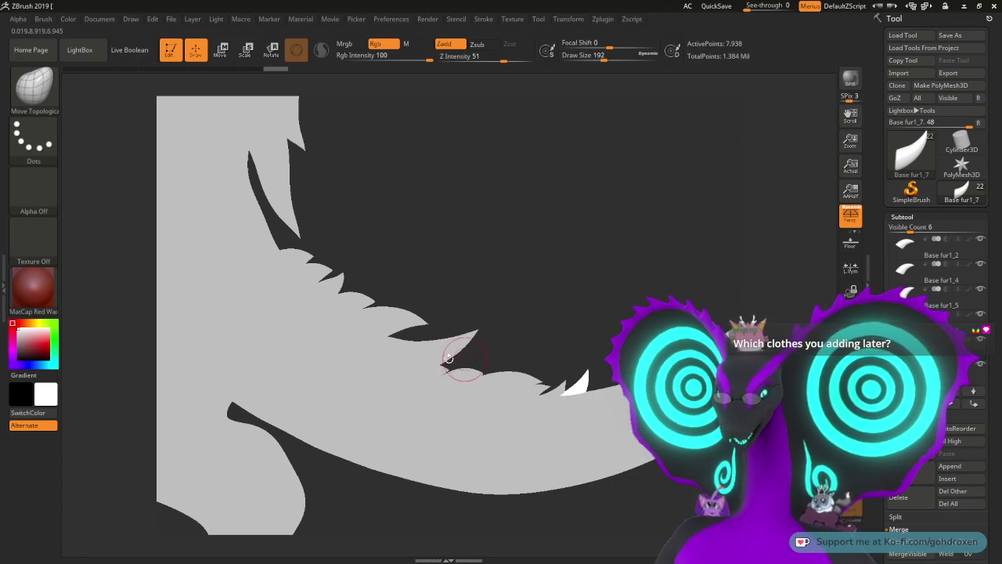
pyautogui.moveTo(571, 336); pyautogui.dragTo(578, 313)
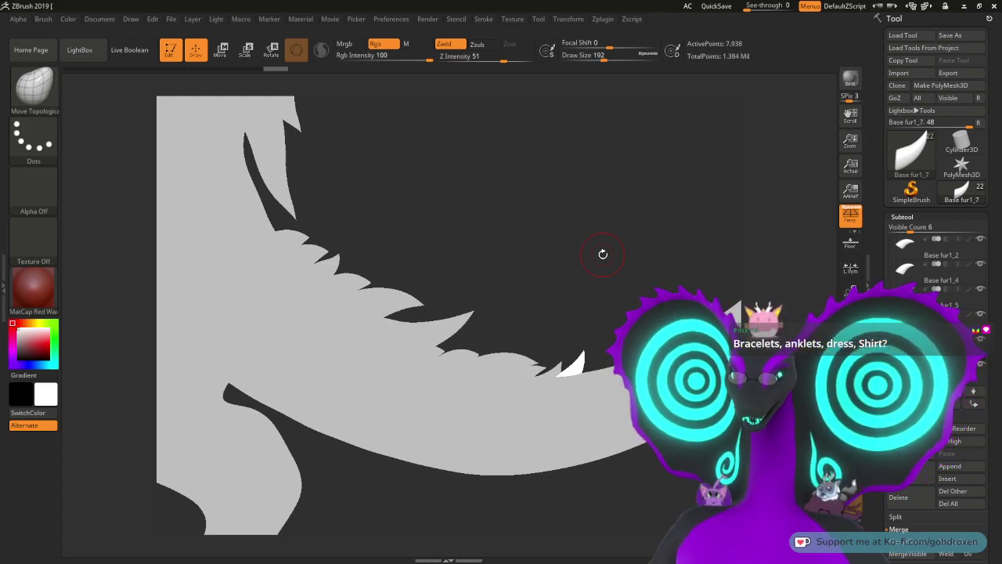
pyautogui.moveTo(603, 254); pyautogui.dragTo(543, 257)
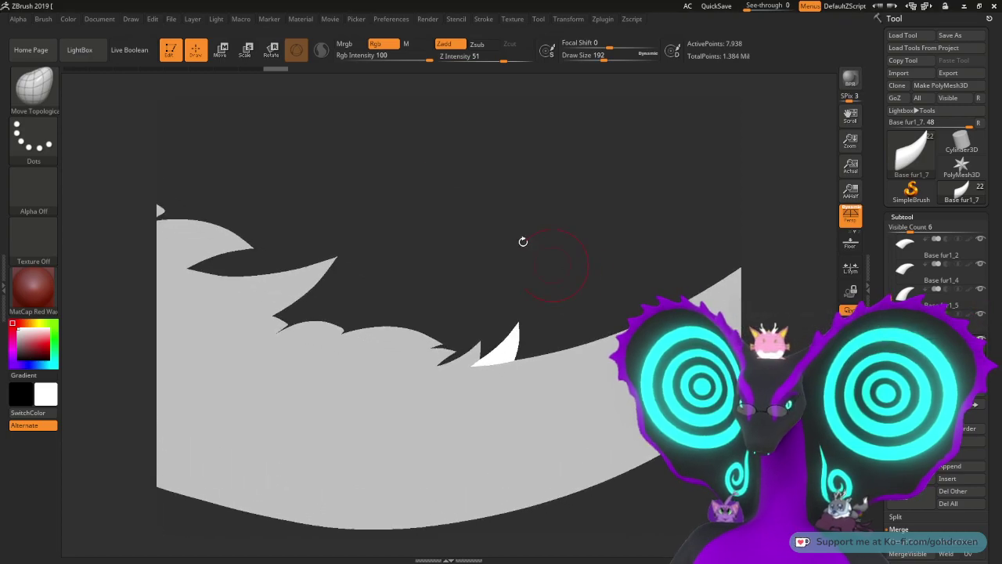
pyautogui.click(433, 20)
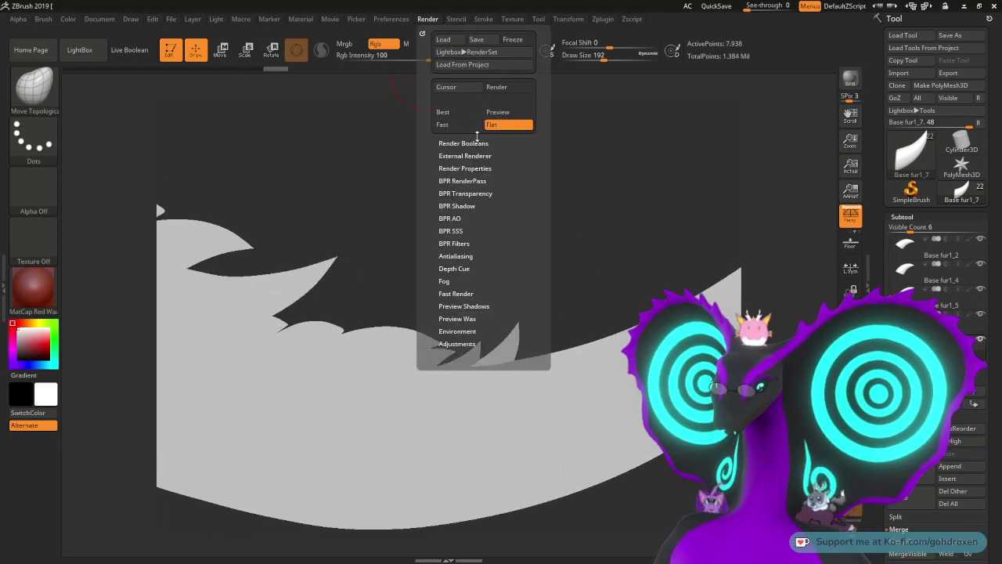
pyautogui.click(462, 126)
# Step: Duplicate the broad spike in the tail's lower group and move the copy past the last upturned spike
pyautogui.moveTo(614, 223); pyautogui.dragTo(644, 189)
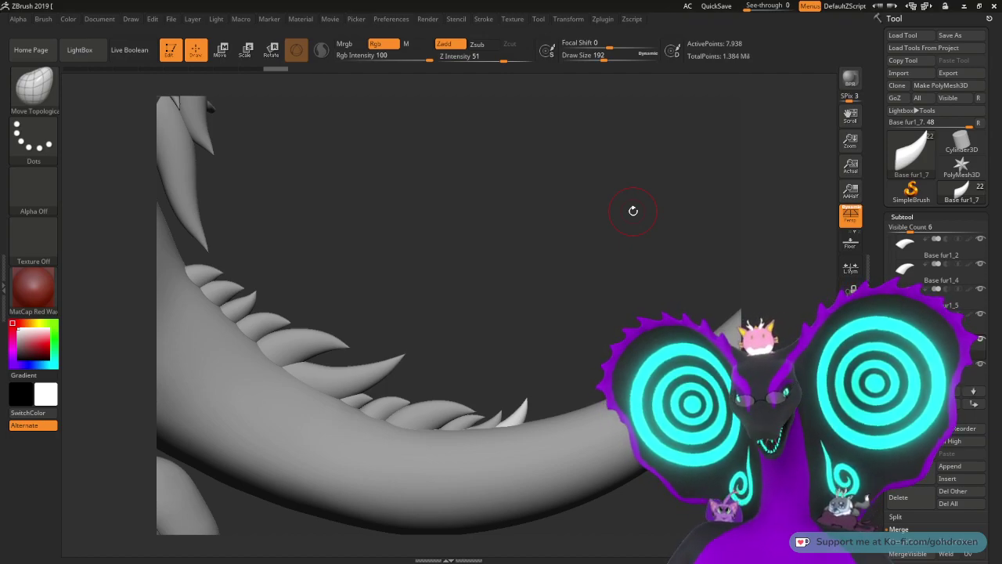
pyautogui.moveTo(635, 256); pyautogui.dragTo(605, 263)
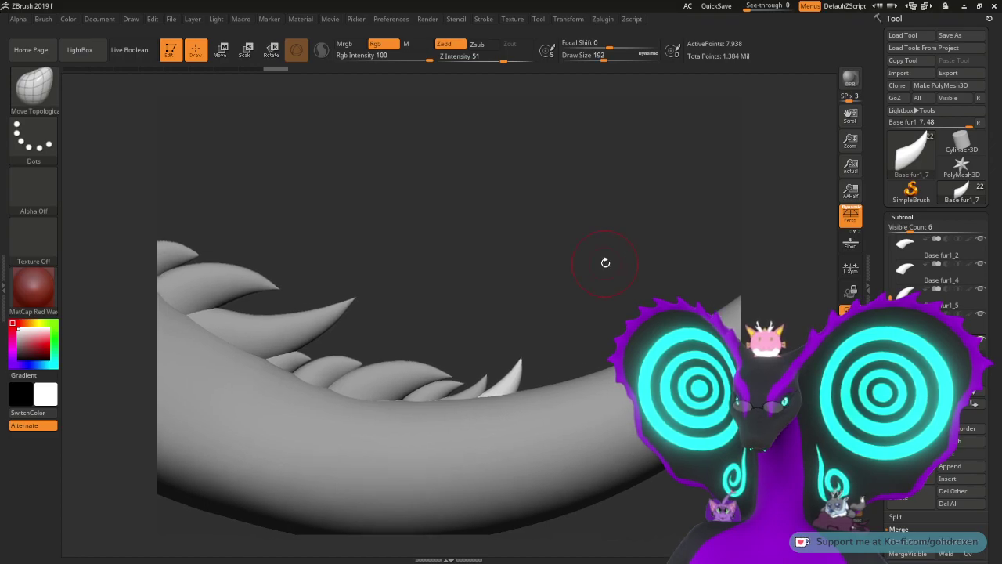
pyautogui.moveTo(493, 276)
pyautogui.keyDown('alt'); pyautogui.mouseDown()
pyautogui.moveTo(620, 270)
pyautogui.moveTo(602, 277)
pyautogui.mouseUp(); pyautogui.keyUp('alt')
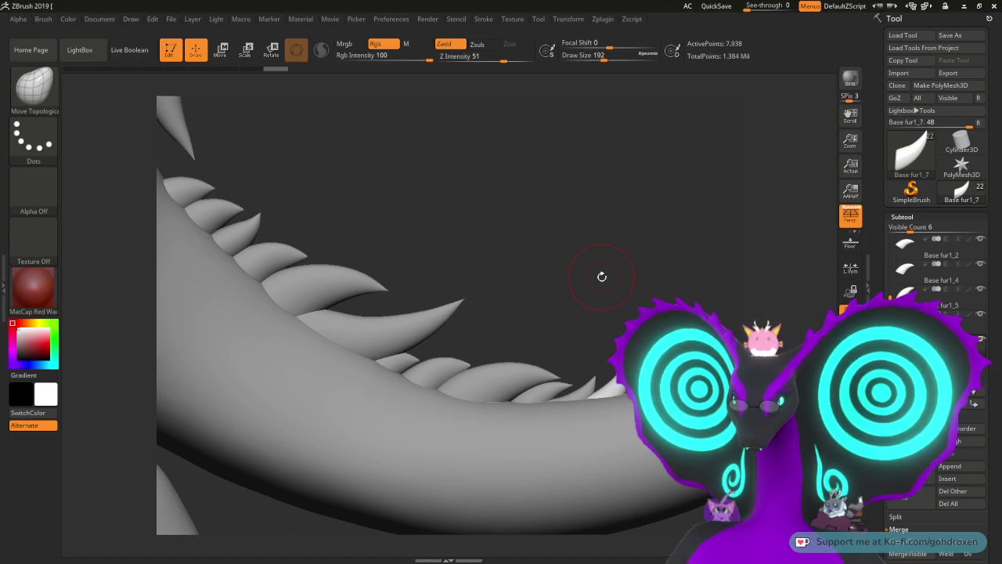
pyautogui.keyDown('alt'); pyautogui.click(489, 382); pyautogui.keyUp('alt')
pyautogui.keyDown('alt'); pyautogui.moveTo(645, 277); pyautogui.dragTo(581, 260); pyautogui.keyUp('alt')
pyautogui.hotkey('ctrl', 'shift', 'd')
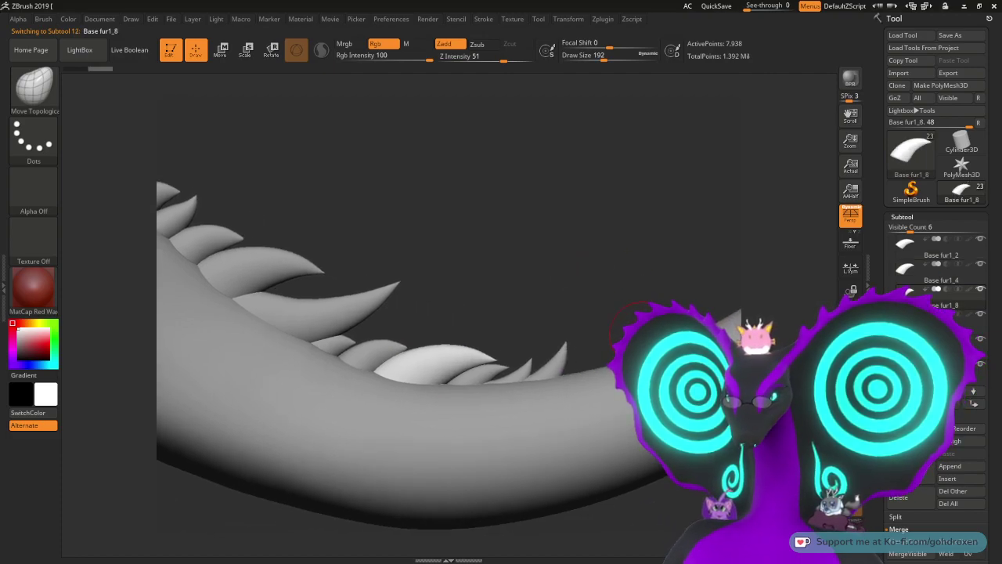
pyautogui.press('w')
pyautogui.moveTo(448, 334); pyautogui.dragTo(642, 310)
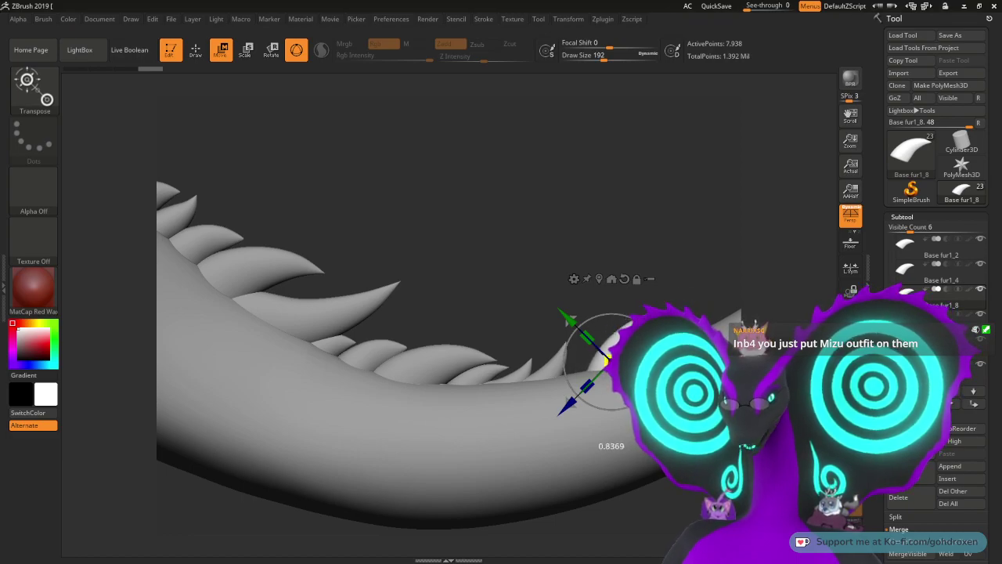
# Step: Angle the broad copy's tip upward and set its base into the tail directly behind the last upturned spike
pyautogui.moveTo(610, 362); pyautogui.dragTo(609, 362)
pyautogui.moveTo(652, 322); pyautogui.dragTo(613, 344)
pyautogui.moveTo(571, 382); pyautogui.dragTo(569, 383)
pyautogui.moveTo(636, 275)
pyautogui.mouseDown()
pyautogui.moveTo(678, 317)
pyautogui.moveTo(646, 277)
pyautogui.moveTo(545, 282)
pyautogui.mouseUp()
pyautogui.press('q')
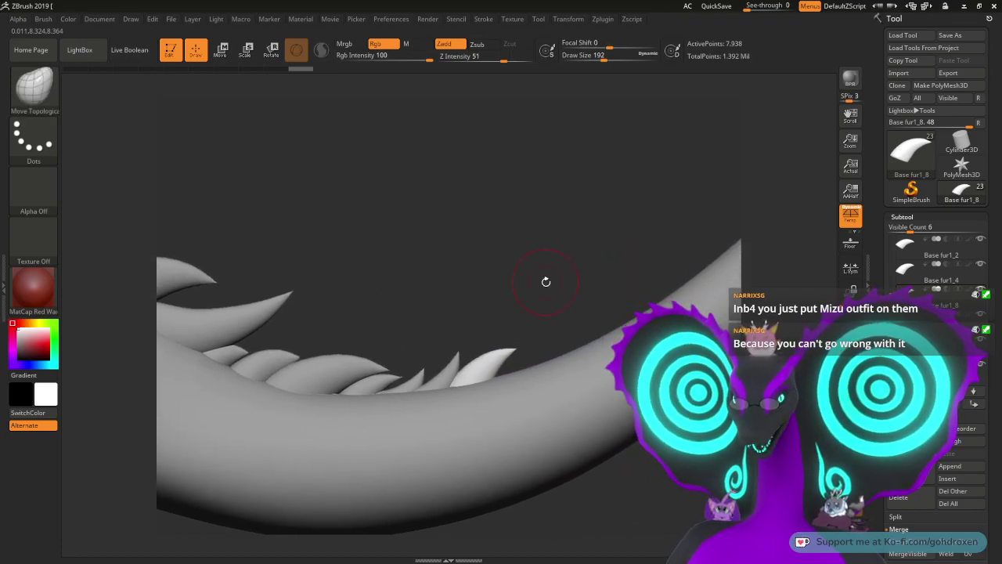
pyautogui.press('w')
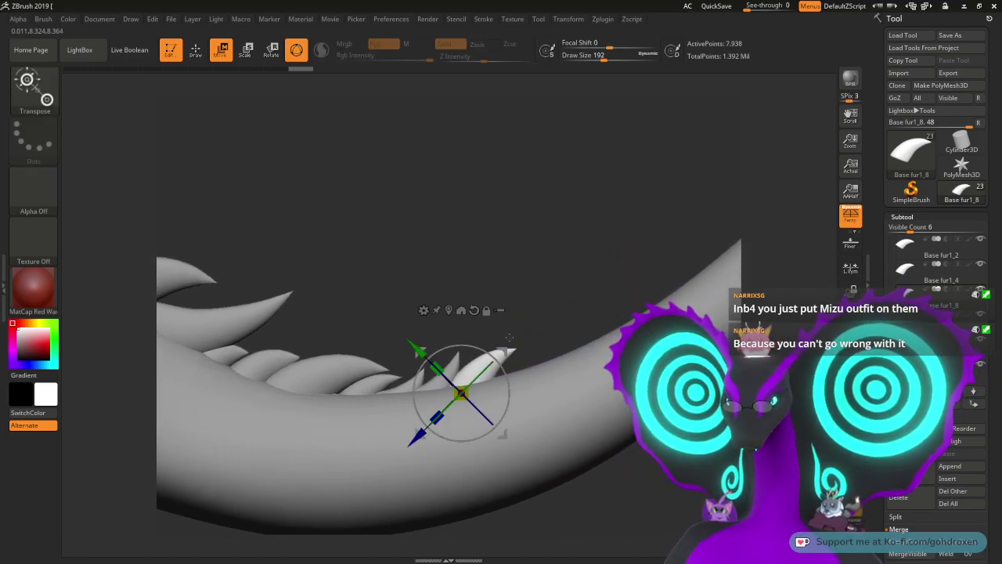
pyautogui.moveTo(505, 353); pyautogui.dragTo(511, 345)
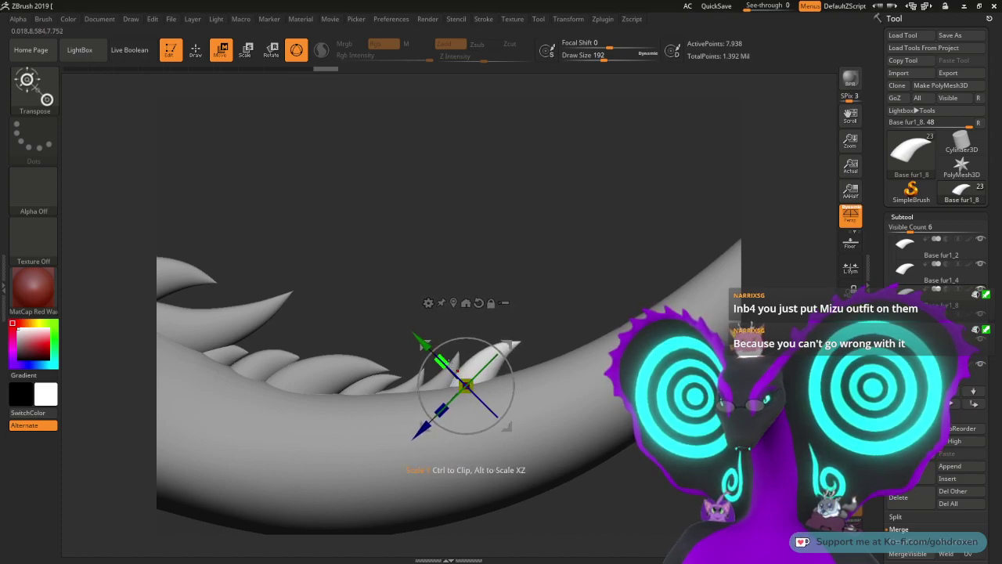
pyautogui.moveTo(514, 344); pyautogui.dragTo(512, 345)
pyautogui.press('q')
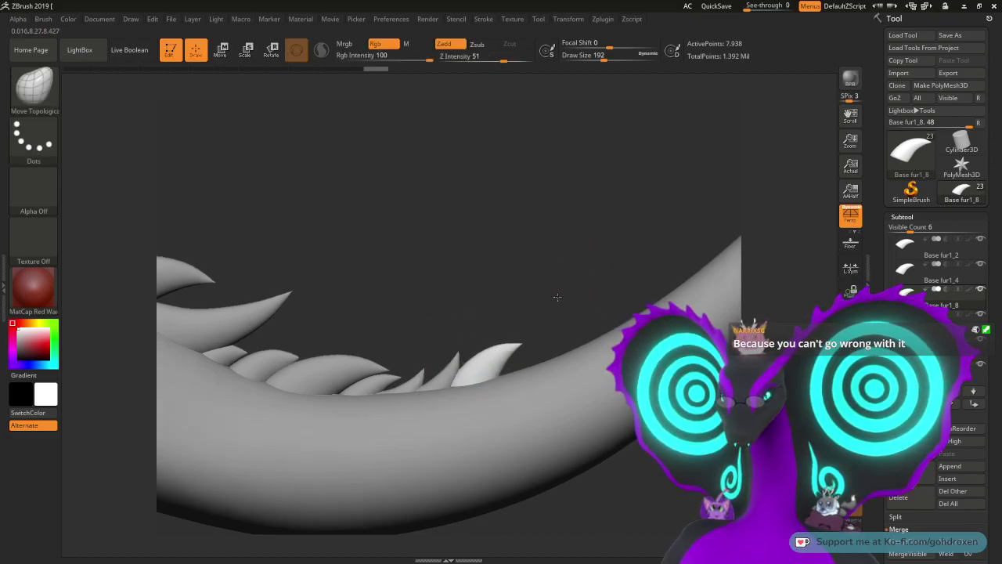
# Step: Slightly shrink and nudge back the second small spike beneath the long tail spike, undoing the excess change
pyautogui.moveTo(552, 293)
pyautogui.mouseDown()
pyautogui.moveTo(621, 294)
pyautogui.moveTo(530, 293)
pyautogui.moveTo(576, 295)
pyautogui.mouseUp()
pyautogui.keyDown('alt'); pyautogui.click(384, 333); pyautogui.keyUp('alt')
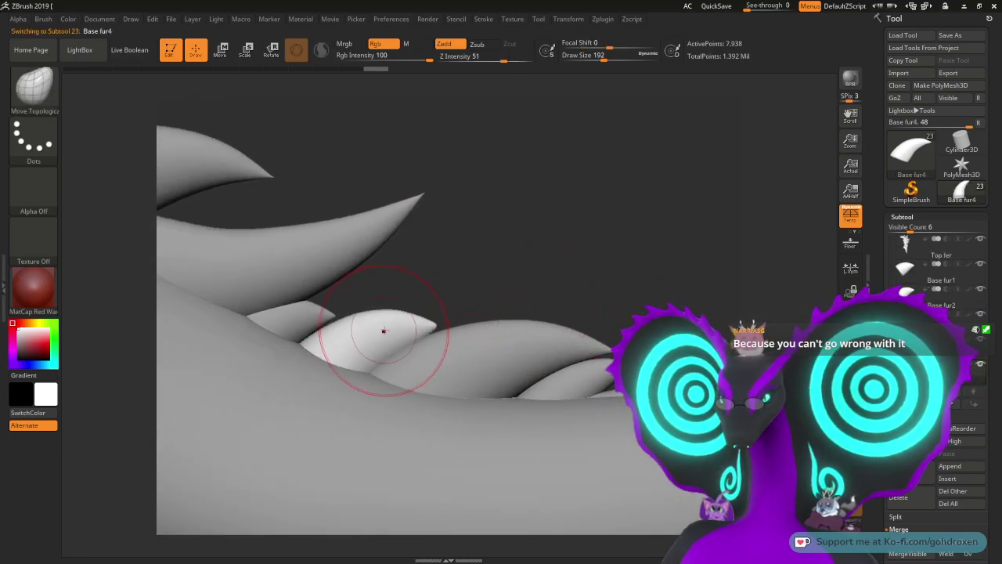
pyautogui.press('w')
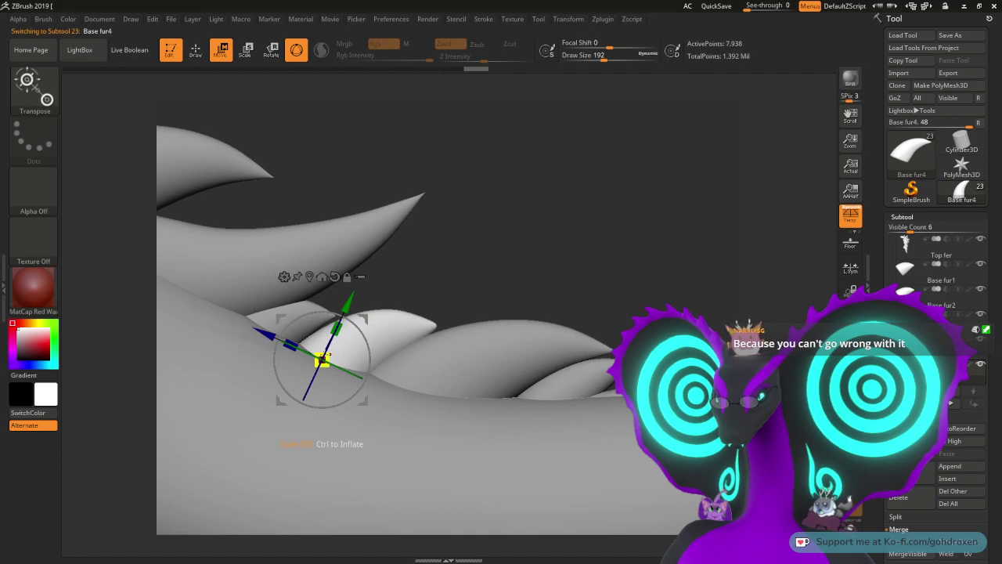
pyautogui.moveTo(321, 359); pyautogui.dragTo(361, 321)
pyautogui.hotkey('ctrl', 'z')
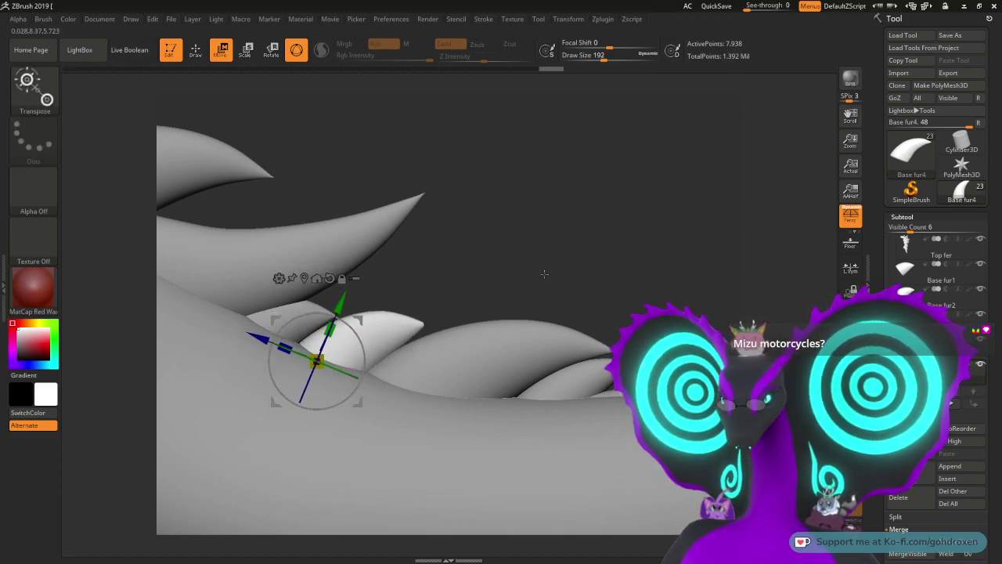
# Step: Make the last broad upturned spike on the tail the active subtool and frame the bare stretch behind it
pyautogui.press('q')
pyautogui.moveTo(554, 284); pyautogui.dragTo(465, 282)
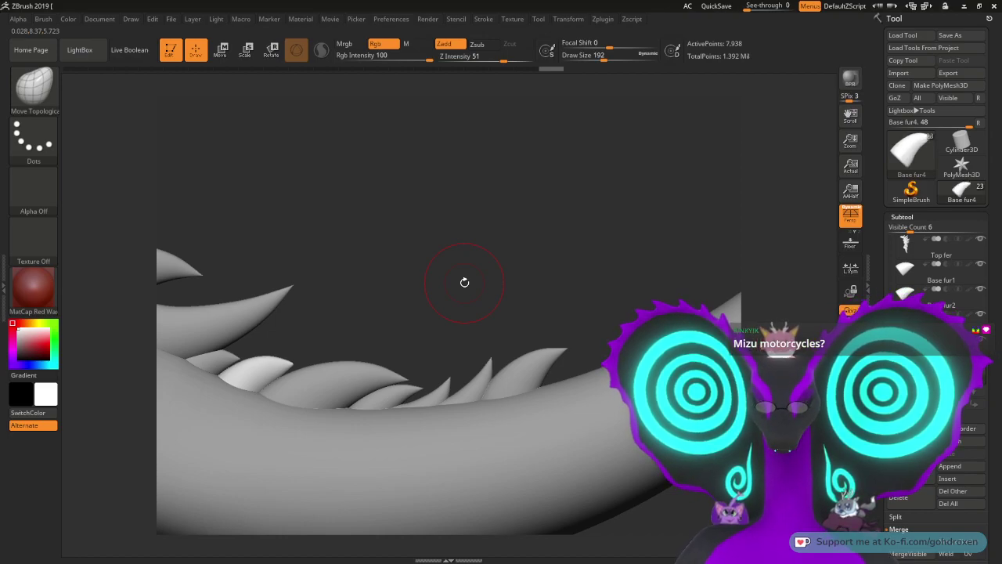
pyautogui.moveTo(464, 282)
pyautogui.mouseDown()
pyautogui.moveTo(488, 289)
pyautogui.moveTo(491, 307)
pyautogui.moveTo(418, 277)
pyautogui.mouseUp()
pyautogui.keyDown('alt'); pyautogui.click(466, 342); pyautogui.keyUp('alt')
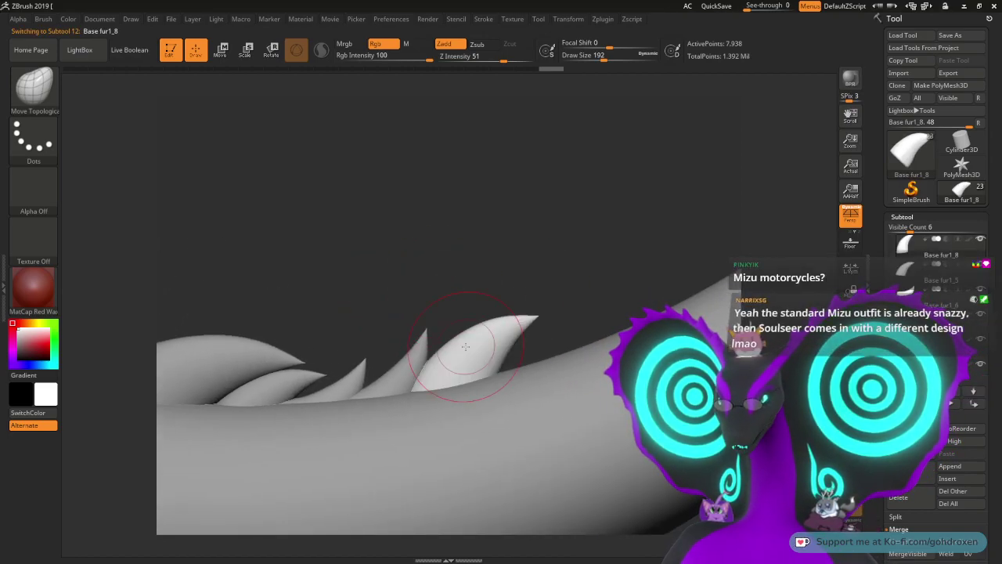
pyautogui.moveTo(566, 257); pyautogui.dragTo(549, 270)
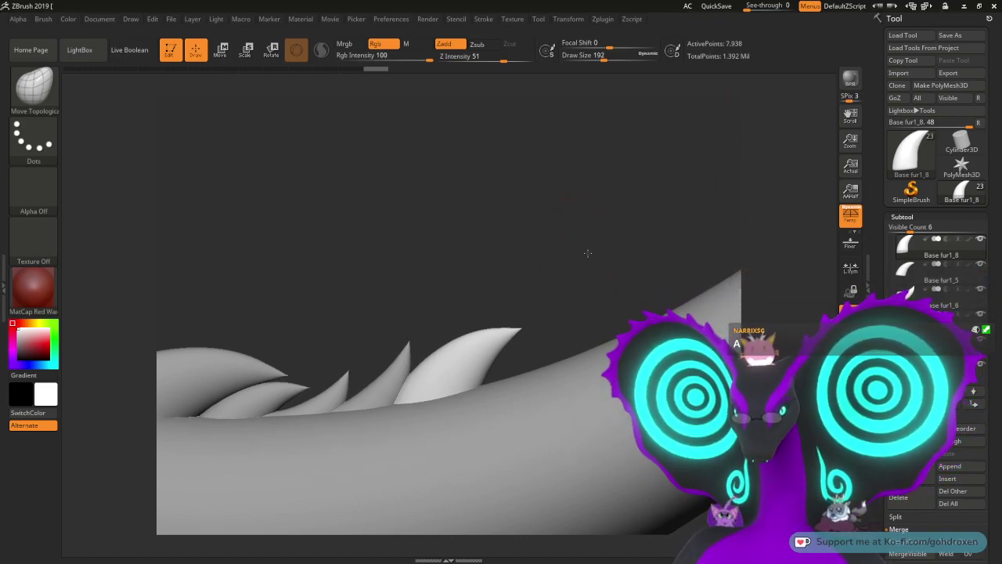
pyautogui.moveTo(585, 251); pyautogui.dragTo(501, 237)
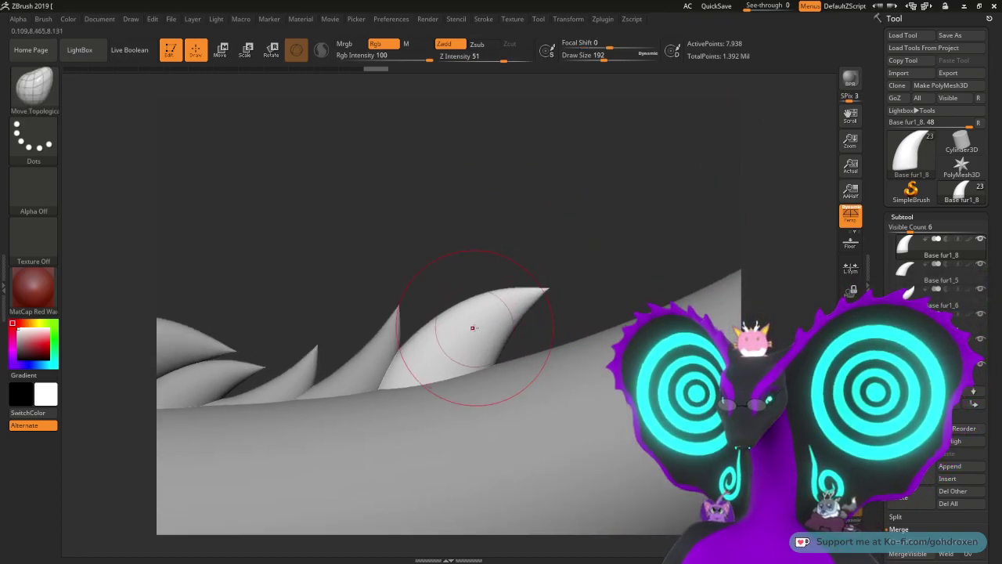
pyautogui.moveTo(526, 287); pyautogui.dragTo(591, 260)
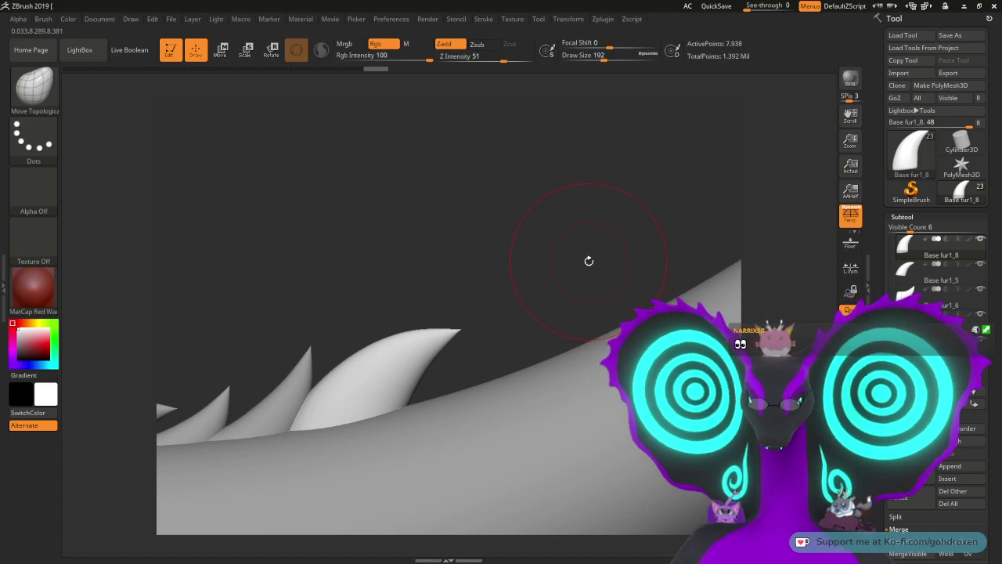
pyautogui.moveTo(564, 271); pyautogui.dragTo(579, 245)
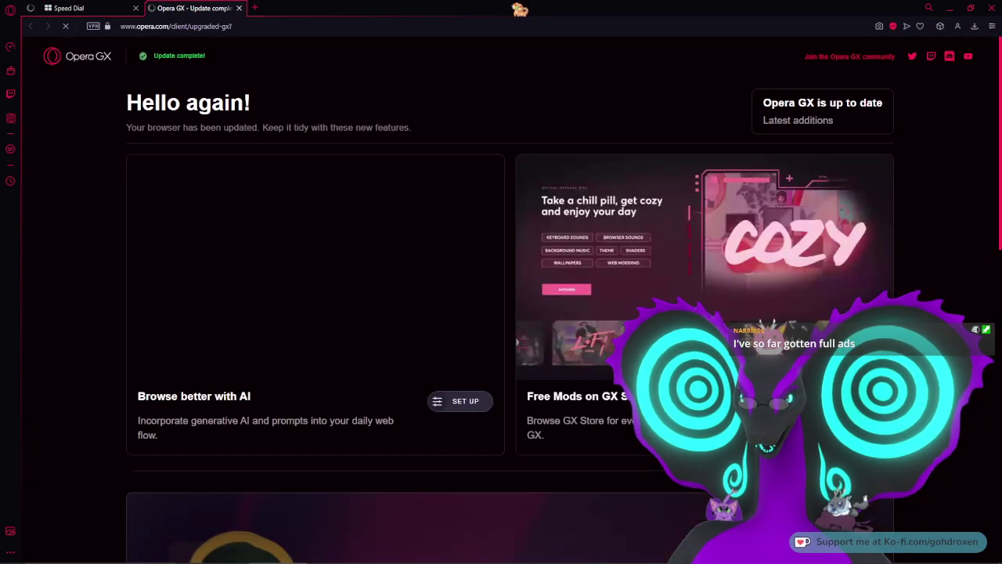
pyautogui.hotkey('alt', 'Tab')
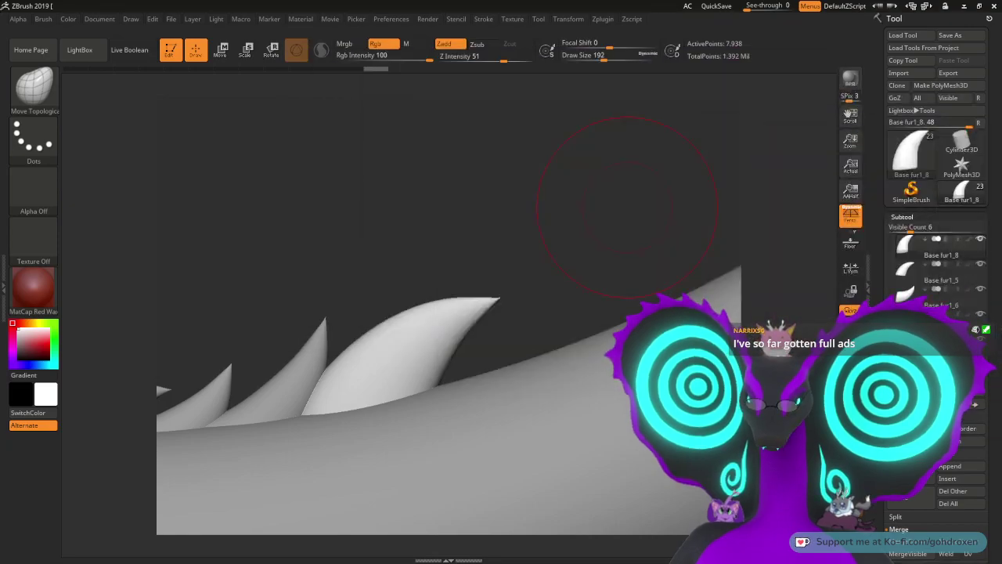
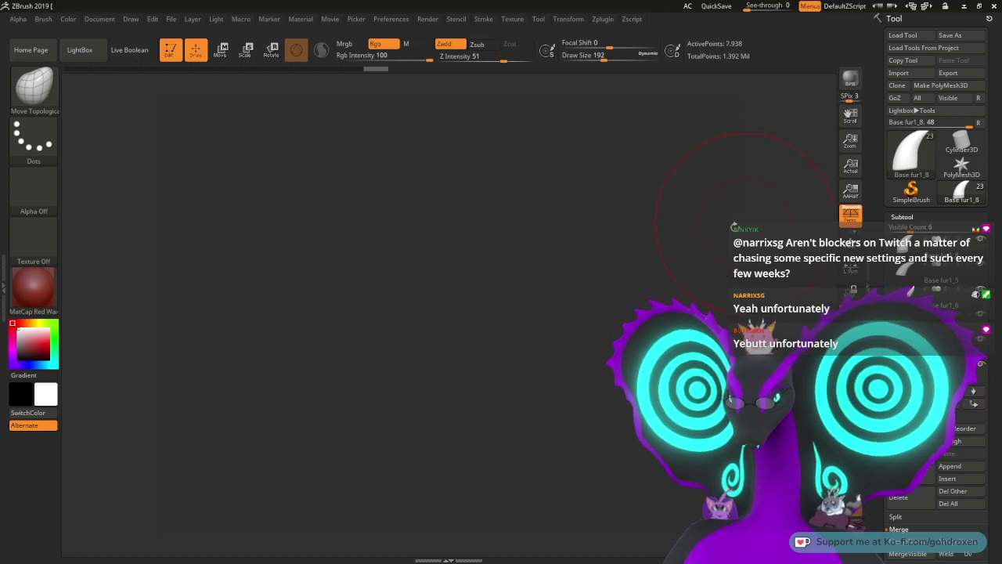
# Step: Duplicate the active broad spike and seat the copy in the tail directly behind it, overlapping its base
pyautogui.moveTo(569, 261)
pyautogui.mouseDown()
pyautogui.moveTo(611, 231)
pyautogui.moveTo(607, 241)
pyautogui.moveTo(577, 207)
pyautogui.moveTo(608, 264)
pyautogui.moveTo(540, 228)
pyautogui.mouseUp()
pyautogui.moveTo(479, 224)
pyautogui.mouseDown()
pyautogui.moveTo(603, 230)
pyautogui.moveTo(609, 240)
pyautogui.moveTo(528, 251)
pyautogui.moveTo(350, 246)
pyautogui.mouseUp()
pyautogui.click(918, 475)
pyautogui.press('w')
pyautogui.moveTo(447, 368); pyautogui.dragTo(532, 362)
pyautogui.keyDown('alt'); pyautogui.moveTo(588, 272); pyautogui.dragTo(625, 275); pyautogui.keyUp('alt')
pyautogui.moveTo(511, 382); pyautogui.dragTo(509, 381)
pyautogui.keyDown('alt'); pyautogui.moveTo(597, 239); pyautogui.dragTo(553, 195); pyautogui.keyUp('alt')
pyautogui.press('q')
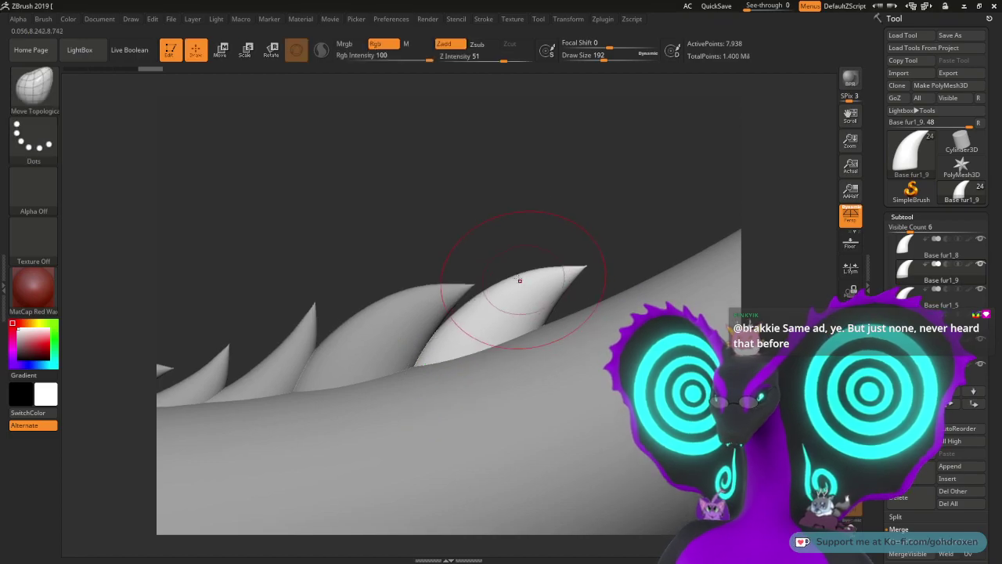
# Step: Duplicate the newest spike, move the copy one place farther up the tail, and save the project
pyautogui.keyDown('alt'); pyautogui.click(564, 305); pyautogui.keyUp('alt')
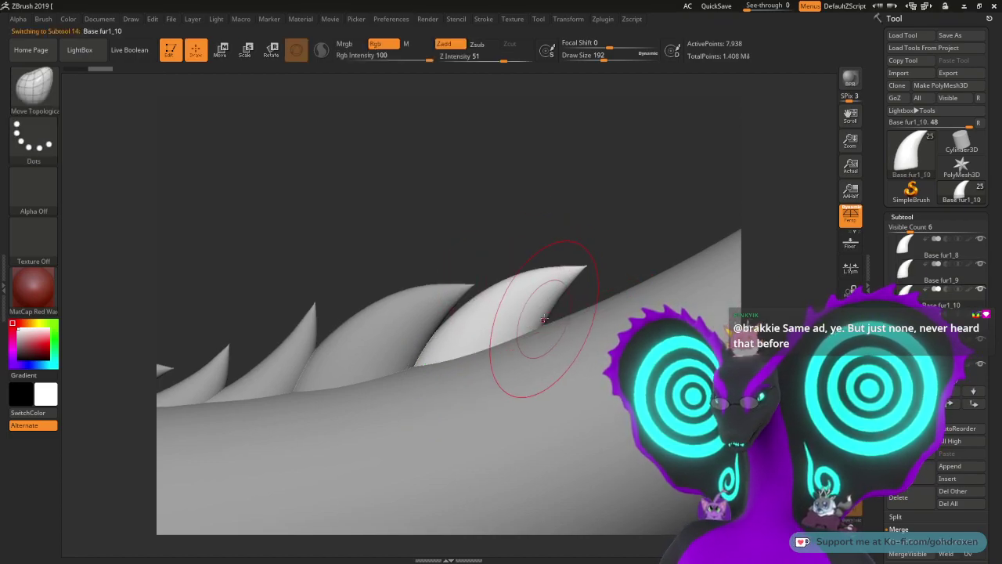
pyautogui.press('w')
pyautogui.moveTo(511, 339)
pyautogui.mouseDown()
pyautogui.moveTo(609, 324)
pyautogui.moveTo(608, 301)
pyautogui.moveTo(613, 335)
pyautogui.moveTo(587, 325)
pyautogui.moveTo(614, 337)
pyautogui.moveTo(620, 219)
pyautogui.moveTo(618, 325)
pyautogui.moveTo(601, 341)
pyautogui.moveTo(608, 335)
pyautogui.moveTo(584, 329)
pyautogui.moveTo(607, 332)
pyautogui.mouseUp()
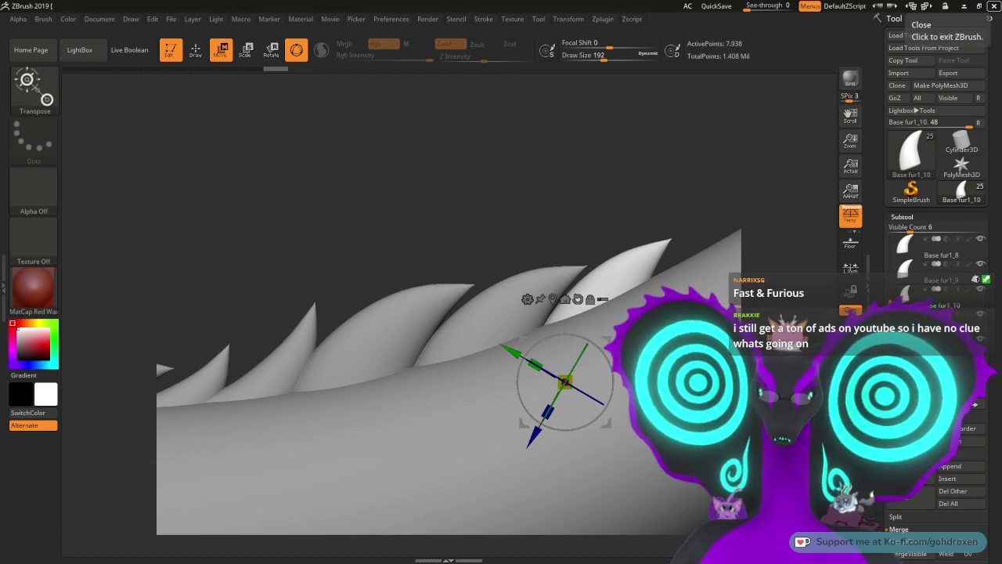
pyautogui.hotkey('ctrl', 's')
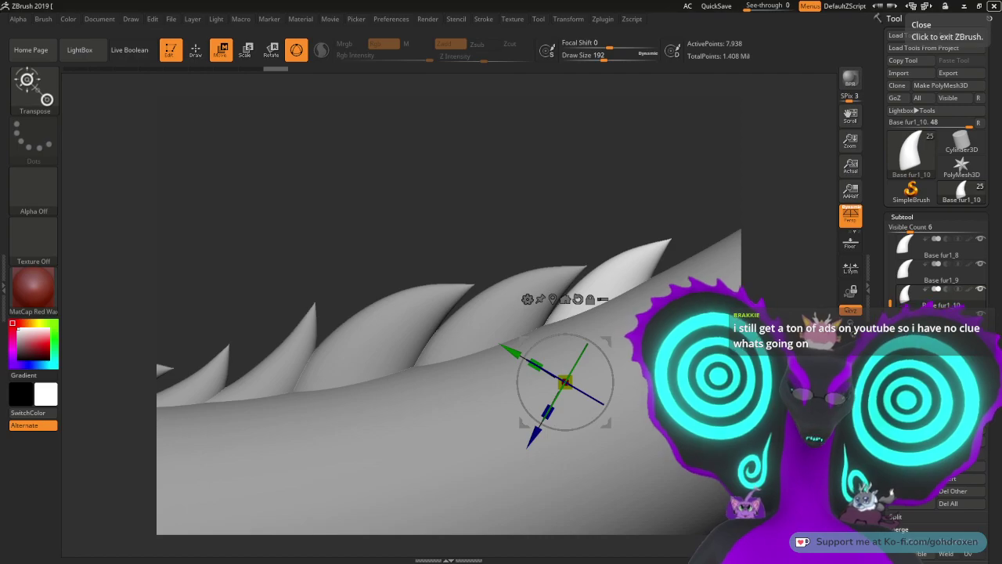
# Step: Add another spike copy higher on the tail's slope, rotate its tip more upright, and quick-save the project
pyautogui.keyDown('alt'); pyautogui.moveTo(707, 166); pyautogui.dragTo(566, 150); pyautogui.keyUp('alt')
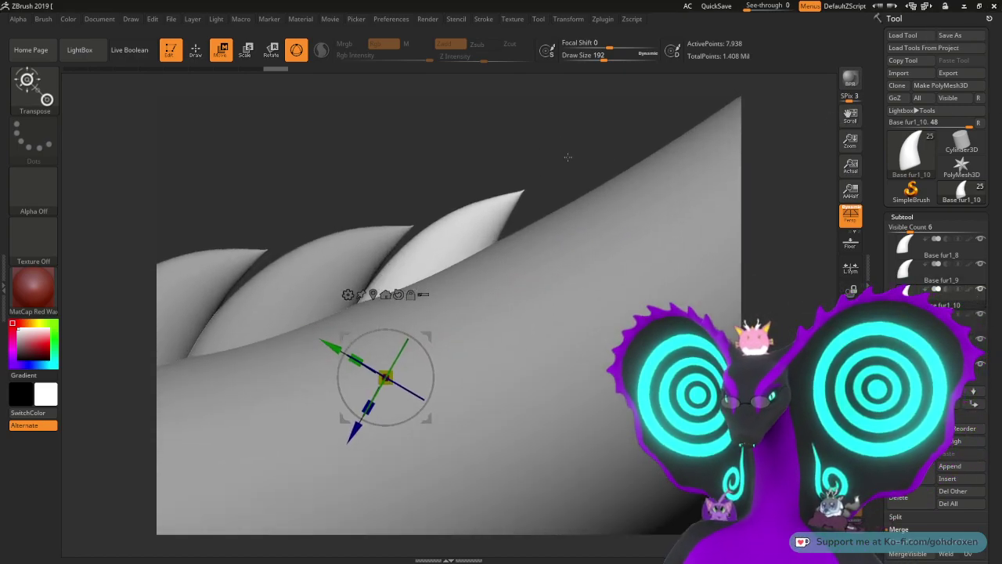
pyautogui.keyDown('alt'); pyautogui.moveTo(608, 92); pyautogui.dragTo(617, 212); pyautogui.keyUp('alt')
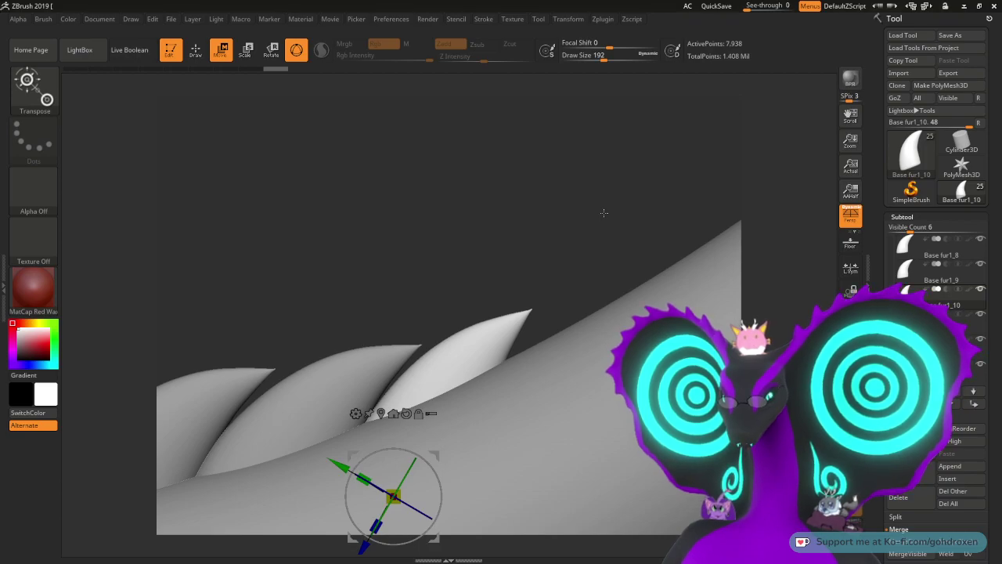
pyautogui.moveTo(625, 245); pyautogui.dragTo(524, 255)
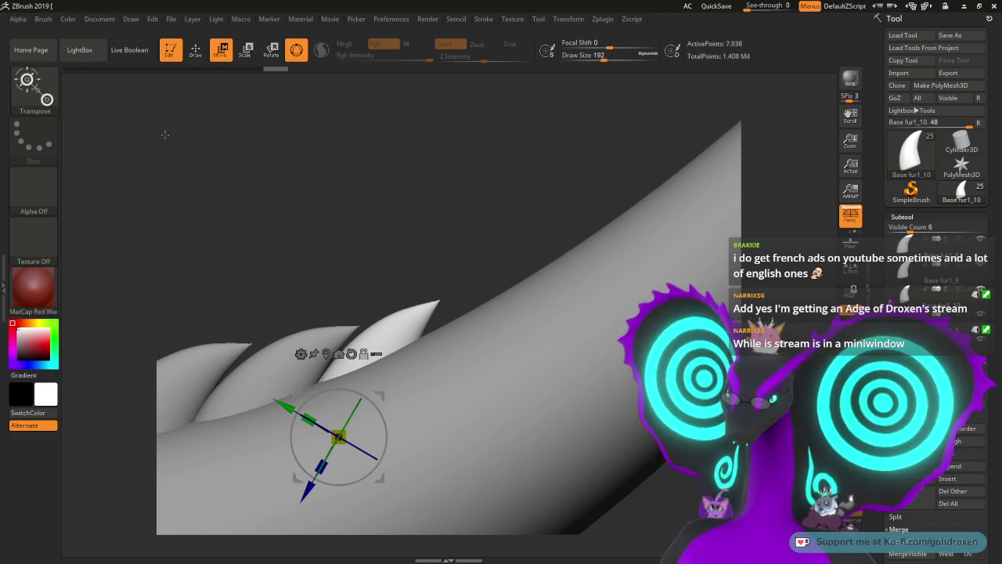
pyautogui.click(920, 479)
pyautogui.moveTo(380, 395)
pyautogui.mouseDown()
pyautogui.moveTo(476, 359)
pyautogui.moveTo(445, 361)
pyautogui.moveTo(489, 366)
pyautogui.moveTo(459, 359)
pyautogui.moveTo(506, 348)
pyautogui.mouseUp()
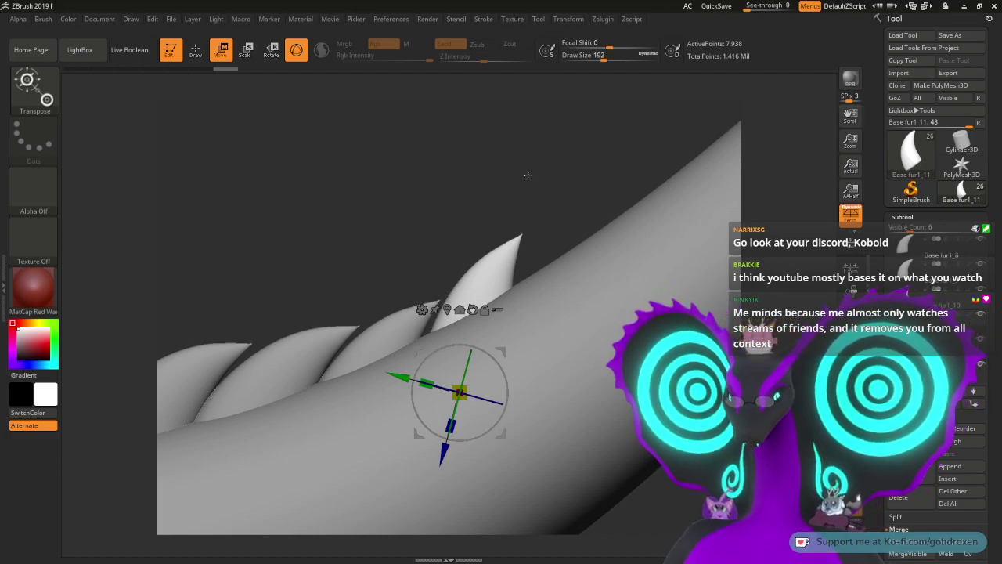
pyautogui.moveTo(538, 178); pyautogui.dragTo(567, 195)
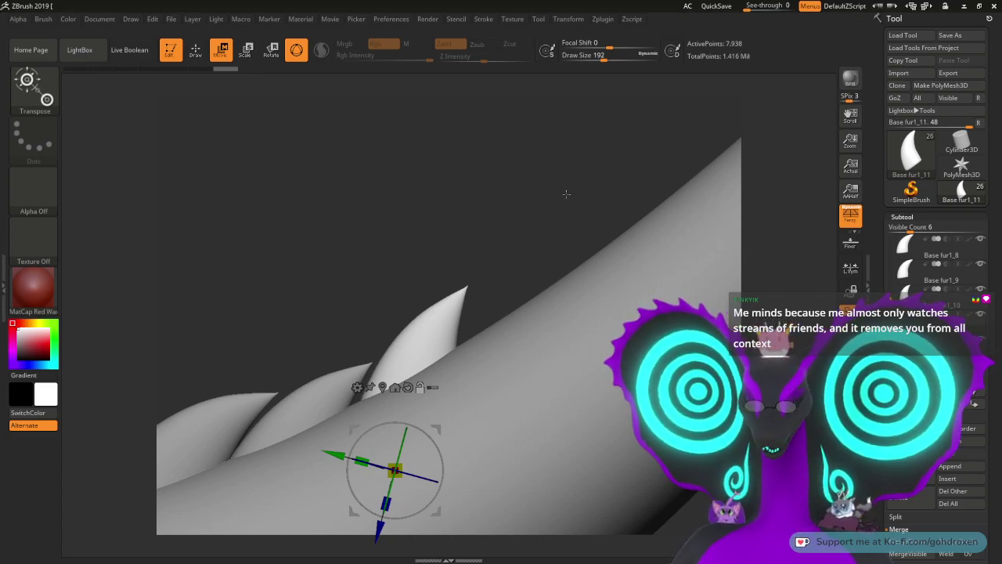
pyautogui.moveTo(566, 194); pyautogui.dragTo(543, 223)
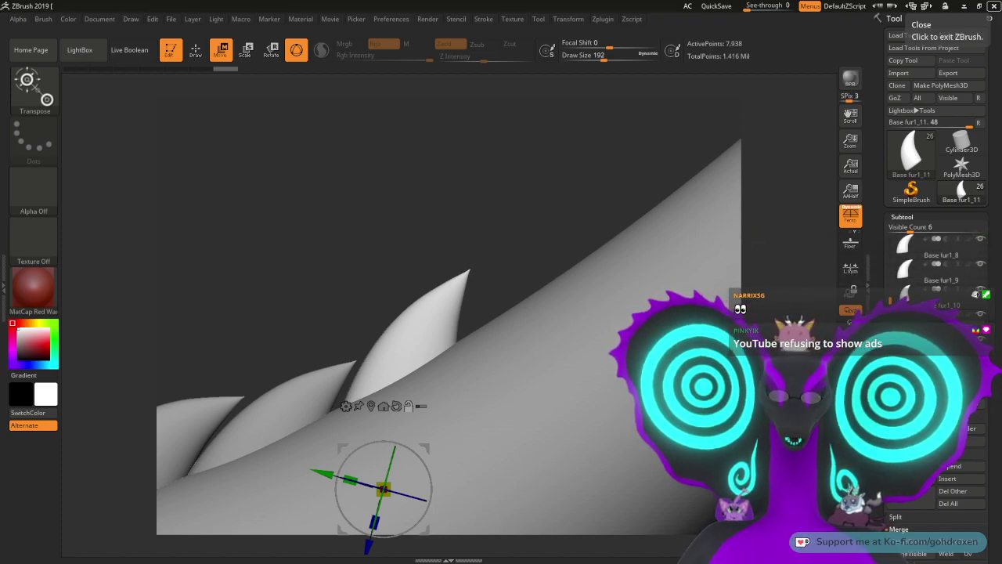
pyautogui.hotkey('ctrl', 's')
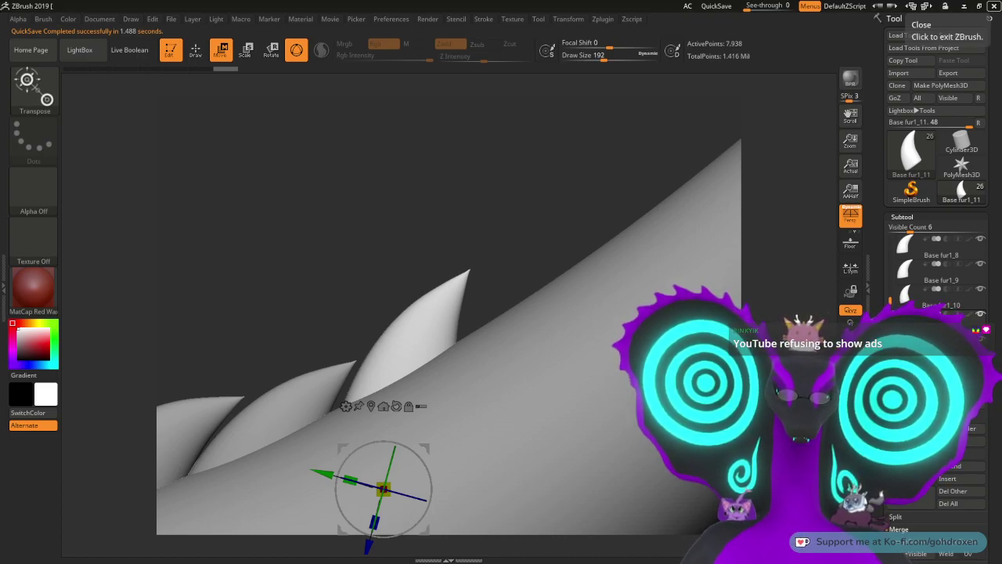
# Step: Close the browser's Stream Display Ads help page and return to ZBrush
pyautogui.moveTo(1001, 188); pyautogui.dragTo(626, 1)
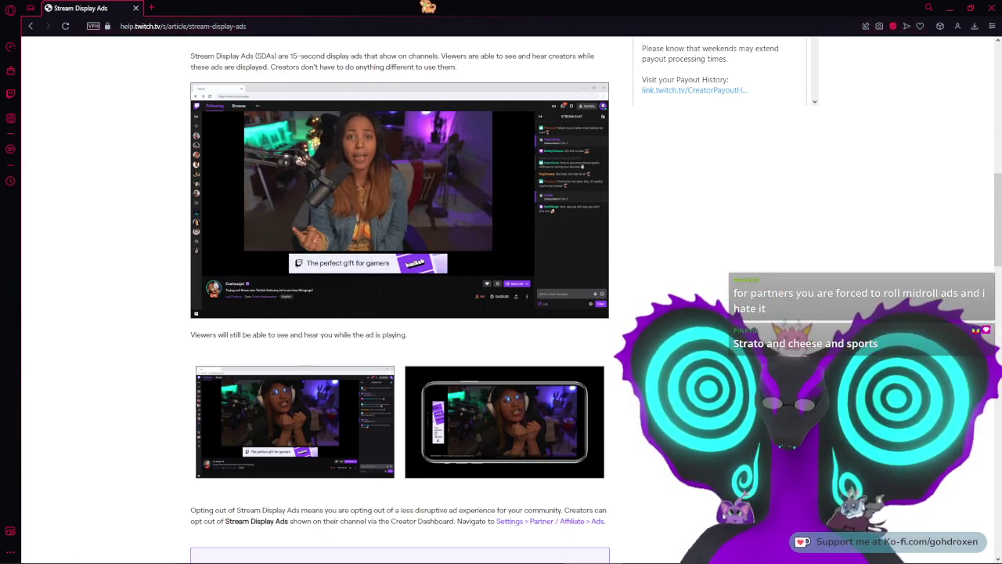
pyautogui.click(993, 7)
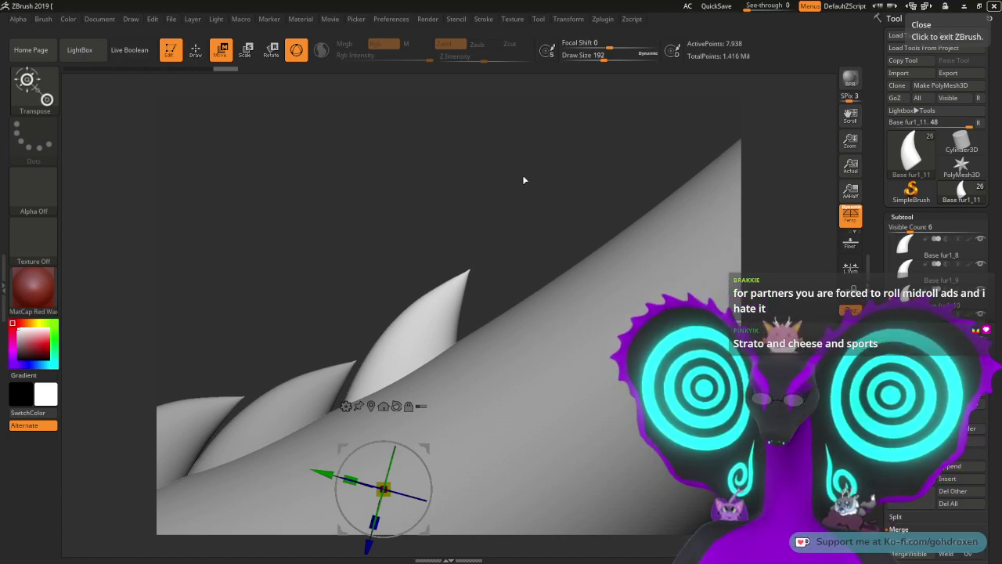
pyautogui.click(508, 211)
# Step: Duplicate the upright spike, set the copy behind it with a slightly steeper tip, and quick-save the project
pyautogui.moveTo(516, 199)
pyautogui.mouseDown()
pyautogui.moveTo(522, 219)
pyautogui.moveTo(530, 179)
pyautogui.moveTo(519, 207)
pyautogui.moveTo(517, 185)
pyautogui.mouseUp()
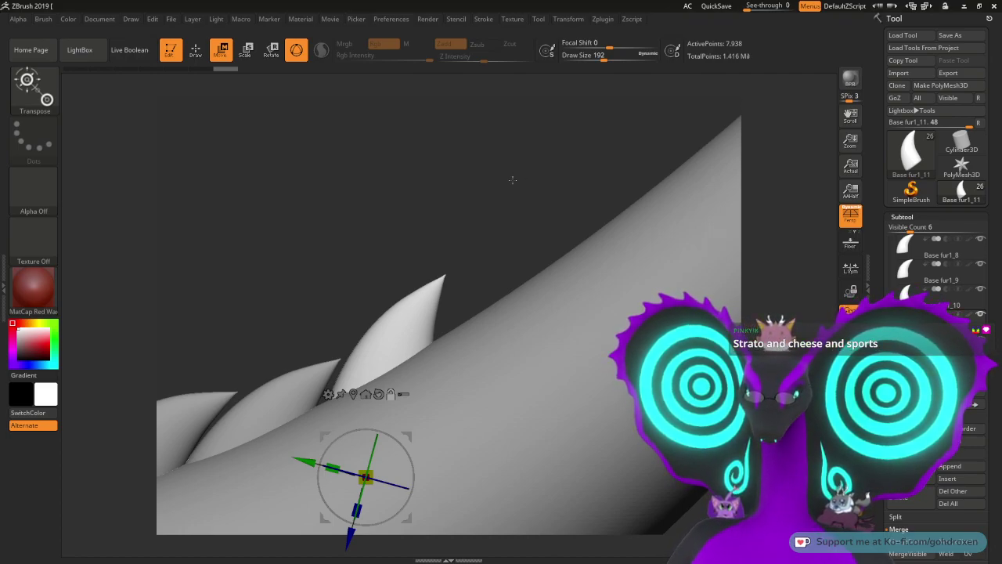
pyautogui.click(912, 473)
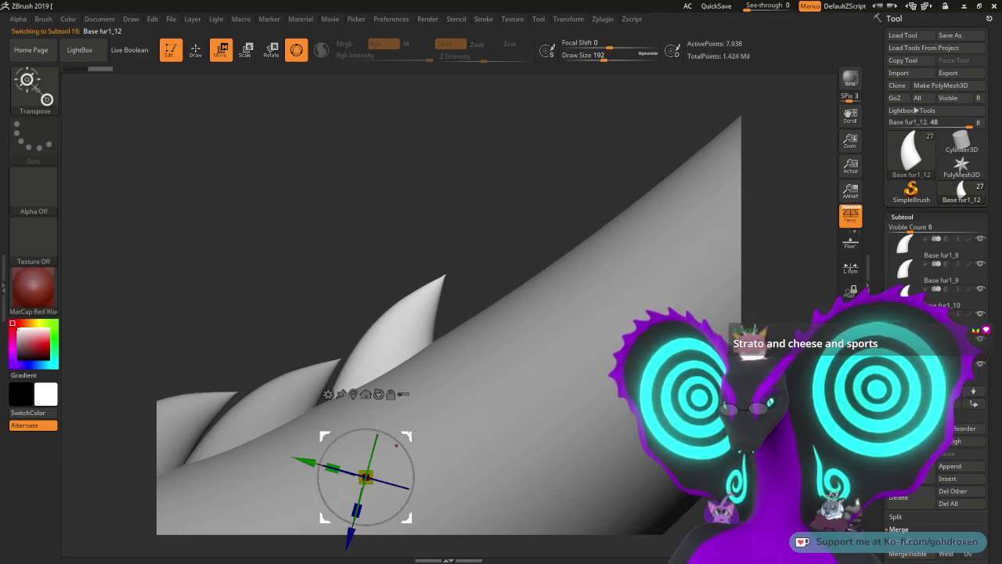
pyautogui.moveTo(407, 435)
pyautogui.mouseDown()
pyautogui.moveTo(462, 375)
pyautogui.moveTo(517, 372)
pyautogui.moveTo(514, 390)
pyautogui.moveTo(472, 413)
pyautogui.moveTo(498, 398)
pyautogui.mouseUp()
pyautogui.keyDown('alt'); pyautogui.moveTo(584, 195); pyautogui.dragTo(545, 216); pyautogui.keyUp('alt')
pyautogui.moveTo(449, 415); pyautogui.dragTo(461, 413)
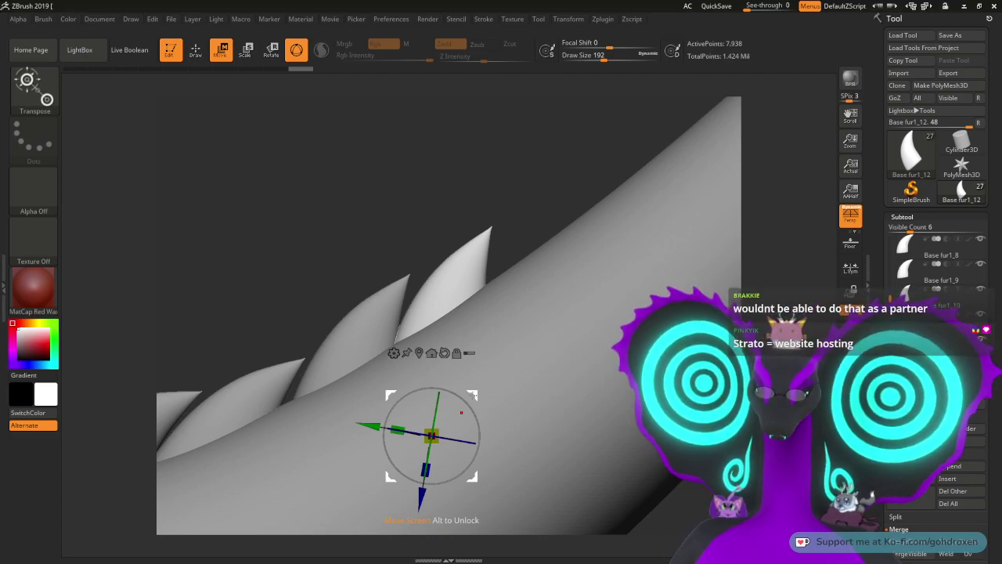
pyautogui.keyDown('alt'); pyautogui.moveTo(538, 186); pyautogui.dragTo(499, 234); pyautogui.keyUp('alt')
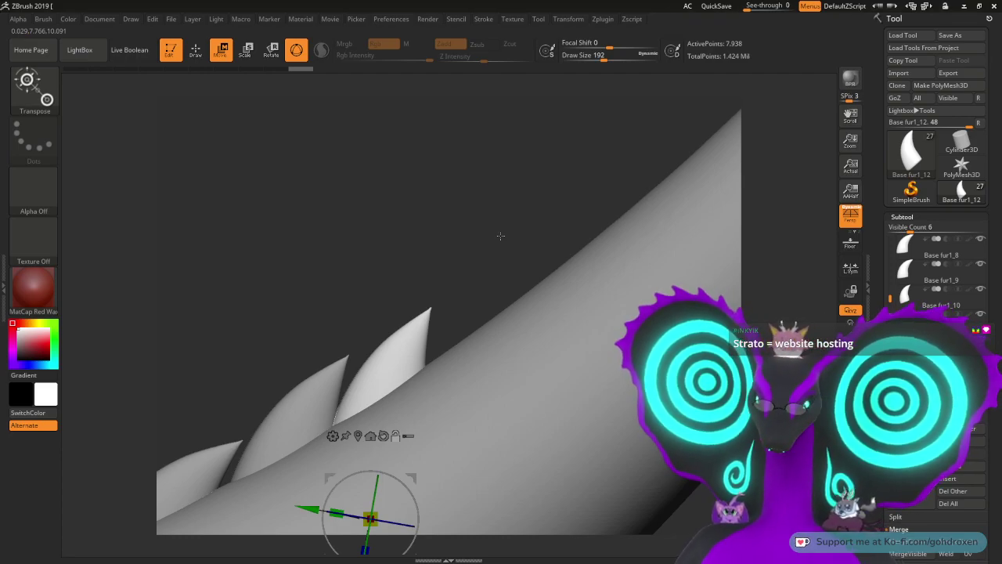
pyautogui.moveTo(498, 231)
pyautogui.mouseDown()
pyautogui.moveTo(497, 242)
pyautogui.moveTo(506, 234)
pyautogui.mouseUp()
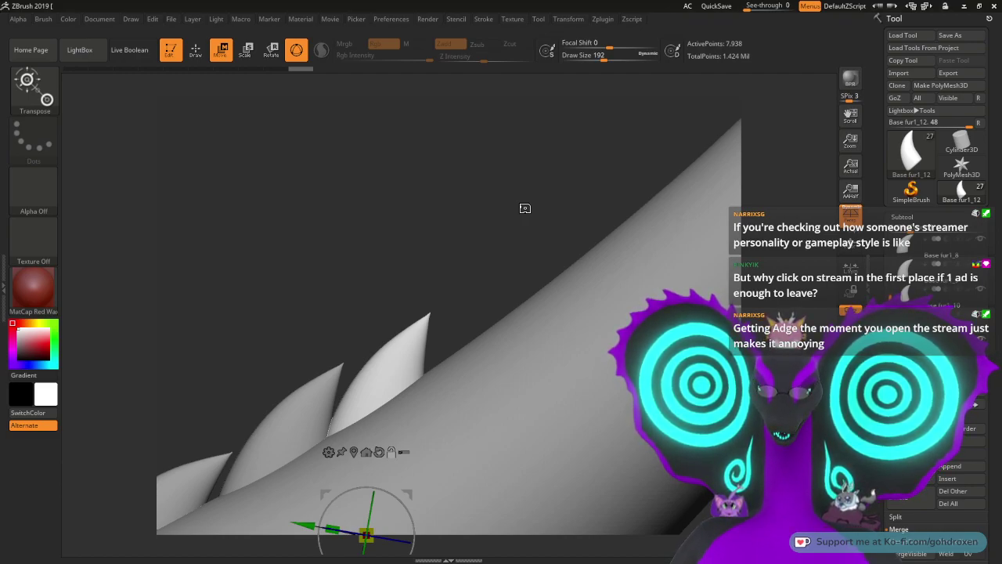
pyautogui.hotkey('ctrl', 's')
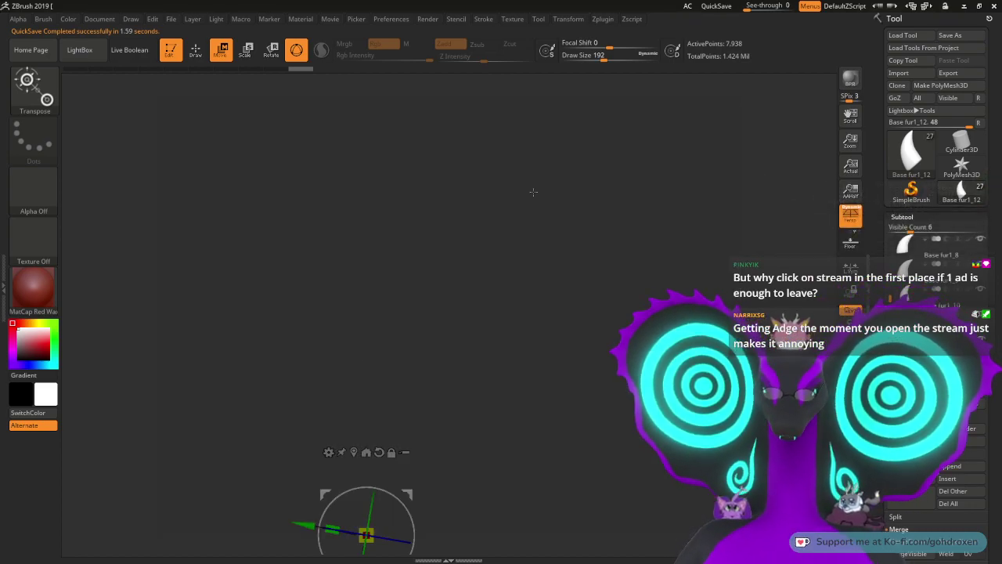
# Step: Copy the topmost spike and move the copy up the slope so its base meets the previous spike
pyautogui.keyDown('alt'); pyautogui.moveTo(497, 249); pyautogui.dragTo(512, 213); pyautogui.keyUp('alt')
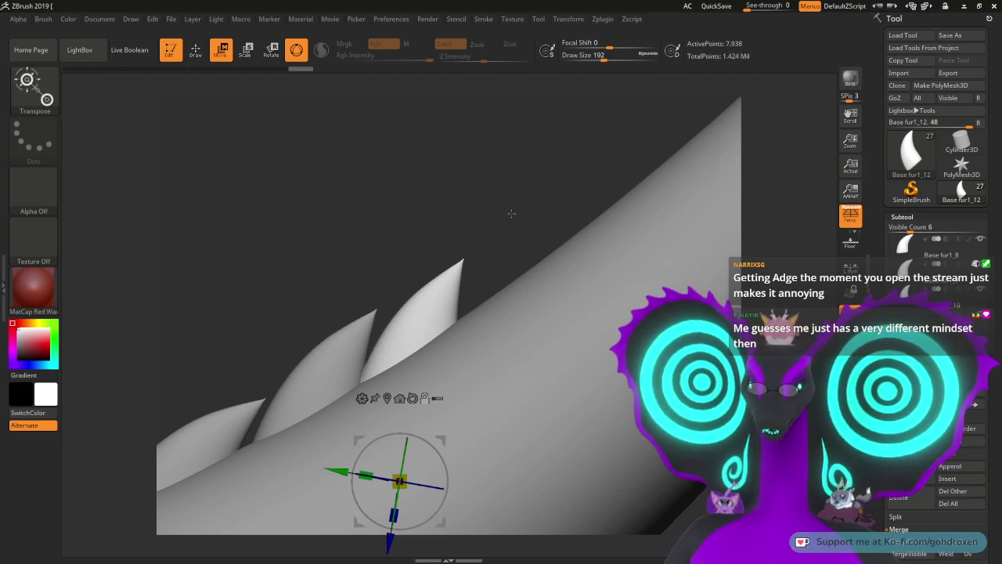
pyautogui.keyDown('alt'); pyautogui.moveTo(528, 201); pyautogui.dragTo(530, 223); pyautogui.keyUp('alt')
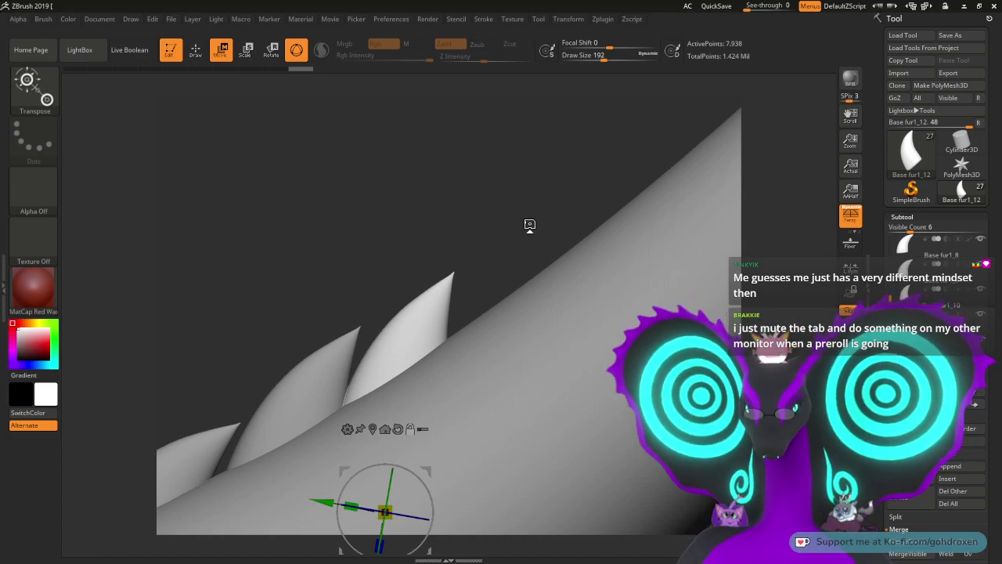
pyautogui.keyDown('alt'); pyautogui.moveTo(501, 241); pyautogui.dragTo(514, 234); pyautogui.keyUp('alt')
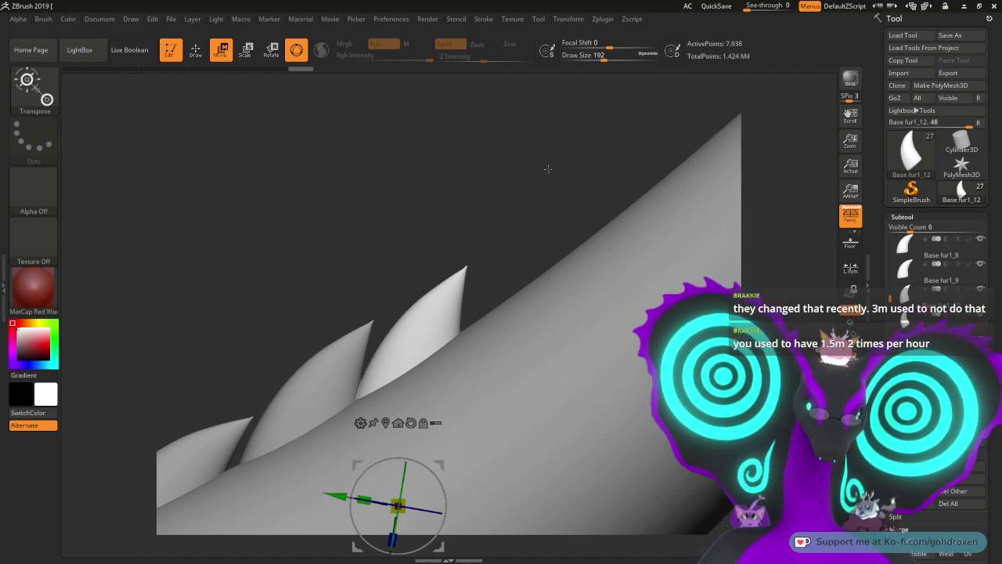
pyautogui.moveTo(517, 208); pyautogui.dragTo(510, 216)
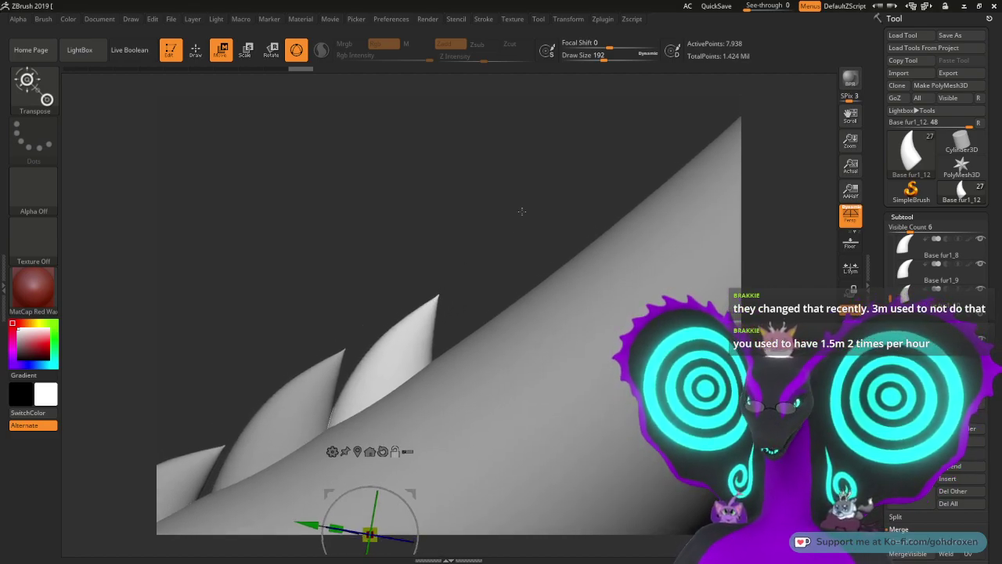
pyautogui.keyDown('alt'); pyautogui.click(520, 465); pyautogui.keyUp('alt')
pyautogui.keyDown('ctrl'); pyautogui.moveTo(371, 534); pyautogui.dragTo(524, 417); pyautogui.keyUp('ctrl')
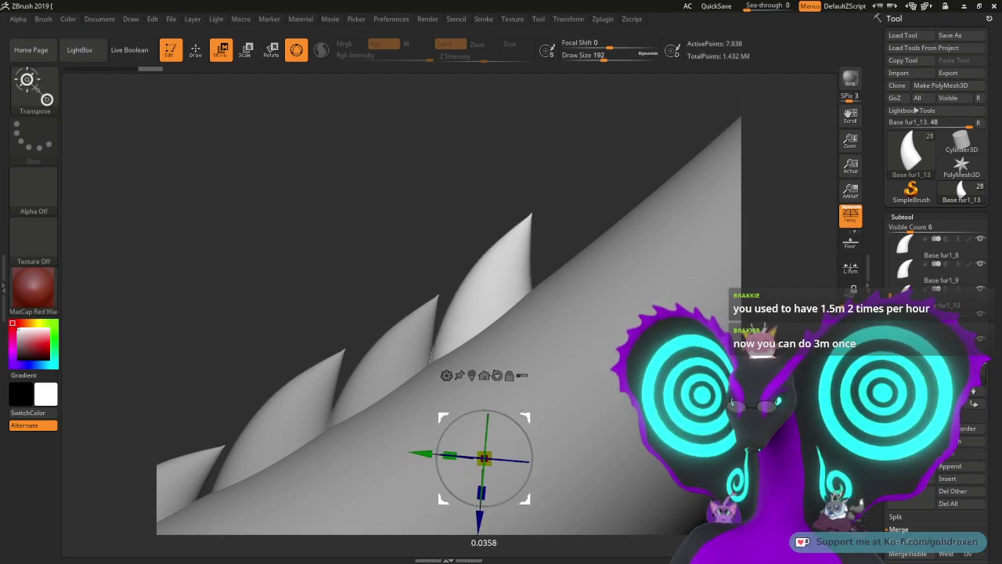
# Step: Duplicate the top spike once more and fit the copy into the tail as the next spike up the slope
pyautogui.hotkey('ctrl', 'shift', 'd')
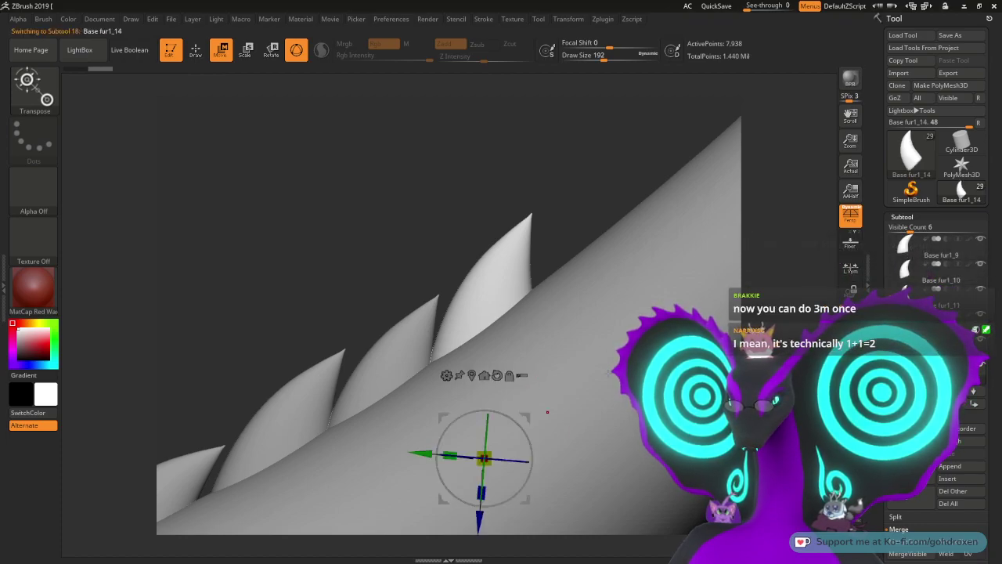
pyautogui.moveTo(645, 152); pyautogui.dragTo(586, 164)
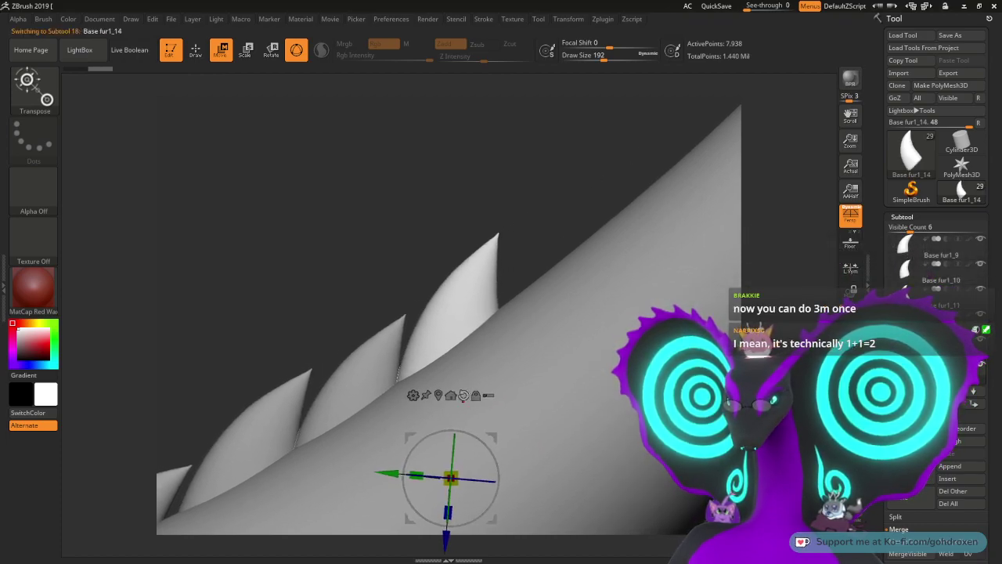
pyautogui.moveTo(451, 478); pyautogui.dragTo(553, 384)
pyautogui.moveTo(601, 342); pyautogui.dragTo(602, 342)
pyautogui.keyDown('alt'); pyautogui.moveTo(456, 205); pyautogui.dragTo(471, 311); pyautogui.keyUp('alt')
pyautogui.moveTo(408, 277)
pyautogui.keyDown('alt'); pyautogui.mouseDown()
pyautogui.moveTo(454, 219)
pyautogui.moveTo(445, 256)
pyautogui.moveTo(389, 280)
pyautogui.mouseUp(); pyautogui.keyUp('alt')
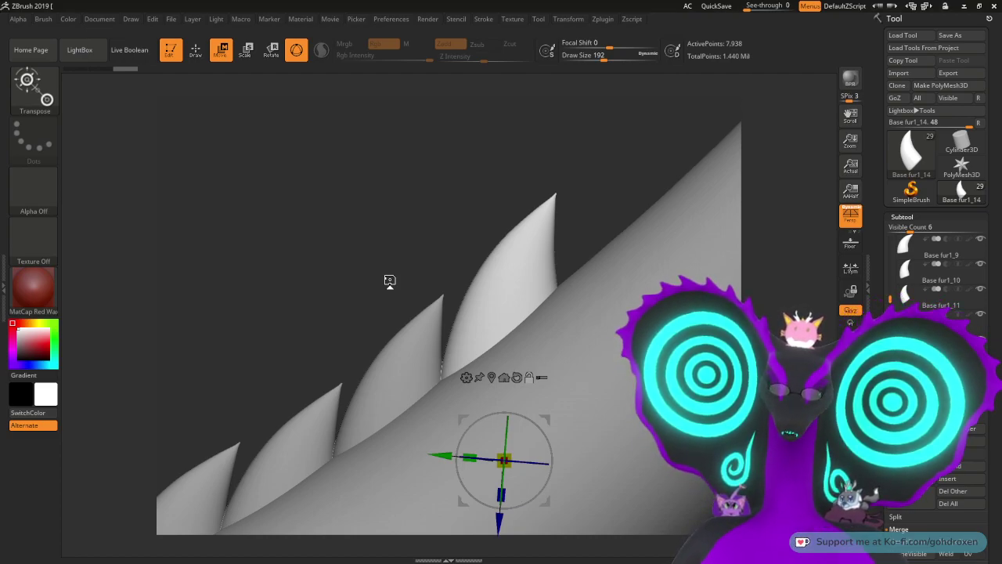
pyautogui.keyDown('alt'); pyautogui.moveTo(423, 217); pyautogui.dragTo(396, 226); pyautogui.keyUp('alt')
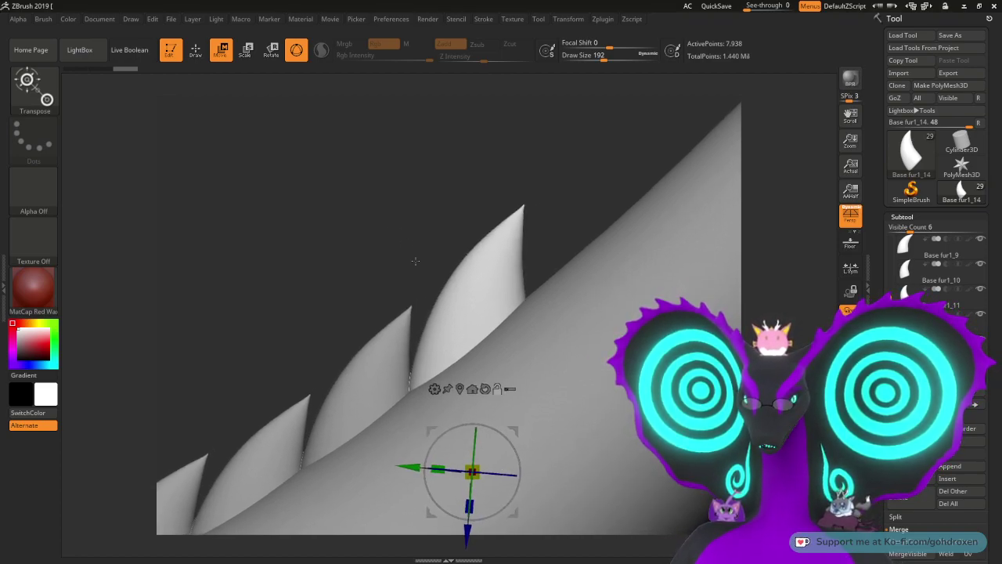
pyautogui.moveTo(523, 428); pyautogui.dragTo(568, 379)
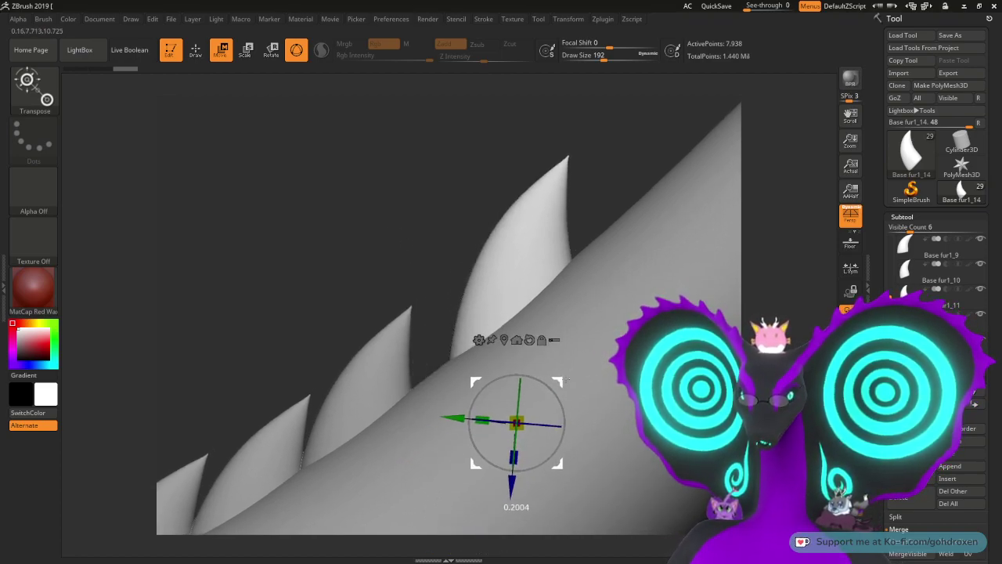
pyautogui.hotkey('ctrl', 'z')
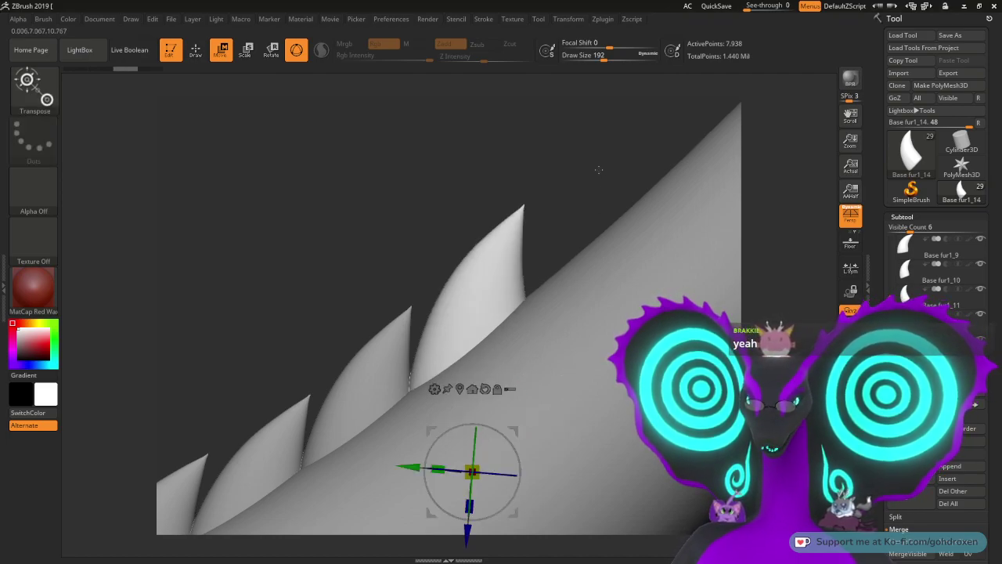
pyautogui.hotkey('ctrl', 'z')
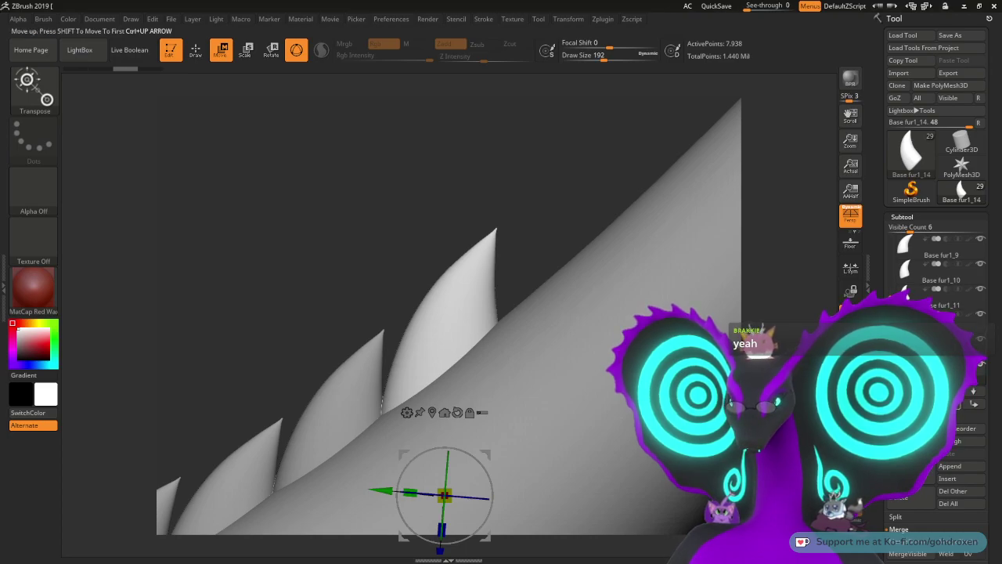
# Step: Duplicate the topmost spike, then move and rotate the copy so it sits directly behind the original on the tail
pyautogui.click(909, 472)
pyautogui.moveTo(491, 453); pyautogui.dragTo(591, 385)
pyautogui.moveTo(364, 287); pyautogui.dragTo(468, 361)
pyautogui.keyDown('alt'); pyautogui.moveTo(662, 483); pyautogui.dragTo(626, 481); pyautogui.keyUp('alt')
pyautogui.keyDown('alt'); pyautogui.moveTo(634, 407); pyautogui.dragTo(567, 510); pyautogui.keyUp('alt')
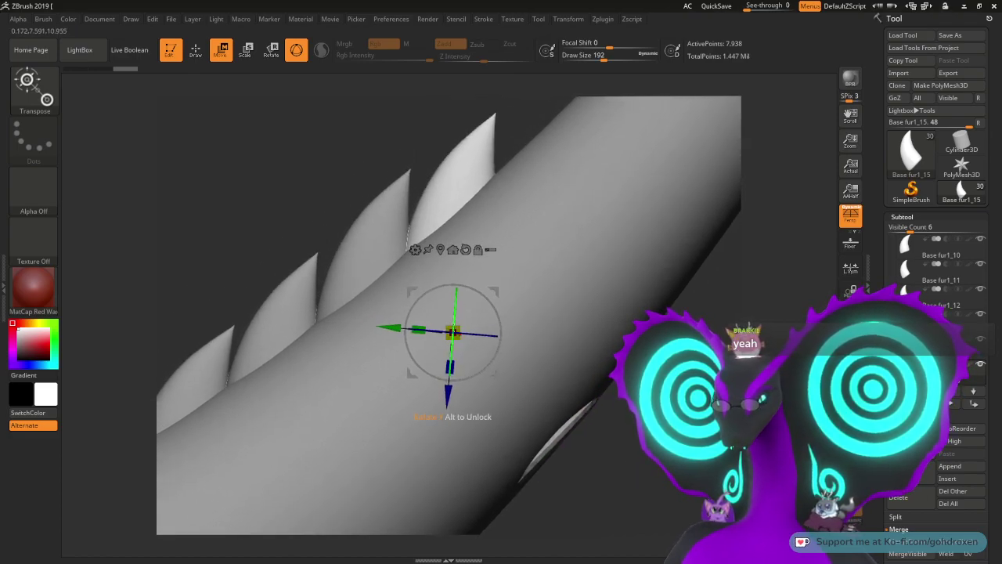
pyautogui.moveTo(454, 332); pyautogui.dragTo(447, 339)
pyautogui.moveTo(494, 297); pyautogui.dragTo(499, 249)
pyautogui.keyDown('alt'); pyautogui.moveTo(523, 318); pyautogui.dragTo(486, 353, button='right'); pyautogui.keyUp('alt')
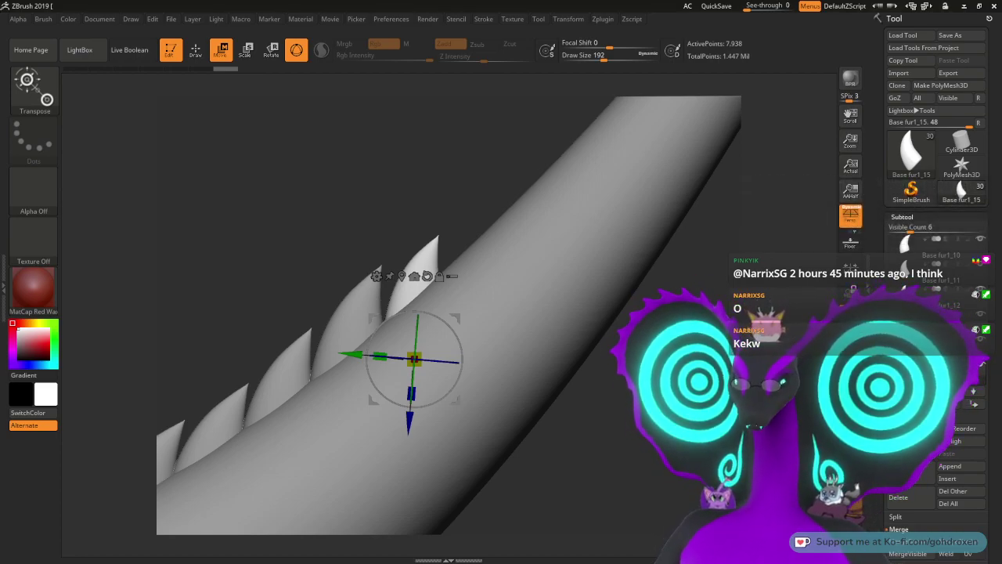
# Step: Duplicate the newest spike and move the copy up the tail, tilting it slightly to follow the slope
pyautogui.moveTo(496, 385); pyautogui.dragTo(496, 384, button='right')
pyautogui.keyDown('ctrl'); pyautogui.moveTo(691, 302); pyautogui.dragTo(747, 381, button='right'); pyautogui.keyUp('ctrl')
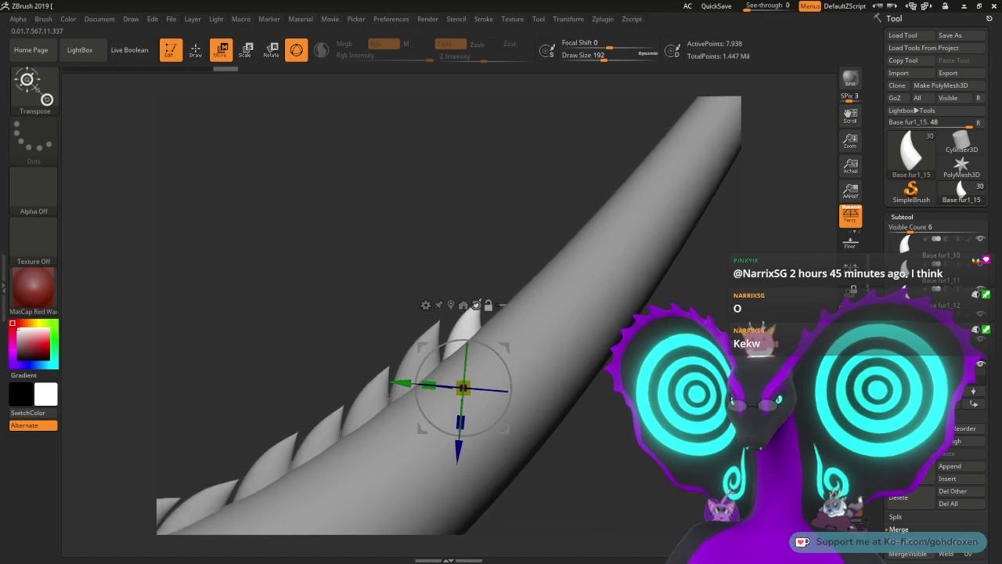
pyautogui.hotkey('ctrl', 'shift', 'd')
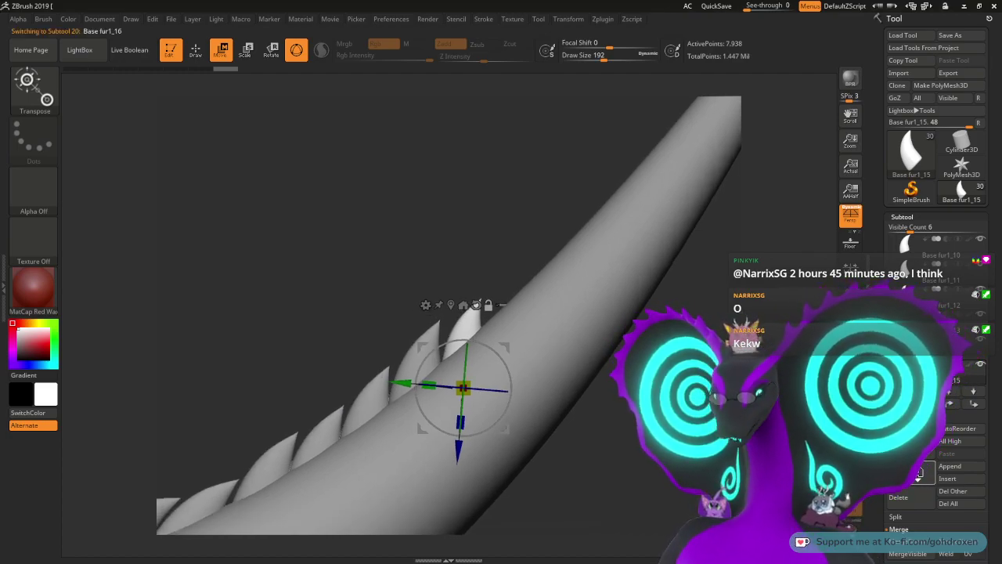
pyautogui.moveTo(463, 386); pyautogui.dragTo(506, 345)
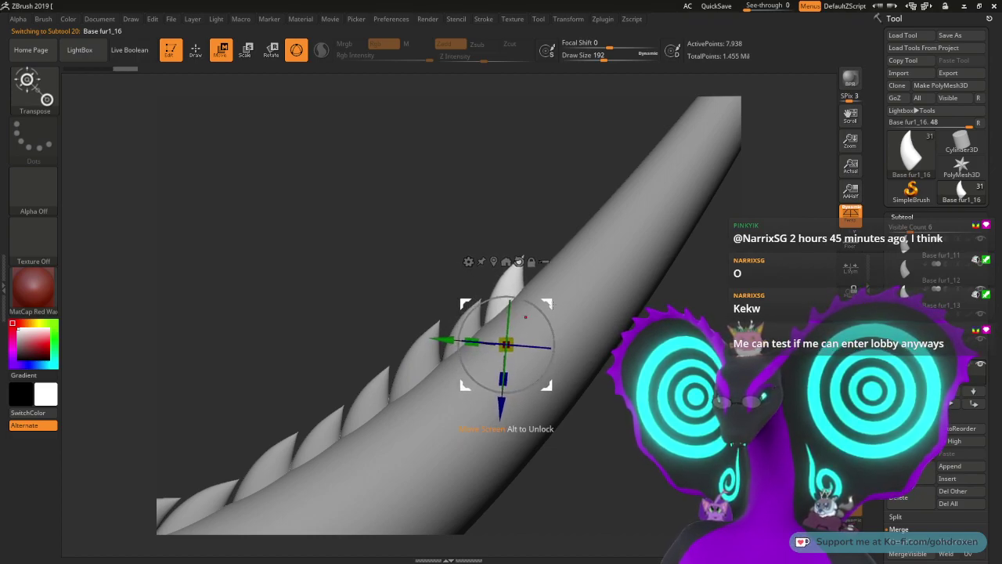
pyautogui.moveTo(542, 313); pyautogui.dragTo(550, 305)
# Step: Add one more spike to the row by duplicating the last one and seating the copy just above it
pyautogui.click(914, 487)
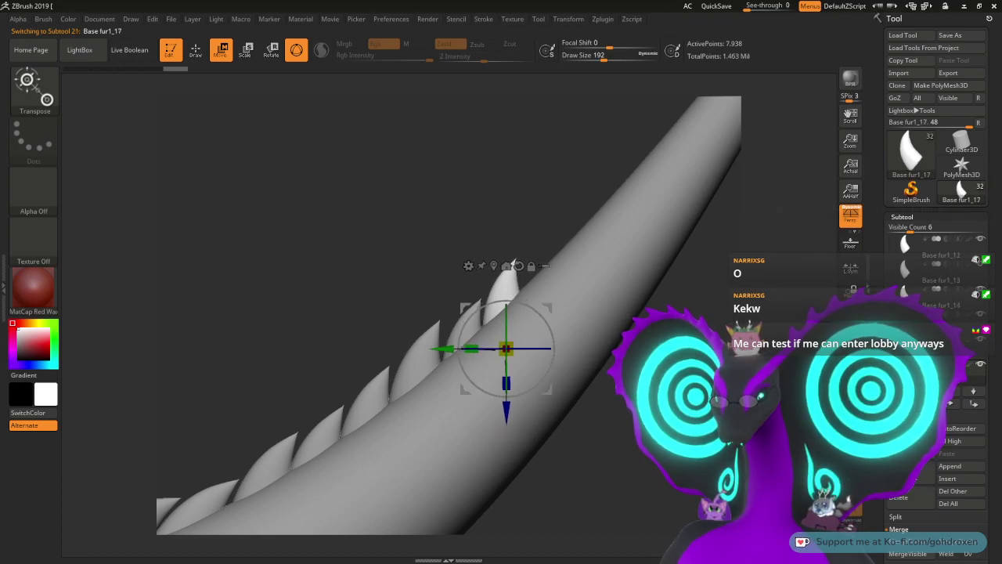
pyautogui.moveTo(506, 348); pyautogui.dragTo(546, 311)
pyautogui.moveTo(584, 273); pyautogui.dragTo(581, 278)
pyautogui.moveTo(543, 317); pyautogui.dragTo(544, 315)
# Step: Check the dragon character's reference drawing, including the tail detail, and close the image viewer
pyautogui.moveTo(961, 164)
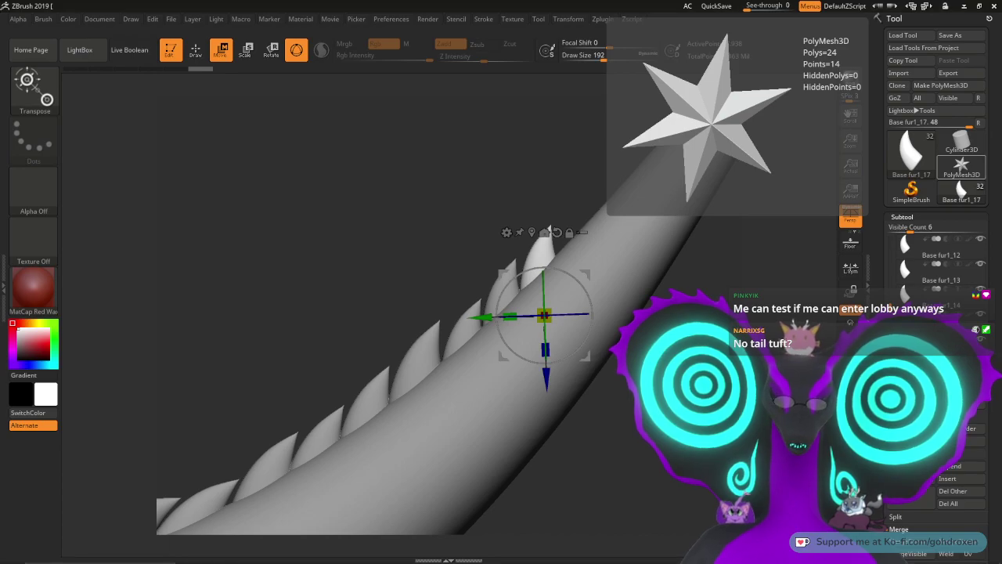
pyautogui.hotkey('alt', 'Tab')
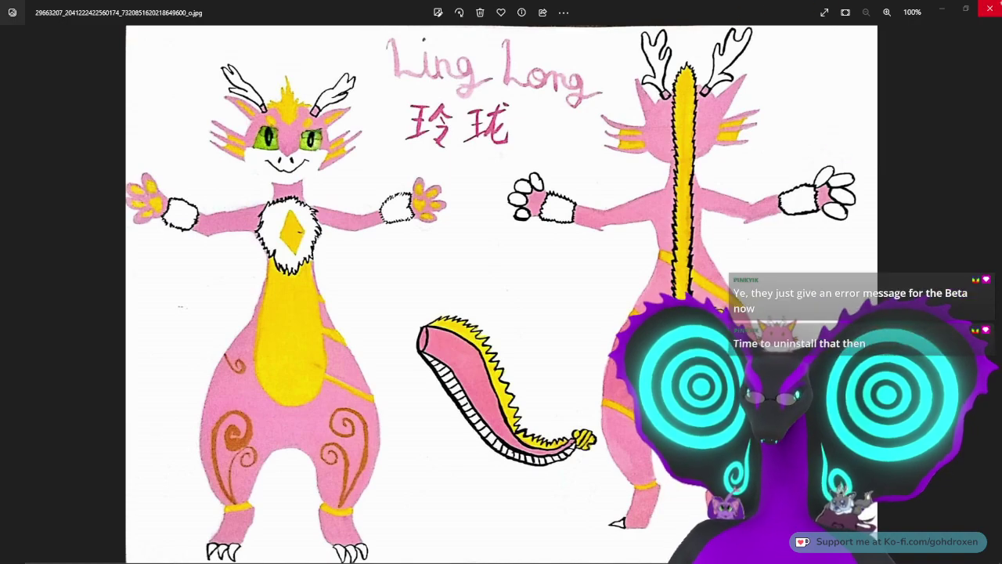
pyautogui.click(991, 8)
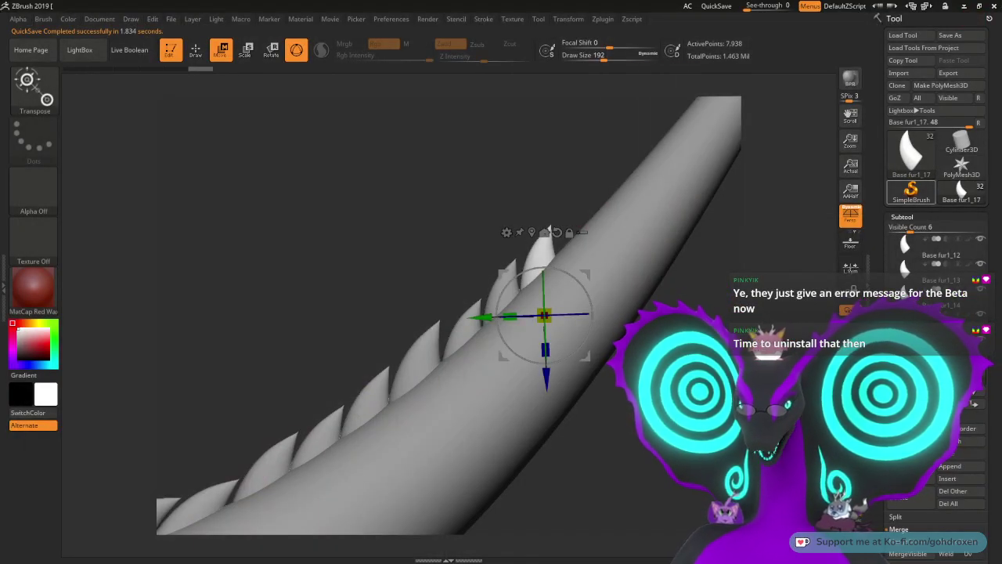
# Step: Switch to Steam, update Street Fighter 6 - Open Beta, and try to launch it
pyautogui.moveTo(911, 191)
pyautogui.hotkey('alt', 'Tab')
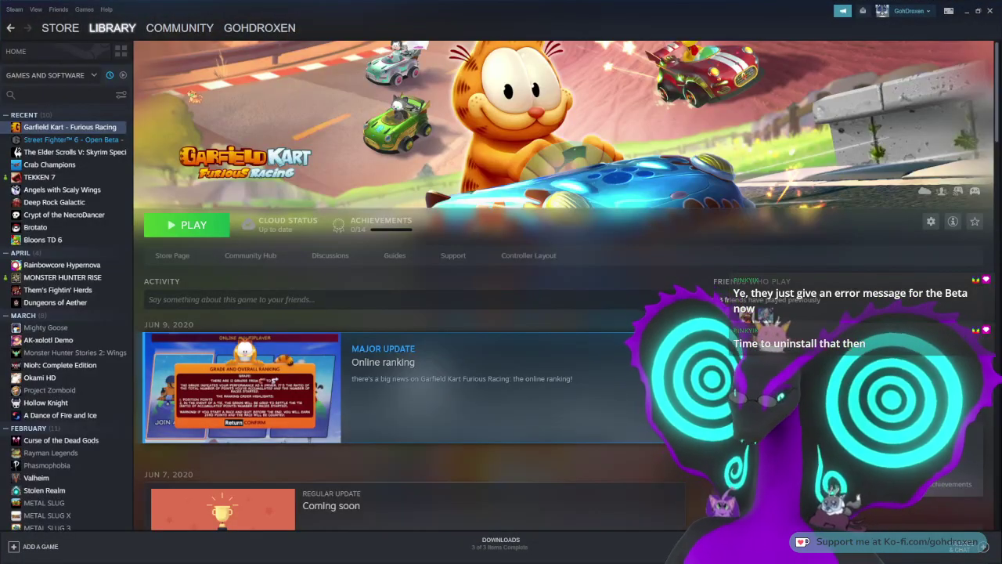
pyautogui.click(56, 142)
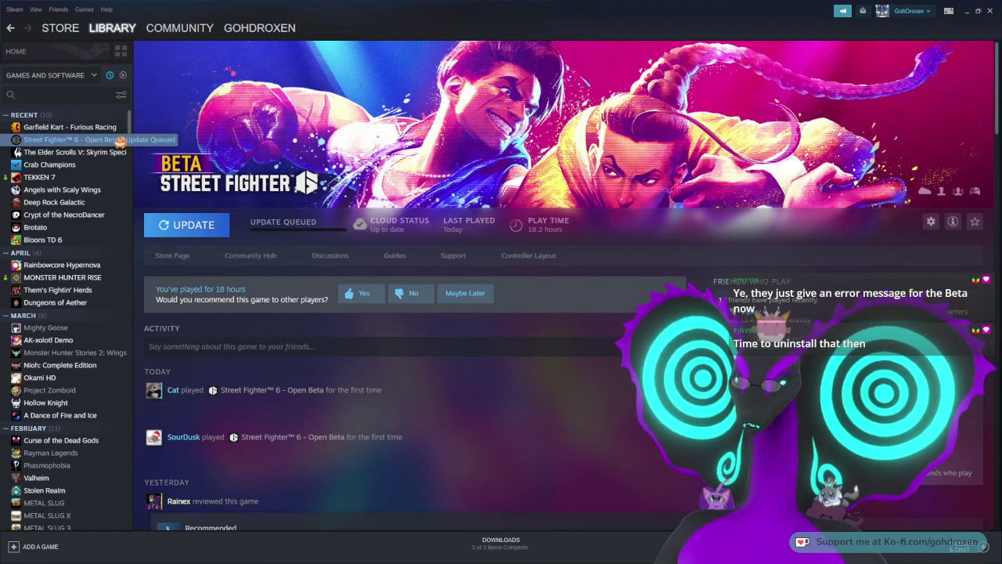
pyautogui.click(165, 230)
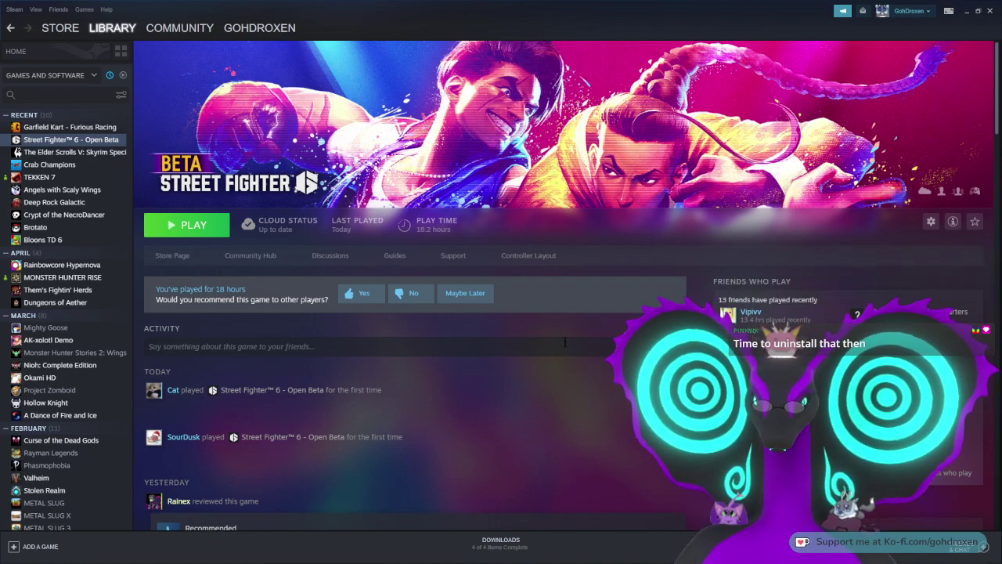
pyautogui.click(199, 234)
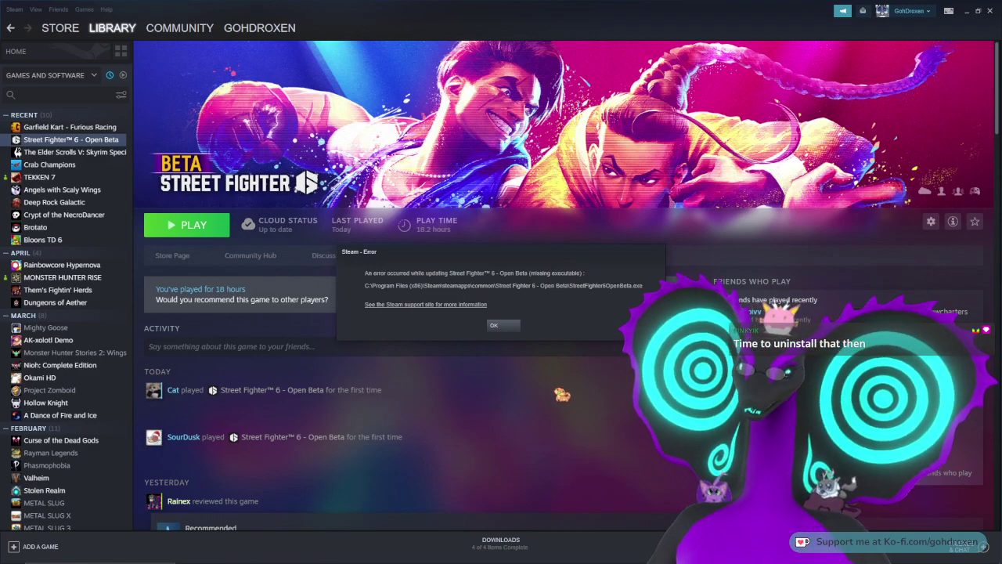
pyautogui.click(498, 325)
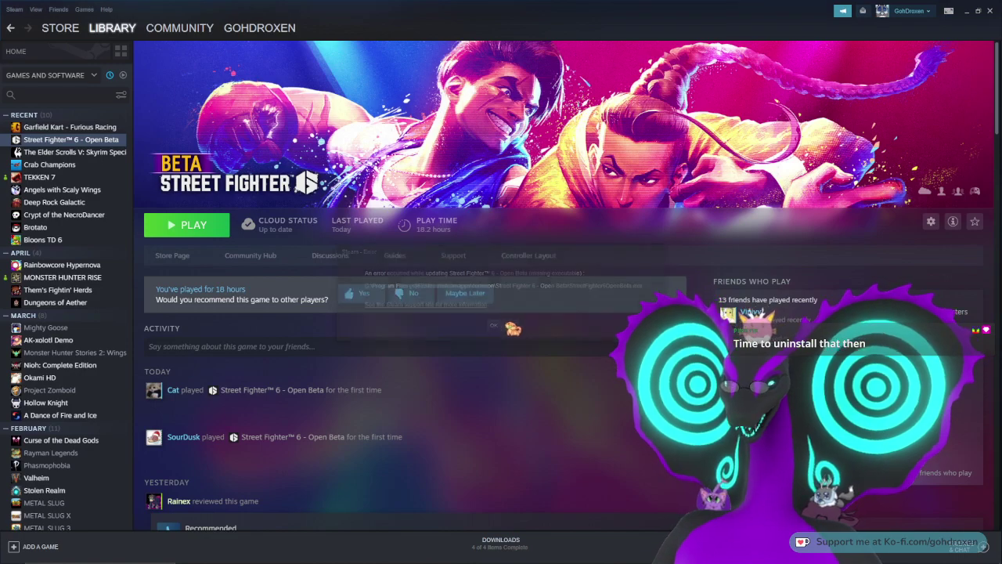
# Step: Uninstall Street Fighter 6 - Open Beta from the Steam library and return to ZBrush
pyautogui.rightClick(99, 145)
pyautogui.moveTo(118, 191)
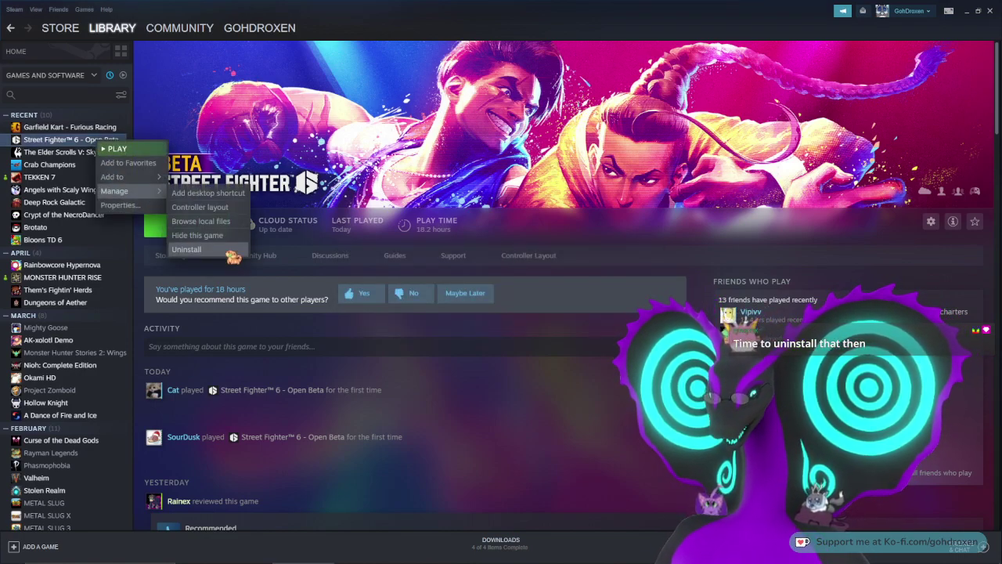
pyautogui.click(232, 254)
pyautogui.click(473, 327)
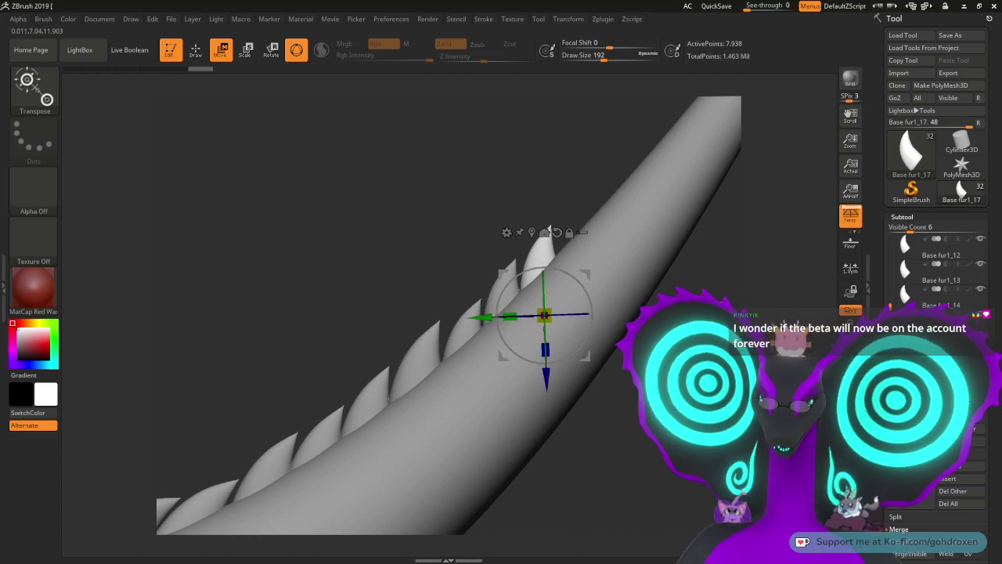
# Step: Duplicate the topmost tail spike, move the copy to the next spot up the slope, and adjust its angle
pyautogui.moveTo(313, 195); pyautogui.dragTo(215, 356, button='right')
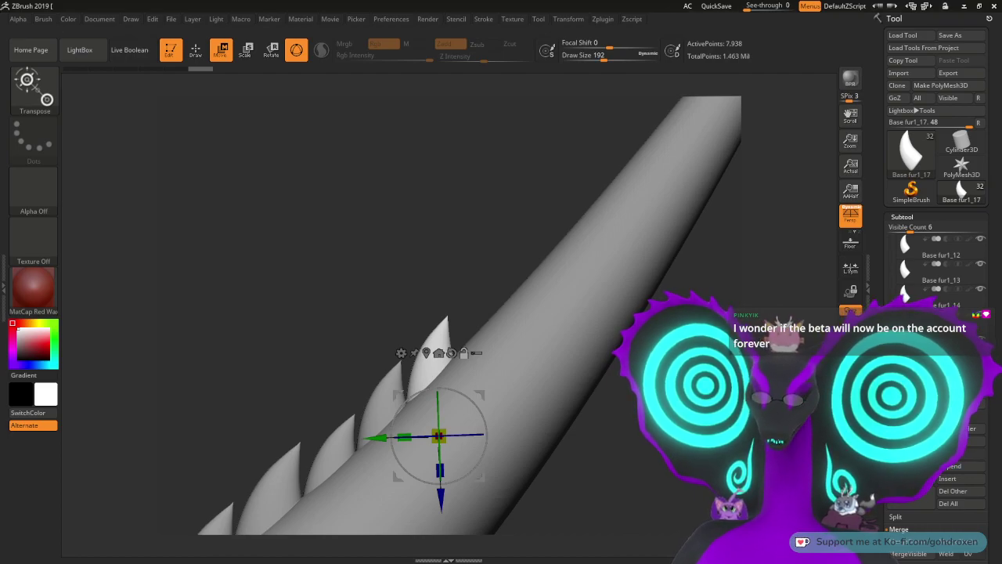
pyautogui.keyDown('alt'); pyautogui.moveTo(215, 355); pyautogui.dragTo(236, 320, button='right'); pyautogui.keyUp('alt')
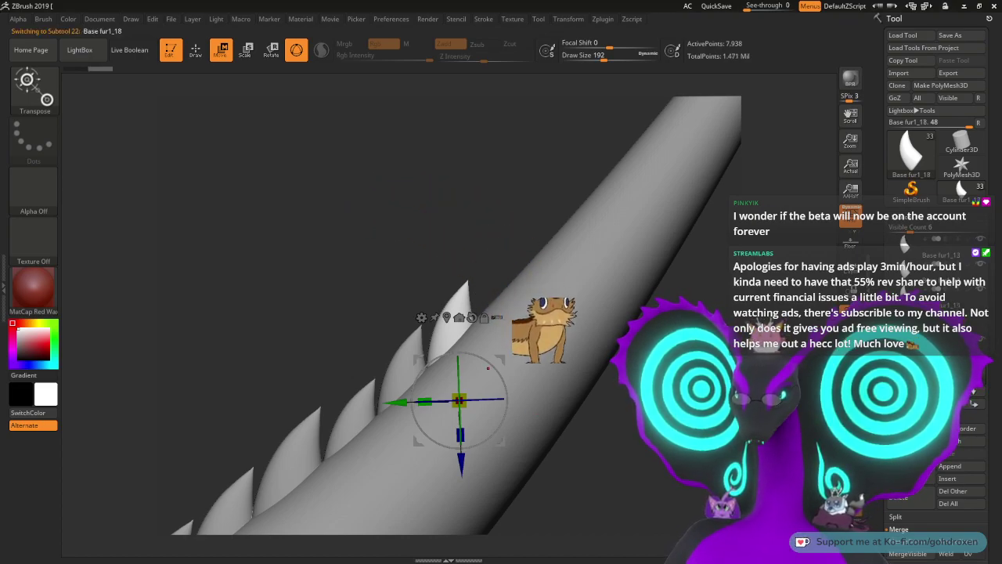
pyautogui.moveTo(459, 400); pyautogui.dragTo(498, 365)
pyautogui.moveTo(548, 325)
pyautogui.mouseDown()
pyautogui.moveTo(530, 325)
pyautogui.moveTo(544, 317)
pyautogui.mouseUp()
pyautogui.moveTo(500, 365); pyautogui.dragTo(501, 339)
pyautogui.moveTo(542, 298); pyautogui.dragTo(542, 299)
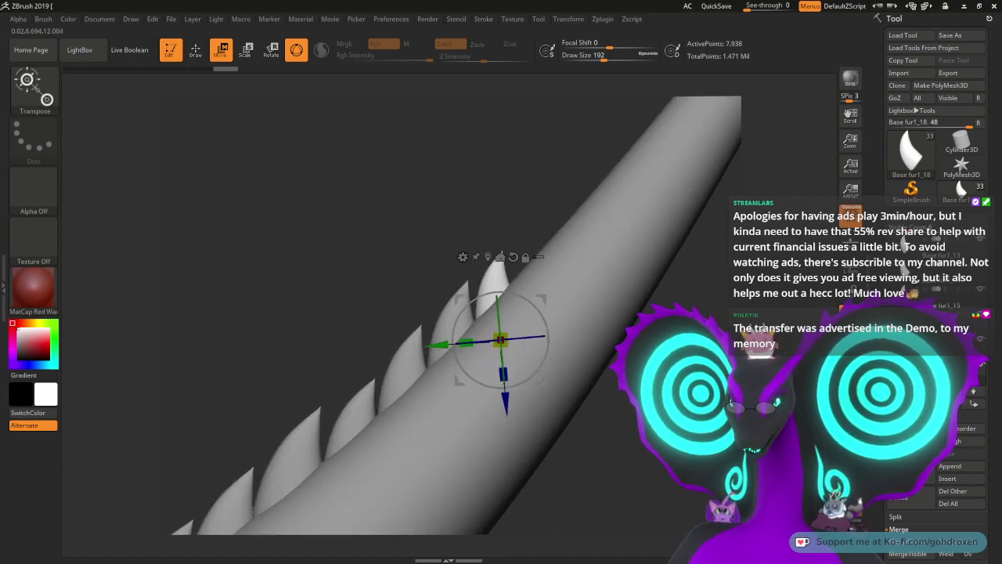
# Step: Copy the last spike again, place the copy behind it on the tail, and fine-tune its position and tilt
pyautogui.keyDown('alt'); pyautogui.moveTo(540, 211); pyautogui.dragTo(522, 248); pyautogui.keyUp('alt')
pyautogui.moveTo(525, 335); pyautogui.dragTo(523, 335)
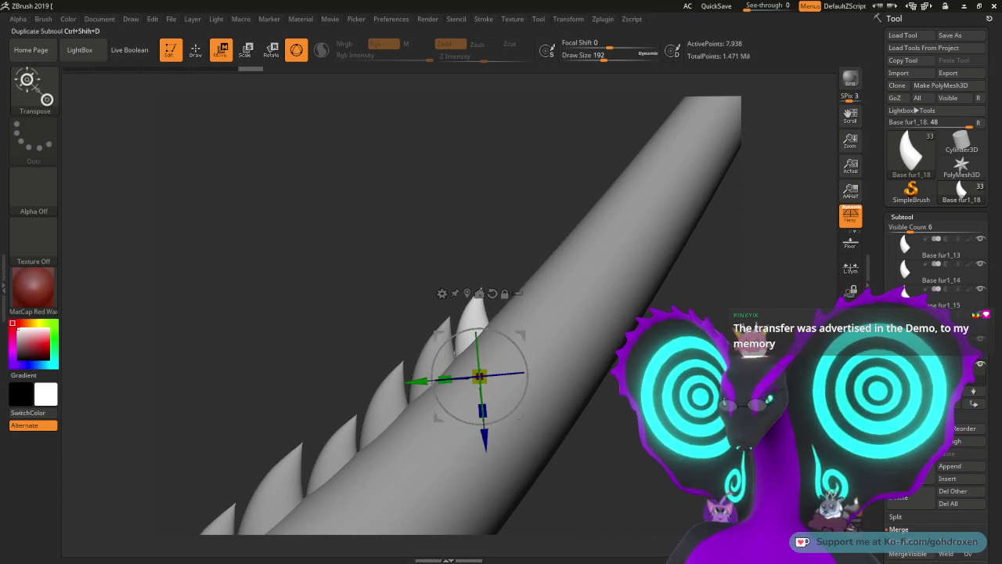
pyautogui.click(908, 472)
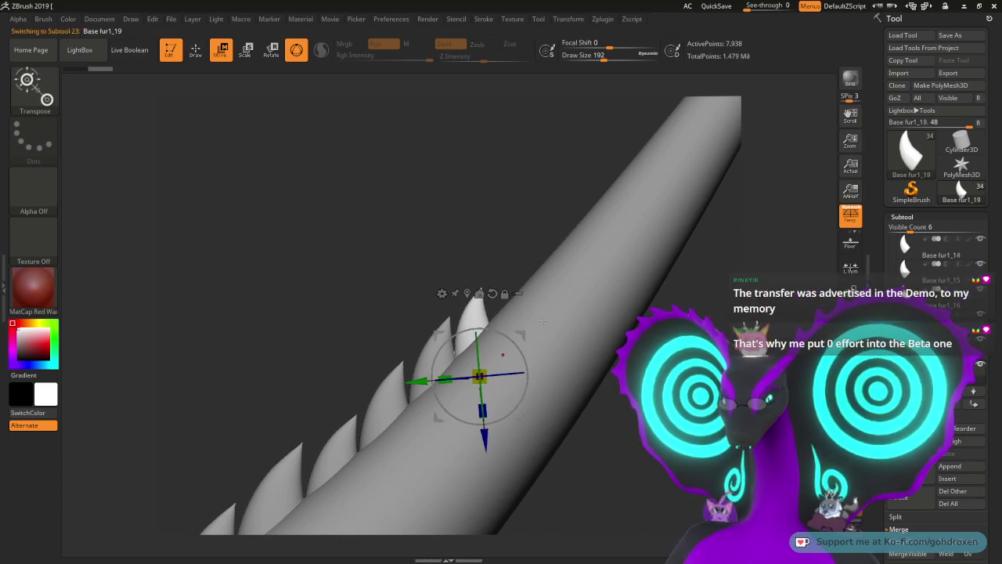
pyautogui.moveTo(525, 336)
pyautogui.mouseDown()
pyautogui.moveTo(556, 303)
pyautogui.moveTo(511, 338)
pyautogui.mouseUp()
pyautogui.moveTo(557, 298); pyautogui.dragTo(559, 299)
pyautogui.moveTo(408, 235); pyautogui.dragTo(462, 236)
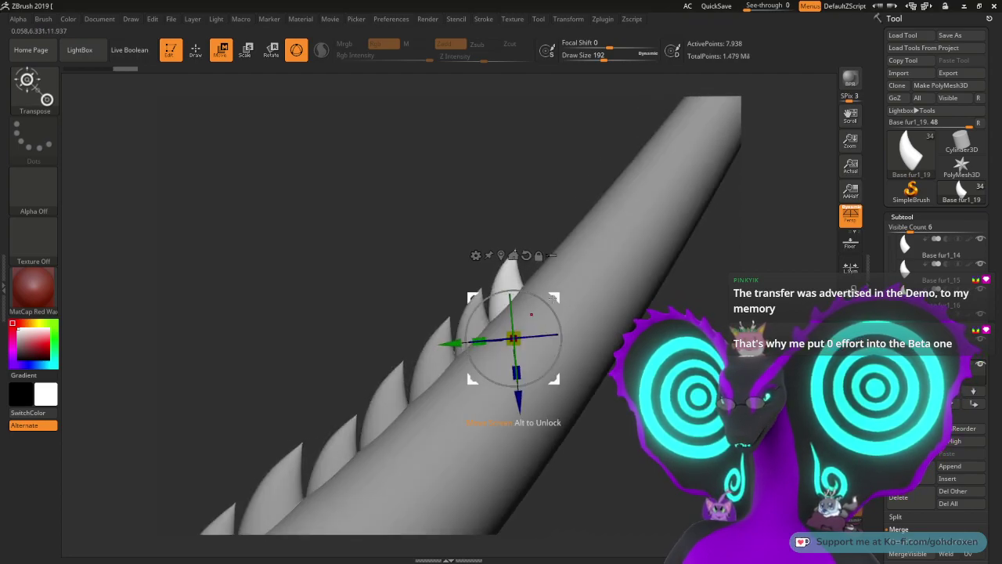
pyautogui.moveTo(548, 306); pyautogui.dragTo(534, 314)
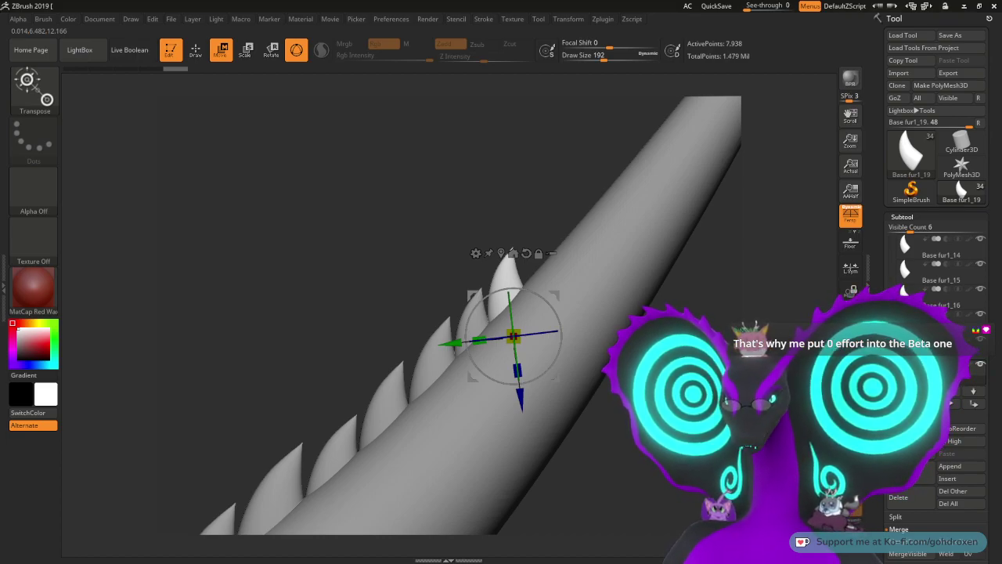
# Step: Duplicate the top spike and shift the copy up the tail so its base overlaps the previous spike
pyautogui.click(915, 481)
pyautogui.moveTo(560, 293); pyautogui.dragTo(579, 271)
pyautogui.moveTo(533, 314)
pyautogui.mouseDown()
pyautogui.moveTo(549, 291)
pyautogui.moveTo(546, 300)
pyautogui.mouseUp()
pyautogui.moveTo(715, 292); pyautogui.dragTo(548, 374)
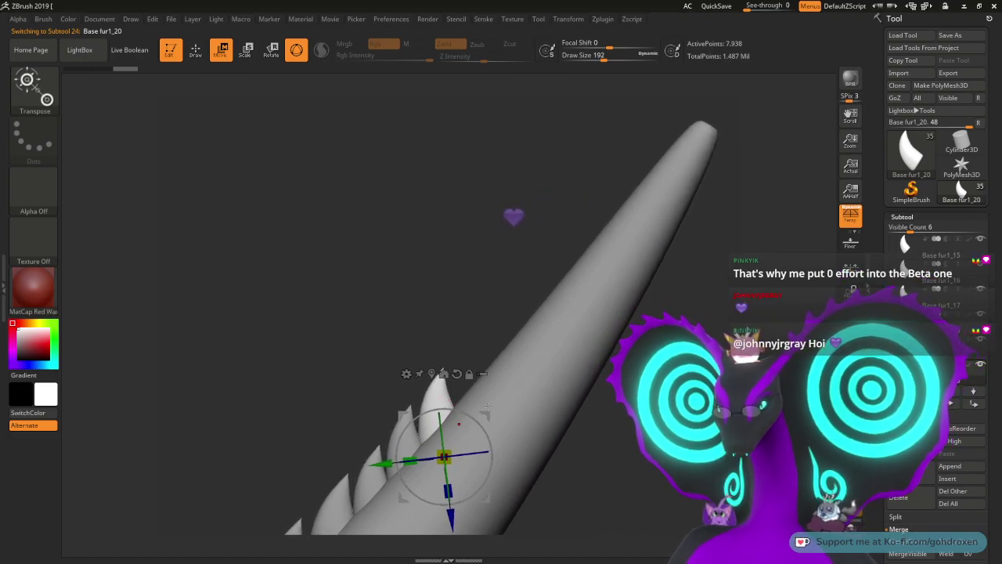
pyautogui.moveTo(487, 416); pyautogui.dragTo(489, 413)
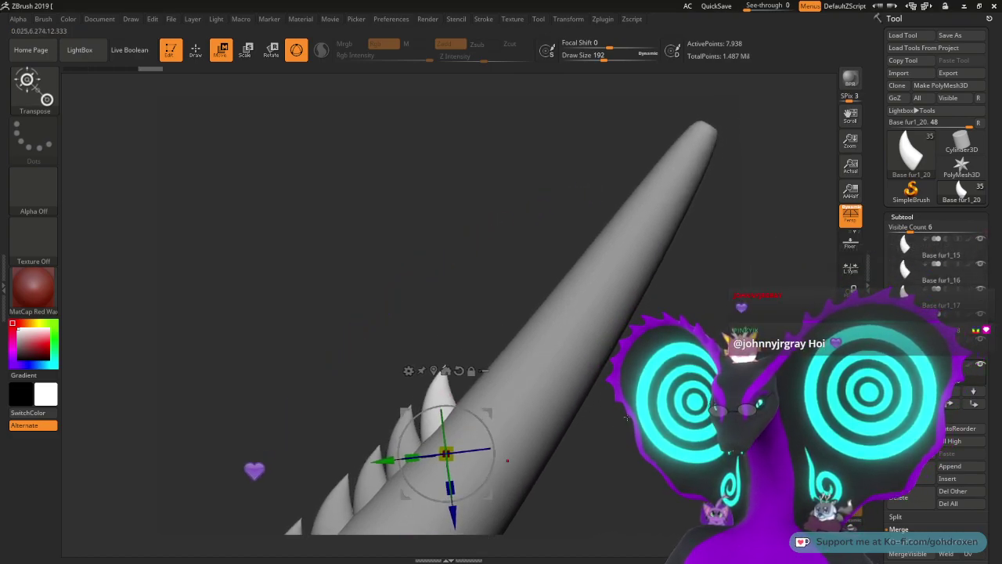
# Step: Create another copy of the newest spike and set it further up the narrowing tail, tilted along the surface
pyautogui.hotkey('ctrl', 'shift', 'd')
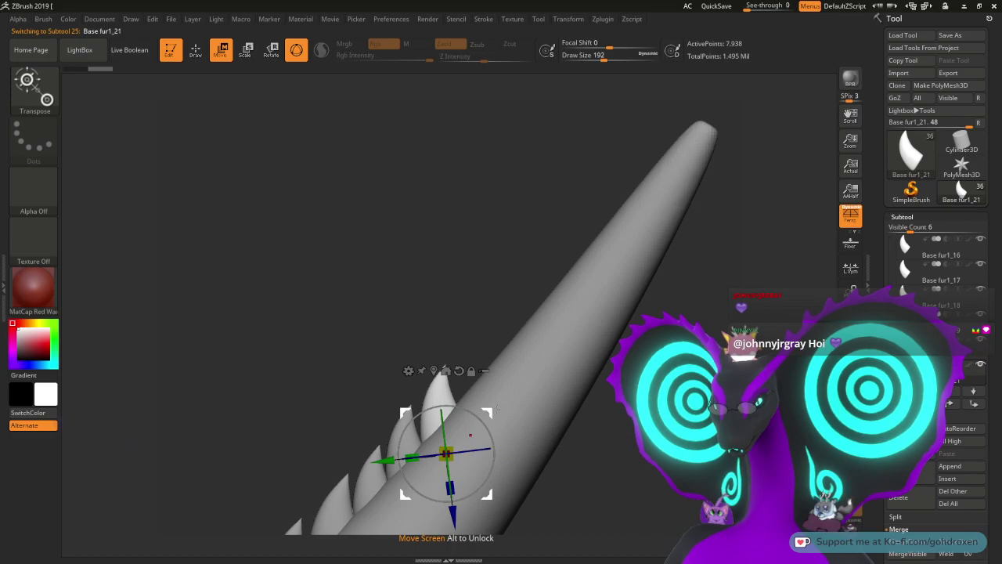
pyautogui.moveTo(445, 454); pyautogui.dragTo(480, 420)
pyautogui.moveTo(572, 439); pyautogui.dragTo(596, 429)
pyautogui.moveTo(553, 346)
pyautogui.mouseDown()
pyautogui.moveTo(563, 323)
pyautogui.moveTo(562, 332)
pyautogui.mouseUp()
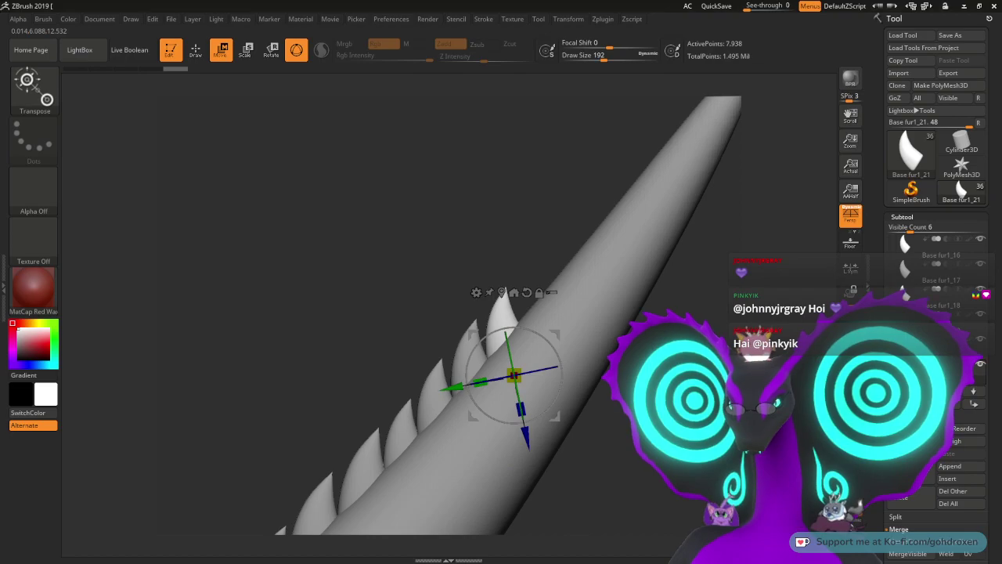
# Step: Duplicate the highest spike, move the copy up to continue the row, and correct its height and rotation against the tail
pyautogui.click(910, 472)
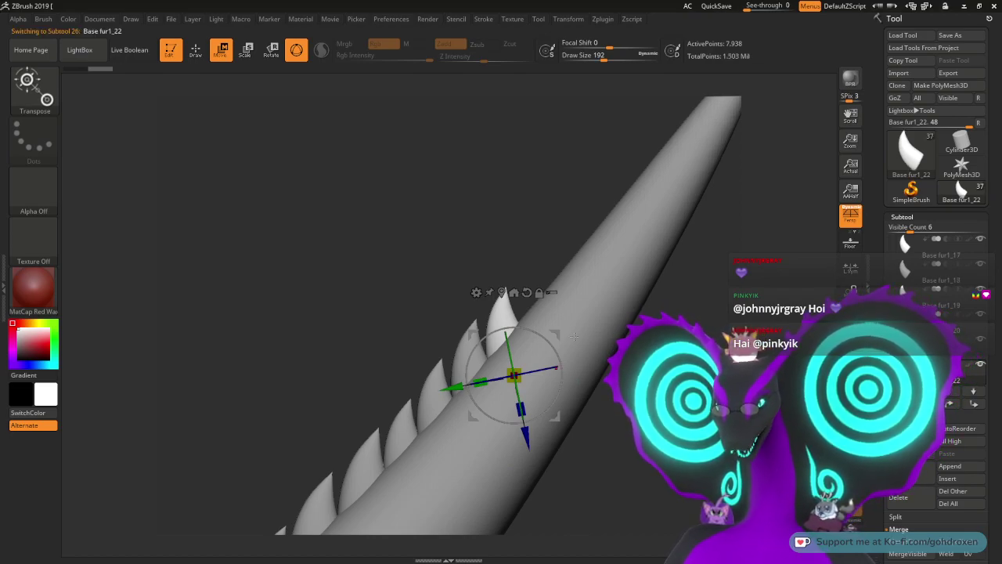
pyautogui.moveTo(513, 374); pyautogui.dragTo(529, 304)
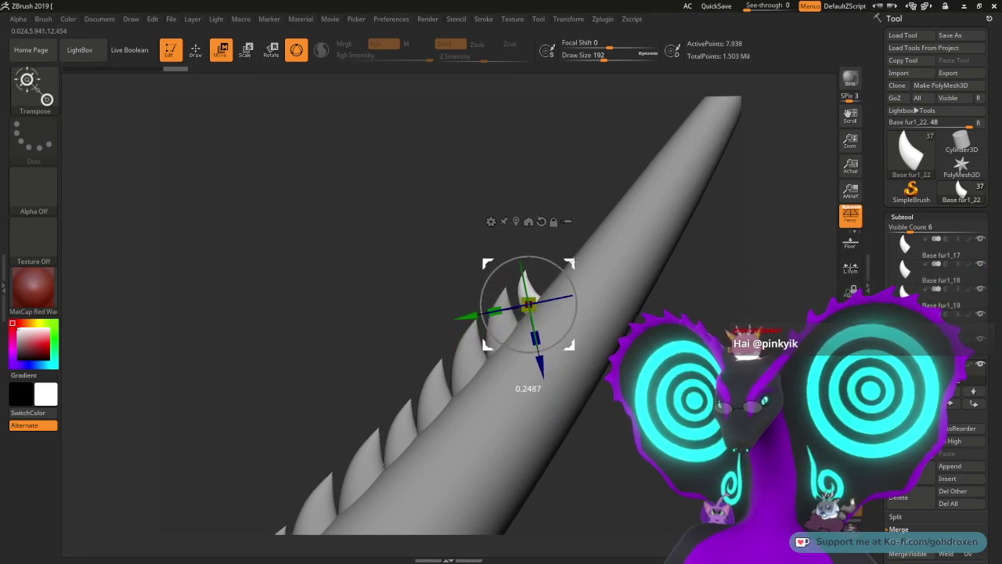
pyautogui.hotkey('ctrl', 'z')
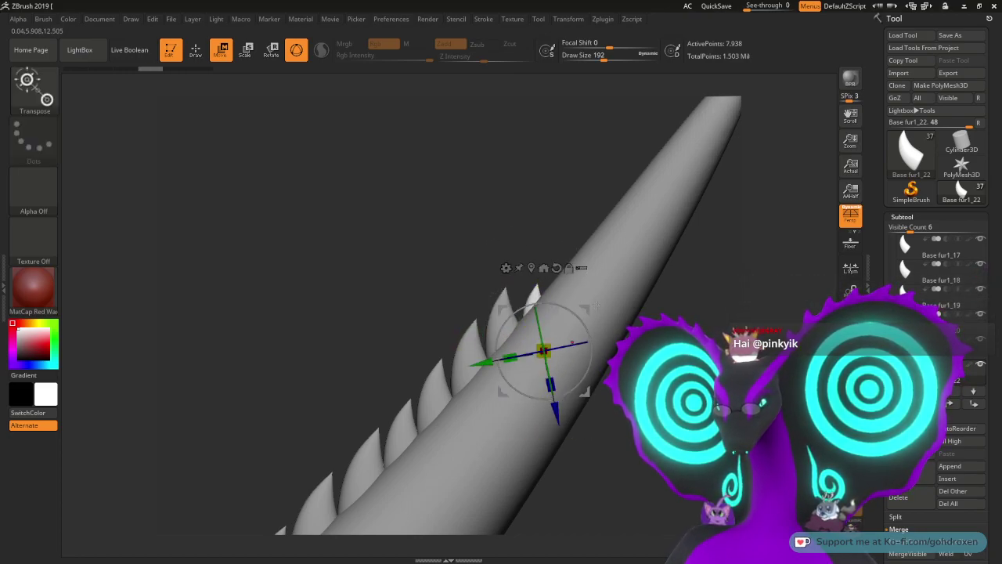
pyautogui.moveTo(543, 351); pyautogui.dragTo(535, 322)
pyautogui.moveTo(578, 286)
pyautogui.mouseDown()
pyautogui.moveTo(562, 287)
pyautogui.moveTo(574, 286)
pyautogui.mouseUp()
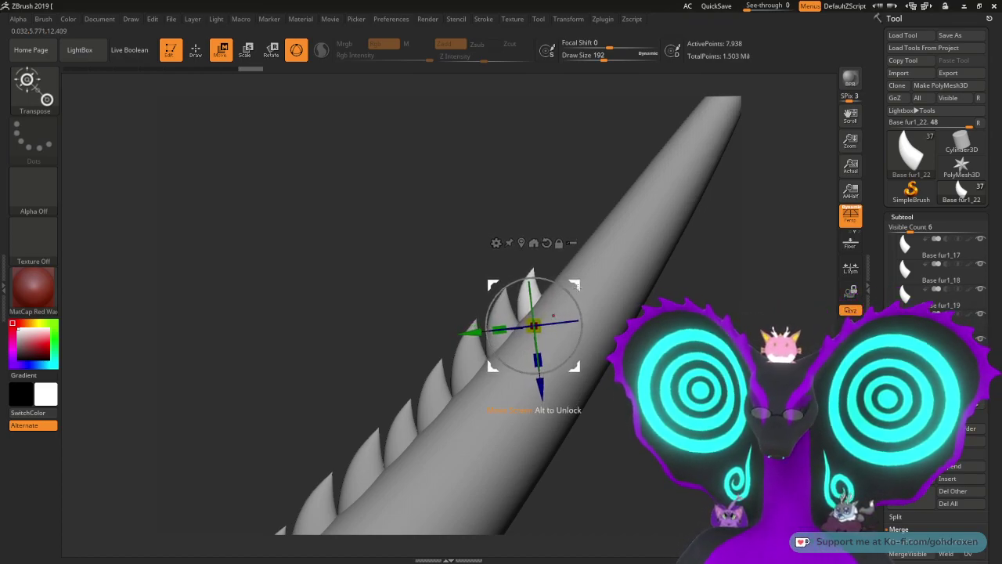
# Step: Duplicate the topmost tail spike and set the copy just above it along the tail's upper edge
pyautogui.moveTo(574, 285); pyautogui.dragTo(576, 284)
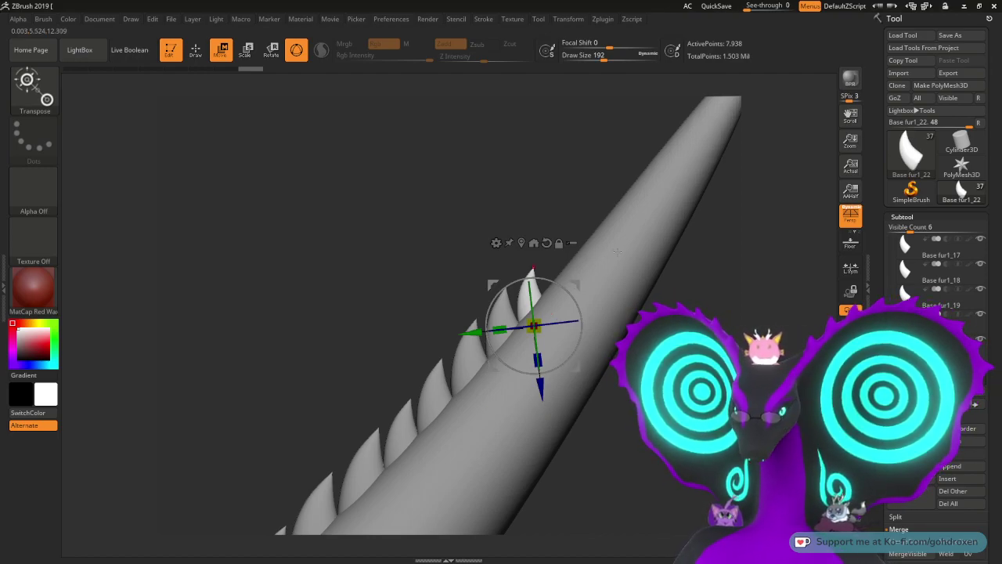
pyautogui.keyDown('alt'); pyautogui.moveTo(595, 188); pyautogui.dragTo(560, 239); pyautogui.keyUp('alt')
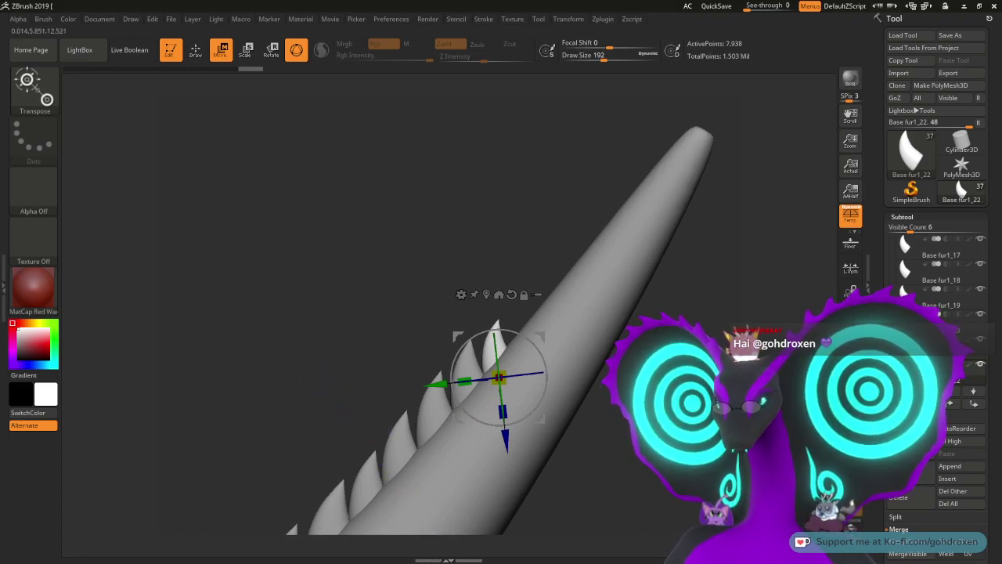
pyautogui.hotkey('ctrl', 'shift', 'd')
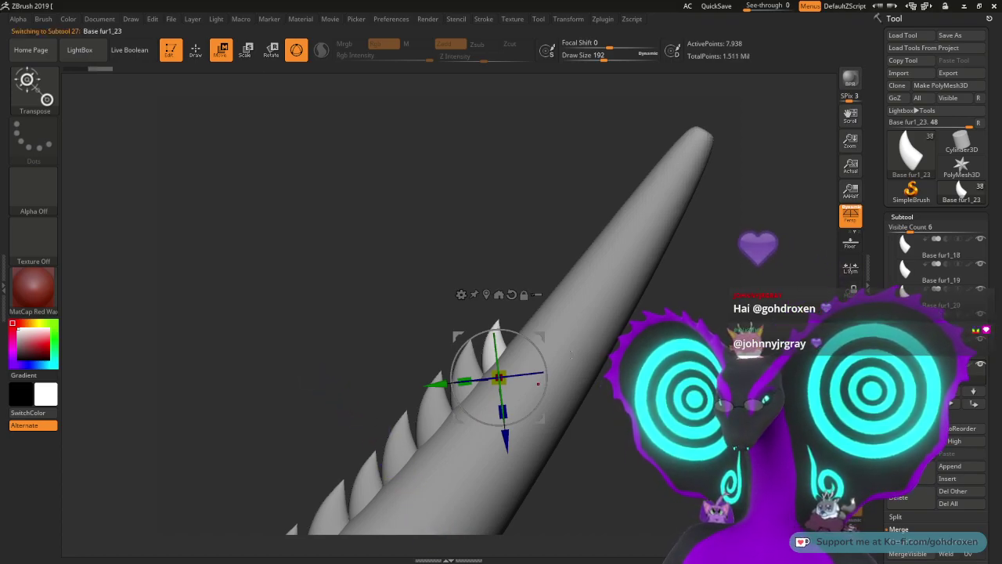
pyautogui.moveTo(542, 340); pyautogui.dragTo(566, 310)
pyautogui.moveTo(603, 176); pyautogui.dragTo(577, 161)
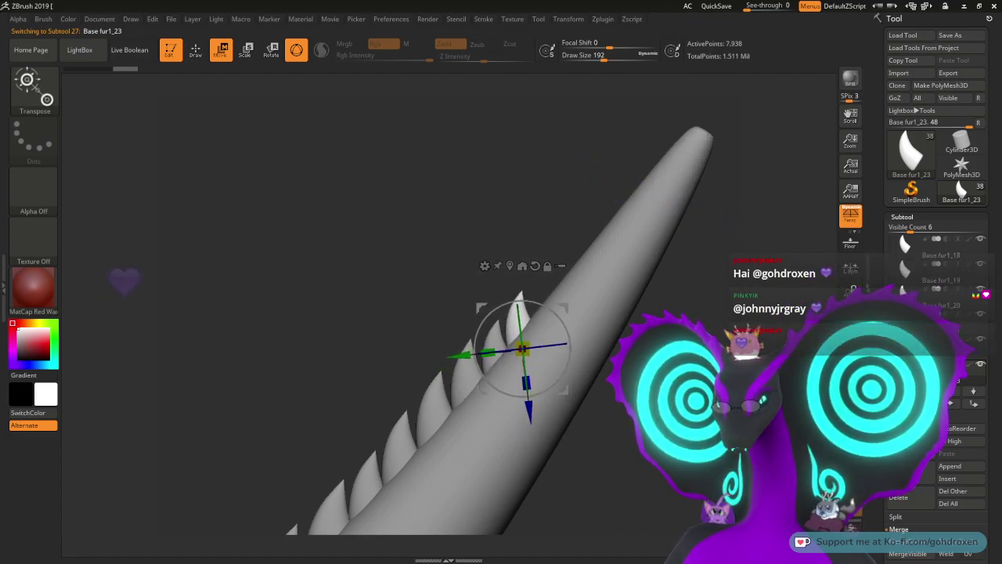
# Step: Copy the newest spike, move the copy higher up the tail, and adjust its tilt and depth against the surface
pyautogui.hotkey('ctrl', 'shift', 'd')
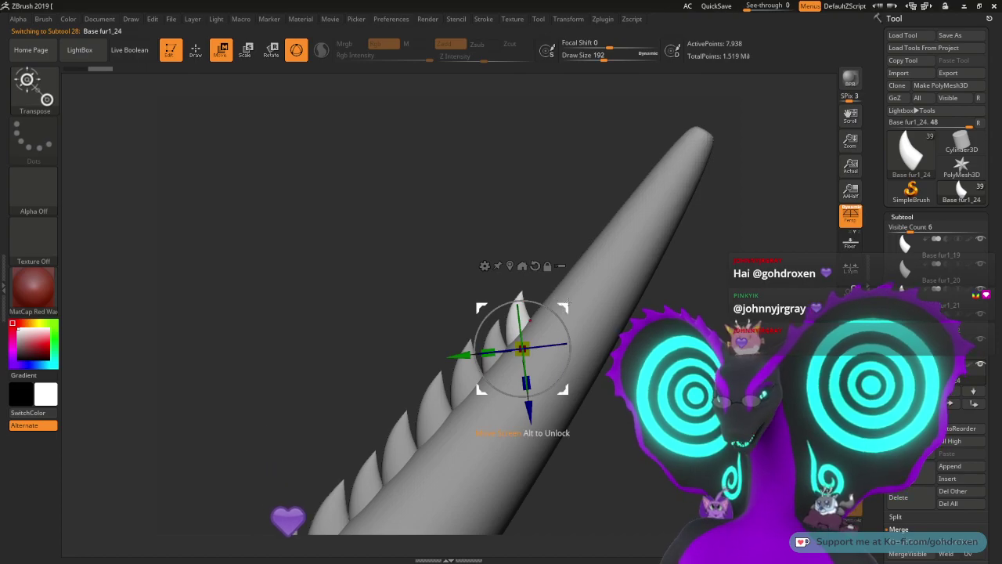
pyautogui.moveTo(566, 308); pyautogui.dragTo(570, 304)
pyautogui.moveTo(322, 486); pyautogui.dragTo(428, 437)
pyautogui.moveTo(553, 352); pyautogui.dragTo(552, 347)
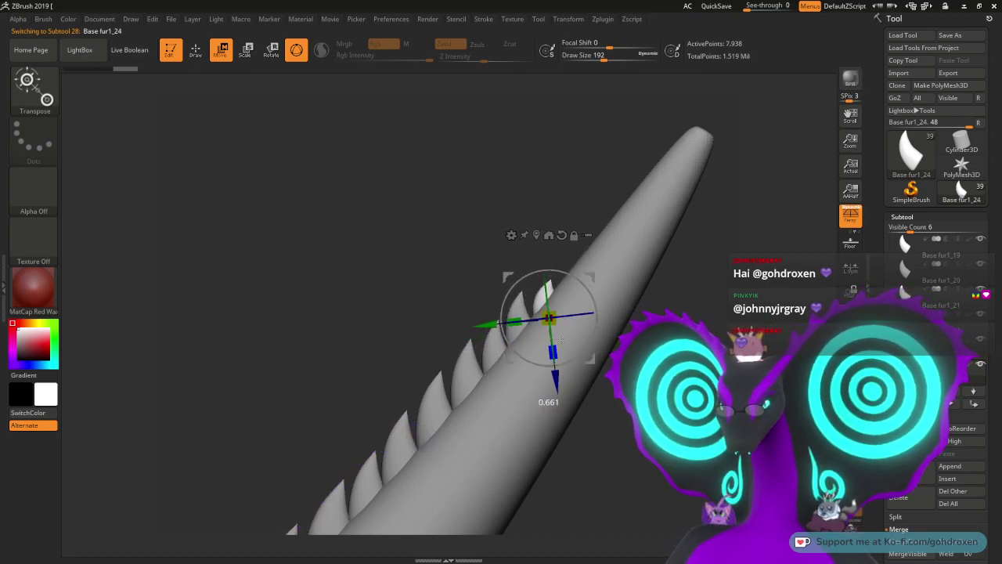
pyautogui.moveTo(595, 278)
pyautogui.mouseDown()
pyautogui.moveTo(598, 265)
pyautogui.moveTo(590, 273)
pyautogui.mouseUp()
pyautogui.moveTo(543, 314); pyautogui.dragTo(548, 323)
pyautogui.moveTo(575, 283); pyautogui.dragTo(584, 282)
pyautogui.moveTo(543, 321); pyautogui.dragTo(545, 323)
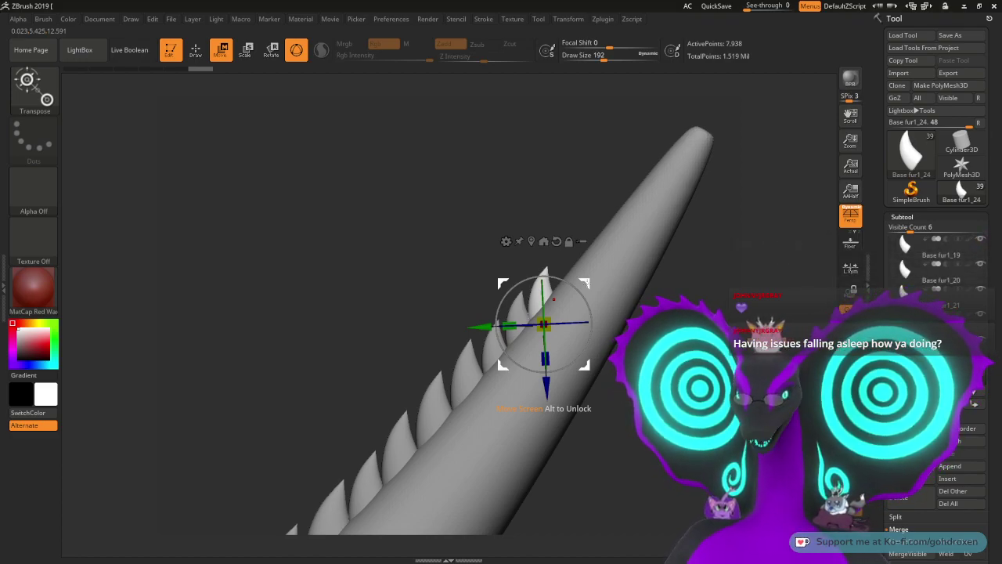
# Step: Make further copies of the last spike and place each one a step higher, overlapping the spike below it
pyautogui.moveTo(701, 277); pyautogui.dragTo(745, 321)
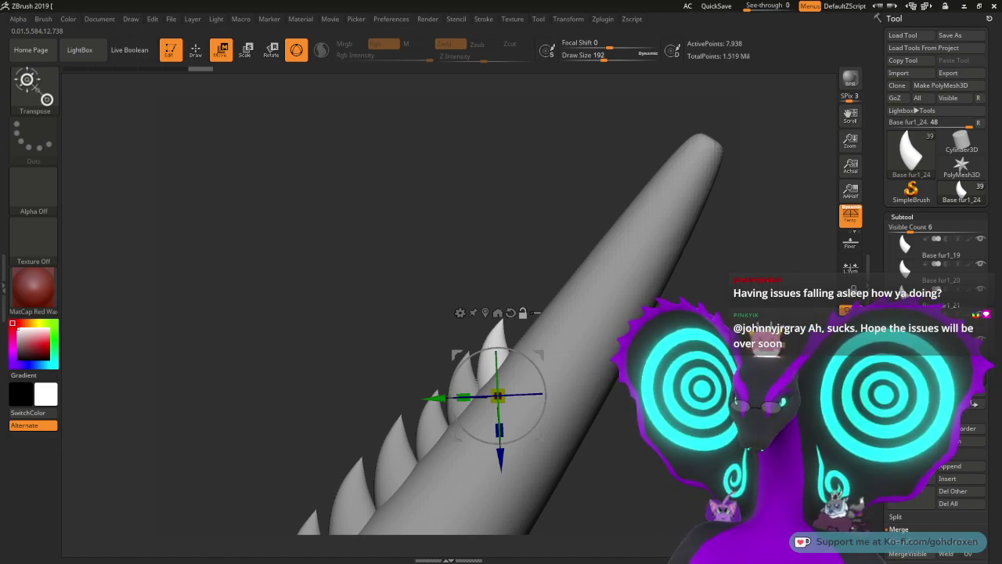
pyautogui.hotkey('ctrl', 'shift', 'v')
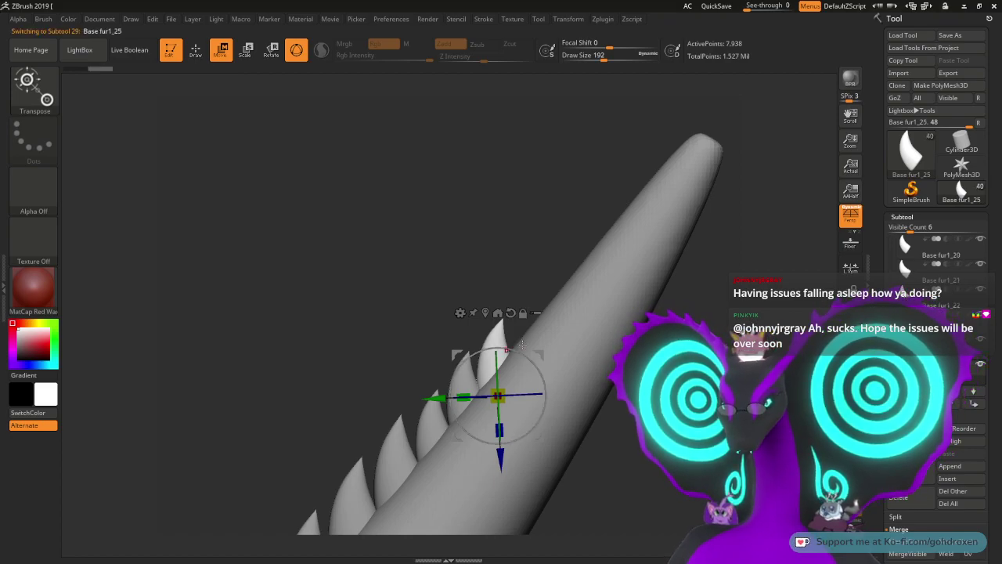
pyautogui.moveTo(498, 396); pyautogui.dragTo(527, 358)
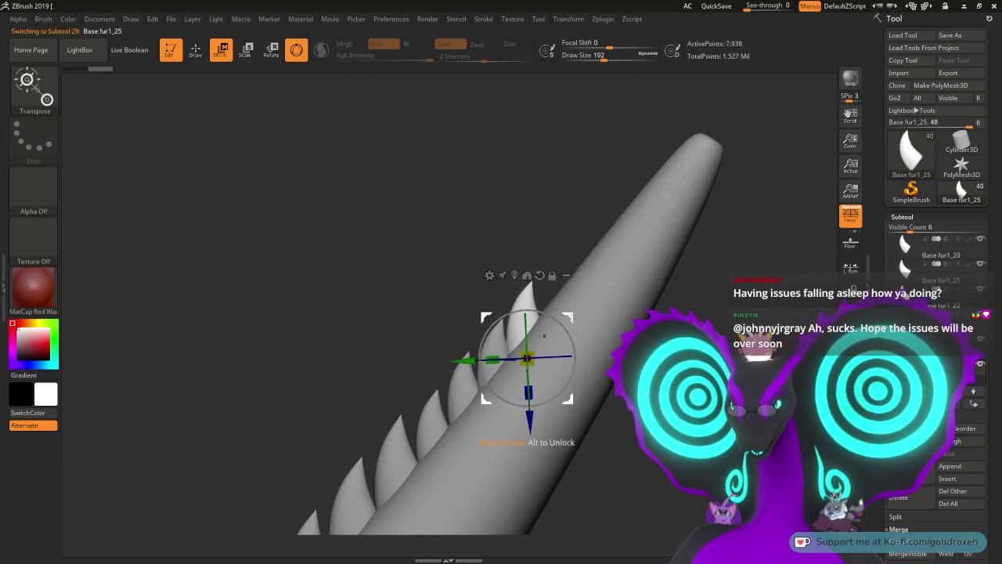
pyautogui.moveTo(562, 320); pyautogui.dragTo(578, 313)
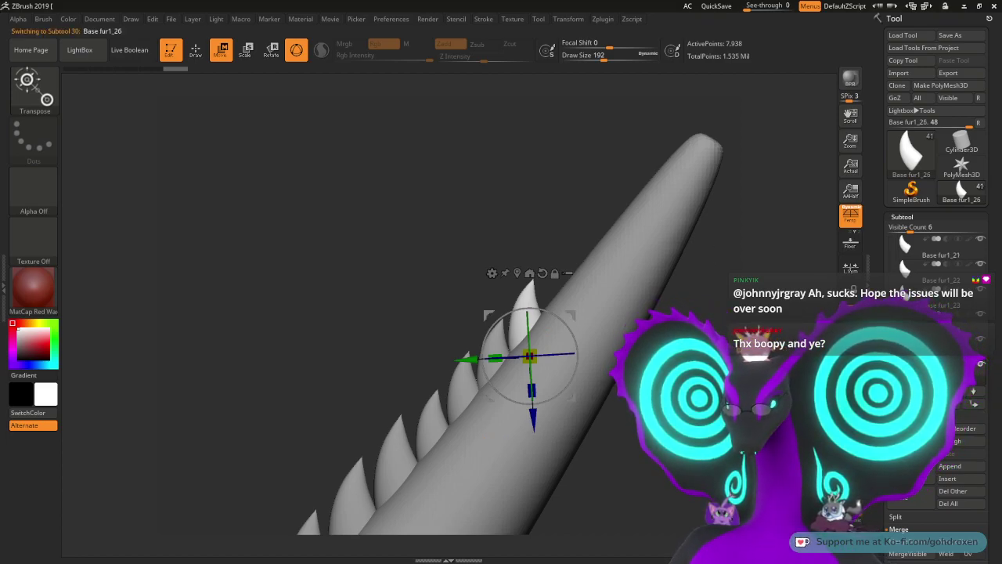
pyautogui.moveTo(529, 357); pyautogui.dragTo(559, 321)
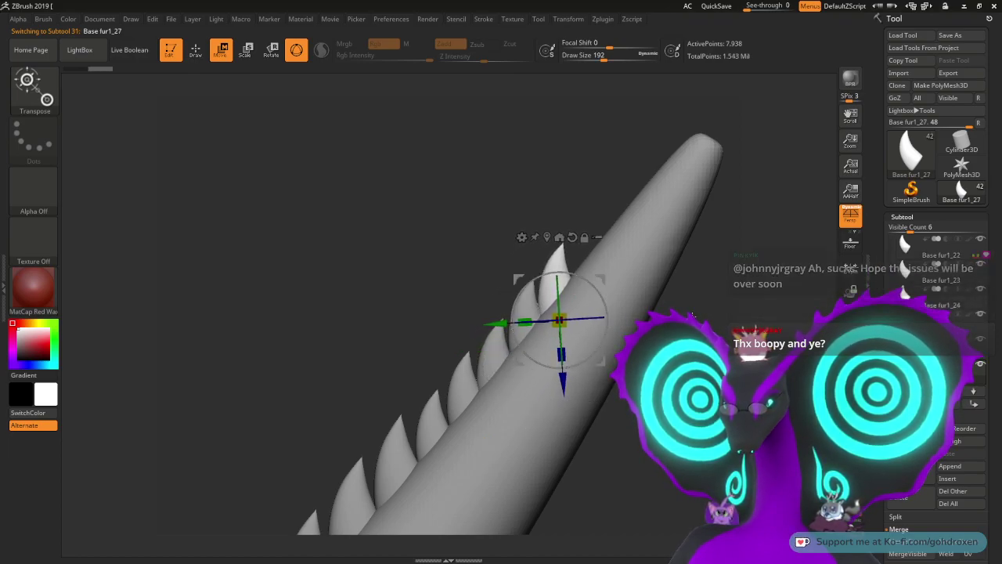
# Step: Keep duplicating the end spike up the remaining tail until the row reaches the tip
pyautogui.keyDown('ctrl'); pyautogui.moveTo(512, 351); pyautogui.dragTo(573, 276); pyautogui.keyUp('ctrl')
pyautogui.hotkey('ctrl', 'shift', 'd')
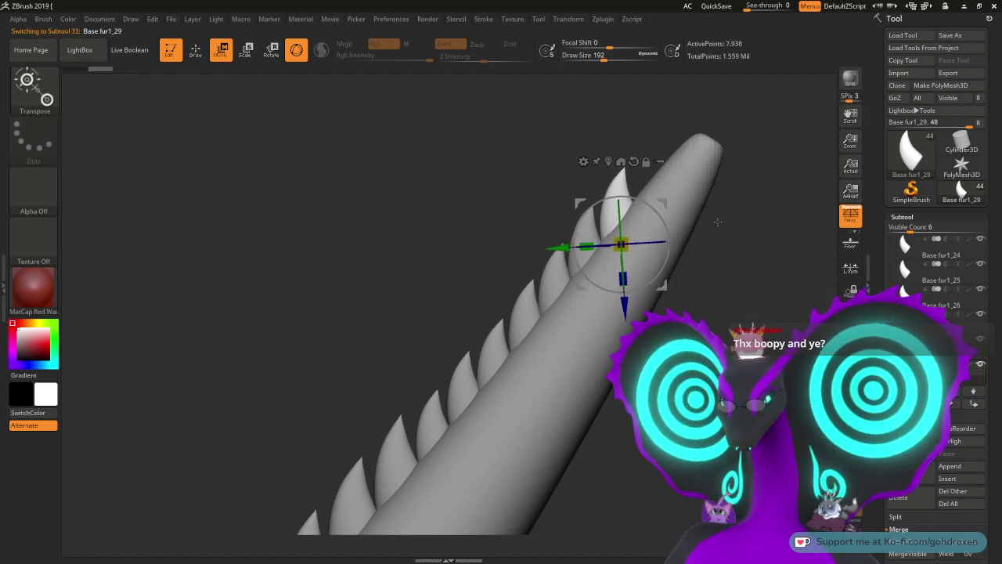
pyautogui.moveTo(668, 203); pyautogui.dragTo(647, 207)
pyautogui.moveTo(691, 166); pyautogui.dragTo(693, 164)
pyautogui.moveTo(648, 204); pyautogui.dragTo(668, 173)
pyautogui.hotkey('ctrl', 'shift', 'd')
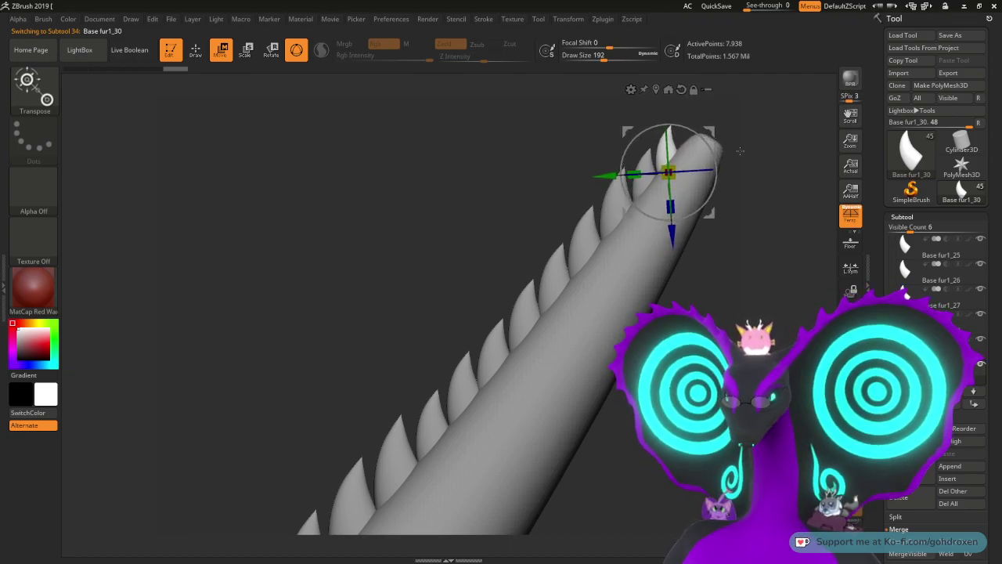
# Step: Return to Draw mode, check the spike row on the whole creature, and save the tool as uwu 36
pyautogui.press('q')
pyautogui.moveTo(685, 234)
pyautogui.keyDown('alt'); pyautogui.mouseDown()
pyautogui.moveTo(695, 265)
pyautogui.moveTo(701, 199)
pyautogui.moveTo(692, 167)
pyautogui.moveTo(675, 223)
pyautogui.moveTo(678, 281)
pyautogui.moveTo(715, 310)
pyautogui.moveTo(678, 232)
pyautogui.mouseUp(); pyautogui.keyUp('alt')
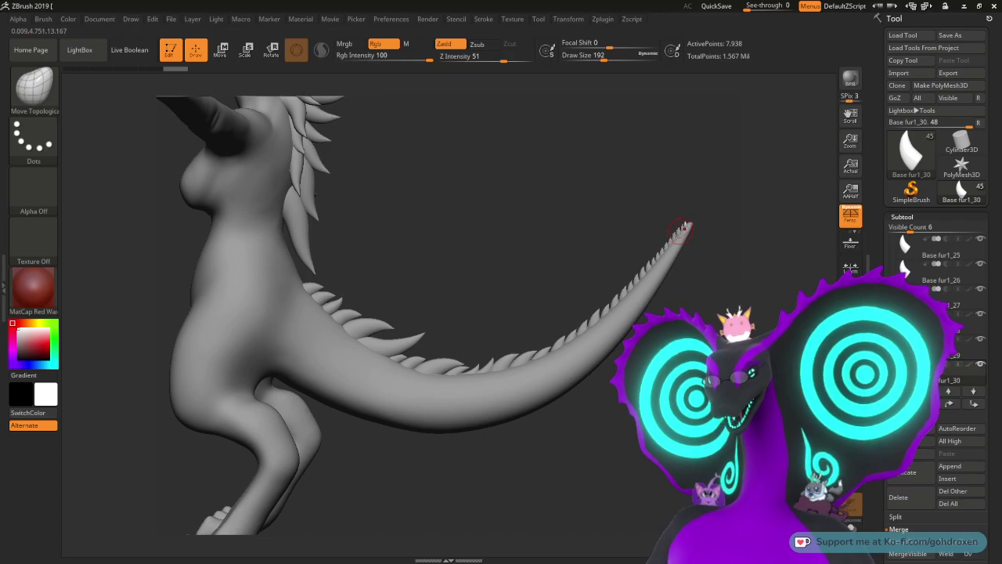
pyautogui.moveTo(579, 235)
pyautogui.mouseDown()
pyautogui.moveTo(605, 236)
pyautogui.moveTo(560, 238)
pyautogui.moveTo(566, 184)
pyautogui.mouseUp()
pyautogui.moveTo(669, 241); pyautogui.dragTo(685, 242)
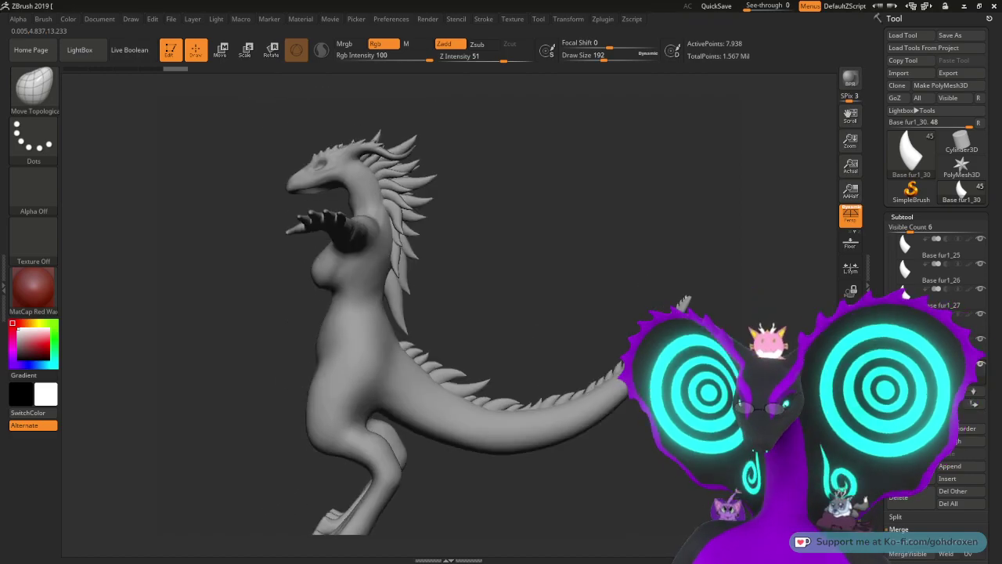
pyautogui.moveTo(685, 302); pyautogui.dragTo(674, 287)
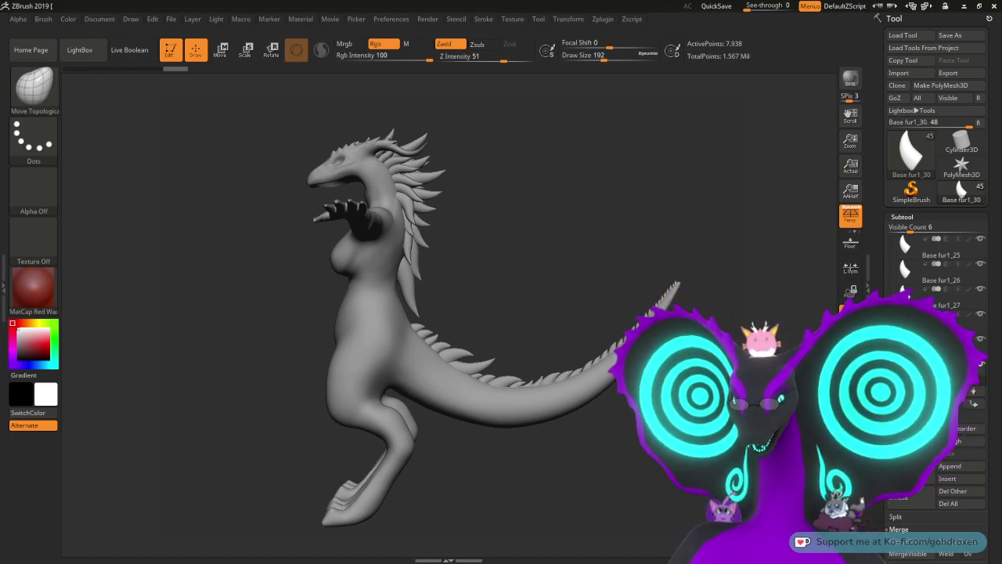
pyautogui.moveTo(548, 204)
pyautogui.mouseDown()
pyautogui.moveTo(431, 211)
pyautogui.moveTo(630, 192)
pyautogui.moveTo(540, 209)
pyautogui.mouseUp()
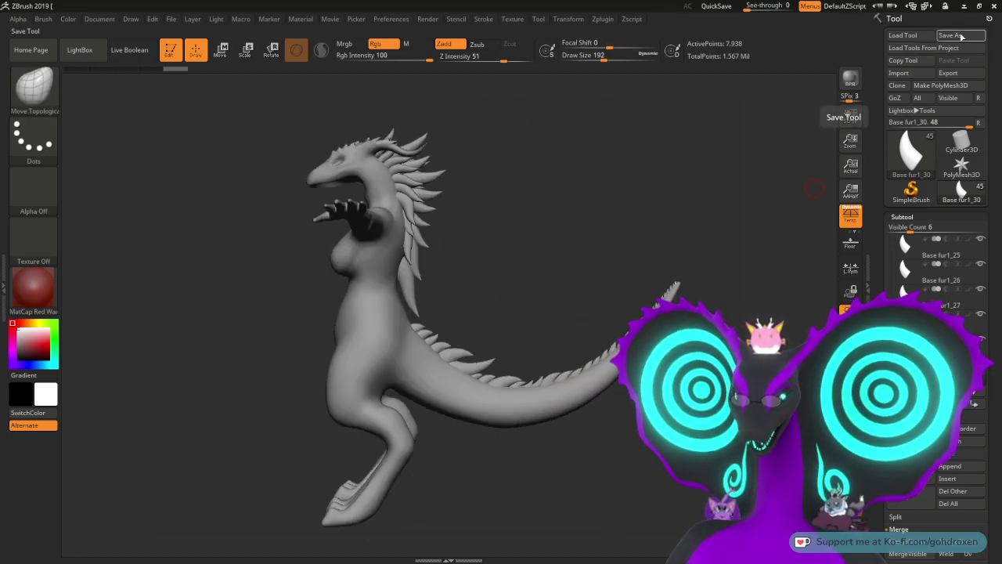
pyautogui.click(959, 35)
pyautogui.click(311, 312)
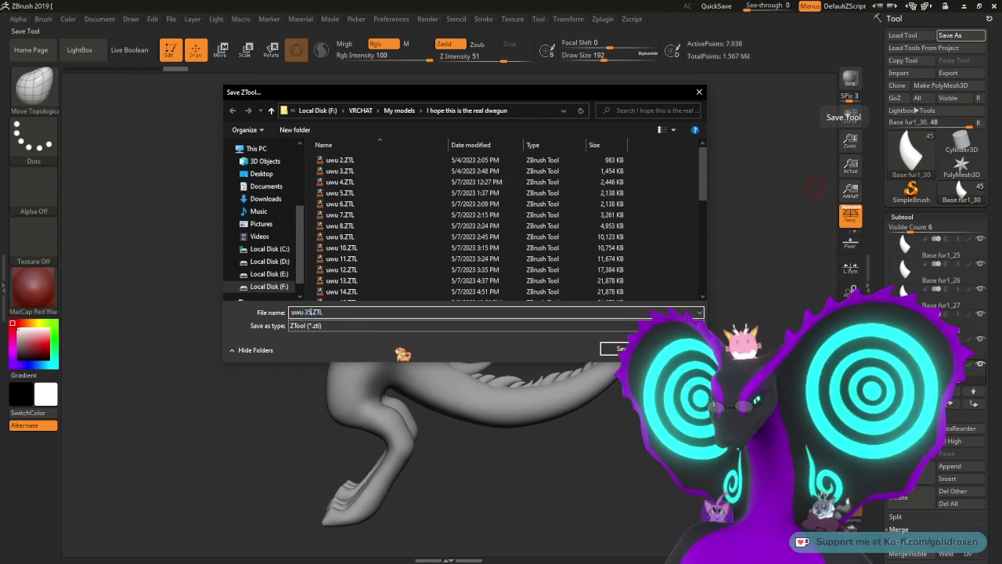
pyautogui.press('Return')
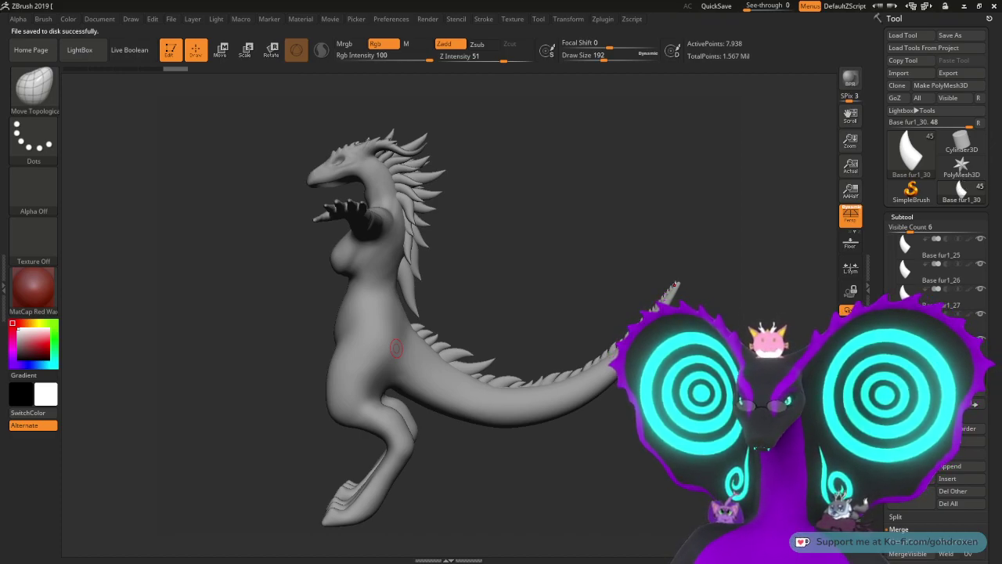
# Step: Make the creature's hidden mouth, eye and fin subtools visible and select the uwu 36 body subtool
pyautogui.scroll(5, 959, 270)
pyautogui.moveTo(959, 270)
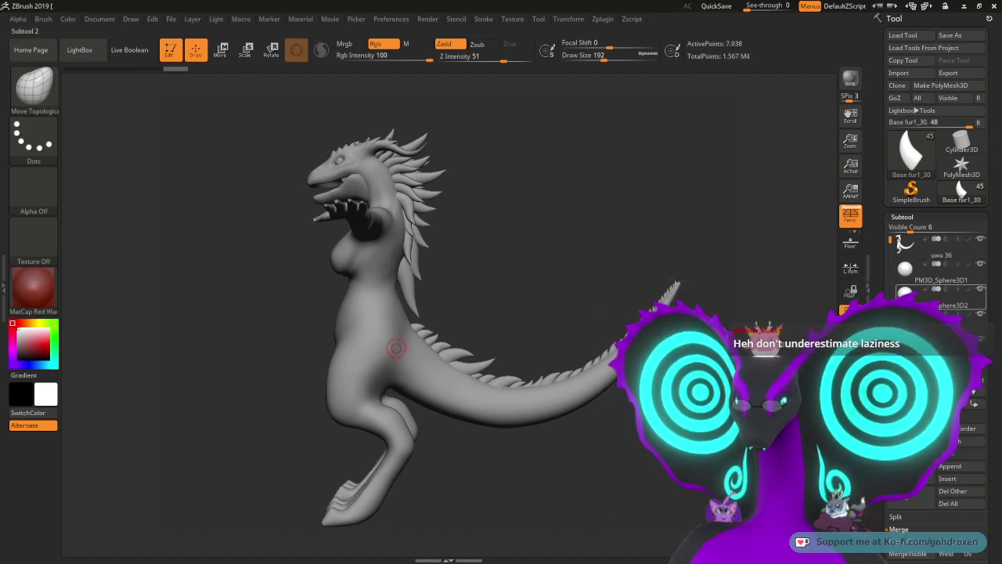
pyautogui.moveTo(893, 238); pyautogui.dragTo(893, 252)
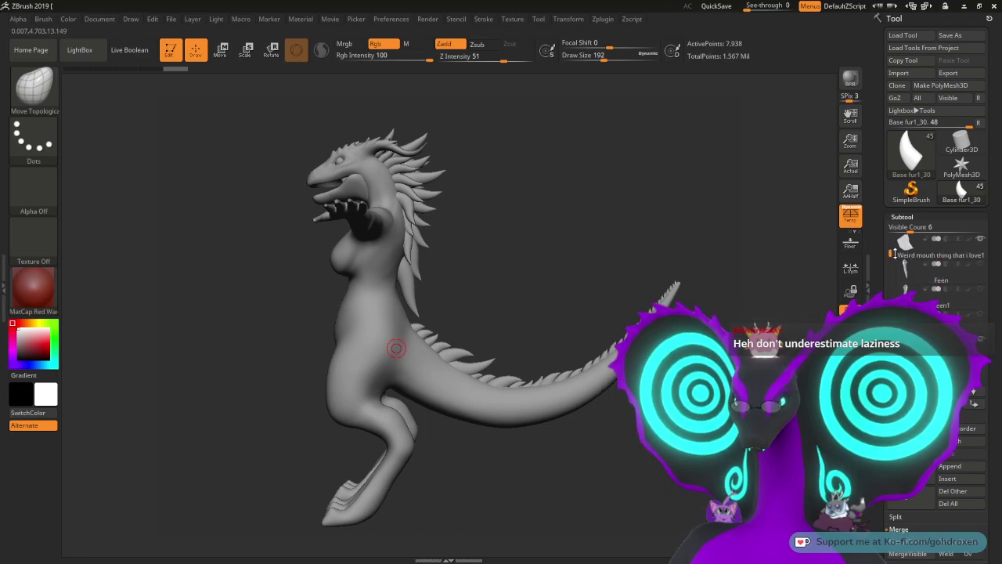
pyautogui.click(983, 266)
pyautogui.moveTo(615, 216); pyautogui.dragTo(627, 287)
pyautogui.keyDown('alt'); pyautogui.click(531, 260); pyautogui.keyUp('alt')
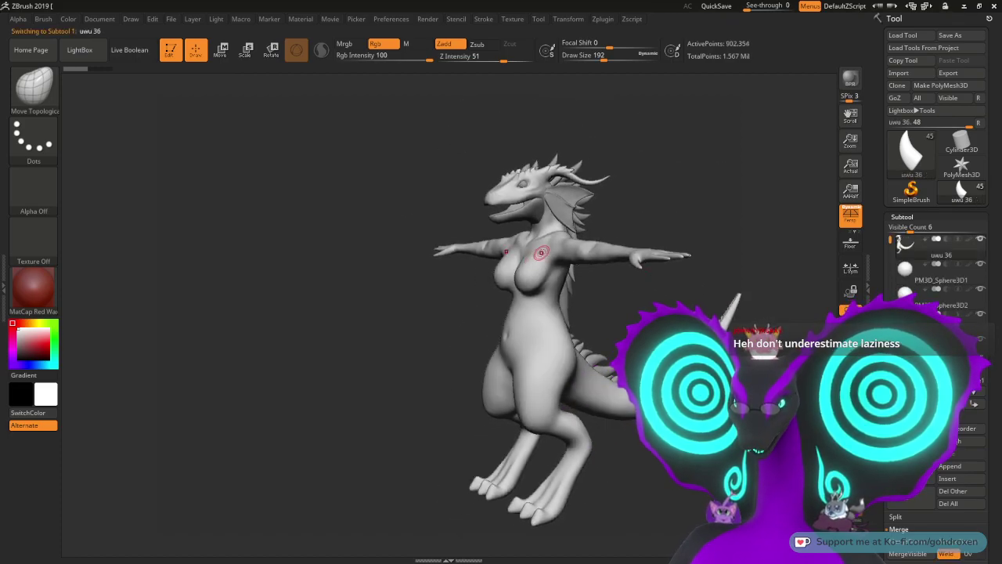
# Step: Switch the render mode to Flat and examine the creature's silhouette and fur outline from the sides, front and back
pyautogui.moveTo(676, 217); pyautogui.dragTo(656, 212)
pyautogui.click(431, 20)
pyautogui.click(508, 123)
pyautogui.moveTo(681, 189); pyautogui.dragTo(574, 184)
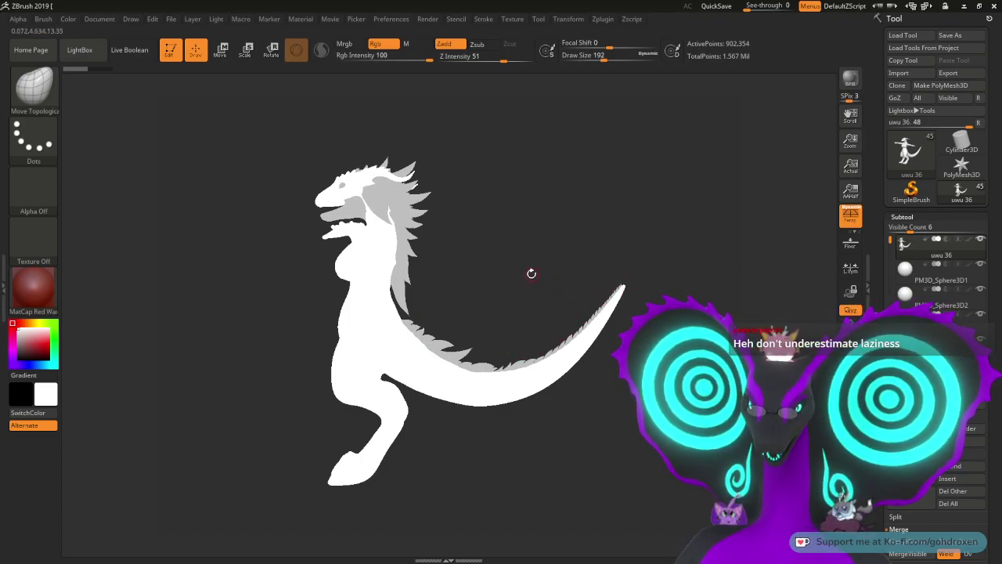
pyautogui.moveTo(500, 269); pyautogui.dragTo(617, 313)
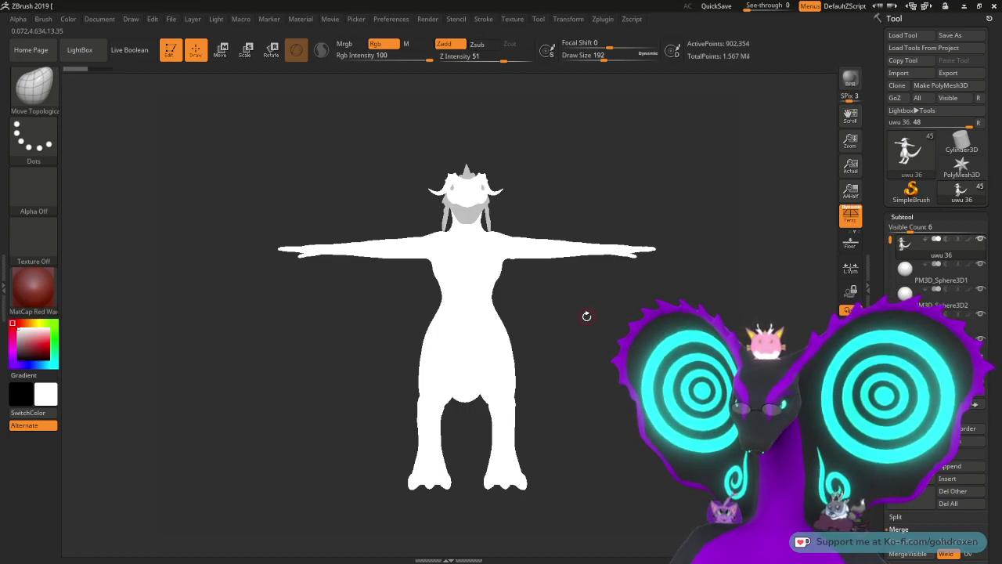
pyautogui.moveTo(584, 322)
pyautogui.mouseDown()
pyautogui.moveTo(577, 333)
pyautogui.moveTo(670, 336)
pyautogui.moveTo(666, 325)
pyautogui.mouseUp()
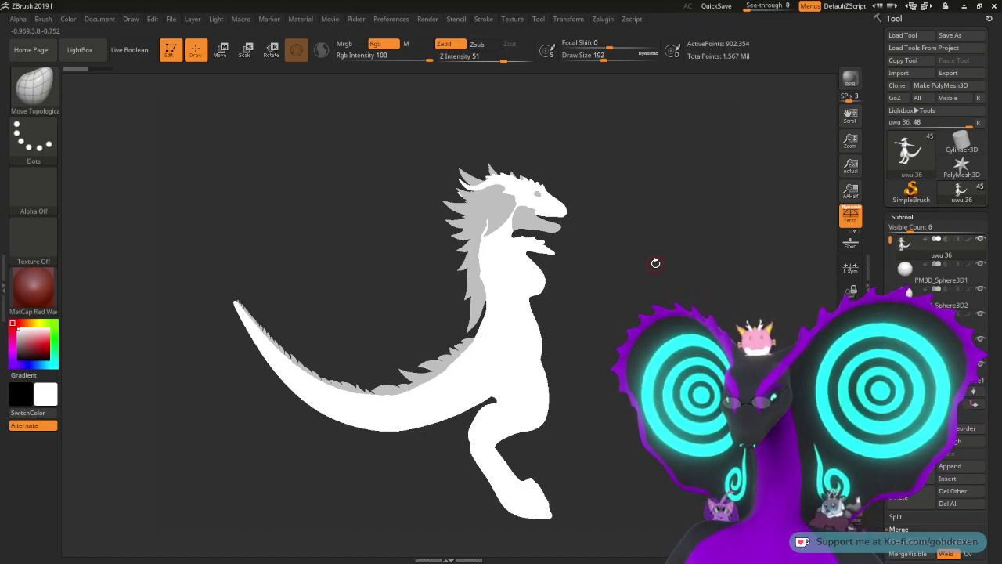
pyautogui.moveTo(641, 303); pyautogui.dragTo(651, 299)
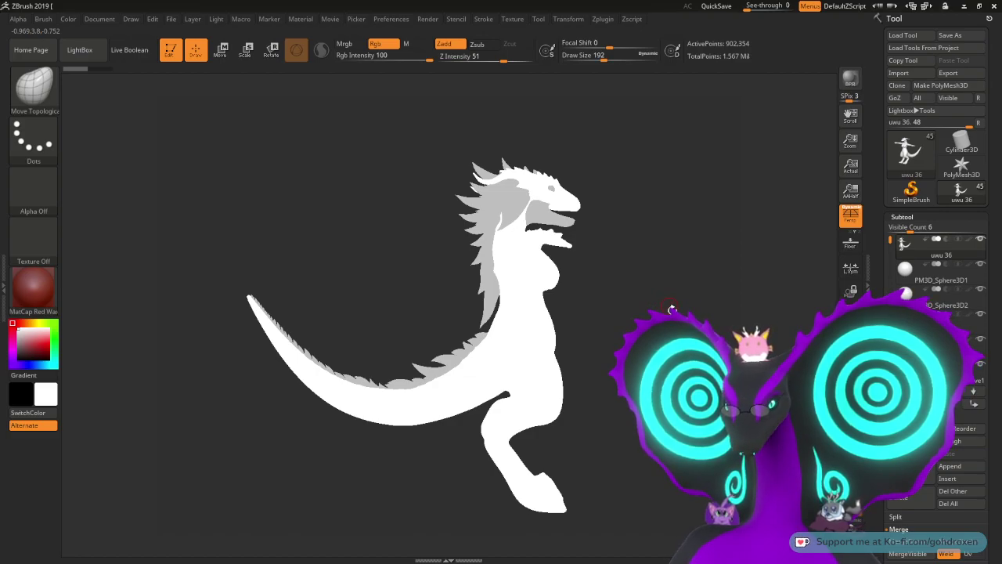
pyautogui.moveTo(672, 311); pyautogui.dragTo(787, 315)
pyautogui.keyDown('alt'); pyautogui.moveTo(690, 335); pyautogui.dragTo(619, 329); pyautogui.keyUp('alt')
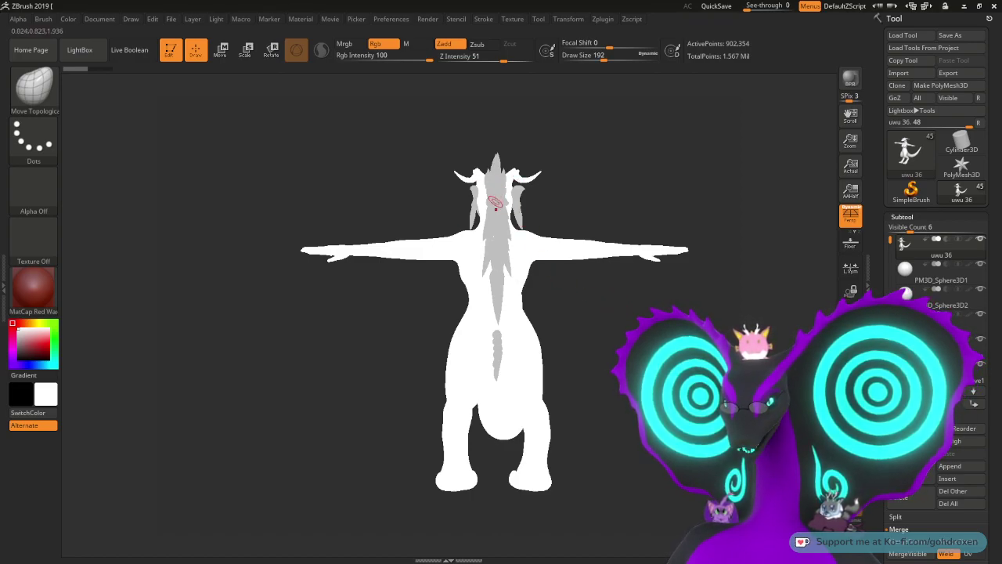
pyautogui.keyDown('alt'); pyautogui.click(494, 205); pyautogui.keyUp('alt')
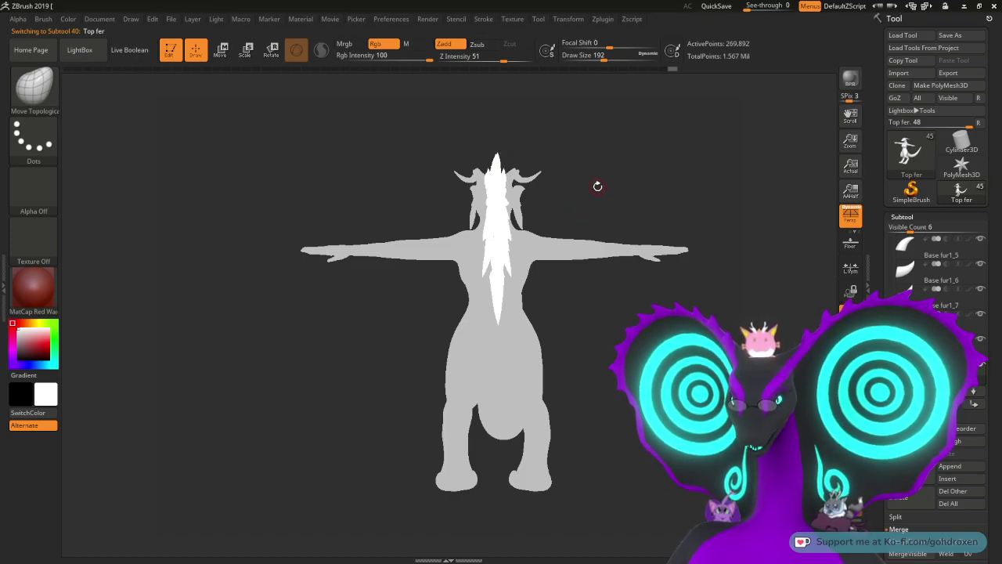
pyautogui.keyDown('alt'); pyautogui.click(511, 199); pyautogui.keyUp('alt')
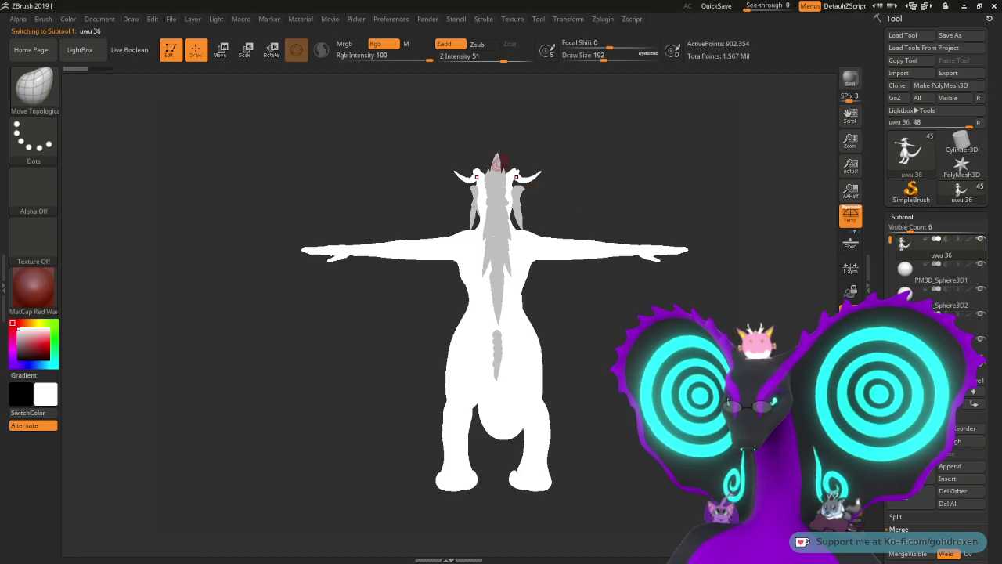
pyautogui.moveTo(569, 330); pyautogui.dragTo(636, 327)
pyautogui.moveTo(649, 281); pyautogui.dragTo(596, 292)
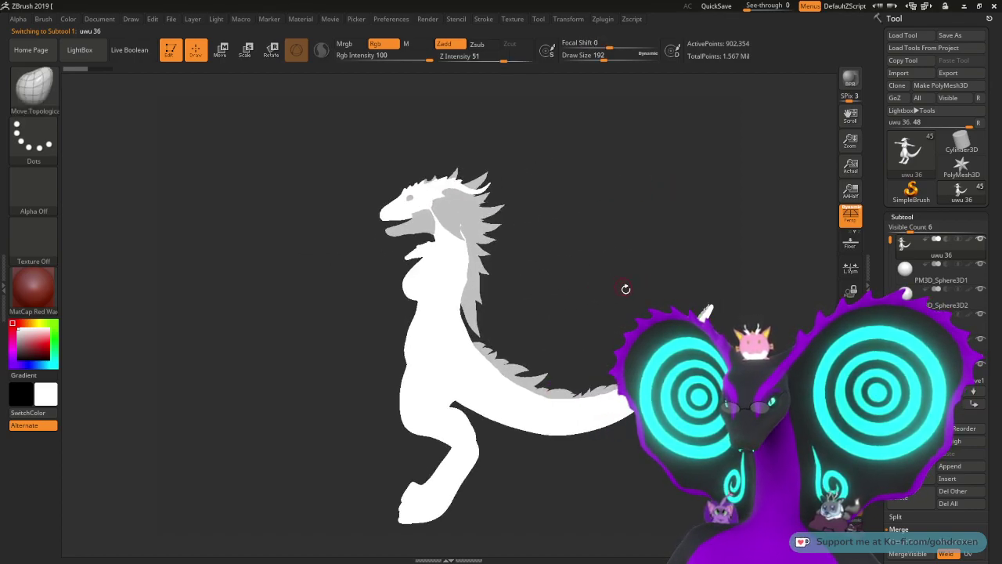
# Step: Set the render mode to Fast and examine the spike row from behind, along the tail and up the back
pyautogui.click(428, 19)
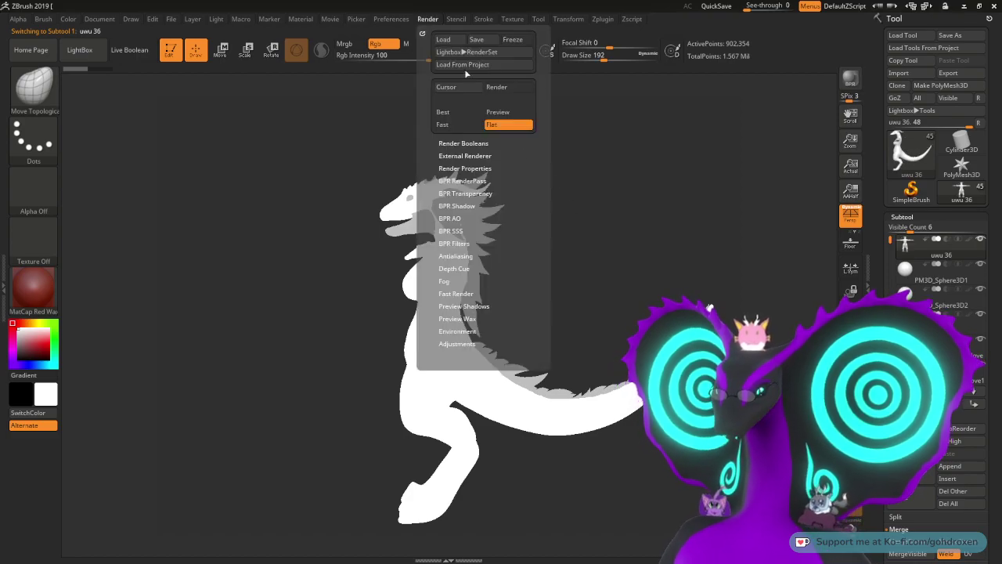
pyautogui.click(462, 125)
pyautogui.moveTo(606, 239)
pyautogui.mouseDown()
pyautogui.moveTo(585, 242)
pyautogui.moveTo(603, 241)
pyautogui.moveTo(624, 261)
pyautogui.moveTo(637, 309)
pyautogui.moveTo(593, 175)
pyautogui.moveTo(555, 235)
pyautogui.moveTo(594, 278)
pyautogui.moveTo(558, 169)
pyautogui.moveTo(595, 275)
pyautogui.moveTo(580, 267)
pyautogui.moveTo(545, 323)
pyautogui.mouseUp()
pyautogui.moveTo(920, 159)
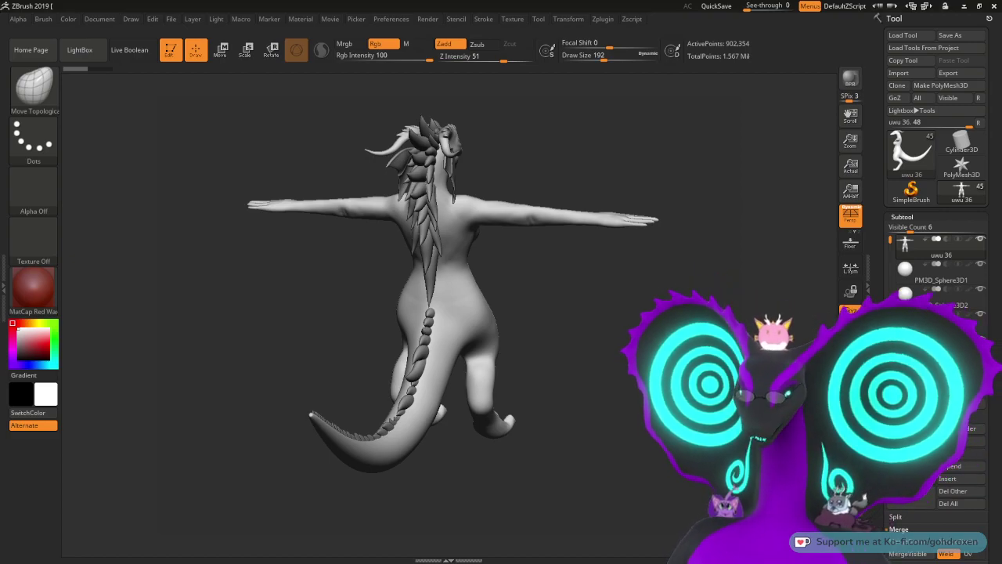
pyautogui.moveTo(601, 338); pyautogui.dragTo(631, 319)
pyautogui.moveTo(642, 282); pyautogui.dragTo(585, 272)
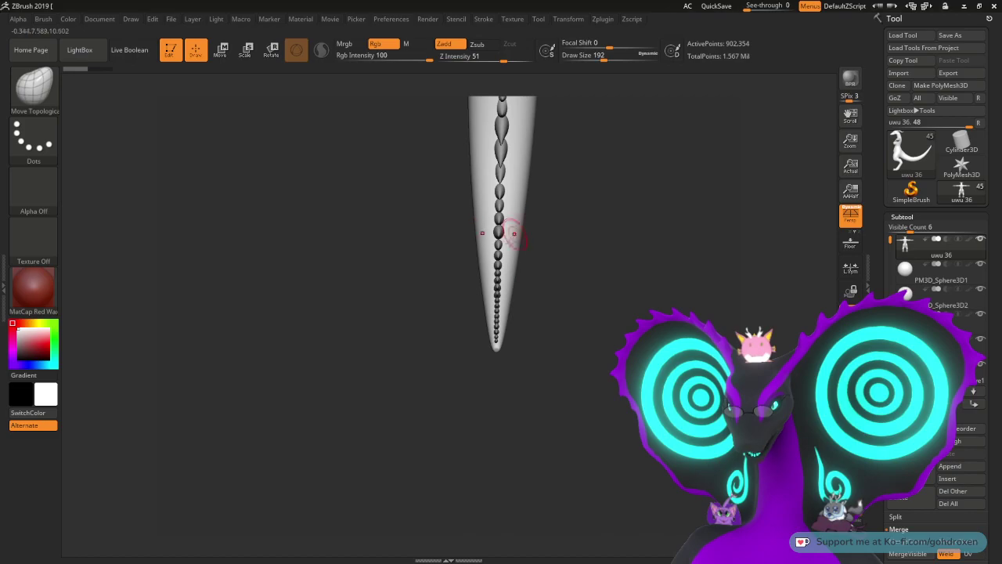
pyautogui.keyDown('alt'); pyautogui.moveTo(648, 155); pyautogui.dragTo(624, 297); pyautogui.keyUp('alt')
pyautogui.moveTo(617, 257); pyautogui.dragTo(639, 320)
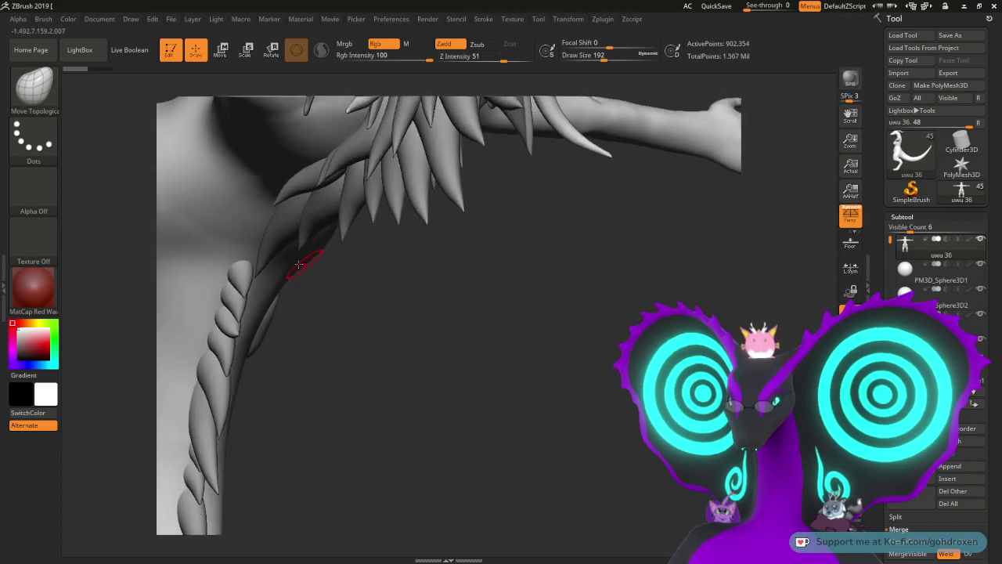
# Step: Select the uppermost spike of the row on the lower back (Base fur1) and duplicate its subtool
pyautogui.keyDown('alt'); pyautogui.click(239, 272); pyautogui.keyUp('alt')
pyautogui.moveTo(409, 344)
pyautogui.mouseDown()
pyautogui.moveTo(472, 352)
pyautogui.moveTo(397, 346)
pyautogui.moveTo(454, 392)
pyautogui.moveTo(653, 298)
pyautogui.moveTo(653, 415)
pyautogui.mouseUp()
pyautogui.moveTo(627, 313); pyautogui.dragTo(740, 165)
pyautogui.moveTo(740, 263); pyautogui.dragTo(619, 282)
pyautogui.moveTo(271, 154)
pyautogui.mouseDown()
pyautogui.moveTo(456, 217)
pyautogui.moveTo(441, 231)
pyautogui.moveTo(465, 272)
pyautogui.mouseUp()
pyautogui.moveTo(813, 287); pyautogui.dragTo(659, 253)
pyautogui.moveTo(771, 293); pyautogui.dragTo(738, 331)
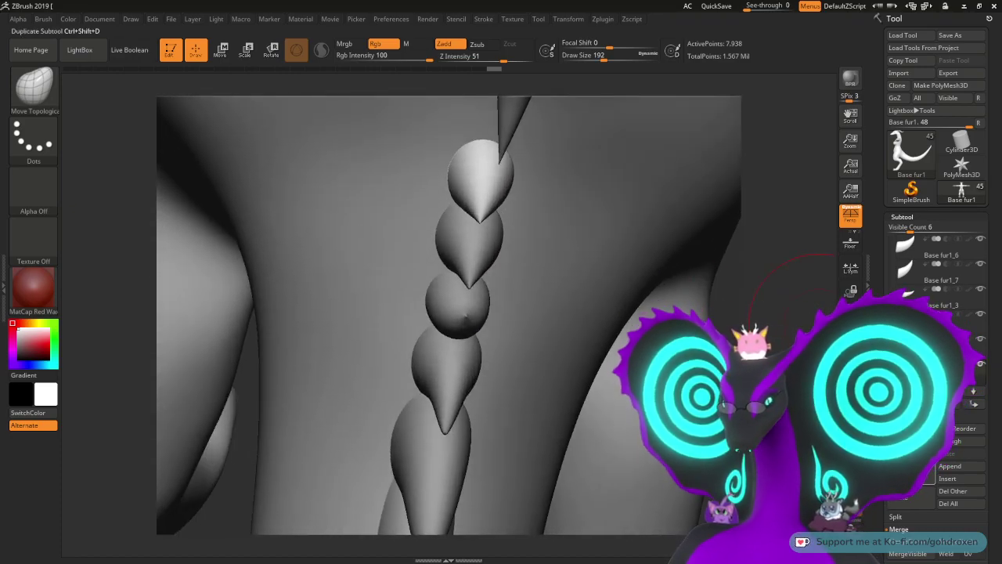
pyautogui.click(905, 466)
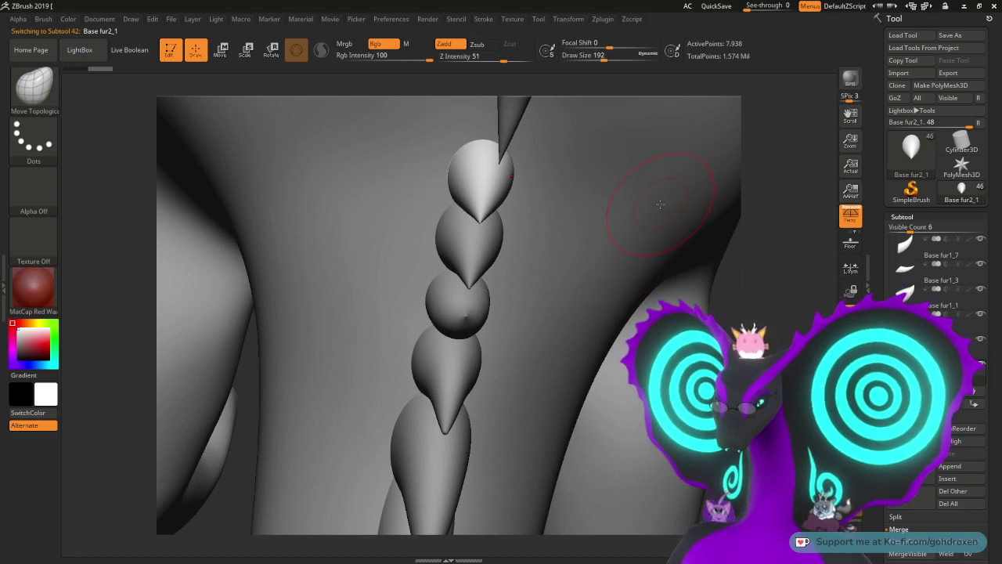
# Step: Move the duplicated spike out beside the uppermost centre spike and down toward the body surface with the transform gizmo
pyautogui.press('w')
pyautogui.moveTo(747, 243); pyautogui.dragTo(774, 282)
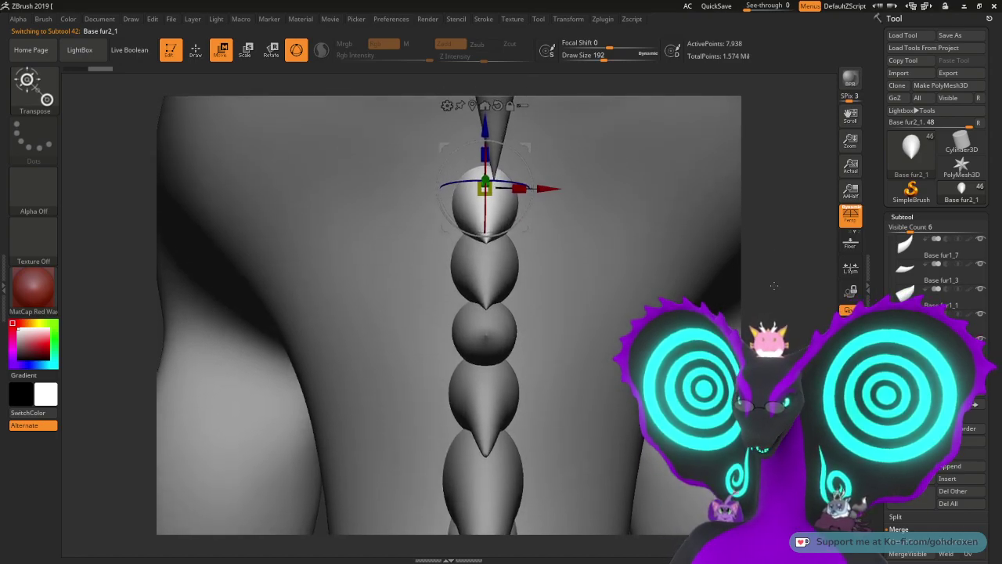
pyautogui.moveTo(524, 151); pyautogui.dragTo(519, 151)
pyautogui.moveTo(479, 190); pyautogui.dragTo(442, 223)
pyautogui.moveTo(792, 339); pyautogui.dragTo(892, 332)
pyautogui.moveTo(486, 241); pyautogui.dragTo(480, 253)
pyautogui.moveTo(637, 251)
pyautogui.mouseDown()
pyautogui.moveTo(615, 252)
pyautogui.moveTo(626, 246)
pyautogui.mouseUp()
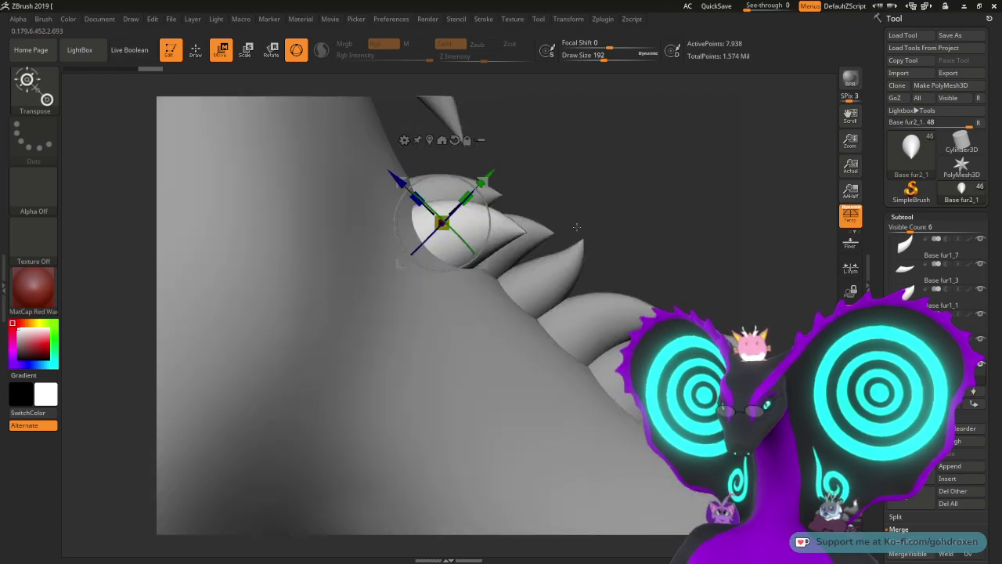
# Step: Tilt and shift the duplicated spike so its base sits against the body beside the centre row
pyautogui.moveTo(484, 265); pyautogui.dragTo(472, 267)
pyautogui.moveTo(583, 172)
pyautogui.mouseDown()
pyautogui.moveTo(530, 186)
pyautogui.moveTo(580, 159)
pyautogui.mouseUp()
pyautogui.moveTo(477, 186); pyautogui.dragTo(470, 170)
pyautogui.moveTo(378, 241); pyautogui.dragTo(382, 243)
pyautogui.moveTo(596, 189); pyautogui.dragTo(552, 200)
pyautogui.moveTo(334, 184); pyautogui.dragTo(480, 227)
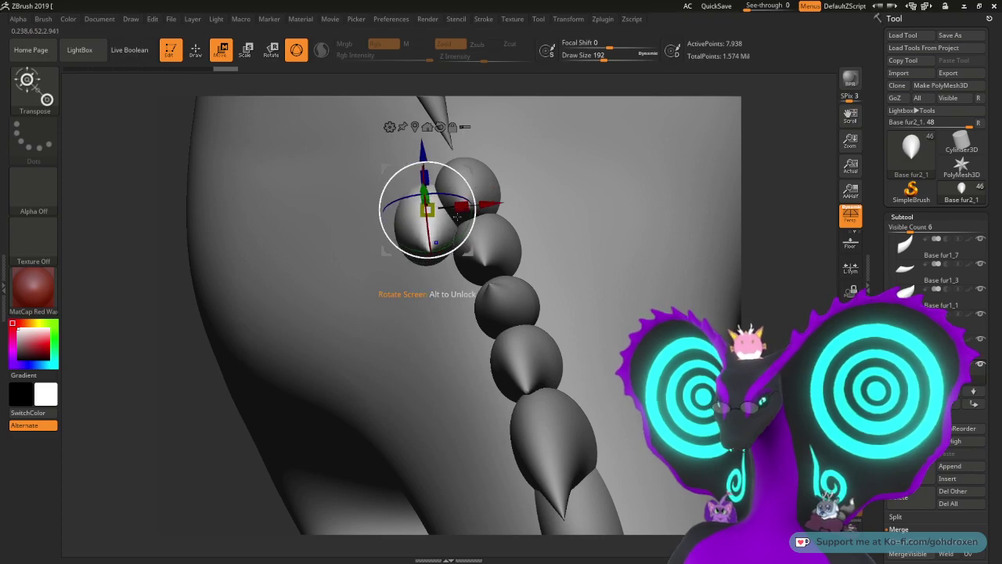
# Step: Refine the side spike's rotation and position so it angles outward from the centre row
pyautogui.moveTo(792, 300); pyautogui.dragTo(770, 250)
pyautogui.moveTo(487, 169); pyautogui.dragTo(491, 171)
pyautogui.moveTo(781, 286)
pyautogui.mouseDown()
pyautogui.moveTo(791, 287)
pyautogui.moveTo(773, 281)
pyautogui.moveTo(782, 306)
pyautogui.mouseUp()
pyautogui.moveTo(462, 198); pyautogui.dragTo(459, 203)
pyautogui.moveTo(703, 294); pyautogui.dragTo(700, 274)
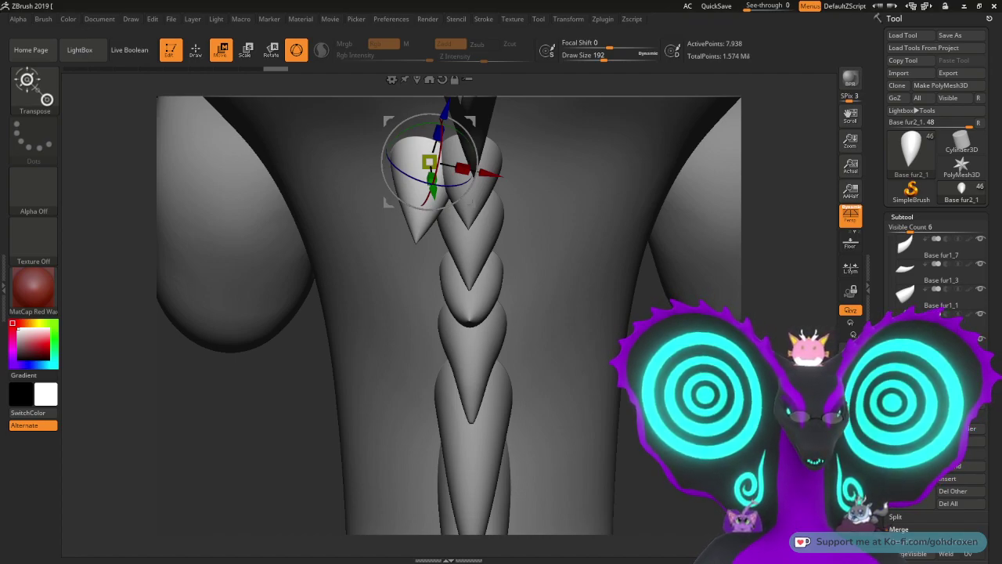
# Step: Nudge the side spike slightly closer to the centre row
pyautogui.hotkey('ctrl', 's')
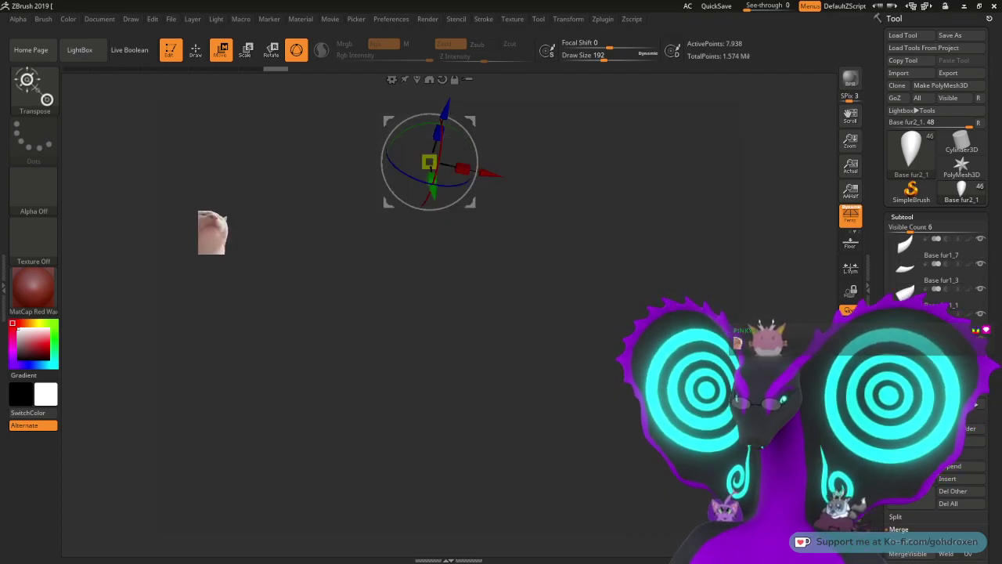
pyautogui.moveTo(235, 438); pyautogui.dragTo(258, 462)
pyautogui.hotkey('ctrl', 'z')
pyautogui.hotkey('ctrl', 'z')
pyautogui.hotkey('ctrl', 'z')
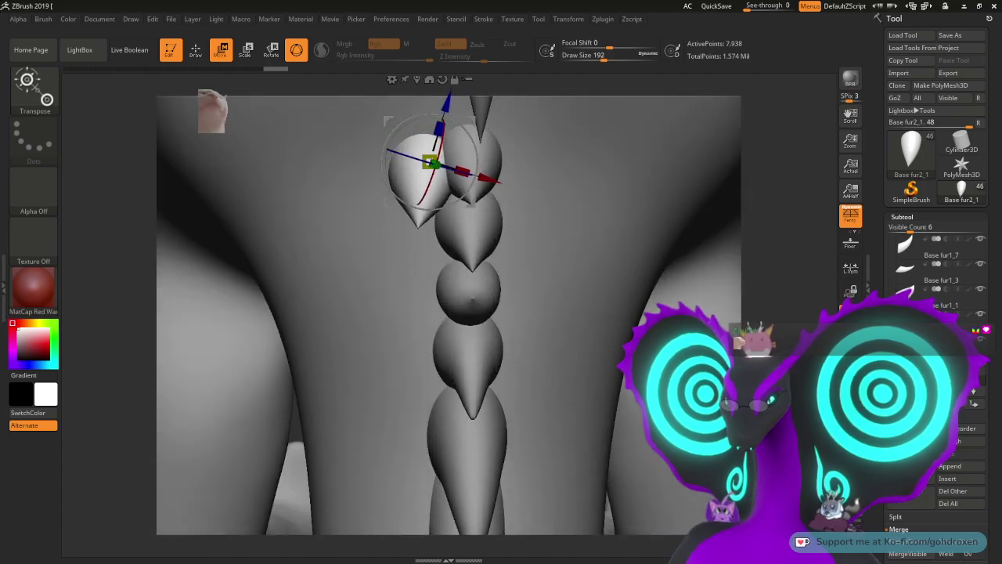
pyautogui.scroll(-1, 900, 274)
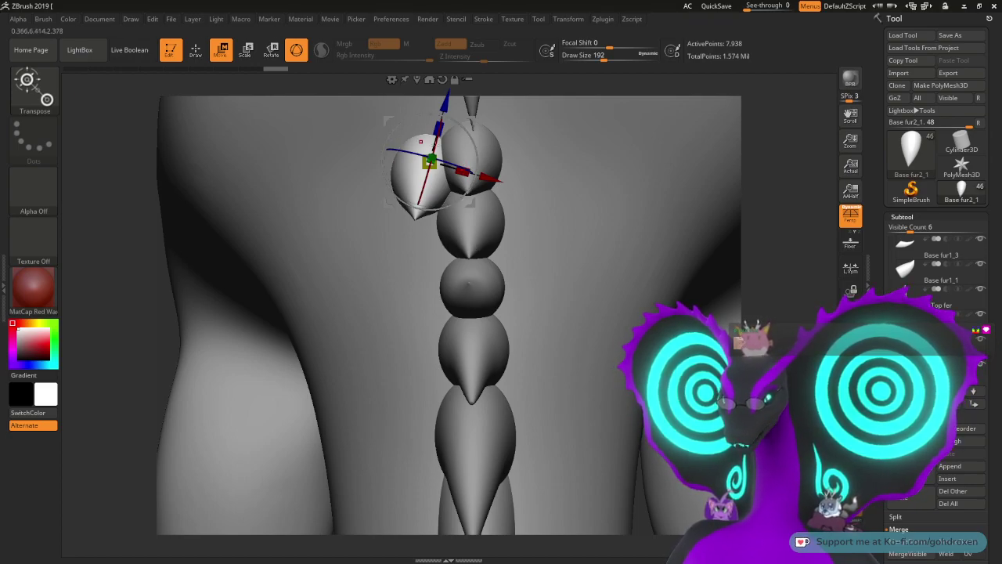
pyautogui.moveTo(492, 179); pyautogui.dragTo(500, 180)
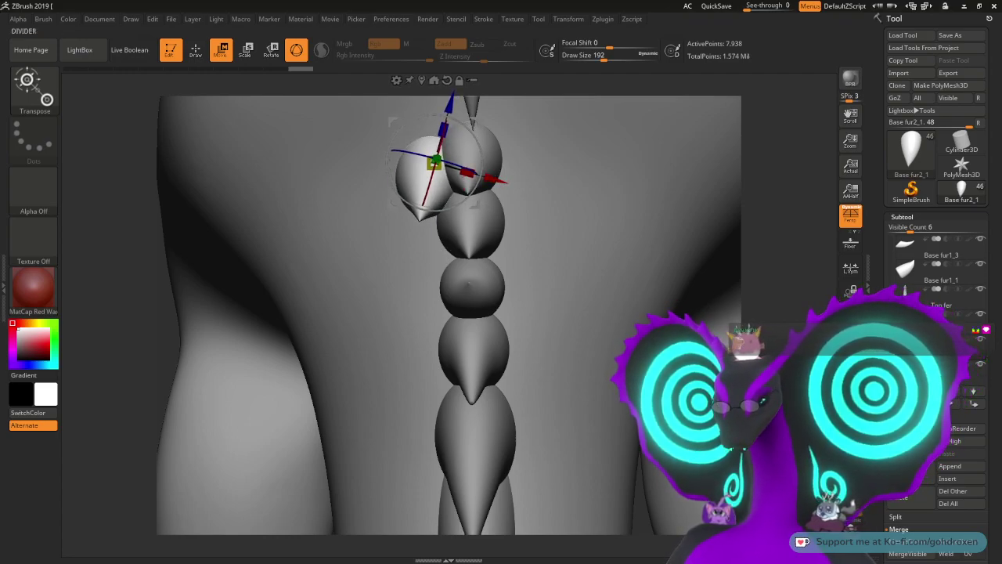
# Step: Duplicate the side spike, mirror the copy to the opposite side of the centre row, and check both from the side
pyautogui.click(902, 472)
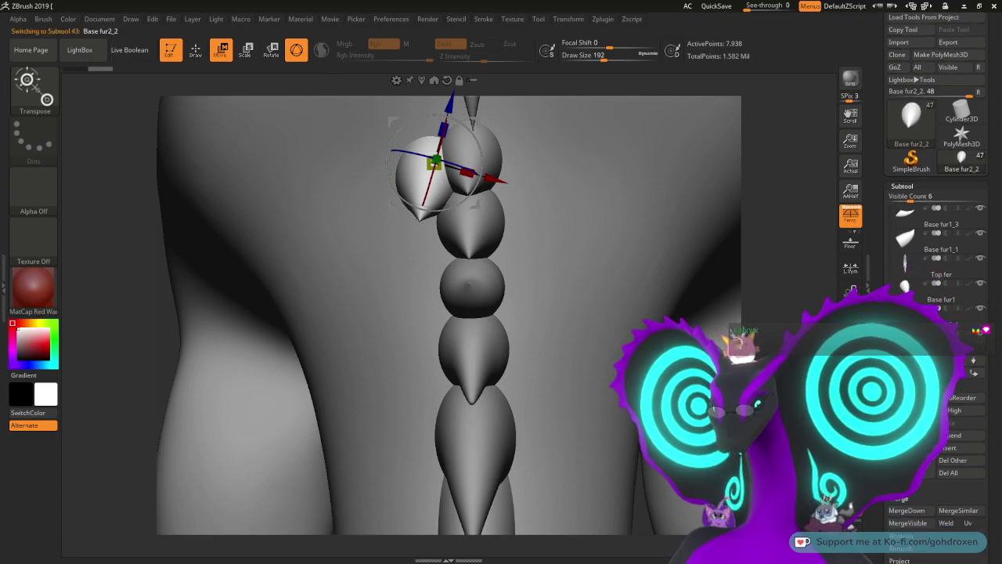
pyautogui.click(909, 454)
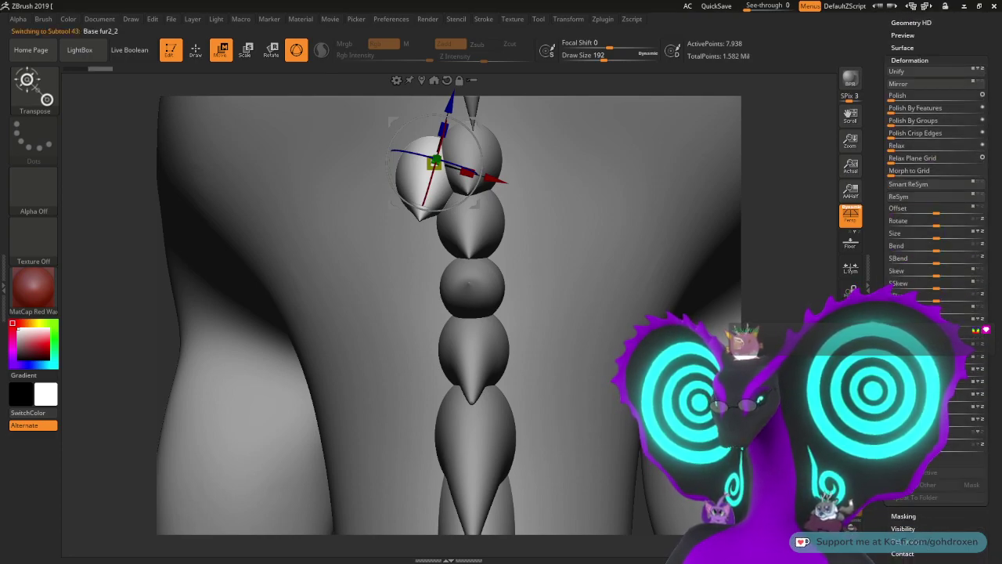
pyautogui.moveTo(882, 321); pyautogui.dragTo(882, 520)
pyautogui.click(907, 284)
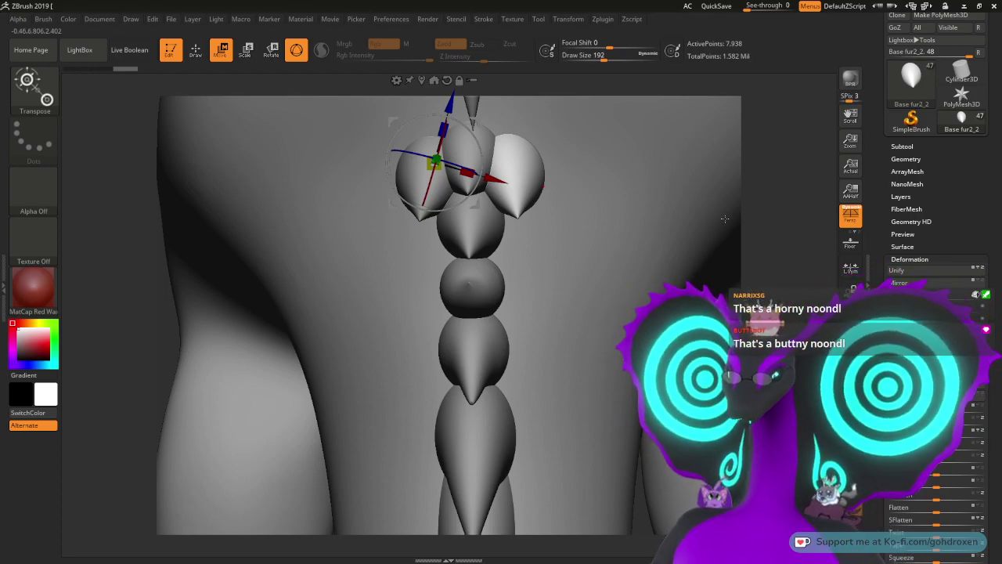
pyautogui.moveTo(748, 257); pyautogui.dragTo(802, 225)
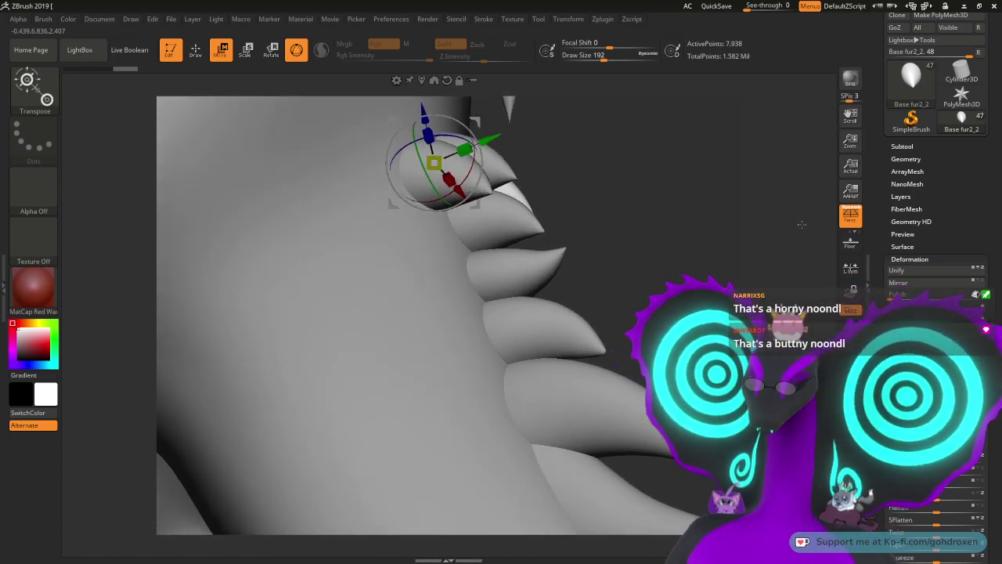
pyautogui.keyDown('alt'); pyautogui.moveTo(695, 216); pyautogui.dragTo(697, 224); pyautogui.keyUp('alt')
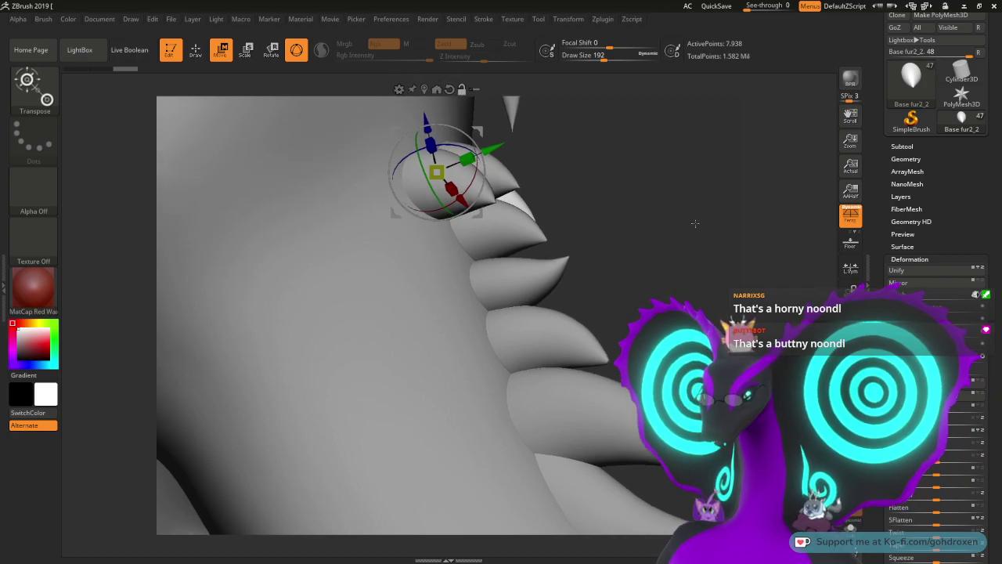
pyautogui.moveTo(791, 226); pyautogui.dragTo(545, 190)
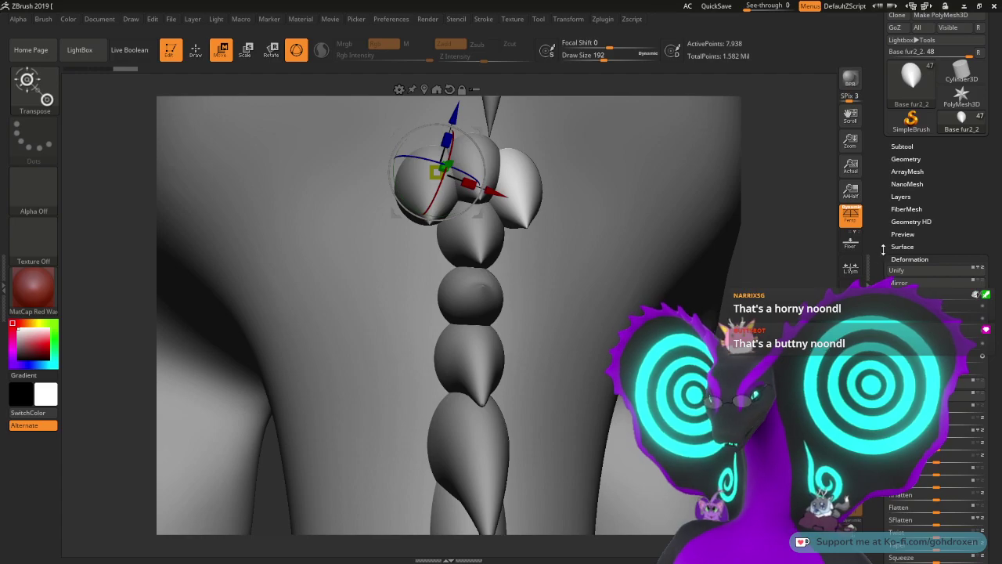
# Step: Merge the original side spike subtool (Base fur2_1) down with its mirrored copy and duplicate the merged pair
pyautogui.click(902, 146)
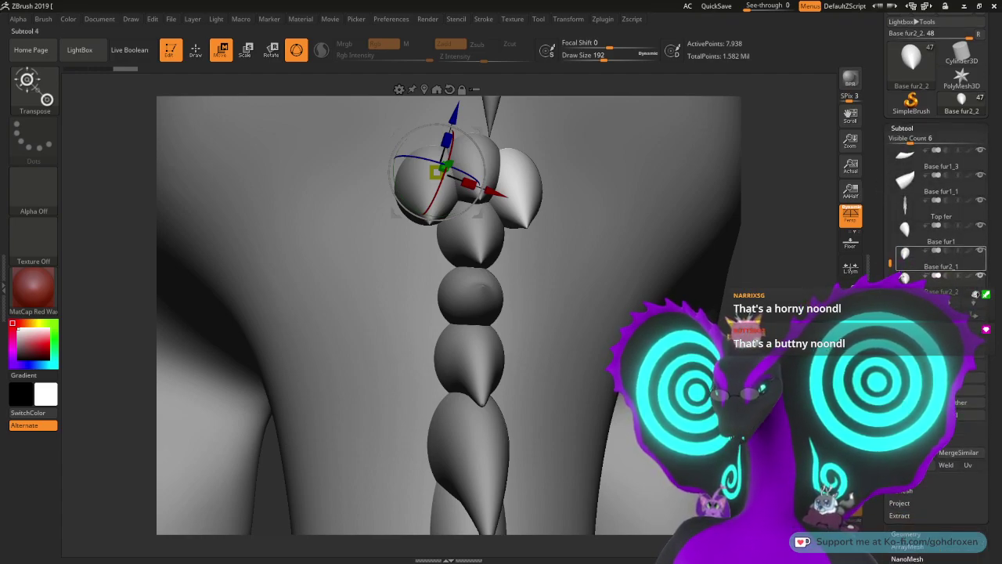
pyautogui.click(904, 268)
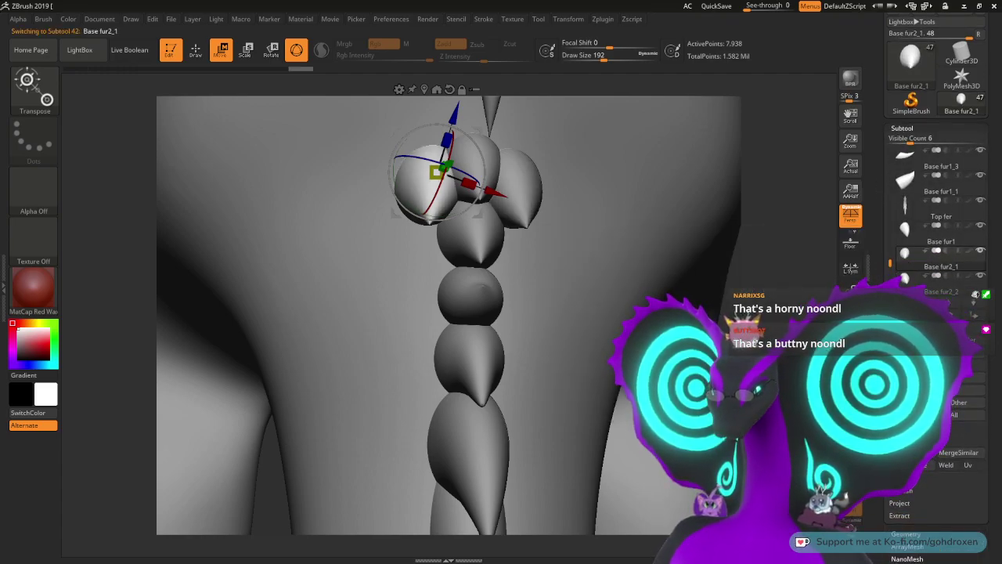
pyautogui.click(921, 454)
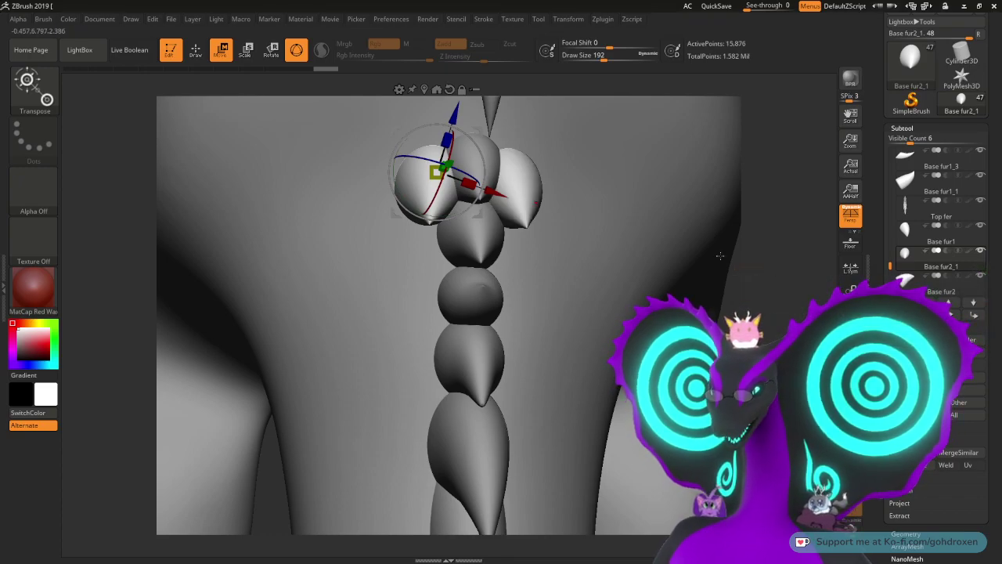
pyautogui.click(914, 384)
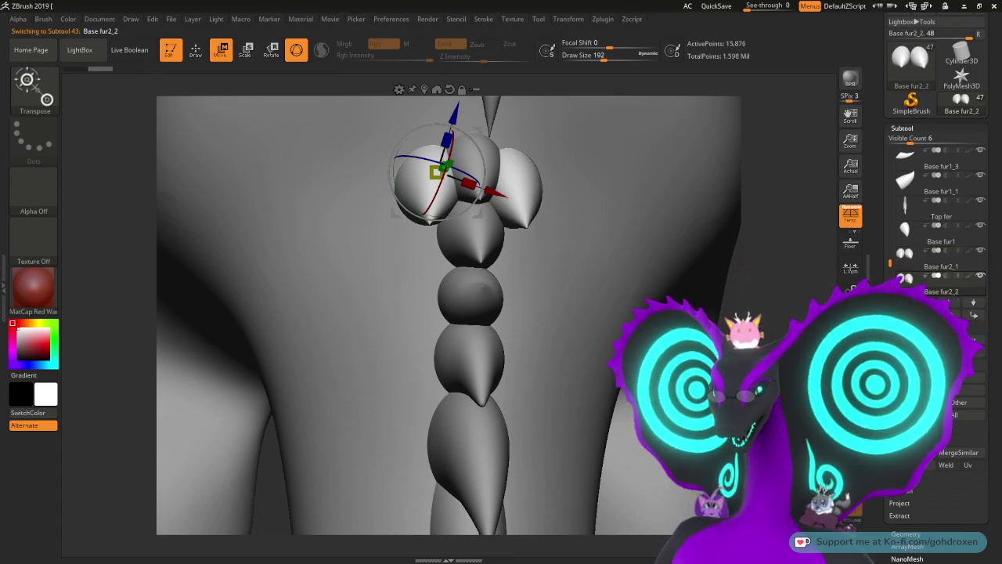
# Step: Move the duplicated spike pair down the back to flank the next centre spike
pyautogui.moveTo(774, 339)
pyautogui.mouseDown()
pyautogui.moveTo(850, 338)
pyautogui.moveTo(790, 341)
pyautogui.mouseUp()
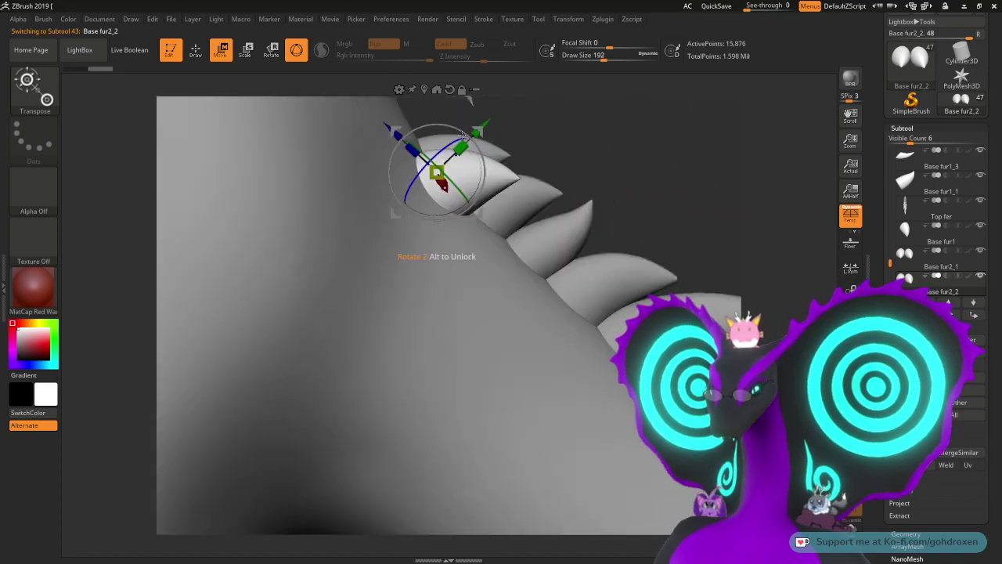
pyautogui.moveTo(487, 136); pyautogui.dragTo(545, 179)
pyautogui.moveTo(611, 185); pyautogui.dragTo(783, 254)
pyautogui.moveTo(711, 203); pyautogui.dragTo(719, 243)
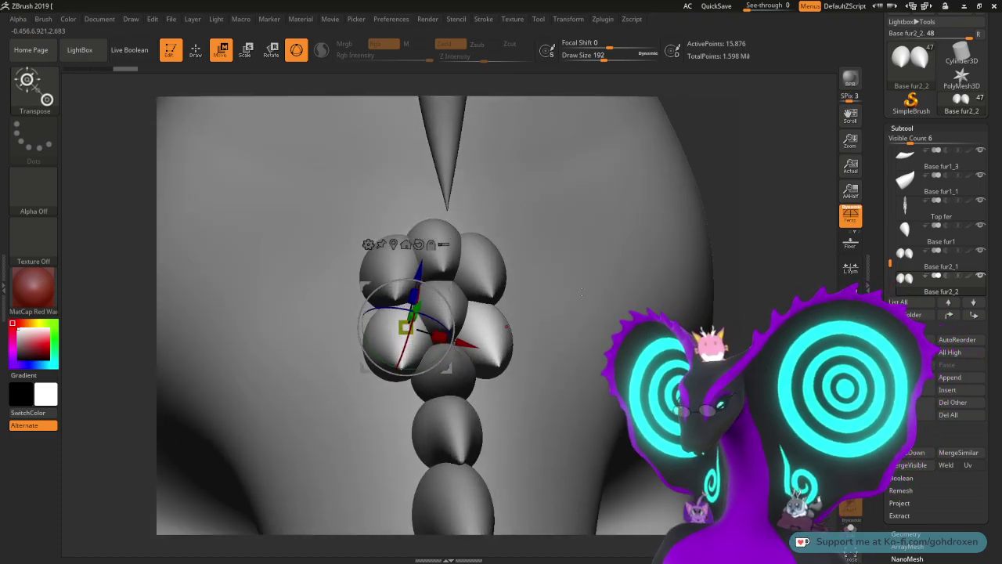
# Step: Try rotating the lower spike pair around its off-centre gizmo and undo the rotation
pyautogui.moveTo(438, 314); pyautogui.dragTo(444, 316)
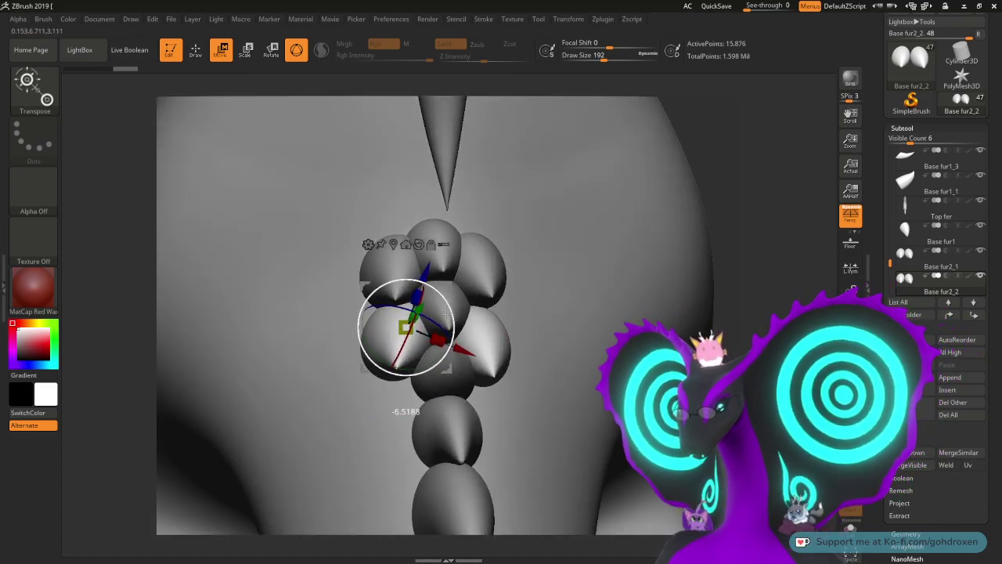
pyautogui.hotkey('ctrl', 'z')
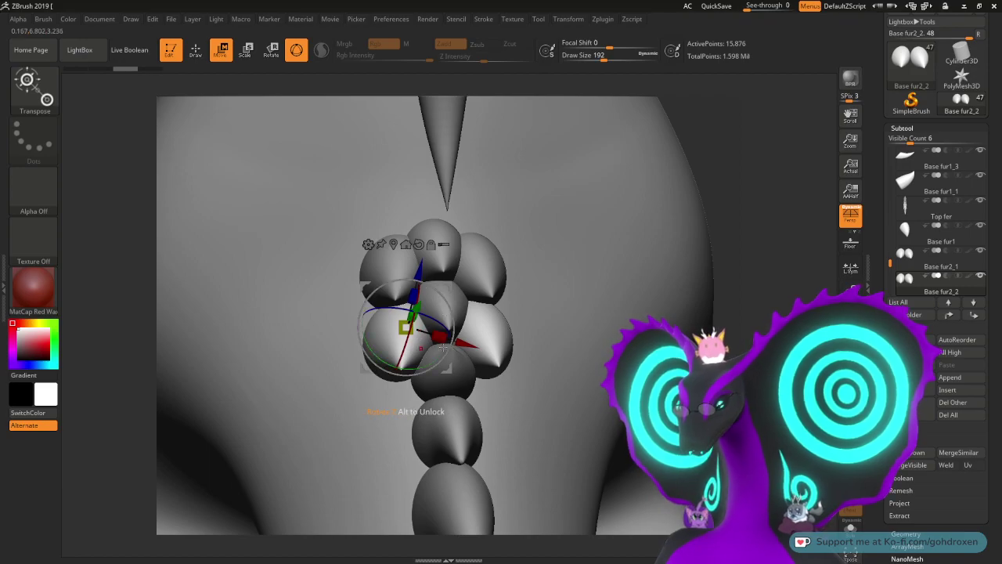
pyautogui.moveTo(440, 337); pyautogui.dragTo(444, 337)
pyautogui.moveTo(444, 338); pyautogui.dragTo(448, 501, button='right')
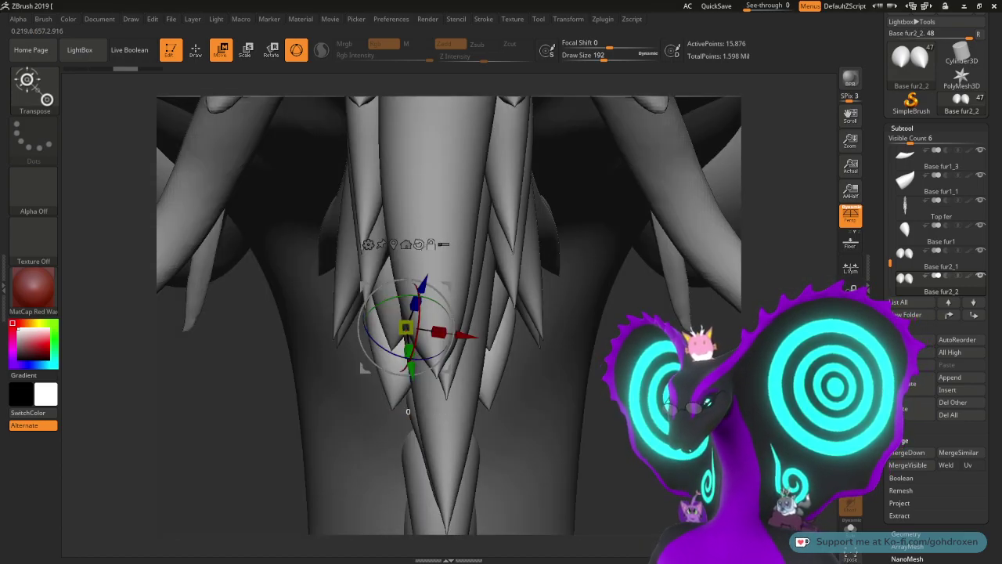
# Step: Unlock the gizmo, straighten it and centre it on the body midline between the two lower spikes, and lock it again
pyautogui.keyDown('alt'); pyautogui.click(419, 244); pyautogui.keyUp('alt')
pyautogui.moveTo(468, 329); pyautogui.dragTo(508, 335)
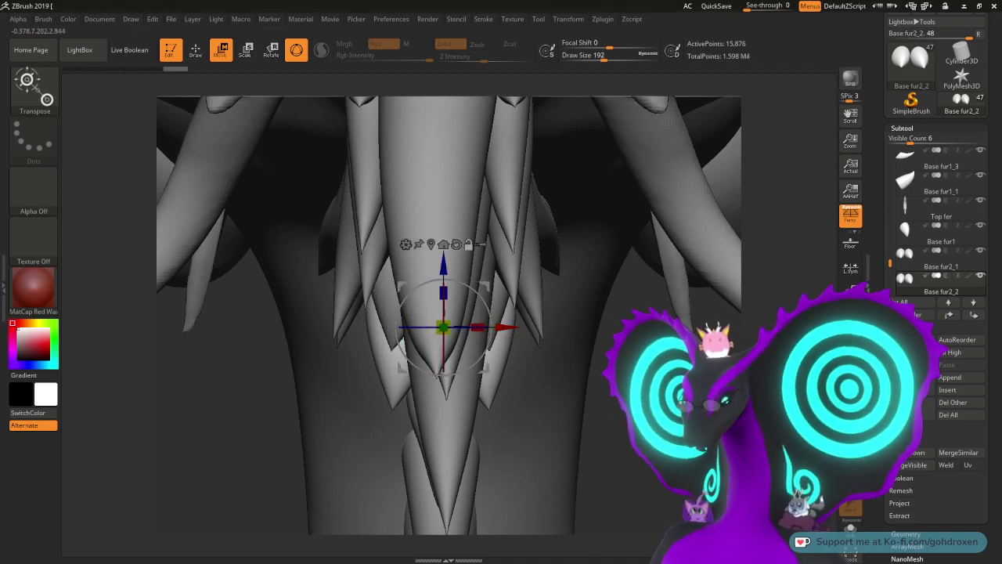
pyautogui.moveTo(440, 313); pyautogui.dragTo(510, 352, button='right')
pyautogui.moveTo(505, 327); pyautogui.dragTo(503, 327)
pyautogui.moveTo(508, 354)
pyautogui.mouseDown(button='right')
pyautogui.moveTo(485, 336)
pyautogui.moveTo(501, 345)
pyautogui.mouseUp(button='right')
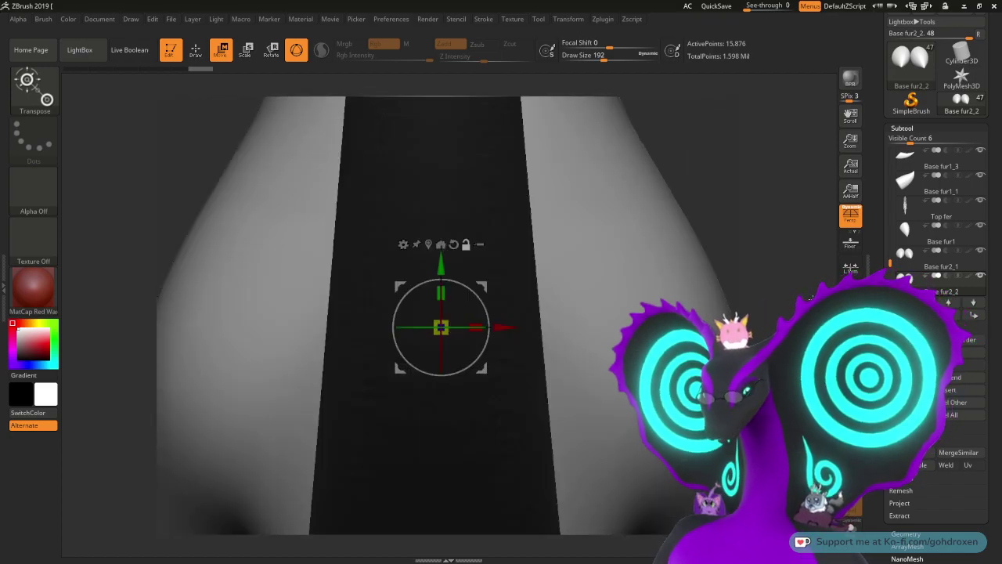
pyautogui.moveTo(705, 238); pyautogui.dragTo(729, 234, button='right')
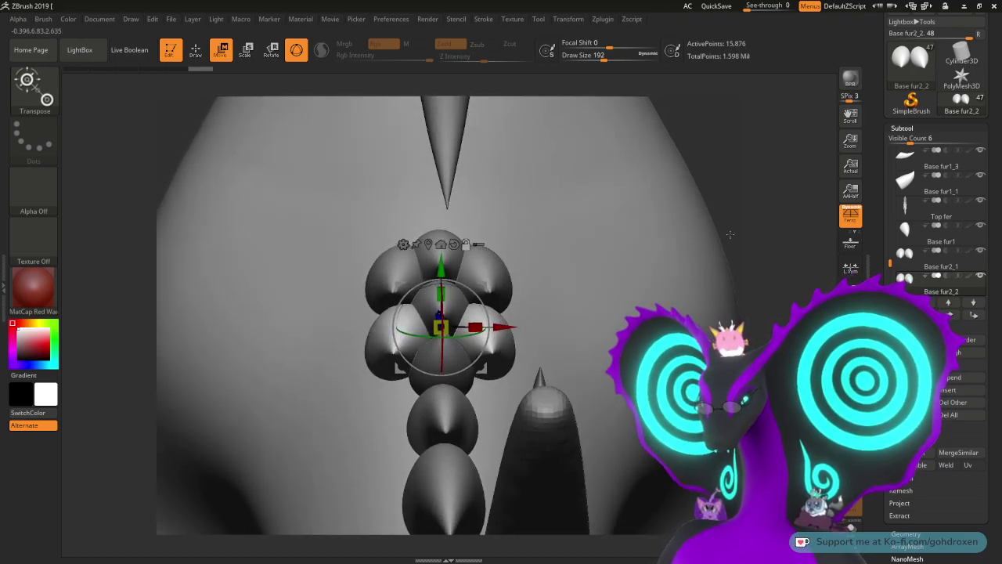
pyautogui.moveTo(503, 328); pyautogui.dragTo(508, 327)
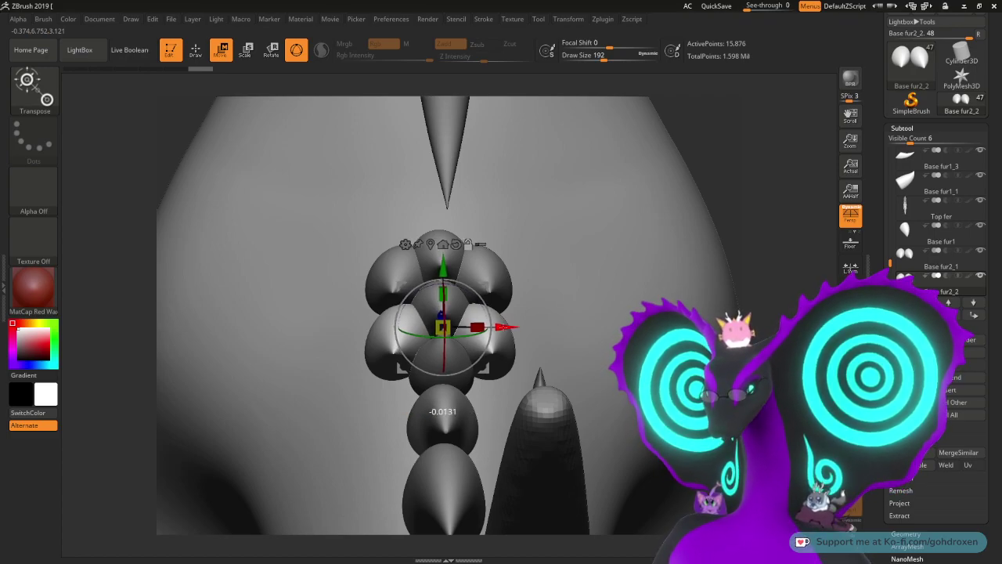
pyautogui.moveTo(830, 259); pyautogui.dragTo(818, 315)
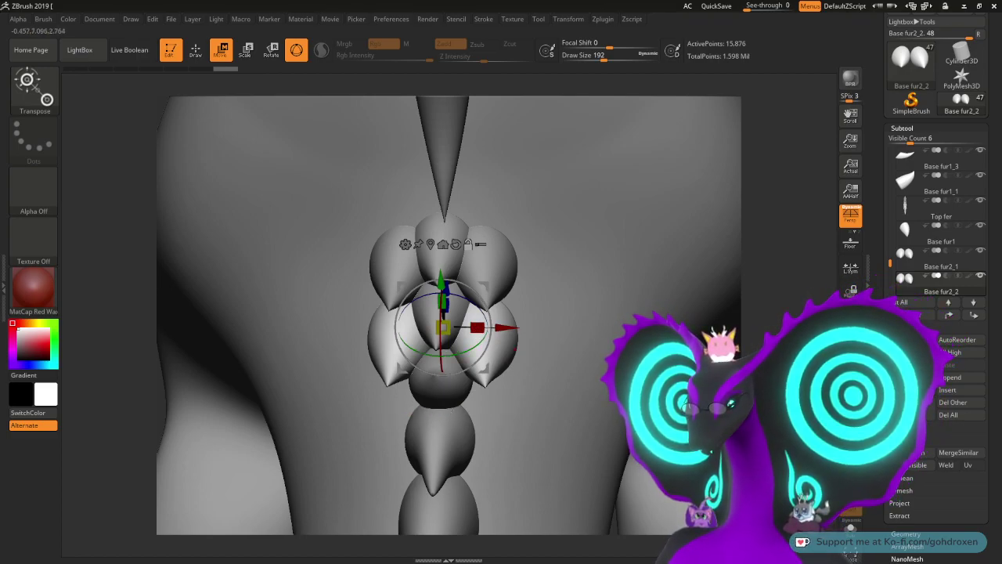
pyautogui.hotkey('ctrl', 'z')
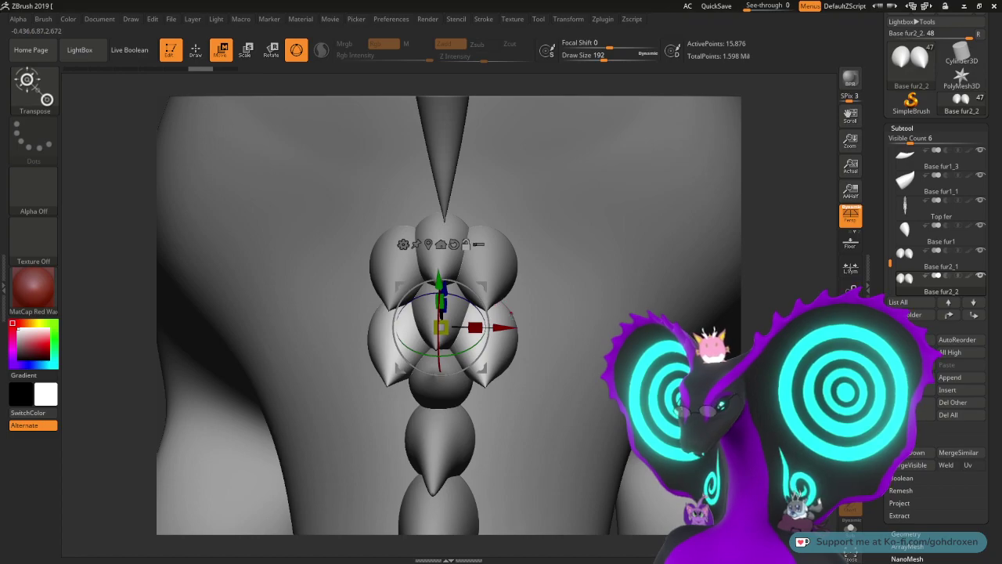
pyautogui.moveTo(509, 327); pyautogui.dragTo(512, 327)
pyautogui.click(468, 245)
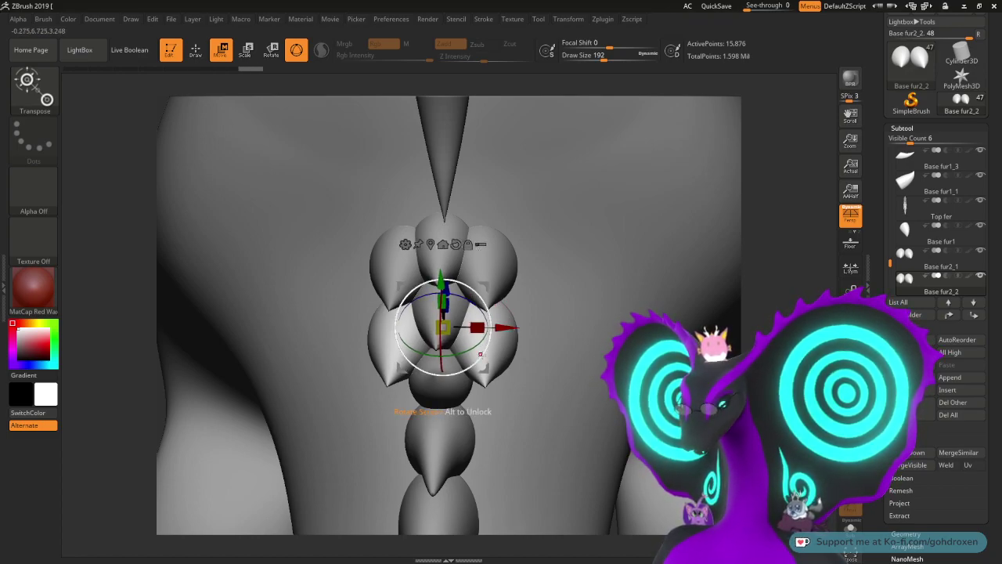
# Step: Scale the lower spike pair sideways, tilt it, and shift it along the back to seat it against the body
pyautogui.moveTo(477, 327); pyautogui.dragTo(483, 327)
pyautogui.moveTo(749, 305); pyautogui.dragTo(814, 310)
pyautogui.moveTo(474, 310); pyautogui.dragTo(478, 292)
pyautogui.moveTo(554, 271); pyautogui.dragTo(582, 252)
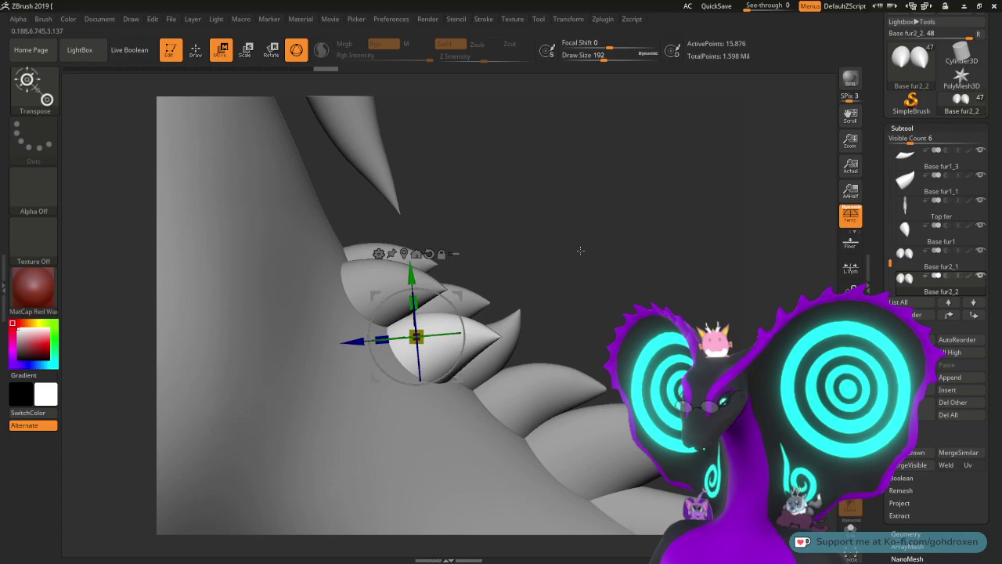
pyautogui.moveTo(413, 275); pyautogui.dragTo(411, 271)
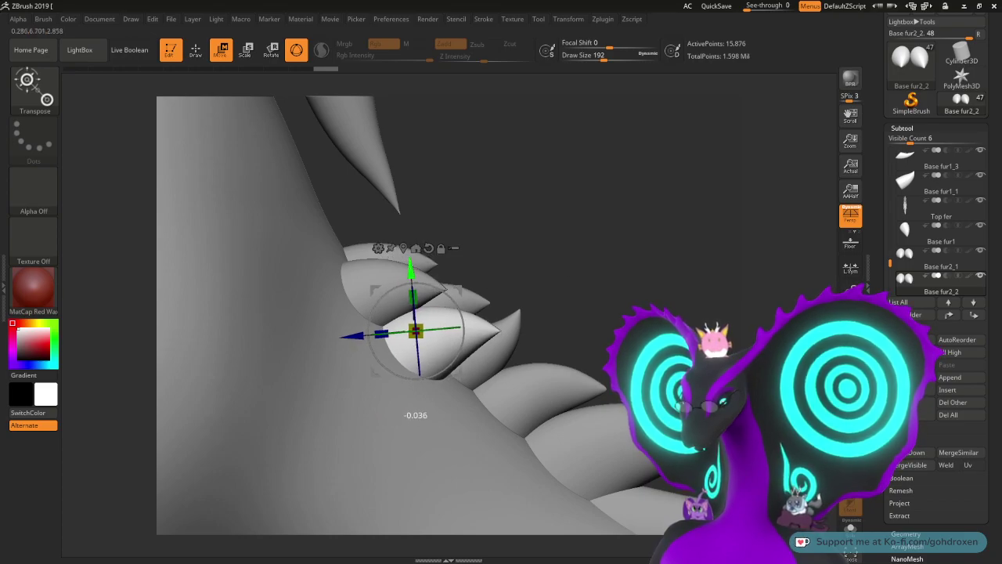
pyautogui.moveTo(591, 261); pyautogui.dragTo(693, 209)
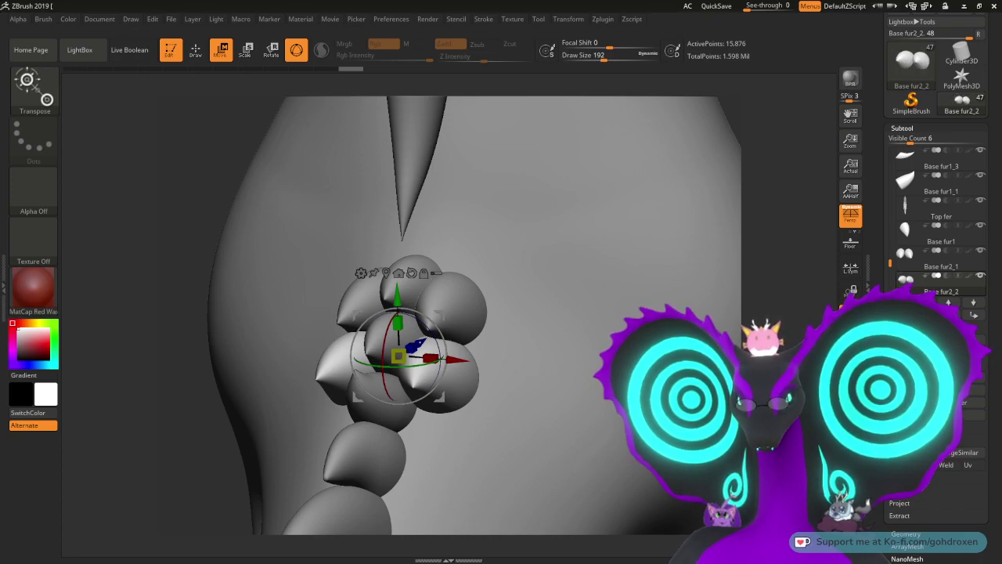
# Step: Select the centre spike just below the lower side-spike pair and duplicate it as a new subtool
pyautogui.moveTo(767, 280); pyautogui.dragTo(791, 294)
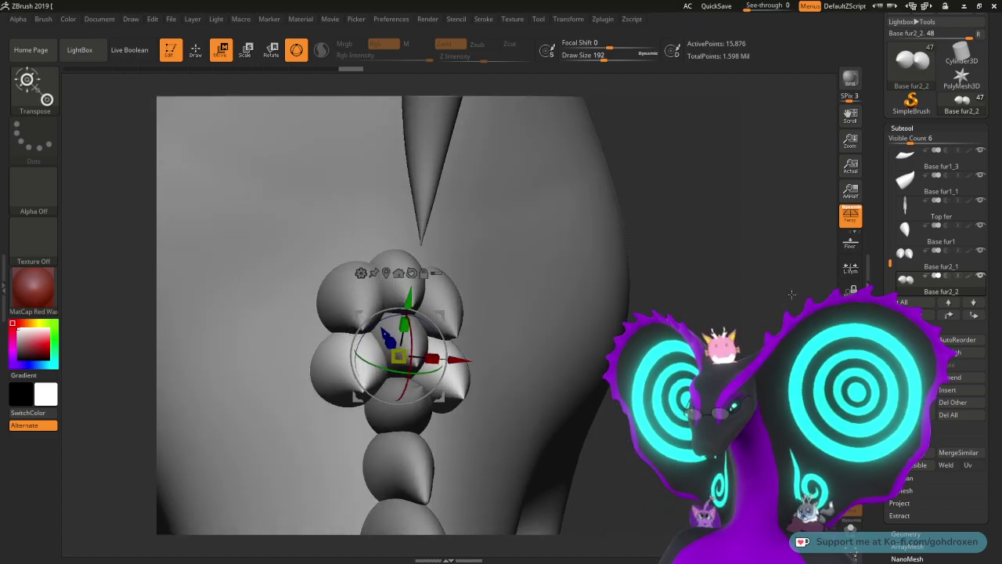
pyautogui.moveTo(709, 327); pyautogui.dragTo(669, 287)
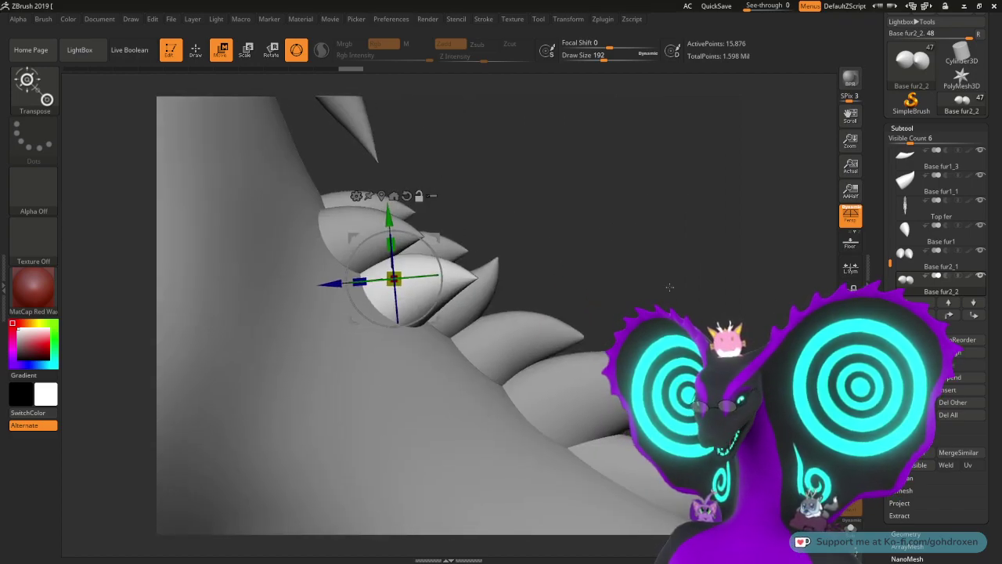
pyautogui.keyDown('alt'); pyautogui.click(489, 294); pyautogui.keyUp('alt')
pyautogui.moveTo(638, 248); pyautogui.dragTo(594, 255)
pyautogui.moveTo(758, 224); pyautogui.dragTo(781, 264)
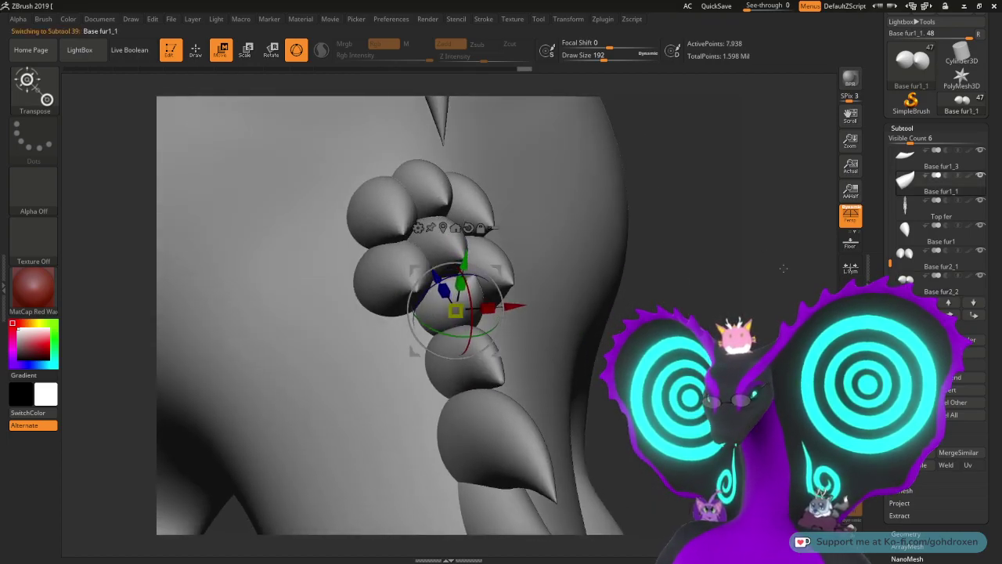
pyautogui.click(912, 383)
# Step: Move the duplicated spike off the body midline to sit beside the centre spike row
pyautogui.moveTo(627, 290); pyautogui.dragTo(710, 287)
pyautogui.moveTo(503, 269); pyautogui.dragTo(534, 292)
pyautogui.moveTo(665, 254); pyautogui.dragTo(619, 262)
pyautogui.moveTo(509, 309); pyautogui.dragTo(487, 307)
pyautogui.moveTo(785, 292)
pyautogui.mouseDown()
pyautogui.moveTo(779, 286)
pyautogui.moveTo(792, 304)
pyautogui.mouseUp()
pyautogui.moveTo(520, 330); pyautogui.dragTo(507, 329)
# Step: Tilt and turn the new side spike and nudge it against the body beneath the side spike above it
pyautogui.moveTo(748, 313); pyautogui.dragTo(566, 256)
pyautogui.moveTo(502, 302); pyautogui.dragTo(471, 314)
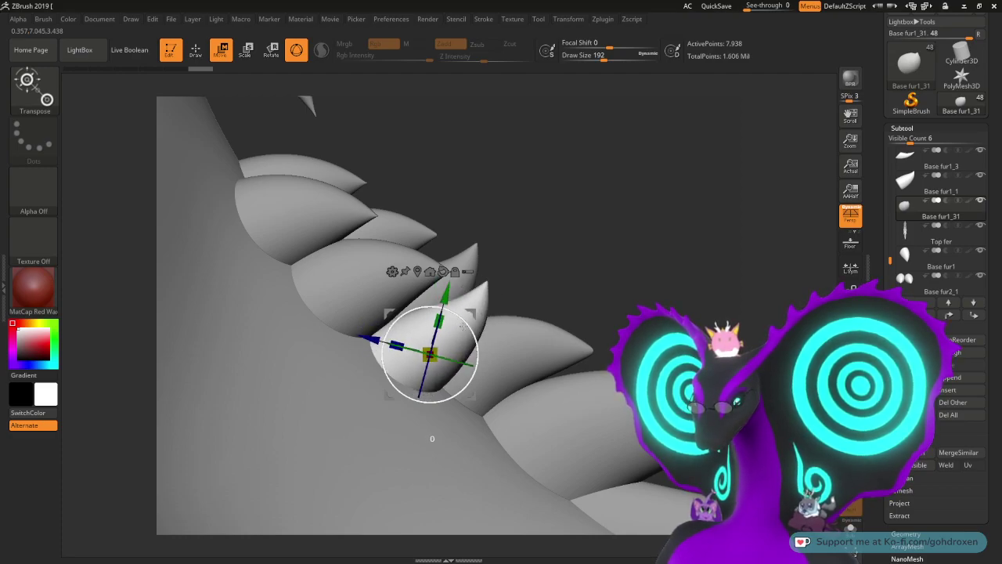
pyautogui.moveTo(430, 355); pyautogui.dragTo(423, 354)
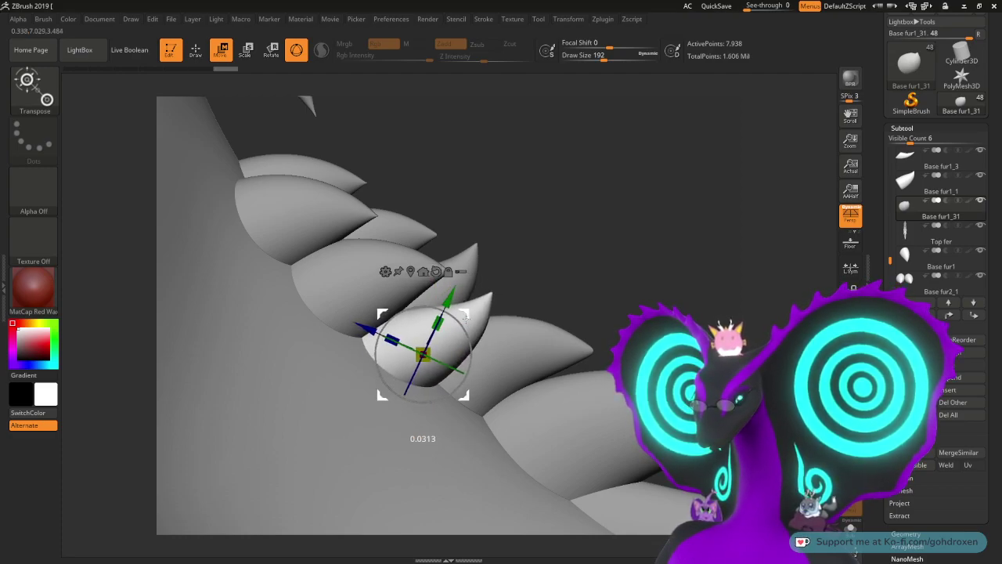
pyautogui.moveTo(466, 316)
pyautogui.mouseDown()
pyautogui.moveTo(577, 268)
pyautogui.moveTo(583, 311)
pyautogui.mouseUp()
pyautogui.moveTo(465, 364); pyautogui.dragTo(450, 374)
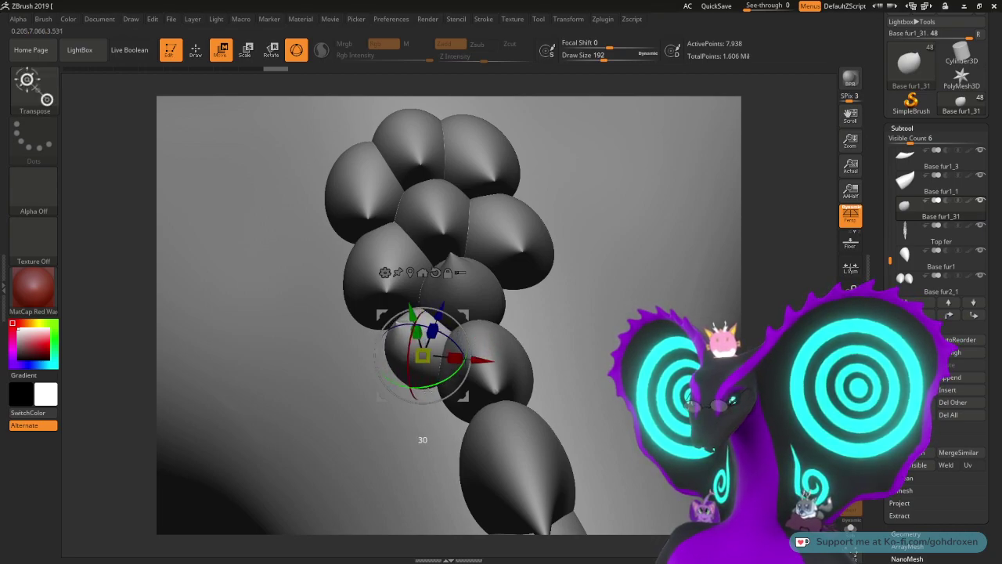
pyautogui.moveTo(440, 388)
pyautogui.mouseDown()
pyautogui.moveTo(457, 375)
pyautogui.moveTo(447, 387)
pyautogui.mouseUp()
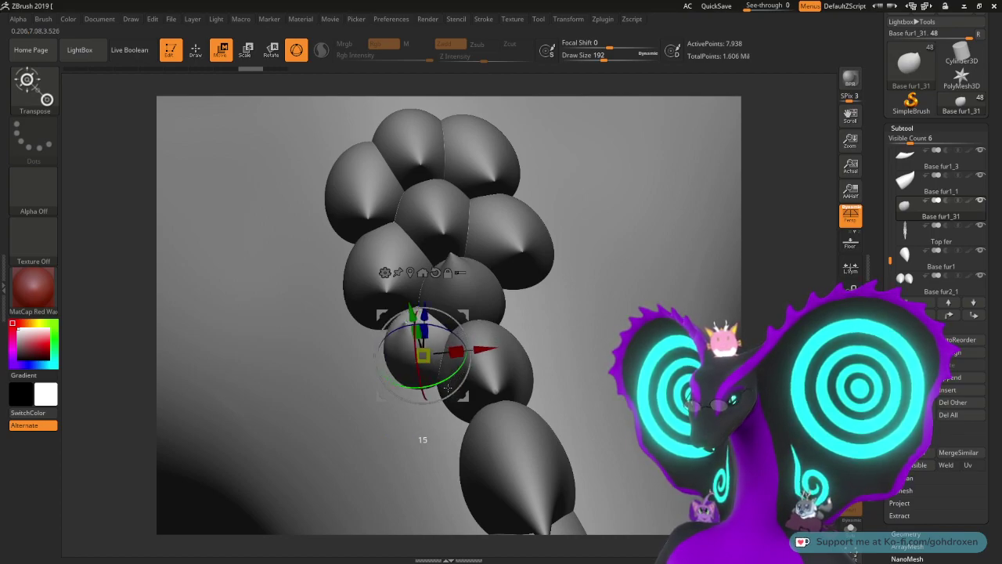
pyautogui.moveTo(720, 301); pyautogui.dragTo(800, 234)
pyautogui.moveTo(710, 271); pyautogui.dragTo(598, 333)
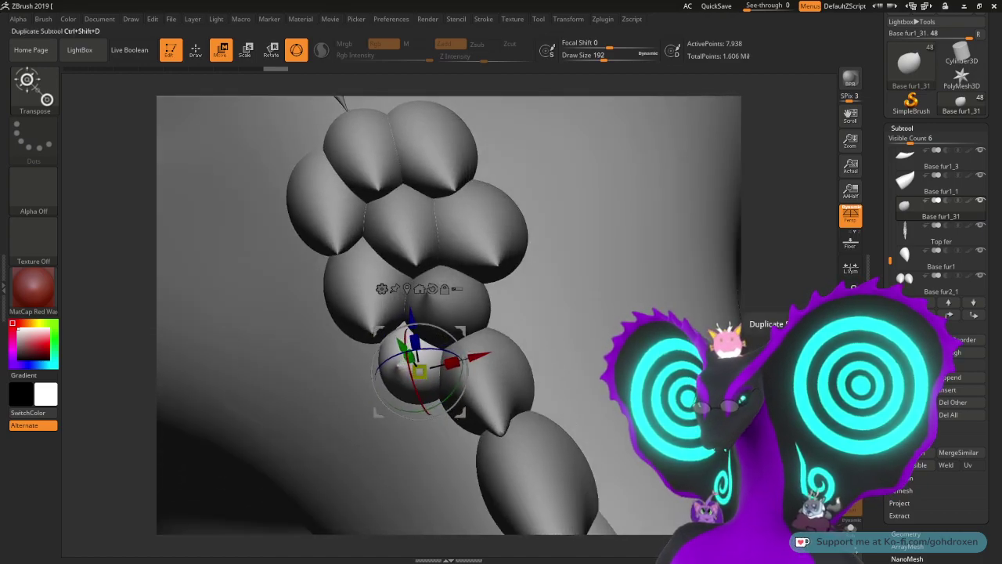
# Step: Duplicate the new side spike and mirror the copy to the opposite side of the centre spike row with the Mirror deformation
pyautogui.click(910, 378)
pyautogui.scroll(-5, 936, 314)
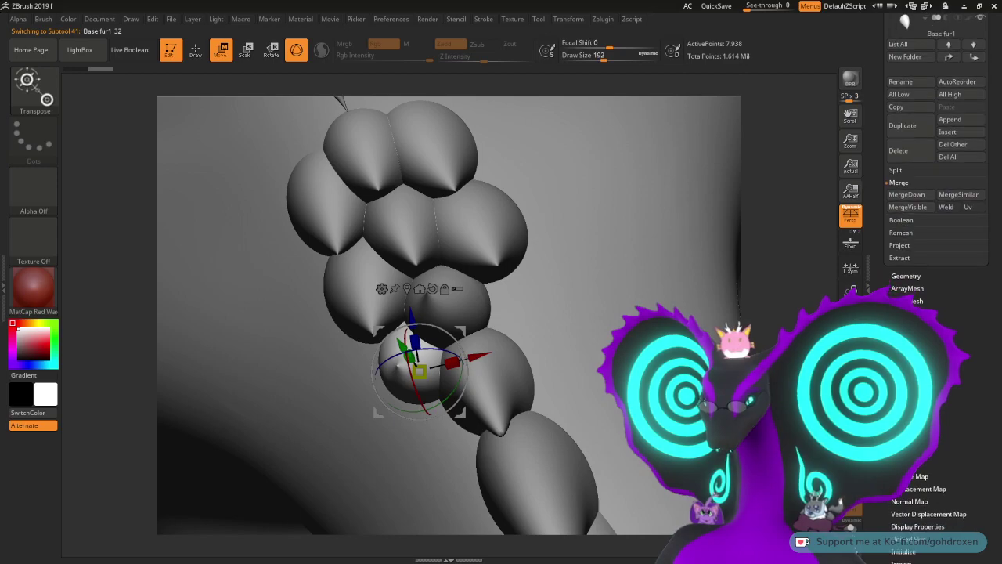
pyautogui.click(910, 376)
pyautogui.scroll(4, 910, 376)
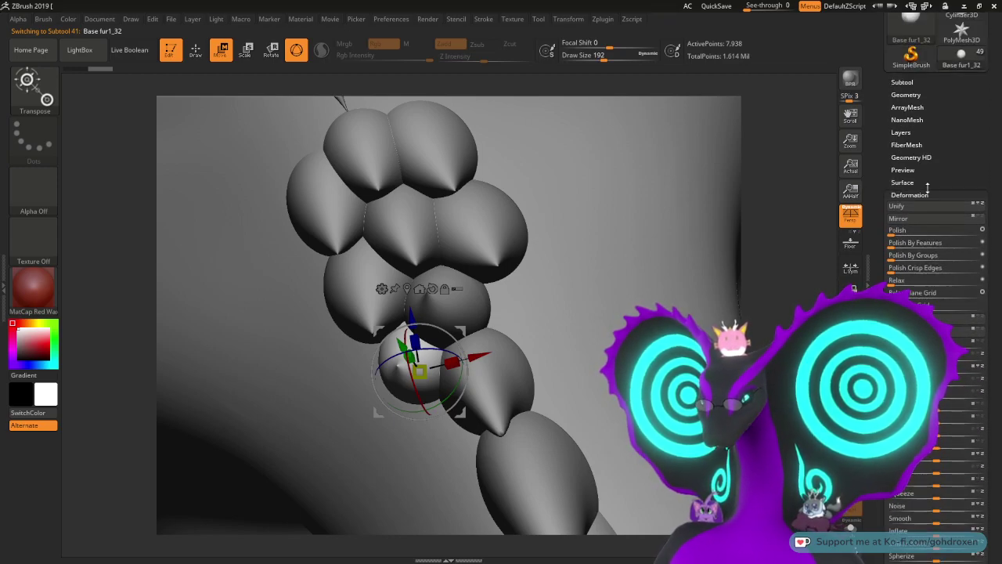
pyautogui.moveTo(842, 276); pyautogui.dragTo(407, 378)
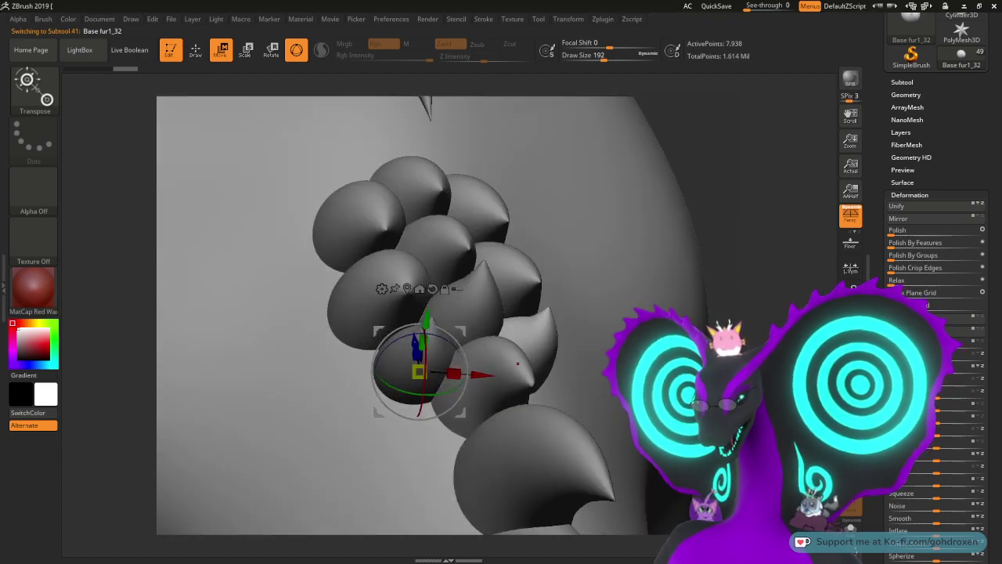
pyautogui.moveTo(519, 368); pyautogui.dragTo(497, 288)
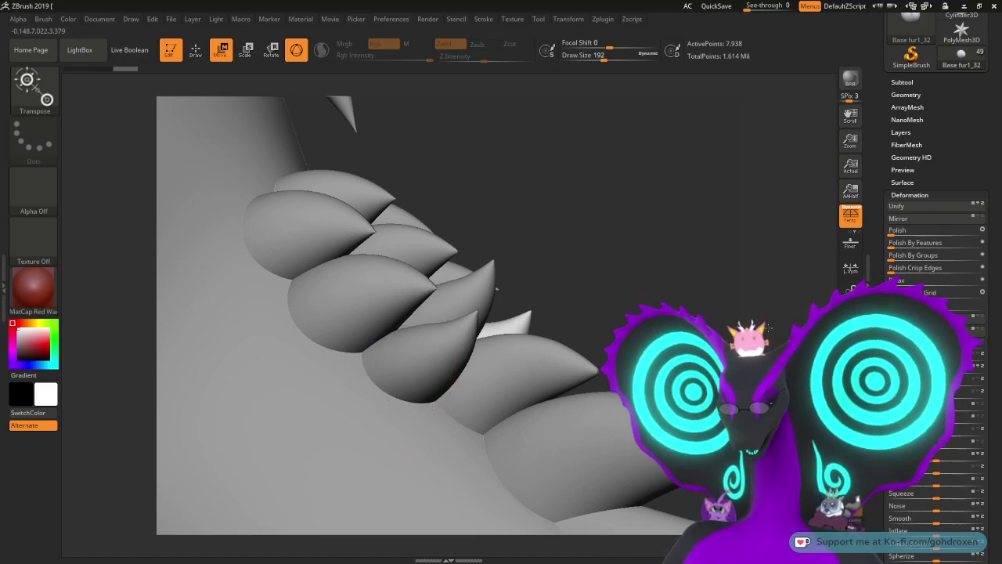
pyautogui.moveTo(496, 289); pyautogui.dragTo(507, 281)
pyautogui.moveTo(794, 319); pyautogui.dragTo(791, 329)
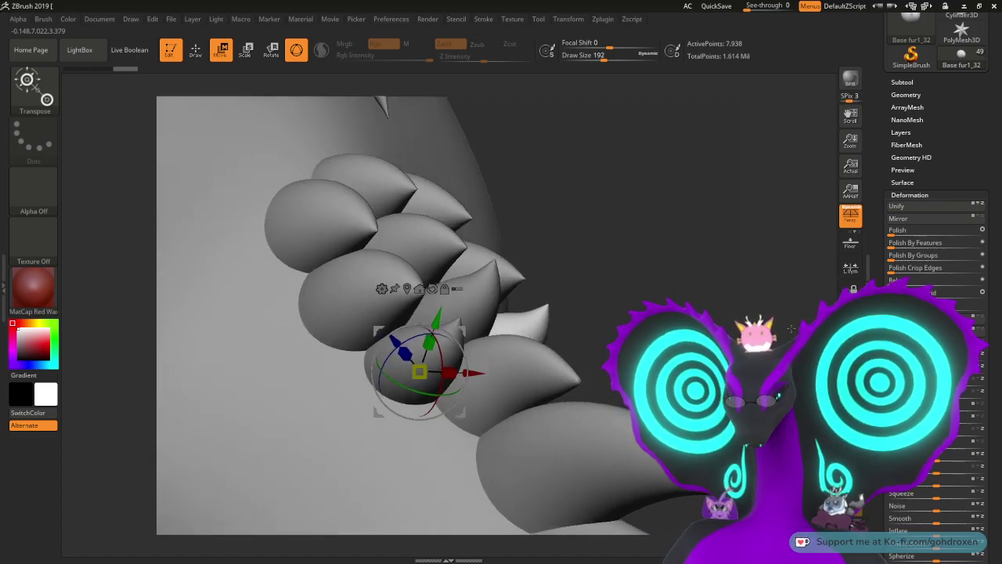
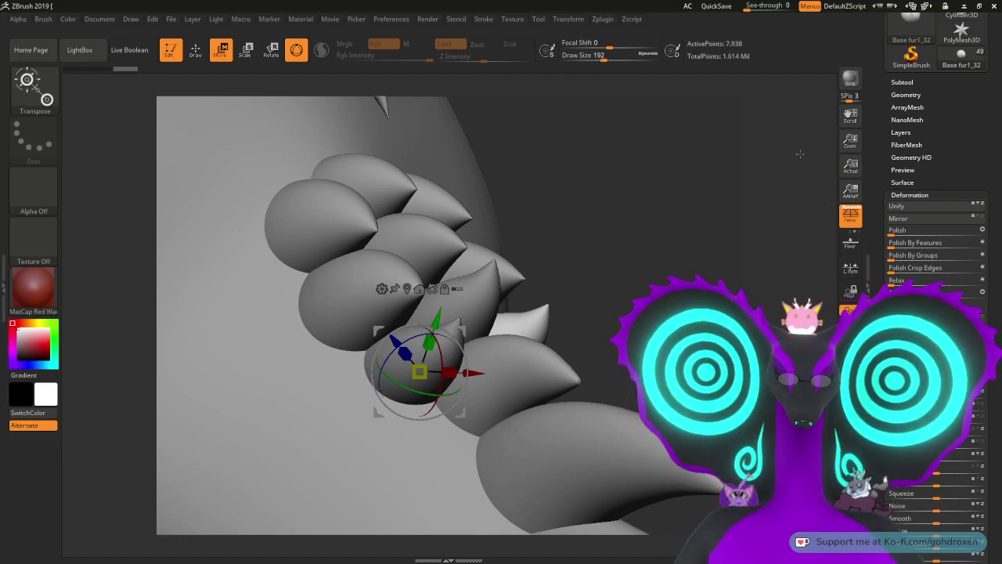
pyautogui.moveTo(768, 336); pyautogui.dragTo(647, 340)
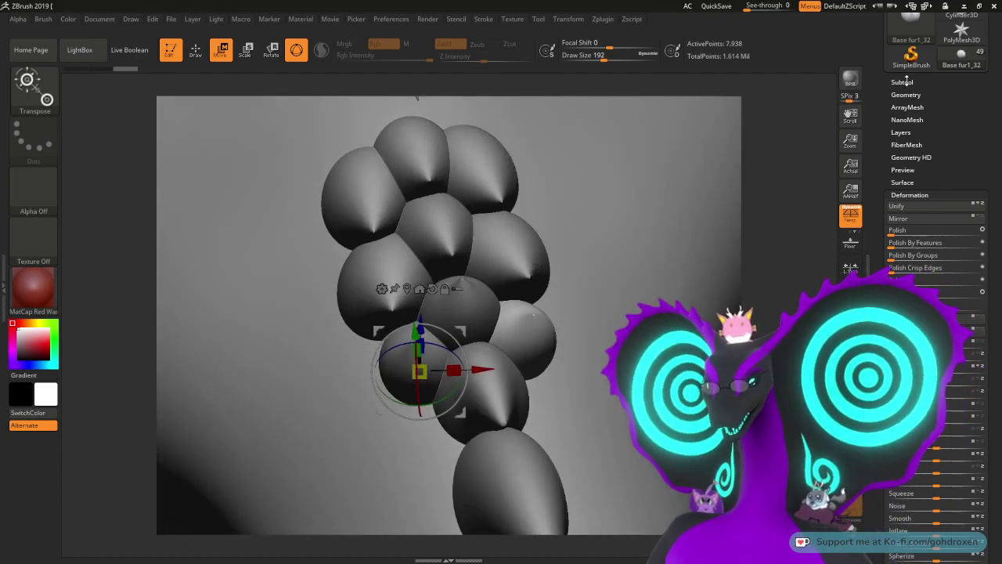
# Step: Reopen the subtool list and make the original side spike, Base fur1_31, the active subtool
pyautogui.click(902, 82)
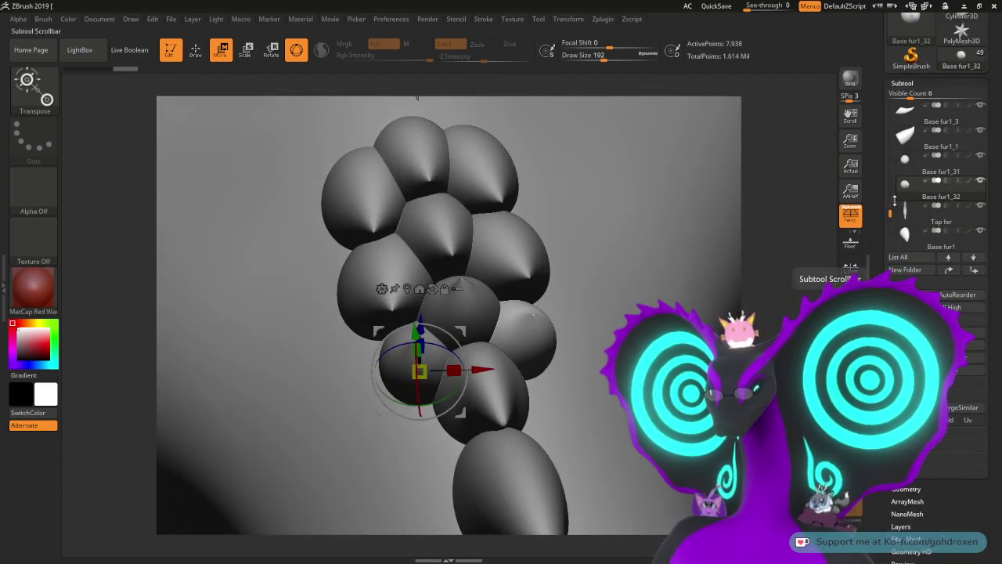
pyautogui.keyDown('alt'); pyautogui.click(516, 329); pyautogui.keyUp('alt')
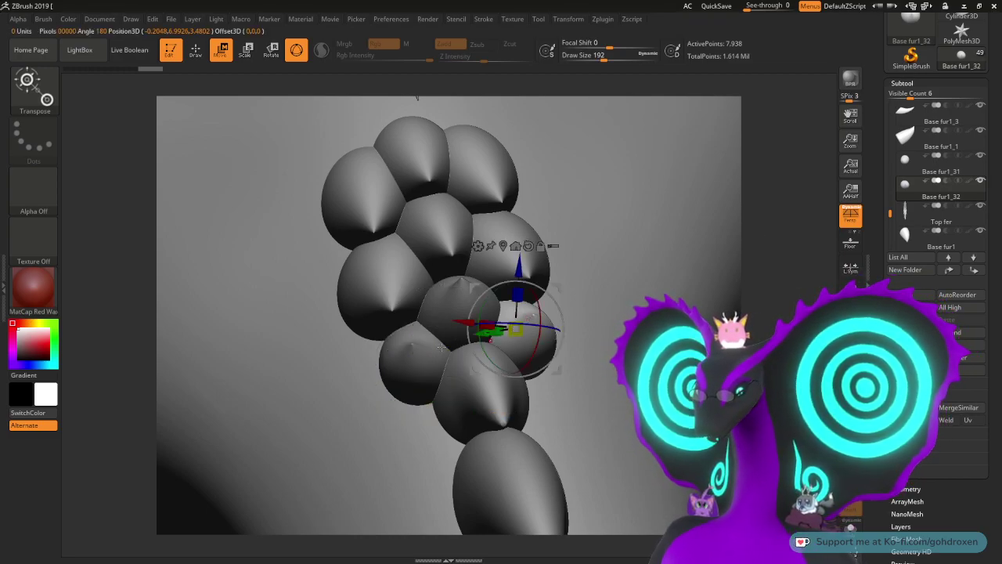
pyautogui.keyDown('alt'); pyautogui.click(401, 357); pyautogui.keyUp('alt')
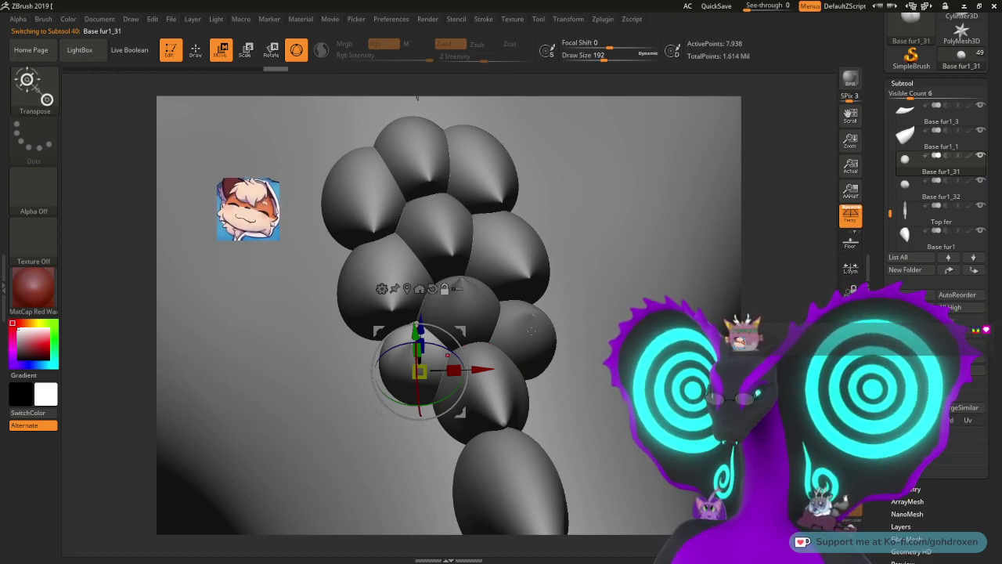
pyautogui.keyDown('alt'); pyautogui.click(489, 338); pyautogui.keyUp('alt')
pyautogui.keyDown('alt'); pyautogui.click(411, 358); pyautogui.keyUp('alt')
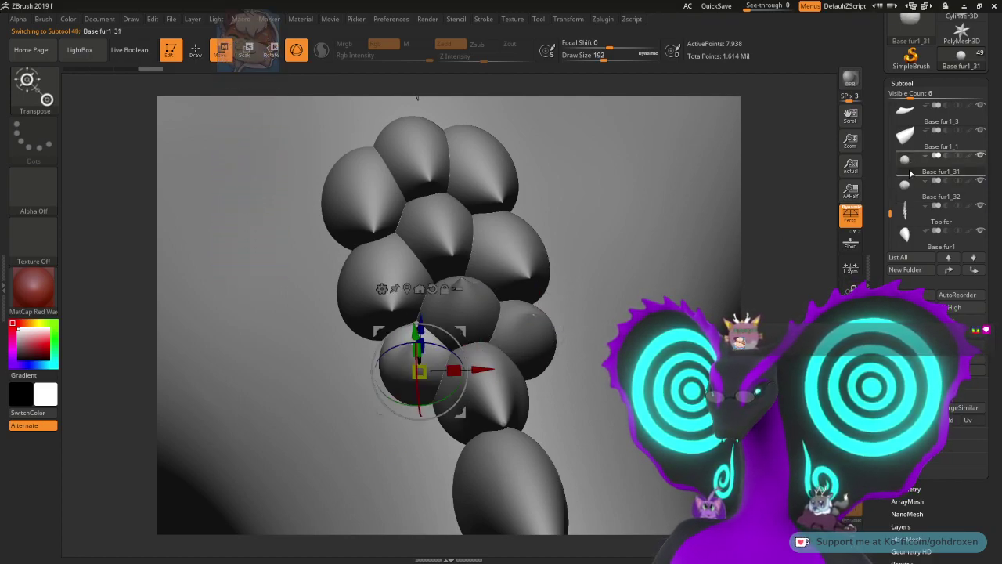
# Step: Merge the small side tuft with its mirrored copy below it in the subtool list, and duplicate the merged pair
pyautogui.click(912, 407)
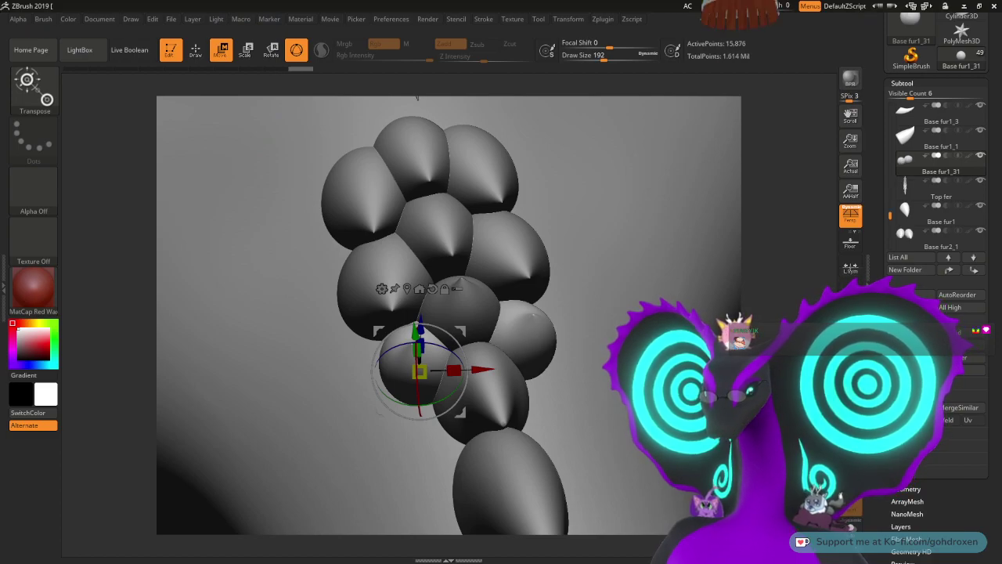
pyautogui.moveTo(760, 352); pyautogui.dragTo(744, 391)
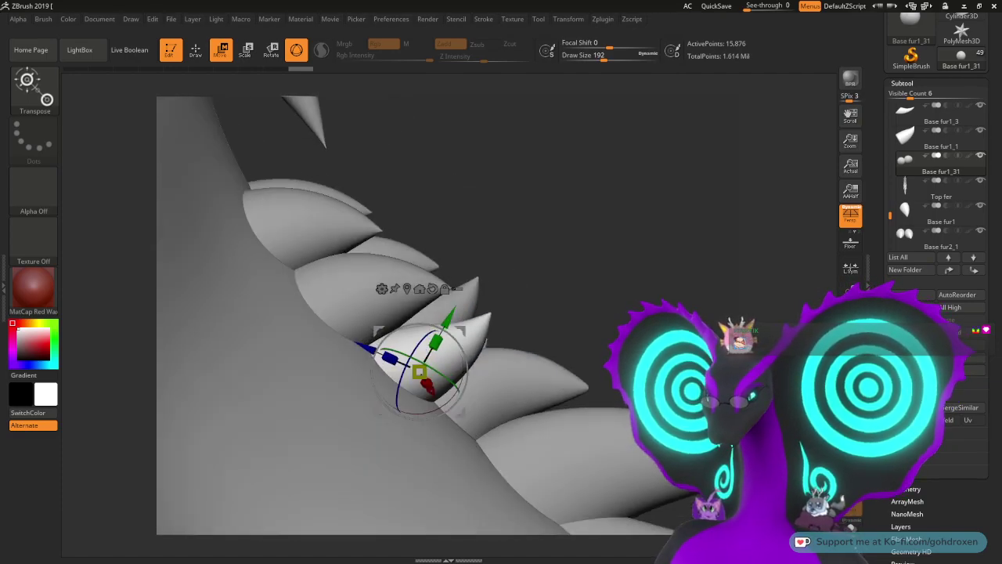
pyautogui.moveTo(419, 371); pyautogui.dragTo(514, 407)
pyautogui.moveTo(558, 365); pyautogui.dragTo(560, 367)
pyautogui.hotkey('ctrl', 'z')
pyautogui.hotkey('ctrl', 'shift', 'd')
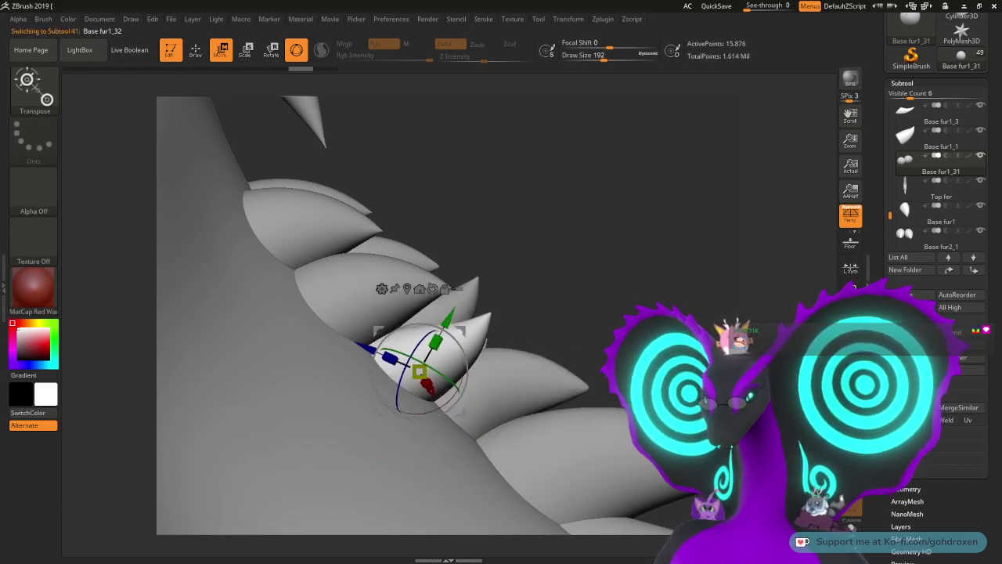
# Step: Move the duplicated tuft pair one row further down the body, then rotate and scale it to sit beneath the previous pair
pyautogui.moveTo(486, 343); pyautogui.dragTo(514, 390)
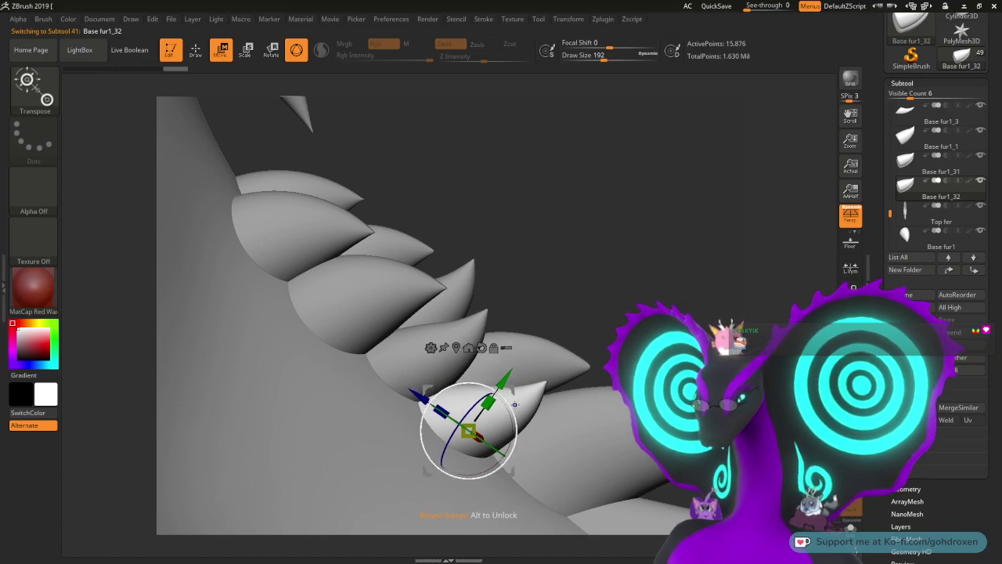
pyautogui.moveTo(656, 313); pyautogui.dragTo(592, 398)
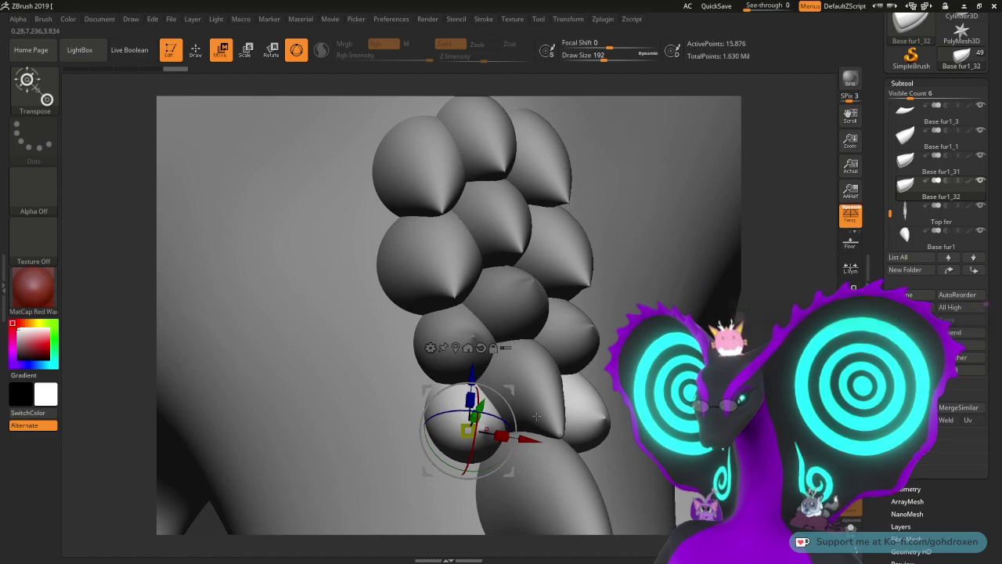
pyautogui.moveTo(466, 429); pyautogui.dragTo(470, 429)
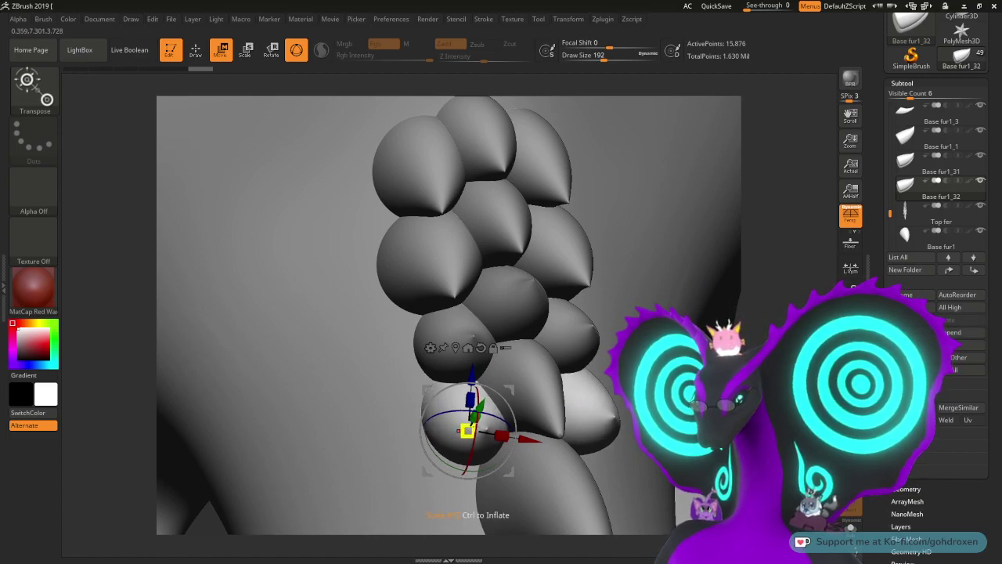
pyautogui.moveTo(534, 389); pyautogui.dragTo(592, 383)
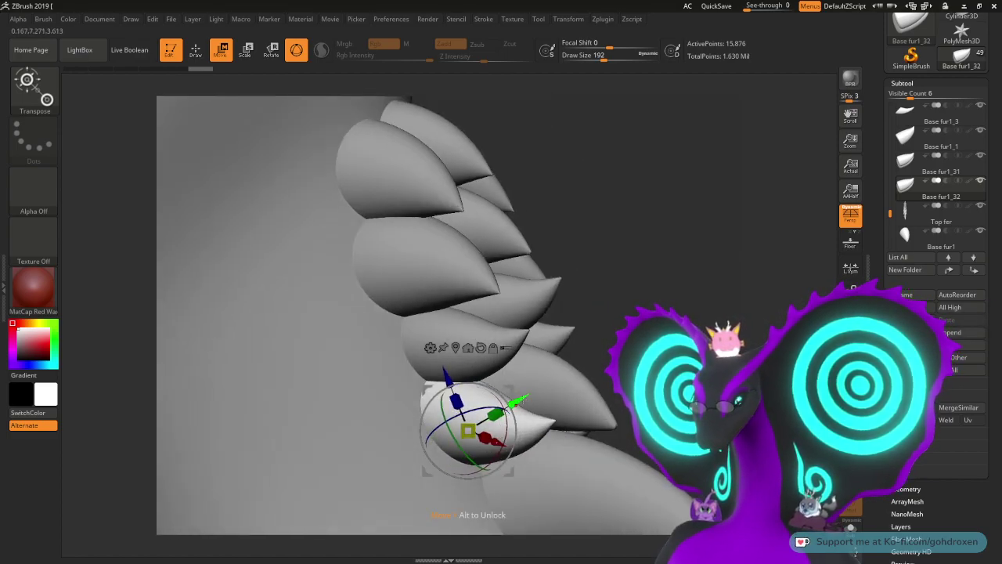
pyautogui.moveTo(591, 382); pyautogui.dragTo(517, 391, button='right')
pyautogui.moveTo(510, 388)
pyautogui.mouseDown()
pyautogui.moveTo(519, 385)
pyautogui.moveTo(518, 398)
pyautogui.moveTo(521, 388)
pyautogui.mouseUp()
pyautogui.moveTo(543, 337); pyautogui.dragTo(616, 297, button='right')
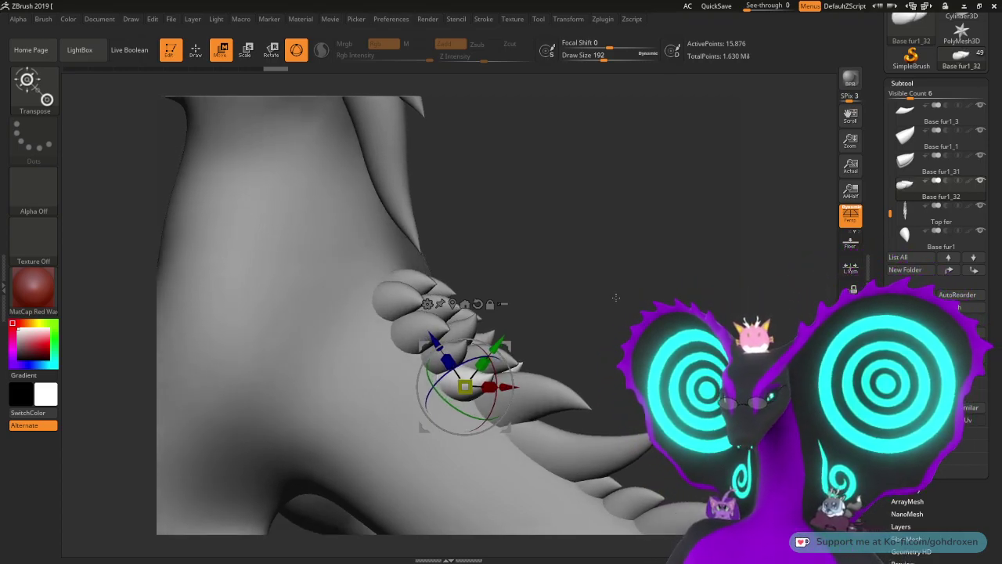
# Step: Select the larger curved central tuft beside the new pair and duplicate it
pyautogui.moveTo(622, 297); pyautogui.dragTo(620, 292, button='right')
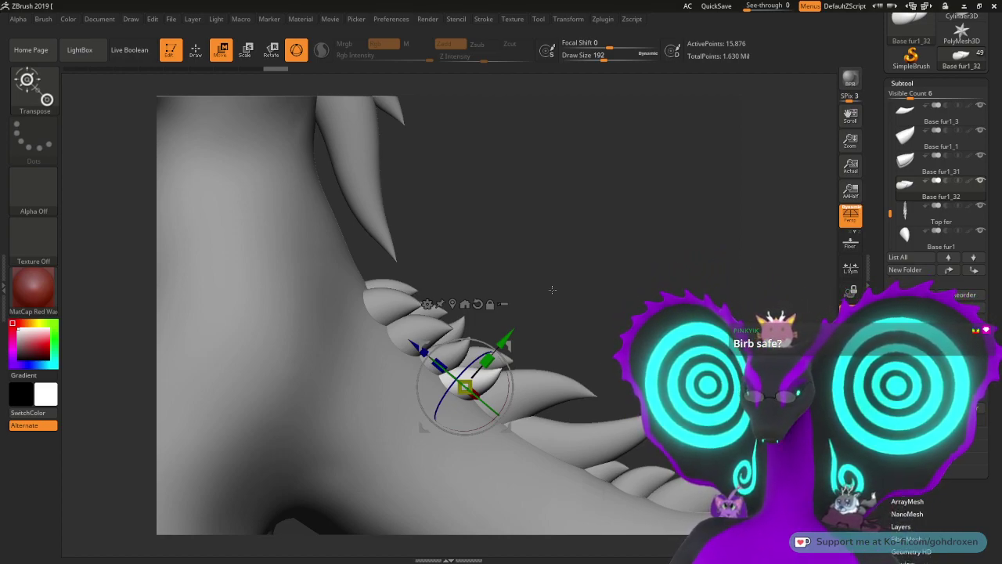
pyautogui.keyDown('ctrl'); pyautogui.moveTo(606, 284); pyautogui.dragTo(608, 345, button='right'); pyautogui.keyUp('ctrl')
pyautogui.moveTo(595, 298)
pyautogui.mouseDown()
pyautogui.moveTo(495, 193)
pyautogui.moveTo(585, 188)
pyautogui.mouseUp()
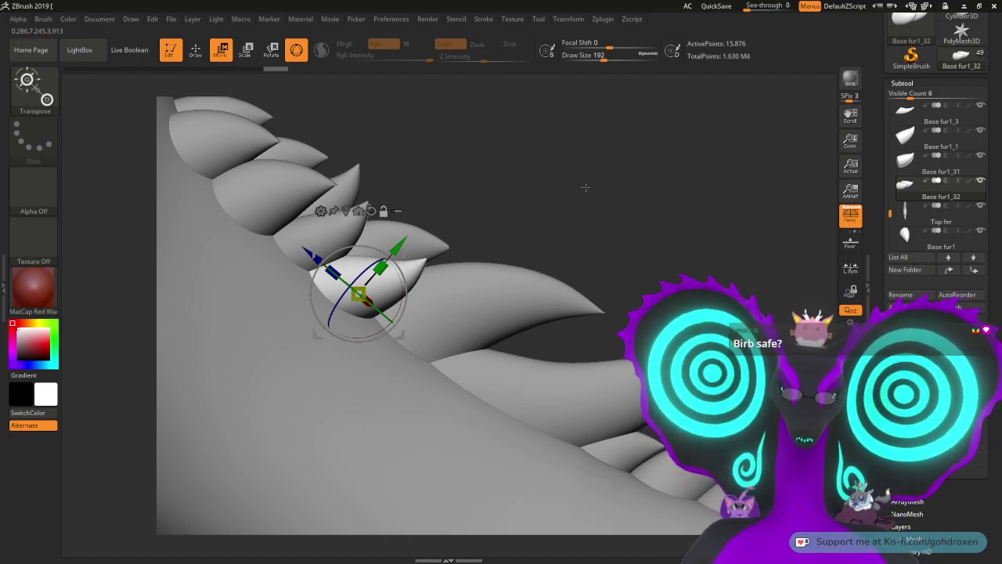
pyautogui.moveTo(577, 198)
pyautogui.keyDown('alt'); pyautogui.mouseDown()
pyautogui.moveTo(584, 186)
pyautogui.moveTo(599, 190)
pyautogui.mouseUp(); pyautogui.keyUp('alt')
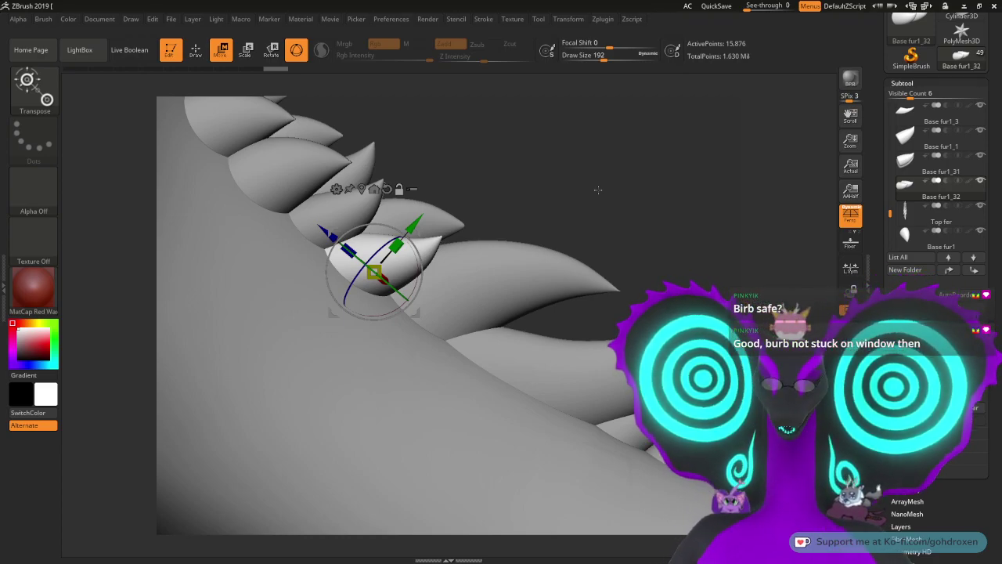
pyautogui.moveTo(550, 206); pyautogui.dragTo(570, 182)
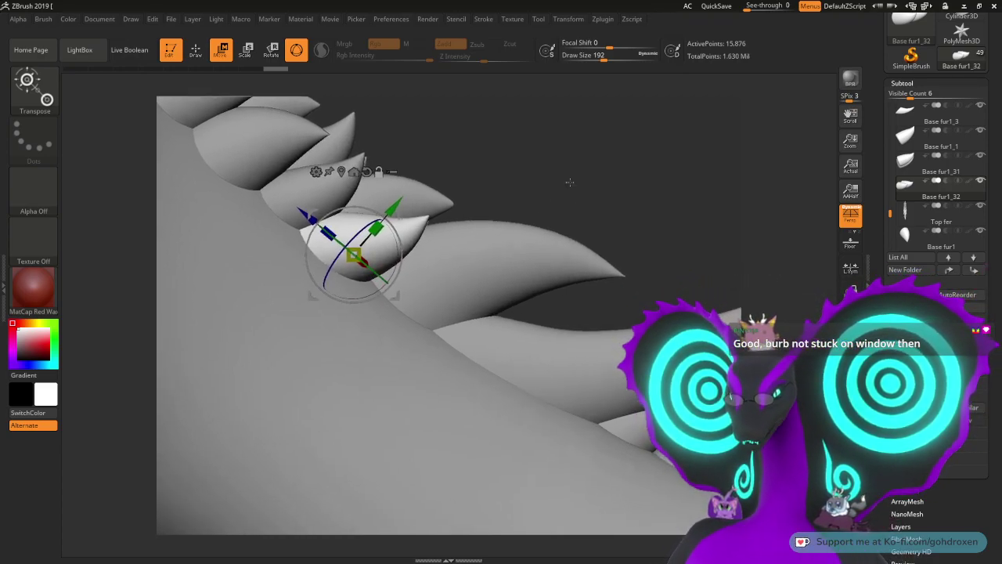
pyautogui.keyDown('alt'); pyautogui.click(509, 253); pyautogui.keyUp('alt')
pyautogui.click(908, 332)
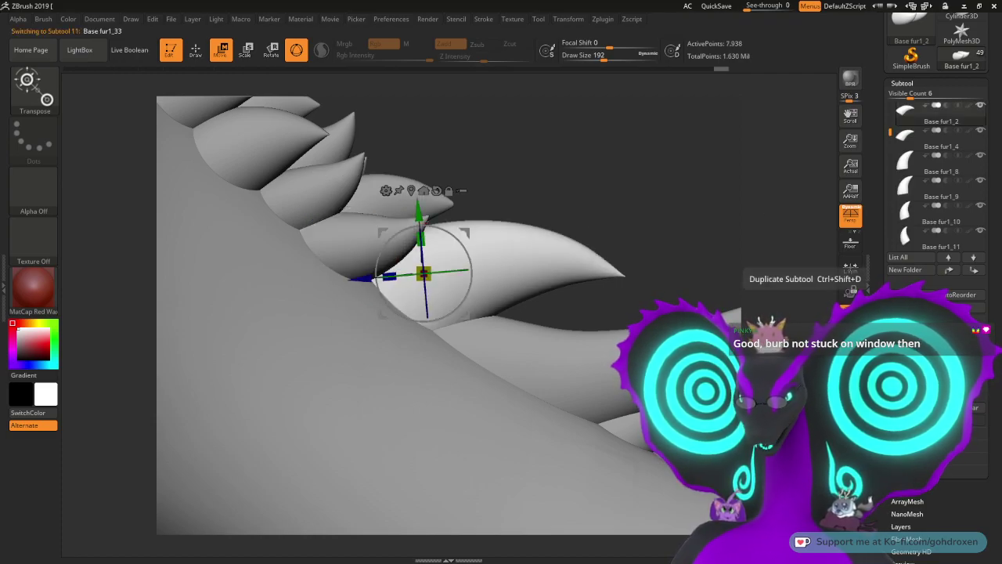
# Step: Shift the duplicated tuft sideways off the centre line, scale it down and lower it beside the original
pyautogui.moveTo(654, 210); pyautogui.dragTo(600, 209)
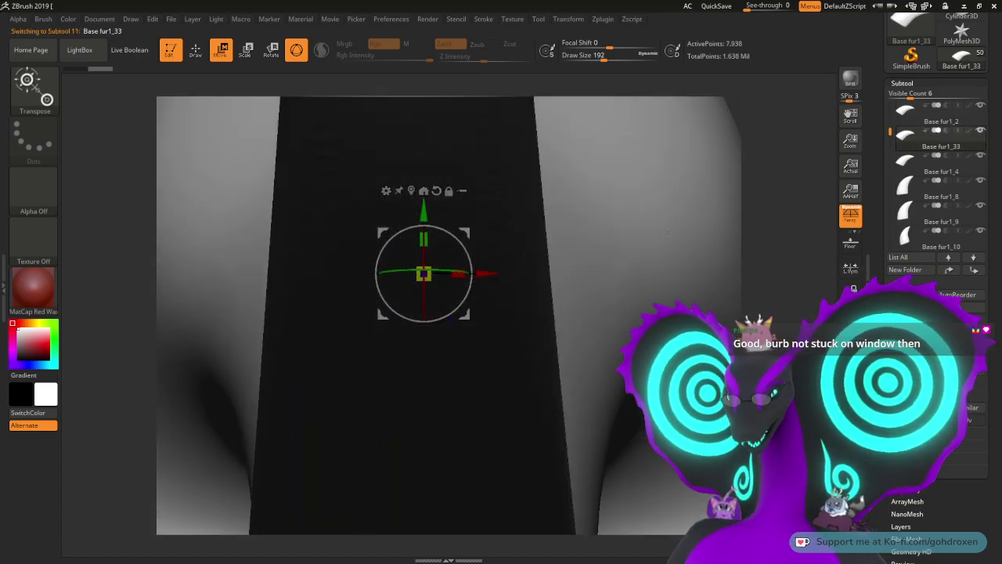
pyautogui.moveTo(487, 273); pyautogui.dragTo(449, 273)
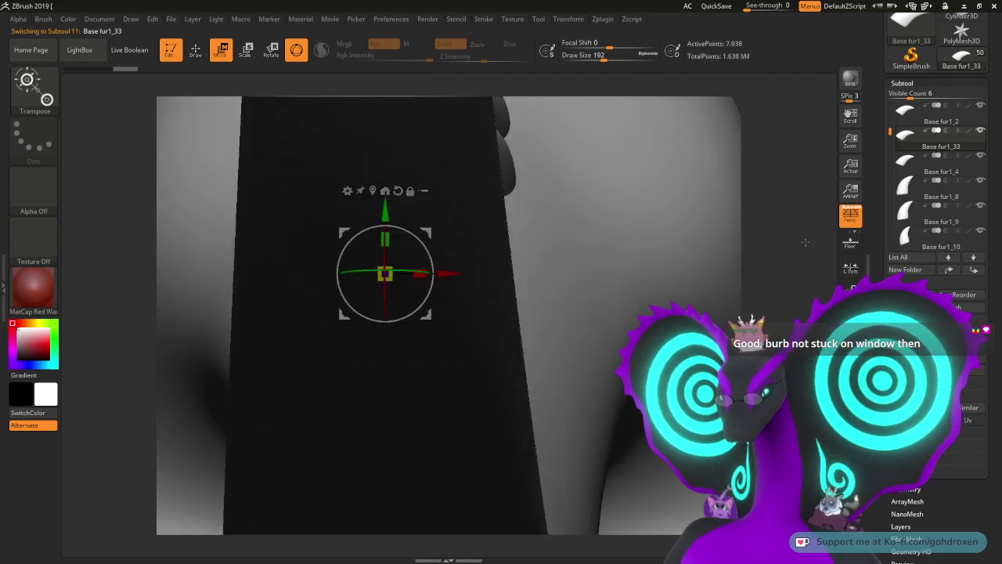
pyautogui.moveTo(805, 242); pyautogui.dragTo(779, 231)
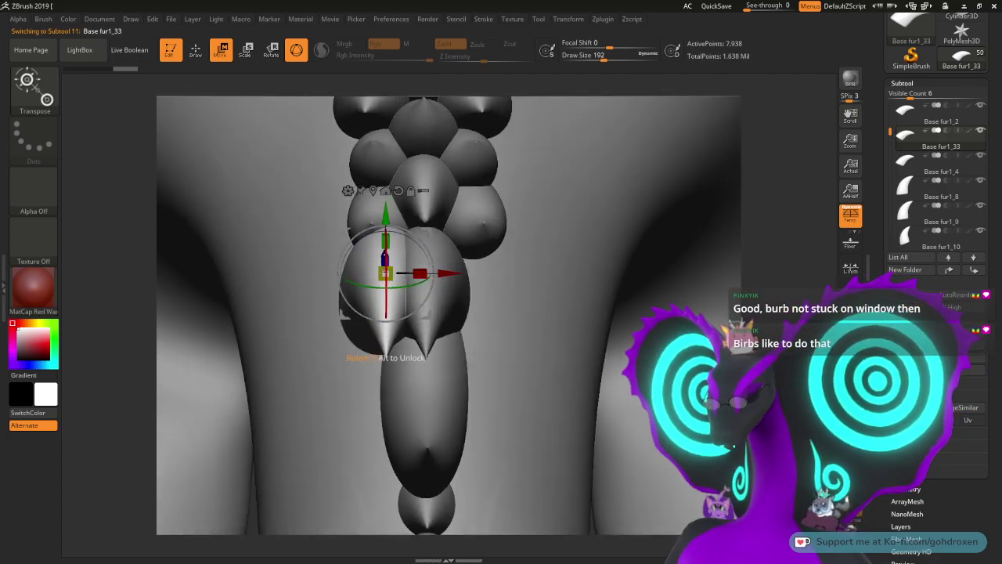
pyautogui.moveTo(382, 274); pyautogui.dragTo(374, 276)
pyautogui.moveTo(772, 262); pyautogui.dragTo(855, 271)
pyautogui.moveTo(427, 251)
pyautogui.mouseDown()
pyautogui.moveTo(428, 232)
pyautogui.moveTo(413, 272)
pyautogui.moveTo(411, 258)
pyautogui.mouseUp()
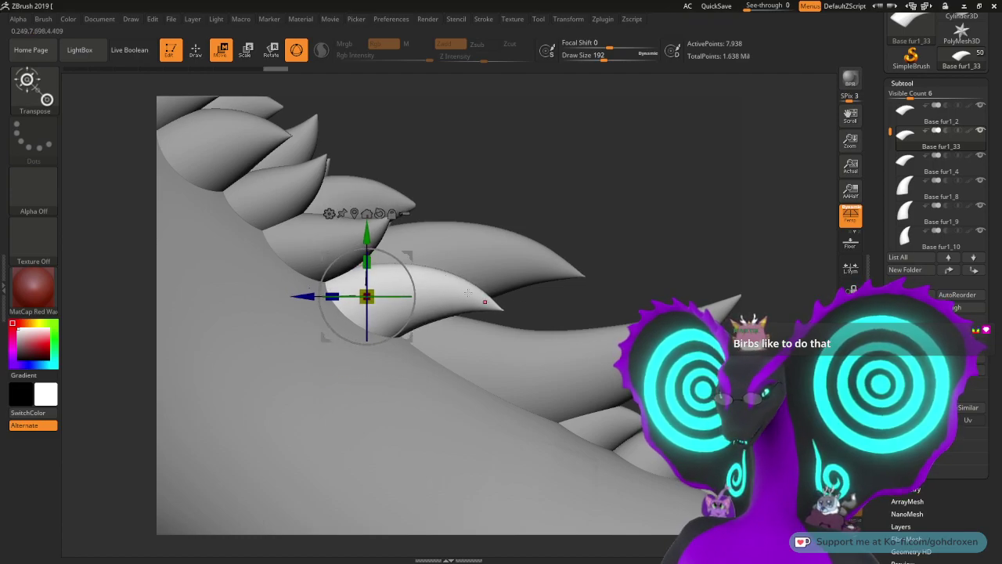
# Step: Fine-tune the shape and height of the smaller side tuft so its base rests against the body
pyautogui.moveTo(335, 294); pyautogui.dragTo(328, 293)
pyautogui.moveTo(408, 259); pyautogui.dragTo(407, 263)
pyautogui.moveTo(660, 241); pyautogui.dragTo(561, 236)
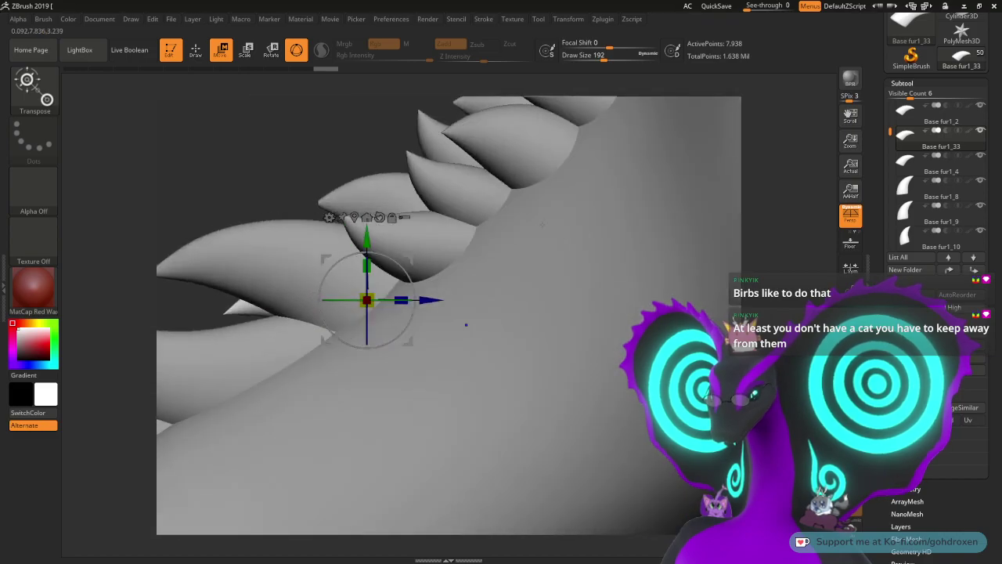
pyautogui.moveTo(269, 98); pyautogui.dragTo(404, 147)
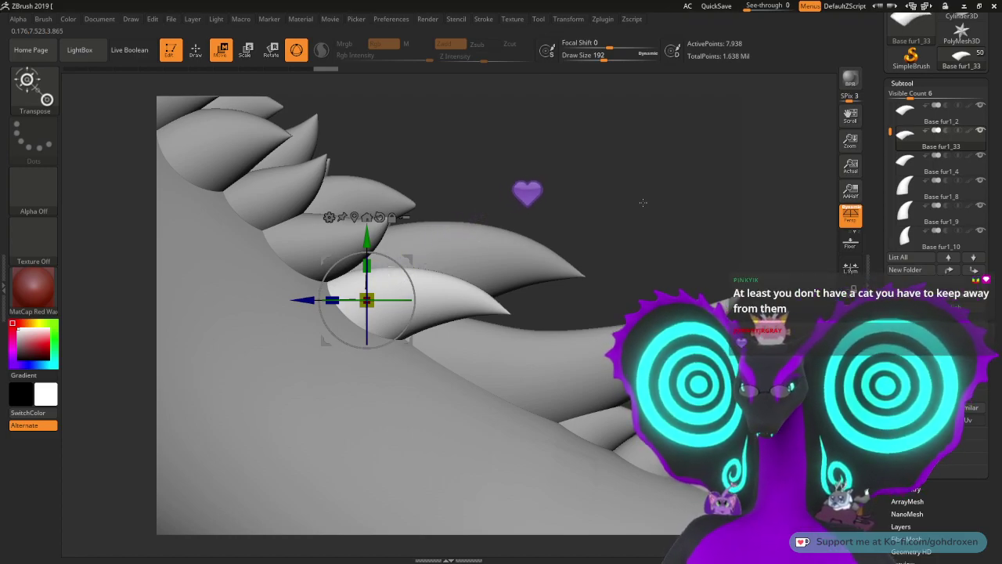
pyautogui.moveTo(642, 202); pyautogui.dragTo(604, 206)
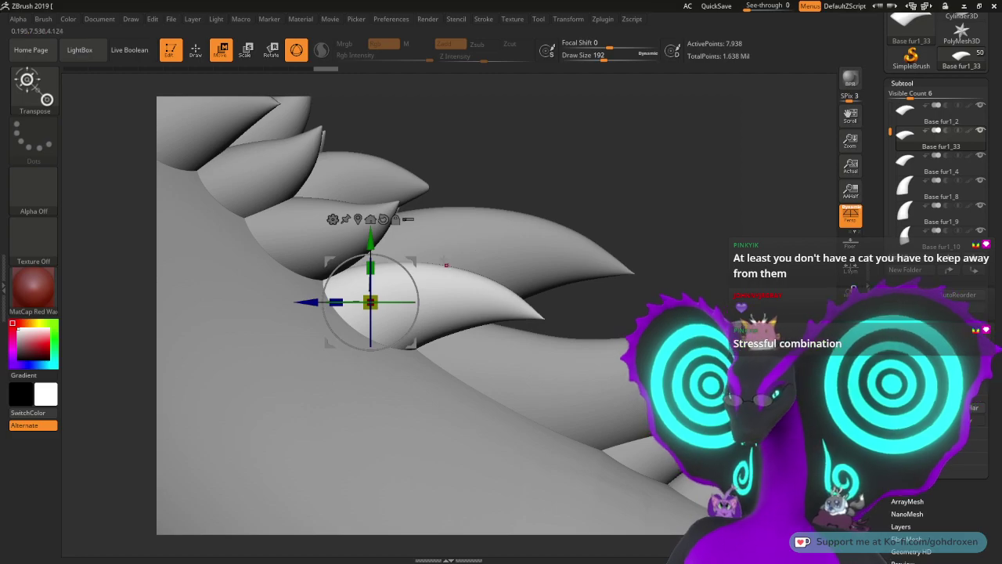
# Step: Rotate the smaller side tuft about 10 degrees so its tip points outward, and nudge it away from the centre tuft
pyautogui.moveTo(622, 183); pyautogui.dragTo(398, 311)
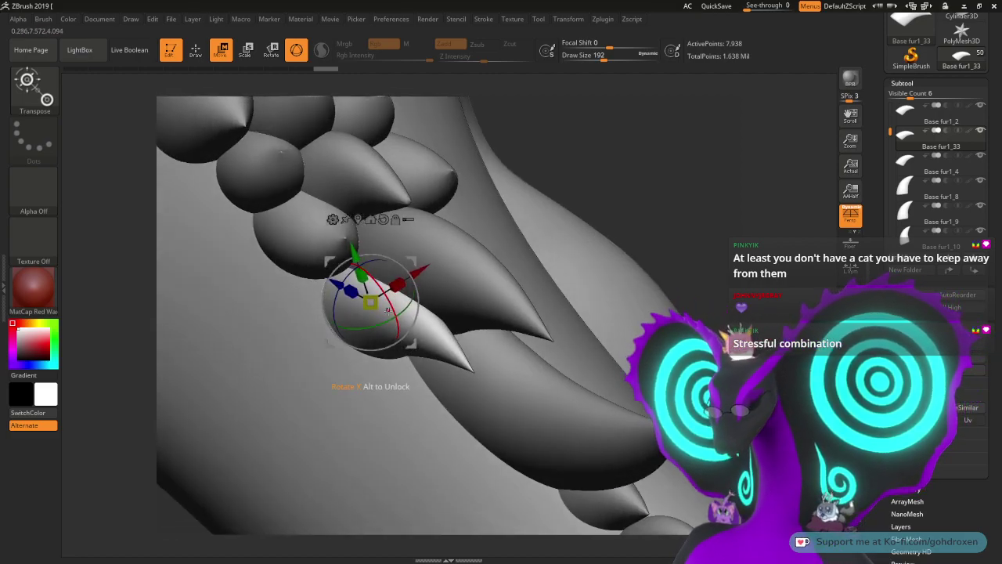
pyautogui.moveTo(401, 315); pyautogui.dragTo(400, 317)
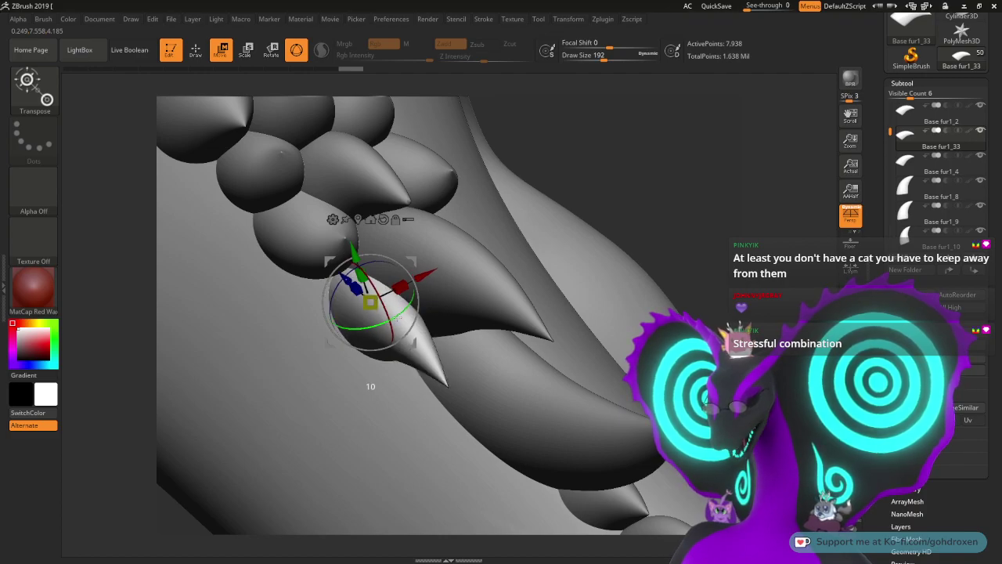
pyautogui.moveTo(426, 274); pyautogui.dragTo(423, 280)
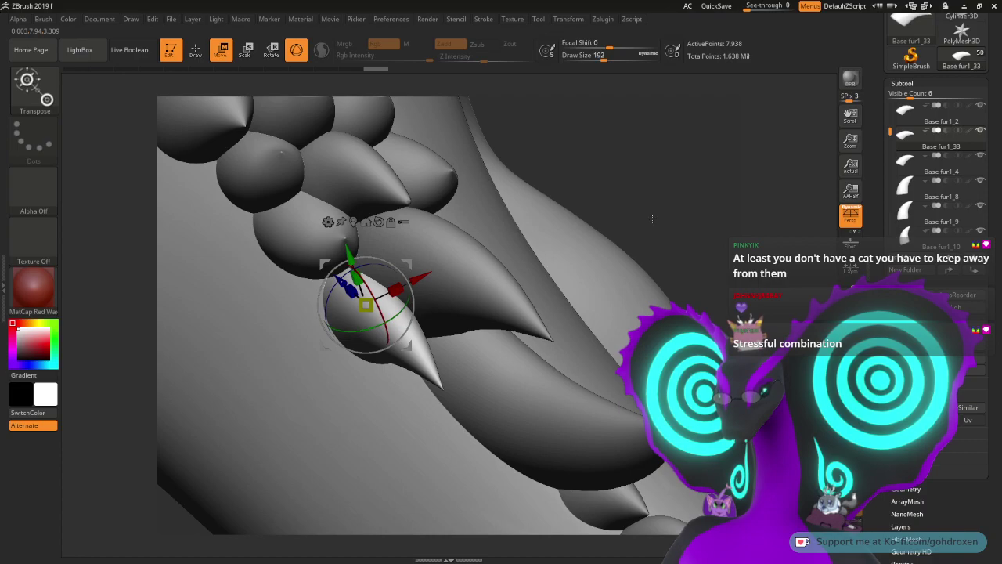
pyautogui.moveTo(544, 279); pyautogui.dragTo(619, 255, button='right')
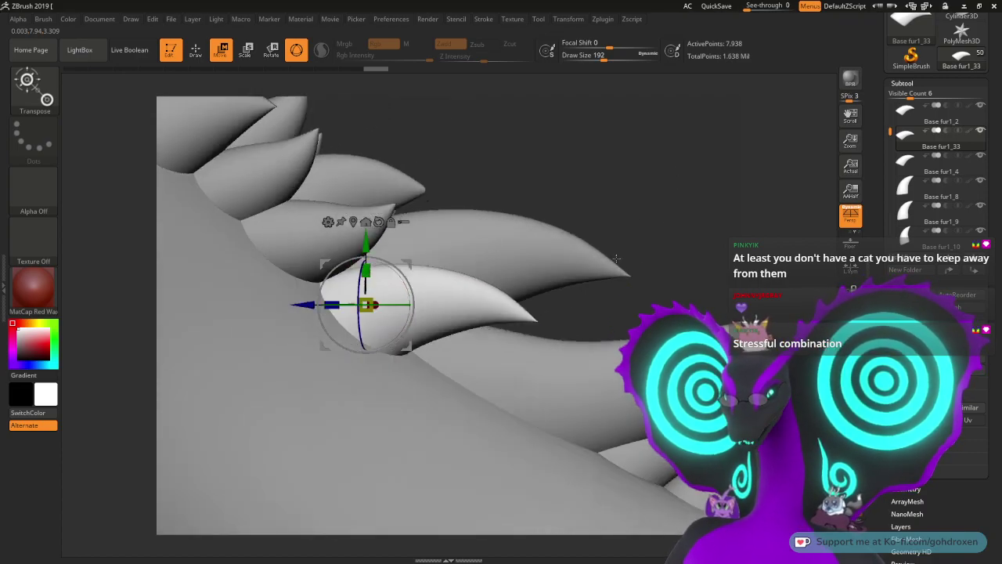
pyautogui.moveTo(591, 186); pyautogui.dragTo(641, 191, button='right')
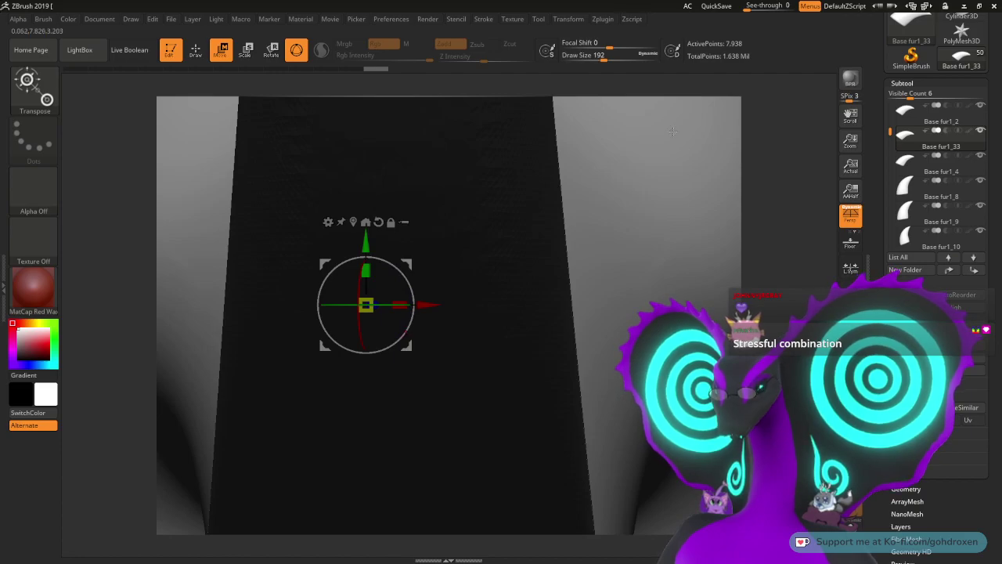
pyautogui.moveTo(589, 94); pyautogui.dragTo(770, 230, button='right')
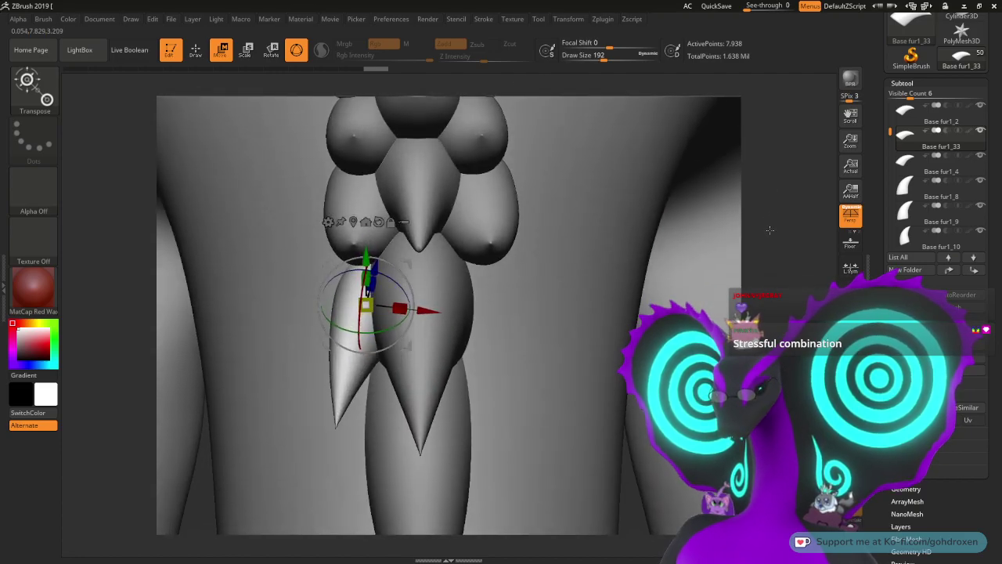
# Step: Duplicate the angled side tuft and mirror the copy to the opposite side of the body
pyautogui.click(908, 339)
pyautogui.moveTo(884, 344); pyautogui.dragTo(885, 104)
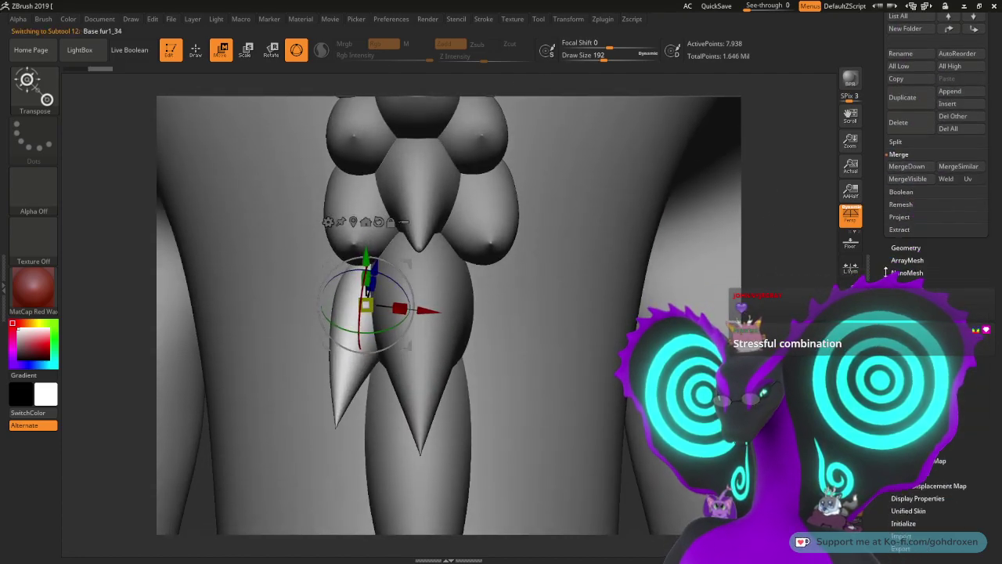
pyautogui.scroll(-10, 897, 266)
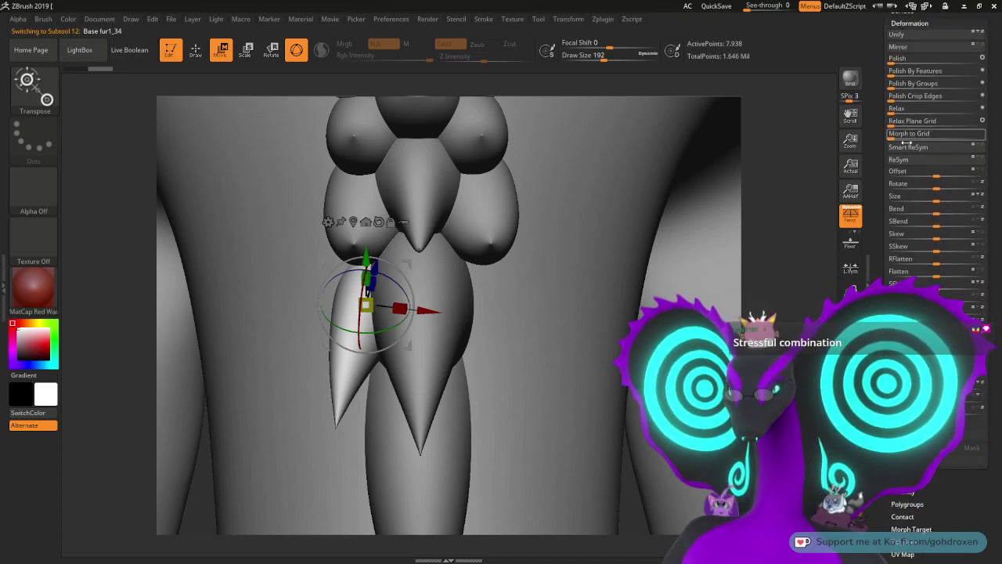
pyautogui.click(906, 47)
pyautogui.moveTo(768, 270); pyautogui.dragTo(764, 299)
# Step: Save the tool as a new version named uwu 37.ZTL
pyautogui.moveTo(703, 307); pyautogui.dragTo(539, 219)
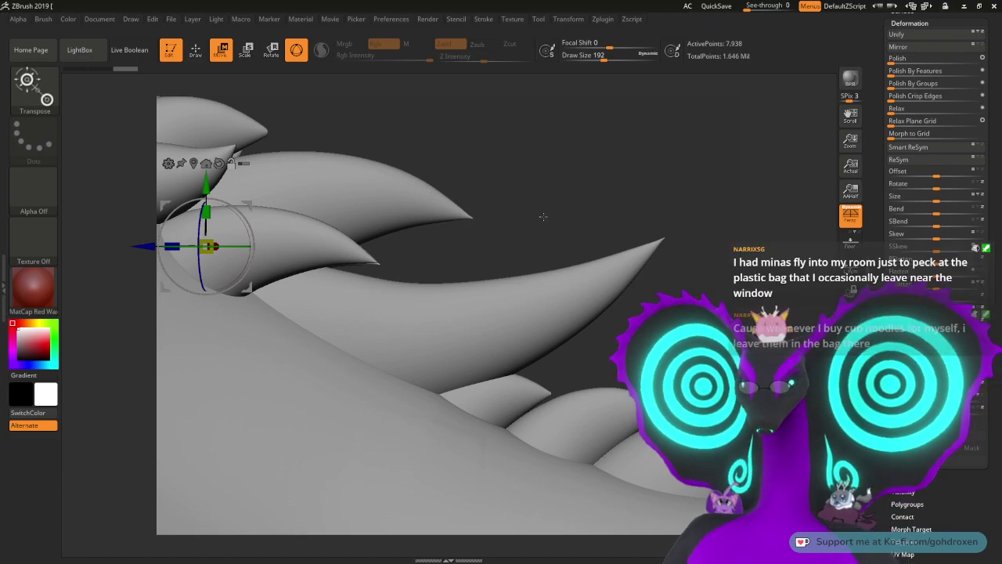
pyautogui.scroll(10, 902, 58)
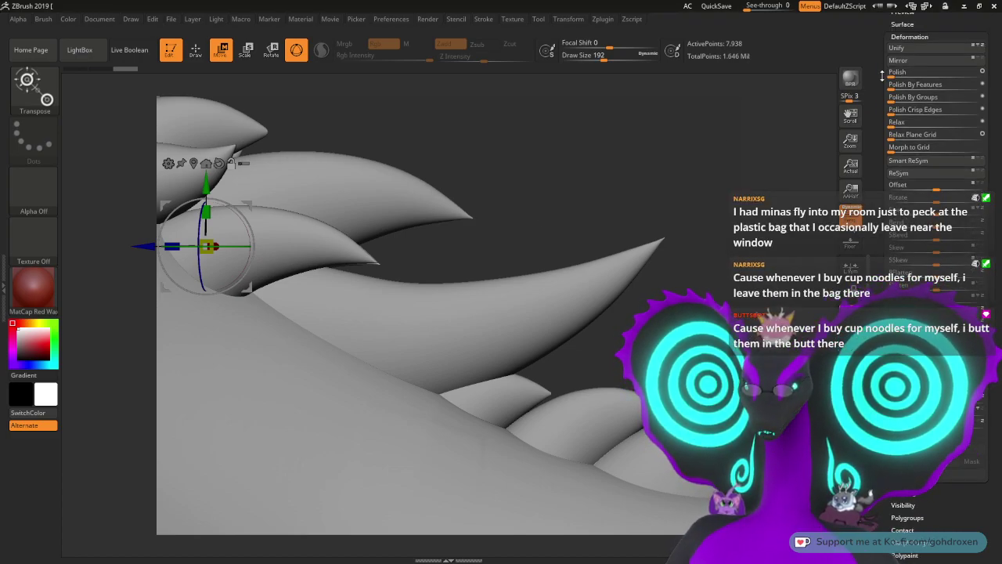
pyautogui.click(950, 35)
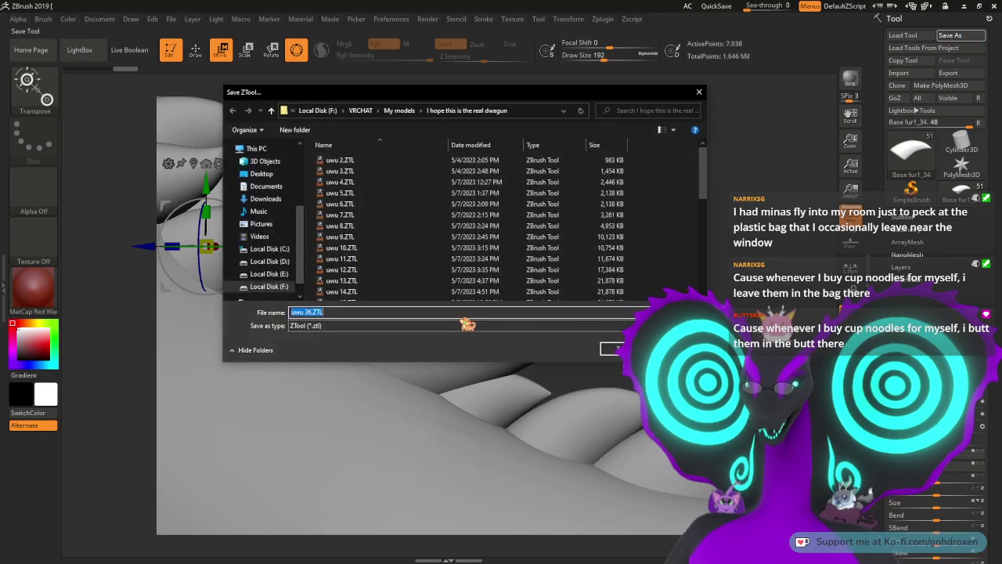
pyautogui.click(312, 314)
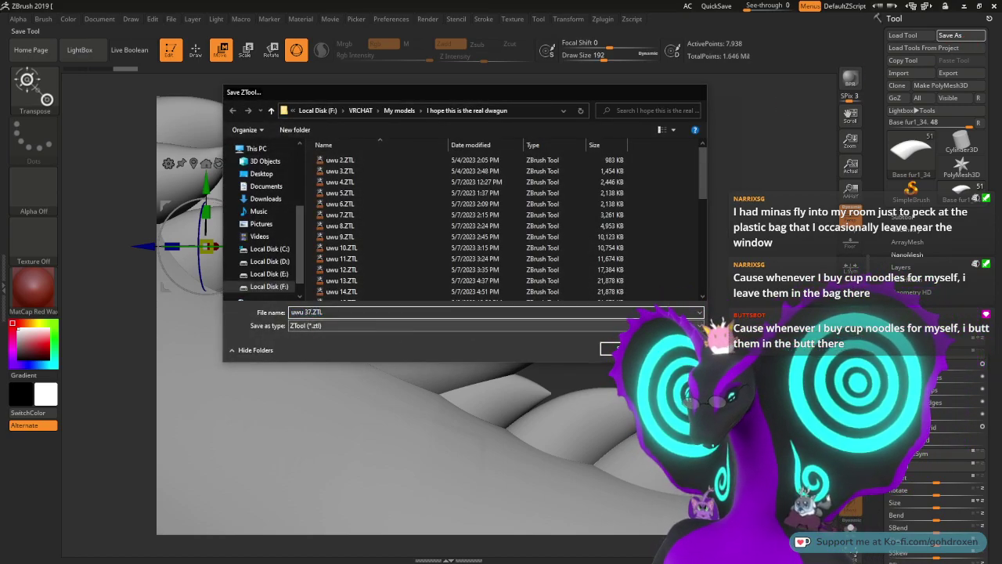
pyautogui.press('Return')
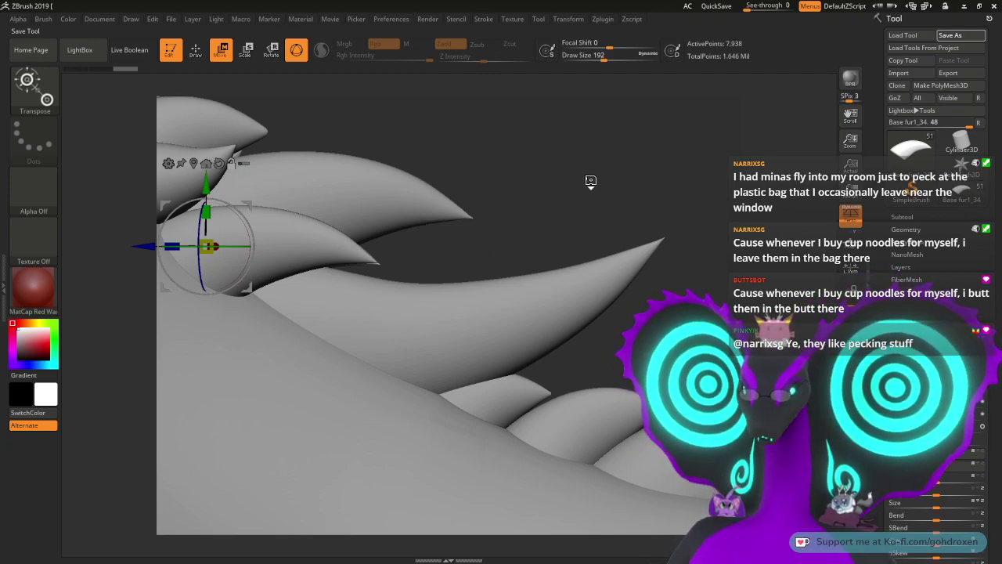
pyautogui.moveTo(573, 211); pyautogui.dragTo(585, 141)
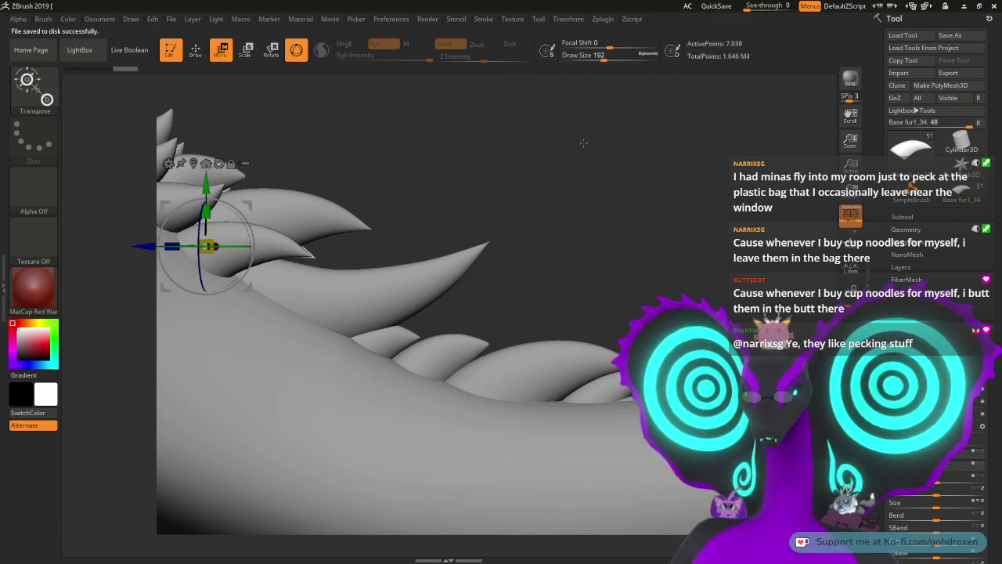
pyautogui.keyDown('alt'); pyautogui.moveTo(424, 173); pyautogui.dragTo(505, 171); pyautogui.keyUp('alt')
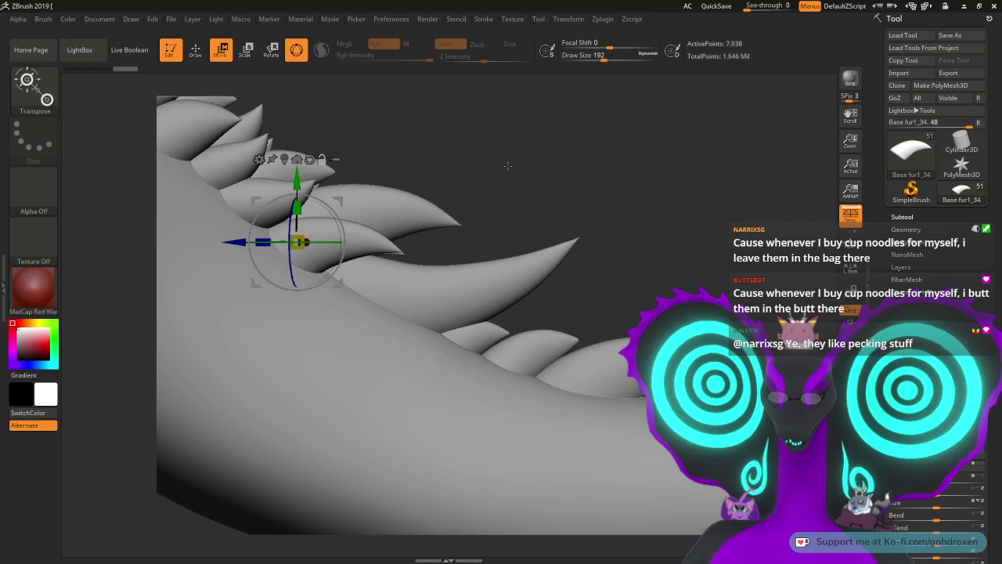
# Step: Switch to Blender, open the recent file Kobold retry Ihateithere uwu 18.blend, and show the kobold in Material Preview shading
pyautogui.click(963, 6)
pyautogui.doubleClick(61, 125)
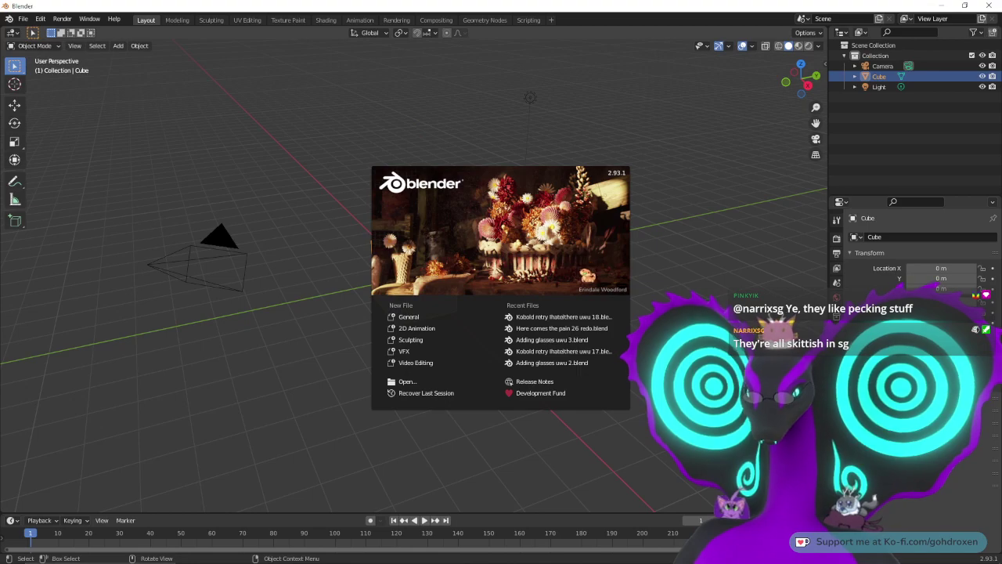
pyautogui.click(564, 322)
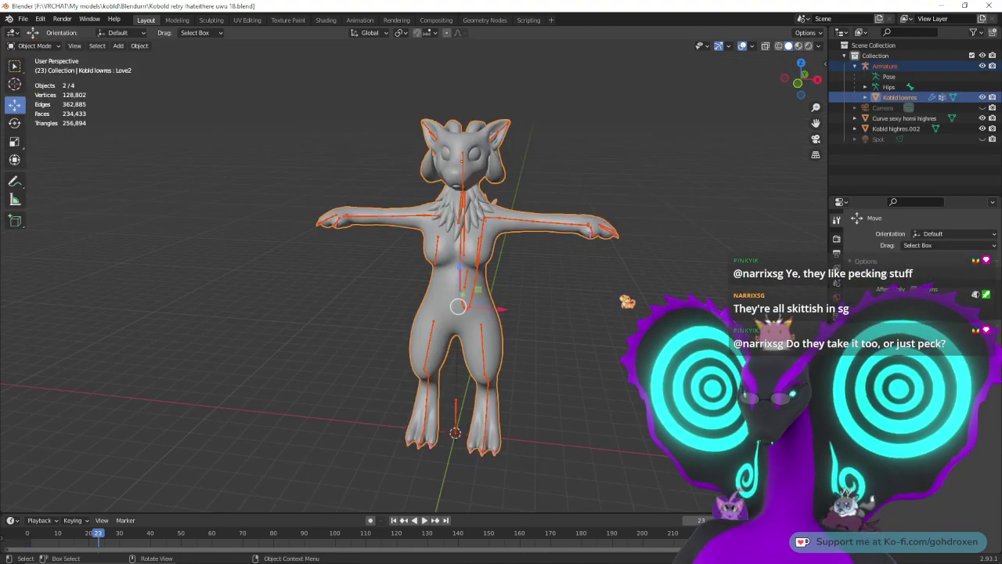
pyautogui.click(798, 46)
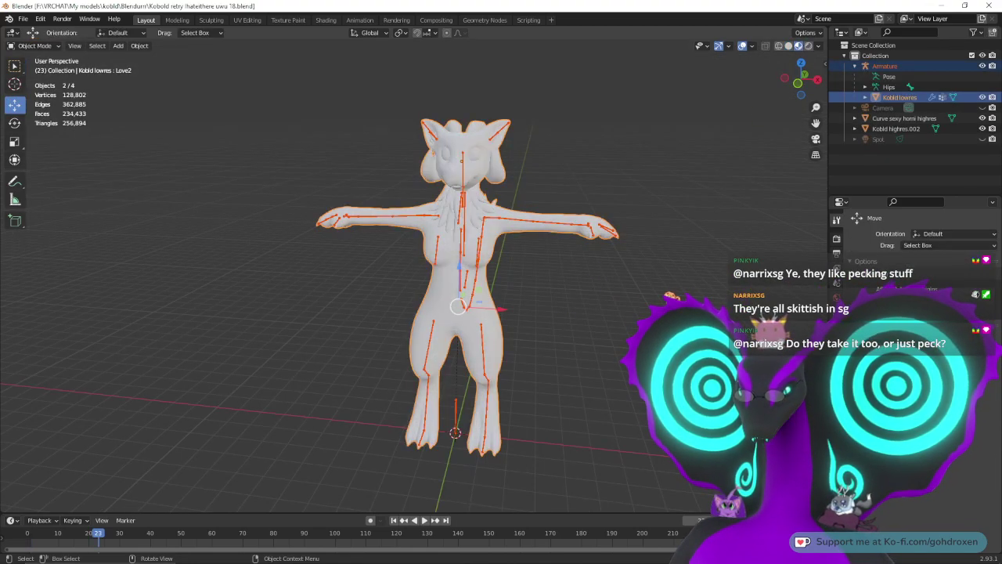
pyautogui.scroll(6, 469, 235)
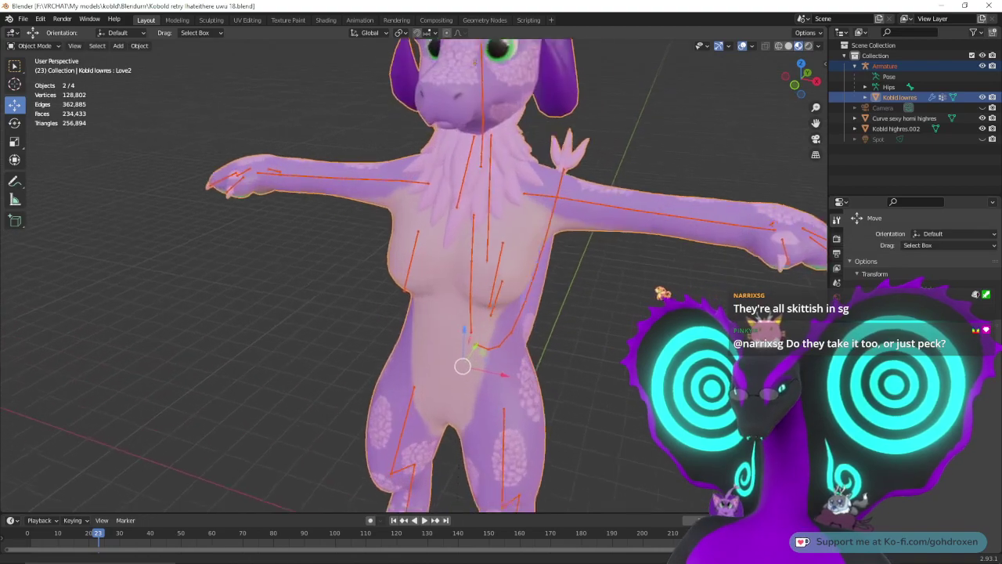
# Step: Hide the armature and examine the kobold's chest fur, back tufts and tail-tip tufts from several angles
pyautogui.keyDown('shift'); pyautogui.moveTo(667, 267); pyautogui.dragTo(591, 333, button='middle'); pyautogui.keyUp('shift')
pyautogui.moveTo(621, 265); pyautogui.dragTo(653, 251, button='middle')
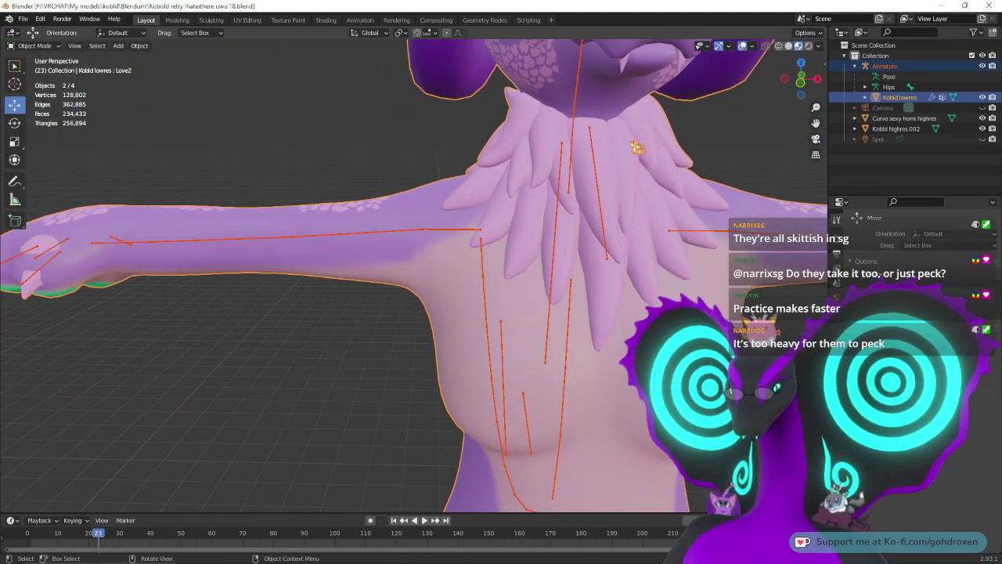
pyautogui.click(984, 66)
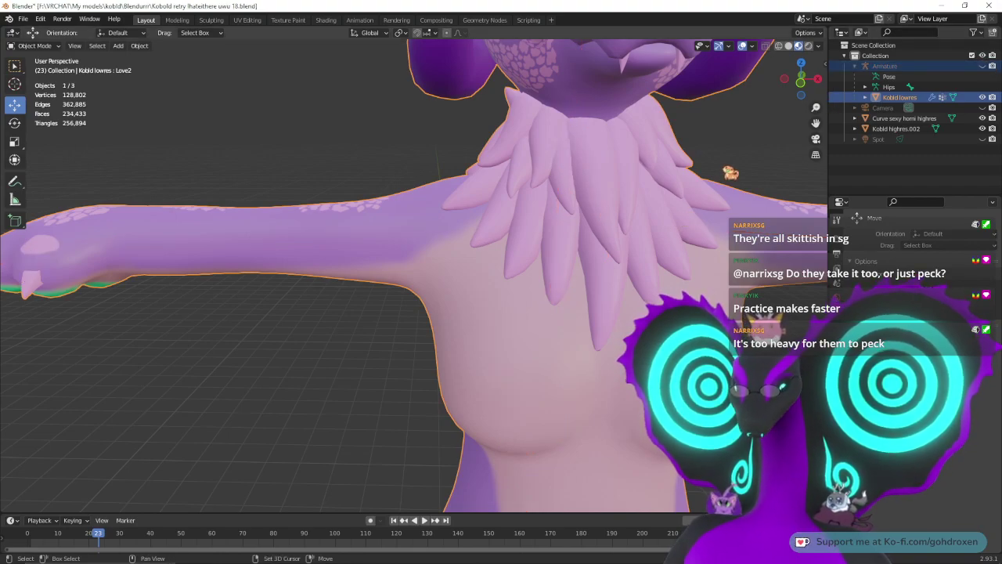
pyautogui.keyDown('shift'); pyautogui.moveTo(727, 167); pyautogui.dragTo(673, 216, button='middle'); pyautogui.keyUp('shift')
pyautogui.moveTo(477, 230); pyautogui.dragTo(593, 244, button='middle')
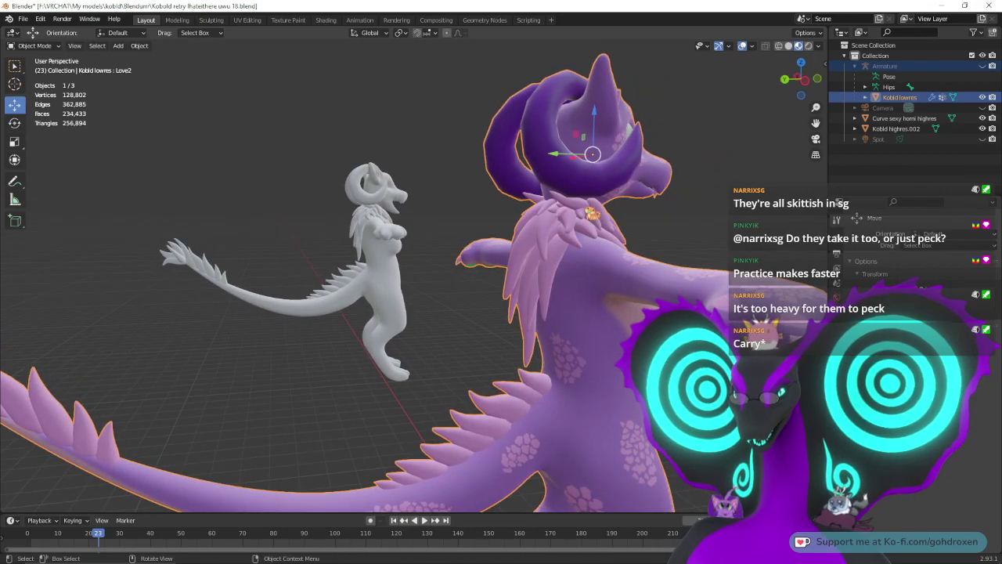
pyautogui.moveTo(460, 308); pyautogui.dragTo(556, 227, button='middle')
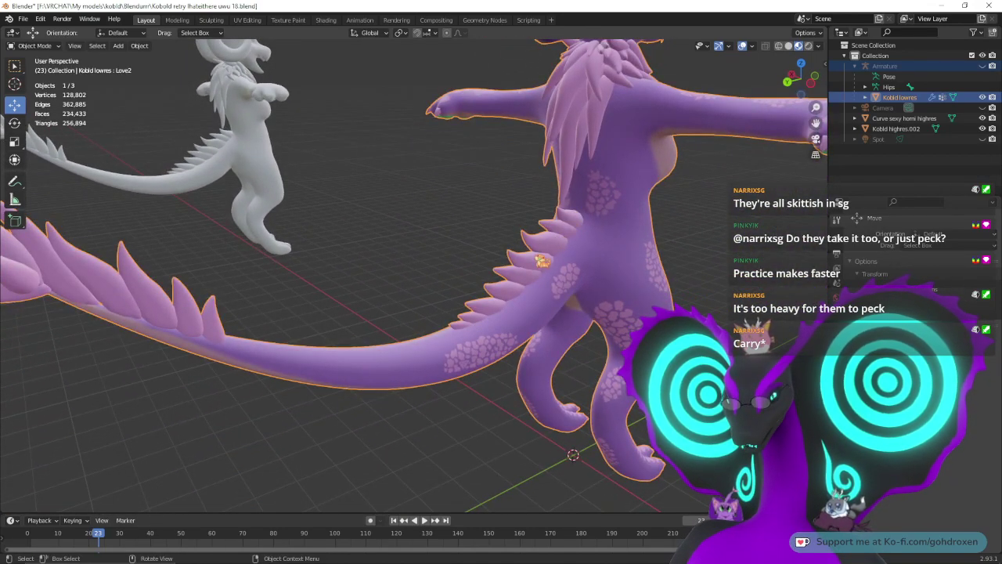
pyautogui.moveTo(321, 315); pyautogui.dragTo(494, 297, button='middle')
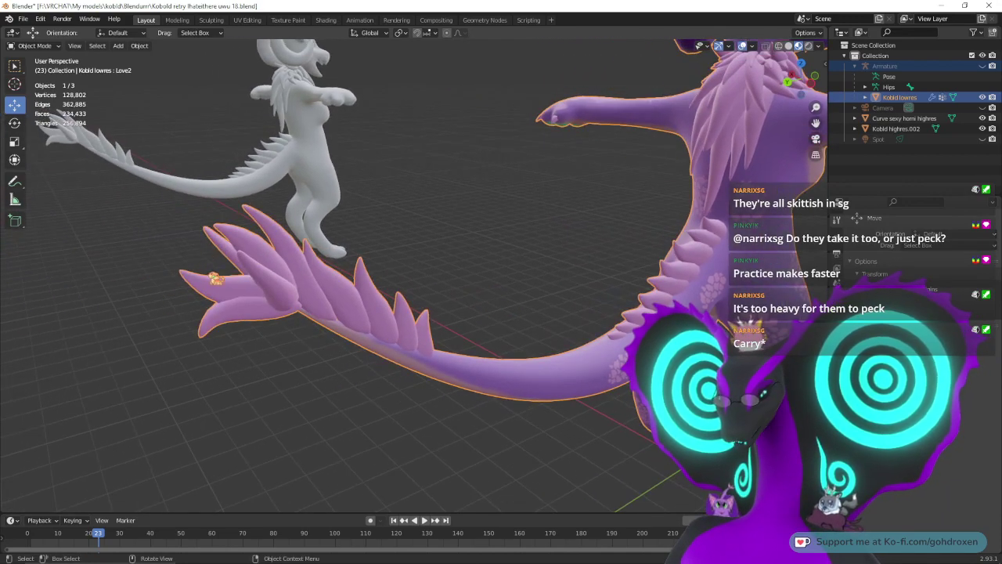
pyautogui.moveTo(473, 232); pyautogui.dragTo(268, 287, button='middle')
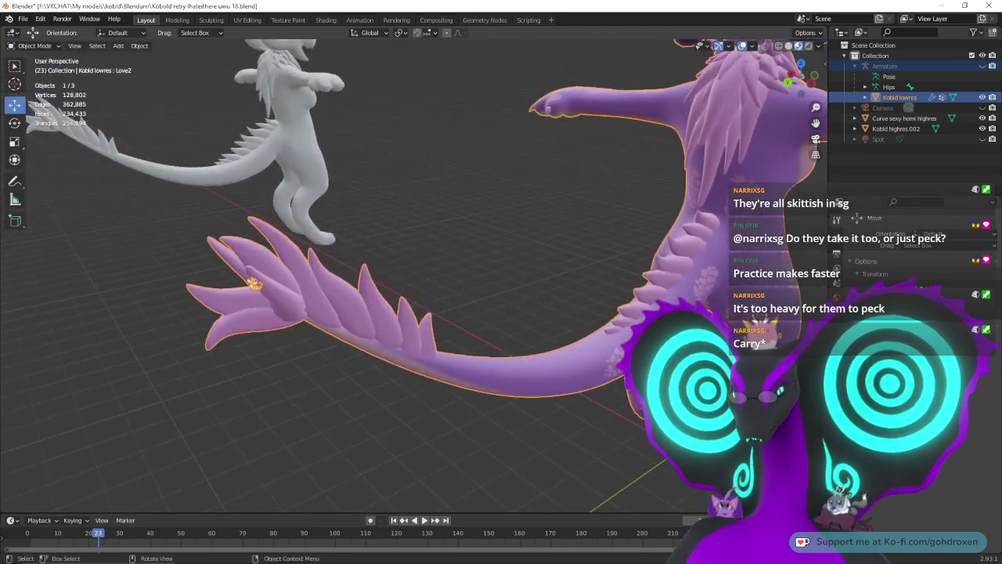
pyautogui.moveTo(531, 265); pyautogui.dragTo(496, 239, button='middle')
pyautogui.keyDown('alt'); pyautogui.moveTo(553, 255); pyautogui.dragTo(530, 250, button='middle'); pyautogui.keyUp('alt')
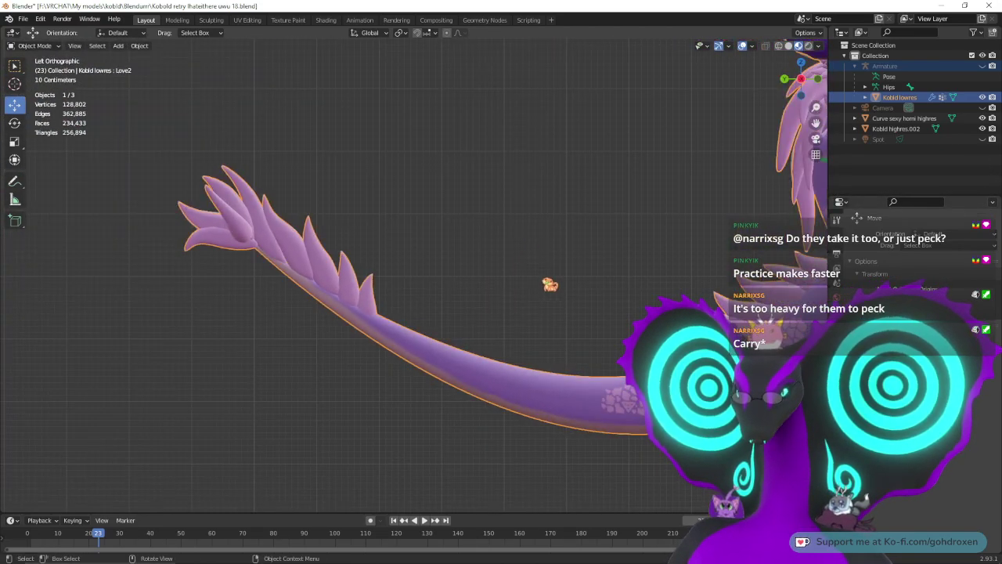
pyautogui.moveTo(546, 217); pyautogui.dragTo(559, 161, button='middle')
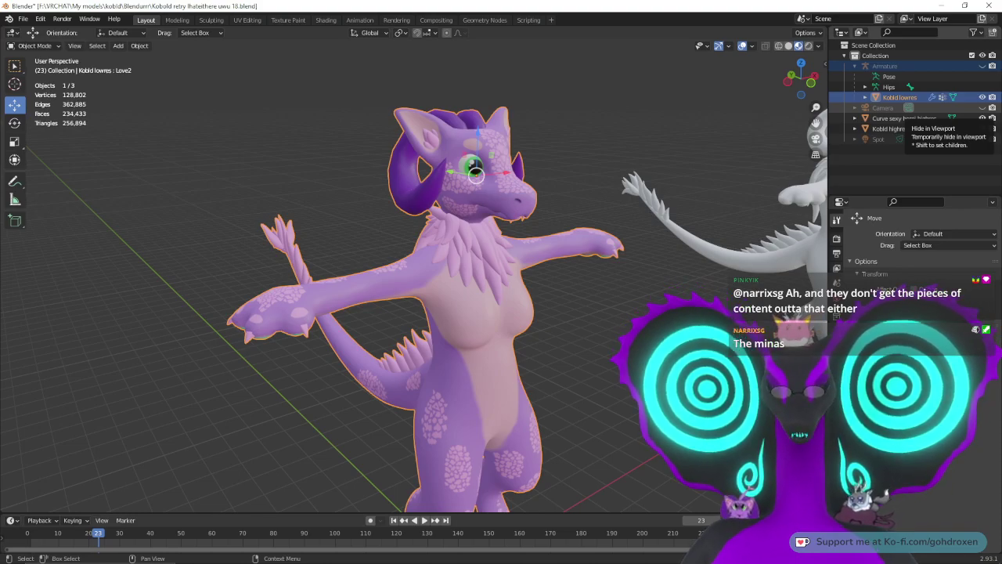
# Step: Close Blender without saving the kobold file and return to ZBrush
pyautogui.click(992, 6)
pyautogui.click(522, 309)
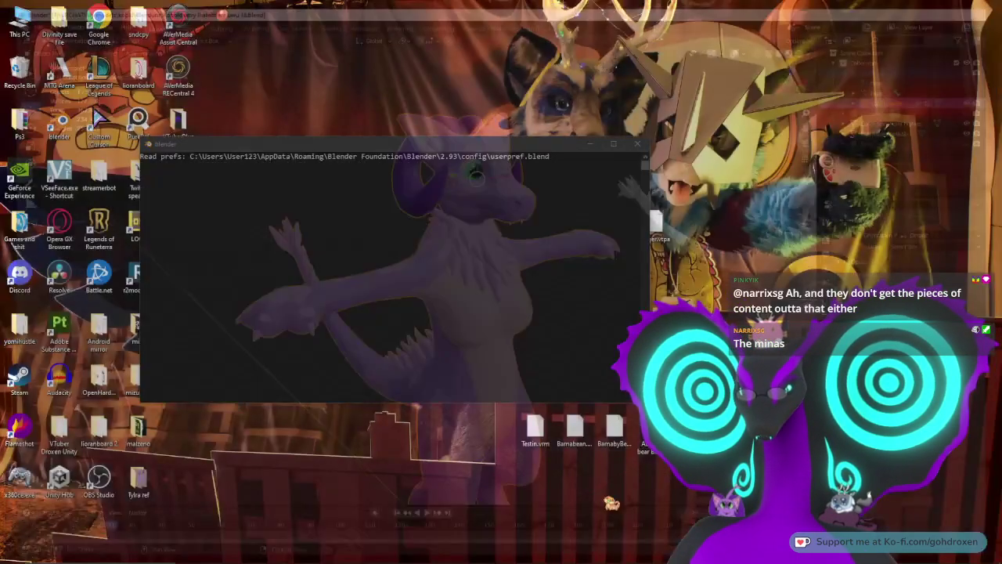
pyautogui.click(385, 553)
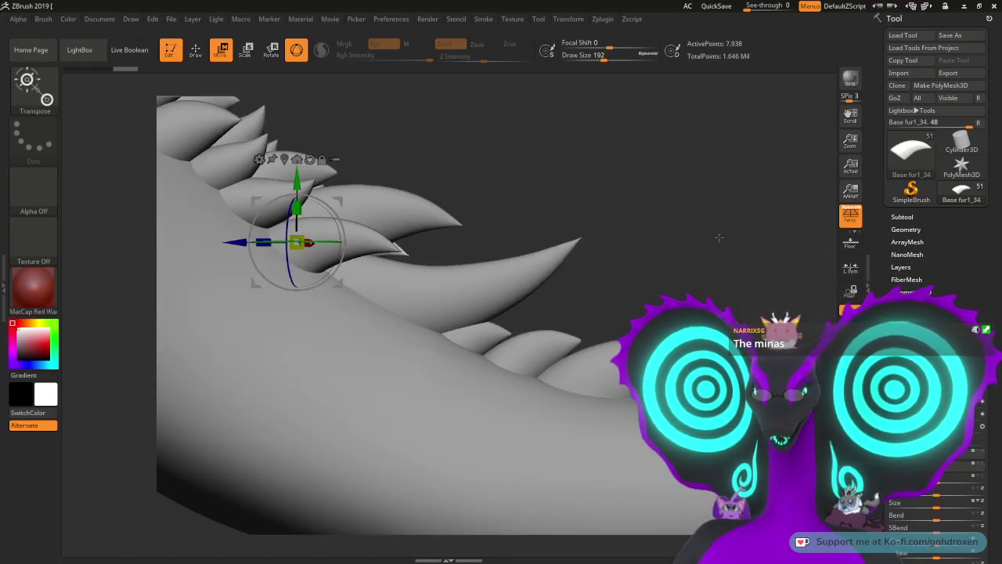
# Step: Merge the side tuft Base fur1_33 with its mirrored counterpart Base fur1_34 into one subtool
pyautogui.moveTo(961, 165)
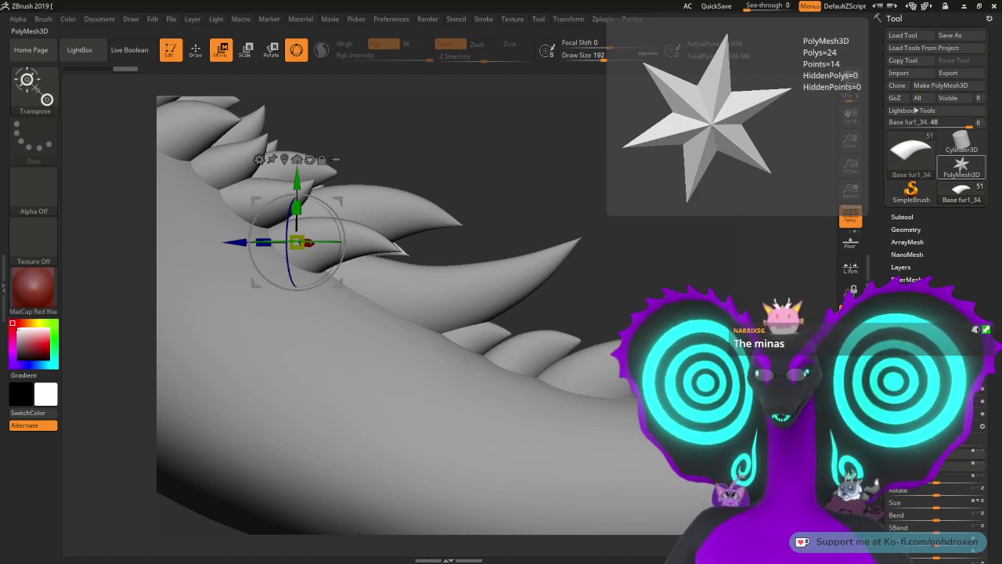
pyautogui.moveTo(584, 197); pyautogui.dragTo(515, 238)
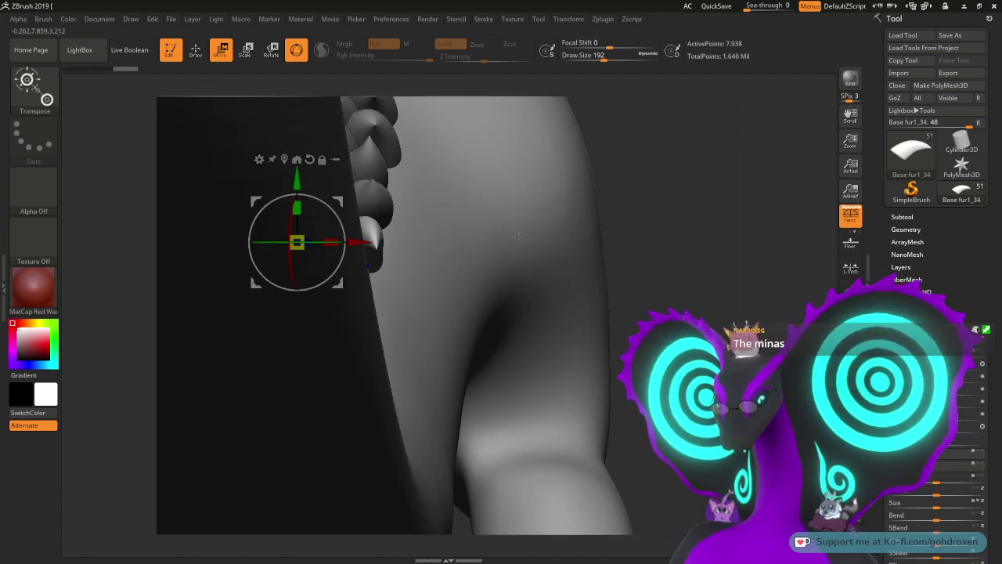
pyautogui.moveTo(626, 174); pyautogui.dragTo(501, 224)
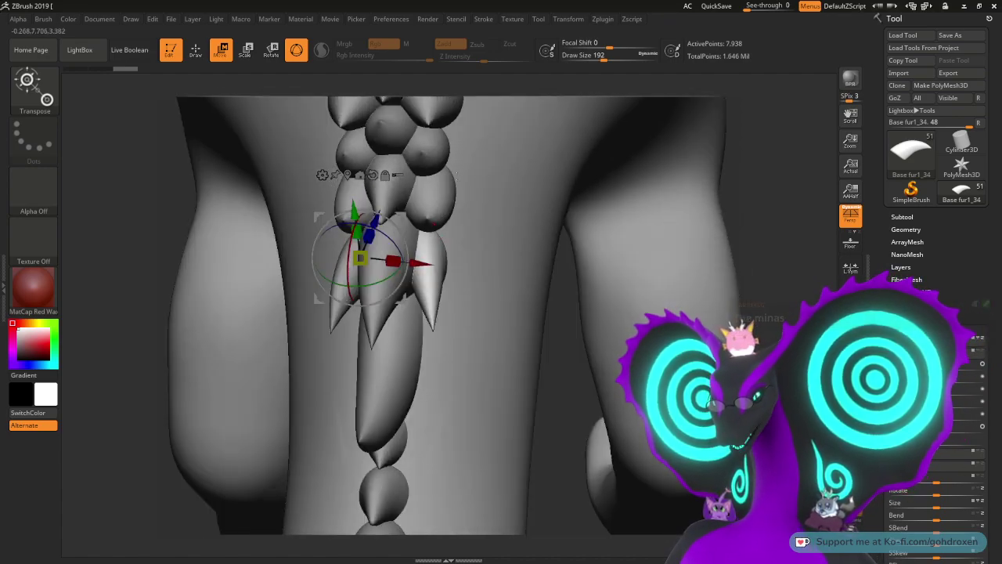
pyautogui.keyDown('shift'); pyautogui.moveTo(776, 157); pyautogui.dragTo(745, 195); pyautogui.keyUp('shift')
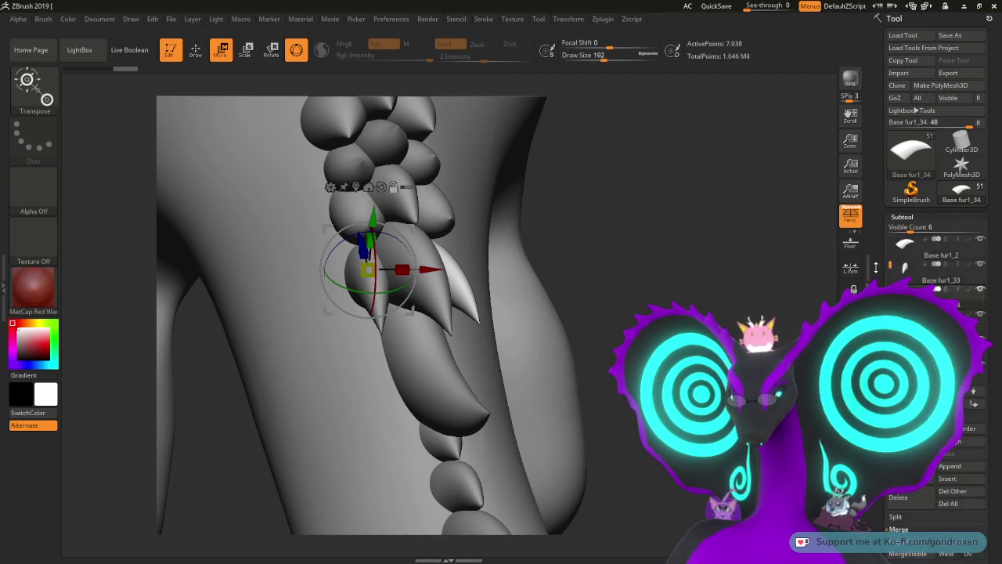
pyautogui.click(902, 217)
pyautogui.click(908, 284)
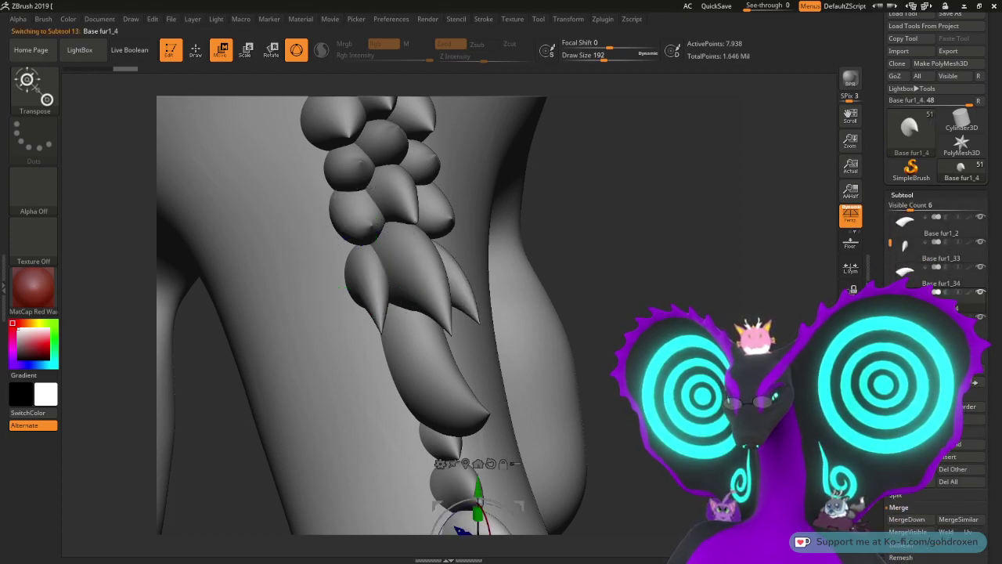
pyautogui.click(908, 260)
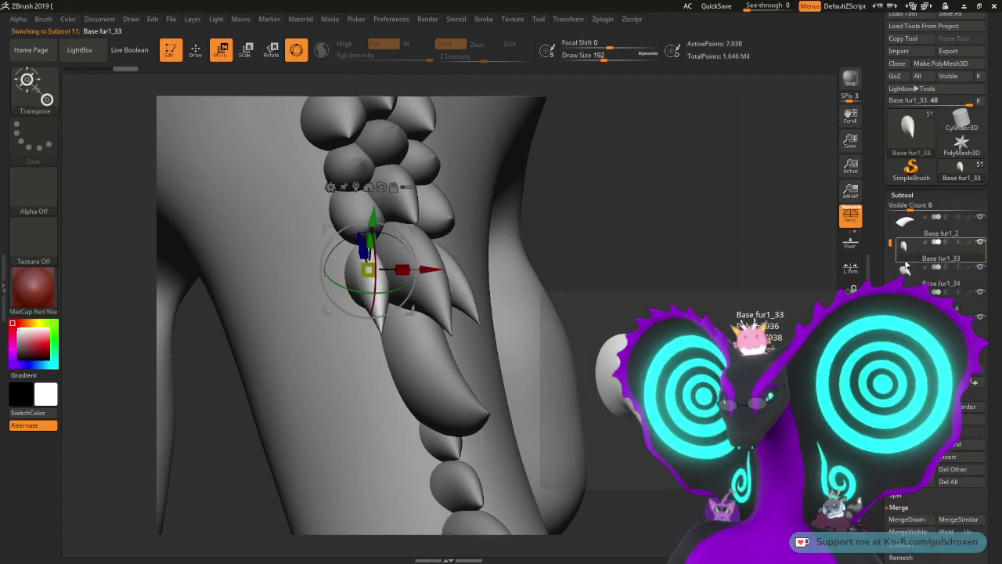
pyautogui.click(908, 519)
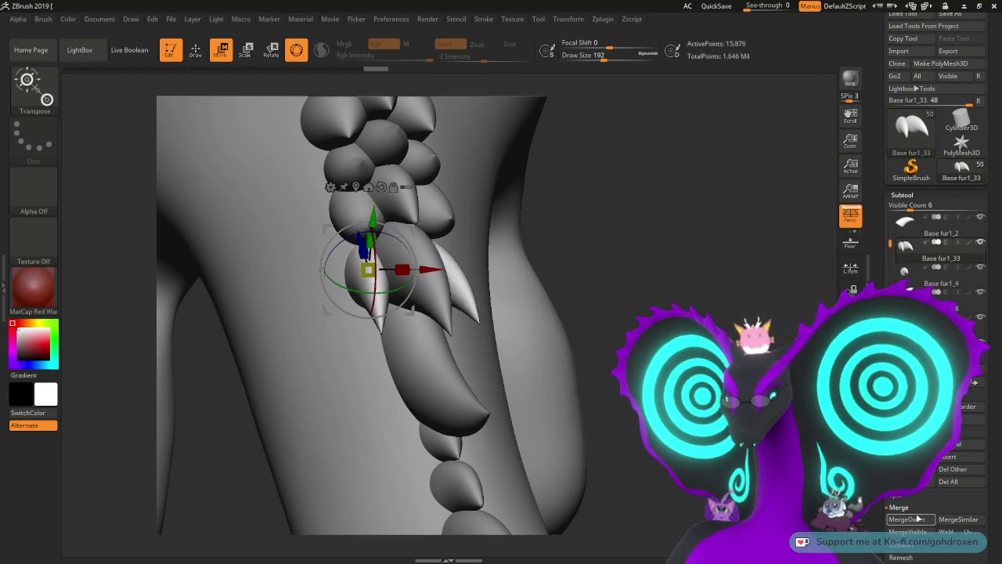
pyautogui.moveTo(705, 235); pyautogui.dragTo(627, 235)
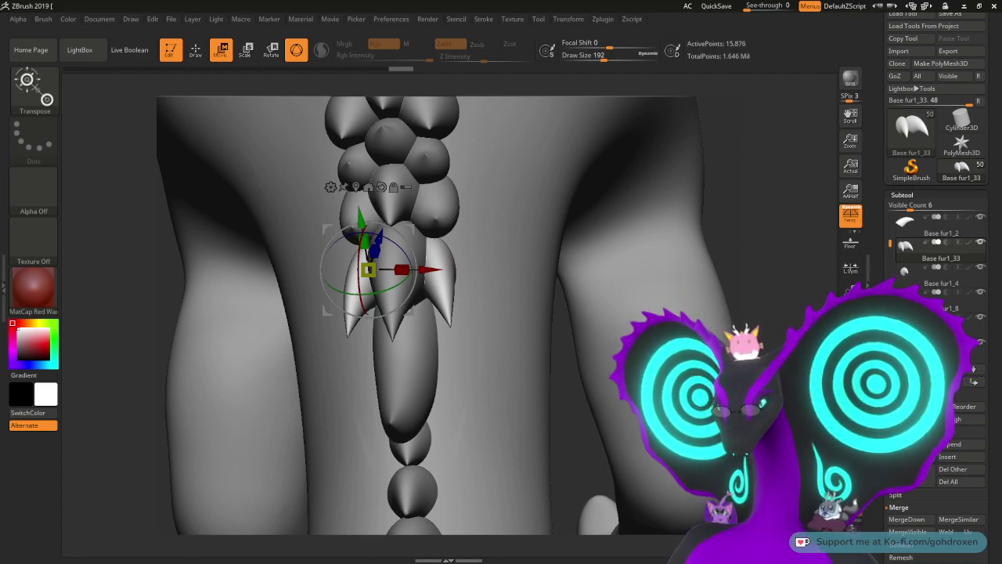
pyautogui.moveTo(429, 269); pyautogui.dragTo(496, 269)
pyautogui.hotkey('ctrl', 'z')
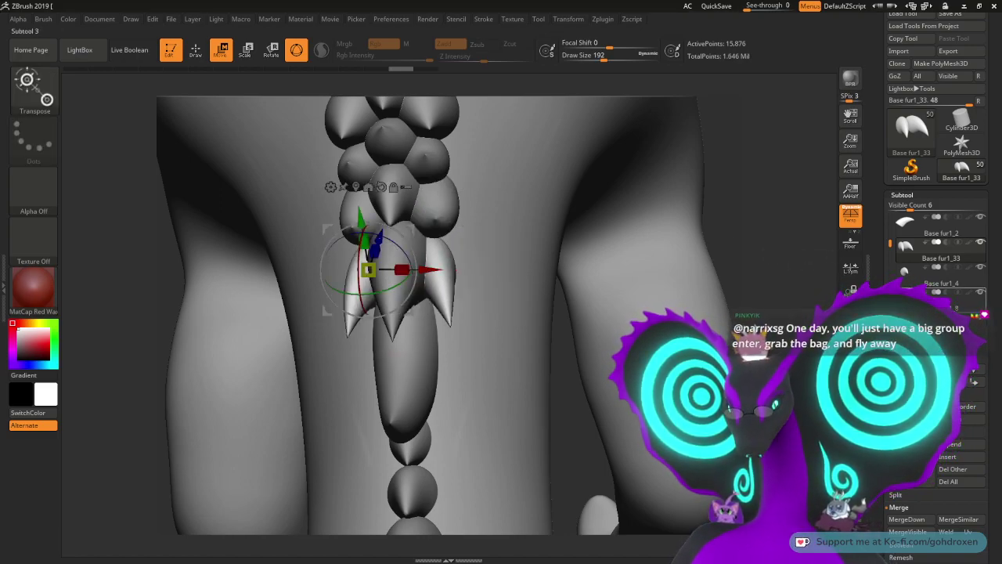
# Step: Duplicate the merged side tufts and move the copy down along the back so it sits just below the originals
pyautogui.click(911, 444)
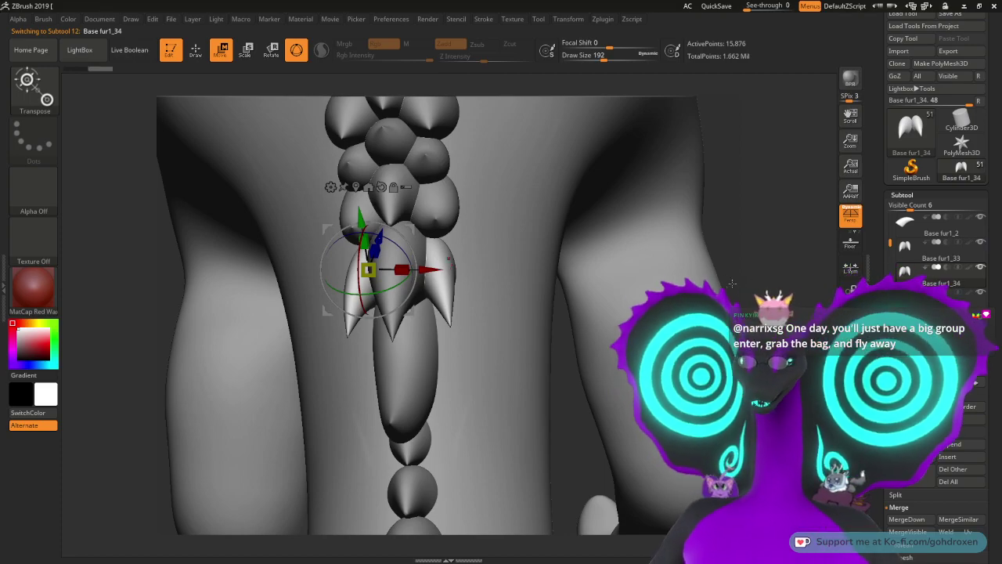
pyautogui.moveTo(753, 290); pyautogui.dragTo(806, 271)
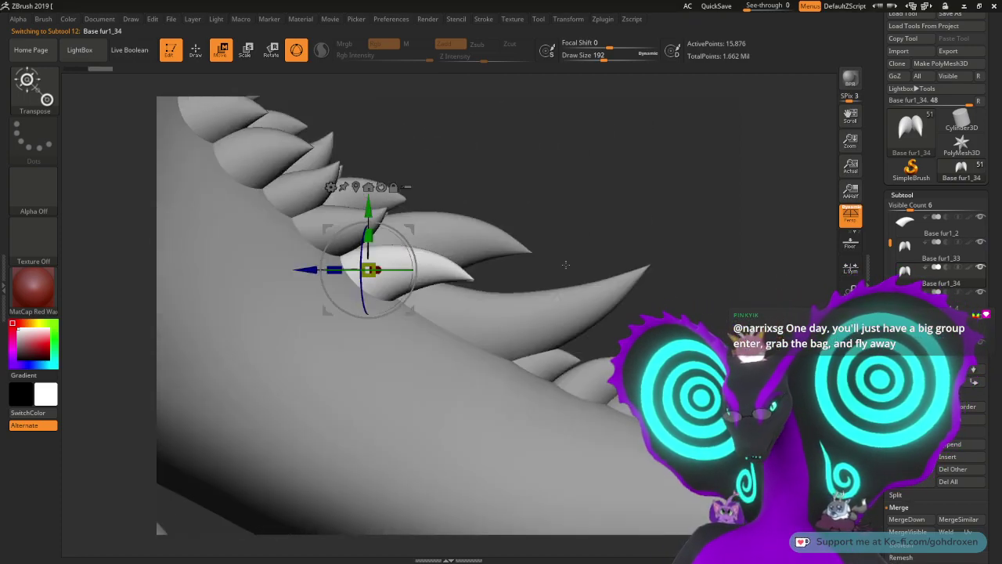
pyautogui.moveTo(407, 213); pyautogui.dragTo(481, 260)
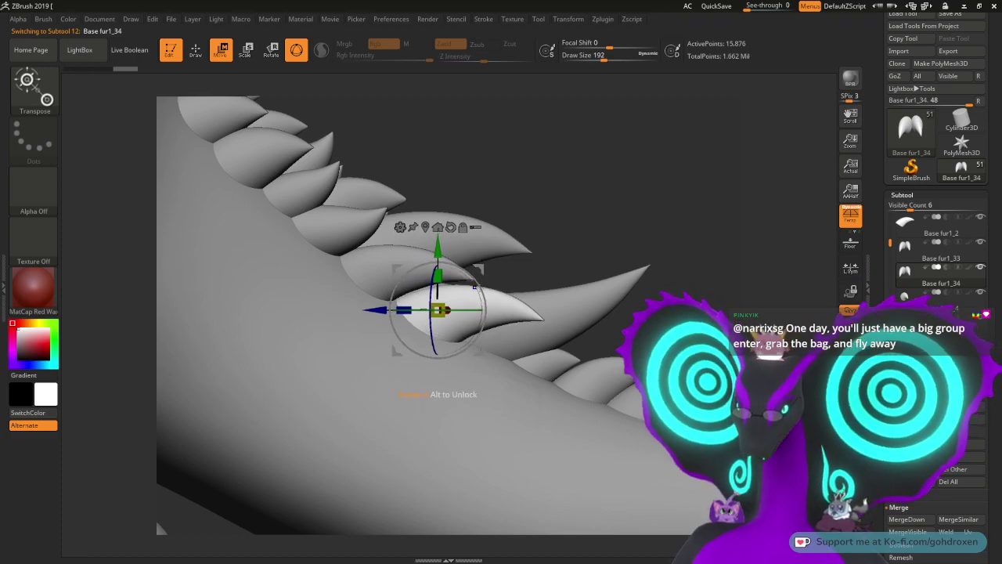
pyautogui.moveTo(483, 297); pyautogui.dragTo(422, 298)
pyautogui.moveTo(665, 185)
pyautogui.mouseDown()
pyautogui.moveTo(647, 176)
pyautogui.moveTo(620, 201)
pyautogui.moveTo(639, 220)
pyautogui.moveTo(677, 183)
pyautogui.mouseUp()
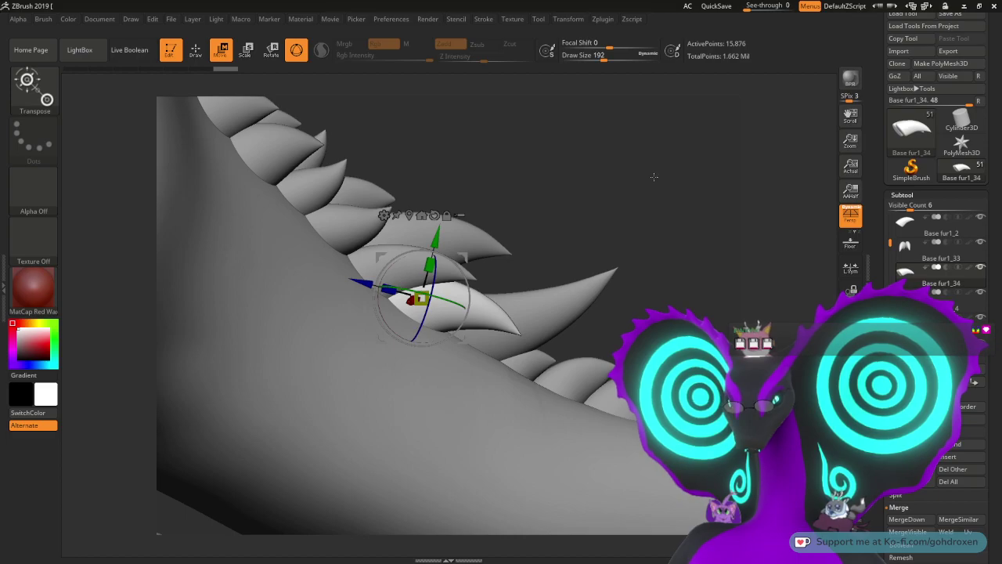
pyautogui.moveTo(651, 179); pyautogui.dragTo(525, 180)
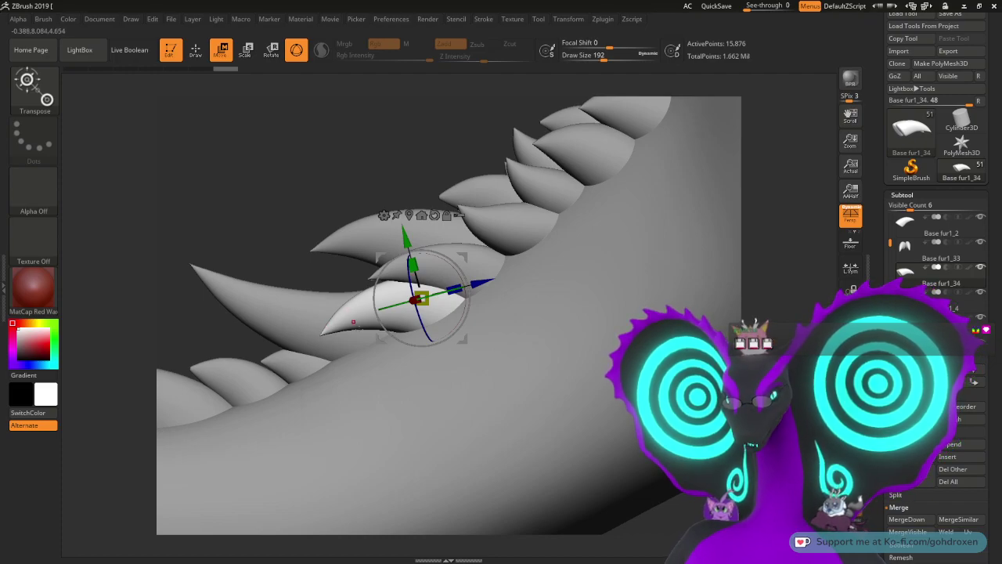
pyautogui.moveTo(264, 247); pyautogui.dragTo(482, 266)
pyautogui.moveTo(621, 225); pyautogui.dragTo(538, 222)
pyautogui.moveTo(316, 231); pyautogui.dragTo(368, 251)
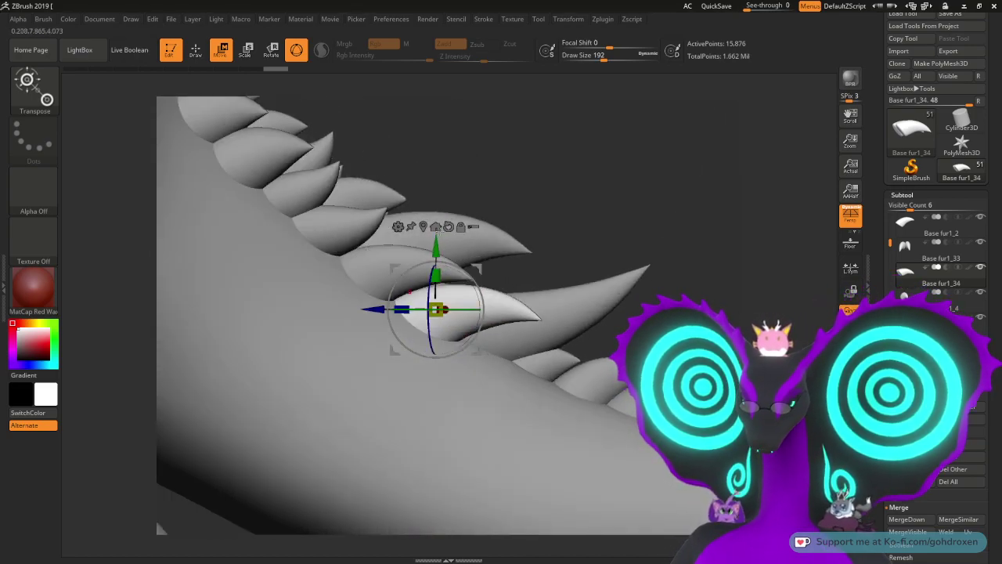
# Step: Hide the PM3D_Sphere3D1 and PM3D_Sphere3D2 subtools and the neighbouring mouth subtools near the start of the subtool list
pyautogui.keyDown('alt'); pyautogui.moveTo(598, 205); pyautogui.dragTo(624, 236); pyautogui.keyUp('alt')
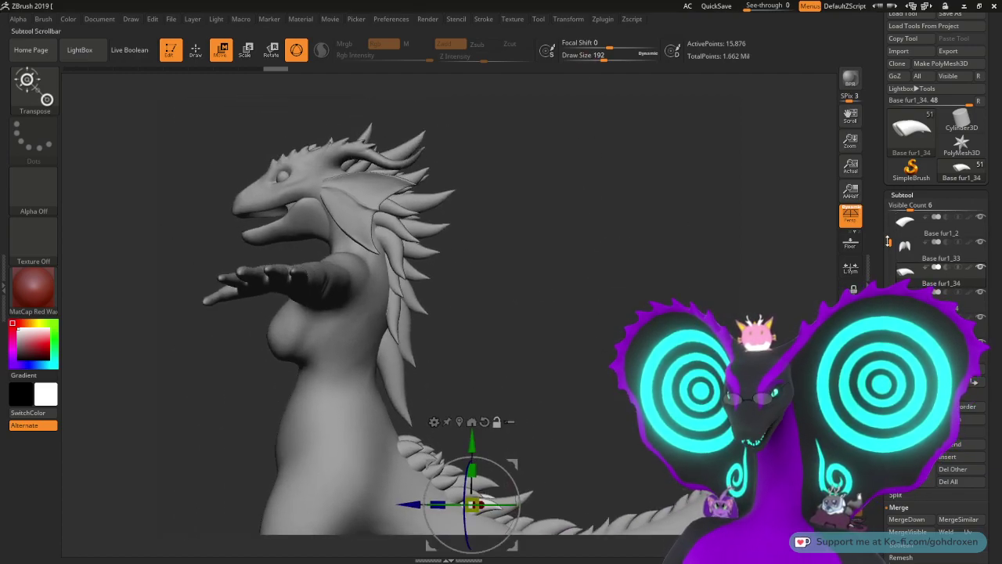
pyautogui.moveTo(891, 242); pyautogui.dragTo(894, 206)
pyautogui.click(981, 267)
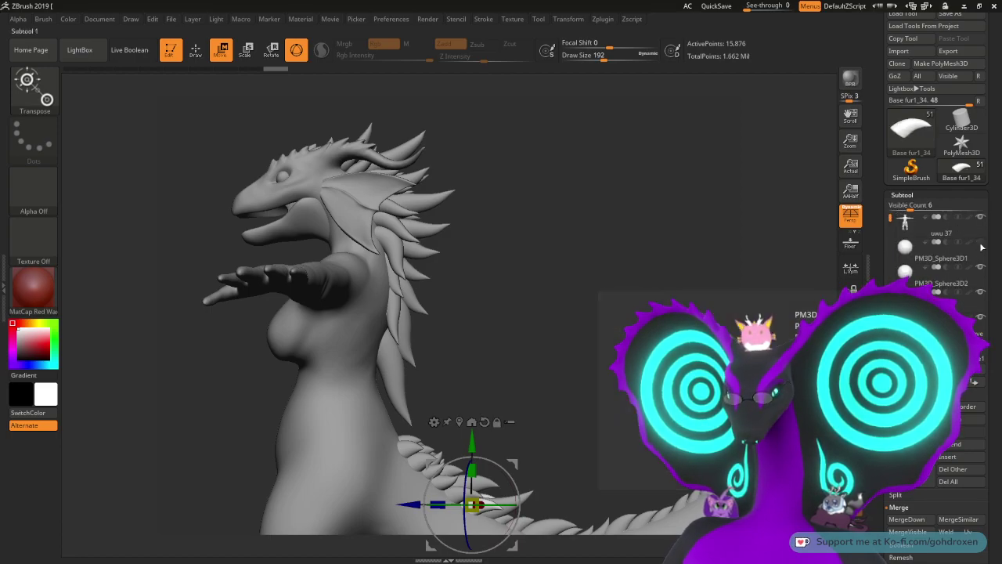
pyautogui.click(983, 268)
pyautogui.click(982, 293)
pyautogui.click(982, 318)
pyautogui.click(982, 335)
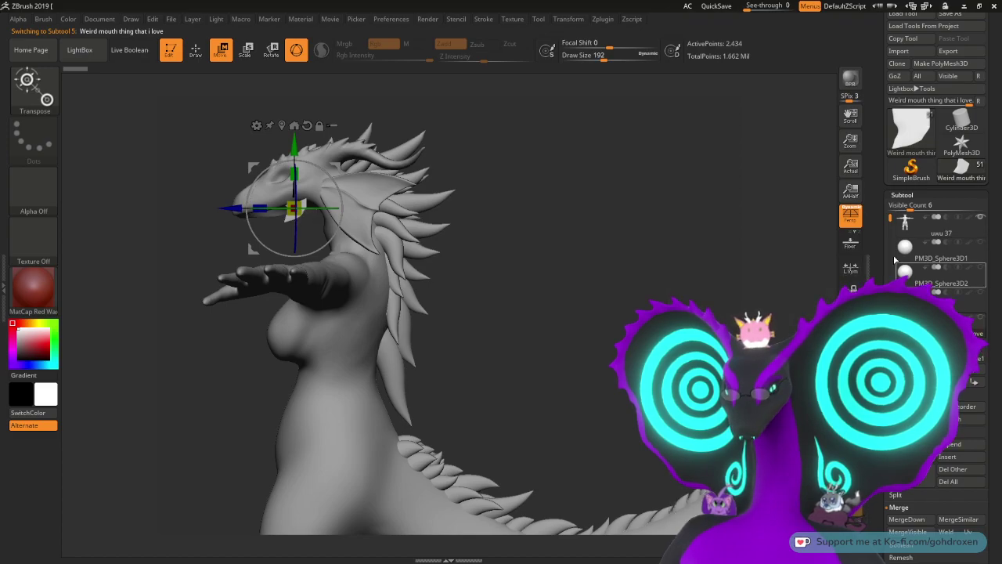
# Step: Hide the Feen head fins and the Top fer mane subtool
pyautogui.moveTo(890, 221); pyautogui.dragTo(891, 233)
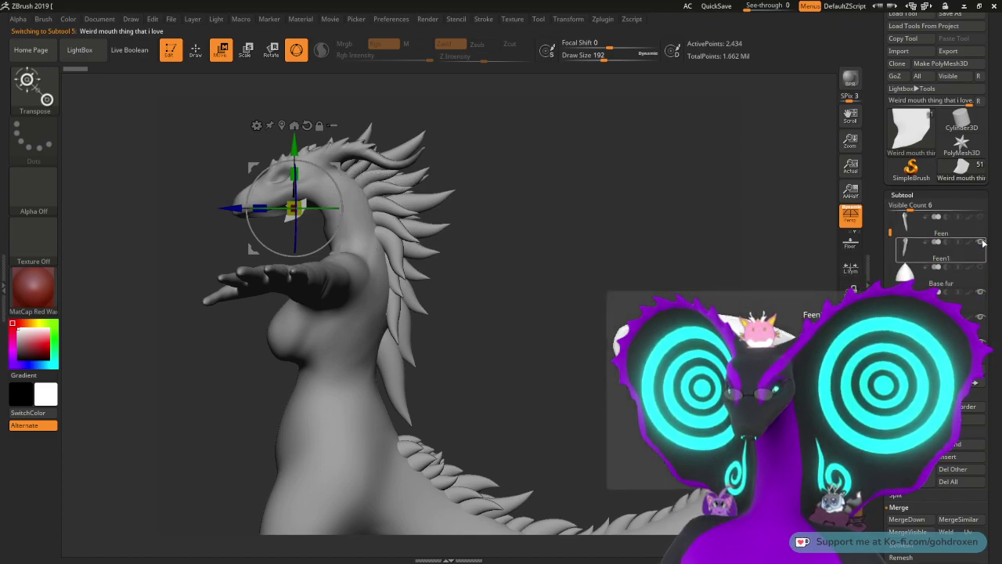
pyautogui.moveTo(890, 234); pyautogui.dragTo(892, 267)
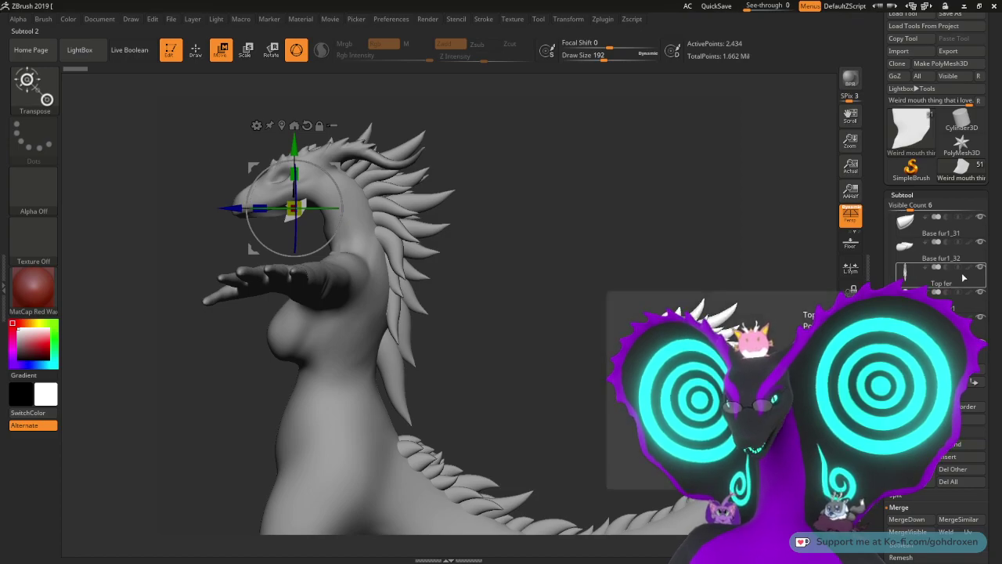
pyautogui.click(980, 268)
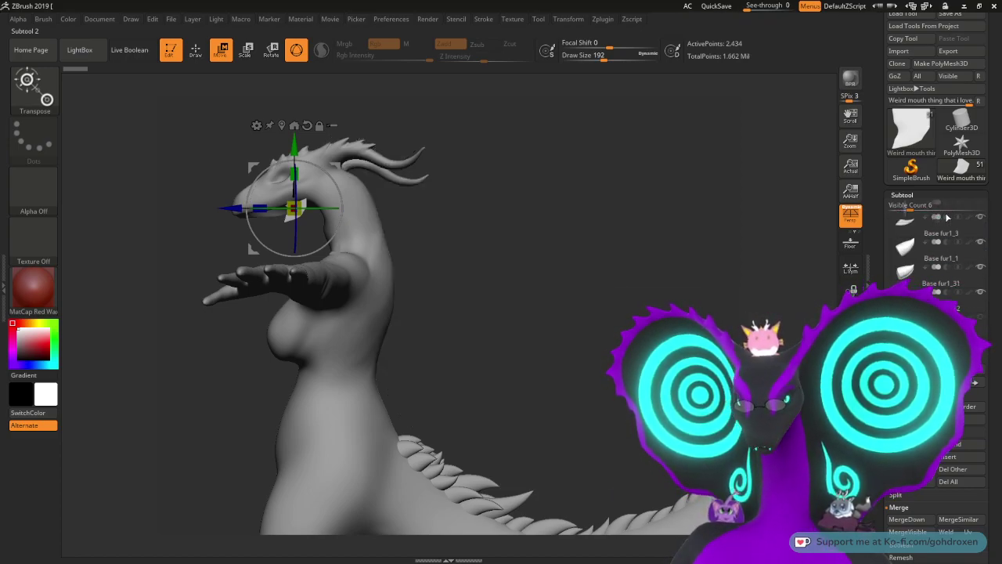
# Step: Find the Top fer mane subtool in the subtool list and select it to show the mane again
pyautogui.scroll(2, 947, 218)
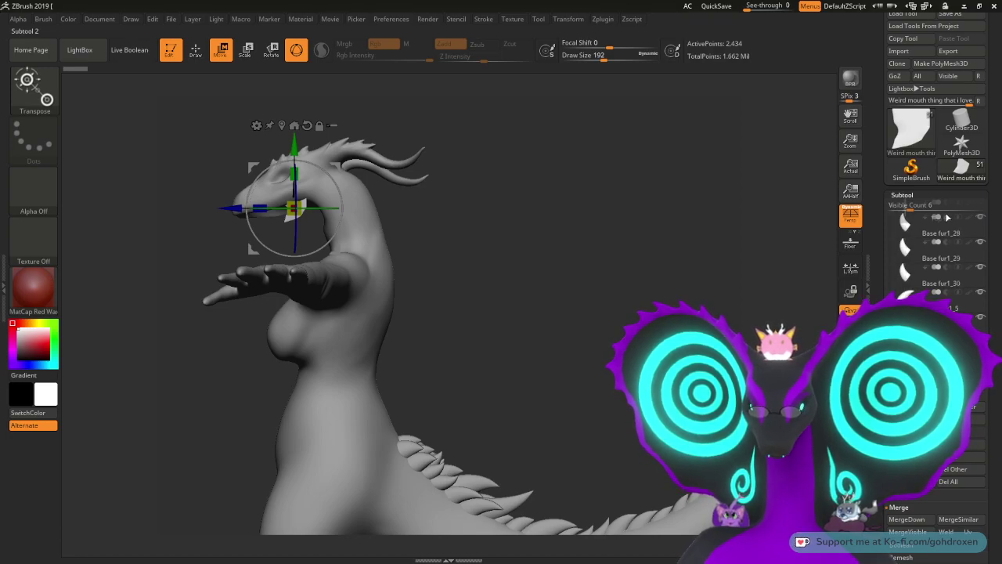
pyautogui.scroll(4, 945, 205)
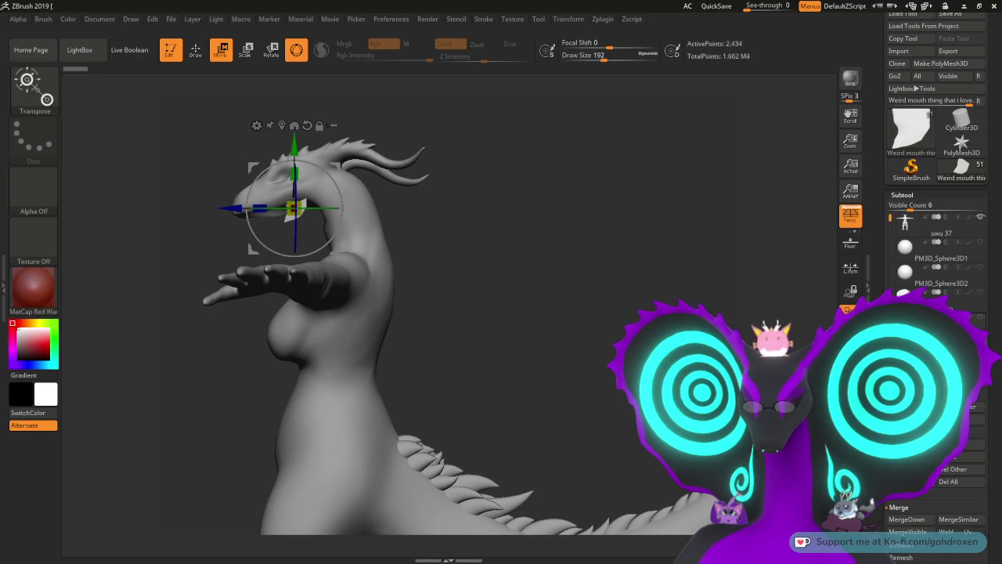
pyautogui.scroll(-4, 940, 282)
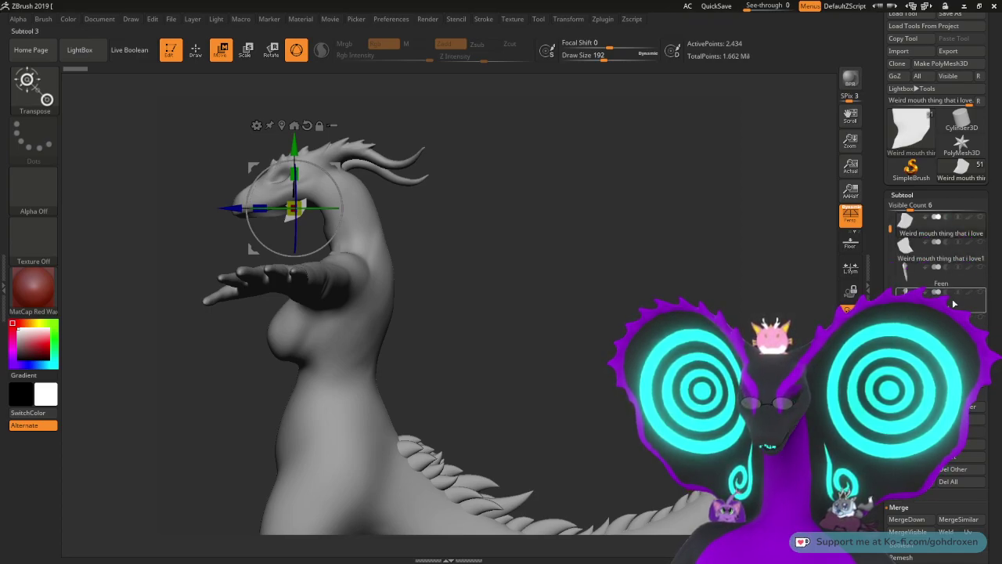
pyautogui.click(939, 325)
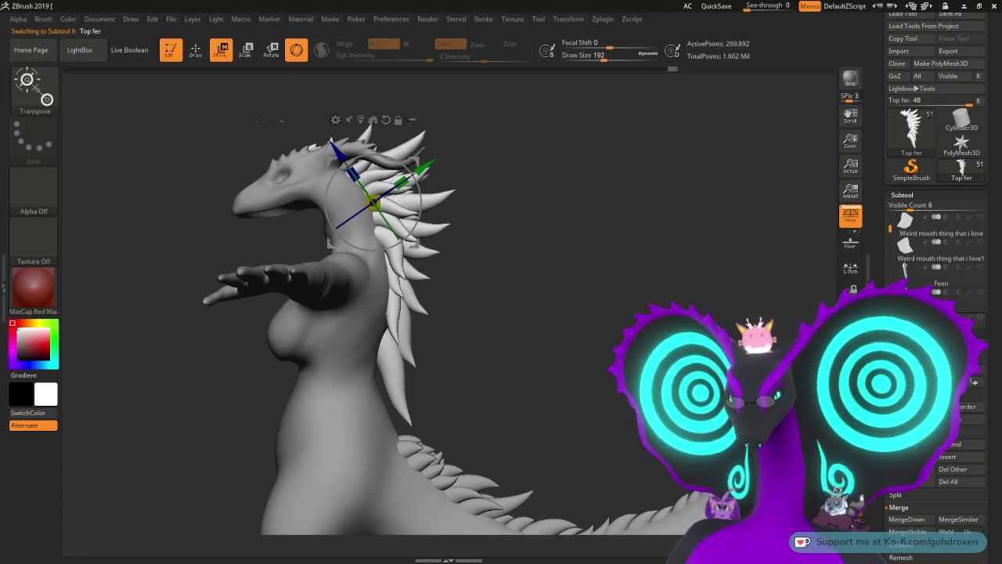
# Step: Select the lowest side tufts at the base of the tail, Base fur1_34
pyautogui.keyDown('alt'); pyautogui.moveTo(643, 361); pyautogui.dragTo(670, 212); pyautogui.keyUp('alt')
pyautogui.moveTo(891, 227); pyautogui.dragTo(891, 362)
pyautogui.scroll(3, 939, 235)
pyautogui.moveTo(658, 258); pyautogui.dragTo(533, 282)
pyautogui.moveTo(454, 470); pyautogui.dragTo(576, 320)
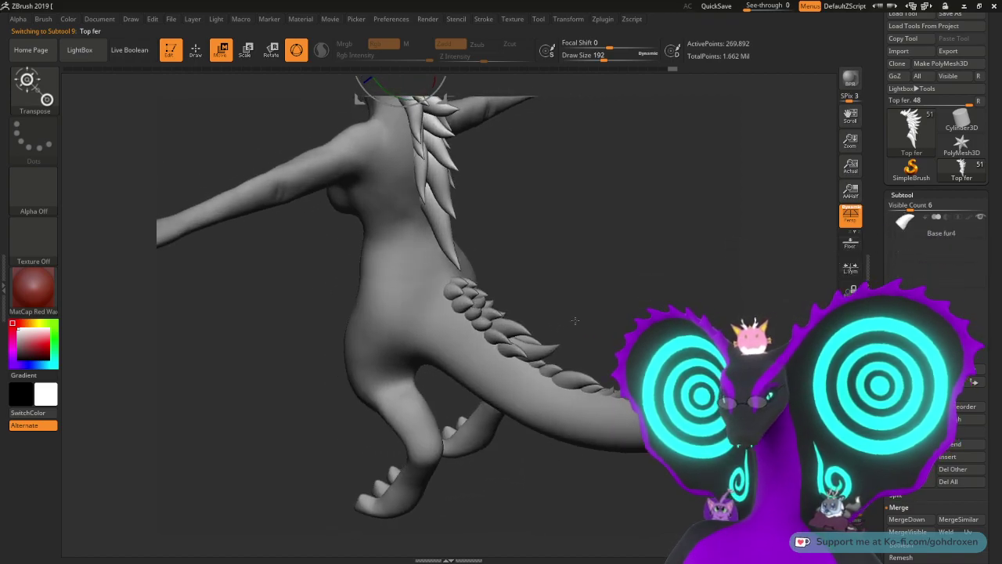
pyautogui.keyDown('alt'); pyautogui.click(510, 344); pyautogui.keyUp('alt')
pyautogui.moveTo(595, 235); pyautogui.dragTo(665, 170)
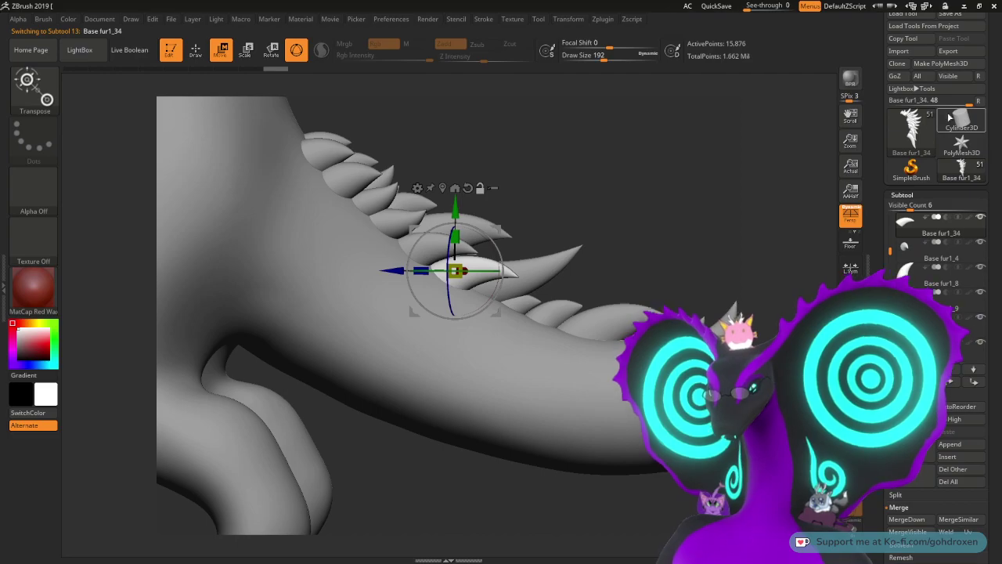
# Step: Examine the side tufts and the long central tuft at the tail base from the side and from behind
pyautogui.moveTo(899, 133)
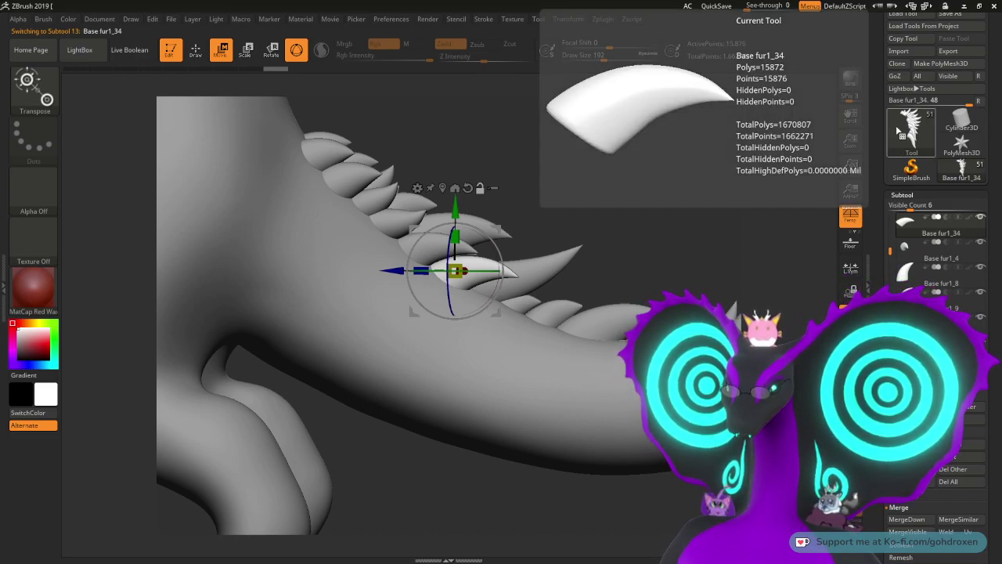
pyautogui.keyDown('alt'); pyautogui.moveTo(618, 195); pyautogui.dragTo(619, 255); pyautogui.keyUp('alt')
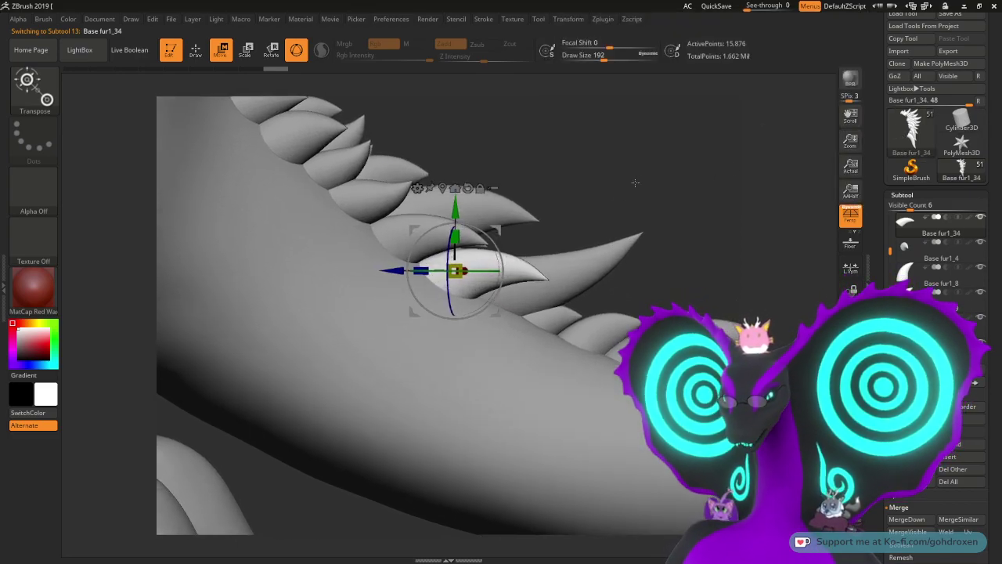
pyautogui.keyDown('alt'); pyautogui.moveTo(639, 183); pyautogui.dragTo(613, 190); pyautogui.keyUp('alt')
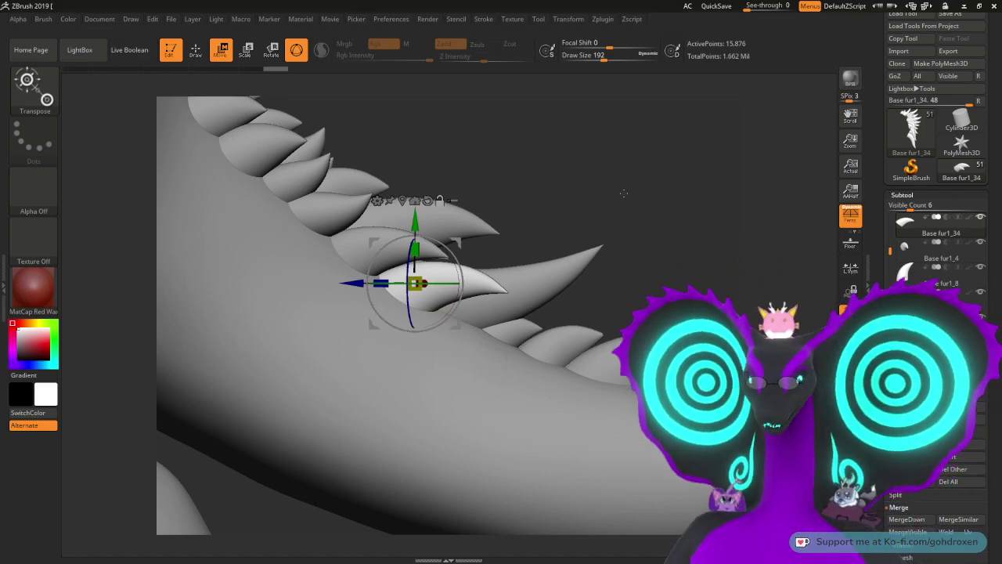
pyautogui.keyDown('alt'); pyautogui.moveTo(643, 195); pyautogui.dragTo(658, 186); pyautogui.keyUp('alt')
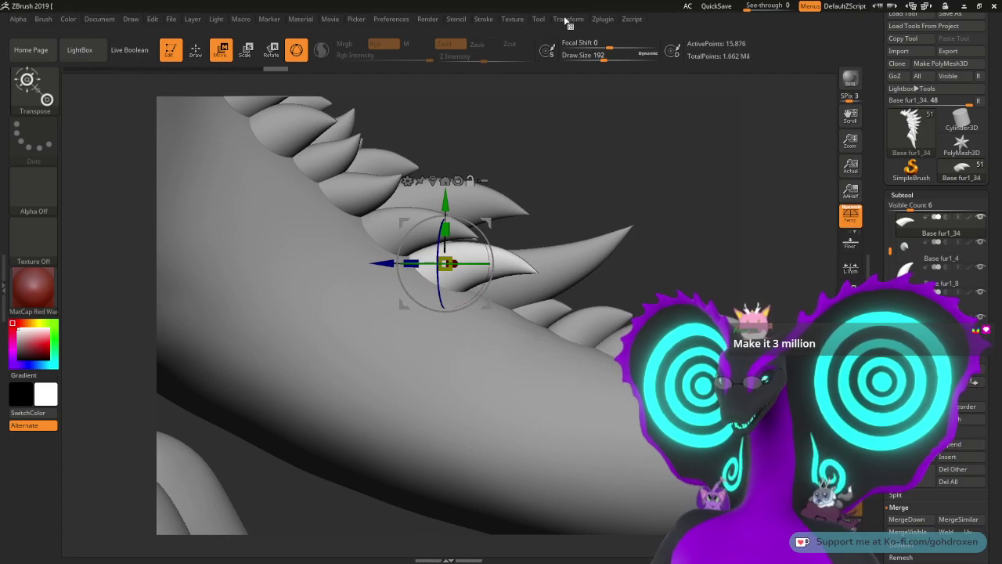
pyautogui.click(600, 20)
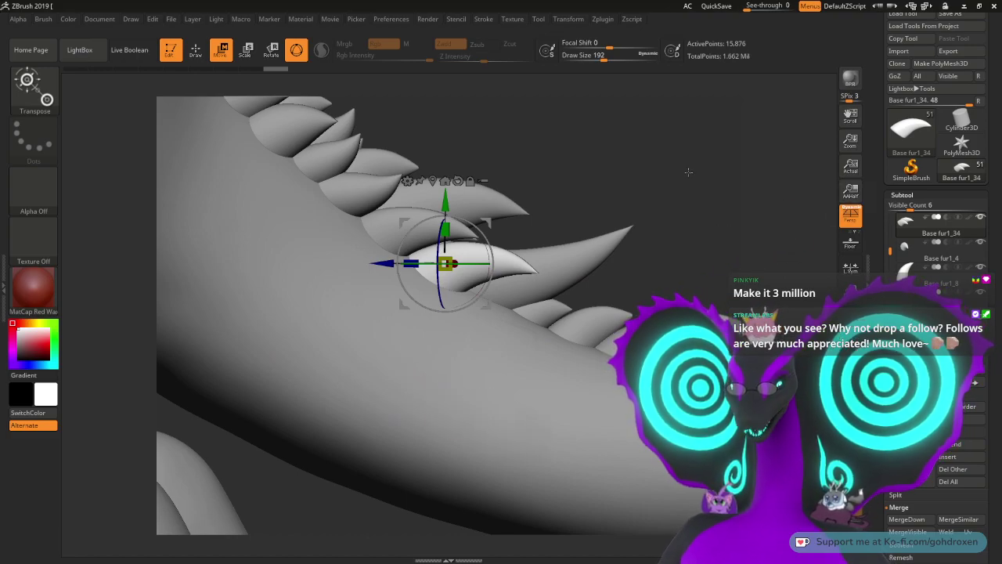
pyautogui.moveTo(657, 200); pyautogui.dragTo(664, 226)
pyautogui.moveTo(701, 181); pyautogui.dragTo(614, 229)
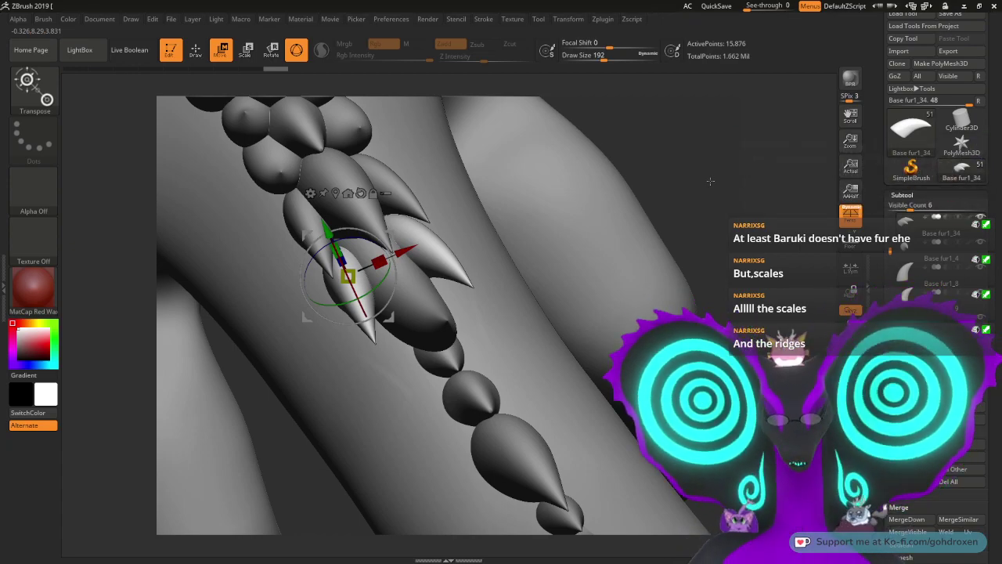
pyautogui.moveTo(710, 181); pyautogui.dragTo(749, 128)
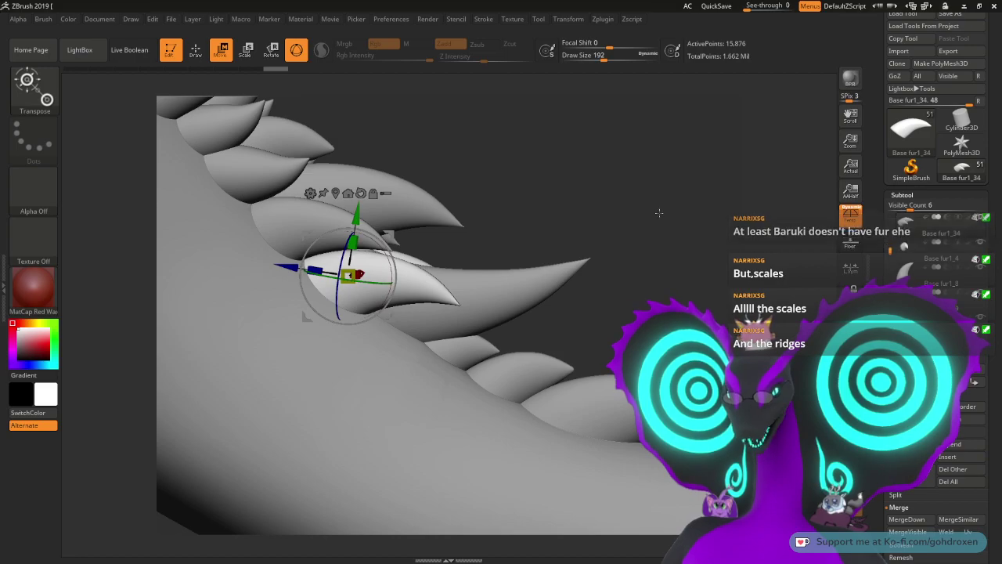
pyautogui.keyDown('alt'); pyautogui.moveTo(658, 212); pyautogui.dragTo(686, 181); pyautogui.keyUp('alt')
# Step: Duplicate the long central tuft Base fur1_3, shift the copy sideways off the centre line and scale it down
pyautogui.keyDown('alt'); pyautogui.click(576, 247); pyautogui.keyUp('alt')
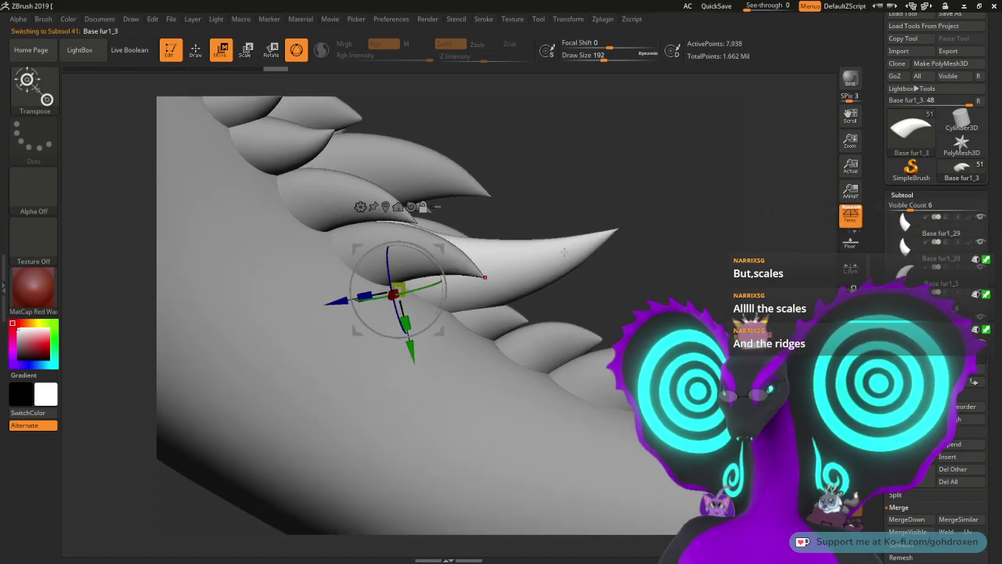
pyautogui.moveTo(663, 264); pyautogui.dragTo(672, 245)
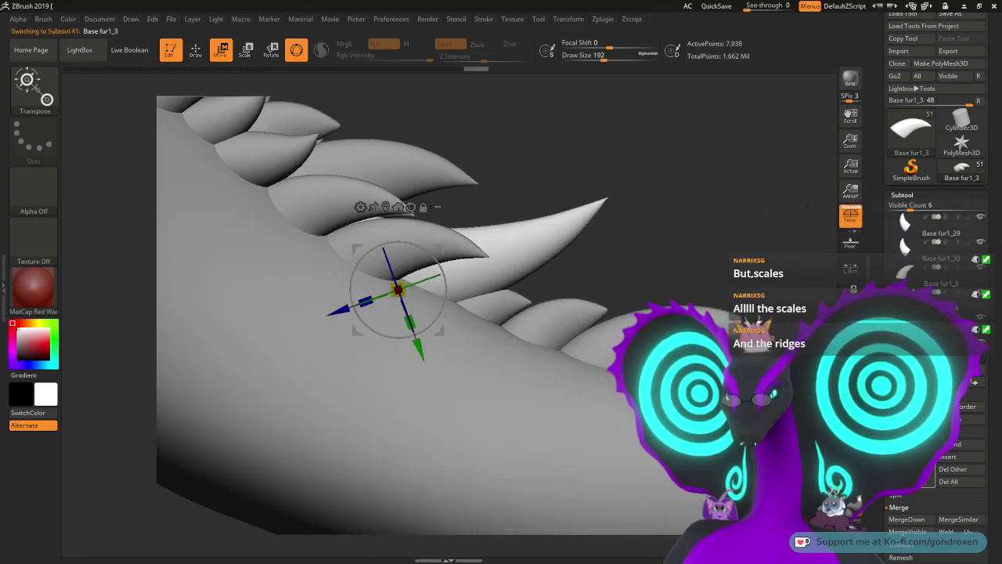
pyautogui.click(912, 451)
pyautogui.moveTo(726, 293); pyautogui.dragTo(548, 313)
pyautogui.moveTo(345, 318); pyautogui.dragTo(323, 333)
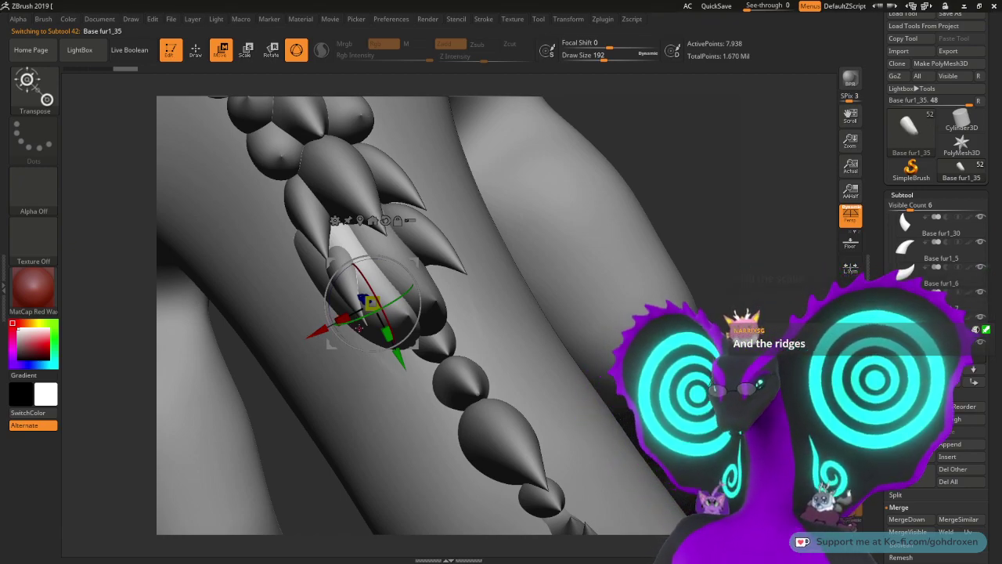
pyautogui.moveTo(320, 326); pyautogui.dragTo(310, 331)
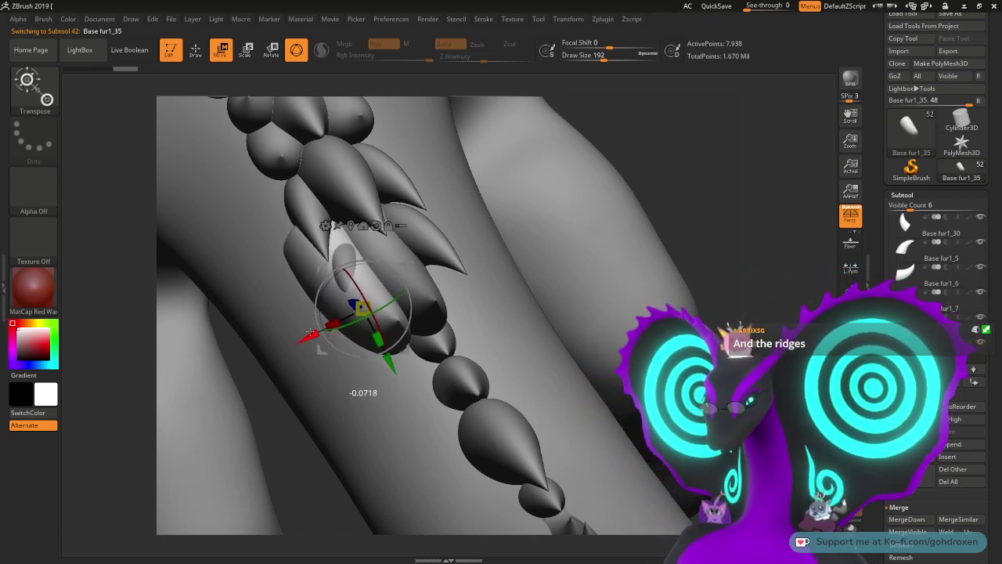
pyautogui.moveTo(361, 310); pyautogui.dragTo(352, 313)
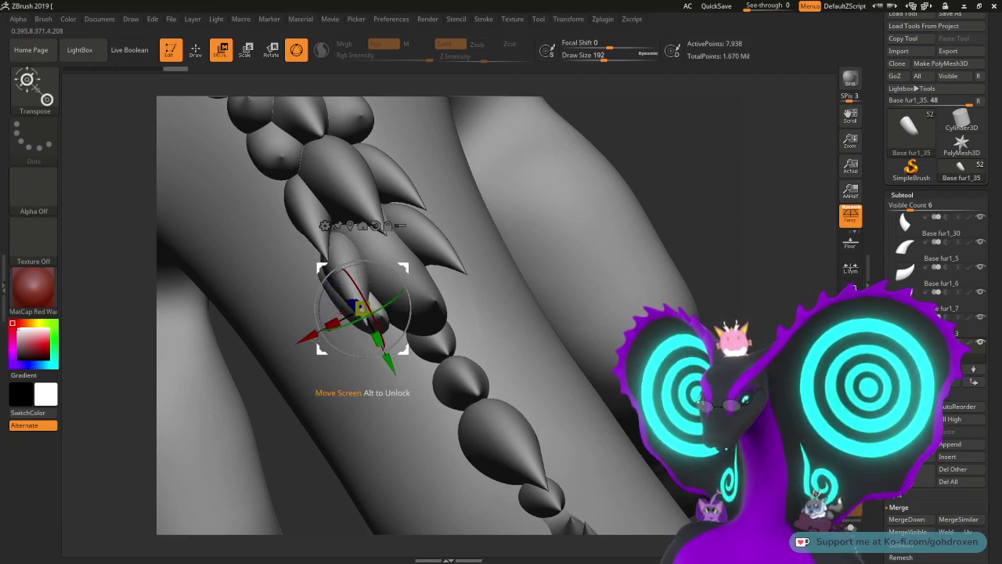
# Step: Rotate the small tuft copy around its Y axis and move it down the tail beneath the side tuft above
pyautogui.moveTo(307, 339); pyautogui.dragTo(312, 337)
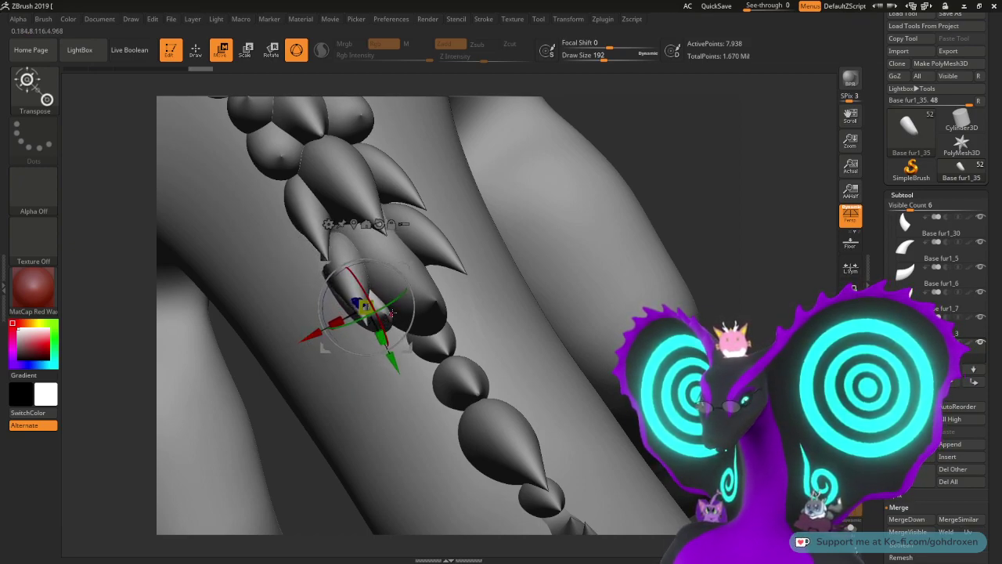
pyautogui.moveTo(380, 323); pyautogui.dragTo(390, 307)
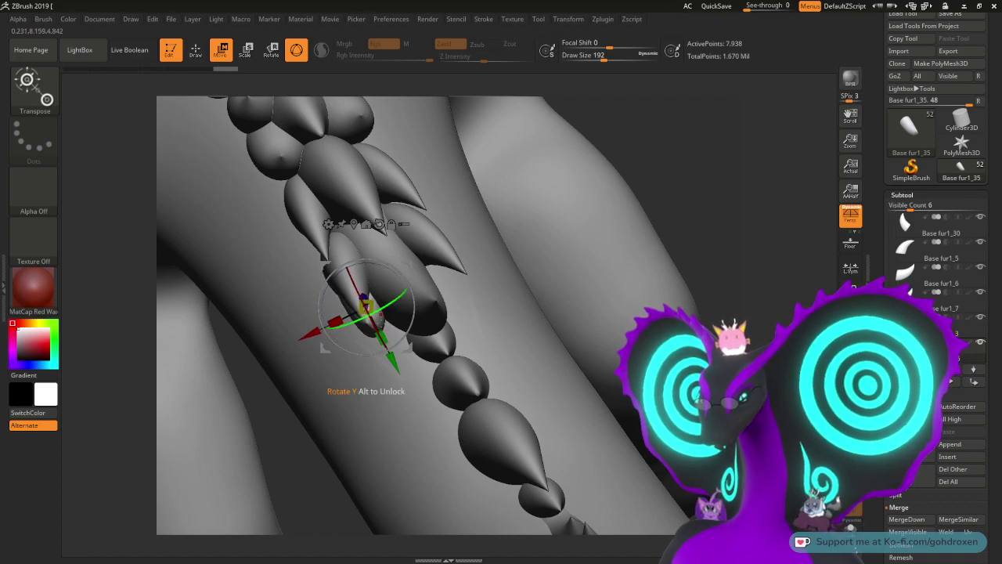
pyautogui.moveTo(393, 362); pyautogui.dragTo(398, 371)
pyautogui.moveTo(423, 381); pyautogui.dragTo(421, 379)
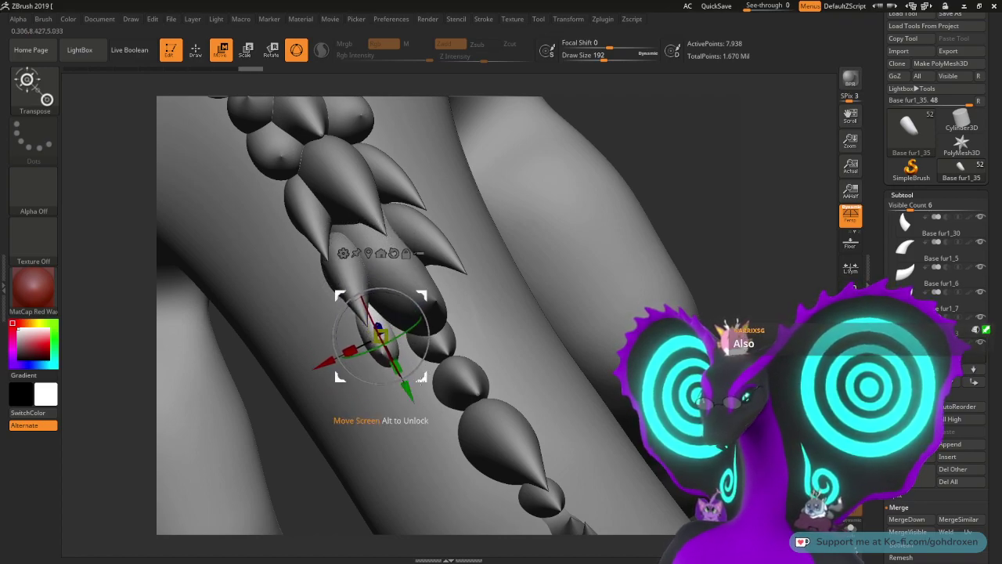
# Step: Shift the small tuft farther along the tail, enlarge it slightly and lower it against the tail surface
pyautogui.moveTo(677, 227); pyautogui.dragTo(748, 210)
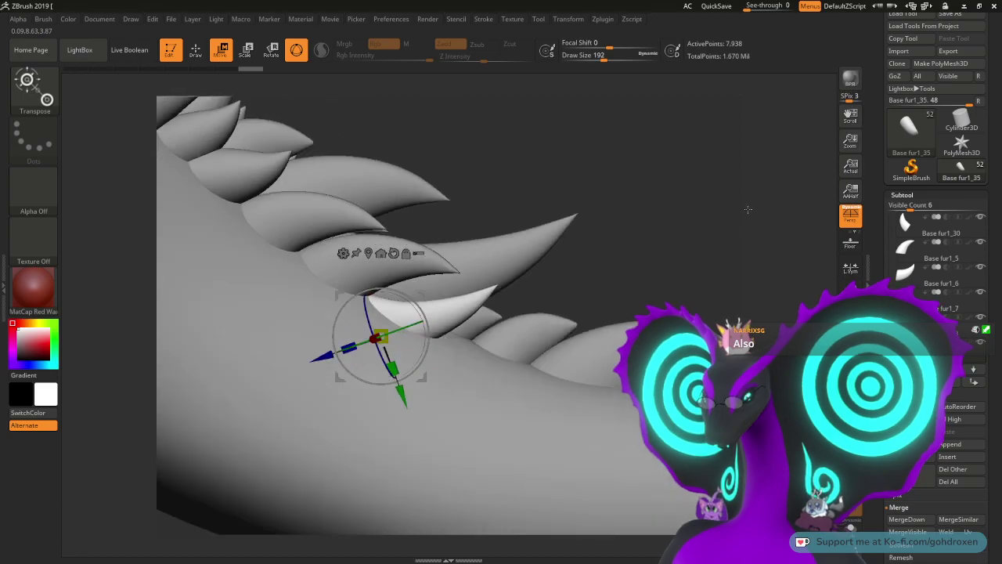
pyautogui.moveTo(422, 295); pyautogui.dragTo(449, 289)
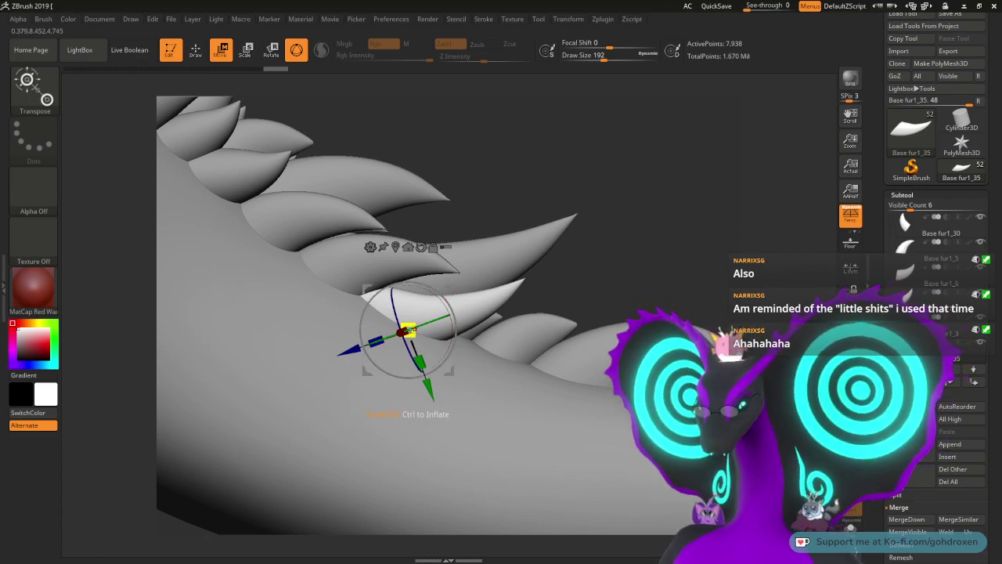
pyautogui.moveTo(408, 330); pyautogui.dragTo(413, 330)
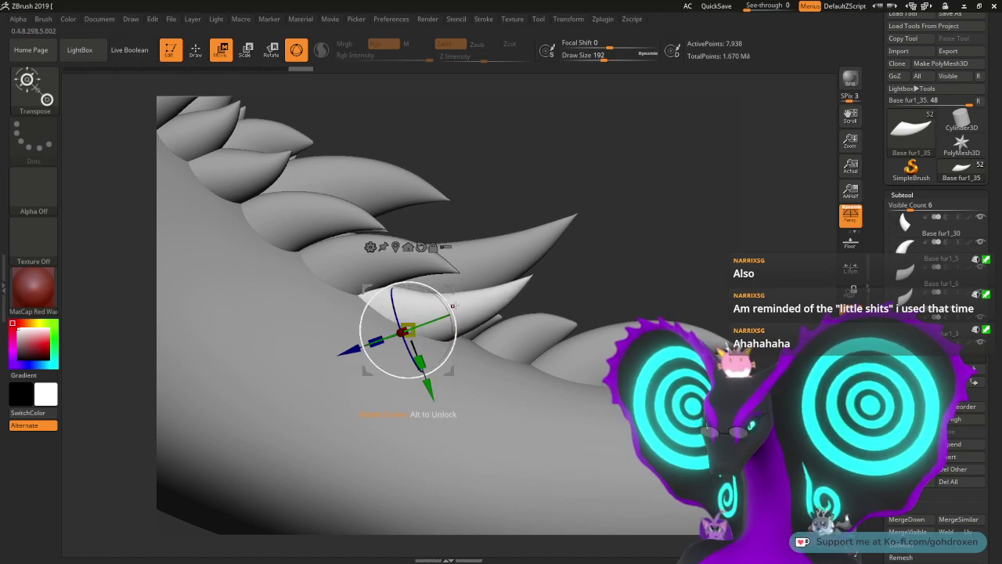
pyautogui.moveTo(452, 290); pyautogui.dragTo(455, 297)
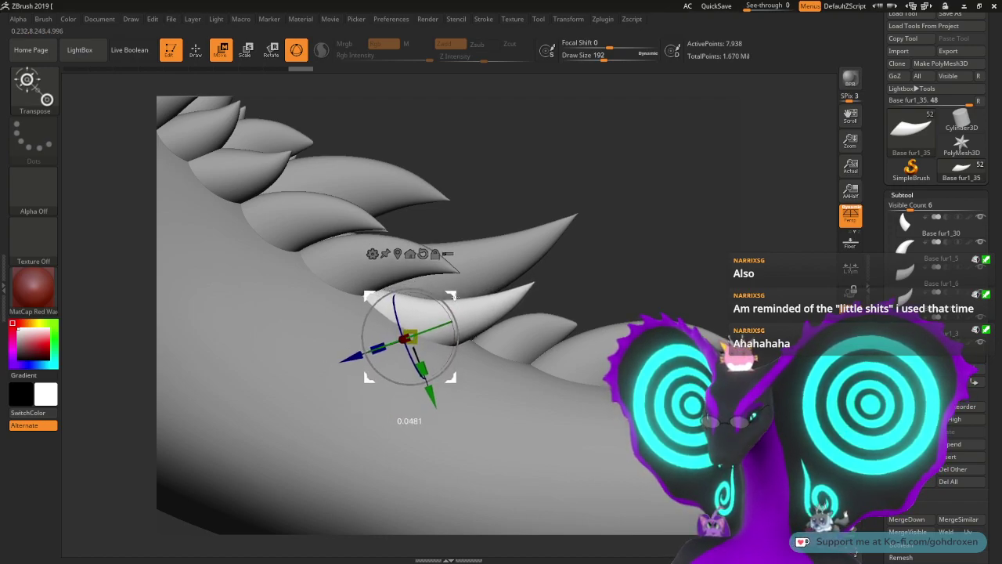
pyautogui.moveTo(423, 369); pyautogui.dragTo(423, 370)
# Step: Duplicate the fitted side tuft Base fur1_35 and mirror the copy to the opposite side of the tail
pyautogui.moveTo(635, 243)
pyautogui.mouseDown()
pyautogui.moveTo(595, 262)
pyautogui.moveTo(582, 284)
pyautogui.moveTo(586, 276)
pyautogui.mouseUp()
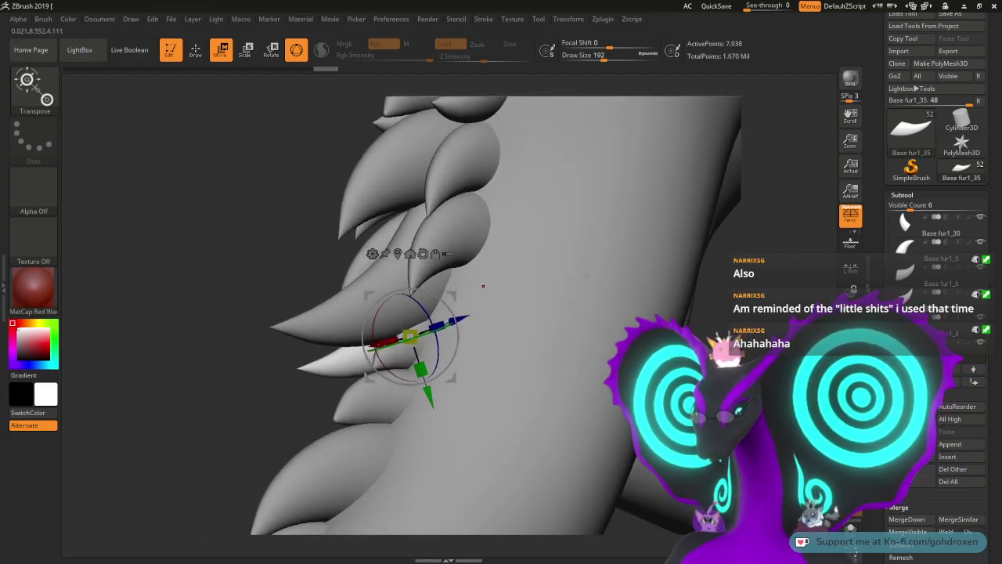
pyautogui.moveTo(495, 288); pyautogui.dragTo(629, 286)
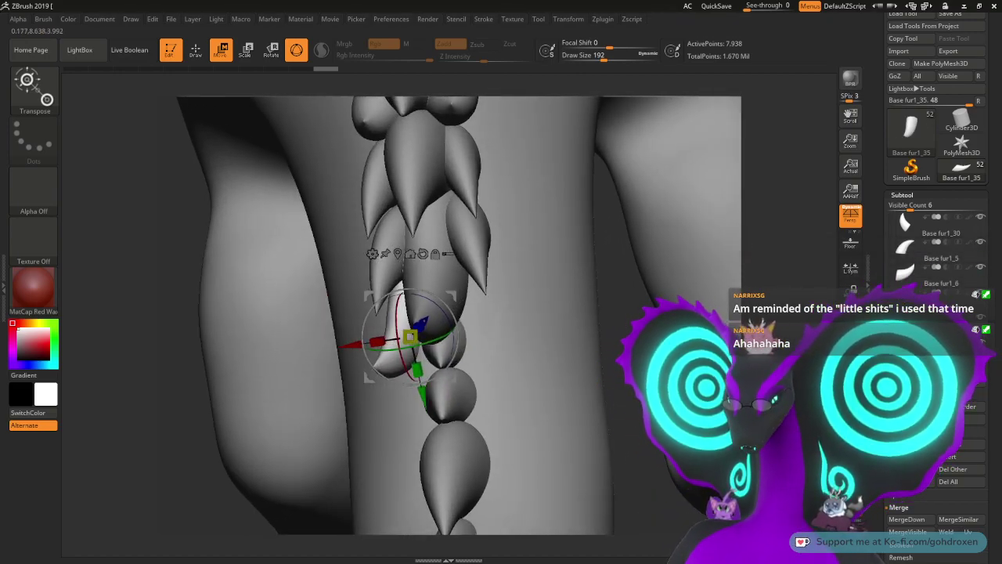
pyautogui.moveTo(517, 287); pyautogui.dragTo(575, 288)
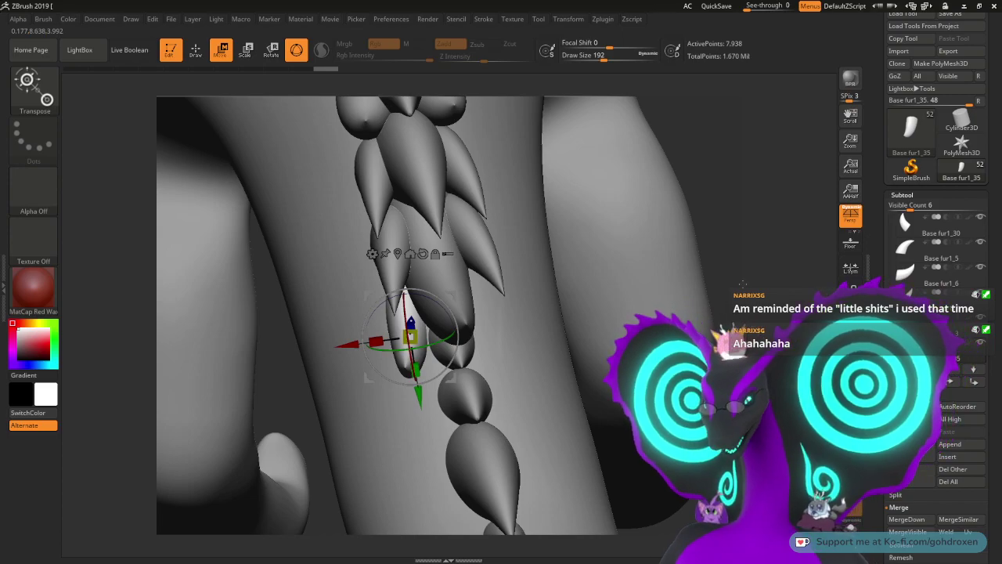
pyautogui.moveTo(743, 283); pyautogui.dragTo(758, 245)
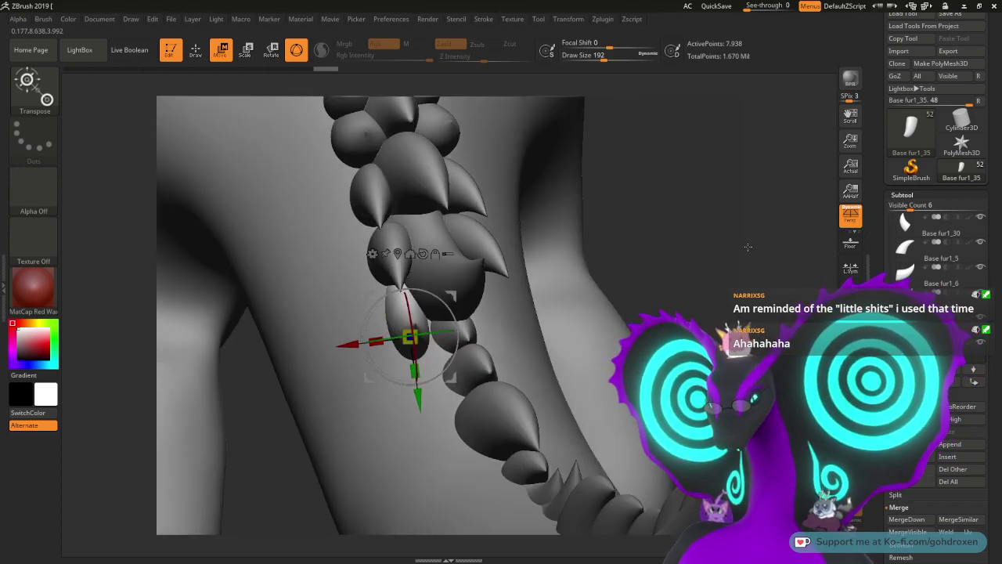
pyautogui.click(906, 444)
pyautogui.moveTo(787, 310); pyautogui.dragTo(735, 323)
pyautogui.moveTo(991, 470); pyautogui.dragTo(992, 212)
pyautogui.click(910, 444)
pyautogui.scroll(5, 936, 235)
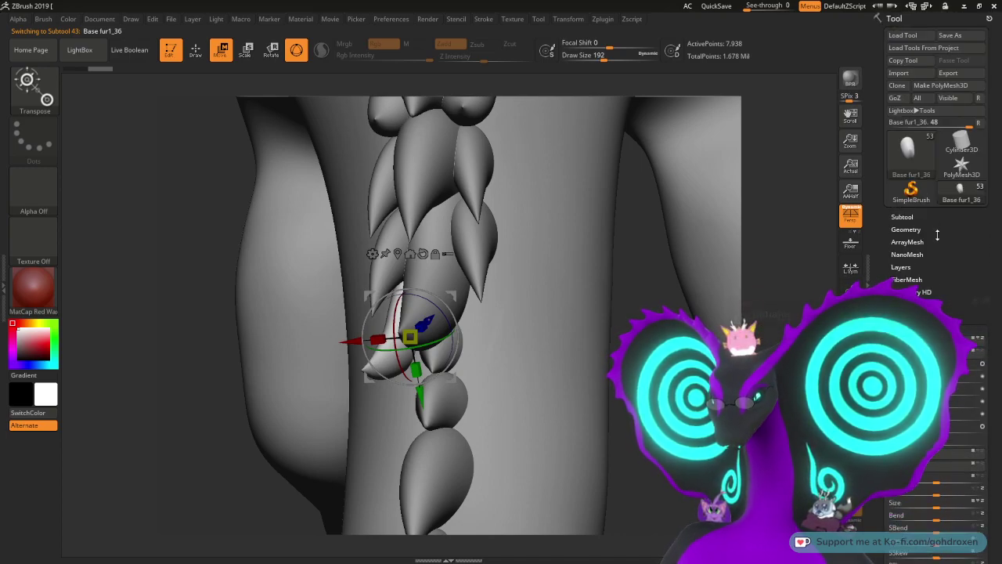
pyautogui.click(924, 353)
pyautogui.moveTo(776, 303); pyautogui.dragTo(787, 289)
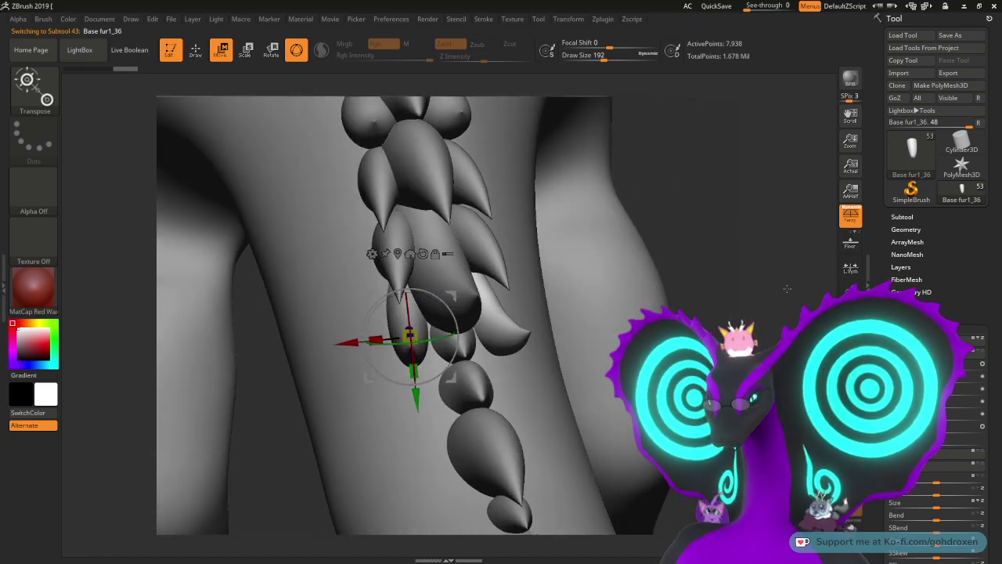
# Step: Merge the side tuft Base fur1_35 with its mirrored counterpart Base fur1_36 into one subtool
pyautogui.click(902, 216)
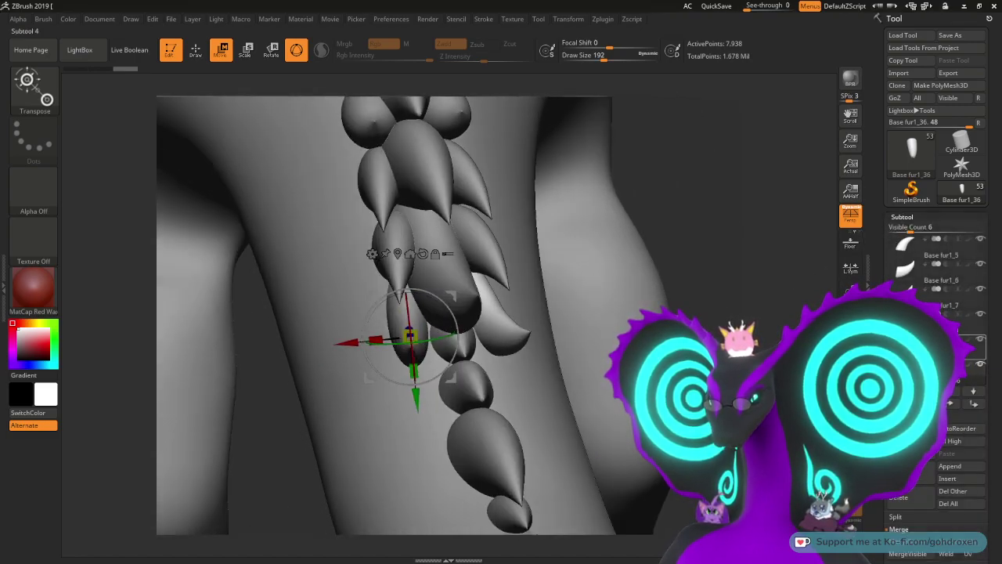
pyautogui.click(932, 348)
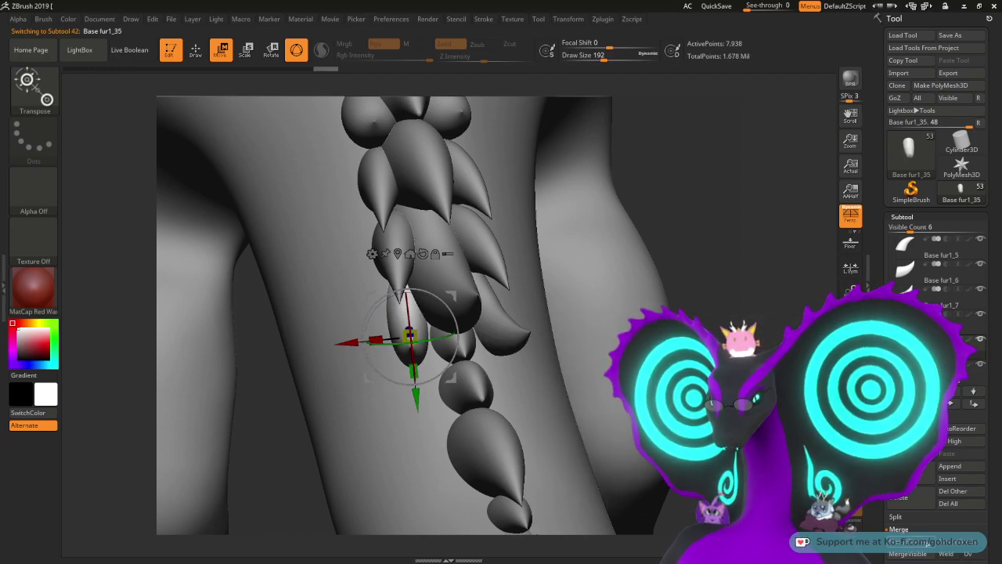
pyautogui.click(928, 543)
# Step: Duplicate the merged side tuft pair Base fur1_35, move the copy down the tail and tilt its tips upward
pyautogui.hotkey('ctrl', 'shift', 'd')
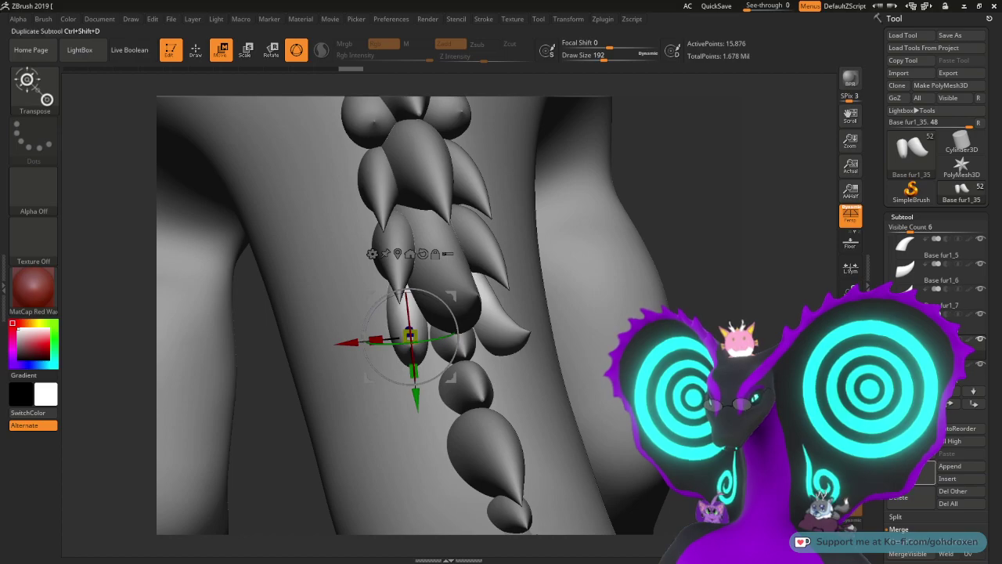
pyautogui.moveTo(719, 296); pyautogui.dragTo(818, 317)
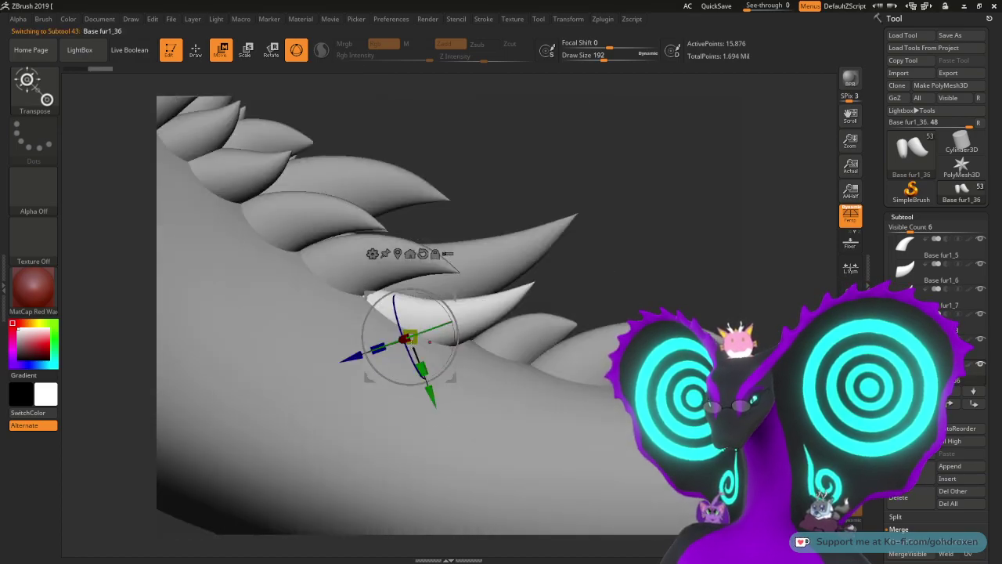
pyautogui.moveTo(463, 313); pyautogui.dragTo(517, 325)
pyautogui.moveTo(651, 233); pyautogui.dragTo(560, 231)
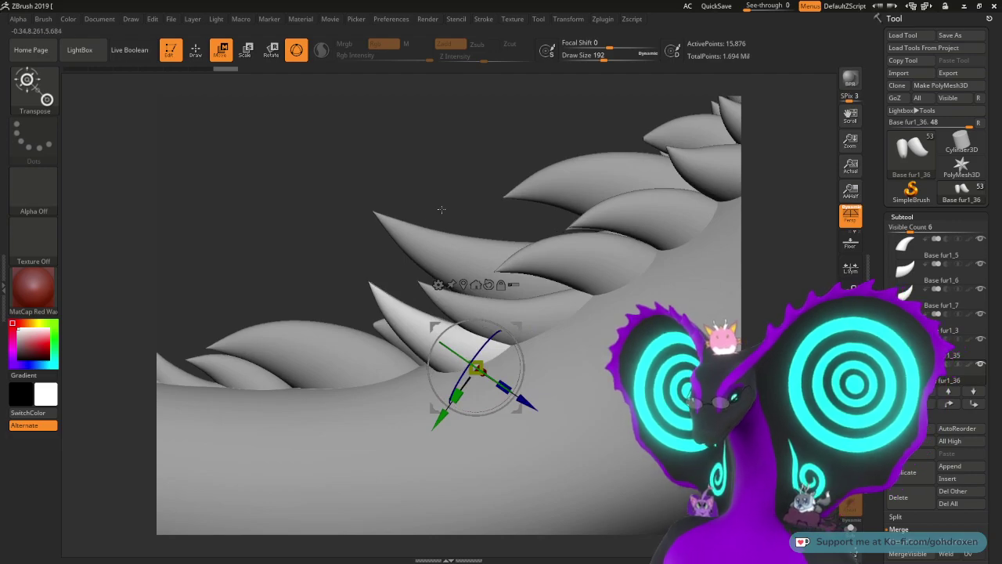
pyautogui.moveTo(416, 314); pyautogui.dragTo(501, 231)
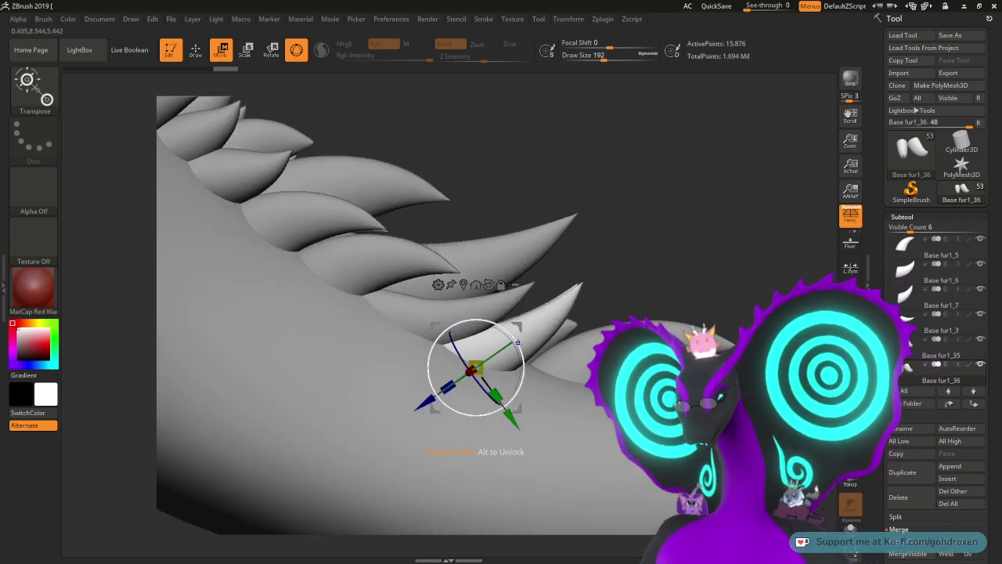
pyautogui.moveTo(517, 341); pyautogui.dragTo(535, 330)
pyautogui.moveTo(664, 242); pyautogui.dragTo(618, 246)
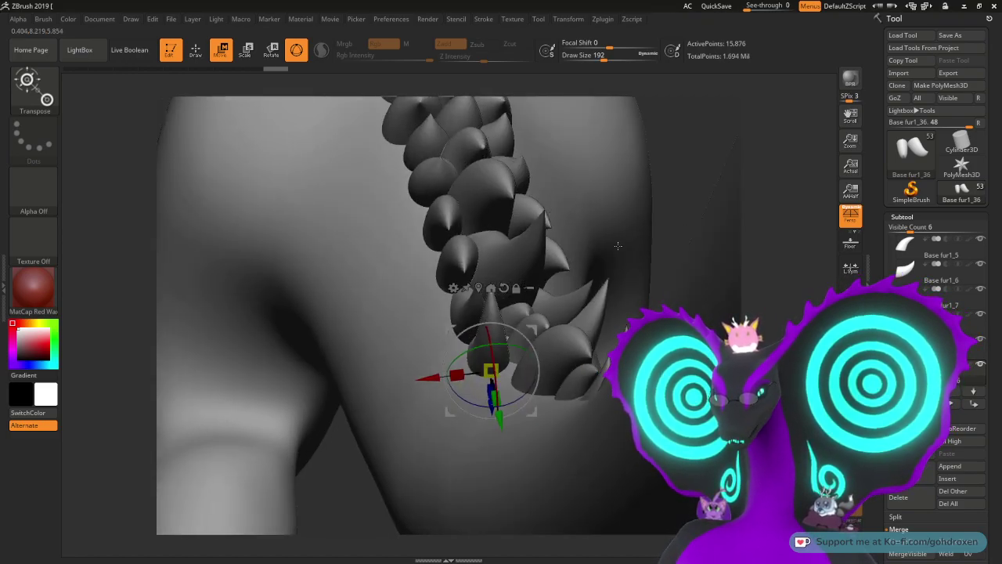
pyautogui.moveTo(618, 246); pyautogui.dragTo(535, 235)
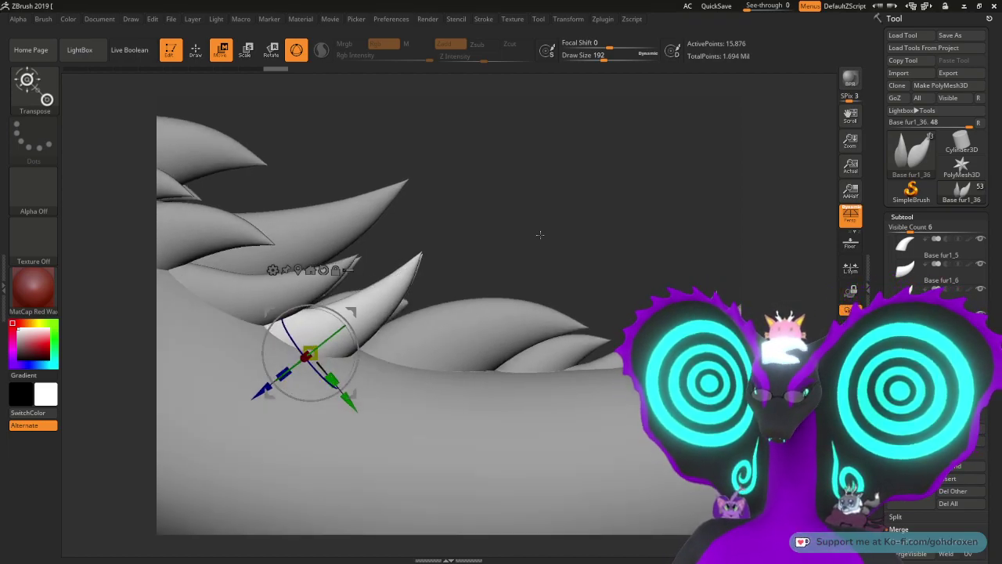
# Step: Duplicate the central tail tuft Base fur1_4, move the copy to one side, shrink it and rotate it to follow the tail
pyautogui.keyDown('alt'); pyautogui.click(527, 317); pyautogui.keyUp('alt')
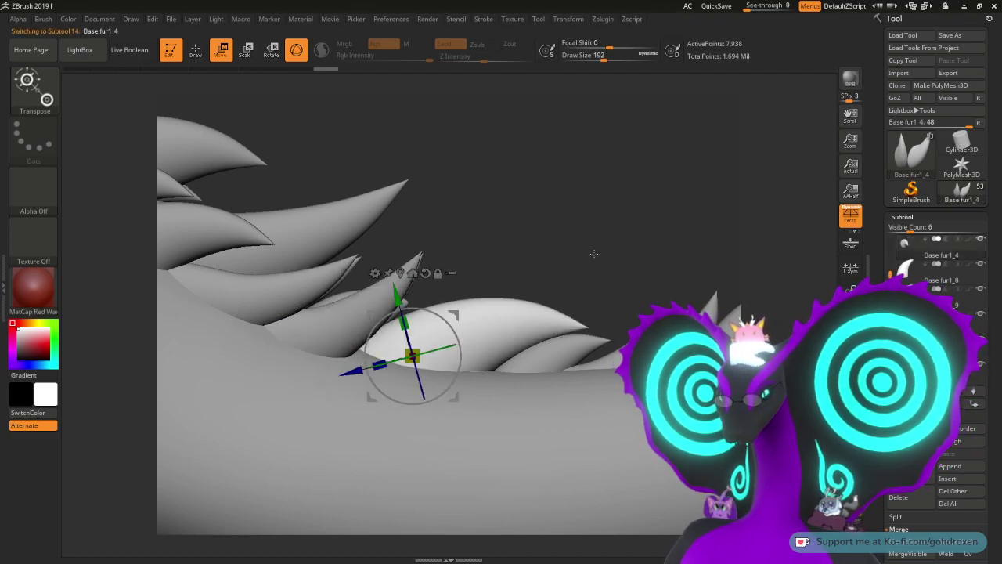
pyautogui.hotkey('ctrl', 'shift', 'd')
pyautogui.moveTo(541, 203); pyautogui.dragTo(603, 258)
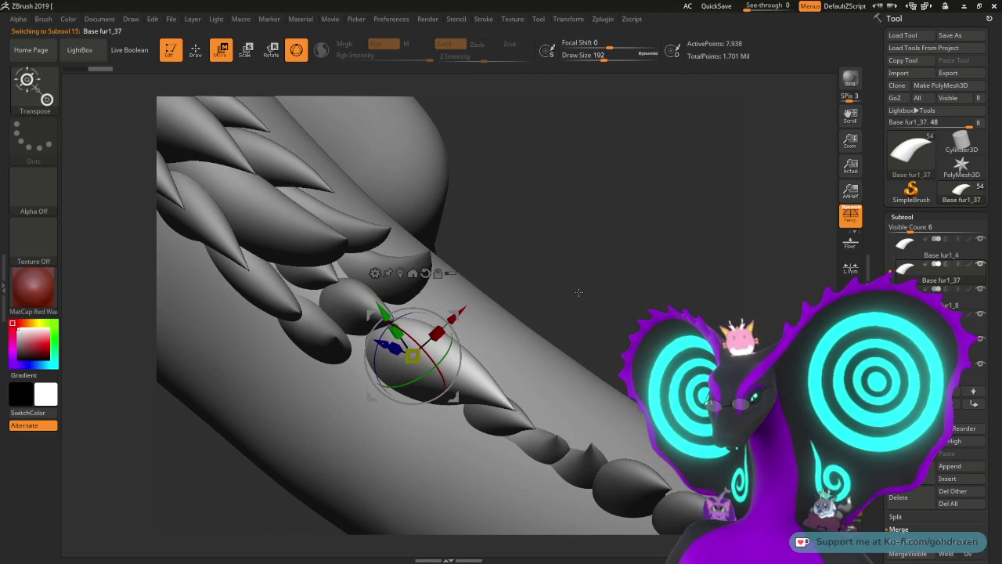
pyautogui.moveTo(466, 310); pyautogui.dragTo(443, 331)
pyautogui.moveTo(391, 379); pyautogui.dragTo(352, 375)
pyautogui.moveTo(438, 334); pyautogui.dragTo(431, 339)
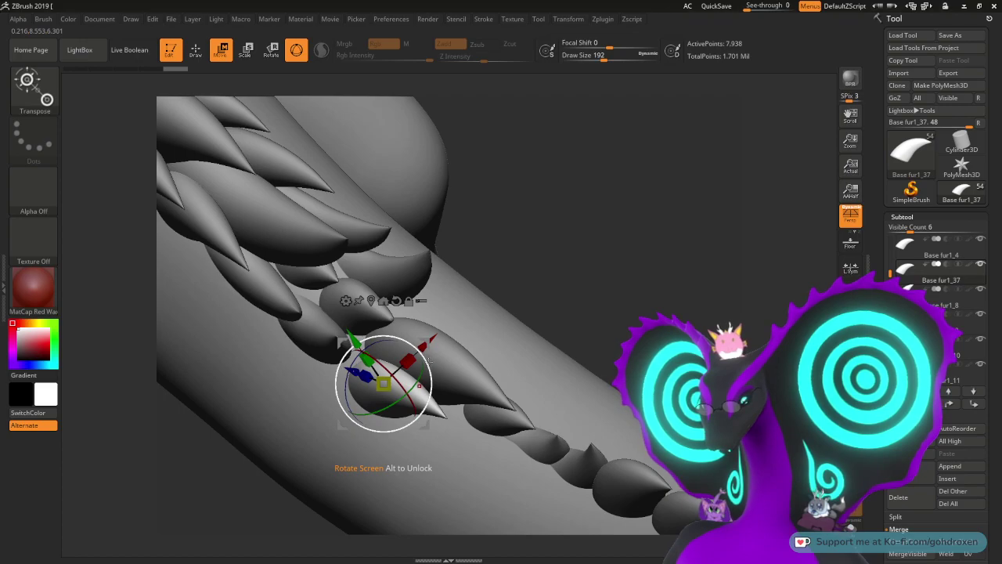
pyautogui.moveTo(411, 386); pyautogui.dragTo(404, 392)
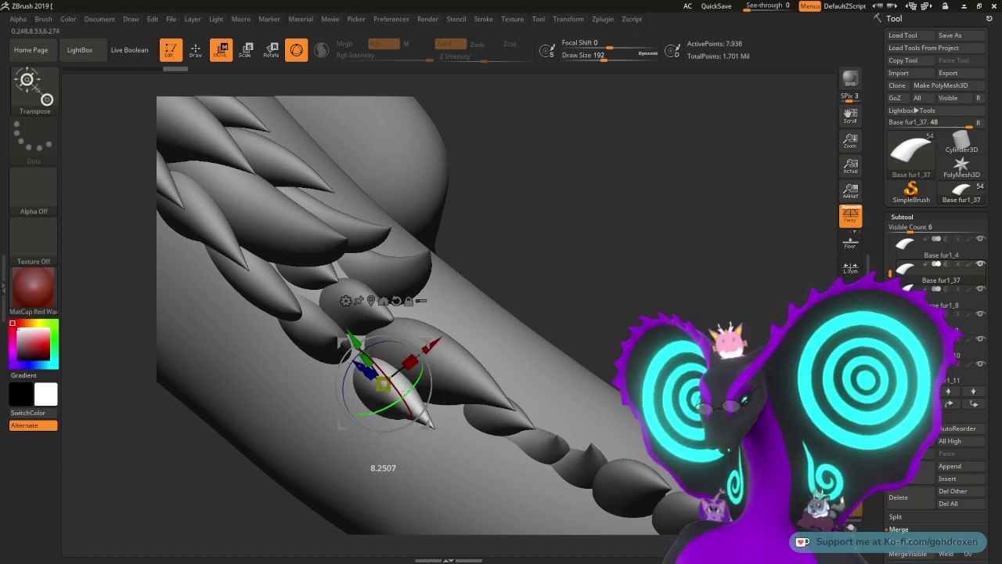
# Step: Fit the side tuft Base fur1_37 against the tail by adjusting its angle and shifting it up under the tuft above
pyautogui.moveTo(574, 276); pyautogui.dragTo(551, 263)
pyautogui.moveTo(433, 333); pyautogui.dragTo(624, 227)
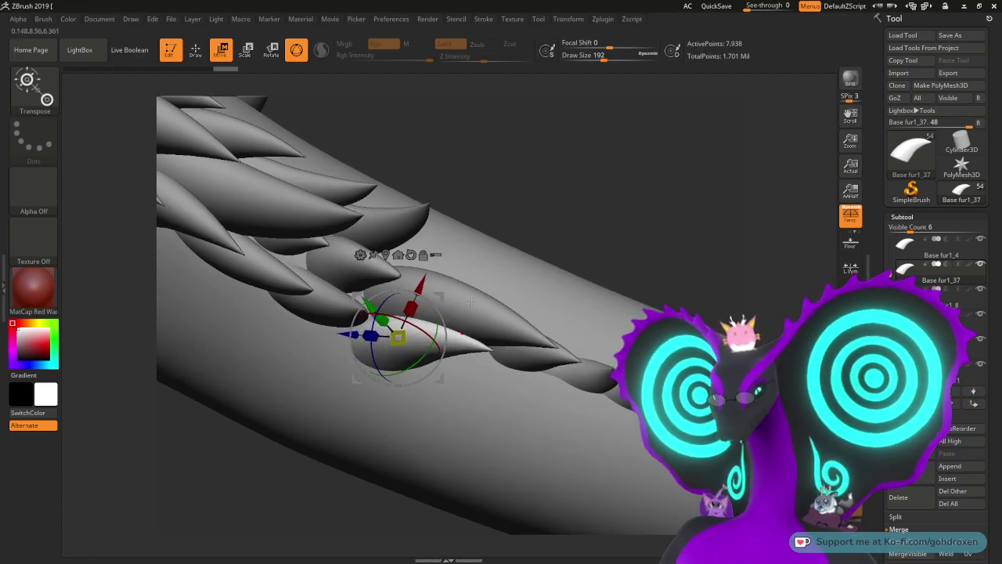
pyautogui.hotkey('ctrl', 'z')
pyautogui.moveTo(602, 201); pyautogui.dragTo(627, 166)
pyautogui.moveTo(441, 297)
pyautogui.mouseDown()
pyautogui.moveTo(420, 296)
pyautogui.moveTo(456, 295)
pyautogui.moveTo(423, 298)
pyautogui.mouseUp()
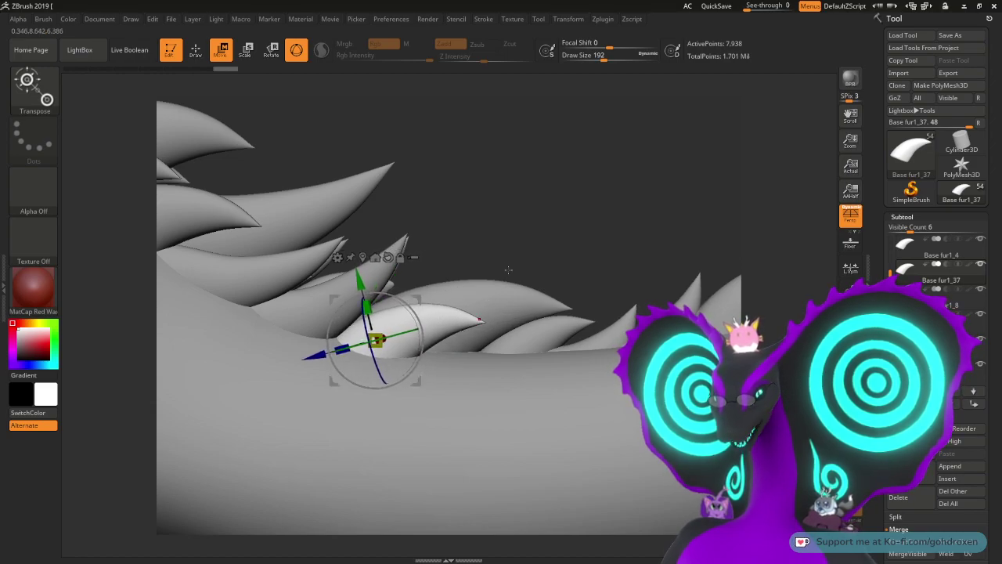
pyautogui.moveTo(550, 212)
pyautogui.mouseDown()
pyautogui.moveTo(499, 231)
pyautogui.moveTo(547, 219)
pyautogui.mouseUp()
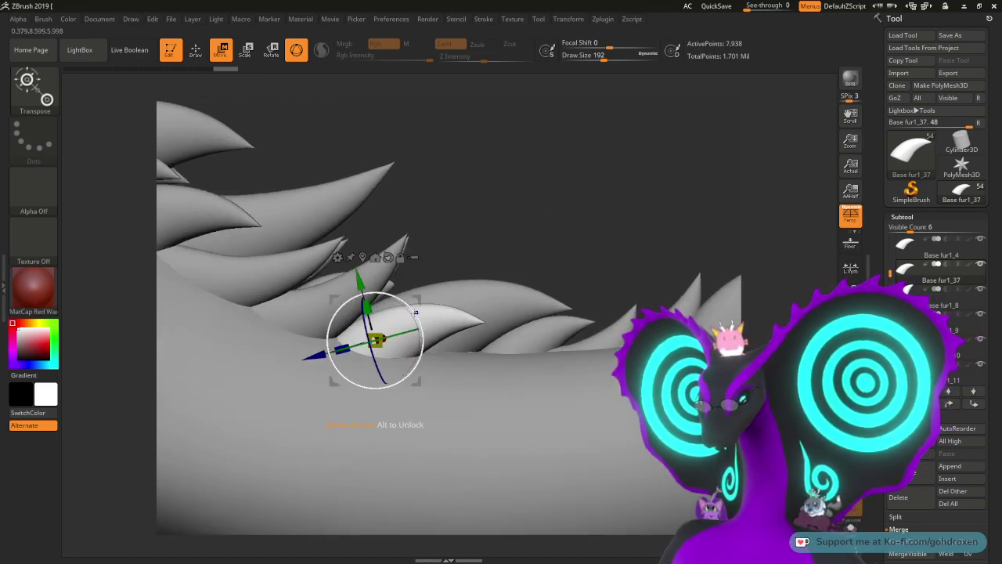
pyautogui.moveTo(416, 312); pyautogui.dragTo(392, 300)
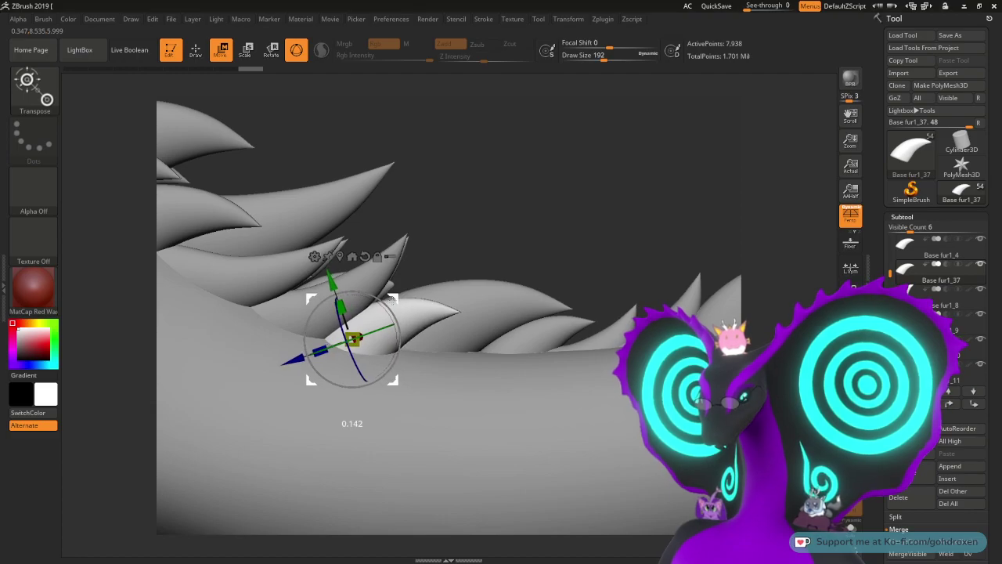
pyautogui.moveTo(559, 231); pyautogui.dragTo(541, 317)
pyautogui.moveTo(381, 350); pyautogui.dragTo(392, 350)
pyautogui.moveTo(575, 307); pyautogui.dragTo(541, 309)
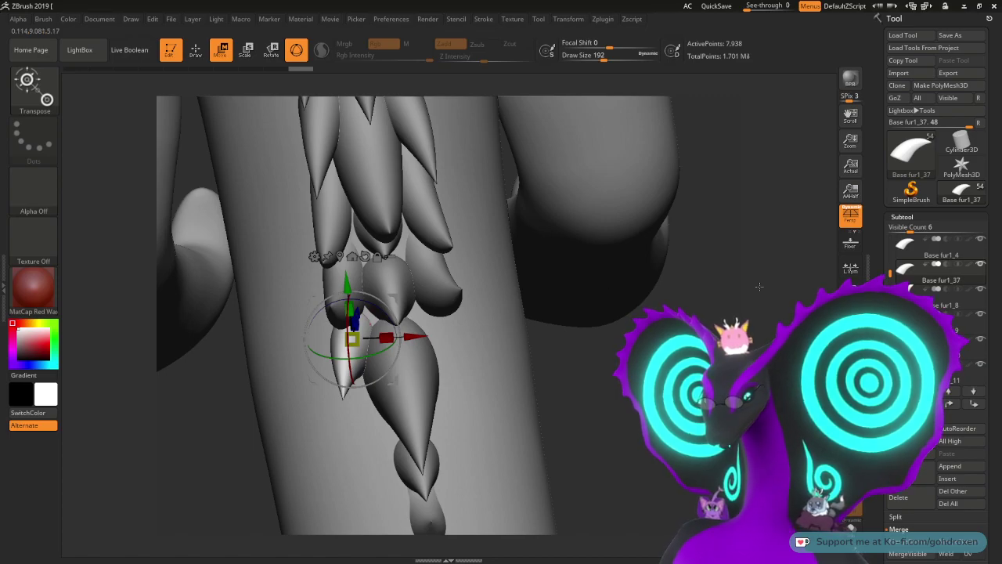
# Step: Duplicate the side tuft Base fur1_37 and mirror the copy to the opposite side of the tail
pyautogui.click(910, 472)
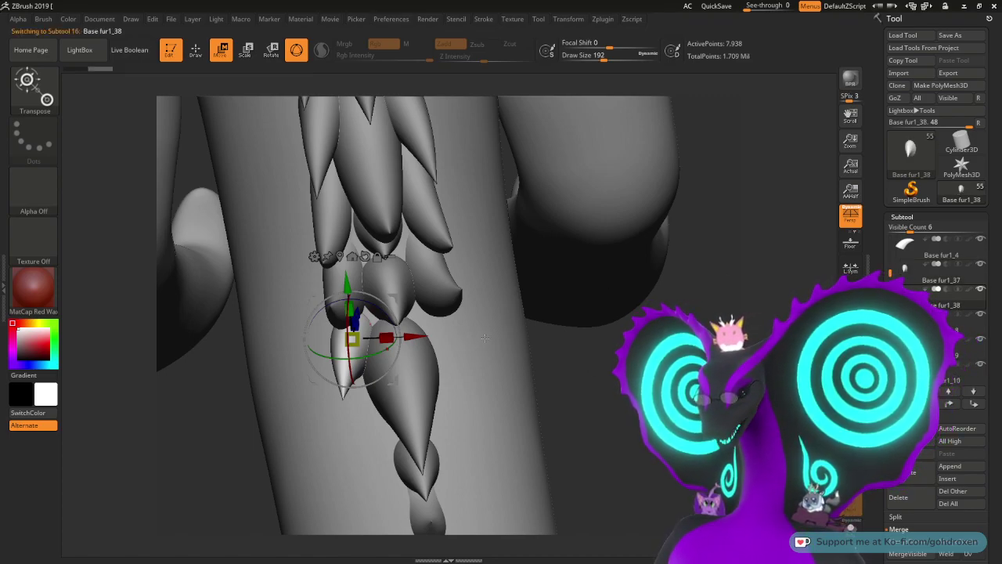
pyautogui.moveTo(888, 505); pyautogui.dragTo(888, 301)
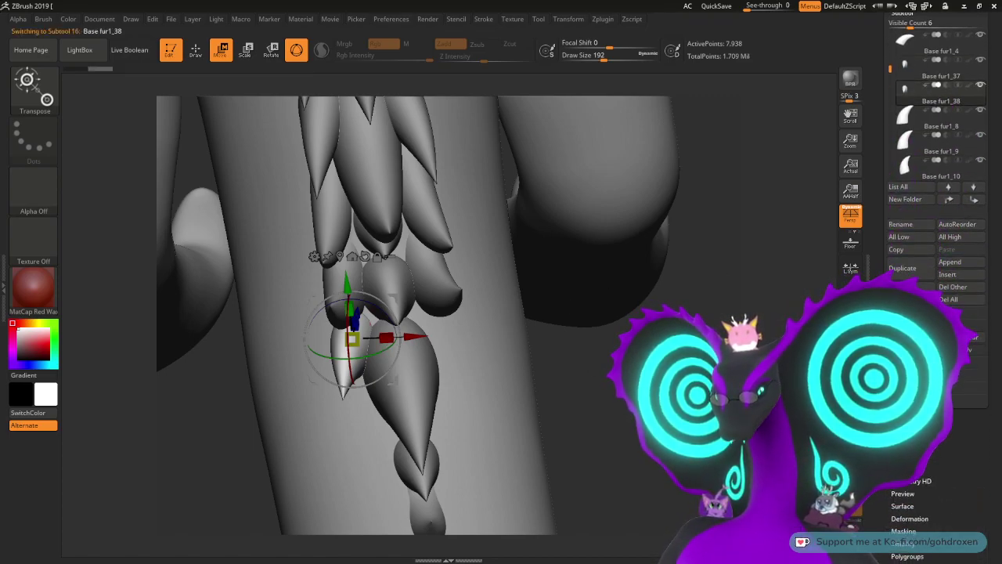
pyautogui.click(909, 518)
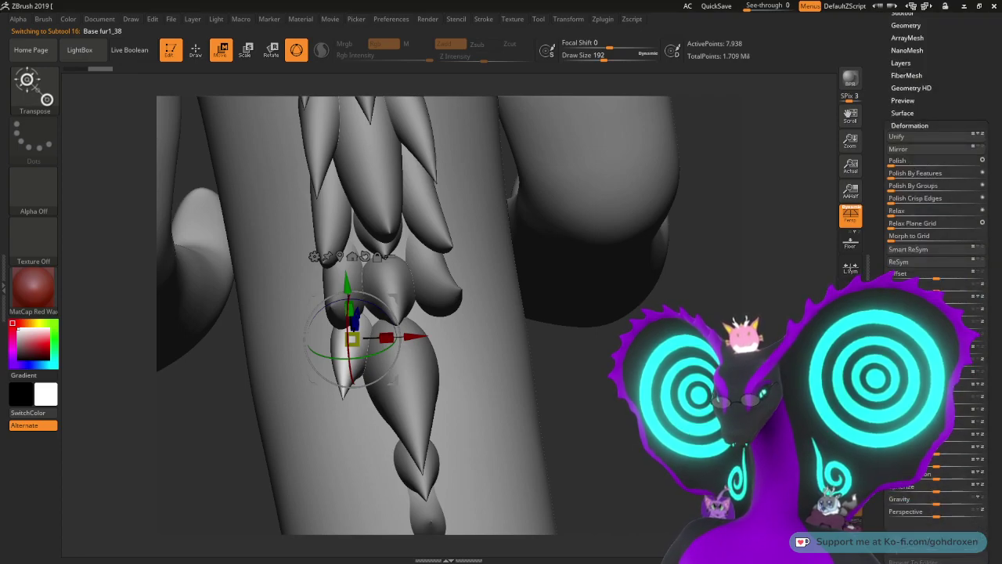
pyautogui.moveTo(888, 159); pyautogui.dragTo(888, 224)
pyautogui.click(921, 216)
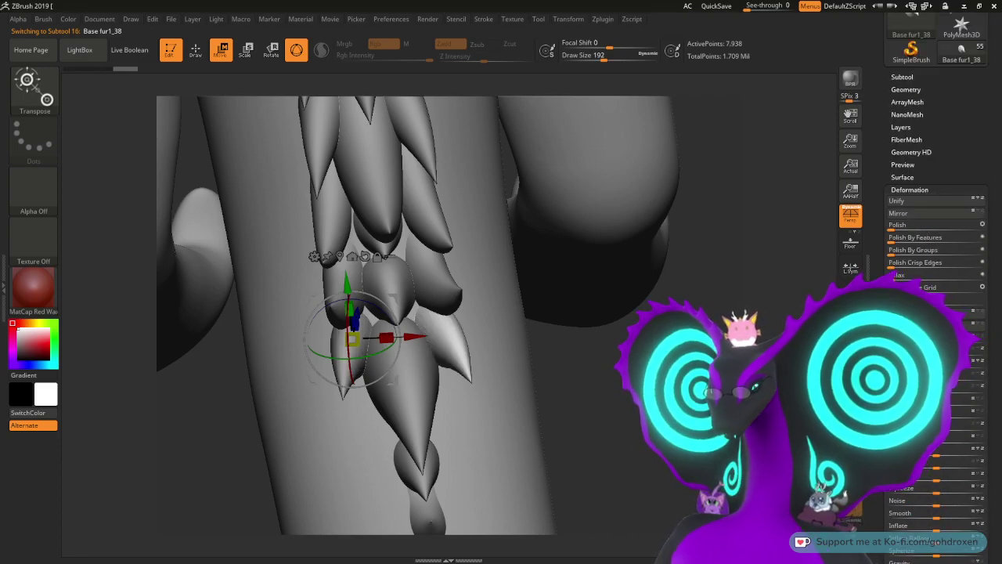
pyautogui.moveTo(822, 313); pyautogui.dragTo(849, 224)
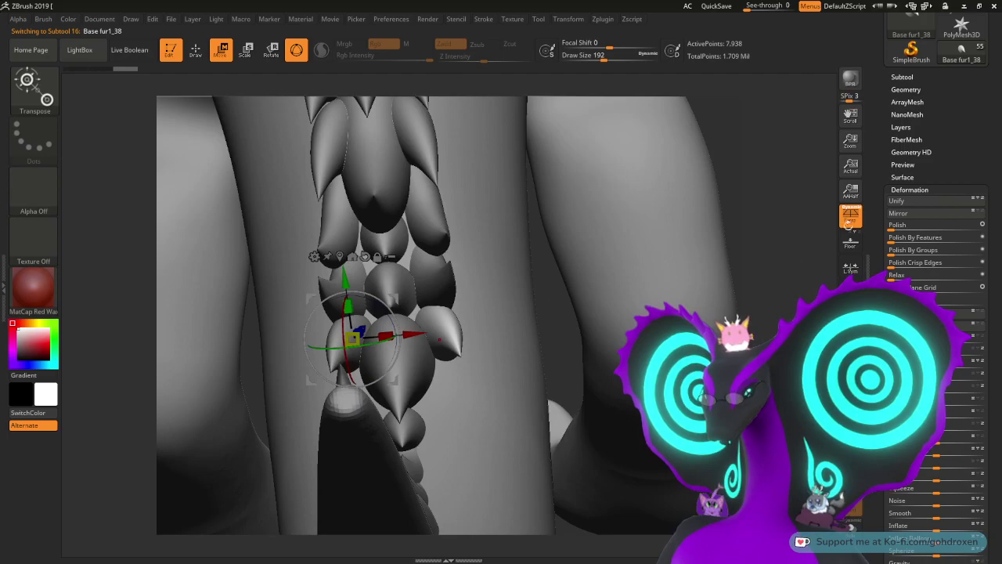
# Step: Merge the side tuft Base fur1_37 with its mirrored counterpart Base fur1_38 into one subtool
pyautogui.click(922, 76)
pyautogui.click(953, 128)
pyautogui.click(910, 147)
pyautogui.click(910, 147)
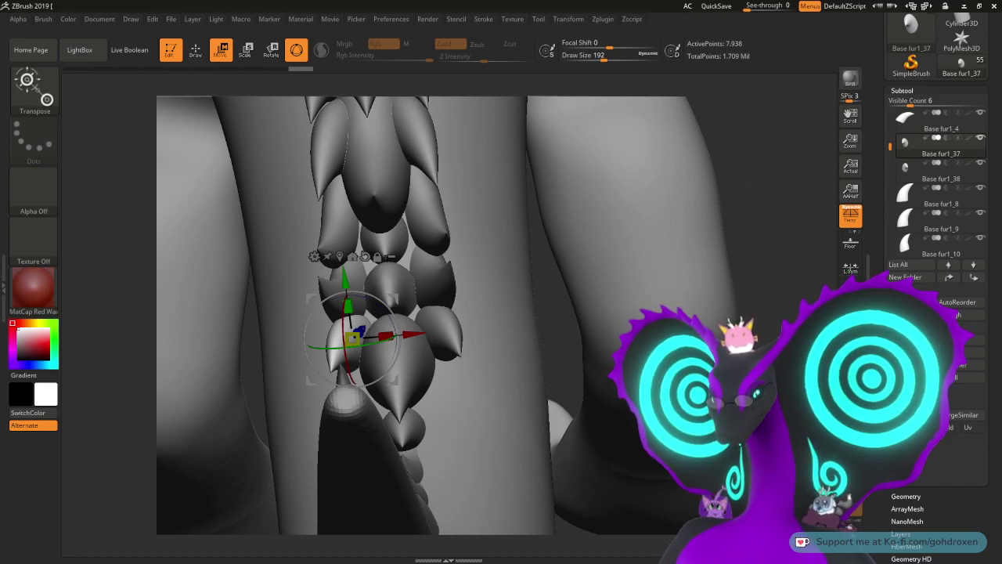
pyautogui.click(911, 415)
# Step: Duplicate the merged tuft pair Base fur1_37, move the copy farther down the tail and shrink it slightly
pyautogui.moveTo(759, 267); pyautogui.dragTo(708, 266)
pyautogui.keyDown('alt'); pyautogui.moveTo(591, 222); pyautogui.dragTo(594, 245); pyautogui.keyUp('alt')
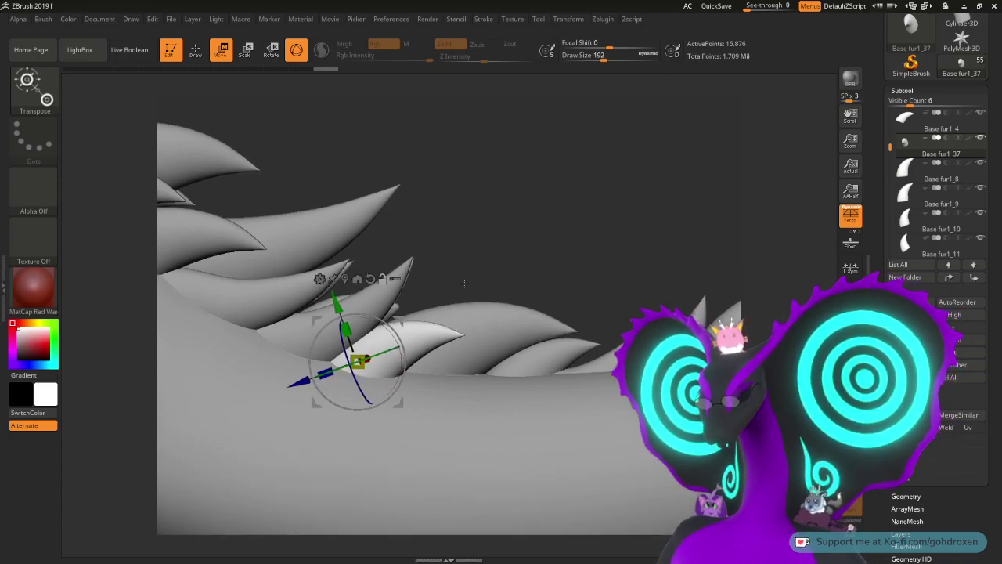
pyautogui.moveTo(298, 384); pyautogui.dragTo(510, 307)
pyautogui.hotkey('ctrl', 'z')
pyautogui.hotkey('ctrl', 'shift', 'd')
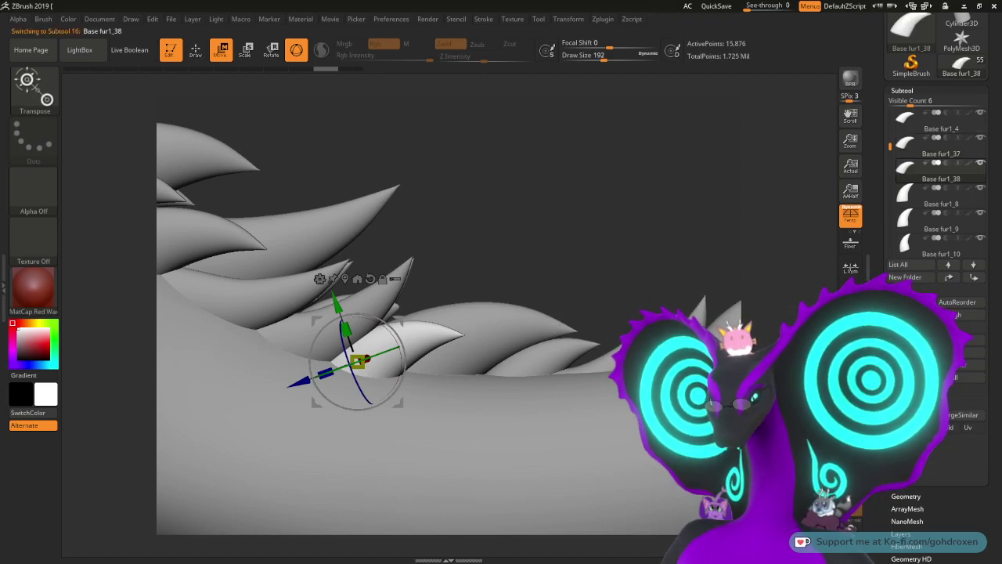
pyautogui.moveTo(399, 331); pyautogui.dragTo(485, 339)
pyautogui.moveTo(443, 375); pyautogui.dragTo(440, 380)
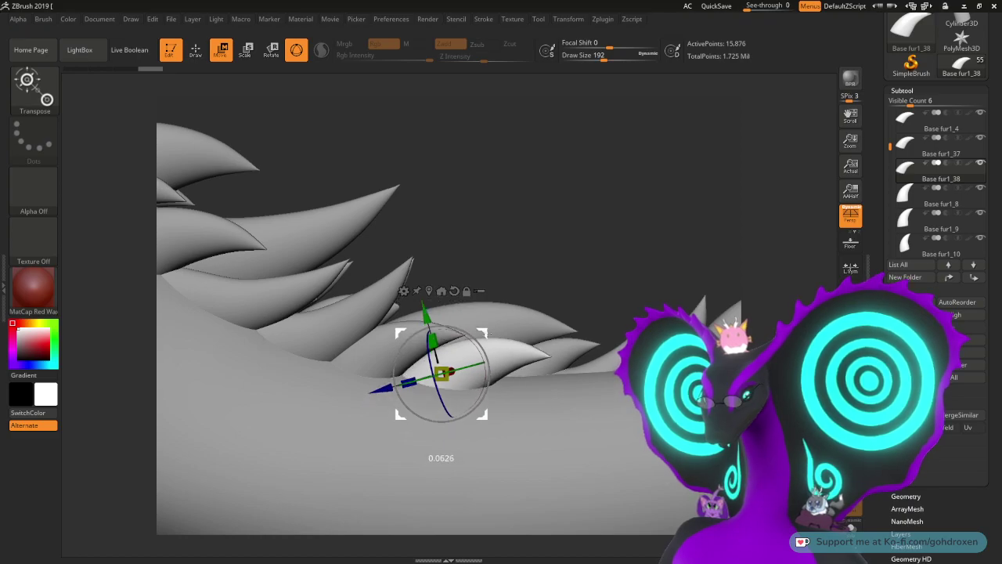
# Step: Tilt the tips of the tuft pair Base fur1_38 upward and adjust its size to overlap the neighbouring tufts
pyautogui.moveTo(593, 258)
pyautogui.mouseDown()
pyautogui.moveTo(558, 256)
pyautogui.moveTo(553, 327)
pyautogui.moveTo(573, 280)
pyautogui.moveTo(618, 262)
pyautogui.moveTo(598, 268)
pyautogui.mouseUp()
pyautogui.moveTo(486, 323); pyautogui.dragTo(555, 269)
pyautogui.moveTo(482, 334)
pyautogui.mouseDown()
pyautogui.moveTo(495, 325)
pyautogui.moveTo(483, 335)
pyautogui.moveTo(486, 350)
pyautogui.moveTo(484, 329)
pyautogui.mouseUp()
pyautogui.moveTo(553, 282)
pyautogui.mouseDown()
pyautogui.moveTo(532, 269)
pyautogui.moveTo(558, 278)
pyautogui.mouseUp()
pyautogui.moveTo(491, 344); pyautogui.dragTo(479, 332)
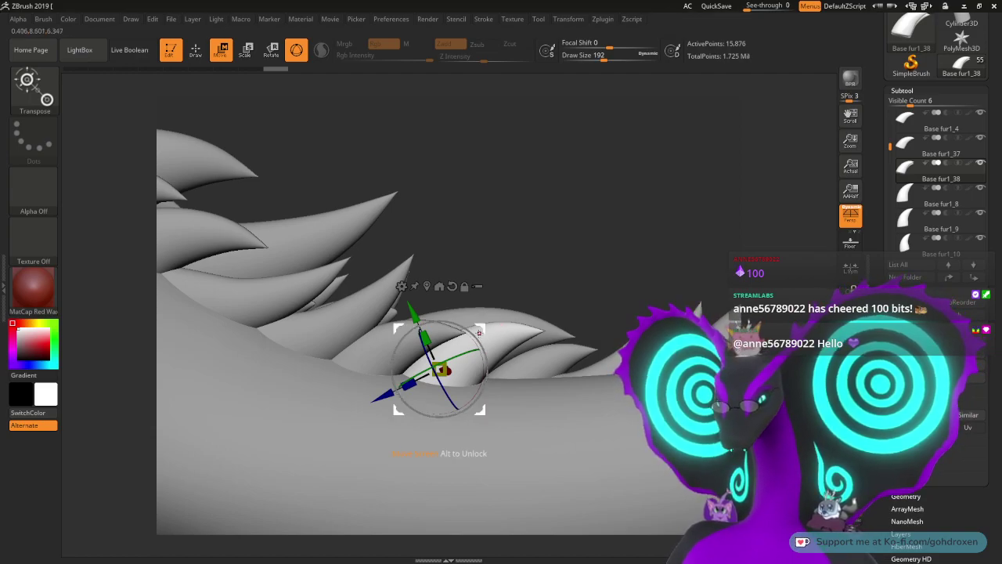
pyautogui.moveTo(563, 252); pyautogui.dragTo(463, 316)
pyautogui.moveTo(498, 276); pyautogui.dragTo(557, 305)
# Step: Examine how the tuft rows overlap along the back and tail, from a distance and close up
pyautogui.moveTo(731, 196); pyautogui.dragTo(583, 204)
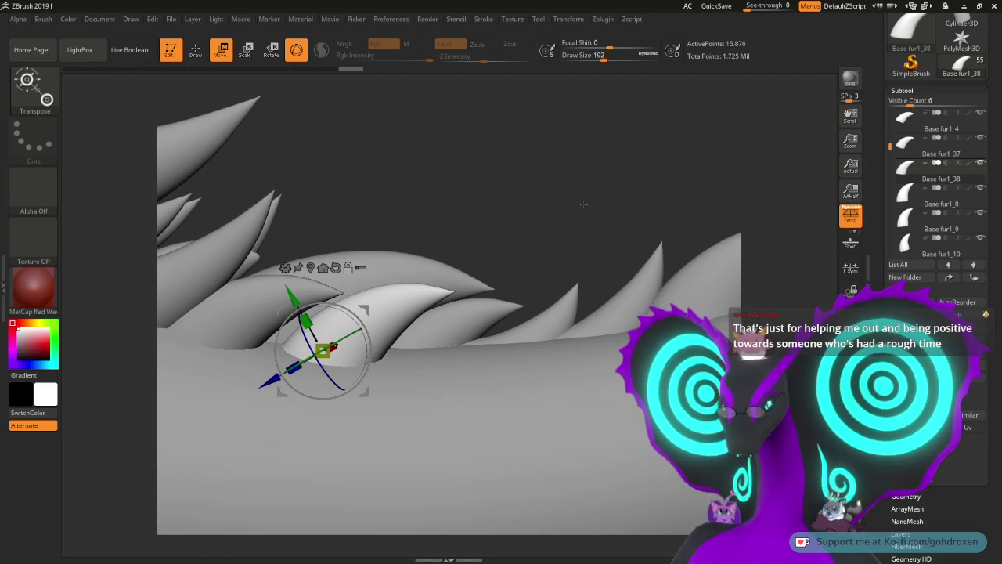
pyautogui.moveTo(584, 204); pyautogui.dragTo(618, 205)
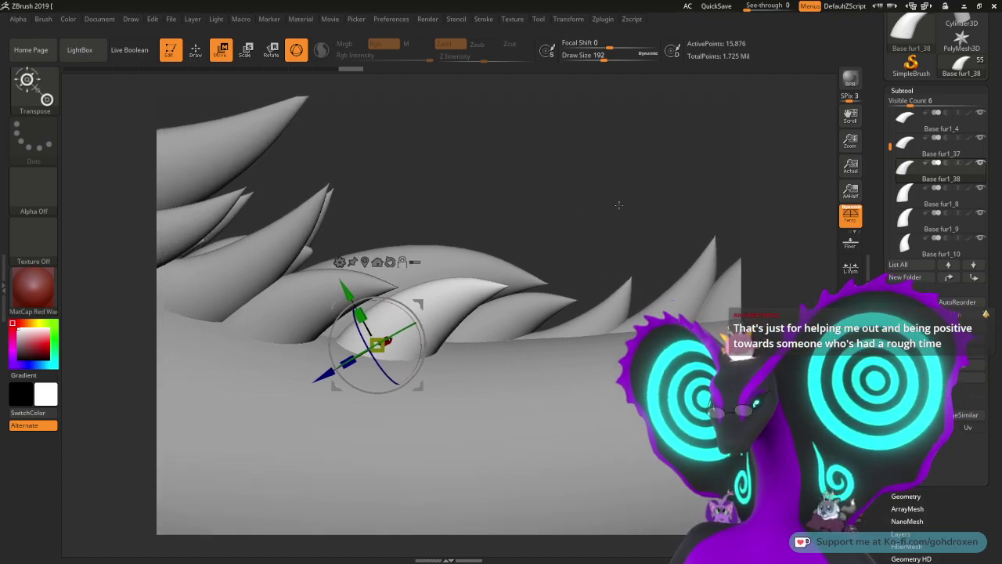
pyautogui.moveTo(618, 205); pyautogui.dragTo(575, 269)
pyautogui.moveTo(683, 288); pyautogui.dragTo(730, 246)
pyautogui.moveTo(562, 197); pyautogui.dragTo(668, 179)
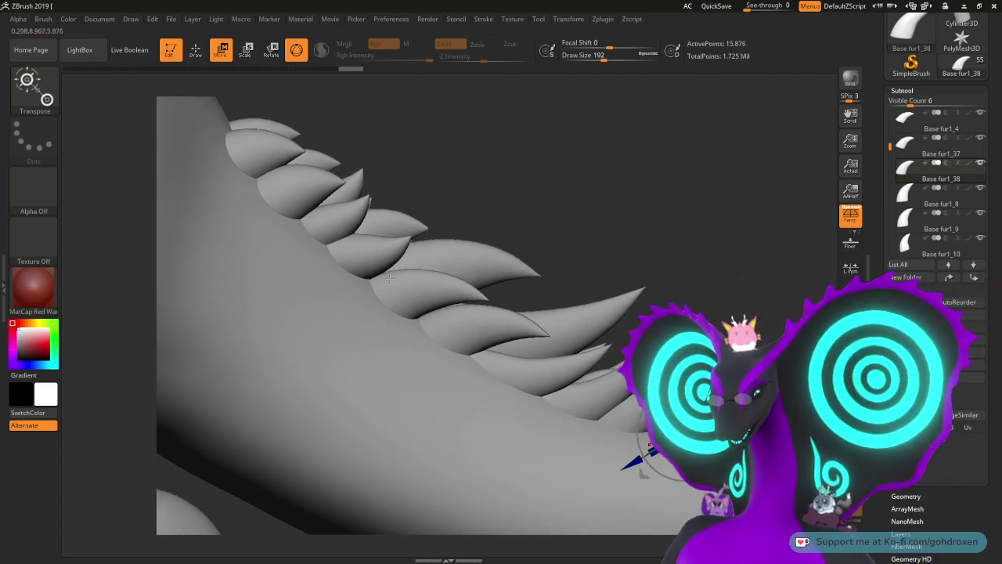
pyautogui.keyDown('alt'); pyautogui.moveTo(683, 231); pyautogui.dragTo(533, 170); pyautogui.keyUp('alt')
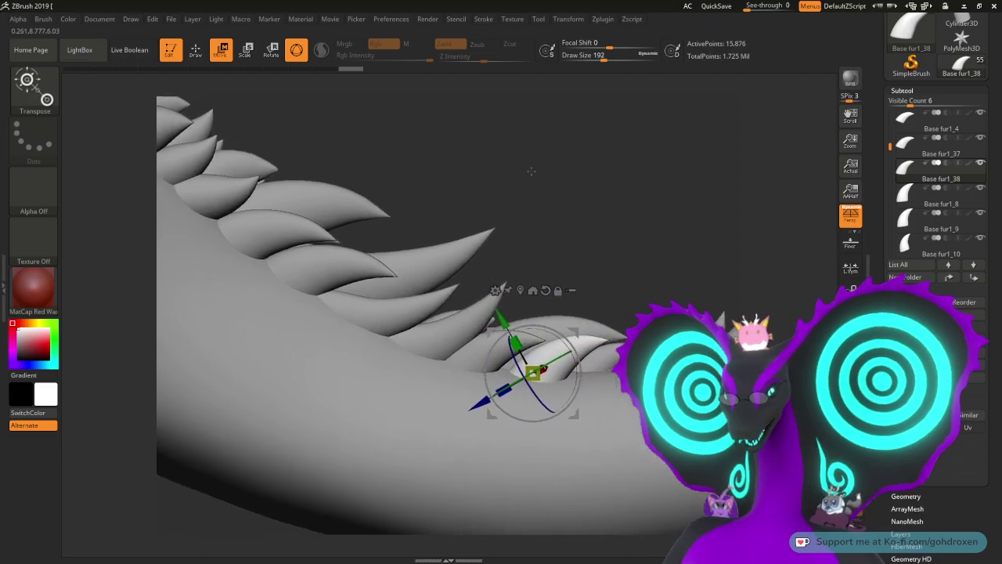
pyautogui.moveTo(579, 221); pyautogui.dragTo(586, 296)
pyautogui.keyDown('alt'); pyautogui.moveTo(634, 198); pyautogui.dragTo(527, 251); pyautogui.keyUp('alt')
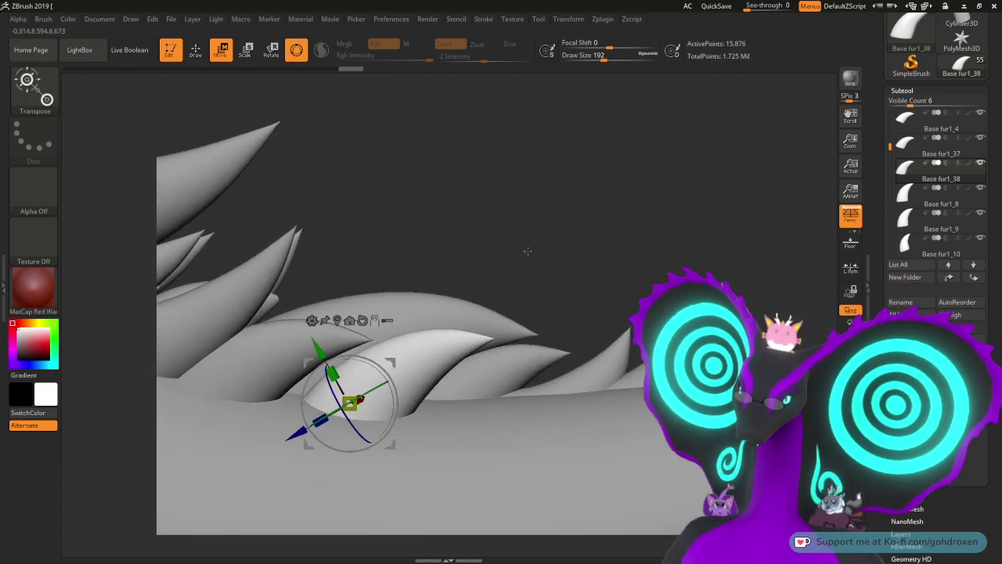
pyautogui.keyDown('alt'); pyautogui.moveTo(597, 219); pyautogui.dragTo(534, 207); pyautogui.keyUp('alt')
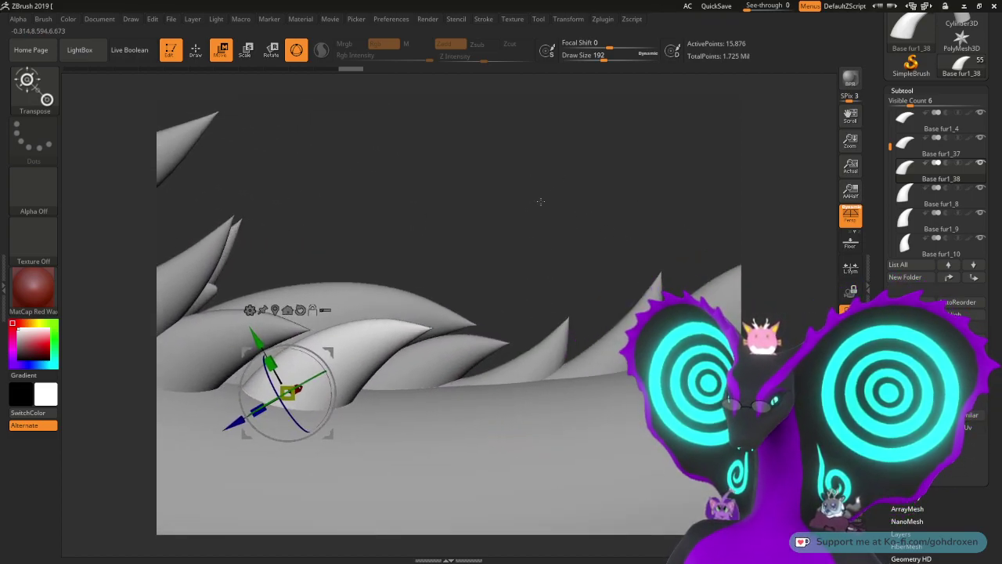
pyautogui.keyDown('alt'); pyautogui.moveTo(482, 236); pyautogui.dragTo(553, 190); pyautogui.keyUp('alt')
# Step: Duplicate the tuft pair Base fur1_38, move the copy farther down the tail and shrink it slightly against the surface
pyautogui.moveTo(440, 298); pyautogui.dragTo(434, 302)
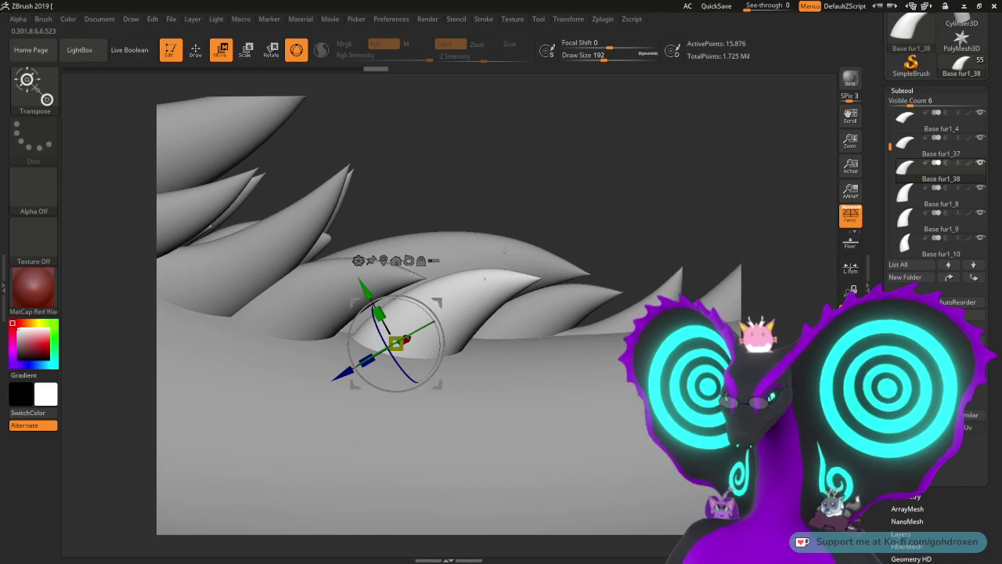
pyautogui.moveTo(666, 176); pyautogui.dragTo(642, 185)
pyautogui.hotkey('ctrl', 'shift', 'd')
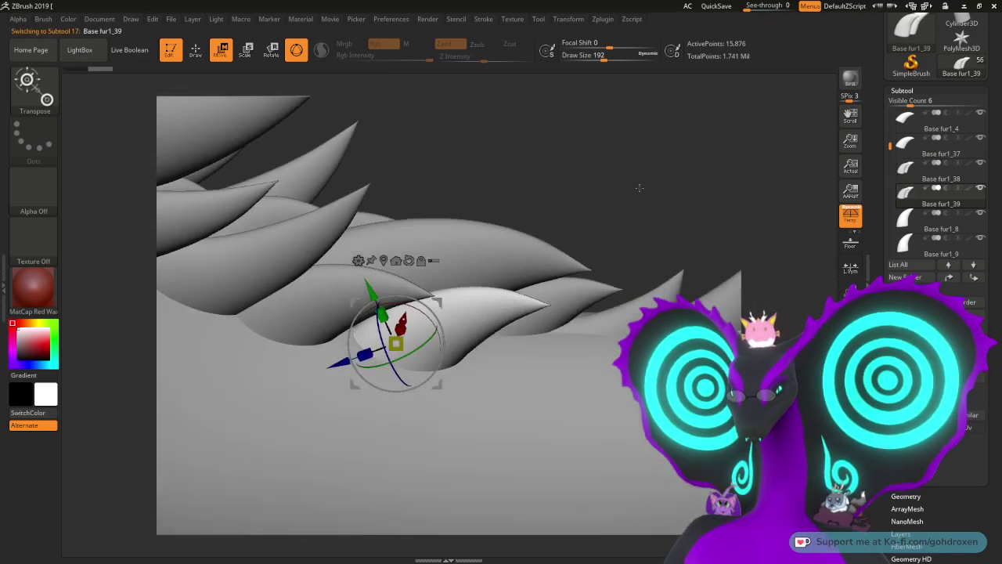
pyautogui.moveTo(439, 303); pyautogui.dragTo(537, 315)
pyautogui.moveTo(634, 212)
pyautogui.mouseDown()
pyautogui.moveTo(597, 227)
pyautogui.moveTo(643, 227)
pyautogui.mouseUp()
pyautogui.moveTo(536, 312); pyautogui.dragTo(533, 316)
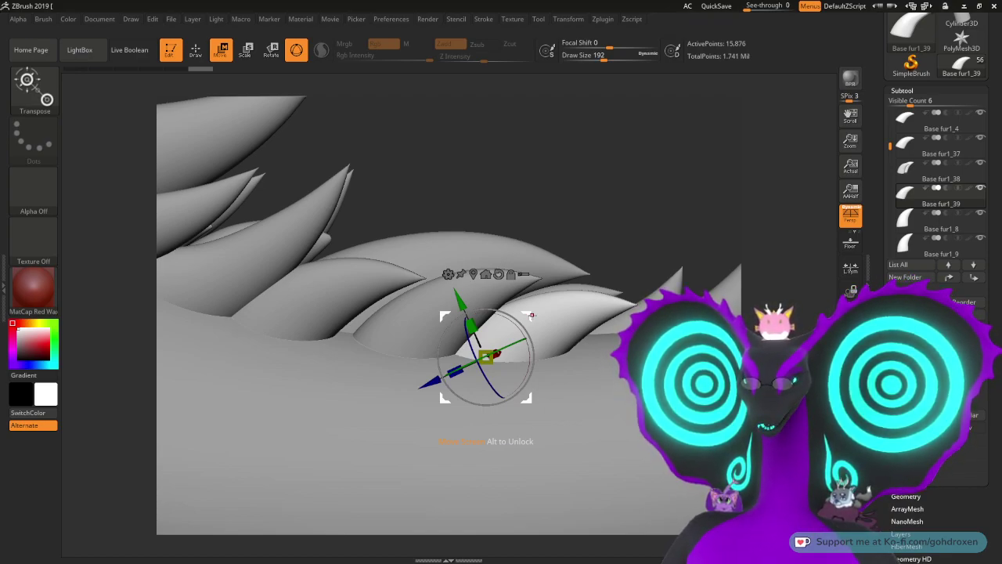
pyautogui.moveTo(530, 316); pyautogui.dragTo(527, 314)
pyautogui.moveTo(620, 206); pyautogui.dragTo(615, 239)
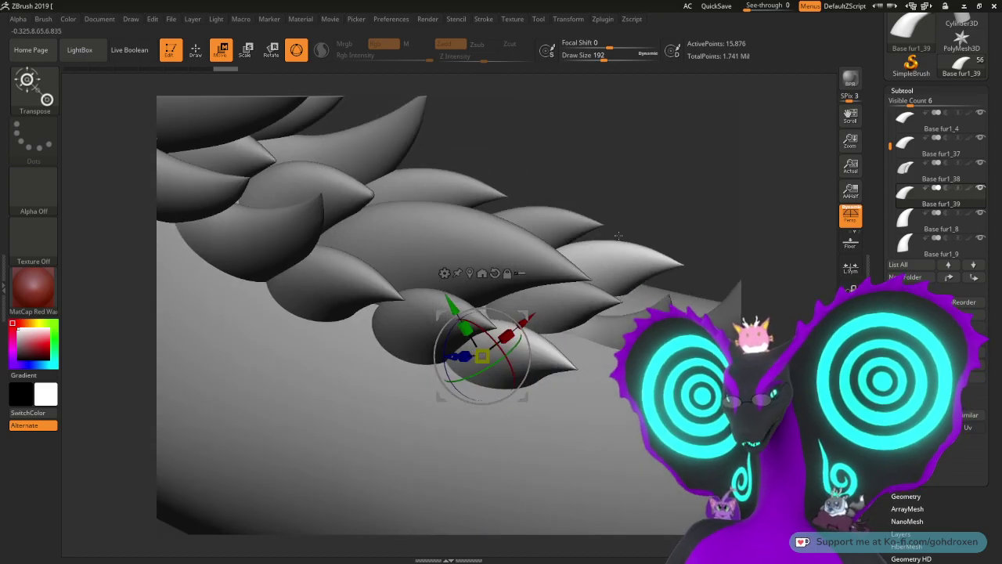
# Step: Duplicate the centre-row tuft Base fur1_7 and move the copy beside the centre row, next to the last tuft pair
pyautogui.moveTo(667, 149); pyautogui.dragTo(571, 244)
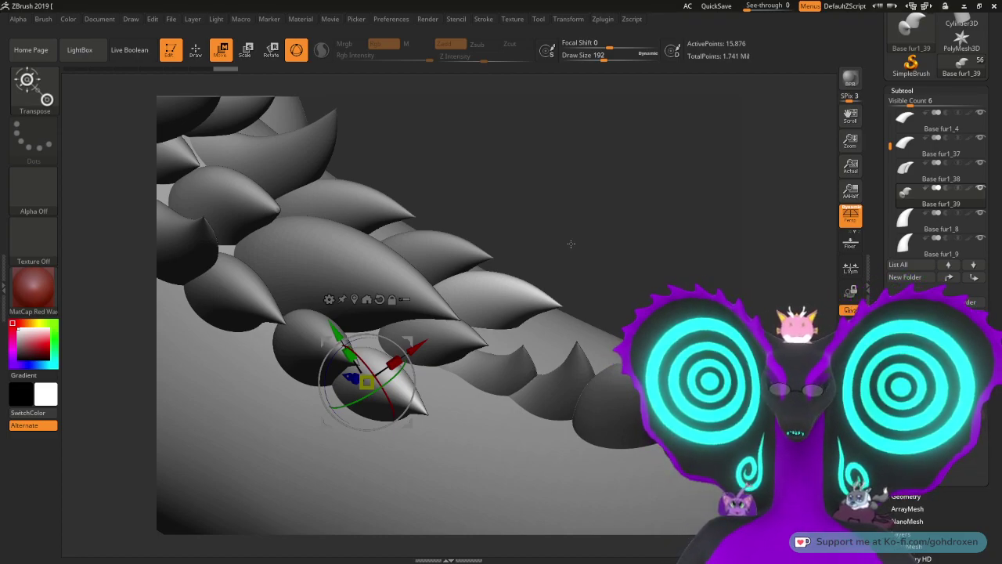
pyautogui.keyDown('alt'); pyautogui.moveTo(607, 243); pyautogui.dragTo(629, 202); pyautogui.keyUp('alt')
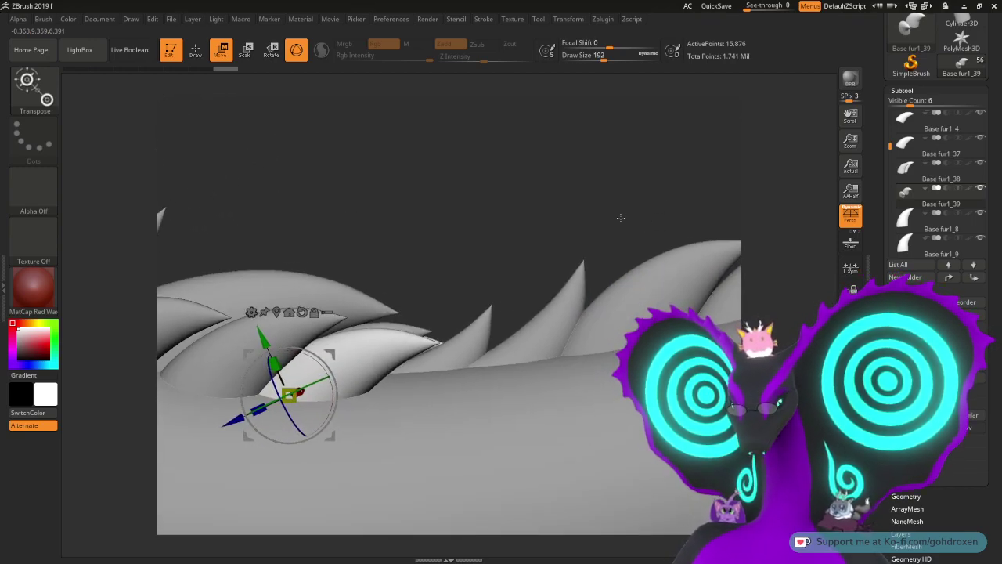
pyautogui.keyDown('alt'); pyautogui.moveTo(550, 230); pyautogui.dragTo(592, 204); pyautogui.keyUp('alt')
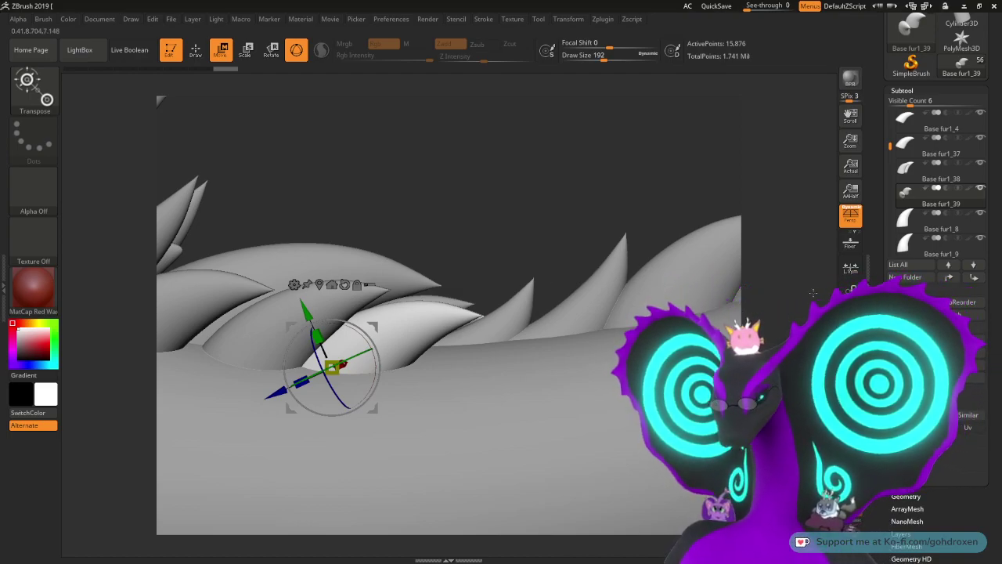
pyautogui.keyDown('alt'); pyautogui.click(578, 311); pyautogui.keyUp('alt')
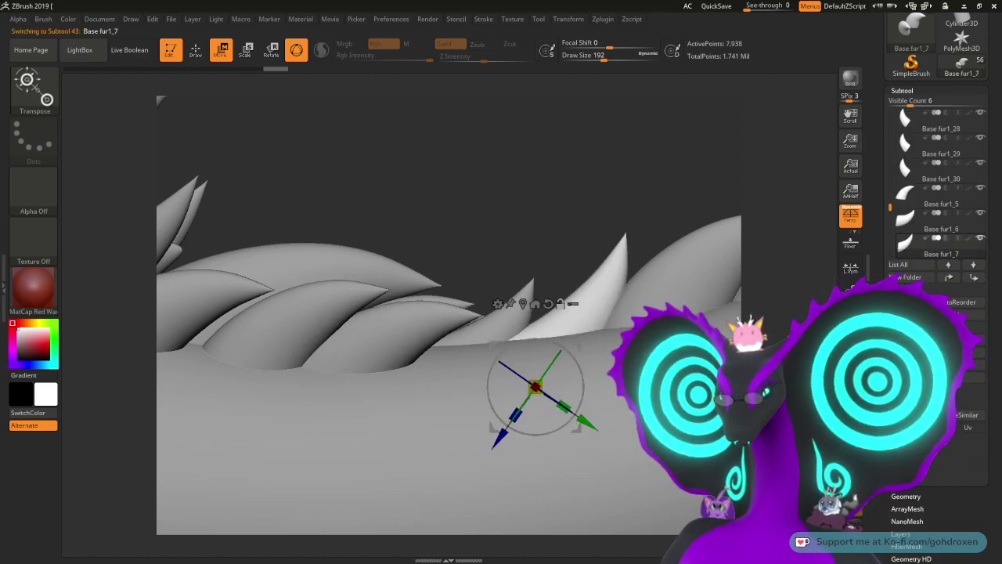
pyautogui.click(912, 340)
pyautogui.moveTo(693, 183); pyautogui.dragTo(558, 437)
pyautogui.moveTo(359, 337); pyautogui.dragTo(393, 312)
pyautogui.keyDown('alt'); pyautogui.moveTo(573, 344); pyautogui.dragTo(569, 339, button='right'); pyautogui.keyUp('alt')
pyautogui.moveTo(581, 338); pyautogui.dragTo(545, 268)
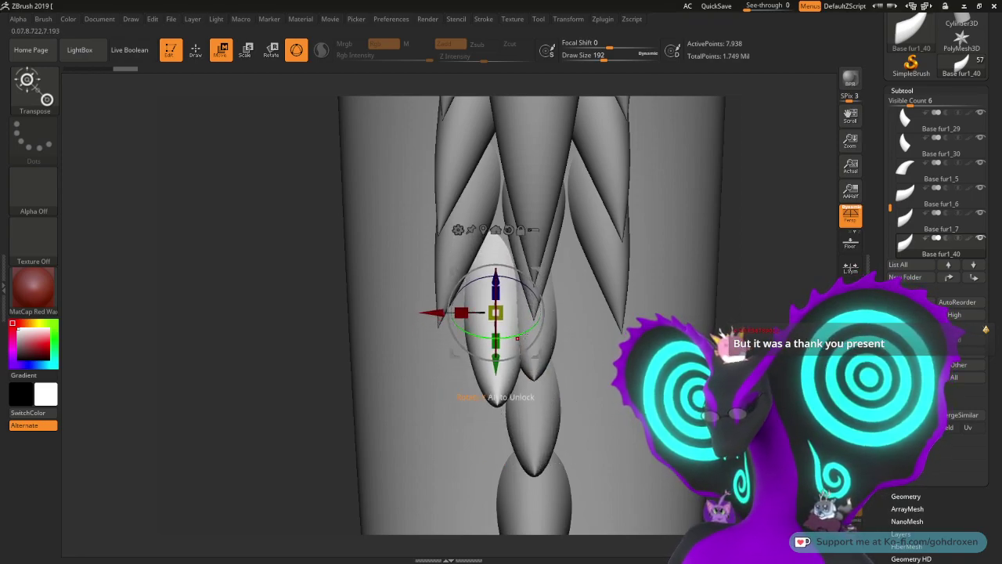
# Step: Rotate the tuft Base fur1_40 outward and move it against the tail surface to overlap behind the neighbouring pair
pyautogui.moveTo(517, 337)
pyautogui.mouseDown()
pyautogui.moveTo(500, 344)
pyautogui.moveTo(509, 338)
pyautogui.moveTo(488, 300)
pyautogui.mouseUp()
pyautogui.moveTo(733, 329); pyautogui.dragTo(810, 278)
pyautogui.moveTo(728, 253); pyautogui.dragTo(703, 250)
pyautogui.moveTo(528, 328); pyautogui.dragTo(533, 338)
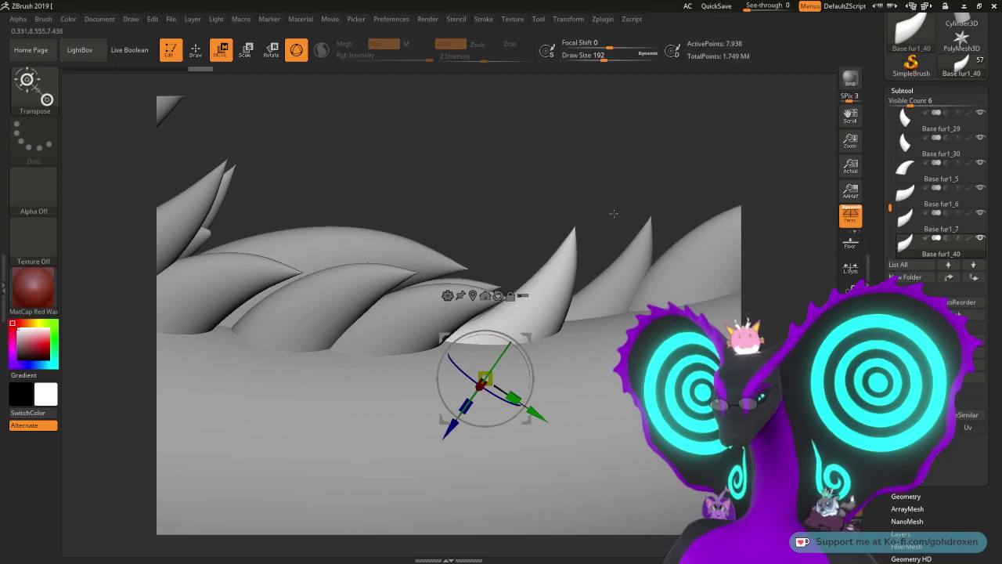
pyautogui.moveTo(651, 183); pyautogui.dragTo(618, 289)
pyautogui.moveTo(506, 352); pyautogui.dragTo(506, 360)
pyautogui.moveTo(679, 212); pyautogui.dragTo(724, 154)
pyautogui.moveTo(527, 338)
pyautogui.mouseDown()
pyautogui.moveTo(536, 330)
pyautogui.moveTo(512, 365)
pyautogui.moveTo(533, 365)
pyautogui.moveTo(517, 365)
pyautogui.moveTo(526, 352)
pyautogui.mouseUp()
pyautogui.moveTo(651, 172)
pyautogui.mouseDown()
pyautogui.moveTo(631, 186)
pyautogui.moveTo(642, 214)
pyautogui.moveTo(632, 232)
pyautogui.moveTo(639, 174)
pyautogui.mouseUp()
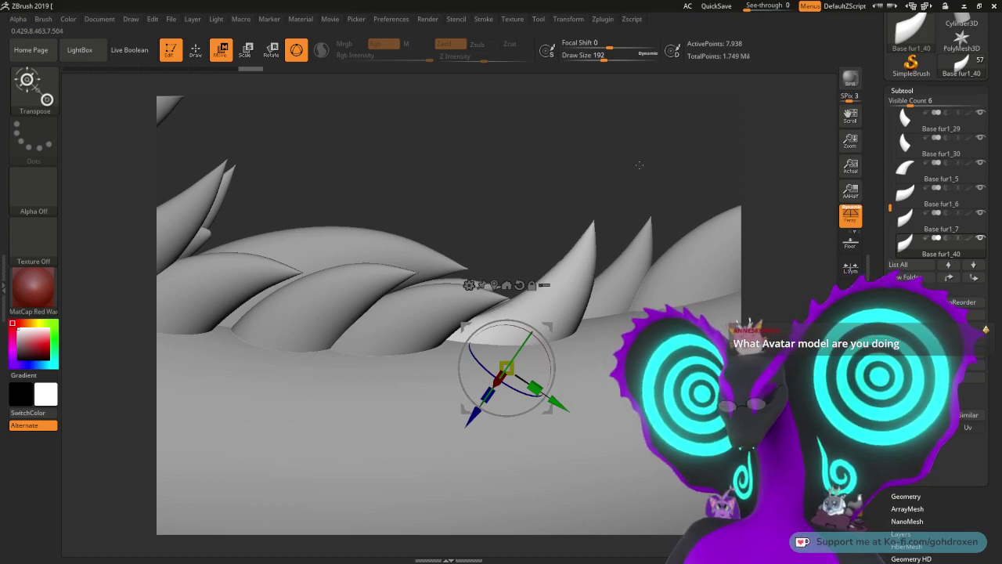
pyautogui.moveTo(640, 166); pyautogui.dragTo(592, 271)
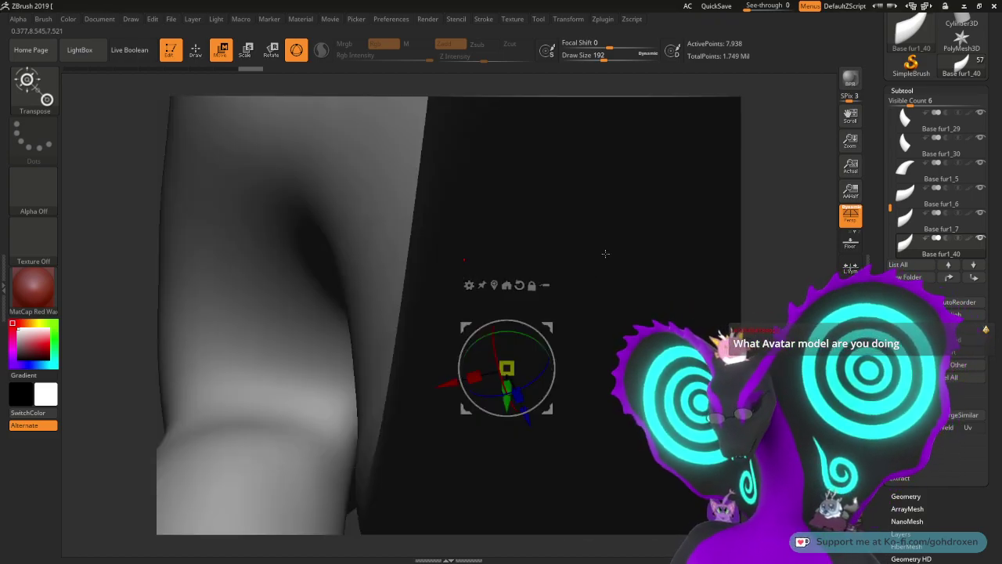
pyautogui.moveTo(760, 240); pyautogui.dragTo(786, 202)
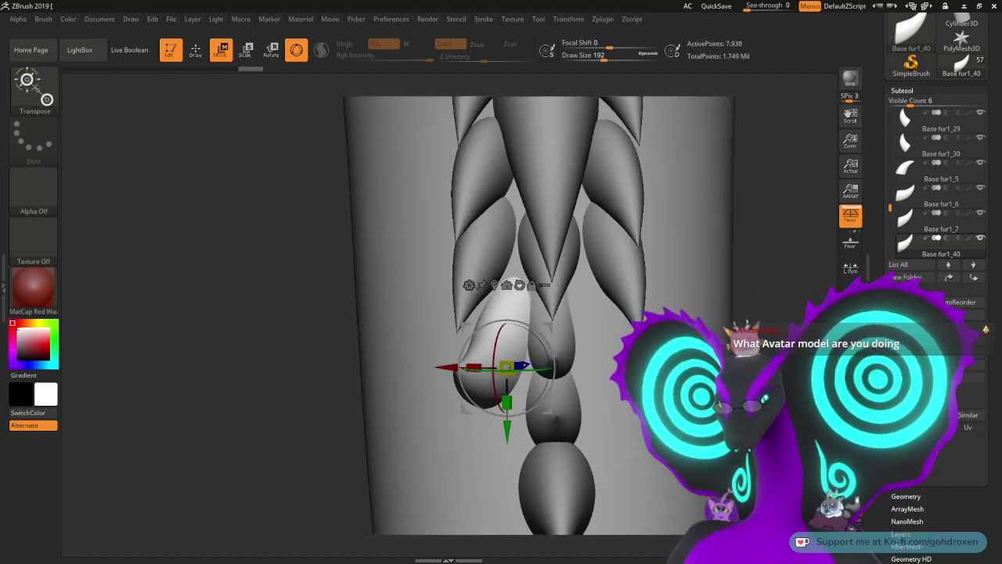
# Step: Duplicate the tuft Base fur1_40 and mirror the copy to the opposite side of the tail
pyautogui.moveTo(993, 336); pyautogui.dragTo(992, 106)
pyautogui.click(910, 366)
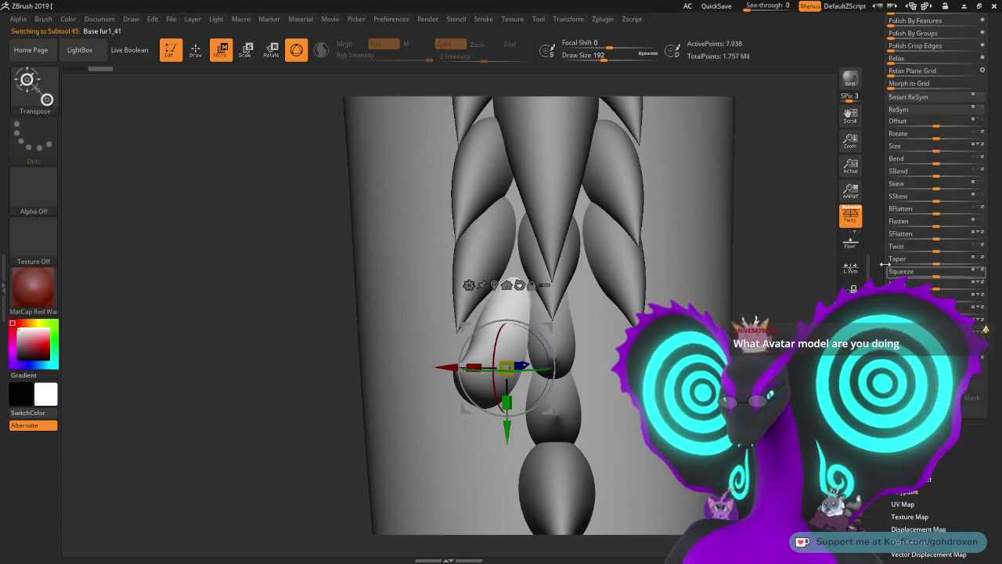
pyautogui.moveTo(991, 272); pyautogui.dragTo(991, 451)
pyautogui.click(941, 176)
pyautogui.moveTo(787, 185); pyautogui.dragTo(887, 186)
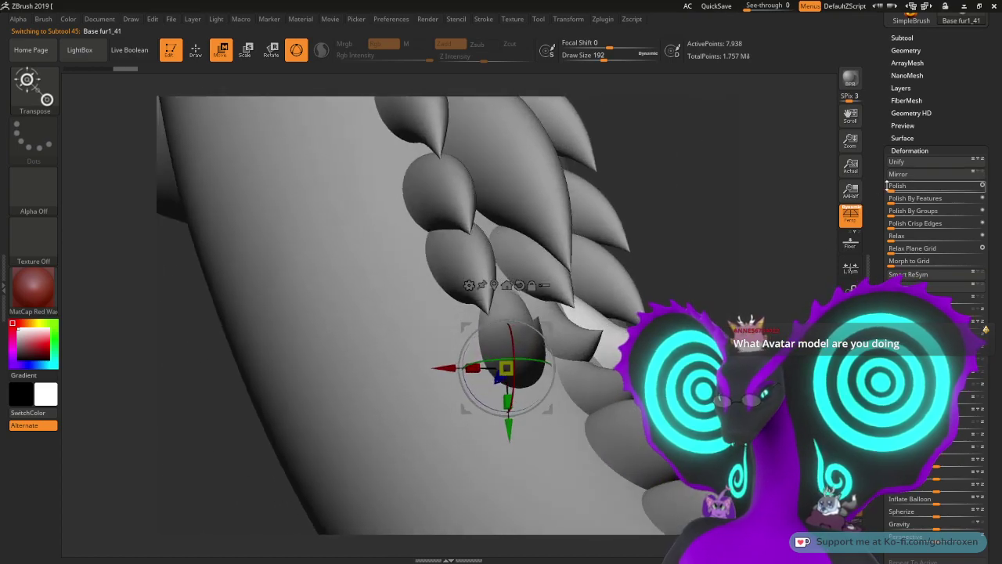
# Step: Merge the tuft Base fur1_40 with its mirrored copy into one subtool
pyautogui.click(902, 38)
pyautogui.scroll(2, 893, 223)
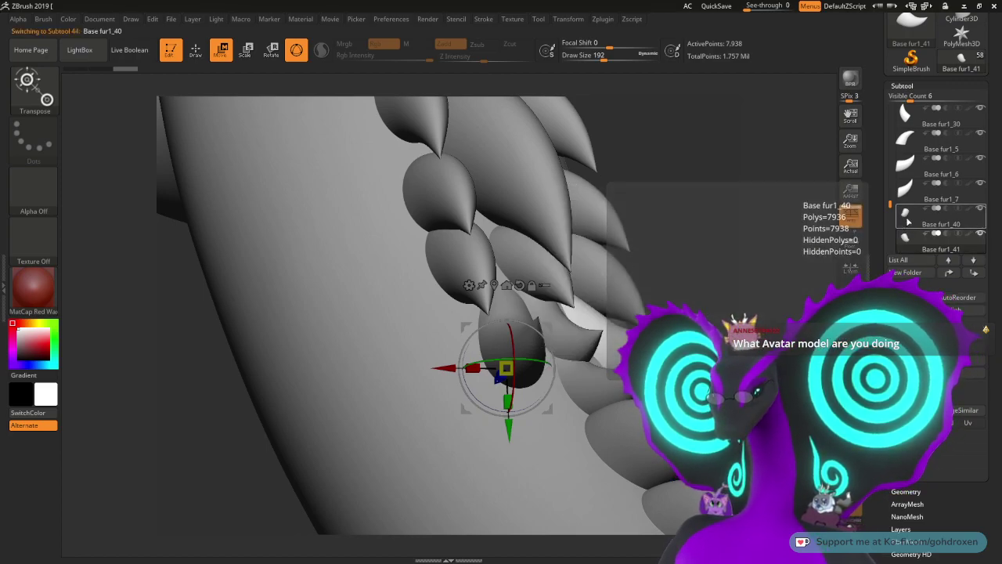
pyautogui.click(907, 213)
pyautogui.click(910, 410)
# Step: Duplicate the merged tuft pair Base fur1_40 and move the copy farther down the tail
pyautogui.hotkey('ctrl', 'shift', 'd')
pyautogui.moveTo(674, 204); pyautogui.dragTo(791, 133)
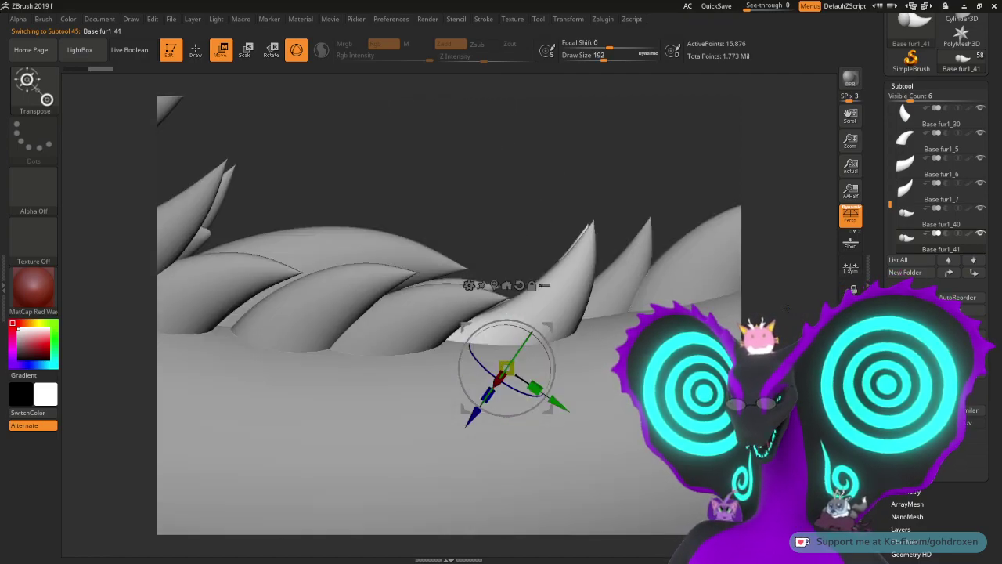
pyautogui.moveTo(559, 322); pyautogui.dragTo(642, 309)
pyautogui.moveTo(560, 401); pyautogui.dragTo(558, 397)
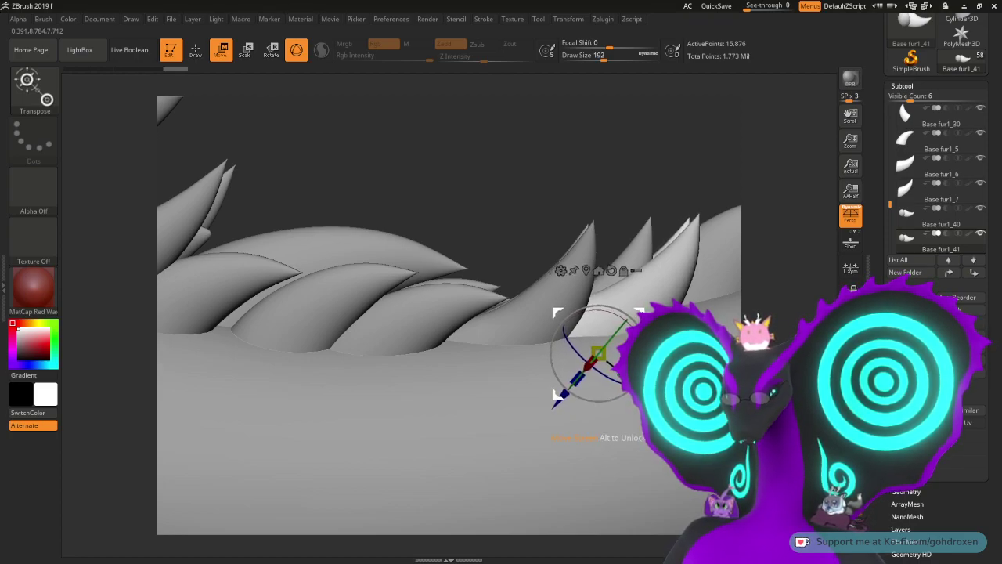
# Step: Show the creature's hidden eye, Lowerjo, mouth, Feen and Top fer subtools
pyautogui.moveTo(603, 178); pyautogui.dragTo(619, 123)
pyautogui.keyDown('alt'); pyautogui.moveTo(621, 233); pyautogui.dragTo(693, 224); pyautogui.keyUp('alt')
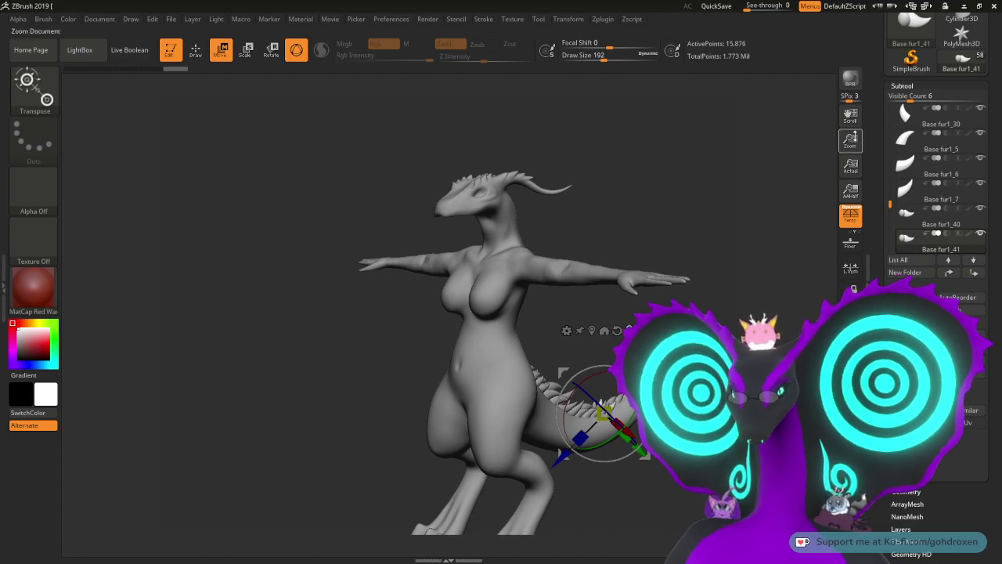
pyautogui.moveTo(892, 205); pyautogui.dragTo(892, 100)
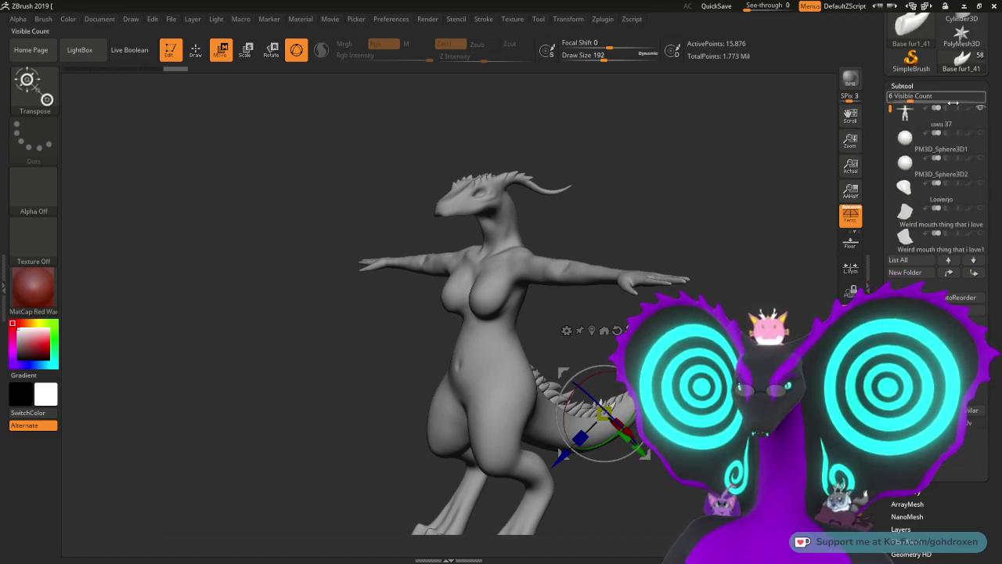
pyautogui.click(983, 161)
pyautogui.click(984, 187)
pyautogui.click(984, 212)
pyautogui.moveTo(890, 109); pyautogui.dragTo(890, 115)
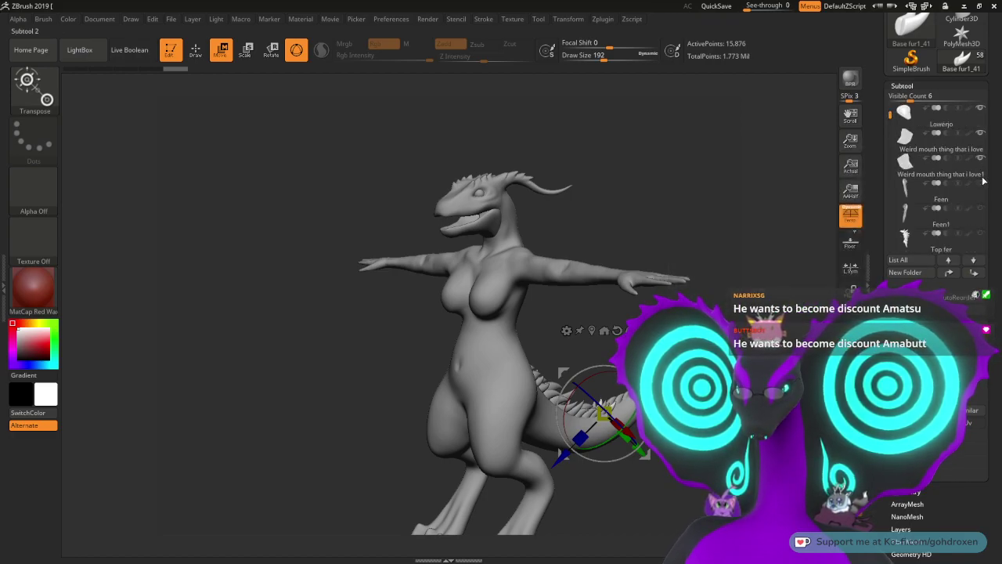
pyautogui.click(981, 208)
pyautogui.click(983, 234)
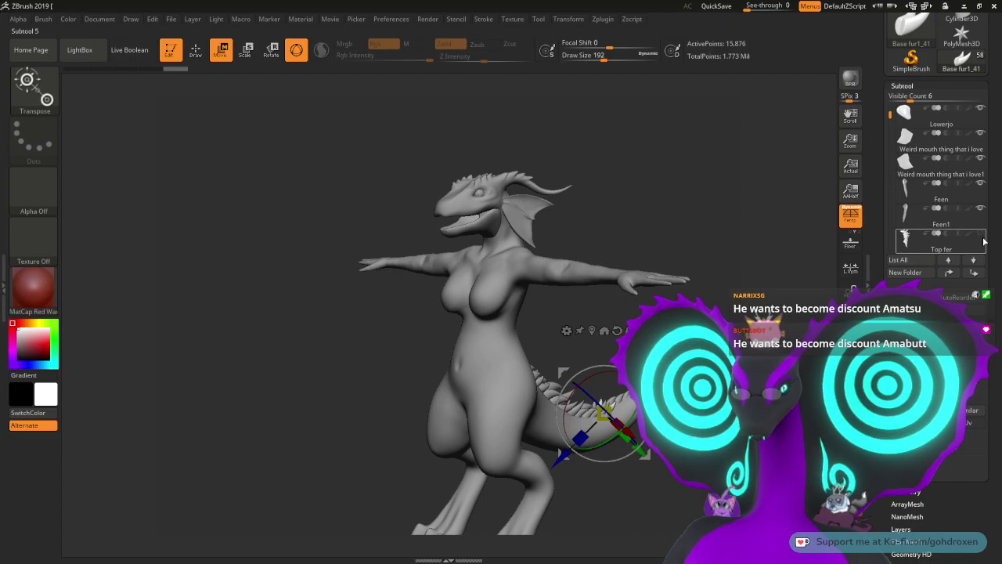
pyautogui.moveTo(888, 111); pyautogui.dragTo(891, 124)
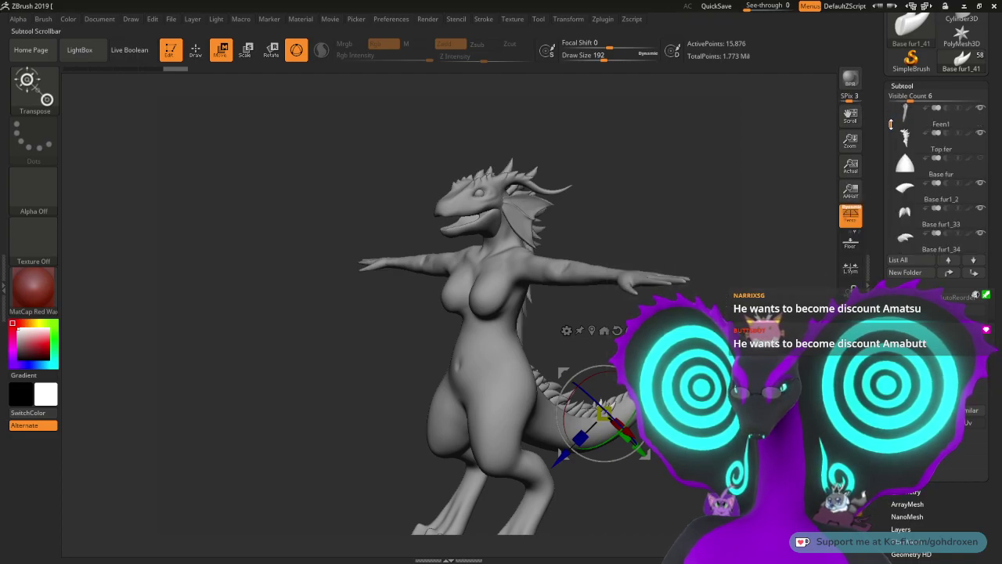
# Step: Make the body subtool uwu 37 active in Draw mode and examine the whole creature from several sides
pyautogui.moveTo(719, 198)
pyautogui.mouseDown()
pyautogui.moveTo(705, 199)
pyautogui.moveTo(755, 234)
pyautogui.moveTo(689, 208)
pyautogui.moveTo(643, 206)
pyautogui.moveTo(636, 291)
pyautogui.moveTo(658, 290)
pyautogui.moveTo(646, 295)
pyautogui.moveTo(664, 263)
pyautogui.moveTo(657, 268)
pyautogui.moveTo(682, 277)
pyautogui.mouseUp()
pyautogui.press('q')
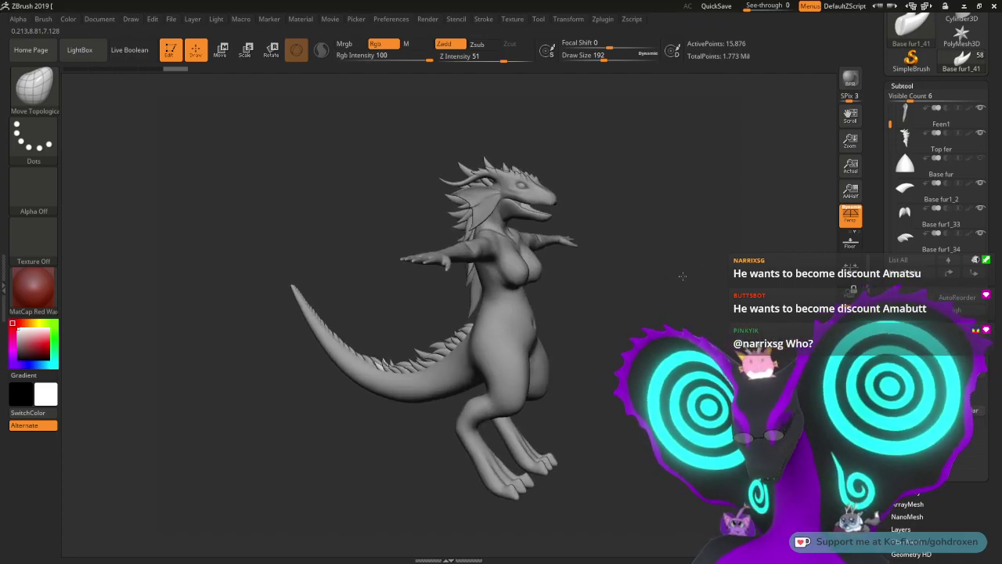
pyautogui.keyDown('alt'); pyautogui.click(486, 203); pyautogui.keyUp('alt')
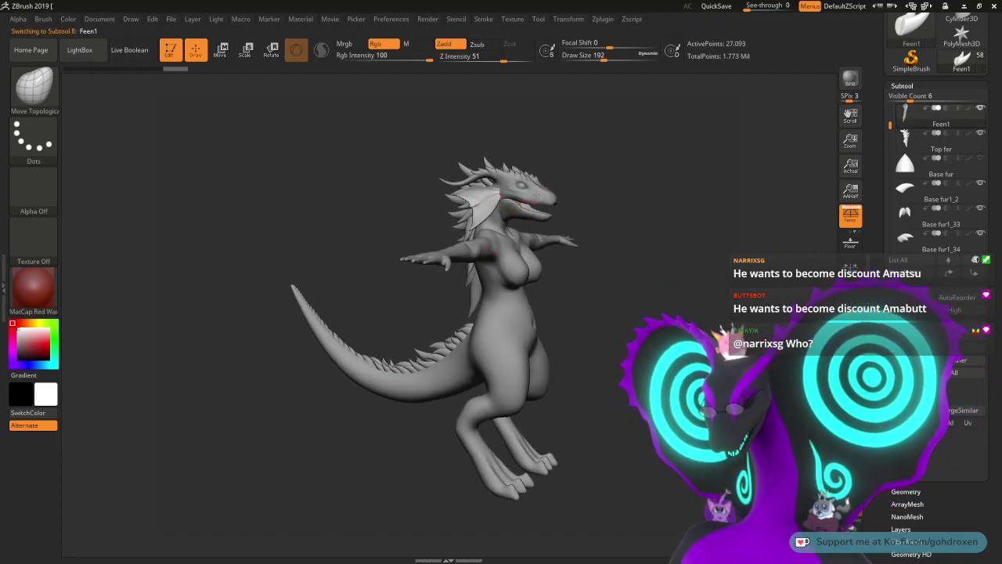
pyautogui.keyDown('alt'); pyautogui.click(526, 199); pyautogui.keyUp('alt')
pyautogui.moveTo(692, 283); pyautogui.dragTo(678, 286)
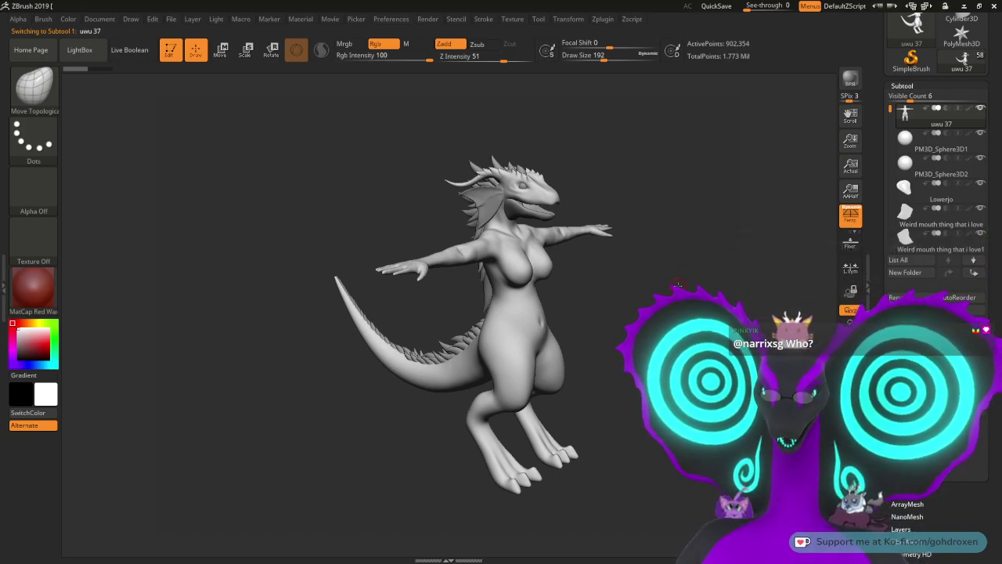
pyautogui.moveTo(681, 188); pyautogui.dragTo(740, 191)
pyautogui.moveTo(920, 199)
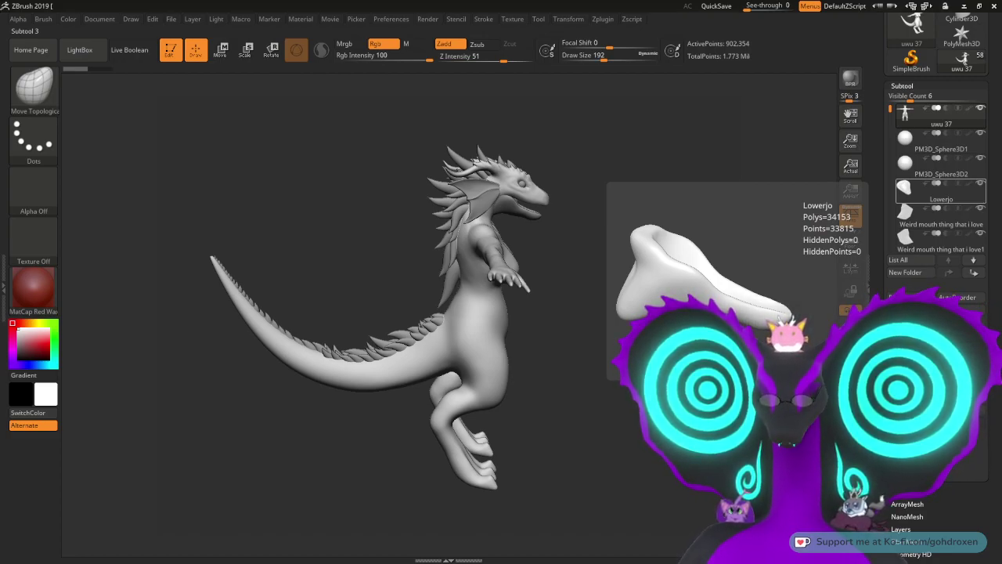
# Step: Review the Ling Long reference drawing, close it and examine the sculpt from the side and front
pyautogui.hotkey('alt', 'Tab')
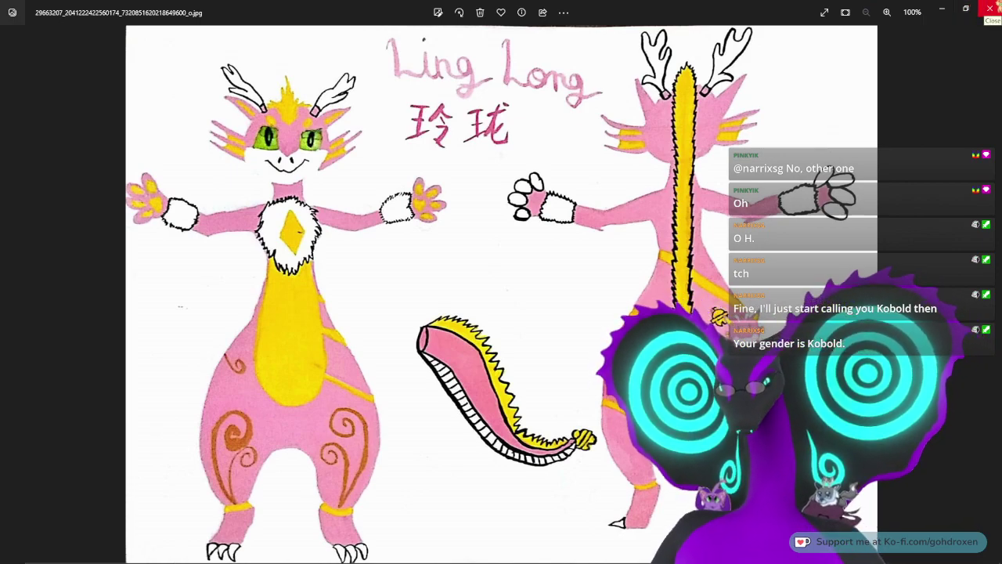
pyautogui.click(991, 6)
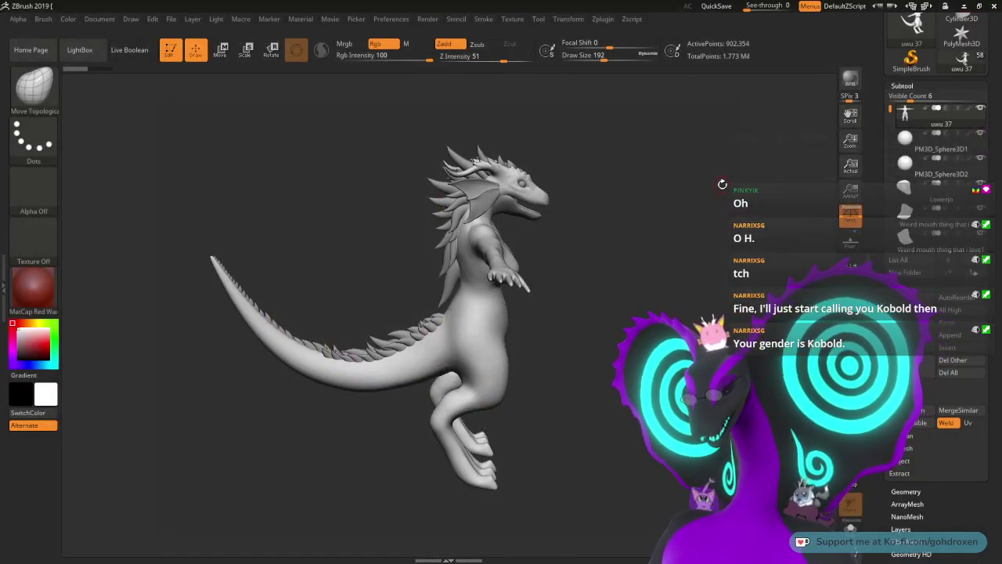
pyautogui.moveTo(722, 248); pyautogui.dragTo(710, 280)
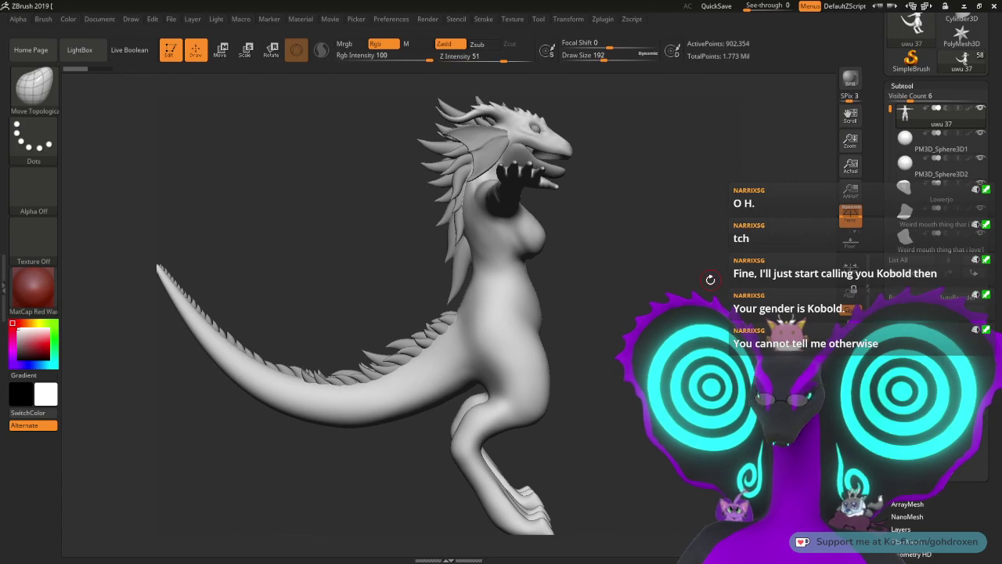
pyautogui.moveTo(729, 263); pyautogui.dragTo(674, 281)
pyautogui.moveTo(695, 238); pyautogui.dragTo(665, 273)
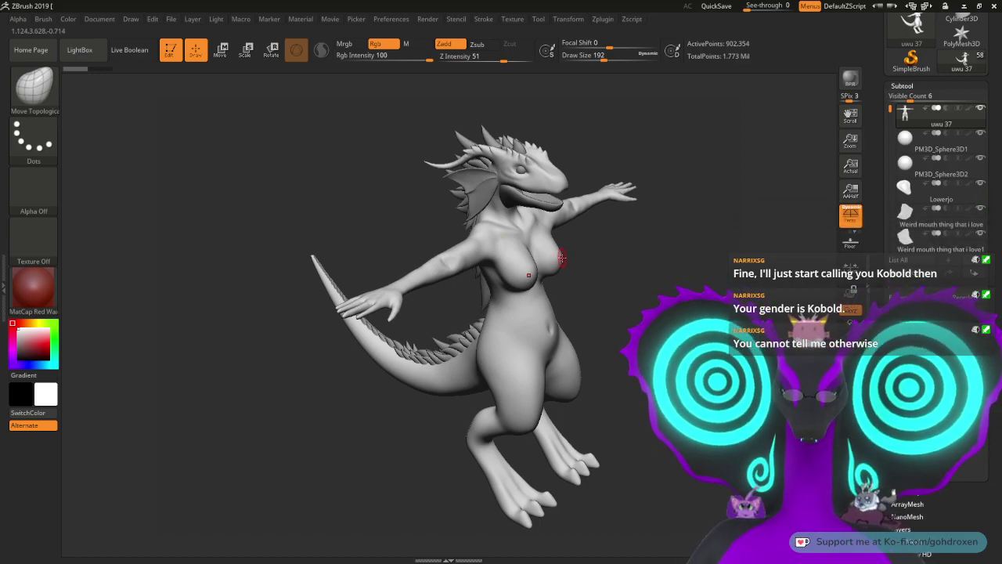
# Step: Switch to Blender and open the recent file Here comes the pain 26 redo.blend
pyautogui.click(964, 5)
pyautogui.doubleClick(60, 126)
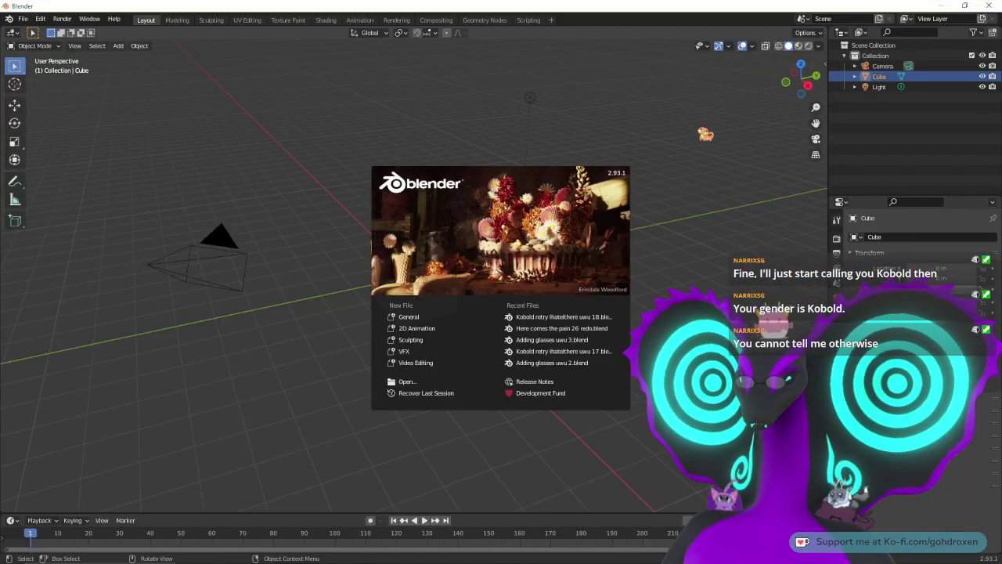
pyautogui.click(599, 328)
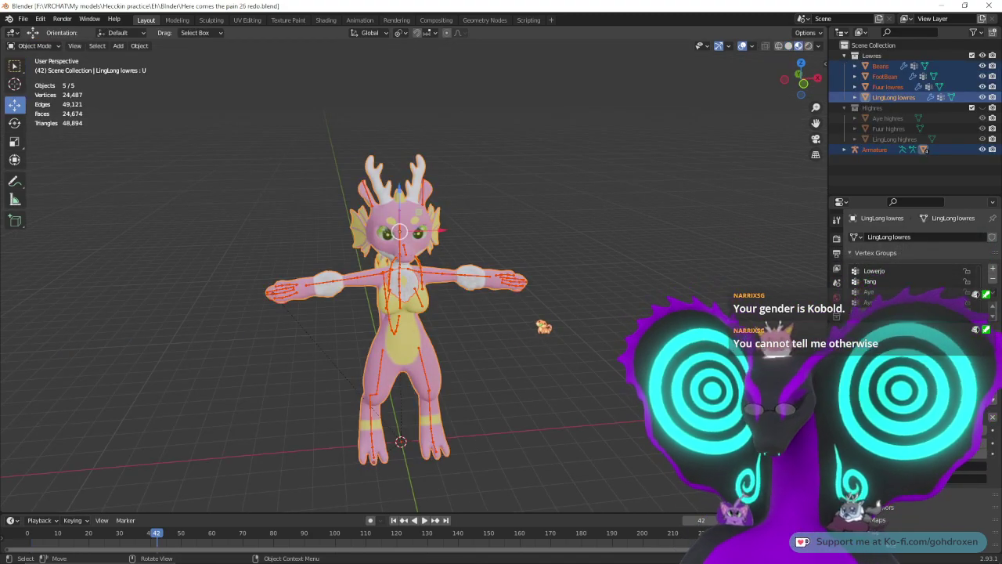
# Step: Deselect all objects in the scene and hide the Armature
pyautogui.moveTo(592, 316); pyautogui.dragTo(573, 325, button='middle')
pyautogui.click(673, 177)
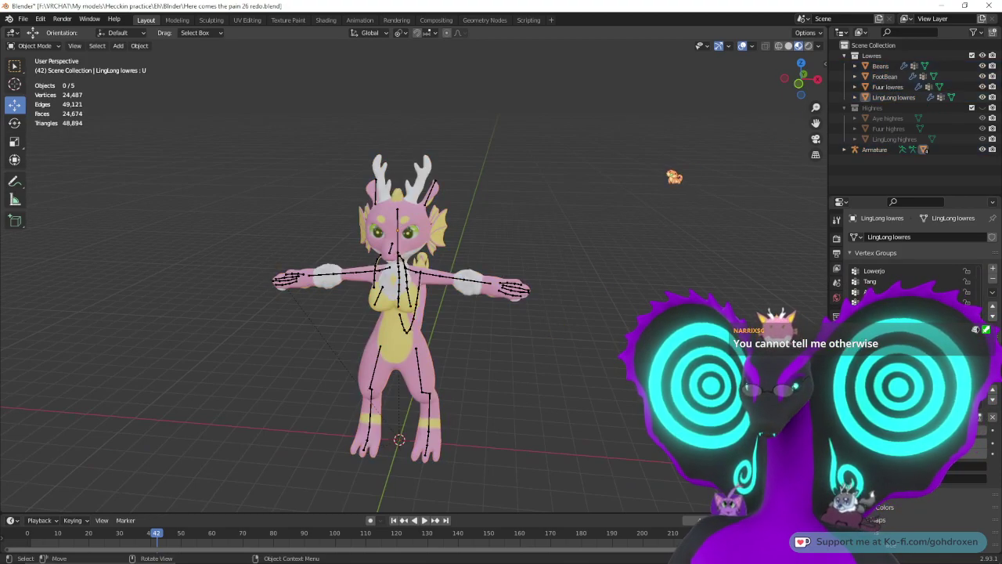
pyautogui.click(983, 150)
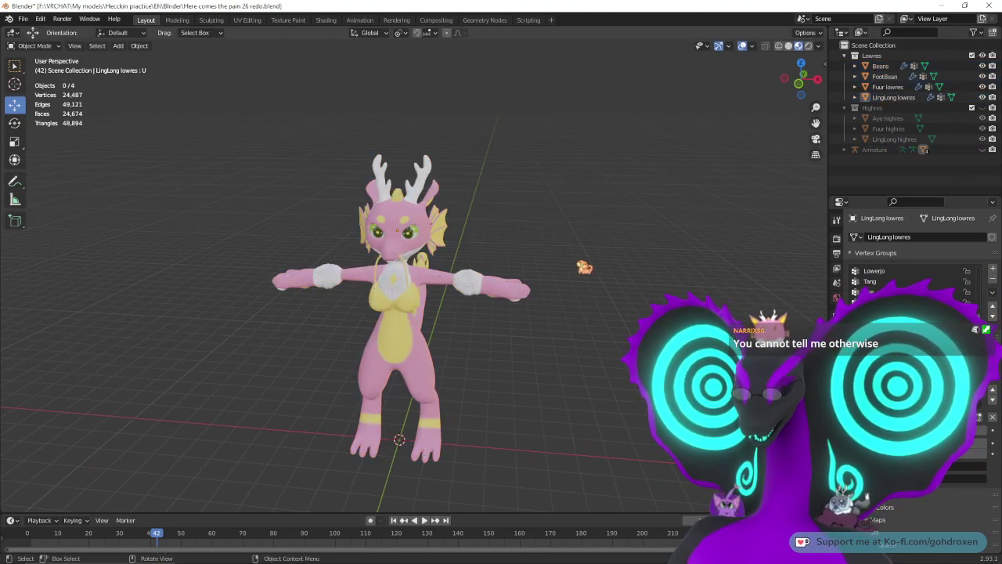
# Step: Examine the LingLong lowres model from both sides and close up on the head and chest
pyautogui.moveTo(632, 286); pyautogui.dragTo(618, 222, button='middle')
pyautogui.scroll(3, 601, 244)
pyautogui.scroll(-1, 611, 235)
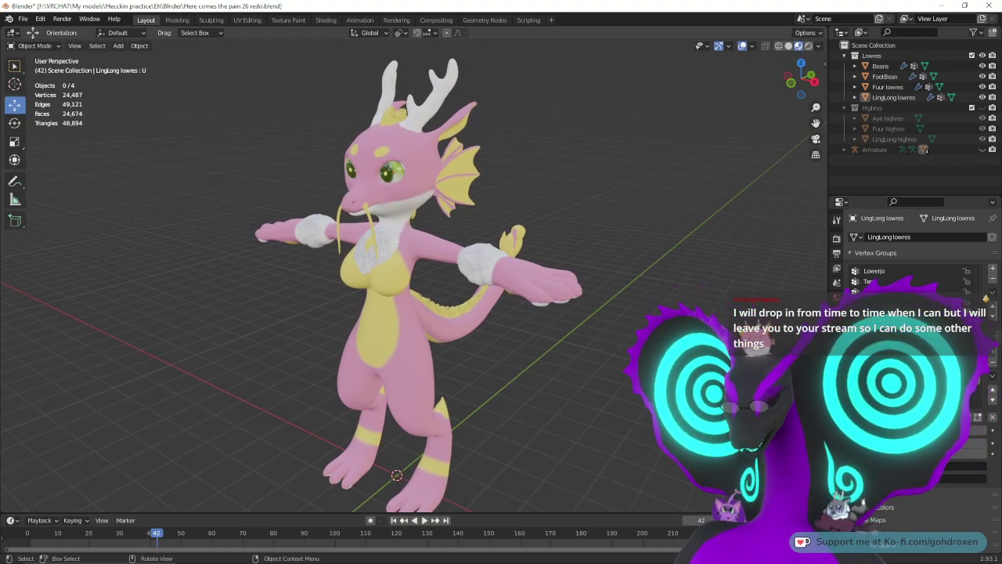
pyautogui.moveTo(569, 390); pyautogui.dragTo(681, 389, button='middle')
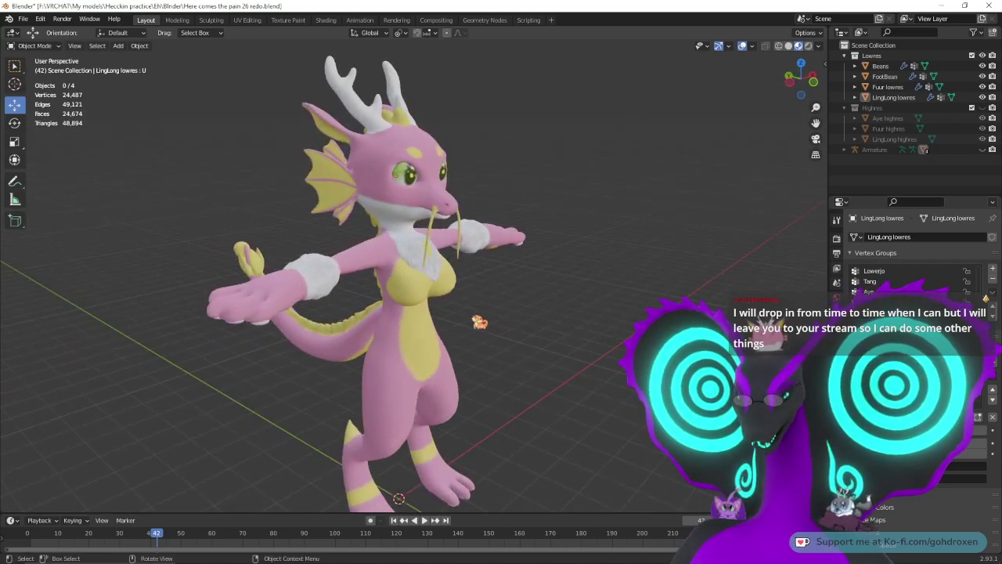
pyautogui.moveTo(648, 429); pyautogui.dragTo(665, 443, button='middle')
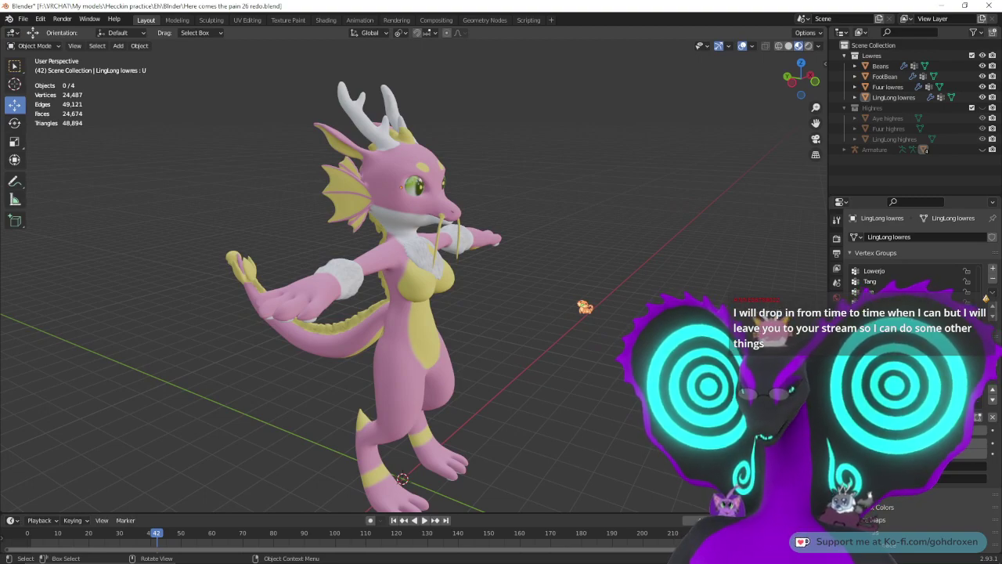
pyautogui.scroll(5, 414, 274)
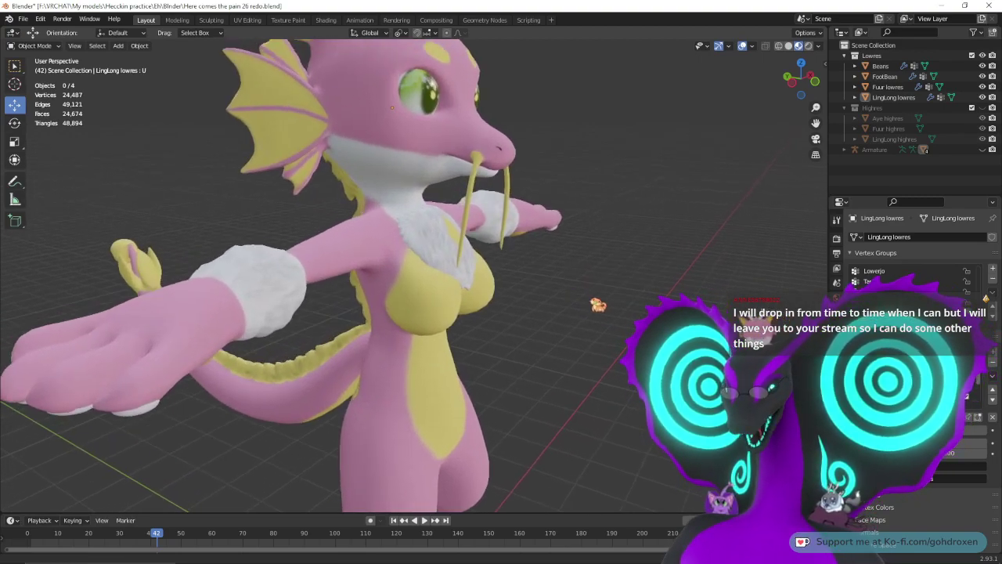
# Step: Examine the LingLong lowres model's back mane from behind and its ear fin up close
pyautogui.keyDown('shift'); pyautogui.moveTo(589, 296); pyautogui.dragTo(711, 453, button='middle'); pyautogui.keyUp('shift')
pyautogui.scroll(-2, 639, 274)
pyautogui.scroll(4, 638, 223)
pyautogui.moveTo(643, 223); pyautogui.dragTo(653, 218, button='middle')
pyautogui.moveTo(243, 263); pyautogui.dragTo(400, 282, button='middle')
pyautogui.moveTo(587, 264); pyautogui.dragTo(546, 267, button='middle')
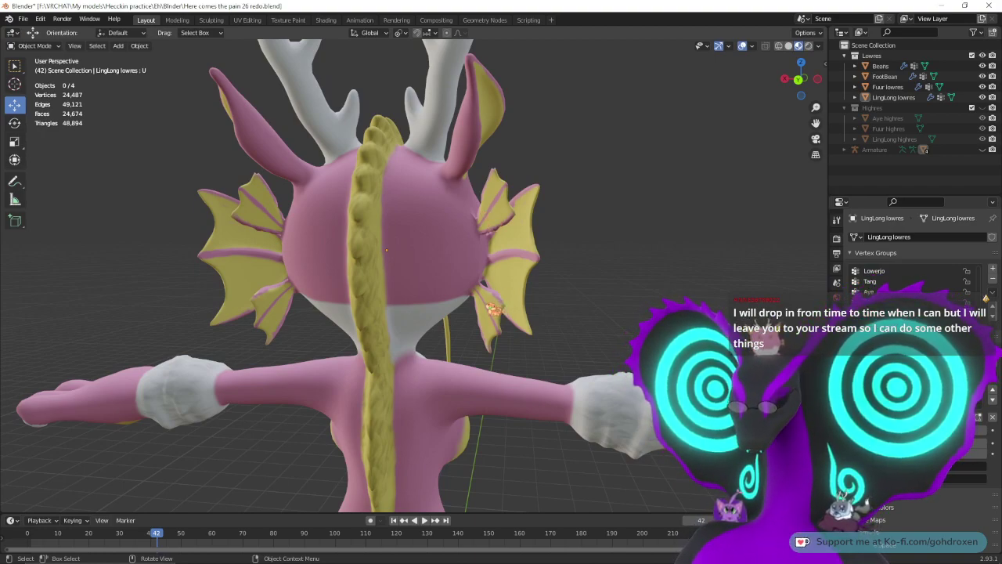
pyautogui.moveTo(386, 251); pyautogui.dragTo(592, 253, button='middle')
pyautogui.scroll(2, 592, 253)
pyautogui.keyDown('ctrl'); pyautogui.moveTo(222, 285); pyautogui.dragTo(253, 259, button='middle'); pyautogui.keyUp('ctrl')
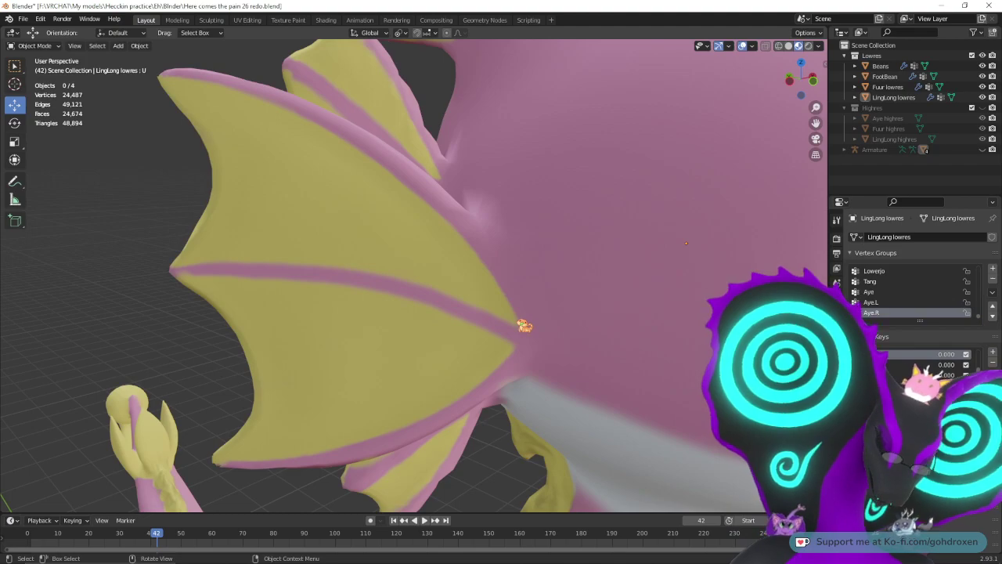
# Step: Examine the full LingLong body and tail from the front and both sides
pyautogui.moveTo(193, 390)
pyautogui.mouseDown(button='middle')
pyautogui.moveTo(207, 386)
pyautogui.moveTo(215, 433)
pyautogui.mouseUp(button='middle')
pyautogui.moveTo(226, 274)
pyautogui.keyDown('ctrl'); pyautogui.mouseDown(button='middle')
pyautogui.moveTo(184, 349)
pyautogui.moveTo(190, 385)
pyautogui.mouseUp(button='middle'); pyautogui.keyUp('ctrl')
pyautogui.keyDown('ctrl'); pyautogui.moveTo(257, 260); pyautogui.dragTo(253, 329, button='middle'); pyautogui.keyUp('ctrl')
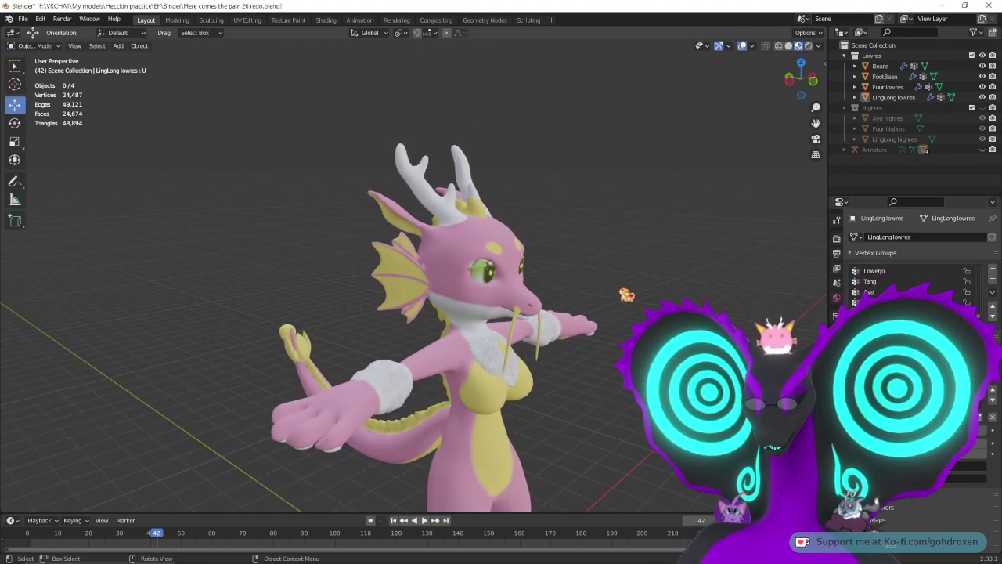
pyautogui.moveTo(692, 278); pyautogui.dragTo(635, 292, button='middle')
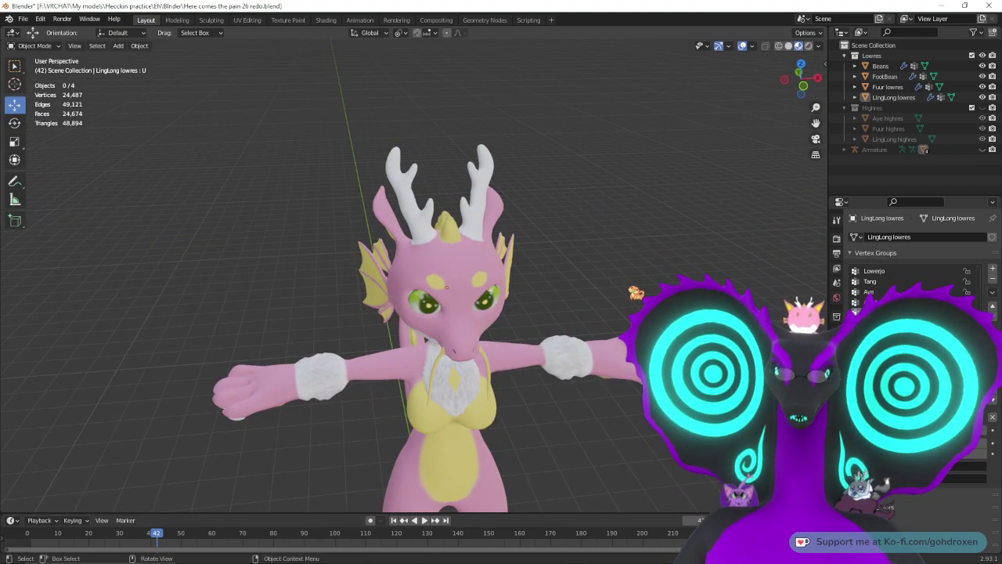
pyautogui.moveTo(636, 292); pyautogui.dragTo(697, 295, button='middle')
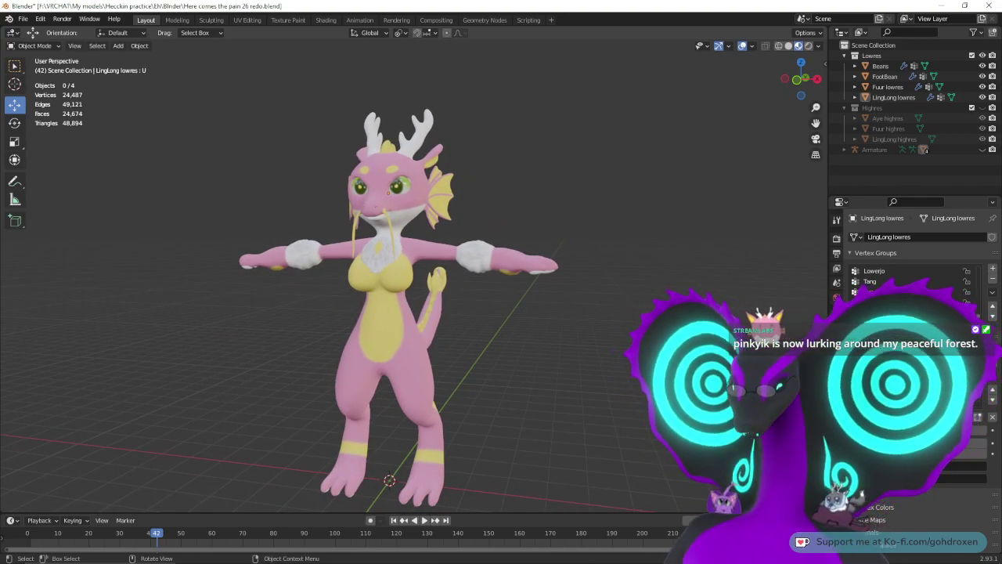
pyautogui.moveTo(697, 296); pyautogui.dragTo(501, 345, button='middle')
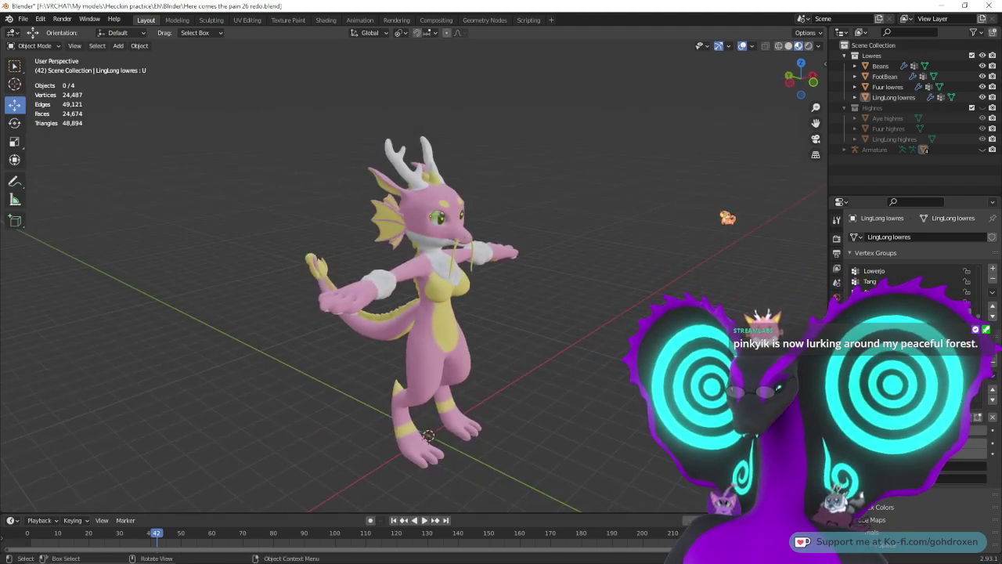
# Step: Close Blender, switch back to ZBrush and view the creature sculpt from the side
pyautogui.click(988, 5)
pyautogui.click(520, 307)
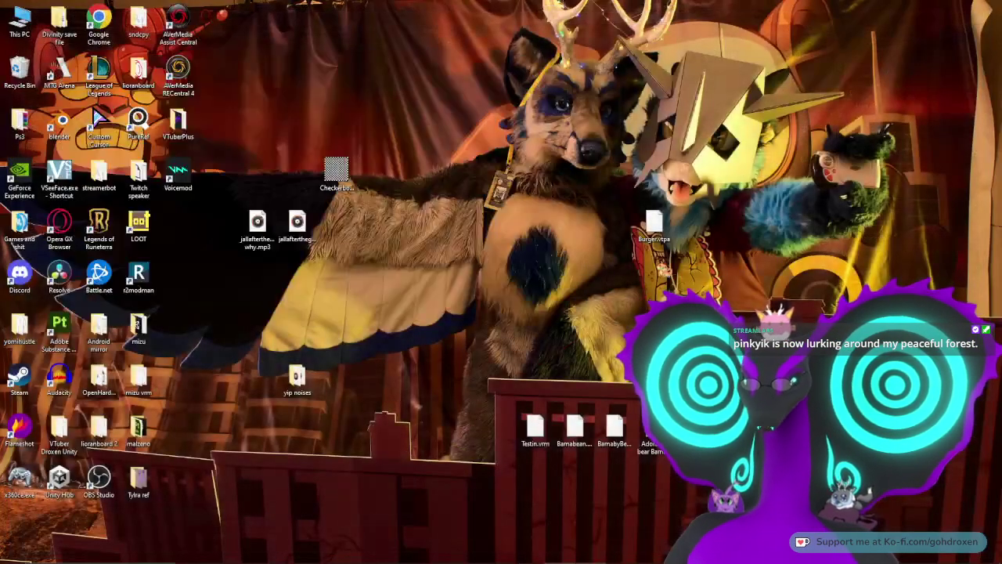
pyautogui.moveTo(448, 560)
pyautogui.click(386, 552)
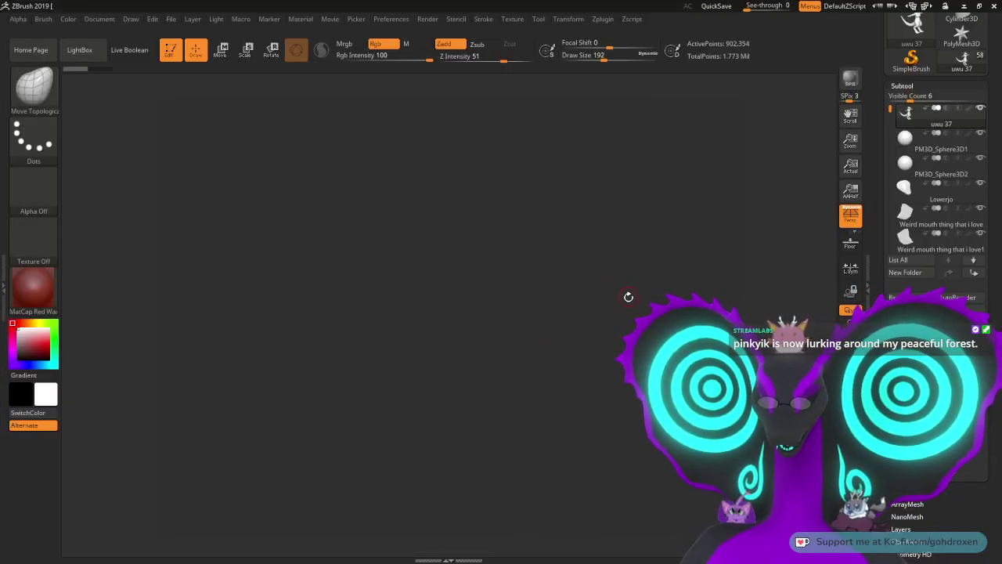
pyautogui.moveTo(630, 315)
pyautogui.mouseDown()
pyautogui.moveTo(610, 315)
pyautogui.moveTo(632, 311)
pyautogui.mouseUp()
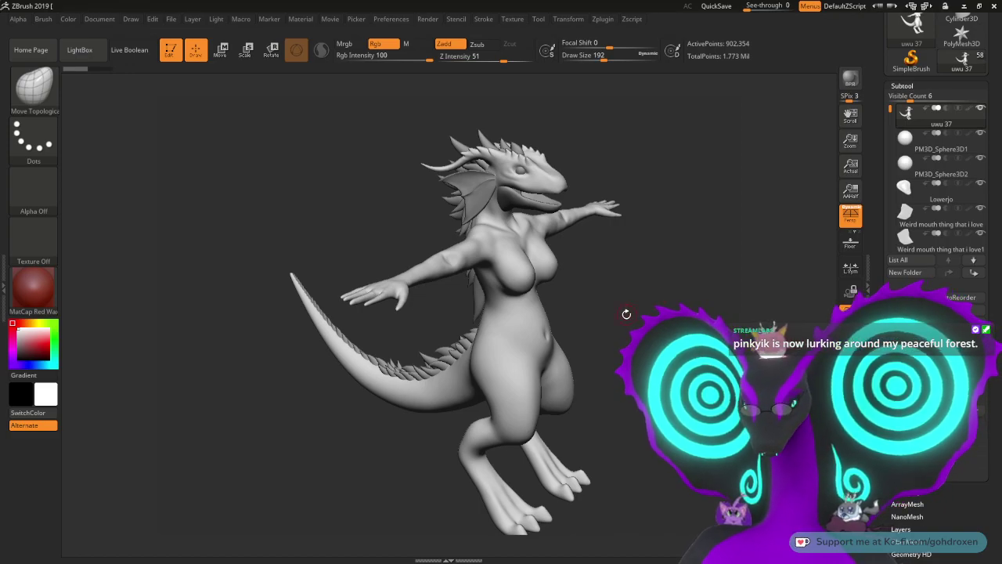
pyautogui.moveTo(637, 322)
pyautogui.mouseDown()
pyautogui.moveTo(640, 310)
pyautogui.moveTo(608, 277)
pyautogui.moveTo(606, 306)
pyautogui.moveTo(649, 311)
pyautogui.mouseUp()
pyautogui.moveTo(880, 107); pyautogui.dragTo(880, 161)
pyautogui.moveTo(912, 75)
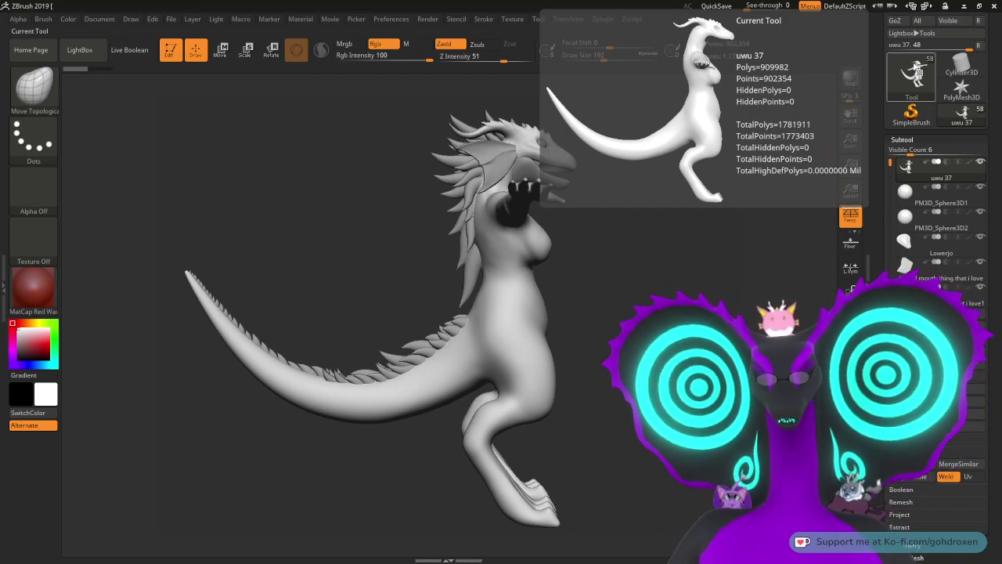
# Step: Open Task Manager to check the running processes' resource usage, and close it
pyautogui.hotkey('ctrl', 'shift')
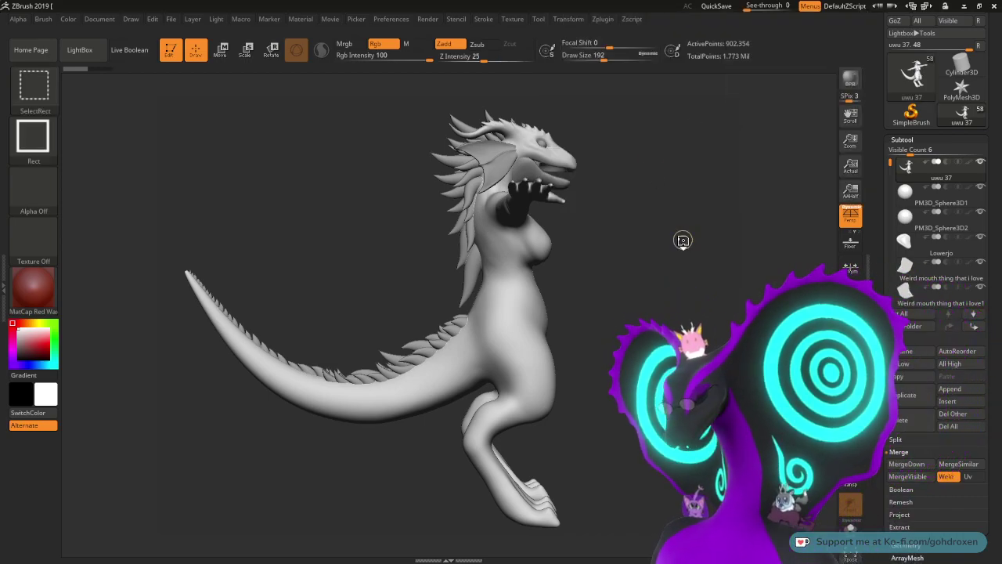
pyautogui.hotkey('ctrl', 'shift', 'Escape')
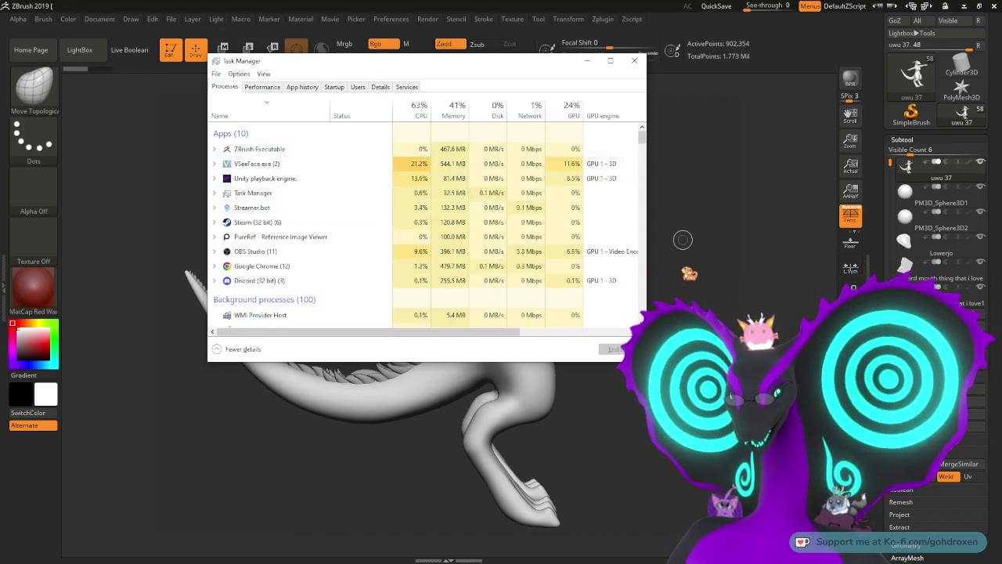
pyautogui.moveTo(683, 239); pyautogui.dragTo(730, 261)
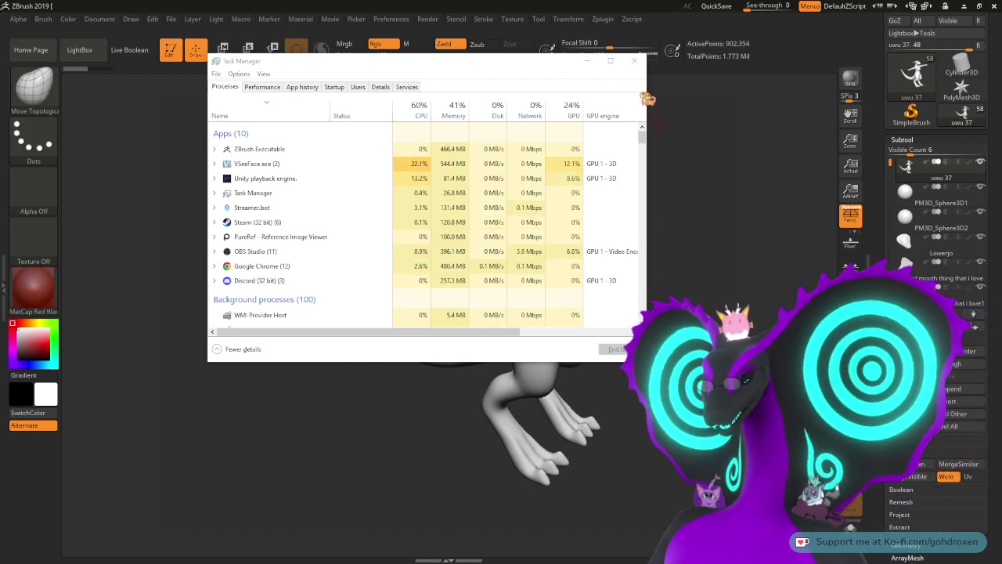
pyautogui.click(635, 61)
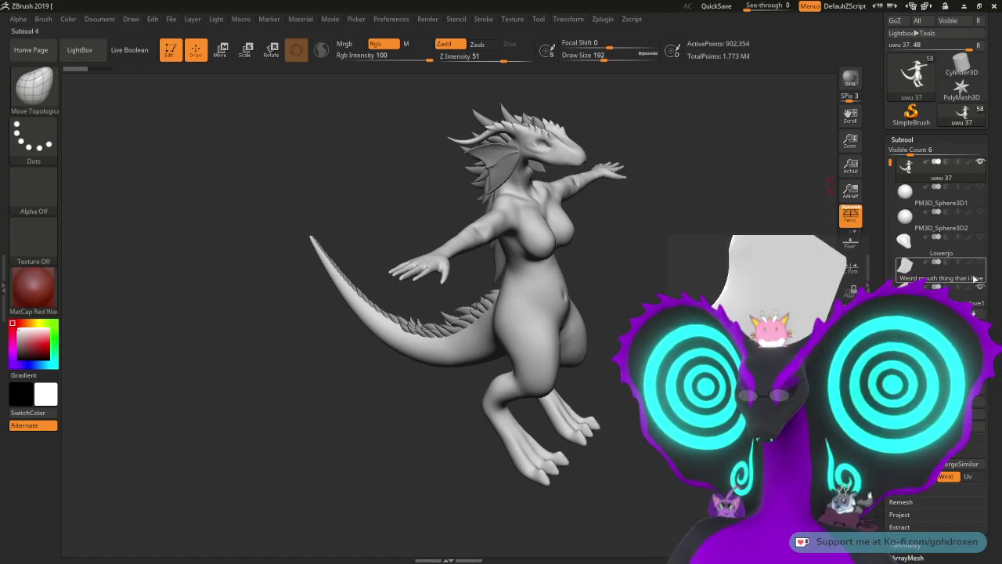
# Step: Hide the Feen, Feen1 and Top fer subtools
pyautogui.moveTo(889, 164); pyautogui.dragTo(891, 174)
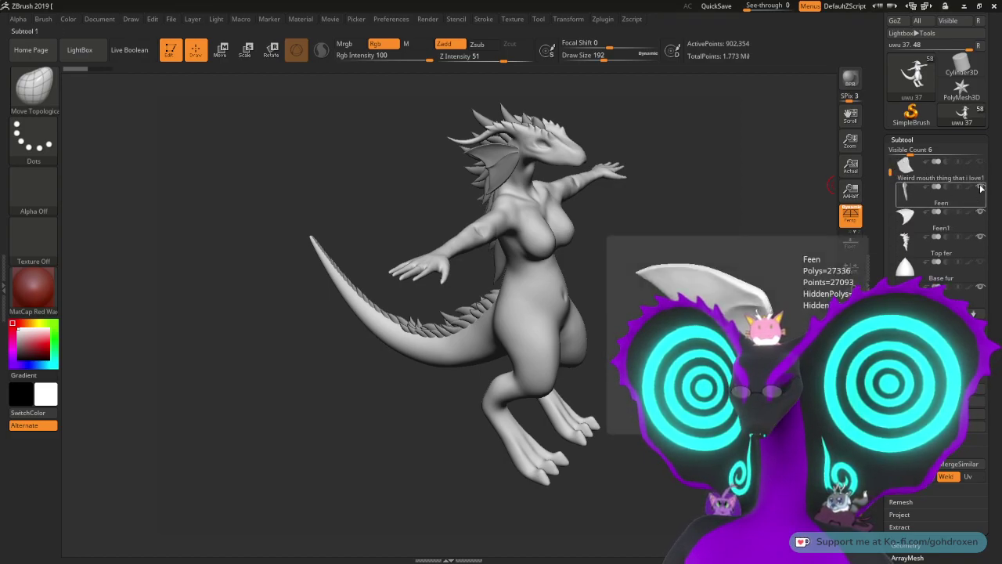
pyautogui.click(981, 211)
pyautogui.click(981, 237)
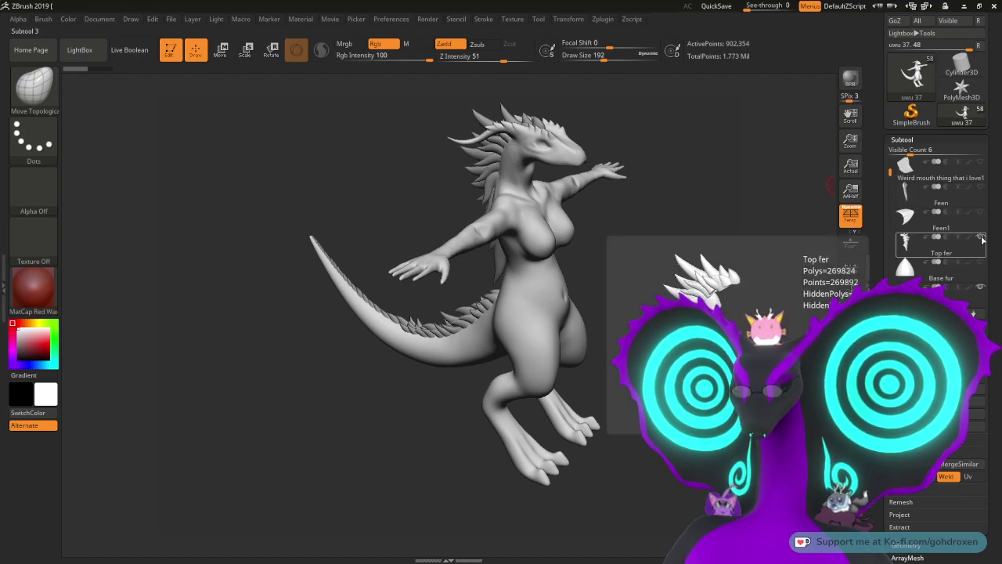
# Step: Select the Base fur1_9 tuft on the ridge of the tail and duplicate it
pyautogui.moveTo(596, 216)
pyautogui.mouseDown()
pyautogui.moveTo(714, 293)
pyautogui.moveTo(480, 207)
pyautogui.moveTo(488, 211)
pyautogui.mouseUp()
pyautogui.keyDown('alt'); pyautogui.moveTo(557, 202); pyautogui.dragTo(336, 156); pyautogui.keyUp('alt')
pyautogui.moveTo(583, 265)
pyautogui.keyDown('alt'); pyautogui.mouseDown()
pyautogui.moveTo(521, 215)
pyautogui.moveTo(550, 245)
pyautogui.moveTo(530, 234)
pyautogui.moveTo(514, 206)
pyautogui.moveTo(527, 217)
pyautogui.moveTo(532, 206)
pyautogui.moveTo(537, 228)
pyautogui.moveTo(602, 209)
pyautogui.moveTo(597, 199)
pyautogui.mouseUp(); pyautogui.keyUp('alt')
pyautogui.keyDown('alt'); pyautogui.click(498, 300); pyautogui.keyUp('alt')
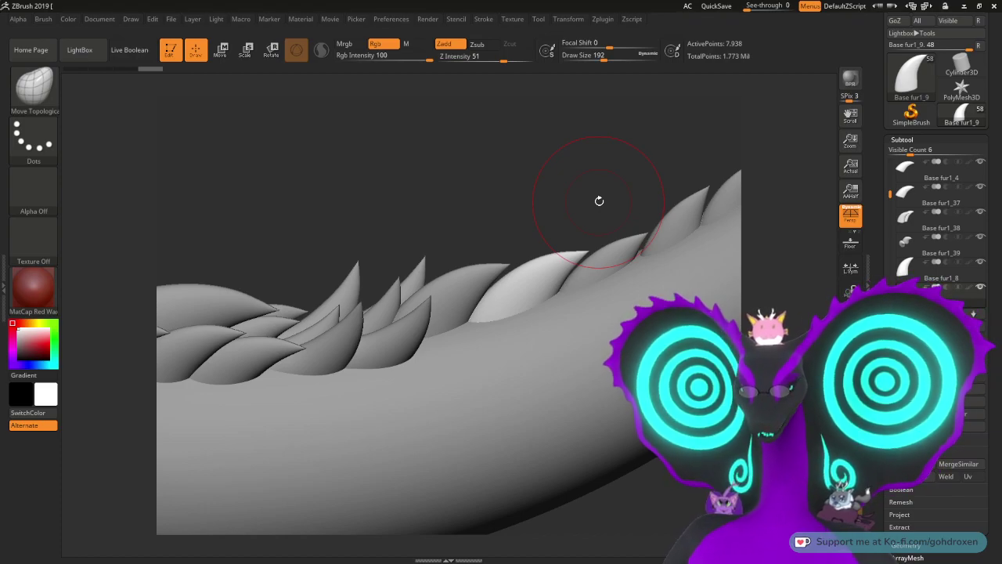
pyautogui.moveTo(617, 185)
pyautogui.mouseDown()
pyautogui.moveTo(595, 264)
pyautogui.moveTo(636, 200)
pyautogui.mouseUp()
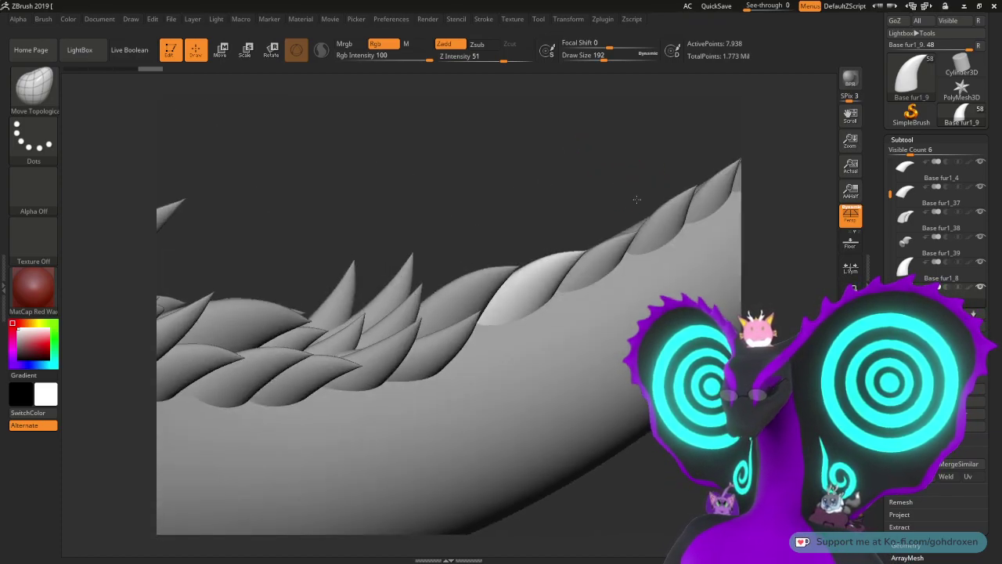
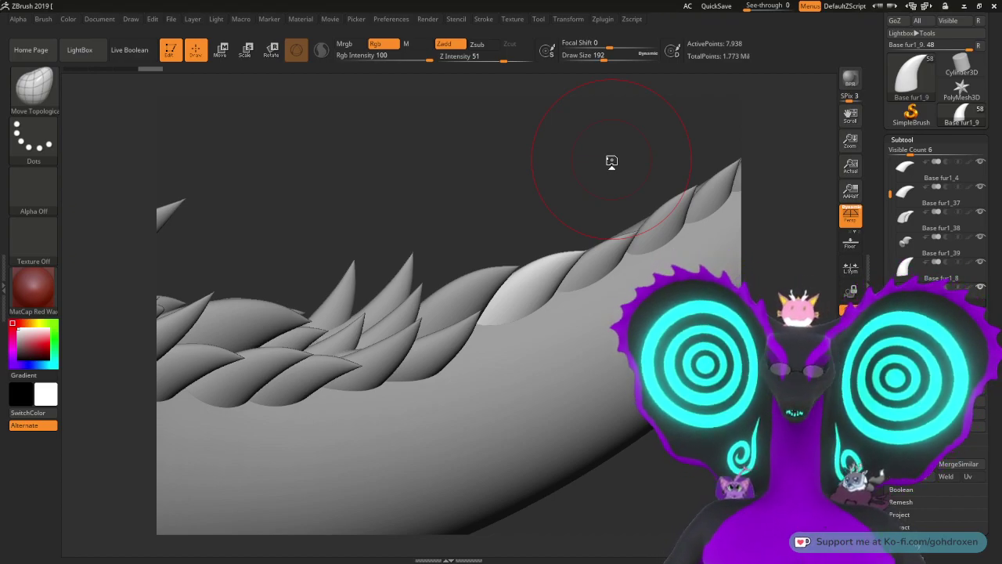
pyautogui.moveTo(632, 152); pyautogui.dragTo(596, 161)
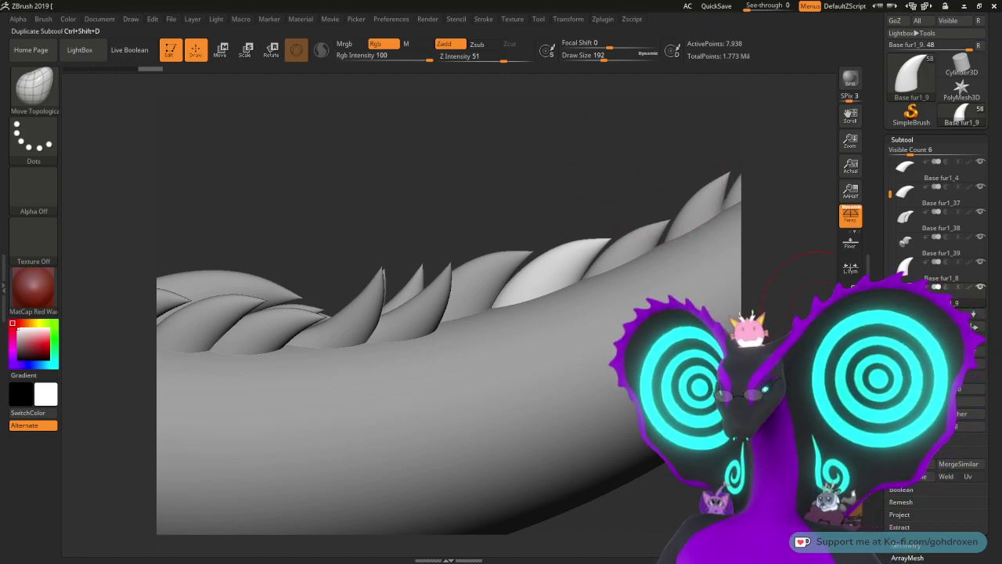
pyautogui.press('w')
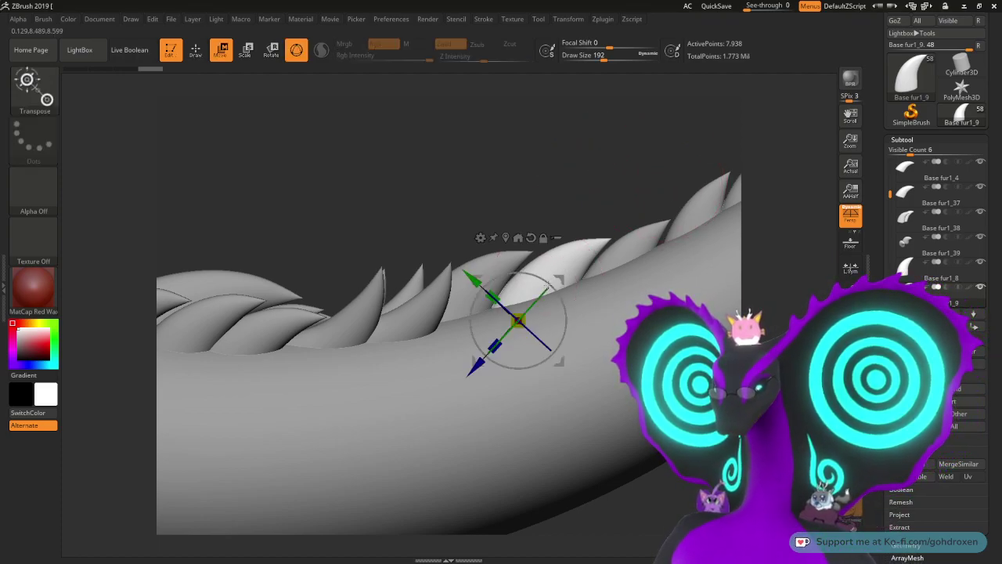
pyautogui.moveTo(559, 280); pyautogui.dragTo(587, 234)
pyautogui.click(518, 321)
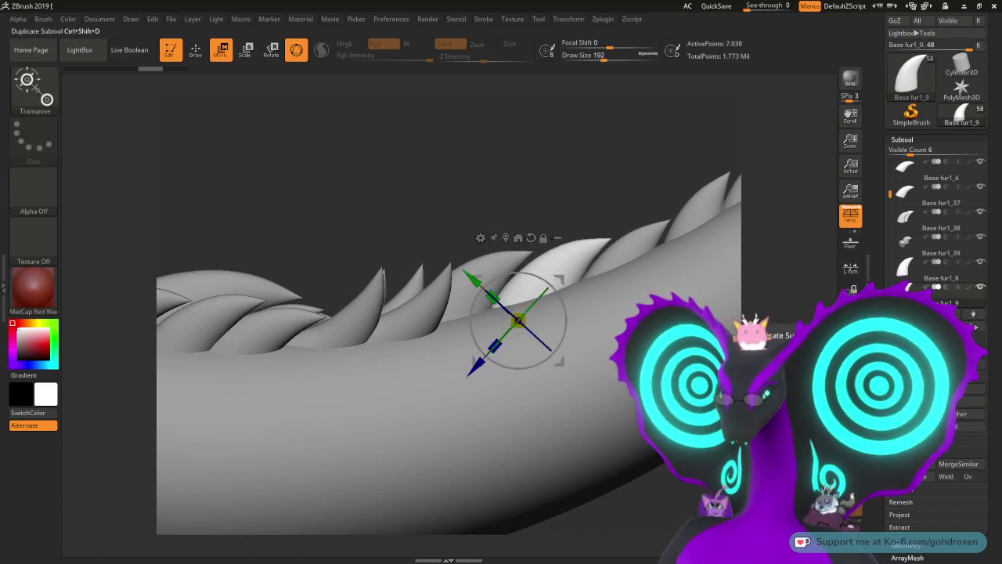
pyautogui.click(908, 390)
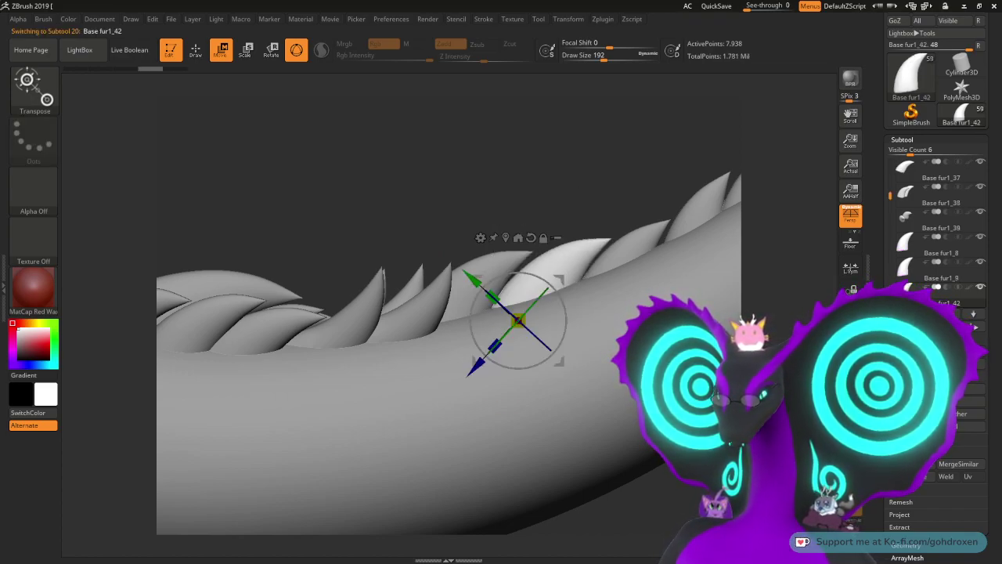
# Step: Move the duplicated tuft sideways off the tail's central row and lower it onto the tail surface
pyautogui.moveTo(657, 164); pyautogui.dragTo(600, 173)
pyautogui.moveTo(754, 199); pyautogui.dragTo(545, 319)
pyautogui.moveTo(484, 260); pyautogui.dragTo(483, 226)
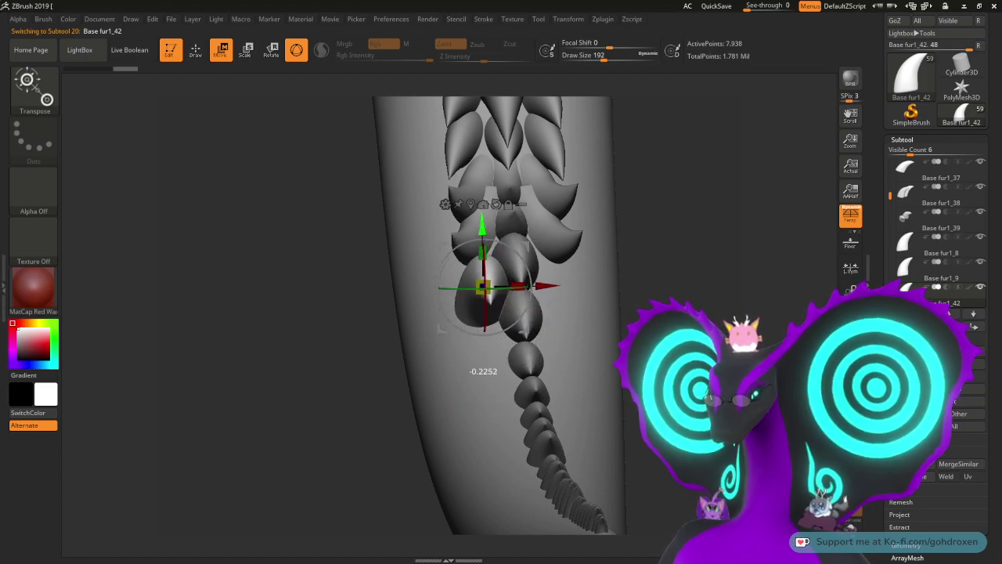
pyautogui.moveTo(750, 227); pyautogui.dragTo(631, 296)
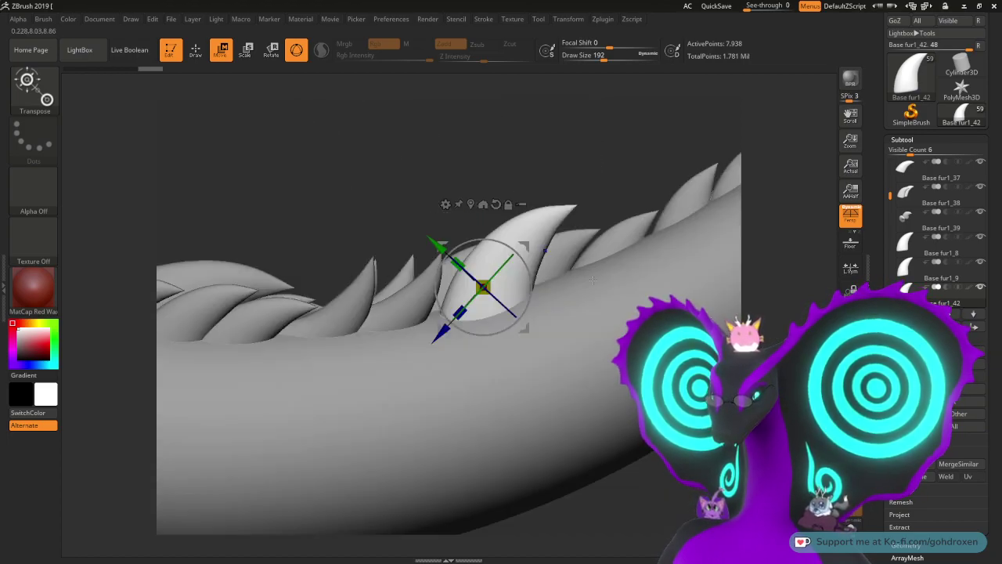
pyautogui.moveTo(443, 328); pyautogui.dragTo(403, 381)
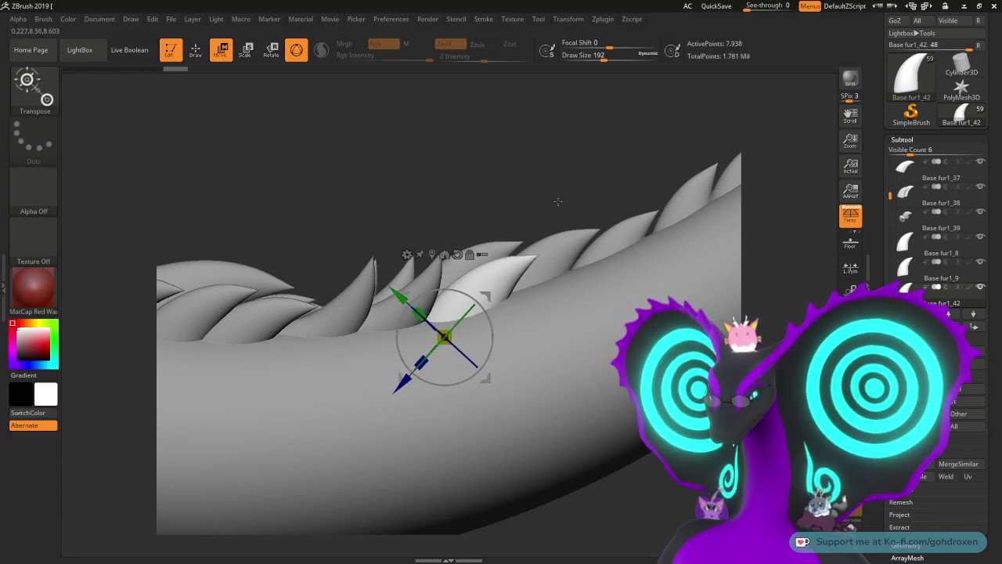
pyautogui.moveTo(599, 193); pyautogui.dragTo(505, 201)
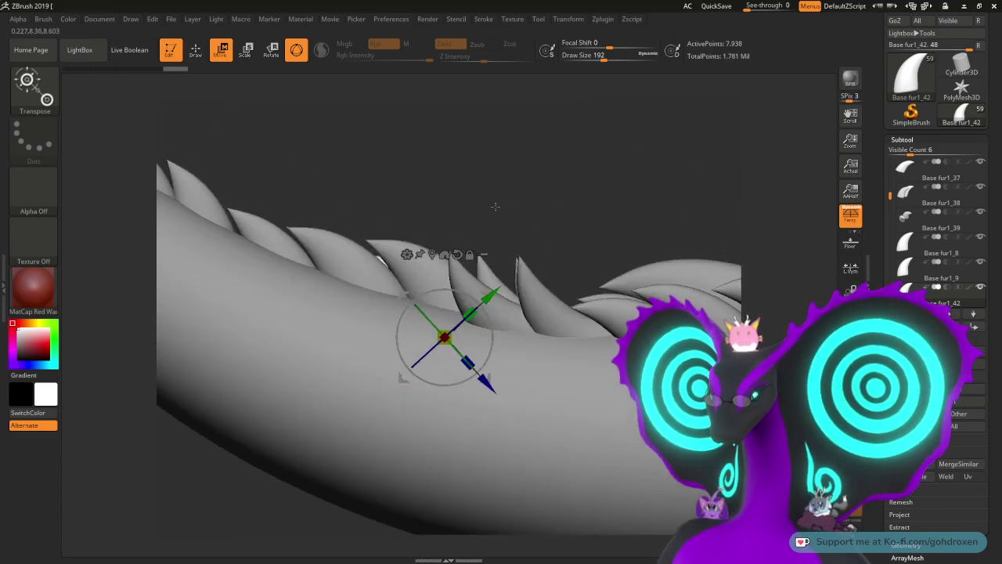
pyautogui.moveTo(421, 206); pyautogui.dragTo(498, 201)
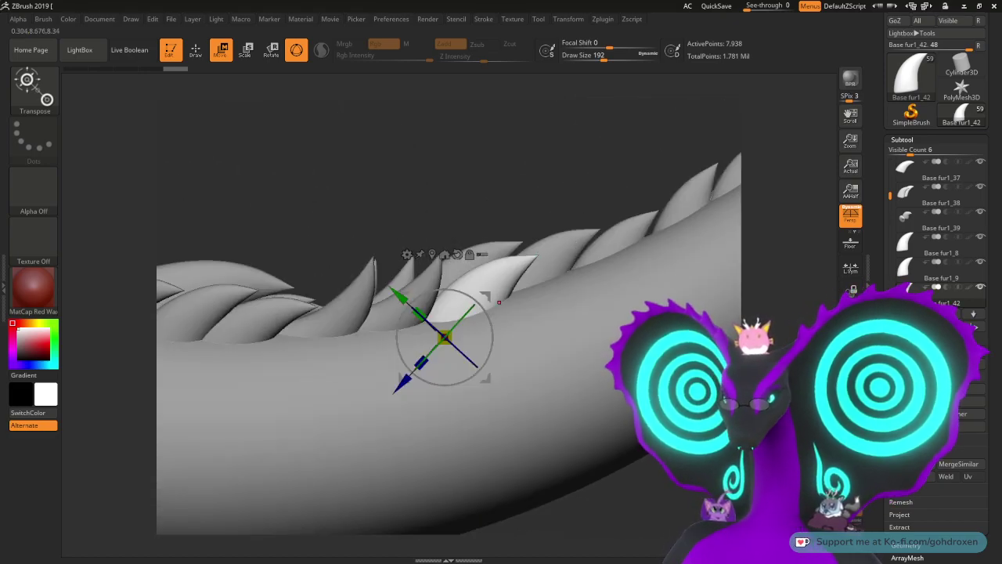
# Step: Fine-tune the side tuft's placement and angle so it tucks beside the central row beneath the neighbouring tufts
pyautogui.moveTo(600, 183); pyautogui.dragTo(548, 175)
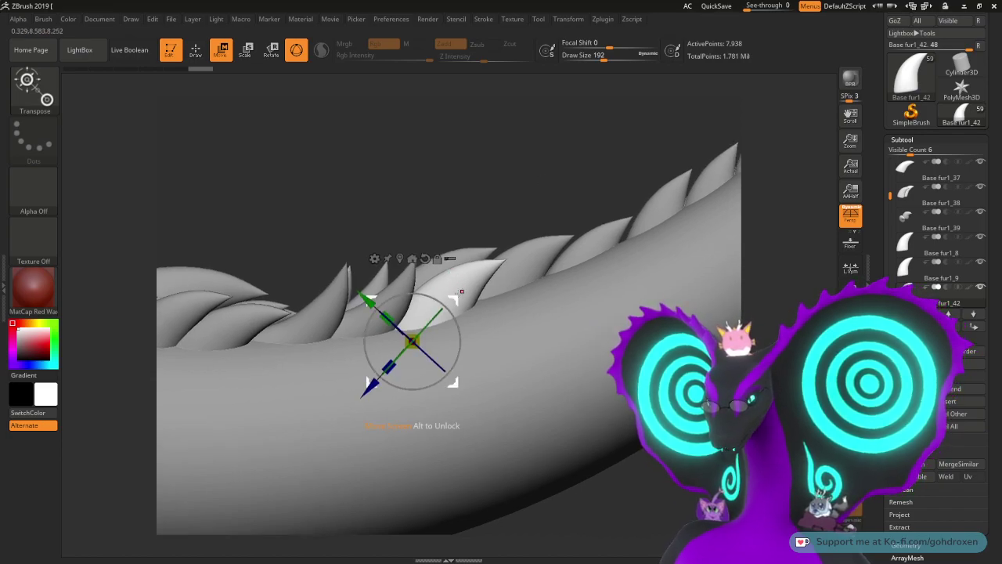
pyautogui.moveTo(457, 303)
pyautogui.mouseDown()
pyautogui.moveTo(475, 295)
pyautogui.moveTo(458, 300)
pyautogui.mouseUp()
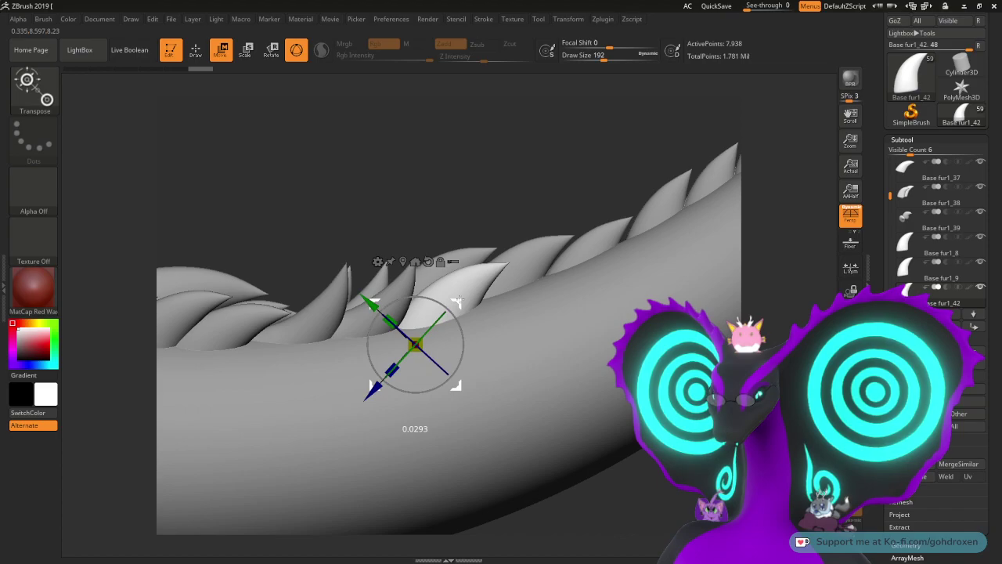
pyautogui.moveTo(568, 161)
pyautogui.mouseDown()
pyautogui.moveTo(557, 230)
pyautogui.moveTo(574, 149)
pyautogui.mouseUp()
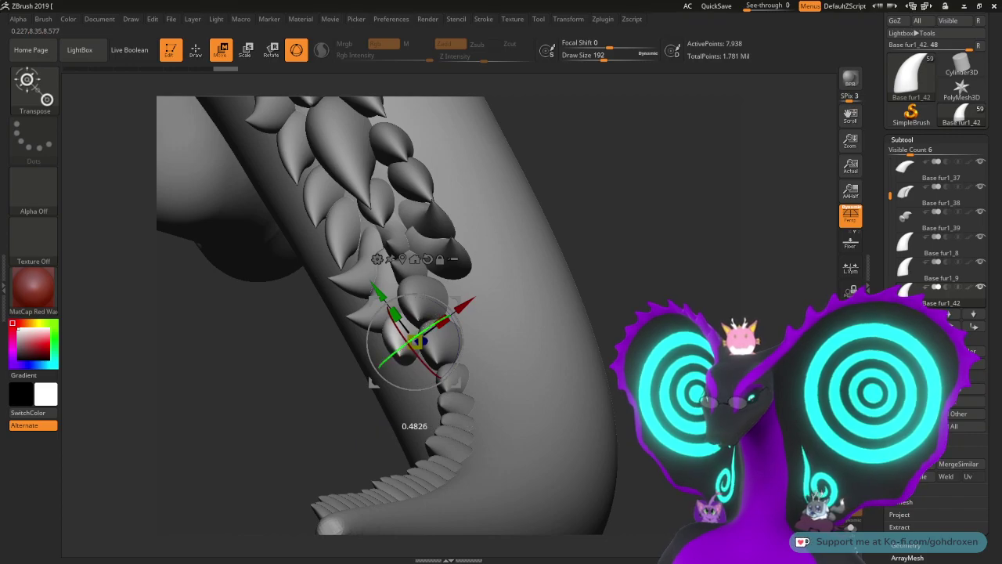
pyautogui.moveTo(449, 315); pyautogui.dragTo(448, 318)
pyautogui.moveTo(638, 223); pyautogui.dragTo(651, 267)
pyautogui.moveTo(448, 320); pyautogui.dragTo(436, 332)
pyautogui.moveTo(635, 286); pyautogui.dragTo(659, 271)
pyautogui.keyDown('alt'); pyautogui.moveTo(668, 326); pyautogui.dragTo(680, 259); pyautogui.keyUp('alt')
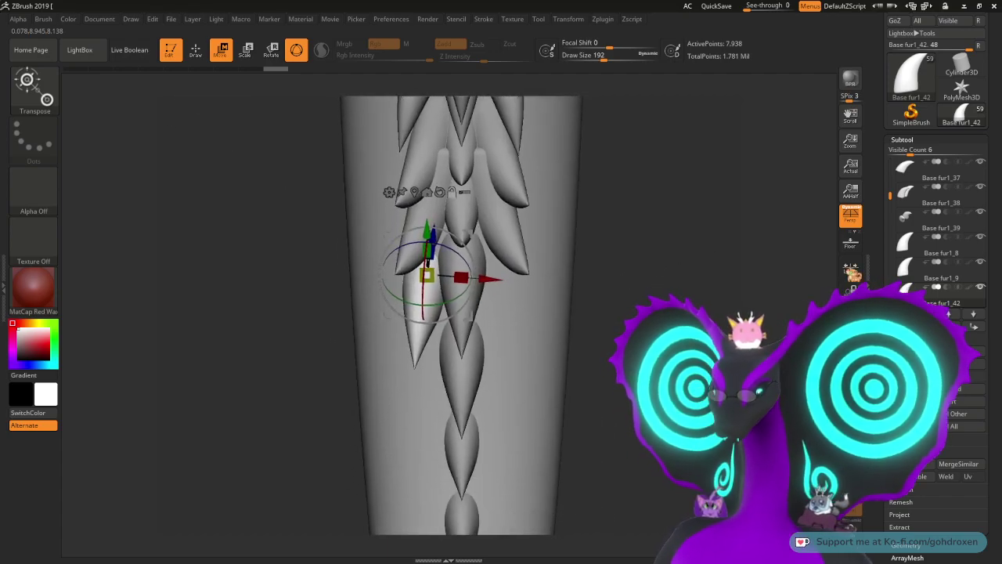
# Step: Duplicate the side tuft Base fur1_42 and mirror the copy to the opposite side of the tail's central row
pyautogui.hotkey('ctrl', 'shift', 'd')
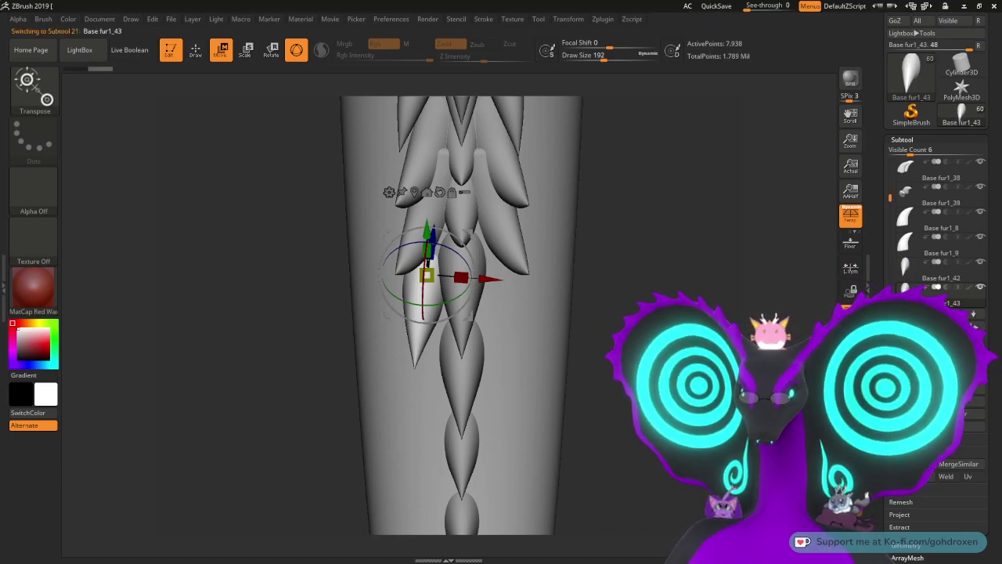
pyautogui.moveTo(991, 313); pyautogui.dragTo(991, 112)
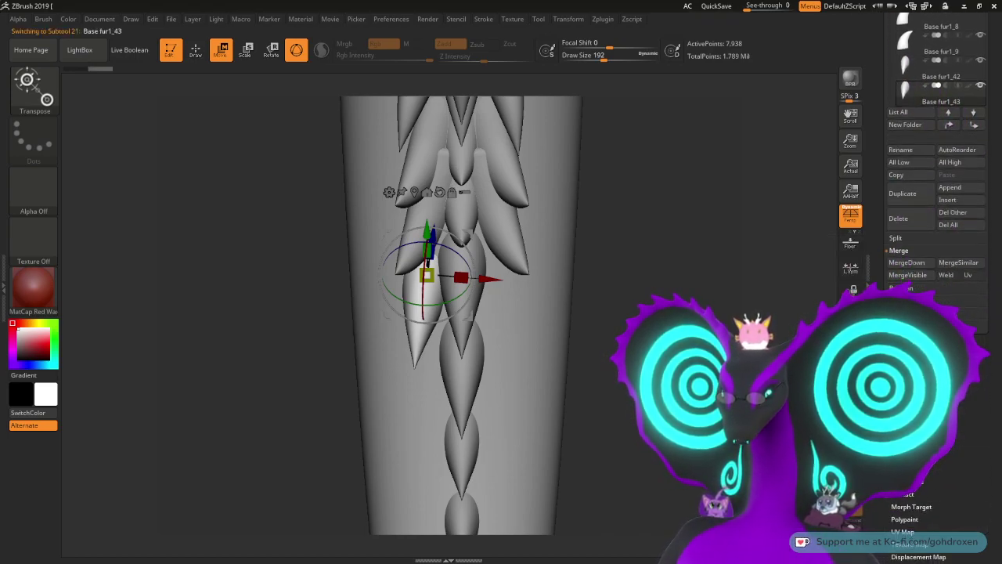
pyautogui.scroll(-5, 936, 196)
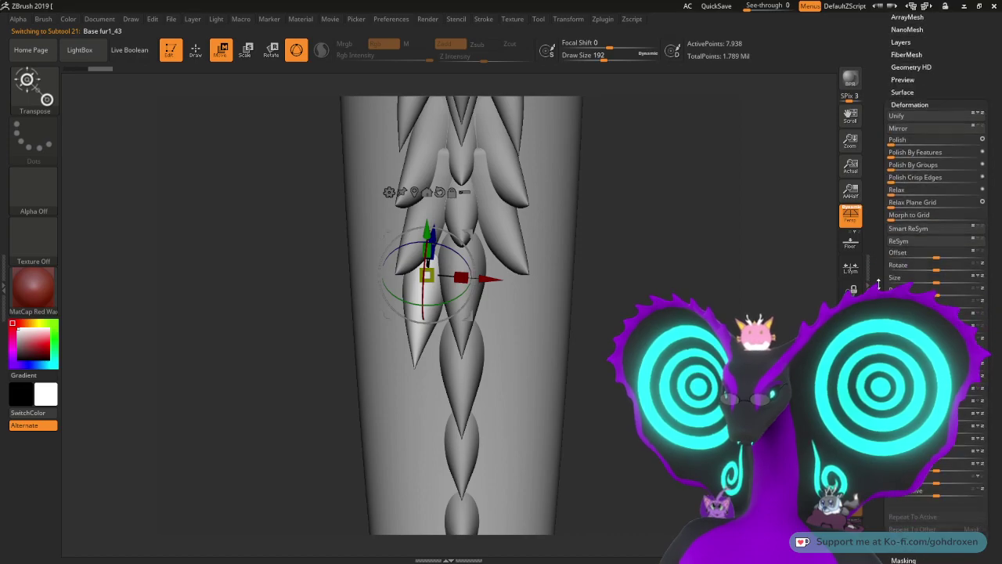
pyautogui.click(922, 129)
pyautogui.moveTo(643, 235)
pyautogui.mouseDown()
pyautogui.moveTo(588, 235)
pyautogui.moveTo(697, 231)
pyautogui.moveTo(646, 229)
pyautogui.moveTo(632, 239)
pyautogui.mouseUp()
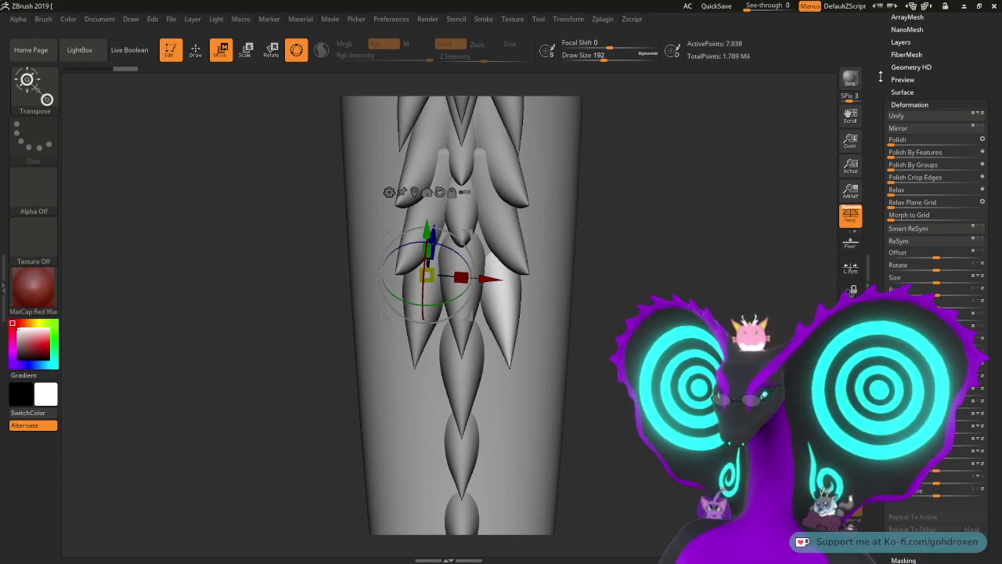
# Step: Select the original side tuft Base fur1_42 and merge it with its mirrored copy into one subtool
pyautogui.scroll(5, 903, 132)
pyautogui.click(902, 132)
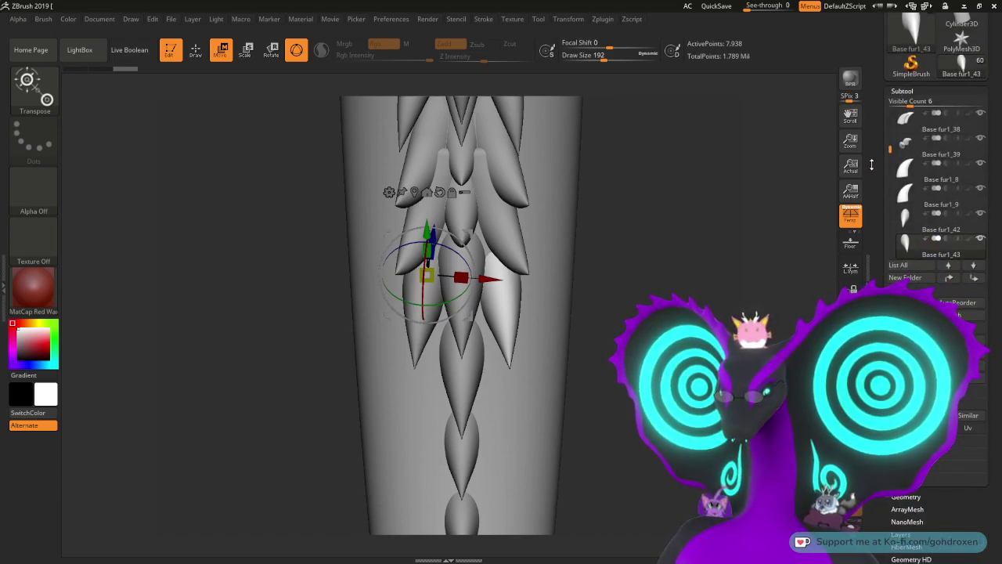
pyautogui.click(906, 220)
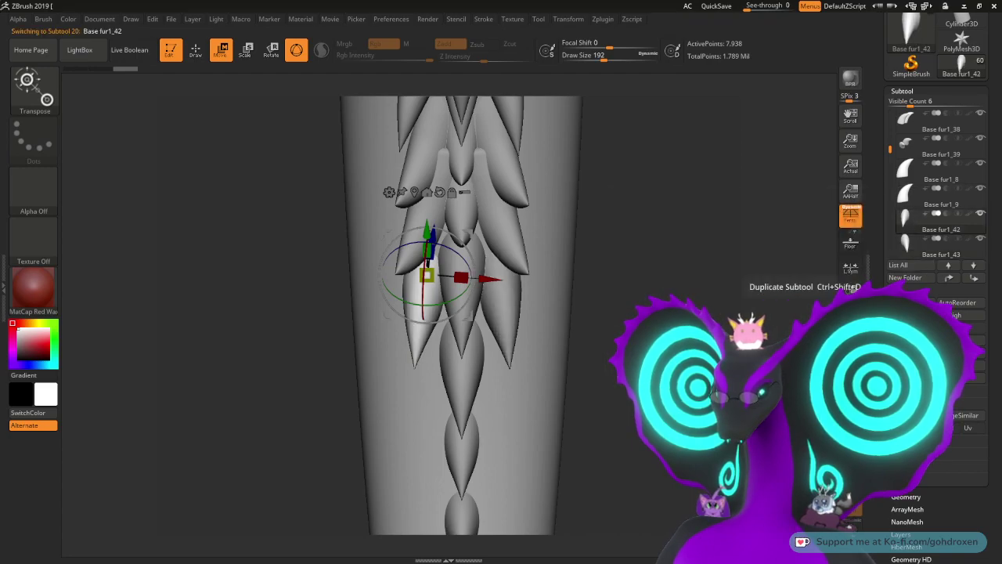
pyautogui.click(911, 415)
# Step: Duplicate the merged tuft pair and move the copy farther down the tail so it overlaps beneath the original pair
pyautogui.moveTo(333, 270); pyautogui.dragTo(512, 258)
pyautogui.moveTo(513, 133); pyautogui.dragTo(522, 204)
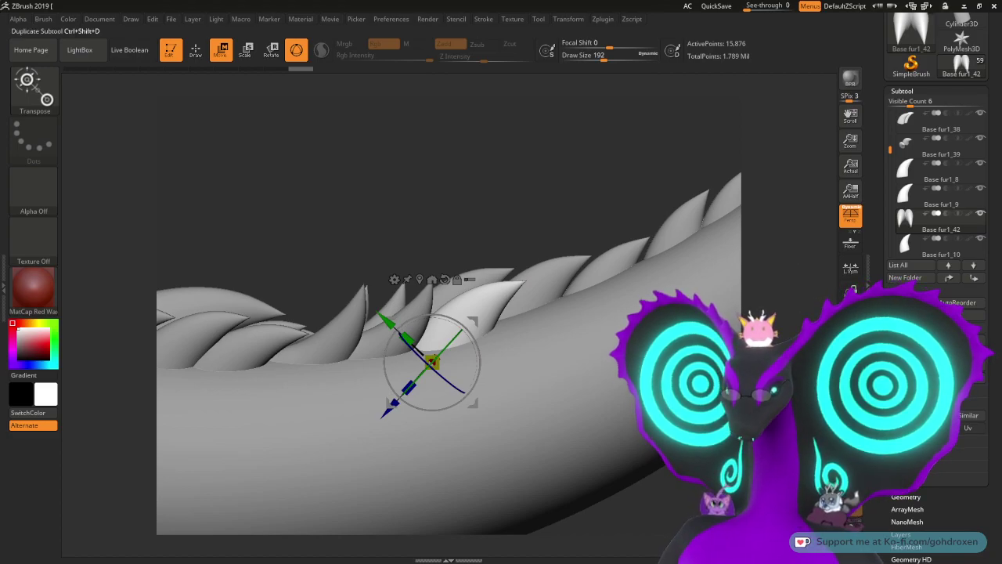
pyautogui.click(912, 339)
pyautogui.moveTo(432, 362); pyautogui.dragTo(498, 345)
pyautogui.moveTo(540, 304); pyautogui.dragTo(532, 305)
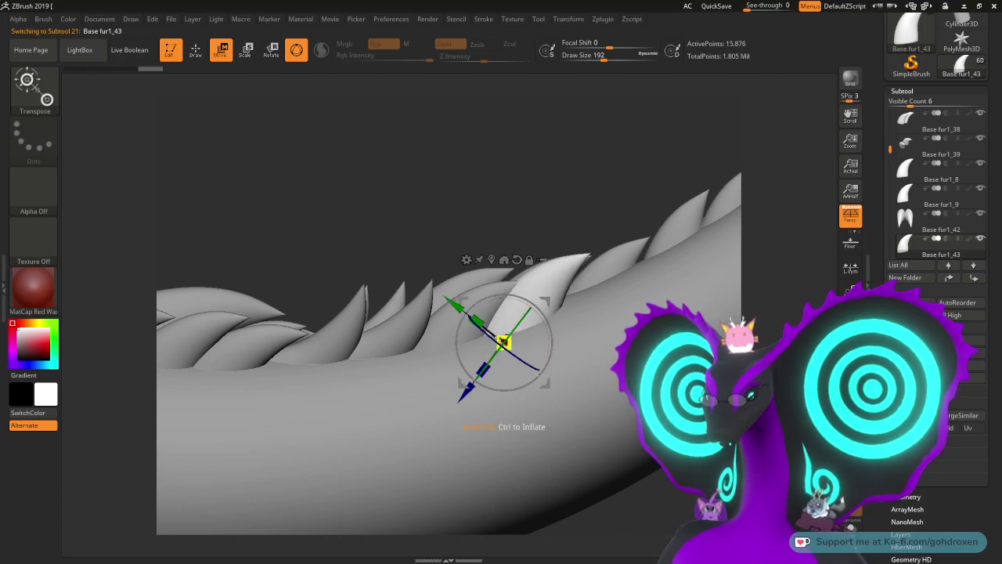
pyautogui.moveTo(642, 179); pyautogui.dragTo(728, 184)
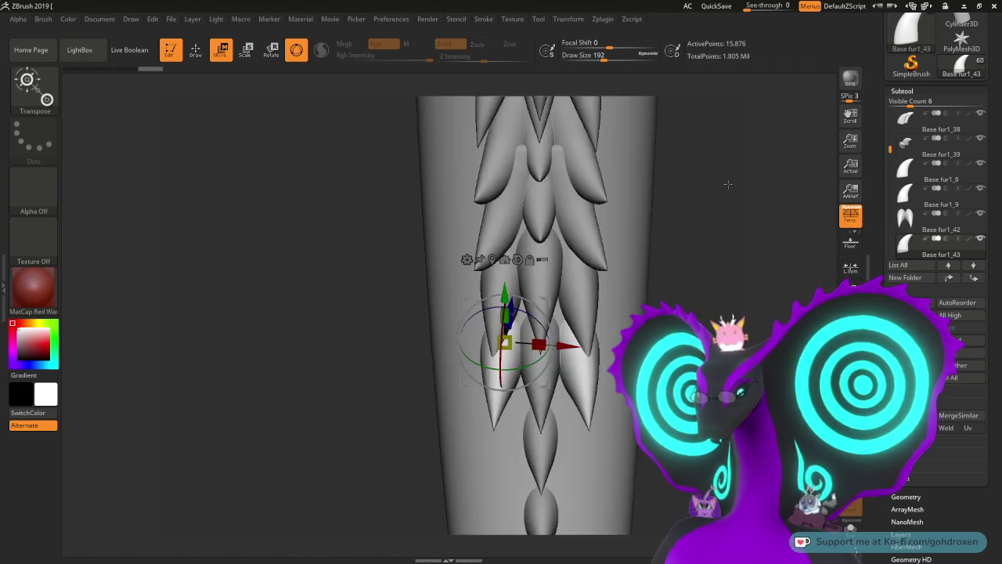
# Step: Centre the transform gizmo between the two tufts of the duplicated pair and reset its orientation
pyautogui.keyDown('alt'); pyautogui.moveTo(731, 295); pyautogui.dragTo(711, 229); pyautogui.keyUp('alt')
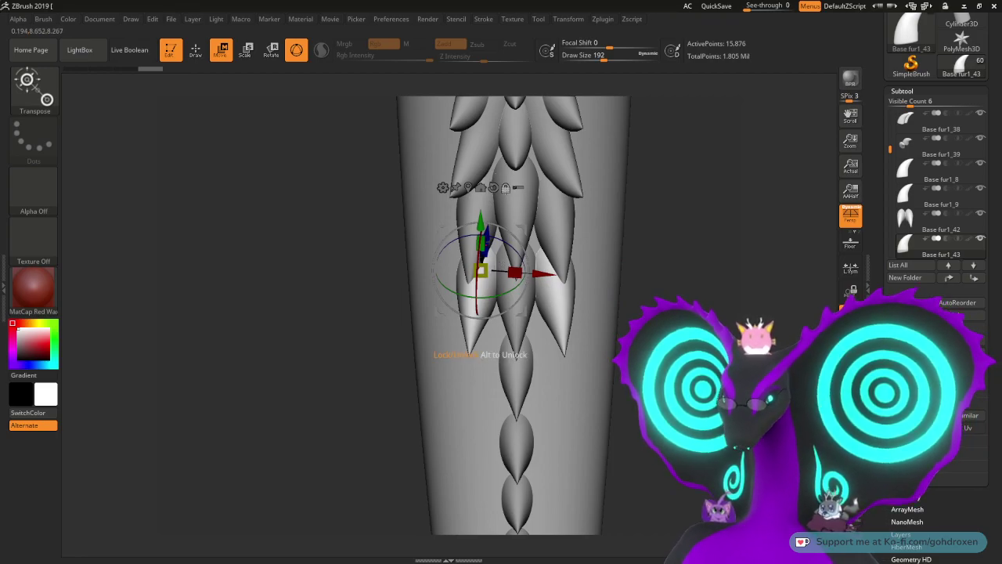
pyautogui.keyDown('alt'); pyautogui.moveTo(523, 228); pyautogui.dragTo(555, 231); pyautogui.keyUp('alt')
pyautogui.moveTo(515, 274); pyautogui.dragTo(515, 279)
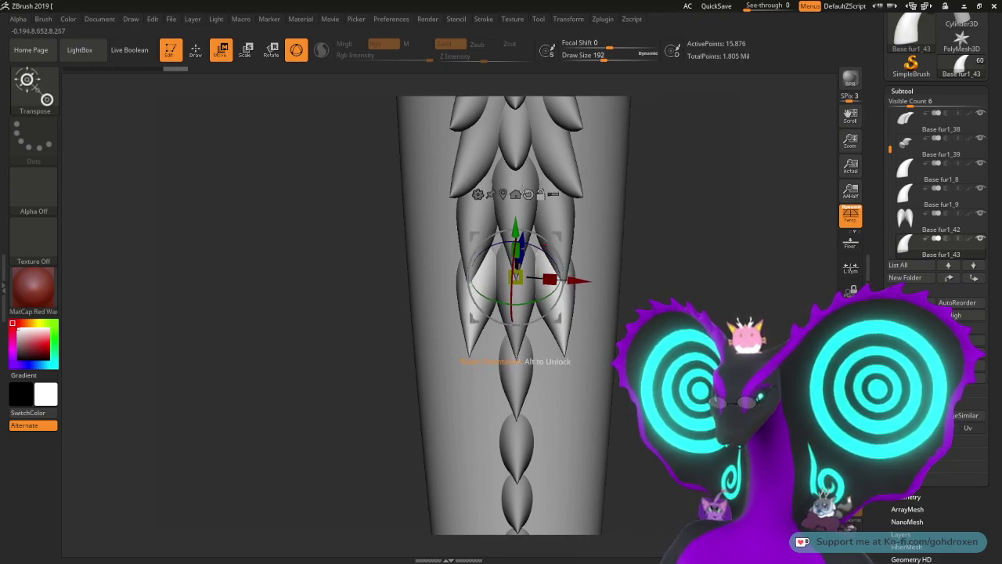
pyautogui.keyDown('alt'); pyautogui.click(528, 194); pyautogui.keyUp('alt')
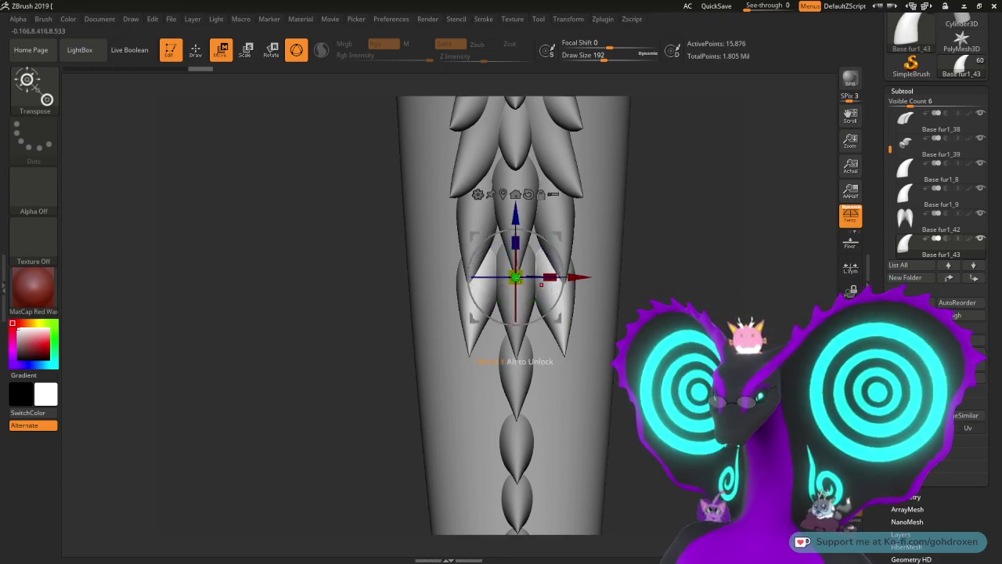
pyautogui.moveTo(515, 277); pyautogui.dragTo(559, 277)
# Step: Fine-tune the duplicated pair's placement from the side so its bases rest on the tail surface beneath the preceding tufts
pyautogui.moveTo(646, 271); pyautogui.dragTo(713, 275)
pyautogui.moveTo(699, 311); pyautogui.dragTo(667, 166)
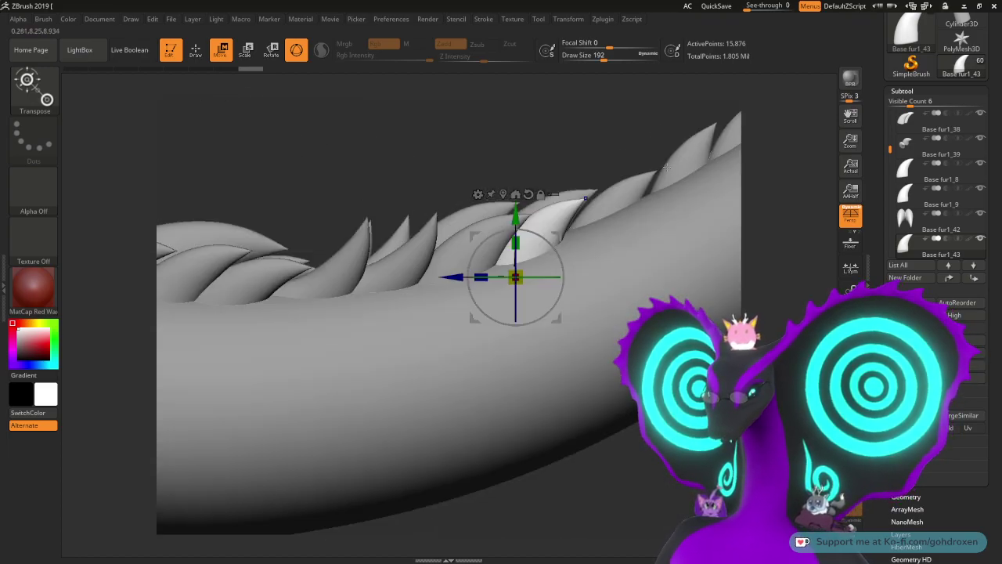
pyautogui.moveTo(620, 128); pyautogui.dragTo(644, 133)
pyautogui.moveTo(524, 293); pyautogui.dragTo(534, 291)
pyautogui.moveTo(637, 119)
pyautogui.mouseDown()
pyautogui.moveTo(626, 119)
pyautogui.moveTo(638, 123)
pyautogui.moveTo(624, 155)
pyautogui.moveTo(649, 106)
pyautogui.mouseUp()
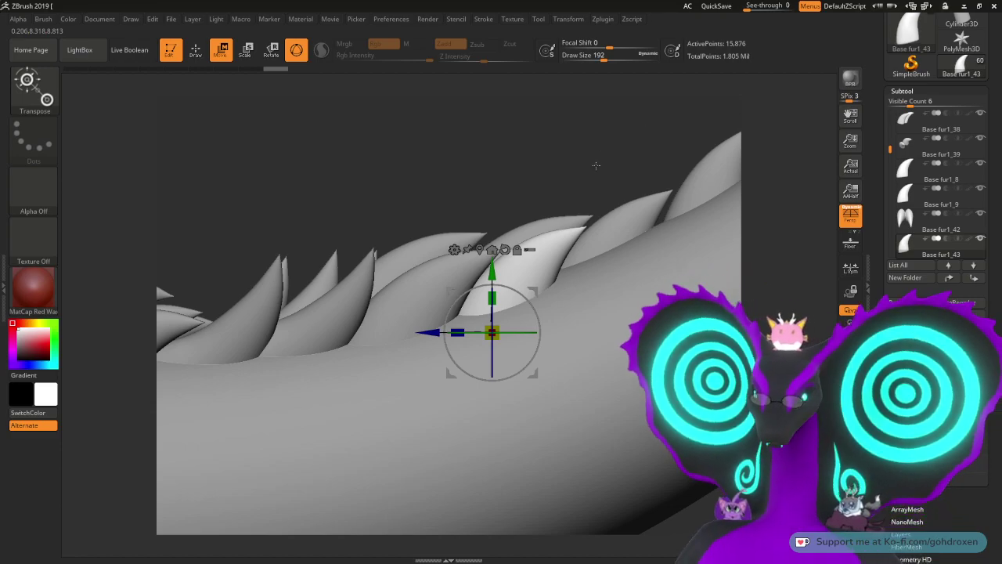
pyautogui.moveTo(534, 292); pyautogui.dragTo(537, 291)
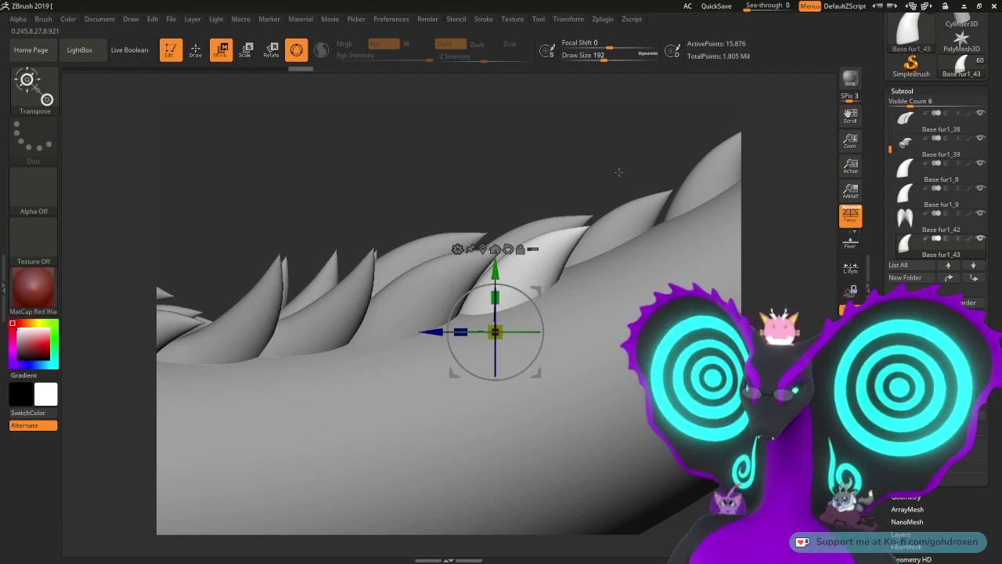
# Step: Examine the tuft rows from above and along the whole tail to judge how the new pair overlaps and follows the curve
pyautogui.moveTo(657, 168); pyautogui.dragTo(629, 253)
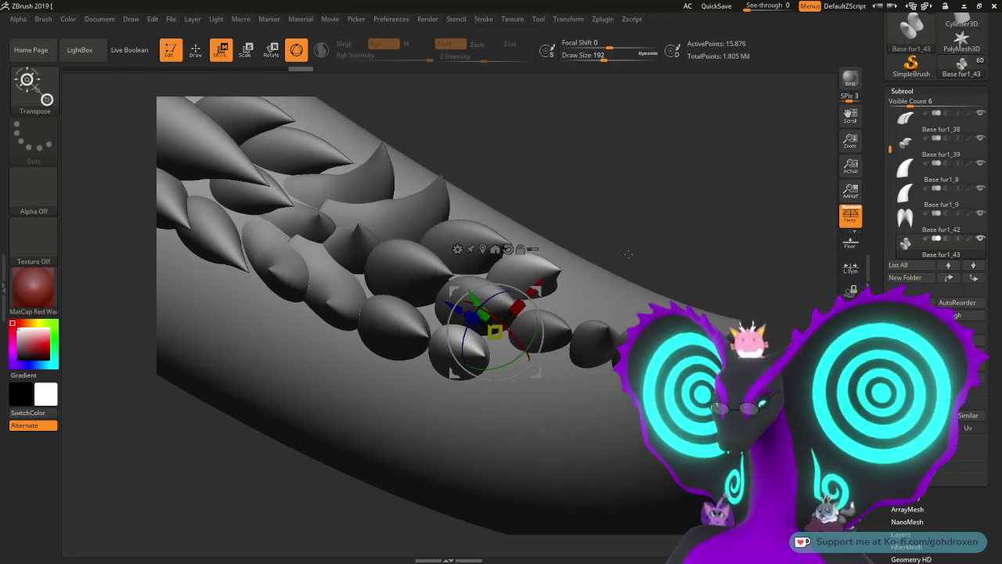
pyautogui.moveTo(628, 254); pyautogui.dragTo(590, 226)
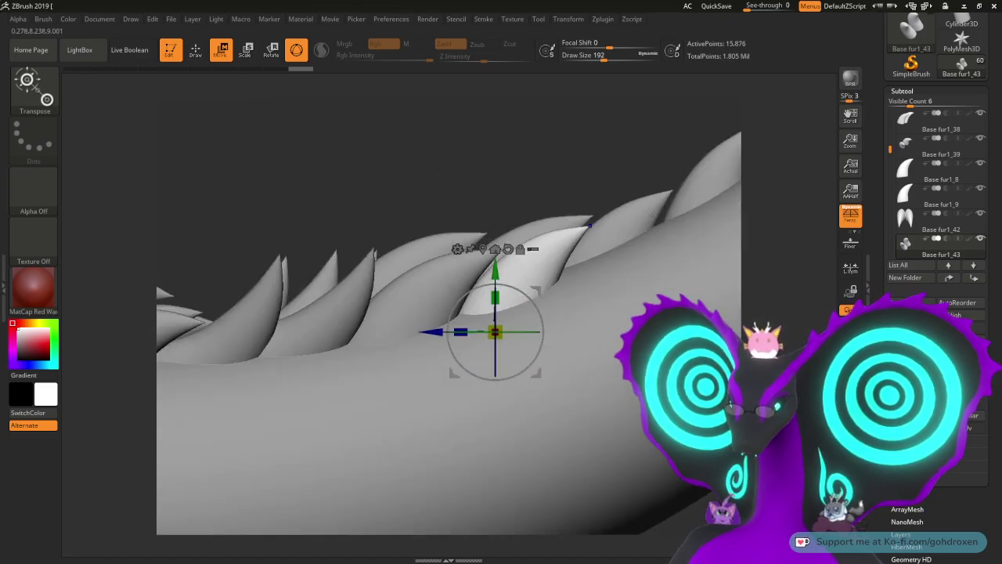
pyautogui.moveTo(601, 141); pyautogui.dragTo(471, 185)
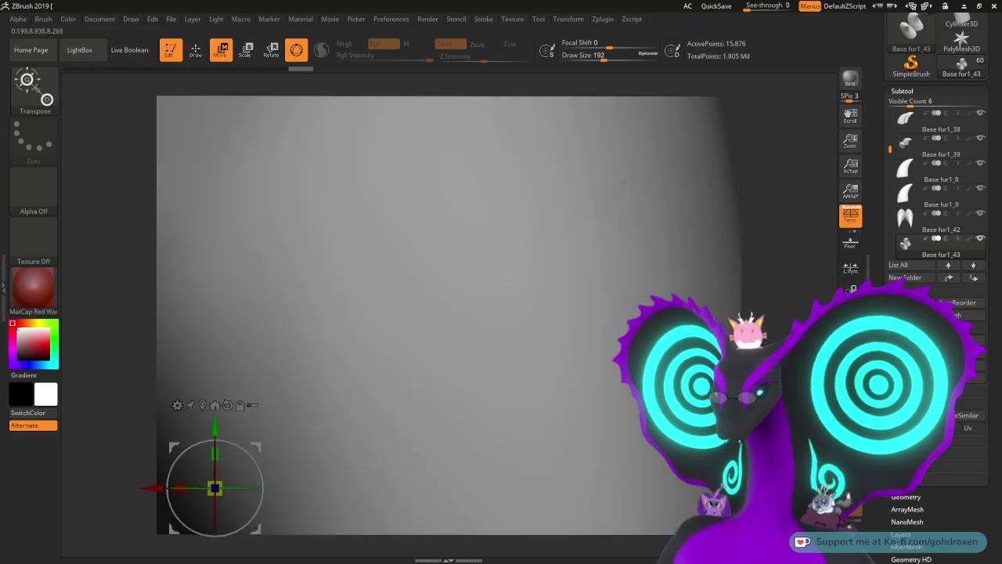
pyautogui.moveTo(817, 228); pyautogui.dragTo(728, 231)
pyautogui.moveTo(783, 298); pyautogui.dragTo(582, 277, button='right')
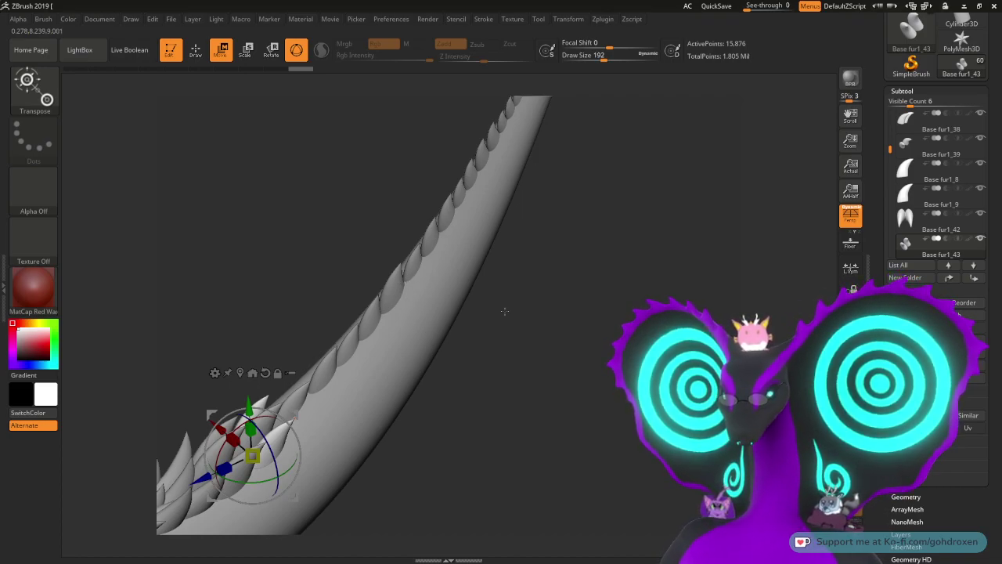
pyautogui.keyDown('alt'); pyautogui.moveTo(490, 319); pyautogui.dragTo(559, 337, button='right'); pyautogui.keyUp('alt')
pyautogui.moveTo(600, 255); pyautogui.dragTo(659, 209, button='right')
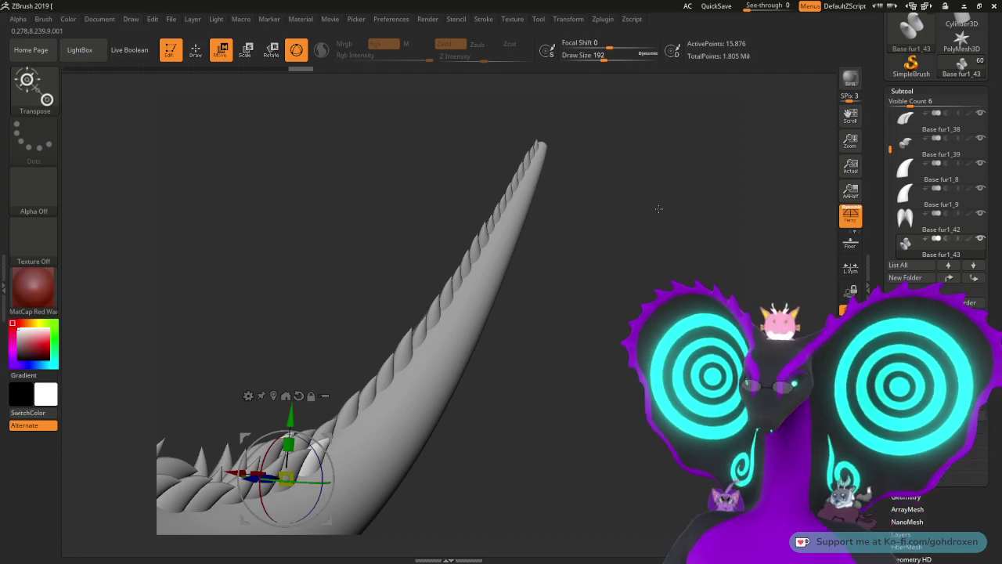
pyautogui.moveTo(623, 244); pyautogui.dragTo(591, 279, button='right')
pyautogui.keyDown('alt'); pyautogui.moveTo(409, 265); pyautogui.dragTo(586, 235, button='right'); pyautogui.keyUp('alt')
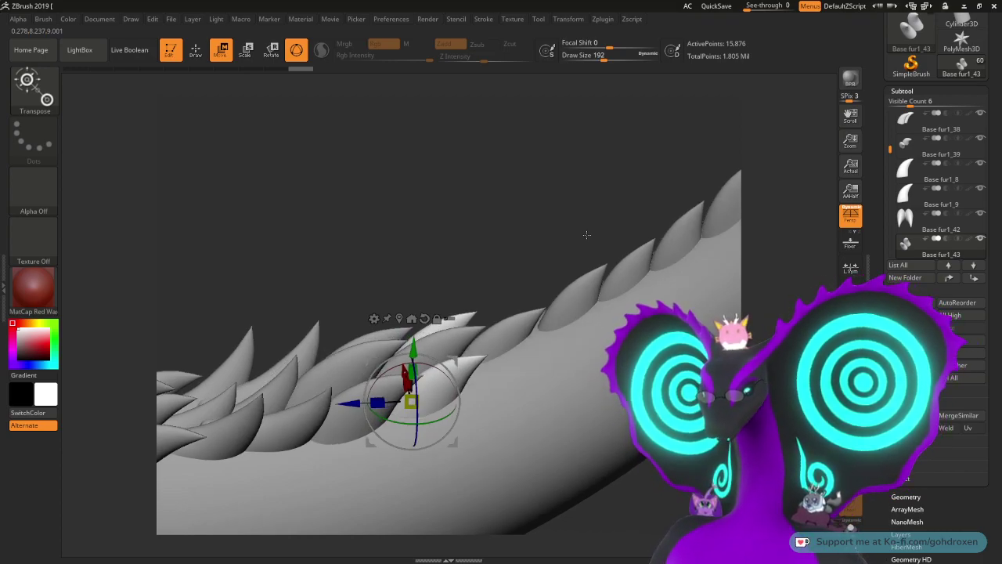
pyautogui.moveTo(548, 231); pyautogui.dragTo(689, 239, button='right')
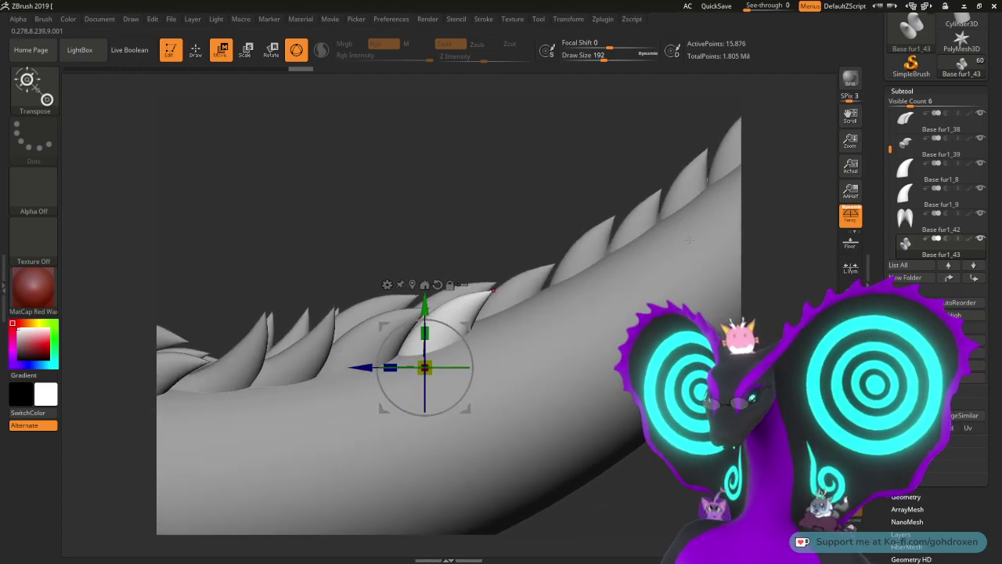
# Step: Duplicate the upright tuft pair Base fur1_41 and place the copy farther down the tail behind the newest side pair, adjusting its angle
pyautogui.keyDown('alt'); pyautogui.click(291, 356); pyautogui.keyUp('alt')
pyautogui.moveTo(443, 205)
pyautogui.mouseDown(button='right')
pyautogui.moveTo(454, 225)
pyautogui.moveTo(443, 204)
pyautogui.mouseUp(button='right')
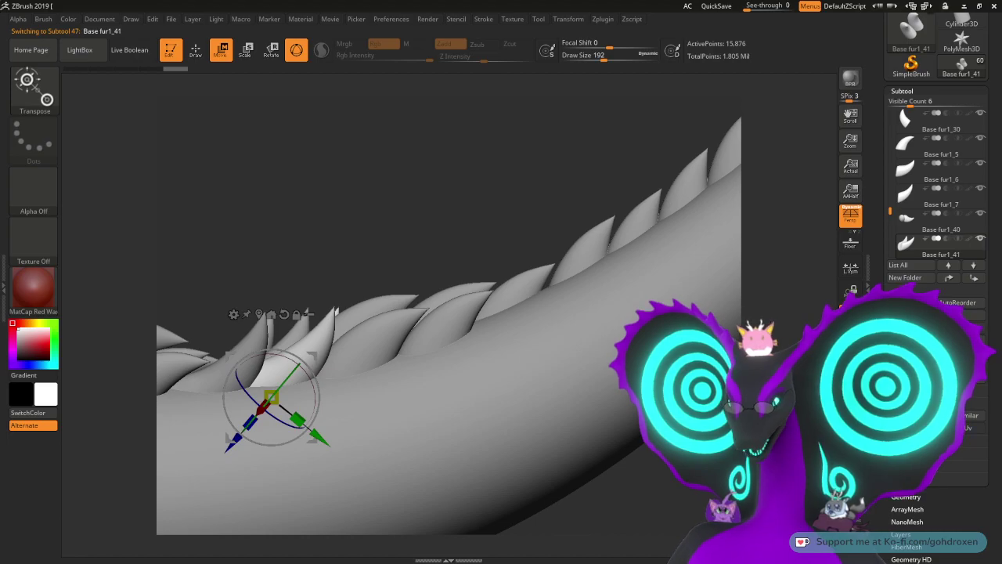
pyautogui.keyDown('ctrl'); pyautogui.moveTo(270, 397); pyautogui.dragTo(517, 307); pyautogui.keyUp('ctrl')
pyautogui.keyDown('ctrl'); pyautogui.moveTo(559, 263); pyautogui.dragTo(540, 311); pyautogui.keyUp('ctrl')
pyautogui.moveTo(476, 211); pyautogui.dragTo(603, 328)
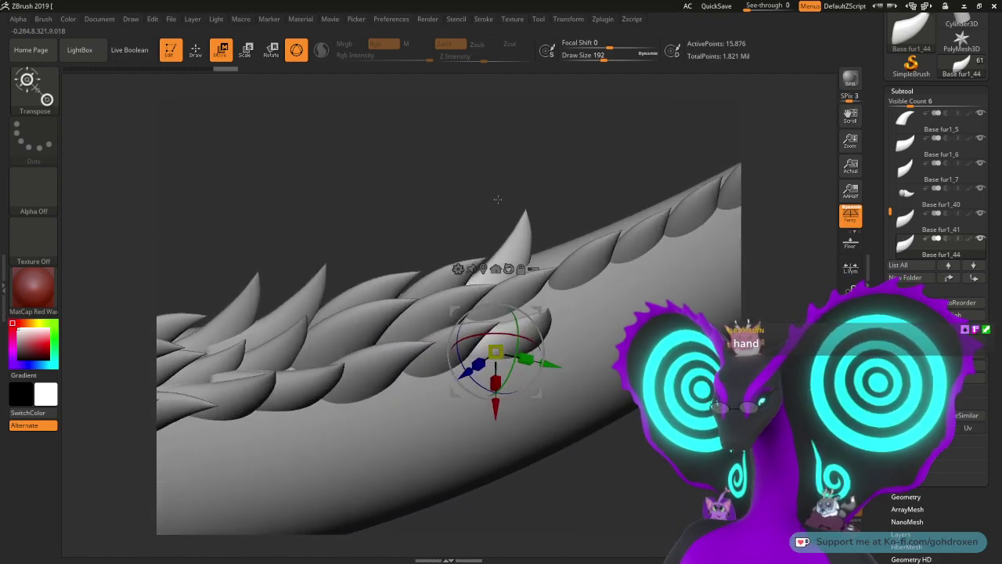
pyautogui.moveTo(566, 184); pyautogui.dragTo(565, 162)
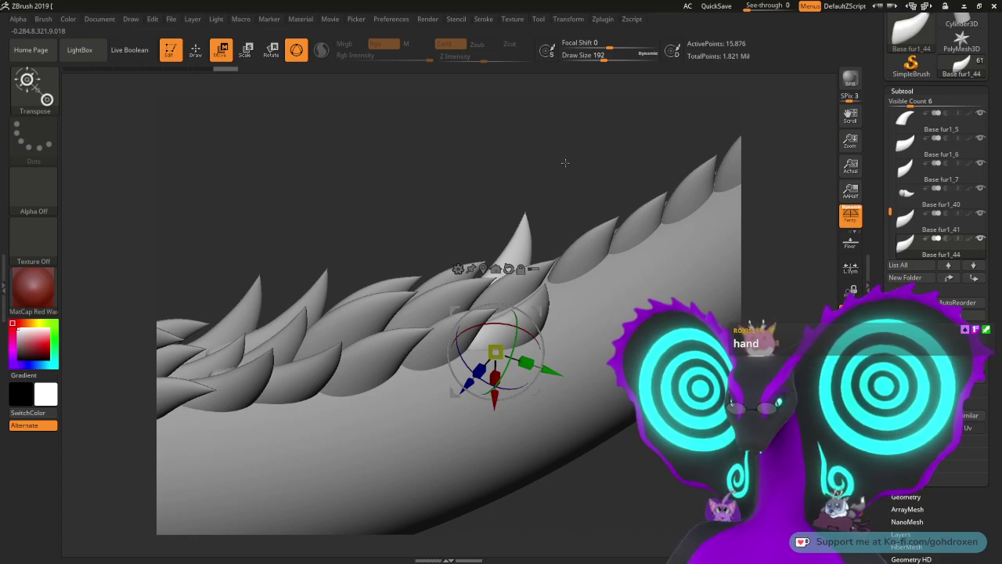
pyautogui.moveTo(572, 188); pyautogui.dragTo(577, 234)
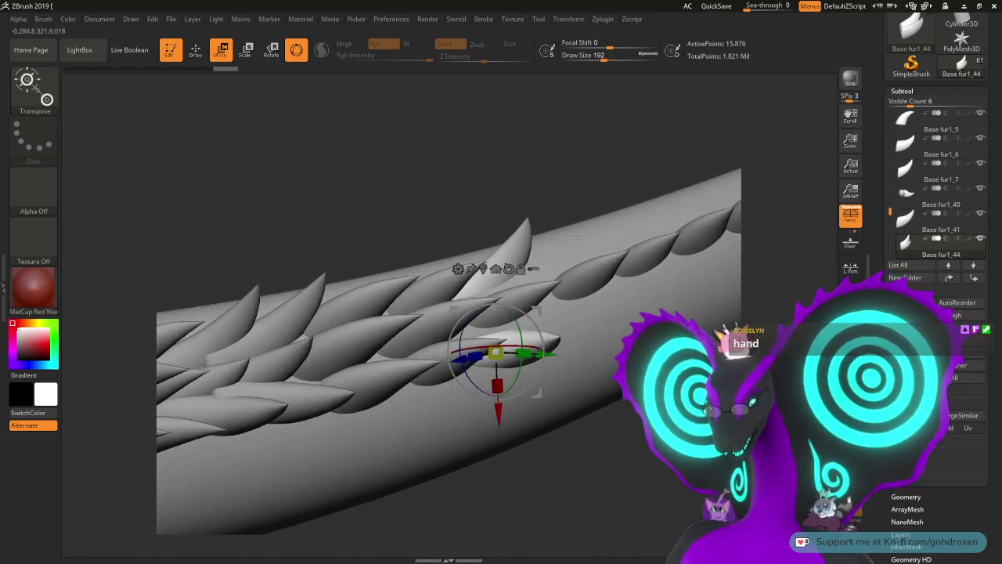
pyautogui.moveTo(577, 234); pyautogui.dragTo(574, 211)
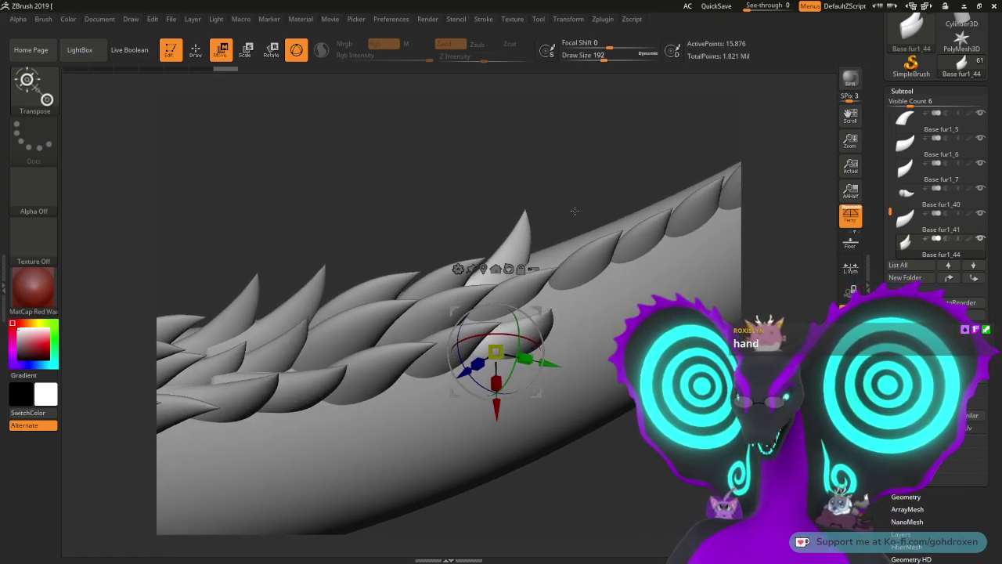
pyautogui.moveTo(588, 181); pyautogui.dragTo(574, 145)
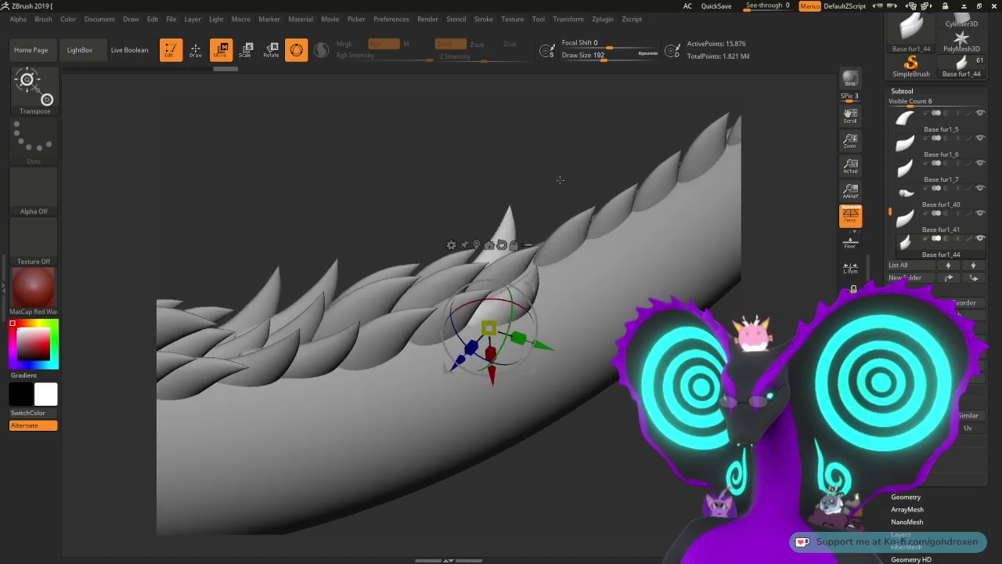
# Step: Select the side pair Base fur1_43, duplicate it, and move the copy down the tail past the new upright pair
pyautogui.moveTo(560, 180); pyautogui.dragTo(438, 282)
pyautogui.keyDown('alt'); pyautogui.click(425, 292); pyautogui.keyUp('alt')
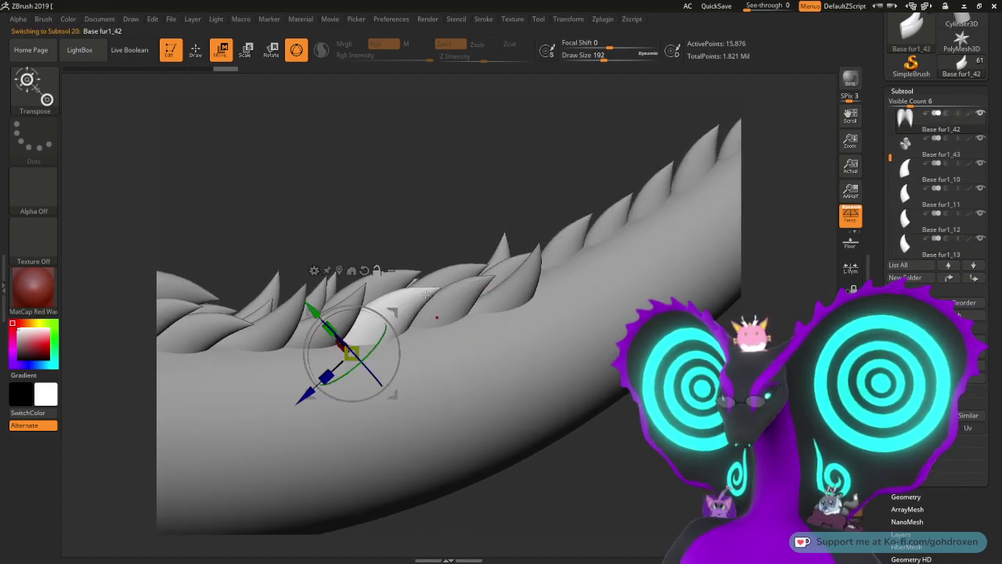
pyautogui.keyDown('alt'); pyautogui.click(440, 288); pyautogui.keyUp('alt')
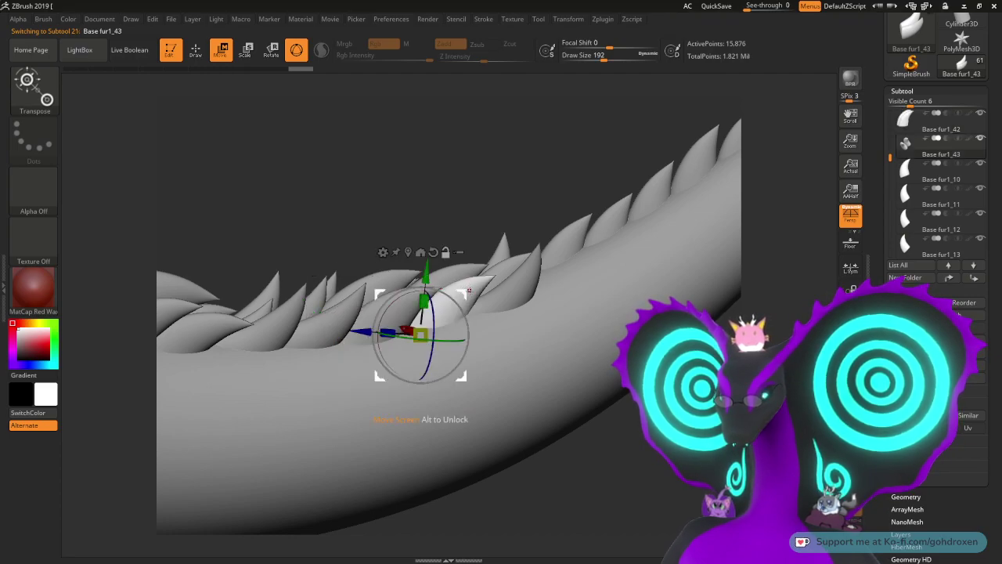
pyautogui.moveTo(536, 238); pyautogui.dragTo(561, 192)
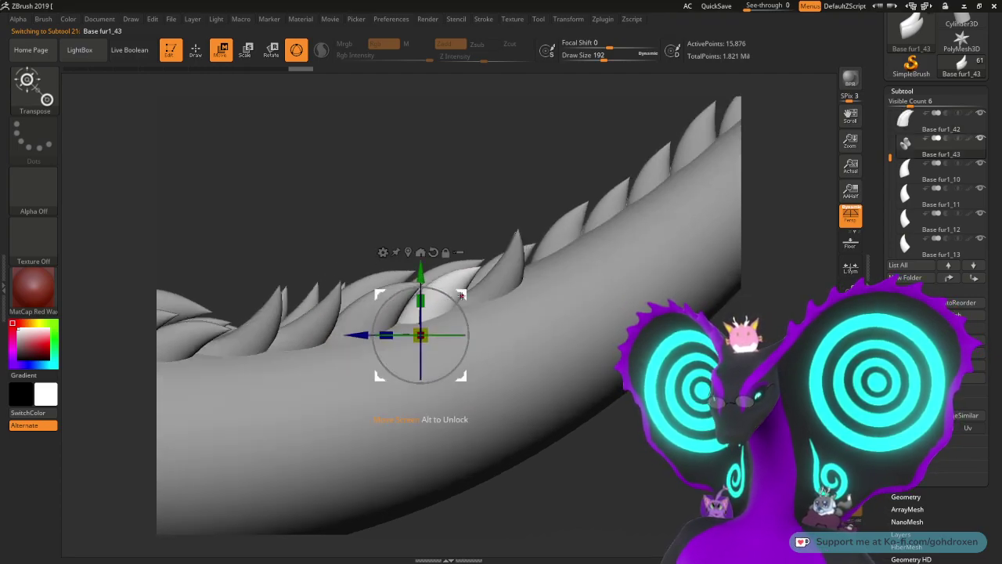
pyautogui.moveTo(465, 301); pyautogui.dragTo(594, 245)
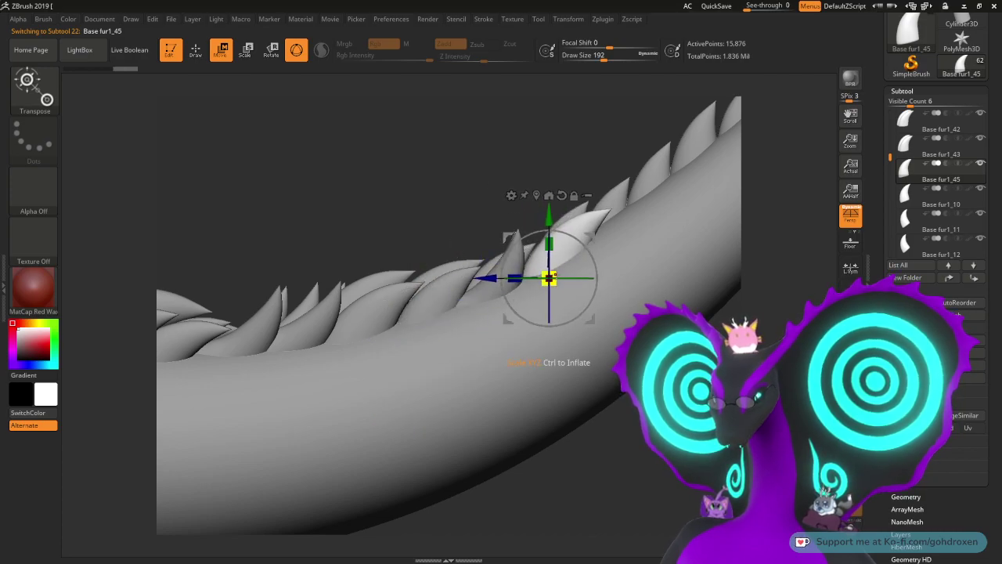
# Step: Adjust the spread and placement of the Base fur1_45 pair so it hugs the tail just behind the upright pair
pyautogui.moveTo(570, 179); pyautogui.dragTo(534, 276)
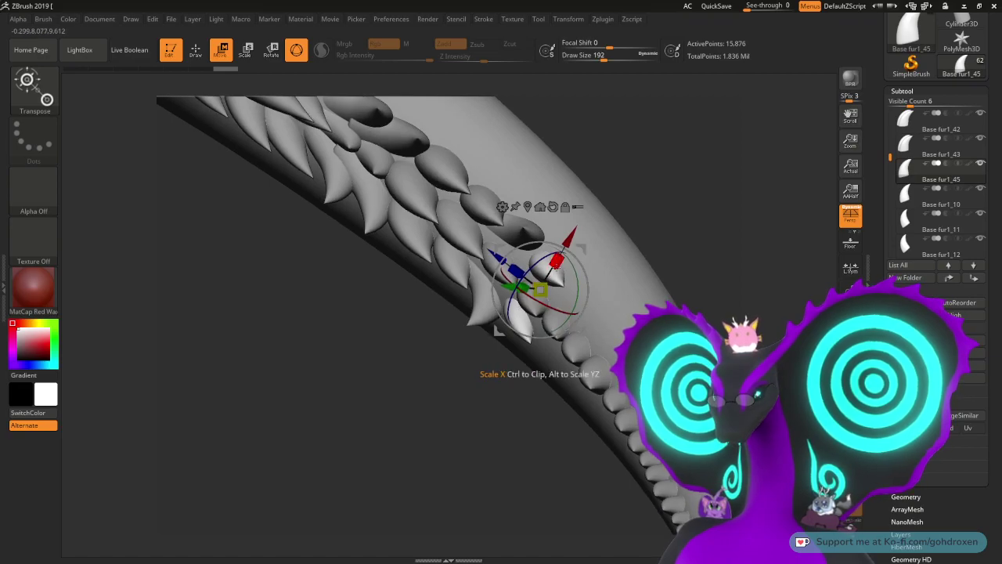
pyautogui.moveTo(619, 185); pyautogui.dragTo(671, 159)
pyautogui.moveTo(618, 138); pyautogui.dragTo(492, 188)
pyautogui.moveTo(437, 335); pyautogui.dragTo(440, 333)
pyautogui.moveTo(486, 195); pyautogui.dragTo(505, 199)
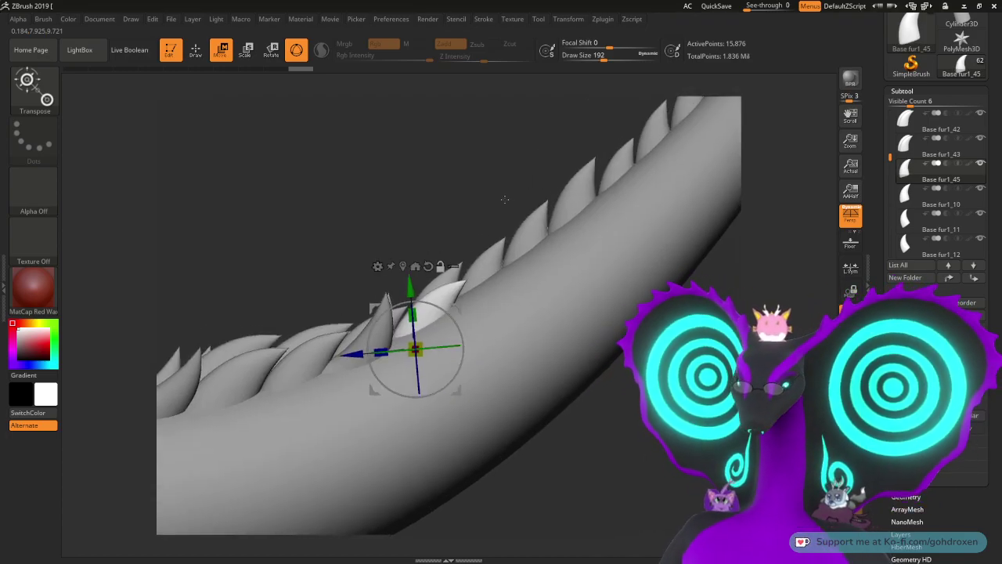
# Step: Duplicate the side pair Base fur1_45 and place the copy farther along the tail, tucked against the central ridge tufts
pyautogui.click(910, 340)
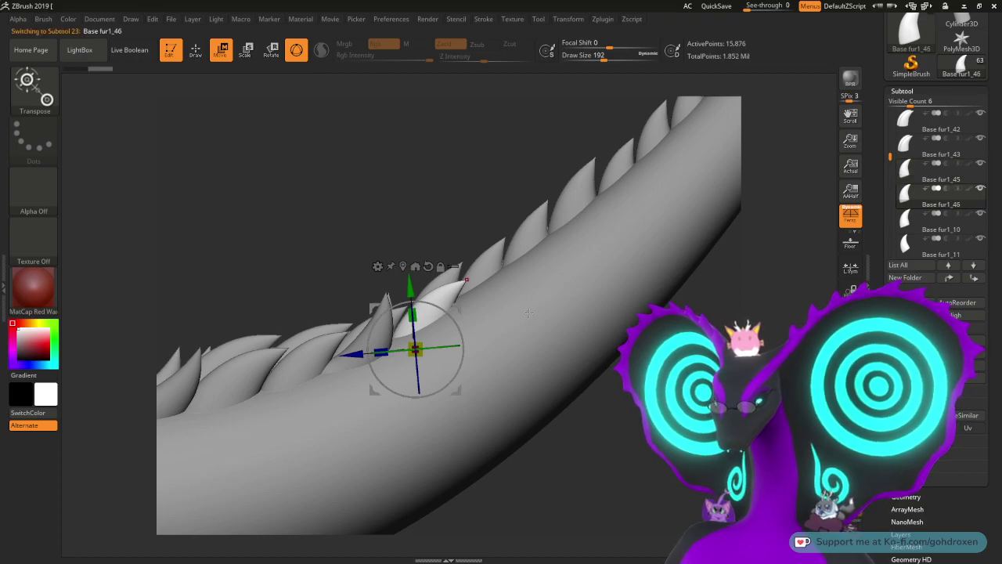
pyautogui.moveTo(451, 308); pyautogui.dragTo(491, 295)
pyautogui.moveTo(482, 209); pyautogui.dragTo(530, 380)
pyautogui.moveTo(471, 258); pyautogui.dragTo(479, 236)
pyautogui.moveTo(541, 184); pyautogui.dragTo(427, 255)
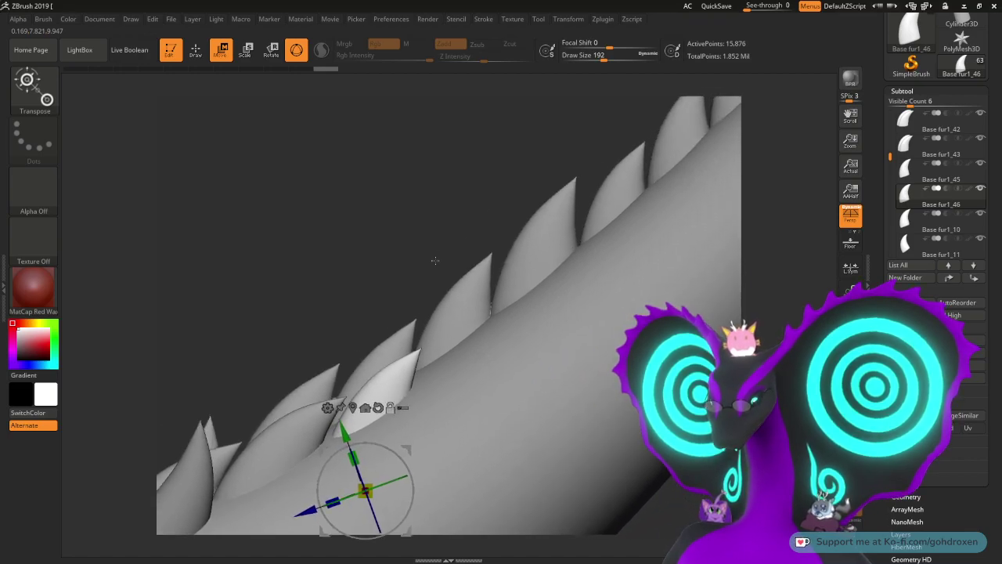
# Step: Duplicate the central ridge tuft just past the newest side pair and place the copy beside the ridge on one side
pyautogui.keyDown('alt'); pyautogui.click(460, 310); pyautogui.keyUp('alt')
pyautogui.click(852, 289)
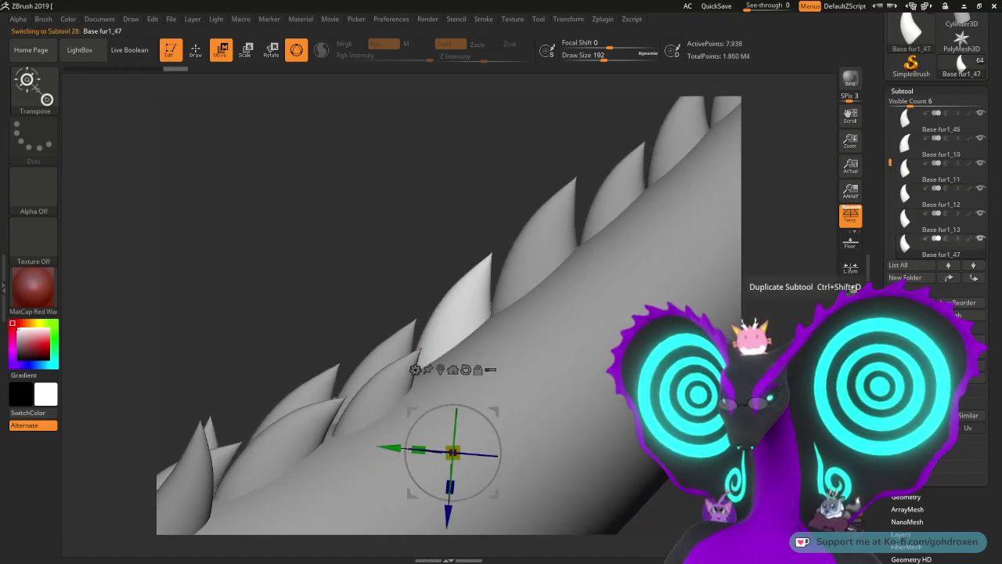
pyautogui.moveTo(412, 202); pyautogui.dragTo(373, 205)
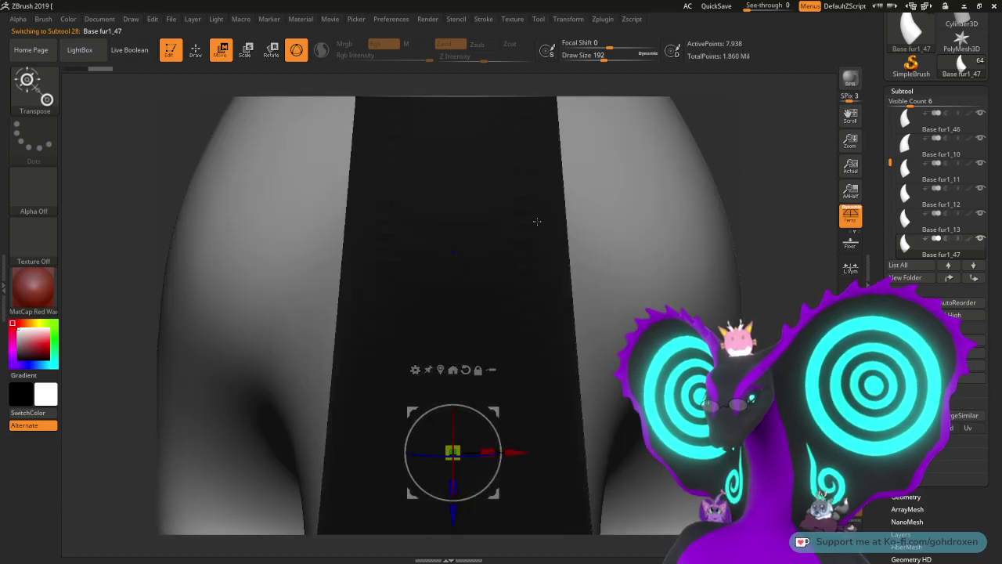
pyautogui.moveTo(759, 246)
pyautogui.mouseDown()
pyautogui.moveTo(732, 364)
pyautogui.moveTo(752, 244)
pyautogui.mouseUp()
pyautogui.moveTo(537, 331); pyautogui.dragTo(494, 332)
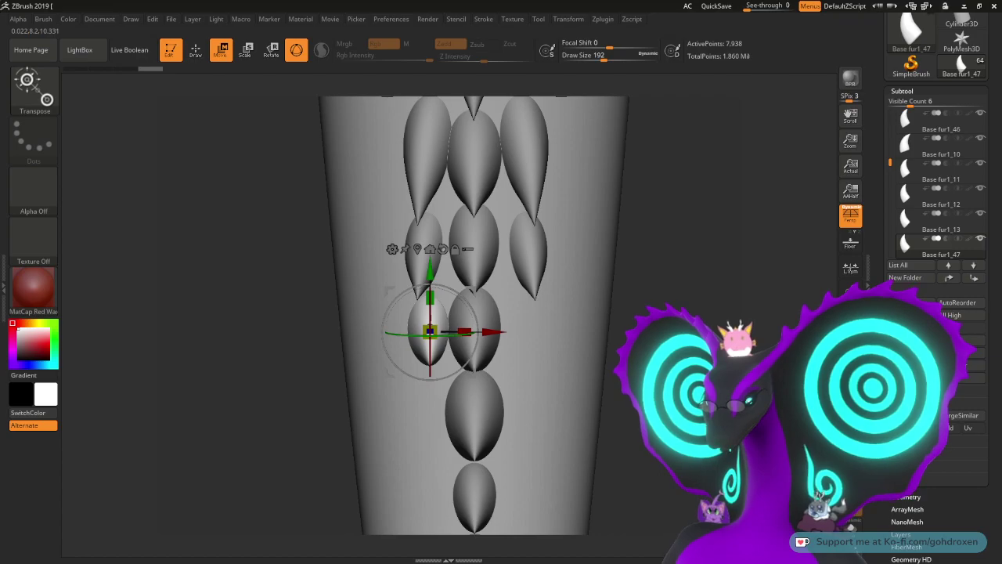
pyautogui.moveTo(443, 337); pyautogui.dragTo(451, 336)
# Step: Adjust the angle and size of the single side tuft Base fur1_47 so it lies along the tail beside the ridge
pyautogui.moveTo(462, 336); pyautogui.dragTo(572, 345, button='right')
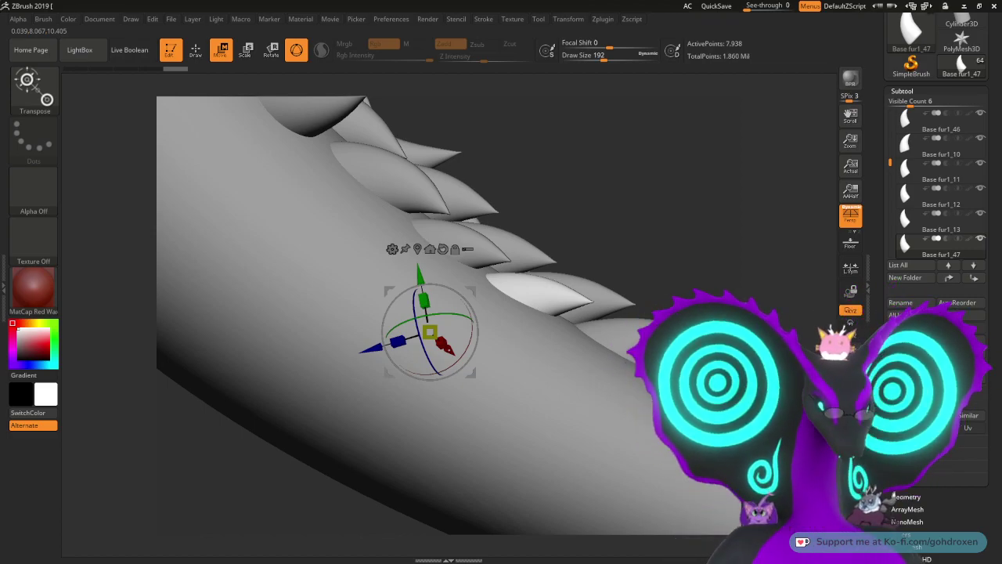
pyautogui.moveTo(501, 360); pyautogui.dragTo(541, 319, button='right')
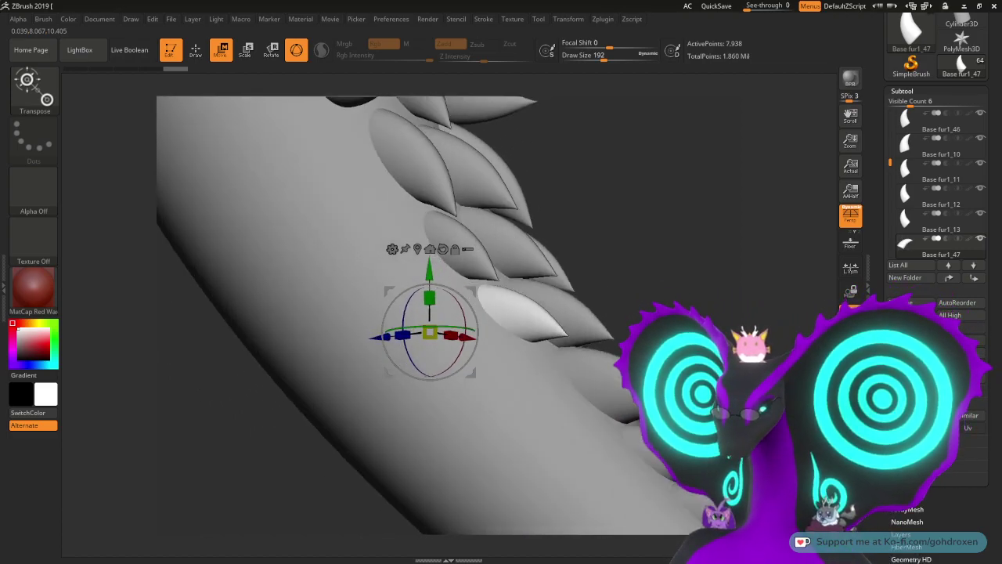
pyautogui.moveTo(347, 286); pyautogui.dragTo(655, 244)
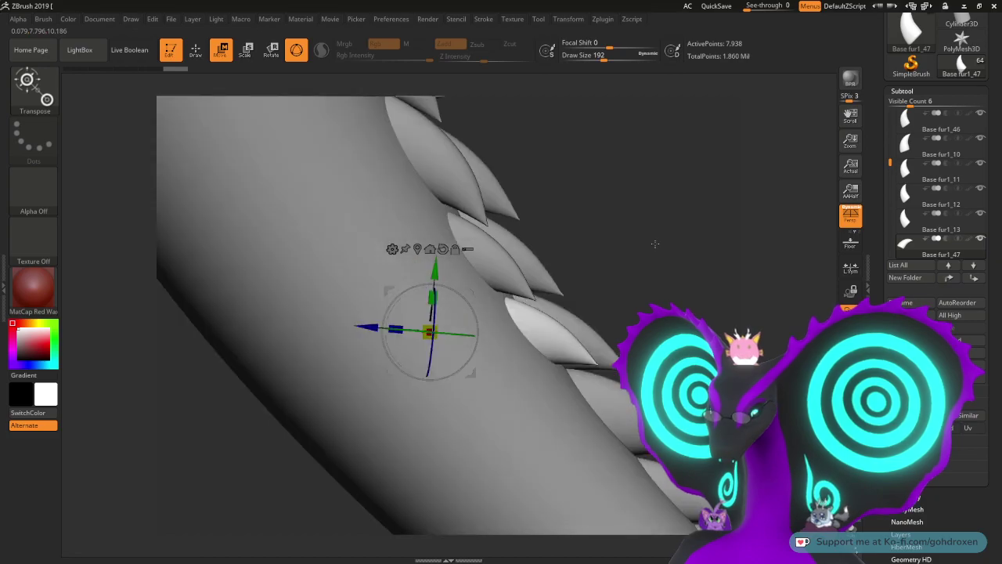
pyautogui.moveTo(471, 290); pyautogui.dragTo(465, 285)
pyautogui.moveTo(654, 277); pyautogui.dragTo(622, 215)
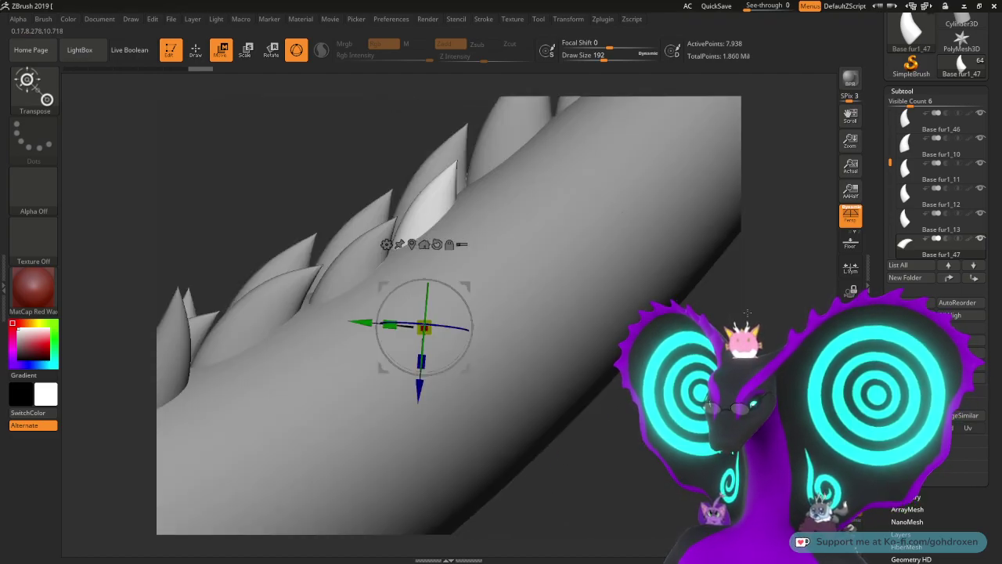
# Step: Fine-tune the height, size and position of Base fur1_47 in side view so it follows on from the preceding side tuft
pyautogui.moveTo(364, 130); pyautogui.dragTo(493, 314)
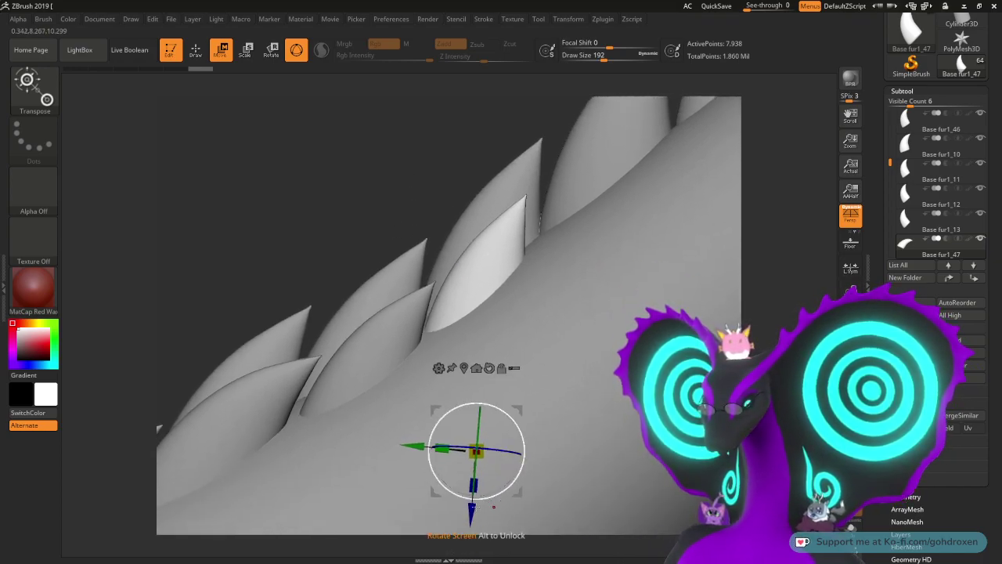
pyautogui.moveTo(471, 515); pyautogui.dragTo(471, 510)
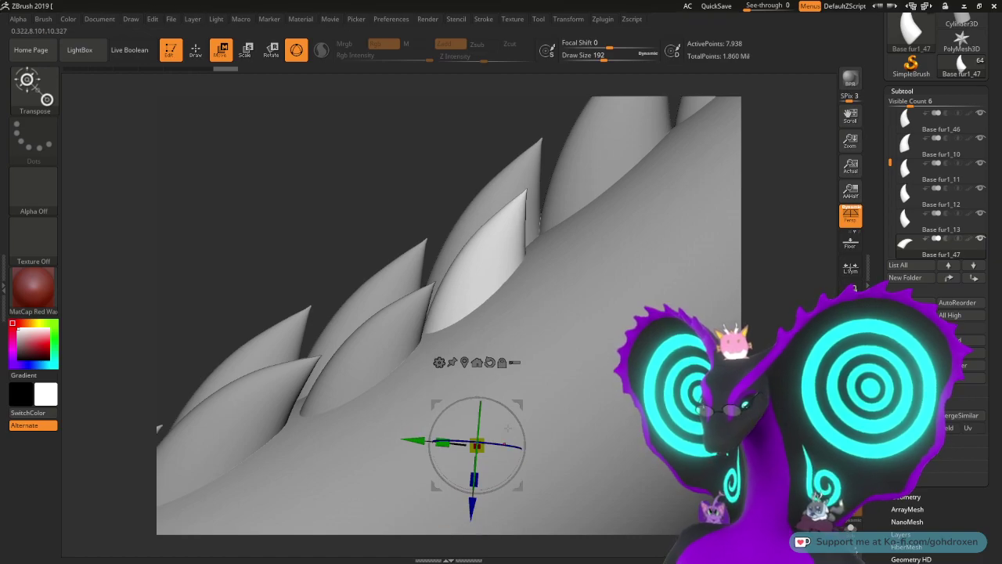
pyautogui.moveTo(518, 405); pyautogui.dragTo(523, 404)
pyautogui.moveTo(523, 404); pyautogui.dragTo(522, 404)
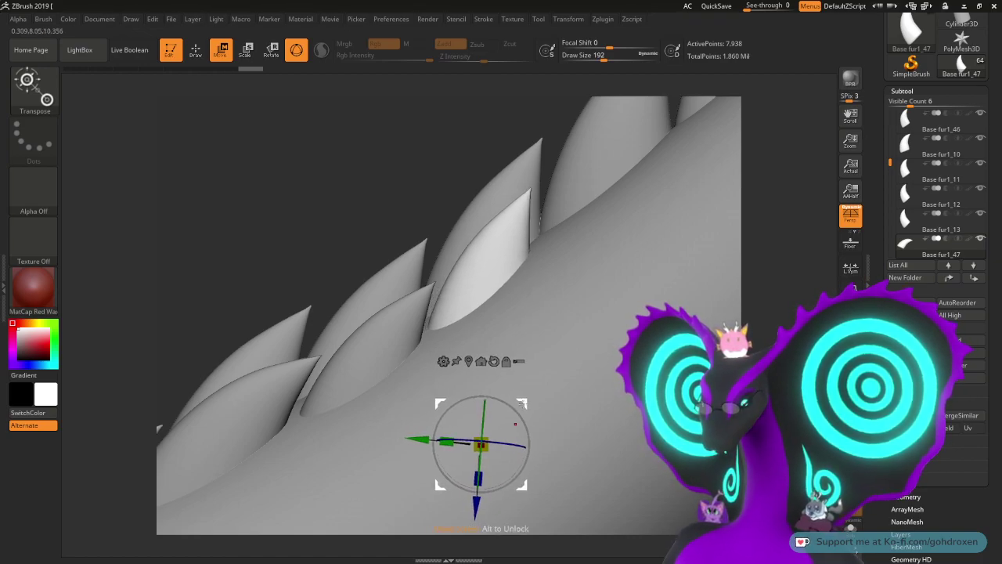
pyautogui.moveTo(336, 196); pyautogui.dragTo(452, 159)
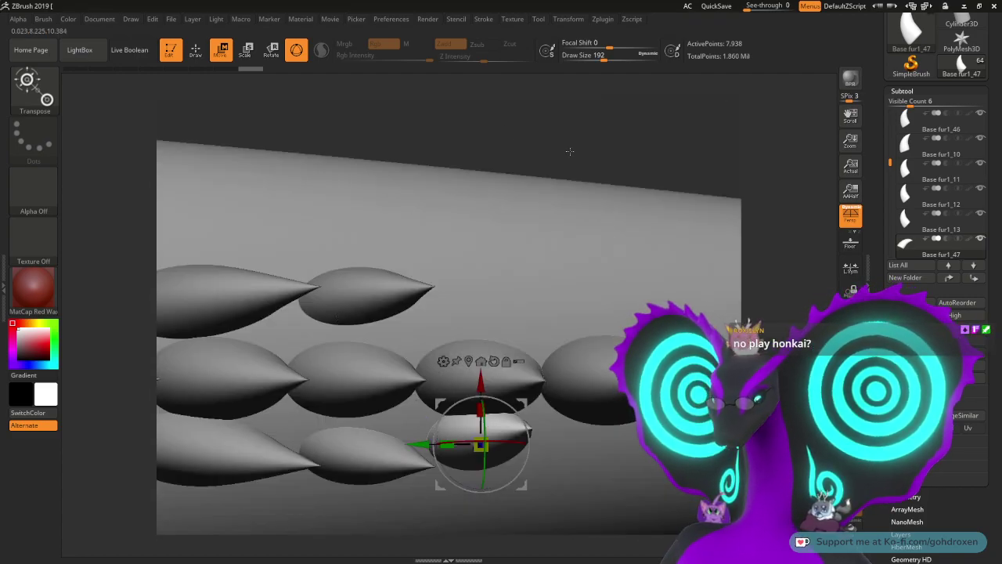
pyautogui.moveTo(714, 174); pyautogui.dragTo(667, 138)
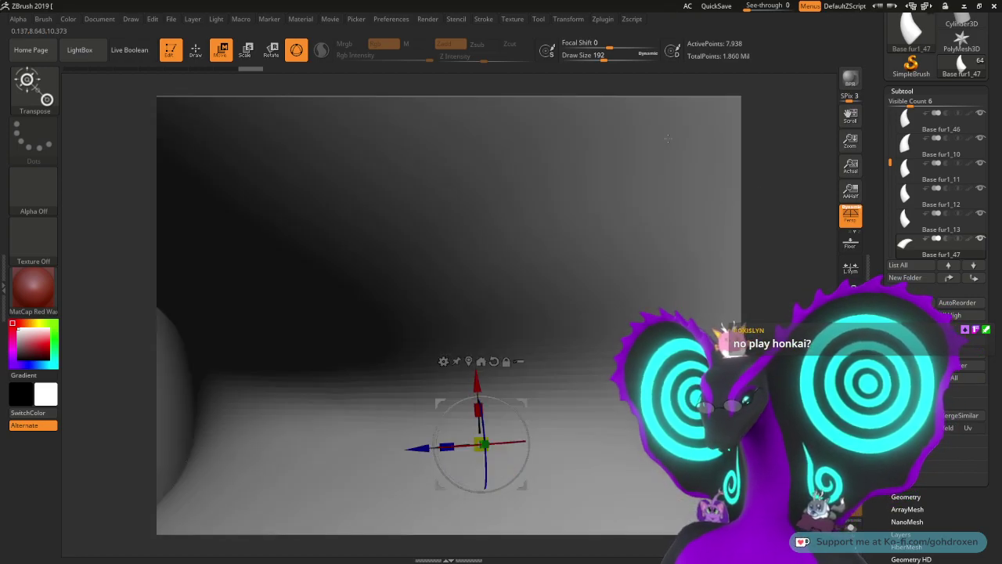
pyautogui.moveTo(774, 123); pyautogui.dragTo(732, 243)
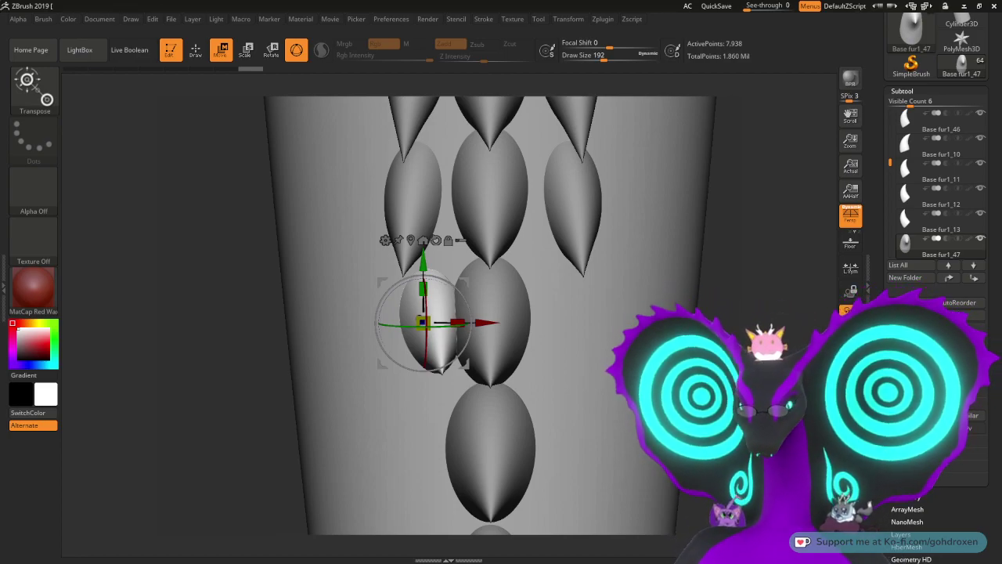
# Step: Switch to the web browser and open the Daylon (Sobek) image from the Dislyte Wiki in a new tab
pyautogui.moveTo(1001, 129); pyautogui.dragTo(854, 1)
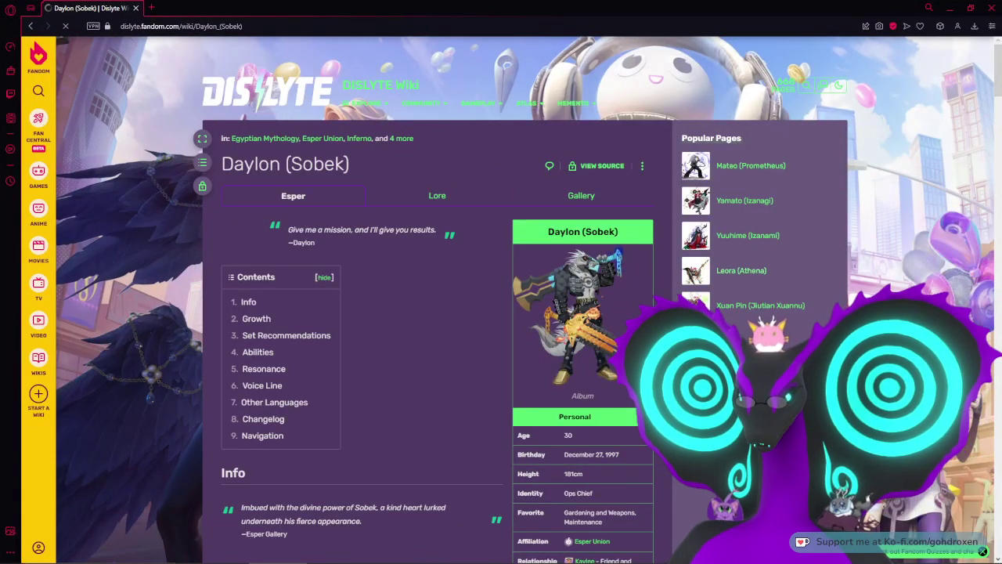
pyautogui.rightClick(589, 50)
pyautogui.click(639, 144)
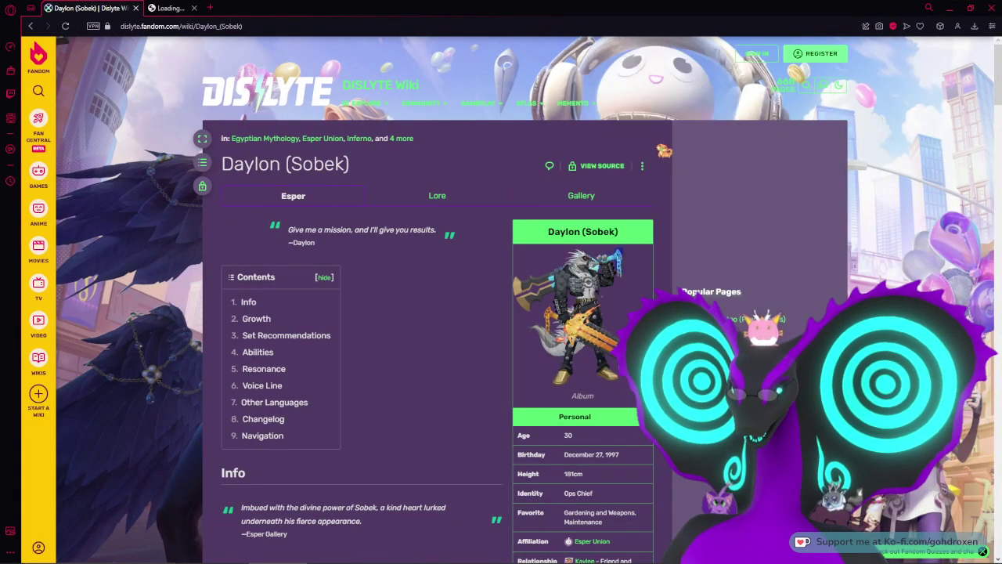
pyautogui.hotkey('ctrl', 'Tab')
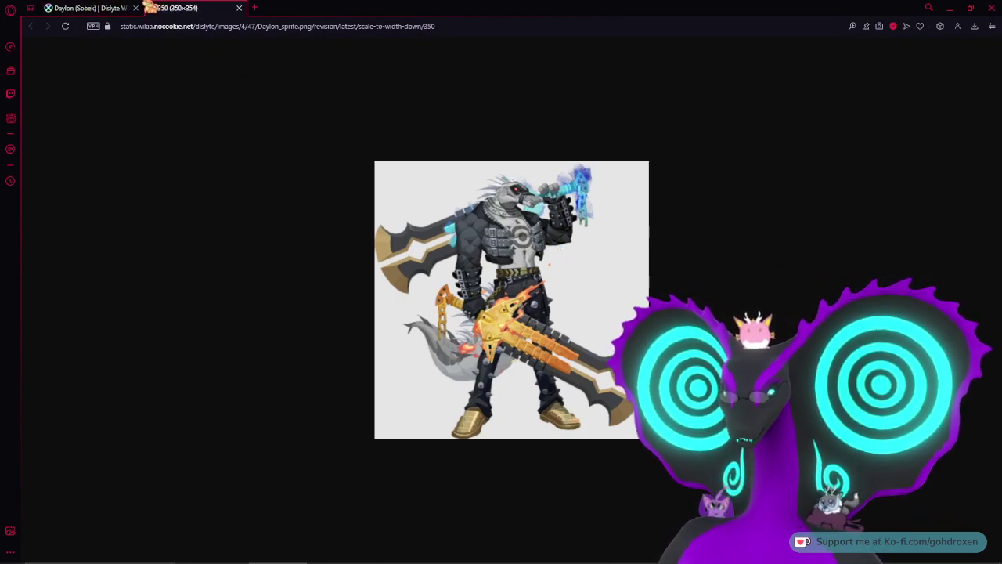
# Step: Look over the Daylon wiki page and the full-size character image, close the browser, and return to ZBrush
pyautogui.click(89, 7)
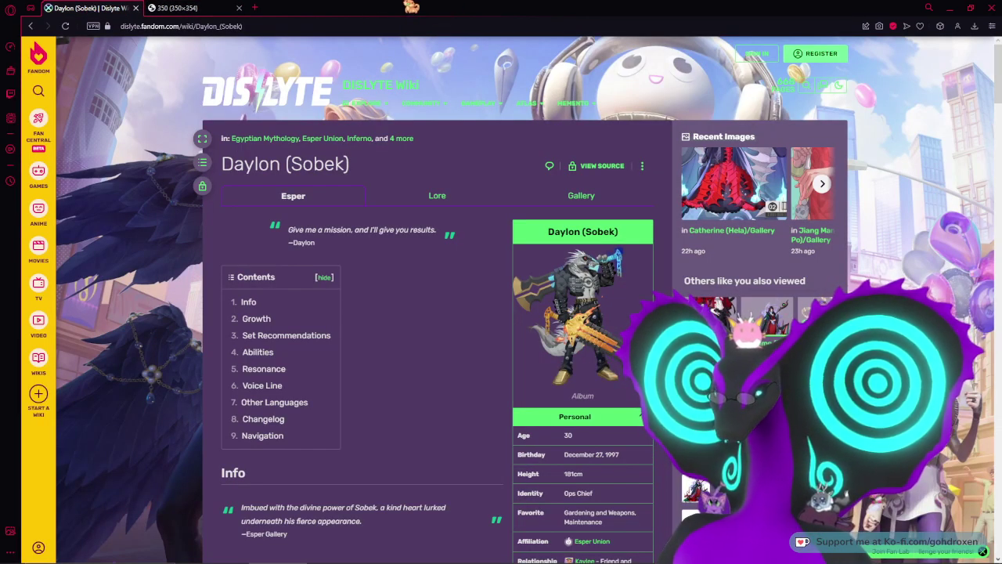
pyautogui.click(163, 7)
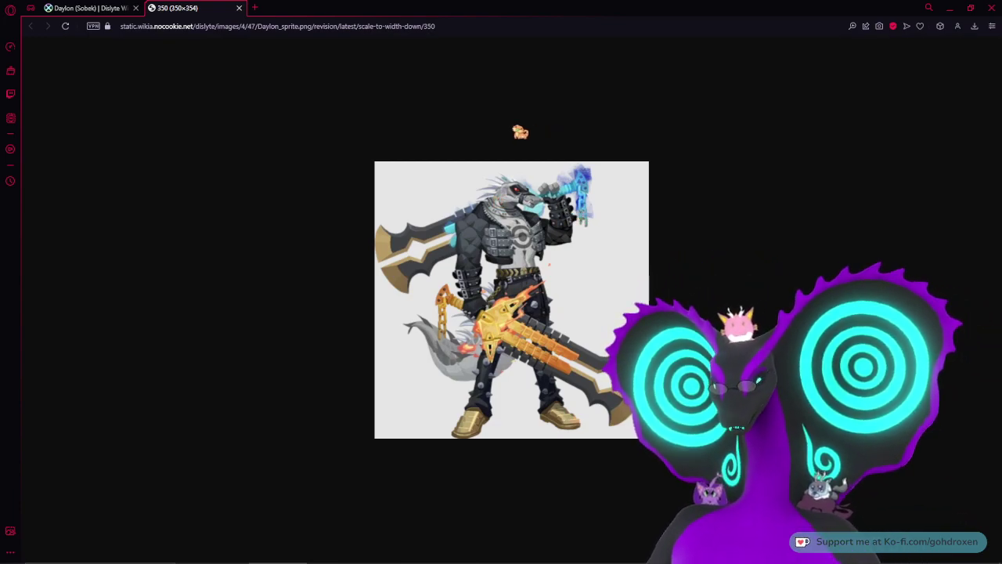
pyautogui.click(86, 7)
pyautogui.moveTo(379, 7); pyautogui.dragTo(1001, 139)
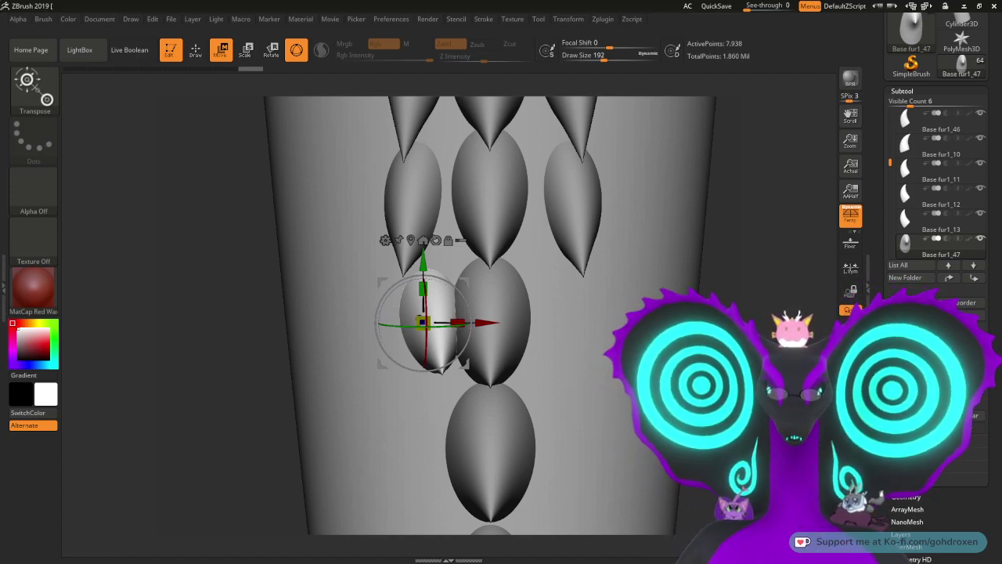
pyautogui.hotkey('alt', 'Tab')
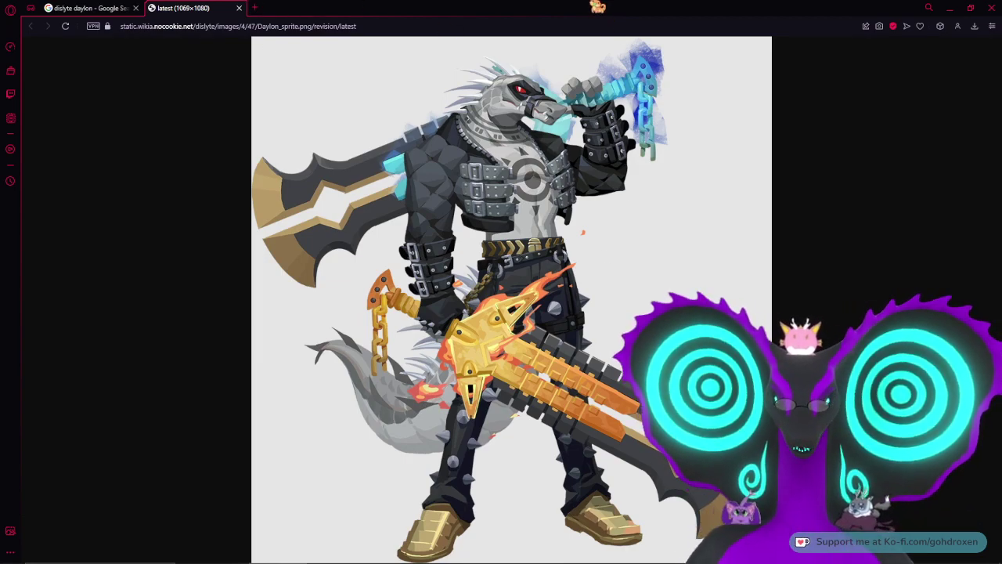
pyautogui.click(991, 7)
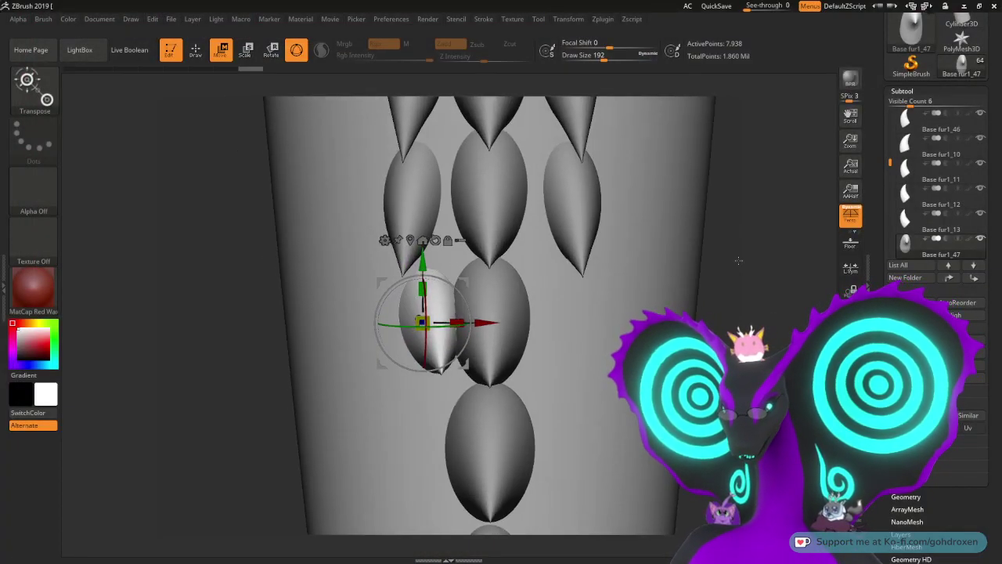
# Step: Duplicate the side tuft Base fur1_47 and mirror the copy to the opposite side of the ridge with the Mirror deformation
pyautogui.keyDown('alt'); pyautogui.moveTo(737, 296); pyautogui.dragTo(732, 288); pyautogui.keyUp('alt')
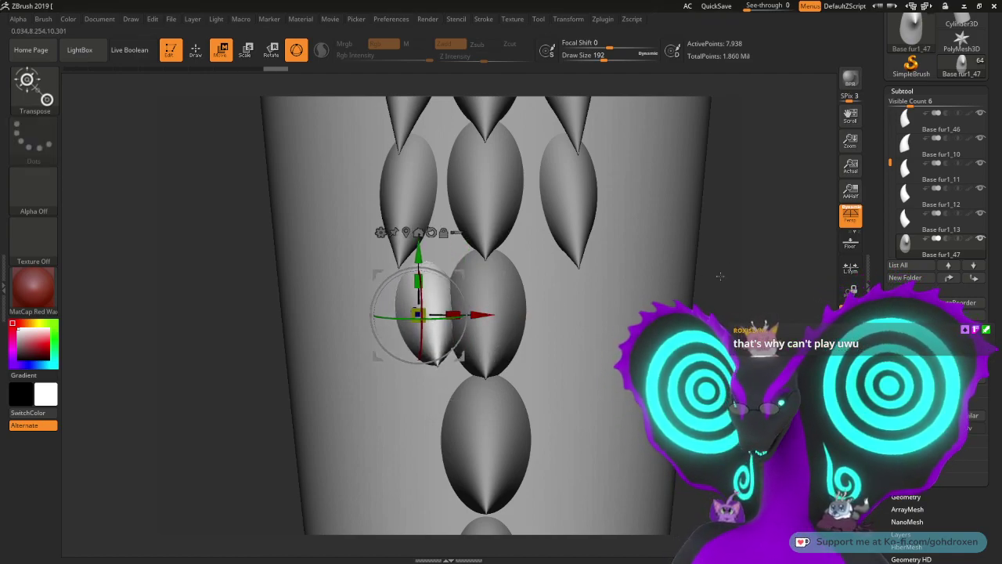
pyautogui.click(851, 289)
pyautogui.moveTo(880, 344); pyautogui.dragTo(880, 112)
pyautogui.scroll(-5, 932, 156)
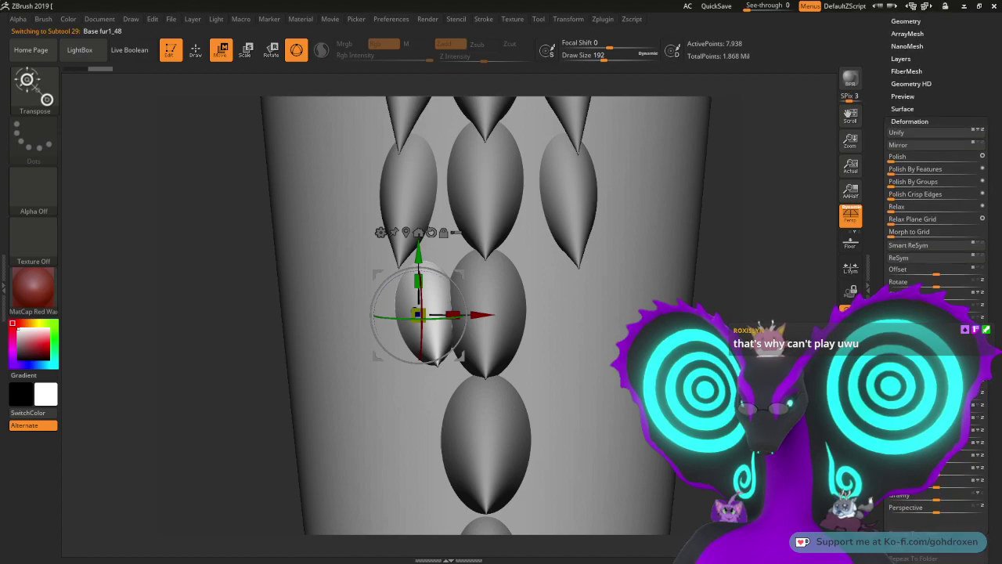
pyautogui.click(922, 145)
pyautogui.moveTo(728, 338); pyautogui.dragTo(799, 295)
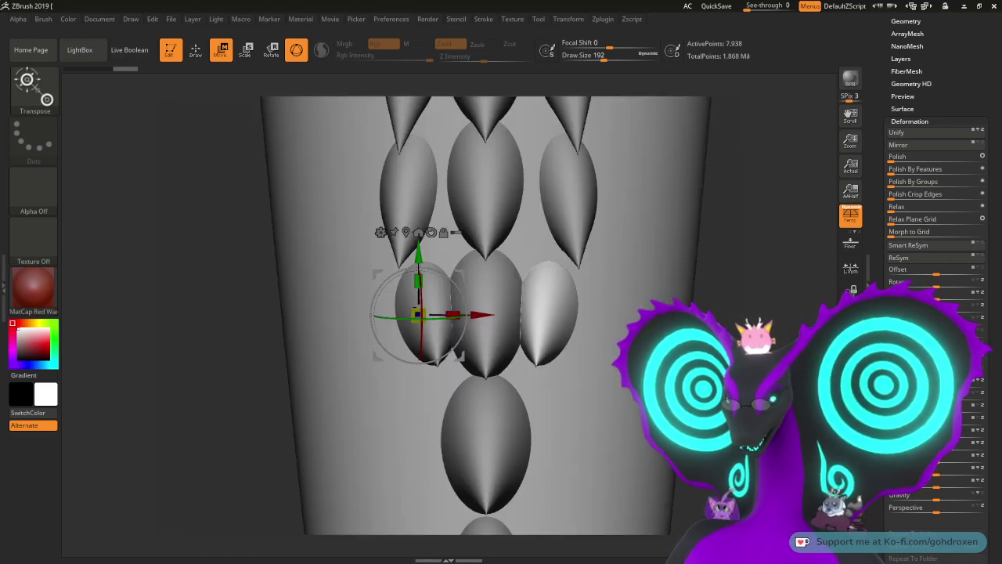
# Step: Select the side pair Base fur1_42 and shift it slightly farther along the tail toward the next pair
pyautogui.keyDown('alt'); pyautogui.moveTo(760, 337); pyautogui.dragTo(773, 250); pyautogui.keyUp('alt')
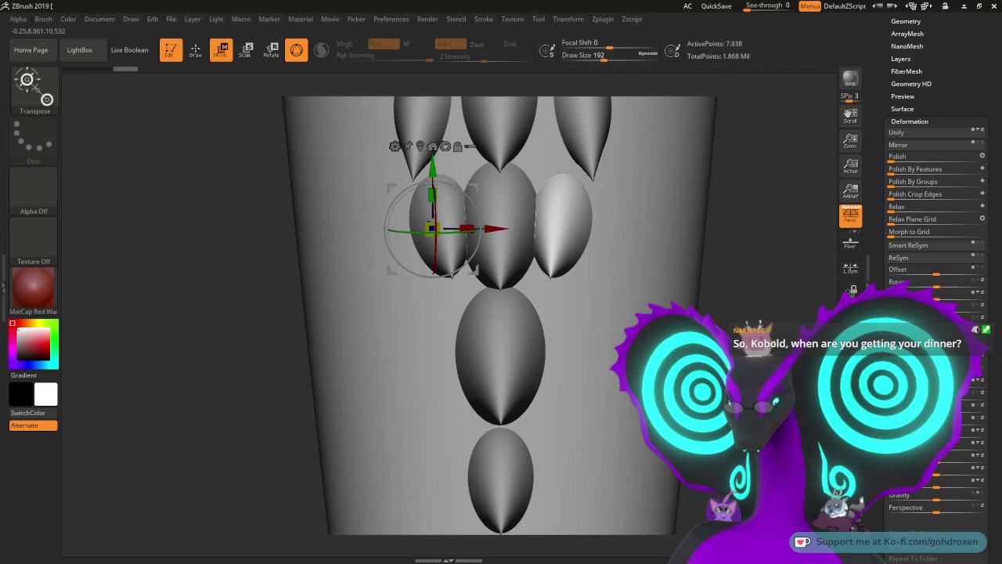
pyautogui.keyDown('alt'); pyautogui.moveTo(459, 403); pyautogui.dragTo(469, 347); pyautogui.keyUp('alt')
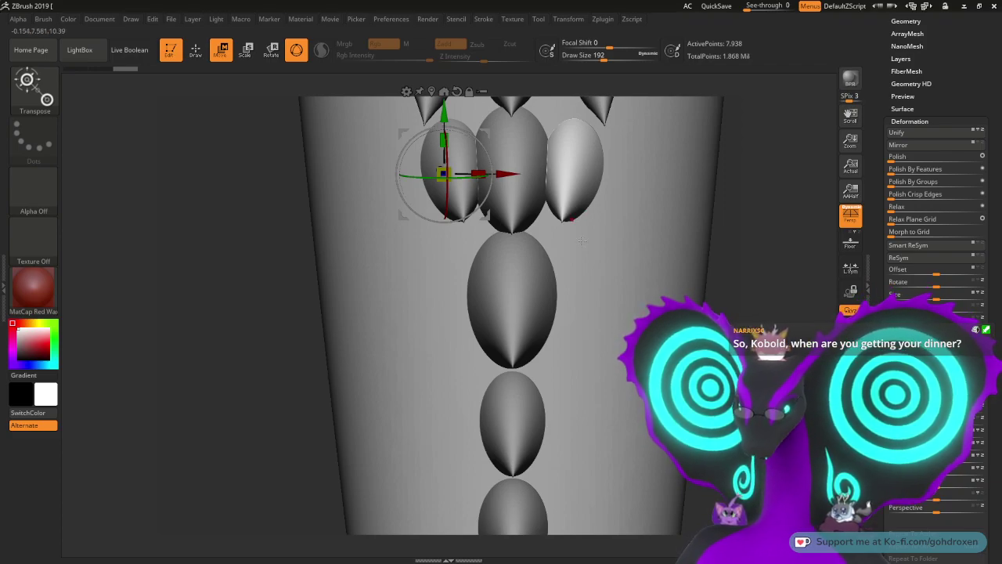
pyautogui.moveTo(783, 184); pyautogui.dragTo(940, 240)
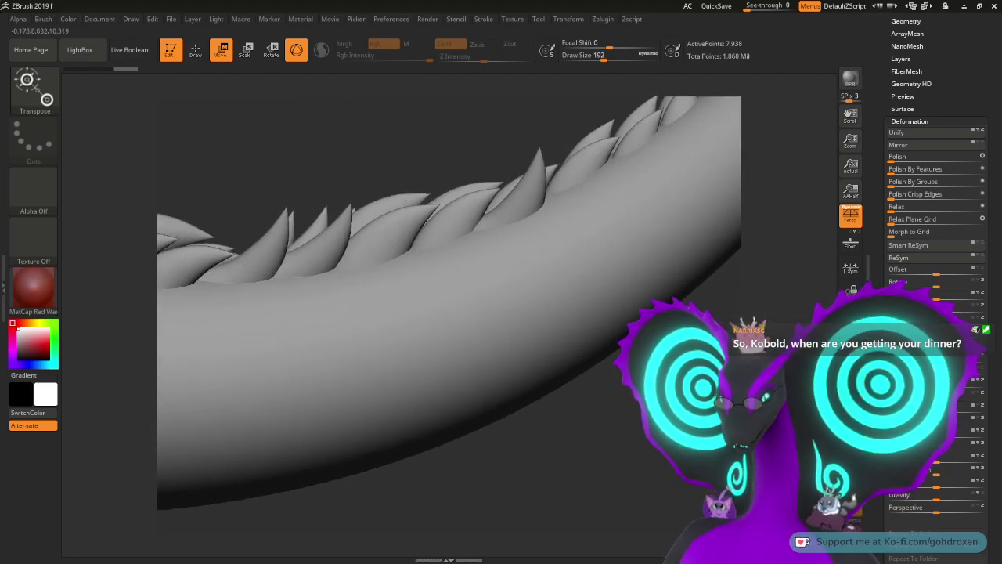
pyautogui.keyDown('alt'); pyautogui.moveTo(392, 274); pyautogui.dragTo(783, 177); pyautogui.keyUp('alt')
pyautogui.keyDown('alt'); pyautogui.moveTo(642, 110); pyautogui.dragTo(610, 162); pyautogui.keyUp('alt')
pyautogui.keyDown('alt'); pyautogui.click(511, 291); pyautogui.keyUp('alt')
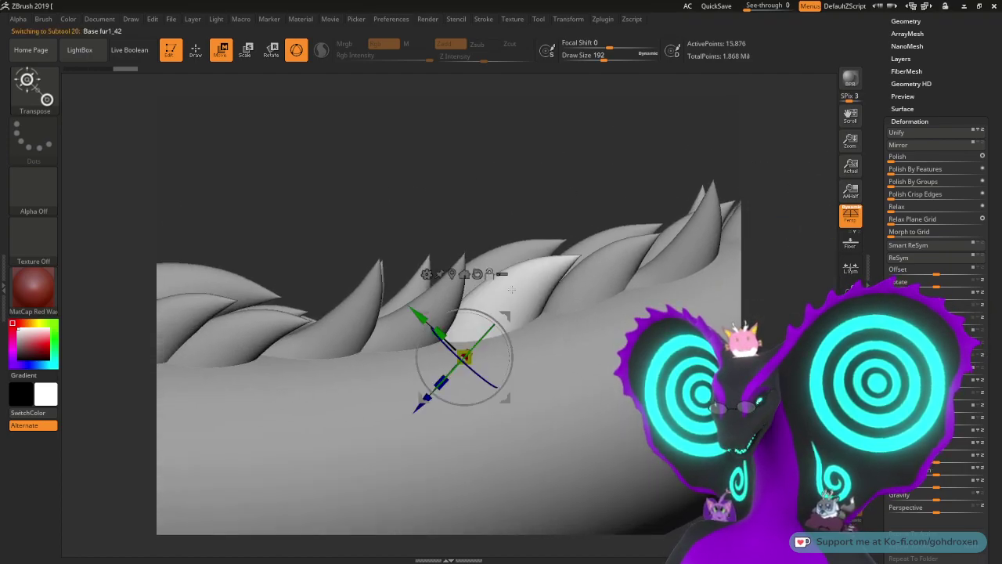
pyautogui.moveTo(465, 356); pyautogui.dragTo(480, 345)
# Step: Shift the side pair Base fur1_43 slightly farther along the tail and adjust its size
pyautogui.keyDown('alt'); pyautogui.click(601, 270); pyautogui.keyUp('alt')
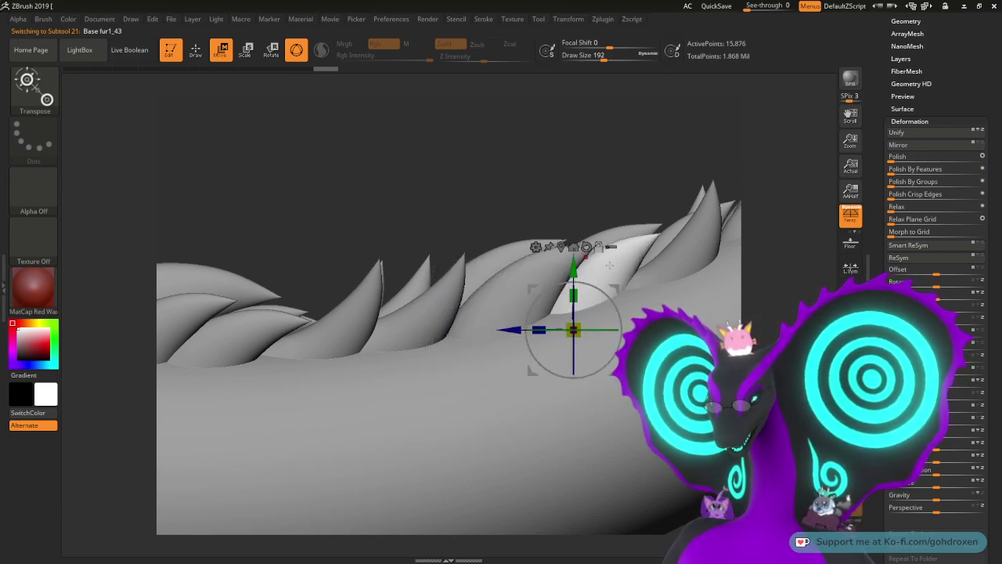
pyautogui.keyDown('alt'); pyautogui.moveTo(599, 174); pyautogui.dragTo(489, 201); pyautogui.keyUp('alt')
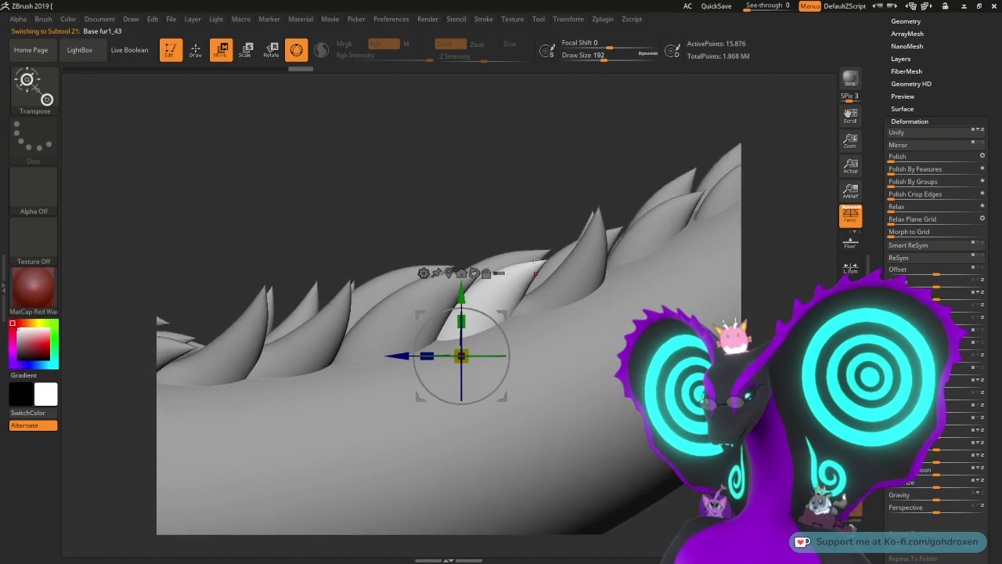
pyautogui.moveTo(505, 314); pyautogui.dragTo(511, 311)
pyautogui.moveTo(466, 353); pyautogui.dragTo(476, 347)
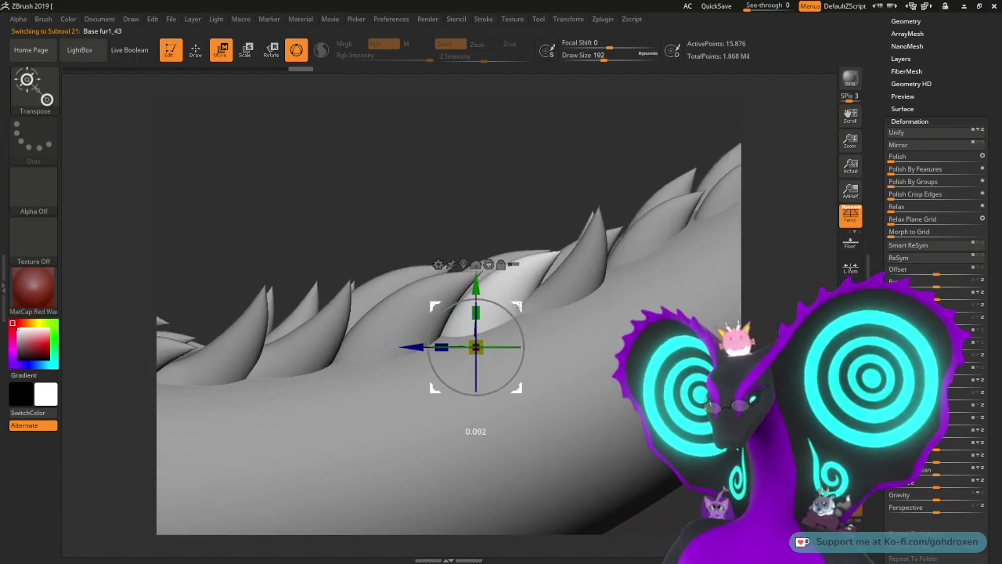
pyautogui.moveTo(519, 306); pyautogui.dragTo(520, 307)
# Step: Shift the upright pair behind Base fur1_43 and the side pair Base fur1_45 slightly farther along the tail to even the spacing
pyautogui.keyDown('alt'); pyautogui.moveTo(540, 173); pyautogui.dragTo(519, 191); pyautogui.keyUp('alt')
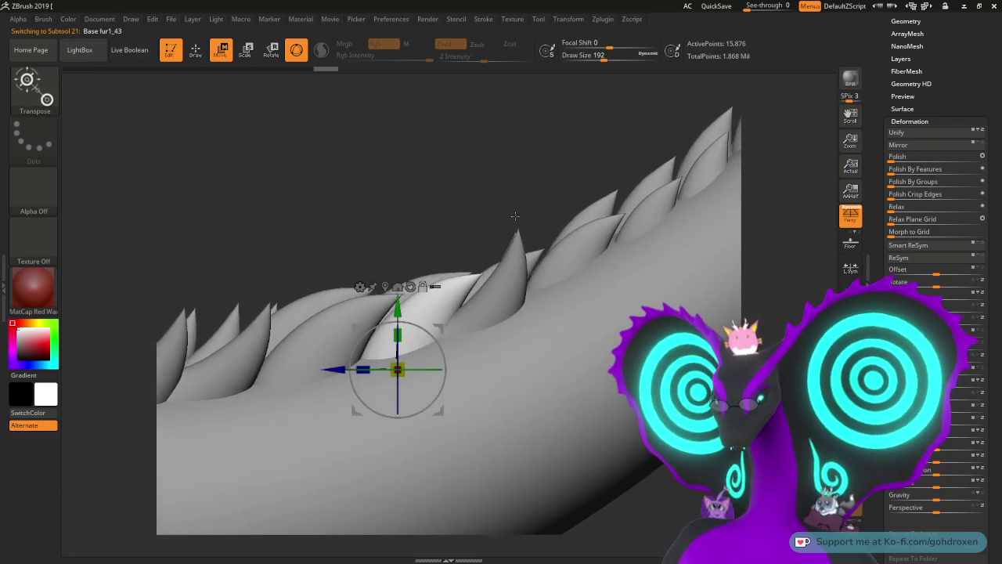
pyautogui.keyDown('alt'); pyautogui.click(507, 291); pyautogui.keyUp('alt')
pyautogui.moveTo(513, 317); pyautogui.dragTo(526, 315)
pyautogui.moveTo(543, 180); pyautogui.dragTo(519, 292)
pyautogui.moveTo(527, 313); pyautogui.dragTo(539, 301)
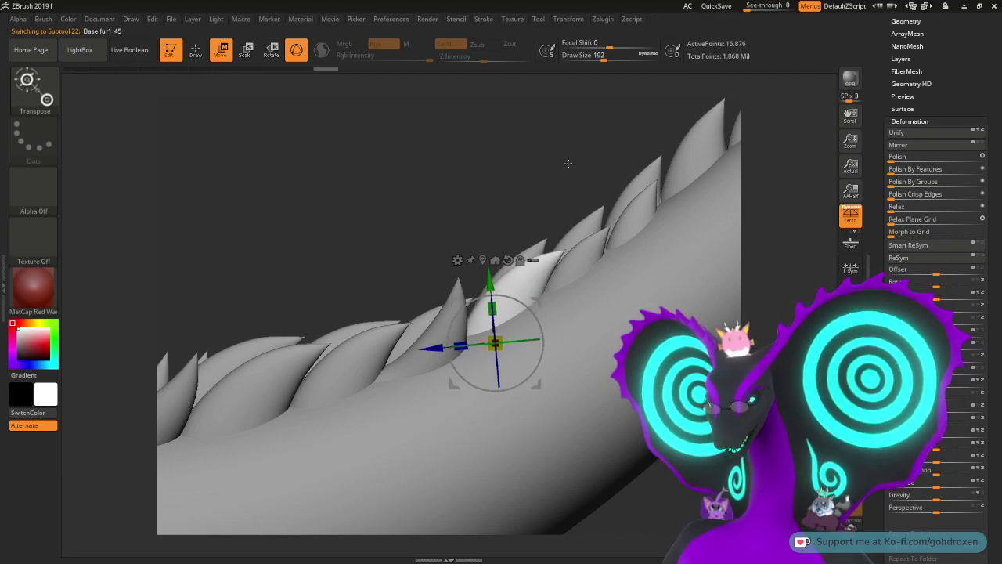
# Step: Shift the side pair just before Base fur1_47, and the side tuft Base fur1_47 itself, slightly farther along the tail
pyautogui.keyDown('alt'); pyautogui.moveTo(569, 163); pyautogui.dragTo(500, 223); pyautogui.keyUp('alt')
pyautogui.keyDown('alt'); pyautogui.click(520, 311); pyautogui.keyUp('alt')
pyautogui.moveTo(537, 352); pyautogui.dragTo(548, 337)
pyautogui.keyDown('alt'); pyautogui.moveTo(548, 180); pyautogui.dragTo(513, 203); pyautogui.keyUp('alt')
pyautogui.keyDown('alt'); pyautogui.click(531, 301); pyautogui.keyUp('alt')
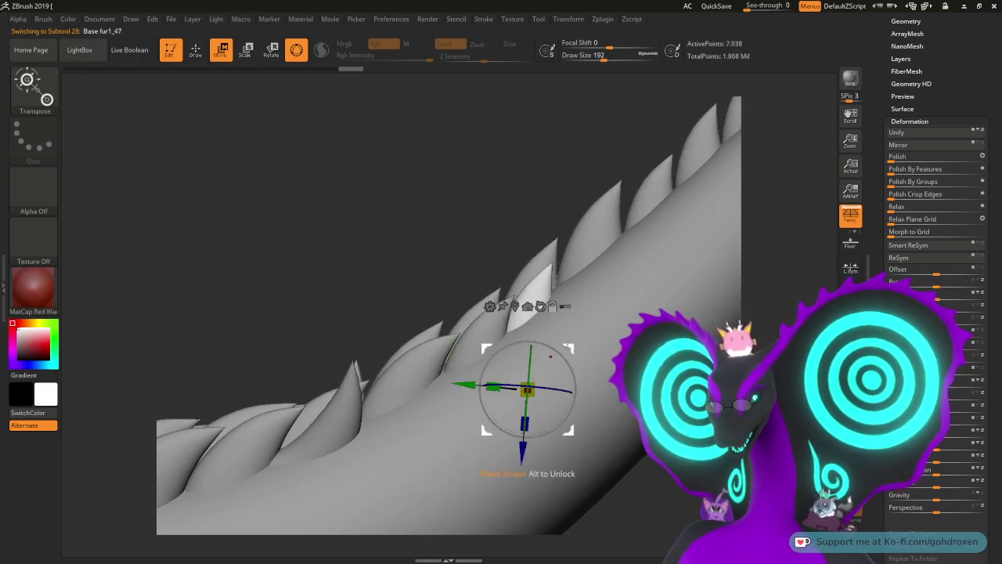
pyautogui.keyDown('alt'); pyautogui.moveTo(549, 350); pyautogui.dragTo(562, 347); pyautogui.keyUp('alt')
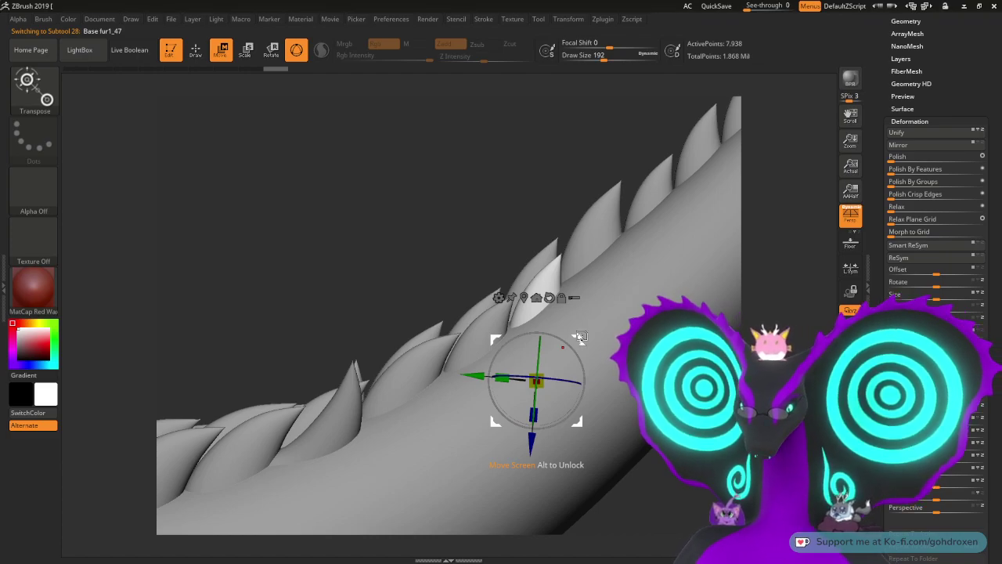
# Step: Select the opposite side tuft Base fur1_48 and nudge it to line up with Base fur1_47 across the ridge
pyautogui.moveTo(454, 210); pyautogui.dragTo(446, 285)
pyautogui.moveTo(405, 204); pyautogui.dragTo(439, 235)
pyautogui.keyDown('alt'); pyautogui.moveTo(765, 293); pyautogui.dragTo(757, 267); pyautogui.keyUp('alt')
pyautogui.keyDown('alt'); pyautogui.moveTo(743, 325); pyautogui.dragTo(737, 241); pyautogui.keyUp('alt')
pyautogui.keyDown('alt'); pyautogui.click(570, 253); pyautogui.keyUp('alt')
pyautogui.press('y')
pyautogui.keyDown('alt'); pyautogui.click(580, 253); pyautogui.keyUp('alt')
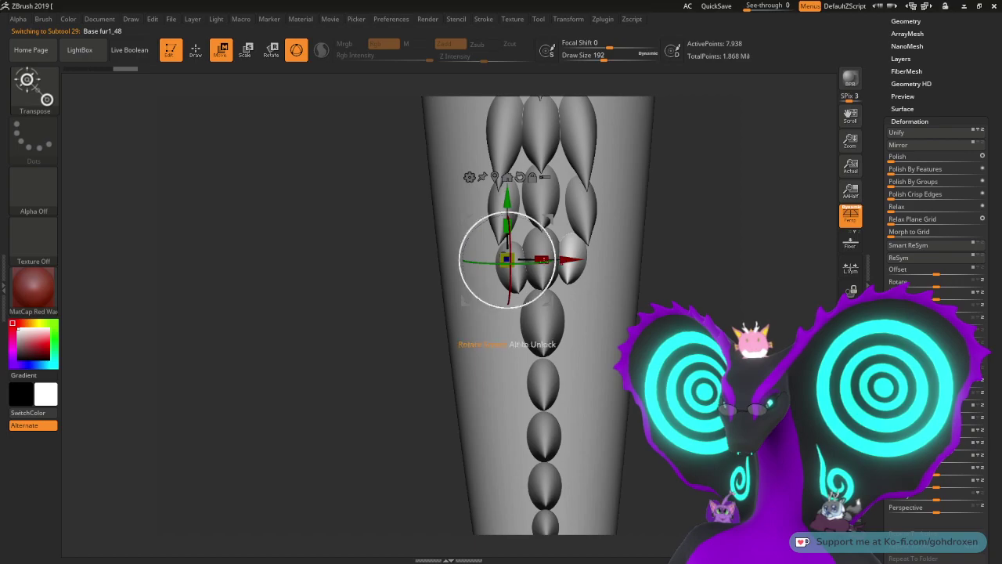
pyautogui.moveTo(740, 270); pyautogui.dragTo(605, 291)
pyautogui.moveTo(549, 211); pyautogui.dragTo(538, 219)
pyautogui.moveTo(325, 206); pyautogui.dragTo(274, 169)
# Step: Select the next central ridge tuft, Base fur1_14, and duplicate it
pyautogui.keyDown('alt'); pyautogui.click(531, 270); pyautogui.keyUp('alt')
pyautogui.press('y')
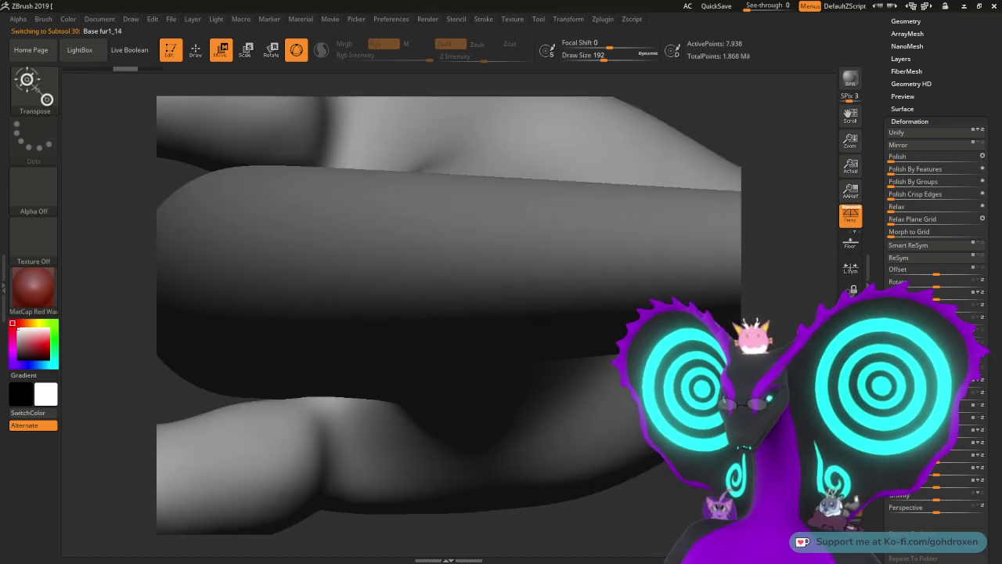
pyautogui.moveTo(626, 376); pyautogui.dragTo(650, 505)
pyautogui.moveTo(465, 466); pyautogui.dragTo(665, 213)
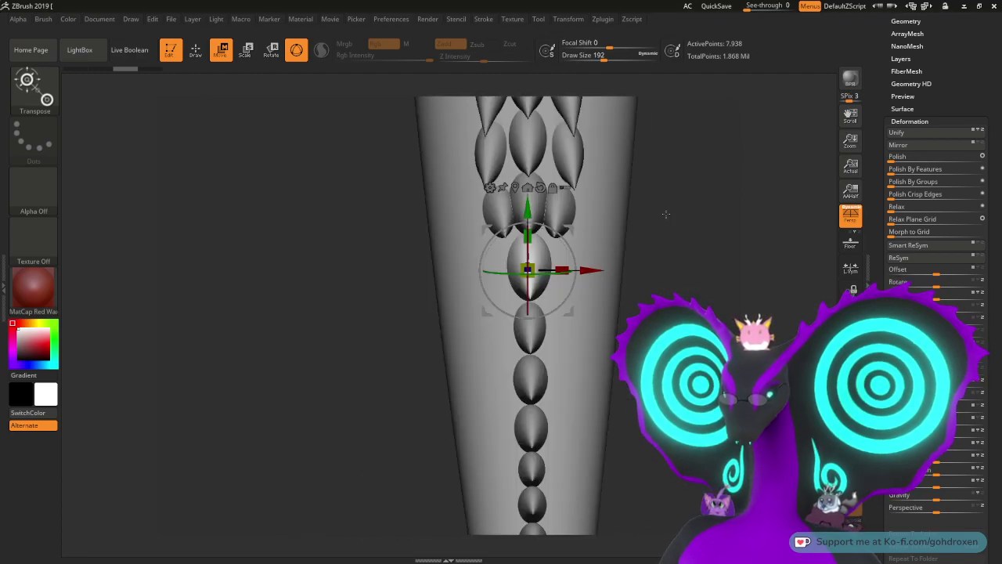
pyautogui.moveTo(659, 489); pyautogui.dragTo(526, 272)
pyautogui.moveTo(495, 424); pyautogui.dragTo(416, 380)
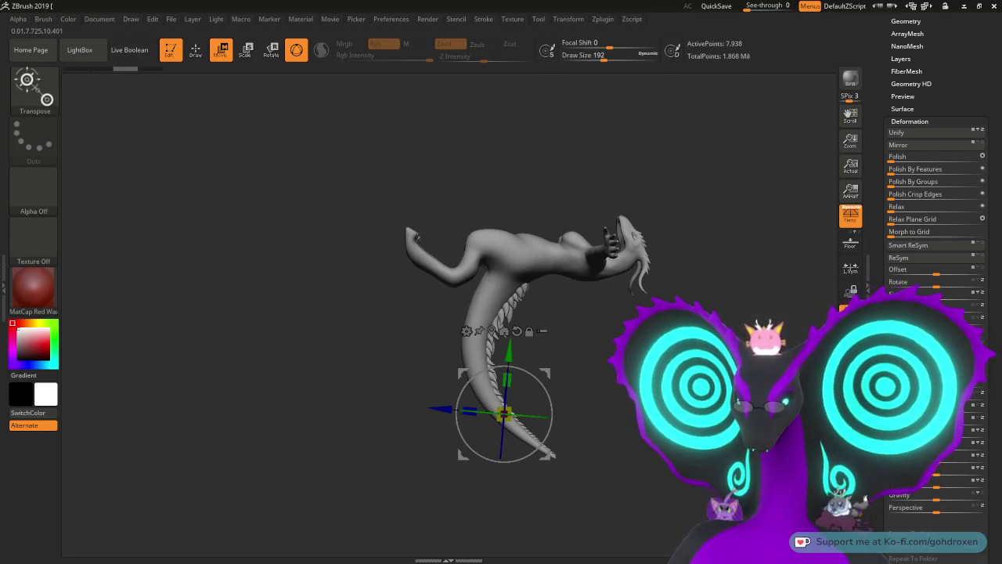
pyautogui.moveTo(635, 443); pyautogui.dragTo(580, 430)
pyautogui.moveTo(886, 58); pyautogui.dragTo(888, 264)
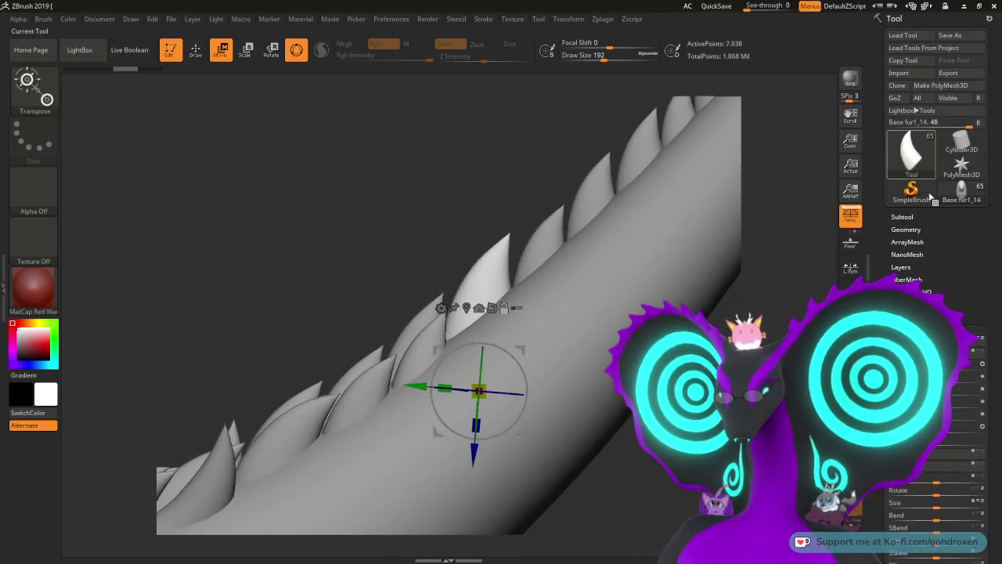
pyautogui.click(916, 217)
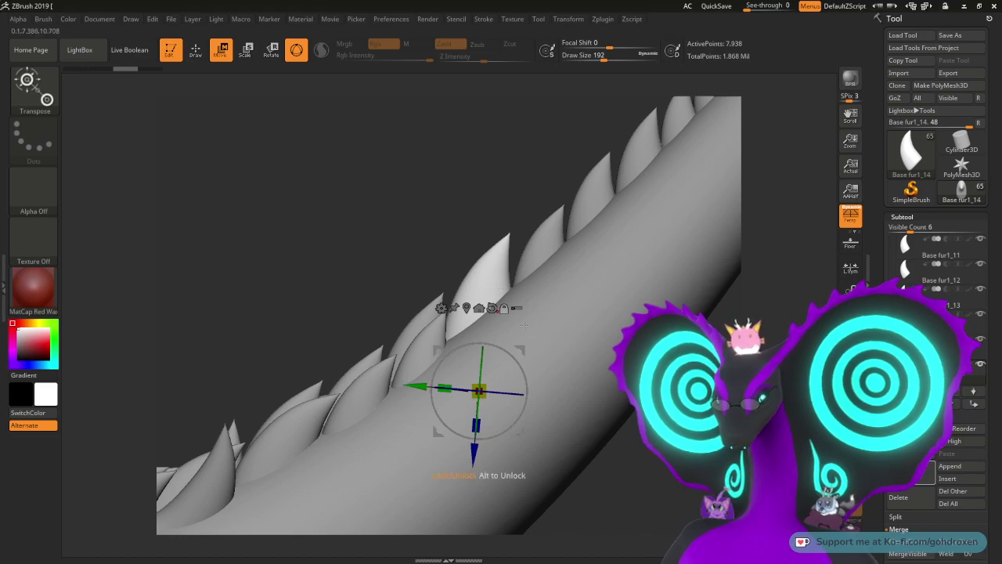
pyautogui.moveTo(521, 350); pyautogui.dragTo(674, 219)
pyautogui.hotkey('ctrl', 'z')
pyautogui.click(912, 472)
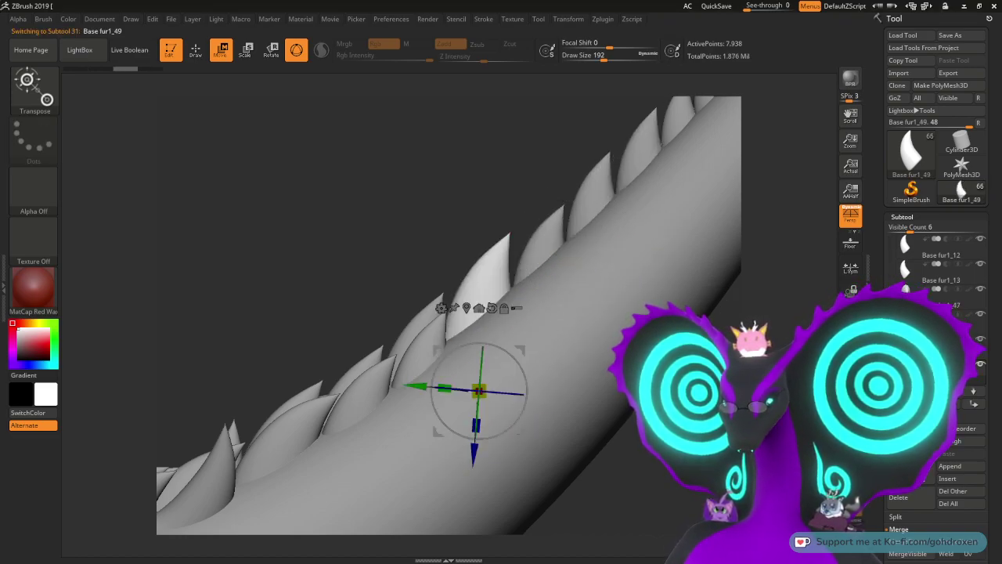
# Step: Move the duplicated tuft sideways off the central ridge and rotate it to lean outward along the tail's side
pyautogui.moveTo(689, 469); pyautogui.dragTo(806, 470)
pyautogui.moveTo(702, 221); pyautogui.dragTo(701, 105)
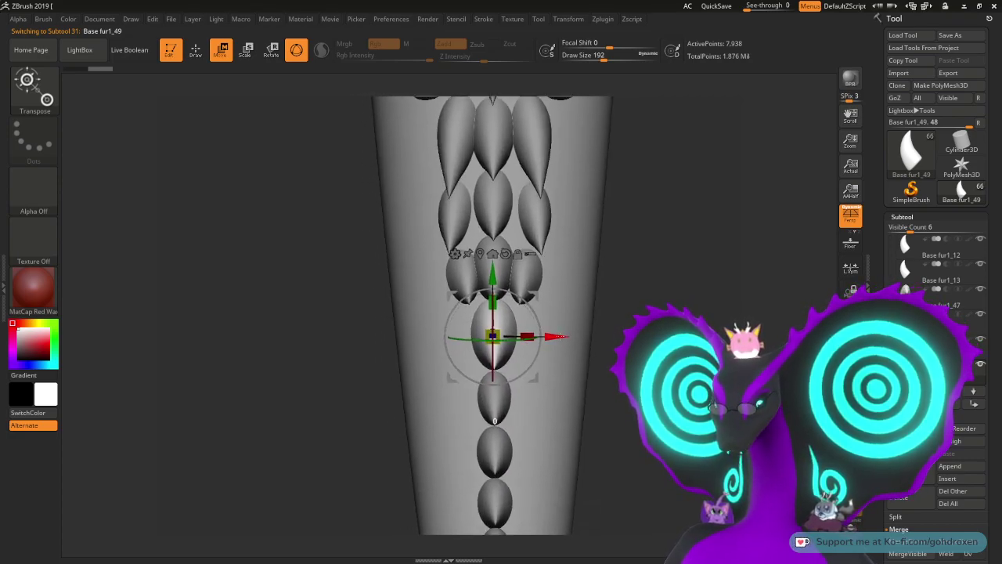
pyautogui.moveTo(553, 337); pyautogui.dragTo(529, 337)
pyautogui.moveTo(467, 337); pyautogui.dragTo(523, 341)
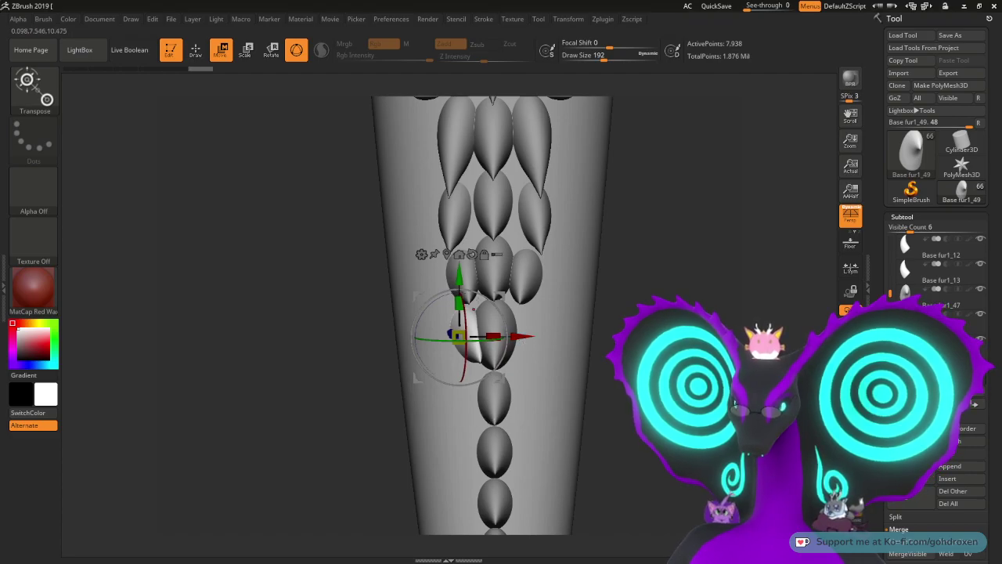
# Step: Fine-tune the side tuft's position against the tail surface so it sits beside and overlaps the central tuft
pyautogui.moveTo(501, 266); pyautogui.dragTo(492, 180, button='right')
pyautogui.moveTo(492, 235); pyautogui.dragTo(349, 211, button='right')
pyautogui.moveTo(509, 297); pyautogui.dragTo(500, 296)
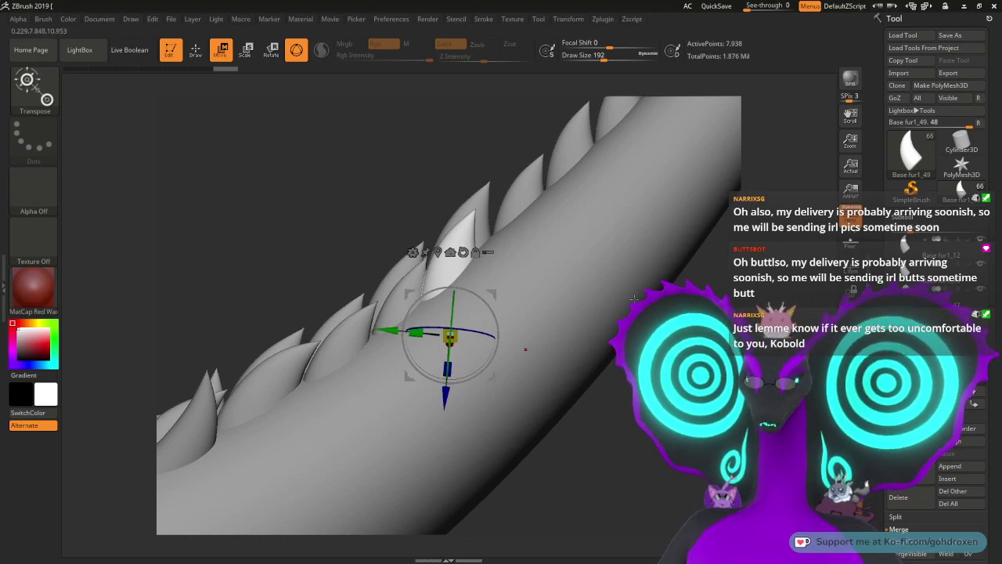
pyautogui.moveTo(313, 180); pyautogui.dragTo(524, 188)
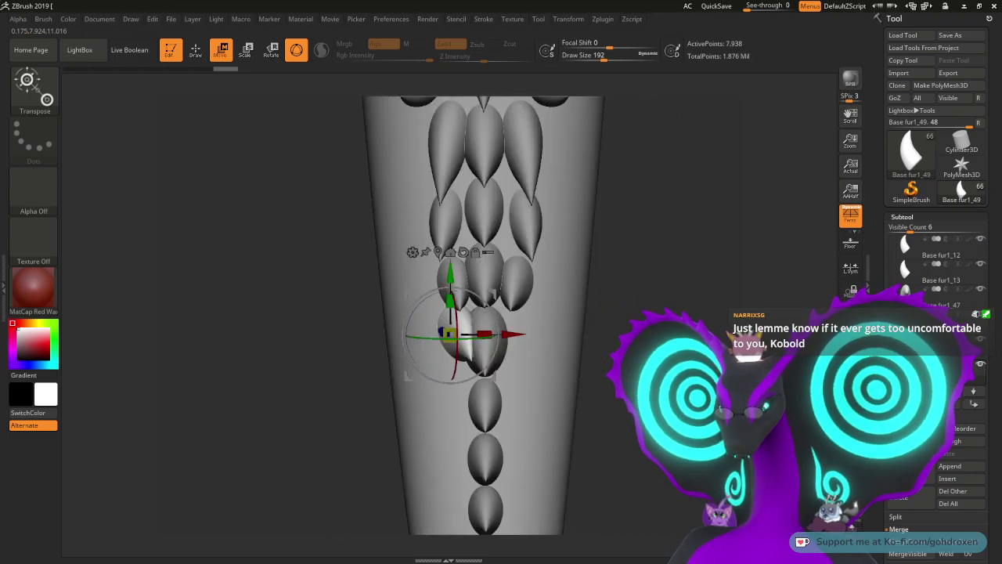
pyautogui.keyDown('alt'); pyautogui.moveTo(665, 204); pyautogui.dragTo(660, 201); pyautogui.keyUp('alt')
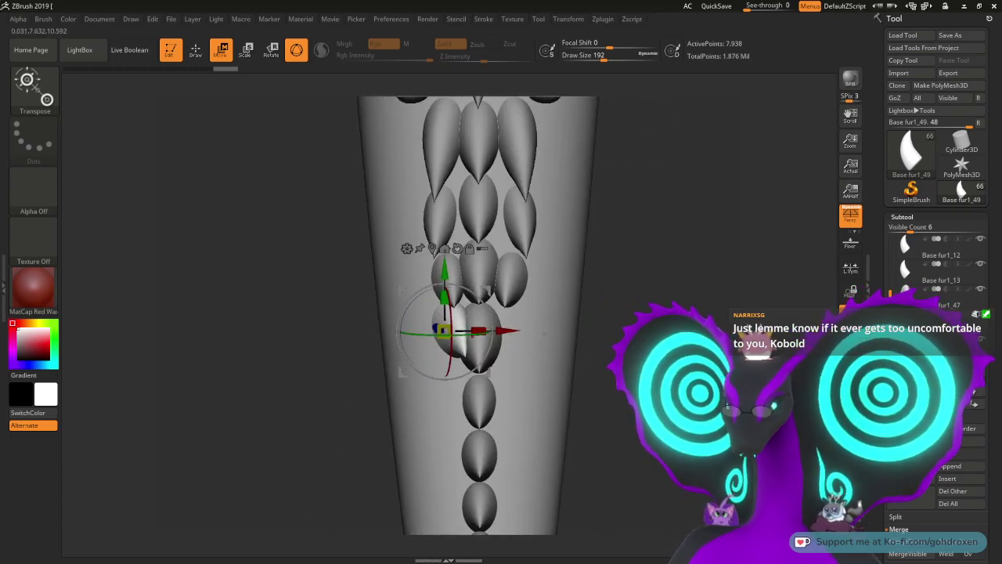
pyautogui.moveTo(511, 331)
pyautogui.mouseDown()
pyautogui.moveTo(531, 335)
pyautogui.moveTo(513, 332)
pyautogui.mouseUp()
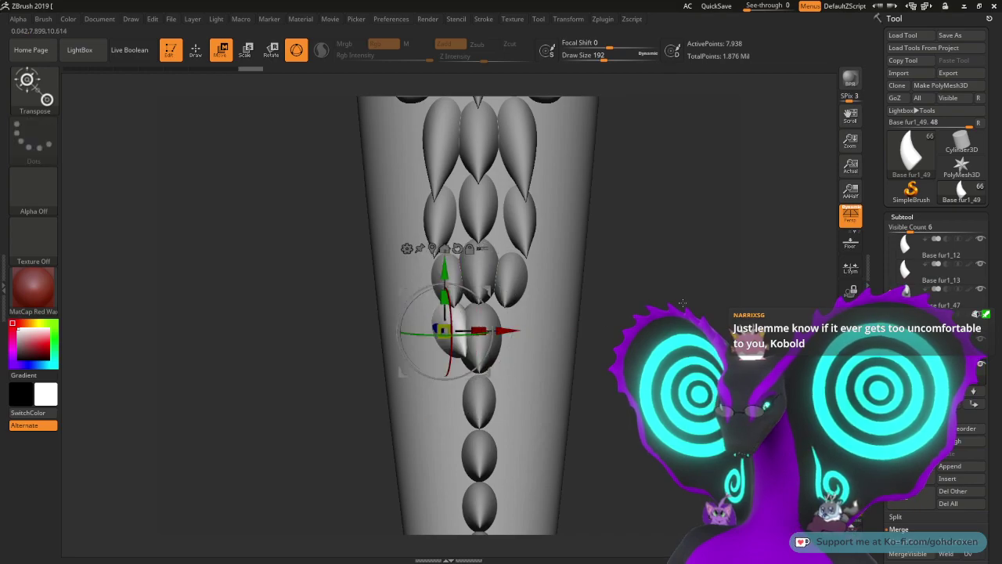
# Step: Duplicate the side tuft Base fur1_49 and mirror the copy to the opposite side of the ridge with the Mirror deformation
pyautogui.moveTo(877, 439); pyautogui.dragTo(877, 384)
pyautogui.click(911, 393)
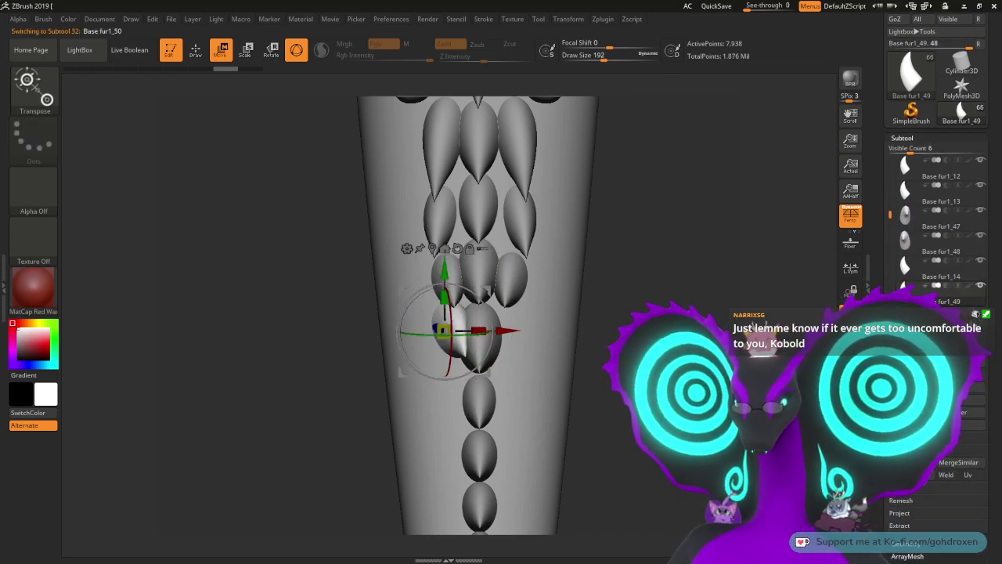
pyautogui.moveTo(875, 439); pyautogui.dragTo(876, 260)
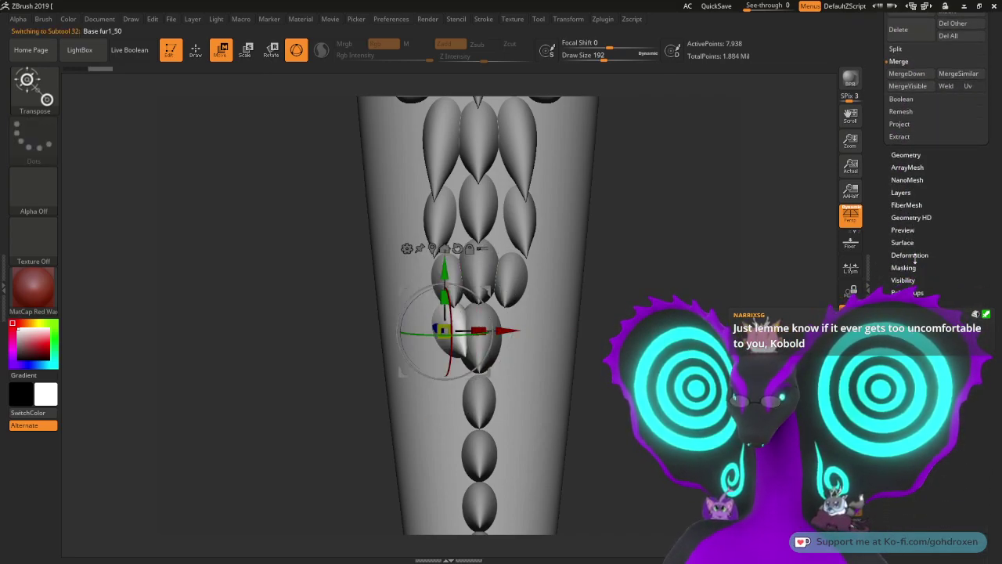
pyautogui.click(910, 255)
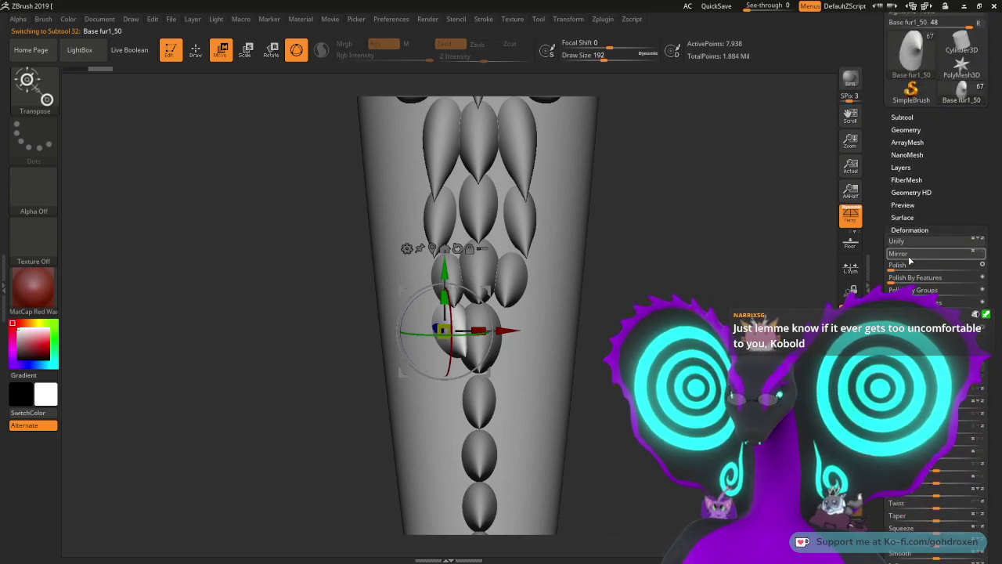
pyautogui.click(908, 254)
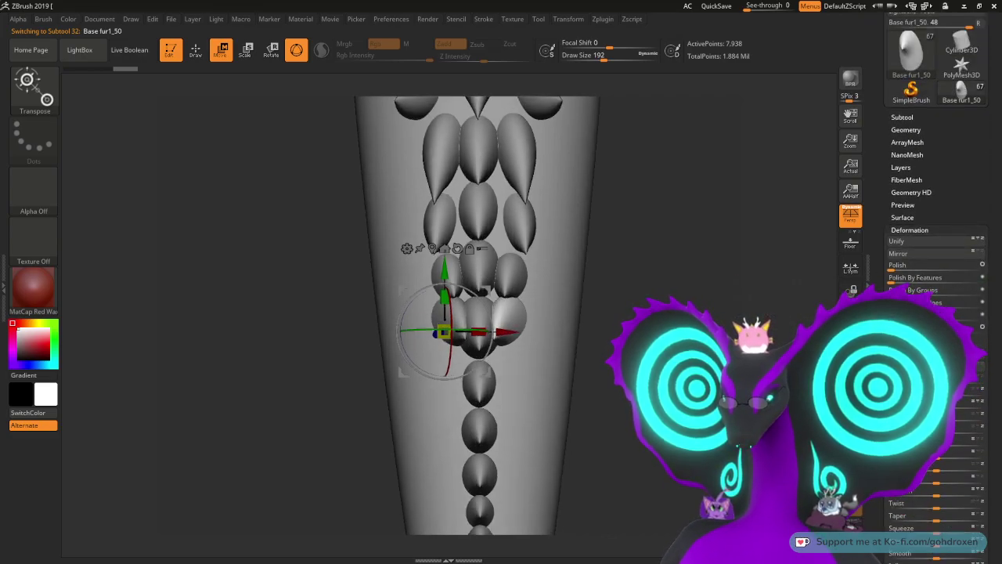
# Step: Examine the new mirrored pair and the spacing of the fur rows along the whole tail and body
pyautogui.moveTo(680, 211); pyautogui.dragTo(775, 218)
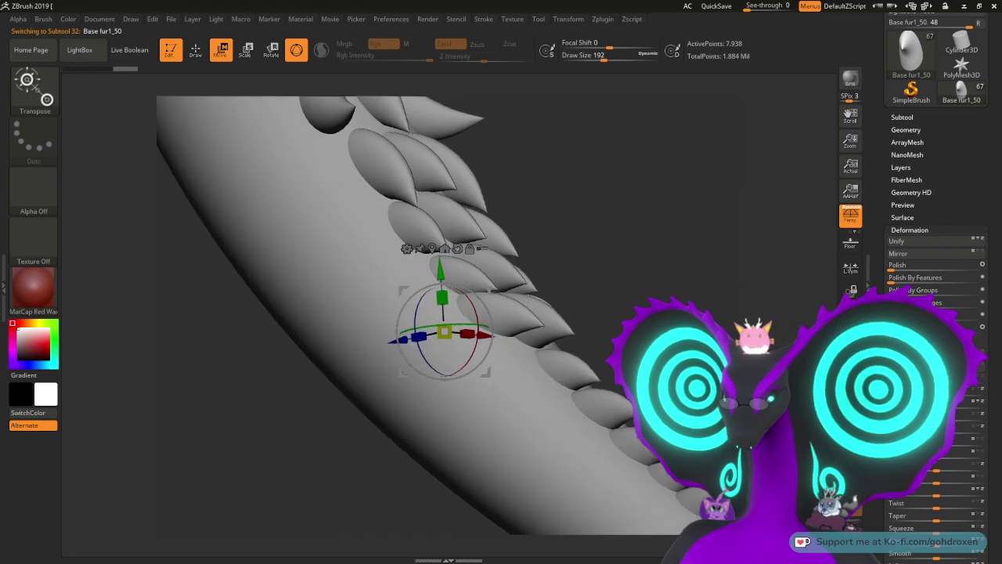
pyautogui.moveTo(505, 187); pyautogui.dragTo(593, 246)
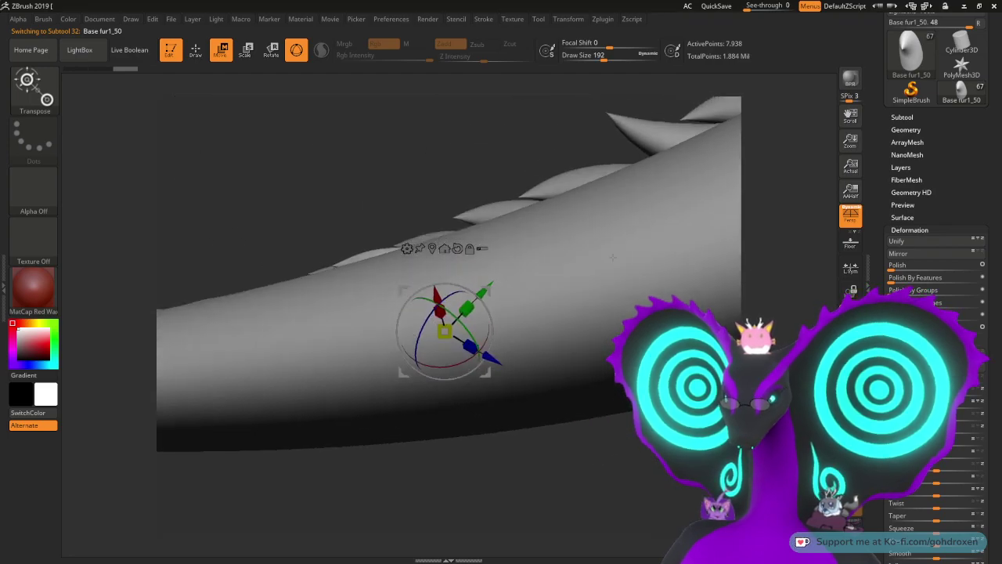
pyautogui.moveTo(402, 188); pyautogui.dragTo(508, 169)
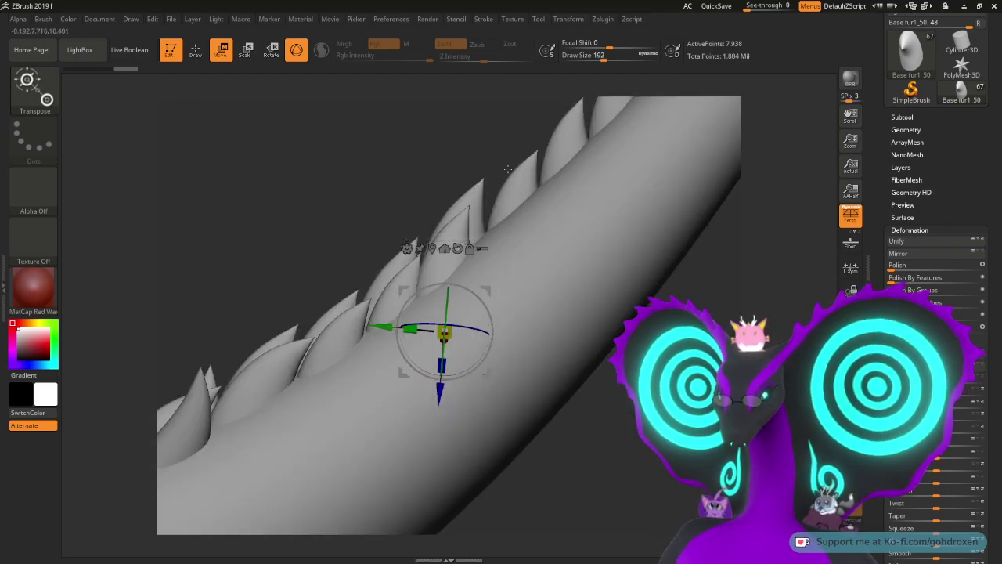
pyautogui.keyDown('alt'); pyautogui.moveTo(650, 140); pyautogui.dragTo(631, 269); pyautogui.keyUp('alt')
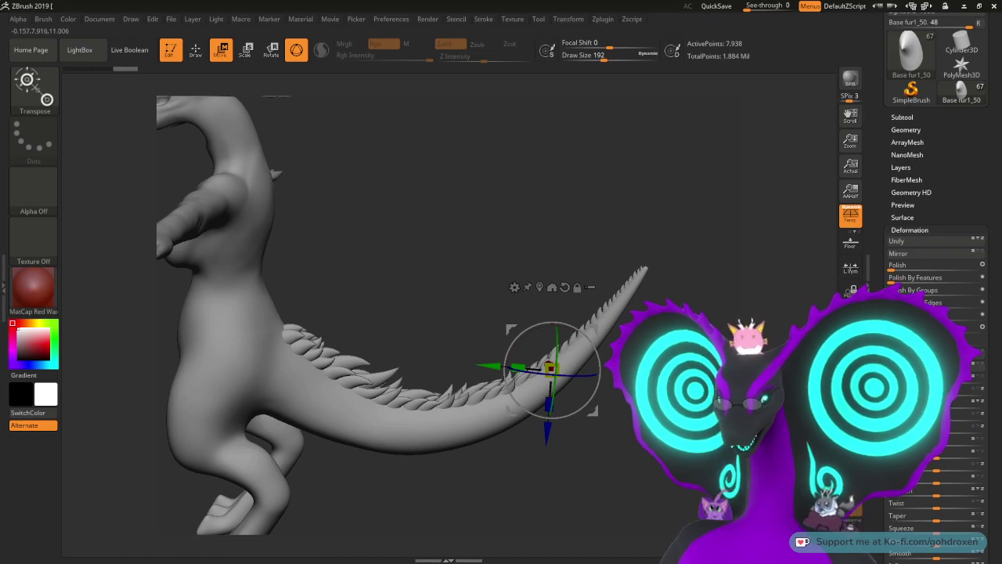
pyautogui.moveTo(910, 53)
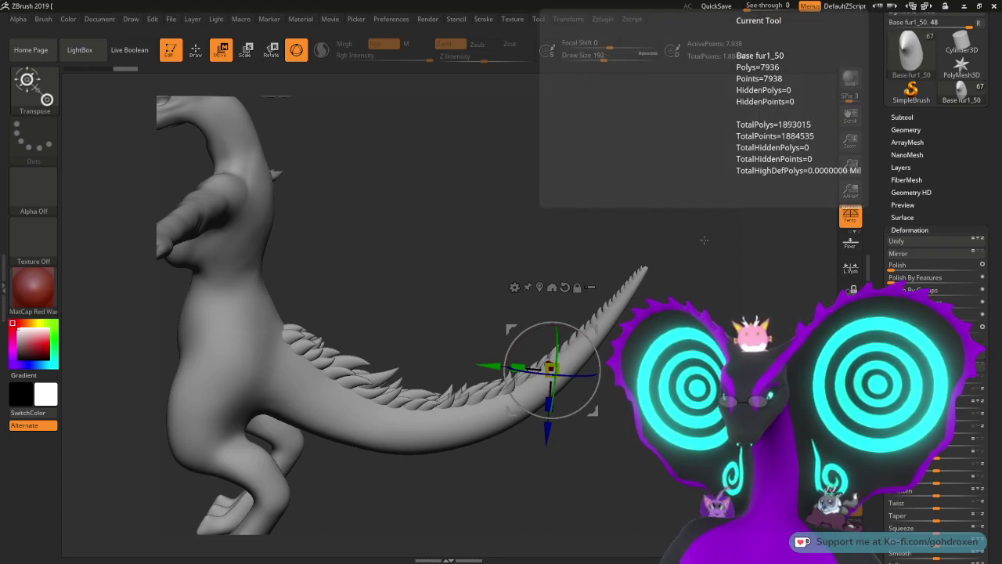
pyautogui.keyDown('alt'); pyautogui.moveTo(454, 235); pyautogui.dragTo(480, 219); pyautogui.keyUp('alt')
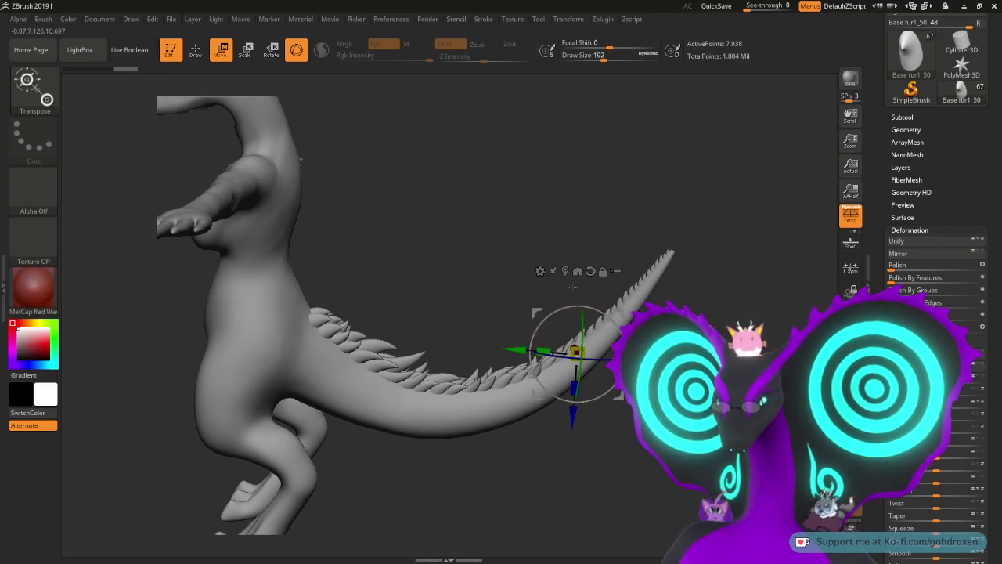
pyautogui.keyDown('alt'); pyautogui.moveTo(694, 311); pyautogui.dragTo(704, 300); pyautogui.keyUp('alt')
pyautogui.moveTo(596, 286); pyautogui.dragTo(578, 219)
# Step: Leave the transform gizmo and make the hidden head spheres, mouth piece, Feen parts and head and neck fur visible
pyautogui.press('q')
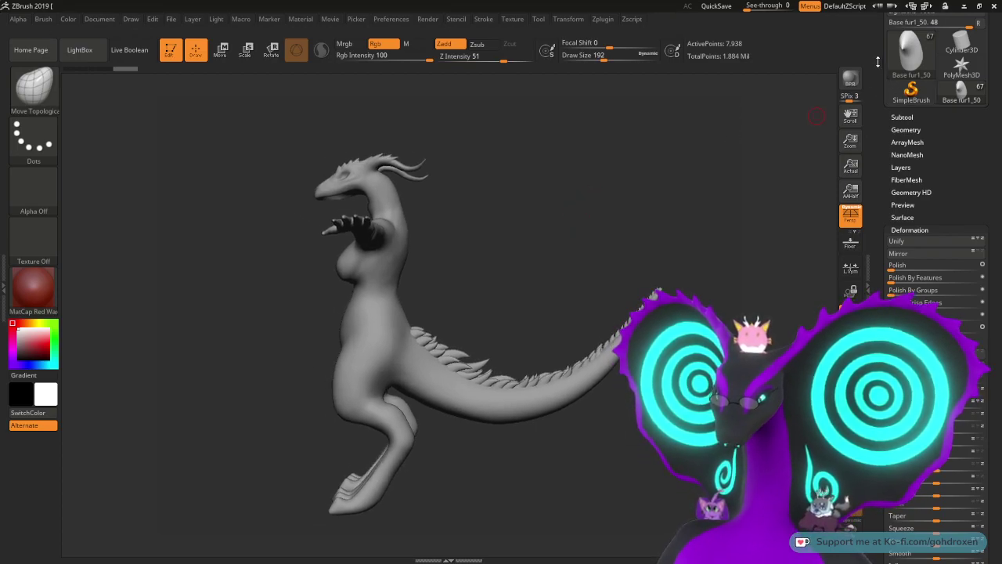
pyautogui.moveTo(882, 33); pyautogui.dragTo(883, 133)
pyautogui.click(904, 218)
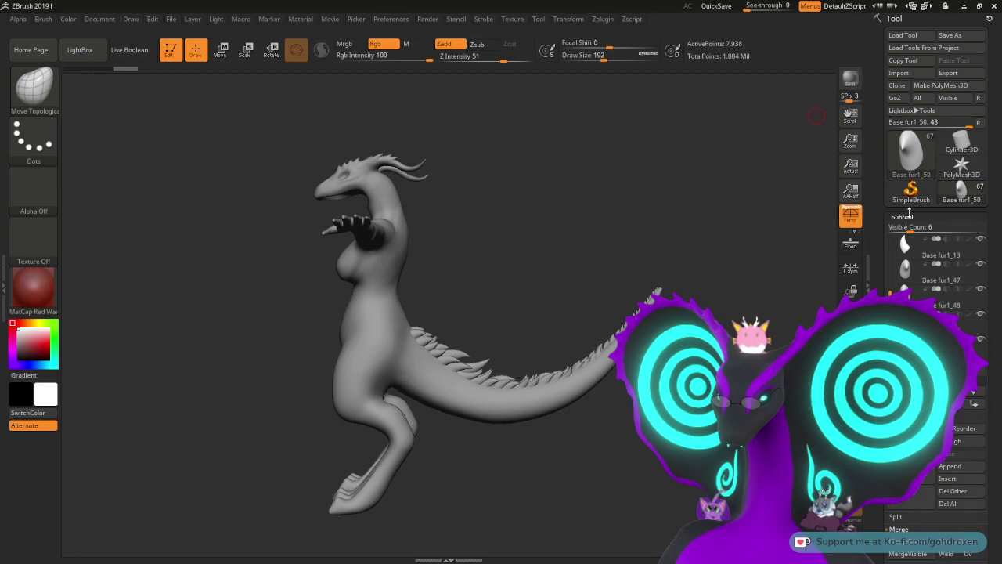
pyautogui.moveTo(889, 289); pyautogui.dragTo(888, 238)
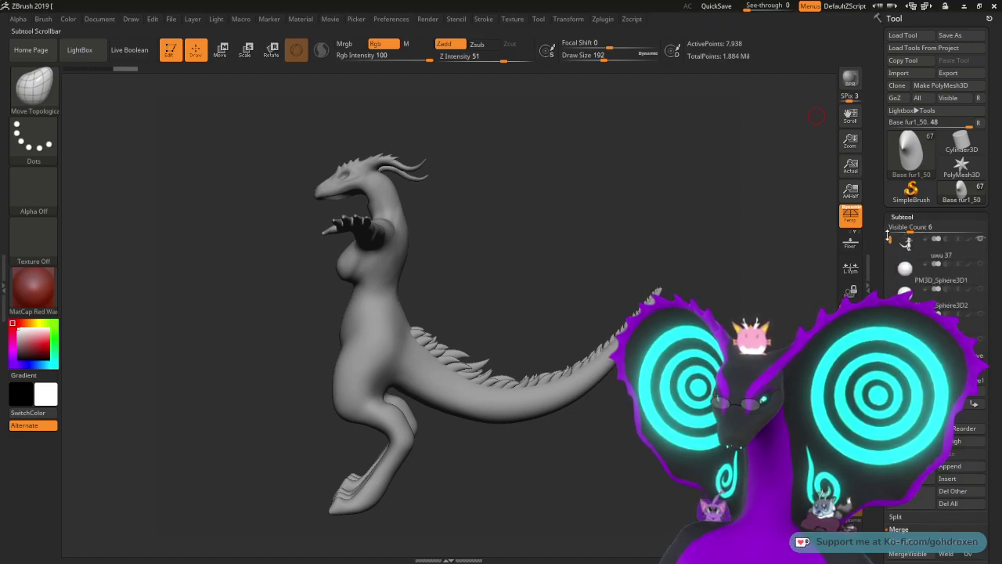
pyautogui.moveTo(975, 270)
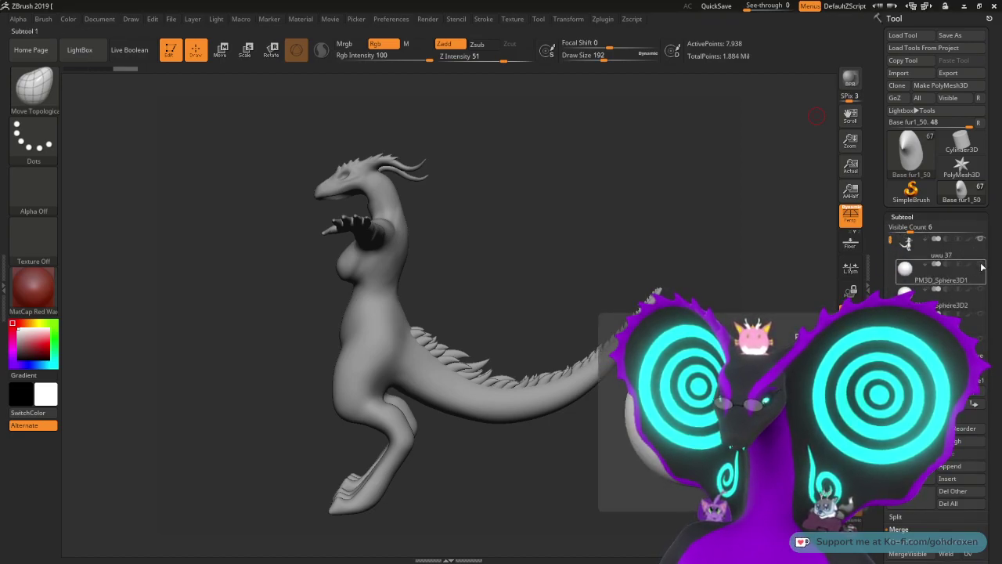
pyautogui.moveTo(987, 368)
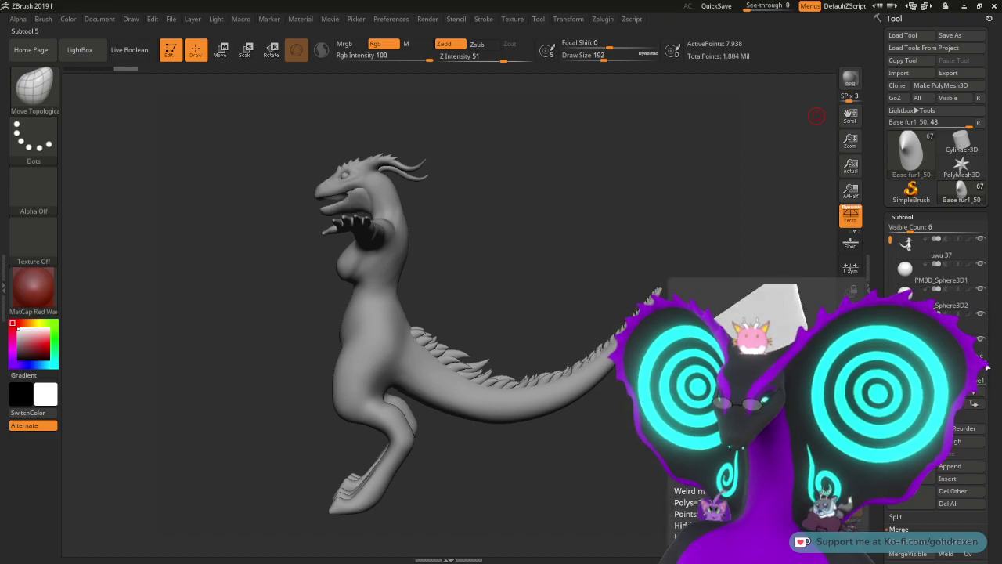
pyautogui.moveTo(890, 240); pyautogui.dragTo(891, 257)
pyautogui.scroll(2, 890, 250)
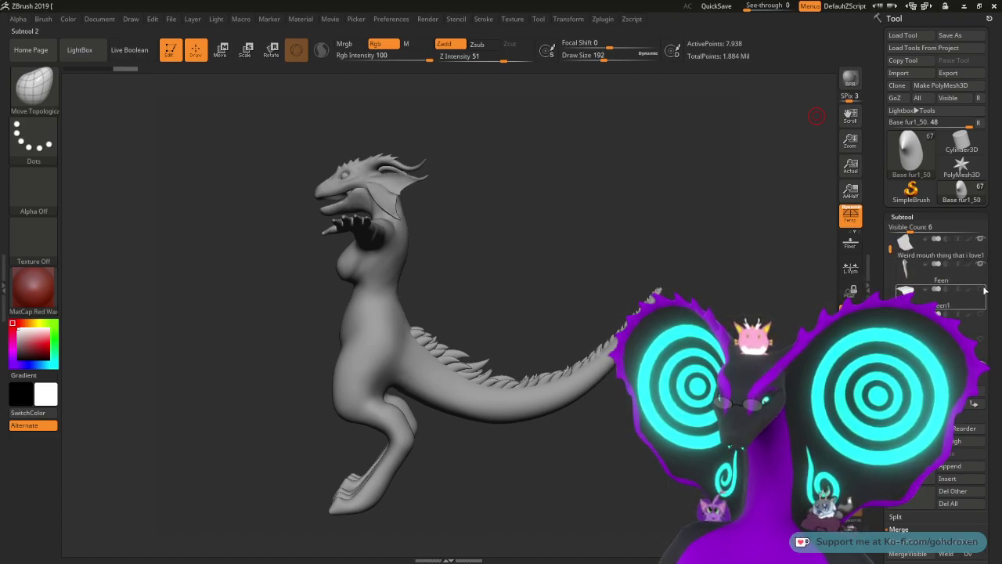
pyautogui.click(983, 313)
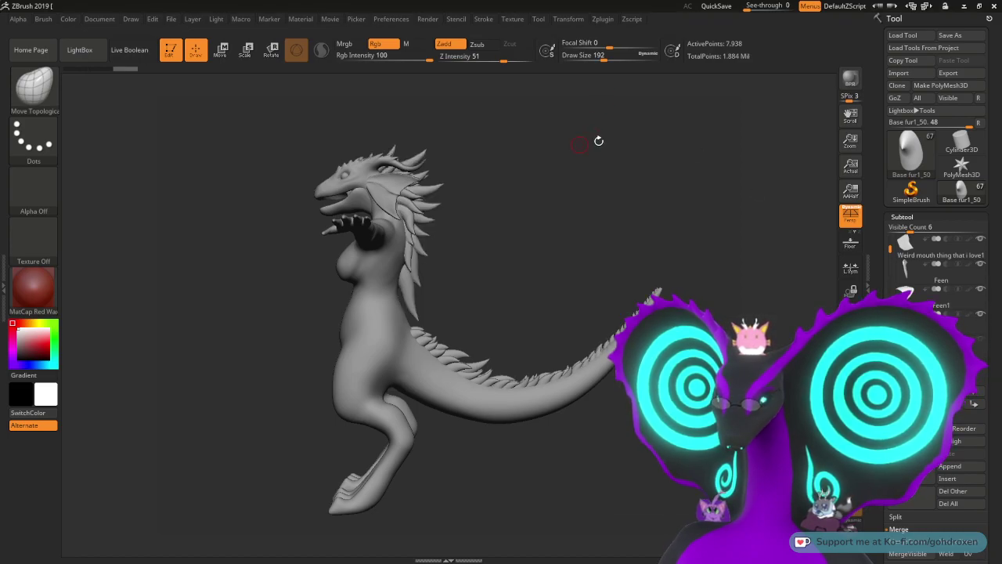
pyautogui.moveTo(613, 189)
pyautogui.mouseDown()
pyautogui.moveTo(594, 196)
pyautogui.moveTo(606, 195)
pyautogui.mouseUp()
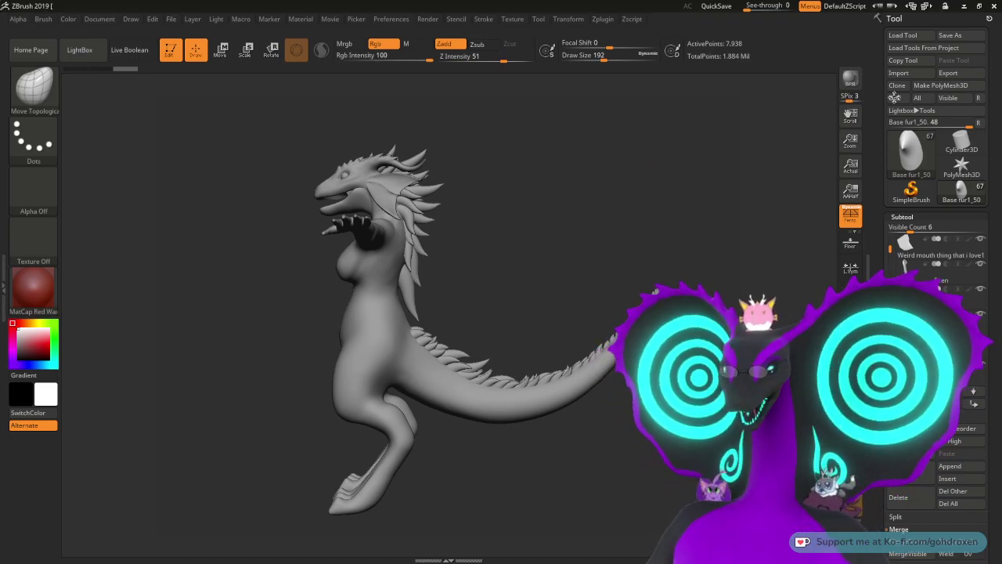
# Step: Save the tool as a new file named uwu 38.ZTL
pyautogui.click(950, 36)
pyautogui.click(310, 312)
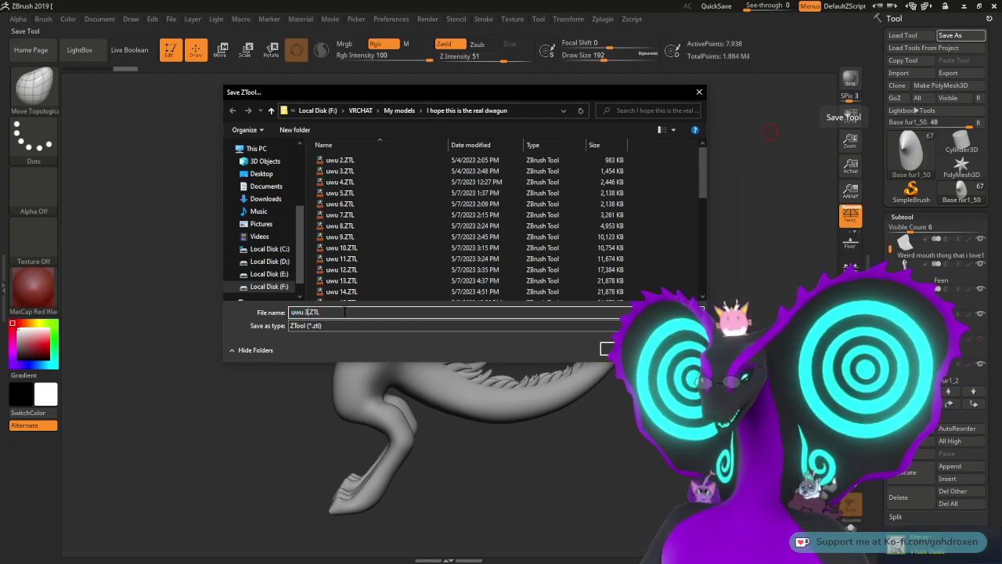
pyautogui.write('8')
pyautogui.press('Return')
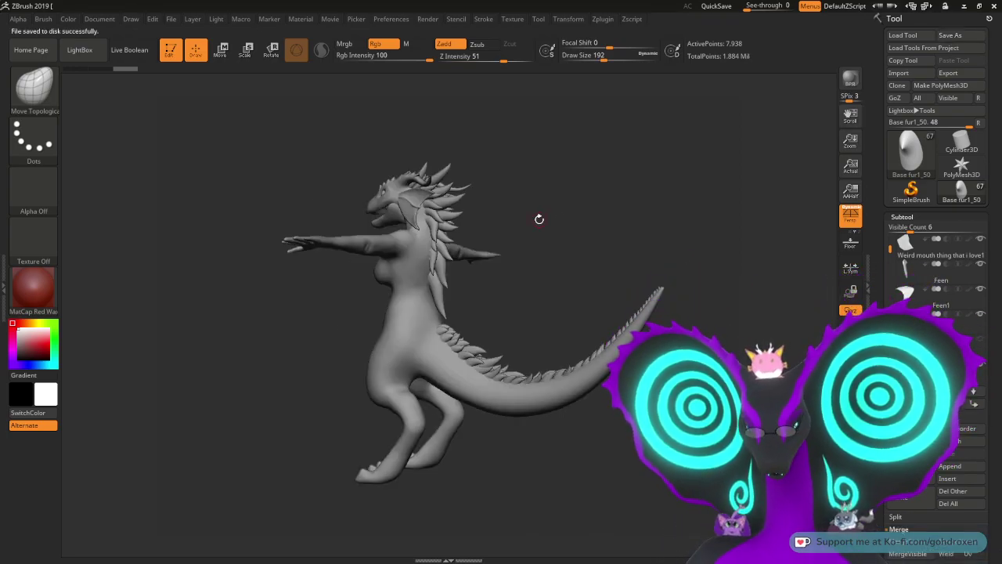
# Step: Examine the whole creature from both sides and the front, with the main body as the active subtool
pyautogui.moveTo(537, 226)
pyautogui.mouseDown()
pyautogui.moveTo(567, 231)
pyautogui.moveTo(586, 213)
pyautogui.moveTo(584, 227)
pyautogui.moveTo(588, 211)
pyautogui.mouseUp()
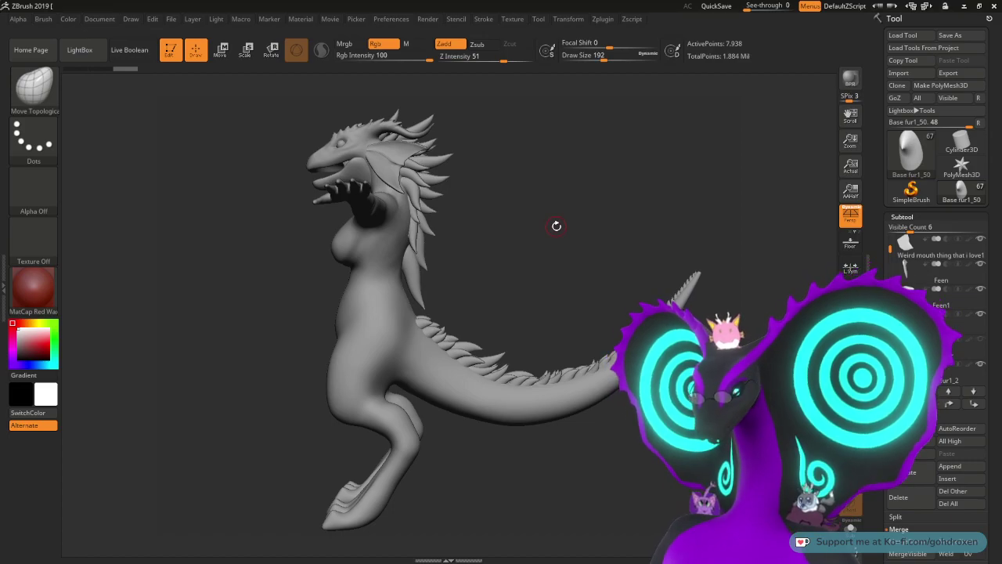
pyautogui.moveTo(563, 254); pyautogui.dragTo(295, 253)
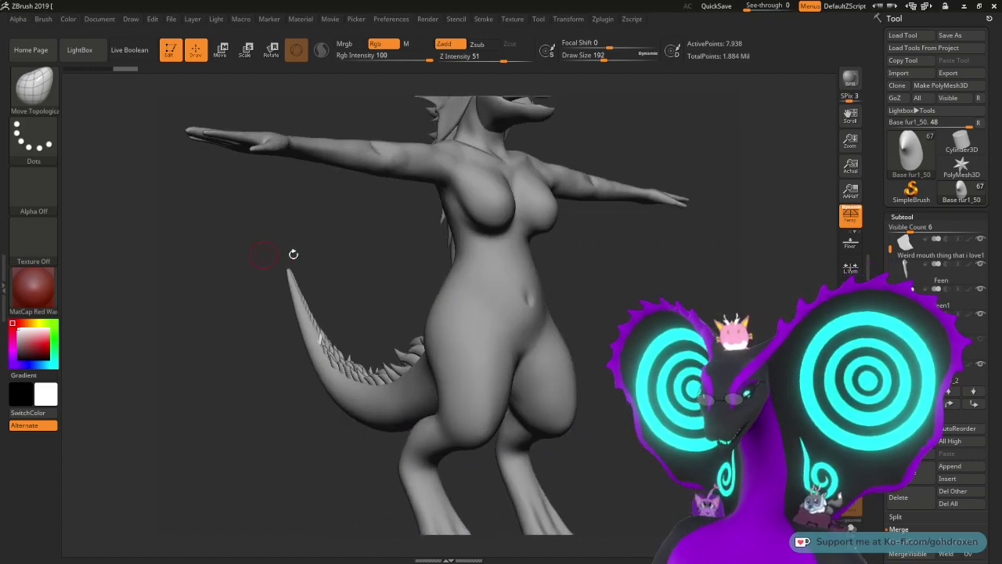
pyautogui.keyDown('alt'); pyautogui.click(520, 317); pyautogui.keyUp('alt')
pyautogui.moveTo(667, 283); pyautogui.dragTo(576, 307)
pyautogui.moveTo(670, 304); pyautogui.dragTo(631, 300)
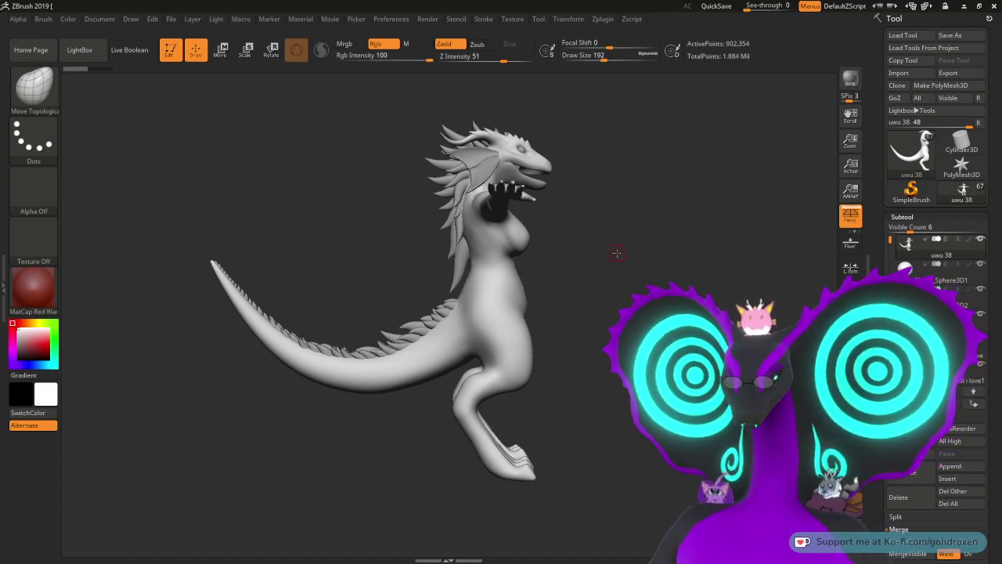
pyautogui.keyDown('alt'); pyautogui.moveTo(618, 253); pyautogui.dragTo(615, 272); pyautogui.keyUp('alt')
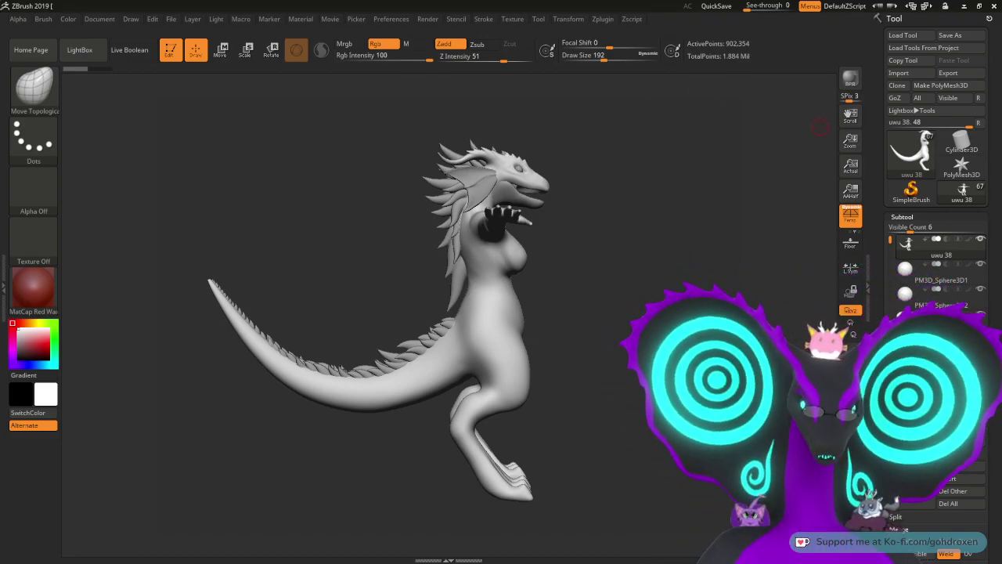
pyautogui.moveTo(783, 243); pyautogui.dragTo(771, 243)
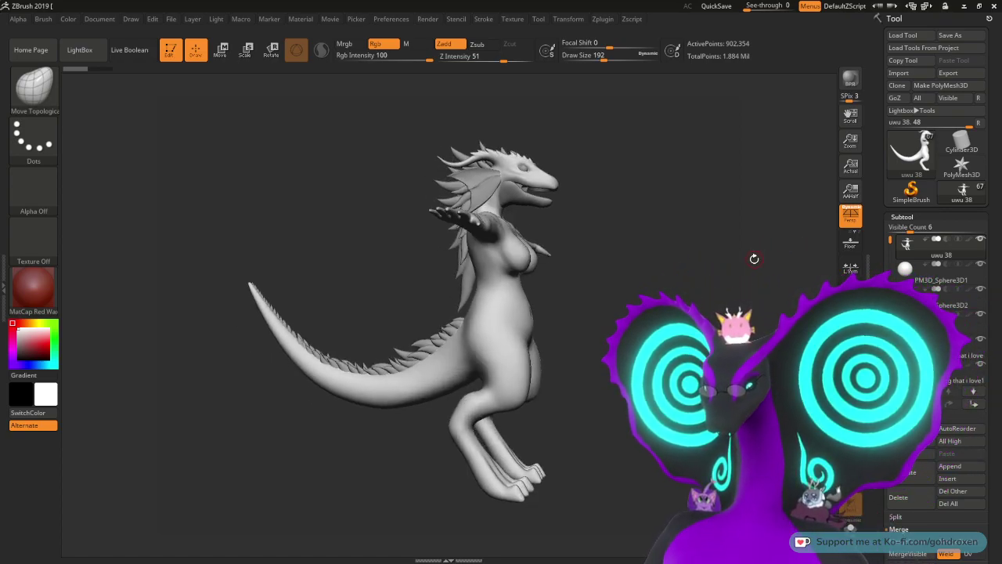
pyautogui.hotkey('ctrl', 'z')
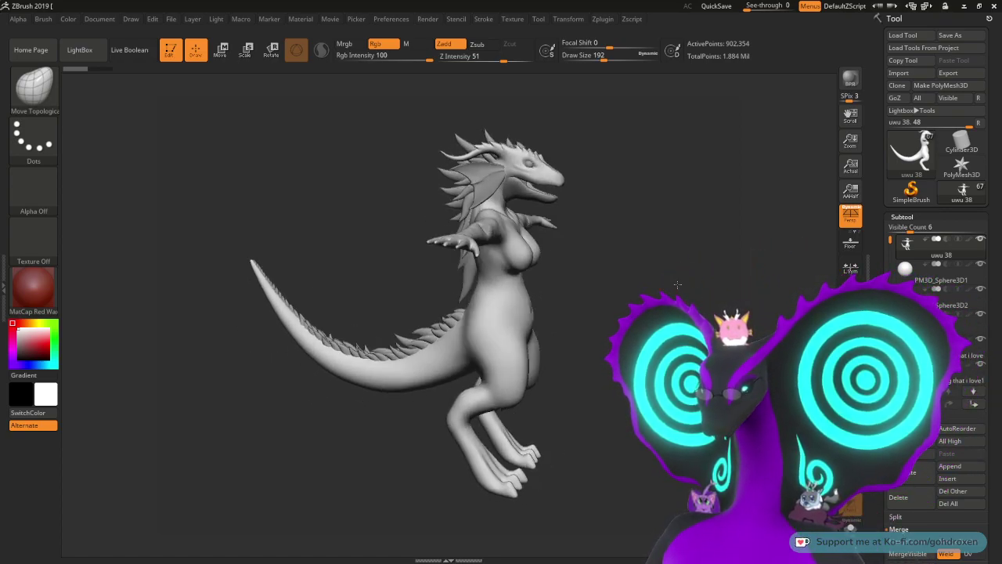
pyautogui.hotkey('ctrl', 'z')
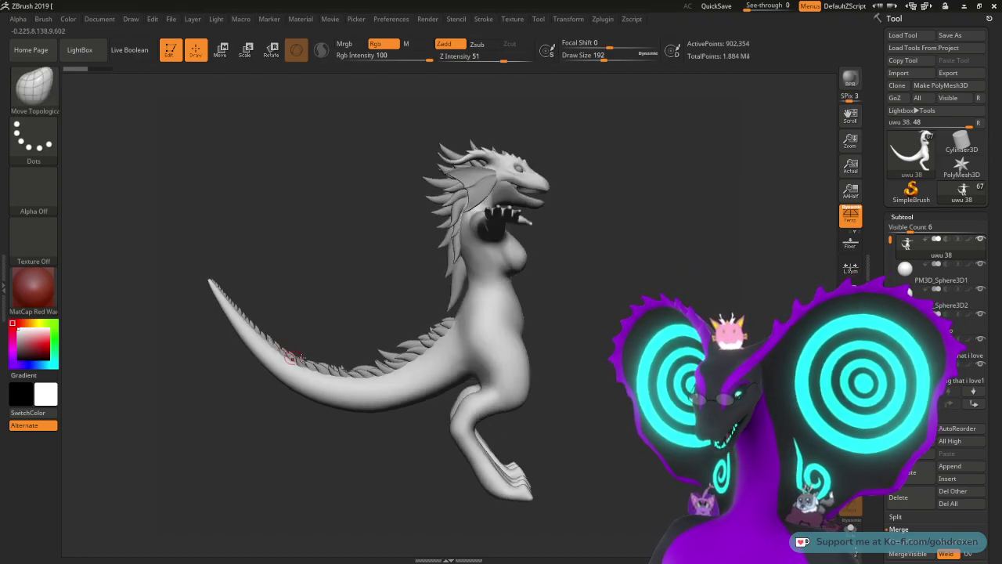
# Step: Check the creature's side silhouette with Flat rendering, and return to Fast rendering
pyautogui.click(432, 21)
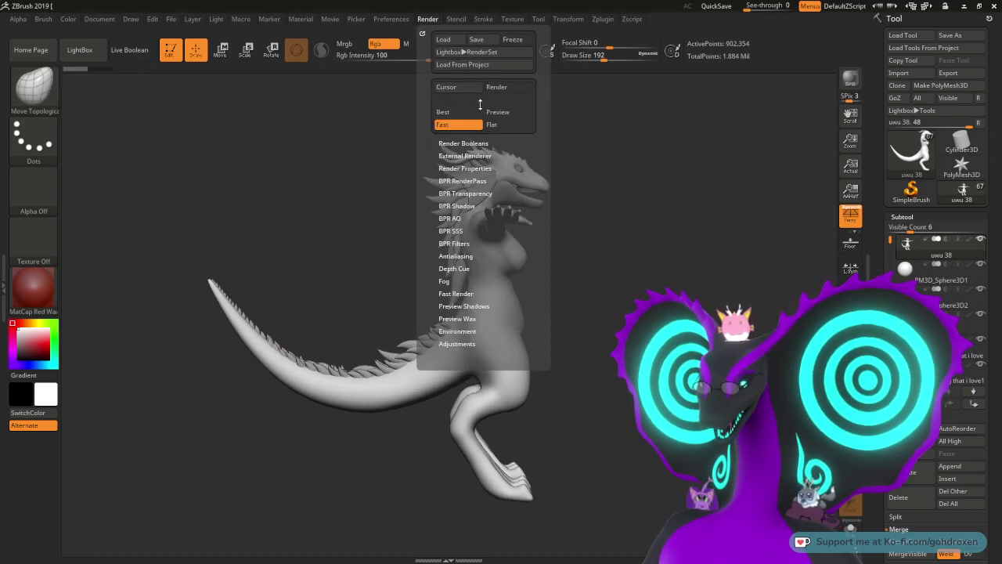
pyautogui.click(509, 125)
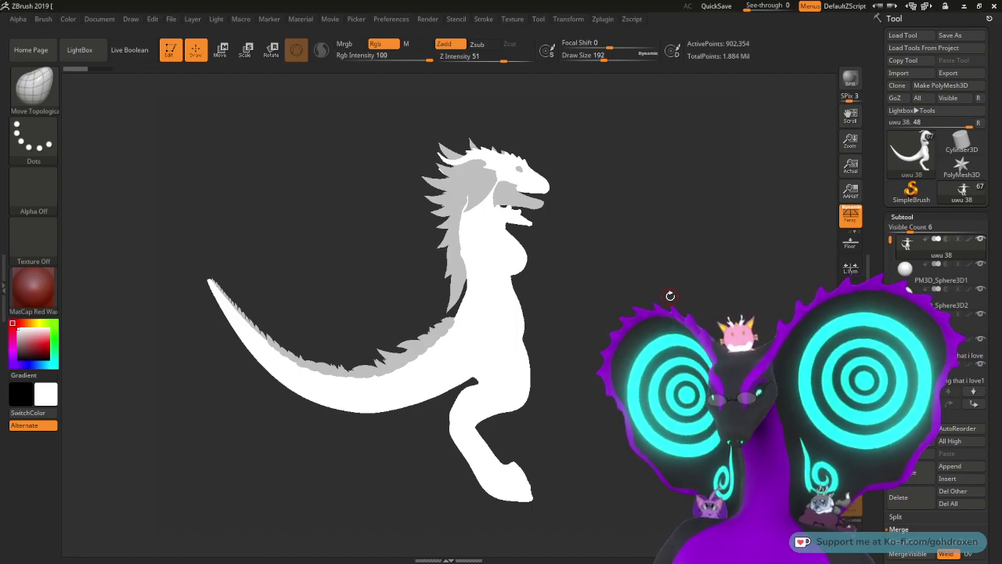
pyautogui.click(427, 18)
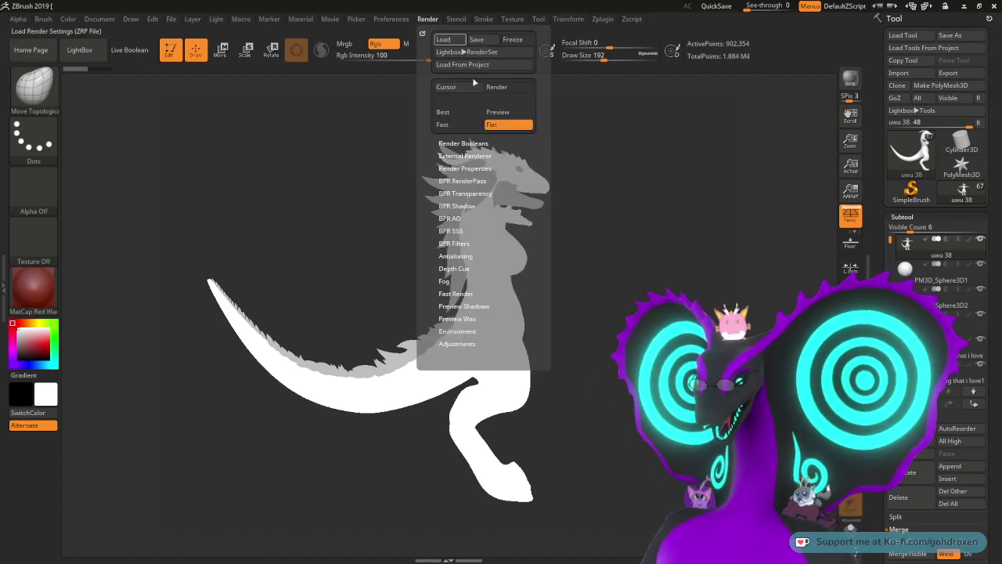
pyautogui.click(459, 125)
# Step: Make Base fur1_2 the active subtool and save the tool over the existing file uwu 38.ZTL
pyautogui.moveTo(890, 241); pyautogui.dragTo(894, 250)
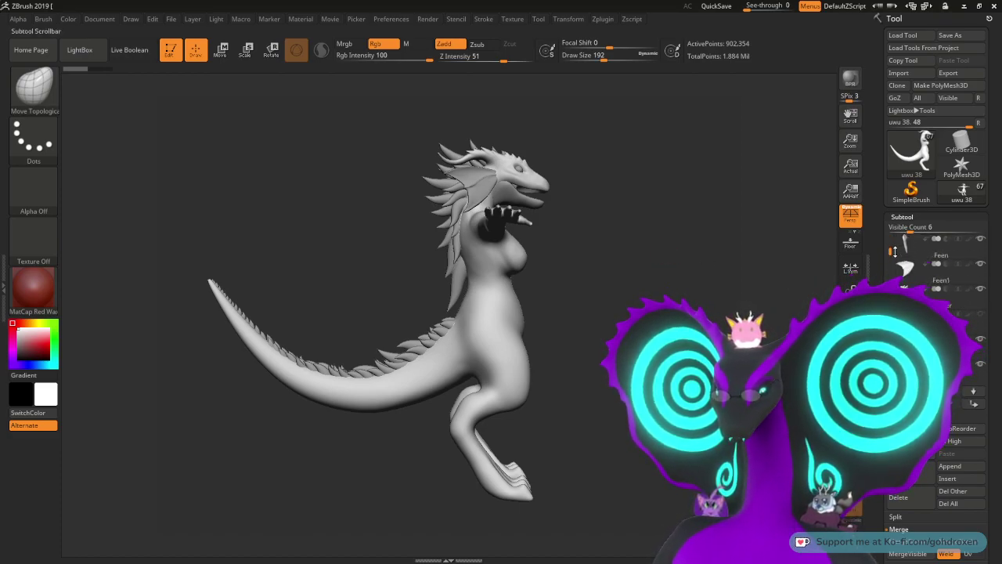
pyautogui.click(944, 350)
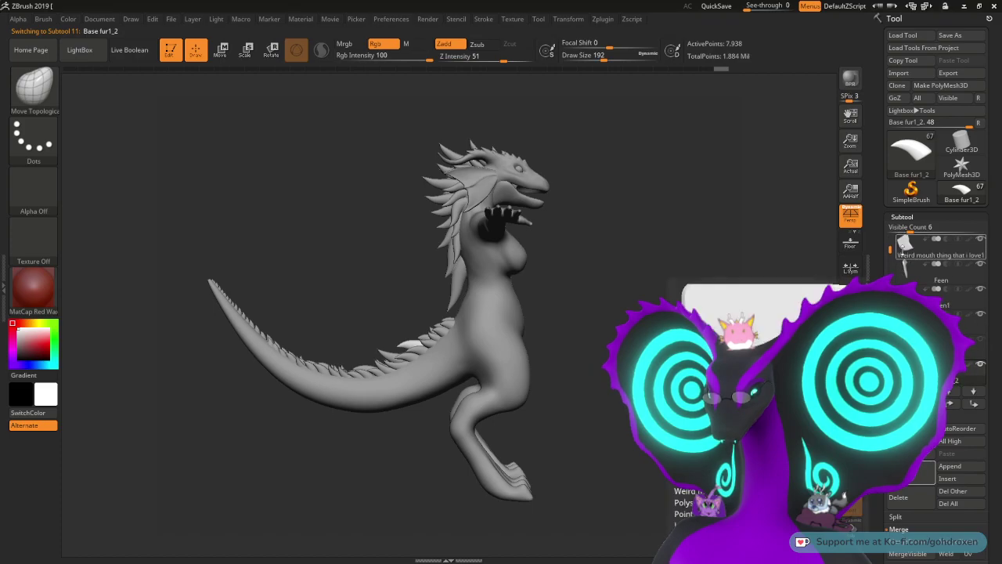
pyautogui.click(951, 36)
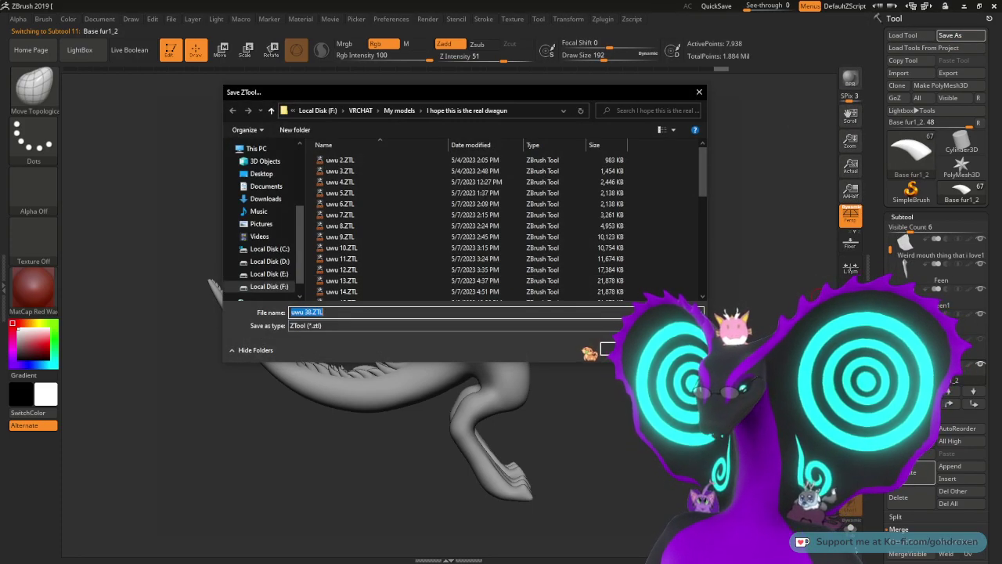
pyautogui.click(614, 349)
pyautogui.click(537, 291)
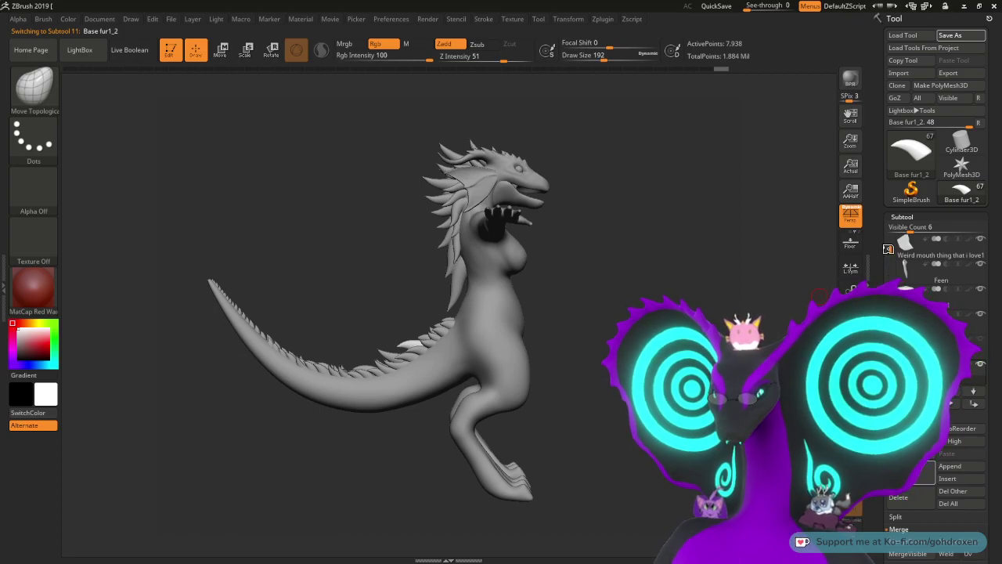
# Step: Merge all the back and tail fur tuft subtools listed below Base fur1_2 down into it
pyautogui.moveTo(890, 250); pyautogui.dragTo(890, 257)
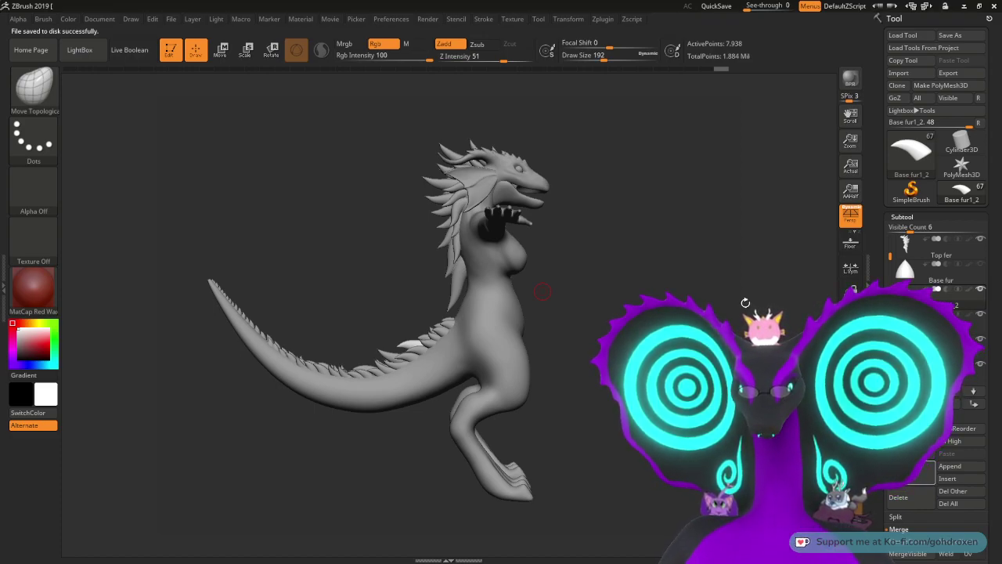
pyautogui.click(925, 298)
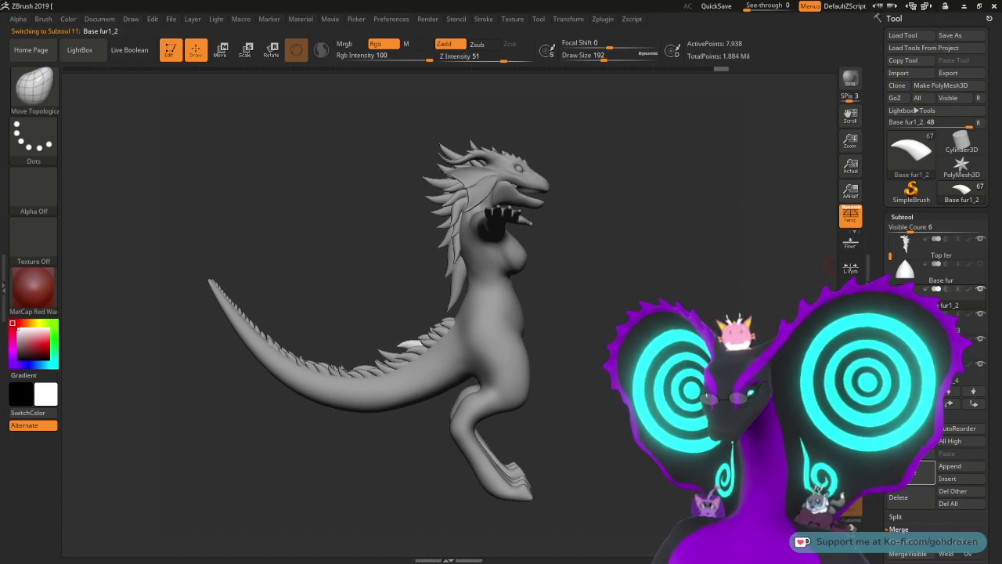
pyautogui.scroll(-3, 884, 265)
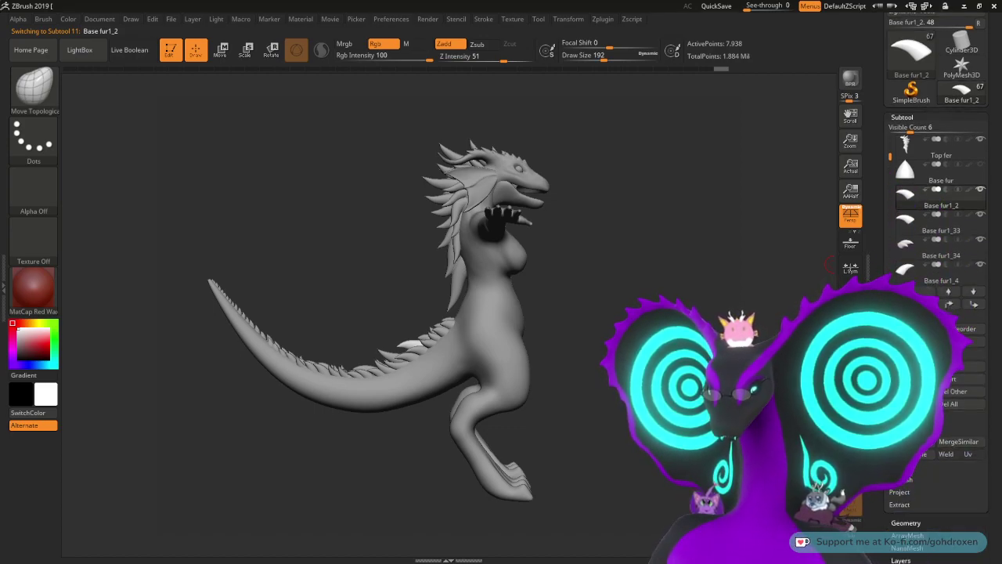
pyautogui.click(911, 441)
pyautogui.click(910, 442)
pyautogui.click(911, 442)
pyautogui.click(911, 442)
pyautogui.click(910, 441)
pyautogui.click(911, 442)
pyautogui.click(910, 442)
pyautogui.click(911, 441)
pyautogui.click(911, 442)
pyautogui.click(910, 442)
pyautogui.click(910, 442)
pyautogui.click(911, 442)
pyautogui.click(911, 442)
pyautogui.click(911, 442)
pyautogui.click(915, 441)
pyautogui.click(915, 441)
pyautogui.click(914, 441)
pyautogui.click(914, 441)
pyautogui.click(914, 441)
pyautogui.click(915, 441)
pyautogui.click(914, 441)
pyautogui.click(914, 441)
pyautogui.click(915, 441)
pyautogui.click(915, 440)
pyautogui.click(914, 441)
pyautogui.click(915, 441)
pyautogui.click(915, 441)
pyautogui.click(915, 441)
pyautogui.click(914, 441)
pyautogui.click(914, 441)
pyautogui.click(915, 441)
pyautogui.click(915, 441)
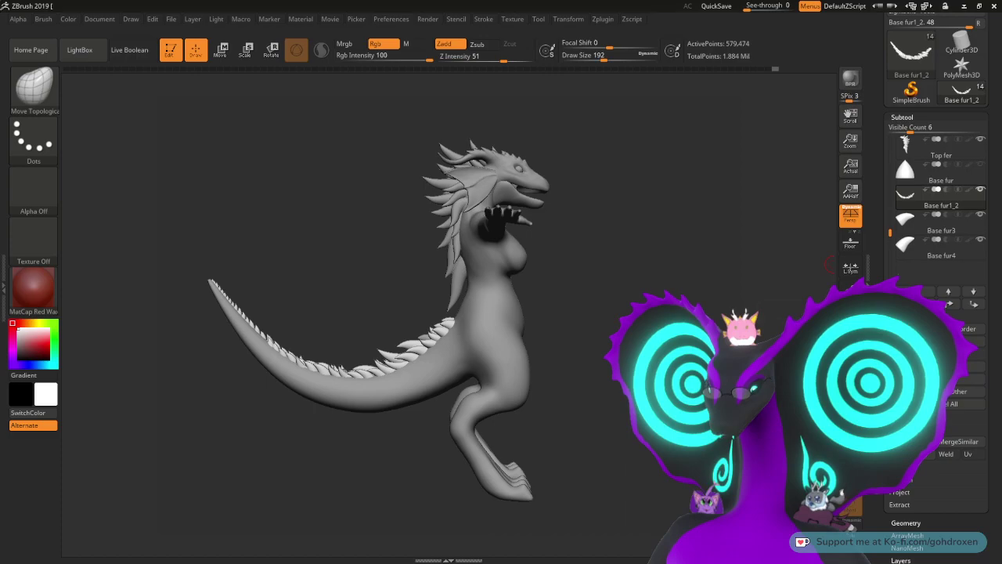
pyautogui.click(915, 441)
pyautogui.click(915, 441)
# Step: Rename the merged fur subtool to Below fer, move it above Base fur in the subtool order, and keep it active
pyautogui.moveTo(627, 176); pyautogui.dragTo(752, 201)
pyautogui.moveTo(902, 206)
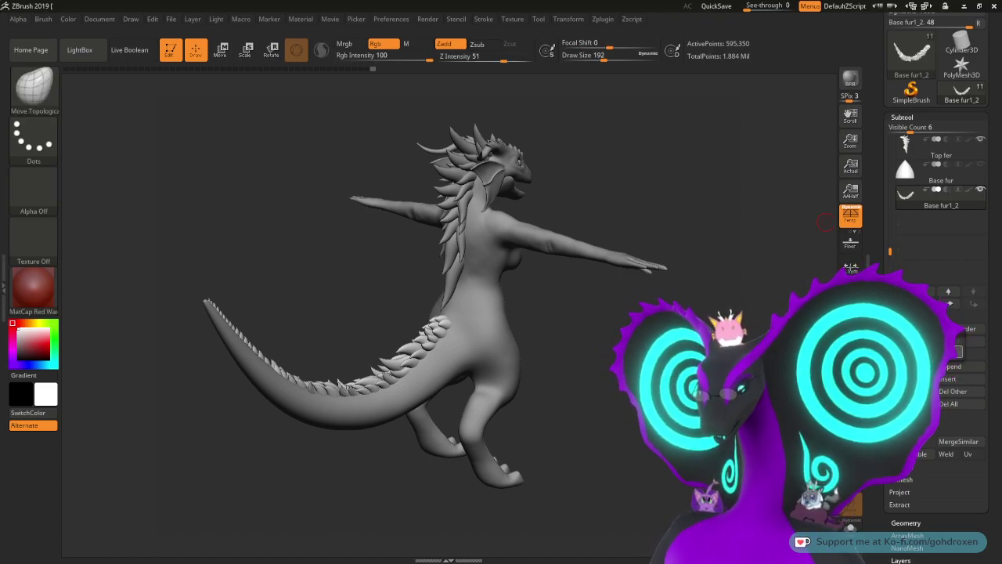
pyautogui.press('Return')
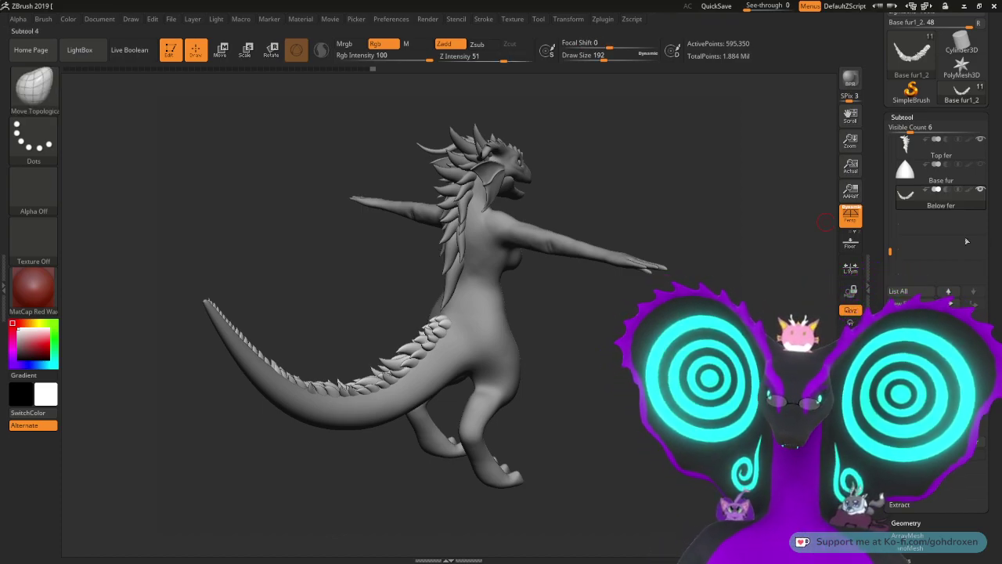
pyautogui.moveTo(918, 205); pyautogui.dragTo(919, 168)
pyautogui.click(917, 202)
pyautogui.moveTo(681, 221); pyautogui.dragTo(562, 110)
pyautogui.keyDown('alt'); pyautogui.moveTo(679, 181); pyautogui.dragTo(672, 222); pyautogui.keyUp('alt')
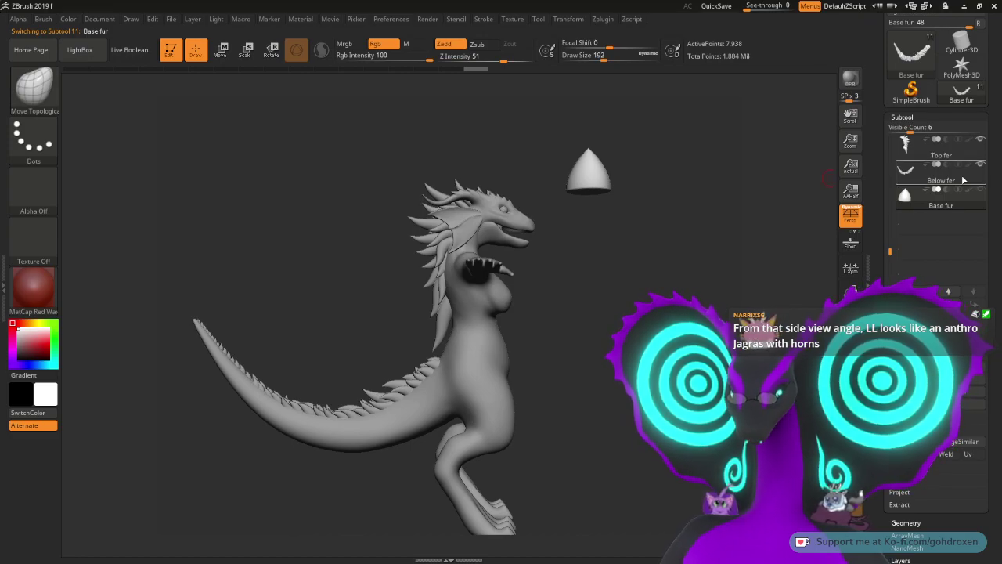
pyautogui.click(903, 174)
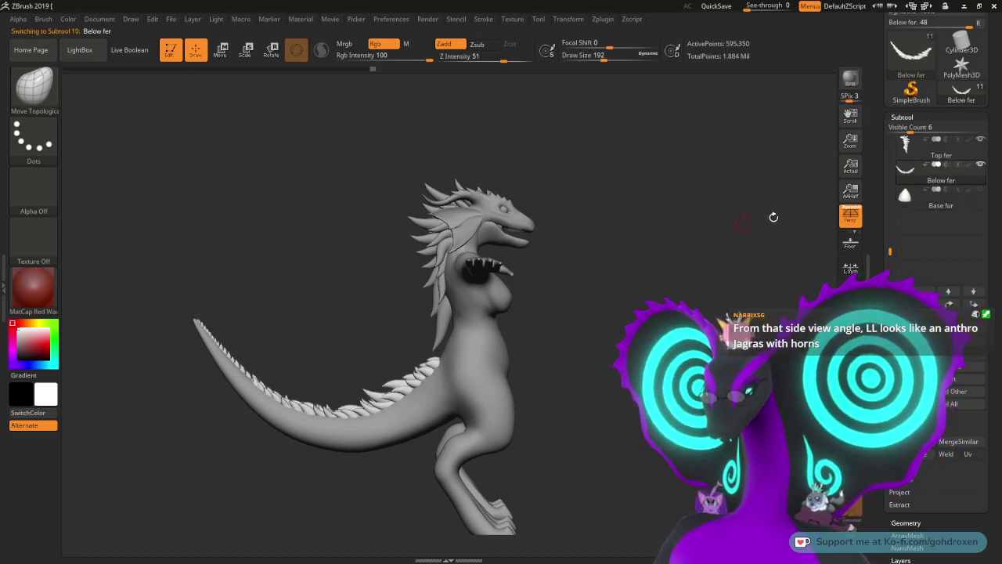
pyautogui.moveTo(912, 172)
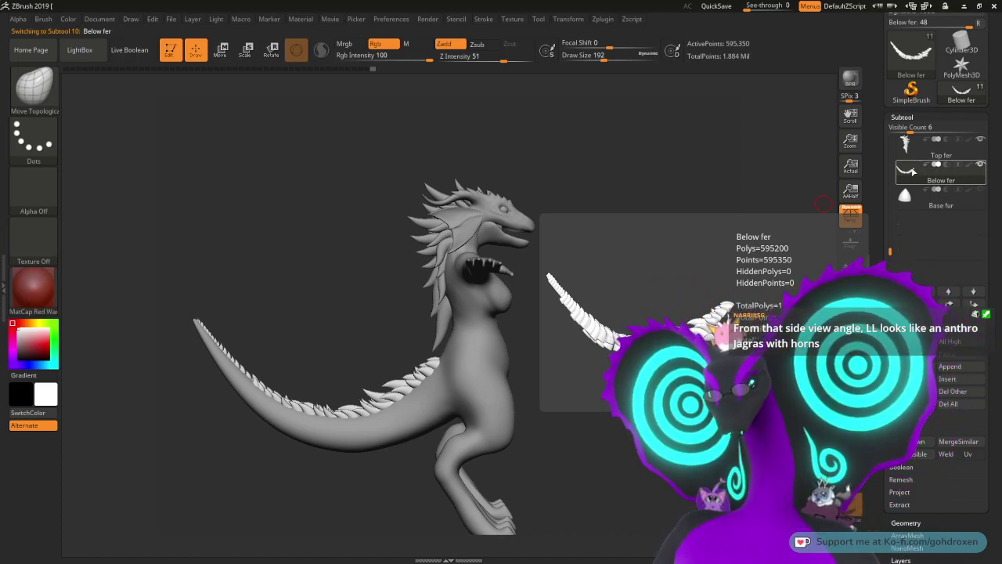
pyautogui.keyDown('alt'); pyautogui.moveTo(682, 232); pyautogui.dragTo(729, 220); pyautogui.keyUp('alt')
pyautogui.keyDown('alt'); pyautogui.moveTo(689, 265); pyautogui.dragTo(677, 229); pyautogui.keyUp('alt')
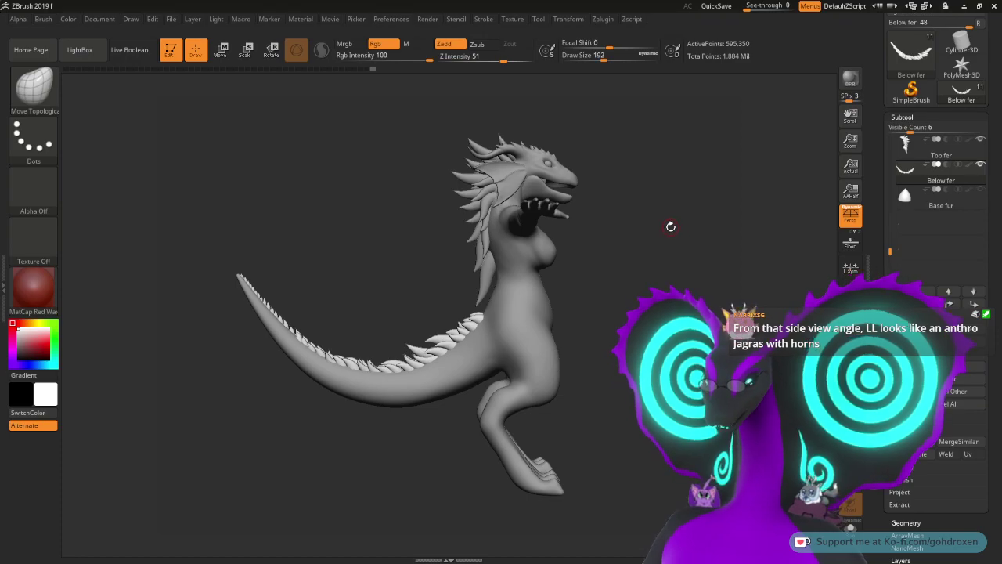
# Step: Save the tool as a new file named uwu 39.ZTL
pyautogui.scroll(3, 880, 71)
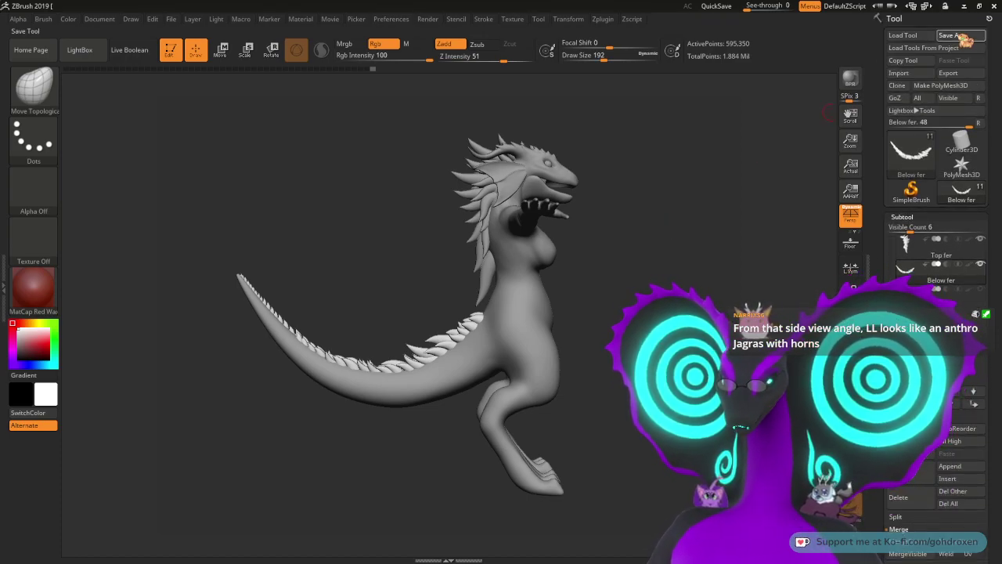
pyautogui.click(960, 35)
pyautogui.click(311, 312)
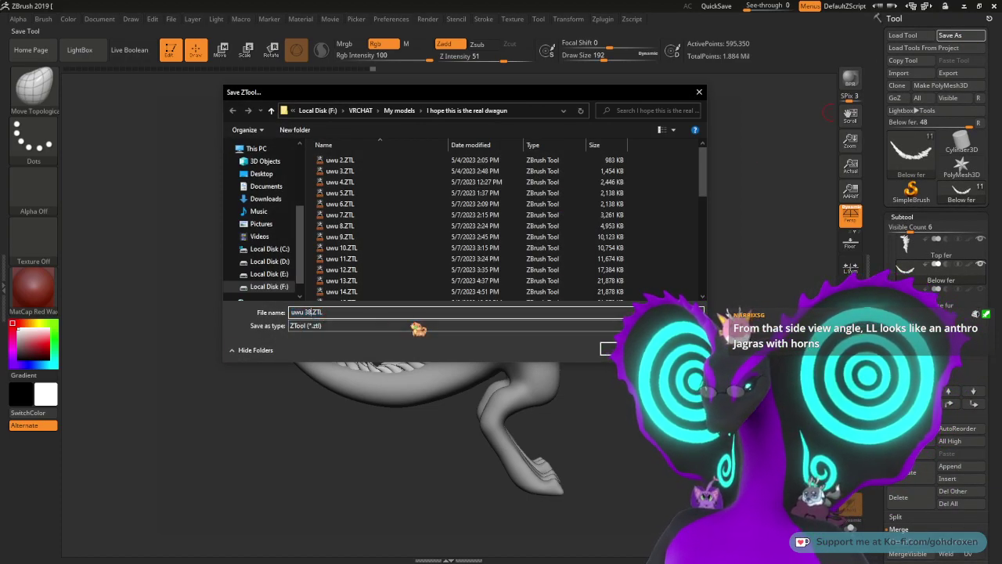
pyautogui.write('9')
pyautogui.press('Return')
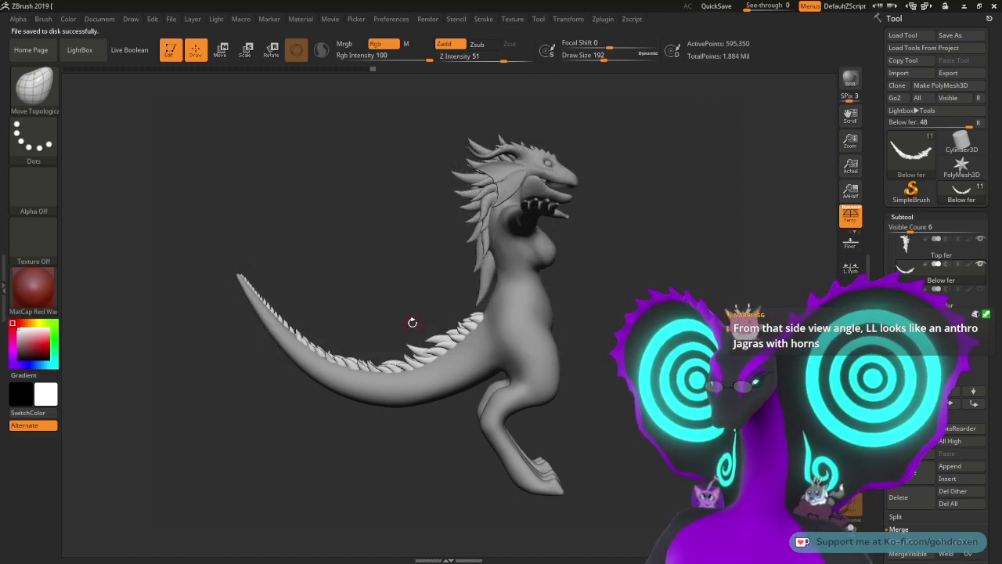
# Step: Pre-process the current subtool Below fer with Decimation Master
pyautogui.click(603, 19)
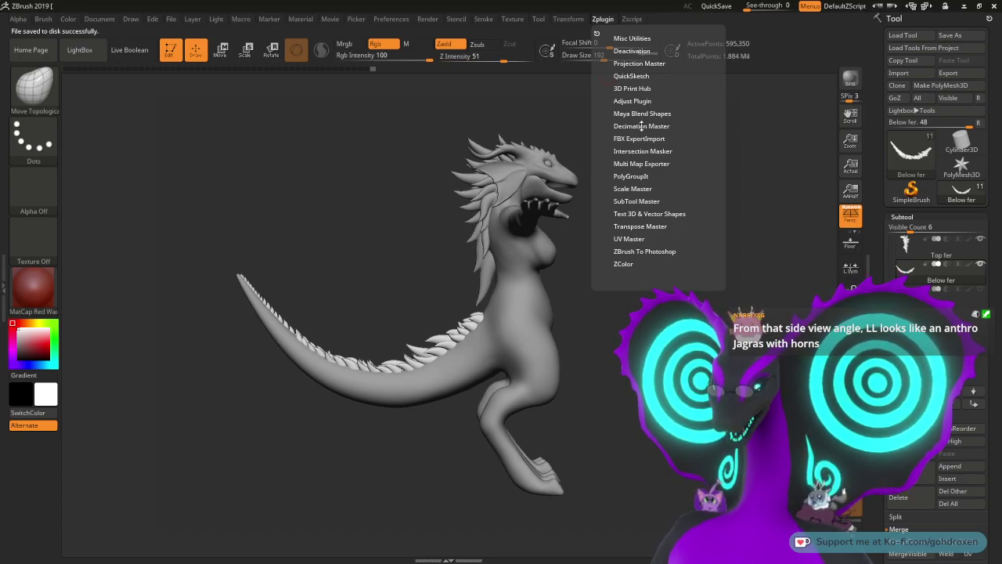
pyautogui.click(642, 125)
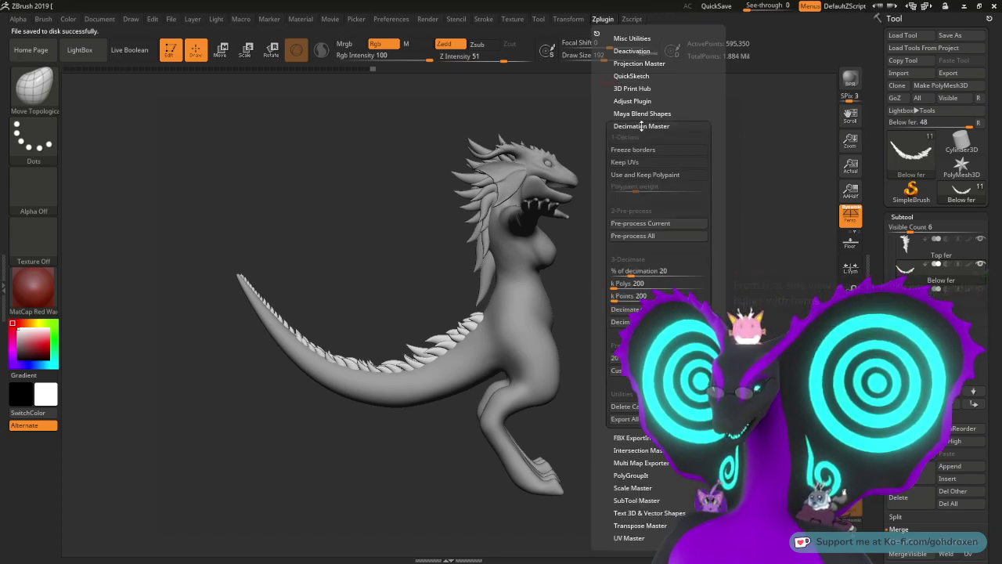
pyautogui.click(656, 224)
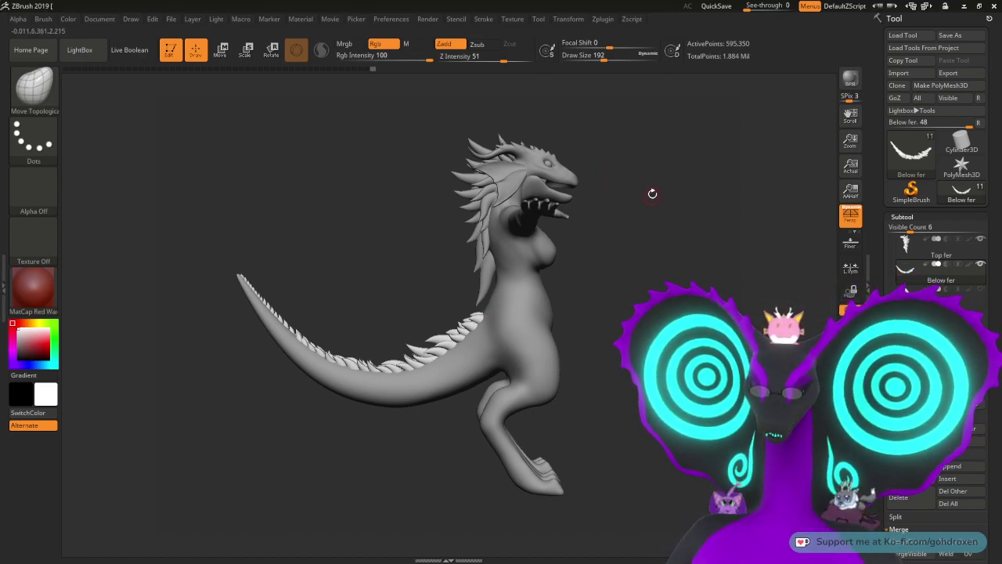
pyautogui.keyDown('alt'); pyautogui.moveTo(653, 193); pyautogui.dragTo(657, 215); pyautogui.keyUp('alt')
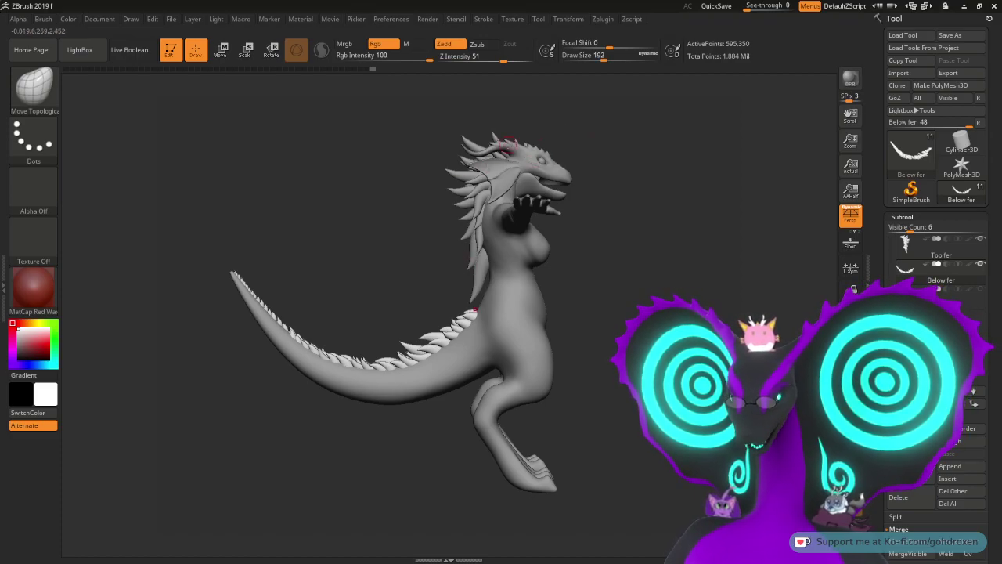
# Step: Set Decimation Master's target to 75 k Polys and decimate the Below fer subtool
pyautogui.click(602, 19)
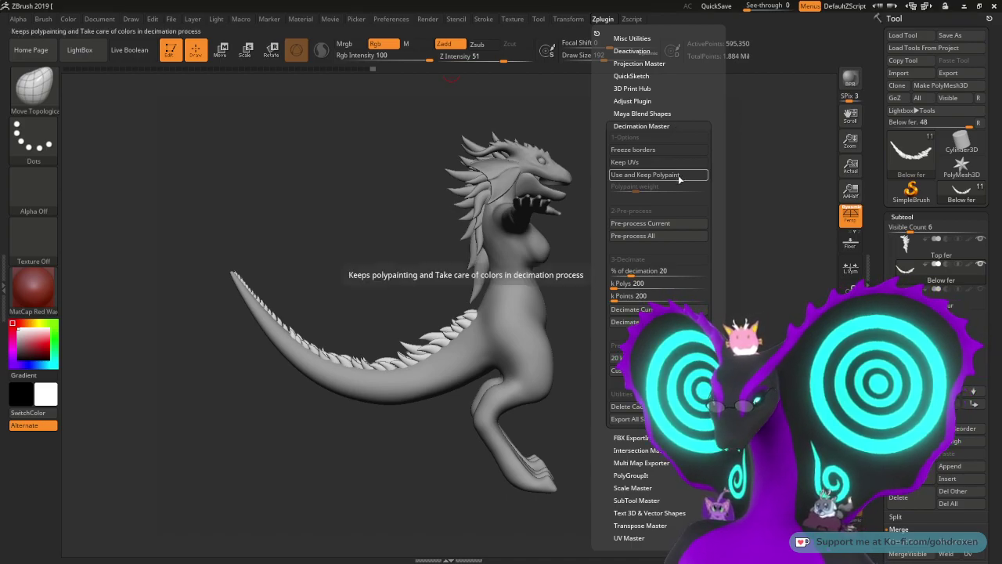
pyautogui.click(634, 283)
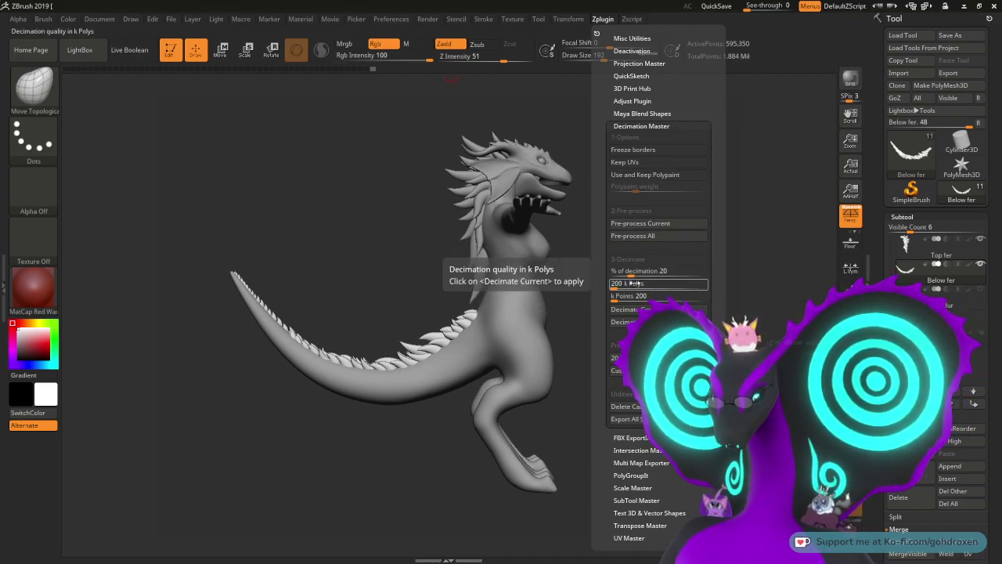
pyautogui.doubleClick(623, 283)
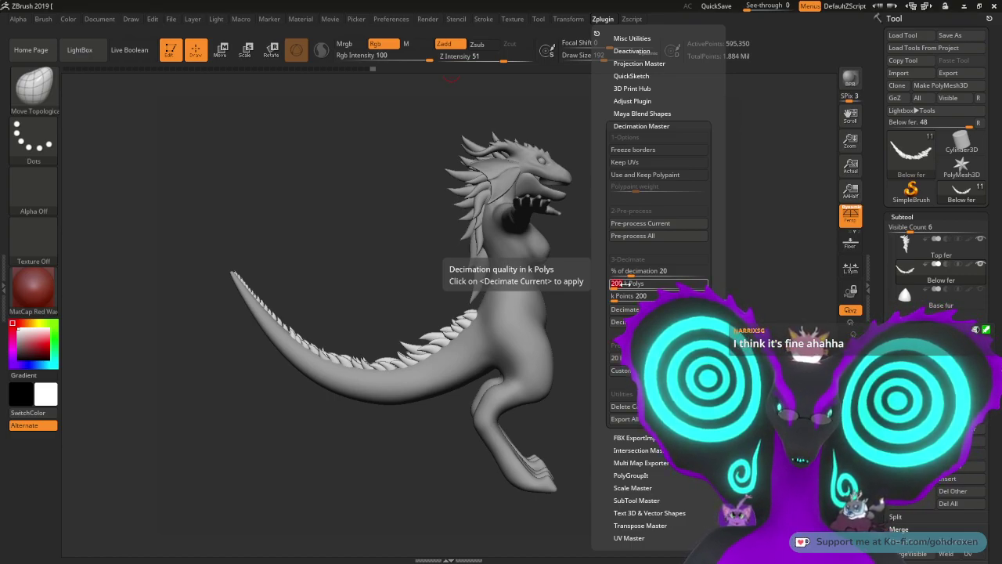
pyautogui.write('75')
pyautogui.press('Return')
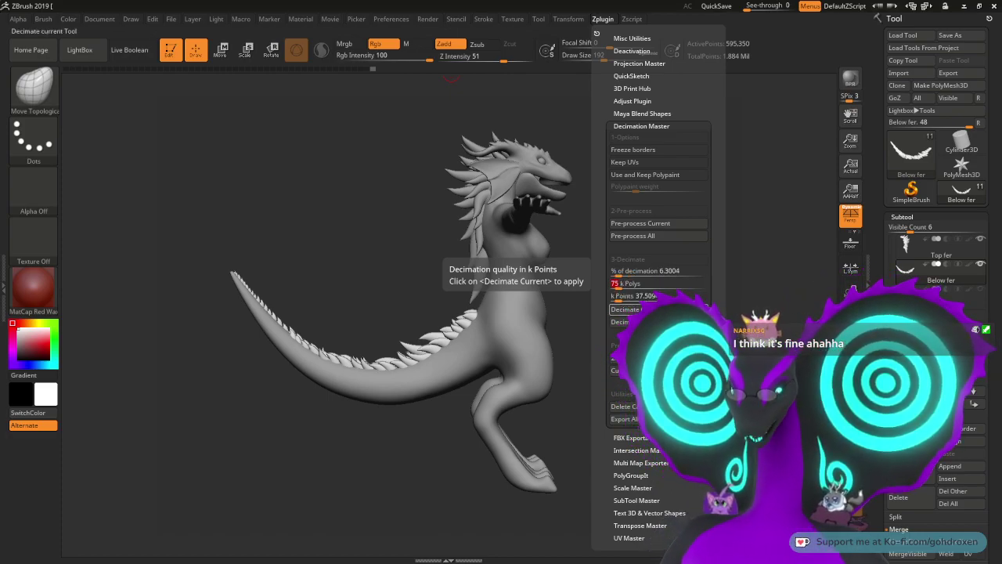
pyautogui.click(627, 308)
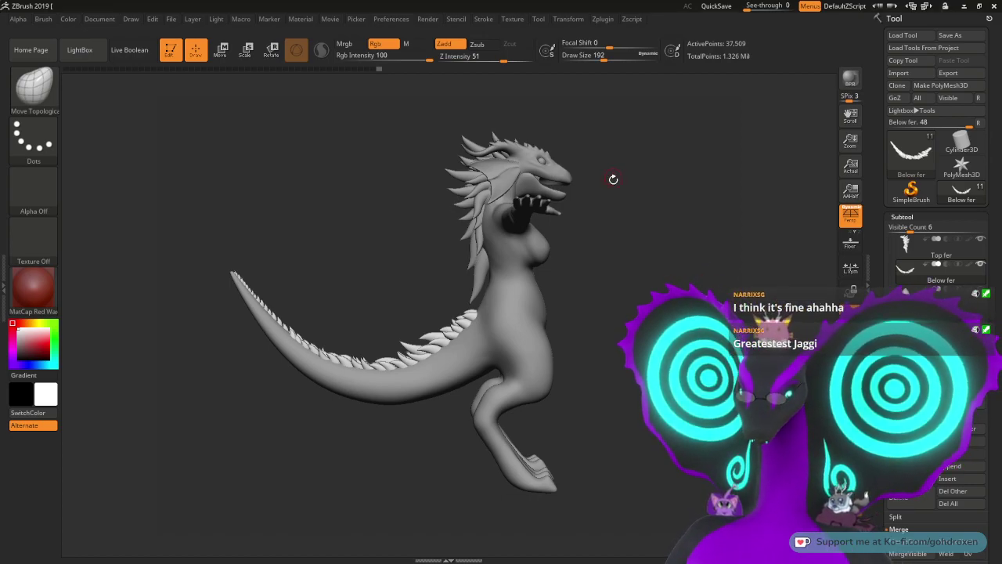
# Step: Show the polyframe and examine the decimated mesh of the back fur and its polygon count up close
pyautogui.moveTo(918, 272)
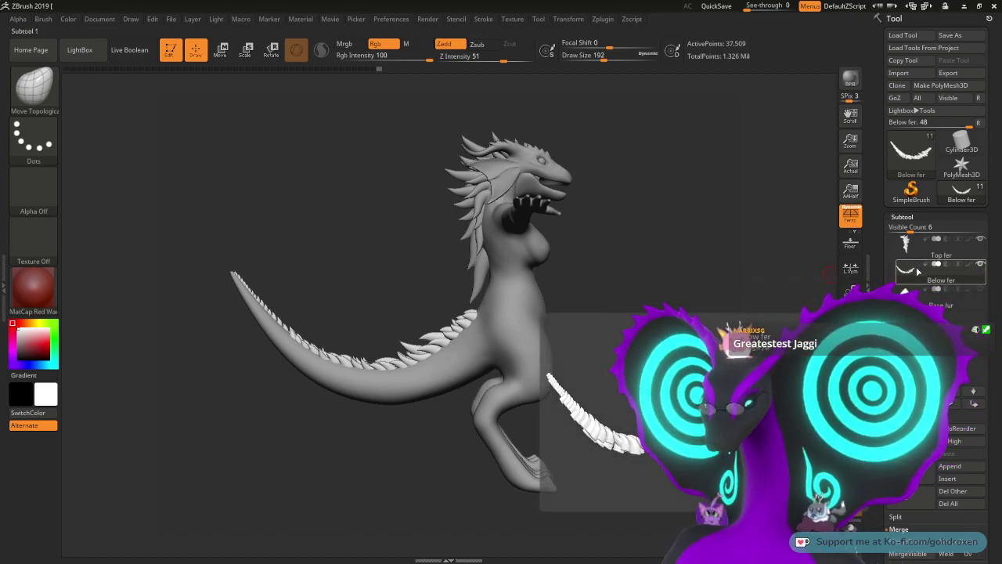
pyautogui.click(851, 479)
pyautogui.moveTo(744, 469); pyautogui.dragTo(753, 466)
pyautogui.keyDown('alt'); pyautogui.moveTo(639, 274); pyautogui.dragTo(689, 321); pyautogui.keyUp('alt')
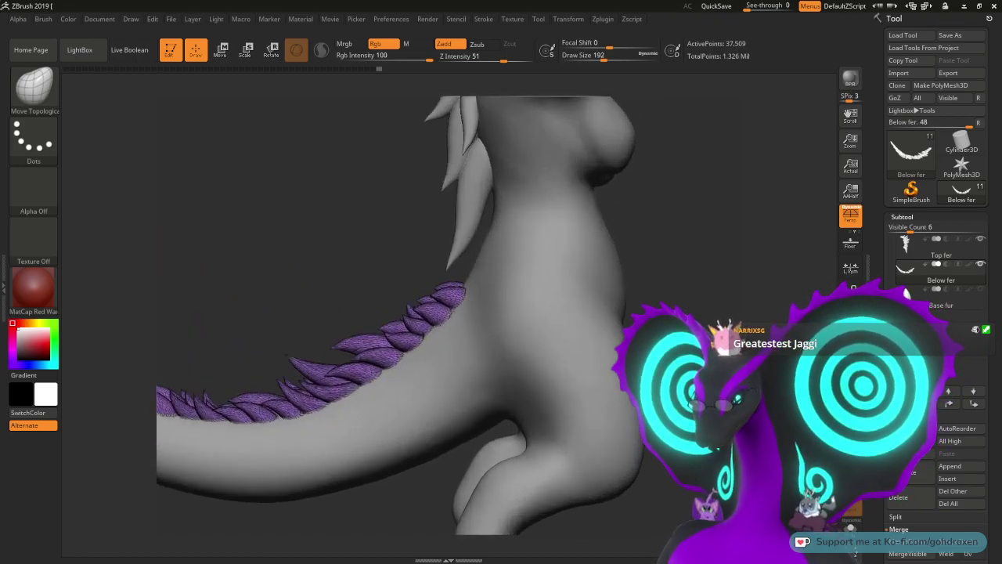
pyautogui.moveTo(307, 286); pyautogui.dragTo(534, 238)
pyautogui.moveTo(436, 221); pyautogui.dragTo(434, 167)
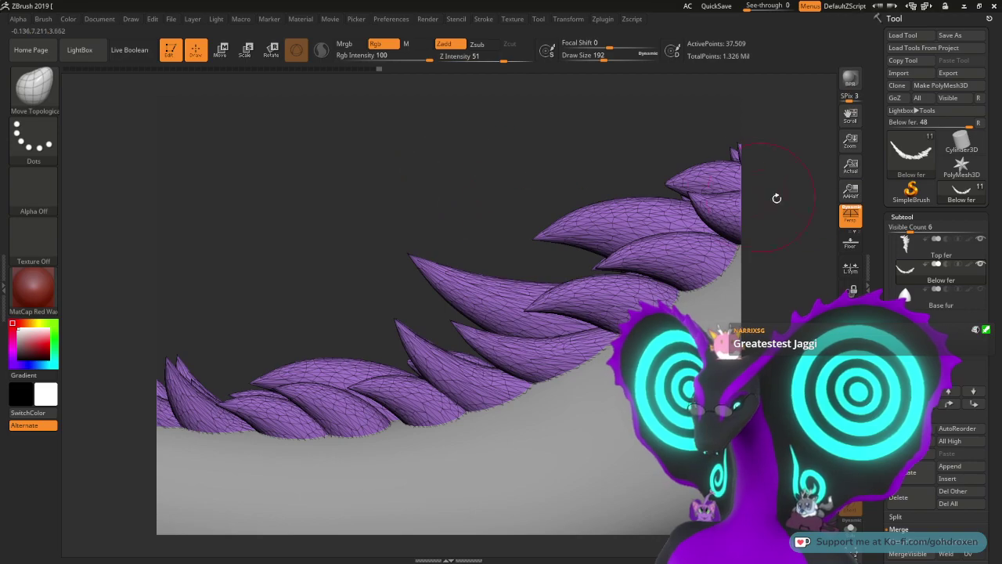
pyautogui.moveTo(896, 171)
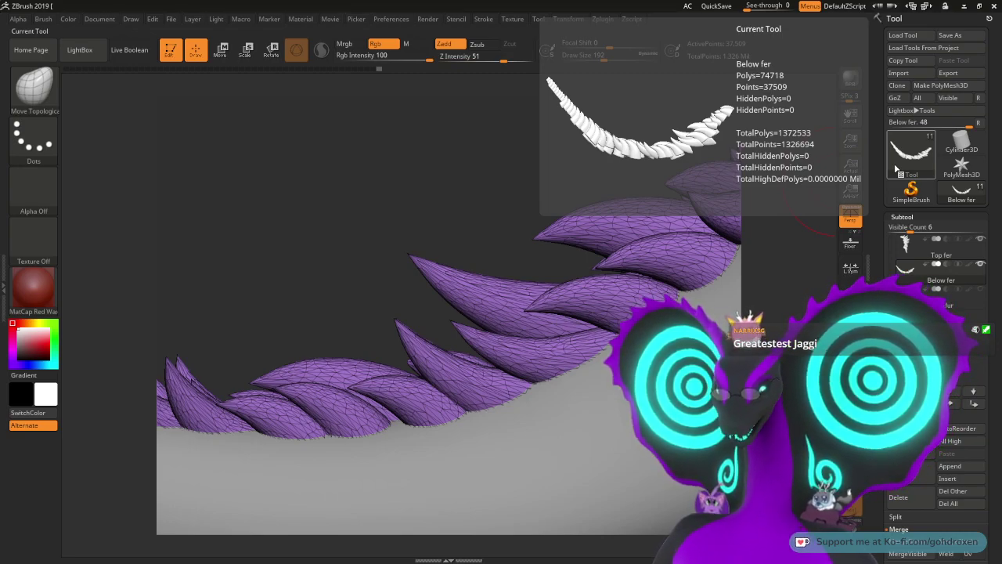
pyautogui.moveTo(362, 201)
pyautogui.keyDown('alt'); pyautogui.mouseDown()
pyautogui.moveTo(384, 197)
pyautogui.moveTo(610, 320)
pyautogui.moveTo(548, 266)
pyautogui.moveTo(602, 308)
pyautogui.moveTo(662, 274)
pyautogui.moveTo(664, 224)
pyautogui.moveTo(721, 226)
pyautogui.moveTo(642, 253)
pyautogui.moveTo(760, 264)
pyautogui.moveTo(704, 286)
pyautogui.moveTo(666, 287)
pyautogui.moveTo(662, 280)
pyautogui.moveTo(798, 258)
pyautogui.mouseUp(); pyautogui.keyUp('alt')
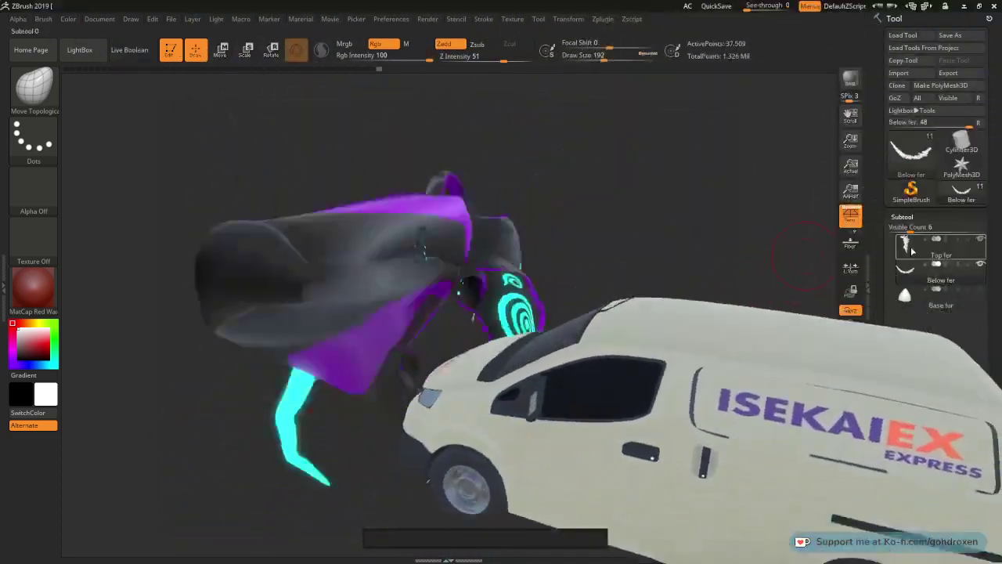
# Step: Inspect the decimated tail fur from the creature's other side, first with the polyframe and then with it turned off
pyautogui.moveTo(910, 301)
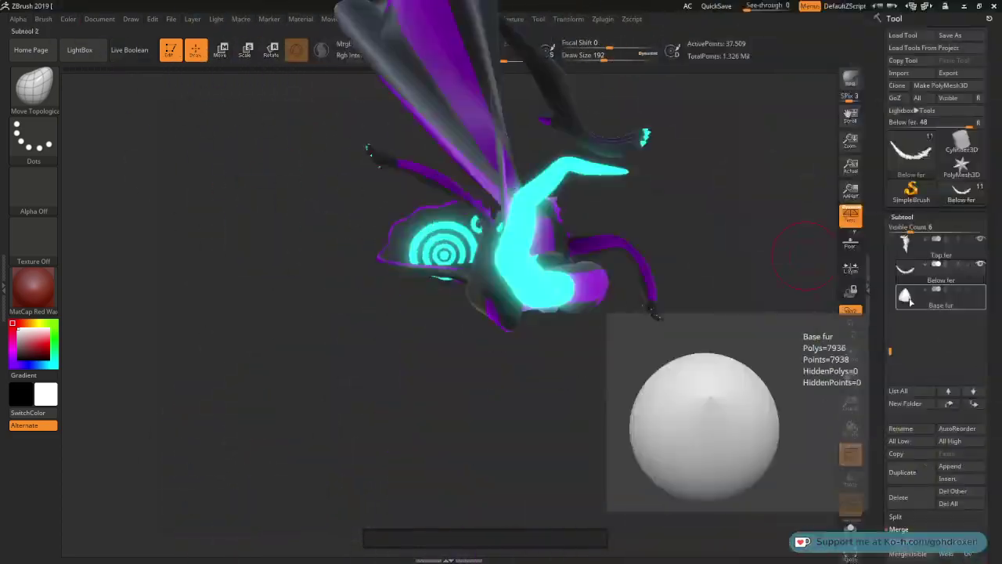
pyautogui.moveTo(891, 355); pyautogui.dragTo(890, 304)
pyautogui.moveTo(720, 243); pyautogui.dragTo(496, 266)
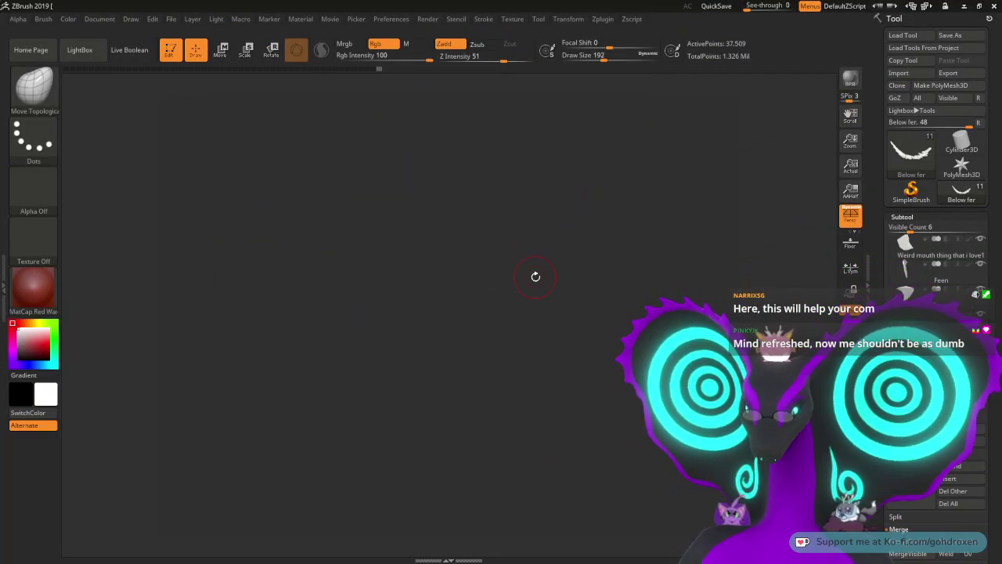
pyautogui.moveTo(523, 202); pyautogui.dragTo(495, 219)
pyautogui.keyDown('alt'); pyautogui.moveTo(645, 245); pyautogui.dragTo(646, 319); pyautogui.keyUp('alt')
pyautogui.keyDown('alt'); pyautogui.moveTo(645, 251); pyautogui.dragTo(505, 246); pyautogui.keyUp('alt')
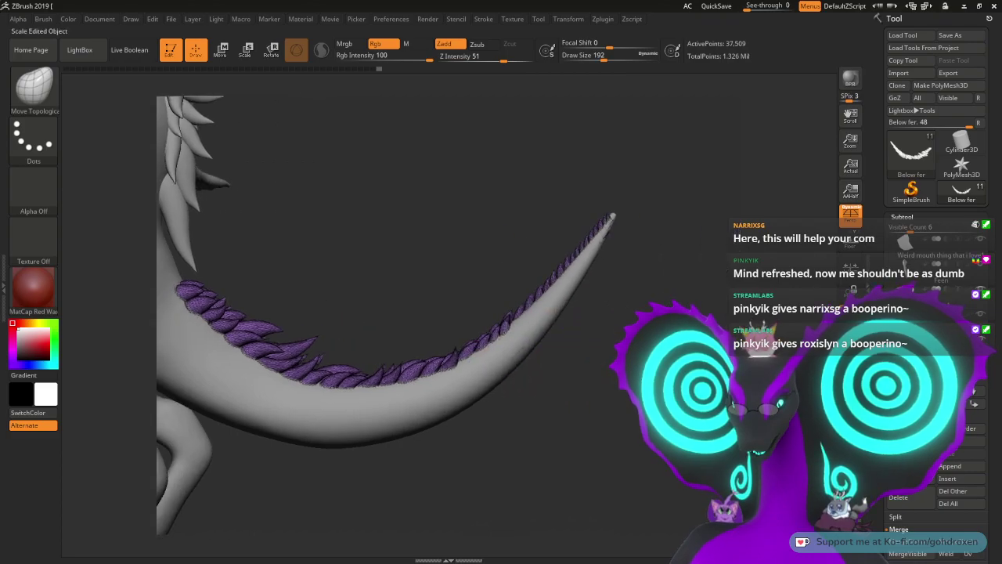
pyautogui.hotkey('shift', 'f')
pyautogui.keyDown('alt'); pyautogui.moveTo(578, 266); pyautogui.dragTo(578, 302); pyautogui.keyUp('alt')
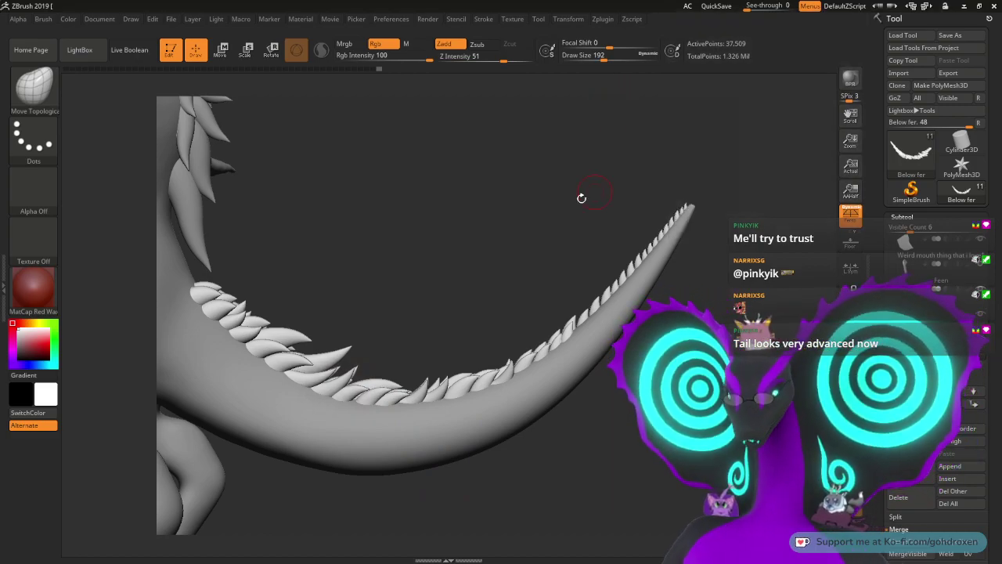
# Step: Make the neck fur subtool Top fer active, pre-process it with Decimation Master and decimate it at 6.3004%
pyautogui.moveTo(553, 199); pyautogui.dragTo(609, 269)
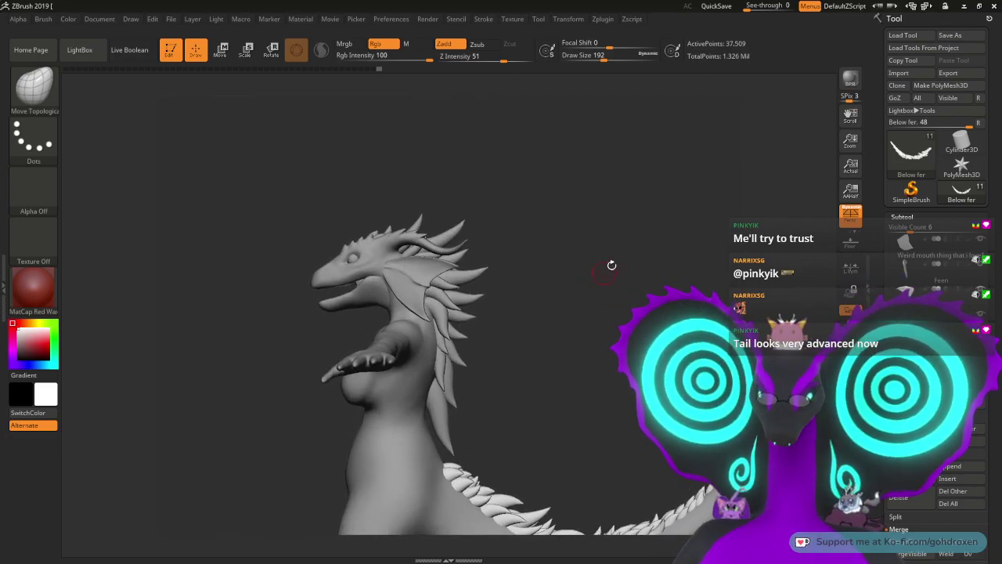
pyautogui.keyDown('alt'); pyautogui.click(465, 275); pyautogui.keyUp('alt')
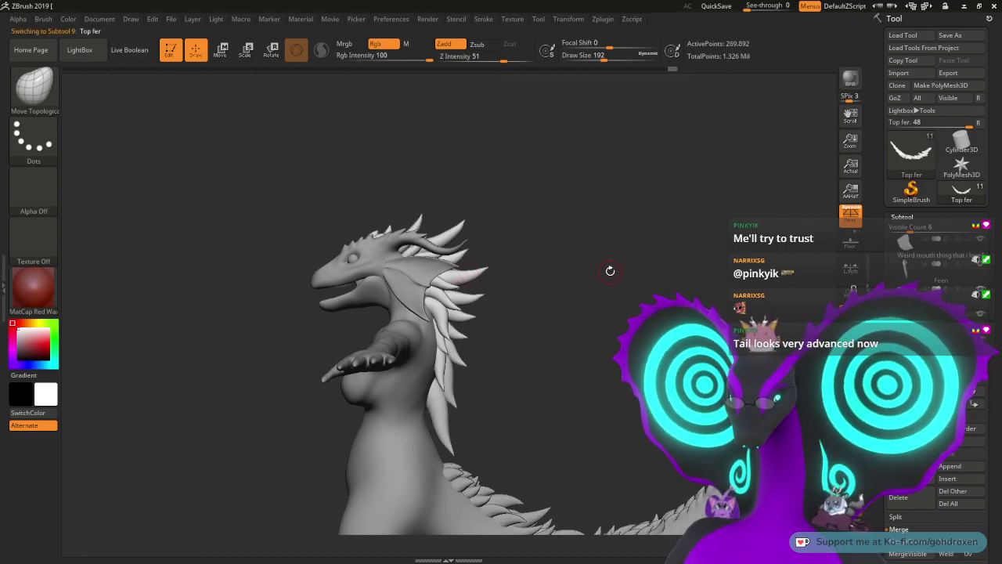
pyautogui.moveTo(936, 321)
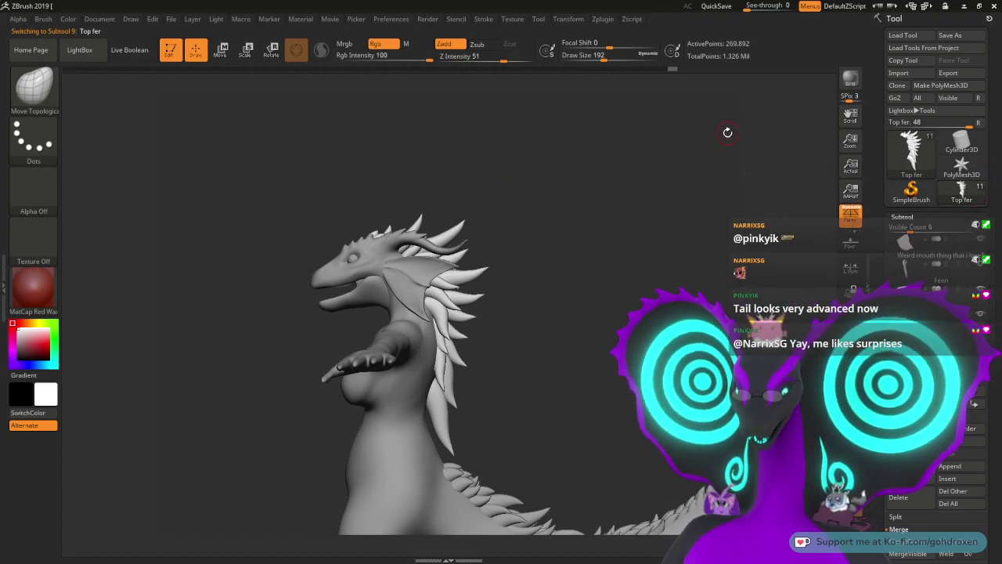
pyautogui.click(603, 18)
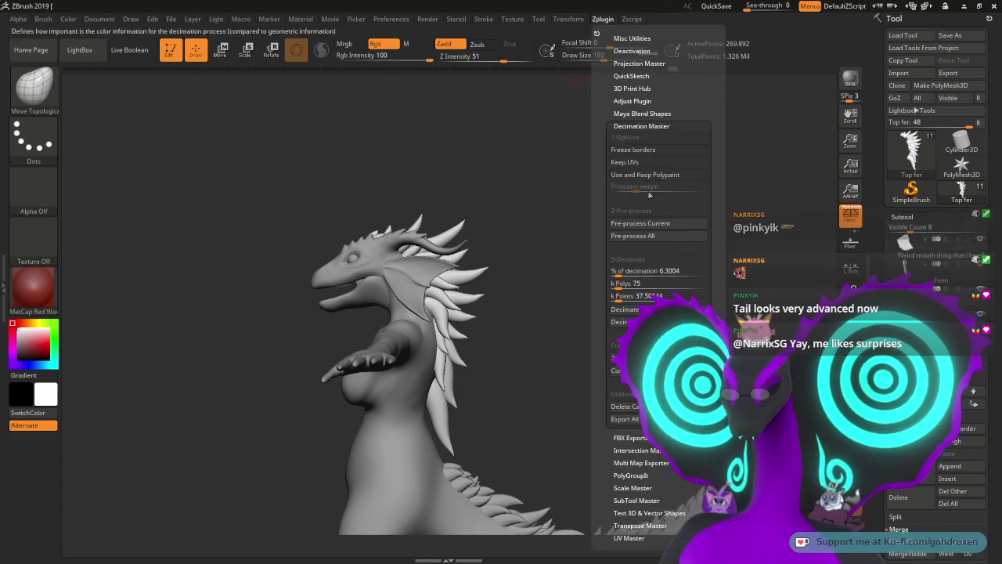
pyautogui.click(641, 223)
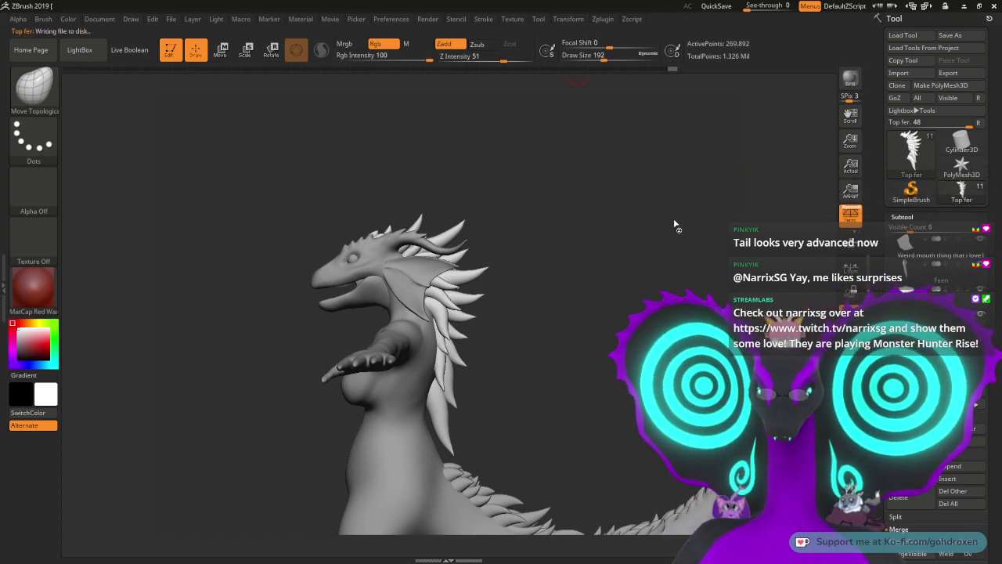
pyautogui.click(601, 20)
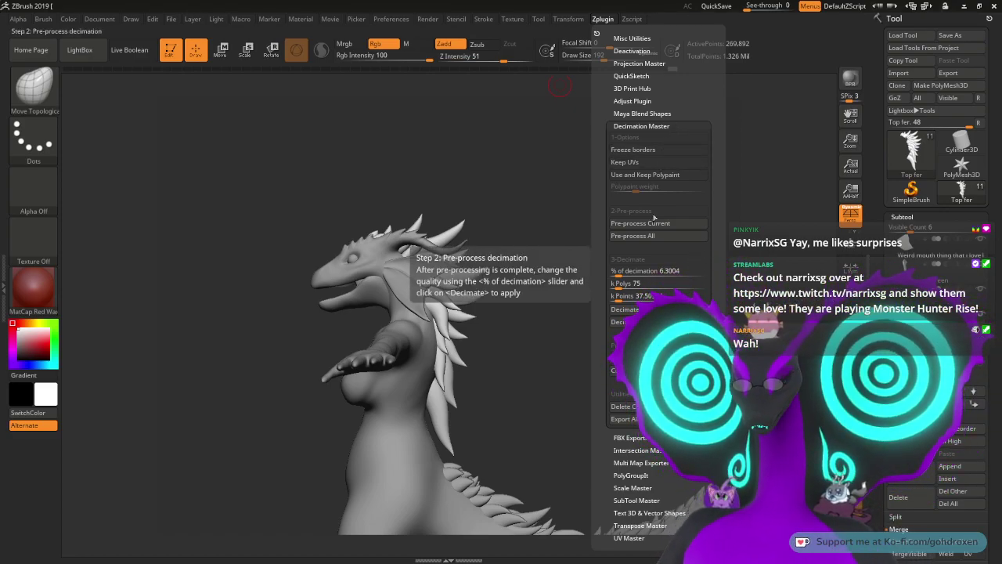
pyautogui.click(652, 224)
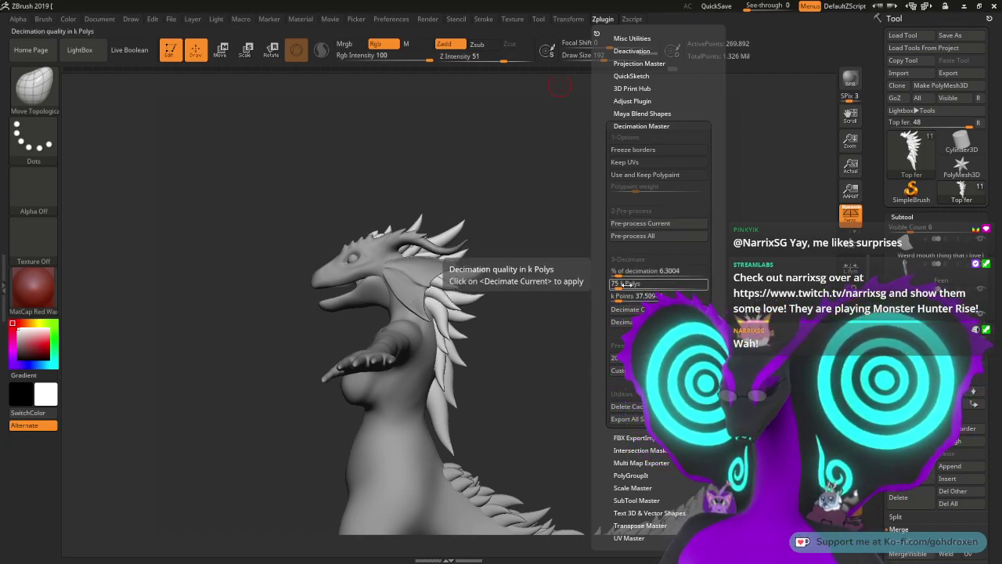
pyautogui.click(626, 309)
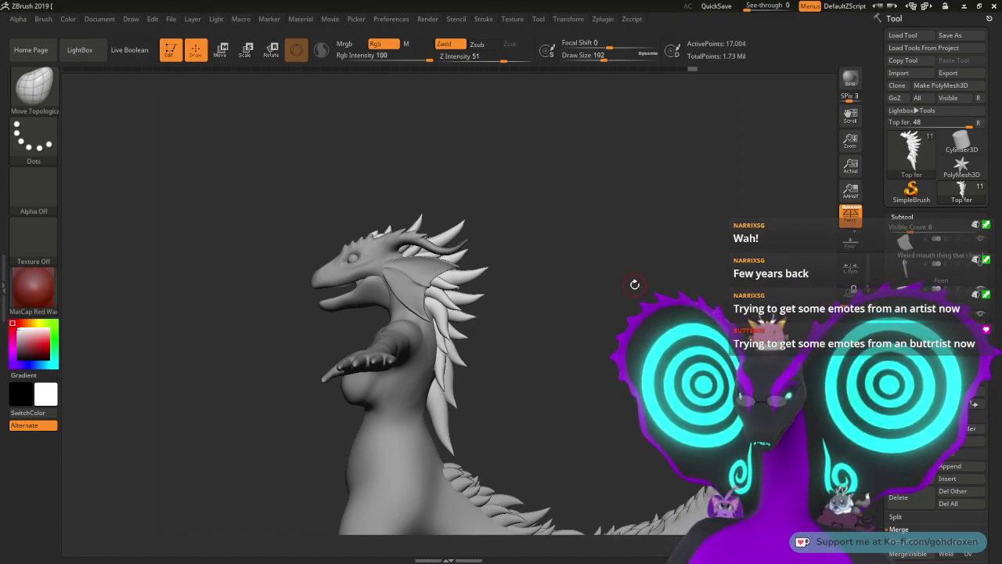
# Step: Check the decimated fur around the head, make the Feen1 subtool active and view the head from behind
pyautogui.moveTo(619, 285); pyautogui.dragTo(602, 395)
pyautogui.moveTo(596, 221); pyautogui.dragTo(718, 251)
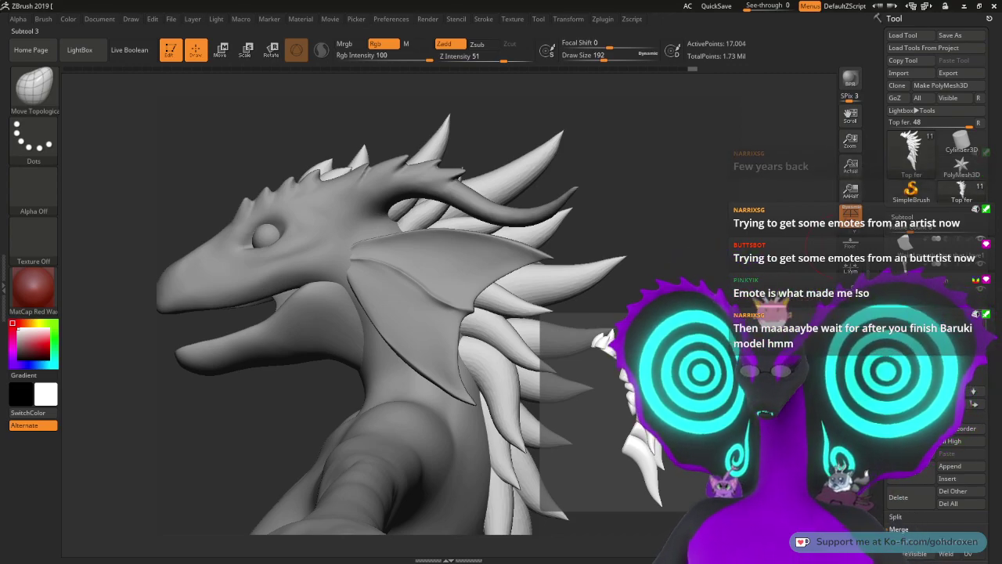
pyautogui.moveTo(732, 300); pyautogui.dragTo(708, 304)
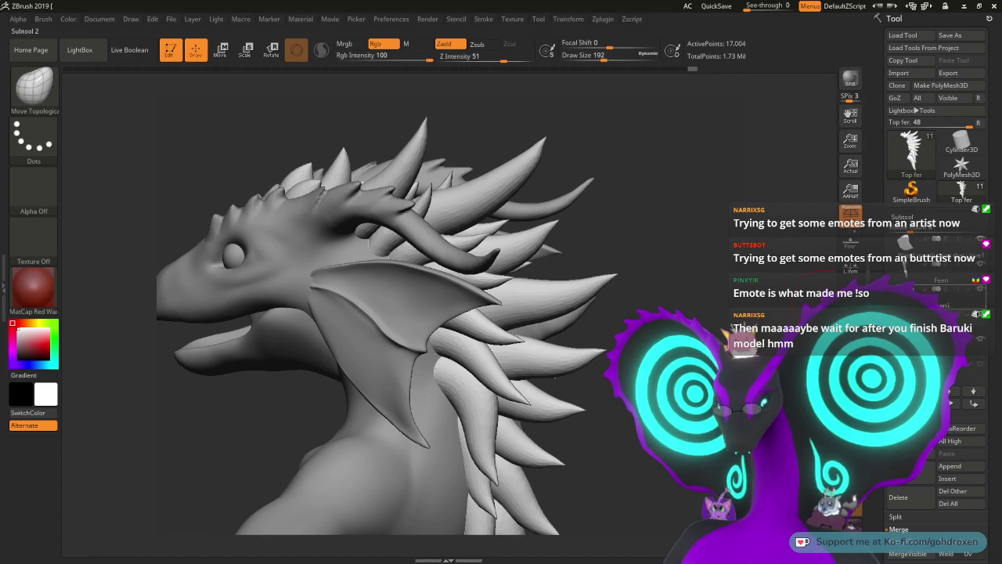
pyautogui.click(929, 298)
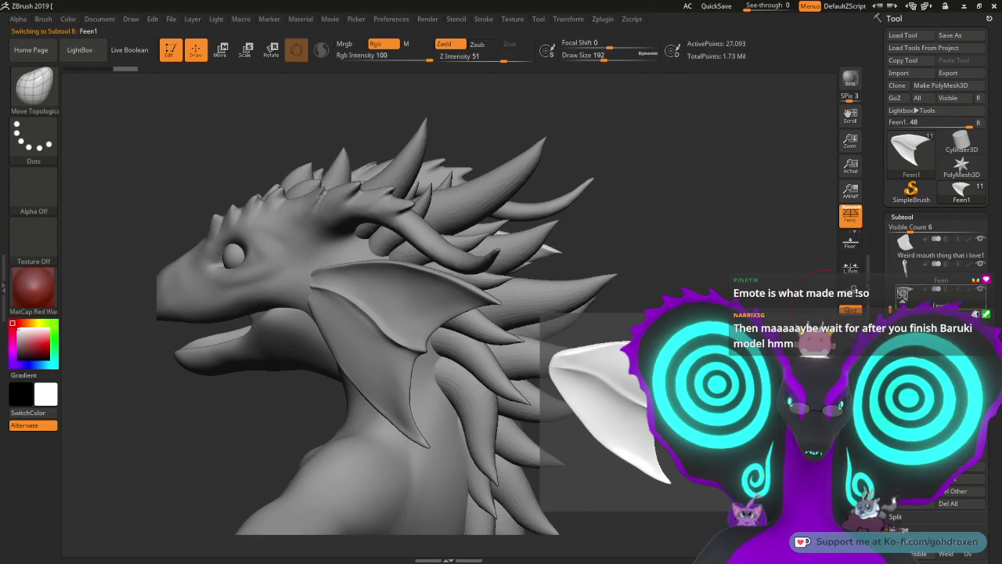
pyautogui.keyDown('shift'); pyautogui.moveTo(732, 228); pyautogui.dragTo(680, 222); pyautogui.keyUp('shift')
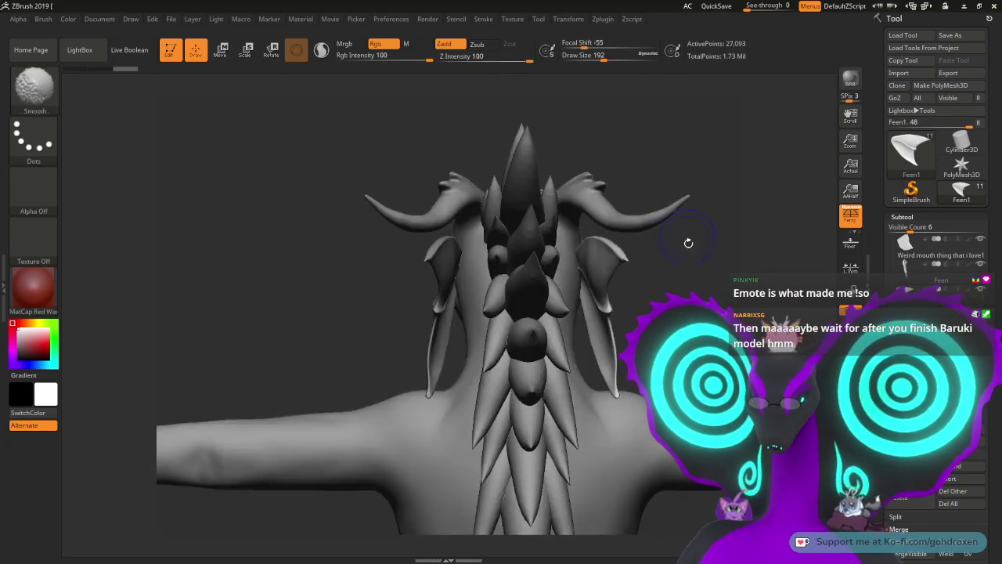